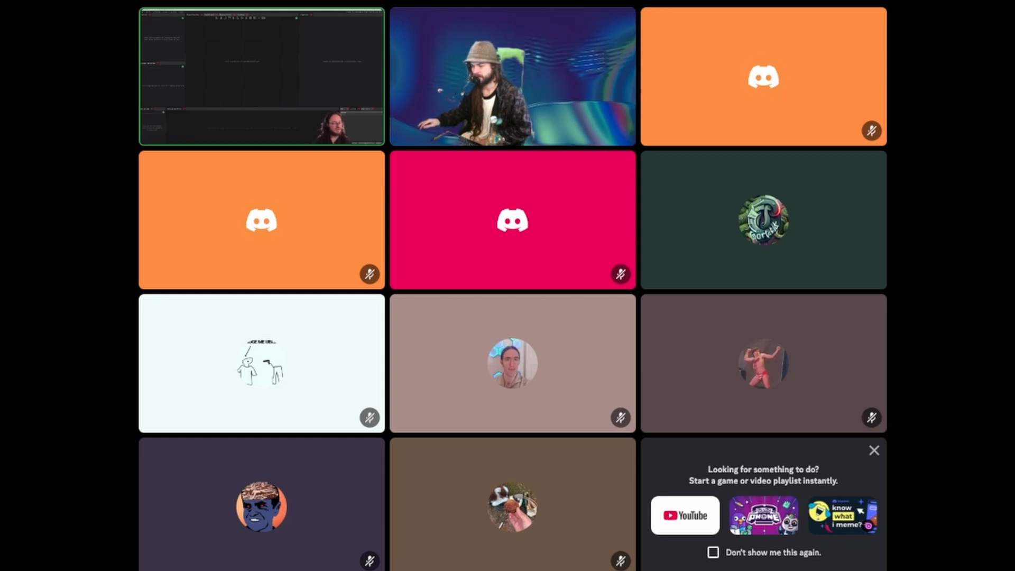
Enlarge the presenter's shared-screen tile in the call, then open a file explorer window and move it out of the shared view.
left_click(262, 77)
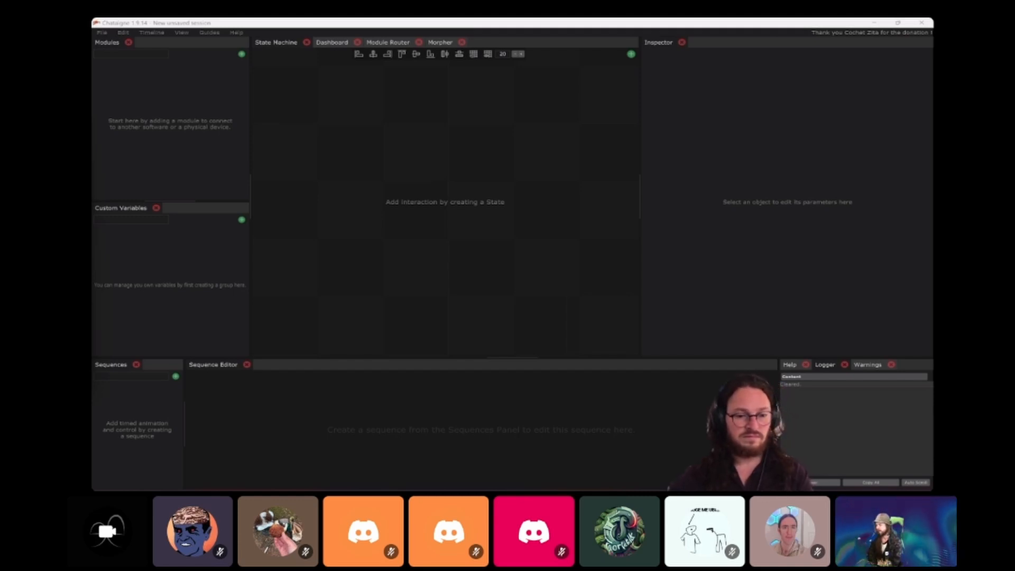
key("super+e")
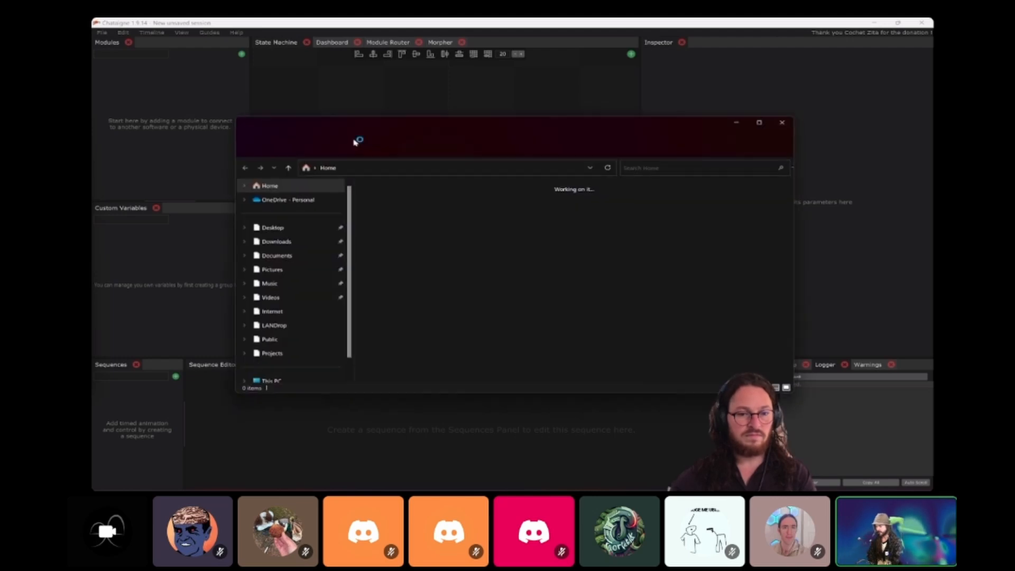
left_click_drag(390, 131, 93, 172)
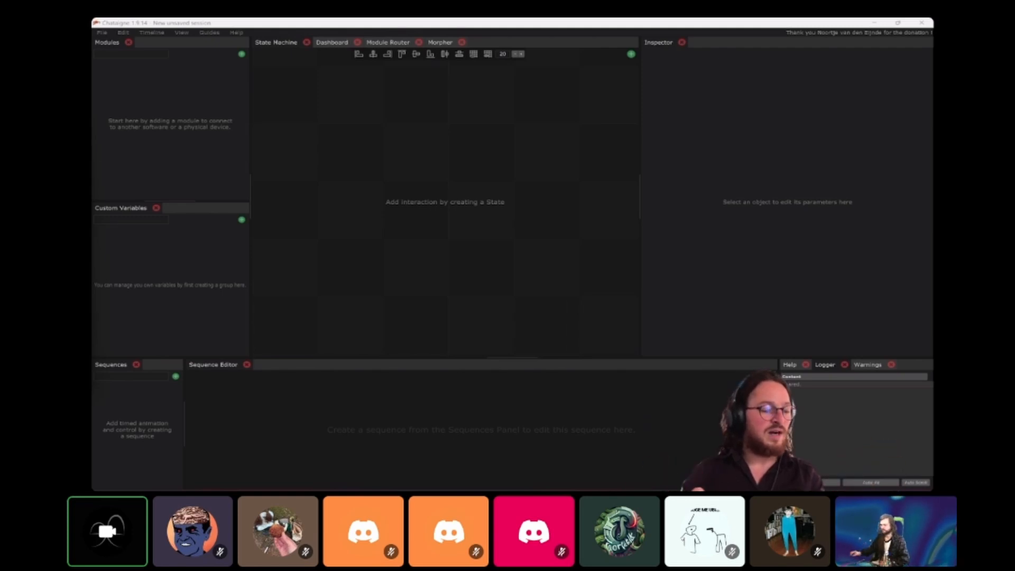
Raise the presenter's user volume slightly in the call and return to the participant grid.
right_click(175, 453)
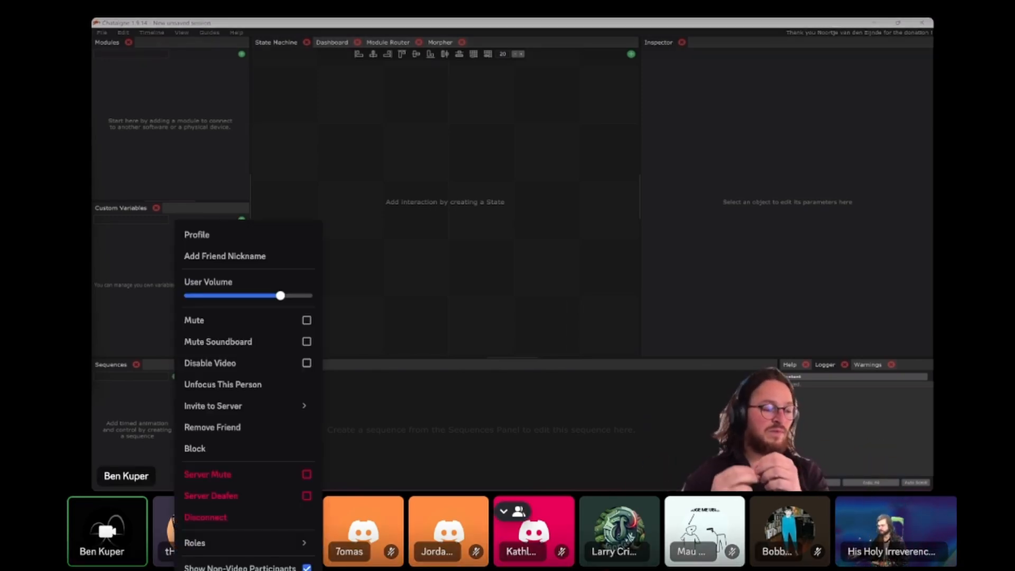
left_click_drag(281, 296, 290, 295)
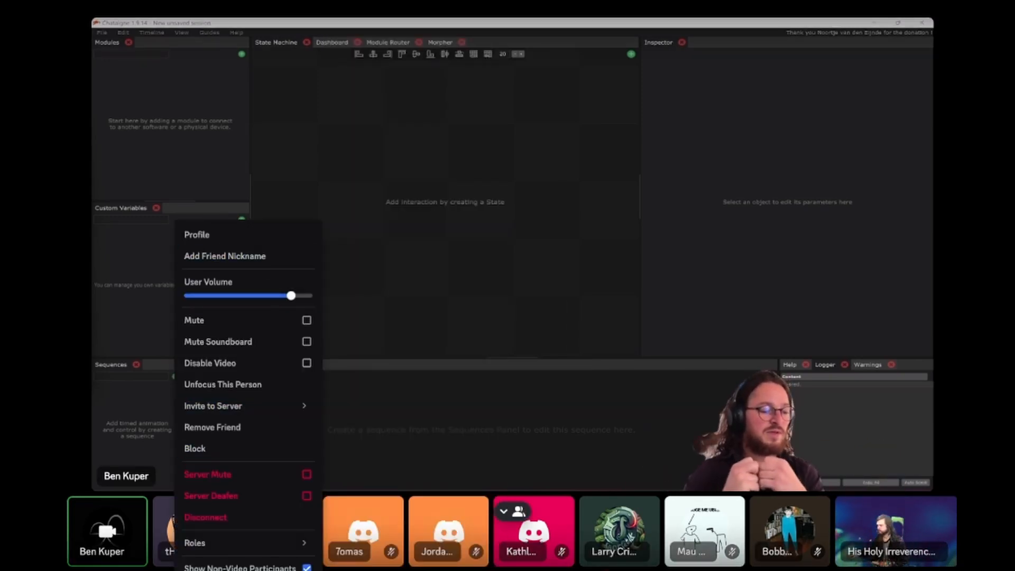
left_click(402, 254)
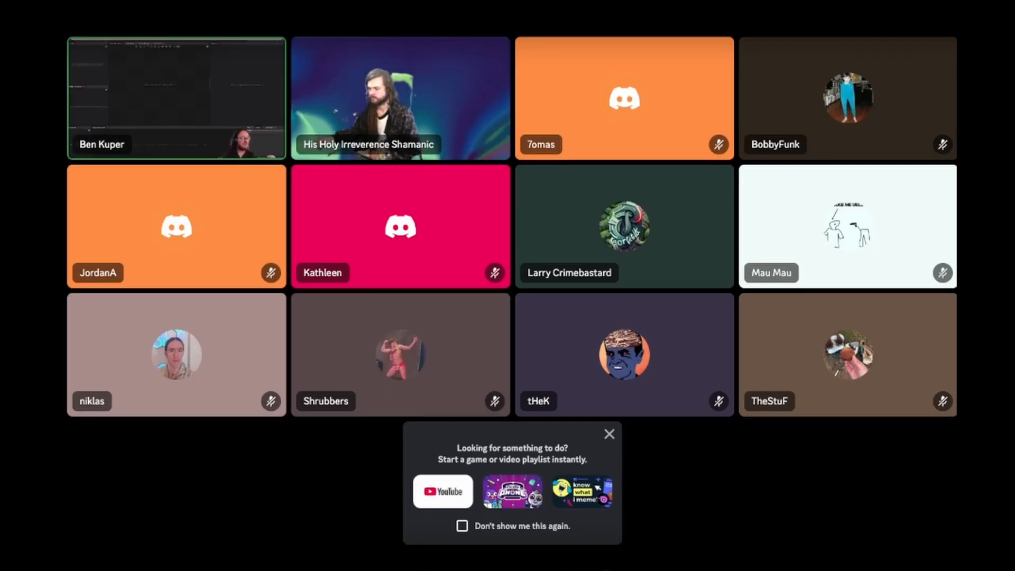
Enlarge the presenter's shared screen again and send a thumbs-up reaction found by searching "thum".
left_click(177, 100)
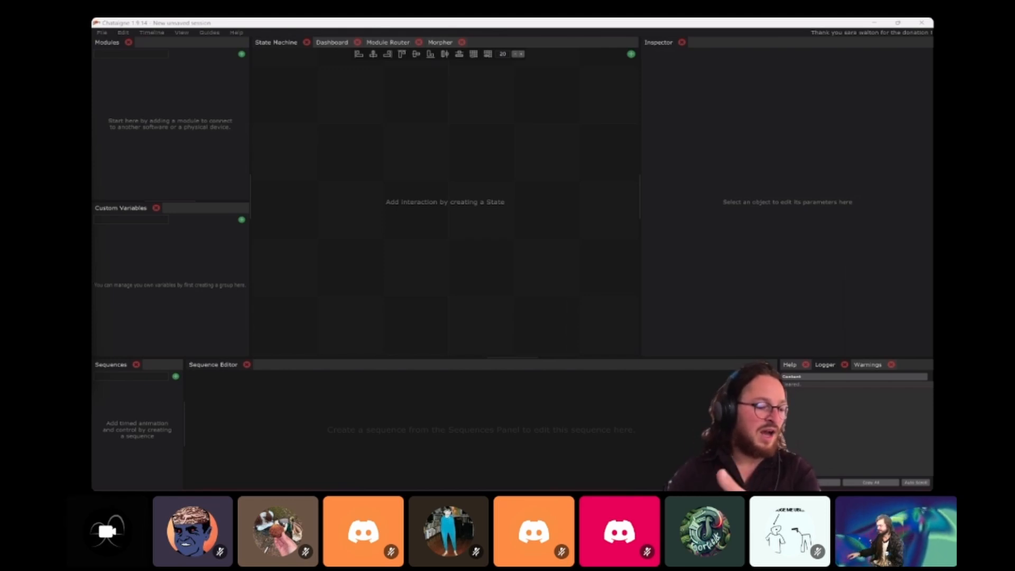
type("thum")
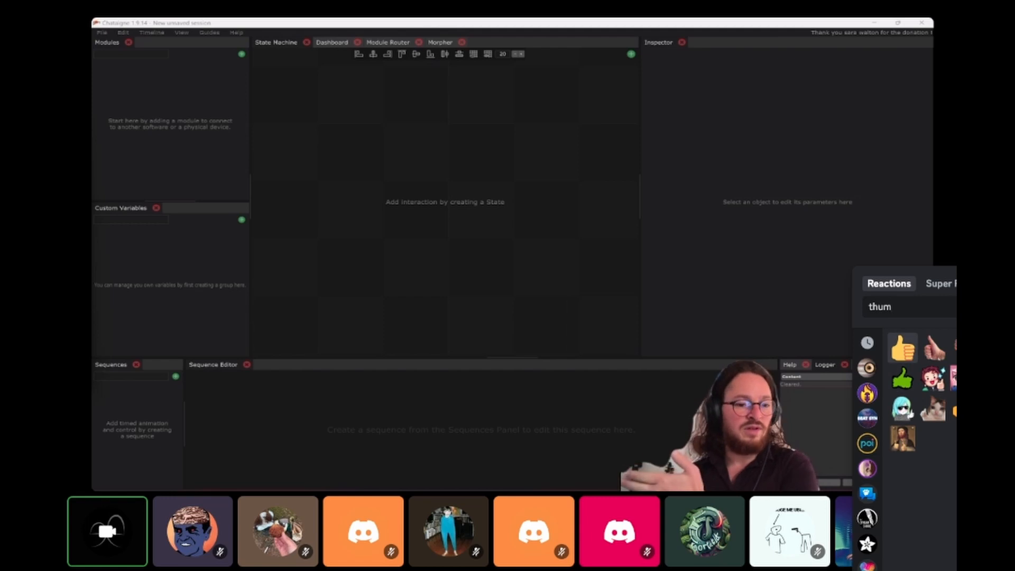
left_click(902, 348)
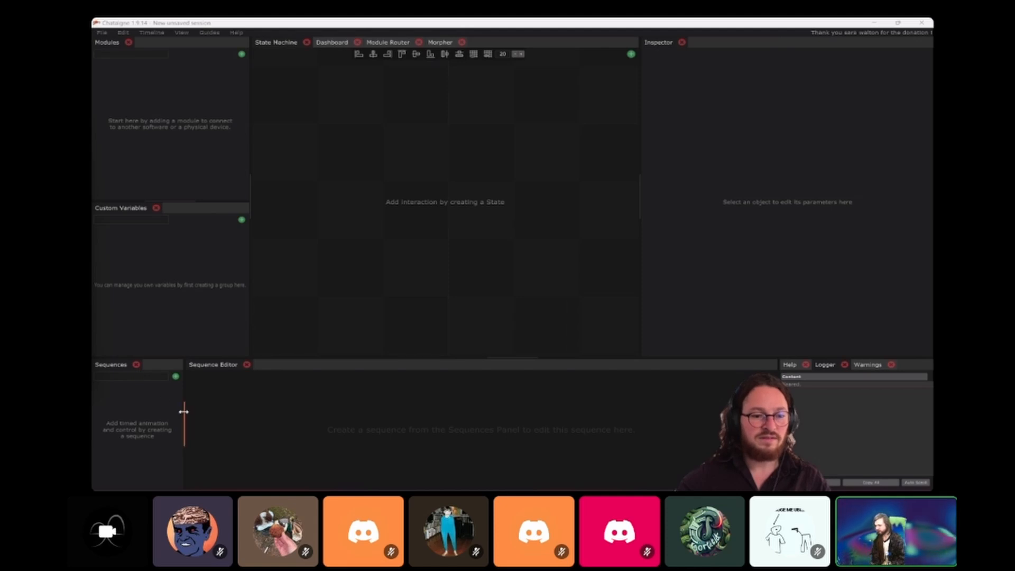
Widen the Sequences panel and increase the Sequence Editor area's height, dismissing the Leap Motion notification.
left_click_drag(183, 412, 228, 410)
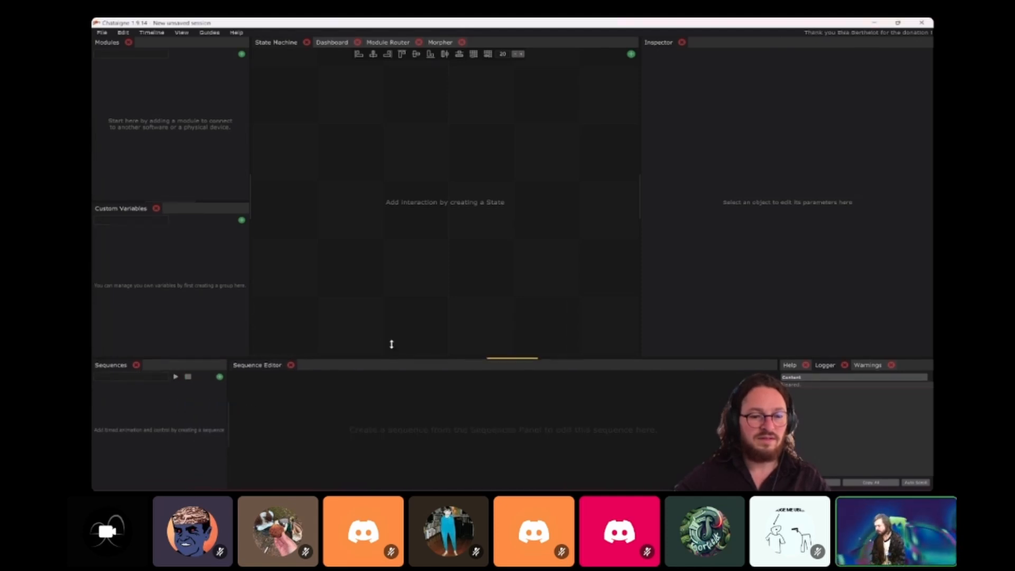
mouse_move(391, 344)
left_mouse_down()
mouse_move(399, 333)
mouse_move(391, 341)
left_mouse_up()
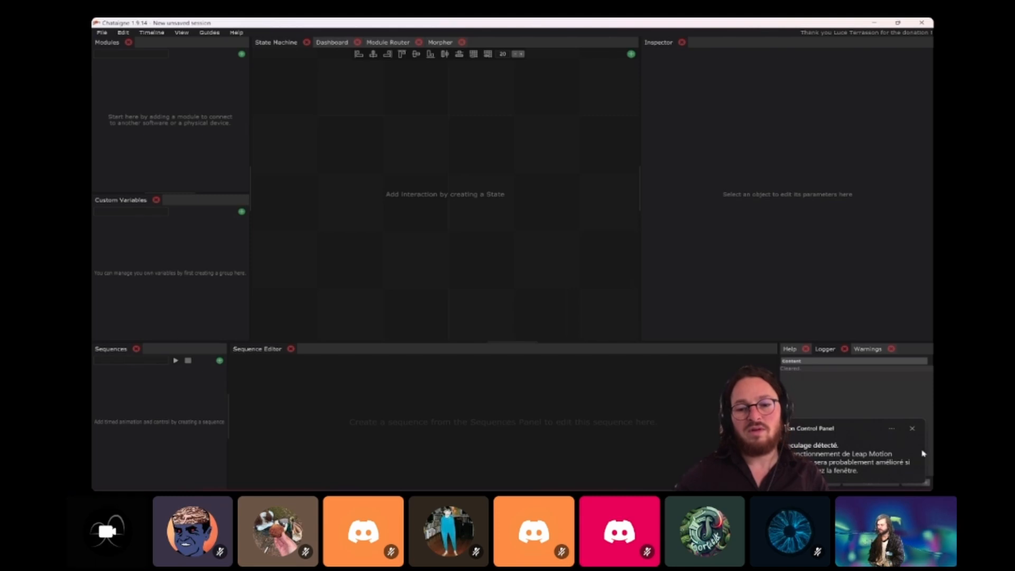
left_click(912, 428)
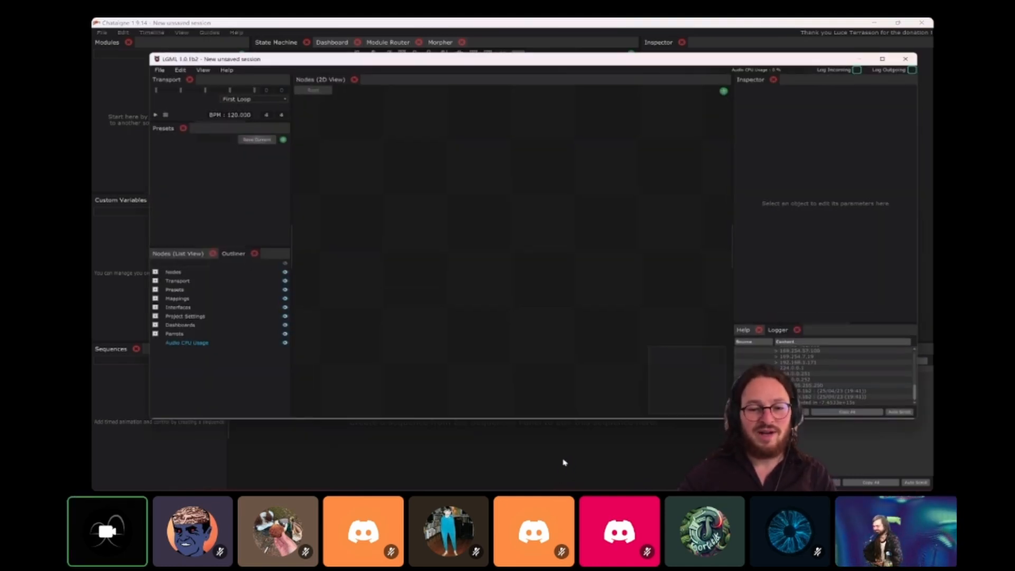
In the LGML window, add an Audio In node and an Audio Out node to the empty node canvas.
left_click_drag(478, 61, 431, 79)
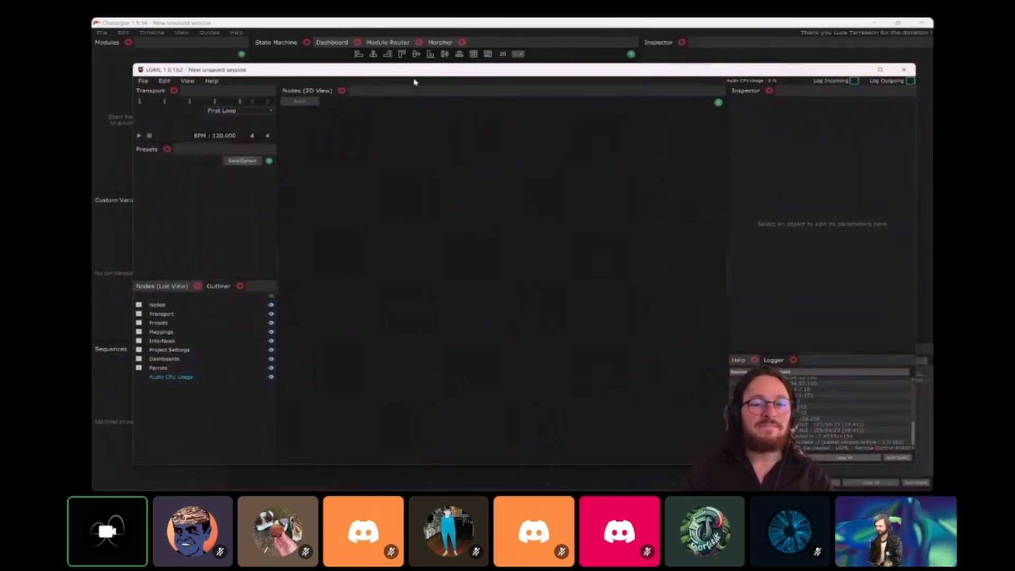
right_click(351, 204)
mouse_move(380, 214)
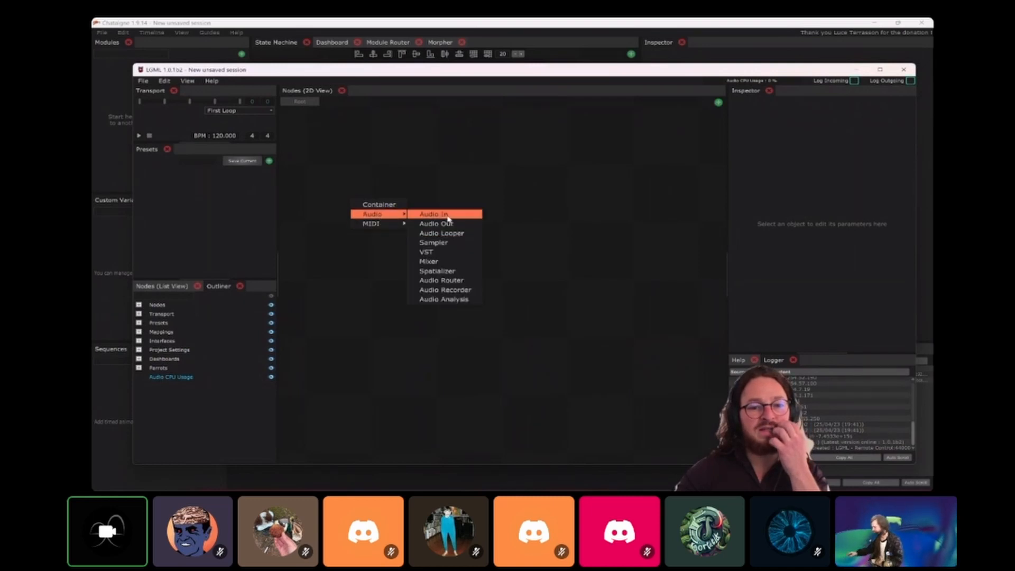
left_click(448, 214)
right_click(605, 225)
mouse_move(581, 234)
left_click(635, 244)
Add an Audio Looper node, place it between the Audio In and Audio Out nodes, and close the LGML window.
right_click(455, 288)
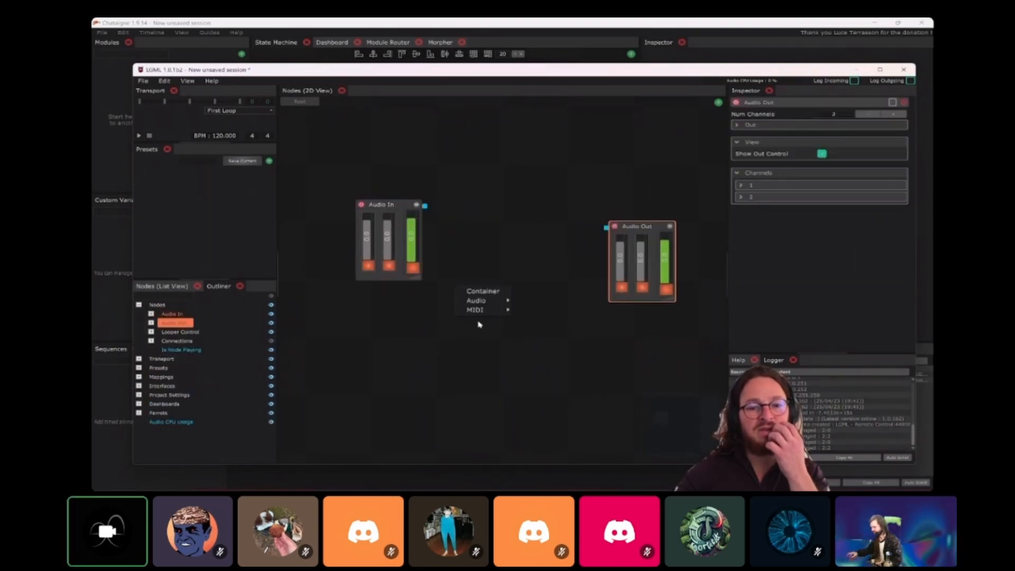
mouse_move(488, 302)
left_click(555, 235)
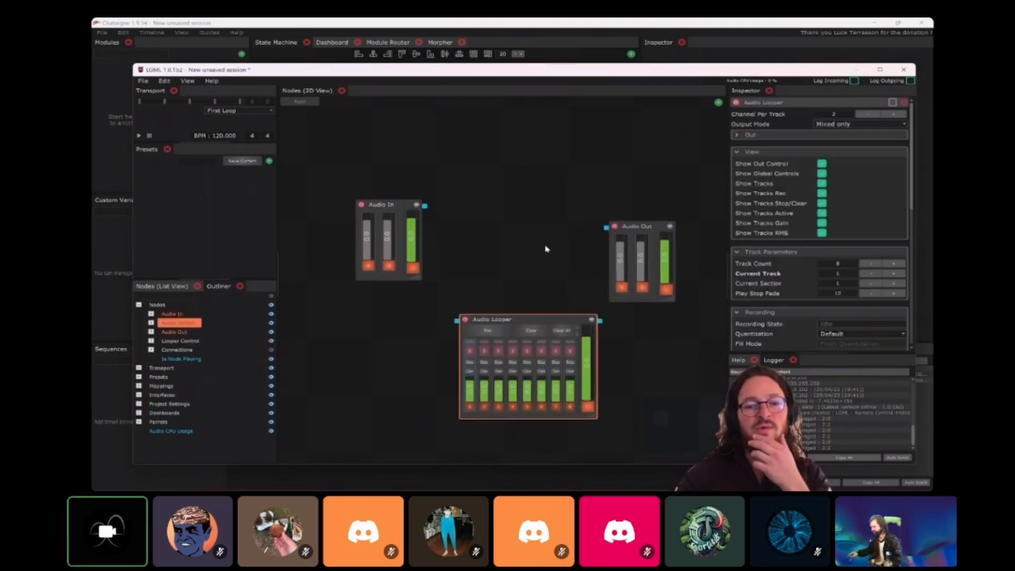
left_click_drag(553, 323, 520, 283)
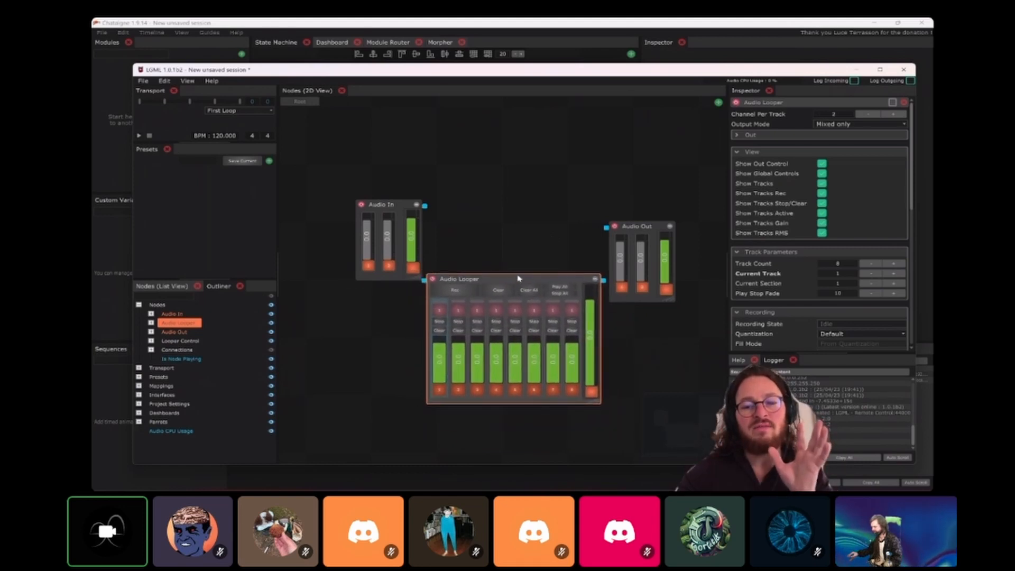
left_click(903, 69)
left_click(531, 290)
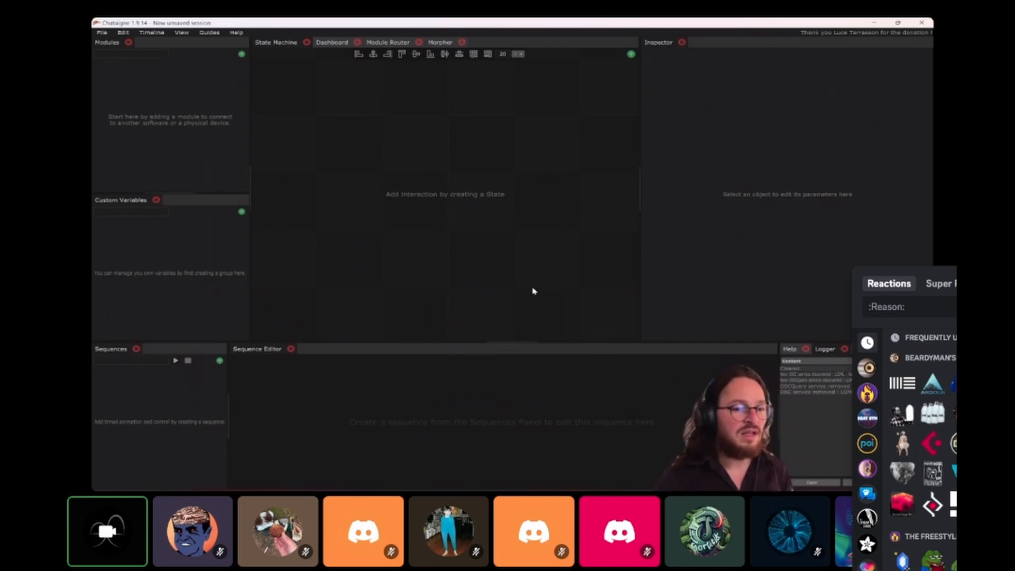
Send a wolf reaction in the call, found by searching "wol".
type("wol")
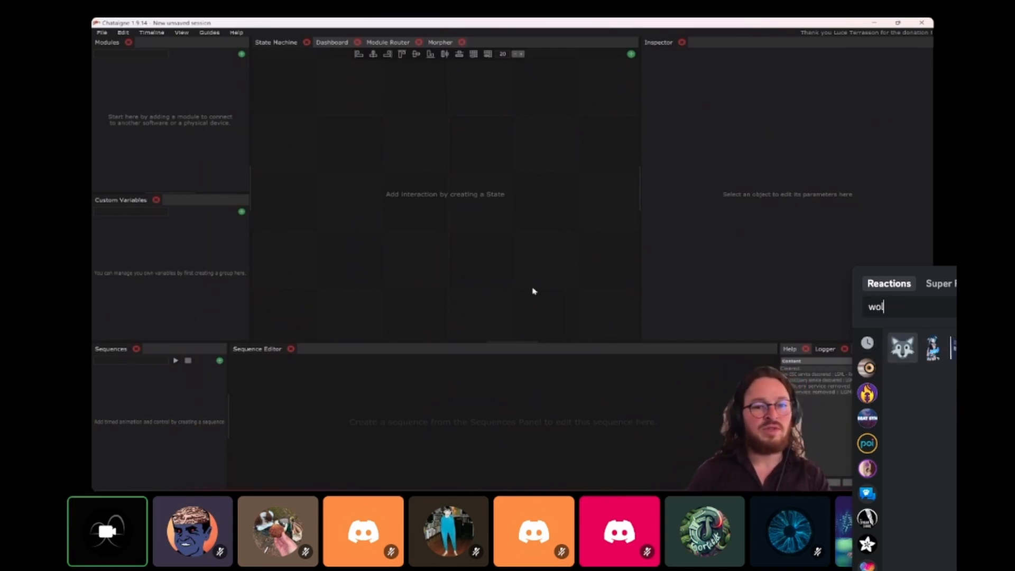
key("Return")
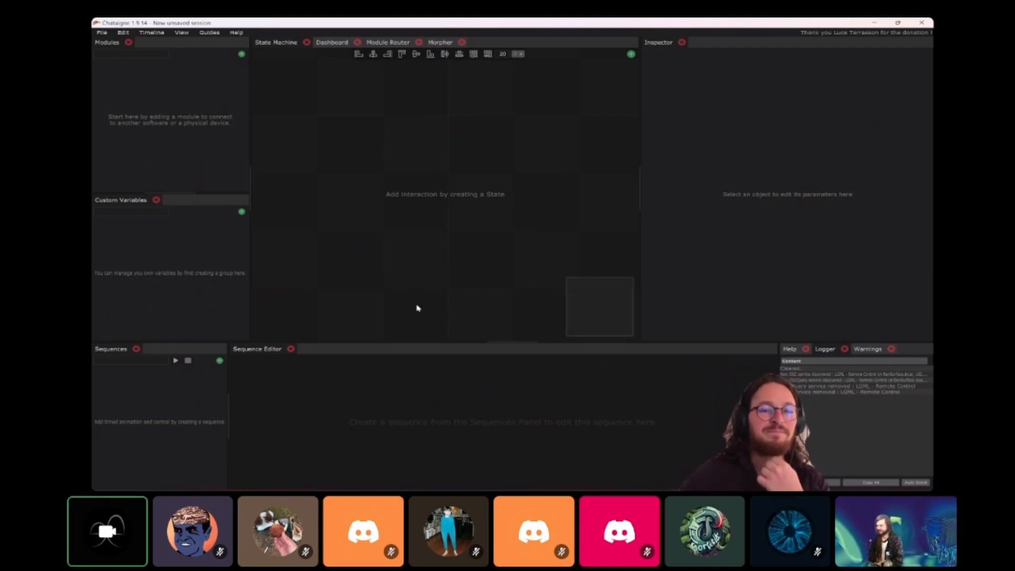
Widen the Modules and Custom Variables column slightly and extend the State Machine area by narrowing the Inspector.
left_click_drag(249, 190, 260, 190)
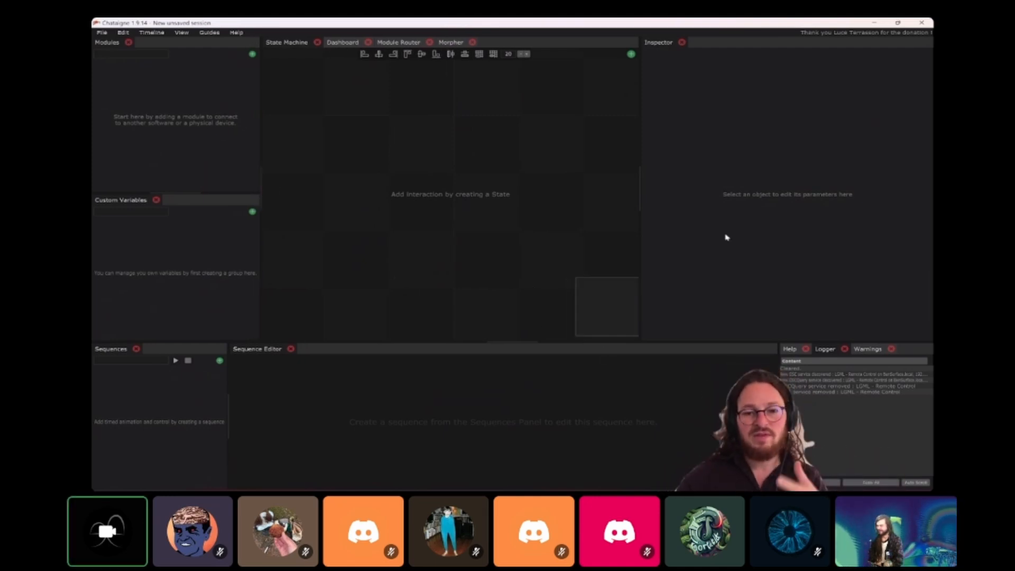
left_click_drag(639, 197, 698, 212)
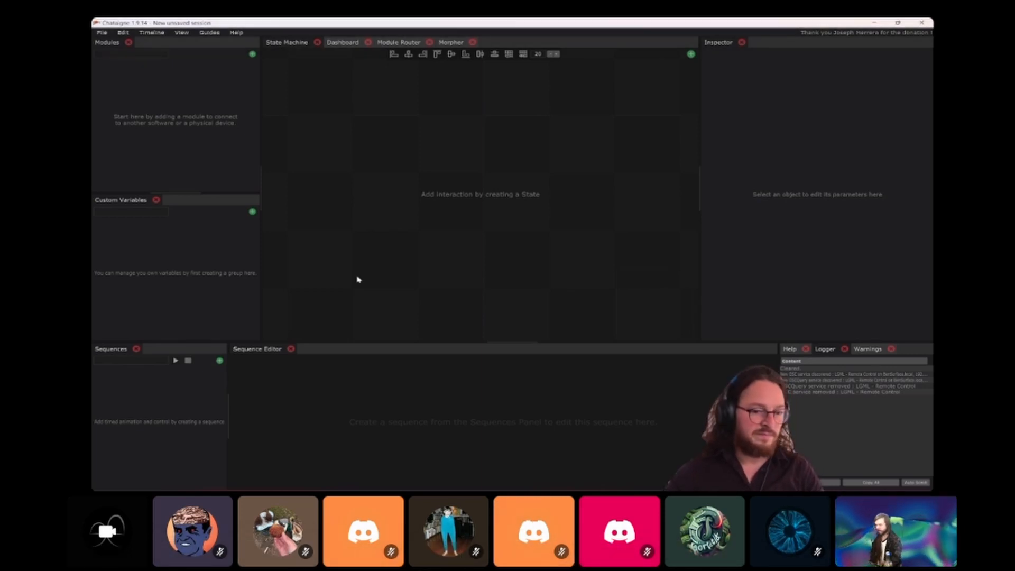
left_click(375, 318)
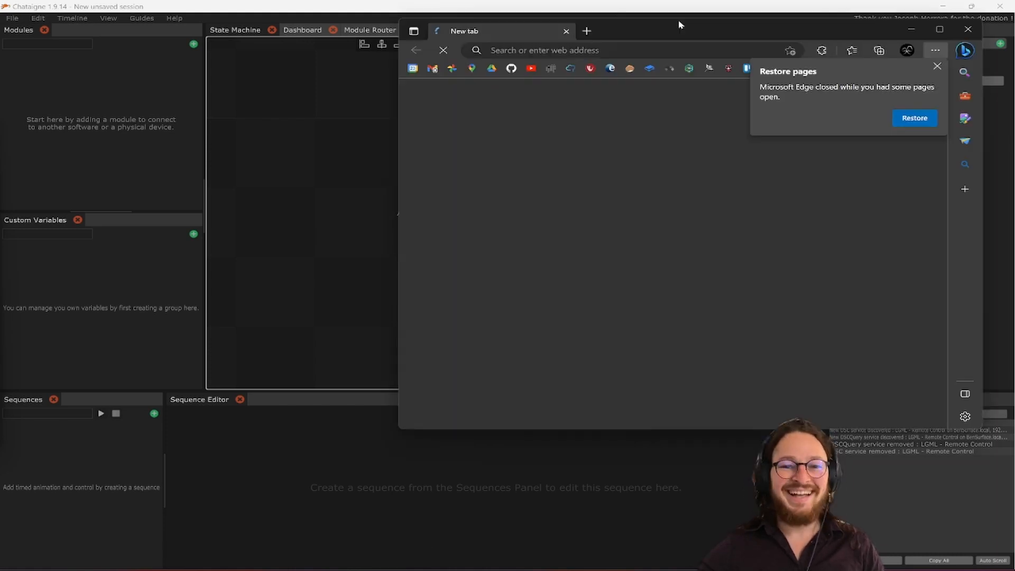
Switch to a maximized Microsoft Edge window, dismiss the restore-pages prompt and open the bookmarked Chataigne website.
double_click(680, 25)
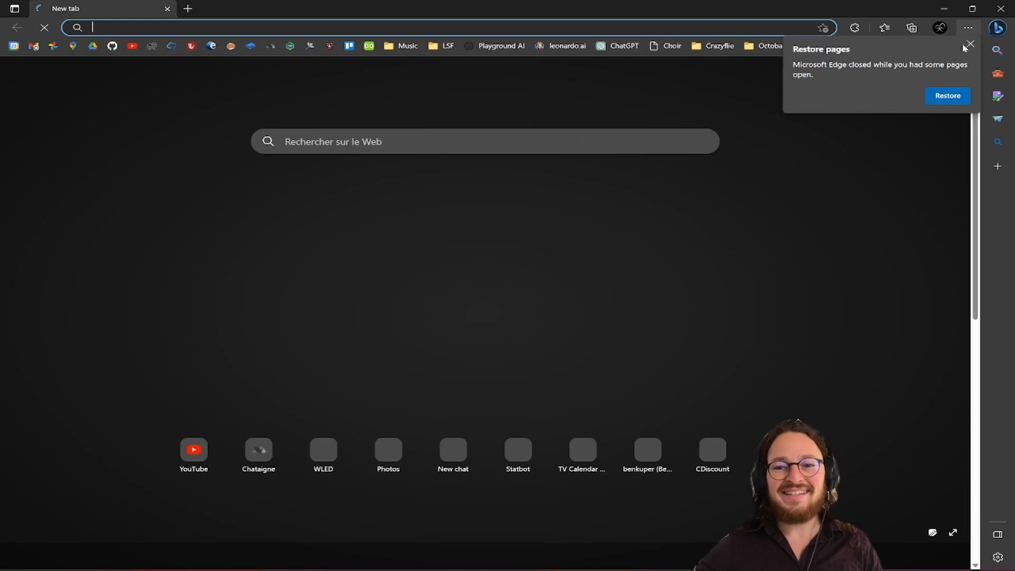
left_click(968, 44)
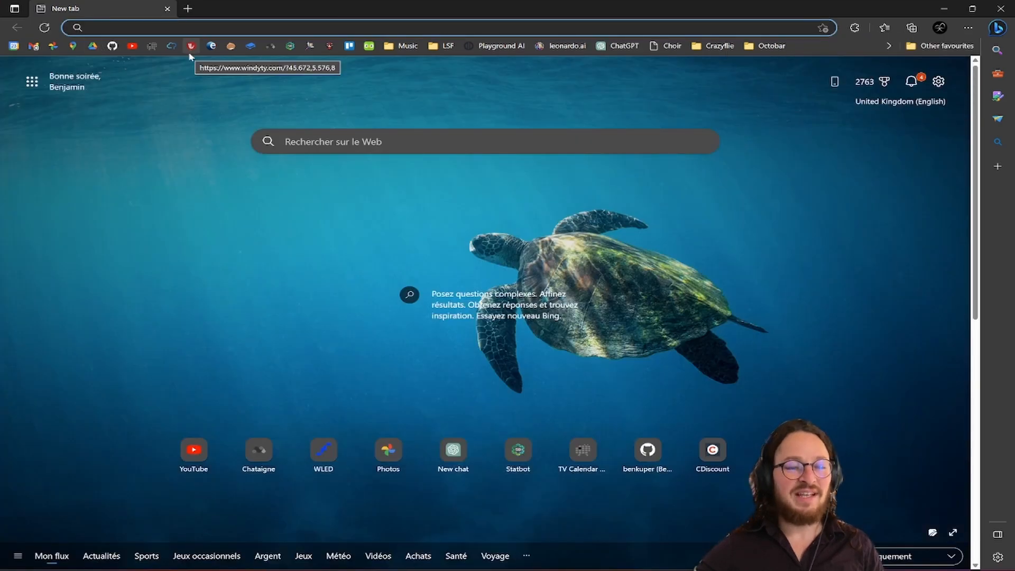
left_click(230, 46)
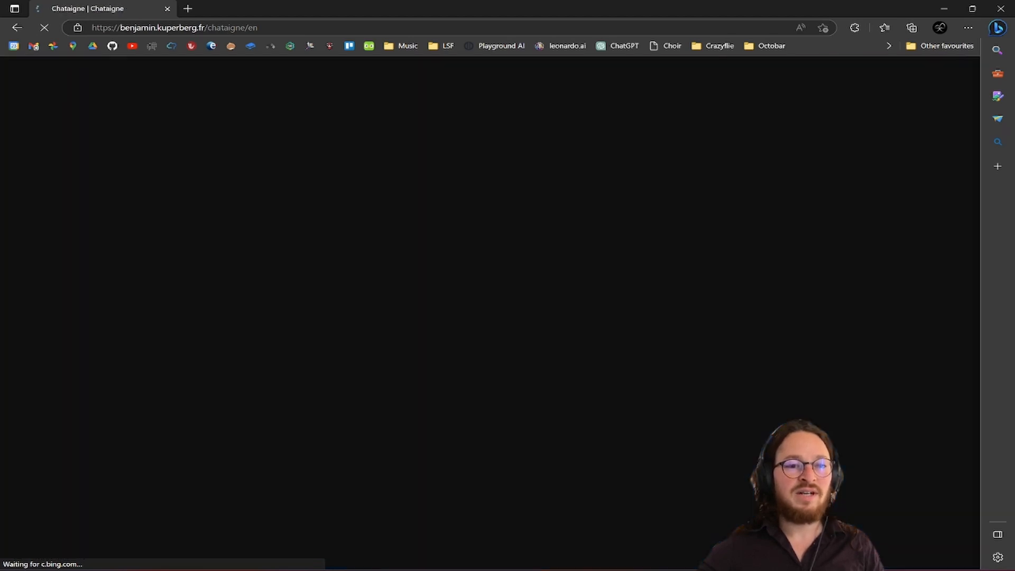
Look through the Chataigne home page, examining its supported protocols, software and hardware.
scroll(391, 192, "down", 10)
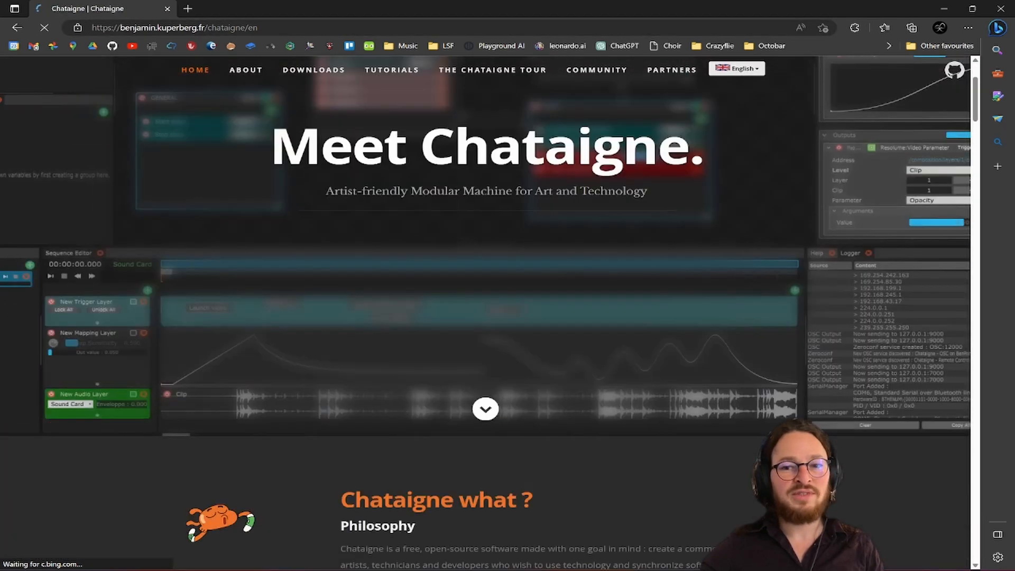
scroll(306, 205, "down", 15)
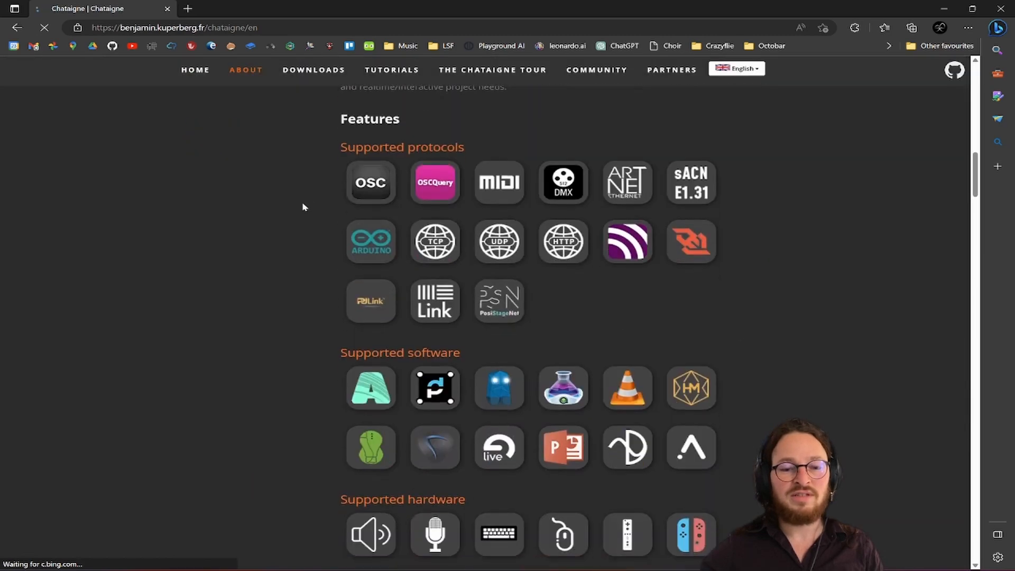
scroll(270, 228, "up", 20)
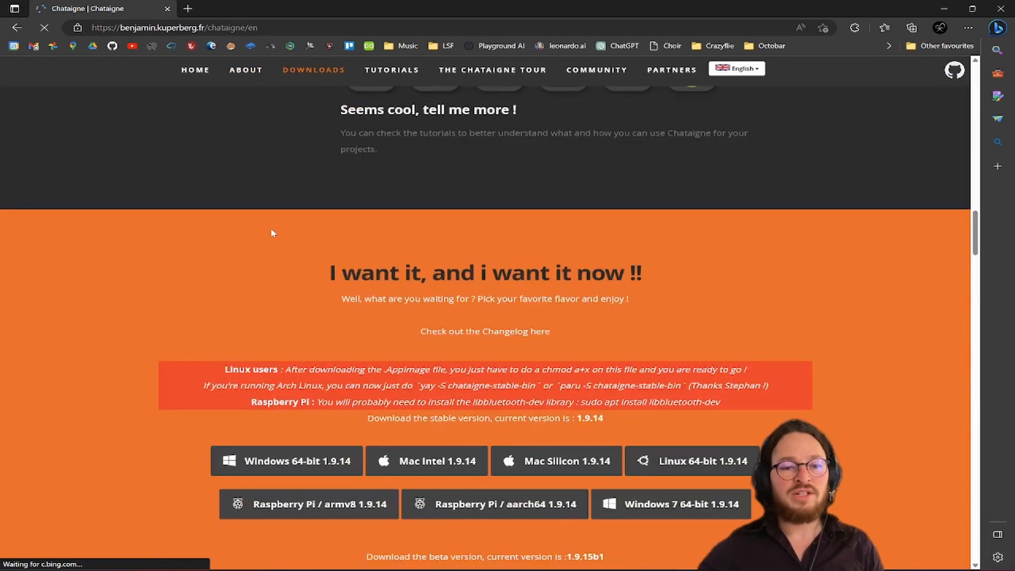
scroll(270, 228, "down", 6)
scroll(272, 233, "down", 15)
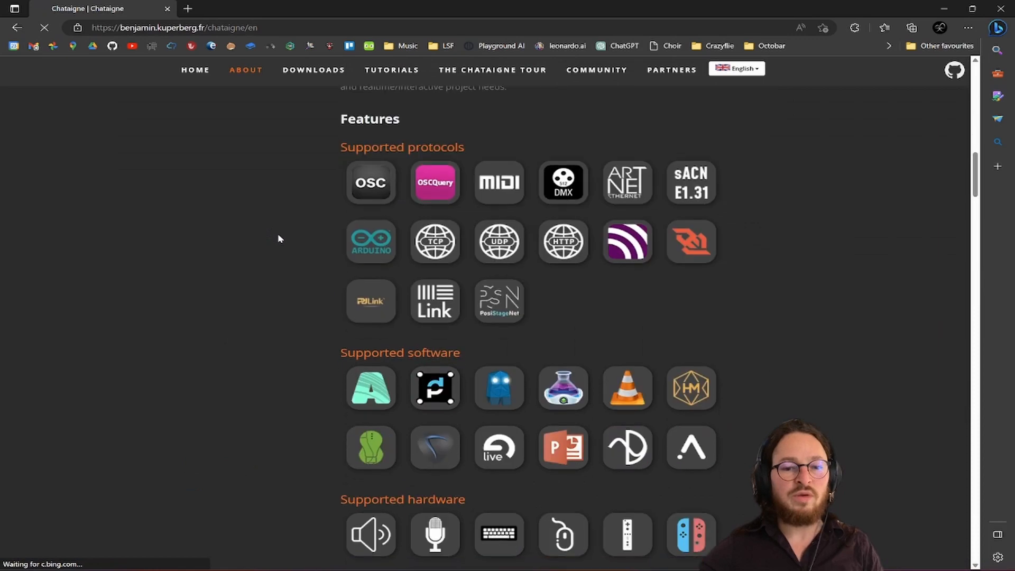
Examine the Chataigne downloads section, comparing the stable, beta and bleeding edge builds offered for each operating system.
scroll(274, 235, "down", 8)
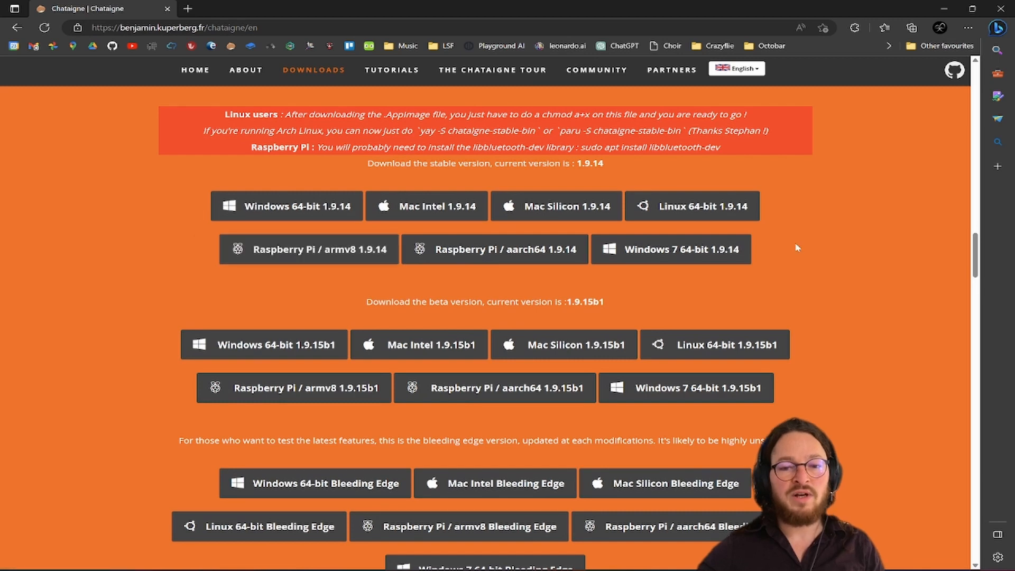
scroll(828, 246, "down", 2)
scroll(222, 216, "up", 2)
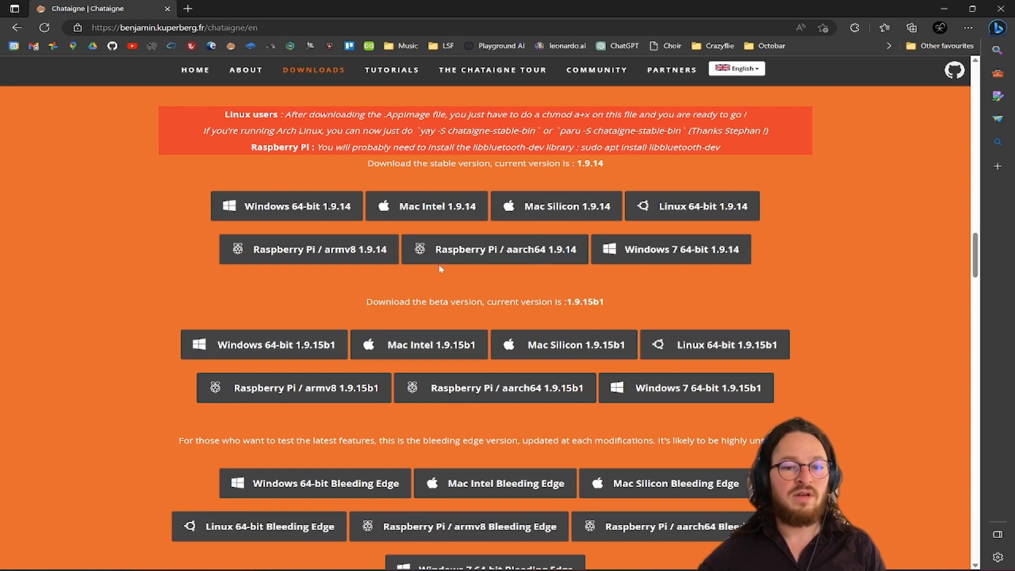
scroll(254, 423, "down", 3)
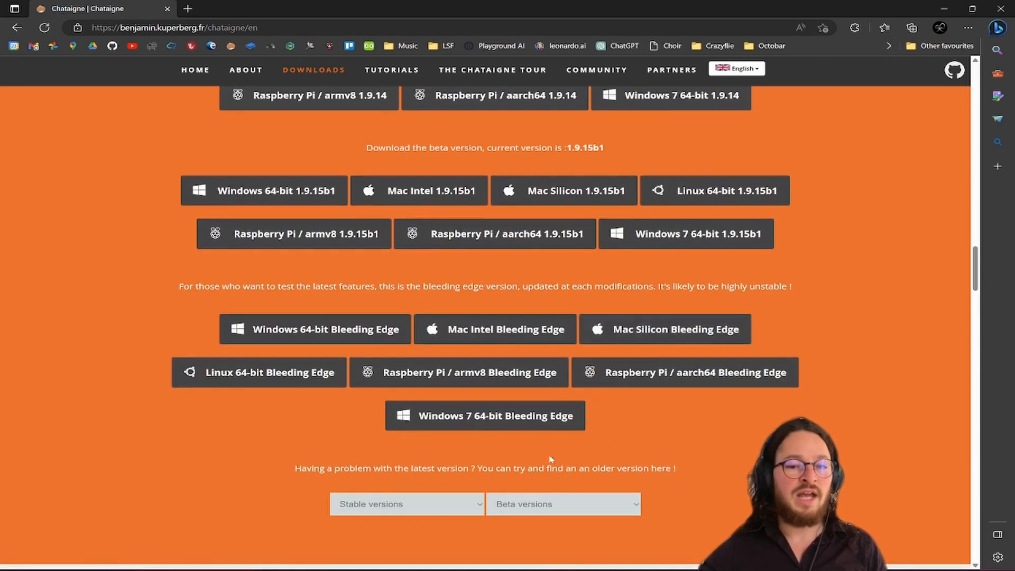
scroll(866, 402, "up", 1)
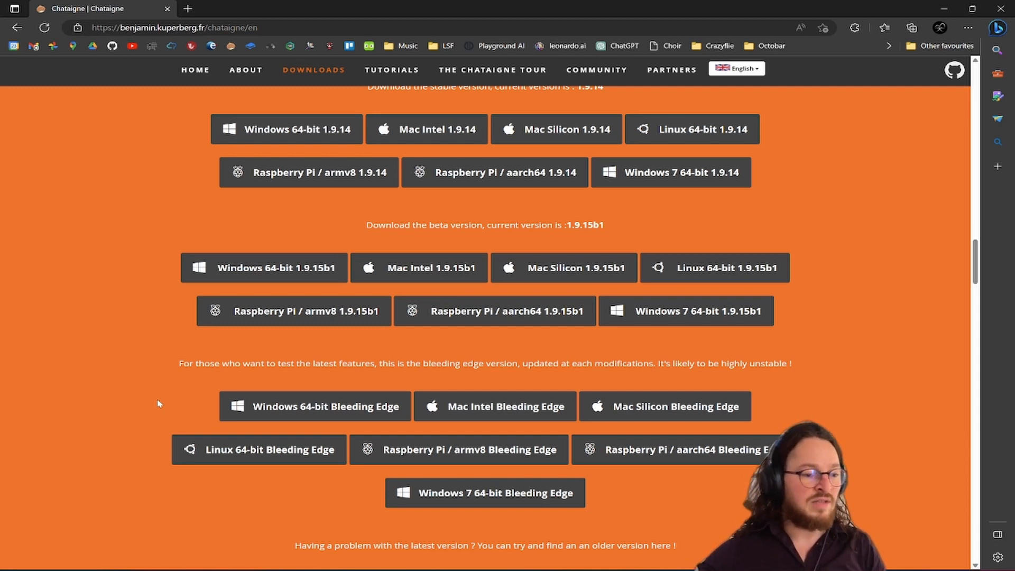
scroll(146, 362, "up", 3)
scroll(137, 364, "down", 2)
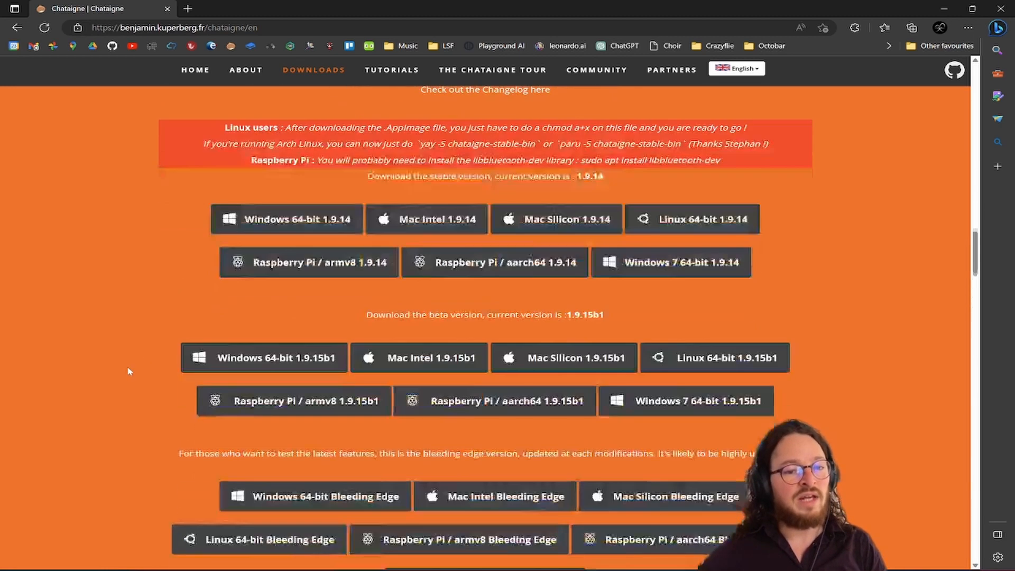
Point out the beta version in the downloads section, review the download notes, and return to the start of the home page.
scroll(132, 336, "up", 1)
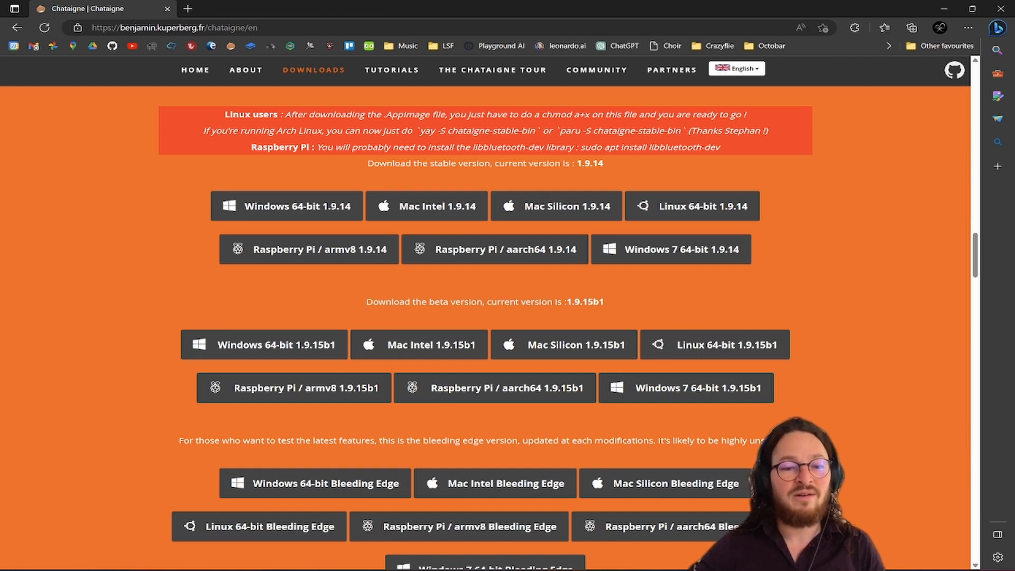
left_click_drag(366, 302, 604, 301)
left_click(485, 313)
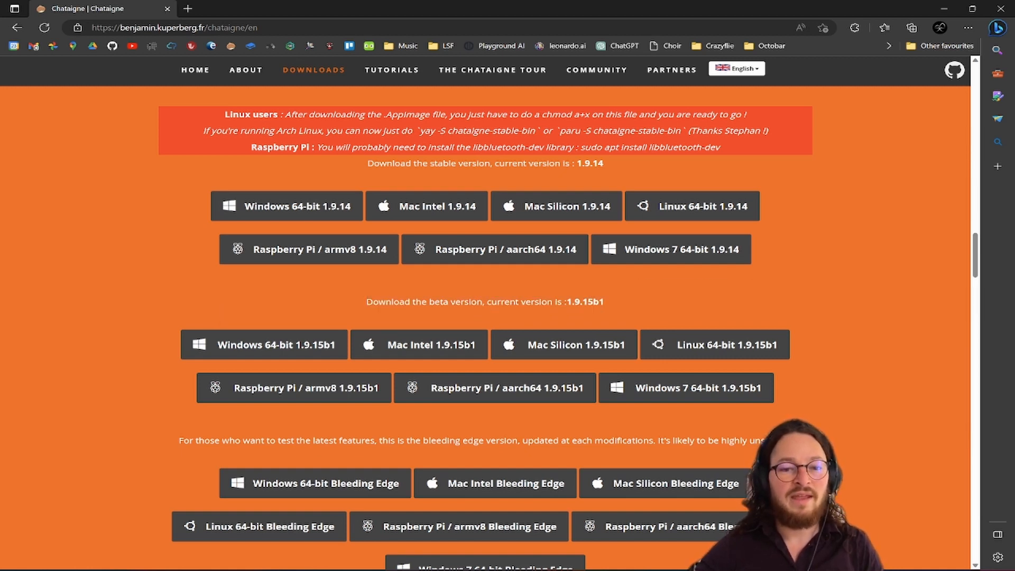
scroll(819, 263, "up", 10)
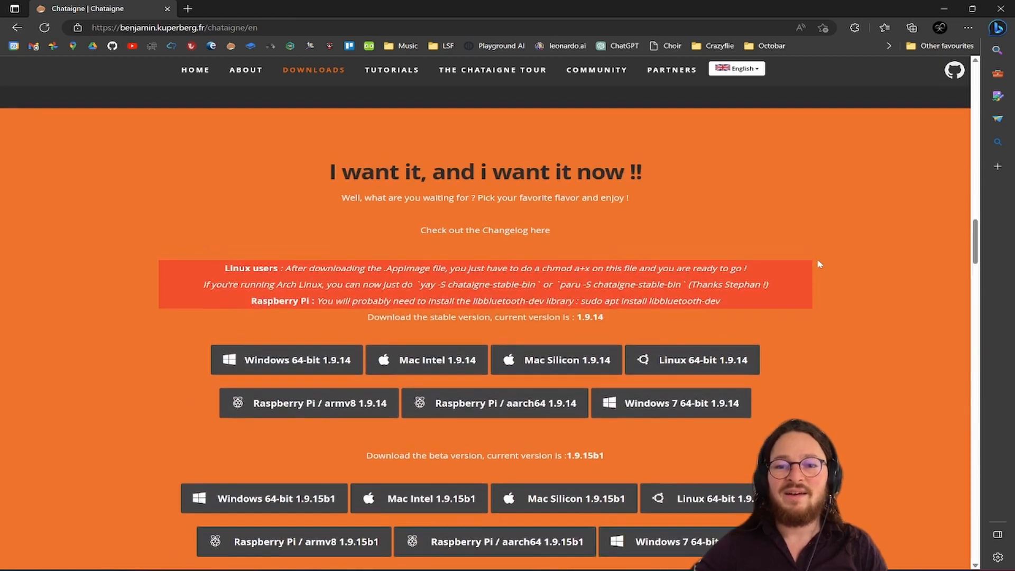
scroll(818, 264, "down", 10)
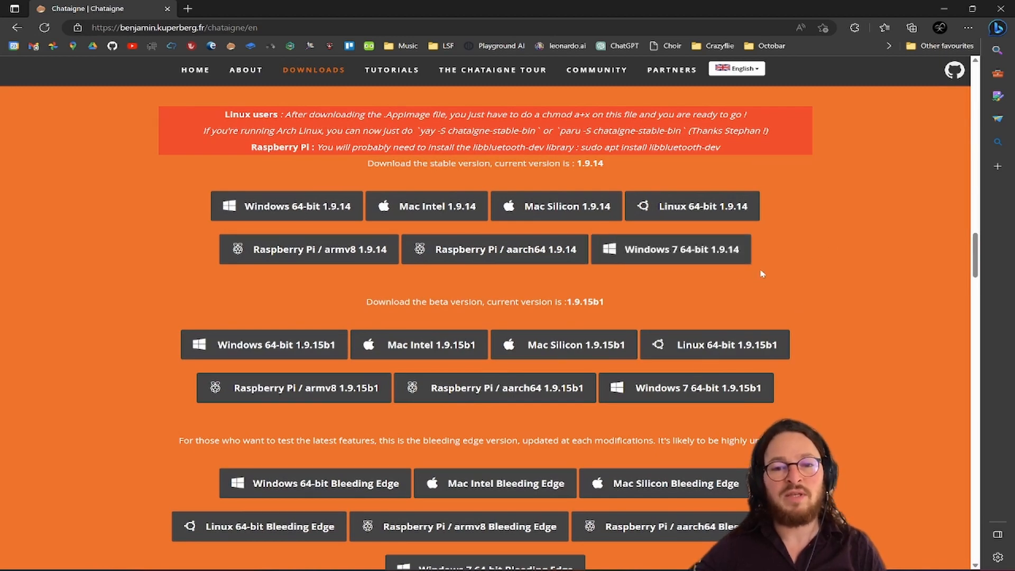
scroll(763, 272, "up", 20)
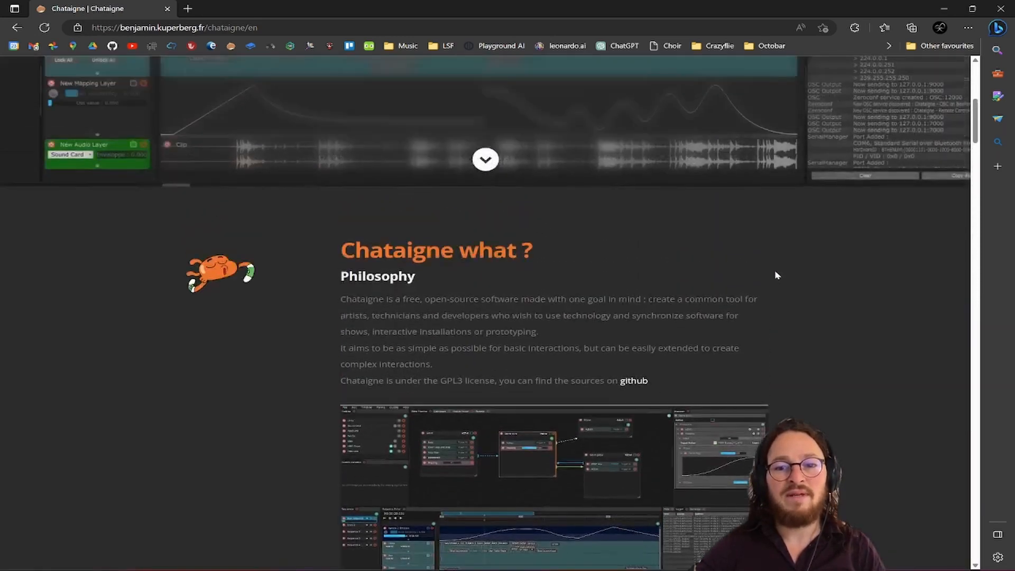
scroll(782, 280, "up", 6)
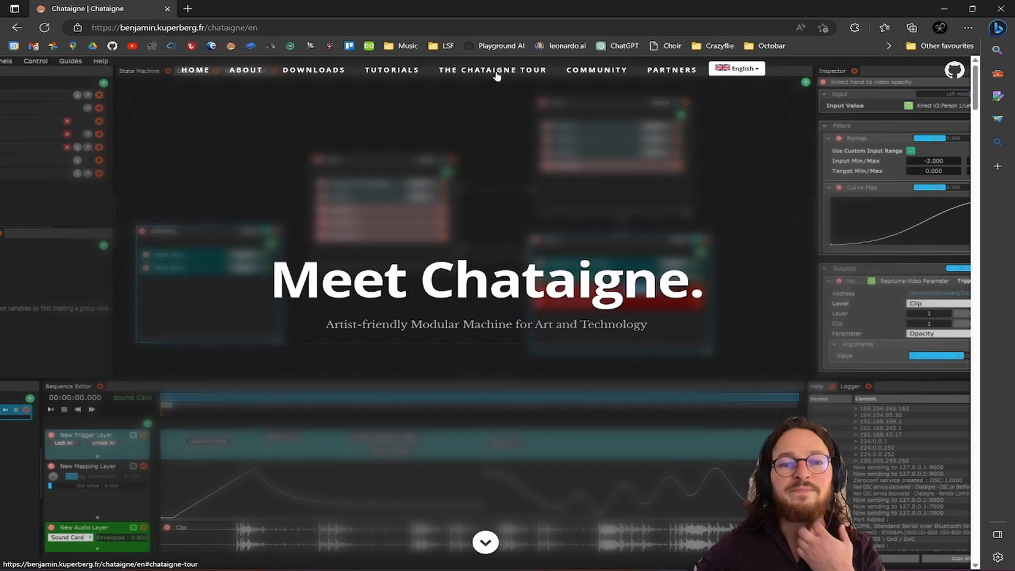
Look through the website's Community section and go back past the workshop form to the tutorials section.
left_click(605, 71)
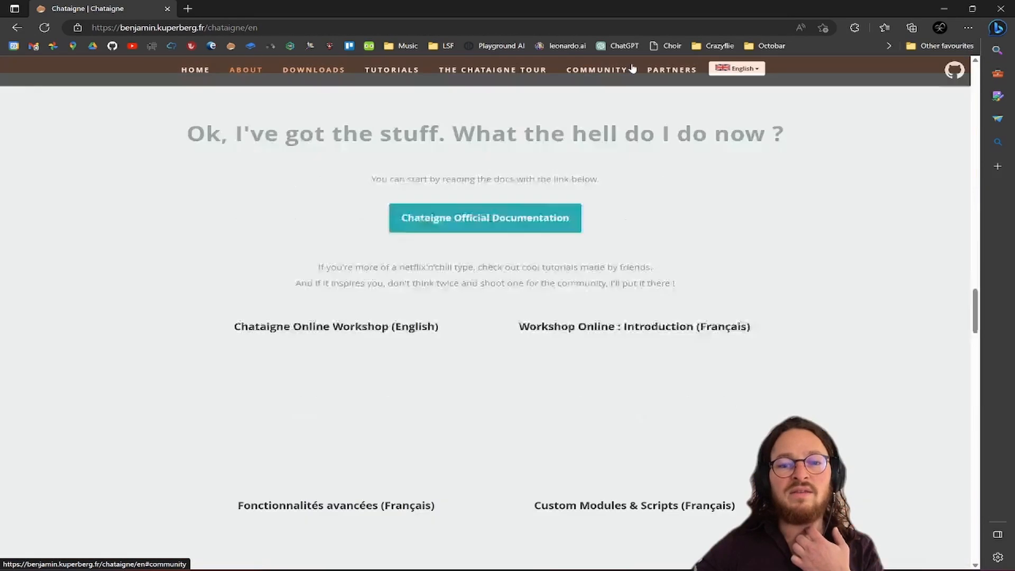
scroll(842, 183, "down", 6)
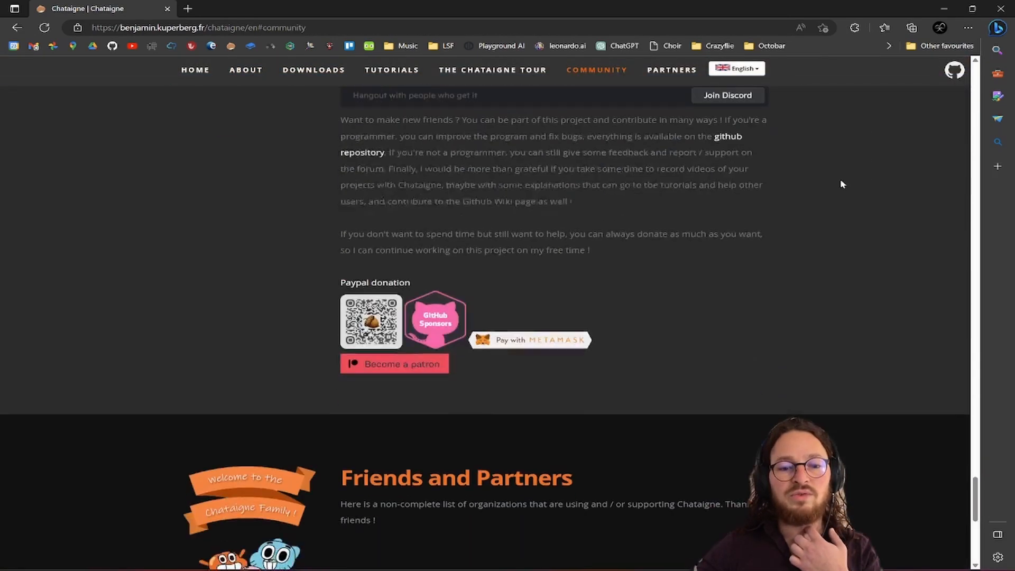
scroll(842, 183, "up", 5)
scroll(841, 184, "up", 8)
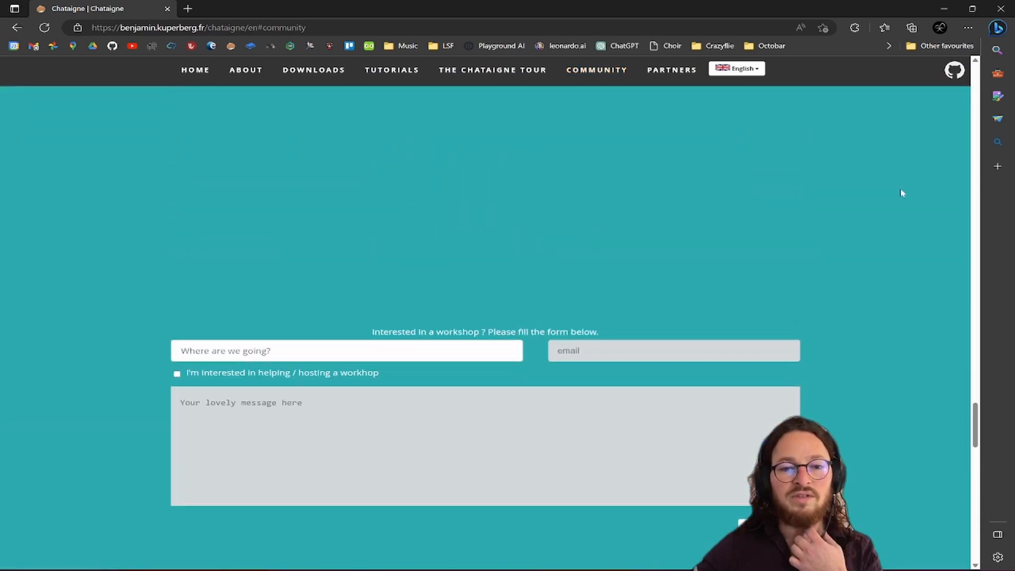
scroll(898, 195, "up", 18)
scroll(897, 192, "down", 6)
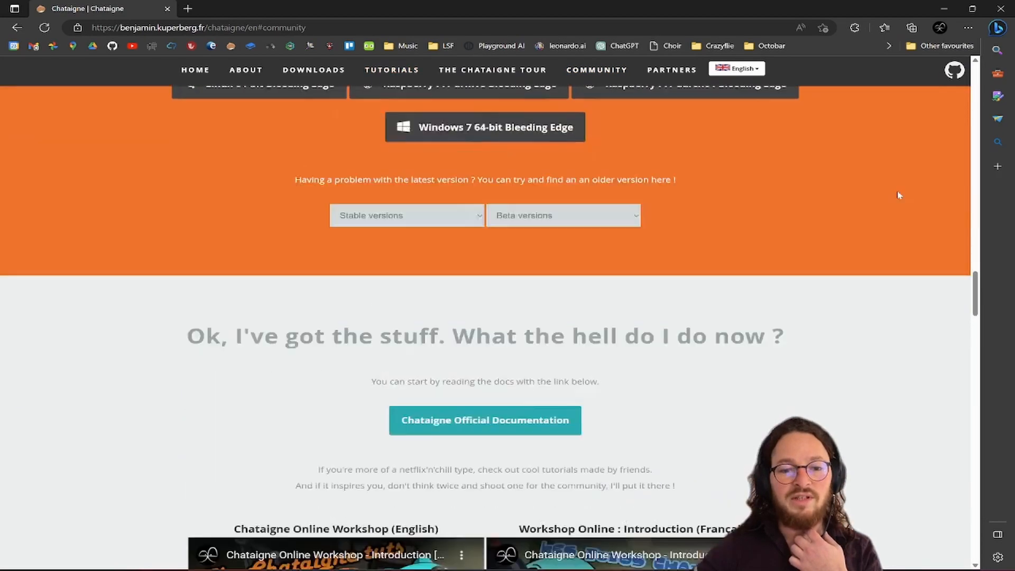
scroll(776, 194, "up", 2)
Open the Chataigne Official Documentation and look through its Getting Started pages on the interface and the modules.
left_click(514, 158)
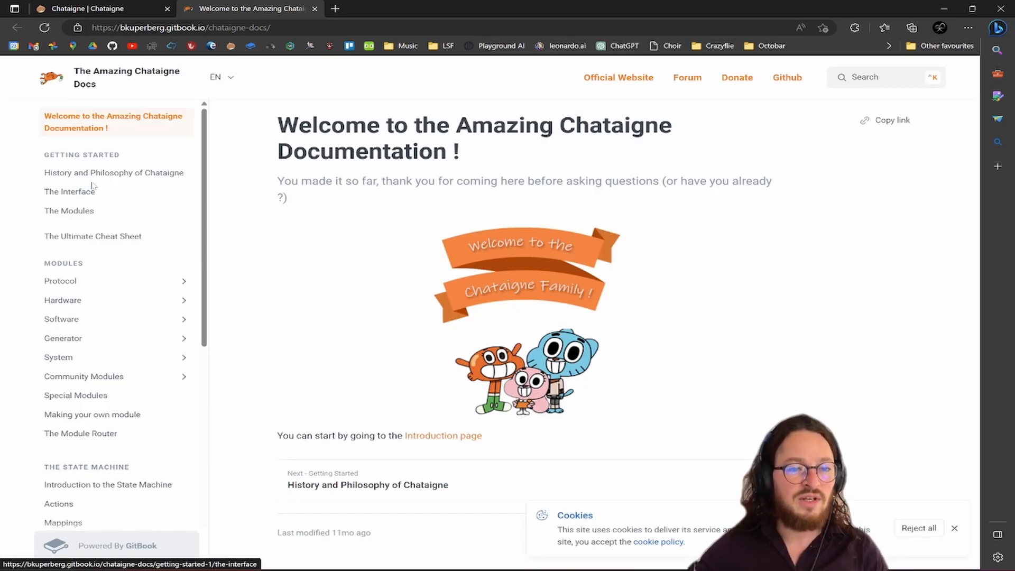
left_click(106, 173)
left_click(93, 192)
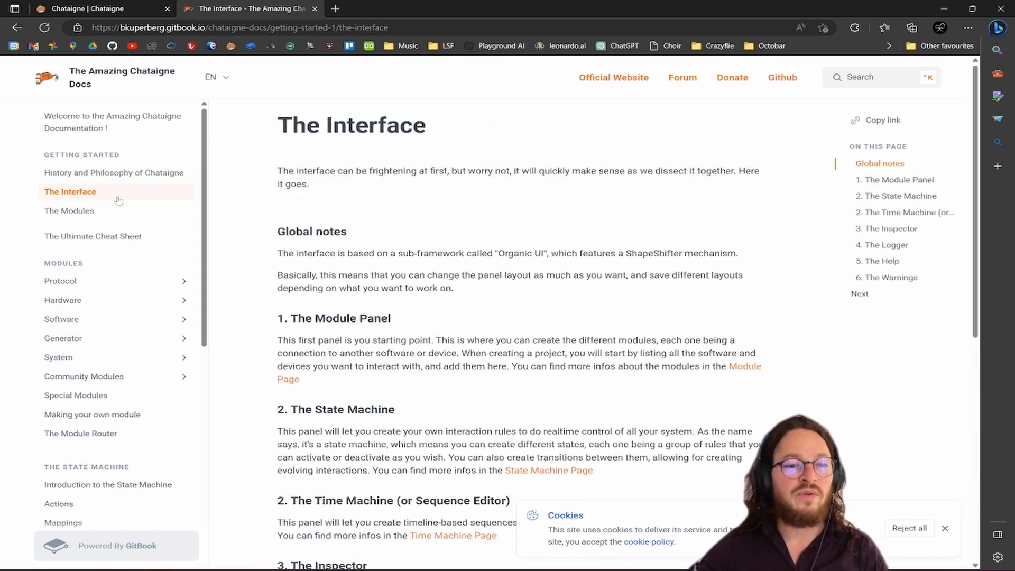
left_click(101, 212)
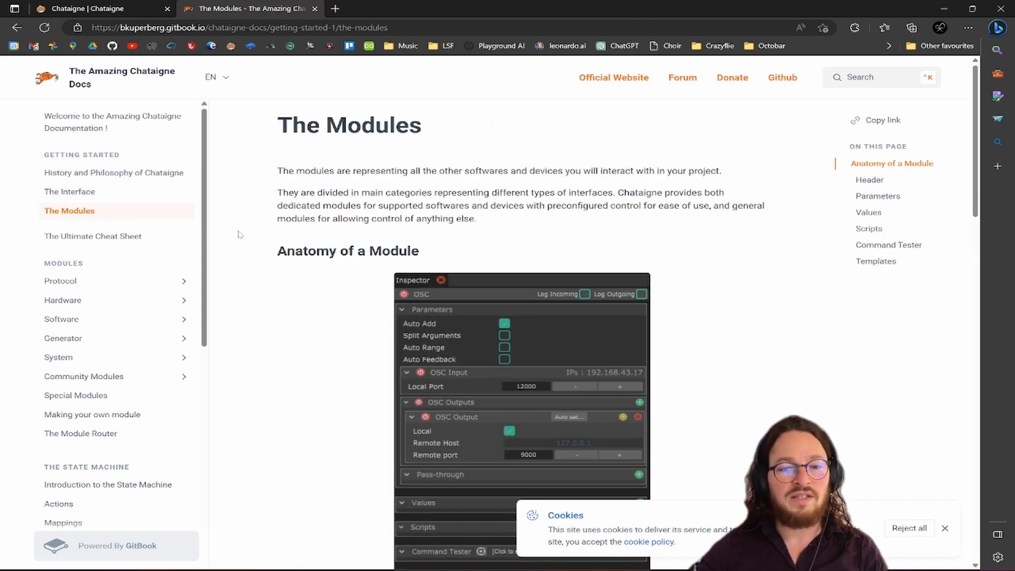
scroll(240, 233, "down", 10)
Open the OSC page of the Protocol modules documentation and examine its parameters, commands and the remaining documentation topics.
left_click(60, 281)
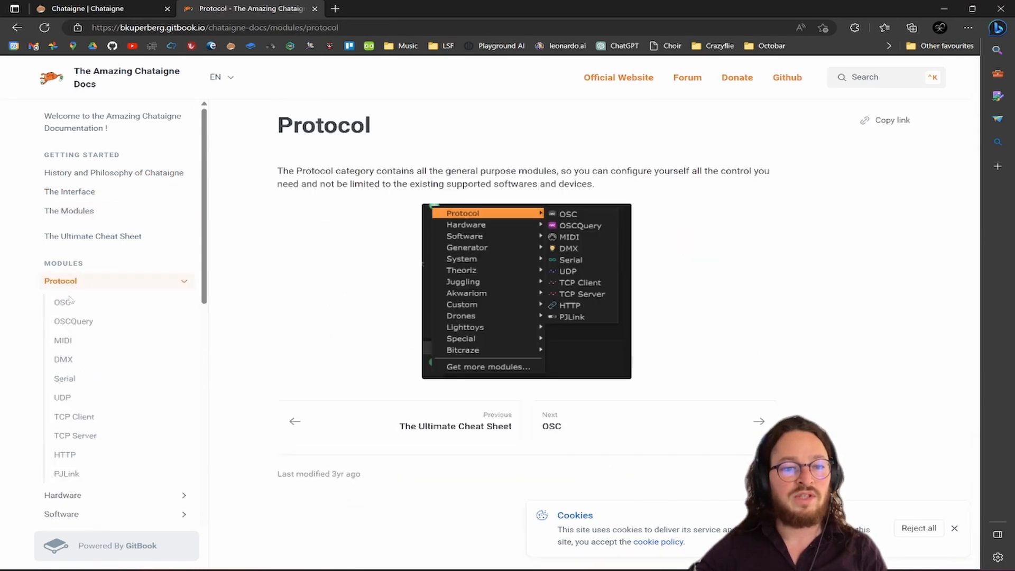
left_click(64, 304)
scroll(374, 309, "down", 10)
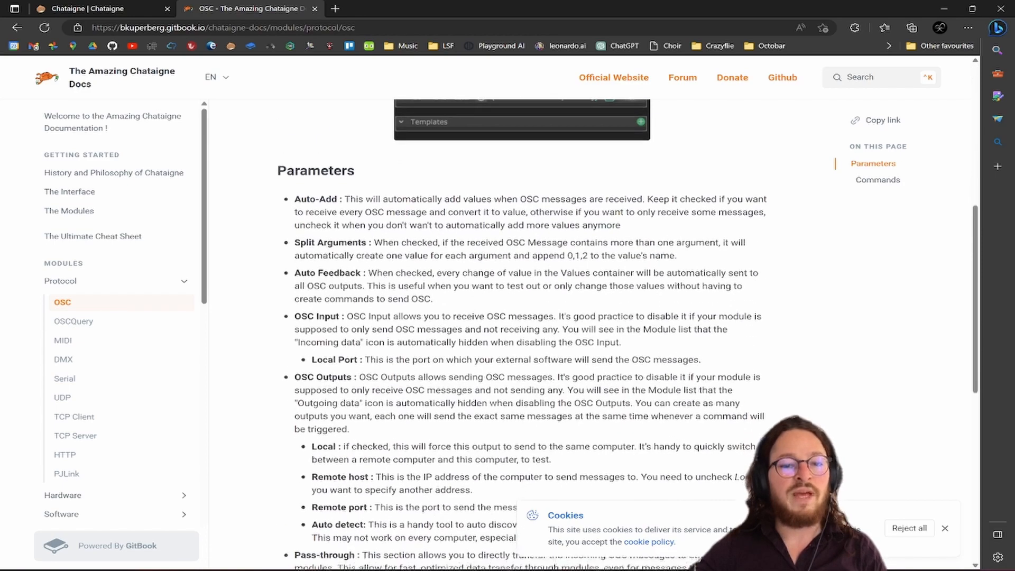
scroll(210, 284, "down", 5)
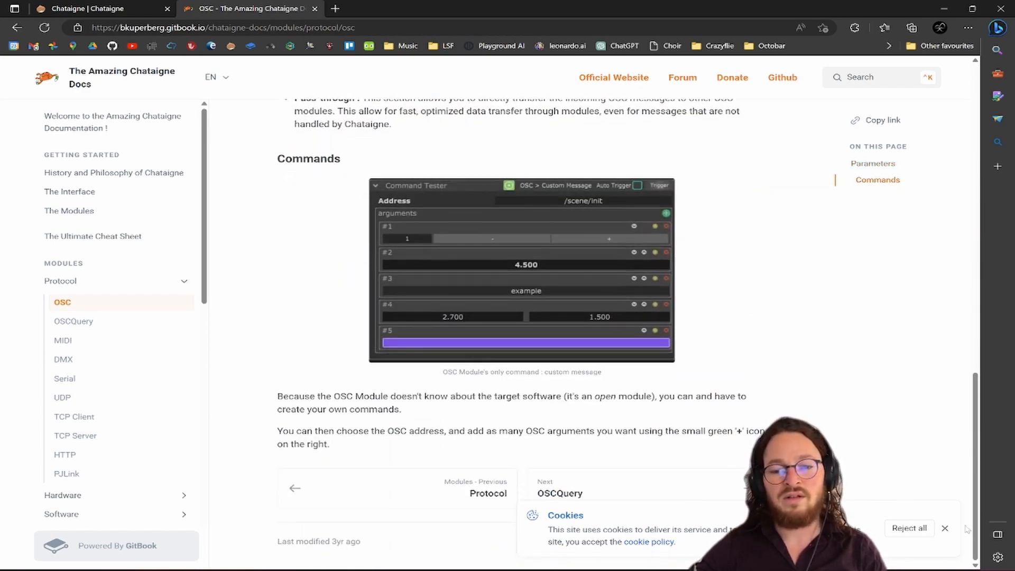
scroll(211, 284, "down", 6)
scroll(211, 284, "up", 6)
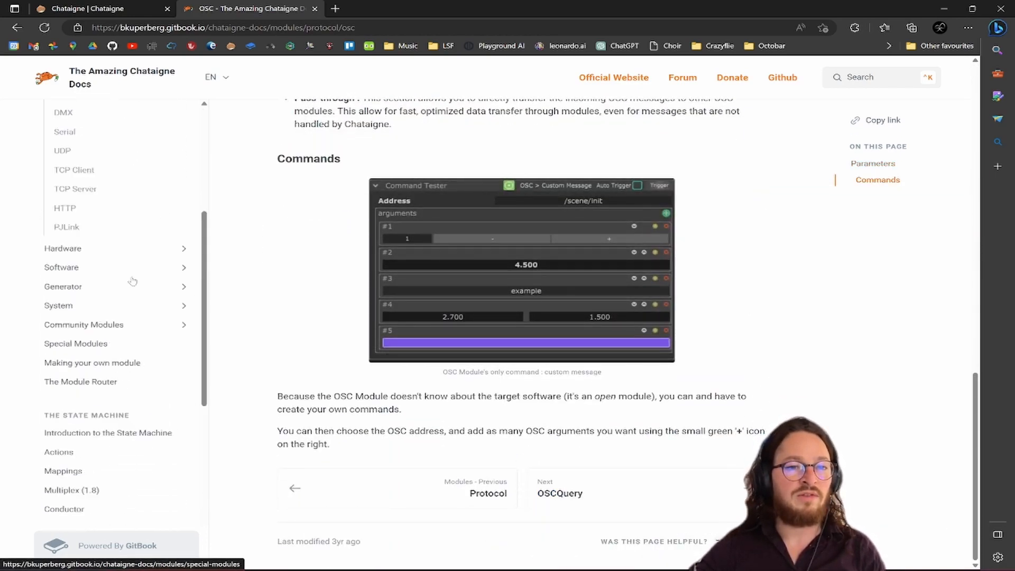
scroll(303, 155, "up", 2)
scroll(302, 156, "up", 10)
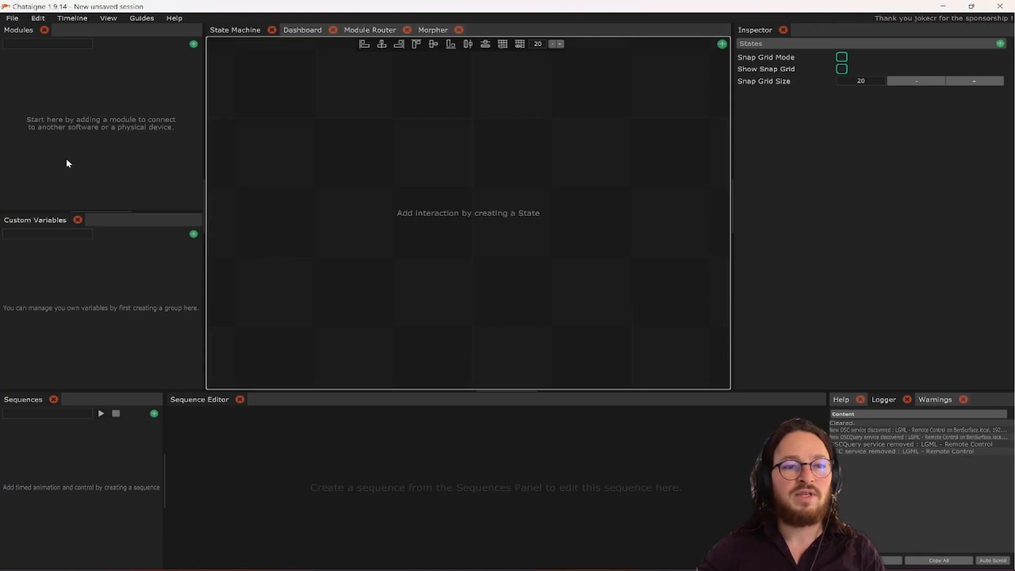
Show the Help links in Chataigne, close the documentation tab in Microsoft Edge, and switch back to Chataigne.
left_click(175, 18)
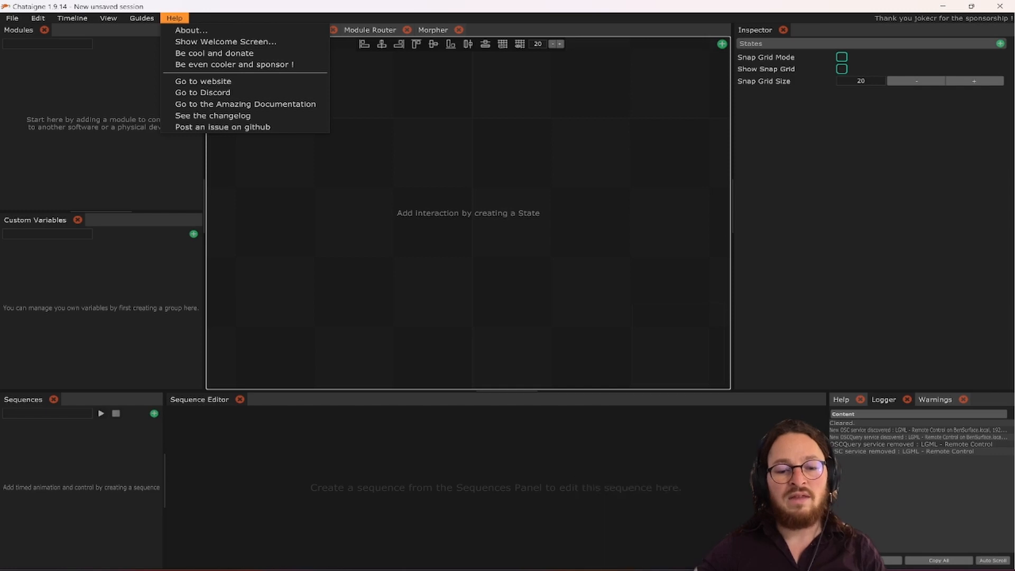
left_click(563, 569)
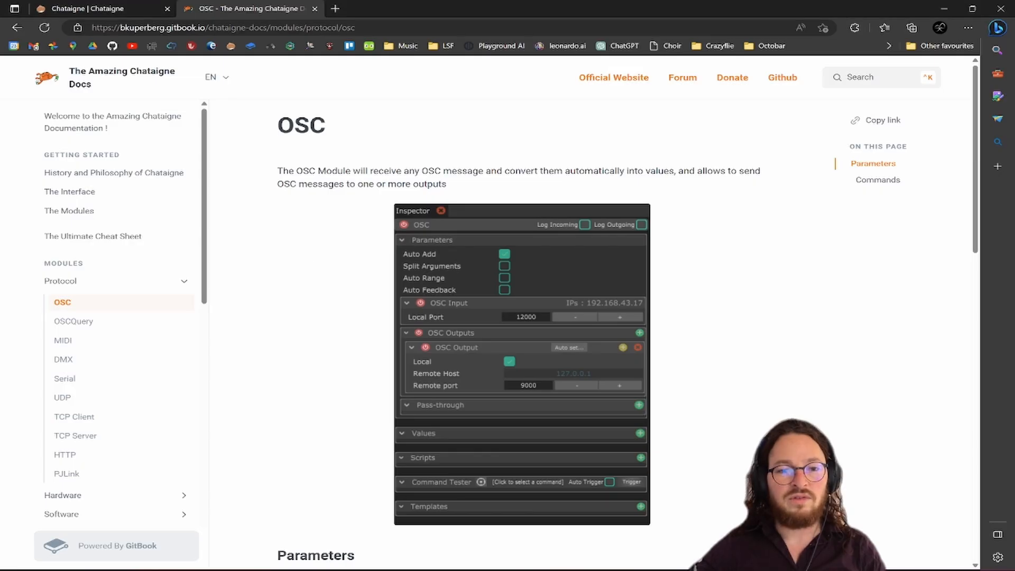
left_click(314, 8)
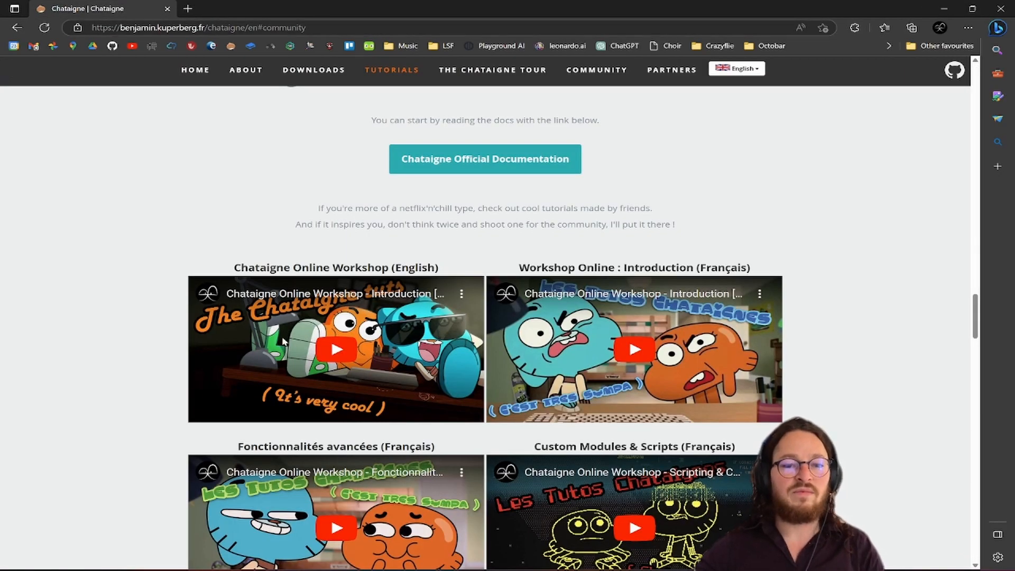
left_click(385, 565)
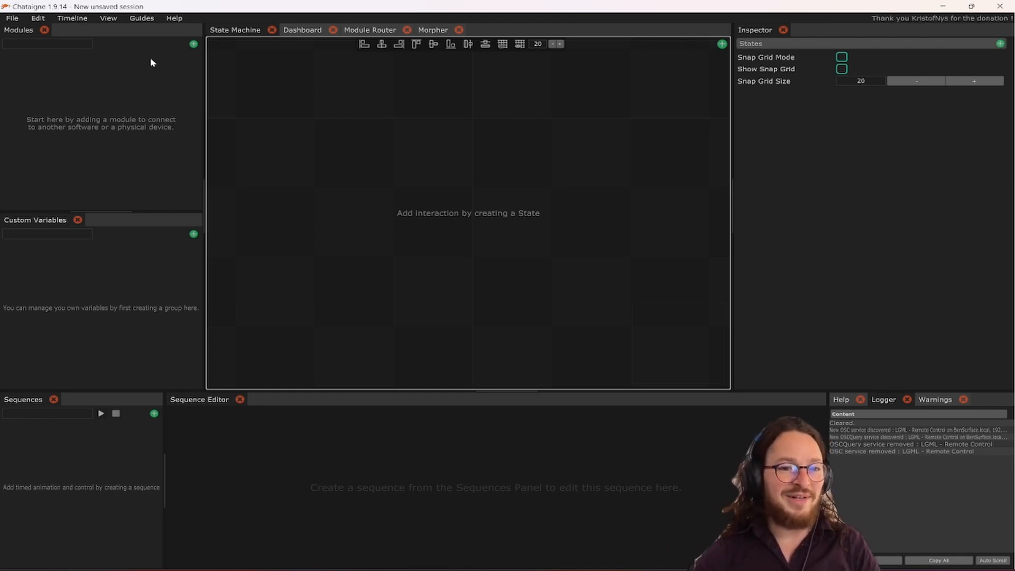
Start the Getting Started guide, go through its welcome and Modules panel explanations, and exit the guide.
left_click(136, 22)
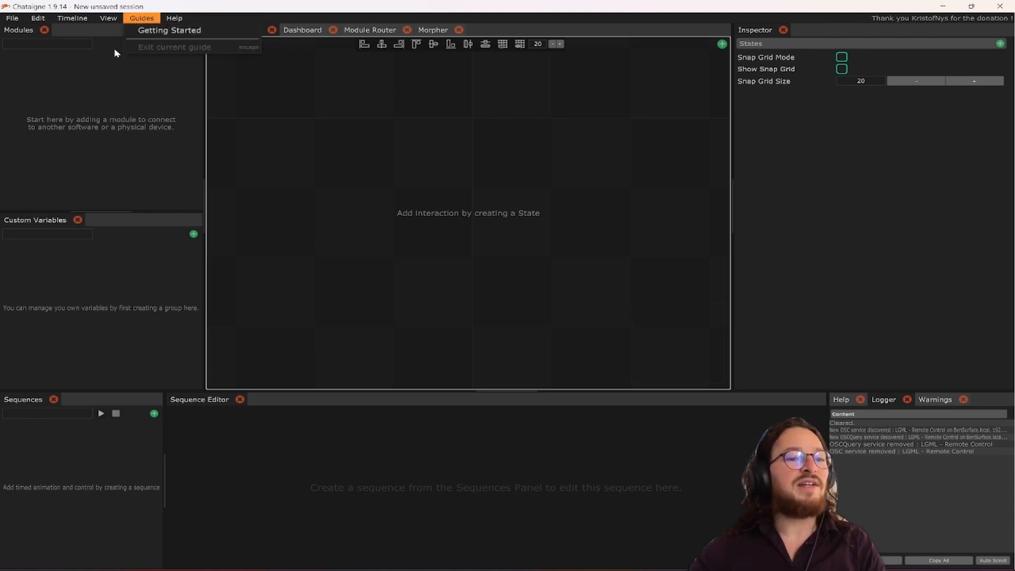
left_click(73, 18)
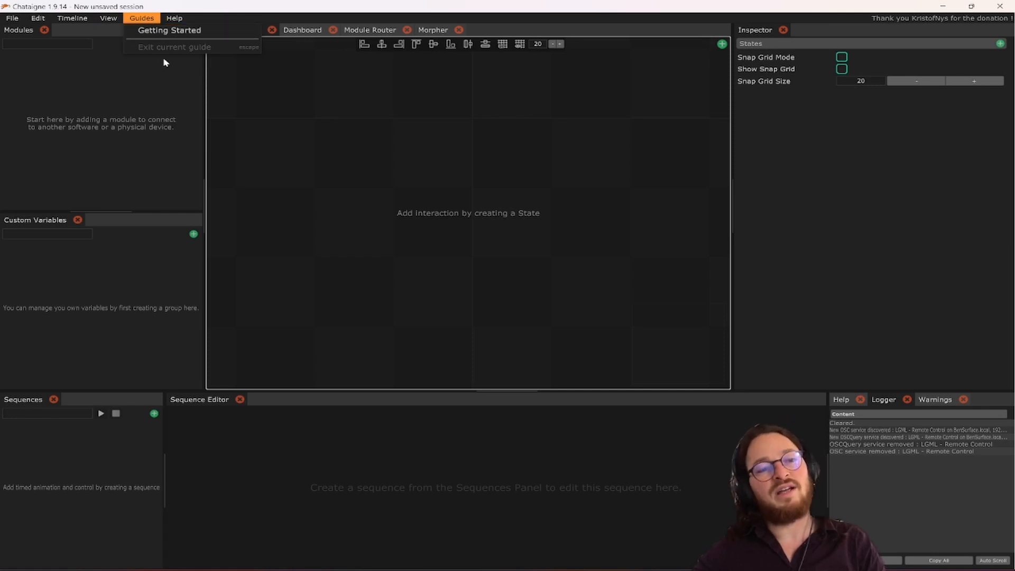
left_click(154, 32)
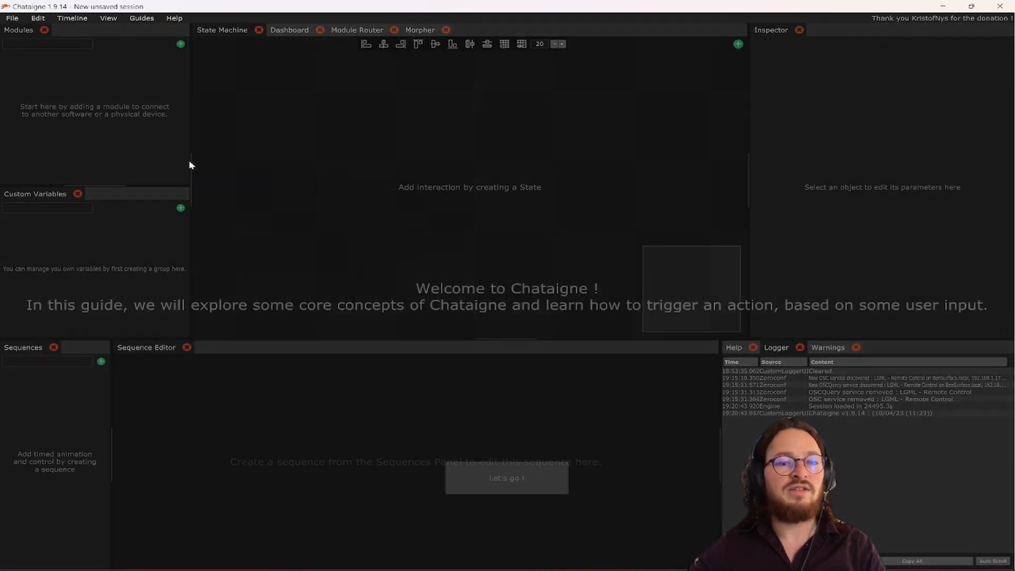
left_click(502, 478)
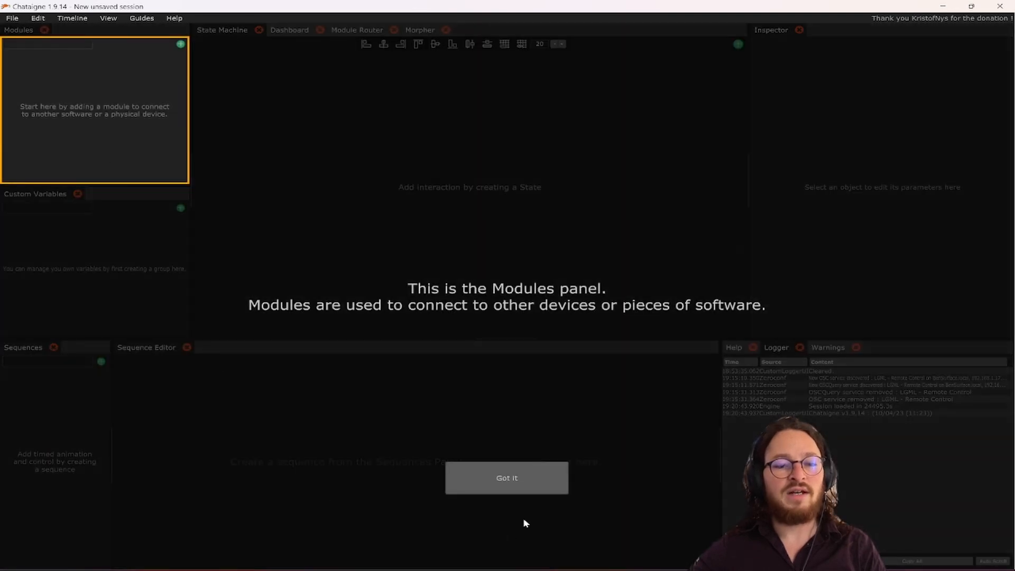
left_click(505, 479)
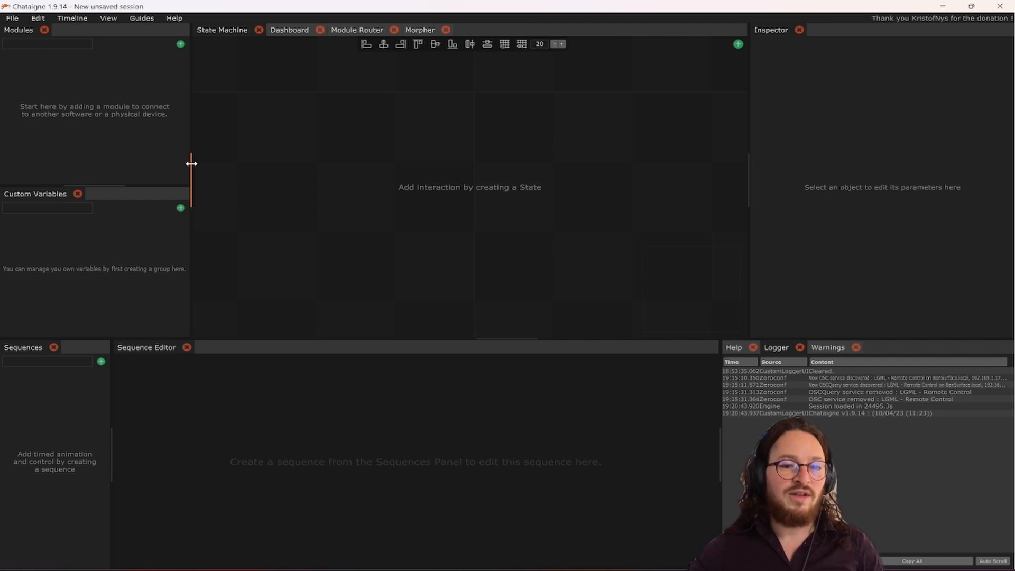
Widen the Modules column slightly, make the upper panels a little taller, and widen the Sequences panel.
left_click_drag(191, 164, 197, 167)
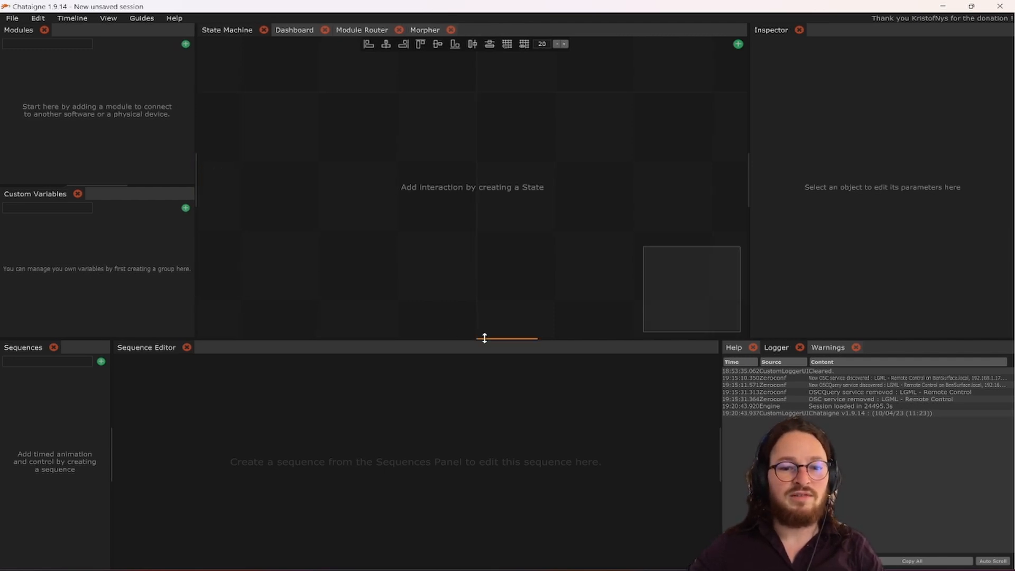
left_click_drag(484, 338, 484, 348)
left_click_drag(109, 422, 165, 396)
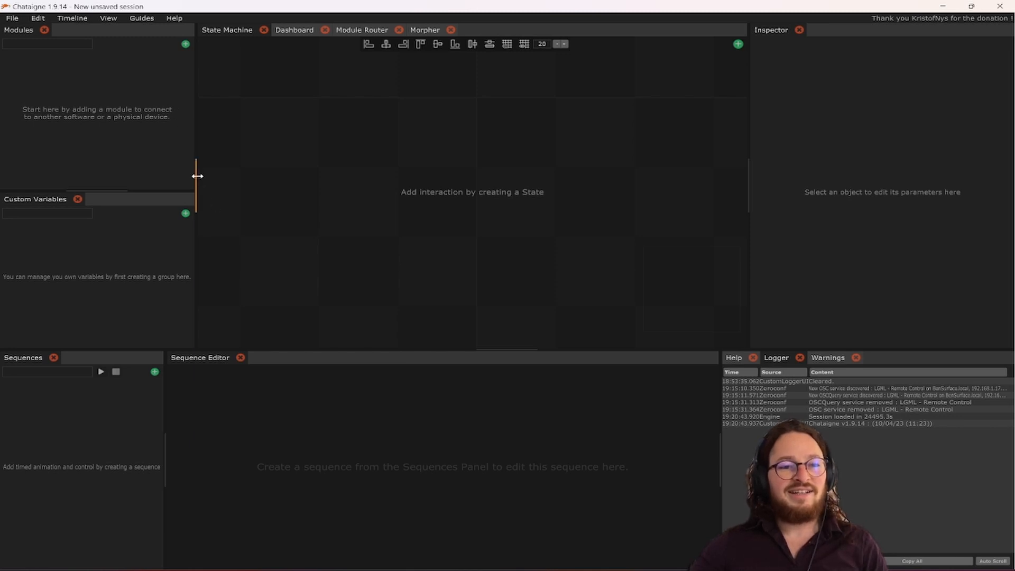
left_click_drag(198, 176, 195, 176)
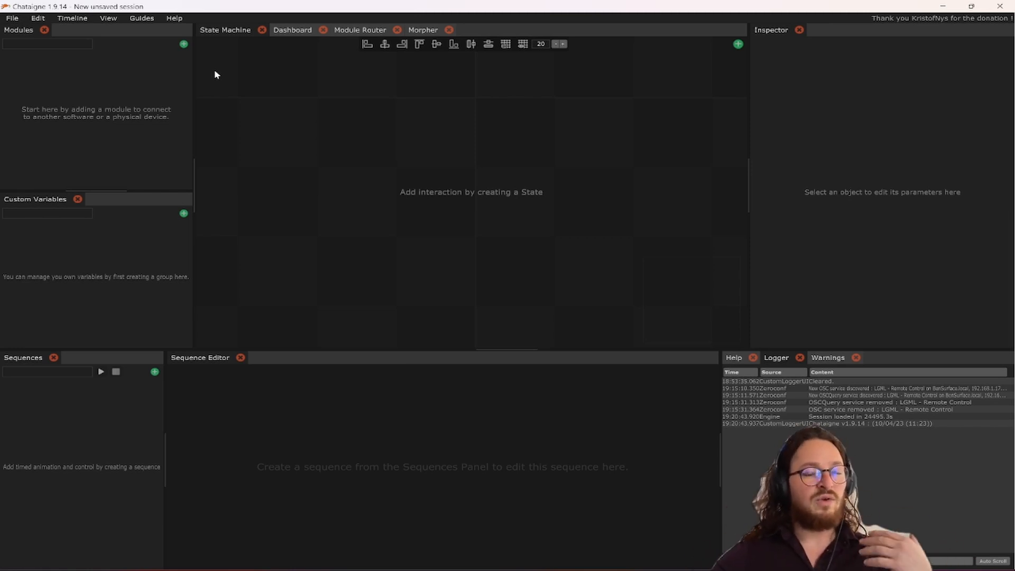
Browse the available module categories, open the list of downloadable community modules, and view the Bento Prop OSC Control details.
left_click(136, 123)
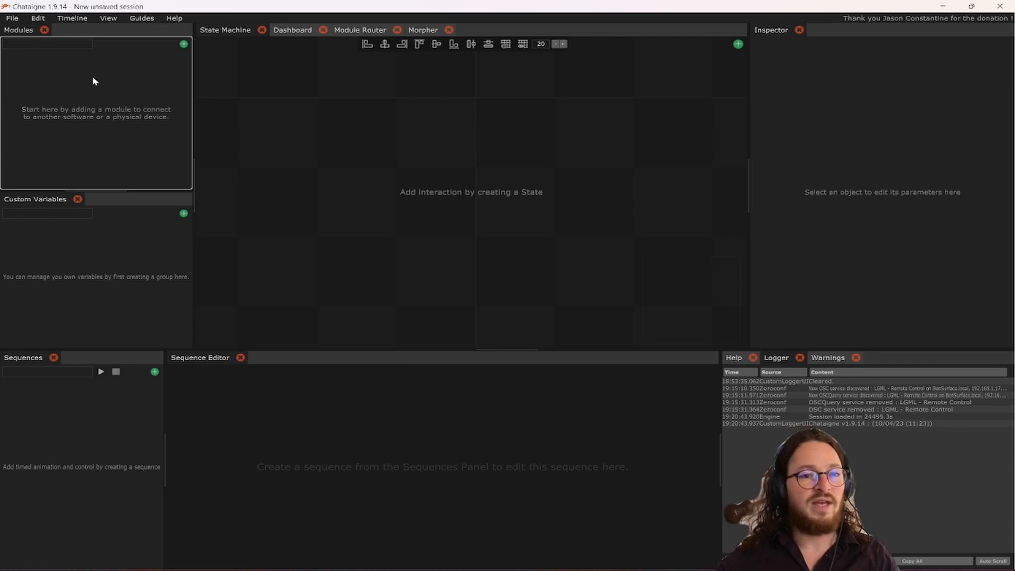
left_click(184, 44)
mouse_move(263, 50)
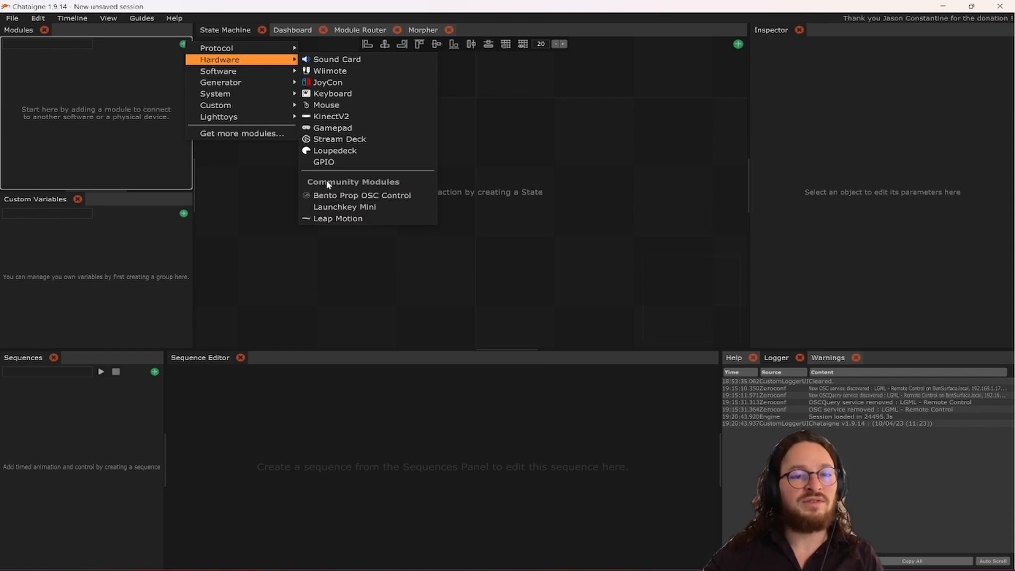
left_click(263, 135)
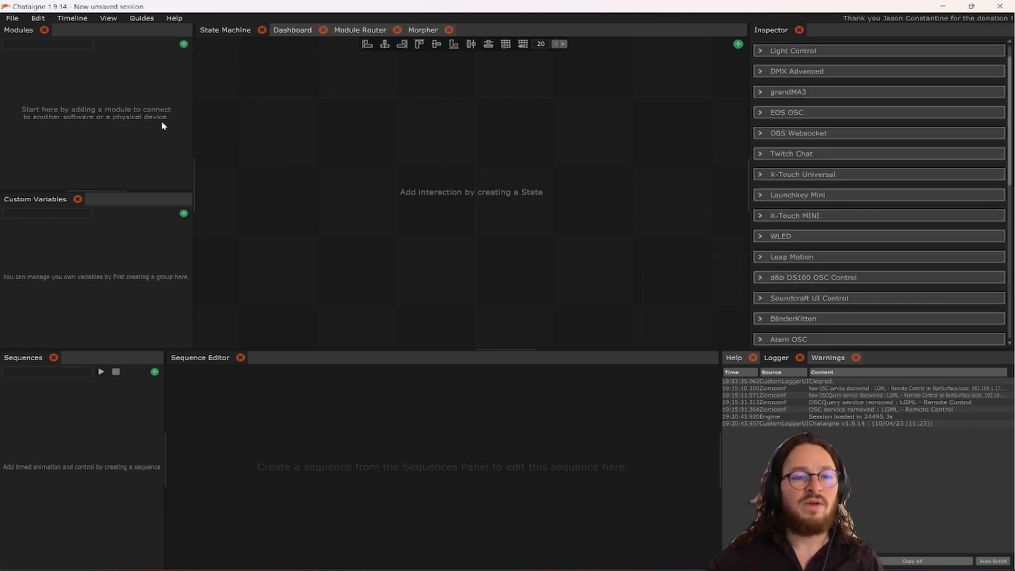
right_click(75, 96)
left_click(148, 191)
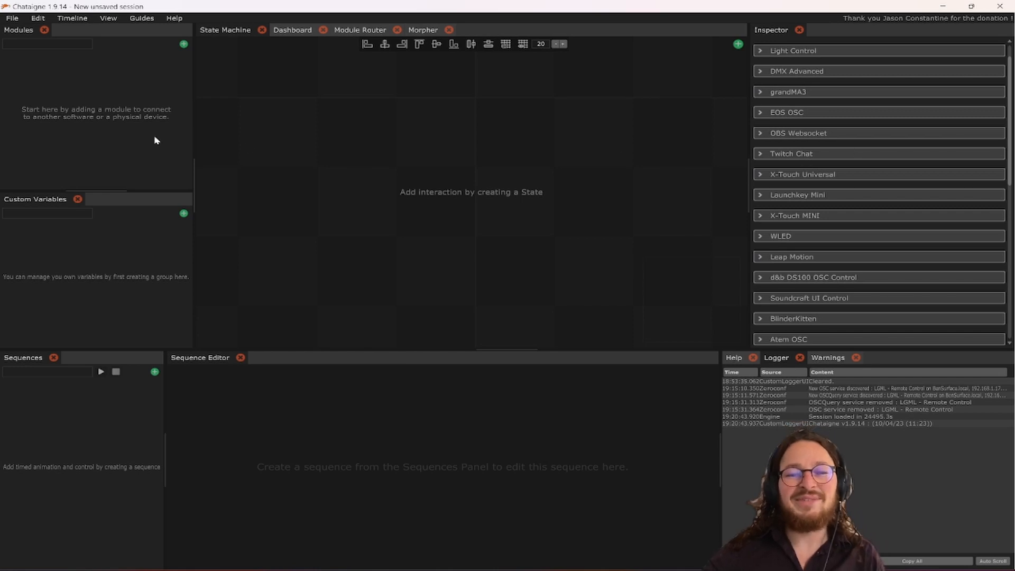
scroll(861, 109, "down", 4)
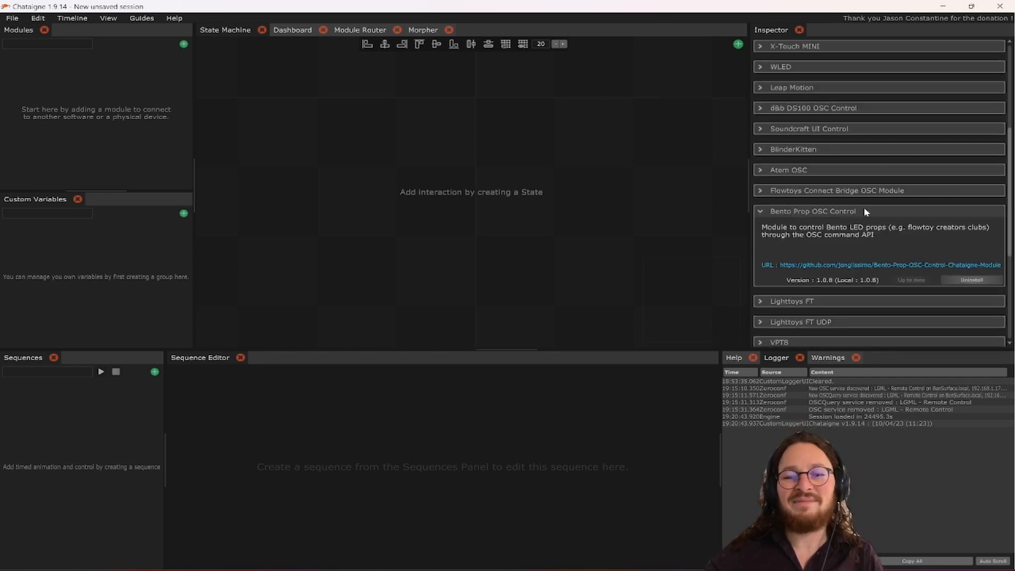
Collapse the Bento Prop OSC Control details and look through the list of community modules.
left_click(864, 211)
scroll(872, 169, "up", 3)
scroll(866, 148, "down", 2)
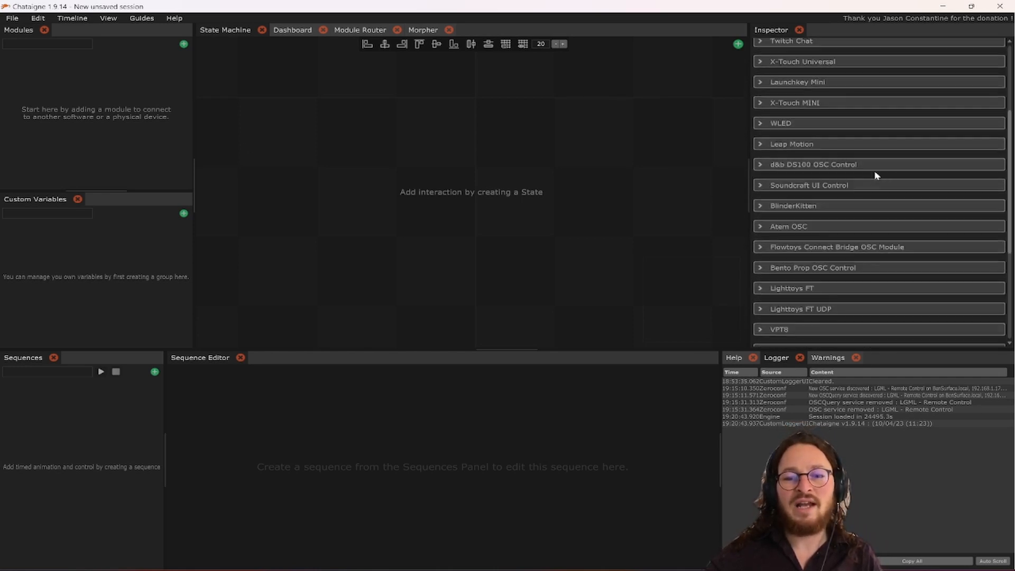
scroll(872, 222, "down", 2)
scroll(870, 262, "up", 5)
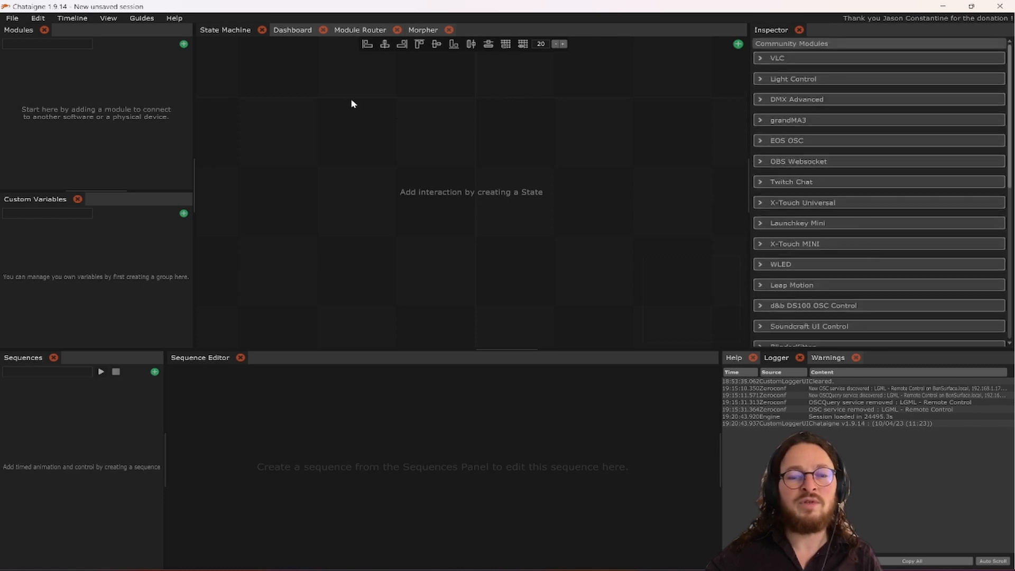
Browse the Protocol, Hardware and Software categories of modules that can be added, and leave without adding one.
right_click(150, 78)
mouse_move(229, 80)
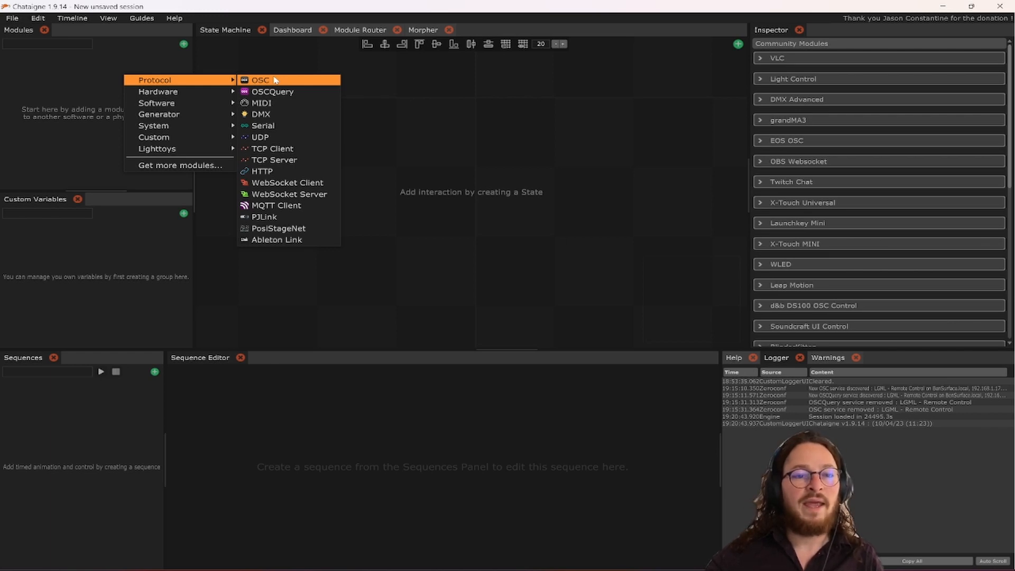
right_click(116, 74)
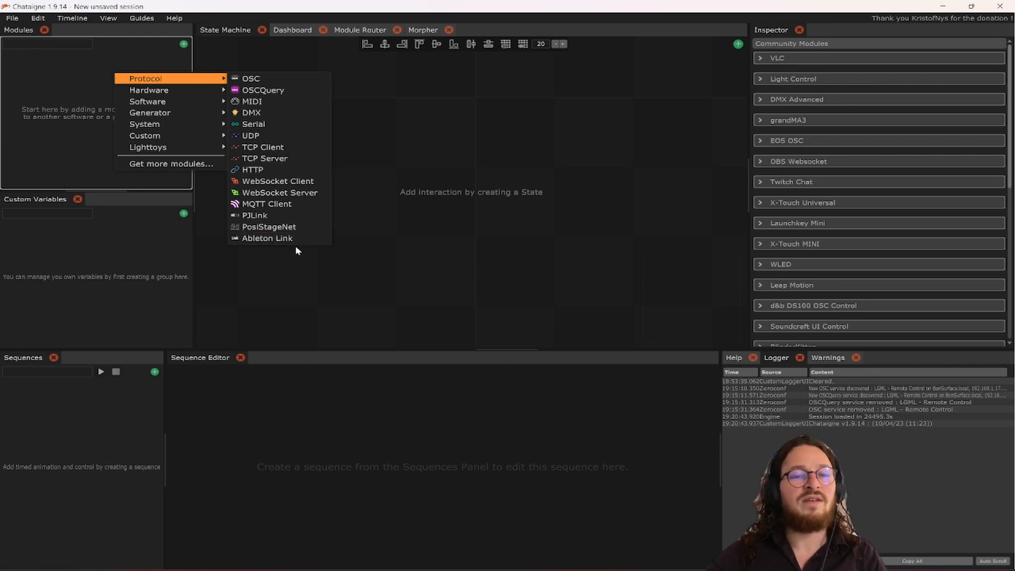
mouse_move(197, 93)
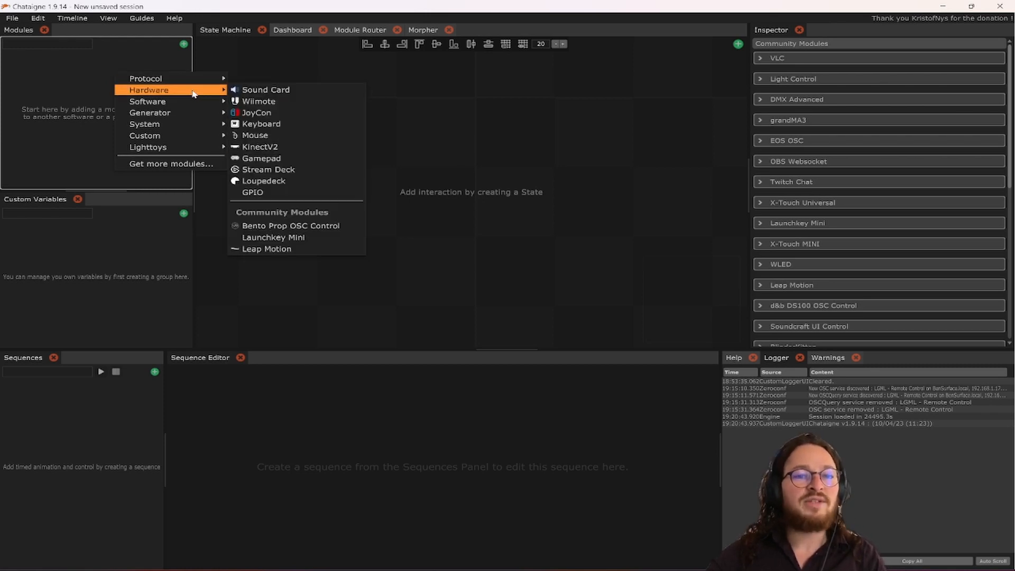
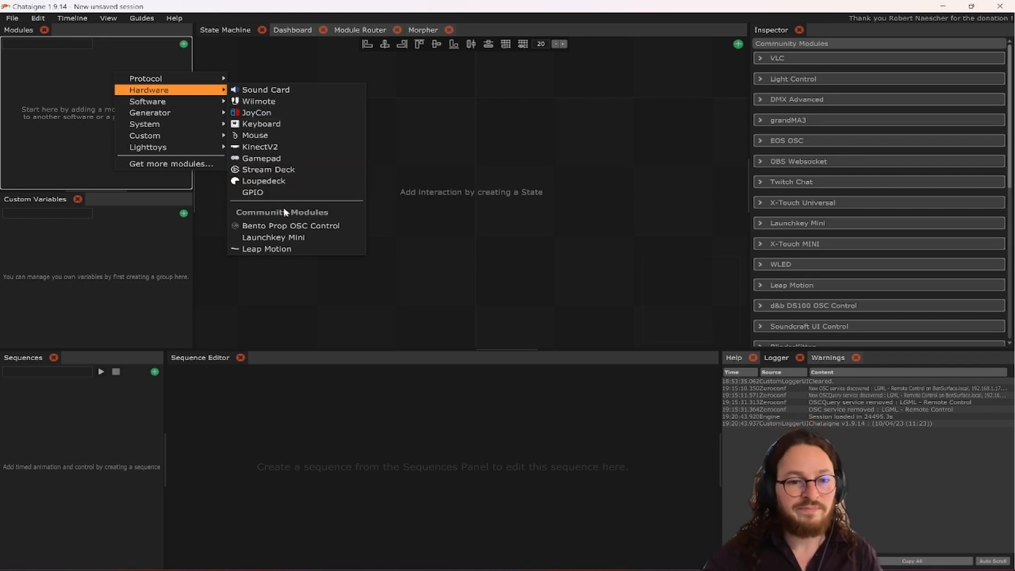
mouse_move(180, 102)
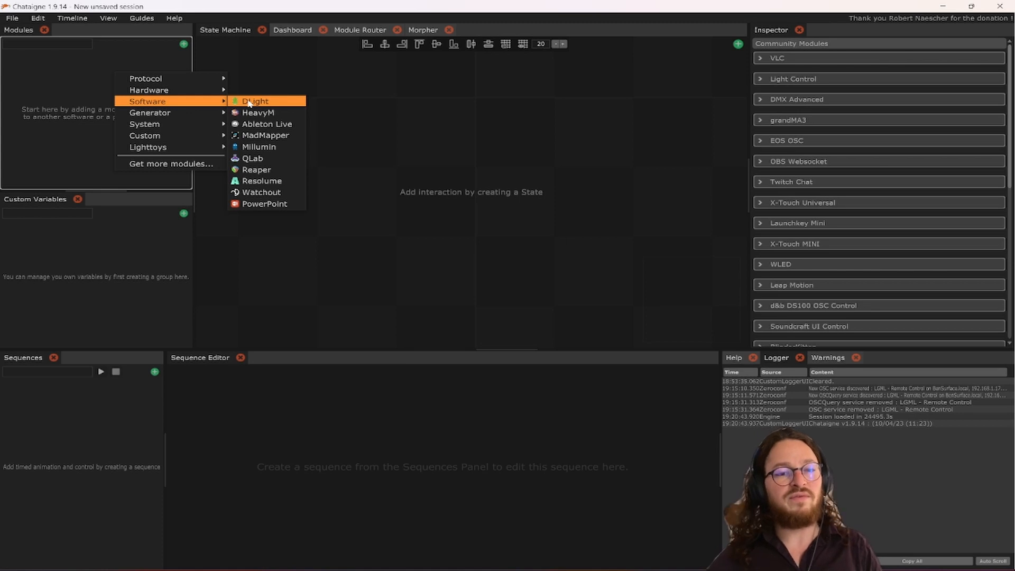
mouse_move(211, 78)
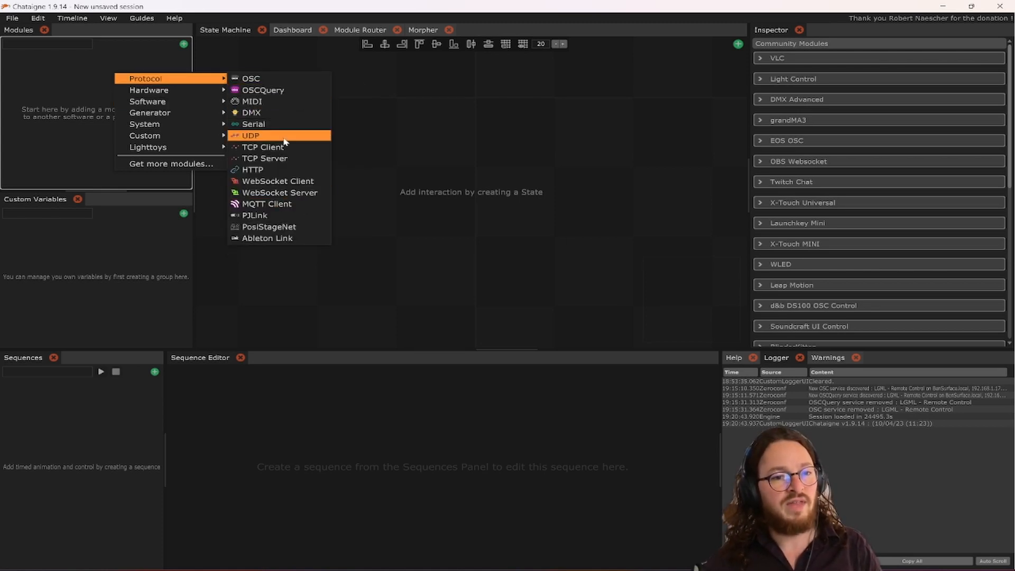
mouse_move(201, 101)
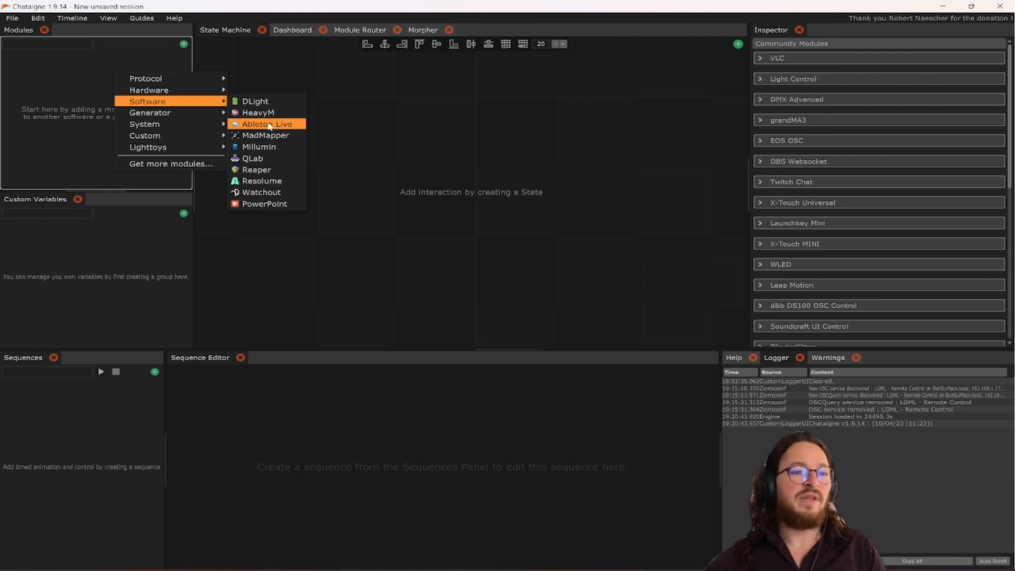
mouse_move(169, 124)
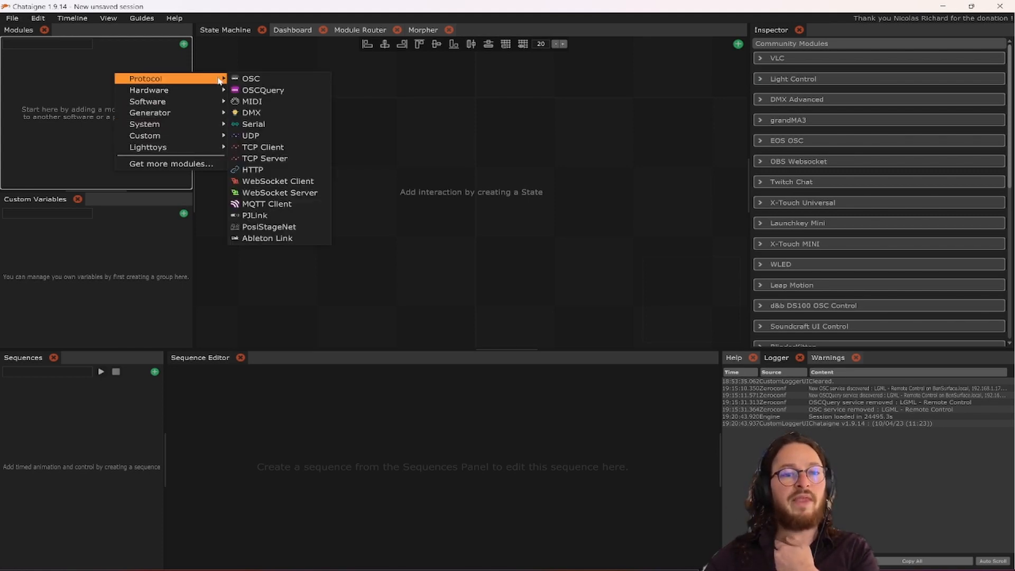
left_click(130, 51)
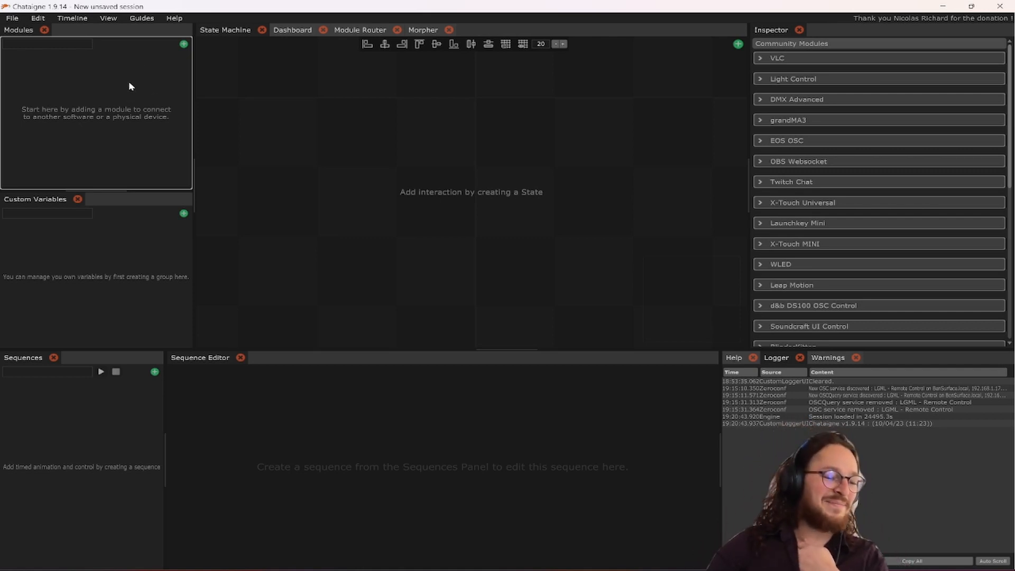
Look through the community modules list down to Augenta and return to its beginning.
scroll(906, 204, "down", 2)
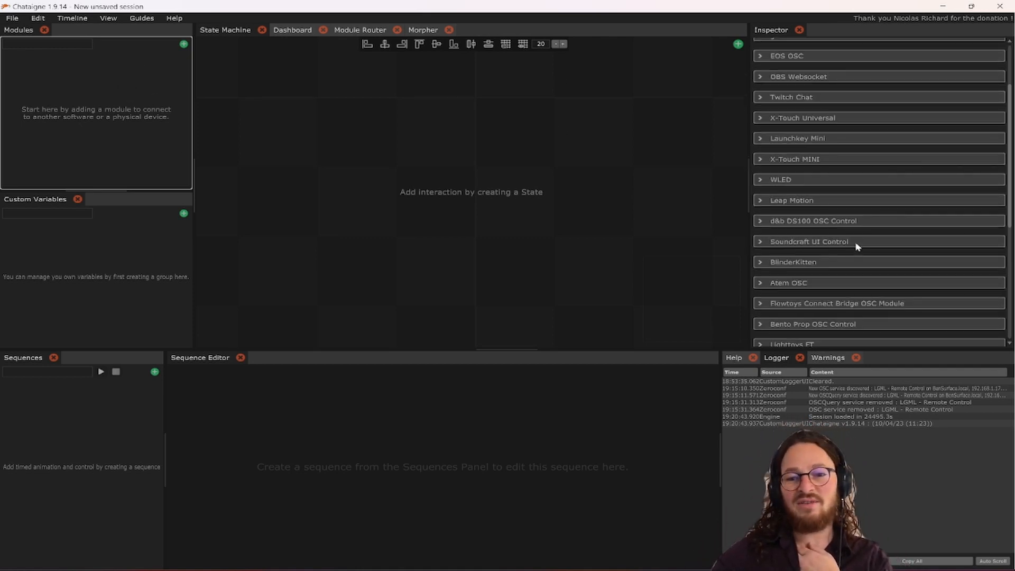
scroll(905, 241, "down", 5)
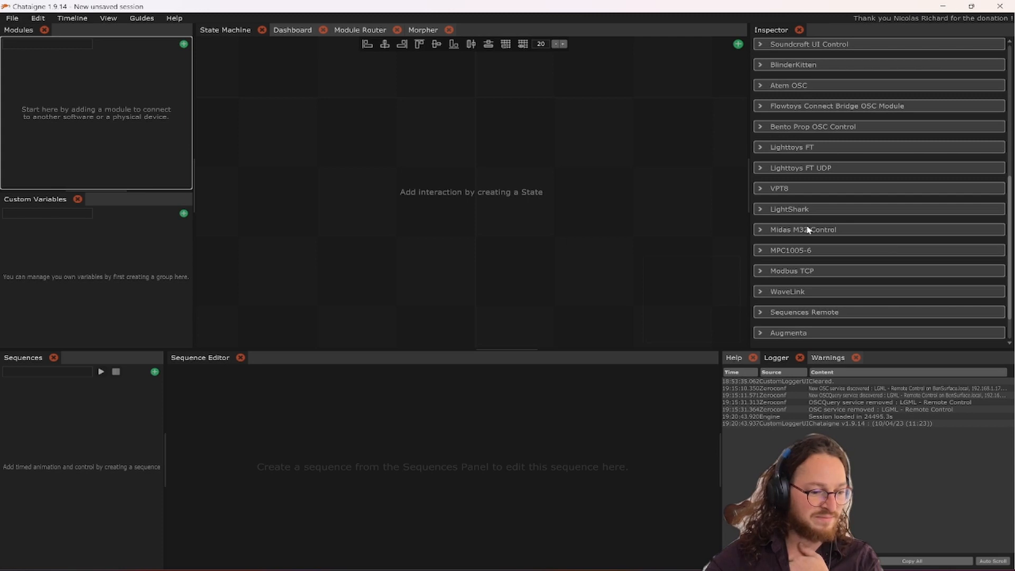
scroll(808, 229, "up", 1)
scroll(846, 257, "up", 5)
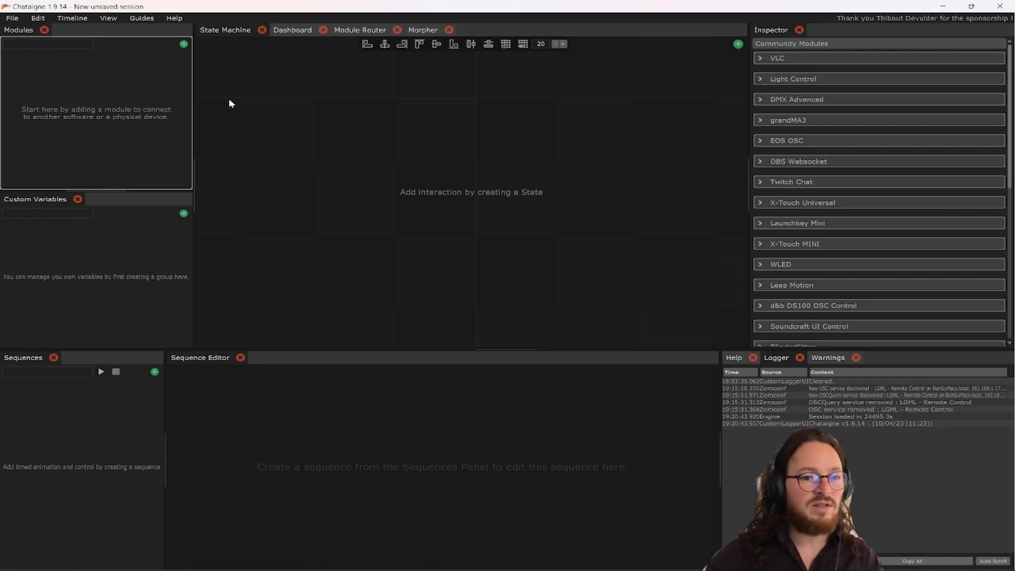
Show the State Machine settings in the Inspector and widen the Sequences panel slightly.
left_click(216, 75)
left_click(180, 56)
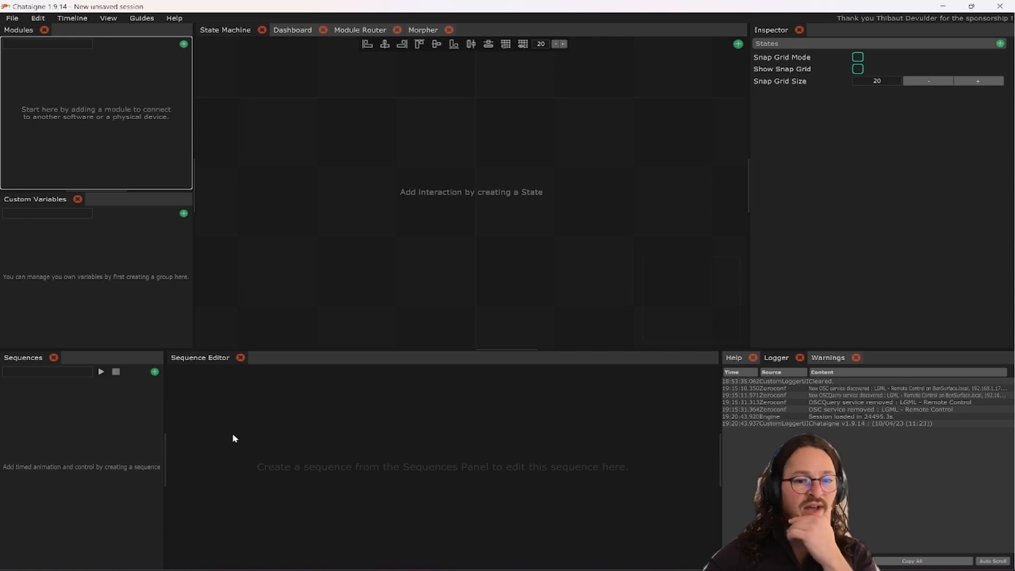
left_click_drag(162, 417, 178, 420)
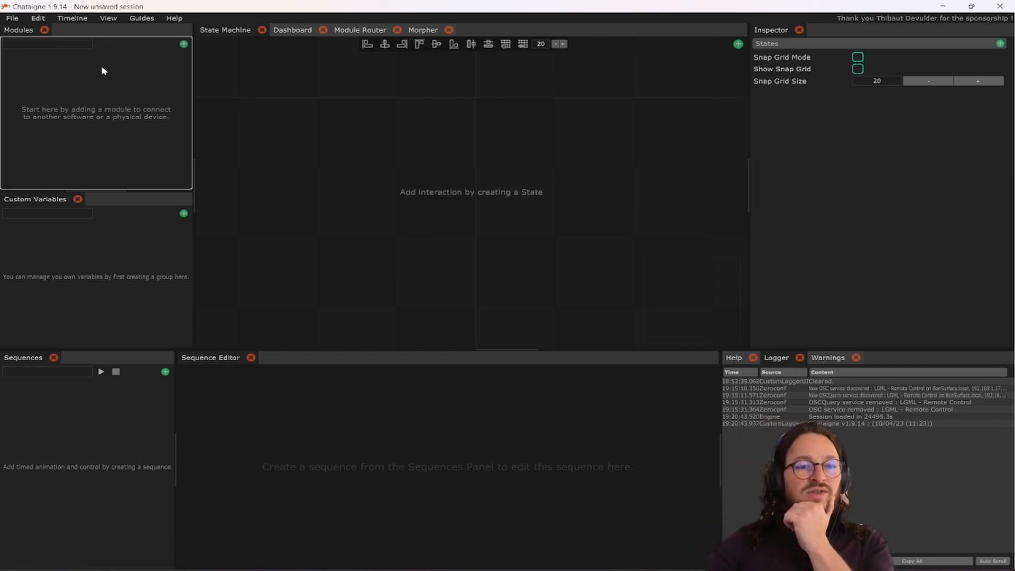
Add an OSC module from the Protocol category to the session.
left_click(183, 45)
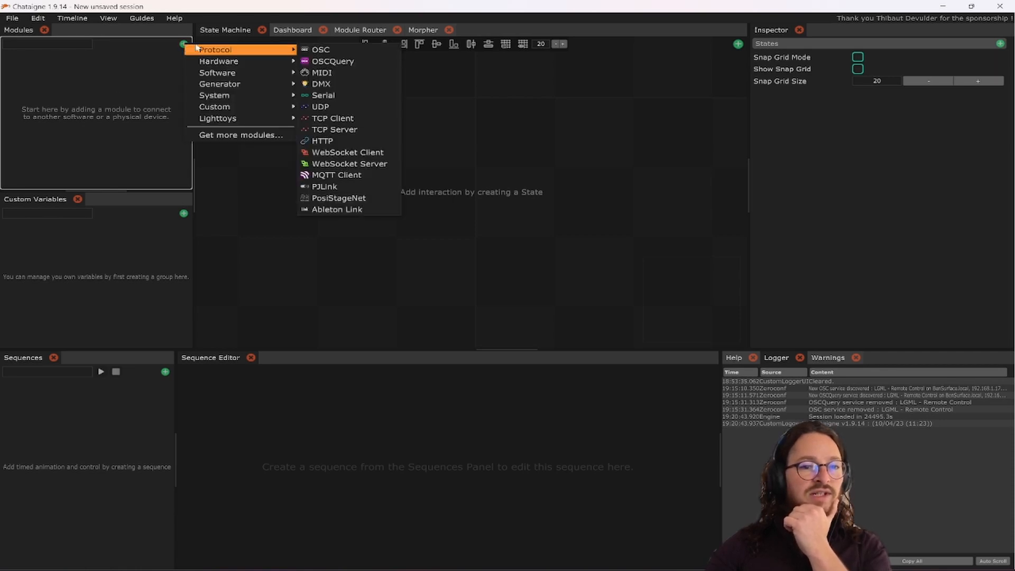
mouse_move(254, 50)
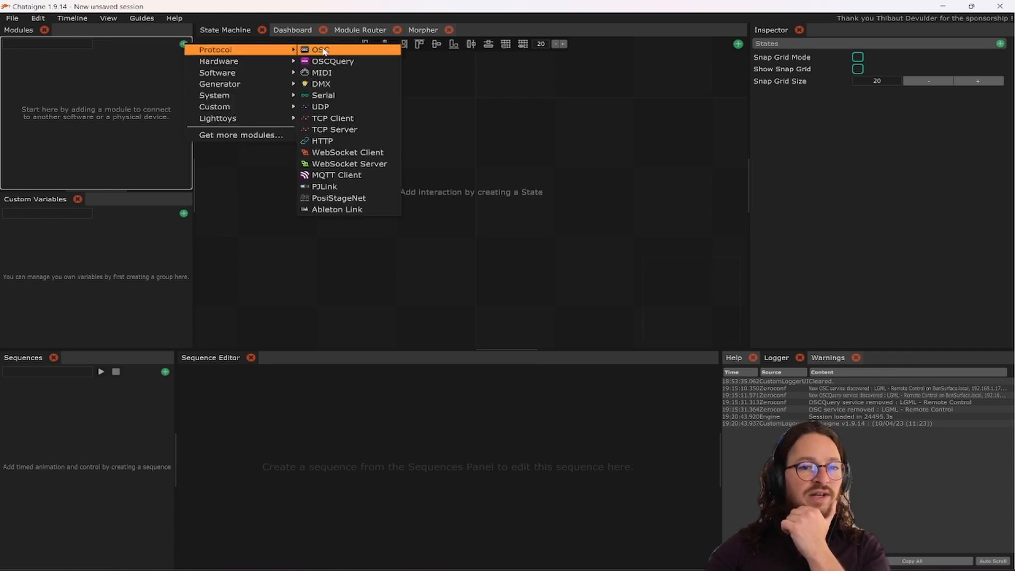
left_click(322, 49)
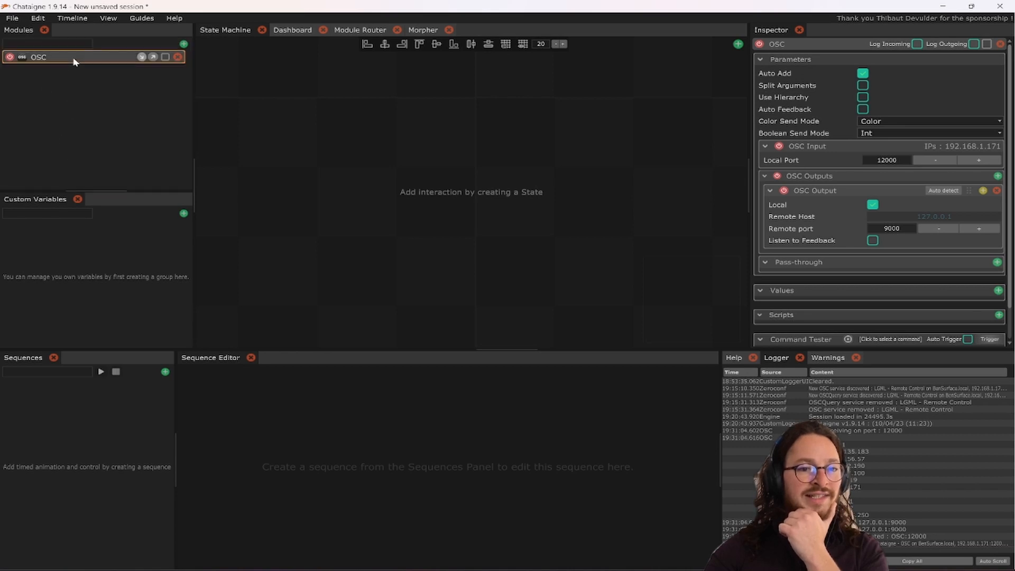
Reselect the OSC module, widen the Inspector, and review the module's parameters, inputs and outputs.
left_click(258, 99)
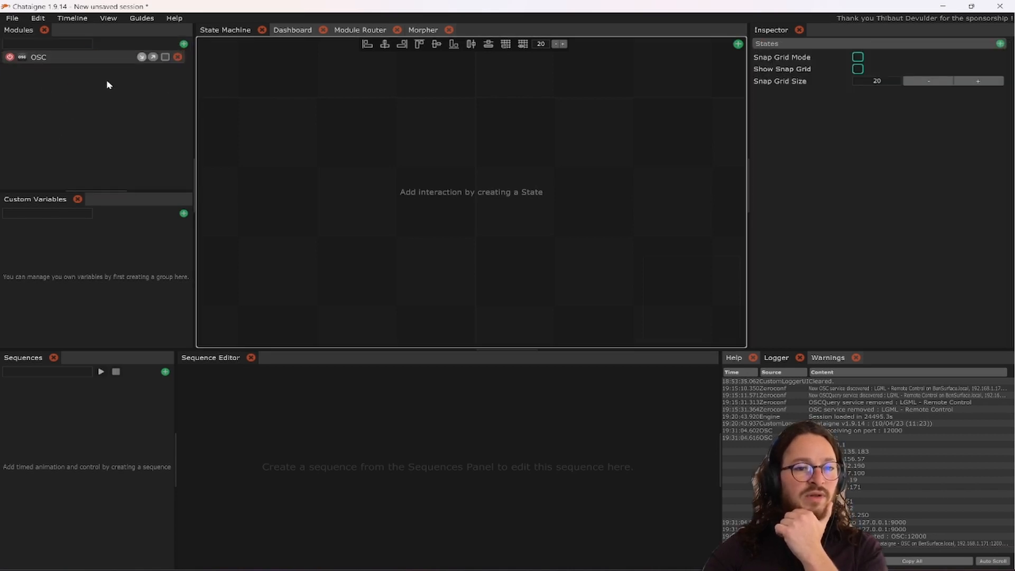
left_click(86, 56)
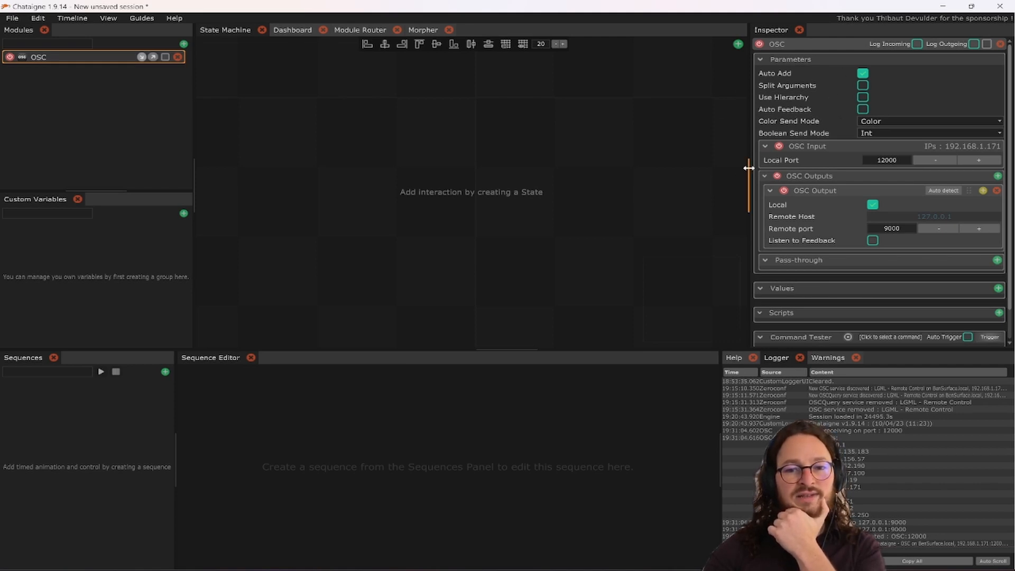
left_click_drag(749, 170, 724, 170)
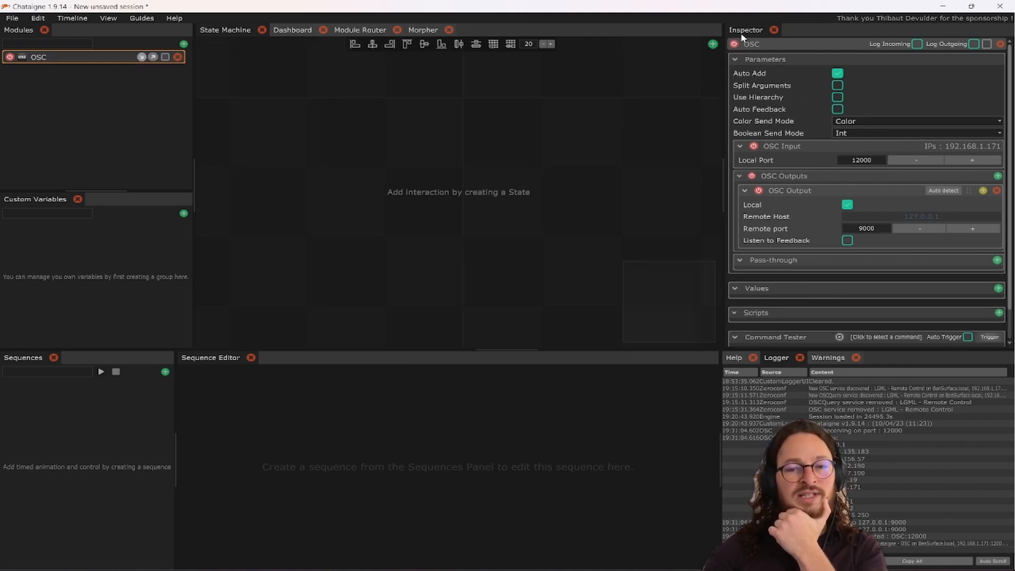
scroll(811, 214, "down", 1)
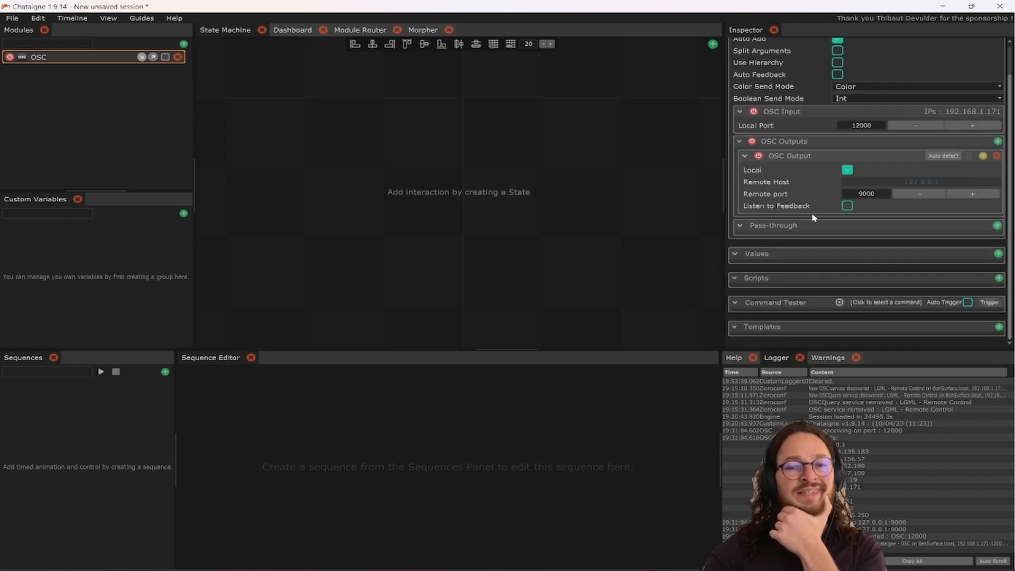
scroll(810, 214, "up", 1)
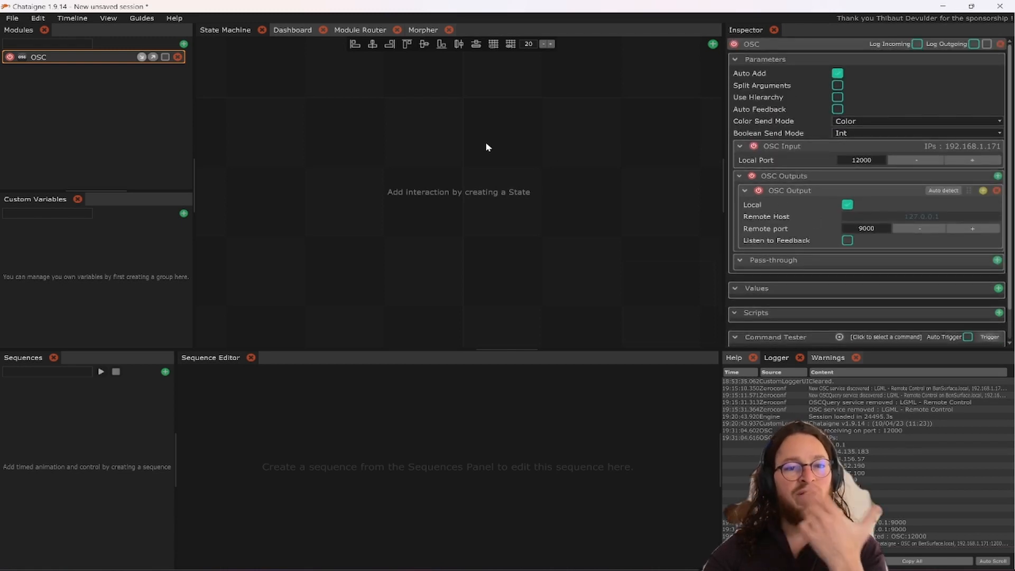
Add a MIDI module from the Protocol category and compare its Inspector settings with those of the OSC module.
left_click(183, 44)
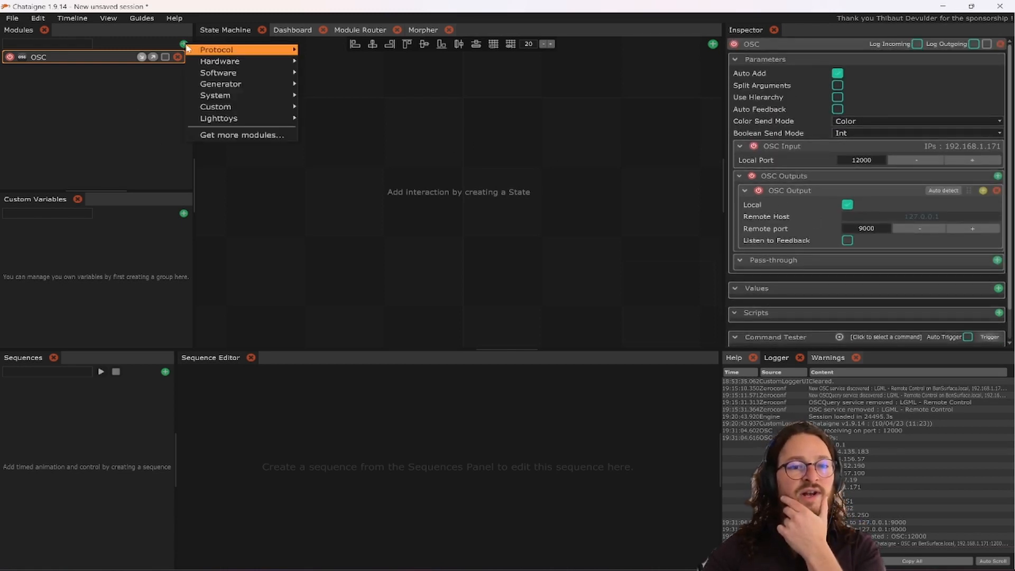
mouse_move(233, 49)
left_click(338, 73)
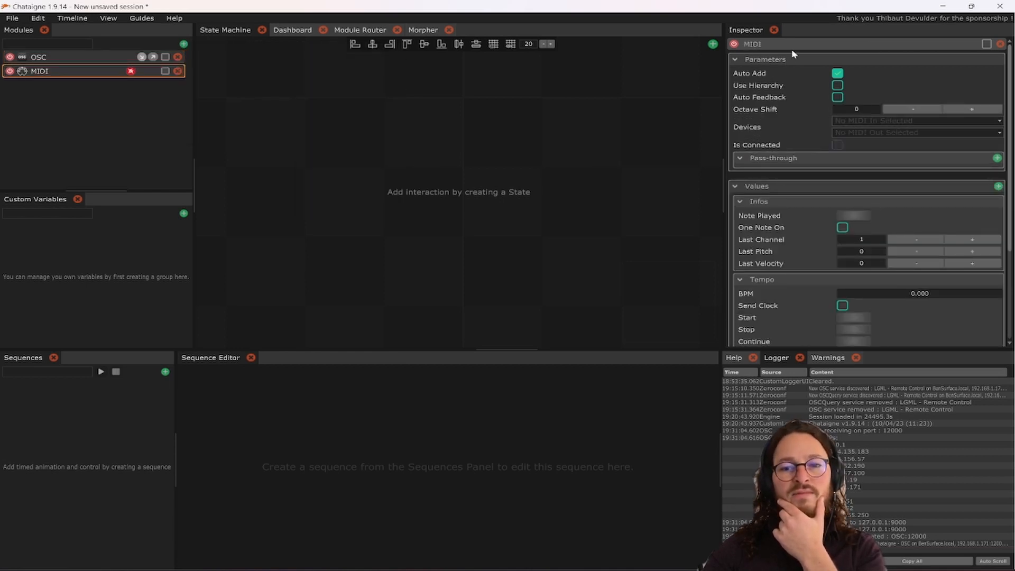
left_click(62, 55)
left_click(59, 72)
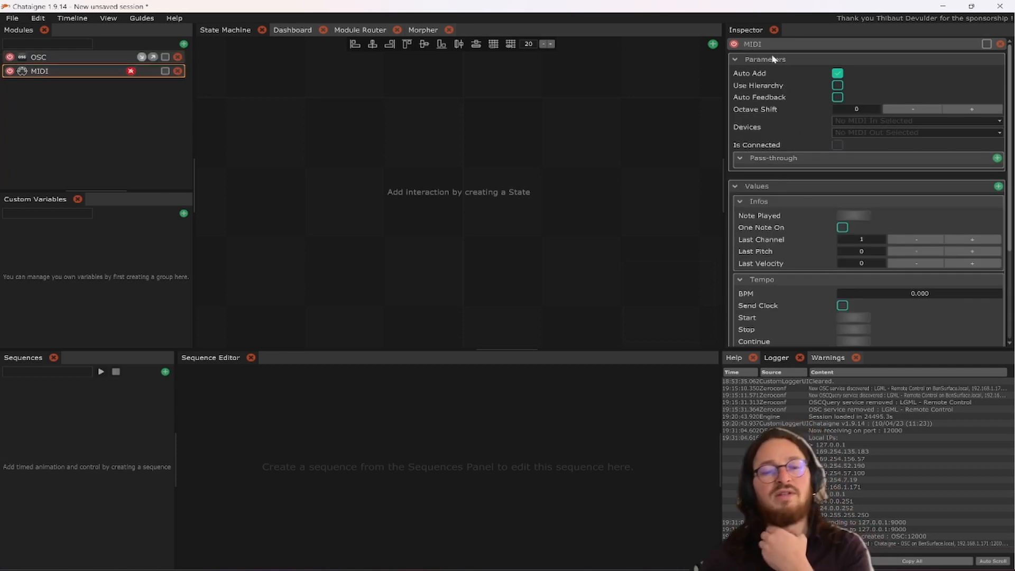
Widen the Inspector a little more, look through the MIDI module's settings, and select the OSC module again.
left_click_drag(723, 185, 711, 185)
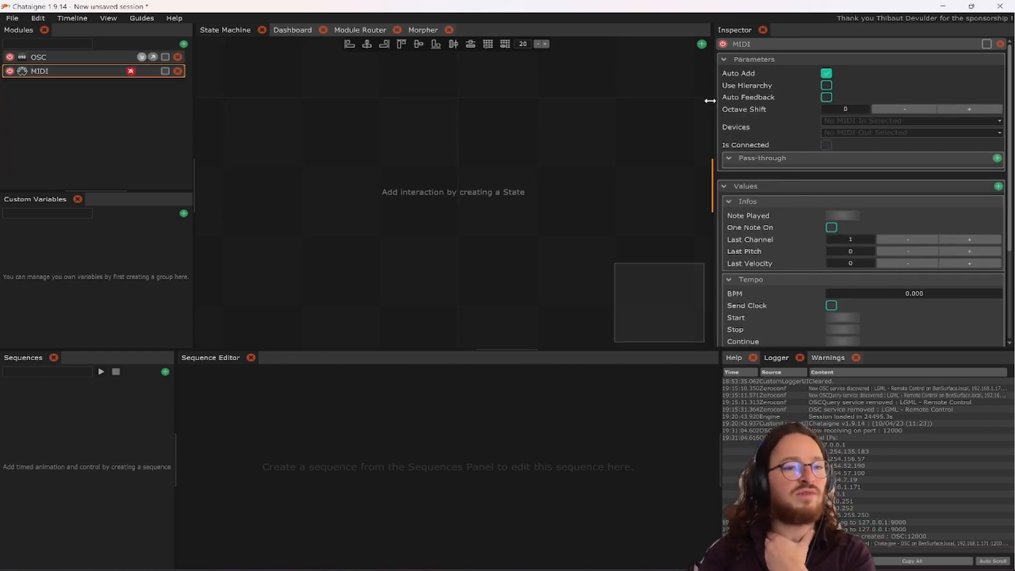
scroll(793, 191, "down", 3)
scroll(840, 253, "up", 3)
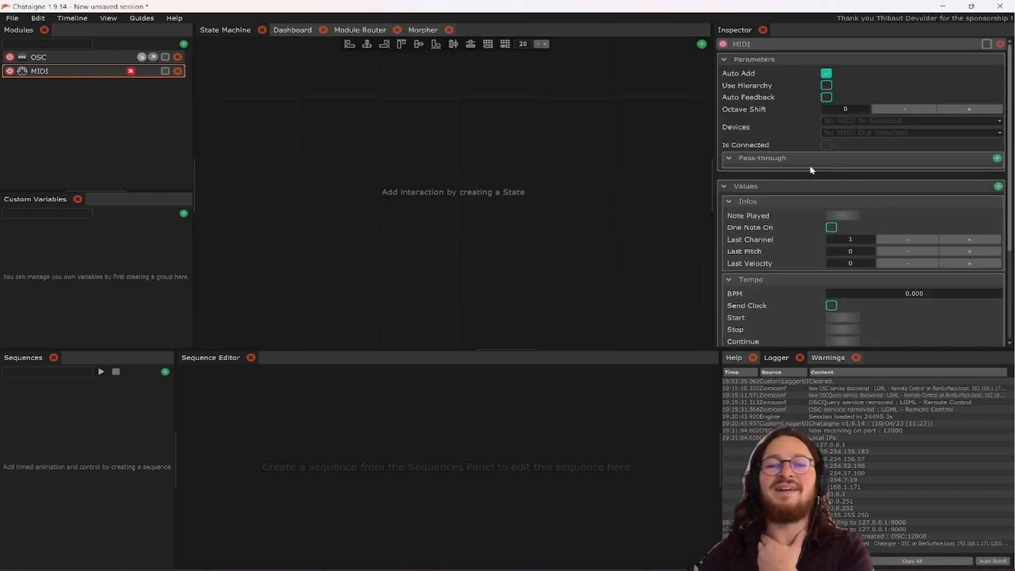
left_click(64, 57)
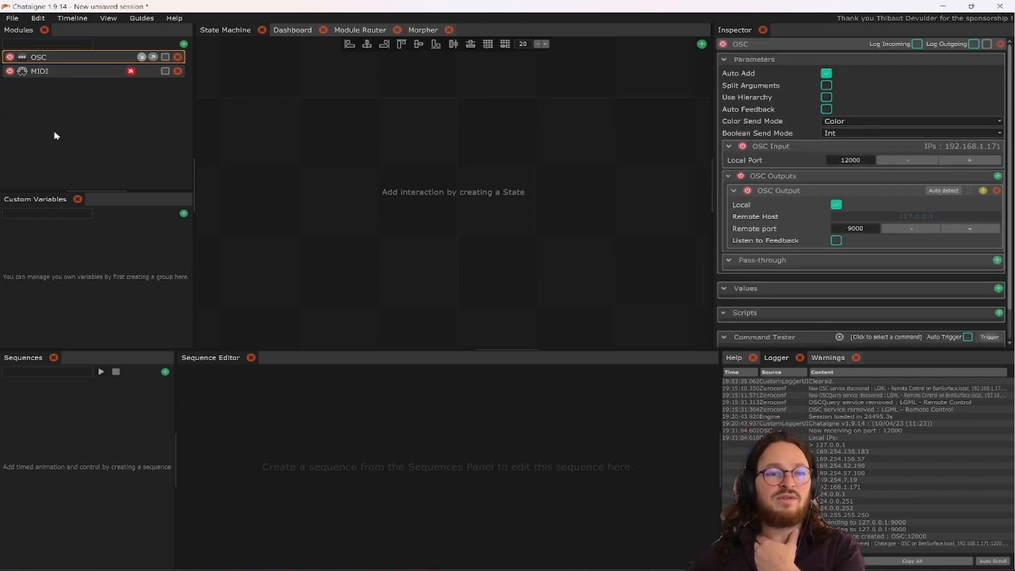
Split the State Machine panel into its own wider column beside the Dashboard, and regroup it as the last tab after Morpher.
left_click(109, 93)
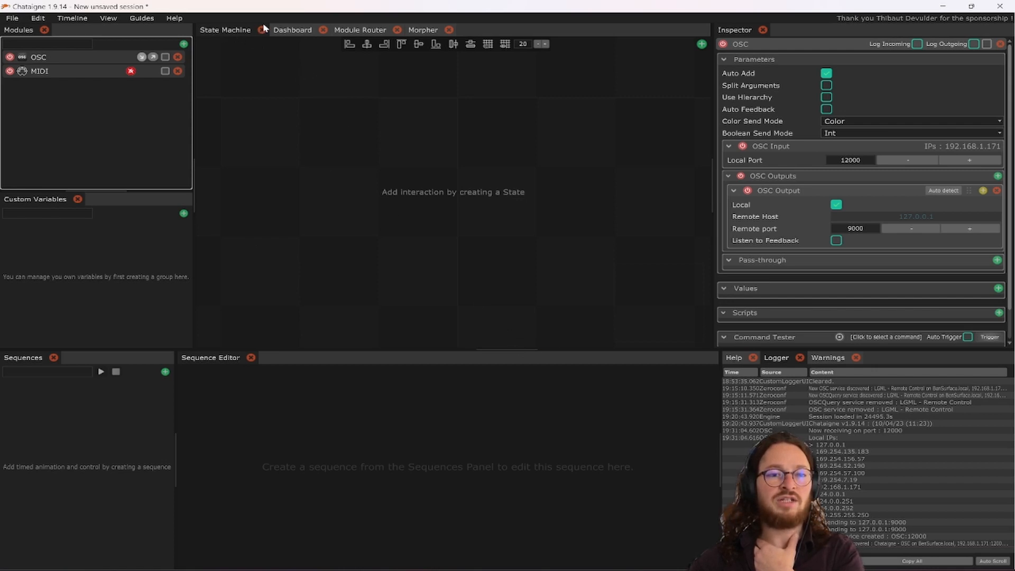
left_click_drag(263, 27, 277, 135)
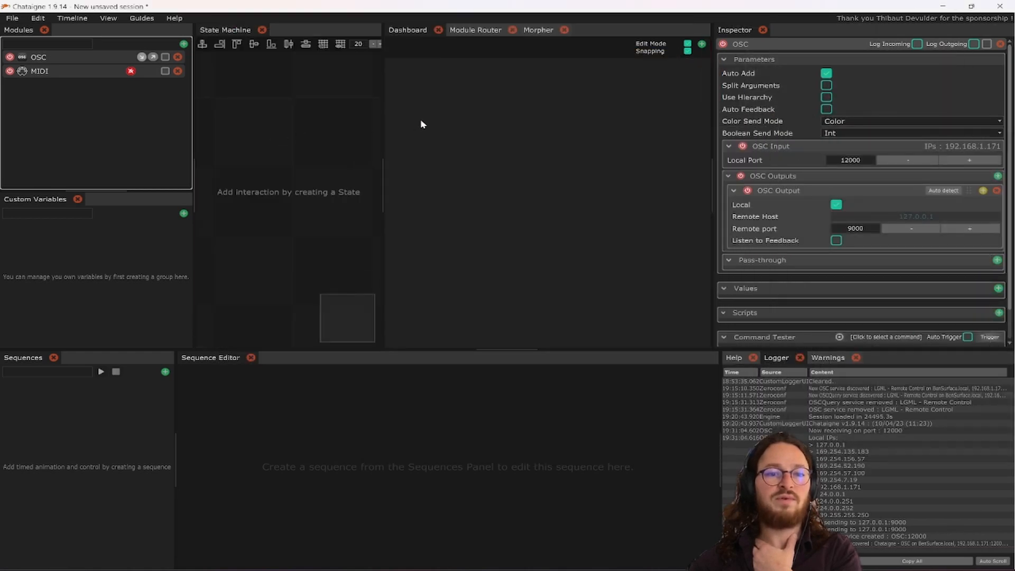
left_click_drag(382, 149, 421, 106)
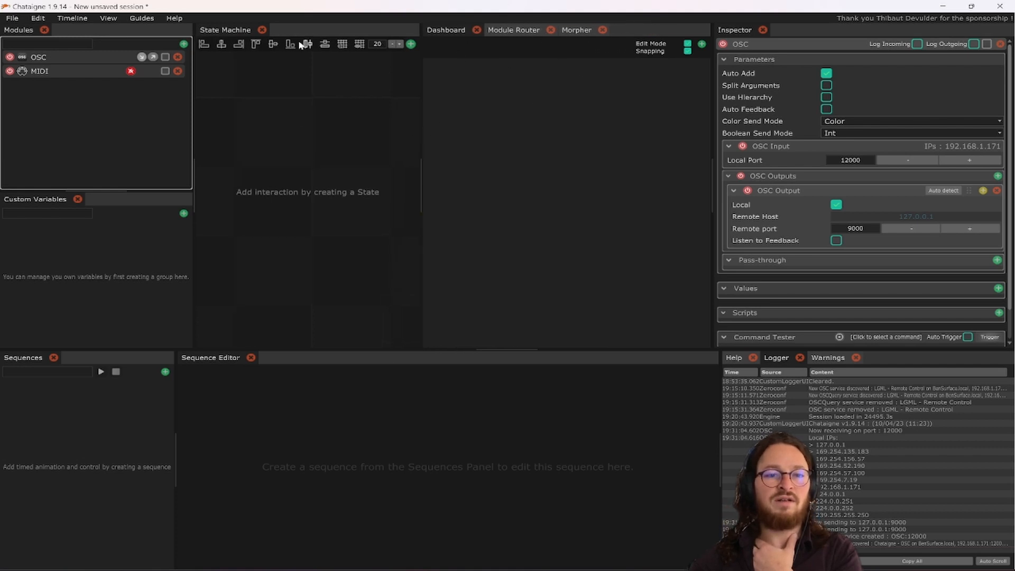
left_click_drag(228, 30, 508, 175)
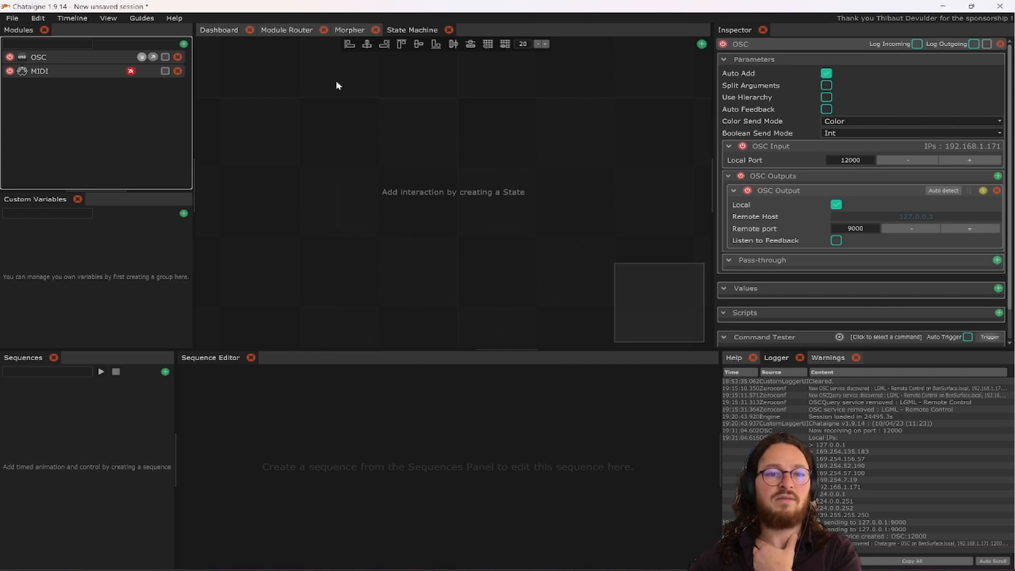
left_click(346, 200)
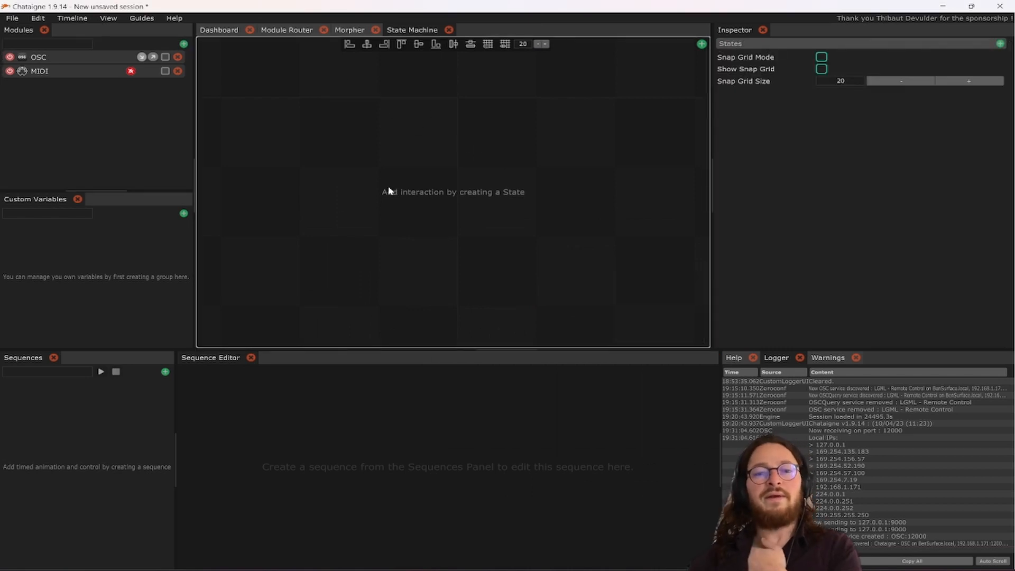
Make the upper row of panels taller than the Sequences area and look through the layout save and load options.
left_click_drag(287, 349, 347, 390)
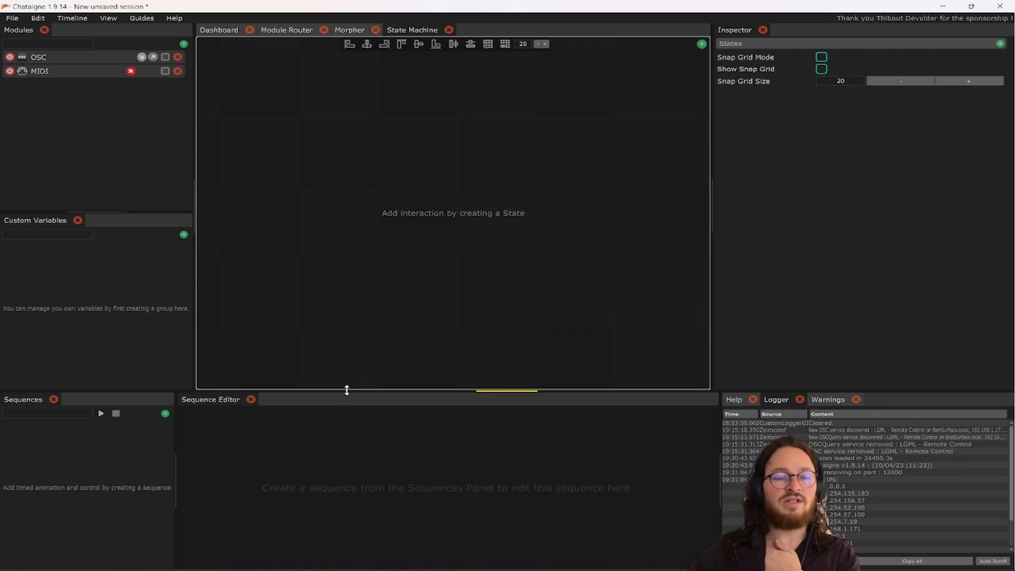
left_click(108, 19)
mouse_move(142, 32)
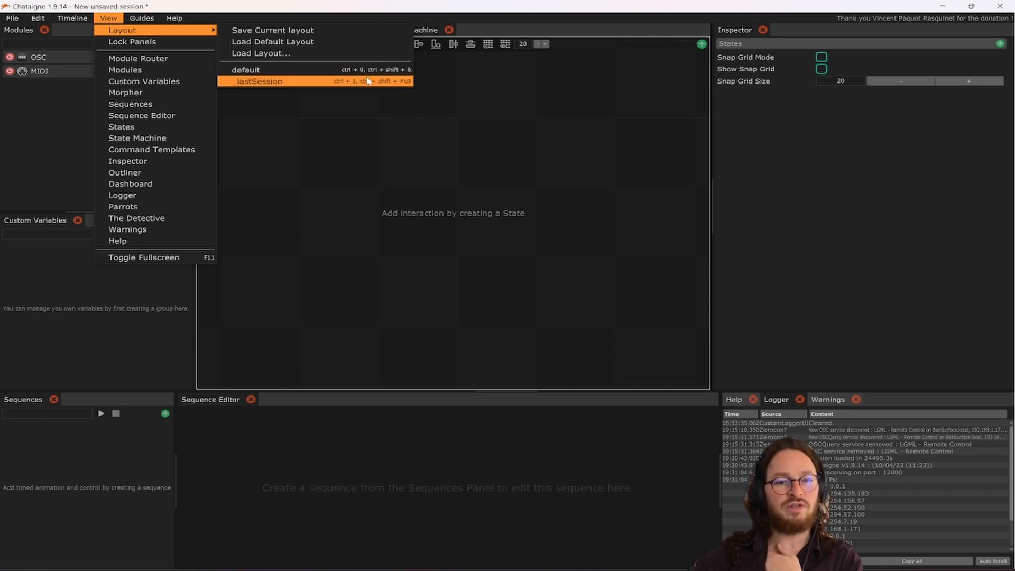
left_click(509, 15)
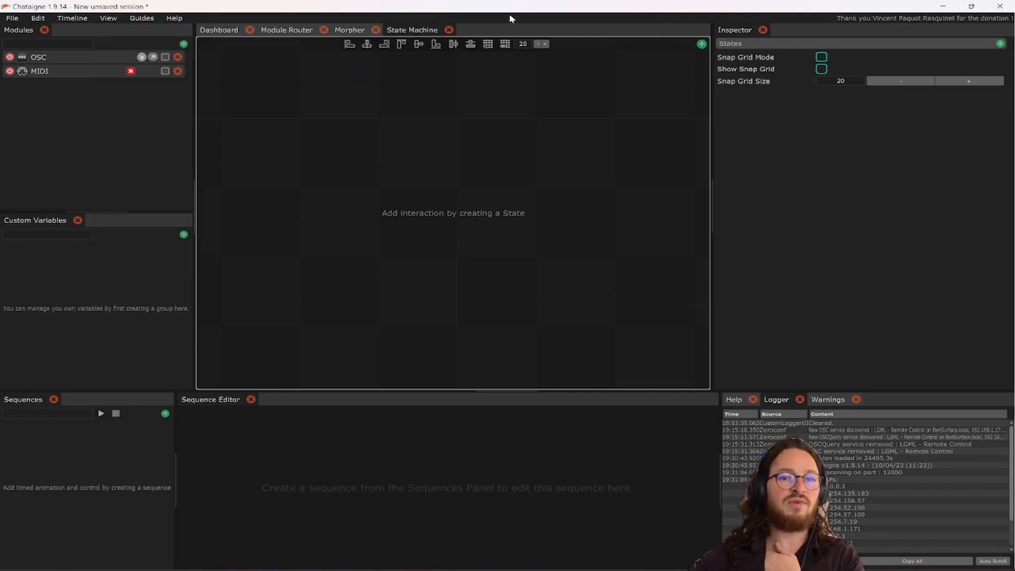
left_click_drag(417, 393, 421, 383)
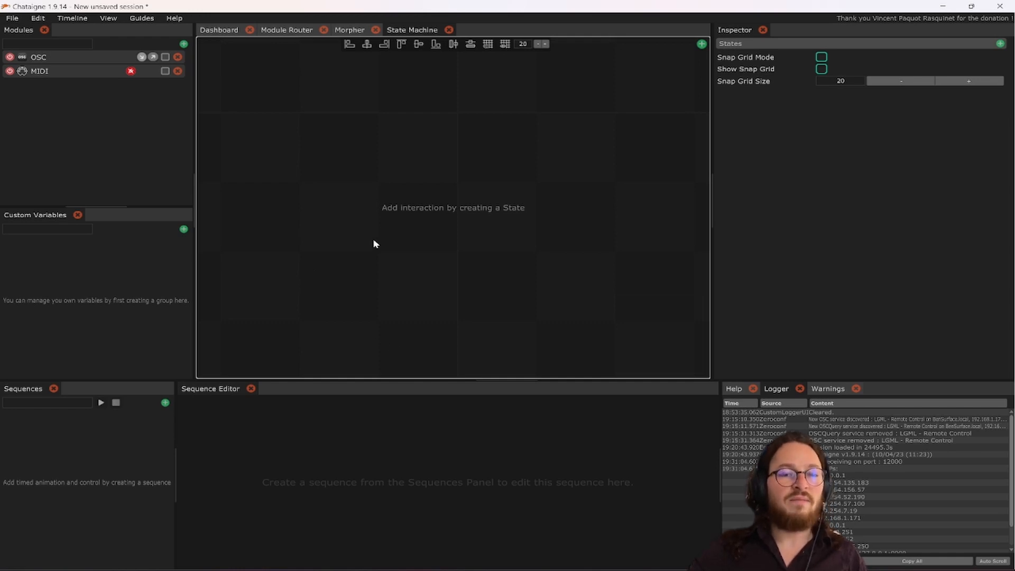
Add a state to the empty State Machine canvas, move it, and enlarge its box slightly.
right_click(325, 141)
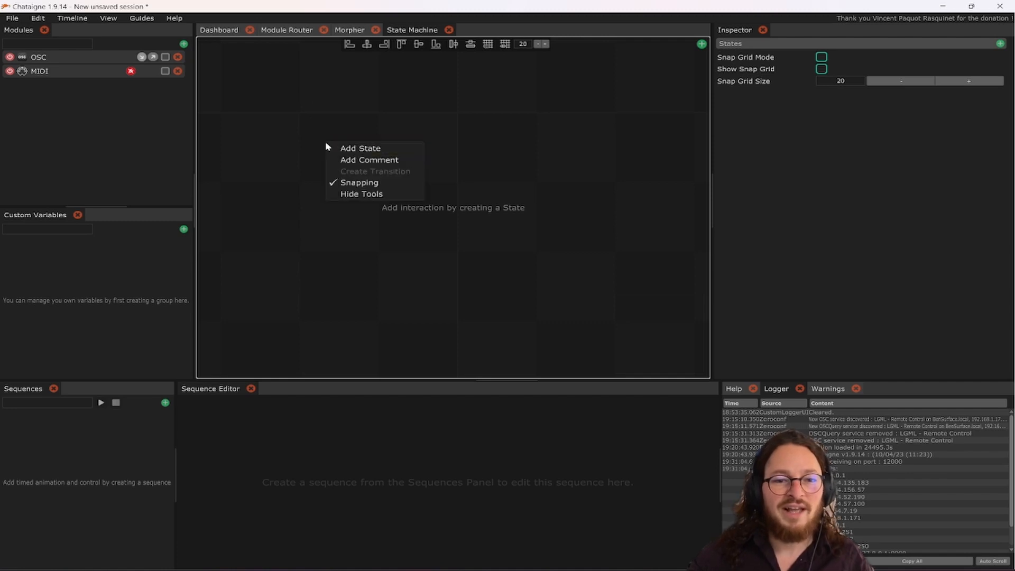
left_click_drag(307, 126, 310, 181)
right_click(263, 128)
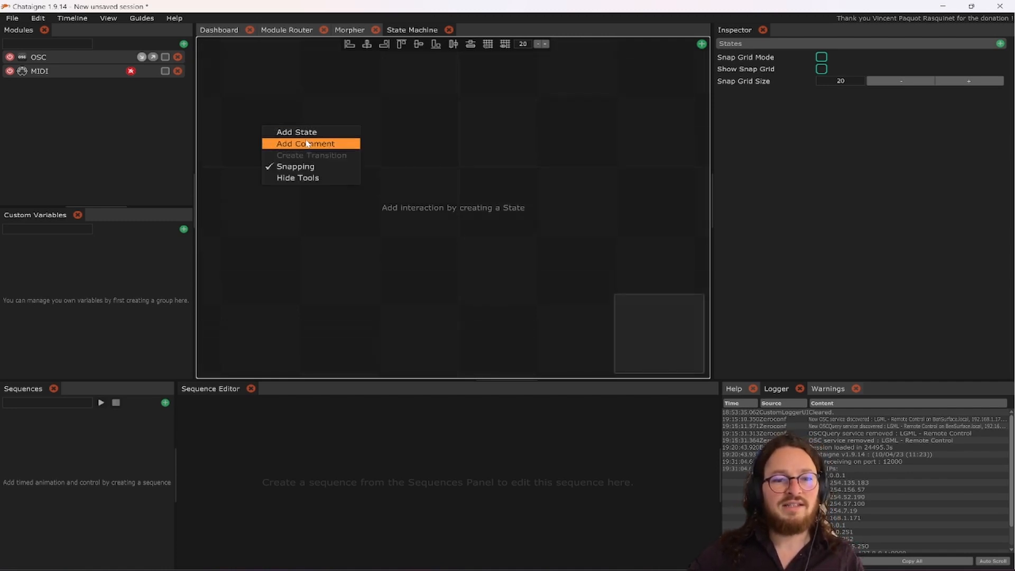
left_click(308, 131)
left_click_drag(367, 81, 346, 128)
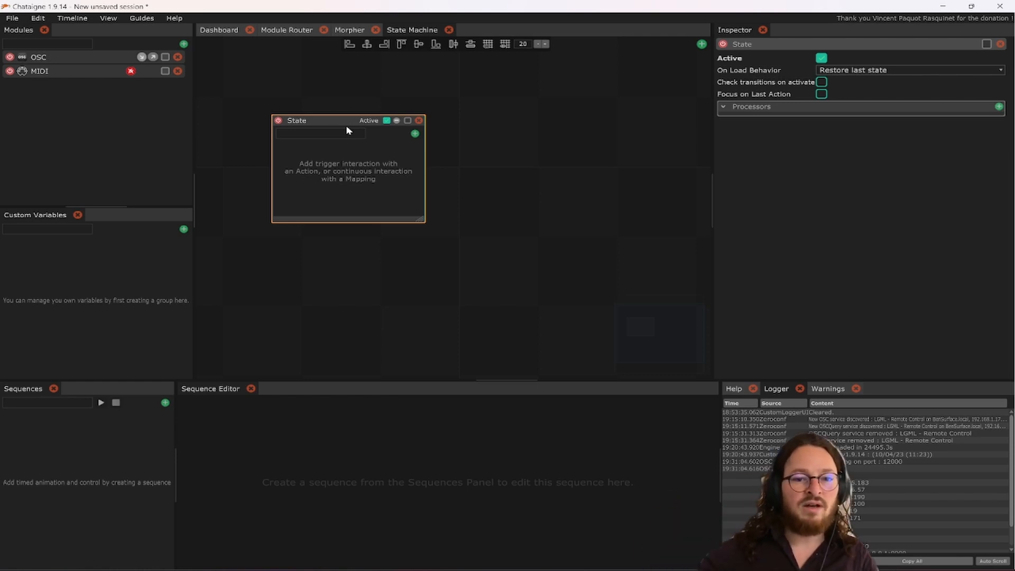
left_click_drag(423, 221, 438, 239)
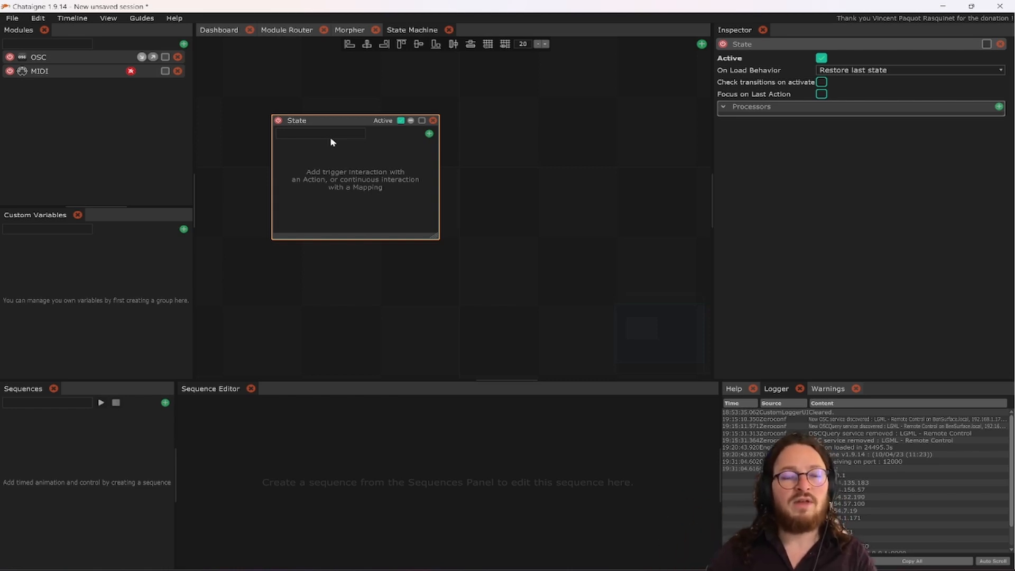
Add an Action and a Mapping to the state, check the Action's parameters, and shift the state slightly.
left_click(428, 134)
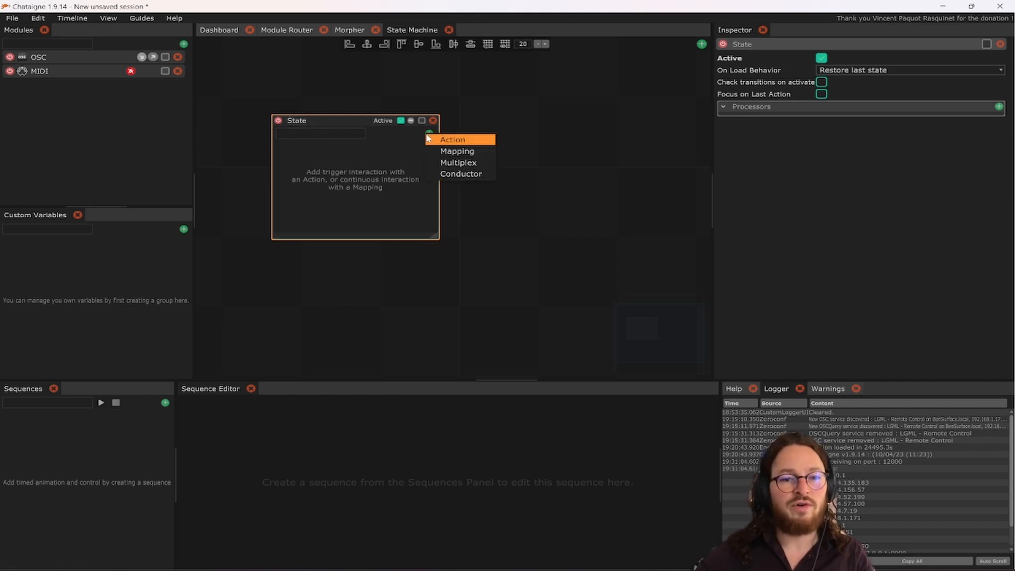
left_click(437, 140)
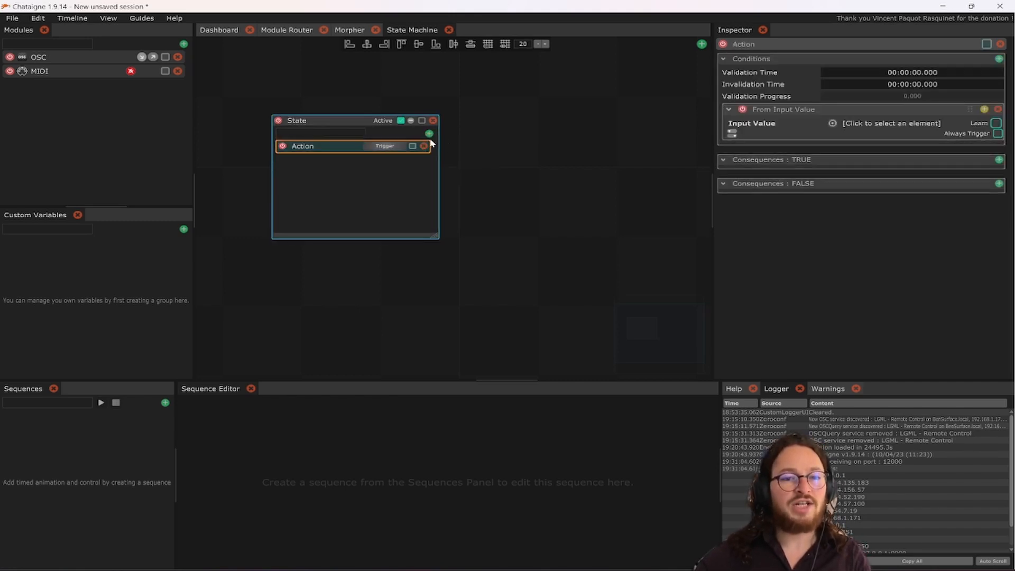
left_click(429, 135)
left_click(444, 153)
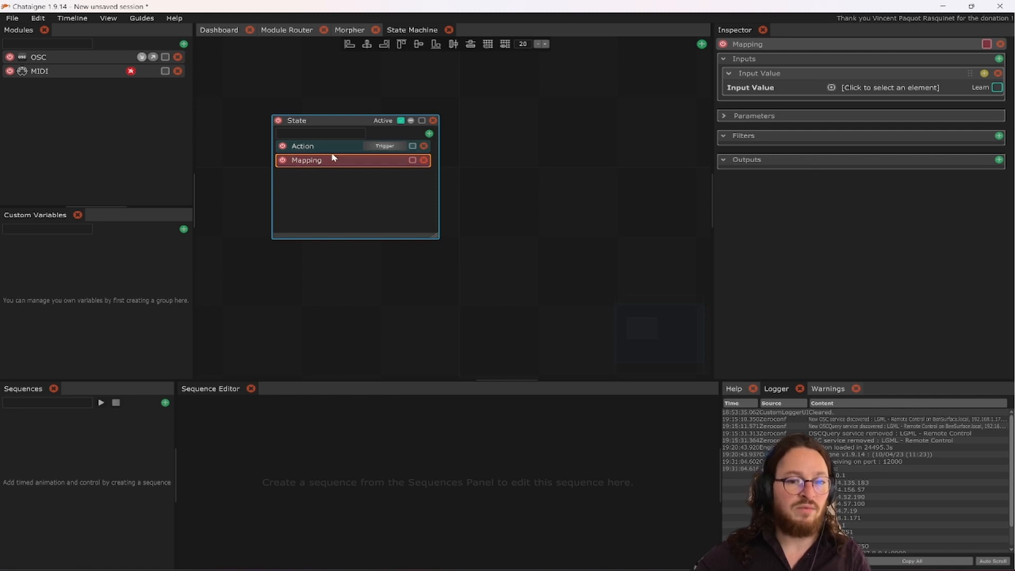
left_click(333, 149)
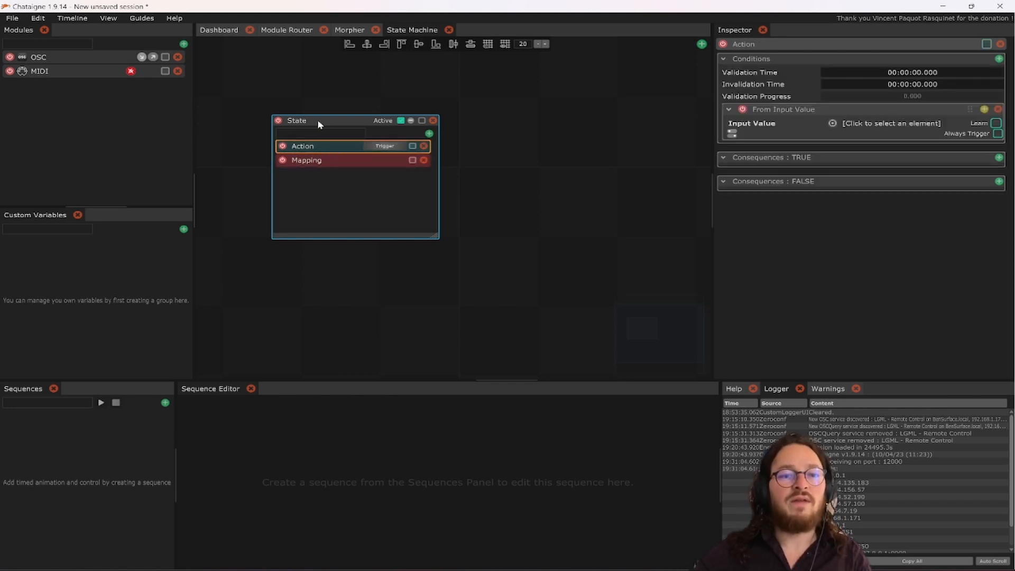
left_click_drag(317, 120, 345, 126)
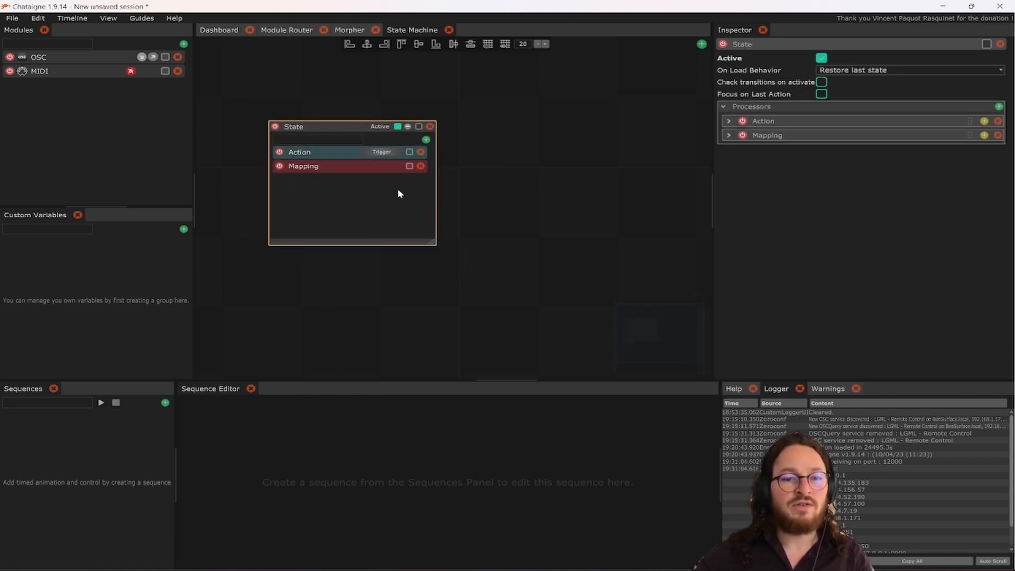
Add a second state beside the first one, and toggle the first state's Active setting off and on twice.
right_click(483, 155)
left_click(489, 159)
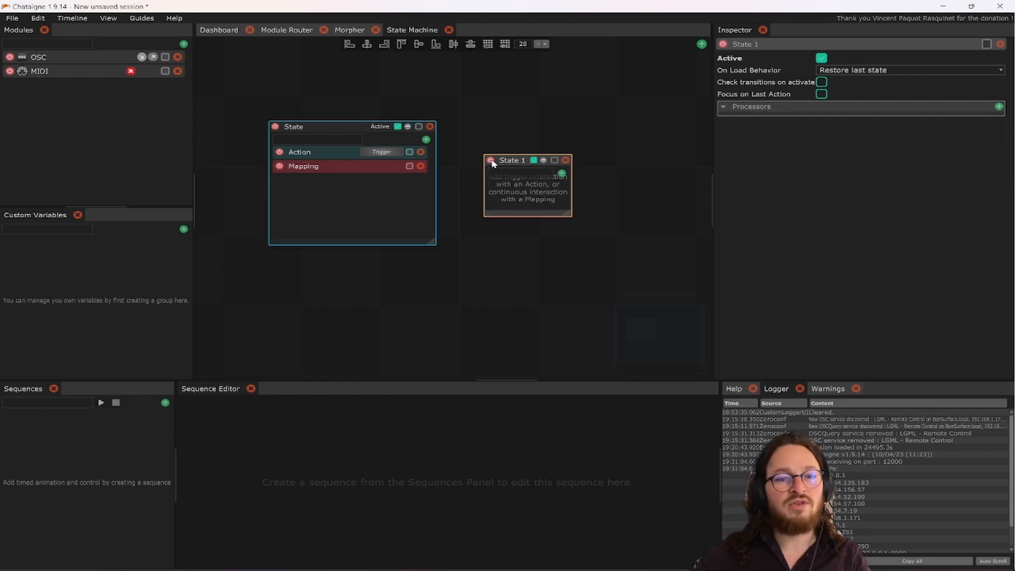
left_click_drag(581, 138, 590, 112)
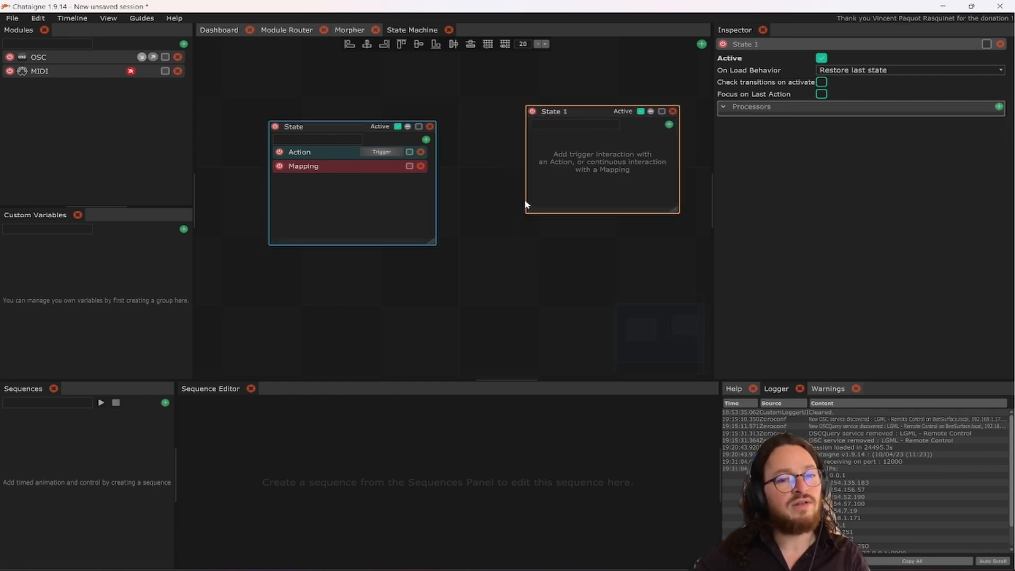
left_click(398, 126)
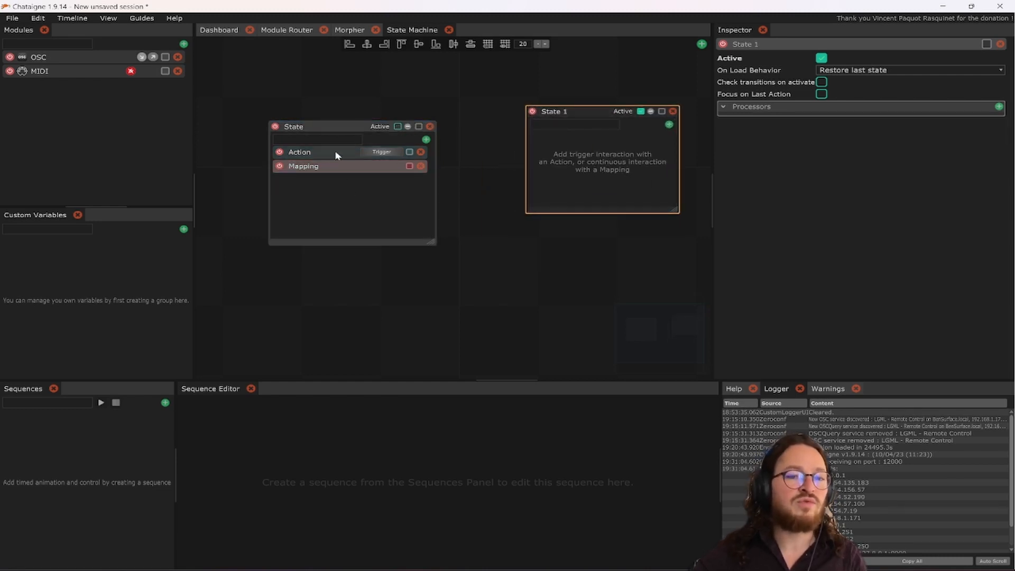
left_click(398, 126)
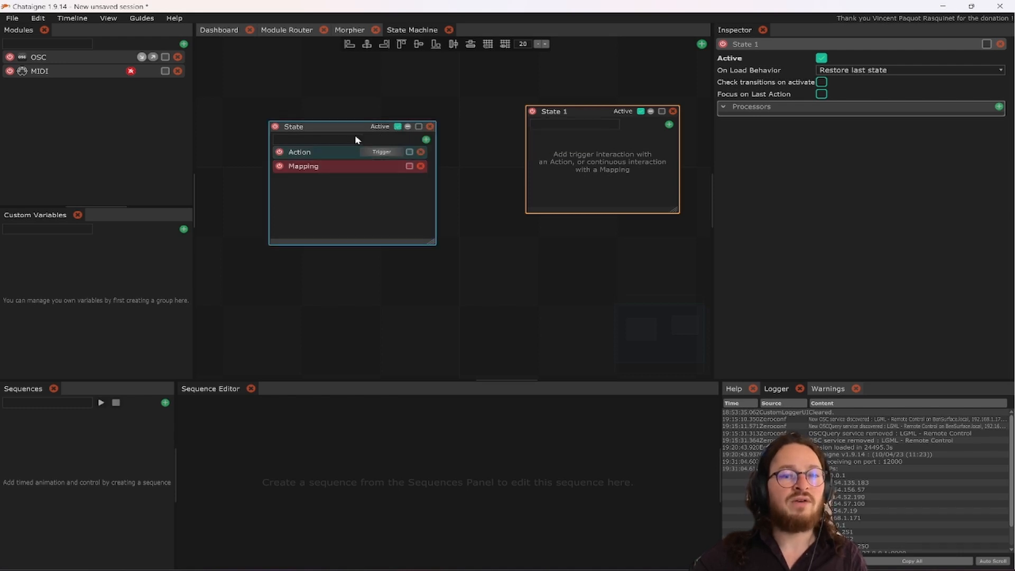
left_click(397, 127)
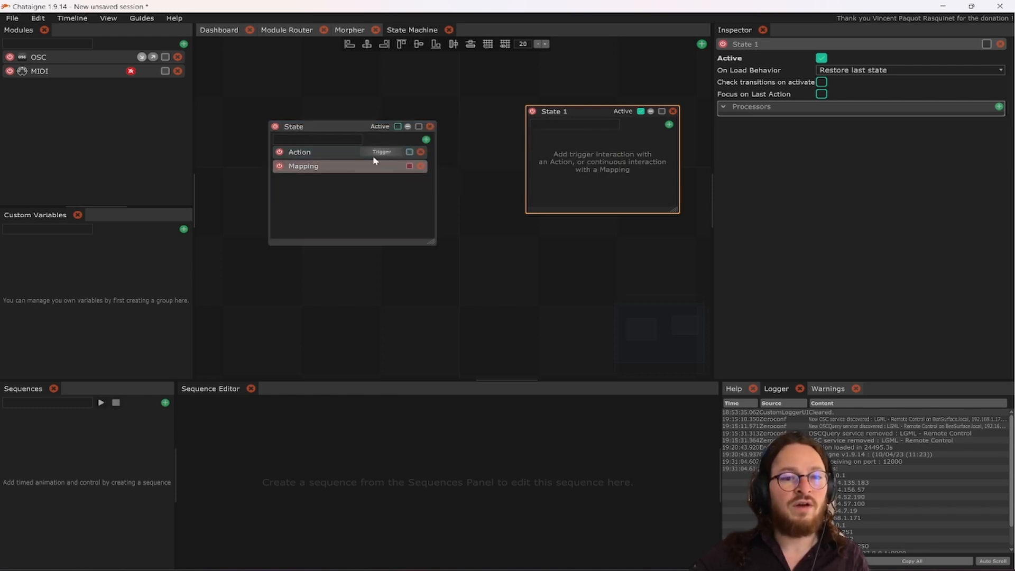
left_click(398, 127)
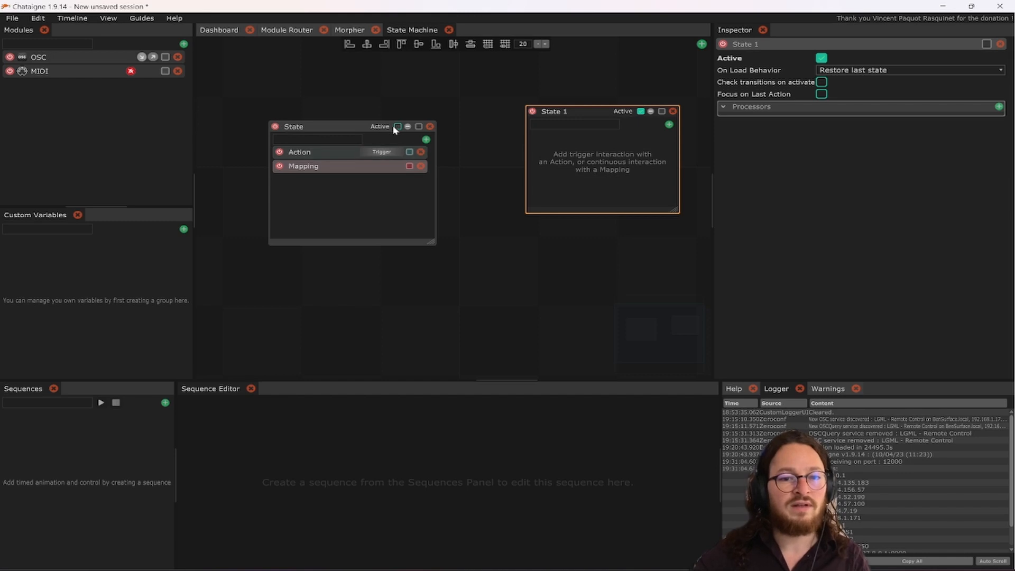
Create a transition from State to State 1, and delete both states from the State Machine.
left_click_drag(601, 129, 600, 136)
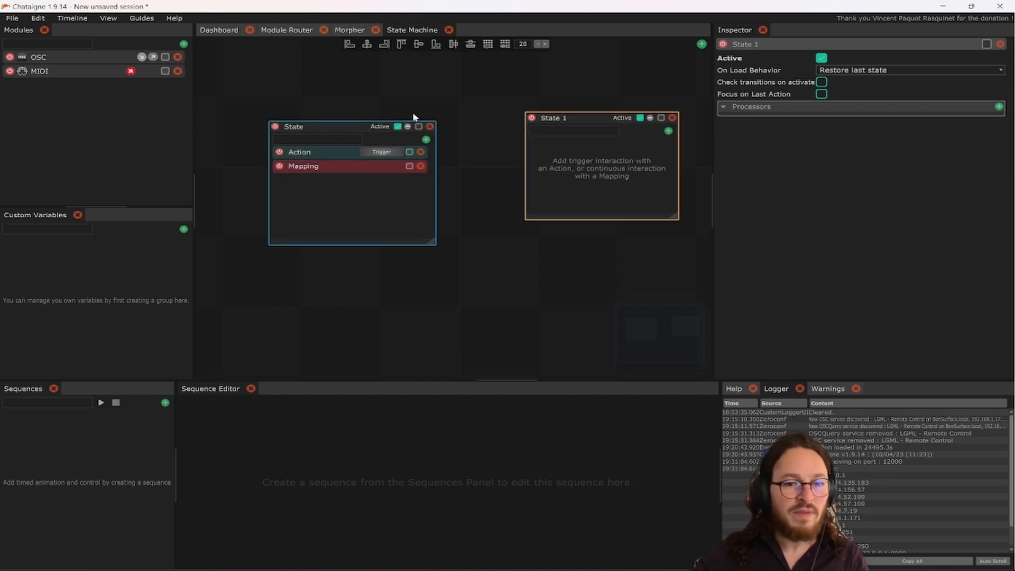
right_click(391, 127)
left_click(428, 130)
left_click(652, 154)
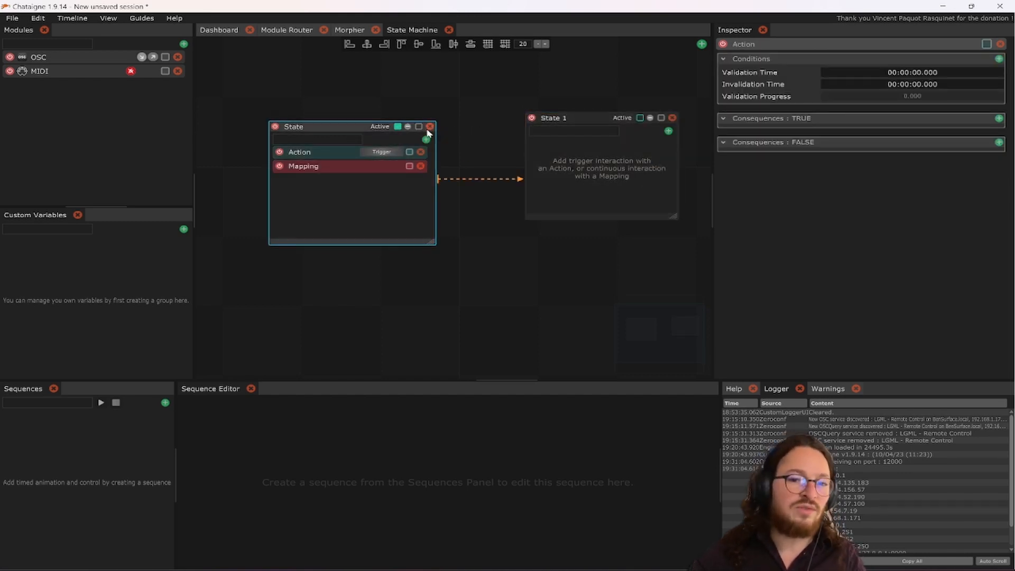
left_click(671, 117)
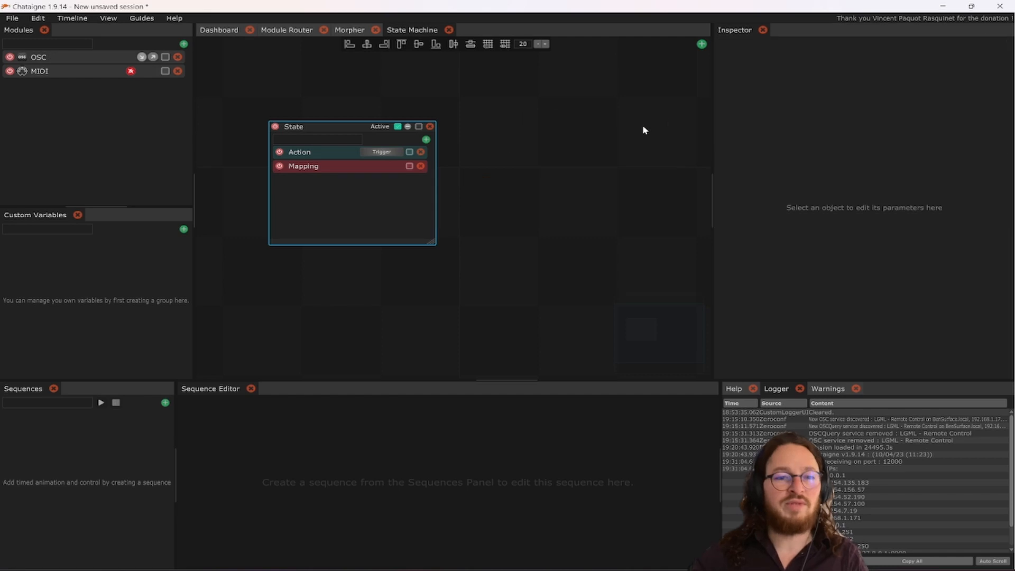
left_click(429, 126)
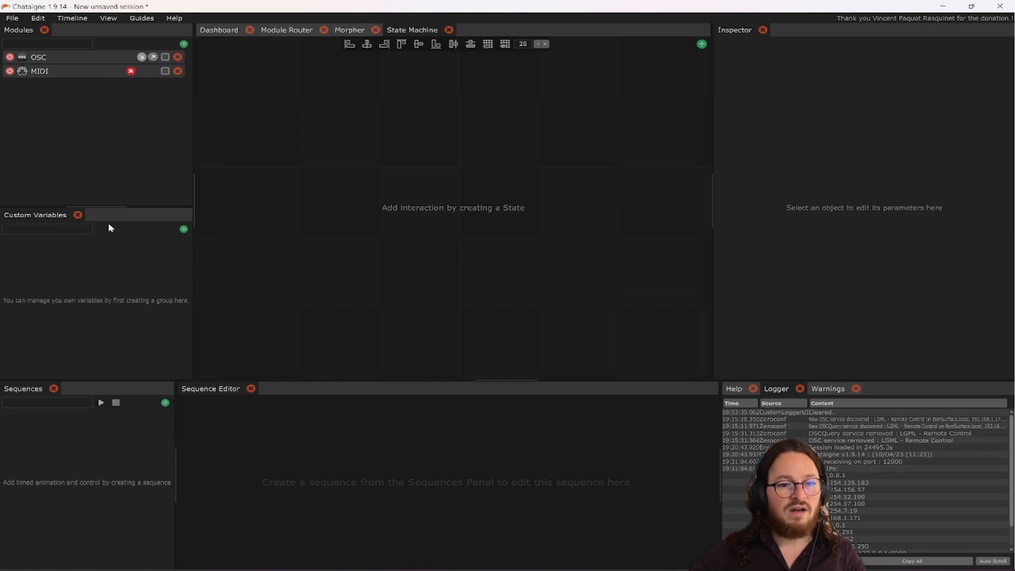
Close the Custom Variables panel and enlarge the Sequences and Sequence Editor area.
left_click(78, 215)
left_click_drag(107, 380, 133, 319)
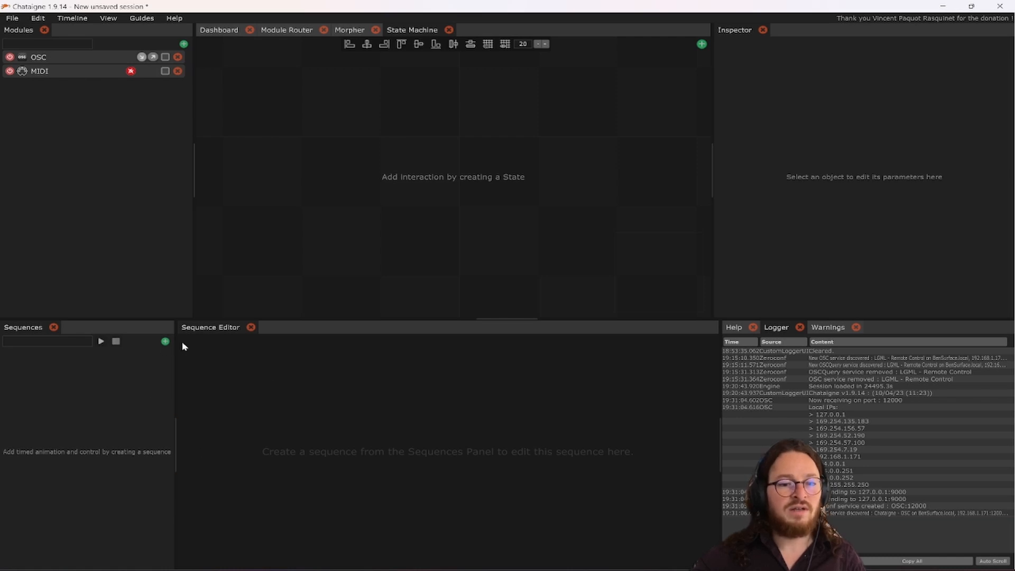
Create two sequences, narrow the Sequences panel slightly, and select the first sequence.
left_click(165, 342)
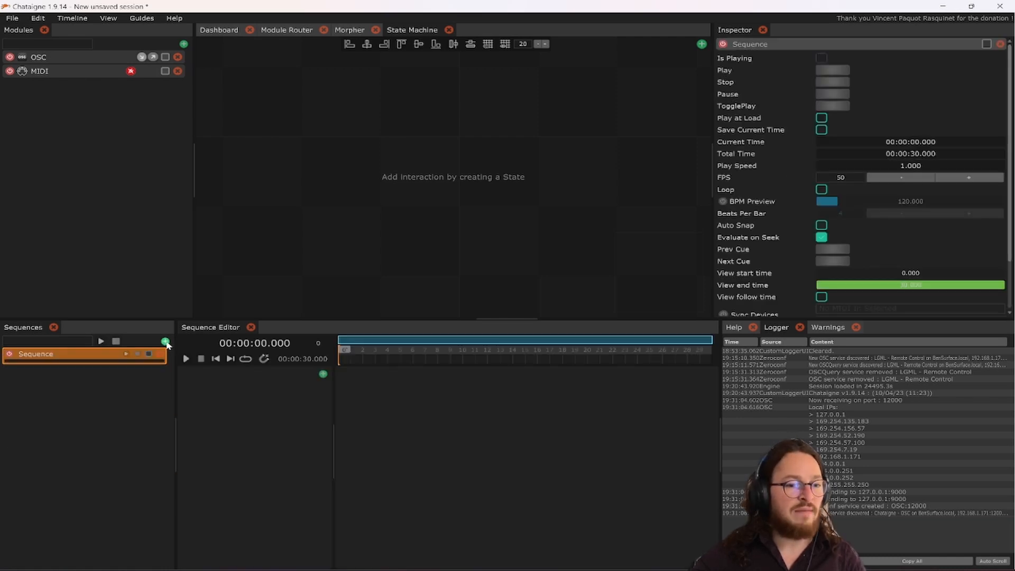
left_click(161, 353)
left_click(165, 342)
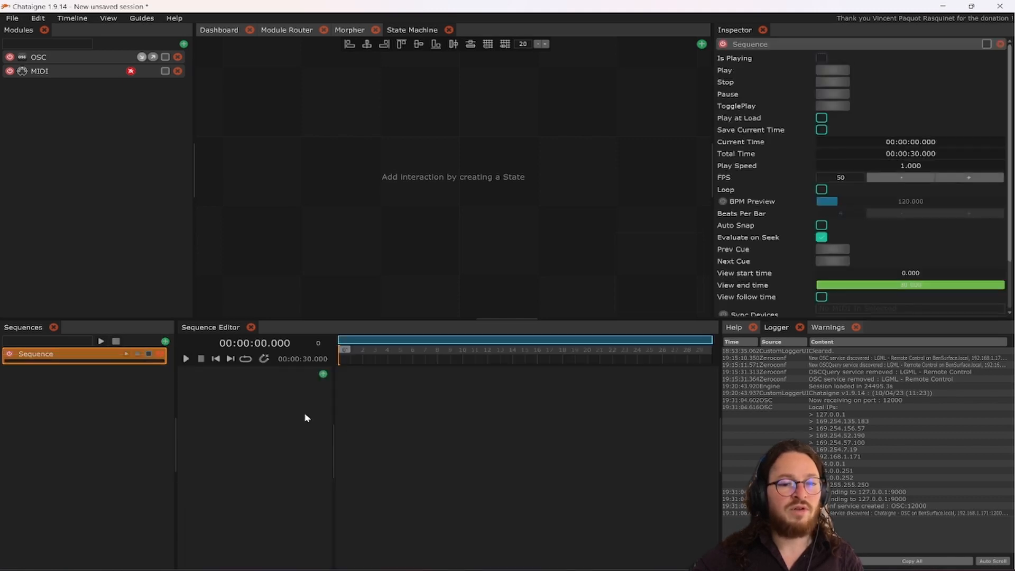
left_click_drag(175, 429, 163, 429)
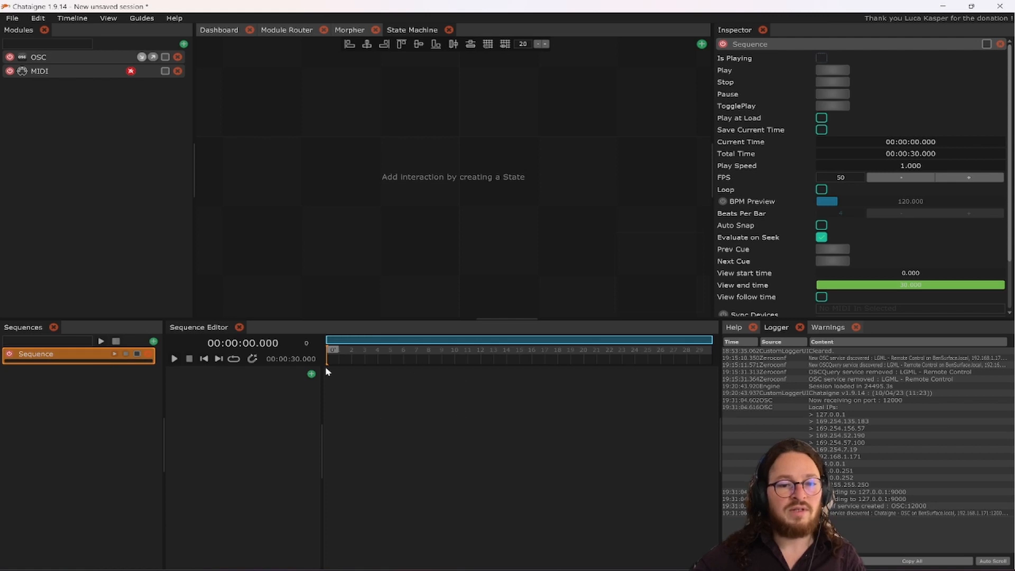
left_click(154, 341)
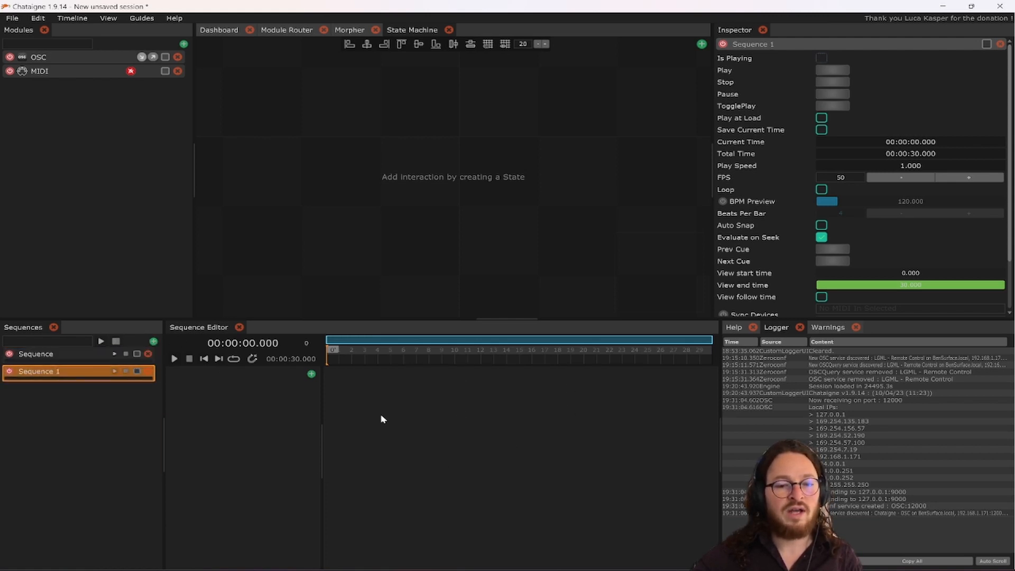
left_click(92, 354)
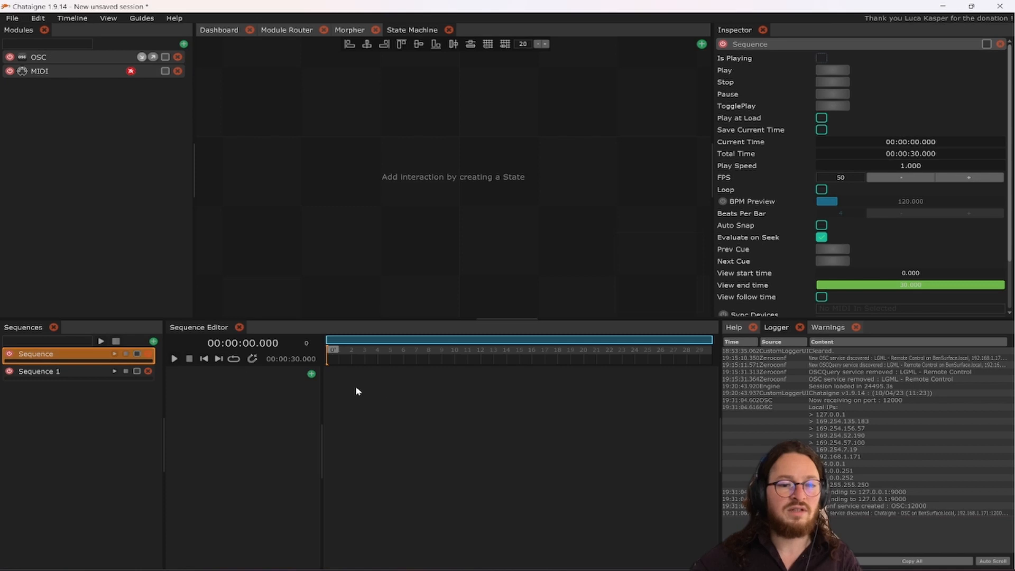
Add a Trigger layer and a Mapping layer to the first sequence.
left_click(311, 375)
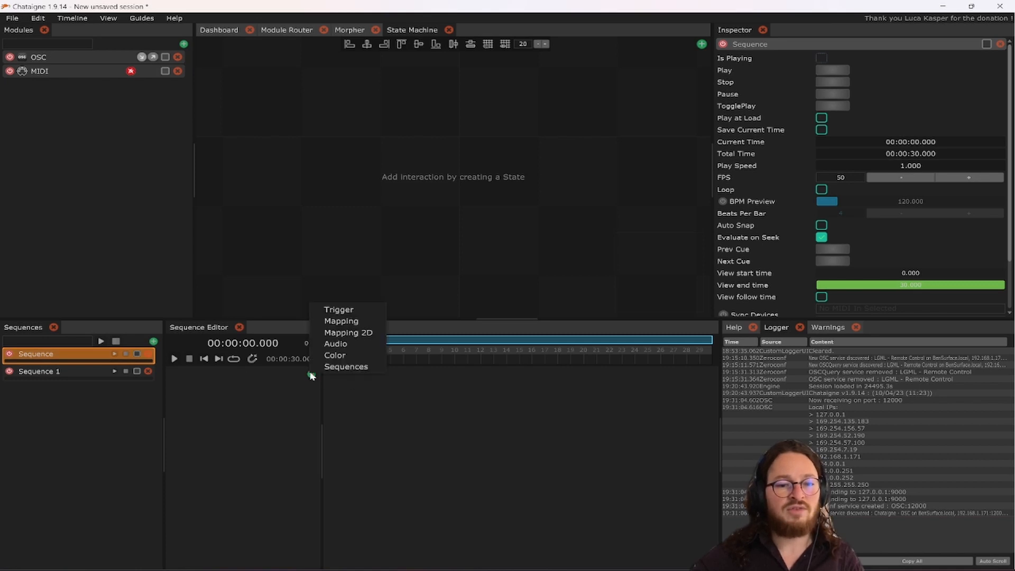
left_click(341, 311)
left_click(312, 374)
left_click(348, 323)
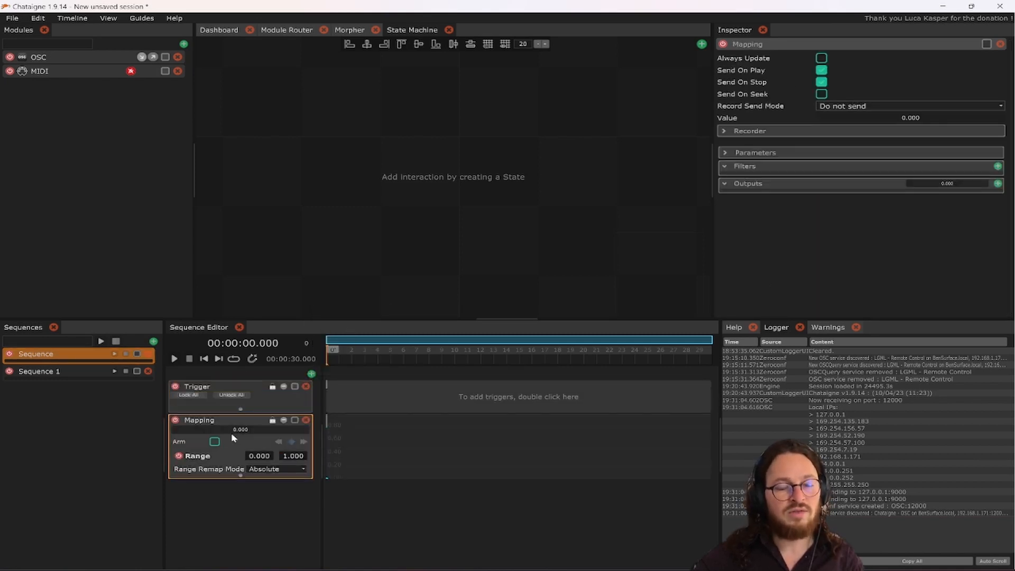
Scrub through the first sequence's timeline, compare it with Sequence 1, and start playback from about 3 seconds.
left_click_drag(354, 359, 417, 380)
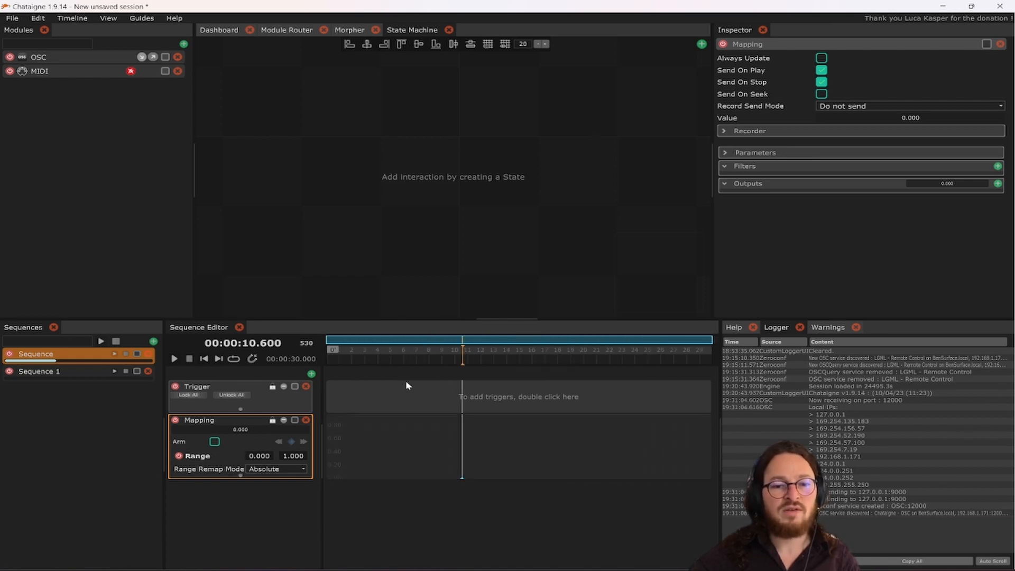
left_click(388, 359)
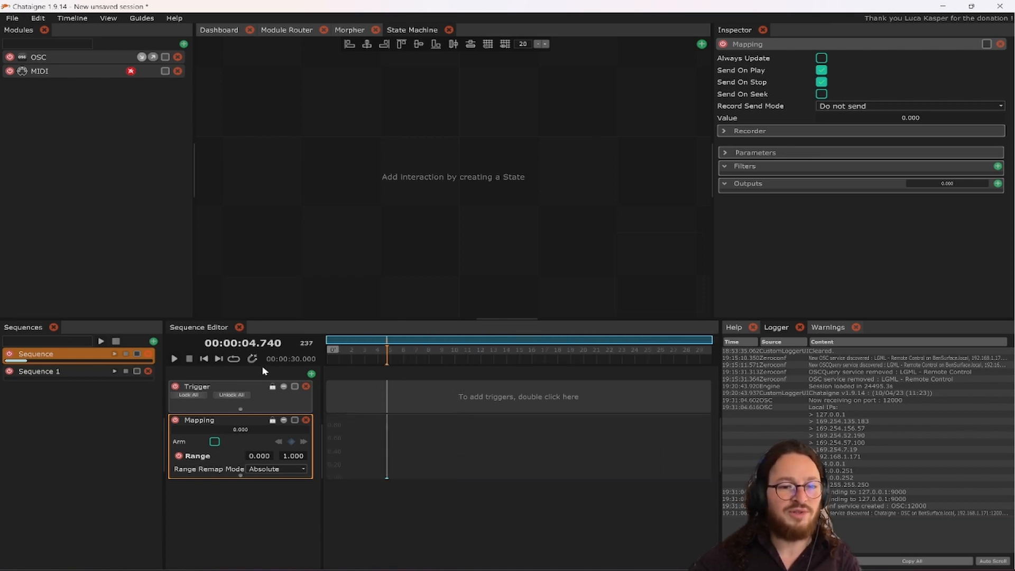
left_click(73, 372)
left_click(74, 356)
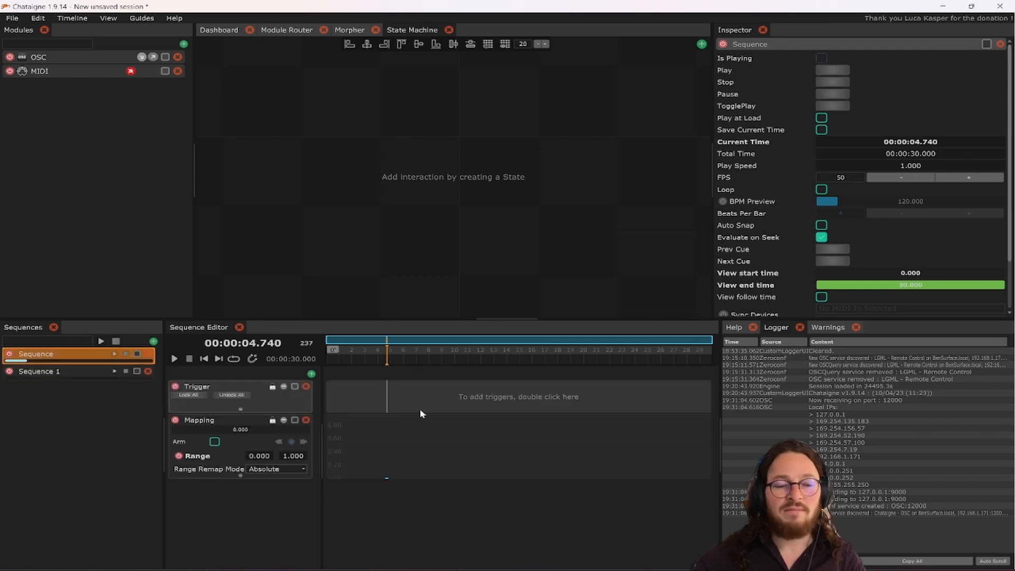
left_click(366, 353)
key("space")
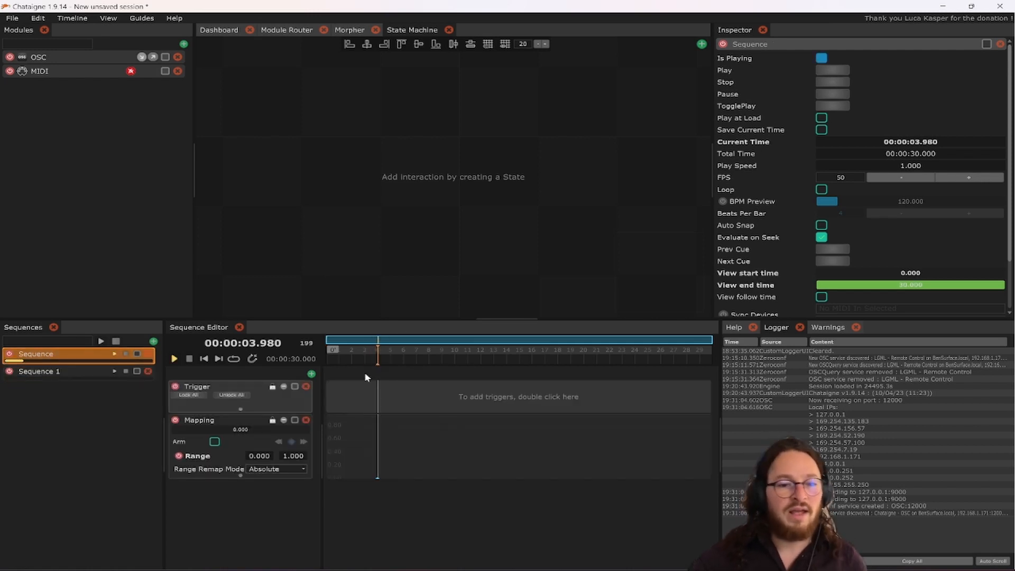
Stop playback and add three Mapping curve keys at about 2, 6 and 12 seconds, forming a rise and fall.
left_click(189, 359)
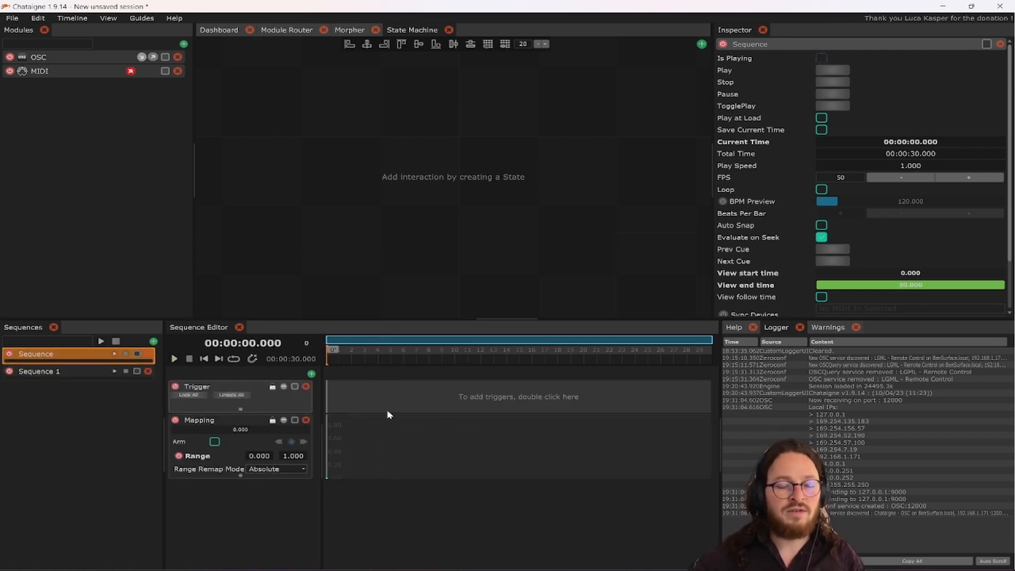
double_click(349, 470)
double_click(408, 428)
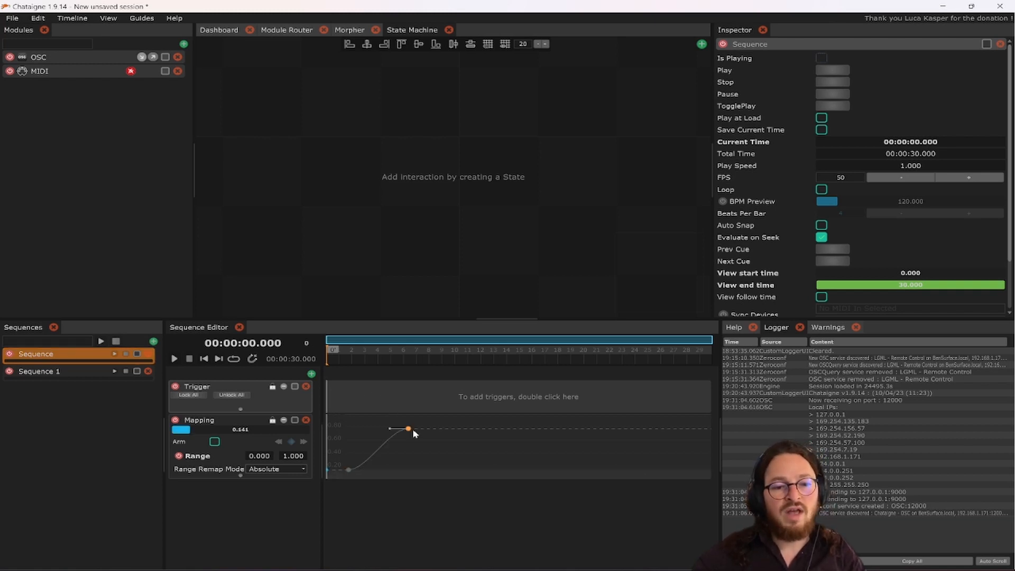
double_click(478, 460)
Place two triggers on the Trigger layer, at about 4.5 and 14 seconds.
left_click(385, 409)
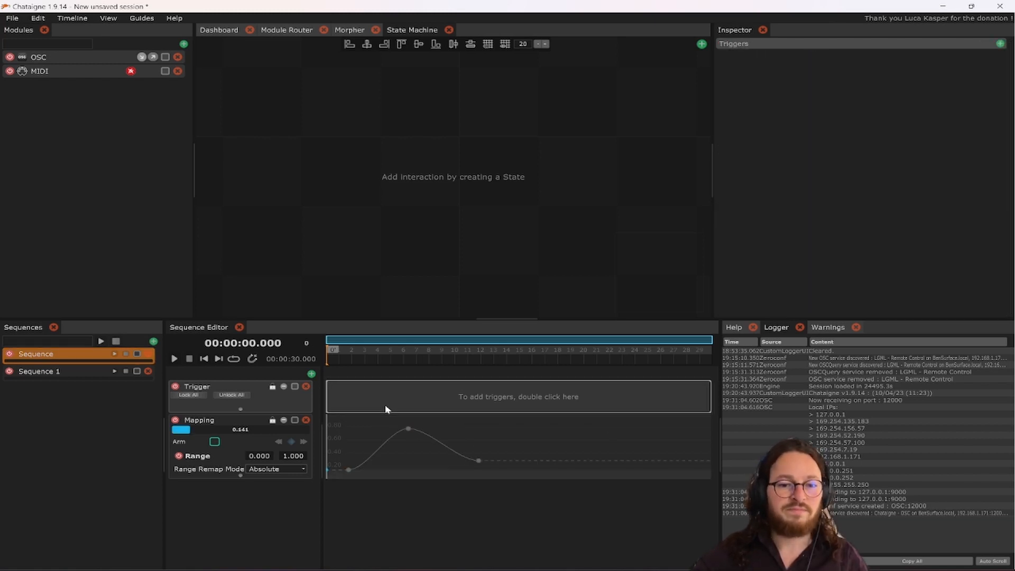
double_click(386, 408)
double_click(506, 398)
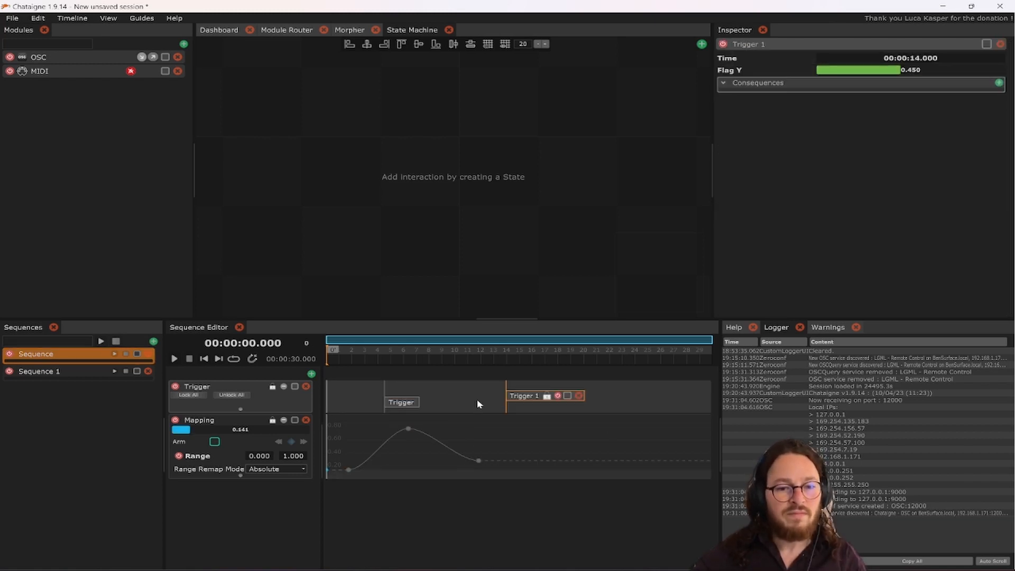
Delete both layers and both sequences, and reduce the height of the Sequences and Sequence Editor area.
left_click(307, 386)
left_click(306, 386)
left_click(148, 354)
left_click(148, 353)
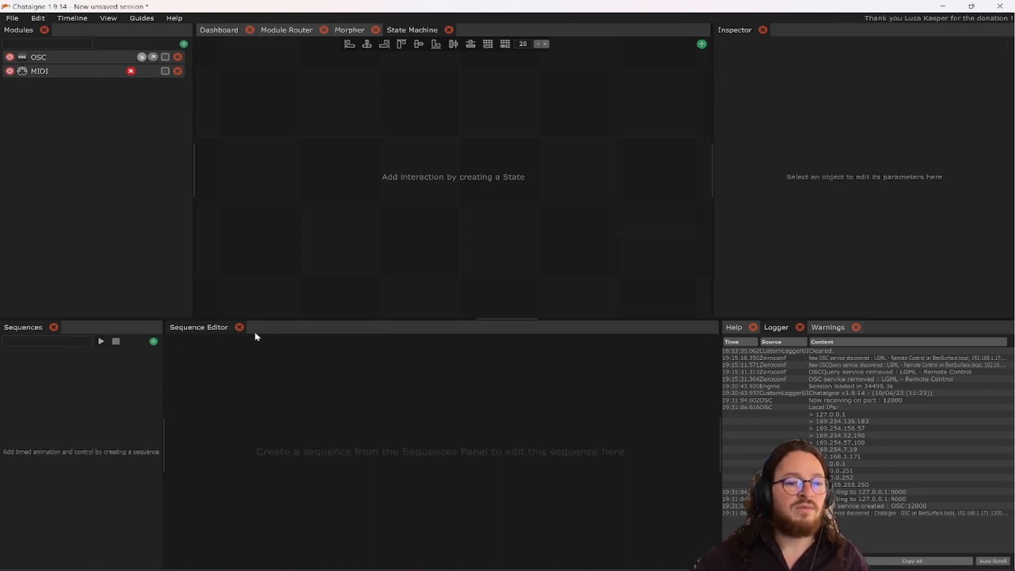
left_click_drag(274, 319, 318, 376)
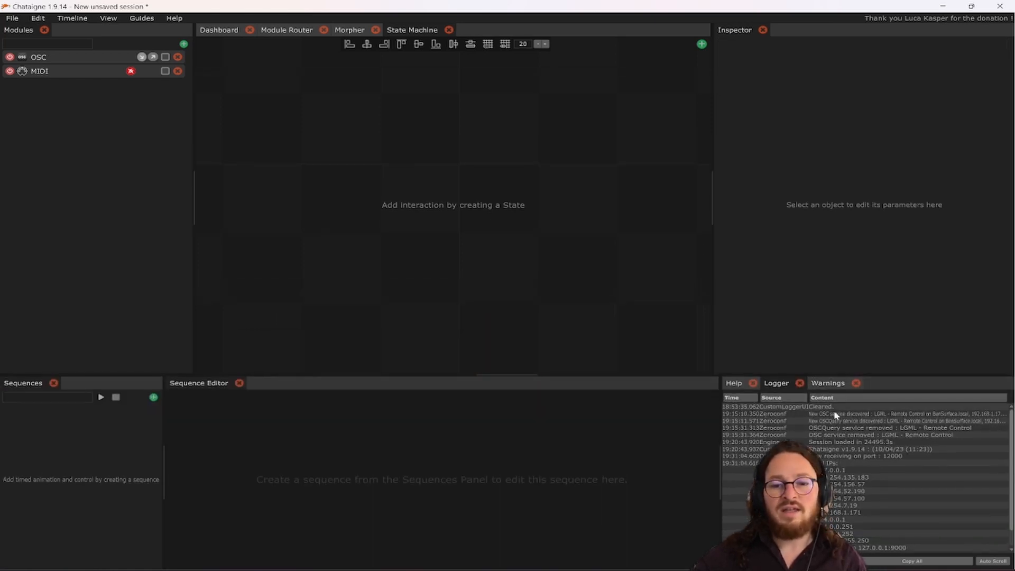
left_click_drag(772, 375, 774, 349)
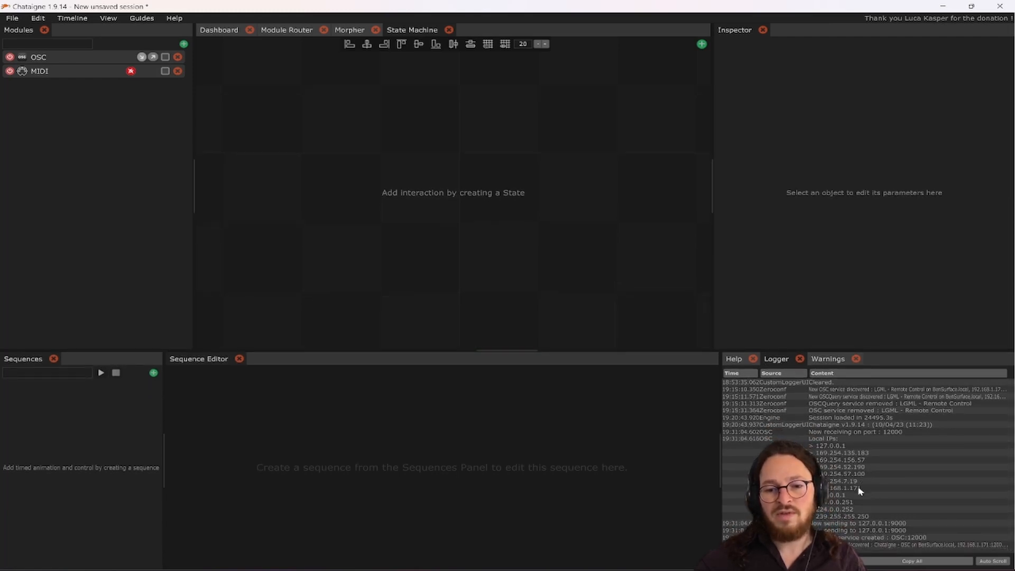
Examine the OSC module's parameters and Local Port options, and compare them with the MIDI module's parameters.
left_click(93, 58)
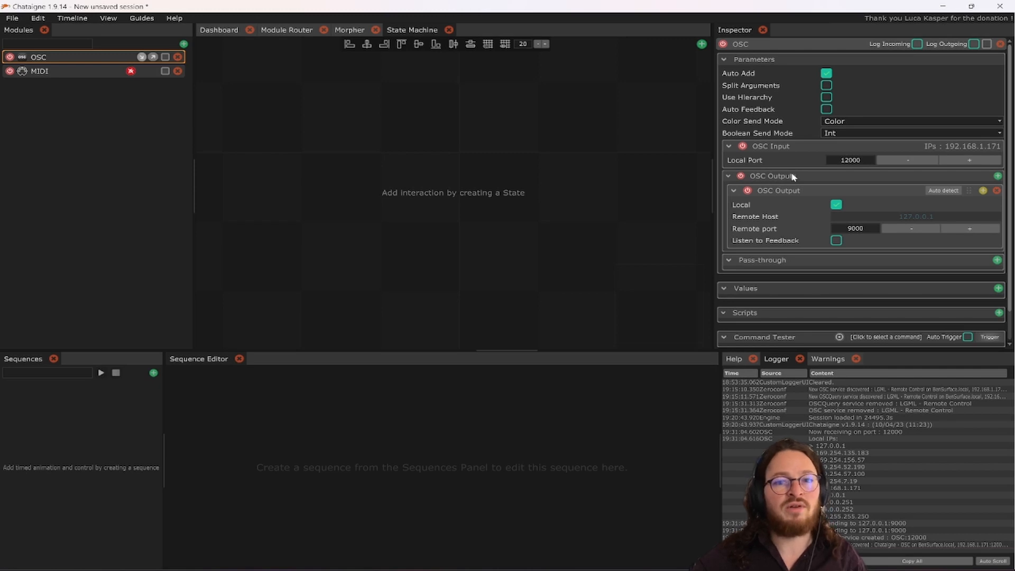
right_click(849, 166)
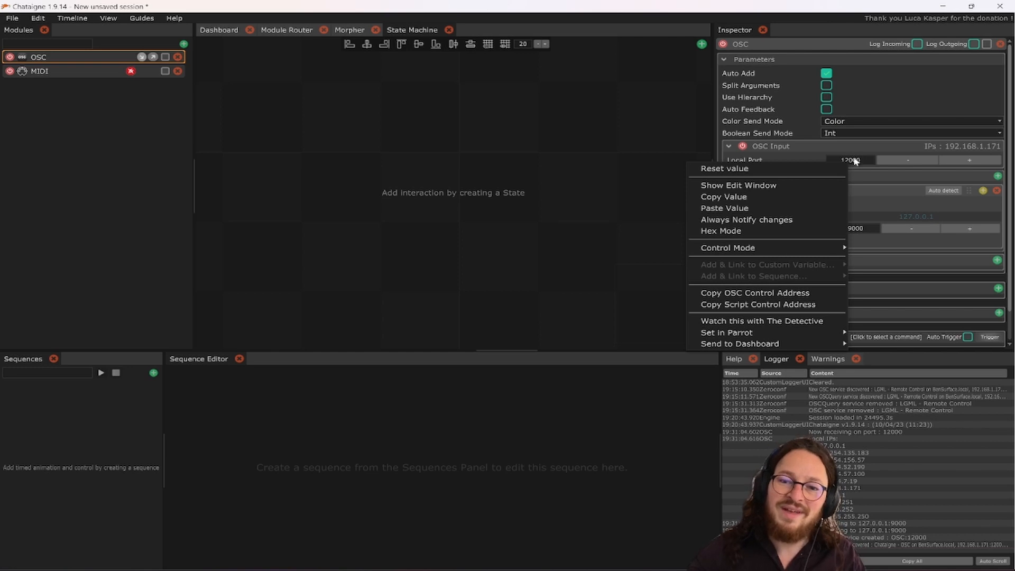
left_click(807, 156)
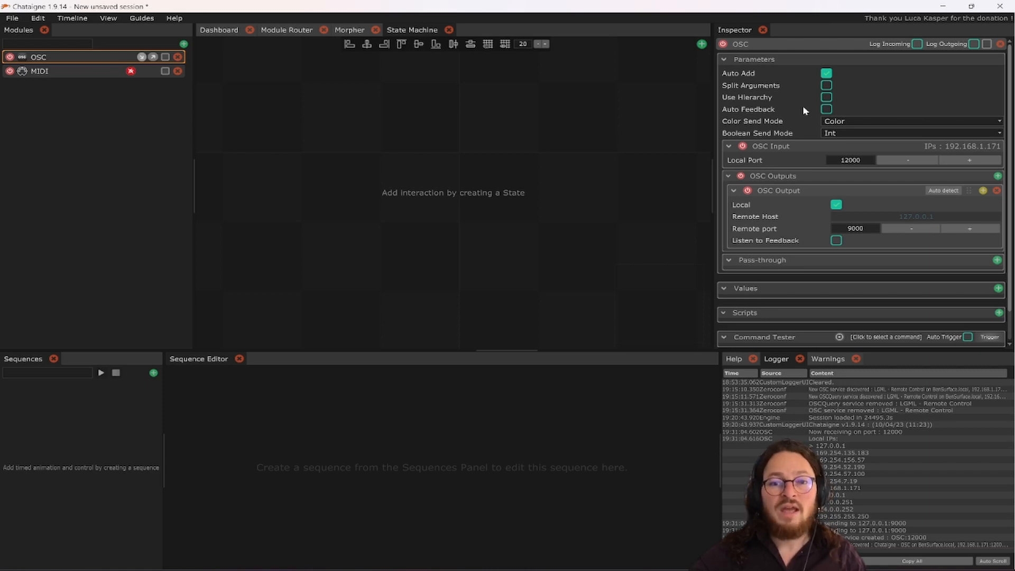
mouse_move(771, 110)
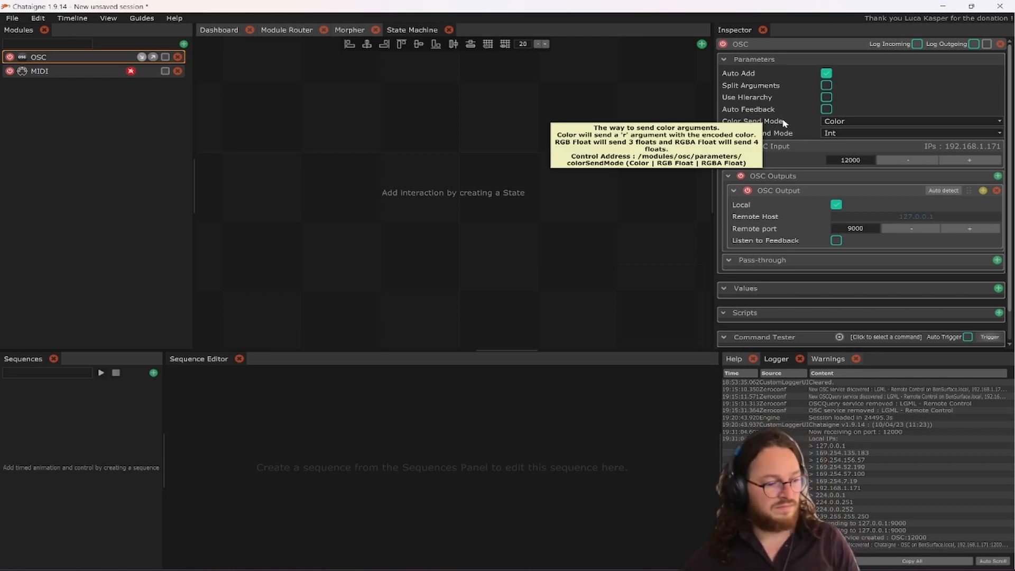
mouse_move(789, 138)
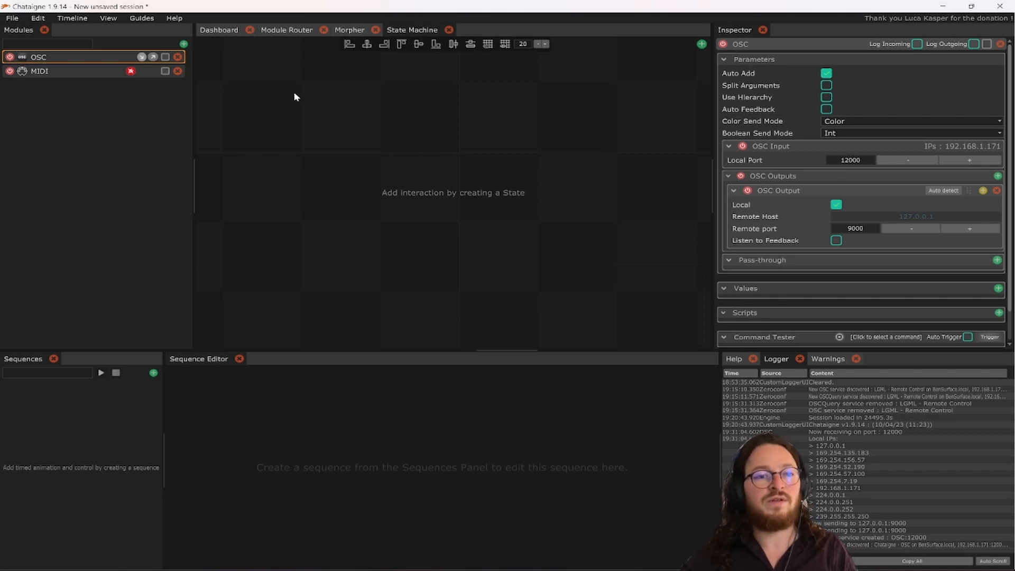
left_click(87, 73)
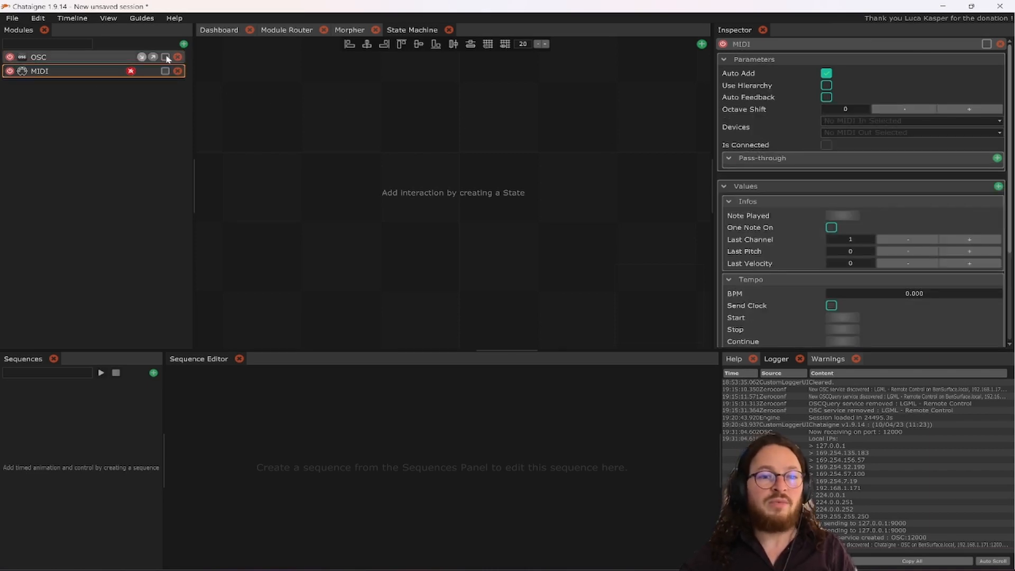
left_click(111, 58)
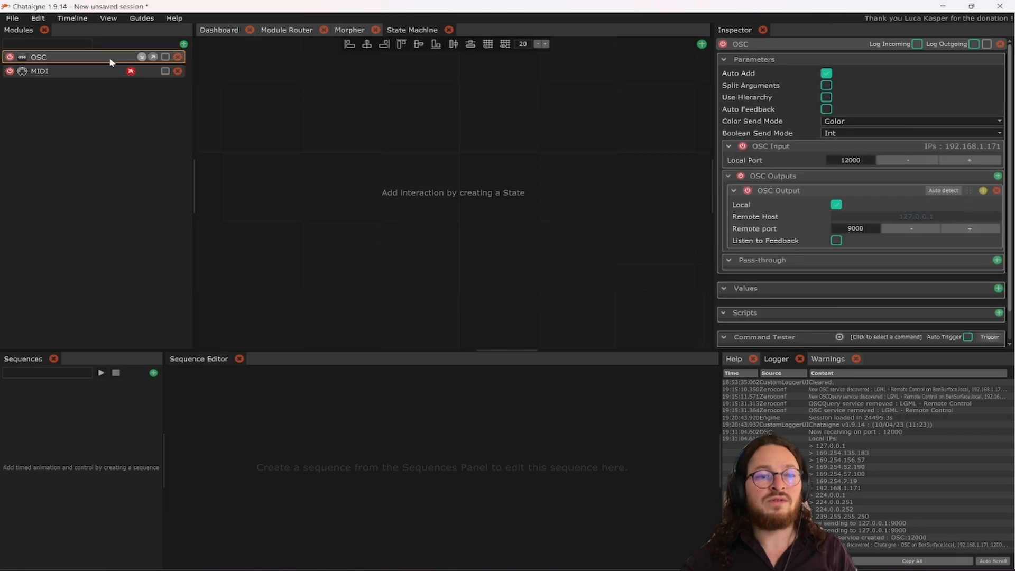
Add a second OSC module and widen the Logger's Source column slightly to read the new messages.
left_click(183, 44)
mouse_move(193, 49)
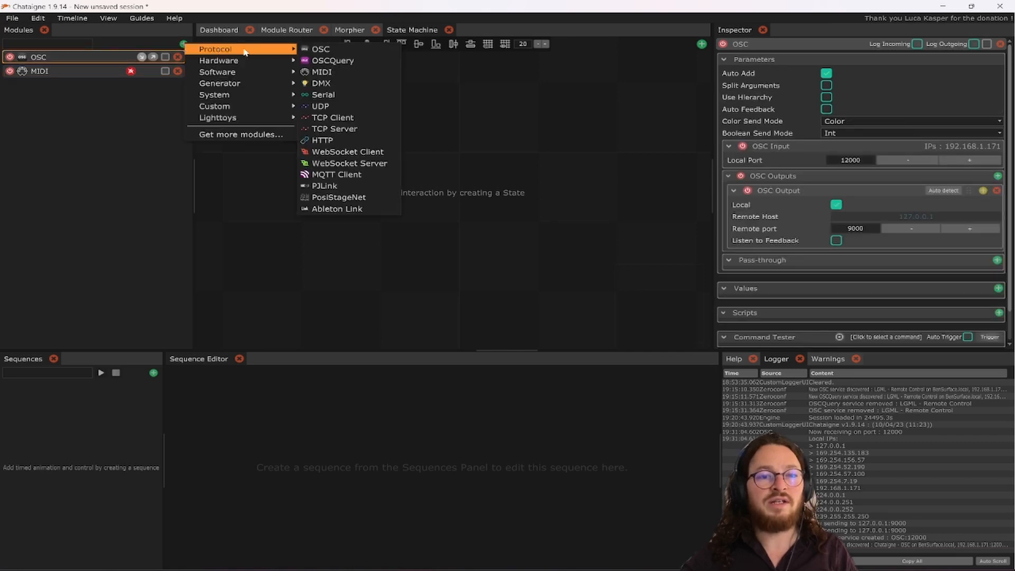
left_click(310, 48)
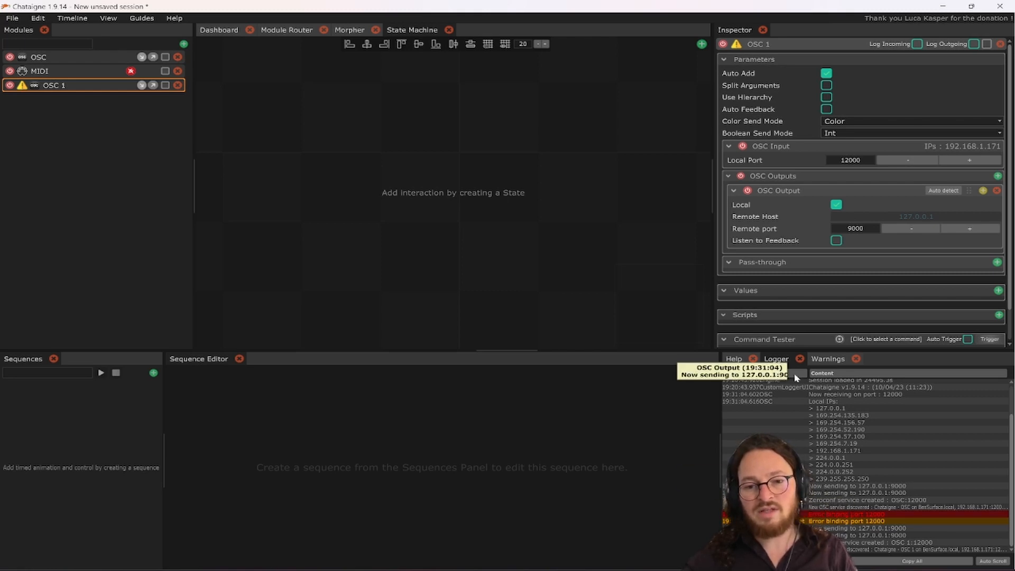
left_click_drag(806, 375, 813, 380)
scroll(814, 383, "down", 2)
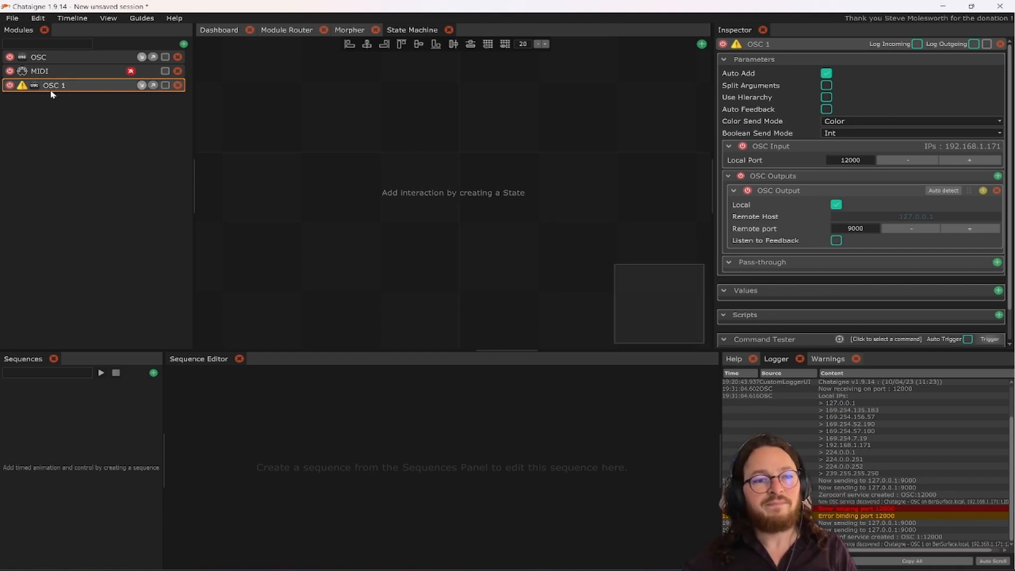
Move the OSC 1 module above MIDI, delete it, and select the original OSC module.
mouse_move(22, 87)
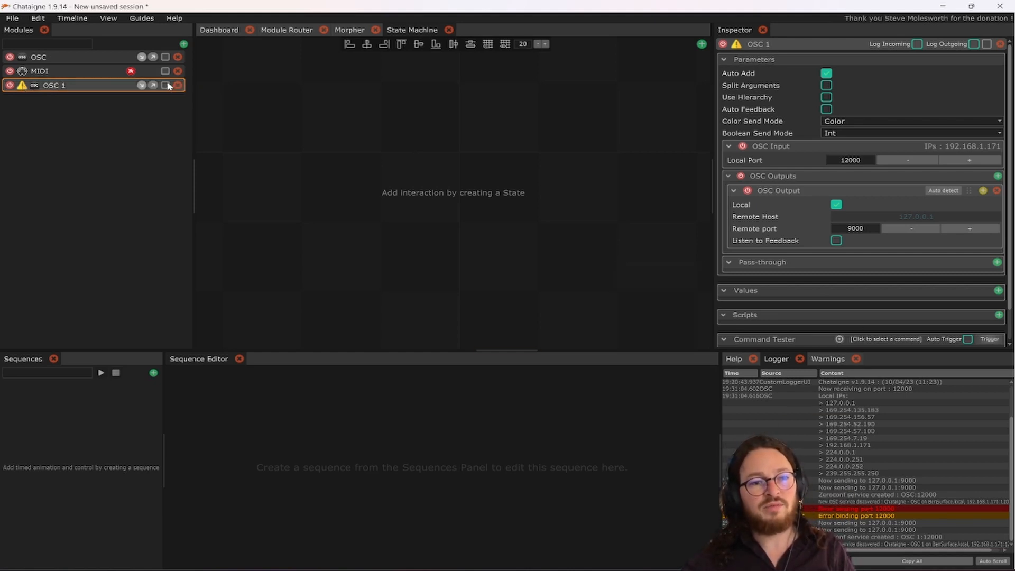
left_click(103, 56)
left_click_drag(104, 86, 95, 63)
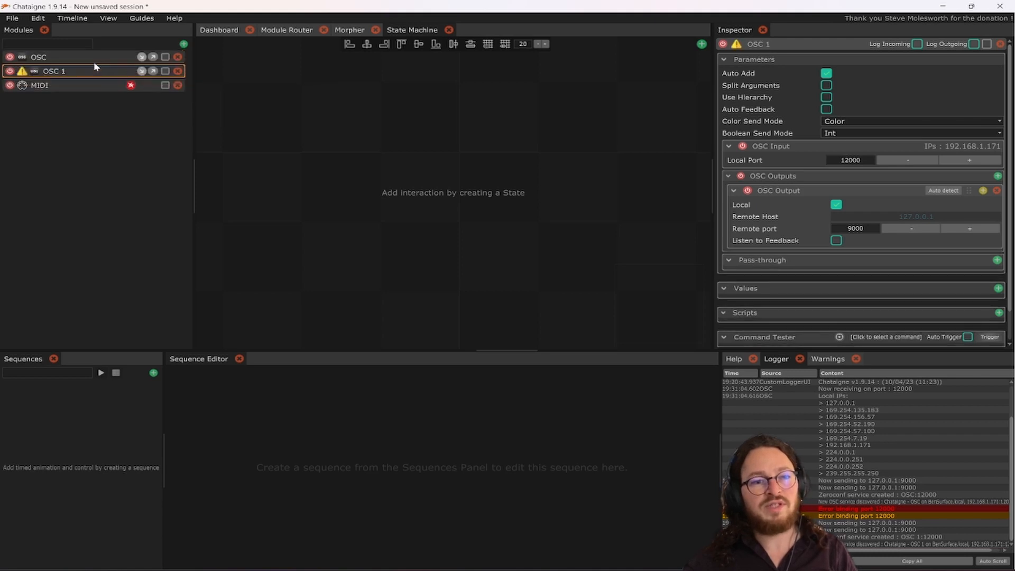
key("Delete")
left_click(113, 59)
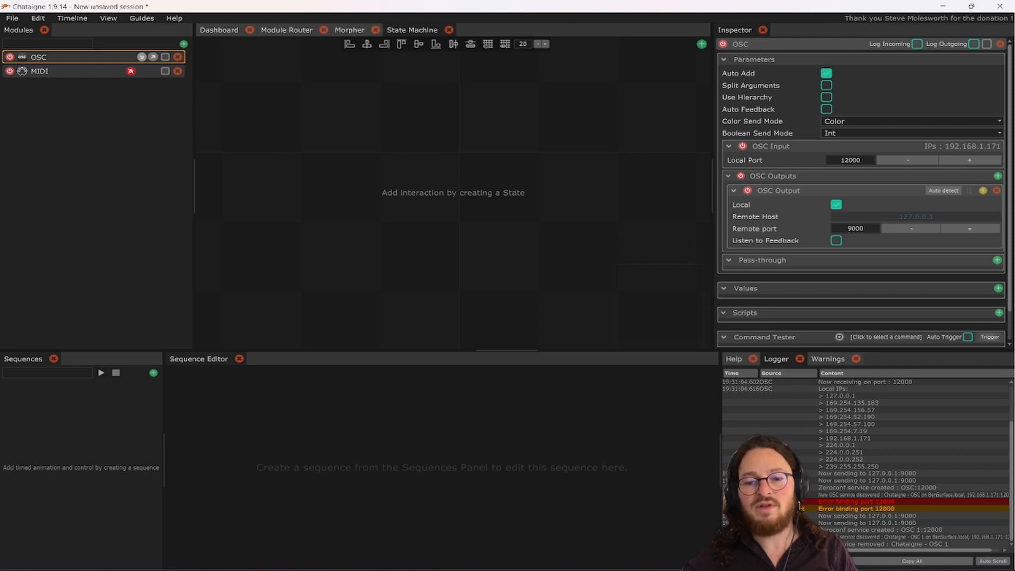
Clear the Logger and add a second OSC module with its input Local Port set to 12001.
left_click(786, 561)
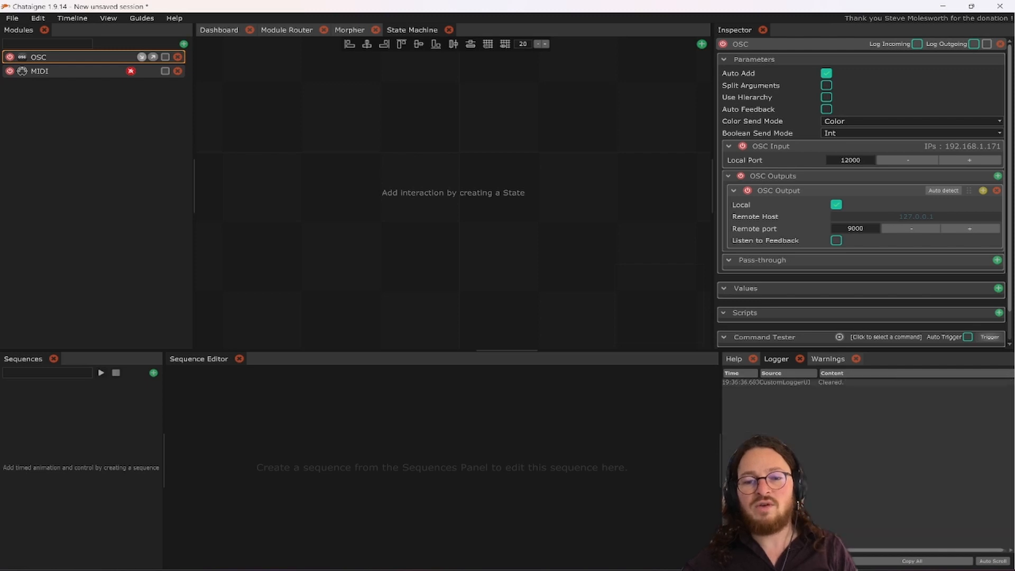
left_click(183, 43)
mouse_move(216, 50)
left_click(311, 48)
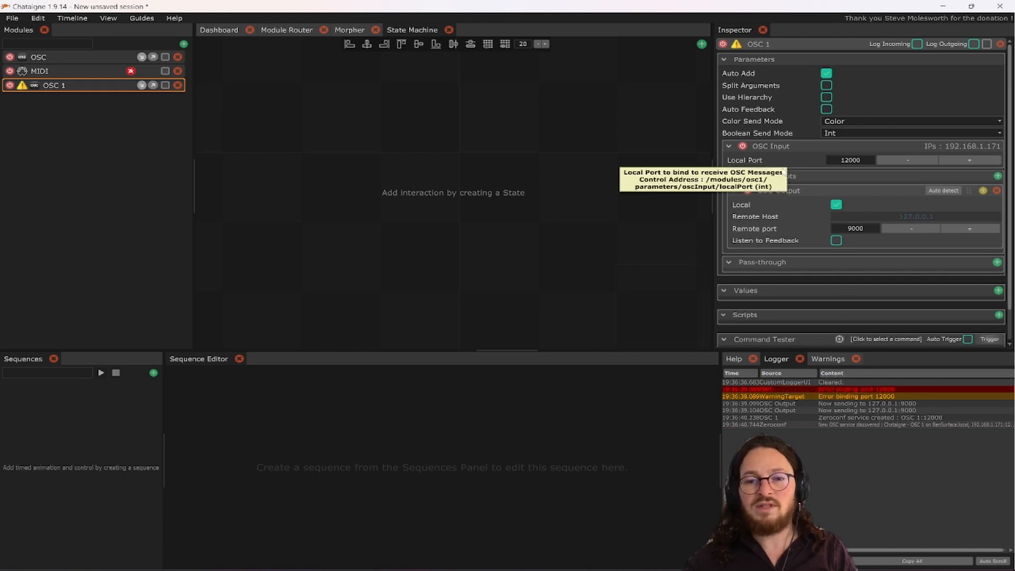
left_click(960, 163)
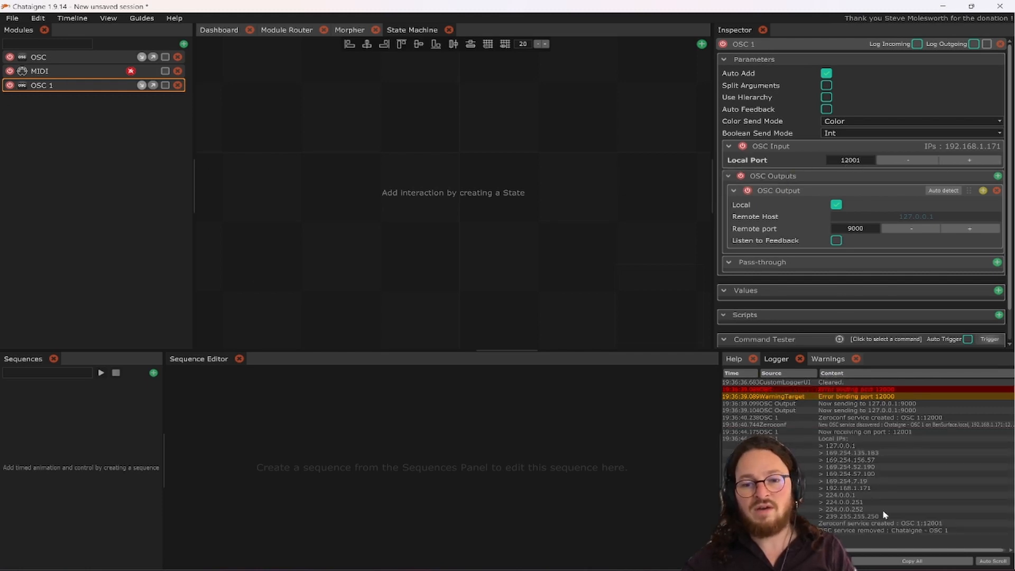
Delete the OSC 1, OSC and MIDI modules to empty the Modules list.
left_click(177, 86)
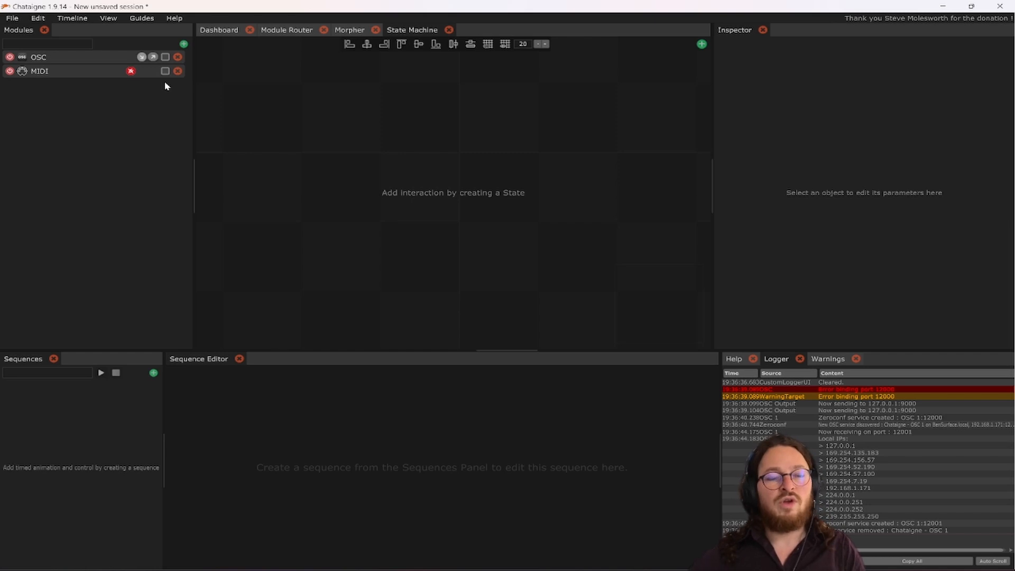
left_click(102, 62)
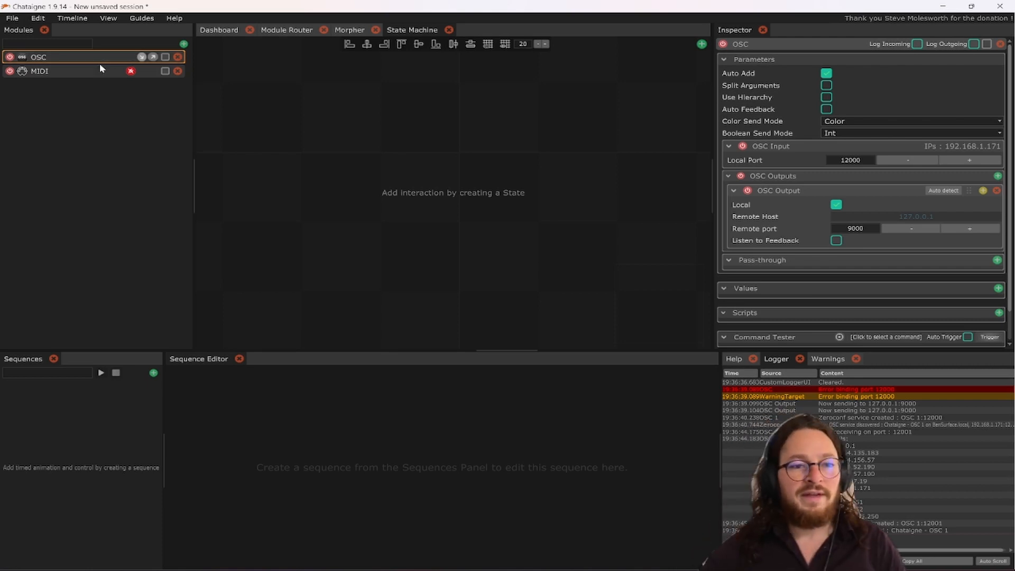
left_click(177, 57)
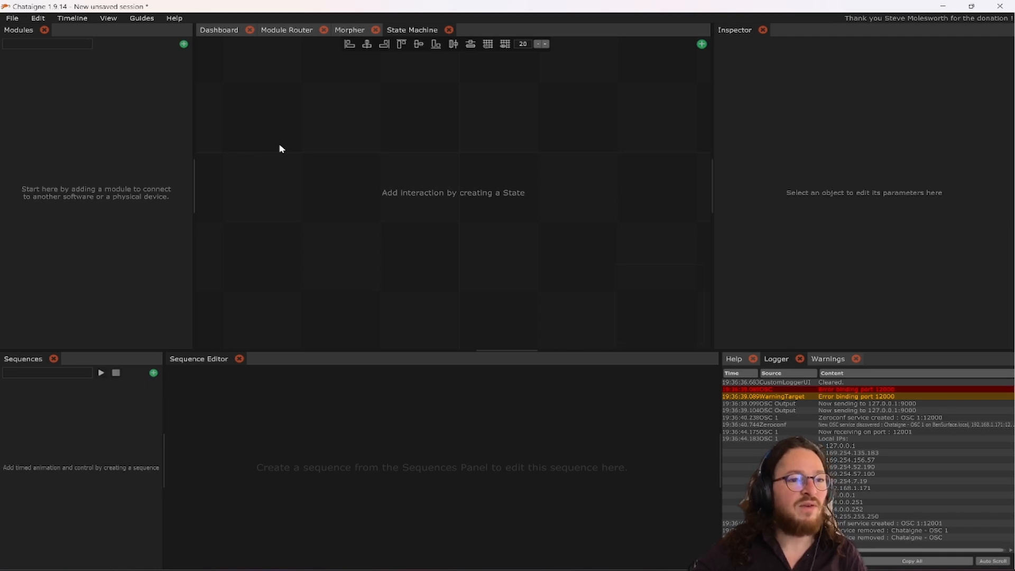
Narrow the Modules panel slightly and make the Sequences and Sequence Editor area taller, dismissing the Leap Motion notification.
left_click_drag(194, 141, 181, 141)
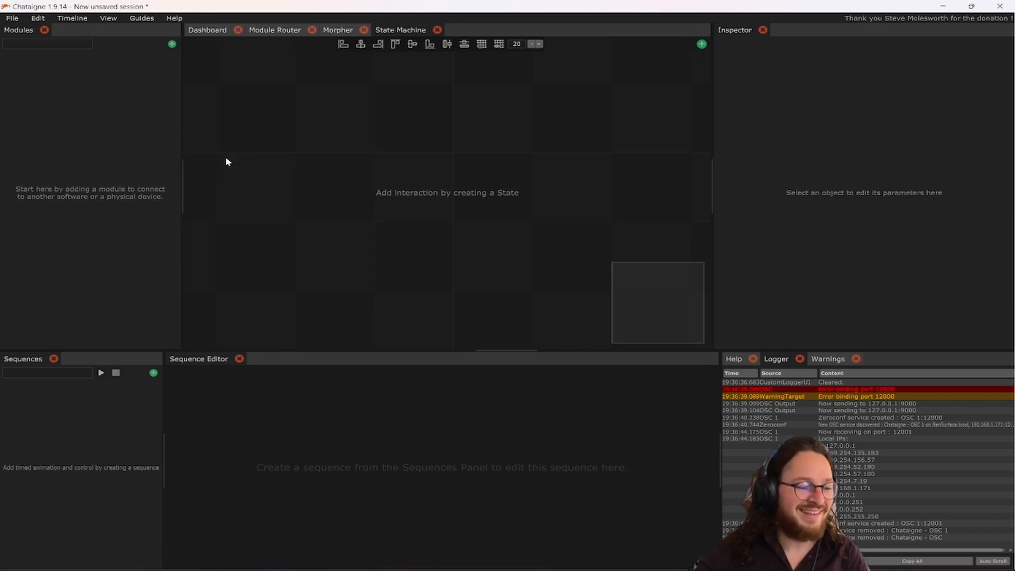
right_click(335, 148)
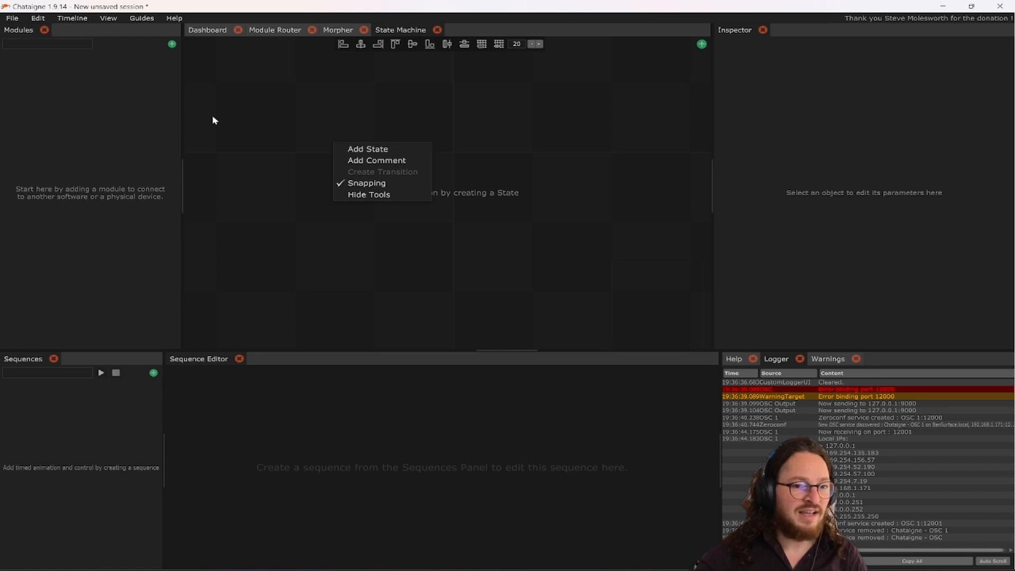
left_click_drag(185, 133, 189, 136)
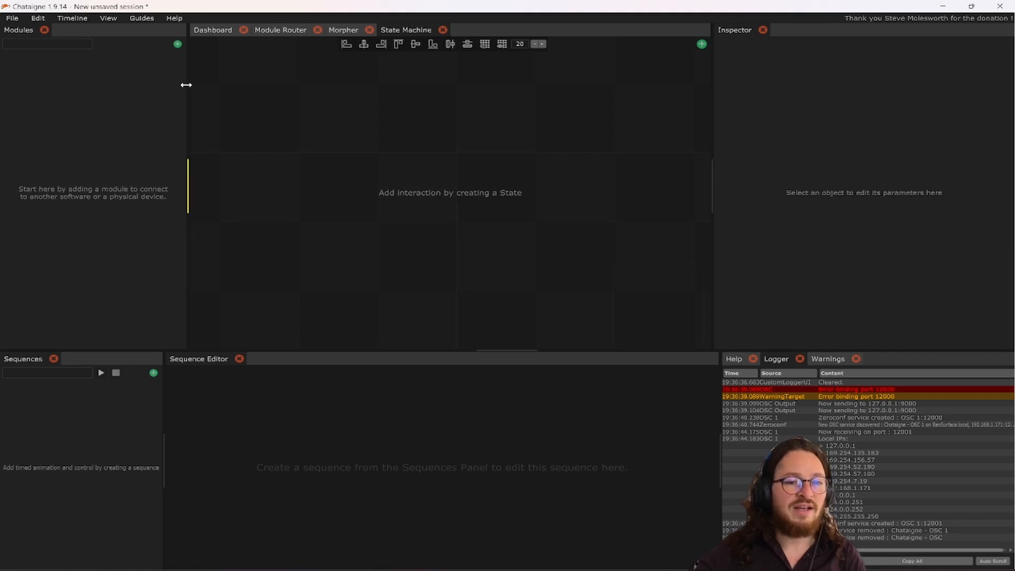
left_click_drag(186, 83, 177, 117)
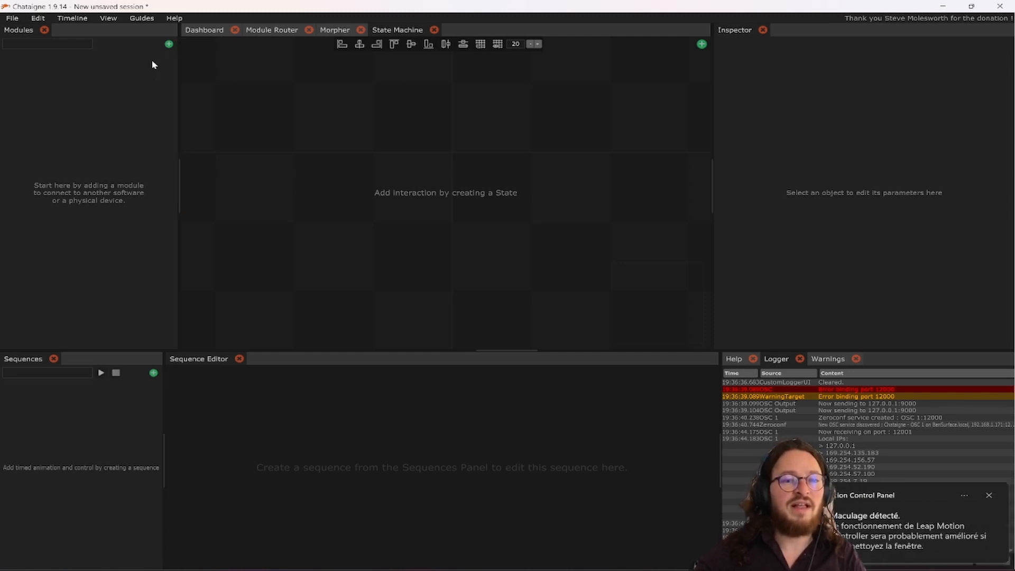
left_click(989, 493)
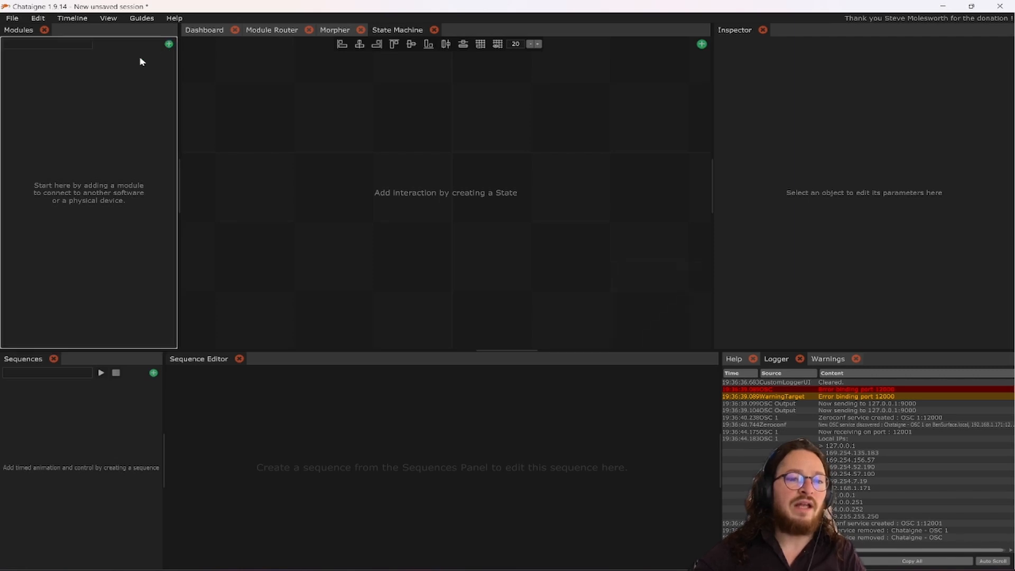
left_click_drag(287, 350, 291, 328)
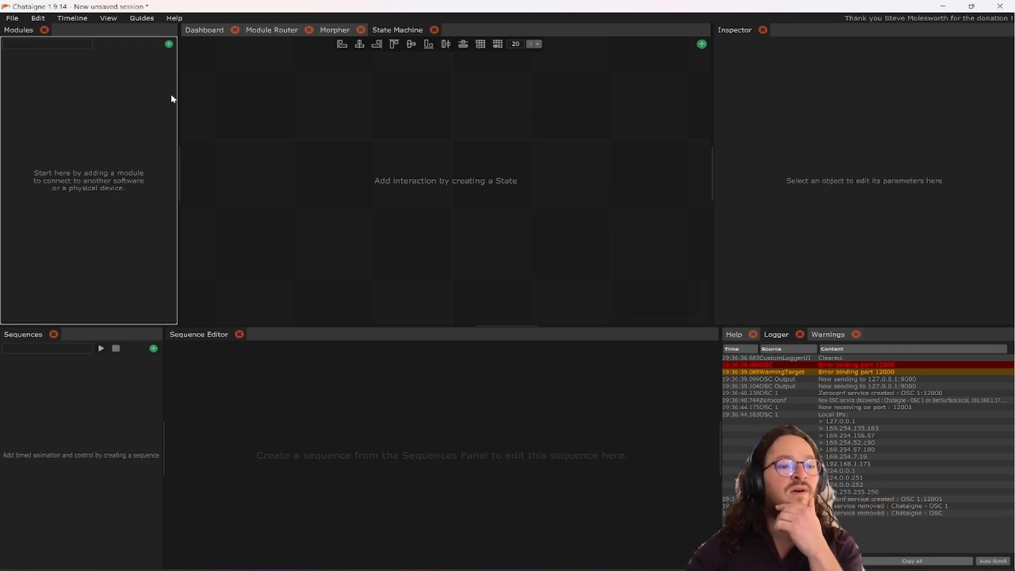
left_click(168, 45)
mouse_move(169, 54)
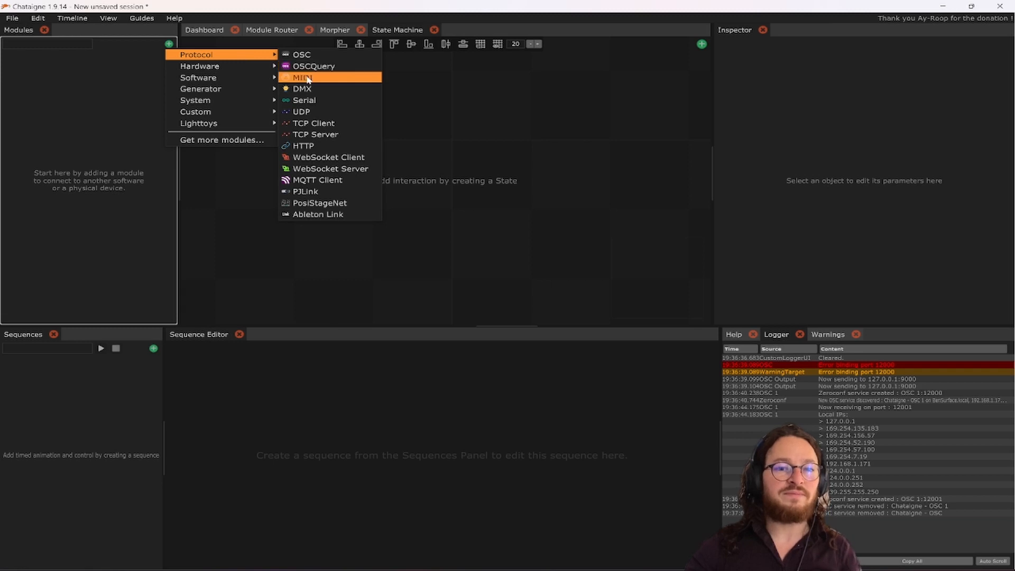
left_click(499, 107)
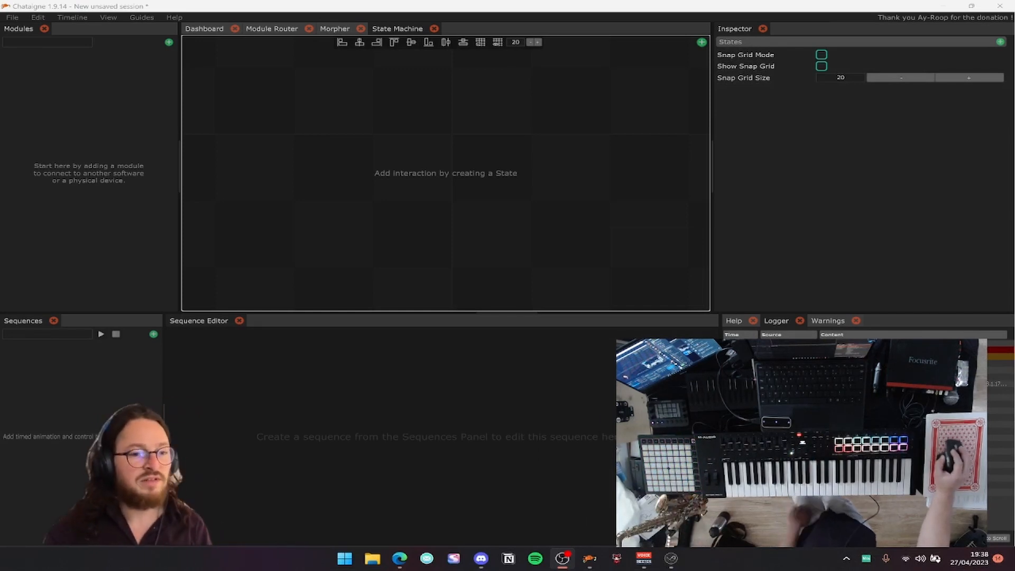
left_click(152, 110)
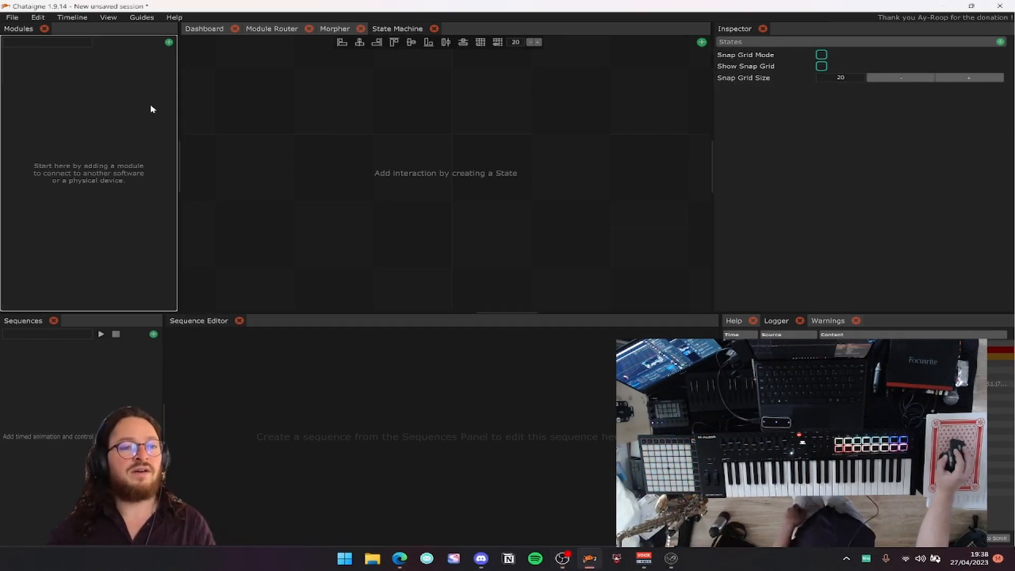
Add a MIDI module and set its input device to MIDIIN2 (LPX MIDI).
left_click(169, 42)
mouse_move(195, 46)
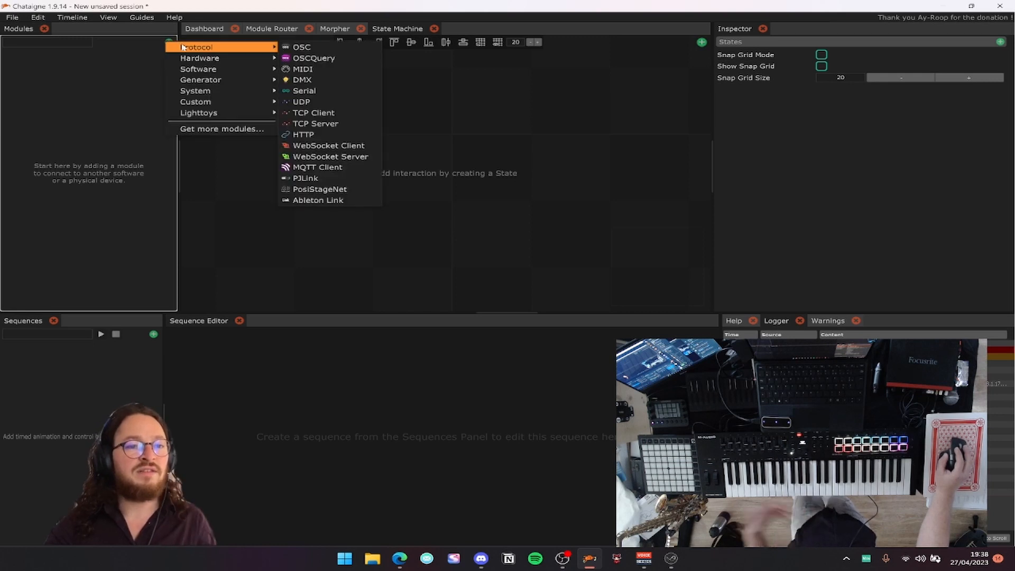
left_click(307, 69)
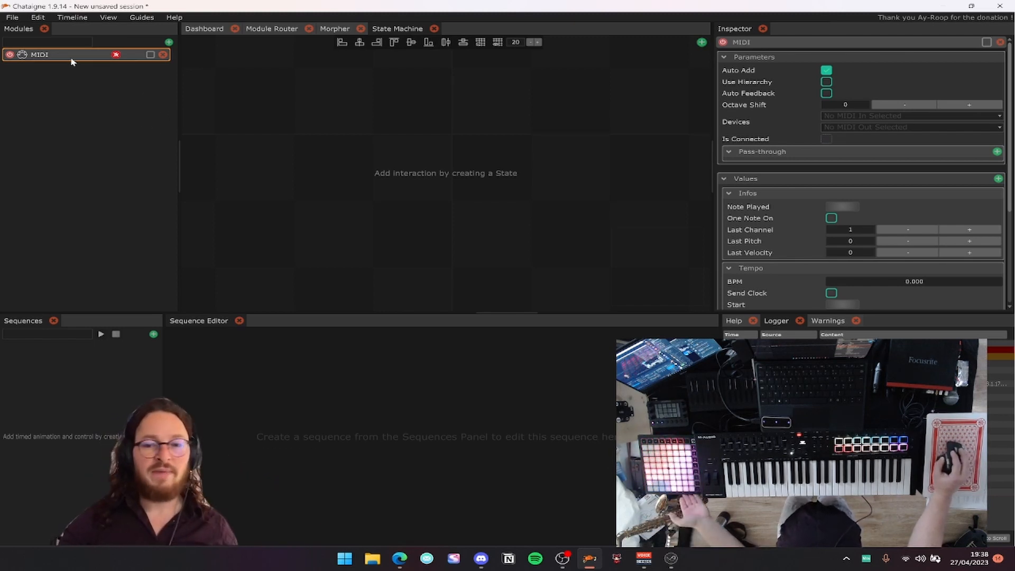
left_click(834, 116)
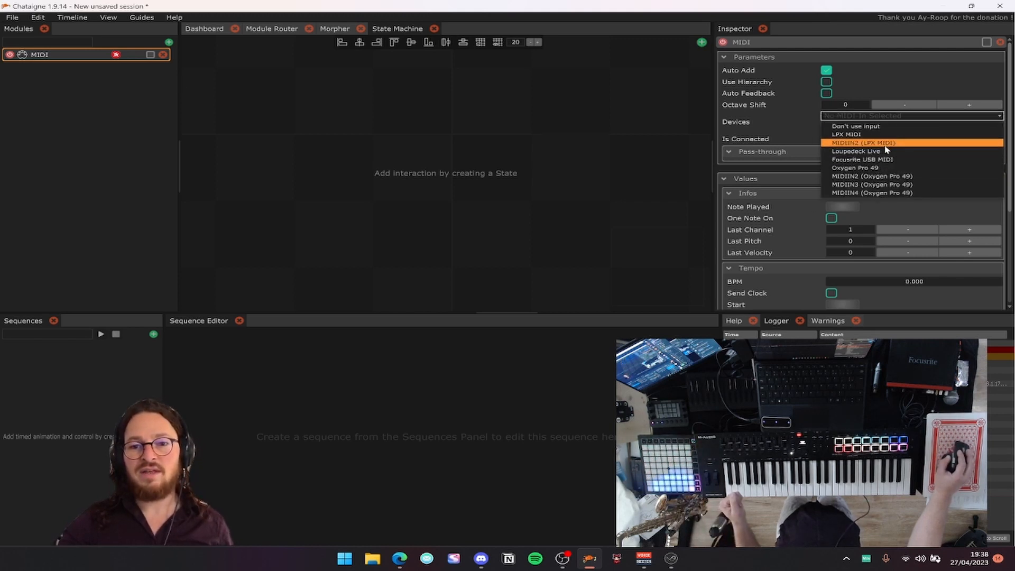
left_click(865, 143)
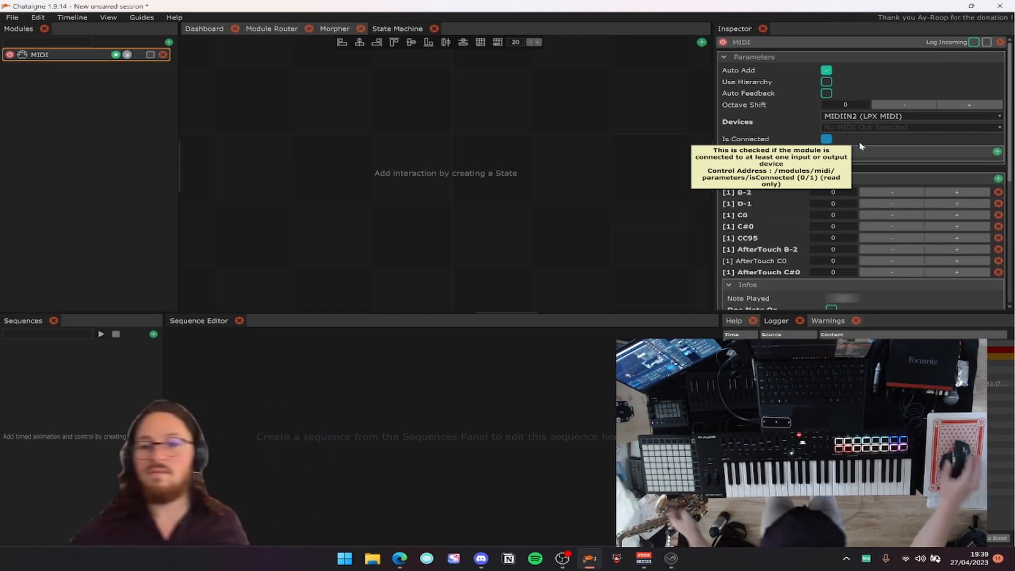
Delete every received value from the MIDI module's Values, including the B-2 to C#0 notes, CC95 and their AfterTouch entries.
left_click(998, 193)
left_click(999, 193)
left_click(998, 194)
left_click(998, 193)
left_click(998, 193)
left_click(999, 194)
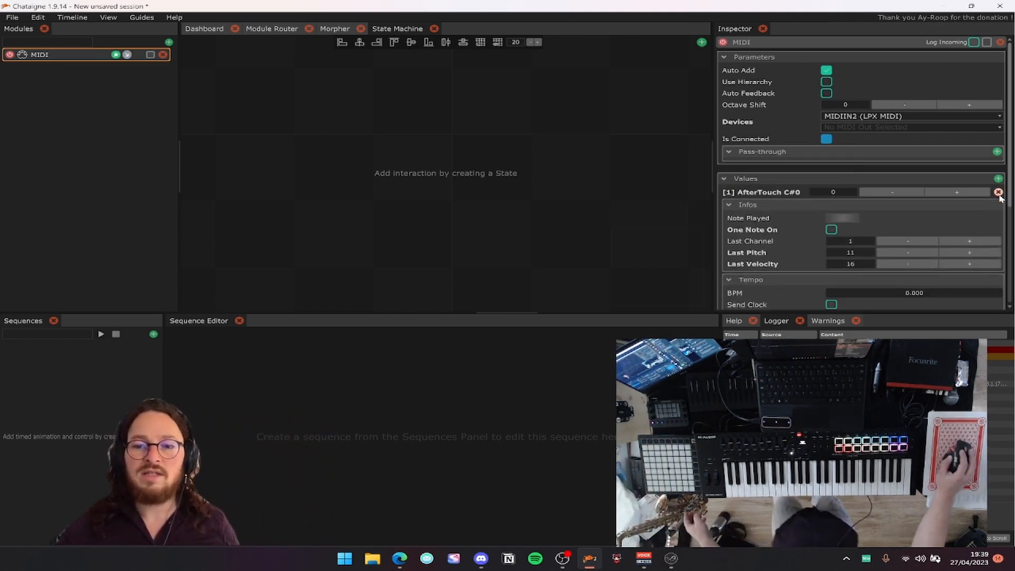
left_click(999, 194)
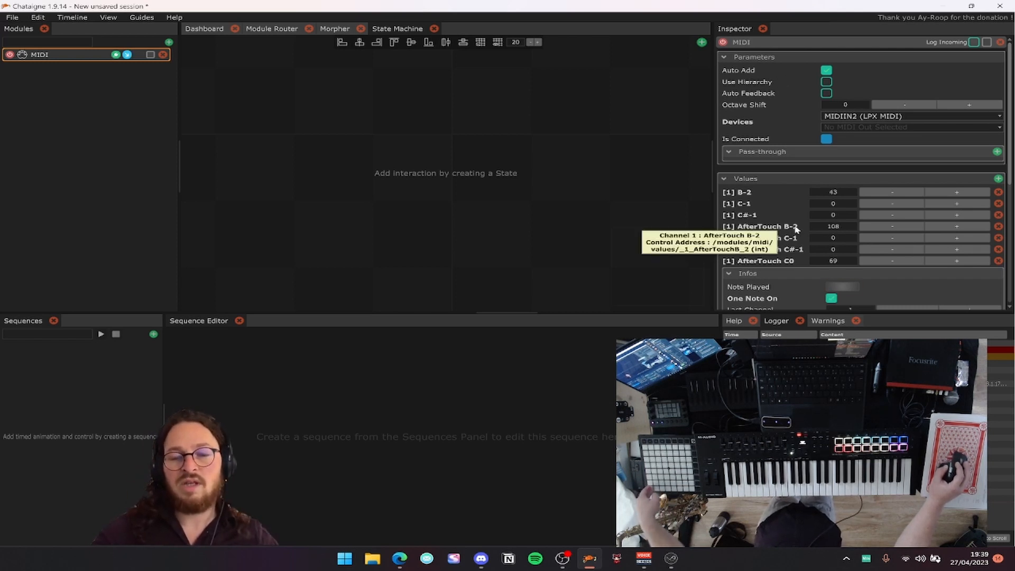
Clear the newly received B-2, C-1 and C#-1 notes and all AfterTouch entries from the MIDI module's Values.
left_click(998, 191)
left_click(999, 192)
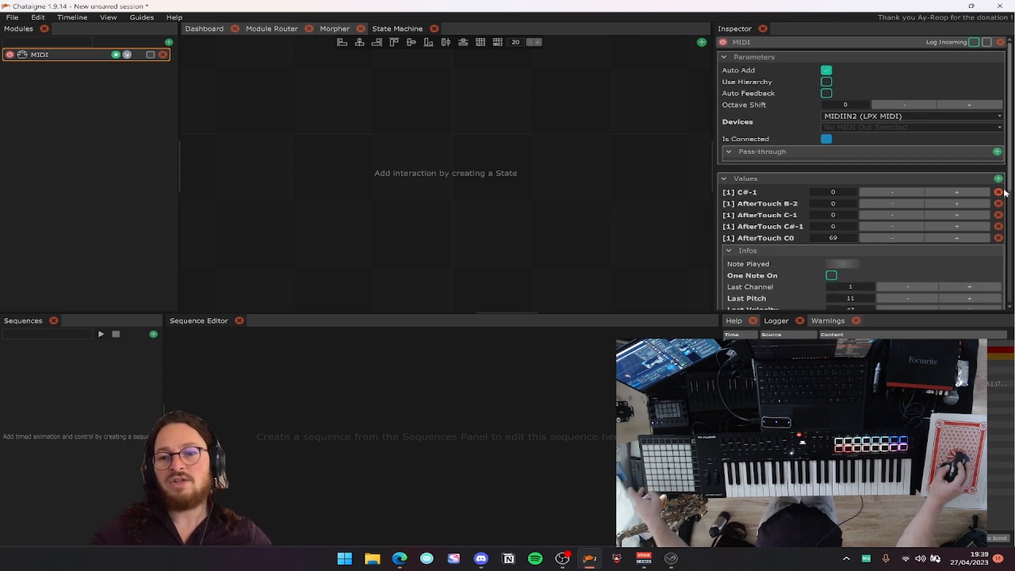
left_click(998, 191)
left_click(999, 192)
left_click(998, 191)
left_click(999, 191)
left_click(998, 192)
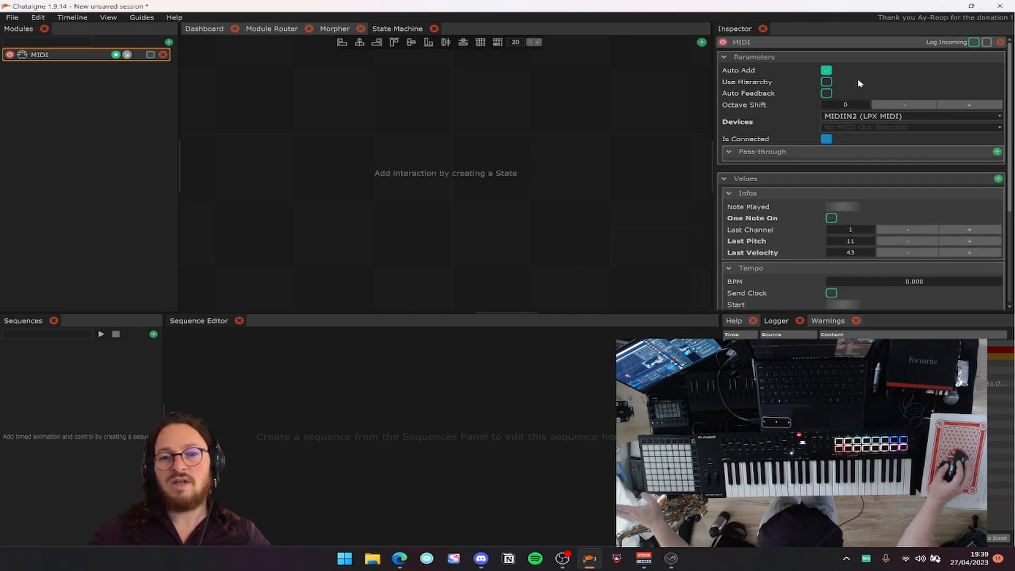
Enable Use Hierarchy on the MIDI module and examine how incoming values are grouped by channel.
left_click(827, 83)
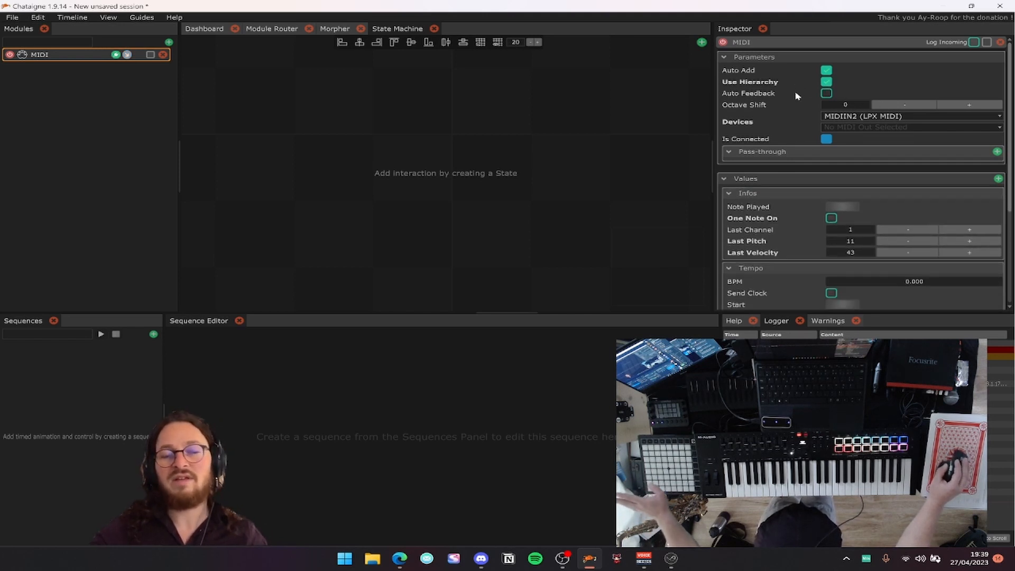
scroll(797, 95, "down", 3)
scroll(798, 101, "down", 1)
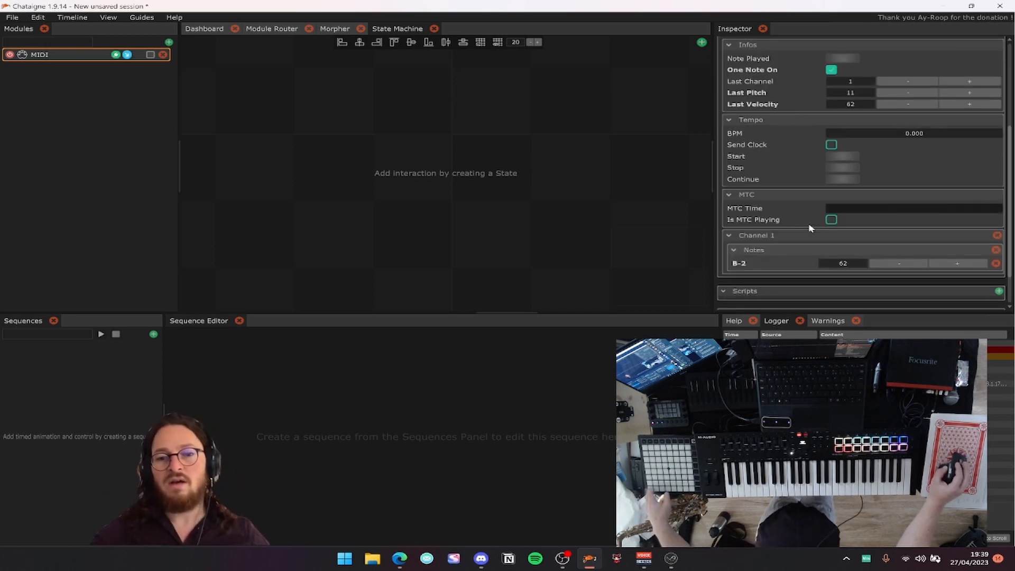
scroll(817, 233, "down", 2)
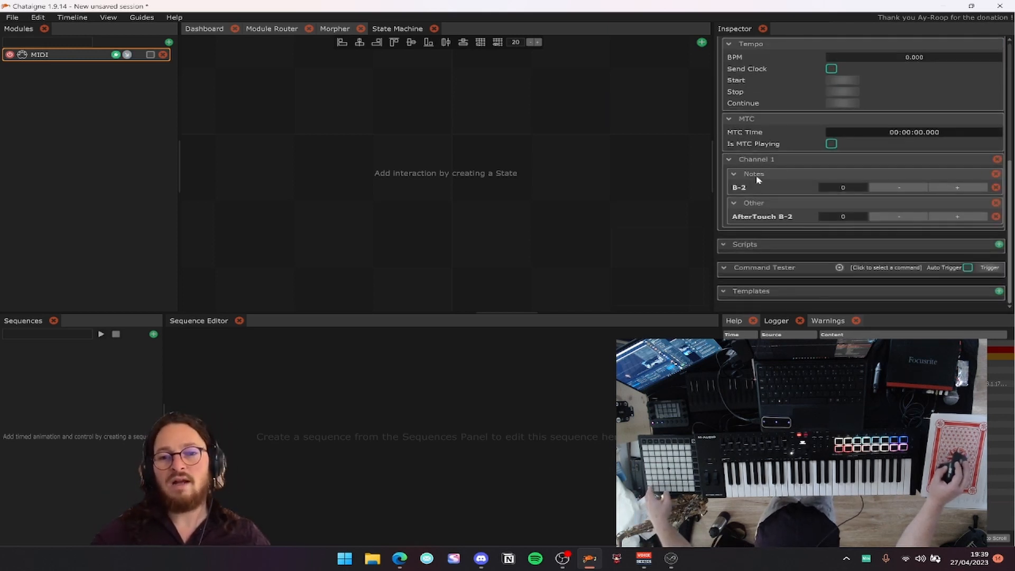
scroll(785, 167, "up", 4)
scroll(780, 189, "down", 4)
scroll(845, 188, "up", 4)
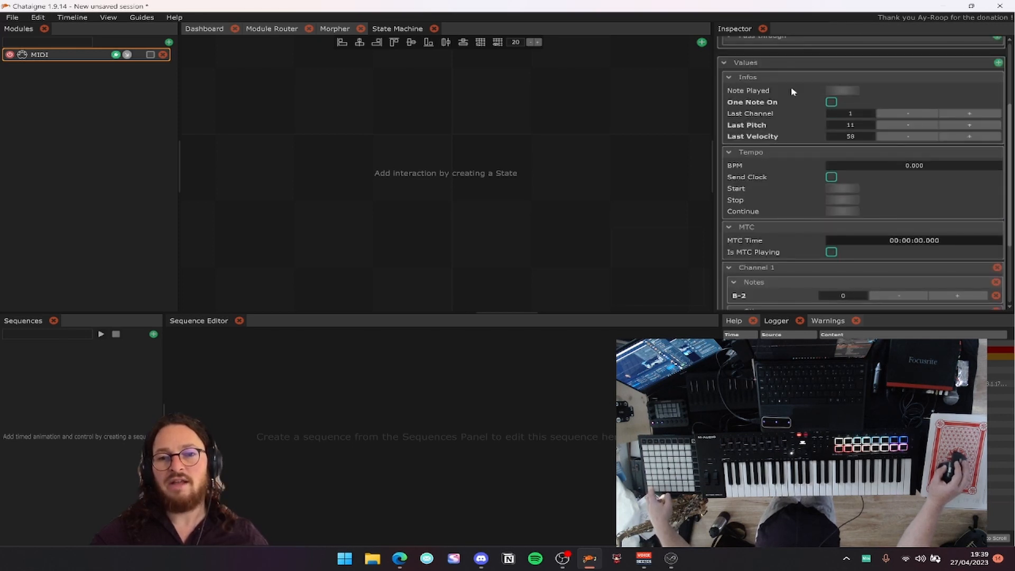
Collapse the Infos, Tempo and MTC groups in the MIDI module's Values.
left_click(847, 78)
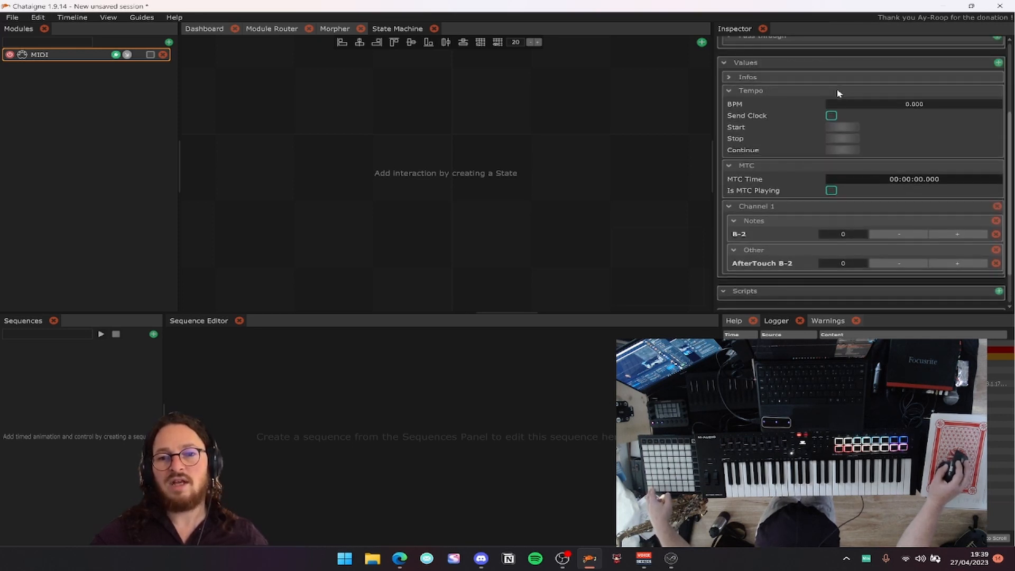
left_click(838, 92)
left_click(834, 115)
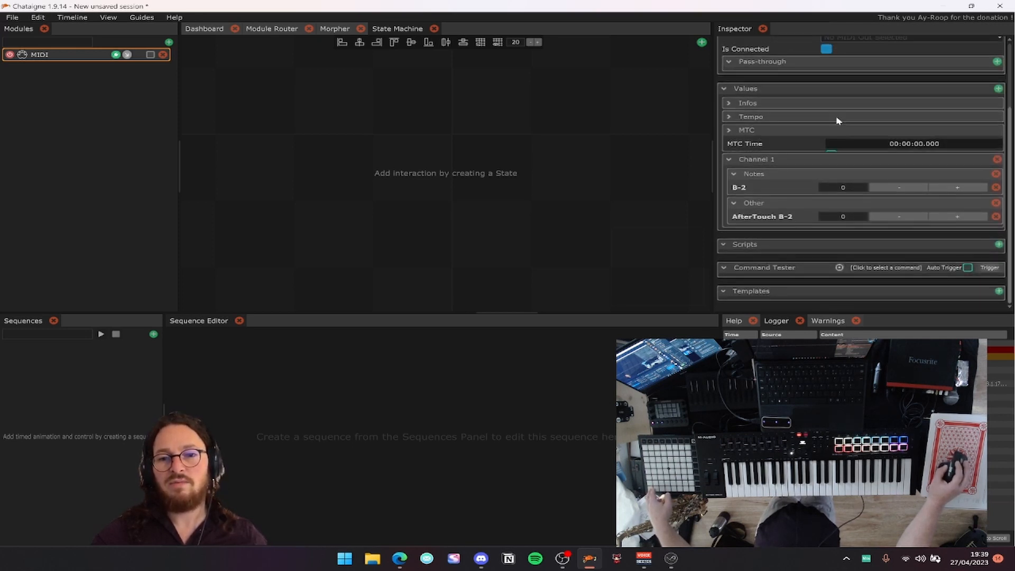
scroll(833, 153, "up", 1)
left_click(831, 148)
left_click(832, 147)
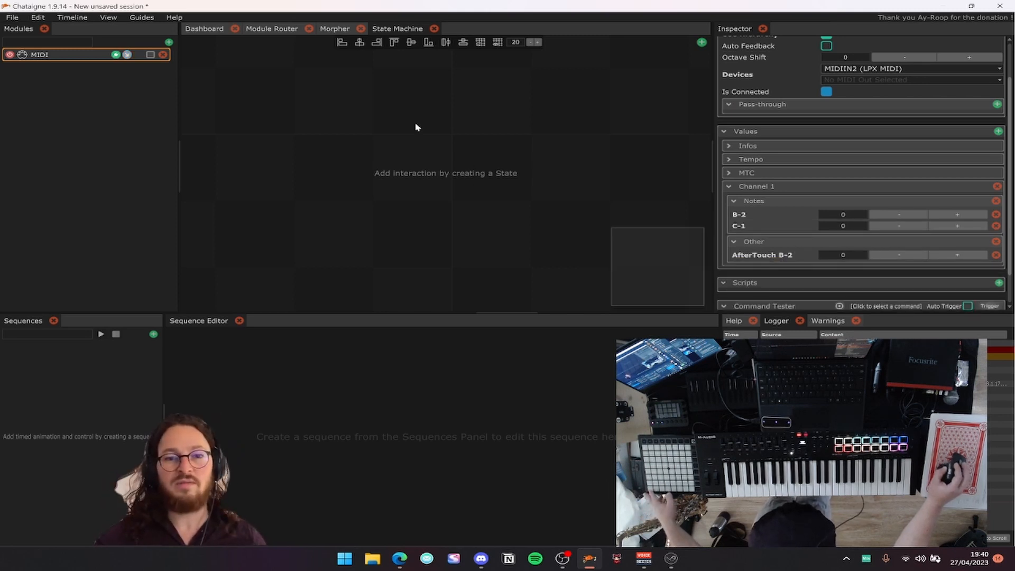
Add a Sound Card hardware module alongside the MIDI module.
right_click(289, 104)
left_click(52, 58)
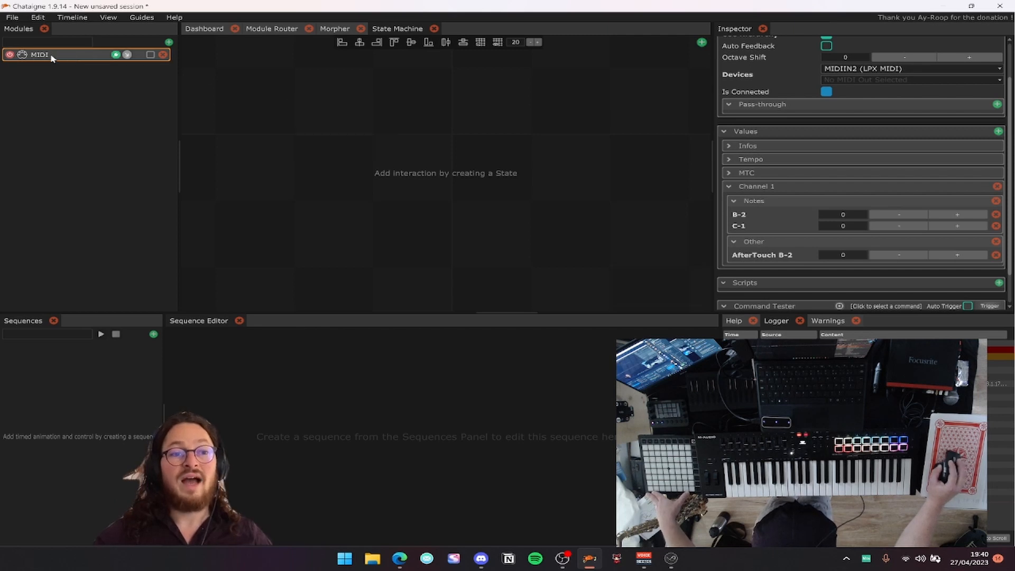
left_click(168, 42)
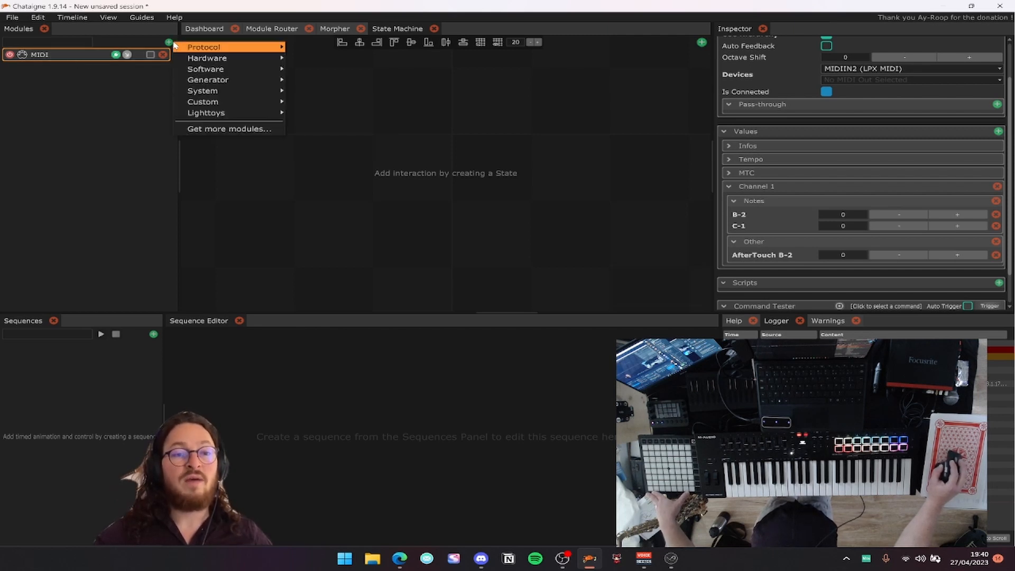
mouse_move(175, 45)
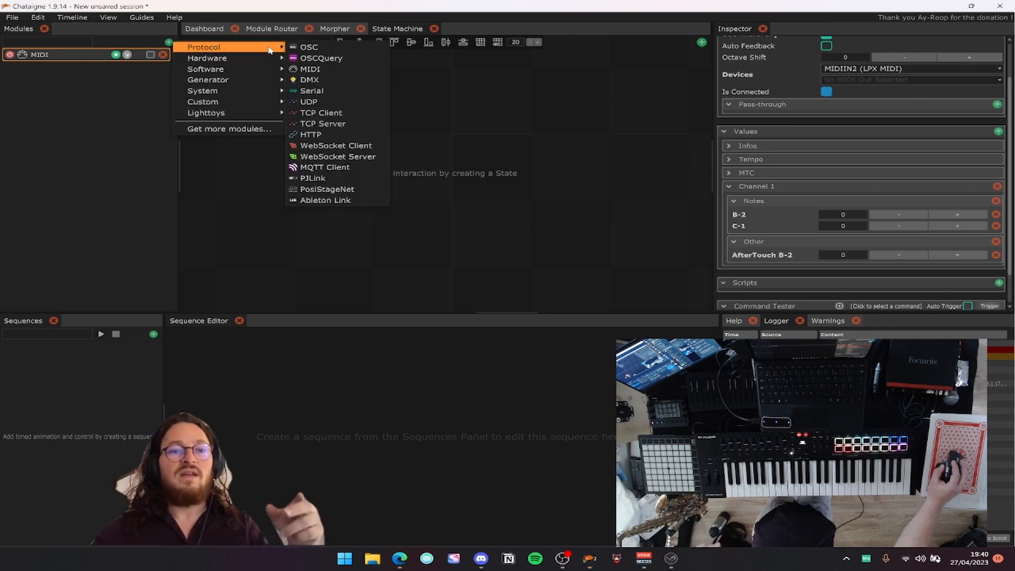
mouse_move(265, 58)
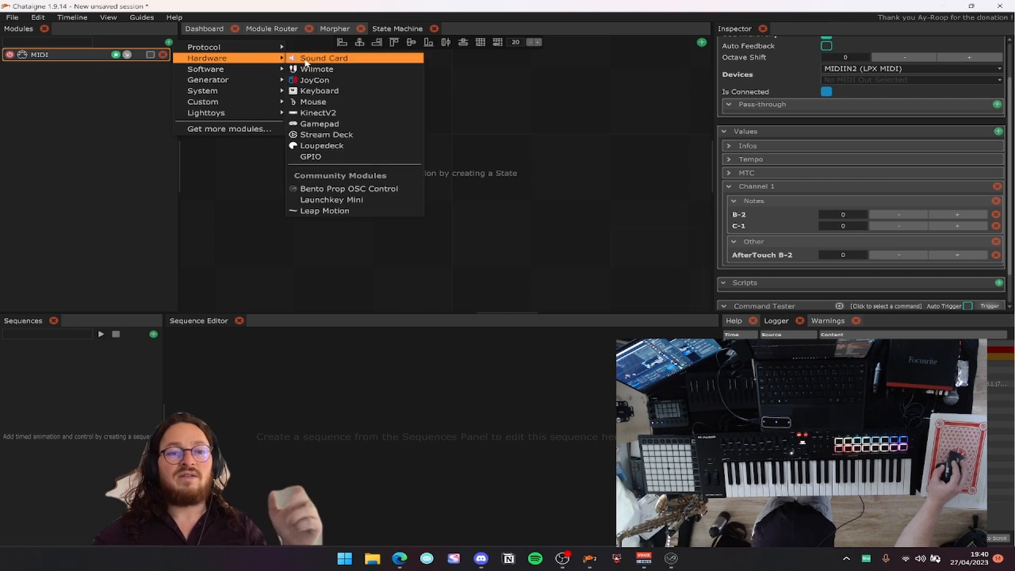
left_click(298, 59)
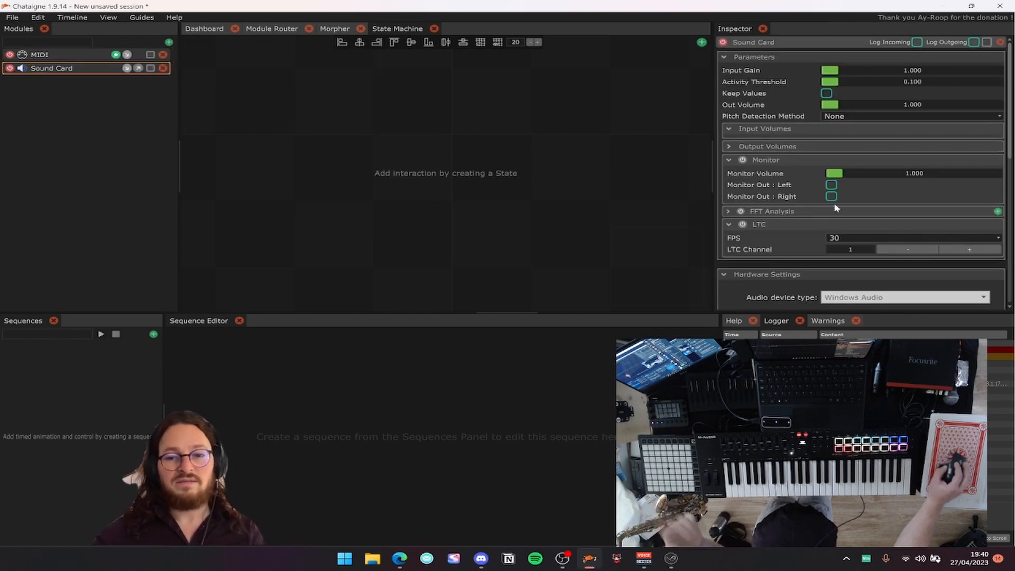
Set the Sound Card module's audio output to VoiceMeeter Input (VB-Audio VoiceMeeter VAIO).
scroll(824, 201, "down", 3)
scroll(839, 212, "down", 2)
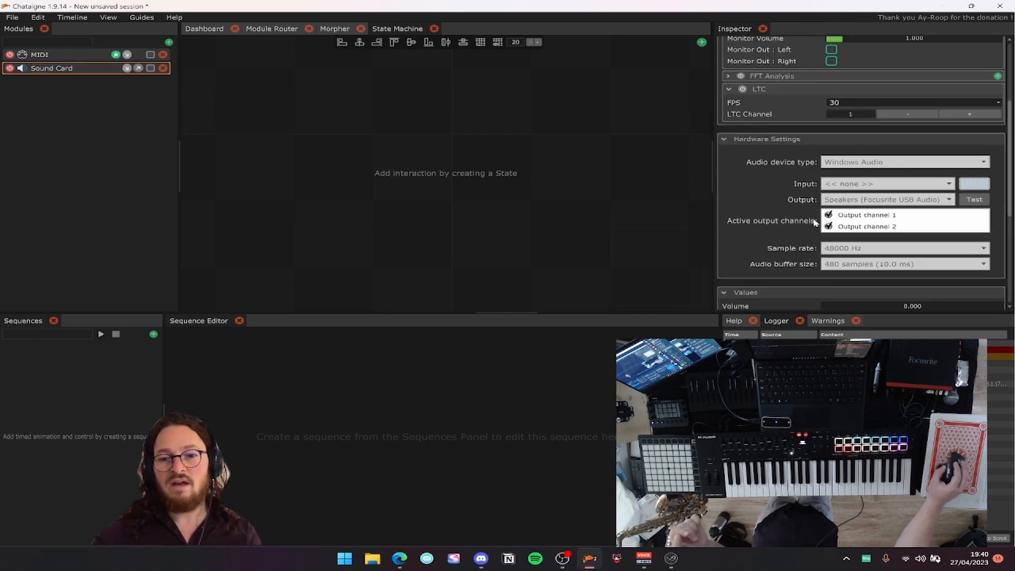
left_click(839, 200)
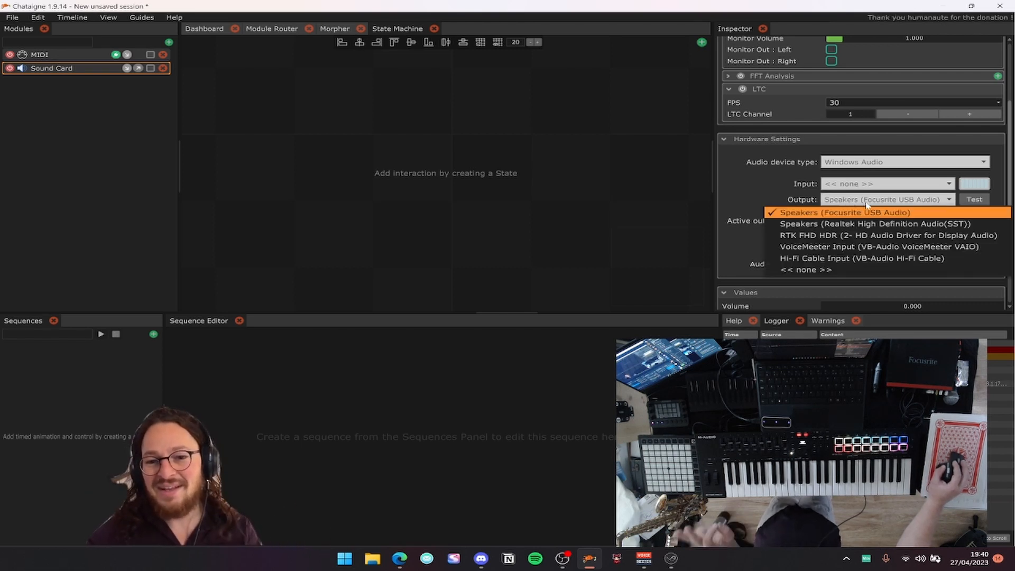
left_click(857, 248)
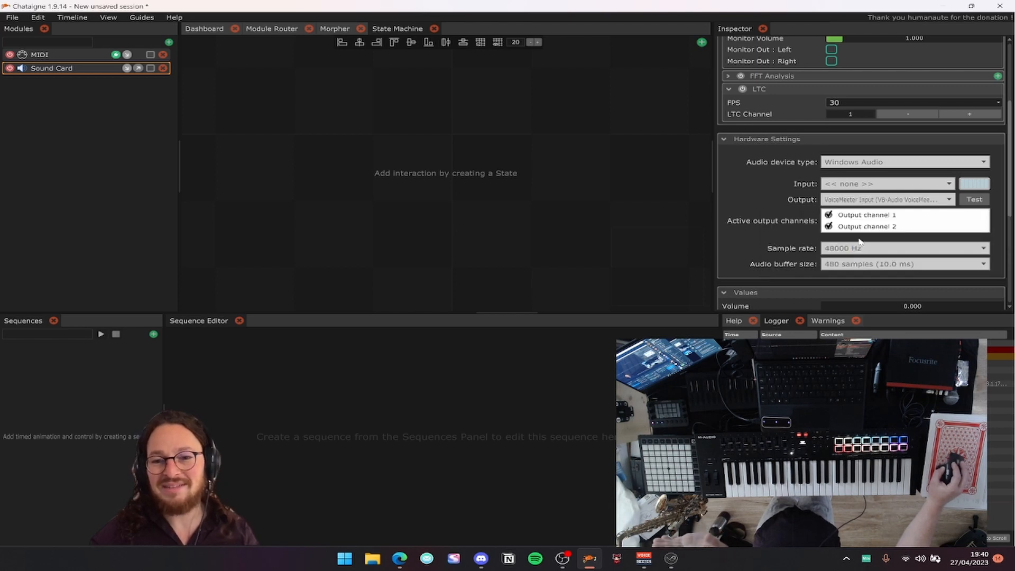
Examine the Sound Card module's parameters, hardware settings, pitch detection and LTC values, and its available test commands.
scroll(773, 188, "down", 2)
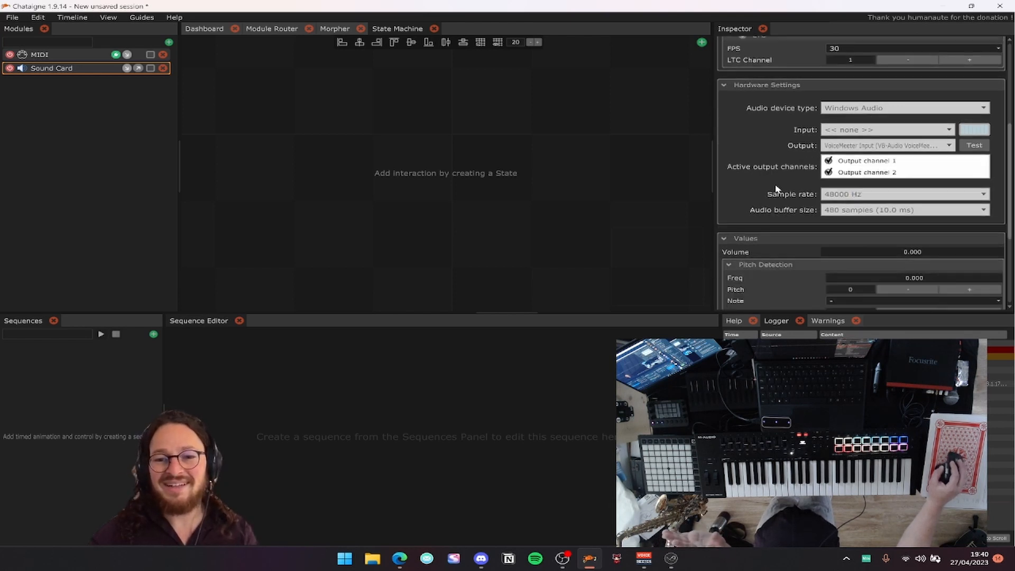
scroll(781, 194, "down", 3)
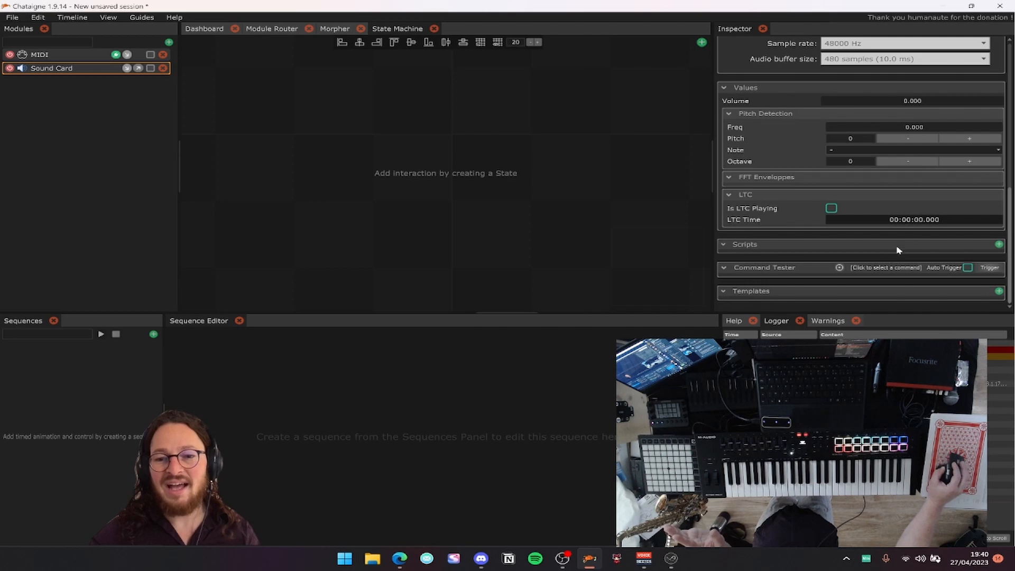
scroll(897, 250, "up", 5)
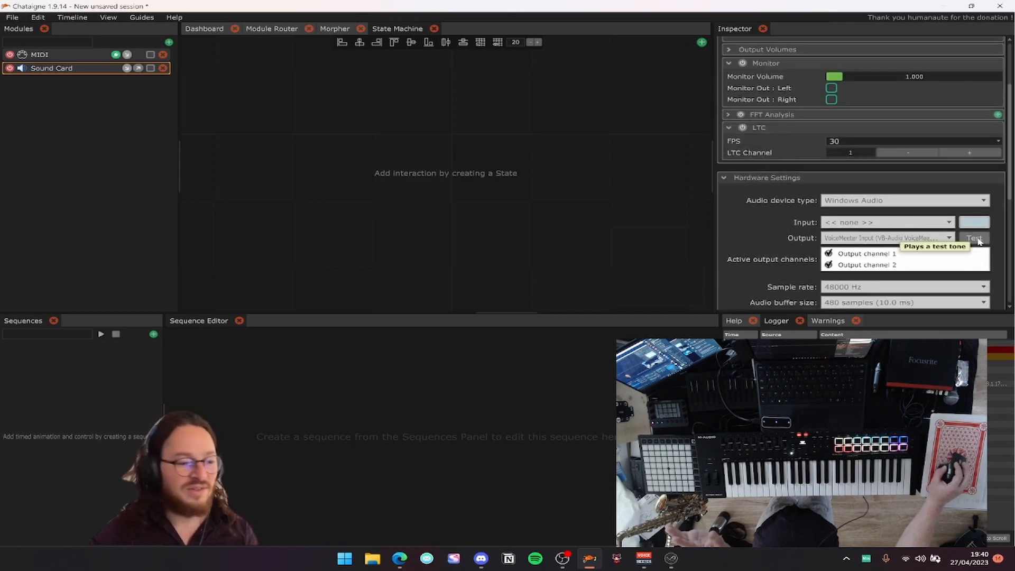
scroll(779, 195, "down", 5)
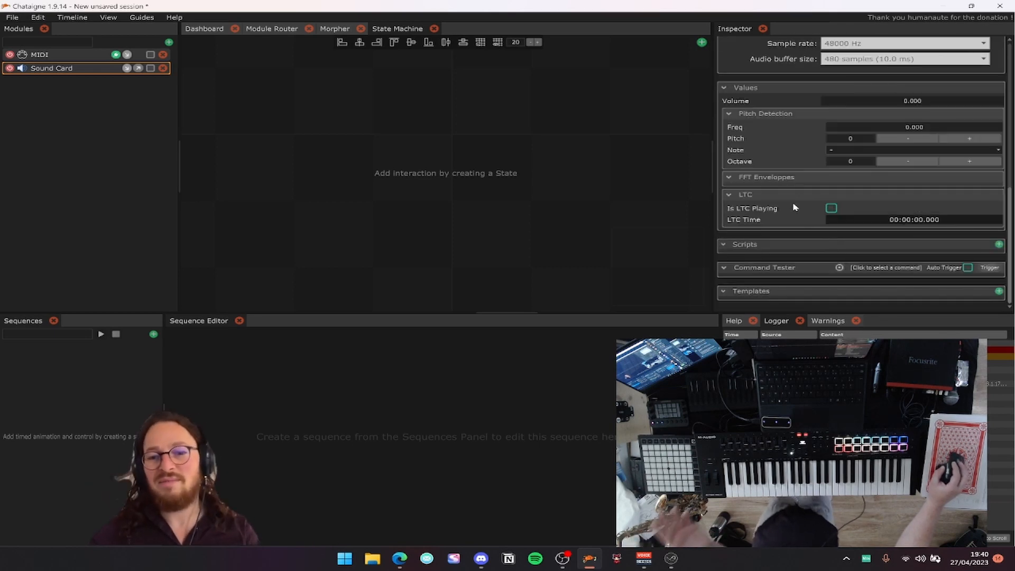
left_click(875, 267)
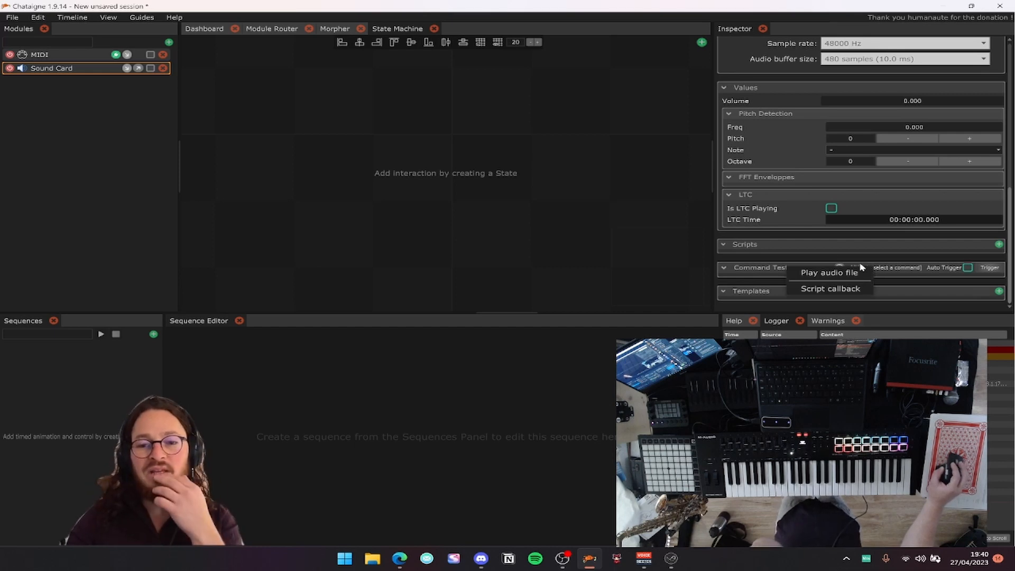
scroll(770, 169, "up", 5)
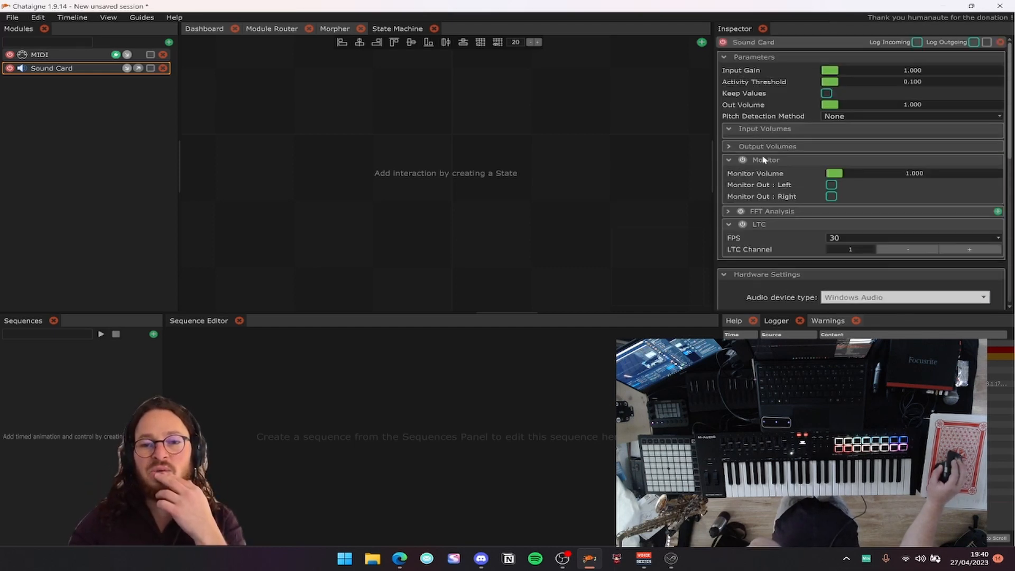
scroll(777, 224, "down", 3)
scroll(800, 134, "up", 3)
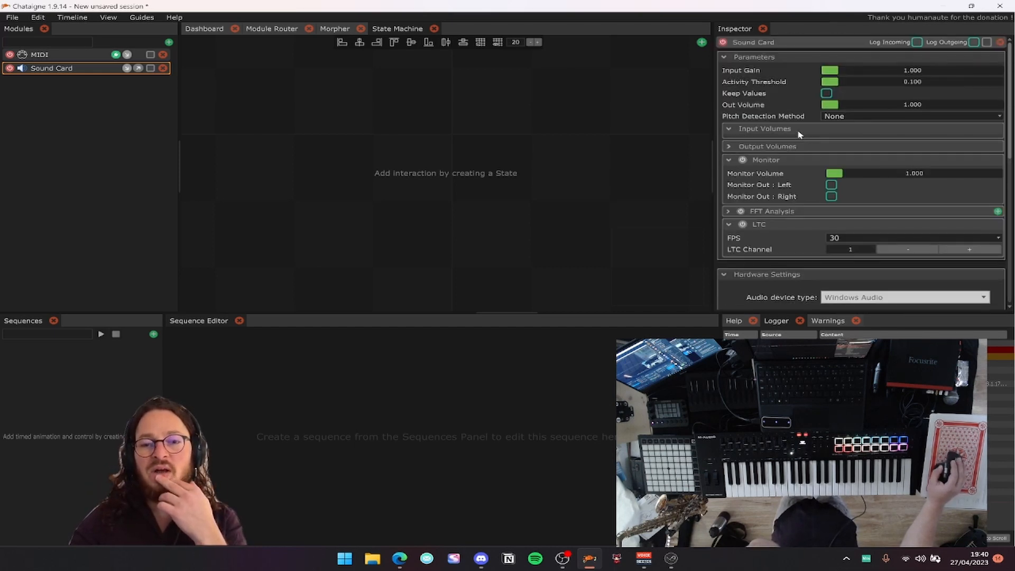
Turn off Auto Add on the MIDI module and check its Channel 1 note and AfterTouch values.
left_click(83, 56)
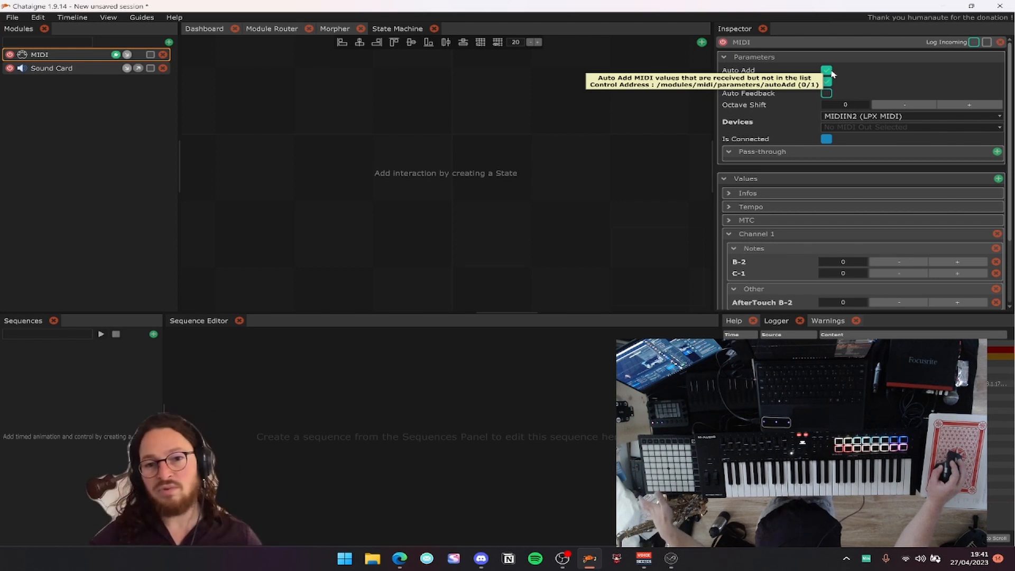
scroll(854, 83, "down", 3)
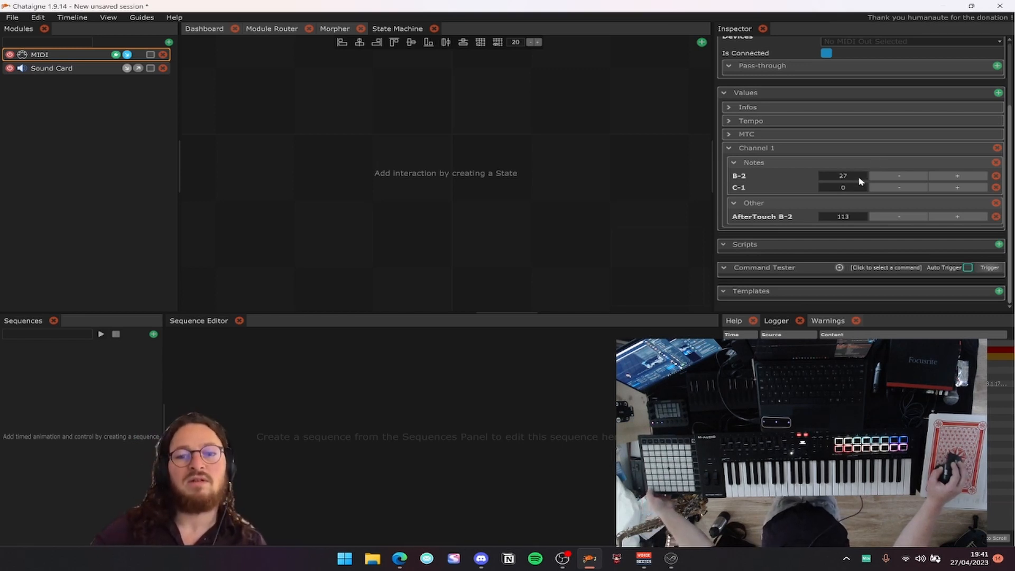
scroll(851, 205, "up", 3)
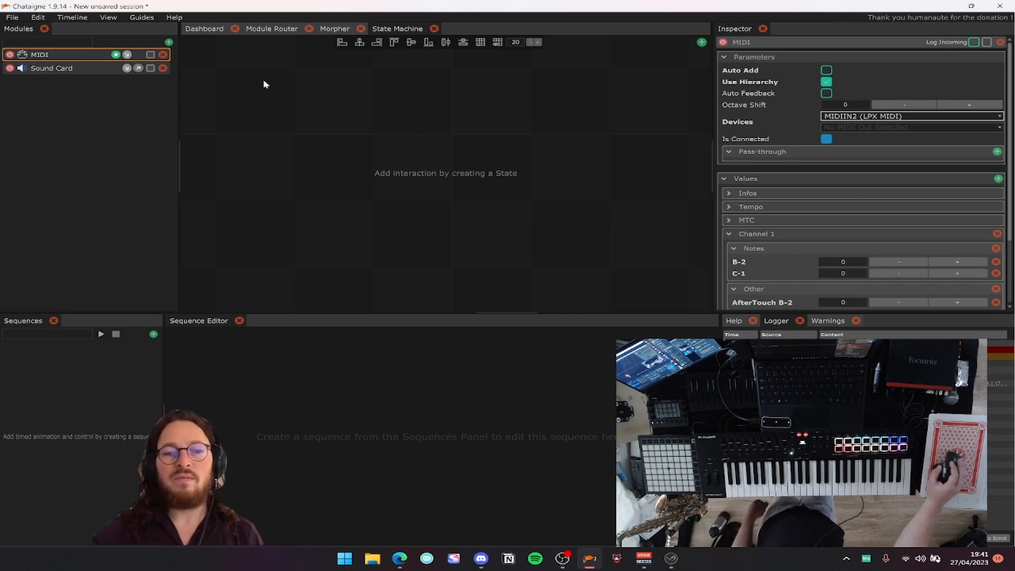
Review the Sound Card module's parameters, monitor and LTC options, hardware settings, and volume and pitch detection values.
left_click(99, 71)
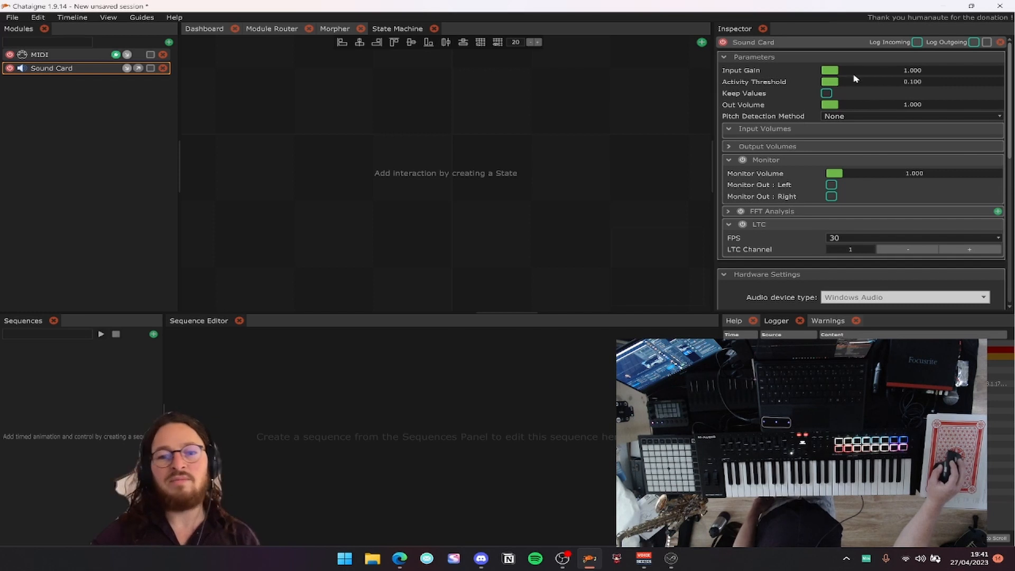
scroll(837, 174, "down", 2)
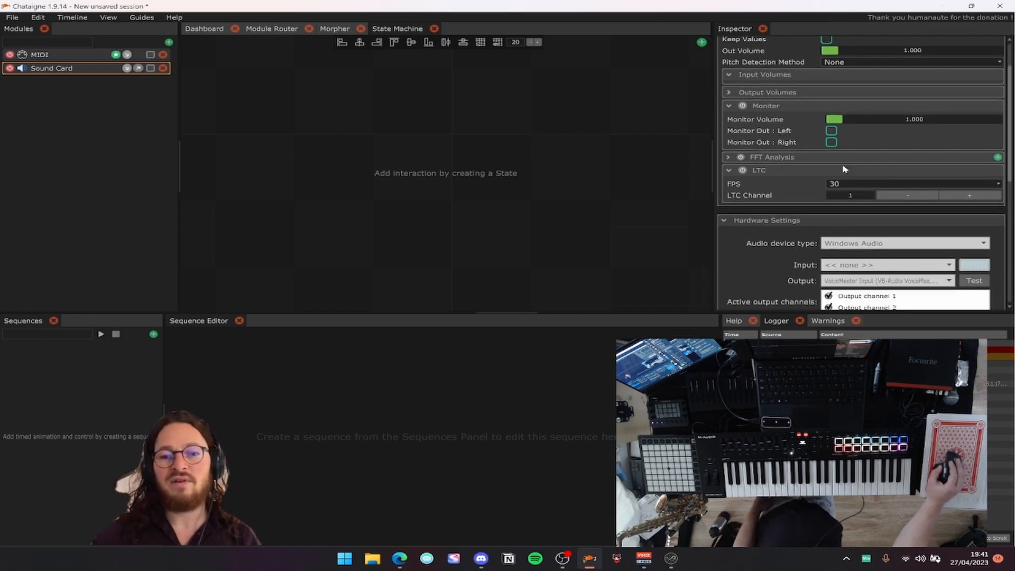
scroll(843, 169, "up", 2)
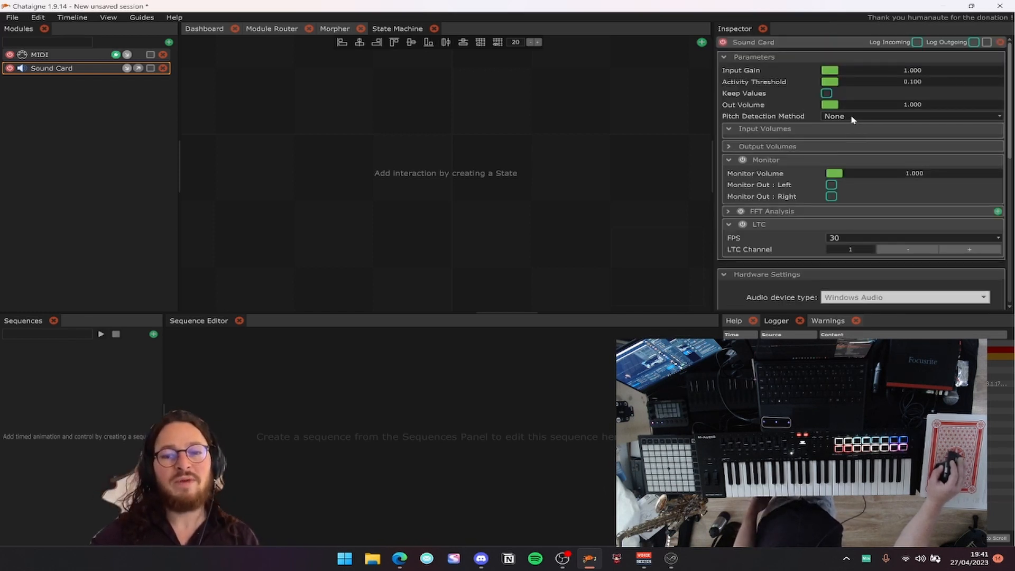
scroll(852, 119, "down", 2)
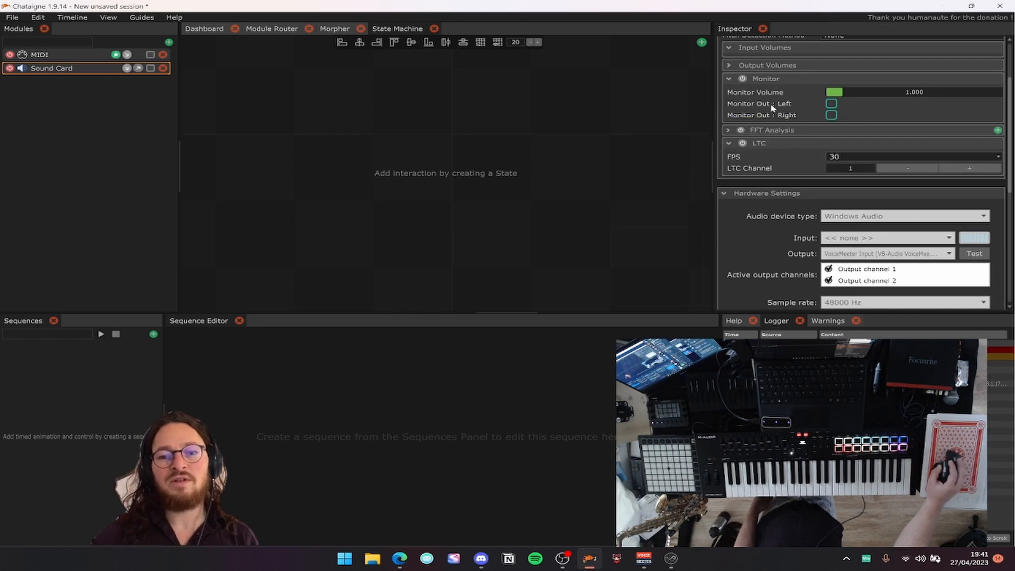
scroll(802, 121, "down", 1)
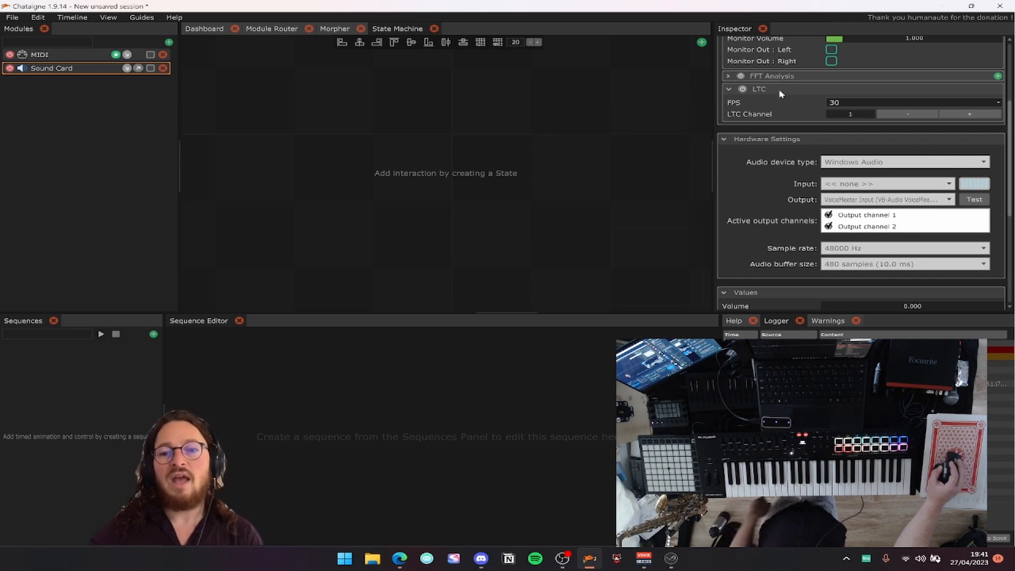
scroll(910, 95, "down", 3)
scroll(790, 112, "up", 2)
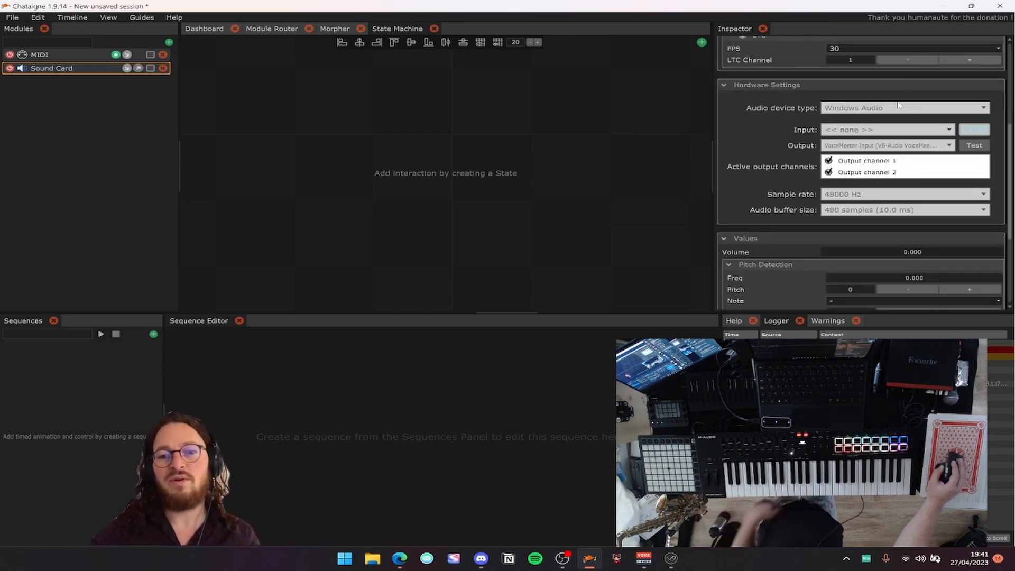
scroll(792, 112, "up", 1)
scroll(791, 112, "down", 1)
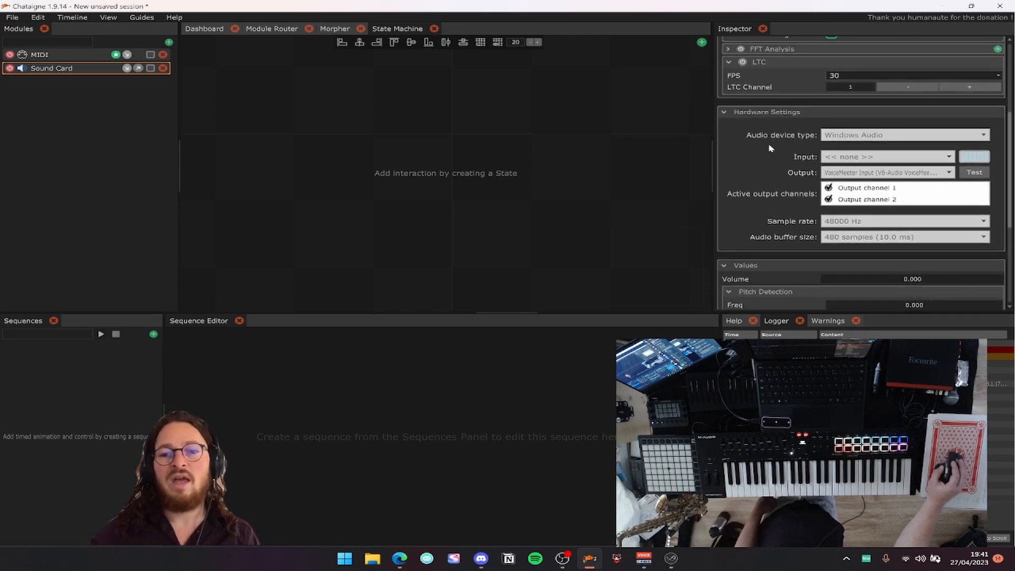
scroll(836, 141, "down", 7)
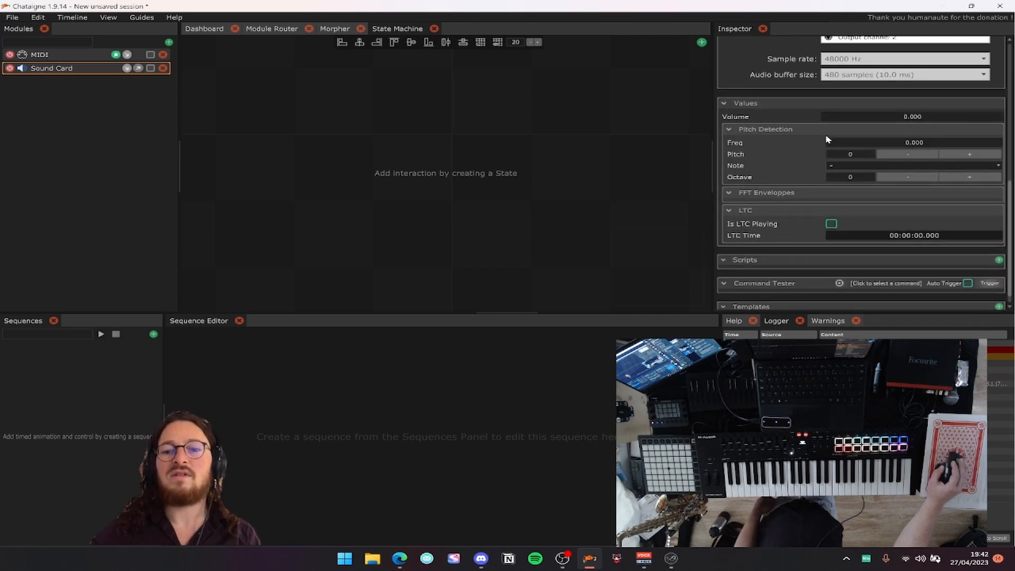
scroll(814, 145, "up", 2)
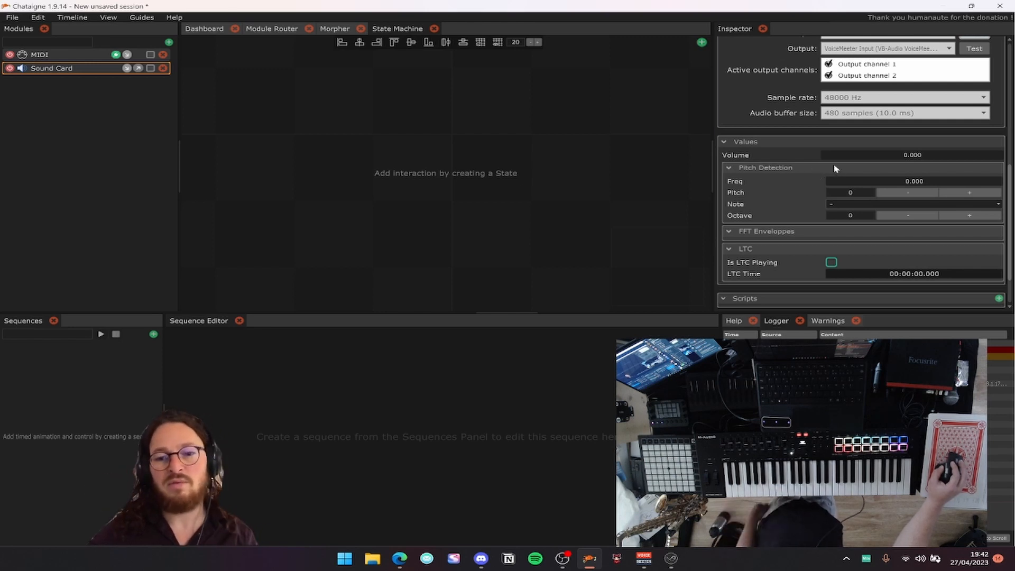
scroll(804, 181, "down", 2)
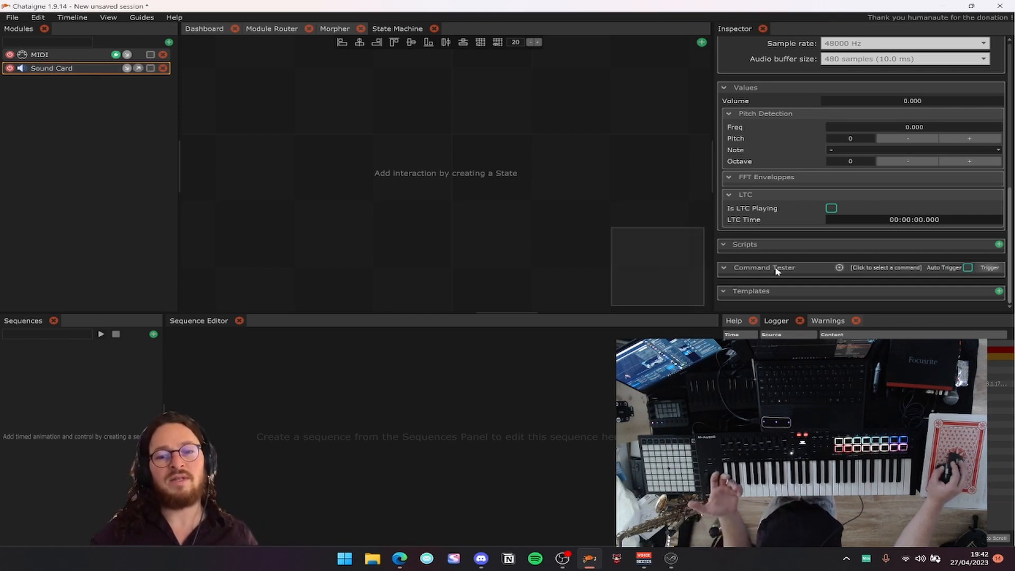
Choose Play audio file as the Sound Card module's test command and open the selection of its audio file.
left_click(885, 268)
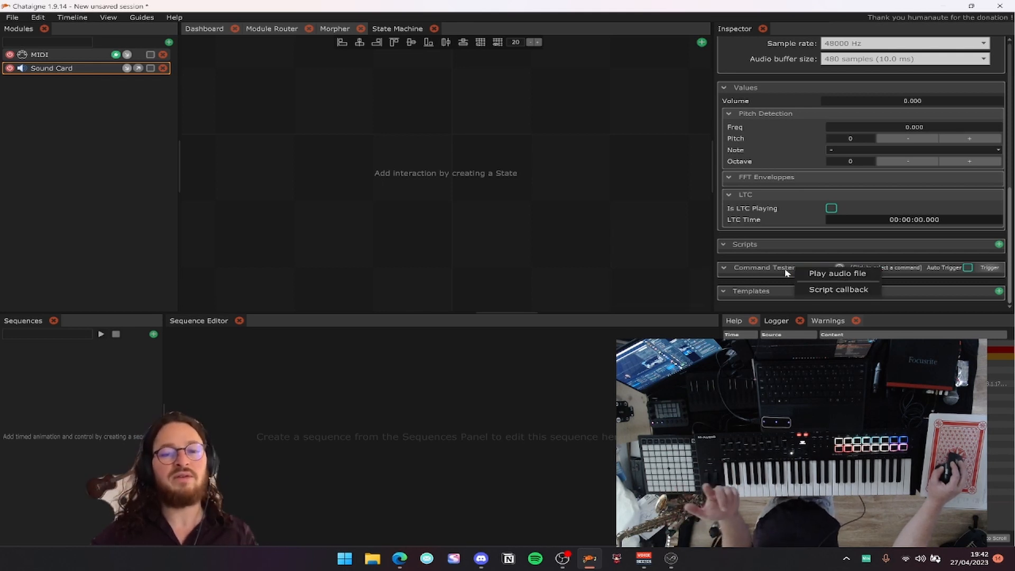
left_click(825, 274)
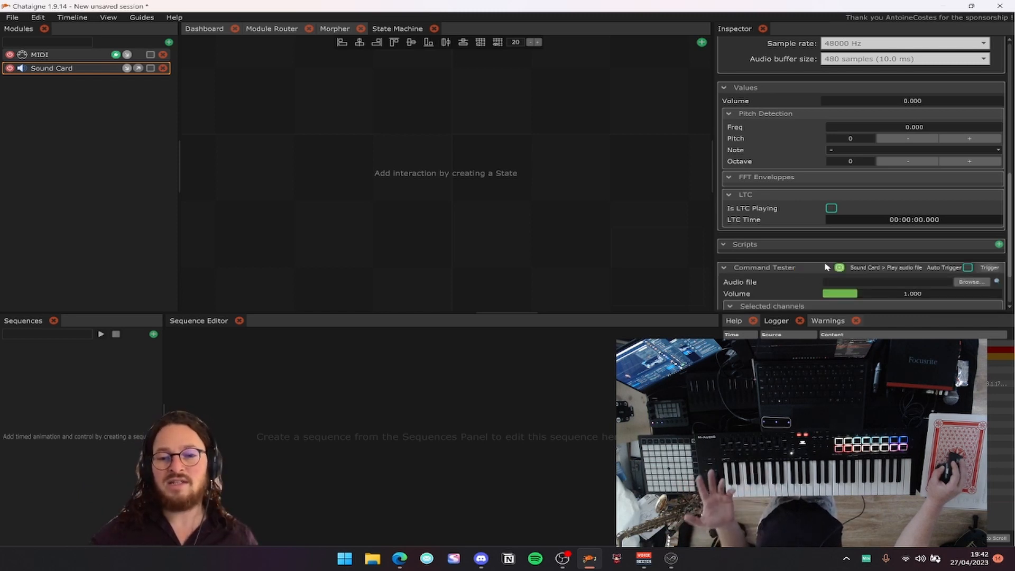
scroll(844, 231, "down", 2)
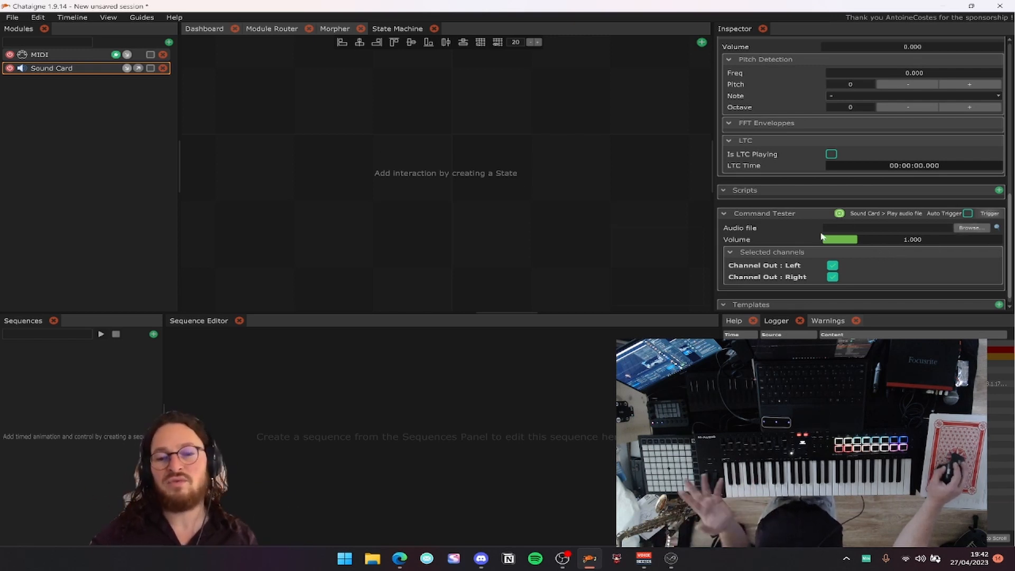
left_click(967, 229)
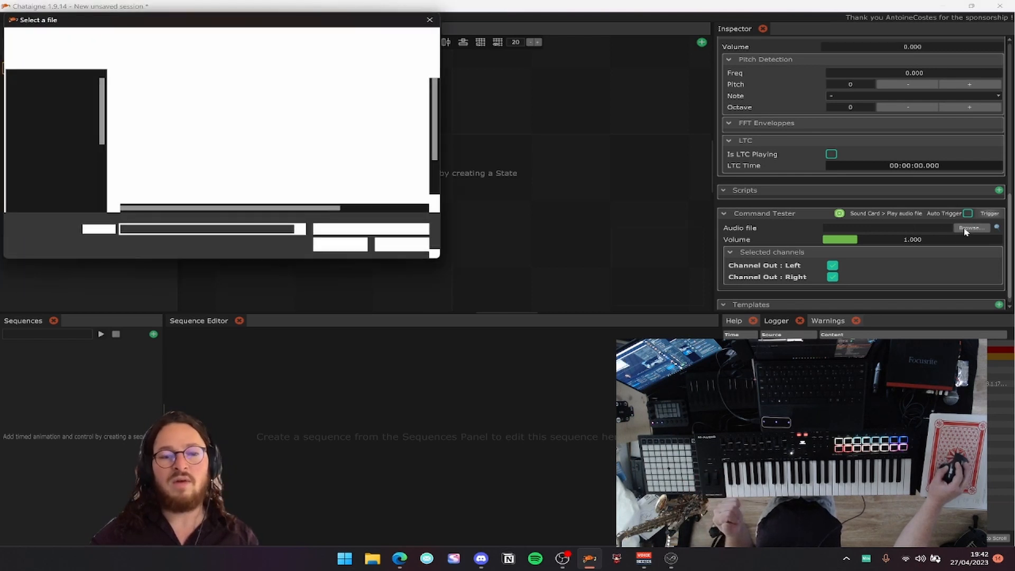
Look through the Music, Pictures and Documents folders for an audio file to play.
left_click(46, 178)
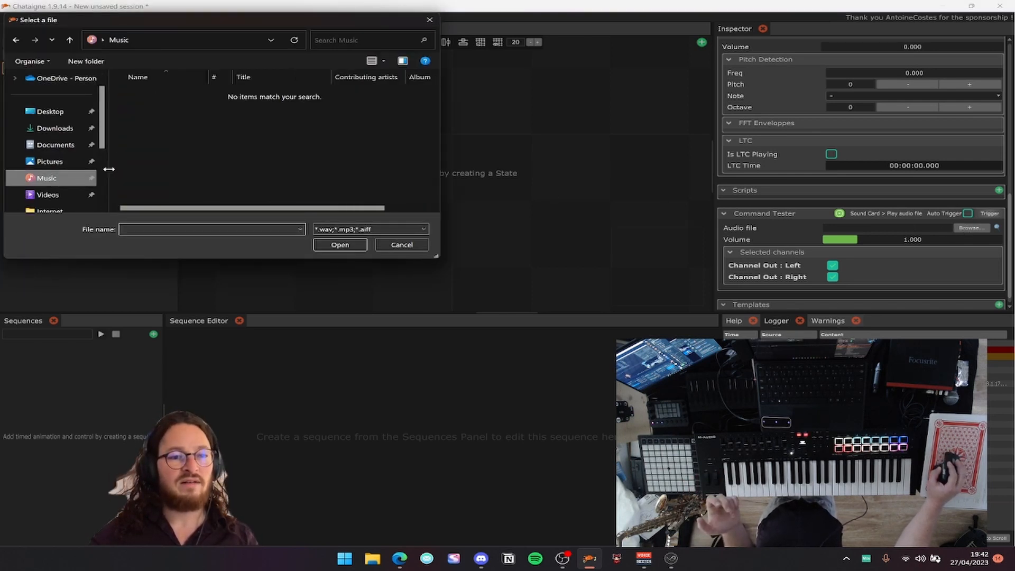
left_click(50, 161)
left_click(42, 146)
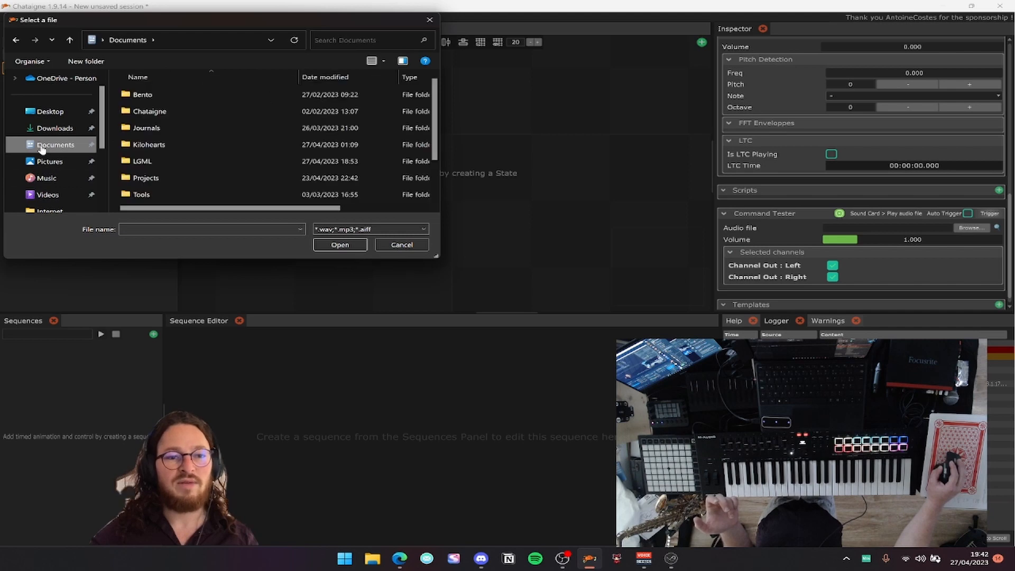
scroll(182, 131, "down", 1)
scroll(181, 131, "up", 1)
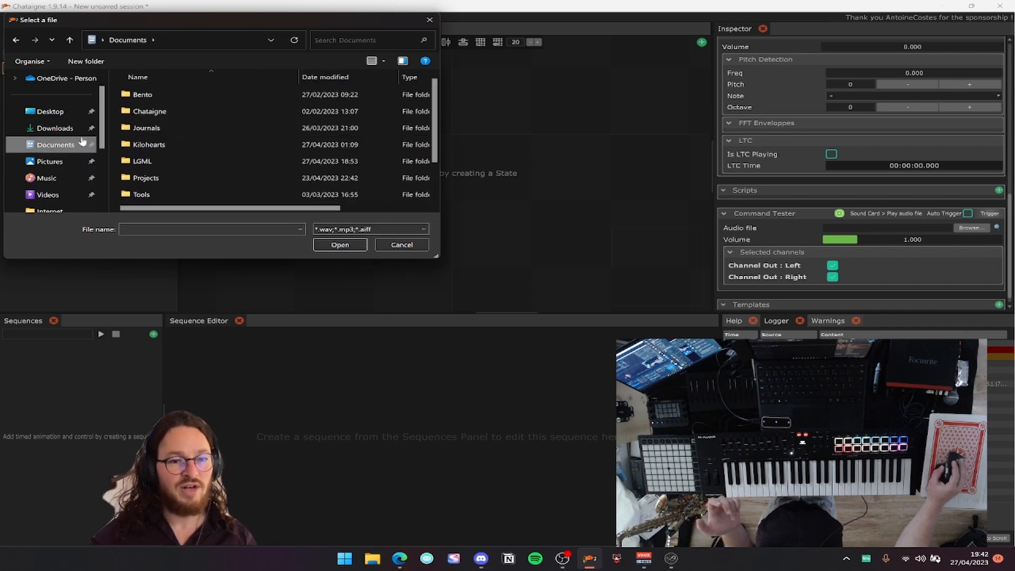
Switch to the Edge browser, search the web for "ding sample sound" and open the Sample Focus result.
left_click(399, 559)
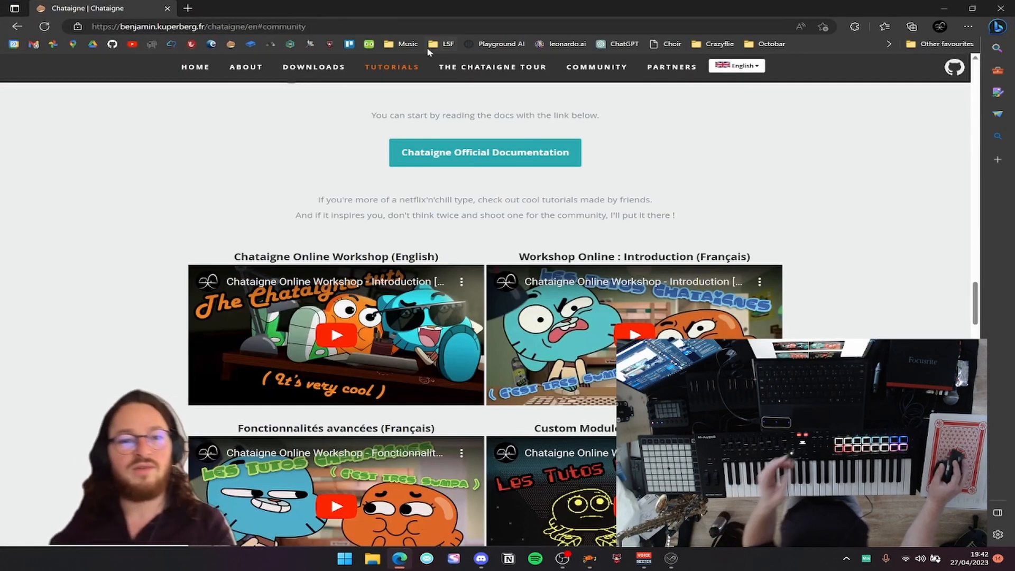
left_click(450, 21)
type("ding sample ")
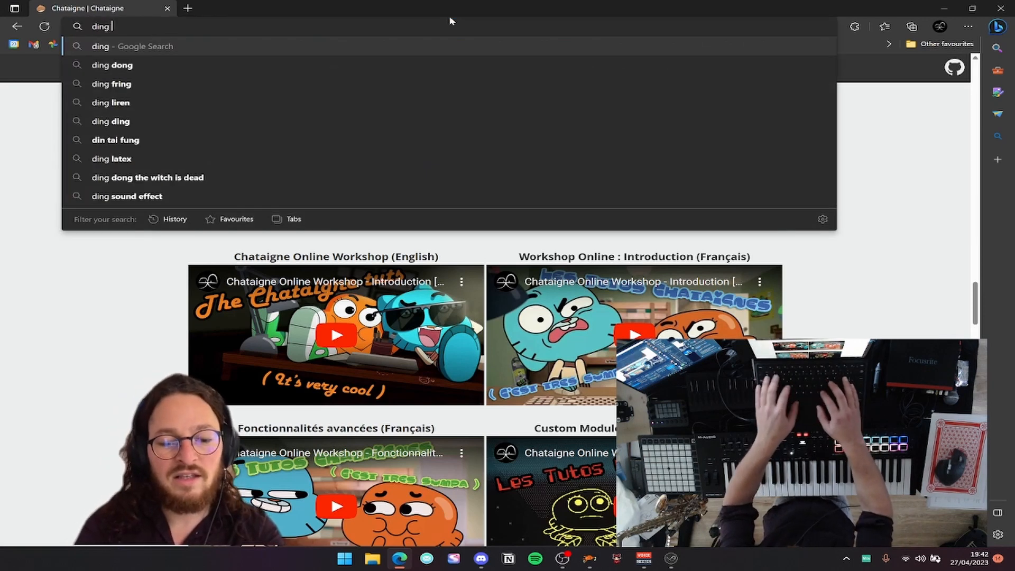
type("sound")
key("Return")
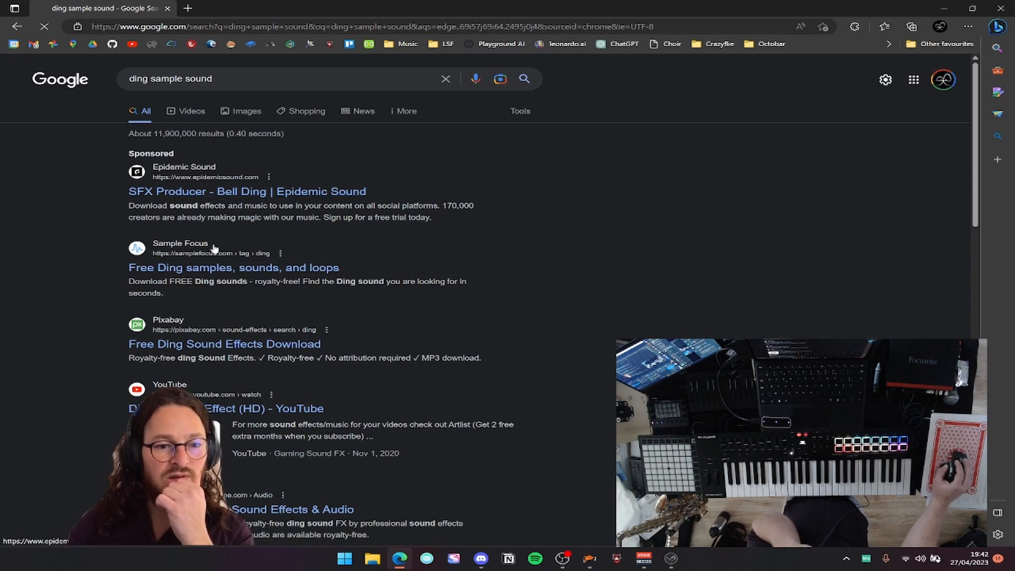
left_click(214, 272)
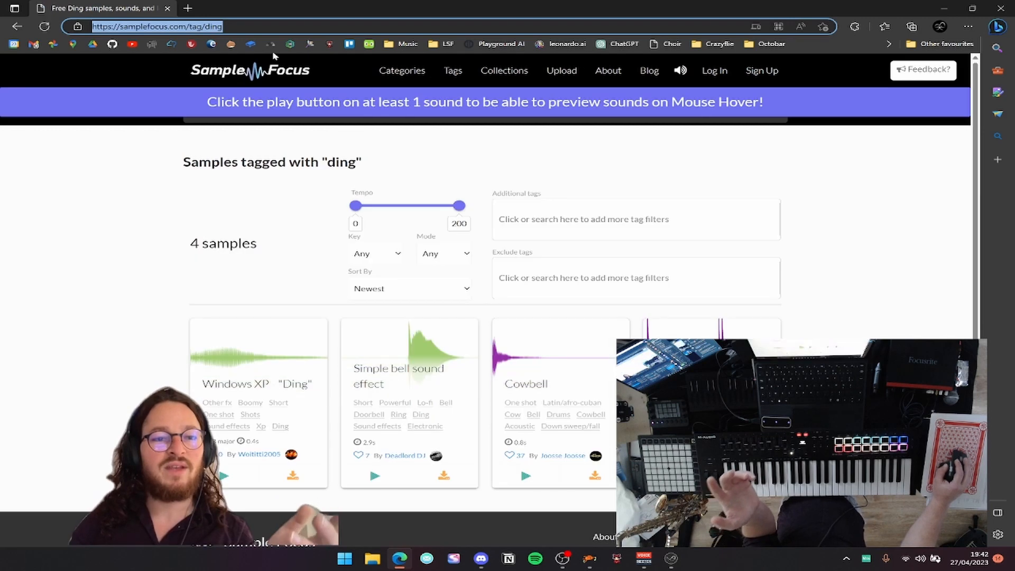
Search the web for "wilhelm screm mp3" and open BigSoundBank's Wilhelm scream page.
key("ctrl+l")
type("wilhelm")
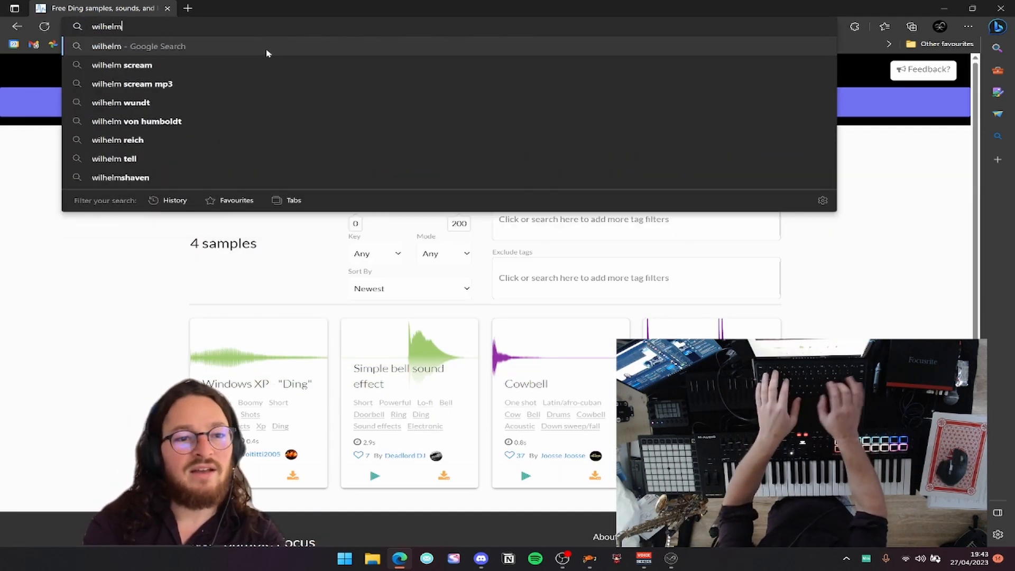
type(" screm mp3")
key("Return")
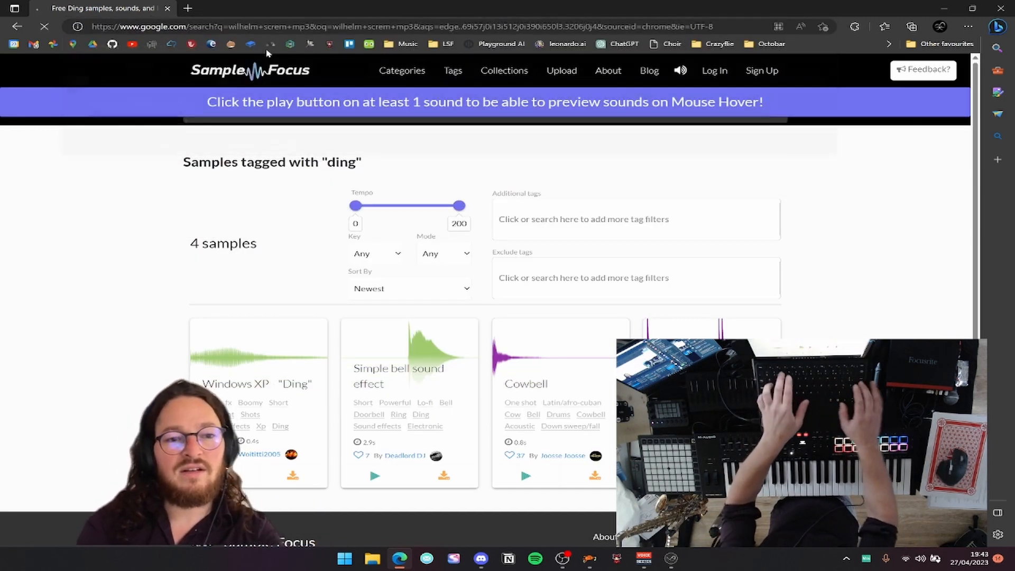
left_click(317, 216)
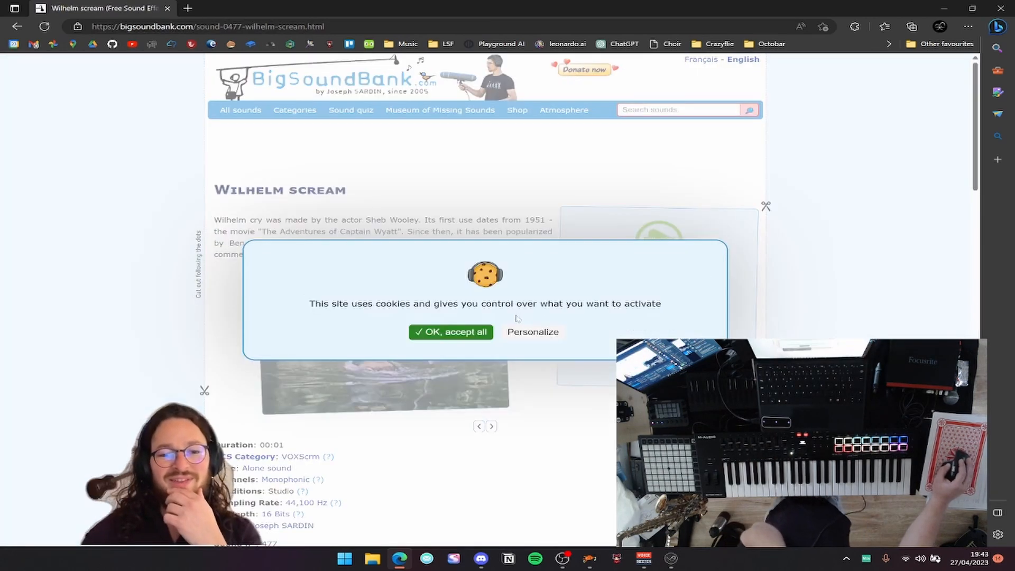
Accept the site's cookies and download the Wilhelm scream sound in WAV format.
left_click(459, 333)
scroll(533, 302, "down", 8)
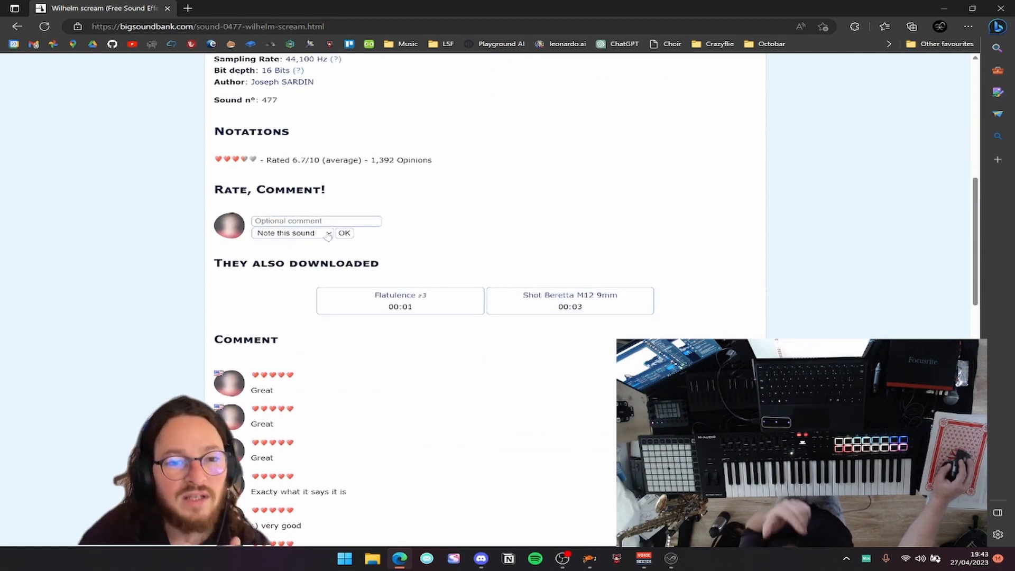
scroll(396, 246, "up", 5)
scroll(403, 240, "down", 5)
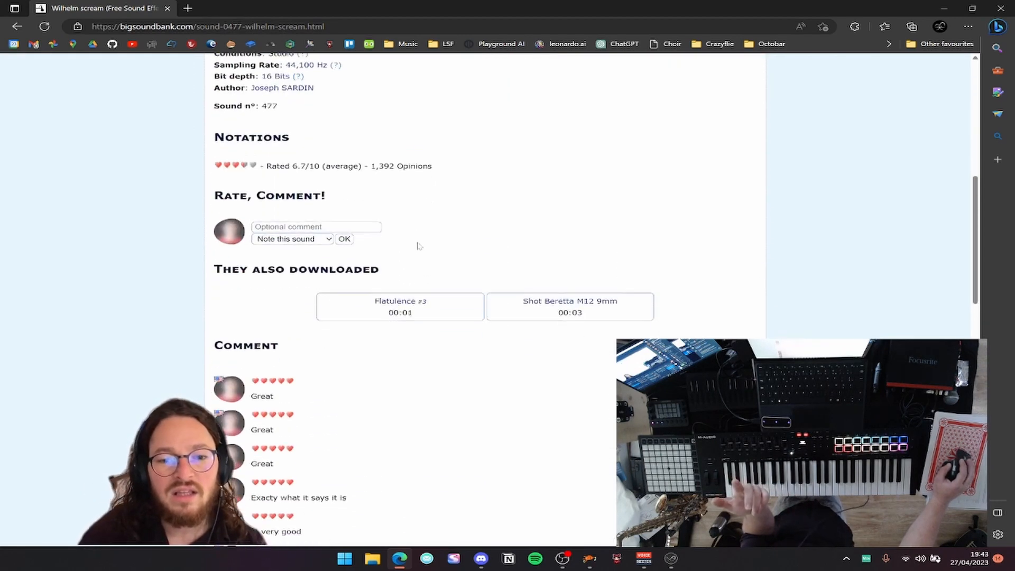
scroll(403, 241, "up", 8)
left_click(645, 304)
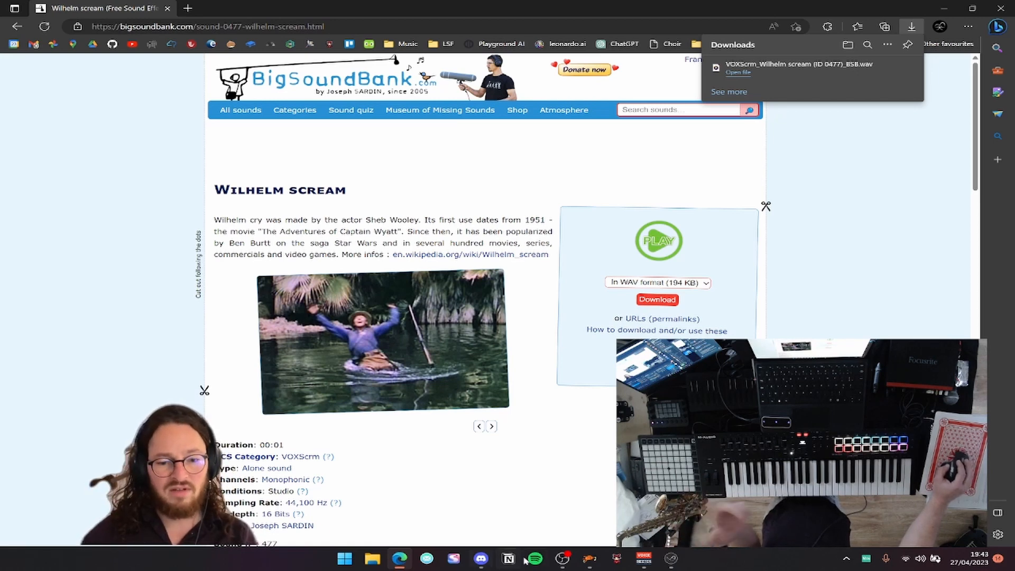
Return to Chataigne and load VOXScrm_Wilhelm scream (ID 0477)_BSB.wav from the Downloads Internet folder as the command's audio file.
left_click(589, 558)
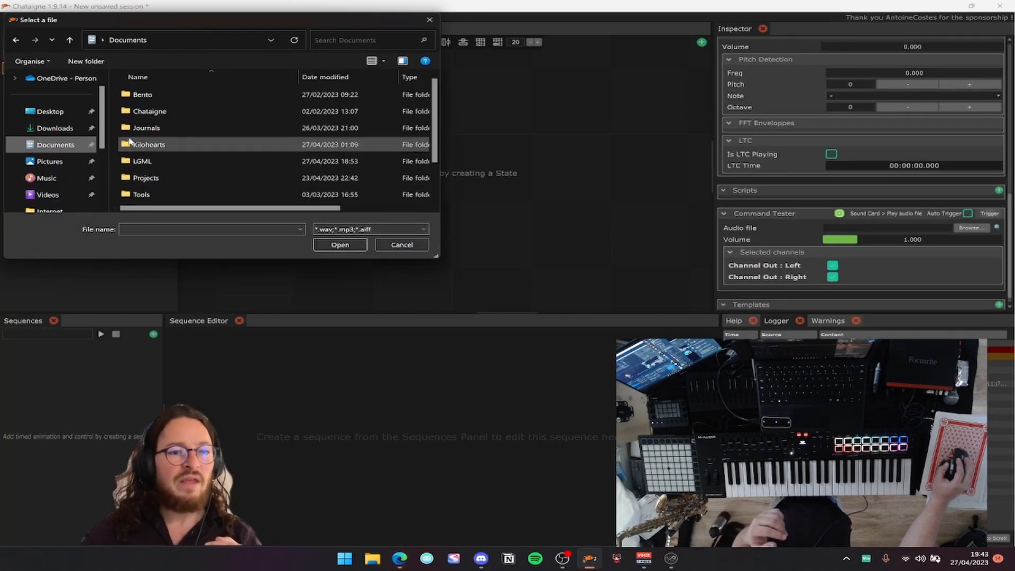
left_click(53, 128)
double_click(168, 108)
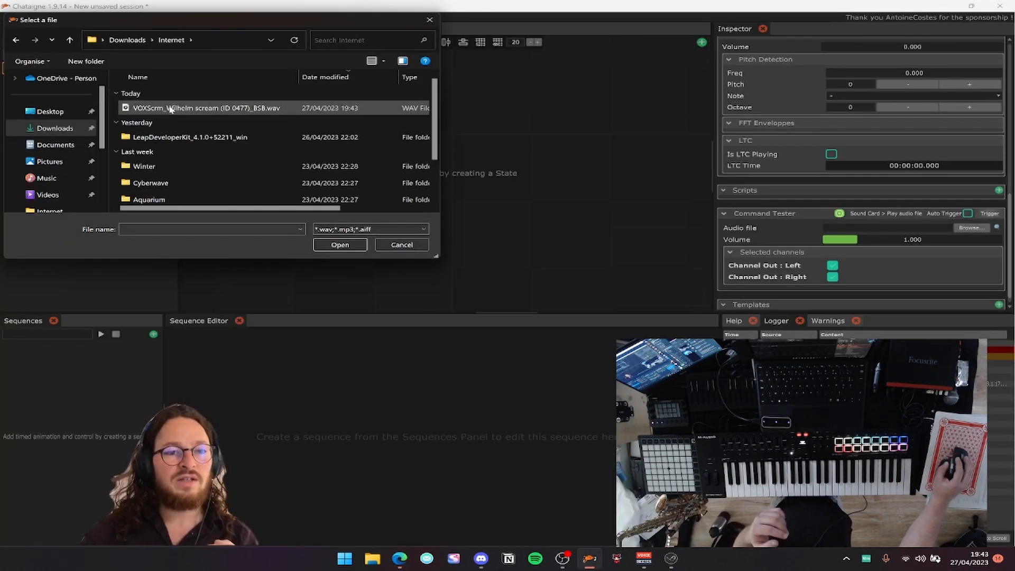
double_click(170, 107)
scroll(792, 212, "down", 1)
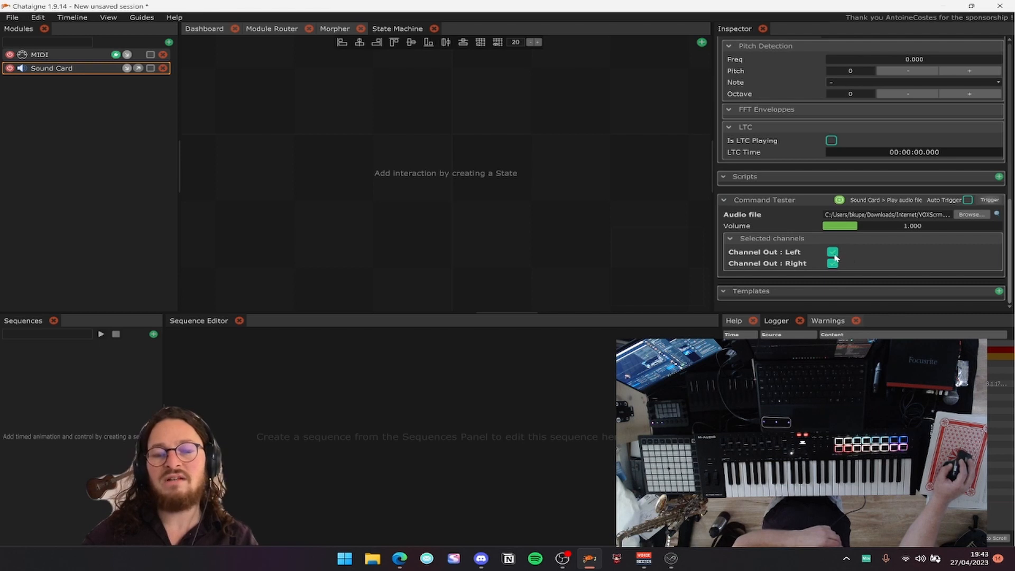
Trigger the Play audio file command twice to test the scream sound, checking the hardware settings between the two tries.
left_click(990, 203)
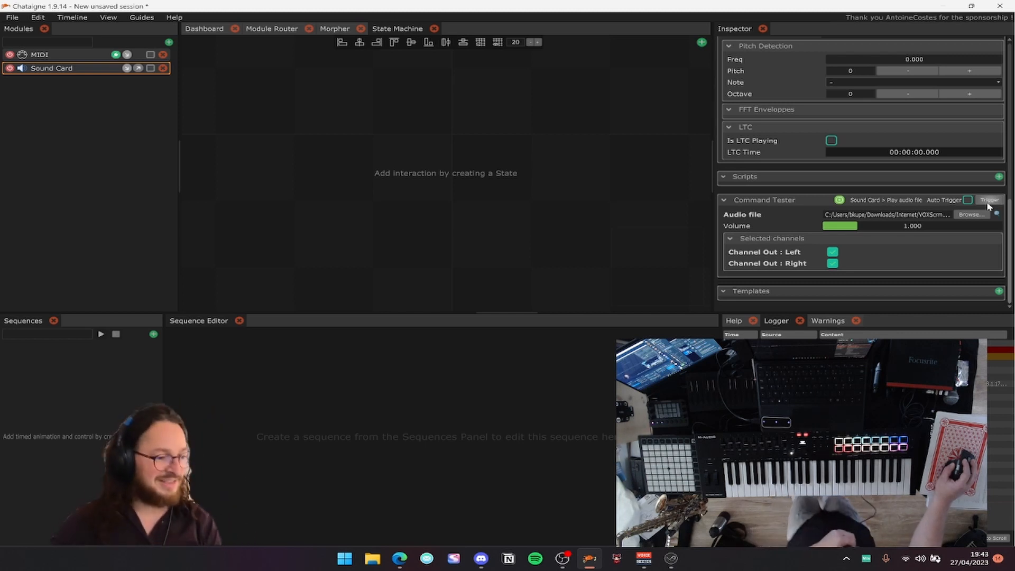
scroll(861, 195, "up", 4)
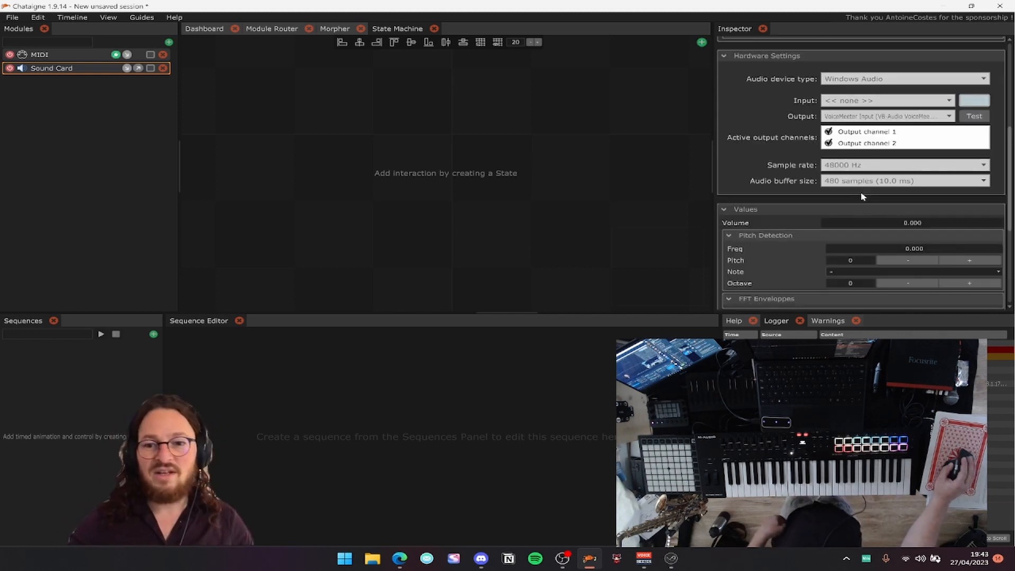
scroll(904, 168, "down", 4)
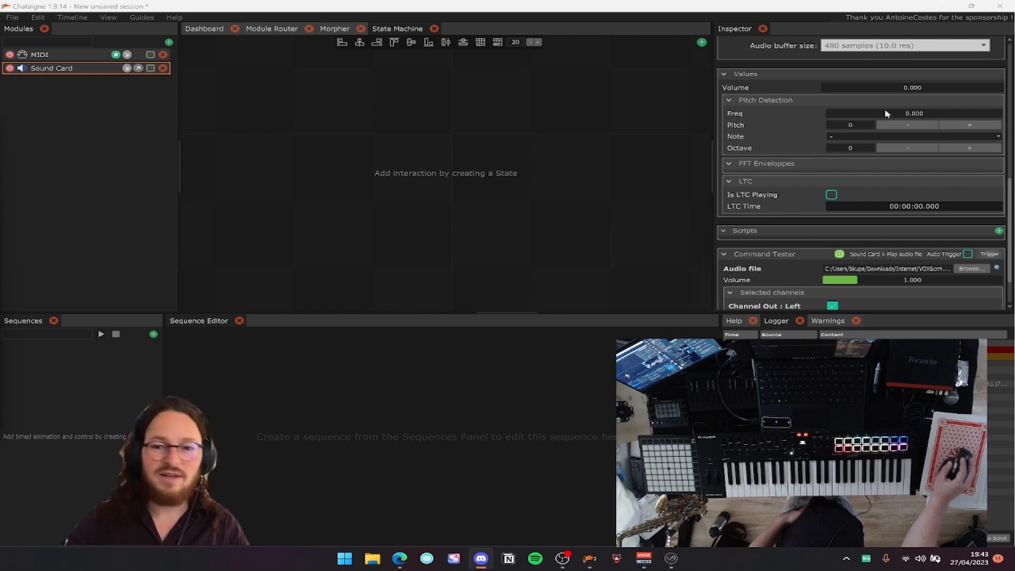
left_click(988, 254)
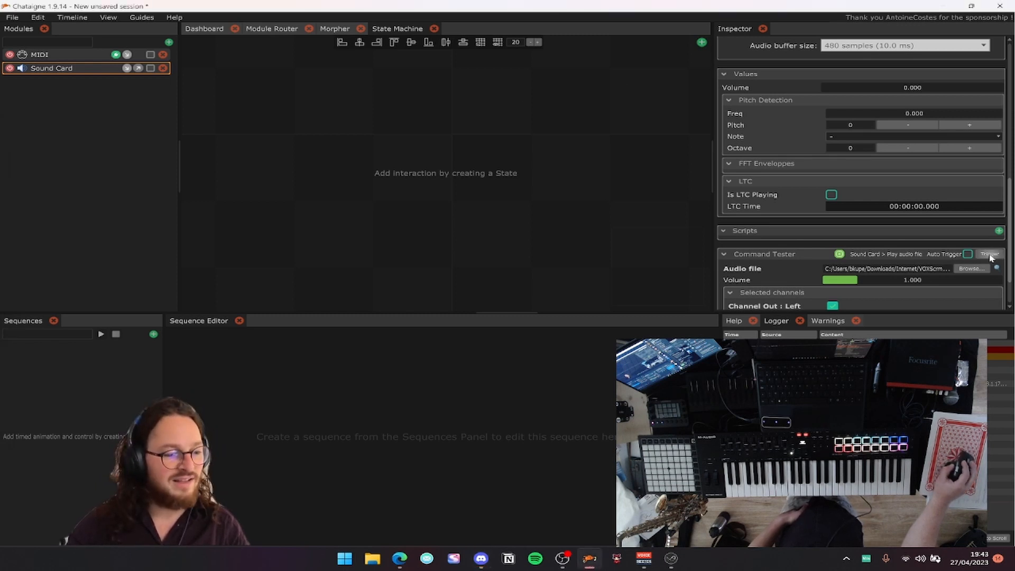
left_click(811, 249)
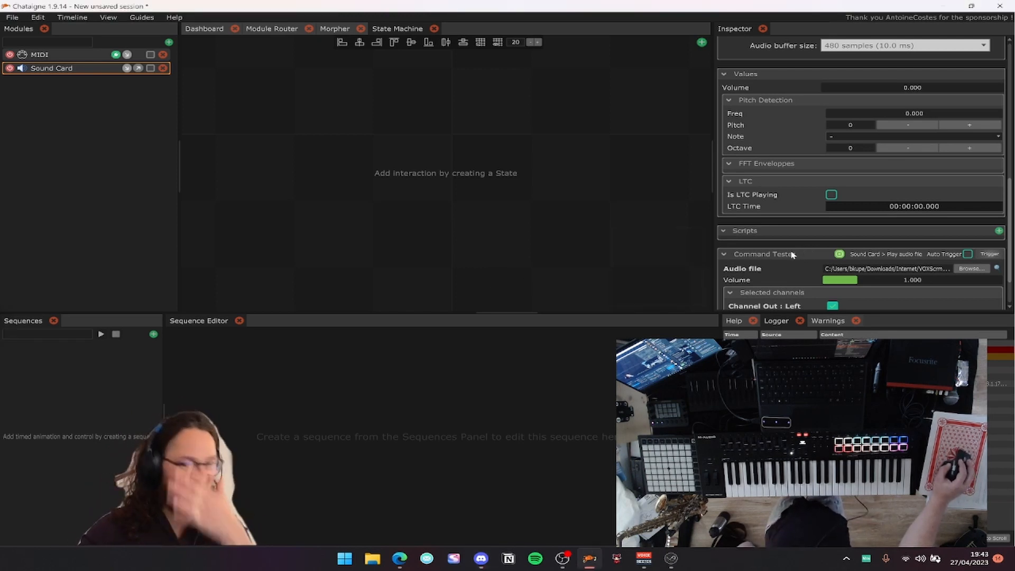
scroll(785, 251, "down", 2)
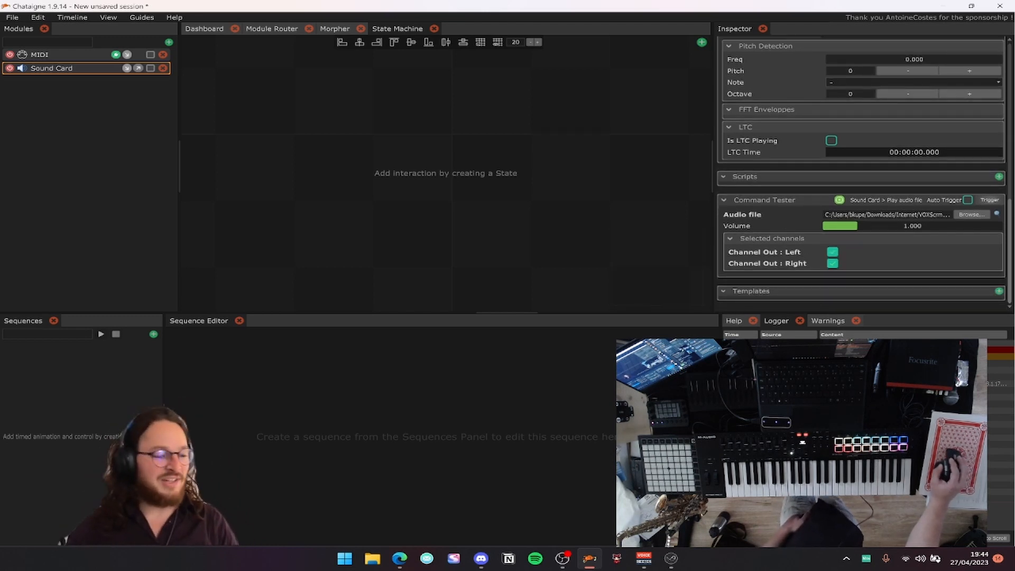
key("alt+Tab")
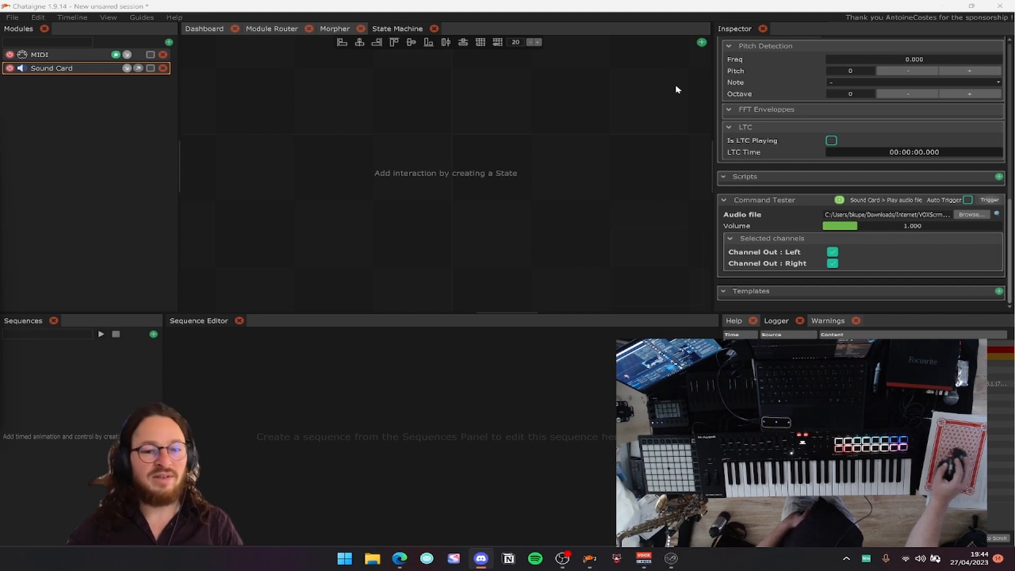
left_click(339, 145)
right_click(349, 131)
left_click(379, 132)
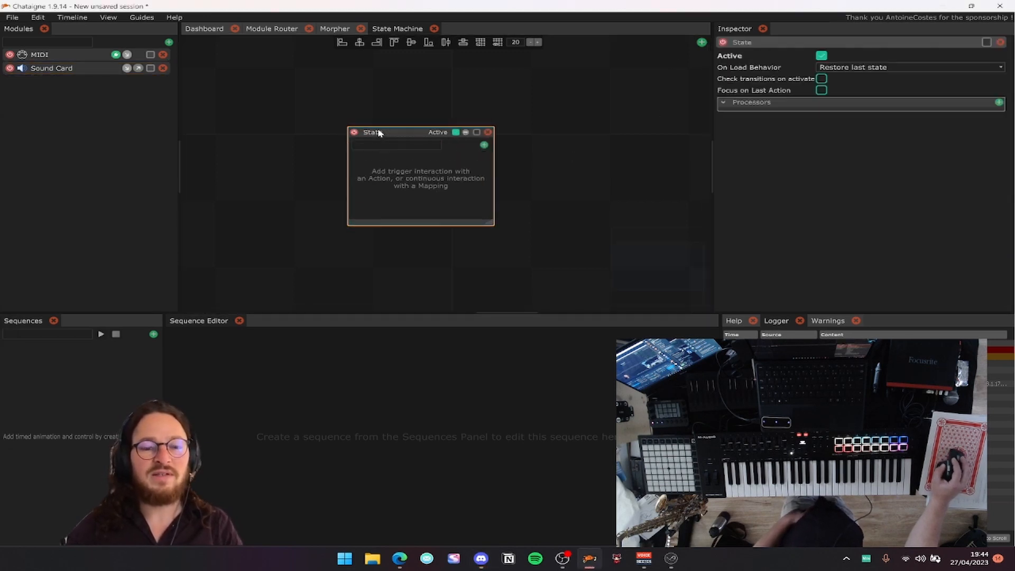
key("Delete")
Review the MIDI module's device, values and incoming message log, and the Sound Card module's parameters.
left_click(61, 55)
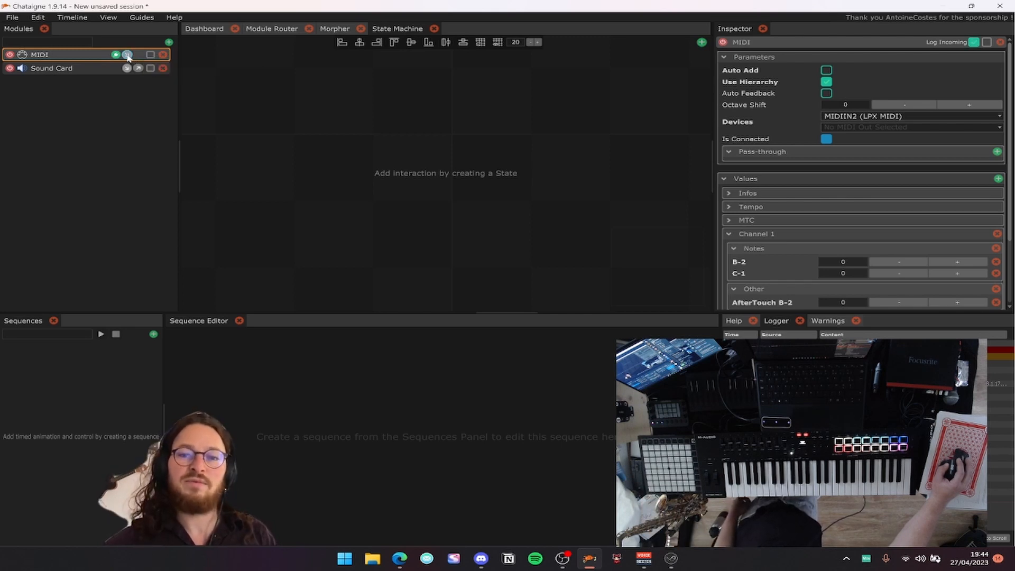
left_click(973, 42)
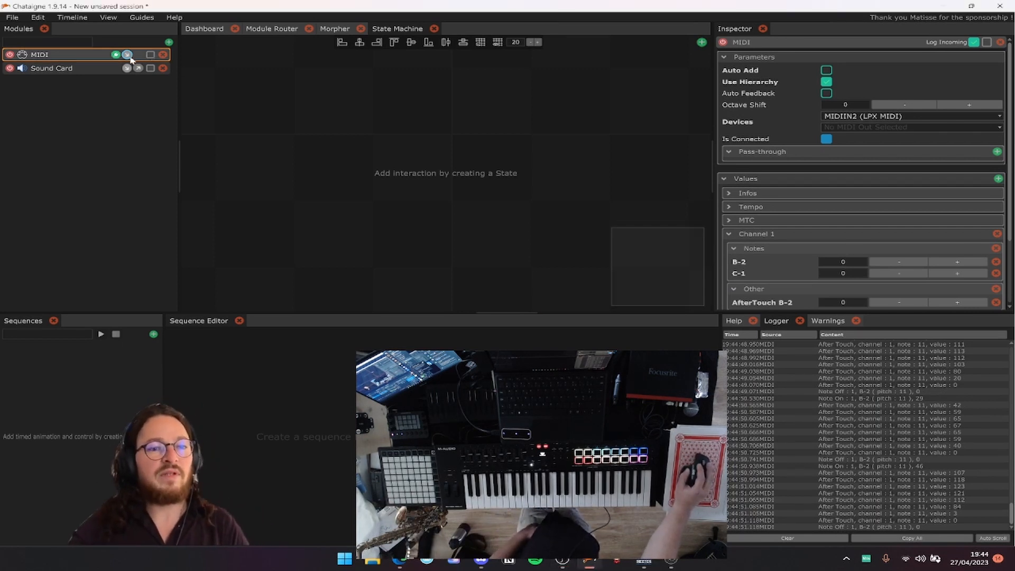
left_click(98, 68)
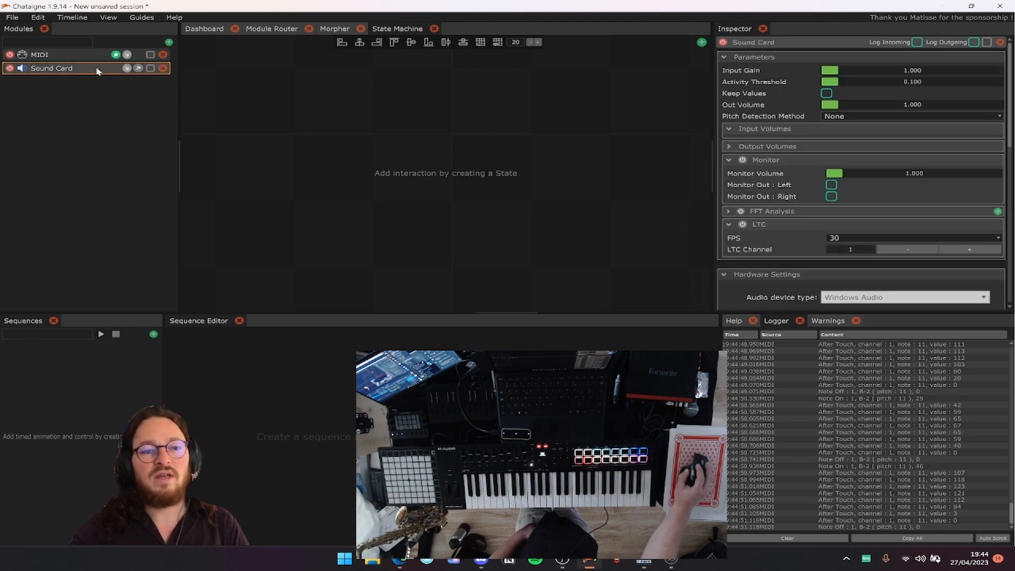
Create a state in the empty State Machine canvas and add an Action processor to it.
right_click(347, 120)
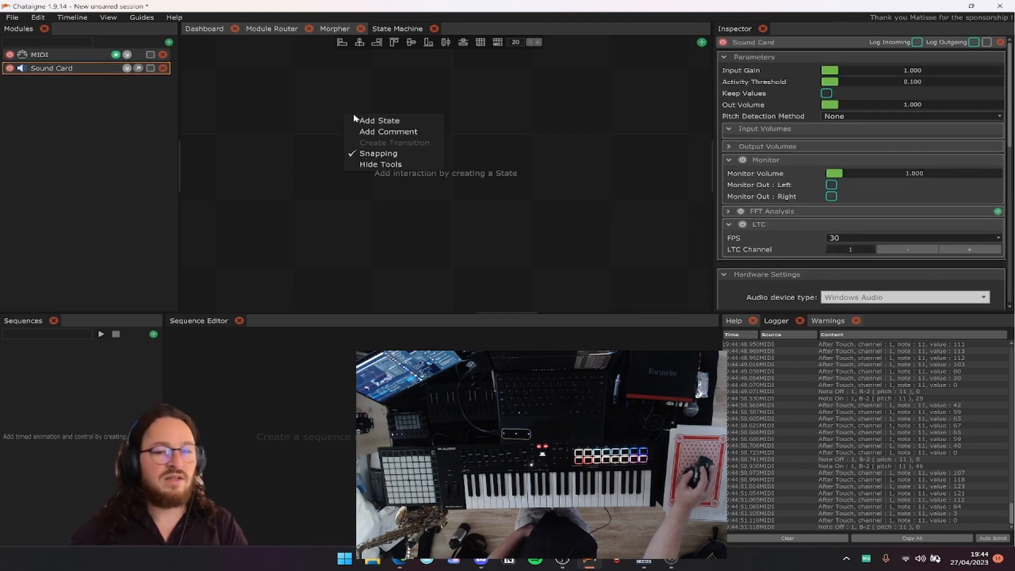
left_click(382, 123)
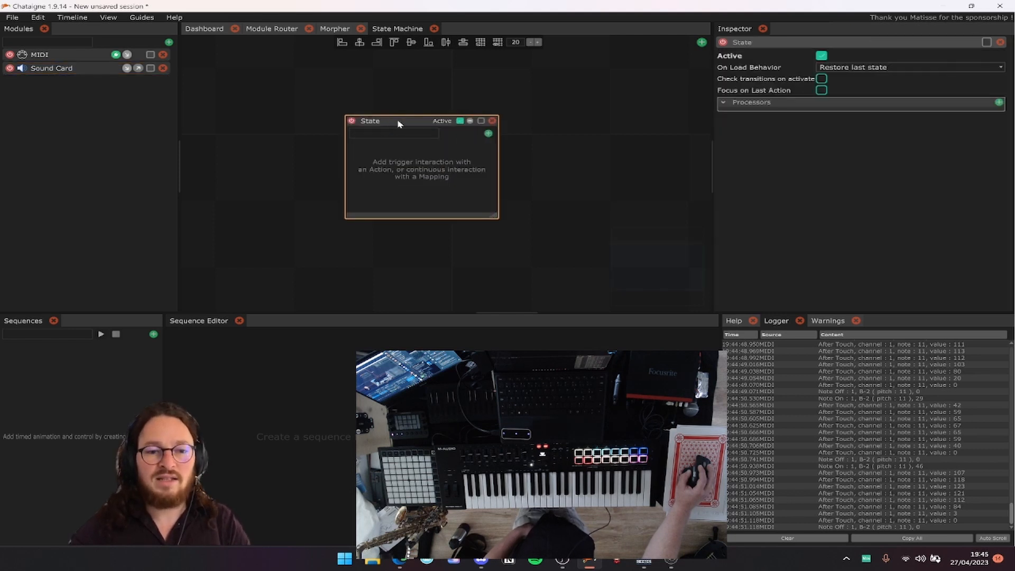
left_click_drag(413, 123, 423, 132)
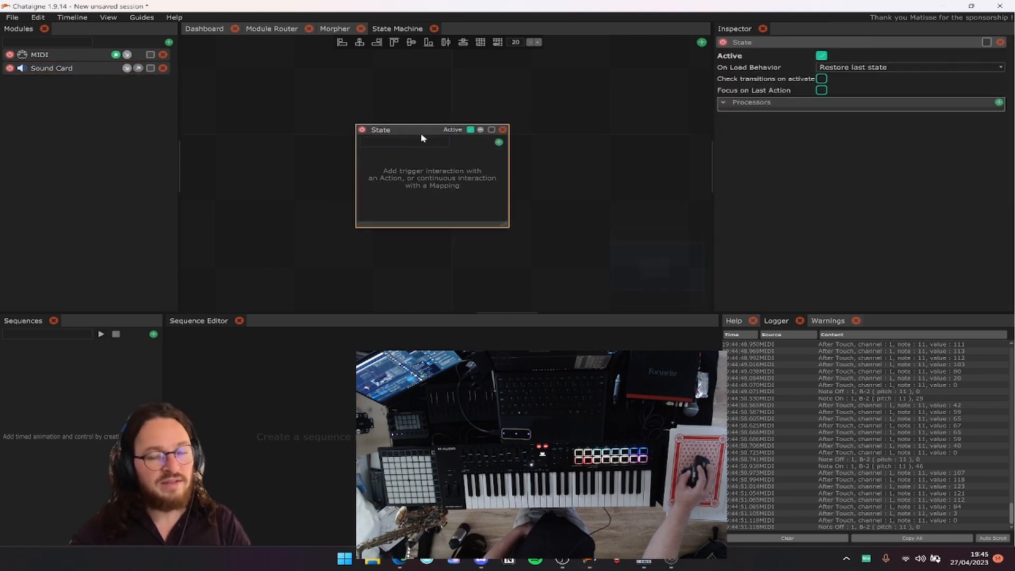
left_click(498, 143)
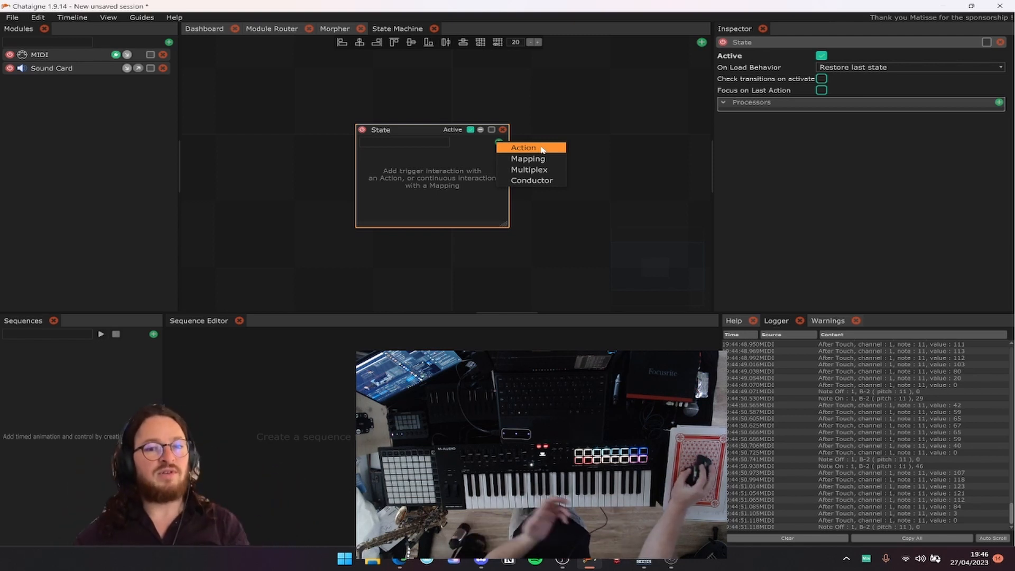
left_click(542, 149)
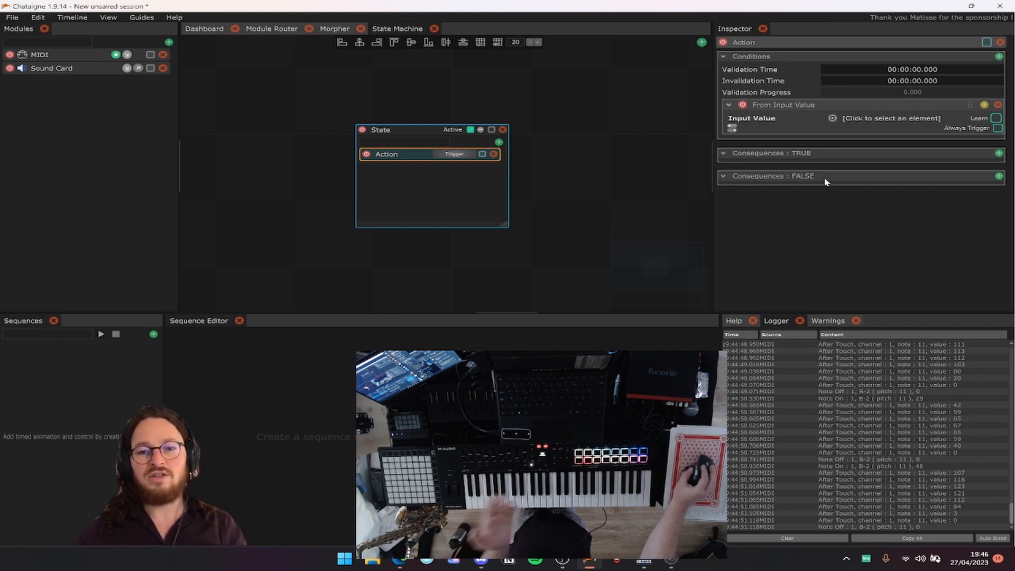
Set the action condition's input value to note B-2 of the MIDI module's Channel 1.
left_click(871, 118)
mouse_move(862, 126)
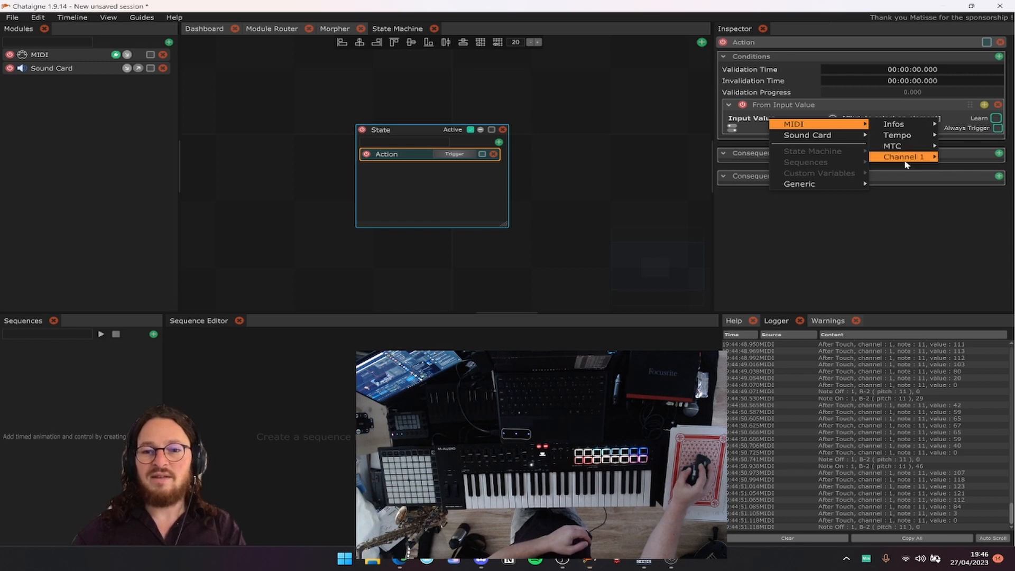
mouse_move(901, 131)
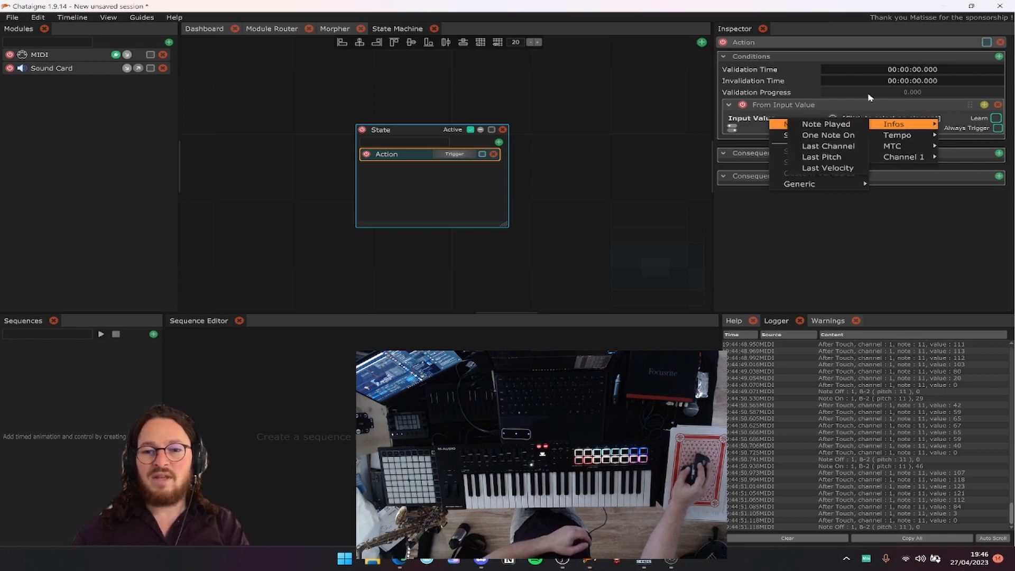
left_click(806, 114)
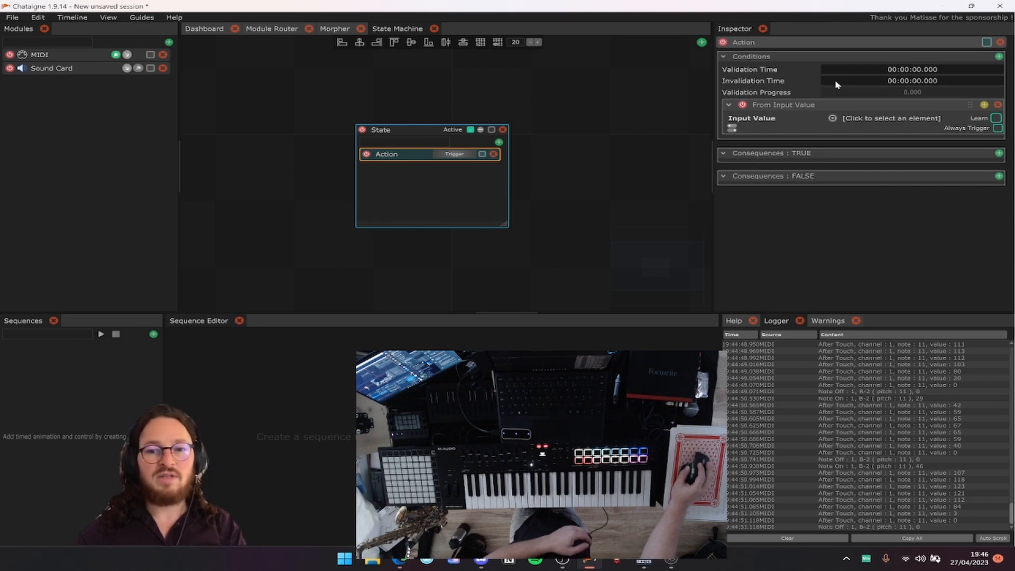
left_click(848, 118)
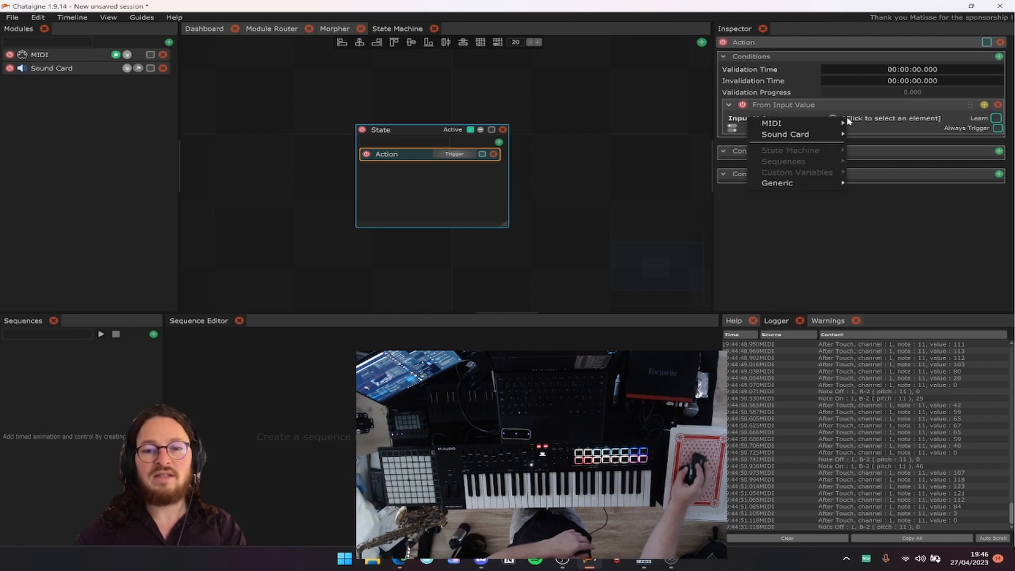
mouse_move(832, 126)
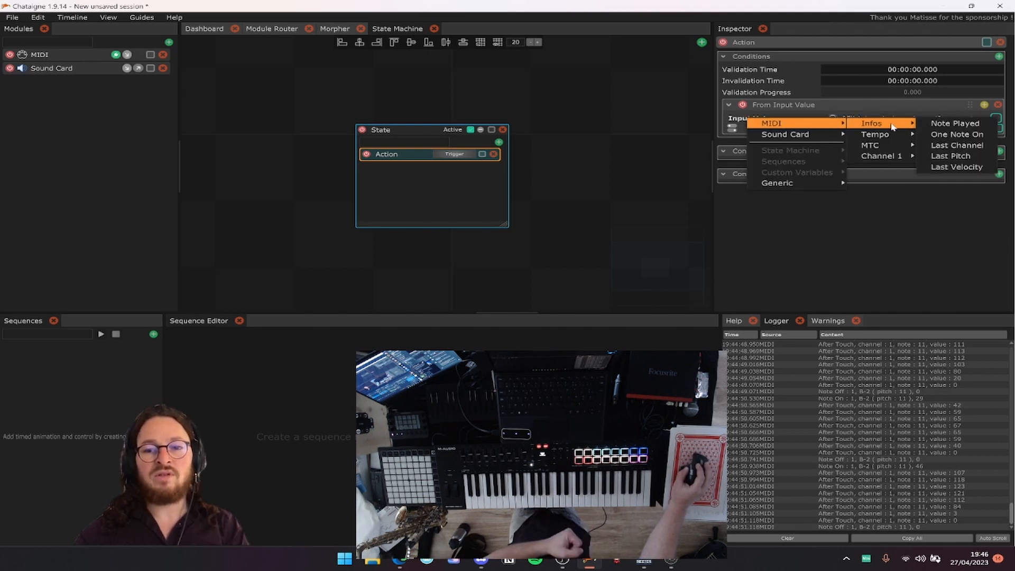
mouse_move(898, 157)
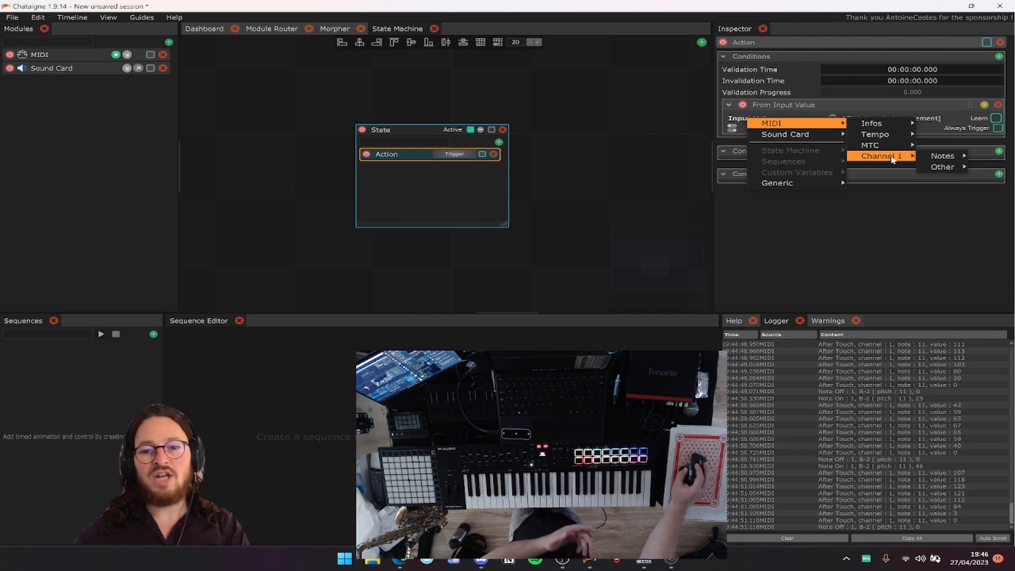
mouse_move(951, 158)
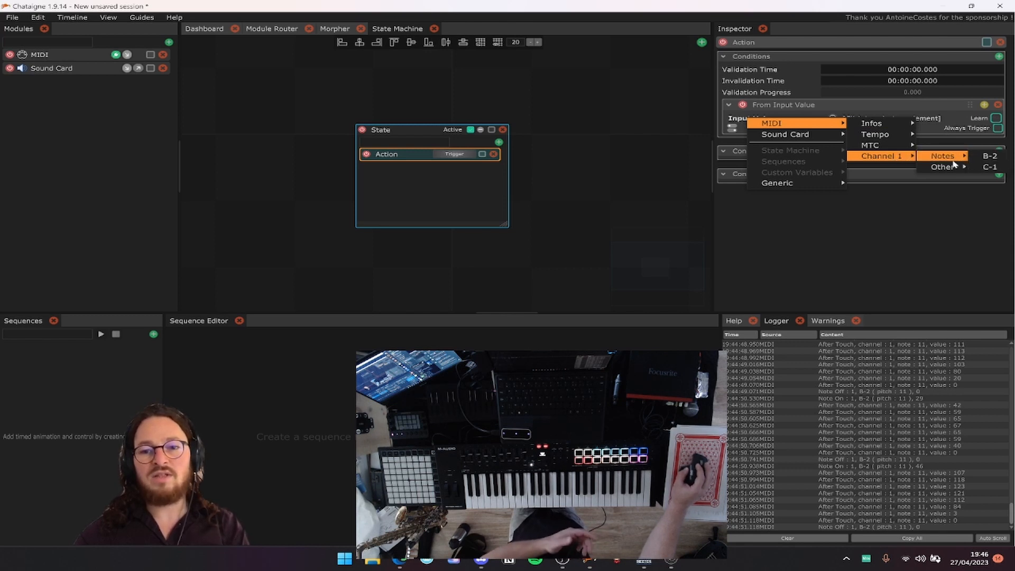
left_click(990, 156)
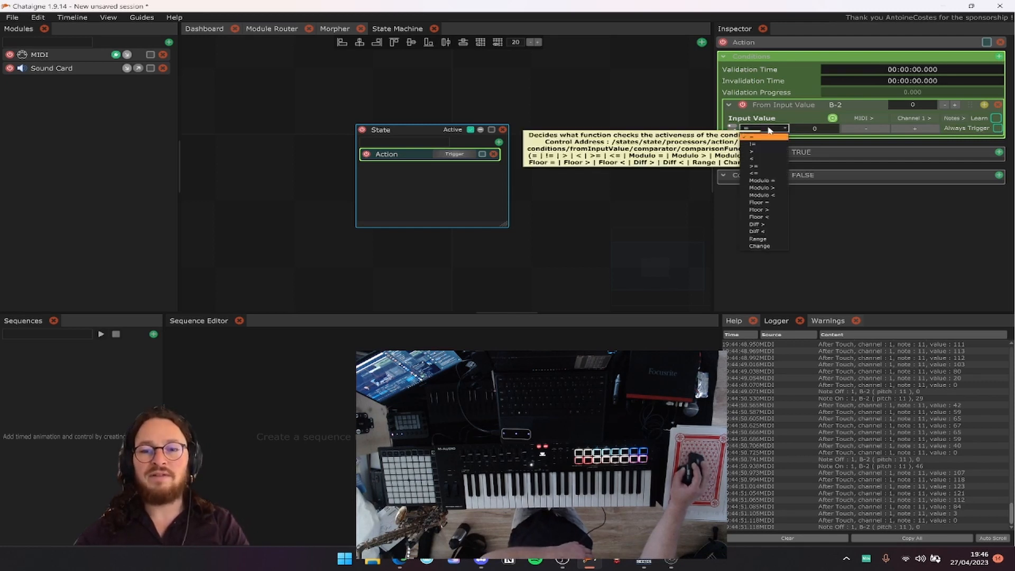
Set the condition's comparison to greater than (>) with a reference value of 0.
left_click(769, 129)
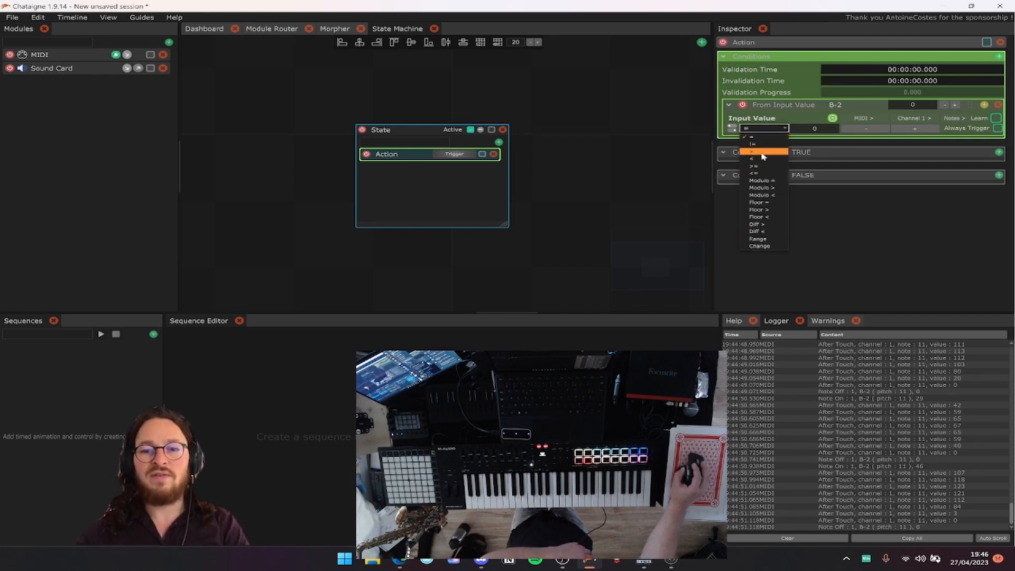
left_click(772, 122)
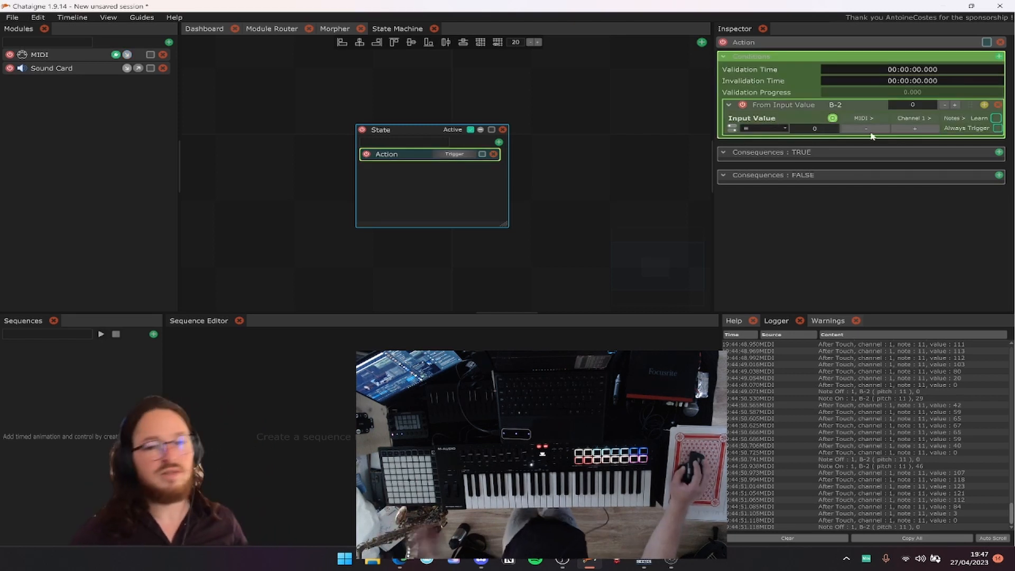
left_click(762, 129)
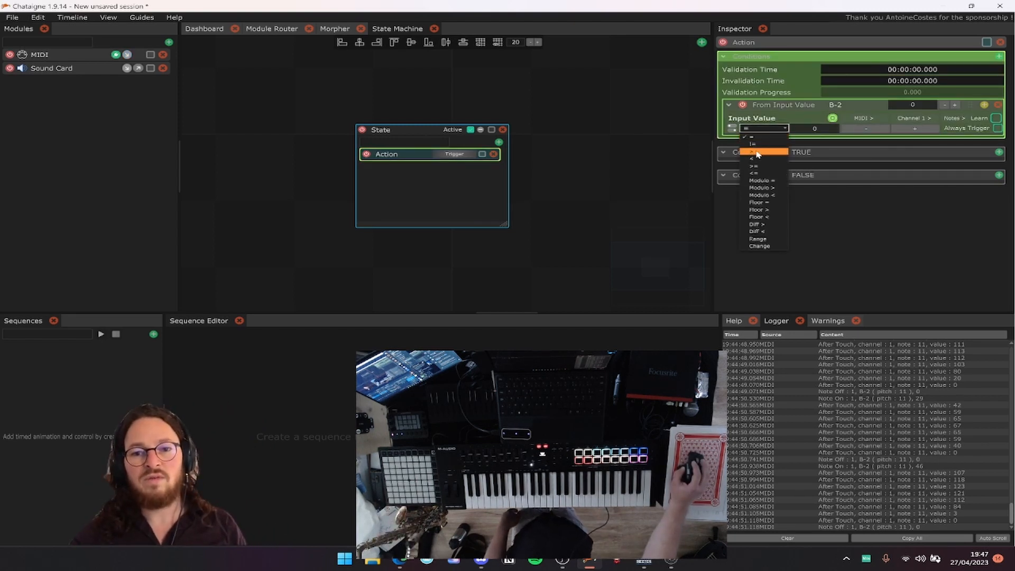
left_click(757, 152)
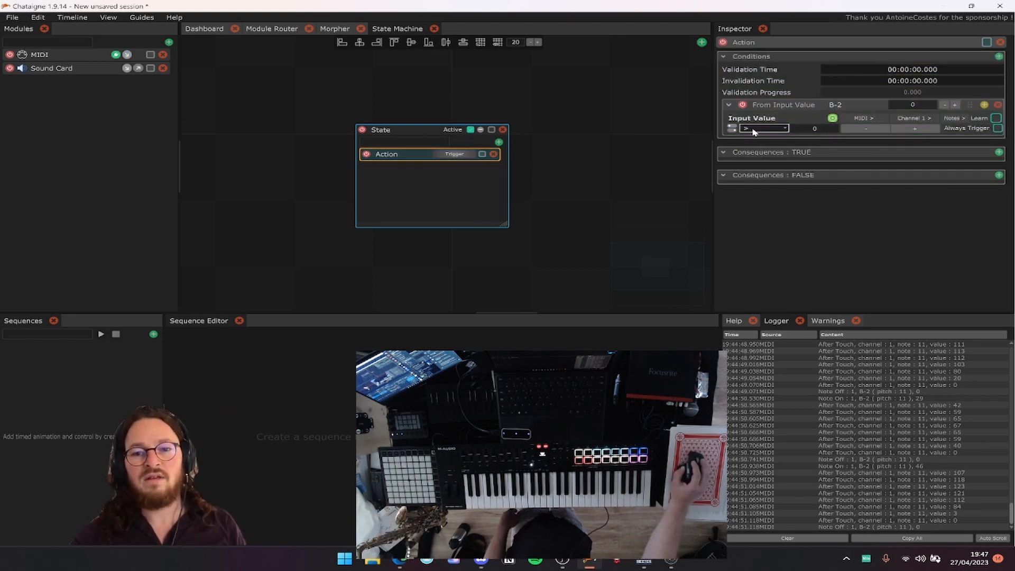
double_click(822, 130)
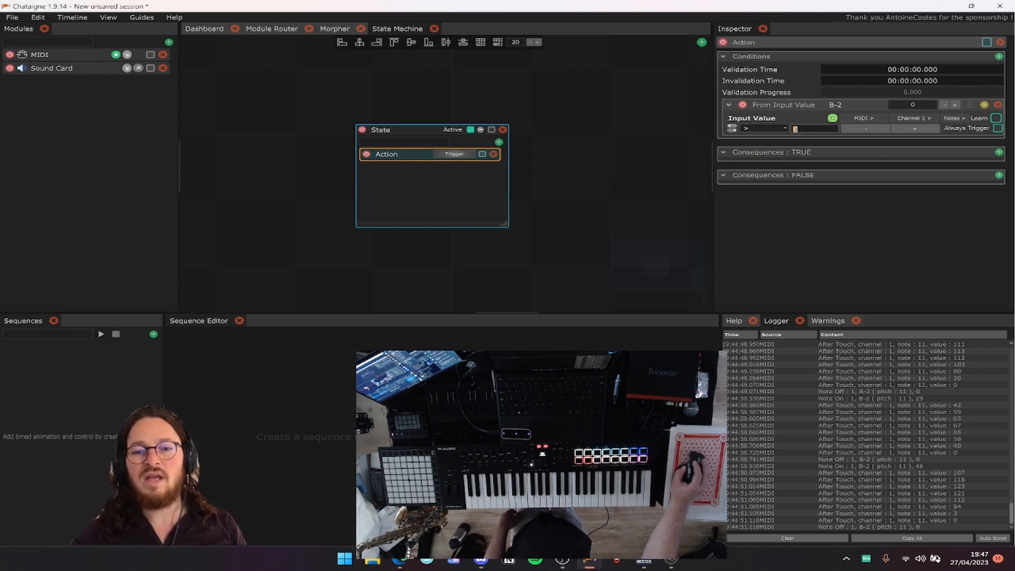
key("Return")
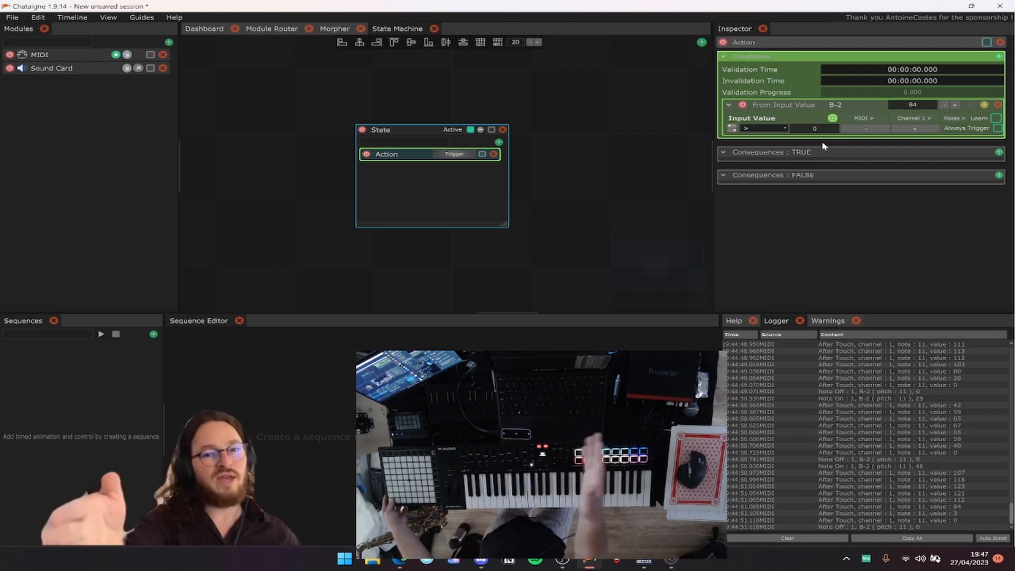
Add a Sound Card Play audio file command to the TRUE consequences and load the Wilhelm scream WAV file into it.
left_click(998, 152)
mouse_move(941, 156)
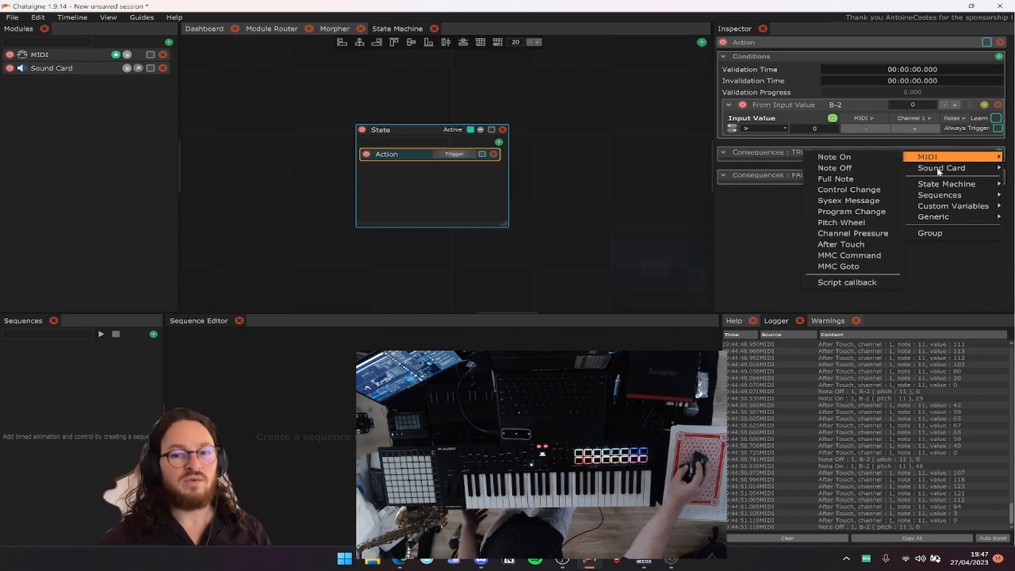
left_click(872, 167)
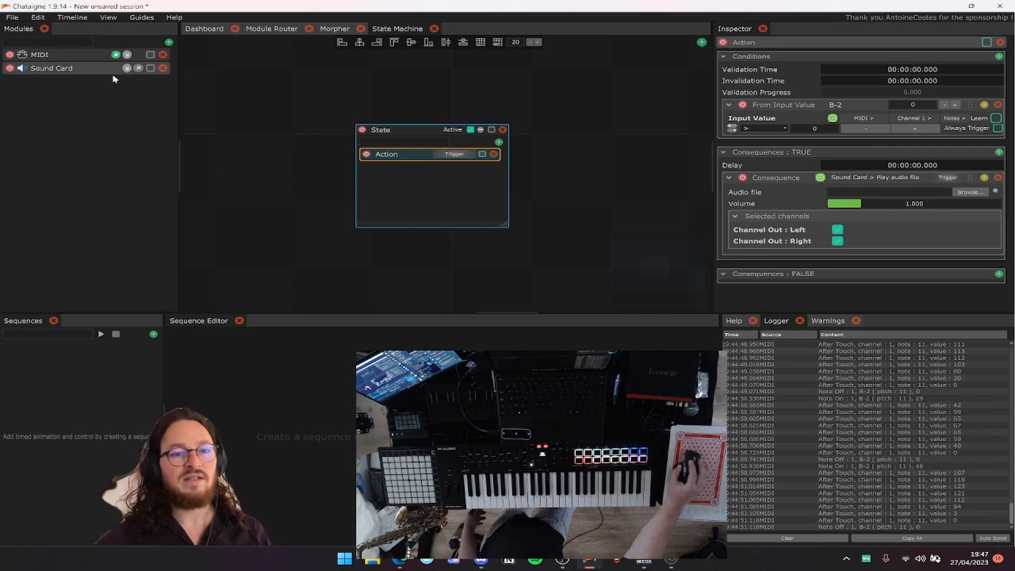
left_click(971, 193)
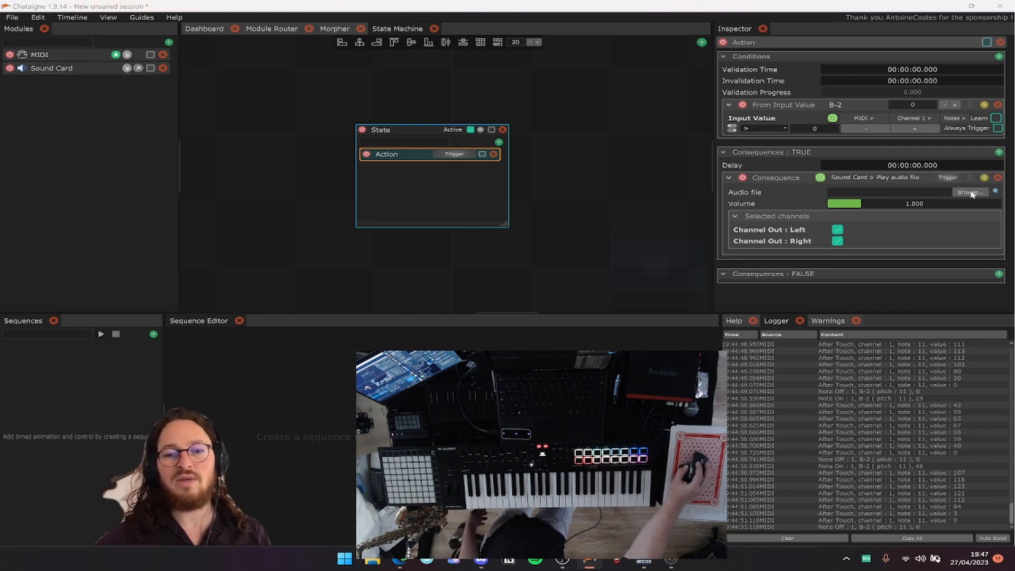
double_click(288, 105)
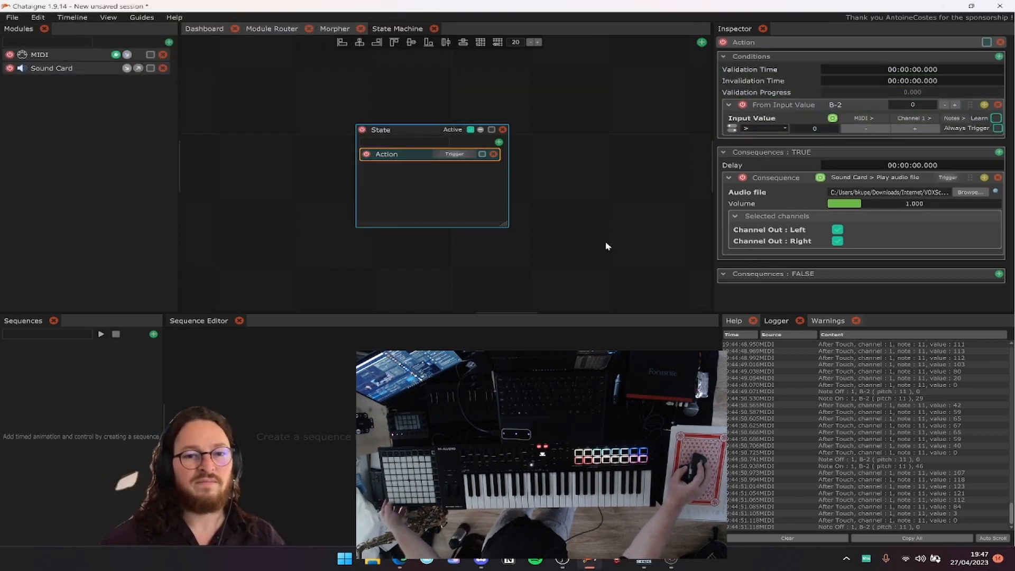
Widen the state box slightly and trigger its action to test the scream sound.
left_click(470, 197)
left_click(419, 157)
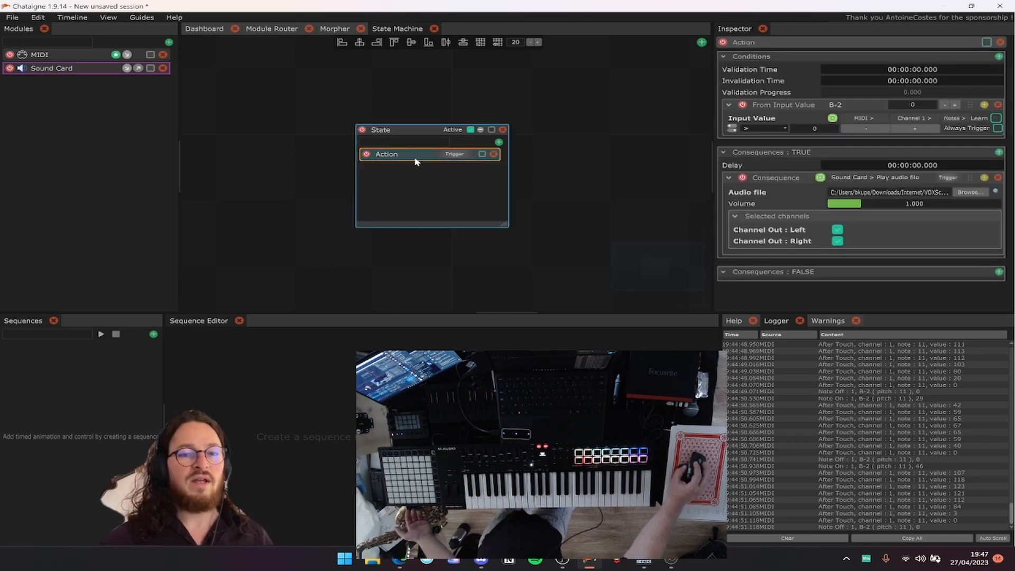
left_click_drag(507, 223, 517, 224)
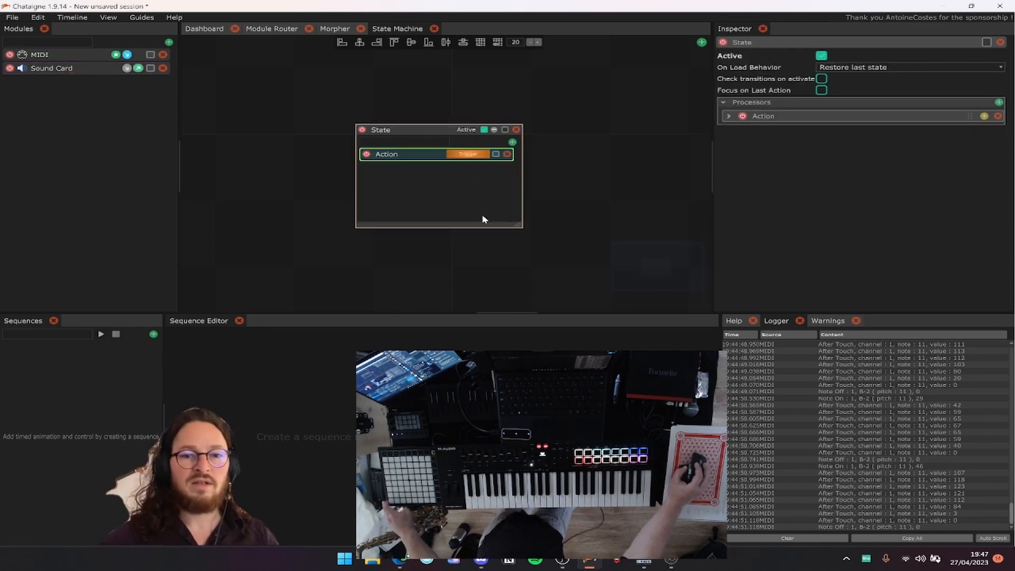
left_click(475, 155)
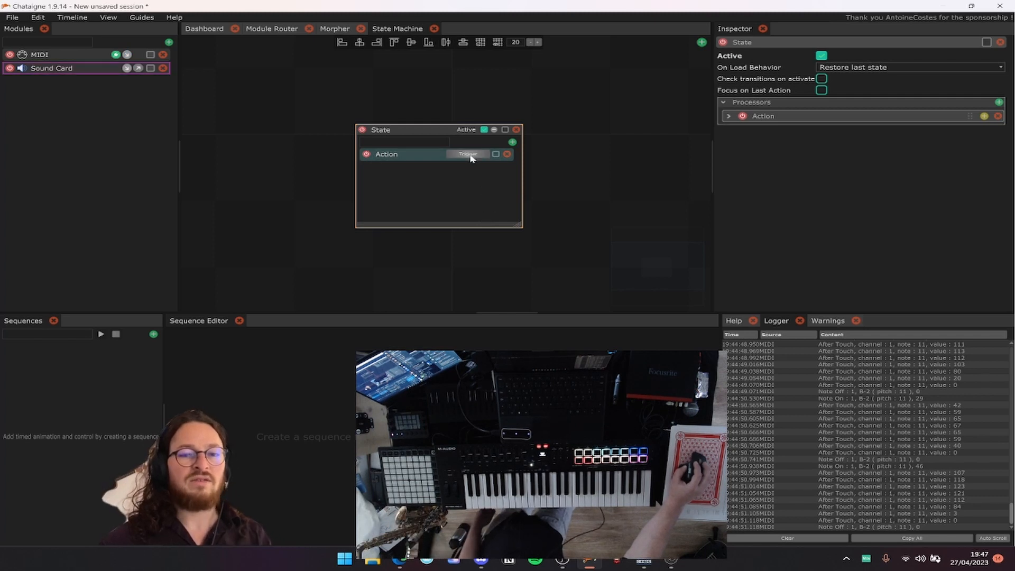
left_click(482, 158)
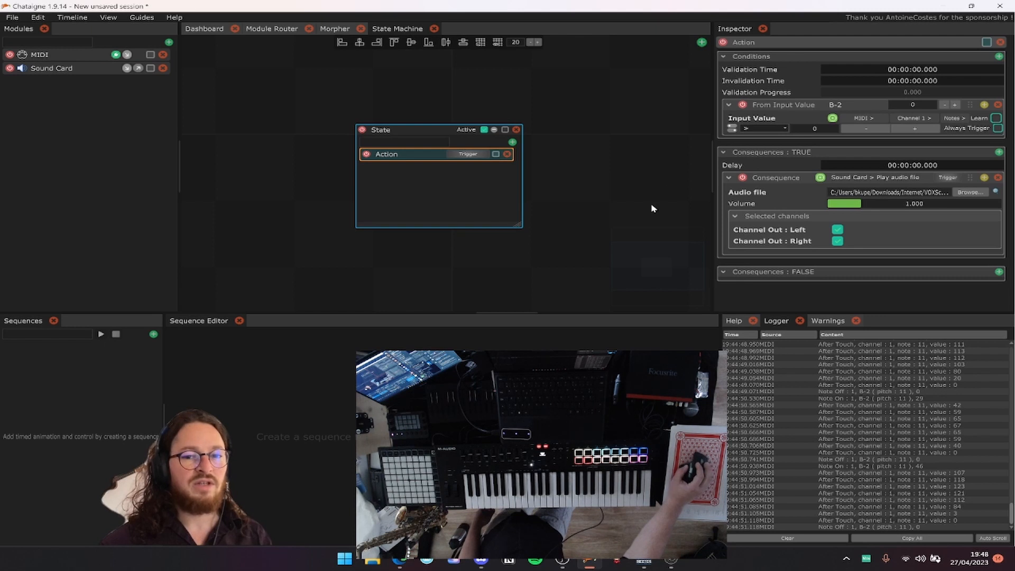
left_click(594, 217)
left_click(491, 204)
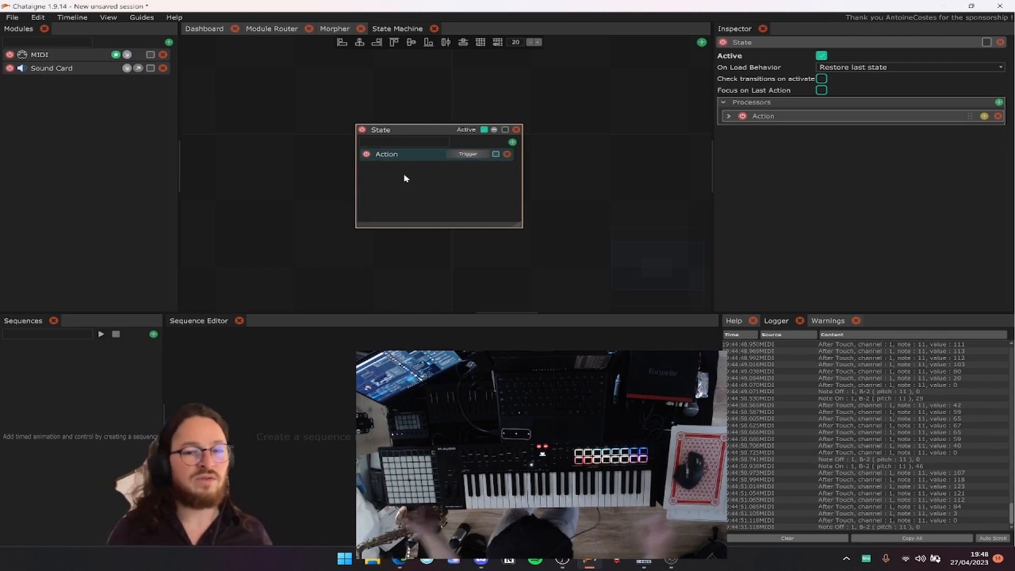
left_click(426, 154)
left_click(436, 191)
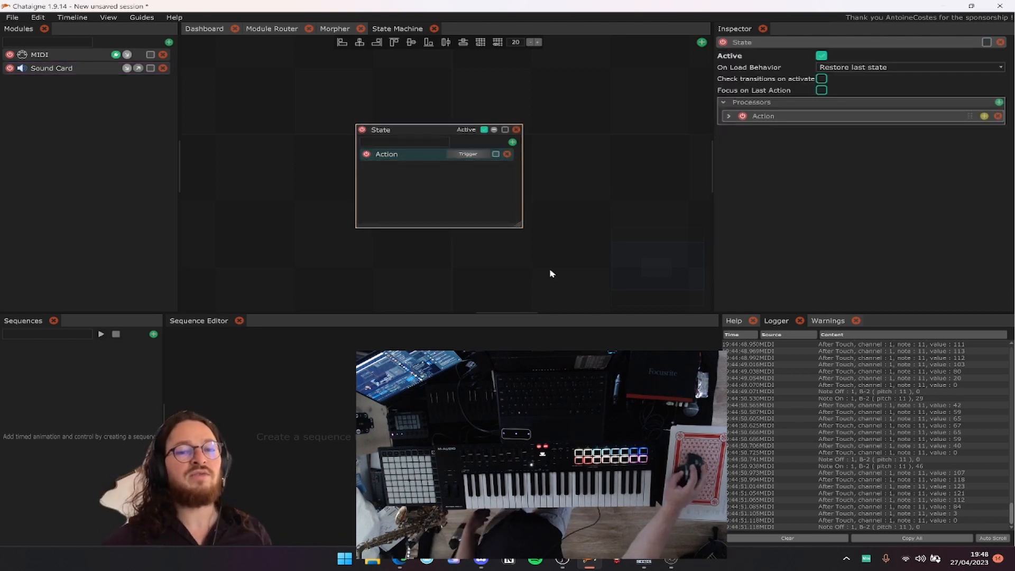
Review the action's note condition and audio consequence, and the MIDI module's Channel 1 note values.
left_click(415, 155)
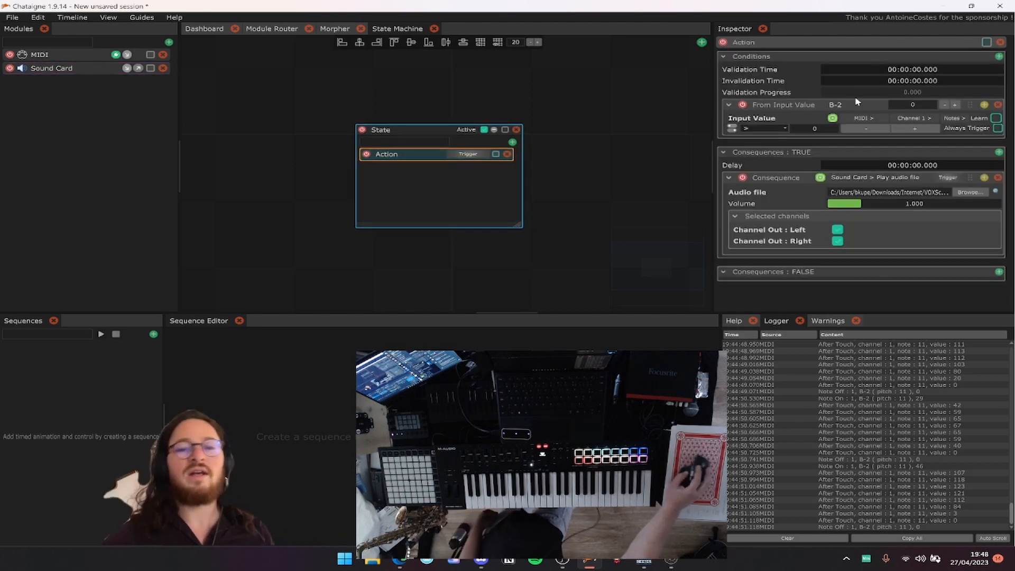
left_click(423, 138)
mouse_move(574, 195)
left_mouse_down()
mouse_move(503, 176)
mouse_move(451, 188)
mouse_move(575, 189)
left_mouse_up()
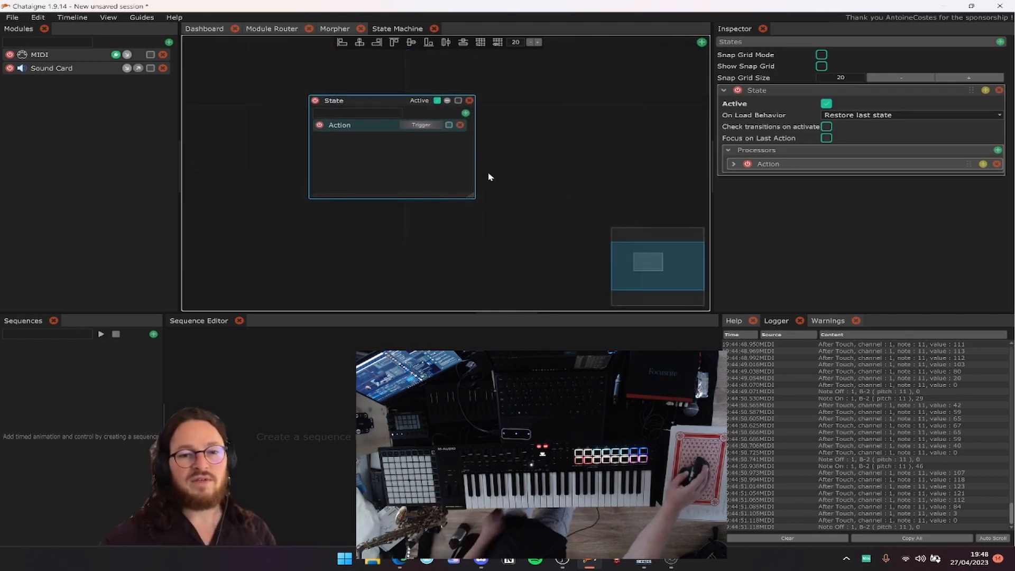
left_click_drag(515, 179, 564, 186)
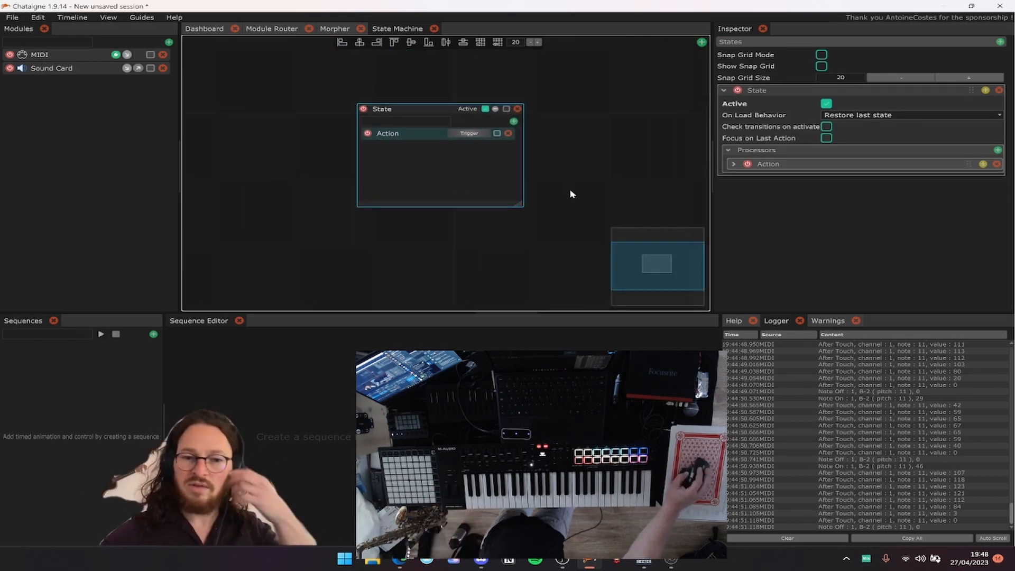
left_click(416, 136)
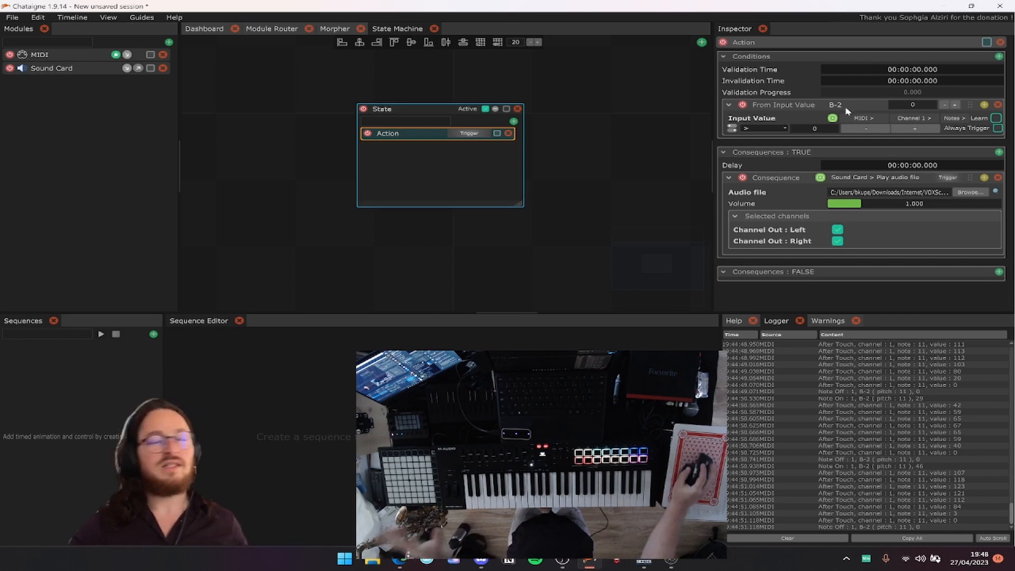
left_click(62, 55)
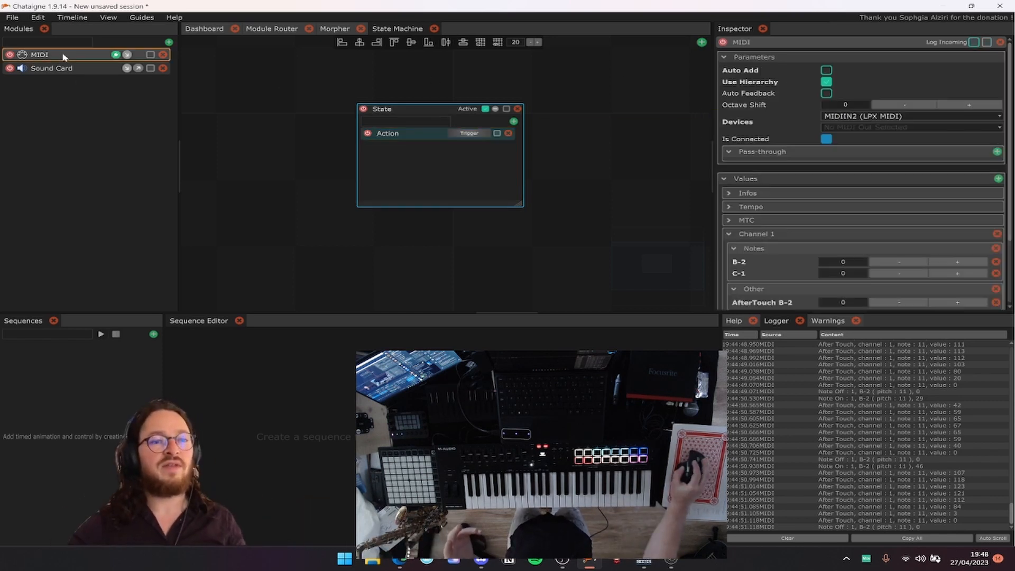
scroll(954, 157, "down", 1)
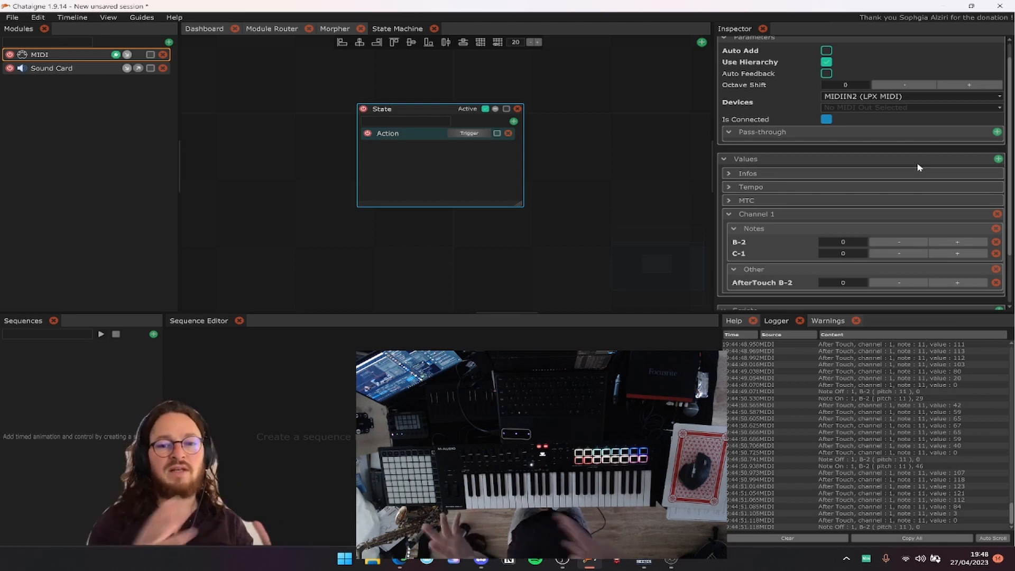
scroll(925, 179, "down", 3)
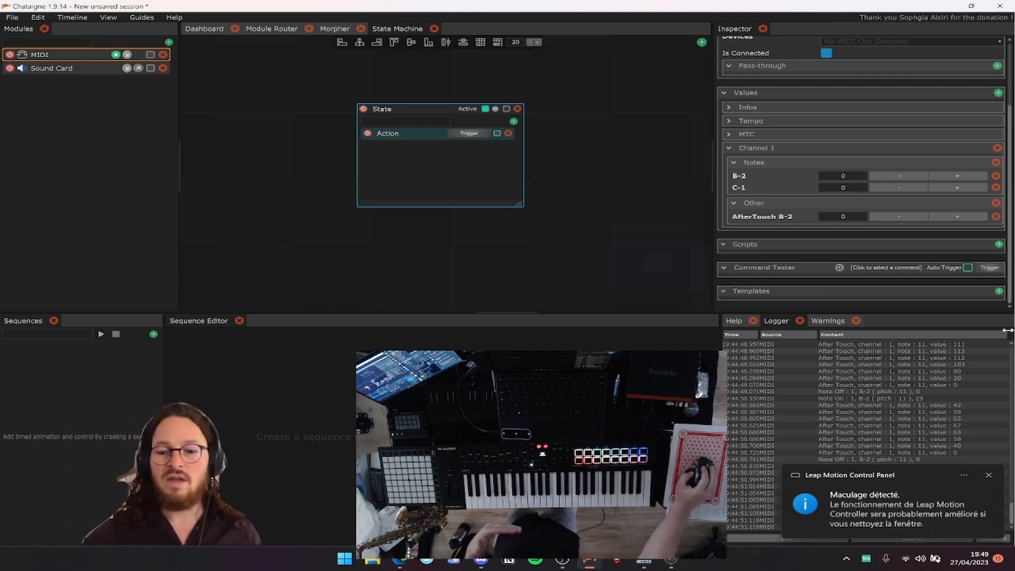
Turn off all notifications for Leap Motion Control Panel from its notification pop-up.
left_click(967, 477)
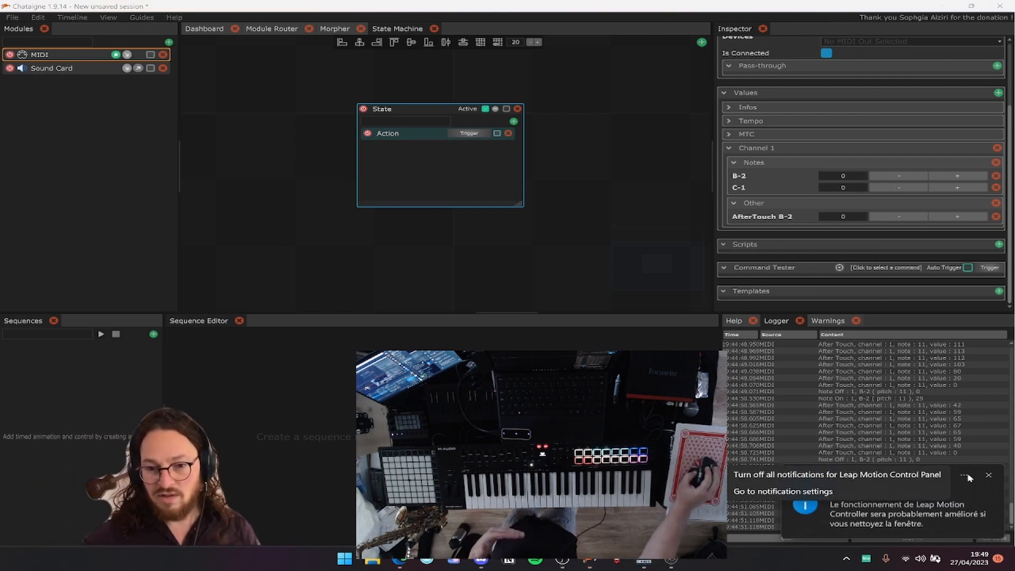
left_click(925, 474)
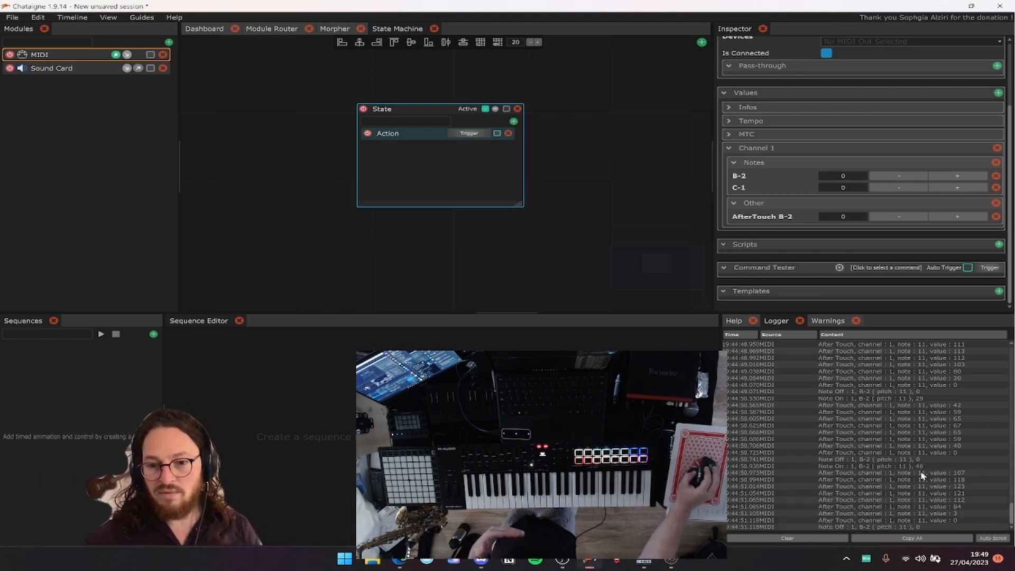
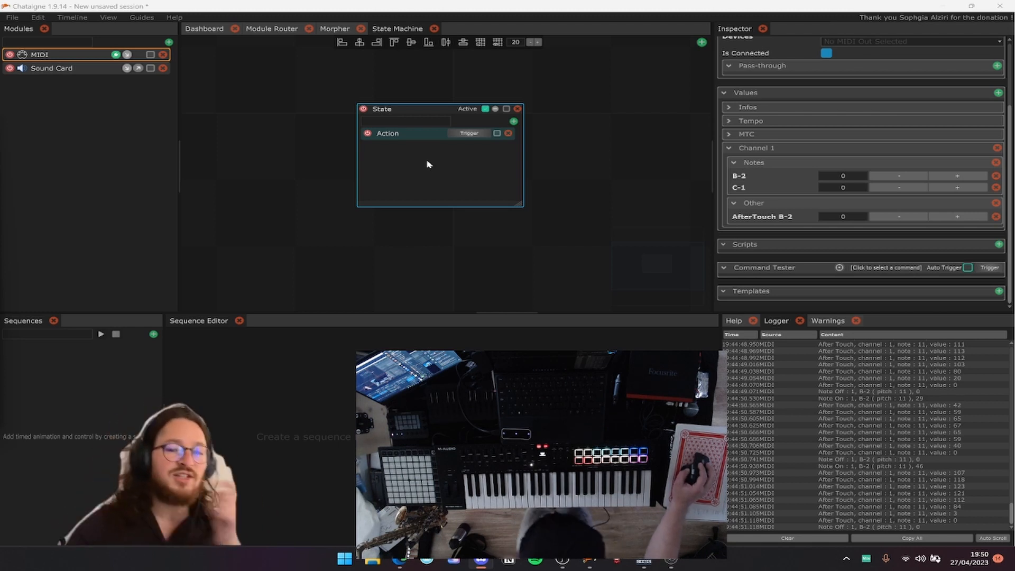
Look at the available control modes for the volume of the action's Play audio file consequence.
left_click(418, 134)
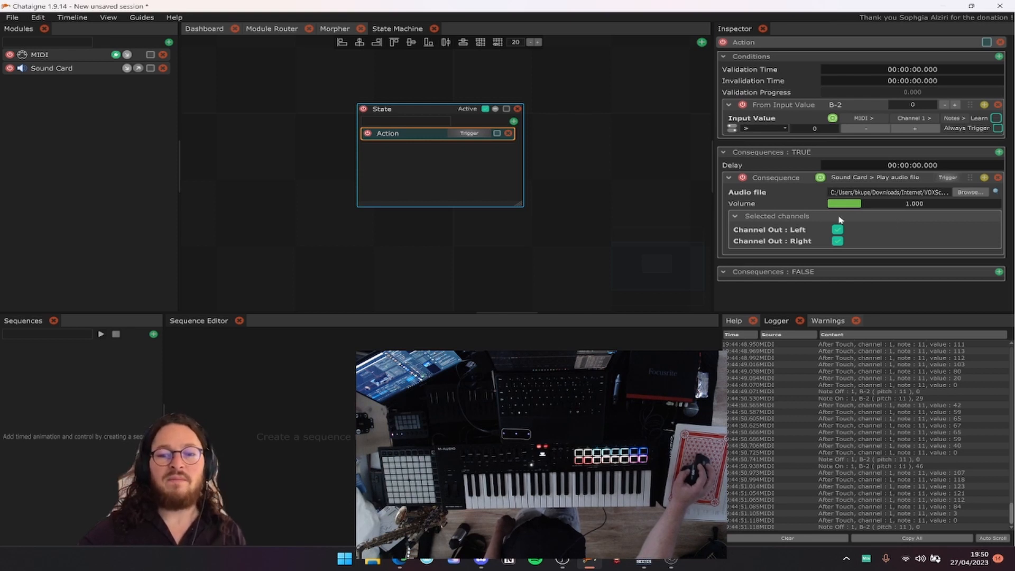
right_click(759, 207)
mouse_move(723, 276)
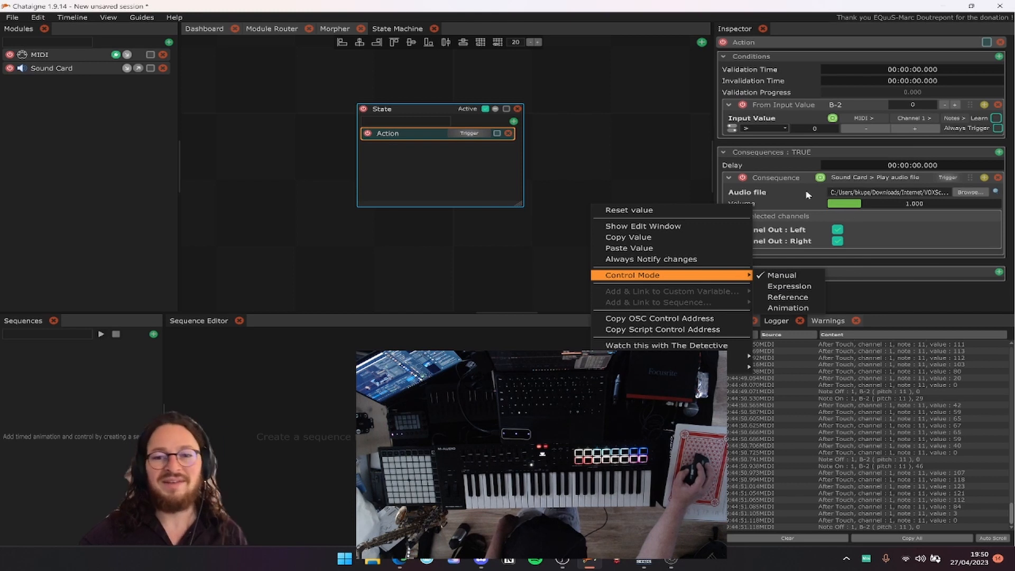
left_click(792, 171)
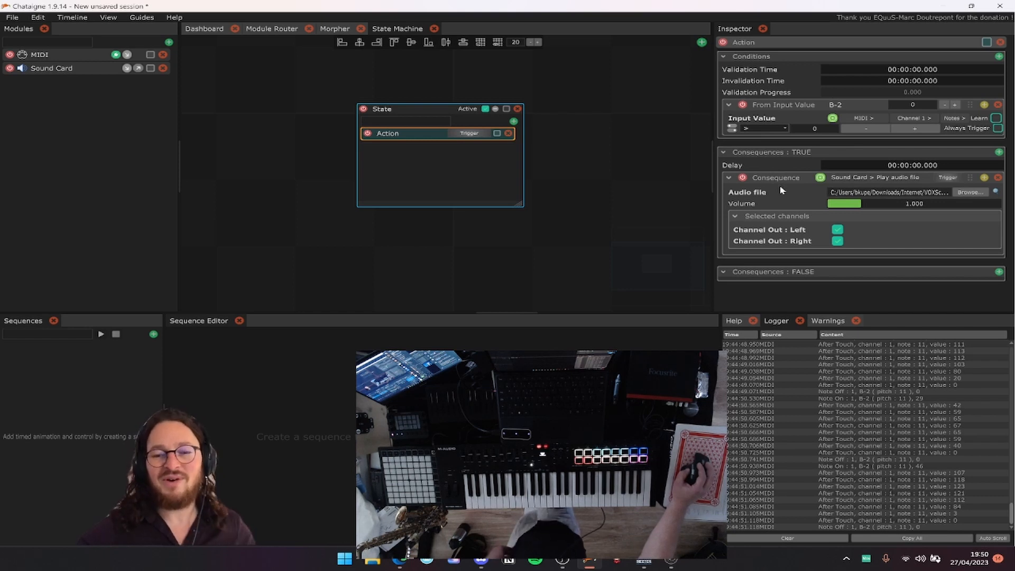
Add a Mapping to the state and set its input value to note B-2 of the MIDI module's Channel 1.
left_click(513, 121)
left_click(476, 137)
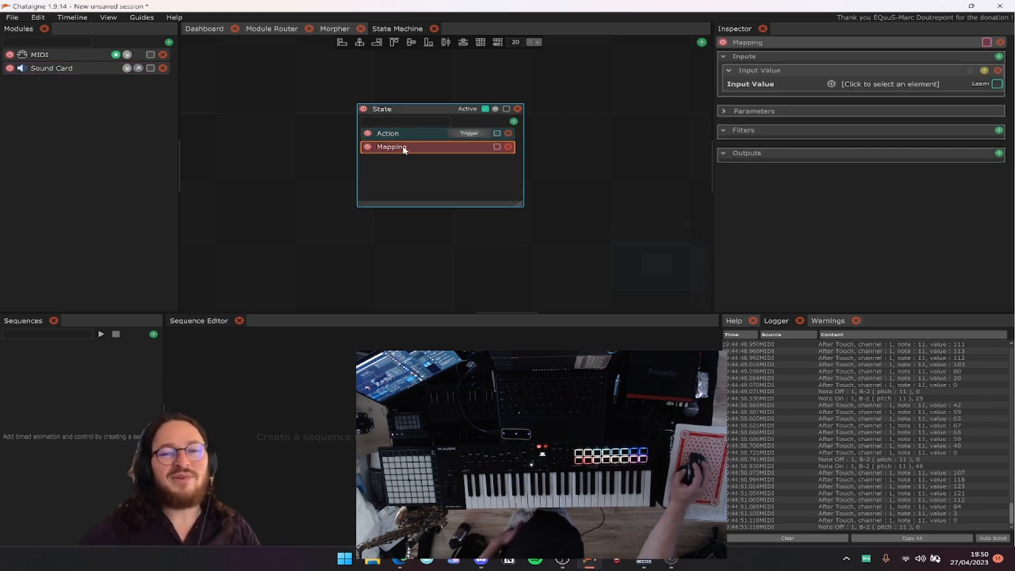
left_click(841, 85)
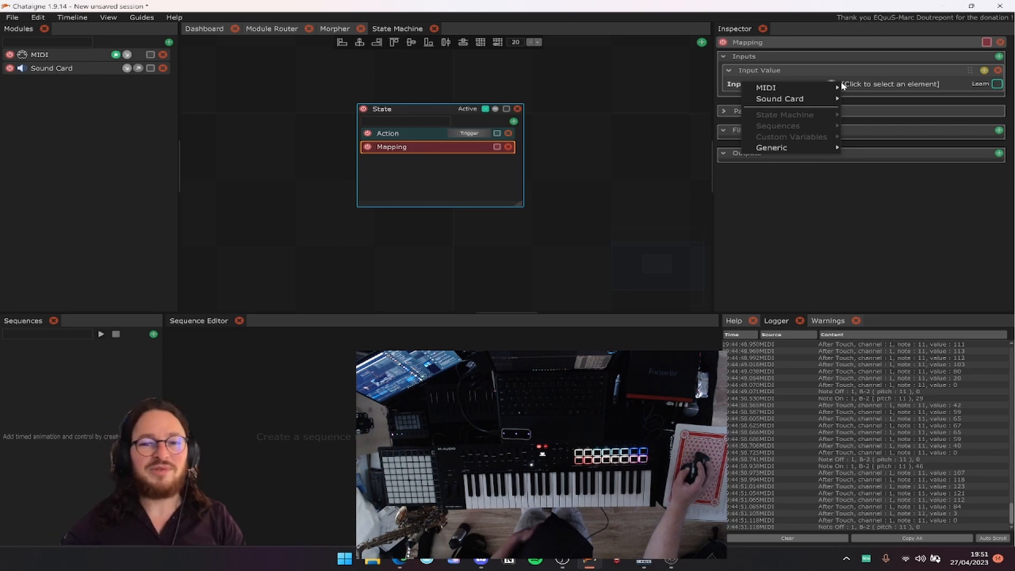
mouse_move(813, 90)
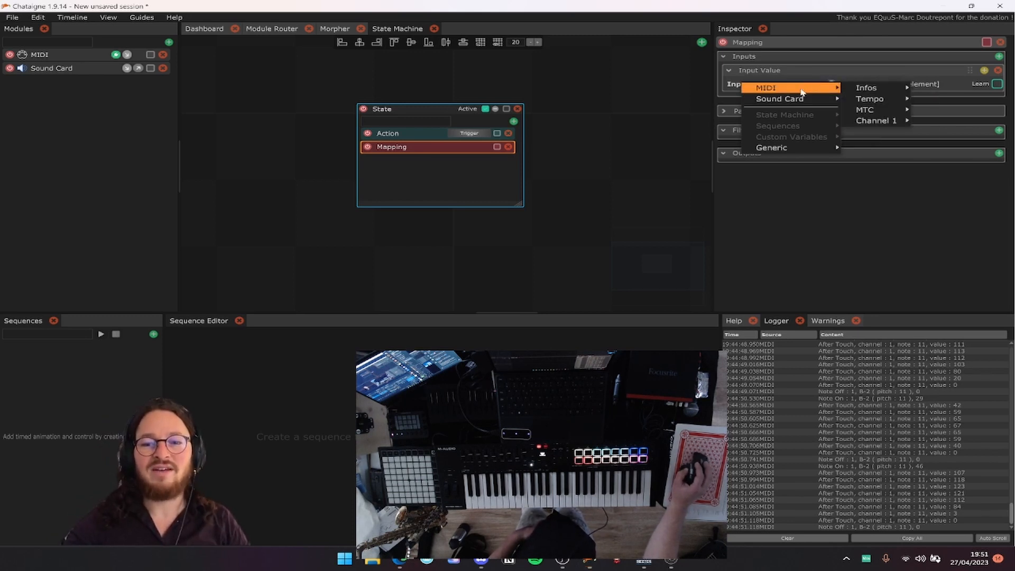
mouse_move(891, 119)
mouse_move(938, 121)
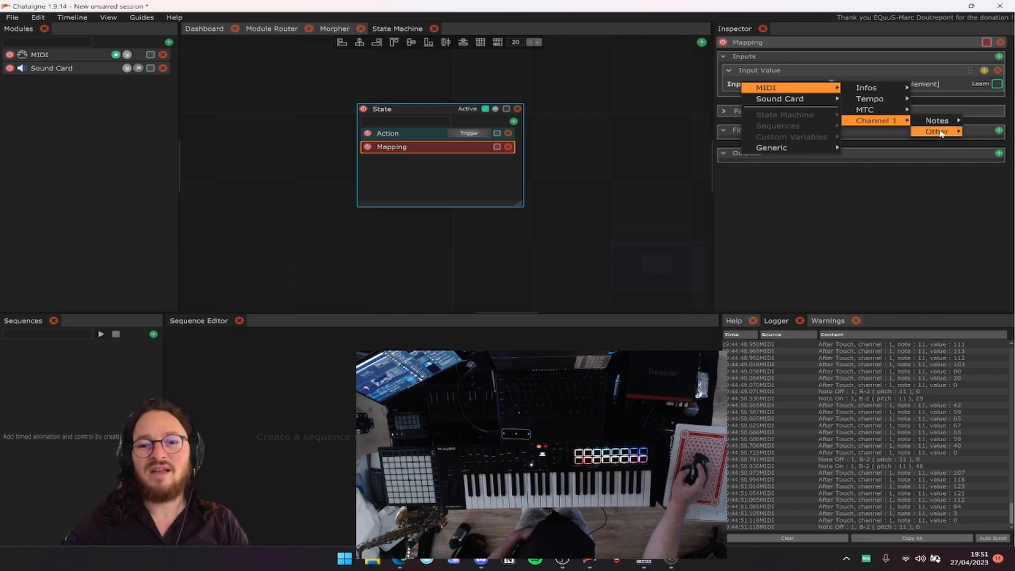
left_click(984, 120)
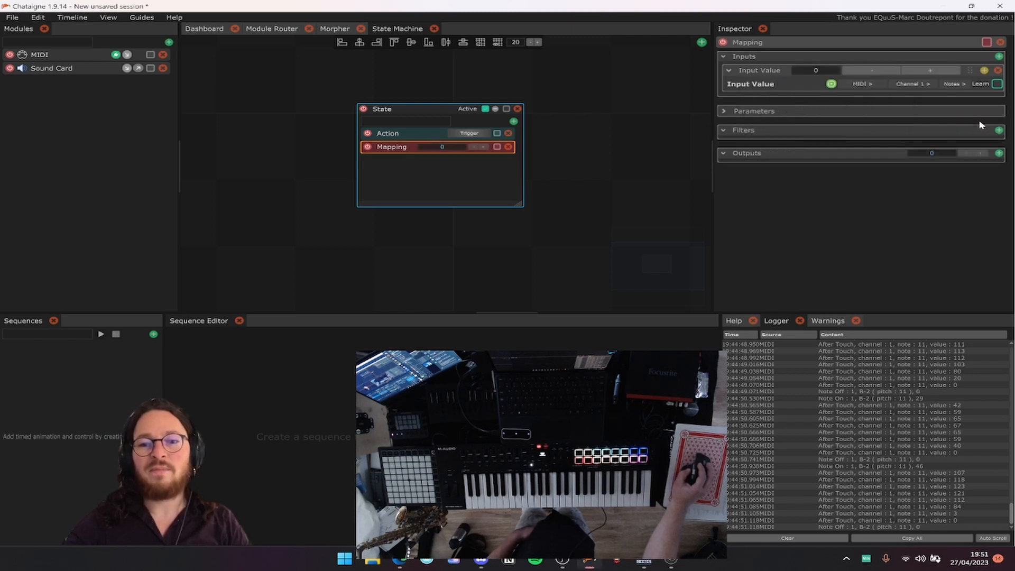
Disable the state's Action, review its settings, and reselect the Mapping.
left_click(368, 134)
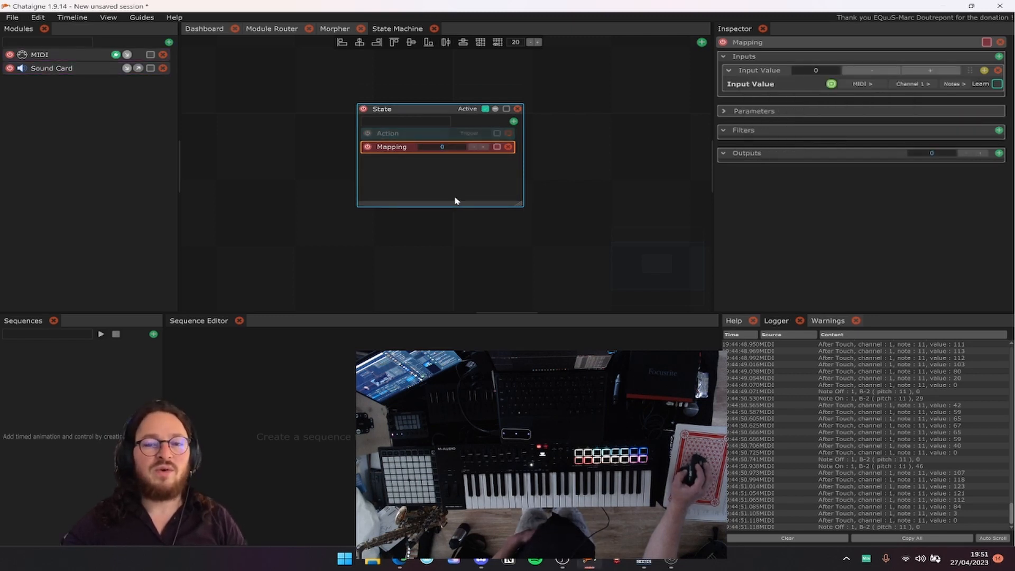
left_click(390, 138)
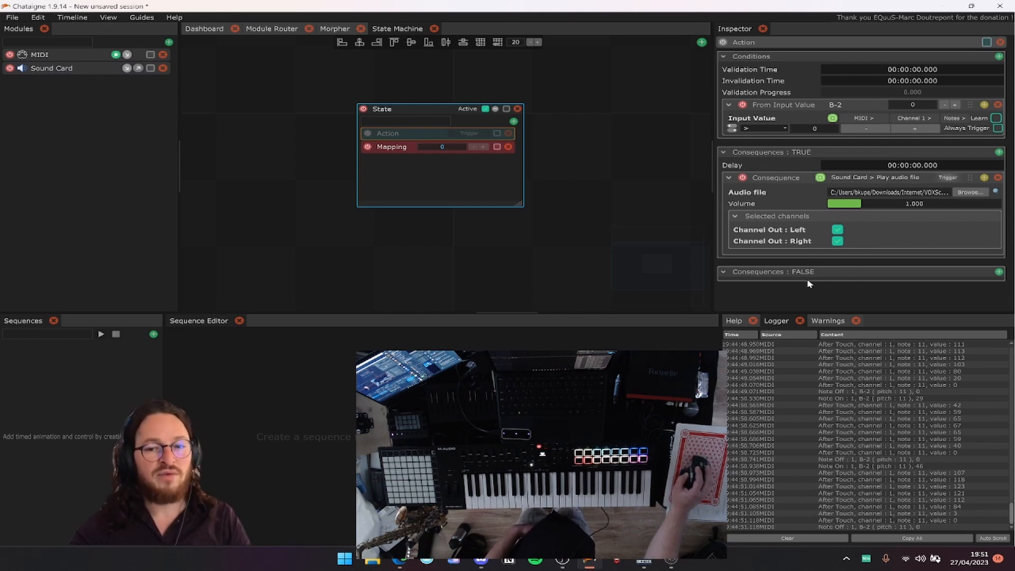
left_click(395, 151)
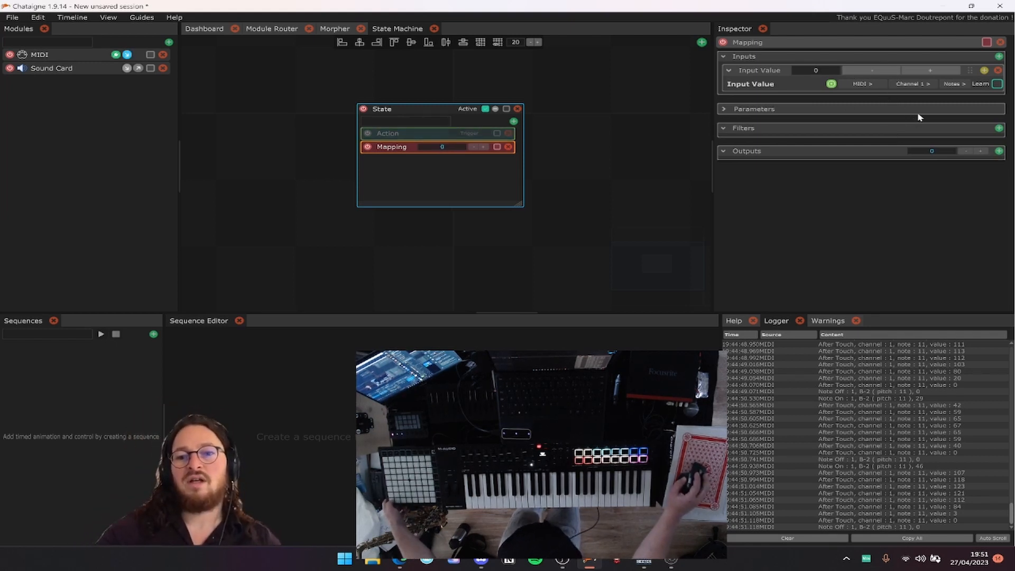
Widen the Inspector slightly and add a Sound Card Play audio file output to the mapping with the Wilhelm scream file loaded.
left_click_drag(711, 129, 675, 129)
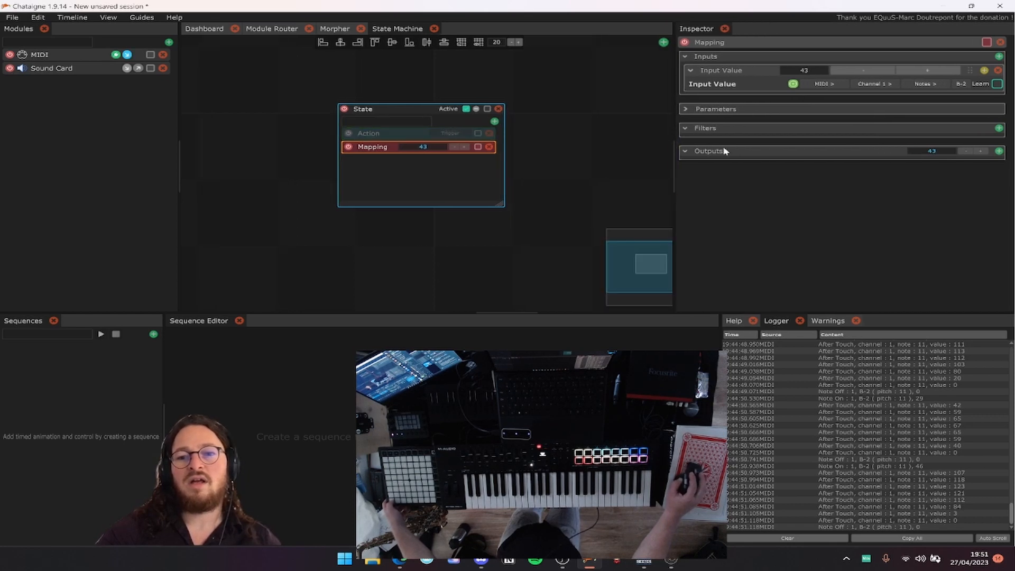
left_click(996, 152)
mouse_move(983, 167)
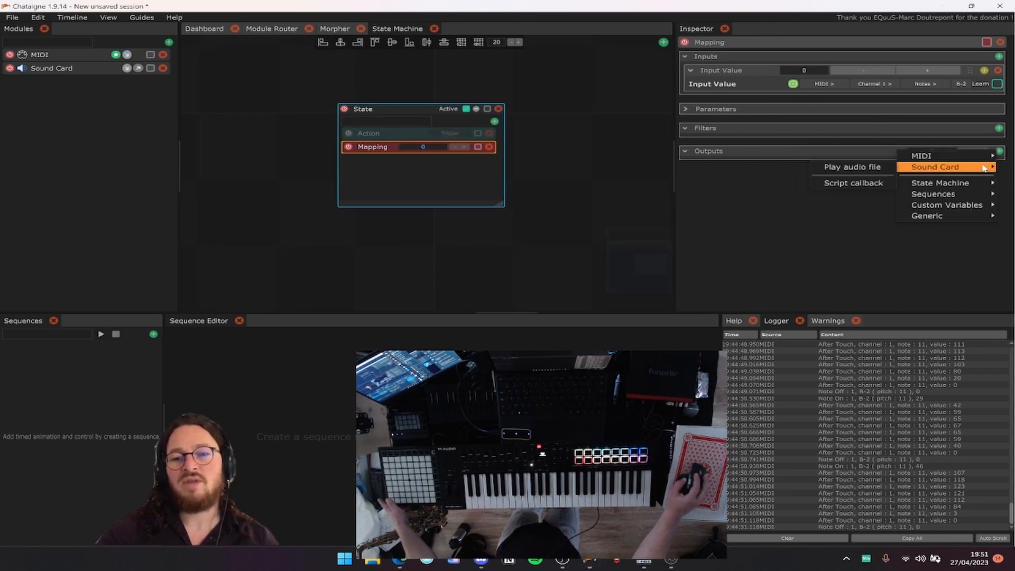
left_click(877, 167)
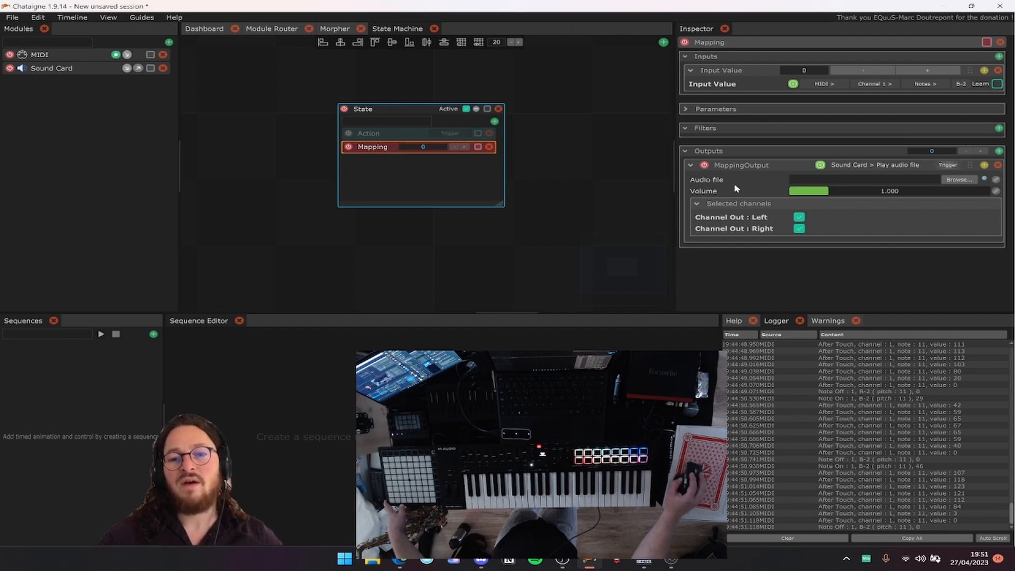
left_click(959, 180)
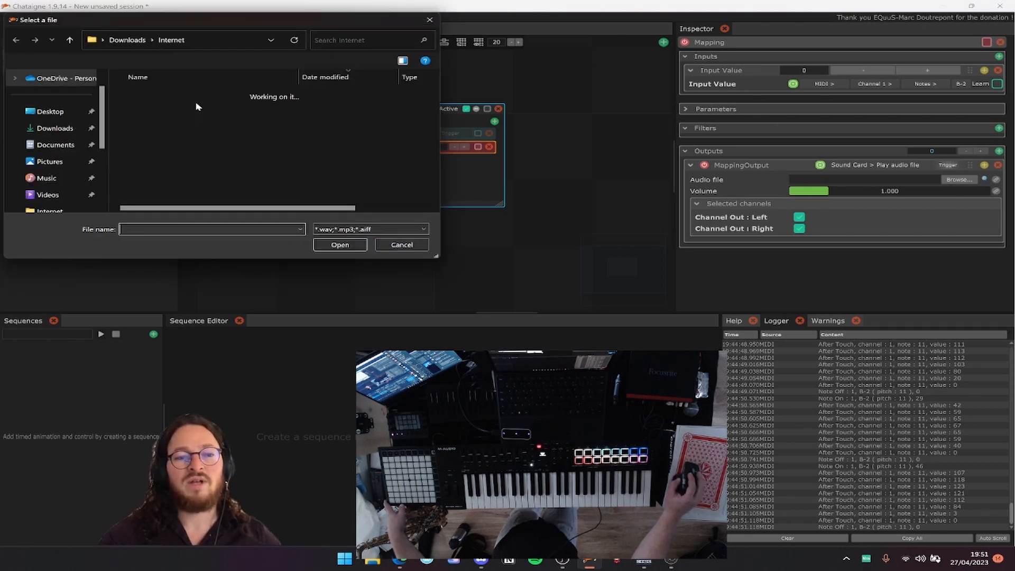
double_click(180, 108)
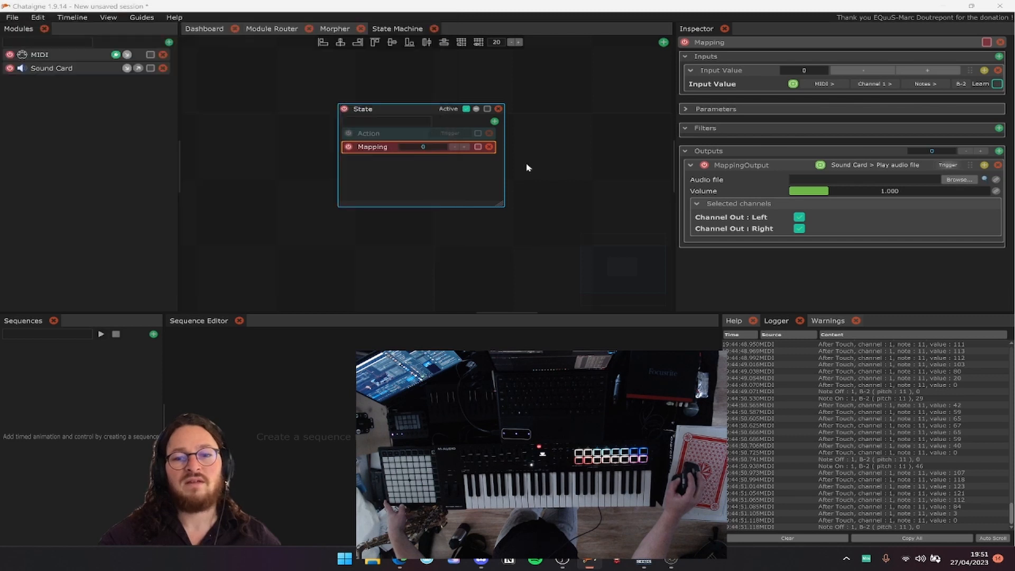
Link the output's Volume to the mapping input Value 1 : MIDI Value.
left_click(995, 191)
mouse_move(919, 196)
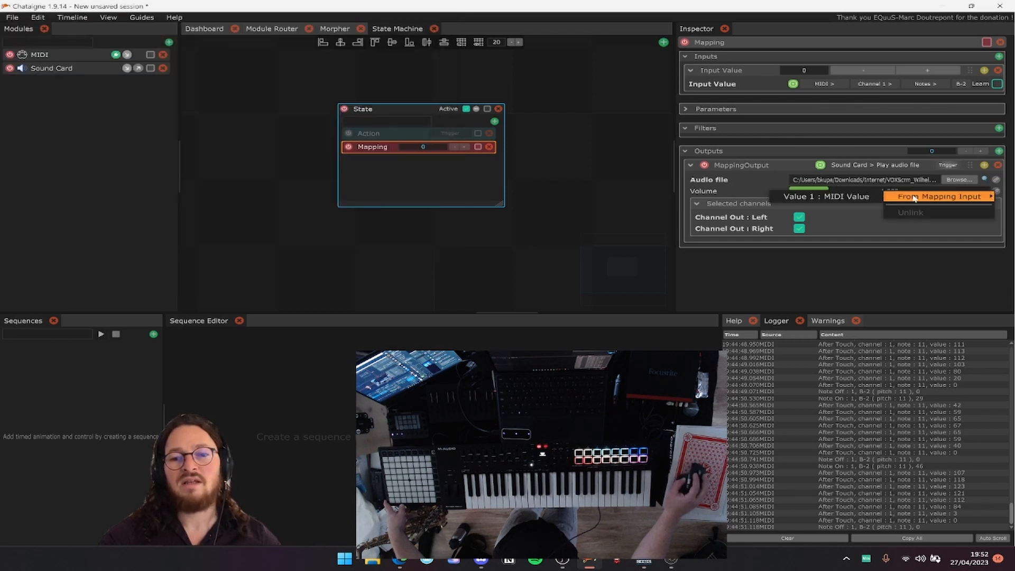
left_click(834, 197)
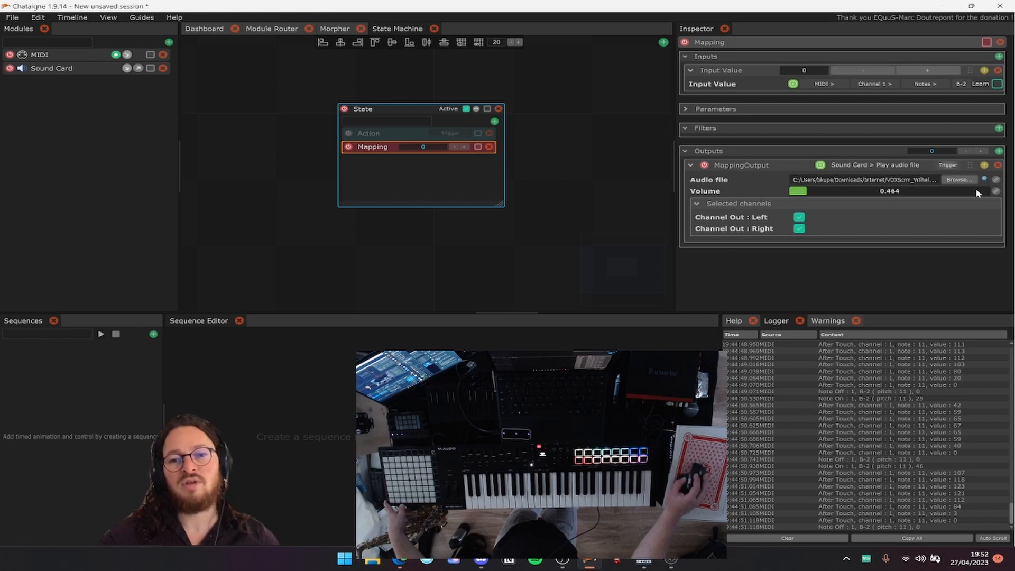
left_click(996, 192)
mouse_move(946, 195)
left_click(855, 197)
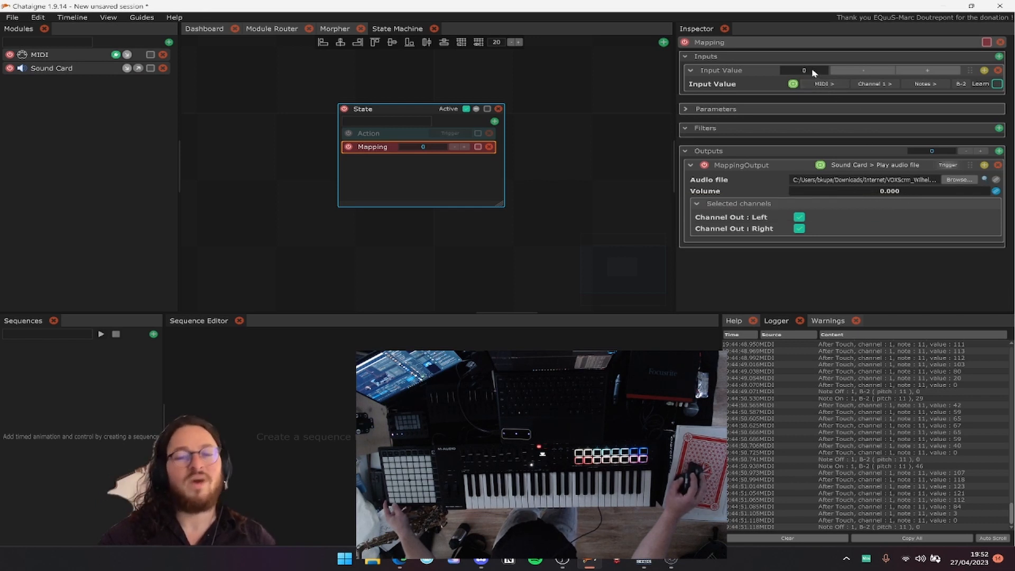
Add a Remap filter to the mapping.
left_click(998, 129)
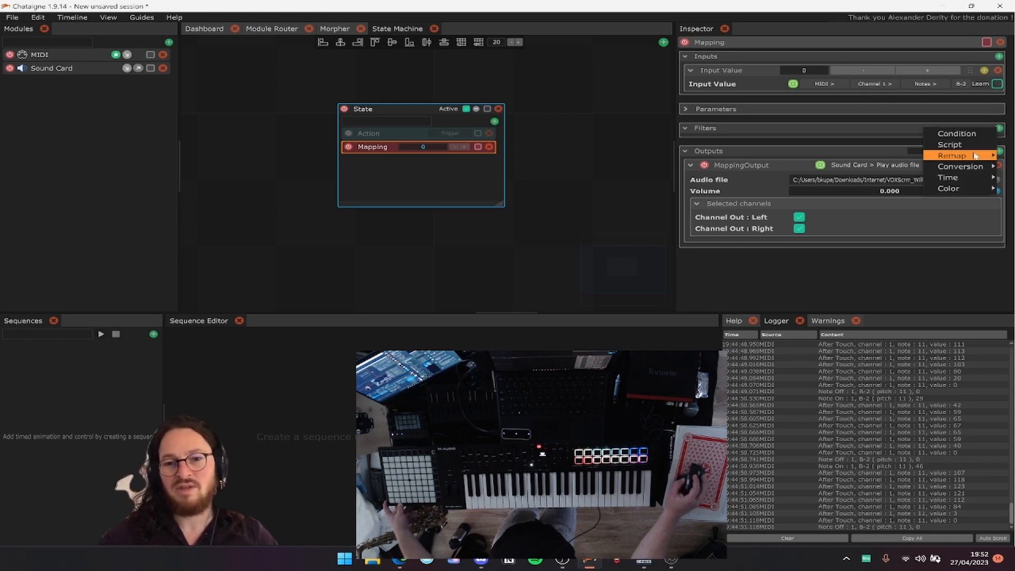
mouse_move(975, 155)
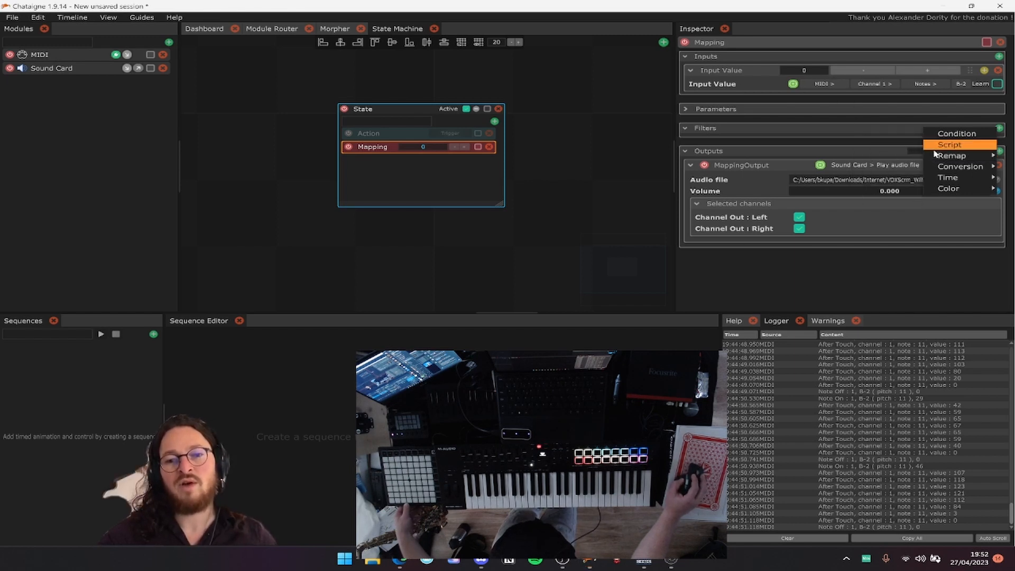
left_click(886, 151)
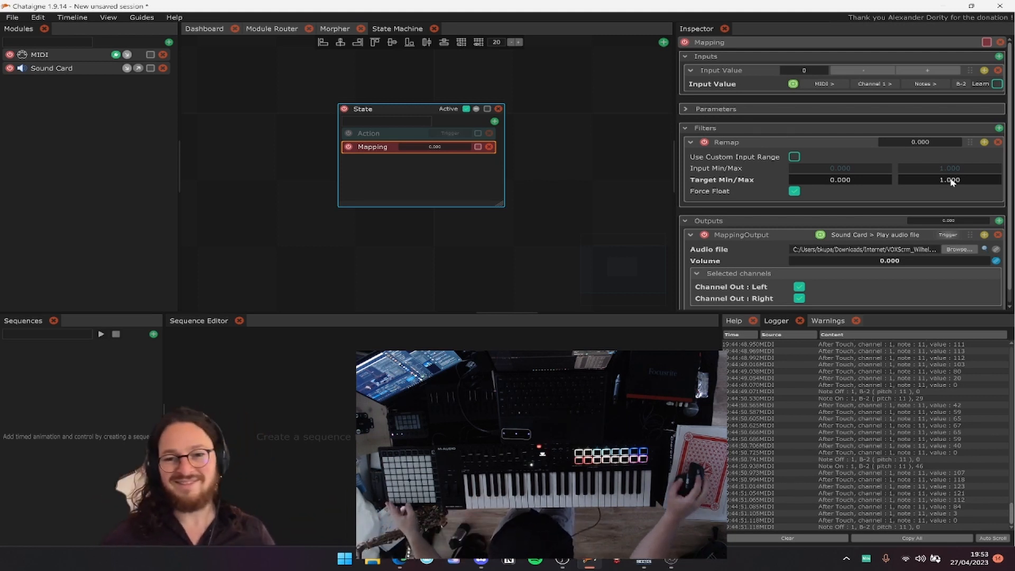
scroll(898, 249, "down", 1)
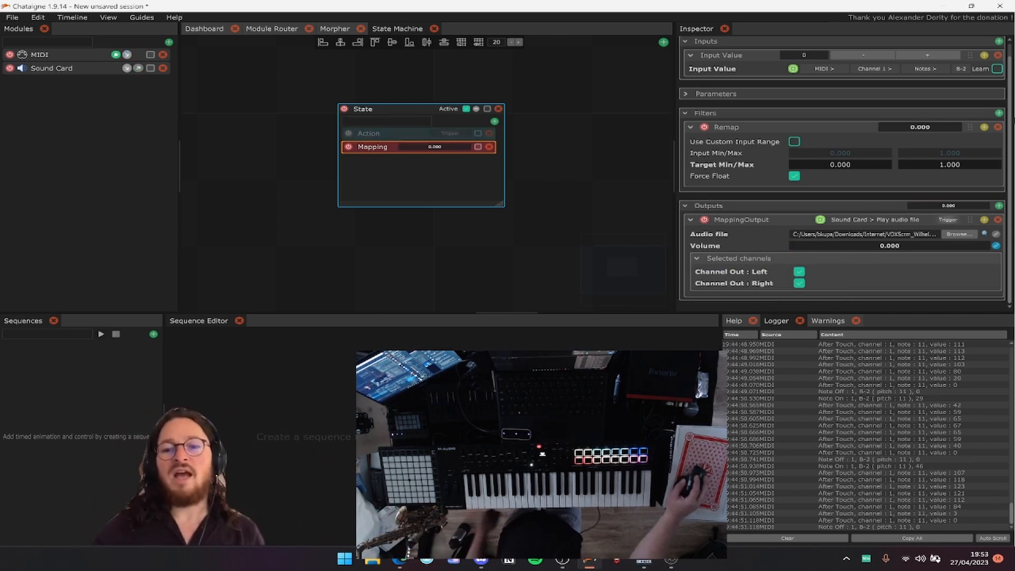
Replace the mapping's Remap filter with a Curve Map filter.
left_click(1002, 130)
left_click(860, 146)
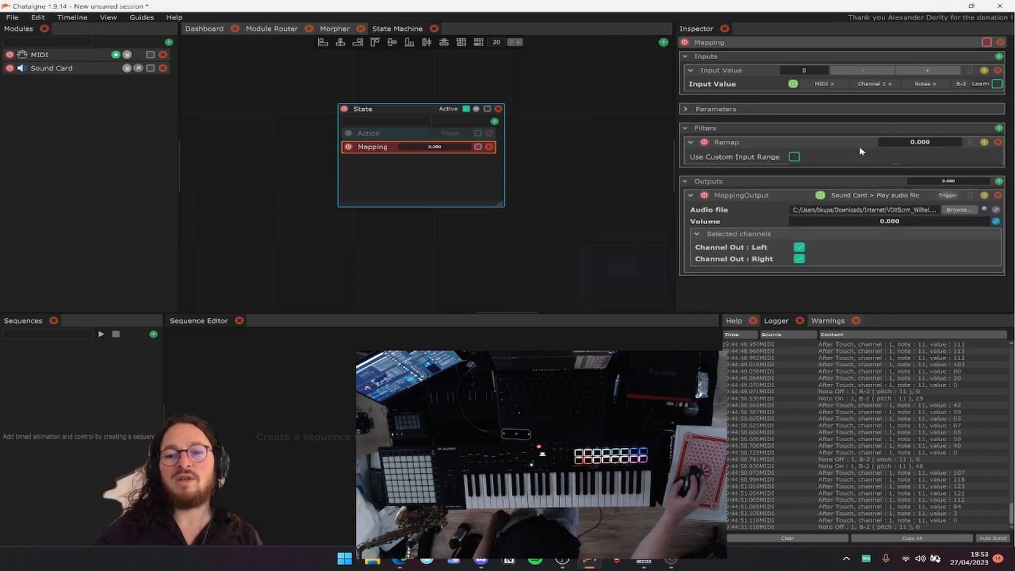
right_click(998, 143)
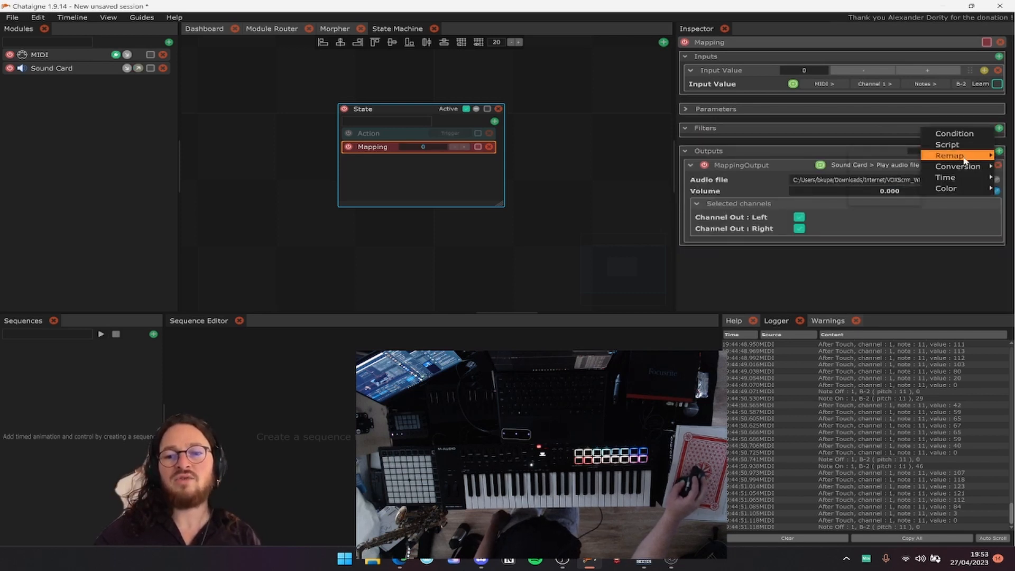
mouse_move(957, 154)
left_click(886, 170)
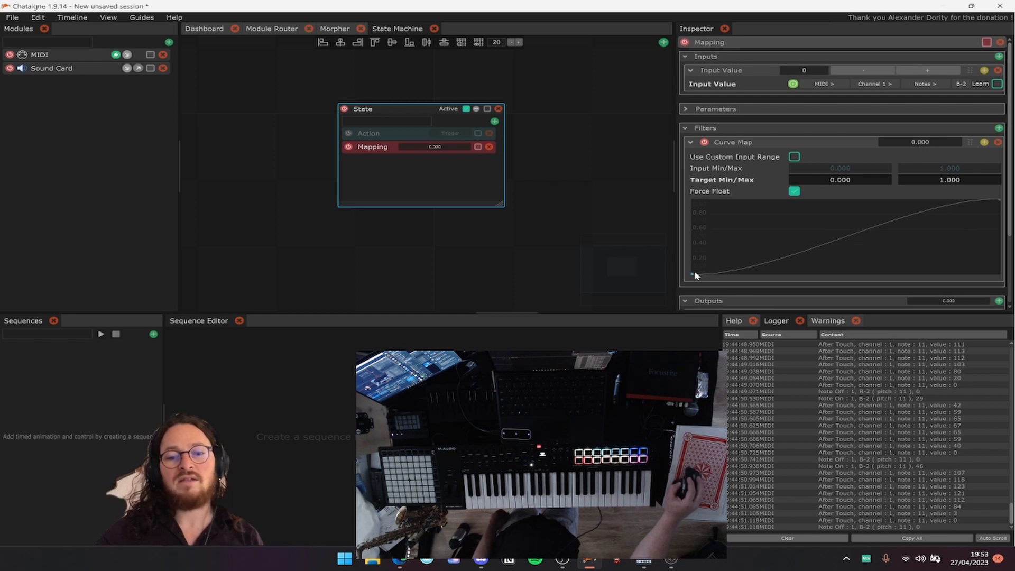
Hold the Curve Map flat at zero for about the first quarter of the input and bend the rest into a gradual rise.
left_click_drag(692, 274, 809, 274)
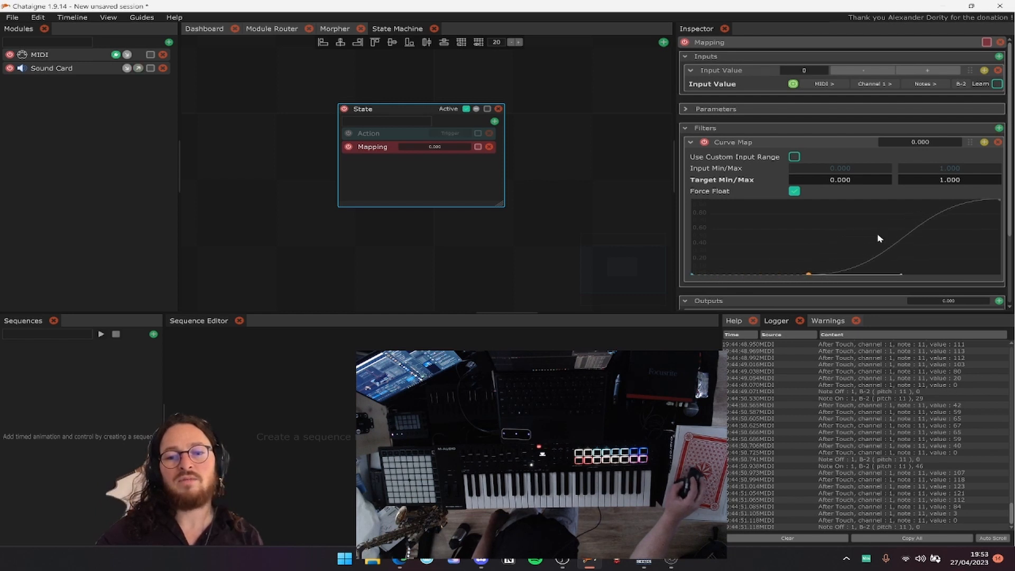
left_click_drag(902, 243, 867, 268)
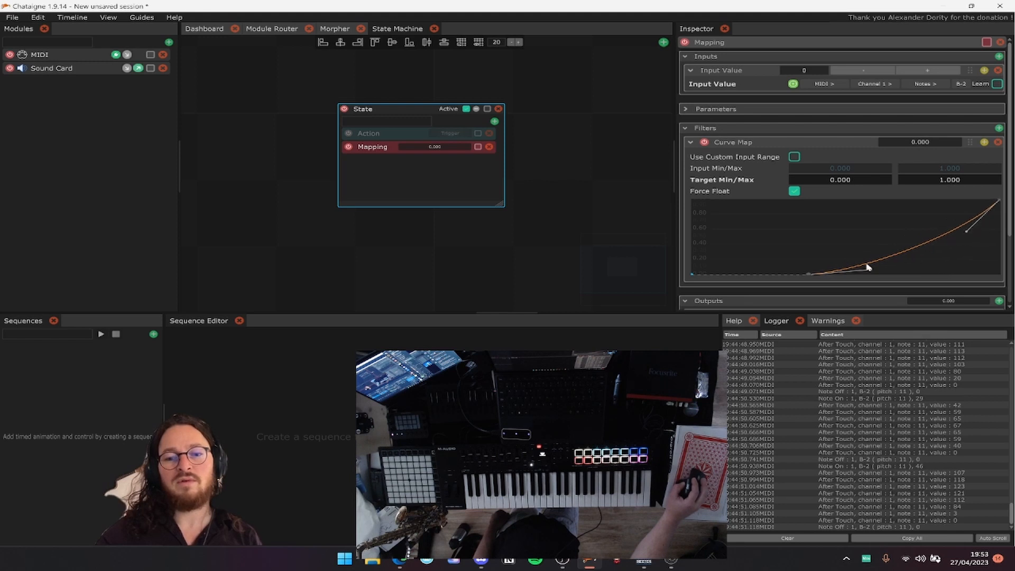
left_click_drag(808, 277, 780, 275)
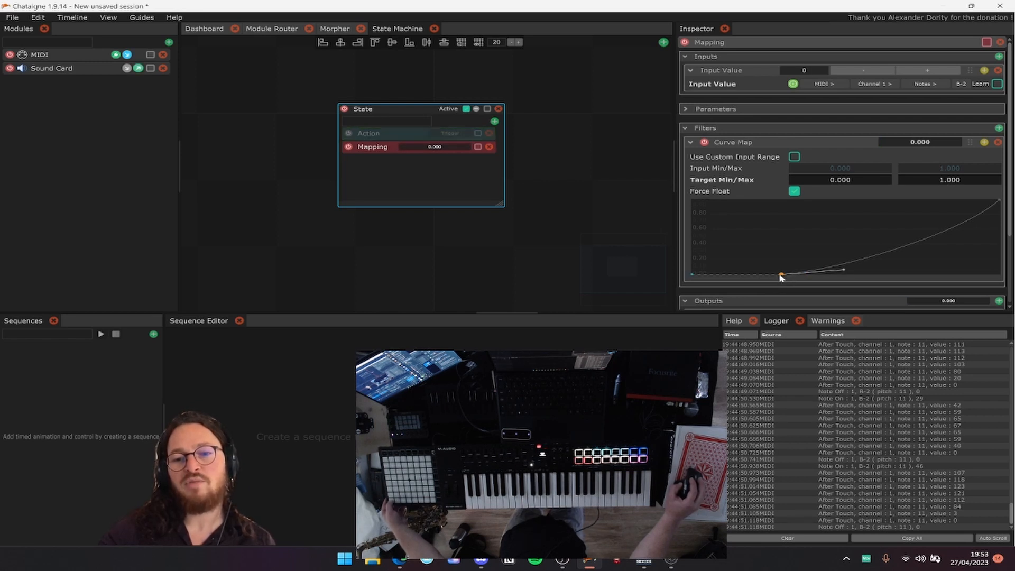
left_click_drag(780, 274, 774, 275)
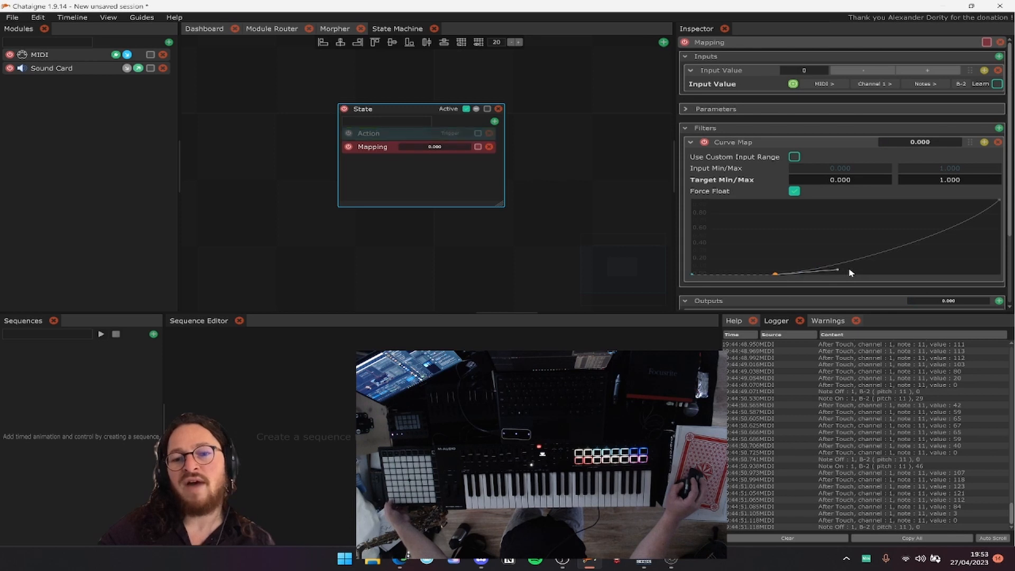
Add a low point about 60% along the Curve Map so the rise steepens toward the end, and review the mapping's output.
double_click(898, 270)
left_click_drag(901, 272, 879, 271)
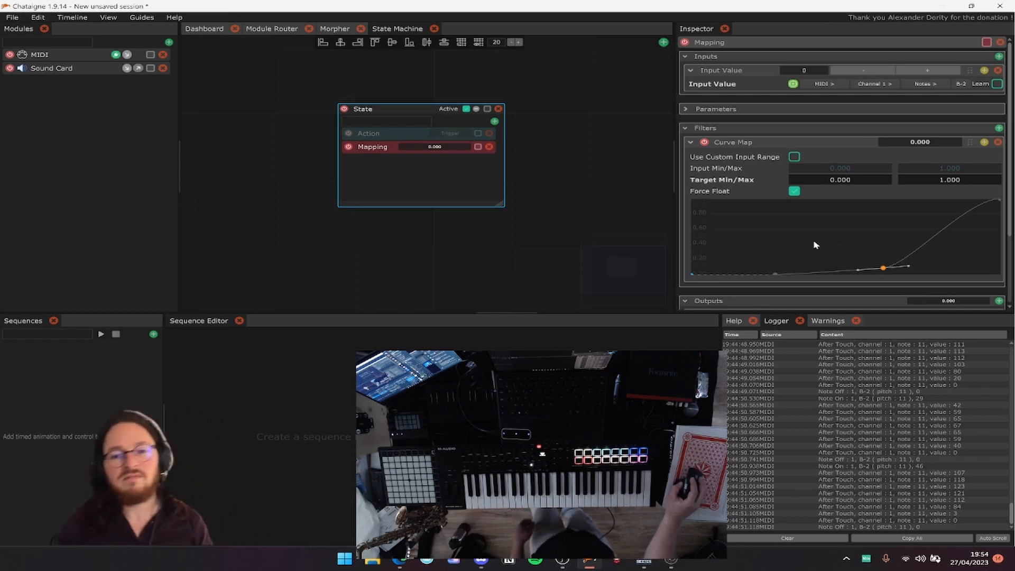
left_click(775, 274)
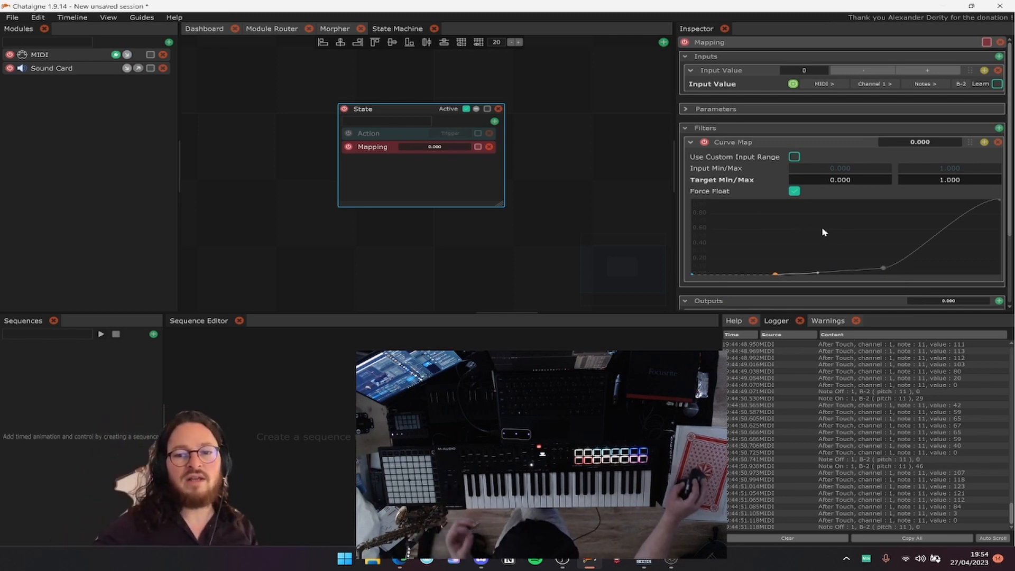
scroll(835, 239, "down", 5)
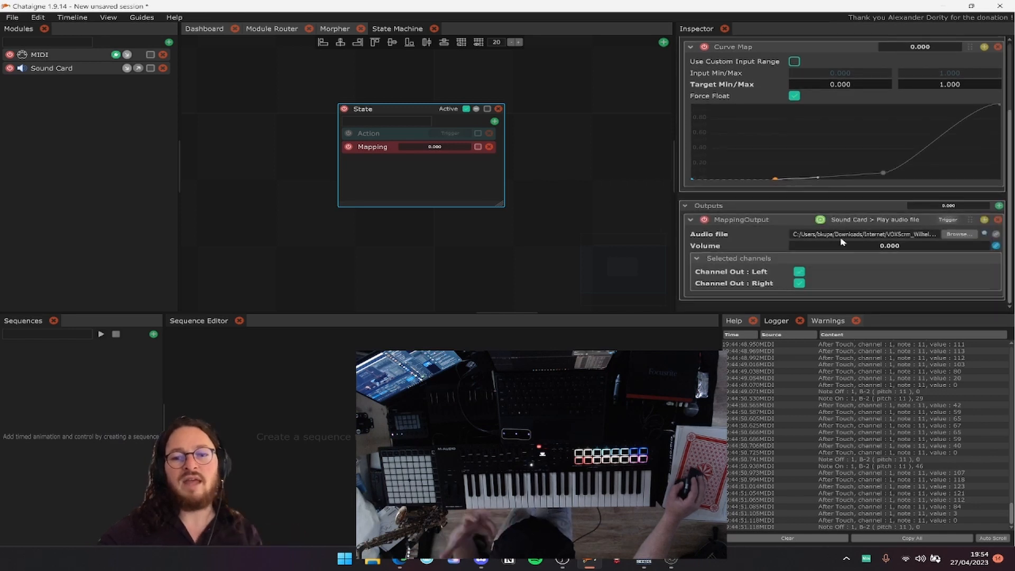
scroll(843, 240, "up", 5)
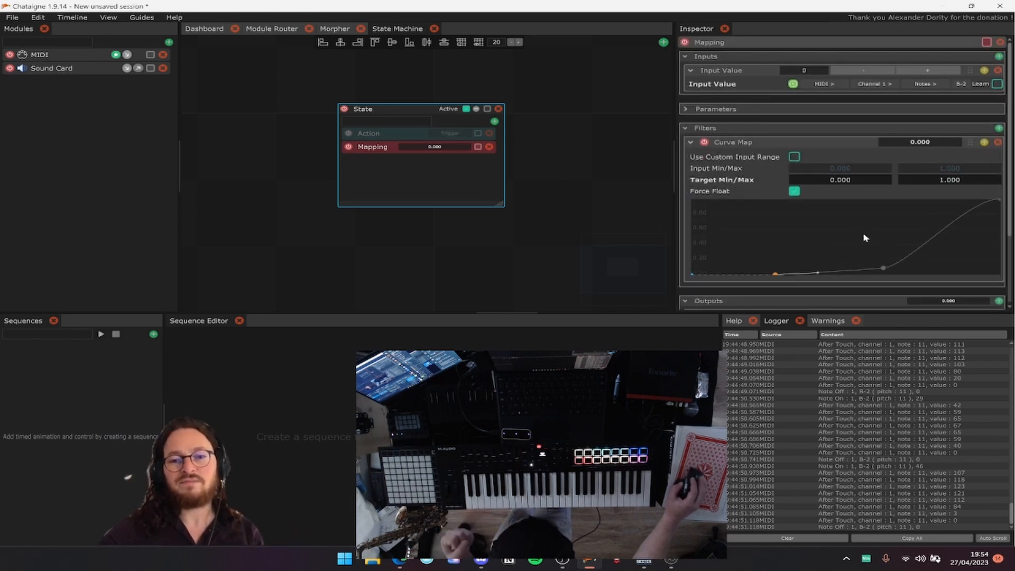
scroll(864, 238, "down", 5)
scroll(880, 240, "up", 5)
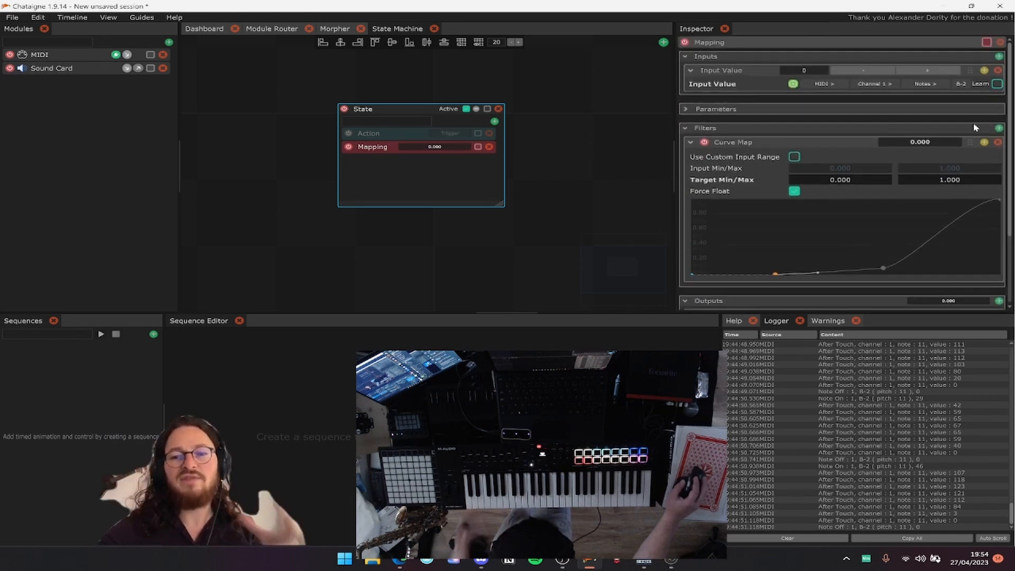
Delete the Mapping from the state.
left_click(384, 148)
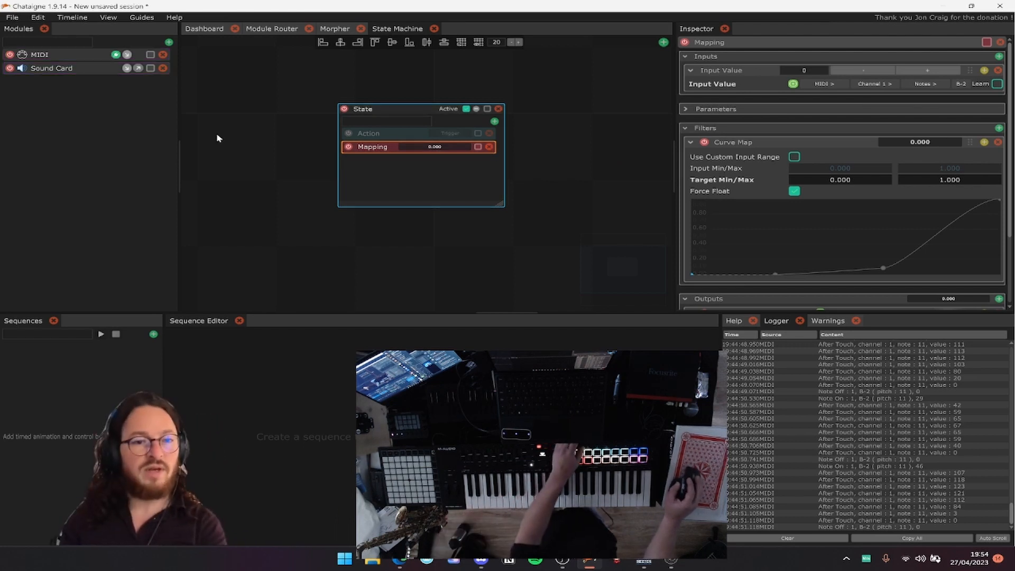
left_click(488, 147)
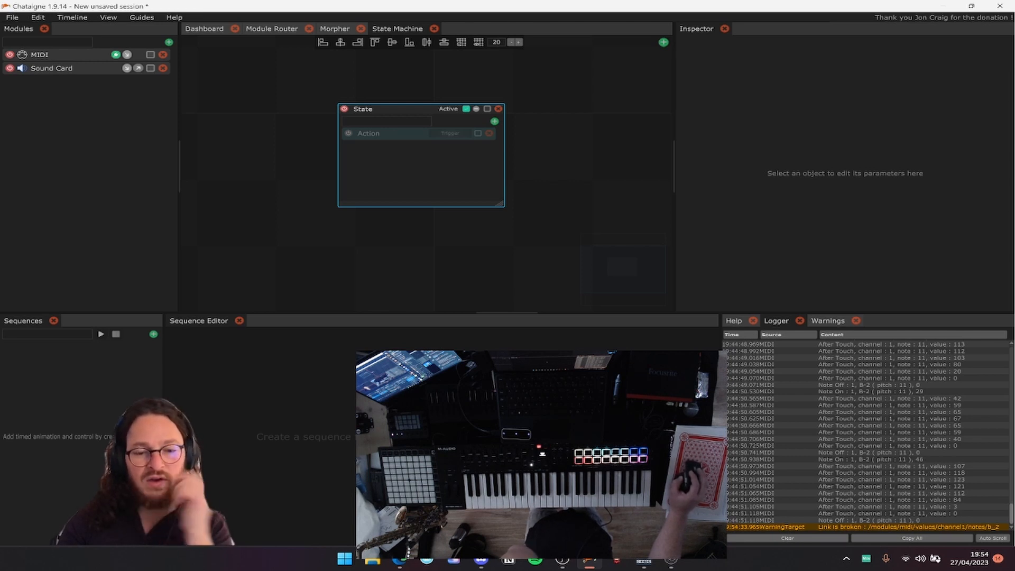
Switch to the browser window with the Wilhelm scream page, reposition it over Chataigne, and delete Chataigne's Sound Card module.
left_click(397, 561)
left_click_drag(539, 8, 671, 88)
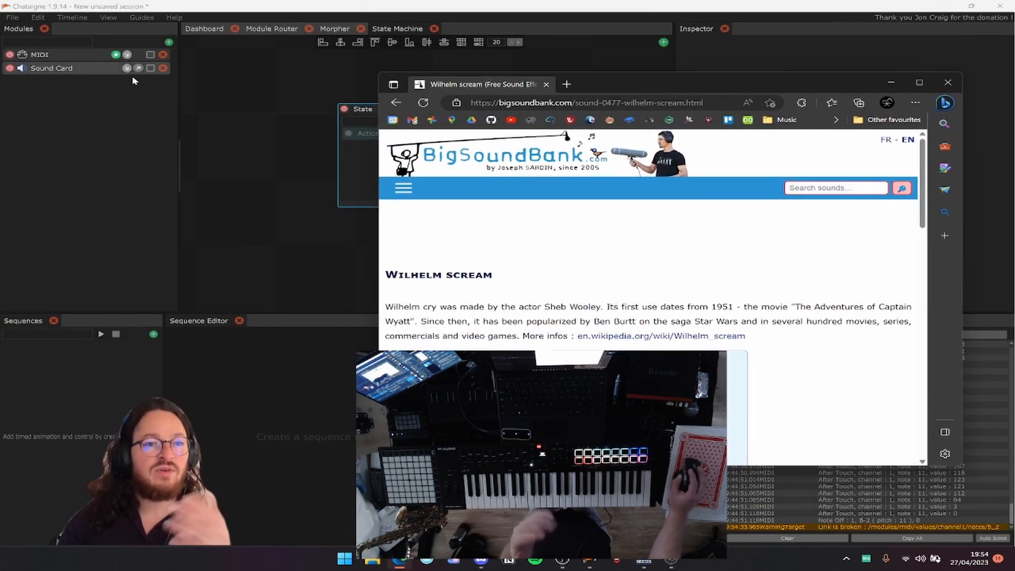
left_click(133, 80)
left_click(162, 67)
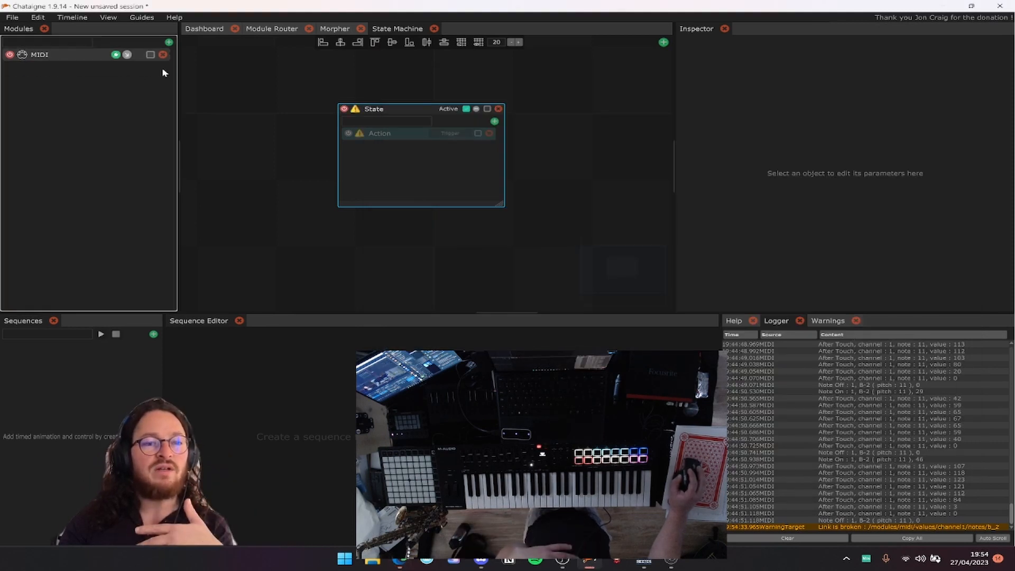
Set the MIDI module's input device to Oxygen Pro 49 and check its values.
left_click(74, 59)
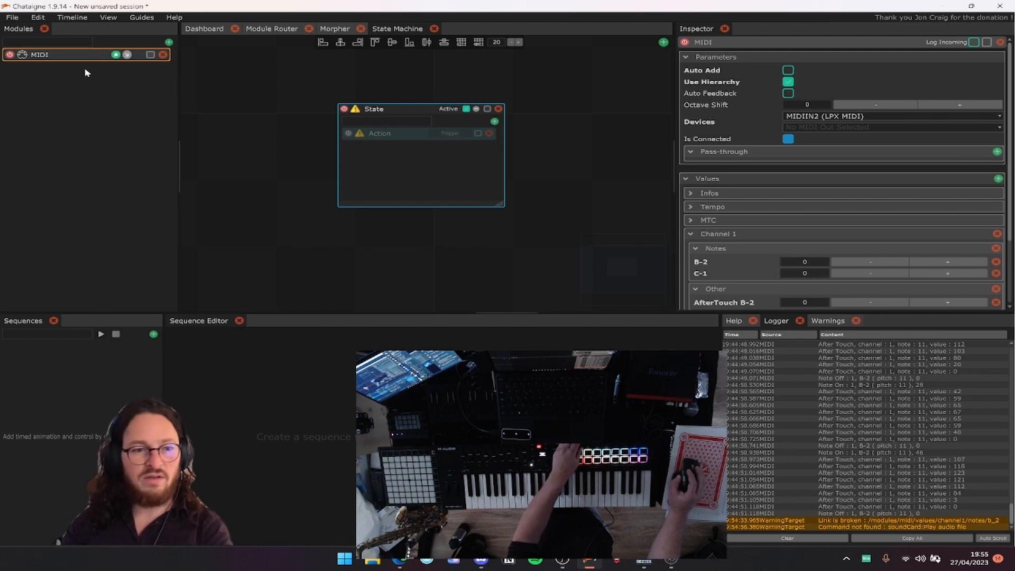
left_click(827, 119)
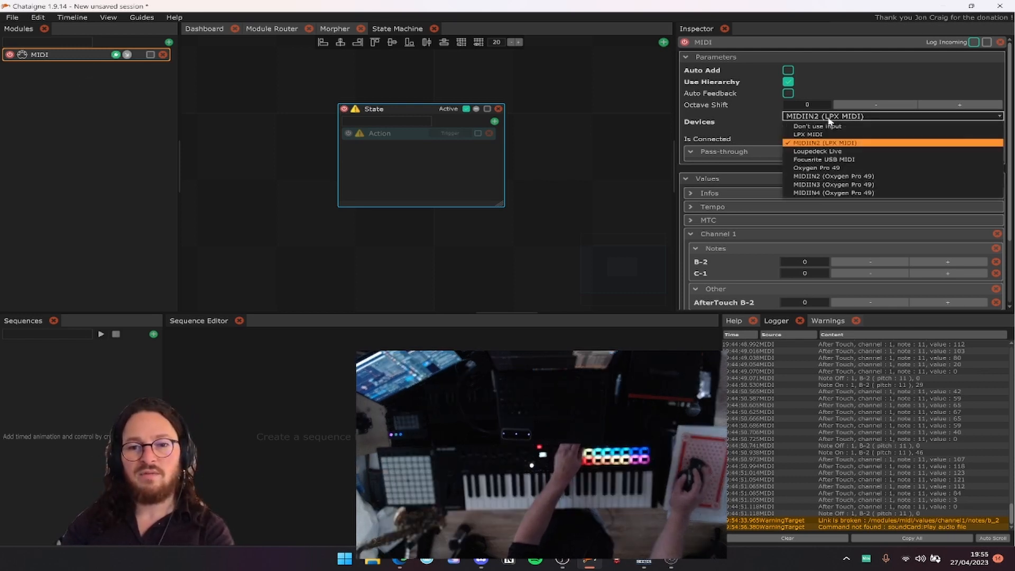
left_click(846, 168)
scroll(847, 169, "down", 3)
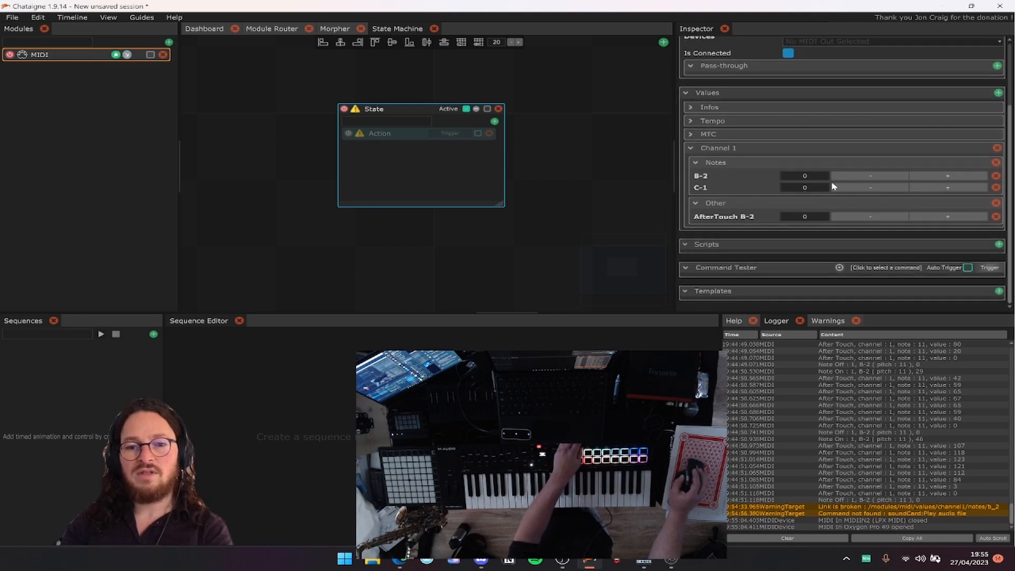
scroll(844, 257, "up", 1)
scroll(844, 257, "up", 2)
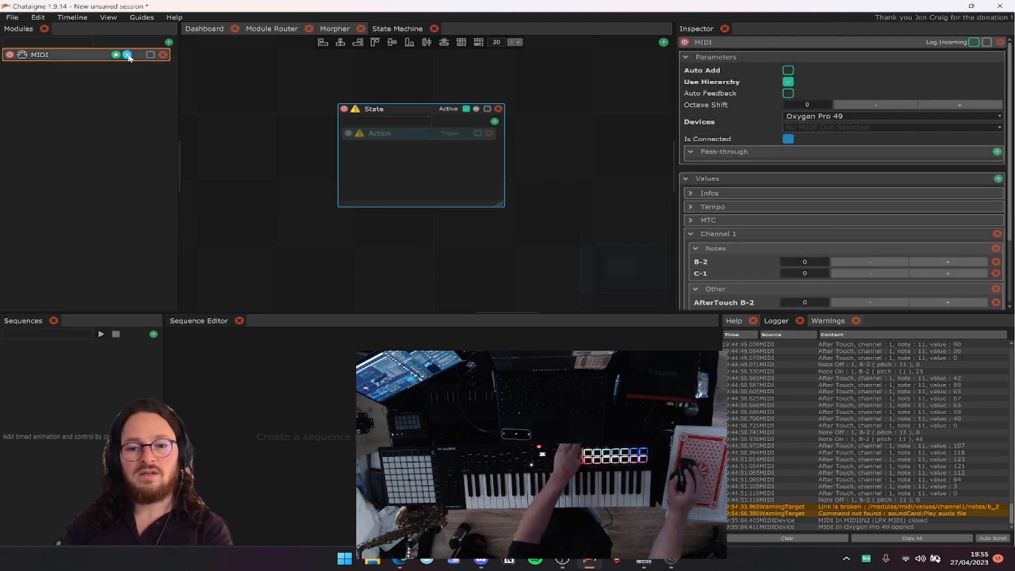
Collapse the Channel 1 notes and use Auto Add to register the keyboard's CC70 control on Channel 3.
scroll(877, 208, "down", 3)
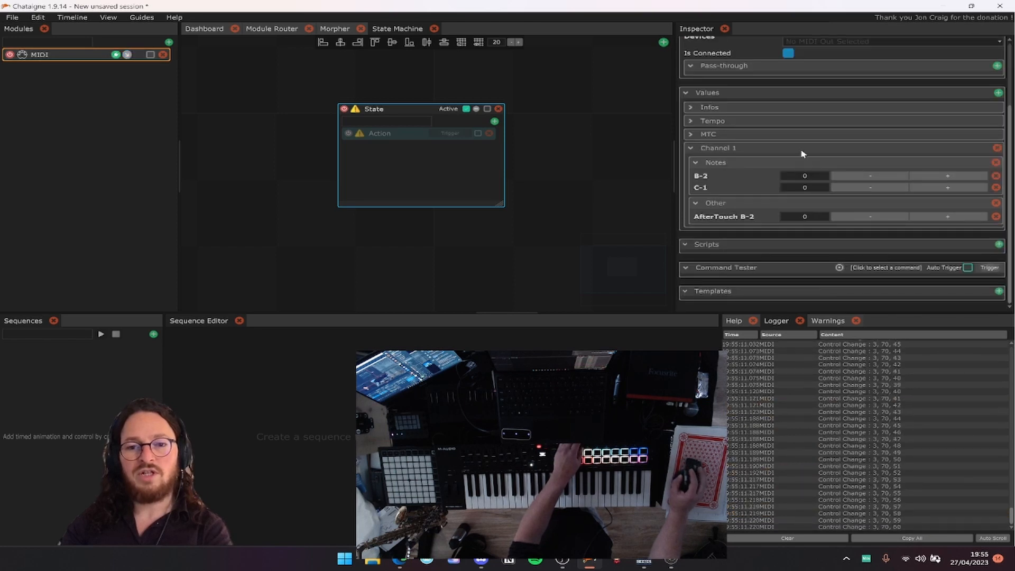
left_click(785, 163)
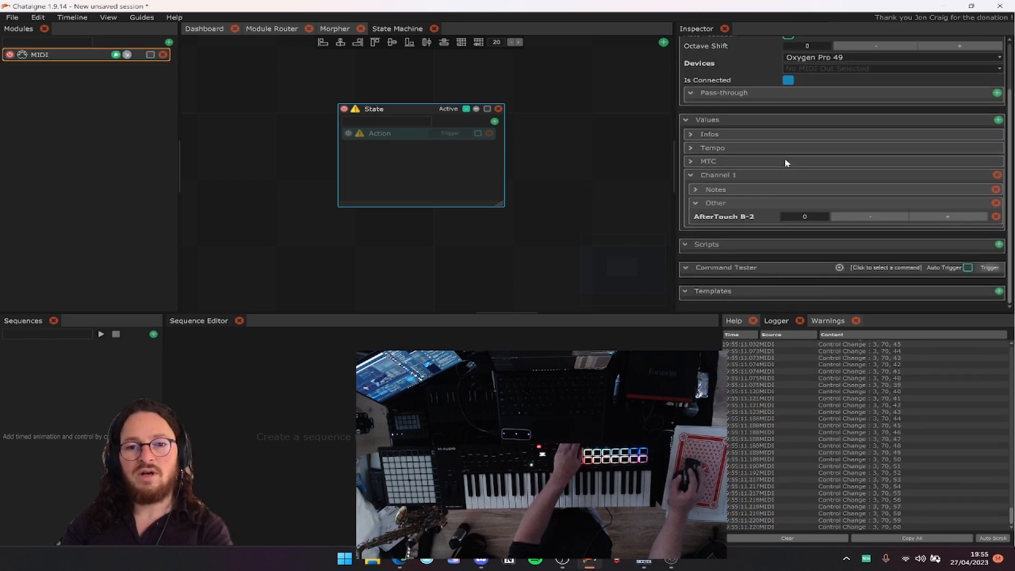
scroll(781, 125, "up", 2)
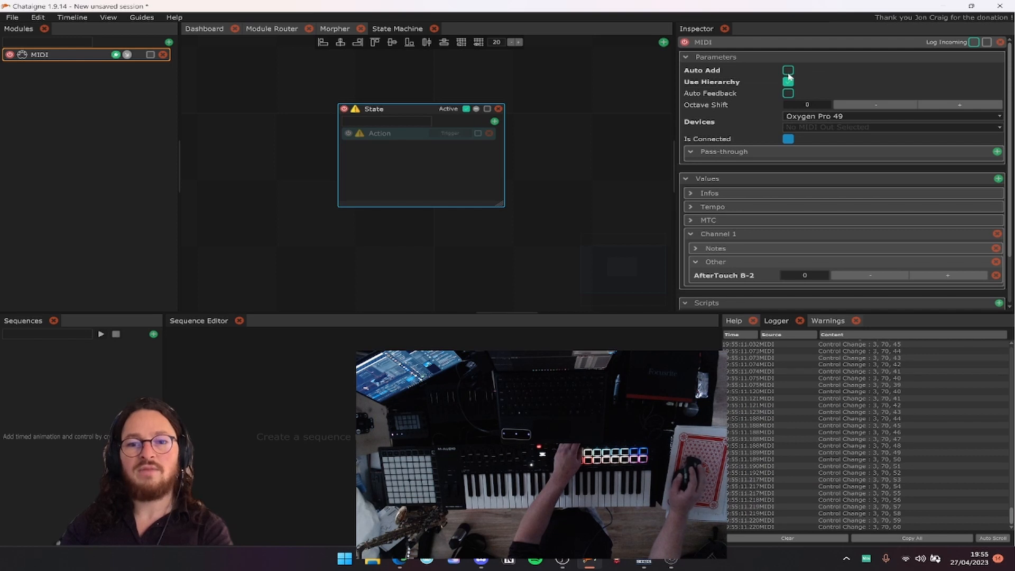
scroll(824, 174, "down", 3)
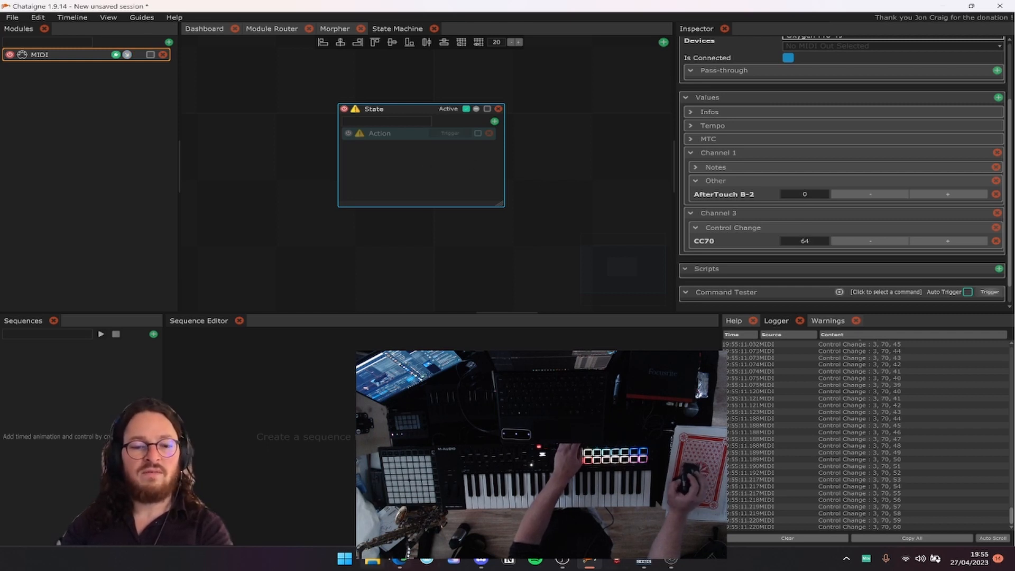
Reposition the browser window over Chataigne and add an OS module to Chataigne.
left_click(400, 560)
left_click_drag(673, 87, 662, 112)
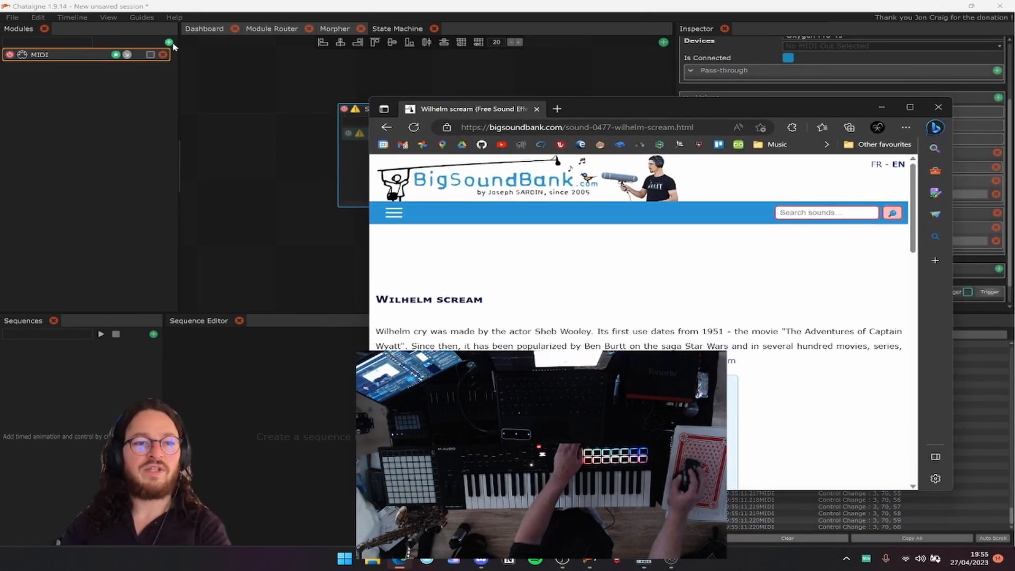
left_click(169, 42)
mouse_move(172, 46)
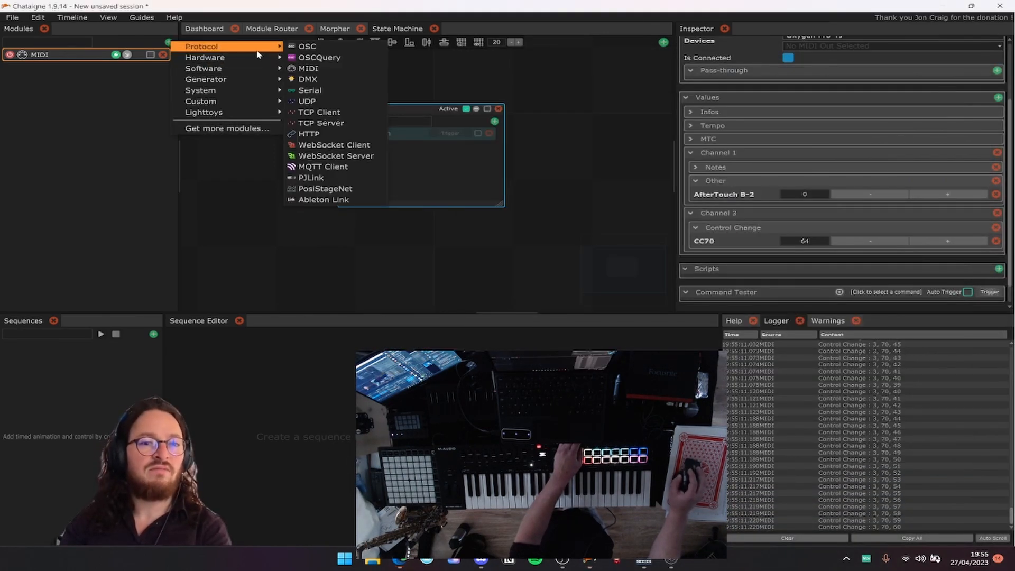
mouse_move(247, 78)
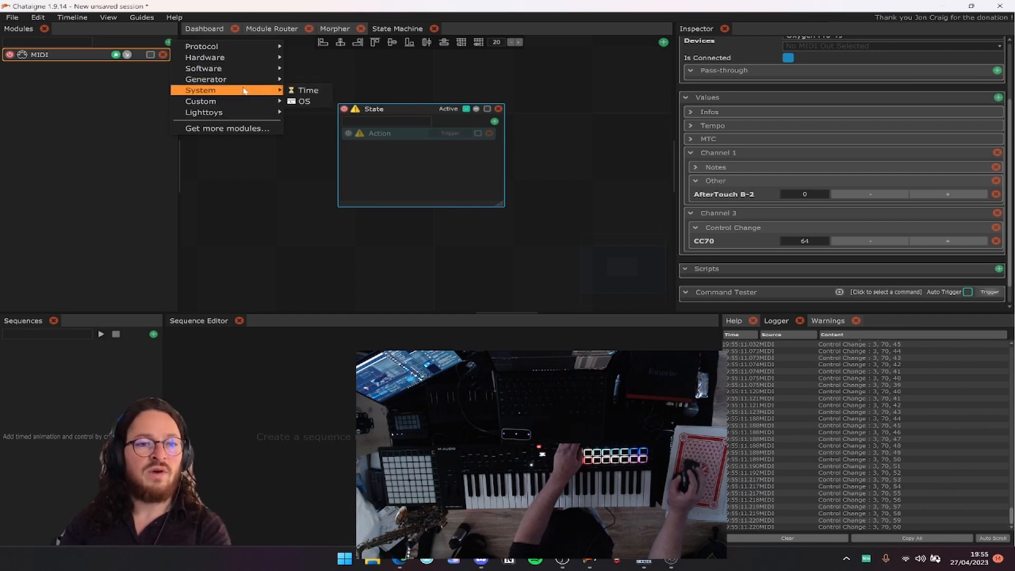
left_click(301, 101)
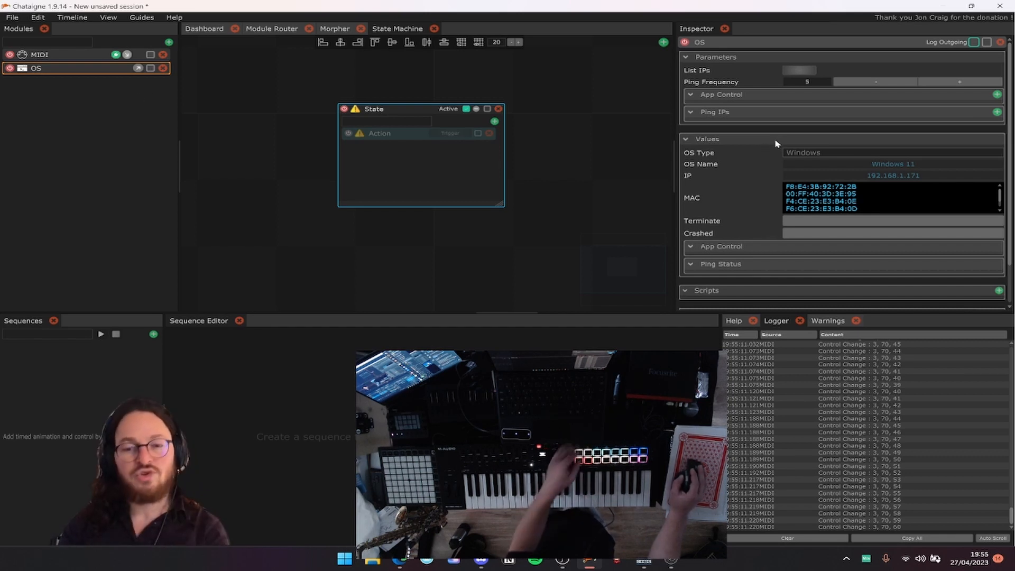
Examine the OS module's available commands in the Command Tester, including Set Window Parameters.
scroll(775, 144, "down", 2)
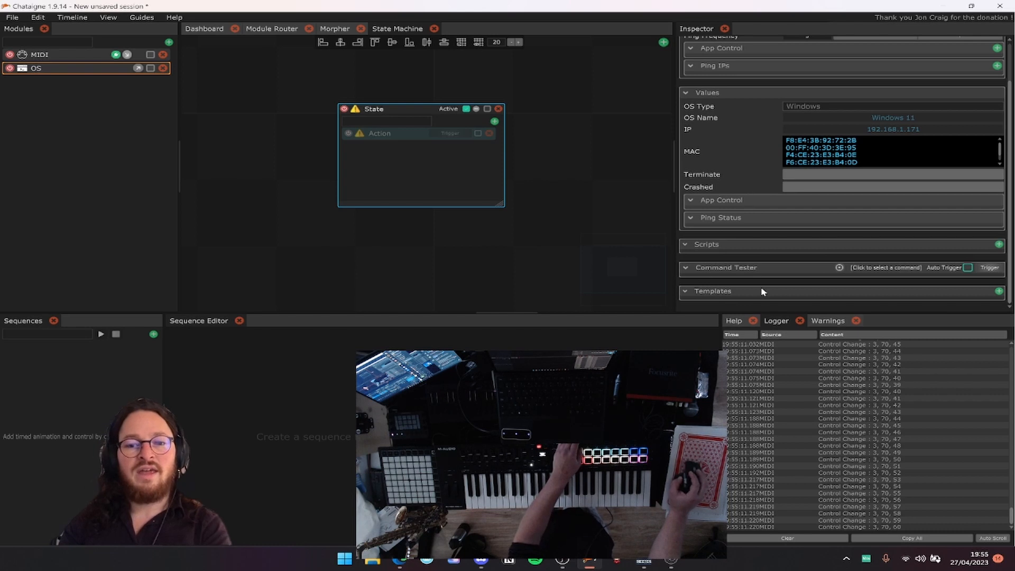
left_click(867, 272)
mouse_move(837, 299)
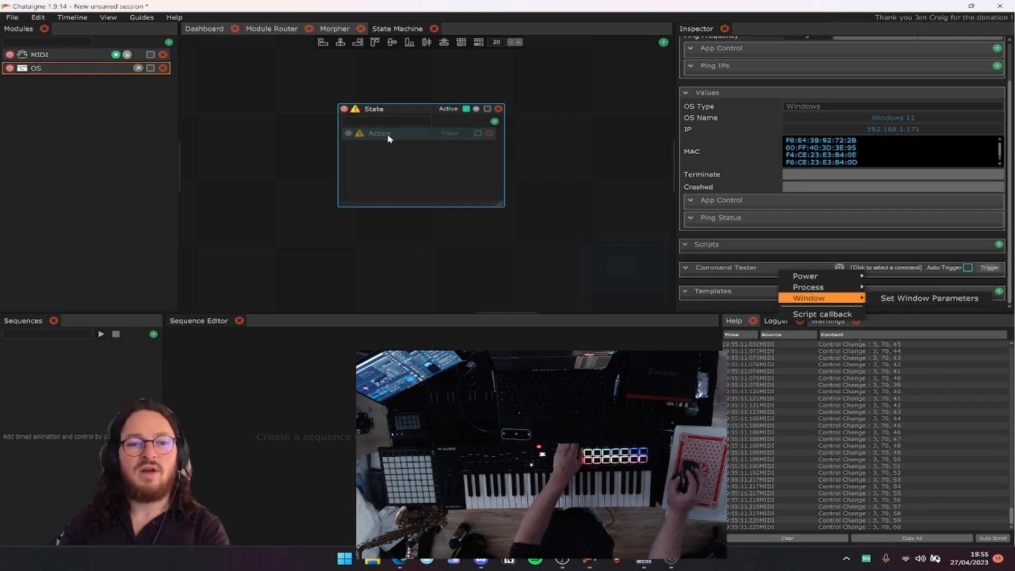
Delete the broken Action from the state and add a new Mapping.
left_click(488, 133)
left_click(494, 121)
left_click(517, 133)
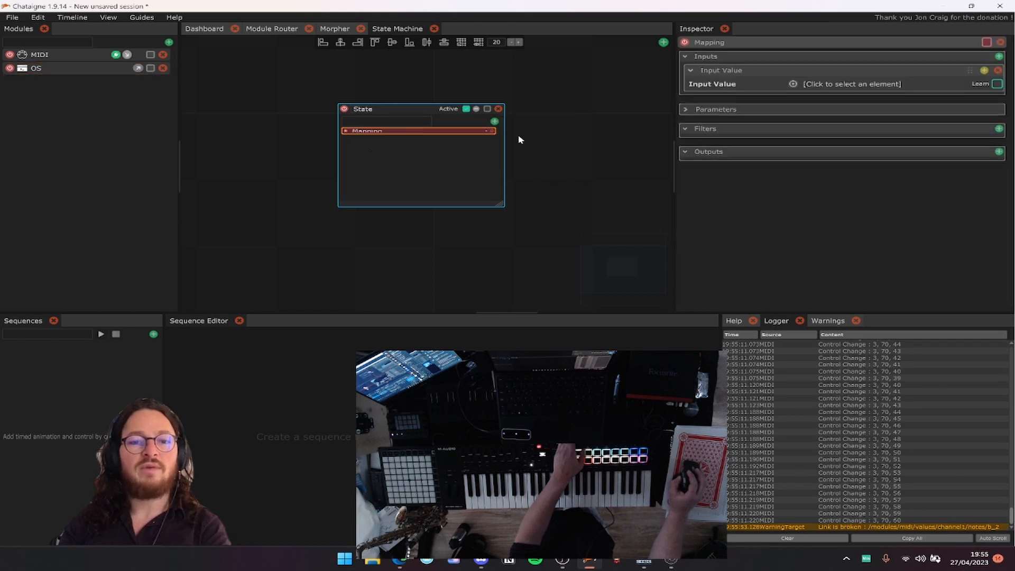
Link the new mapping's Input Value to MIDI Channel 3 Control Change CC70.
left_click(793, 83)
mouse_move(786, 94)
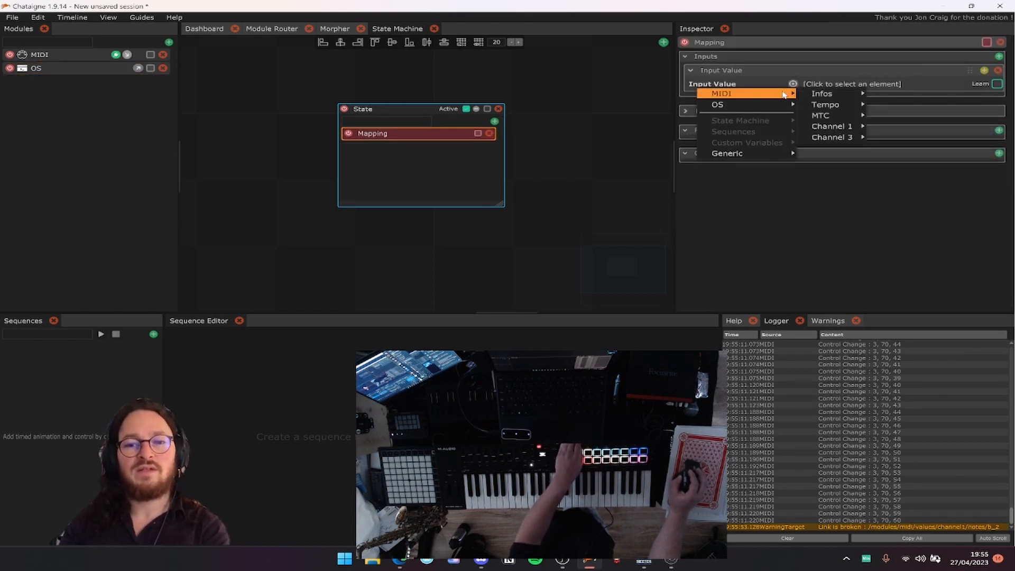
mouse_move(829, 137)
mouse_move(910, 137)
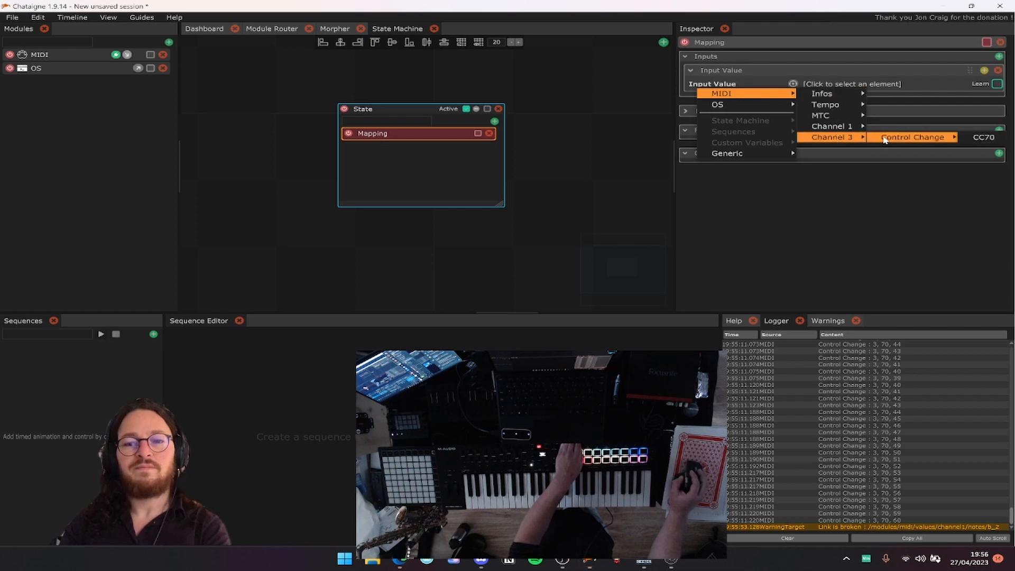
left_click(978, 137)
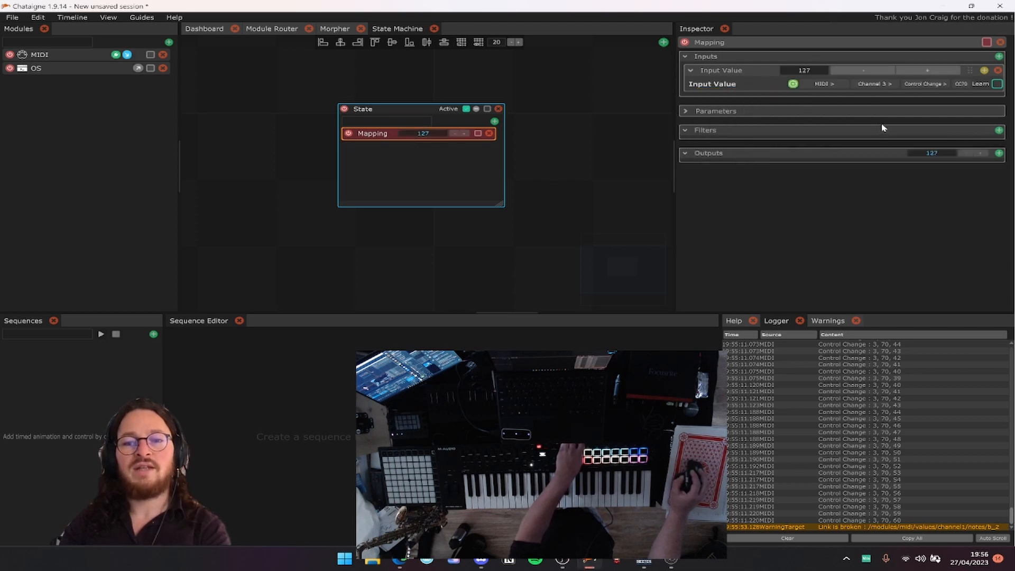
left_click(997, 71)
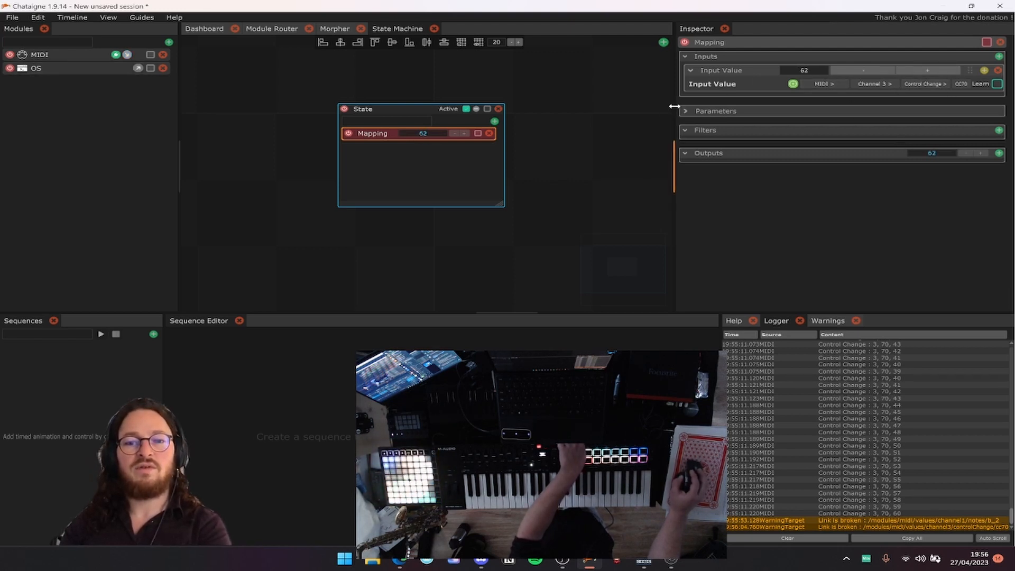
Widen the Inspector and add an OS Set Window Parameters output to the mapping.
left_click_drag(674, 106, 643, 107)
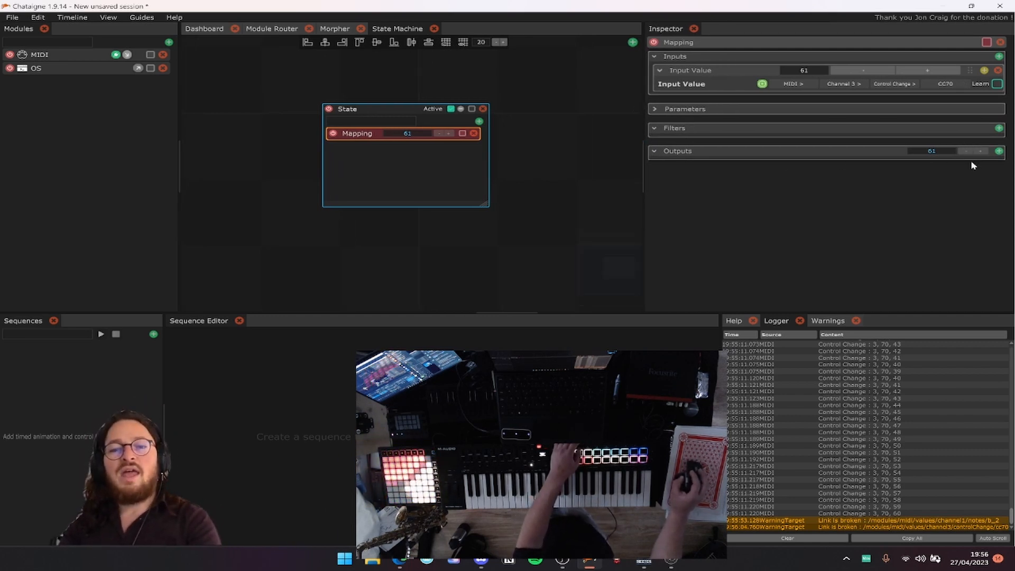
left_click(998, 151)
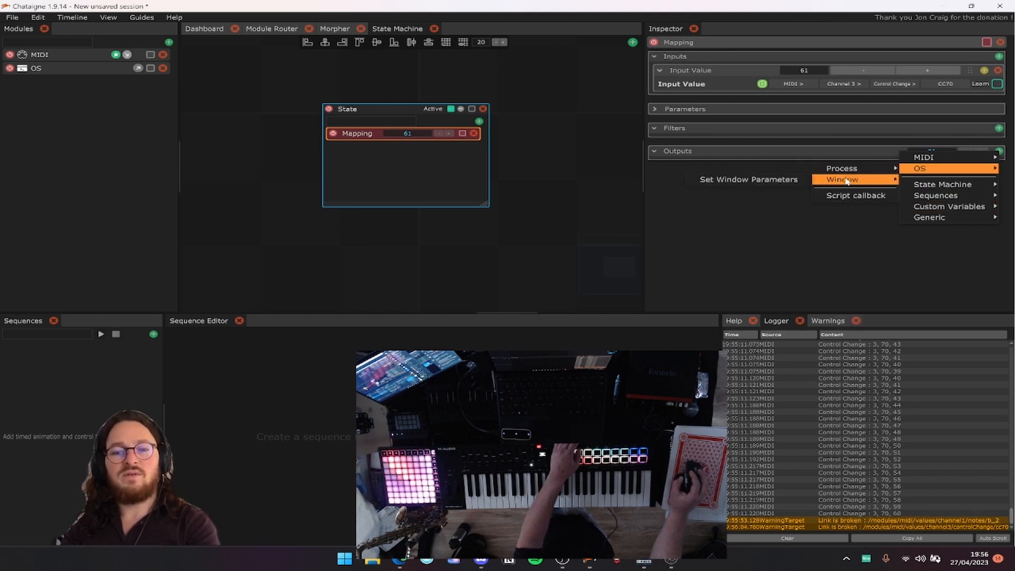
left_click(789, 185)
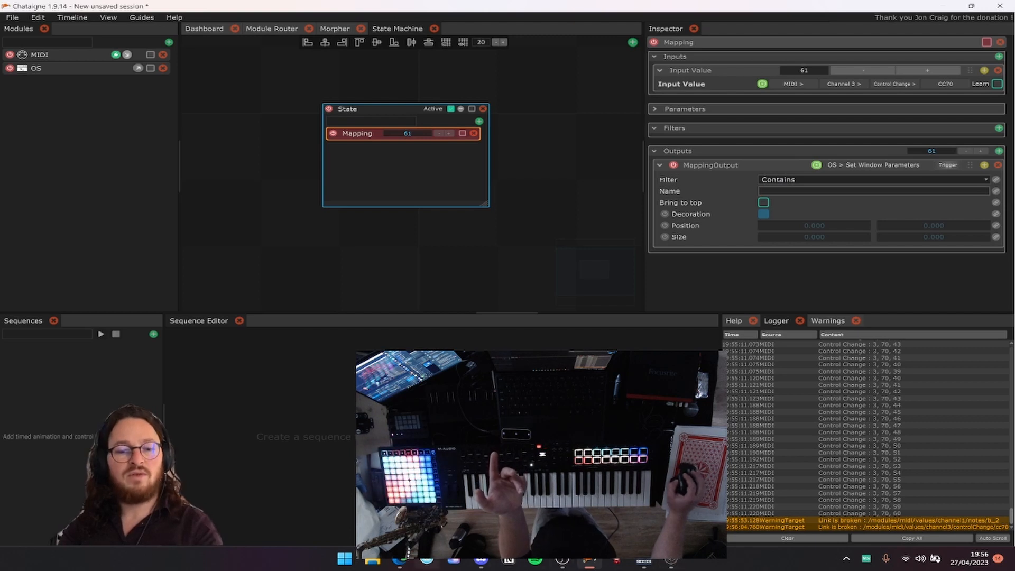
left_click(400, 560)
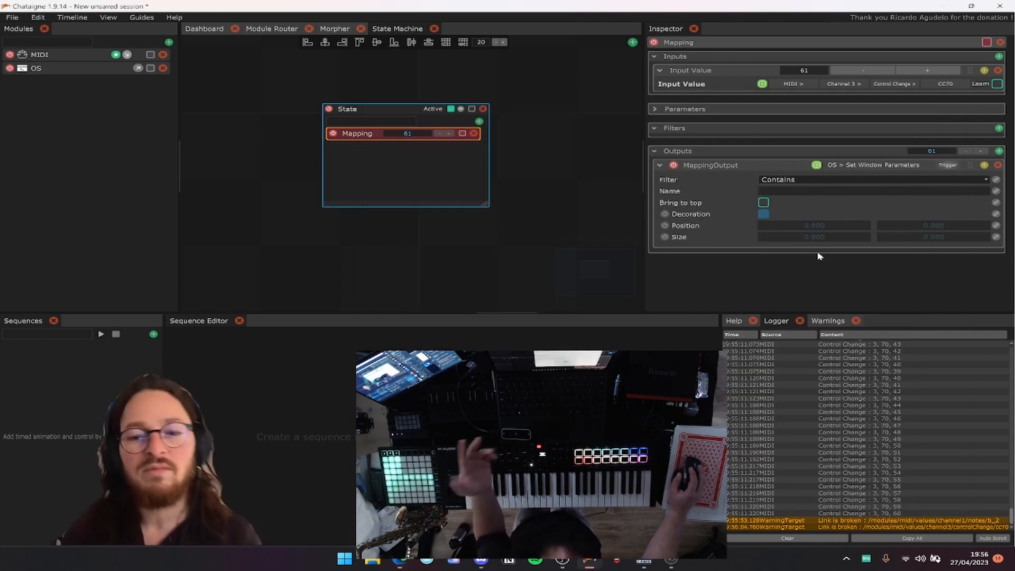
Set the output's window Name to scream and enable its Bring to top and Position parameters.
left_click(791, 190)
type("screa")
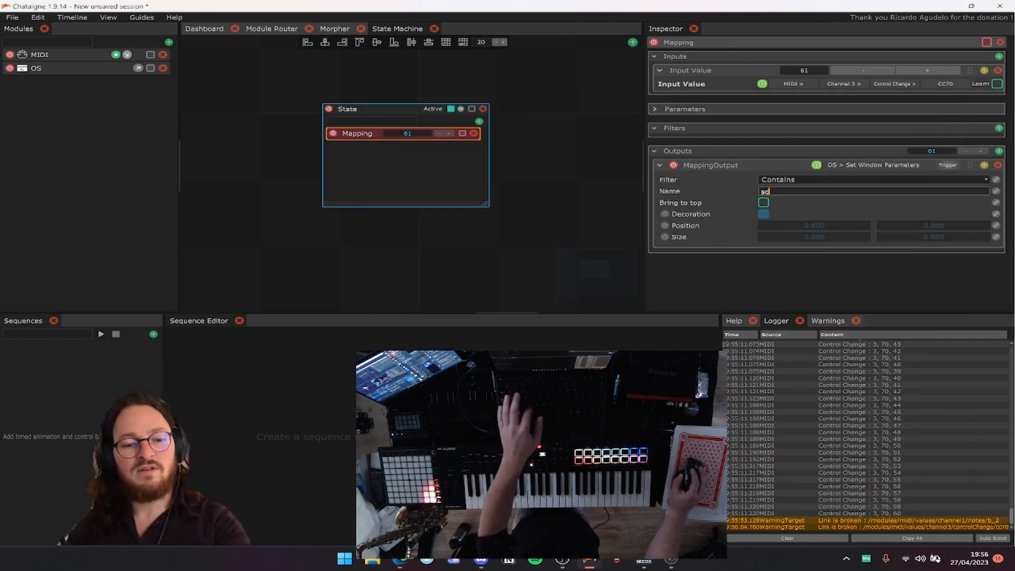
type("m")
key("Return")
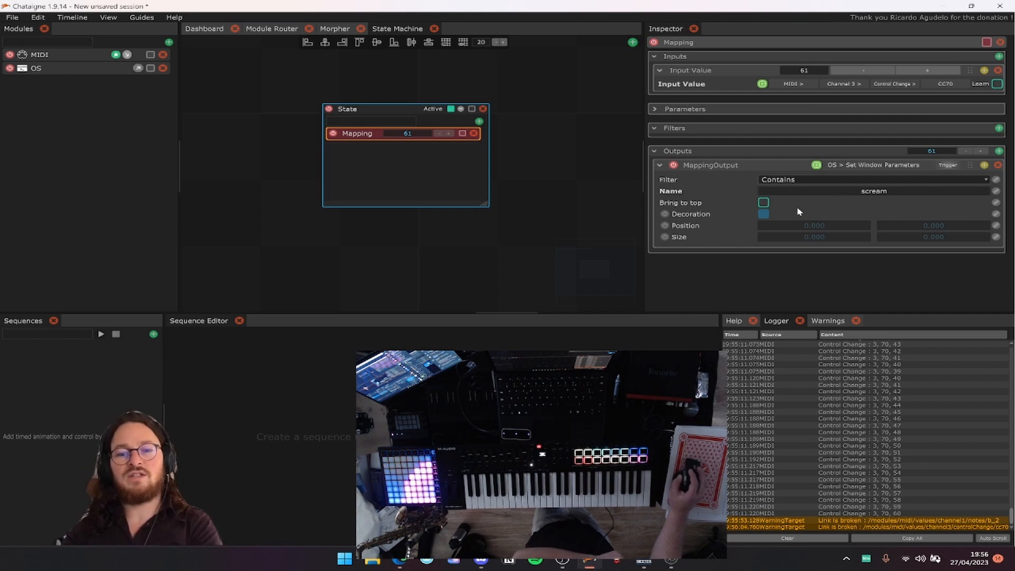
left_click(665, 225)
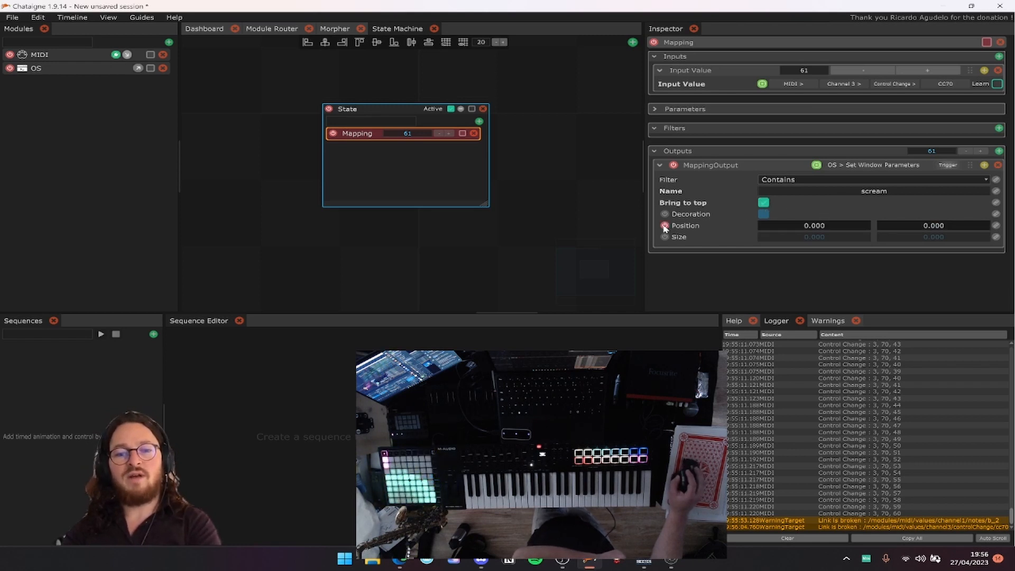
Set the output's horizontal Position to 300, and link the Position parameter to the mapping's input value.
double_click(837, 230)
type("0.1")
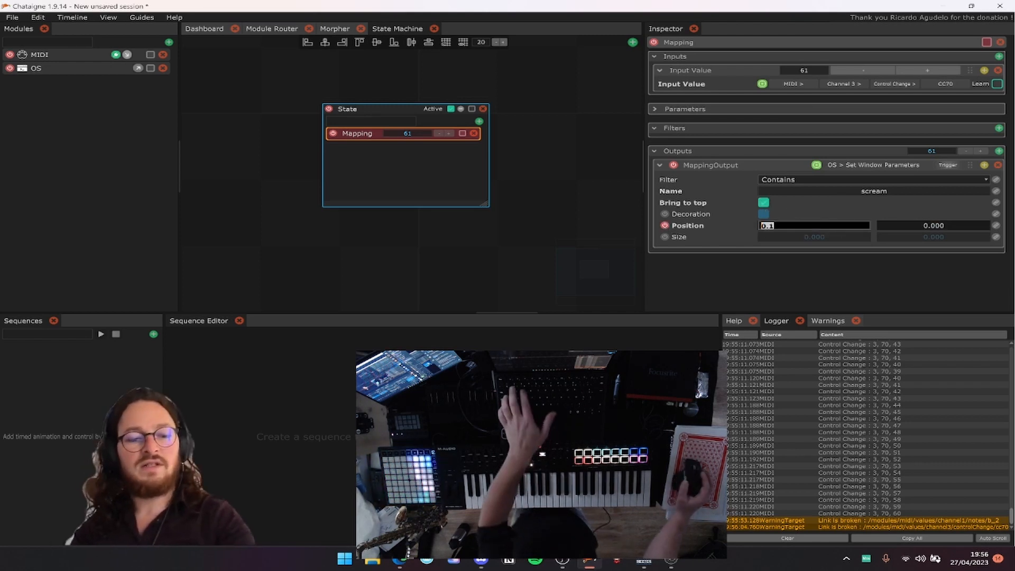
type("300")
key("Tab")
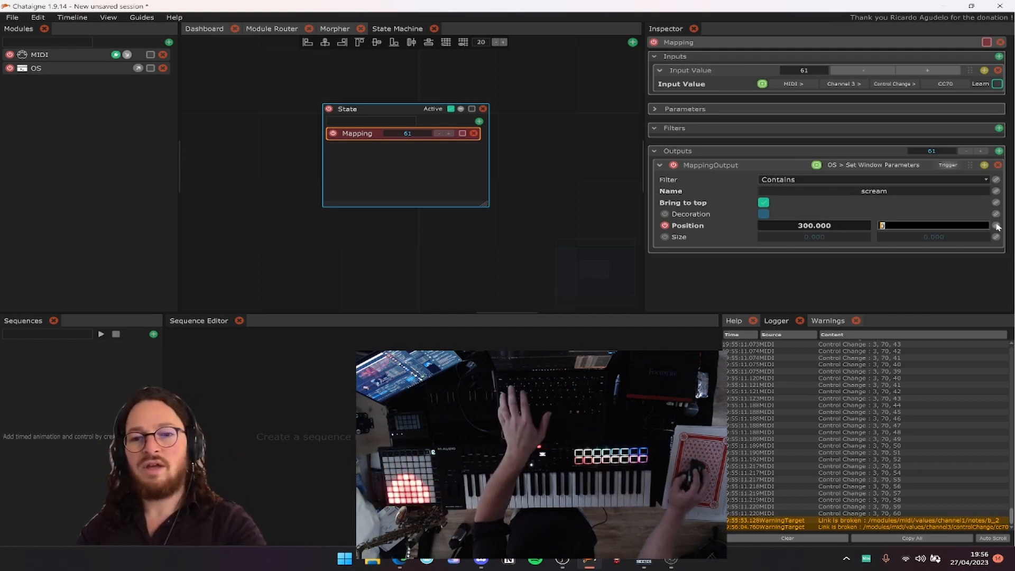
left_click(997, 227)
mouse_move(946, 229)
left_click(843, 230)
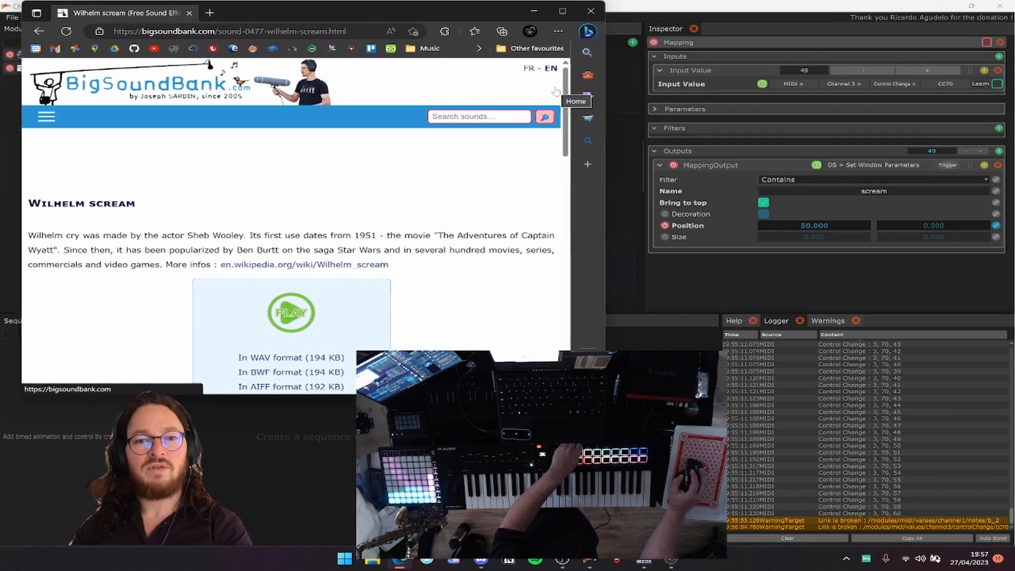
Add a Remap filter to the mapping.
left_click(998, 130)
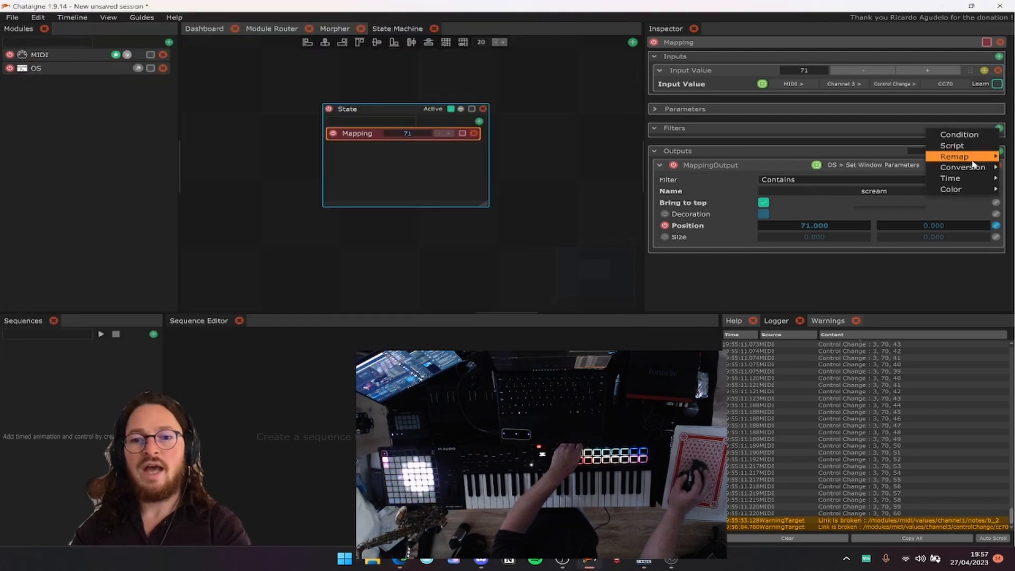
mouse_move(964, 157)
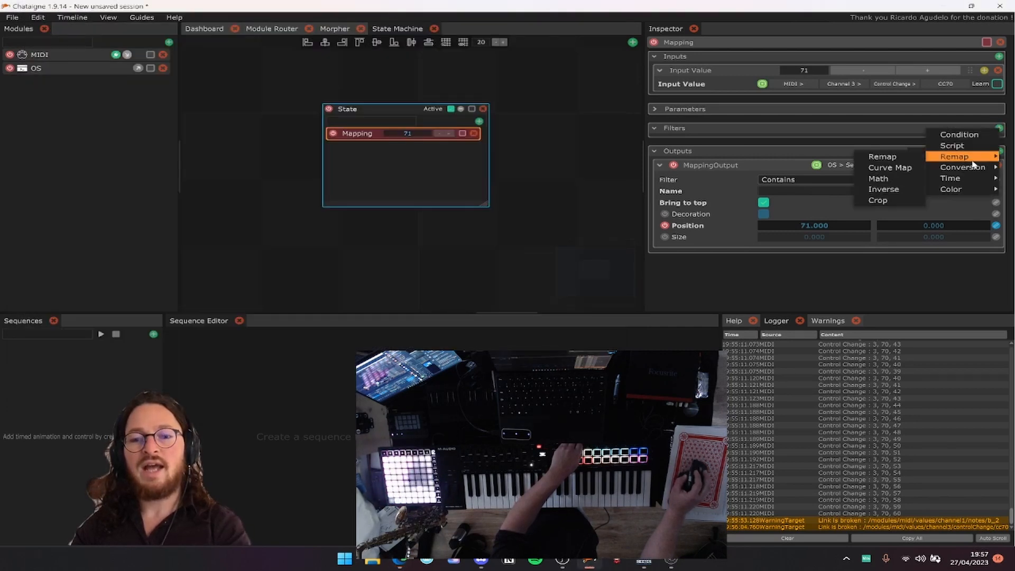
left_click(889, 158)
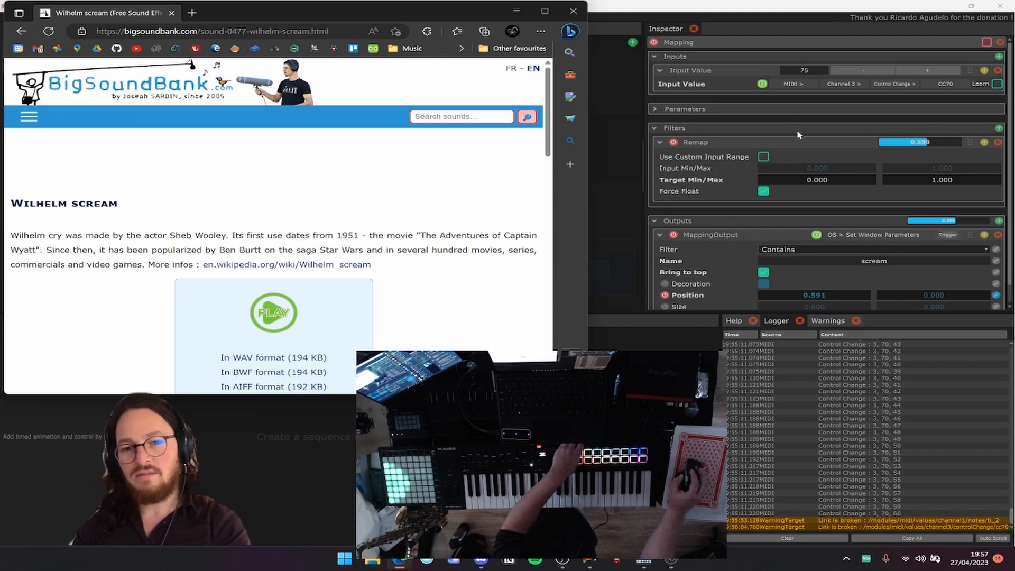
Set the Remap filter's Target Min/Max to 200 and 1400.
left_click(828, 181)
left_click_drag(829, 181, 830, 180)
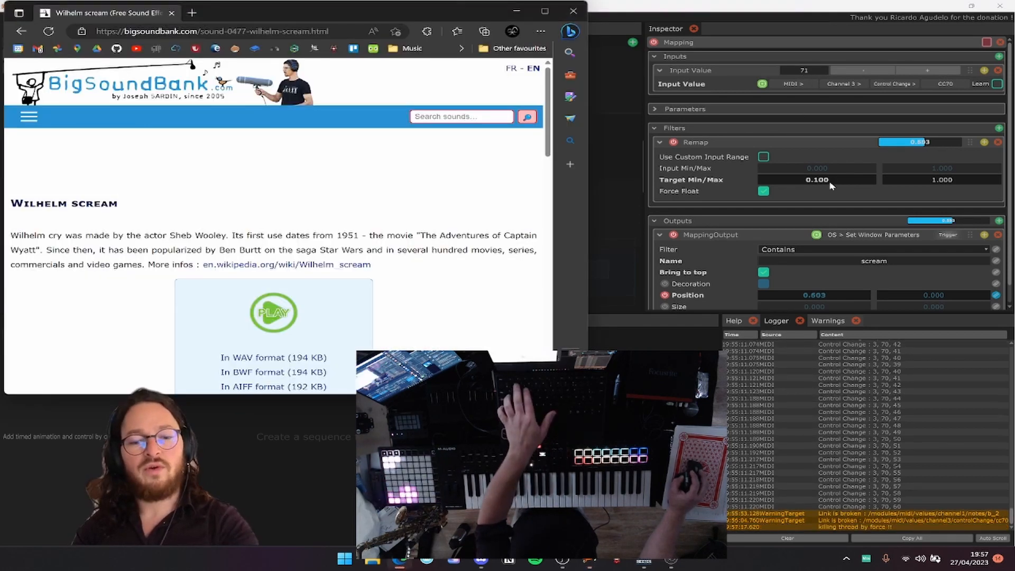
left_click(831, 179)
double_click(831, 180)
type("200")
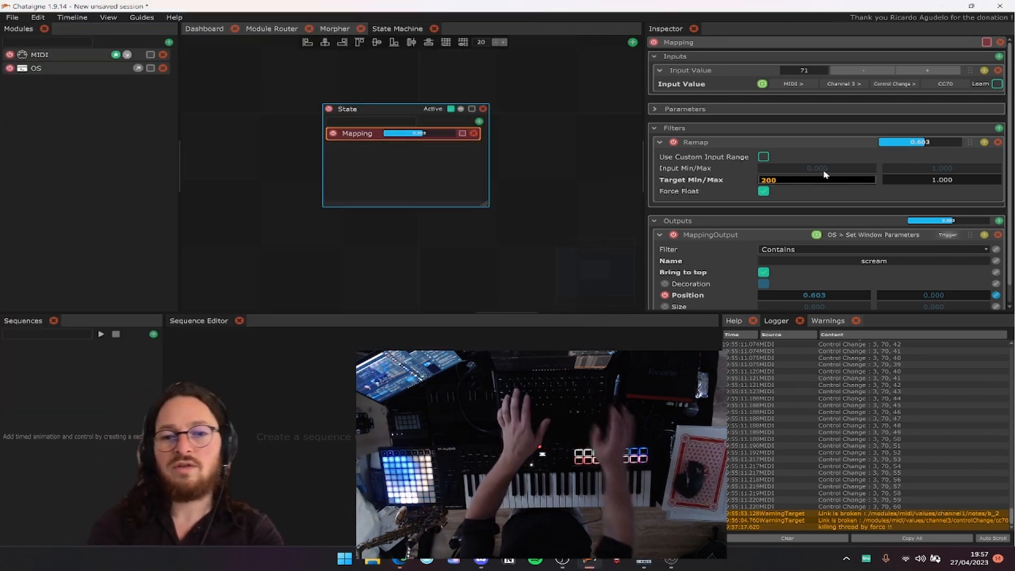
key("Return")
double_click(912, 182)
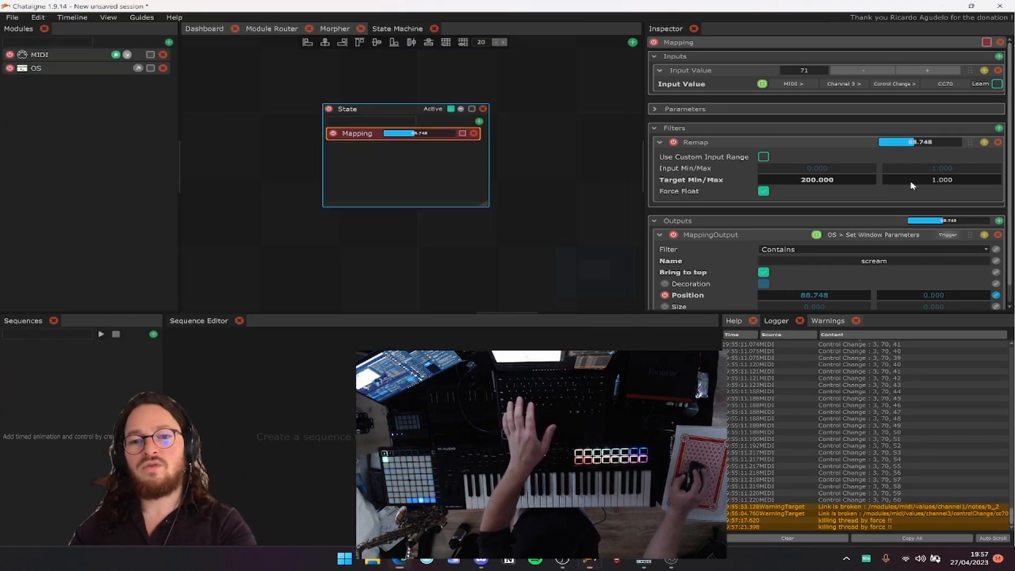
type("1400")
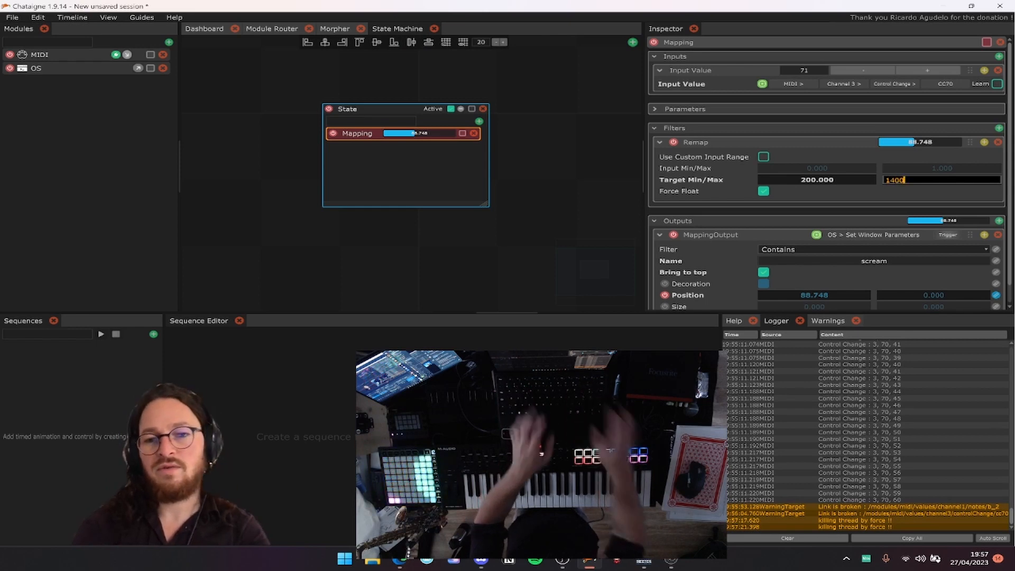
key("Return")
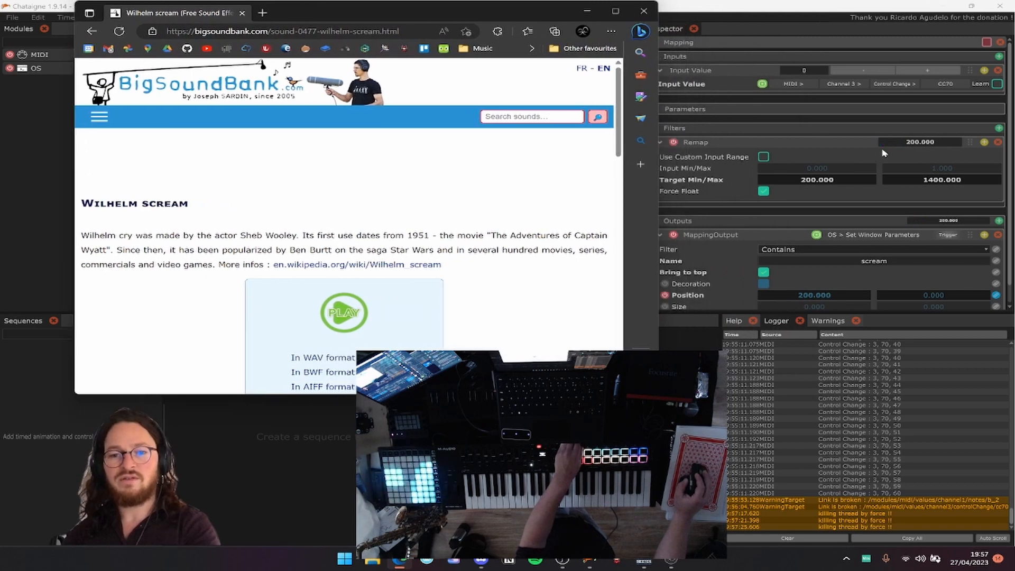
Add a Convert To Point2D filter, place it before the Remap filter and set its Target Component to Y.
left_click(998, 128)
mouse_move(964, 166)
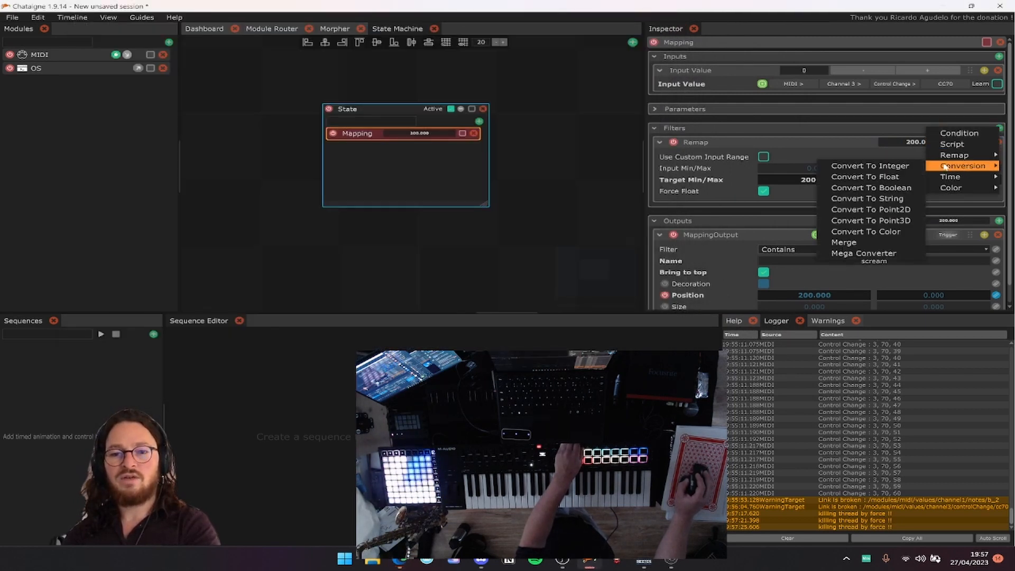
left_click(892, 211)
left_click_drag(847, 209, 828, 152)
left_click(832, 147)
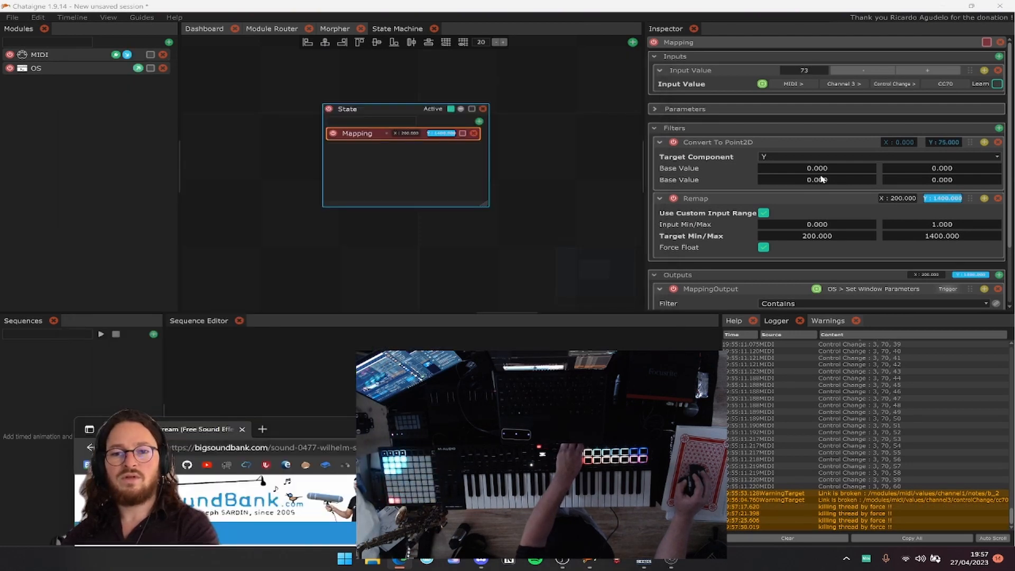
Keep the Remap filter on a custom input range and set its input maximum to 127.
double_click(919, 169)
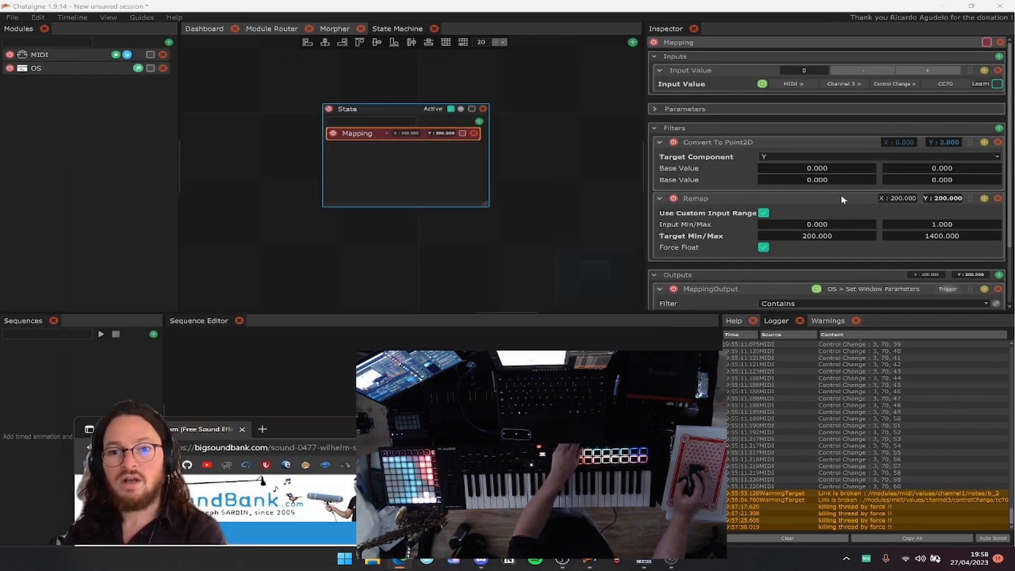
left_click(764, 213)
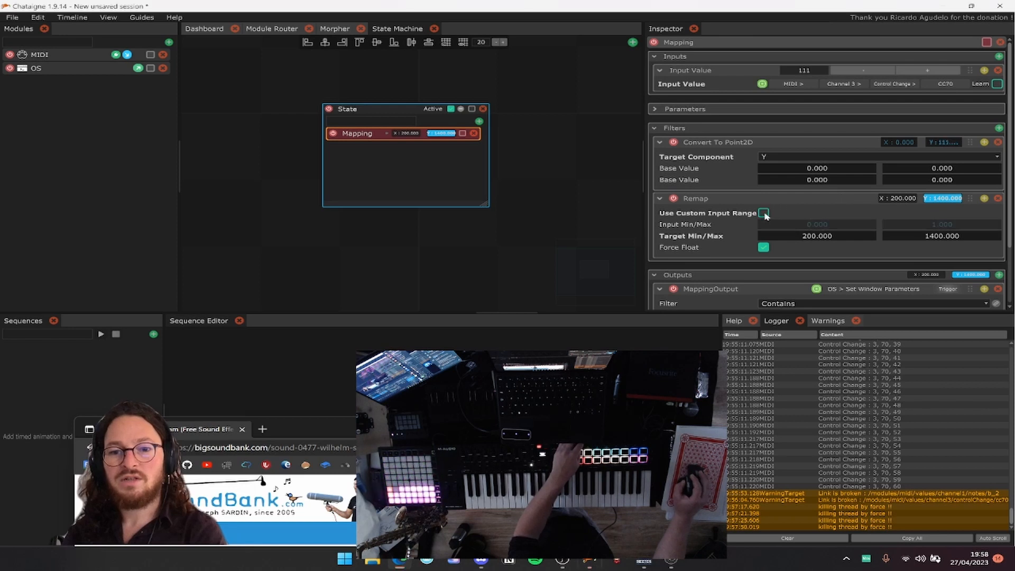
left_click(764, 213)
left_click_drag(923, 224, 919, 221)
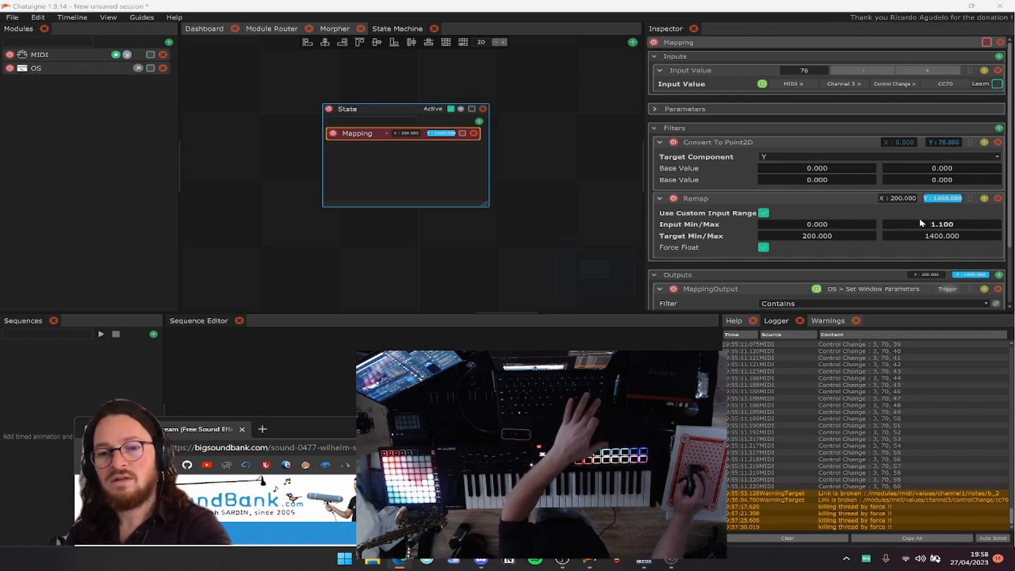
double_click(918, 222)
type("127")
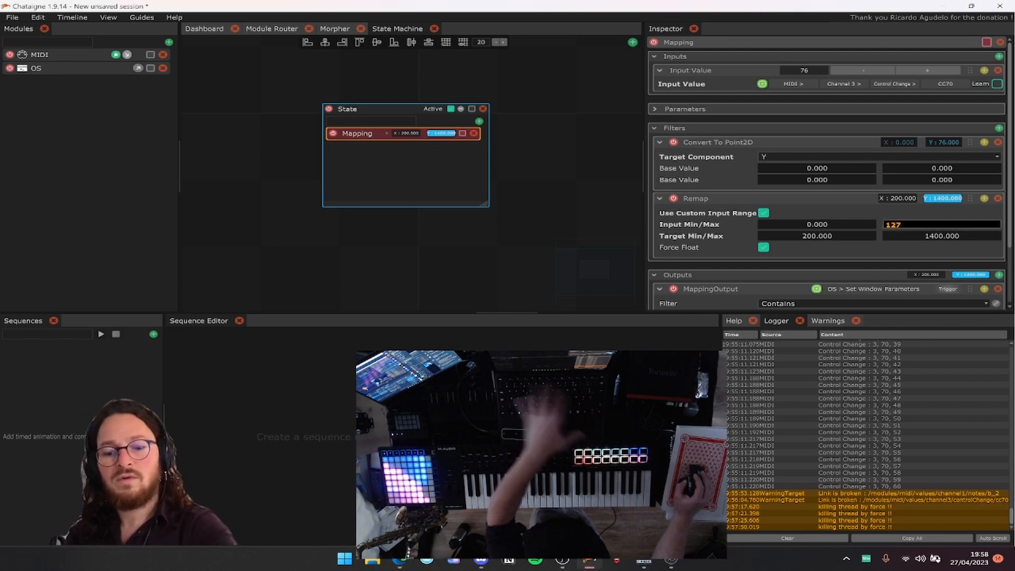
key("Return")
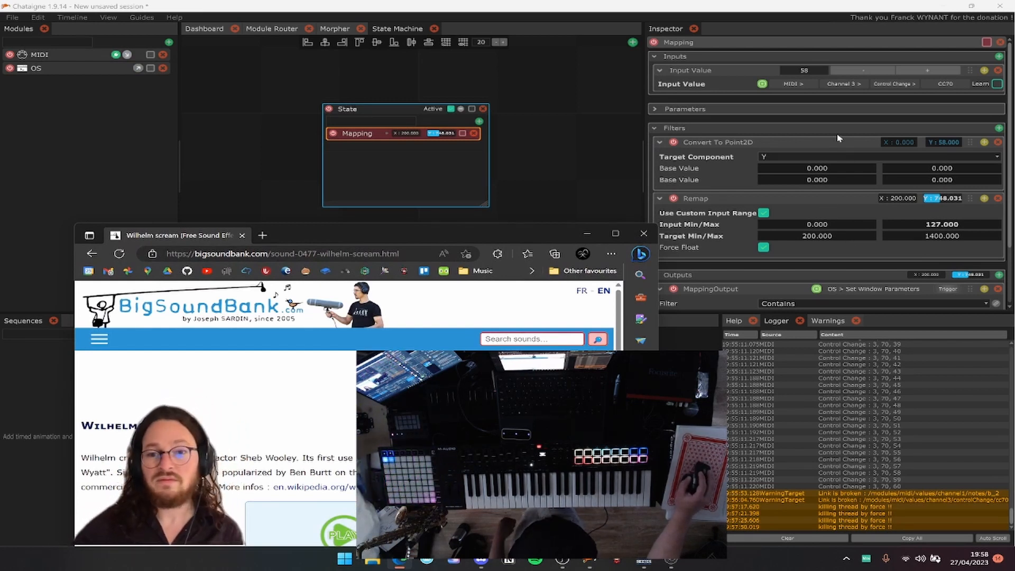
Remove the Convert To Point2D filter and duplicate the mapping's Input Value.
left_click(997, 142)
left_click(984, 70)
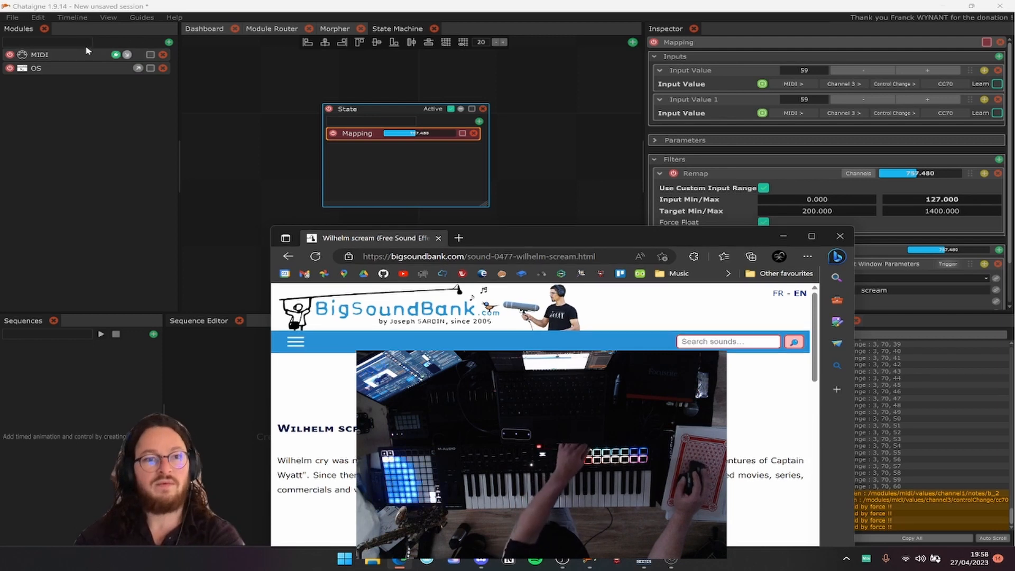
Have the mapping's second Input Value learn MIDI Channel 3 Control Change CC71.
left_click(156, 55)
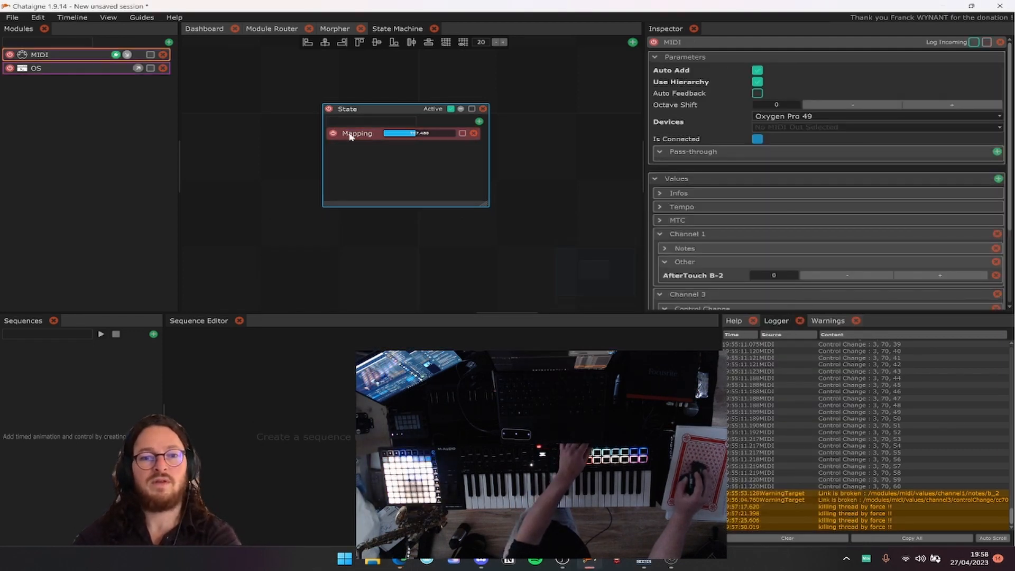
left_click(351, 135)
left_click(997, 114)
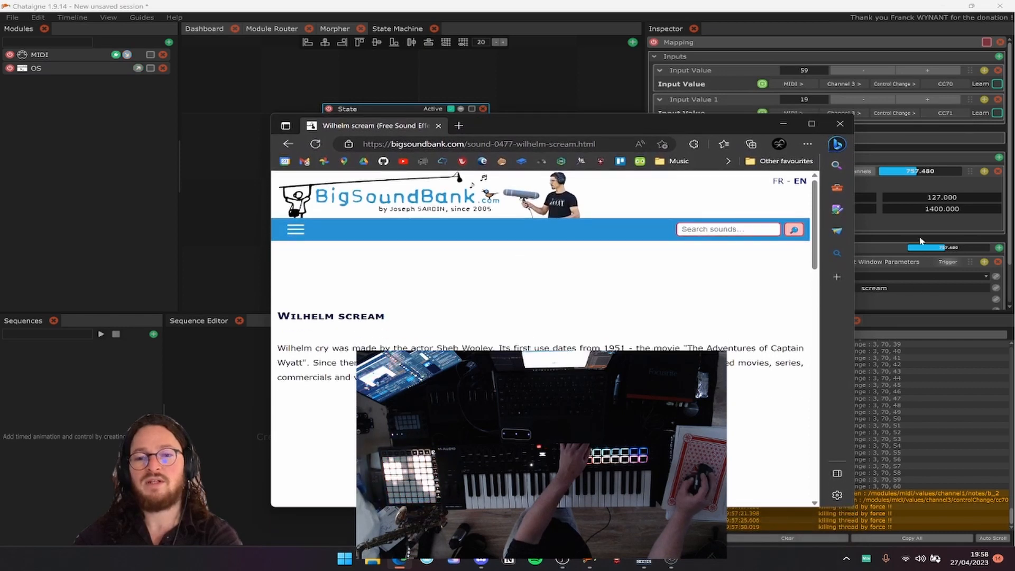
scroll(952, 200, "down", 2)
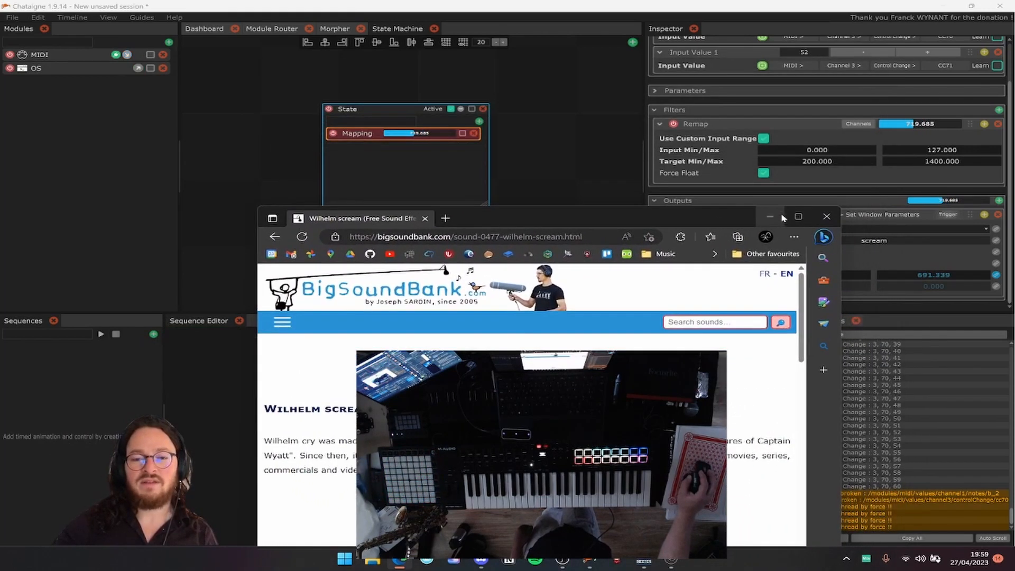
Move the browser window off the mapping's settings and bring the selected mapping in Chataigne back into view.
left_click_drag(704, 218, 594, 134)
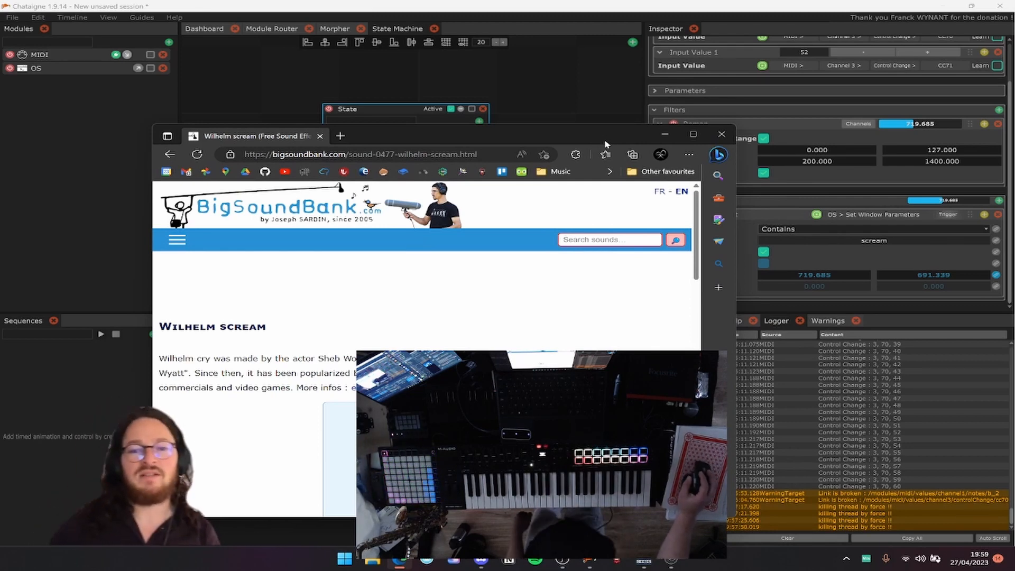
left_click(209, 73)
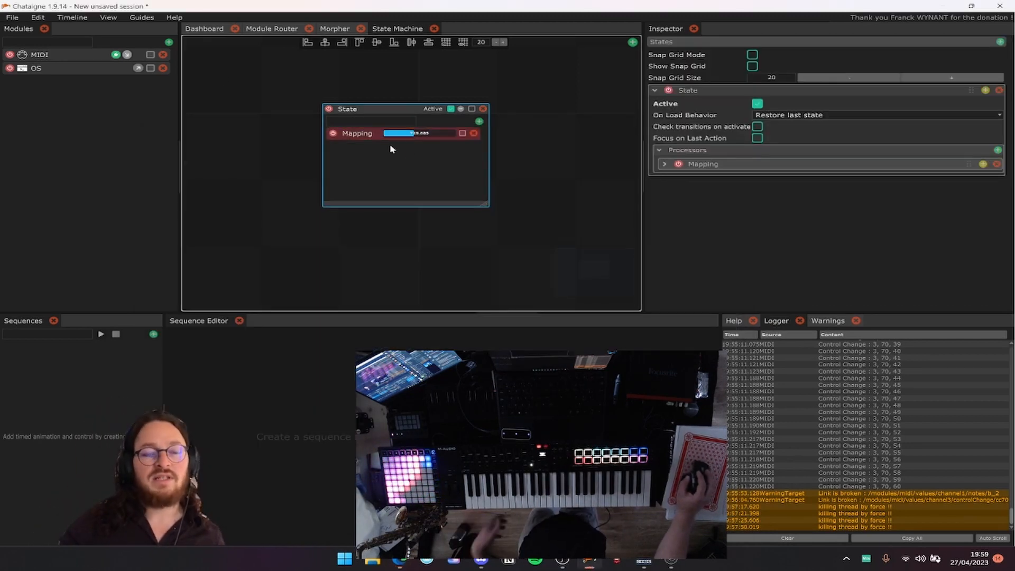
left_click(363, 135)
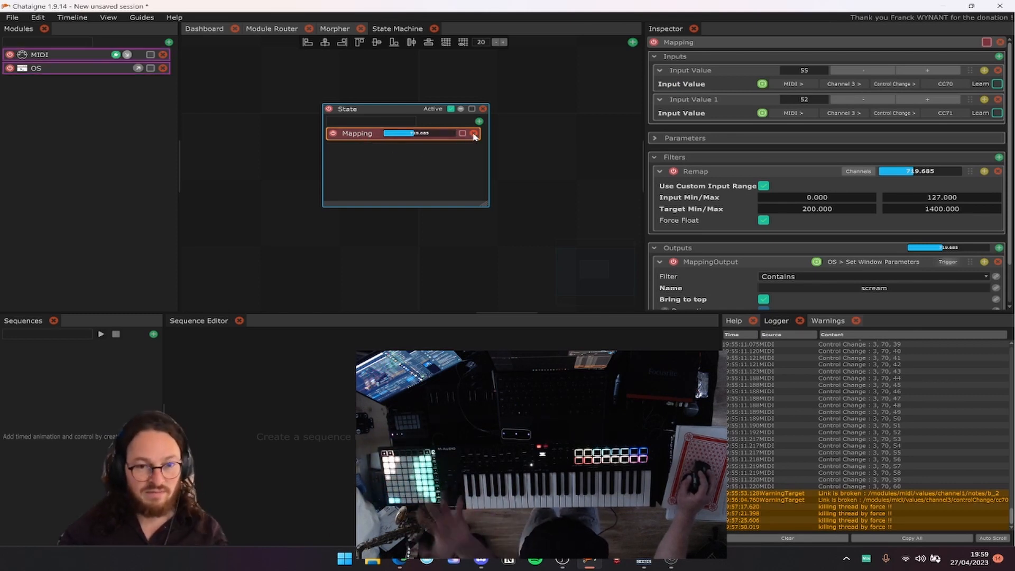
Delete the OS module and the mapping, and move the emptied State further left on the canvas.
left_click(163, 67)
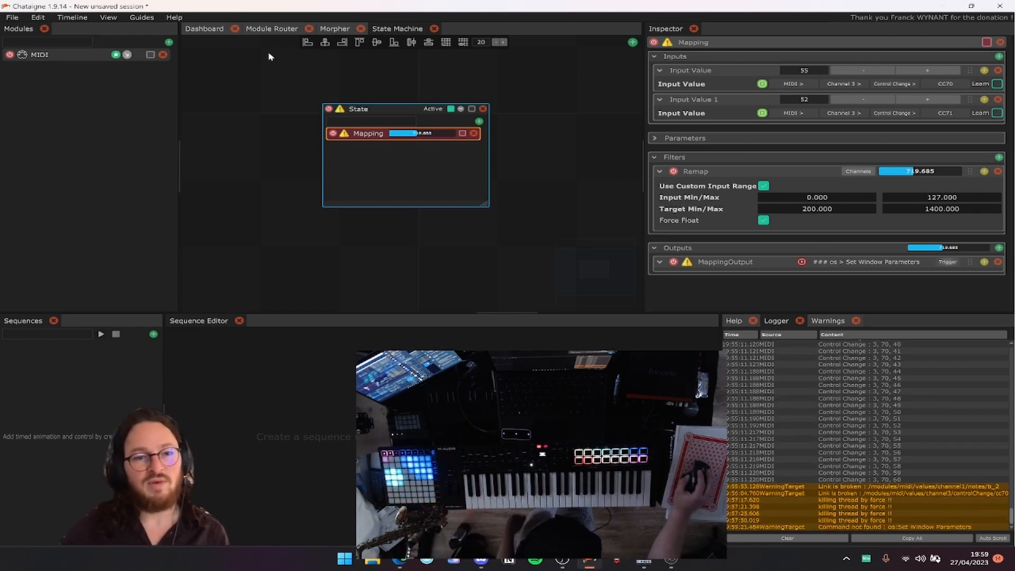
left_click(474, 133)
left_click_drag(384, 111, 280, 108)
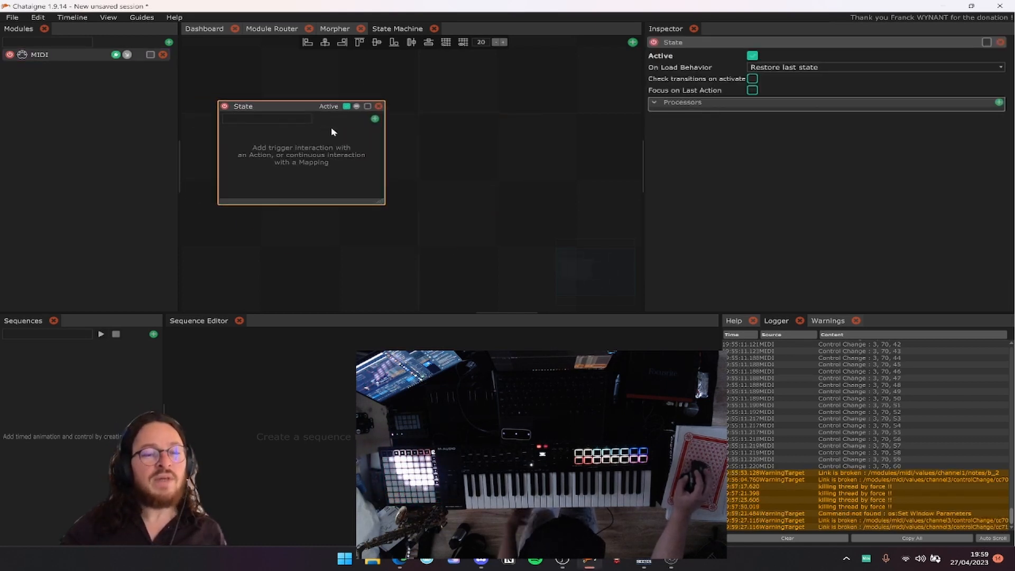
Add a Mapping to the State and use MIDI Channel 3 Control Change CC70 as its Input Value.
left_click(168, 42)
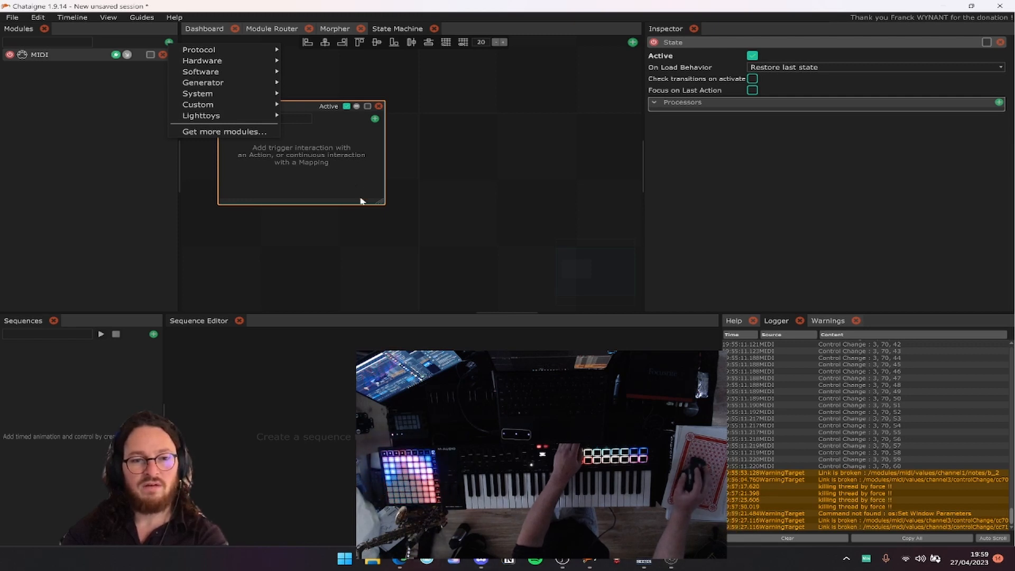
left_click(377, 181)
left_click(375, 119)
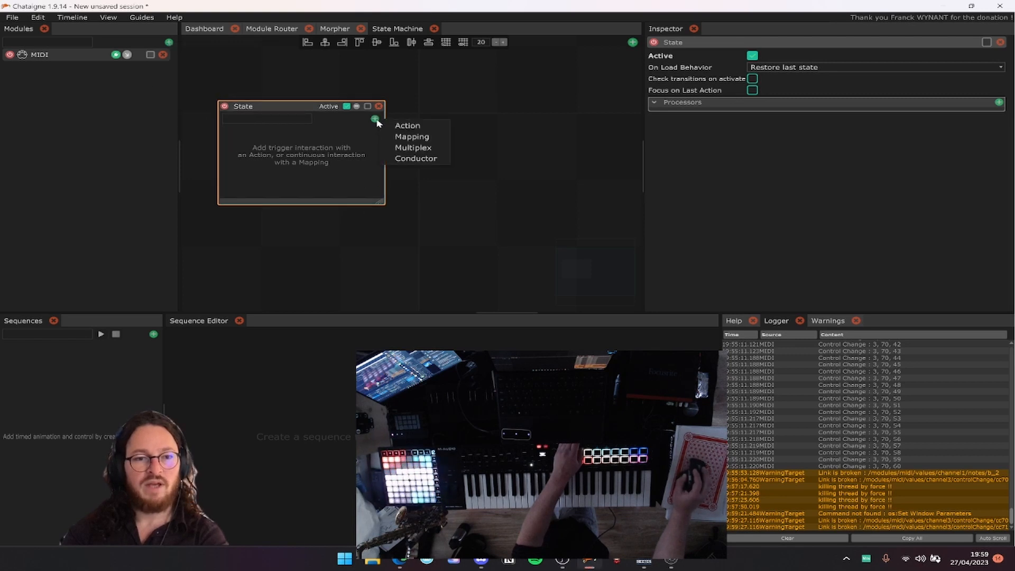
left_click(410, 136)
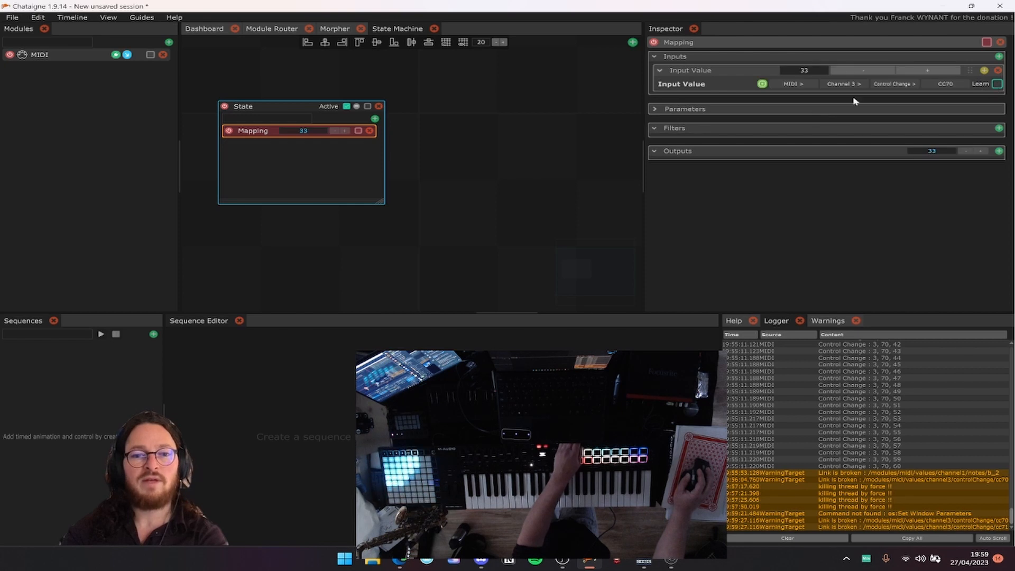
Examine the Generic and MIDI commands available as outputs for the mapping.
left_click(998, 152)
mouse_move(944, 206)
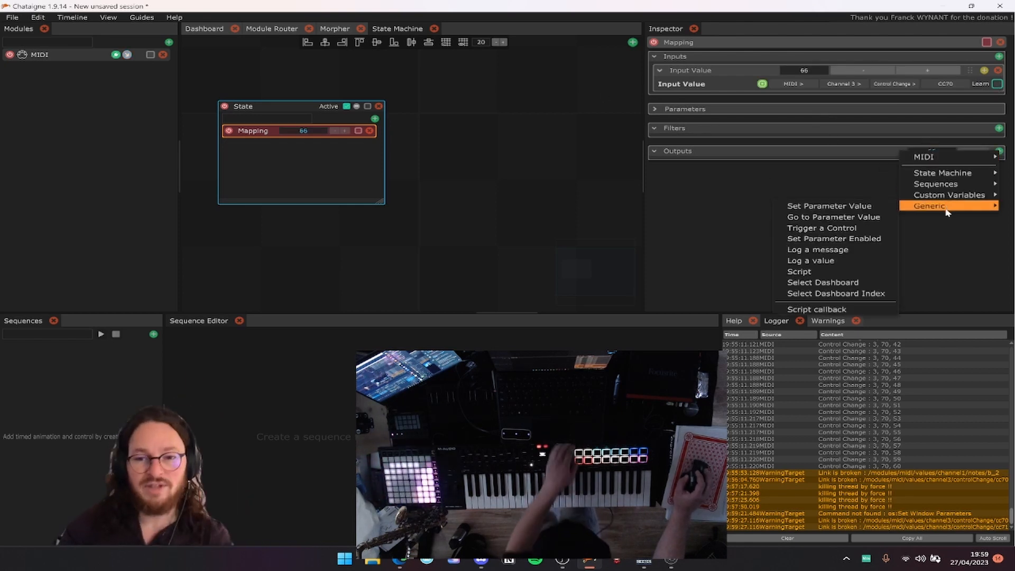
left_click(711, 162)
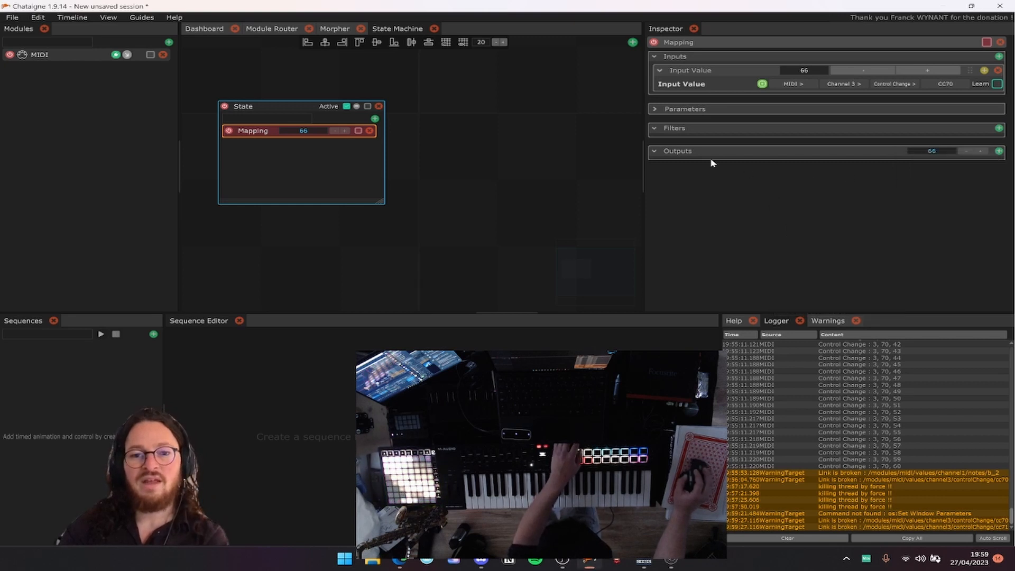
left_click(998, 152)
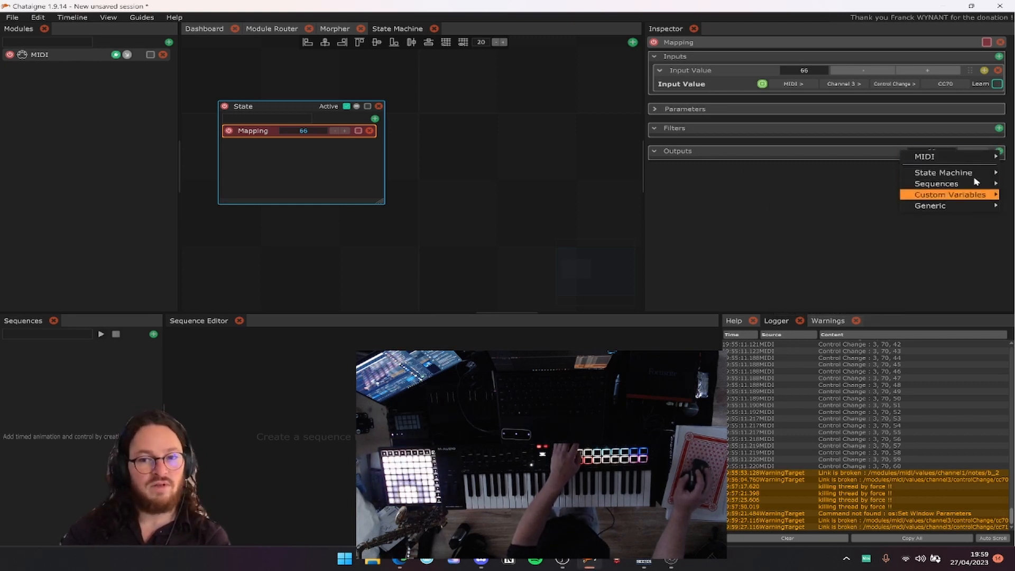
mouse_move(951, 158)
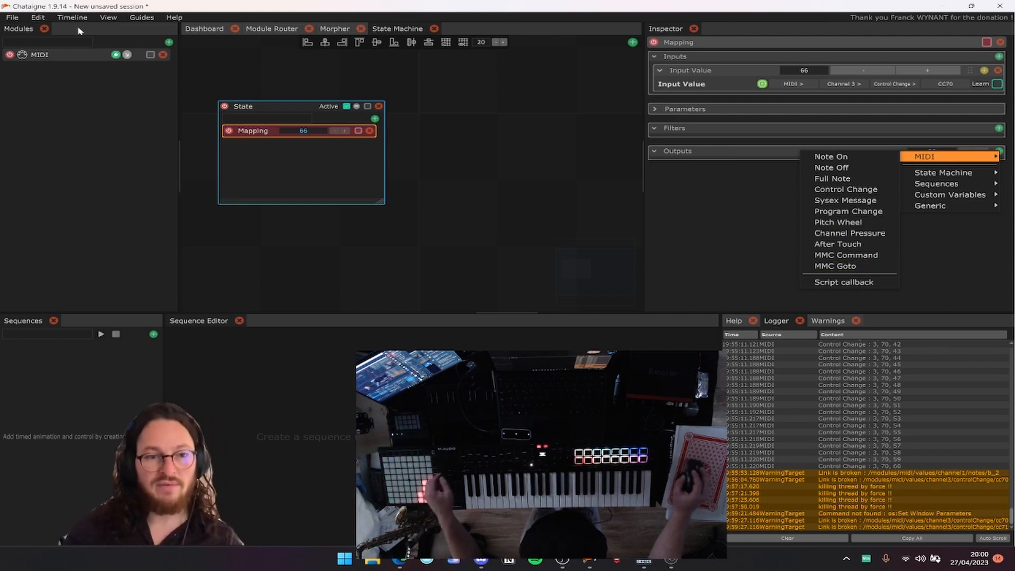
Add a second MIDI protocol module to the project.
left_click(169, 42)
mouse_move(254, 47)
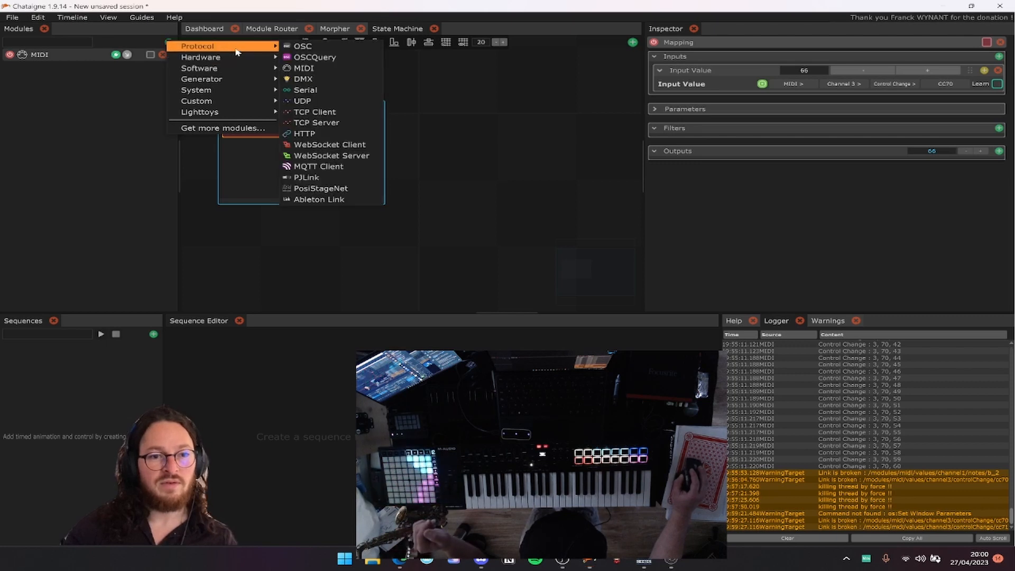
left_click(316, 69)
Rename the original MIDI module as PIano and the newly added MIDI module as Launchpad.
double_click(48, 55)
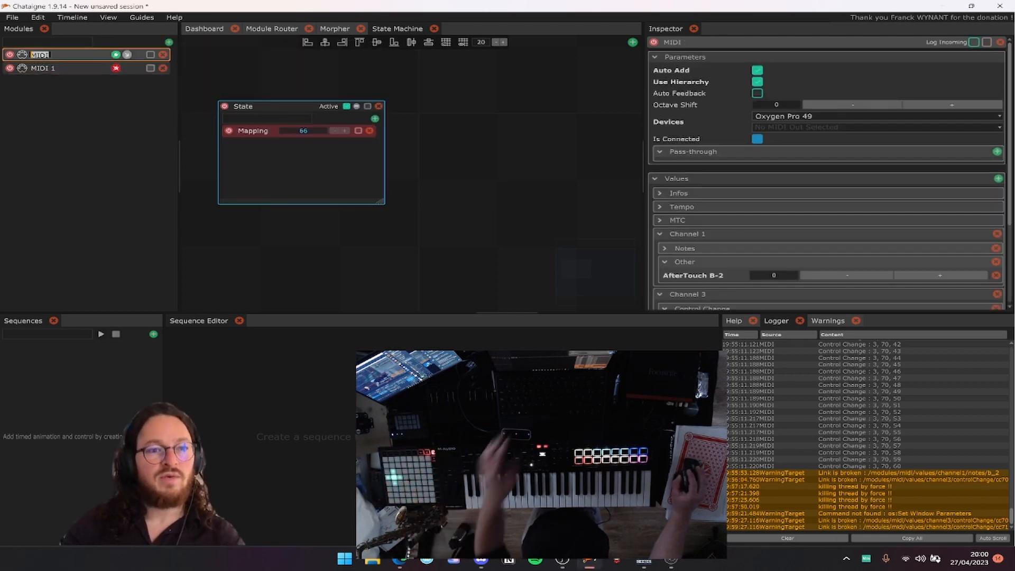
type("Piano")
key("Return")
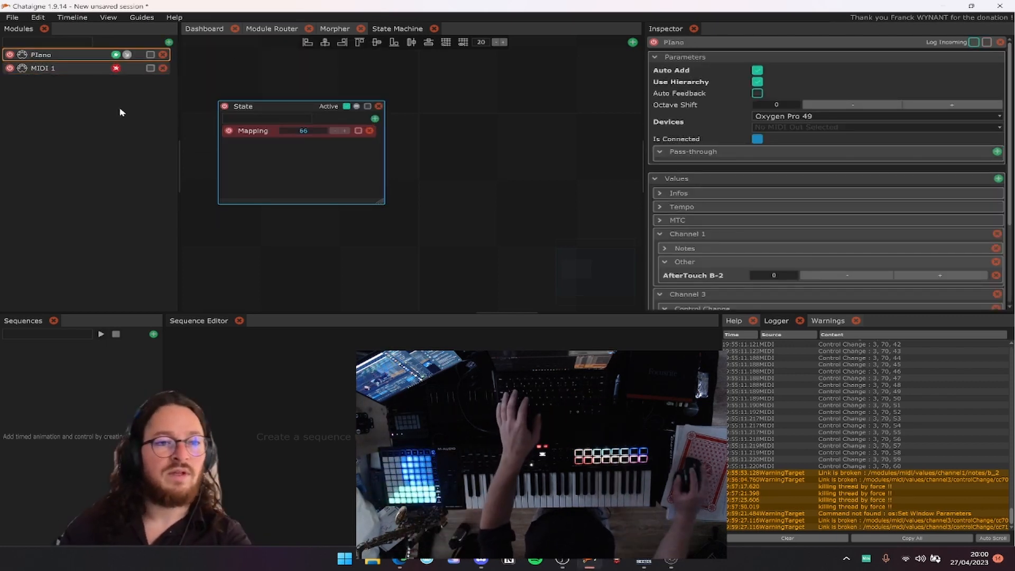
double_click(42, 68)
type("Launchpad")
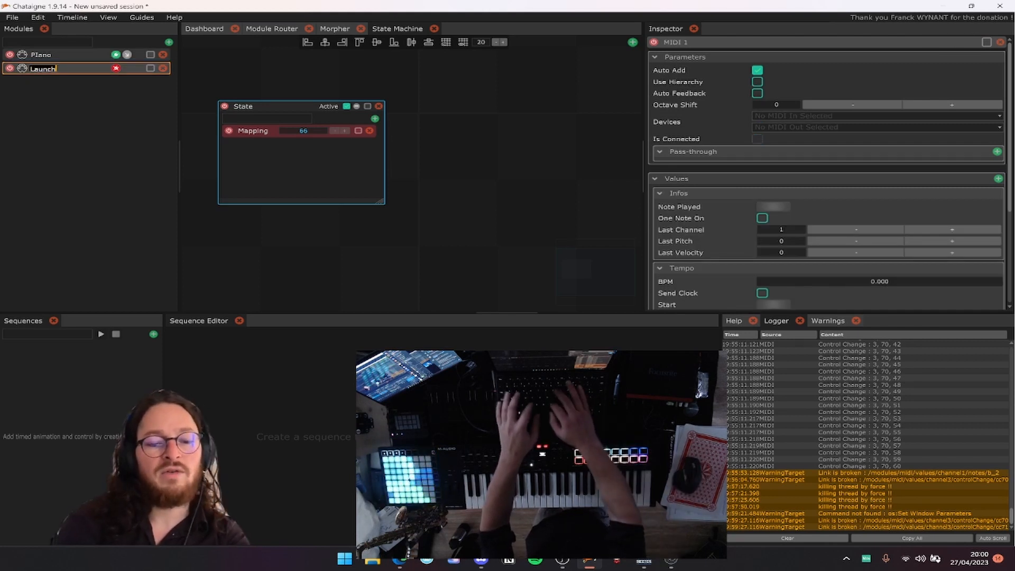
Name the second MIDI module Launchpad and correct the first module's name to Piano.
key("Return")
left_click(42, 55)
double_click(43, 55)
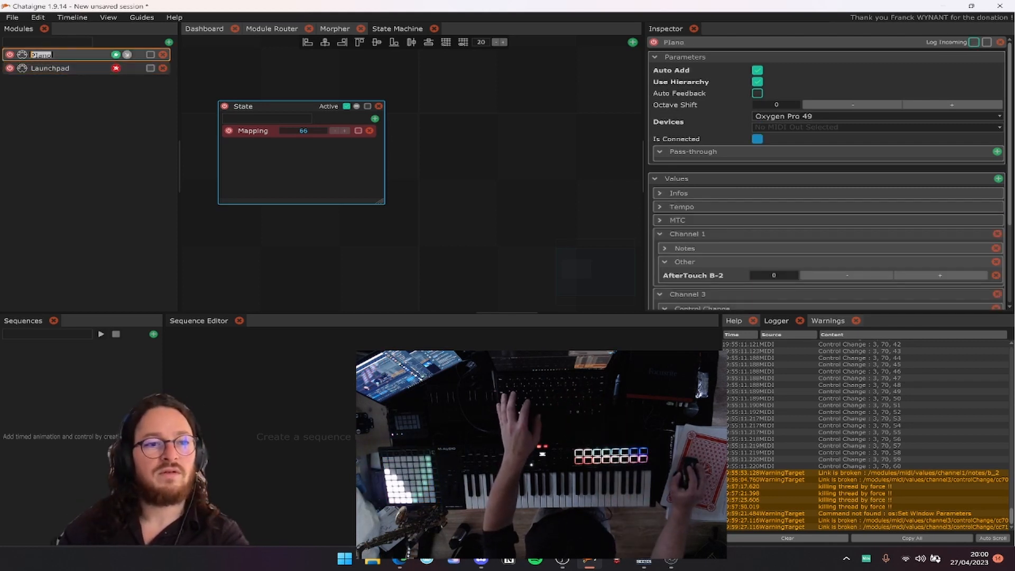
Set the Launchpad module's MIDI output device to MIDIOUT2 (LPX MIDI).
left_click(47, 68)
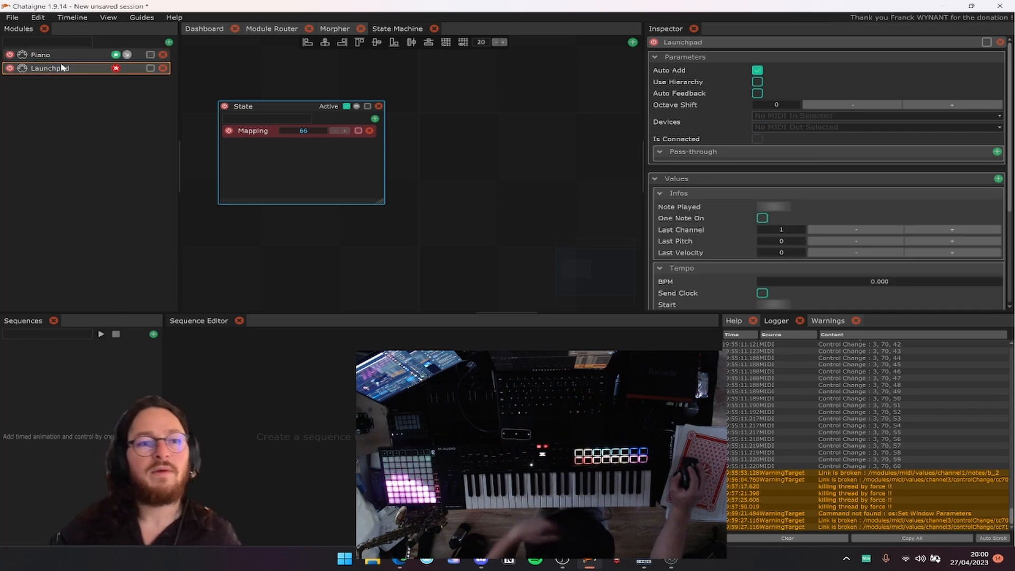
left_click(781, 127)
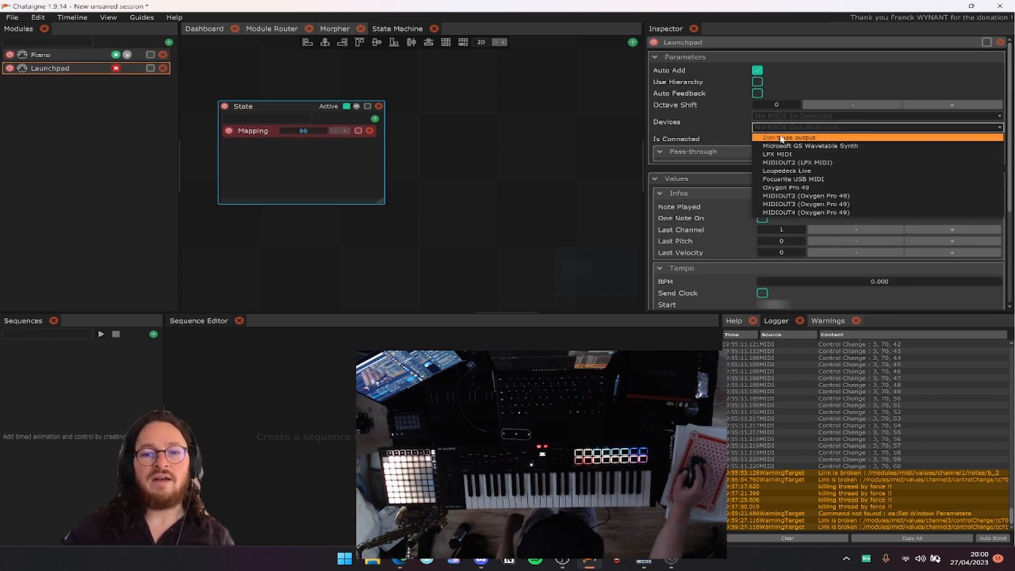
left_click(830, 163)
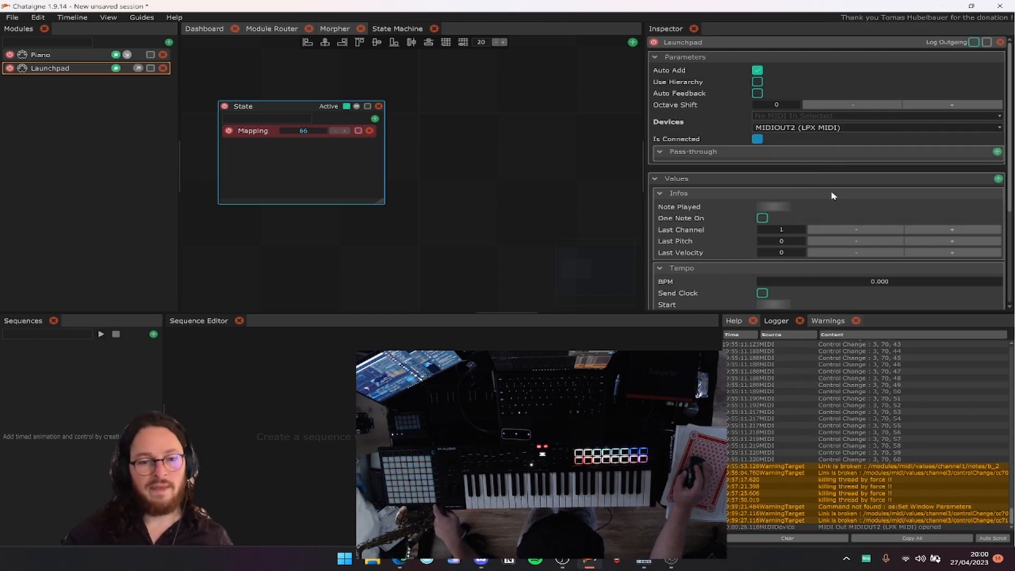
Look at the Piano module's settings and choose Note On as the test command in the Launchpad module's Command Tester.
left_click(80, 55)
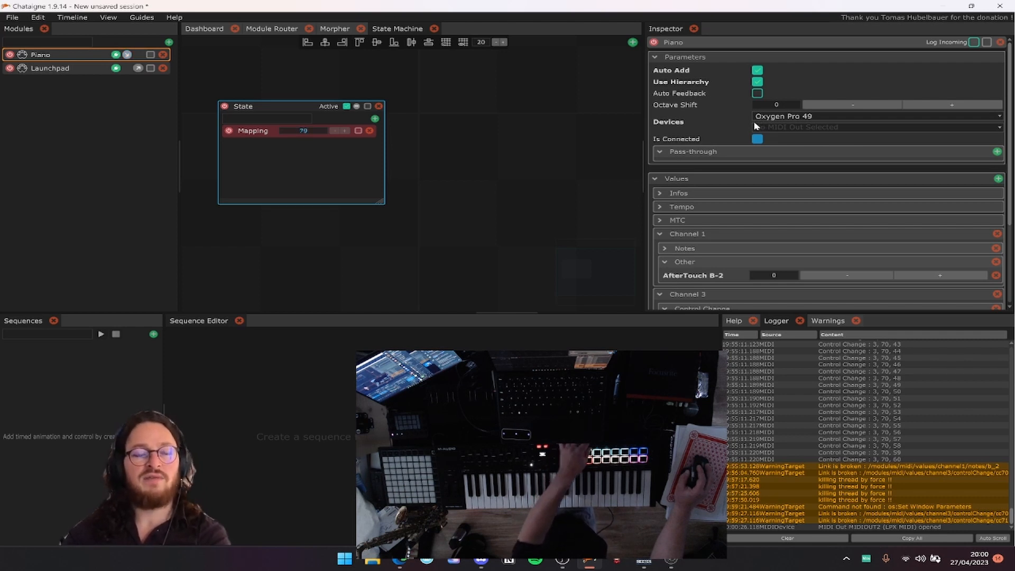
left_click(126, 69)
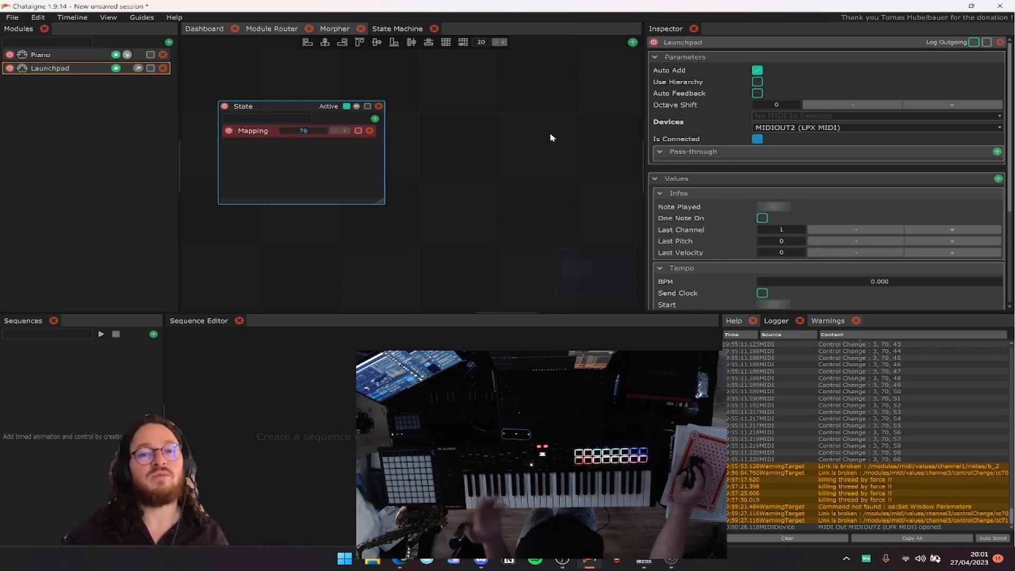
scroll(774, 128, "down", 3)
scroll(776, 126, "up", 3)
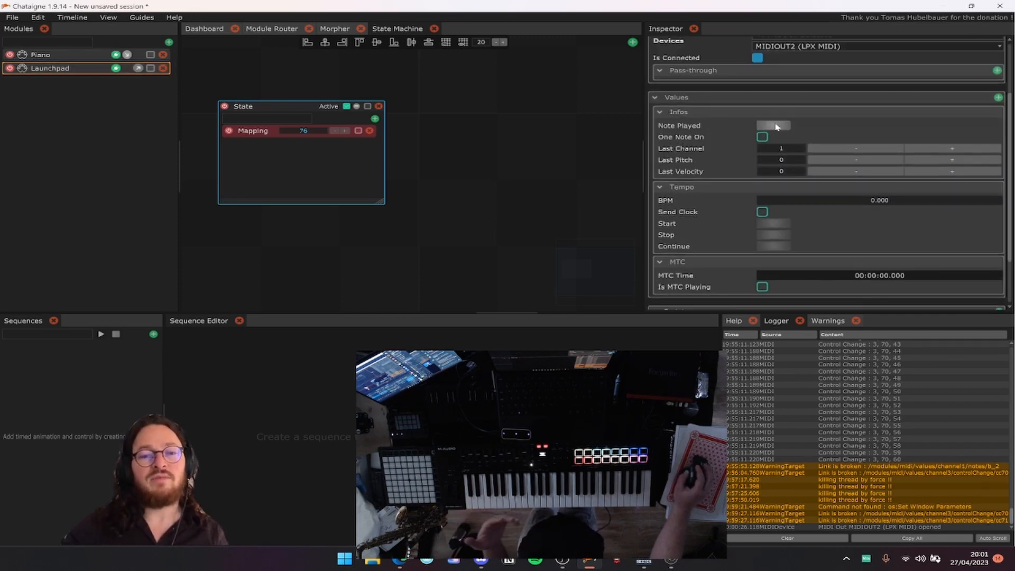
scroll(775, 127, "down", 5)
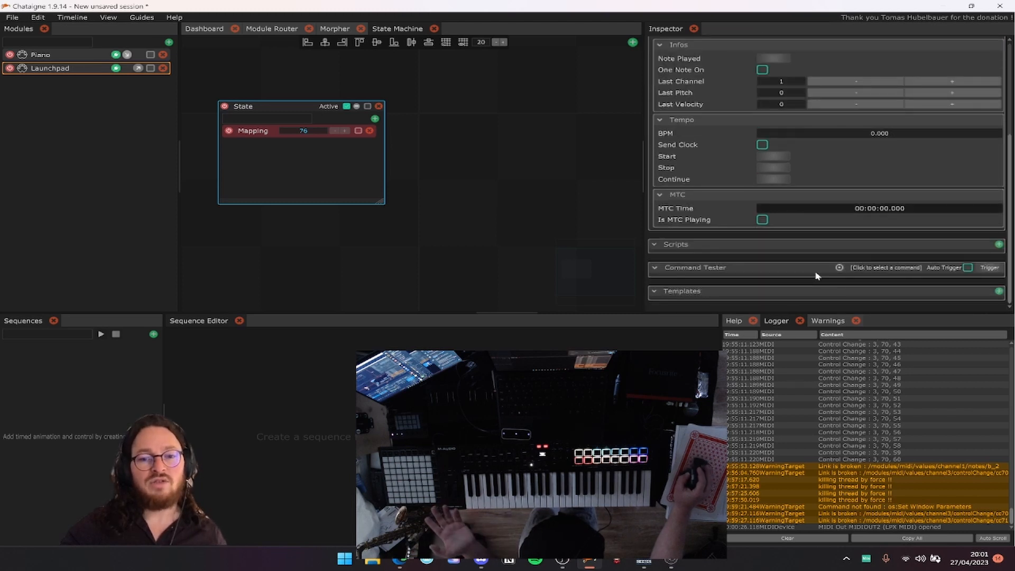
left_click(879, 270)
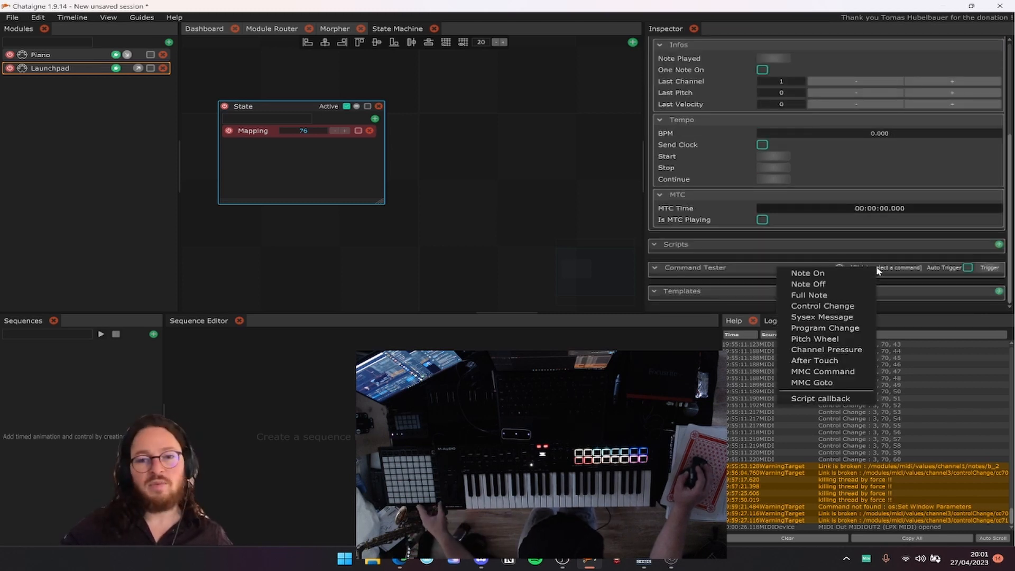
left_click(840, 279)
scroll(793, 254, "down", 2)
Set the test command's note to B, octave to -2 and velocity to 112.
left_click(783, 252)
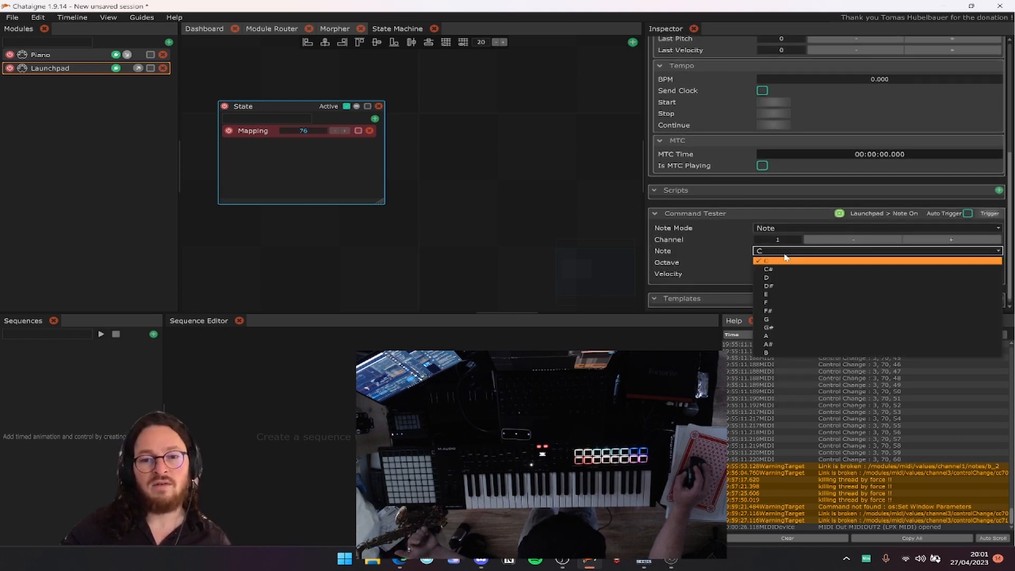
left_click(802, 352)
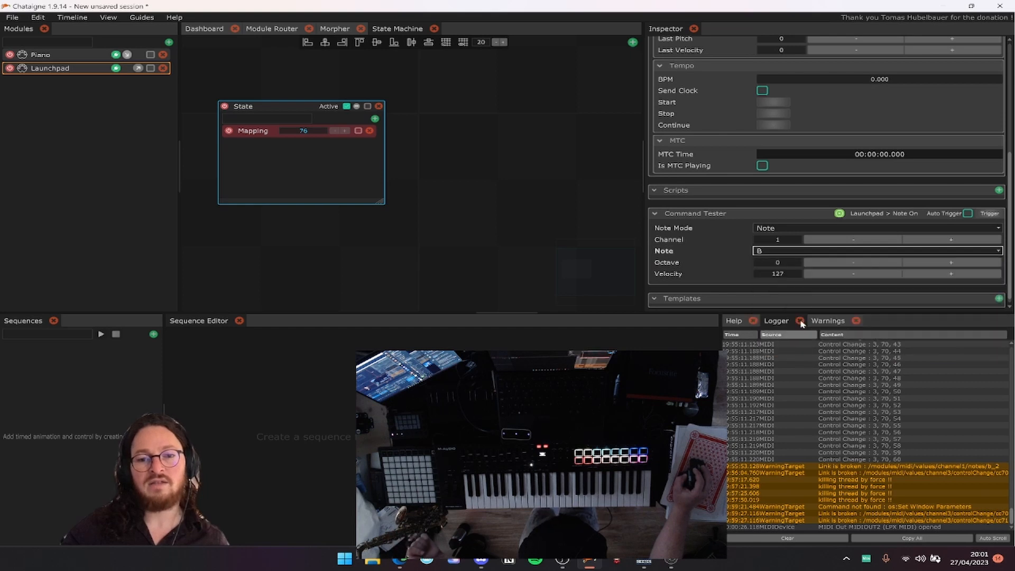
left_click(836, 264)
left_click(836, 264)
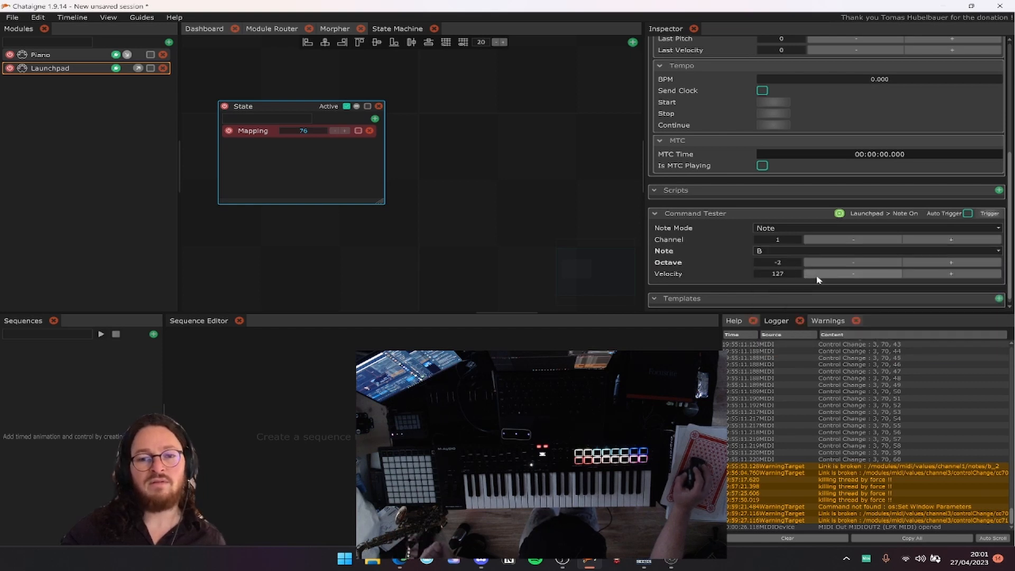
left_click_drag(817, 275, 727, 311)
left_click_drag(820, 283, 820, 285)
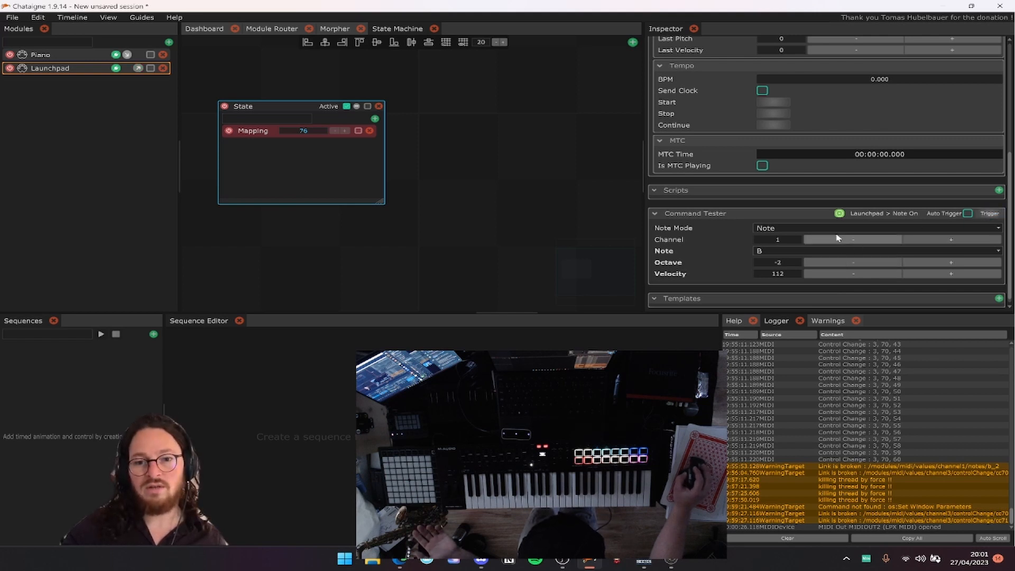
Change the Launchpad module's MIDI output to LPX MIDI and set its MIDI input to MIDIIN2 (LPX MIDI).
scroll(828, 227, "up", 4)
left_click(810, 127)
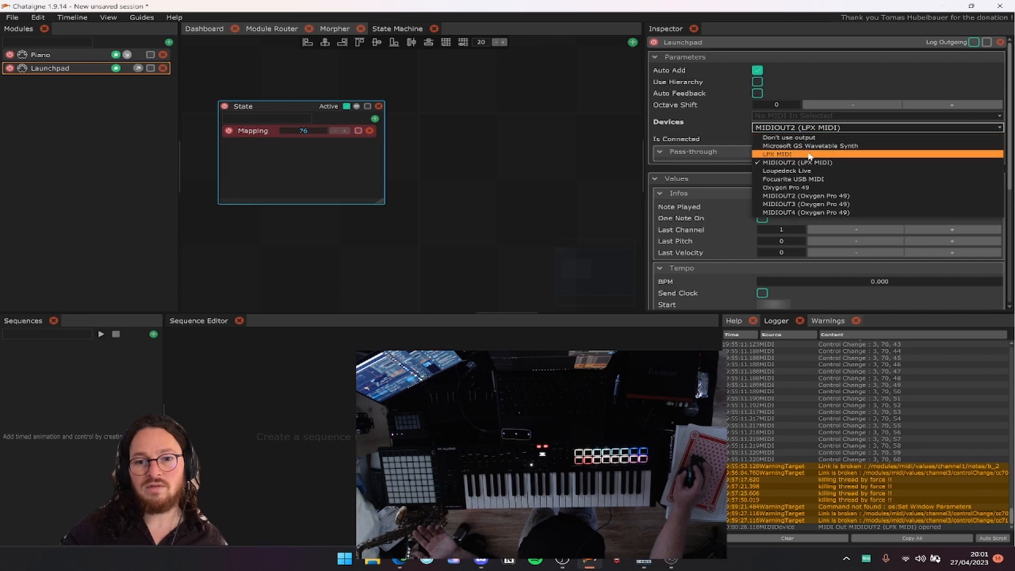
left_click(809, 151)
scroll(845, 200, "down", 5)
scroll(845, 174, "up", 4)
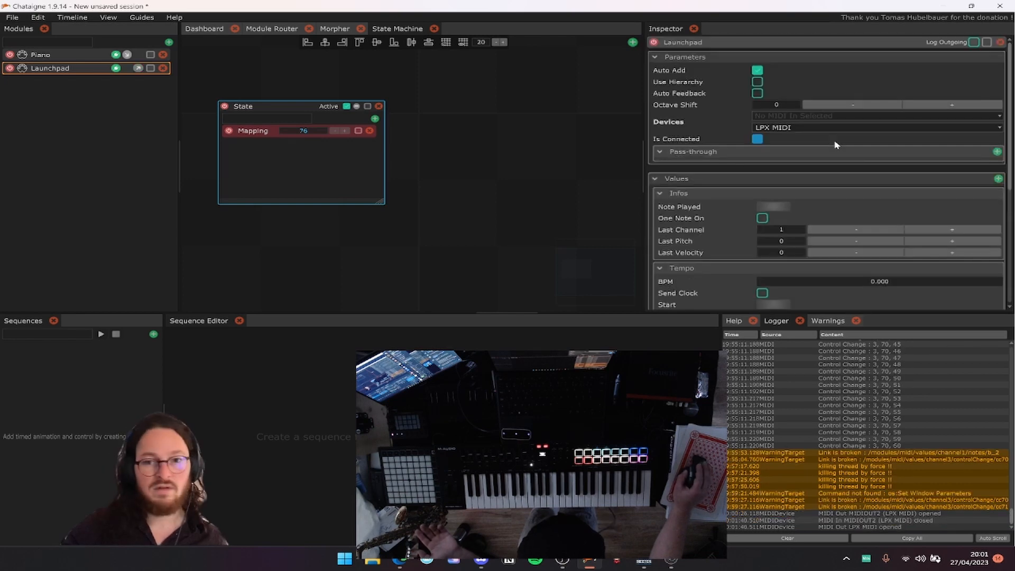
left_click(810, 115)
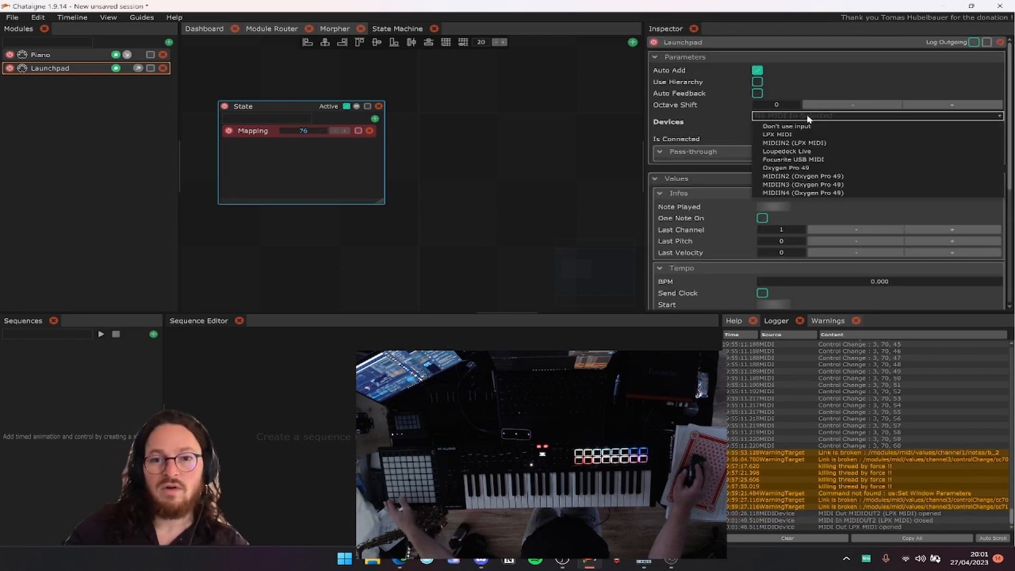
left_click(812, 143)
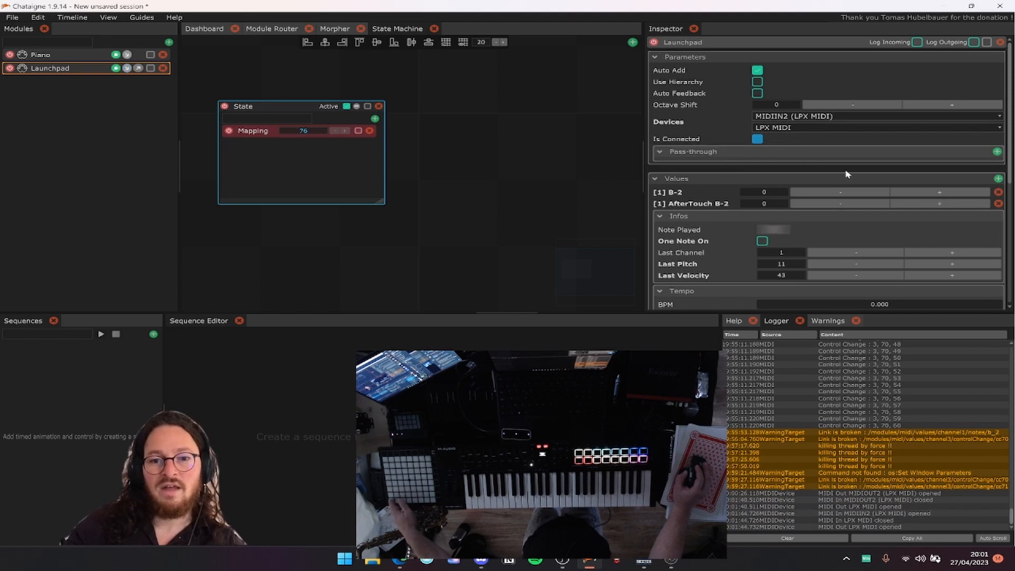
Trigger the Note On test command for note B at octave -2 on the Launchpad module.
scroll(846, 174, "down", 4)
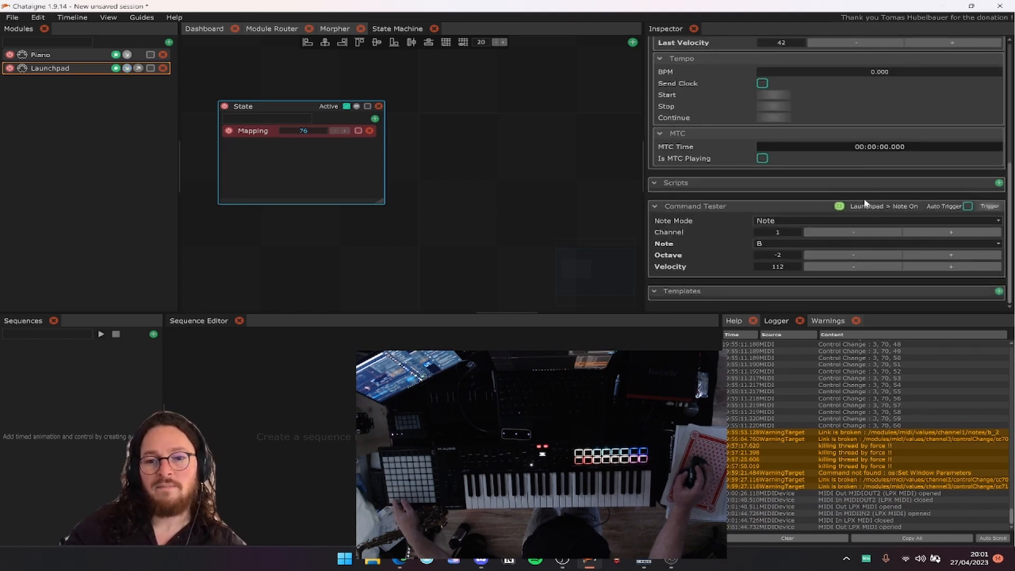
scroll(742, 217, "up", 4)
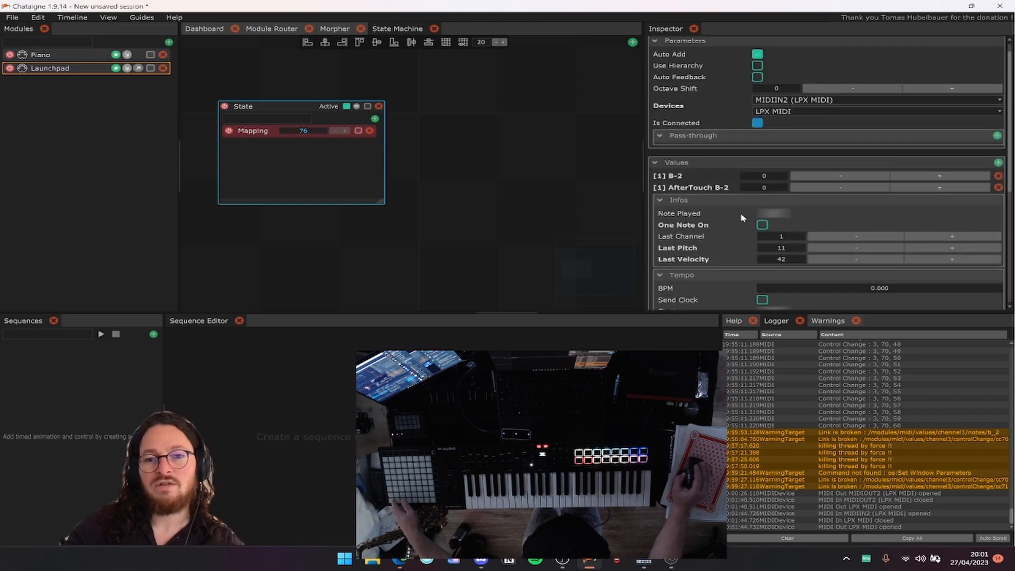
scroll(742, 217, "down", 4)
left_click(983, 206)
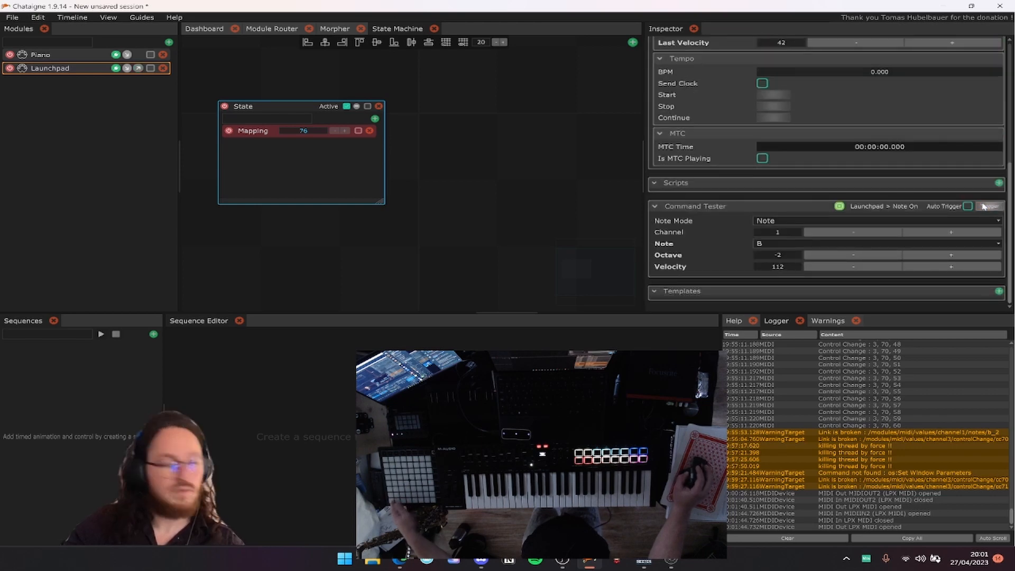
left_click(984, 207)
scroll(979, 219, "down", 1)
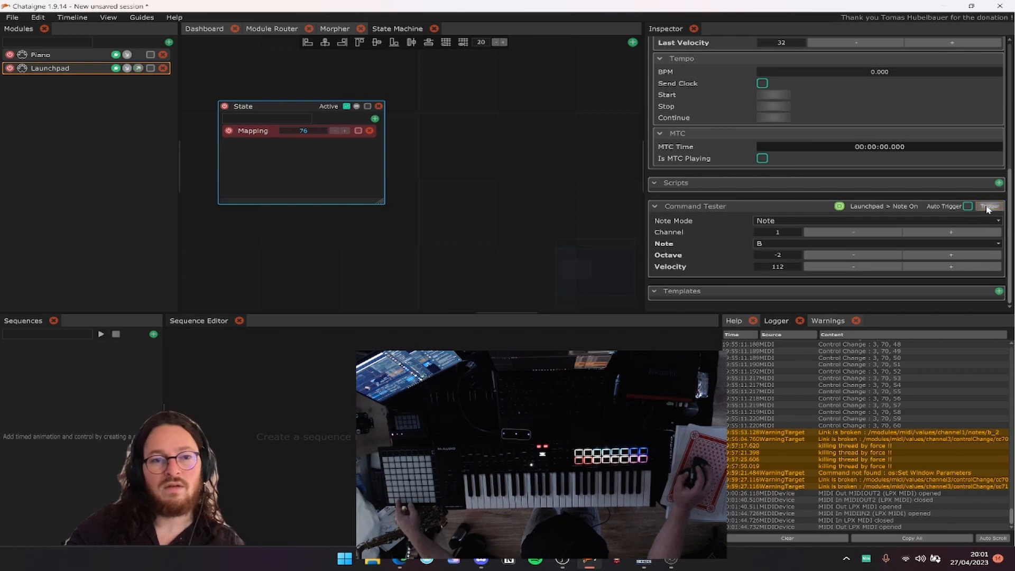
Trigger the test note at octaves -3 and 1, and set the octave back to -2.
left_click(840, 255)
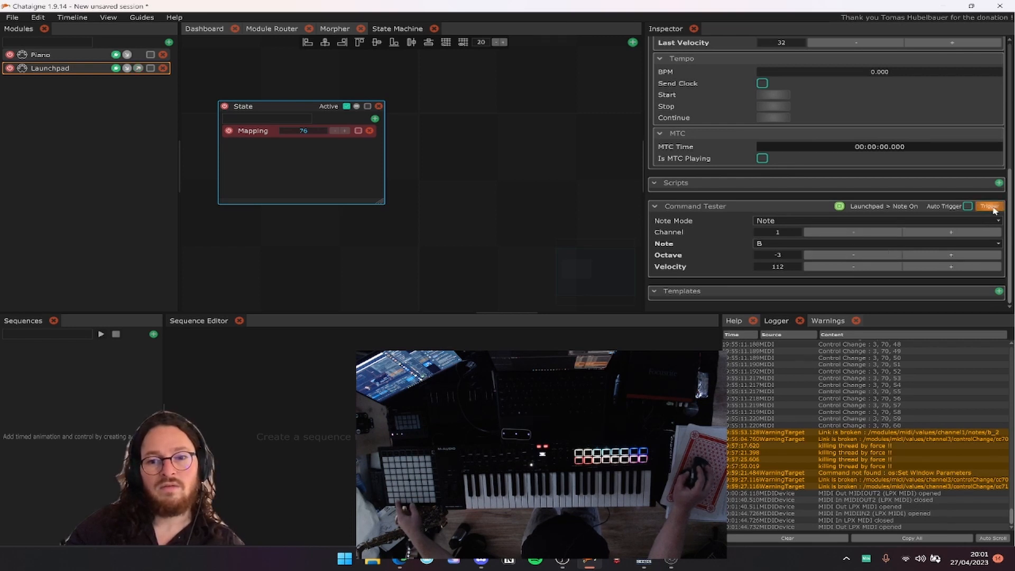
left_click(920, 257)
left_click(920, 256)
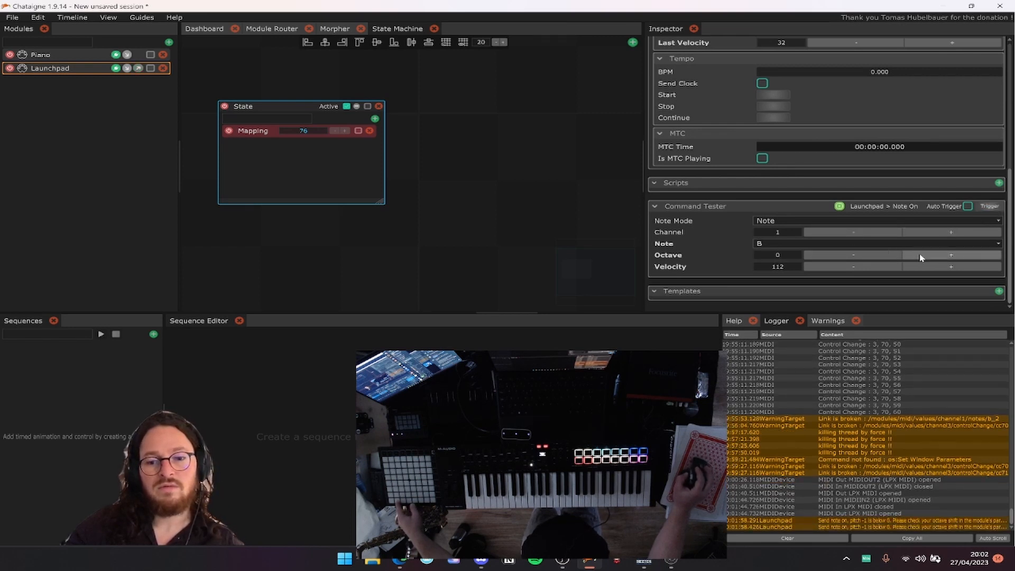
left_click(921, 254)
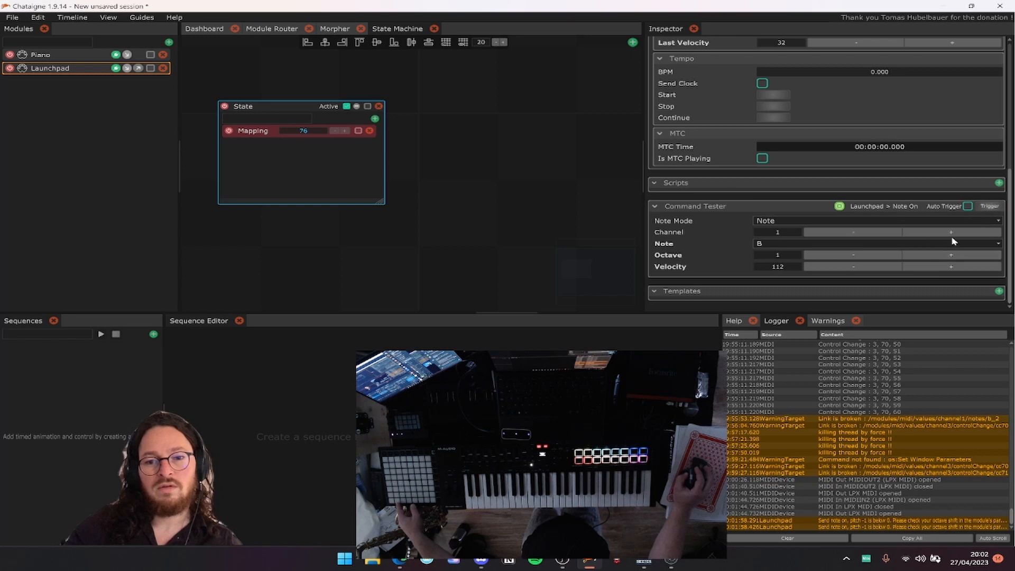
left_click(991, 208)
left_click(880, 256)
left_click(880, 256)
left_click(861, 256)
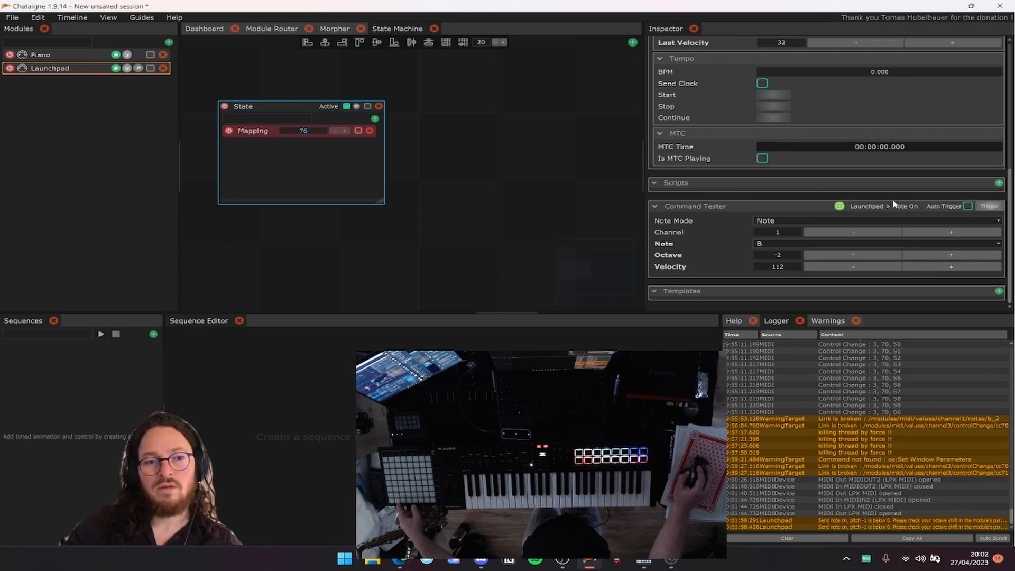
Switch the Launchpad module's MIDI output back to MIDIOUT2 (LPX MIDI).
scroll(803, 143, "up", 4)
scroll(740, 106, "up", 2)
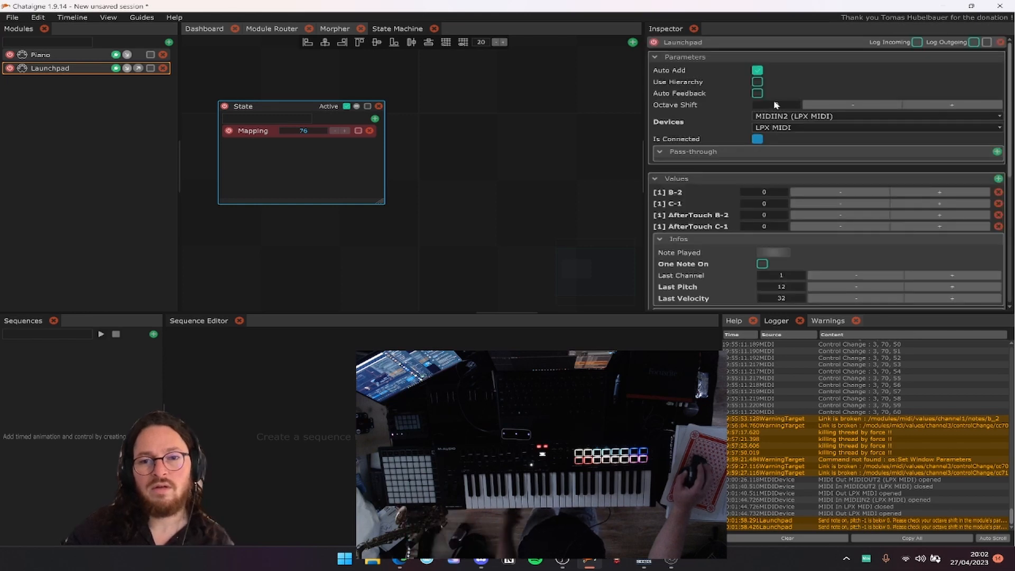
left_click(787, 127)
left_click(823, 163)
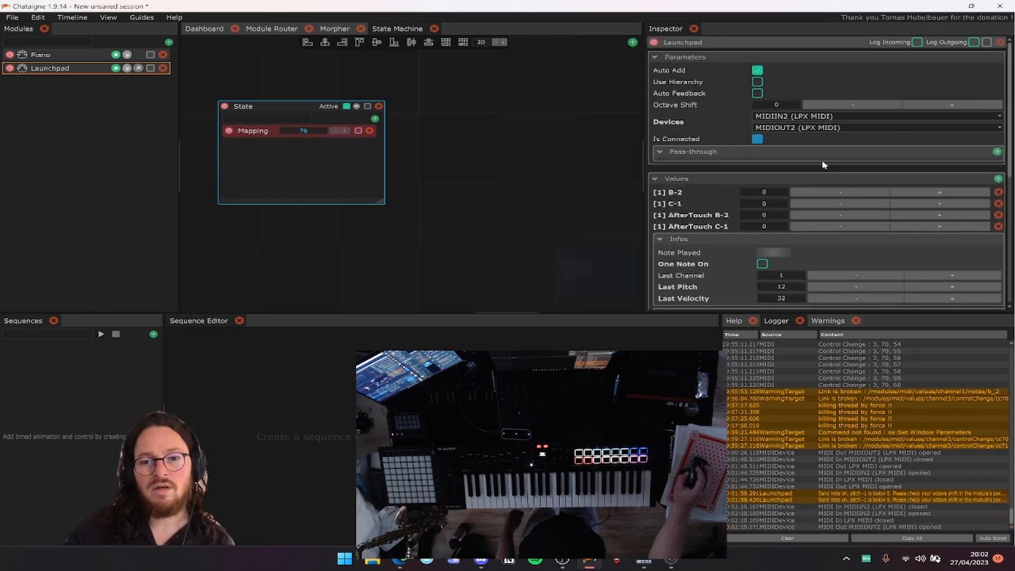
Trigger the Note On test command again through the MIDIOUT2 (LPX MIDI) output.
scroll(824, 165, "down", 5)
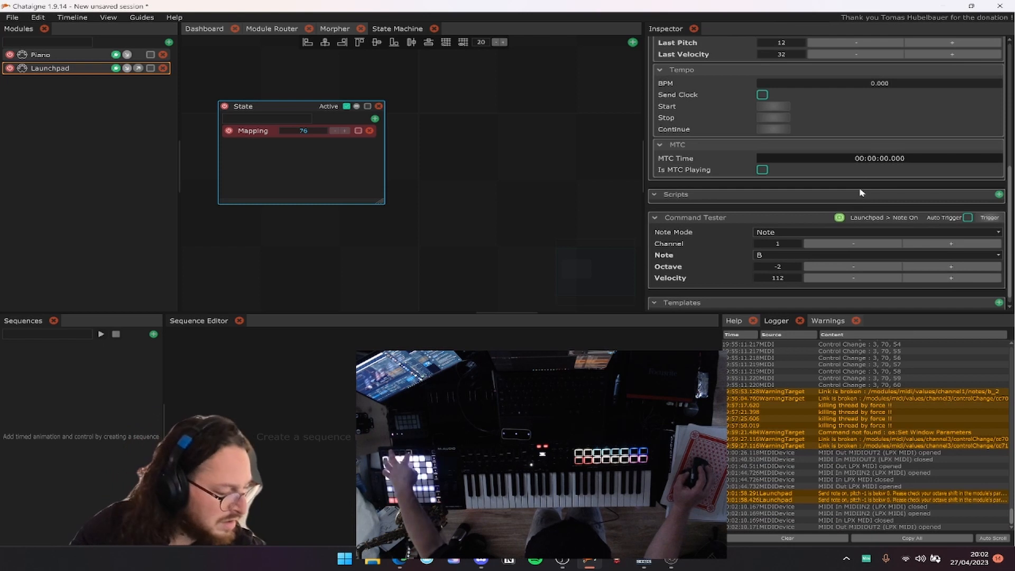
scroll(898, 201, "down", 1)
left_click(990, 206)
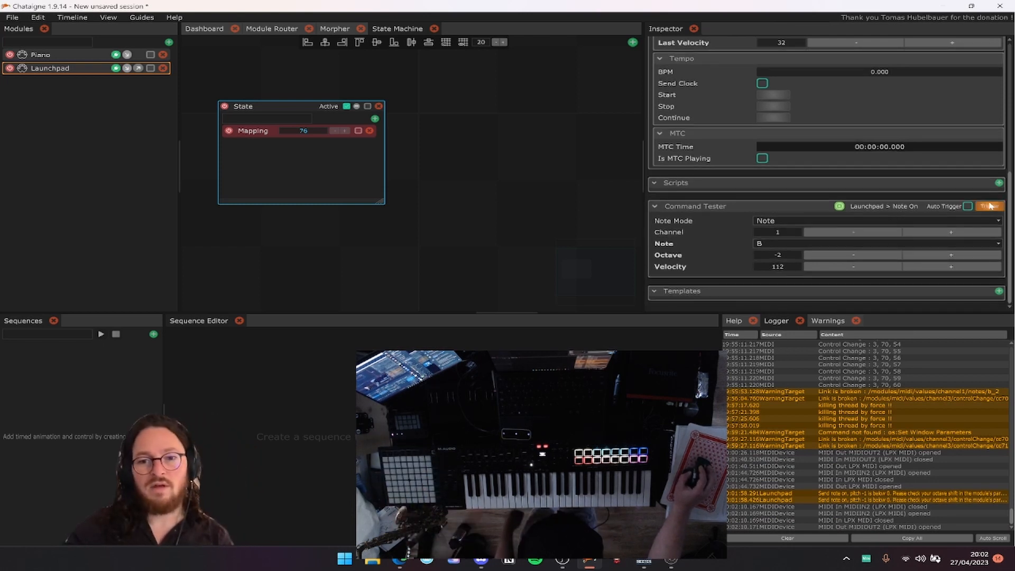
left_click(991, 207)
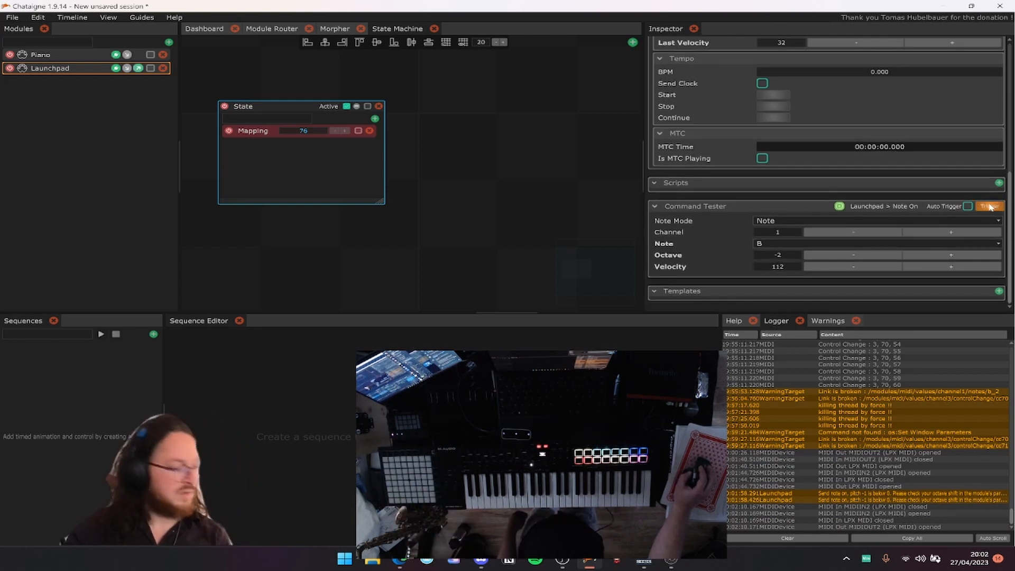
Trigger the test command with note D, and again with the note set back to B.
left_click(838, 246)
left_click(814, 266)
left_click(990, 206)
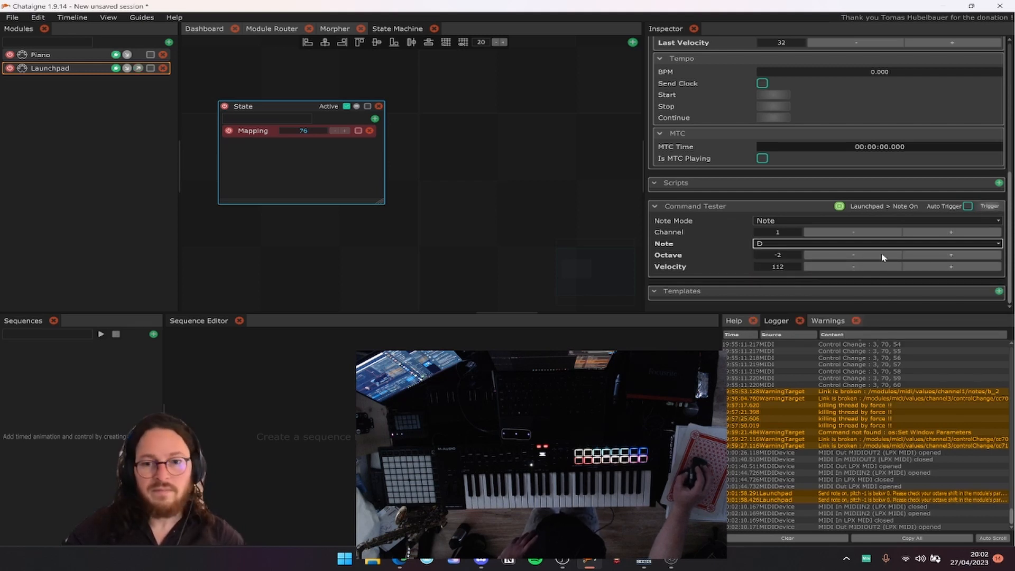
left_click(794, 244)
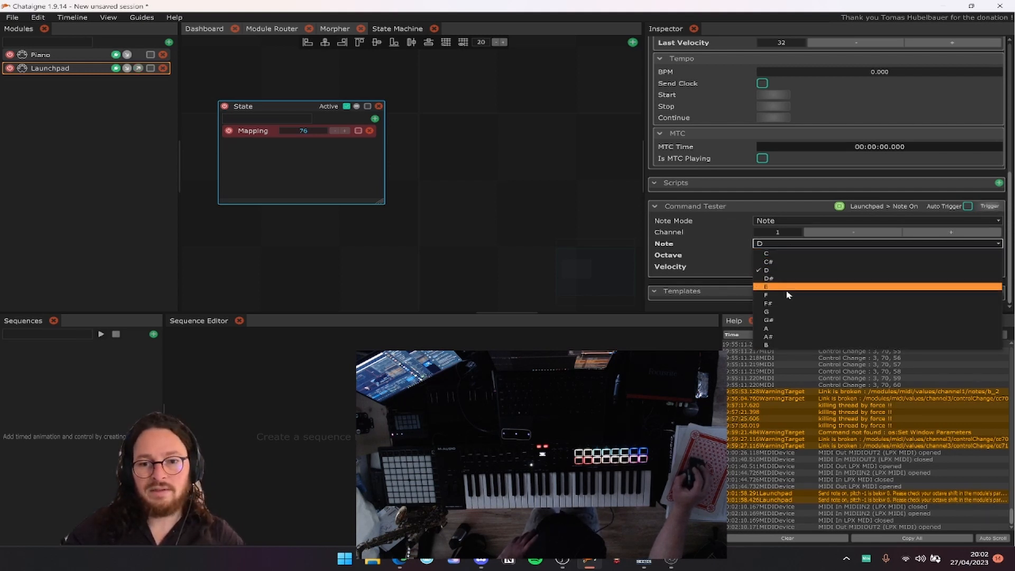
left_click(788, 344)
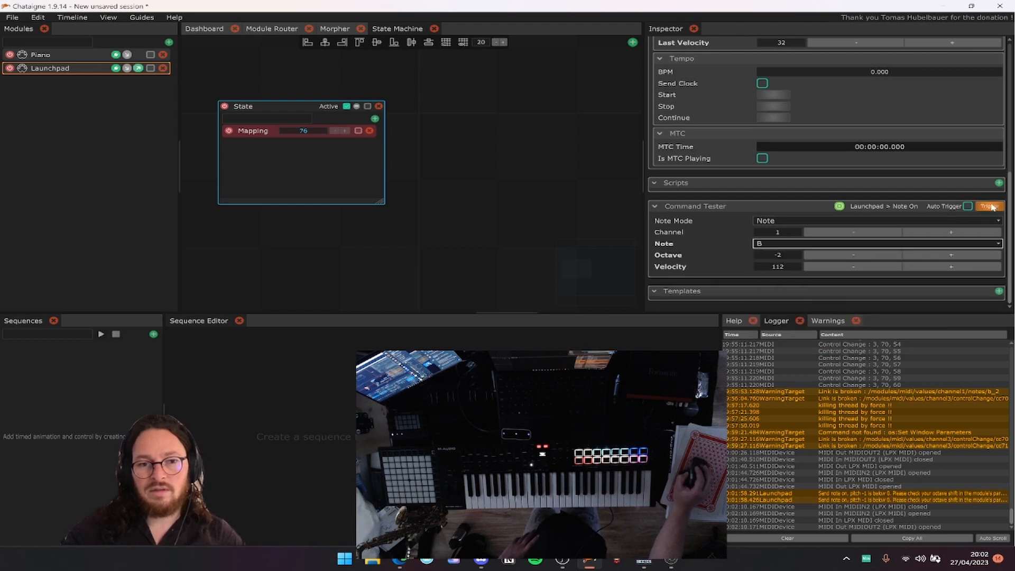
Delete the Launchpad module and add a new MIDI module beside Piano.
left_click(163, 68)
left_click(167, 55)
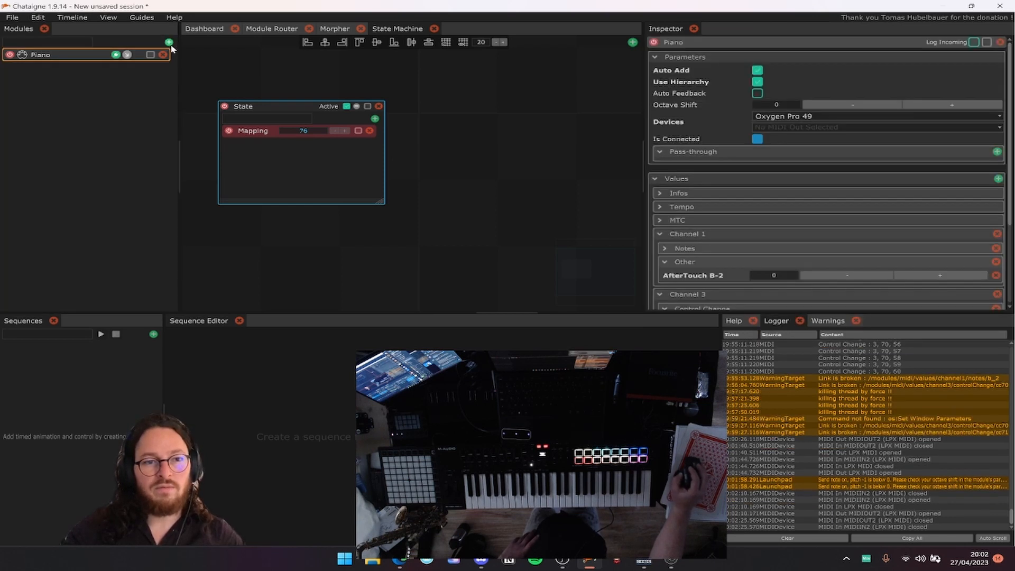
left_click(169, 41)
left_click(308, 72)
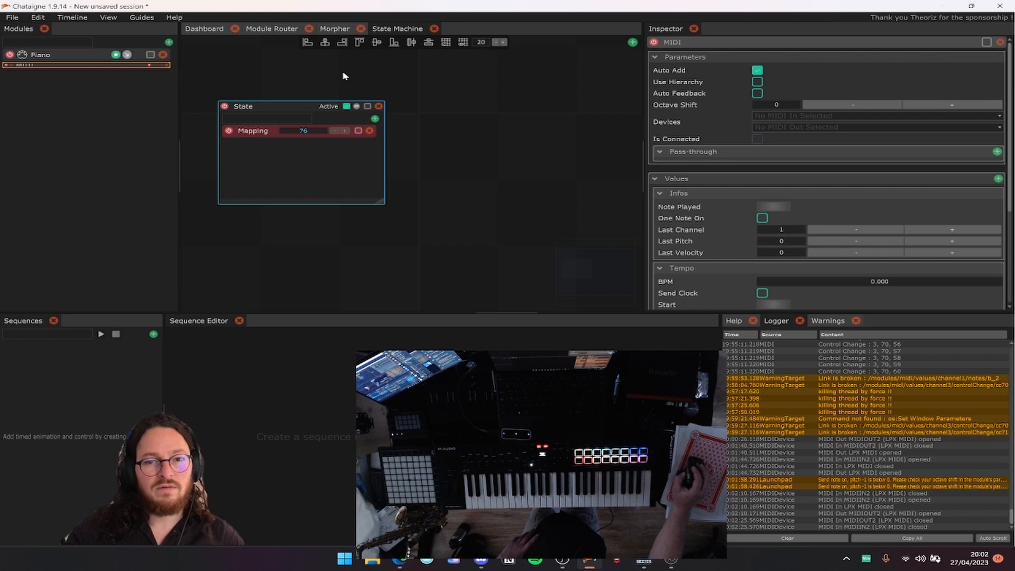
Set the new MIDI module's output device to MIDIOUT2 (LPX MIDI) and choose Note On as its test command.
left_click(845, 127)
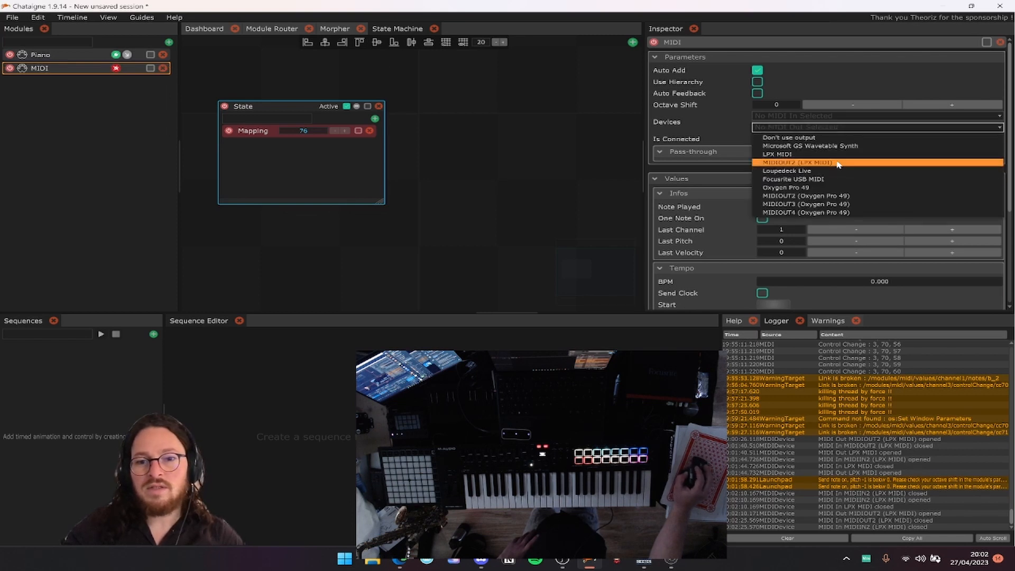
left_click(838, 163)
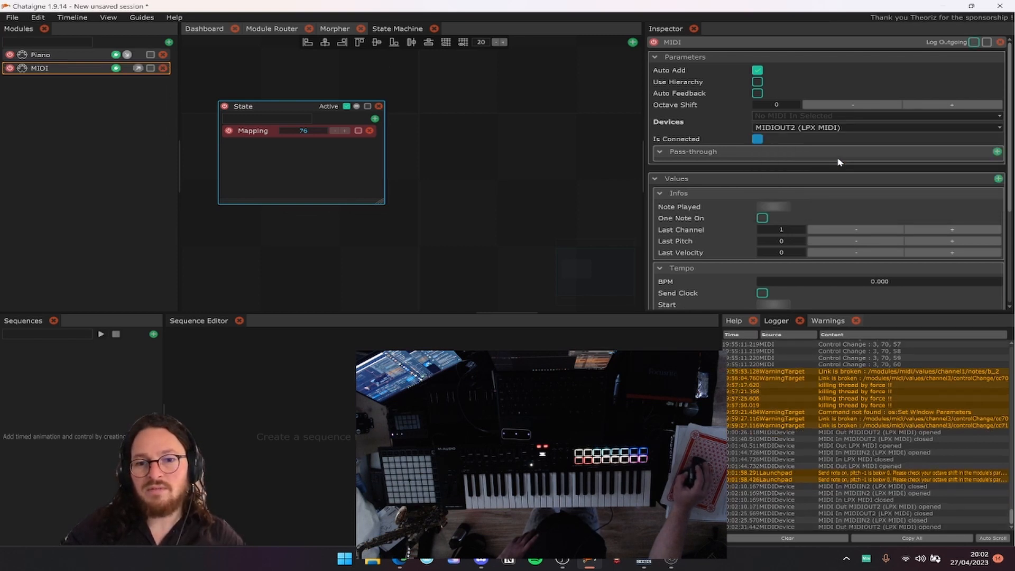
scroll(838, 162, "down", 4)
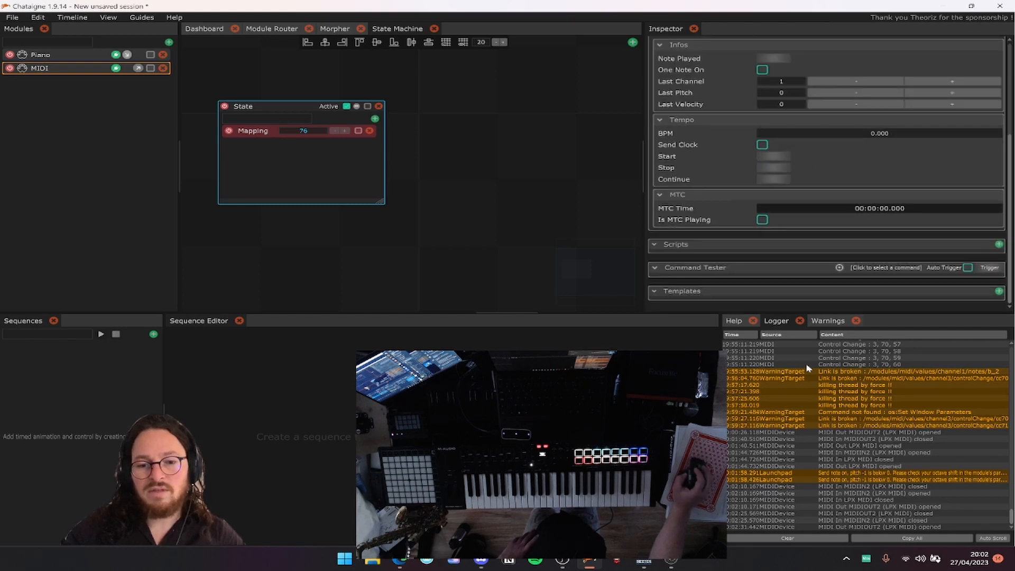
left_click(888, 267)
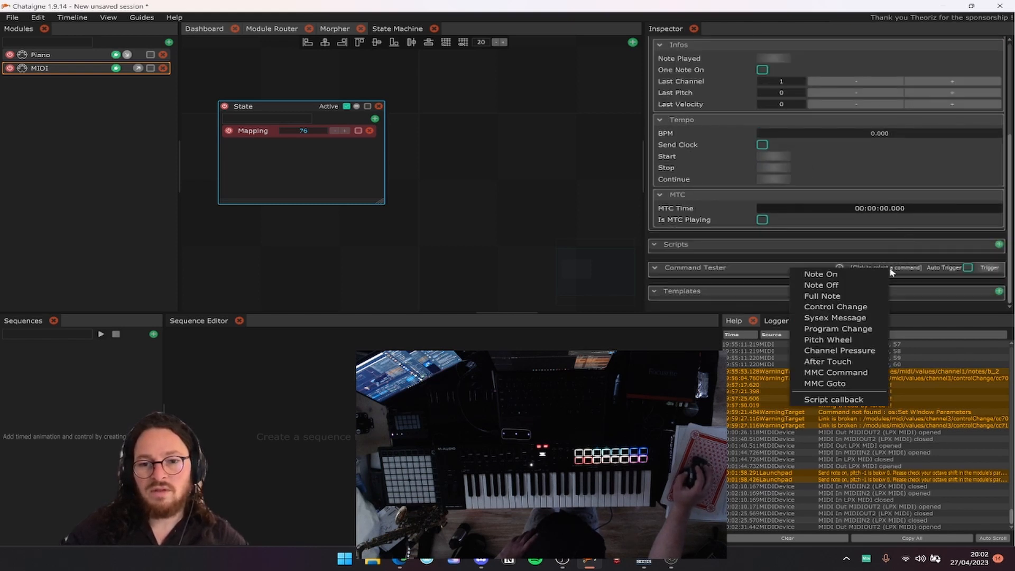
left_click(890, 274)
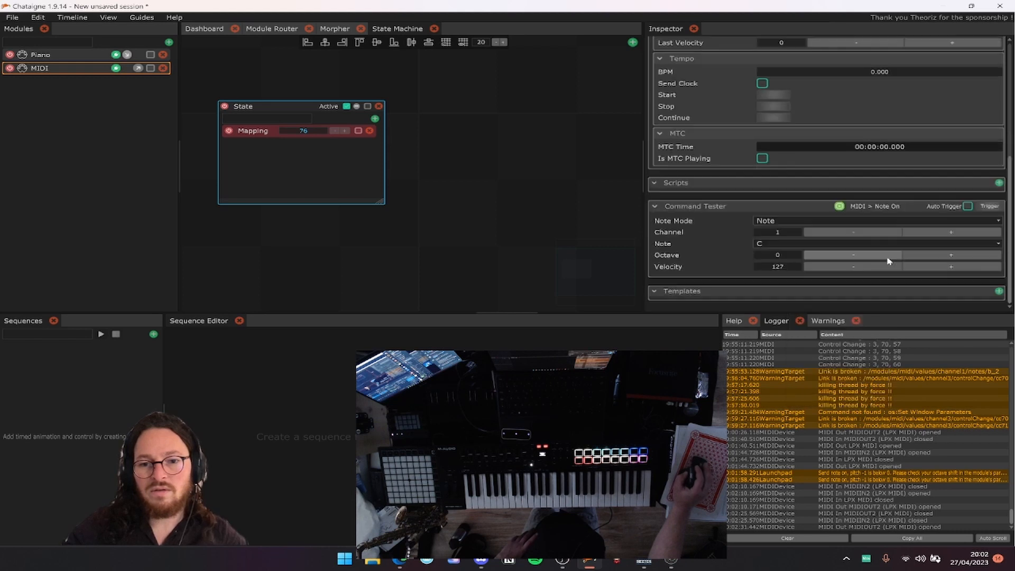
Set the Note On test command to note B at octave -2.
left_click(829, 250)
left_click(817, 245)
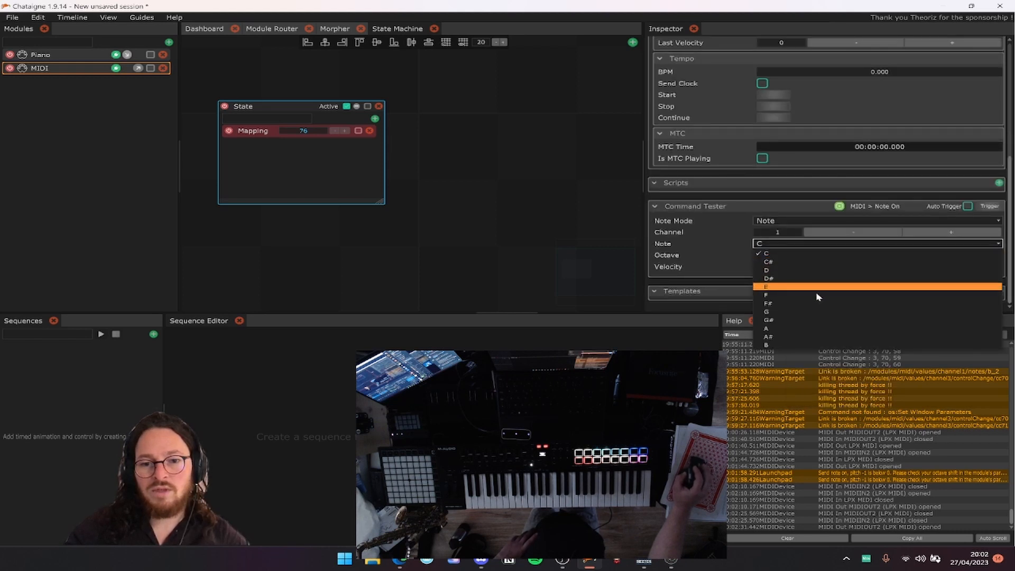
left_click(820, 350)
left_click(826, 257)
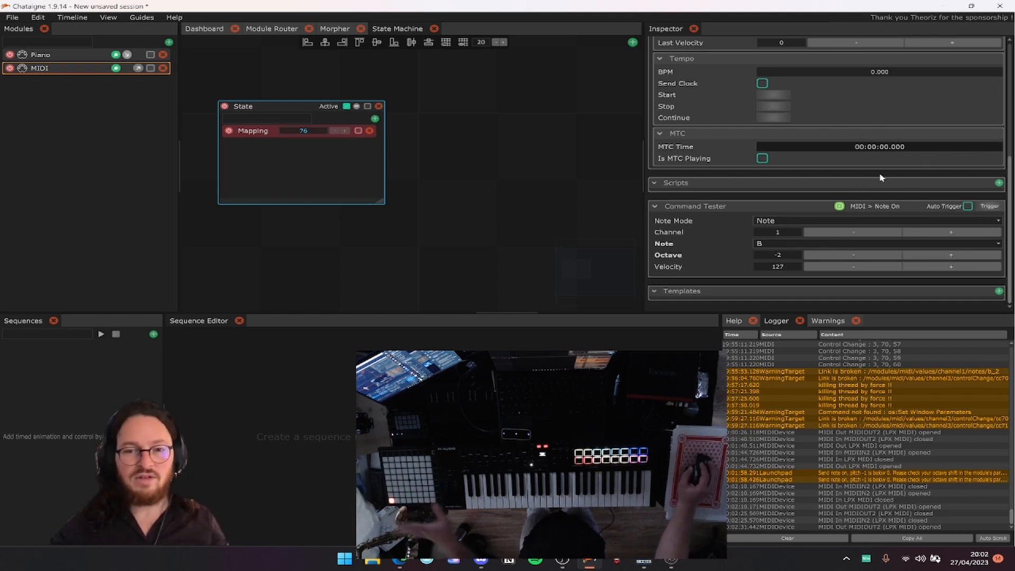
Collapse the module's Infos, Tempo and MTC values, and try Note On test velocities of 23 and 50.
scroll(861, 177, "up", 2)
scroll(864, 169, "down", 2)
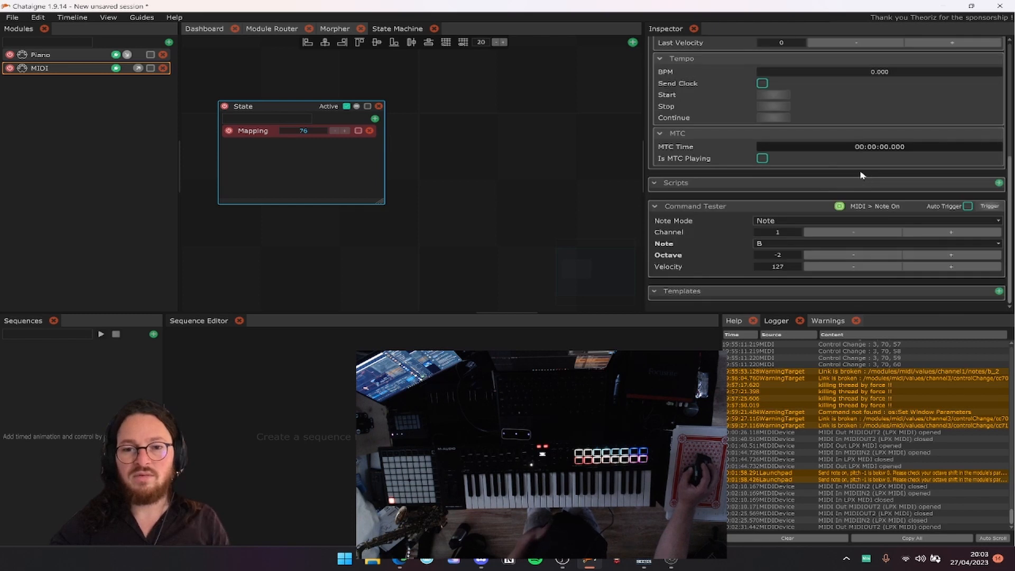
scroll(835, 153, "up", 3)
left_click(817, 117)
left_click(825, 133)
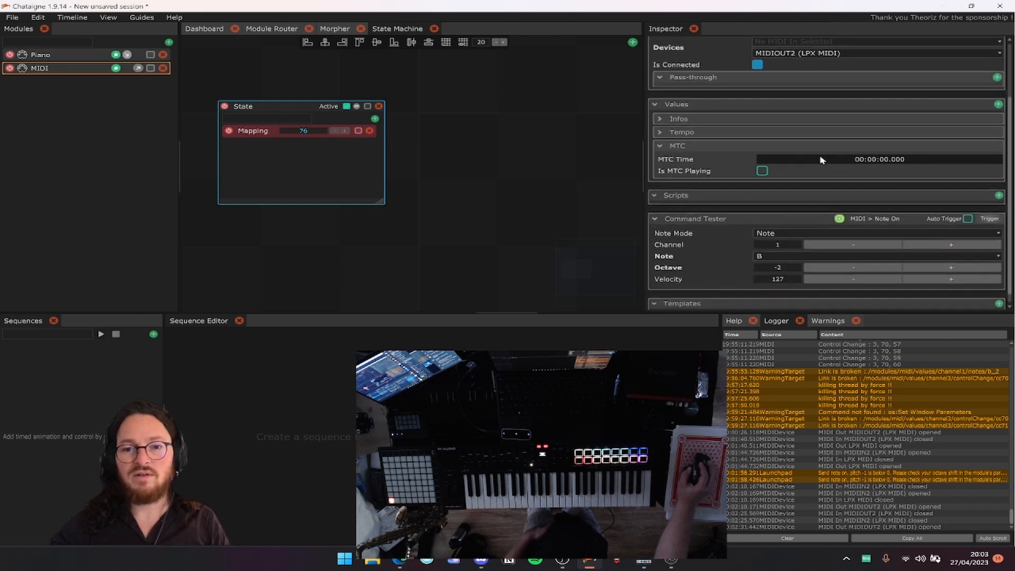
left_click(820, 147)
left_click_drag(822, 268, 775, 284)
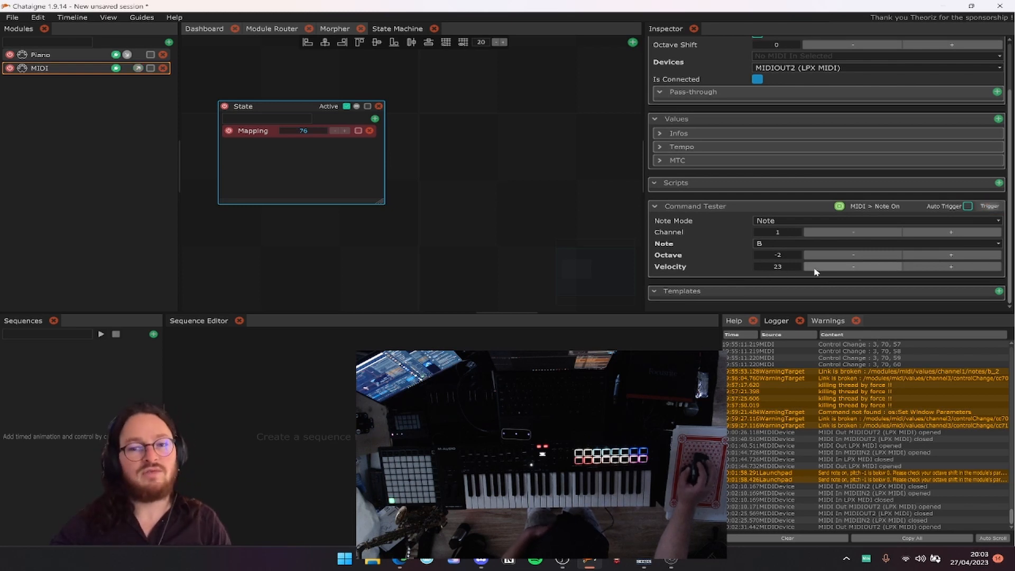
left_click_drag(815, 268, 843, 265)
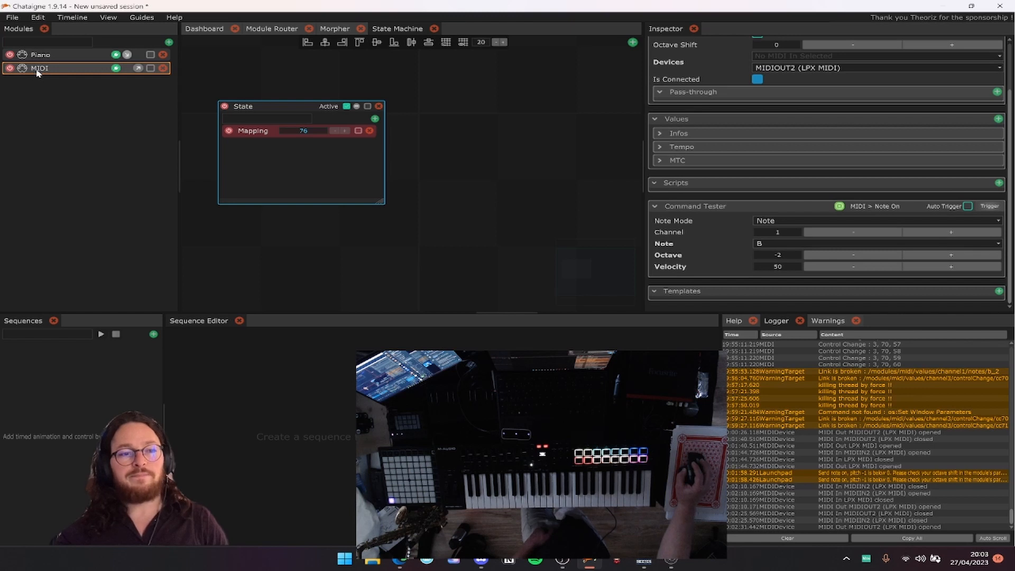
Rename the new MIDI module to launchpad.
type("Launchpad")
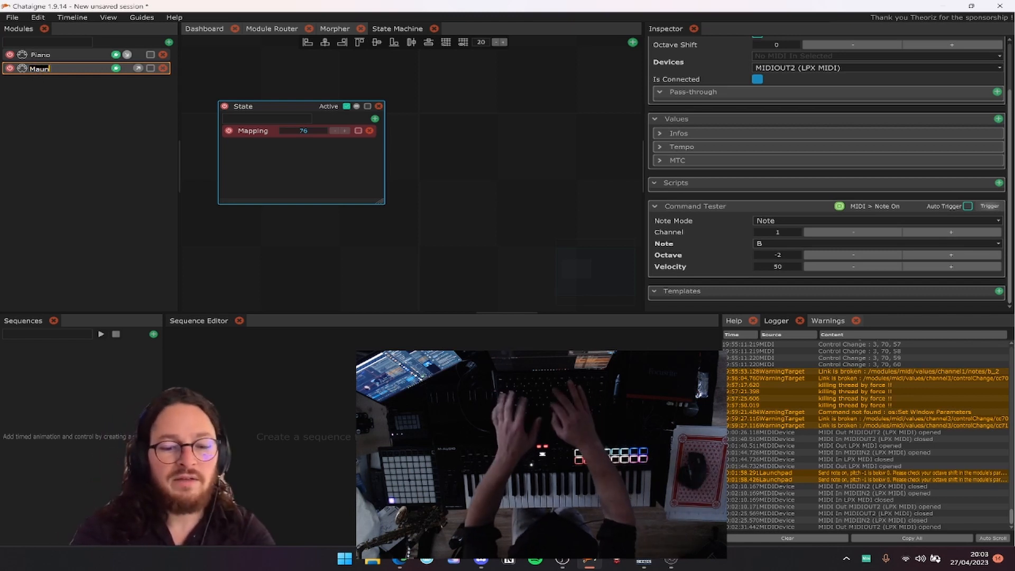
key("Return")
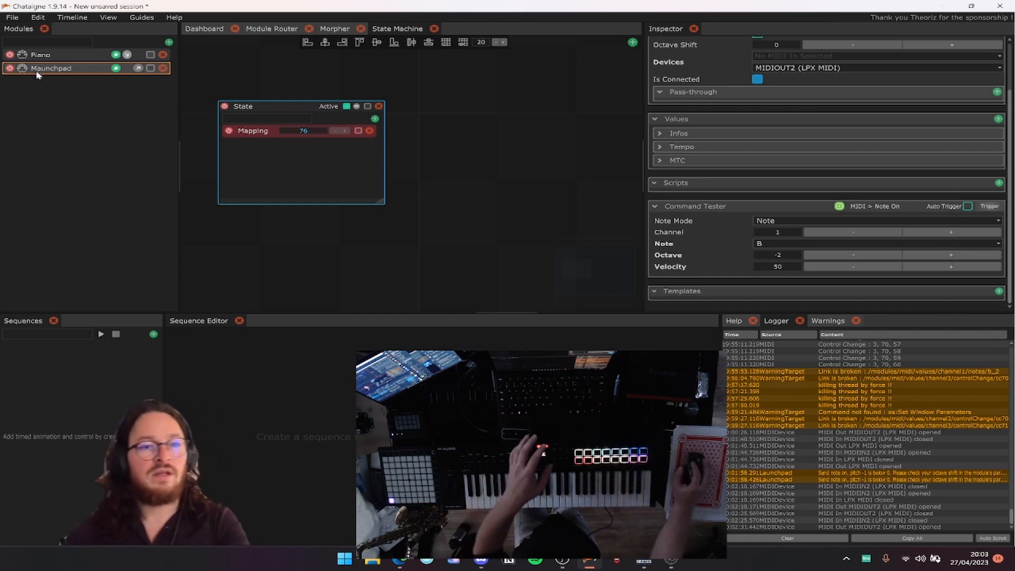
double_click(36, 71)
type("launchpad")
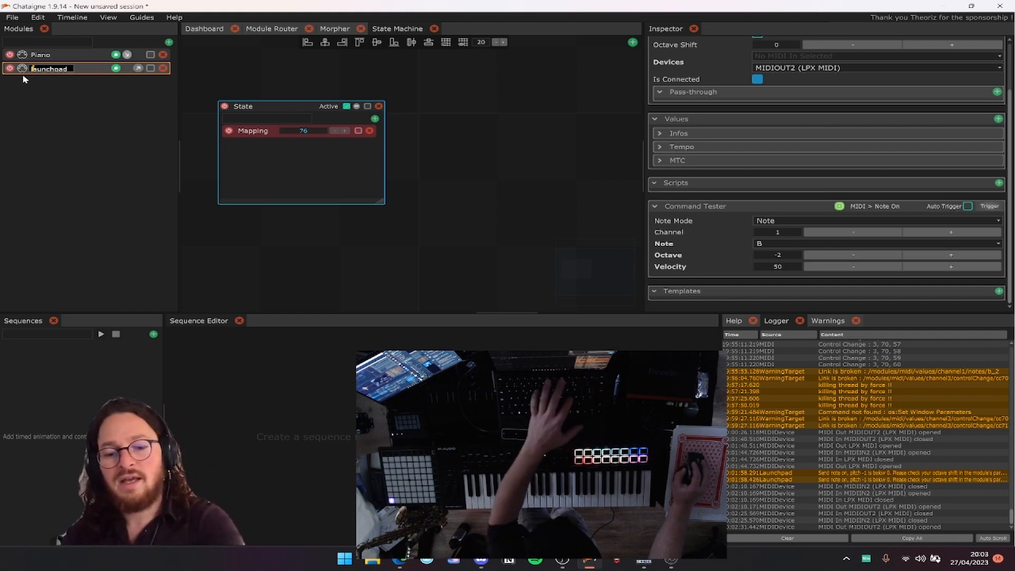
Rename the mapping inside State to Go Green.
left_click(252, 131)
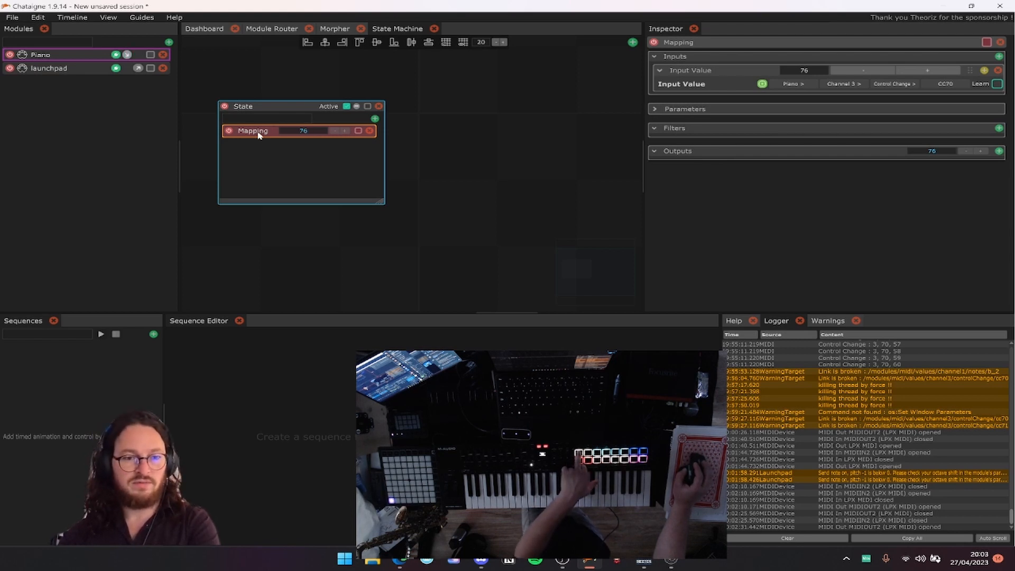
type("Go Green")
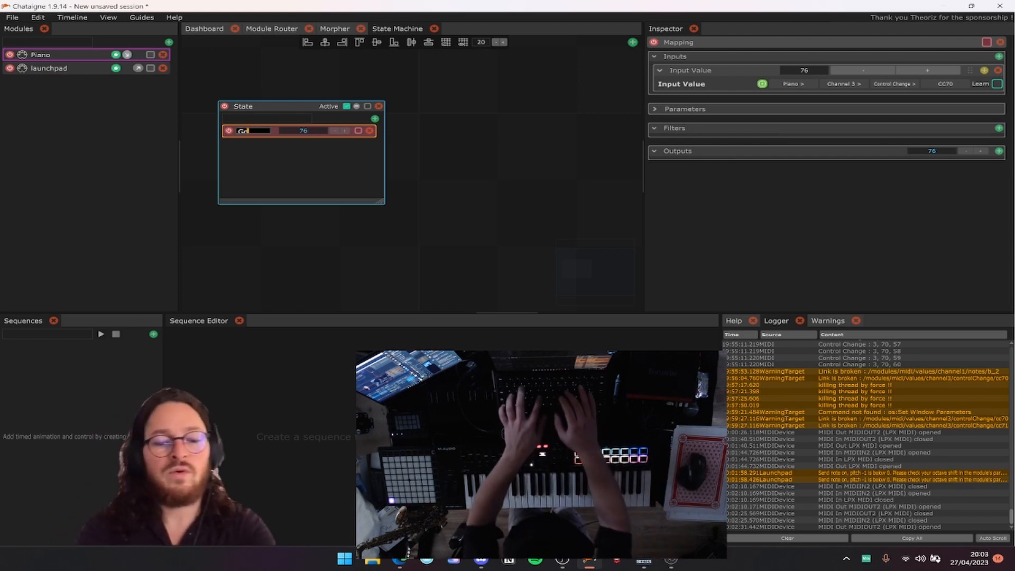
key("Return")
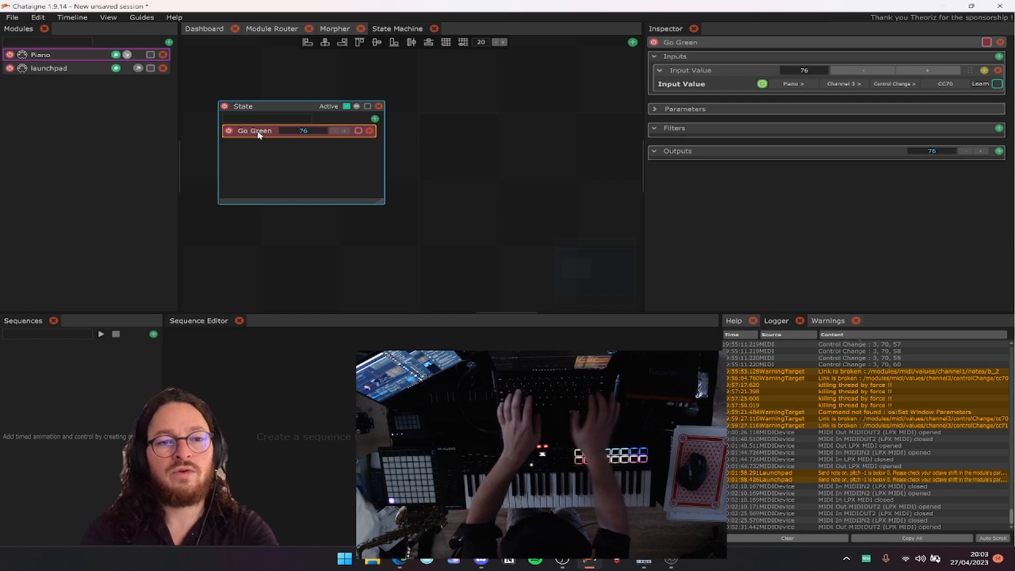
Replace the mapping inside State with a new action named Go Green.
left_click(369, 131)
left_click(375, 119)
left_click(394, 126)
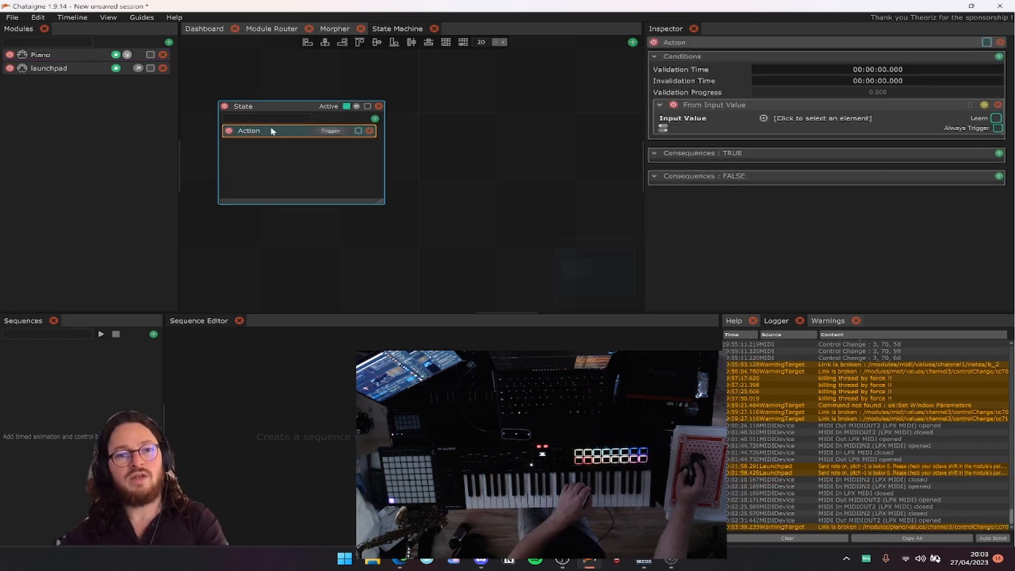
double_click(263, 132)
type("Go Green")
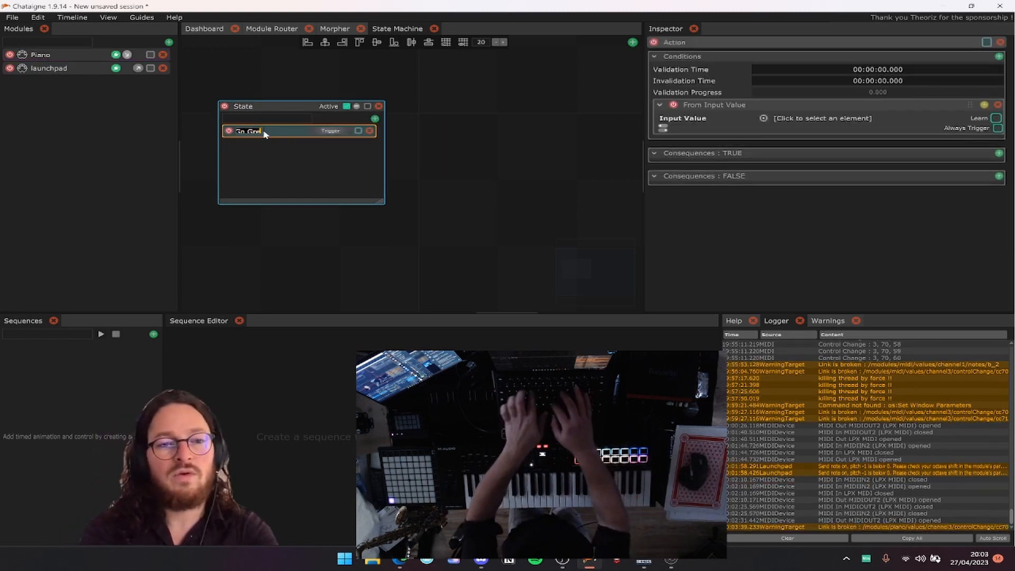
key("Return")
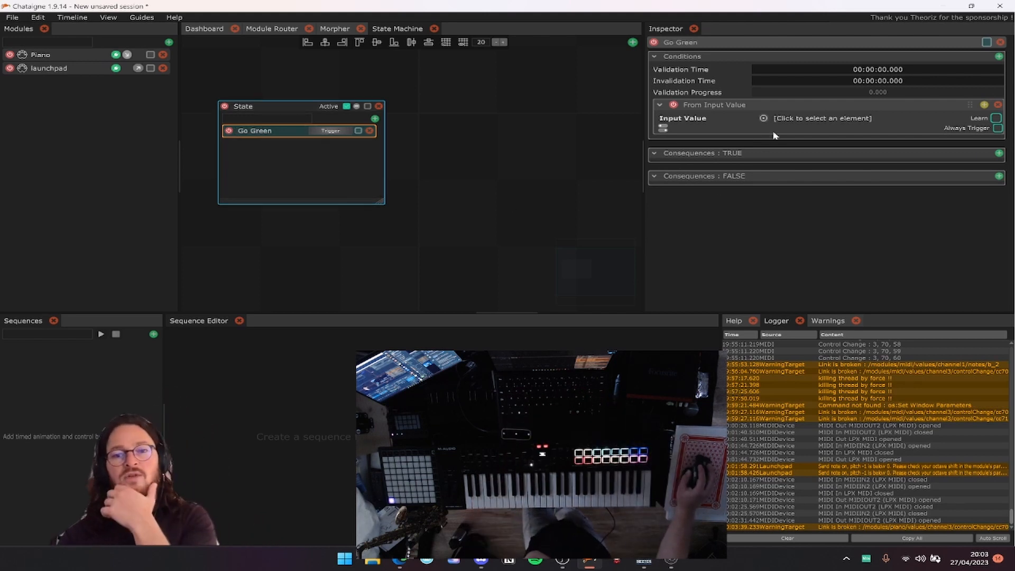
Try to learn the Go Green condition's input from a piano key, and browse the Piano module's channel notes.
left_click(992, 119)
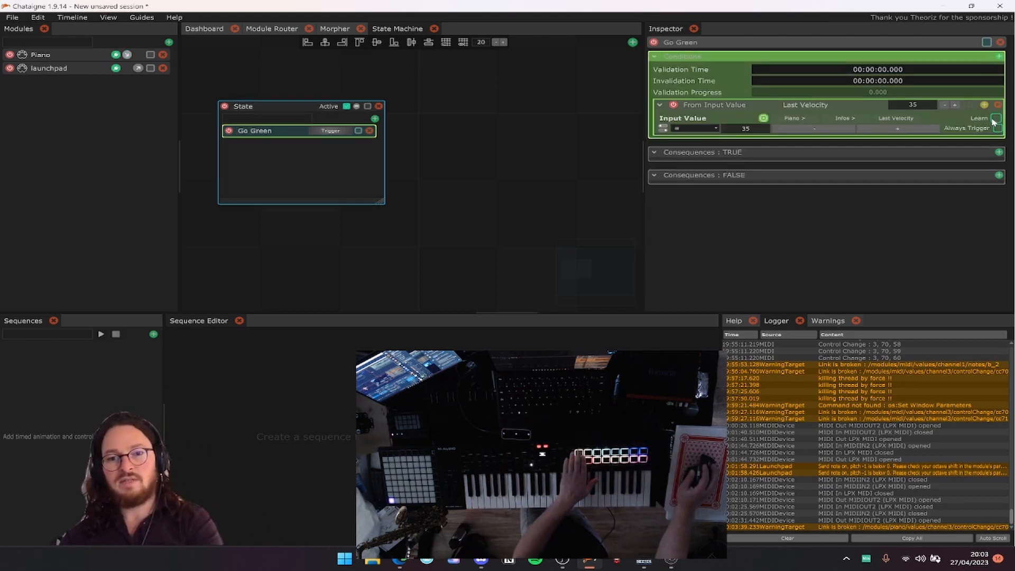
left_click(885, 119)
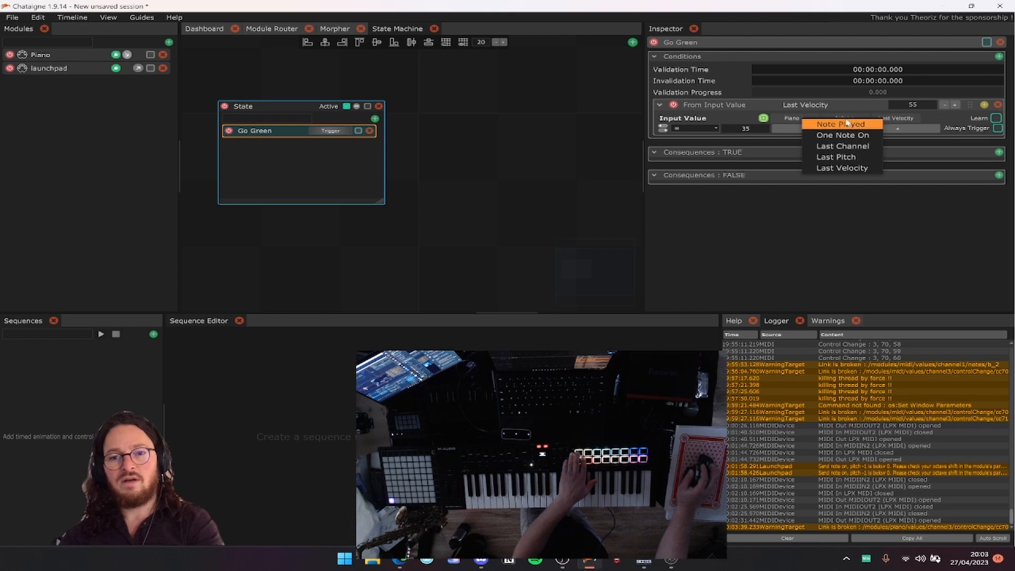
left_click(841, 119)
left_click(839, 119)
mouse_move(814, 157)
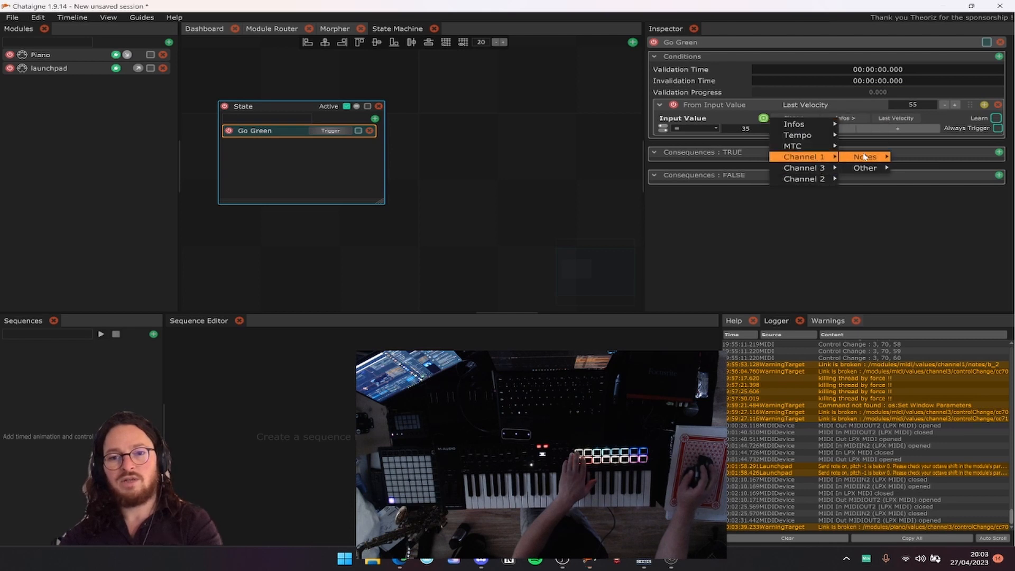
left_click(856, 141)
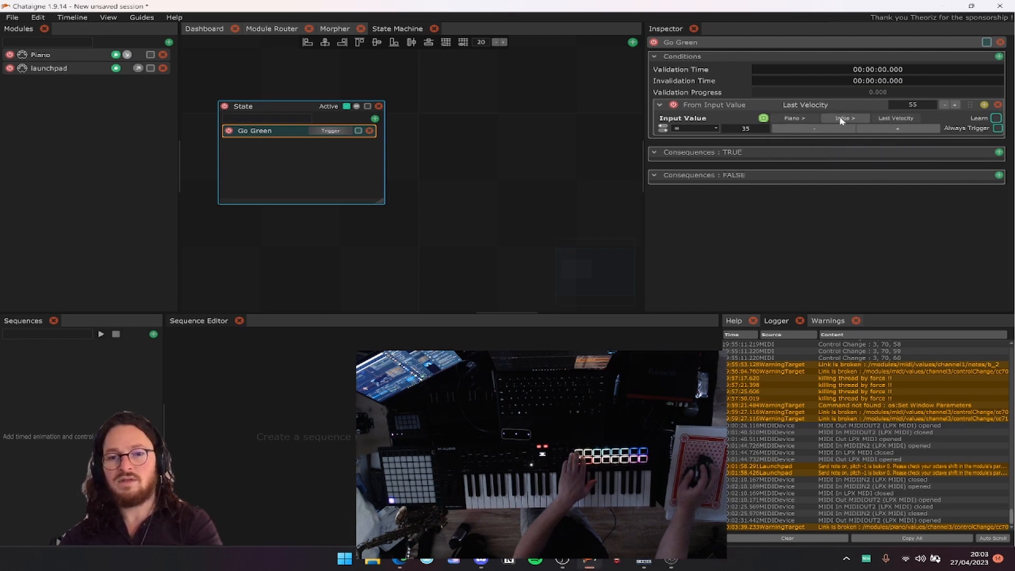
left_click(841, 119)
mouse_move(829, 157)
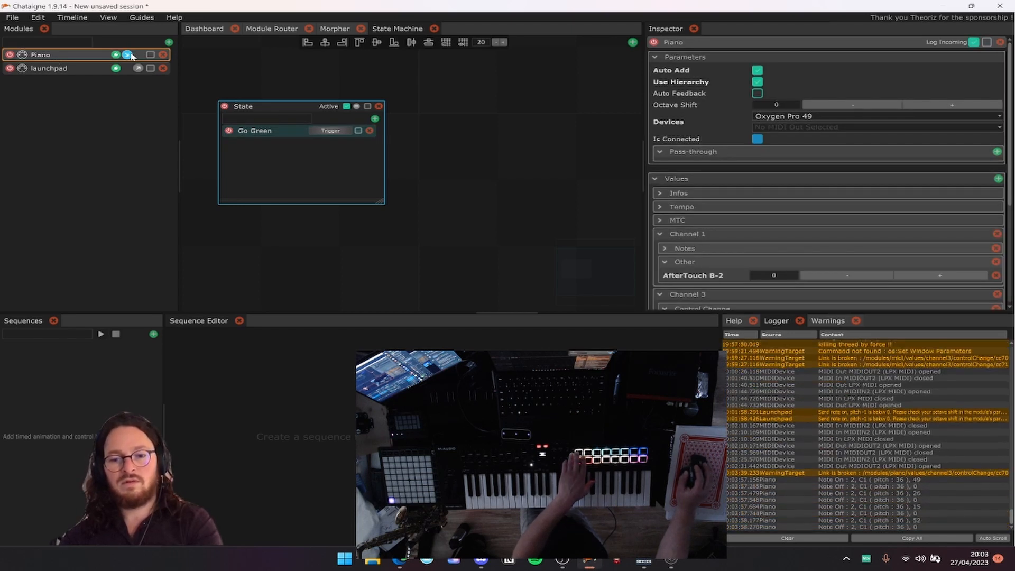
Set the Go Green condition's input to the Piano module's Channel 1 note C-1.
left_click(264, 131)
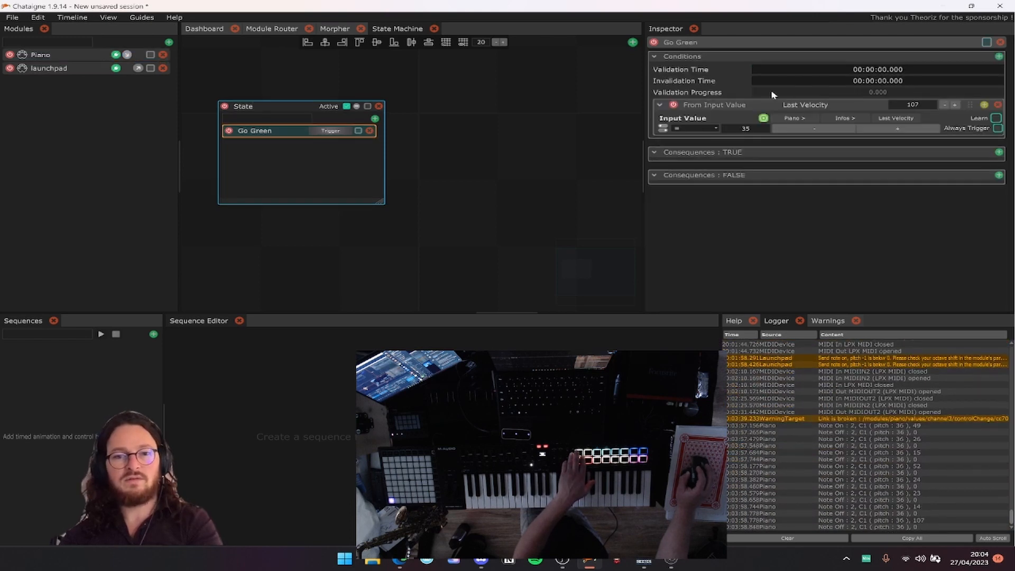
left_click(852, 119)
mouse_move(833, 156)
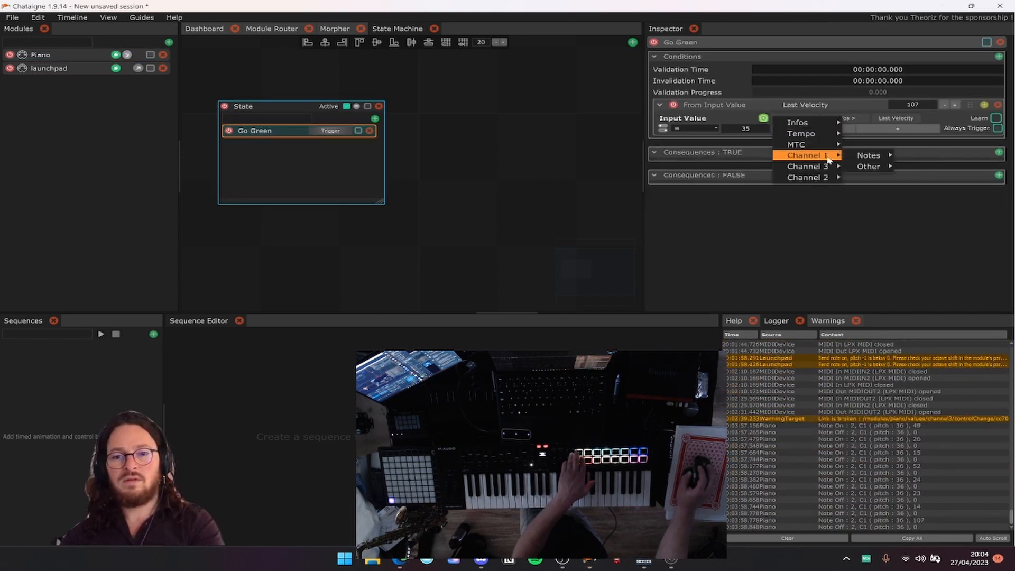
mouse_move(876, 158)
left_click(916, 166)
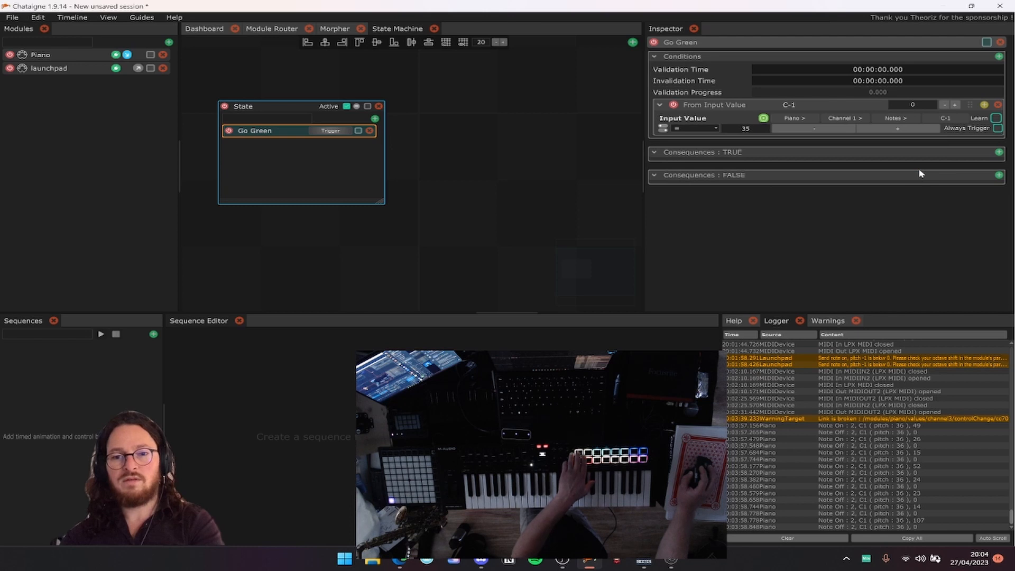
Make the Go Green condition test whether the Piano module's Channel 2 note C1 is greater than 0.
left_click(841, 119)
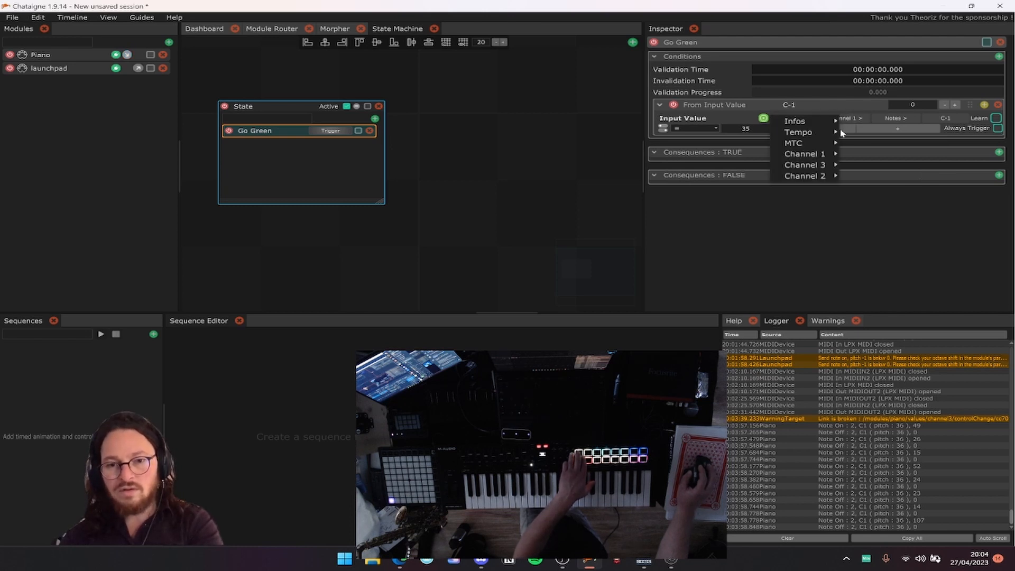
mouse_move(825, 176)
mouse_move(867, 176)
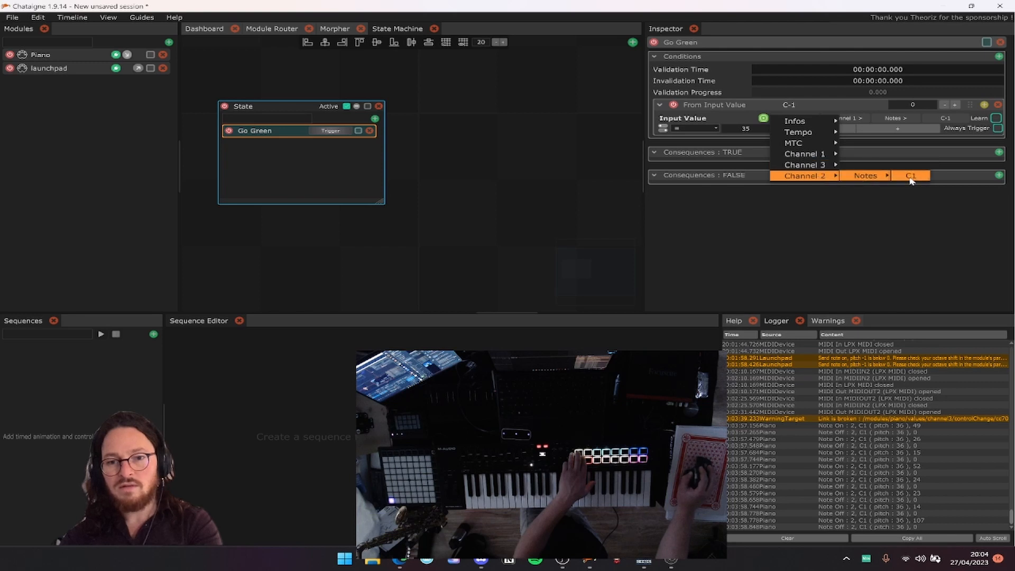
left_click(910, 178)
left_click(694, 128)
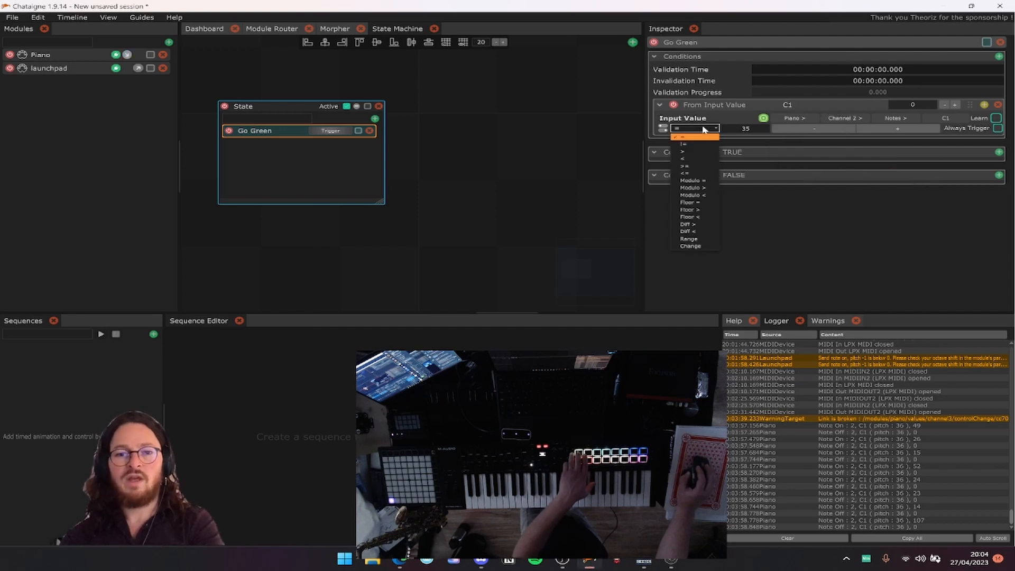
left_click(710, 152)
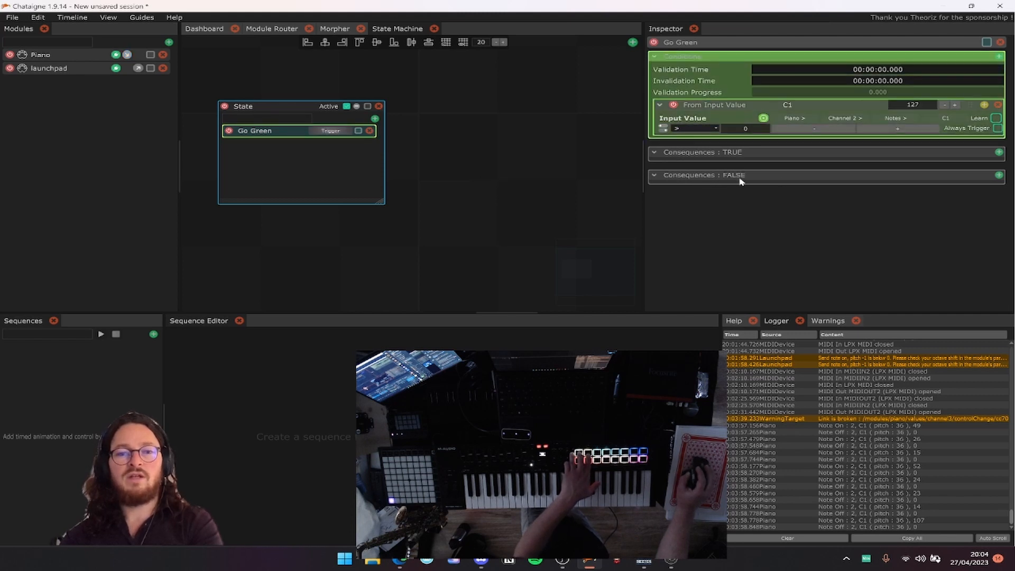
Add a launchpad Note On command as a TRUE consequence of Go Green.
left_click(998, 153)
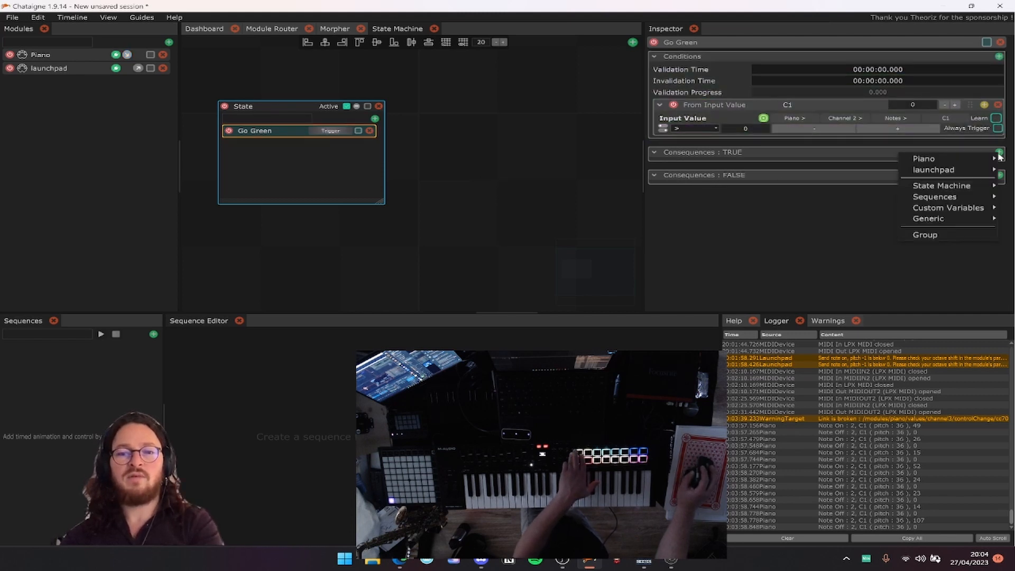
mouse_move(928, 170)
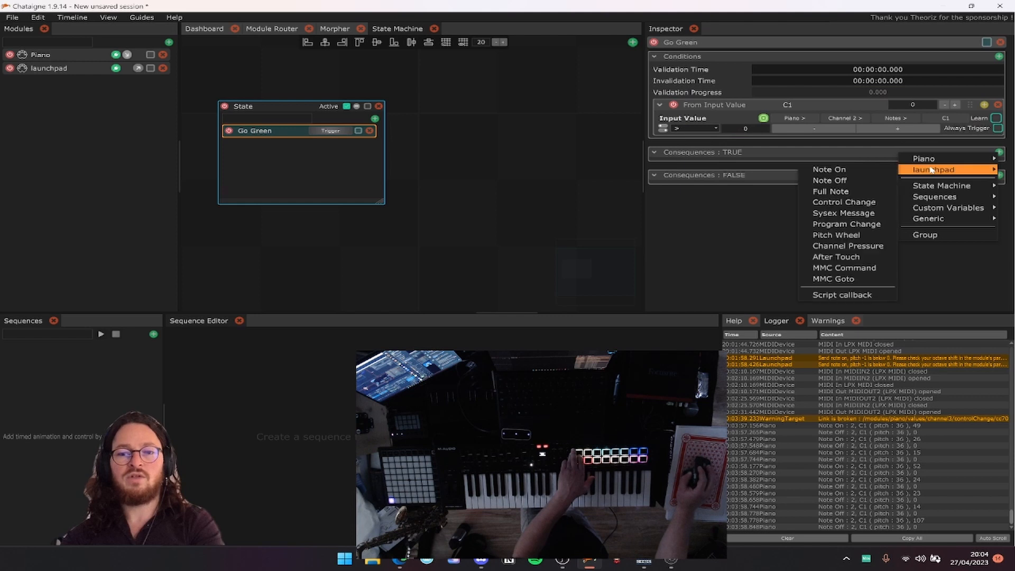
left_click(870, 171)
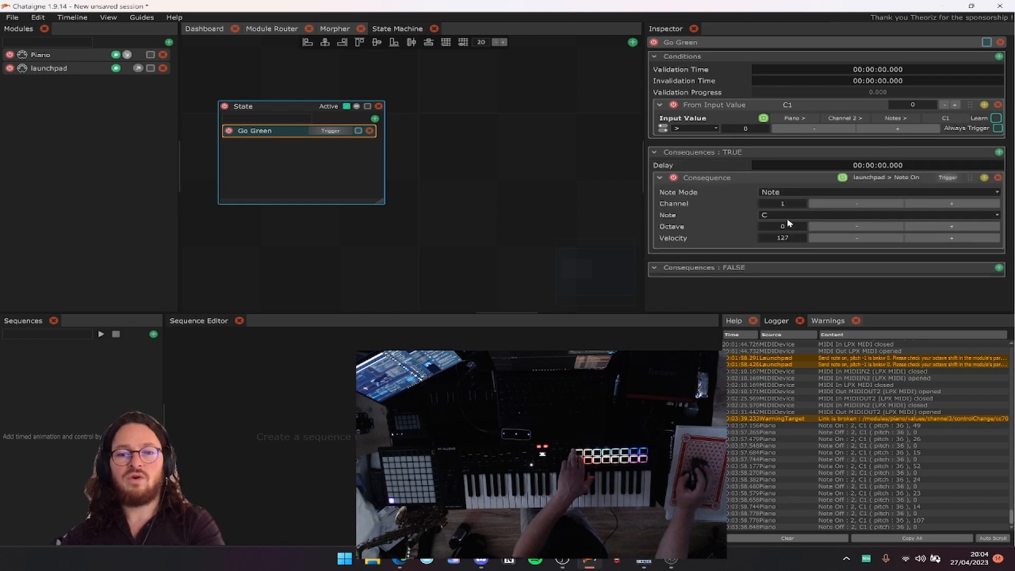
Set the TRUE consequence's Note On command to note B, octave -2, velocity 23.
left_click(787, 218)
left_click(851, 313)
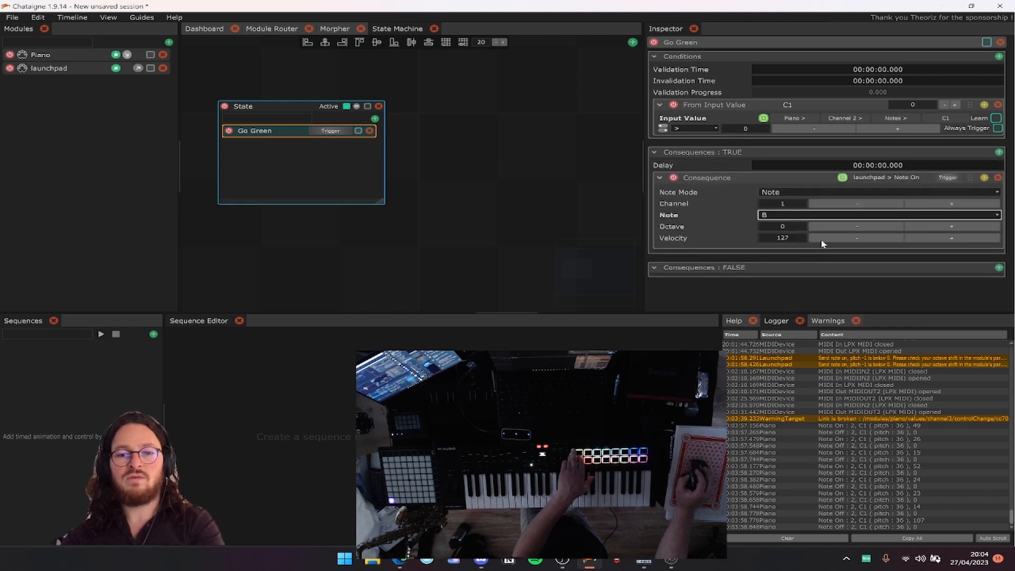
left_click(829, 228)
left_click(829, 228)
double_click(783, 238)
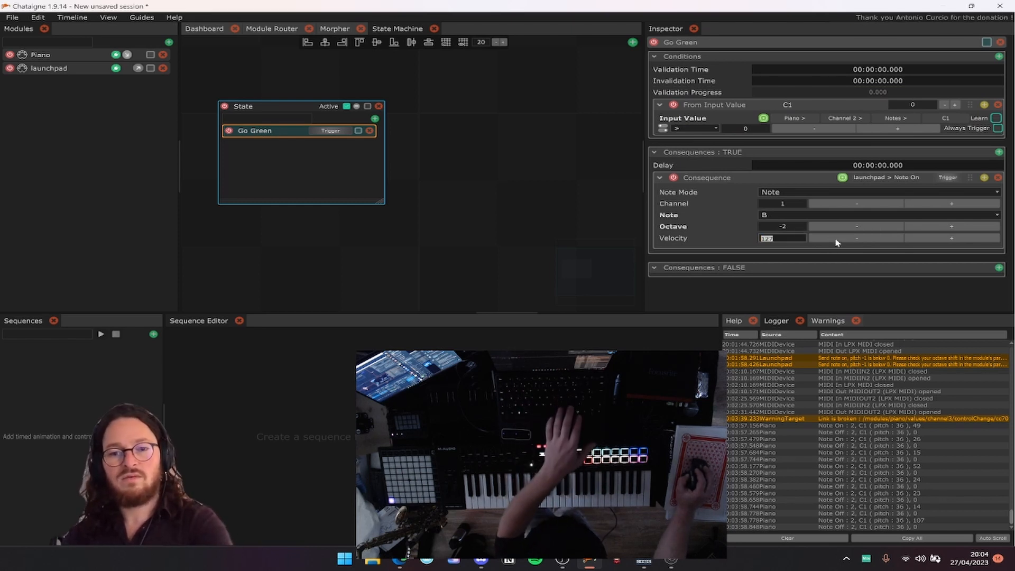
type("23")
key("Return")
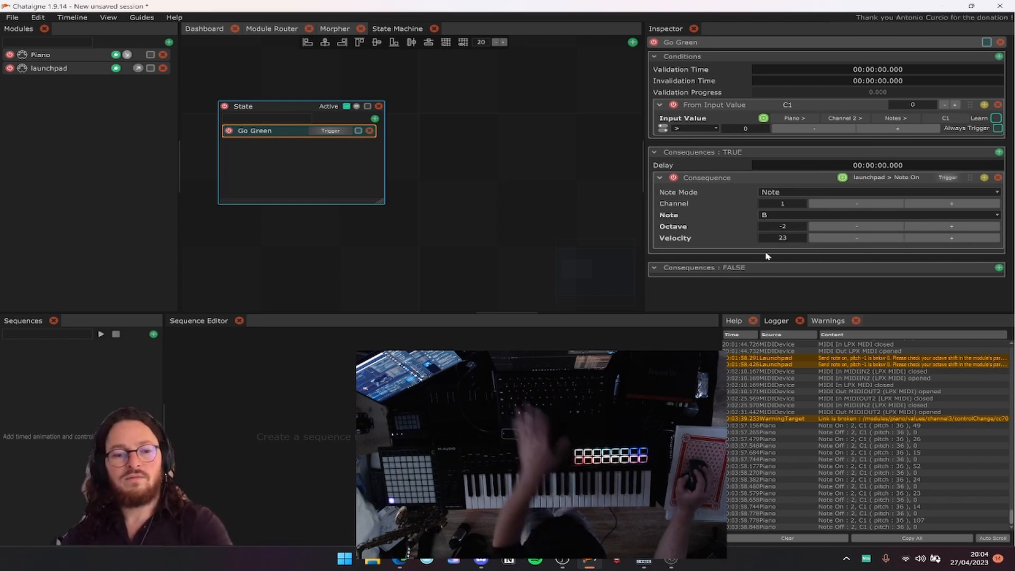
left_click(767, 240)
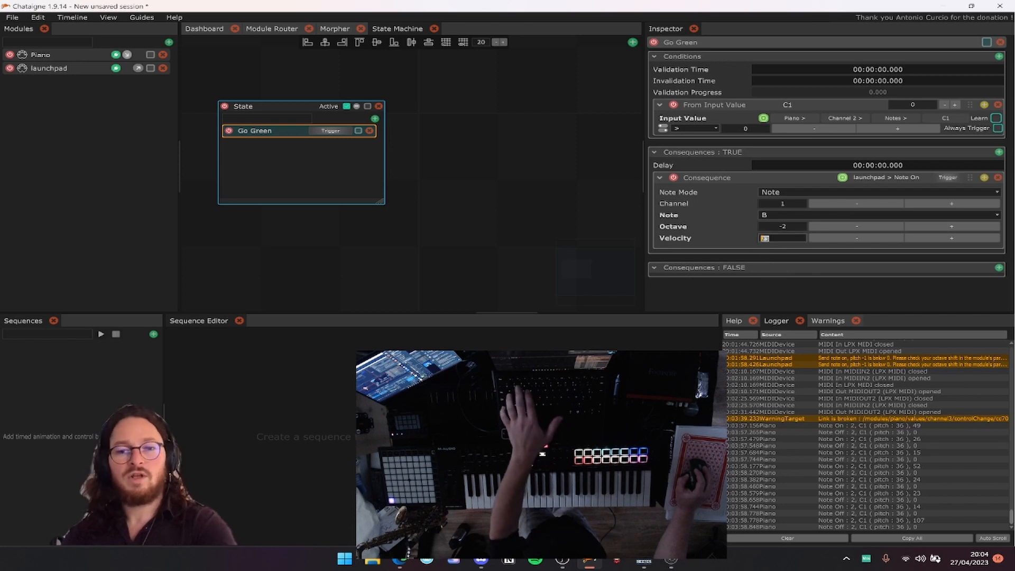
left_click(776, 257)
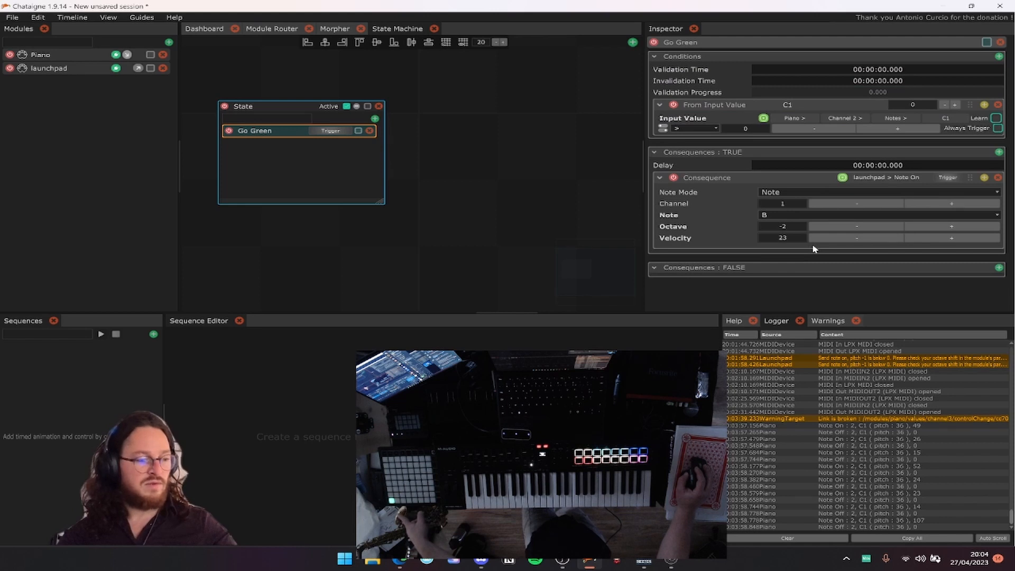
Add a launchpad Note Off command as Go Green's FALSE consequence, with note B and octave -2.
left_click(998, 267)
mouse_move(979, 275)
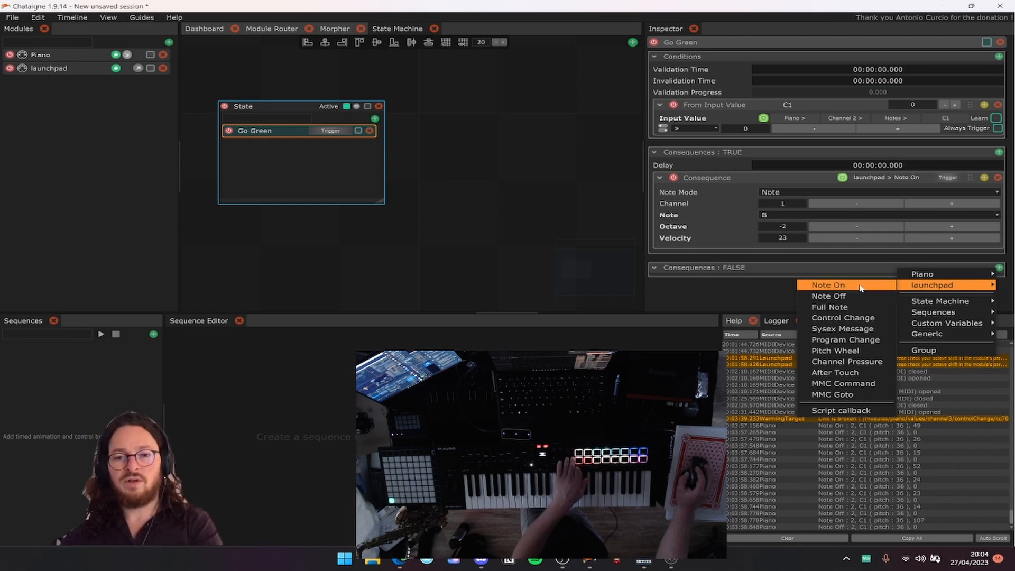
left_click(828, 296)
scroll(834, 285, "down", 2)
left_click(793, 273)
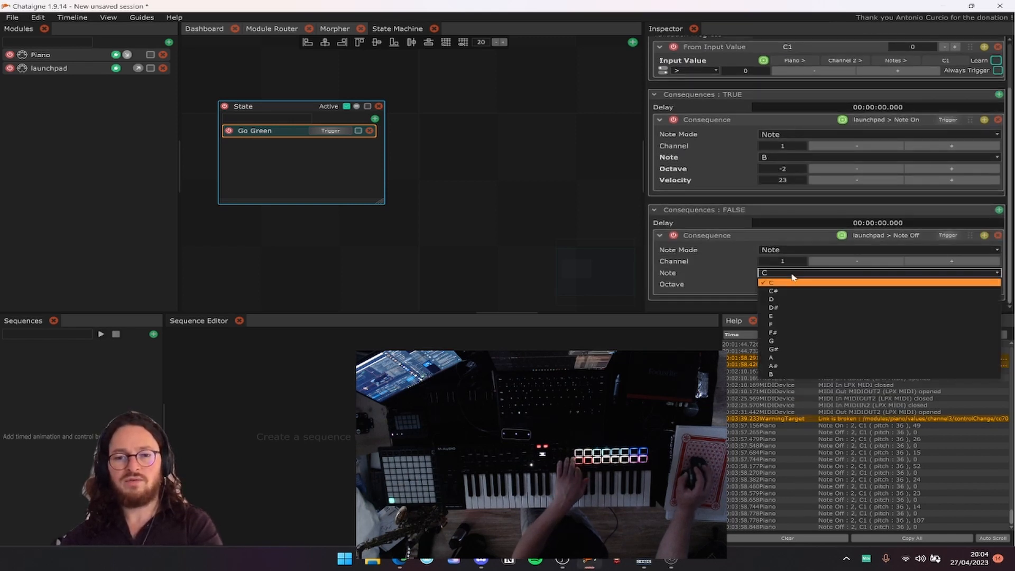
left_click(791, 375)
left_click(839, 286)
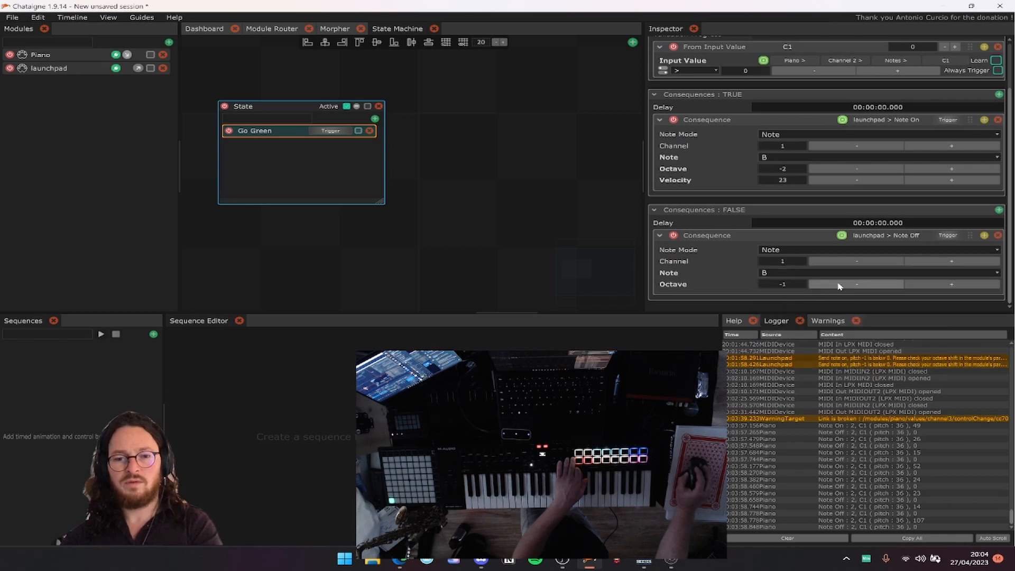
left_click(836, 285)
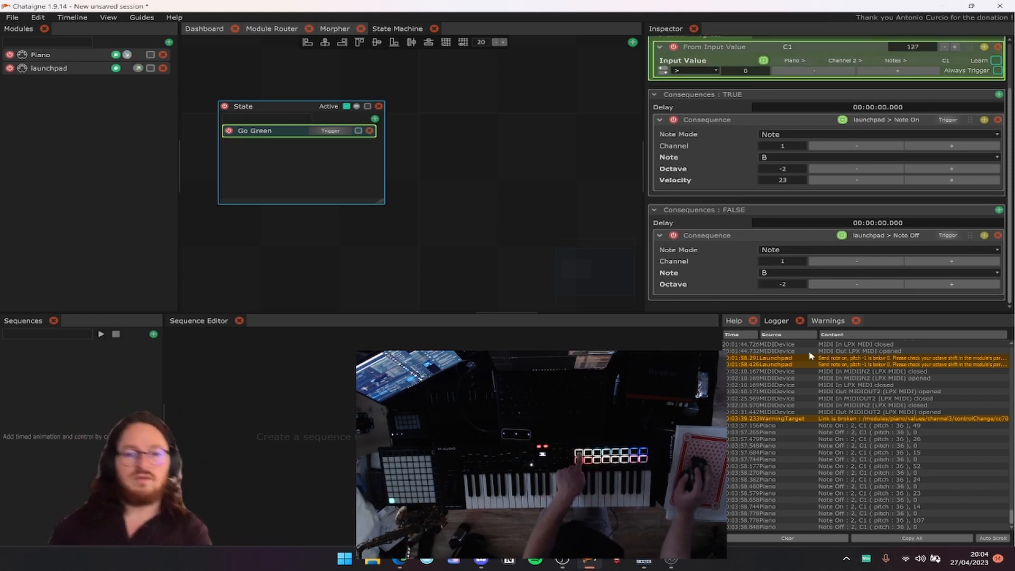
Add a second state beside the existing one in the State Machine.
right_click(433, 113)
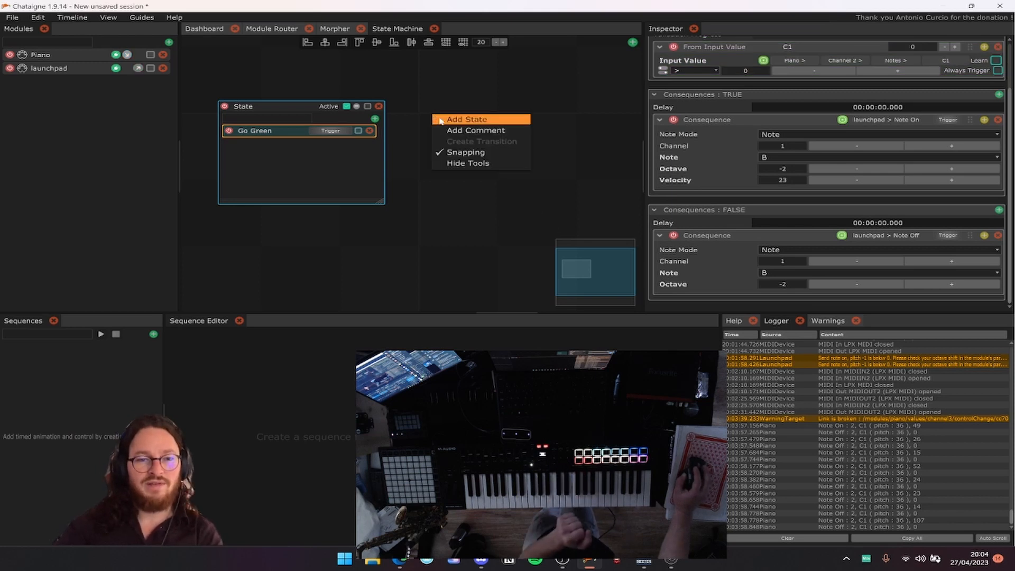
left_click(440, 120)
left_click_drag(482, 132, 468, 123)
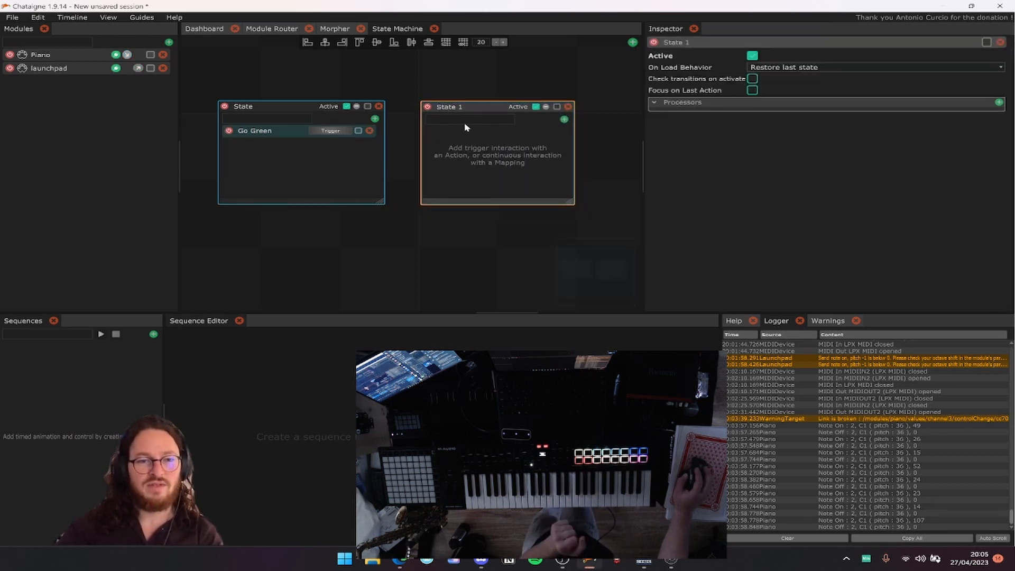
Copy the Go Green action into State 1.
left_click(273, 132)
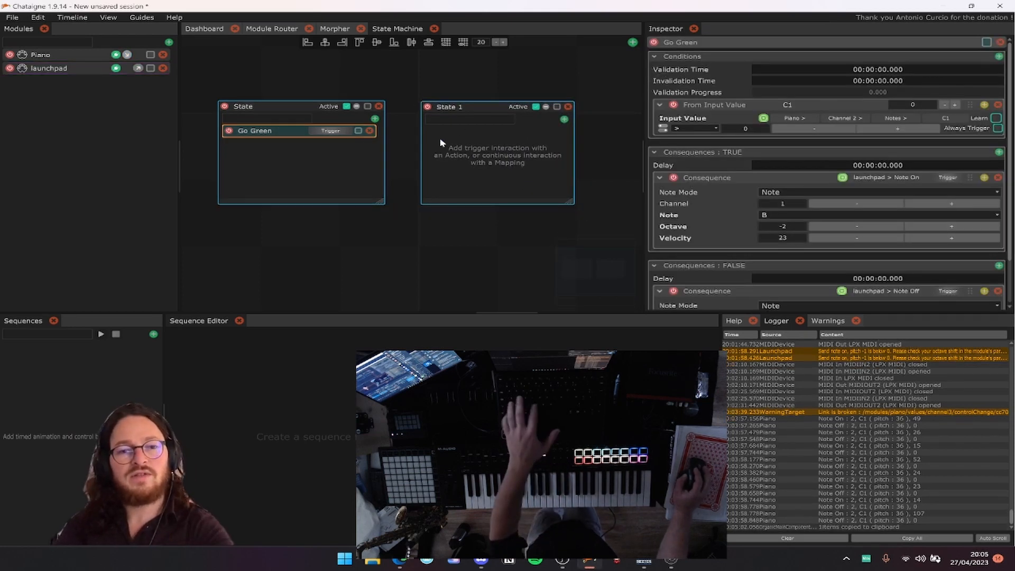
left_click(465, 143)
key("ctrl+v")
left_click(282, 143)
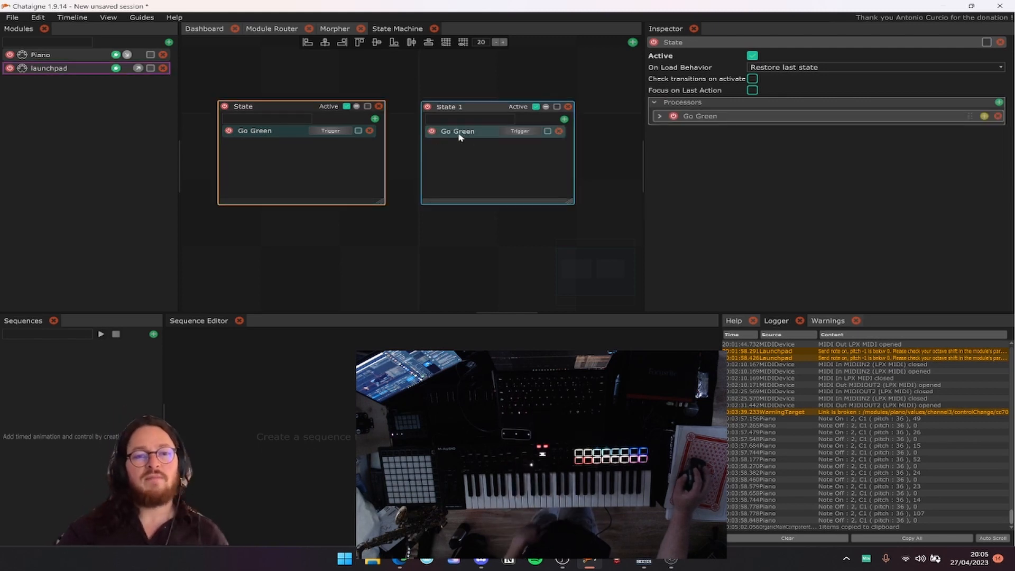
Rename the copied action in State 1 to Go Purple.
left_click(460, 137)
double_click(458, 132)
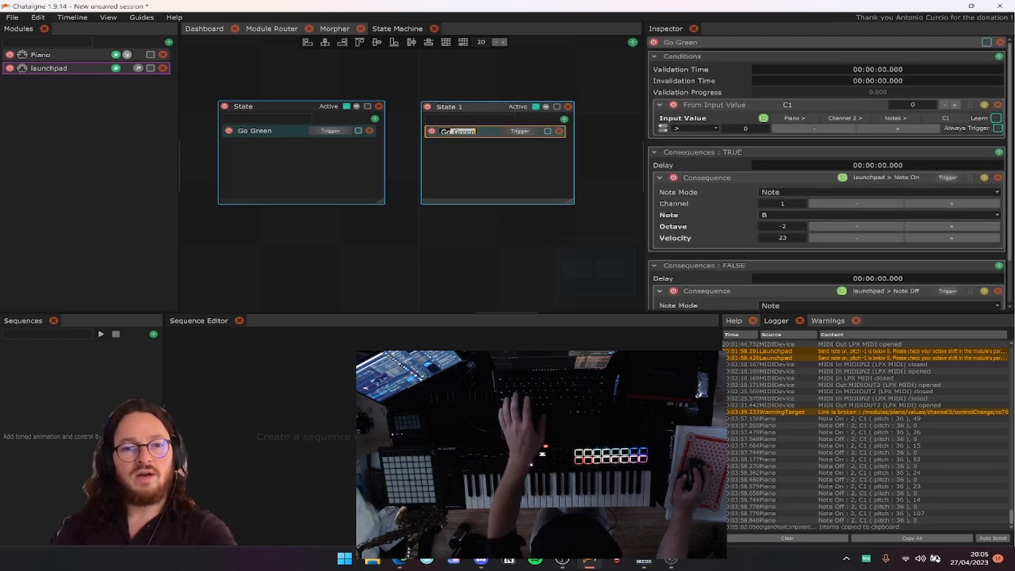
type("Purple")
key("Return")
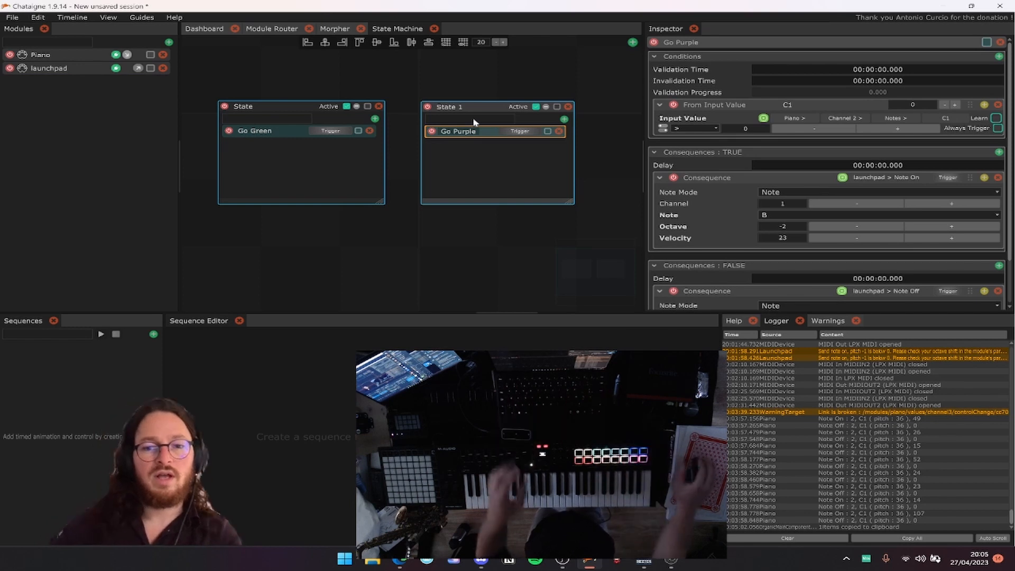
Set the velocity of Go Purple's Note On consequence to 70.
scroll(793, 185, "down", 2)
double_click(782, 184)
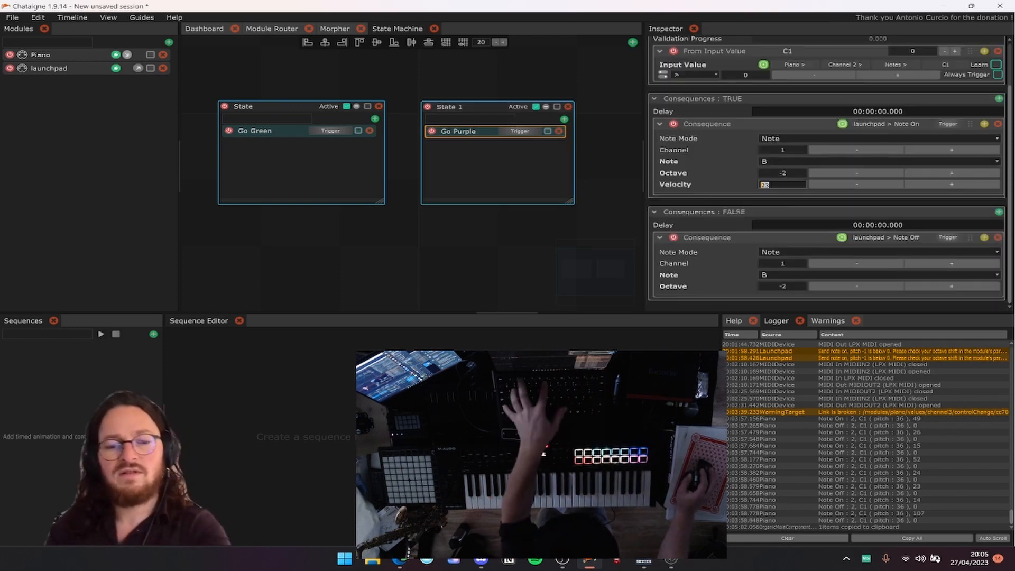
type("70")
key("Return")
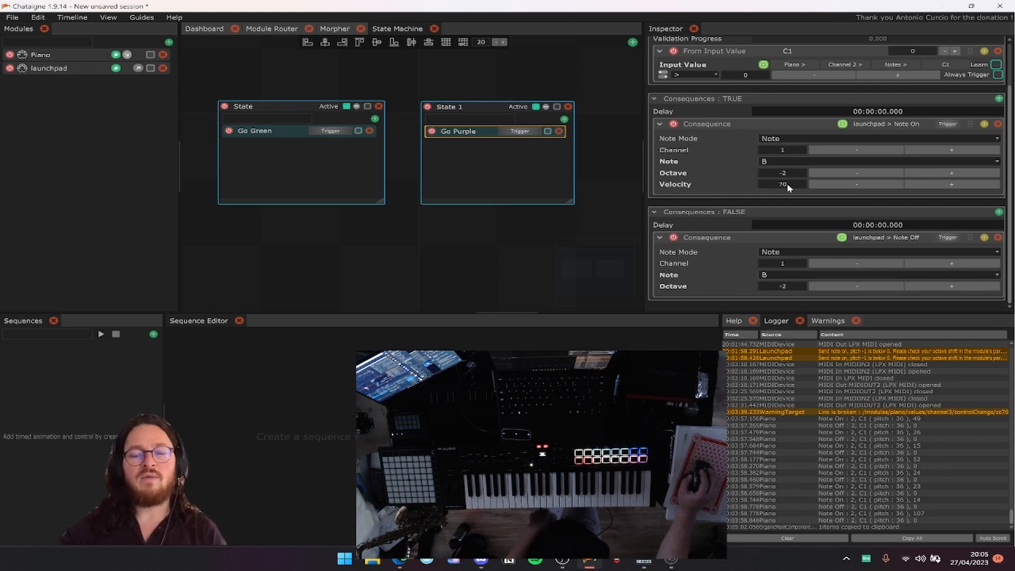
Deactivate the first state and adjust the velocity of Go Purple's Note On consequence to 49.
left_click(346, 106)
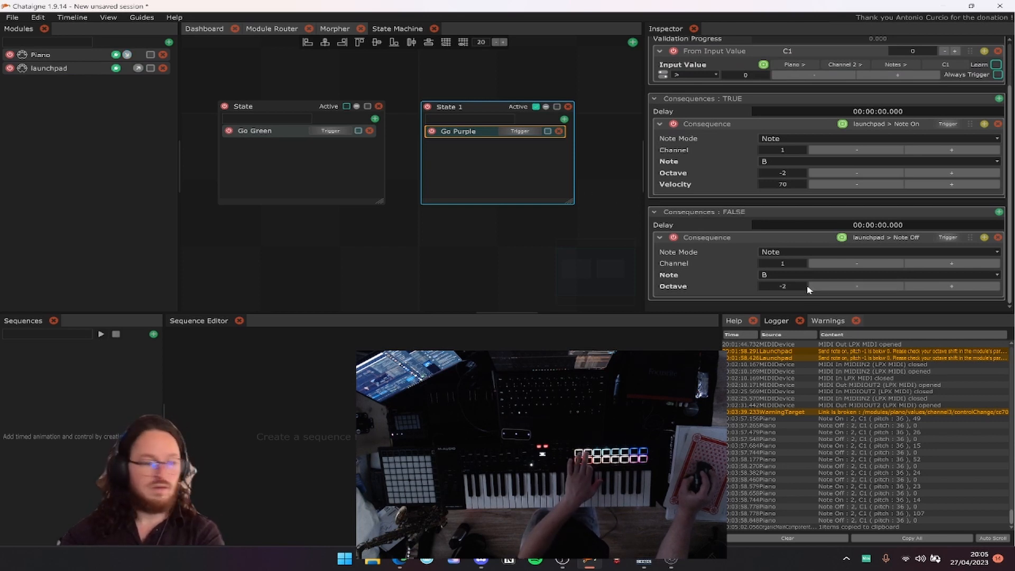
left_click(828, 288)
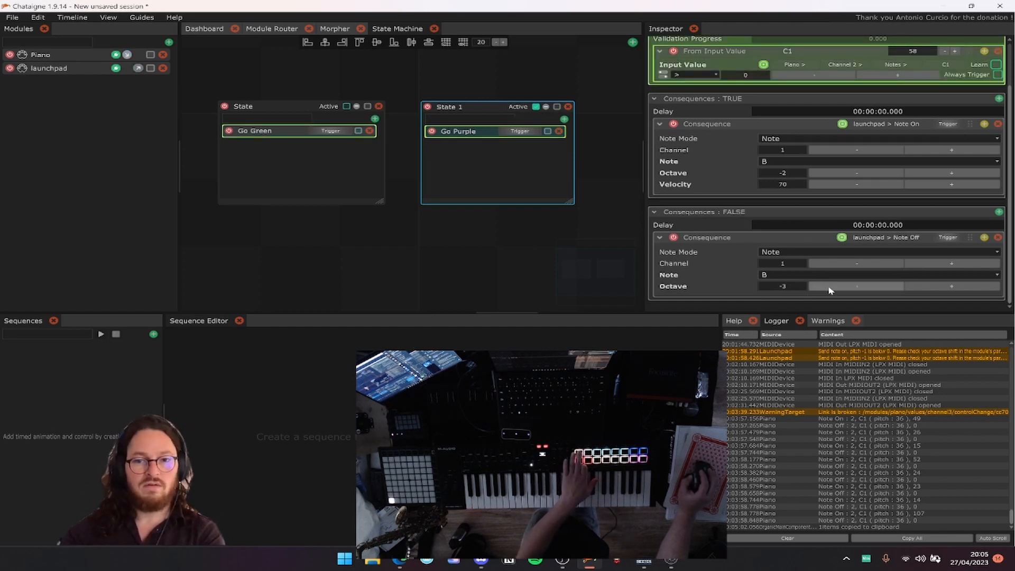
left_click(941, 289)
left_click_drag(839, 185, 824, 190)
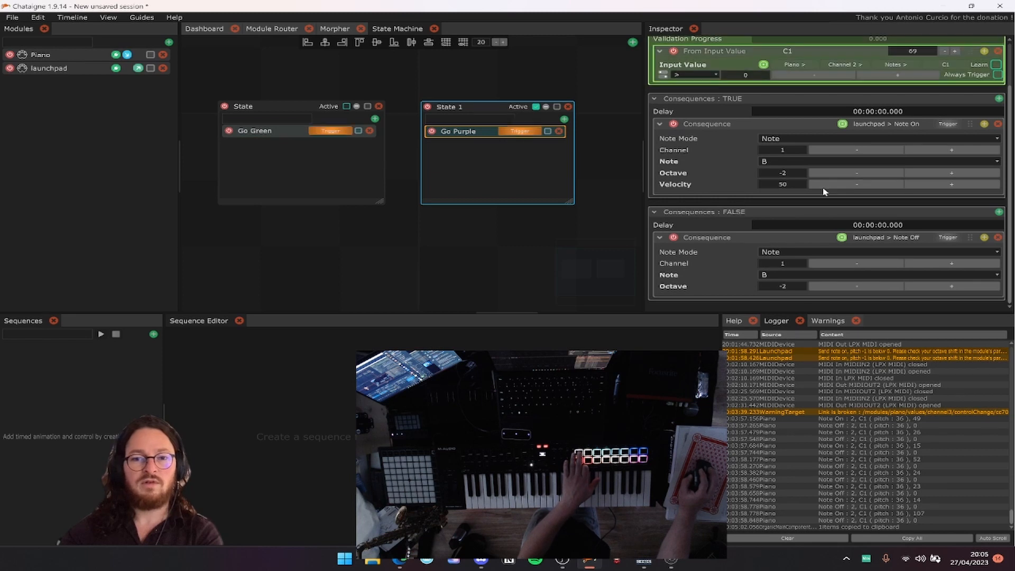
double_click(824, 187)
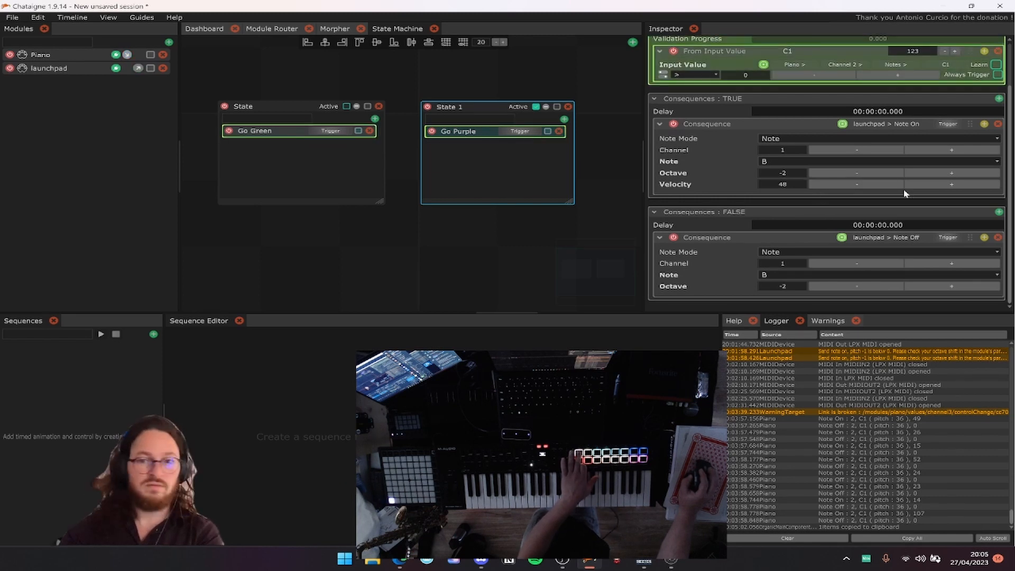
left_click(930, 192)
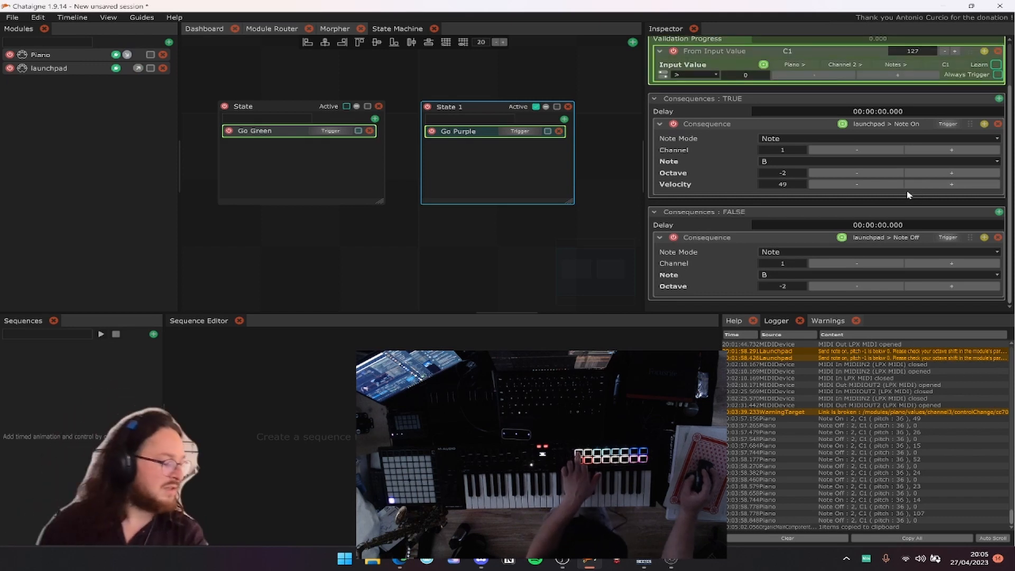
Switch activation between the two states, ending with only State 1 active.
left_click(347, 107)
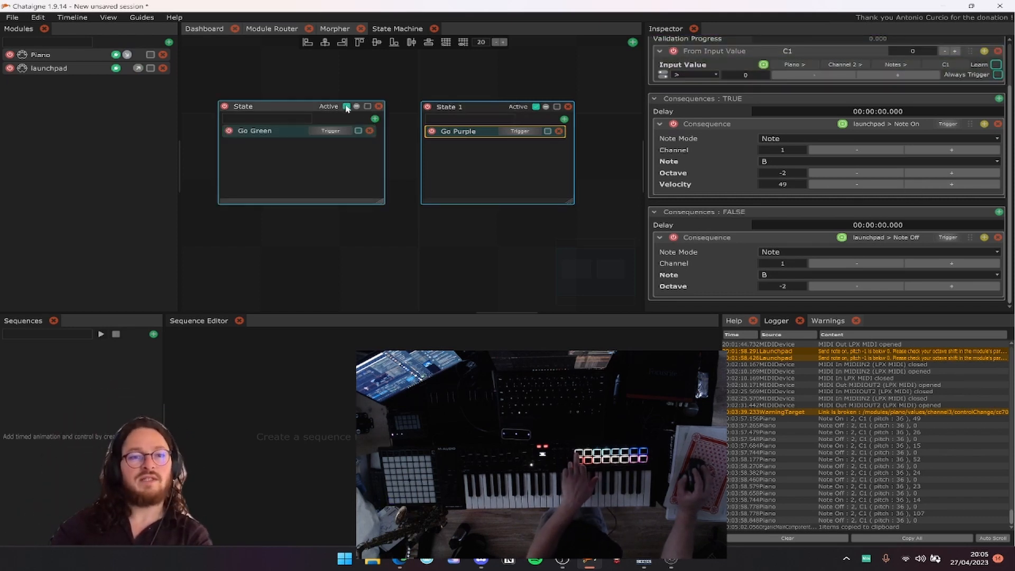
left_click(535, 108)
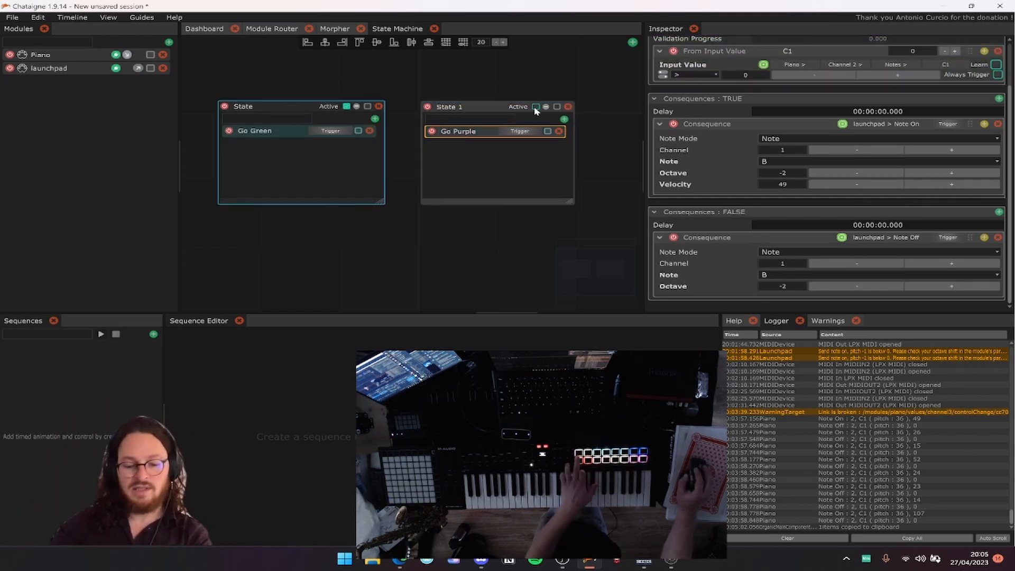
left_click(347, 107)
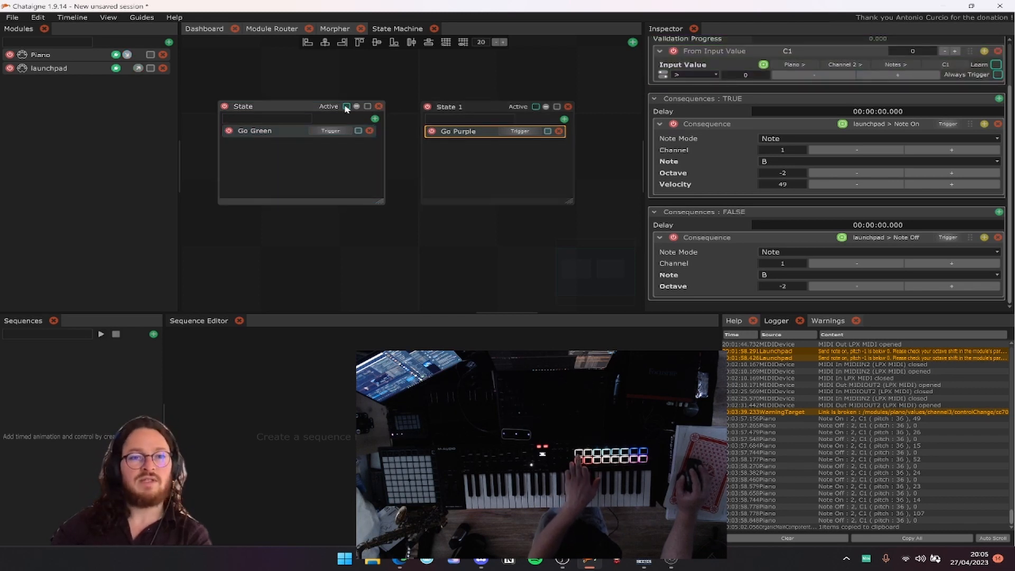
left_click(536, 107)
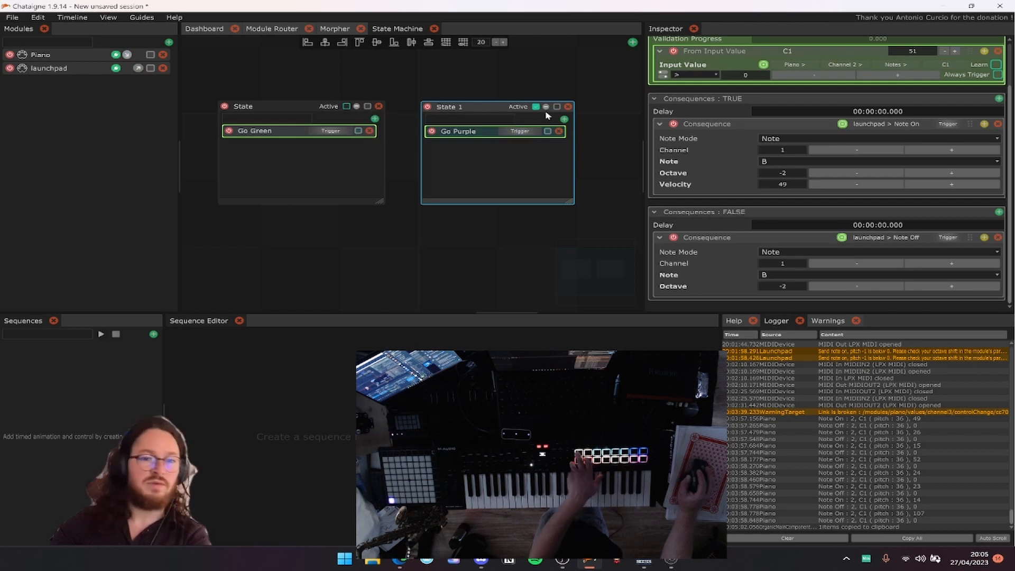
Move the two states further apart to widen the gap between them.
left_click_drag(545, 114, 520, 112)
left_click_drag(298, 103, 283, 102)
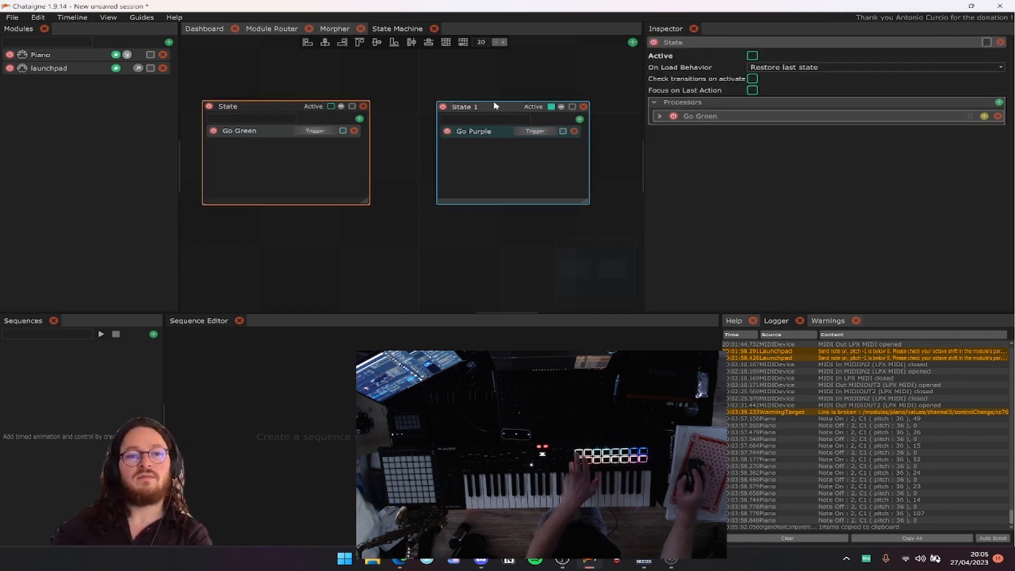
left_click(492, 106)
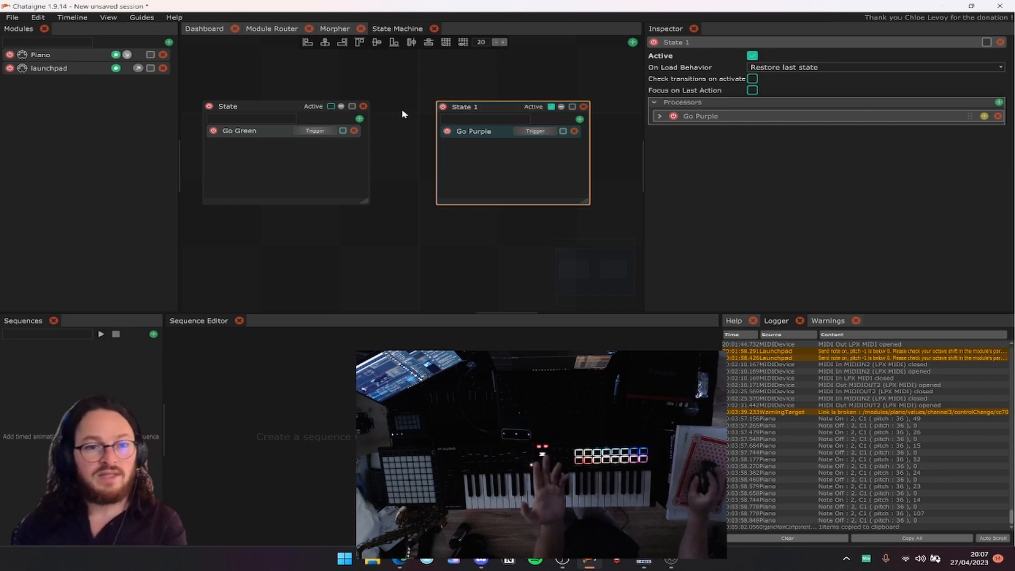
left_click(258, 110)
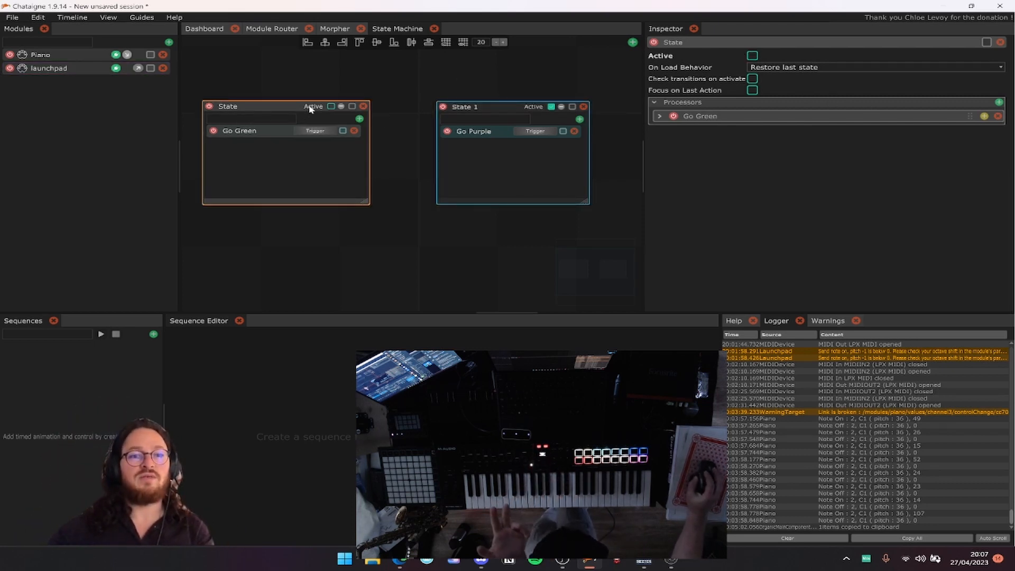
left_click_drag(499, 110, 515, 110)
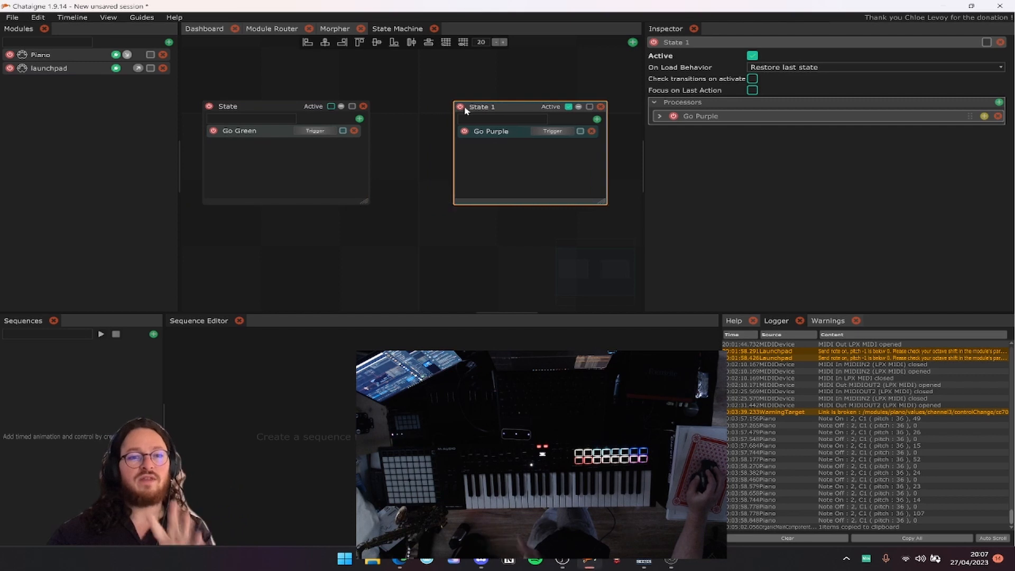
Create a transition from the first state to State 1.
right_click(264, 108)
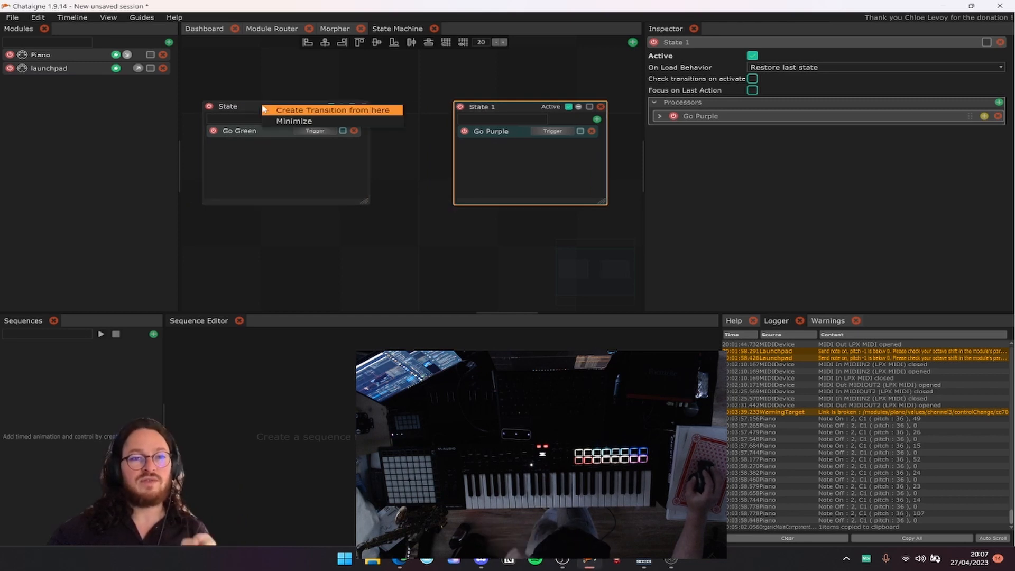
left_click(274, 93)
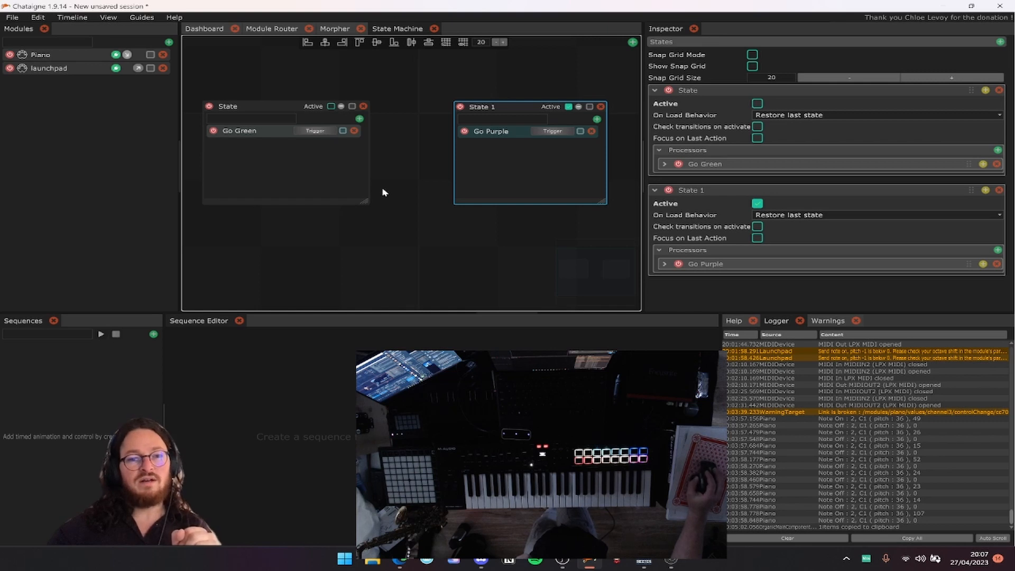
right_click(260, 111)
right_click(260, 107)
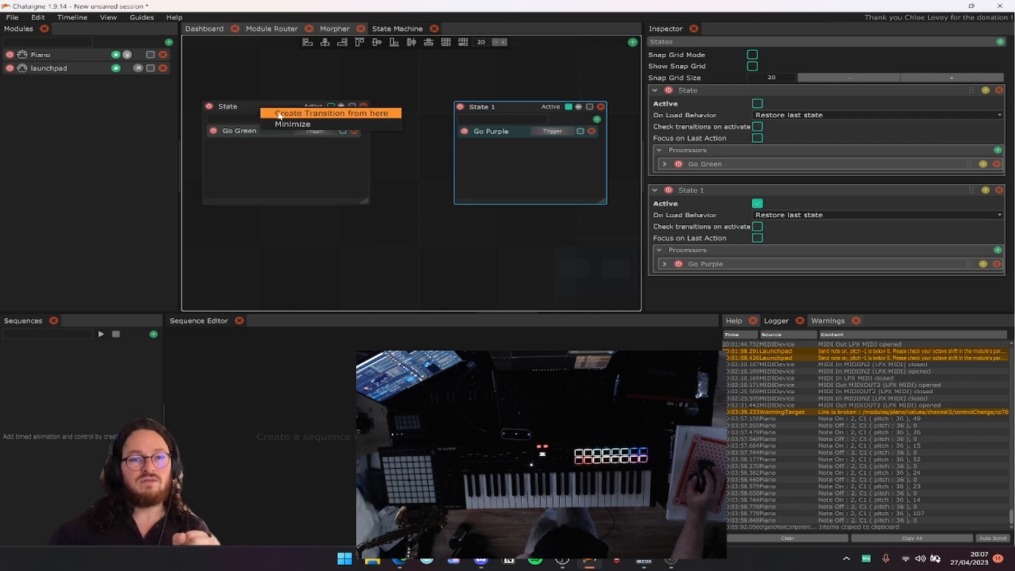
left_click(279, 113)
left_click(516, 113)
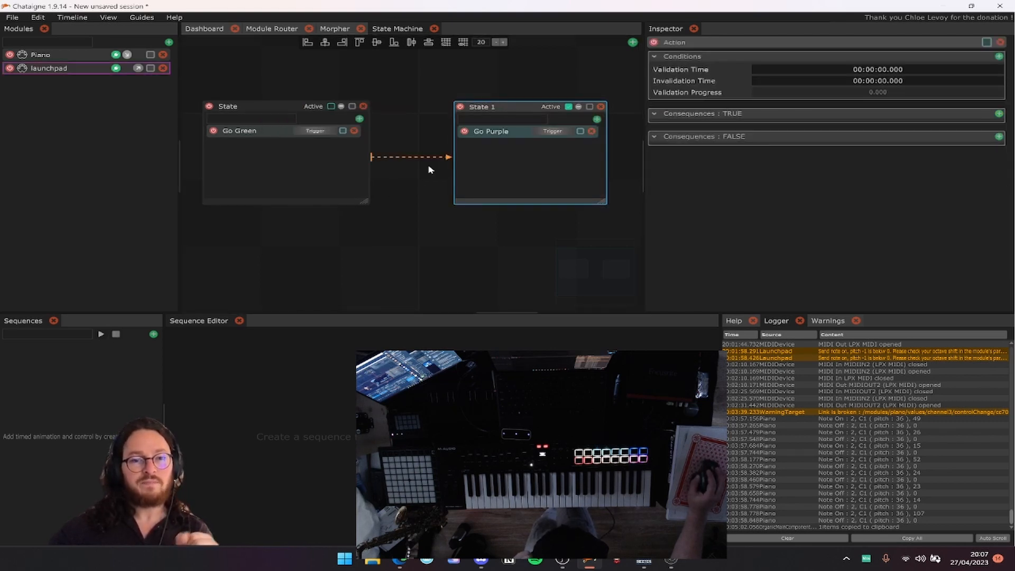
left_click(411, 193)
left_click(396, 159)
left_click(398, 166)
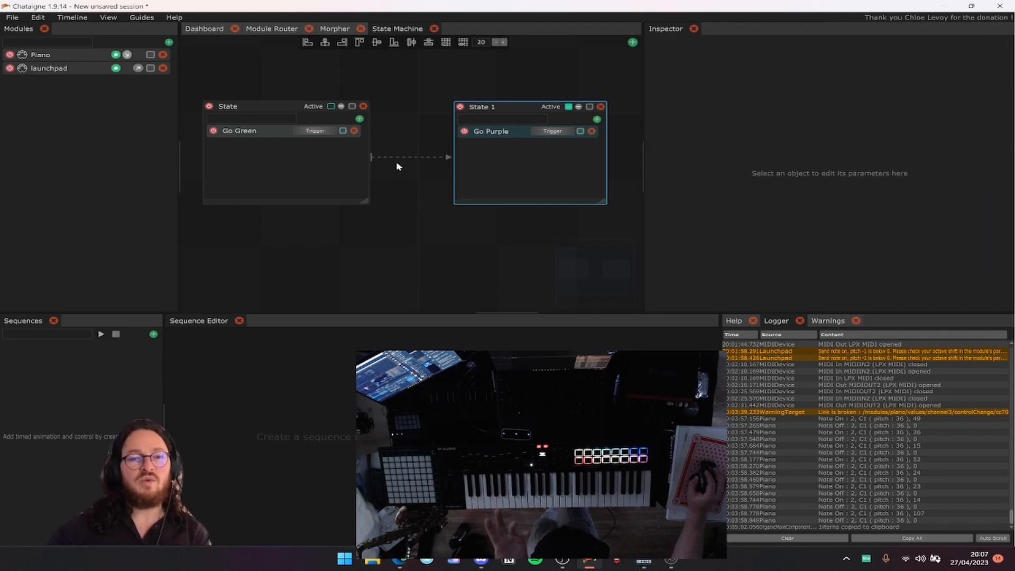
Inspect the conditions and consequences of the transition from the first state to State 1.
left_click(398, 166)
left_click(398, 158)
right_click(265, 106)
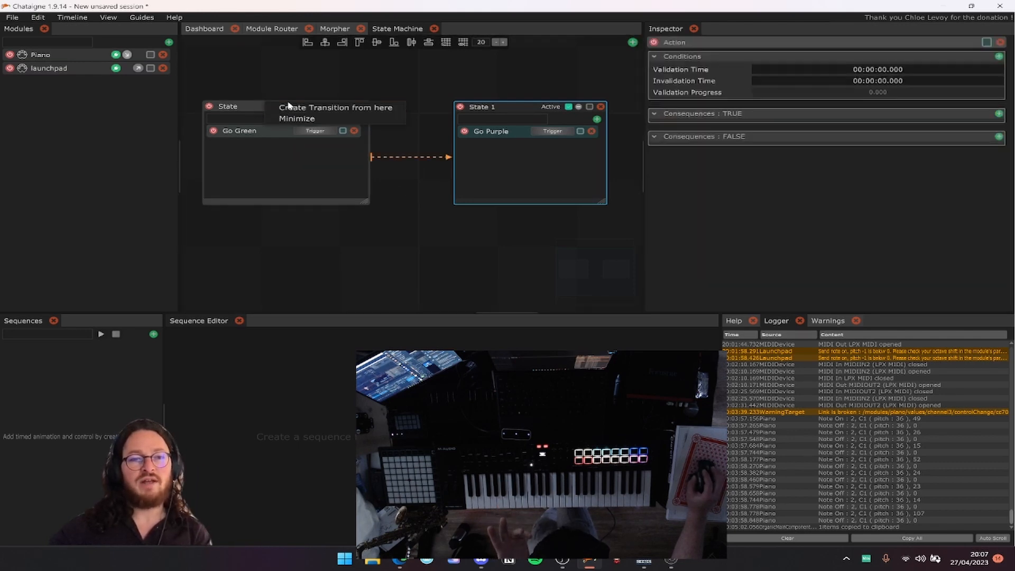
left_click(367, 164)
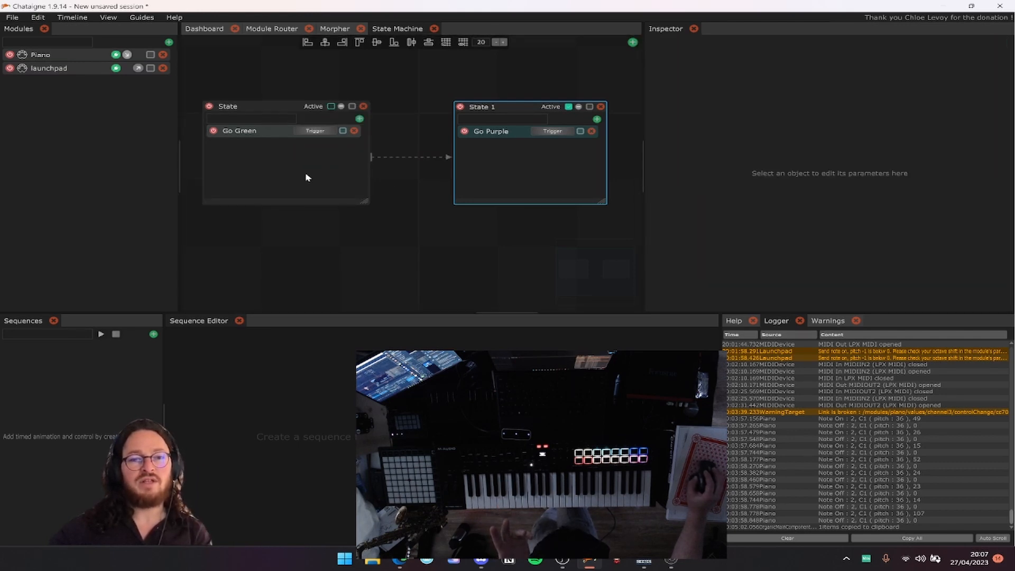
left_click(411, 158)
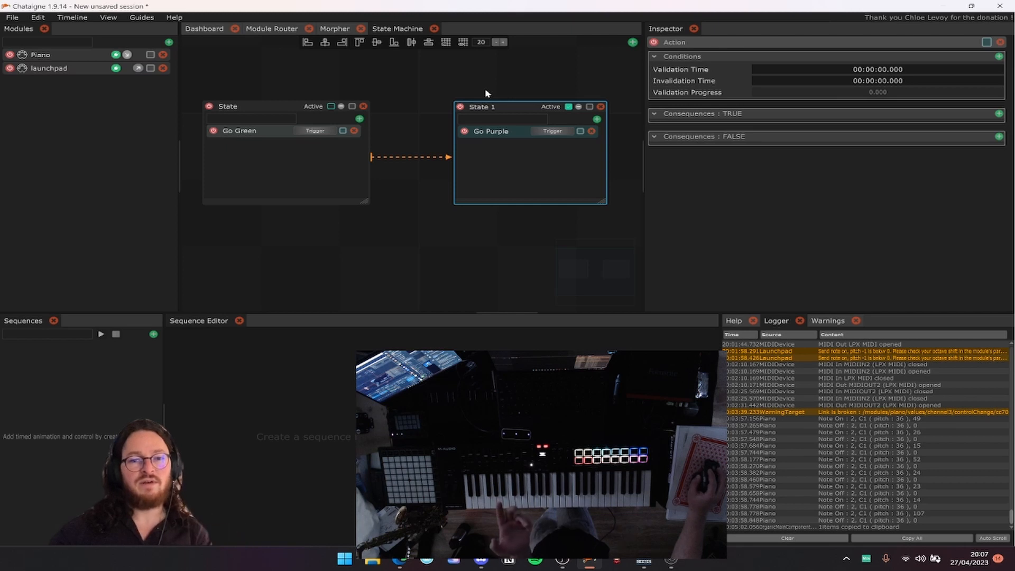
Switch activation from the first state to State 1 and back, leaving only the first state active.
left_click(331, 107)
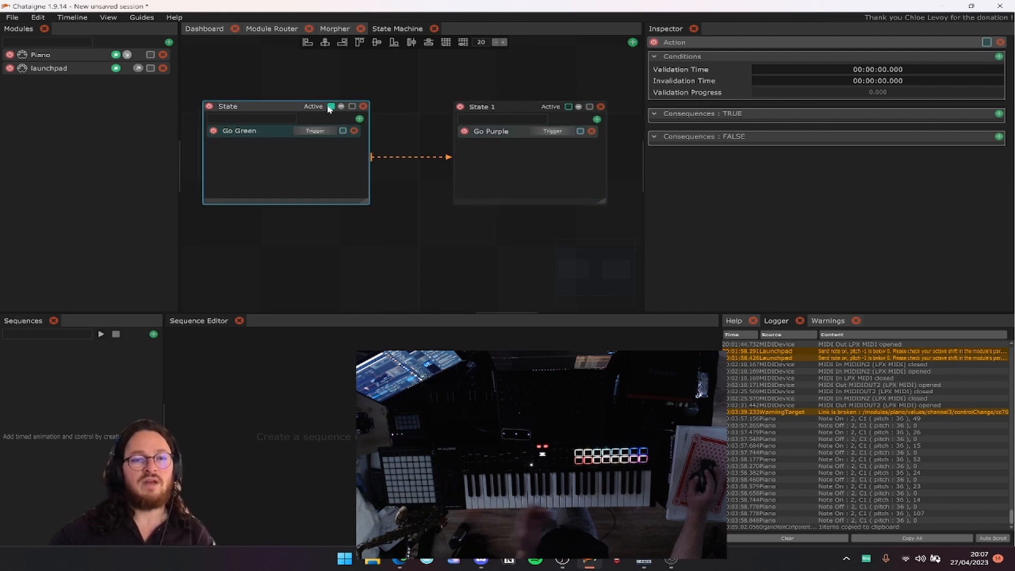
left_click(568, 107)
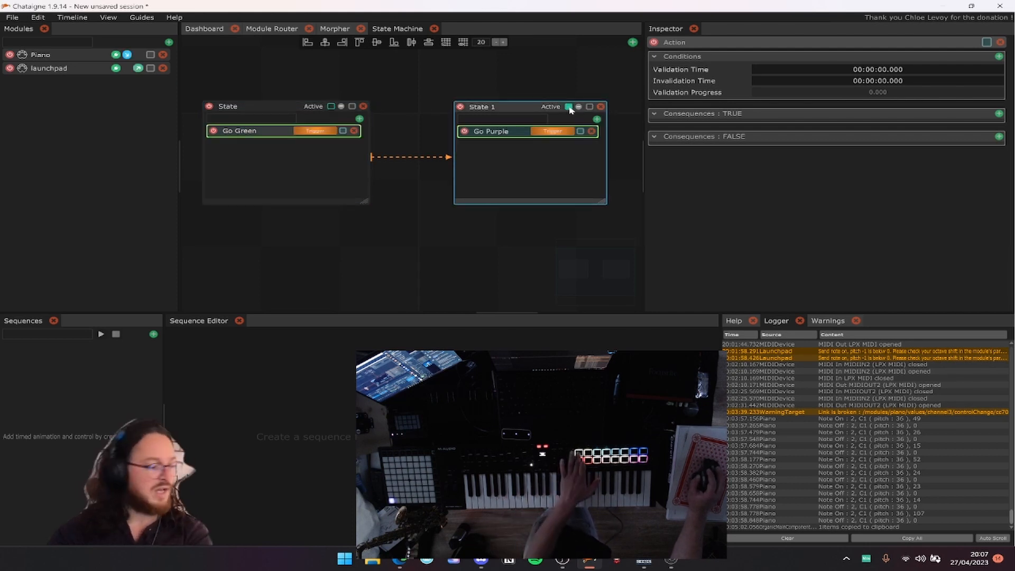
left_click(332, 106)
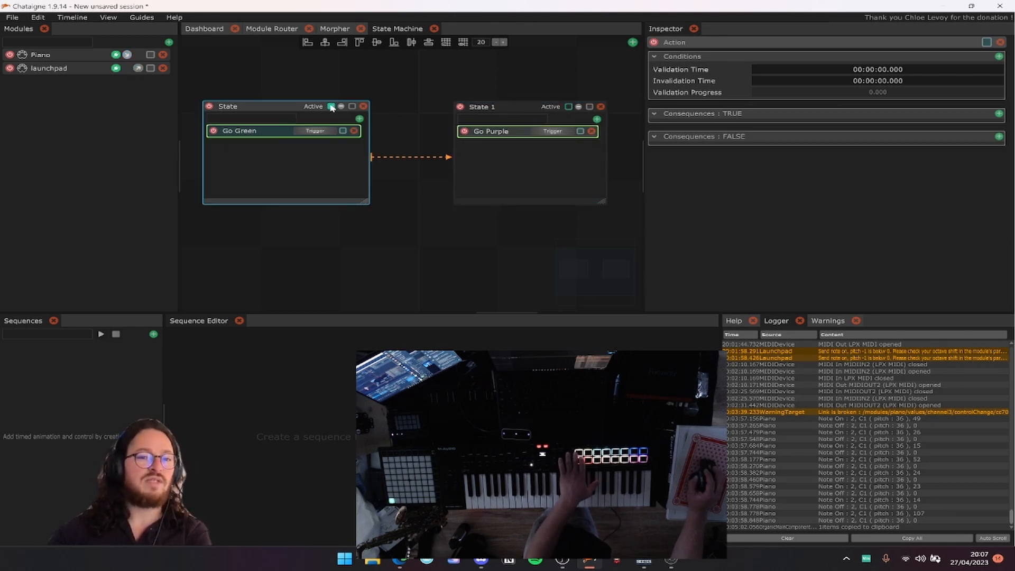
Move both states slightly higher on the canvas, keeping them level with each other.
left_click(522, 182)
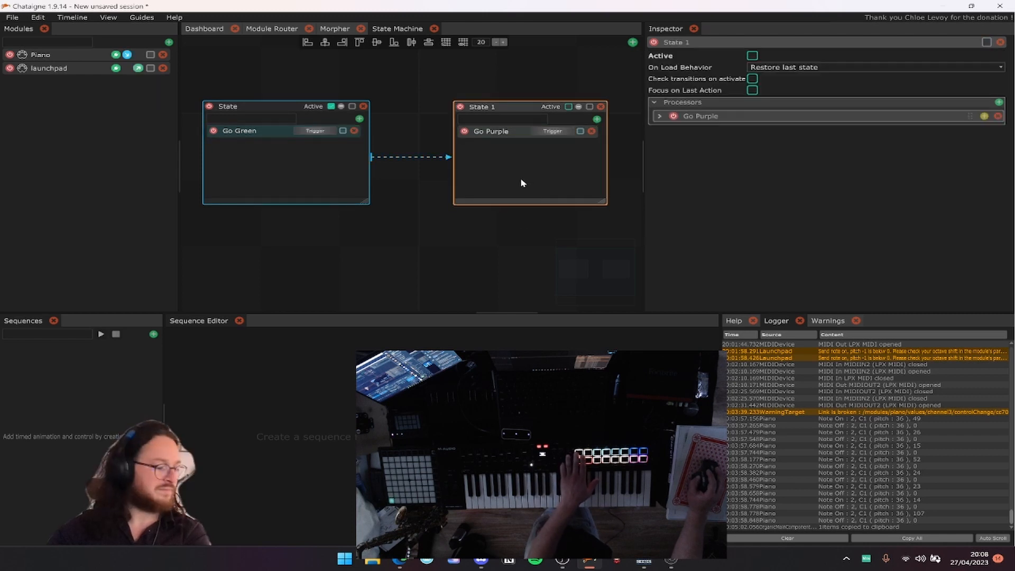
left_click_drag(269, 104, 265, 85)
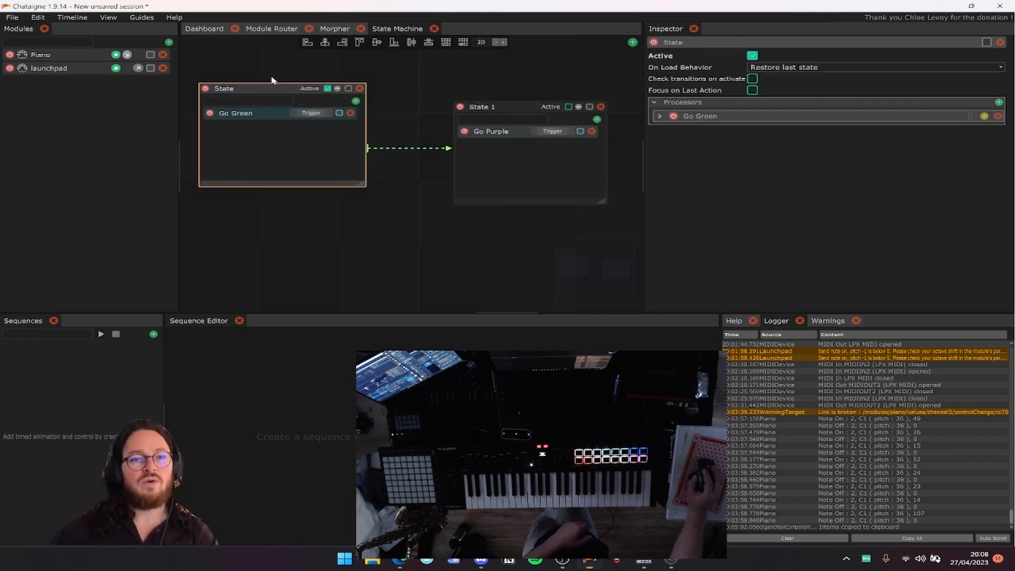
left_click_drag(518, 108, 520, 88)
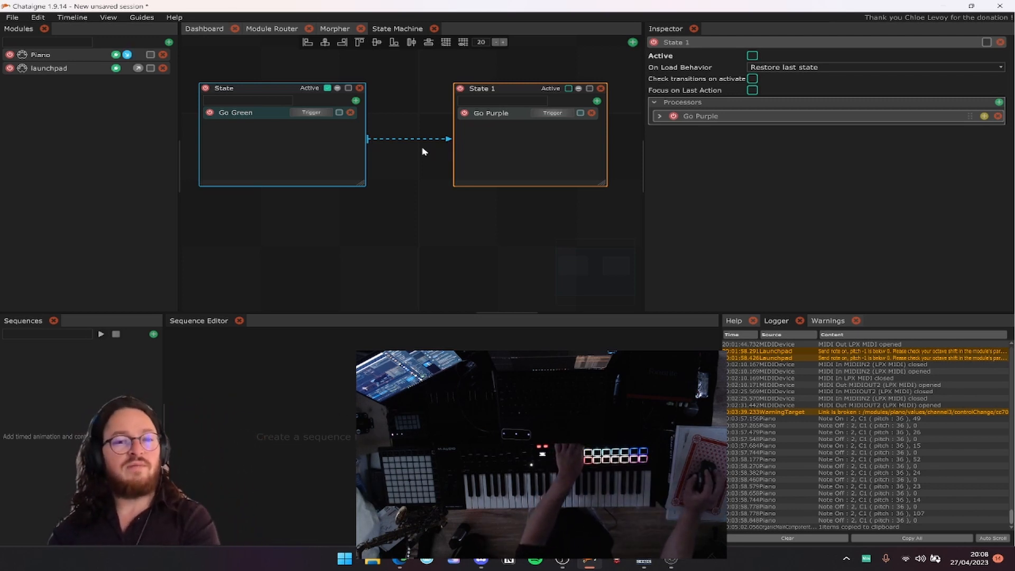
Add a From Input Value condition to the transition from the first state to State 1.
left_click(243, 94)
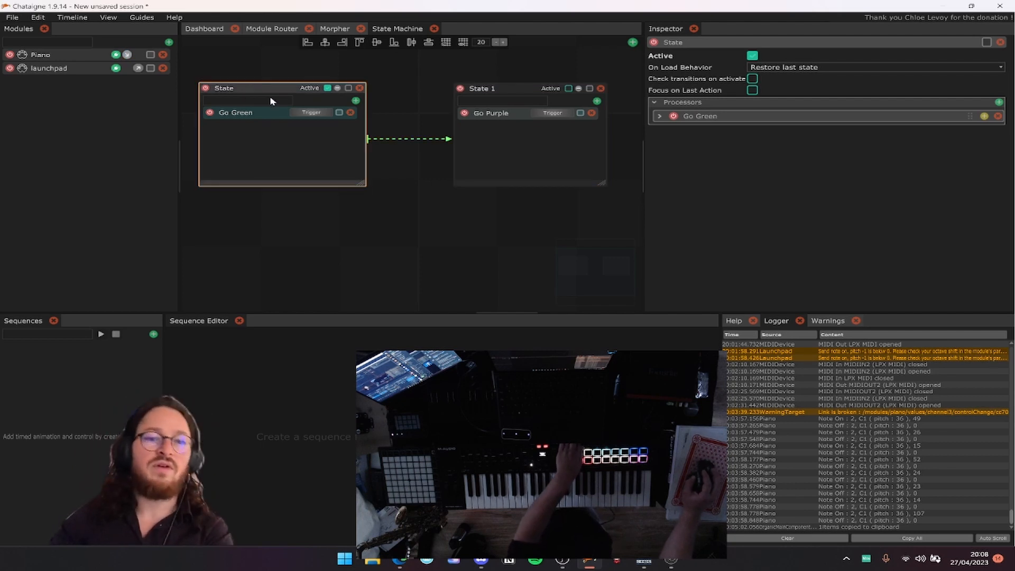
left_click(381, 104)
left_click(415, 139)
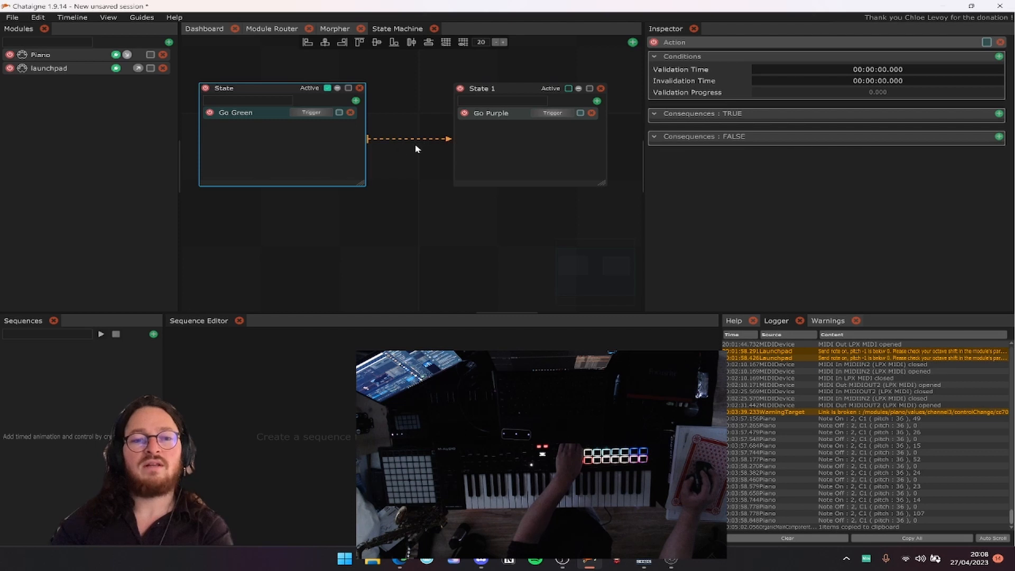
left_click(411, 158)
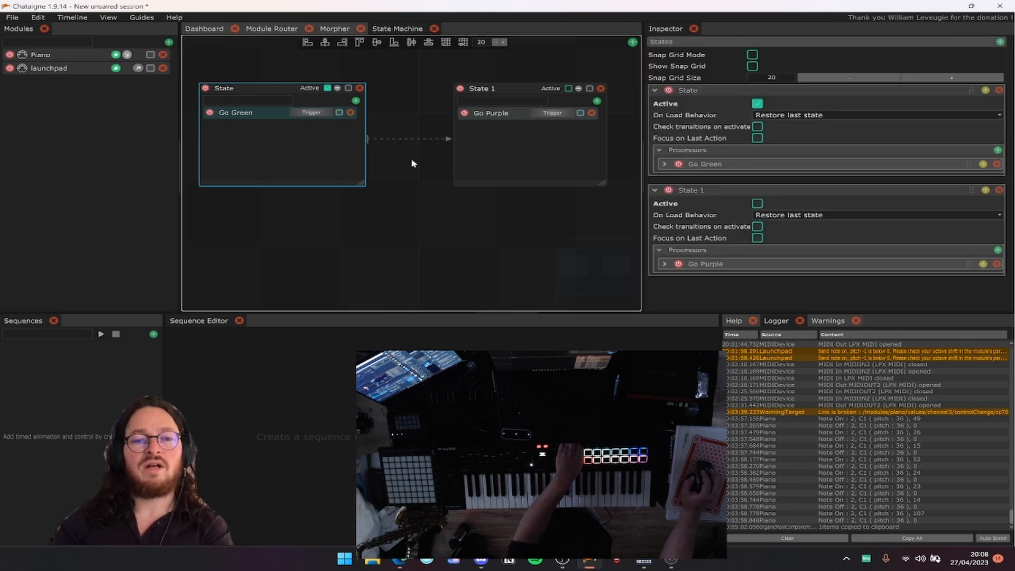
left_click(413, 145)
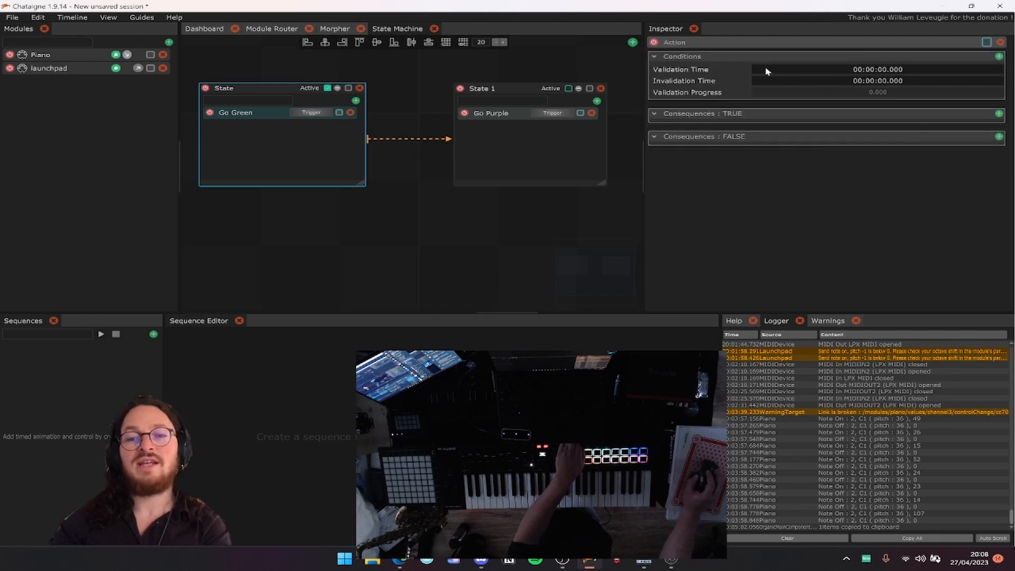
left_click(999, 57)
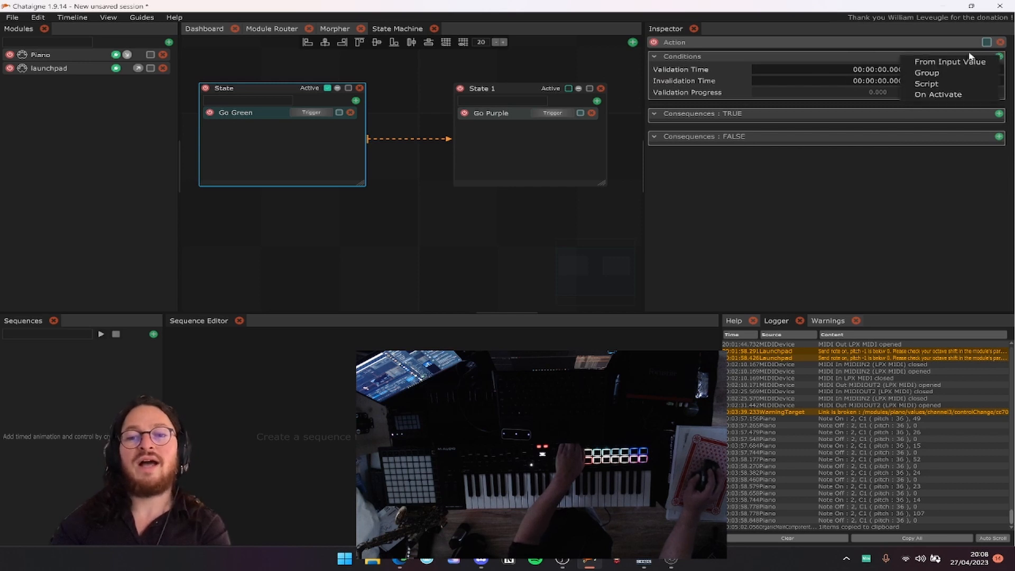
left_click(953, 64)
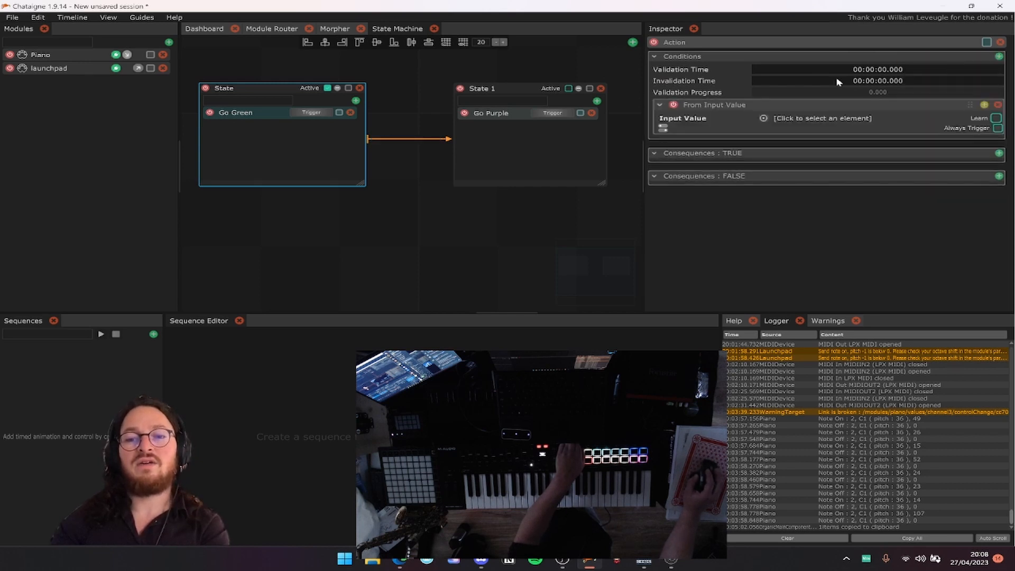
left_click(803, 122)
left_click(463, 154)
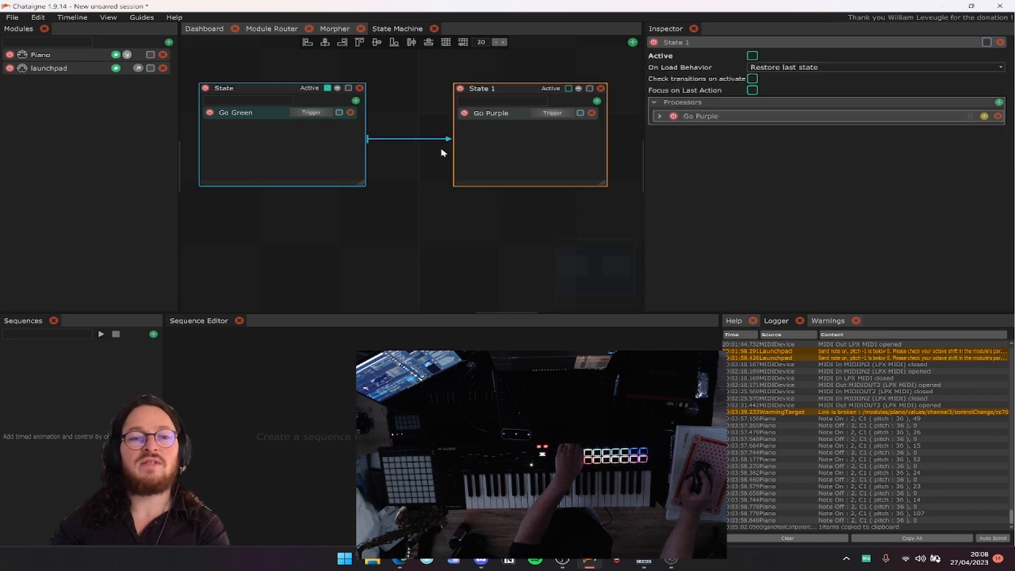
left_click(409, 147)
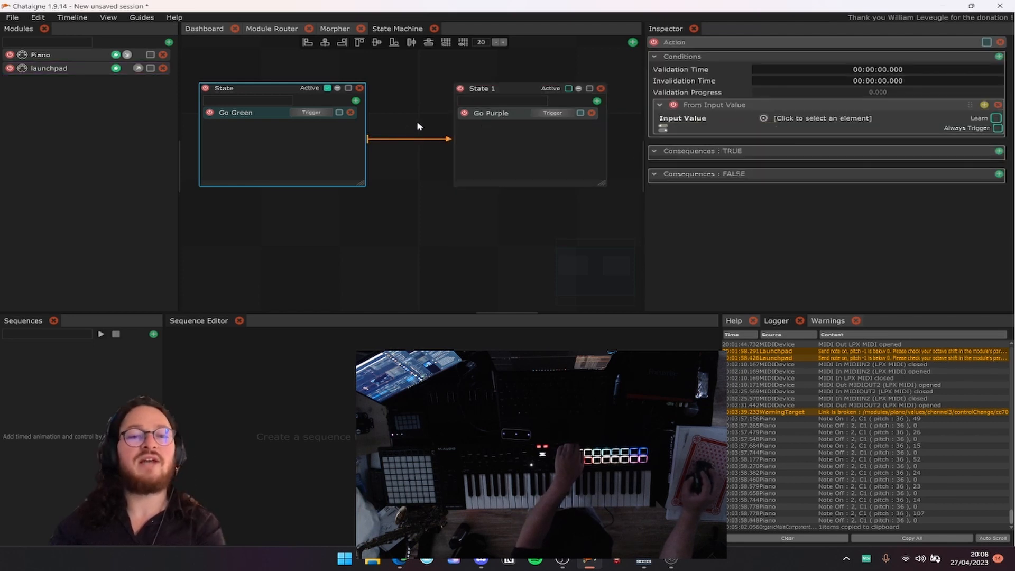
Create a return transition from State 1 to the first state.
right_click(493, 91)
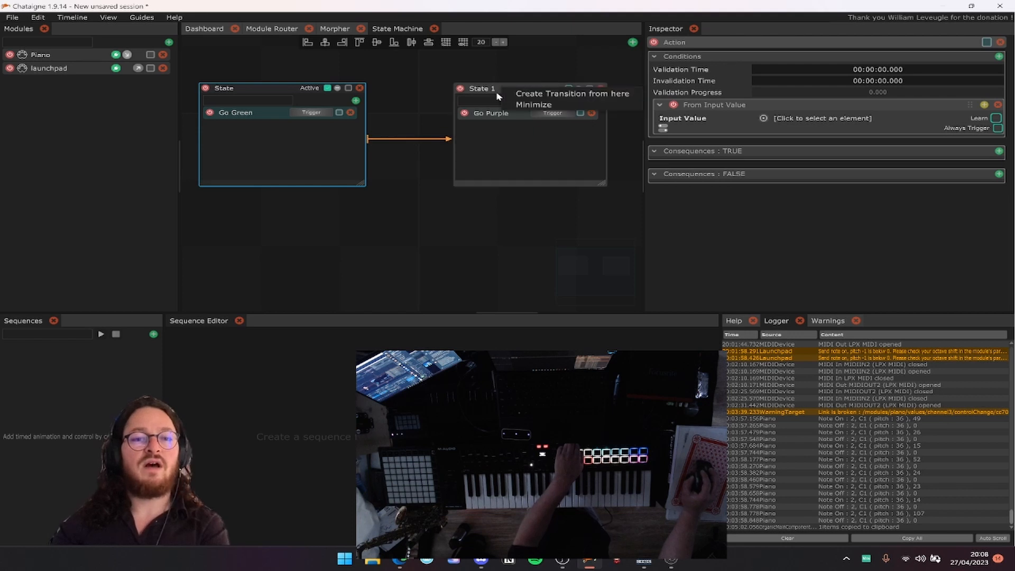
left_click(502, 94)
left_click(287, 90)
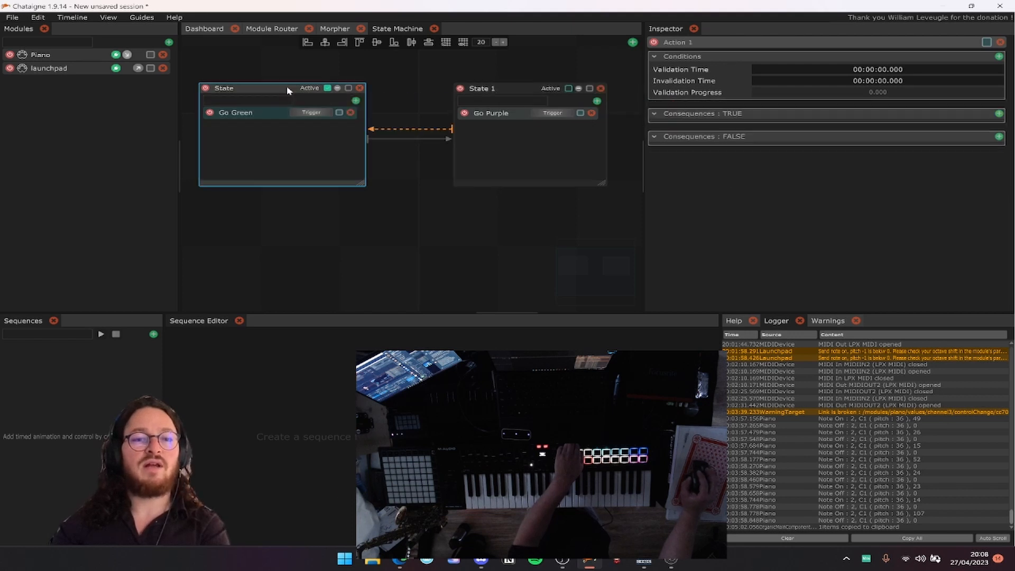
Learn the piano's Channel 3 control change CC70 as the condition input for the transition from the first state to State 1.
left_click(412, 140)
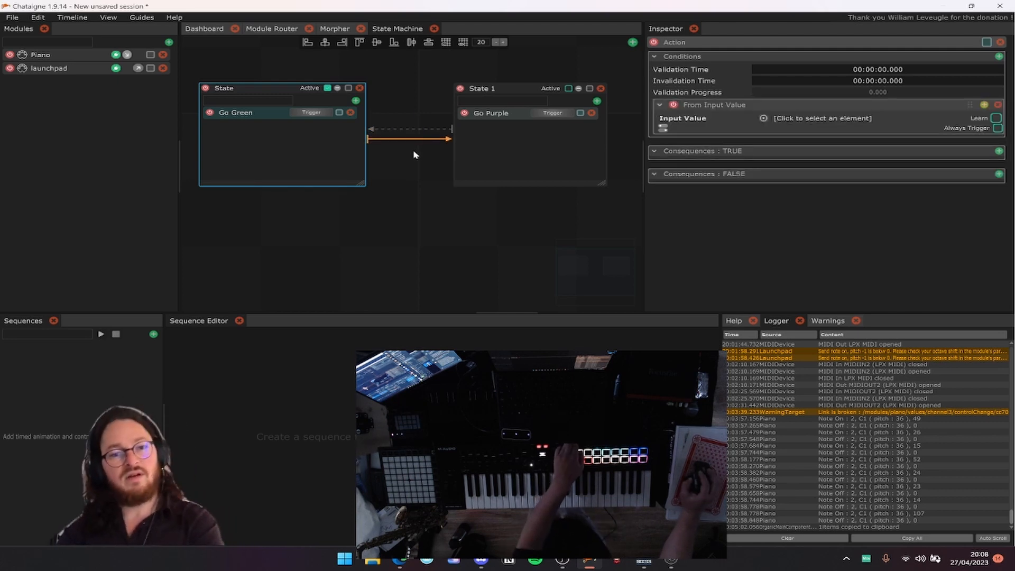
left_click(798, 119)
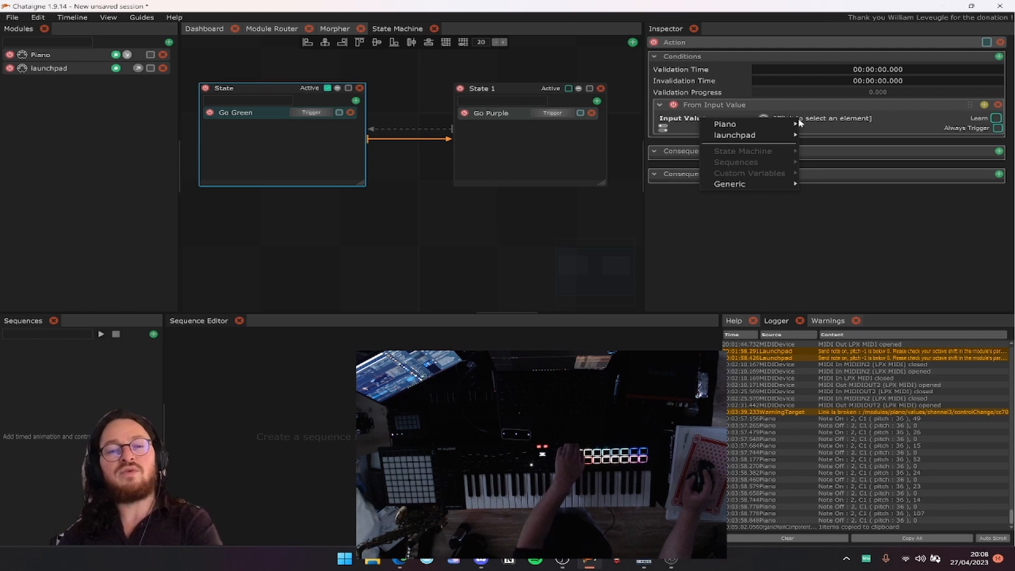
mouse_move(788, 127)
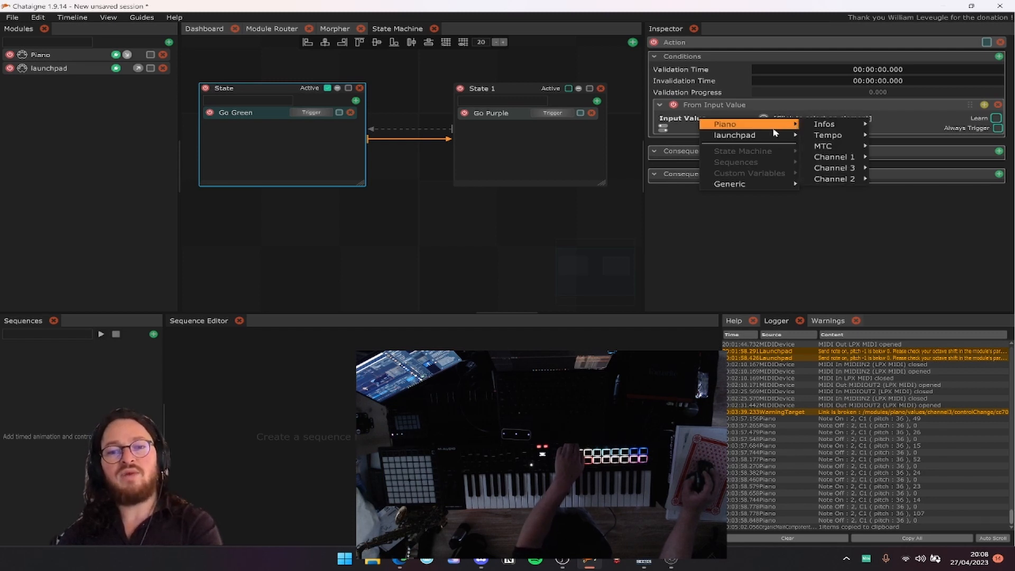
left_click(996, 121)
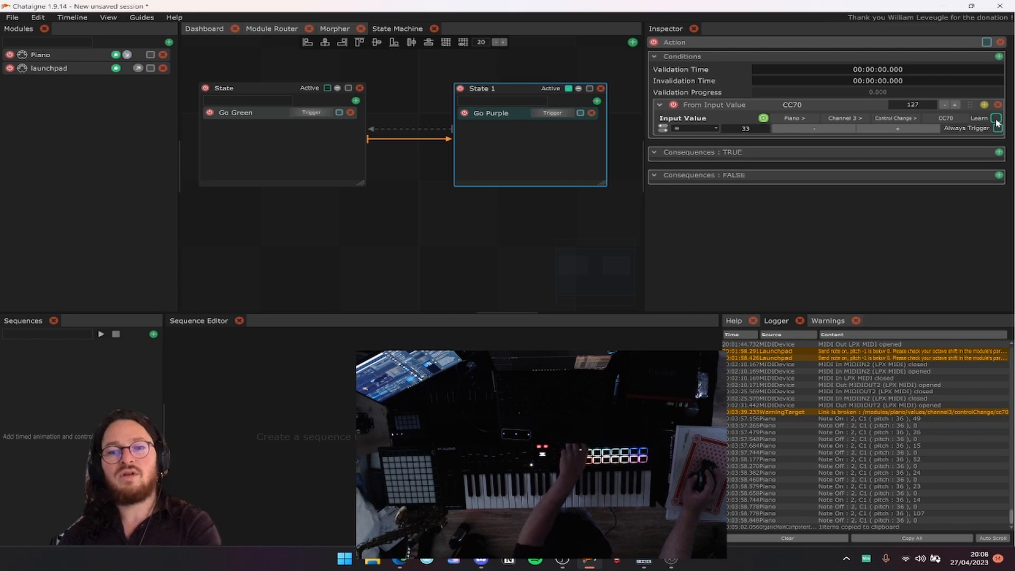
Set the CC70 condition of the transition to State 1 to greater than 64.
left_click(687, 128)
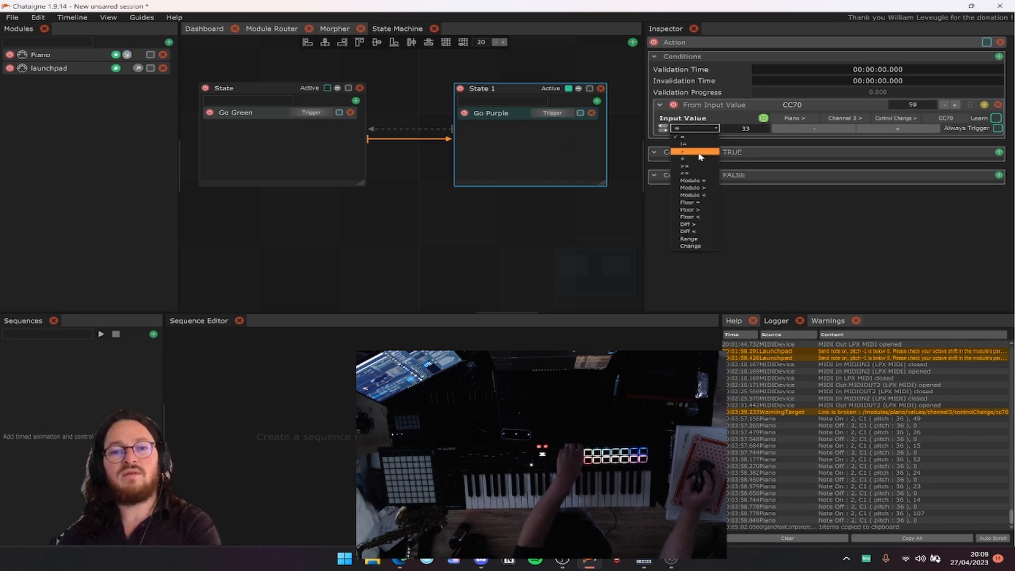
left_click(699, 153)
left_click(755, 129)
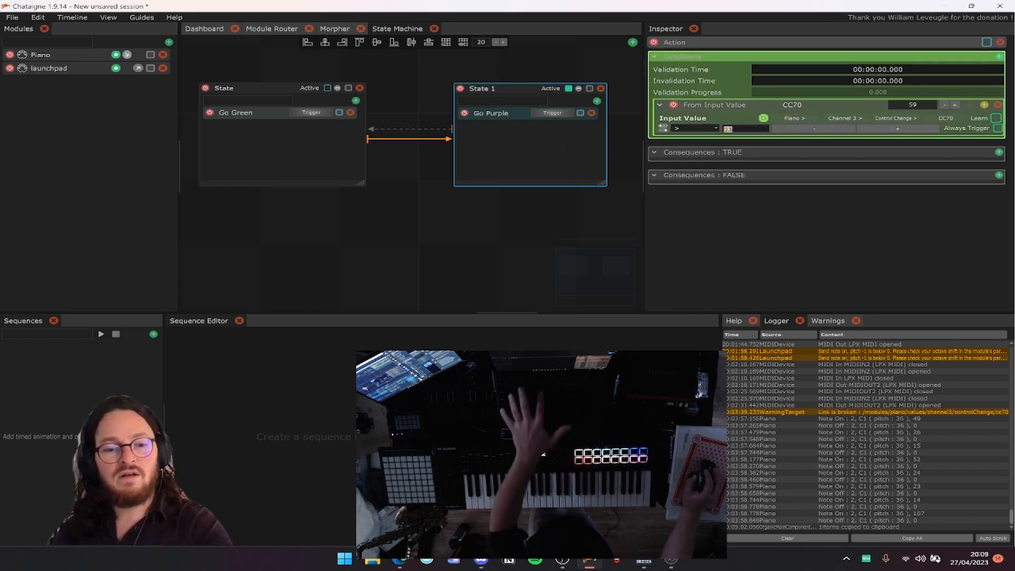
type("6")
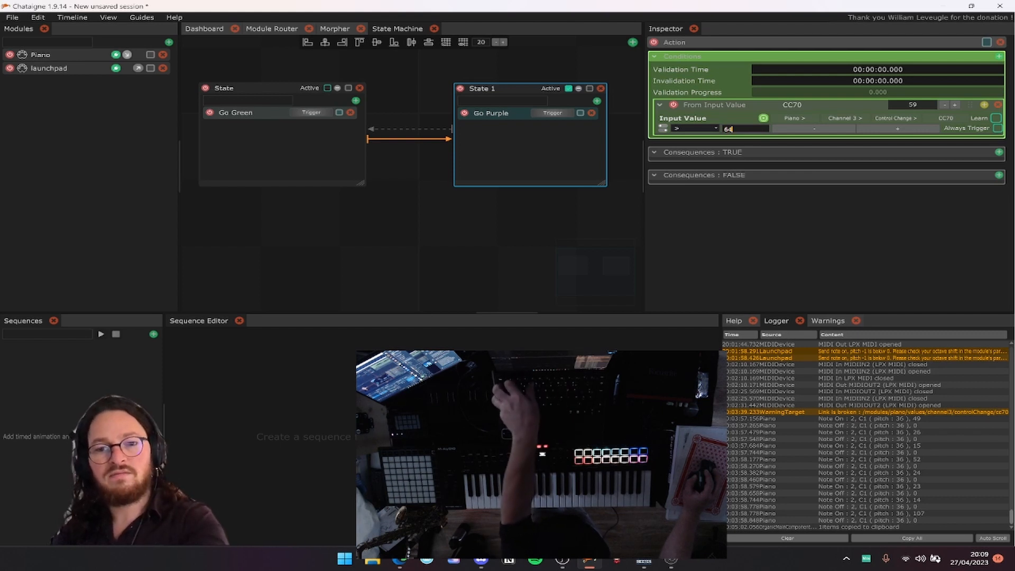
type("4")
key("Return")
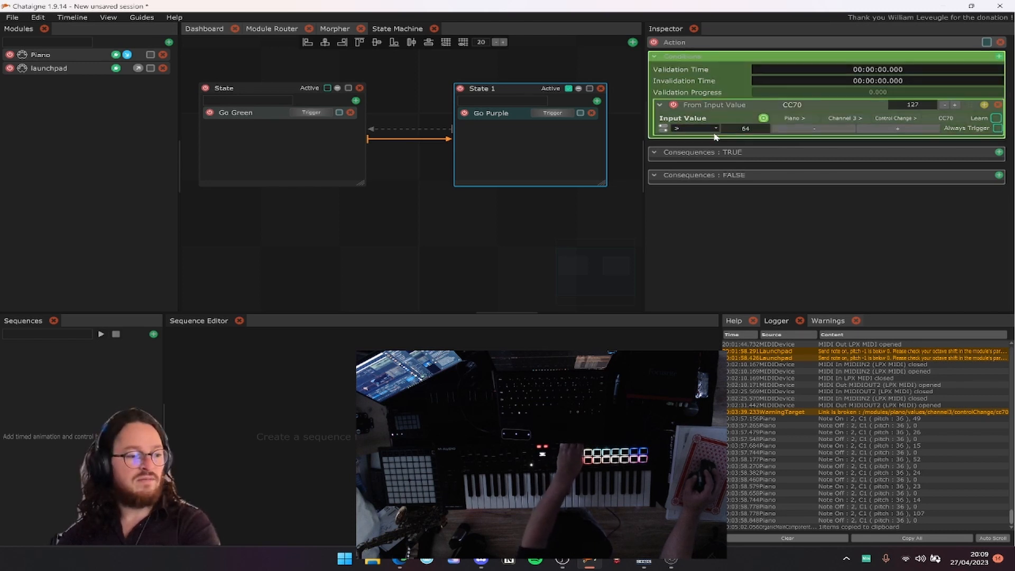
Add a From Input Value condition to the return transition and learn the piano's Channel 3 CC70 as its input.
left_click(437, 128)
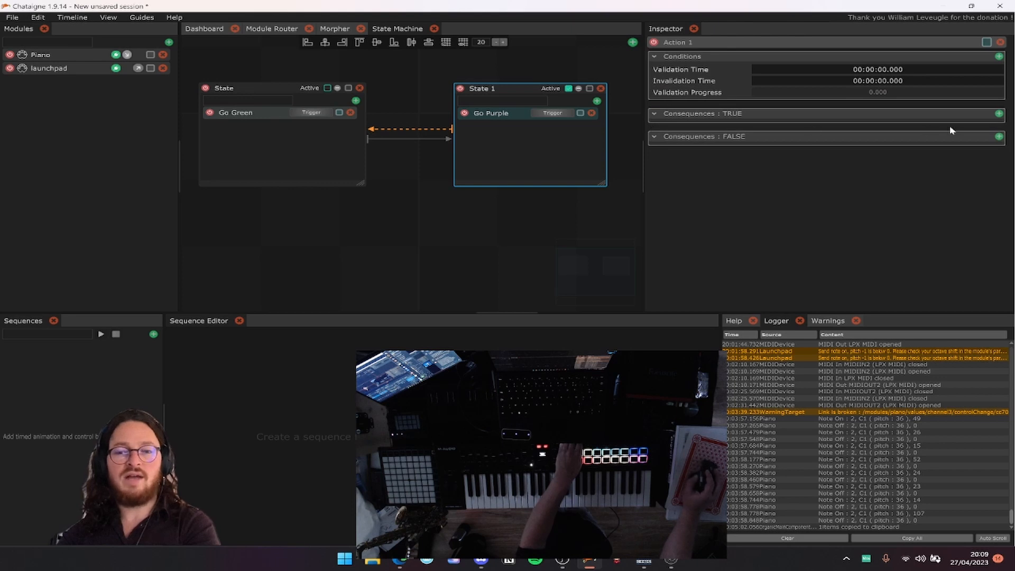
left_click(999, 56)
left_click(984, 66)
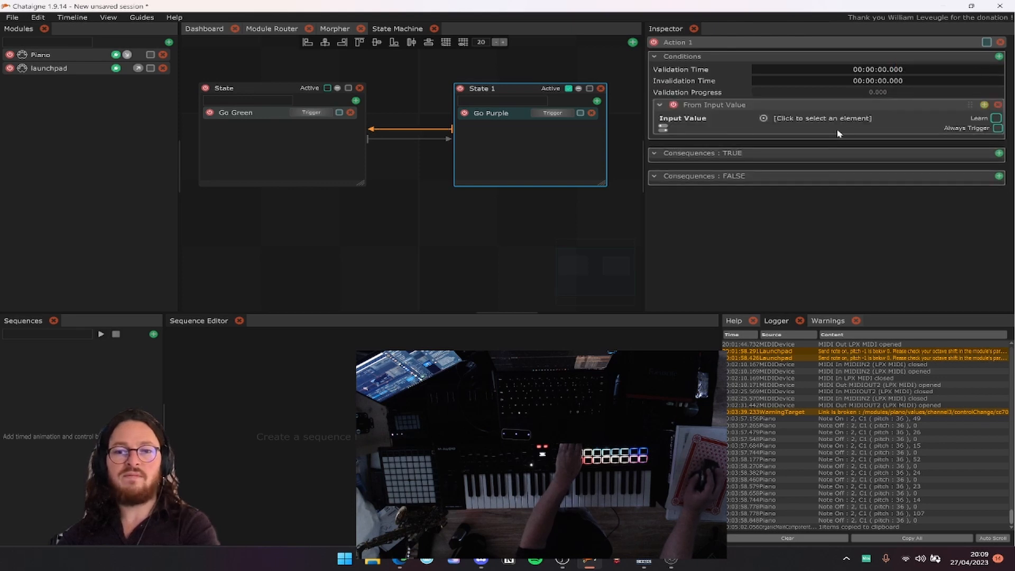
left_click(836, 125)
mouse_move(798, 129)
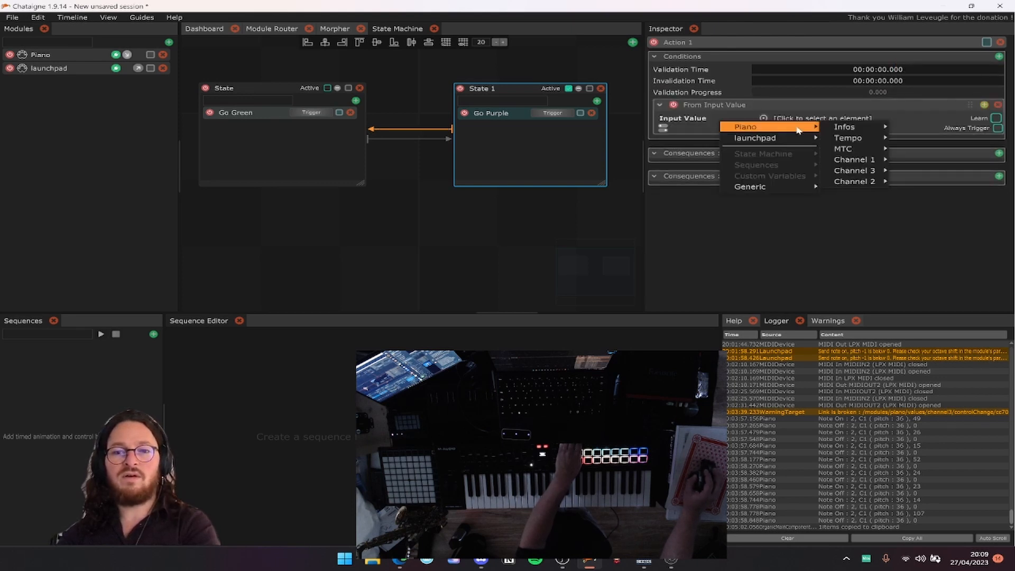
left_click(996, 120)
Set the return transition's CC70 condition to less than 64.
left_click(684, 130)
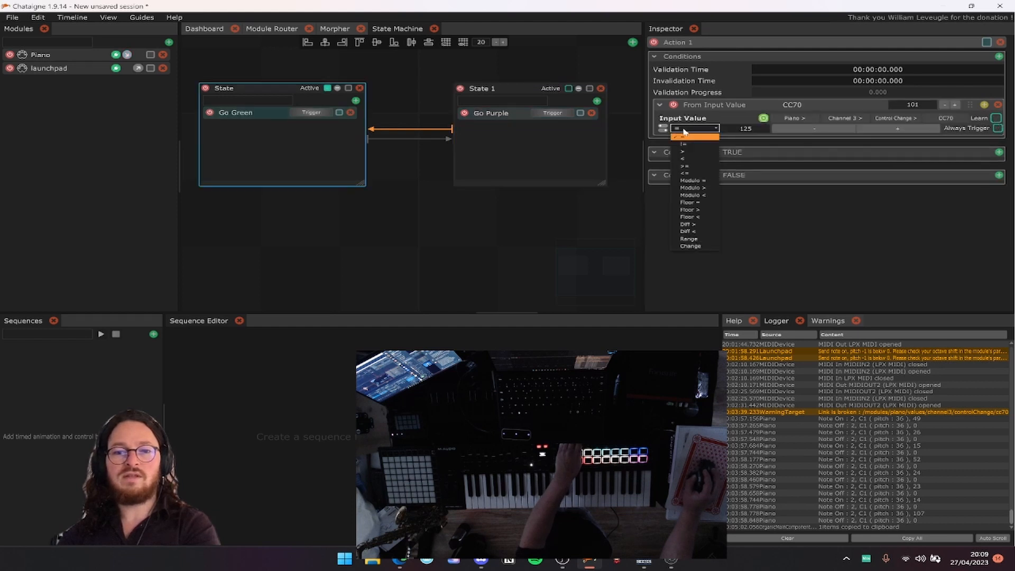
left_click(683, 159)
double_click(745, 129)
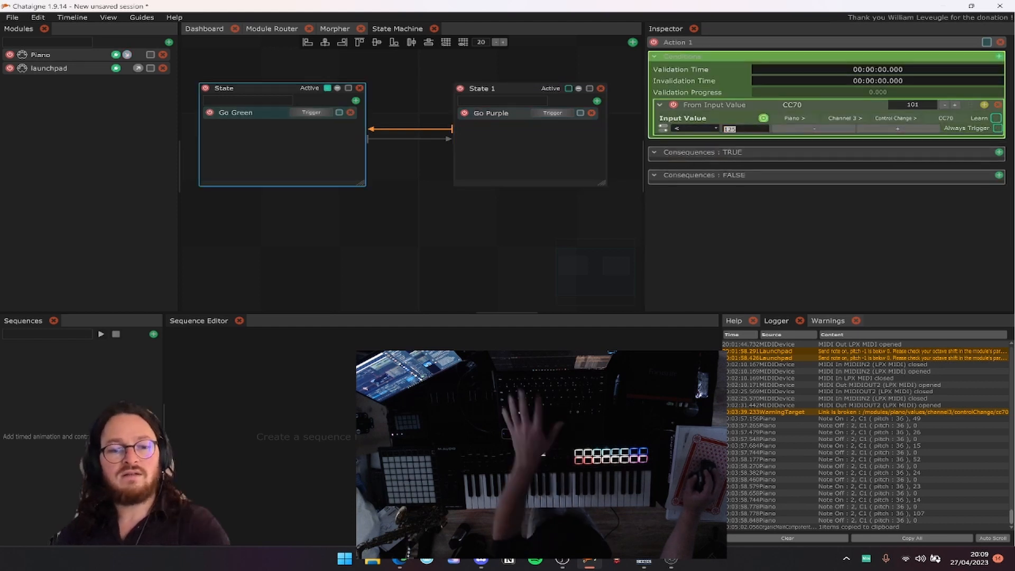
type("64")
key("Return")
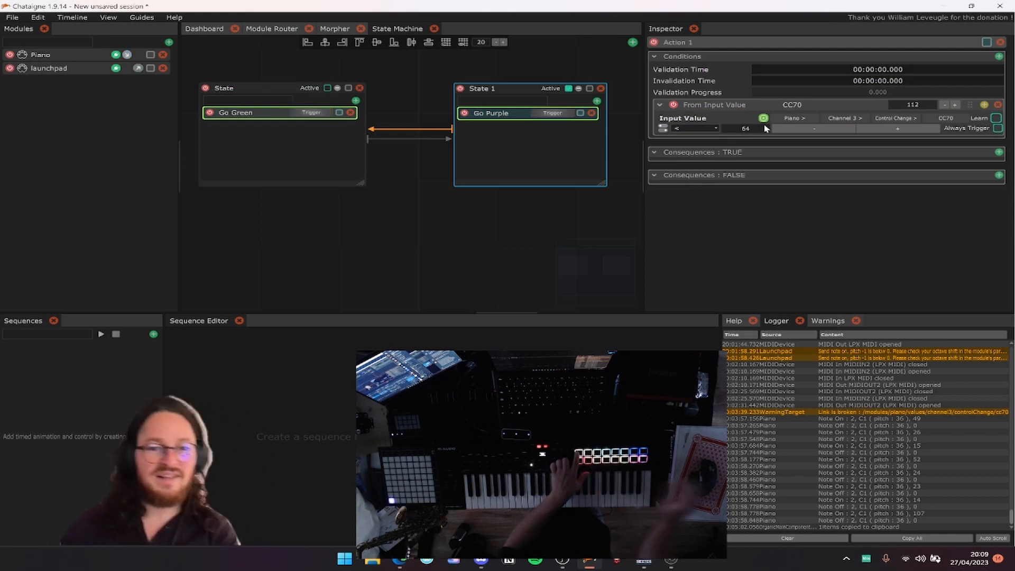
Set the velocity of Go Purple's Note On consequence to 10.
left_click(502, 113)
scroll(954, 219, "down", 2)
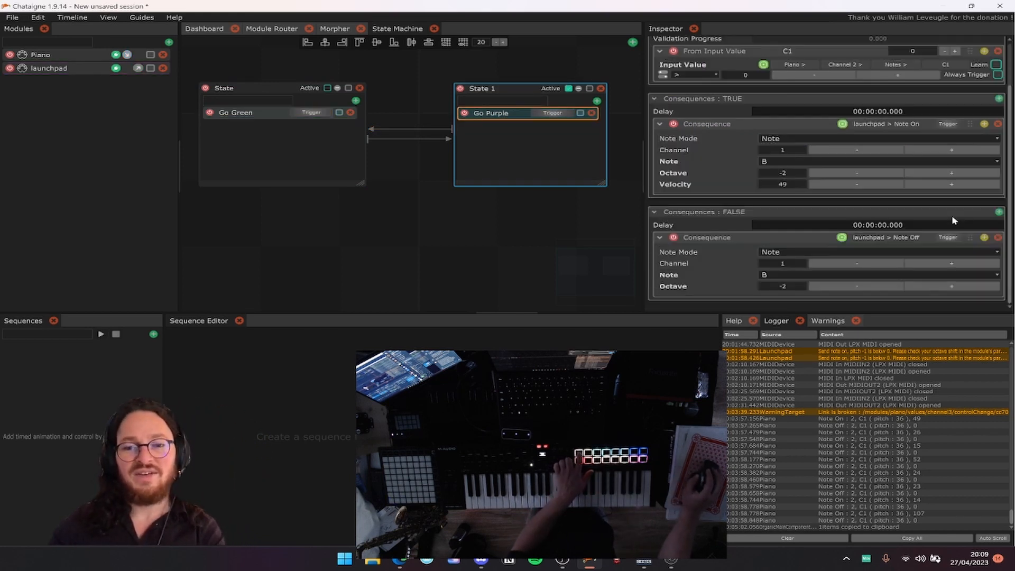
mouse_move(825, 185)
left_mouse_down()
mouse_move(841, 199)
mouse_move(827, 192)
left_mouse_up()
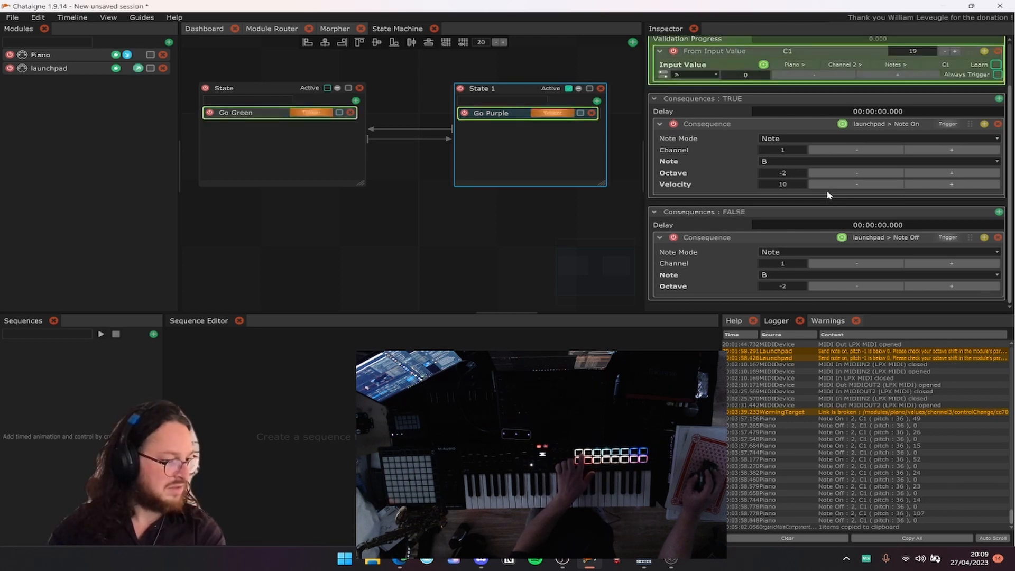
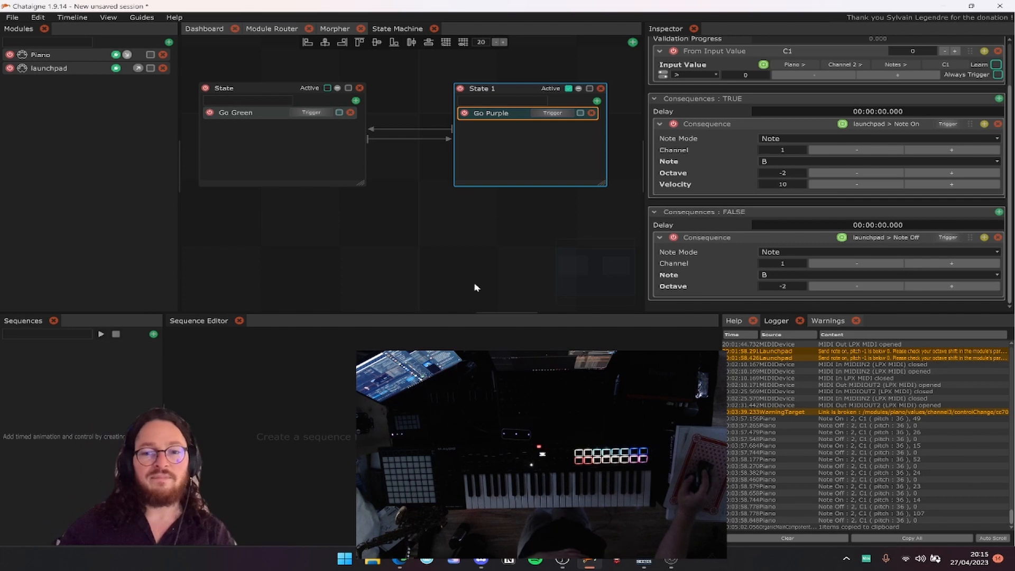
Reposition the State and State 1 boxes slightly closer together on the state machine canvas.
left_click(362, 174)
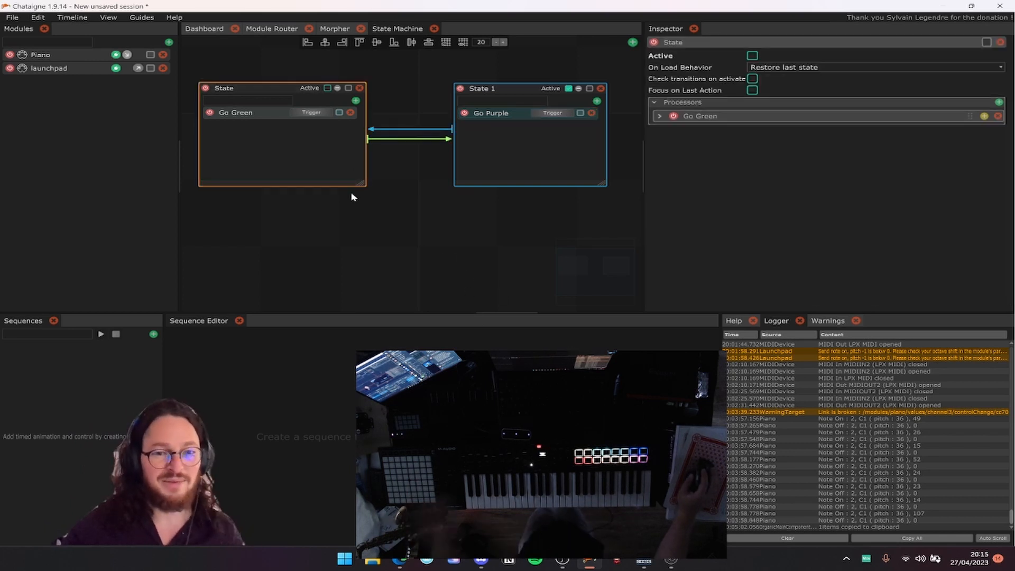
left_click_drag(499, 88, 518, 90)
left_click_drag(261, 90, 272, 93)
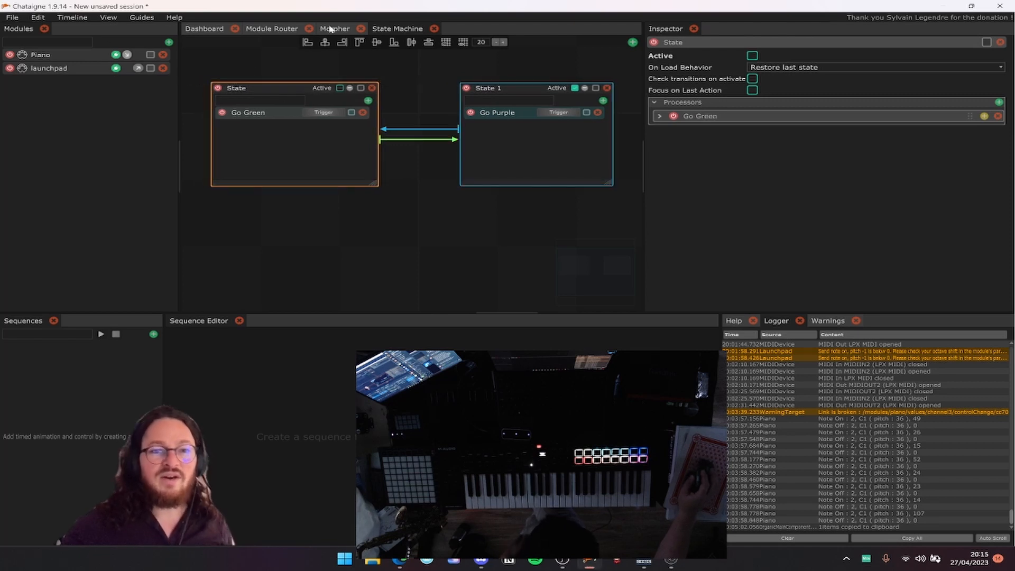
left_click(405, 213)
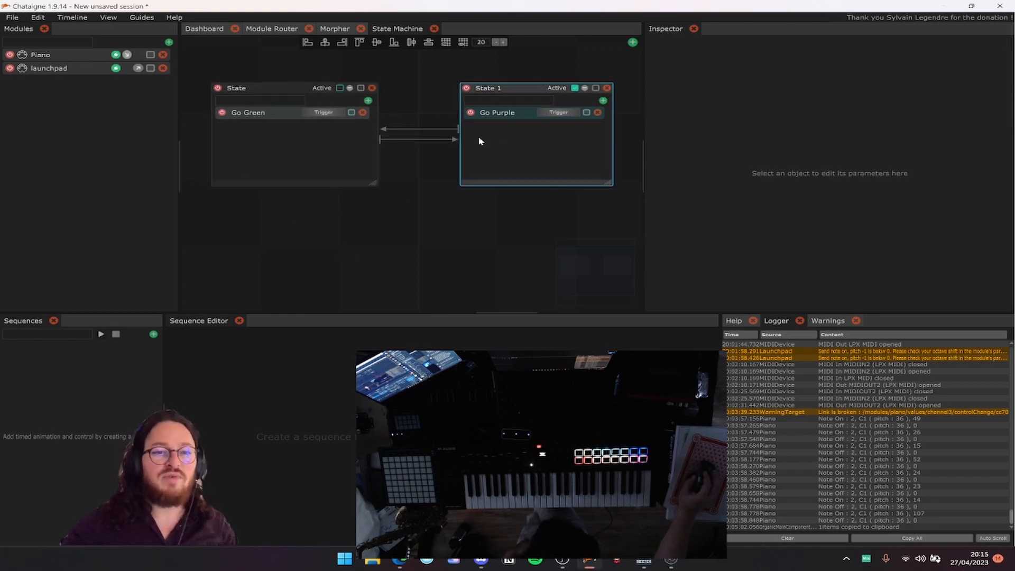
Create a new sequence and slightly narrow the area that lists the sequences.
left_click(289, 99)
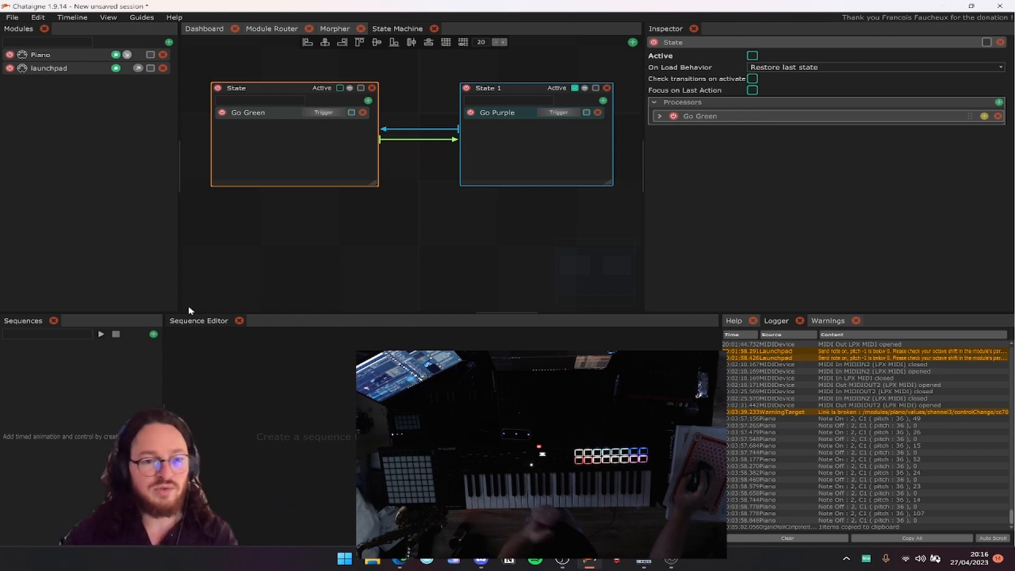
left_click(153, 334)
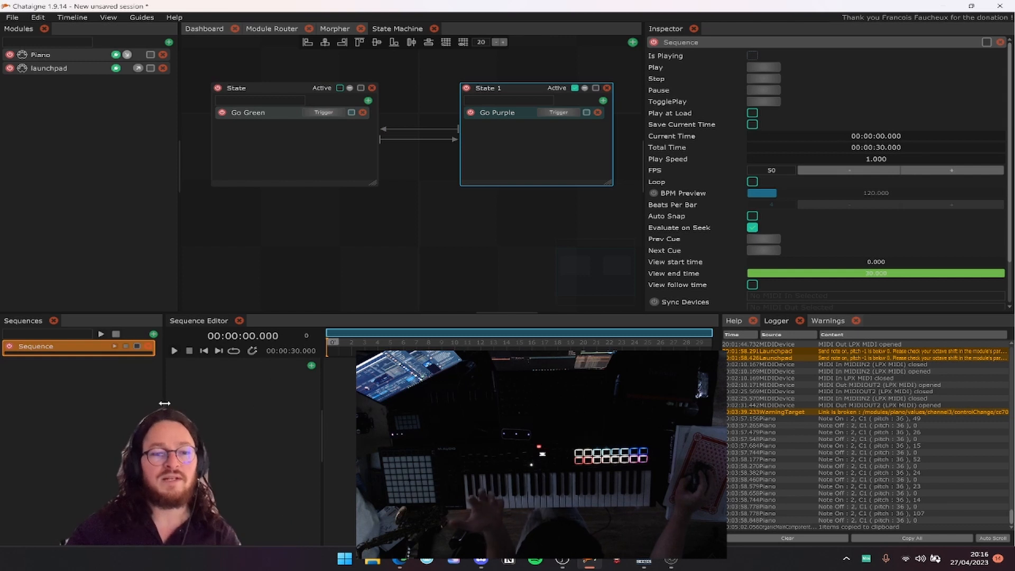
left_click_drag(165, 408, 156, 408)
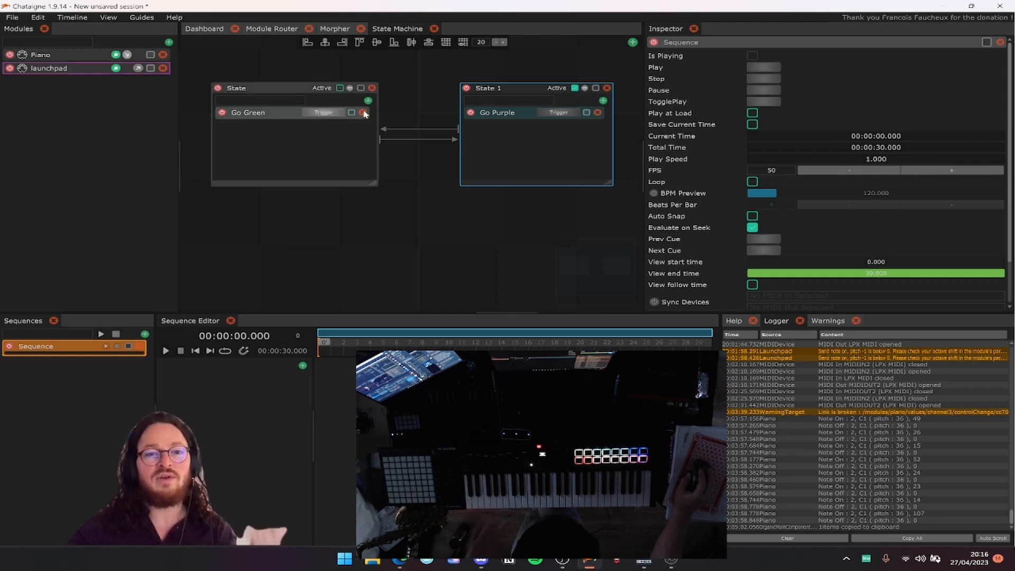
left_click(351, 152)
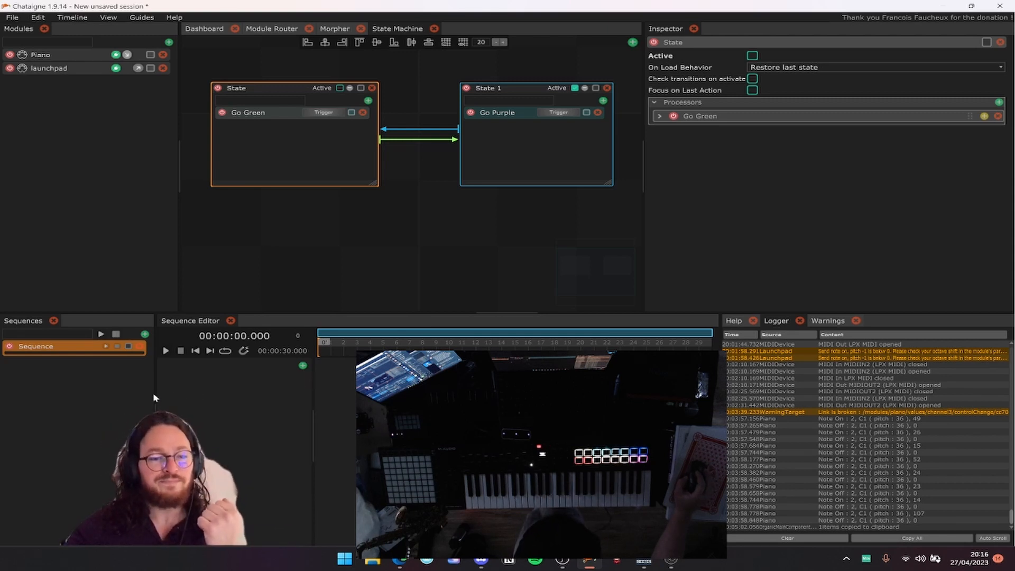
left_click_drag(154, 395, 151, 396)
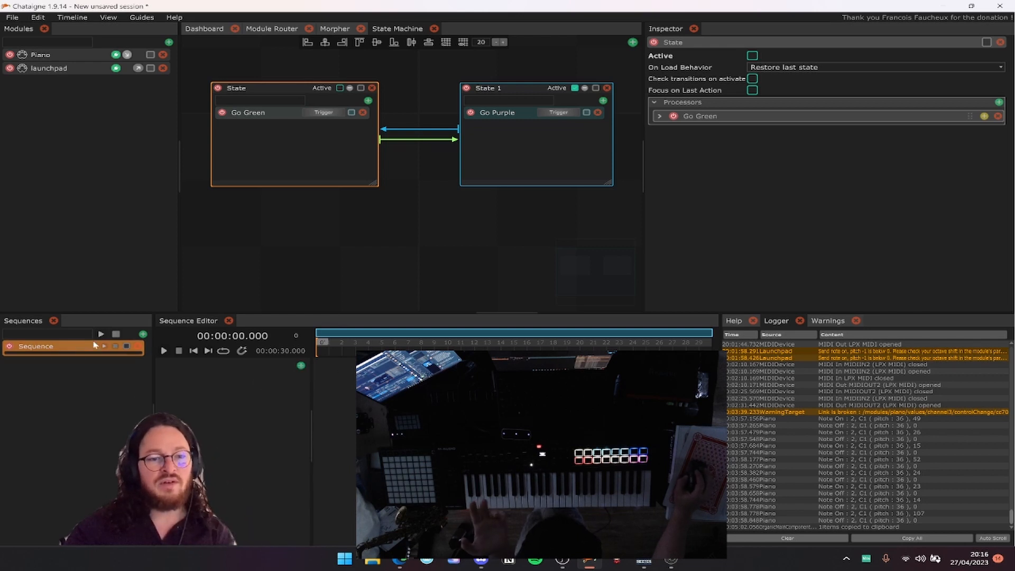
Add nine more sequences to the sequence list.
left_click(143, 335)
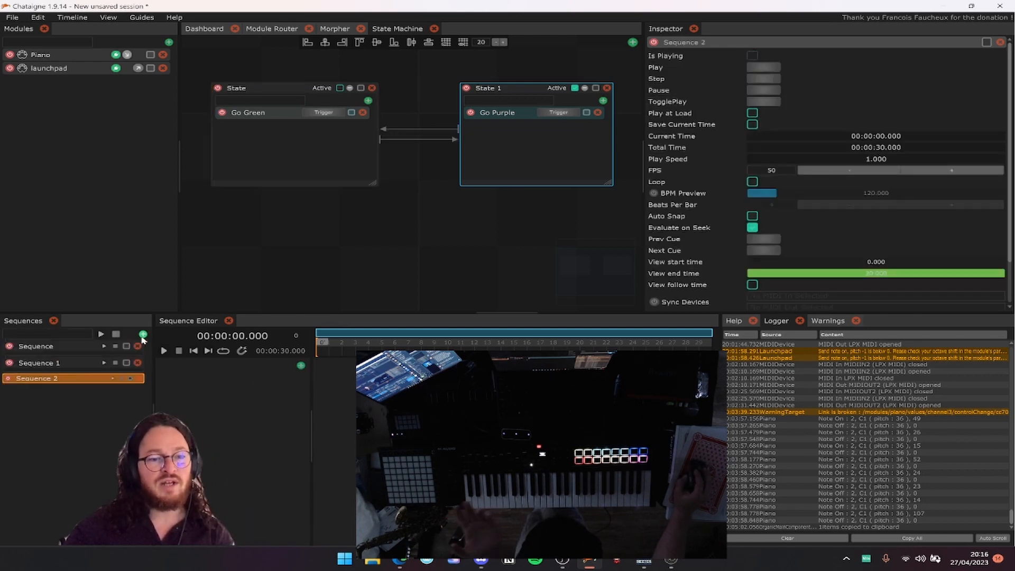
left_click(143, 335)
left_click(143, 335)
left_click(143, 335)
left_click(143, 335)
left_click(143, 334)
left_click(143, 335)
left_click(143, 334)
left_click(143, 335)
Delete all the extra sequences so that only the first one is kept.
left_click(137, 363)
left_click(137, 362)
left_click(137, 363)
left_click(137, 362)
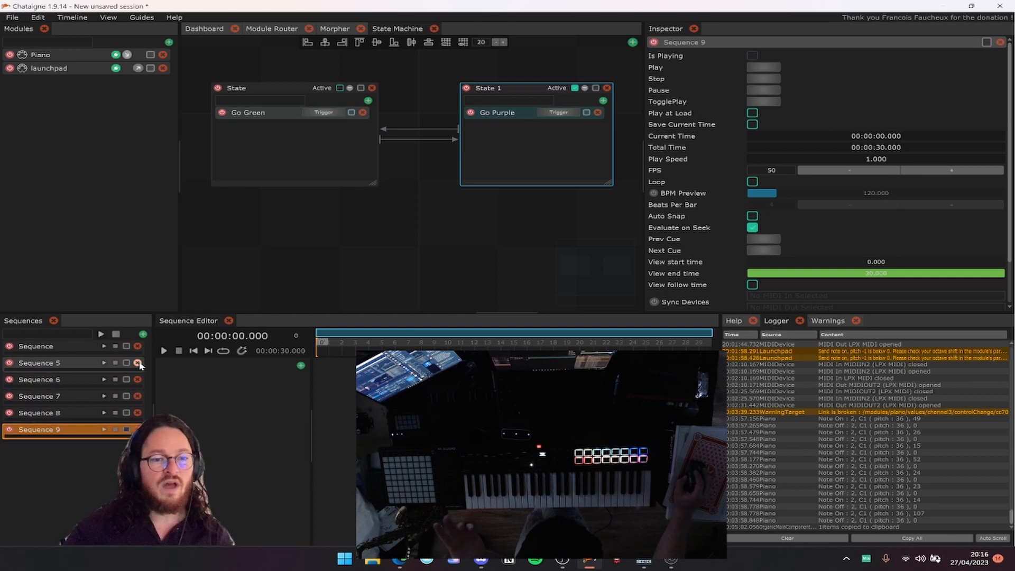
left_click(138, 363)
left_click(137, 363)
left_click(137, 362)
left_click(137, 363)
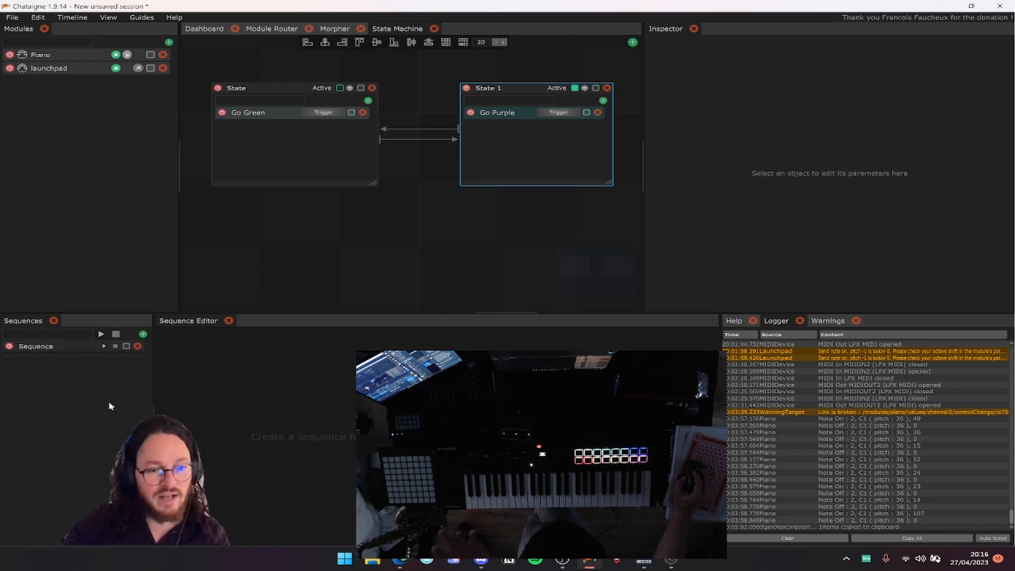
Add a Trigger layer to the sequence.
left_click(72, 349)
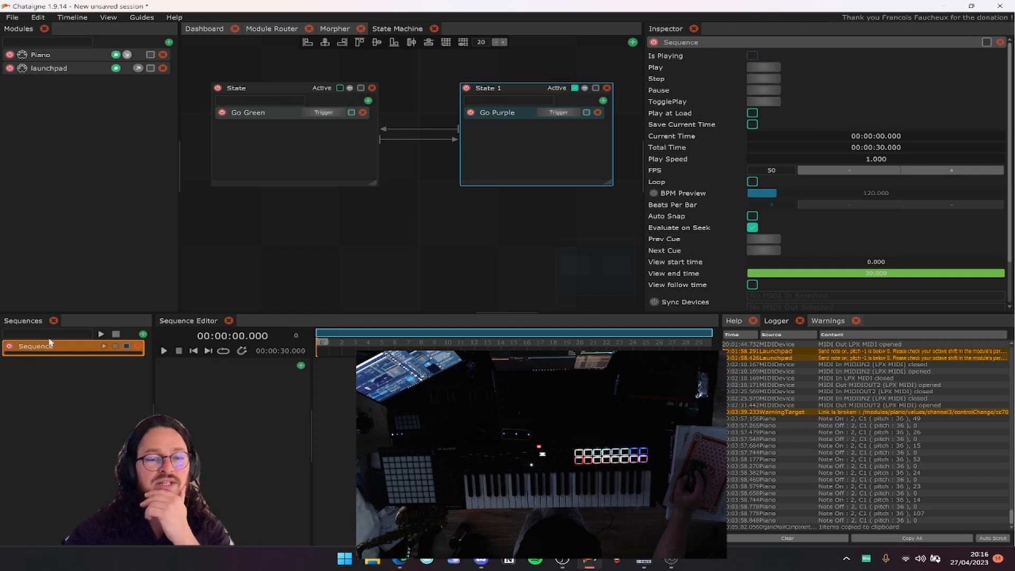
left_click(300, 367)
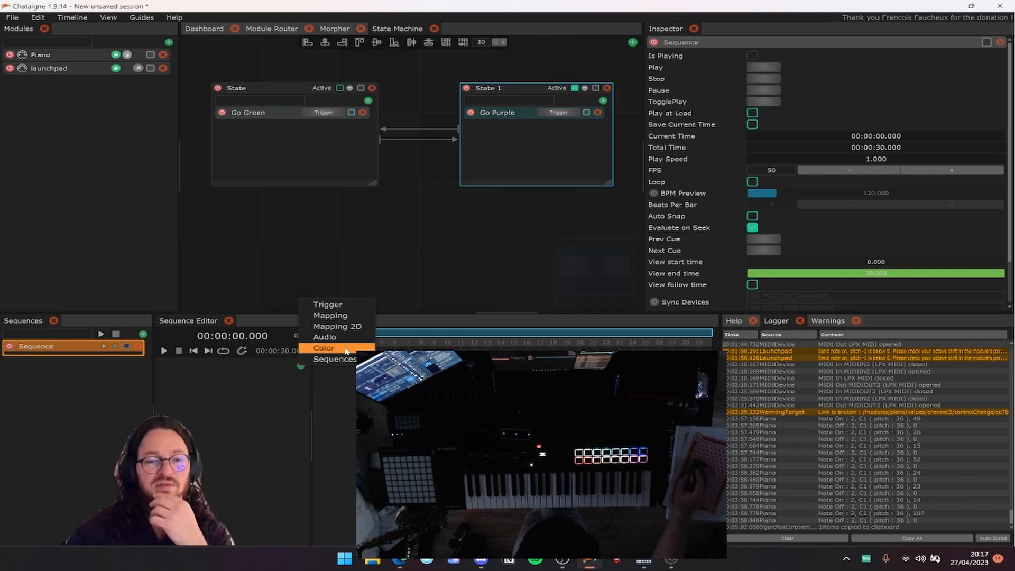
left_click(291, 384)
left_click(300, 365)
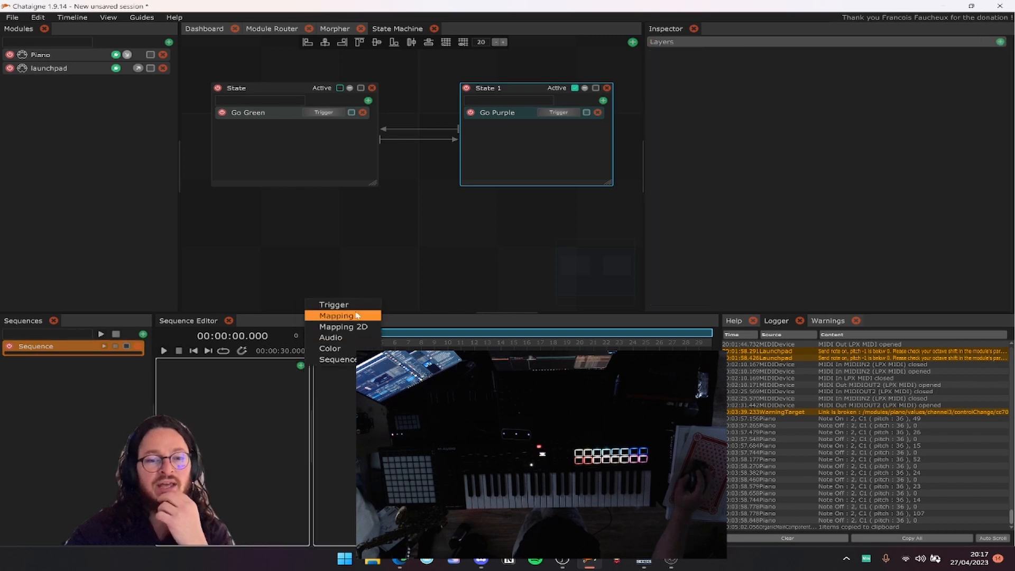
left_click(334, 308)
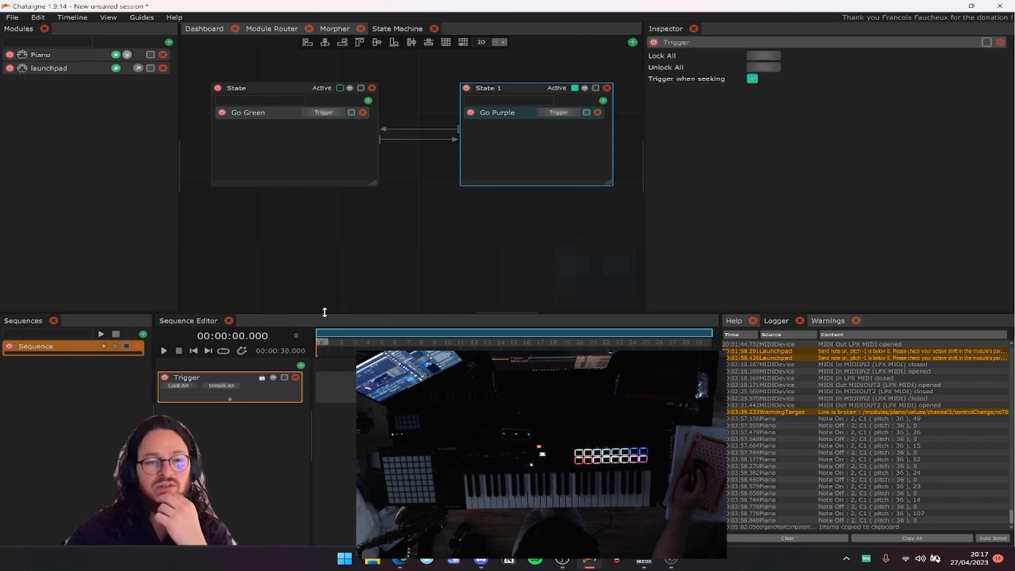
Review the C1 condition and the Note On and Note Off consequences of Go Purple in State 1.
left_click(276, 100)
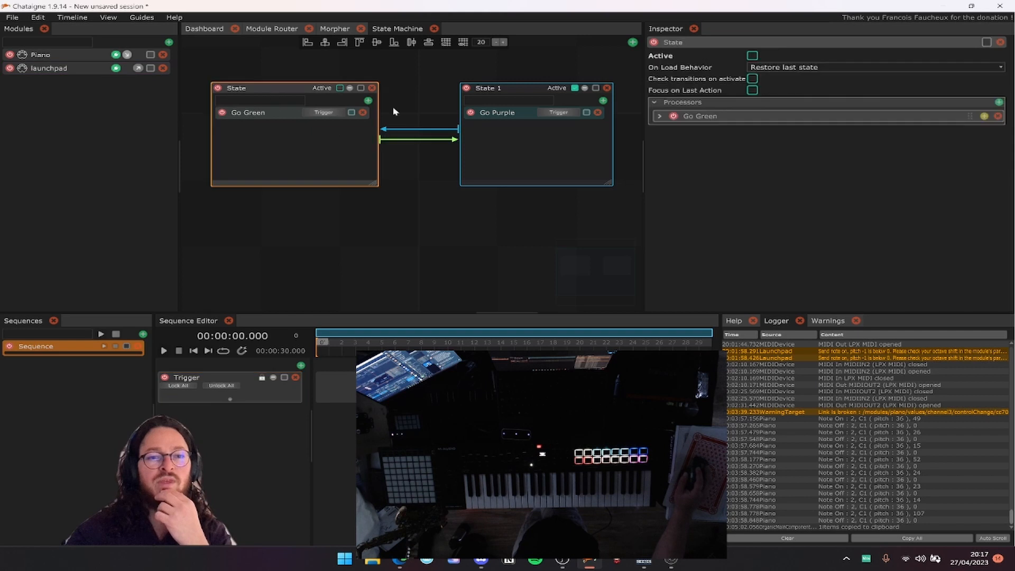
left_click(487, 117)
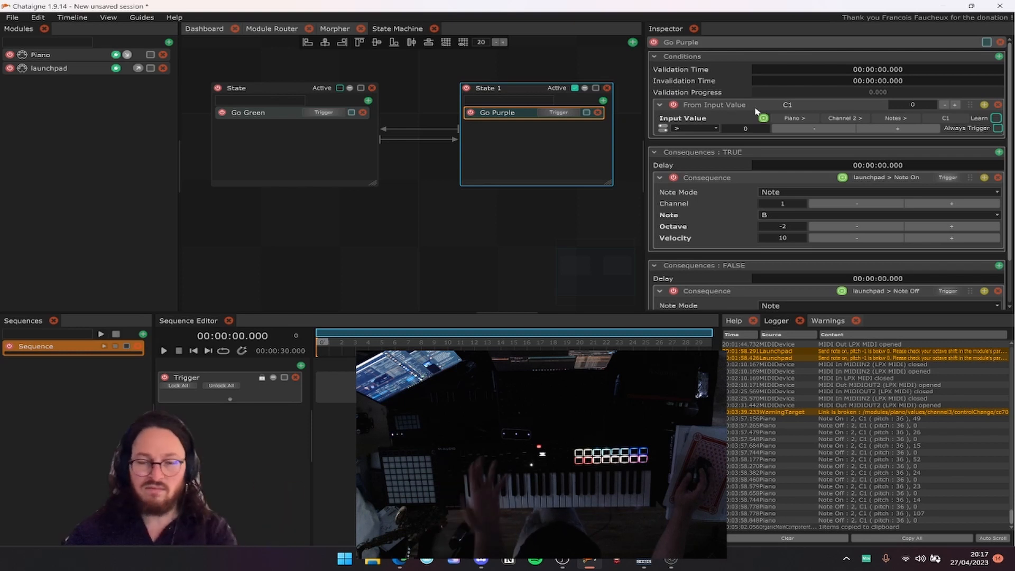
scroll(756, 111, "down", 2)
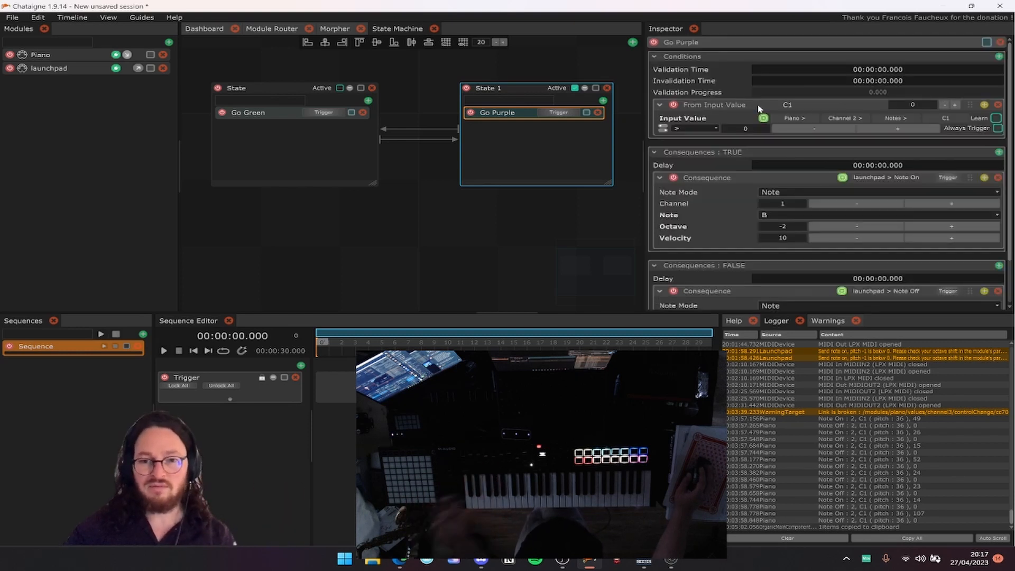
scroll(759, 108, "down", 2)
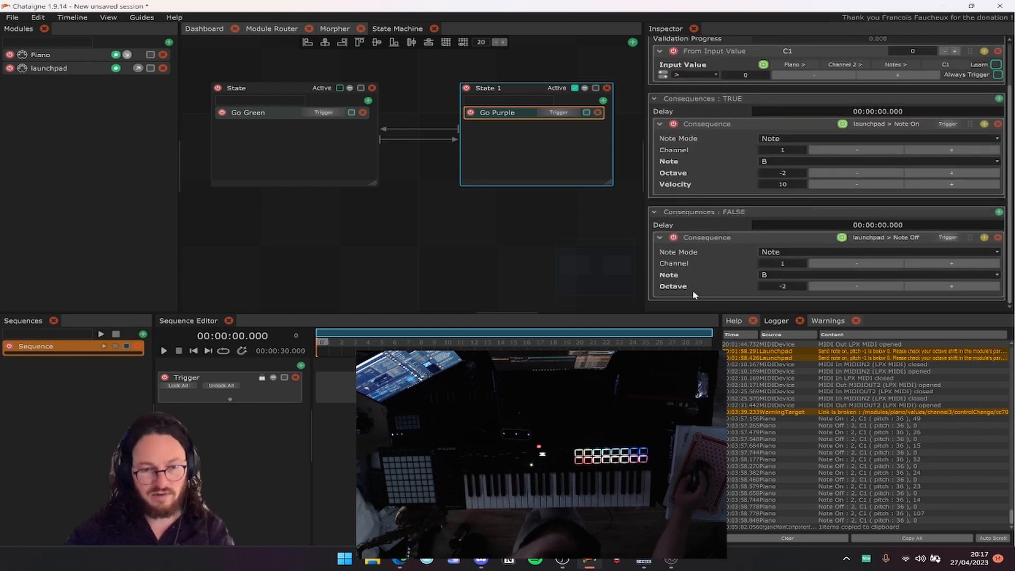
Place a trigger on the Trigger layer at about 3.5 s and set the playhead to about 3 s.
left_click(229, 379)
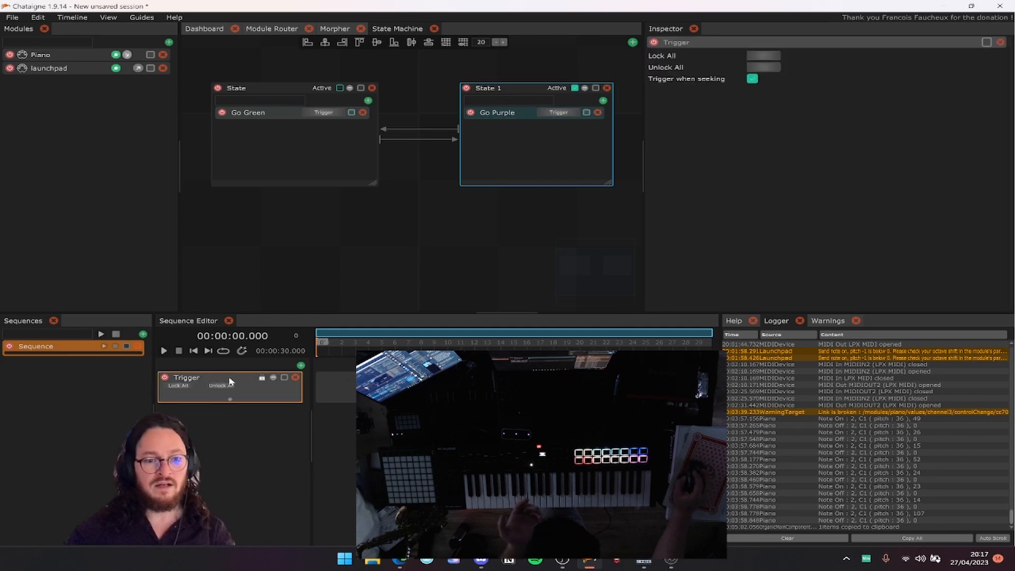
left_click(401, 387)
left_click(354, 348)
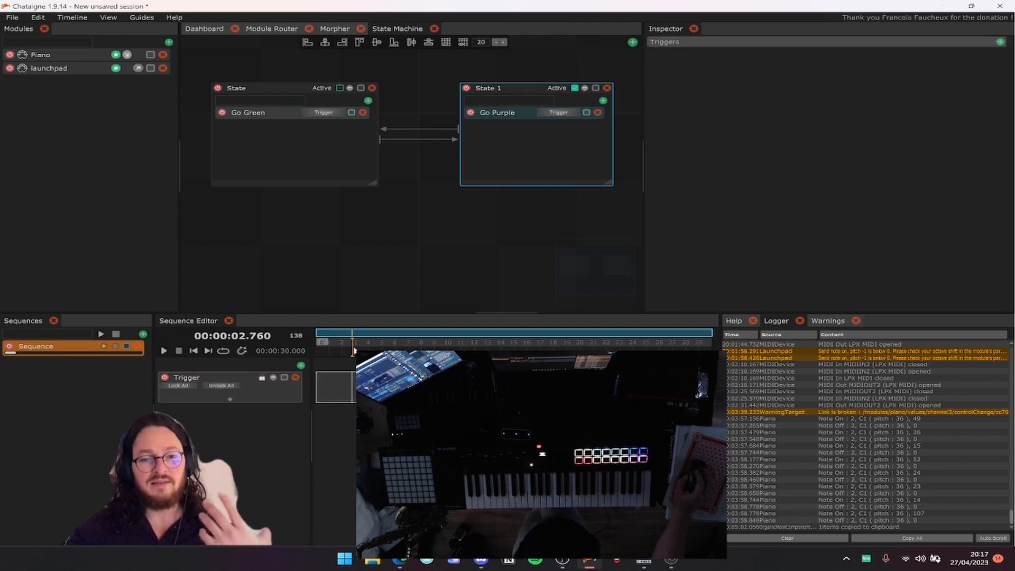
double_click(383, 383)
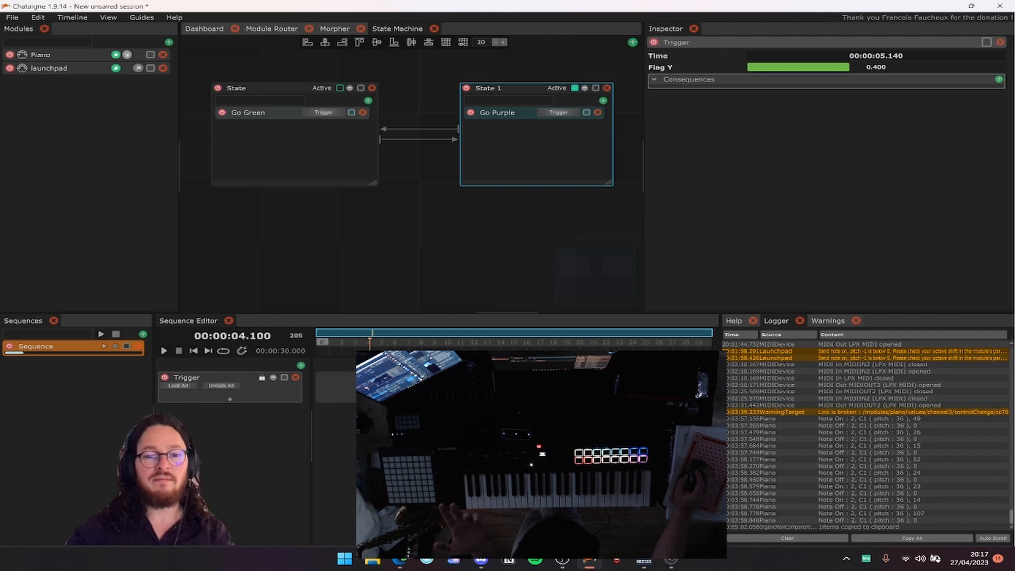
left_click_drag(371, 344, 355, 344)
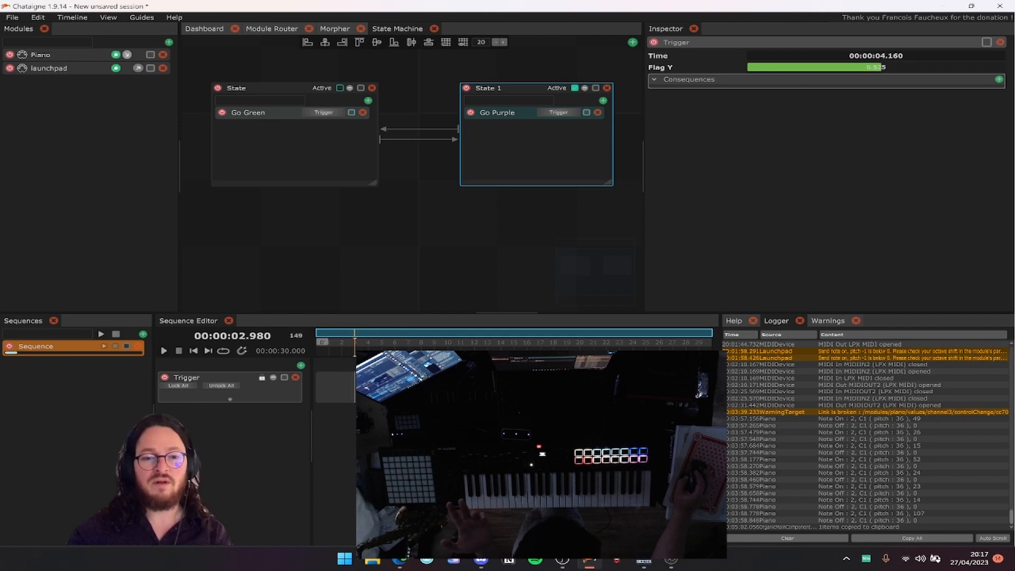
left_click_drag(370, 388, 362, 387)
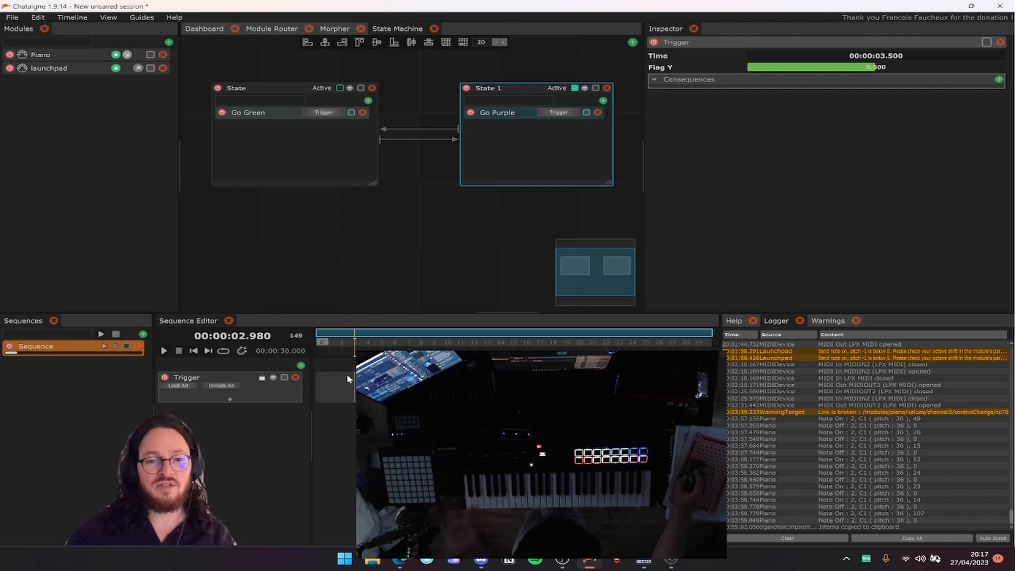
Add a launchpad Note Off consequence to the trigger, with note B and octave -2.
left_click(998, 80)
mouse_move(995, 90)
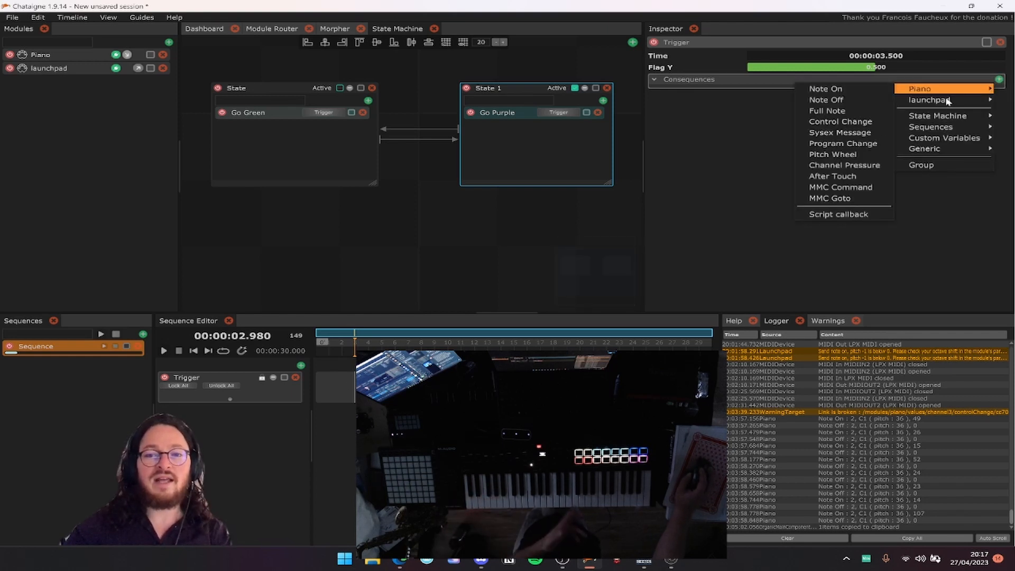
mouse_move(947, 100)
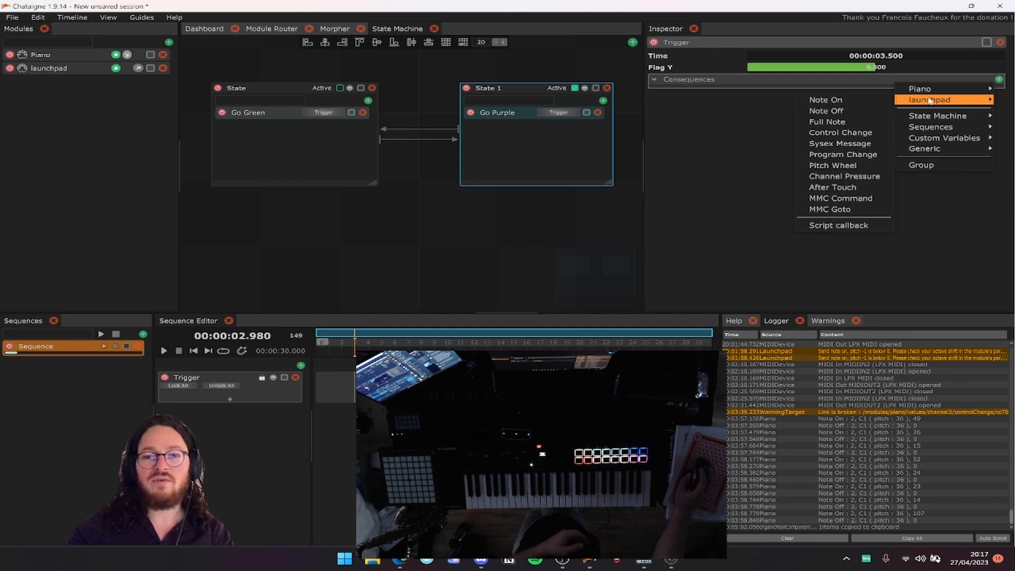
left_click(847, 112)
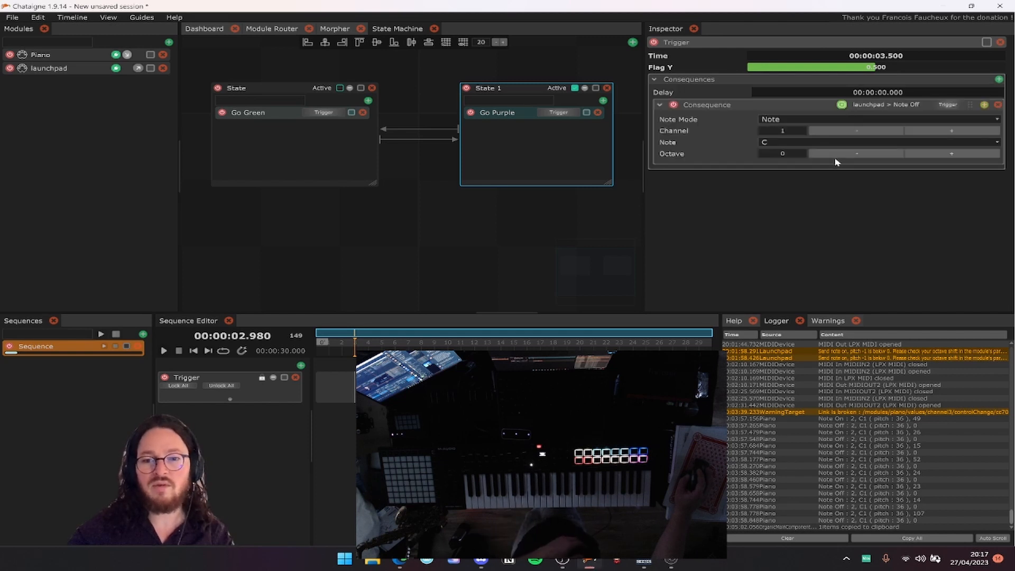
left_click(790, 142)
left_click(793, 241)
left_click(839, 154)
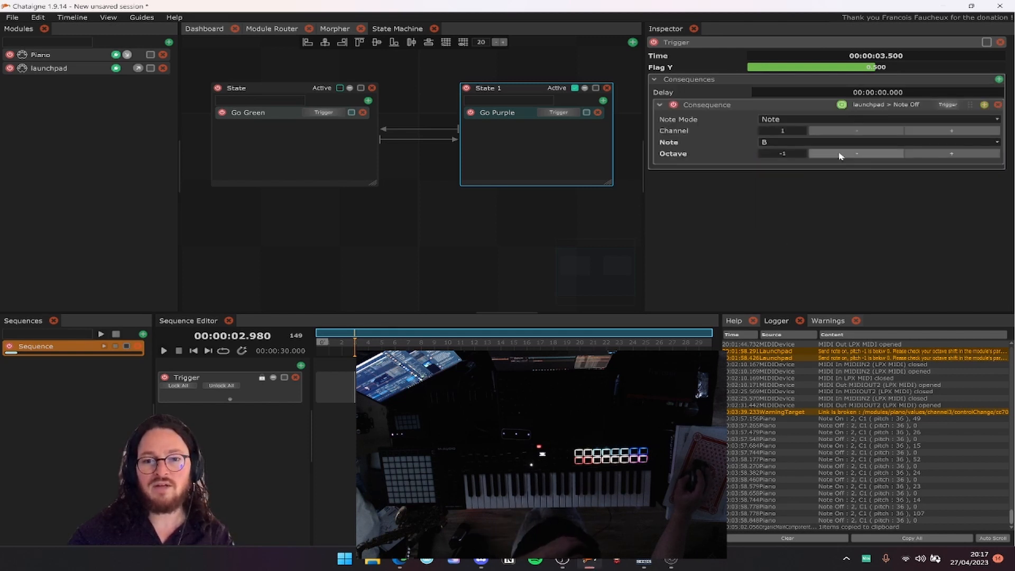
left_click(919, 154)
Rename the trigger as Clear and reposition it at about 1.3 s on the timeline.
left_click_drag(382, 389, 348, 393)
double_click(347, 393)
type("Clear")
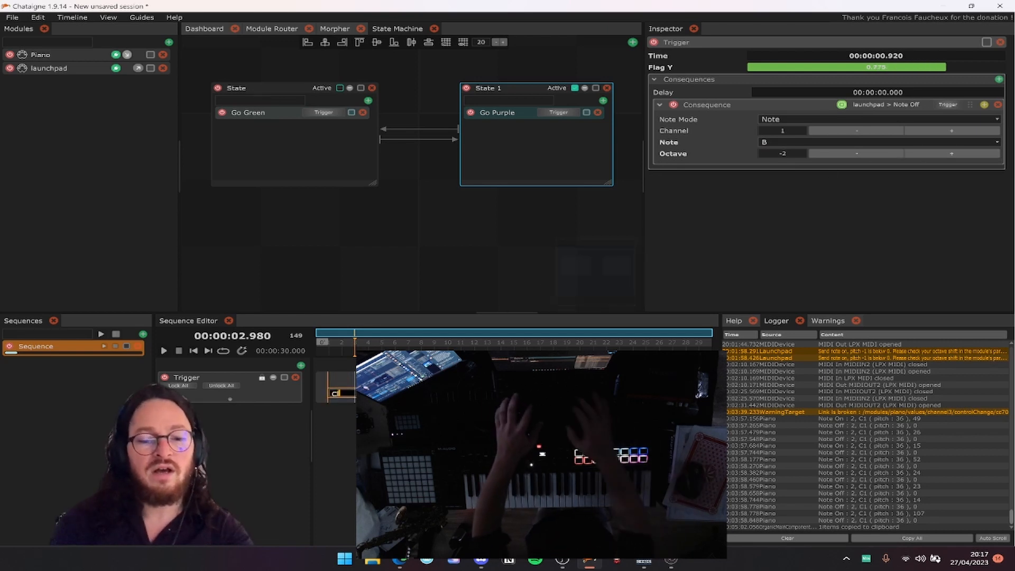
key("Return")
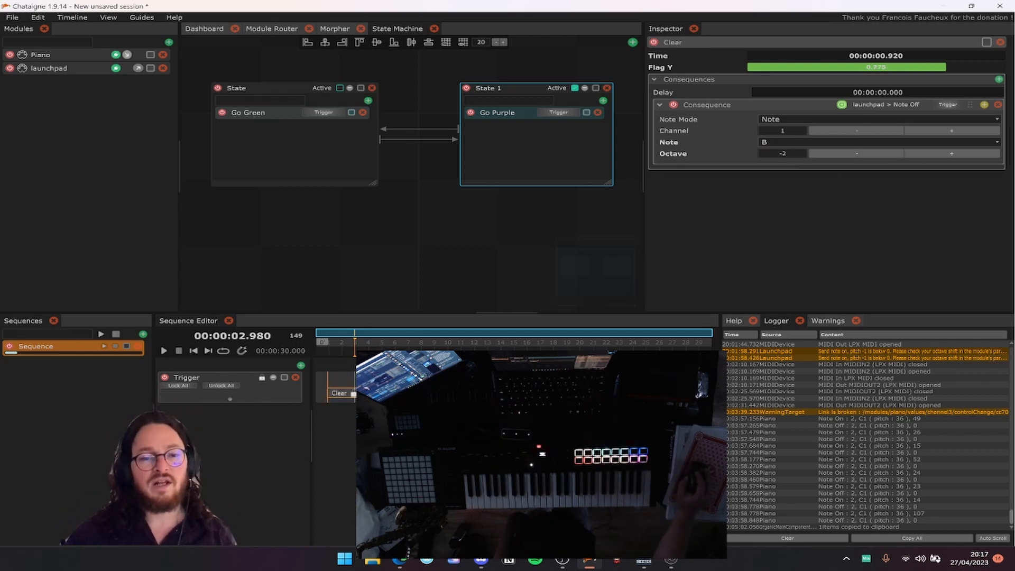
left_click(347, 400)
mouse_move(338, 393)
left_mouse_down()
mouse_move(348, 381)
mouse_move(347, 392)
left_mouse_up()
left_click(346, 384)
left_click(329, 392)
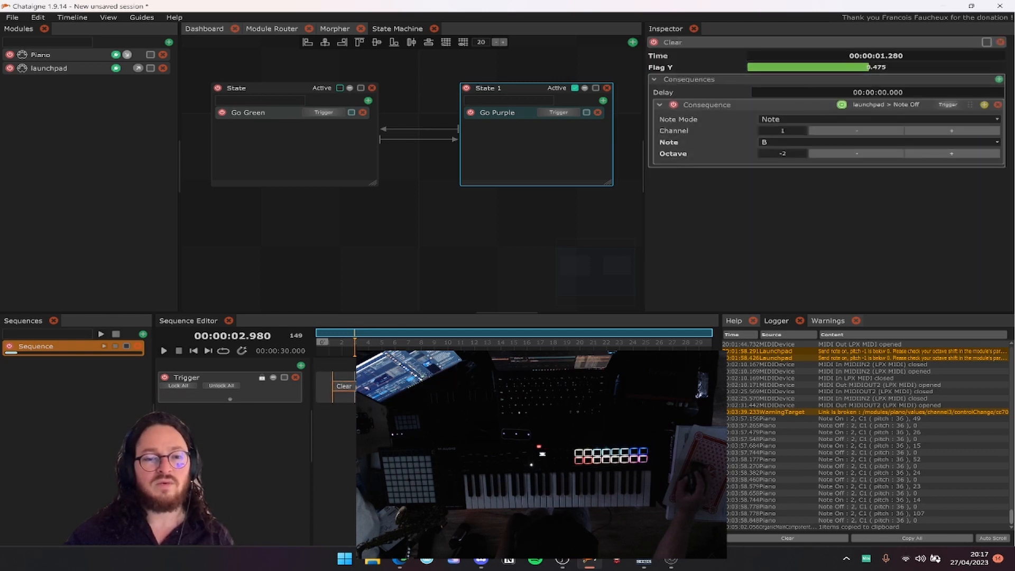
Place a second trigger on the layer at about 7.5 s and scrub the playhead back to about 0.7 s.
double_click(418, 391)
left_click_drag(420, 392, 418, 383)
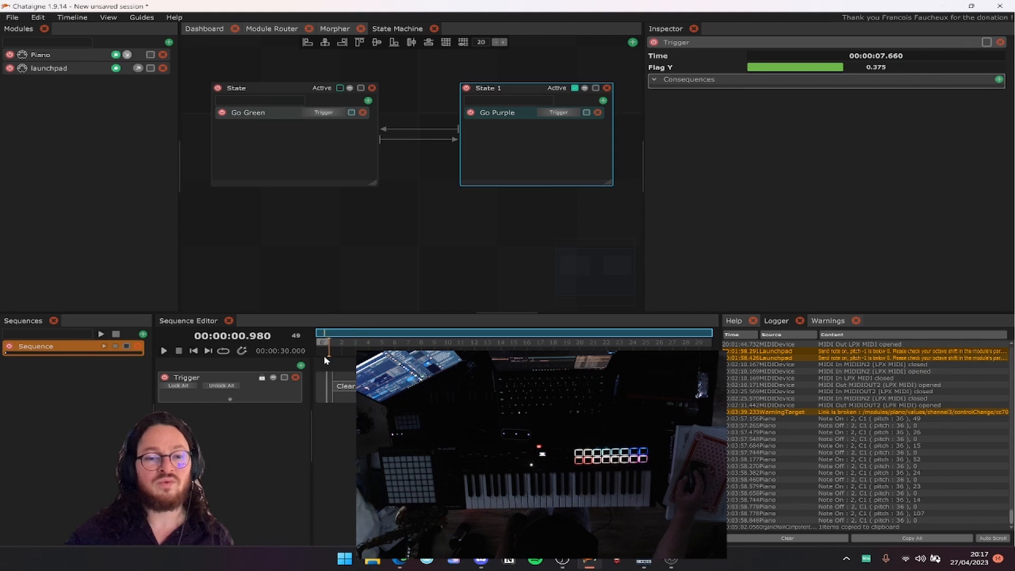
left_click_drag(324, 357, 409, 359)
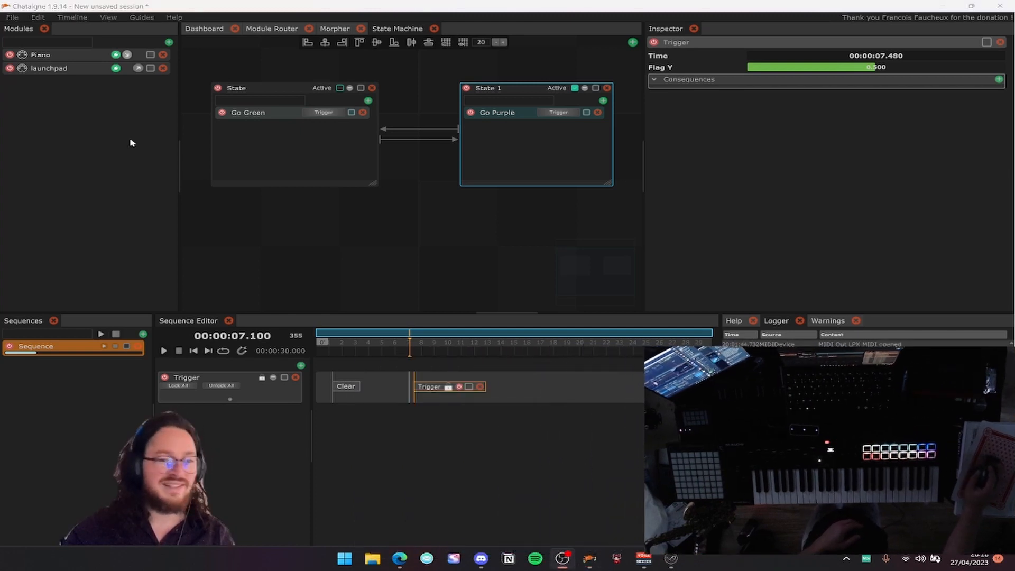
left_click(363, 353)
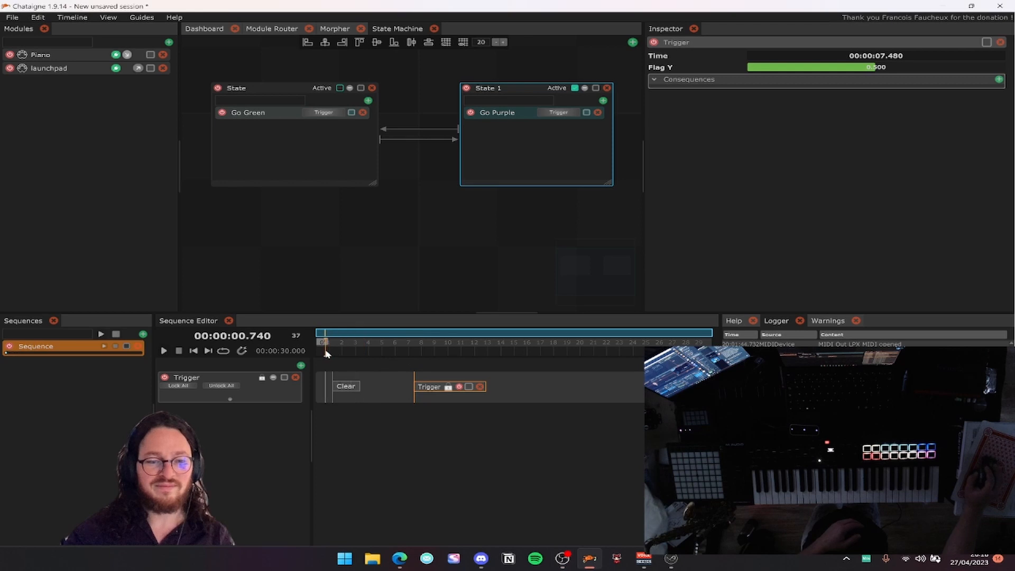
Rename the second trigger as Green and move it to about 6.5 s, with the playhead at about 6.2 s.
left_click_drag(326, 353, 397, 353)
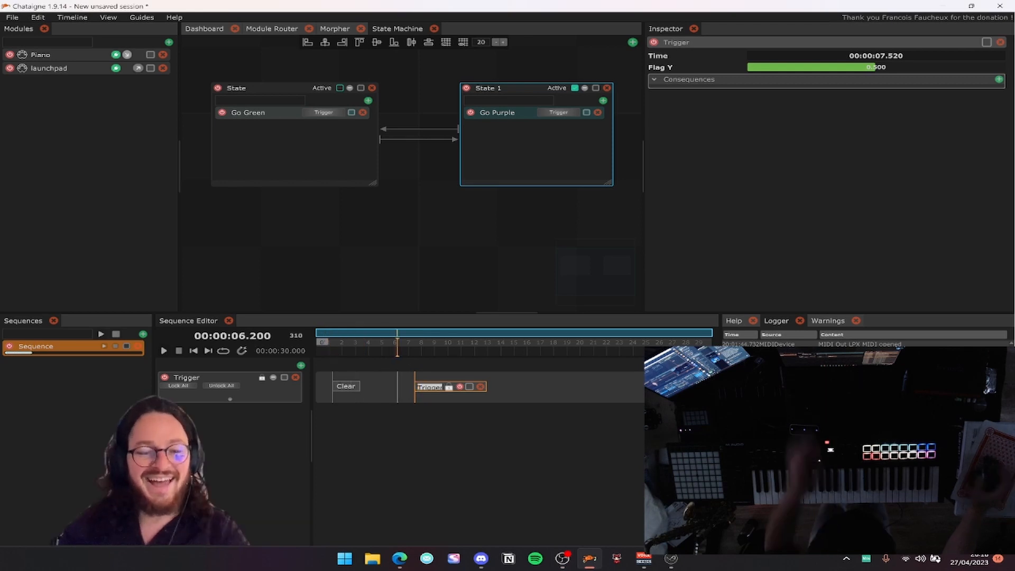
type("Note")
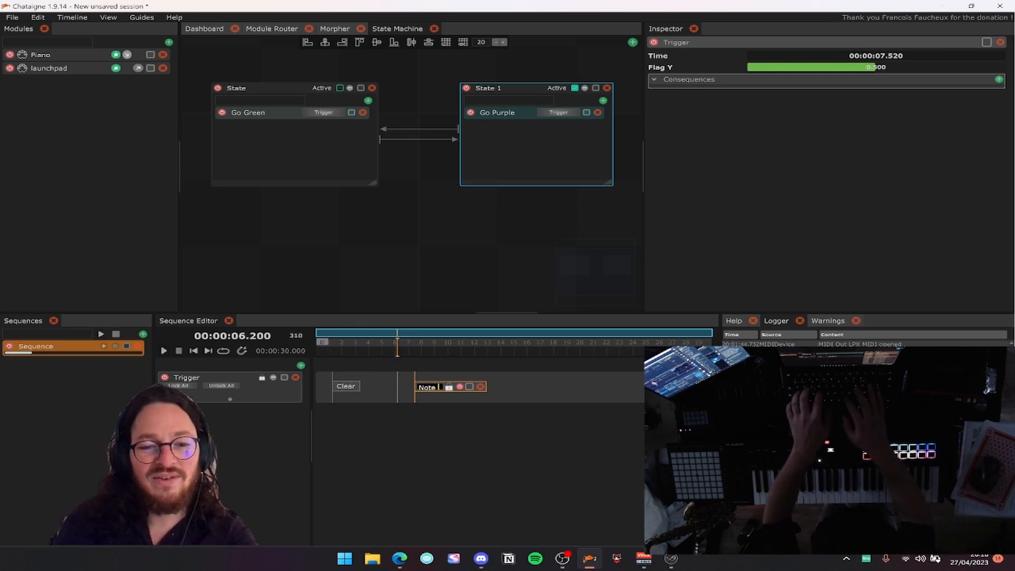
key("BackSpace")
key("BackSpace")
key("BackSpace")
key("BackSpace")
type("Green")
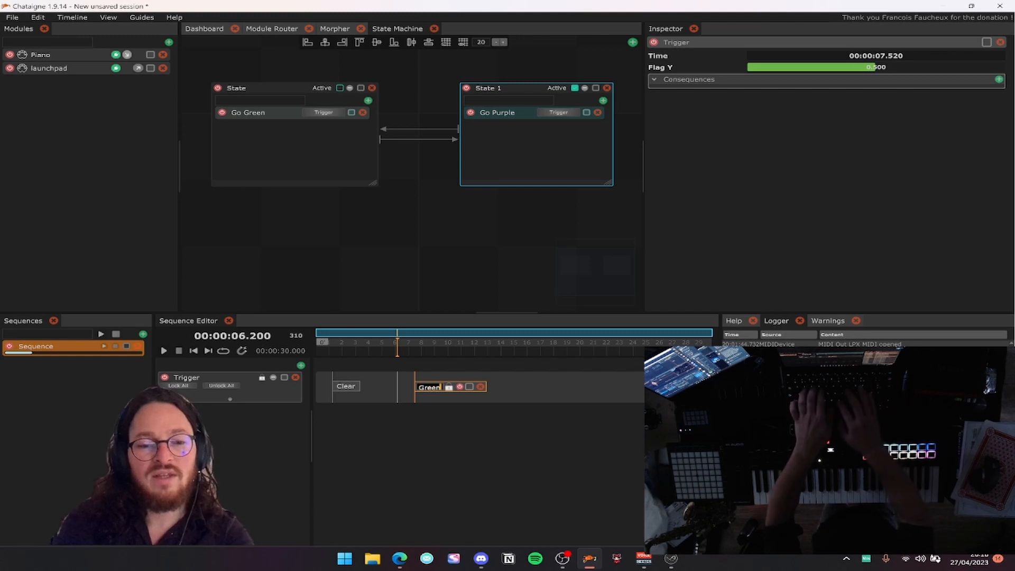
key("Return")
left_click_drag(425, 389, 412, 387)
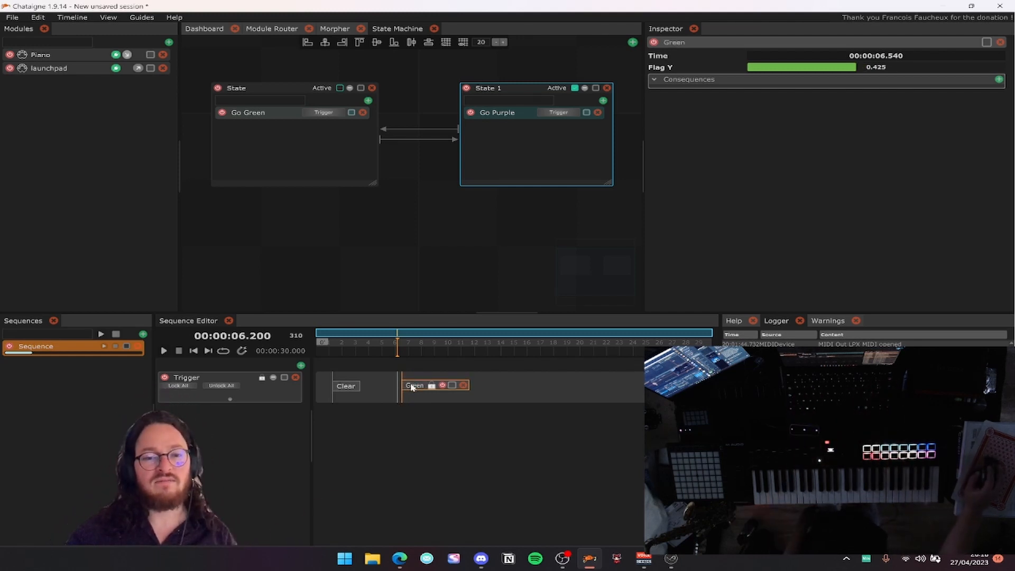
Copy the TRUE consequences of the Go Green action and paste them into the Green trigger's consequences.
left_click(999, 79)
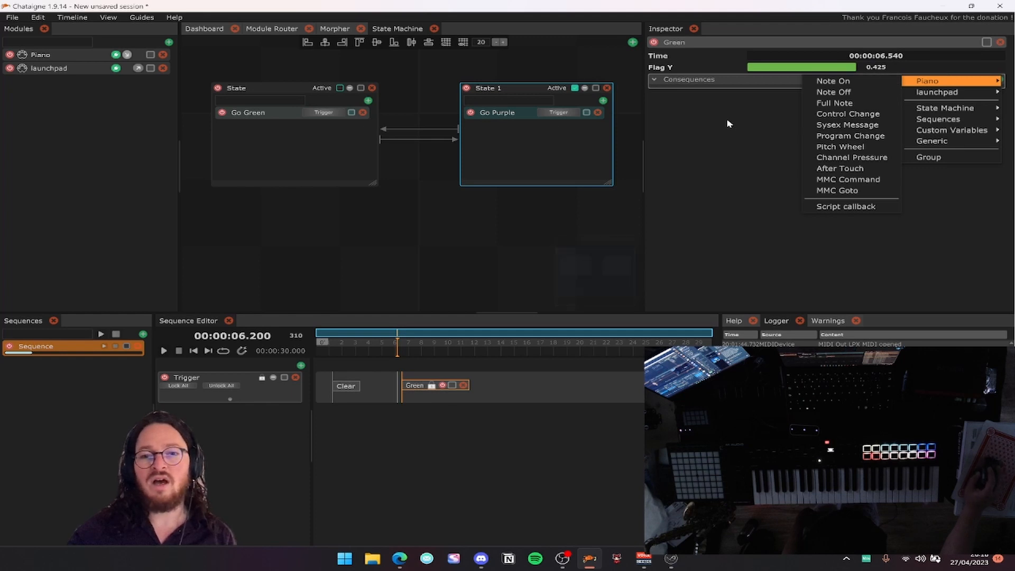
left_click(288, 117)
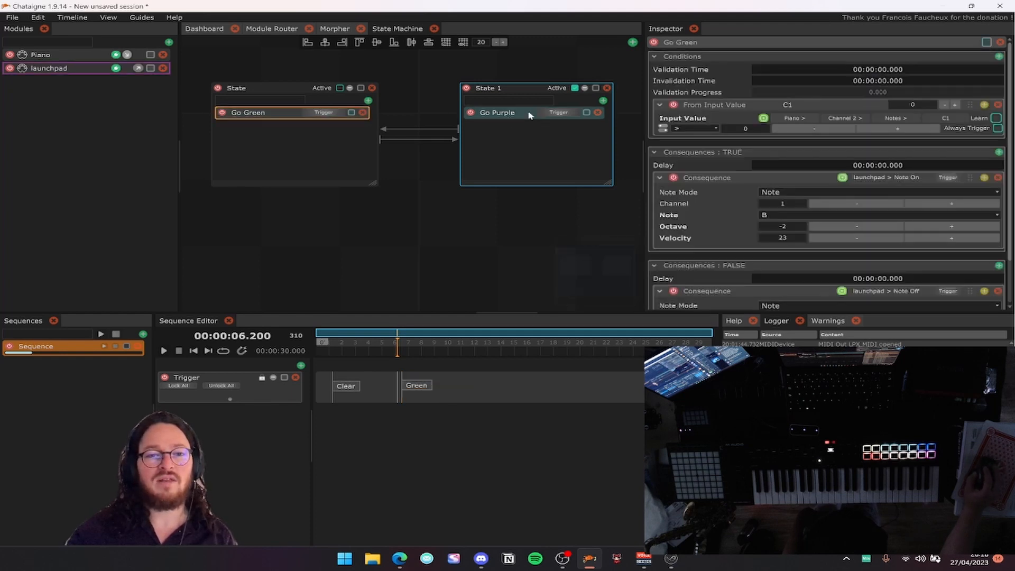
right_click(817, 155)
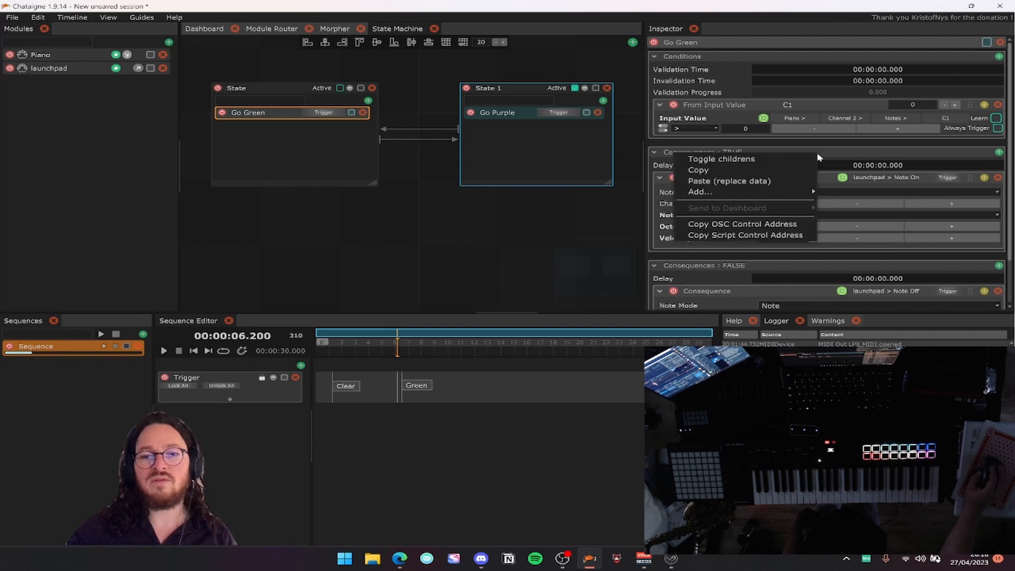
left_click(765, 171)
left_click(415, 385)
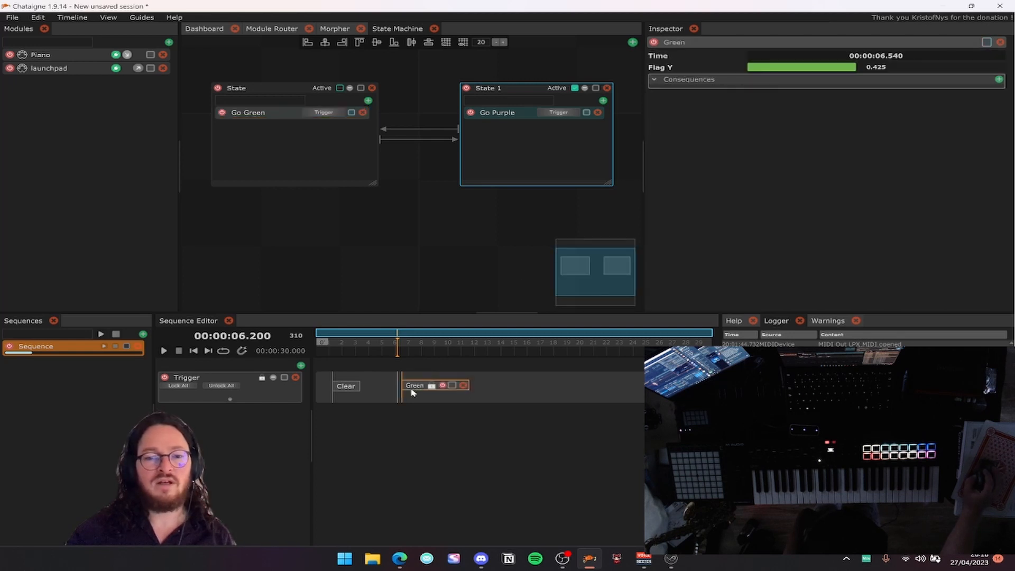
right_click(799, 89)
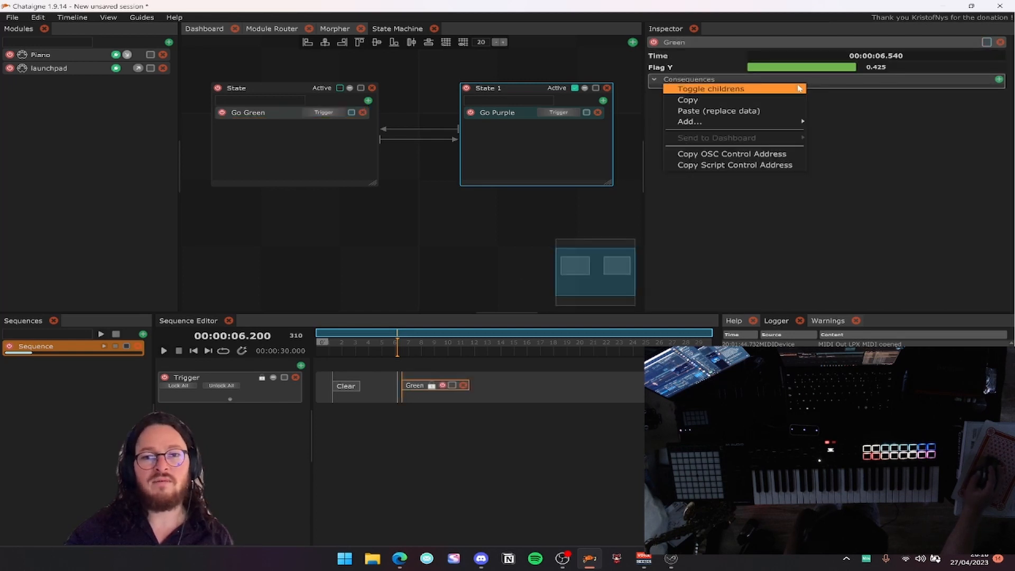
left_click(722, 111)
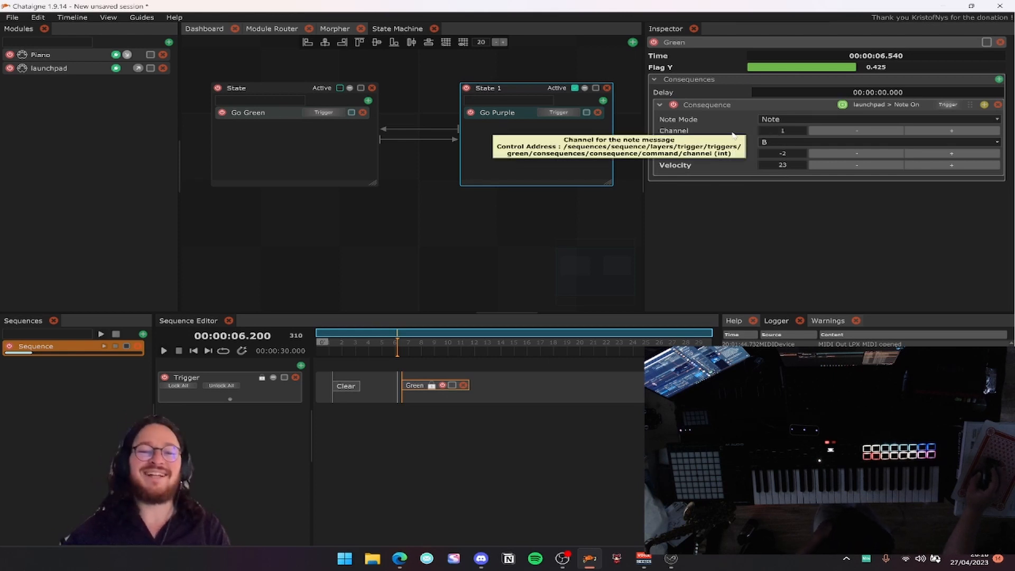
Show the copy and paste options for conditions and consequences on the Go Purple and Go Green actions.
right_click(519, 117)
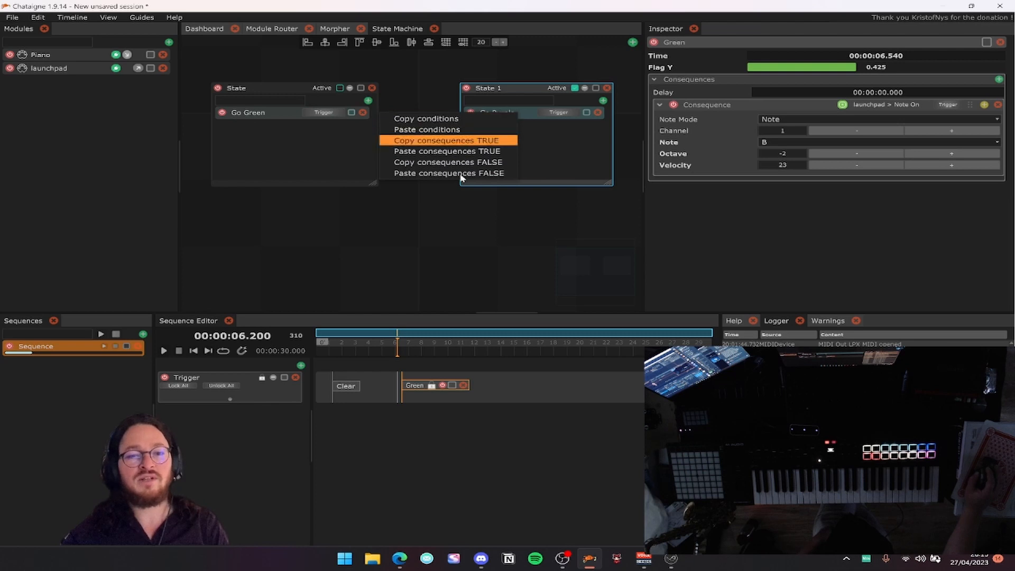
right_click(290, 115)
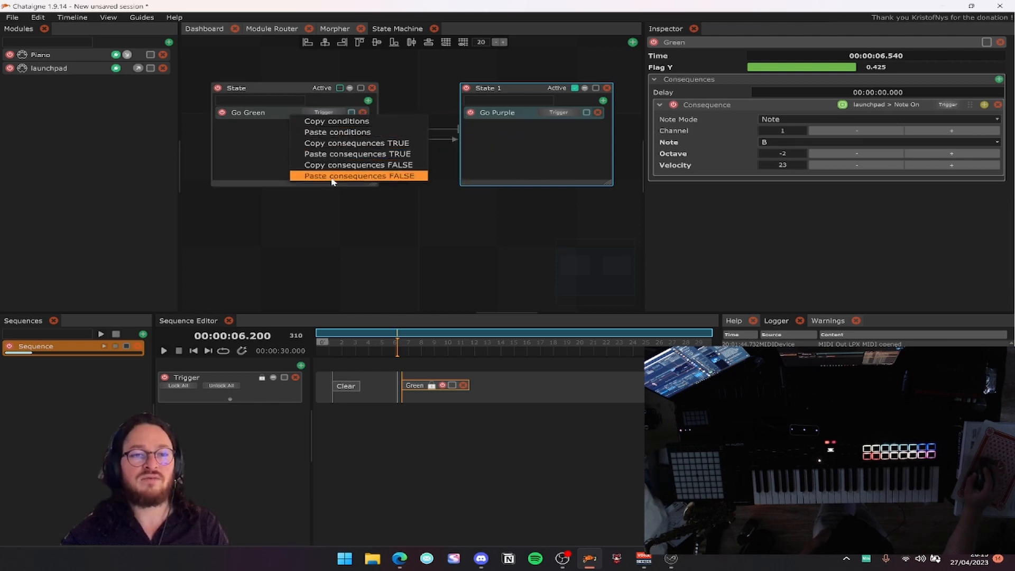
left_click(234, 138)
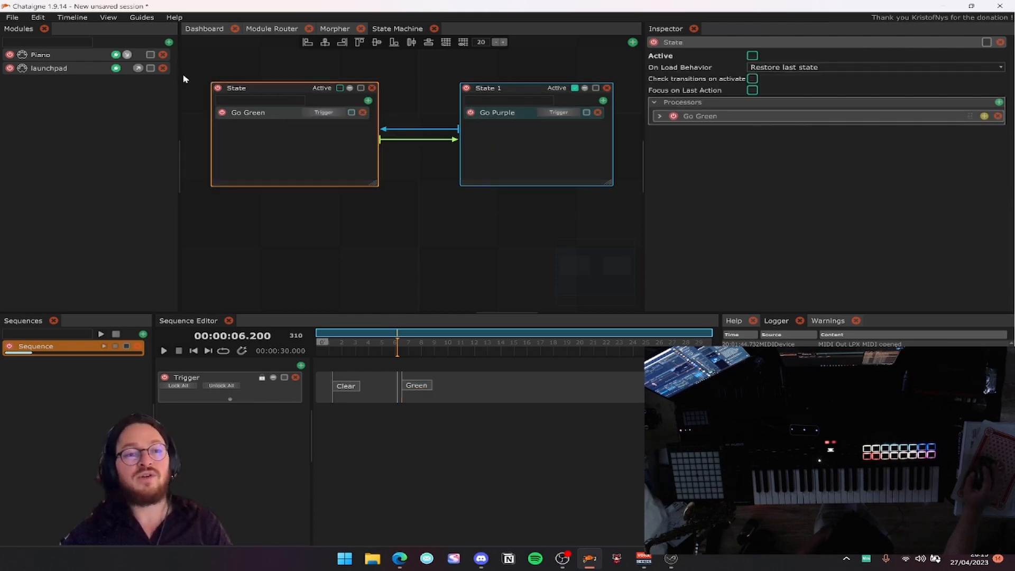
Try adding the Piano module to State as a mapping input, and delete the resulting mapping.
left_click_drag(52, 59, 272, 138)
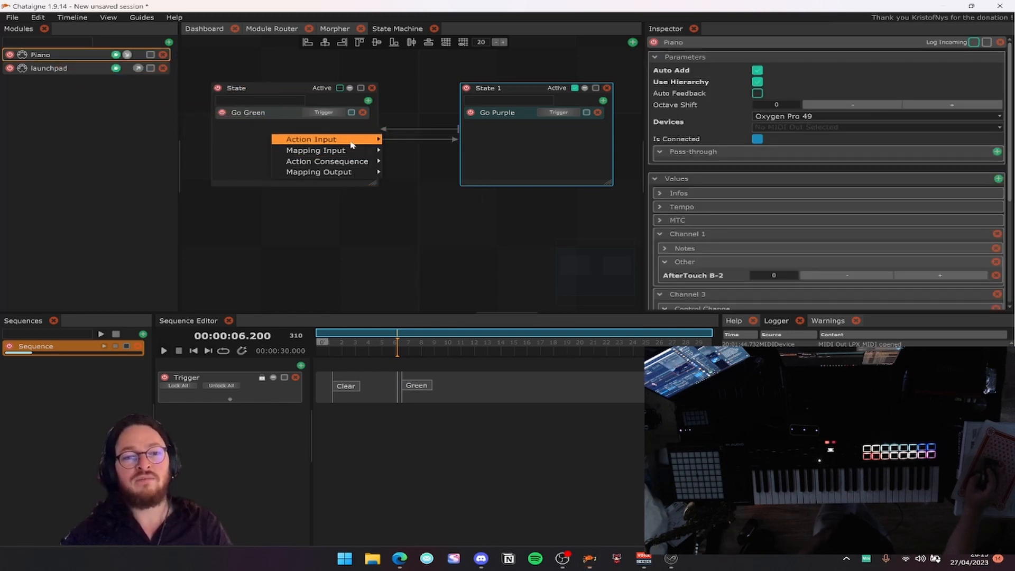
mouse_move(352, 140)
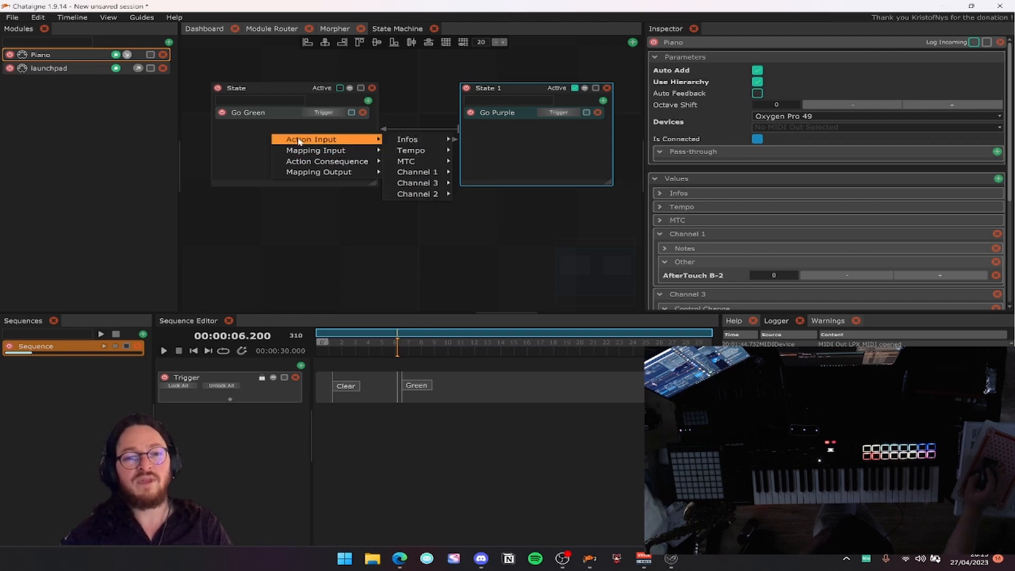
left_click(91, 60)
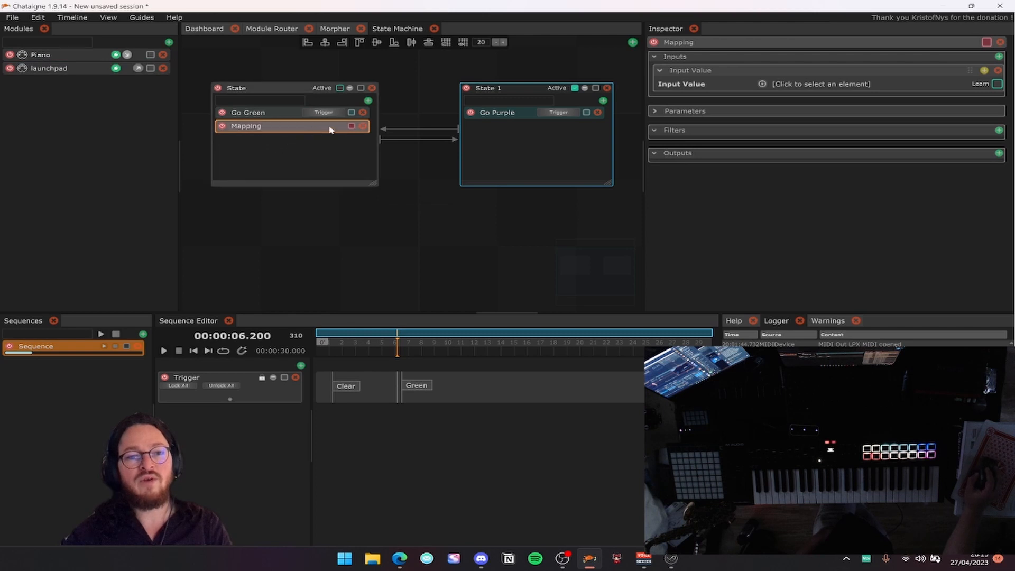
left_click(363, 126)
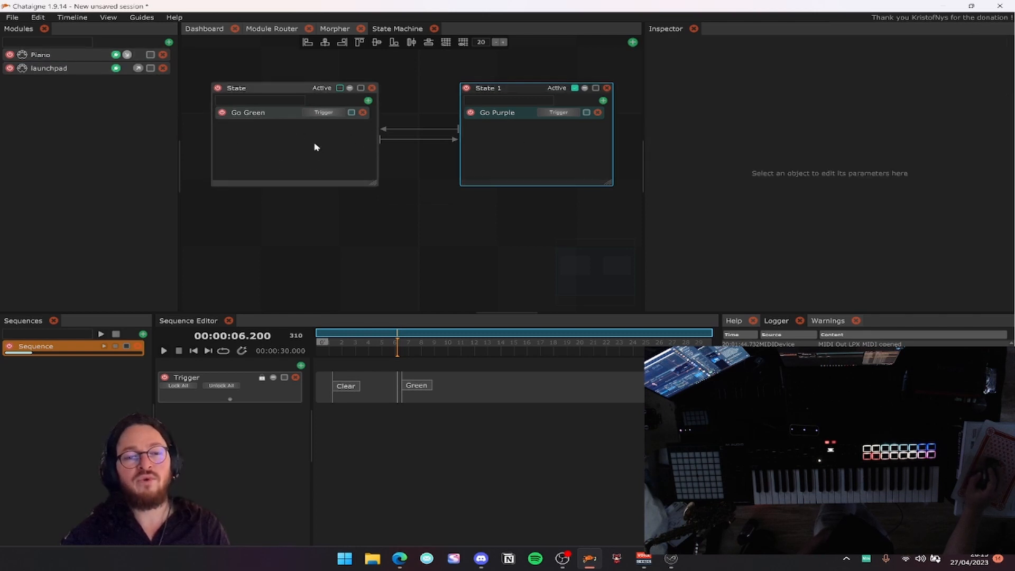
Try adding the launchpad module to State 1 as a Note On mapping output, and delete the resulting mapping.
left_click_drag(81, 70, 469, 136)
mouse_move(533, 173)
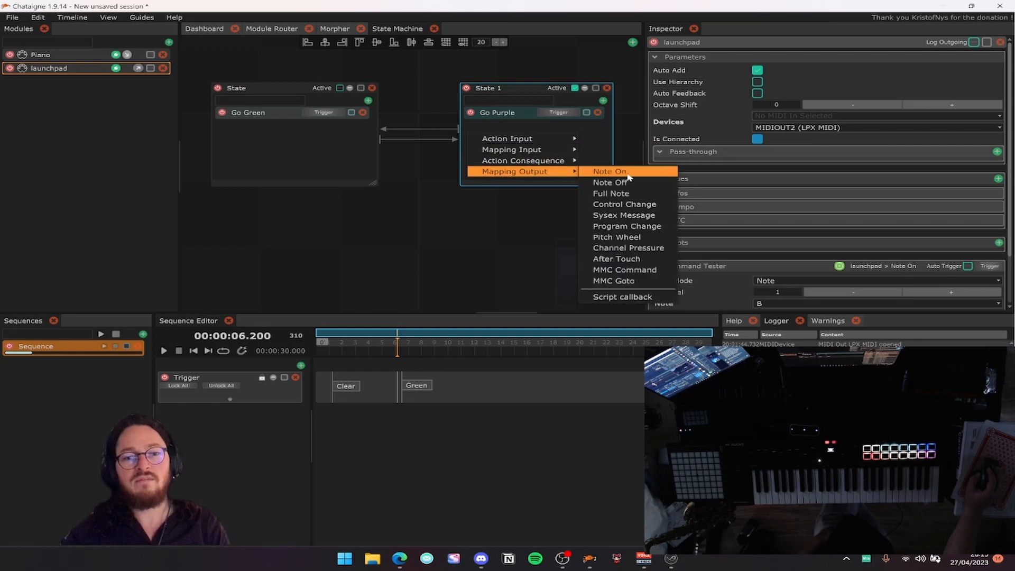
left_click(632, 176)
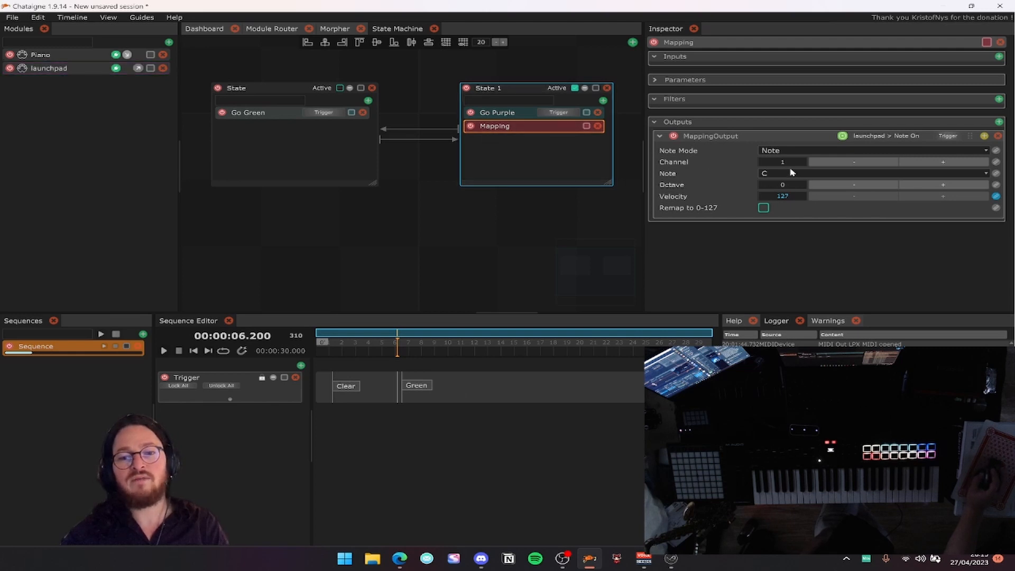
left_click(598, 127)
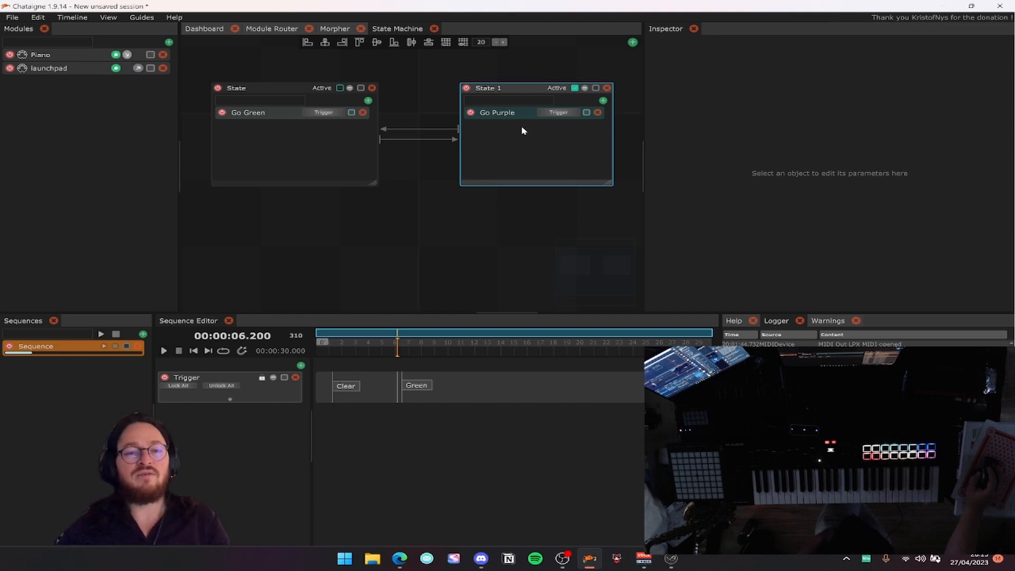
left_click_drag(511, 99, 496, 99)
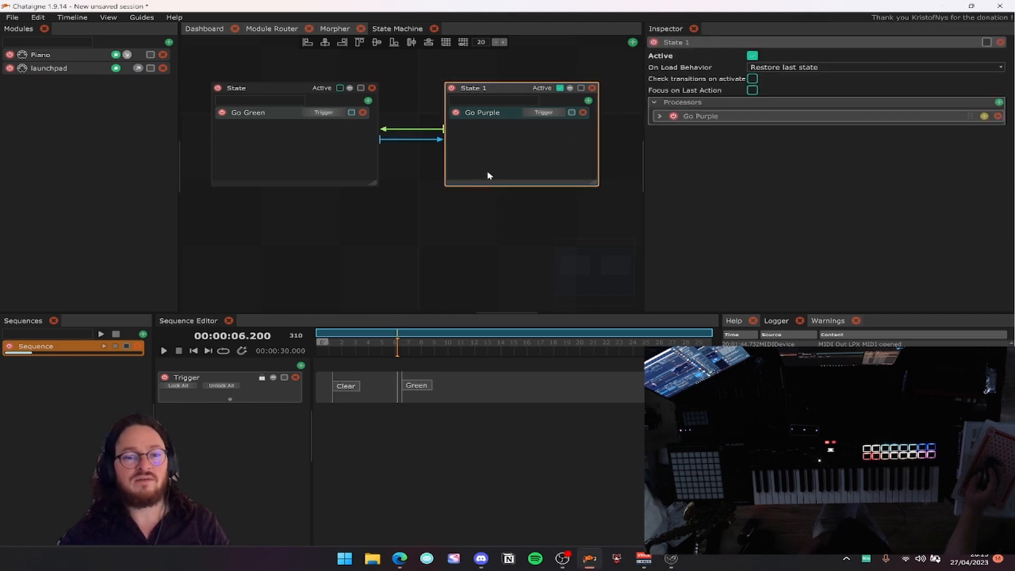
Scrub the playhead back to about 0.9 s and play the sequence past the Clear and Green triggers to test them.
left_click_drag(344, 352, 396, 354)
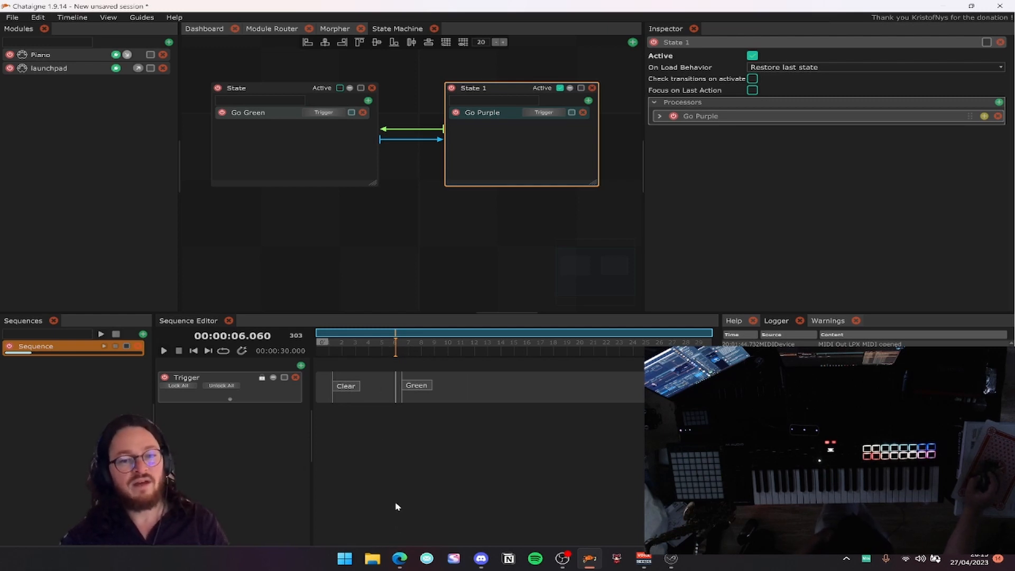
left_click_drag(351, 352, 327, 351)
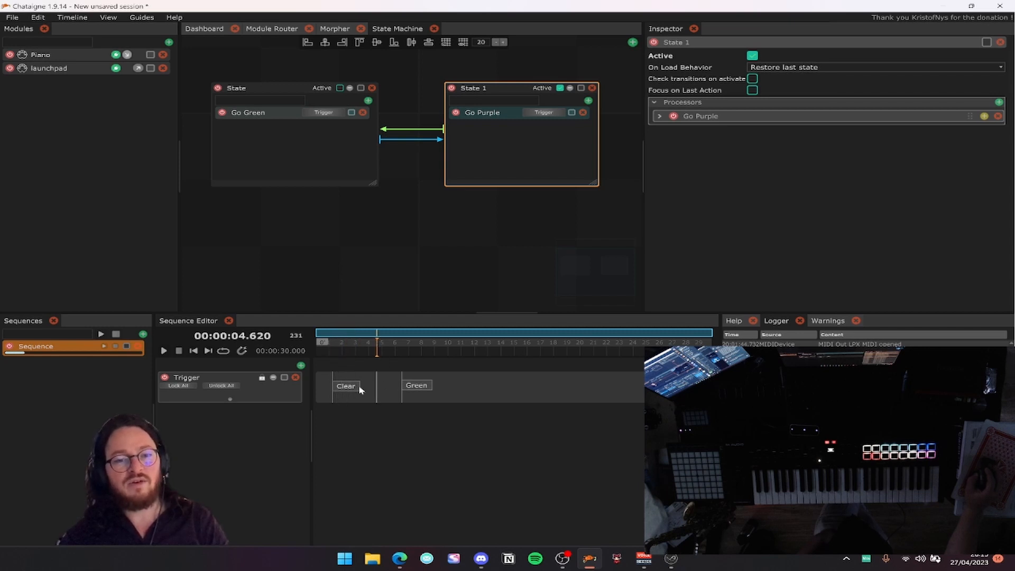
left_click_drag(402, 354, 340, 369)
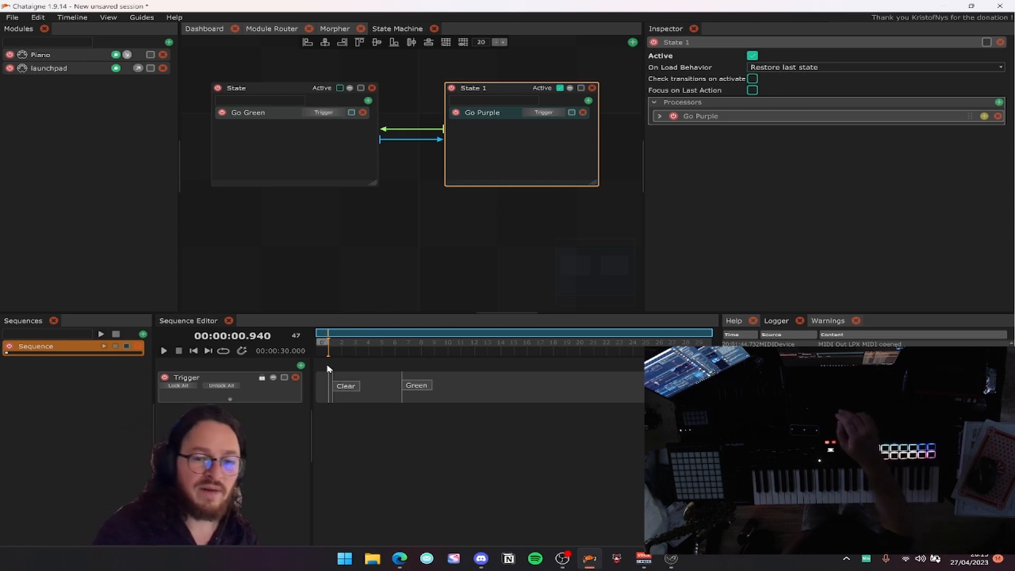
key("space")
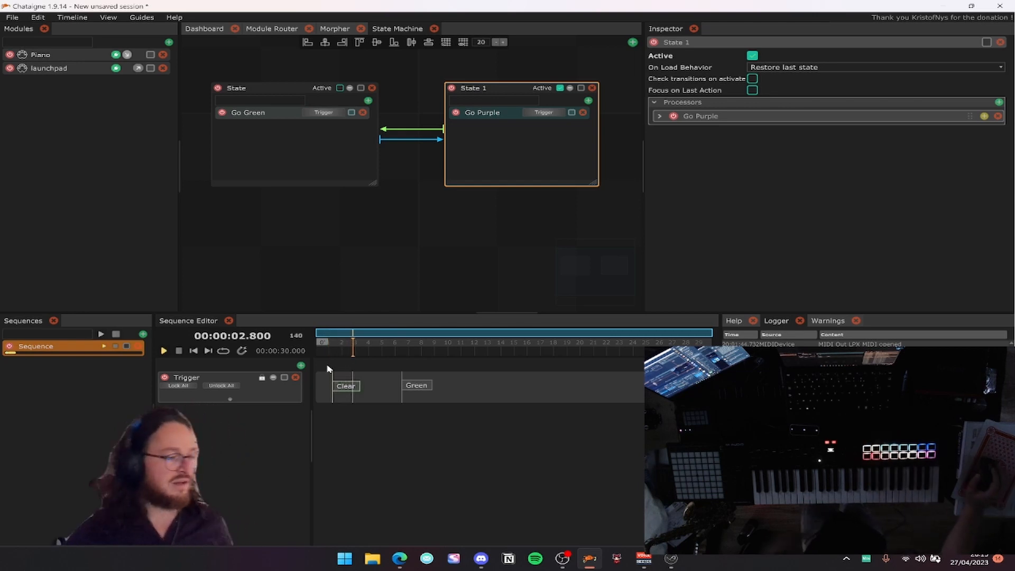
left_click(422, 386)
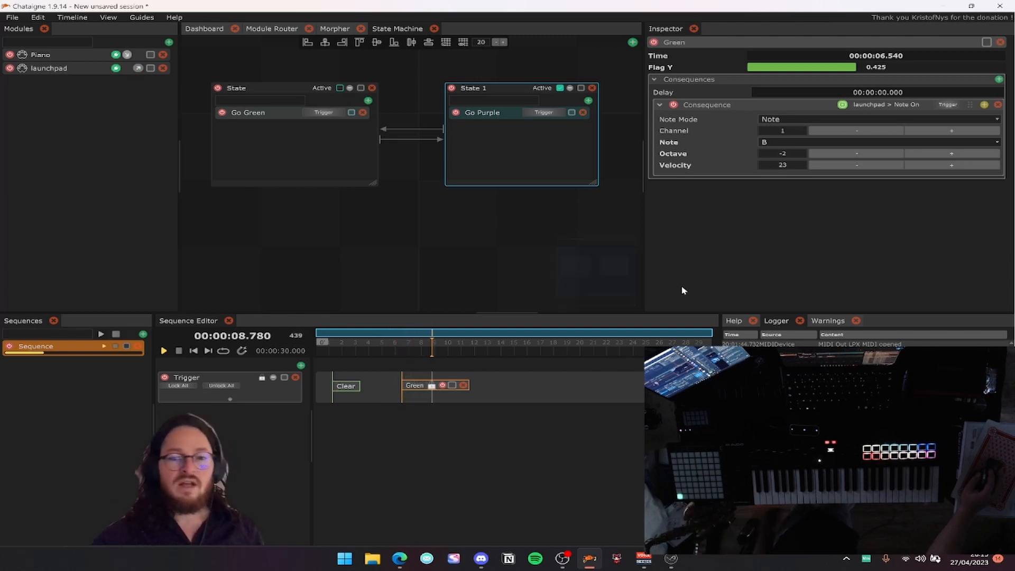
key("space")
Set the playhead to about 4.4 s, add an Audio layer to the sequence and create its required Sound Card module.
left_click_drag(353, 351, 336, 351)
left_click(374, 352)
left_click(392, 385)
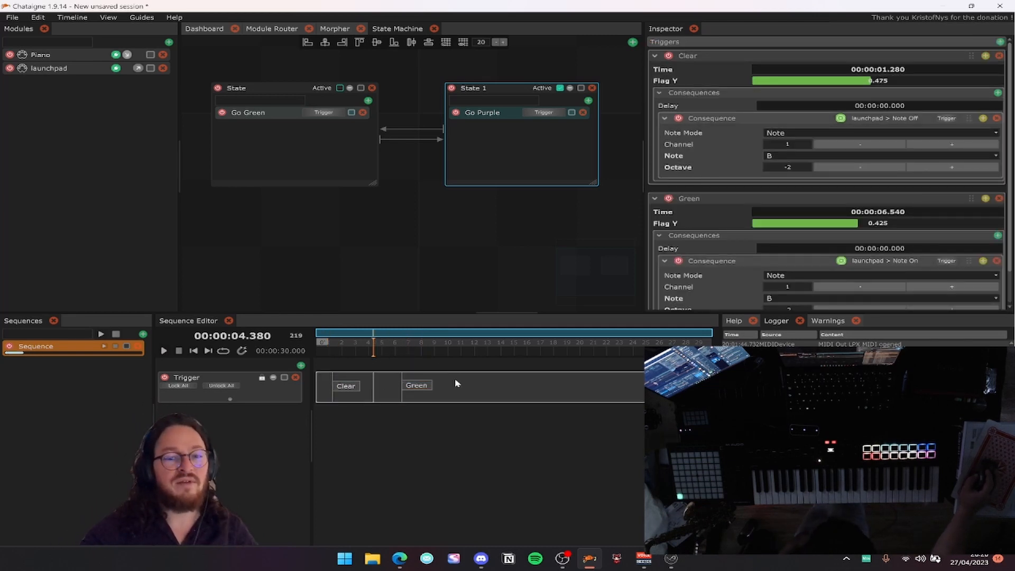
left_click(301, 366)
left_click(333, 337)
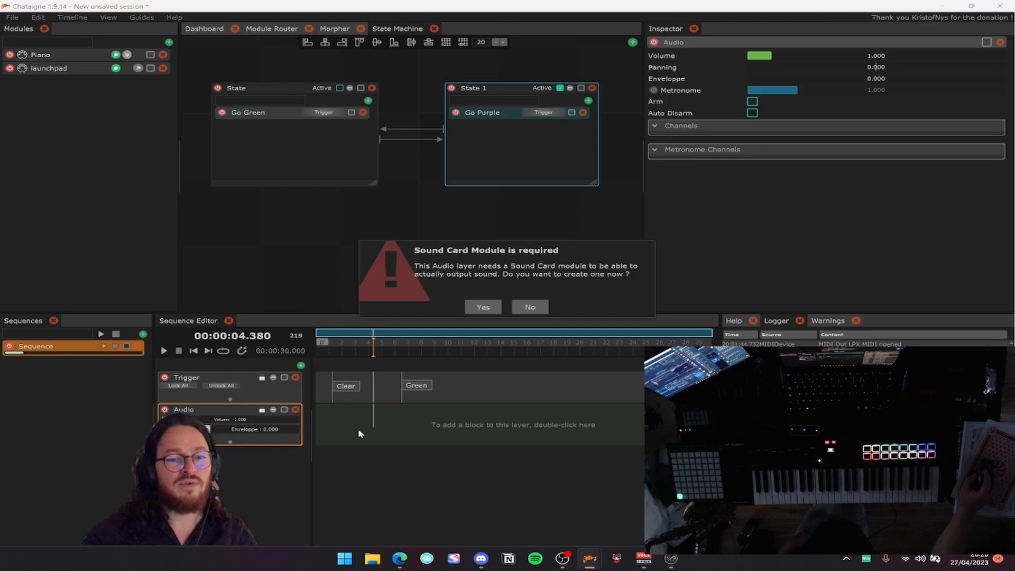
left_click(482, 308)
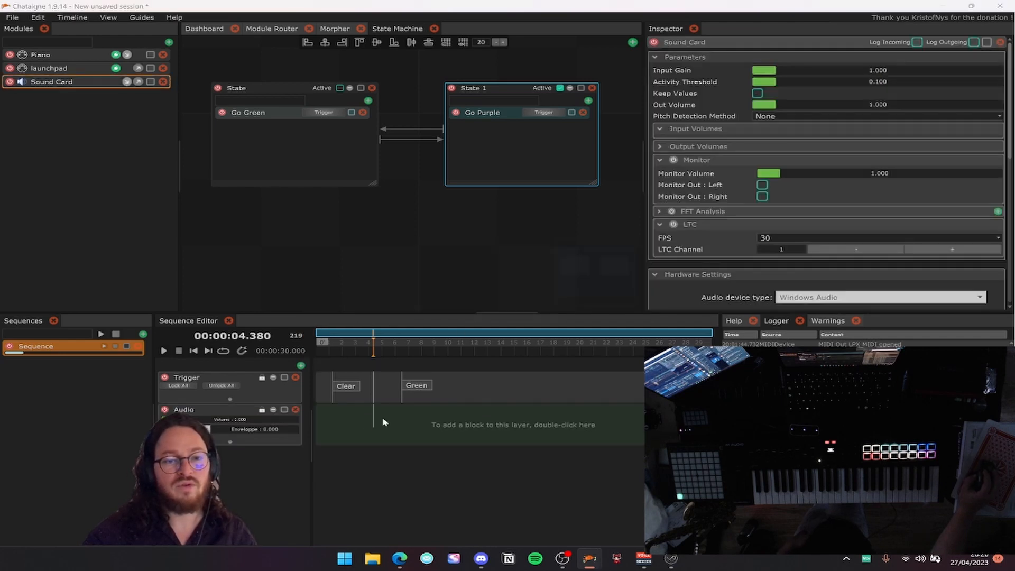
Load ding.mp3 from the Desktop as a clip on the Audio layer, starting at about 5 s.
double_click(384, 422)
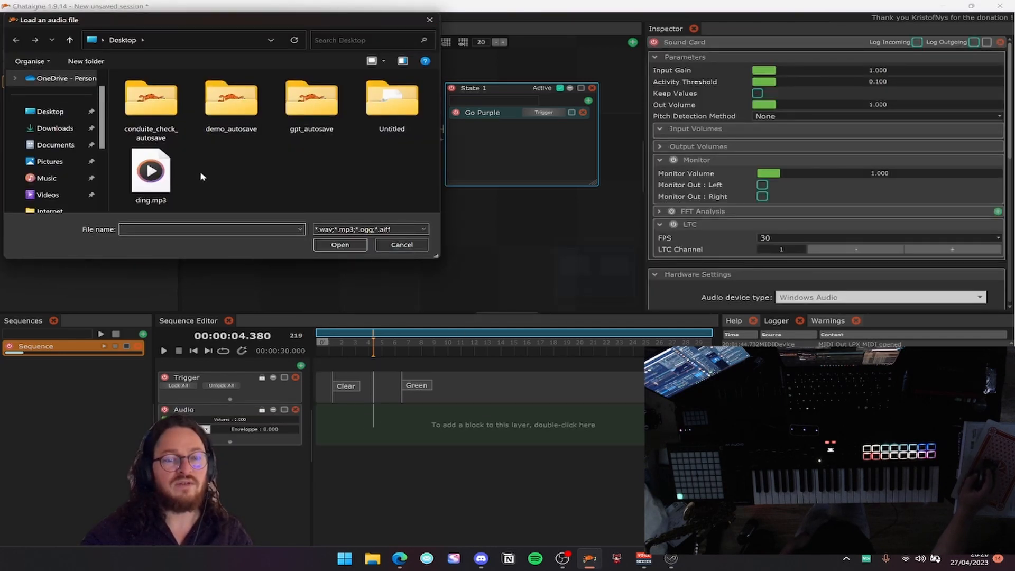
double_click(151, 185)
mouse_move(453, 430)
left_mouse_down()
mouse_move(413, 432)
mouse_move(473, 430)
left_mouse_up()
left_click_drag(402, 332, 402, 370)
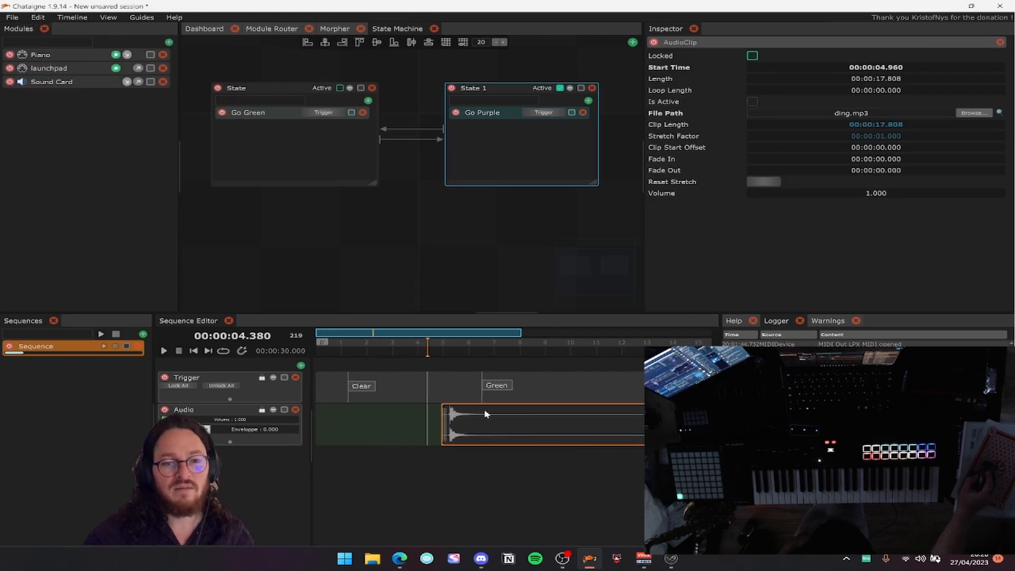
Align the Green trigger at about 5 s with the attack of the clip starting at 4.7 s, and move Clear to about 1.9 s.
left_click_drag(491, 383, 454, 387)
left_click_drag(478, 426, 472, 426)
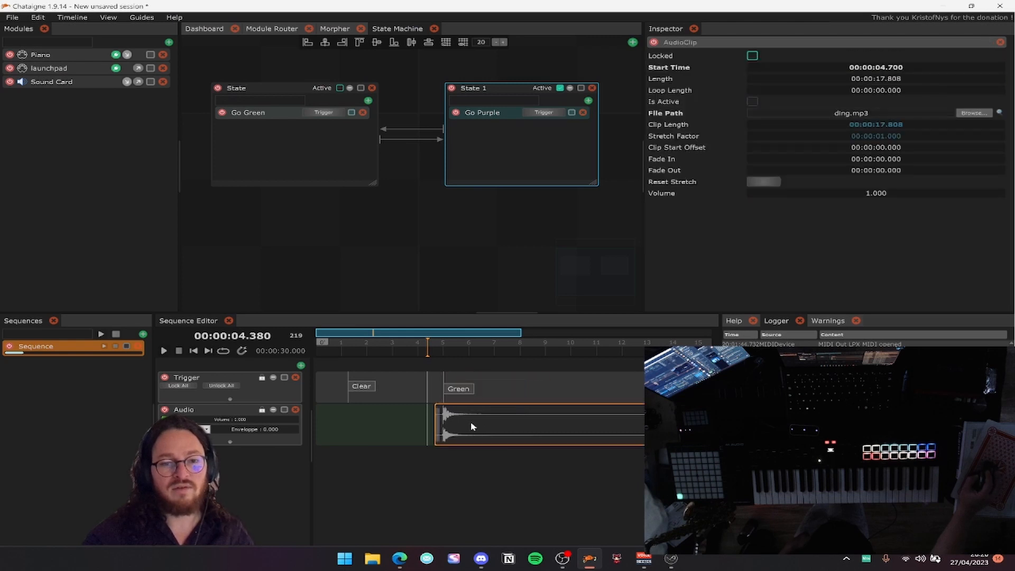
left_click_drag(364, 386, 381, 383)
Play the sequence from 1.5 s through both triggers and the ding clip, and stop at about 10.5 s.
left_click(353, 353)
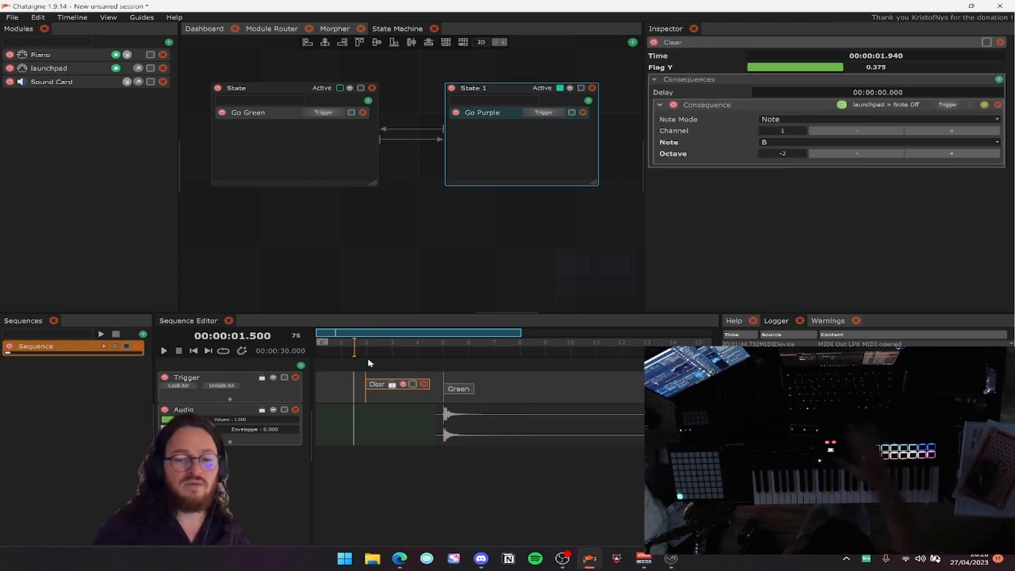
key("space")
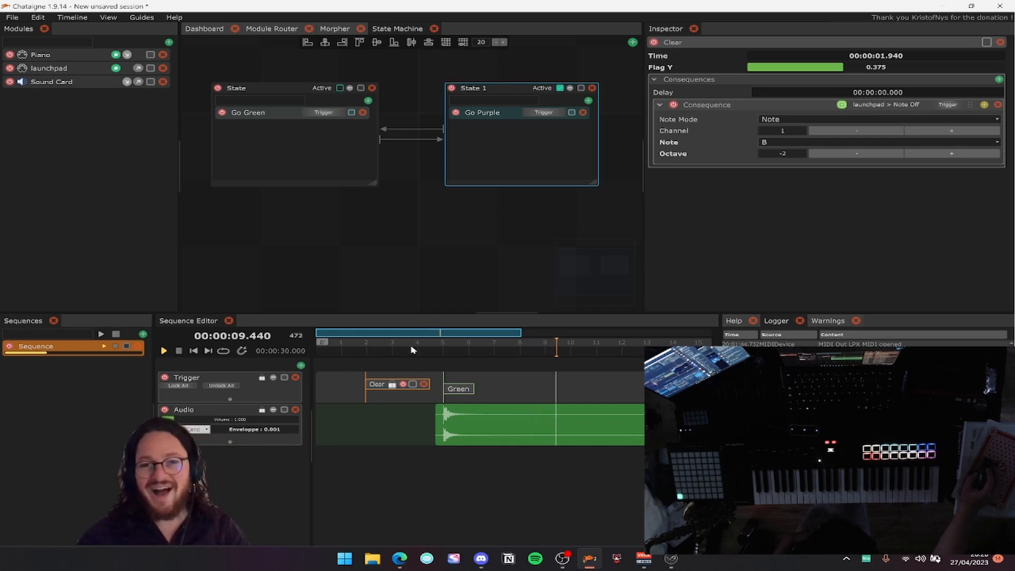
key("space")
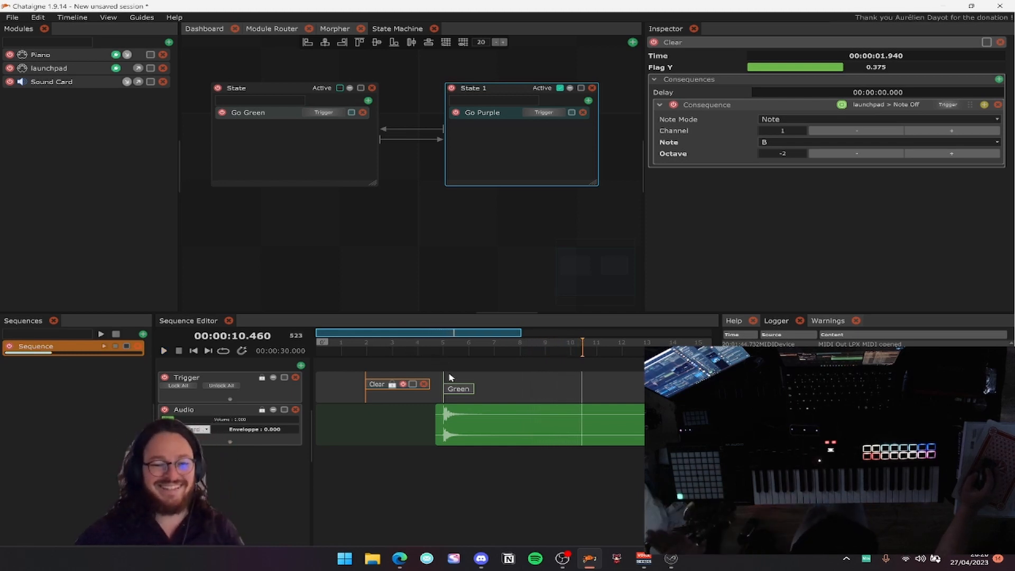
Route the Sound Card module's output to VoiceMeeter Input (VB-Audio VoiceMeeter VAIO), and play the sequence through the ding clip to about 8.1 s.
left_click(406, 352)
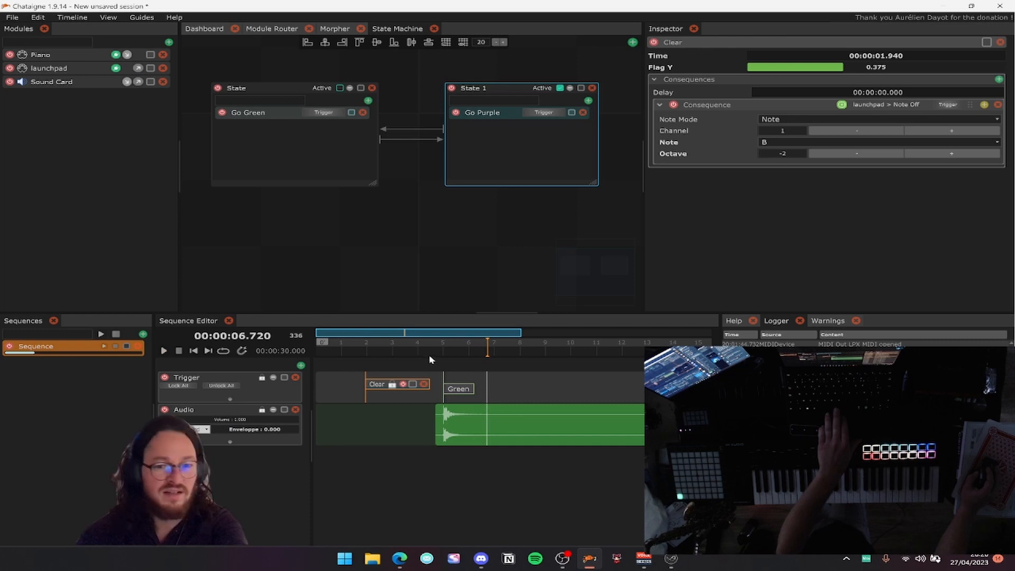
left_click(429, 360)
left_click(98, 81)
scroll(881, 263, "down", 5)
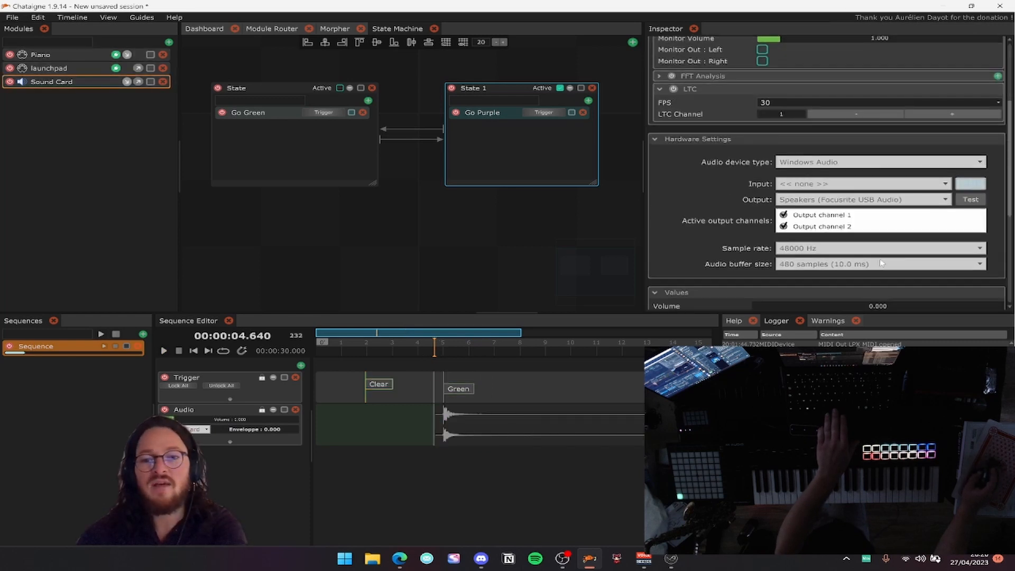
left_click(831, 200)
left_click(842, 248)
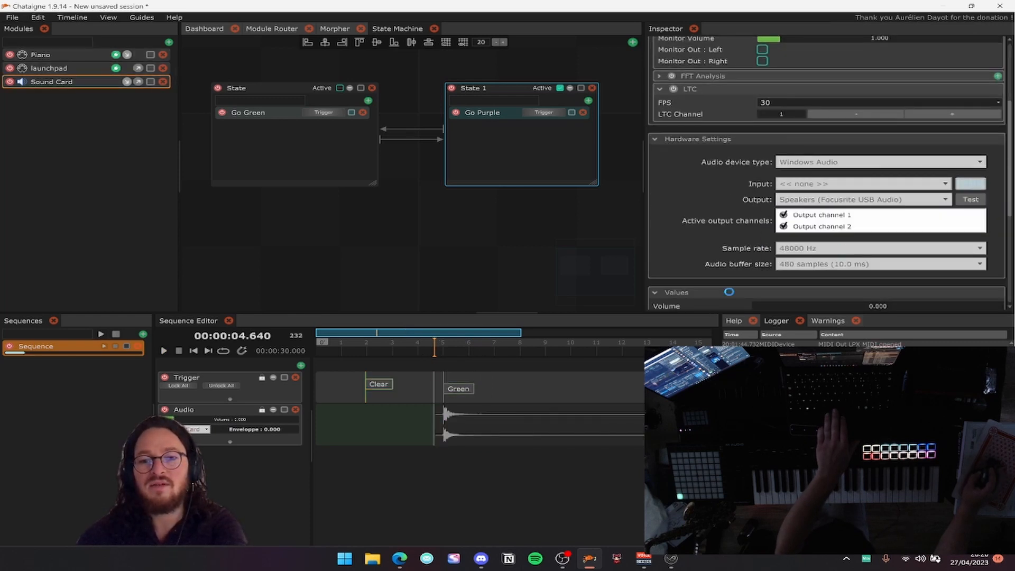
left_click_drag(396, 346, 434, 350)
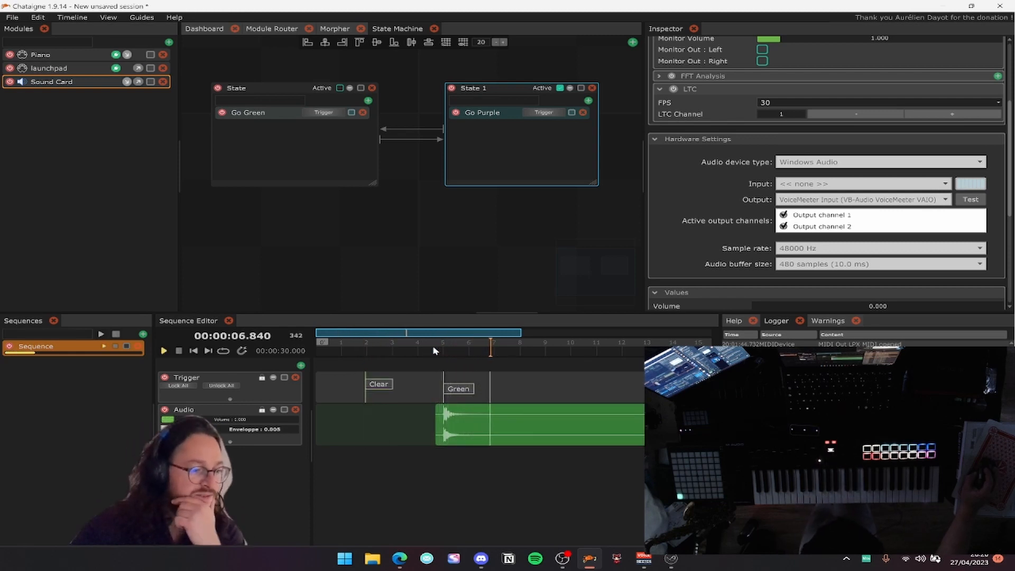
key("space")
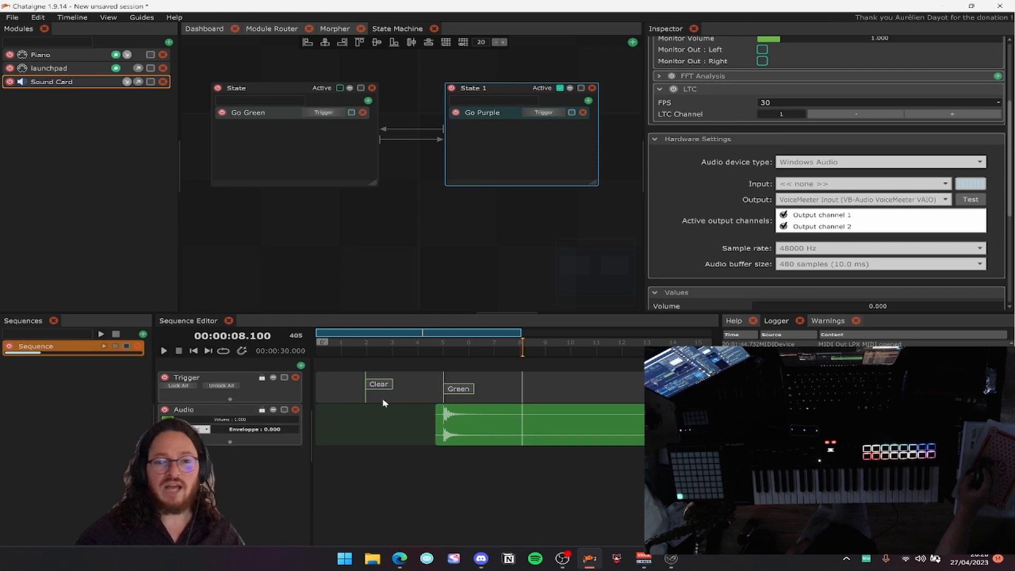
Add a Color layer to the sequence and create a green key (red 117, green 255, blue 33) at about 1.55 s.
left_click(301, 365)
left_click(323, 351)
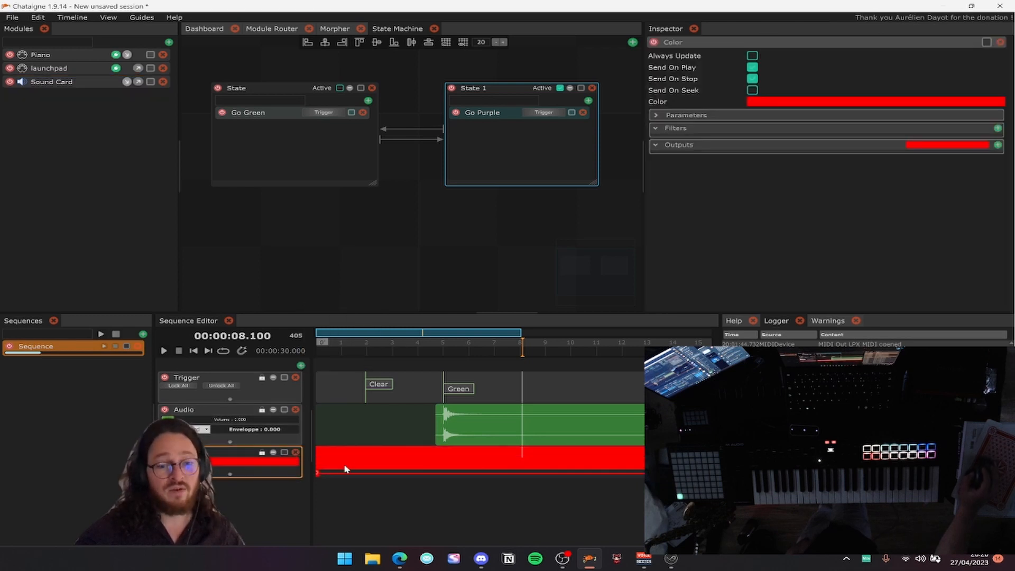
double_click(356, 473)
double_click(356, 474)
left_click_drag(421, 431, 413, 453)
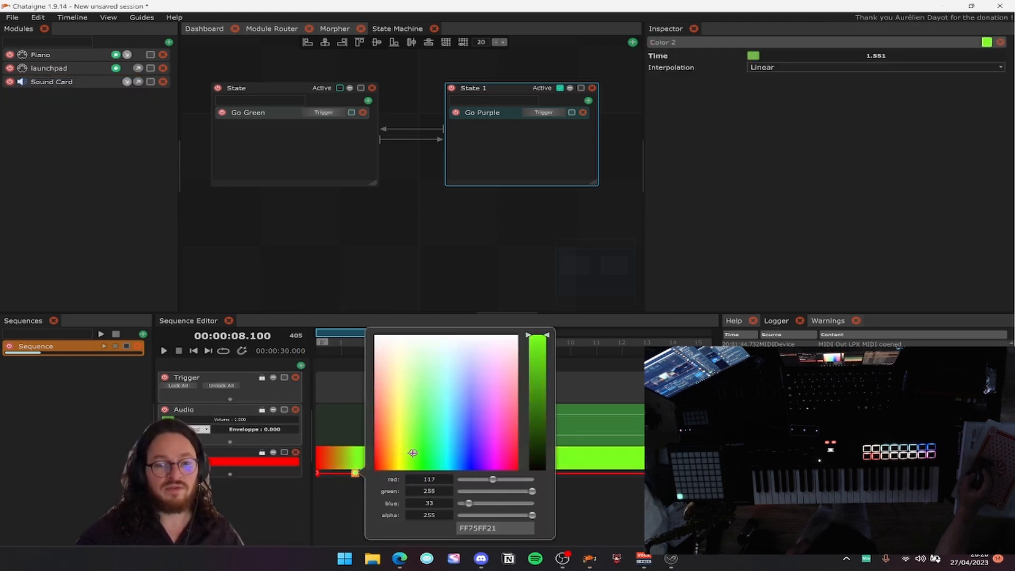
left_click(320, 472)
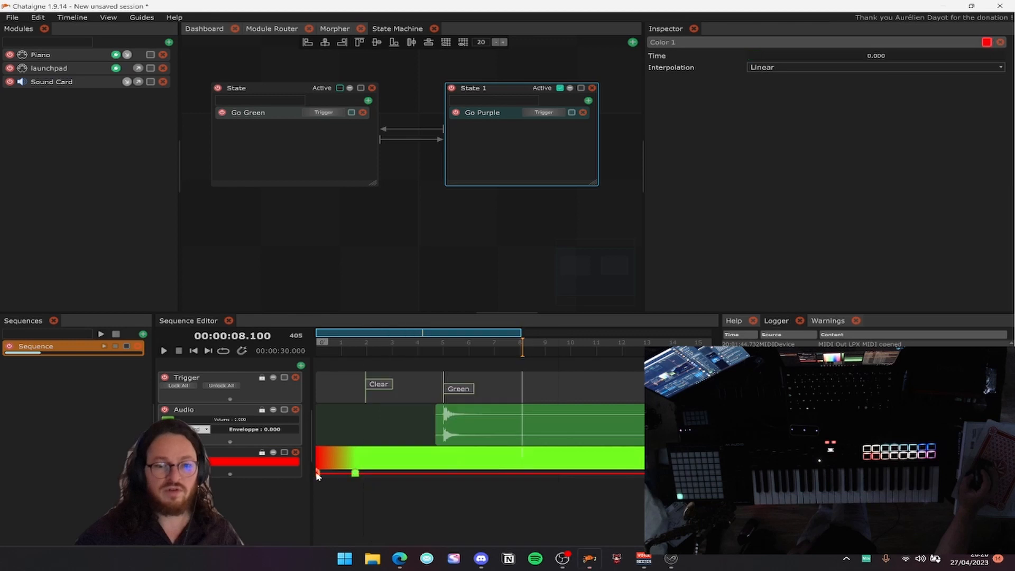
Add a blue key to the Color layer at about 6.9 s and move it back to the start of the audio clip.
double_click(491, 474)
left_click_drag(553, 450, 592, 452)
left_click(489, 473)
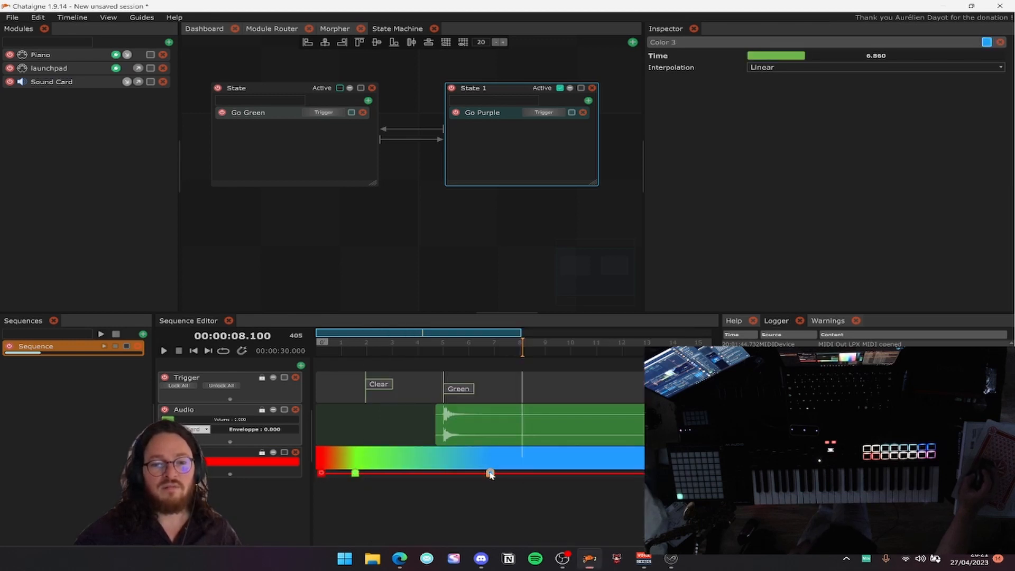
left_click_drag(490, 473, 433, 473)
Set the green colour key's interpolation to None and move the key to about 2.4 s.
right_click(355, 473)
mouse_move(413, 469)
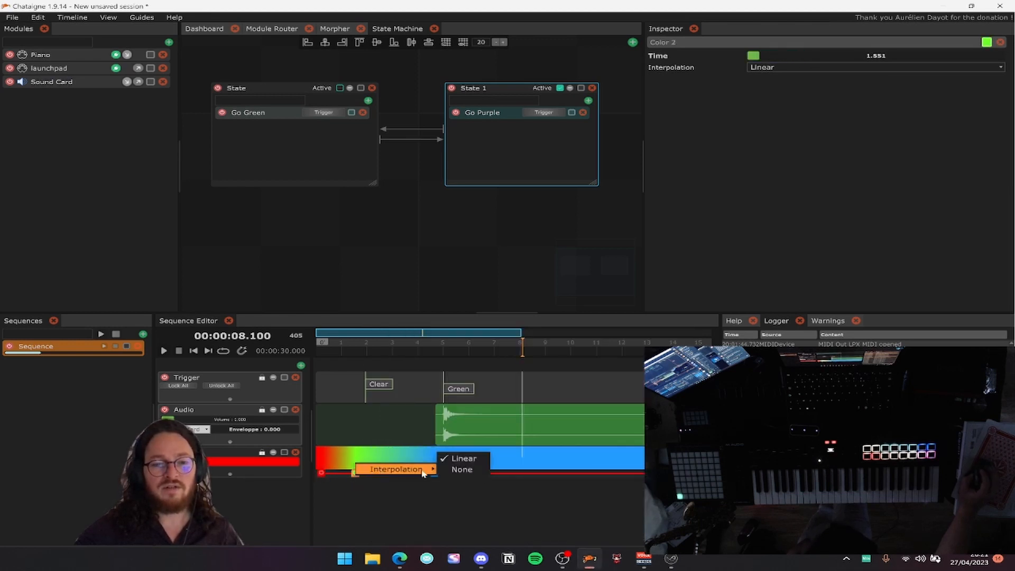
left_click(460, 470)
left_click_drag(355, 473, 375, 473)
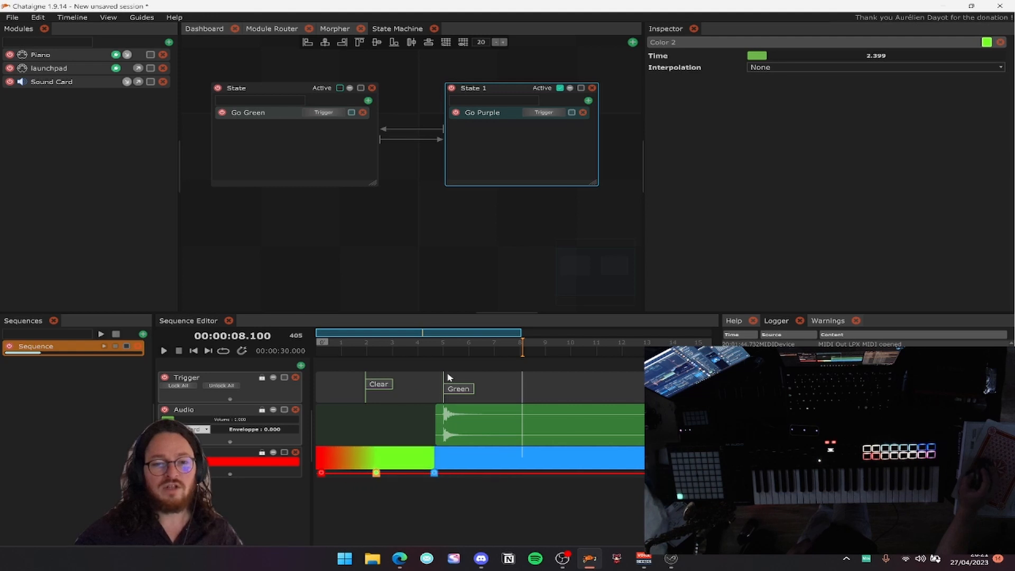
Add a Mapping layer to the sequence, enlarge the sequence area and move the Color layer below the Mapping layer.
left_click(301, 365)
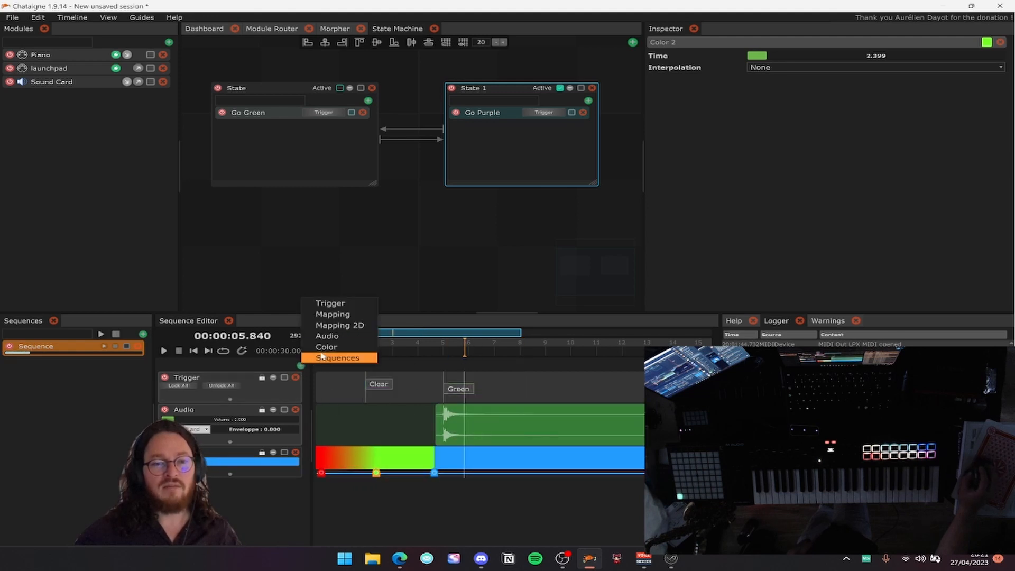
left_click(325, 313)
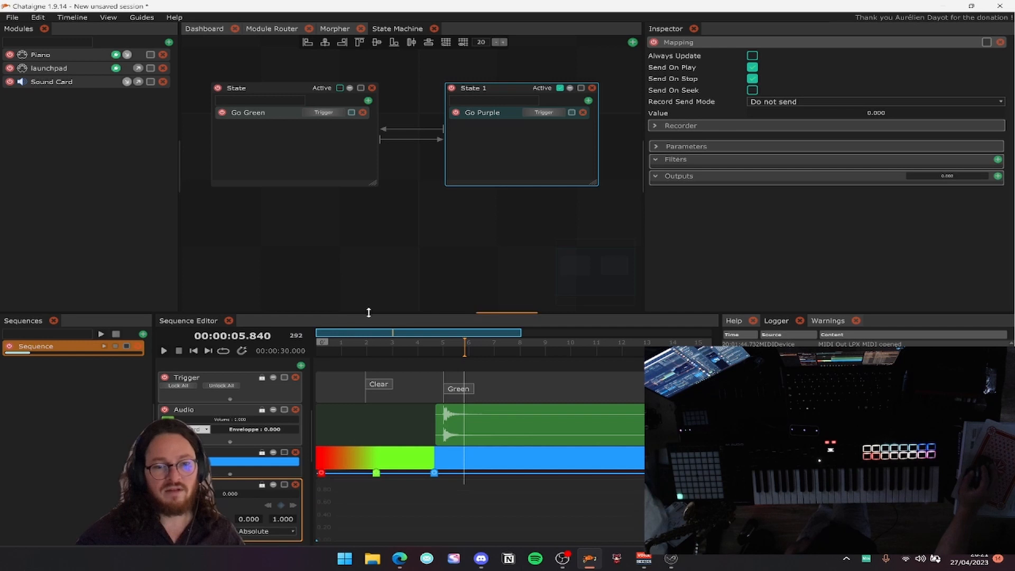
left_click_drag(369, 313, 369, 272)
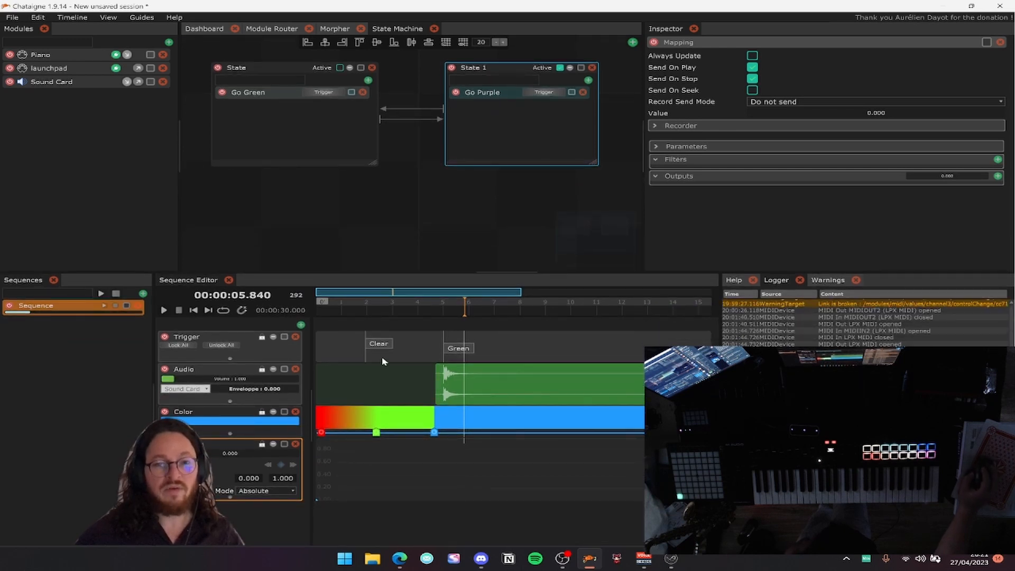
left_click(392, 344)
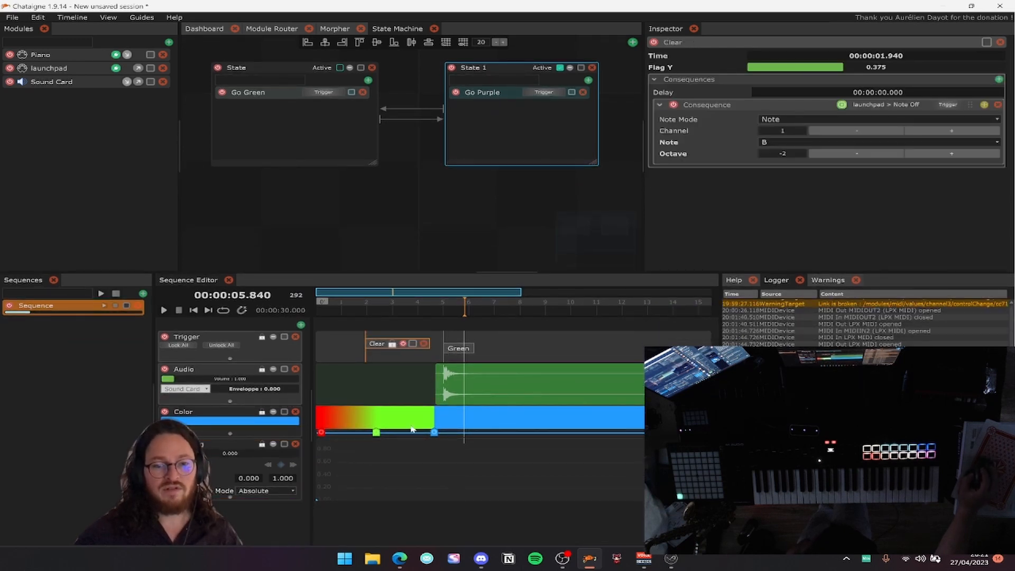
left_click_drag(248, 413, 254, 481)
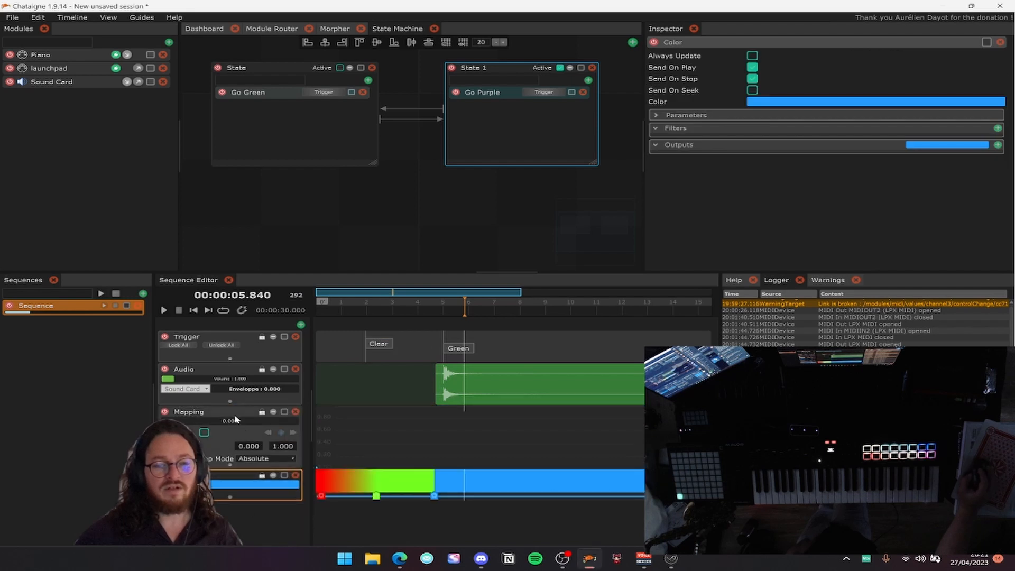
Shape a smooth Mapping curve with alternating high and low keys over about 10 s, and scrub the playhead along it to about 9.5 s.
left_click(237, 419)
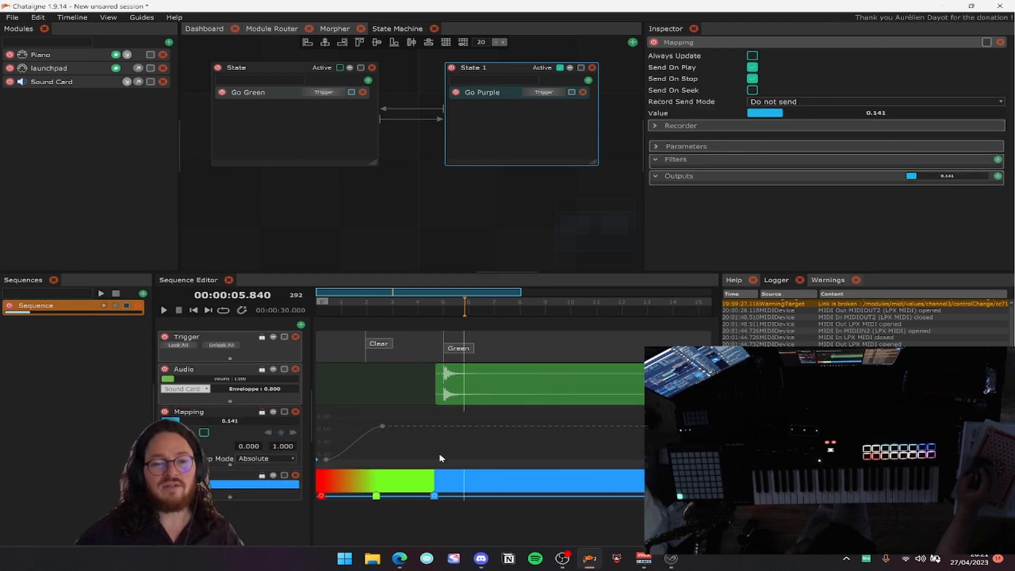
left_click(342, 310)
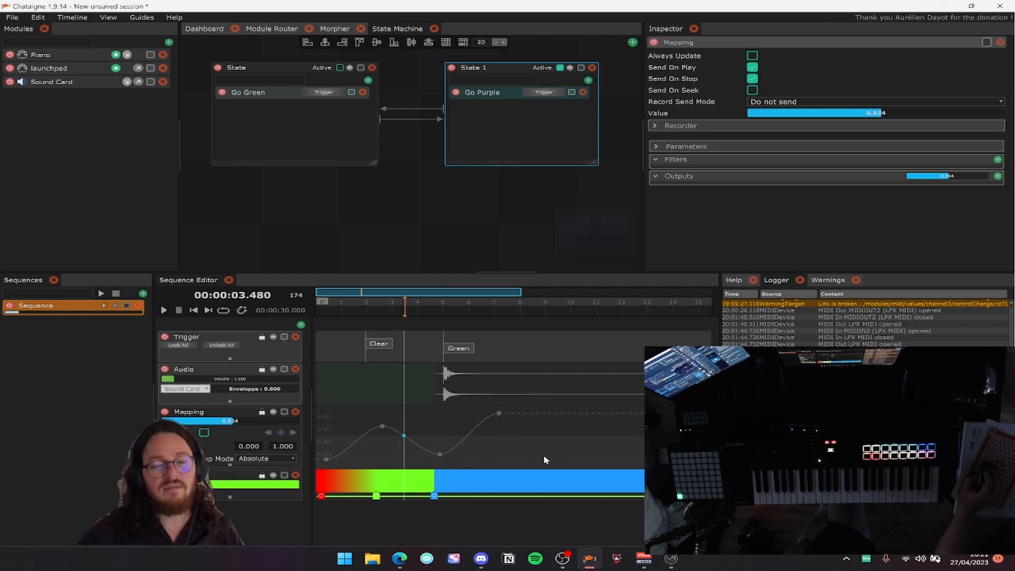
left_click_drag(544, 457, 578, 412)
double_click(567, 453)
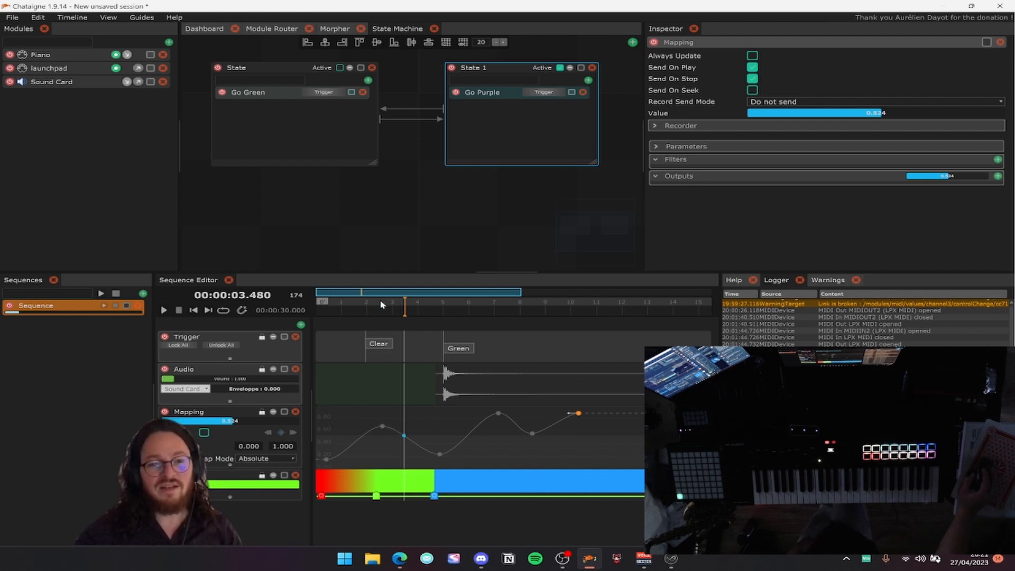
left_click_drag(403, 311, 561, 294)
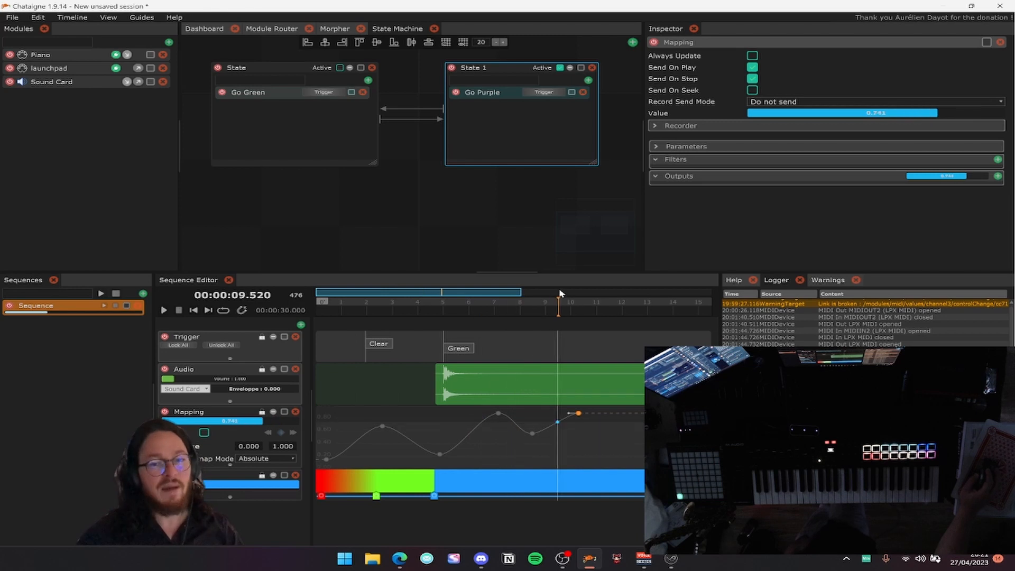
left_click_drag(578, 415, 501, 429)
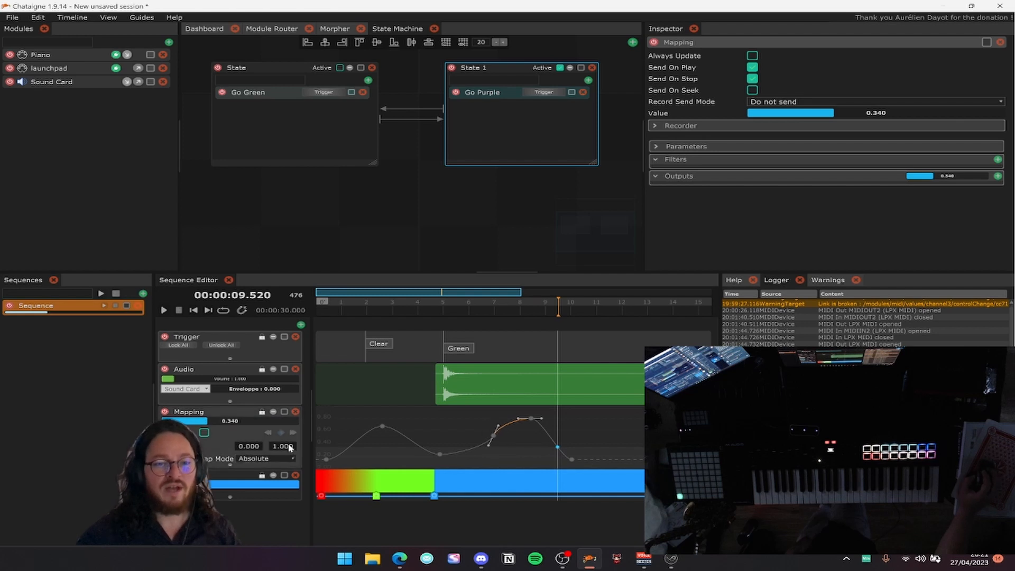
Look through the Remap filter types available for the Mapping layer, and scrub the playhead along the curve to about 3.1 s.
left_click(244, 415)
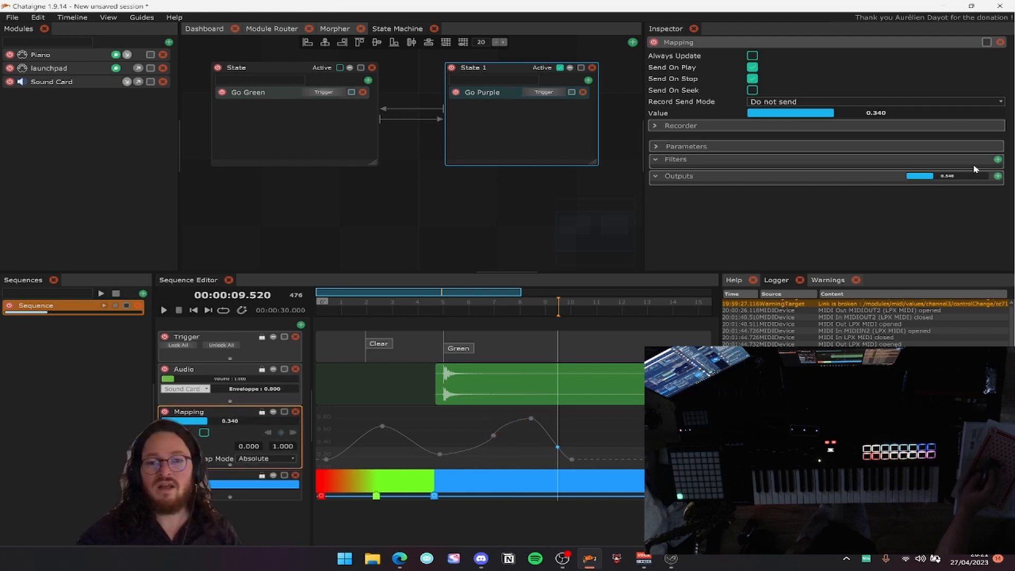
left_click(998, 159)
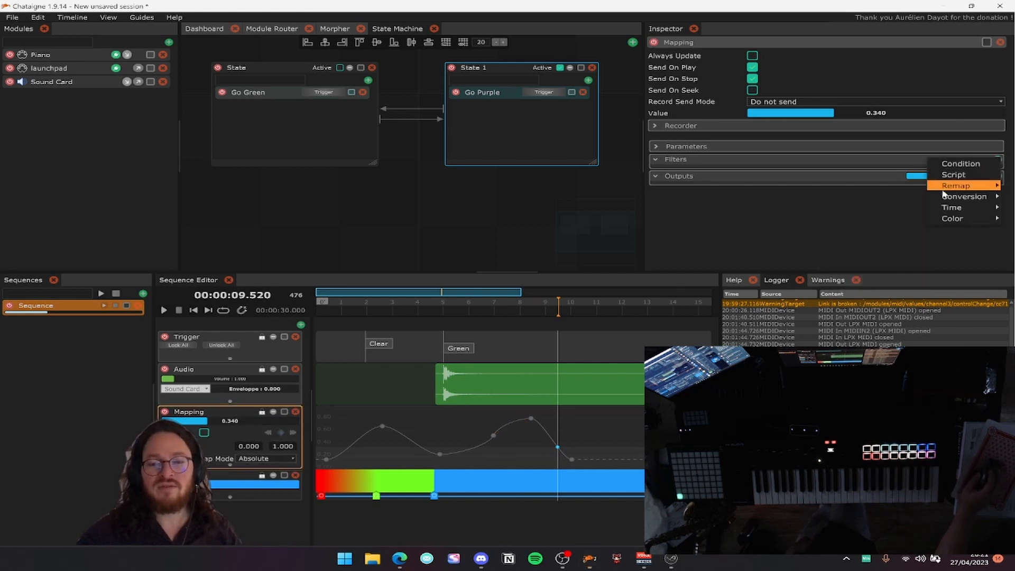
mouse_move(955, 188)
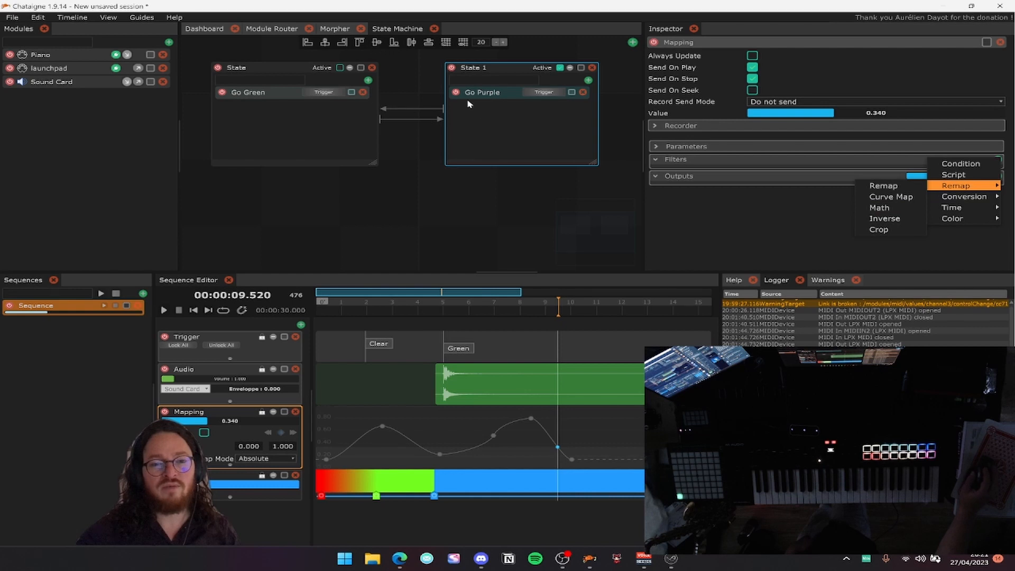
left_click_drag(556, 312, 522, 319)
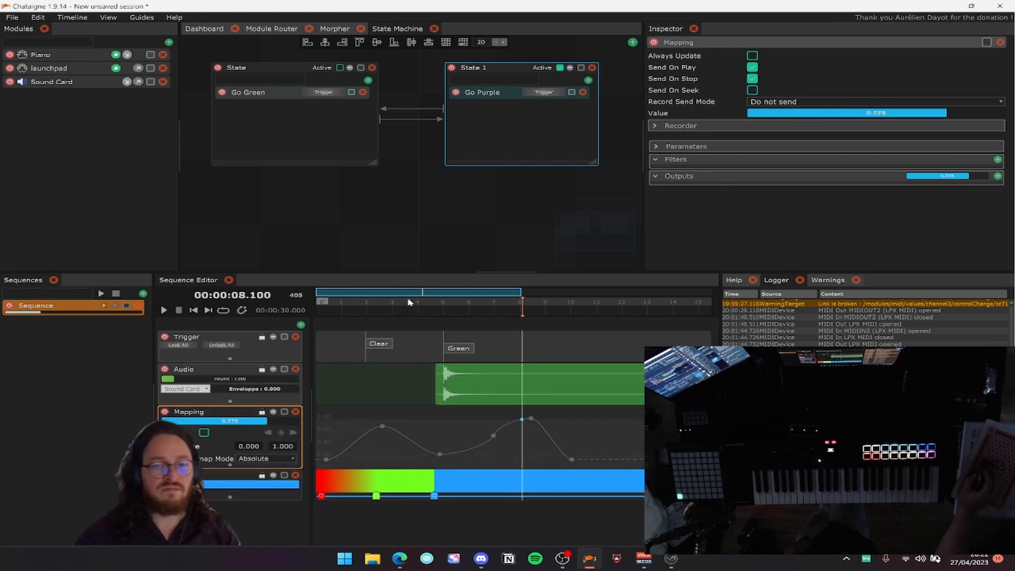
left_click_drag(409, 302, 445, 316)
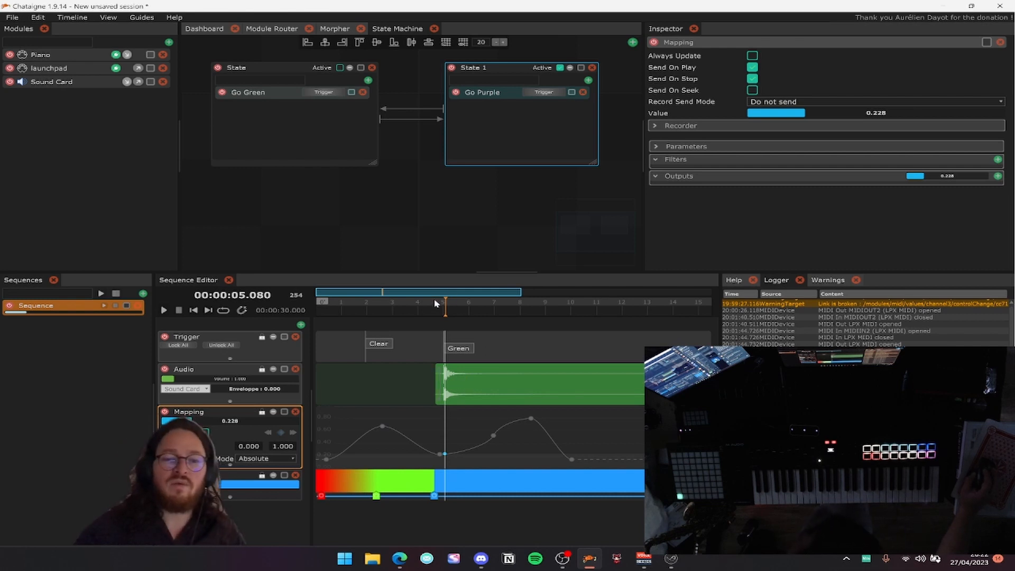
left_click_drag(435, 303, 395, 306)
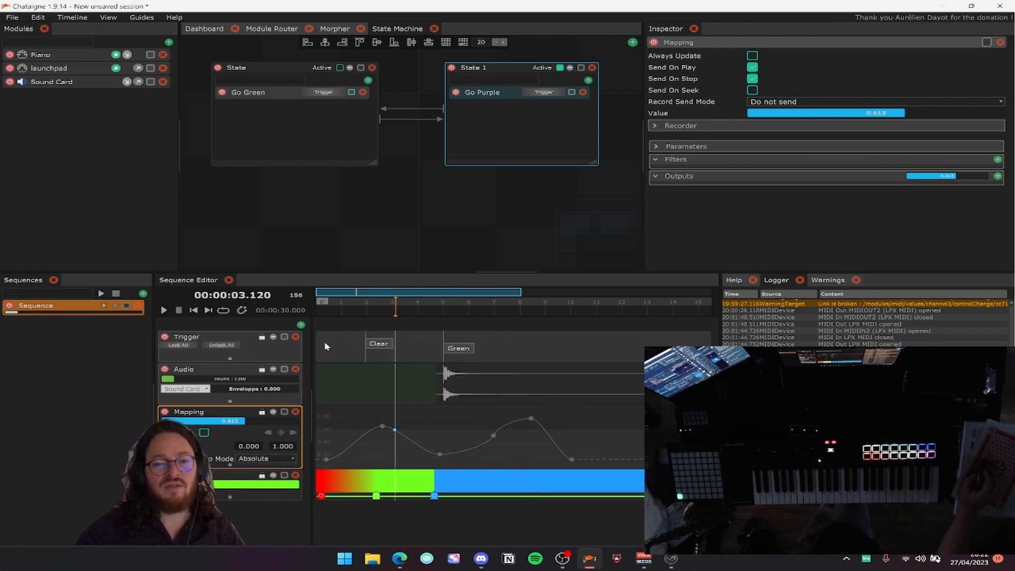
Add a Mapping 2D layer and build a curved path in its Curve 2D view by placing points and bending the segments.
left_click(301, 325)
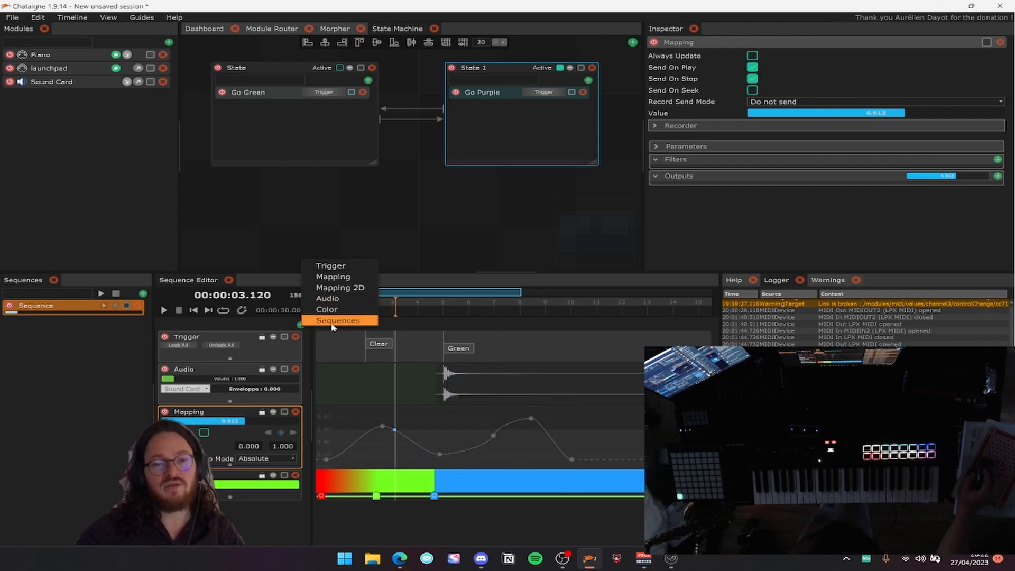
left_click(343, 288)
scroll(528, 416, "down", 2)
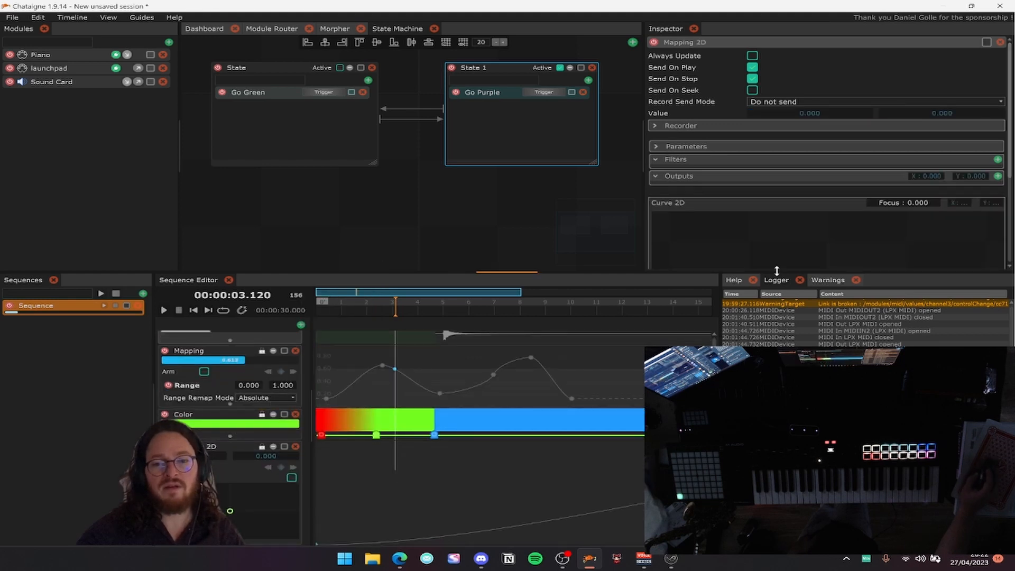
left_click_drag(777, 270, 777, 390)
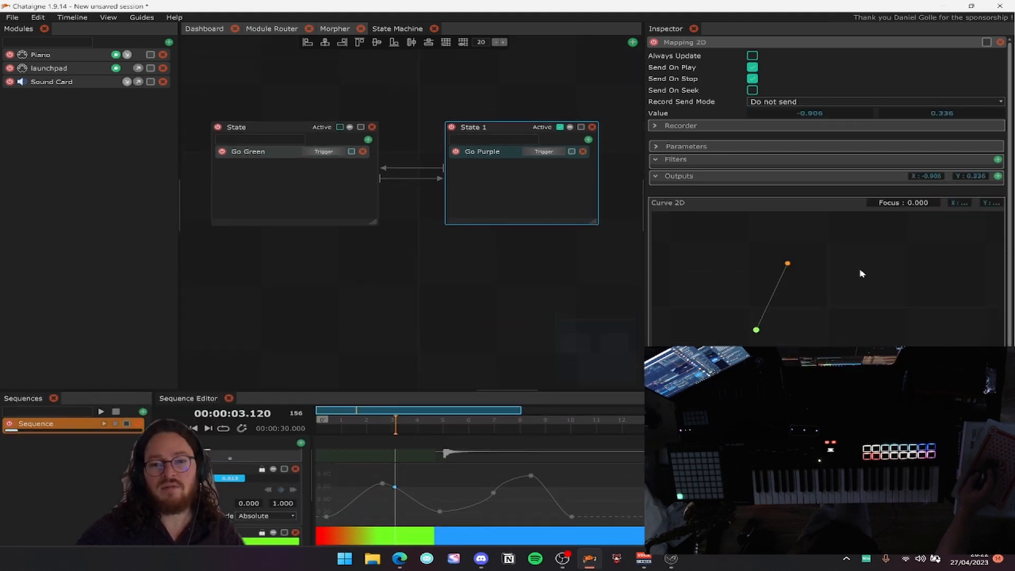
left_click_drag(858, 273, 832, 338)
left_click_drag(775, 294, 719, 252)
Scrub to about 1.6 s and examine the Mapping 2D layer's X and Y curves over a longer stretch of the timeline.
mouse_move(395, 422)
left_mouse_down()
mouse_move(961, 424)
mouse_move(357, 423)
left_mouse_up()
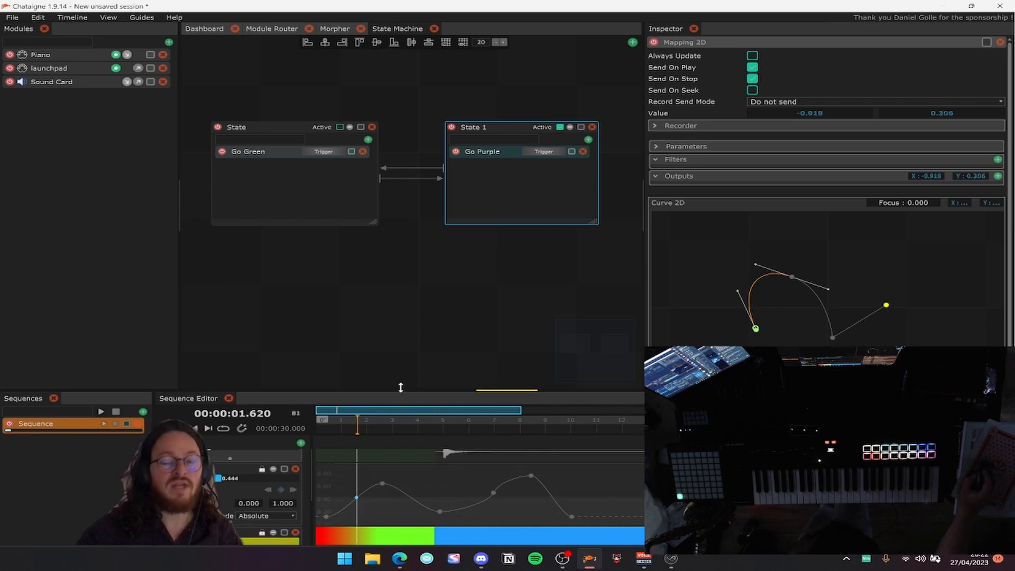
left_click_drag(400, 388, 417, 312)
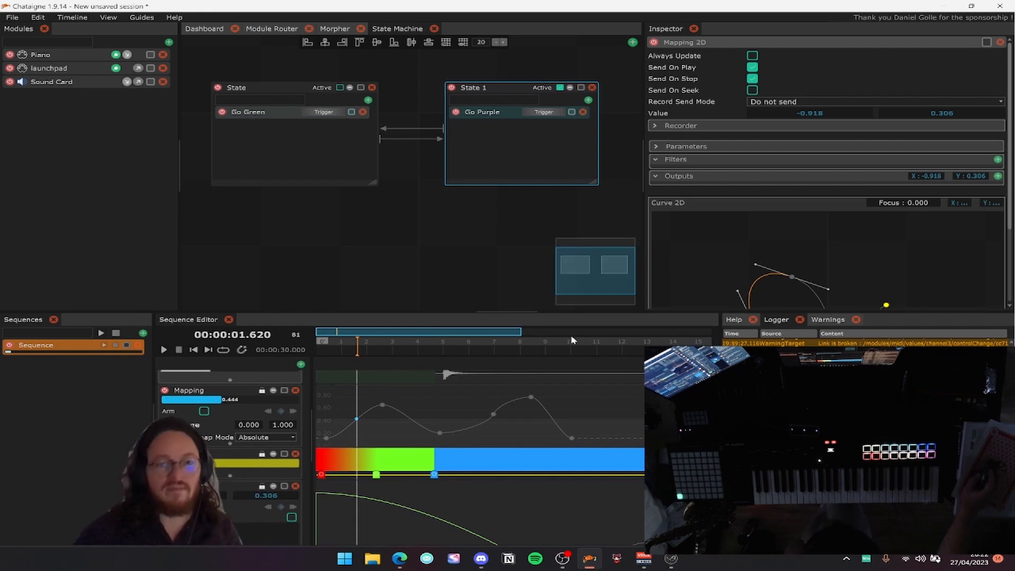
left_click_drag(489, 332, 372, 183)
scroll(399, 476, "down", 2)
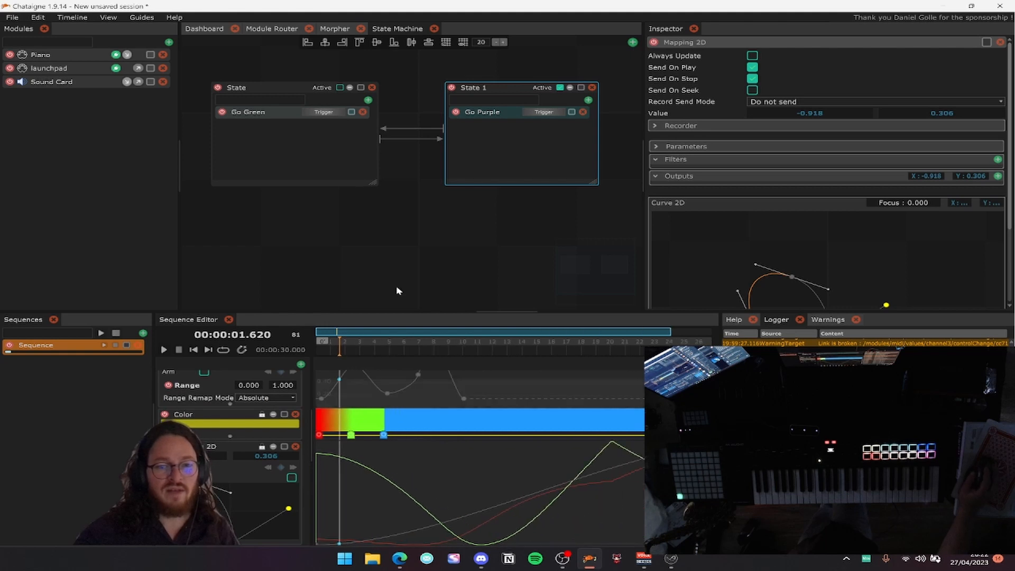
Delete the Mapping 2D, Color and Audio layers from the sequence.
left_click(295, 447)
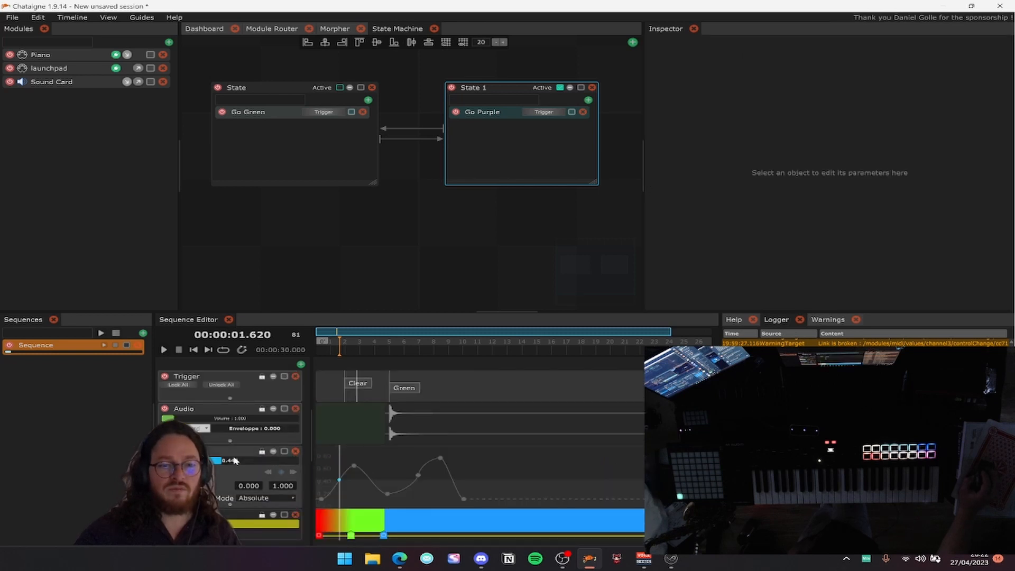
left_click(295, 514)
left_click(296, 408)
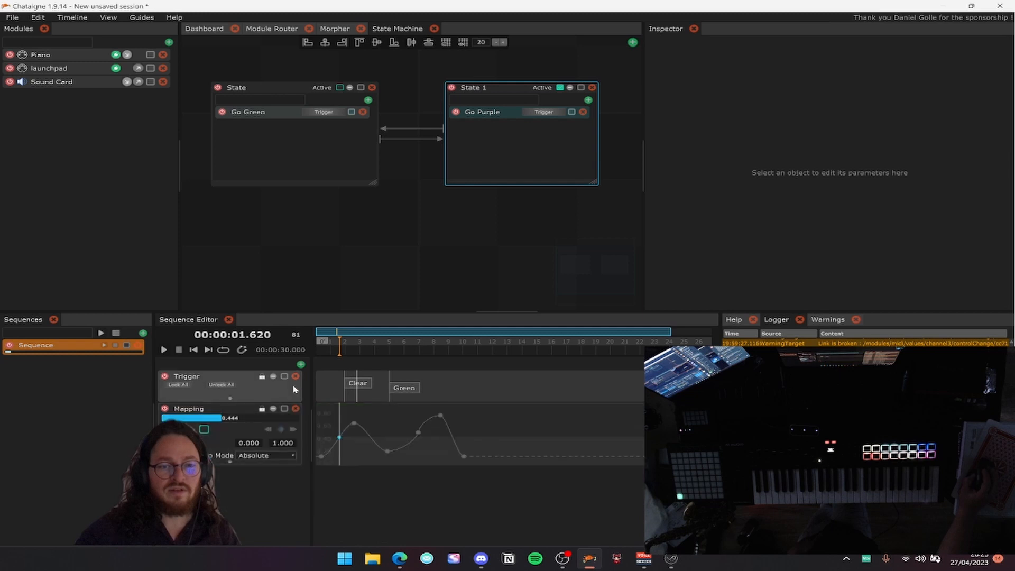
Delete the Trigger layer and open the Recorder settings of the Mapping layer.
left_click(296, 376)
left_click(225, 382)
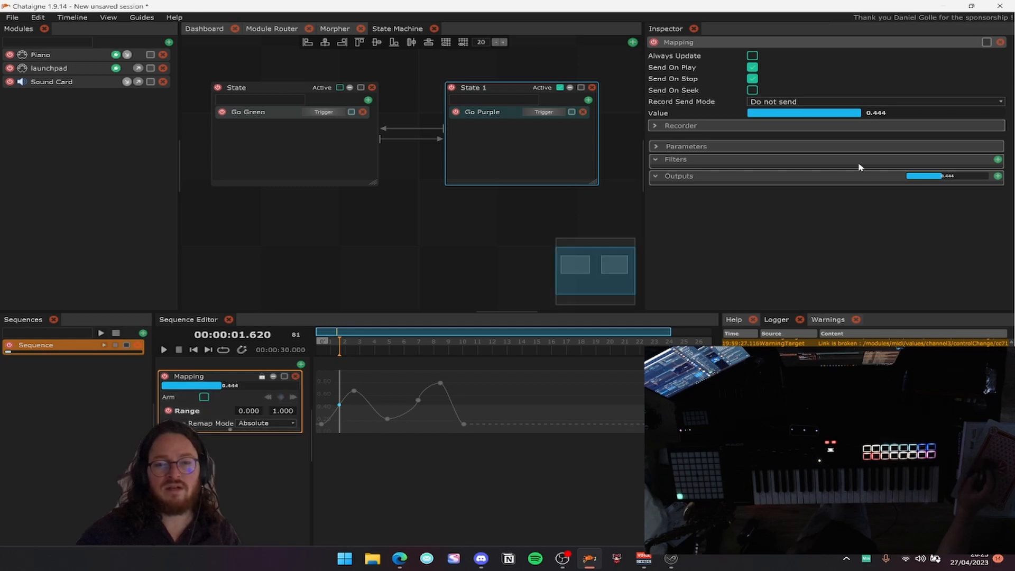
left_click(813, 127)
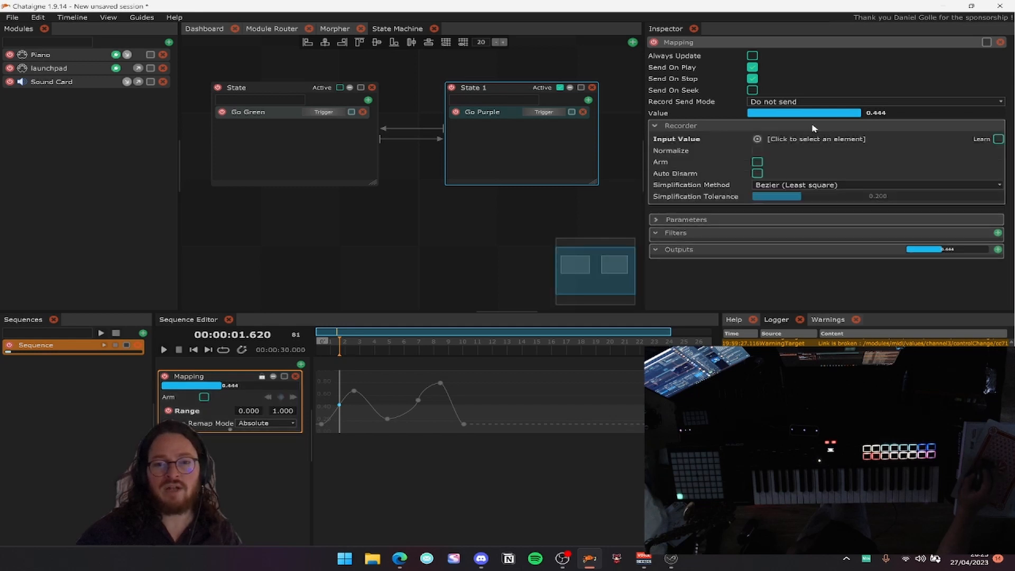
Set the Recorder's Input Value to the piano's CC70 control change on Channel 3.
left_click(777, 140)
mouse_move(760, 155)
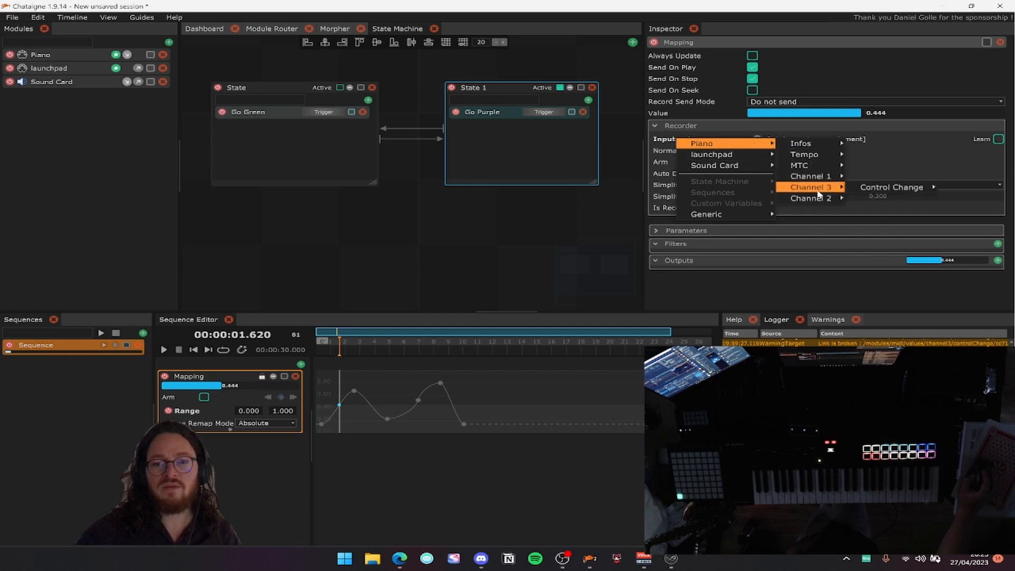
mouse_move(817, 201)
mouse_move(869, 201)
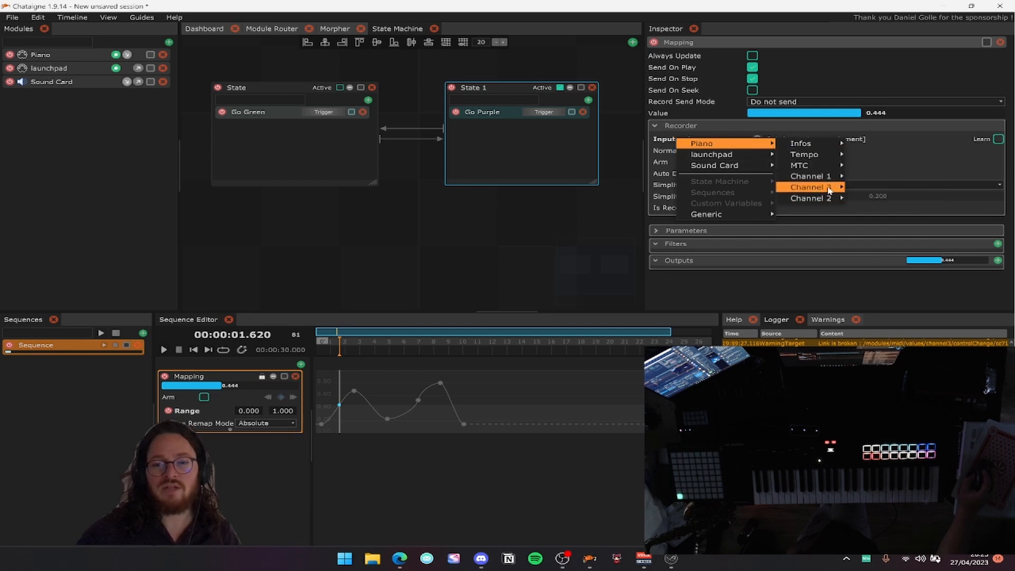
mouse_move(891, 187)
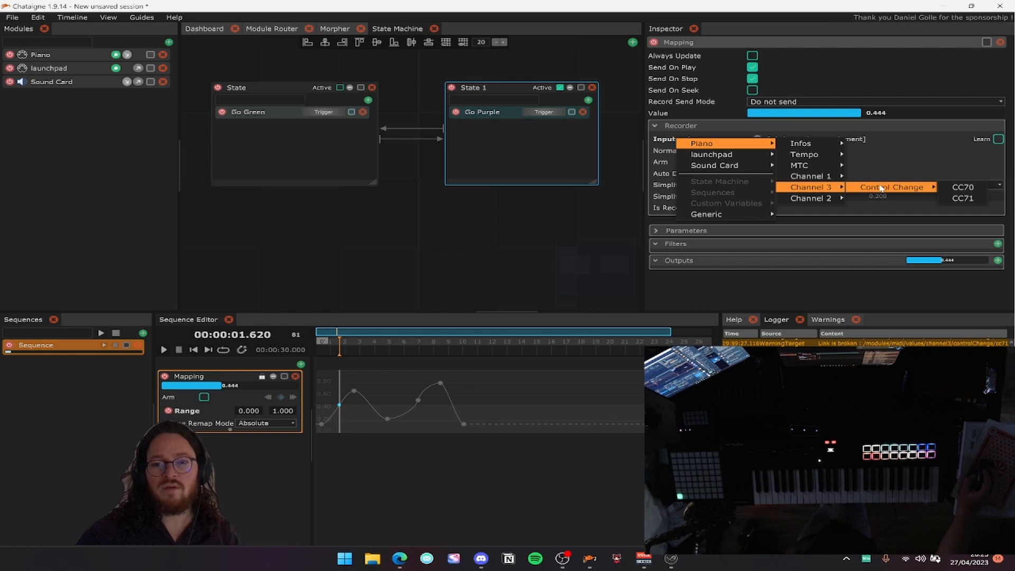
left_click(955, 189)
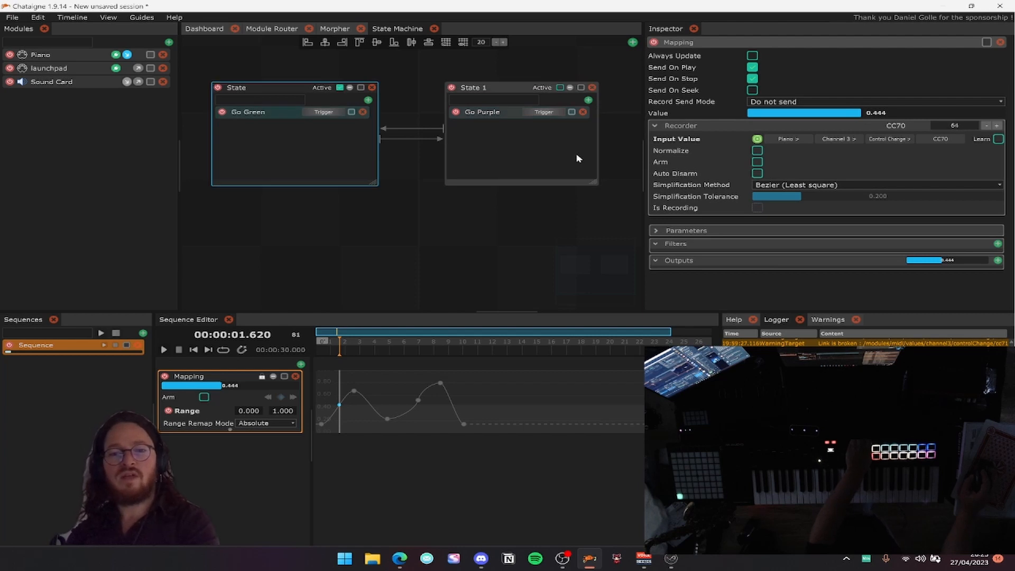
Enable Normalize, Arm and Auto Disarm for the Recorder, with the playhead placed at about 1.4 s.
left_click(758, 151)
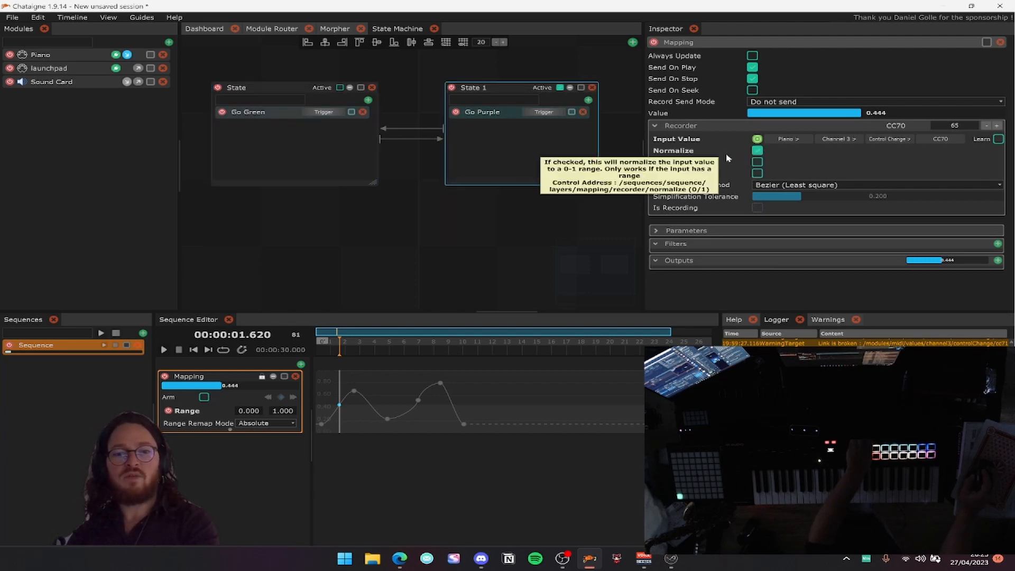
left_click(757, 162)
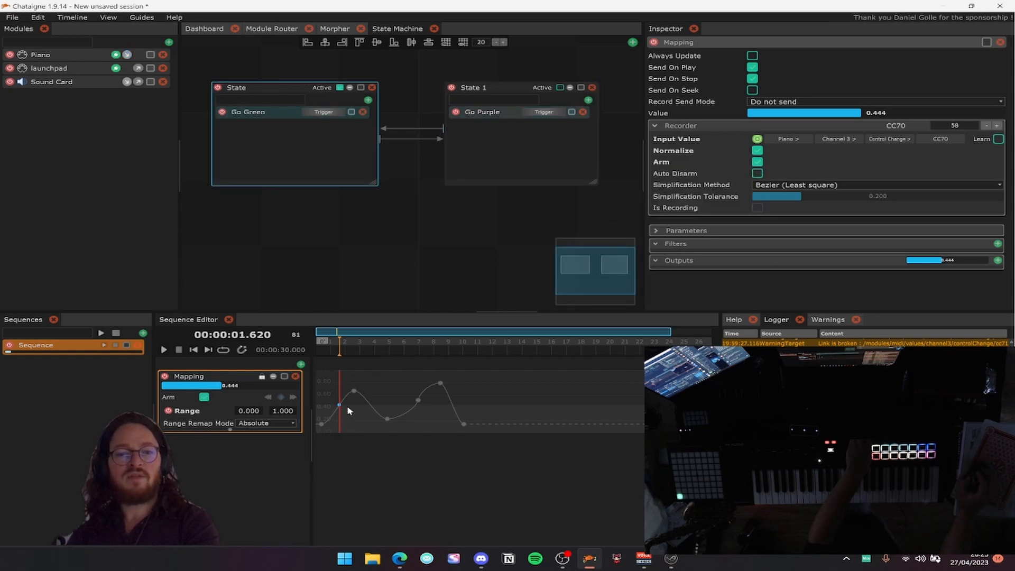
left_click_drag(361, 349, 337, 349)
left_click(757, 173)
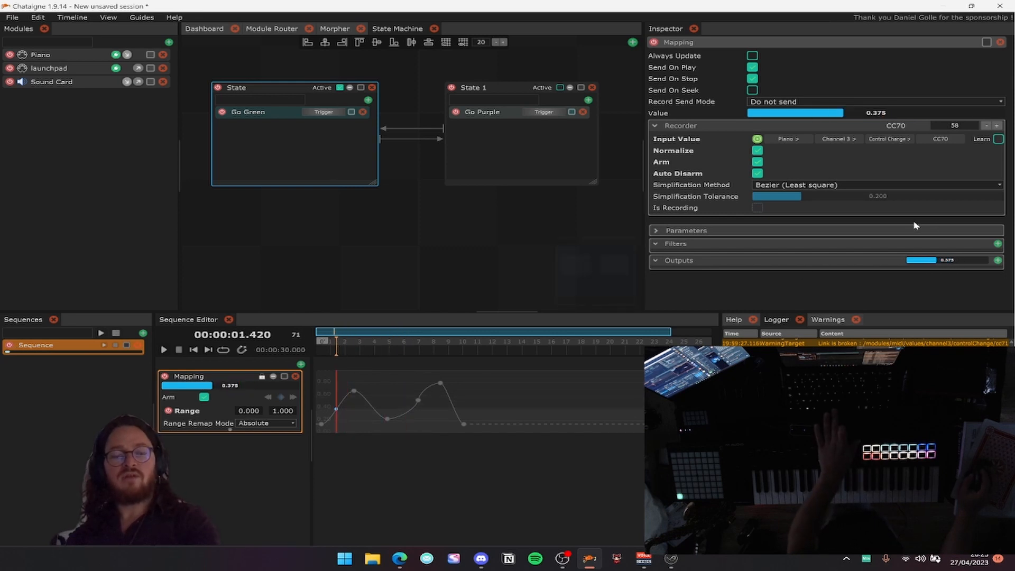
Record a CC70 take onto the Mapping curve from about 1.4 s to 10.1 s, and thin out the points on its first peak.
key("space")
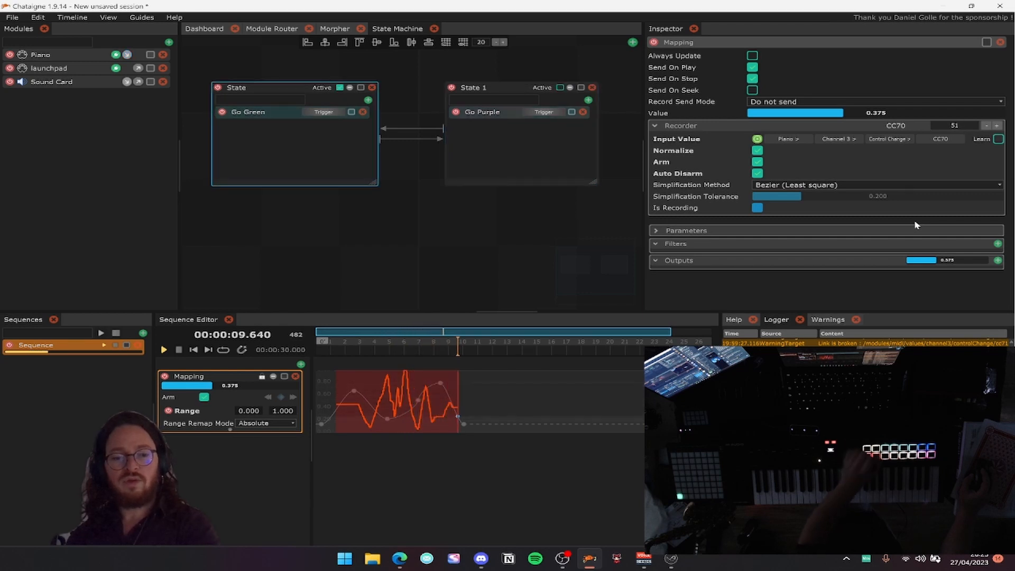
key("space")
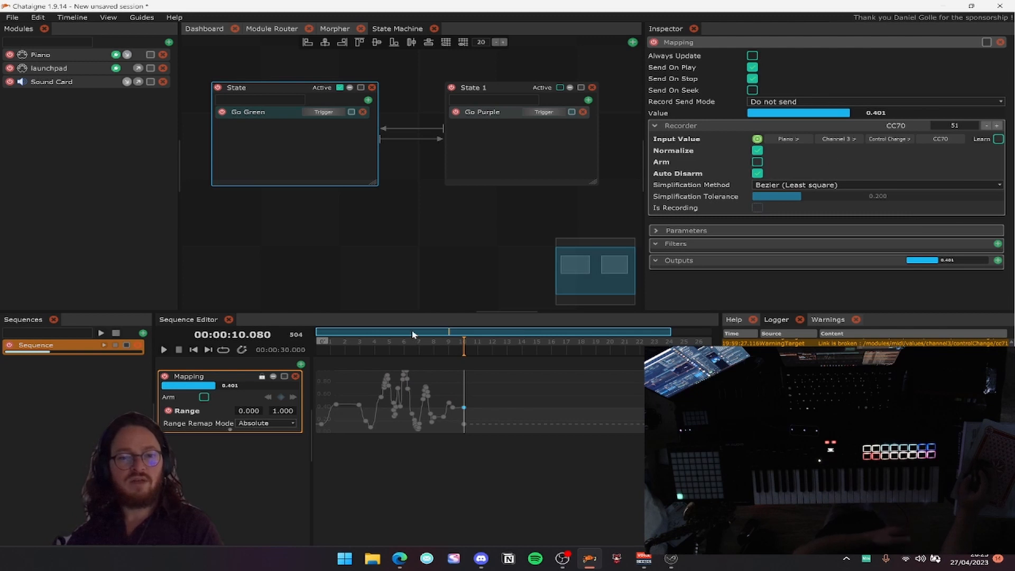
left_click_drag(407, 332, 376, 501)
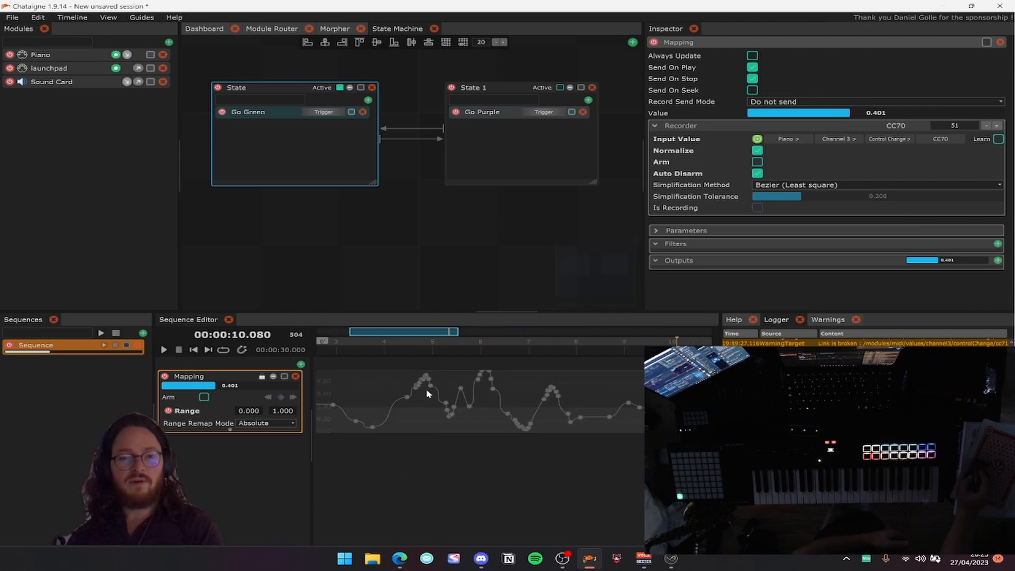
left_click_drag(426, 392, 393, 409)
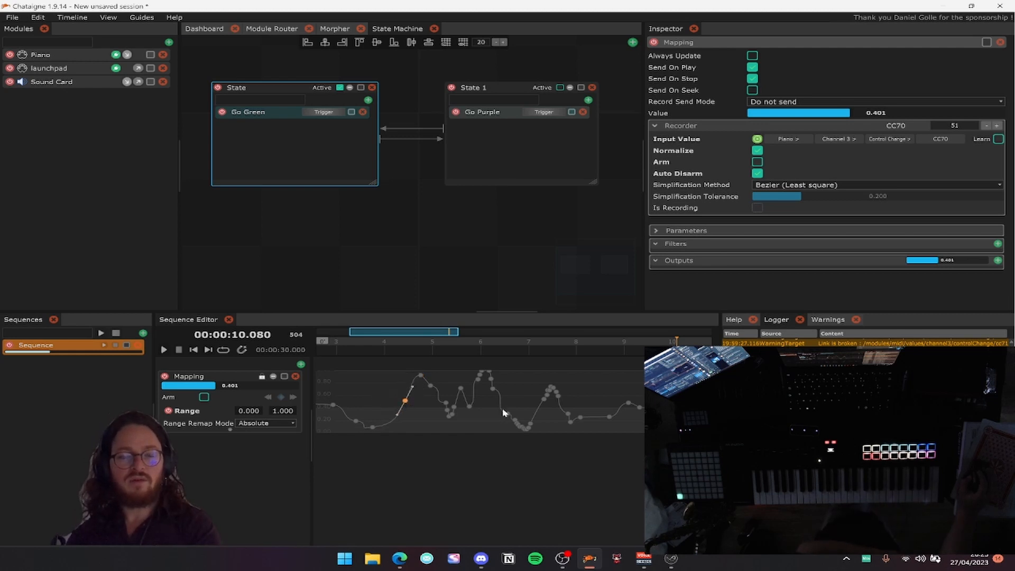
scroll(428, 346, "down", 3)
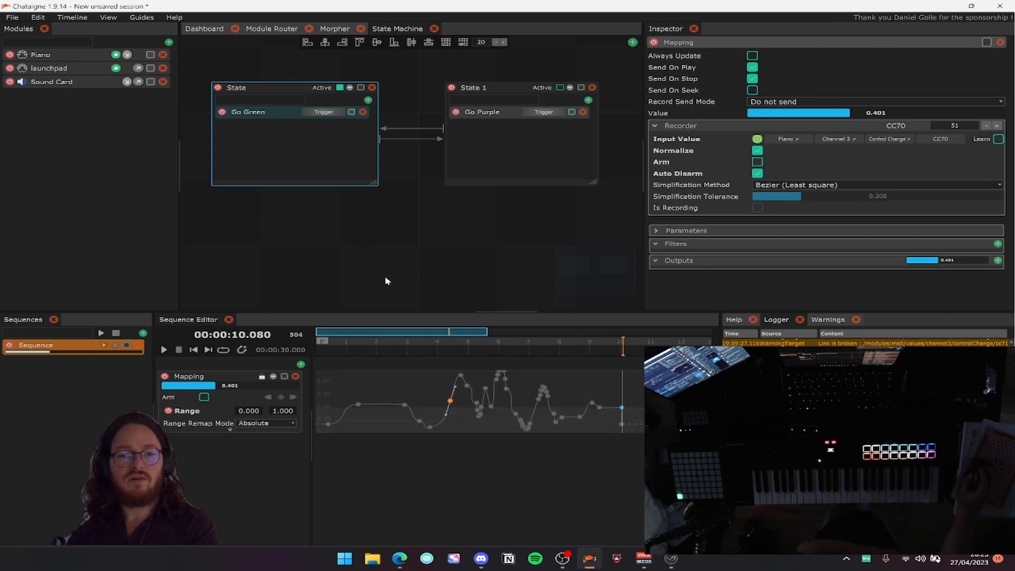
Set the Simplification Method to Linear Interactive and record a new armed take from about 1.1 s to 10.4 s.
left_click(332, 359)
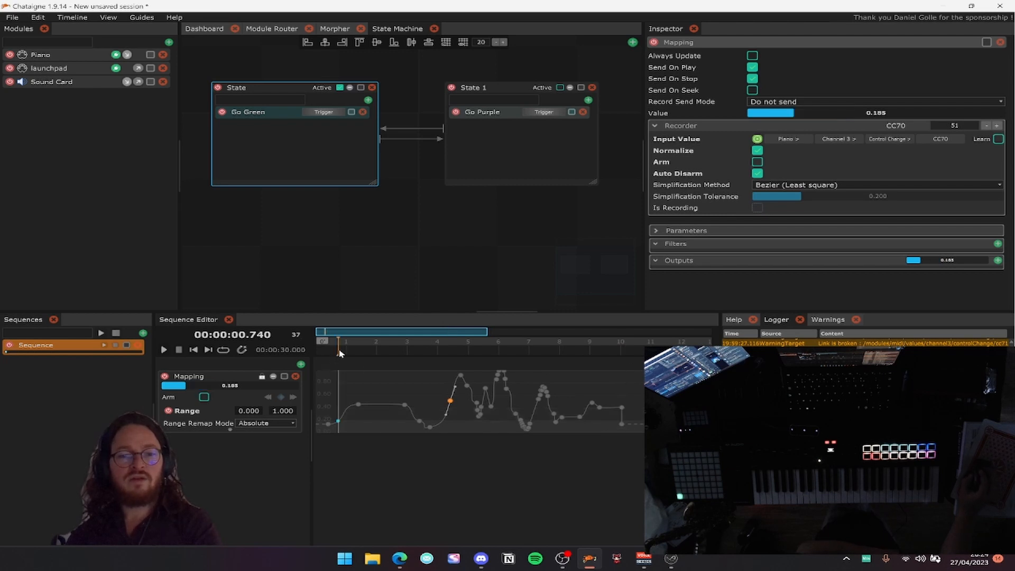
left_click(829, 186)
left_click(819, 214)
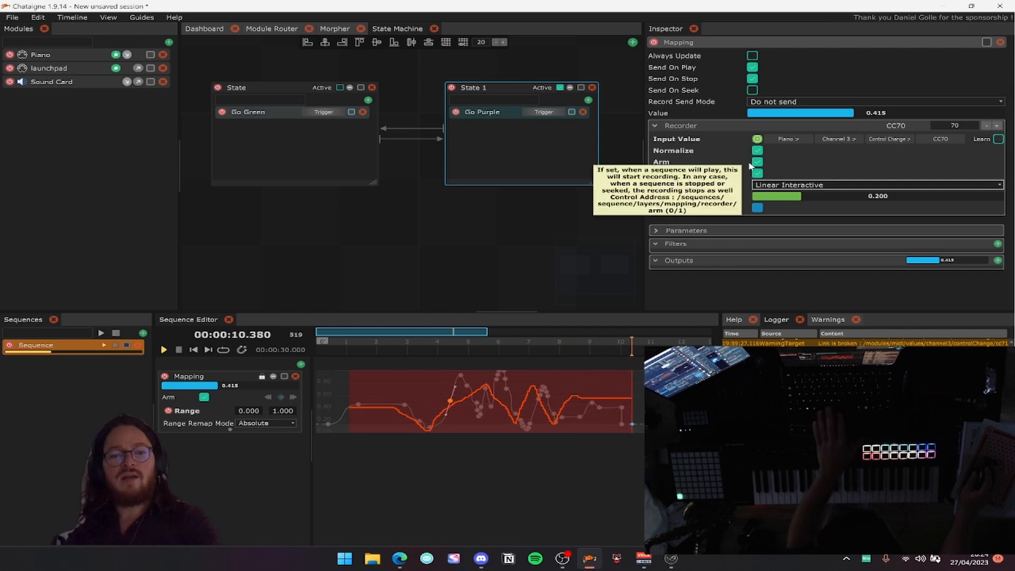
left_click(754, 162)
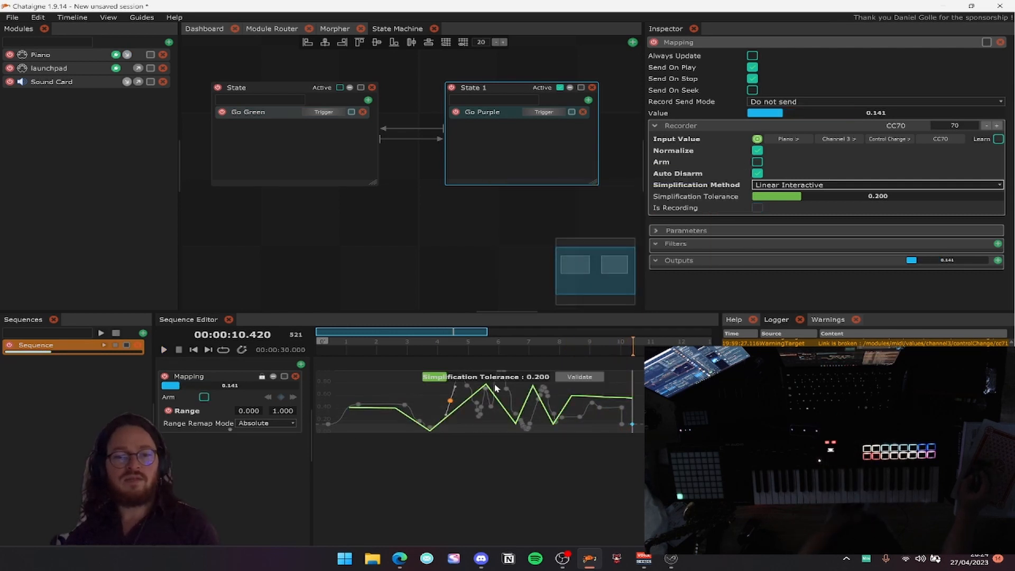
Set the Simplification Tolerance to 0.156 and validate the recorded curve.
left_click_drag(468, 377, 440, 377)
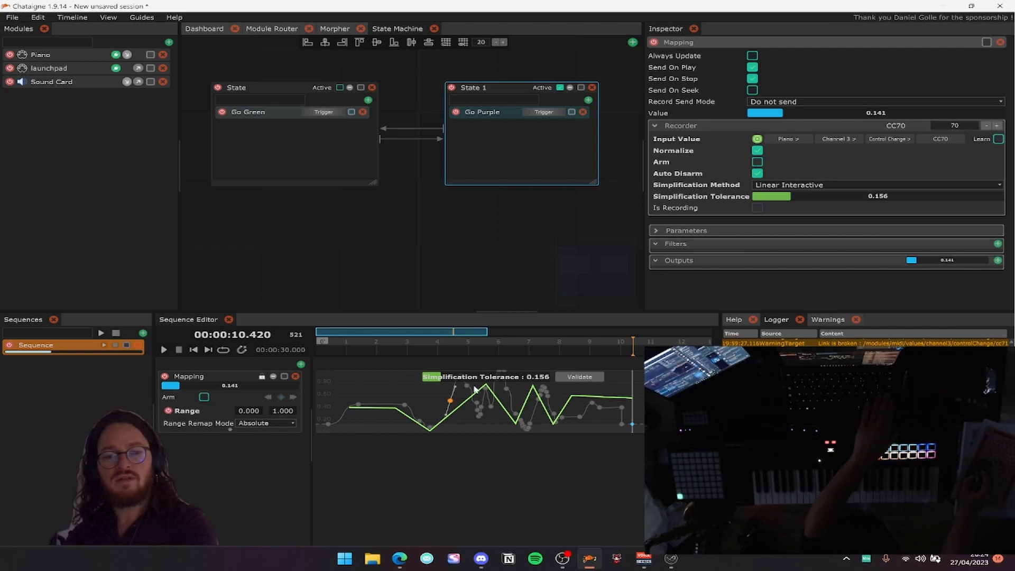
left_click(580, 376)
left_click_drag(385, 393, 591, 433)
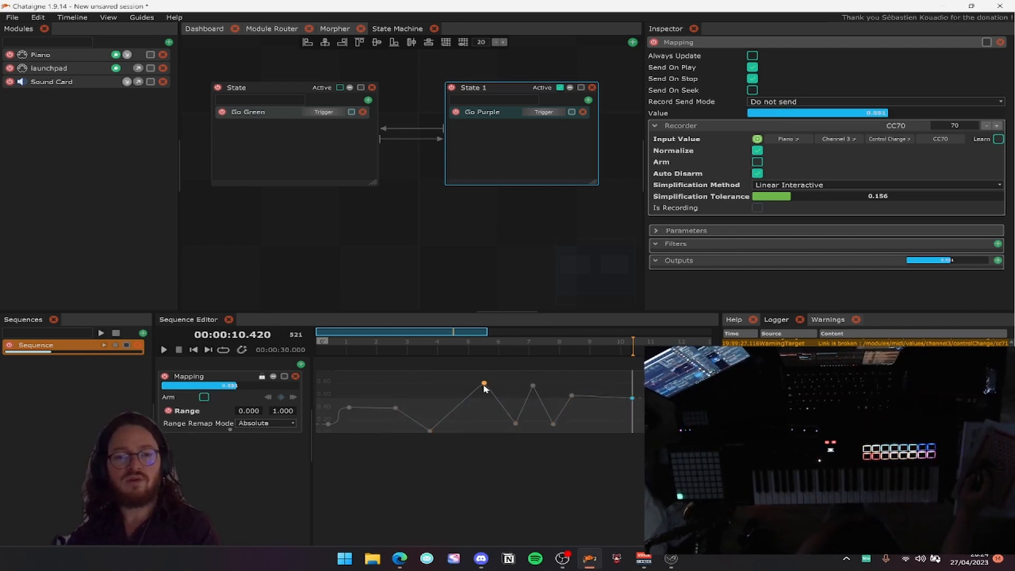
Set the easing of the curve segments on both sides of the peak at about 5.5 s to Bezier.
right_click(469, 401)
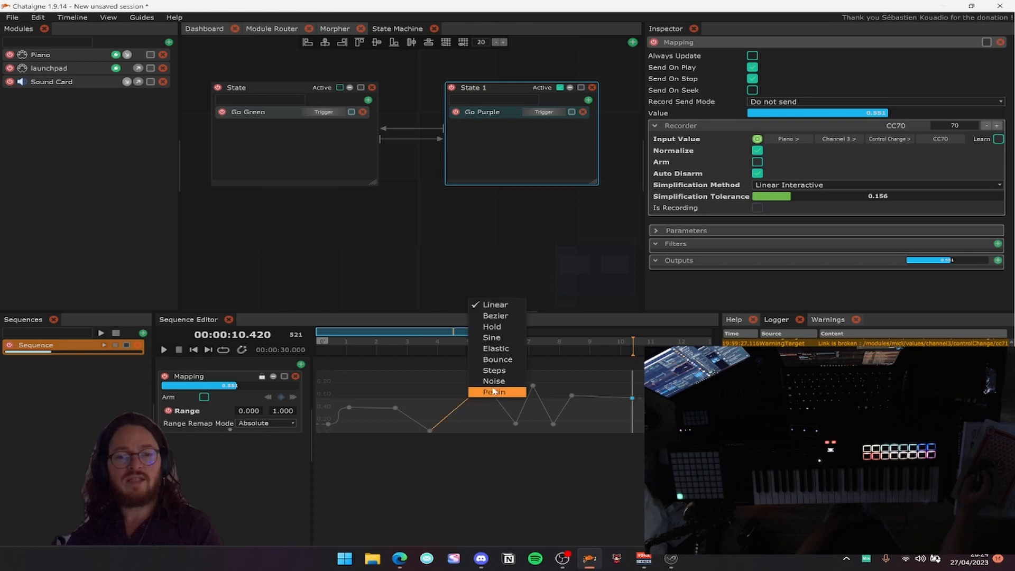
left_click(499, 314)
right_click(492, 401)
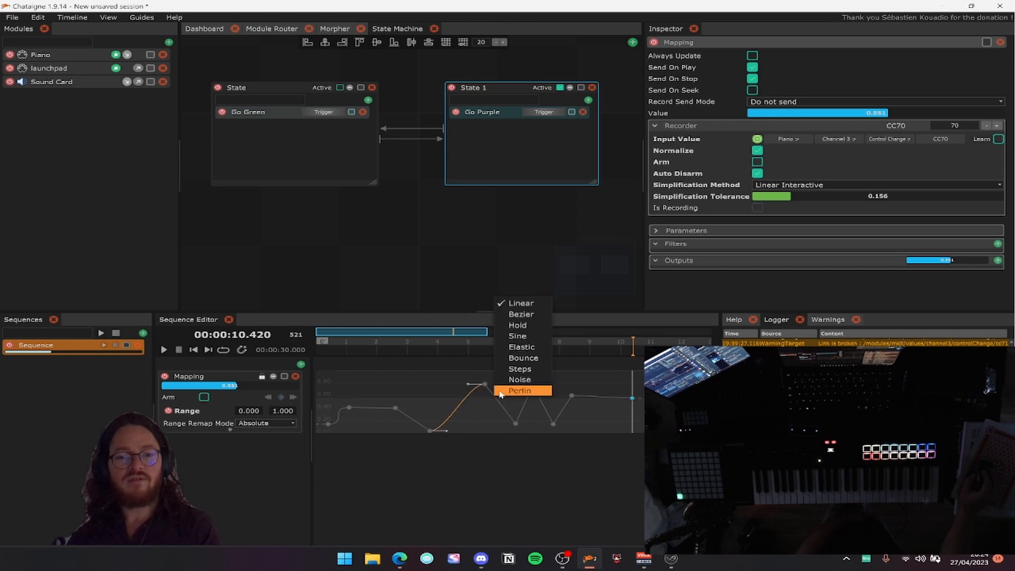
left_click(522, 314)
Try the Noise easing on the whole Mapping curve, and change all its easings to Bezier.
right_click(522, 420)
left_click(534, 400)
right_click(525, 405)
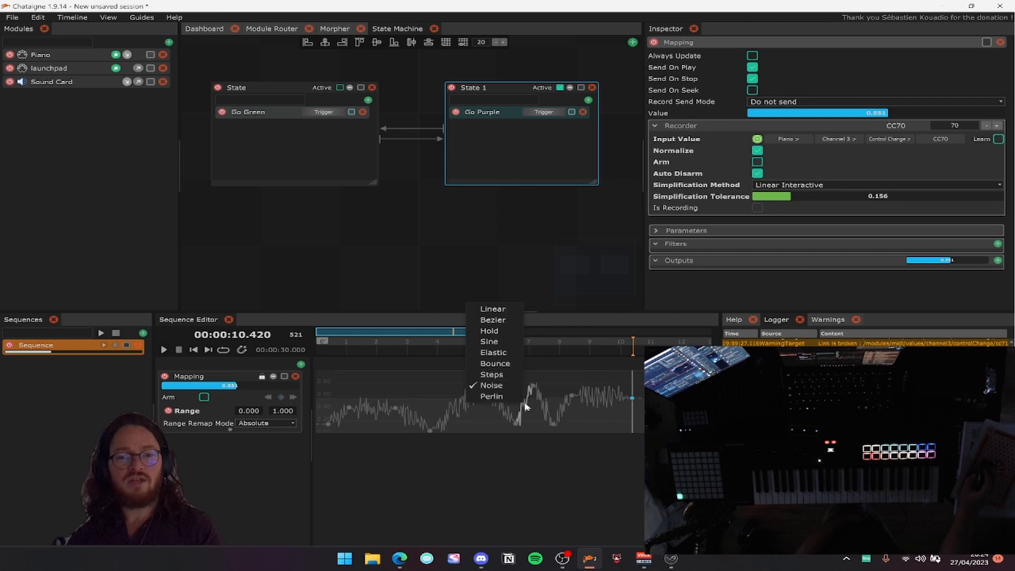
left_click(527, 417)
right_click(532, 423)
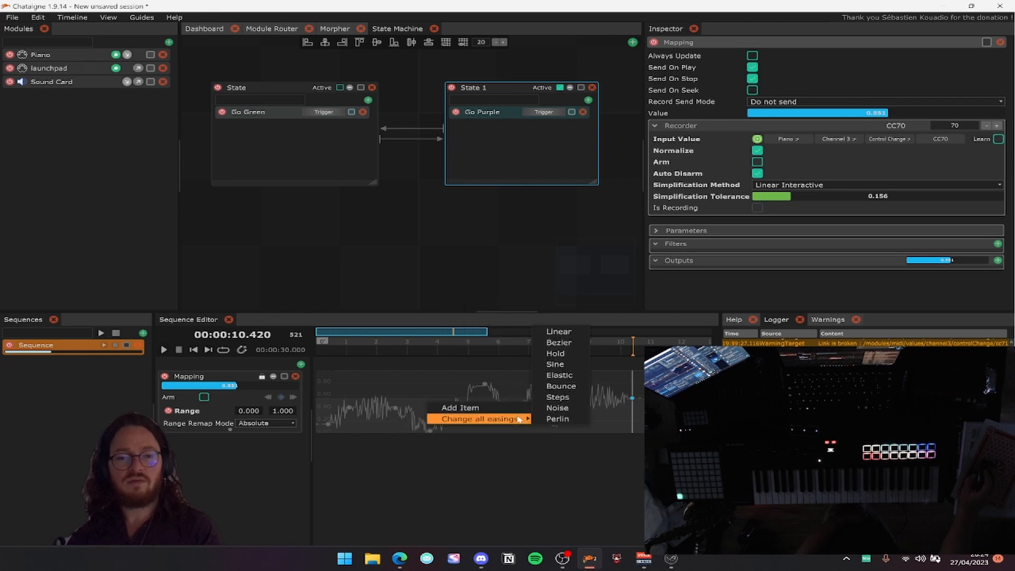
left_click(555, 364)
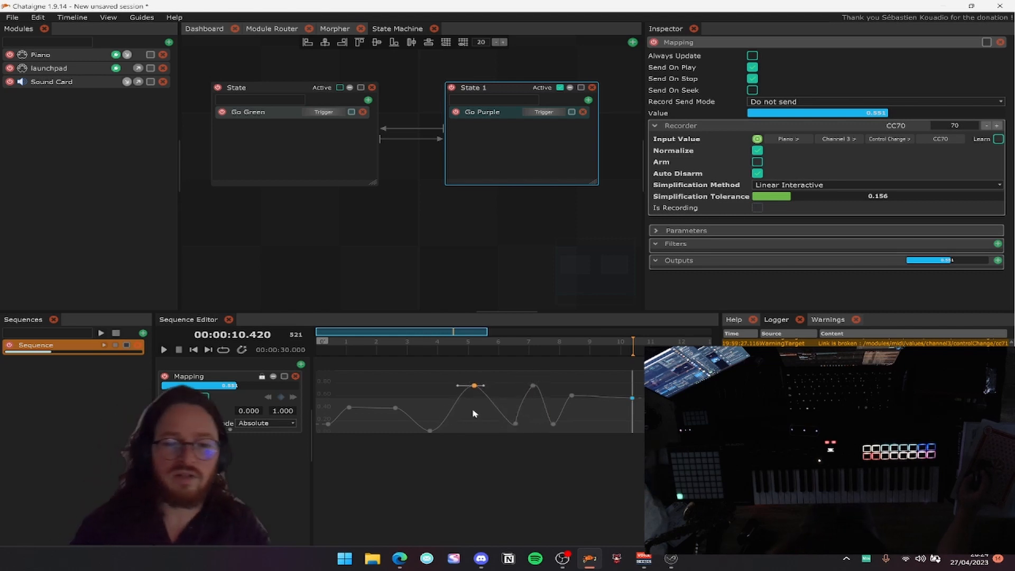
Give the rising segment before the peak at about 5.2 s a Noise easing, and reshape it with its end point and noise handle.
right_click(455, 413)
left_click(451, 418)
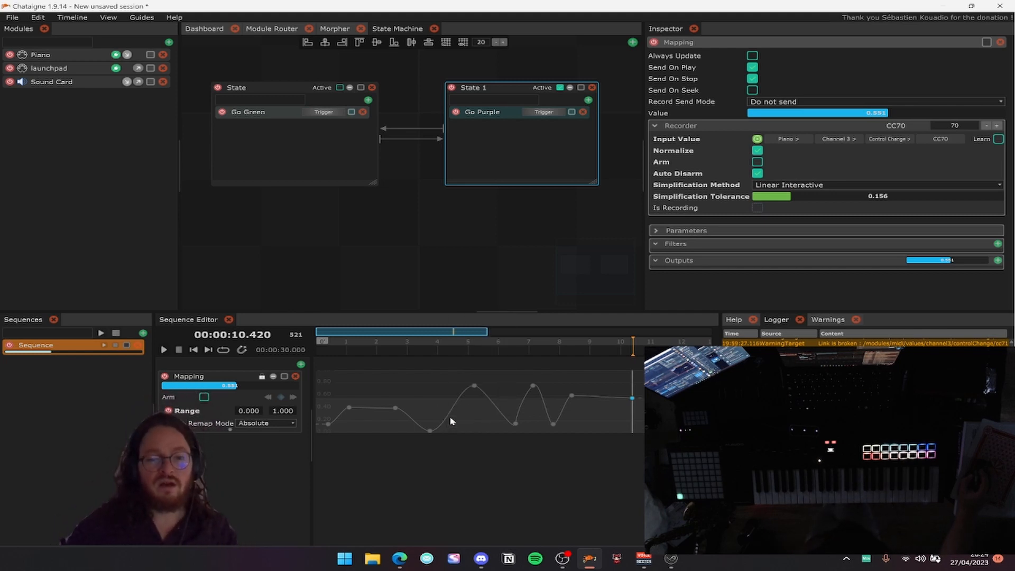
right_click(448, 417)
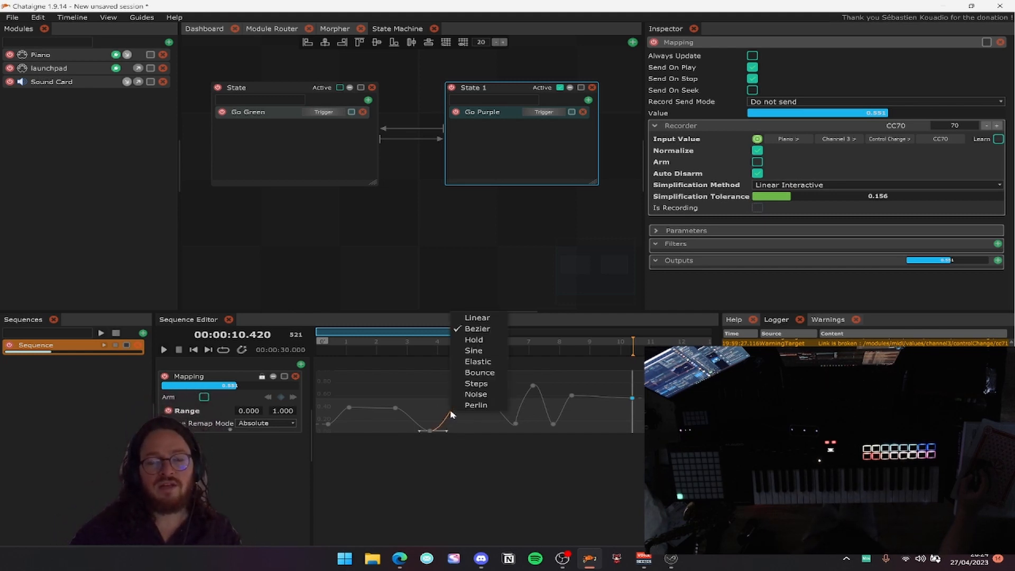
left_click(485, 374)
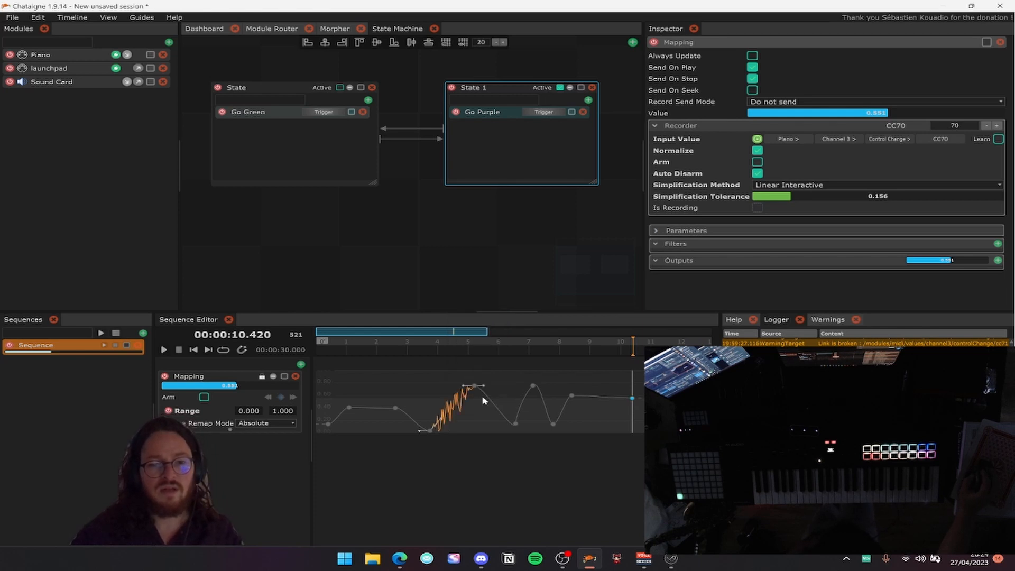
left_click_drag(477, 391, 494, 394)
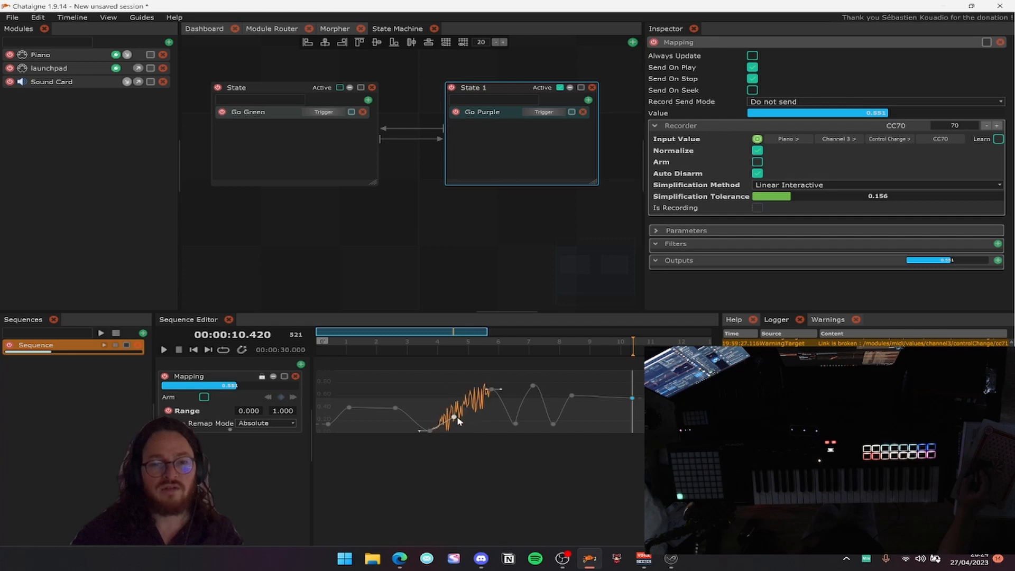
mouse_move(441, 419)
left_mouse_down()
mouse_move(438, 380)
mouse_move(444, 418)
left_mouse_up()
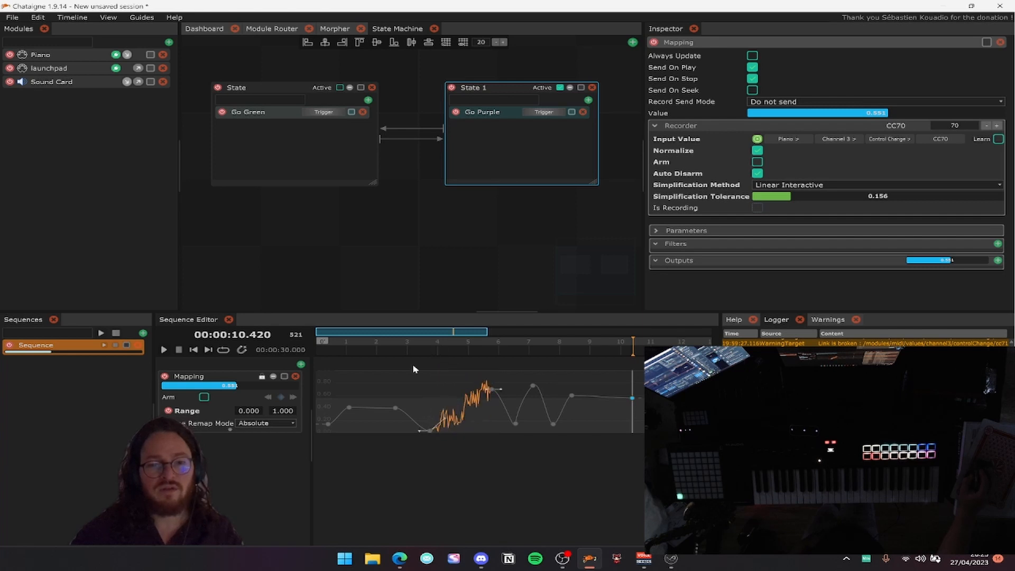
Play the sequence from about 3.3 s through the noise segment to check the Mapping value's movement.
left_click(416, 350)
key("space")
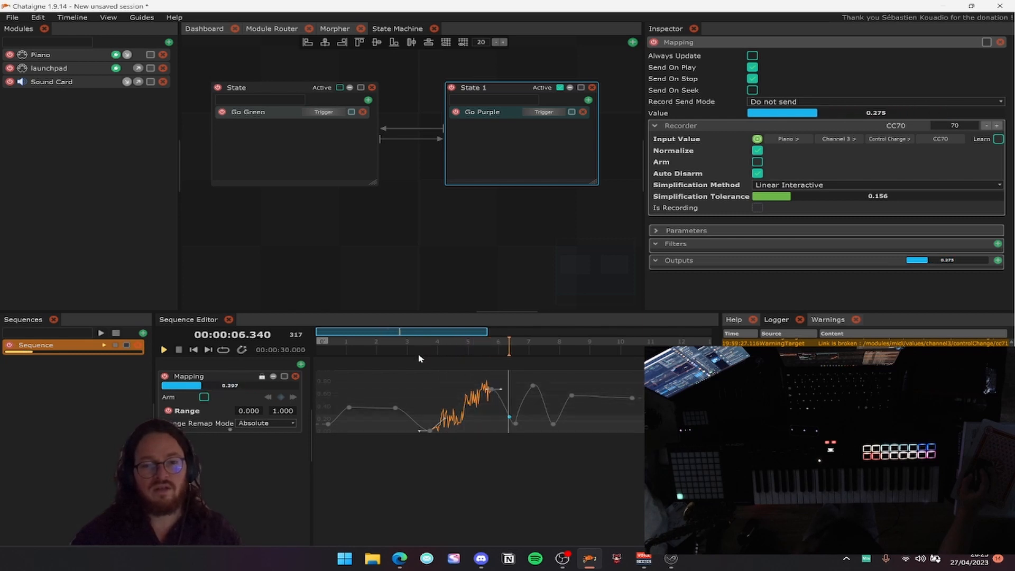
key("space")
Change the noise segment's easing to Perlin with its end point at about 6.3 s, and set its offset to 3.200.
right_click(469, 404)
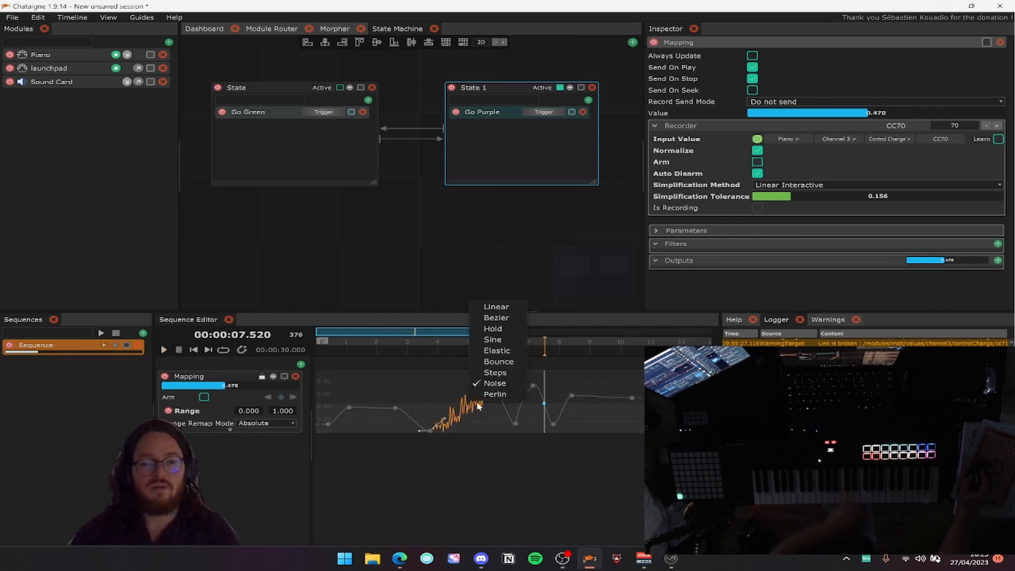
left_click(487, 397)
left_click_drag(491, 389, 481, 364)
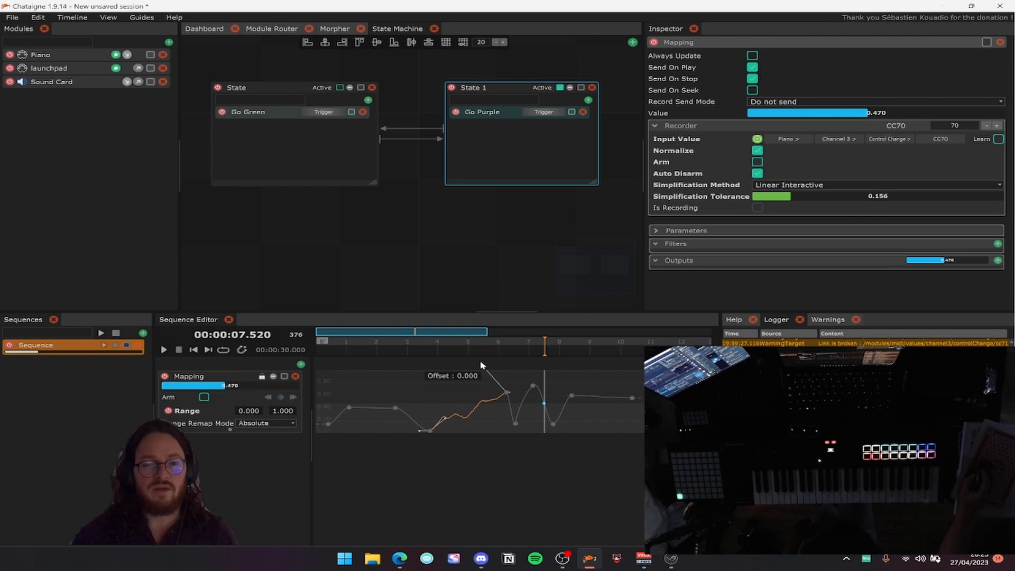
left_click_drag(443, 394, 475, 375)
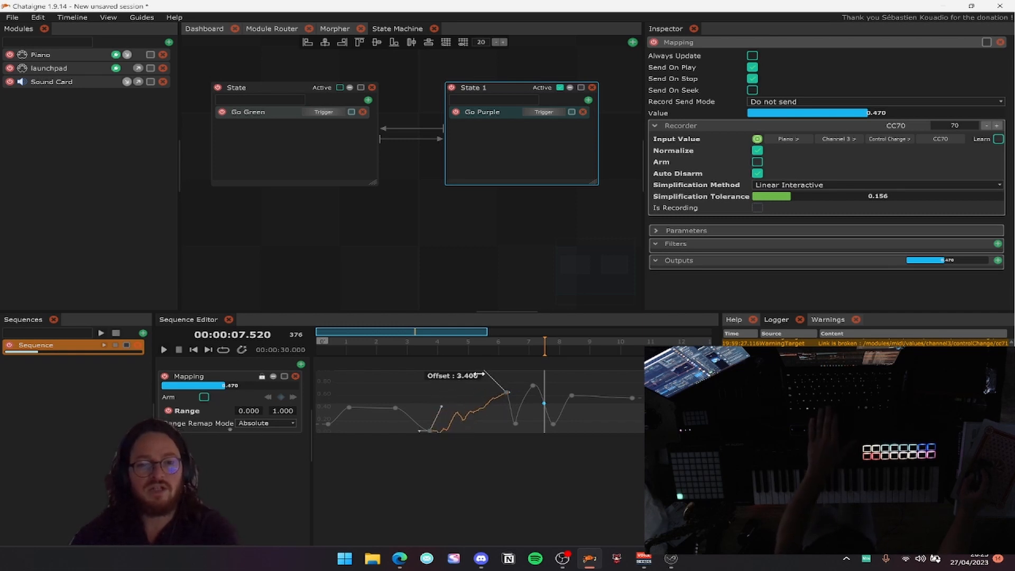
Play the sequence through the Perlin segment, starting from about 3.5 s and again from about 4.4 s.
left_click(422, 352)
key("space")
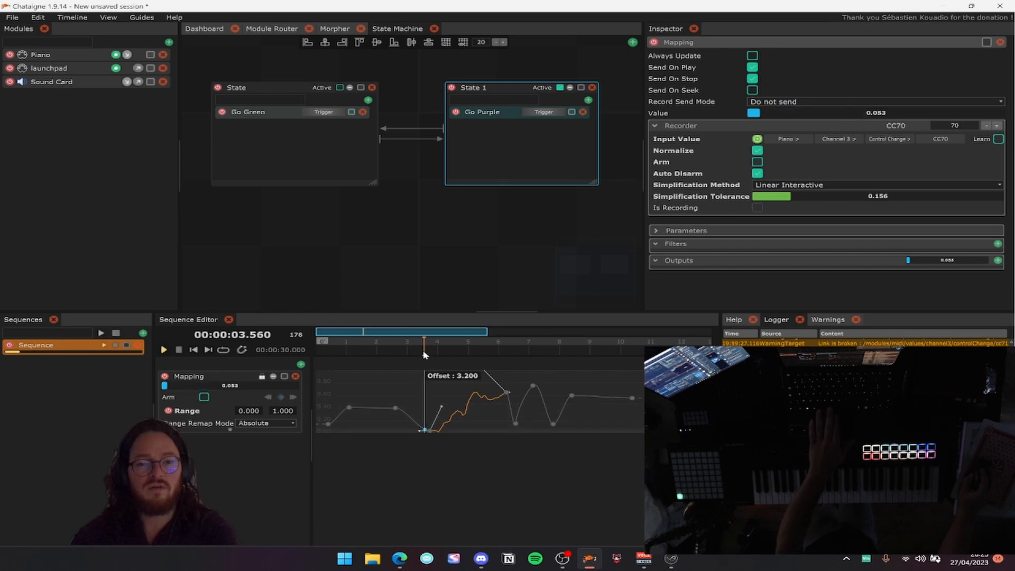
mouse_move(507, 392)
left_mouse_down()
mouse_move(509, 402)
mouse_move(481, 385)
mouse_move(488, 399)
mouse_move(497, 399)
mouse_move(488, 389)
mouse_move(506, 393)
left_mouse_up()
left_click(449, 353)
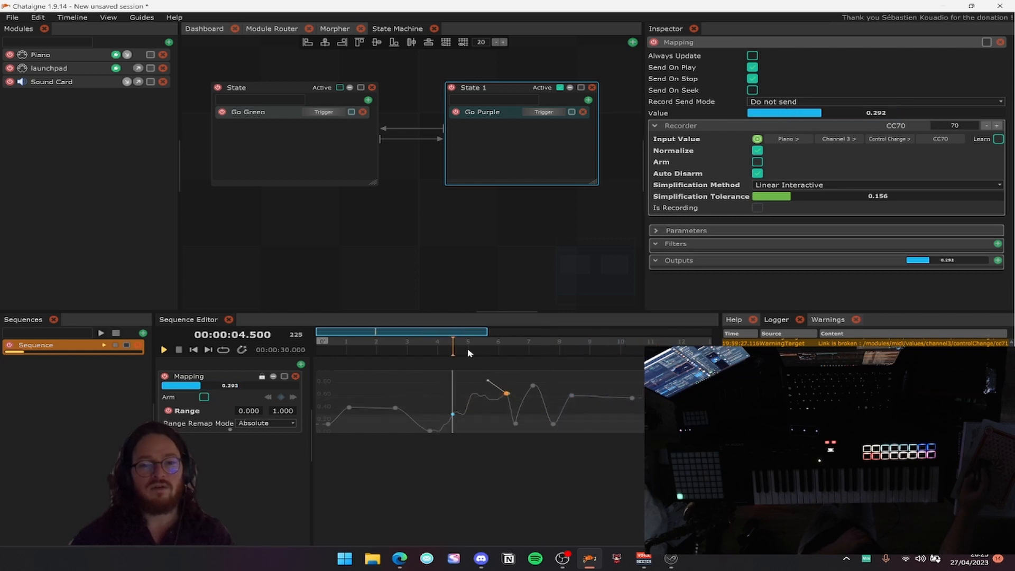
Stop playback, change the Perlin segment's easing to Bounce, and shorten it by moving its end point to about 5.6 s.
key("space")
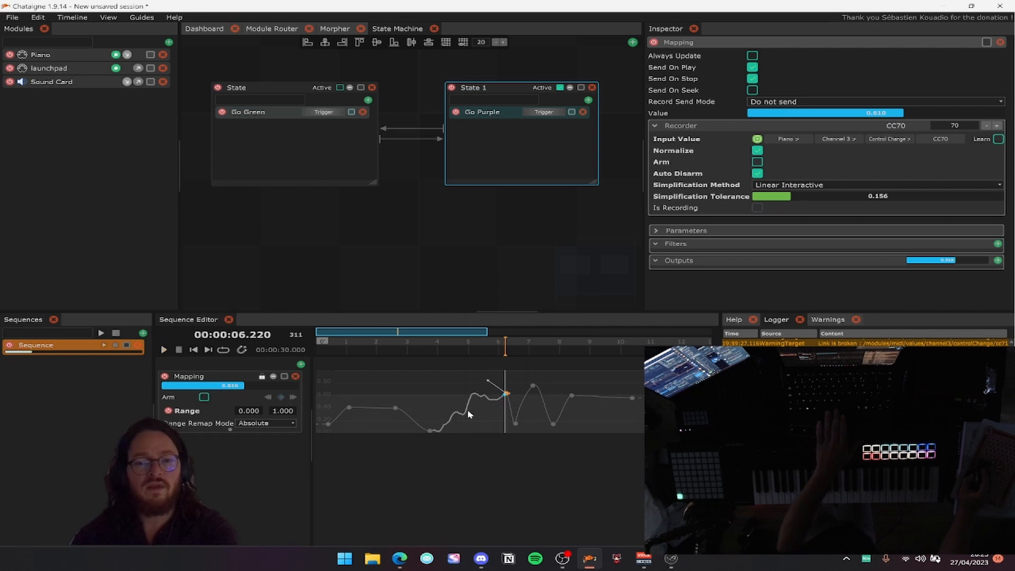
right_click(468, 409)
left_click(490, 372)
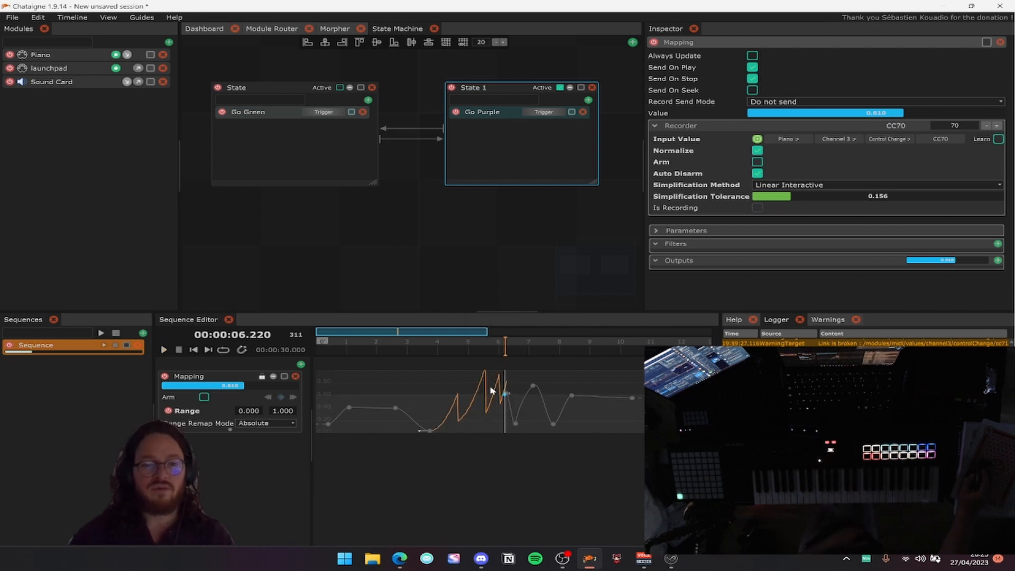
left_click_drag(504, 396, 498, 406)
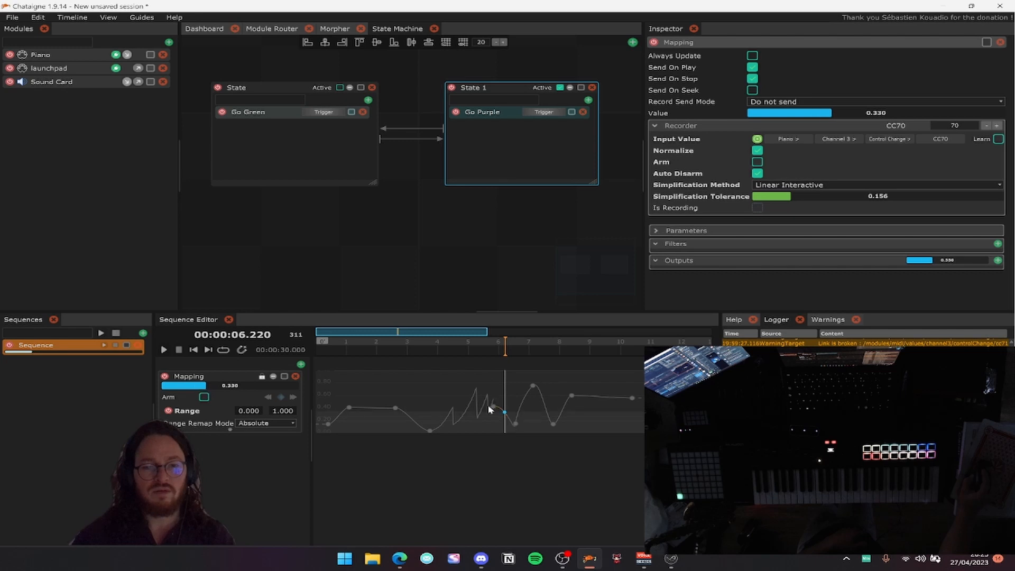
mouse_move(483, 413)
left_mouse_down()
mouse_move(482, 398)
mouse_move(474, 405)
left_mouse_up()
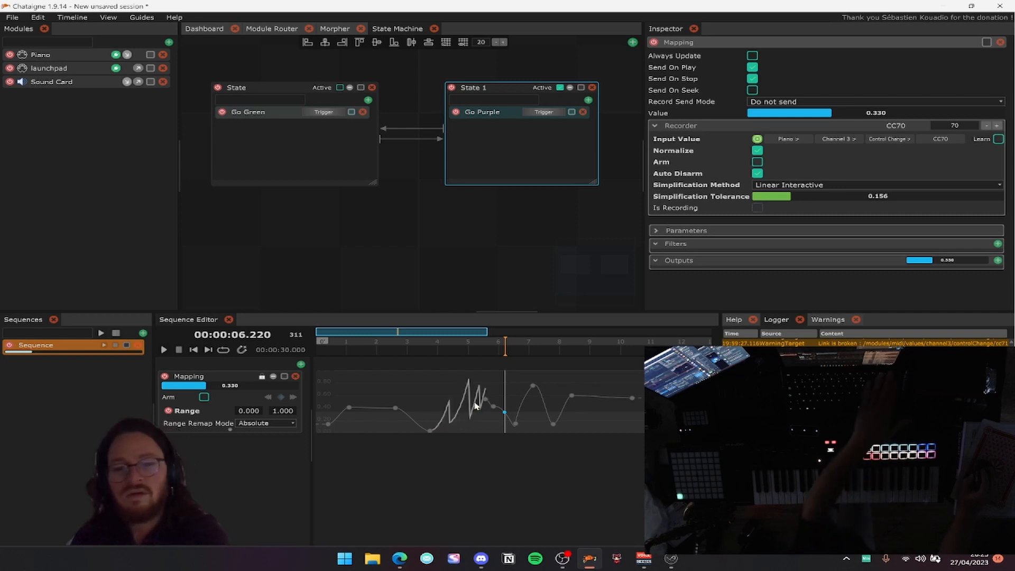
Switch the rising segment's easing to Linear and back to Bounce, and change all easings of the curve to Bezier.
right_click(471, 407)
left_click(490, 310)
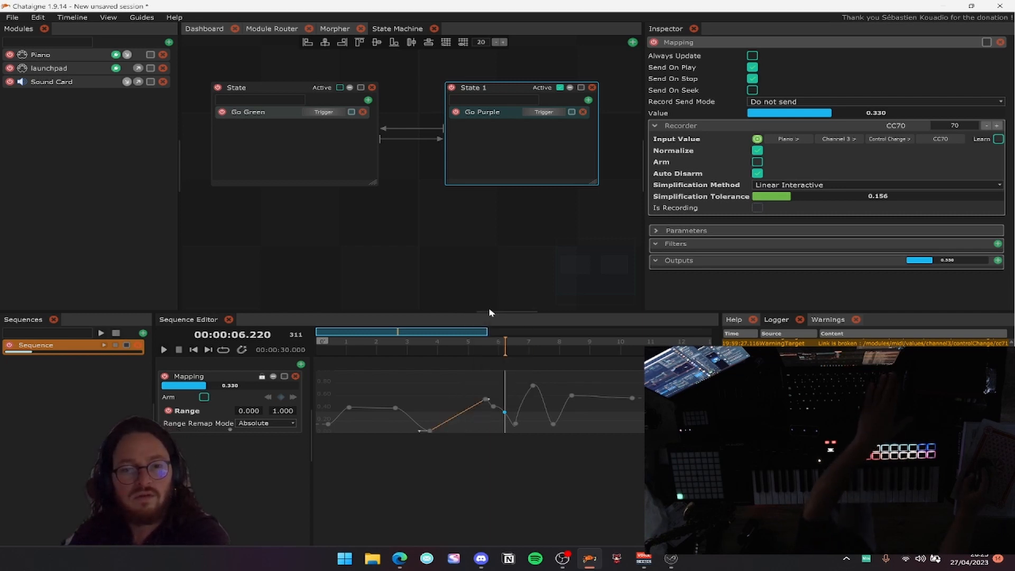
right_click(476, 410)
left_click(481, 389)
right_click(477, 376)
mouse_move(491, 393)
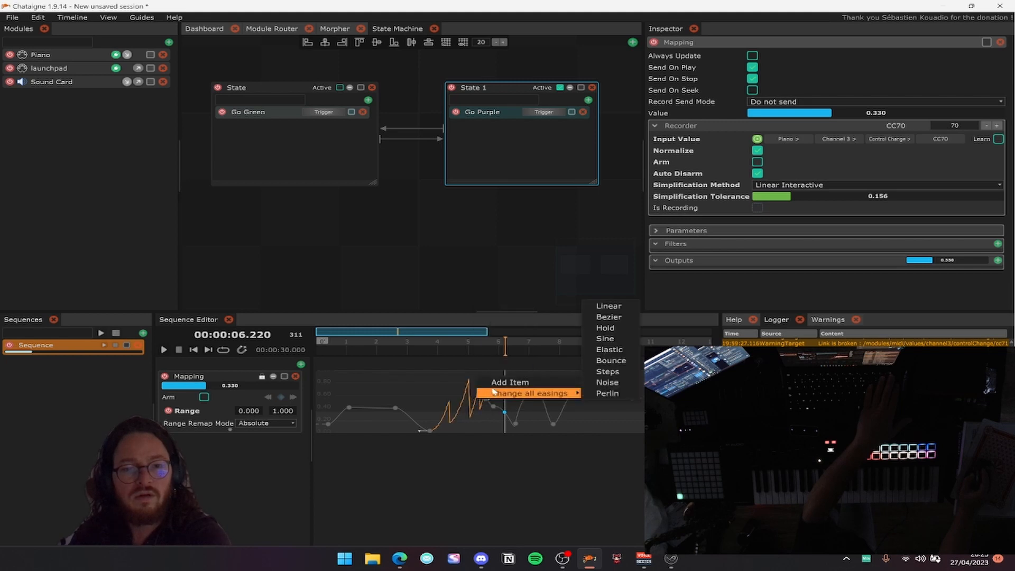
left_click(608, 317)
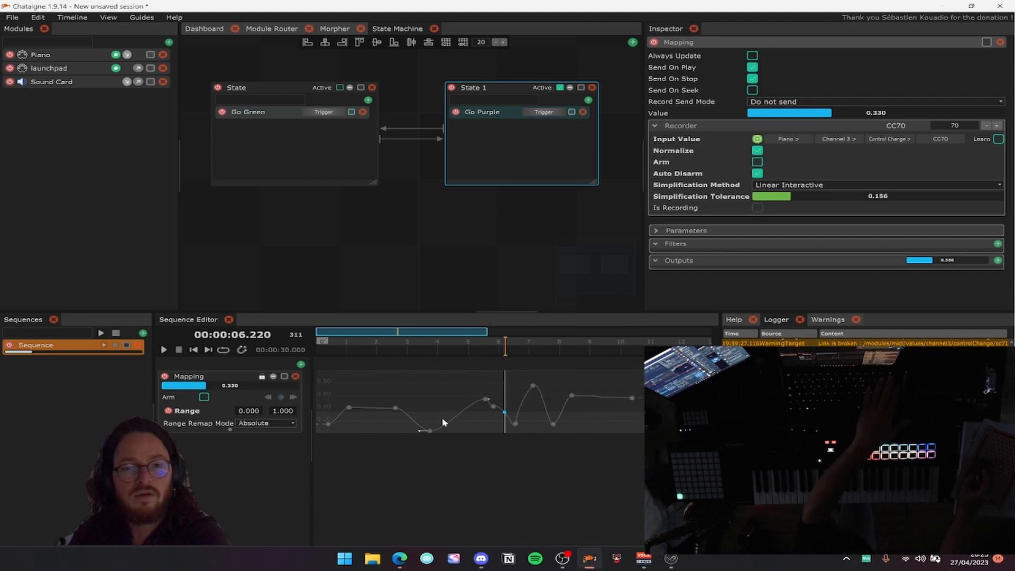
Give the rising segment a Bounce easing, with its start point at about 3.1 s and its end point at about 5.8 s.
right_click(455, 414)
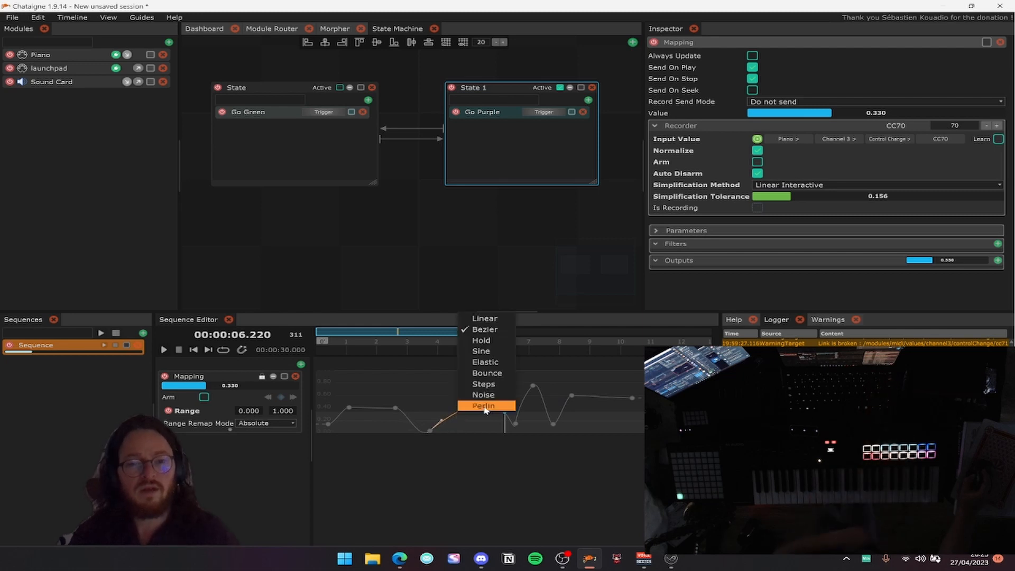
left_click(496, 375)
mouse_move(485, 399)
left_mouse_down()
mouse_move(434, 375)
mouse_move(492, 395)
left_mouse_up()
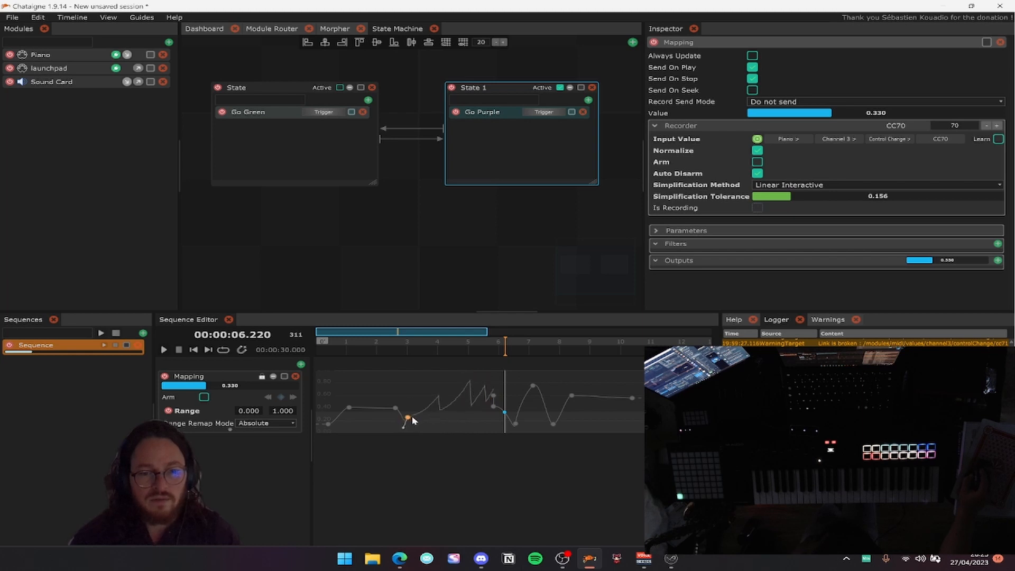
Change the segment's easing to Elastic, play it from about 2.8 s, and move its end point to about 5.3 s.
right_click(440, 412)
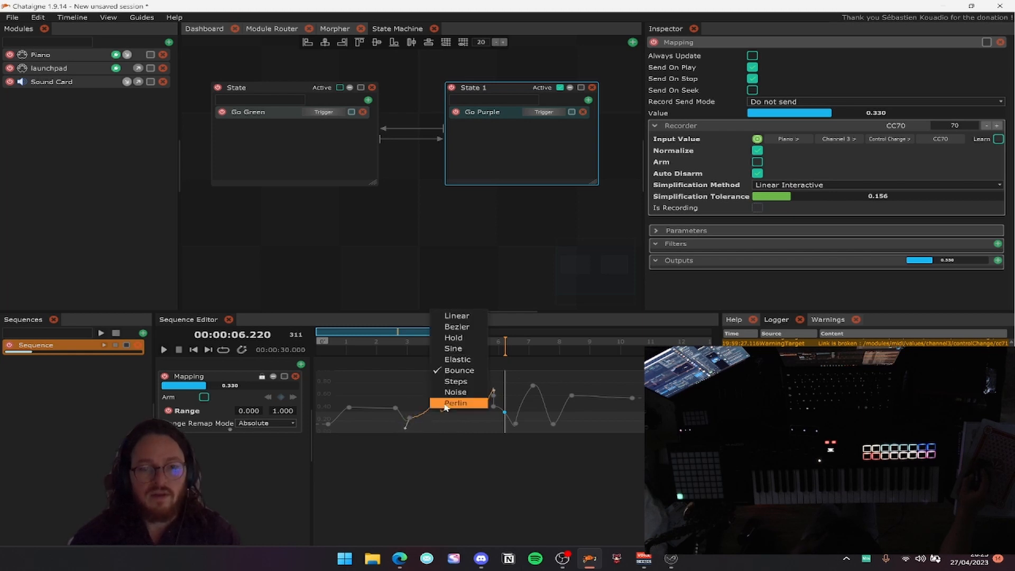
left_click(461, 370)
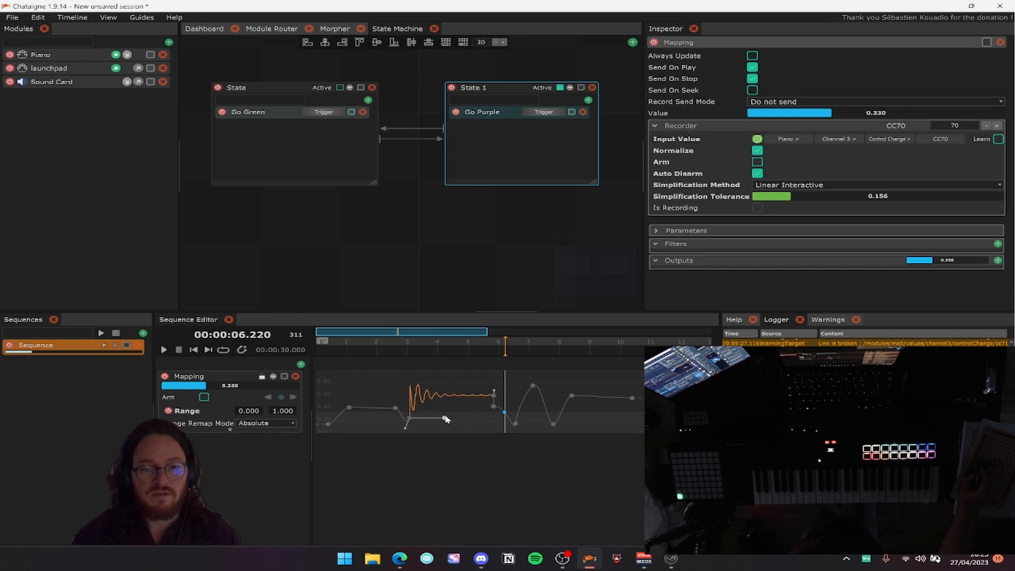
left_click(400, 349)
key("space")
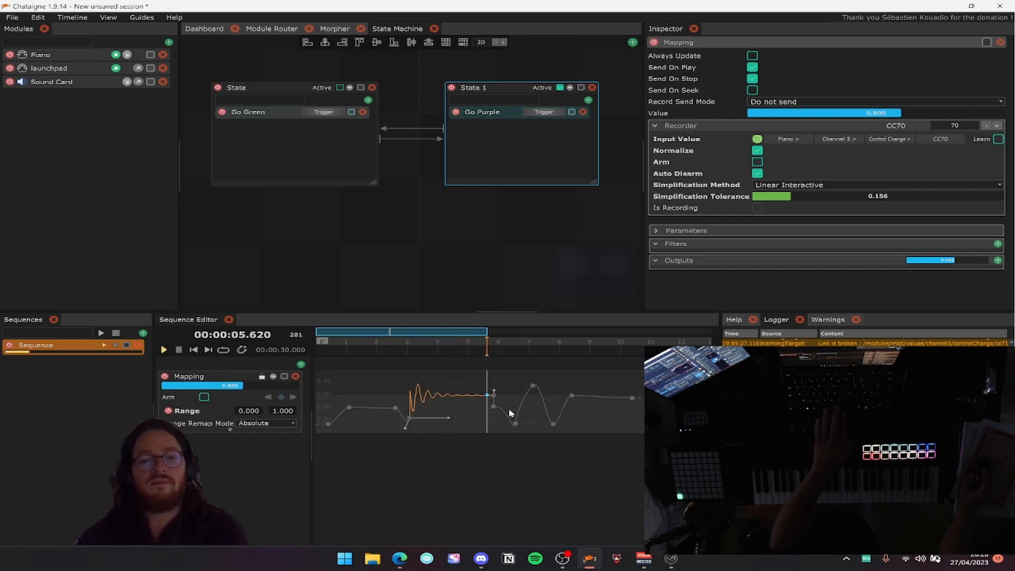
left_click_drag(493, 395, 475, 400)
key("space")
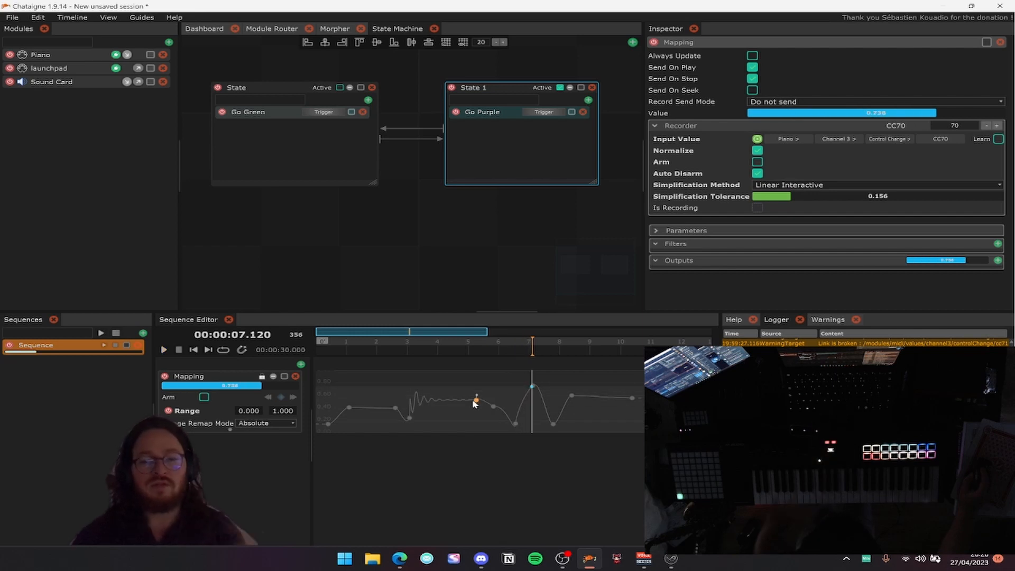
Show the full sequence length and delete the Mapping layer from the sequence.
left_click_drag(439, 329, 407, 337)
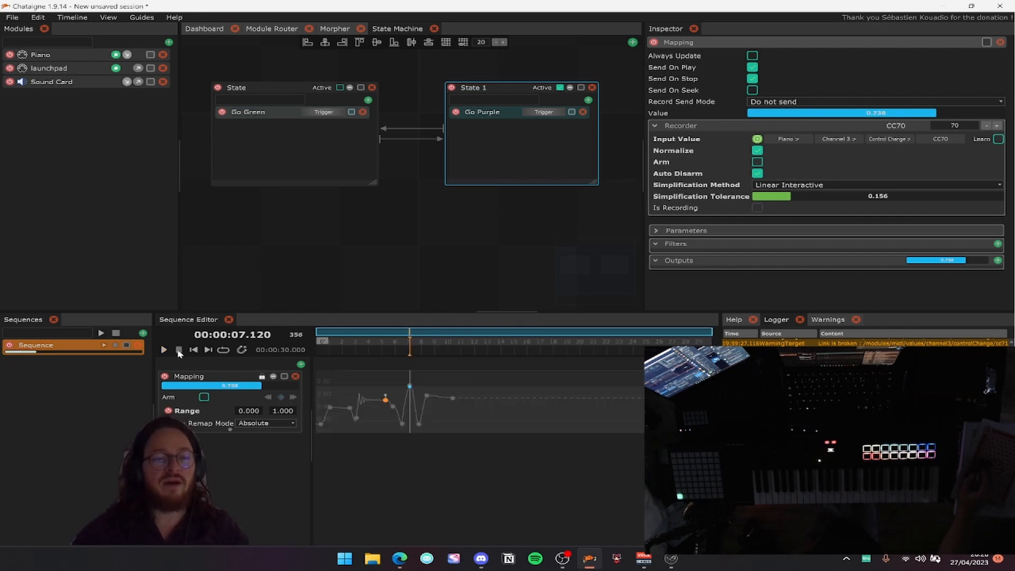
left_click(294, 376)
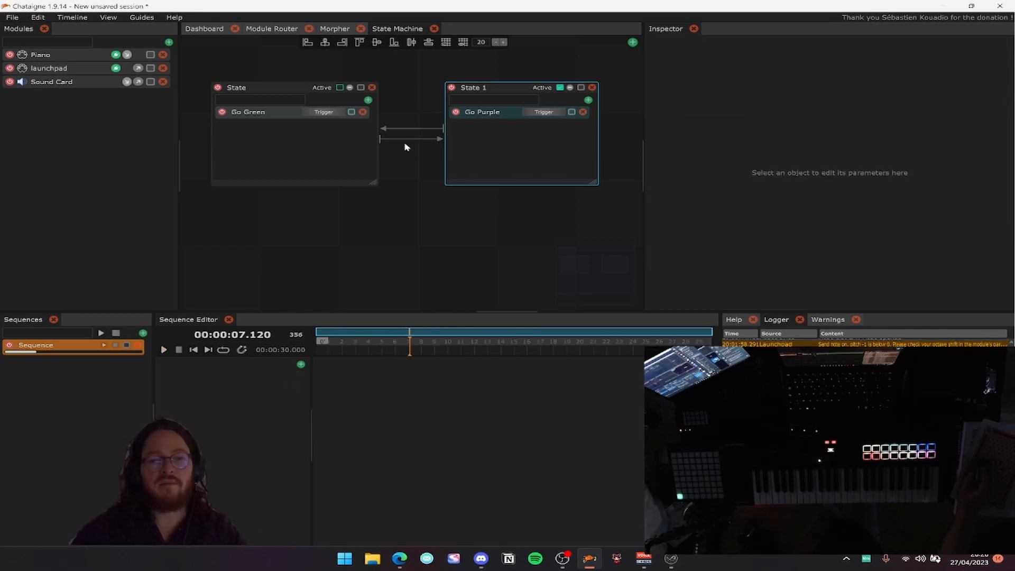
Add a Mapping to State 1 and learn its input value from the piano's channel 3 control change CC71.
left_click(589, 100)
left_click(562, 118)
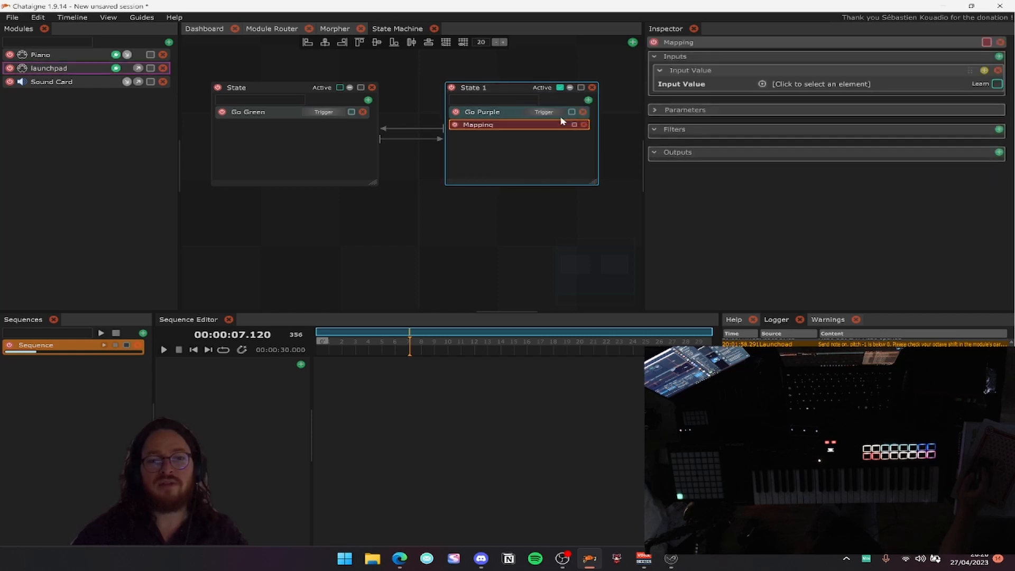
left_click(826, 85)
mouse_move(819, 87)
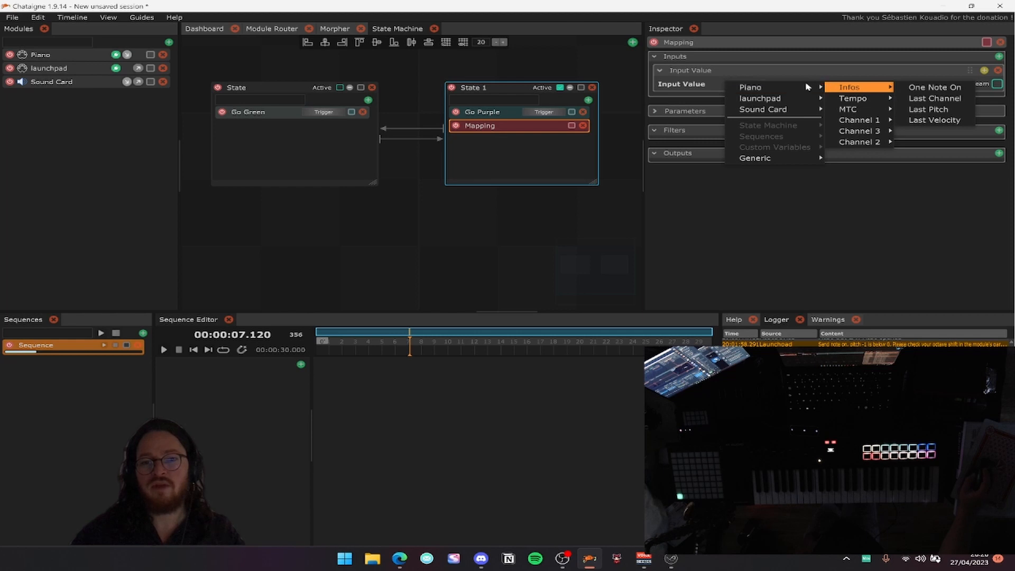
left_click(589, 116)
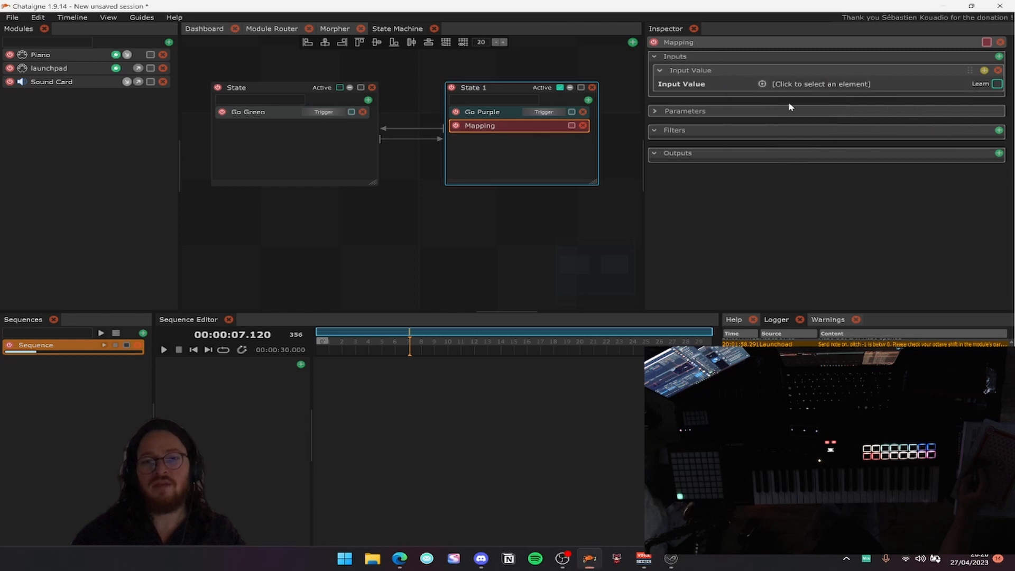
left_click(996, 84)
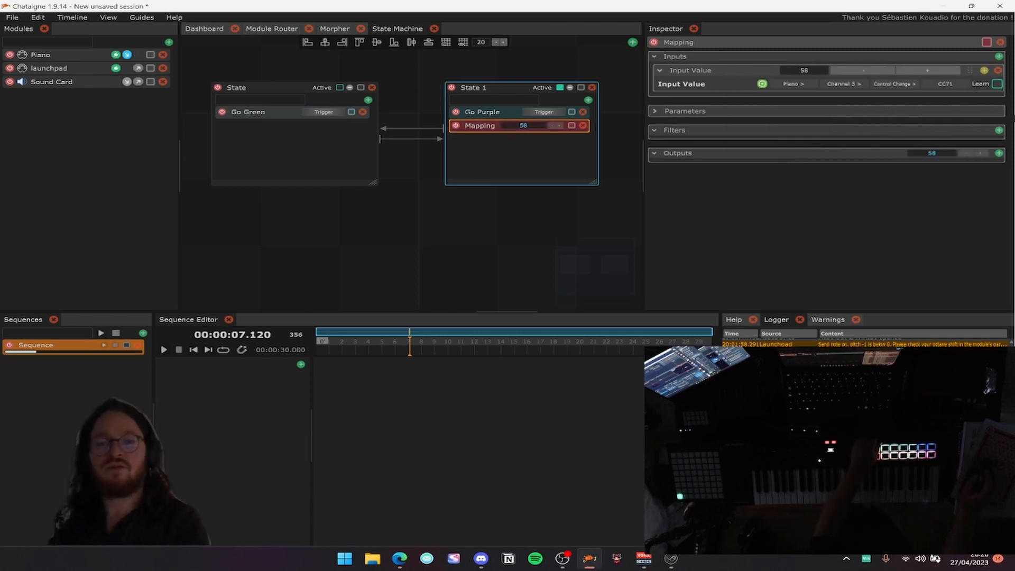
Add a Remap filter to the State 1 mapping.
left_click(998, 130)
mouse_move(973, 163)
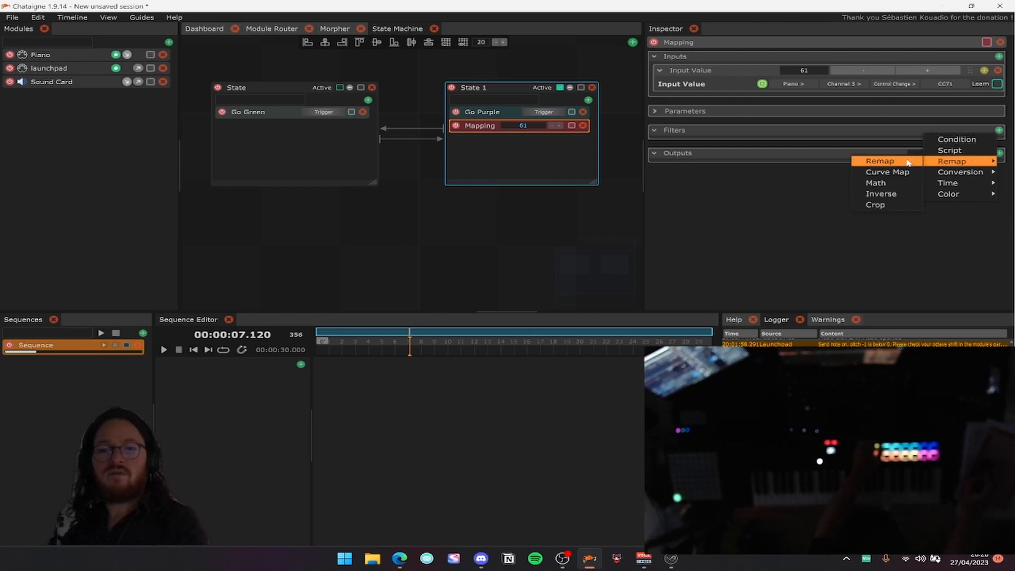
left_click(905, 161)
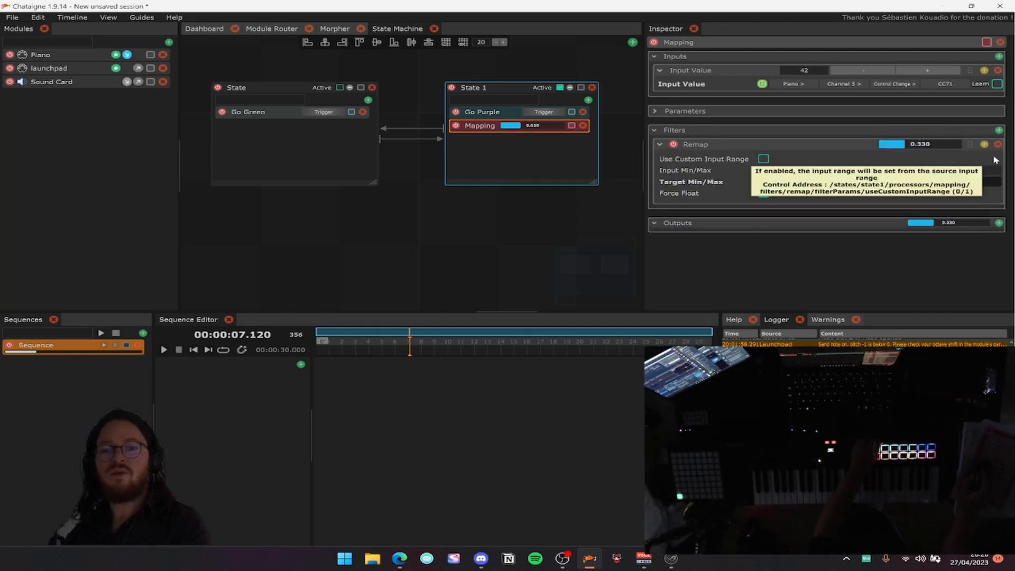
Add a Smooth time filter after the Remap filter and set its smoothing to 0.945.
left_click(998, 130)
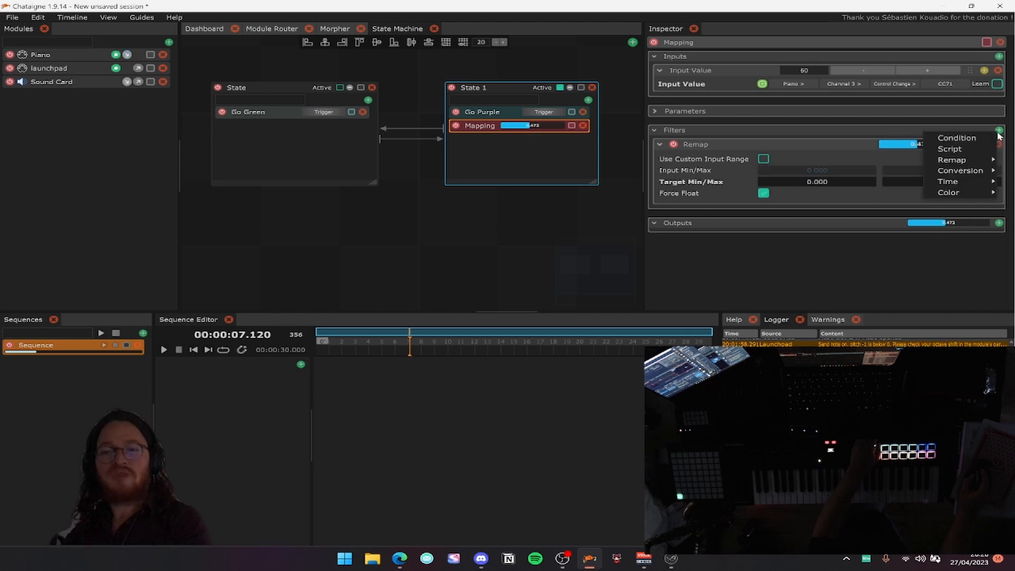
mouse_move(973, 174)
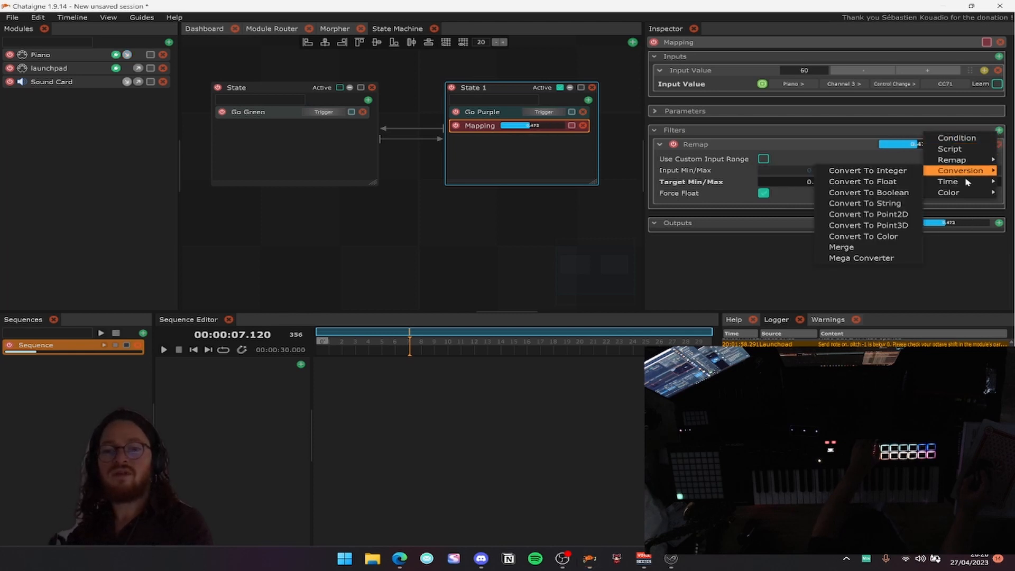
left_click(907, 183)
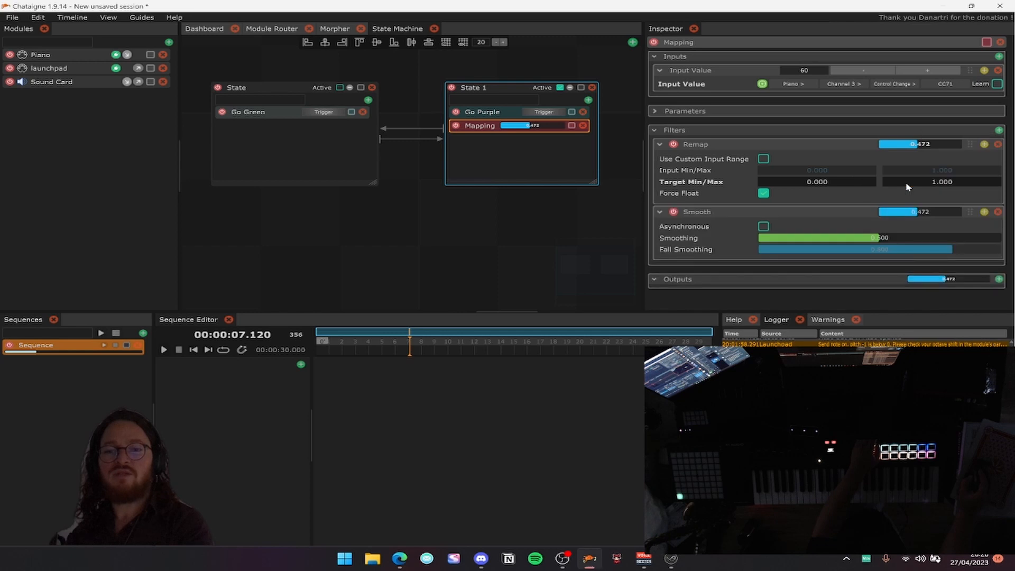
left_click_drag(897, 237, 963, 237)
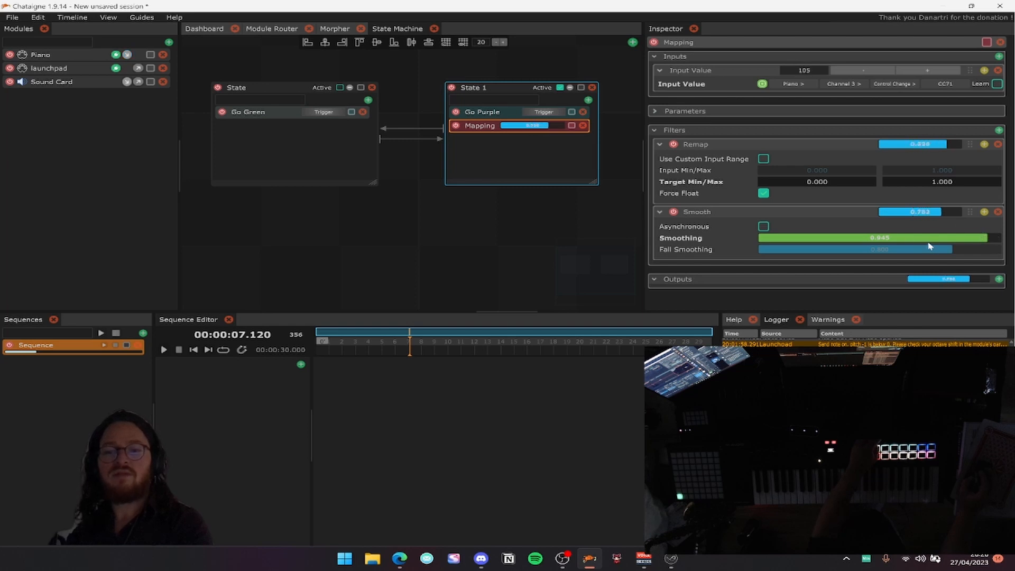
Replace the Smooth filter with a Damping filter, with force 0.840 and friction 0.038.
left_click(997, 211)
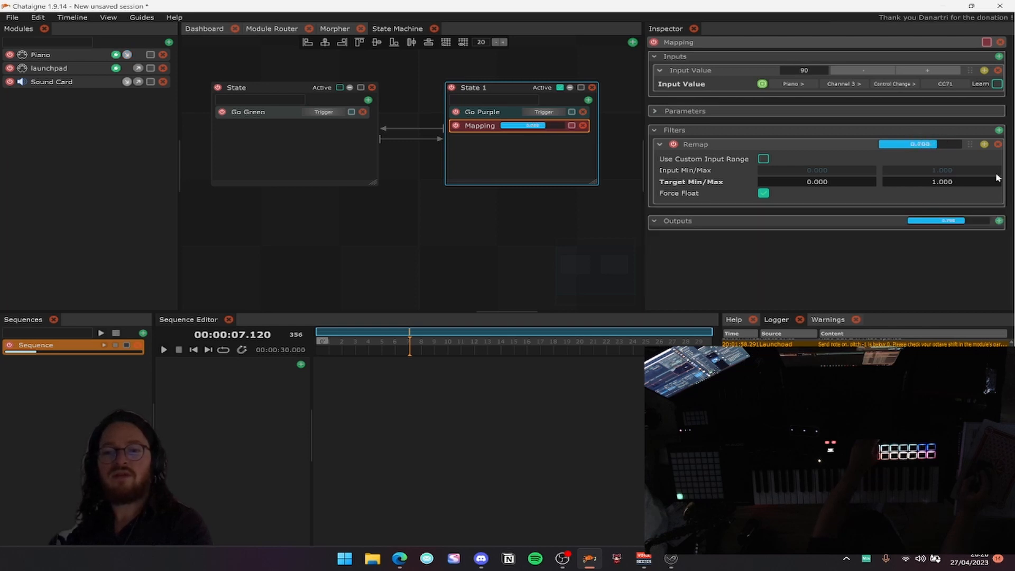
left_click(998, 131)
mouse_move(952, 181)
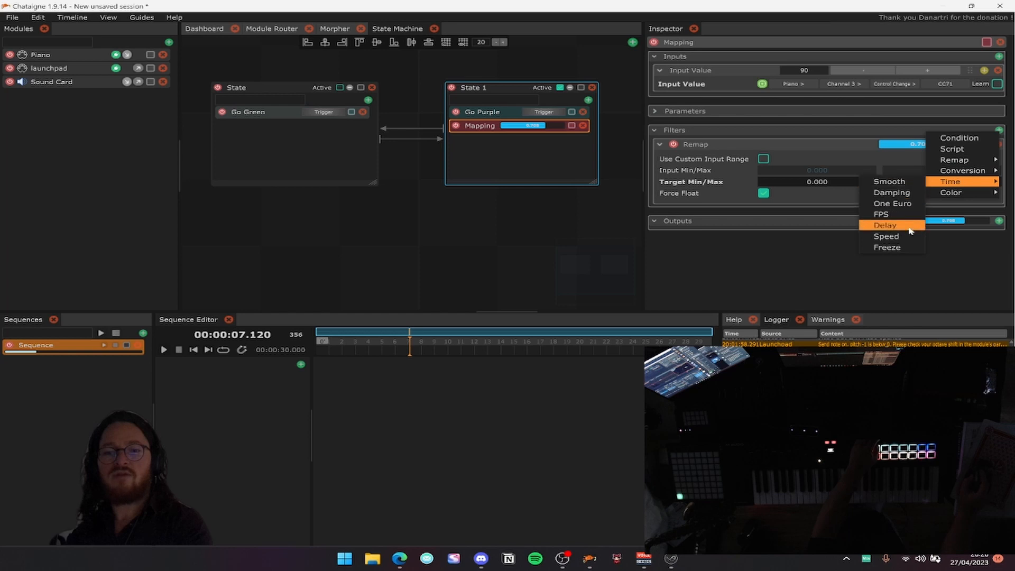
left_click(898, 194)
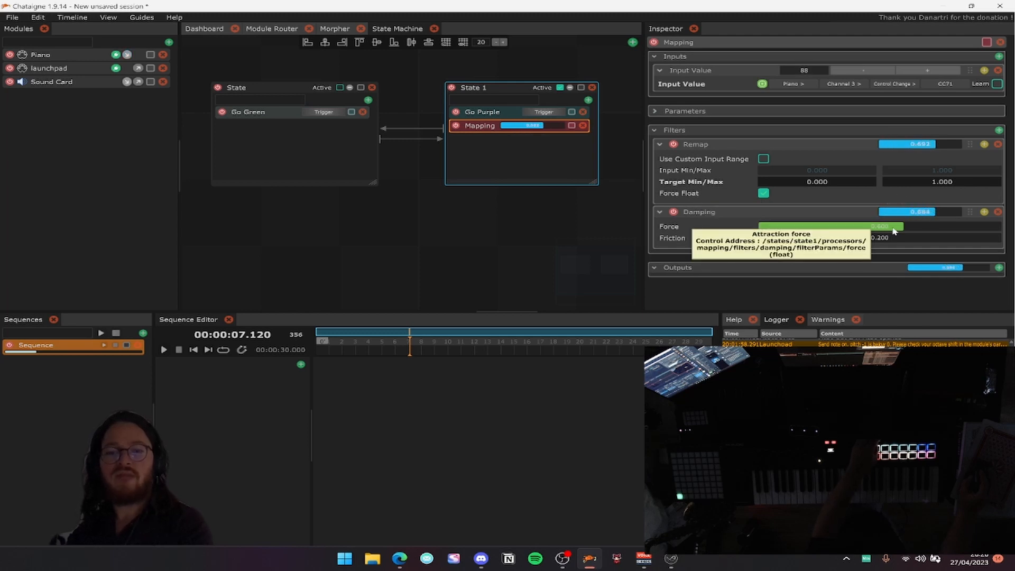
left_click_drag(893, 230, 936, 231)
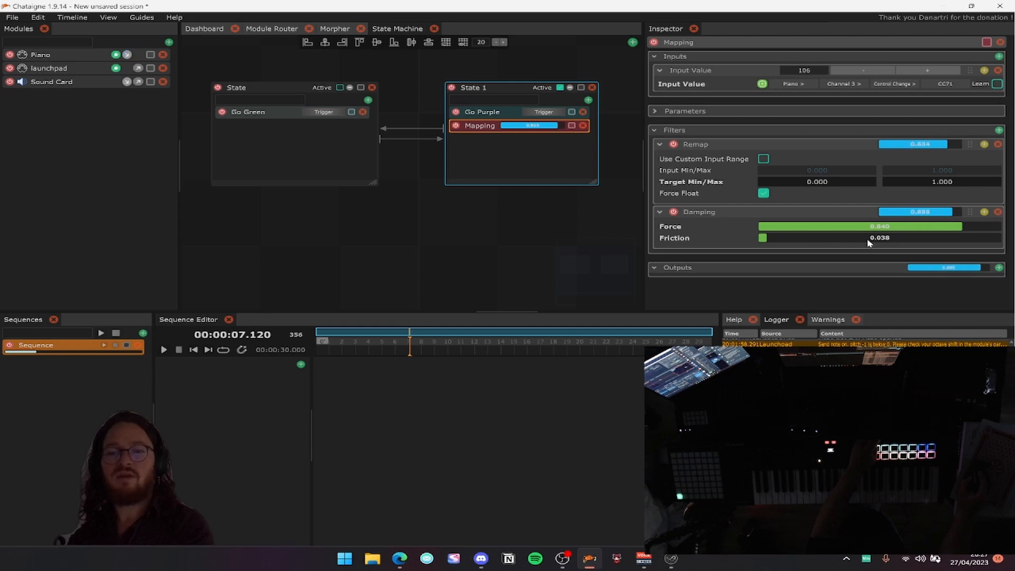
Remove the Damping and Remap filters, and delete the mapping from State 1.
left_click(996, 212)
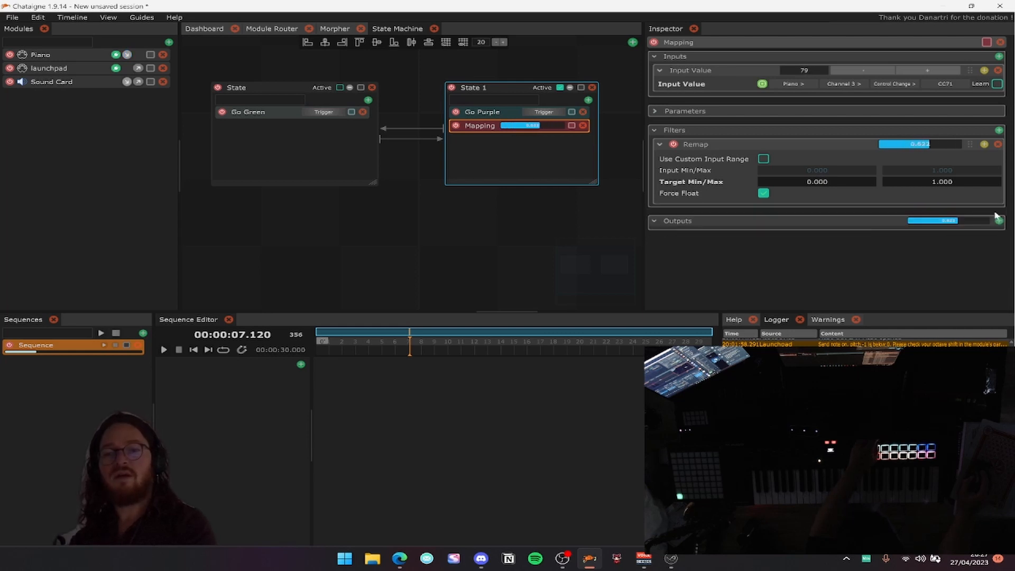
left_click(998, 144)
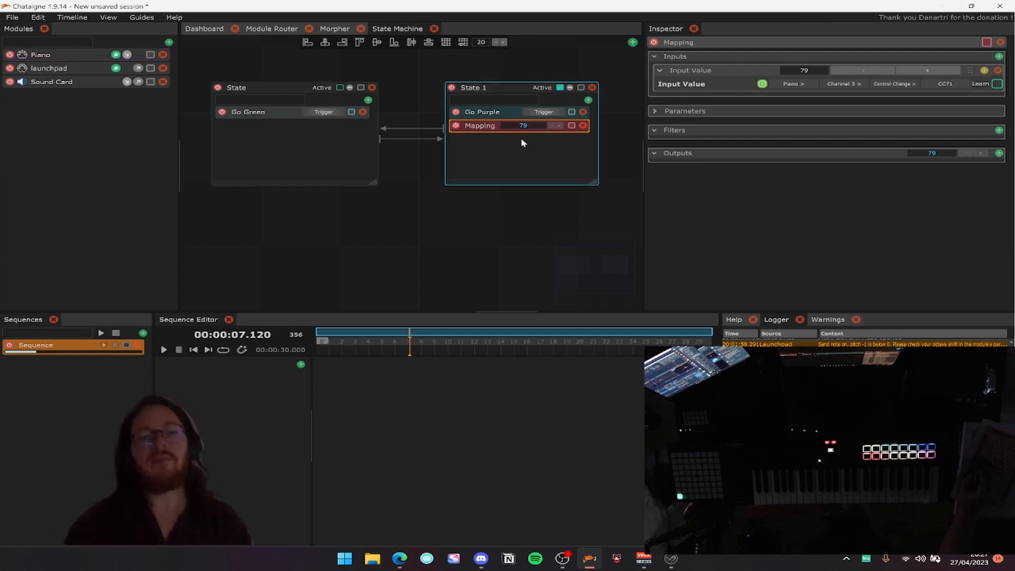
left_click(583, 125)
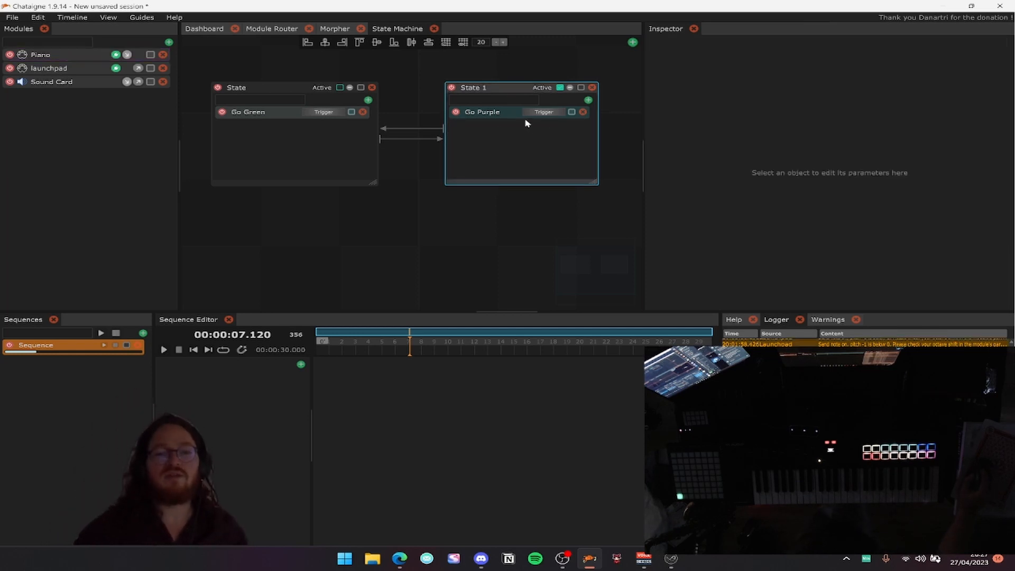
left_click(502, 91)
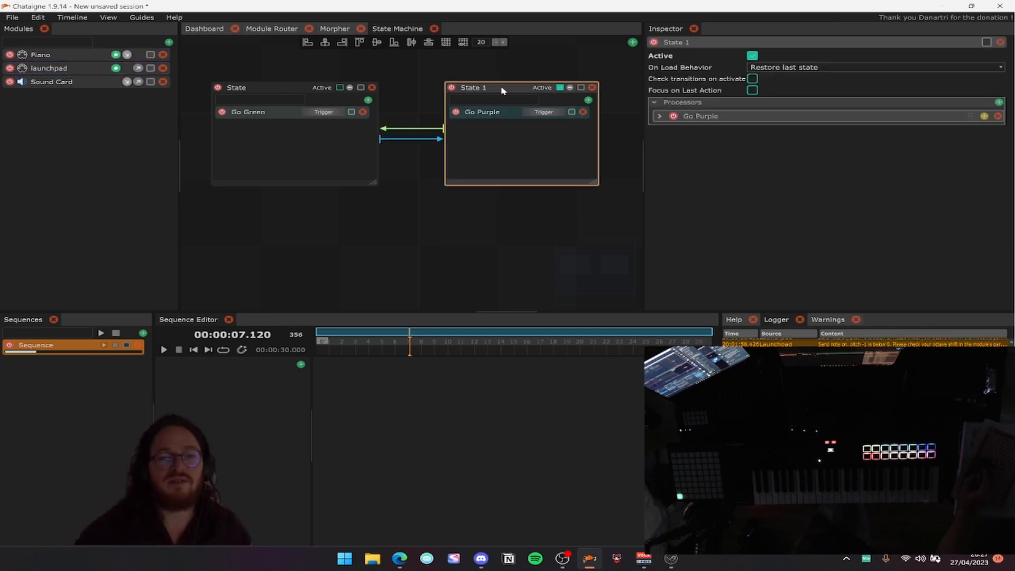
left_click(290, 91, "ctrl")
left_click_drag(339, 227, 384, 243)
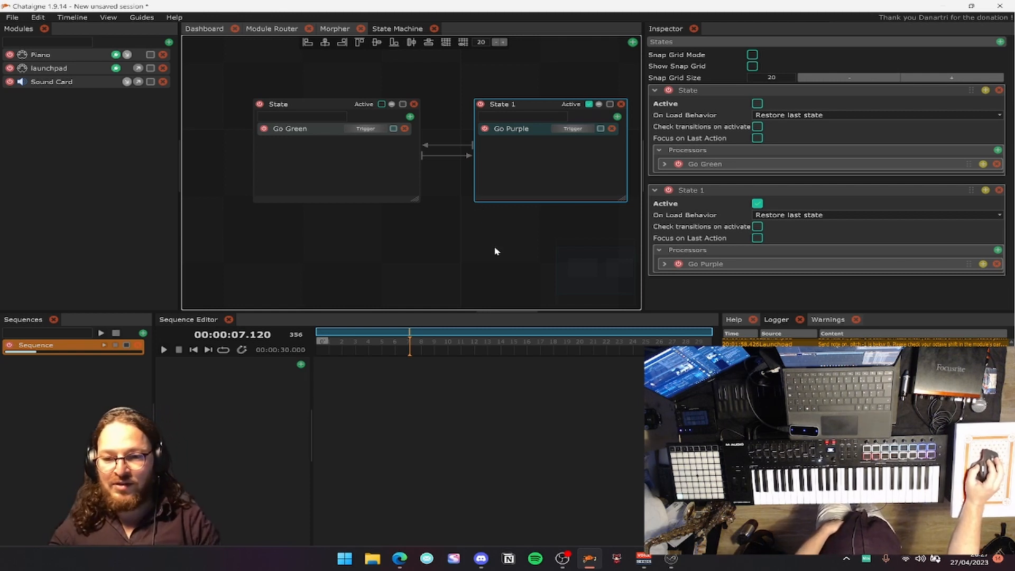
left_click_drag(487, 250, 443, 249)
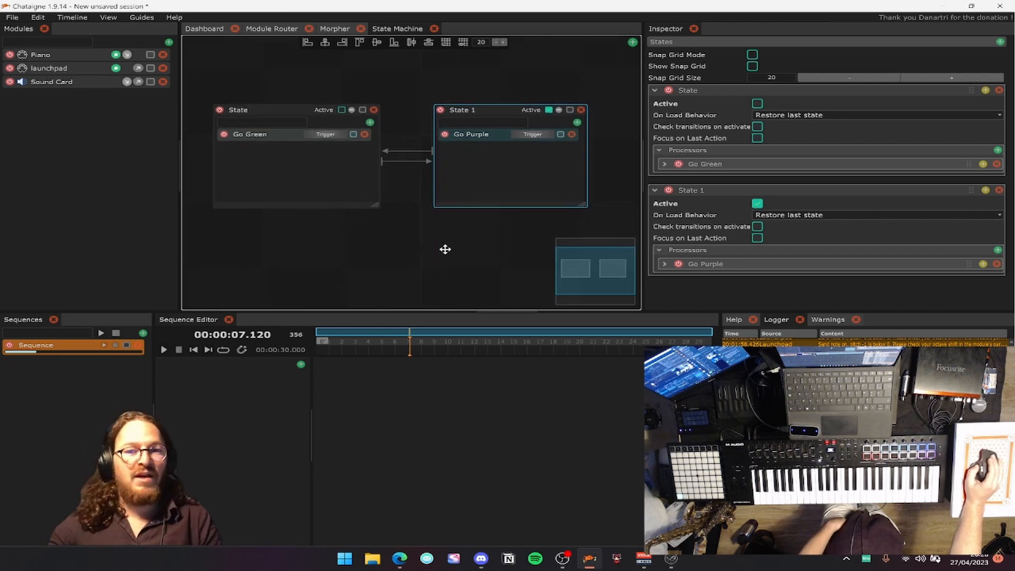
Enlarge the State Machine workspace downward and sideways to make room around the two states.
left_click(311, 122)
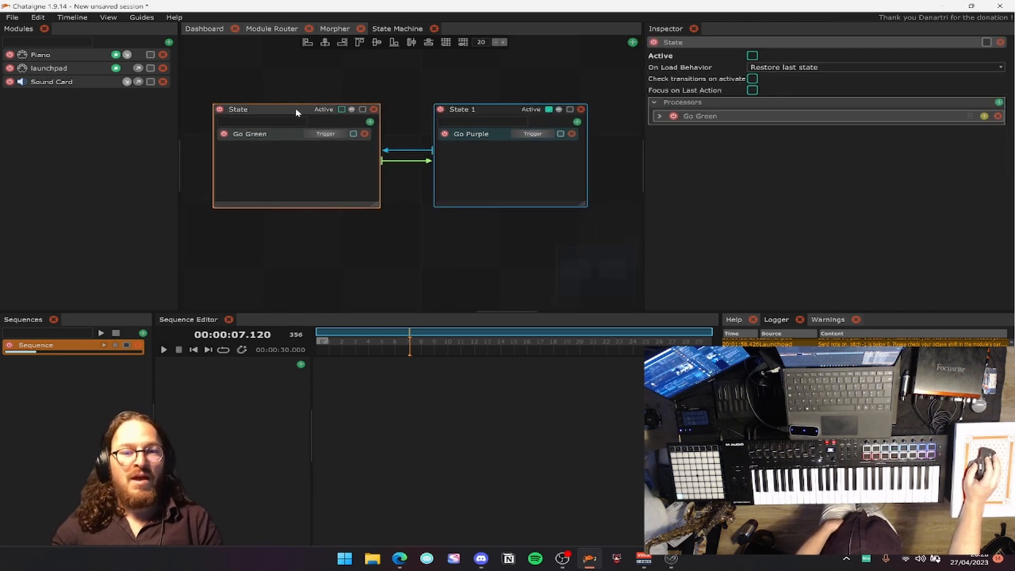
left_click_drag(417, 310, 421, 347)
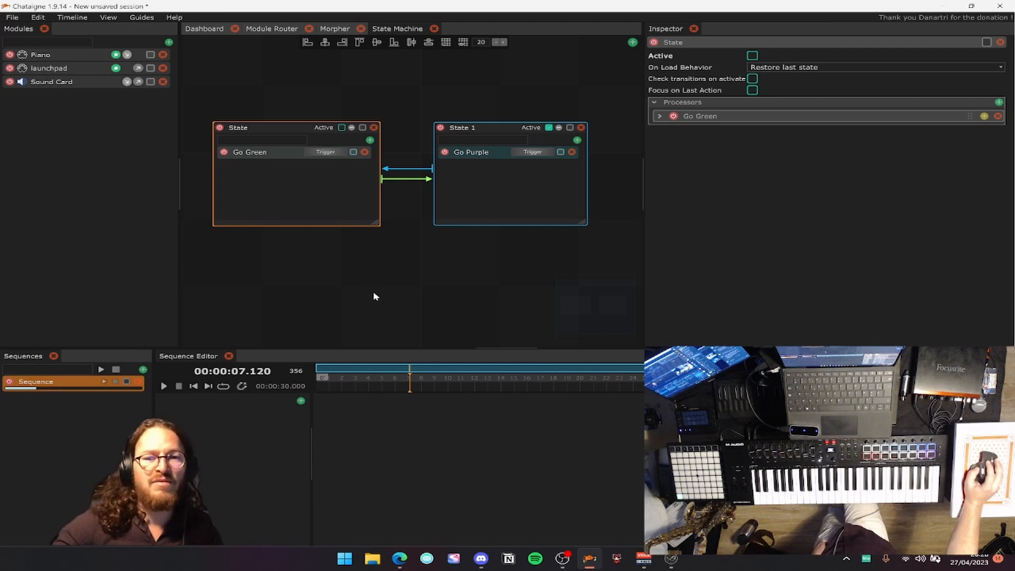
left_click_drag(643, 157, 700, 161)
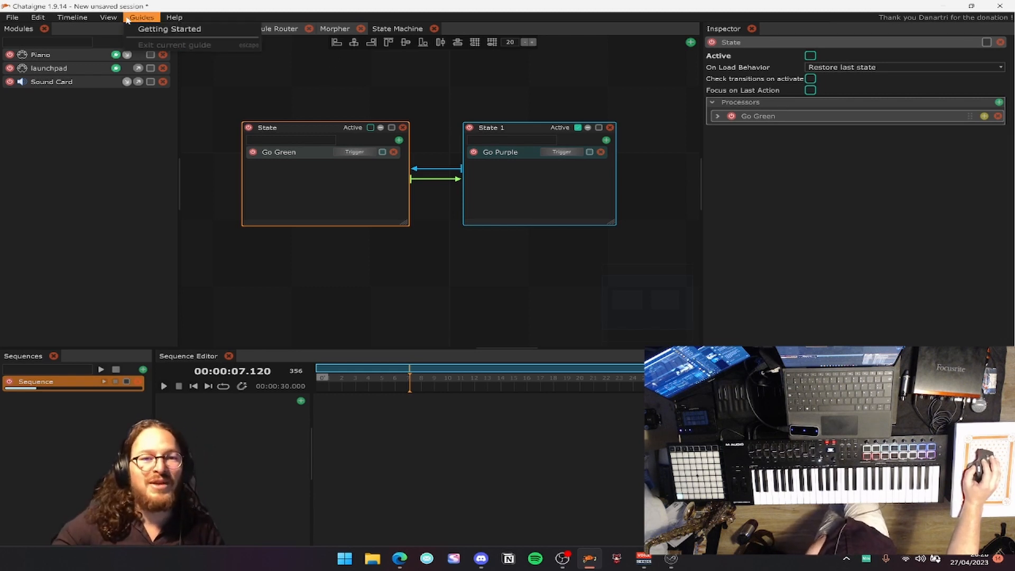
Show the Dashboard workspace and add a new dashboard.
left_click(105, 17)
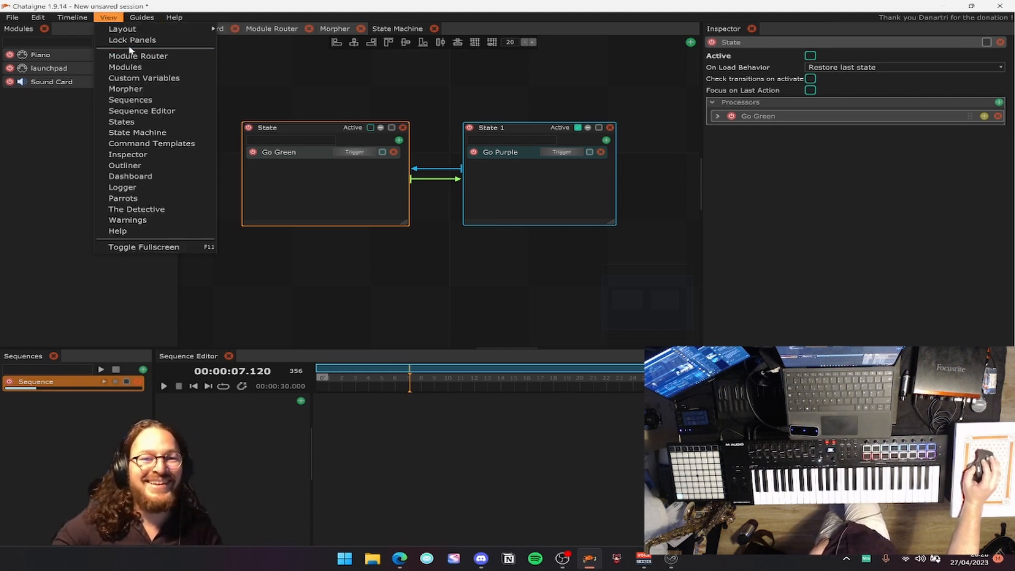
mouse_move(94, 21)
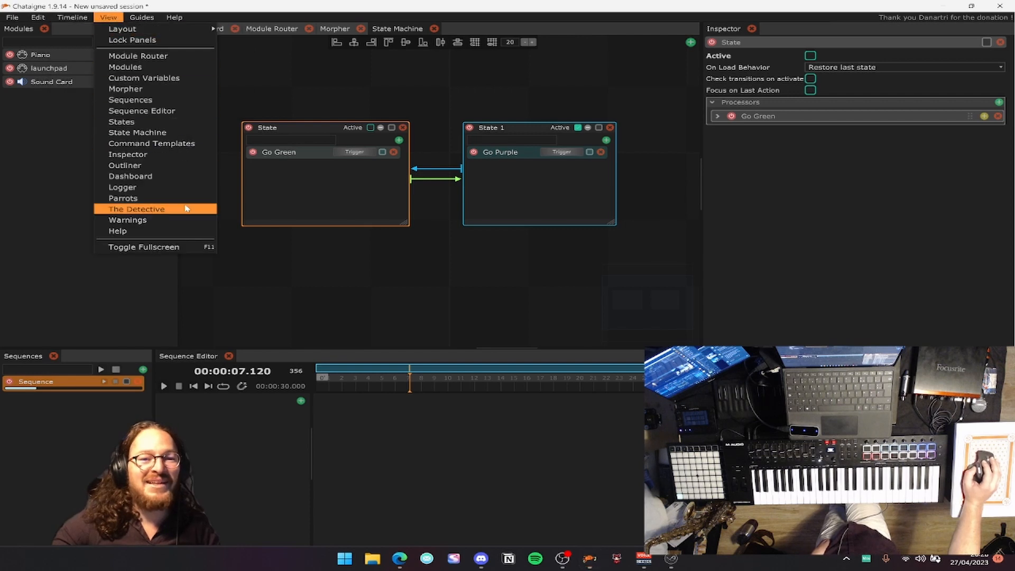
left_click(169, 179)
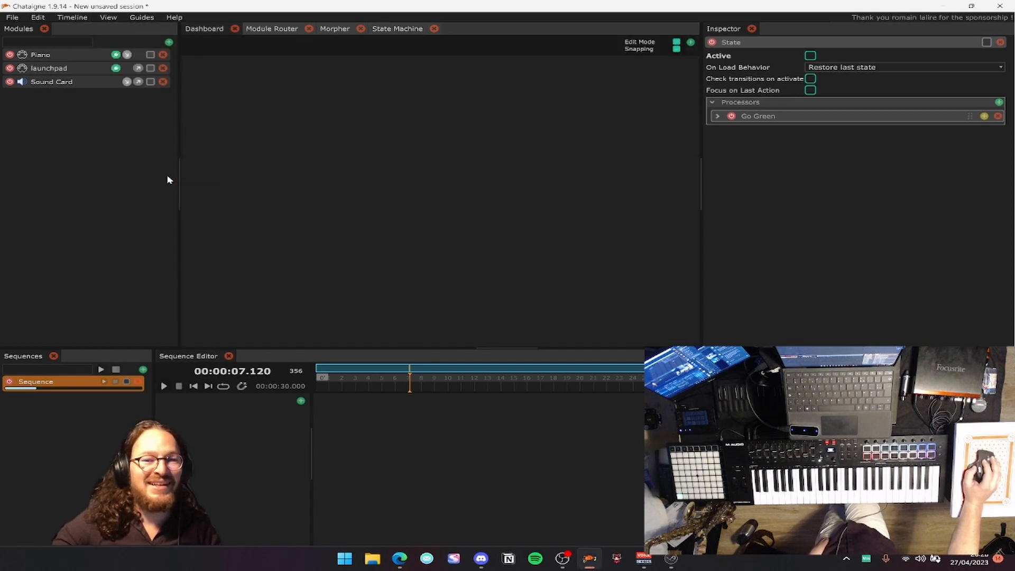
left_click(690, 42)
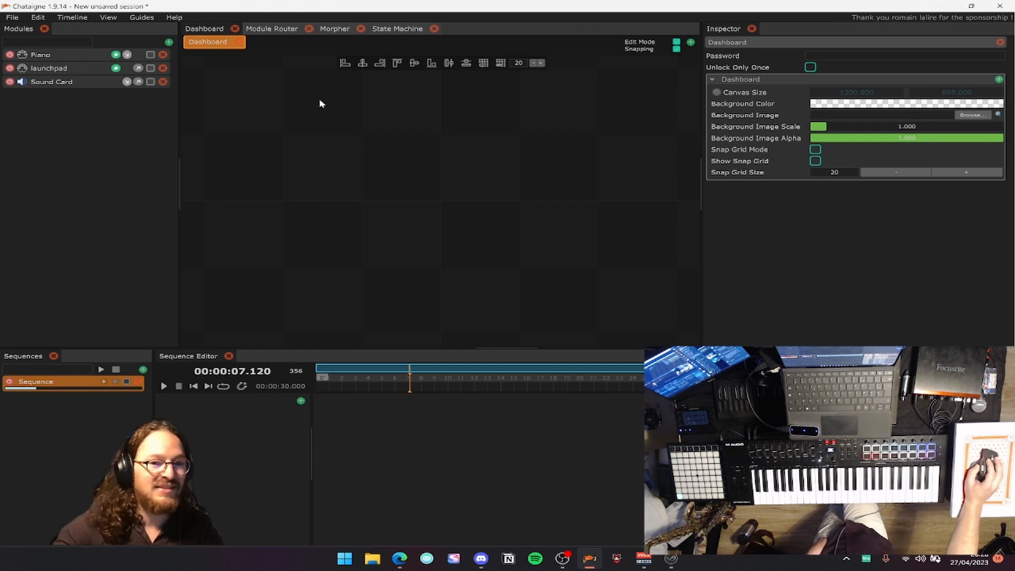
Return to the State Machine, move State upward, and add a third state below the two existing ones.
left_click(397, 30)
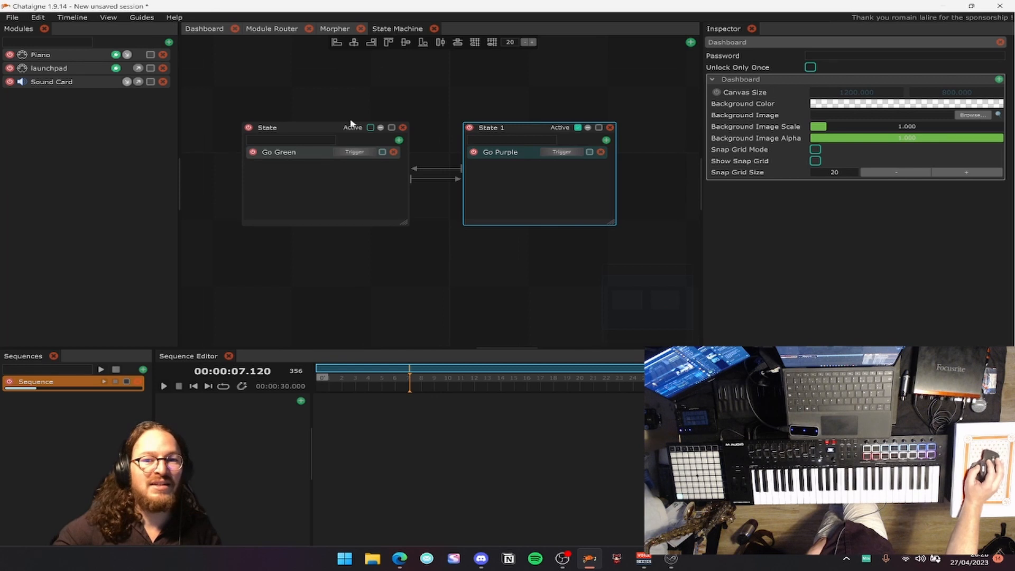
left_click_drag(351, 123, 350, 69)
right_click(338, 233)
left_click(359, 236)
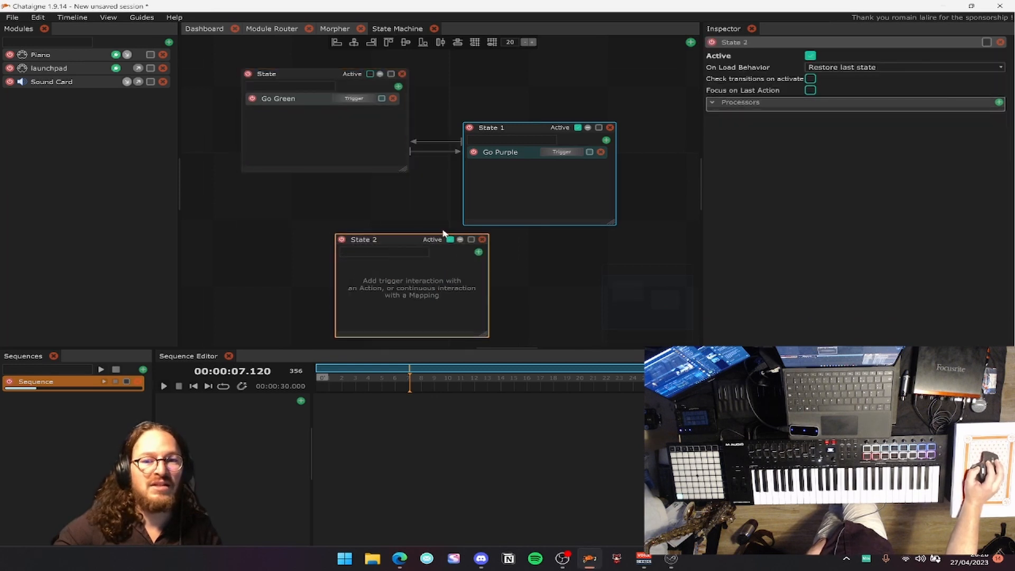
Create a transition from State 1 to State 2.
right_click(535, 128)
left_click(530, 135)
left_click(390, 243)
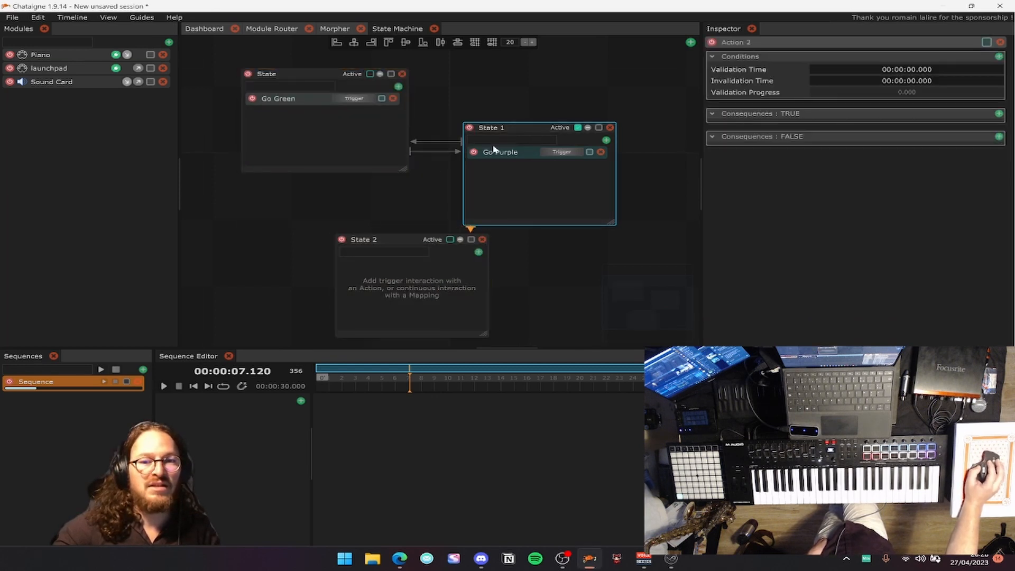
Create a transition from State 2 to State, and arrange the three states in a triangle.
left_click_drag(512, 128, 560, 92)
right_click(392, 240)
left_click(406, 245)
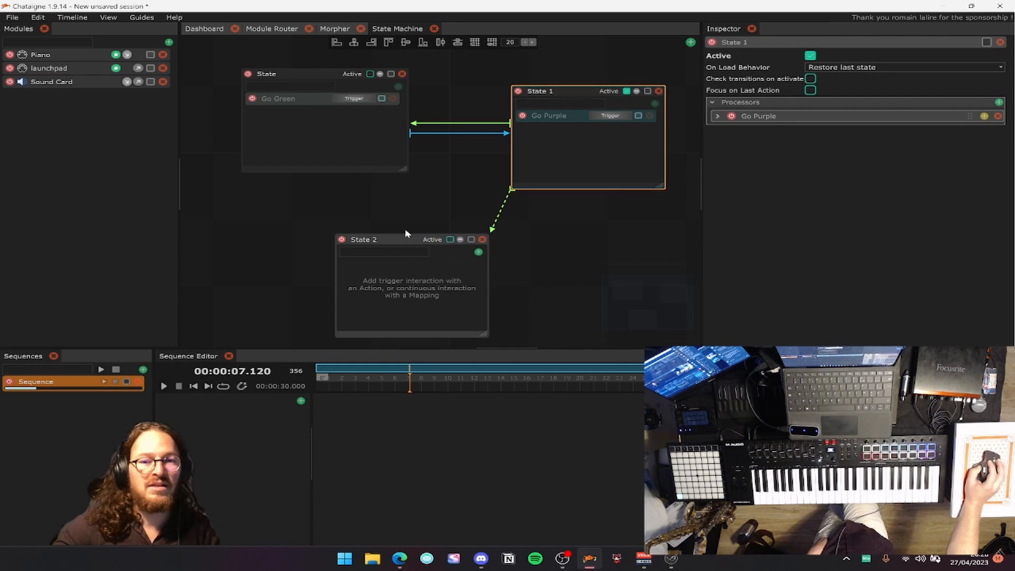
left_click(317, 128)
left_click_drag(404, 245, 369, 236)
left_click(319, 80)
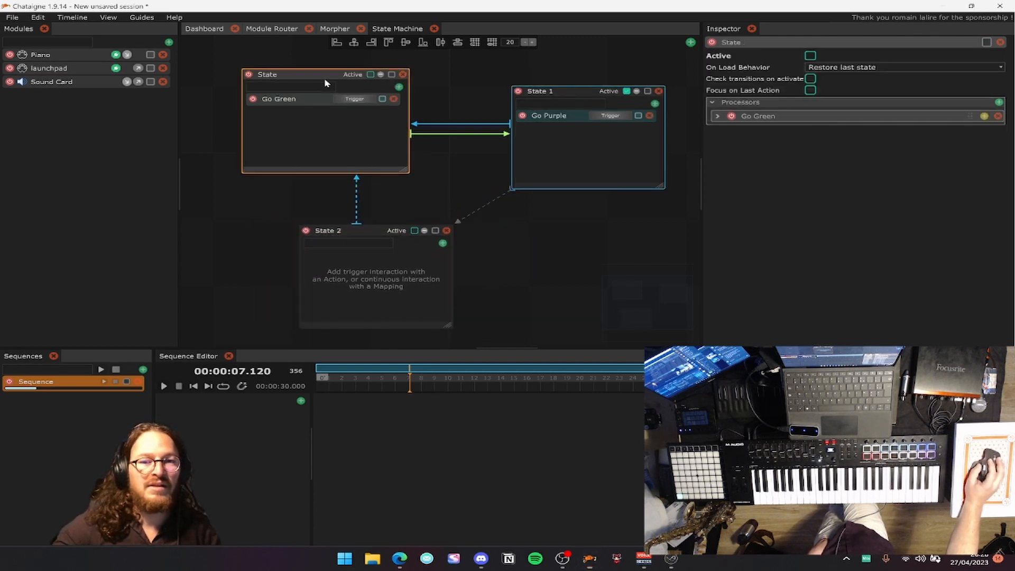
left_click_drag(567, 93, 558, 107)
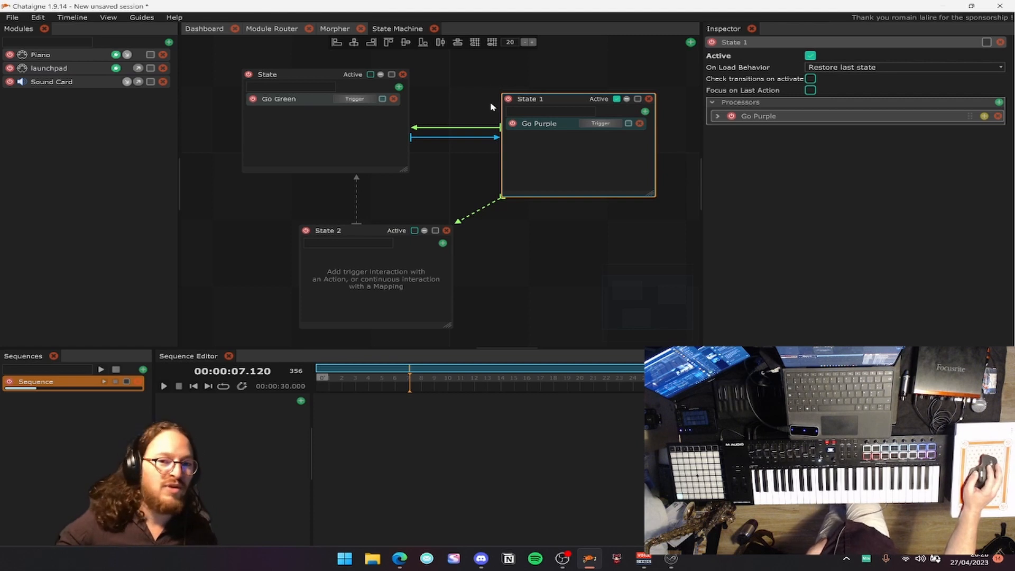
left_click_drag(331, 78, 350, 78)
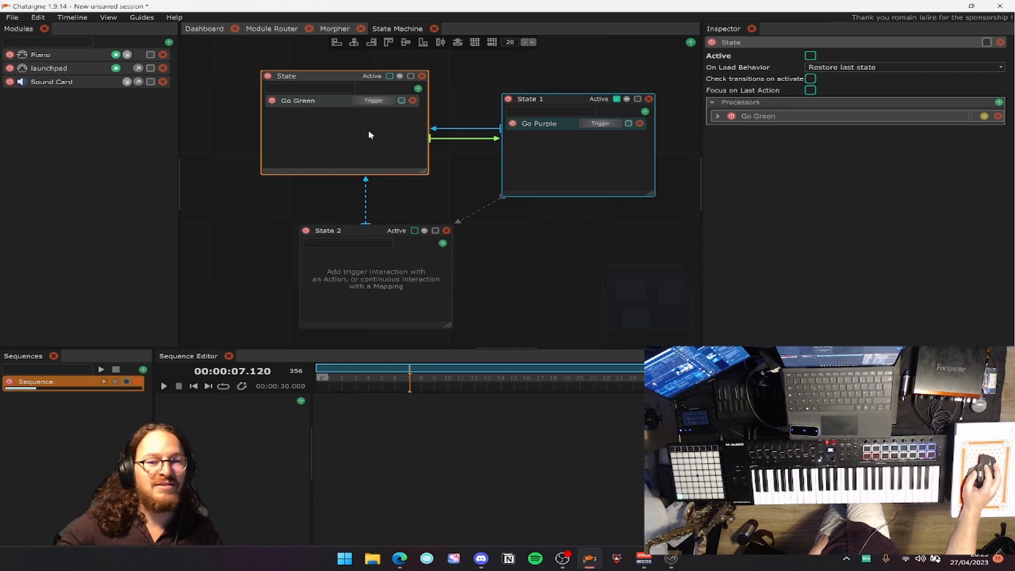
Examine the transition from State to State 1, the Go Green action, and the links of each state.
left_click(481, 224)
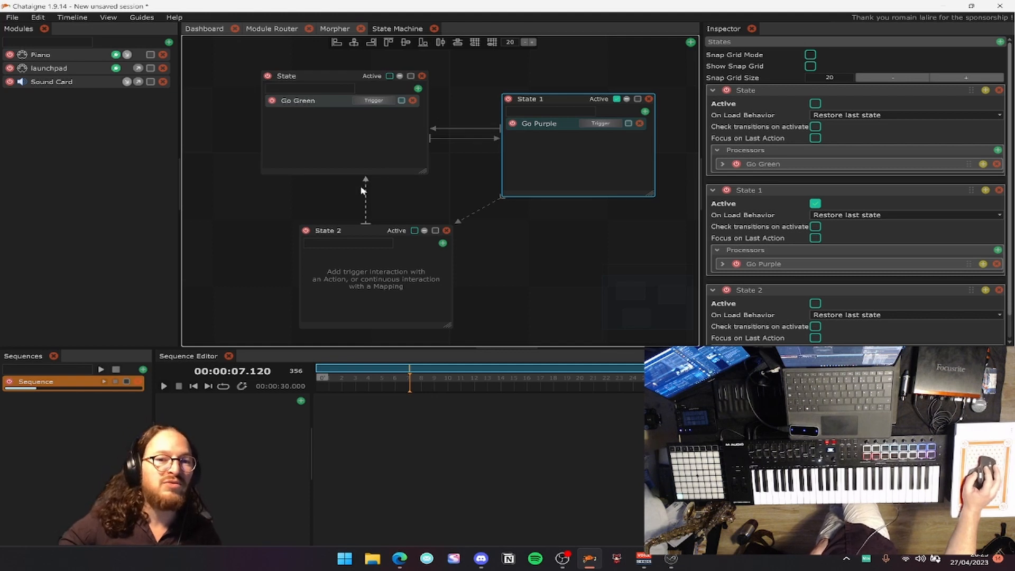
left_click(468, 145)
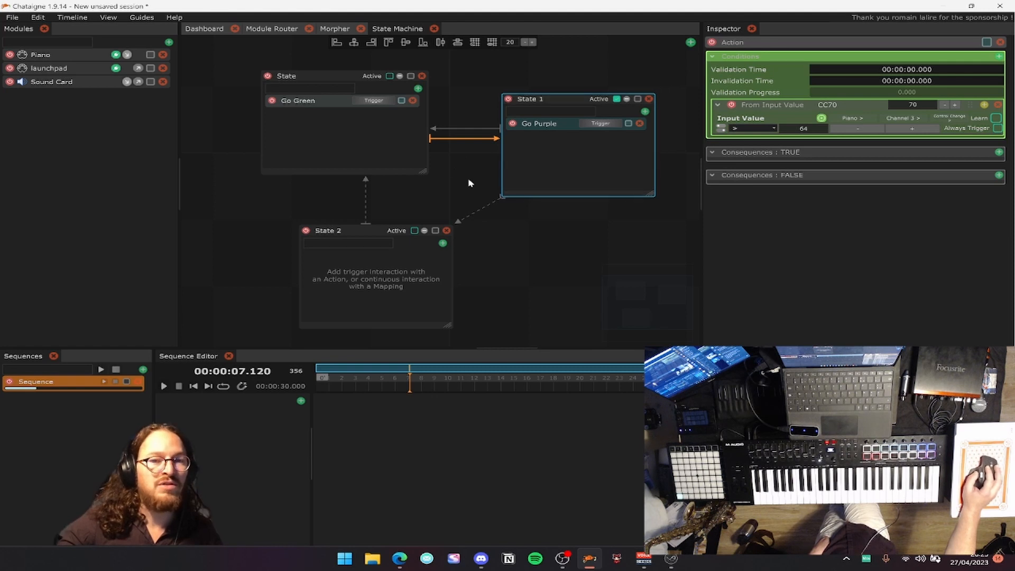
left_click(330, 100)
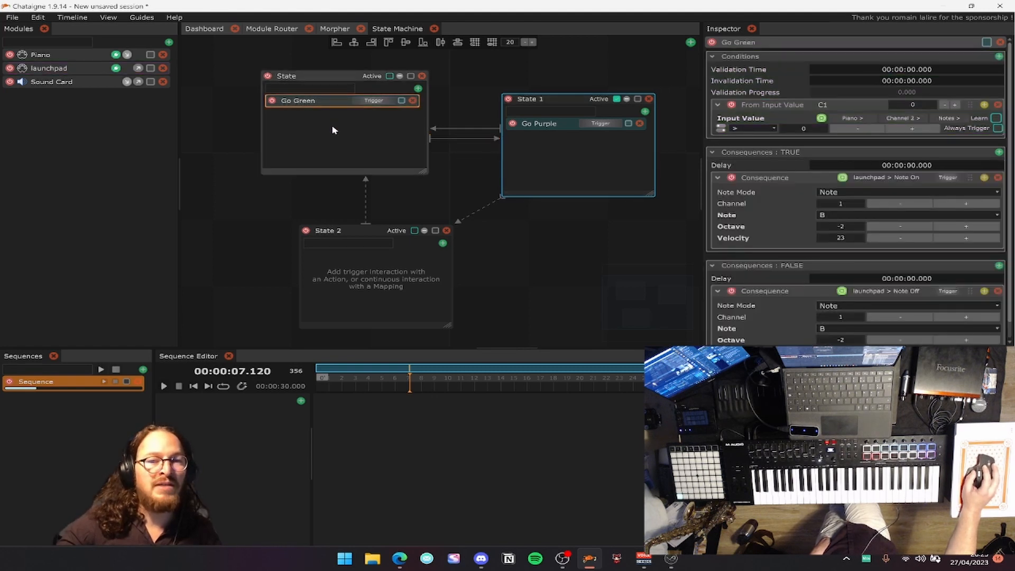
left_click(335, 128)
left_click(561, 149)
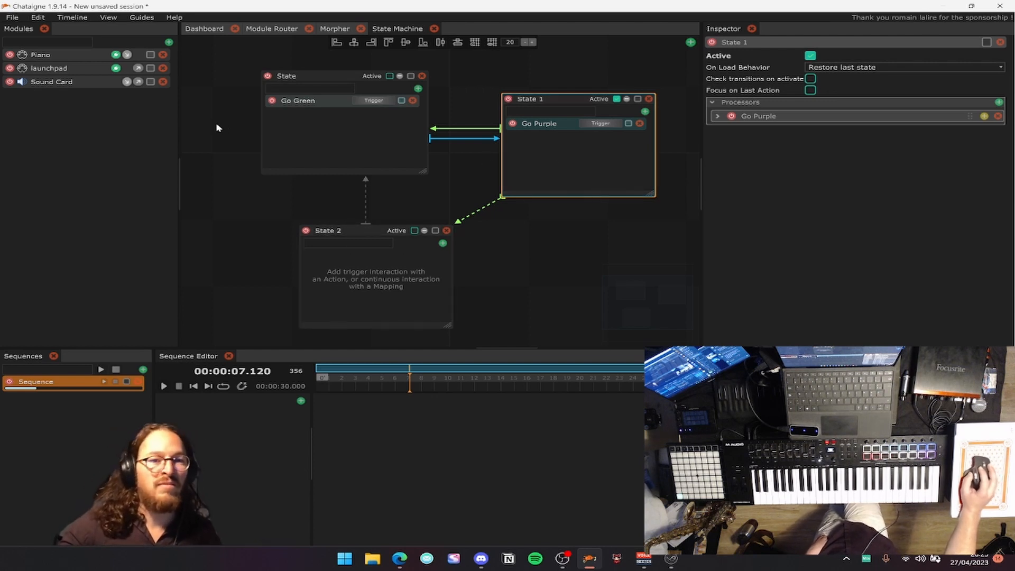
left_click(364, 136)
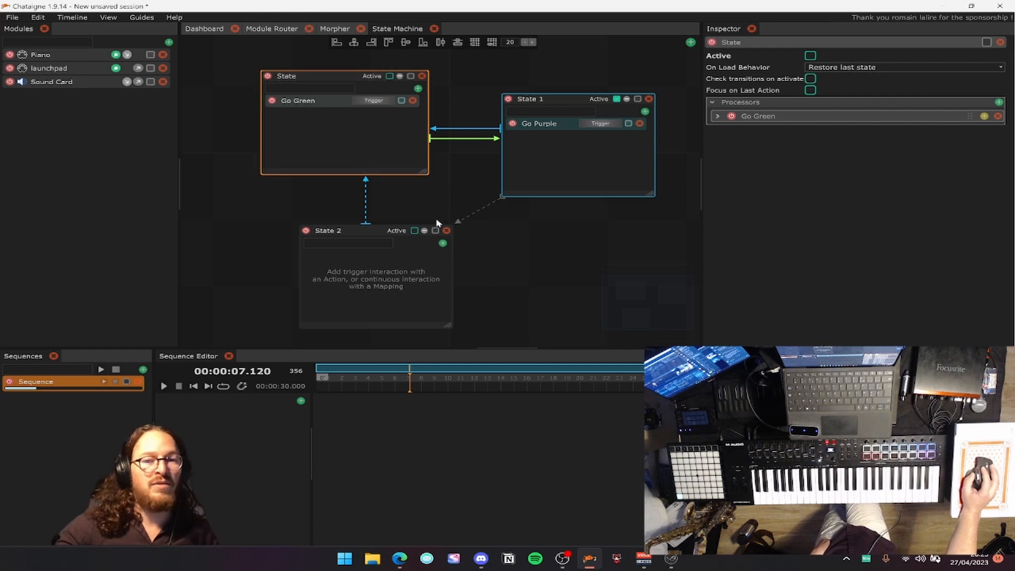
Delete State 2 and align State and State 1 side by side, closer together.
left_click(446, 230)
left_click_drag(364, 78, 364, 101)
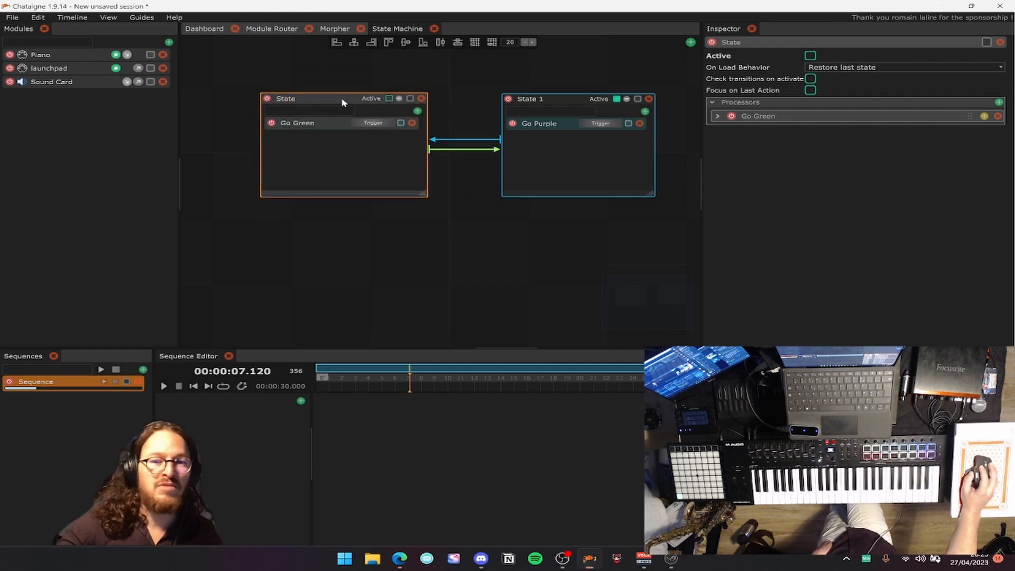
left_click(572, 101)
left_click_drag(572, 101, 526, 101)
left_click_drag(344, 102, 336, 102)
left_click(559, 107)
left_click_drag(549, 106, 545, 104)
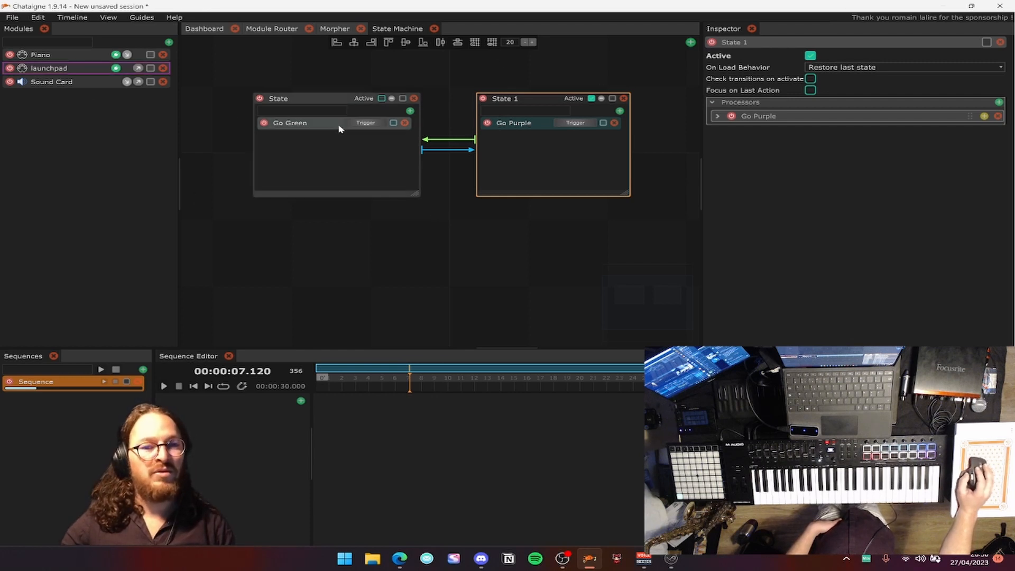
Examine the conditions and the TRUE and FALSE consequences of the Go Green and Go Purple actions.
left_click(326, 108)
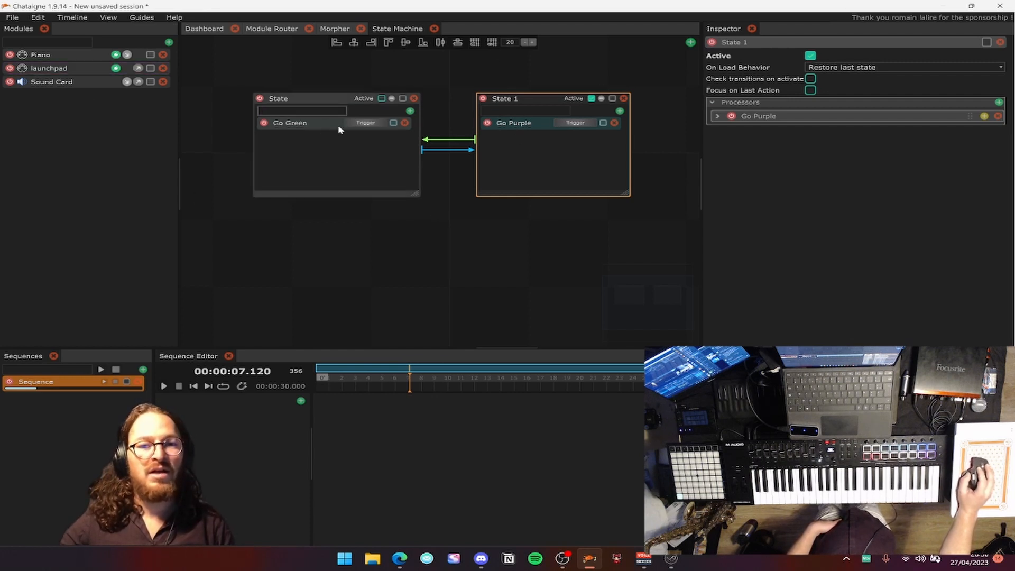
left_click(340, 127)
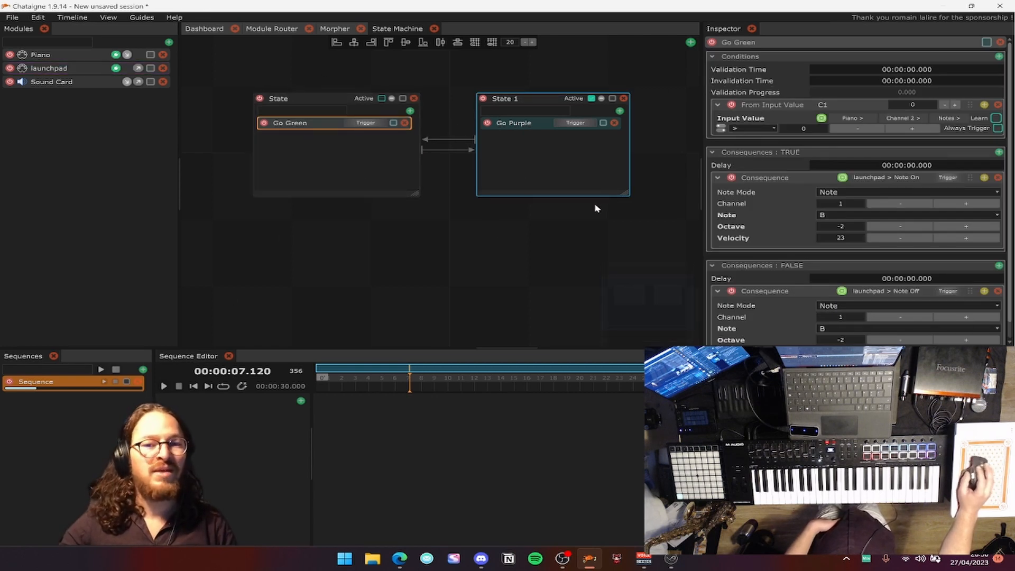
left_click(526, 124)
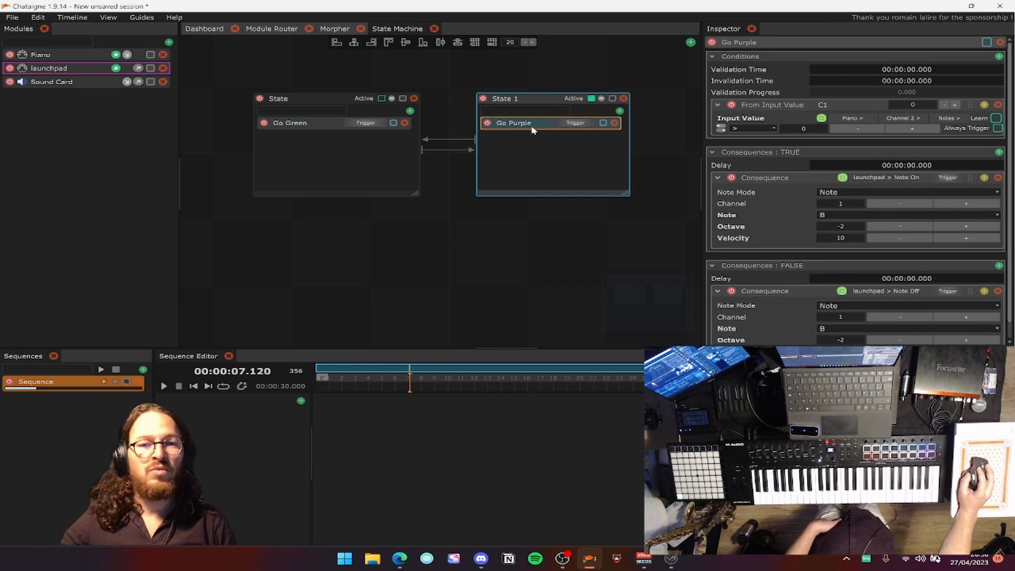
scroll(774, 169, "down", 1)
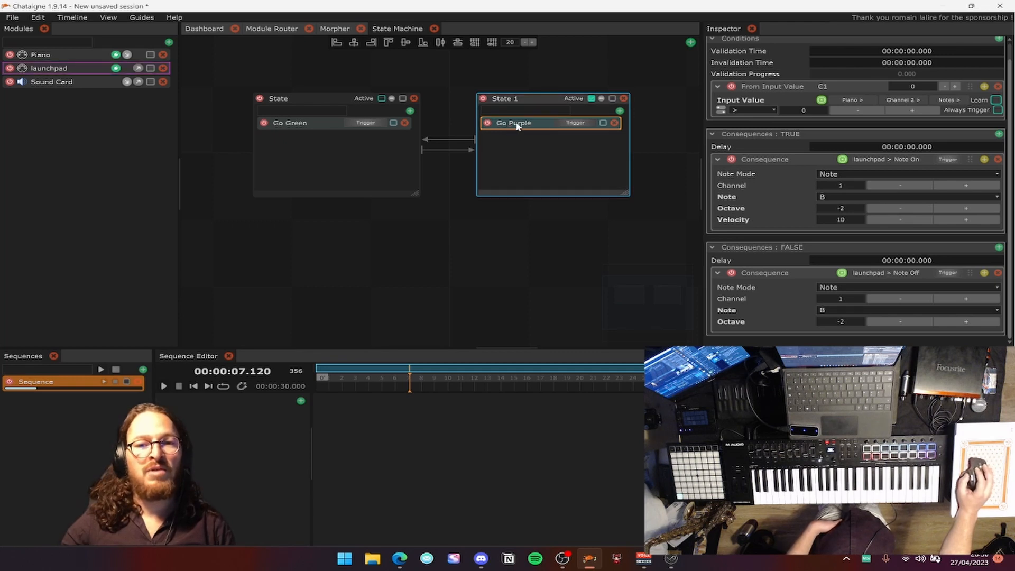
scroll(798, 134, "up", 1)
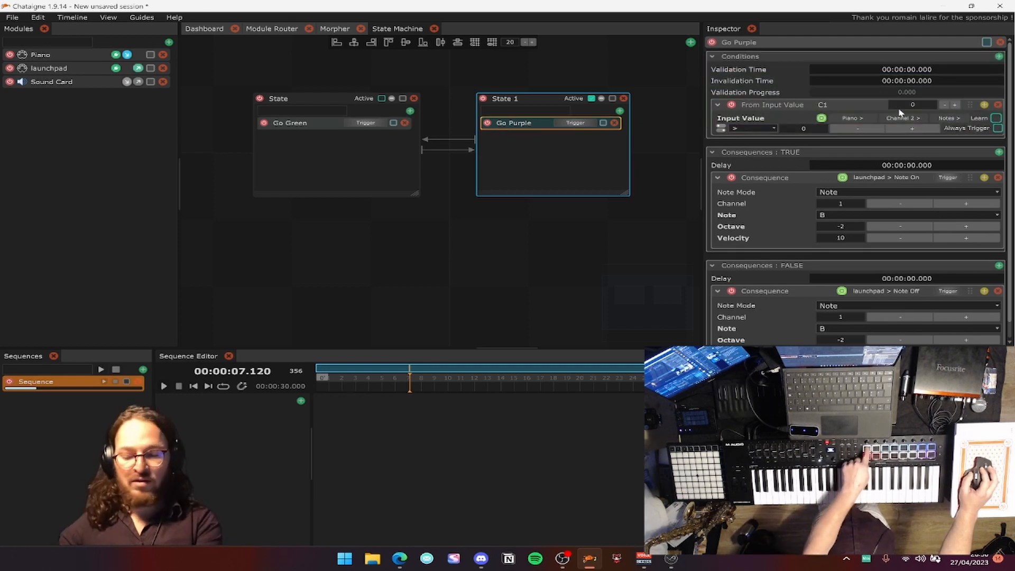
Rename the Go Purple action in State 1 as "Go ORange".
triple_click(520, 125)
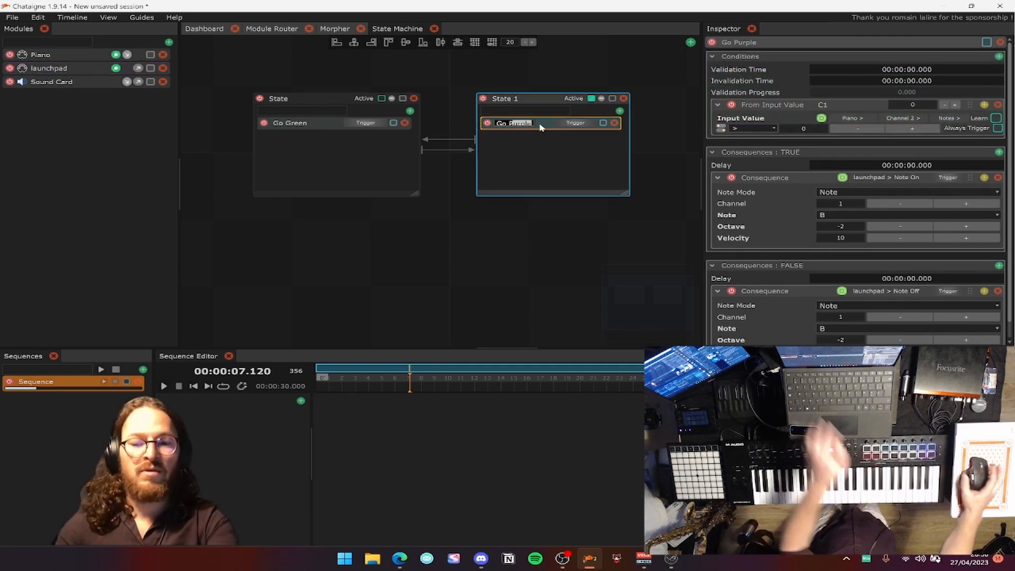
key("BackSpace")
type("ORange")
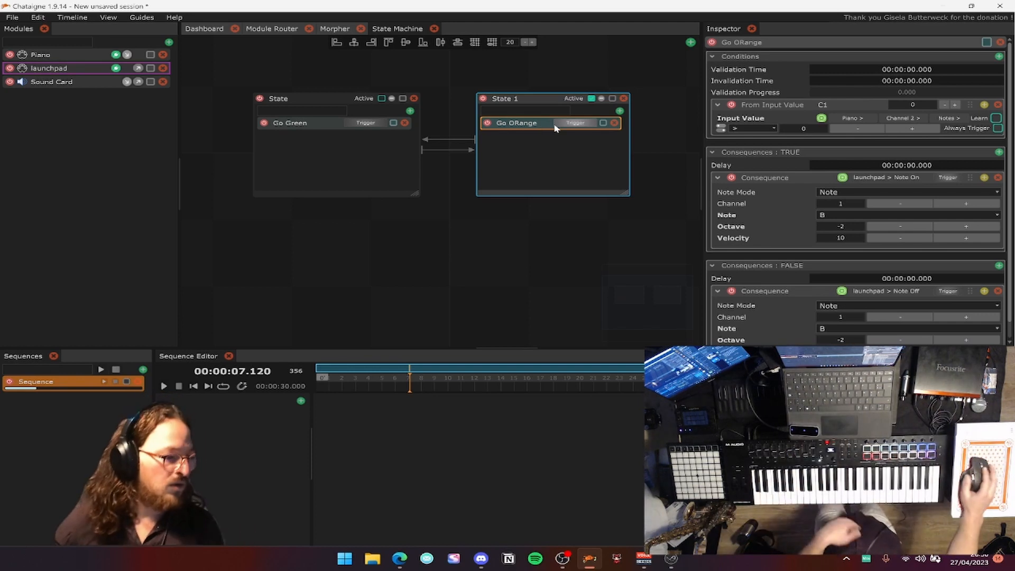
key("Return")
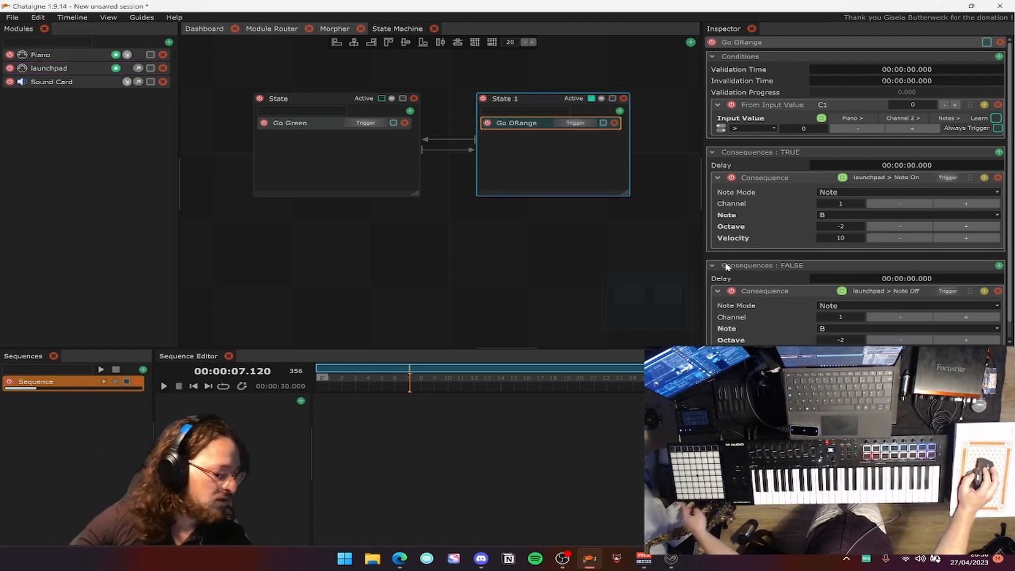
Examine the Go ORange action's condition and consequences, and the Piano commands available for a new TRUE consequence.
left_click(573, 123)
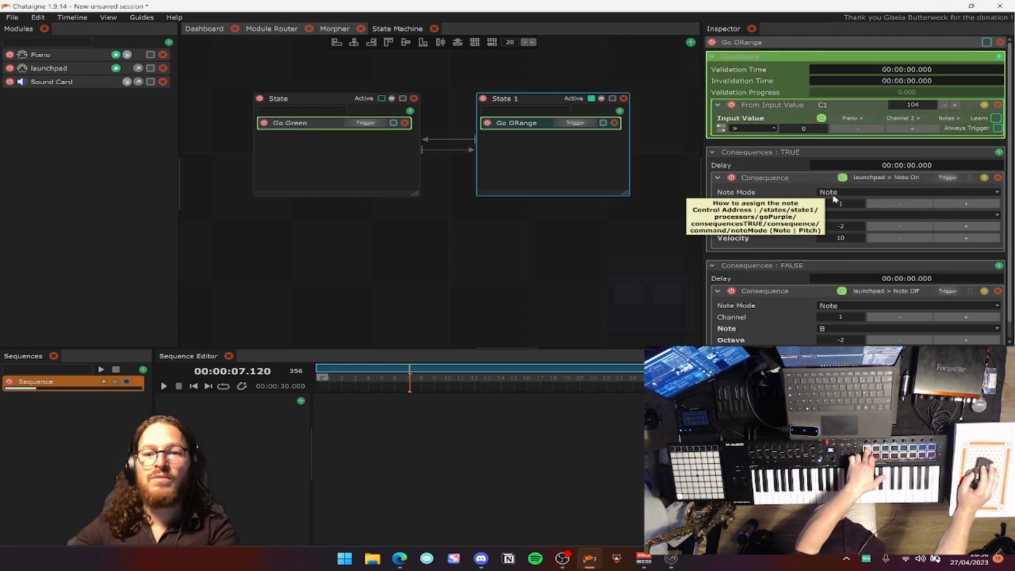
scroll(834, 199, "down", 1)
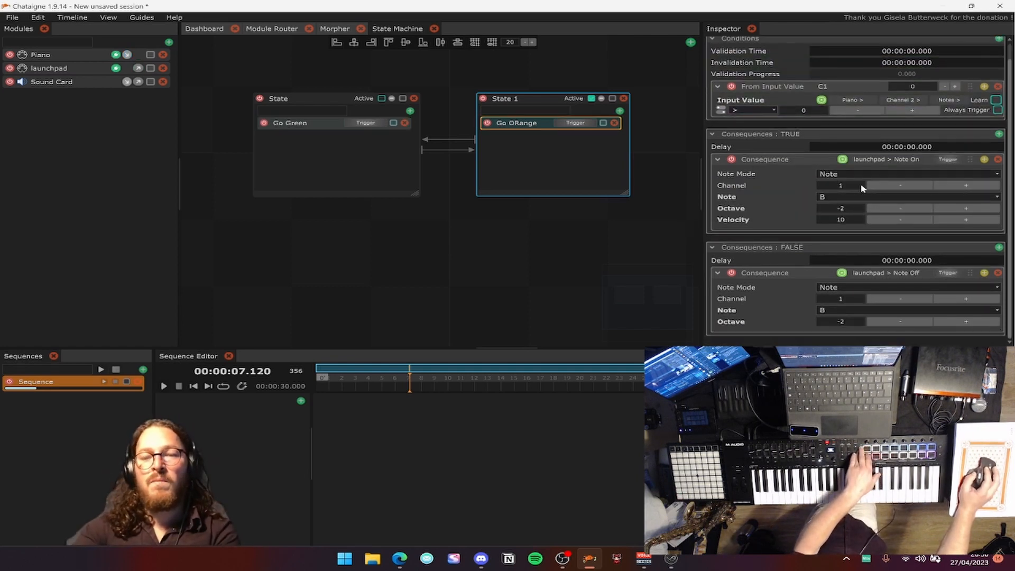
scroll(861, 188, "up", 1)
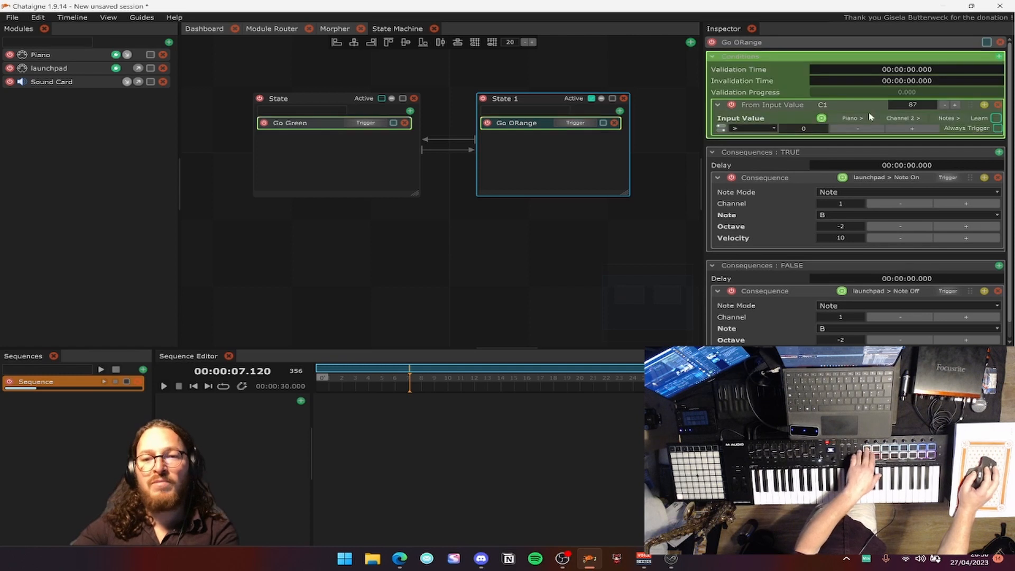
scroll(824, 211, "down", 1)
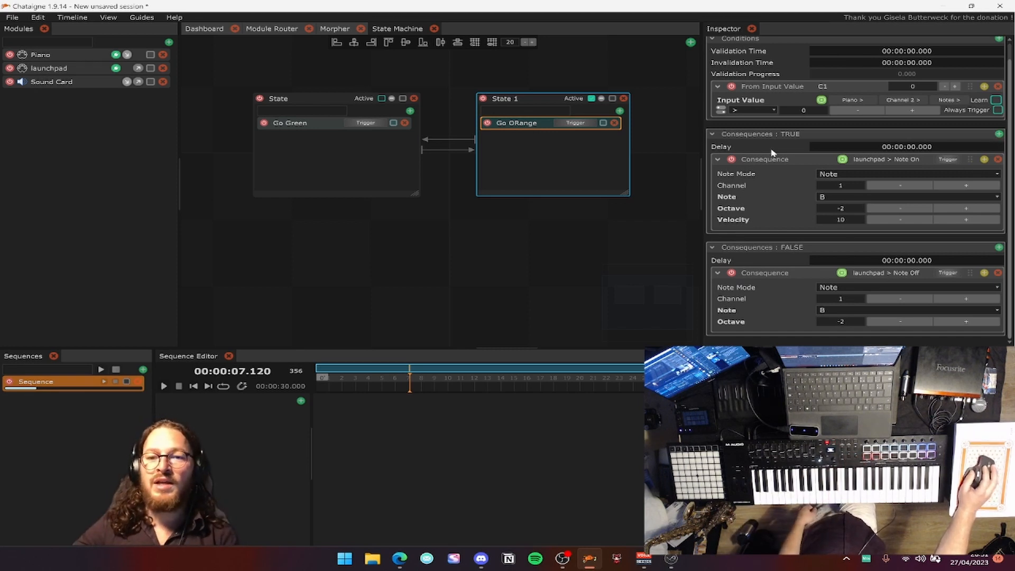
left_click(998, 134)
mouse_move(983, 140)
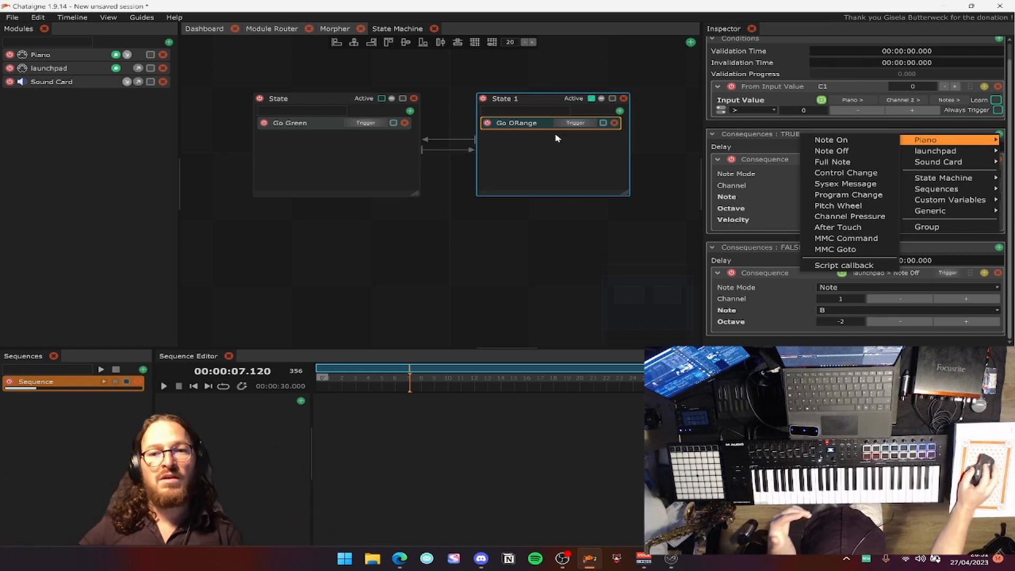
Correct the name of the State 1 action to "Go Orange".
double_click(515, 123)
left_click(516, 122)
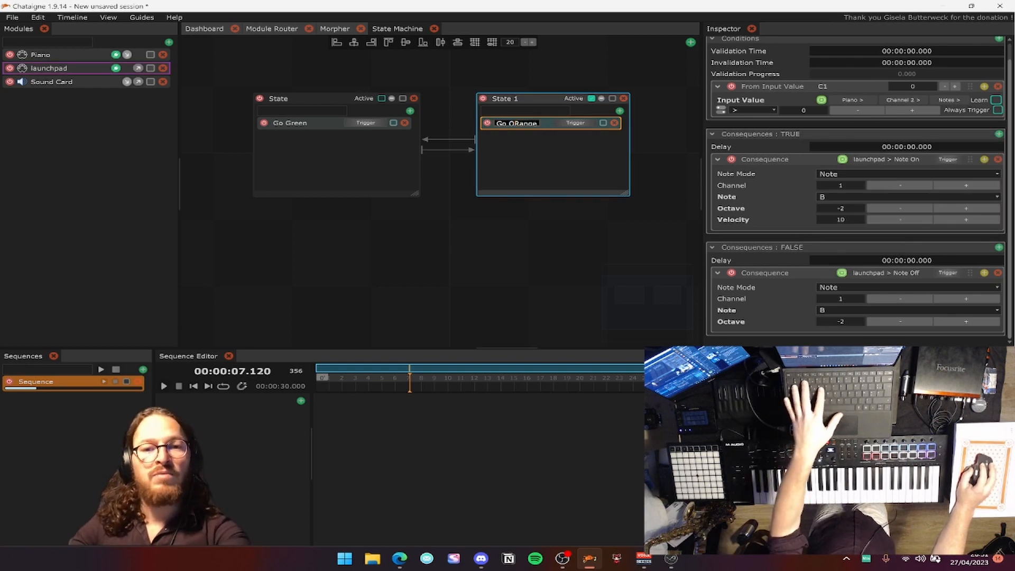
key("Delete")
type("r")
key("Return")
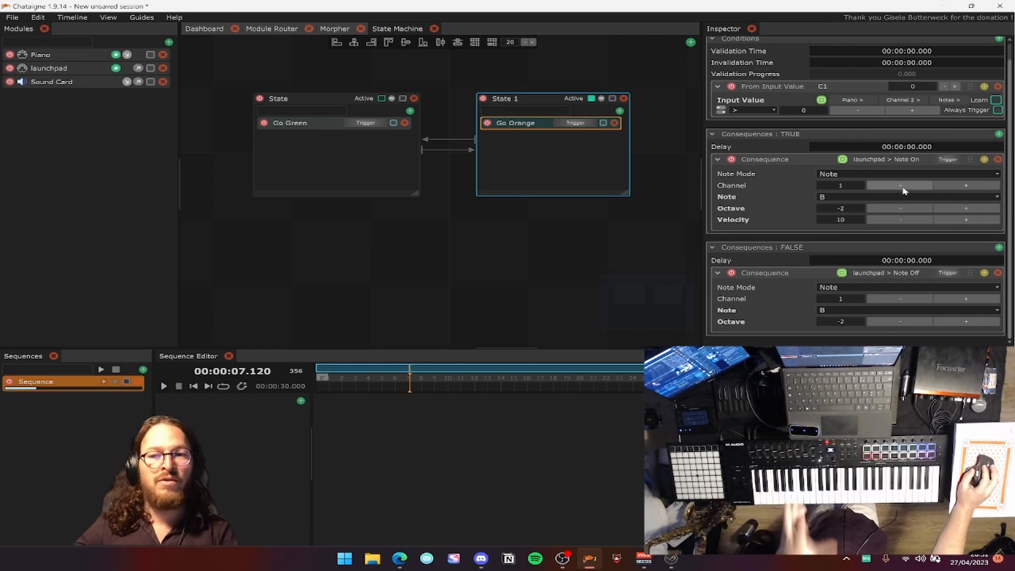
Add a TRUE consequence to Go Orange that logs an Info message reading "Orange !!".
left_click(999, 135)
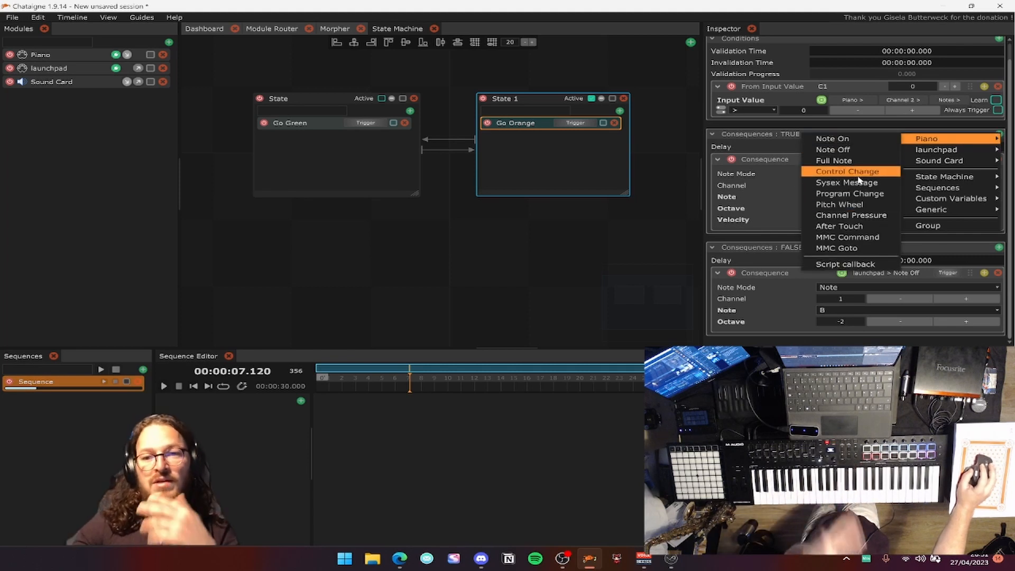
mouse_move(929, 139)
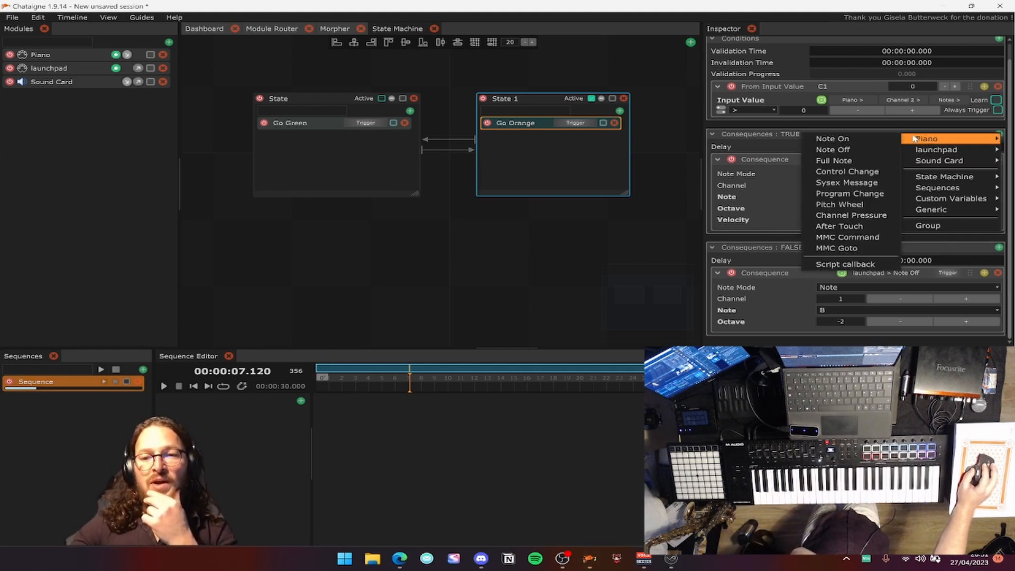
mouse_move(945, 213)
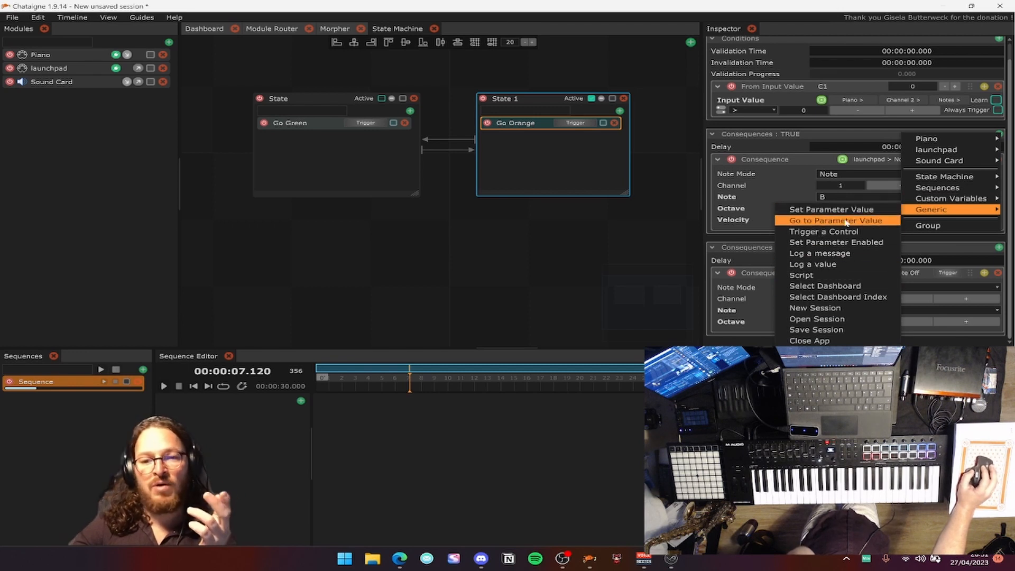
left_click(839, 259)
double_click(864, 276)
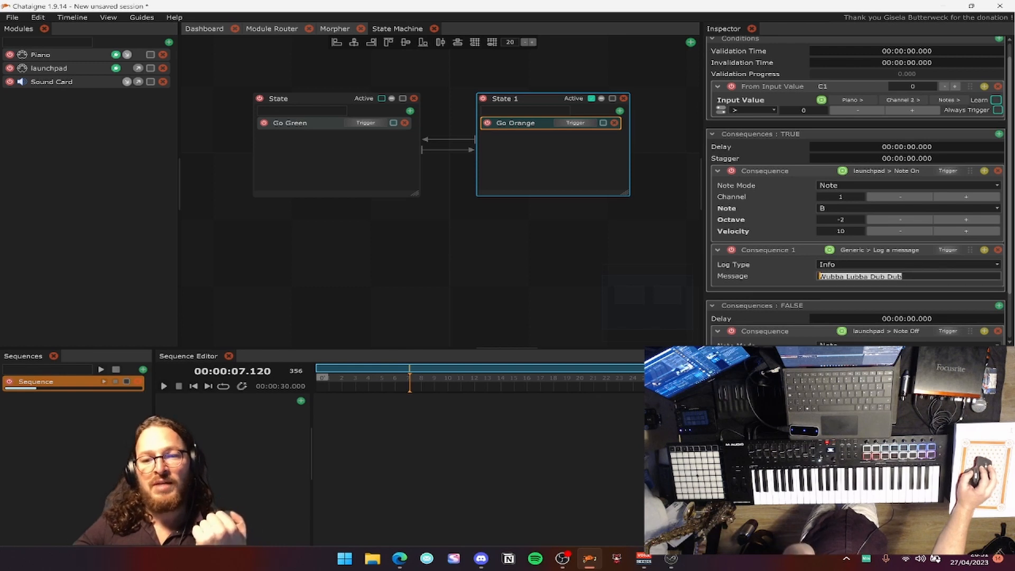
left_click(857, 265)
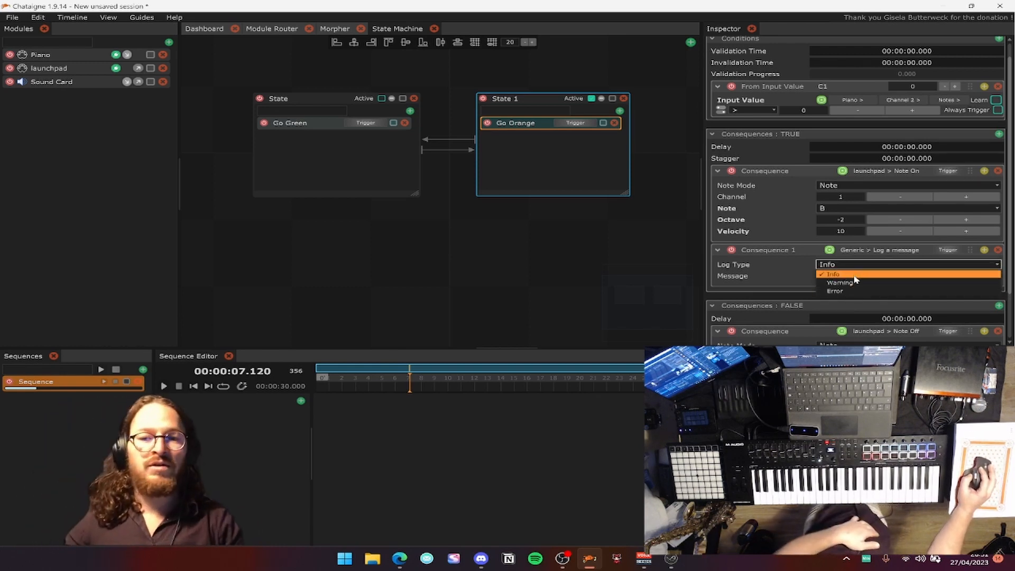
left_click(857, 275)
double_click(844, 277)
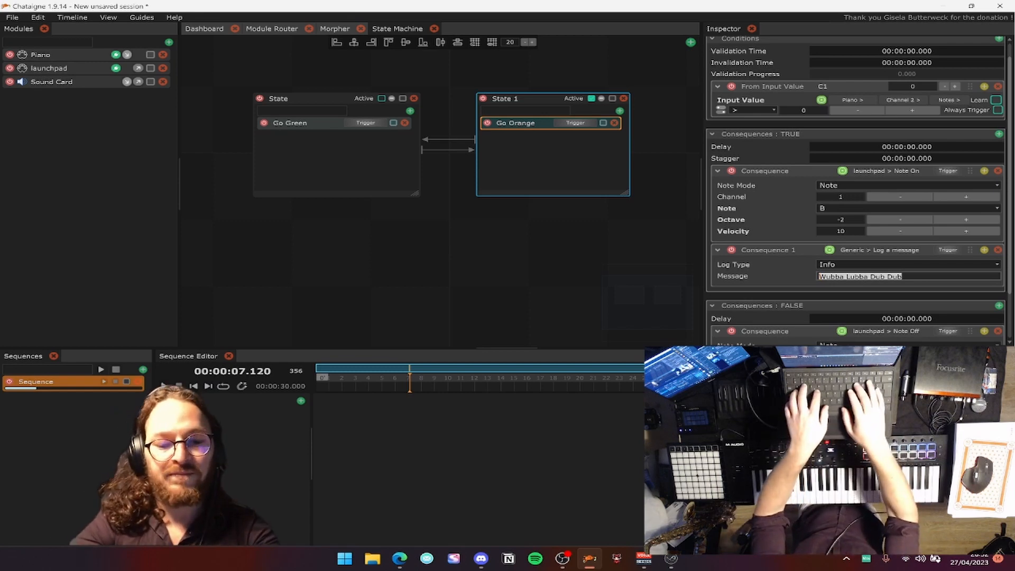
type("Orange !!")
key("Return")
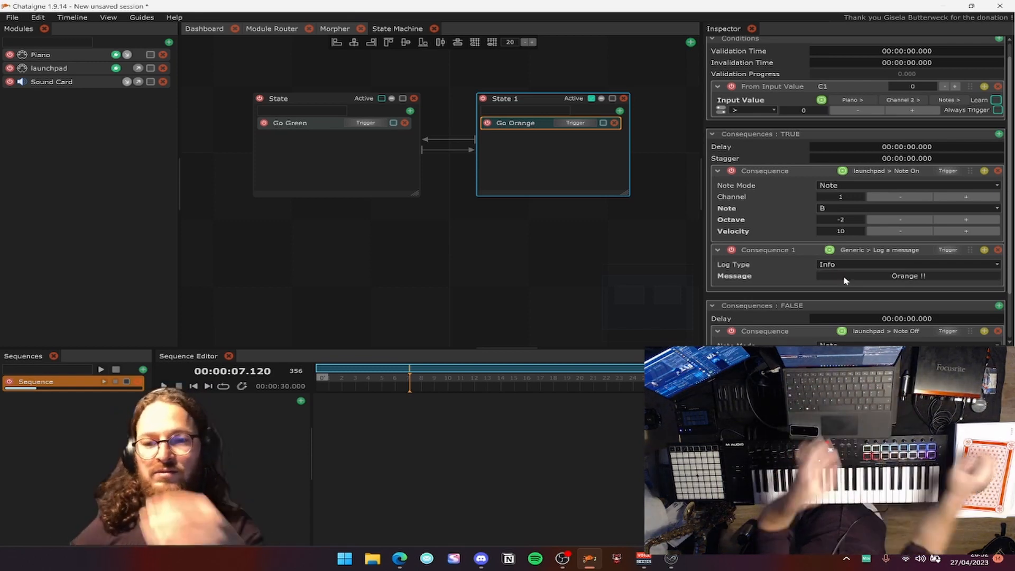
Add a FALSE consequence to Go Orange that logs the message "Black from Orange".
scroll(846, 281, "down", 2)
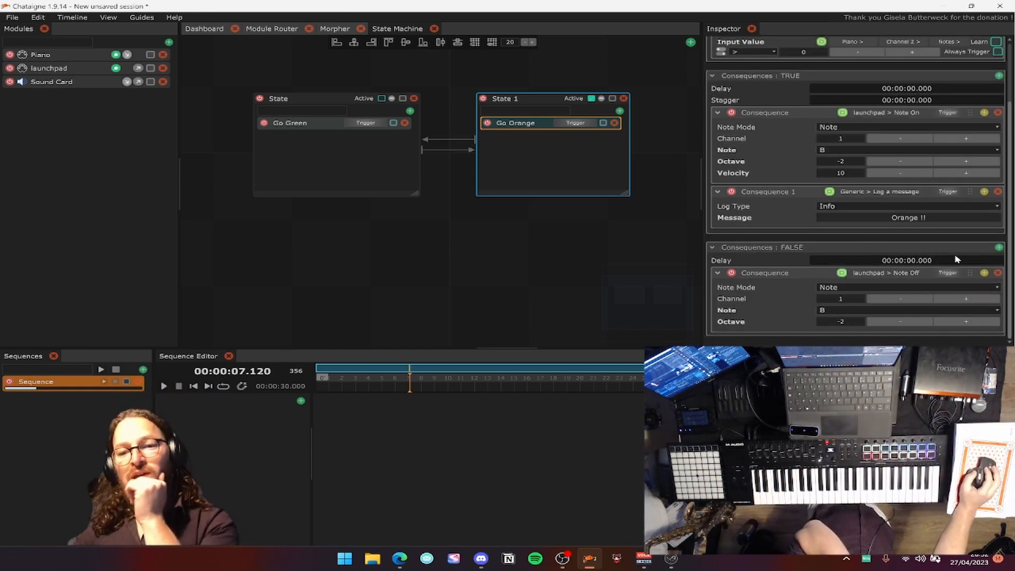
left_click(998, 248)
mouse_move(933, 332)
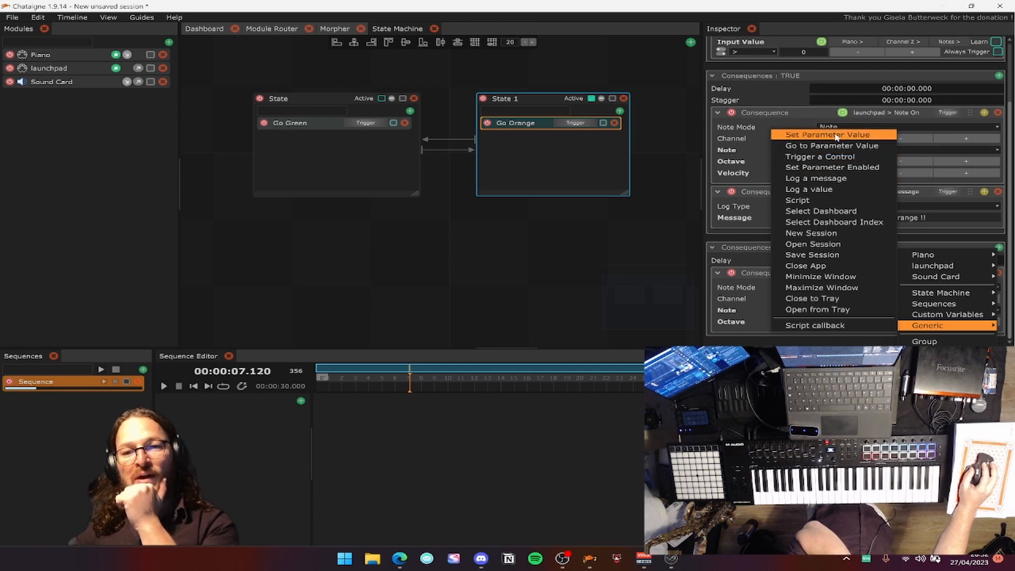
left_click(839, 180)
scroll(854, 294, "down", 2)
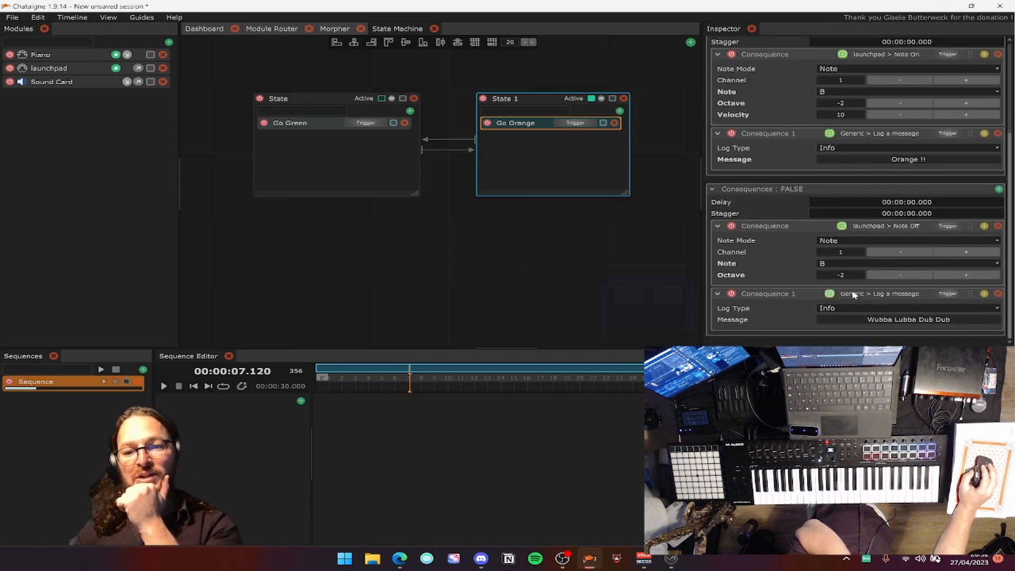
double_click(867, 320)
type("Bla")
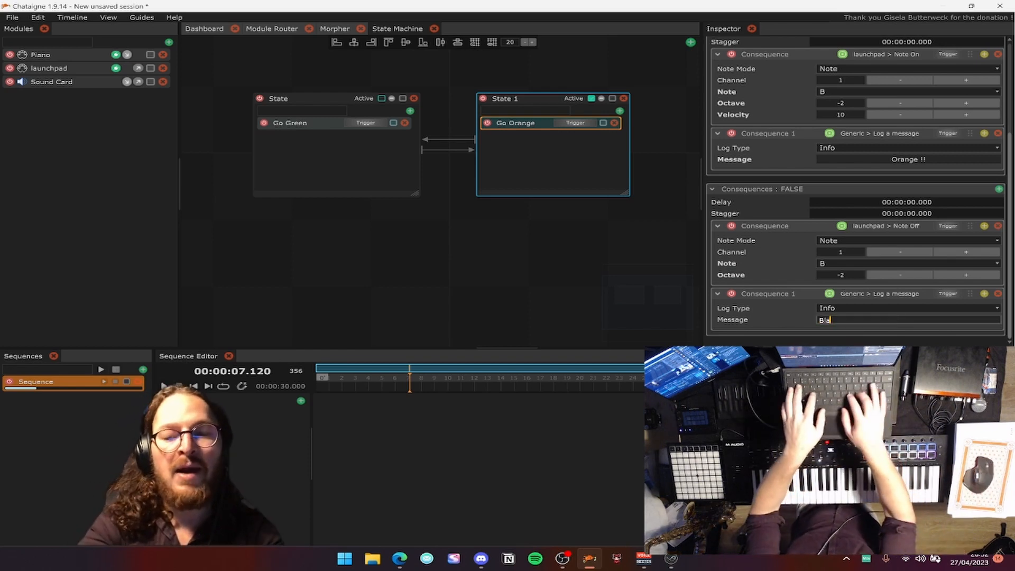
type("ck from Orange")
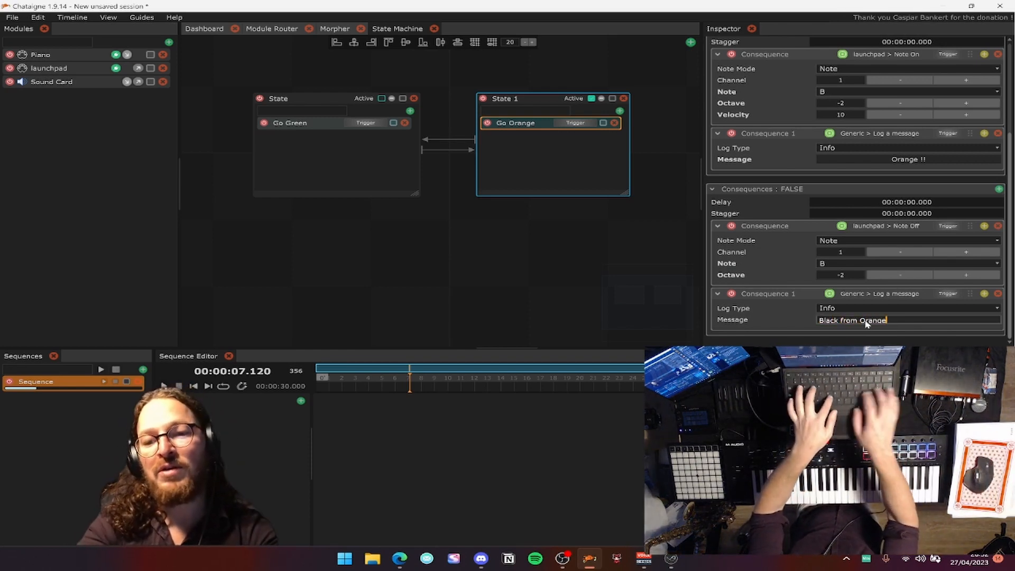
key("Return")
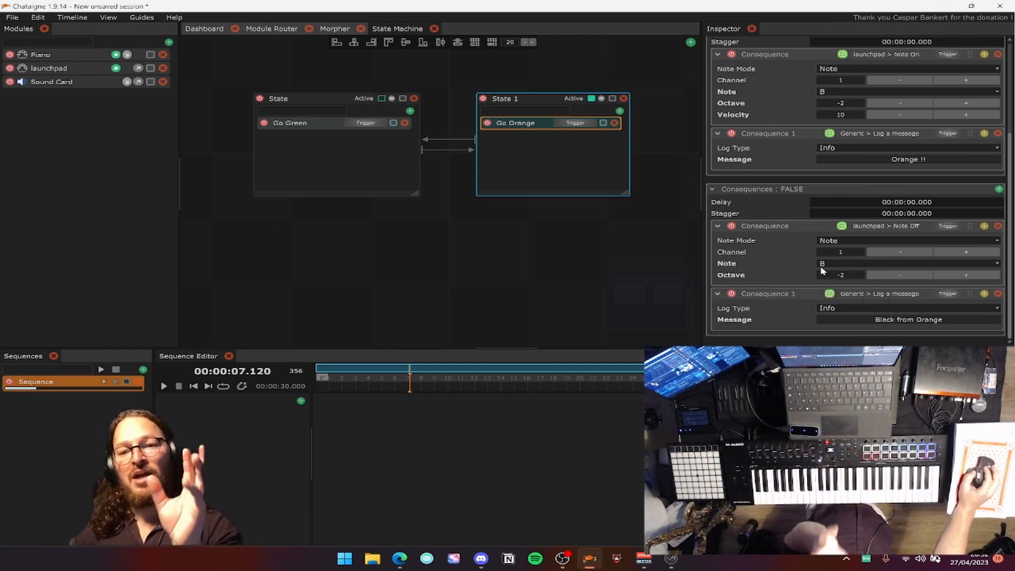
Add a TRUE consequence to the Go Green action in State that logs the message "Greeeen".
left_click(324, 131)
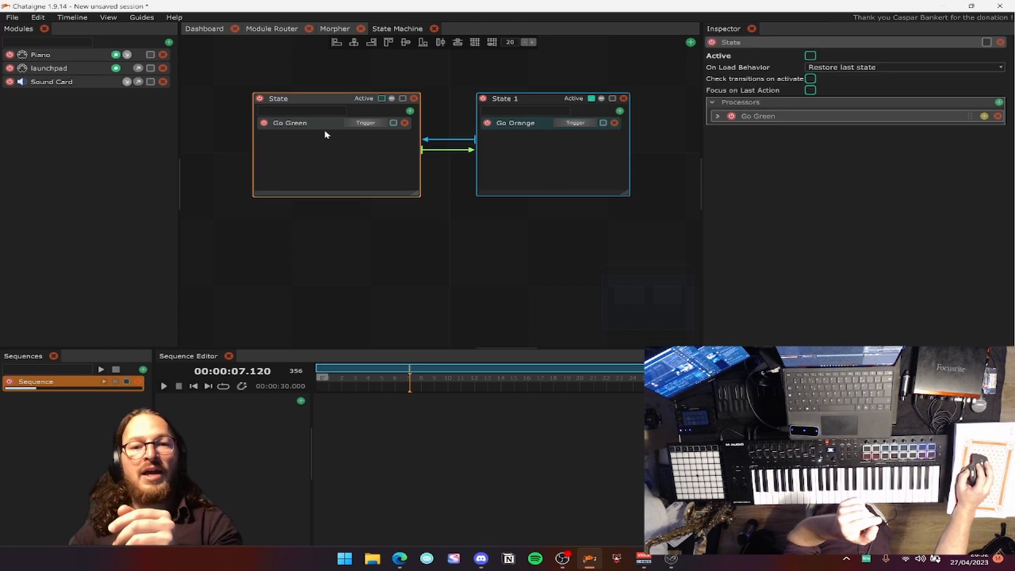
left_click(305, 130)
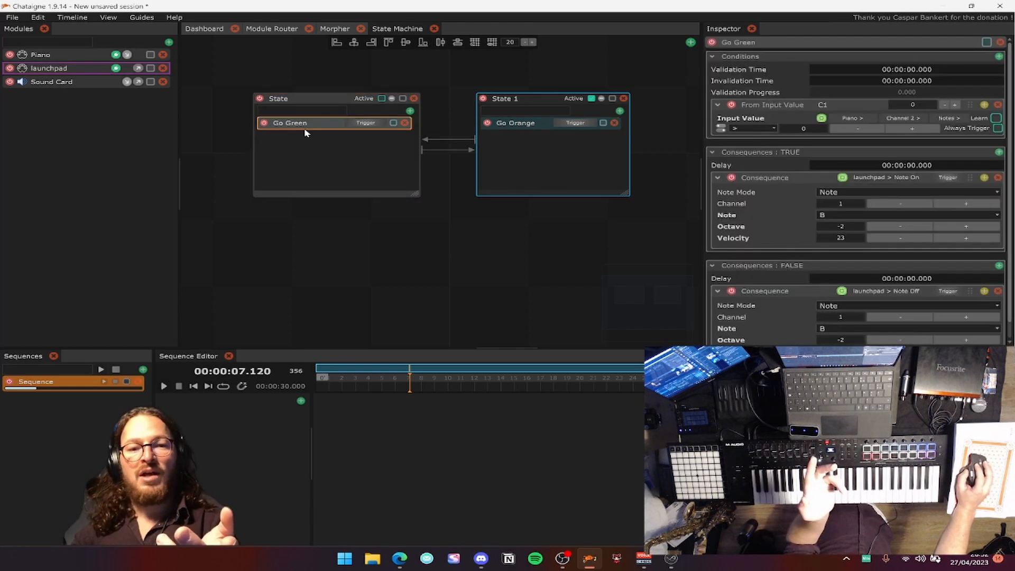
left_click(999, 152)
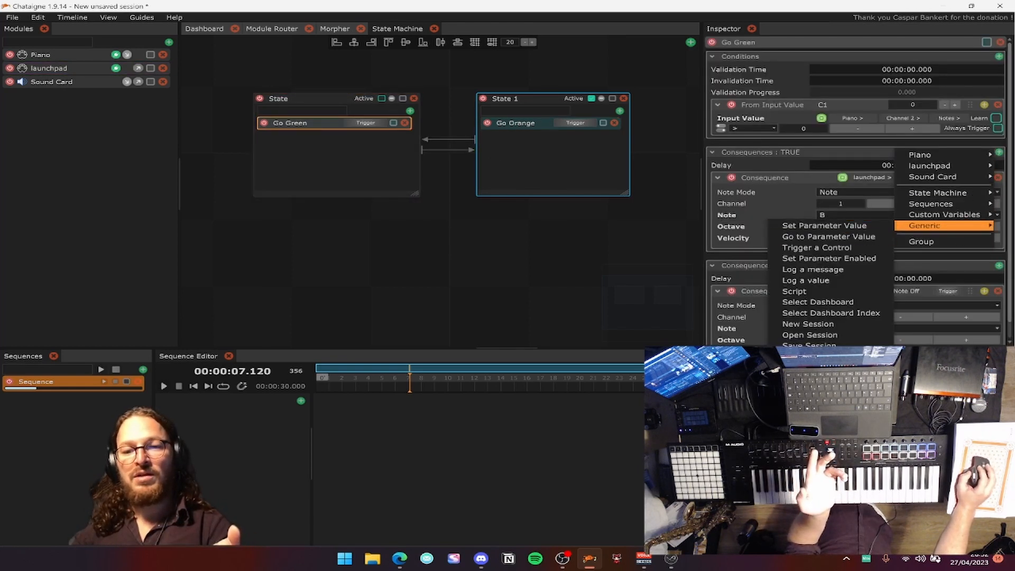
left_click(844, 272)
scroll(886, 286, "down", 3)
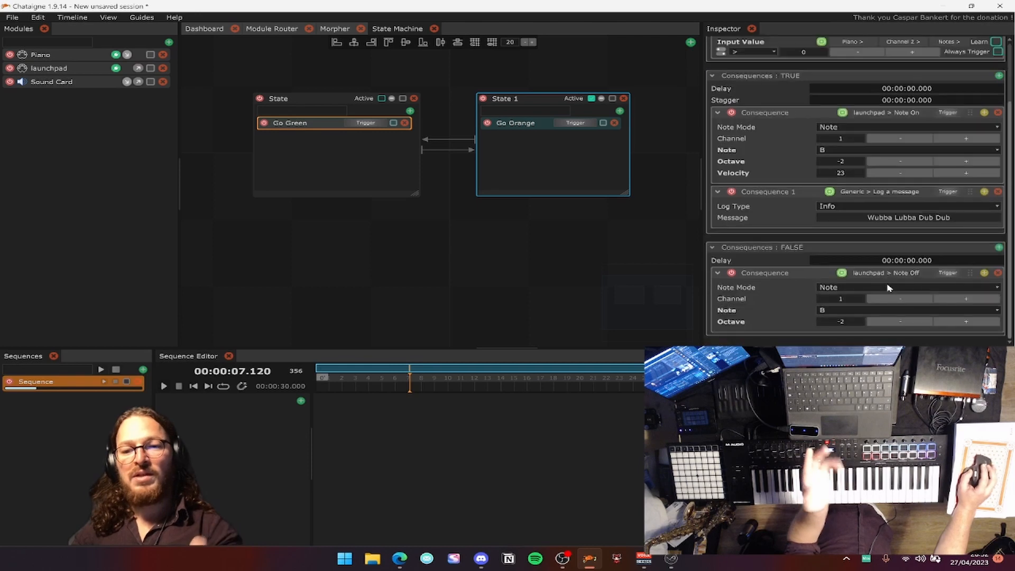
double_click(904, 219)
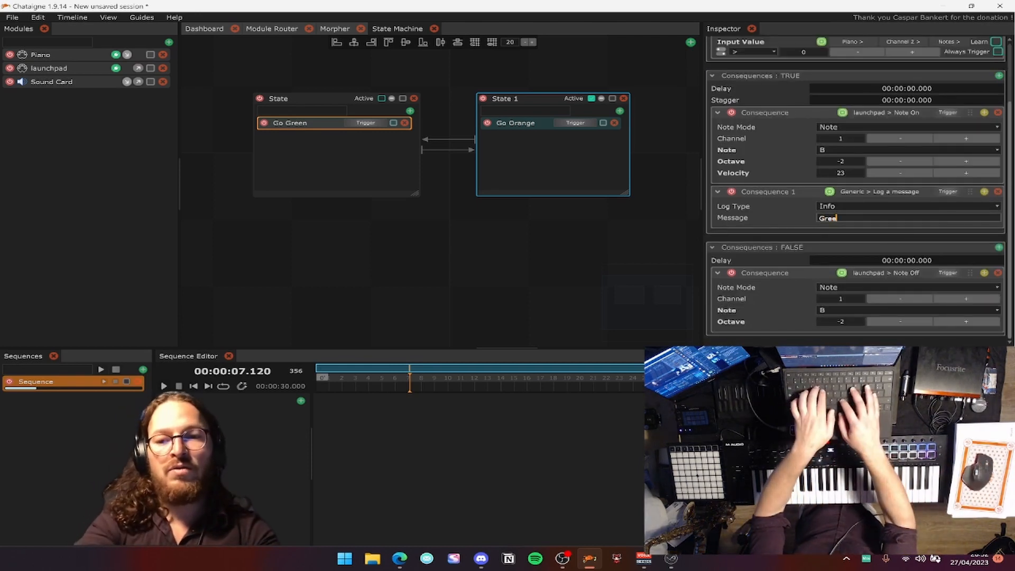
type("Greeeen")
key("Return")
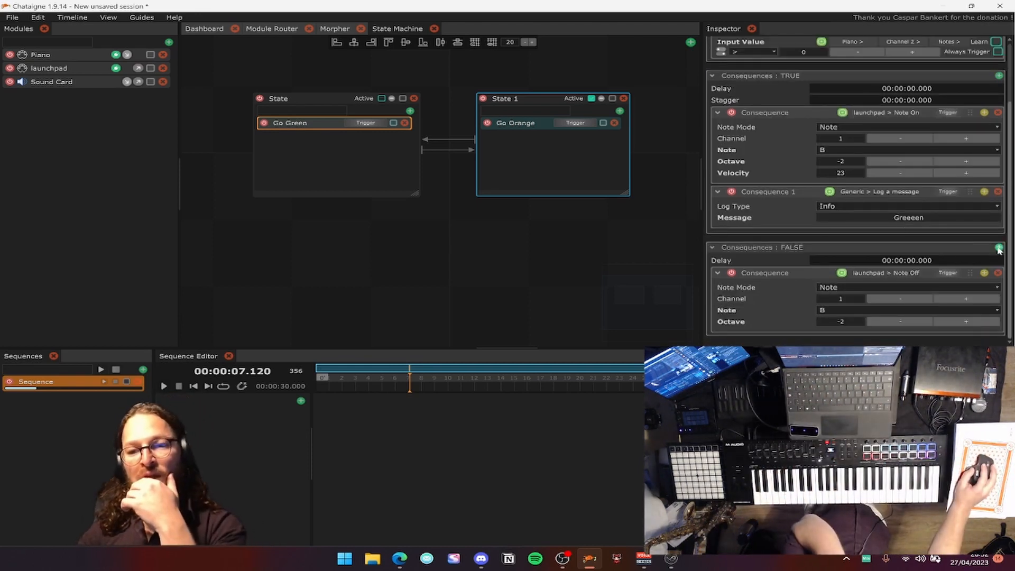
Add a FALSE consequence to Go Green that logs the message "Black from Green".
left_click(999, 248)
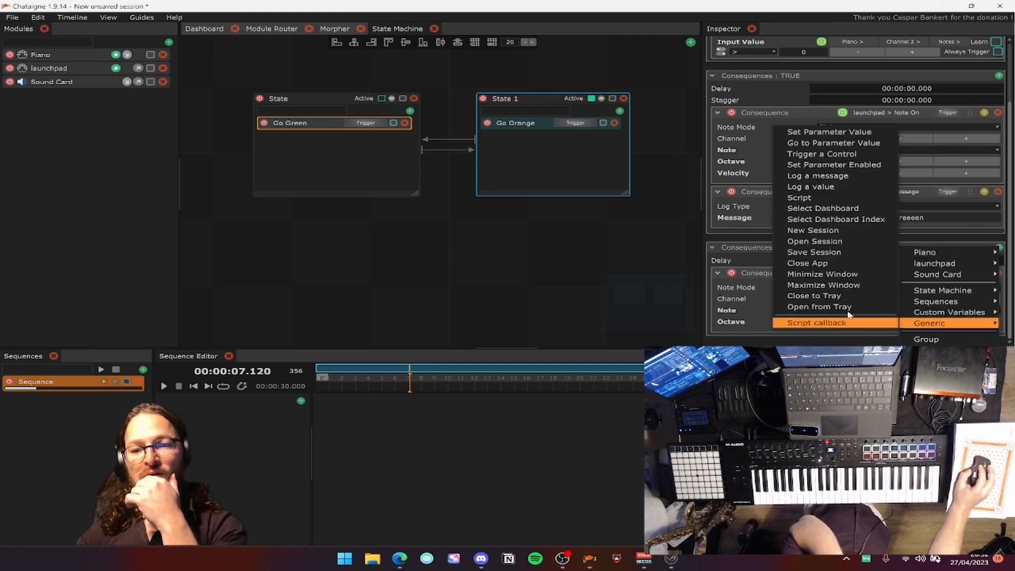
left_click(817, 176)
scroll(856, 212, "down", 1)
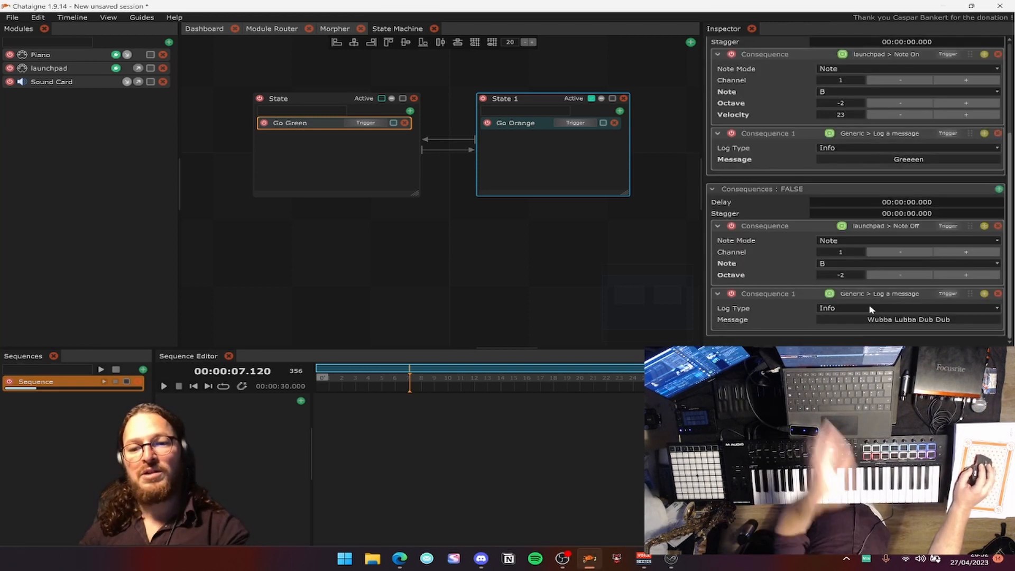
left_click(908, 320)
type("Bla")
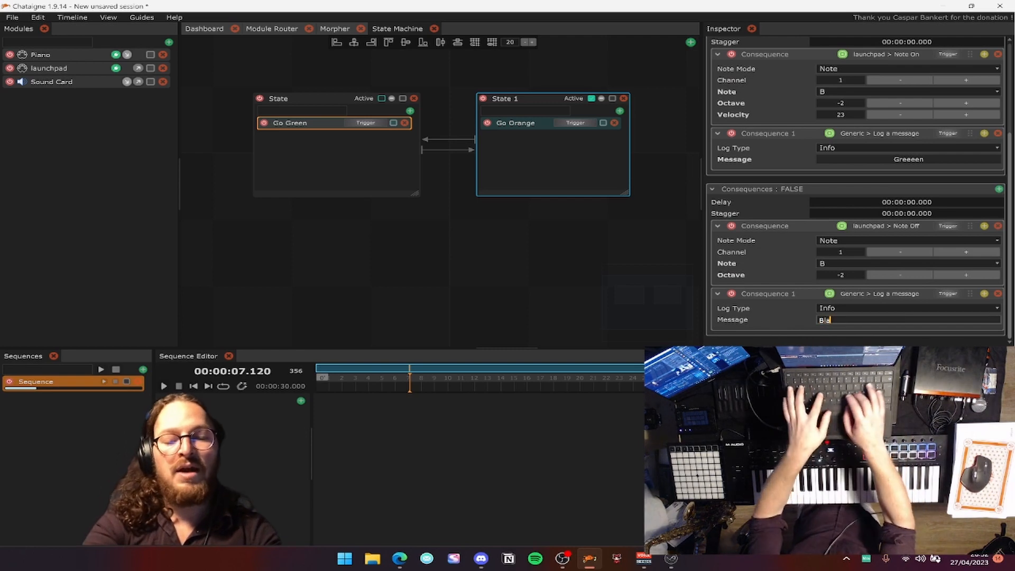
type("ck from Green")
key("Return")
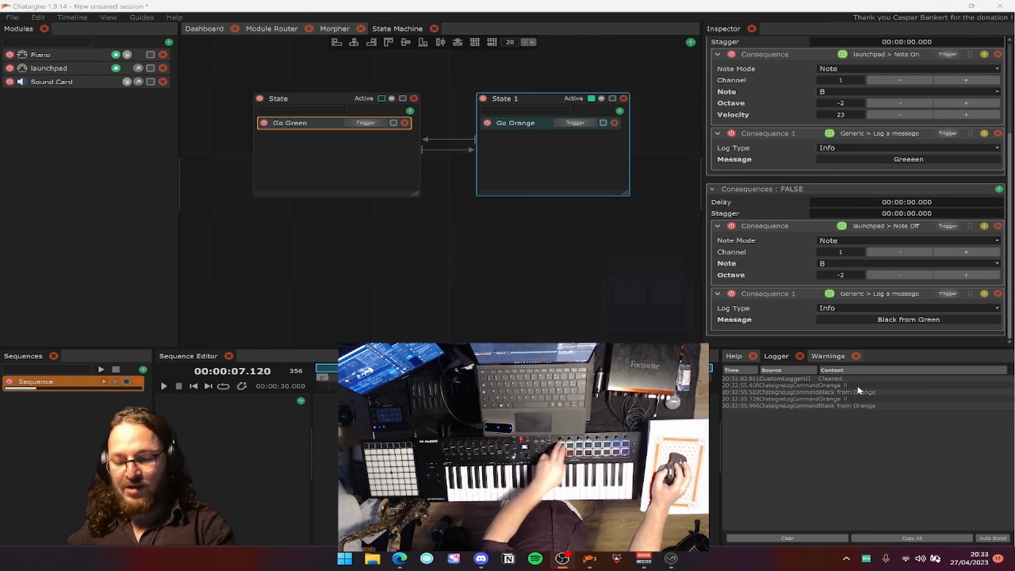
Clear the Logger and resize its columns so the source and content texts fit.
left_click(790, 538)
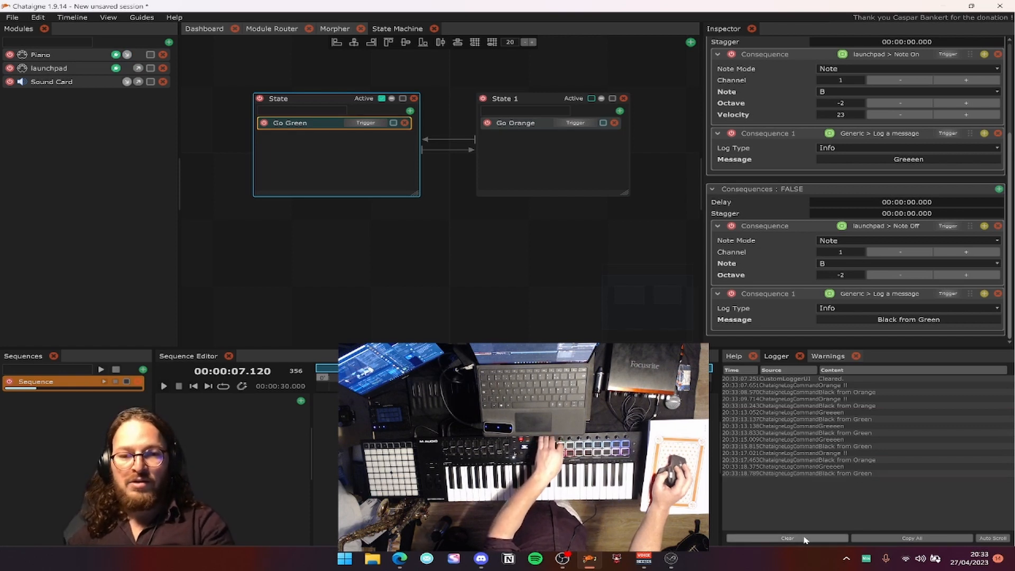
double_click(818, 370)
double_click(761, 370)
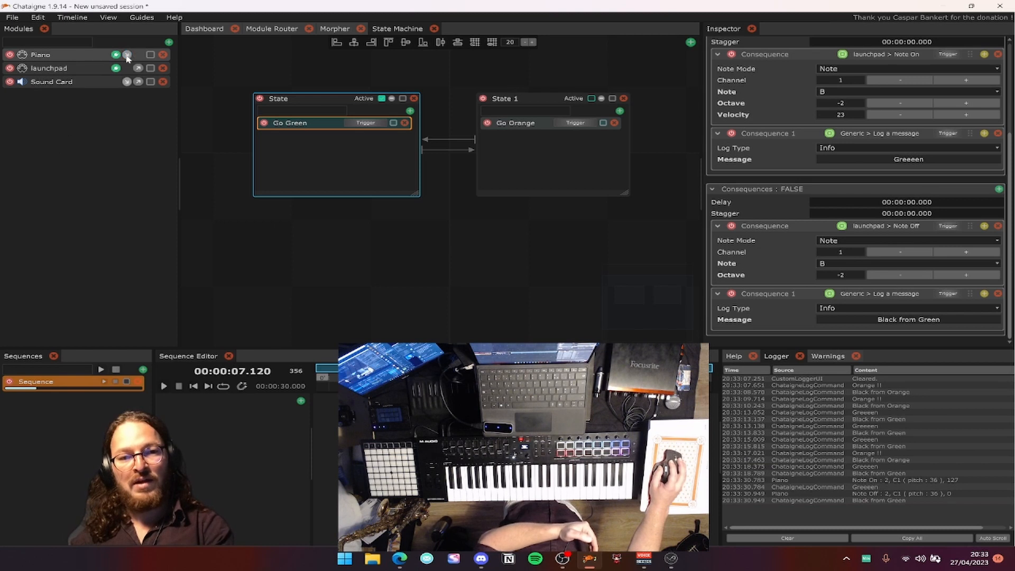
Add a TRUE consequence to the transition from State to State 1 that logs "Green to Orange".
left_click(448, 152)
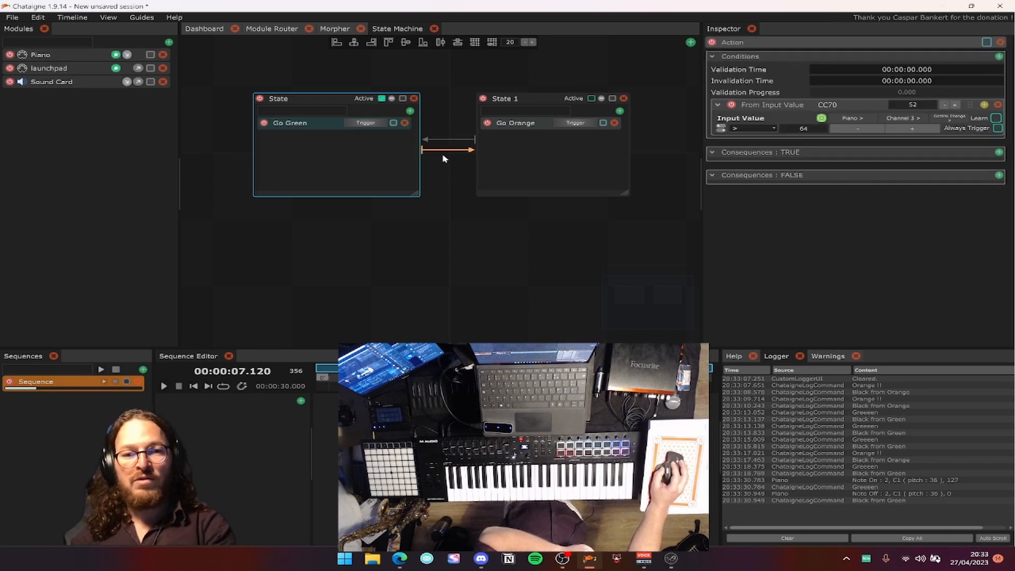
left_click(999, 152)
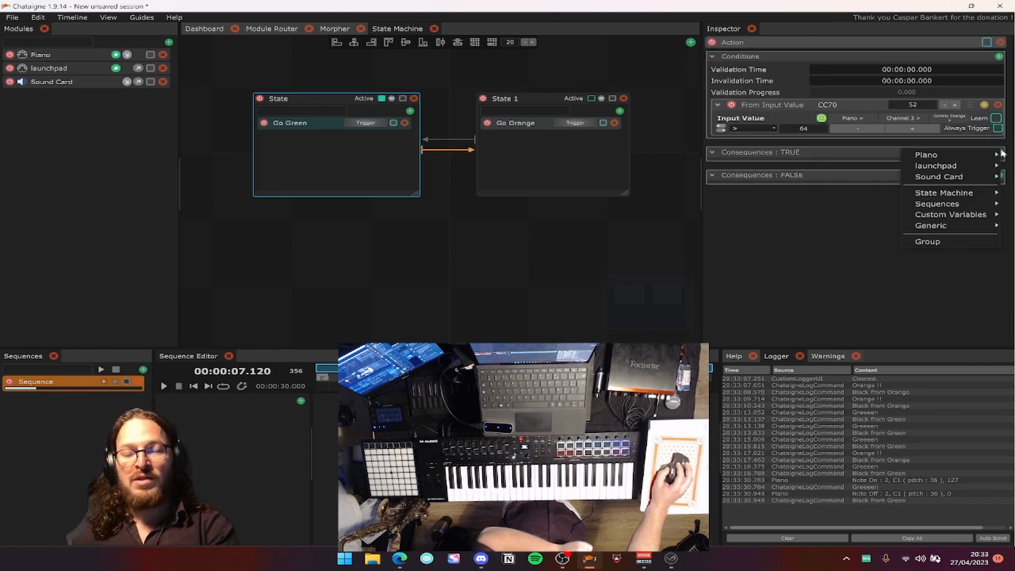
mouse_move(905, 229)
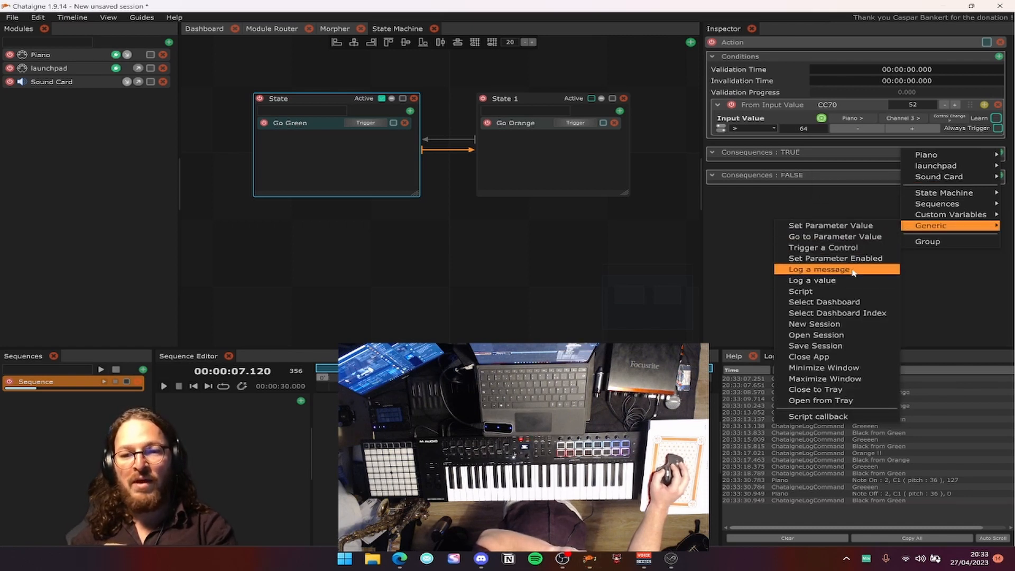
left_click(800, 269)
left_click(843, 204)
type("Green")
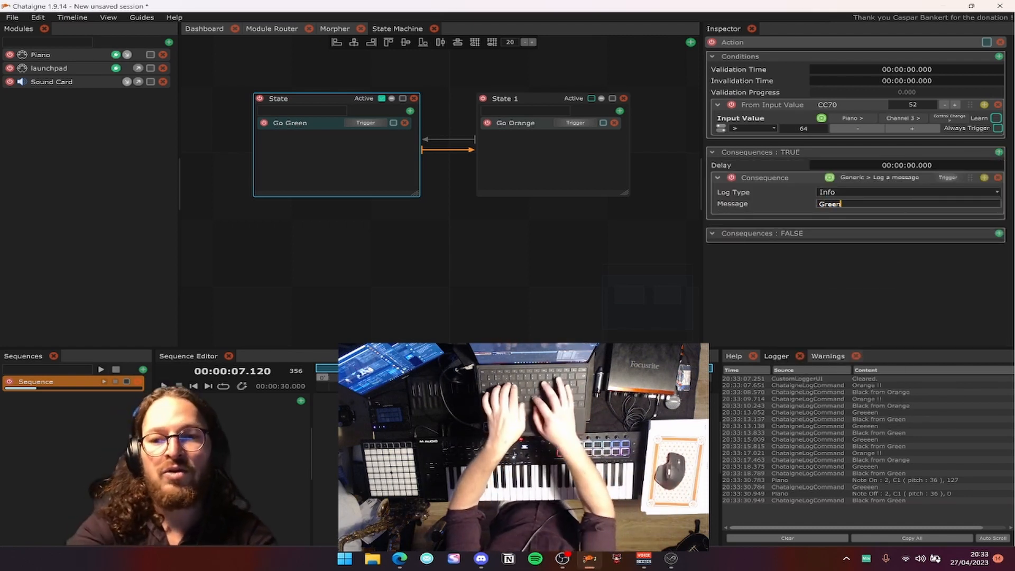
type(" to Orange")
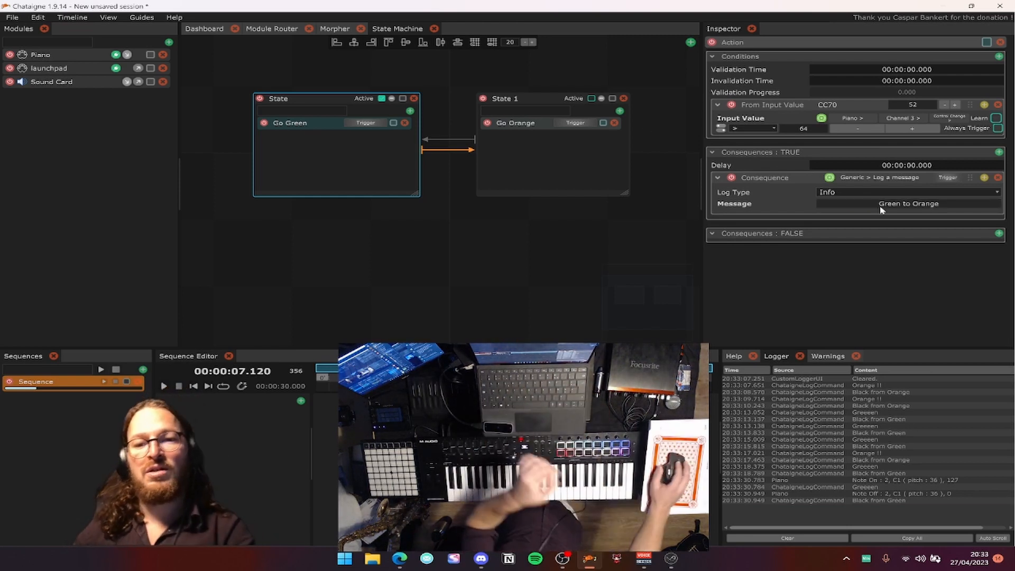
Add a TRUE consequence to the transition from State 1 to State that logs "Orange to Green".
left_click(448, 139)
left_click(999, 154)
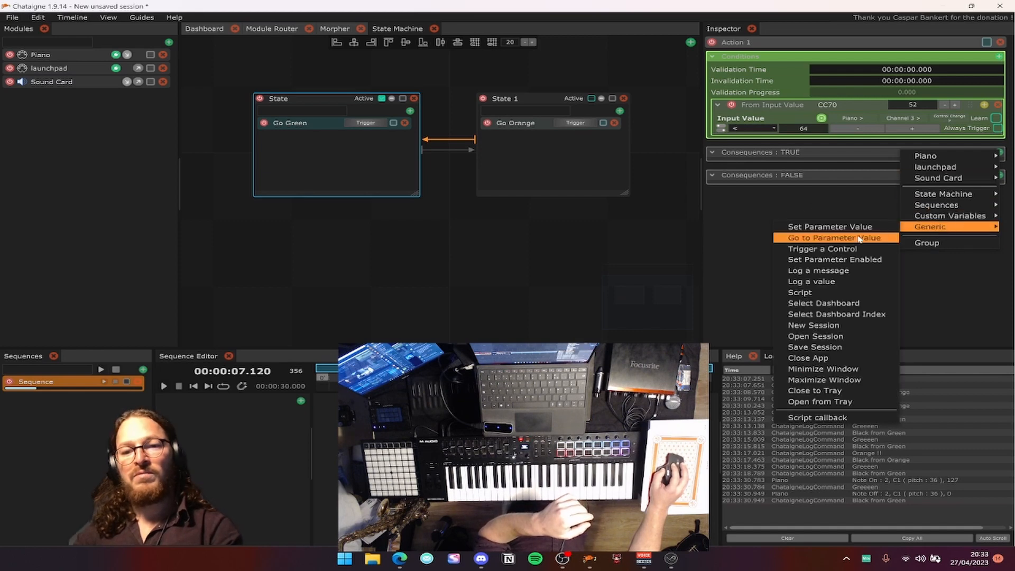
left_click(857, 270)
left_click(858, 203)
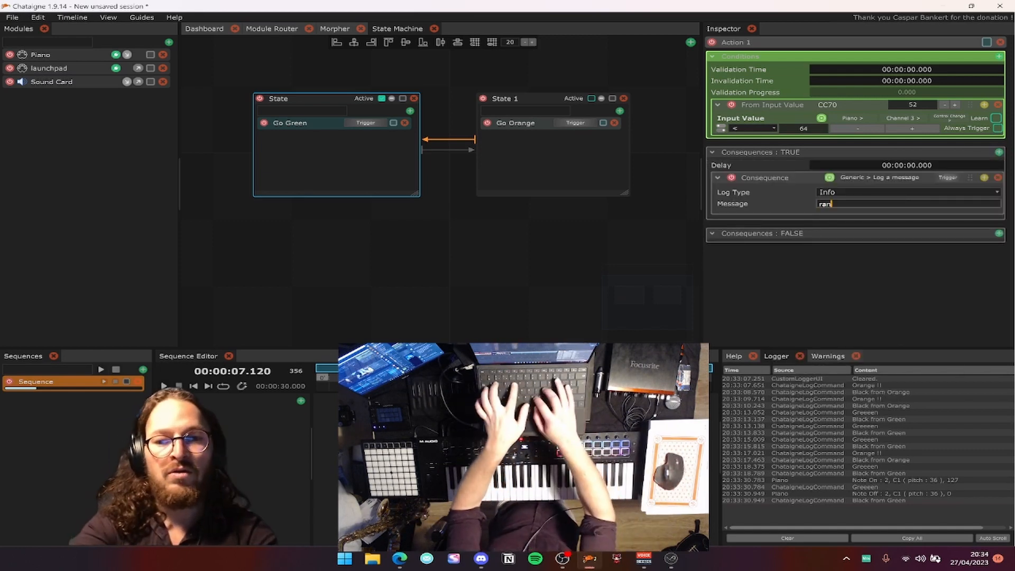
type("Orange to Green")
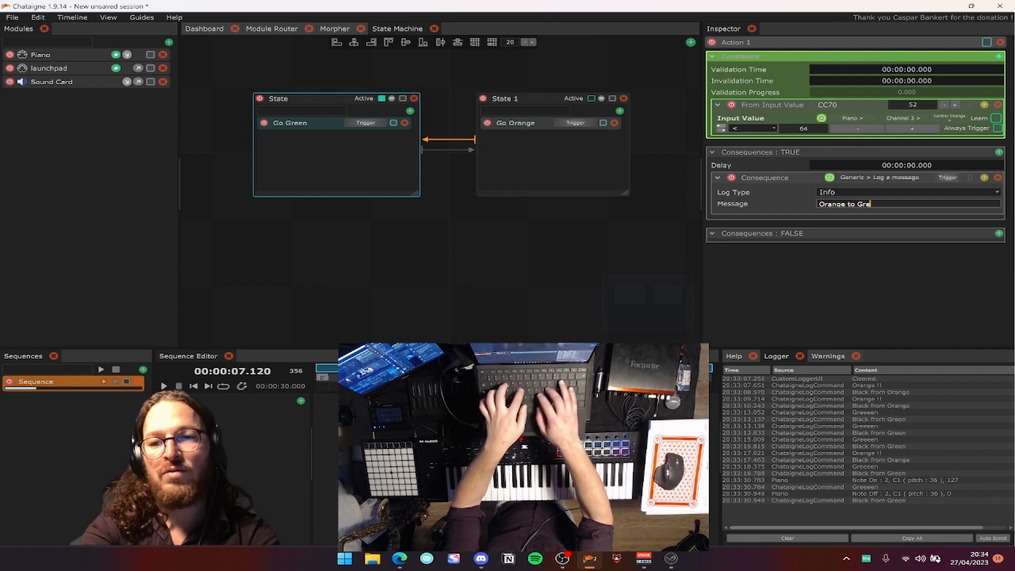
Complete the message logged by the State 1 to State transition as "Orange to Green".
key("Return")
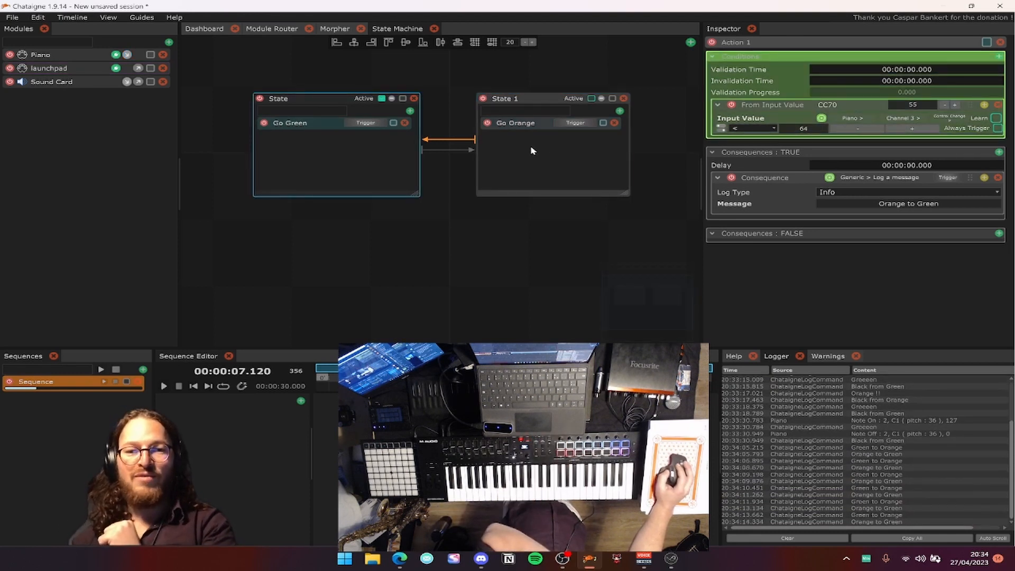
Add a new action to State and rename it "Init".
left_click(410, 111)
left_click(423, 114)
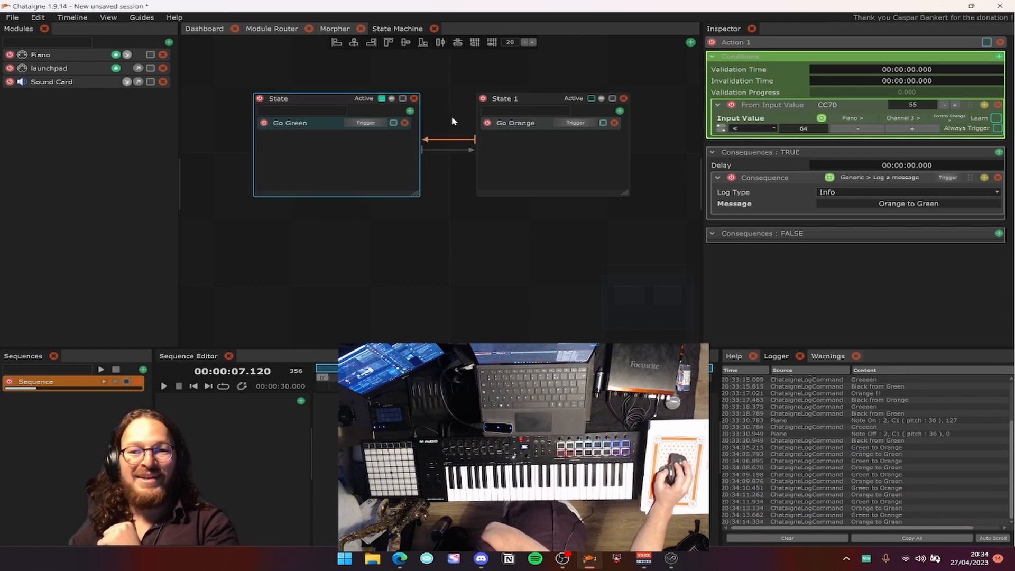
left_click_drag(328, 139, 316, 122)
double_click(286, 123)
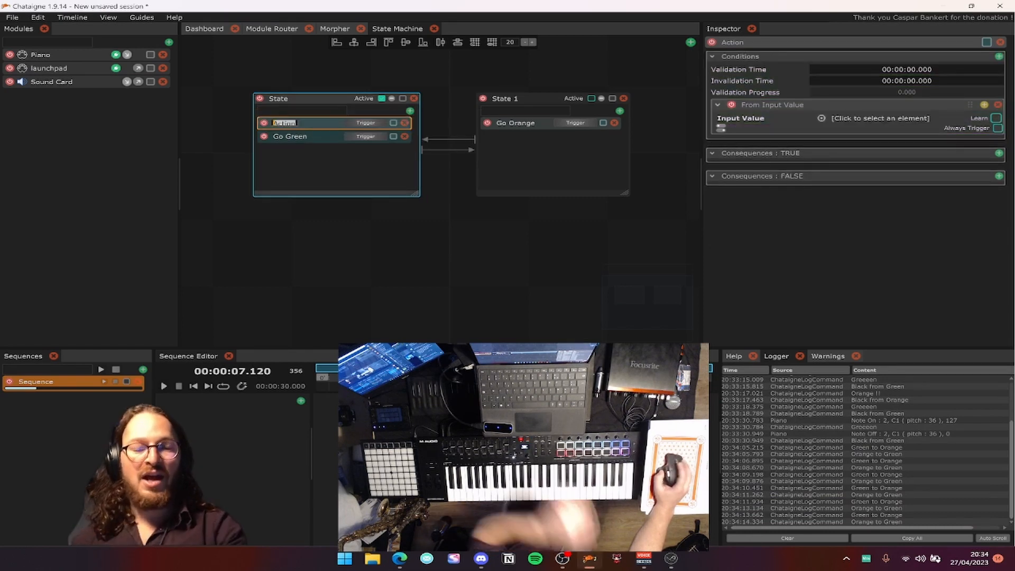
type("Init")
key("Return")
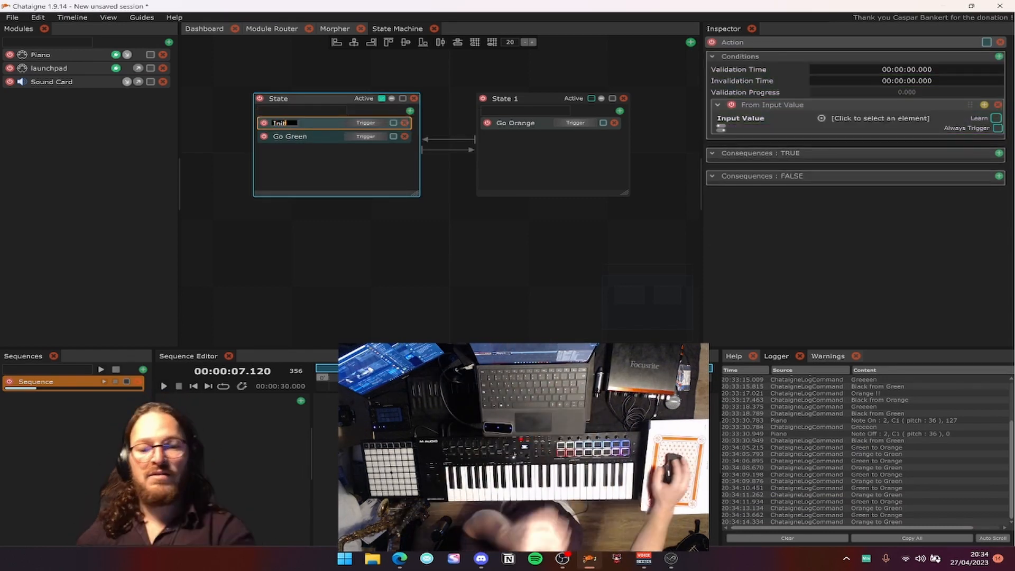
Replace the Init action's From Input Value condition with an On Activate condition.
left_click(998, 105)
left_click(998, 56)
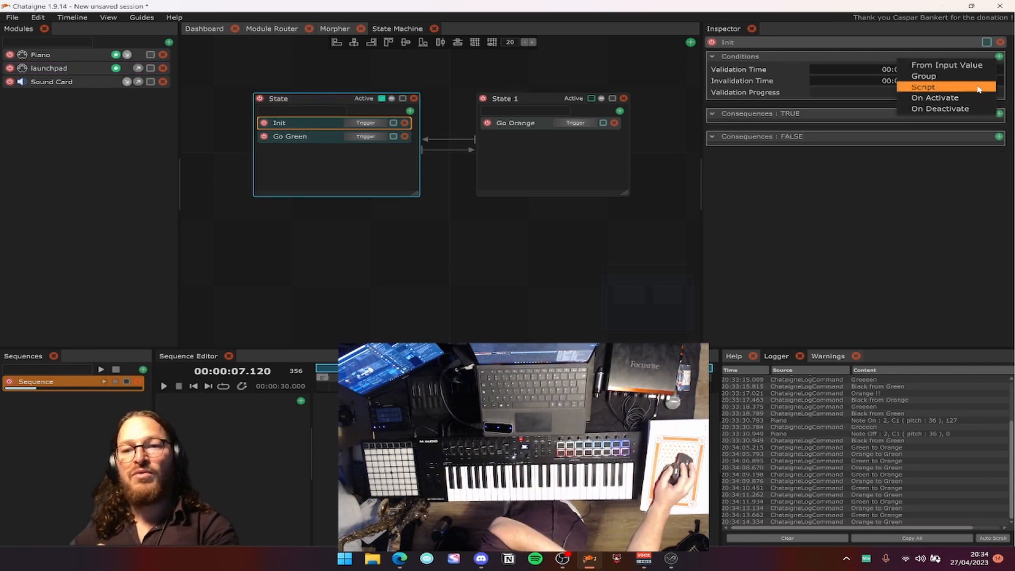
left_click(931, 99)
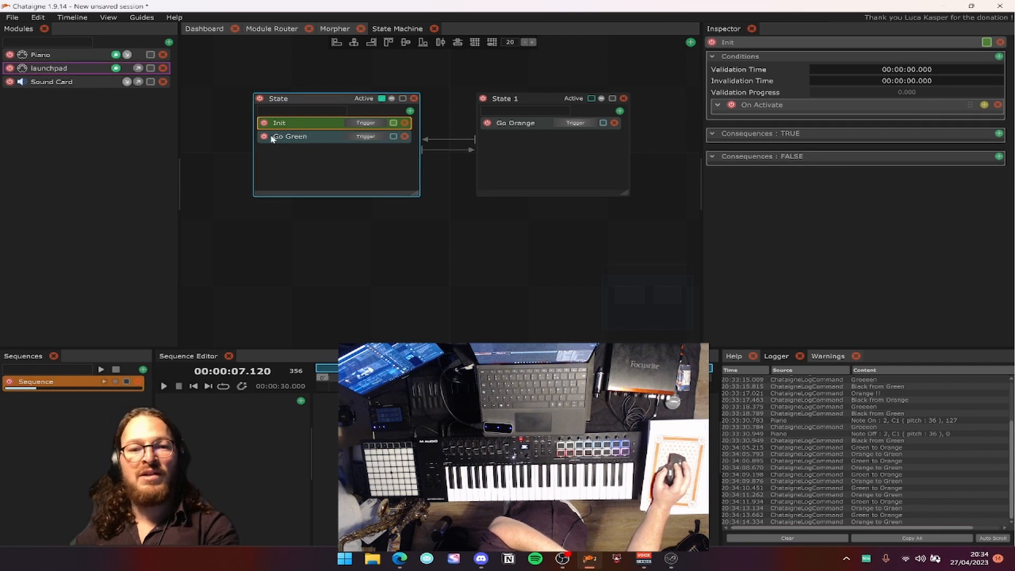
Open the choice of commands for a new TRUE consequence on the Init action.
left_click(999, 134)
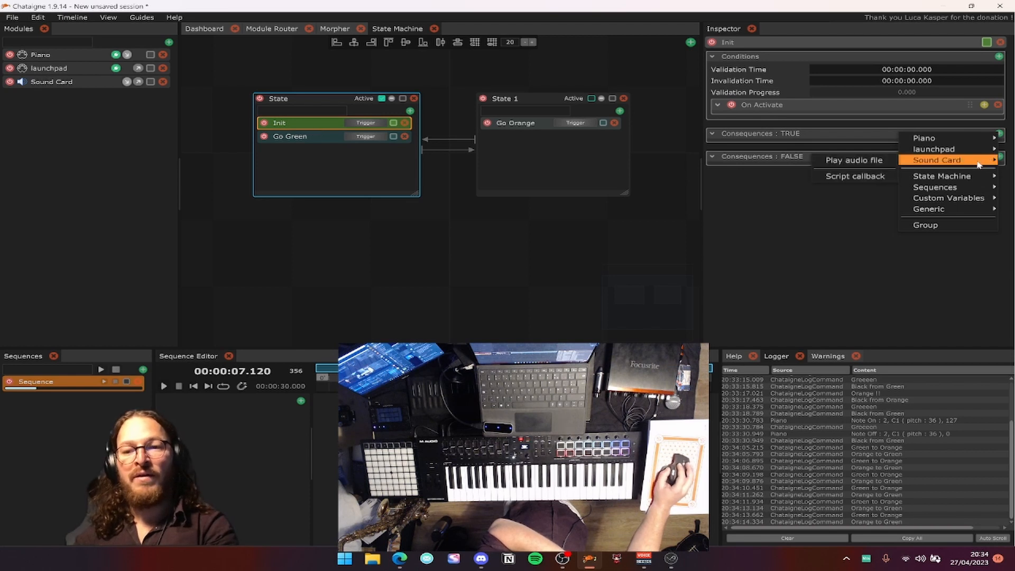
Add a Log a message consequence to the TRUE consequences of State's Init action, with the message ACTIVATE GREEN.
mouse_move(945, 210)
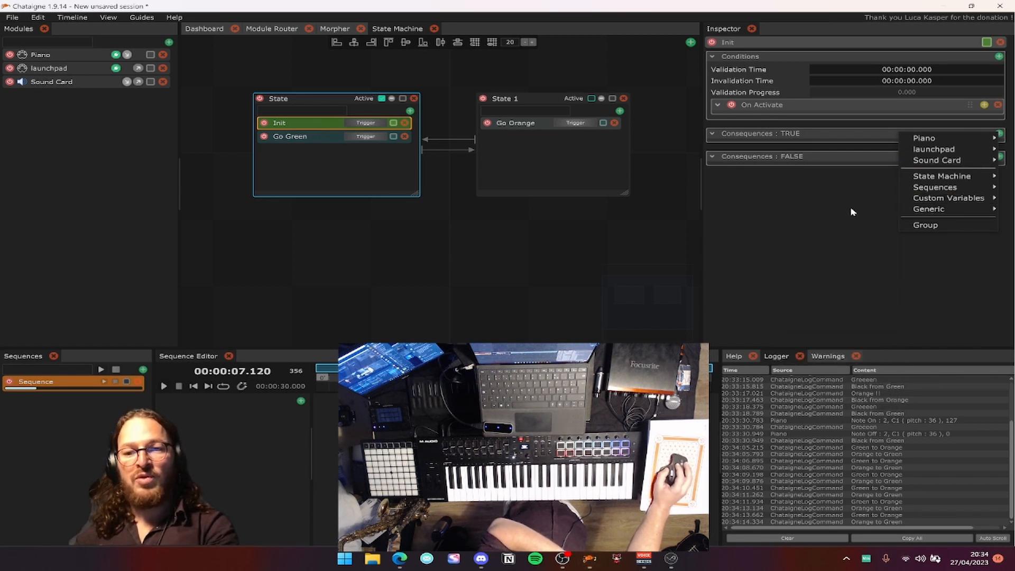
left_click(852, 253)
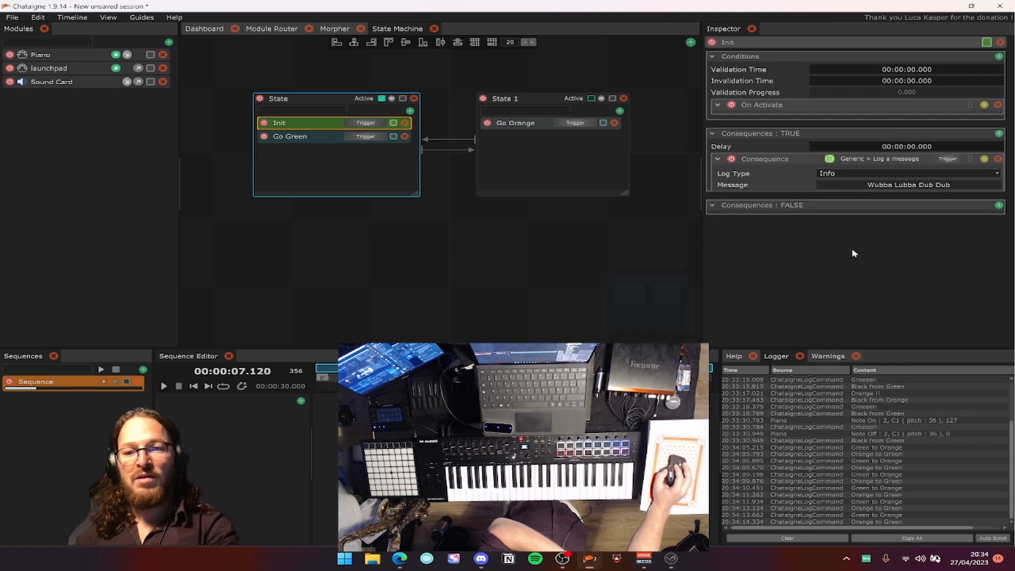
double_click(867, 185)
type("ACTIVATE GREEN")
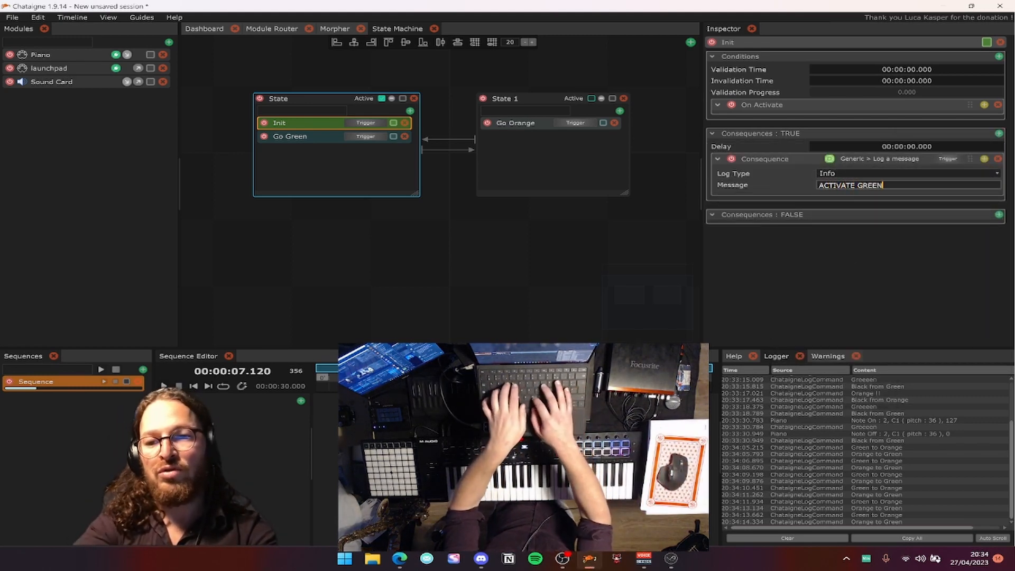
key("Return")
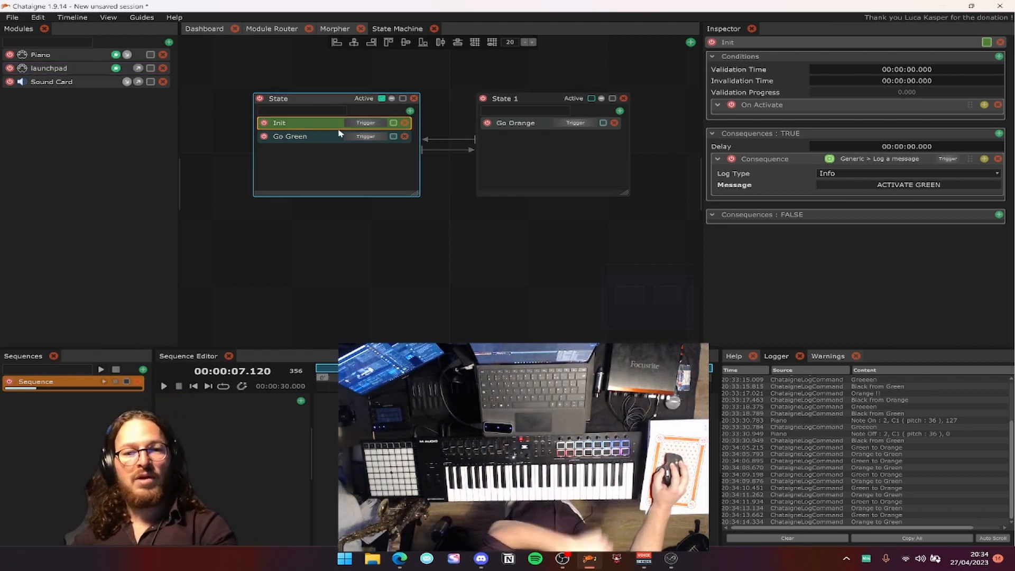
Try to paste the clipboard content into State 1.
left_click(559, 108)
key("ctrl+v")
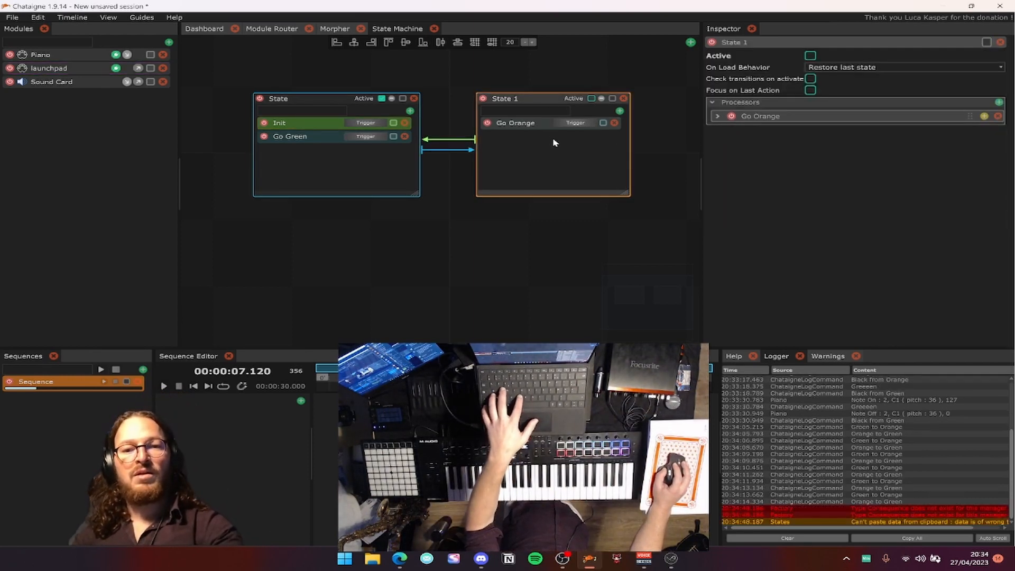
left_click(531, 125)
key("ctrl+v")
left_click(534, 140)
key("ctrl+v")
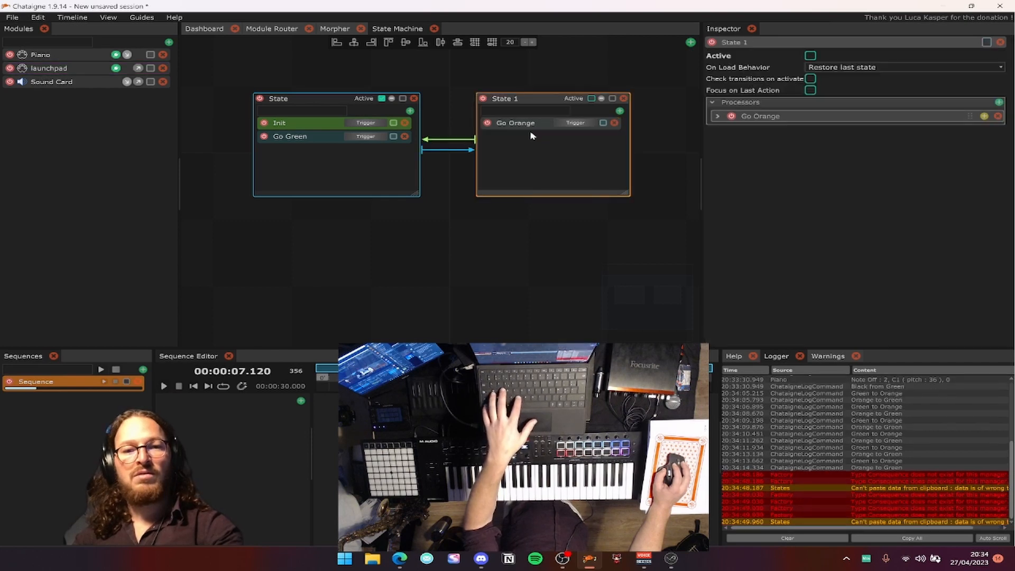
left_click(529, 141)
key("ctrl+v")
Copy State's Init action into State 1, place it above Go Orange, and clear the log.
left_click(317, 126)
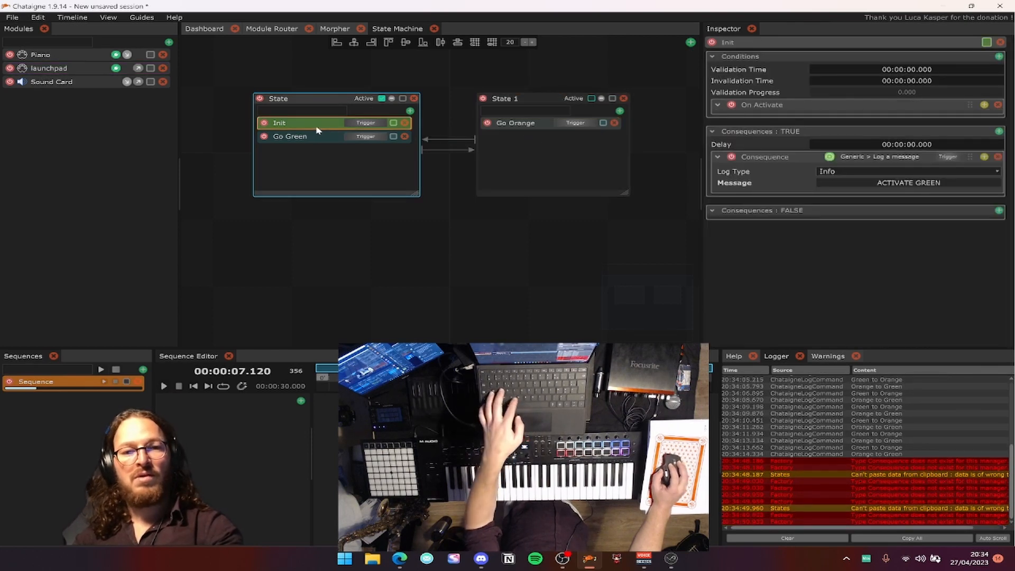
key("ctrl+c")
left_click(527, 149)
key("ctrl+v")
left_click_drag(527, 137, 529, 123)
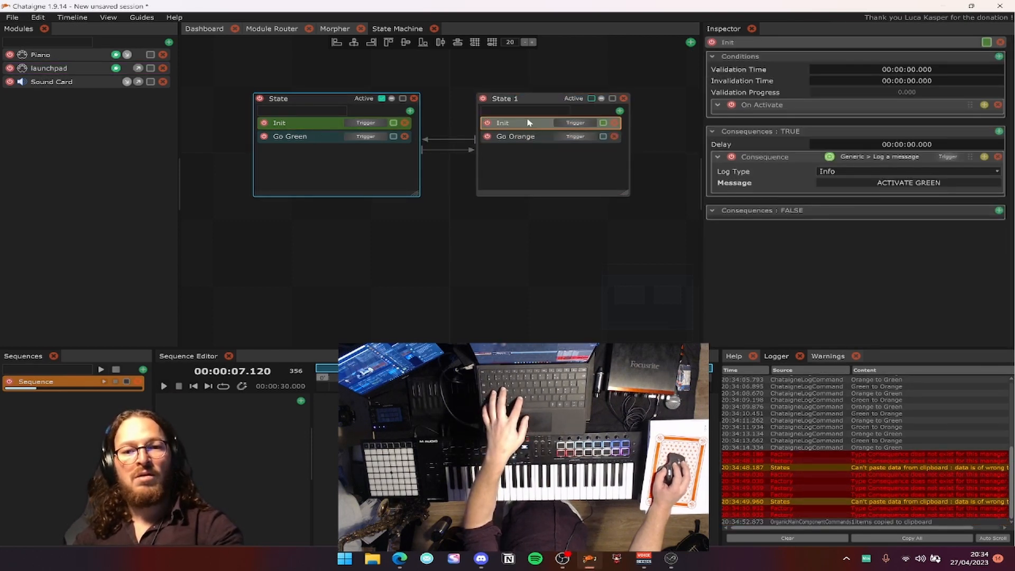
left_click(787, 537)
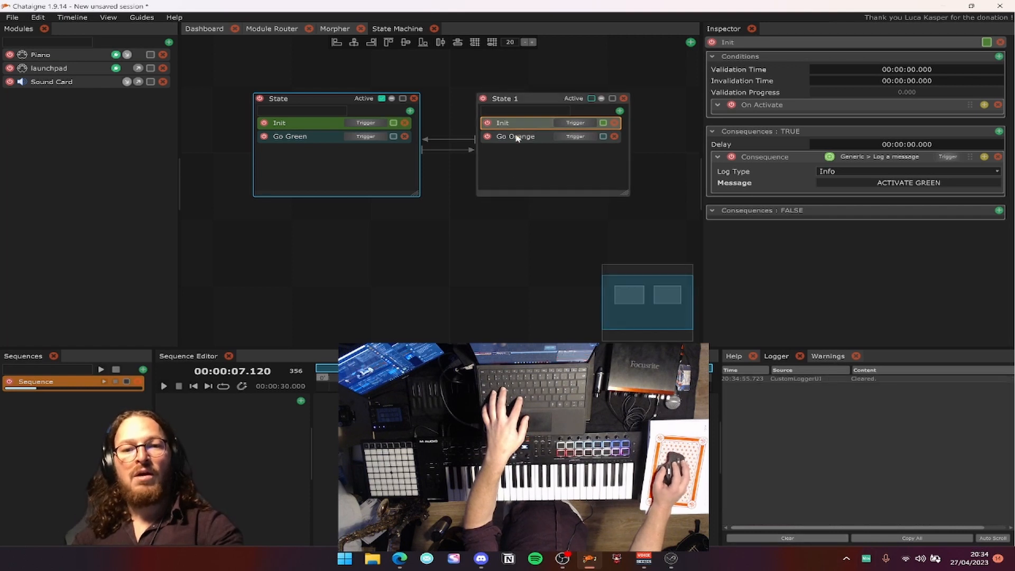
Set the log message of State 1's Init action to ACTIVATE ORANGE and activate State 1.
double_click(857, 183)
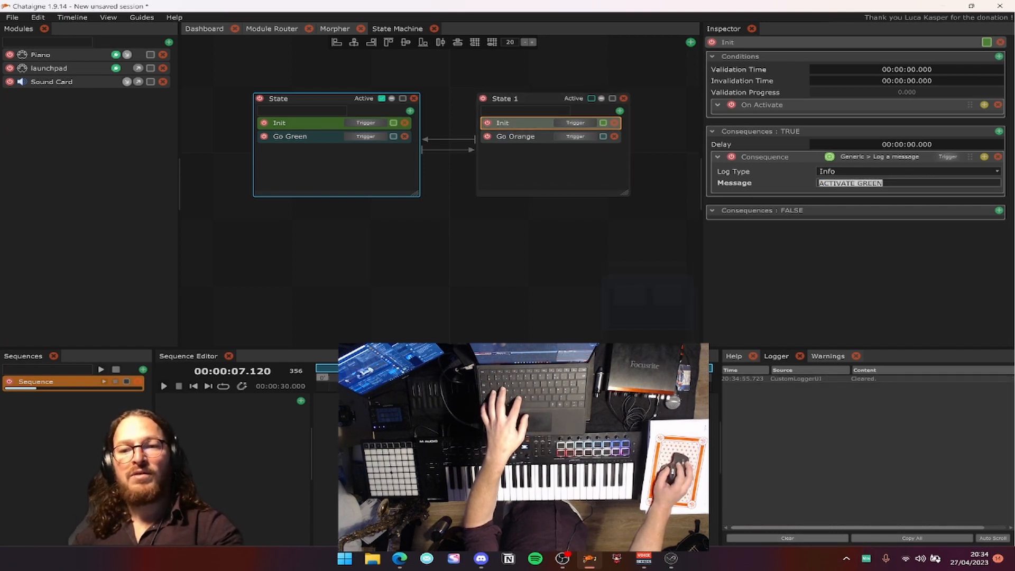
left_click_drag(855, 183, 884, 183)
type("ORANGE")
key("Return")
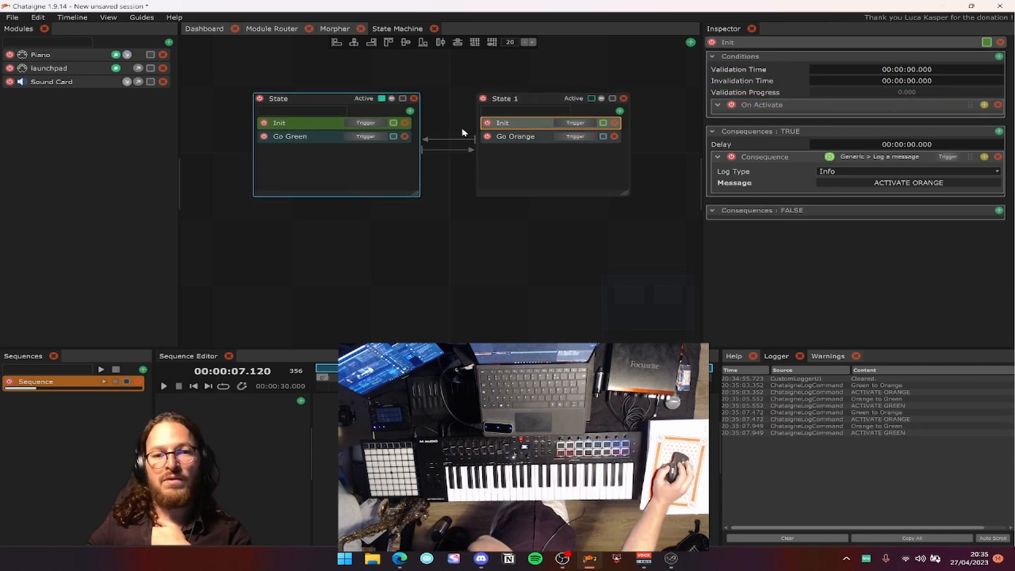
left_click(591, 99)
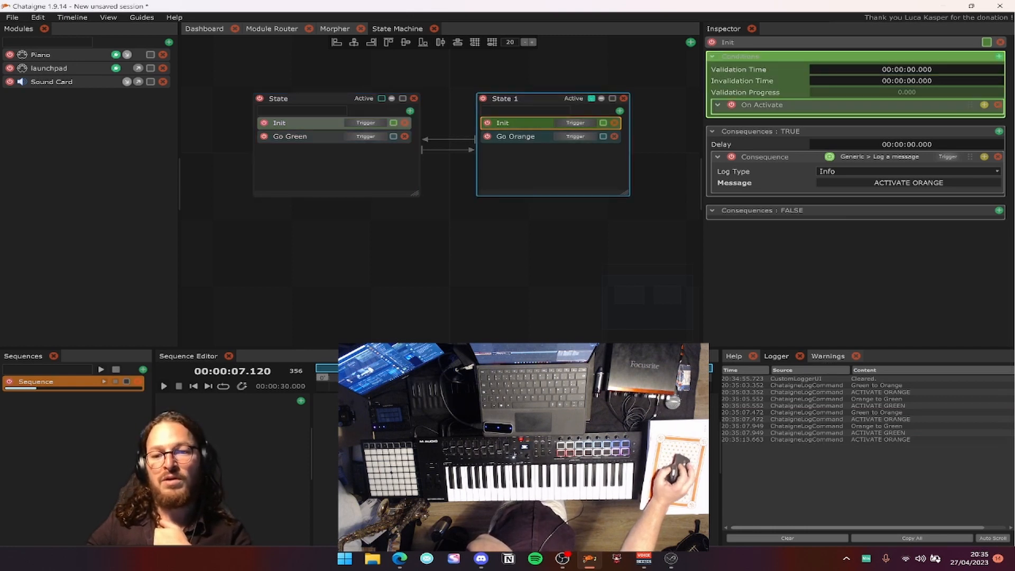
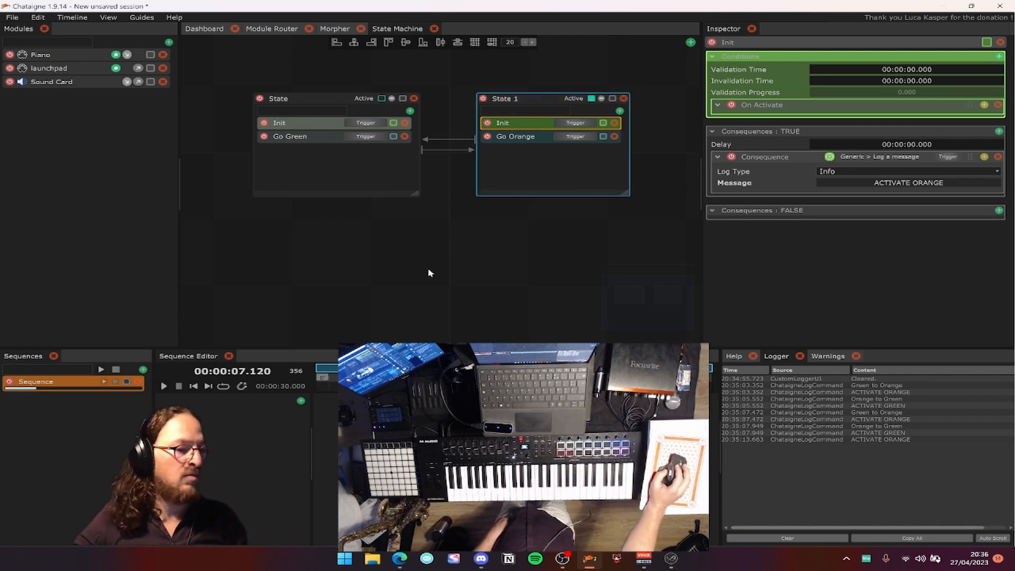
Shorten the State and State 1 boxes to fit their two actions and move them slightly apart.
left_click_drag(416, 194, 416, 163)
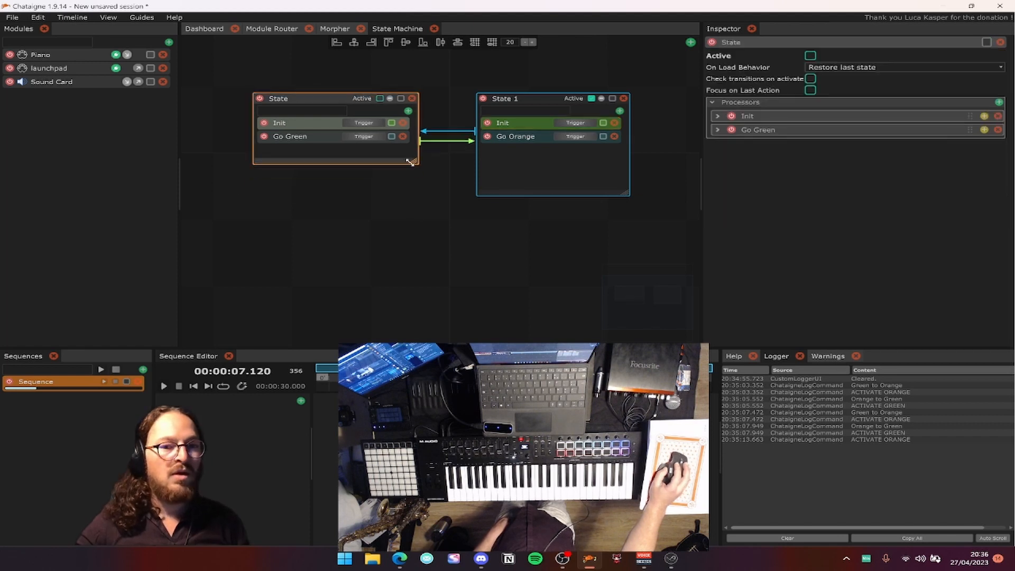
left_click_drag(617, 197, 624, 164)
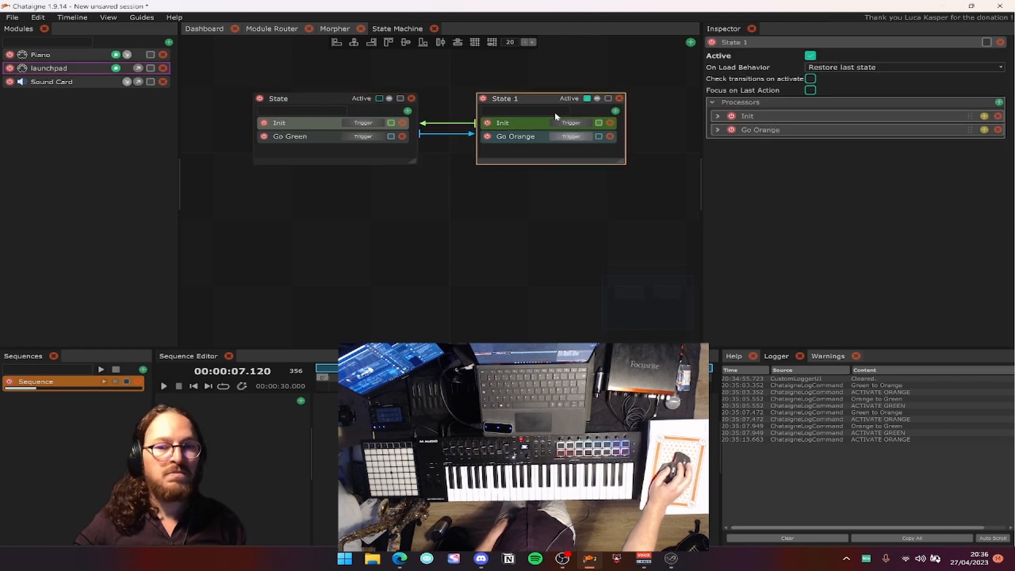
left_click_drag(546, 103, 556, 103)
left_click_drag(327, 104, 323, 105)
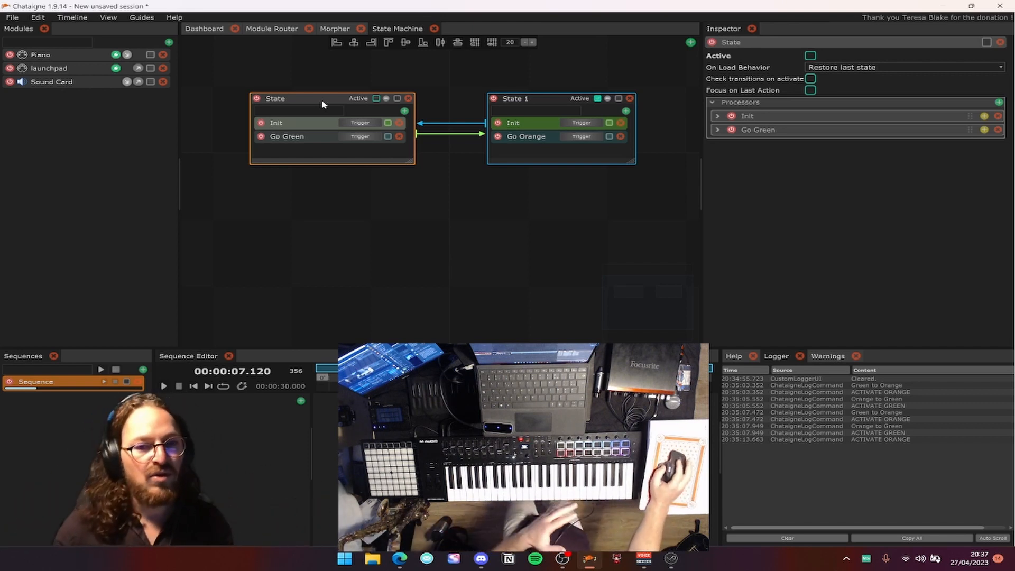
left_click_drag(631, 162, 634, 162)
left_click(330, 108)
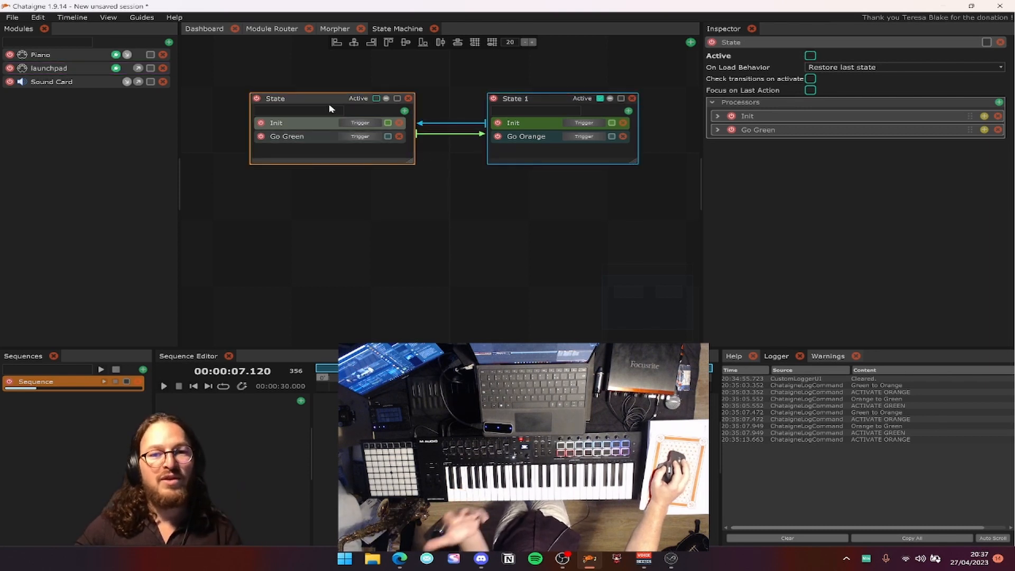
Activate State and adjust the spacing between the State and State 1 boxes.
left_click(377, 99)
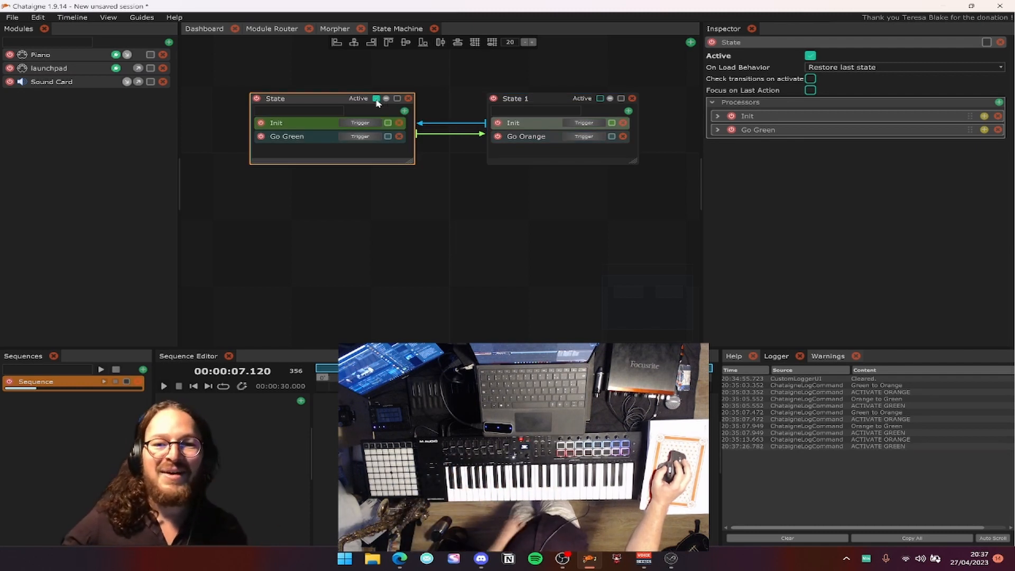
mouse_move(548, 106)
left_mouse_down()
mouse_move(537, 129)
mouse_move(556, 183)
mouse_move(518, 222)
mouse_move(232, 199)
mouse_move(554, 102)
left_mouse_up()
left_click_drag(331, 103, 336, 103)
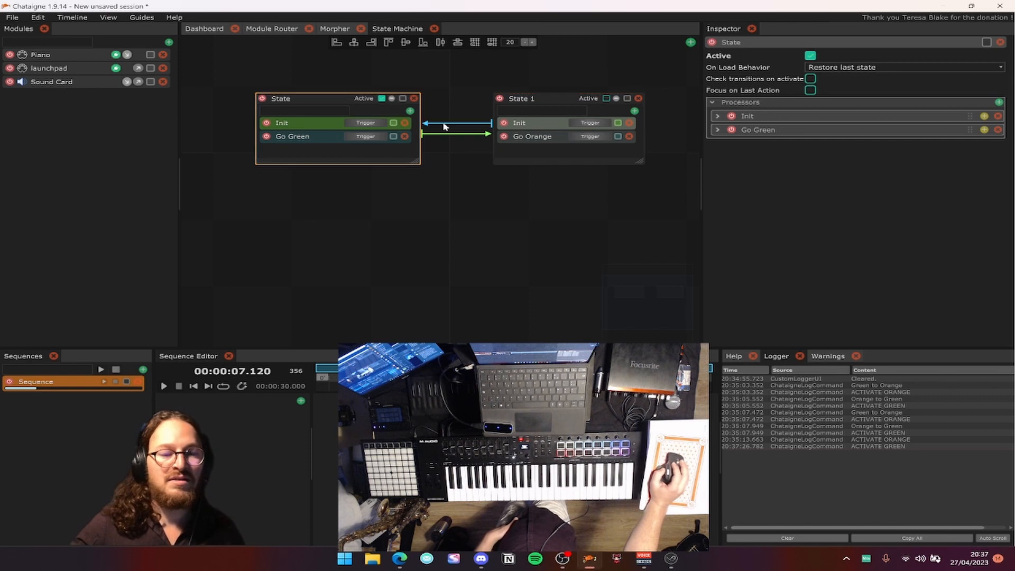
left_click_drag(551, 98, 537, 104)
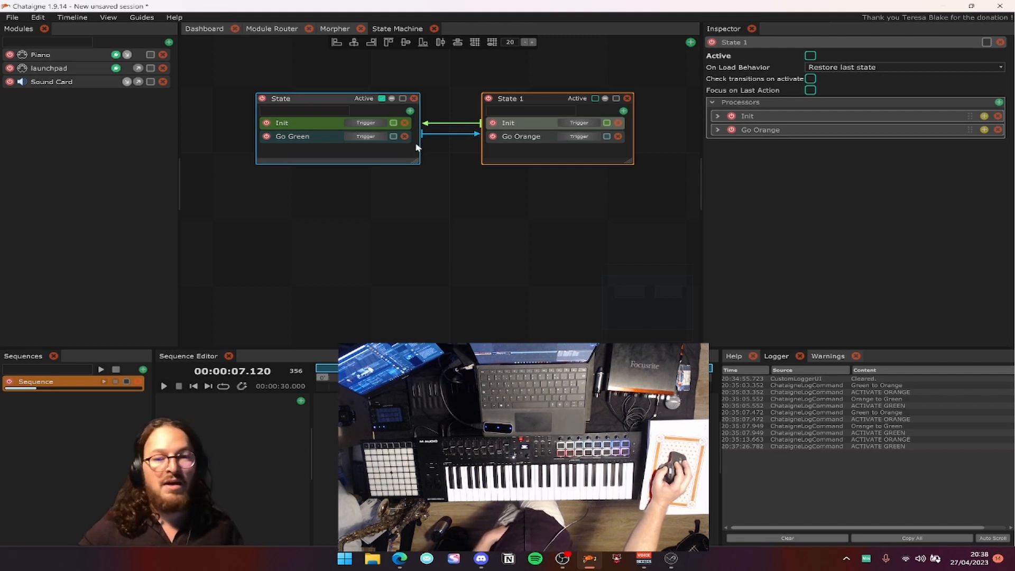
Delete both transitions between State and State 1, and add a new state below State.
left_click(436, 124)
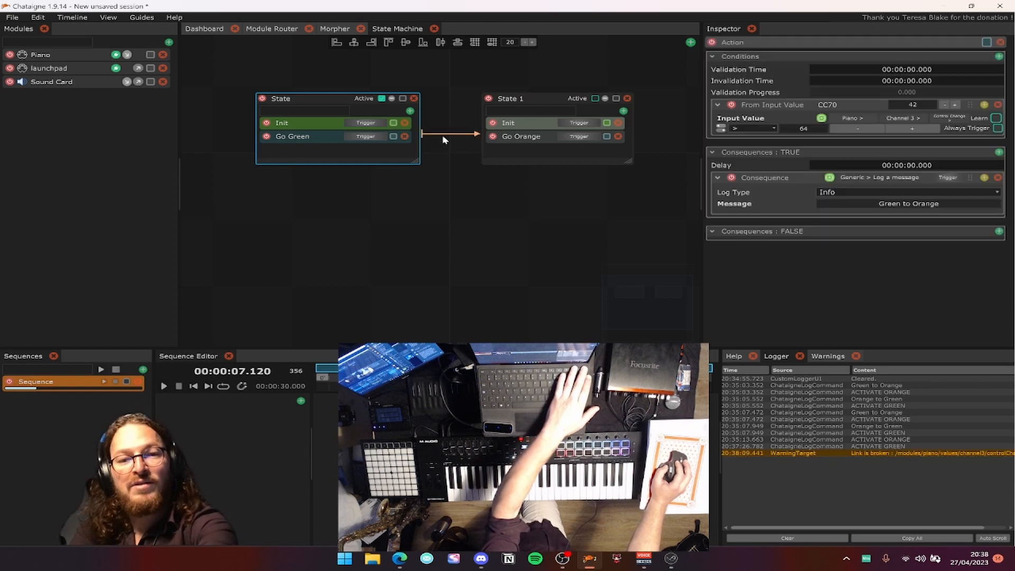
left_click(369, 200)
right_click(290, 190)
left_click(341, 195)
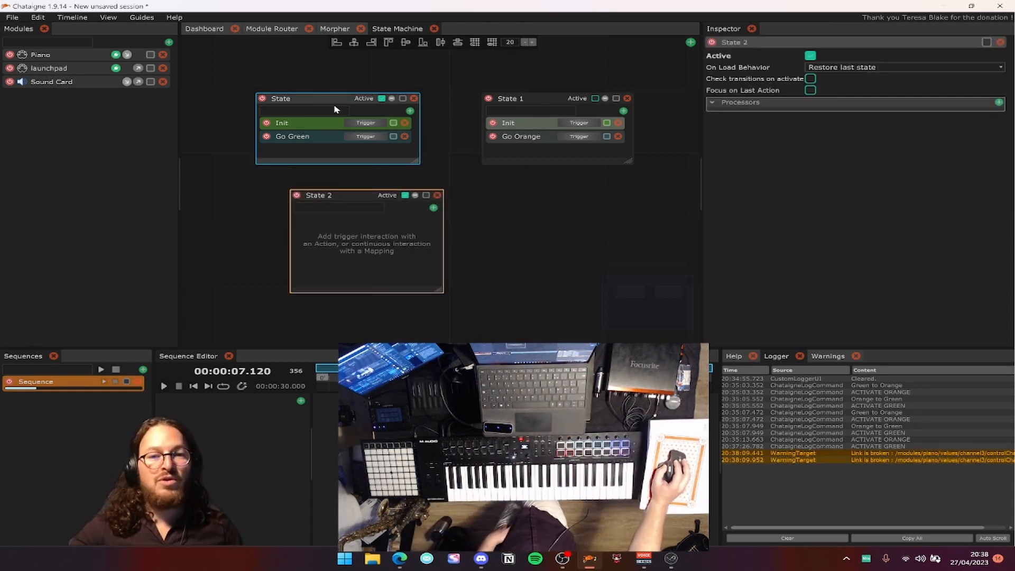
left_click_drag(335, 100, 359, 101)
right_click(353, 105)
left_click(372, 110)
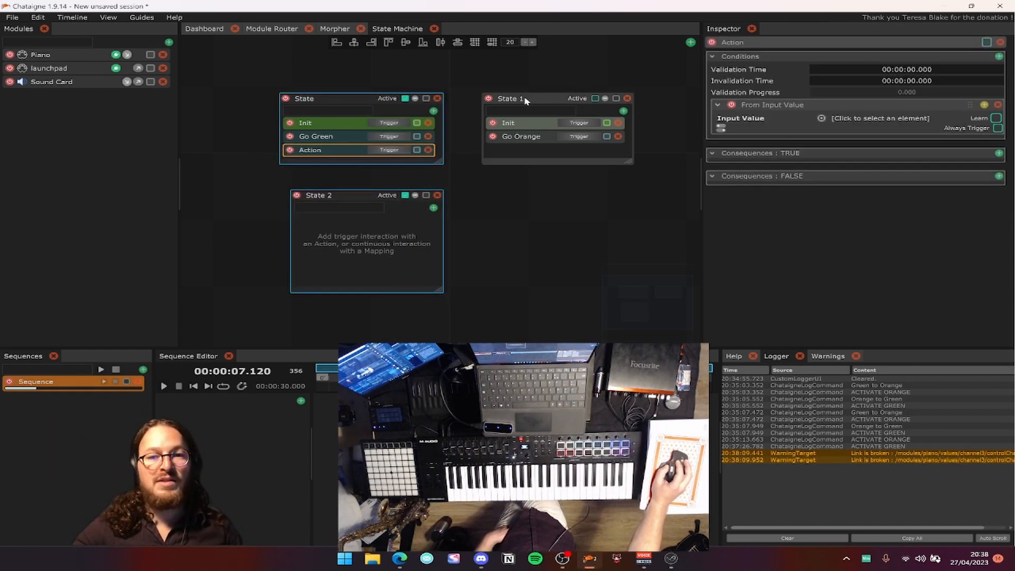
left_click(428, 151)
Create a transition from State to State 1 with the canvas's Create Transition command.
right_click(352, 98)
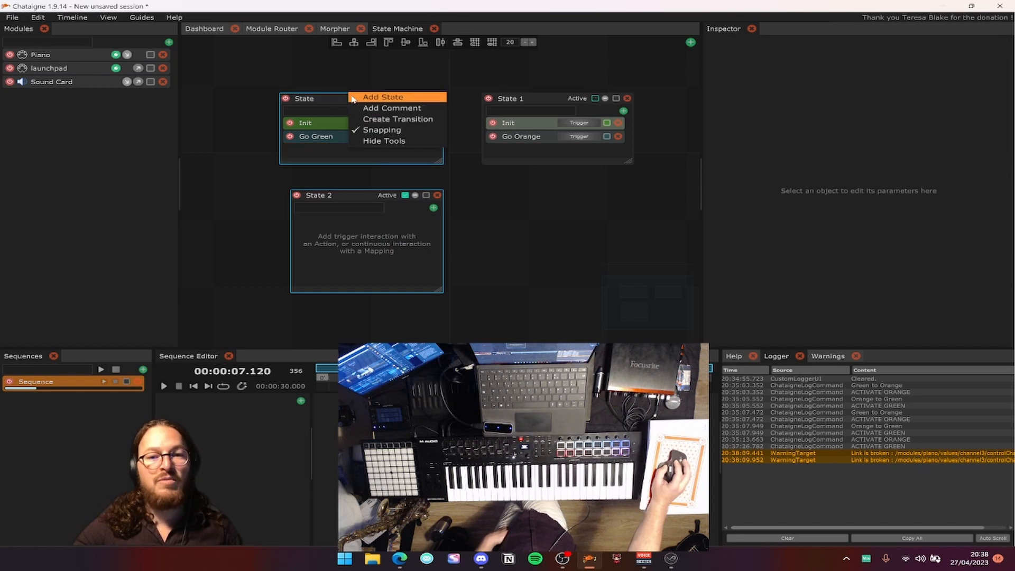
left_click(398, 119)
left_click(544, 100)
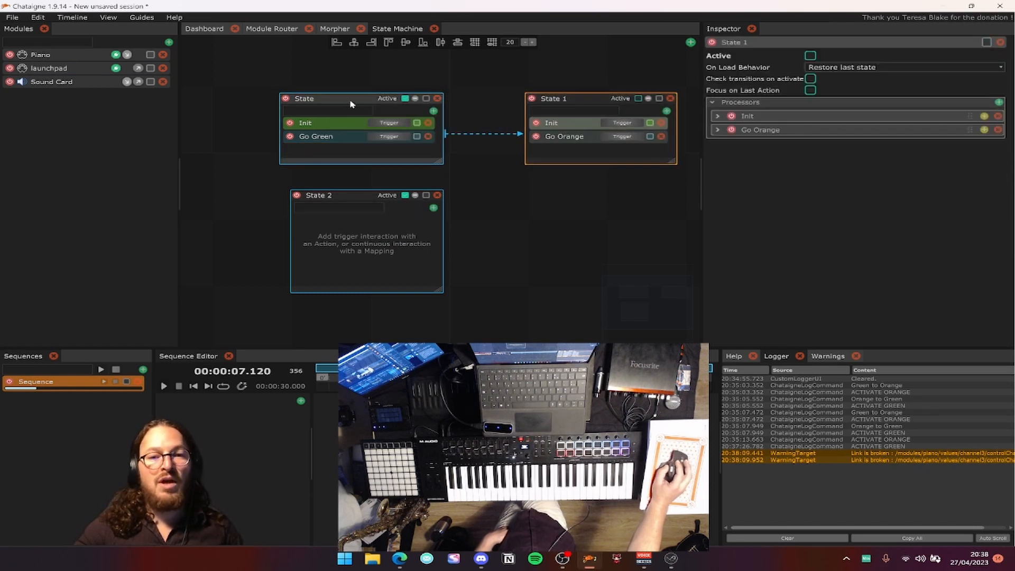
Move State closer to State 1 and delete the transition between them.
left_click_drag(351, 100, 403, 100)
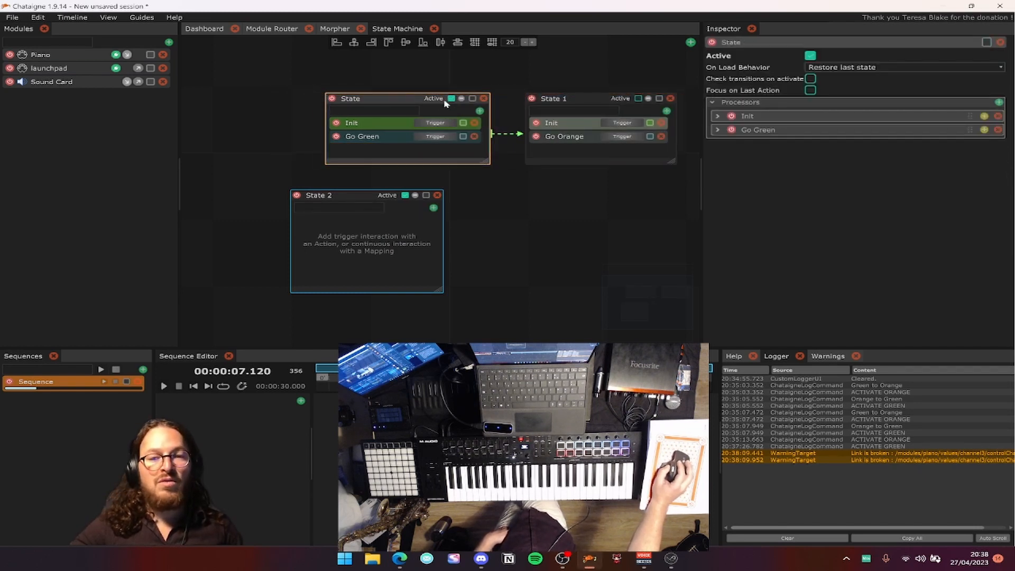
left_click(506, 134)
key("Delete")
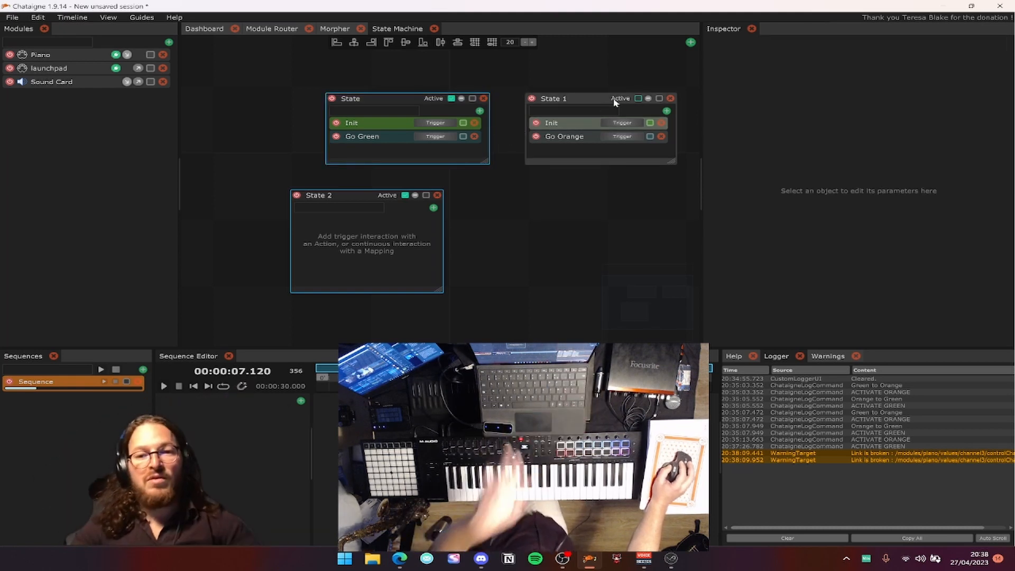
Create a transition starting from State and ending at State 1.
right_click(382, 103)
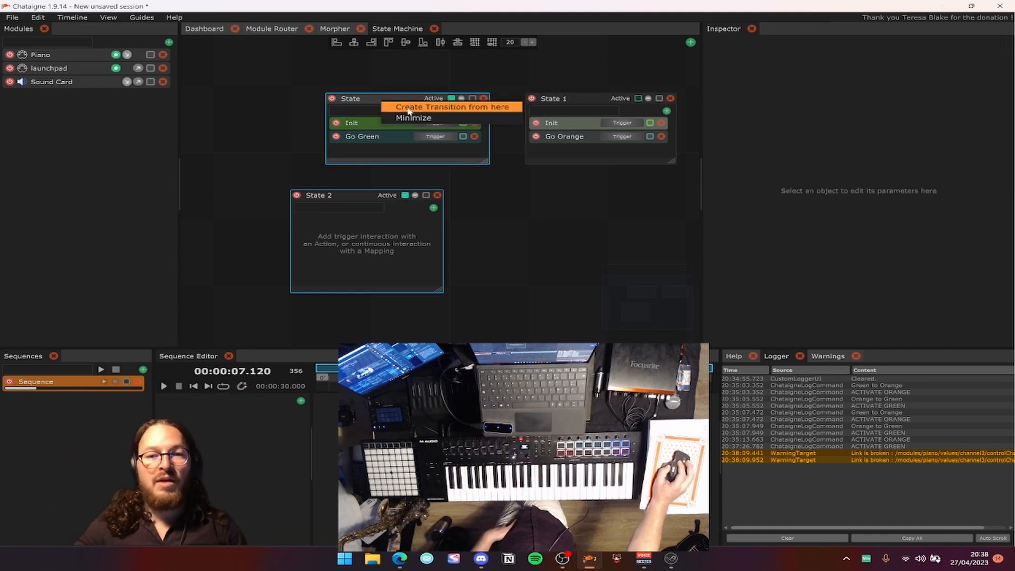
left_click(407, 108)
left_click(585, 101)
left_click(367, 99)
Move State 2 farther down and away from State, and add a shorter new state beside it.
left_click_drag(368, 199, 309, 224)
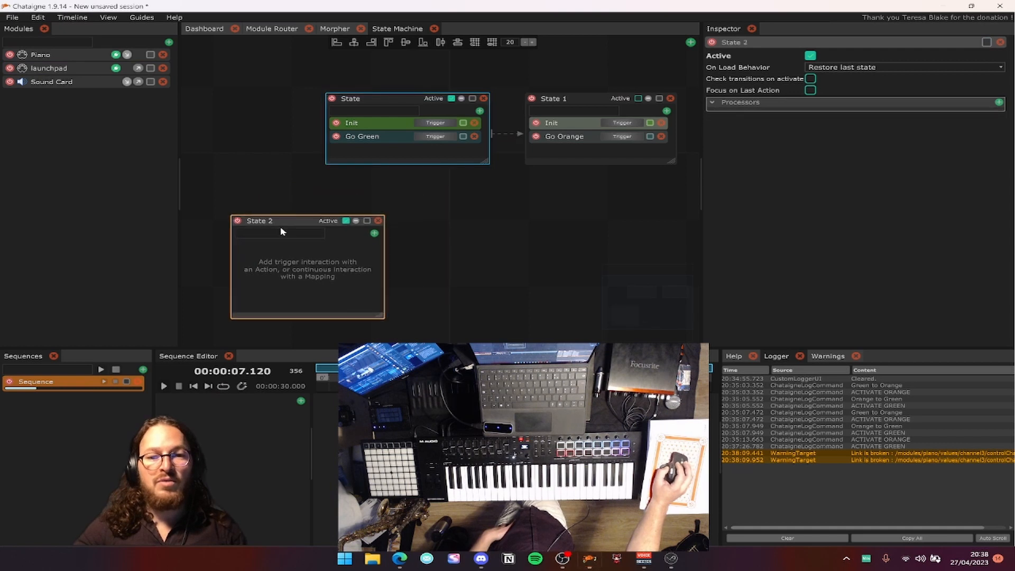
right_click(499, 237)
left_click(521, 243)
left_click_drag(558, 241, 537, 203)
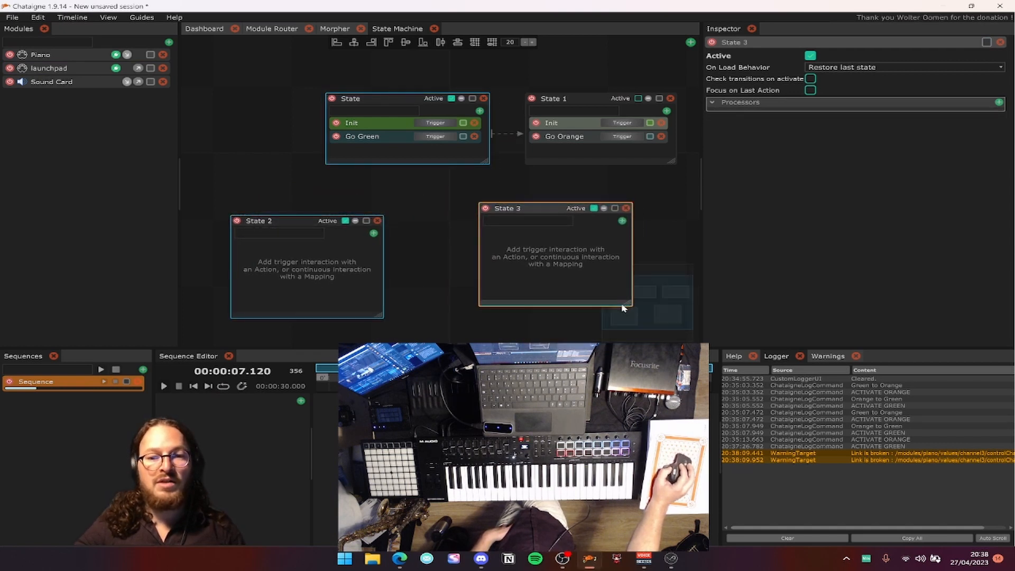
left_click_drag(629, 303, 625, 278)
left_click_drag(516, 214, 477, 219)
Add an Action to State 2 and rename the state GLOBAL.
left_click(374, 233)
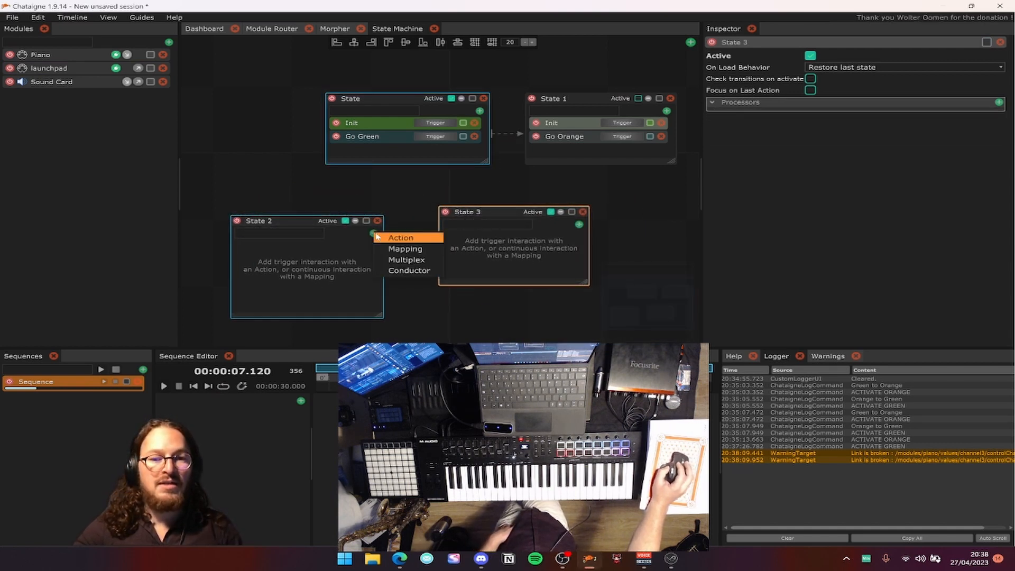
left_click(404, 237)
left_click(253, 225)
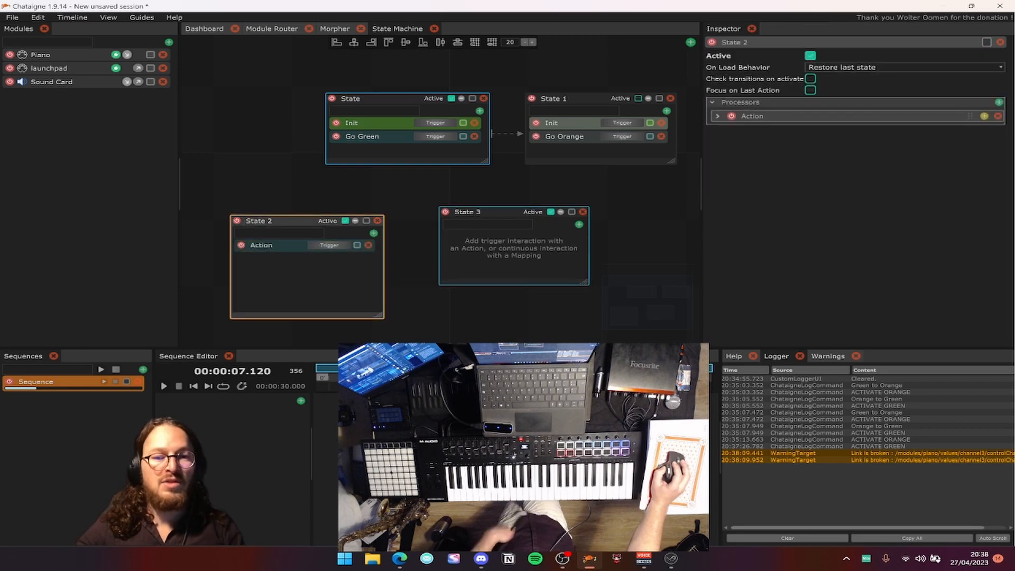
double_click(264, 222)
type("GLOBAL")
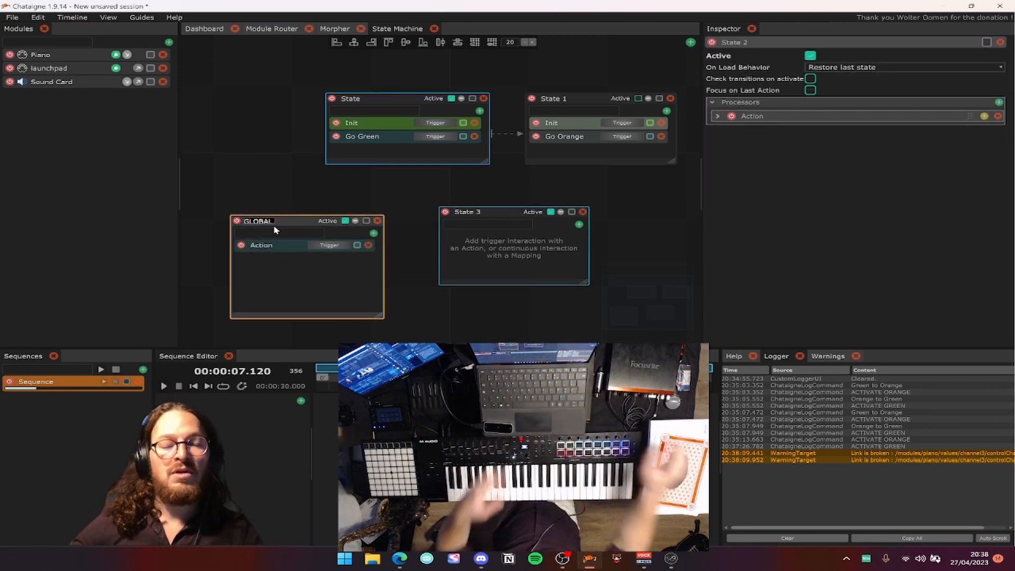
Remove the From Input Value condition from the Action in the GLOBAL state.
left_click(284, 246)
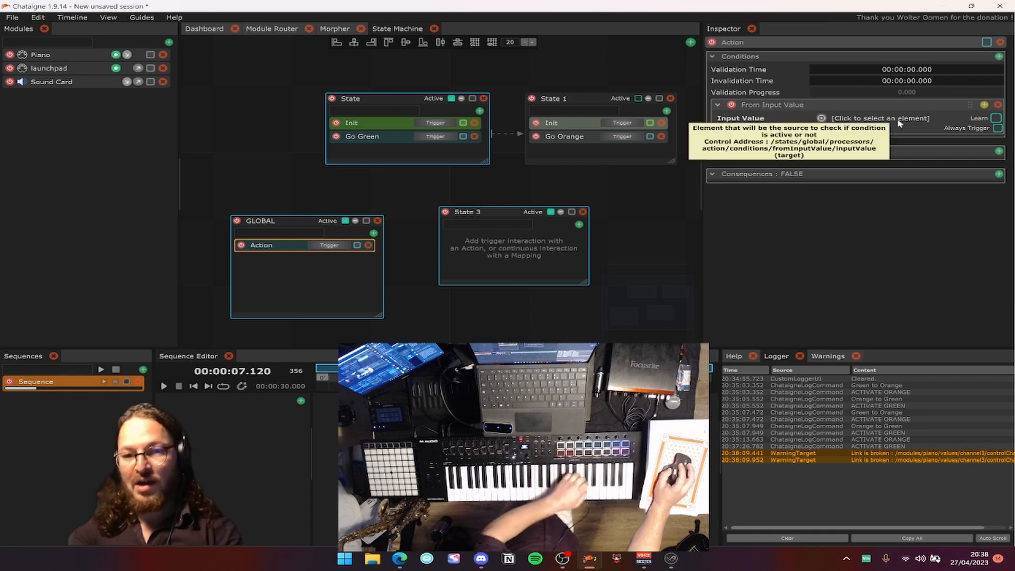
left_click(997, 105)
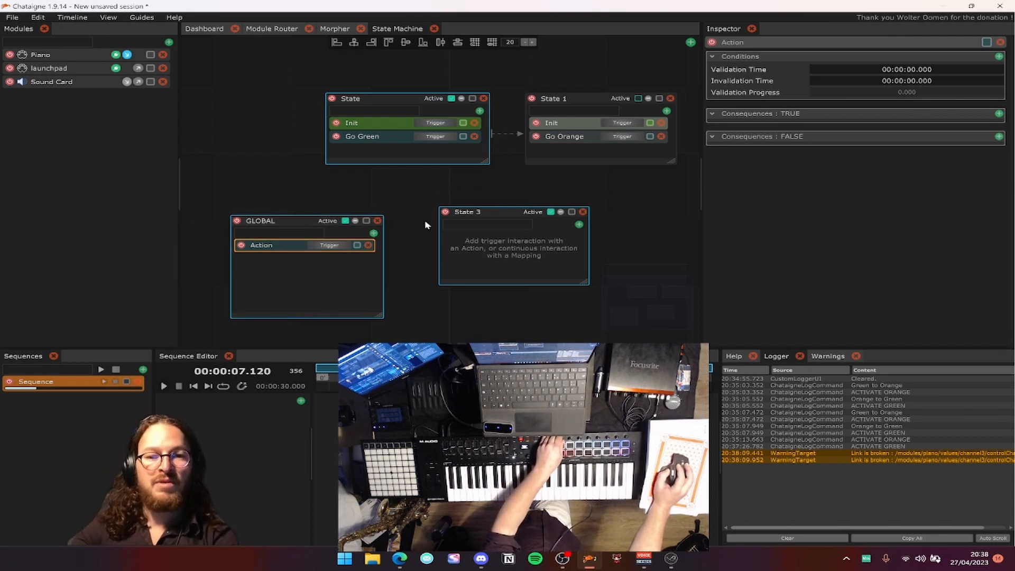
Move State and State 1 leftward on the canvas, keeping them side by side above the GLOBAL state and State 3.
left_click_drag(406, 100, 281, 107)
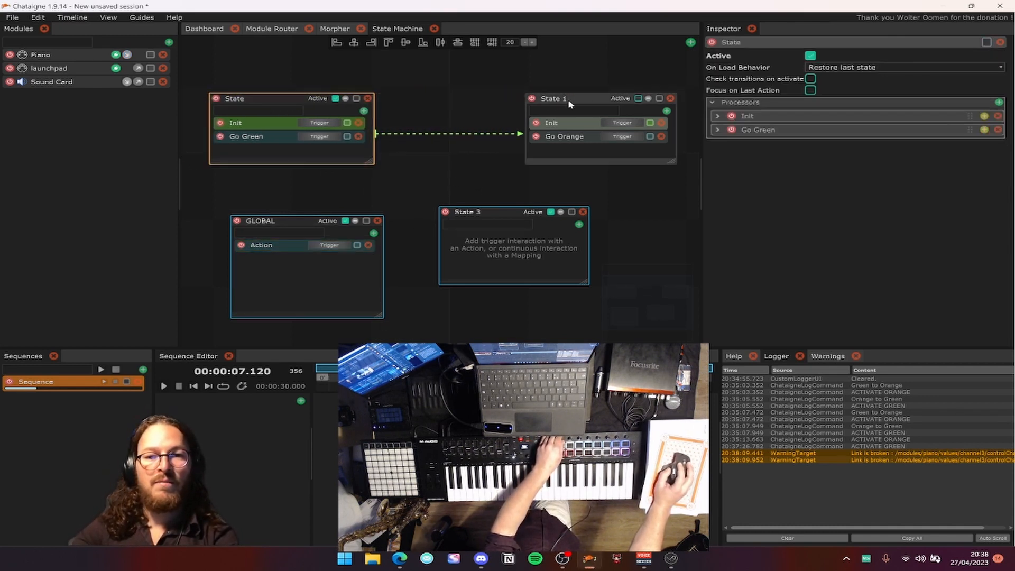
left_click_drag(566, 100, 454, 101)
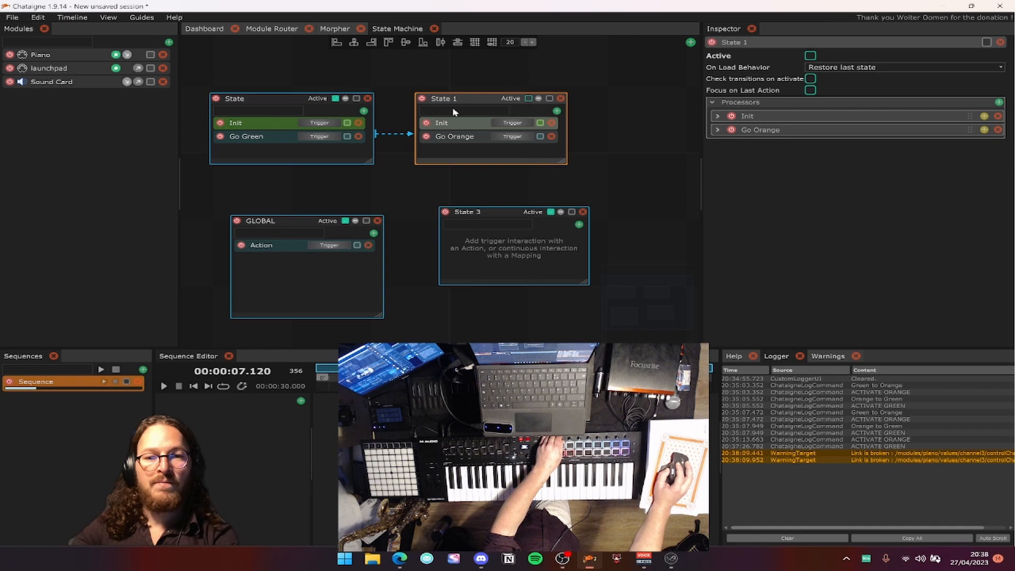
Add a Set State Activation consequence under TRUE for the GLOBAL state's Action, with State as its target.
left_click(289, 252)
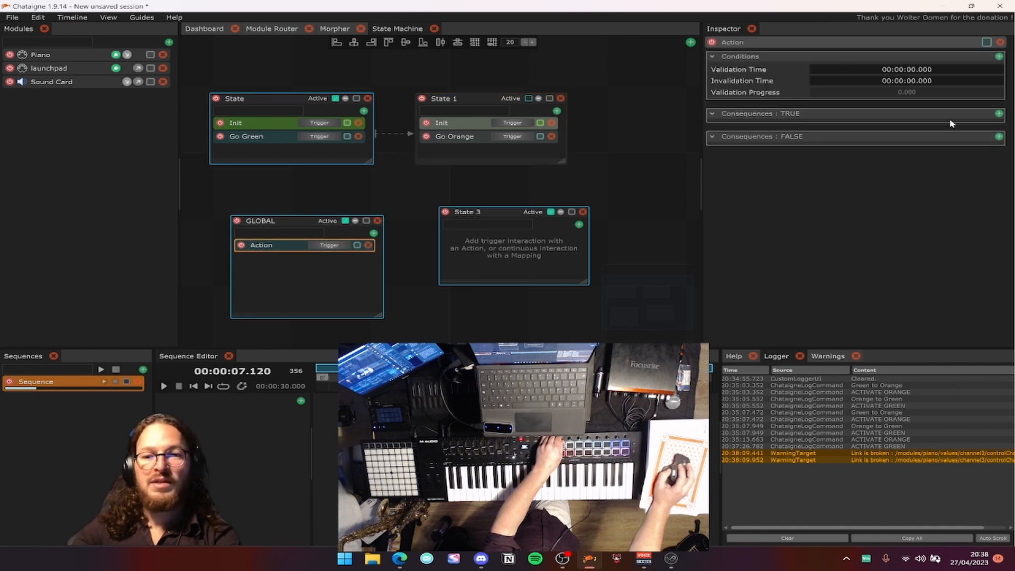
left_click(998, 114)
mouse_move(979, 126)
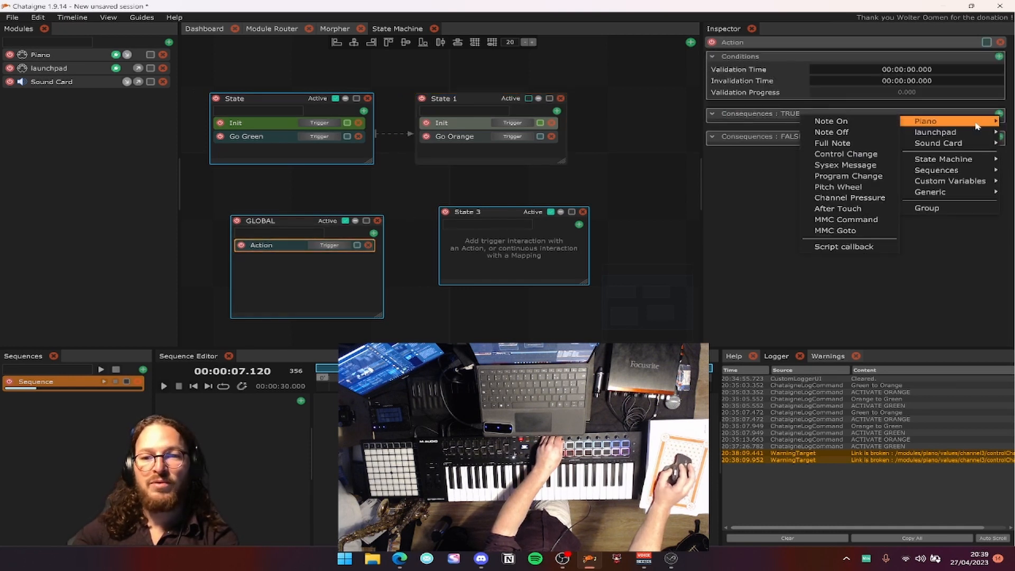
mouse_move(946, 161)
mouse_move(802, 173)
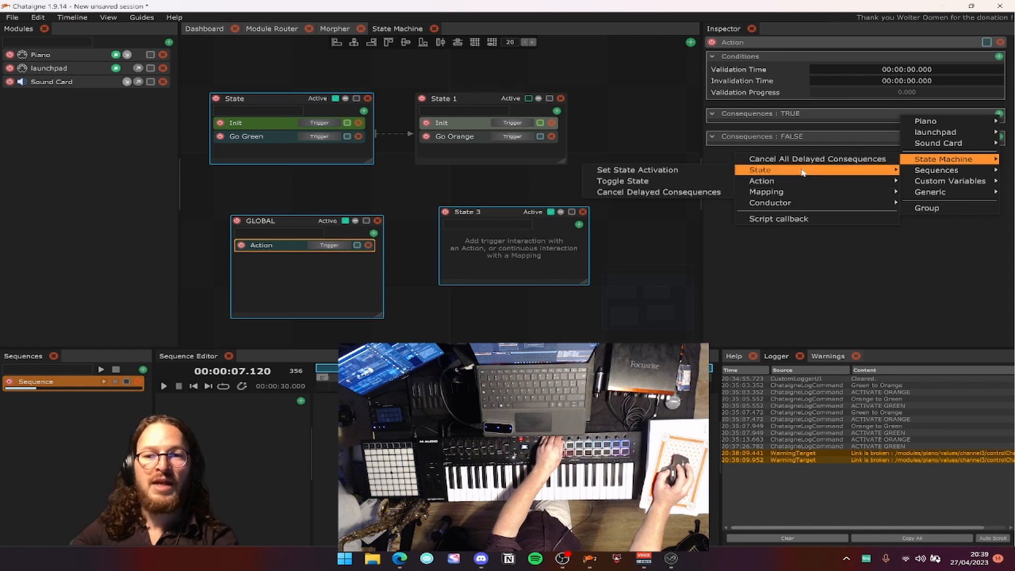
left_click(670, 170)
left_click(854, 155)
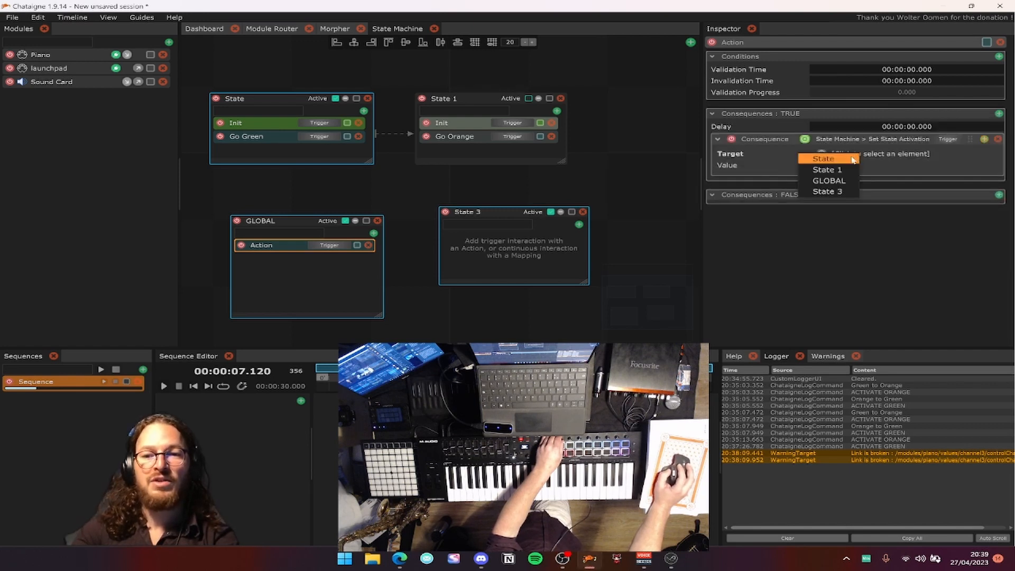
left_click(848, 161)
Rename State as A, State 1 as B and State 3 as K.
double_click(237, 100)
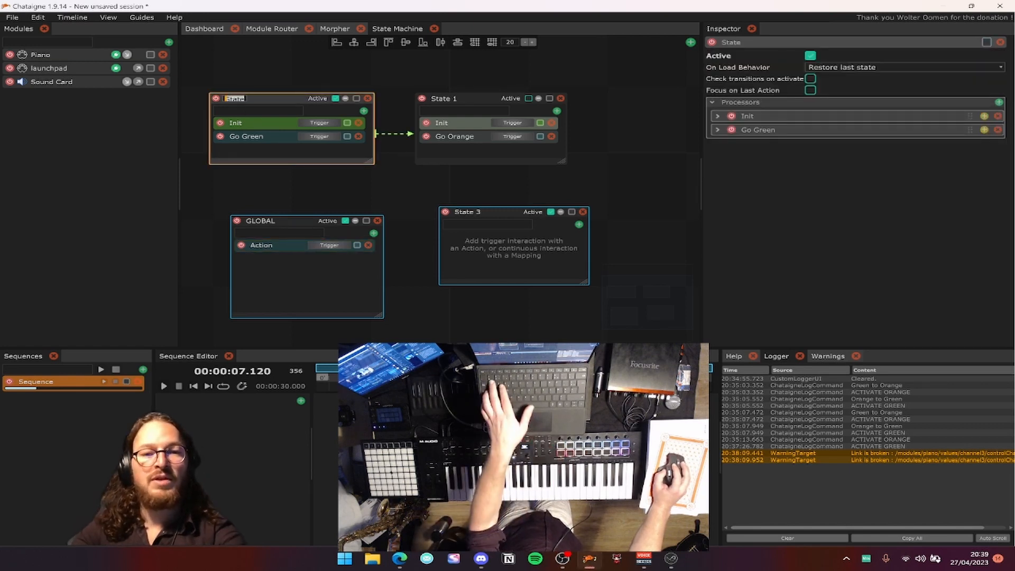
type("A")
double_click(446, 99)
type("V")
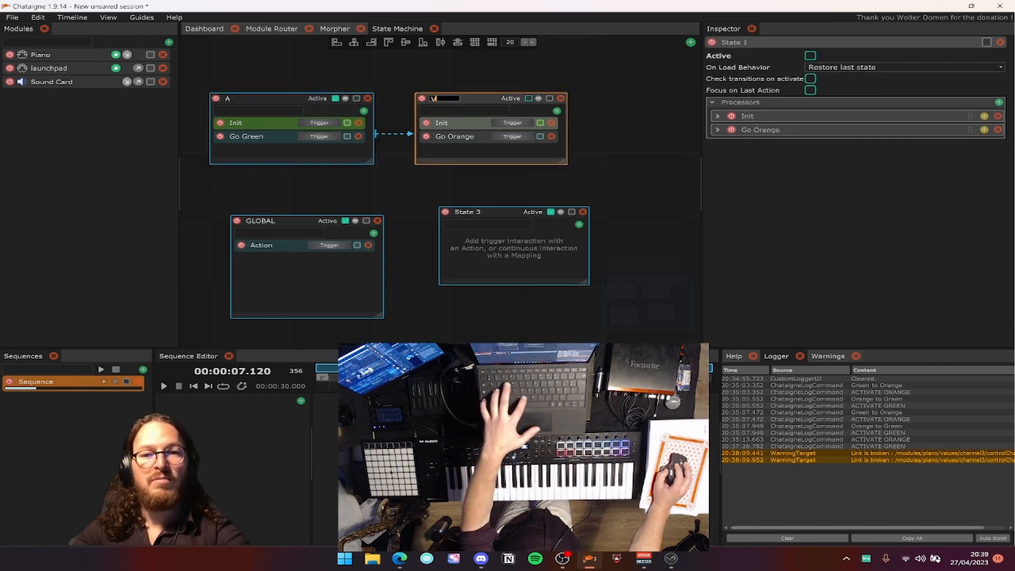
double_click(473, 209)
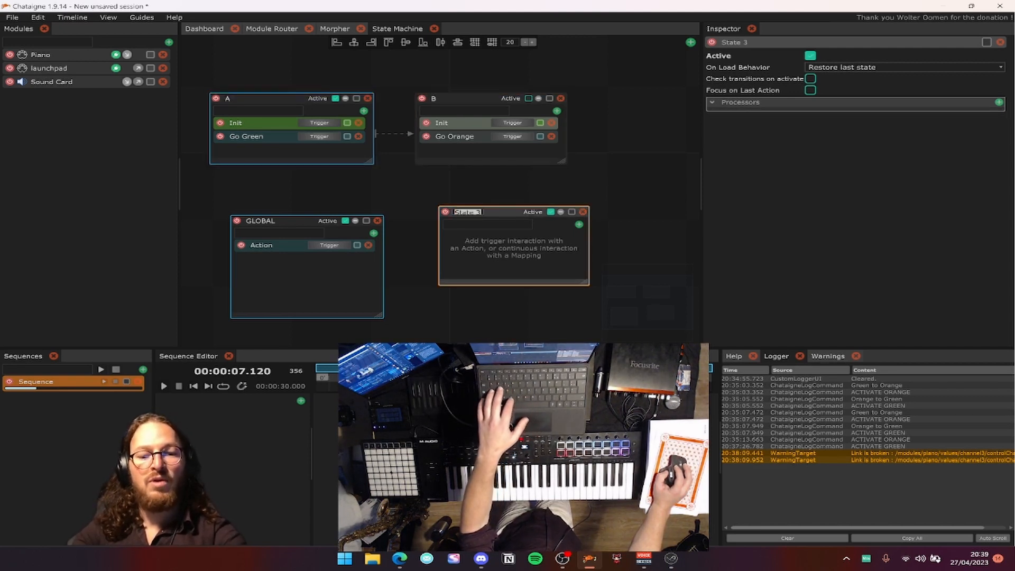
type("K")
key("Return")
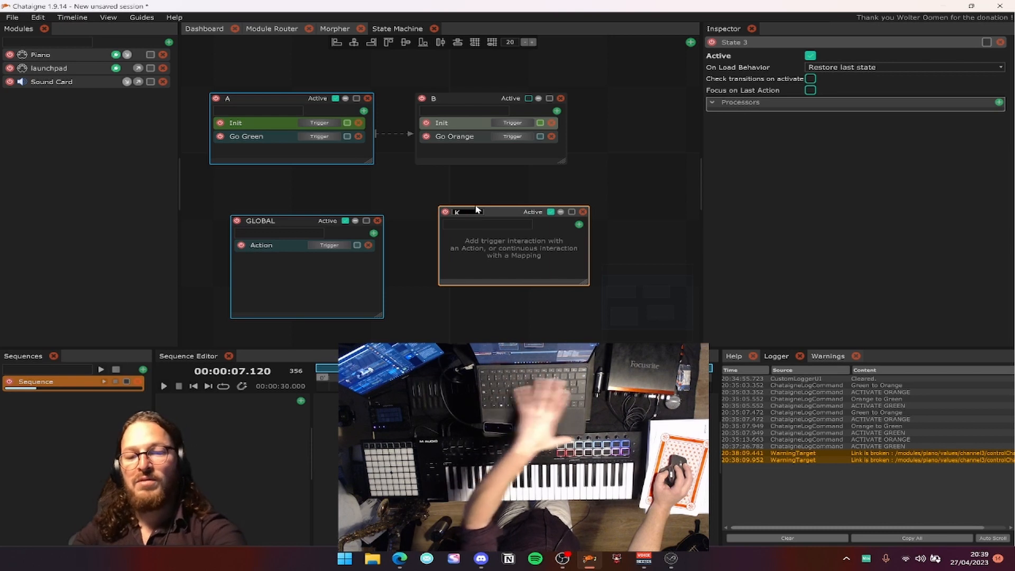
Rename the Action in the GLOBAL state as Activate A.
left_click(286, 246)
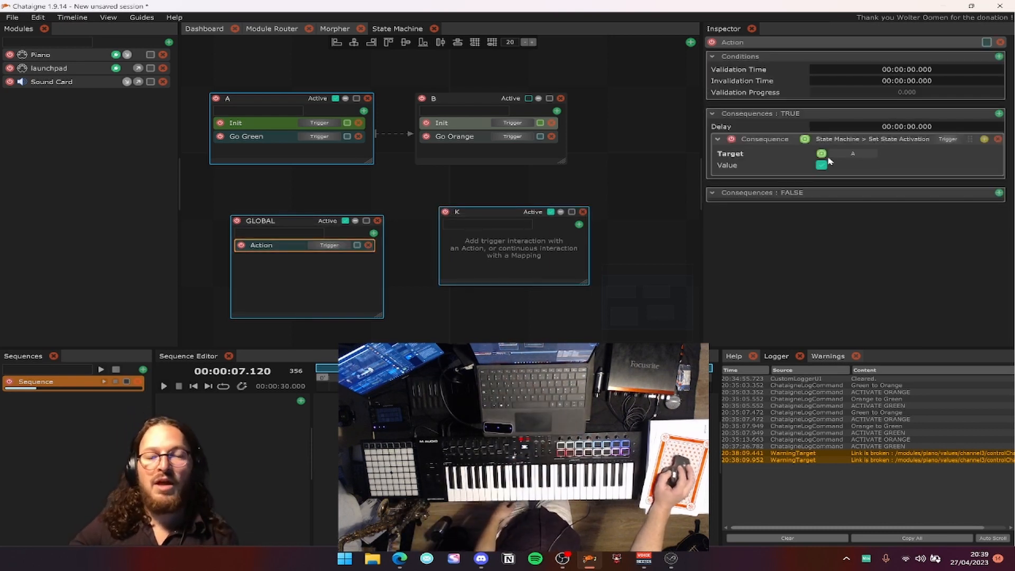
double_click(271, 248)
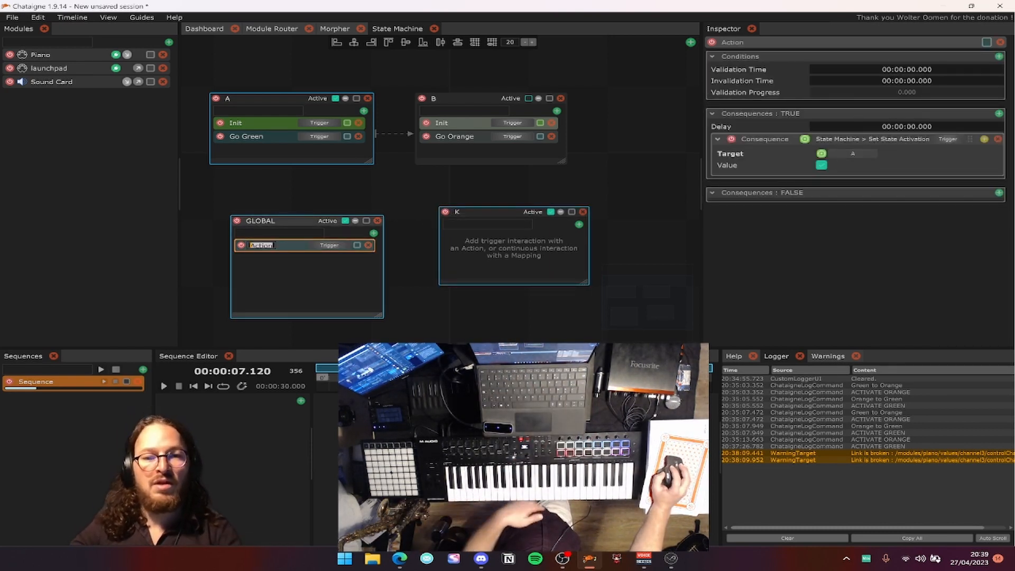
type("Activ")
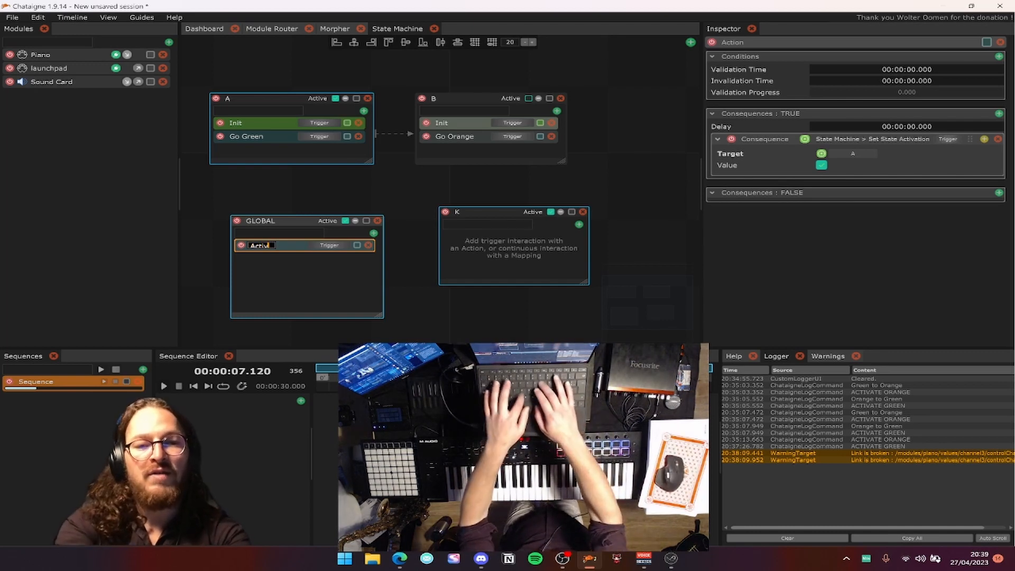
type("ate A")
key("Return")
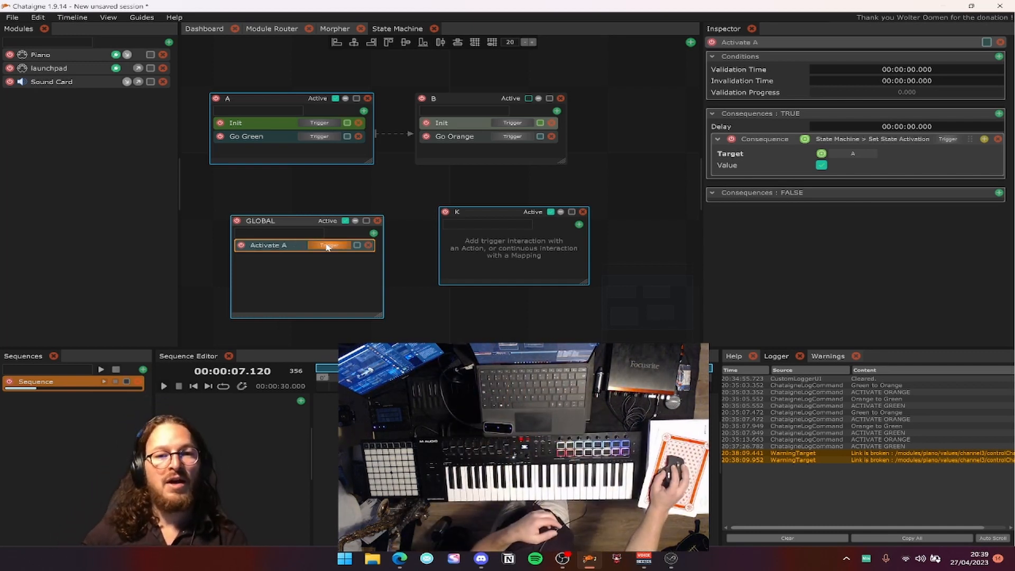
Duplicate Activate A in the GLOBAL state, name the copy Activate B and set its consequence's target to state B.
key("ctrl+d")
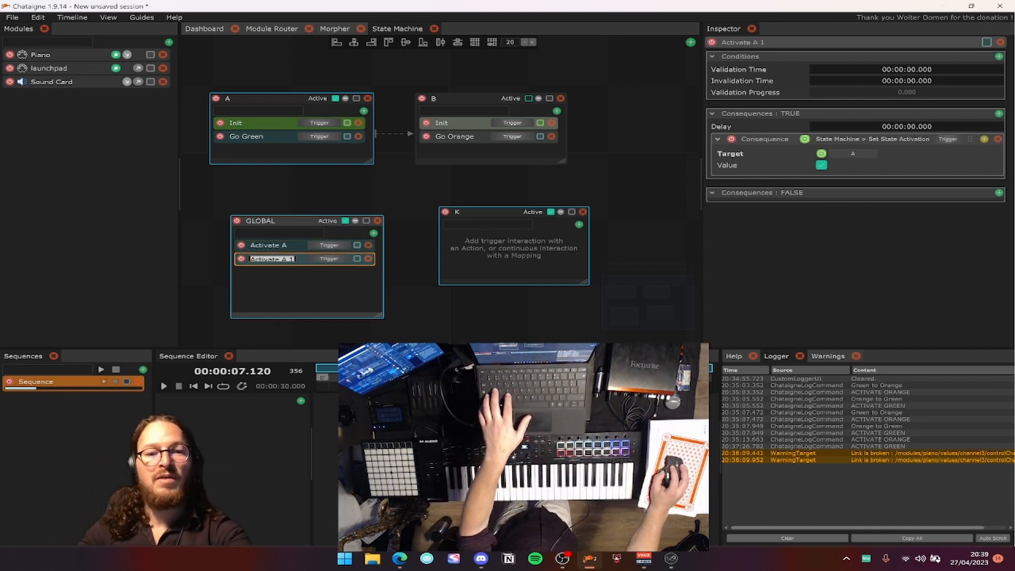
key("shift+b")
left_click(283, 264)
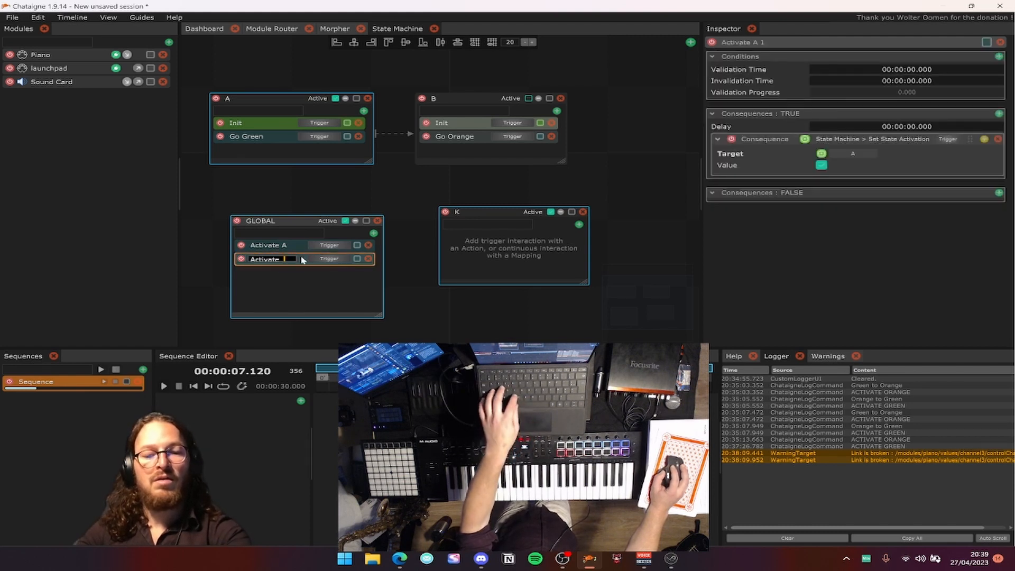
key("Return")
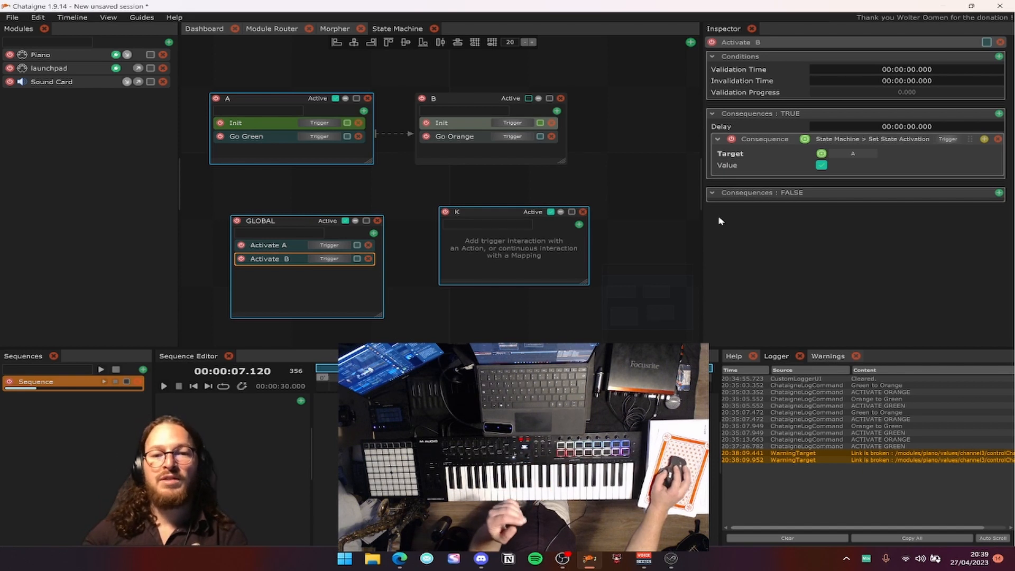
left_click(851, 153)
left_click(841, 177)
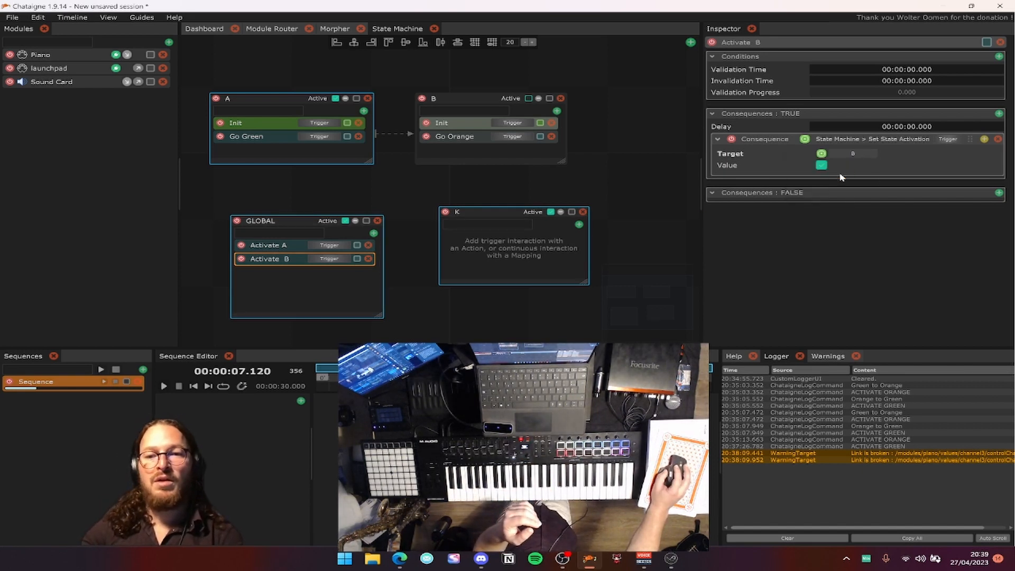
double_click(287, 260)
left_click(284, 260)
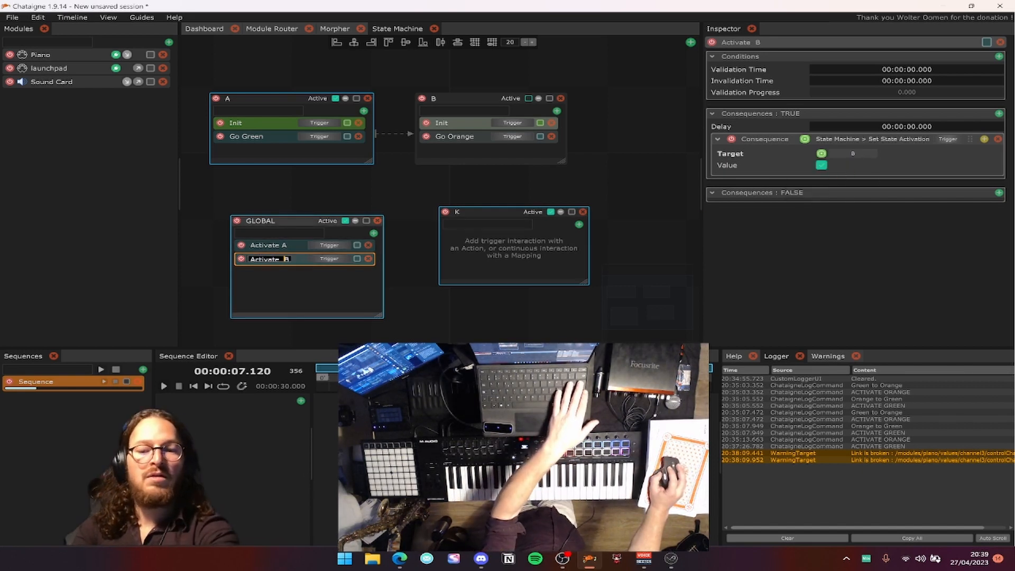
key("BackSpace")
key("Return")
Trigger Activate A and Activate B alternately to test switching between states A and B.
left_click(327, 258)
left_click(332, 246)
left_click(335, 259)
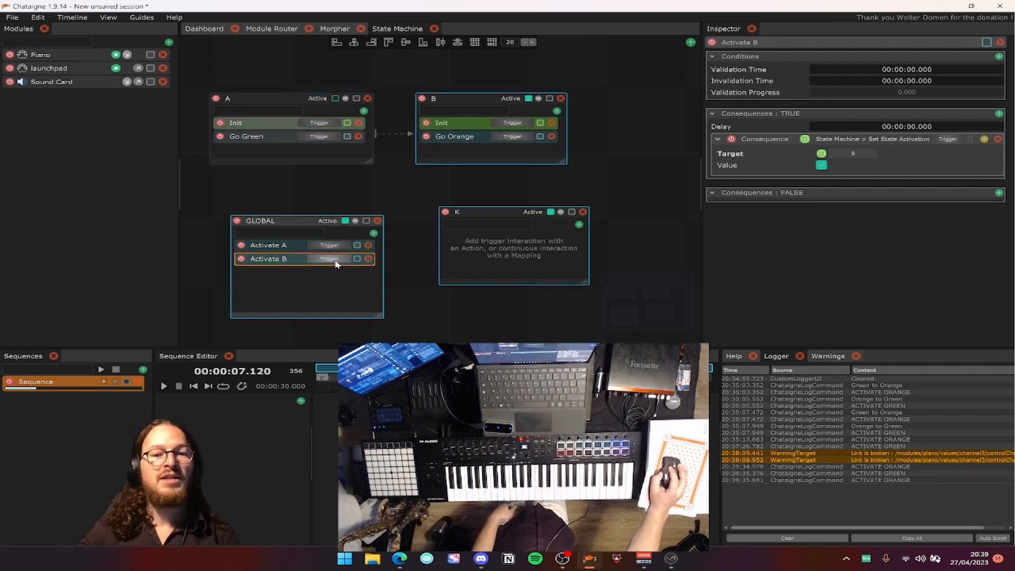
left_click(334, 247)
left_click(332, 260)
left_click(334, 247)
left_click(331, 259)
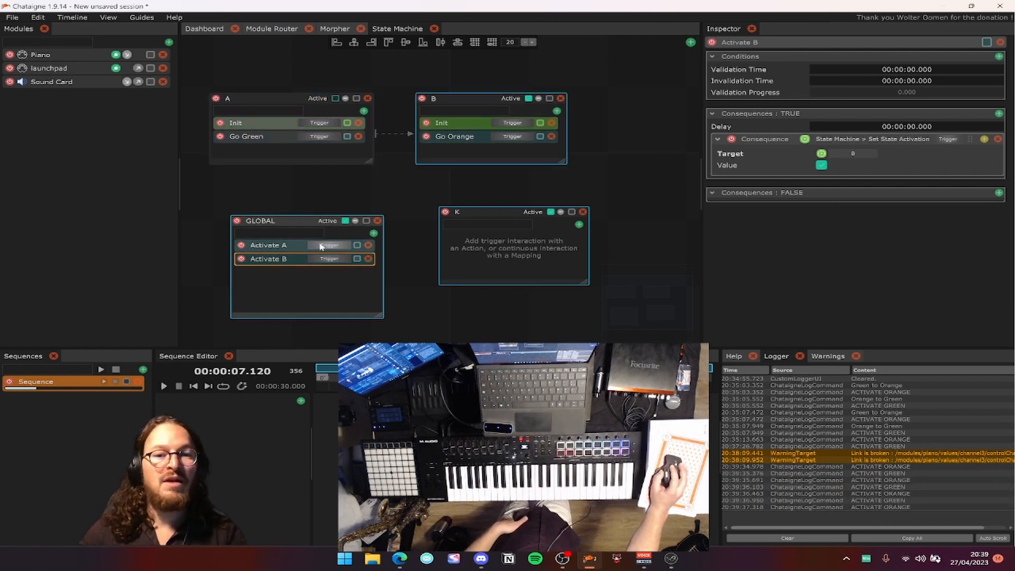
Duplicate Activate B in the GLOBAL state and name the copy Activate K.
key("ctrl+d")
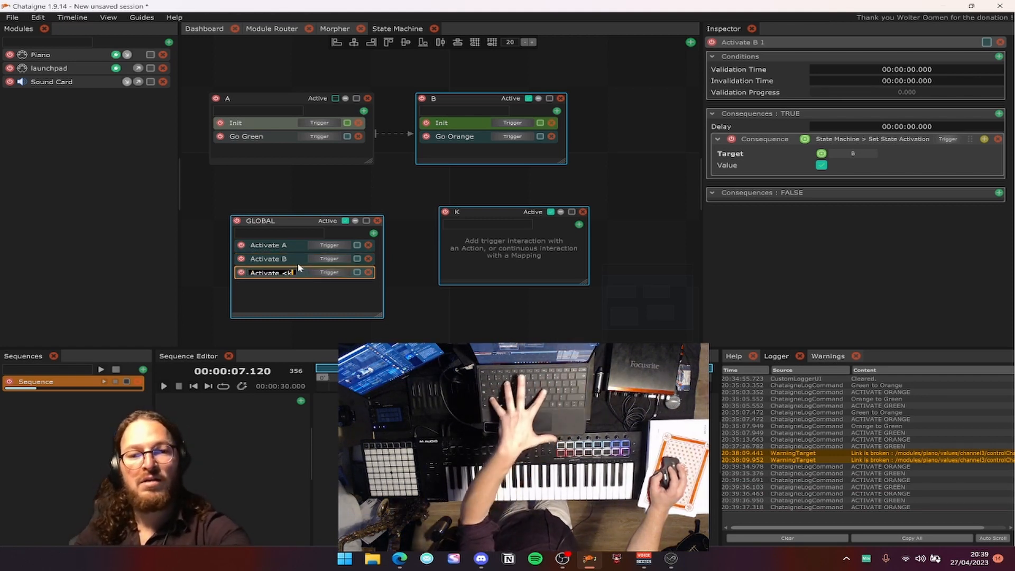
type("C")
key("BackSpace")
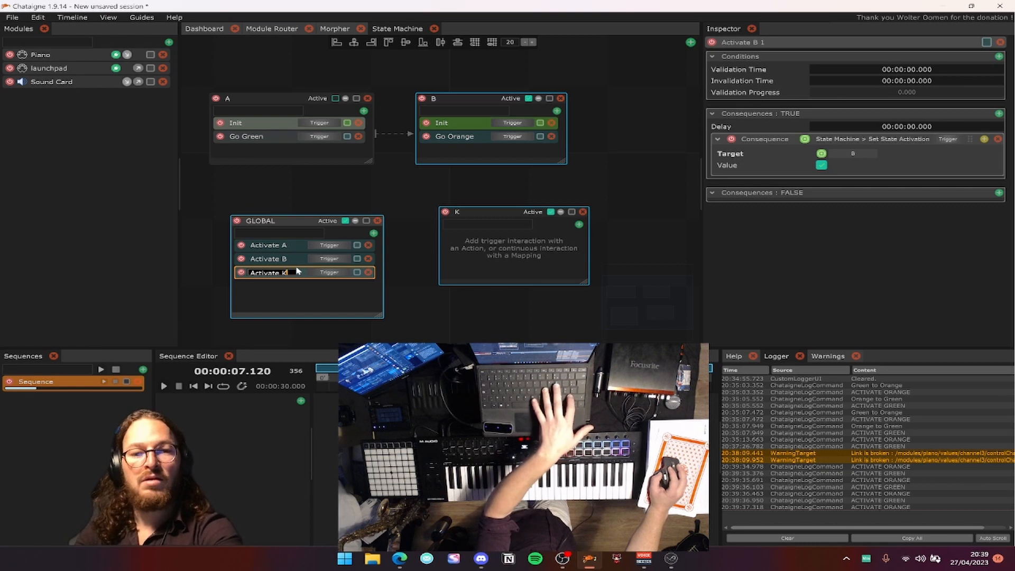
type("K")
key("Return")
Change the Activate K action's consequence to Toggle State targeting K, and rename the action Toggle K.
left_click(877, 154)
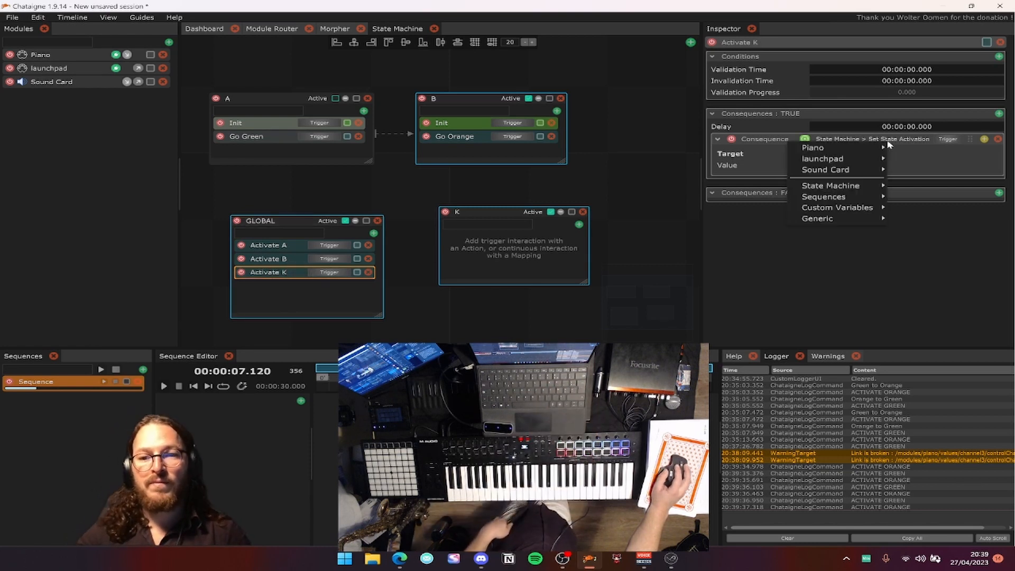
mouse_move(855, 185)
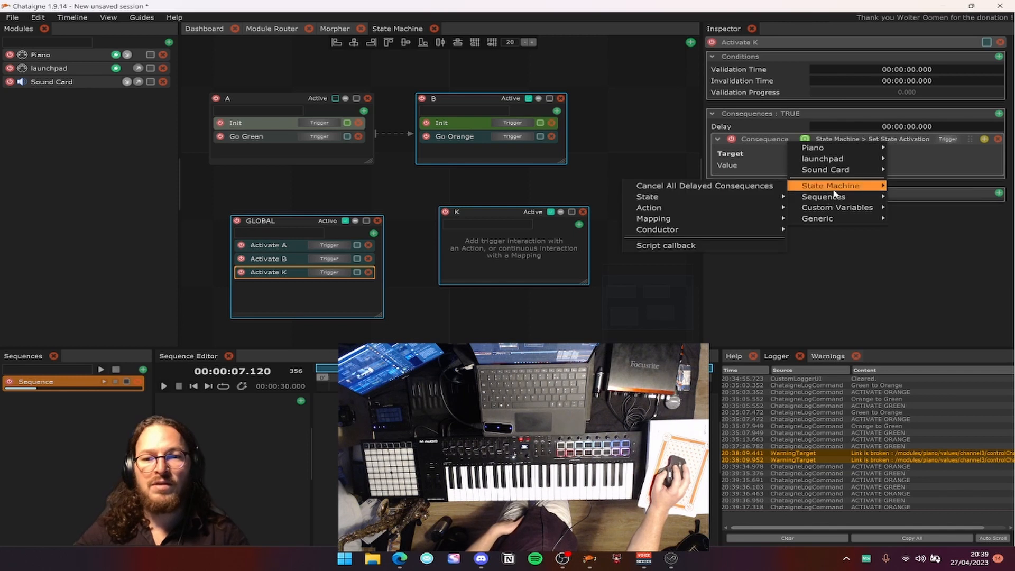
mouse_move(711, 203)
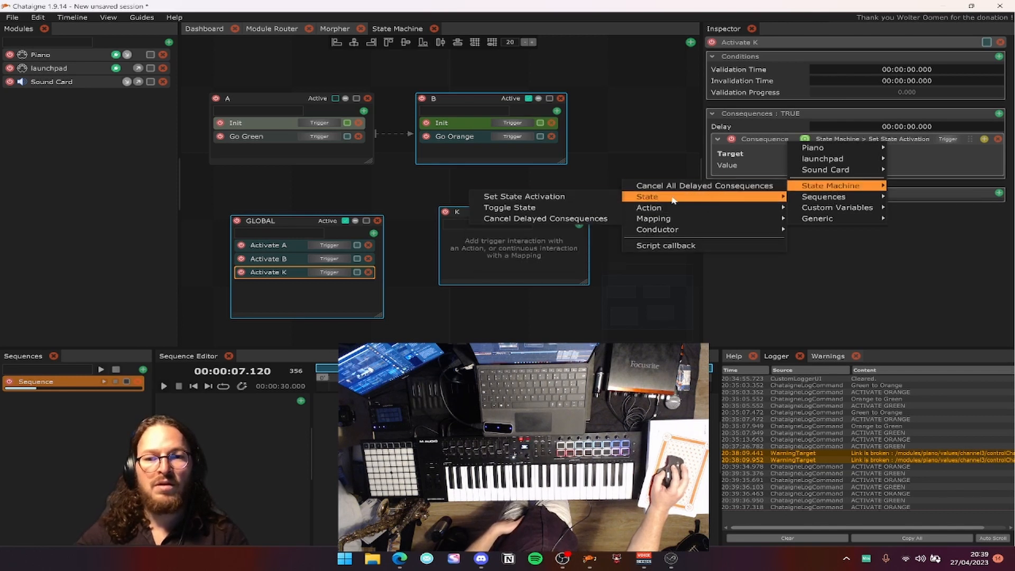
left_click(508, 207)
left_click(822, 154)
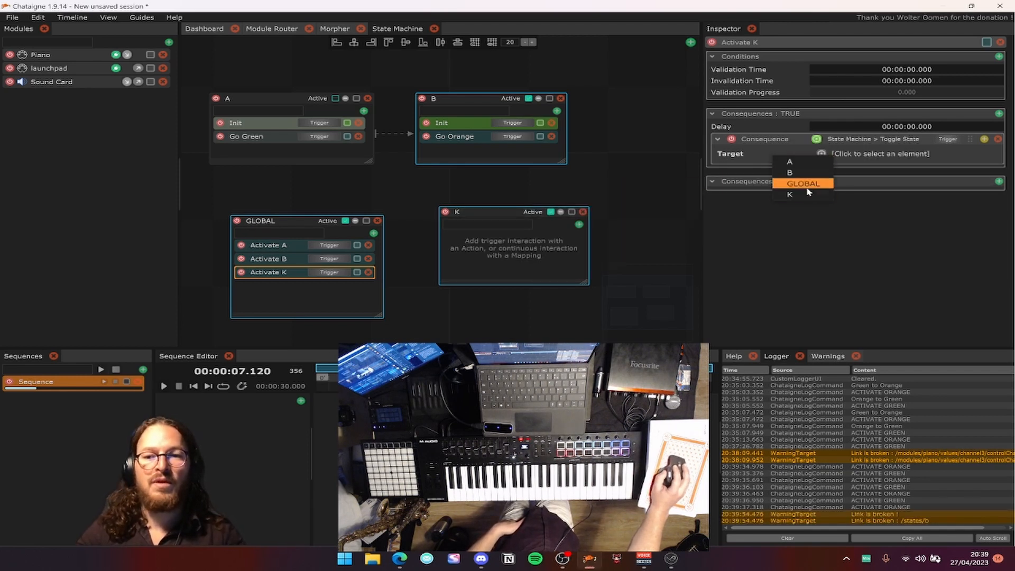
left_click(790, 194)
double_click(268, 272)
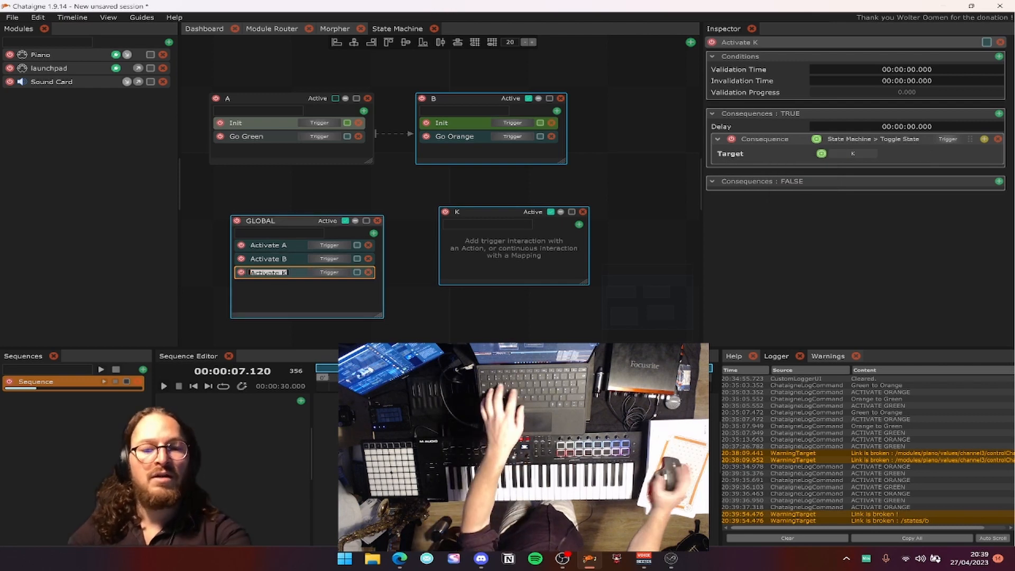
type("Toggle K")
key("Return")
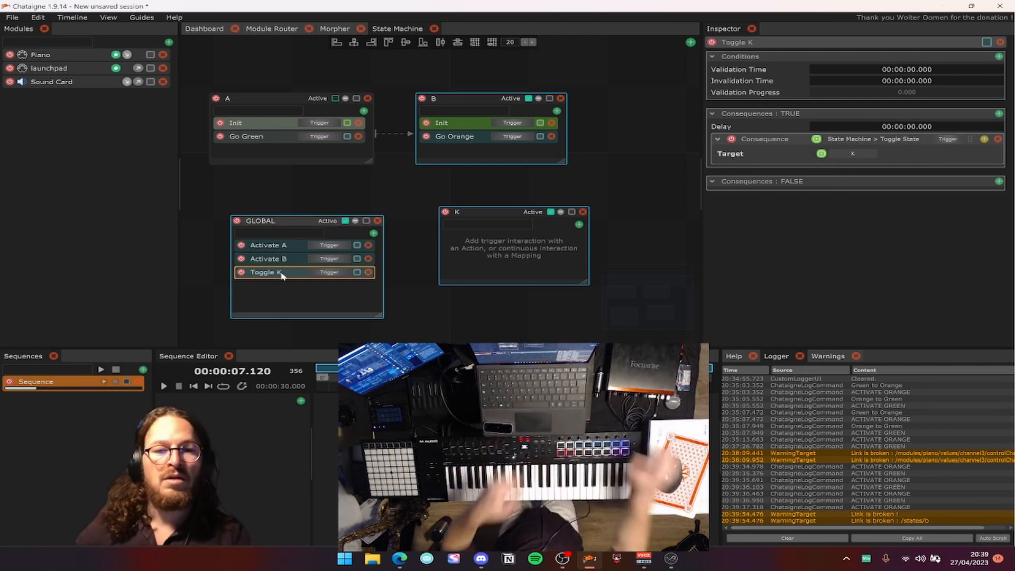
Trigger Toggle K repeatedly to test switching state K on and off.
left_click(313, 274)
left_click(313, 273)
left_click(313, 273)
left_click(313, 274)
left_click(314, 273)
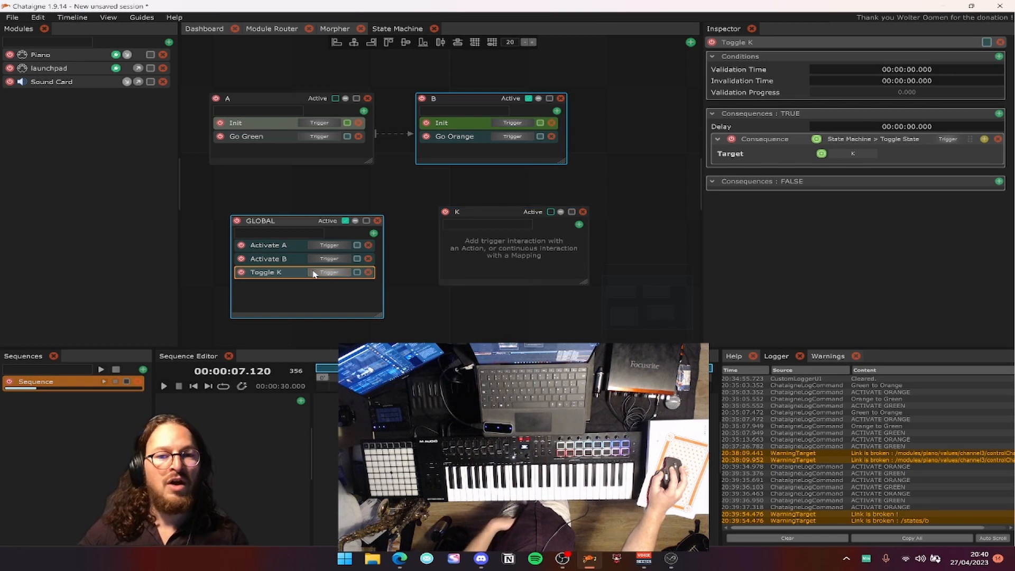
left_click(314, 273)
left_click(314, 273)
left_click(314, 273)
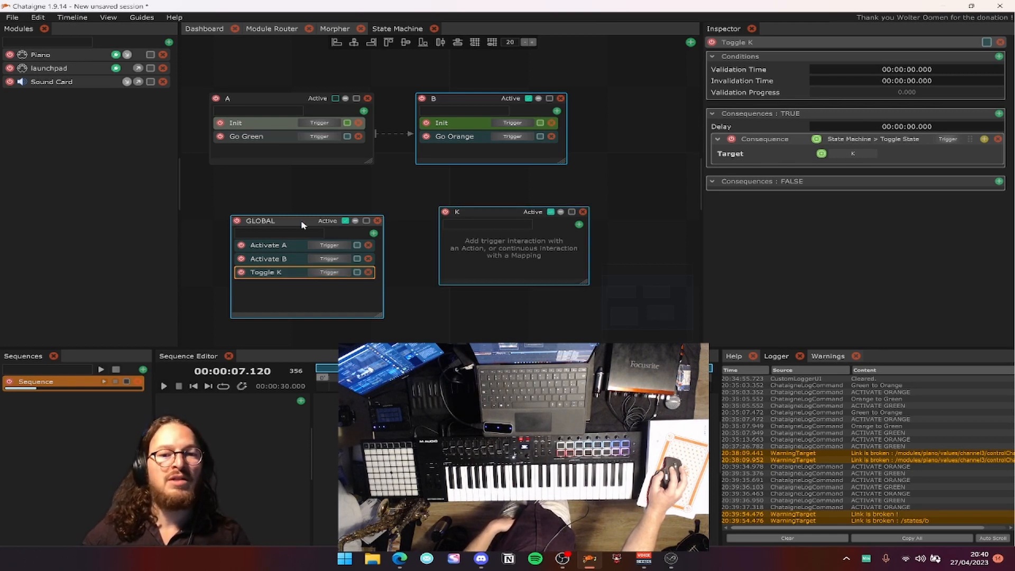
Reposition GLOBAL directly beneath state A and move K up and to the right, below state B.
mouse_move(303, 225)
left_mouse_down()
mouse_move(352, 226)
mouse_move(316, 216)
left_mouse_up()
left_click_drag(495, 214, 548, 195)
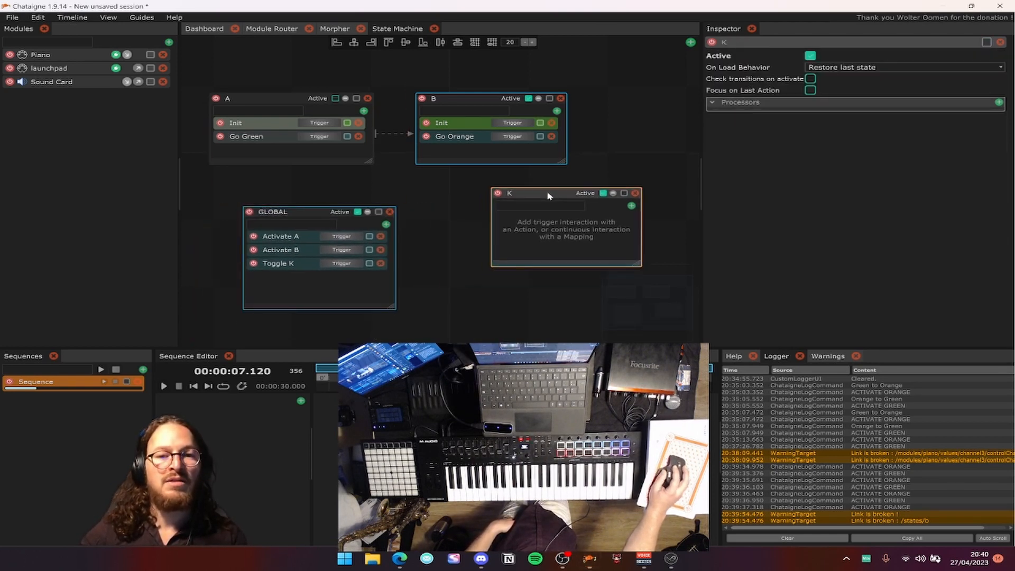
left_click_drag(296, 216, 274, 214)
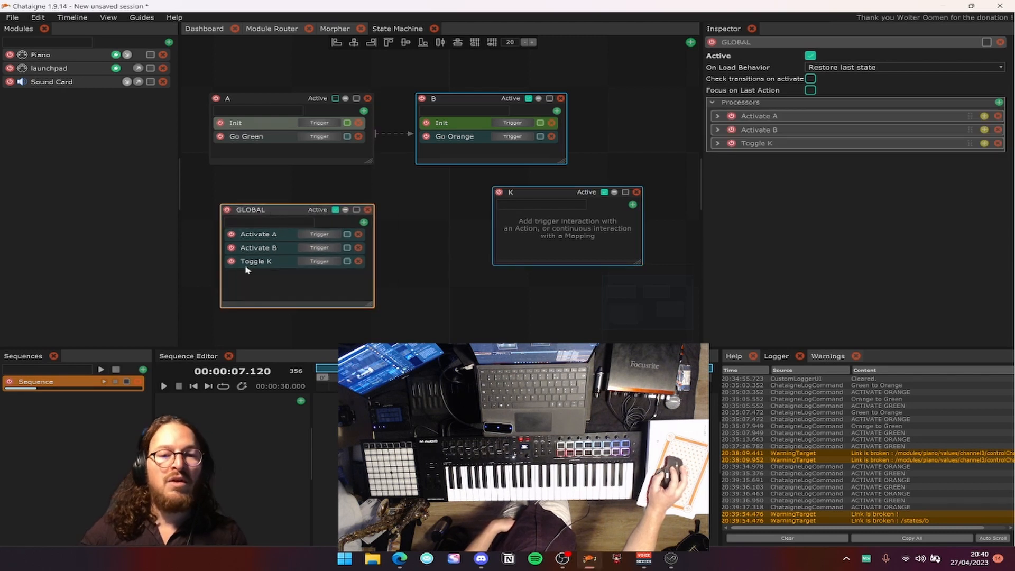
Trigger Activate A, Activate B and Toggle K in turn to test controlling the other states from GLOBAL.
left_click(296, 235)
left_click(314, 260)
left_click(315, 235)
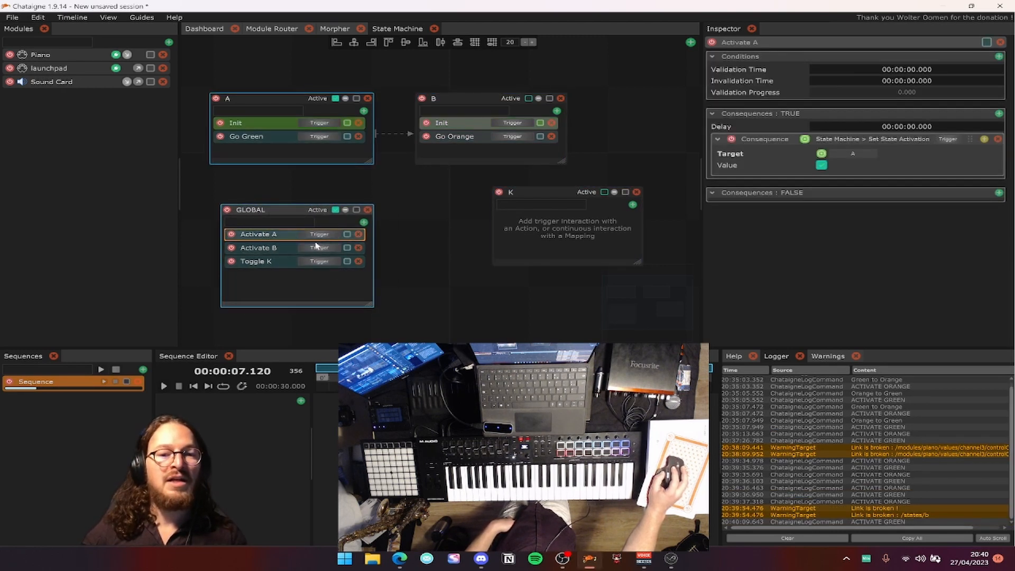
left_click(315, 248)
left_click(315, 261)
left_click(315, 234)
left_click(315, 248)
left_click(313, 262)
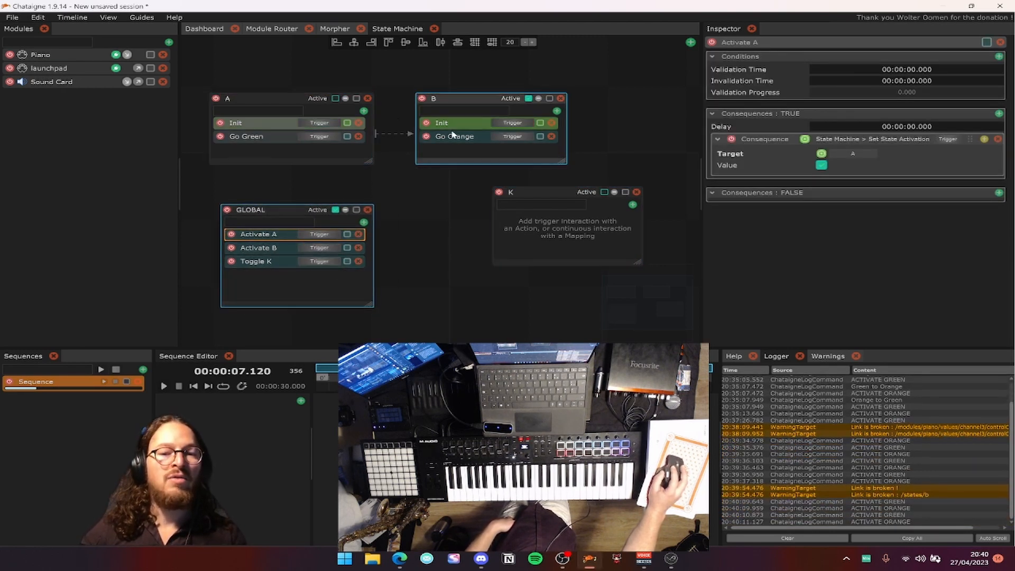
Trigger Toggle K, Activate A, Activate B and Toggle K again in GLOBAL to test K's independence from A and B.
left_click(319, 261)
left_click(317, 234)
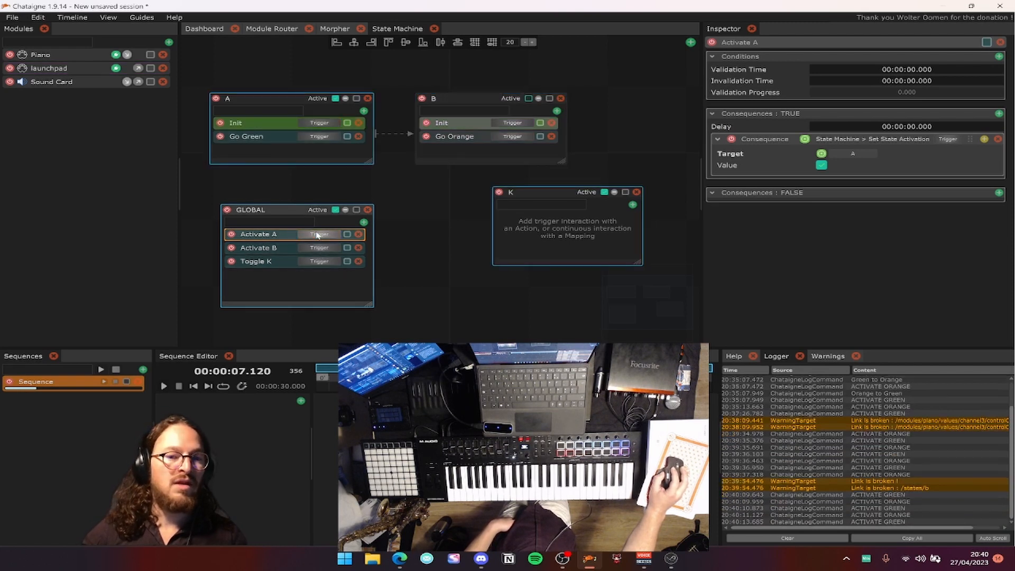
left_click(319, 246)
left_click(319, 260)
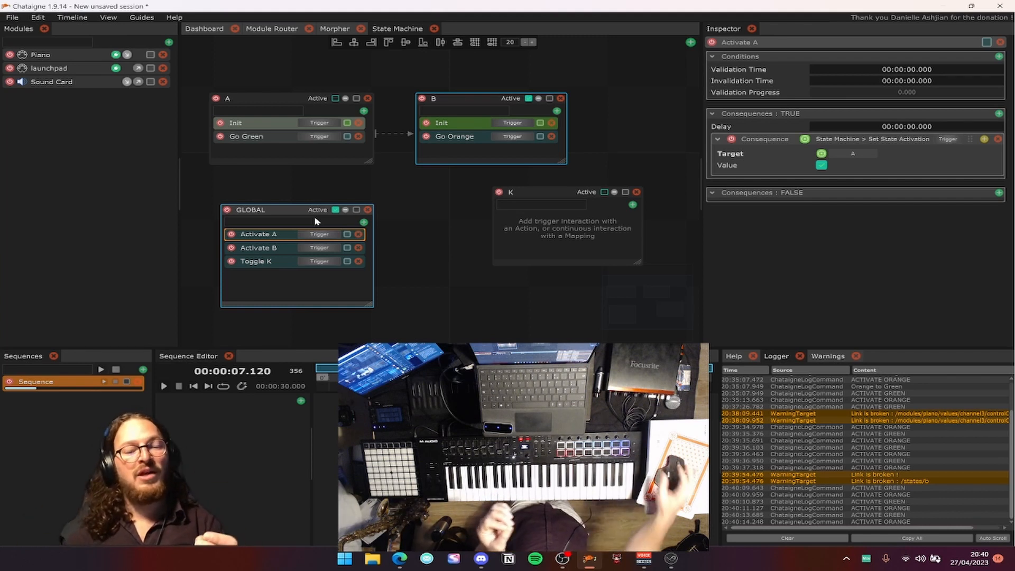
left_click(318, 261)
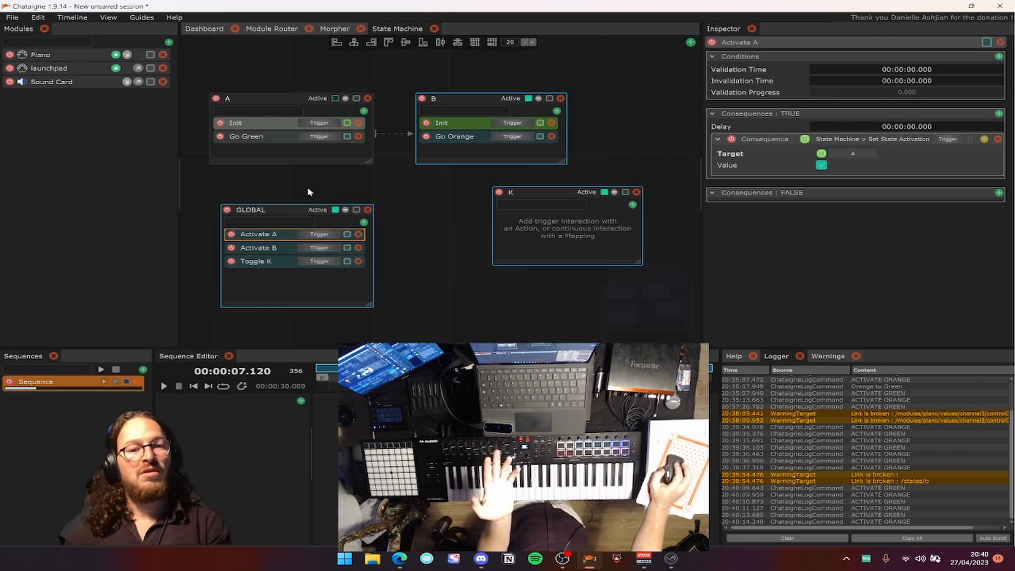
left_click(321, 262)
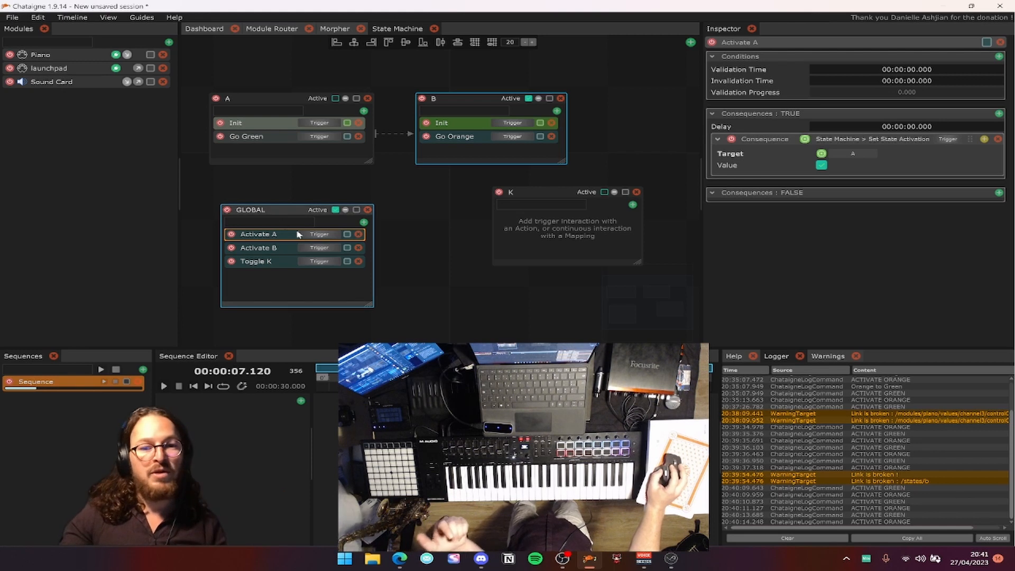
Trigger Activate A, inspect the Activate B action, and trigger it to test switching between states A and B.
left_click(311, 234)
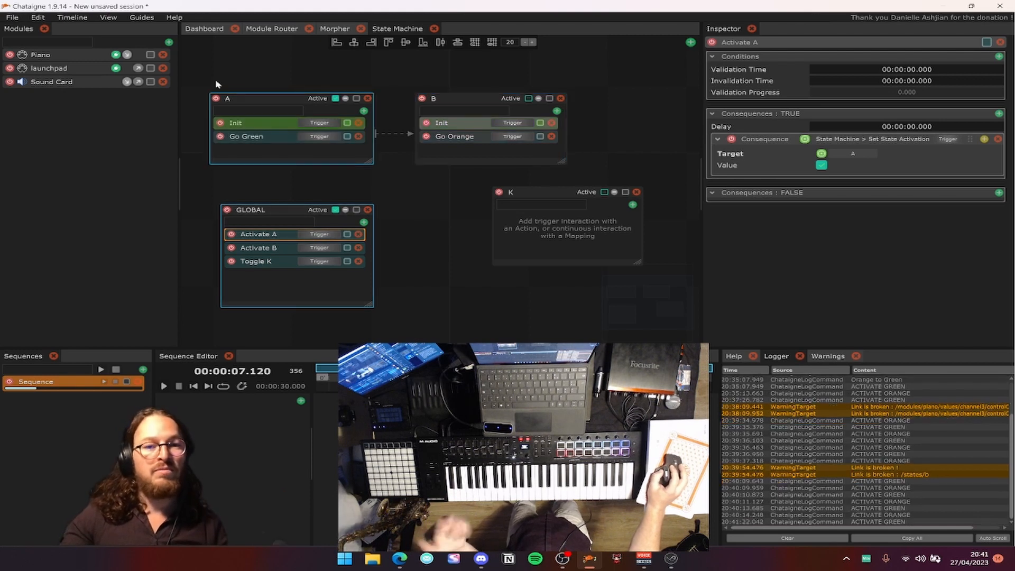
left_click(275, 246)
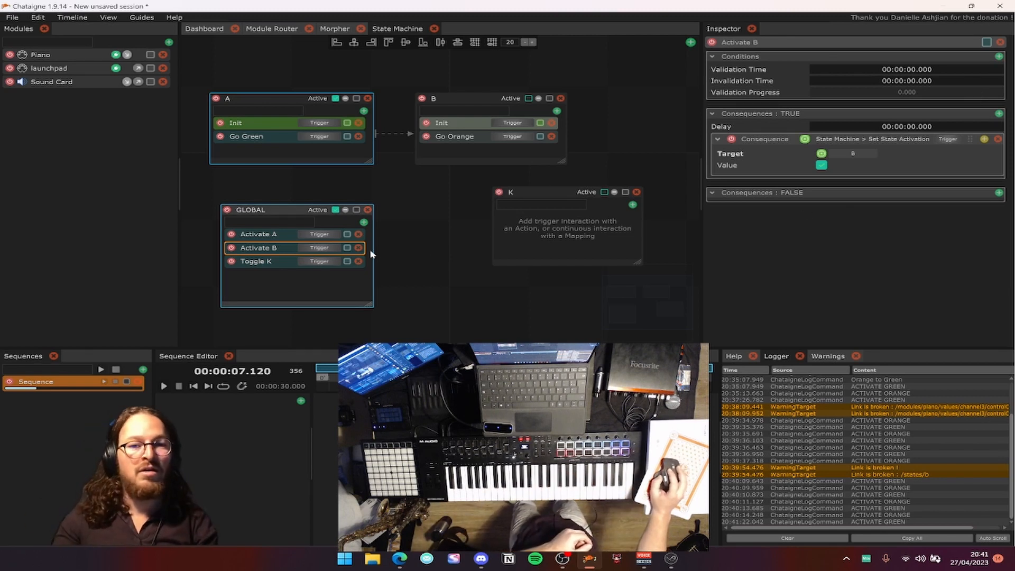
left_click(321, 250)
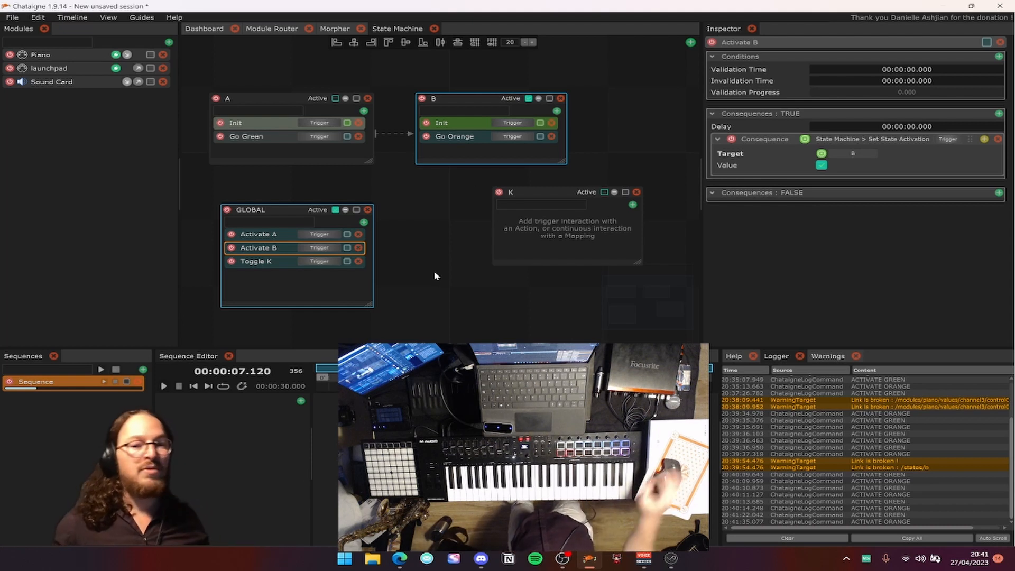
Select state K, trigger Toggle K repeatedly to switch it on and off, and trigger Activate A.
left_click(526, 208)
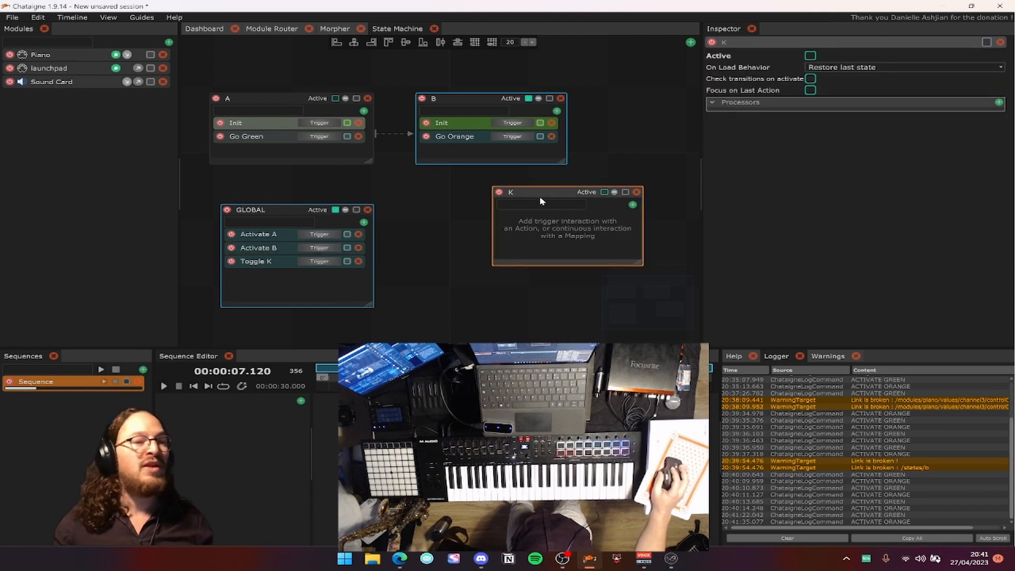
left_click(326, 262)
left_click(325, 262)
left_click(326, 262)
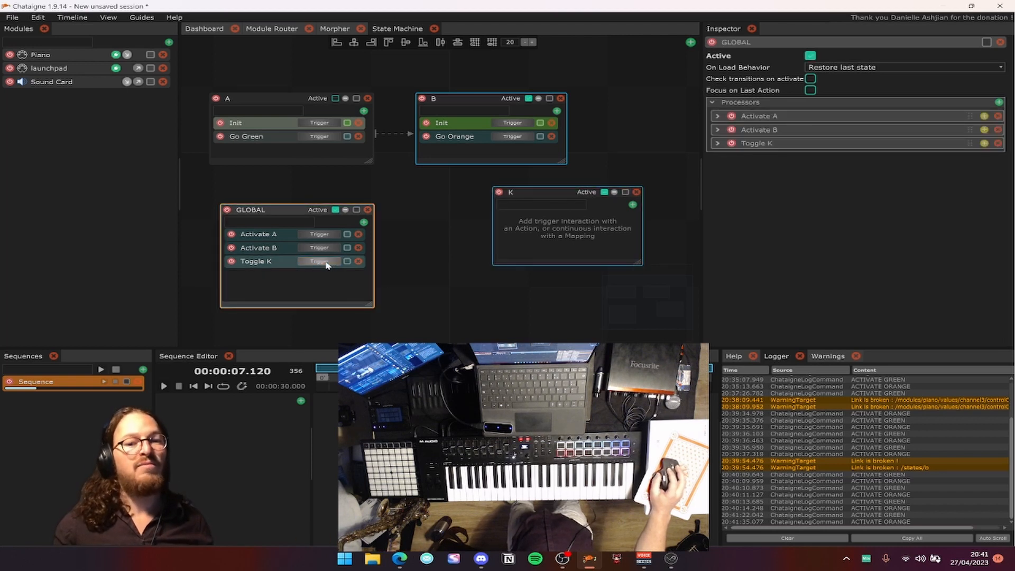
left_click(326, 263)
left_click(326, 263)
left_click(325, 263)
left_click(326, 263)
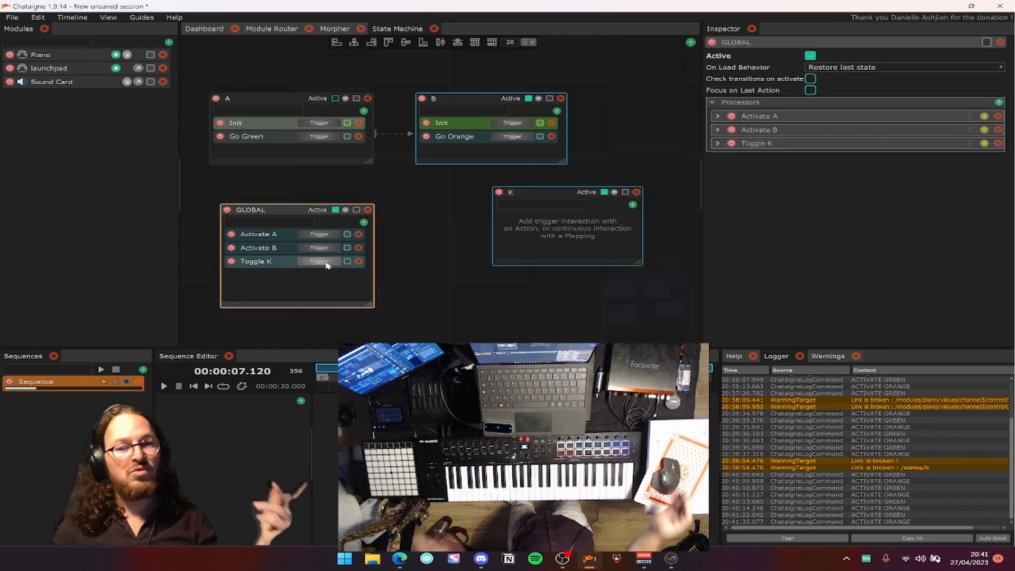
left_click(326, 264)
left_click(279, 263)
left_click(338, 264)
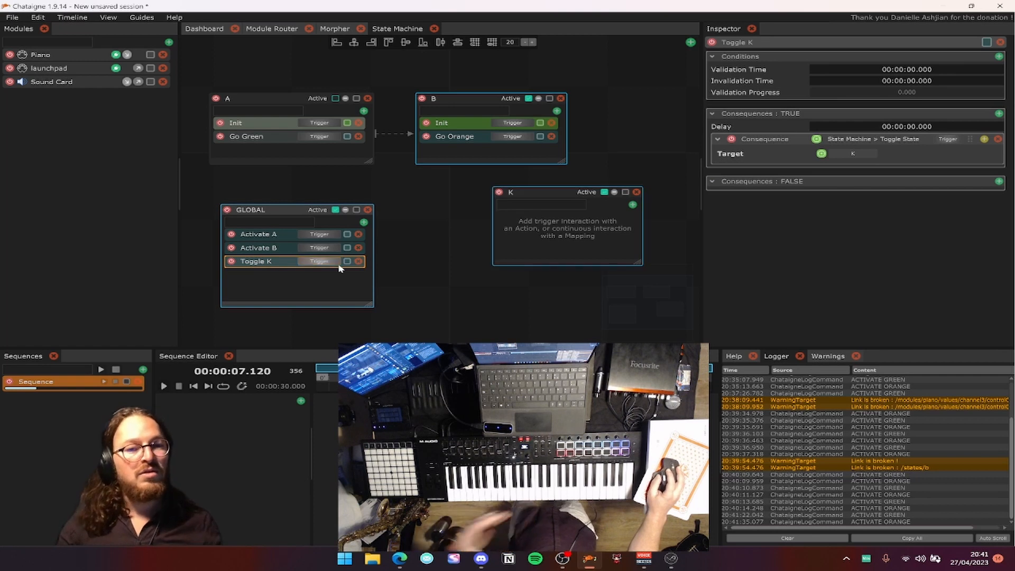
left_click(338, 265)
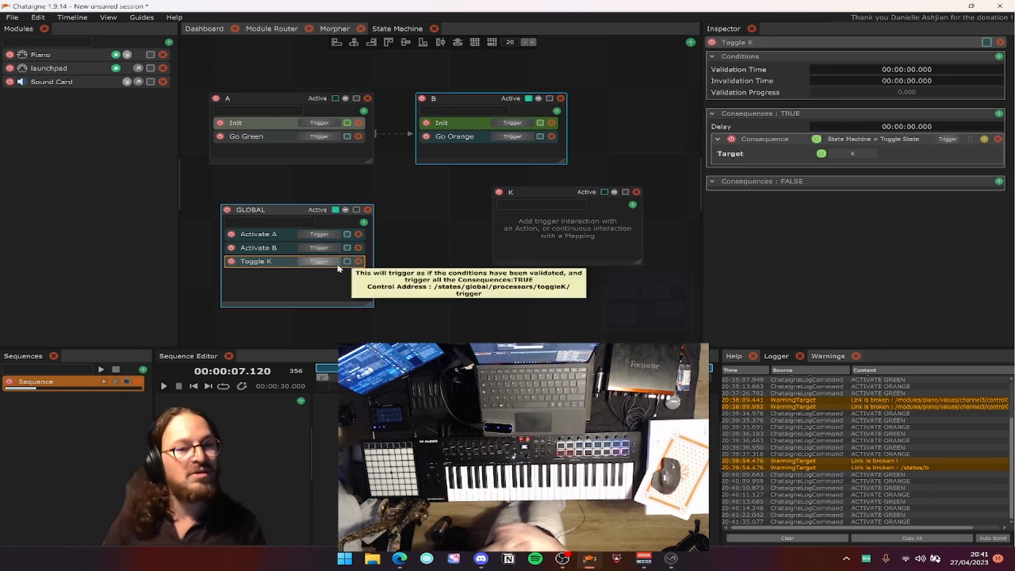
left_click(339, 266)
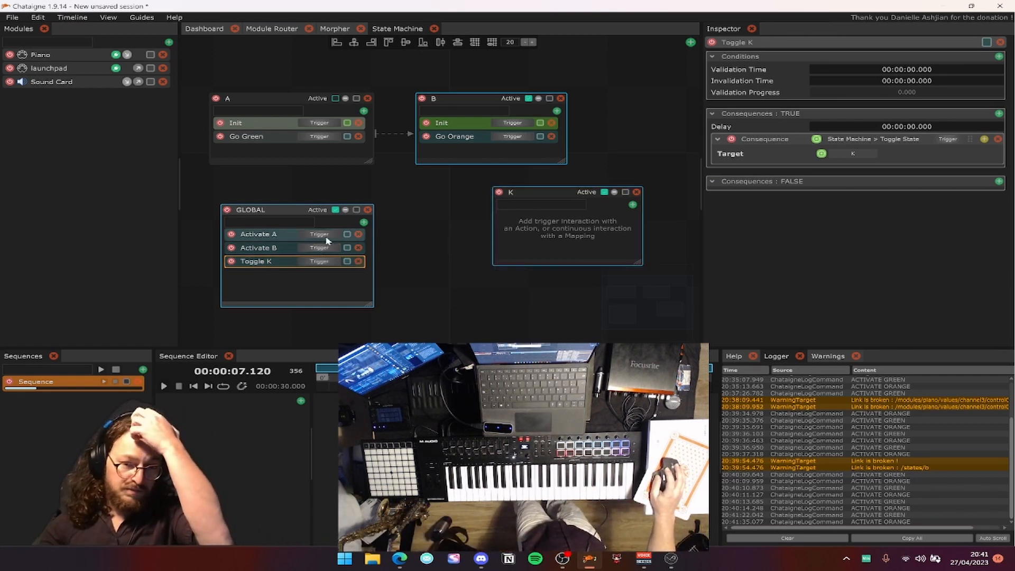
left_click(320, 235)
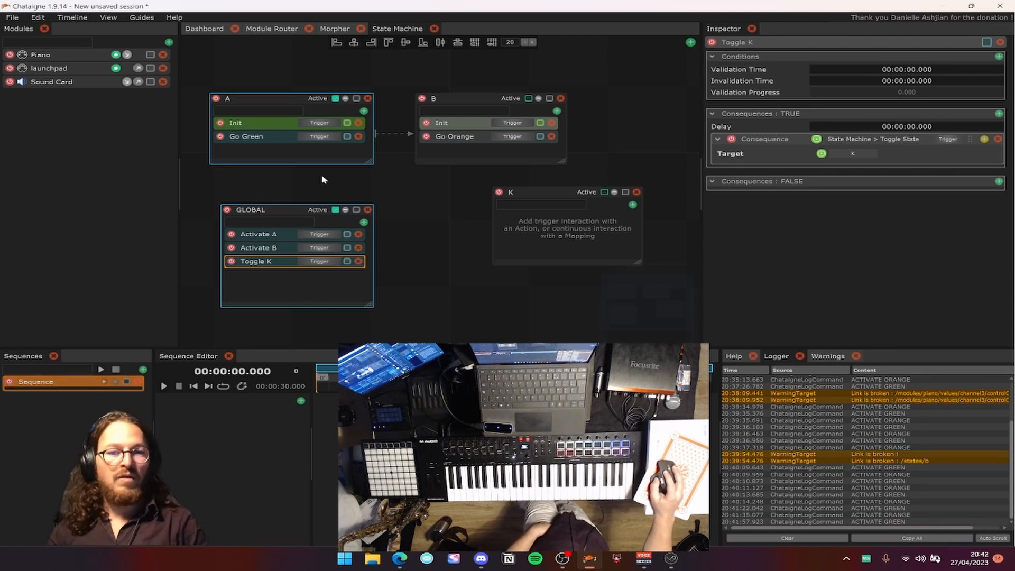
Add an Action to state K and replace its From Input Value condition with On Activate.
left_click(548, 200)
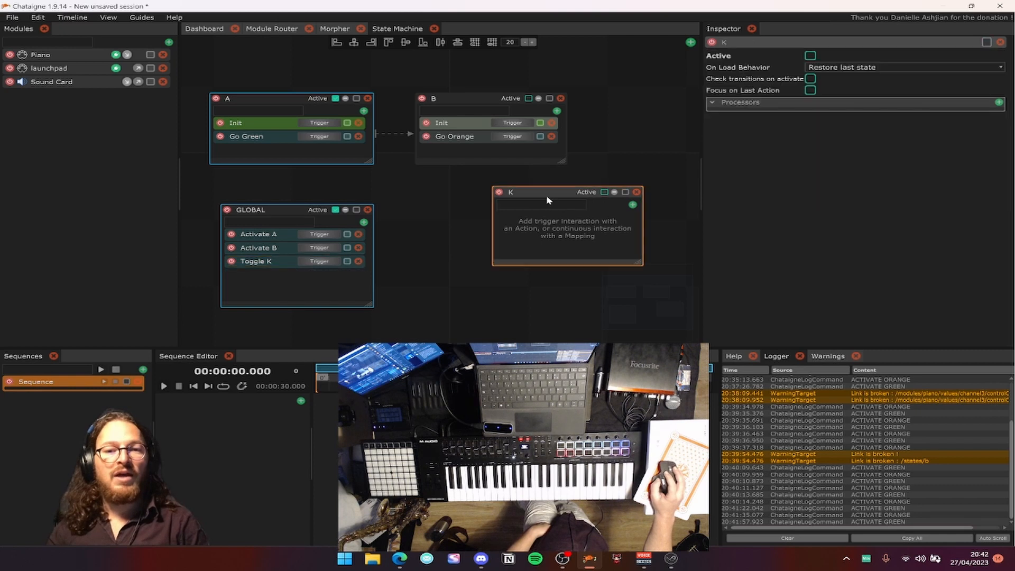
left_click(633, 206)
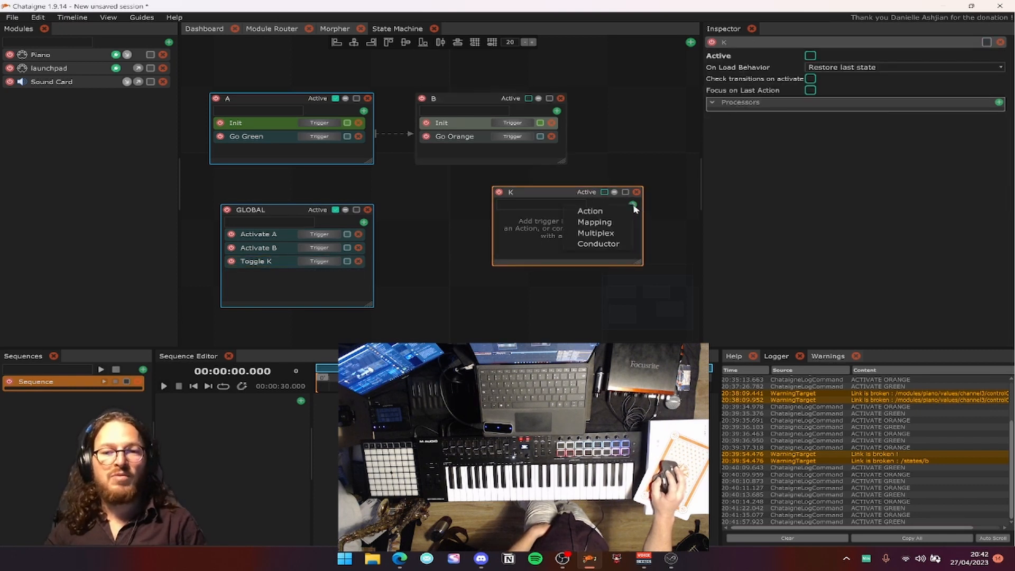
left_click(616, 212)
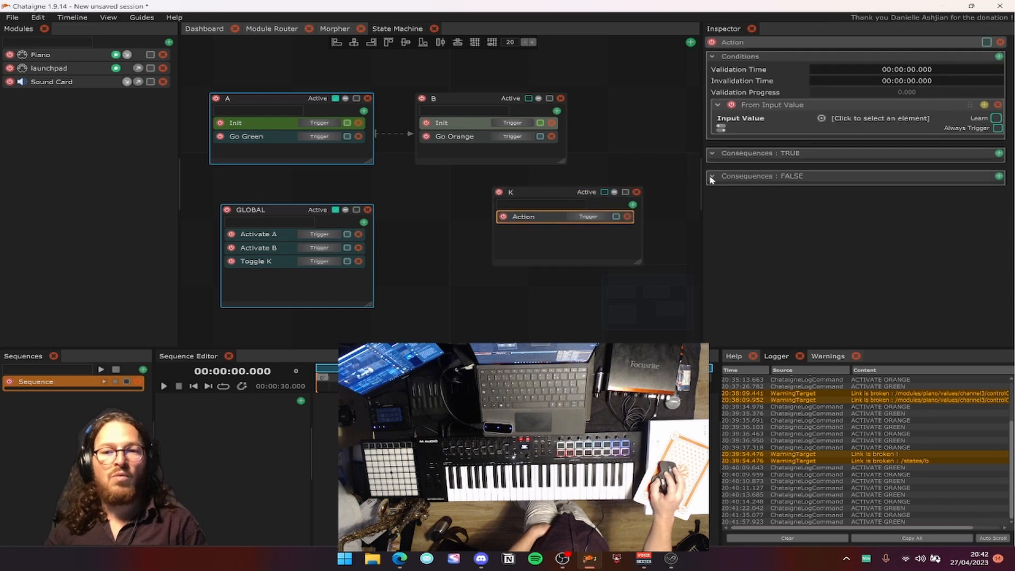
left_click(996, 105)
left_click(999, 56)
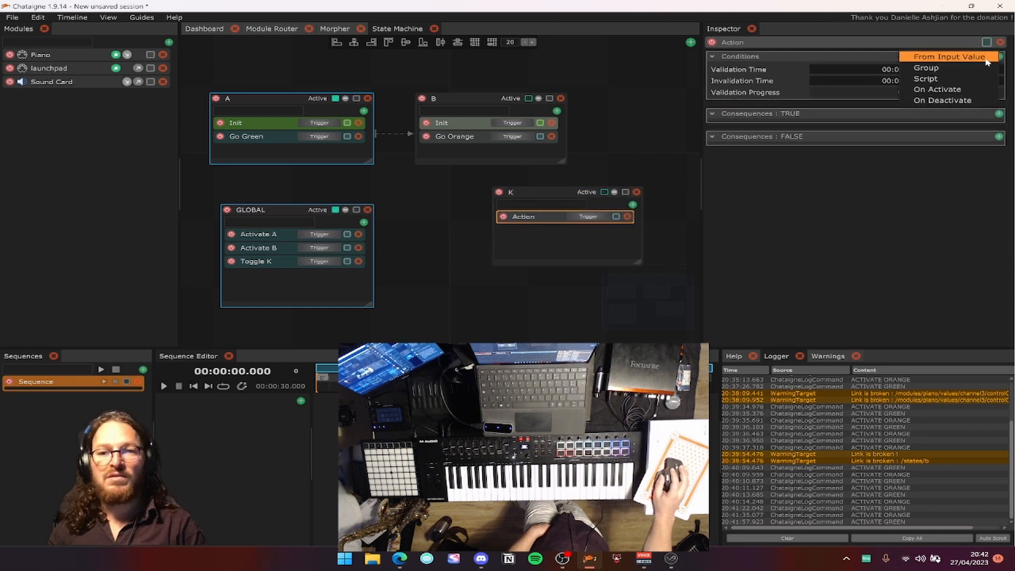
left_click(966, 91)
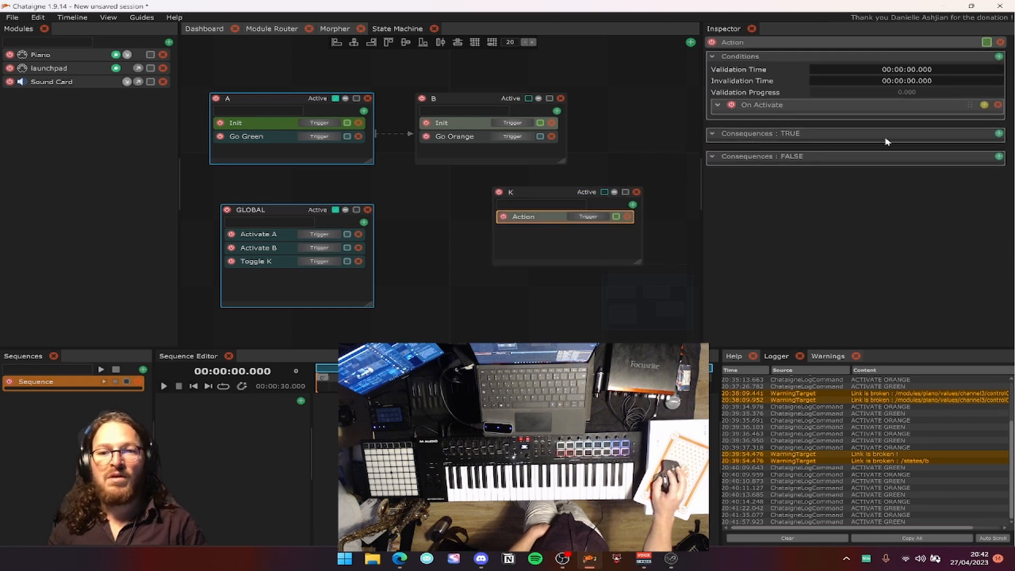
left_click(998, 134)
mouse_move(948, 142)
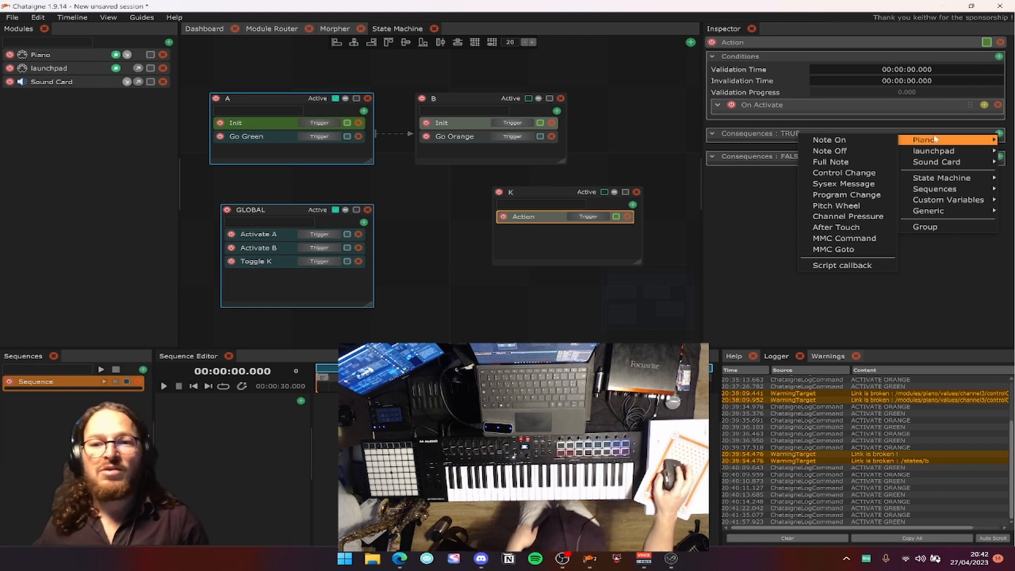
left_click(254, 268)
left_click(256, 266)
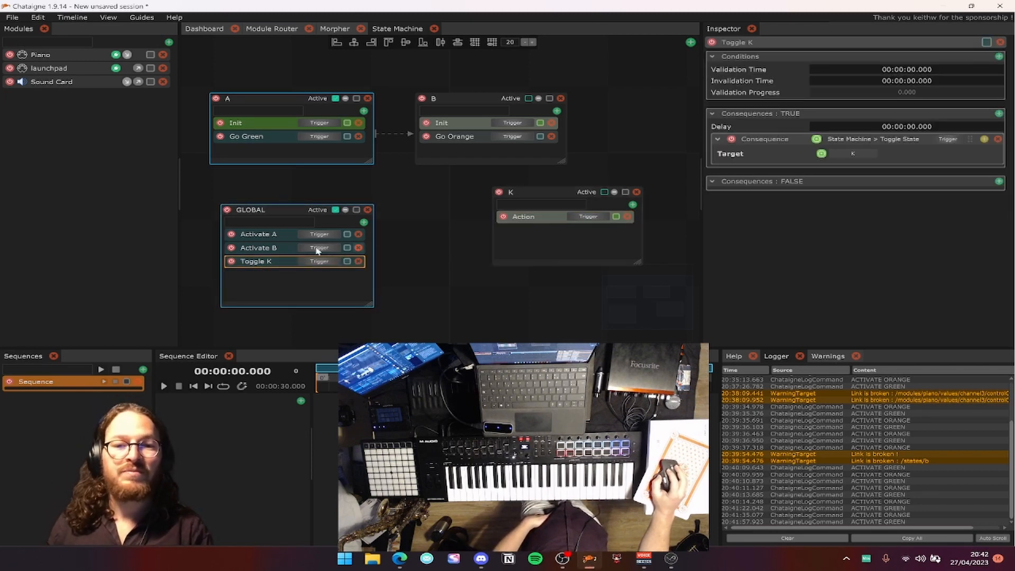
left_click(549, 223)
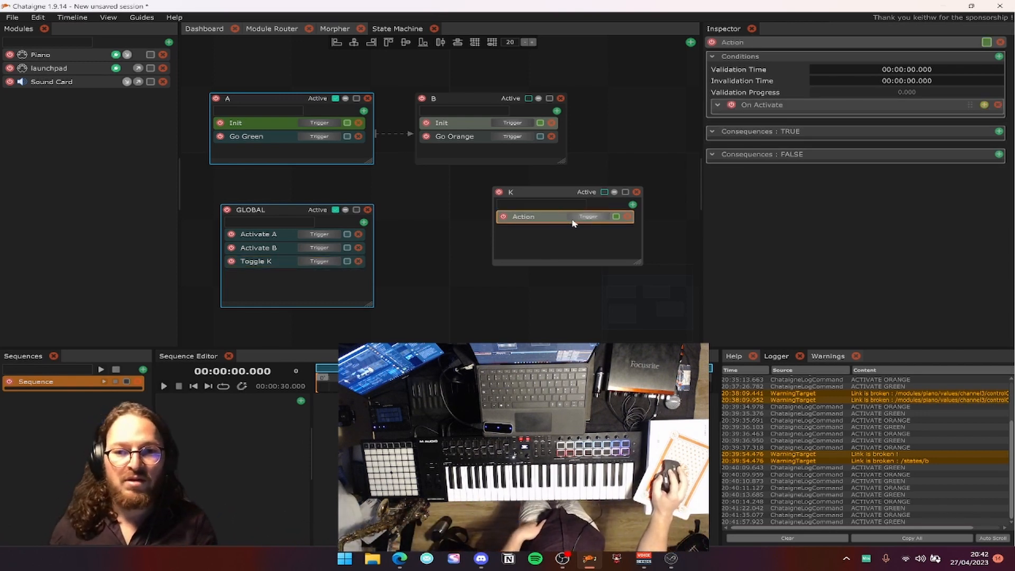
Move state K slightly down and to the left on the canvas, keeping its action selected.
left_click_drag(534, 196, 521, 208)
left_click(533, 234)
left_click(998, 131)
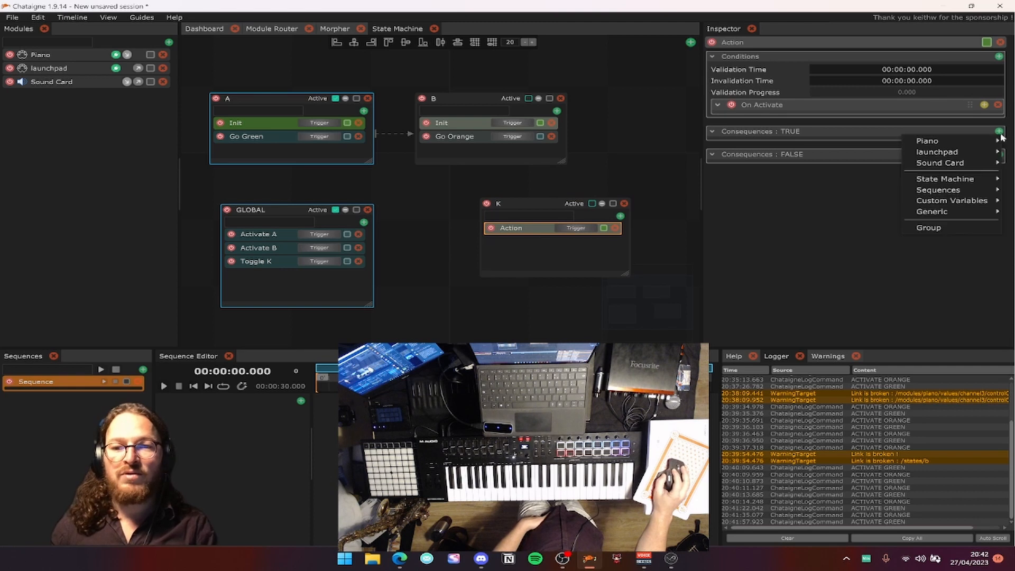
mouse_move(932, 191)
mouse_move(891, 194)
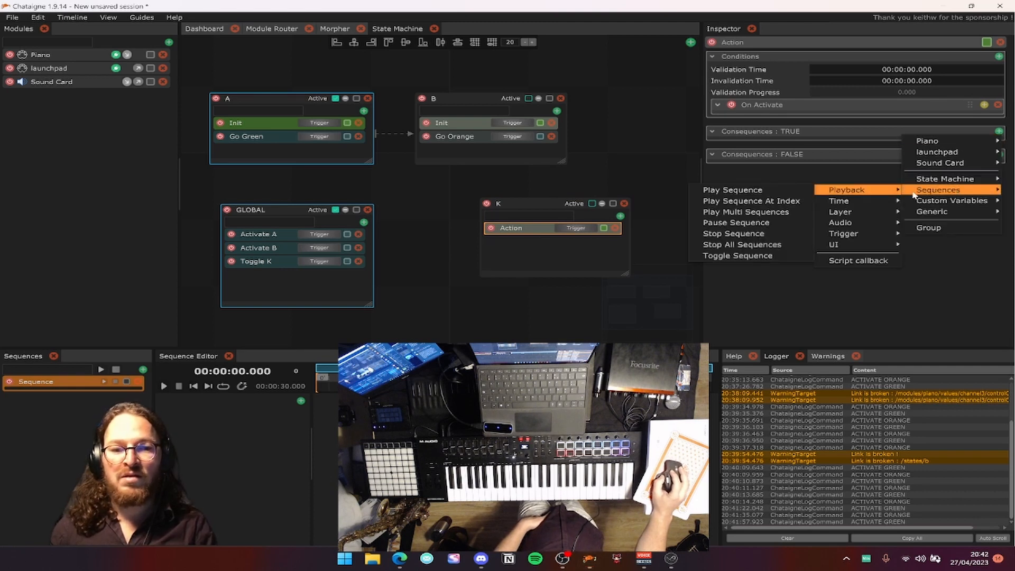
Rename the existing sequence AAAAH.
double_click(41, 383)
type("AA")
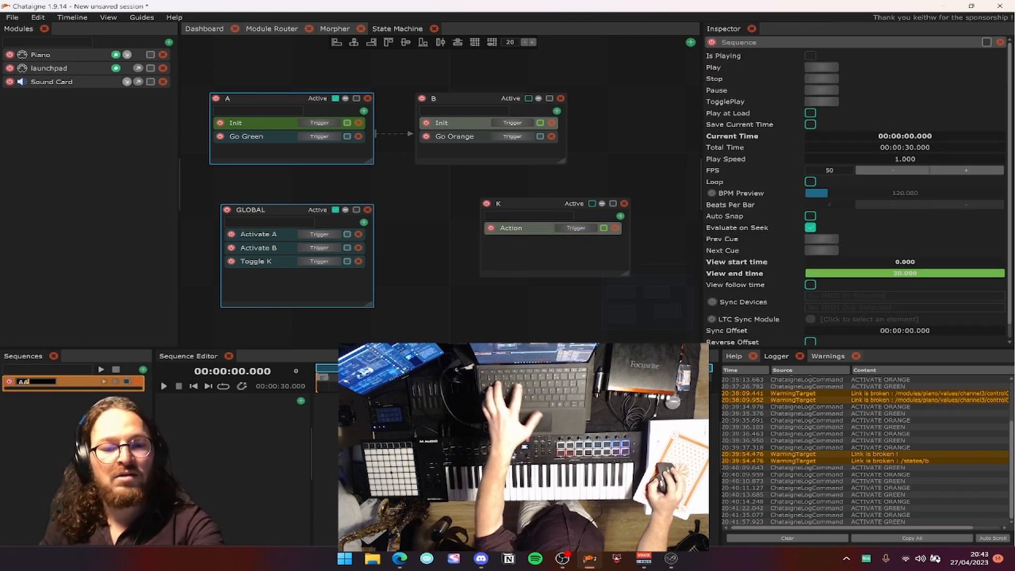
type("AAH")
Add a Sequences > Play Sequence command to the TRUE consequences of state K's action.
left_click(518, 230)
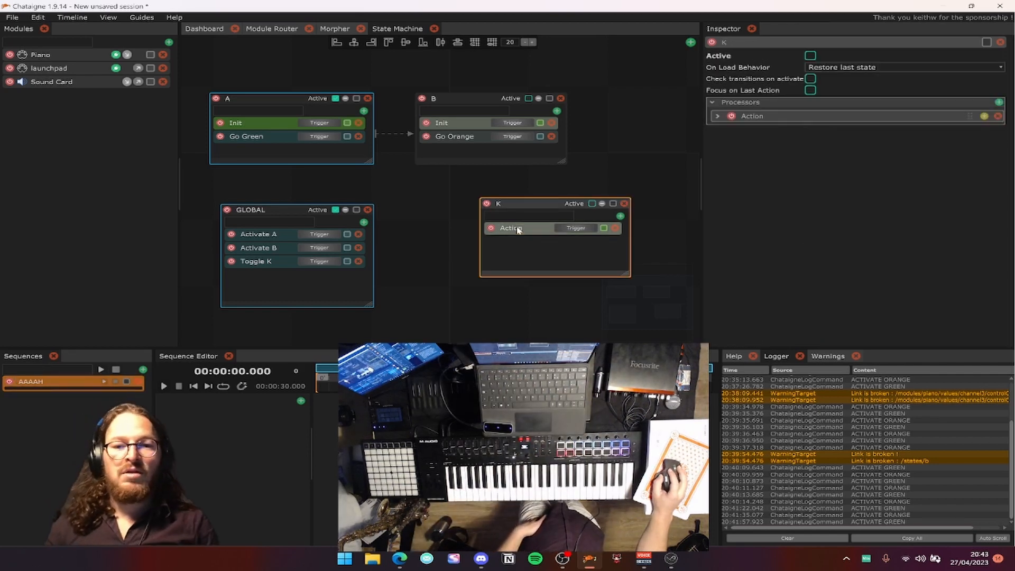
left_click(518, 228)
left_click(998, 132)
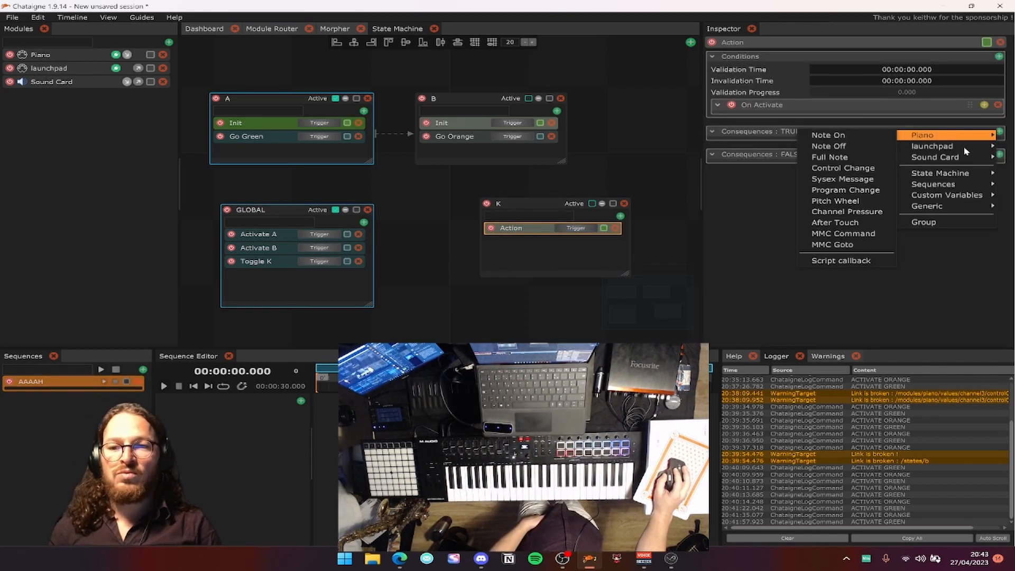
mouse_move(955, 175)
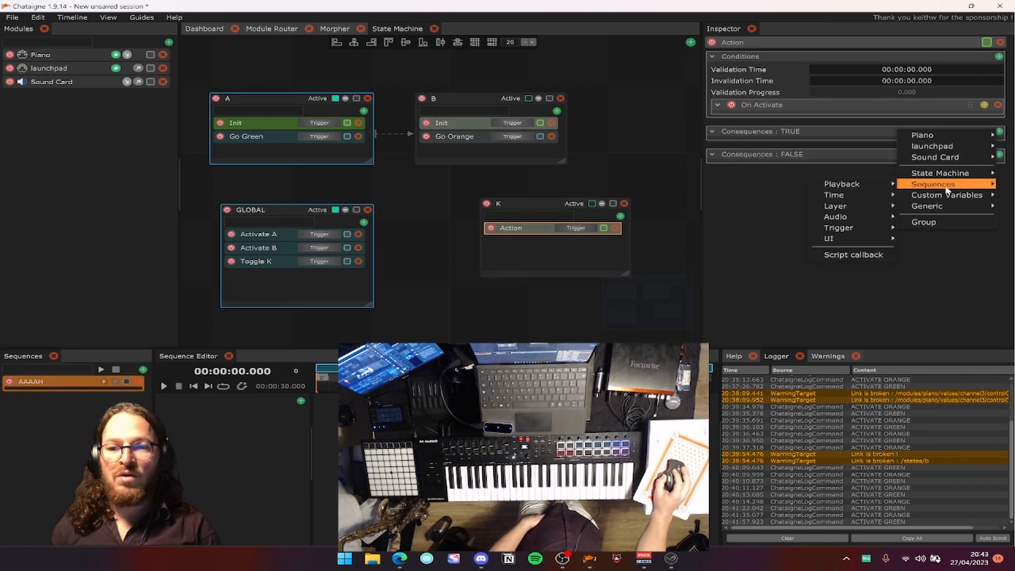
mouse_move(846, 184)
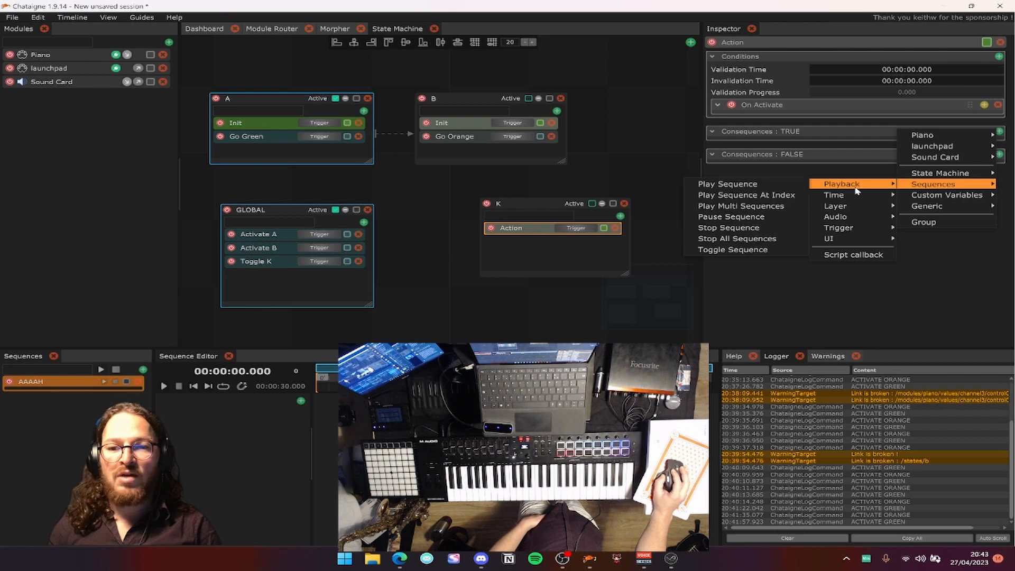
left_click(779, 189)
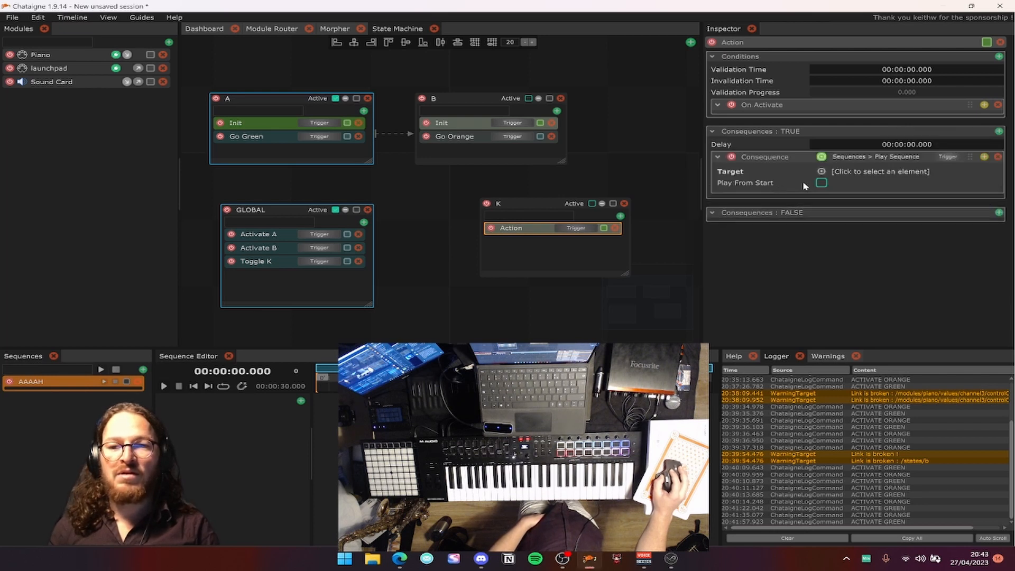
Set the Play Sequence consequence's target to AAAAH and enable Play From Start.
left_click(998, 132)
left_click(833, 275)
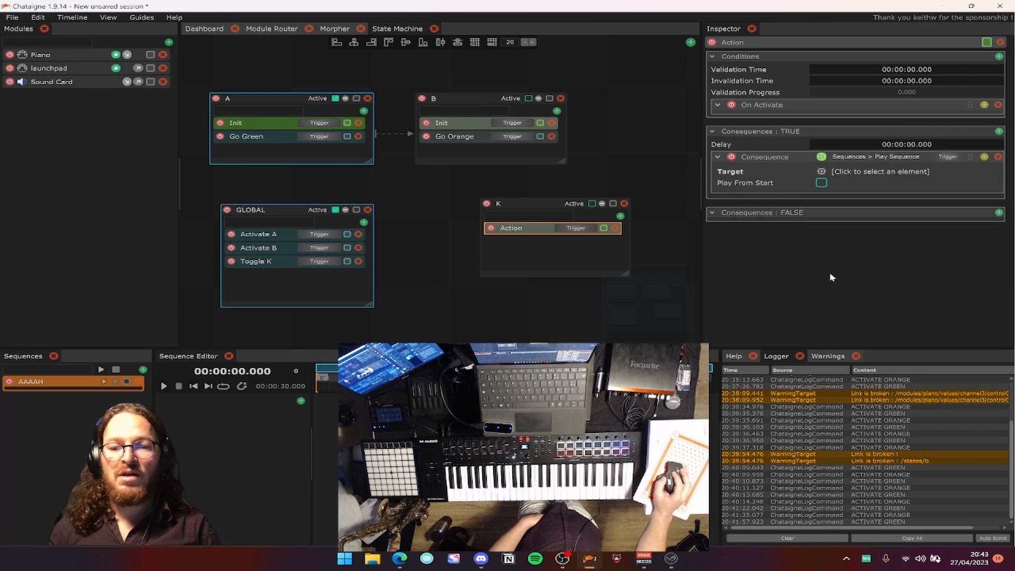
left_click(834, 176)
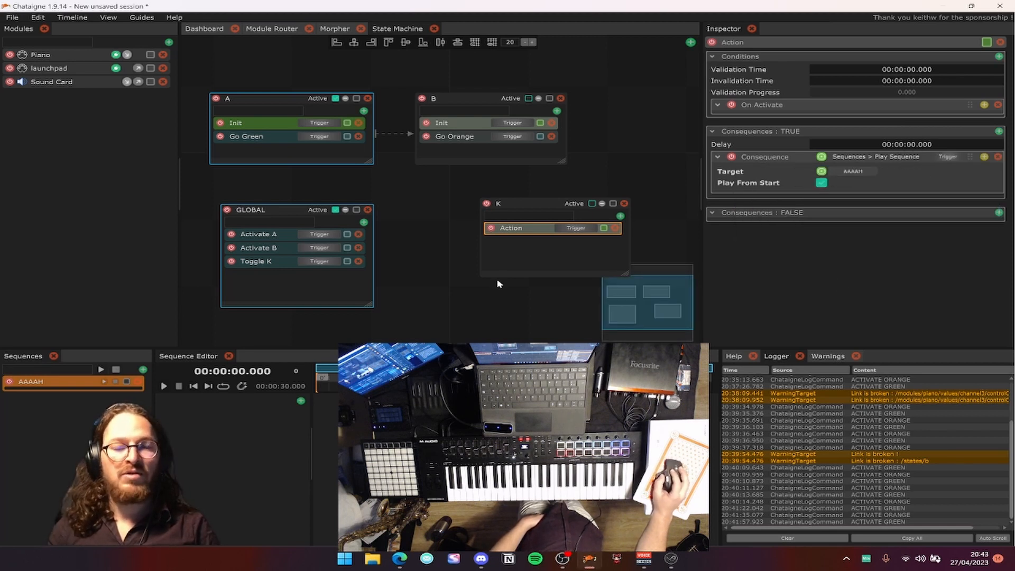
Add an audio layer to the AAAAH sequence and load VOXScrm_Wilhelm scream (ID 0477)_BSB from Downloads > Internet as its clip.
left_click(304, 402)
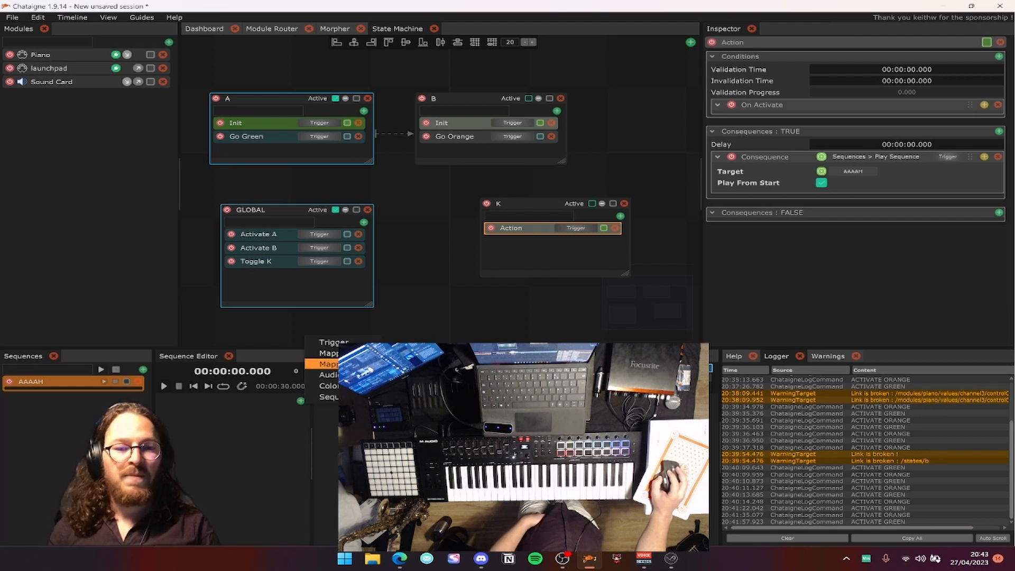
left_click(325, 375)
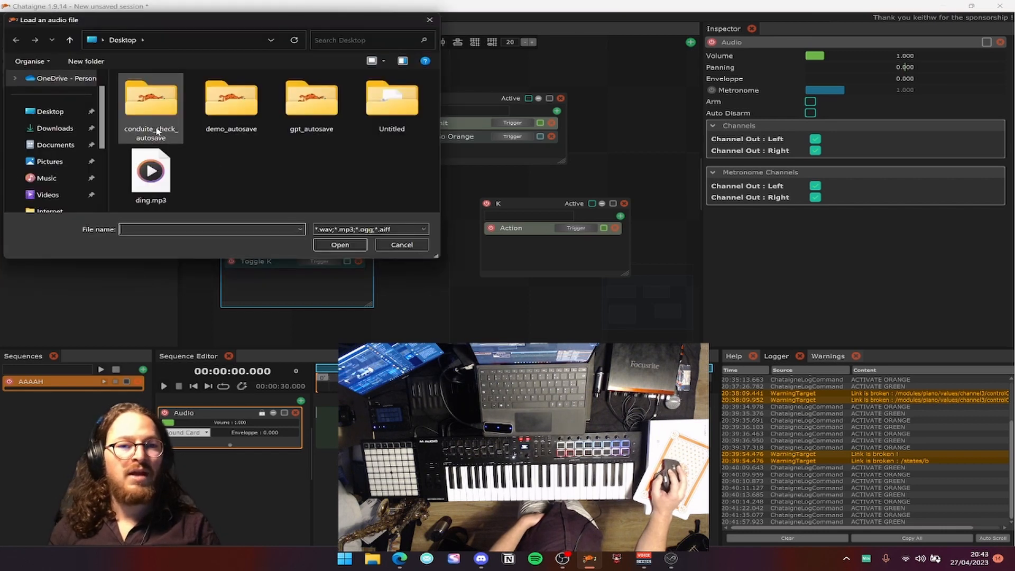
left_click(54, 128)
double_click(168, 108)
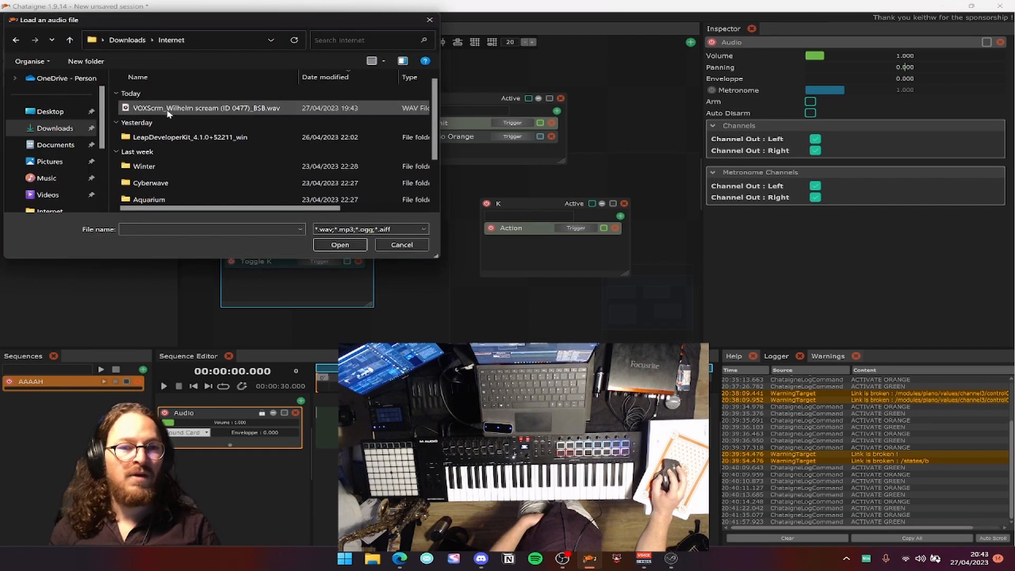
double_click(168, 109)
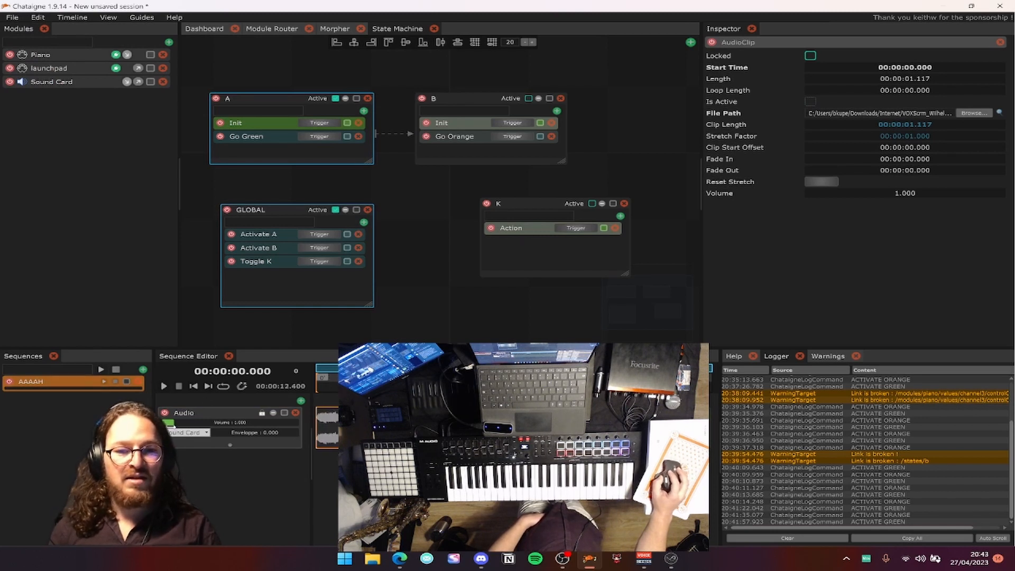
Set the AAAAH sequence's total time to 2 seconds.
double_click(275, 389)
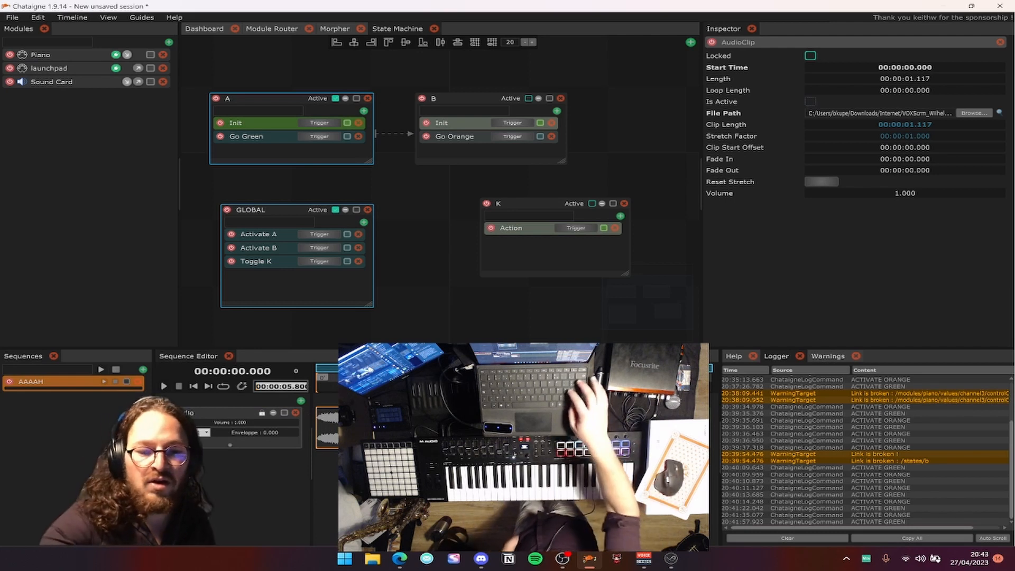
type("2")
key("Return")
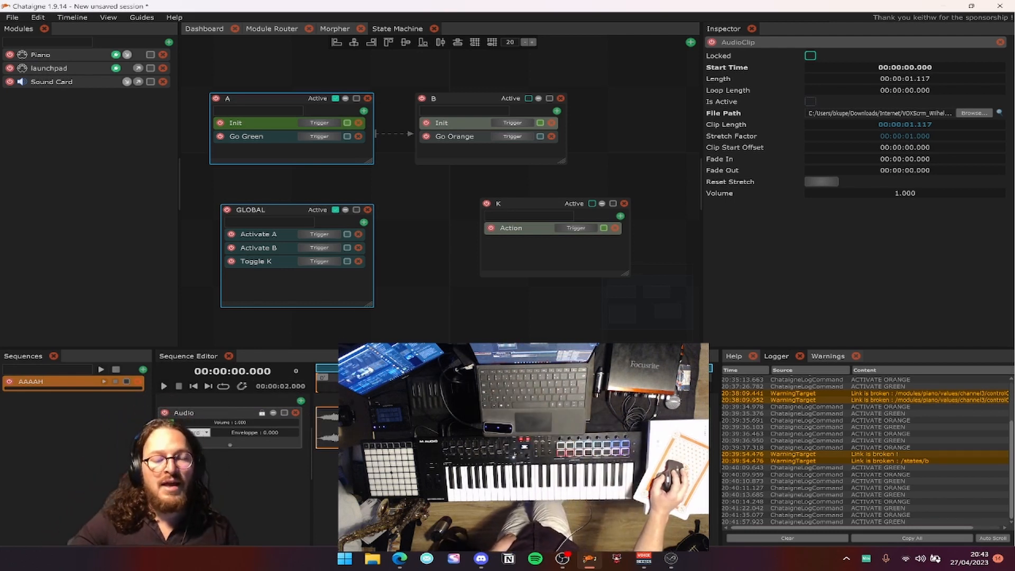
Add a second action to state K and replace its From Input Value condition with On Deactivate.
left_click(620, 216)
left_click(610, 224)
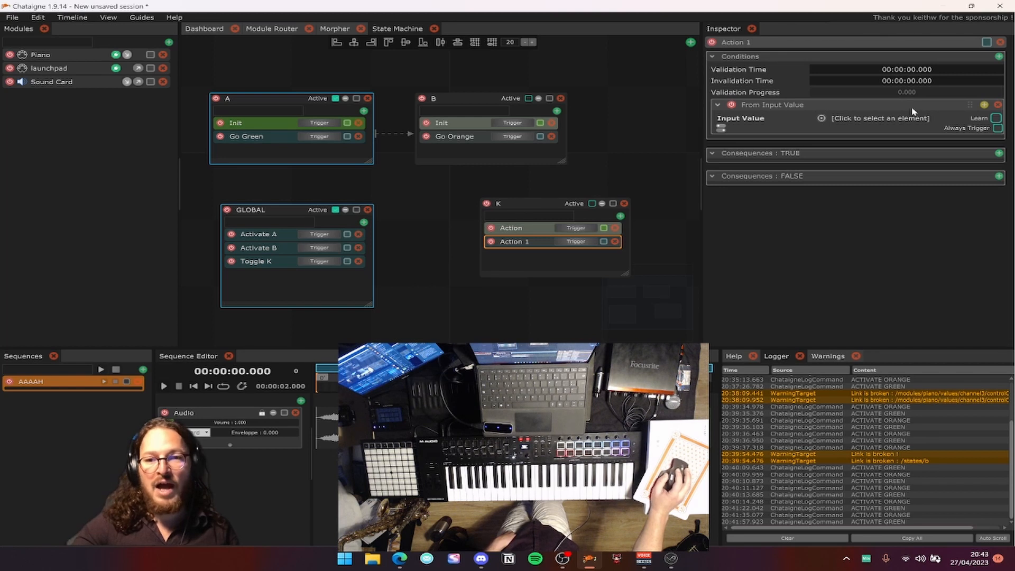
left_click(998, 105)
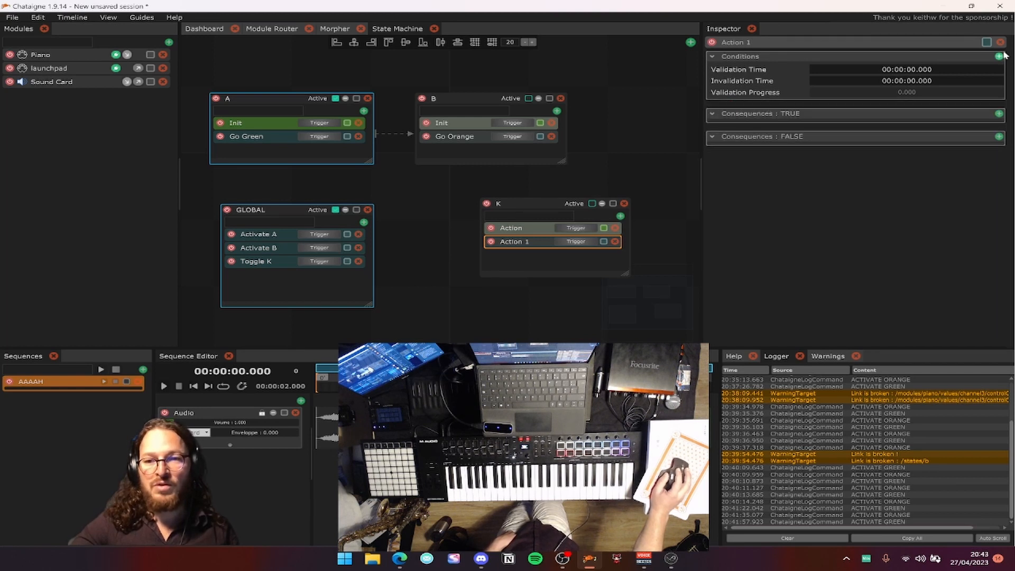
left_click(999, 56)
left_click(938, 104)
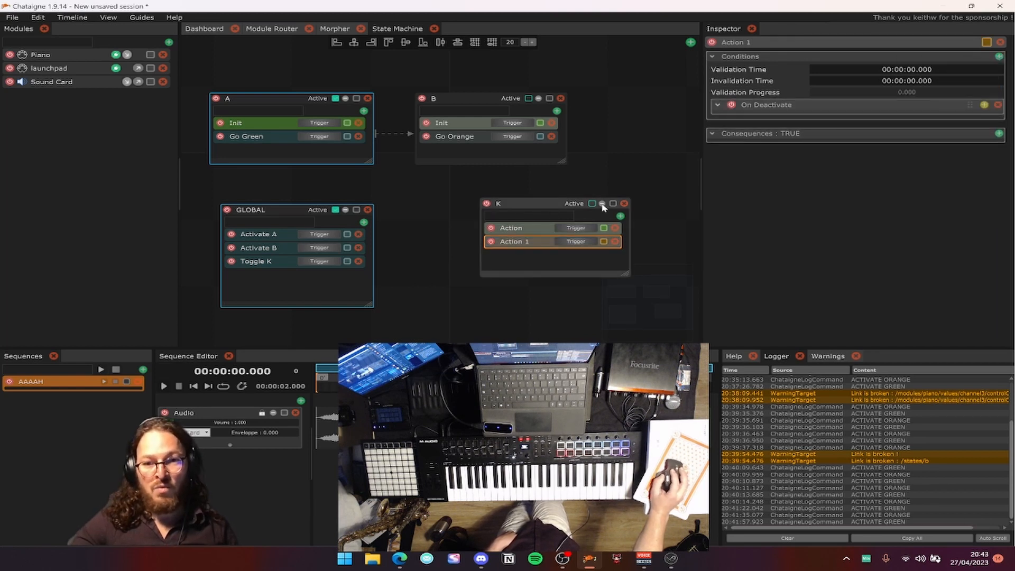
Rename state K's two actions Play for the activation one and Stop for the deactivation one.
left_click(551, 230)
double_click(506, 227)
type("Pla")
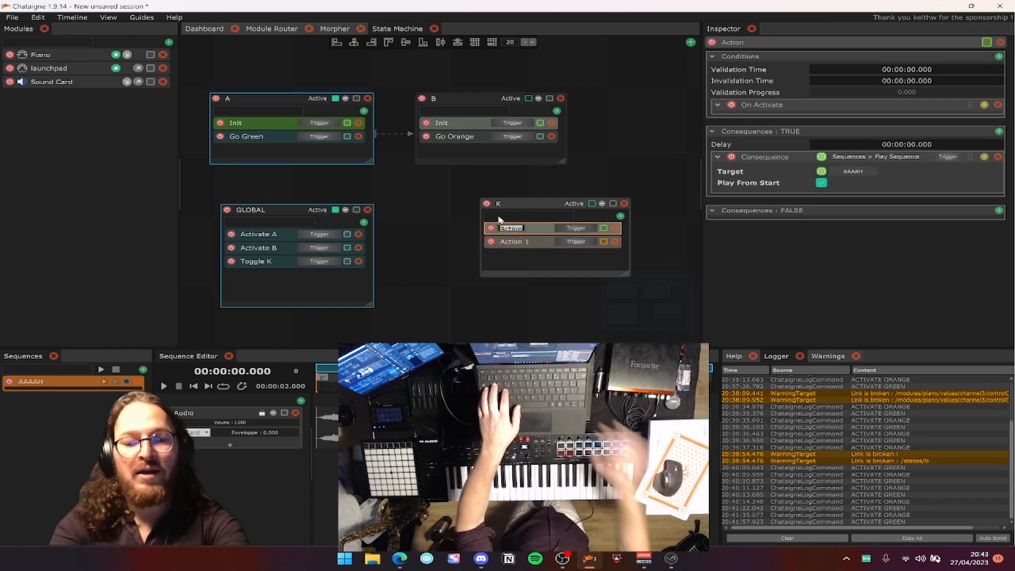
type("y")
key("Tab")
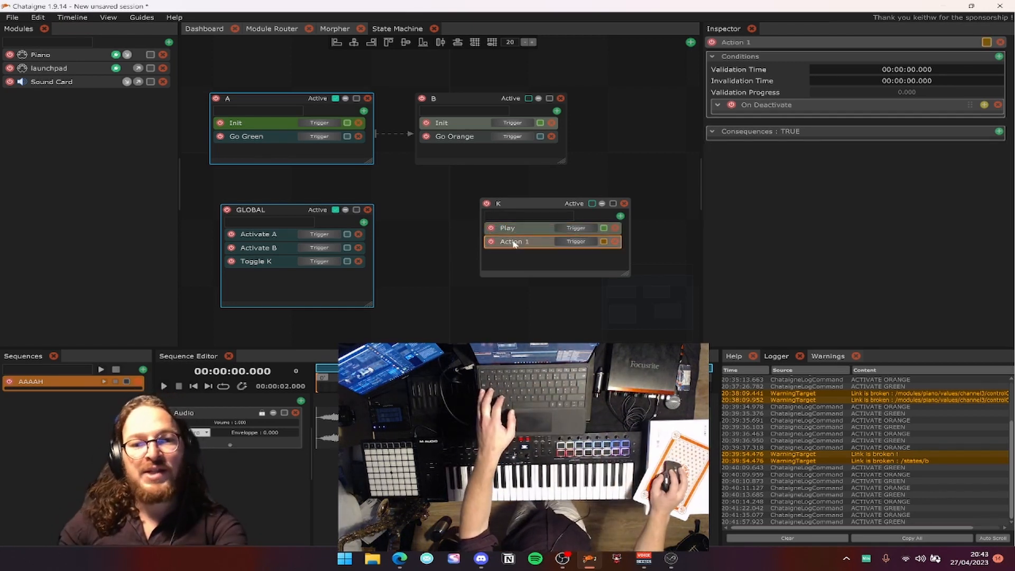
type("Stop")
key("Return")
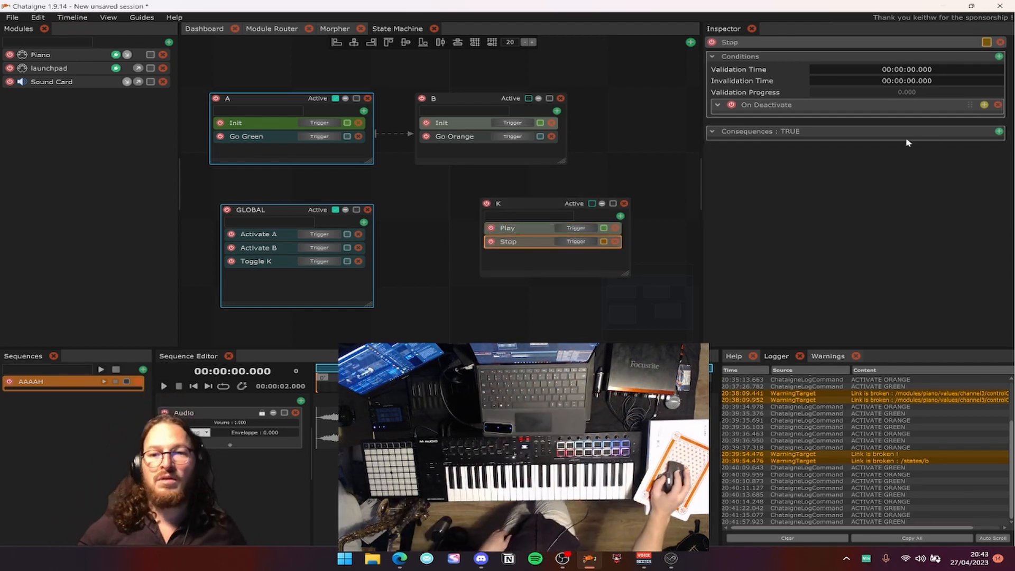
Add a Sequences > Stop Sequence command targeting AAAAH to the TRUE consequences of state K's Stop action.
left_click(998, 132)
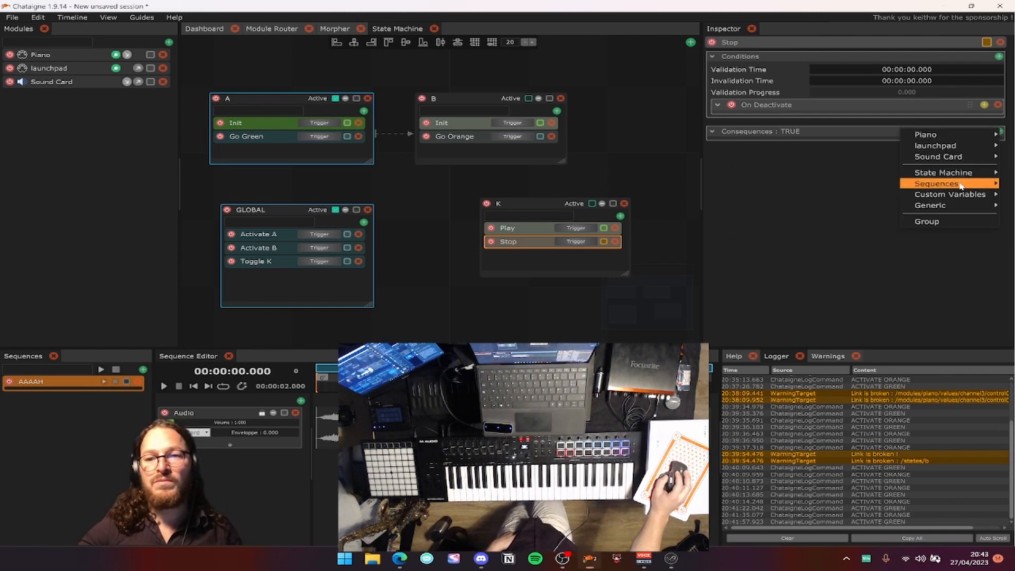
mouse_move(946, 184)
mouse_move(846, 183)
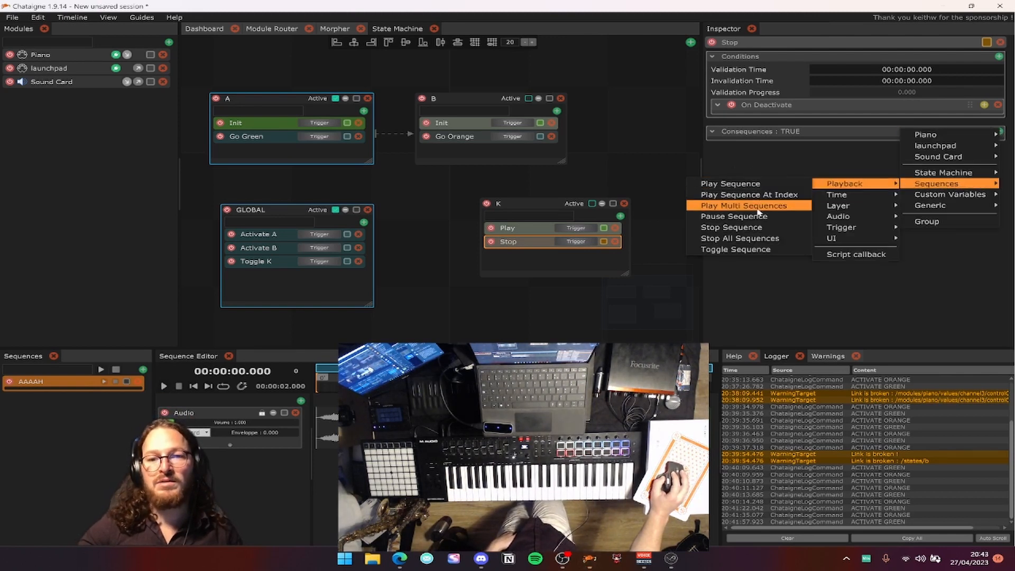
left_click(758, 227)
left_click(840, 171)
left_click(834, 177)
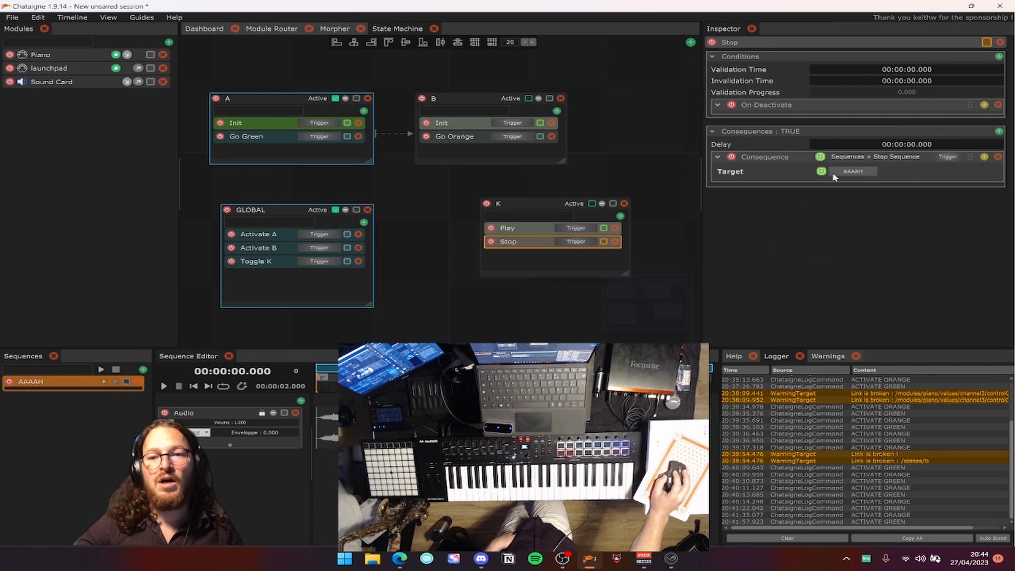
Test the GLOBAL state's Toggle K action by triggering it repeatedly to start and stop the AAAAH sequence.
left_click(291, 262)
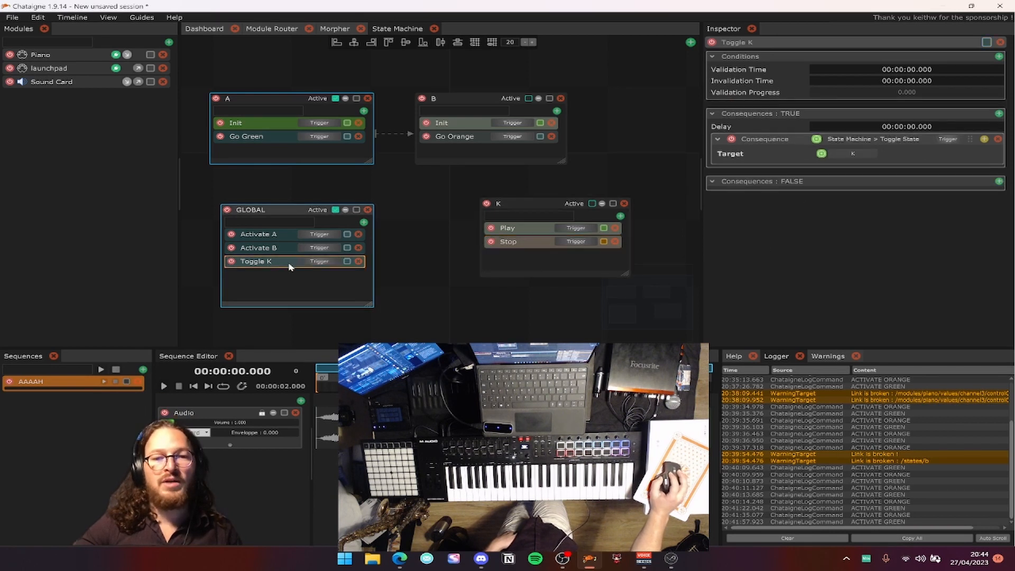
left_click(310, 263)
left_click(310, 264)
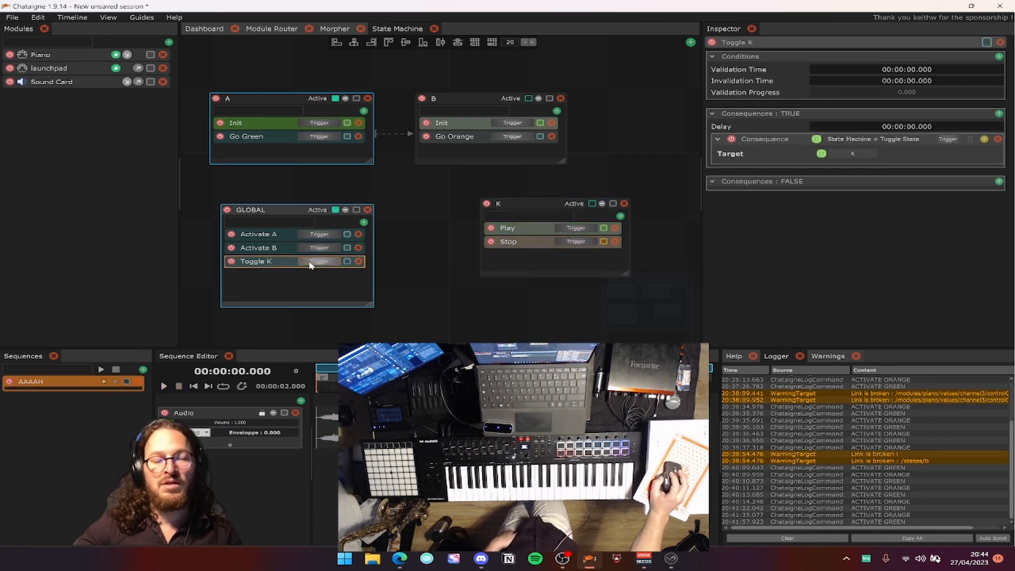
left_click(311, 264)
left_click(312, 264)
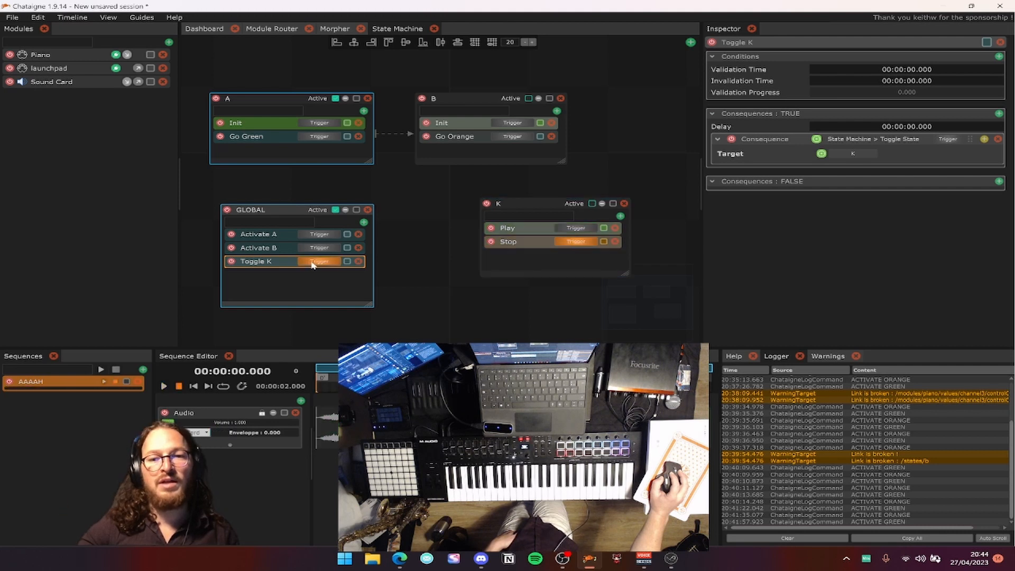
left_click(313, 264)
left_click(312, 264)
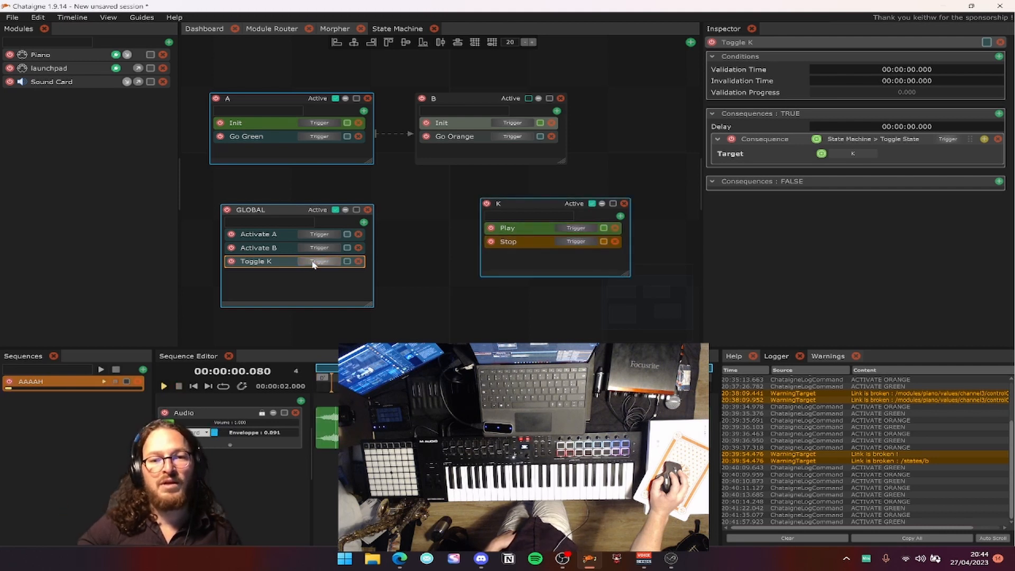
left_click(313, 264)
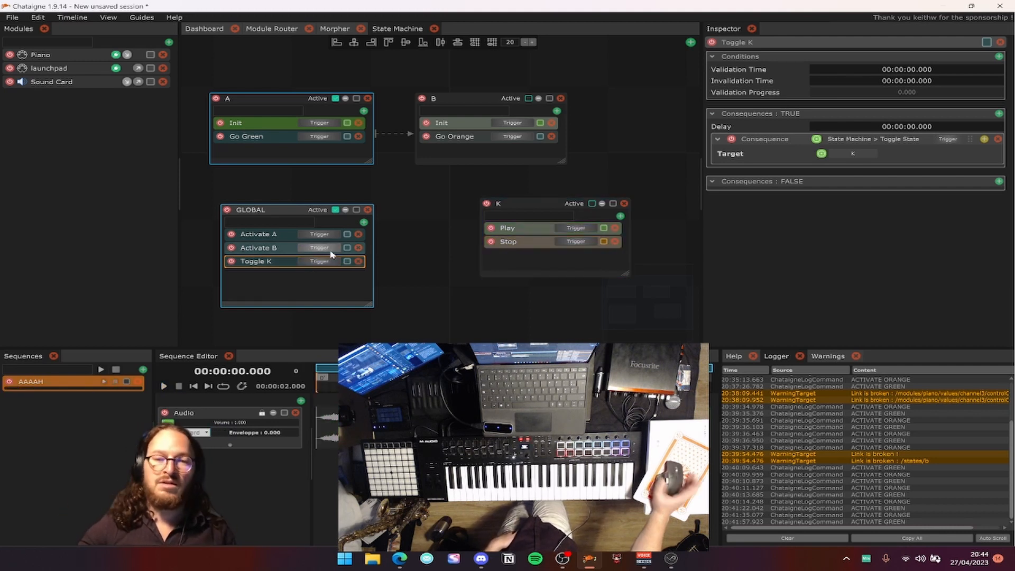
Slow the AAAAH sequence's play speed to 0.4 and trigger Toggle K on and off to test it.
left_click(64, 390)
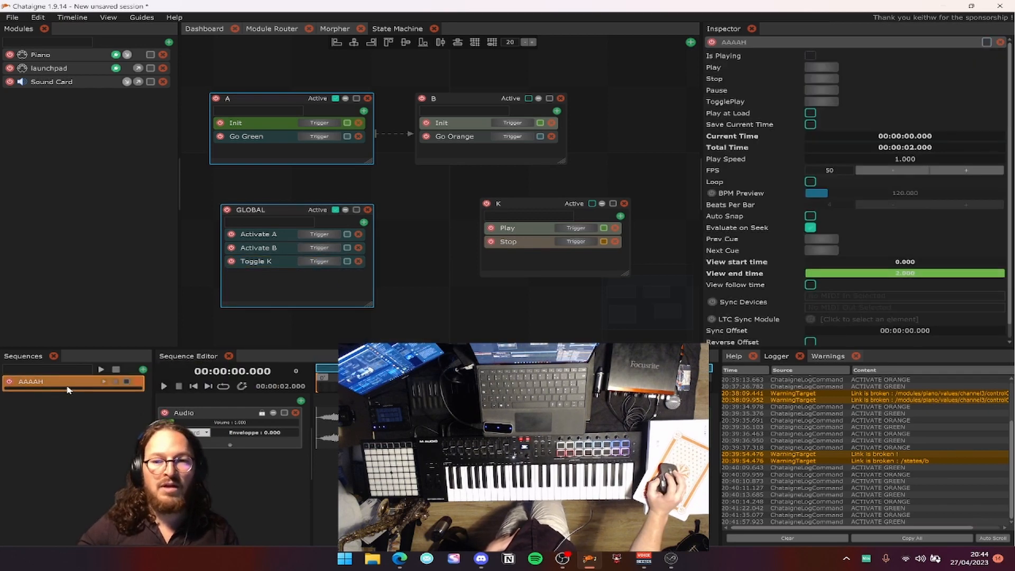
scroll(896, 215, "down", 1)
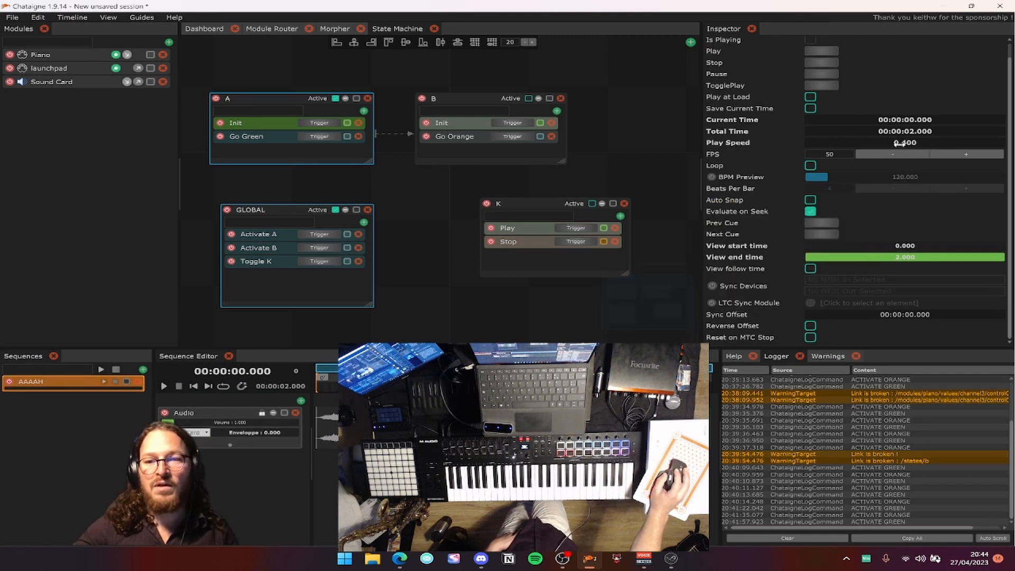
left_click(320, 262)
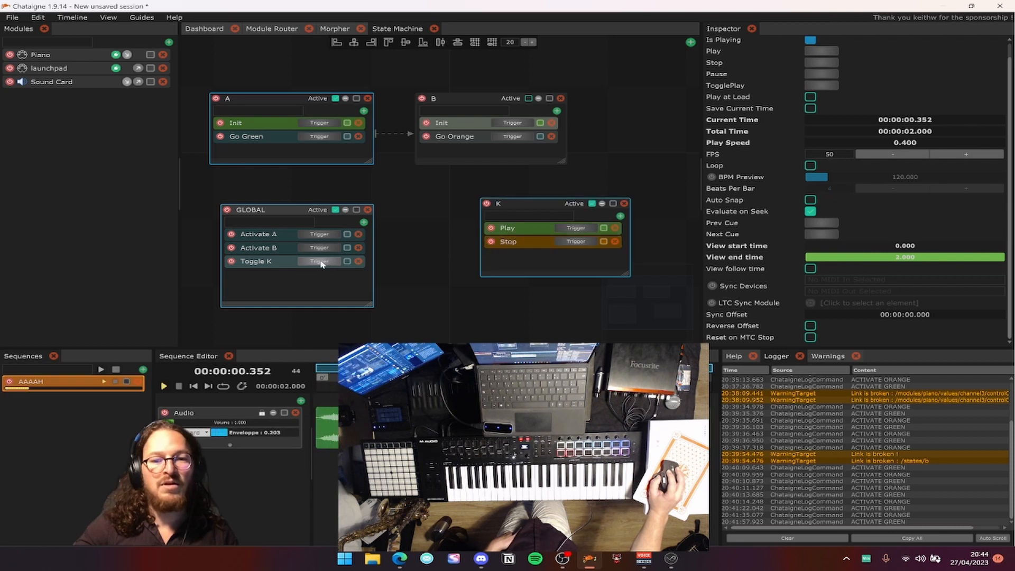
left_click(320, 261)
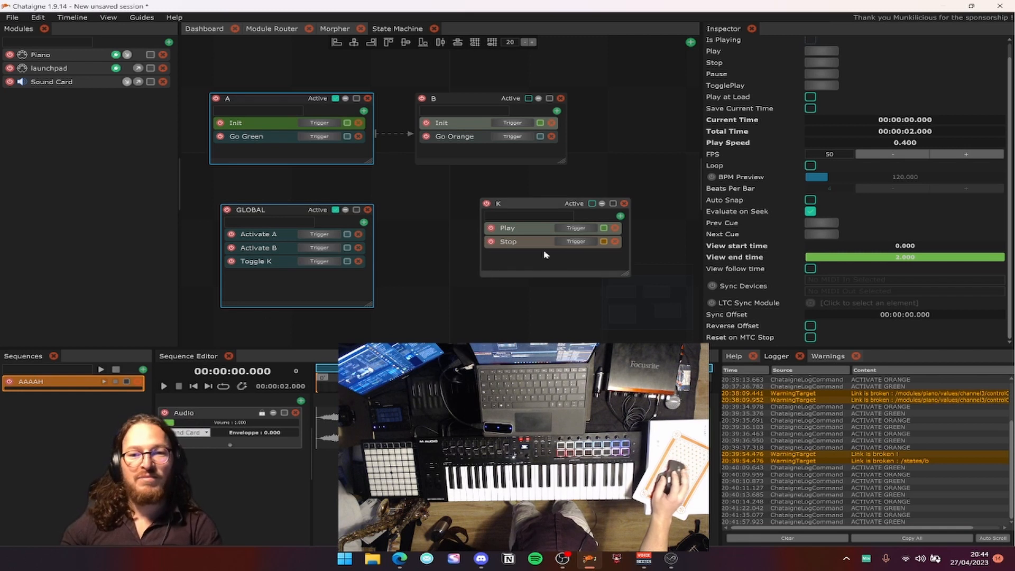
Activate state K with Toggle K, then make the AAAAH sequence loop with a total time of 1 second.
left_click(319, 262)
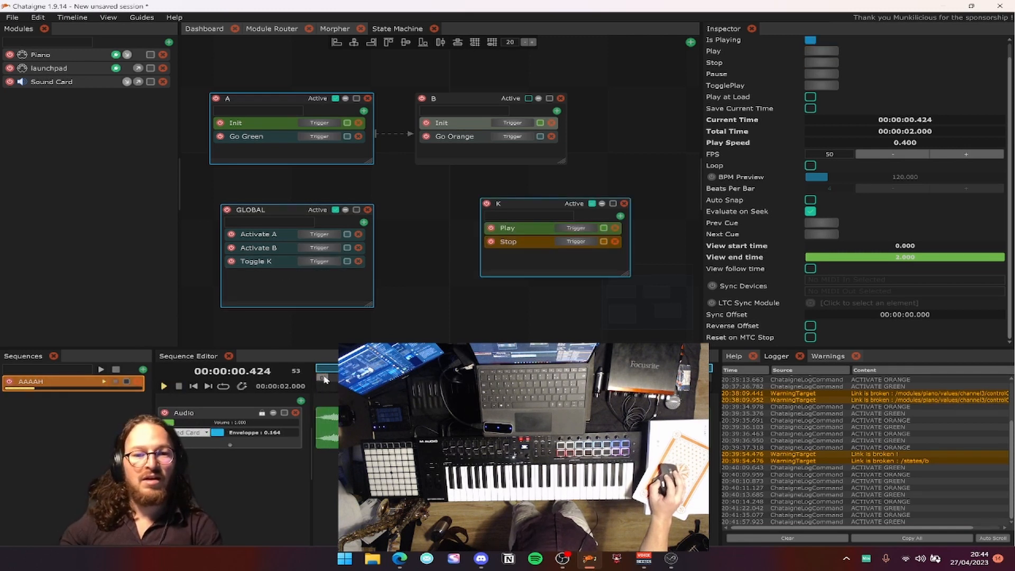
left_click(221, 387)
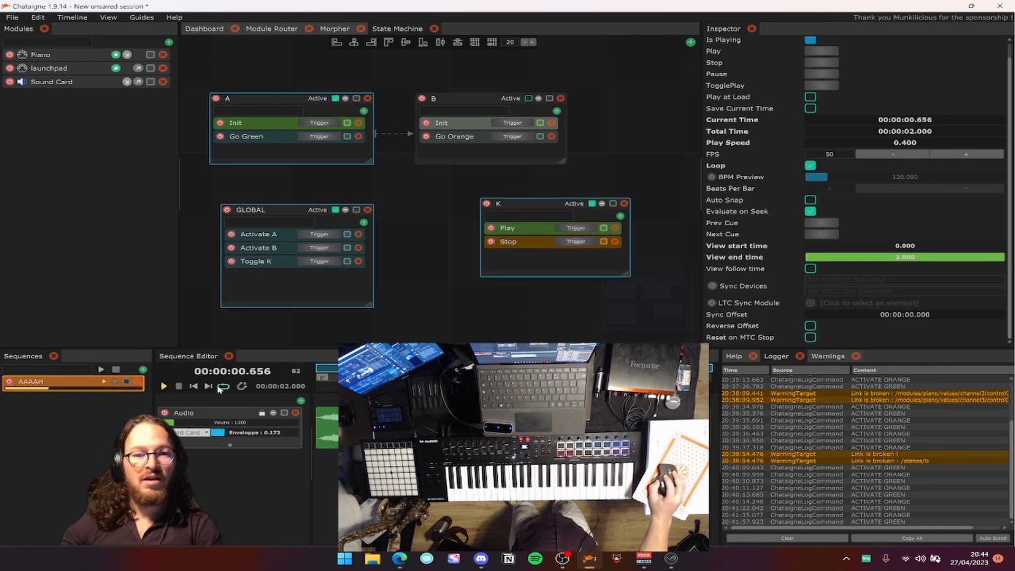
double_click(301, 388)
type("1")
key("Return")
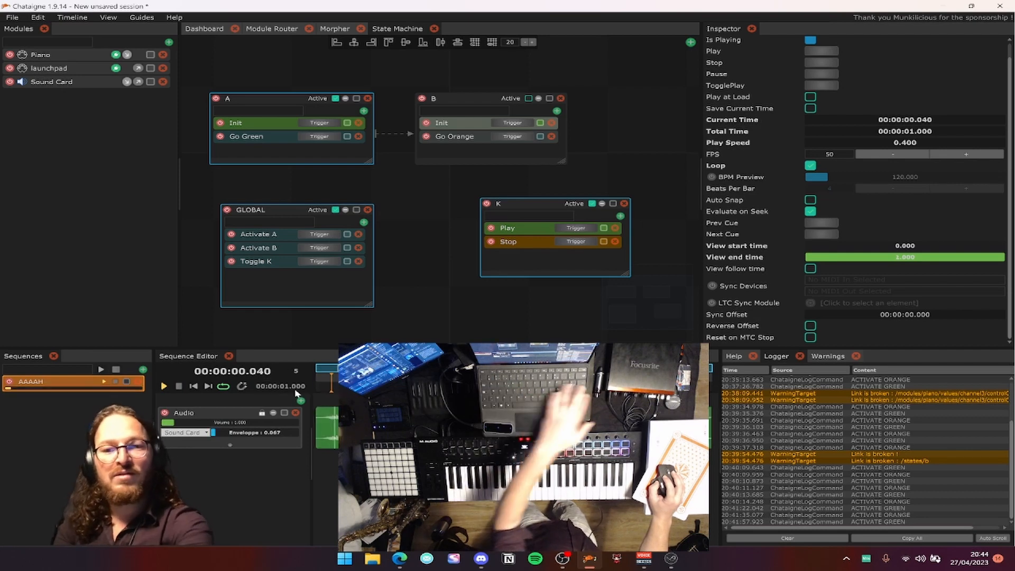
Lower the AAAAH sequence's play speed to about 0.212, then pause playback and scrub through the clip.
left_click_drag(878, 154, 759, 190)
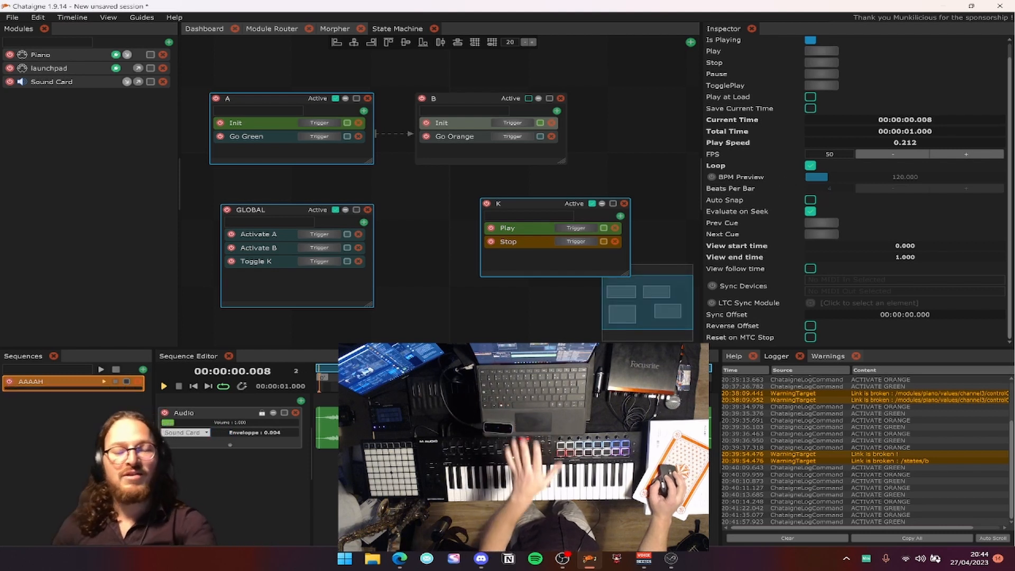
key("space")
left_click_drag(357, 377, 383, 377)
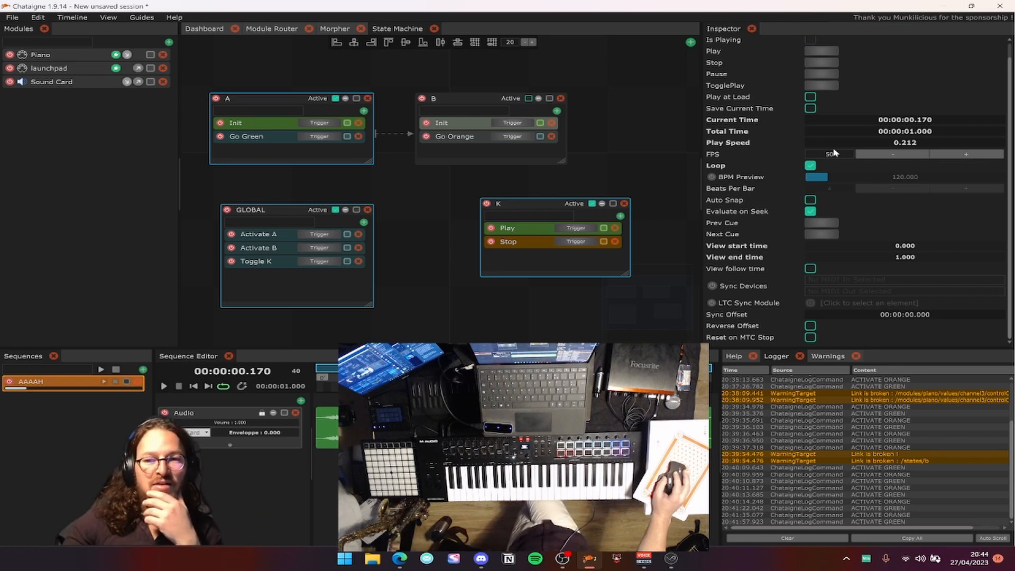
Set the AAAAH sequence's play speed to 1.
double_click(860, 145)
type("1")
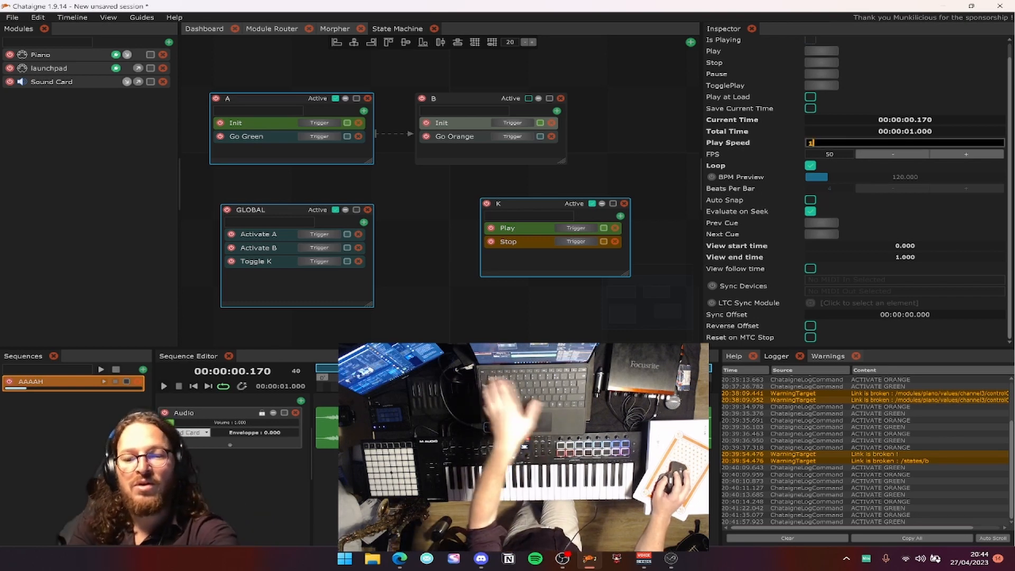
key("Return")
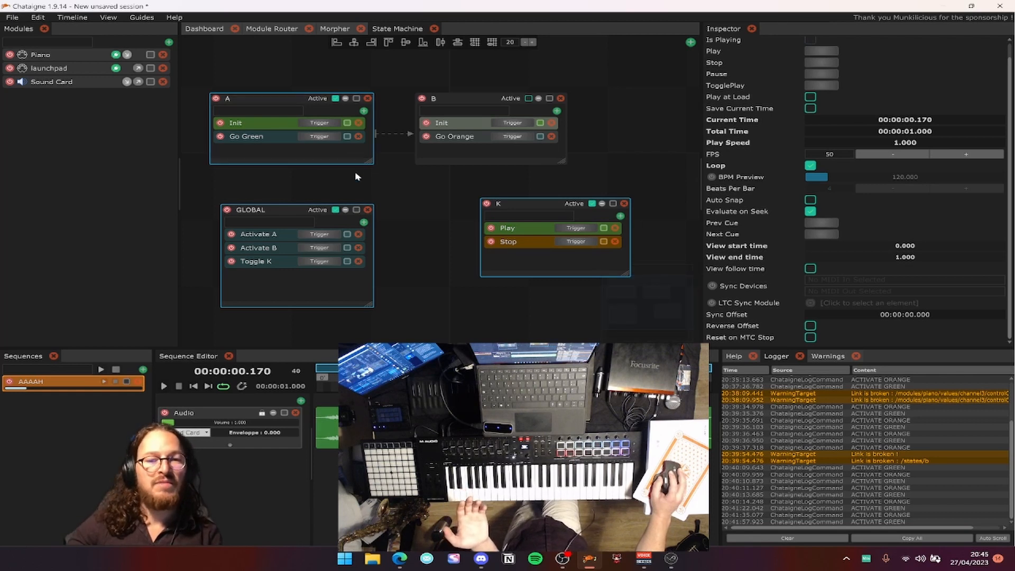
Add a Trigger layer to the AAAAH sequence and place a trigger on it at about 0.12 seconds.
left_click(301, 401)
left_click(317, 338)
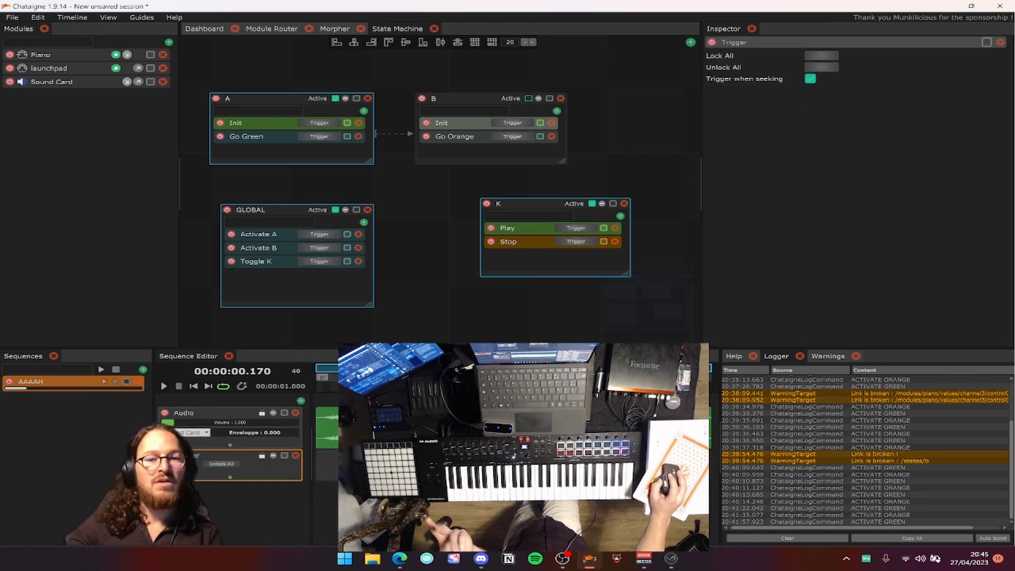
double_click(397, 470)
left_click_drag(396, 470, 363, 460)
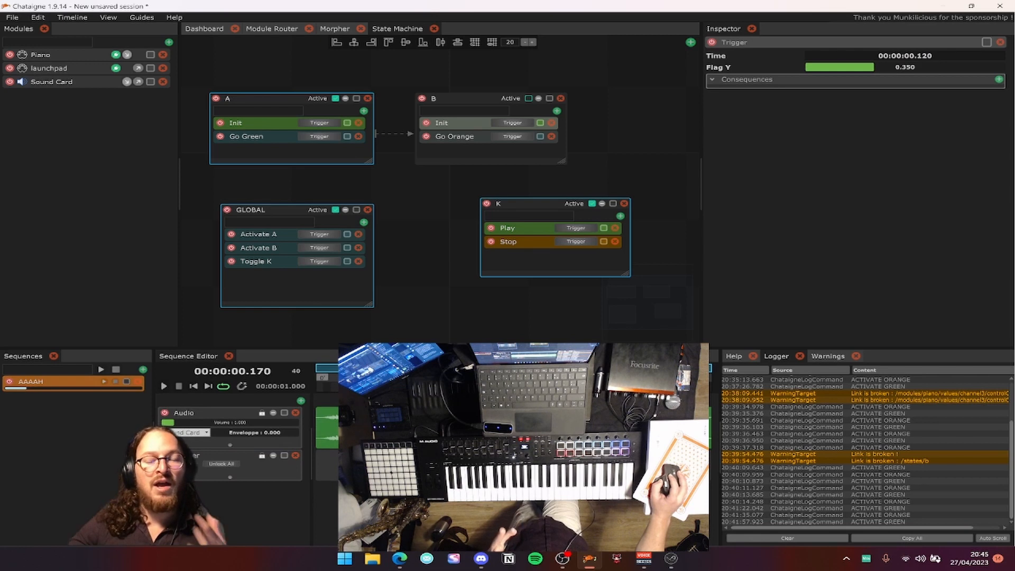
Add a Set State Activation consequence to the sequence trigger, targeting state B with its value enabled.
left_click(998, 80)
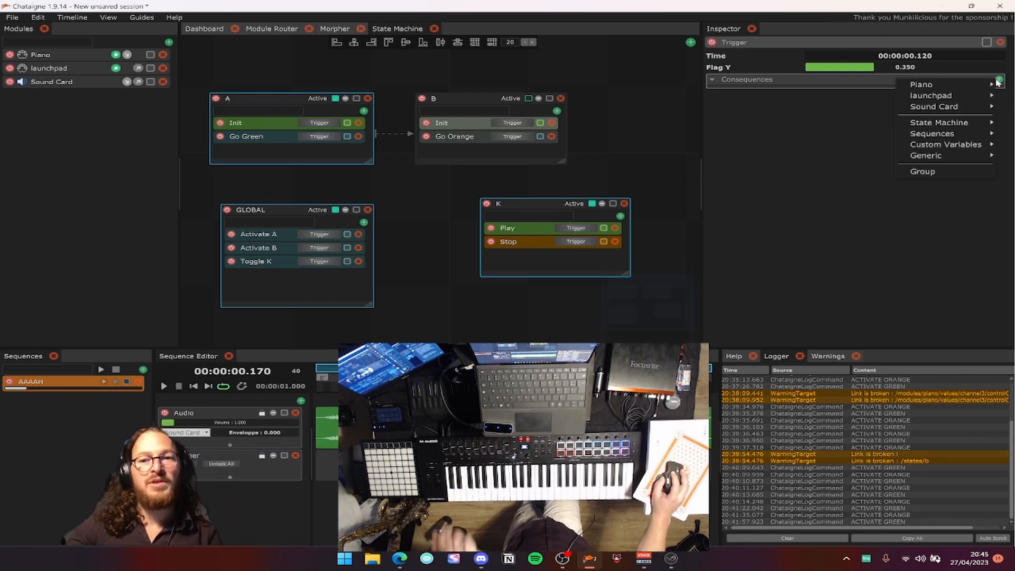
mouse_move(936, 123)
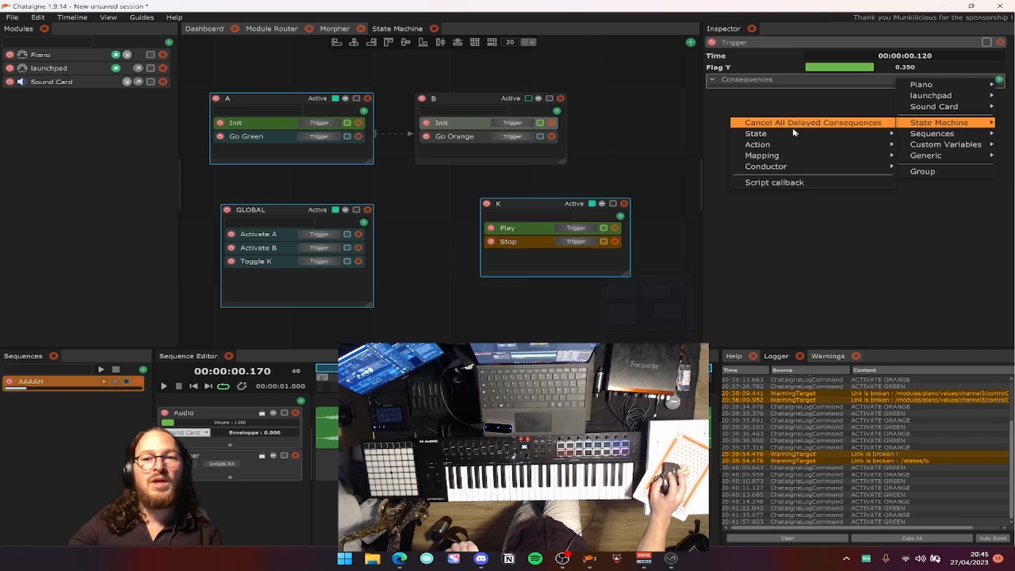
mouse_move(793, 135)
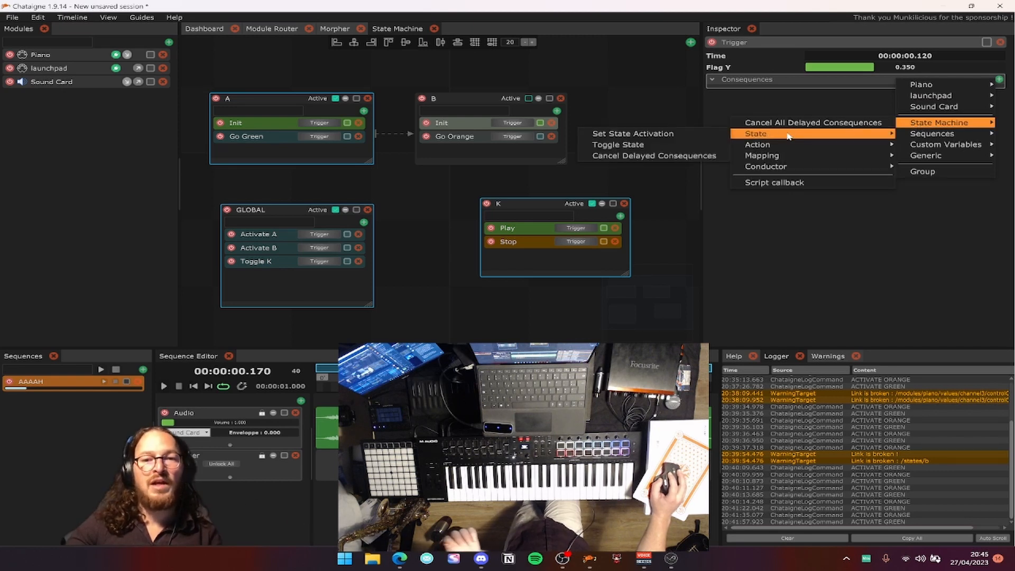
left_click(701, 134)
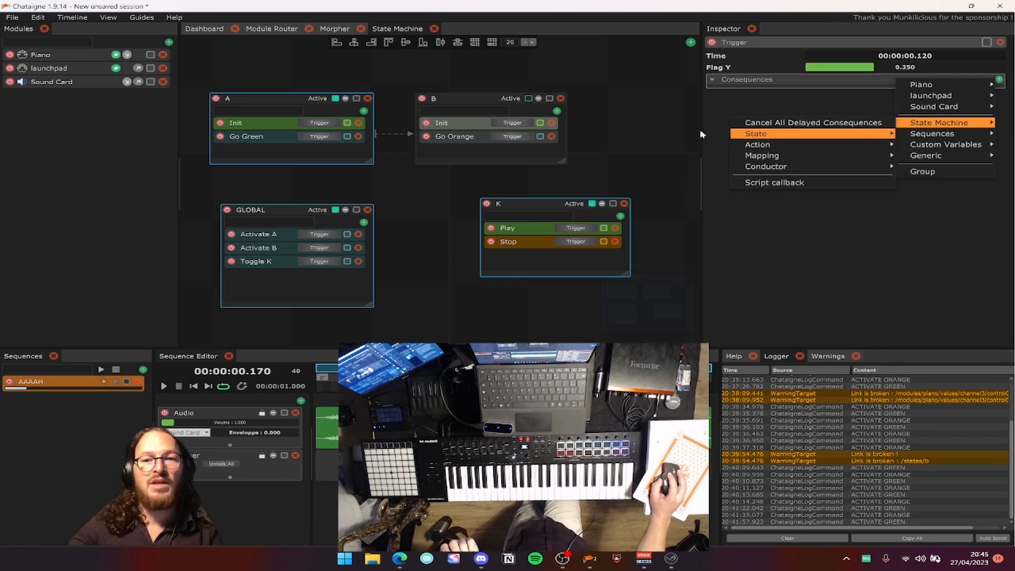
left_click(871, 120)
left_click(861, 136)
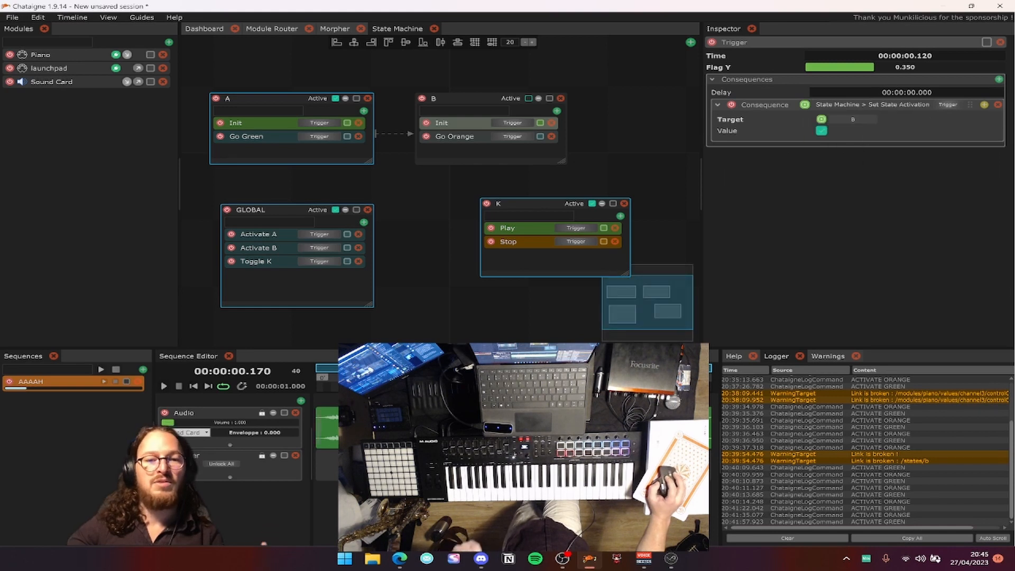
Turn off looping and disable the Audio layer in the AAAAH sequence, retriggering Toggle K to test the trigger.
left_click(311, 262)
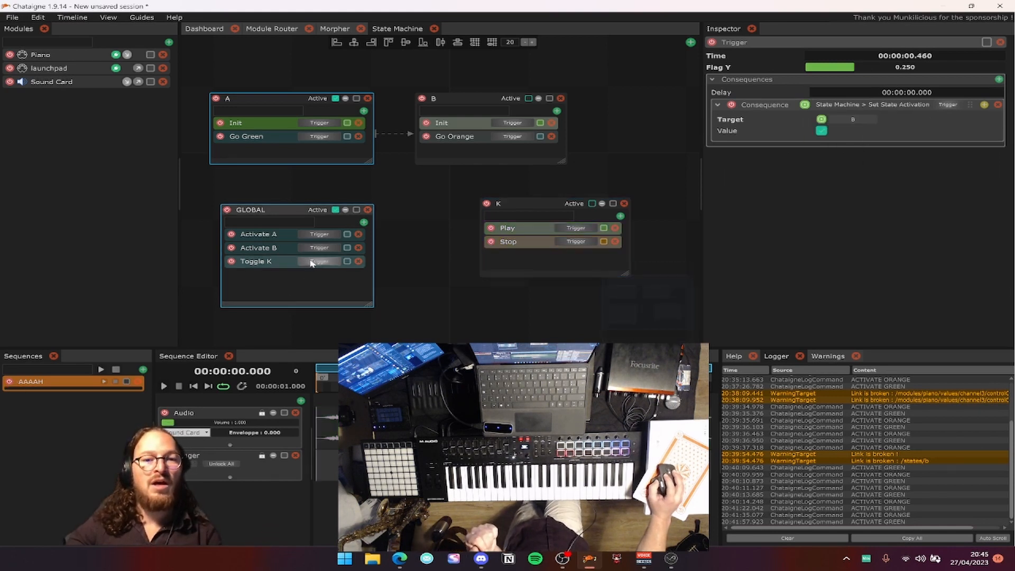
left_click(315, 263)
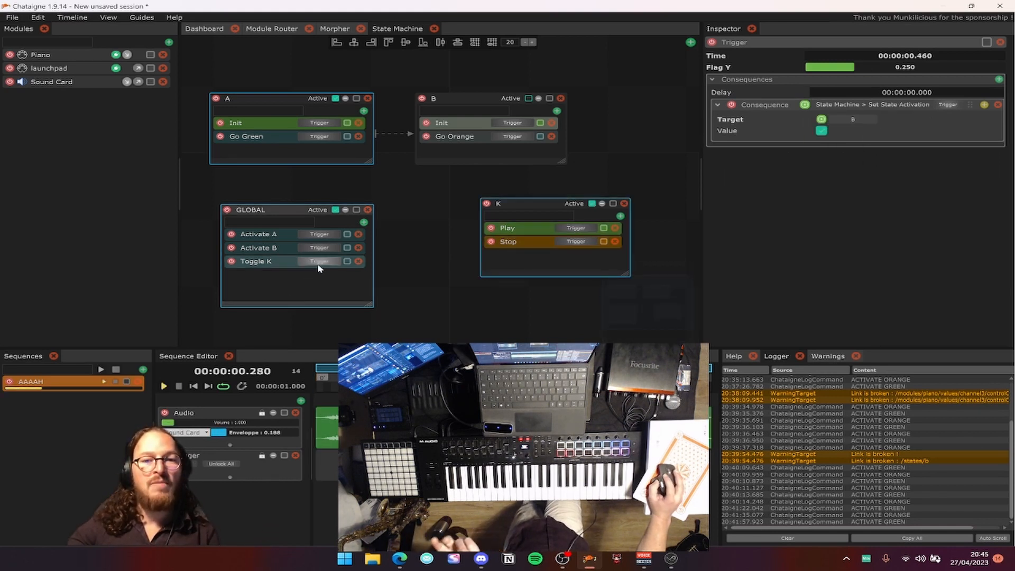
left_click(222, 388)
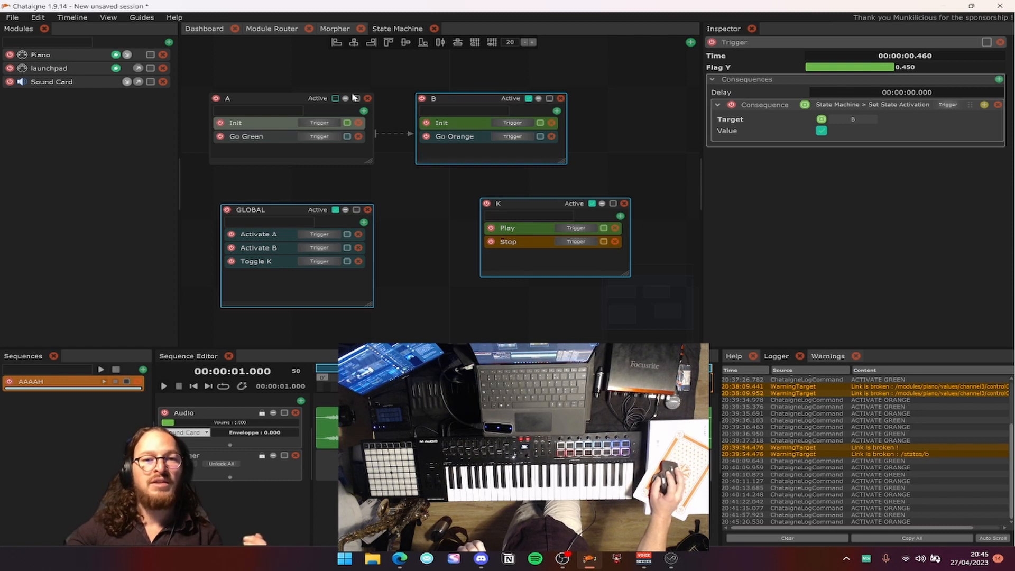
left_click(164, 412)
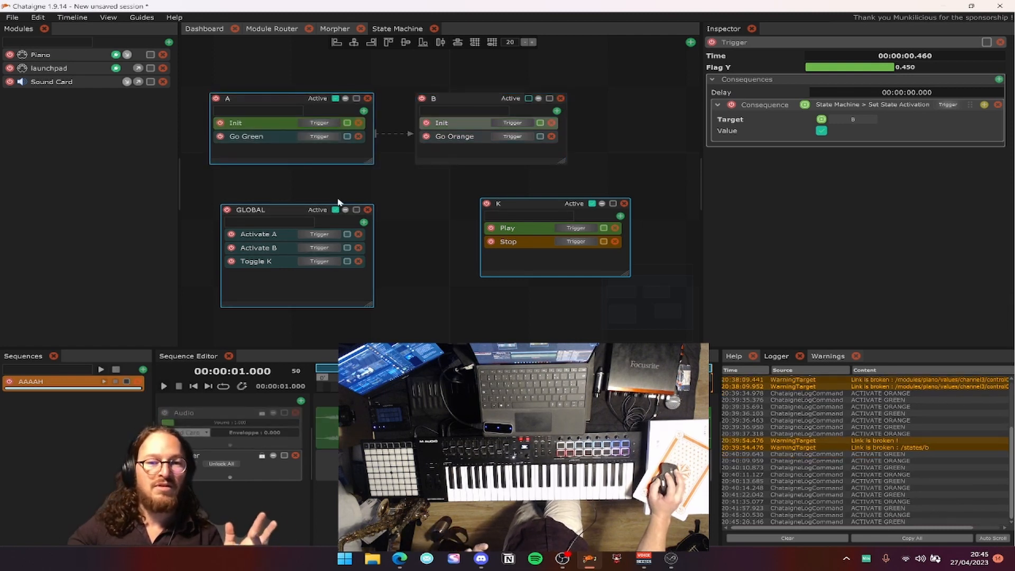
left_click(321, 261)
left_click(324, 262)
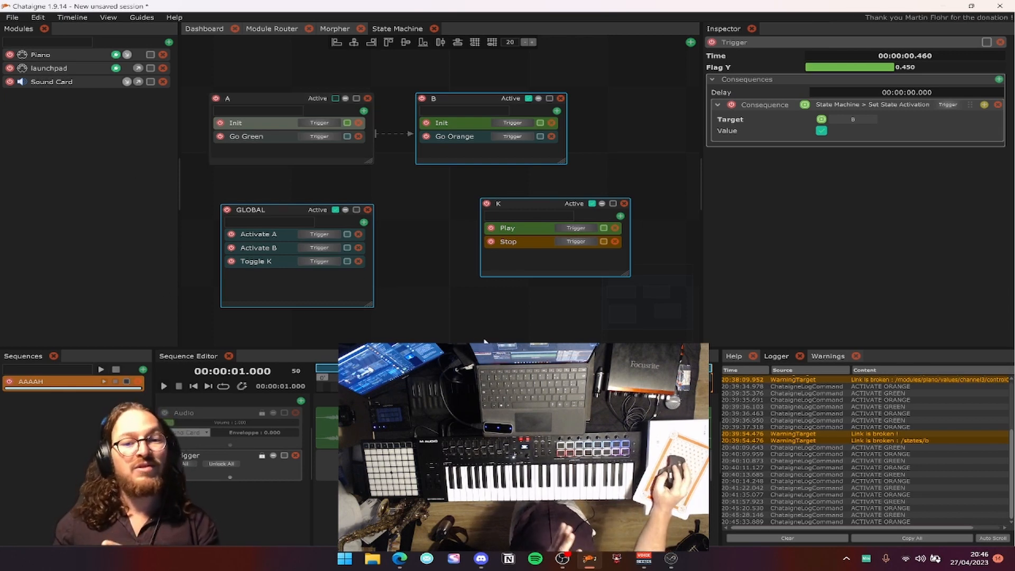
Arrange states A, B, GLOBAL and K in an aligned two-by-two grid and match their box sizes.
left_click_drag(413, 348, 414, 354)
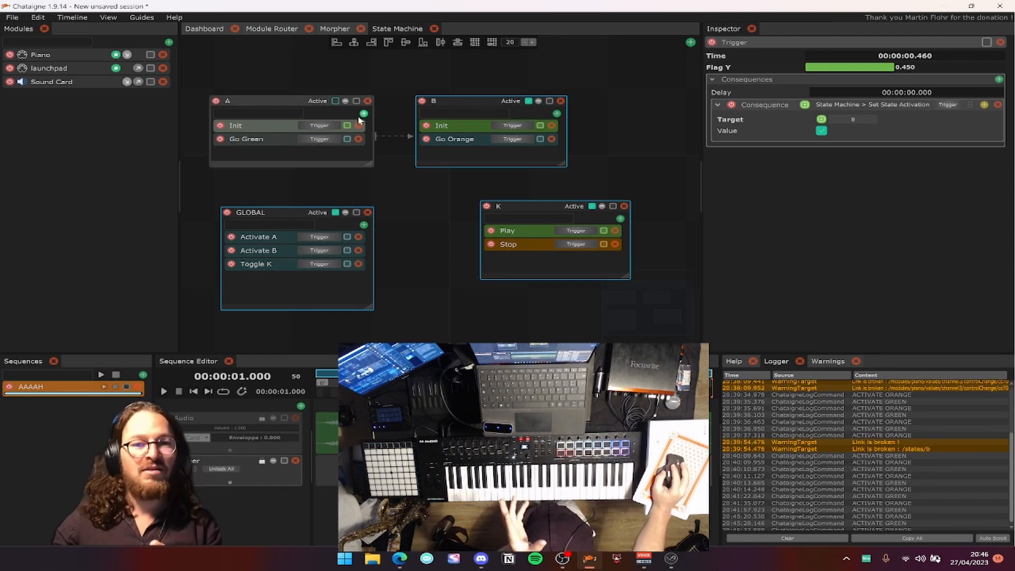
left_click_drag(284, 104, 294, 104)
left_click_drag(463, 104, 518, 105)
left_click_drag(284, 211, 287, 205)
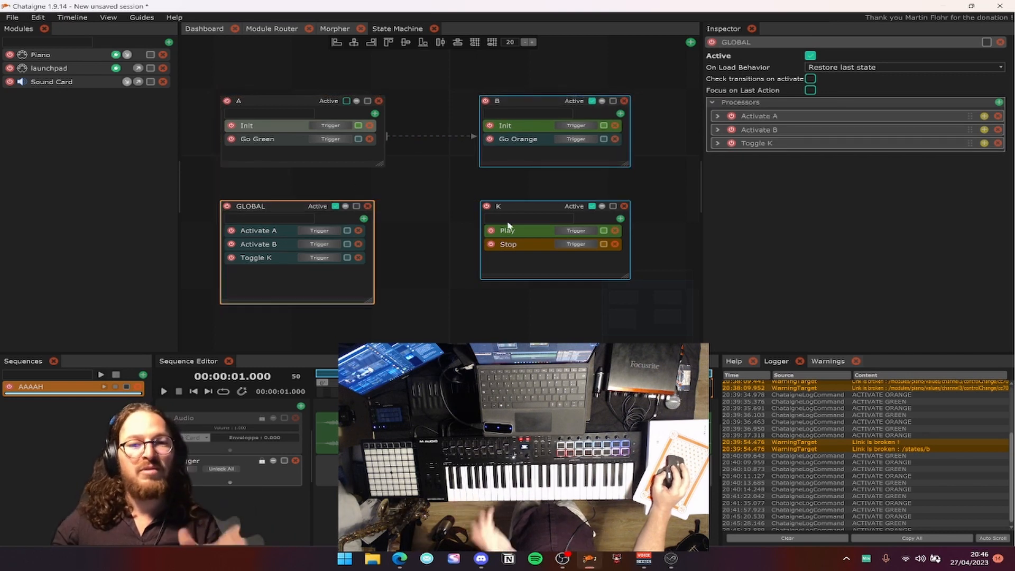
left_click(548, 210)
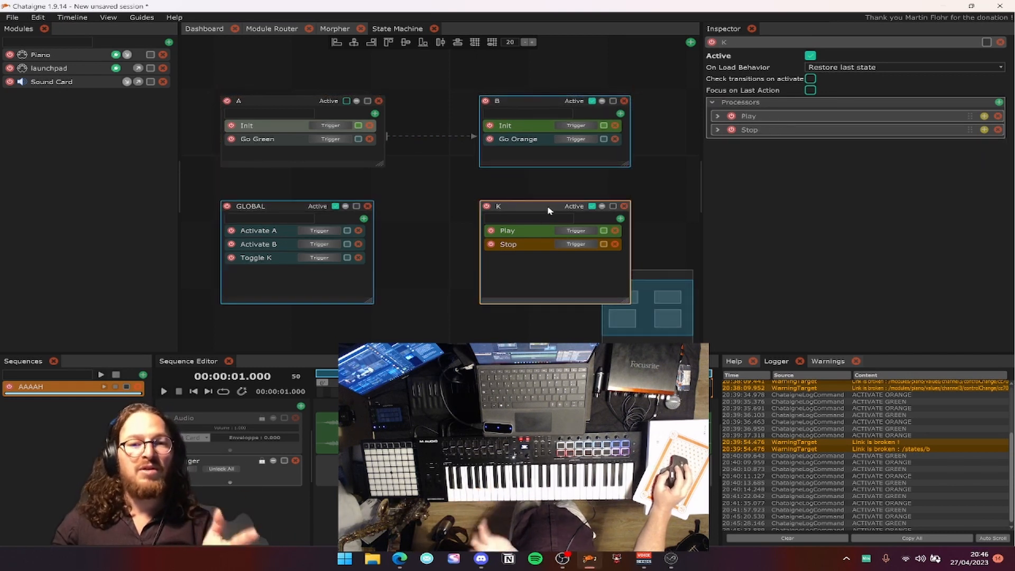
left_click_drag(548, 211, 514, 211)
left_click_drag(540, 106, 507, 107)
left_click(310, 103)
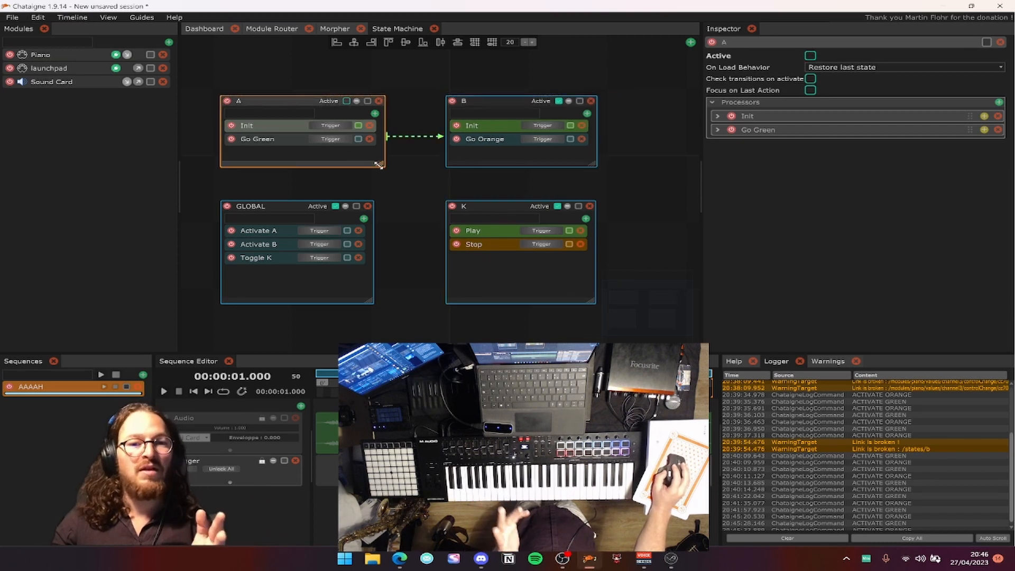
left_click_drag(379, 165, 372, 166)
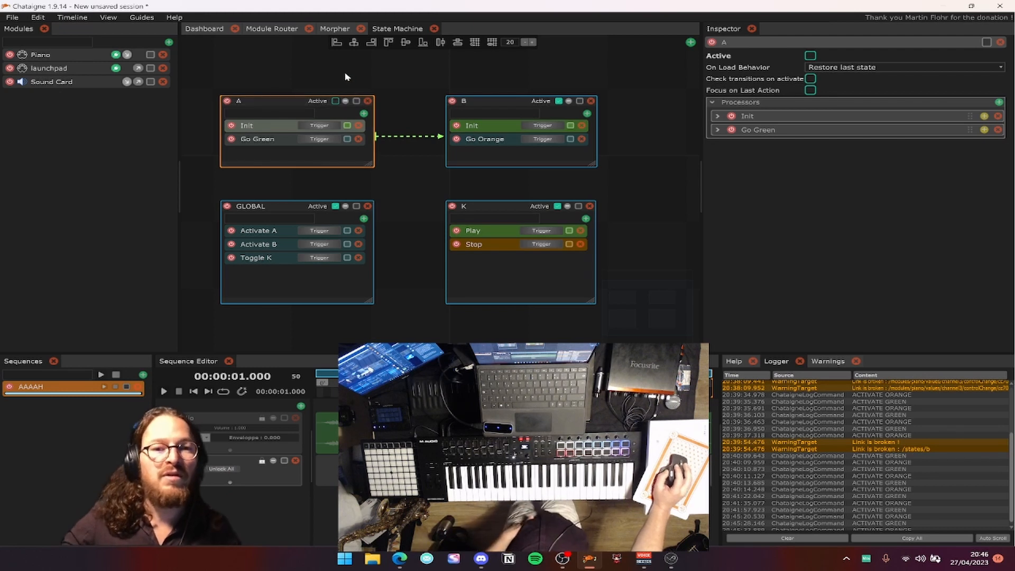
left_click(187, 31)
left_click(691, 42)
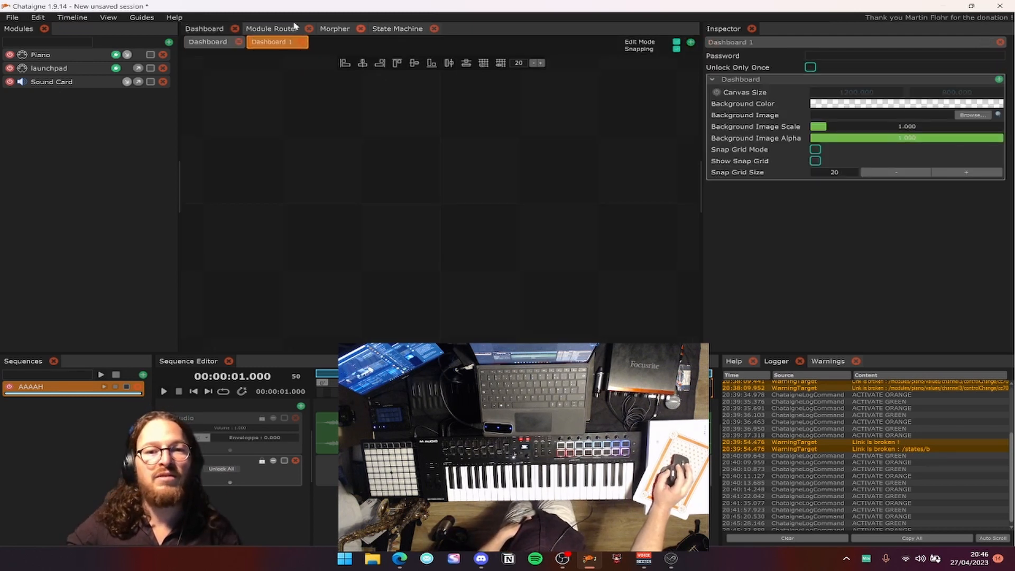
left_click(302, 42)
left_click(211, 42)
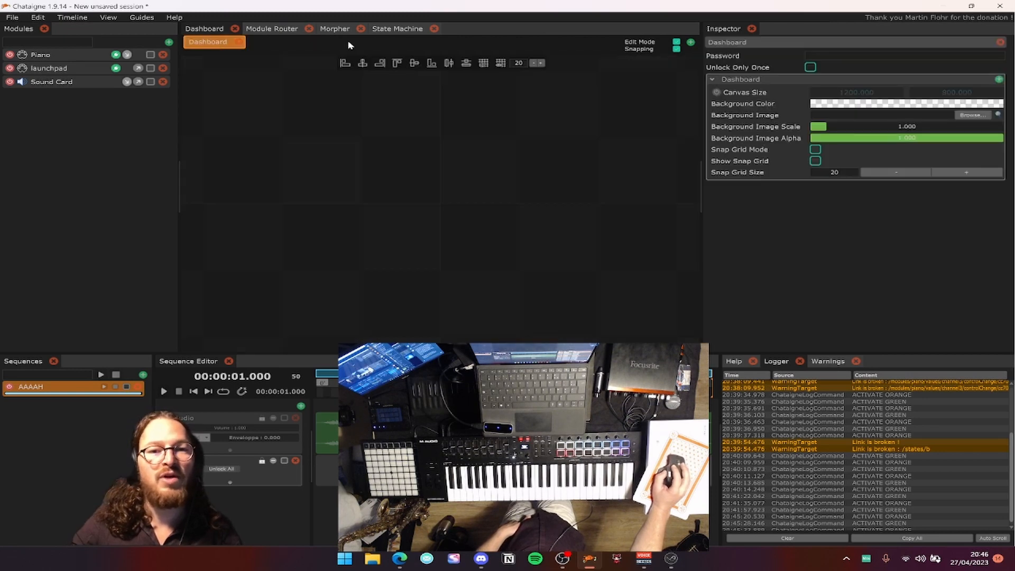
left_click(348, 46)
left_click(391, 30)
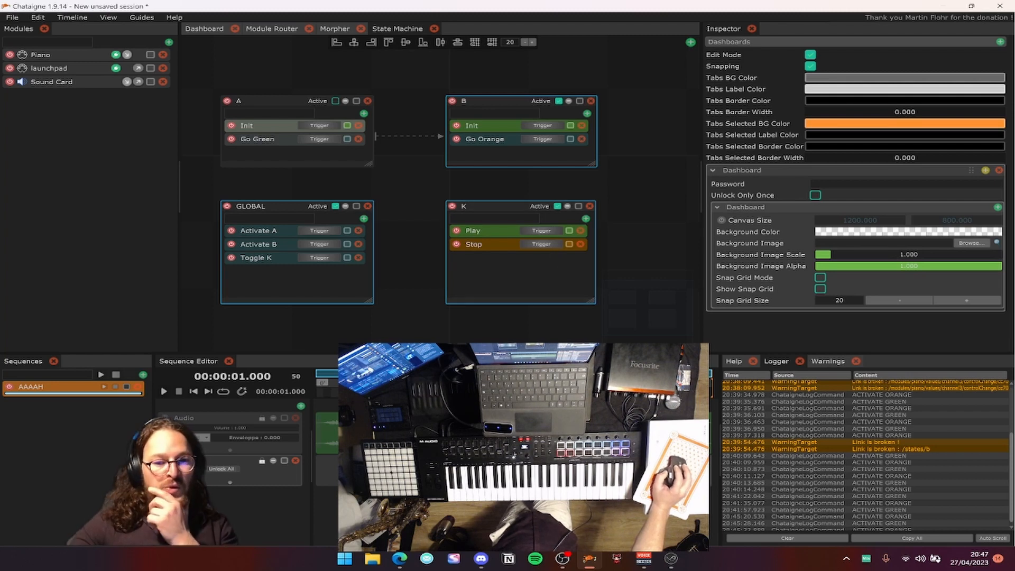
Switch to the web browser, search for "freesound" in a new tab and open the Freesound website.
left_click(413, 560)
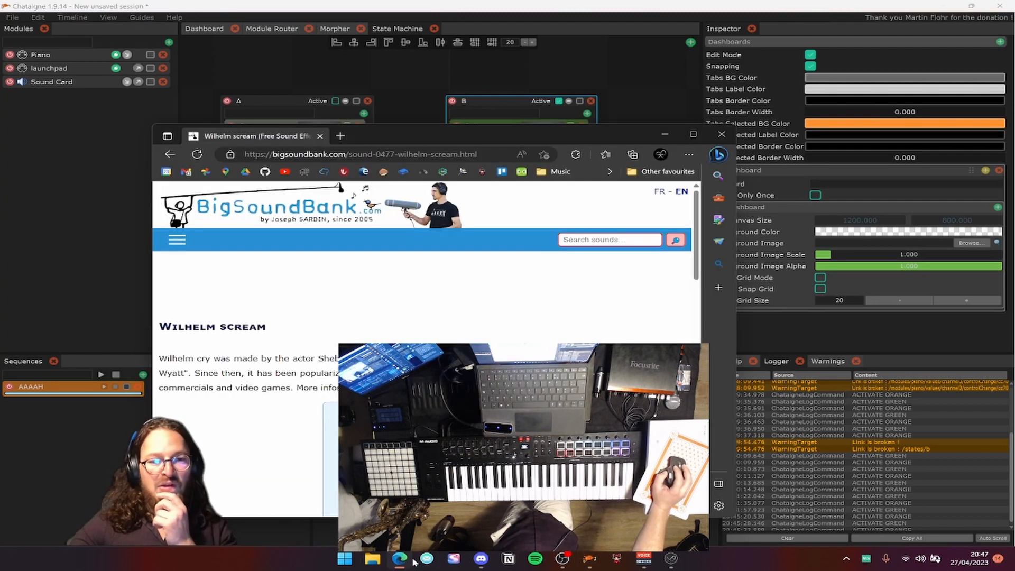
left_click(340, 136)
type("frees")
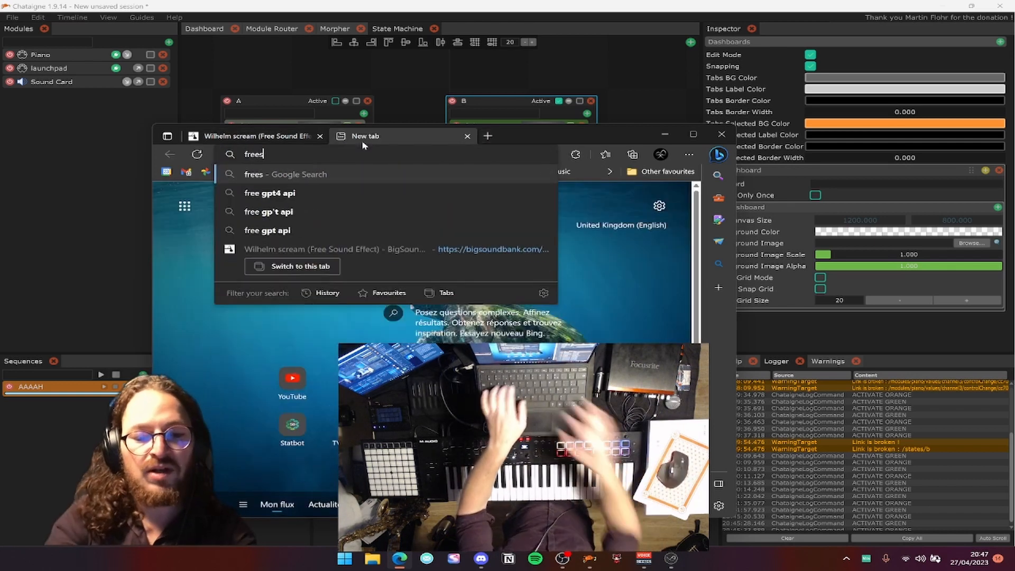
type("ound")
key("Return")
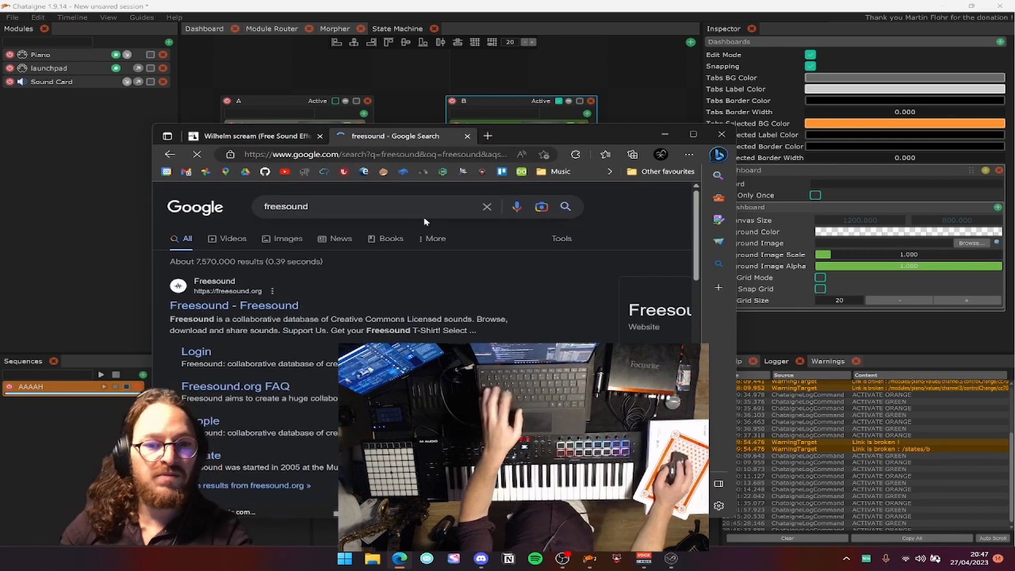
left_click(290, 306)
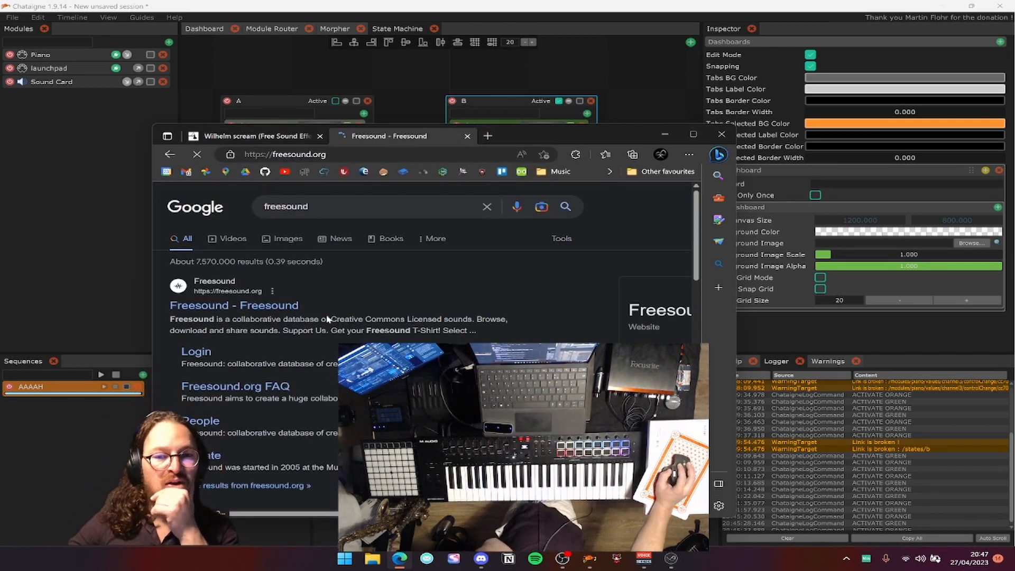
Search Freesound for "waves" and preview sounds from the results, including Waves of Hawaii.
left_click(625, 224)
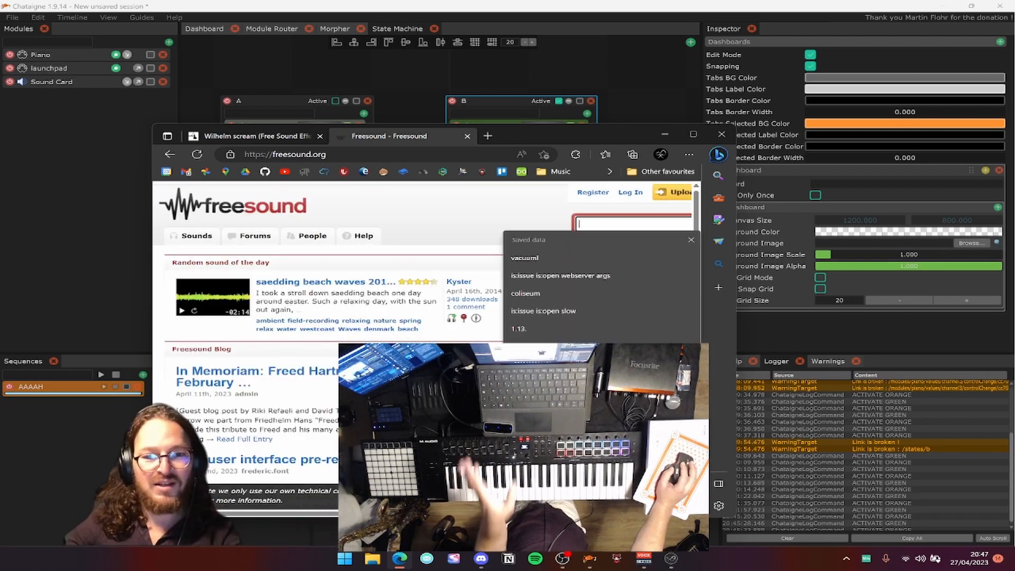
type("waves")
key("Return")
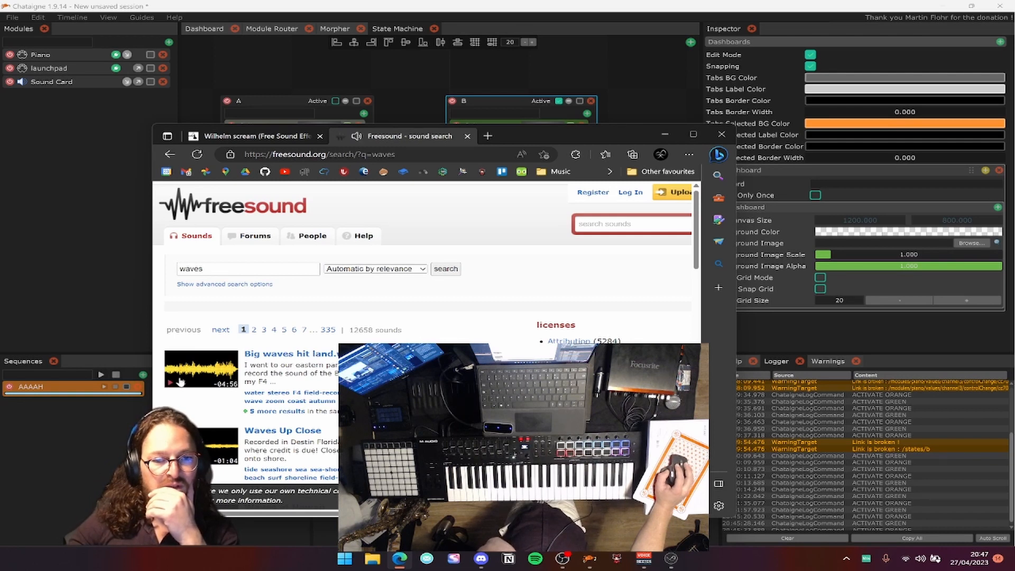
scroll(179, 382, "down", 5)
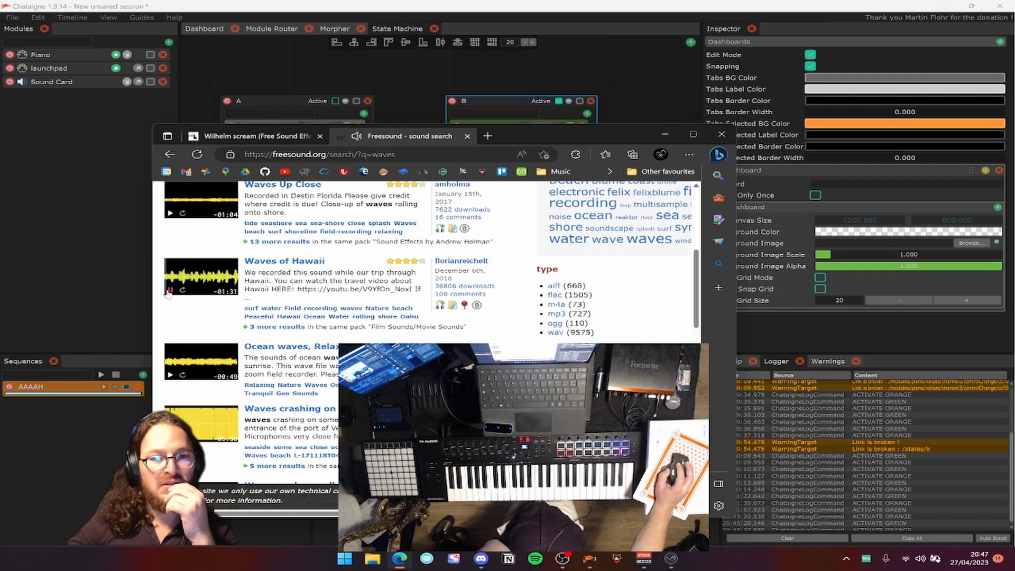
left_click(169, 291)
scroll(168, 293, "up", 6)
Search Freesound for "ambiant" and preview the sounds in the results.
left_click(633, 223)
type("am")
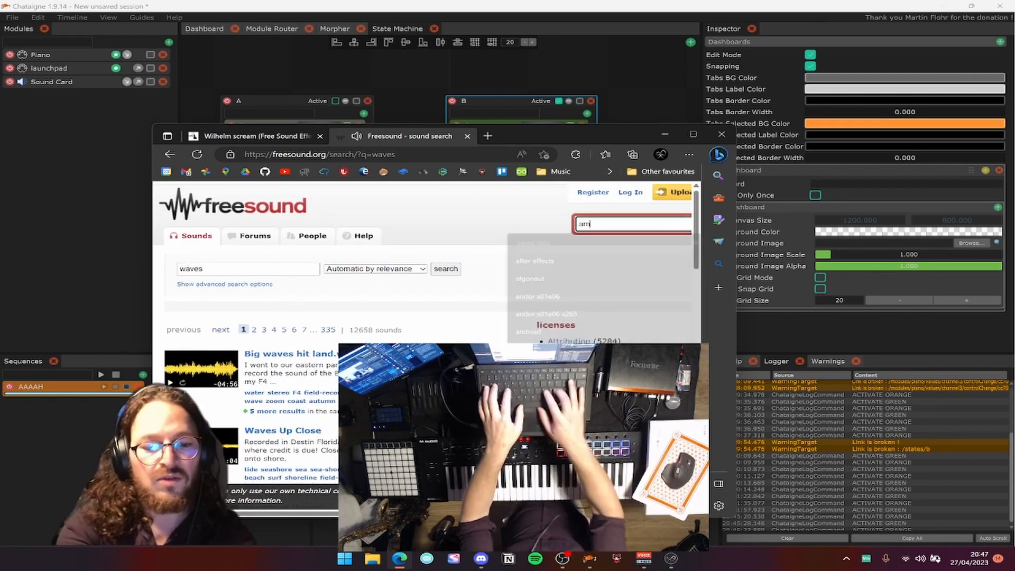
type("biant")
key("Return")
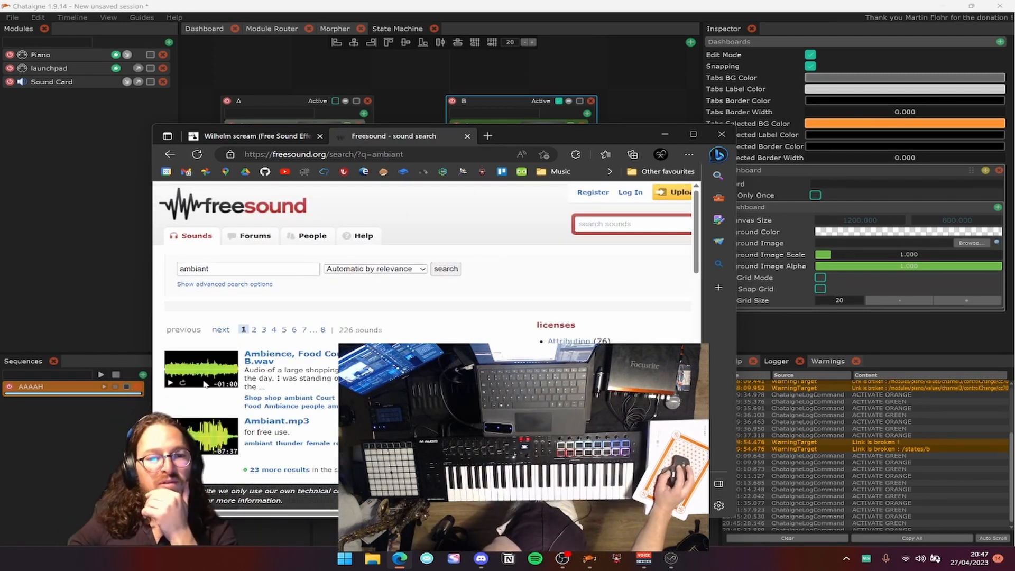
left_click(170, 383)
scroll(172, 370, "down", 4)
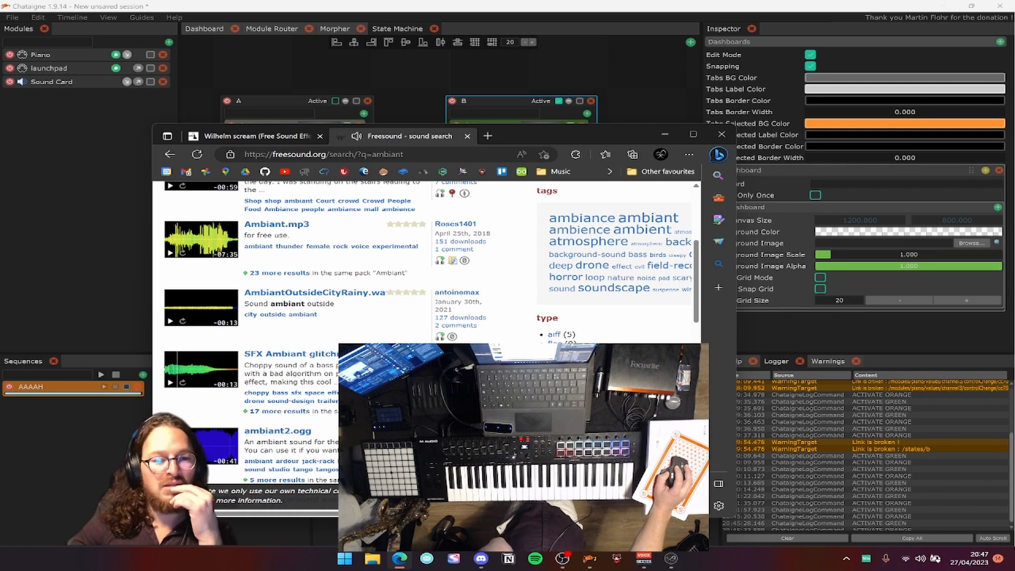
Open the ambiant2.ogg sound's page on Freesound, then switch back to Chataigne.
right_click(271, 433)
left_click_drag(241, 431, 265, 431)
left_click(259, 432)
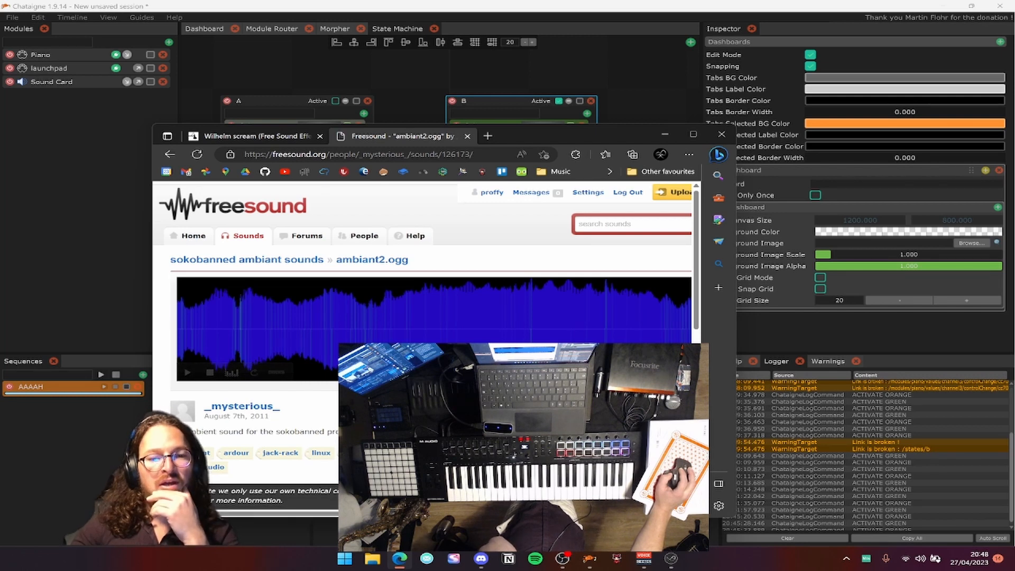
left_click(512, 9)
Delete the AAAAH sequence and add a new empty sequence.
left_click(329, 480)
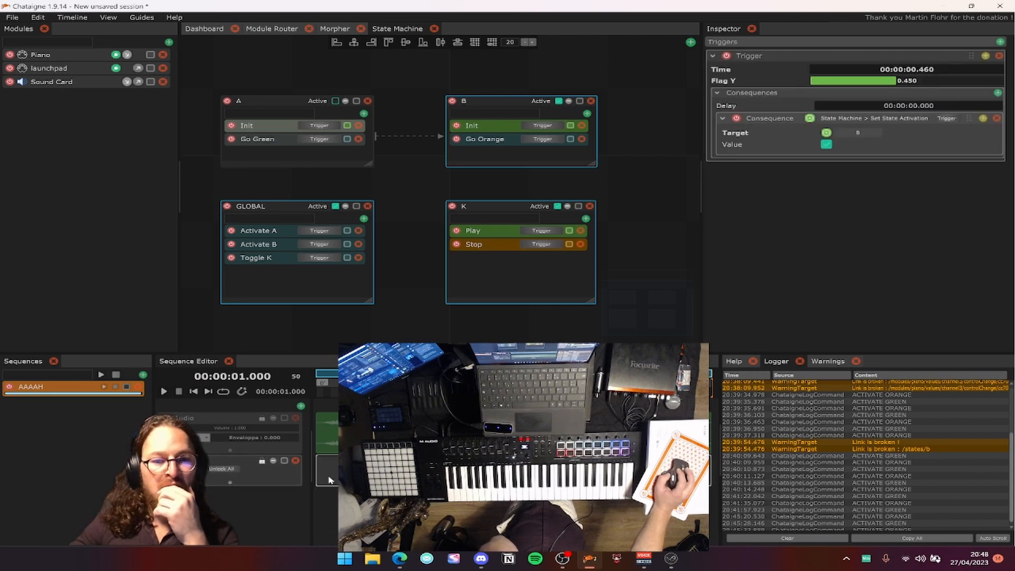
left_click(319, 431)
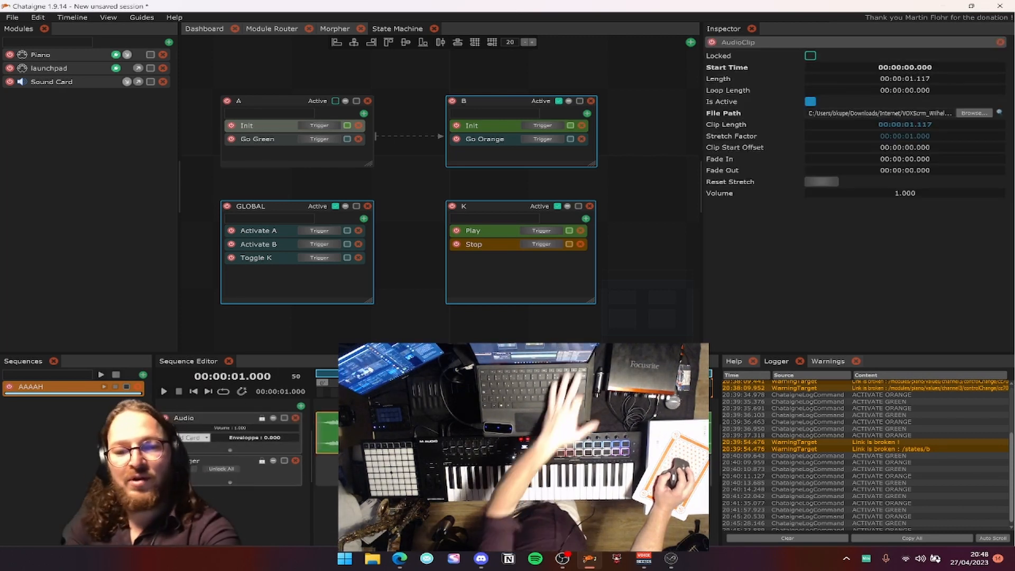
left_click(137, 387)
left_click(143, 375)
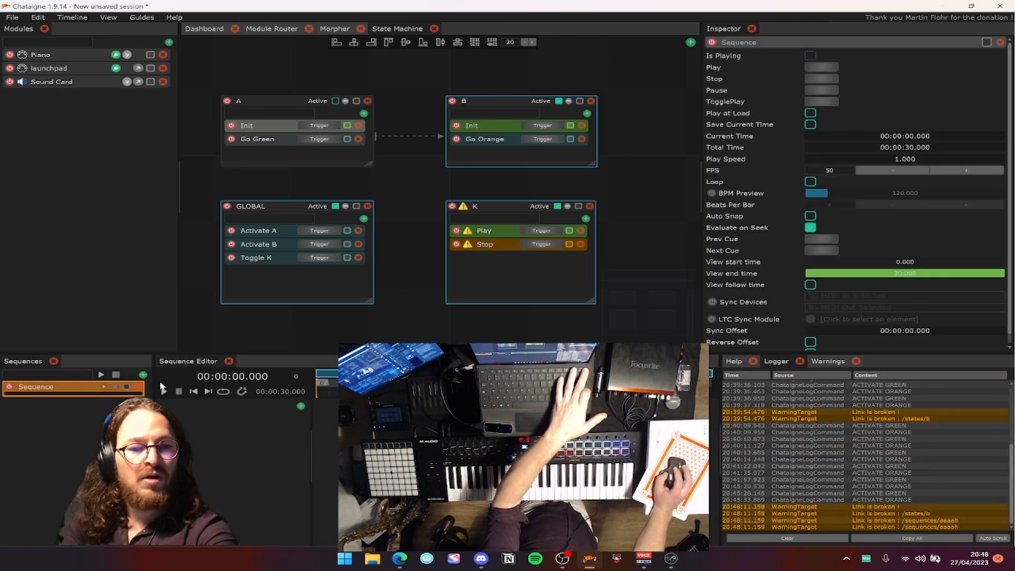
Start a new session, add a Sound Card hardware module and show its Hardware Settings.
left_click(215, 344)
key("ctrl+n")
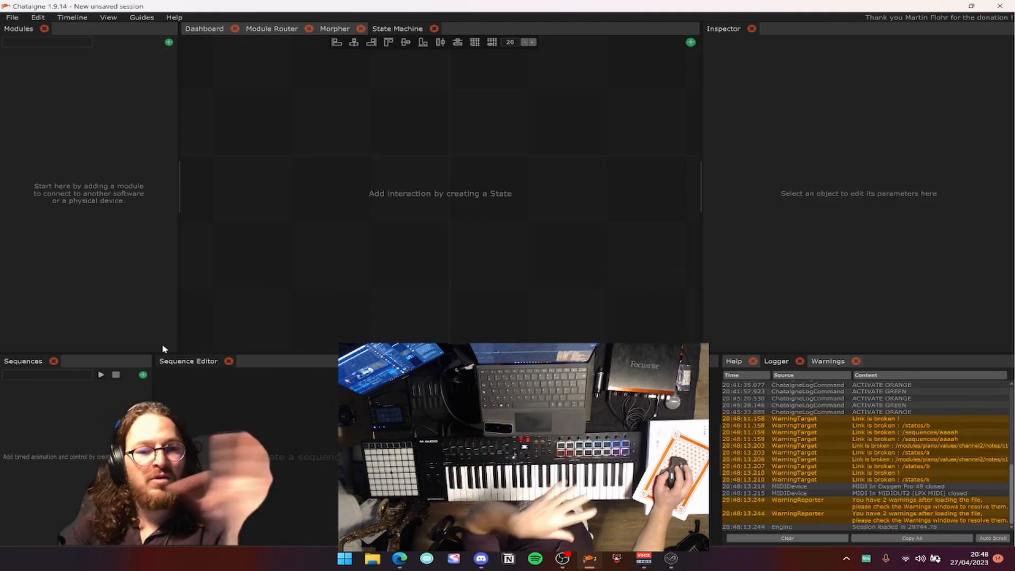
left_click(168, 42)
mouse_move(264, 59)
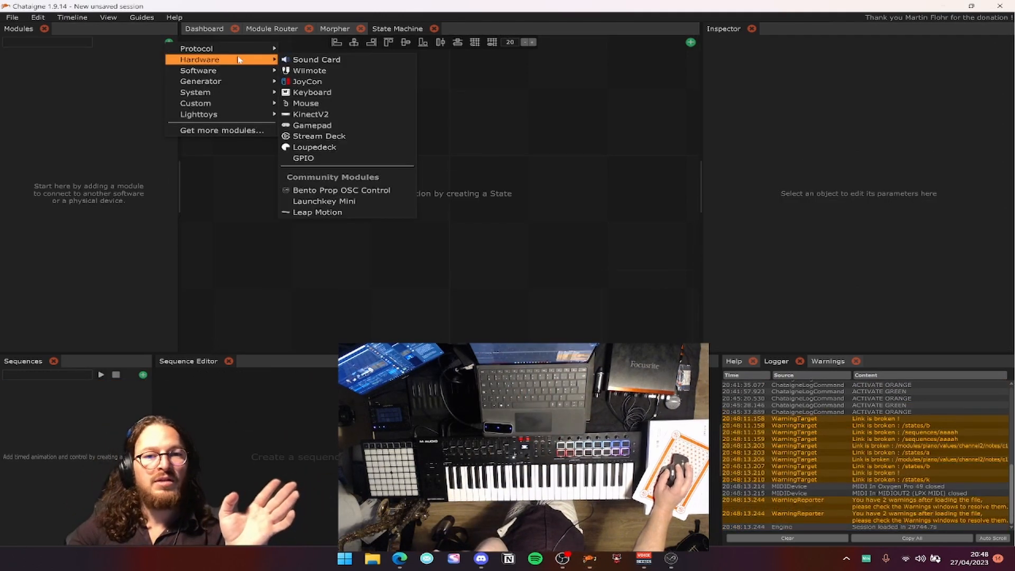
left_click(316, 60)
scroll(883, 229, "down", 3)
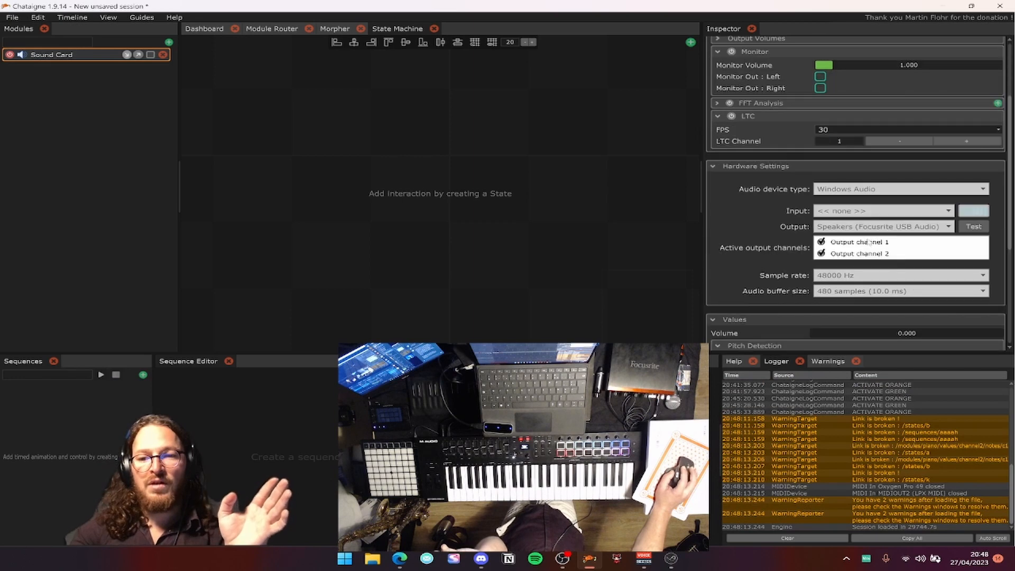
Set the Sound Card's audio output to VoiceMeeter Input (VB-Audio VoiceMeeter VAIO).
left_click(868, 228)
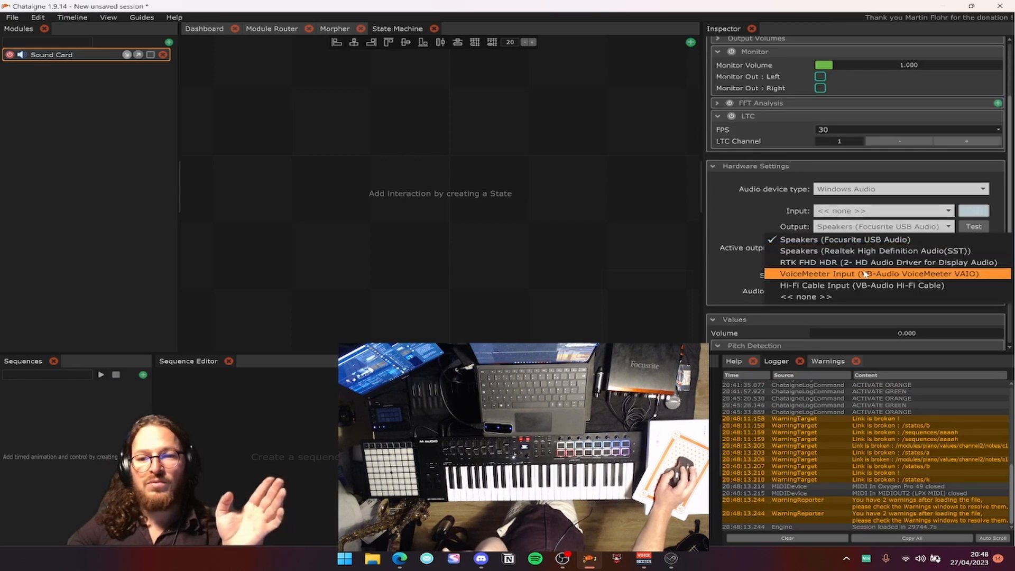
left_click(846, 276)
Add a new sequence and give it an audio layer.
left_click(143, 374)
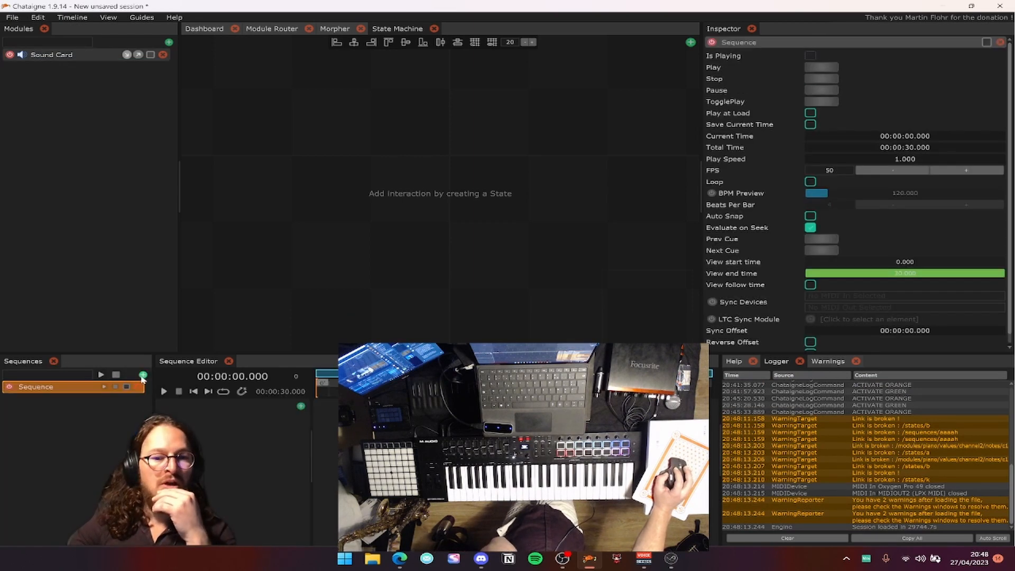
left_click(301, 404)
left_click(323, 379)
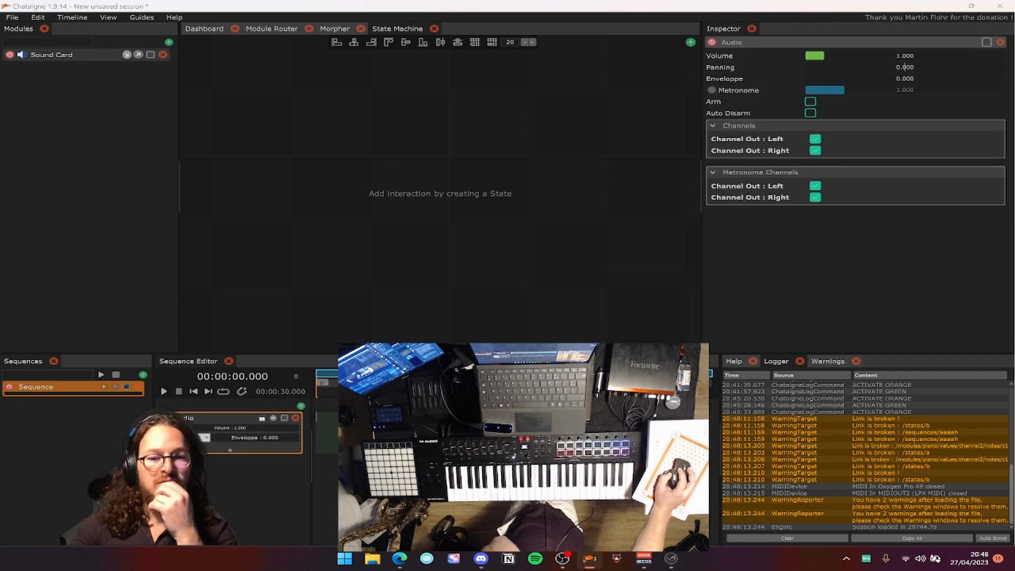
Load the ambiant2.ogg file from Downloads/Internet as a clip on the audio layer, then play the looping sequence briefly and pause it.
double_click(365, 434)
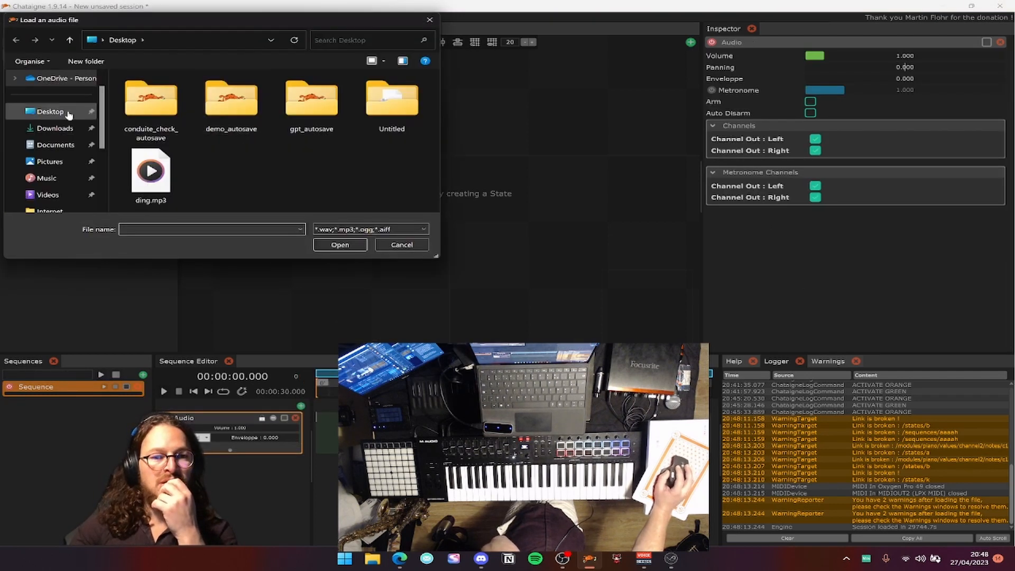
left_click(56, 128)
double_click(165, 107)
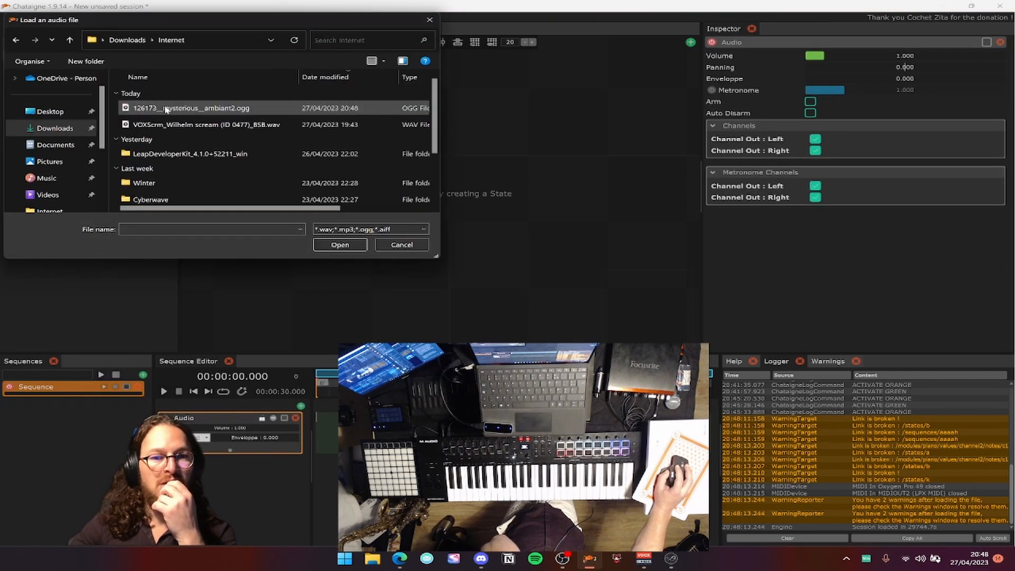
left_click(165, 108)
double_click(166, 109)
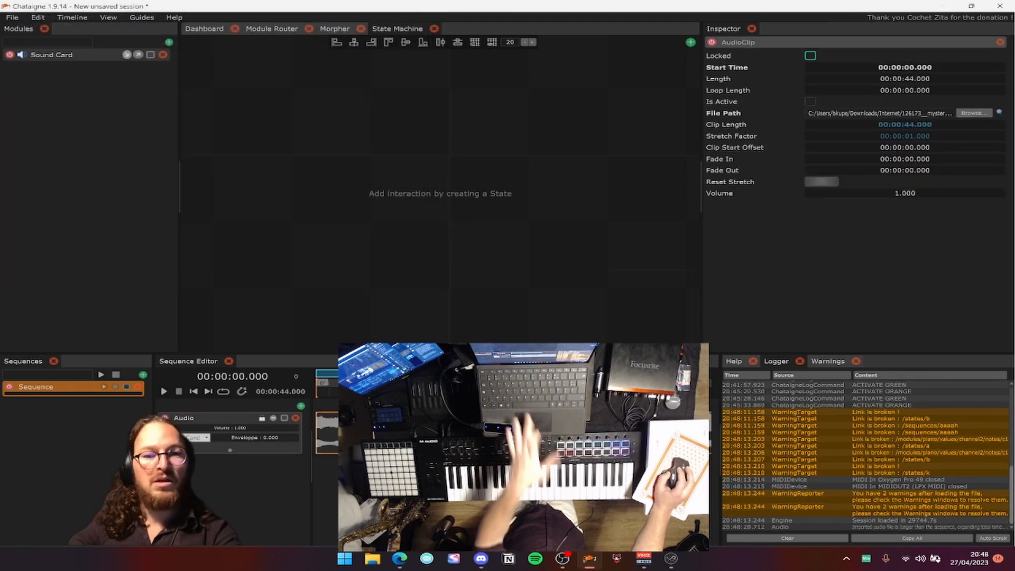
key("space")
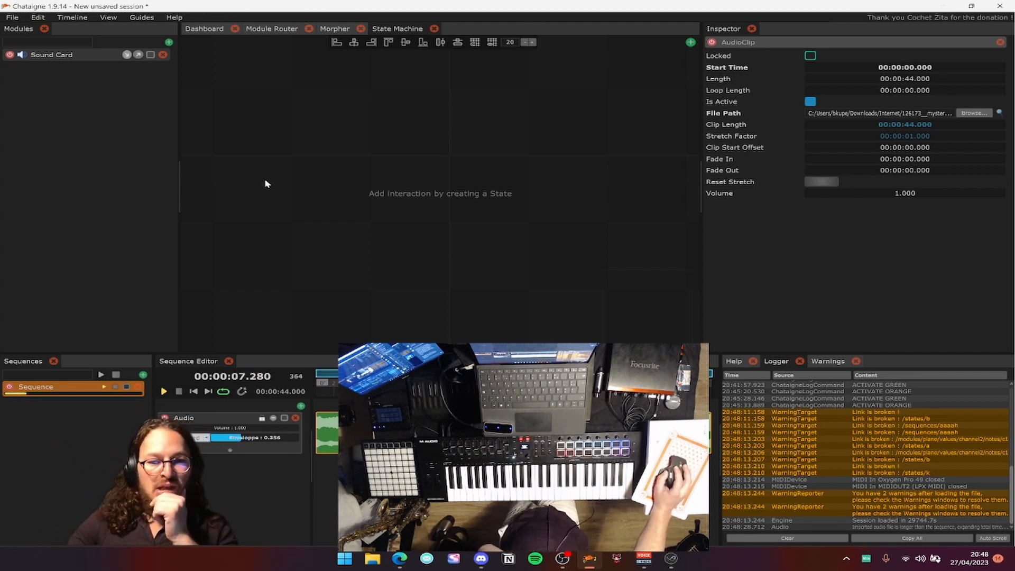
key("space")
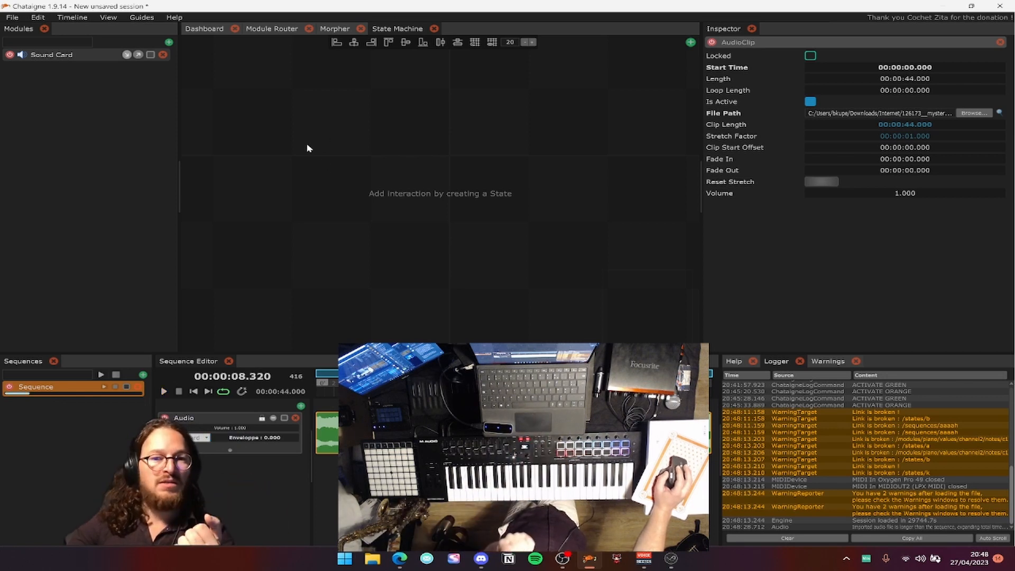
Add a new dashboard to the session and show its canvas settings.
left_click(335, 29)
left_click(270, 28)
left_click(204, 29)
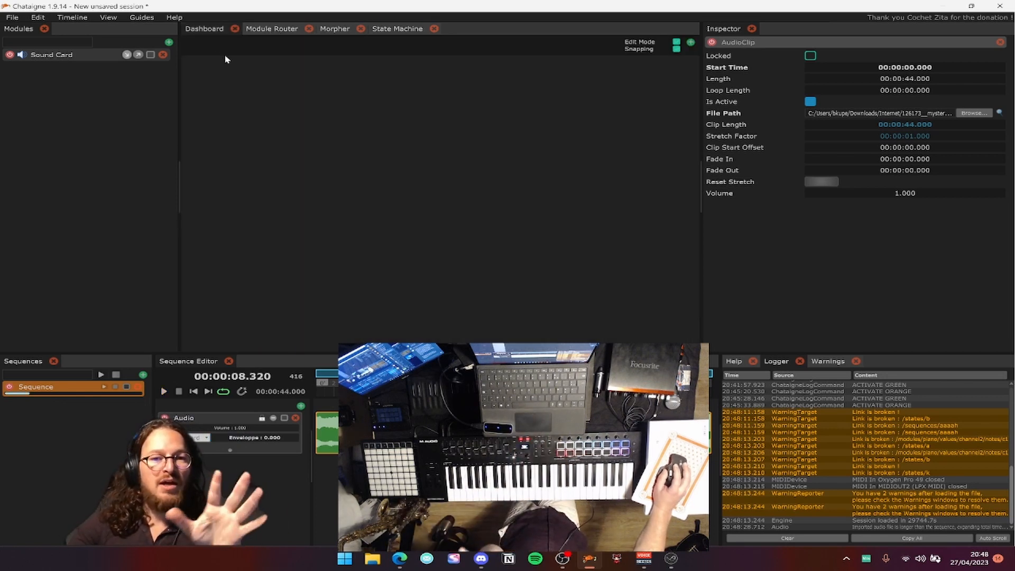
left_click(689, 43)
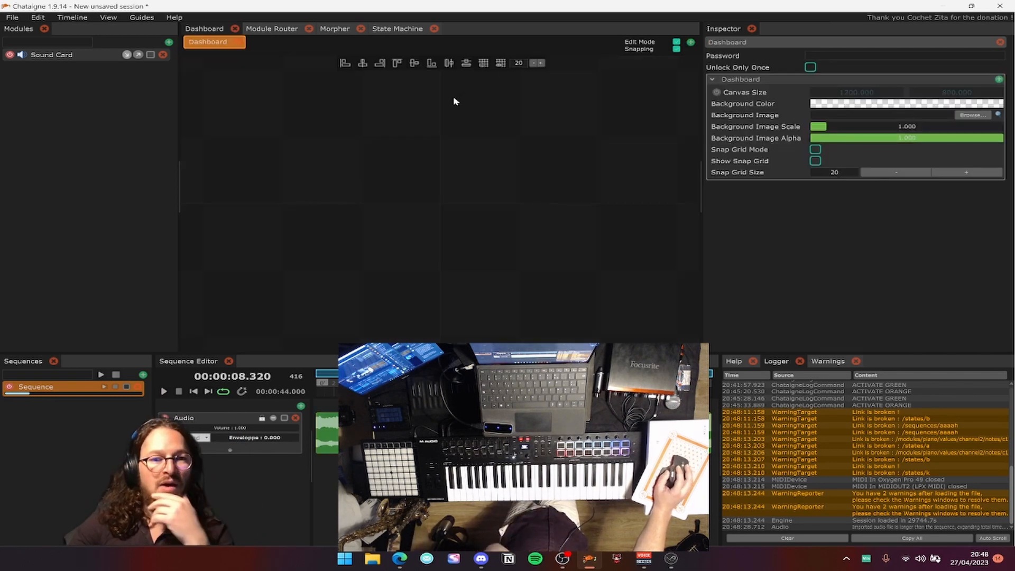
left_click(69, 54)
left_click(280, 159)
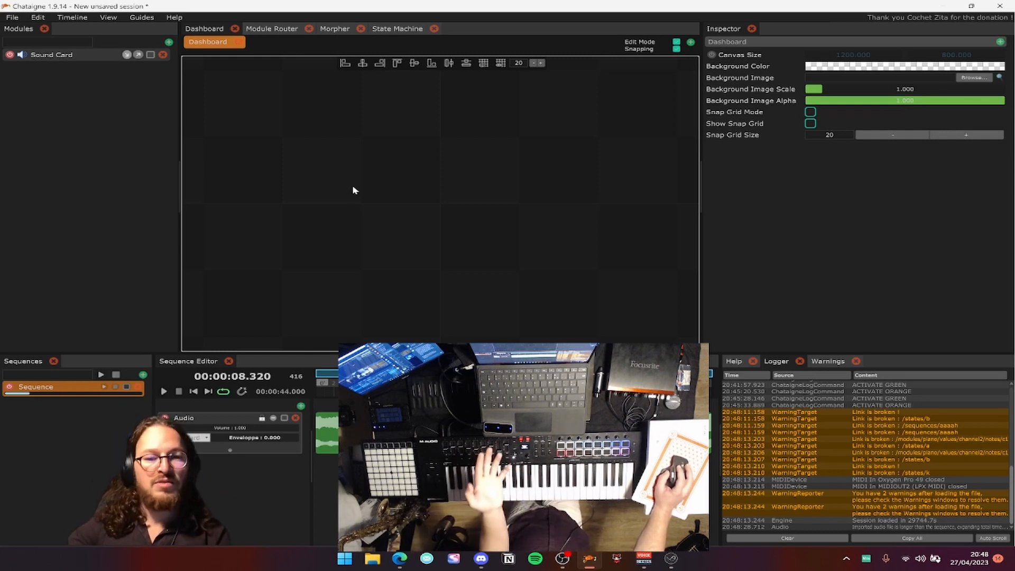
Add an OSC protocol module and delete it again.
left_click(238, 421)
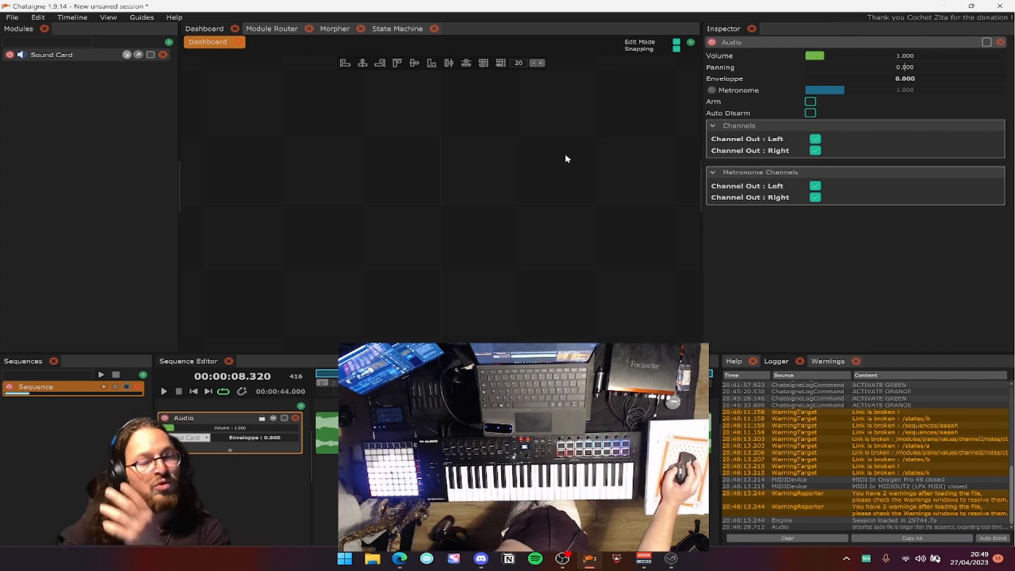
left_click(168, 41)
mouse_move(193, 49)
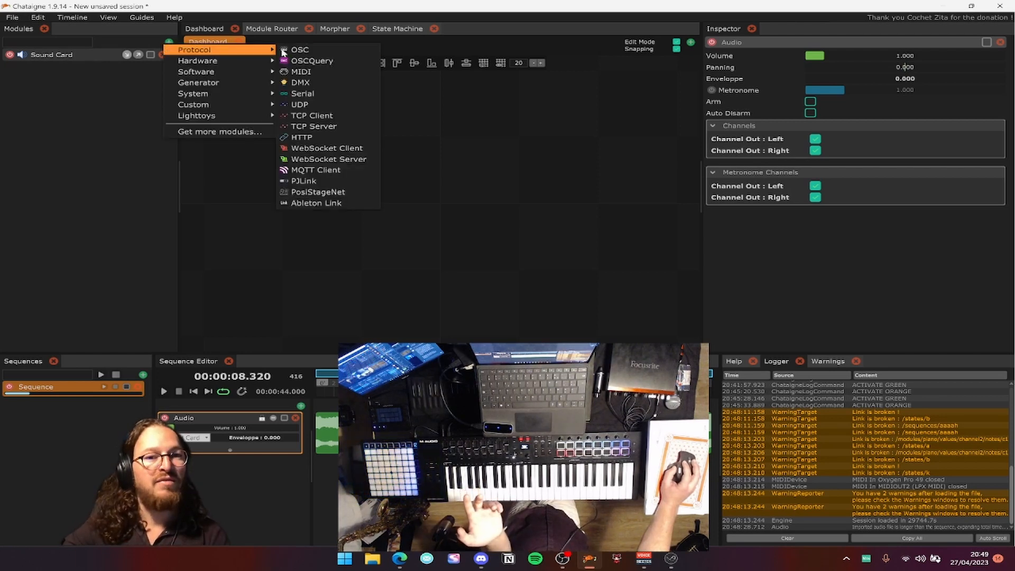
left_click(299, 49)
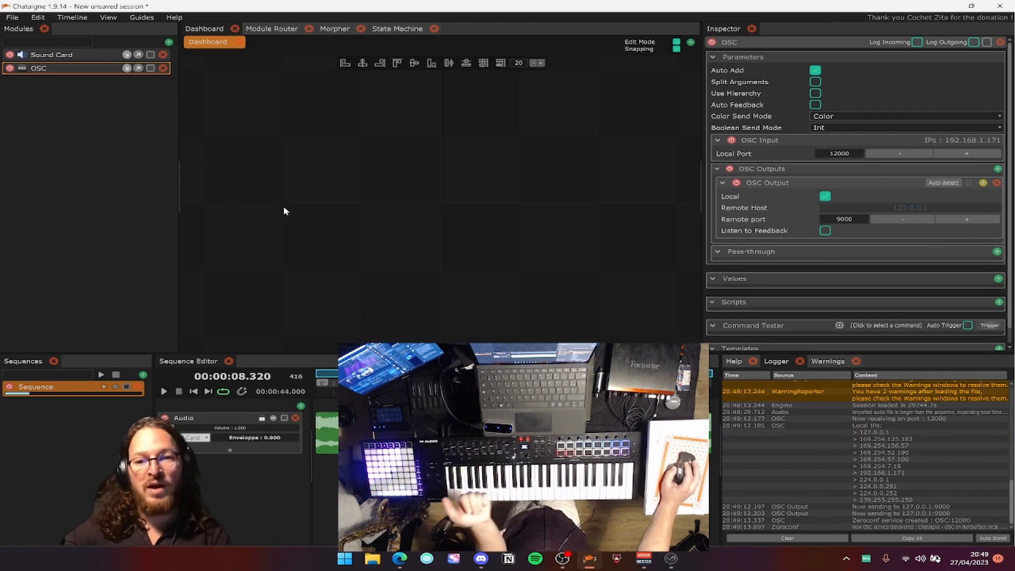
left_click(163, 68)
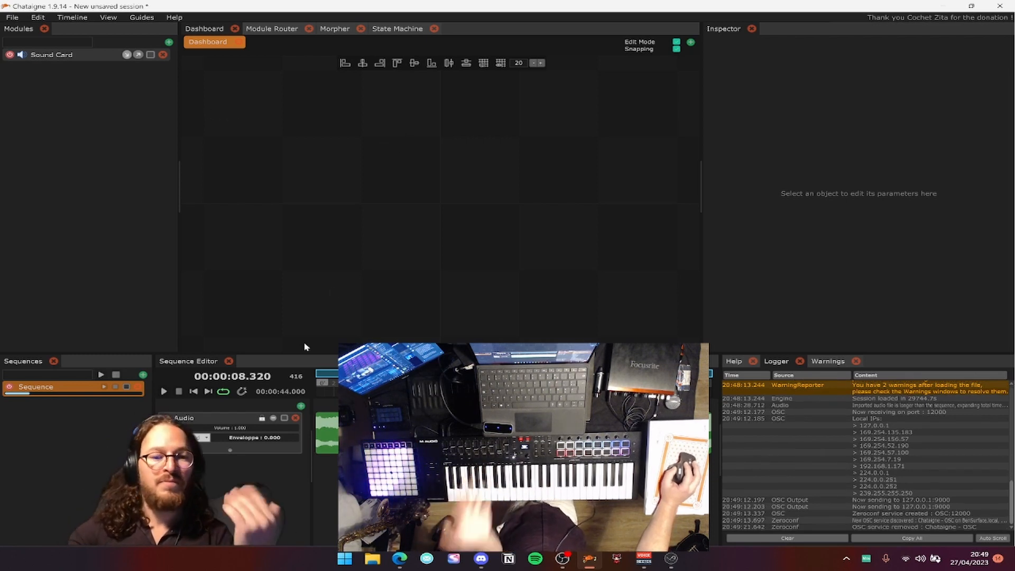
Reset the sequence to its start and place its Play and Stop triggers side by side on the dashboard.
left_click(211, 419)
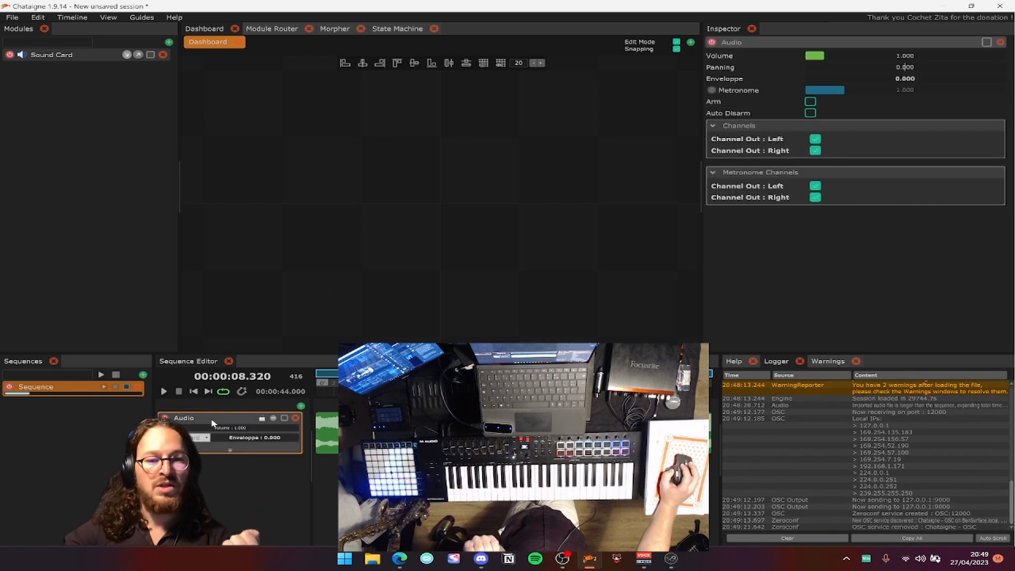
left_click(112, 394)
left_click(116, 388)
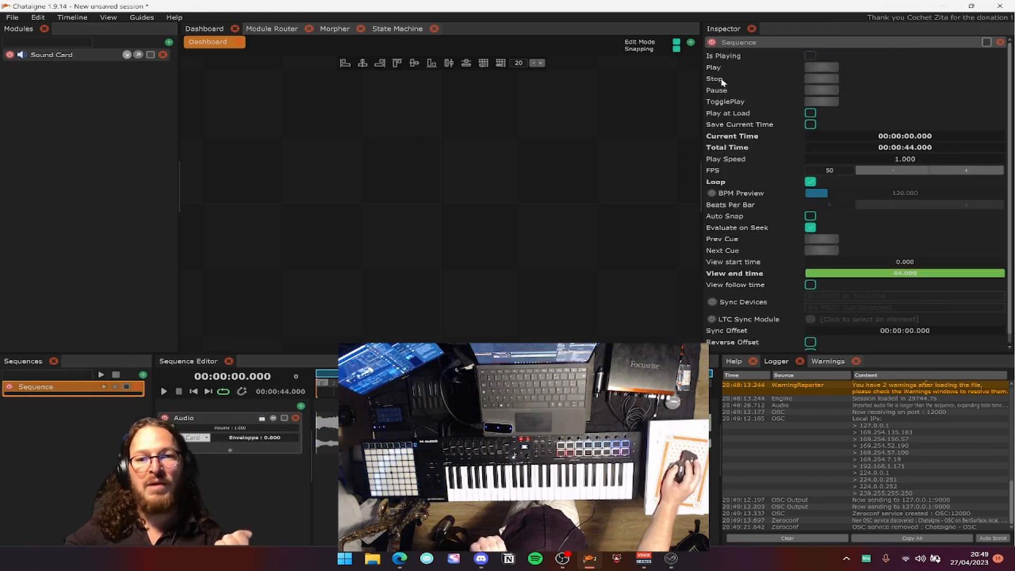
left_click(87, 420)
left_click(56, 391)
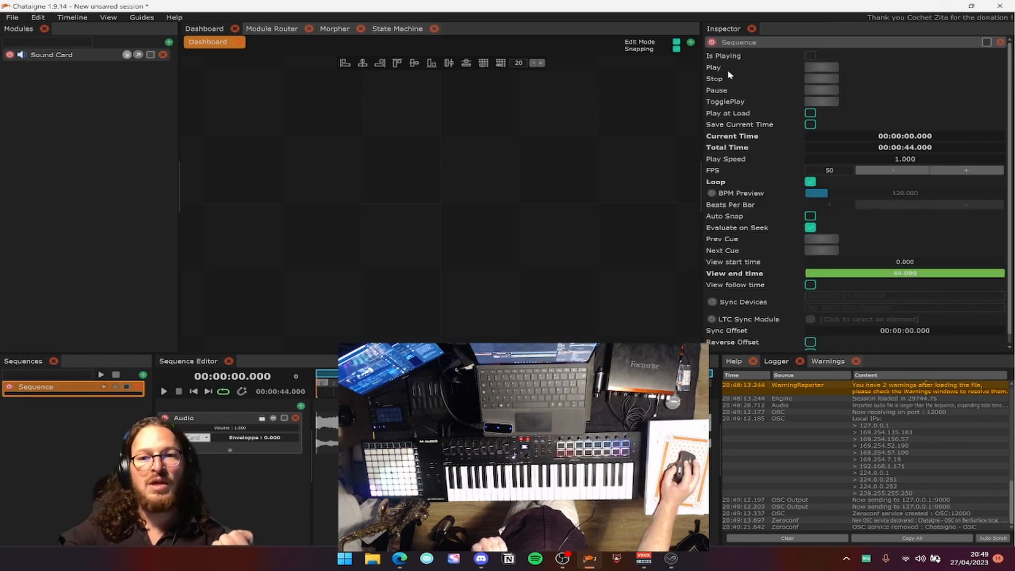
left_click_drag(716, 68, 313, 161)
left_click_drag(405, 170, 378, 193)
left_click(78, 386)
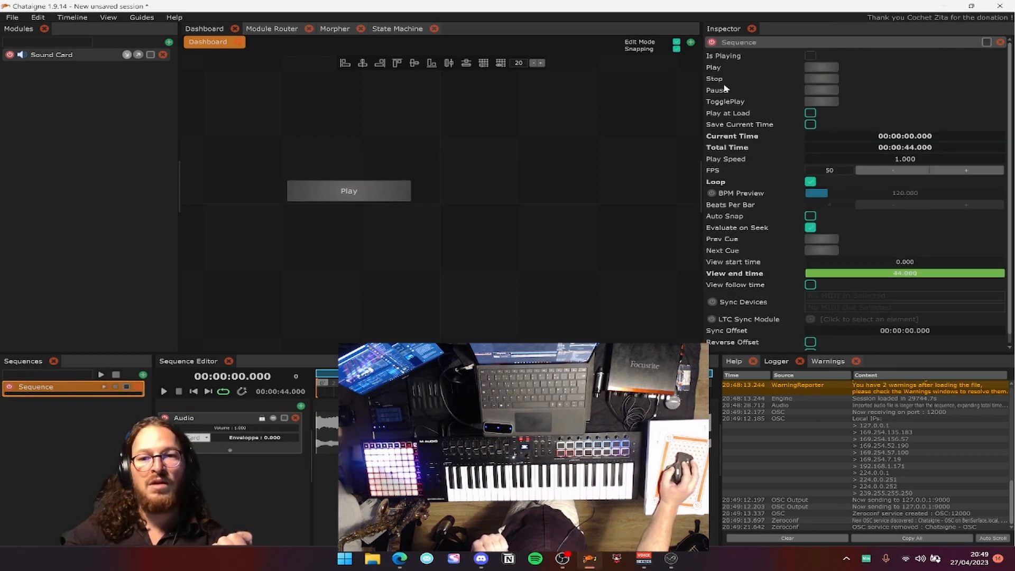
left_click_drag(717, 80, 547, 195)
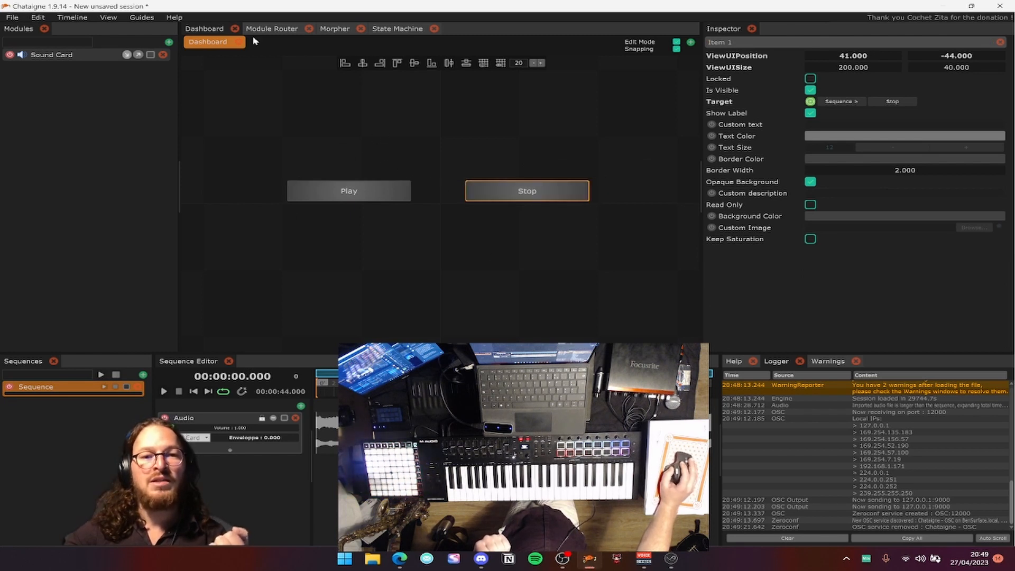
left_click(397, 29)
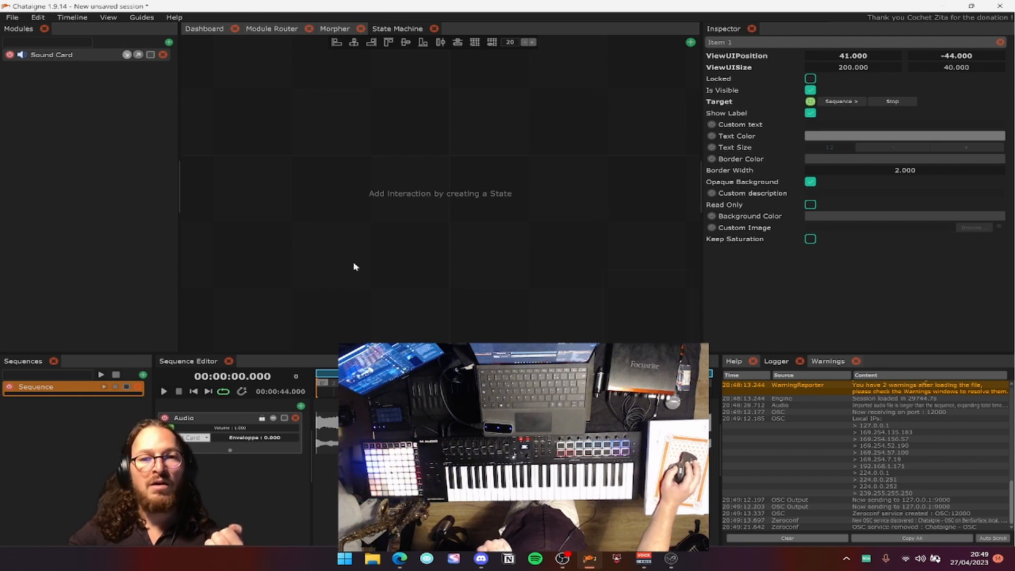
left_click_drag(568, 200, 565, 230)
left_click_drag(555, 179, 459, 173)
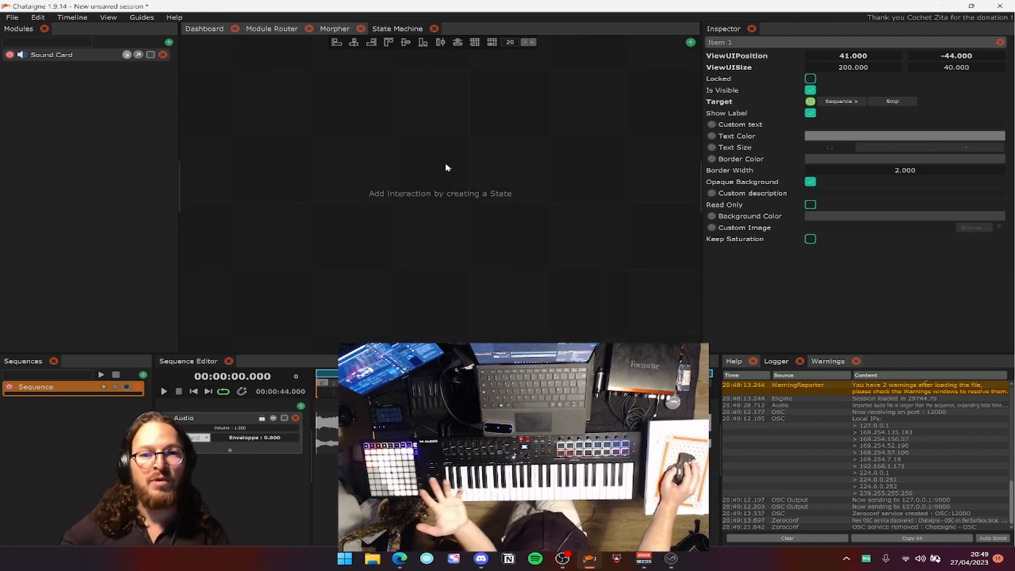
left_click(204, 28)
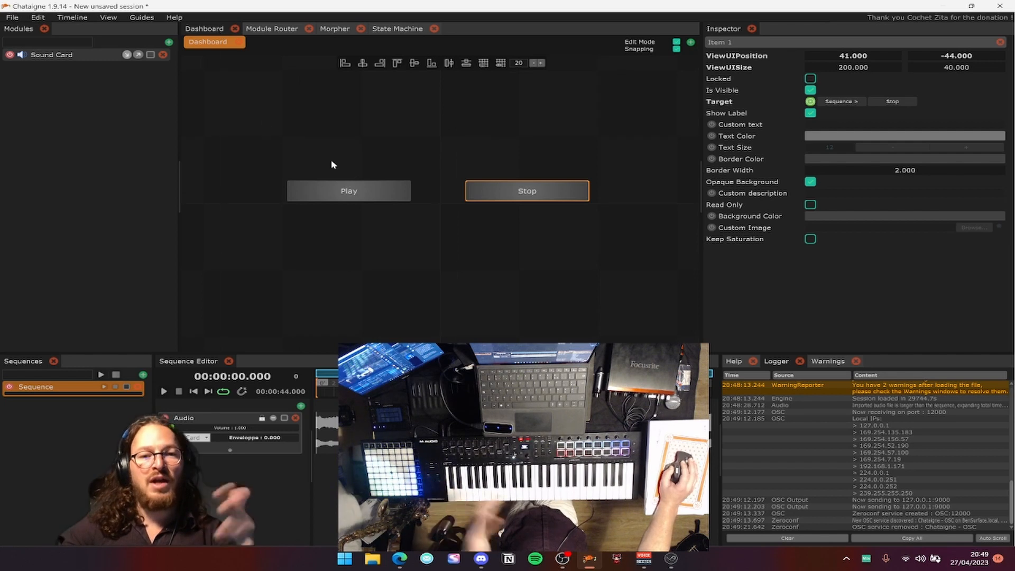
Move the Play and Stop buttons lower on the canvas, add a second dashboard and return to the first one.
left_click_drag(366, 198, 362, 236)
left_click_drag(498, 184, 492, 222)
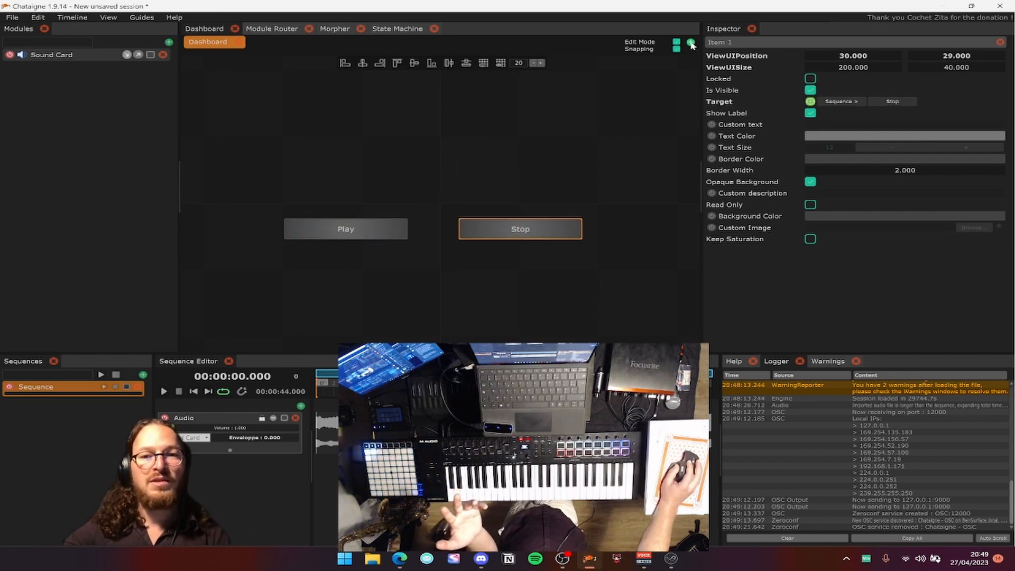
left_click(690, 43)
left_click(204, 42)
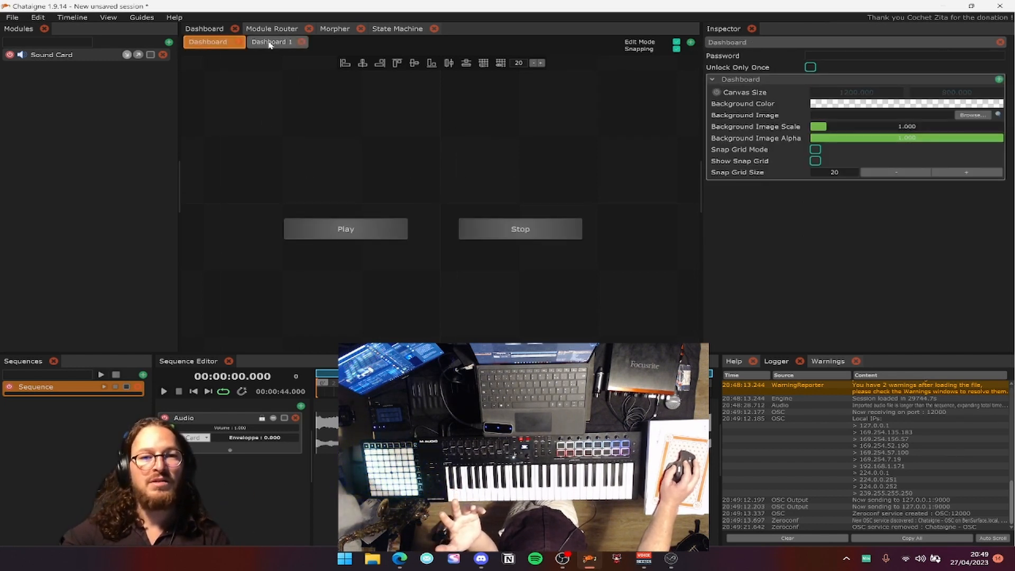
Enlarge the Play and Stop buttons to about 172 by 145 and arrange them side by side higher on the canvas.
left_click_drag(341, 229, 294, 165)
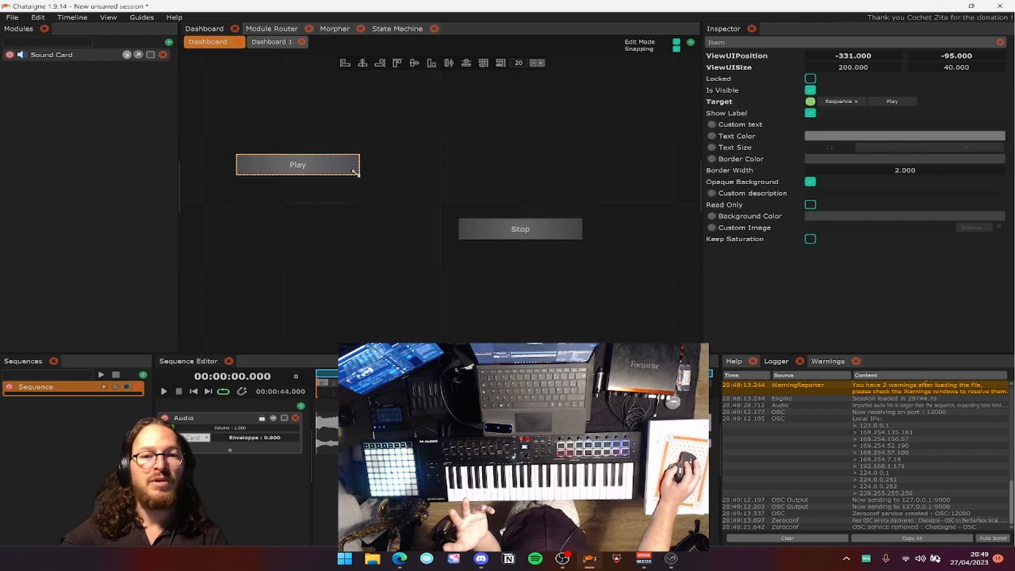
left_click_drag(356, 173, 304, 156)
left_click_drag(482, 226, 494, 106)
left_click_drag(593, 121, 591, 164)
left_click_drag(270, 155, 302, 156)
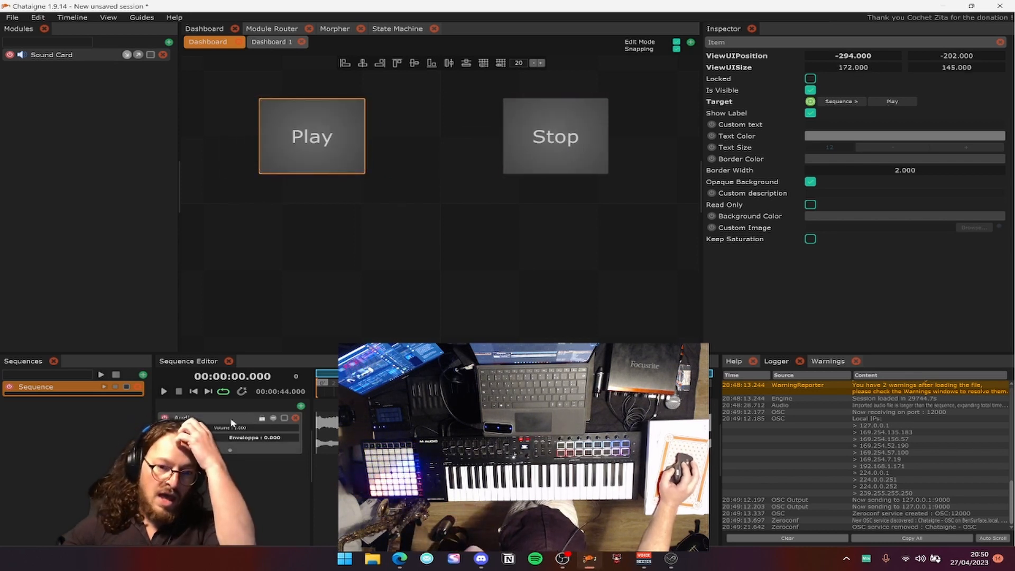
Add the audio layer's Volume slider below the buttons, about 566 by 58, spanning from Play's left edge to Stop's right edge.
left_click(54, 390)
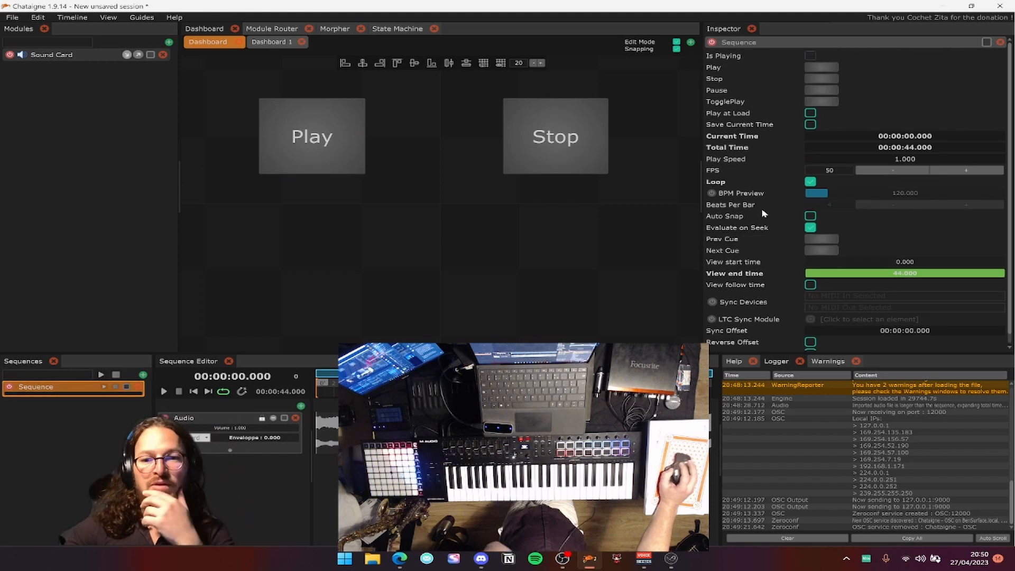
scroll(762, 243, "down", 1)
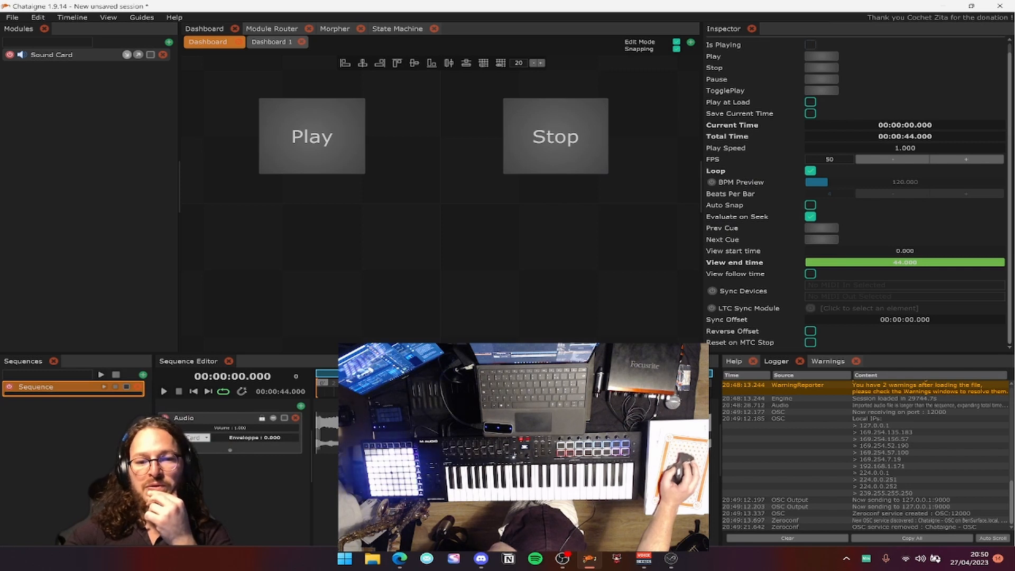
left_click(227, 419)
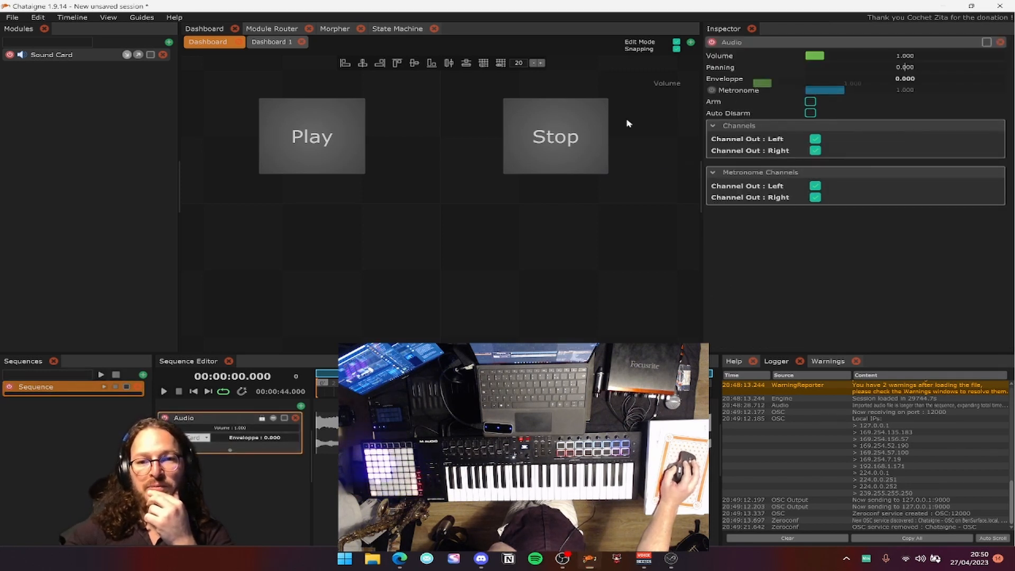
left_click_drag(477, 263, 619, 274)
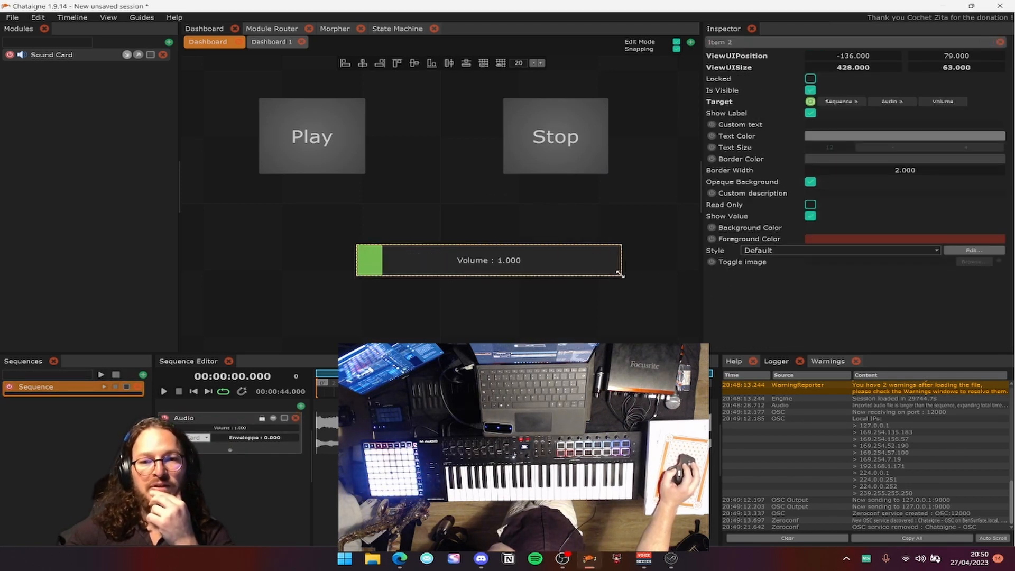
left_click_drag(529, 258, 453, 249)
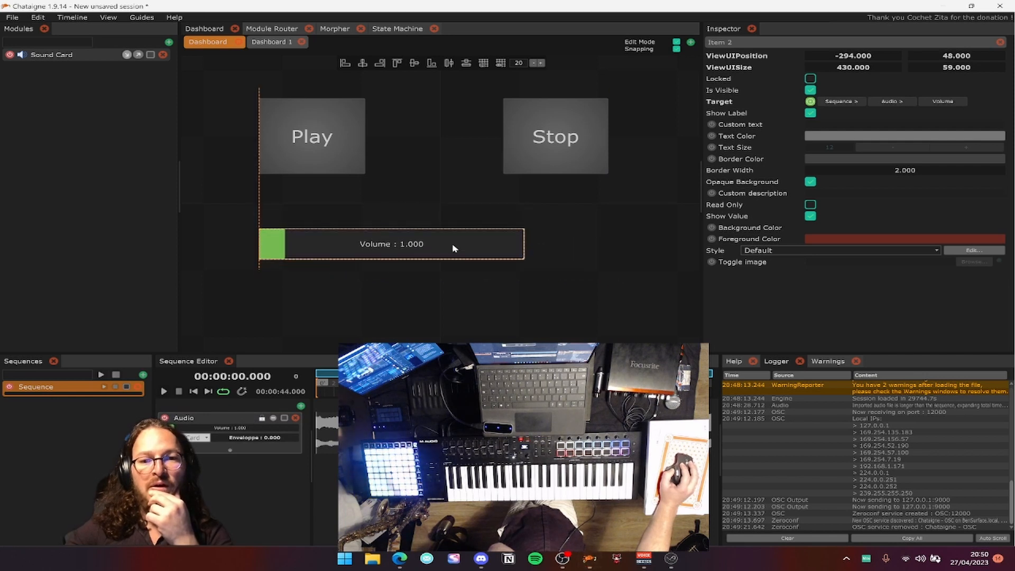
left_click(520, 262)
left_click_drag(521, 256, 606, 257)
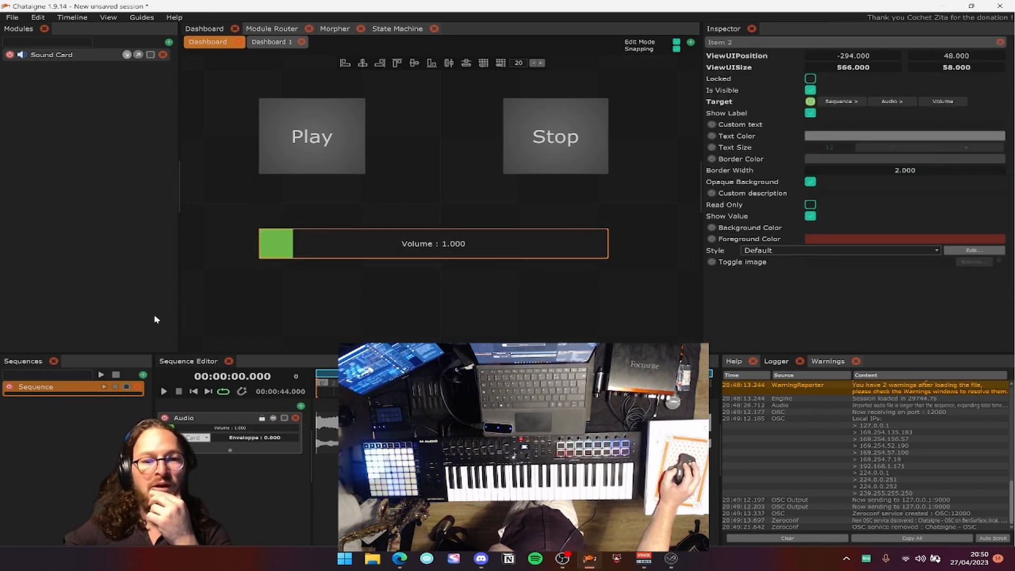
Add the sequence's Play Speed control below the volume slider, about 252 by 81, aligned with the slider's left edge.
left_click(75, 385)
left_click_drag(398, 291, 496, 338)
left_click_drag(550, 317, 571, 299)
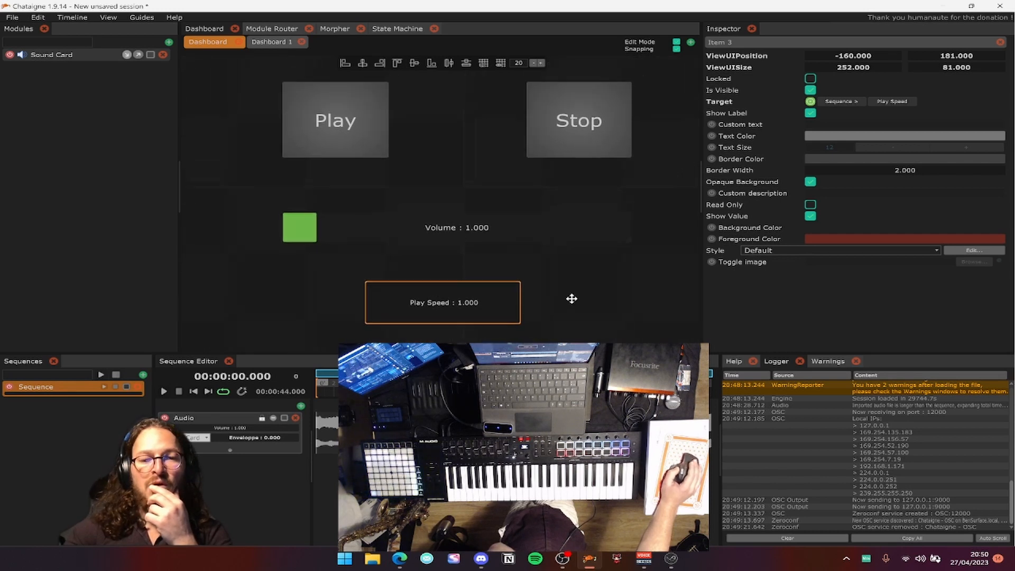
left_click_drag(448, 304, 363, 302)
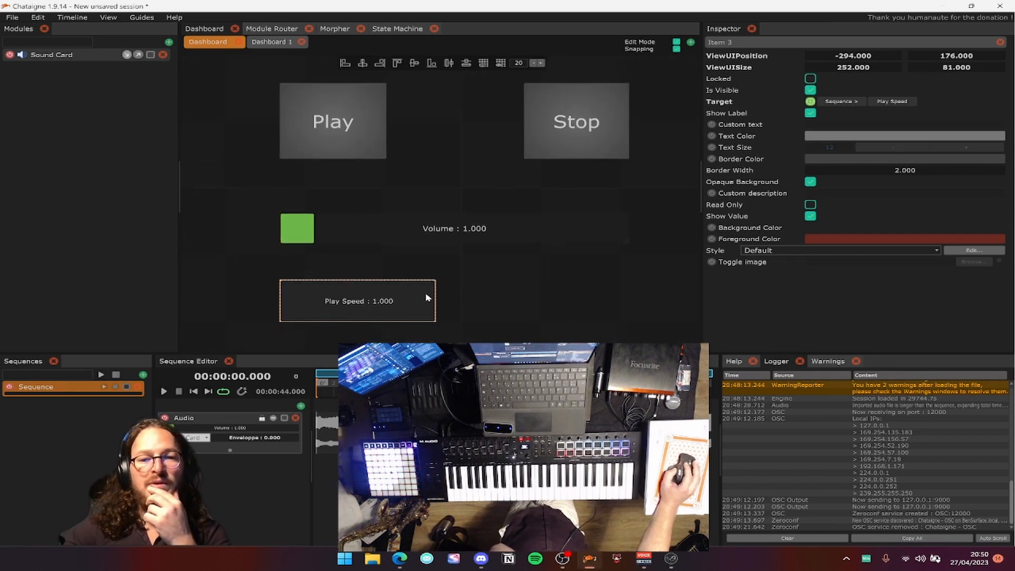
Widen the Play Speed control to about 566 by 82, spanning the same width as the volume slider.
left_click_drag(435, 321, 629, 320)
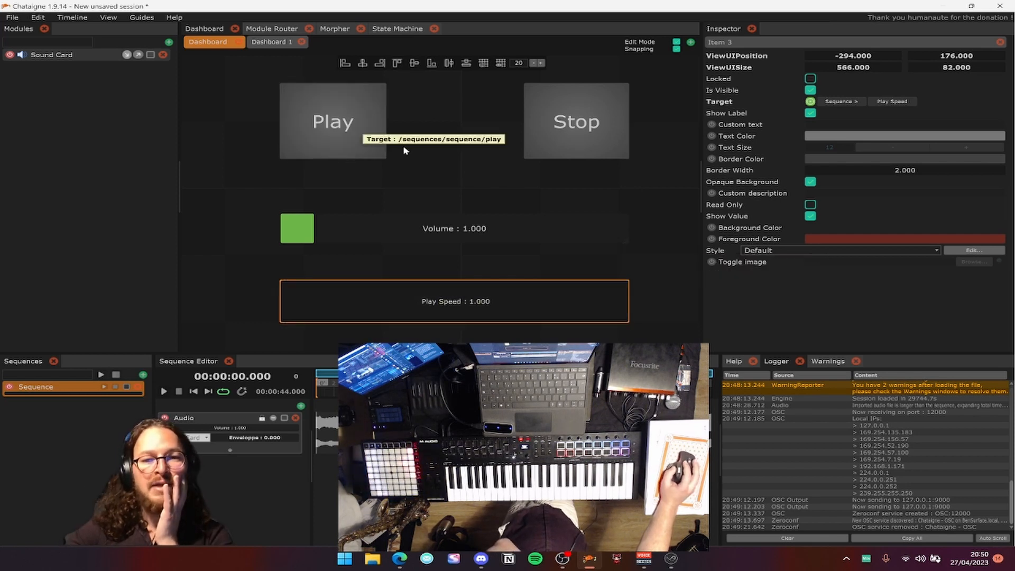
mouse_move(439, 151)
left_mouse_down()
mouse_move(439, 172)
mouse_move(437, 164)
left_mouse_up()
left_click(545, 135)
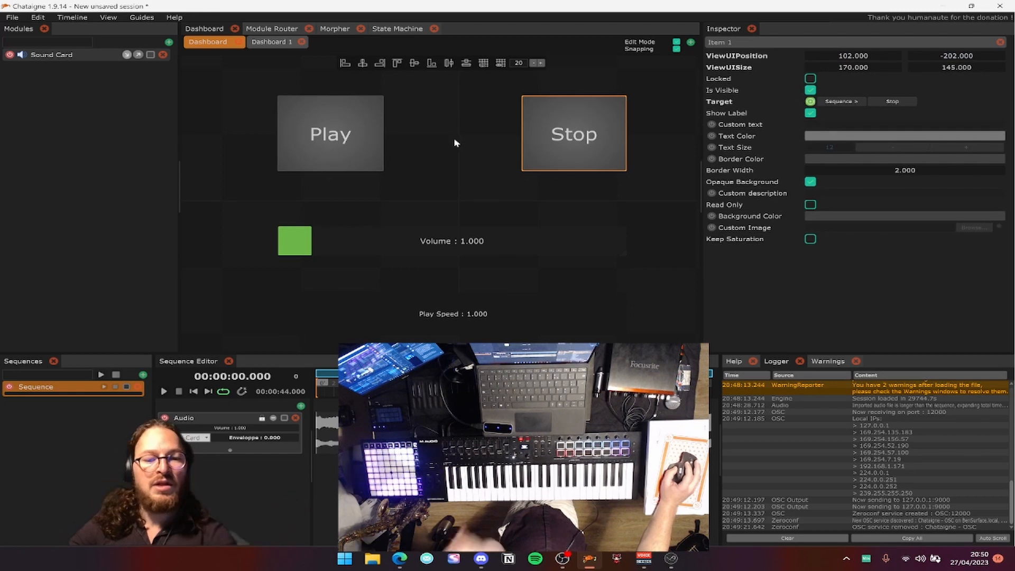
Turn off edit mode, test the Play and Stop buttons, and adjust the Volume slider to about 1.777.
left_click(676, 43)
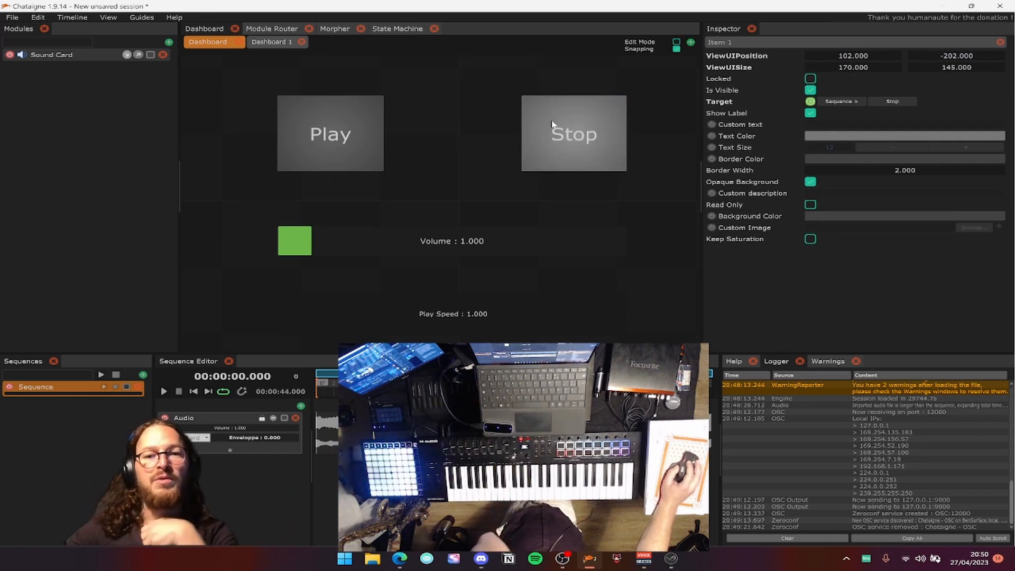
left_click(366, 143)
left_click(608, 141)
left_click(367, 132)
left_click(574, 137)
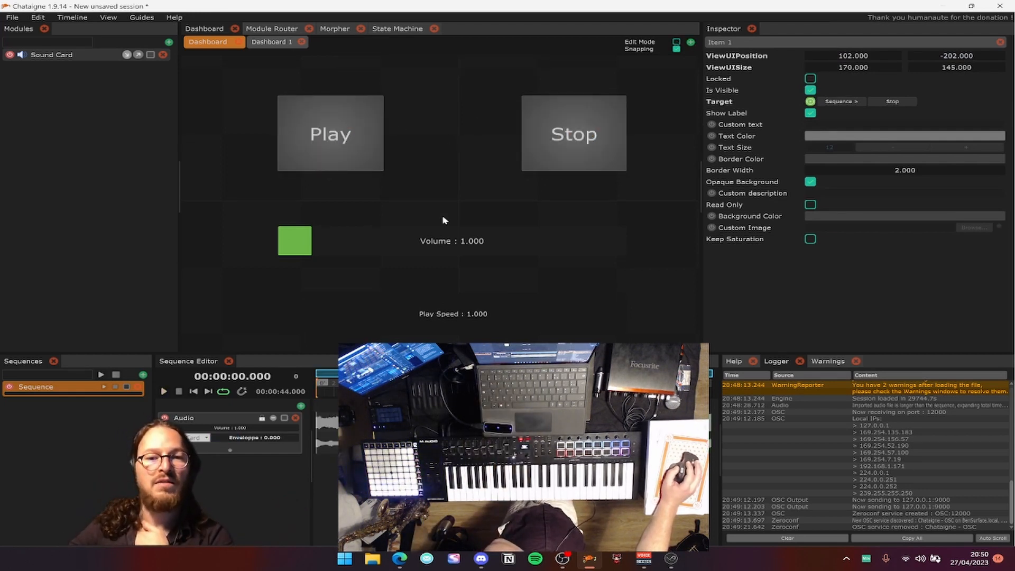
left_click_drag(334, 247, 431, 241)
left_click(370, 151)
left_click(559, 135)
left_click(371, 141)
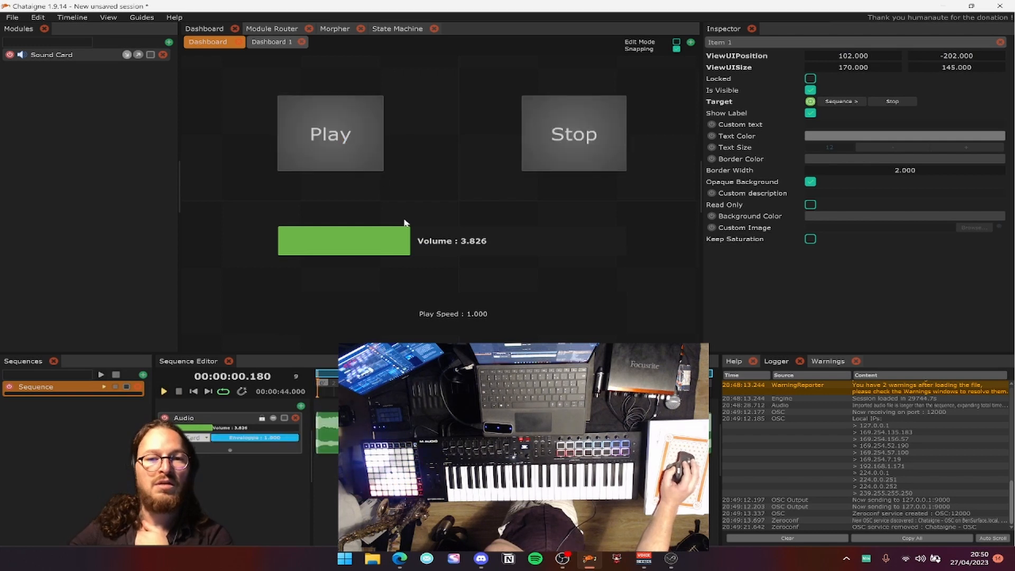
left_click(555, 140)
left_click_drag(443, 169, 439, 147)
scroll(436, 153, "down", 2)
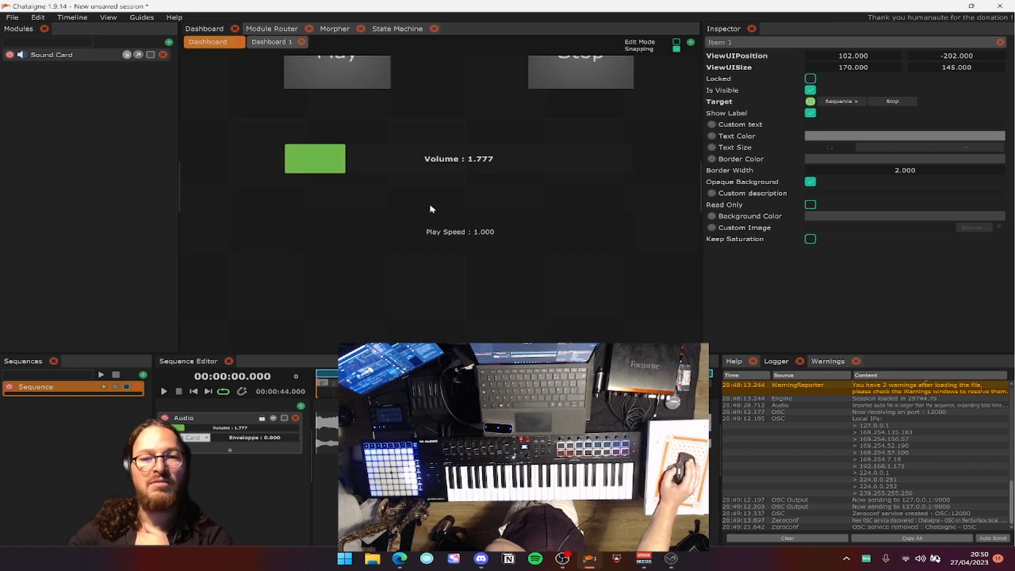
scroll(431, 205, "up", 3)
left_click_drag(443, 183, 430, 153)
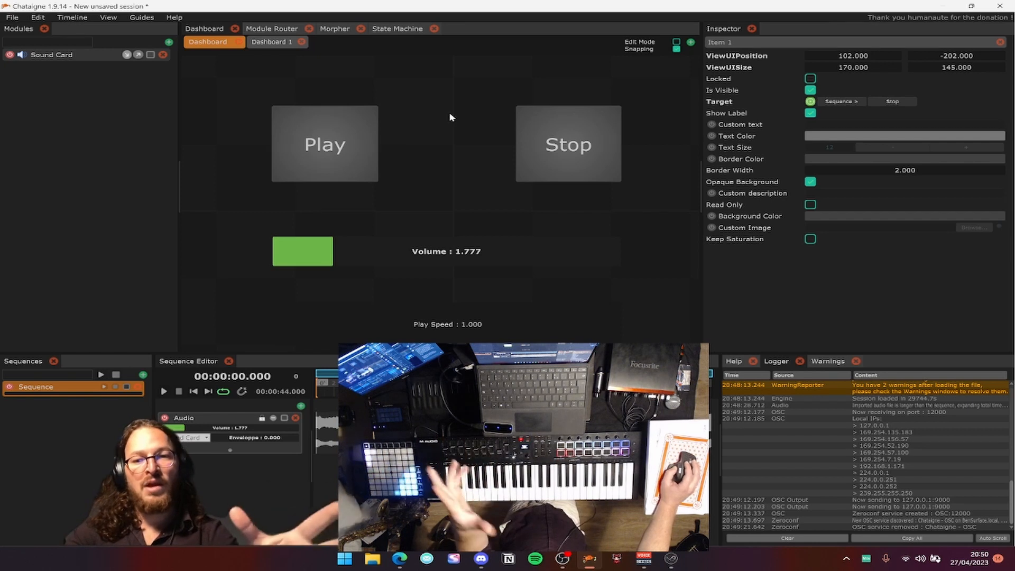
Enable the dashboard server in the project settings and set its server port to 22000.
left_click(429, 203)
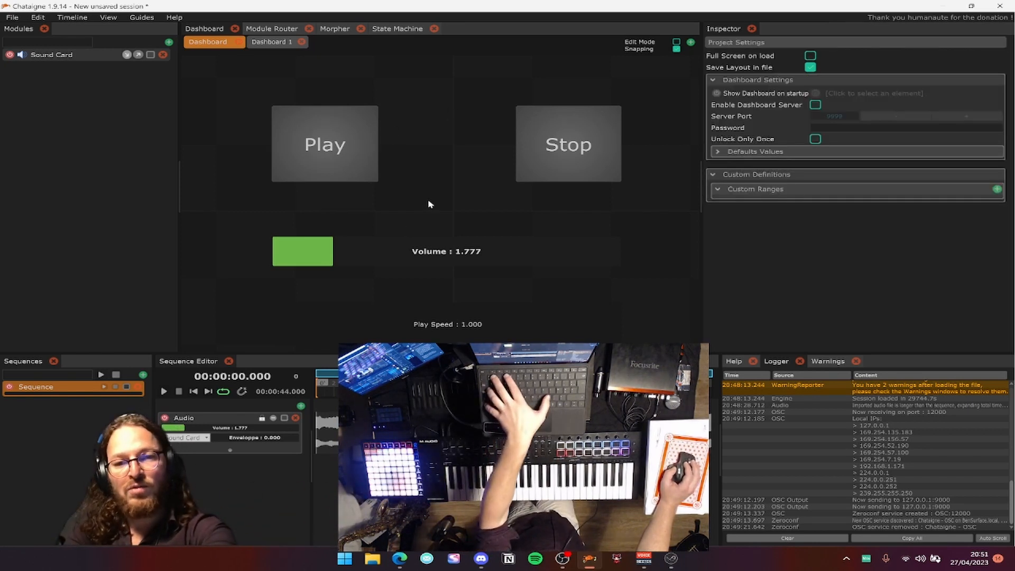
left_click(816, 104)
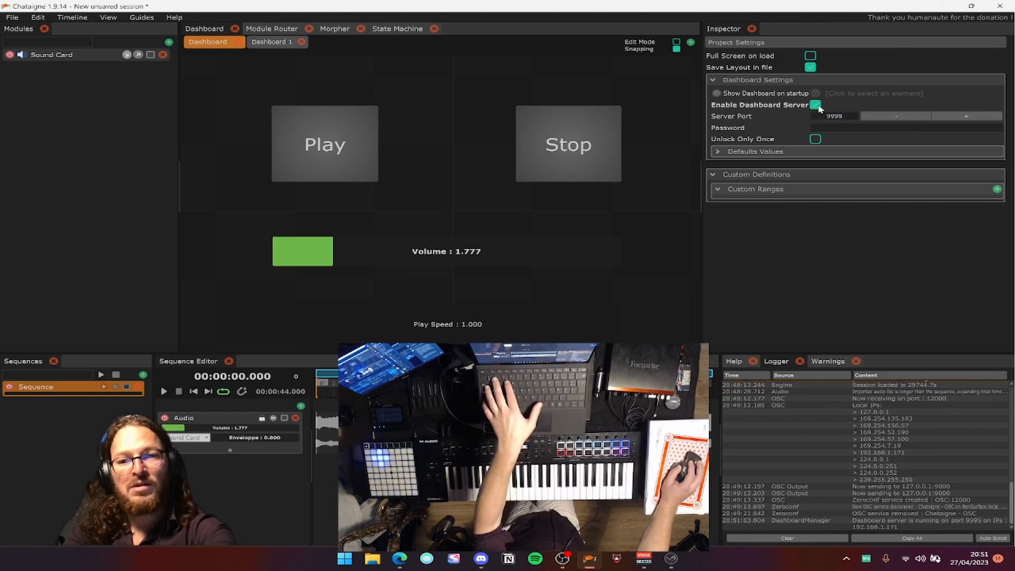
double_click(833, 116)
type("2")
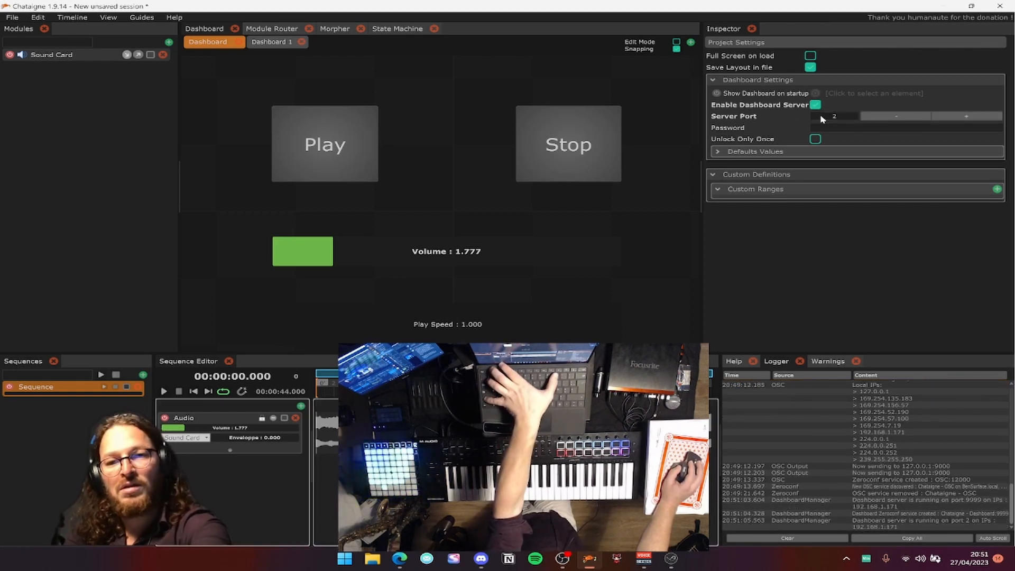
key("Return")
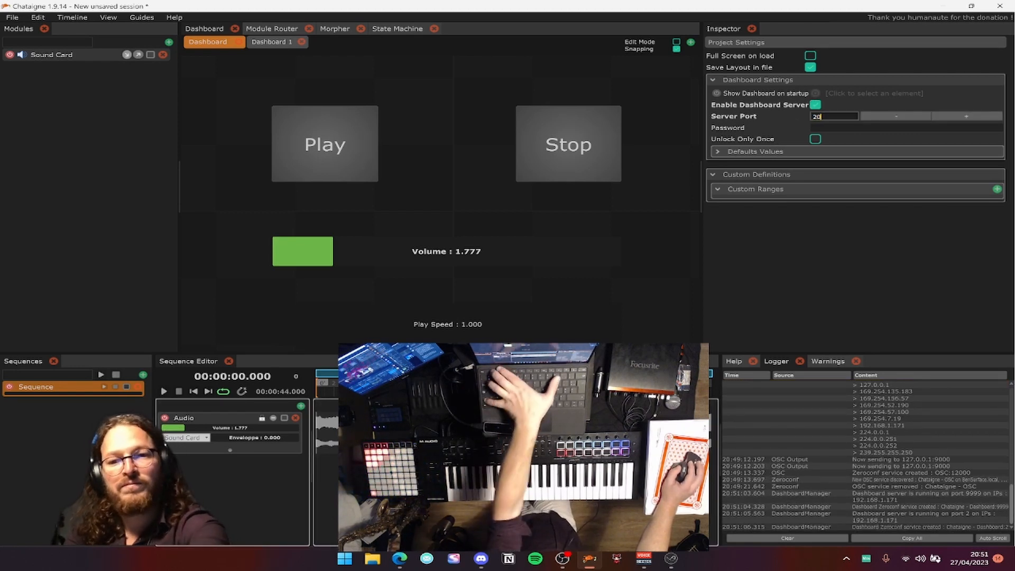
type("20000")
key("Return")
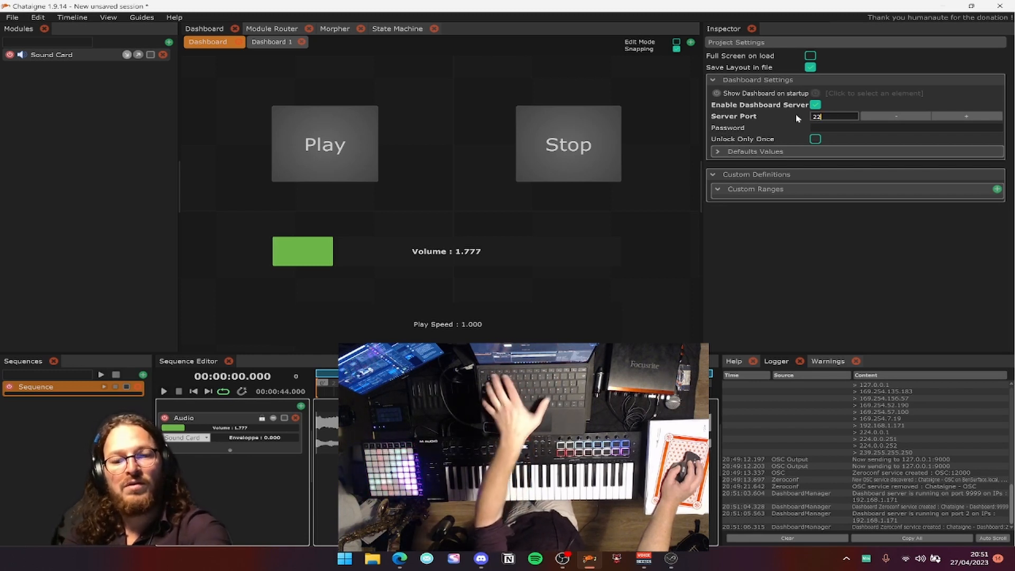
key("Return")
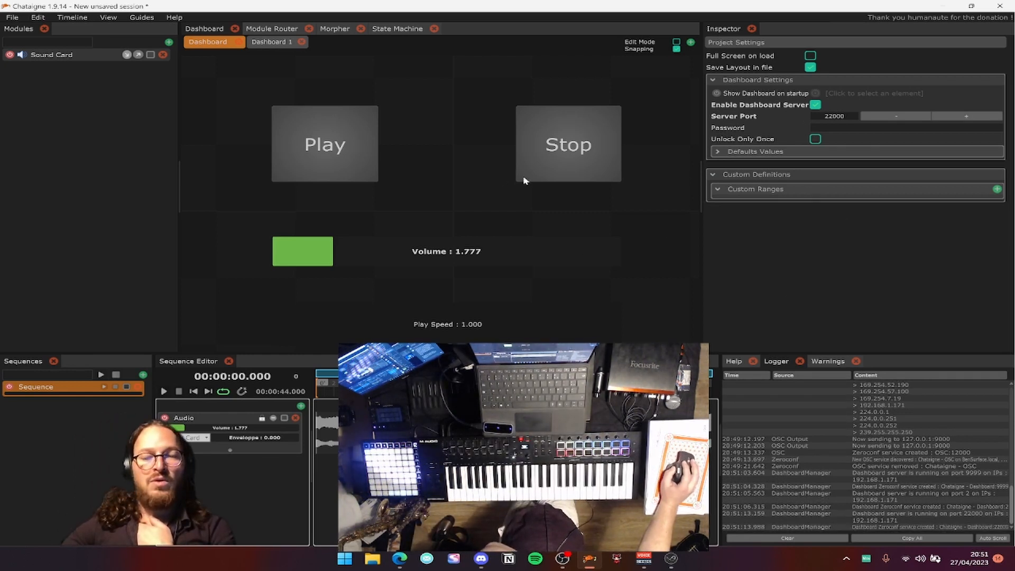
Switch to the Edge browser and reposition its window higher over the dashboard.
left_click(554, 94)
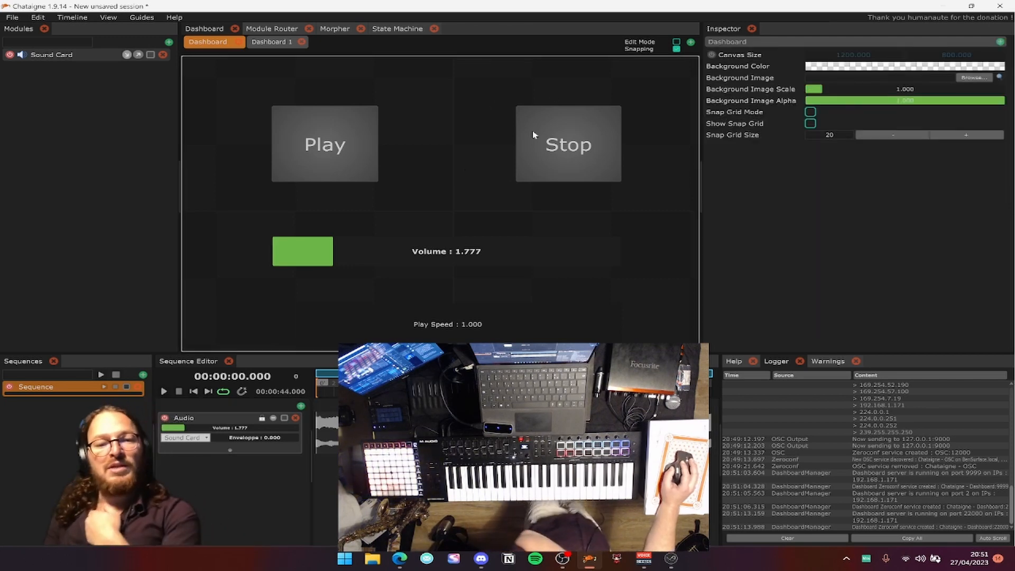
left_click(397, 559)
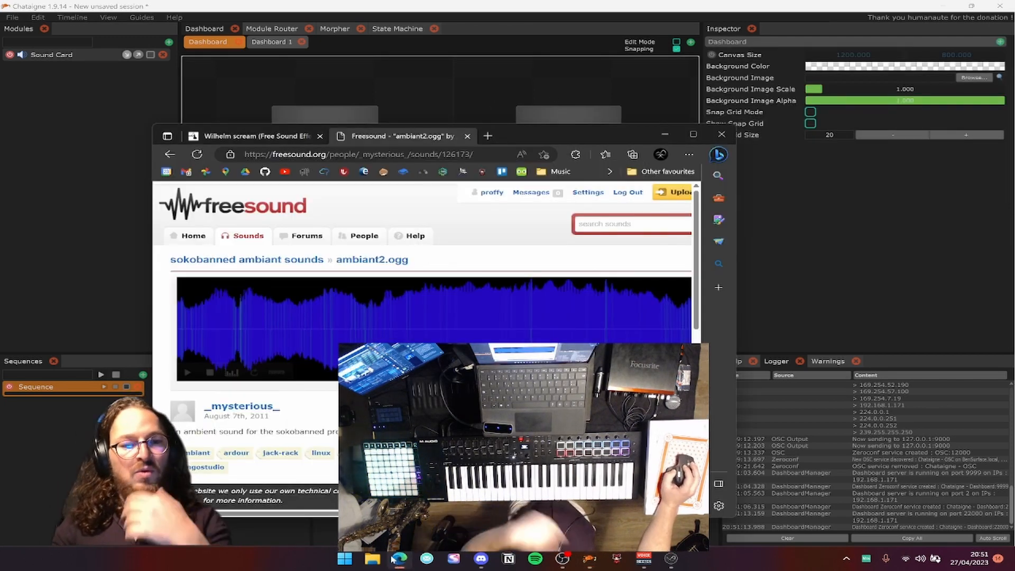
left_click_drag(526, 141, 592, 98)
Try to open the web dashboard at 127.0.0.1:20000.
left_click(538, 121)
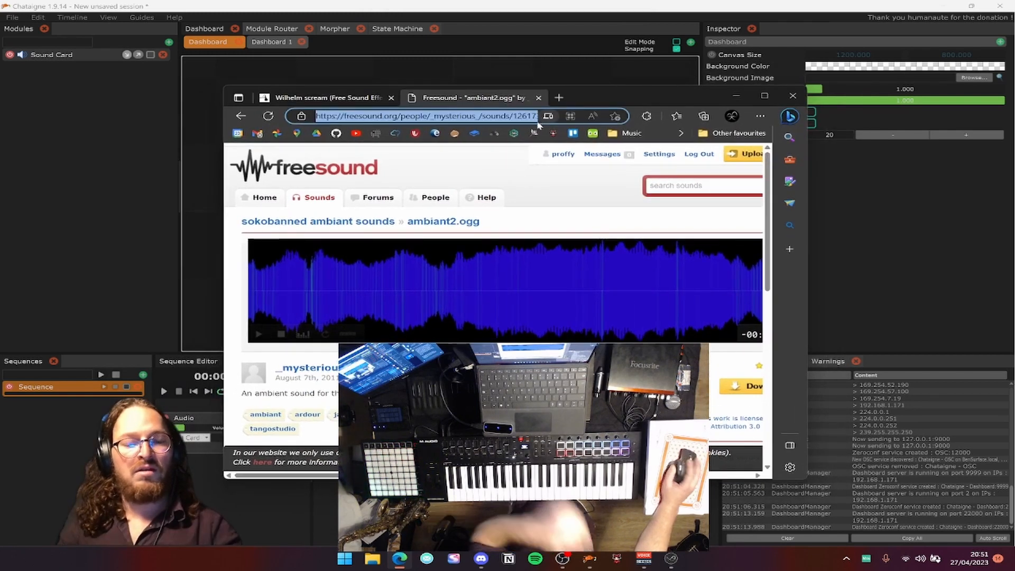
type("12")
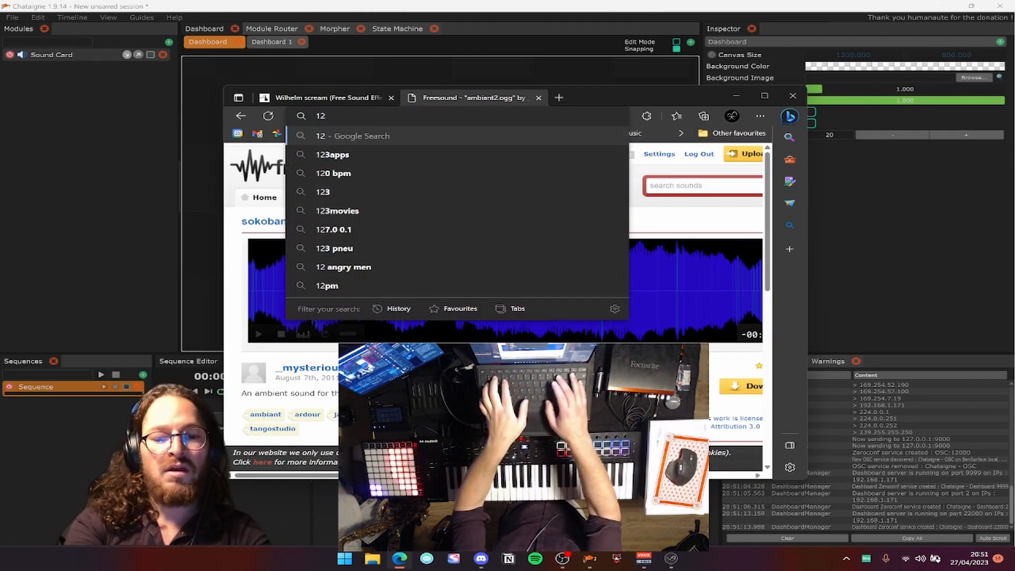
type("7.0.0.")
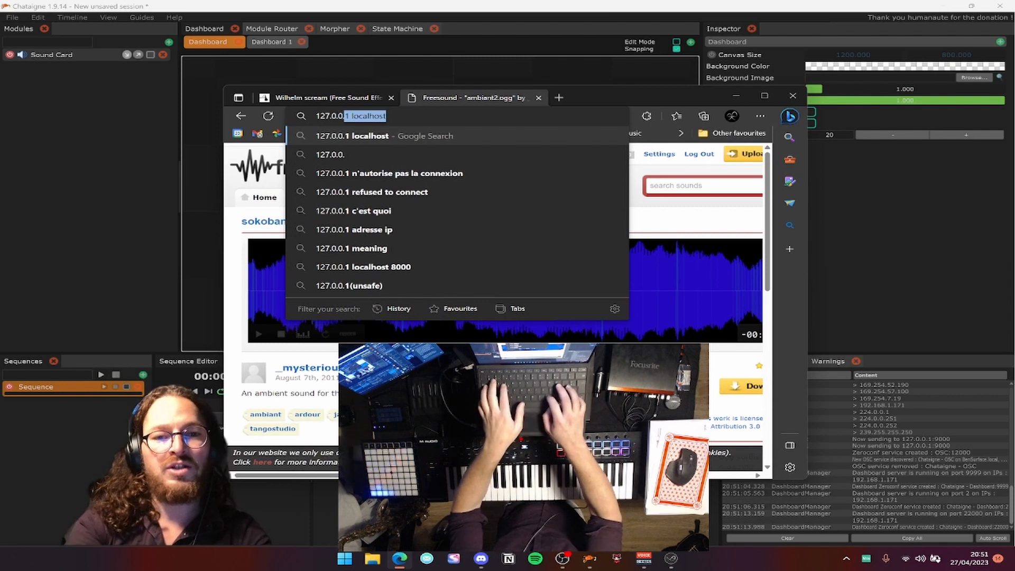
type("1:2000")
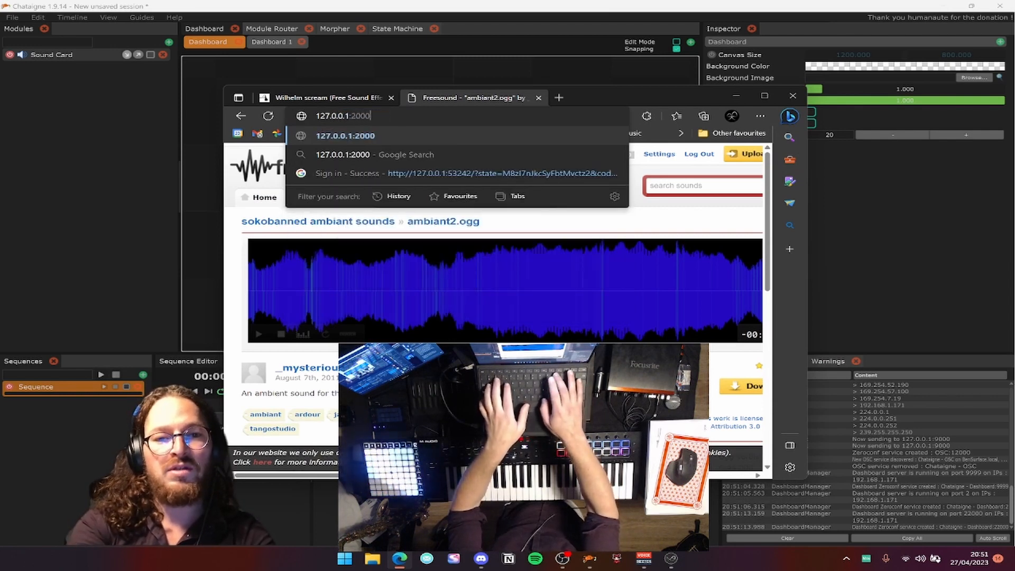
type("0")
key("Return")
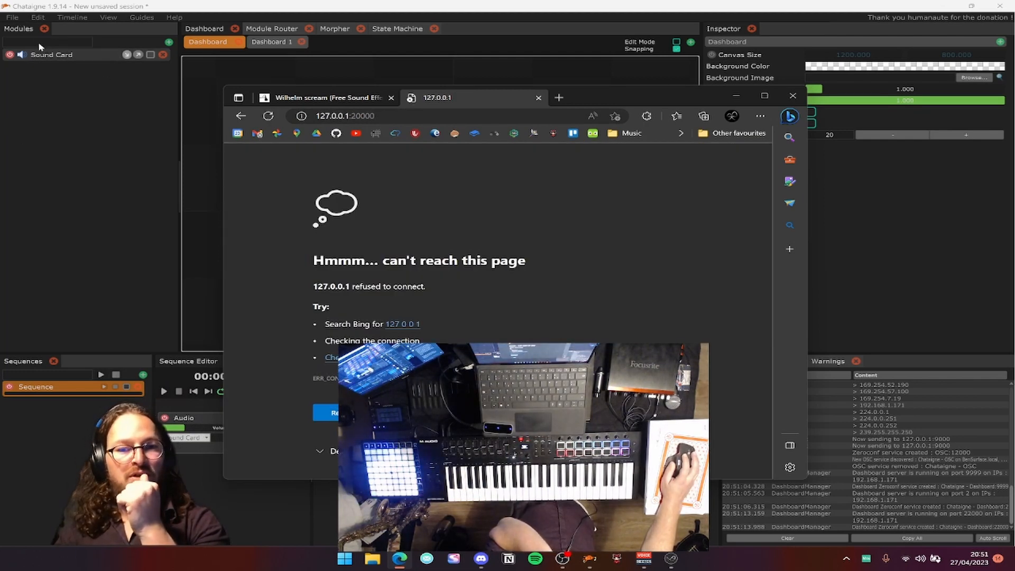
Correct the web dashboard address to 127.0.0.1:22000 and load it.
left_click(355, 115)
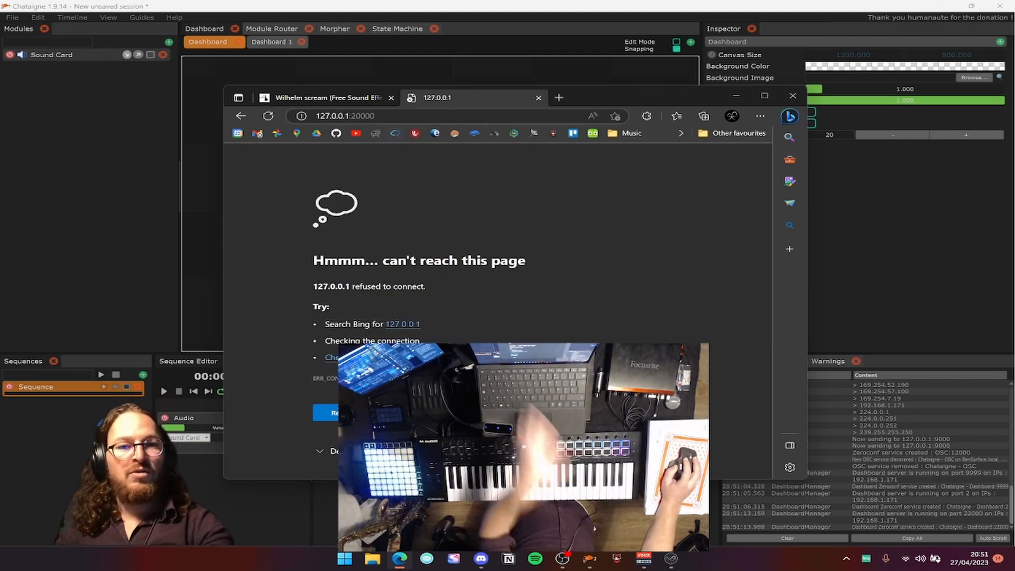
left_click(355, 116)
type("2")
key("Return")
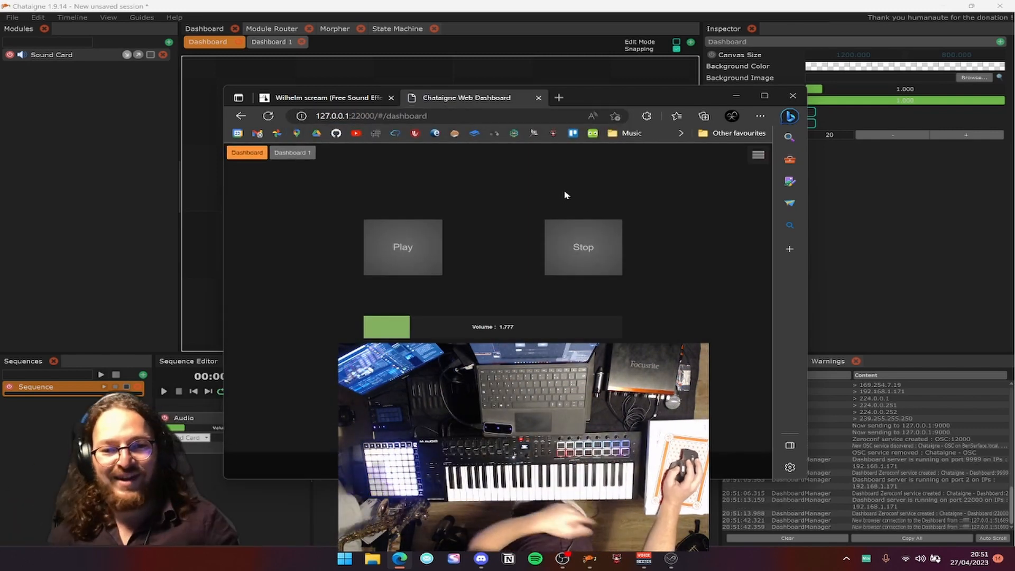
Arrange the Chataigne window on the left half of the screen and the browser's web dashboard on the right half.
left_click_drag(646, 95, 842, 128)
key("ctrl+e")
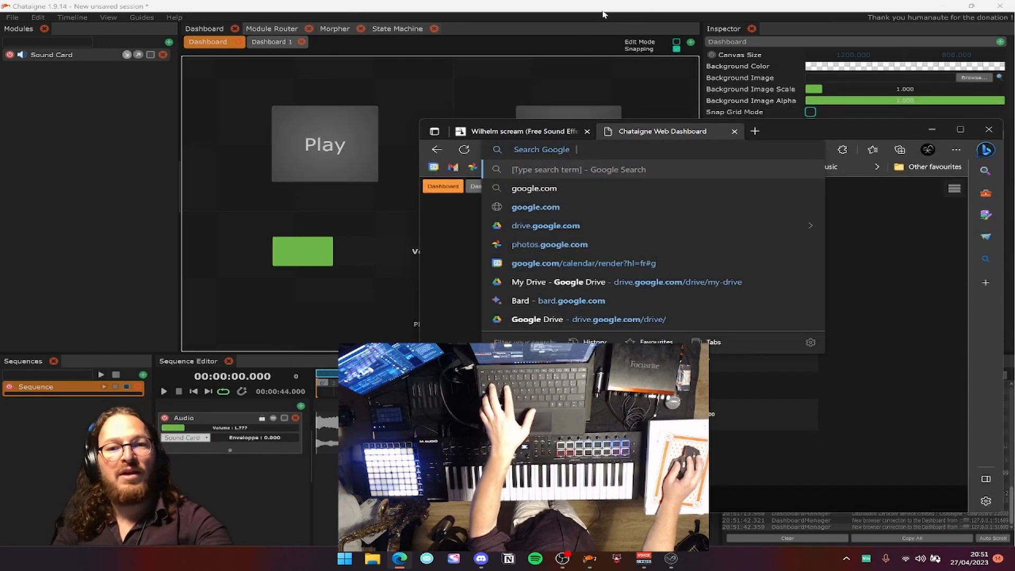
left_click(611, 6)
left_click_drag(612, 6, 390, 48)
left_click(623, 138)
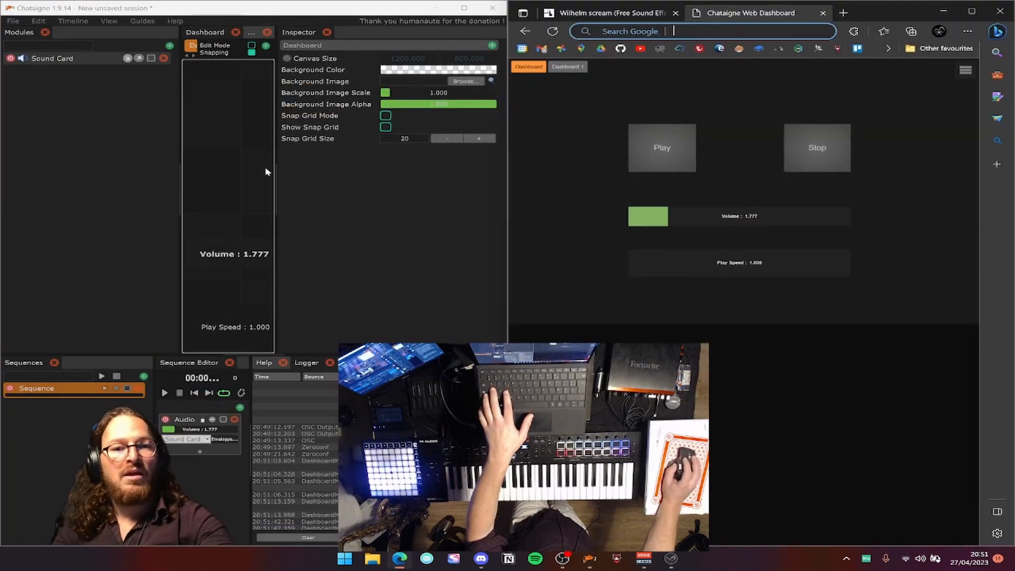
Widen the dashboard panel and try moving the Play button around the canvas in edit mode.
left_click_drag(277, 176, 411, 177)
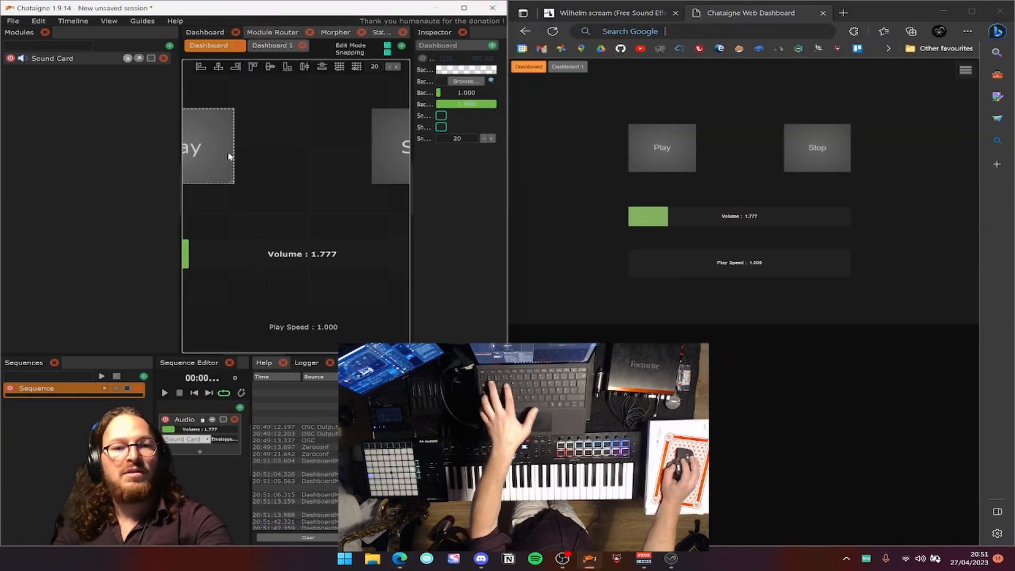
mouse_move(219, 155)
left_mouse_down()
mouse_move(319, 132)
mouse_move(214, 154)
mouse_move(237, 157)
left_mouse_up()
left_click_drag(318, 164, 396, 163)
left_click_drag(230, 156, 222, 159)
left_click_drag(360, 177, 279, 184)
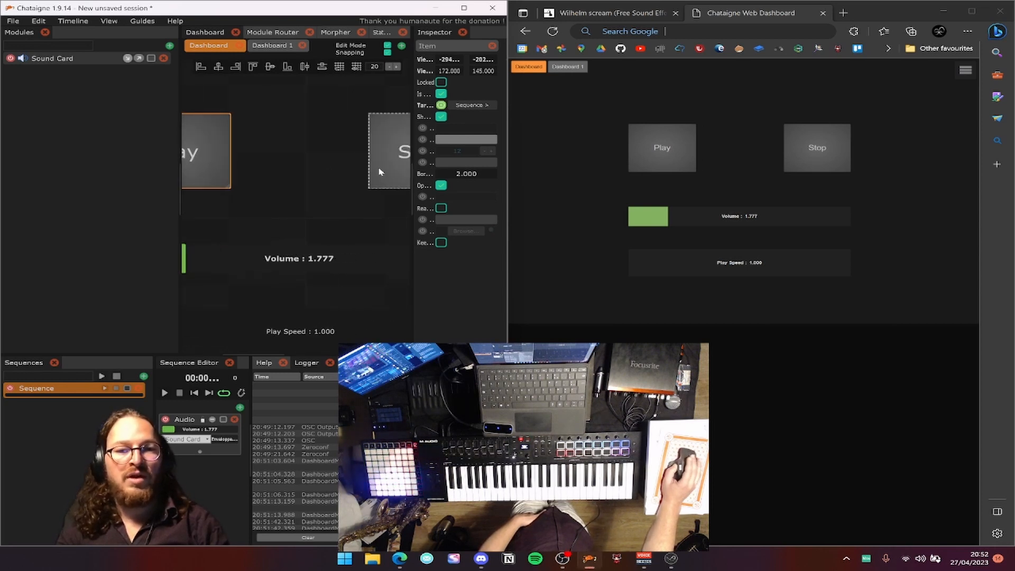
Add the sequence's TogglePlay trigger to the dashboard between Play and Stop, resized to about 94 by 105.
left_click_drag(414, 175, 361, 174)
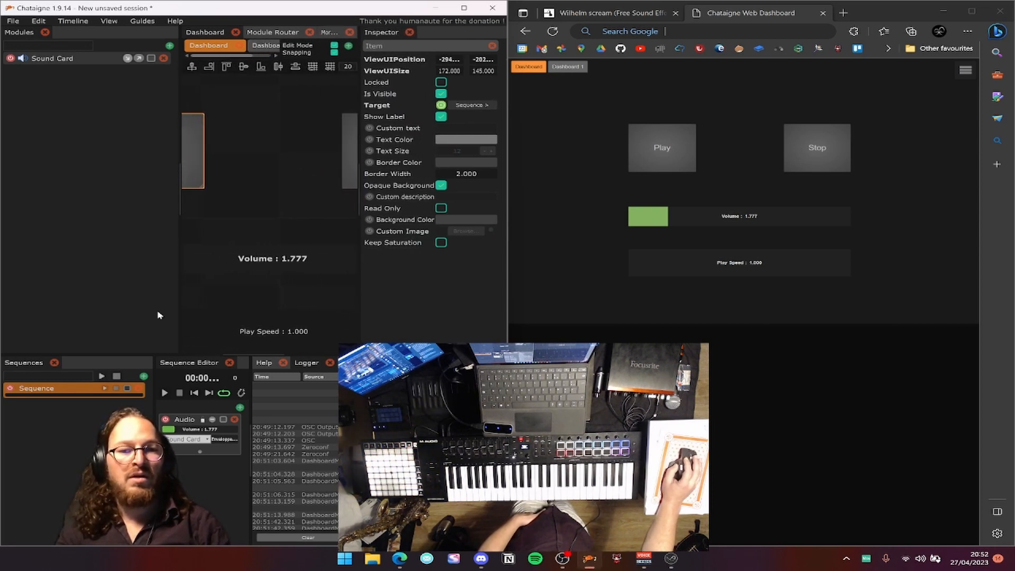
left_click(60, 394)
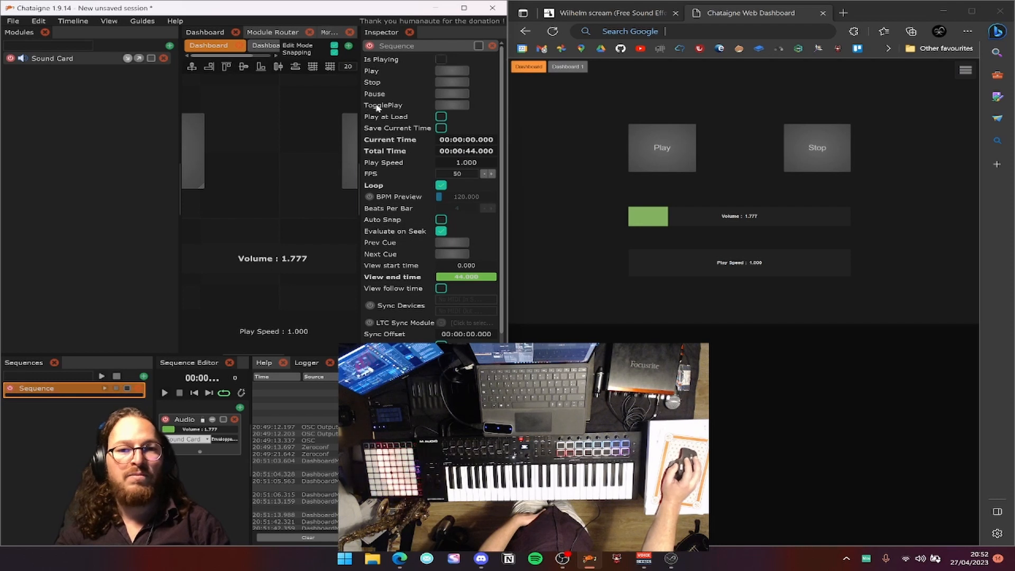
left_click_drag(377, 108, 296, 139)
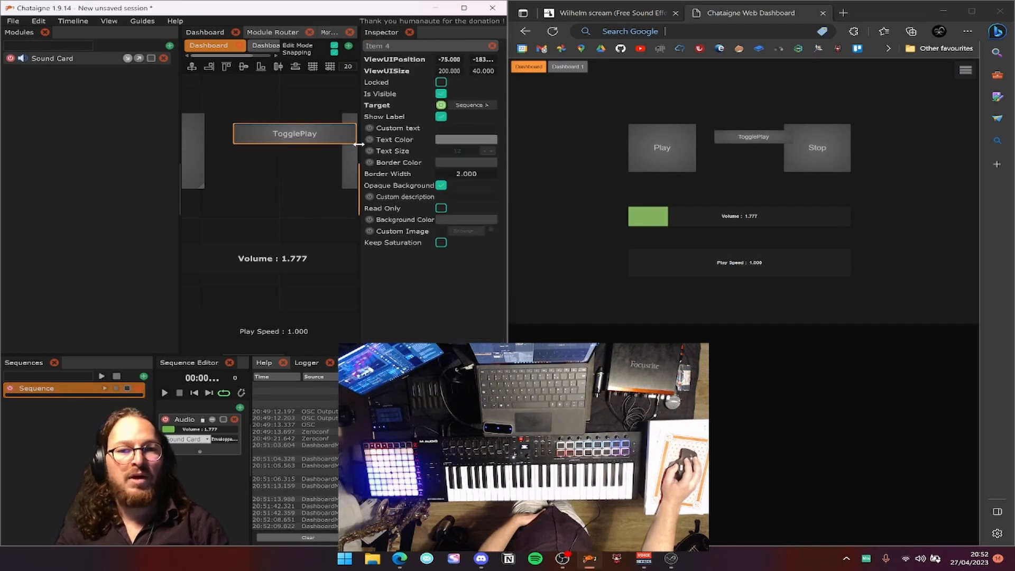
left_click_drag(359, 144, 292, 177)
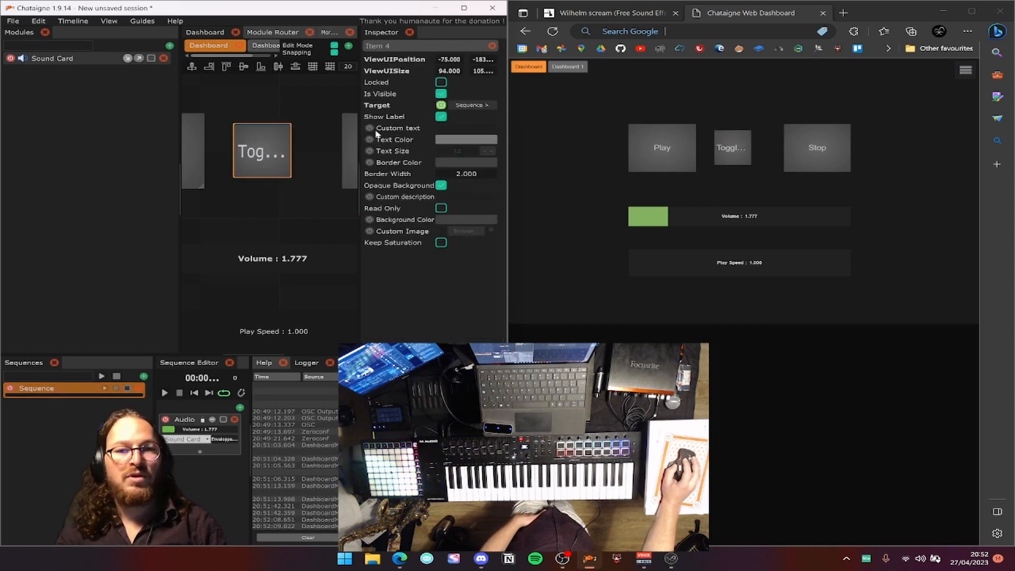
Label the TogglePlay button with the custom text TP and move it up to about -50, -241.
left_click(449, 131)
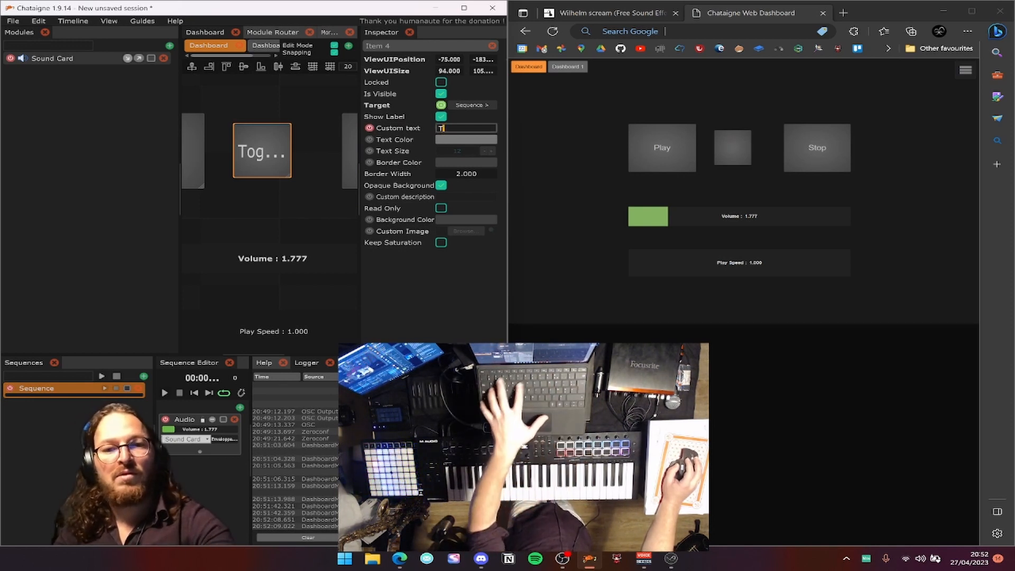
type("TP")
key("Return")
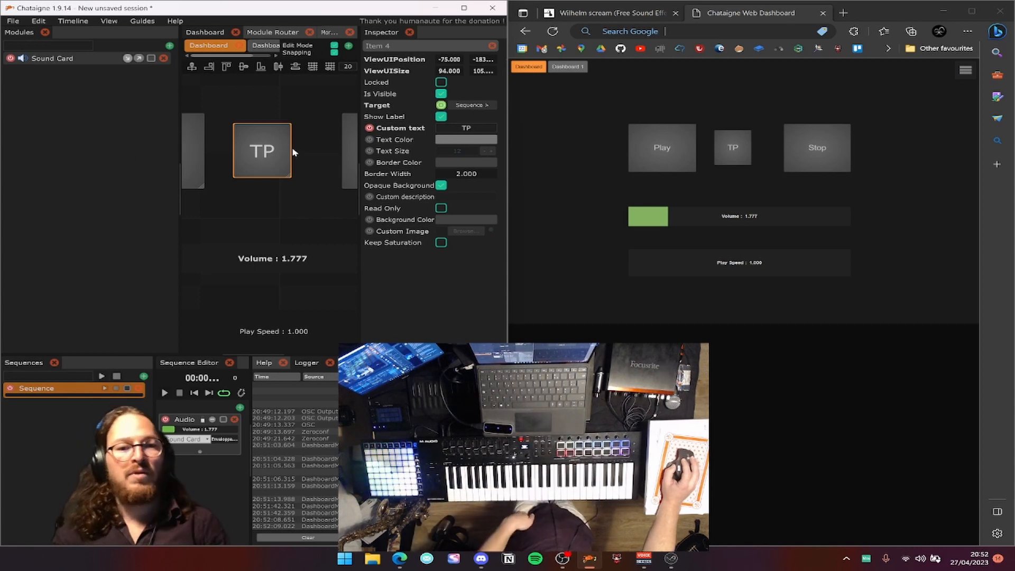
left_click_drag(291, 146, 294, 114)
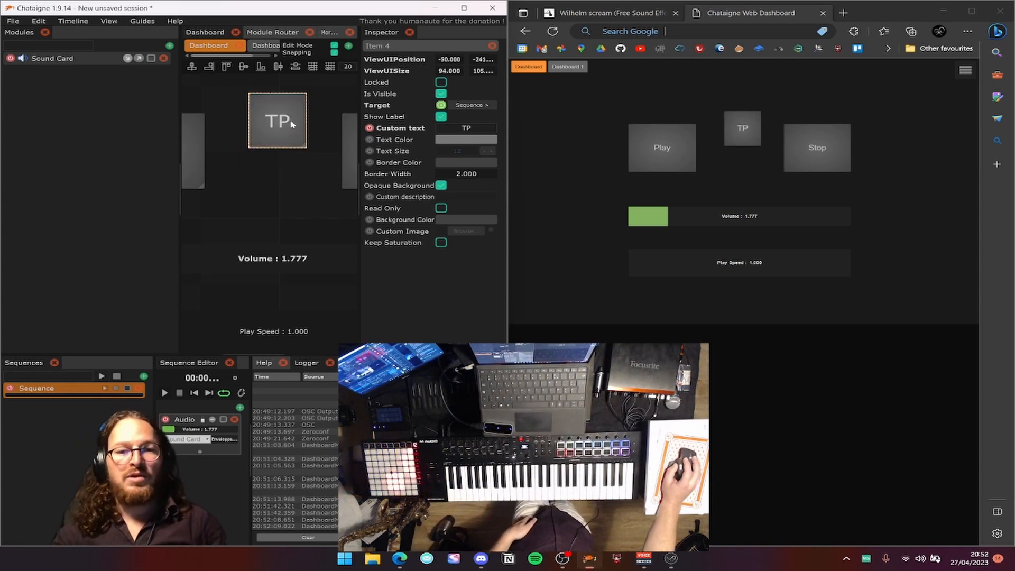
Enable a custom background color for the TP button and set it to dark blue, FF182861.
left_click(370, 220)
left_click(465, 219)
left_click_drag(523, 222, 557, 226)
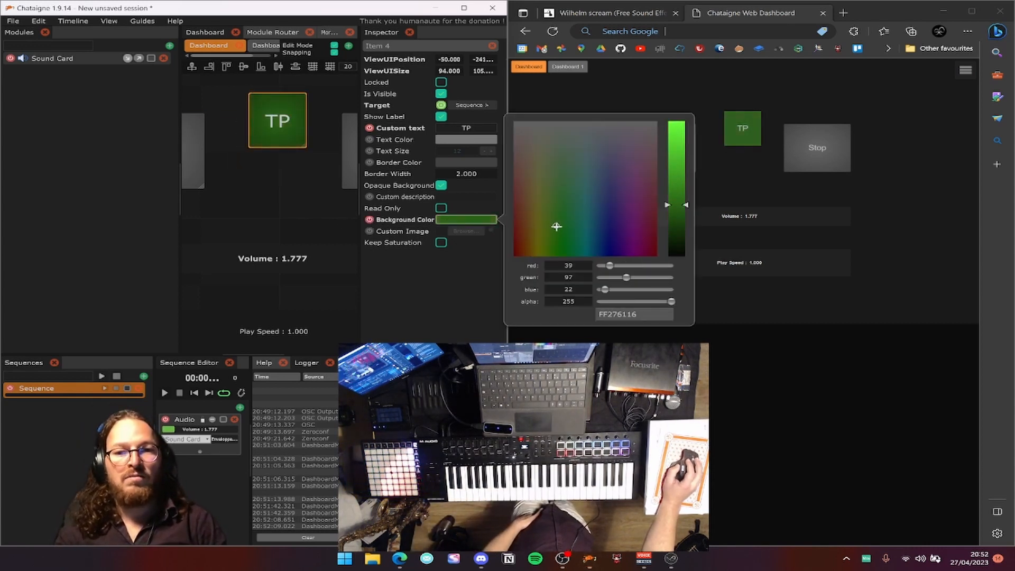
left_click(596, 220)
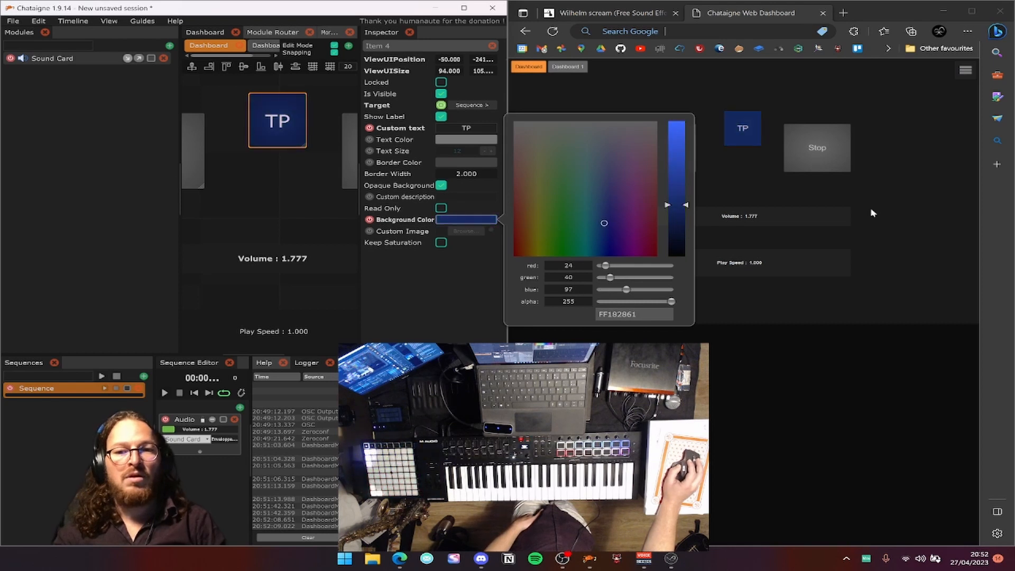
Leave the dashboard's edit mode and test the Volume slider from both the dashboard and its web page.
left_click(800, 185)
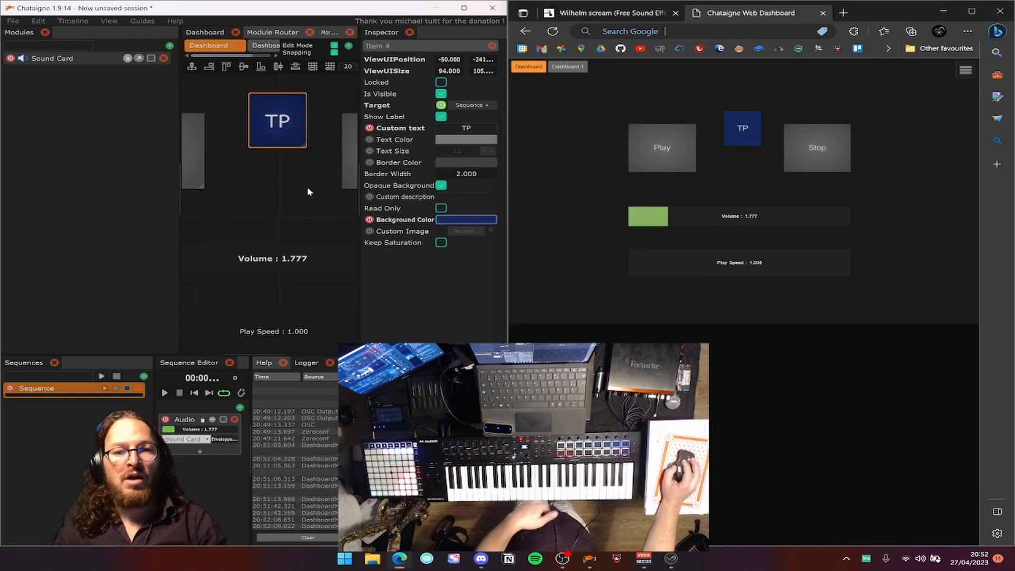
key("ctrl+e")
left_click(273, 276)
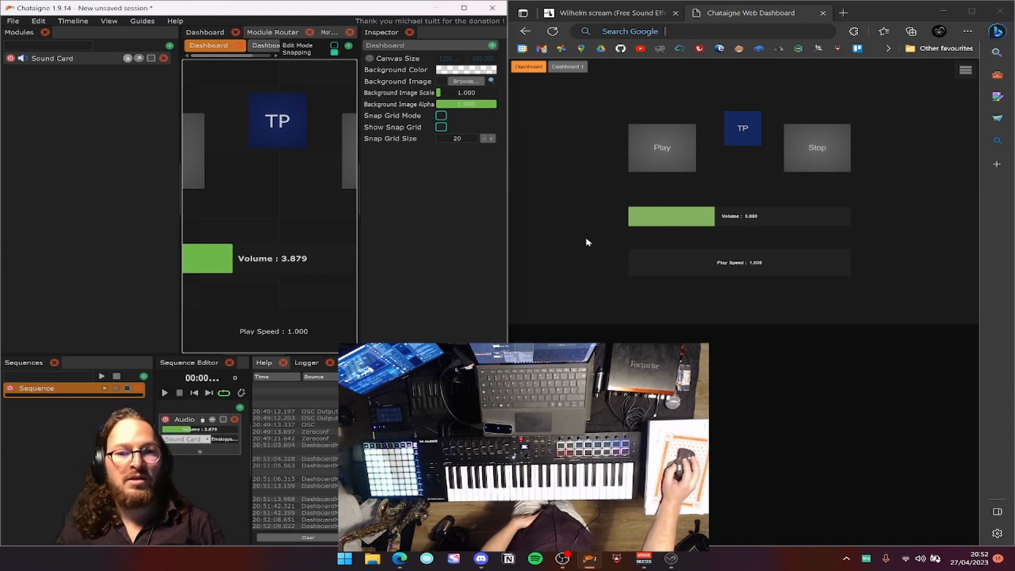
mouse_move(708, 217)
left_mouse_down()
mouse_move(651, 216)
mouse_move(729, 214)
mouse_move(711, 212)
left_mouse_up()
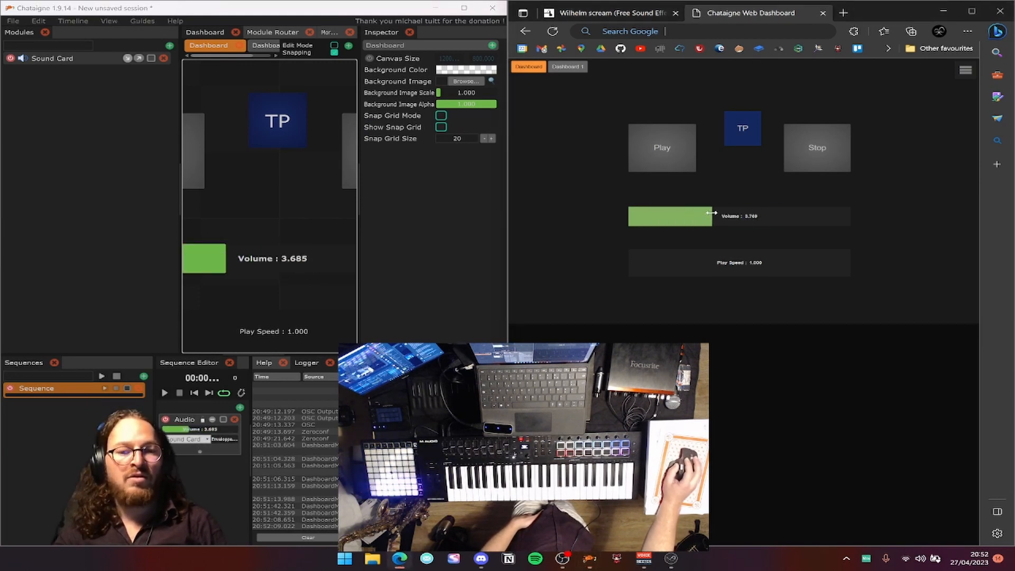
left_click_drag(250, 260, 248, 260)
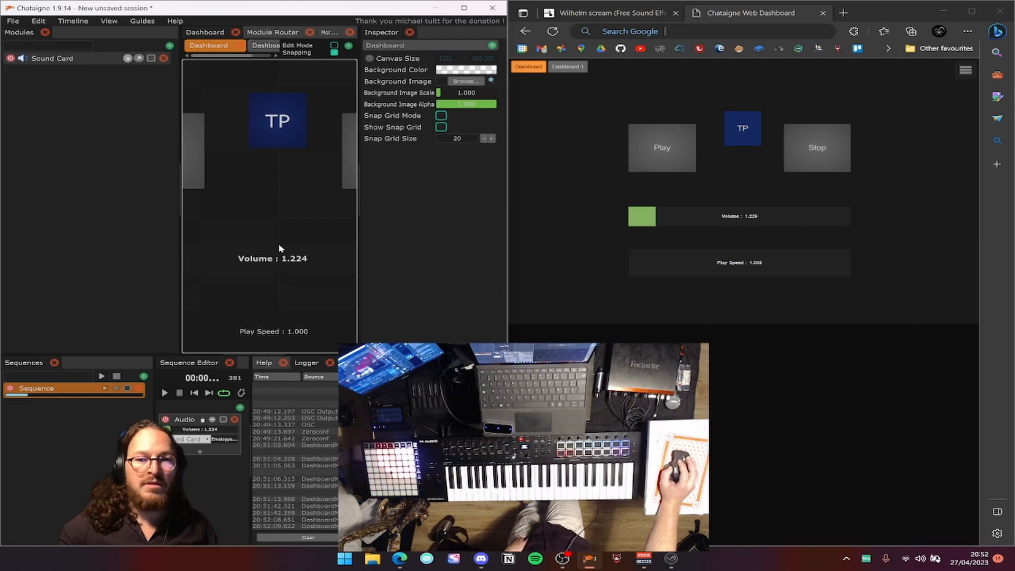
Maximize the browser window and prepare to enter a new address in the sound-effect page's tab.
left_click_drag(868, 26, 901, 50)
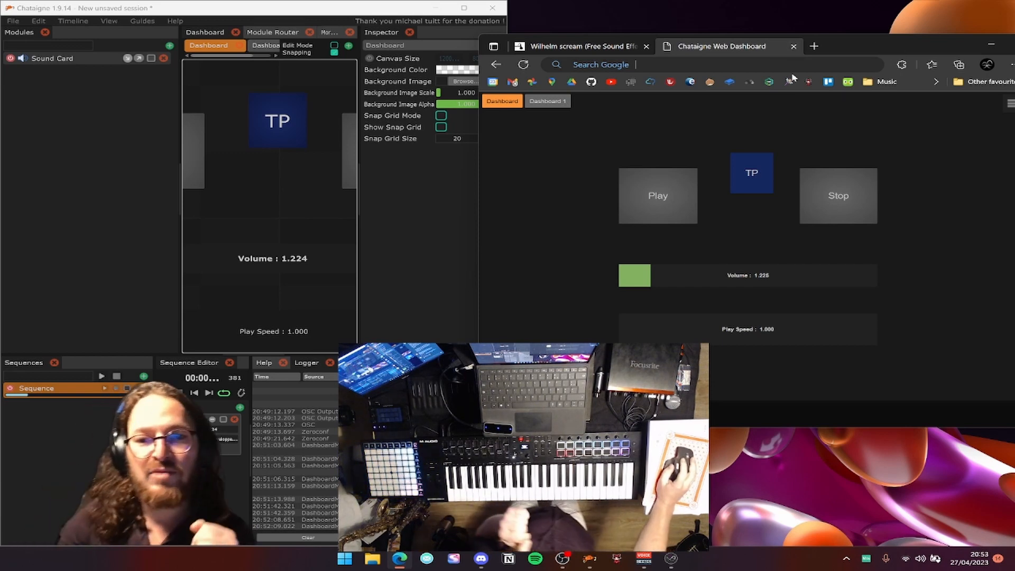
double_click(867, 46)
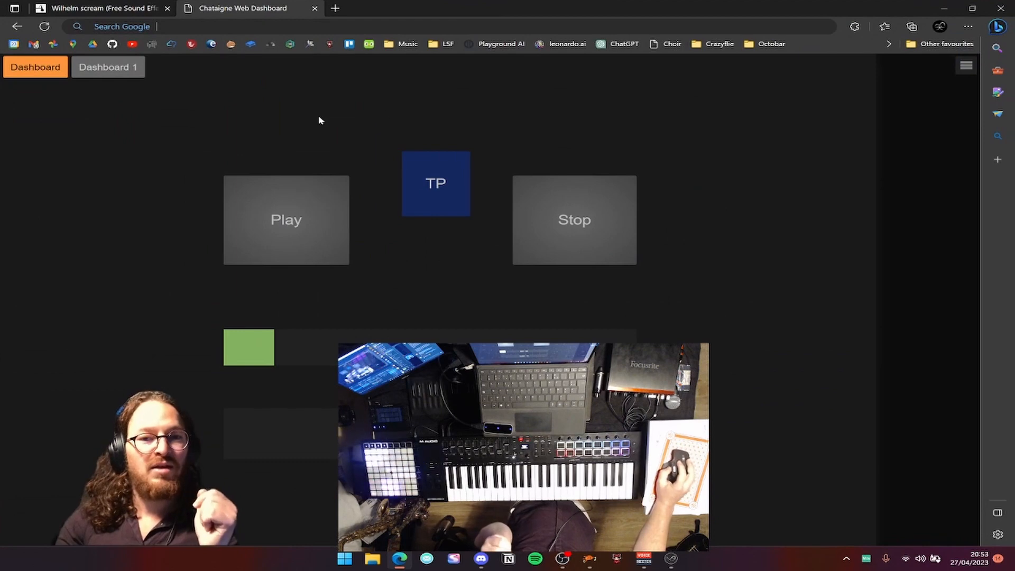
left_click(138, 9)
left_click(221, 26)
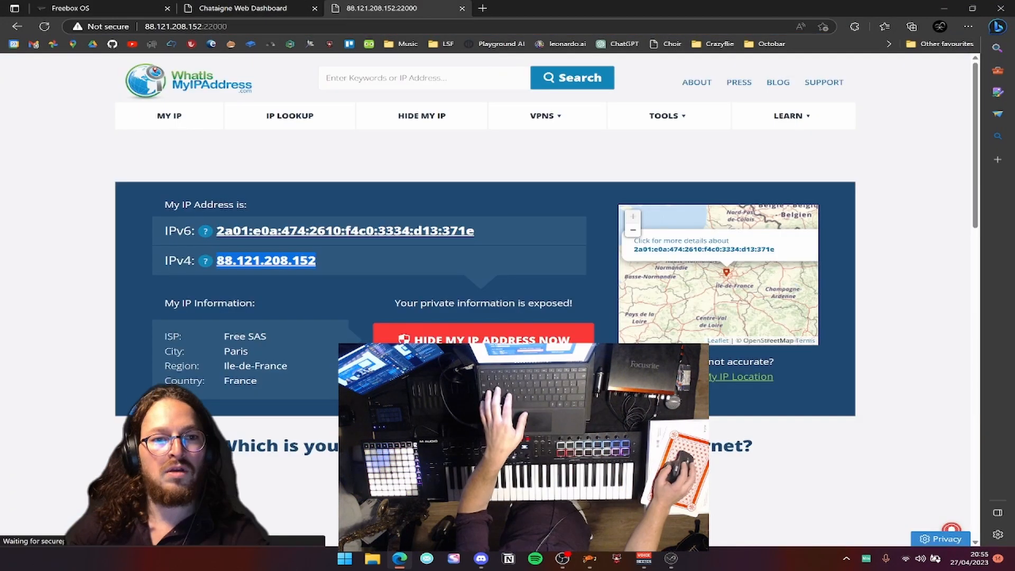
Select the public IP address with port 22000 in the web dashboard's URL and switch to Discord.
key("alt+d")
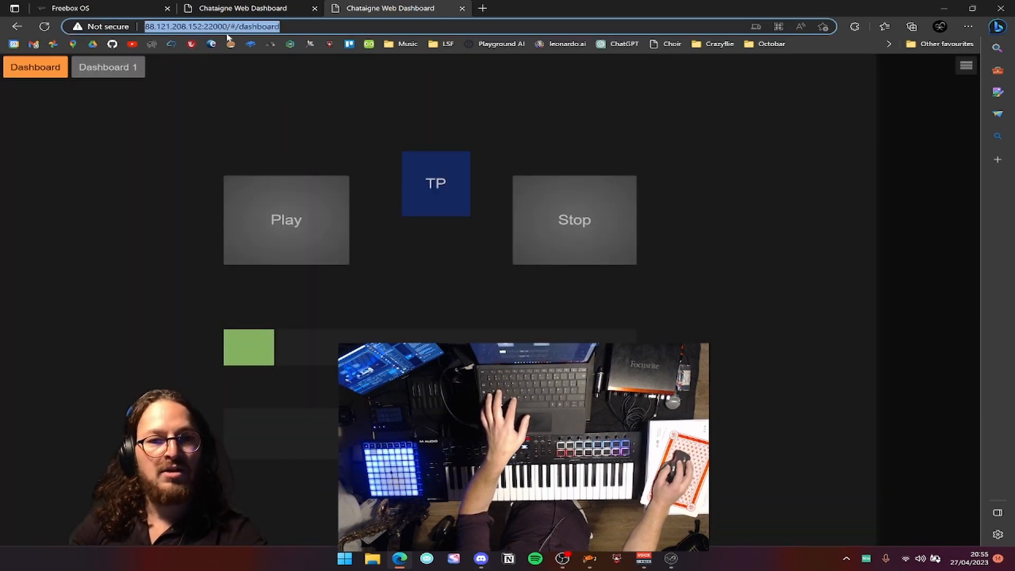
left_click_drag(228, 27, 145, 26)
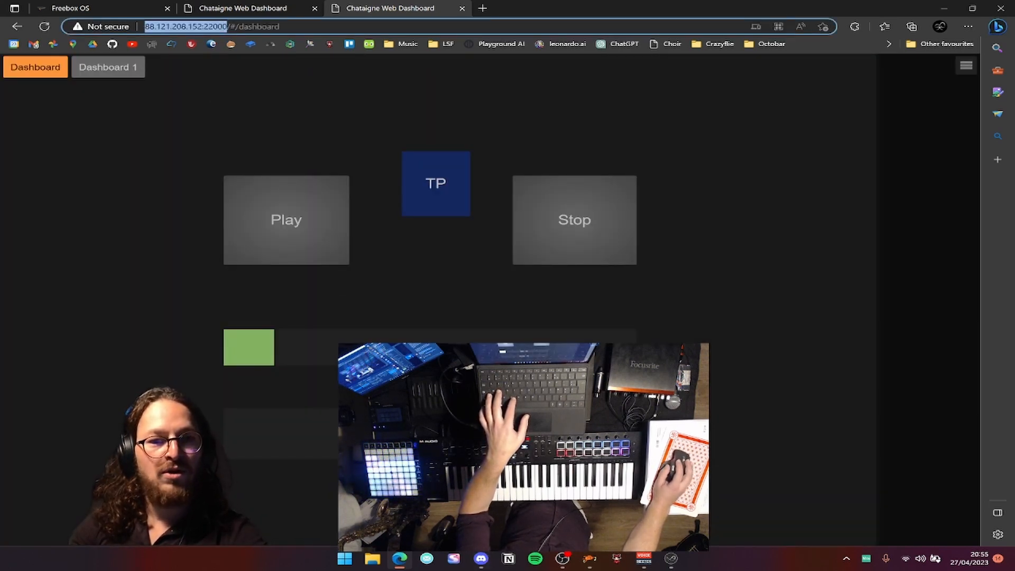
left_click(480, 559)
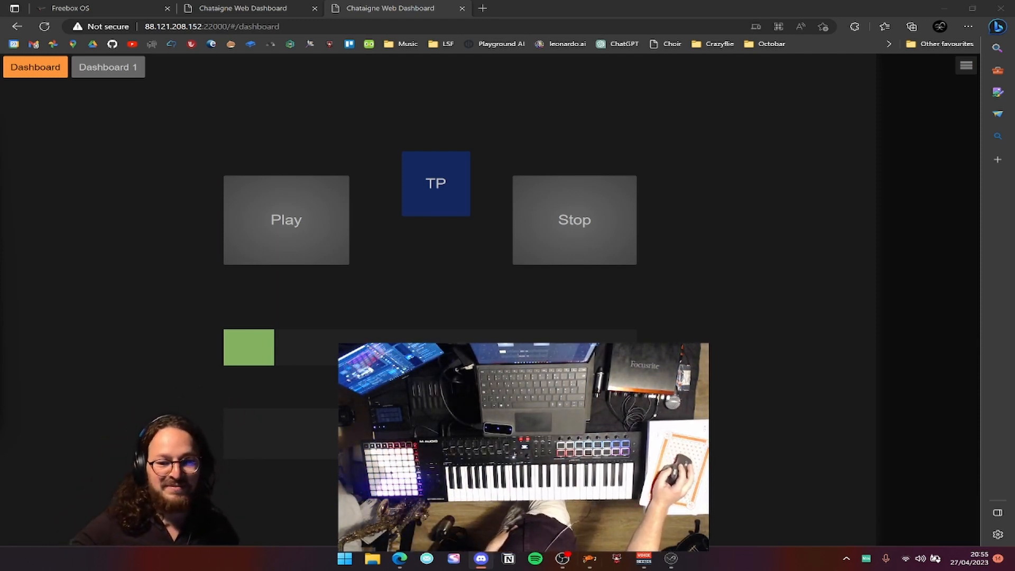
Switch back to Chataigne, widen its window to show the whole dashboard, and close the browser.
left_click(590, 559)
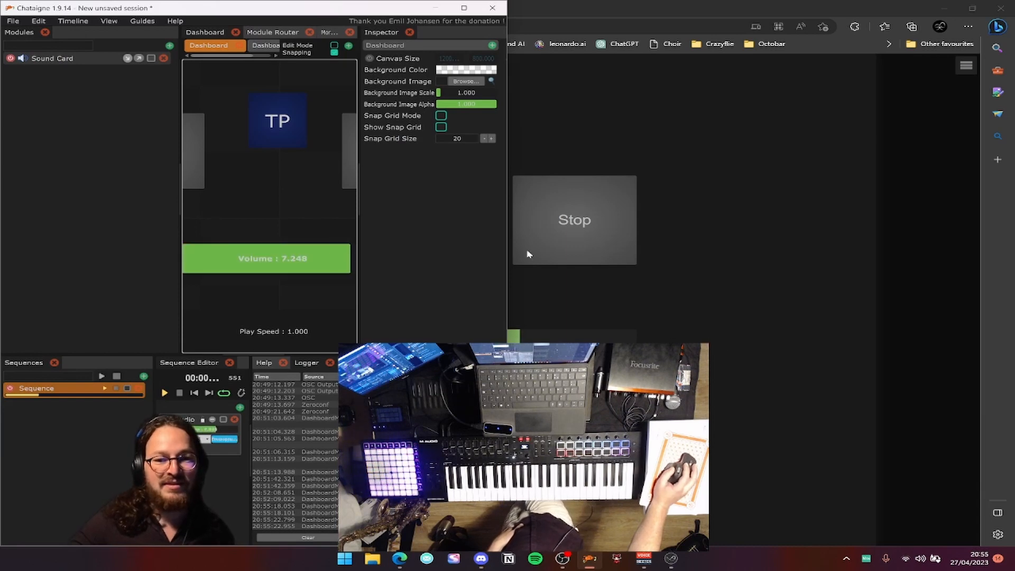
left_click_drag(507, 238, 818, 234)
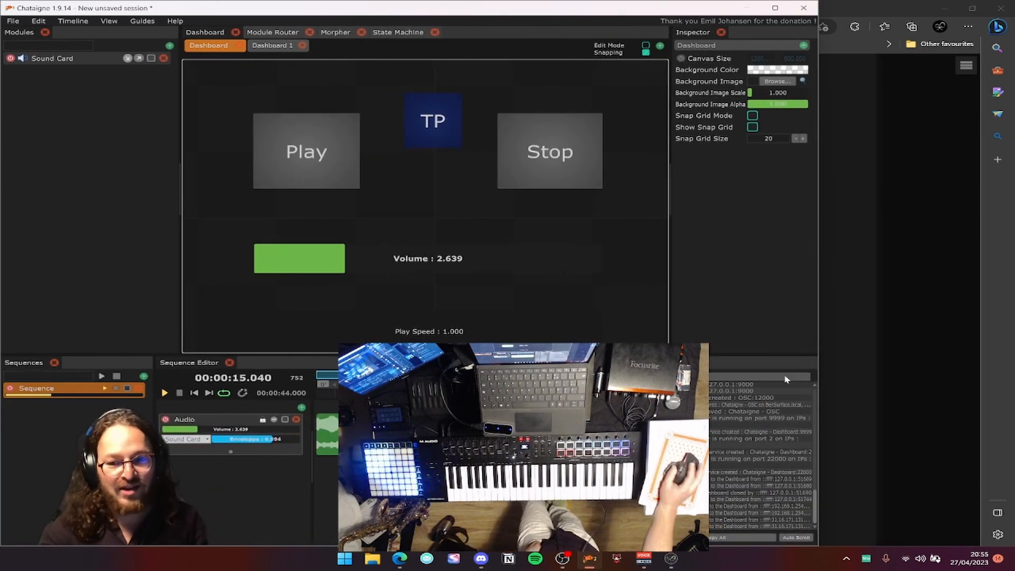
left_click(1001, 7)
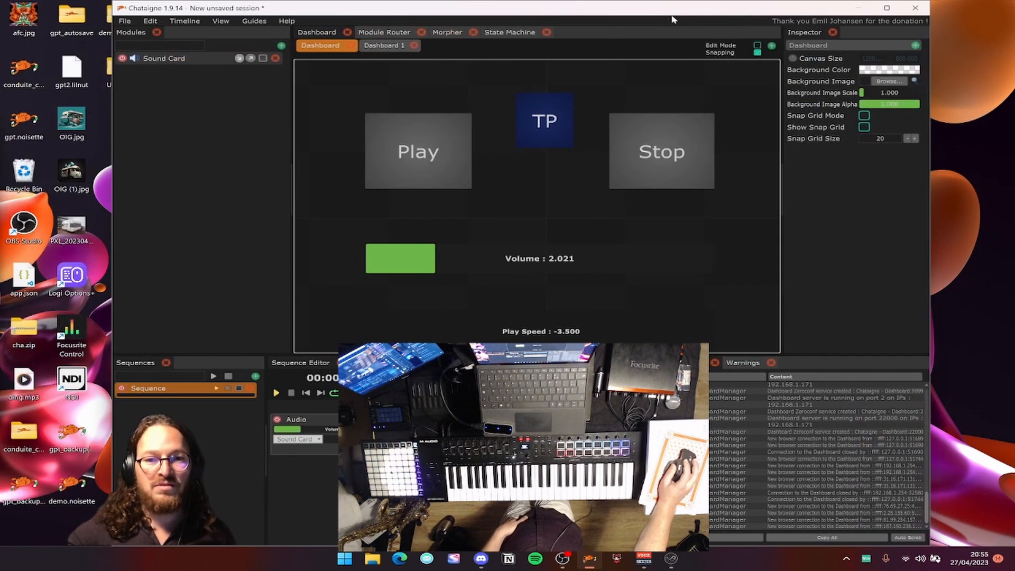
Start the sequence from the dashboard and restart its playback in the sequence editor.
left_click(453, 174)
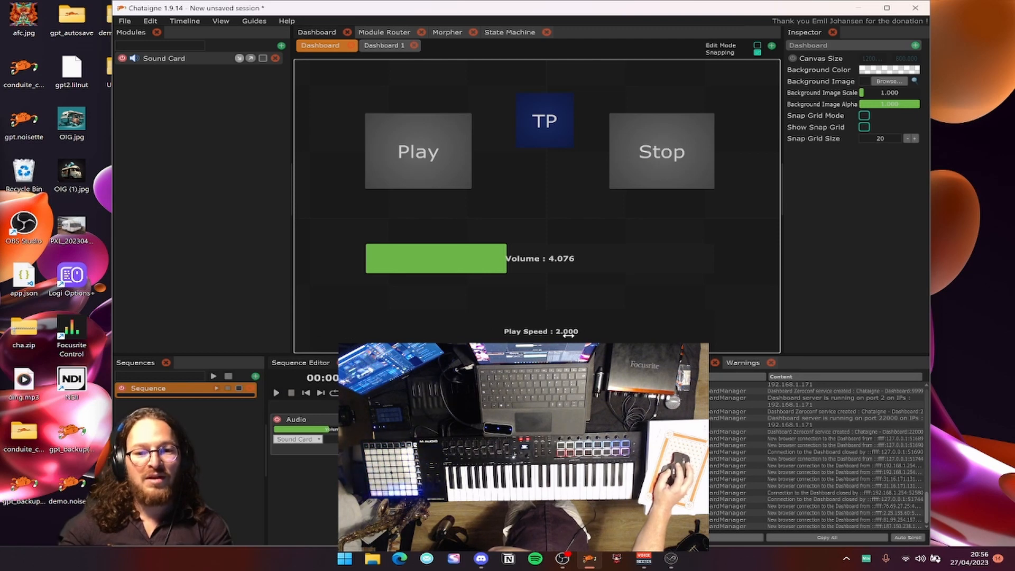
left_click(276, 393)
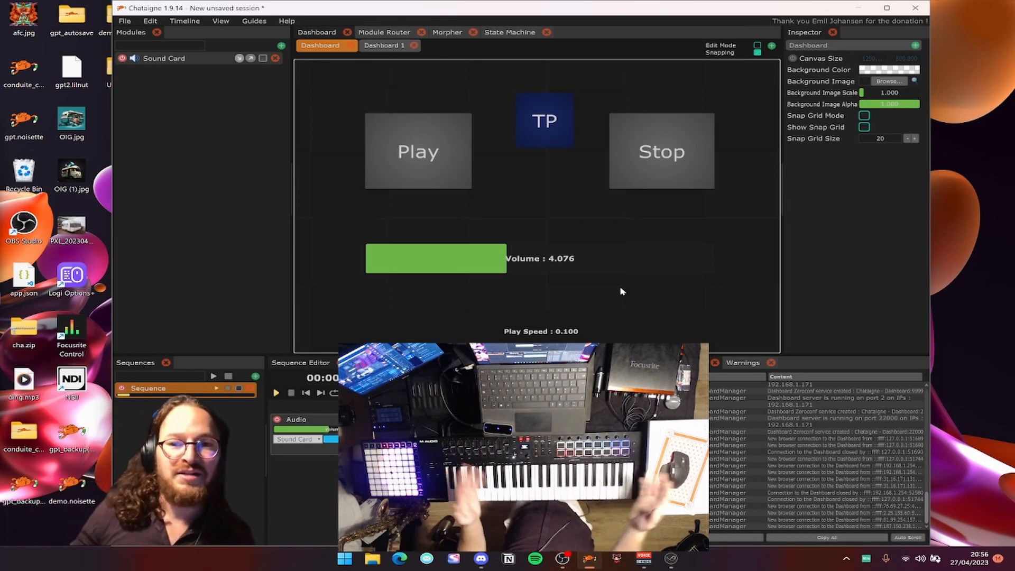
Examine the project's dashboard server settings, including port and password, and return to the dashboard's properties.
key("ctrl+semicolon")
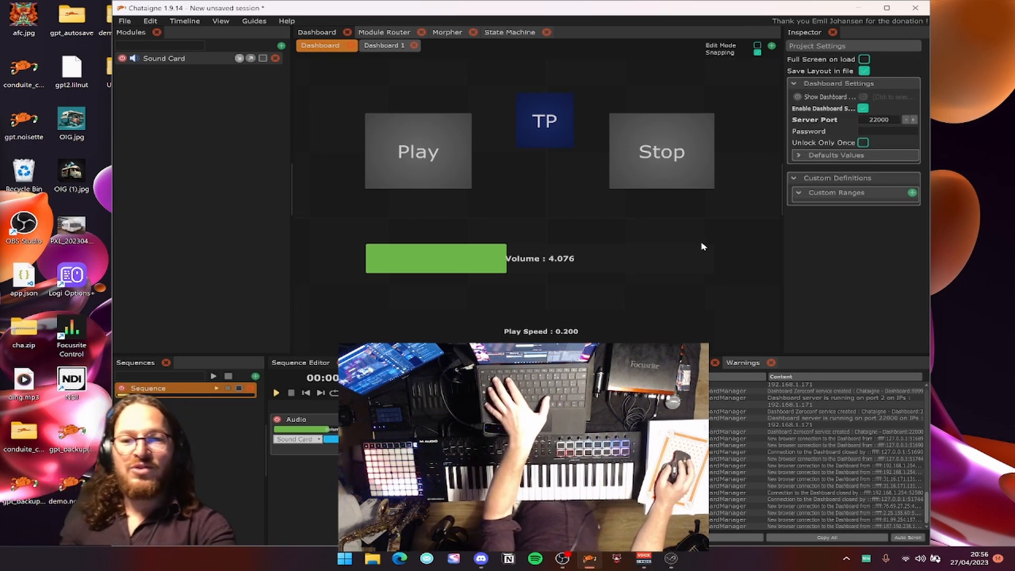
key("ctrl+comma")
key("ctrl+semicolon")
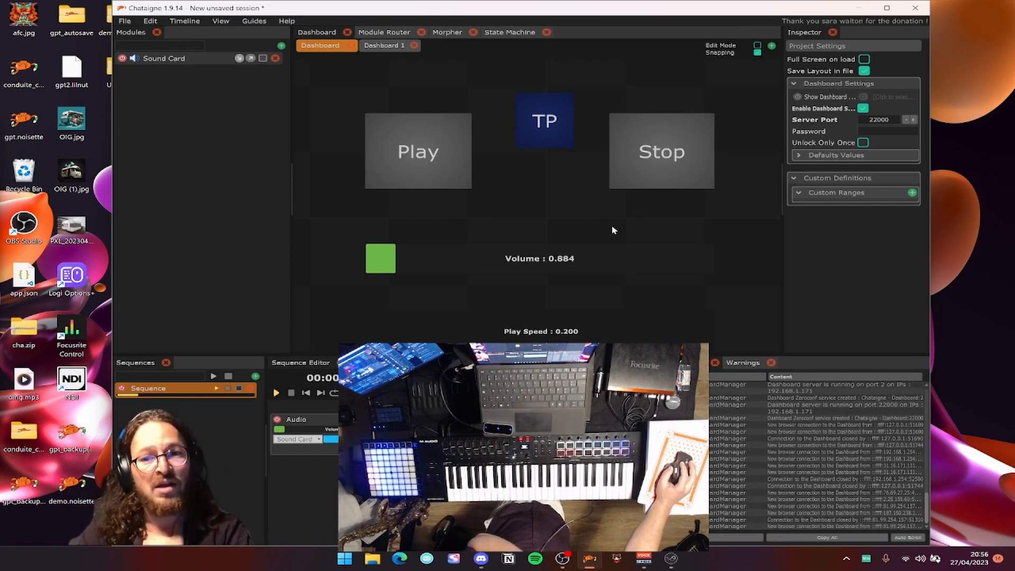
left_click(614, 230)
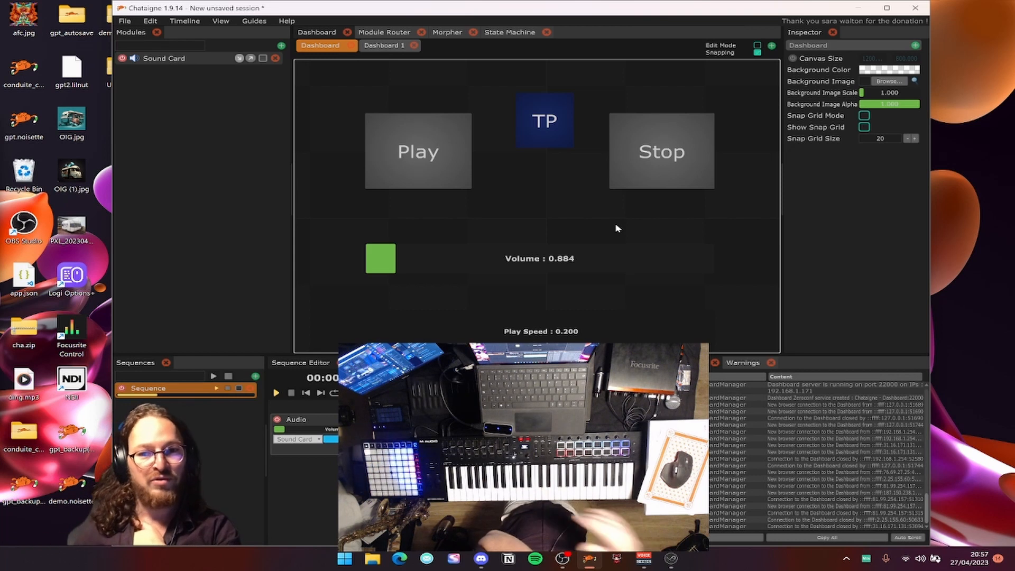
Stop the sequence from the dashboard and maximize the Chataigne window.
left_click(647, 172)
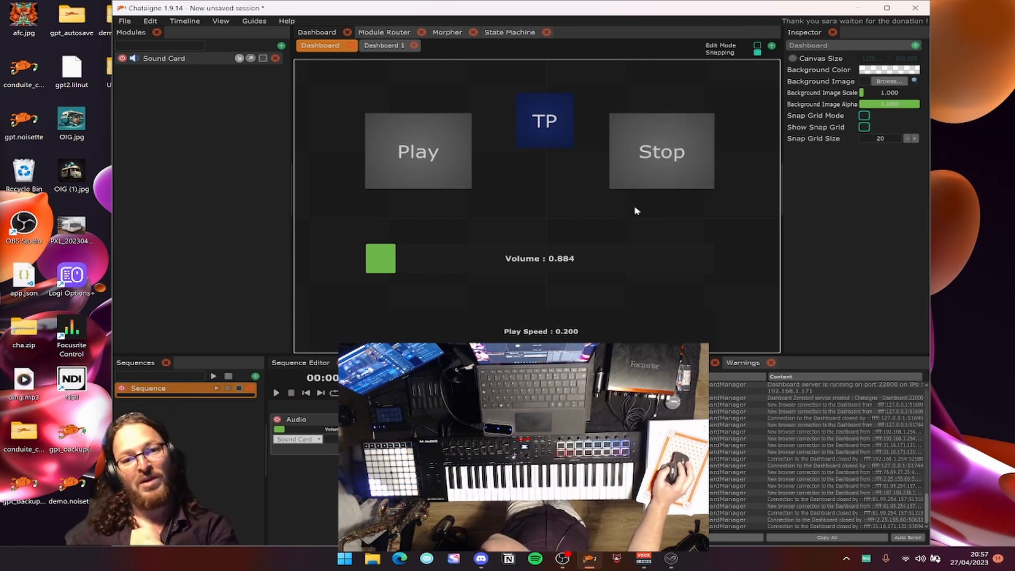
left_click_drag(655, 225, 663, 206)
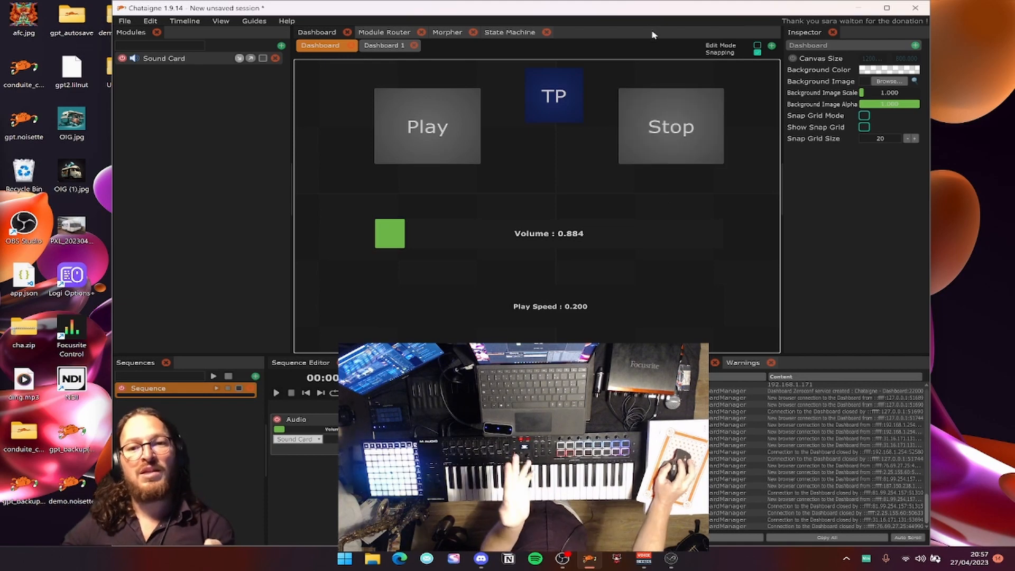
double_click(639, 8)
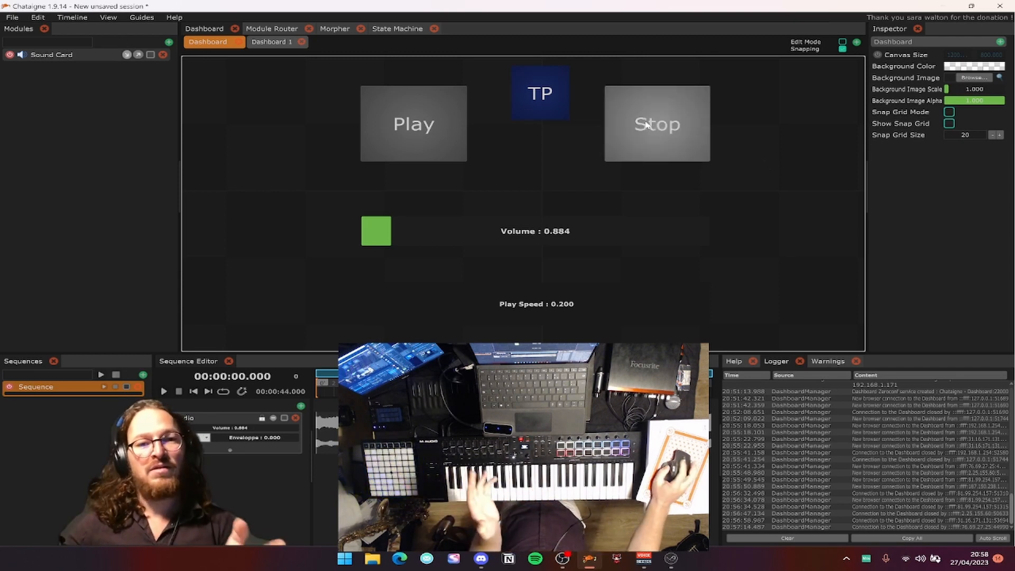
Show the State Machine and widen the Inspector to display the sequence's parameters.
left_click(396, 29)
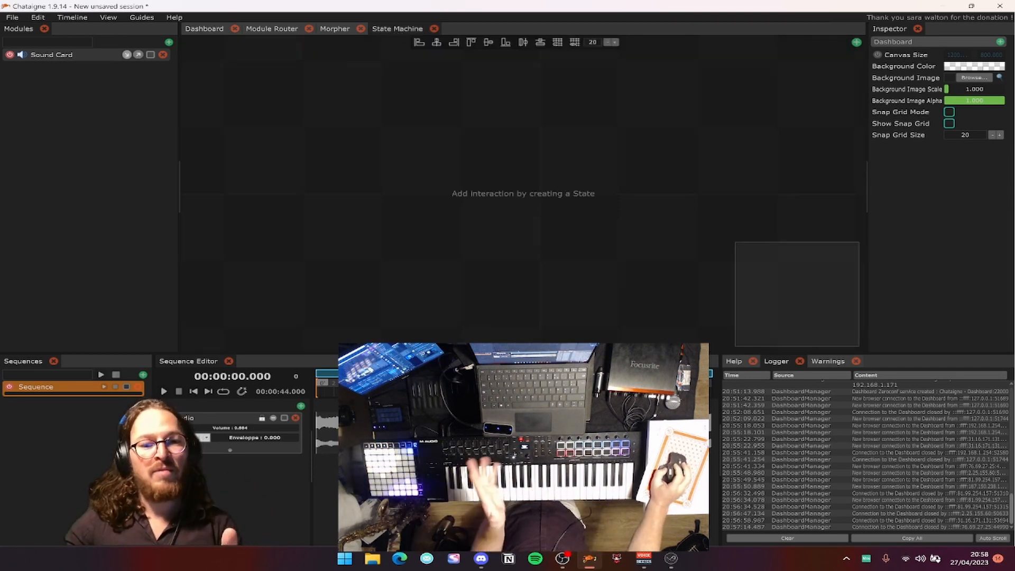
left_click(265, 446)
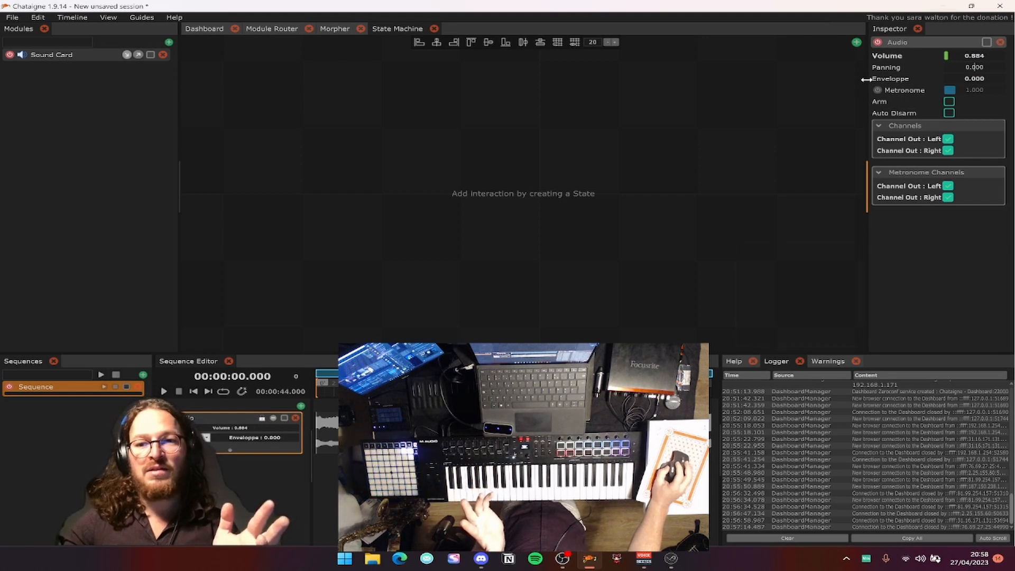
left_click_drag(868, 82, 740, 84)
left_click(74, 391)
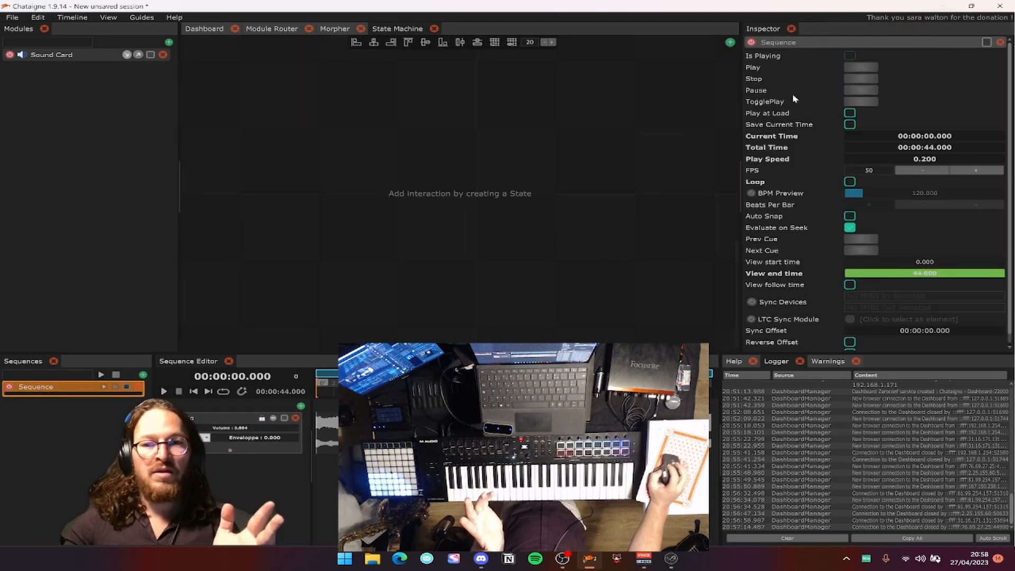
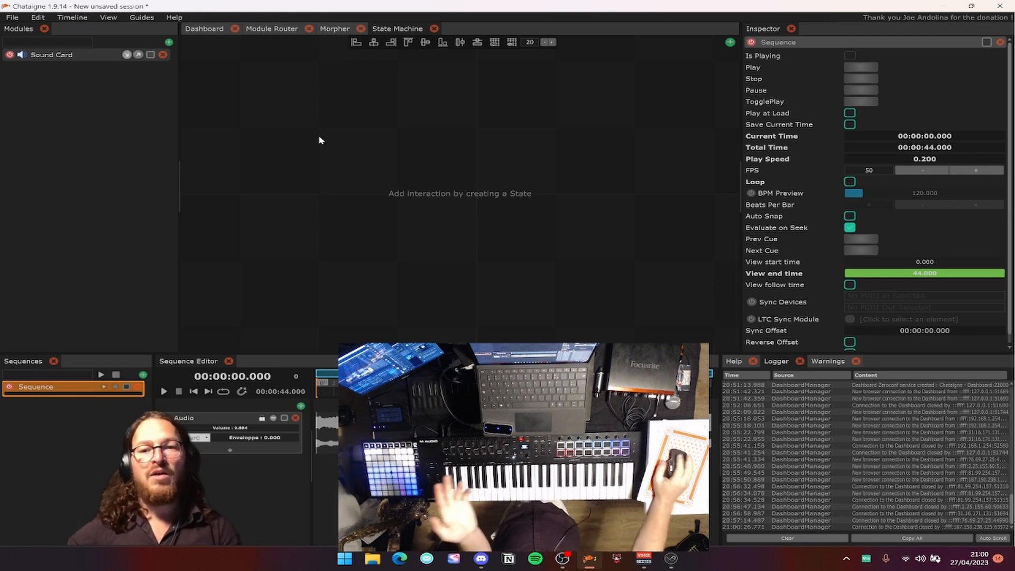
Return to the dashboard and set its background image to afc.jpg from the Desktop folder.
left_click(319, 140)
left_click(205, 28)
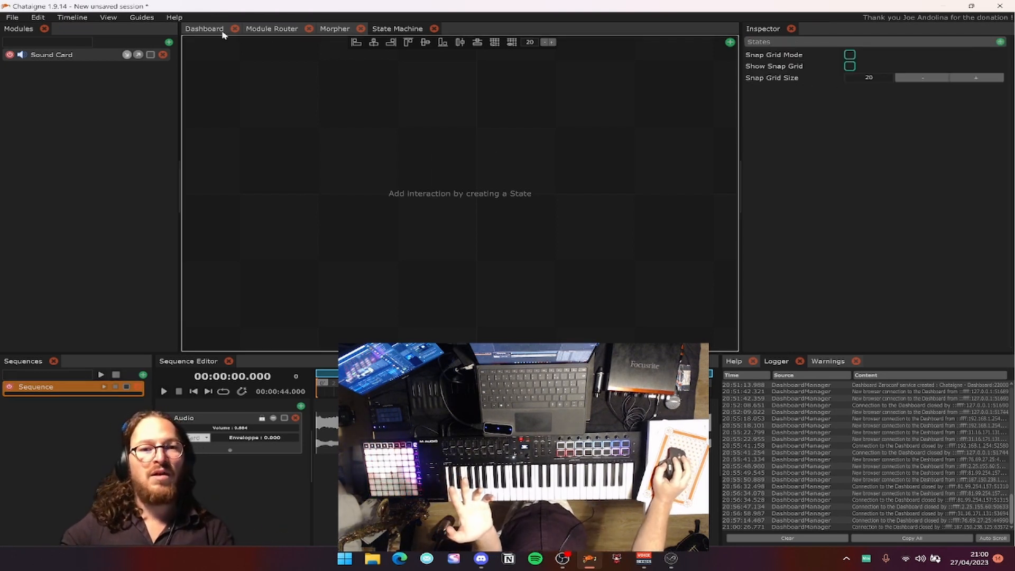
left_click(703, 154)
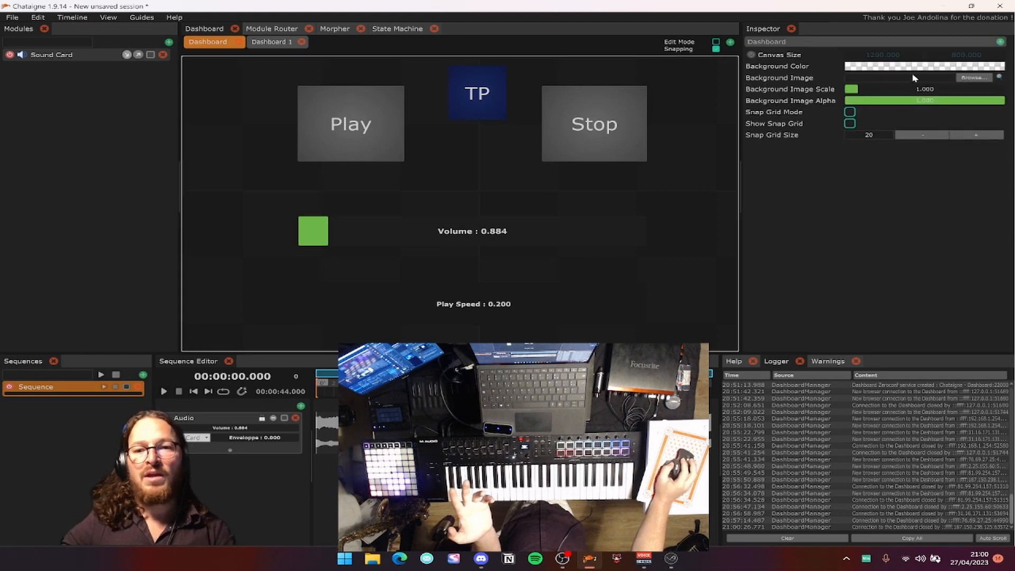
left_click(972, 78)
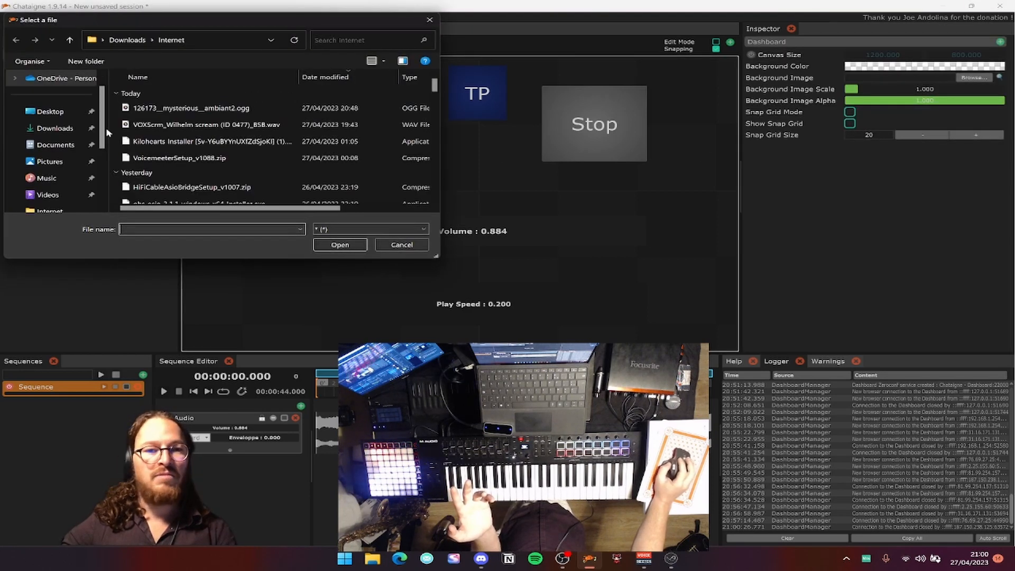
left_click(53, 111)
scroll(141, 136, "down", 1)
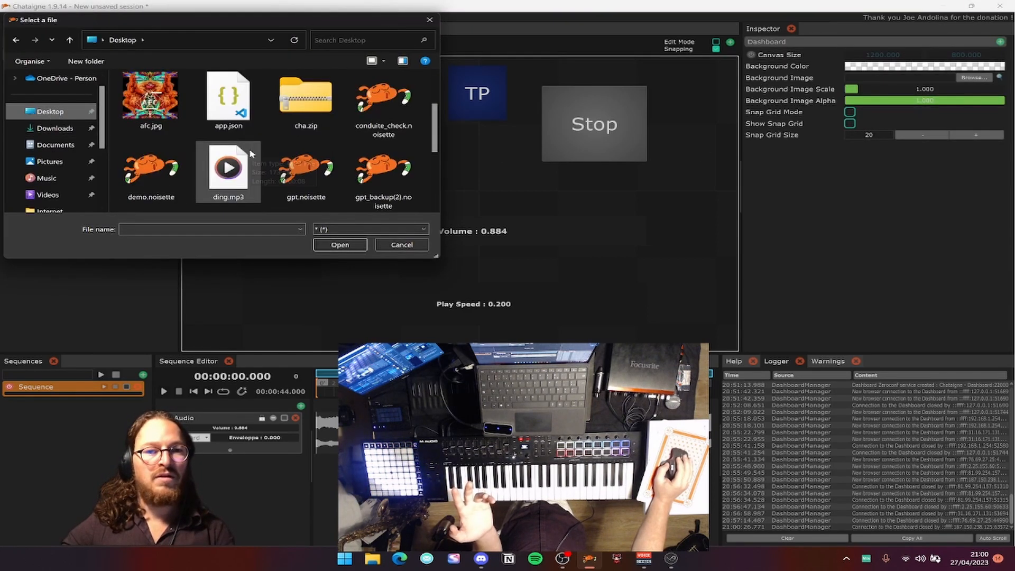
double_click(152, 101)
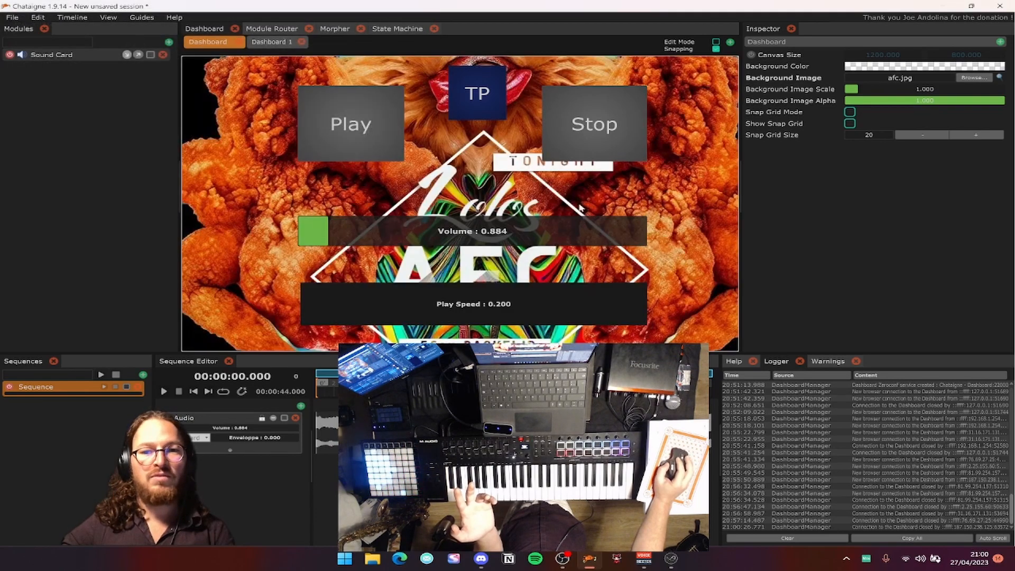
Make the dashboard panel taller and reduce the background image scale to 0.734.
scroll(624, 206, "down", 5)
scroll(624, 206, "up", 7)
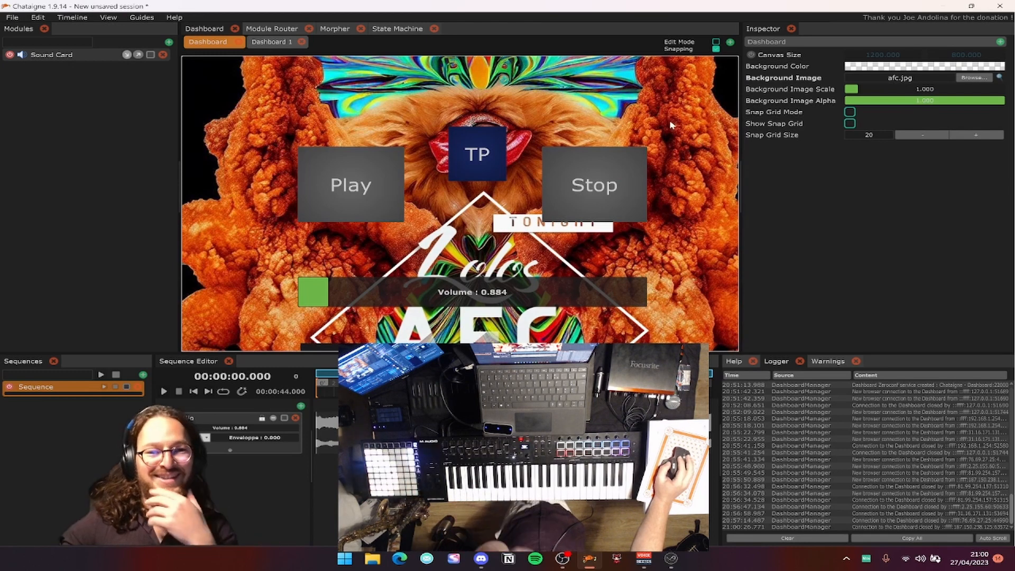
left_click_drag(720, 353, 720, 374)
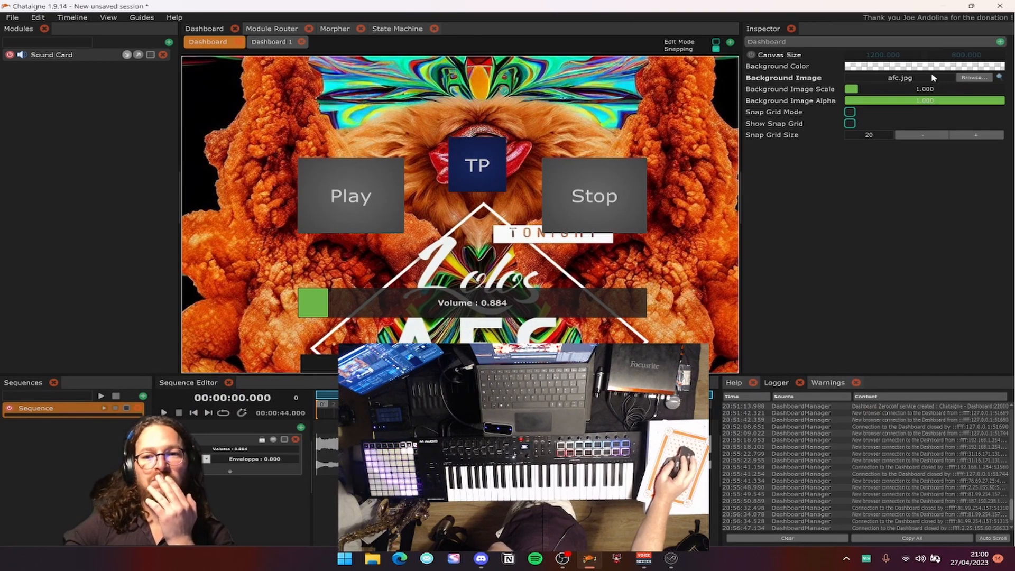
left_click_drag(858, 89, 853, 89)
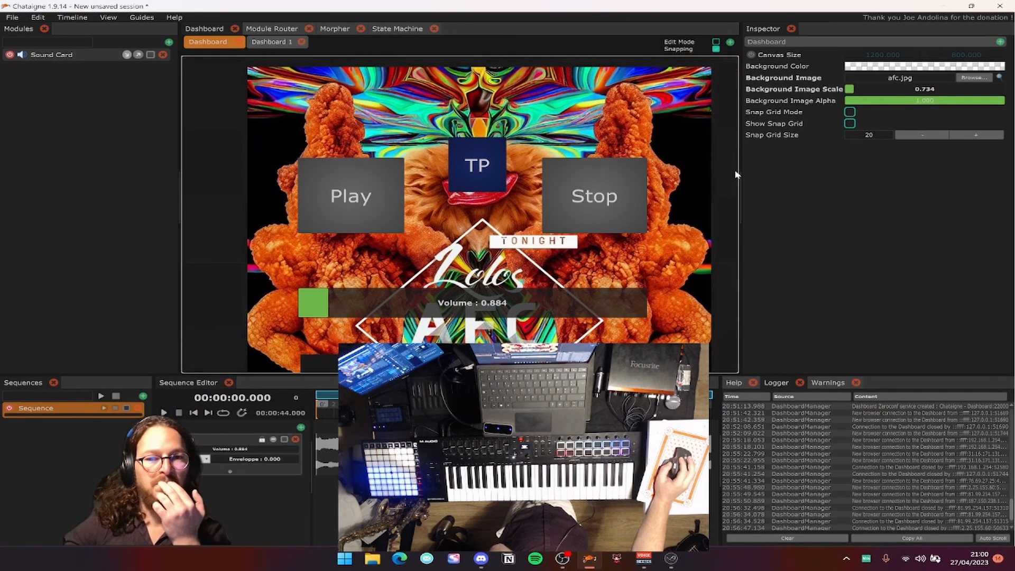
Turn on edit mode for the dashboard with snapping enabled.
left_click(715, 42)
left_click(716, 43)
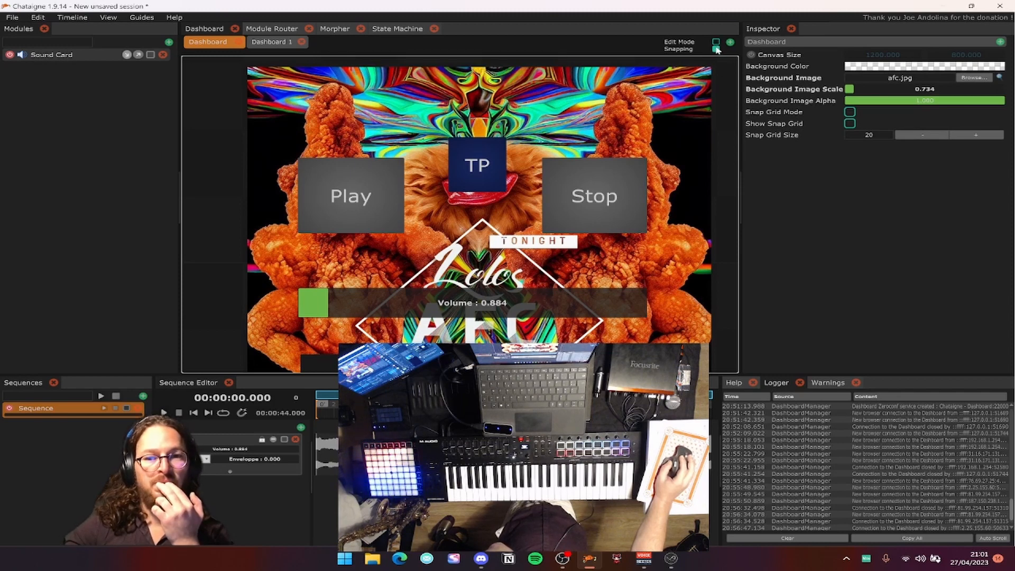
left_click(715, 43)
left_click(715, 50)
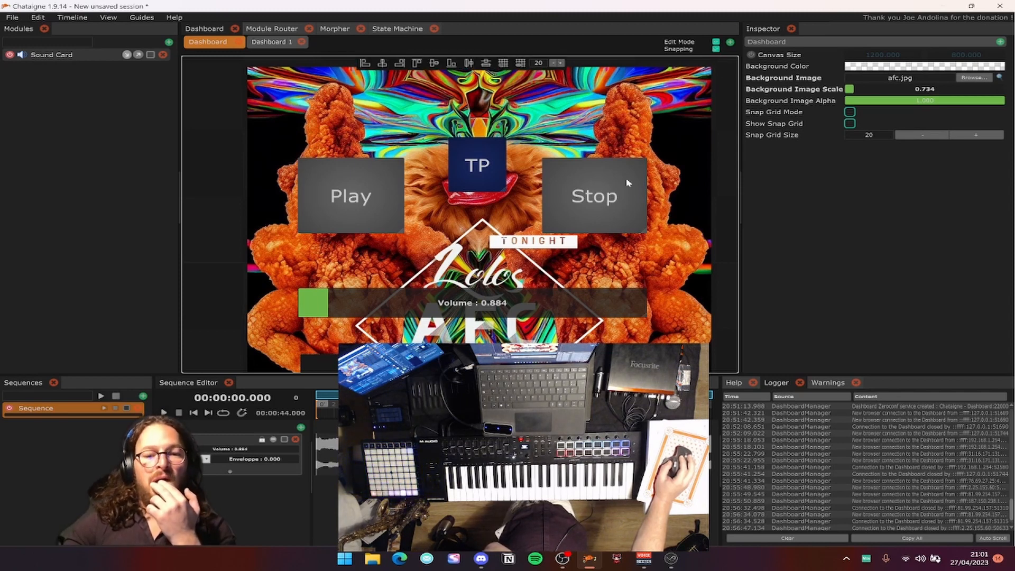
Switch to the Edge browser, search for spout and open the Spout website at spout.zeal.co.
left_click(405, 565)
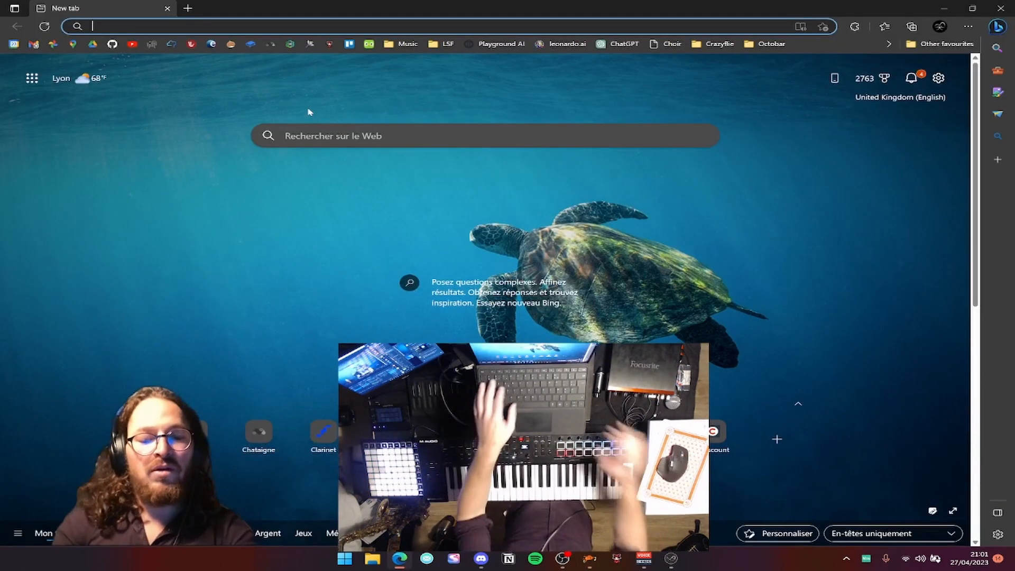
type("spout e")
key("BackSpace")
key("BackSpace")
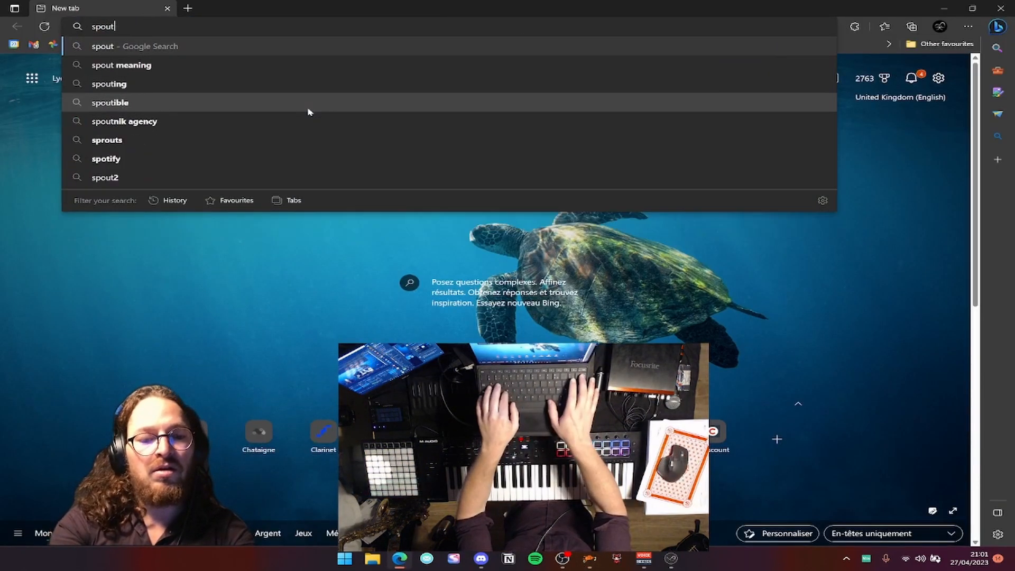
key("Return")
scroll(152, 254, "down", 5)
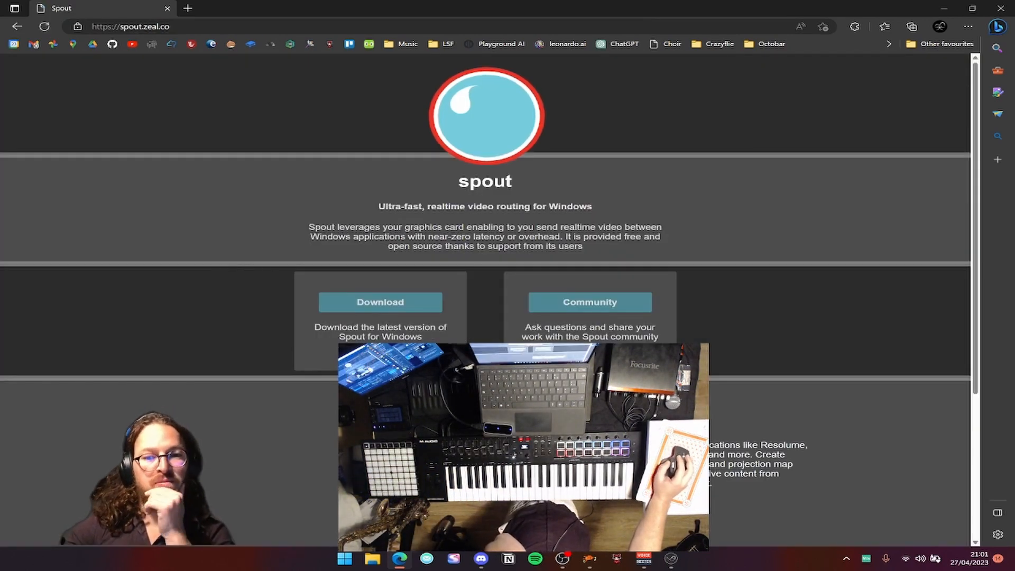
Download SPOUT_2007-010.zip from the Spout2 releases page on GitHub, going through the Spout download pages.
left_click(399, 302)
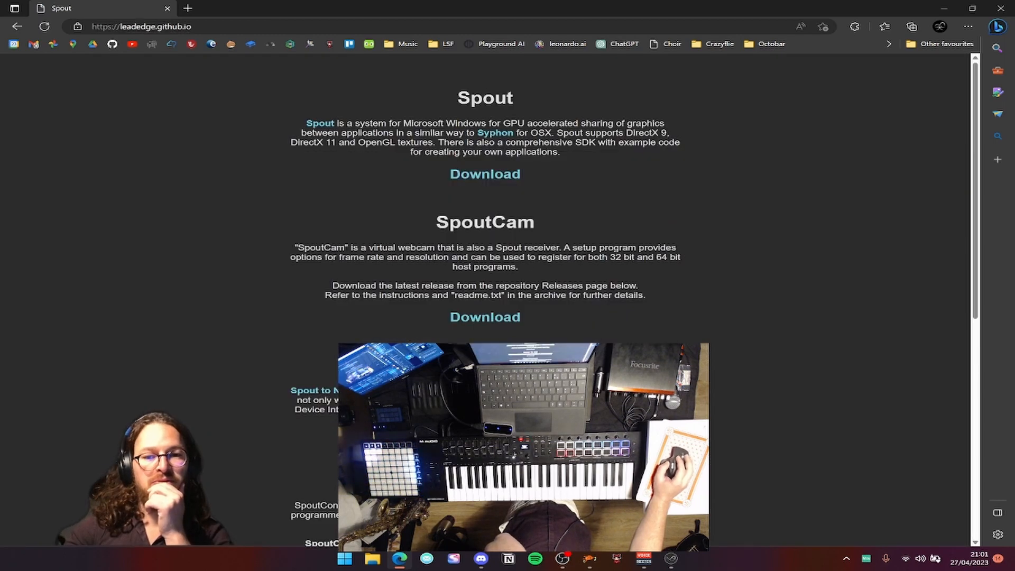
left_click(485, 180)
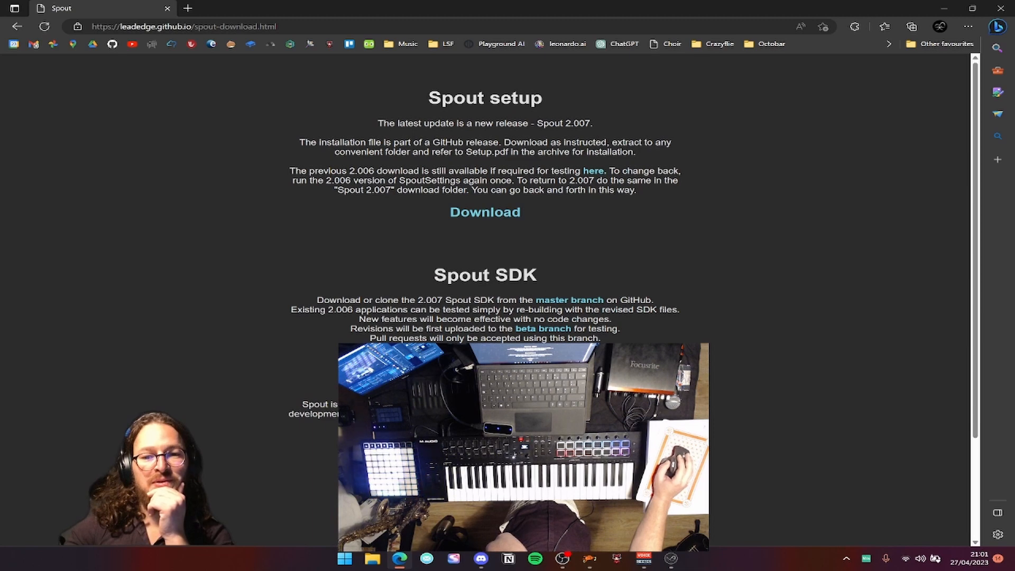
left_click(481, 215)
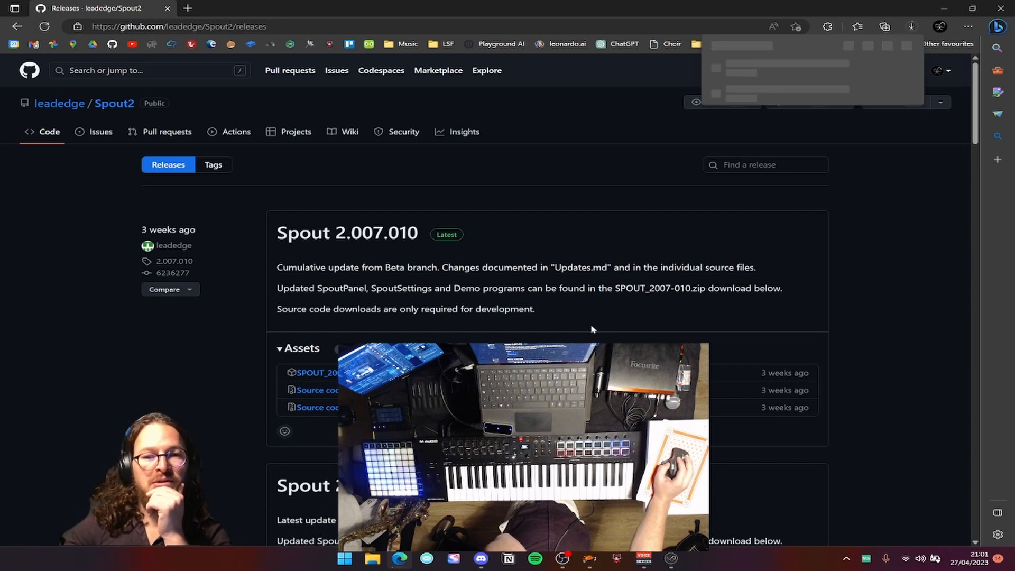
Return to the Spout home page and examine the applications that can share video through Spout.
left_click(17, 26)
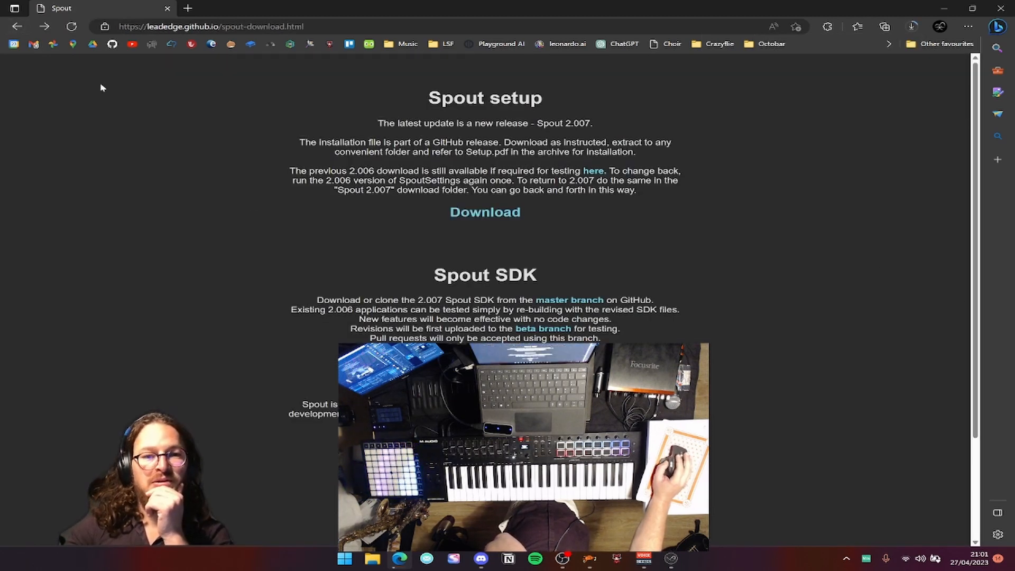
left_click(17, 26)
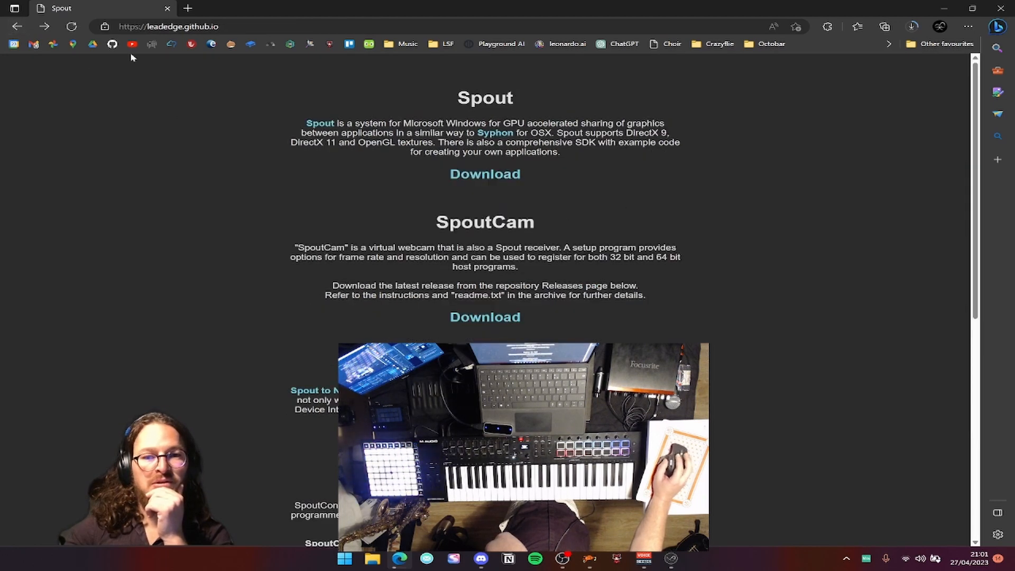
left_click(17, 25)
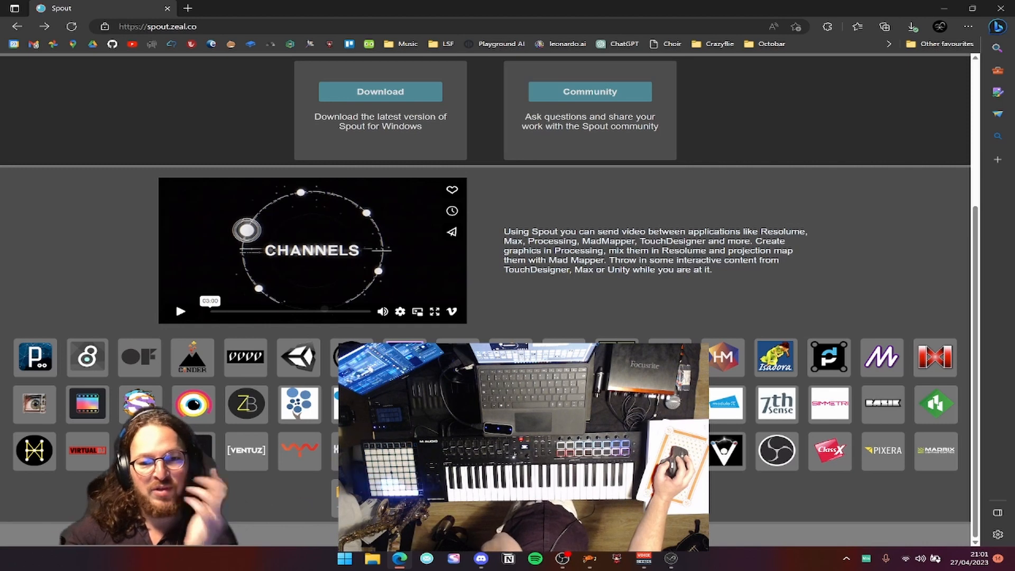
scroll(485, 296, "up", 3)
scroll(485, 296, "down", 3)
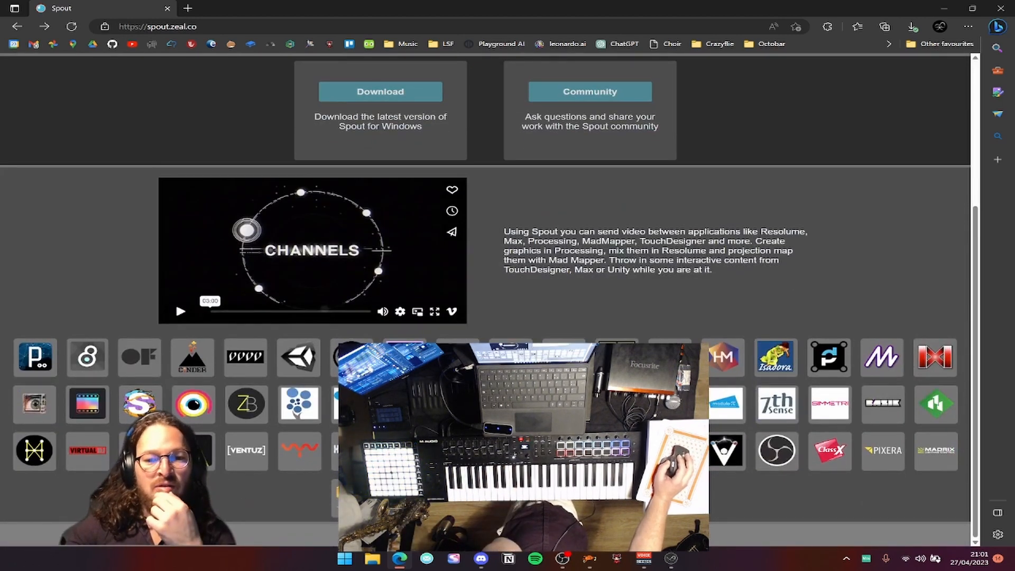
left_click_drag(587, 343, 743, 506)
left_click(16, 317)
left_click(636, 294)
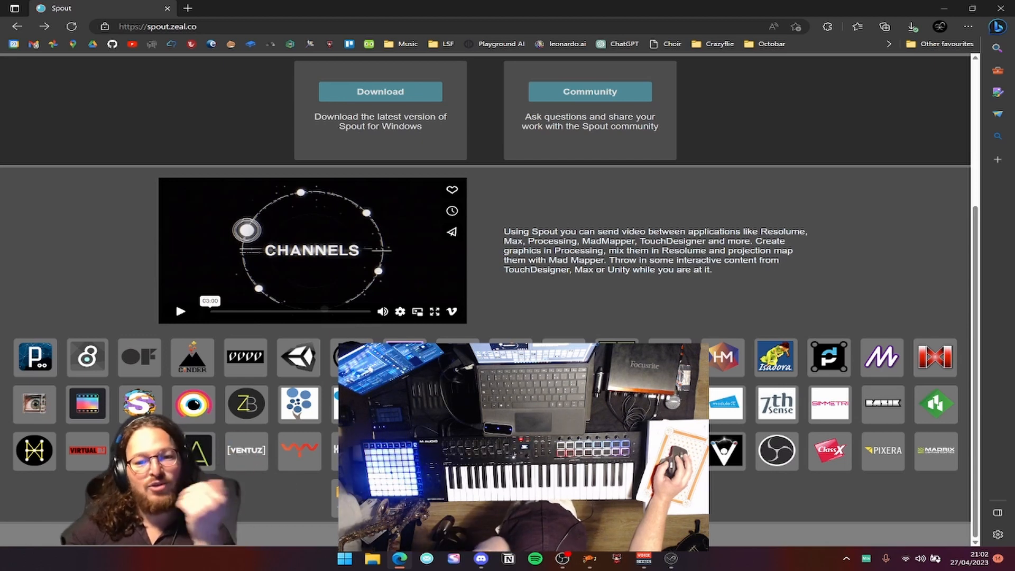
left_click_drag(750, 453, 748, 514)
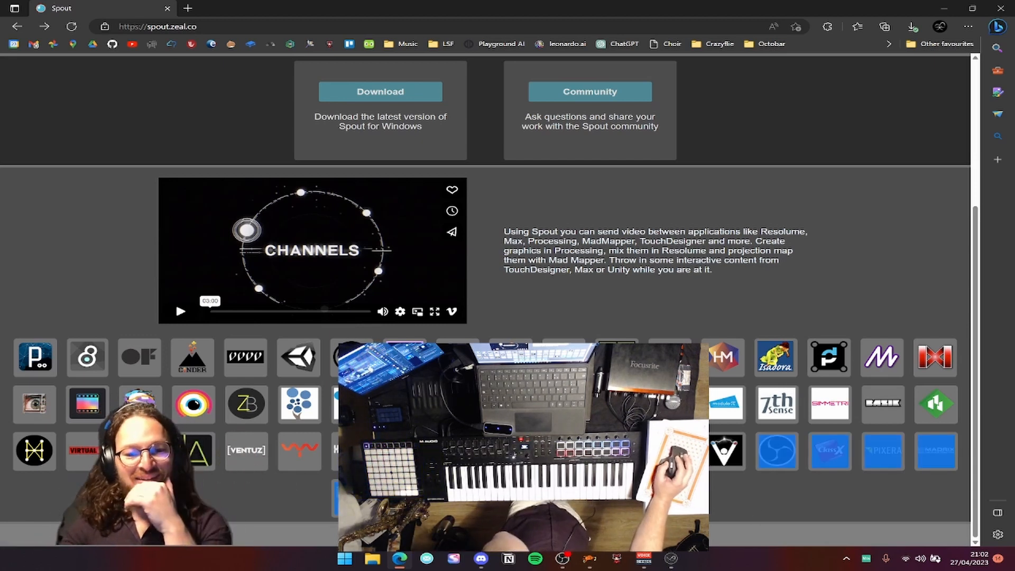
left_click(748, 510)
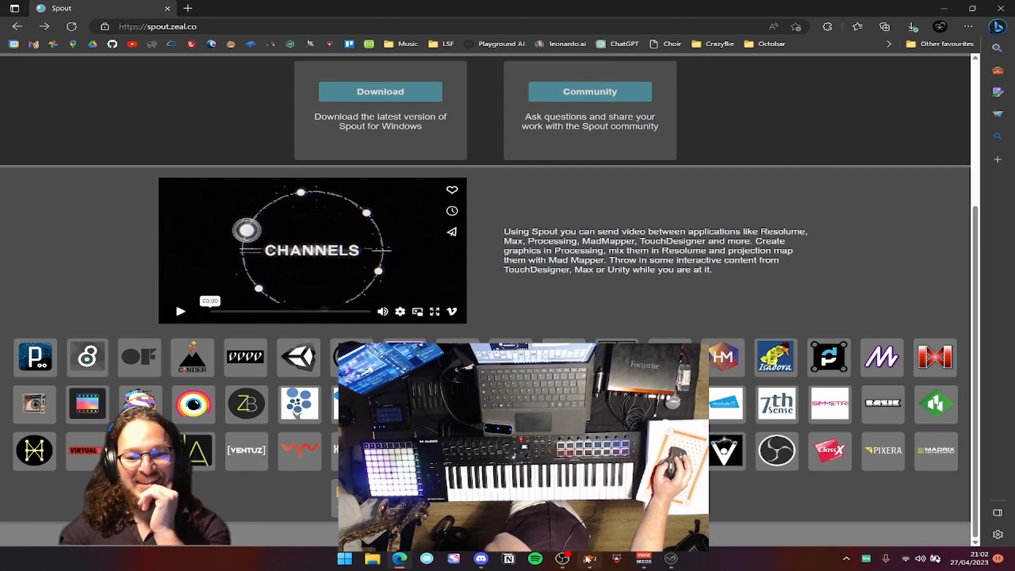
left_click(588, 559)
left_click(588, 559)
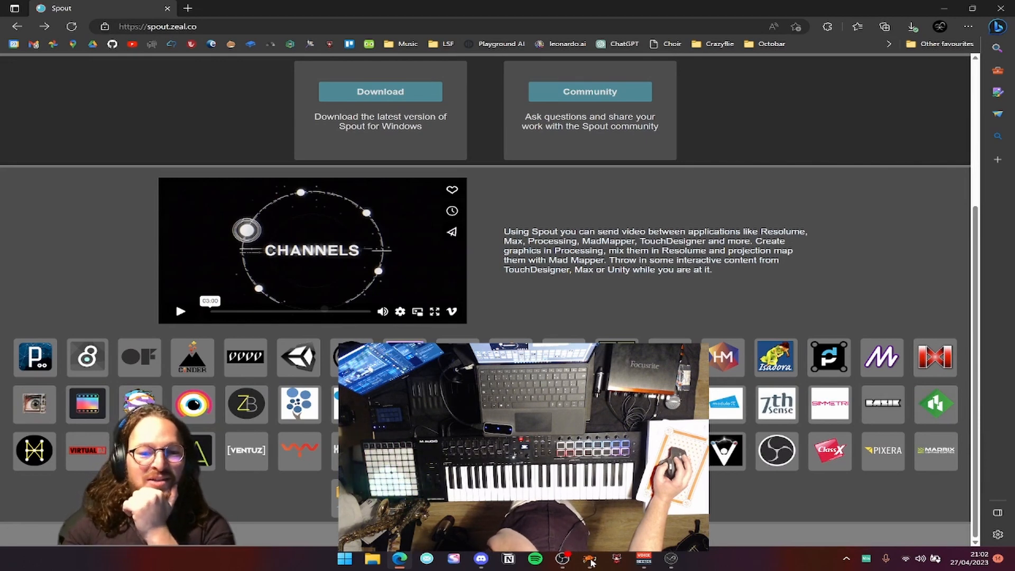
left_click(591, 562)
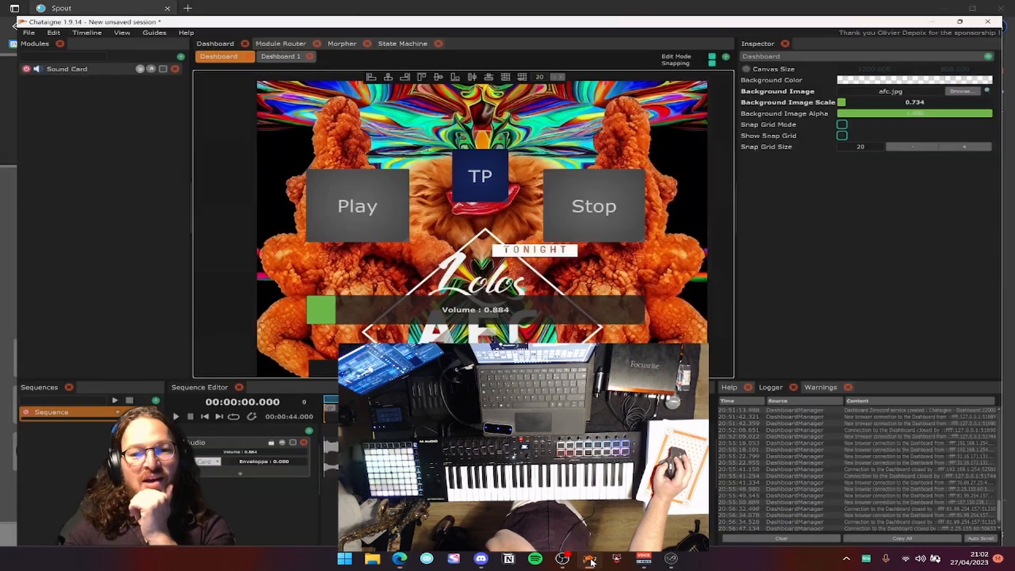
left_click(591, 562)
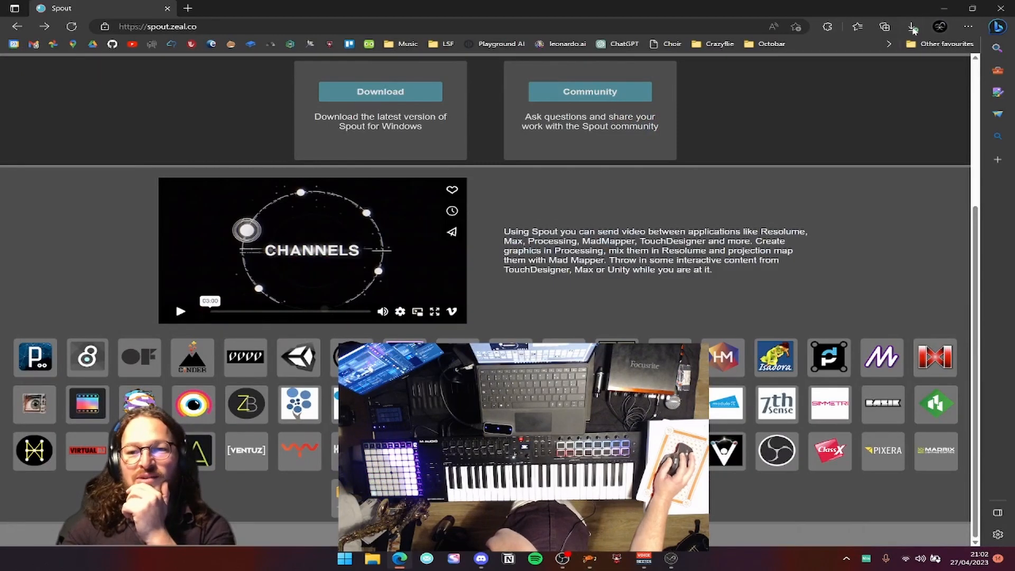
Extract the downloaded SPOUT_2007-010.zip into a SPOUT_2007-010 folder and start the Spout Demo Sender.
left_click(913, 27)
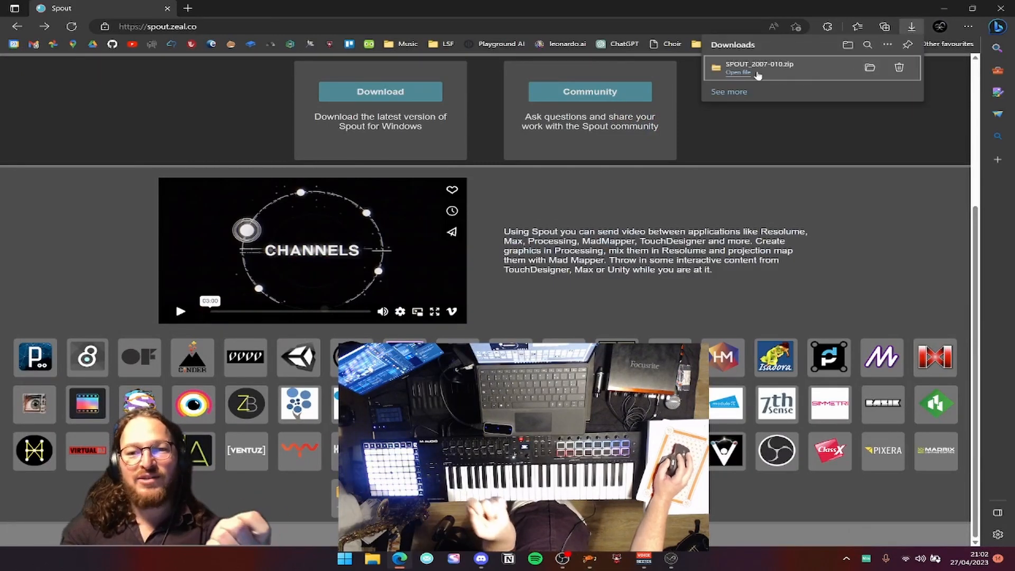
left_click(758, 73)
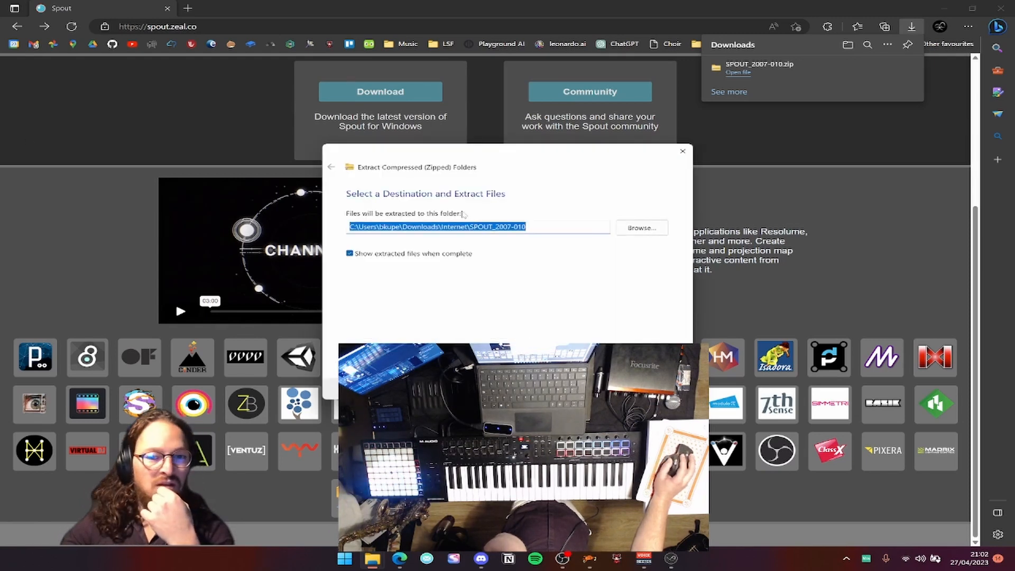
left_click(608, 388)
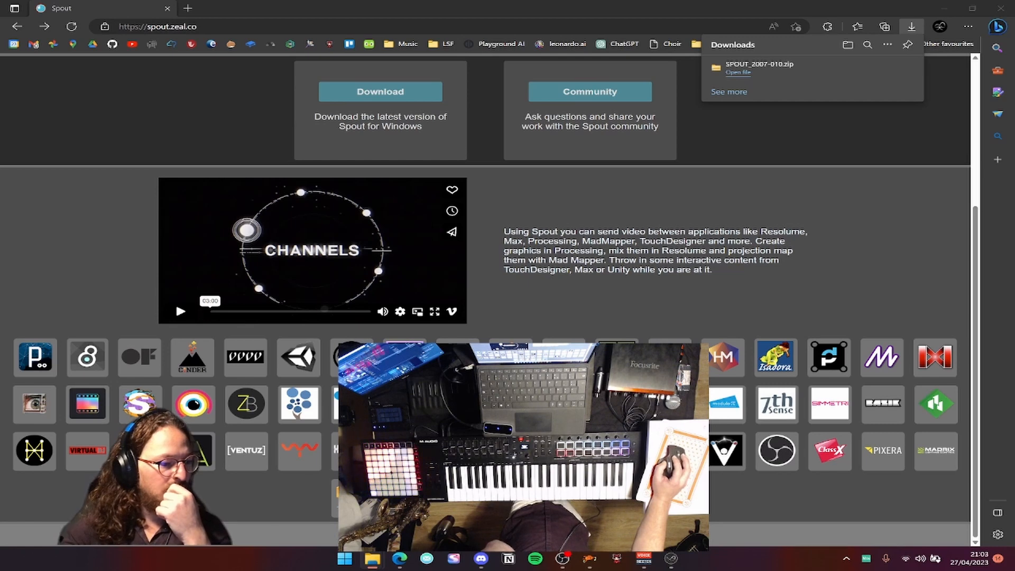
left_click(671, 559)
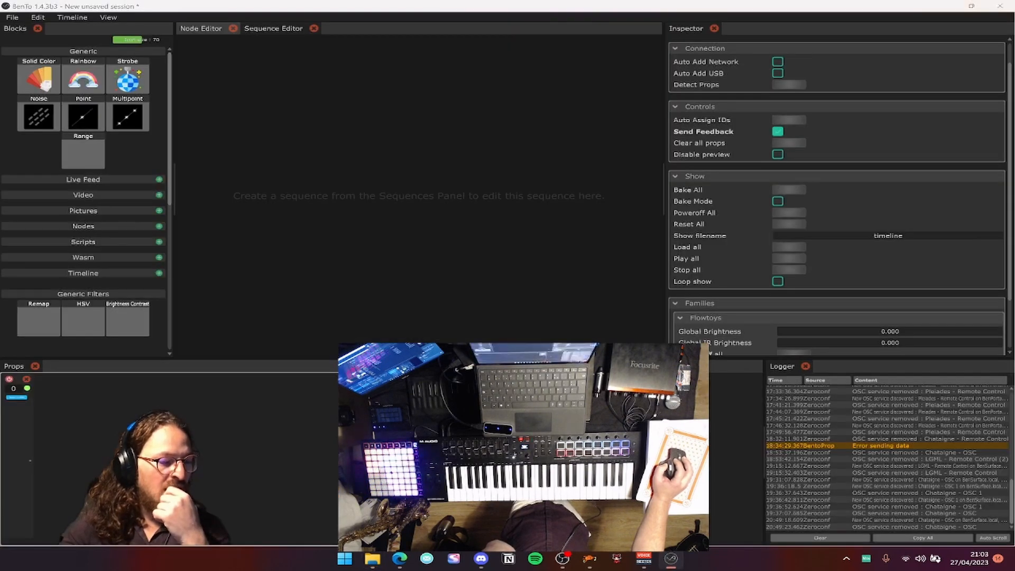
left_click(671, 559)
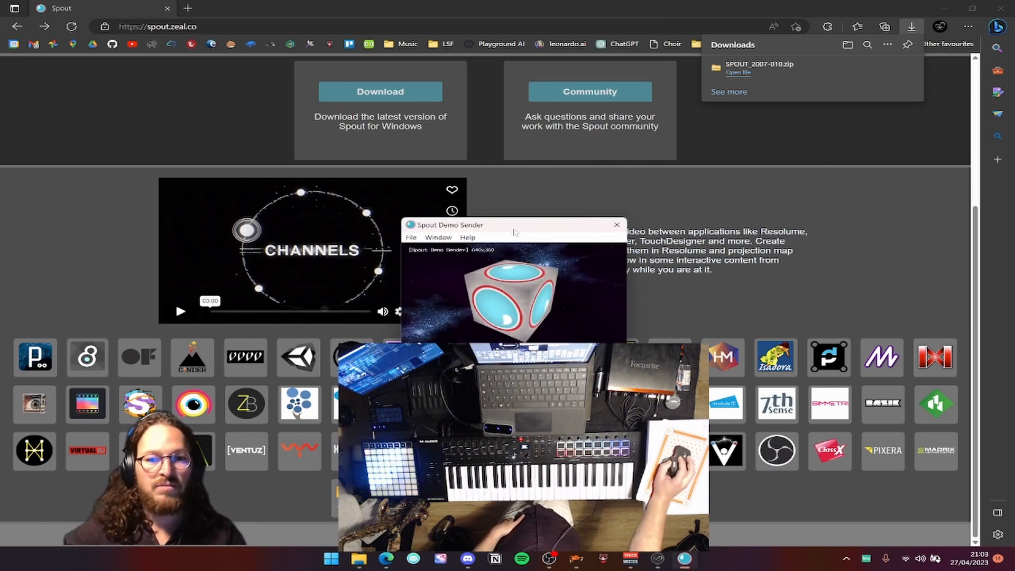
Close the browser page and enlarge the Spout Demo Sender window on the desktop.
left_click(589, 91)
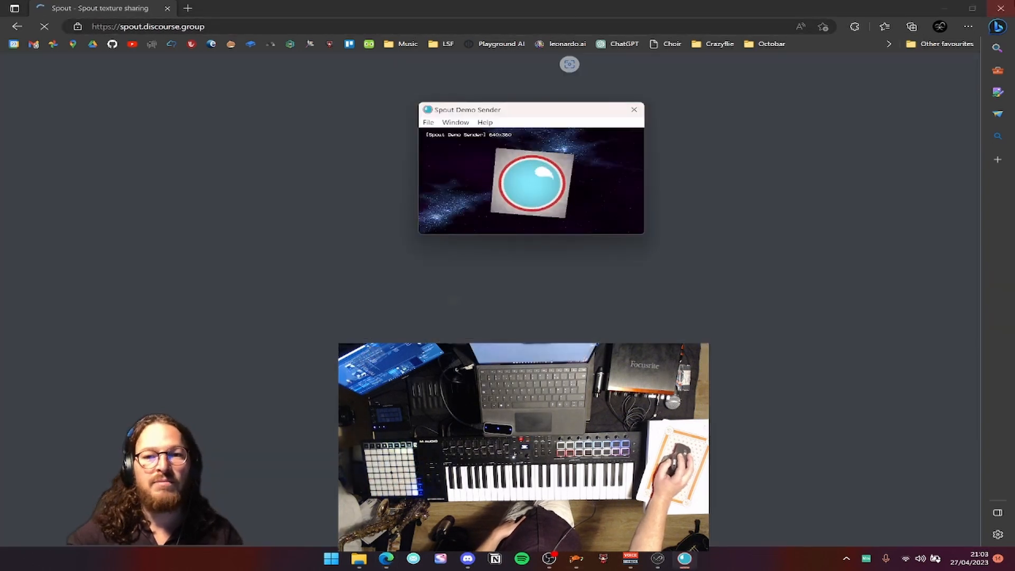
left_click(633, 110)
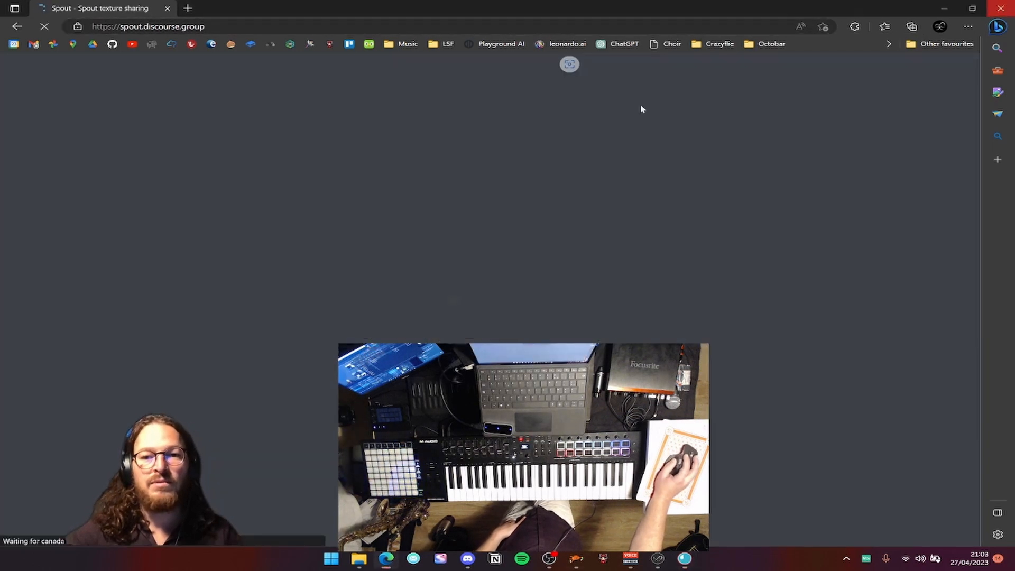
key("ctrl+w")
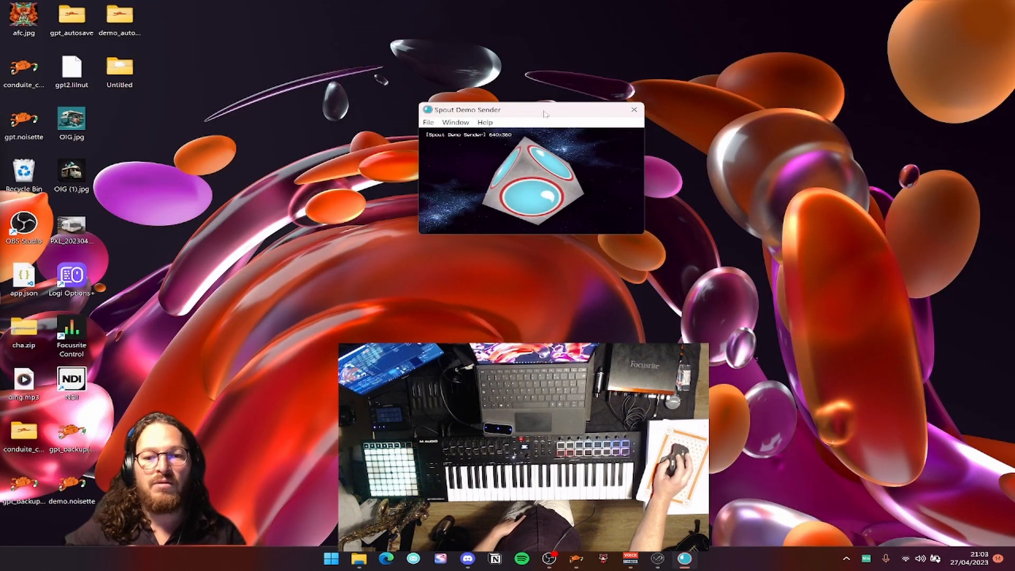
mouse_move(544, 110)
left_mouse_down()
mouse_move(552, 168)
mouse_move(511, 117)
mouse_move(536, 115)
left_mouse_up()
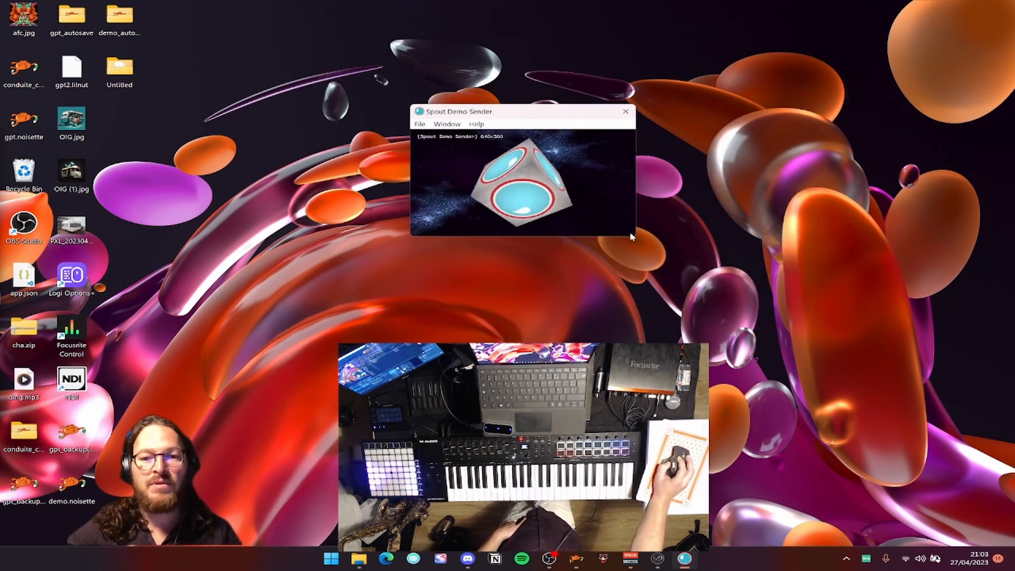
left_click_drag(634, 236, 771, 318)
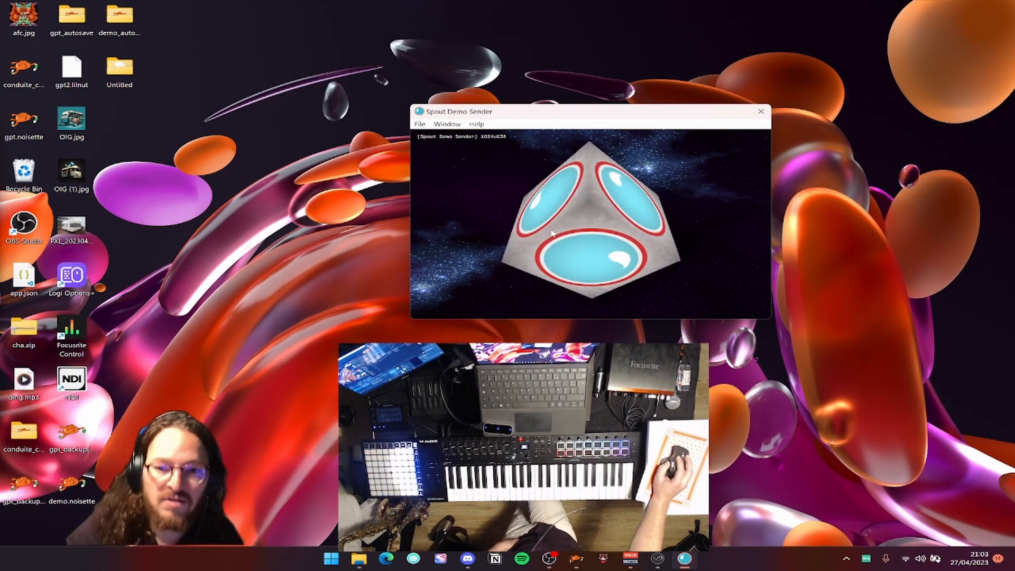
Switch to Chataigne and add a Shared Texture item to the dashboard, placed over the Play button at -392, -367.
left_click(580, 561)
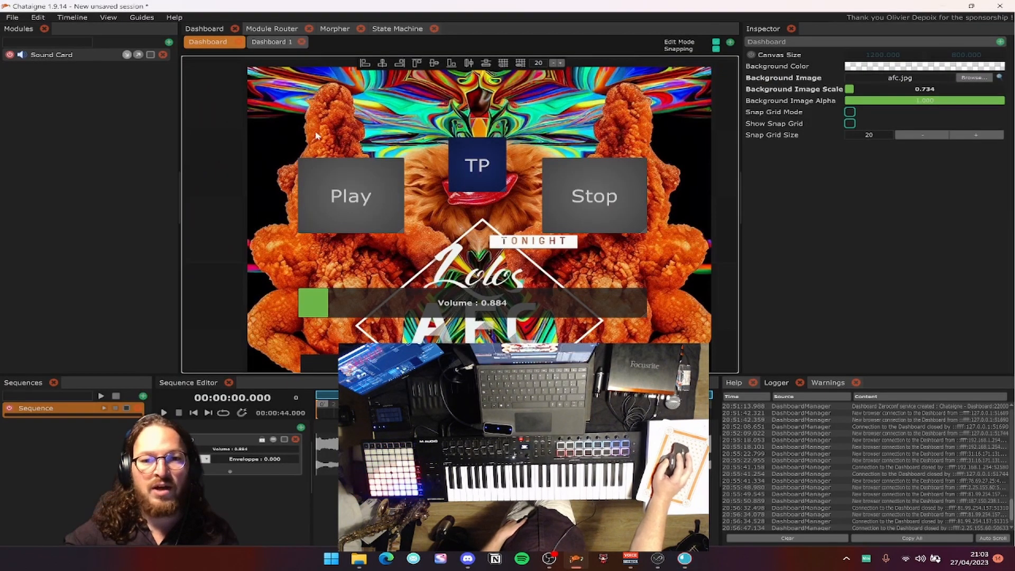
right_click(287, 111)
left_click(346, 140)
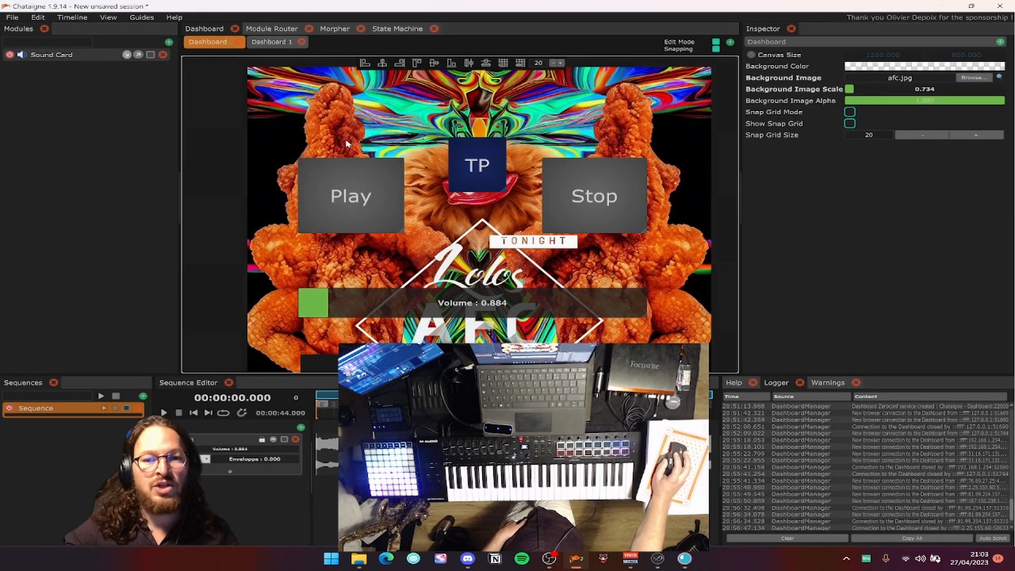
left_click_drag(401, 175, 366, 158)
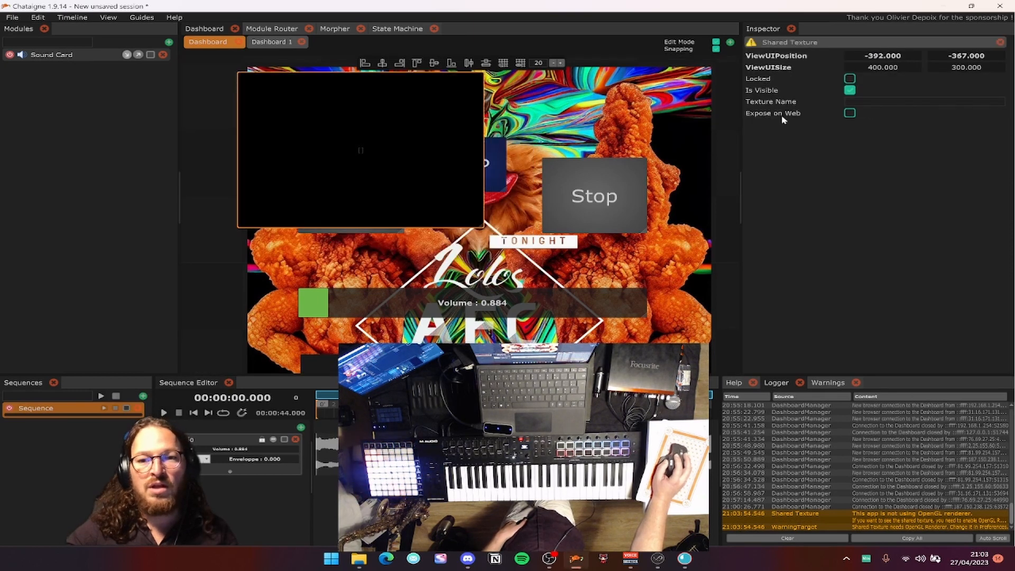
Open the global settings and enable the OpenGL renderer for the interface.
left_click(671, 127)
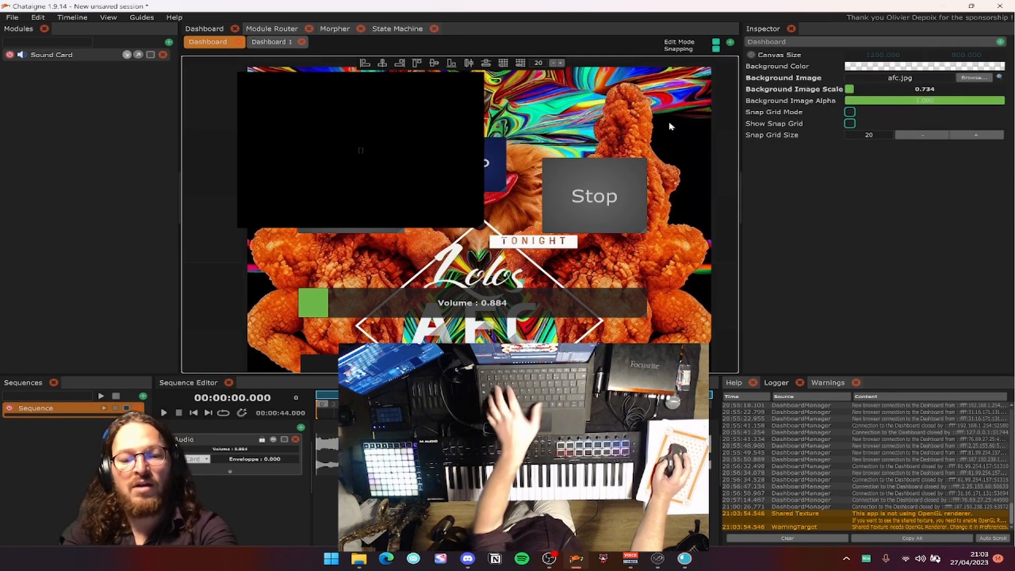
key("ctrl+;")
key("ctrl+comma")
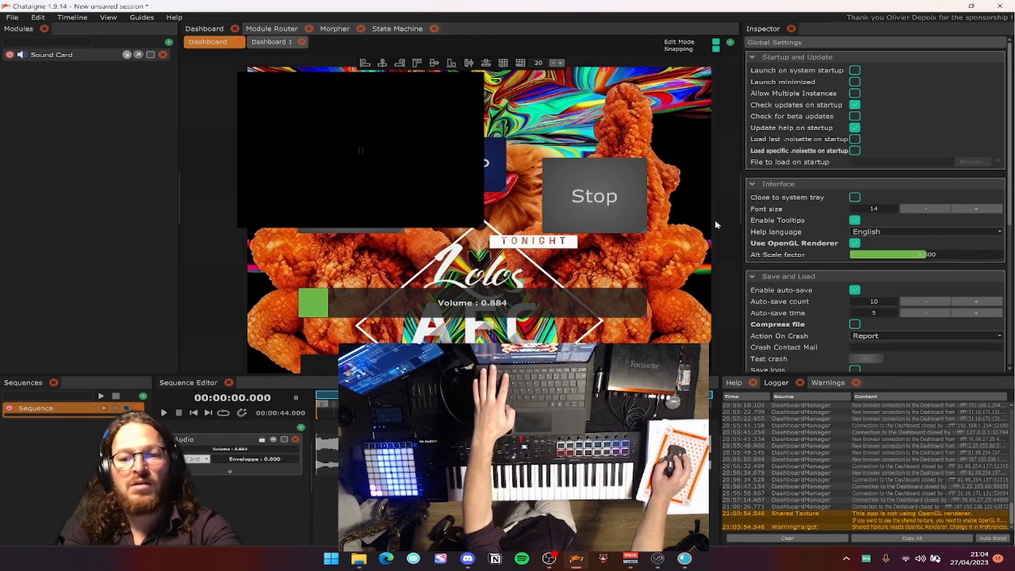
Cancel saving the session, close Chataigne without saving and start it again.
key("ctrl+s")
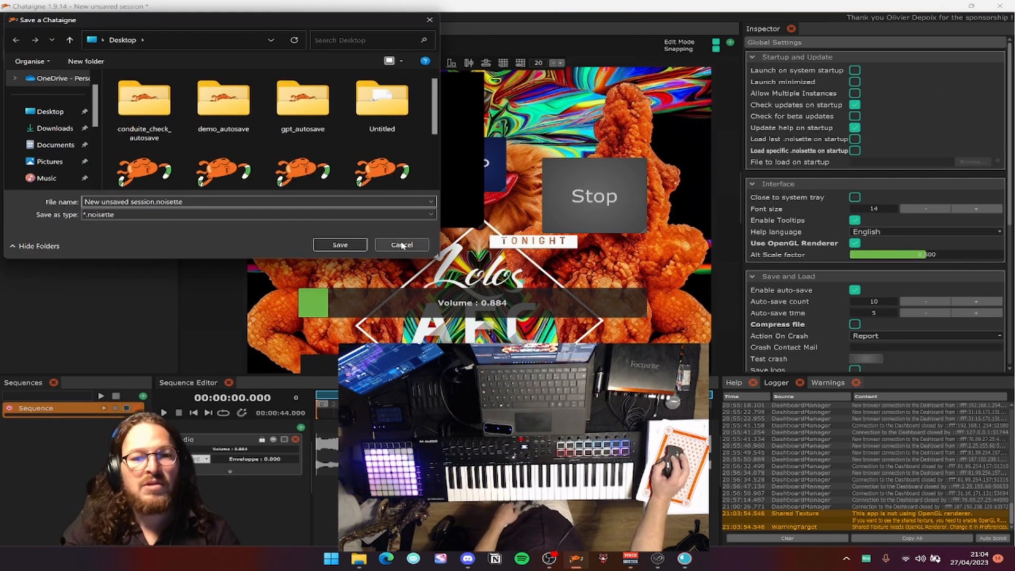
left_click(402, 245)
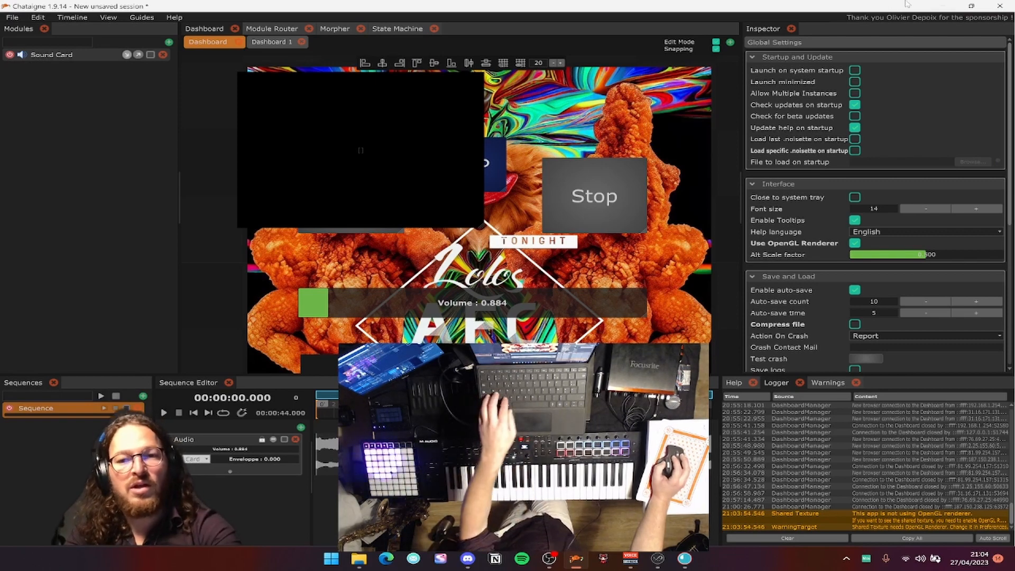
left_click(999, 6)
left_click(506, 302)
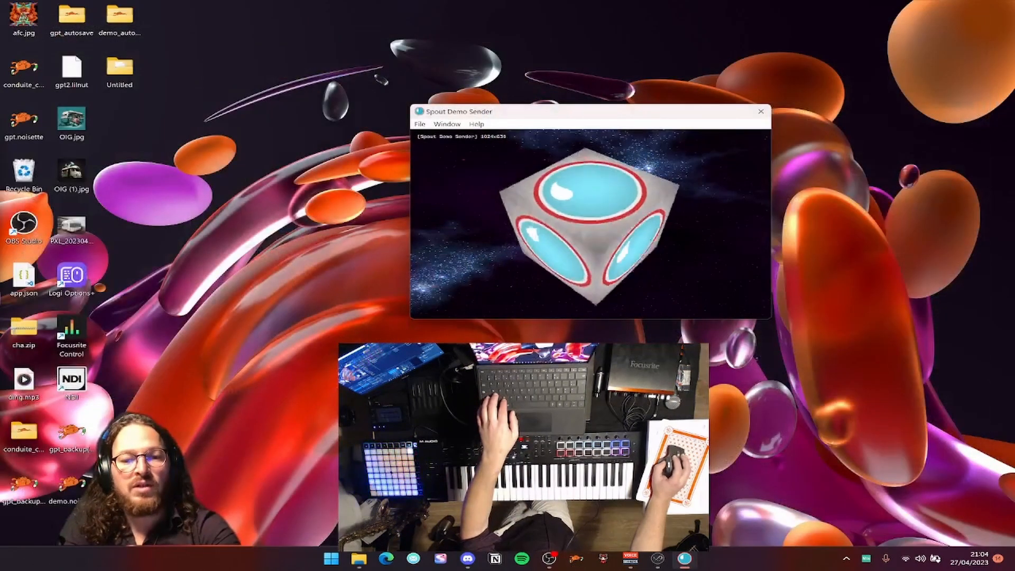
left_click(576, 559)
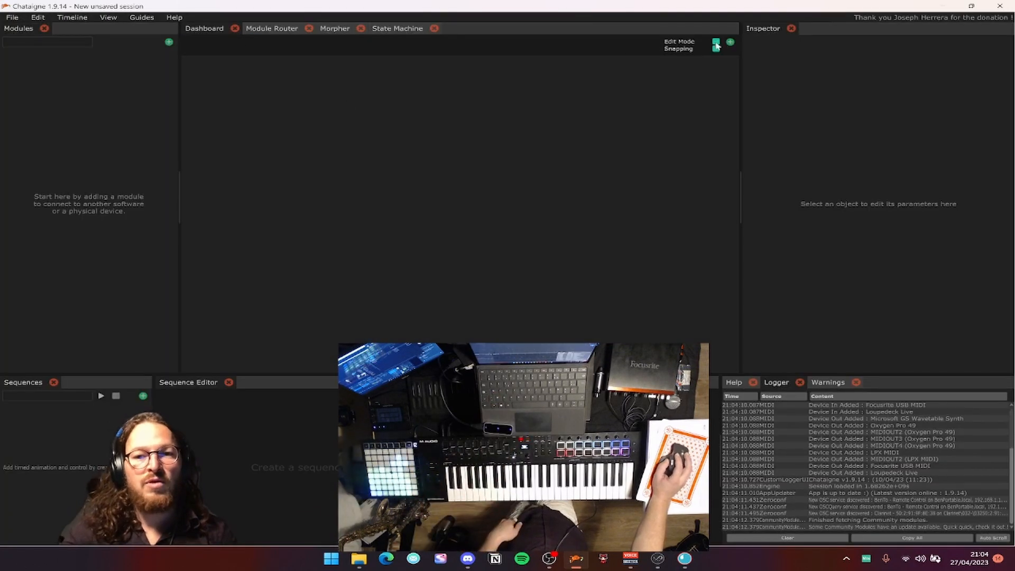
Create a dashboard and add a Shared Texture item positioned at -251, -196 and sized 523 by 325.
left_click(730, 42)
right_click(371, 143)
left_click(427, 170)
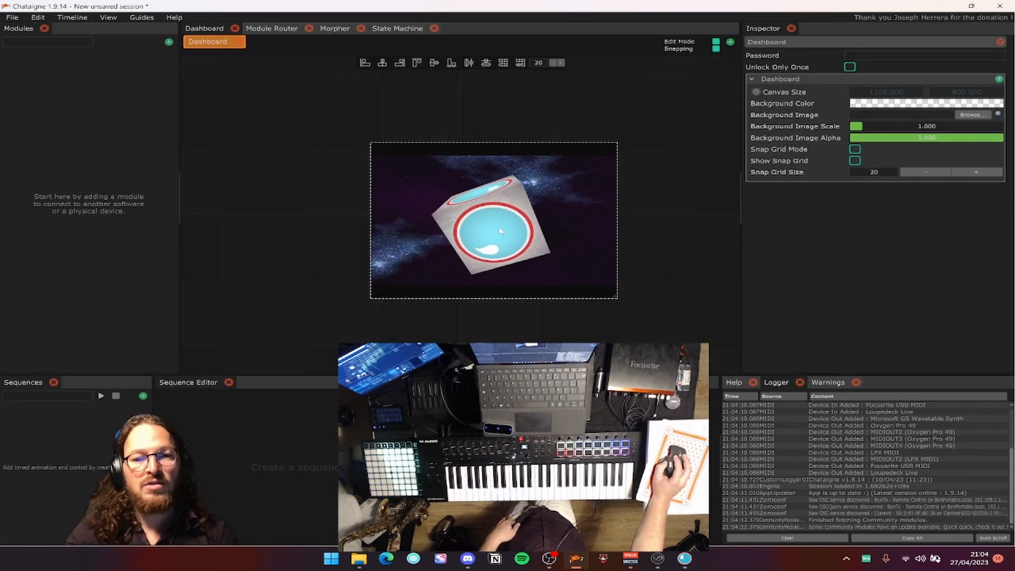
left_click_drag(534, 261, 470, 229)
left_click_drag(547, 267, 627, 281)
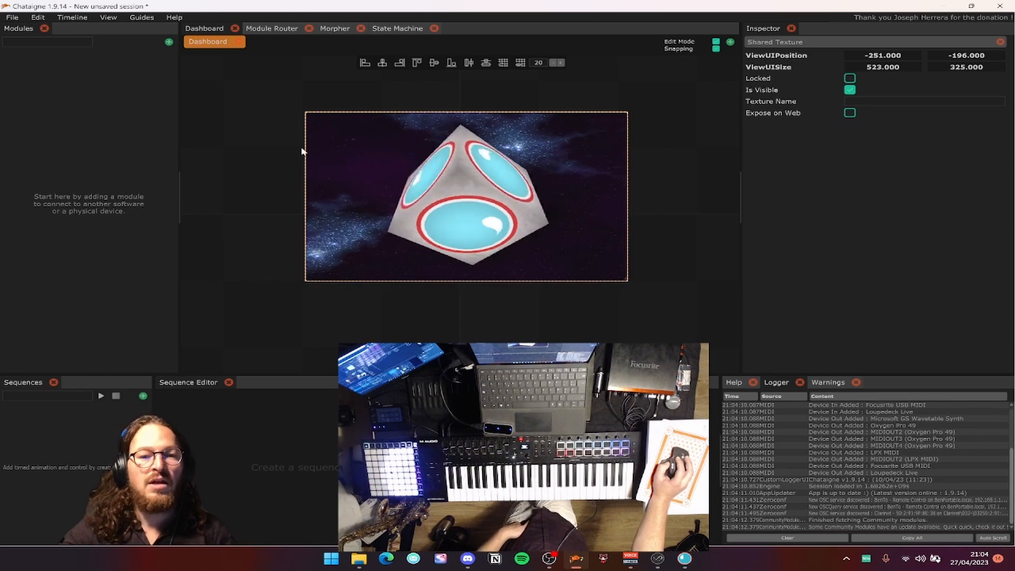
Enable the dashboard server in the project settings and set its server port to 22000.
left_click(275, 154)
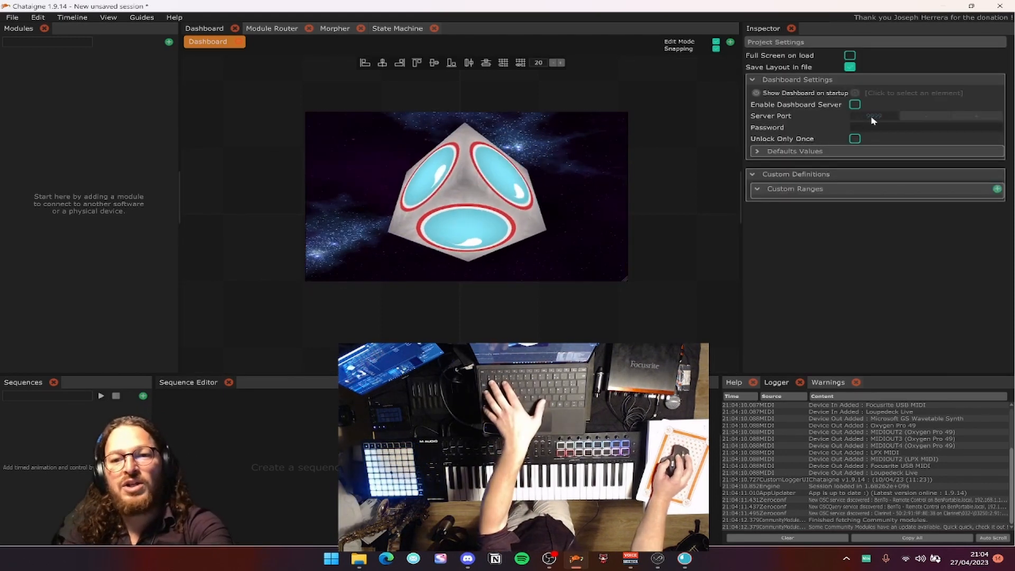
left_click(854, 104)
type("22000")
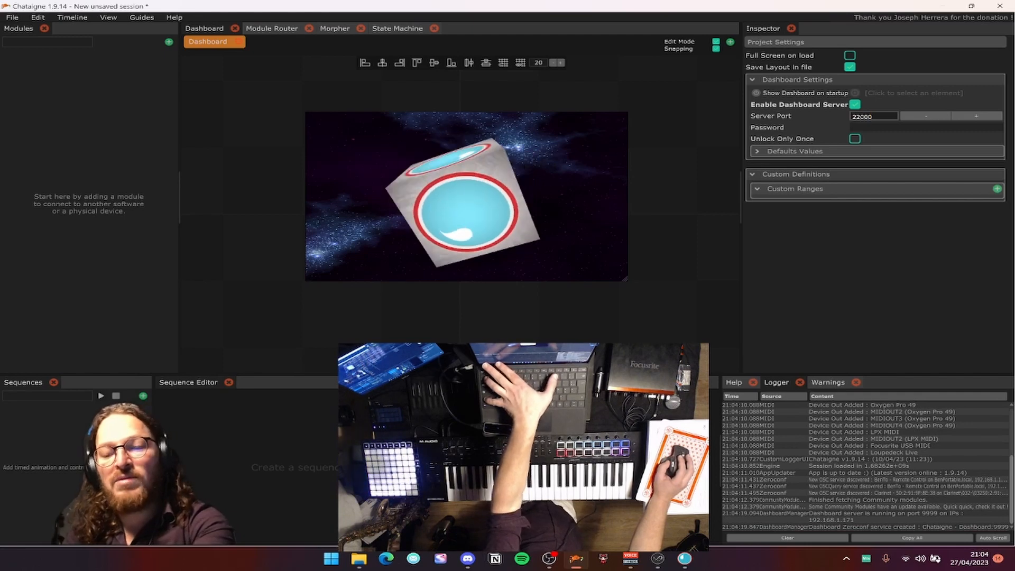
key("Return")
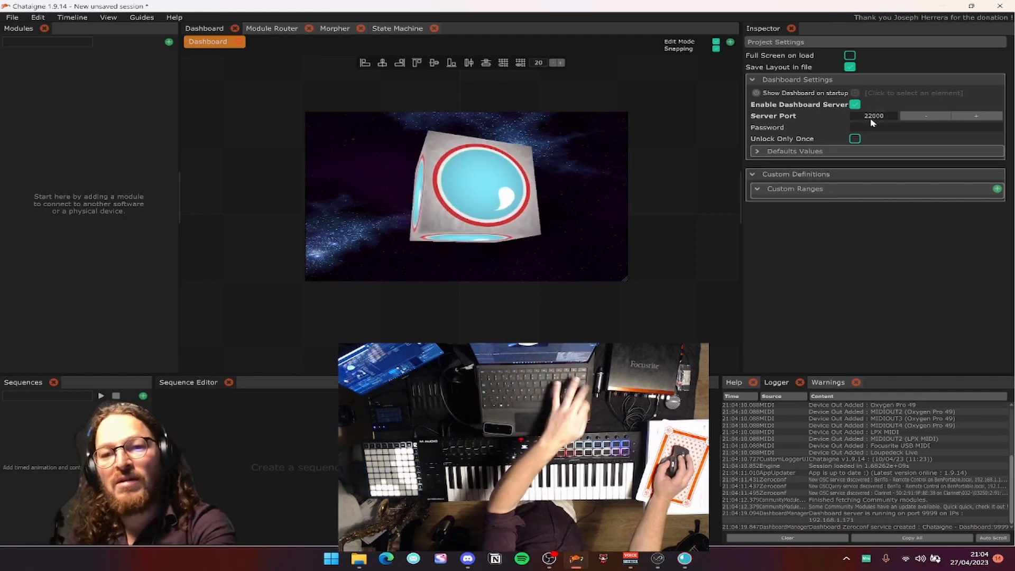
Enable the dashboard's canvas size of 1200 by 800.
left_click(613, 198)
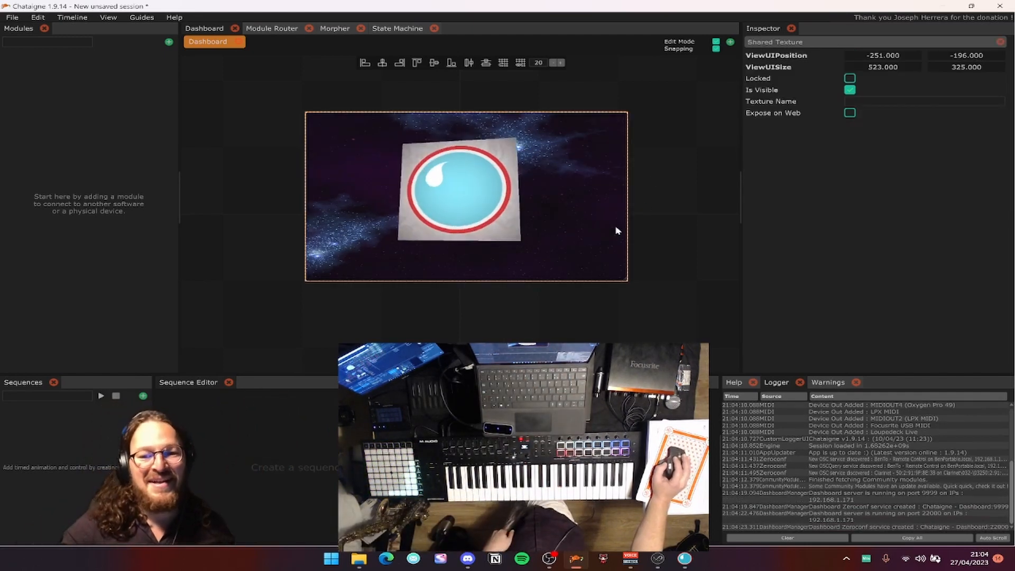
left_click(708, 132)
left_click(750, 54)
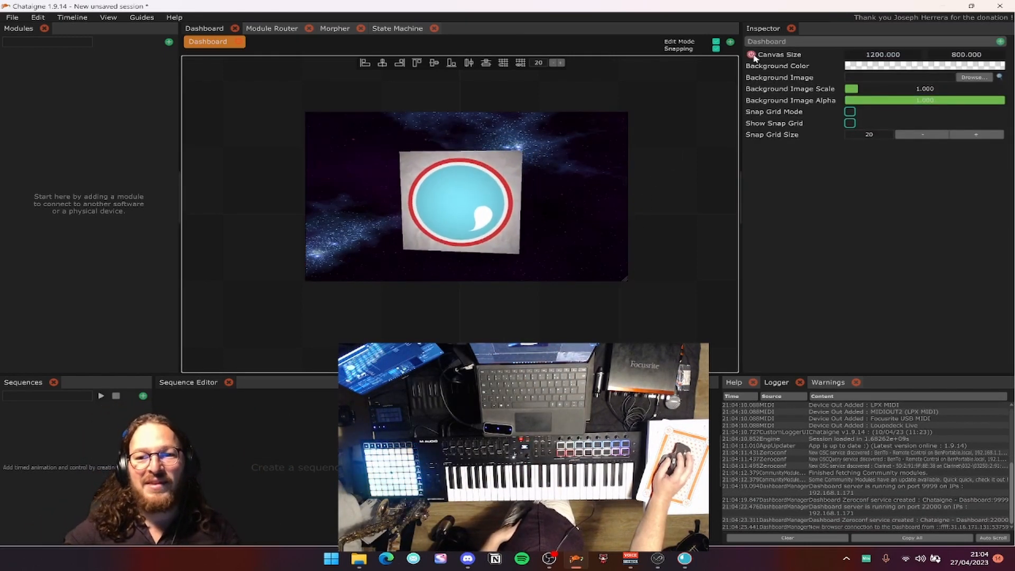
Switch to the Edge browser, take its window out of full size and load the web dashboard at 127.0.0.1:22000.
left_click(386, 559)
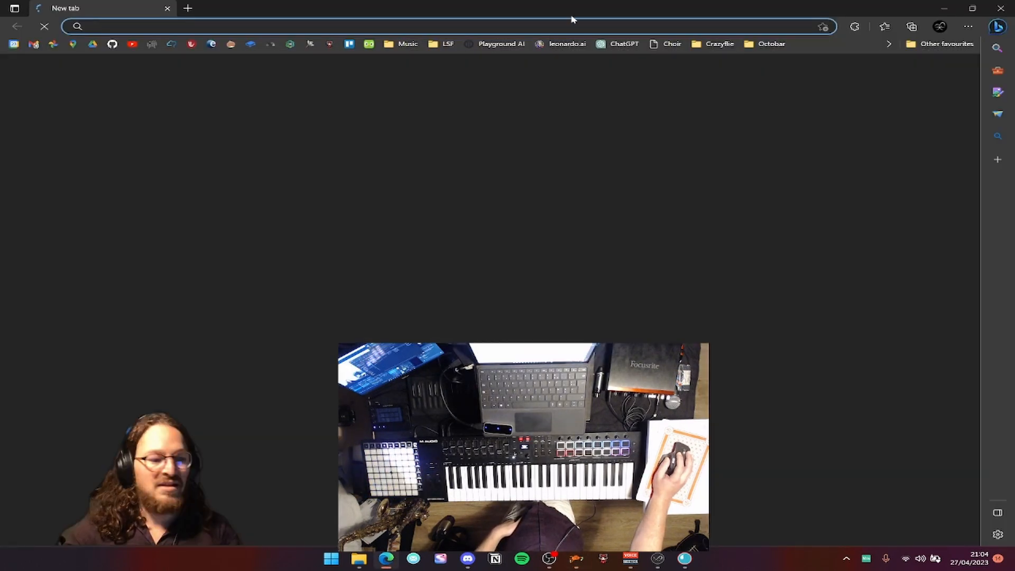
left_click_drag(570, 18, 609, 199)
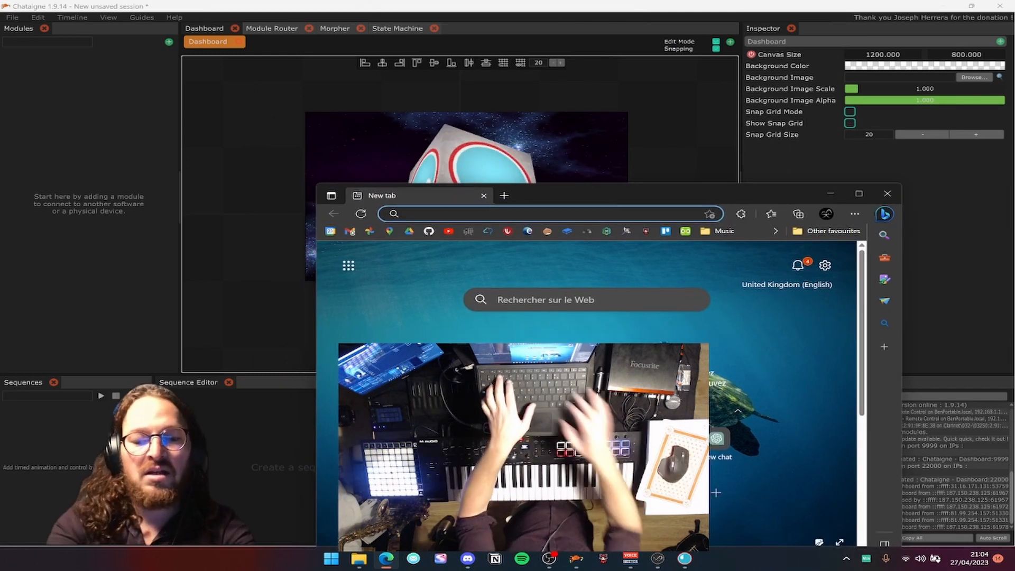
type("2")
key("BackSpace")
key("BackSpace")
type("127.0.0.1:22000")
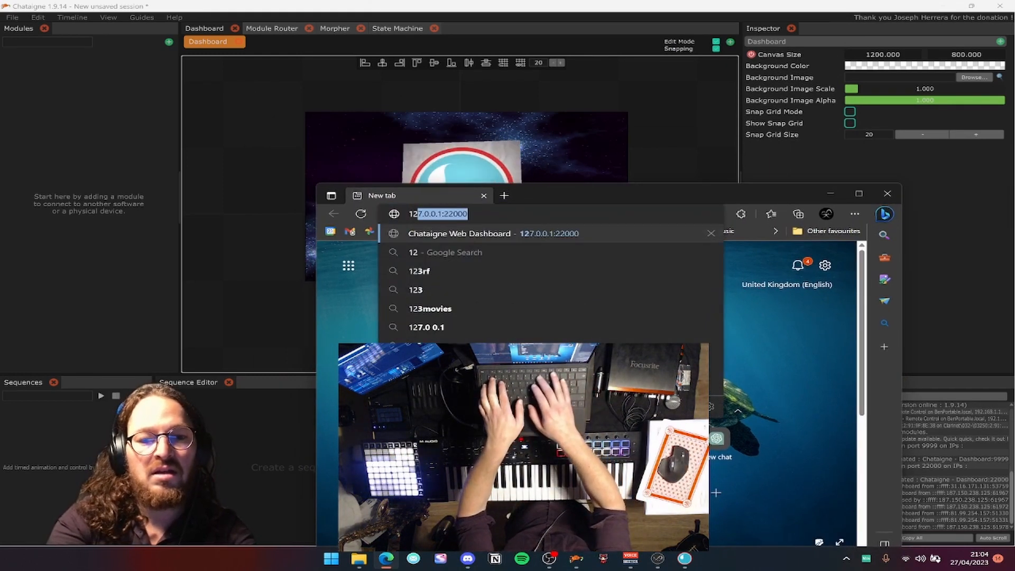
key("Return")
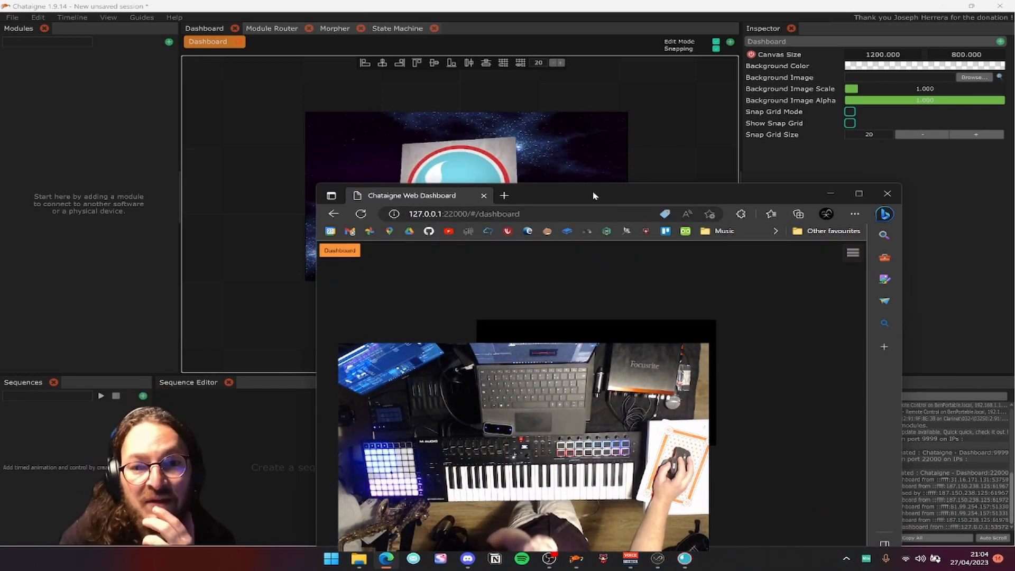
Expose the Shared Texture on the web, then show the web dashboard in the browser alongside the Spout Demo Sender window.
left_click(625, 159)
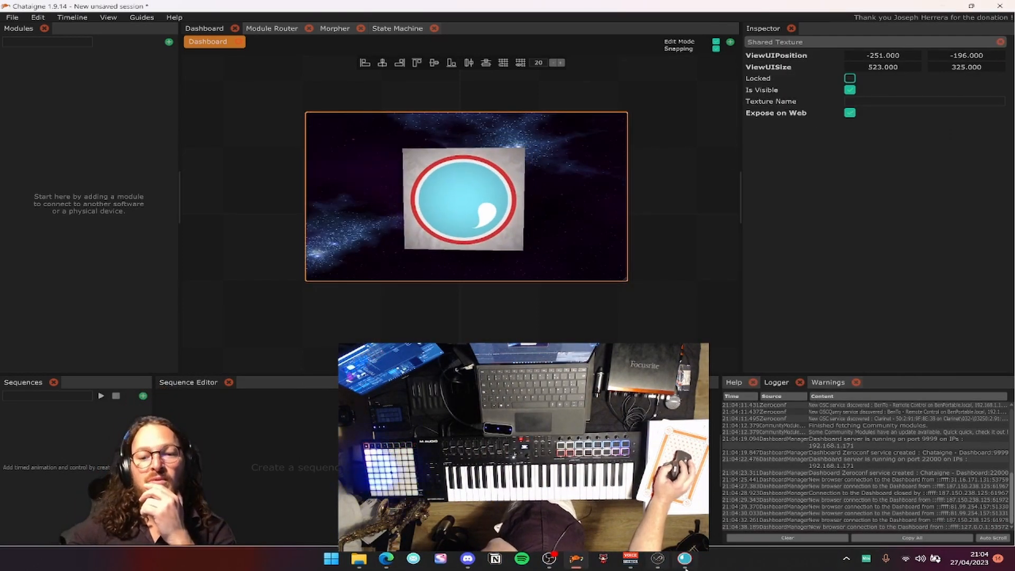
left_click(685, 562)
left_click(387, 558)
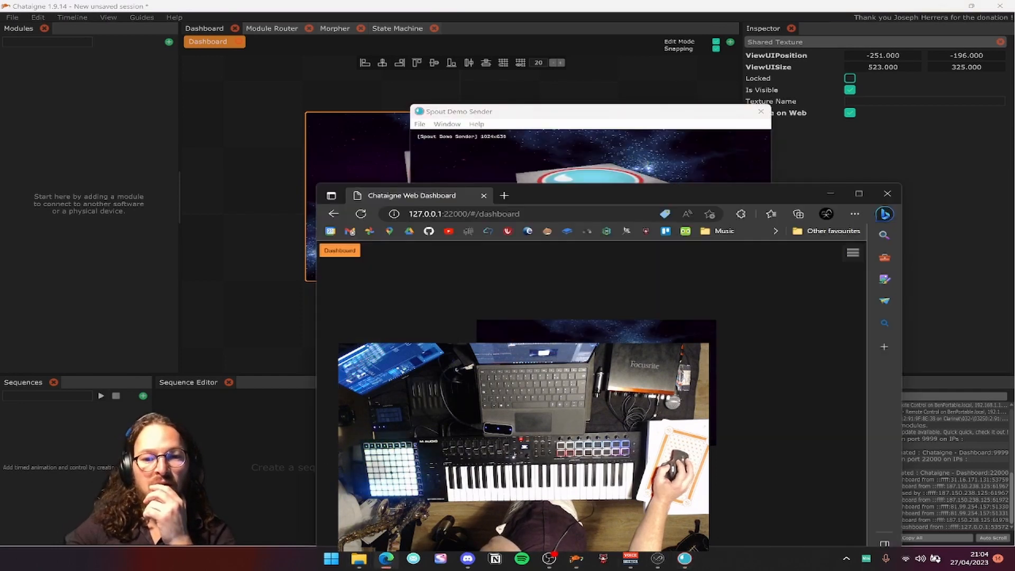
left_click_drag(633, 203, 432, 266)
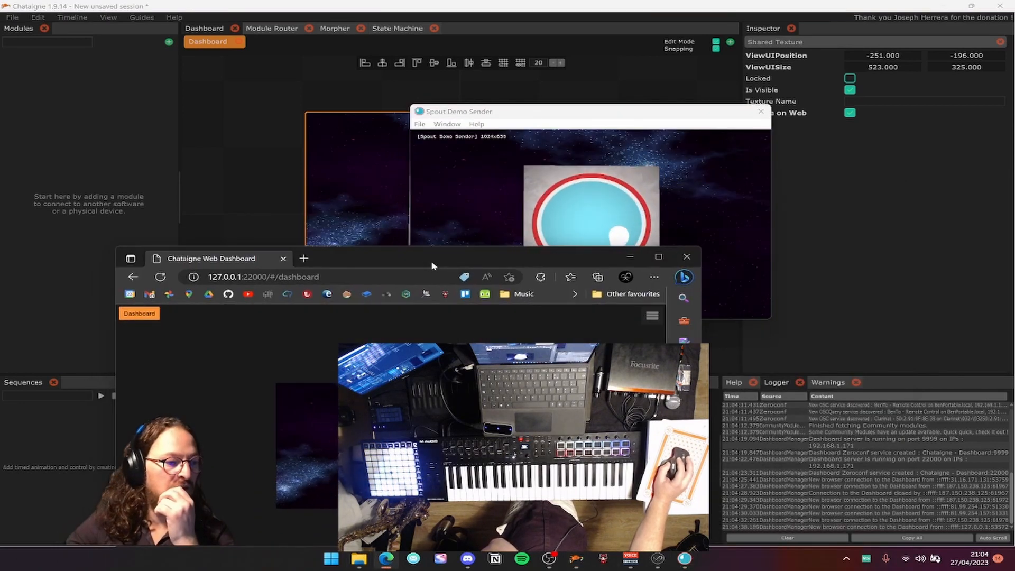
Minimize the browser, move the Spout Demo Sender window off the Shared Texture and close it.
left_click(628, 258)
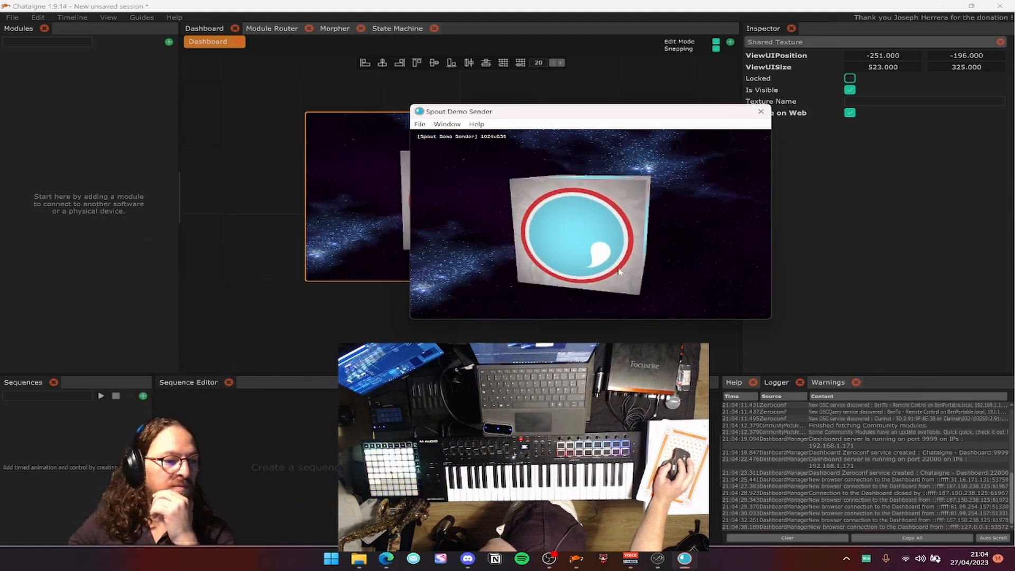
left_click_drag(652, 114, 758, 196)
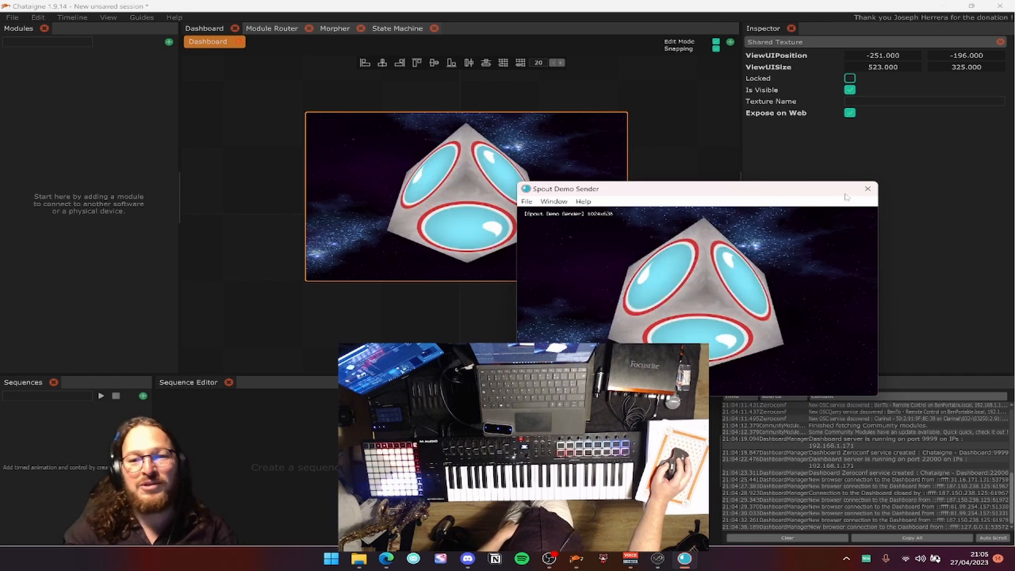
left_click(867, 189)
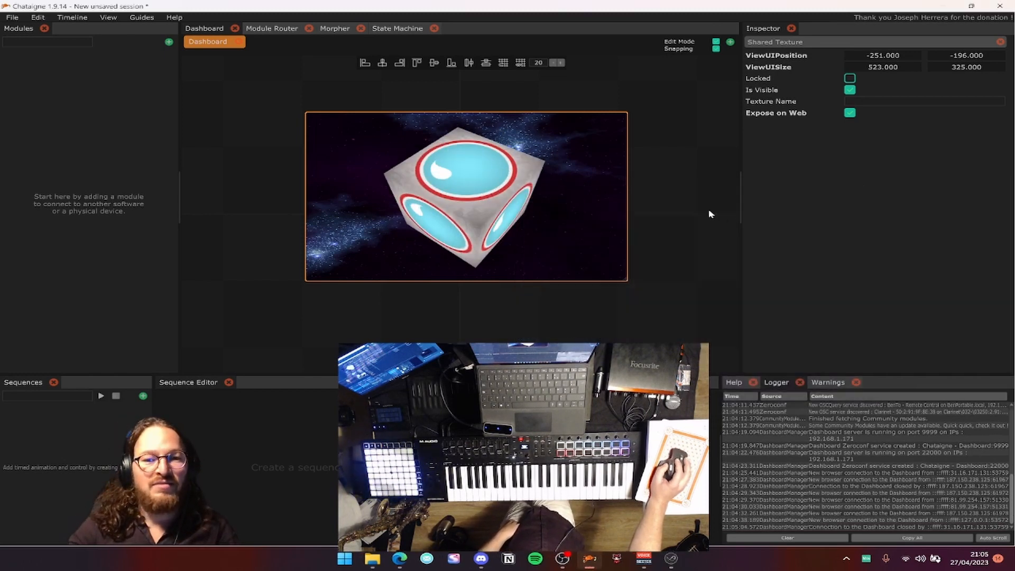
left_click(691, 207)
left_click(500, 206)
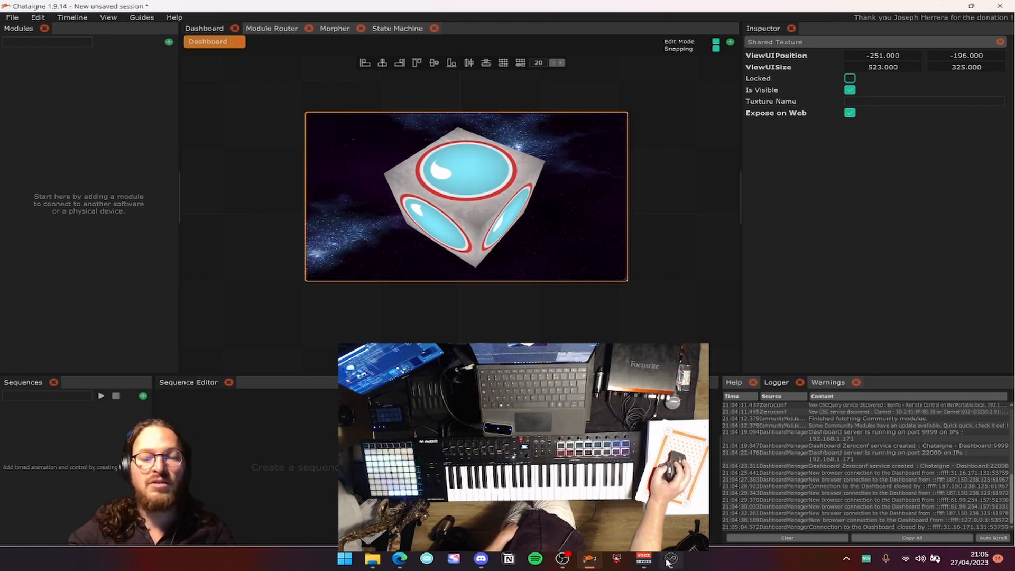
left_click(649, 562)
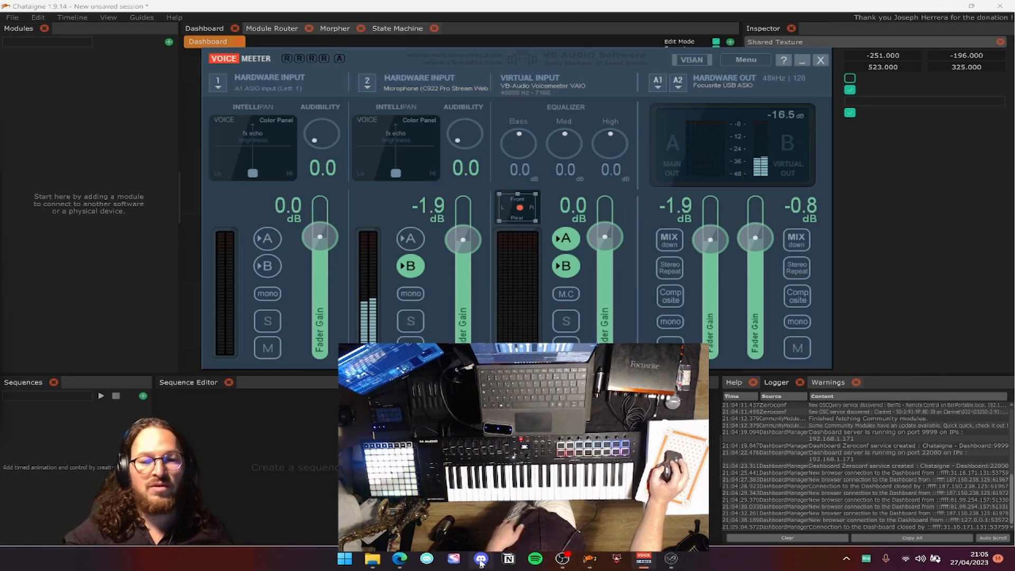
left_click(589, 559)
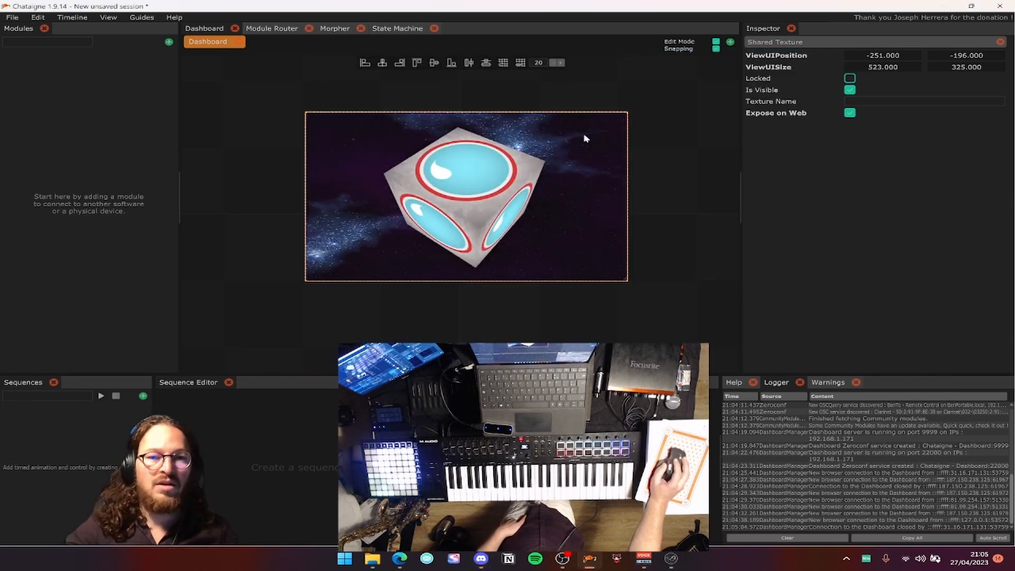
Open the project settings and disable the dashboard server.
left_click(689, 101)
key("ctrl+semicolon")
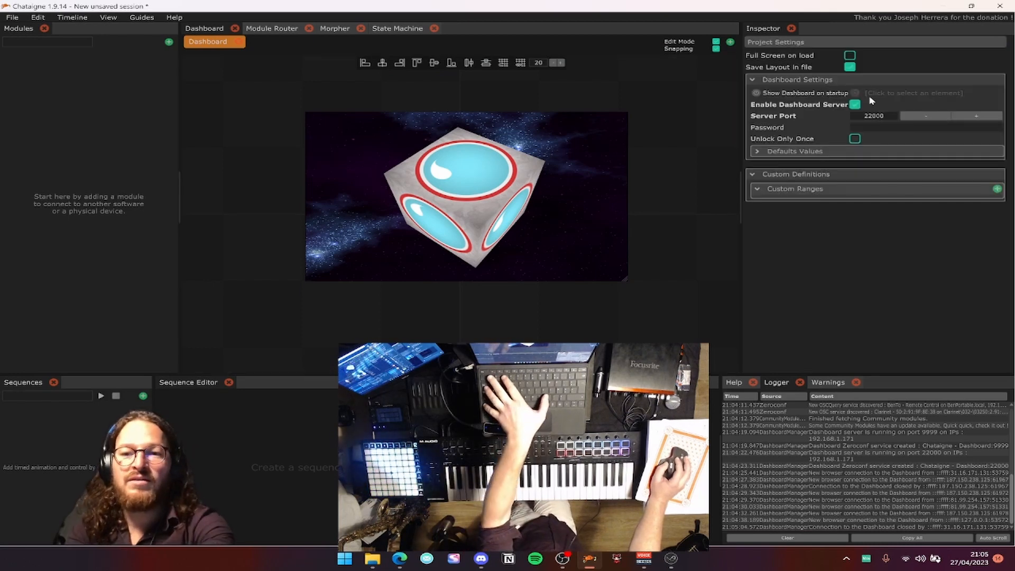
left_click(855, 105)
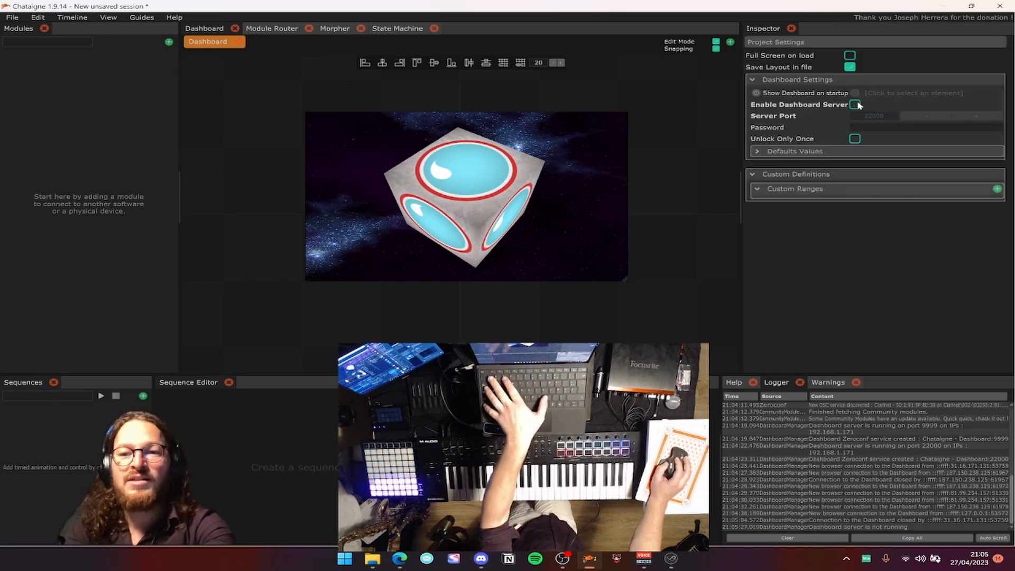
left_click(589, 559)
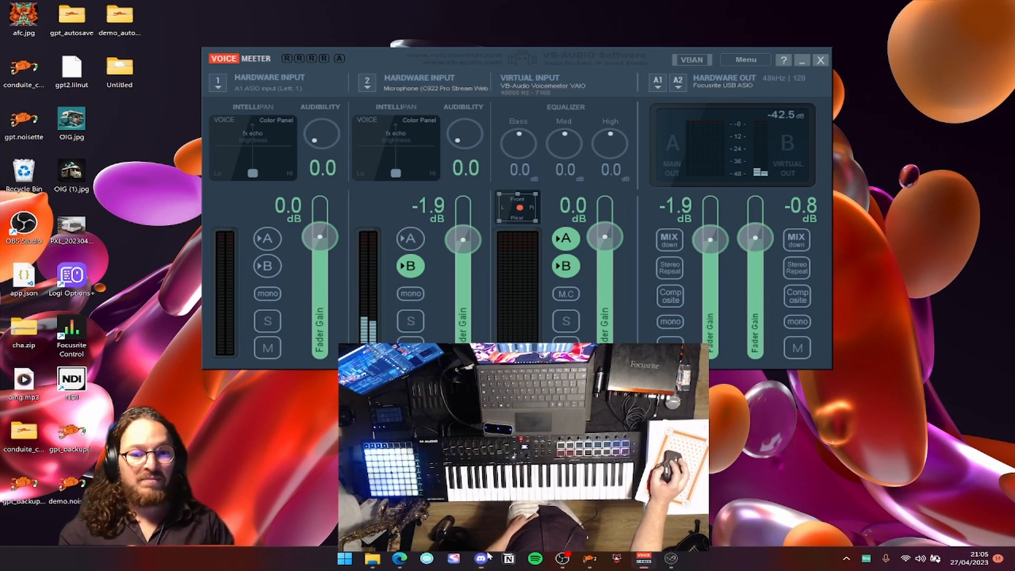
left_click(590, 559)
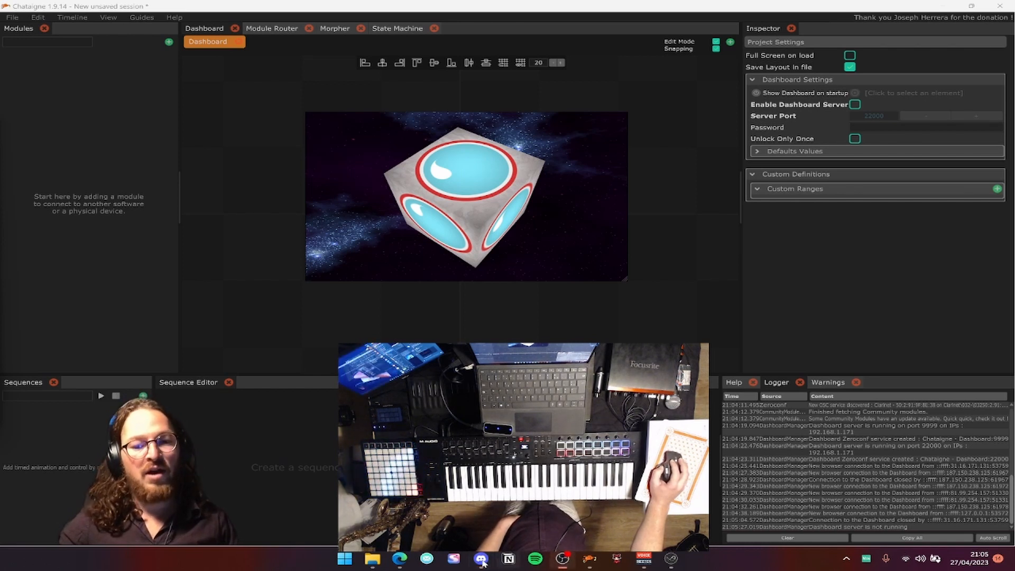
left_click(455, 183)
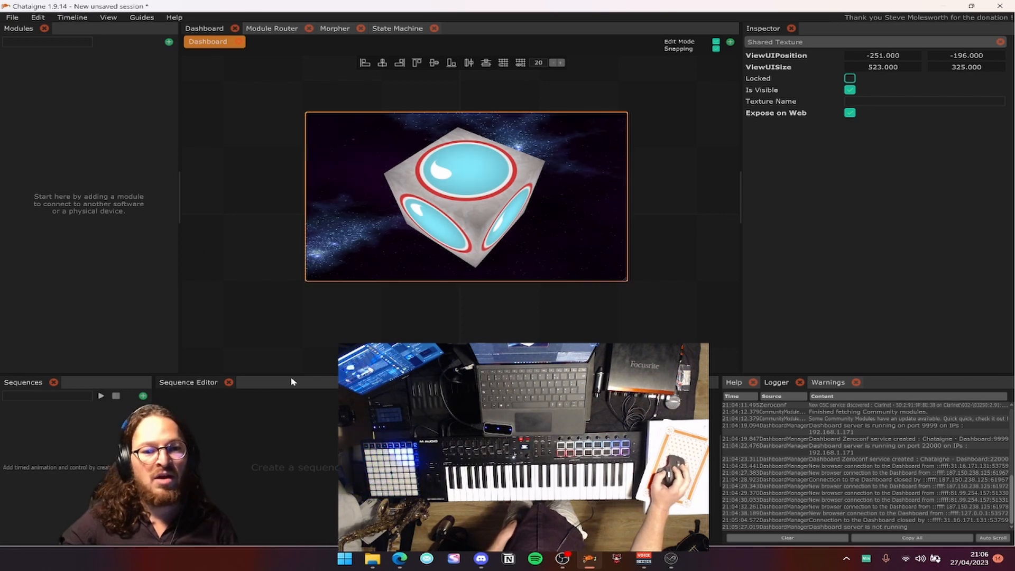
Dock a Custom Variables panel below Modules at about half the column's height and show the Module Router.
left_click_drag(294, 375, 304, 337)
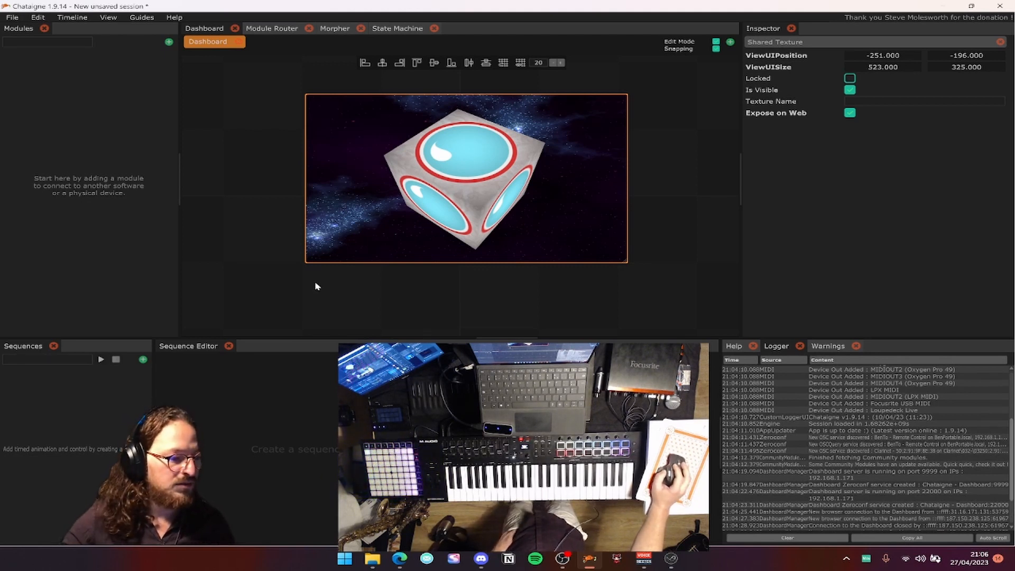
left_click(108, 17)
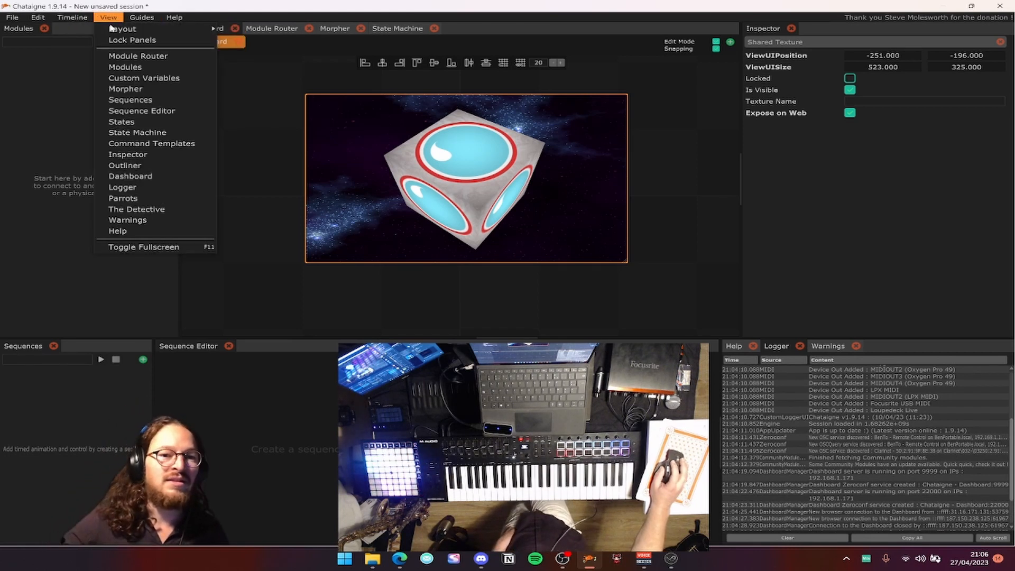
left_click(177, 78)
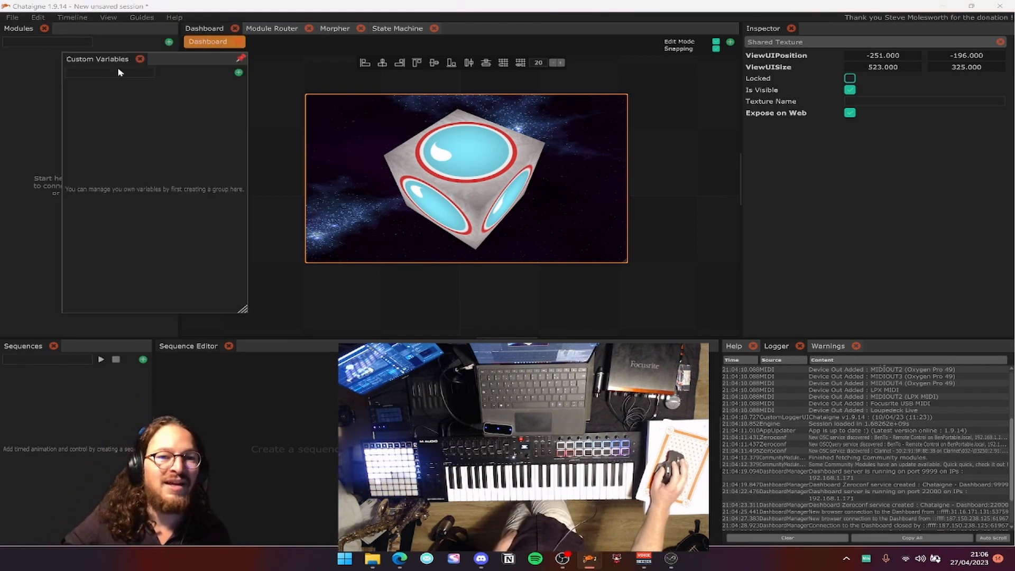
left_click_drag(120, 71, 135, 303)
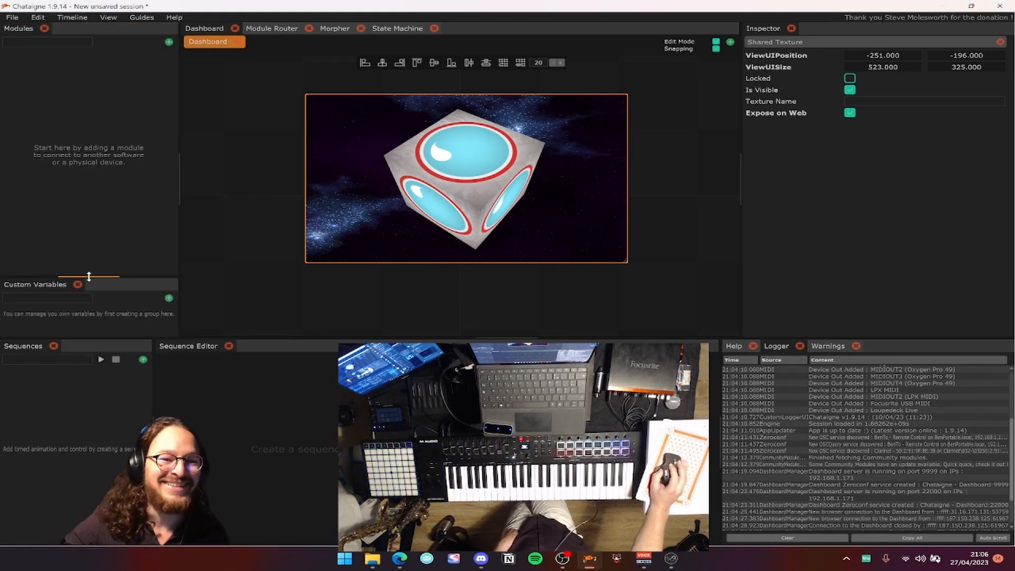
left_click_drag(89, 277, 89, 172)
left_click_drag(344, 339, 343, 385)
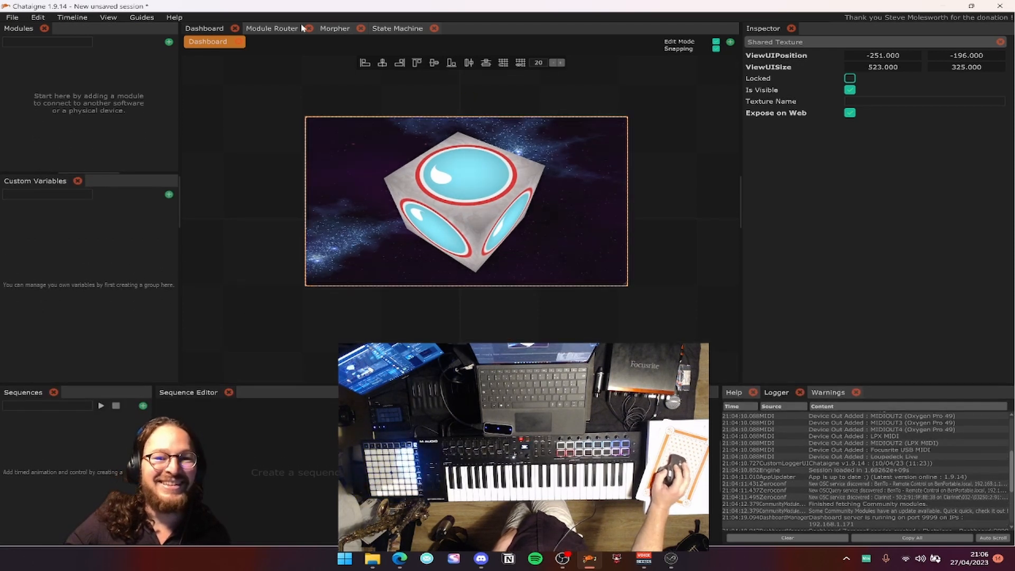
left_click(238, 42)
left_click(250, 29)
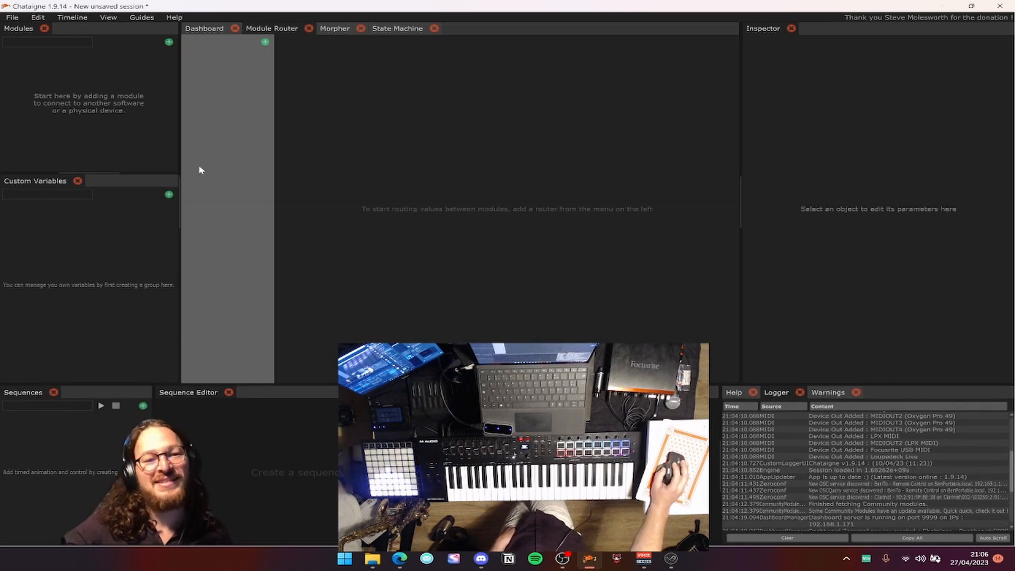
Add a group to the Custom Variables and delete it again.
left_click(141, 191)
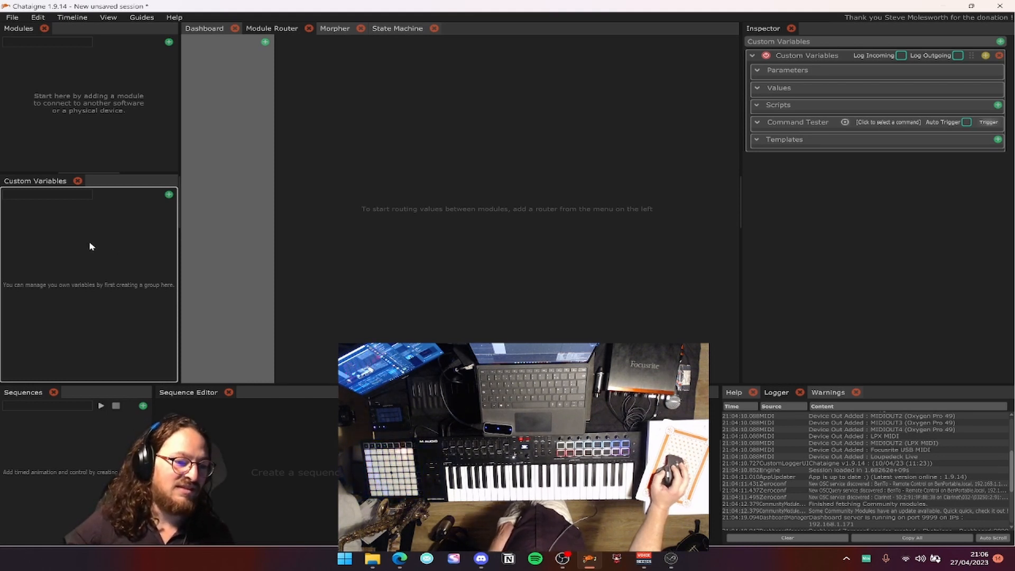
right_click(159, 240)
left_click(160, 241)
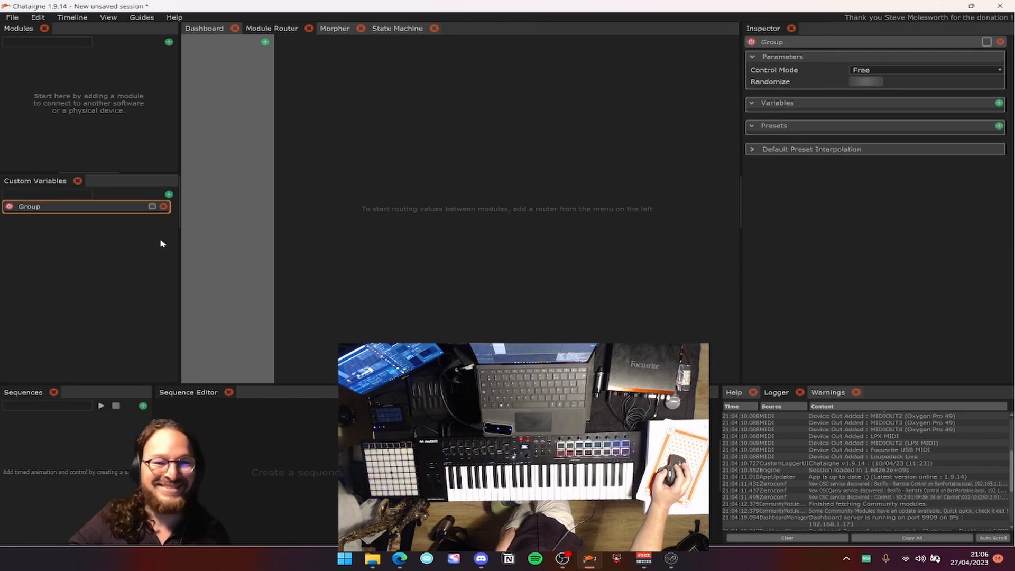
left_click(160, 209)
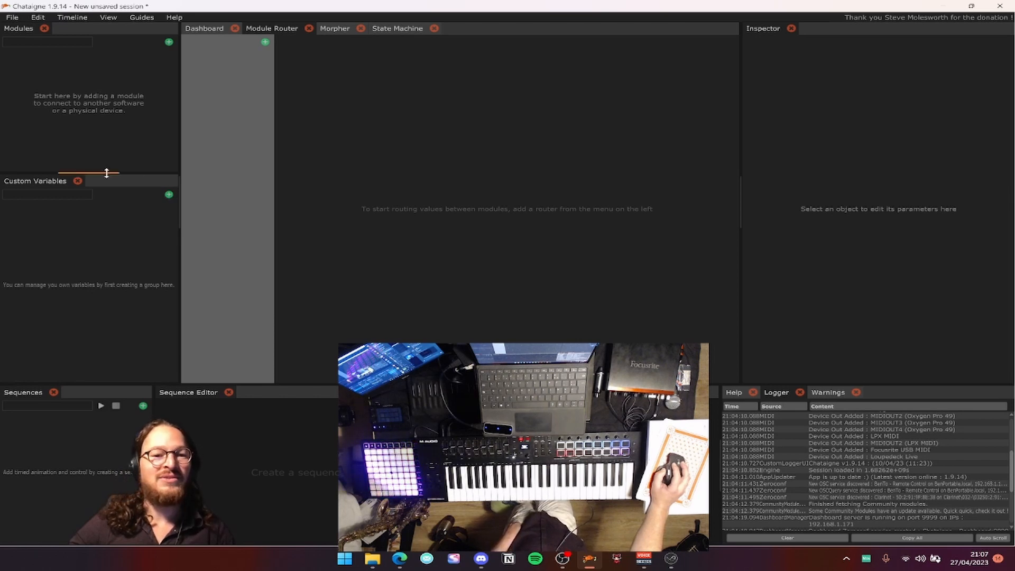
left_click_drag(107, 173, 112, 183)
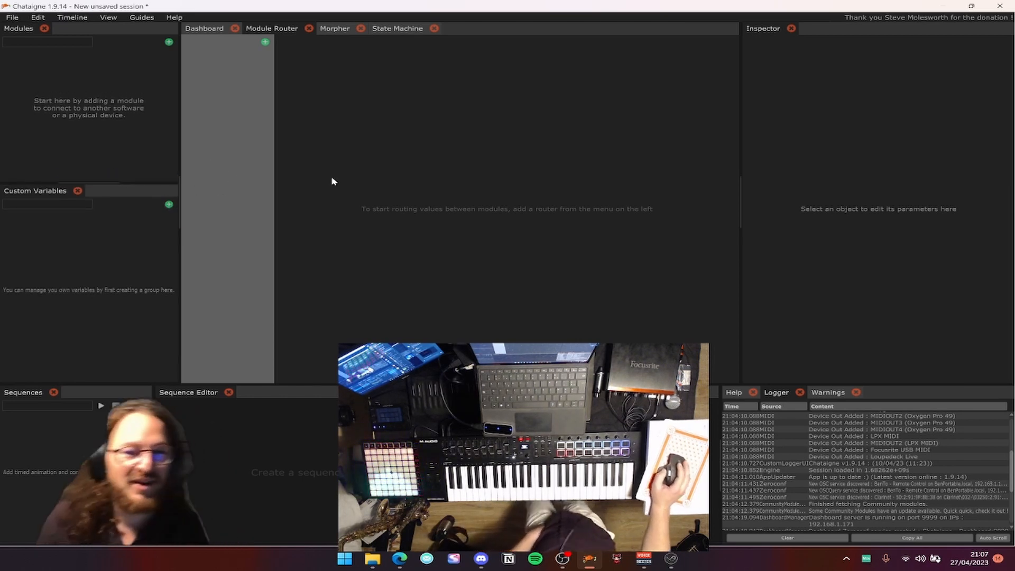
Add a MIDI module from the Protocol category and bring up the State Machine view.
left_click(212, 30)
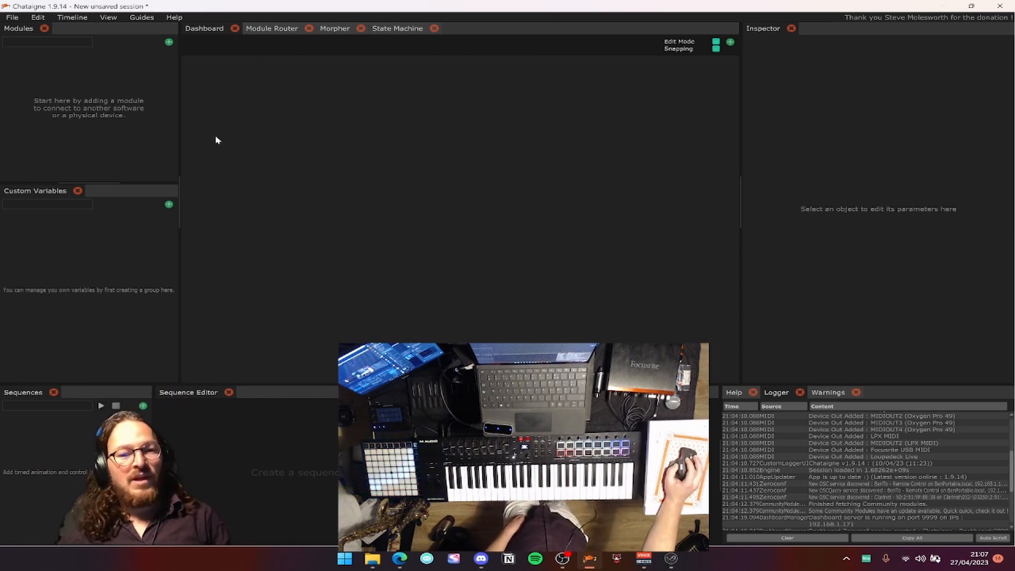
left_click(169, 42)
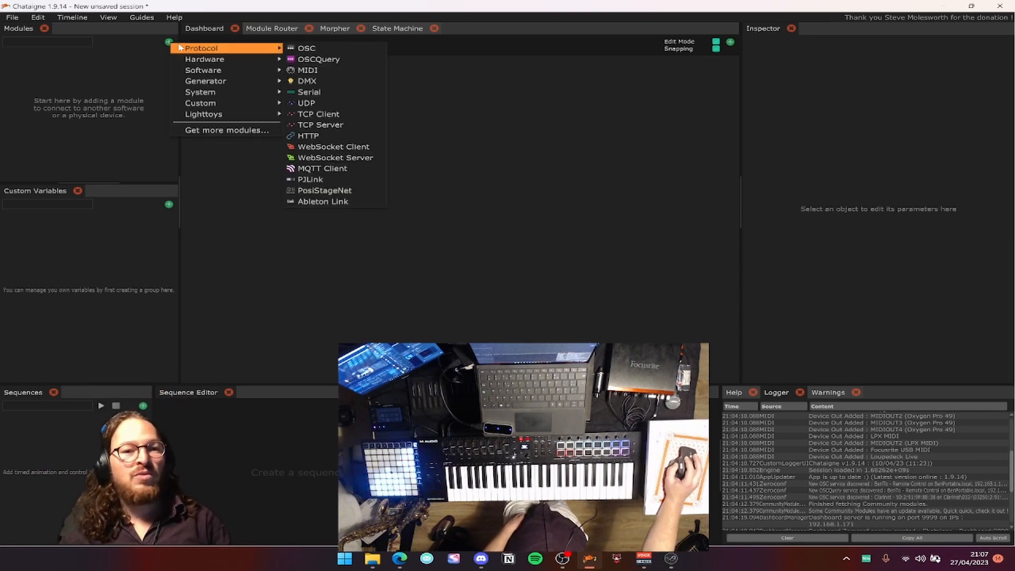
left_click(322, 72)
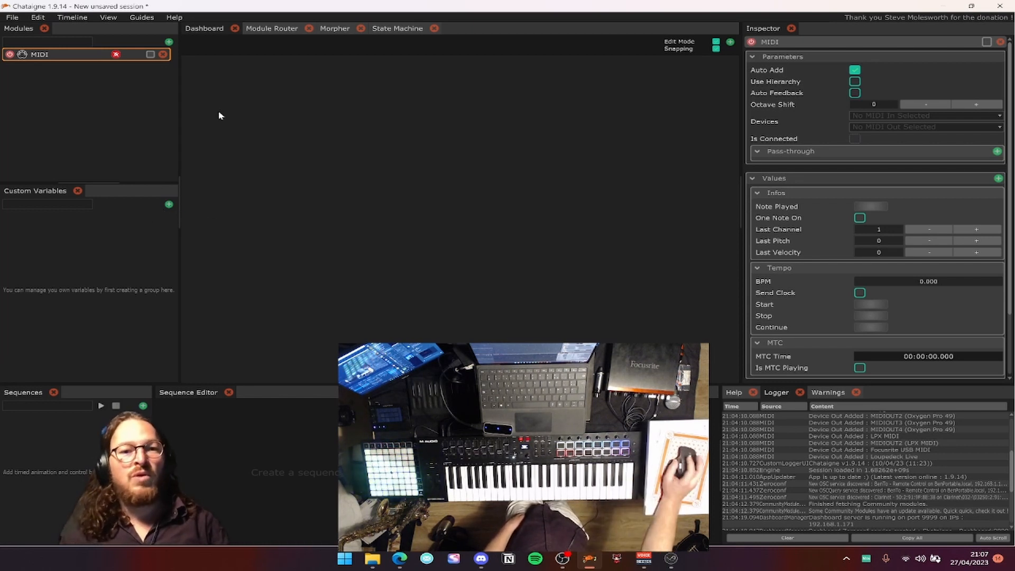
left_click(273, 30)
left_click(190, 28)
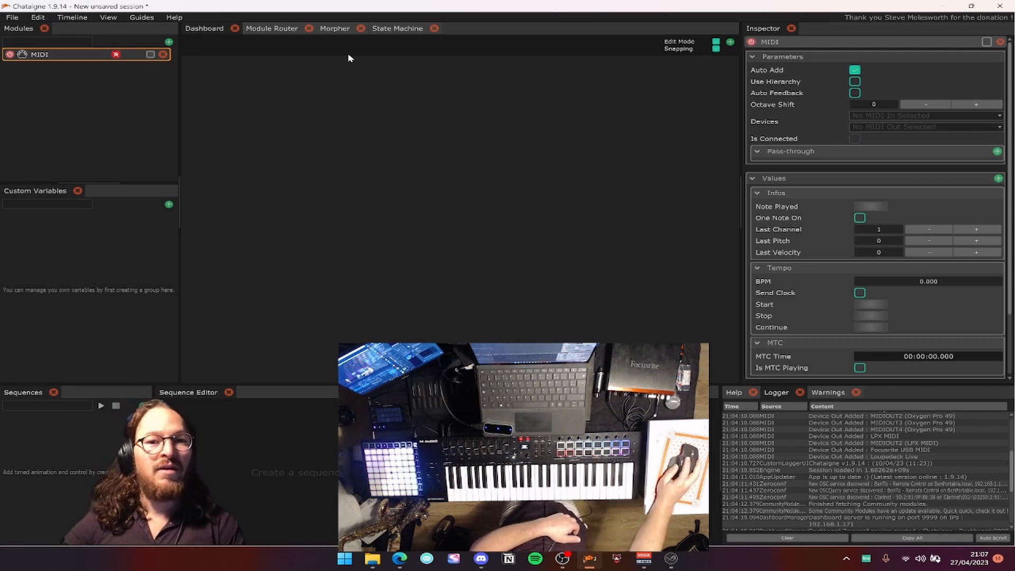
left_click(398, 28)
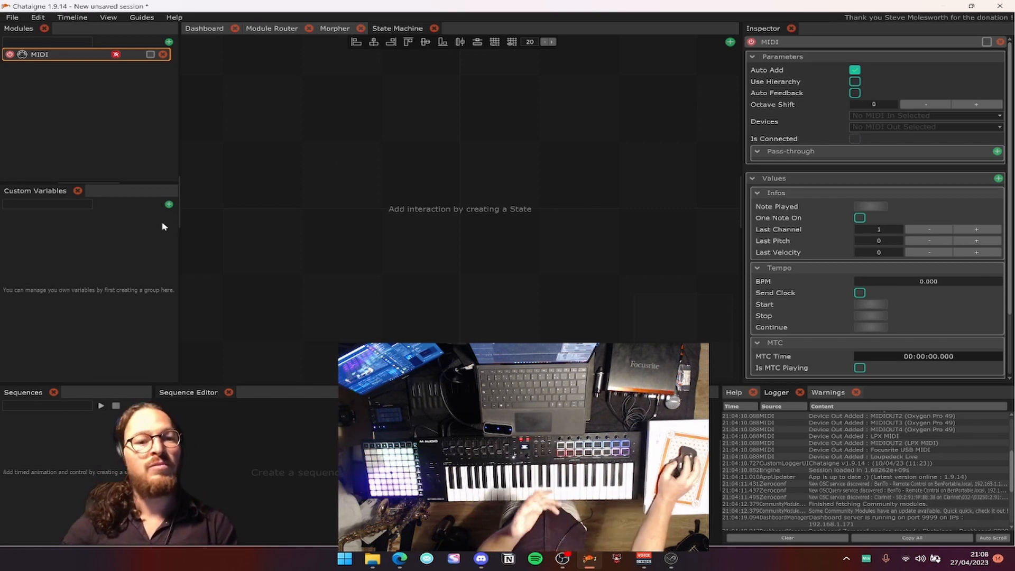
Add a Custom Variables group and give it an Int Parameter variable, removing the mistakenly added Float Parameter.
left_click(169, 204)
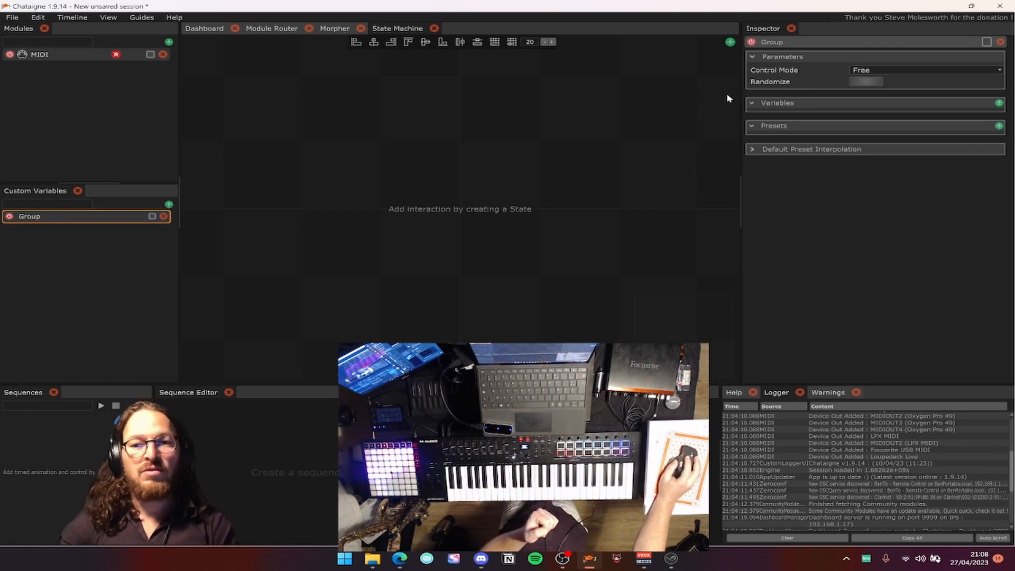
left_click(998, 103)
left_click(950, 111)
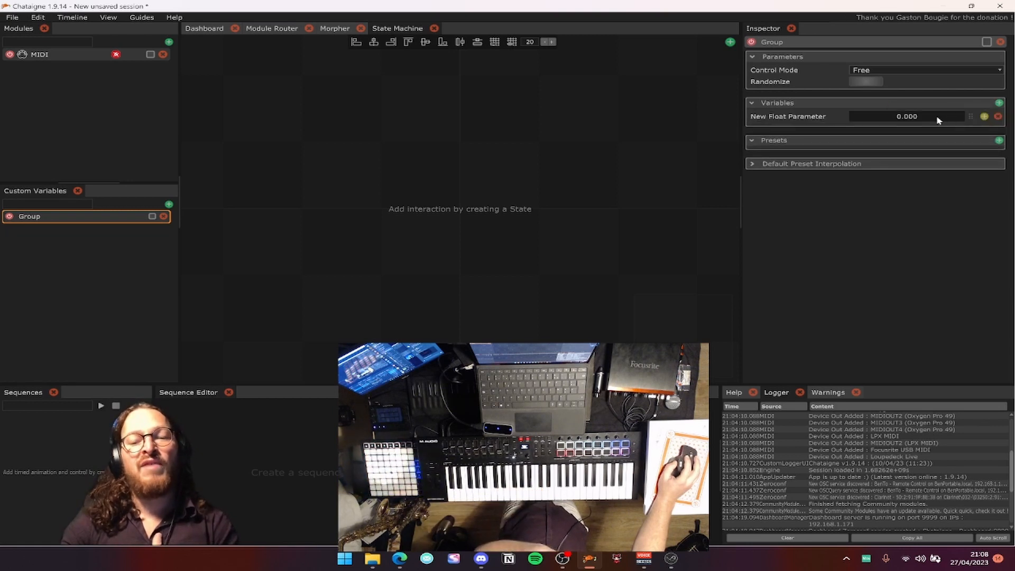
left_click(998, 116)
left_click(998, 103)
left_click(928, 120)
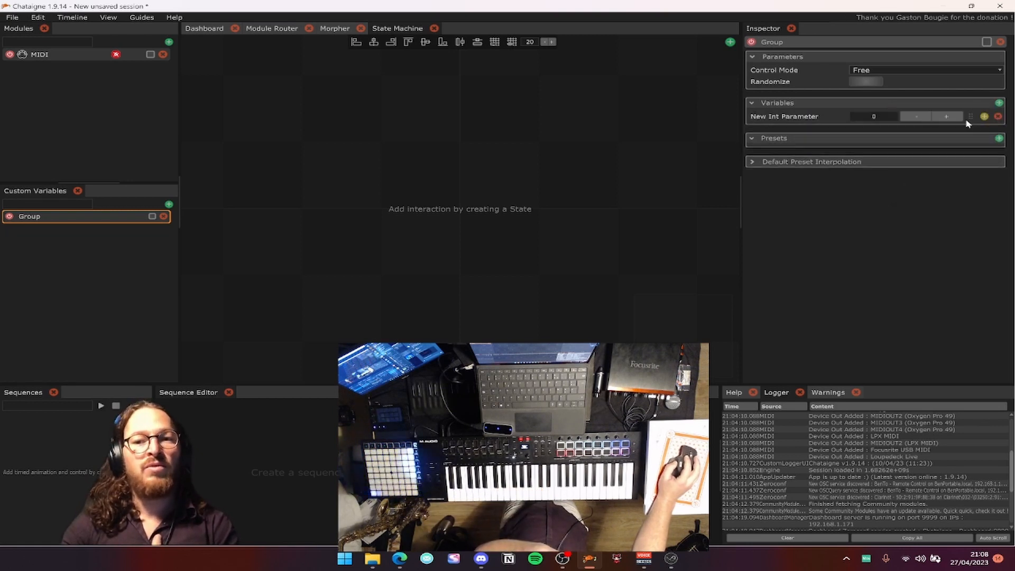
Rename the group's integer variable to "Score".
double_click(793, 117)
key("ctrl+a")
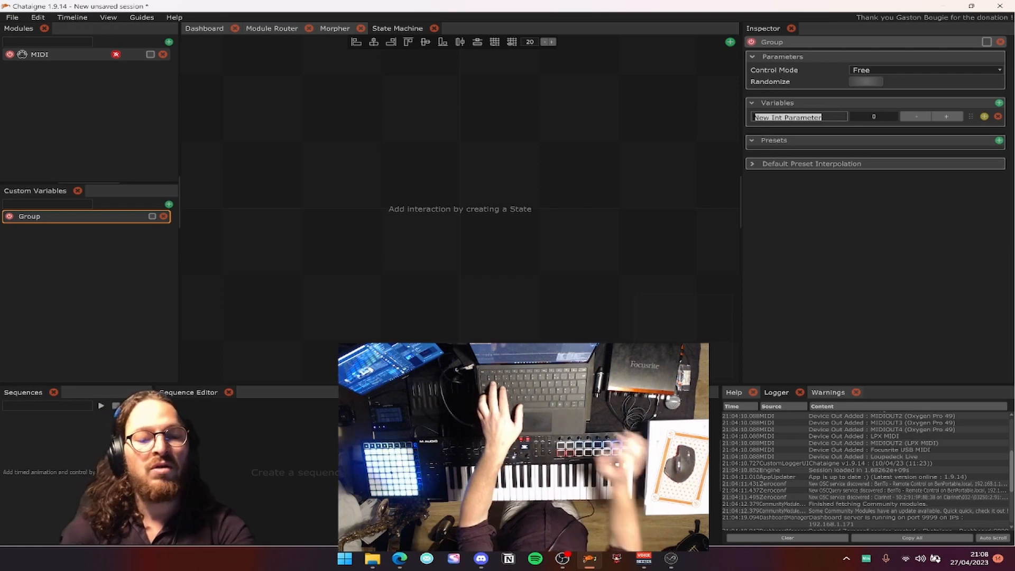
type("Score")
key("Return")
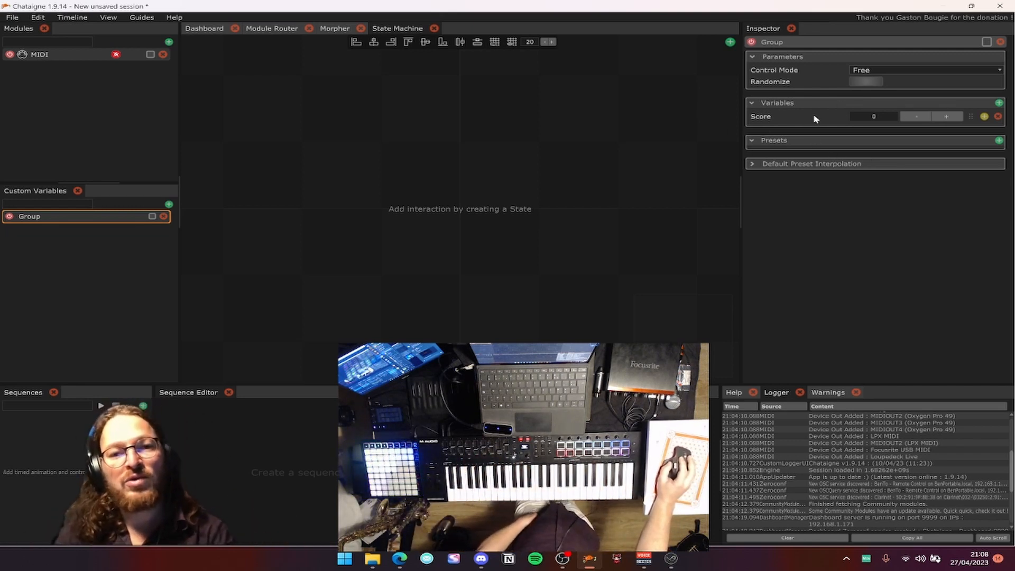
Create a State in the State Machine and add an Action inside it.
right_click(320, 131)
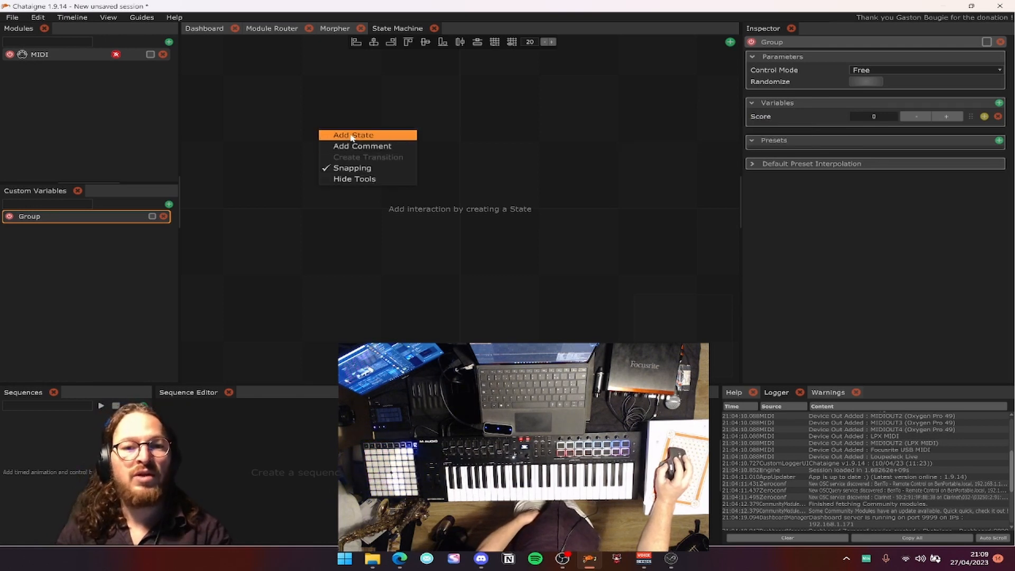
left_click(338, 137)
left_click(95, 221)
left_click(463, 148)
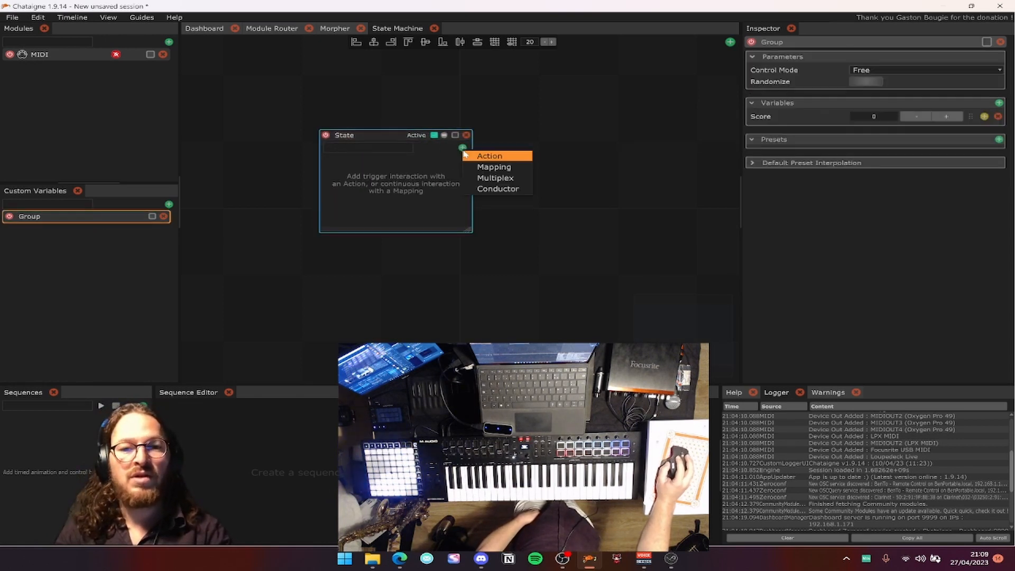
left_click(477, 158)
Set the MIDI module's input device to Oxygen Pro 49.
left_click(40, 54)
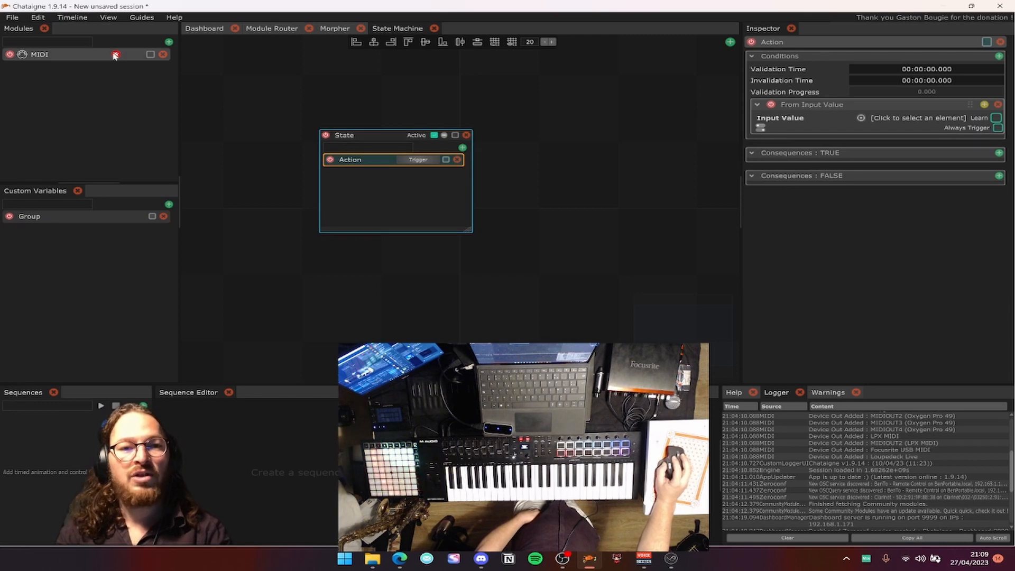
left_click(901, 115)
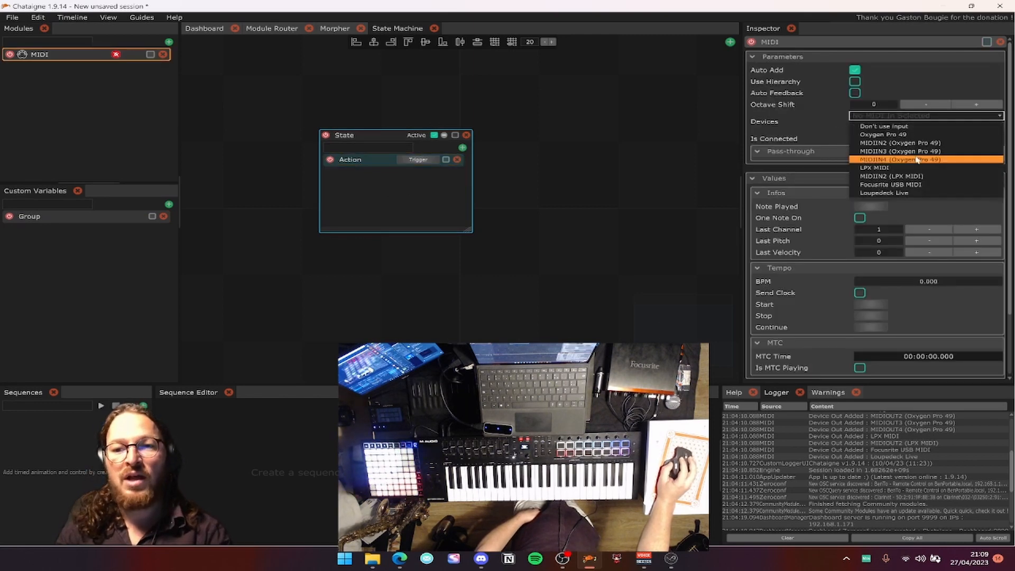
left_click(903, 135)
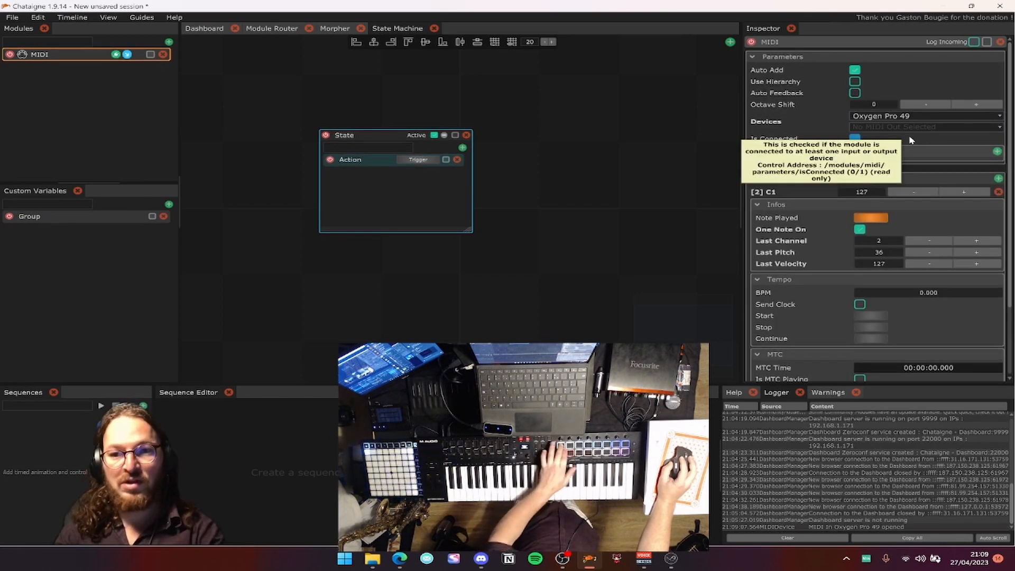
Widen the Inspector and set the Action's condition to the MIDI note [2] C1 with the > comparison.
left_click(361, 163)
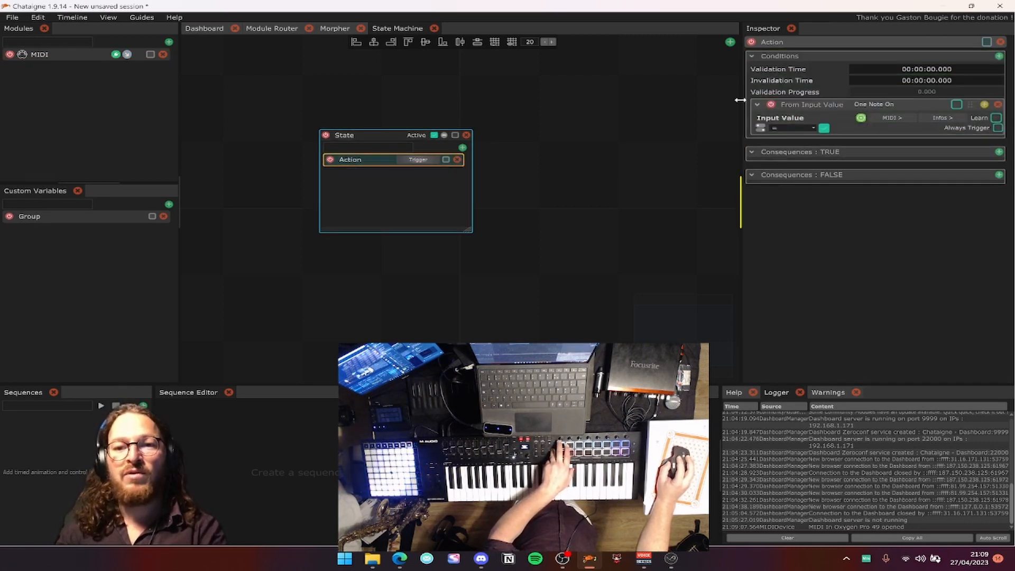
left_click_drag(740, 100, 698, 100)
left_click(851, 117)
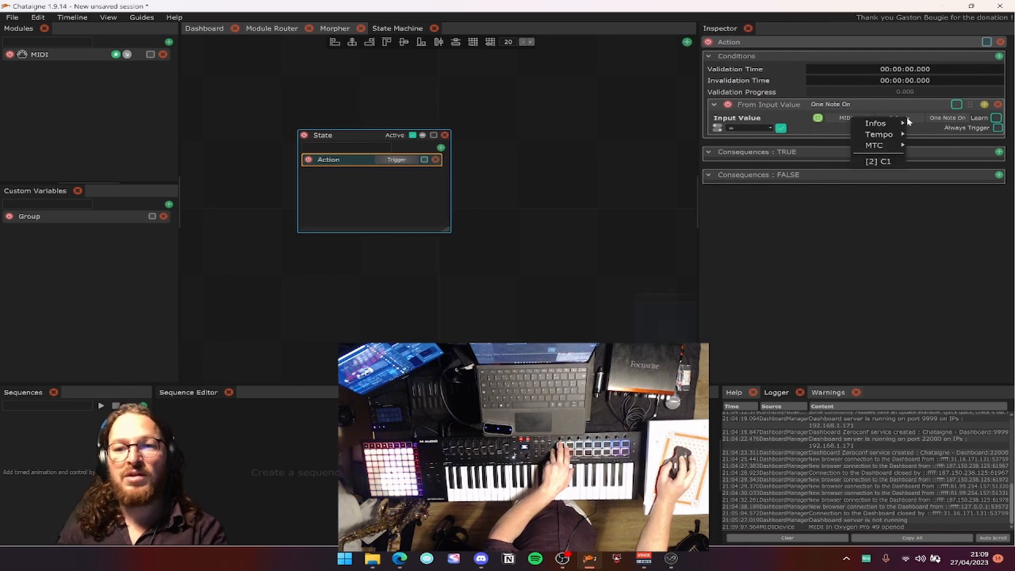
left_click(893, 161)
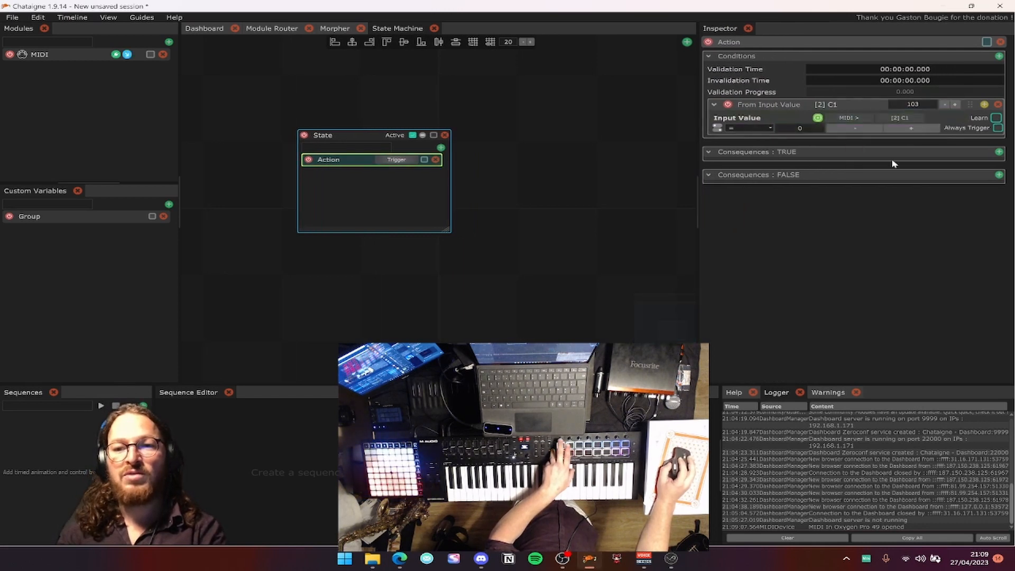
left_click(763, 129)
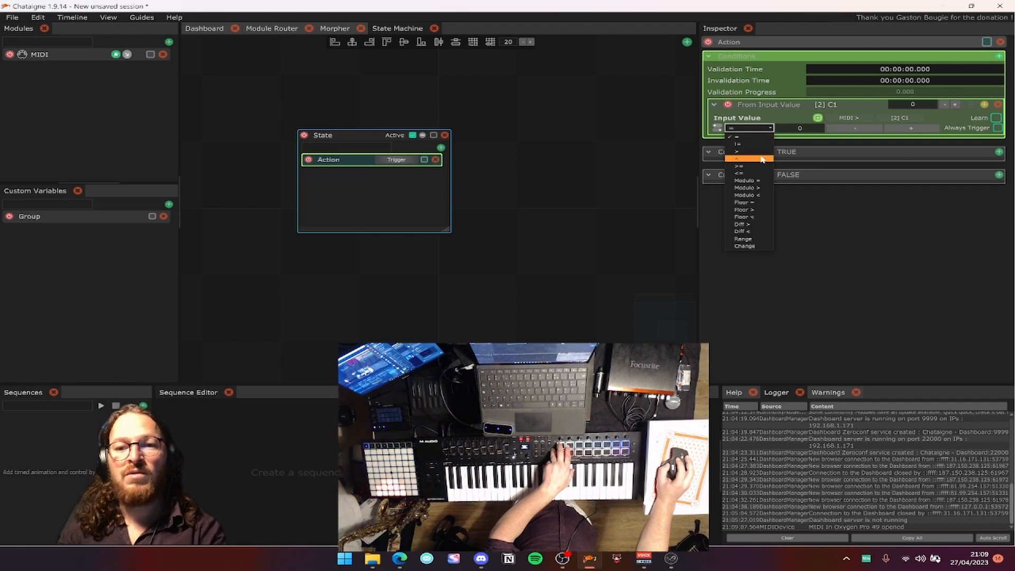
left_click(761, 157)
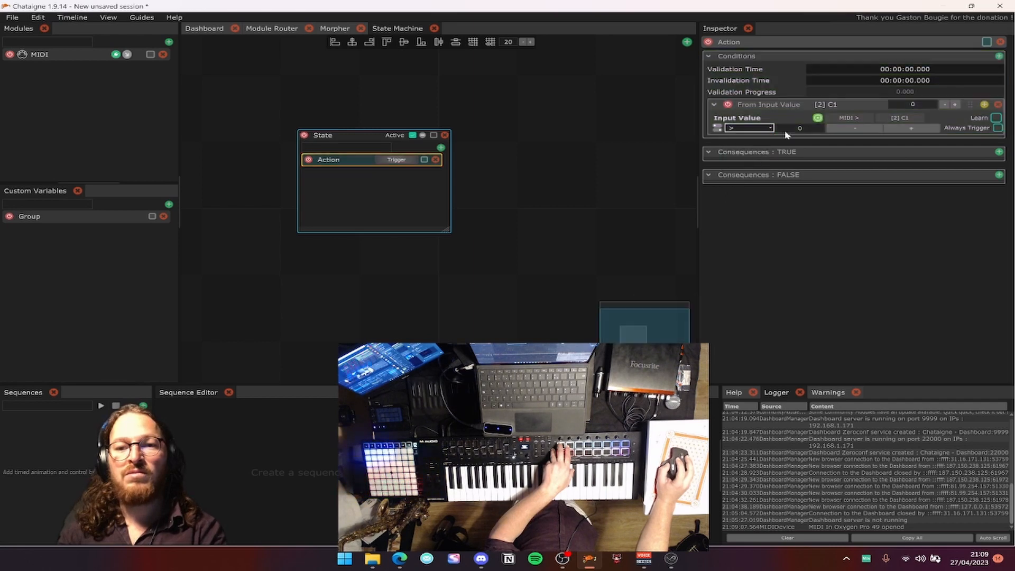
Add a Custom Variables Set Value command to the Action's TRUE consequences and try to target the group's Score variable.
right_click(900, 165)
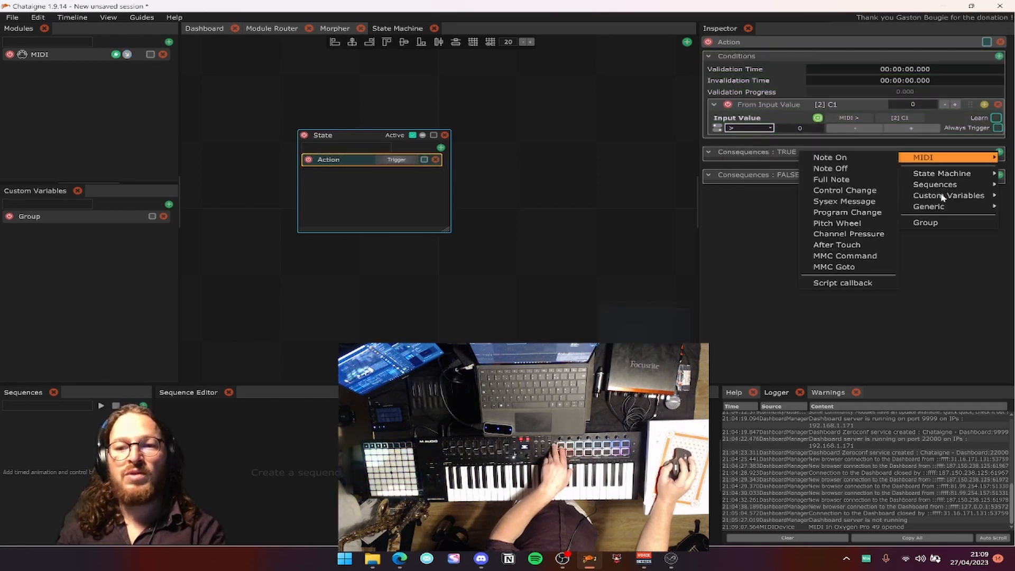
left_click(79, 217)
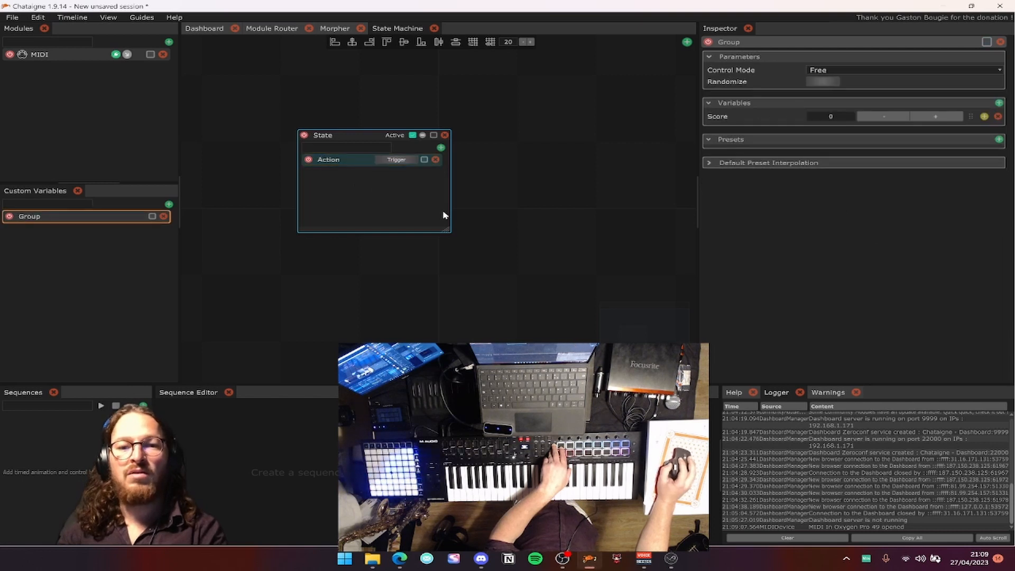
left_click(359, 160)
left_click(998, 153)
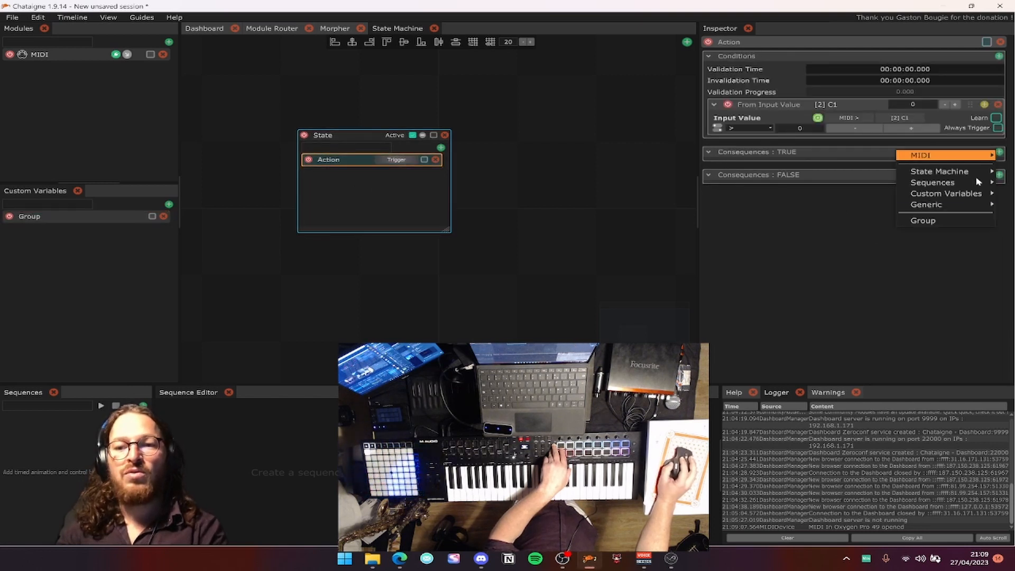
mouse_move(946, 195)
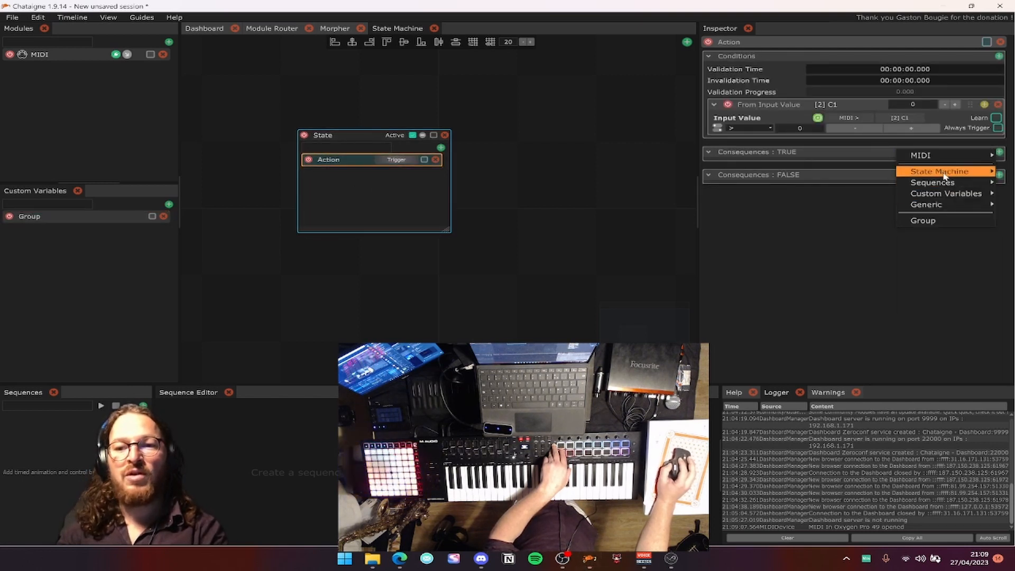
mouse_move(928, 159)
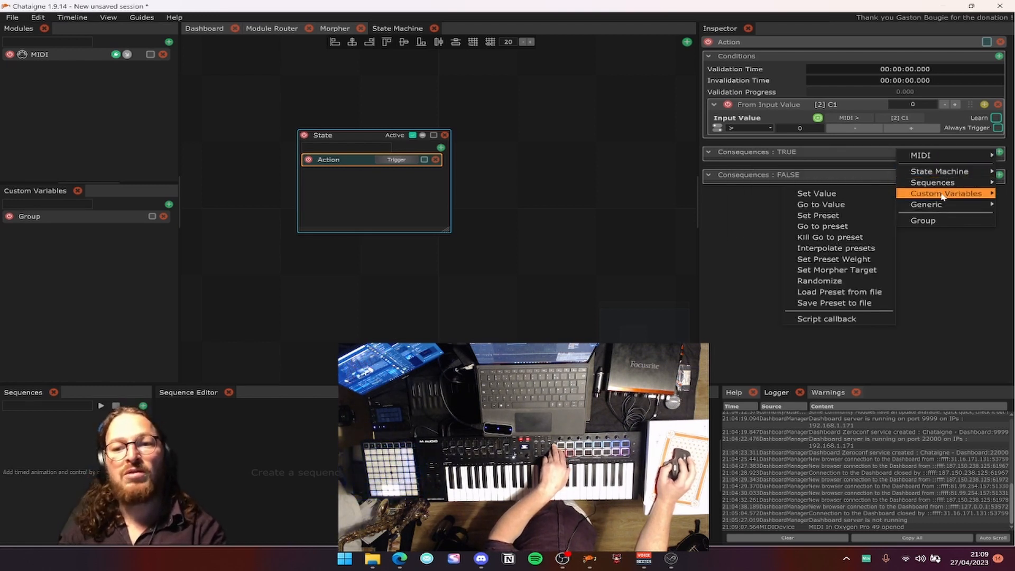
left_click(831, 194)
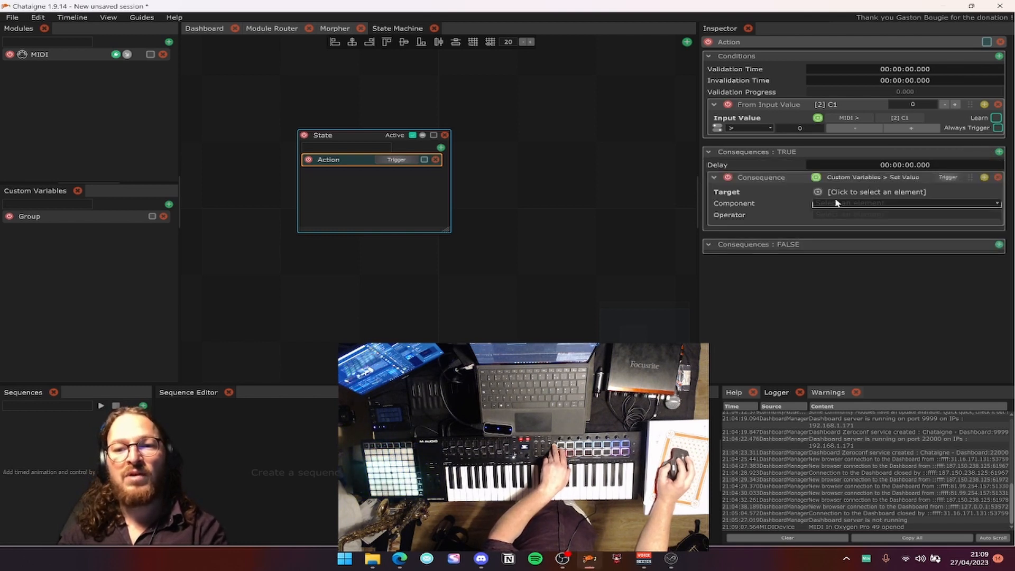
left_click(837, 196)
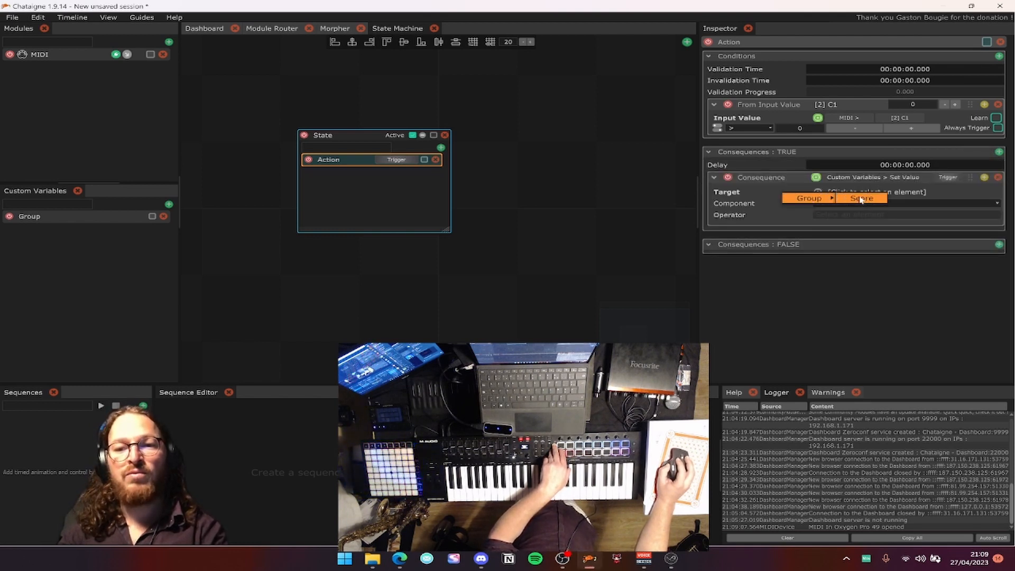
left_click(860, 198)
Rename the Custom Variables group to "Game".
left_click(32, 216)
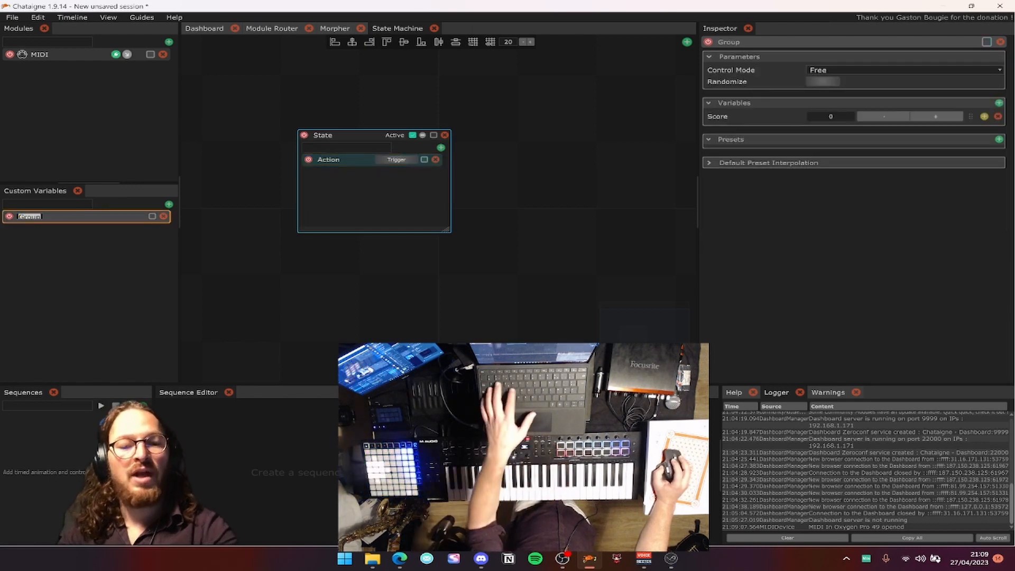
double_click(24, 216)
type("Game")
key("Return")
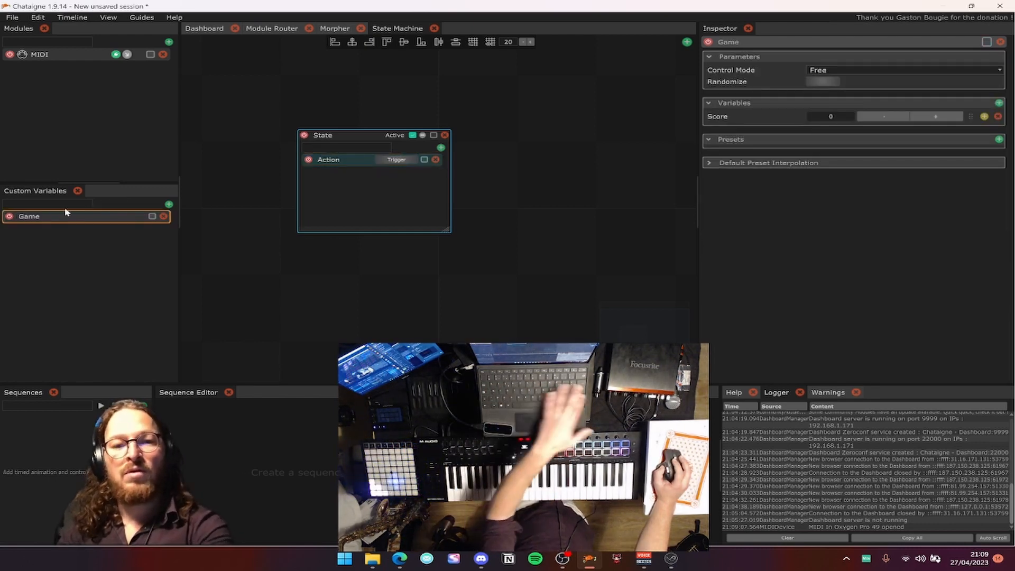
Target the Action's consequence at Game > Score with operator Add and value 1, and show the Game group's variables.
left_click(367, 163)
left_click(818, 192)
mouse_move(848, 194)
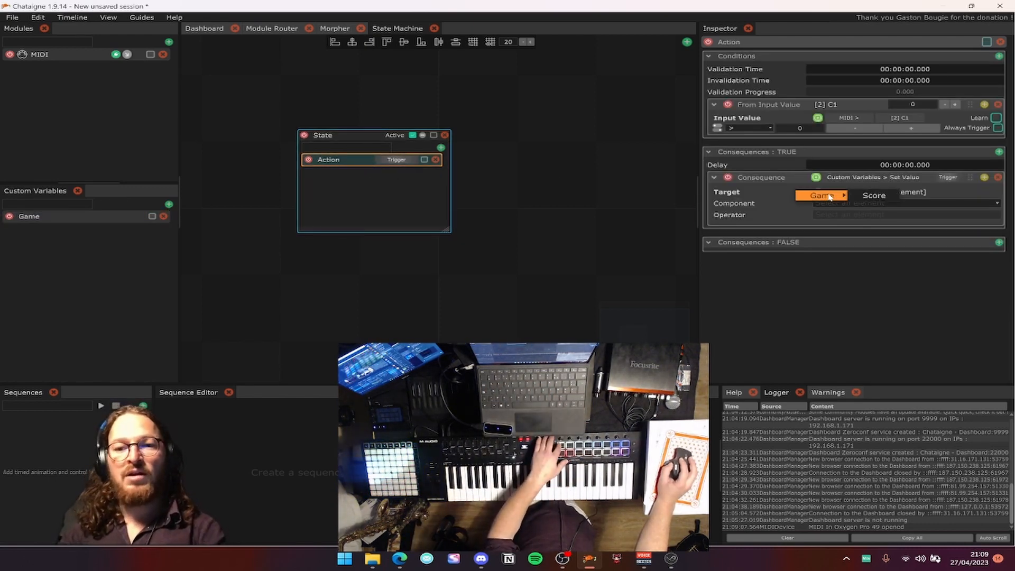
left_click(882, 196)
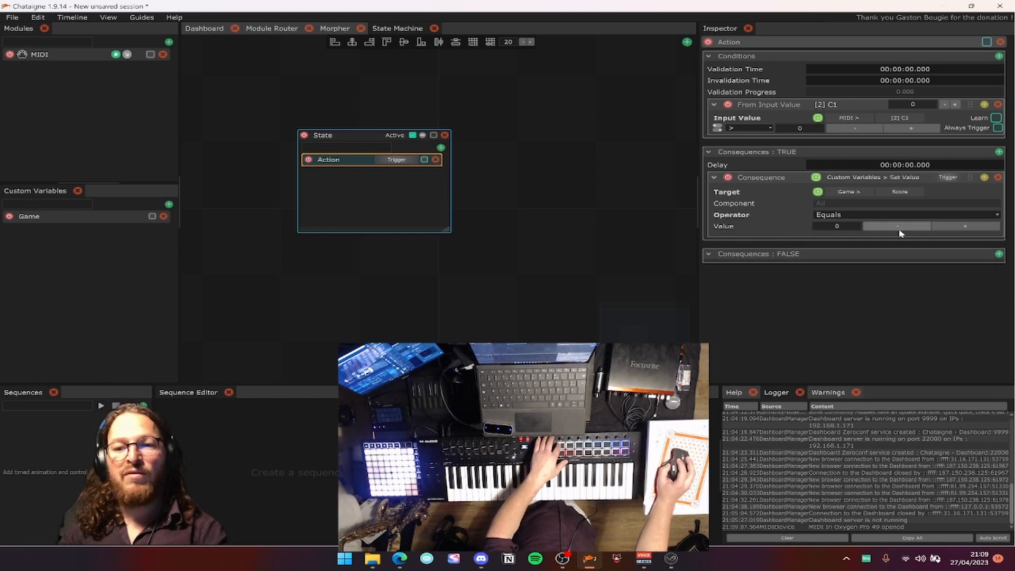
left_click(881, 215)
left_click(846, 232)
left_click(965, 238)
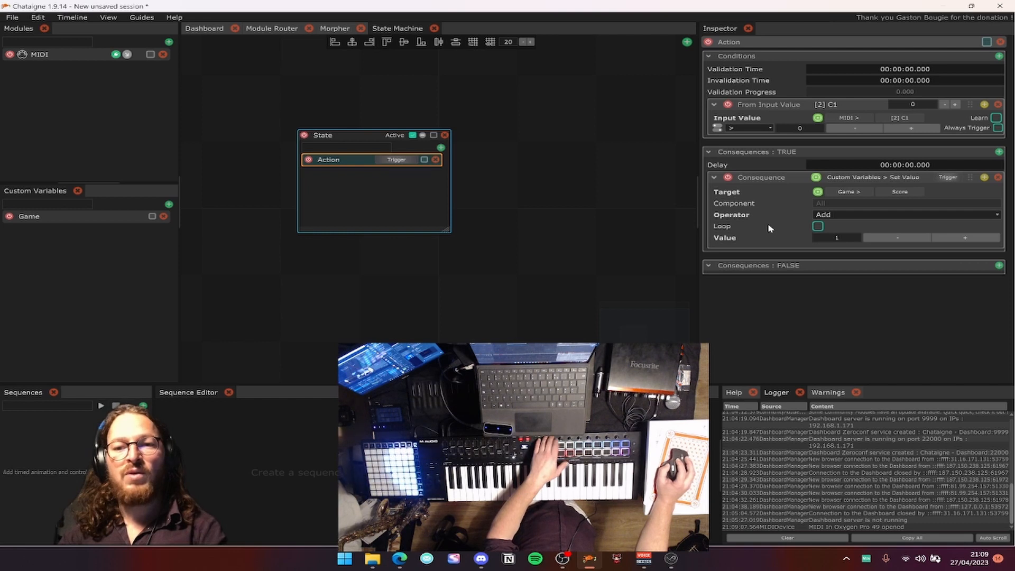
left_click(111, 218)
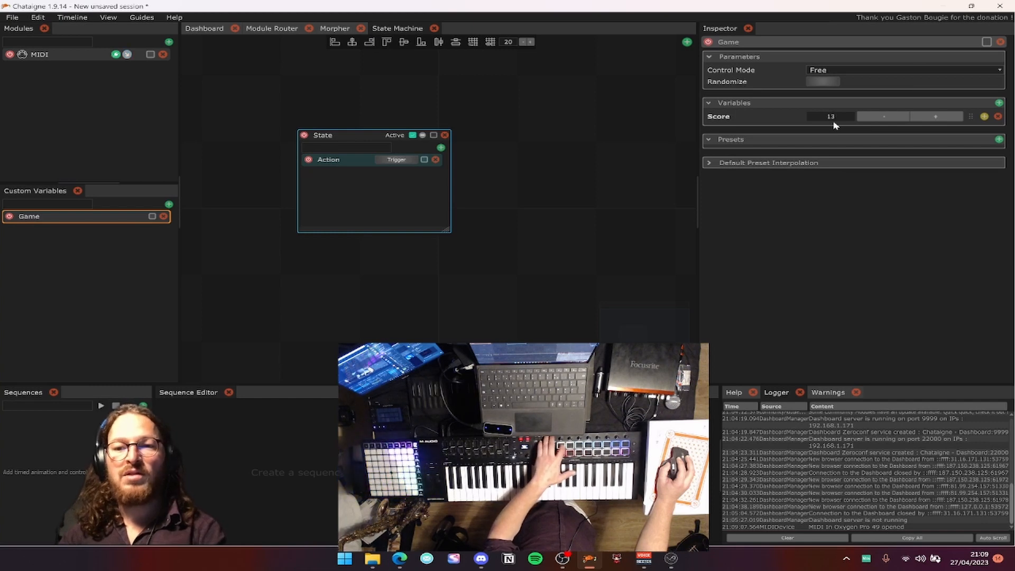
Rename the existing action in the State to "Point".
double_click(333, 161)
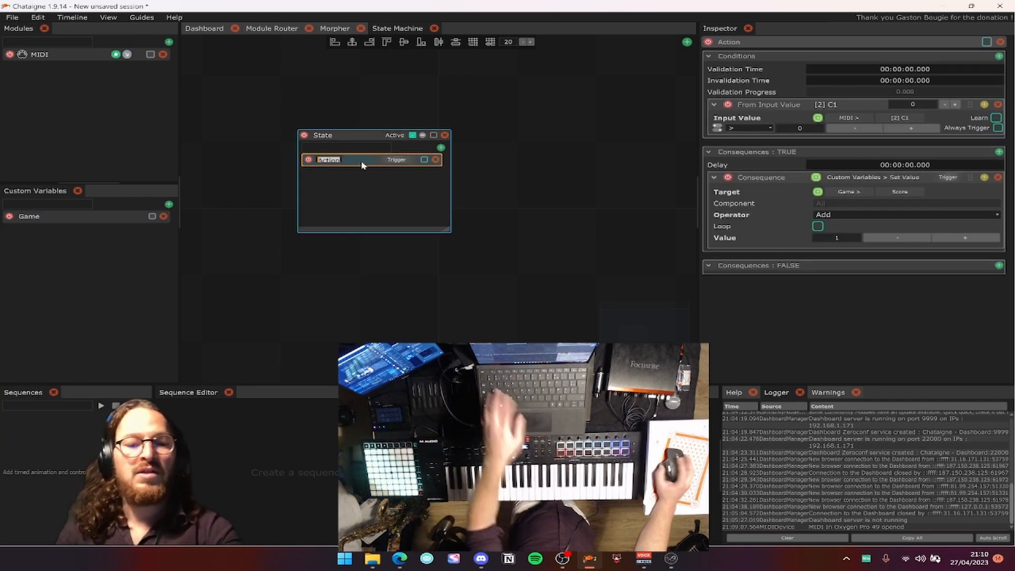
type("Point")
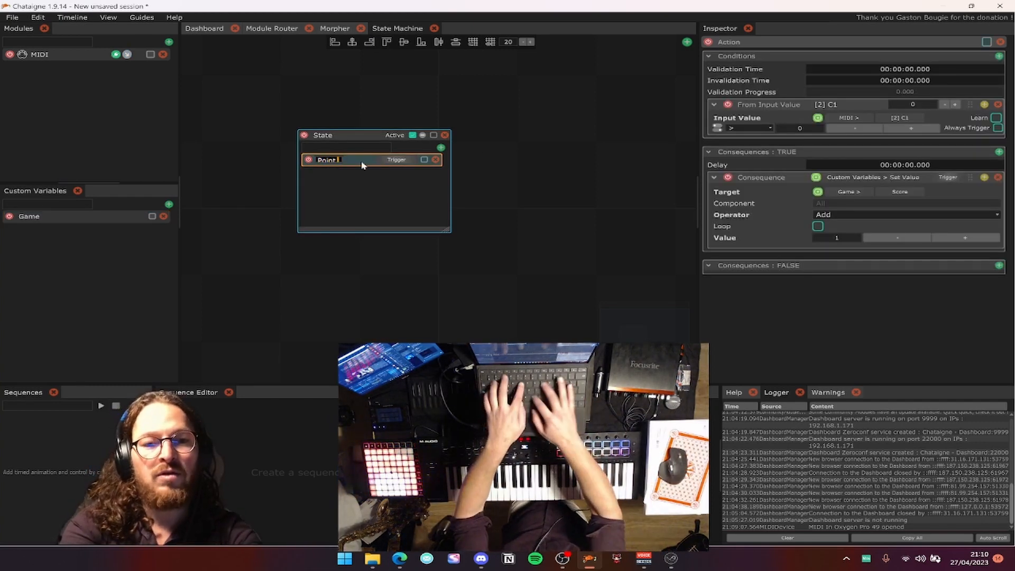
key("Return")
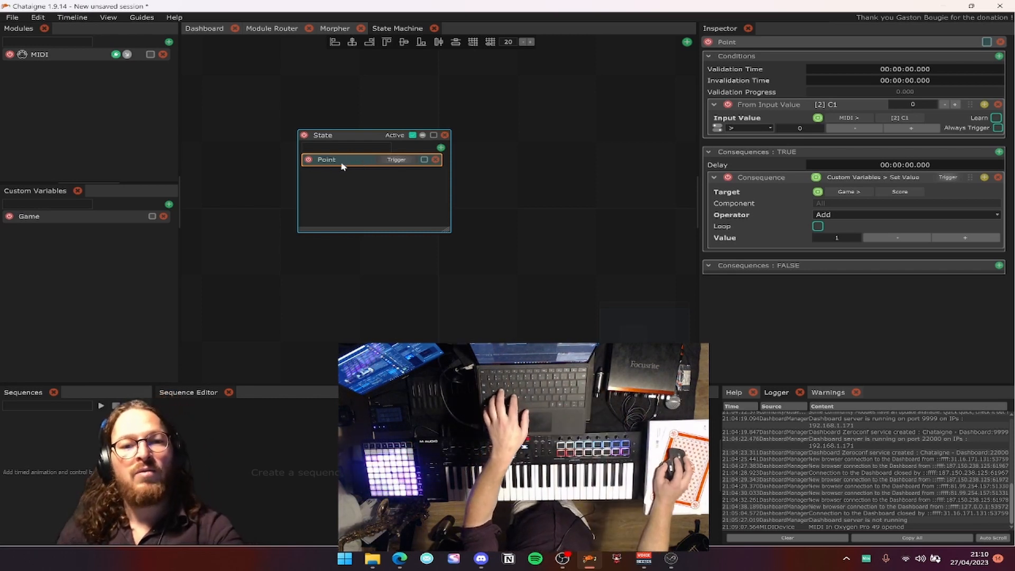
Copy the Point action, then add a new action to the State and name it "Win".
key("ctrl+c")
left_click(440, 147)
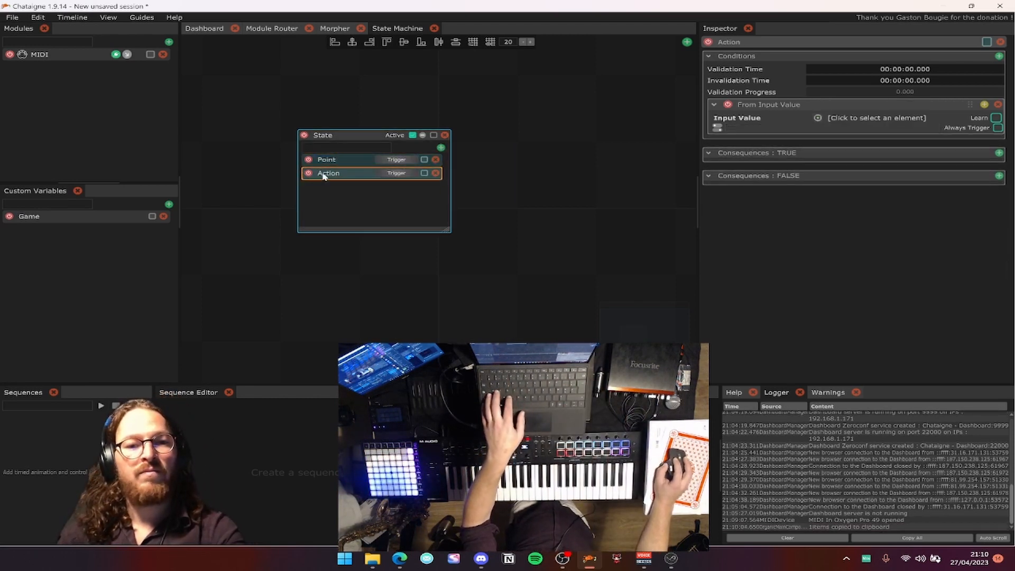
type("Win")
key("Return")
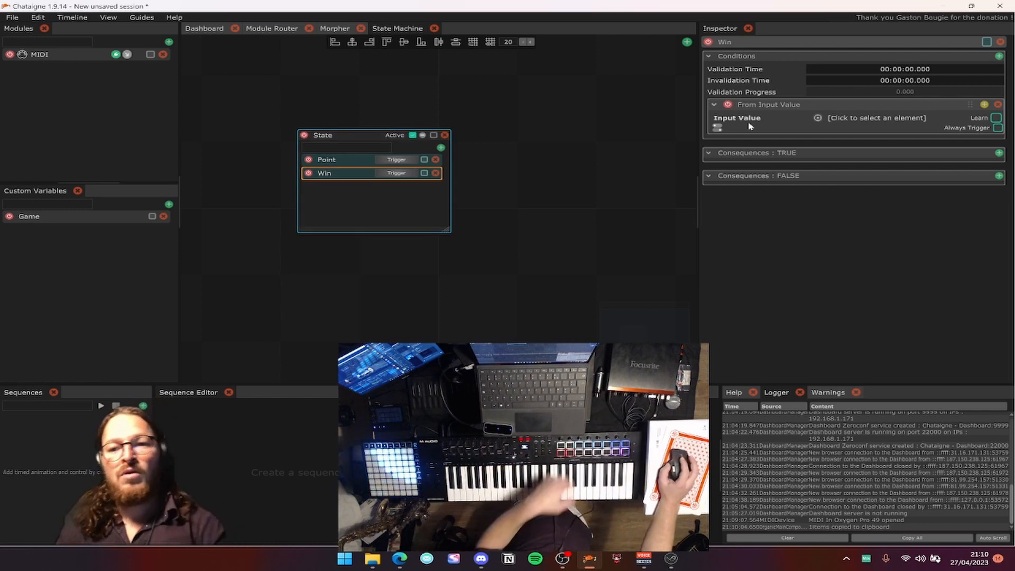
Set the Win action's condition to the custom variable Game > Score with the >= comparison and value 20.
left_click(827, 119)
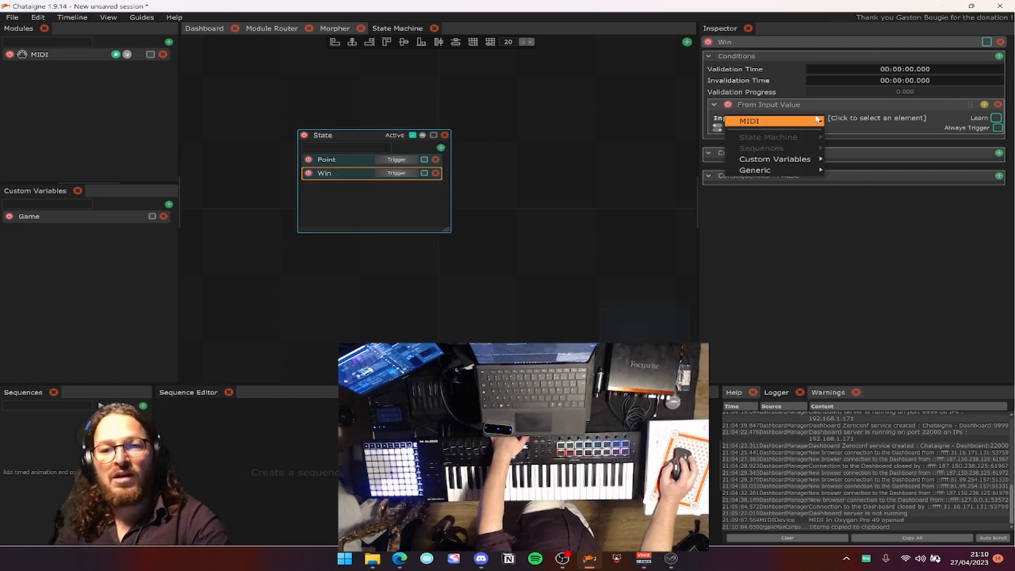
mouse_move(764, 161)
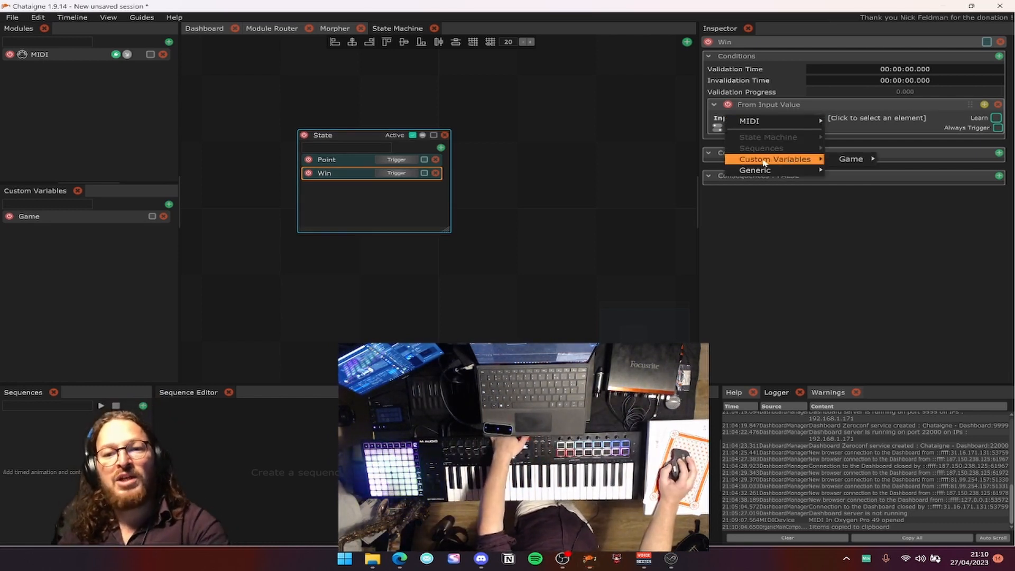
left_click(891, 160)
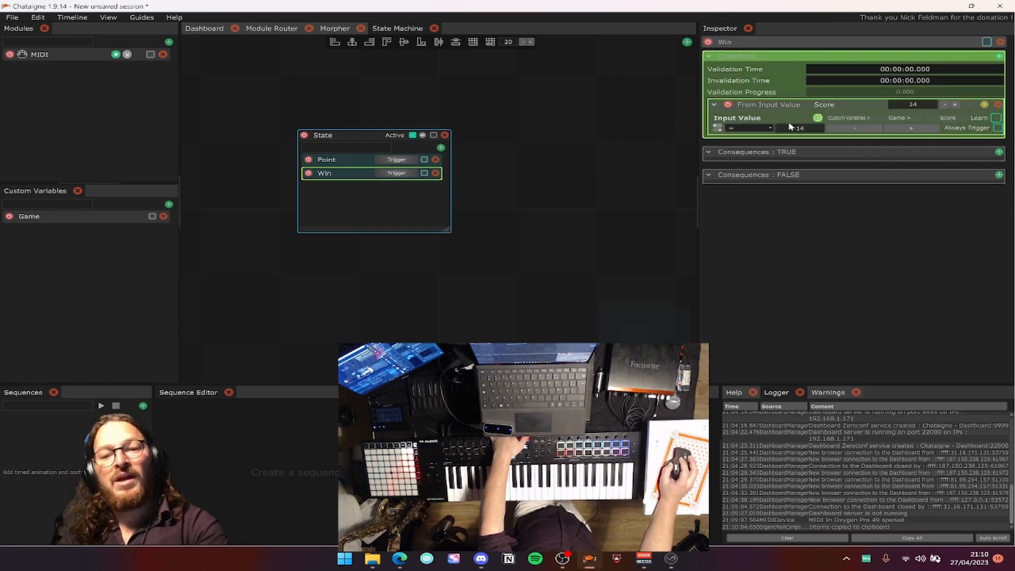
left_click_drag(695, 159, 682, 160)
left_click(745, 129)
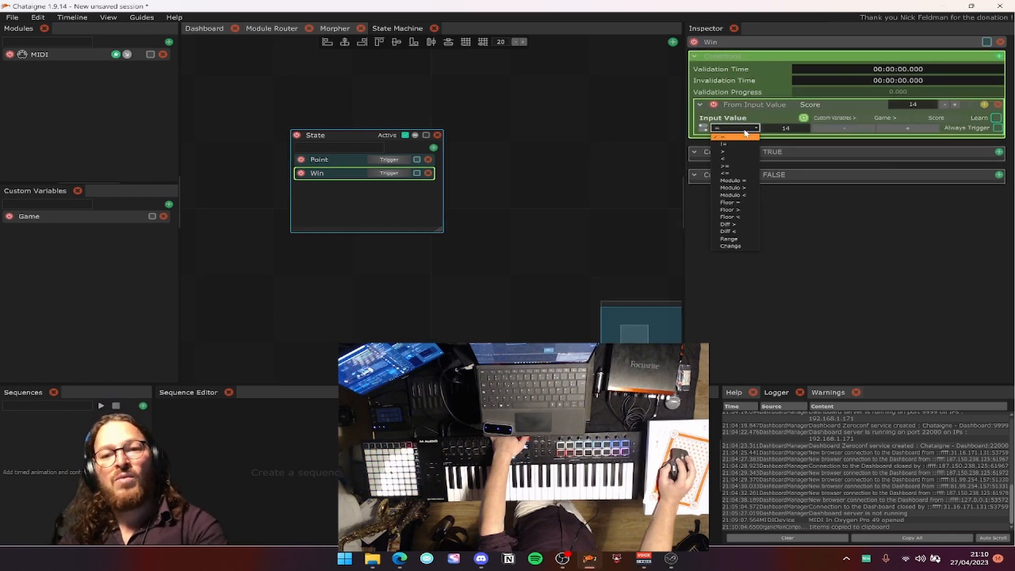
left_click(738, 166)
double_click(786, 128)
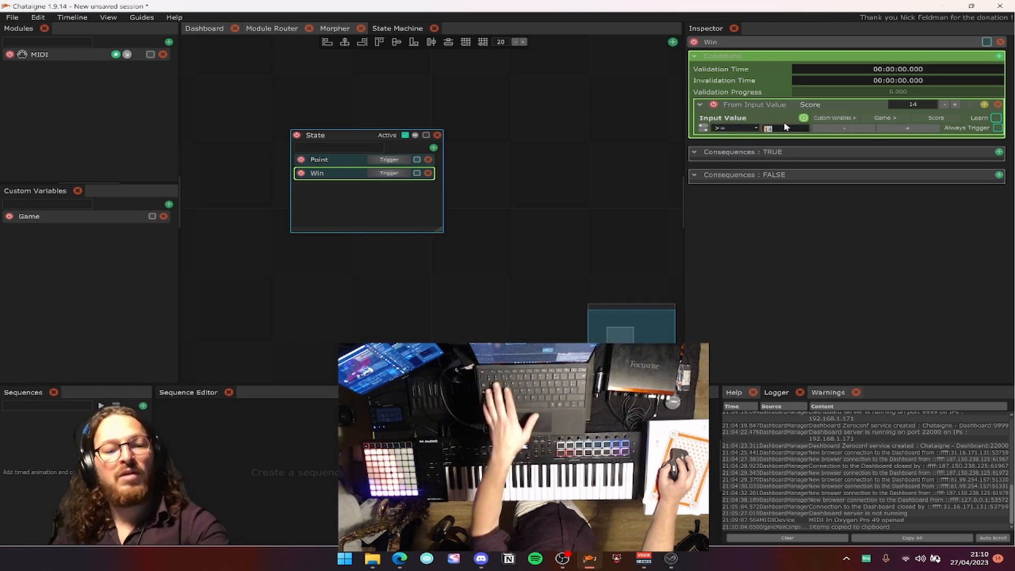
type("20")
key("Return")
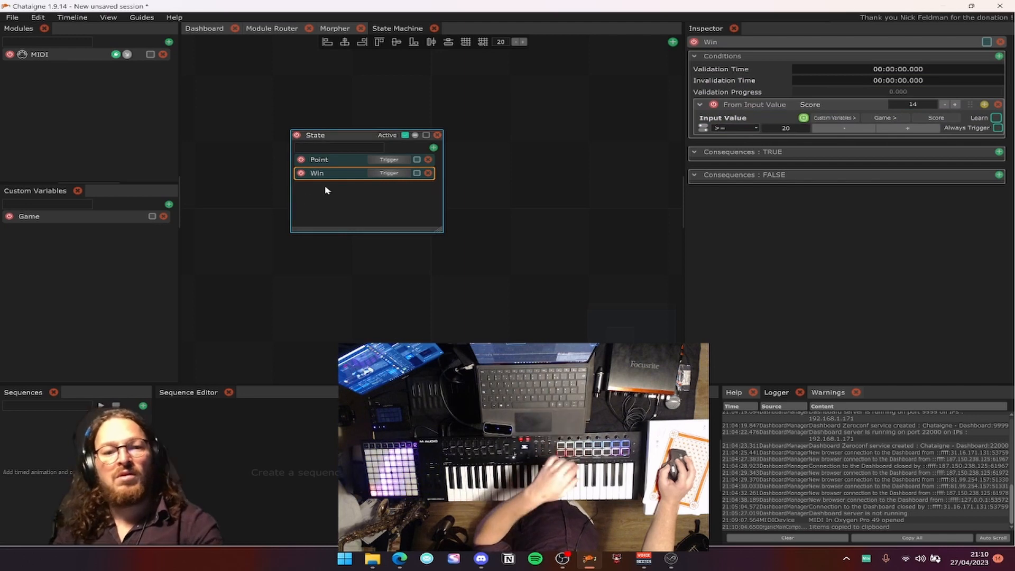
Reset the Game group's Score variable to 0.
left_click(121, 219)
double_click(813, 117)
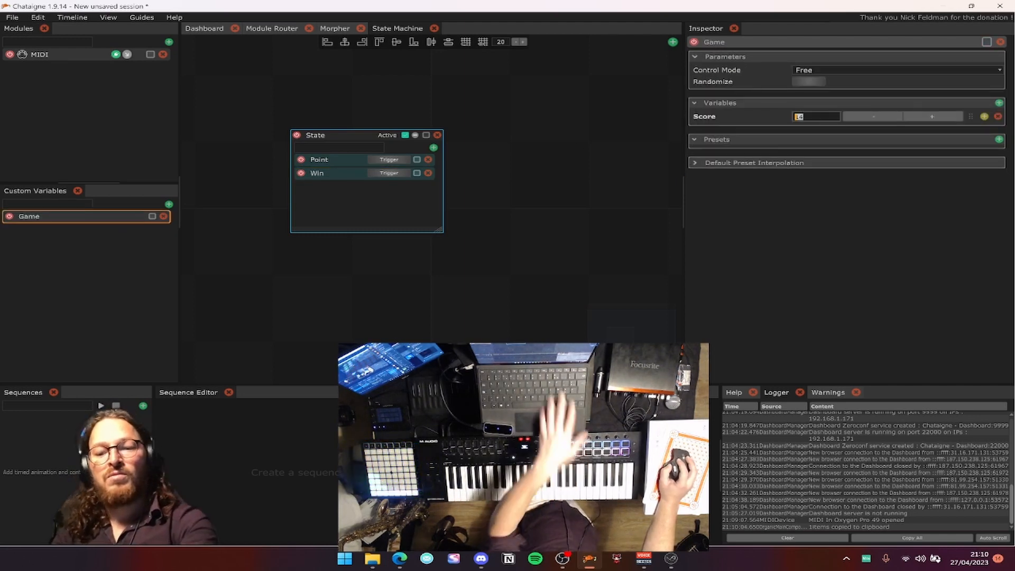
type("0")
key("Return")
Set the comparison value in the Win action's Score condition to 10.
left_click(372, 172)
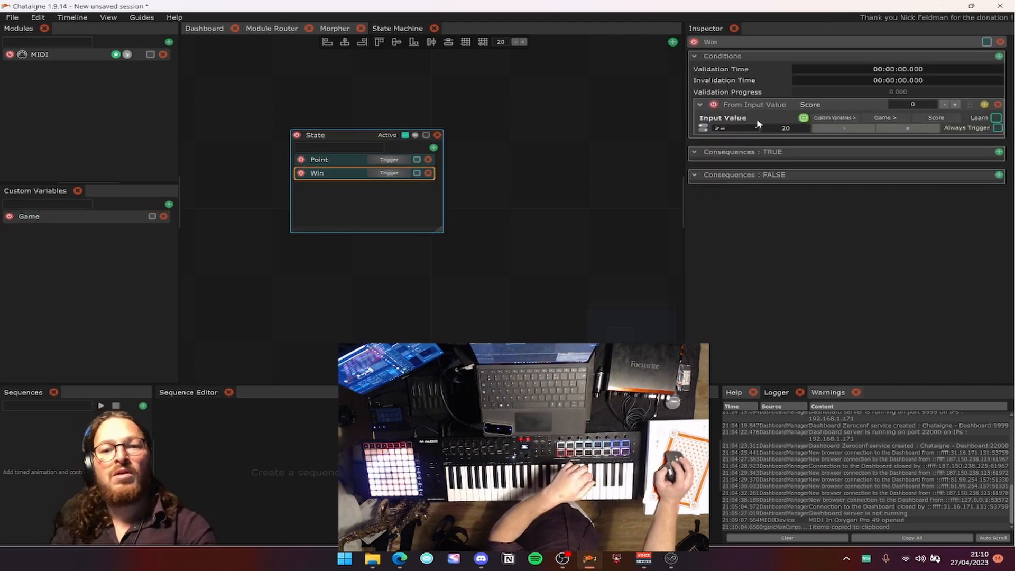
double_click(790, 127)
type("10")
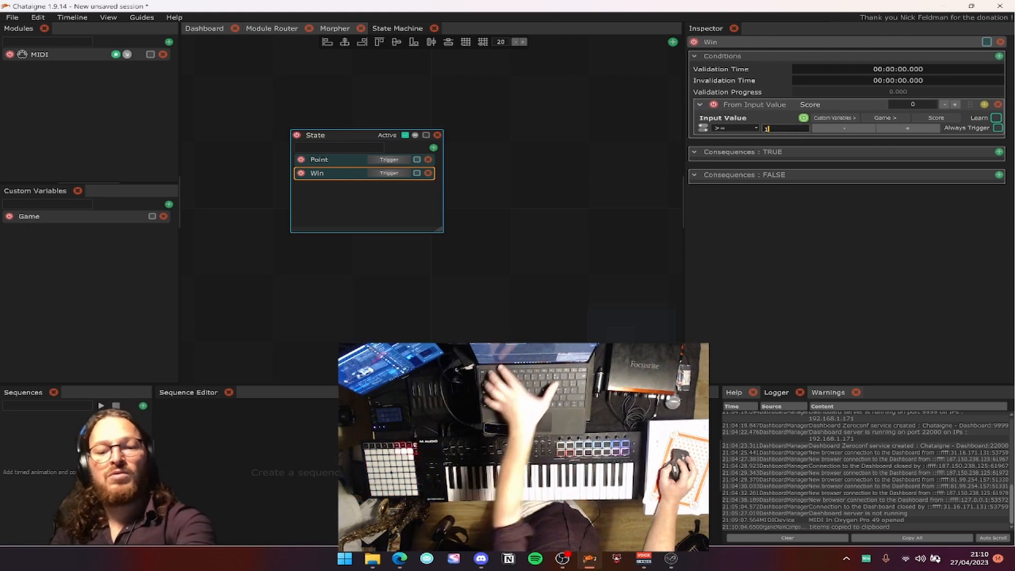
Set the Win condition to trigger when Score = 10.
key("Return")
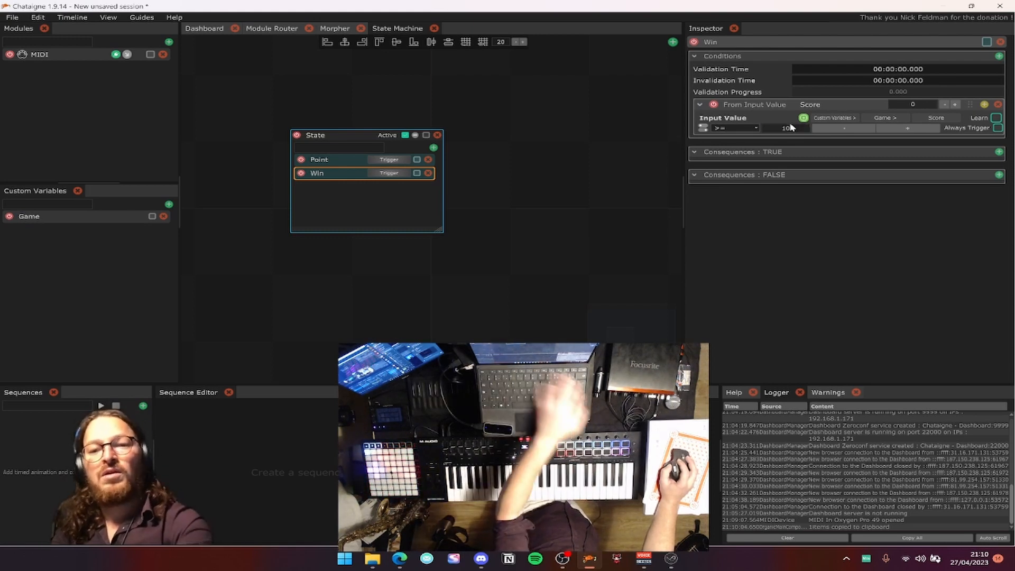
left_click(738, 131)
left_click(731, 140)
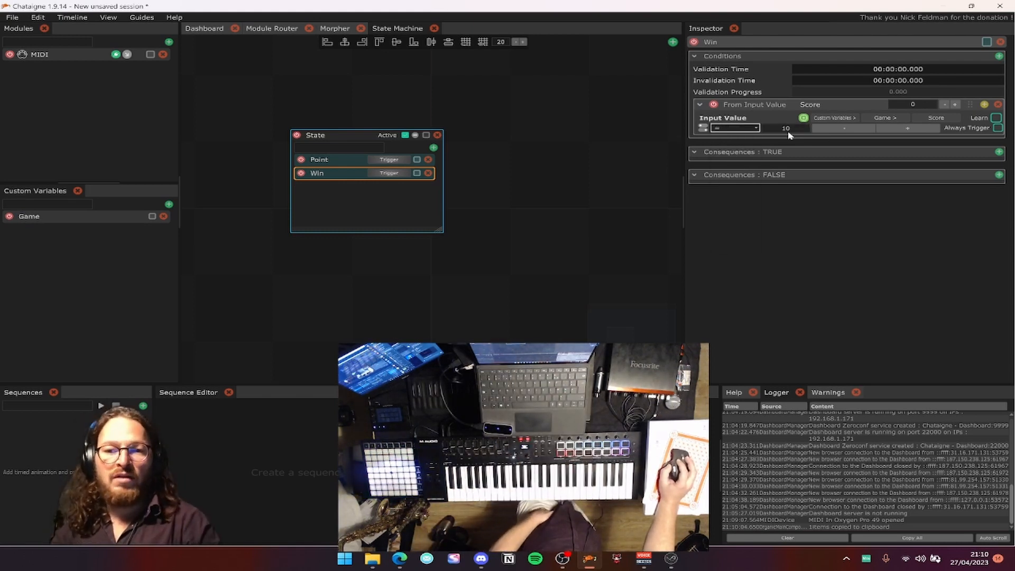
Add a Generic Log a message consequence under Win's TRUE consequences with the message "You won !!! and you are beautiful".
left_click(997, 153)
mouse_move(931, 204)
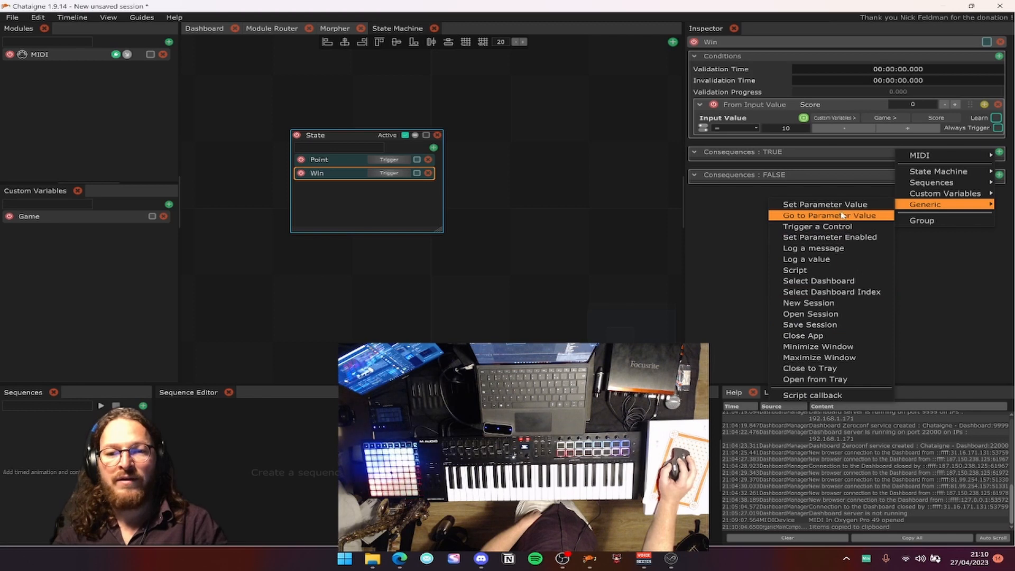
left_click(826, 247)
left_click(845, 203)
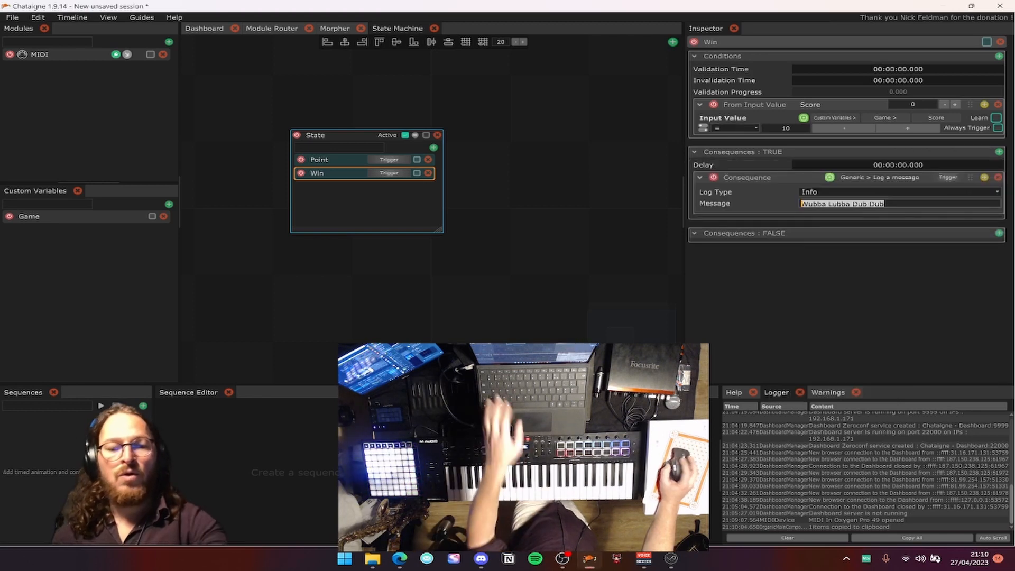
type("You won ")
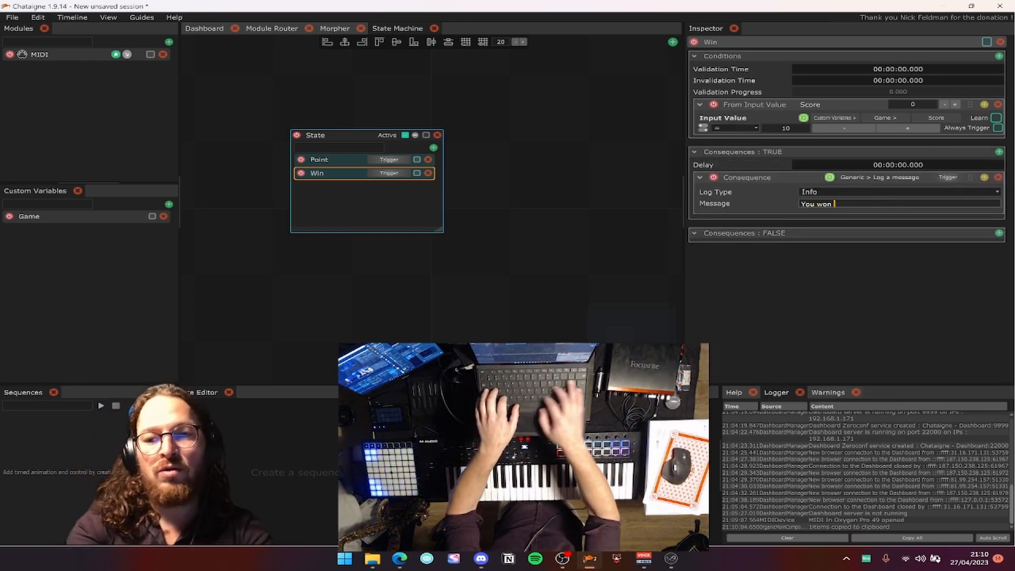
type("!!!")
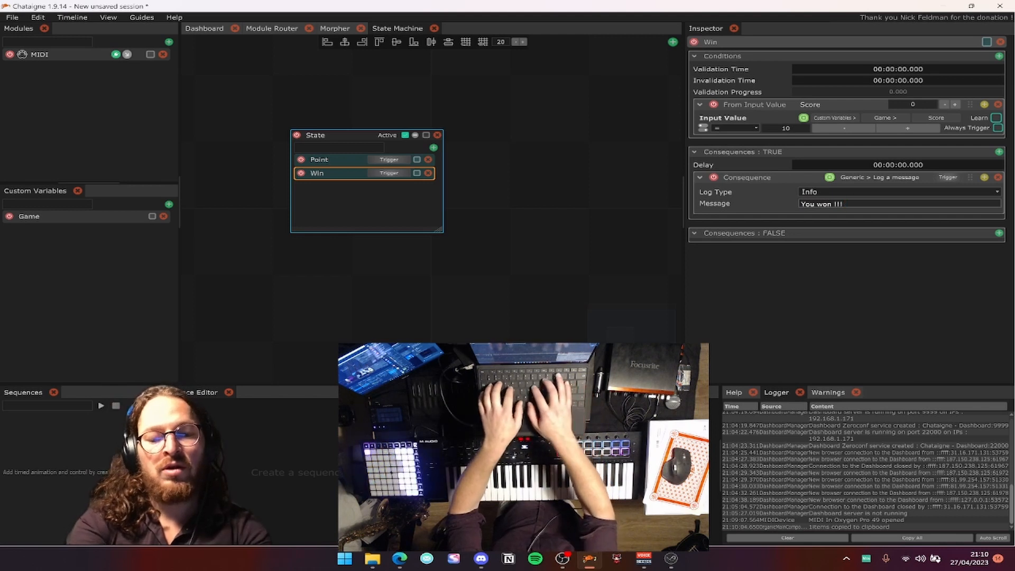
type(" and ")
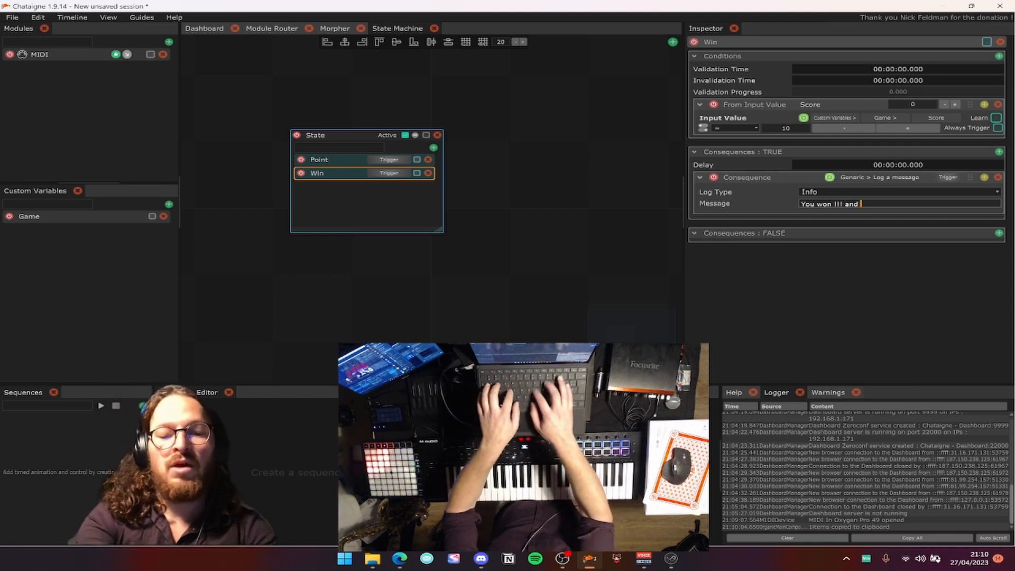
type("you are ")
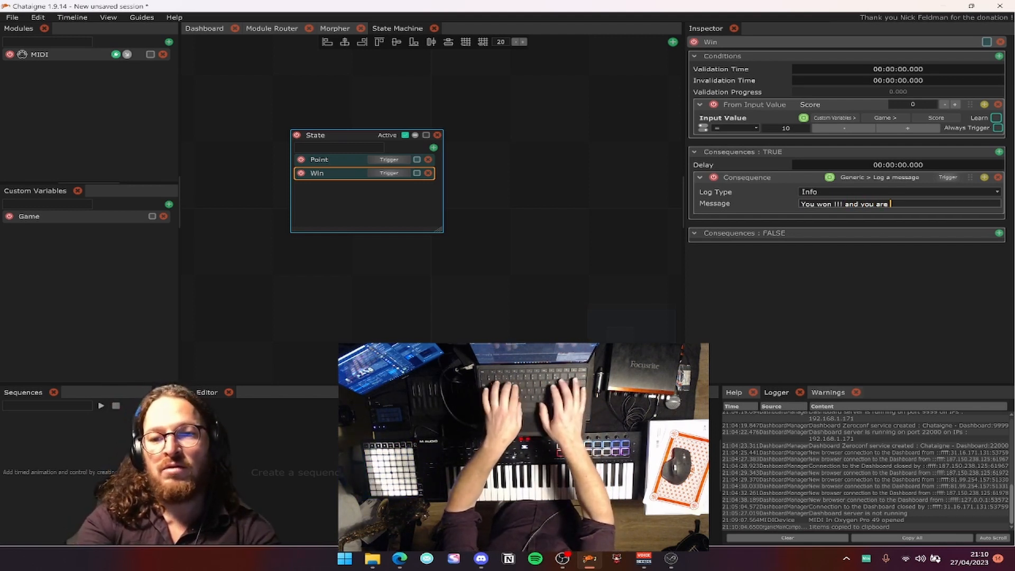
type("beautiful")
key("Return")
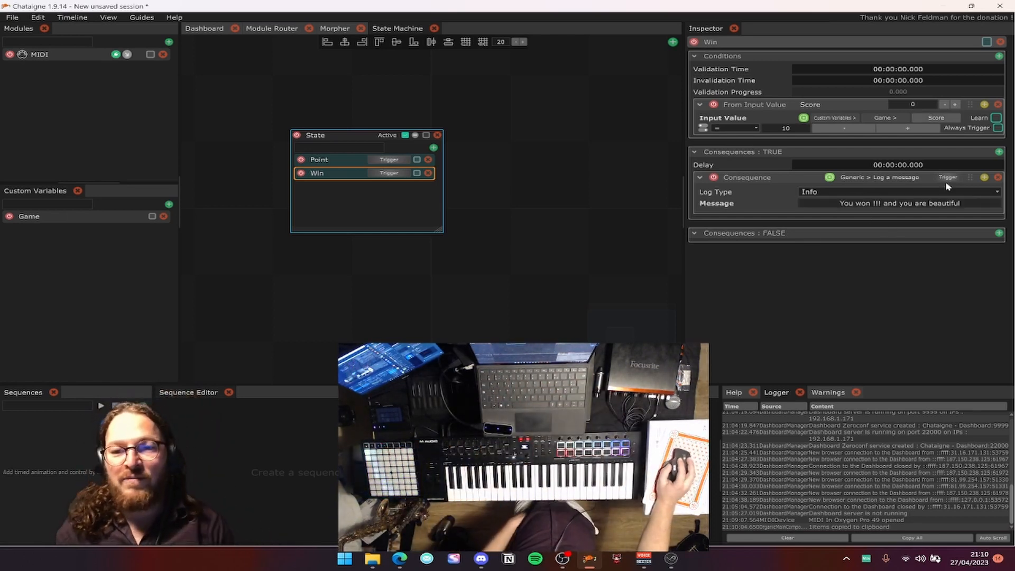
Set the win message's log type to Warning and clear the logger.
left_click(862, 193)
left_click(829, 210)
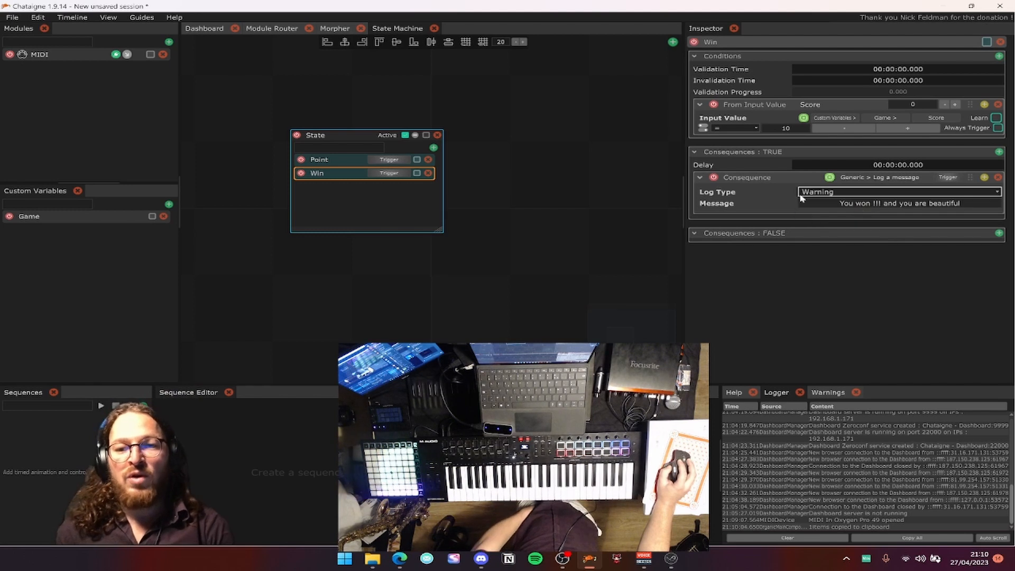
left_click(788, 537)
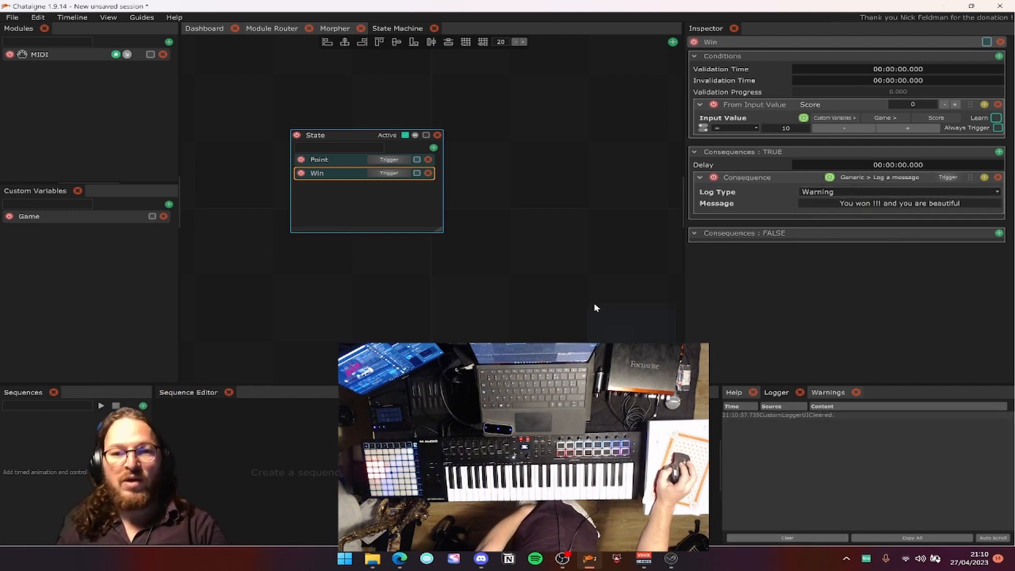
Add a Generic Log a message consequence under Point's TRUE consequences with the message "Ppps".
left_click(339, 160)
left_click(999, 152)
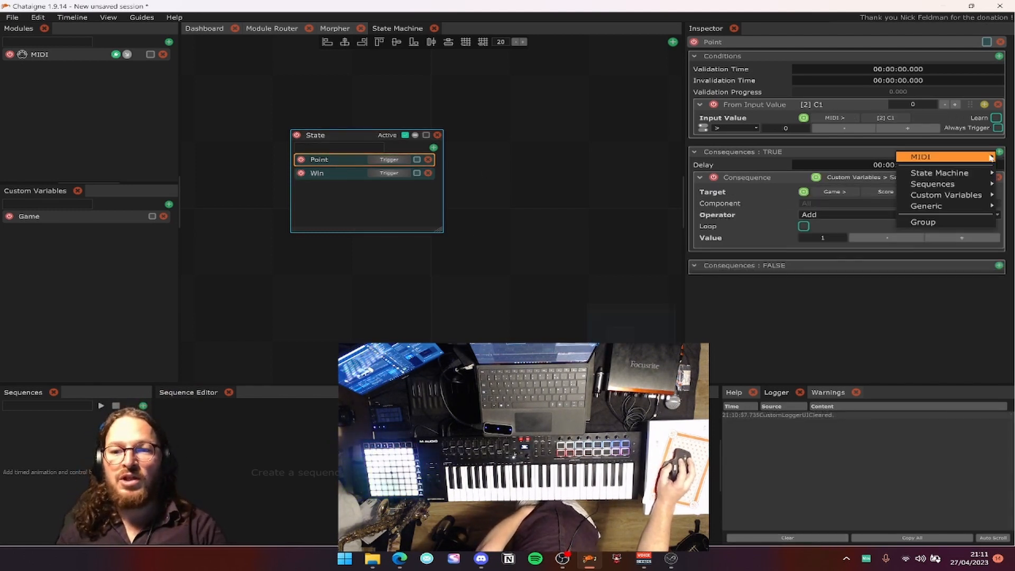
mouse_move(936, 206)
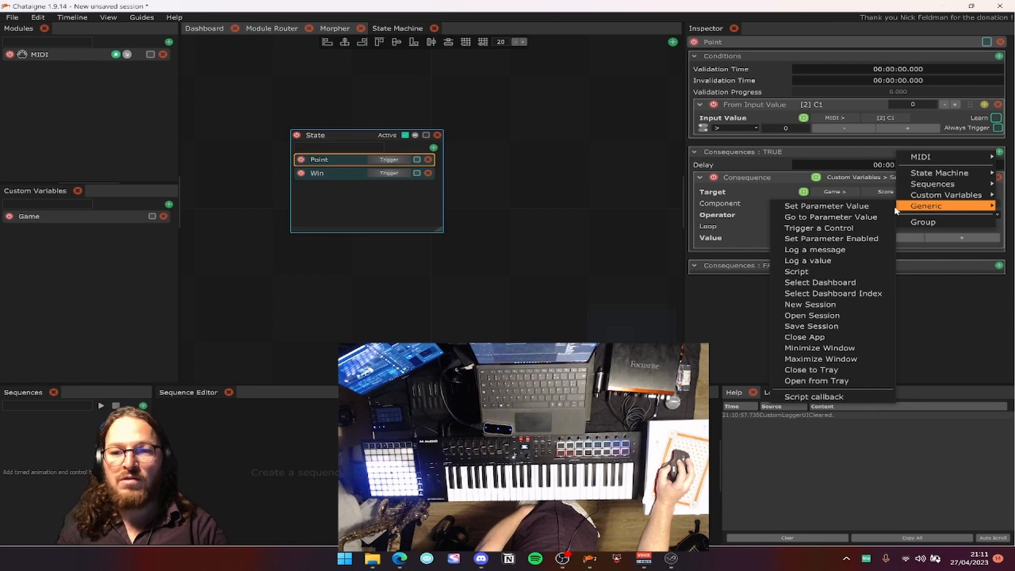
left_click(825, 250)
left_click(848, 292)
type("Pp")
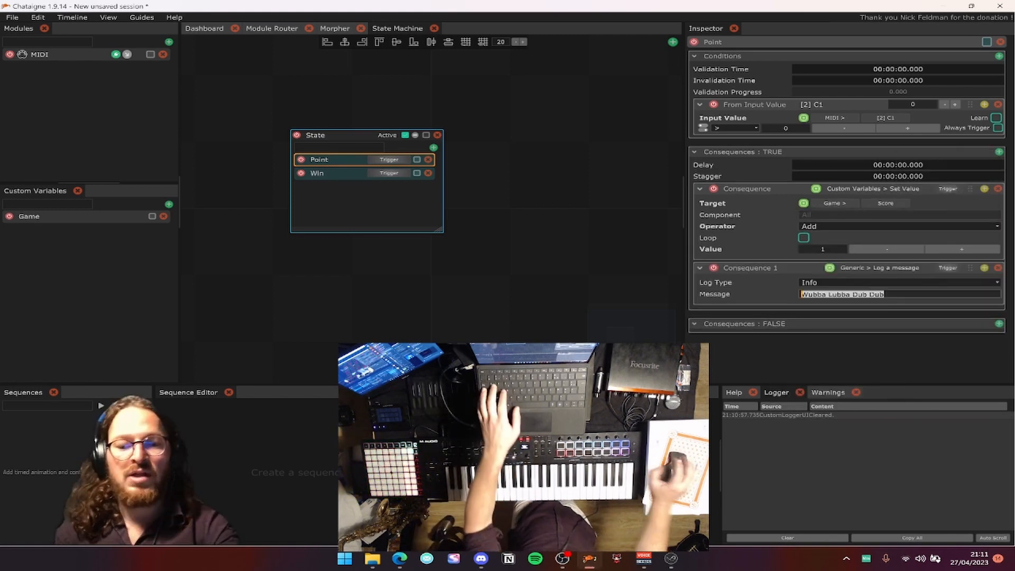
type("e")
key("Return")
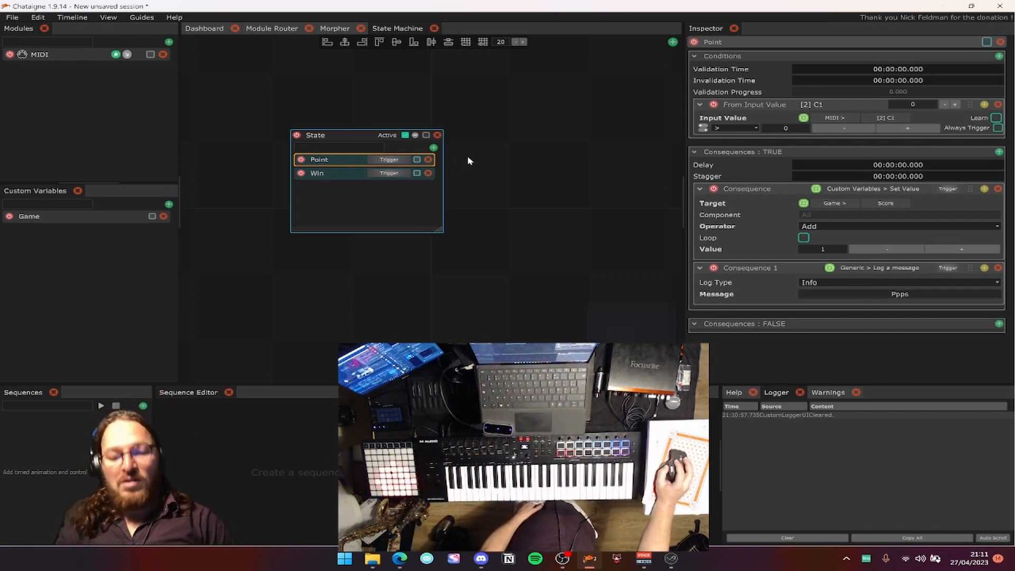
Add a Custom Variables Set Value consequence under Win's TRUE consequences, targeting Game > Score with operator Equals and value 0.
left_click(344, 176)
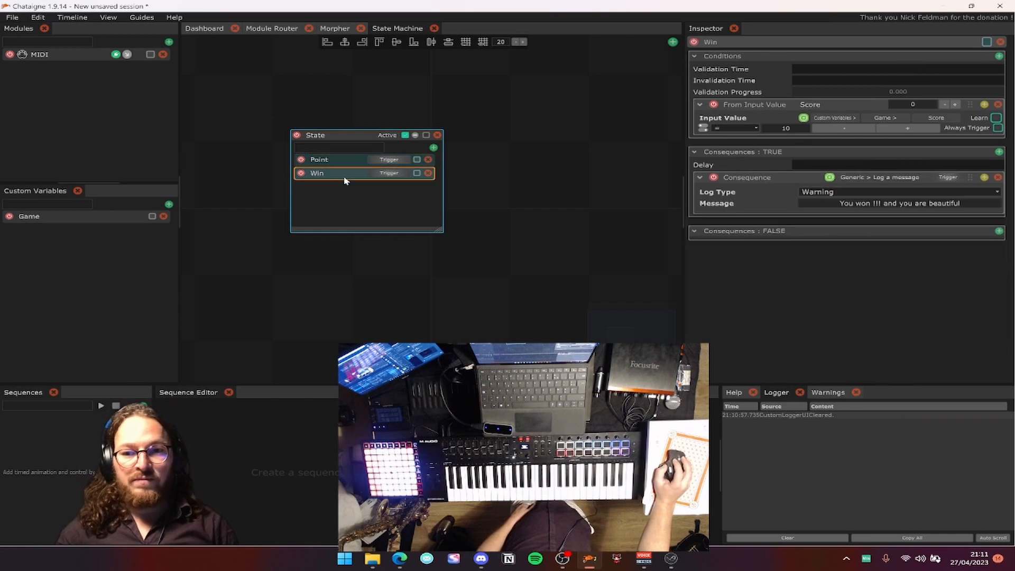
left_click(998, 151)
mouse_move(994, 157)
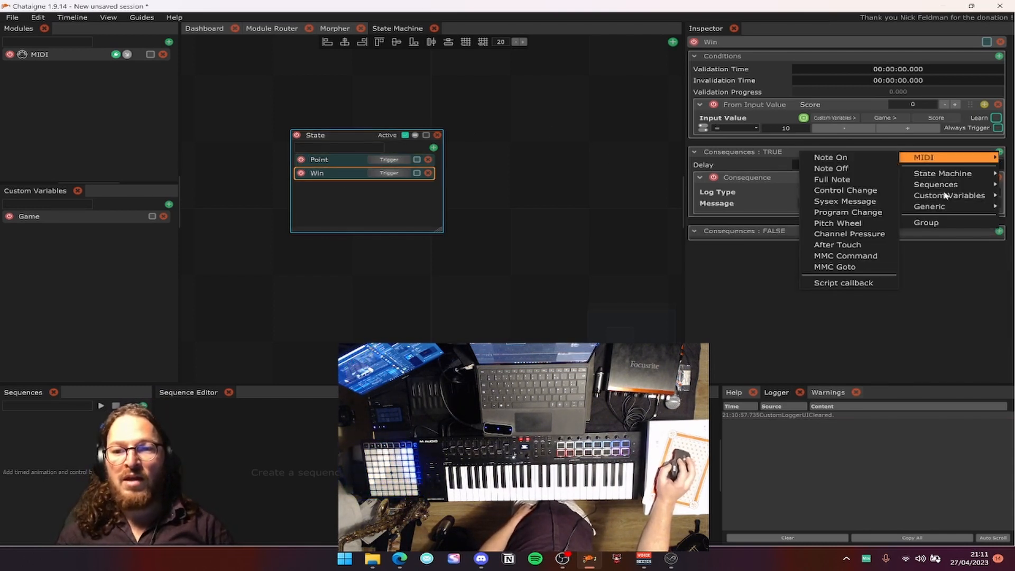
mouse_move(946, 196)
left_click(874, 200)
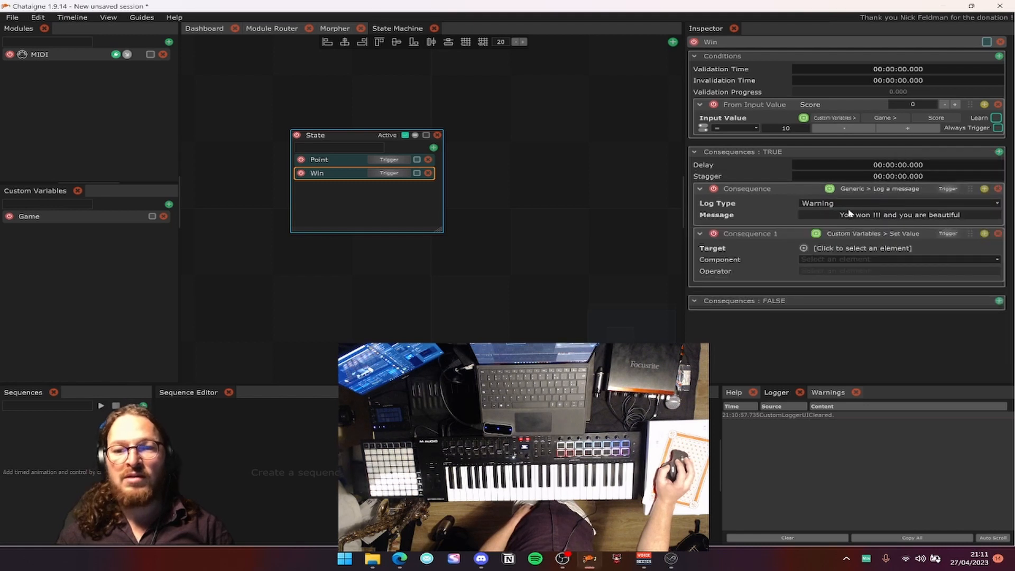
left_click(846, 249)
mouse_move(838, 255)
left_click(870, 255)
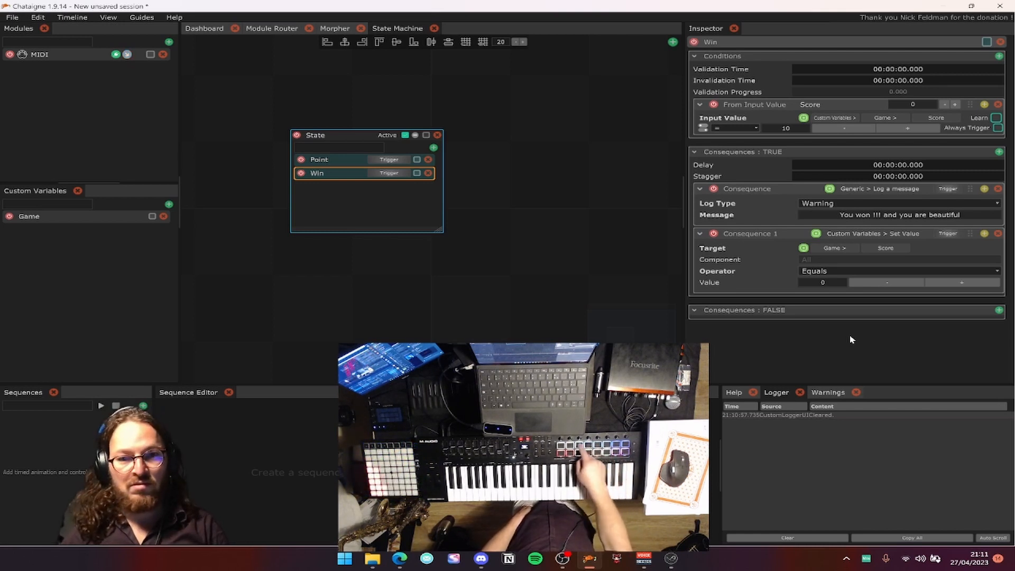
Check the incoming notes in the MIDI module and change the Point condition's input value to MIDI > [2] B1.
left_click(328, 159)
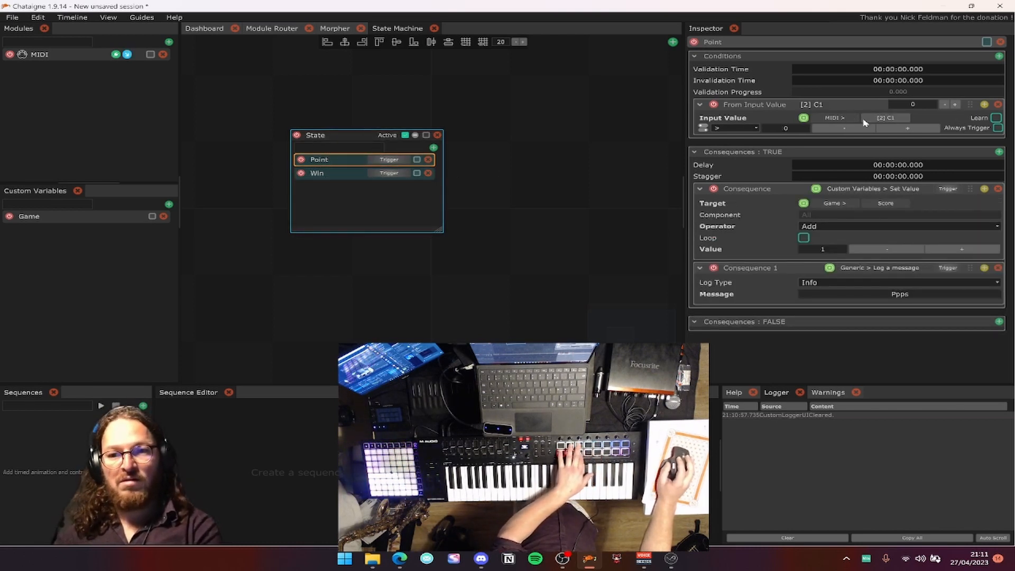
left_click(876, 119)
left_click(84, 55)
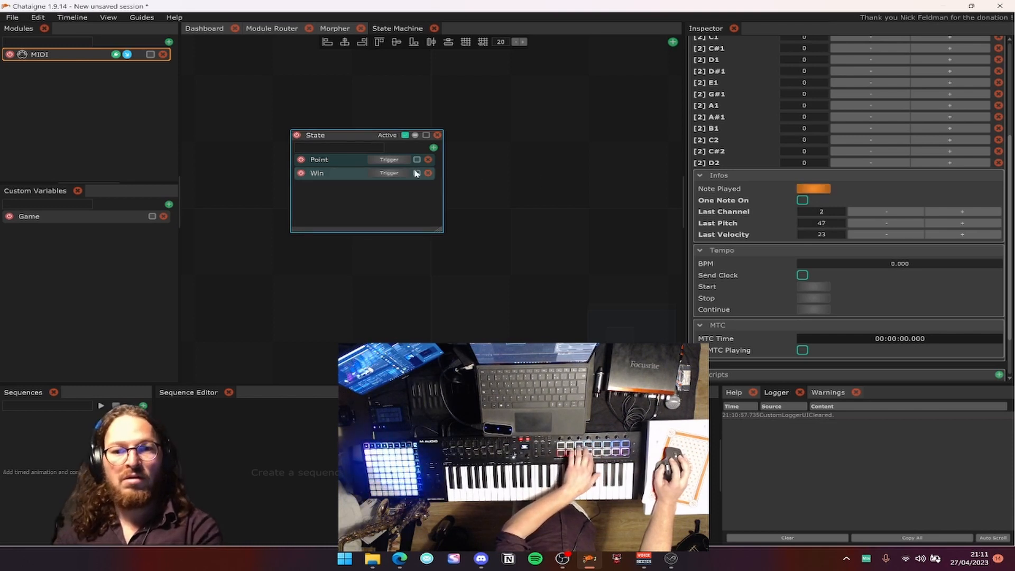
left_click(328, 159)
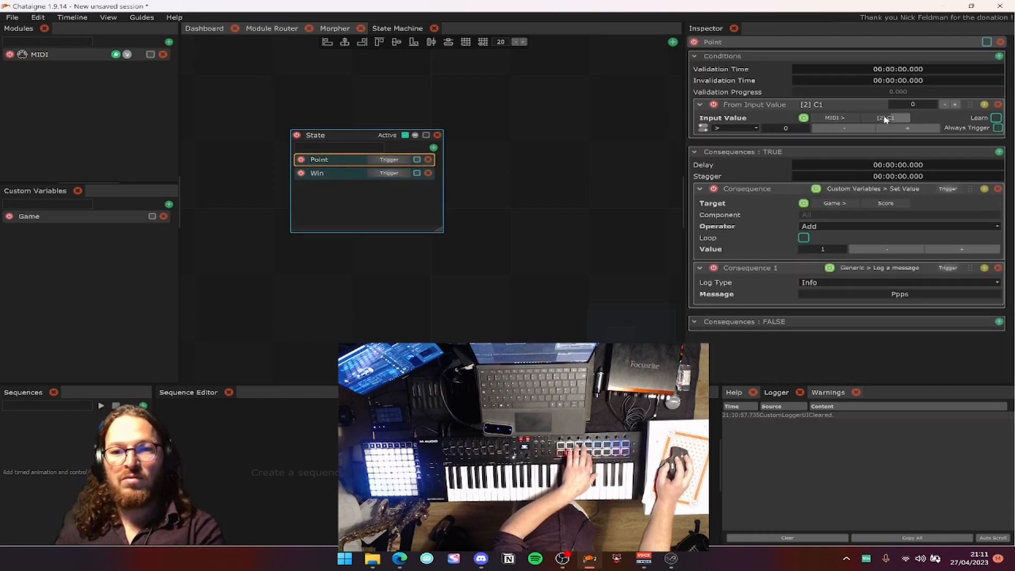
left_click(885, 117)
left_click(867, 247)
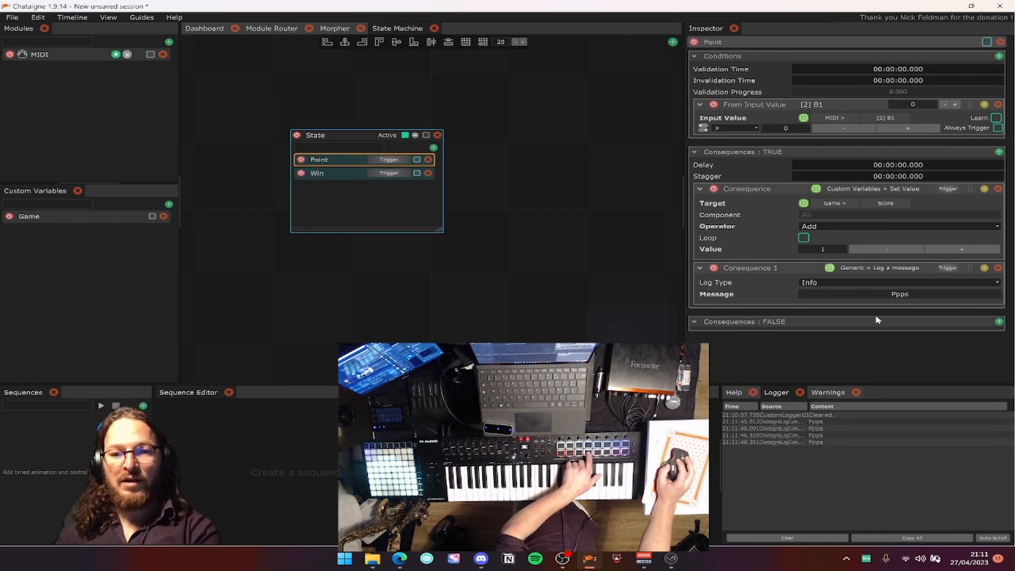
Widen the logger's Source column and inspect the Score variable in the Game group.
left_click_drag(809, 405, 849, 405)
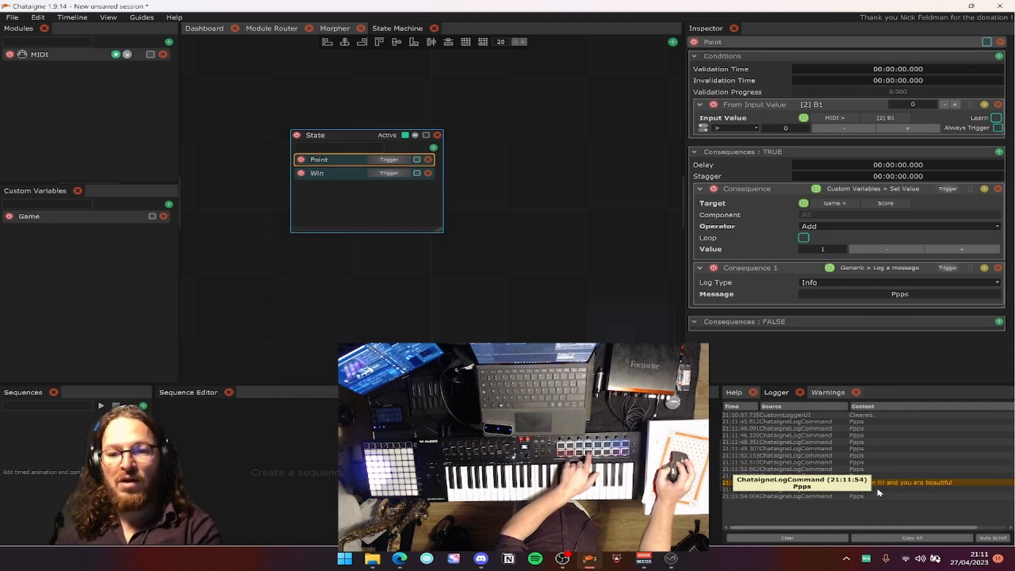
left_click(124, 216)
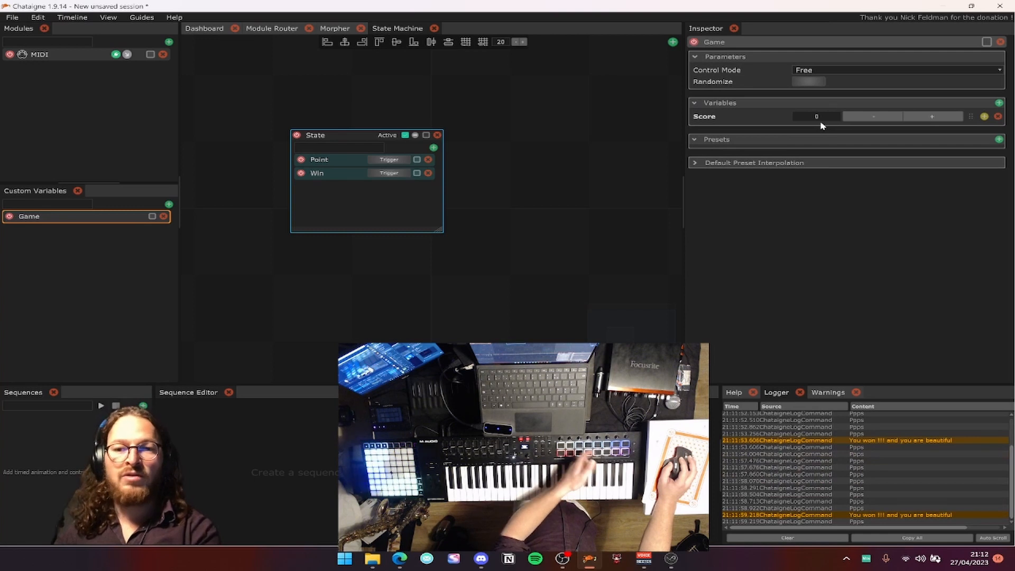
Set the stagger of Win's TRUE consequences to 3 seconds.
left_click(330, 174)
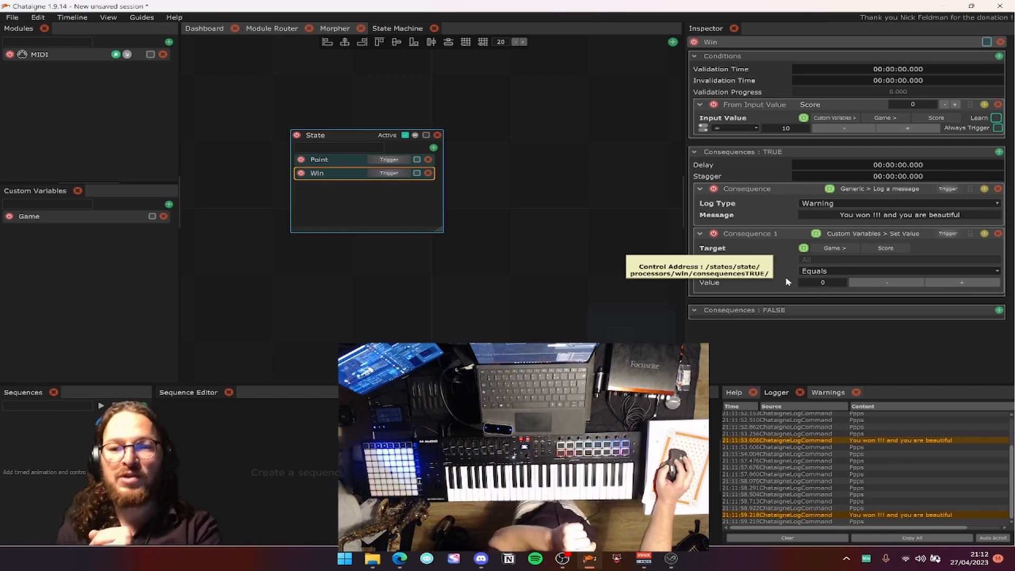
double_click(881, 178)
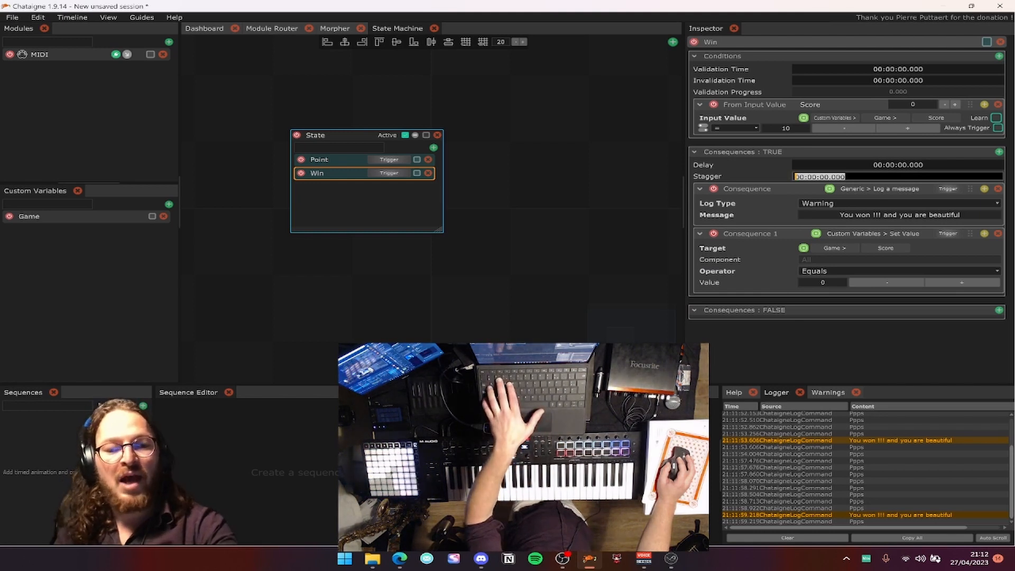
type("3")
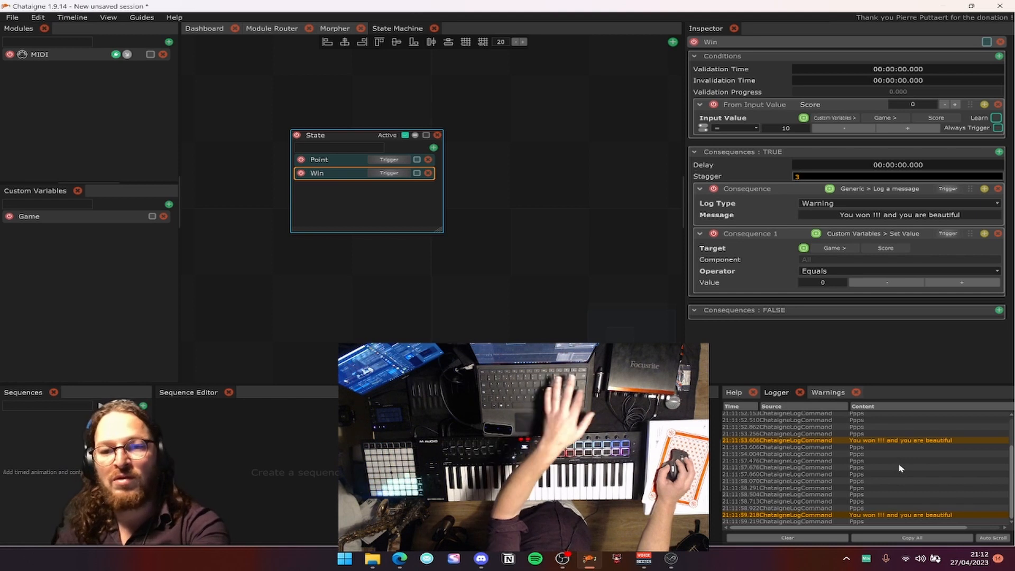
key("Return")
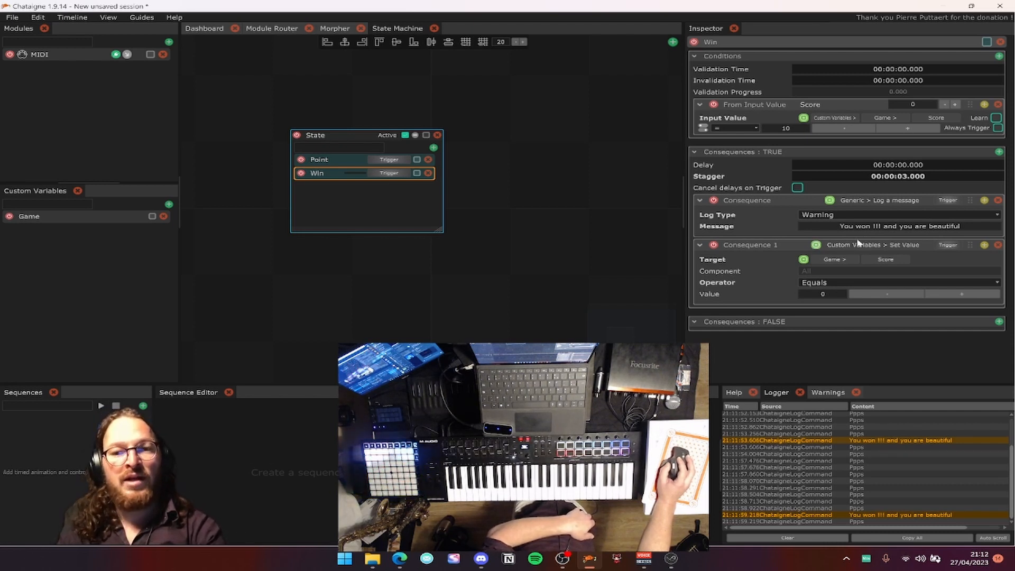
Set the stagger of Win's TRUE consequences to 1 second and show the Game group's variables.
double_click(895, 179)
type("1")
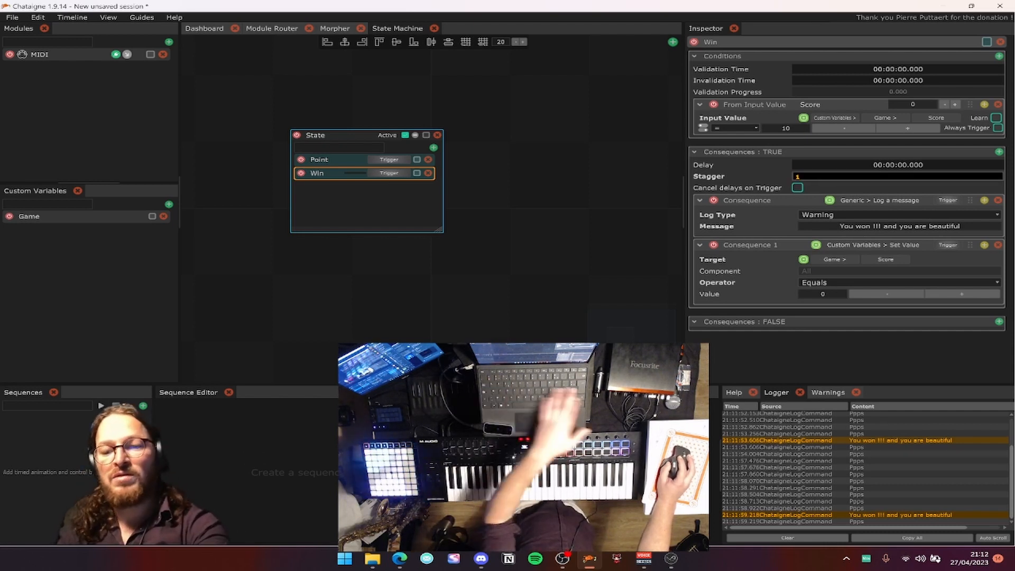
key("Return")
left_click(117, 217)
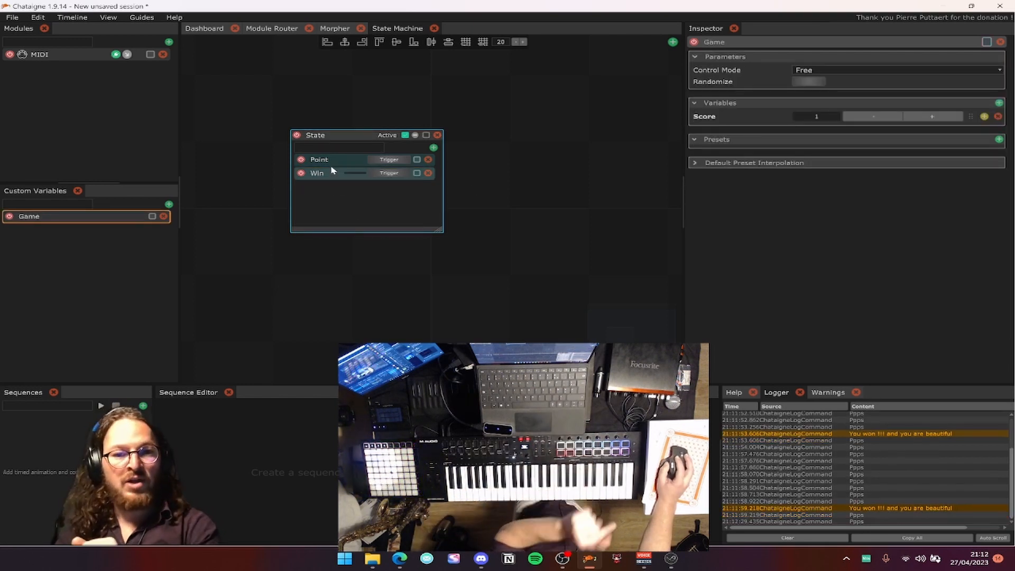
Change the command of Point's message-logging consequence to Generic Log a value.
left_click(362, 163)
left_click(899, 295)
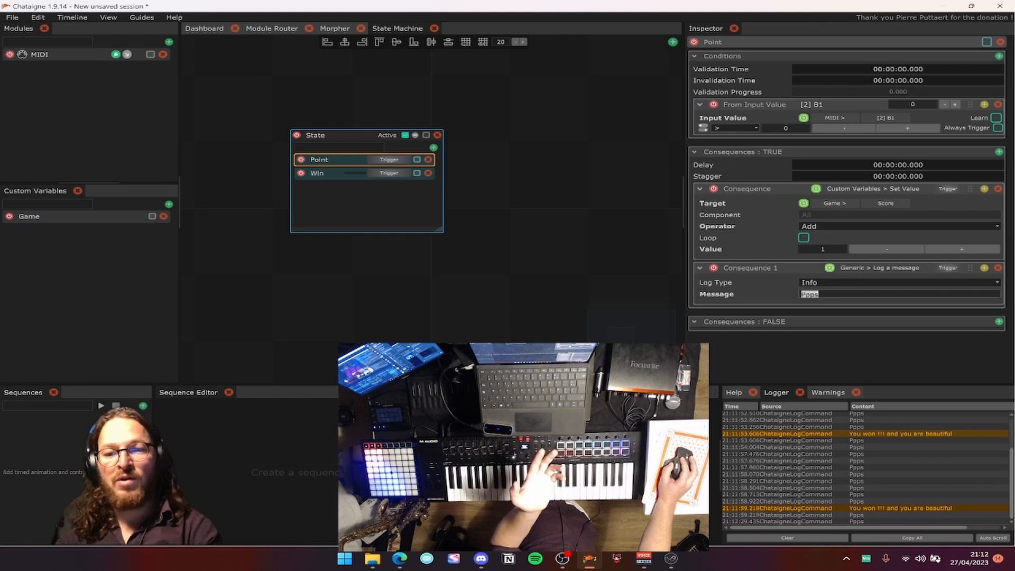
left_click(902, 269)
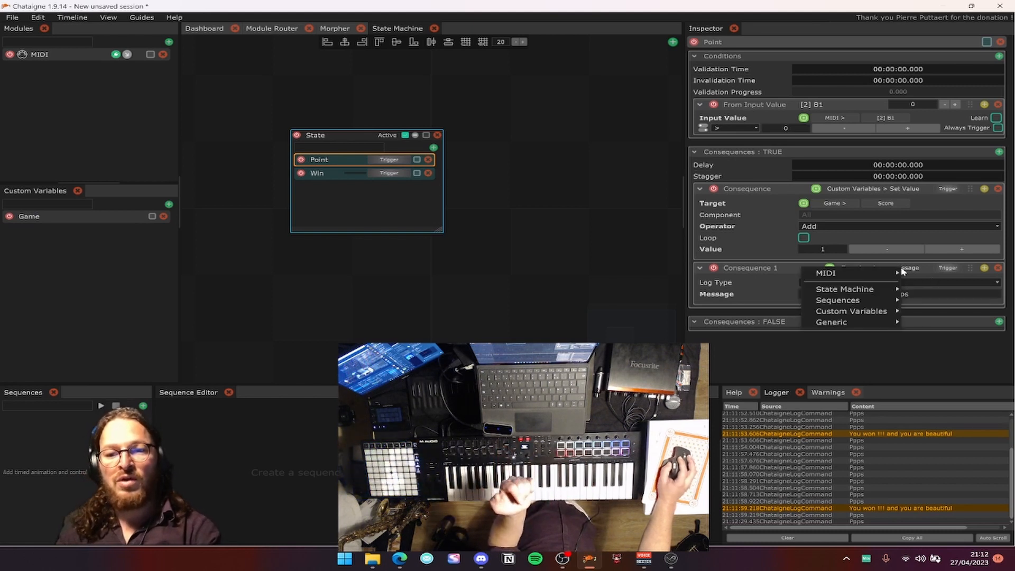
mouse_move(845, 322)
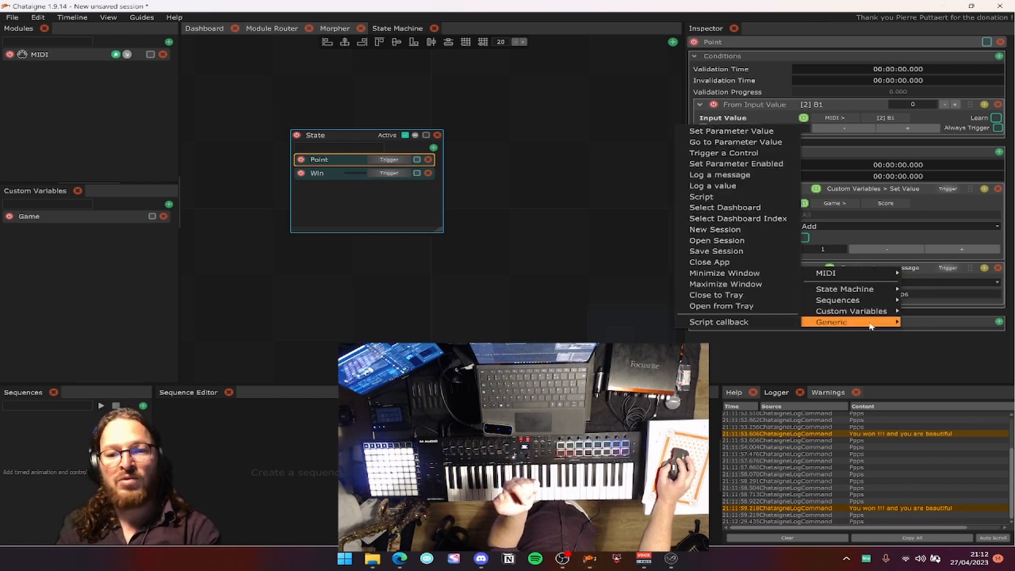
left_click(713, 185)
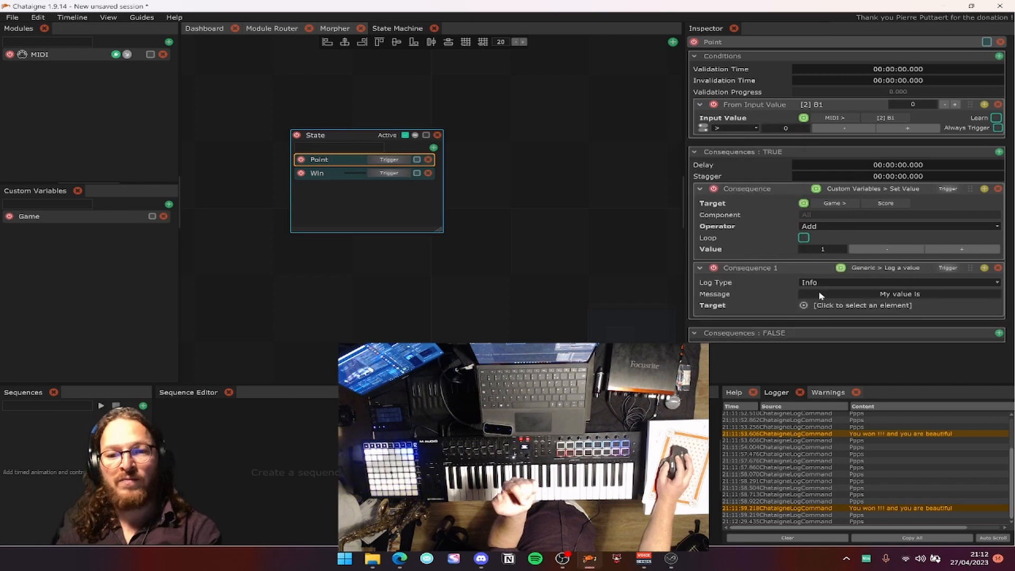
Set the target of Point's value-logging consequence to the Score value of the Game custom variables.
left_click(871, 309)
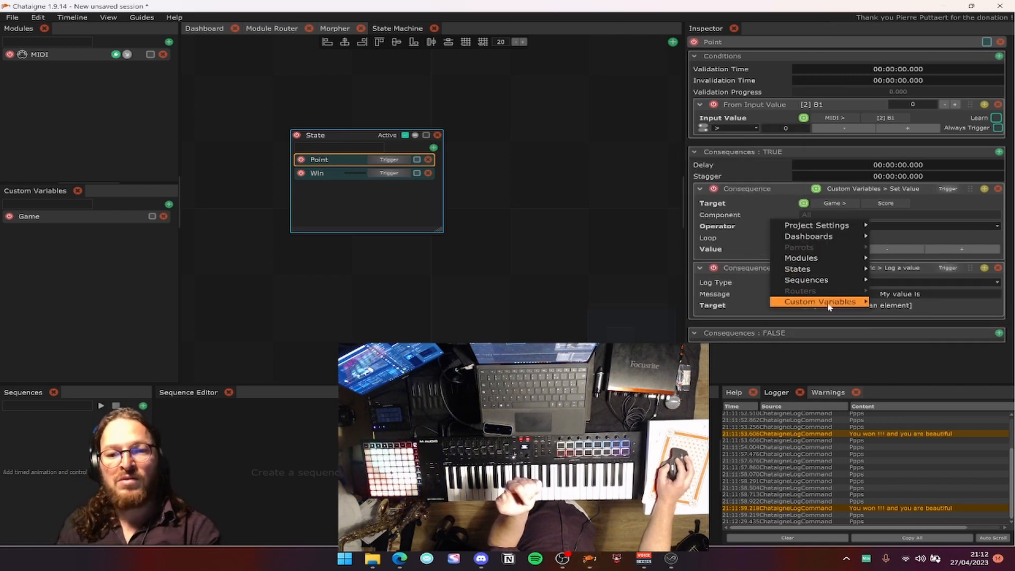
mouse_move(828, 307)
mouse_move(898, 290)
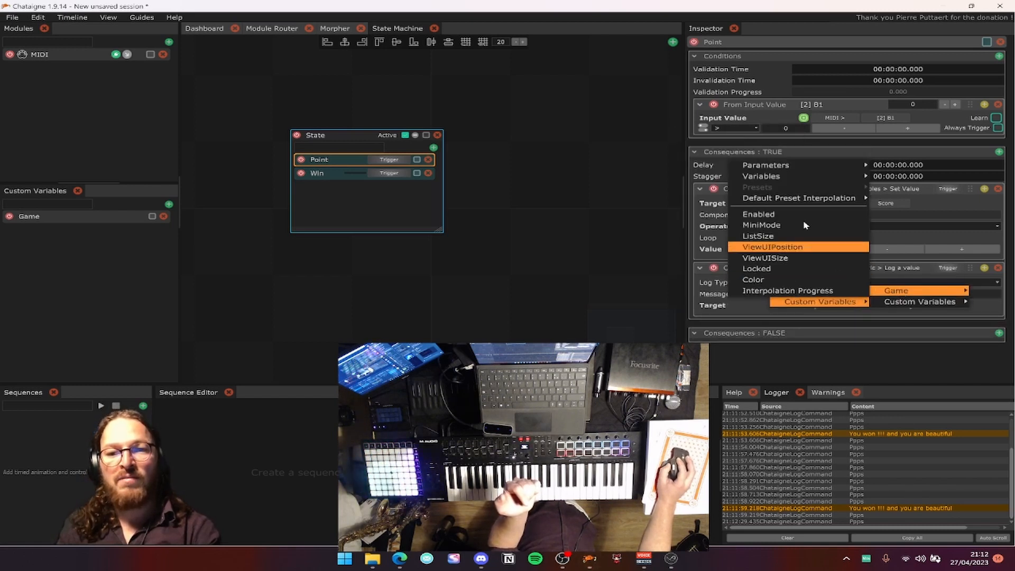
mouse_move(761, 176)
mouse_move(703, 176)
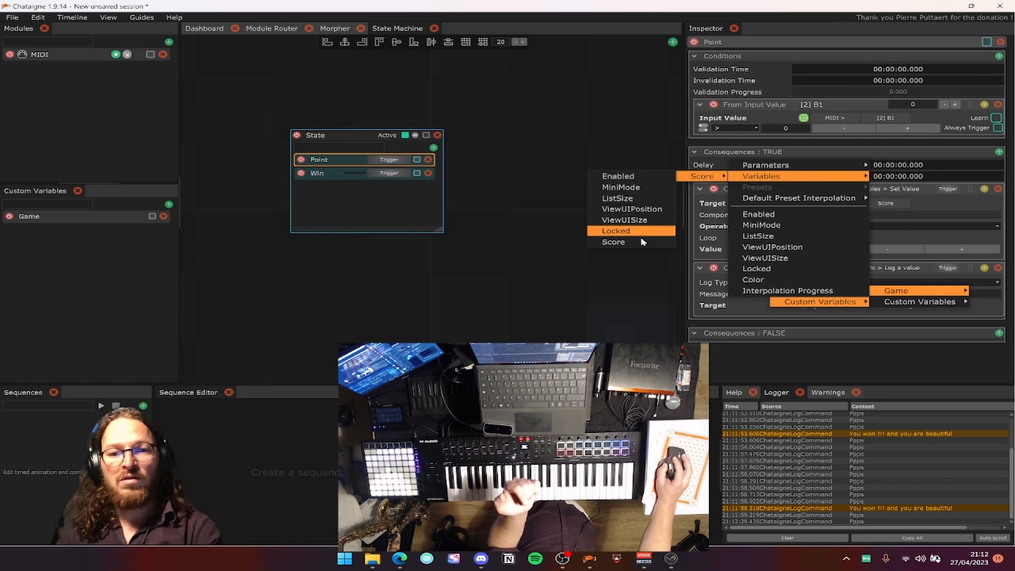
left_click(614, 242)
Set the message of Point's value-logging consequence to "Point, new score is :".
left_click(839, 295)
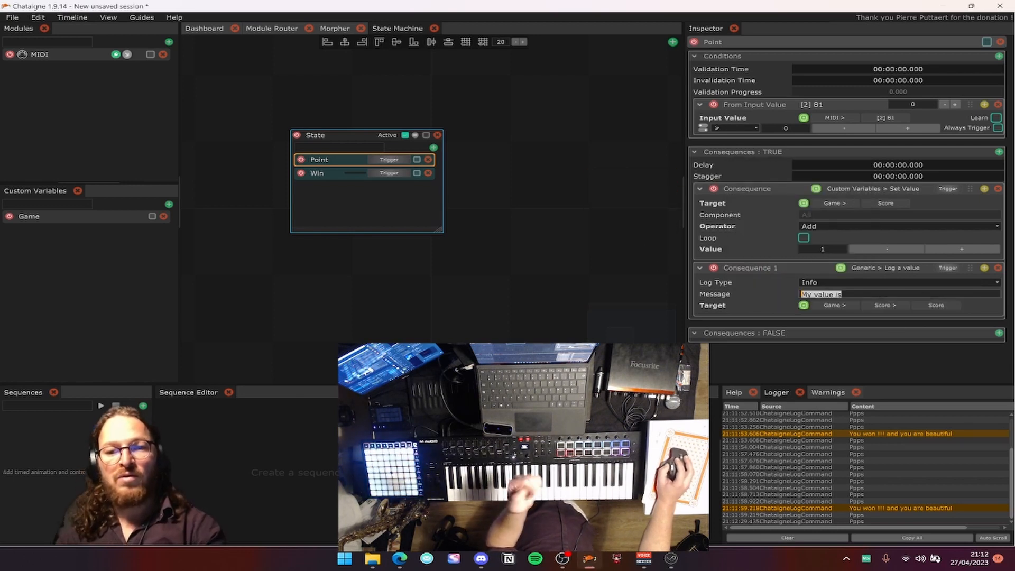
type("Point, new dscore")
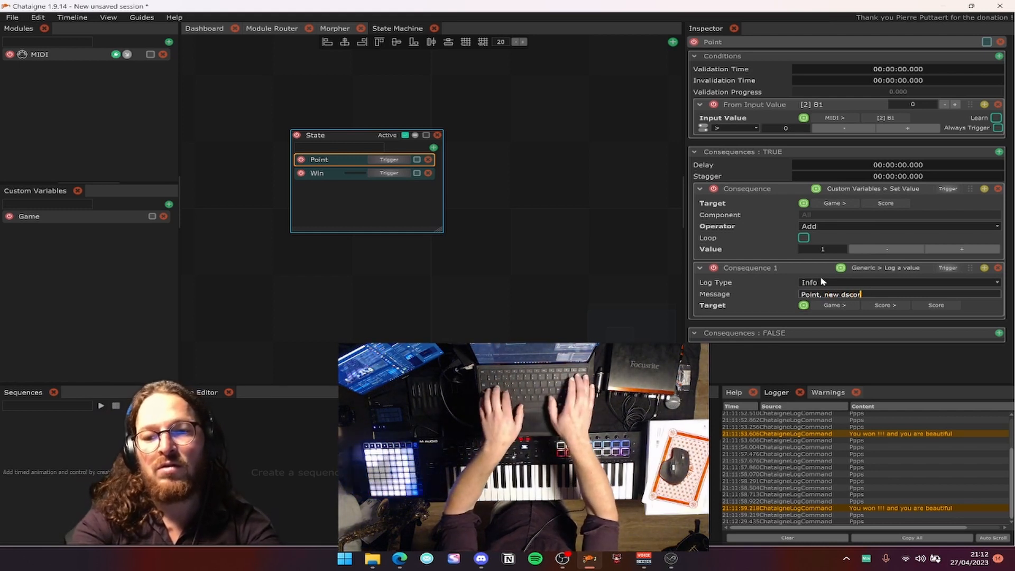
key("BackSpace")
key("BackSpace")
key("BackSpace")
key("BackSpace")
key("BackSpace")
key("BackSpace")
type("score is :")
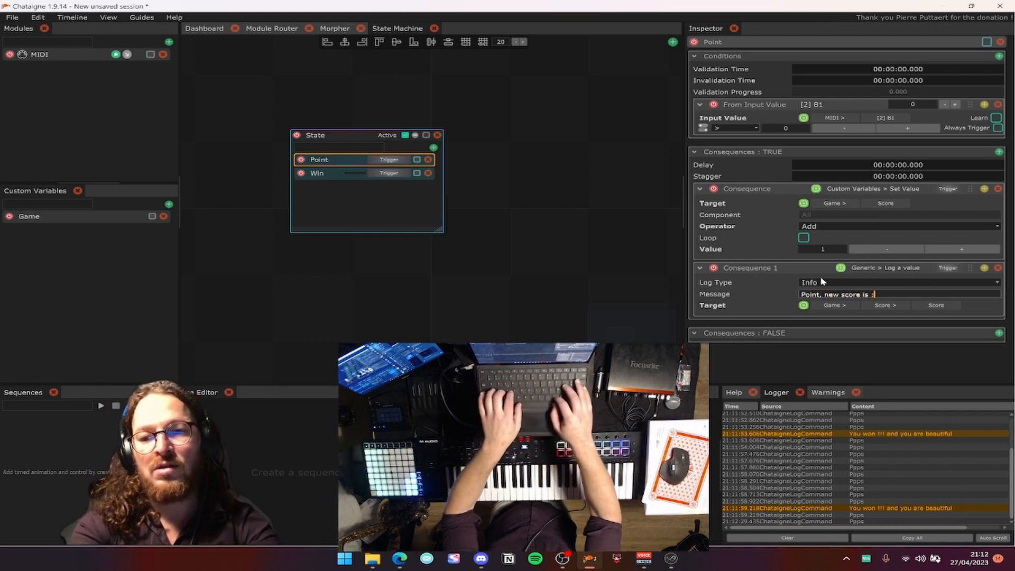
key("Return")
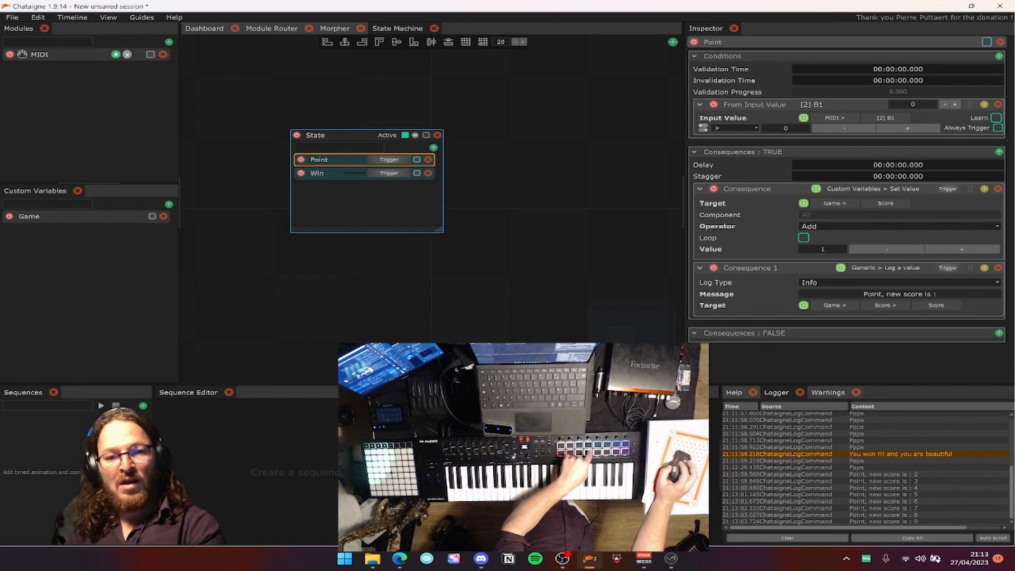
Examine the Game group's Score, Win's condition and consequences, and the MIDI module's incoming values while testing the game.
left_click(62, 218)
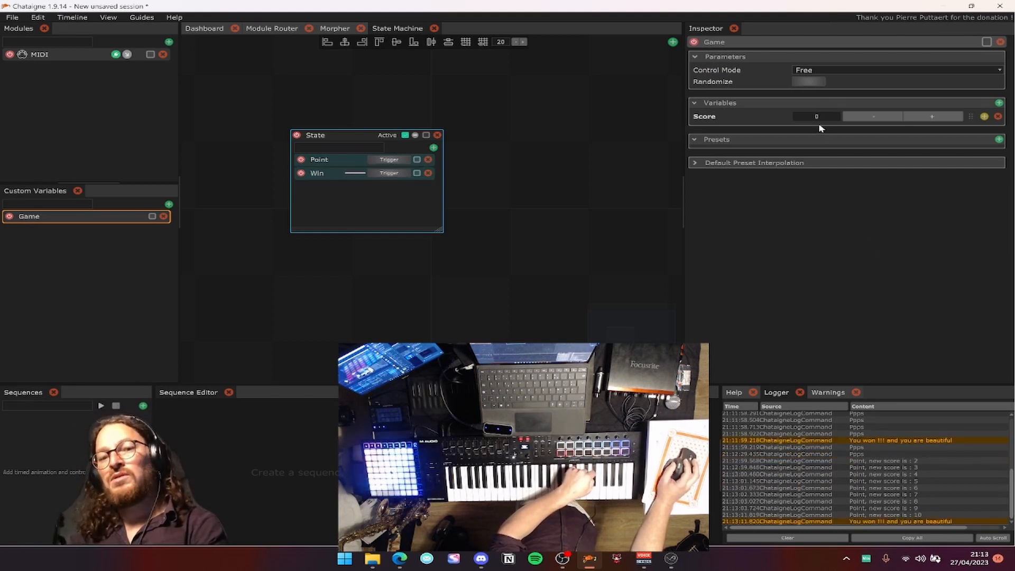
left_click(336, 176)
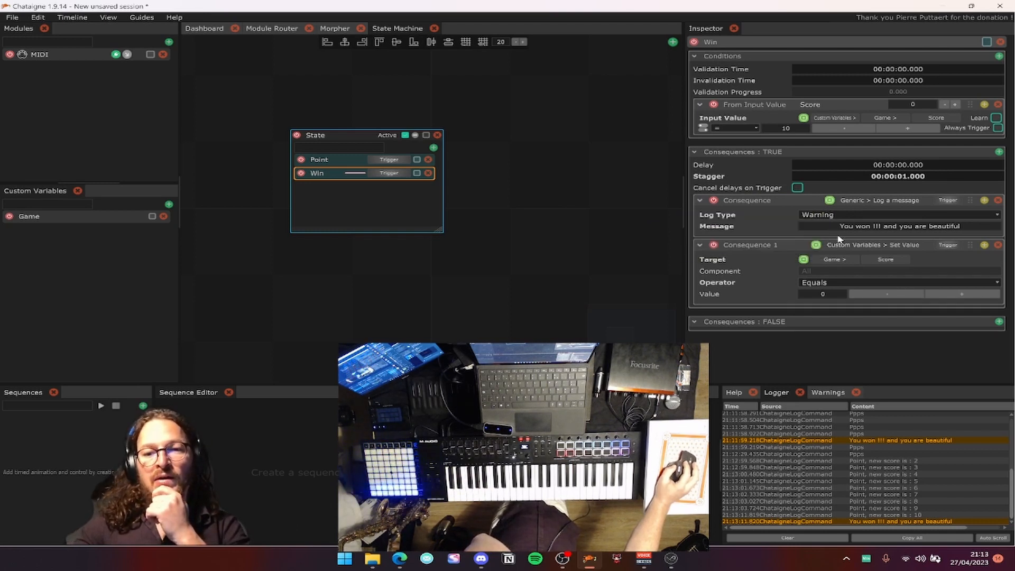
left_click(83, 221)
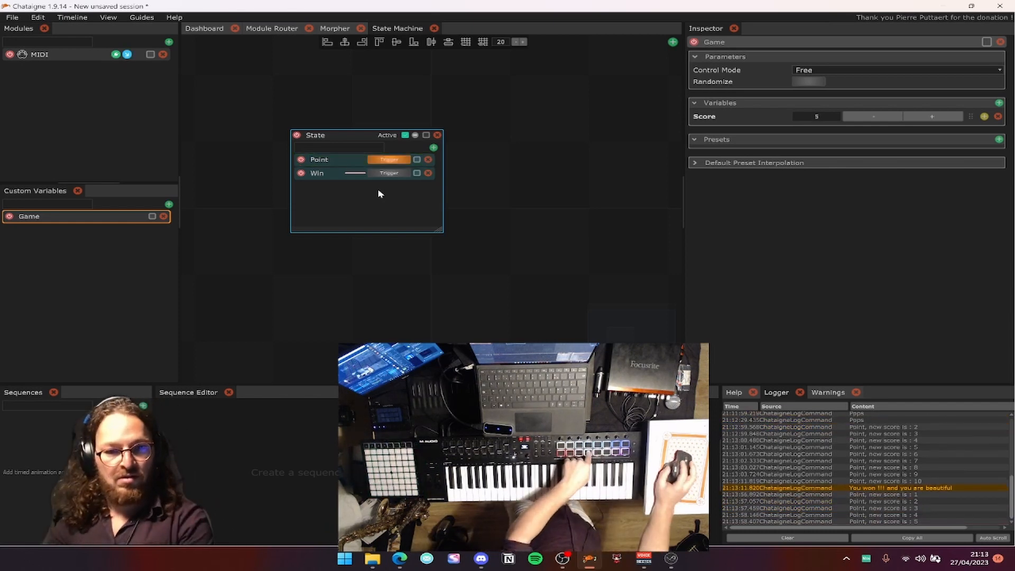
left_click(79, 54)
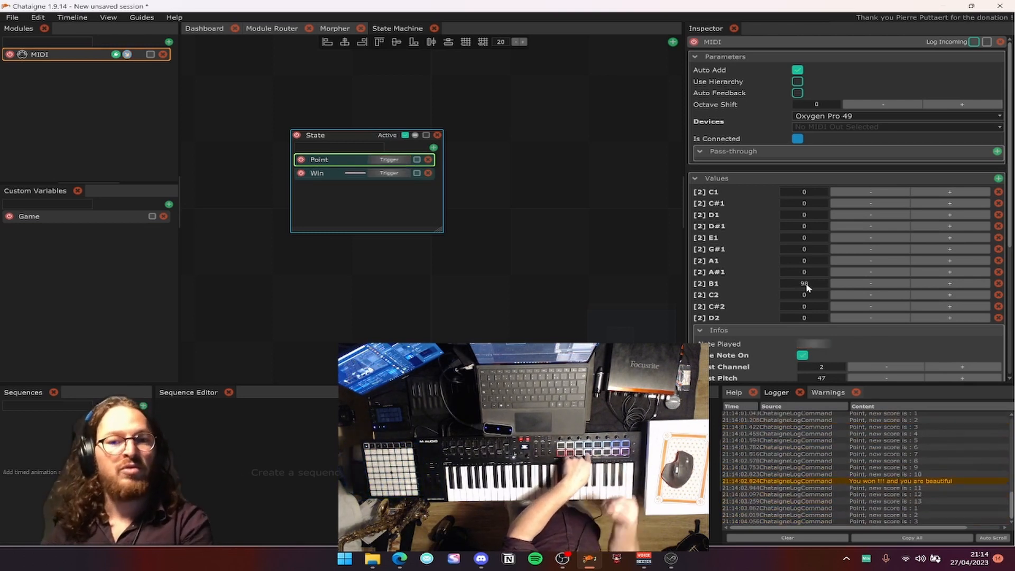
left_click(79, 217)
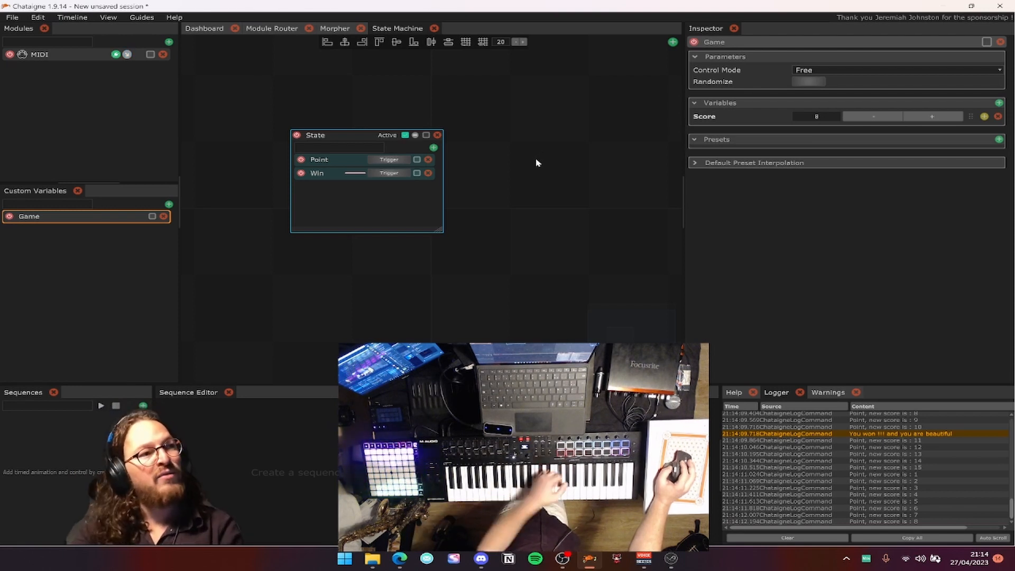
Change the comparison operator of Point's B1 input condition to >=.
left_click(434, 148)
left_click(316, 160)
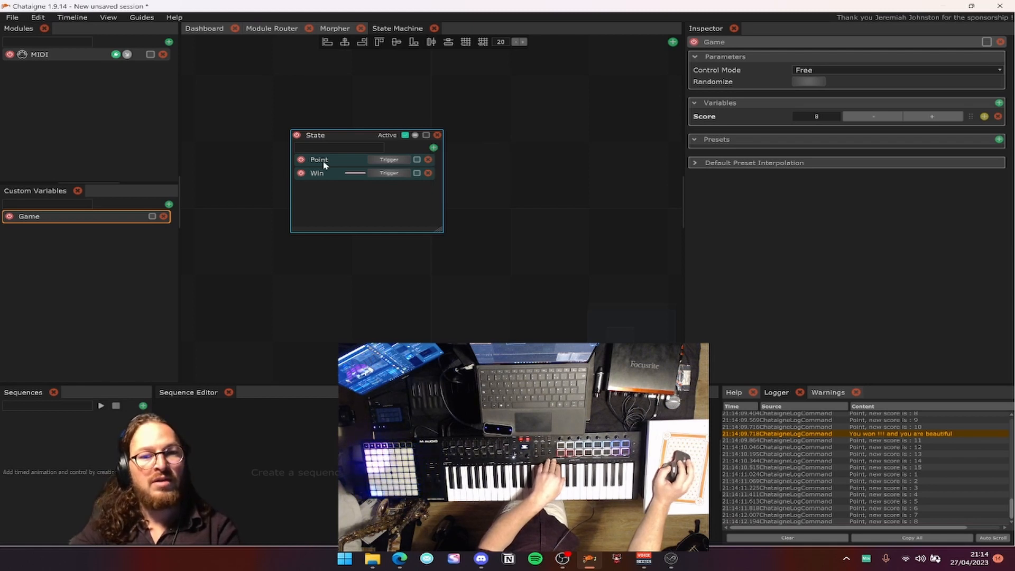
left_click(731, 129)
left_click(729, 165)
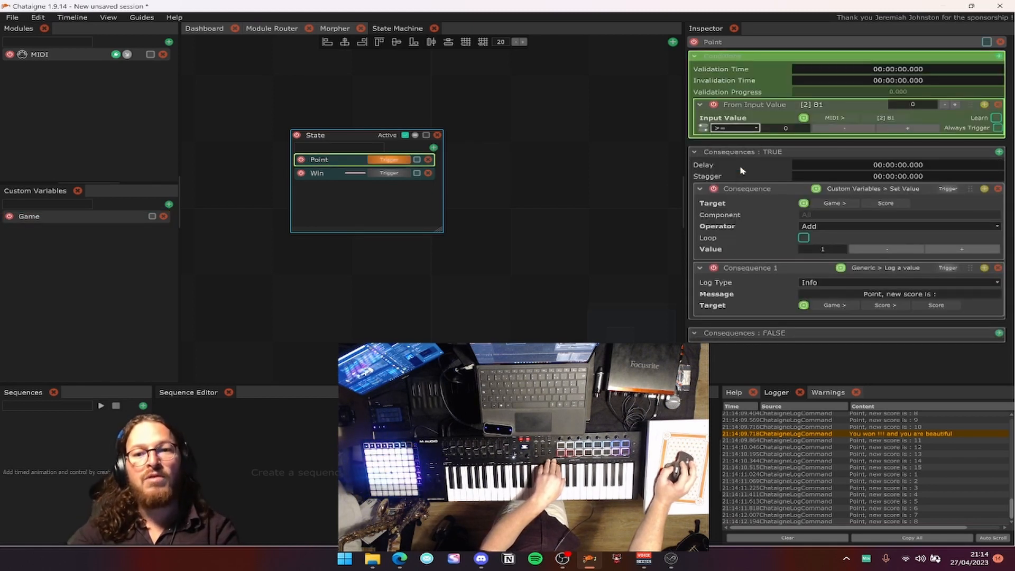
Add a new action to the State and name it Boost.
left_click(342, 202)
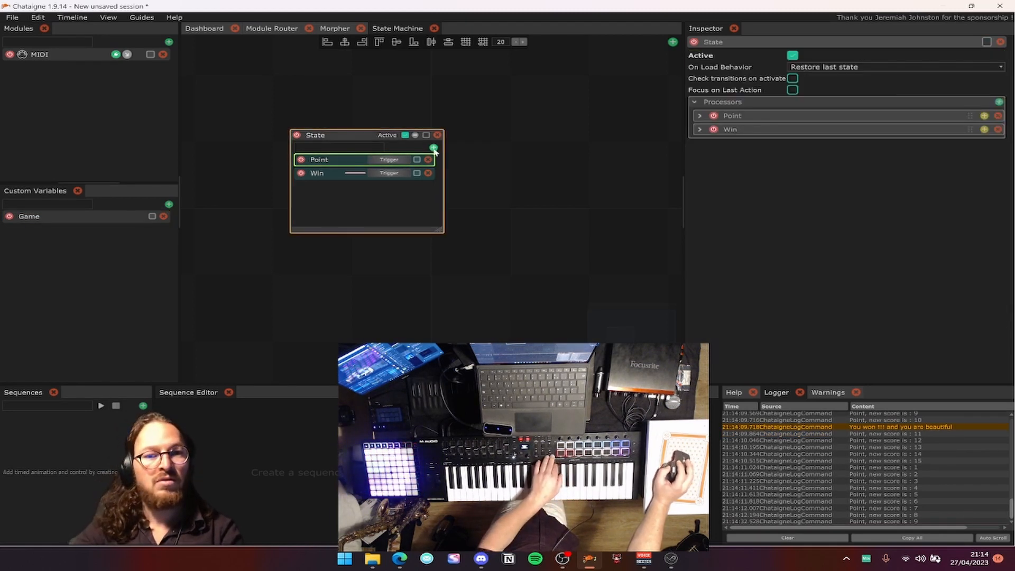
left_click(434, 147)
left_click(463, 154)
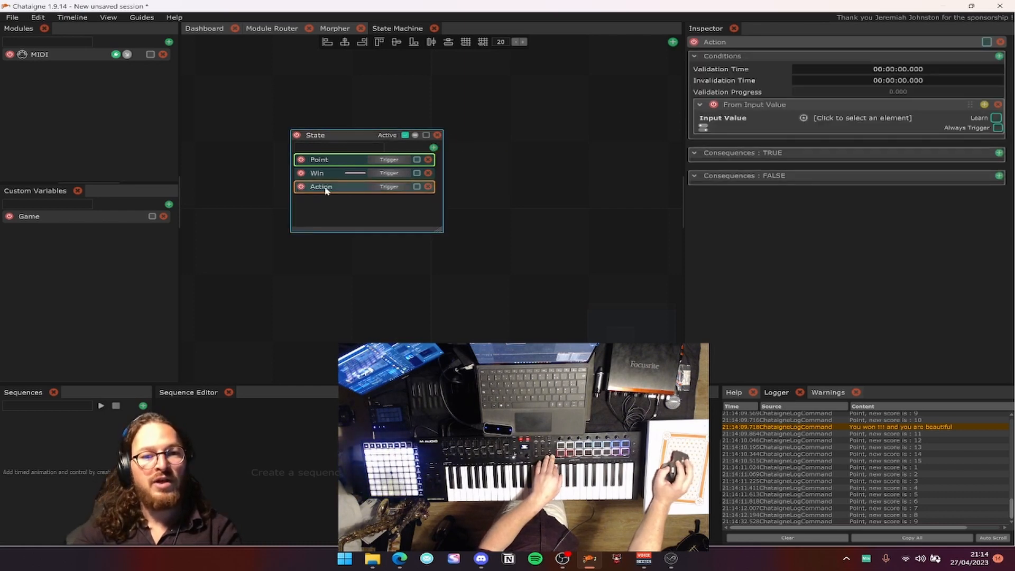
type("Bo")
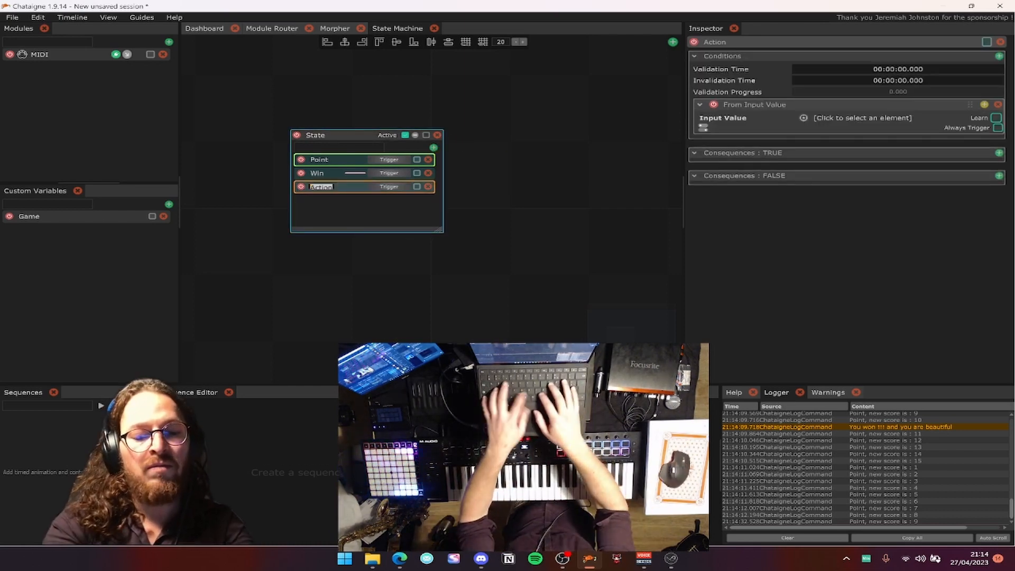
type("ost")
key("Return")
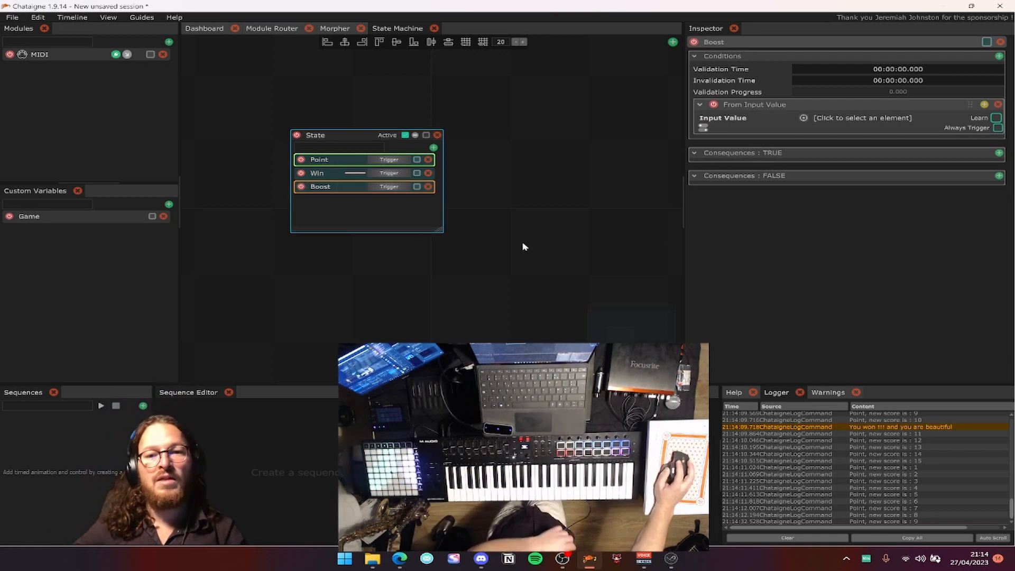
Set Boost's condition to the MIDI value [2] G#1 with the > comparison operator.
left_click(804, 122)
mouse_move(809, 122)
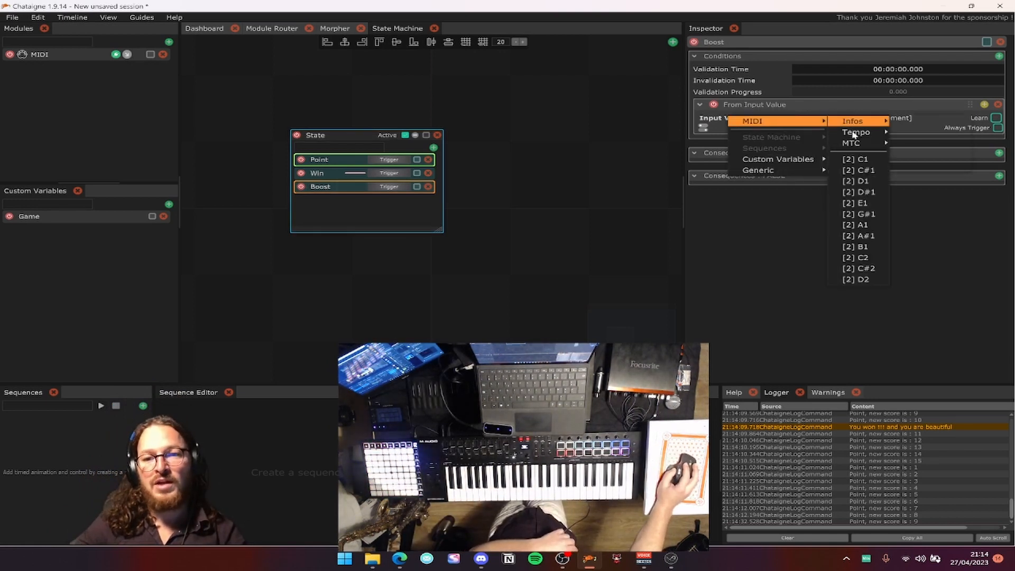
left_click(78, 58)
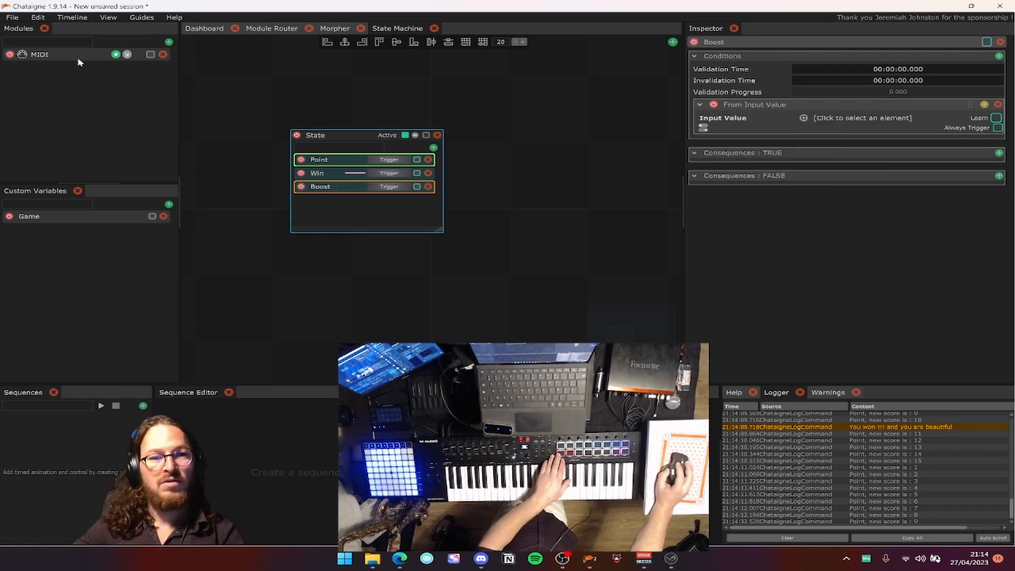
left_click(78, 58)
left_click(376, 186)
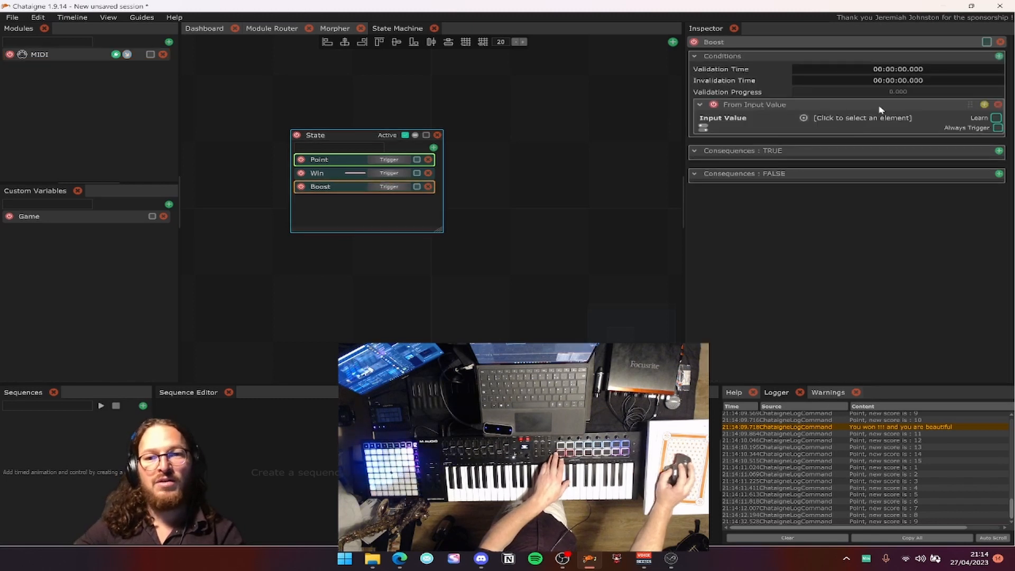
left_click(877, 119)
mouse_move(859, 125)
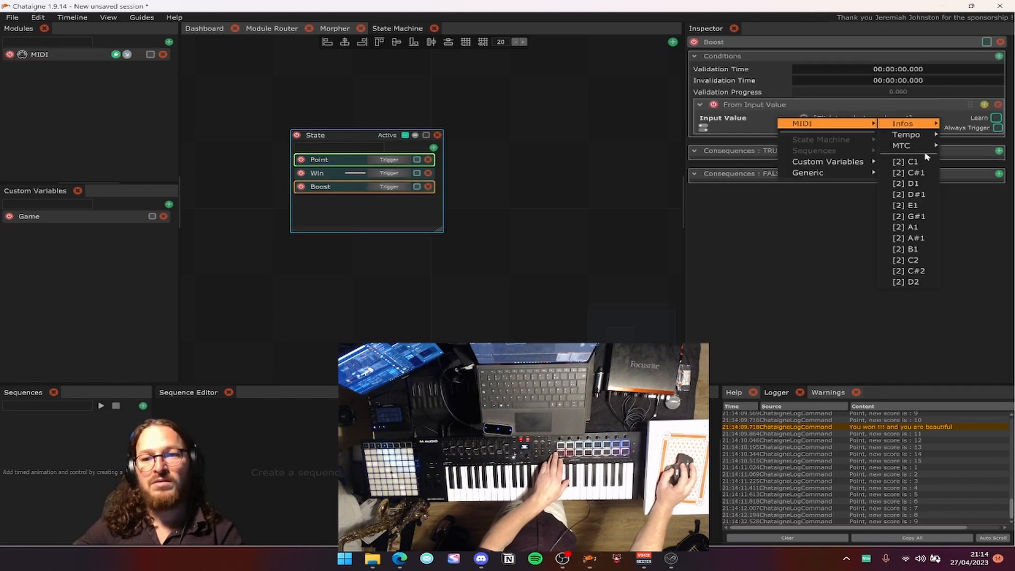
left_click(924, 216)
left_click(737, 128)
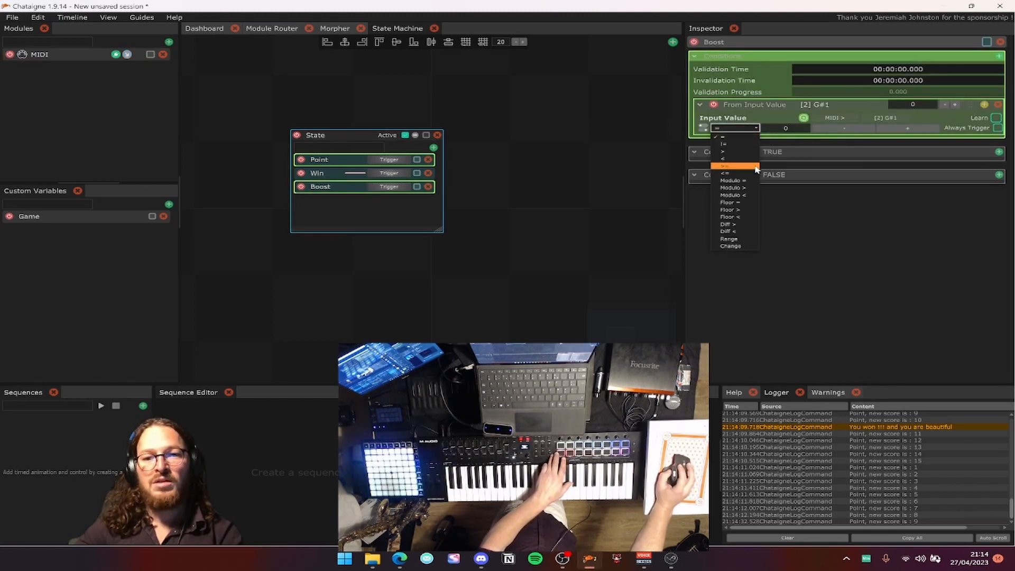
left_click(755, 153)
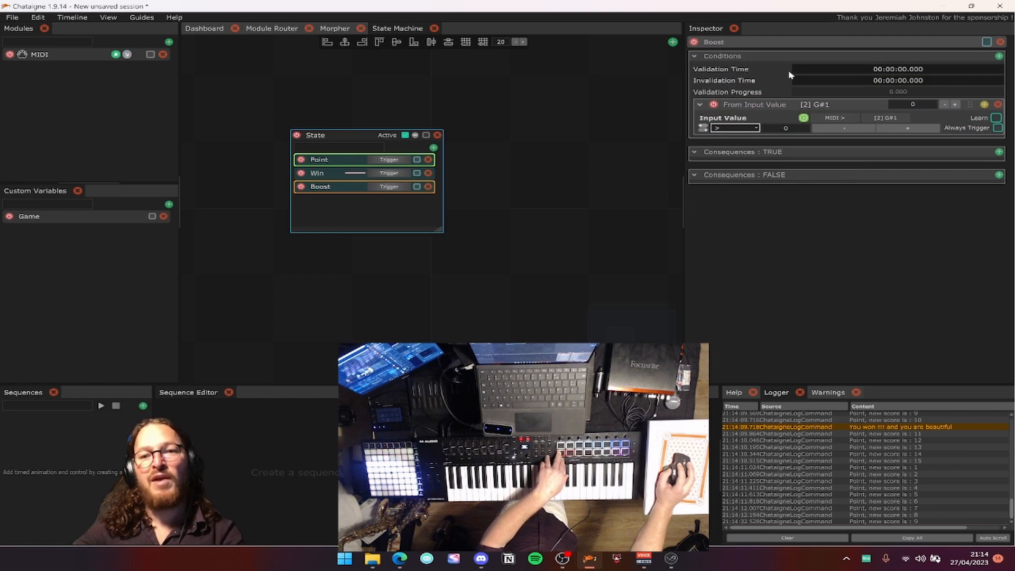
Set the validation time of Boost's conditions to 2 seconds.
double_click(828, 70)
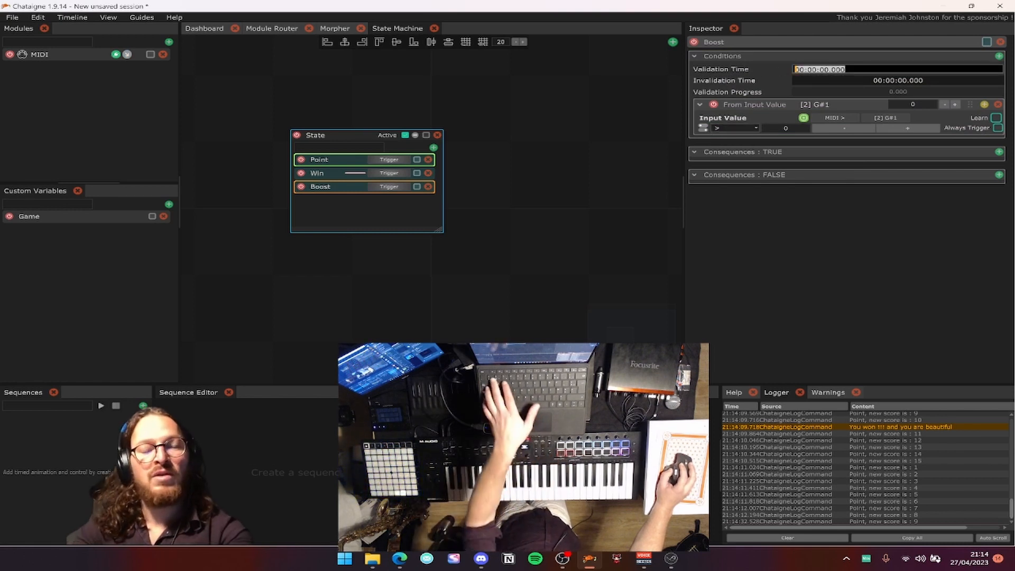
type("21")
key("BackSpace")
key("BackSpace")
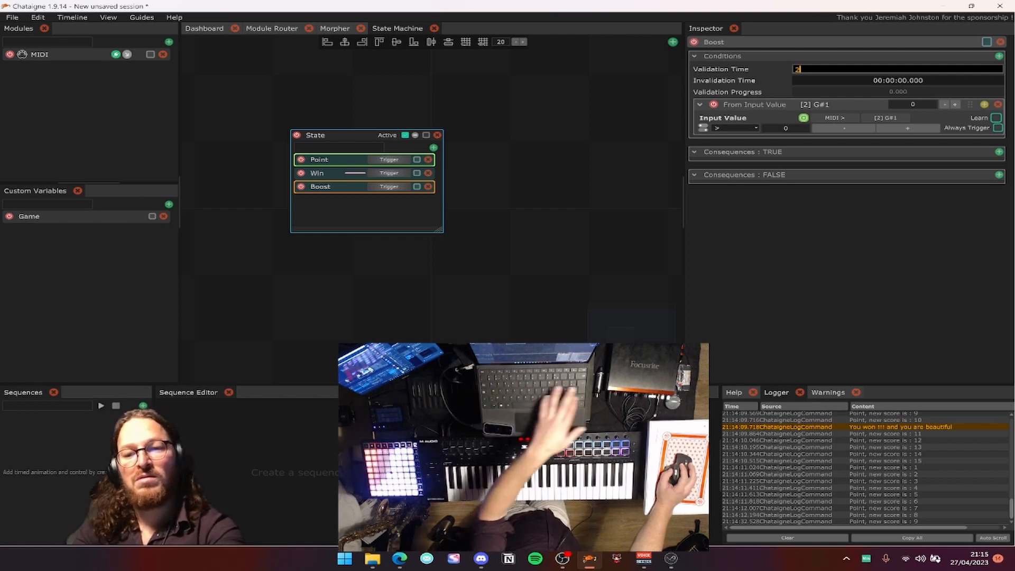
type("2")
key("Return")
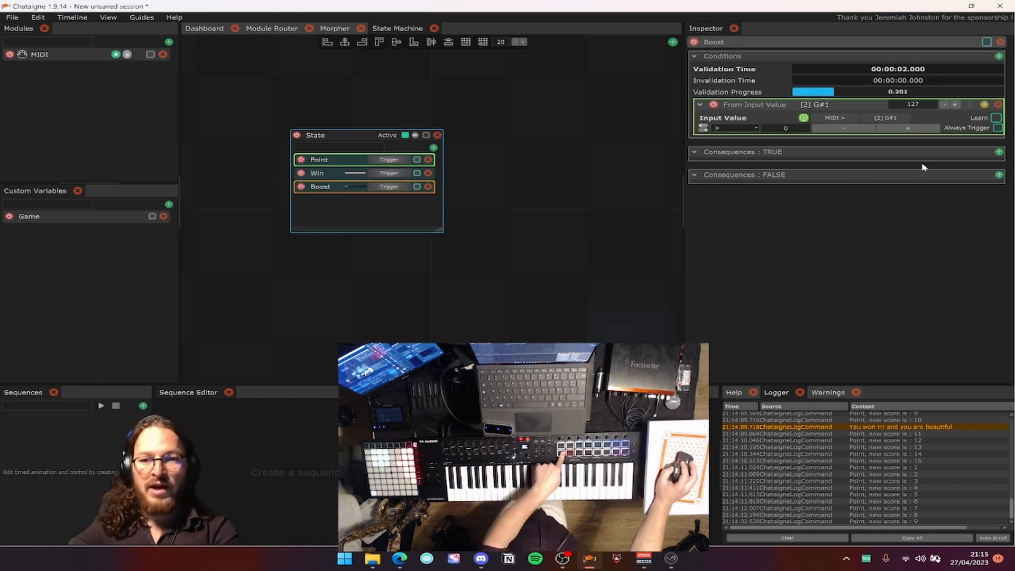
Add a Custom Variables Set Value consequence to Boost's TRUE consequences and target the Game group's Score.
left_click(998, 152)
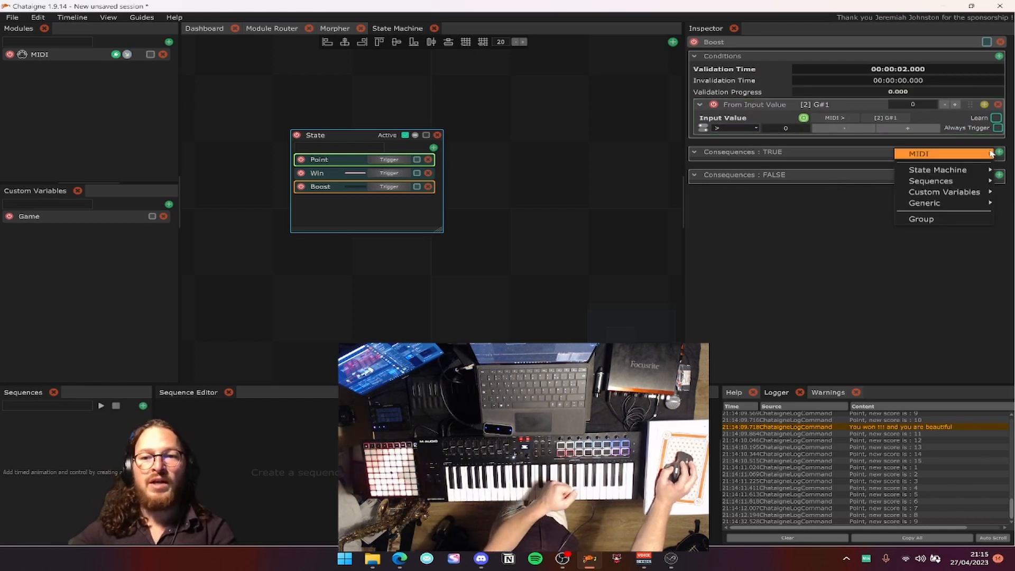
mouse_move(963, 195)
left_click(823, 198)
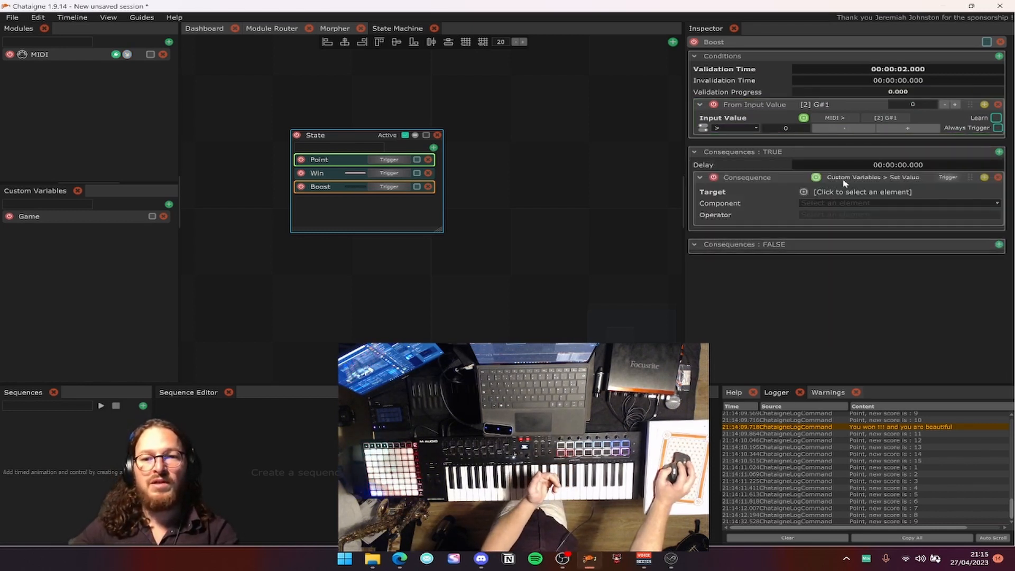
left_click(845, 192)
left_click(873, 193)
Set the operator of Boost's score consequence to Add with a value of 5.
left_click(859, 215)
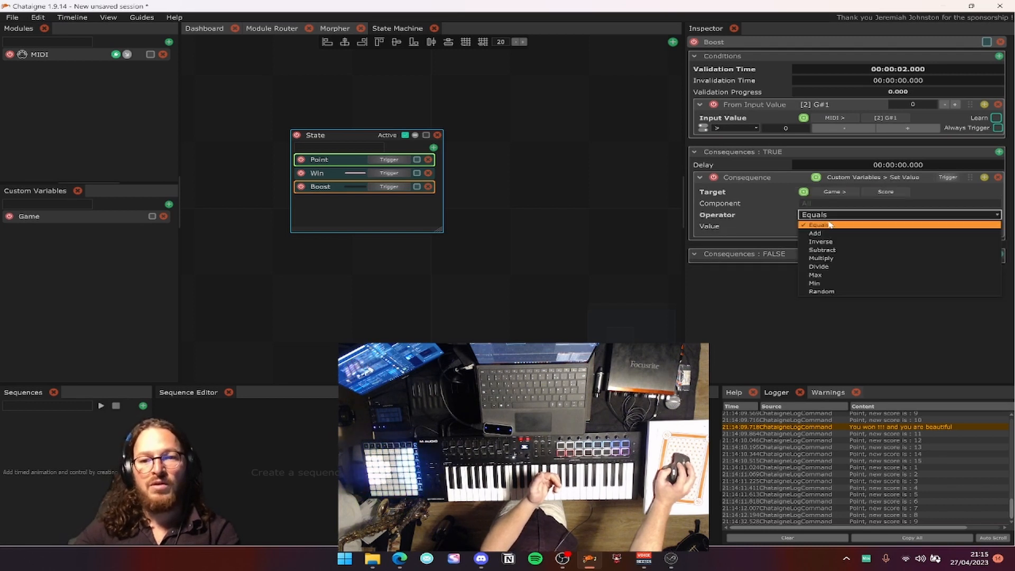
left_click(846, 231)
left_click(958, 239)
left_click(958, 239)
left_click(958, 239)
left_click(958, 239)
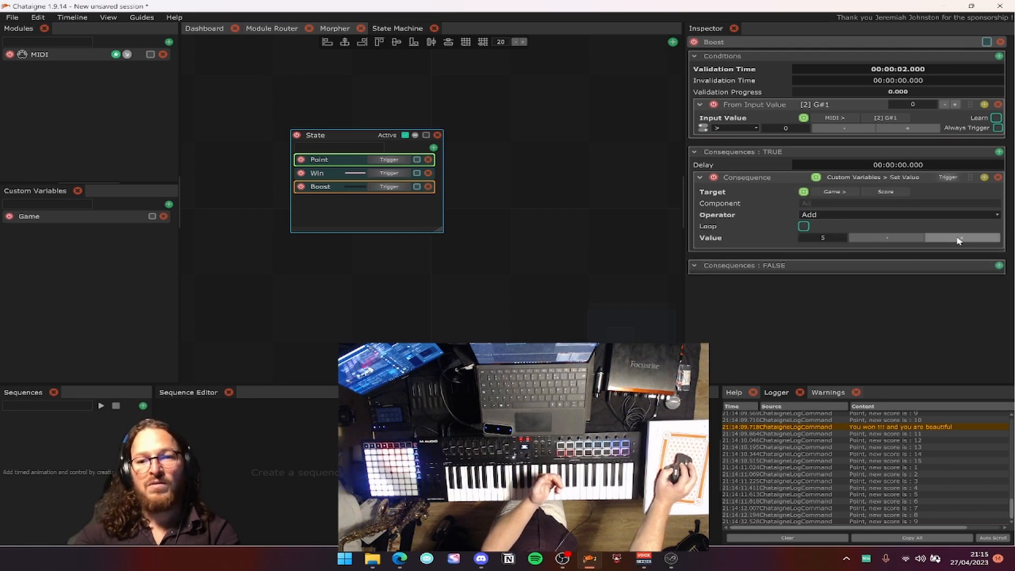
left_click(959, 239)
left_click(959, 239)
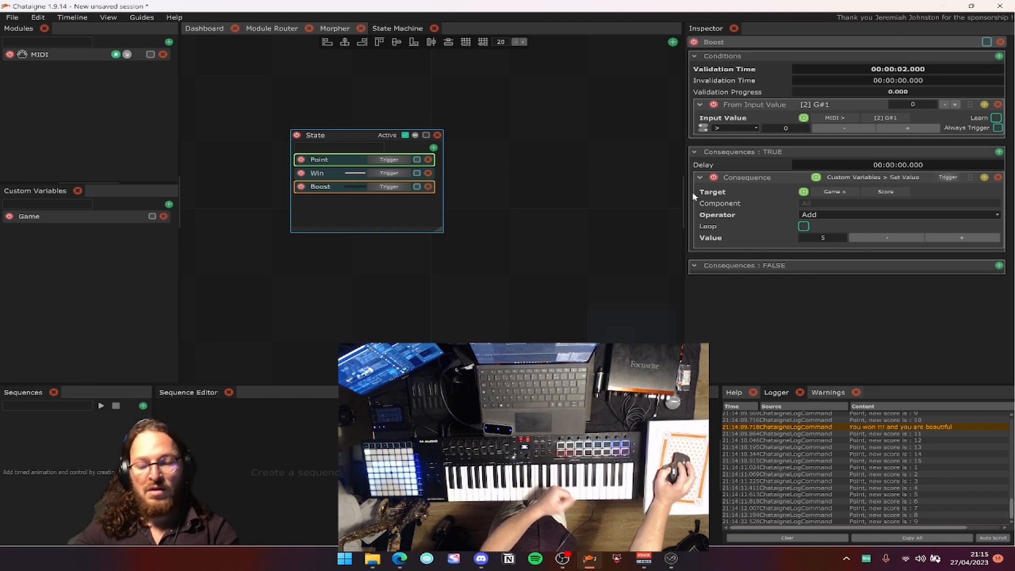
Add a Generic Log a message consequence to Boost's TRUE consequences with the message BOOOST.
left_click(998, 153)
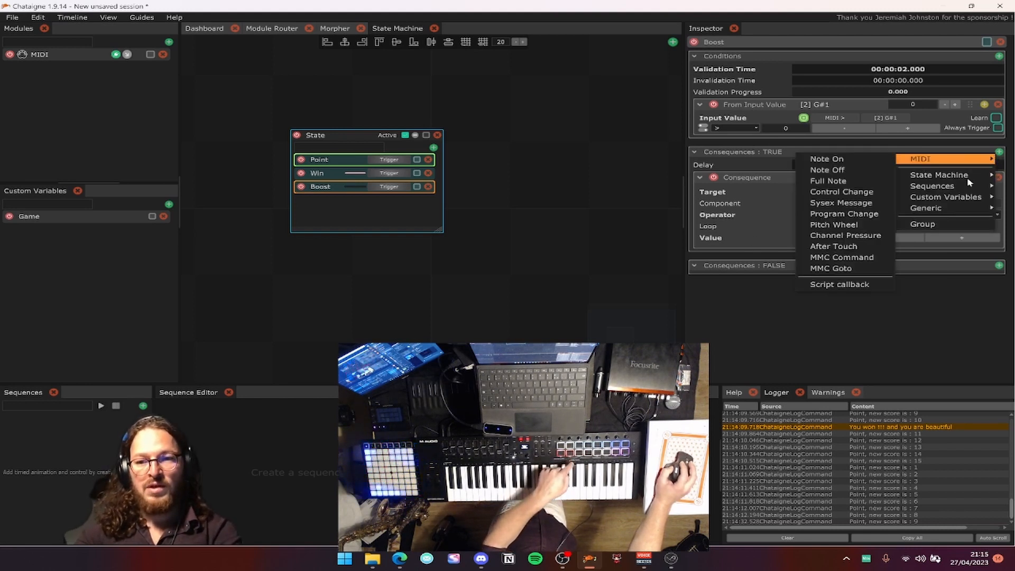
mouse_move(938, 208)
left_click(817, 252)
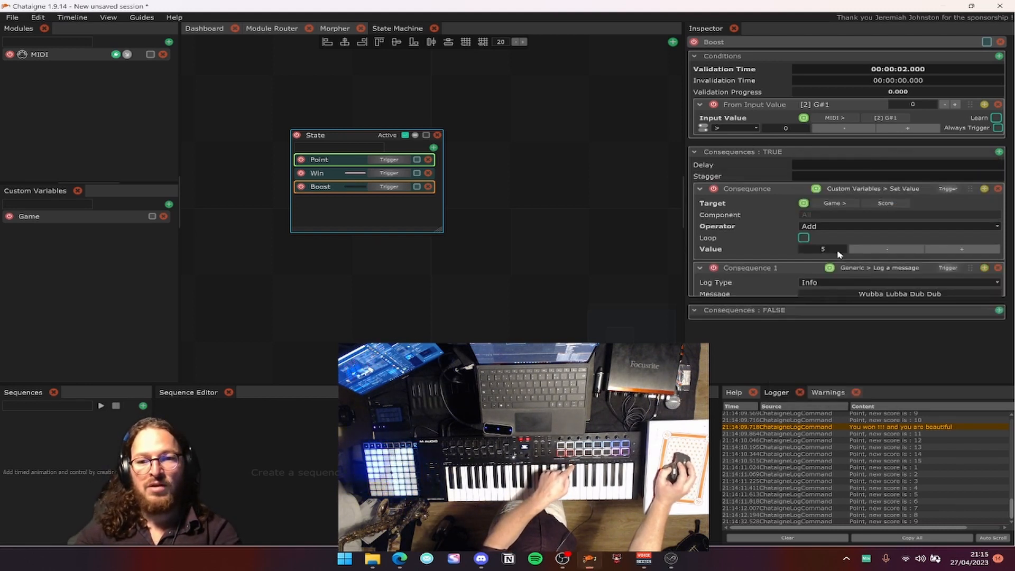
left_click(867, 293)
type("BOOOST")
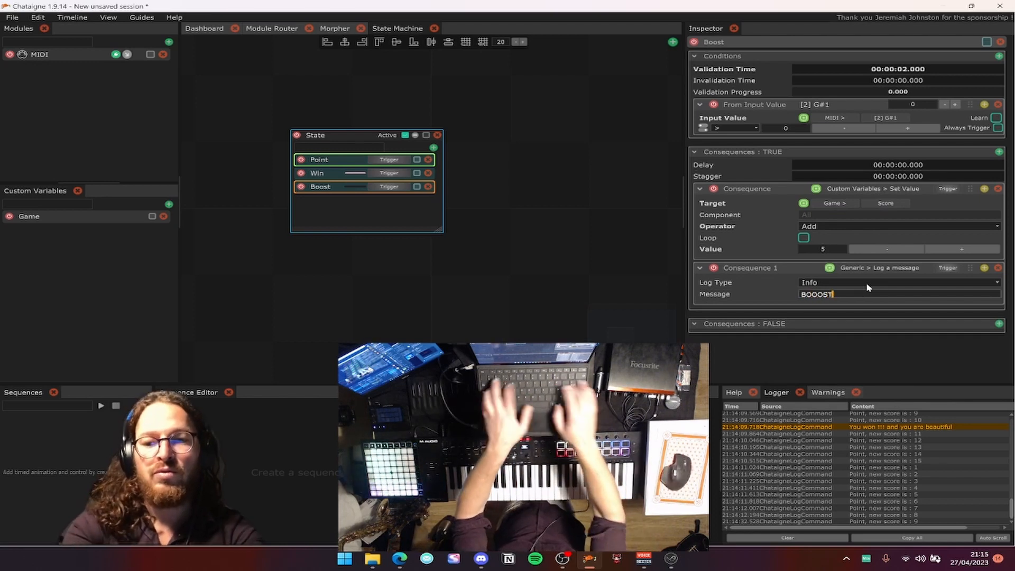
key("Return")
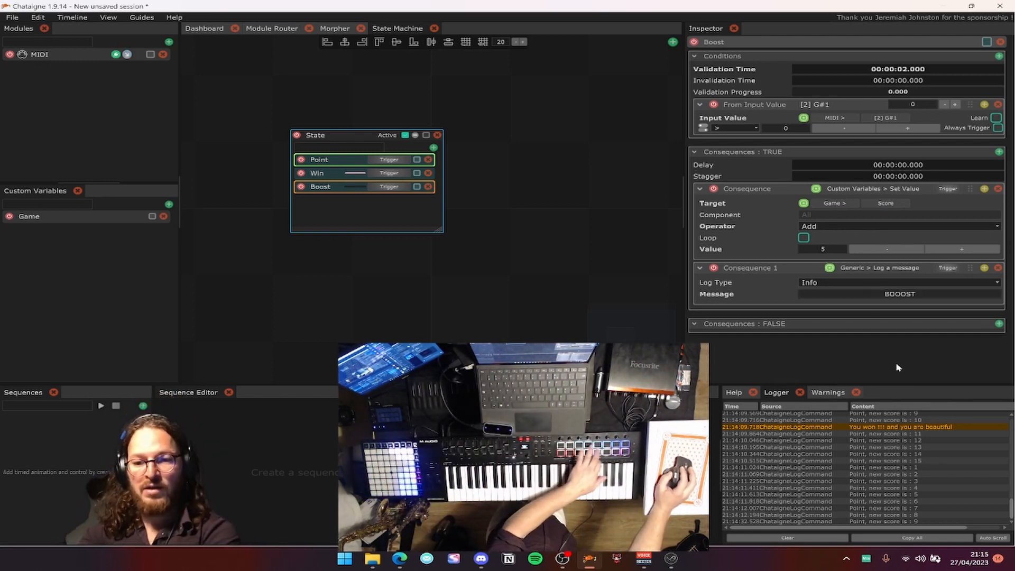
Set Point's condition comparison operator to > and the one in Win's Score condition to >=.
left_click(323, 159)
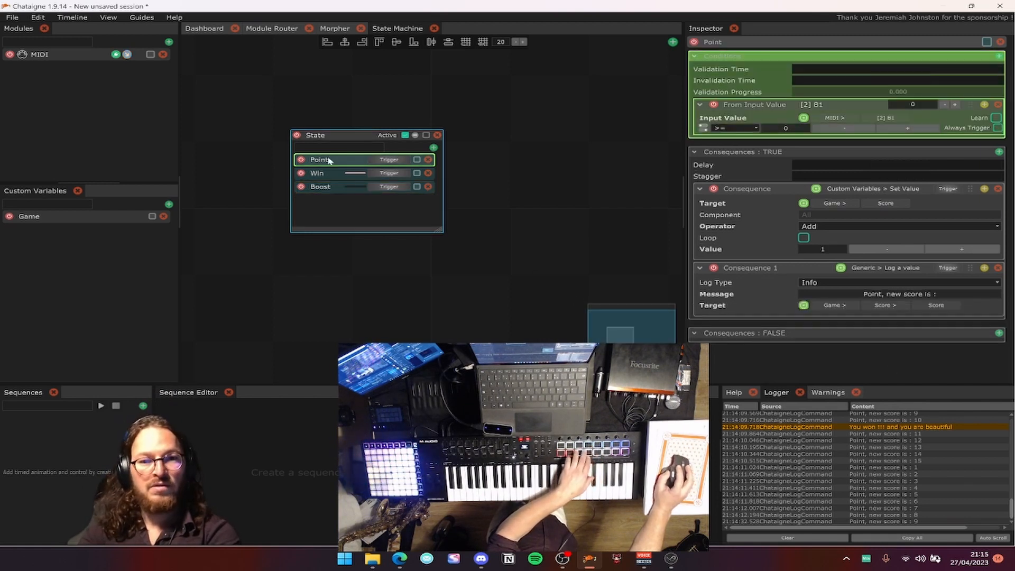
left_click(740, 130)
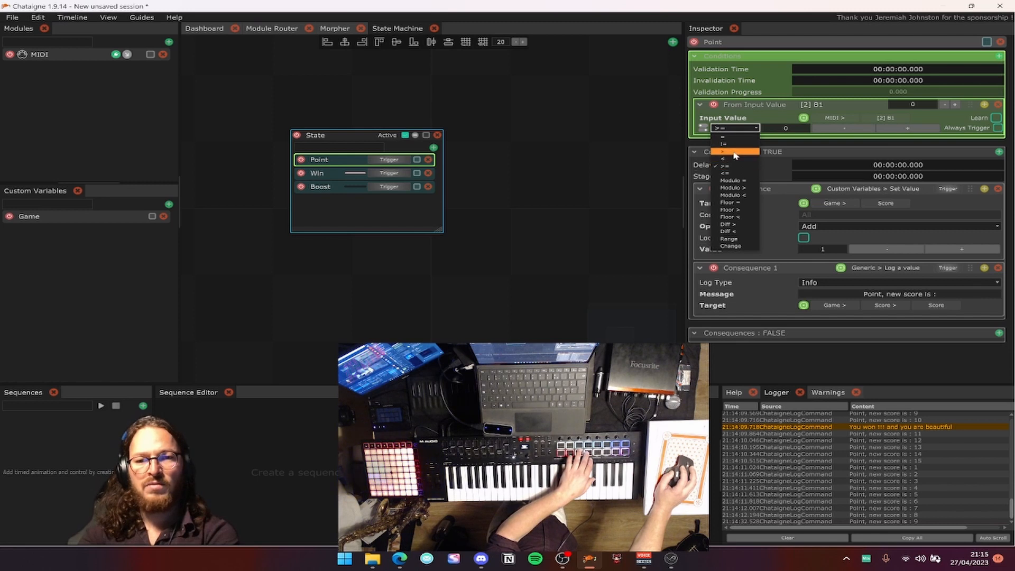
left_click(317, 173)
left_click(734, 128)
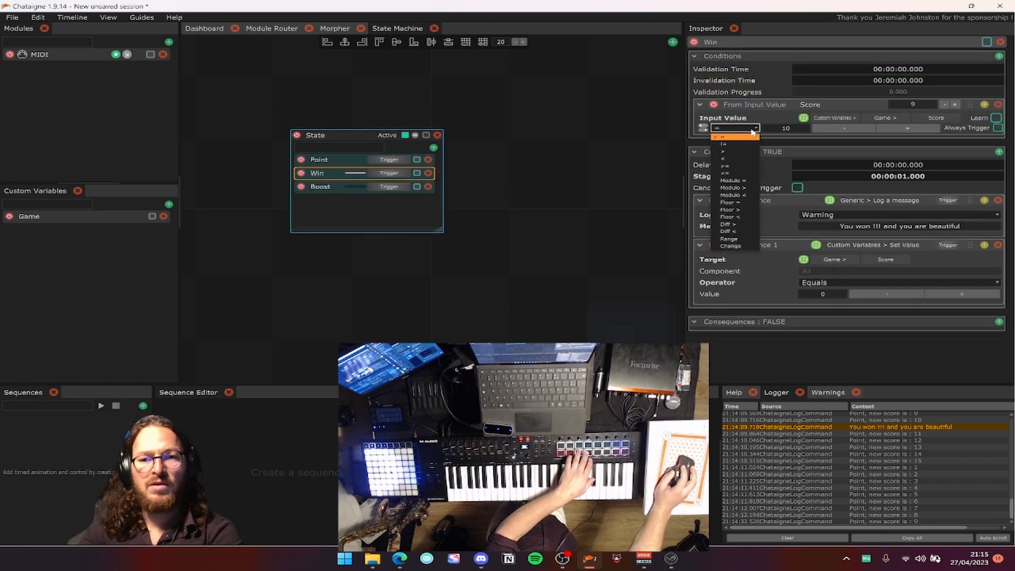
left_click(737, 166)
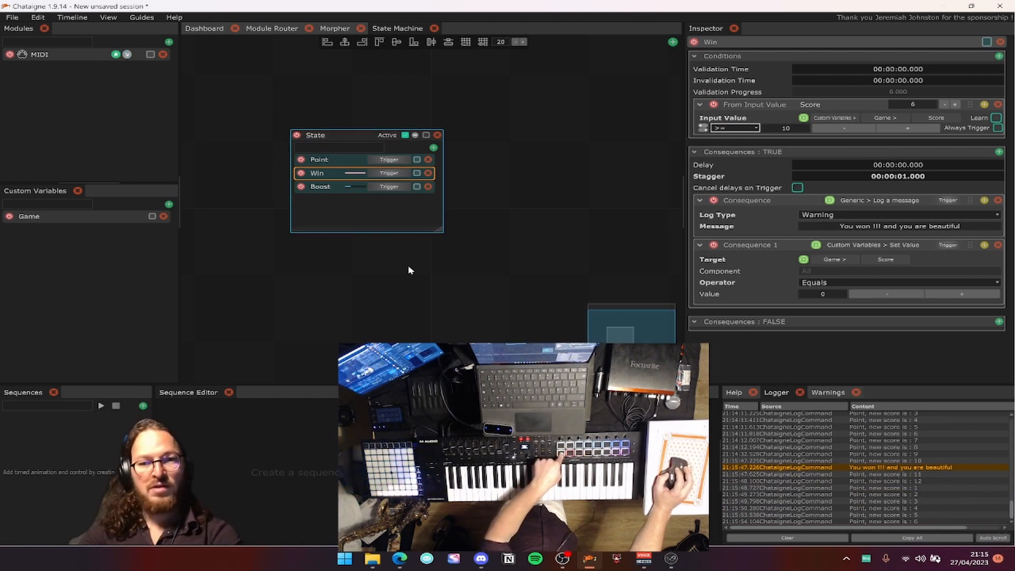
Enlarge the State box in the state machine.
left_click_drag(430, 231, 466, 238)
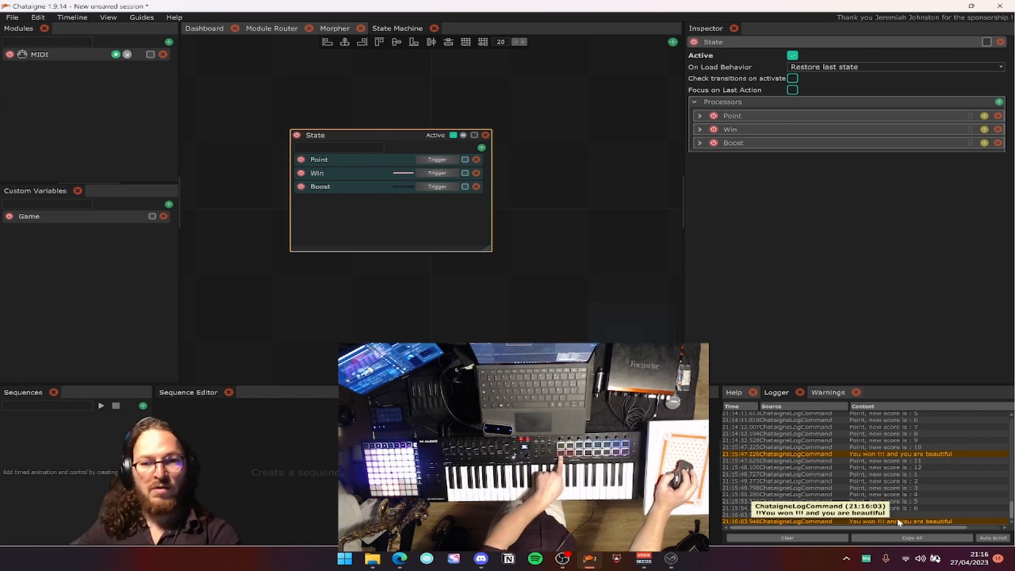
Examine the Boost and Win actions against the Game group's Score variable to compare their conditions, consequences and processing order.
left_click(372, 189)
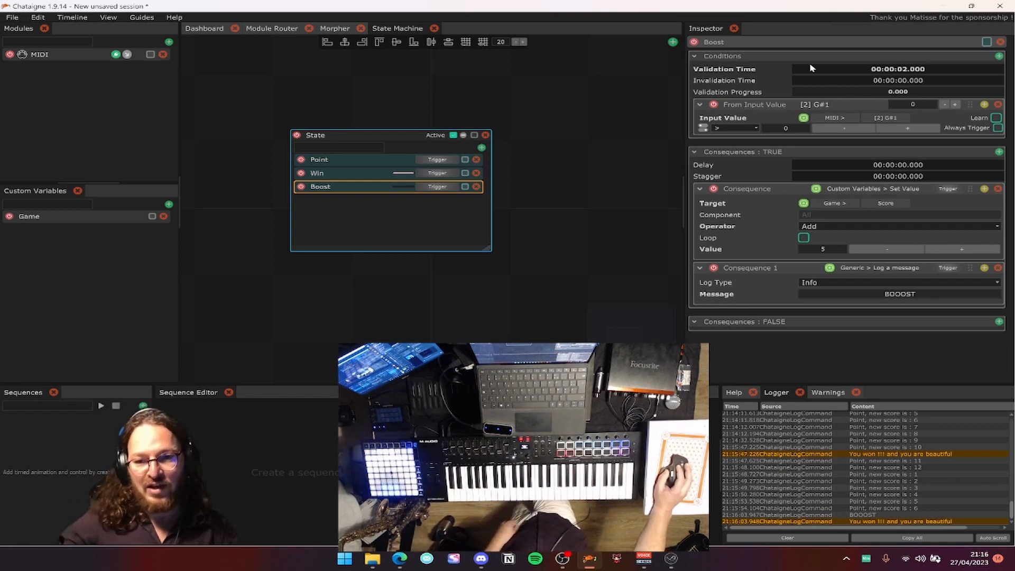
left_click(355, 173)
left_click(348, 189)
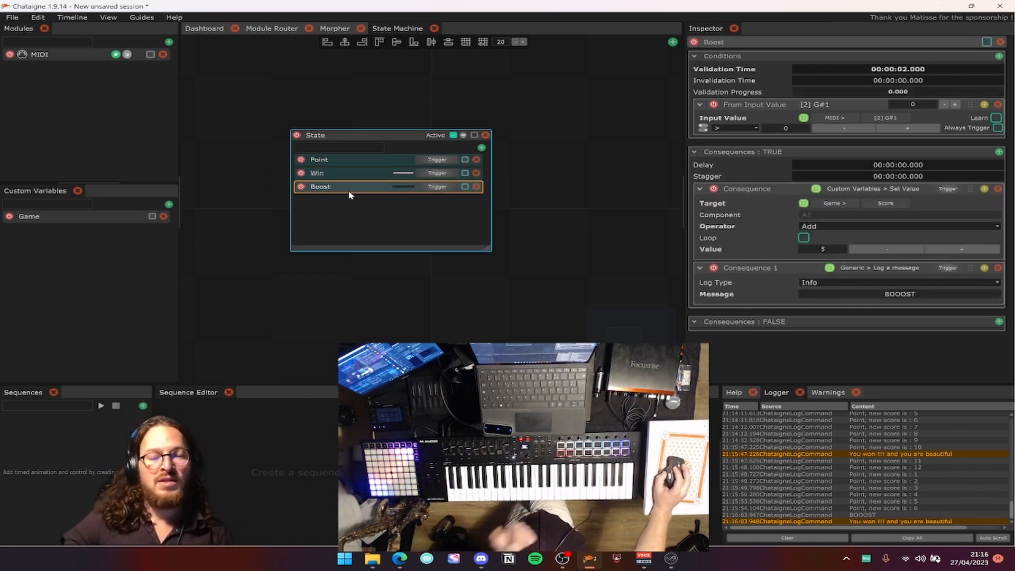
left_click(37, 216)
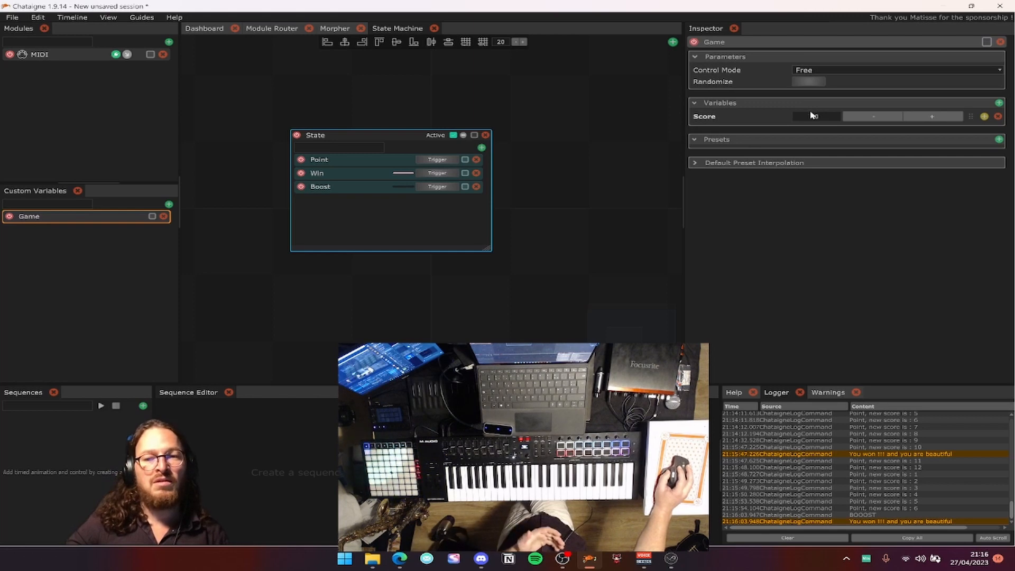
left_click(353, 174)
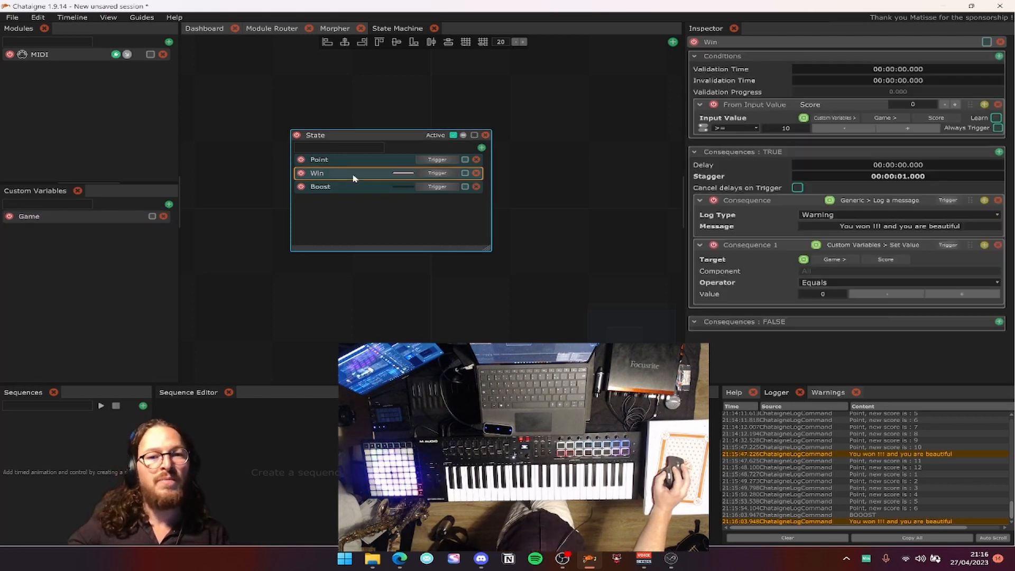
left_click(314, 188)
left_click(129, 217)
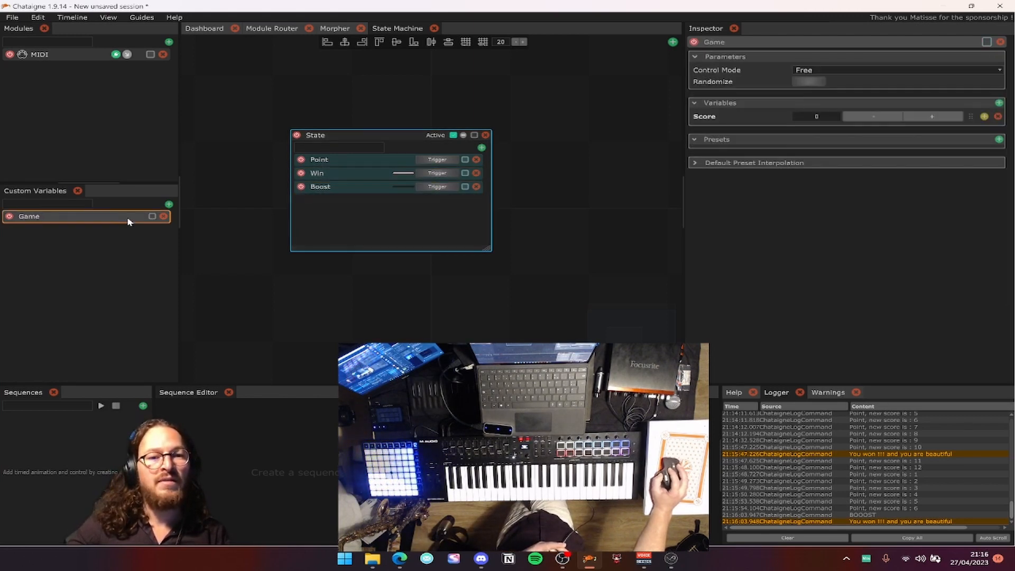
left_click(370, 173)
left_click(373, 186)
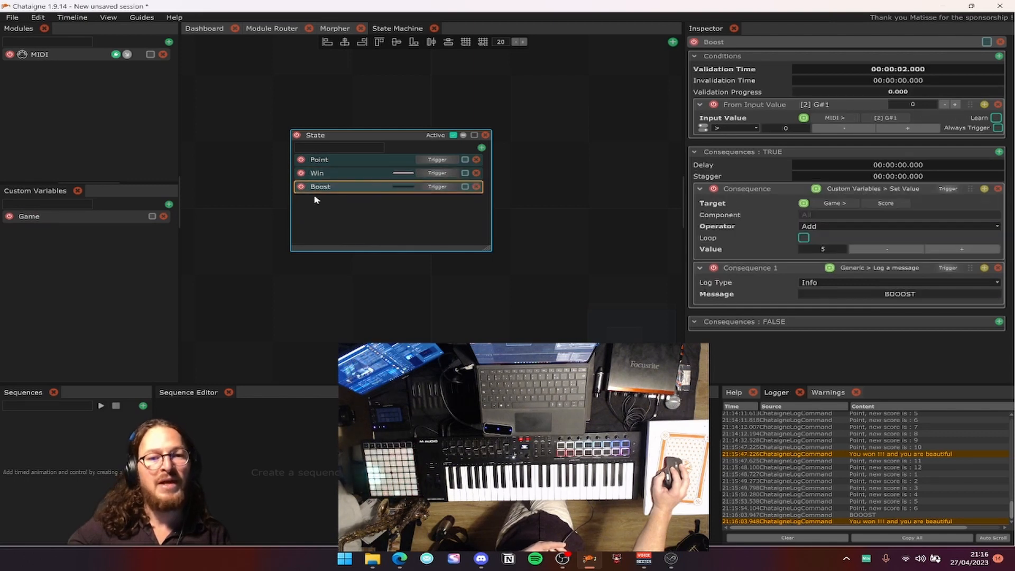
left_click(85, 216)
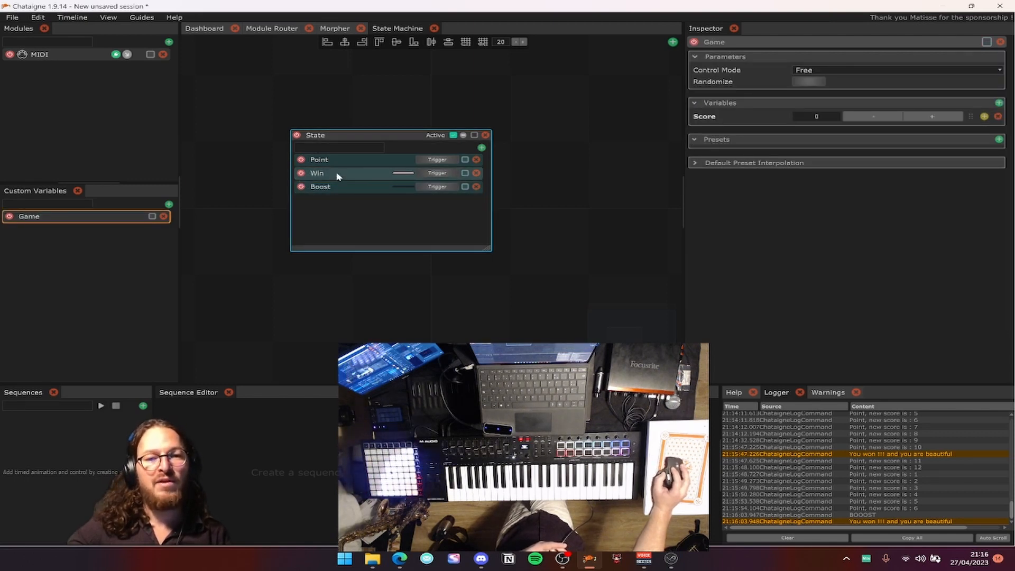
Move the Win action below Boost in the State, and review the Game group and the three actions in order.
left_click_drag(339, 176, 326, 195)
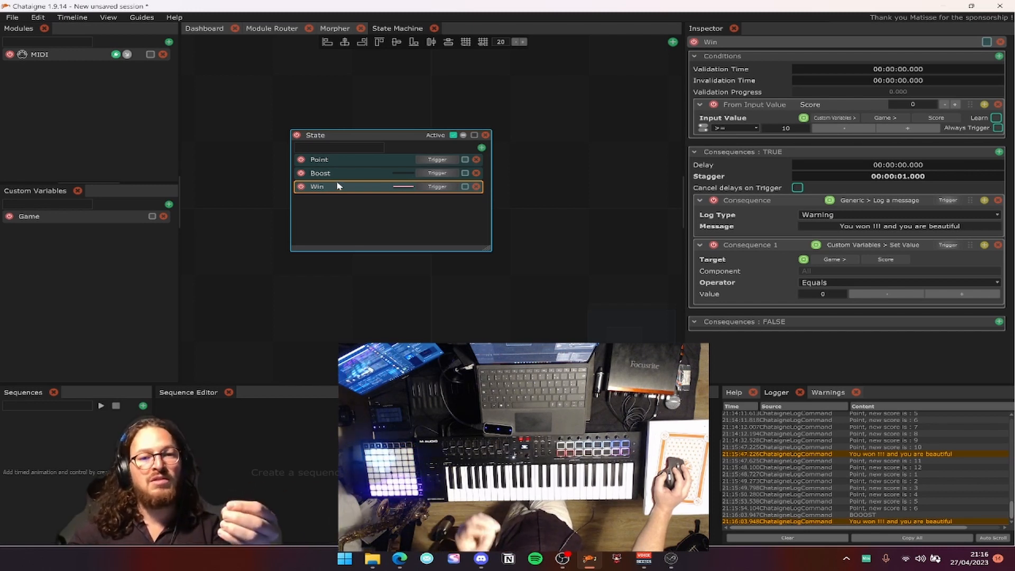
left_click(31, 216)
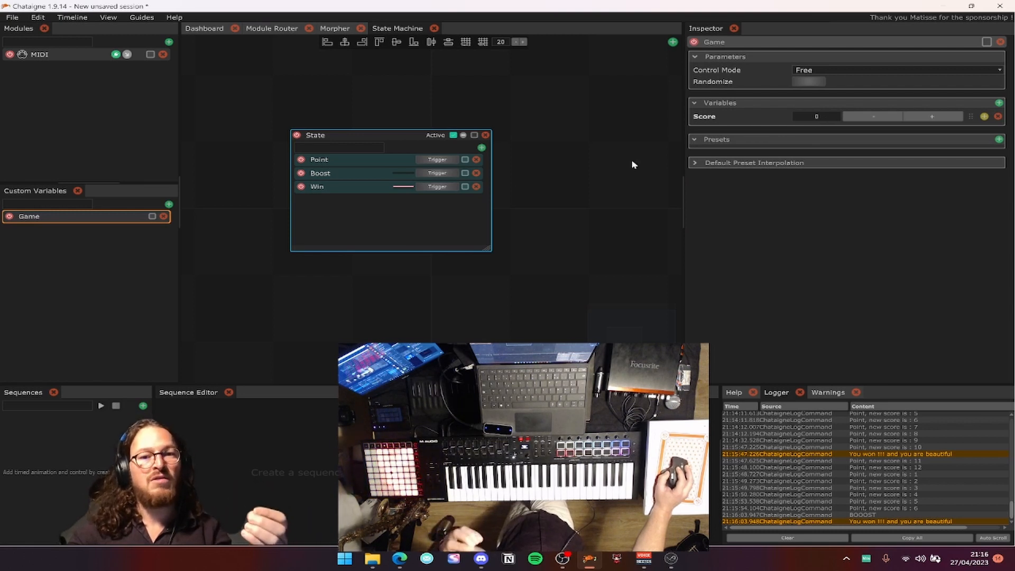
left_click(343, 159)
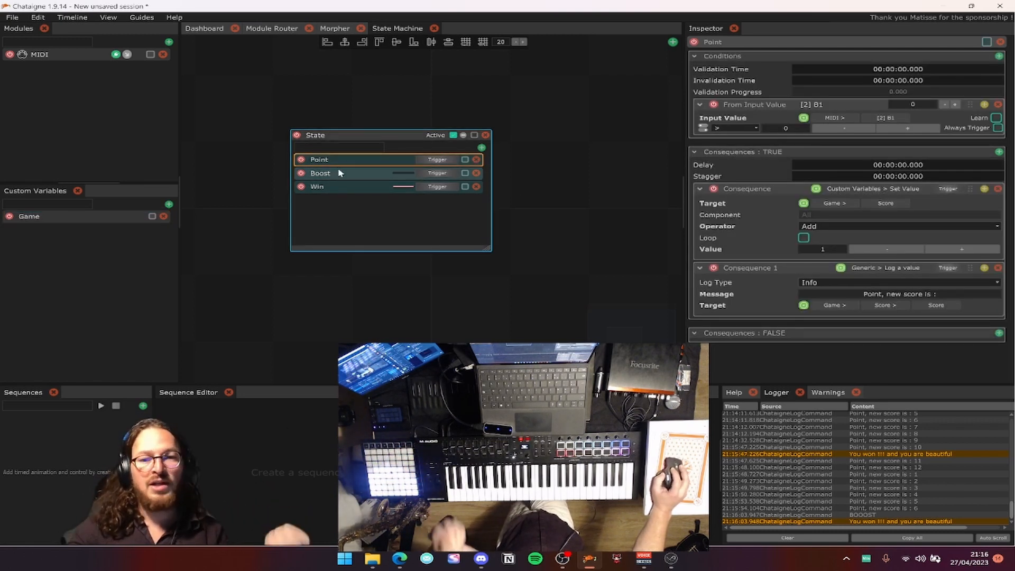
left_click(341, 173)
left_click(326, 187)
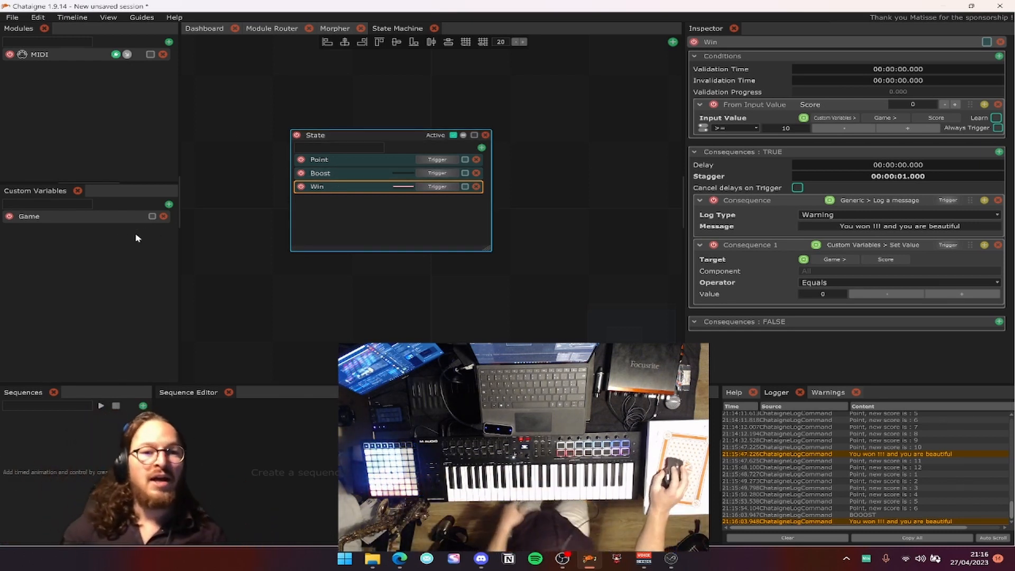
Raise the Game group's Score manually in single increments, and set it to 10 to test the Win action.
left_click(110, 218)
left_click(931, 116)
left_click(932, 117)
left_click(932, 117)
left_click(933, 118)
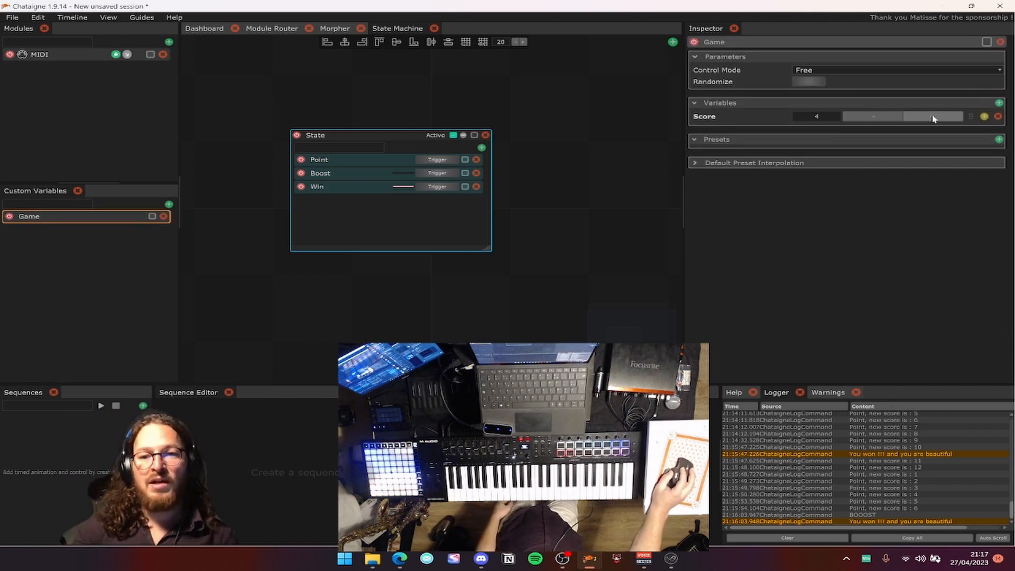
left_click(893, 116)
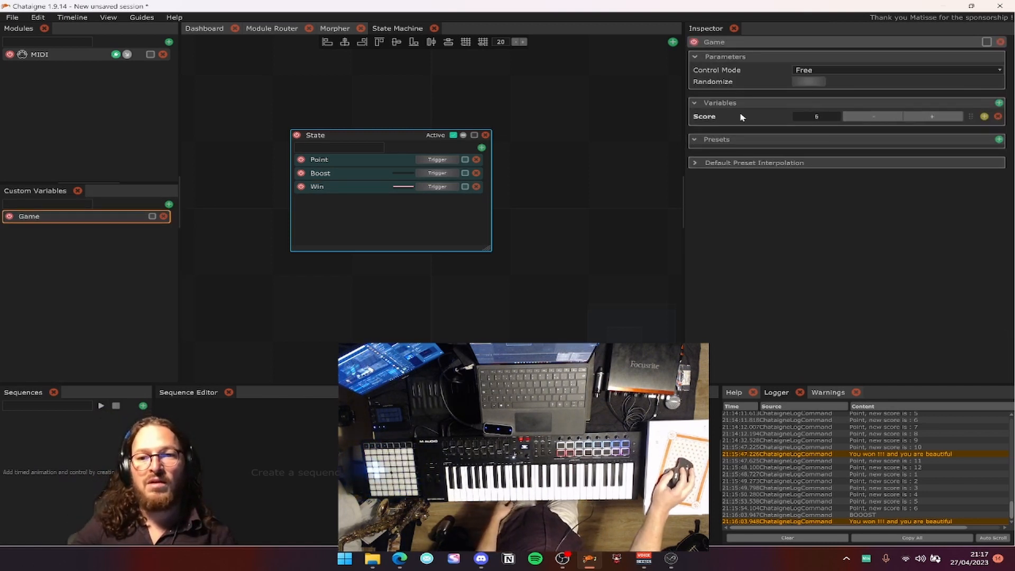
double_click(788, 117)
double_click(795, 119)
type("10")
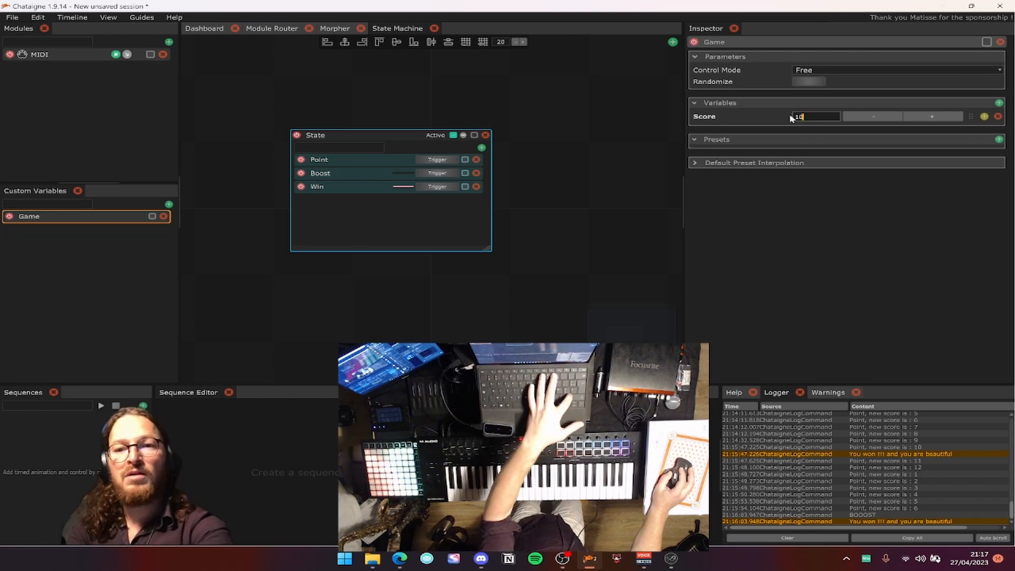
key("Return")
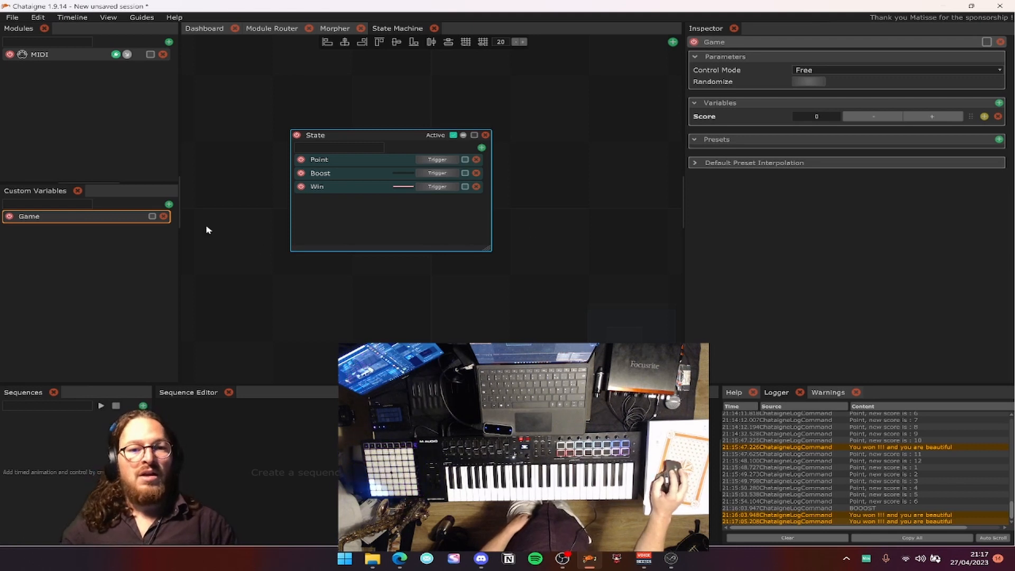
Create a second custom variable group and add a float parameter named Cutoff to it.
left_click(169, 204)
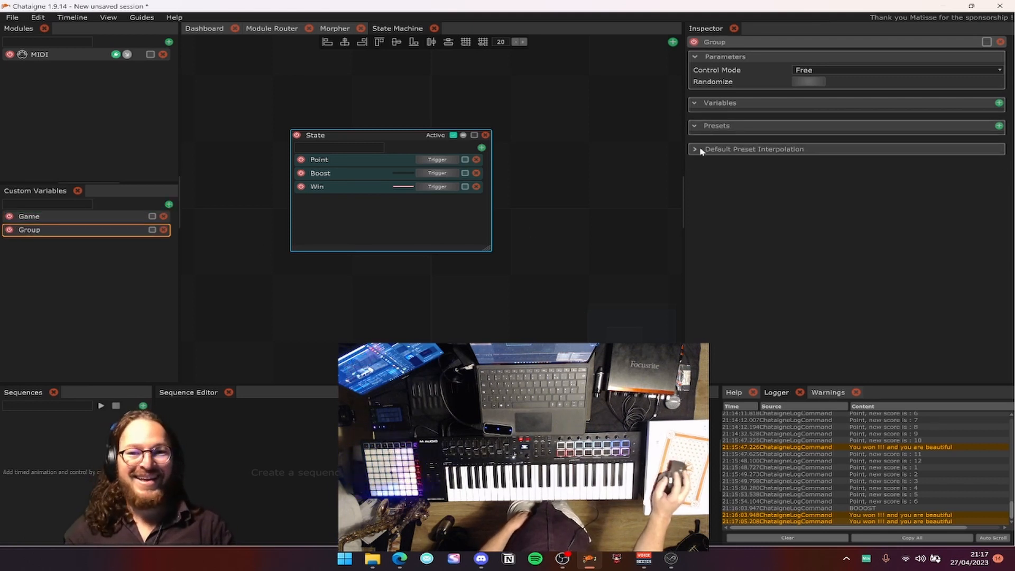
left_click(995, 104)
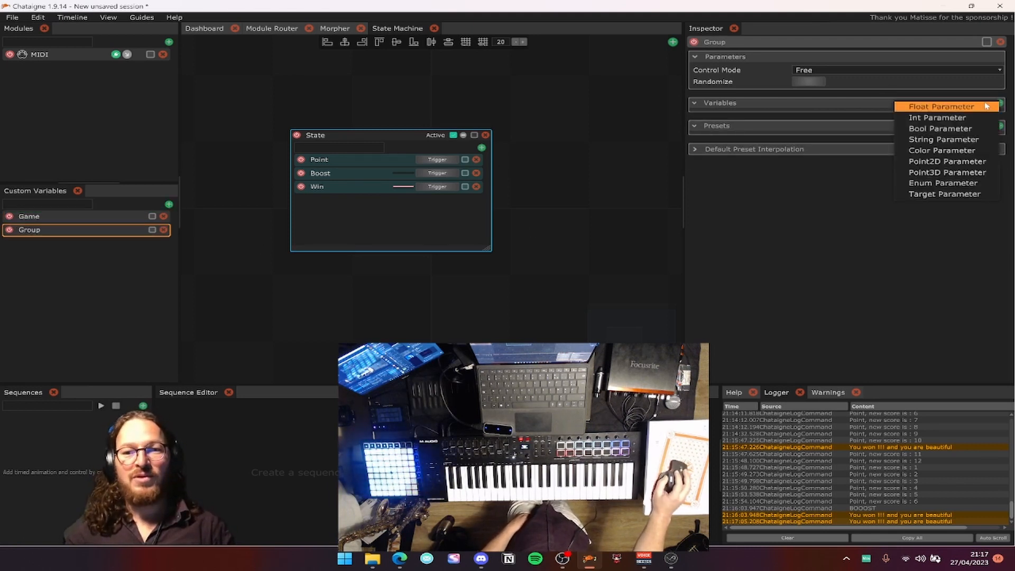
left_click(989, 106)
left_click(994, 104)
left_click(988, 107)
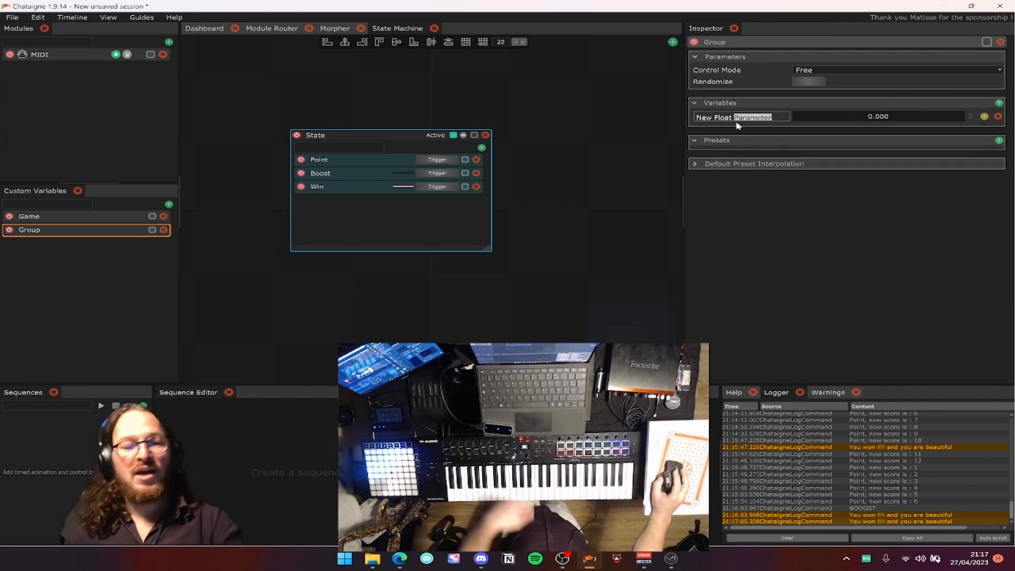
key("ctrl+a")
type("Cutoff")
key("Return")
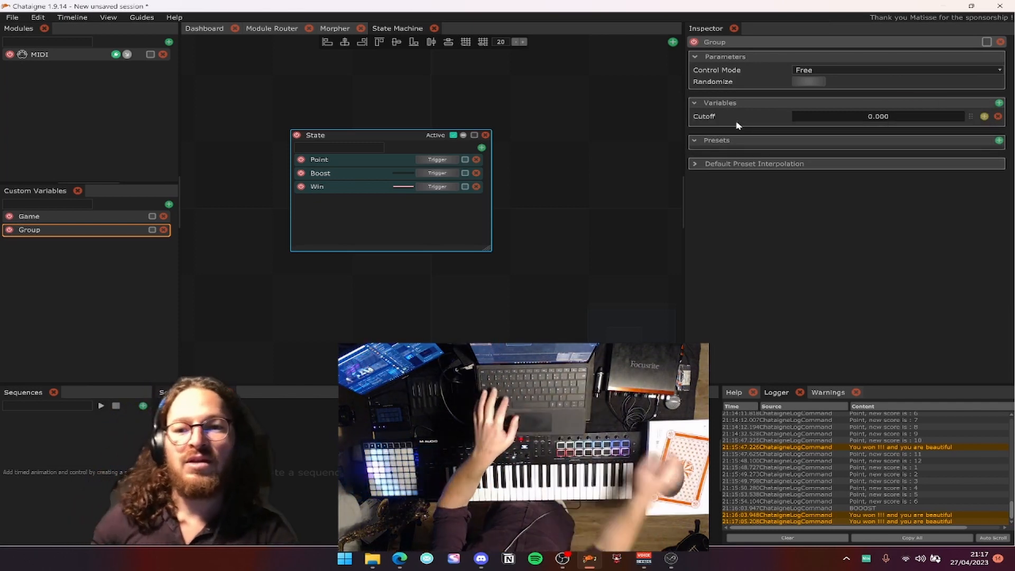
Add a second float parameter to the new group and name it Reverb.
left_click(998, 103)
left_click(985, 106)
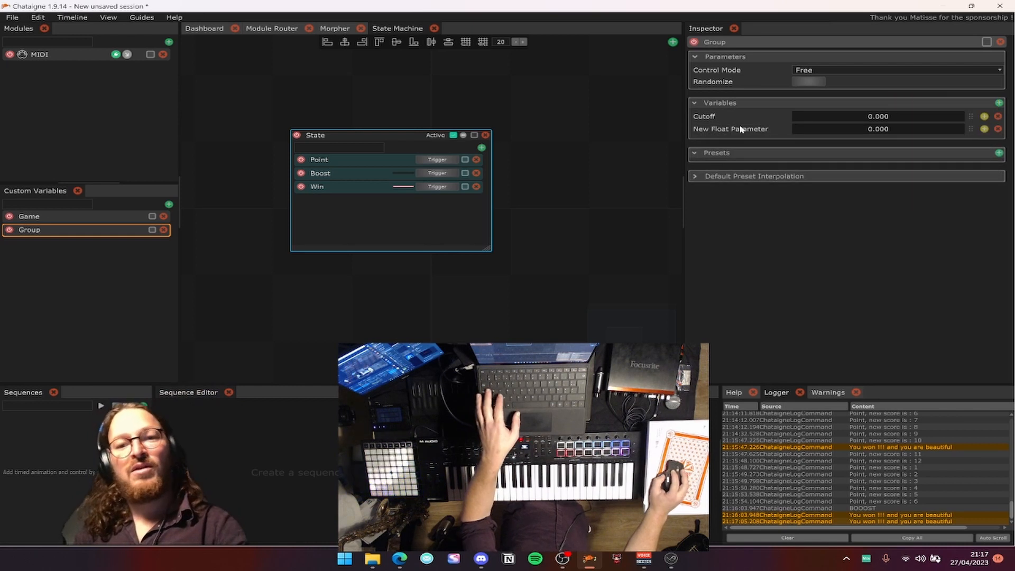
key("ctrl+a")
type("REverb")
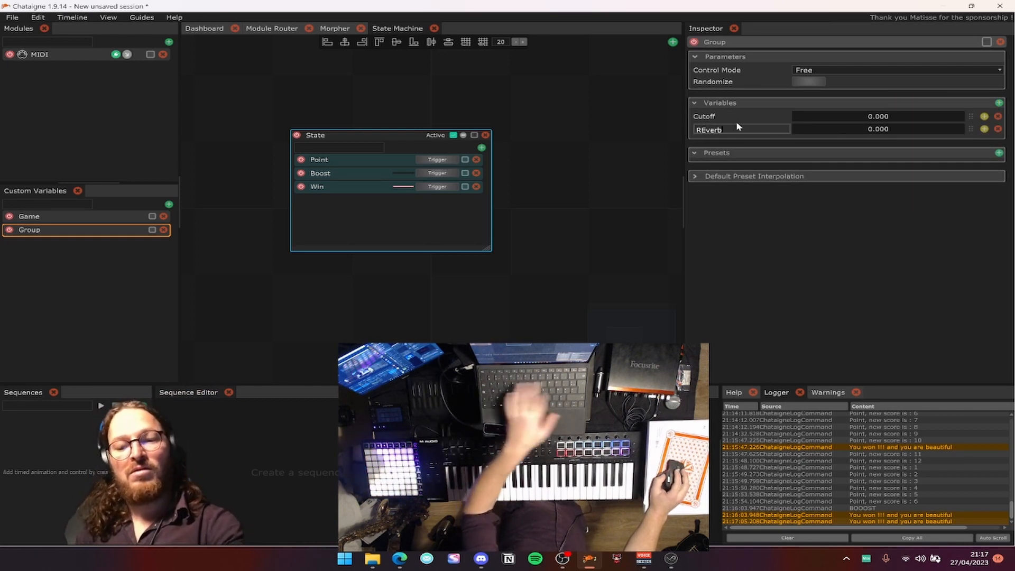
key("Return")
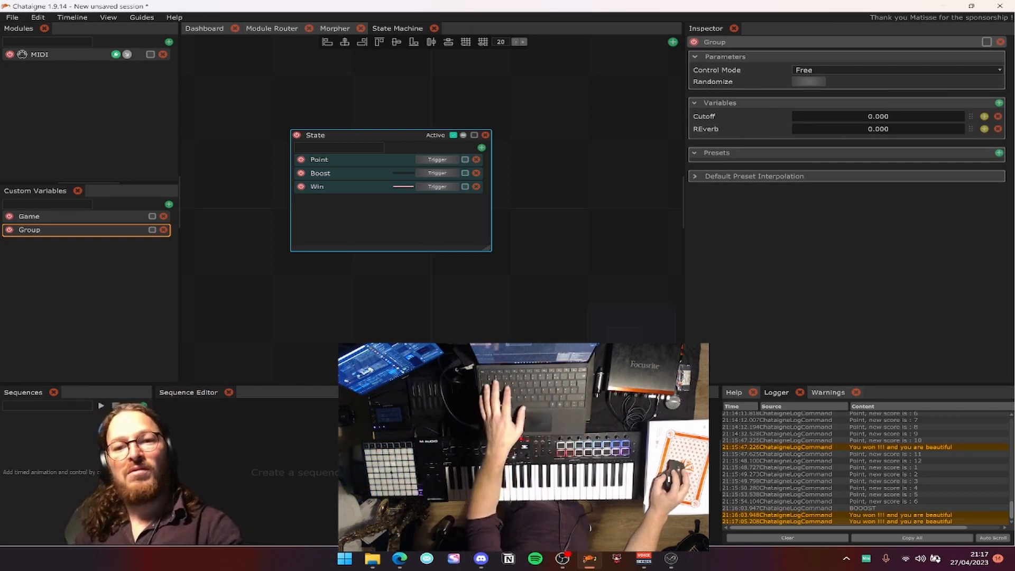
double_click(711, 130)
type("e")
key("Return")
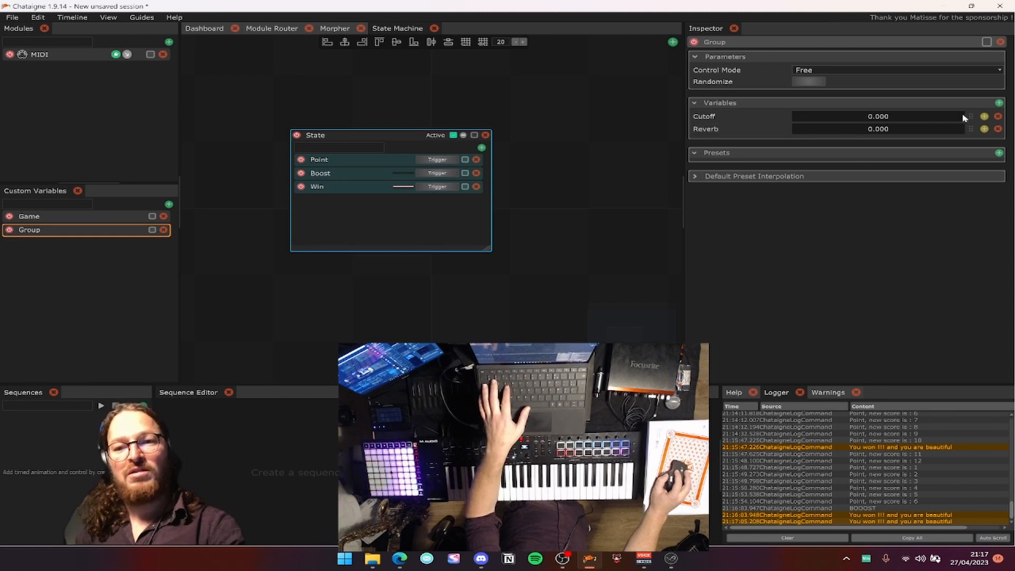
Set the new group's Cutoff to 6.5 and Reverb to 3.1.
left_click(999, 103)
right_click(822, 129)
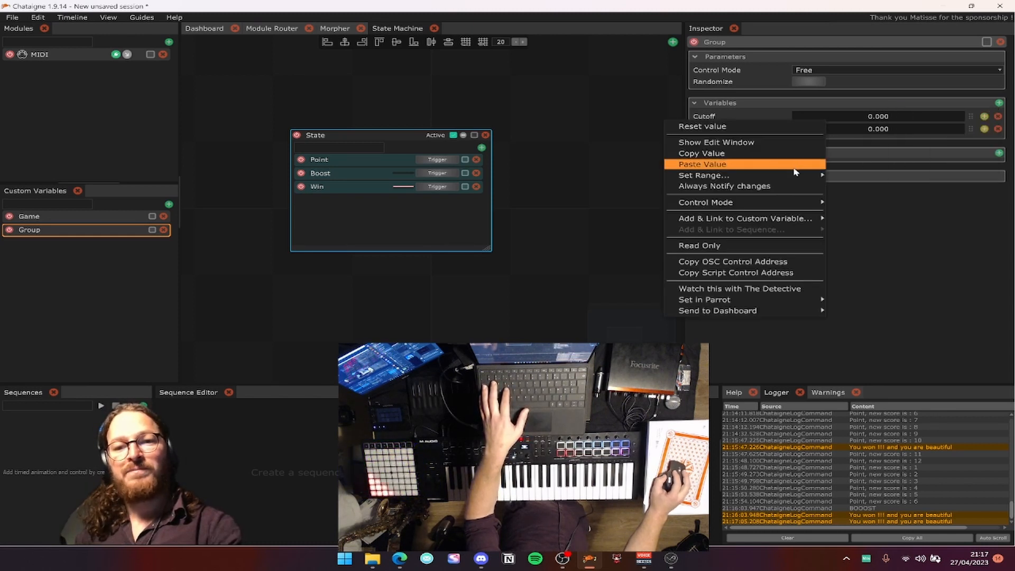
mouse_move(793, 176)
left_click_drag(888, 118, 862, 128)
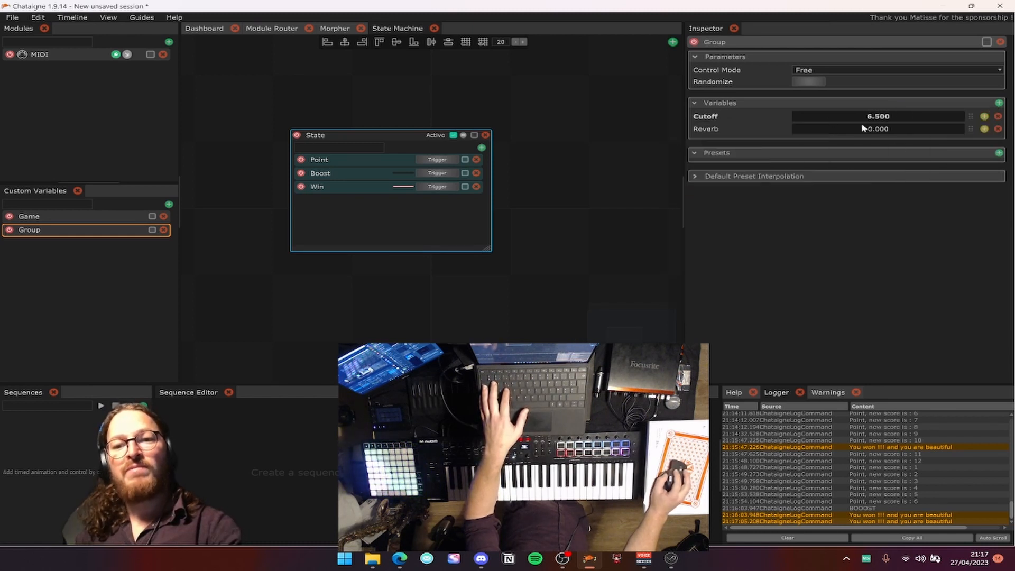
Set the range of the group's Cutoff parameter to 0 : 1.
left_click(998, 103)
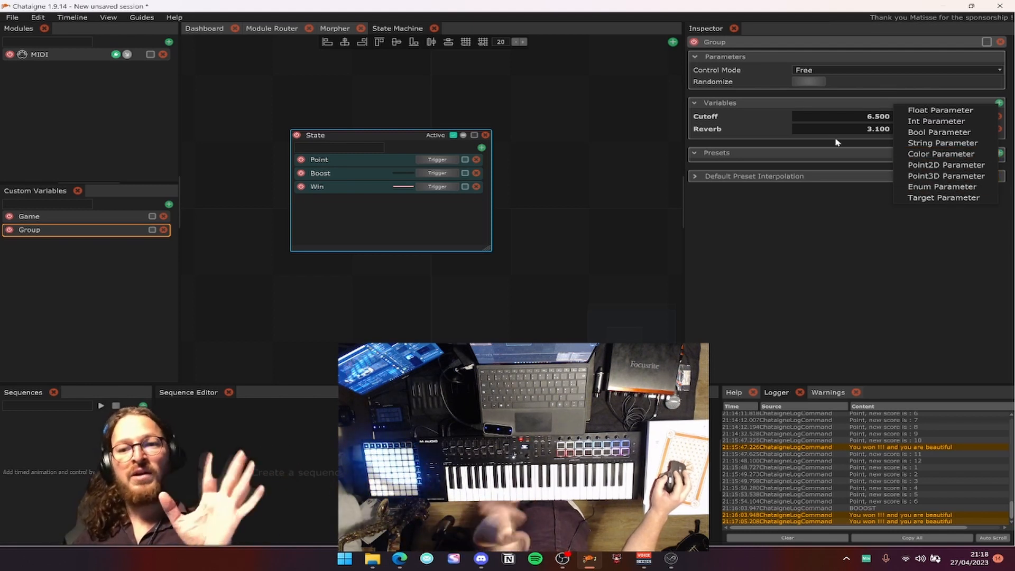
right_click(832, 120)
mouse_move(800, 180)
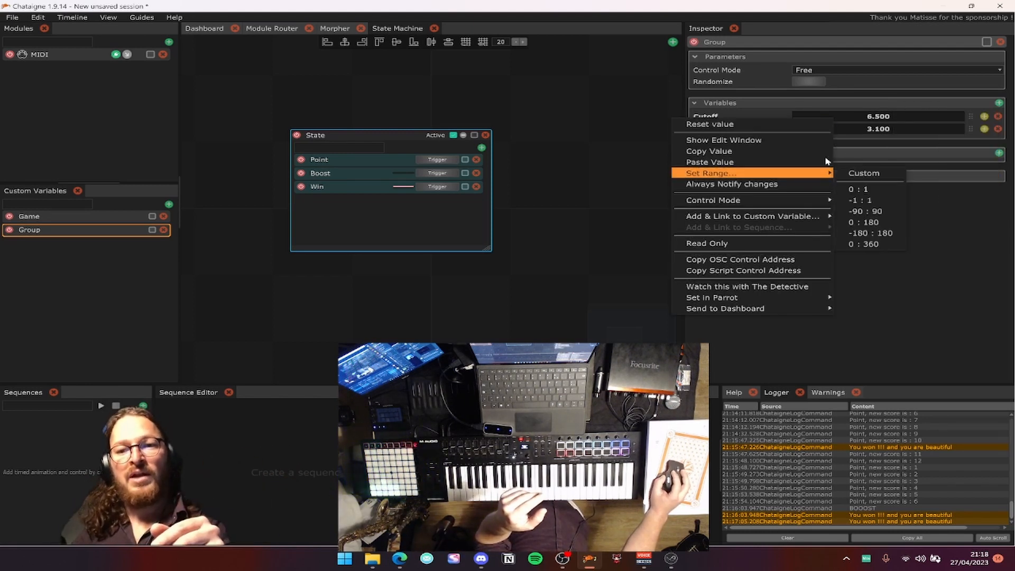
left_click_drag(847, 116, 871, 116)
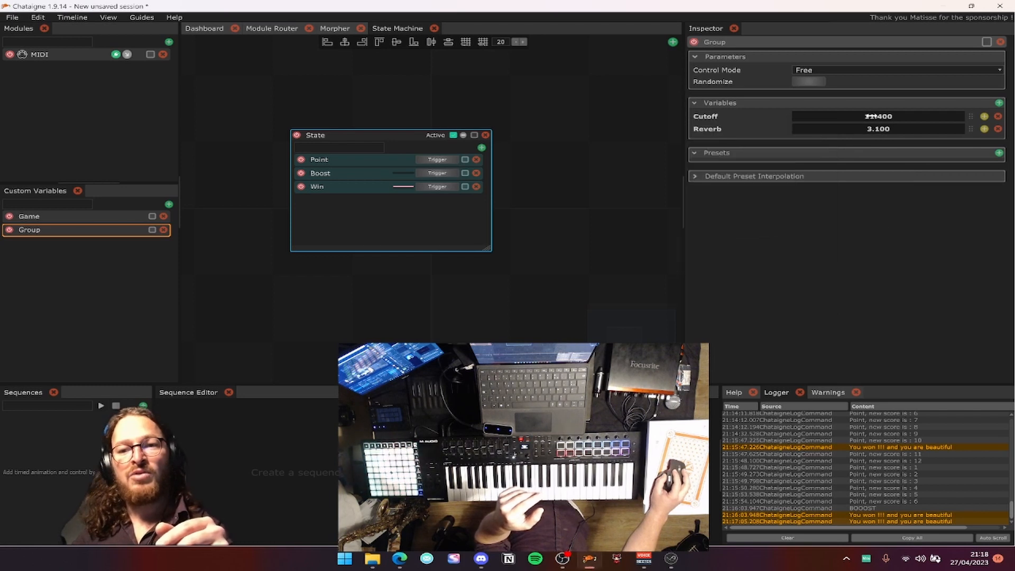
right_click(850, 117)
mouse_move(750, 168)
left_click(869, 183)
Set the Reverb parameter's range to 0 : 180 and raise its value to about 111.1.
right_click(857, 132)
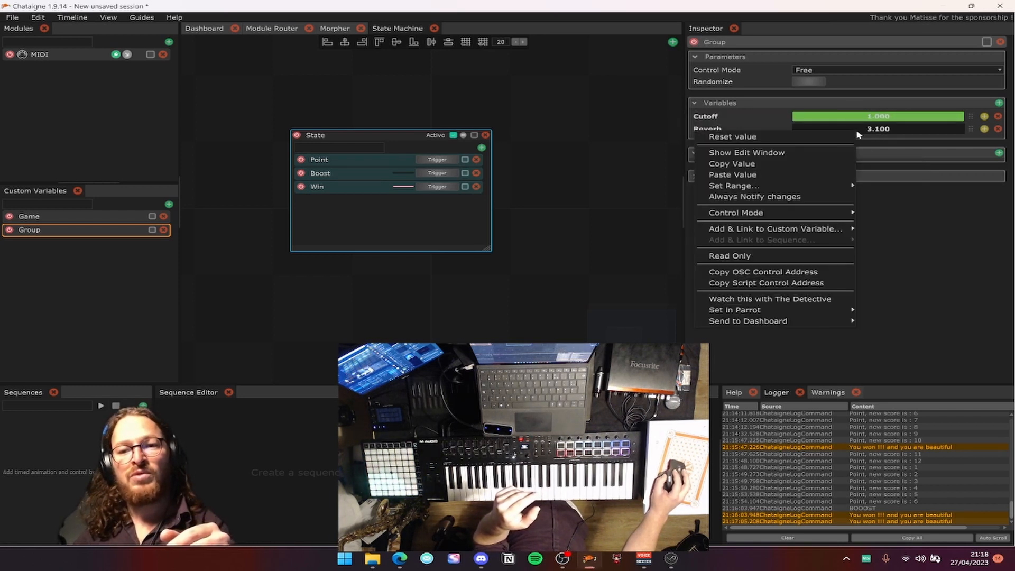
mouse_move(751, 186)
left_click(899, 235)
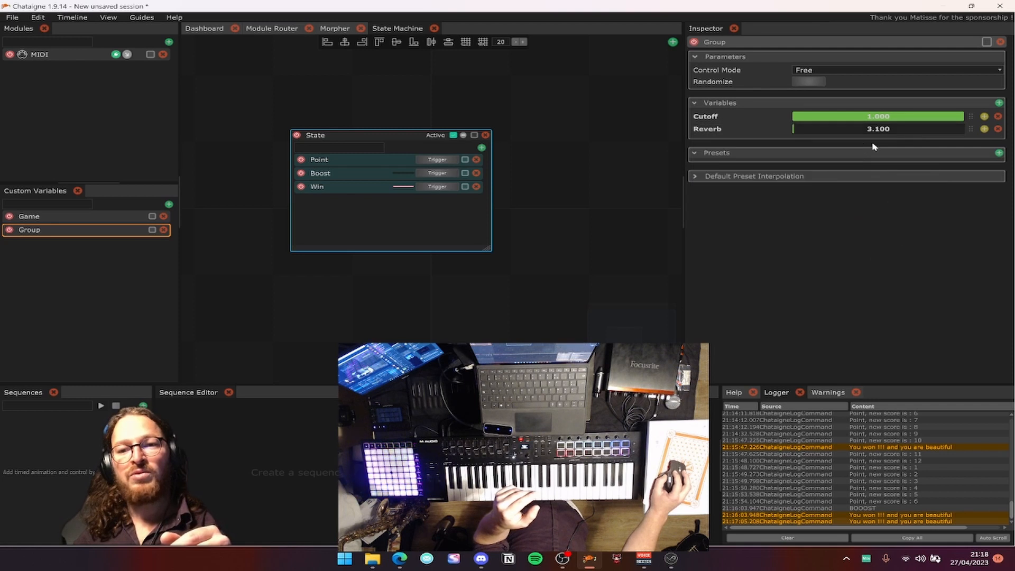
left_click_drag(874, 129, 916, 127)
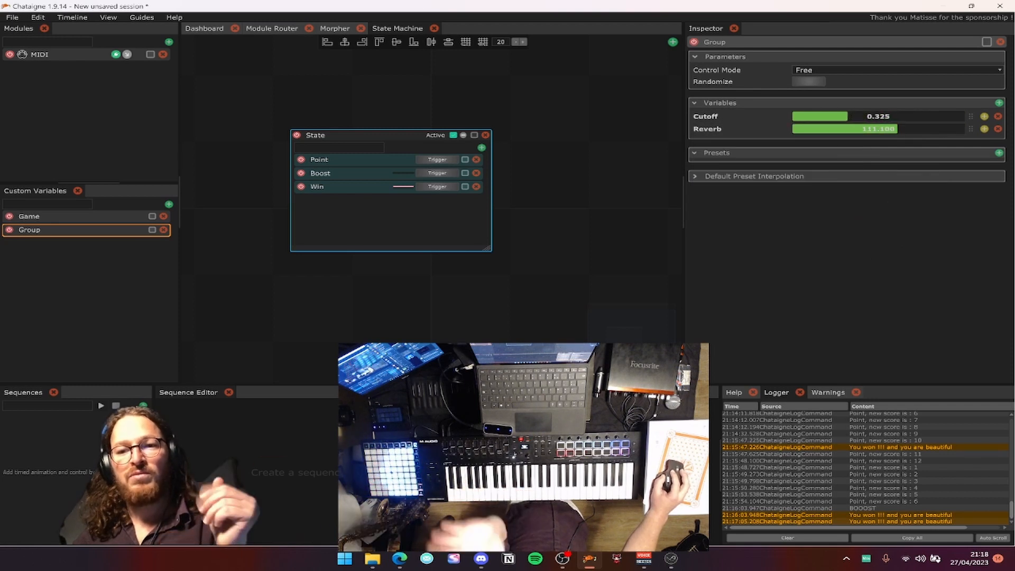
Discard a trial duplicate of Reverb, and add a color parameter named Mood to the group.
left_click(984, 129)
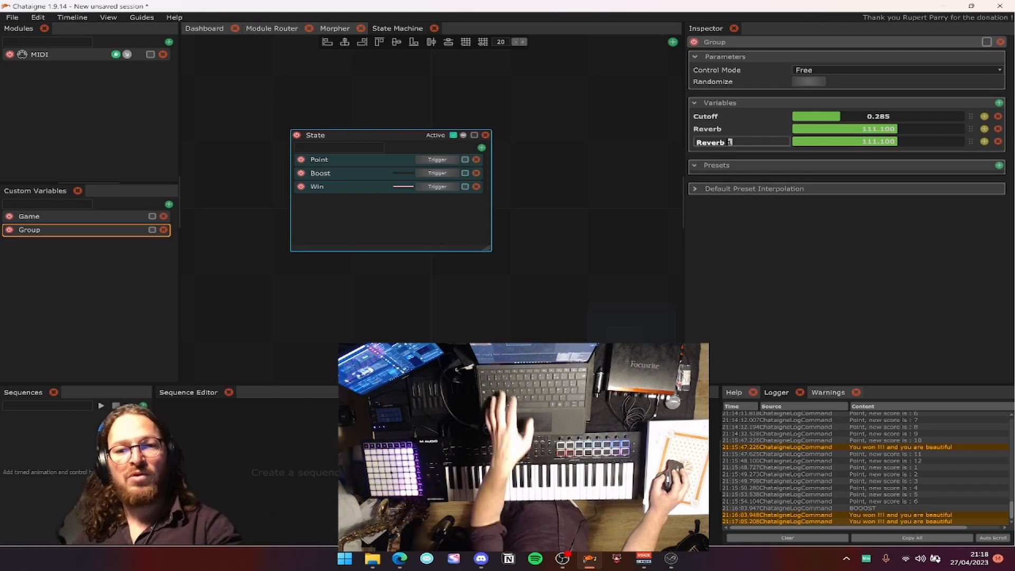
left_click(997, 142)
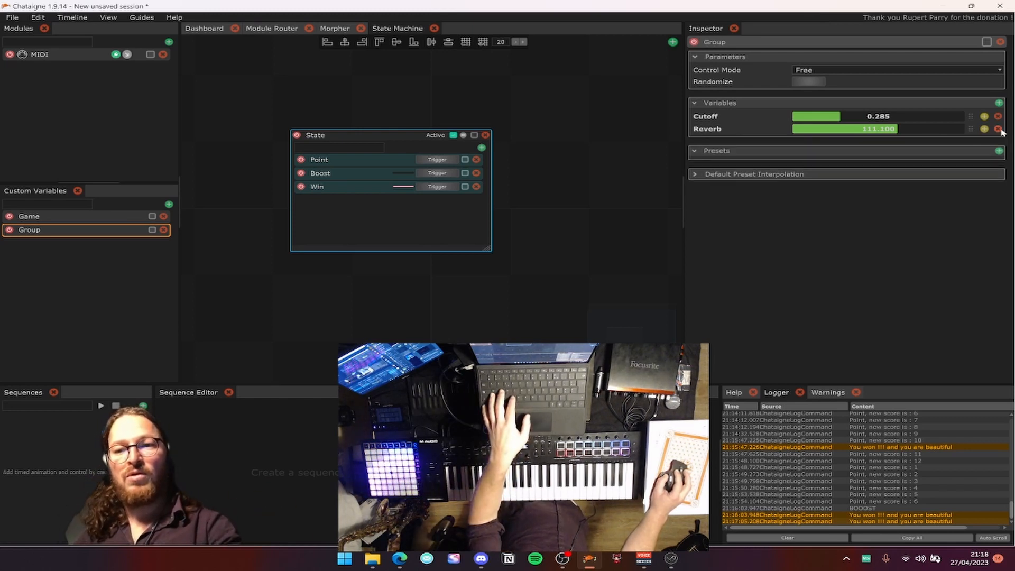
left_click(998, 102)
left_click(951, 149)
double_click(753, 142)
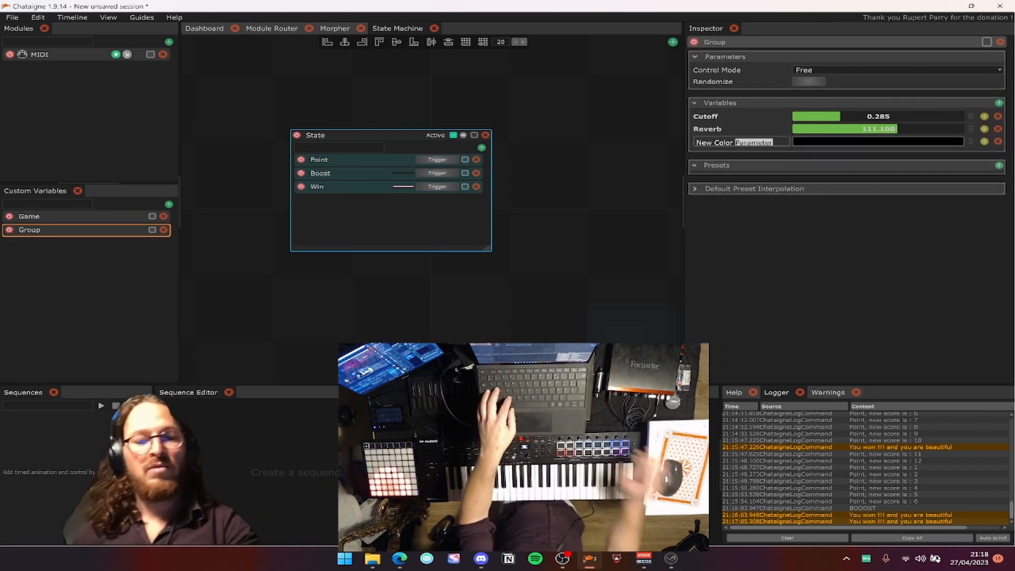
key("ctrl+a")
key("BackSpace")
type("Mo")
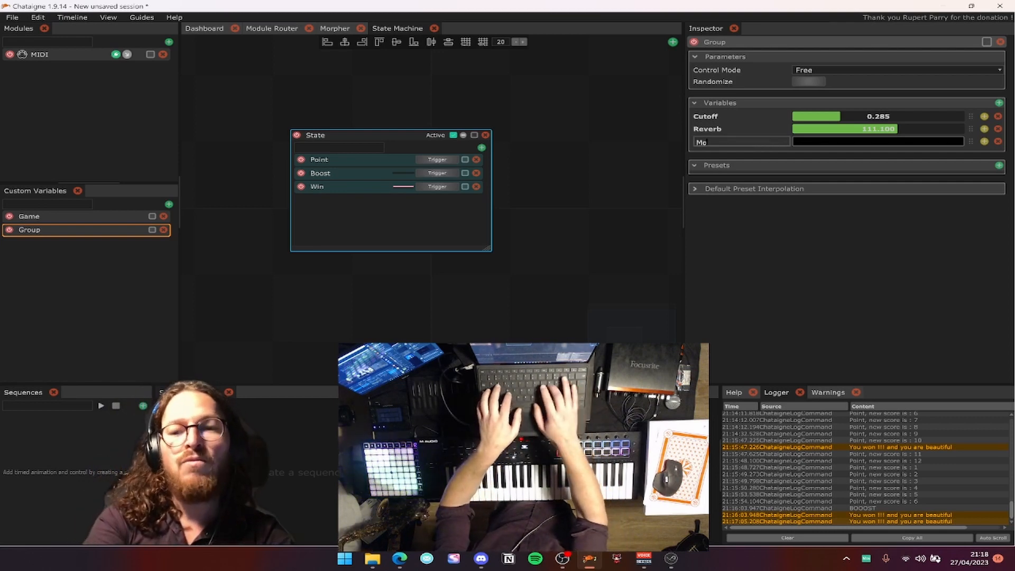
type("od")
key("Return")
Set the group's Mood color to a light green.
left_click(837, 144)
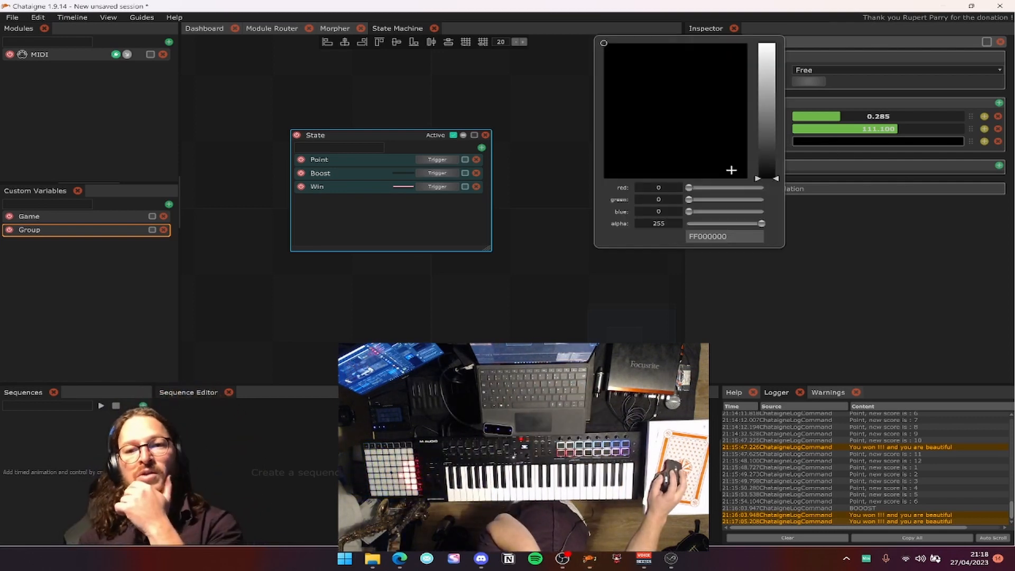
left_click(716, 135)
left_click_drag(768, 129, 767, 86)
left_click_drag(689, 108, 640, 109)
left_click(884, 252)
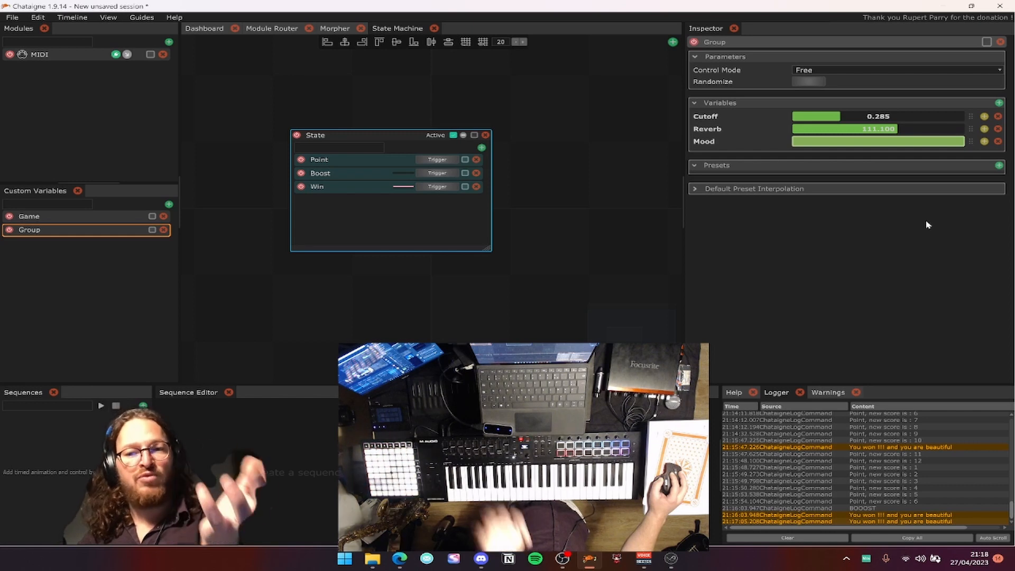
Add a preset named Angry with Cutoff about 0.22, Reverb about 39.7 and a red Mood.
left_click(998, 165)
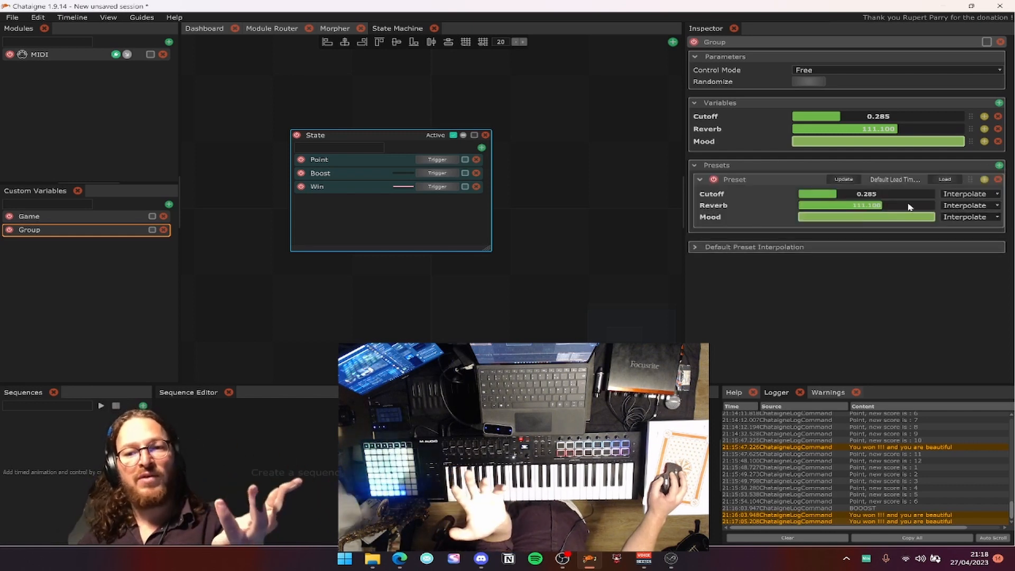
left_click_drag(836, 196, 804, 206)
left_click(820, 218)
left_click(751, 223)
left_click(827, 220)
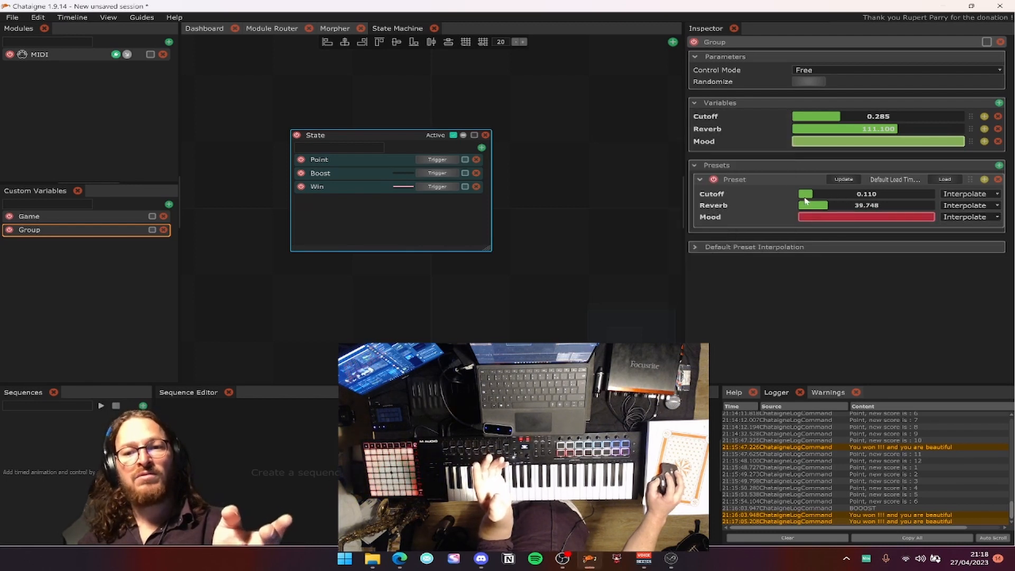
double_click(749, 182)
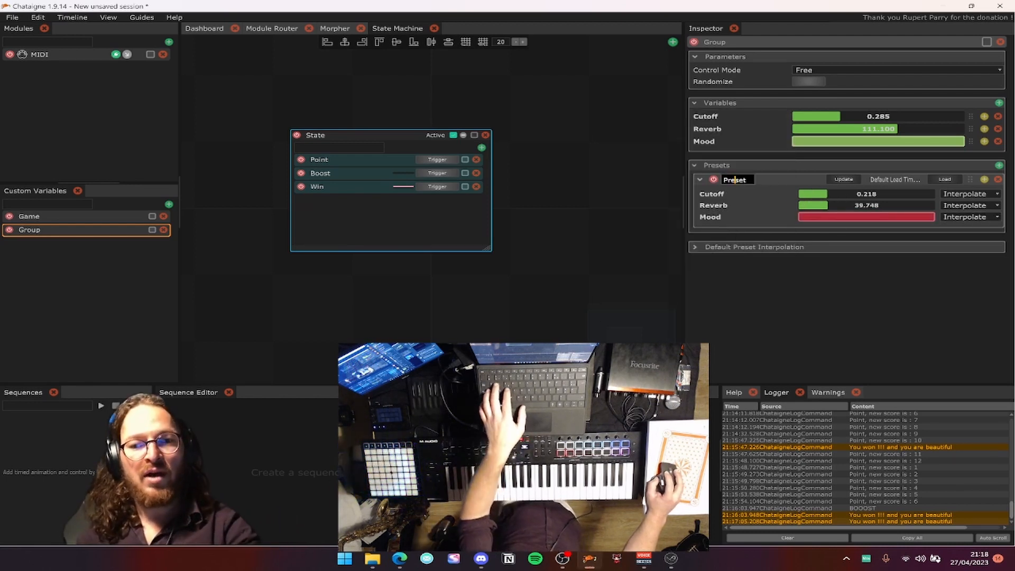
type("Angry")
key("Return")
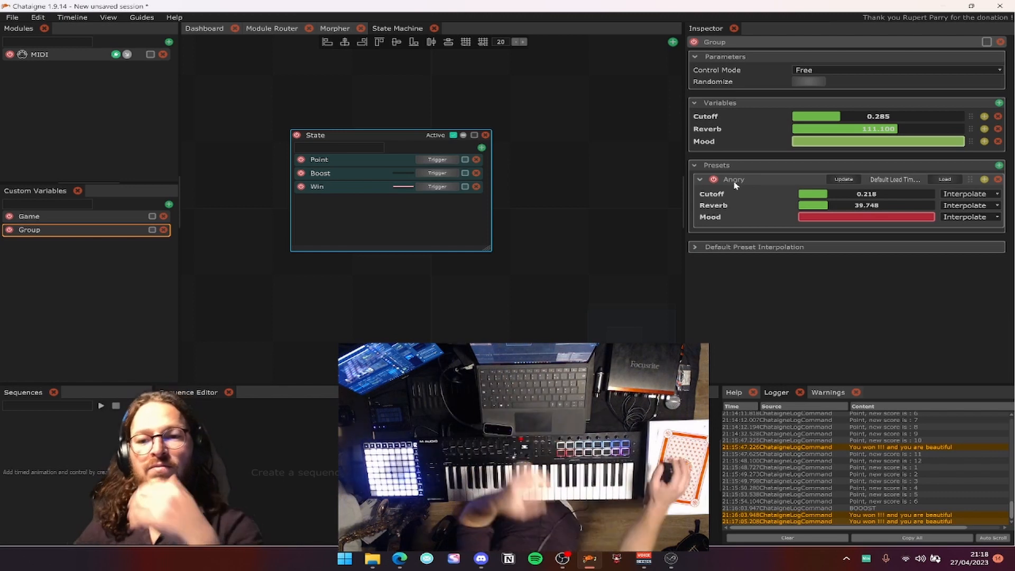
Duplicate the Angry preset, change the copy's Mood to blue and name it Smooth.
left_click(985, 179)
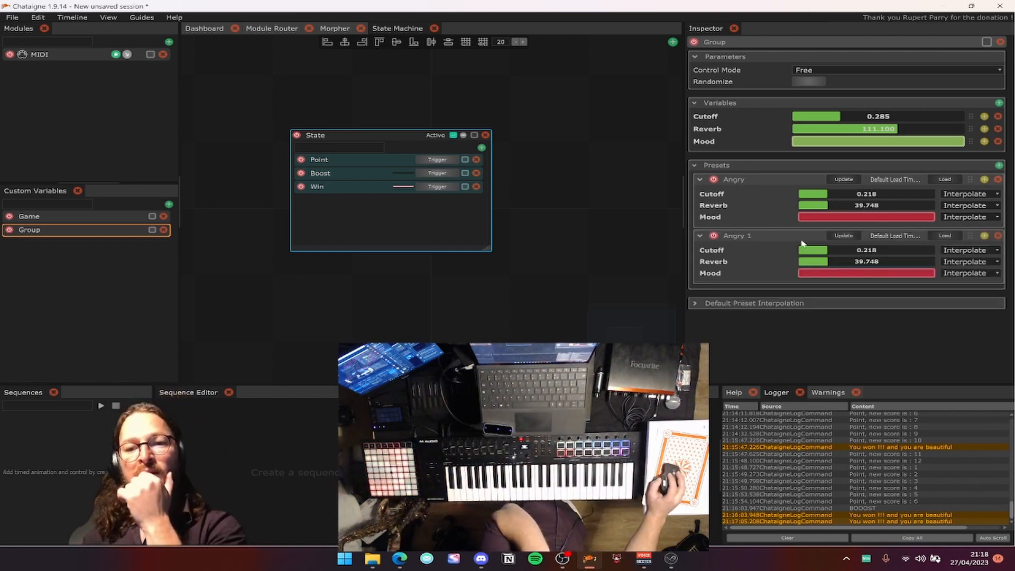
left_click(835, 274)
left_click(774, 234)
left_click(843, 298)
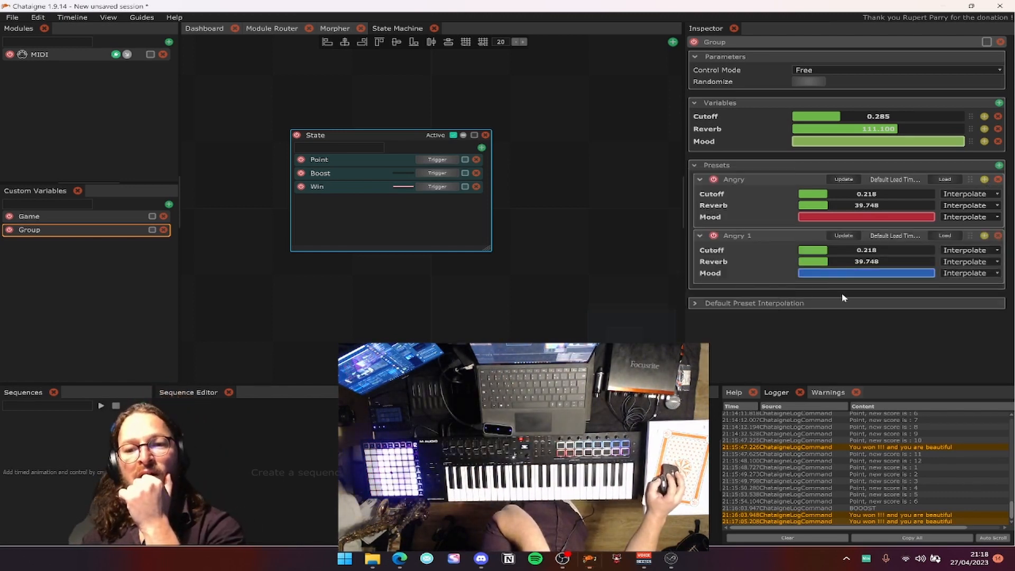
double_click(744, 239)
type("Smooth")
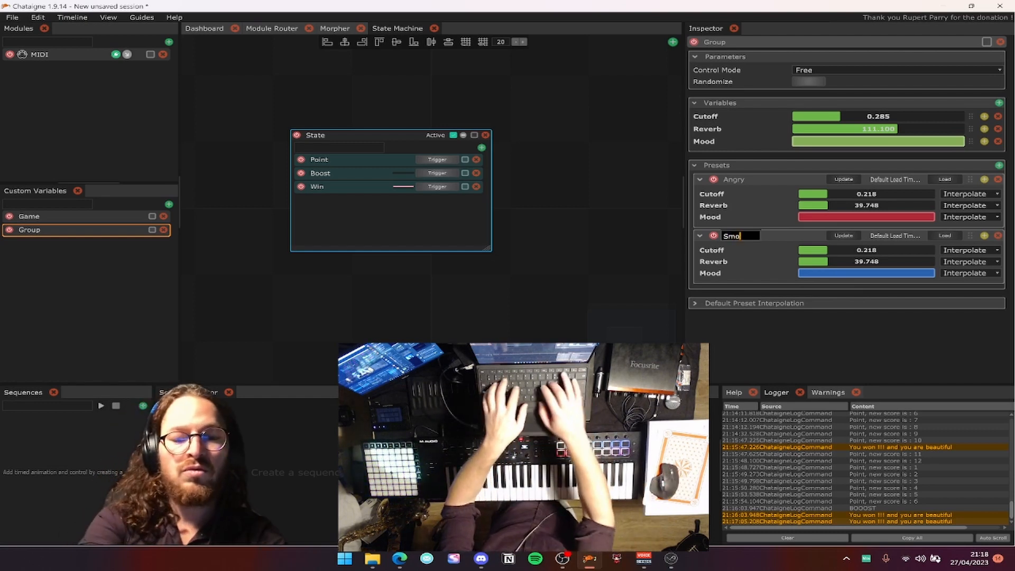
key("Return")
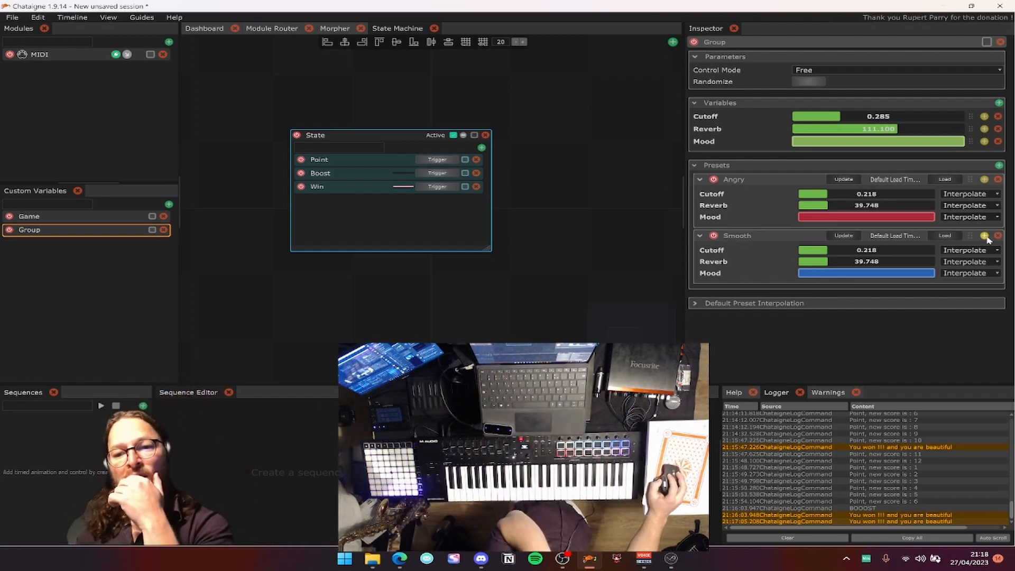
Duplicate the Smooth preset, change the copy's Mood to yellow-green and name it Stoned.
left_click(985, 236)
left_click(807, 330)
left_click_drag(655, 323, 641, 327)
left_click(808, 302)
type("S")
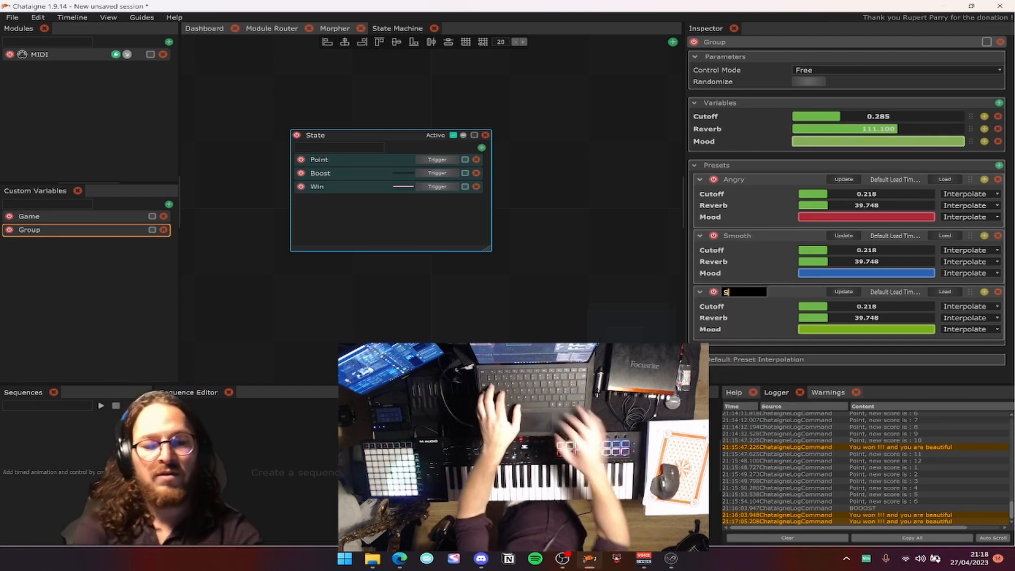
type("toned")
key("Return")
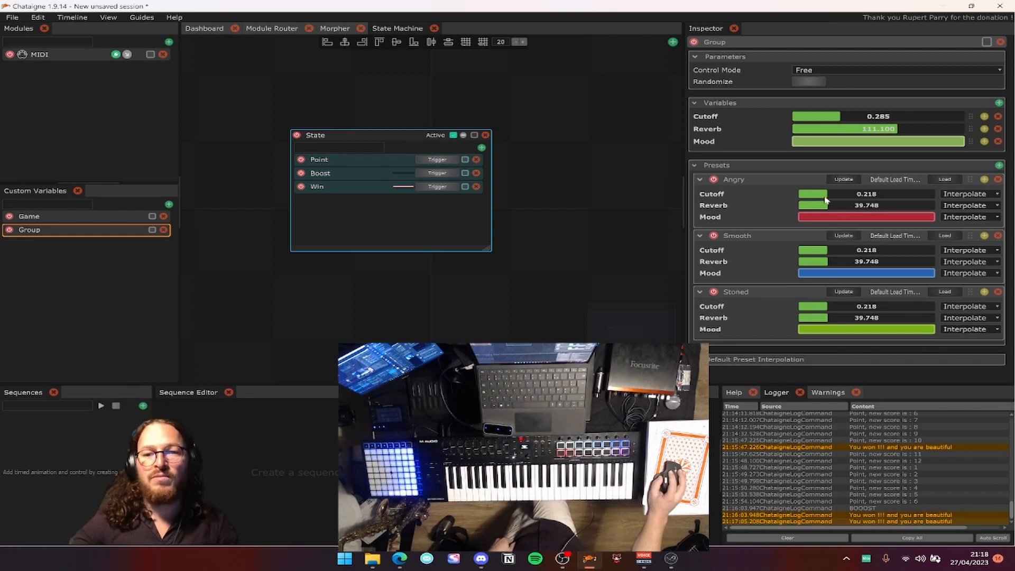
Raise the Stoned preset's Cutoff to about 0.81 and Reverb to about 148.4, and load Stoned, Smooth and Angry in turn.
left_click_drag(904, 318, 990, 307)
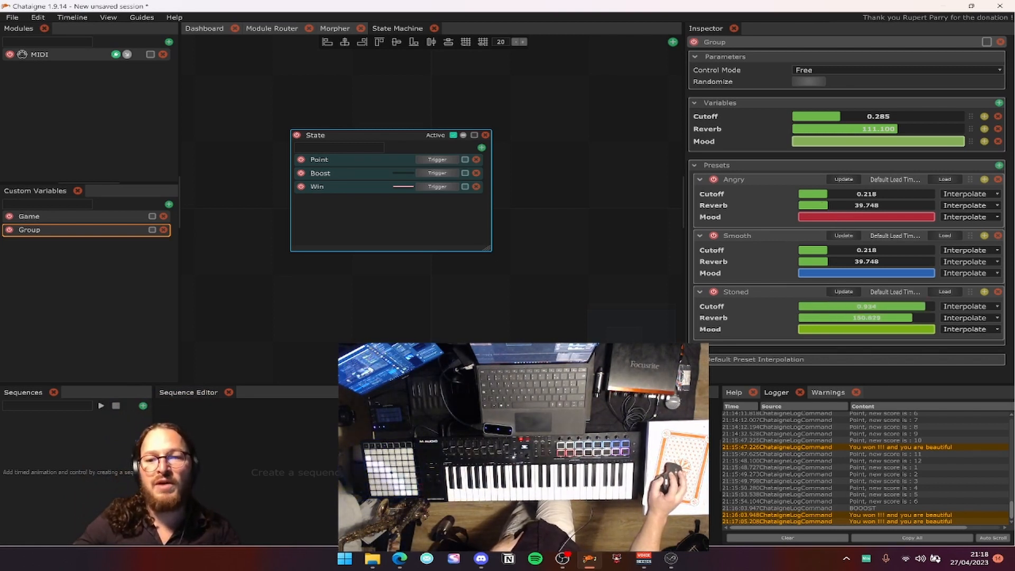
left_click(945, 292)
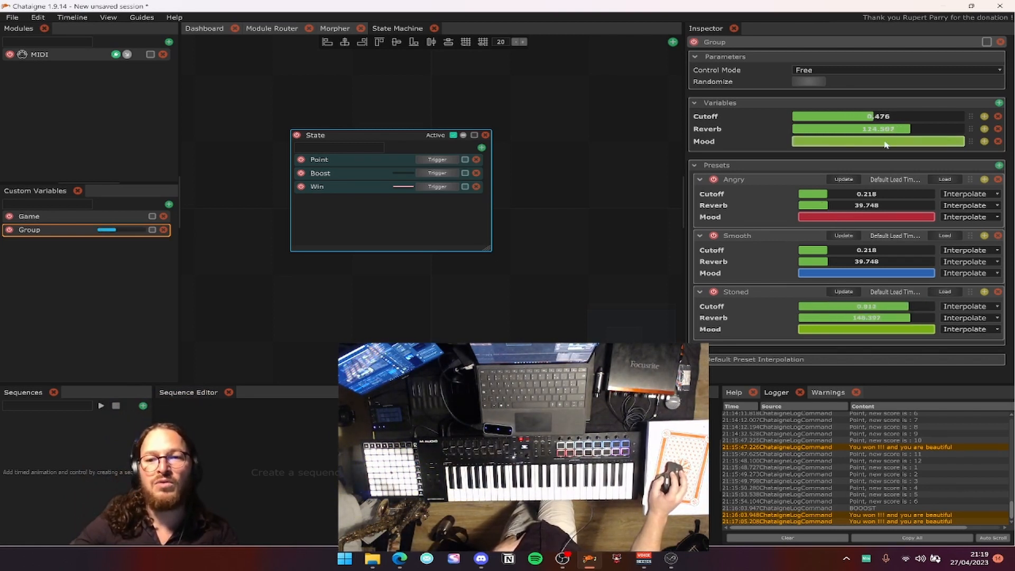
left_click(945, 236)
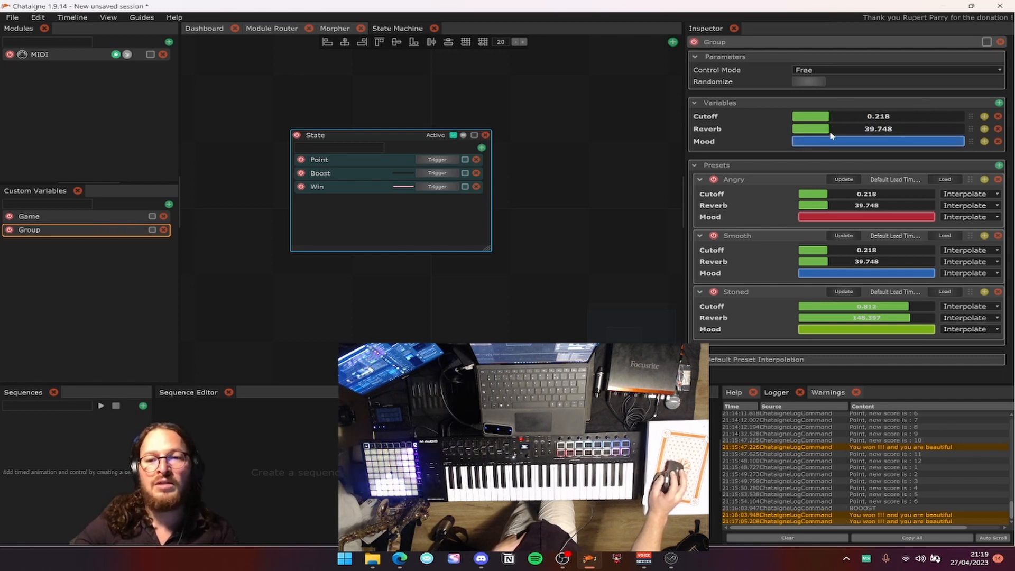
left_click(945, 180)
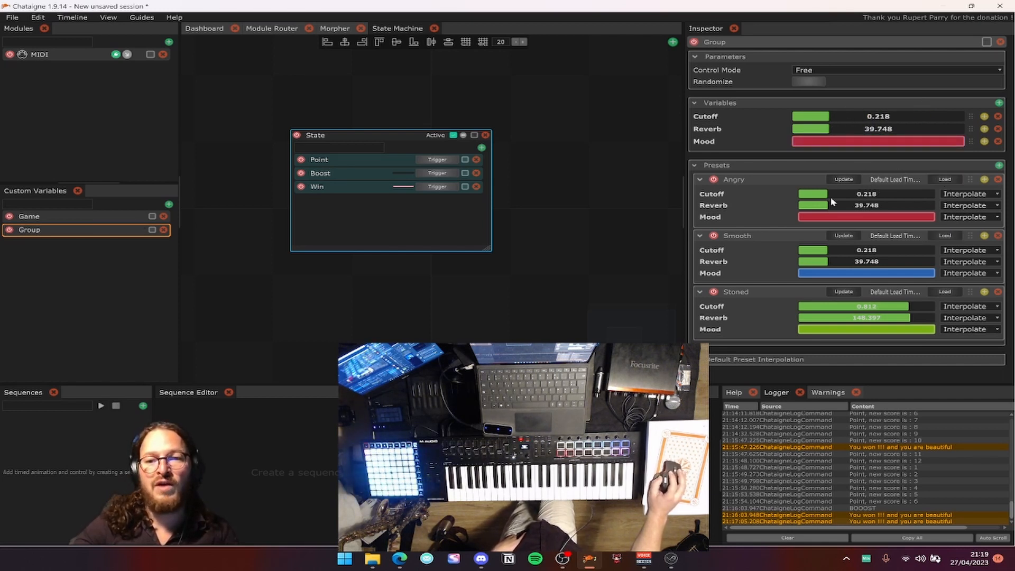
Set the Smooth preset's Cutoff to about 0.86 and Reverb to about 18.7, and the Angry preset's Reverb to about 116.8.
left_click_drag(865, 250, 951, 251)
left_click_drag(889, 261, 873, 262)
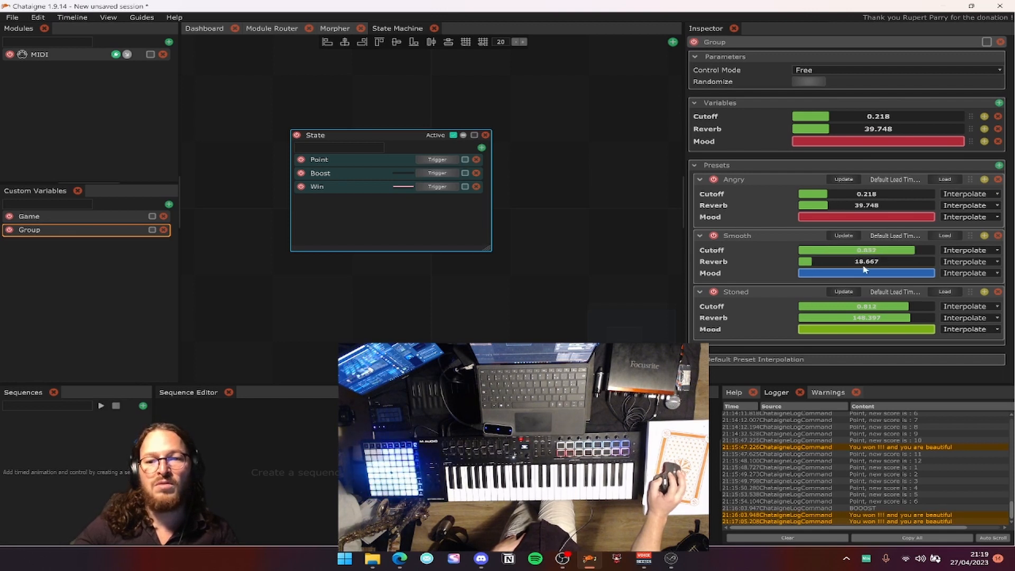
left_click_drag(834, 206, 892, 206)
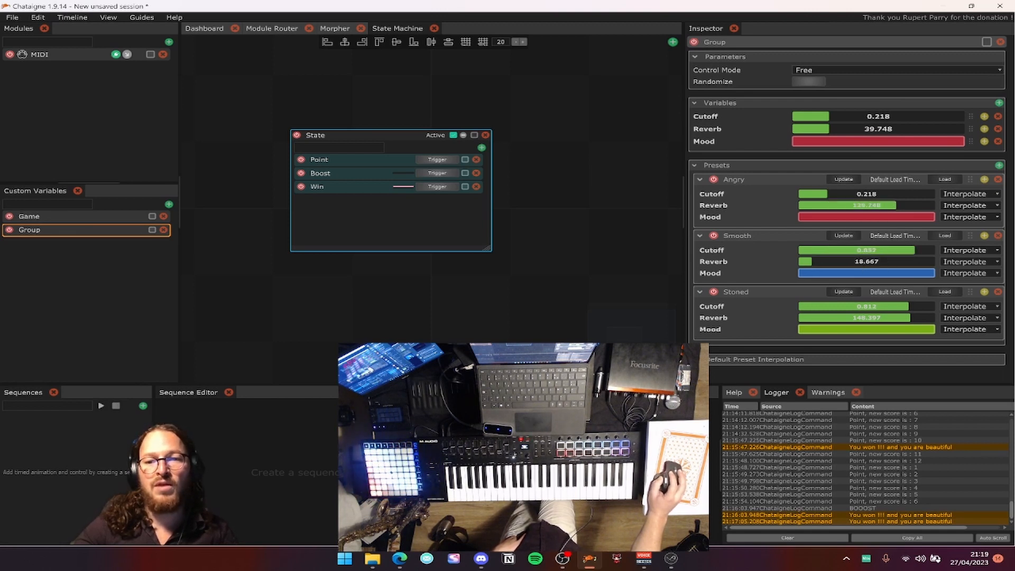
Load the Angry, Smooth and Stoned presets one after another to test their interpolation with the changed values.
left_click(944, 180)
left_click(944, 235)
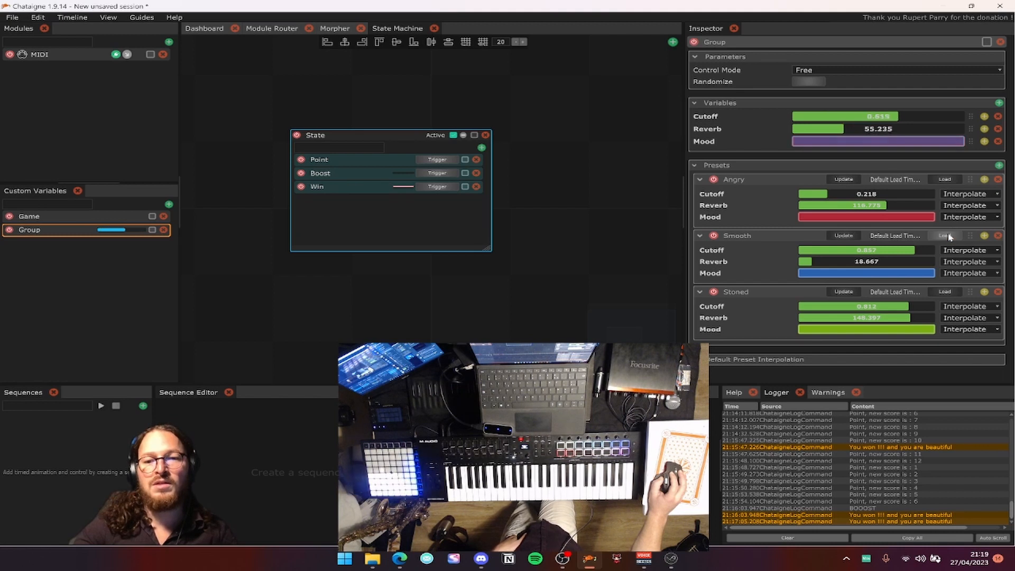
left_click(945, 292)
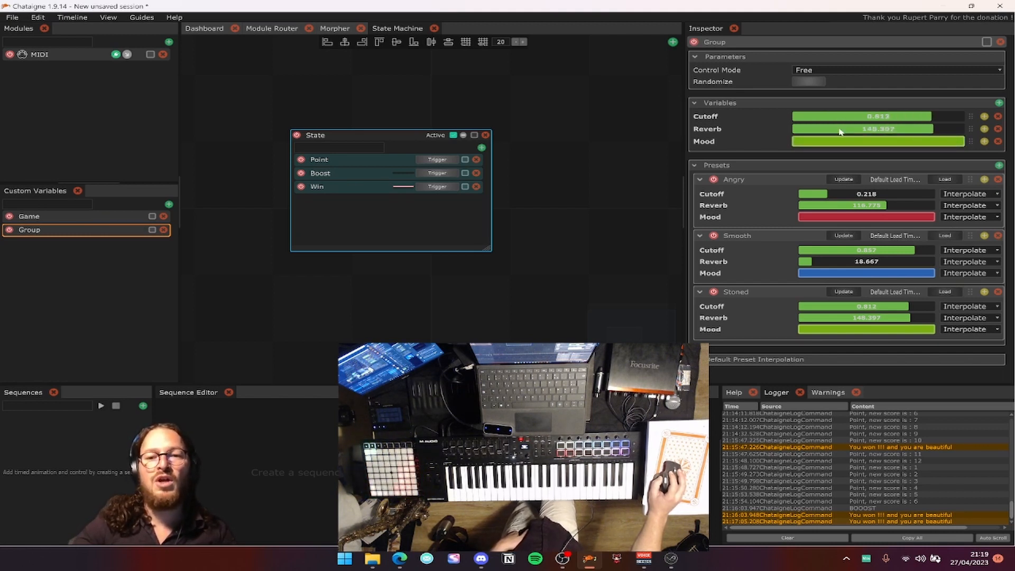
Update the Smooth preset from the group's variables, with Mood set to dark blue (2B33AE) and Reverb to about 129.8.
left_click(821, 141)
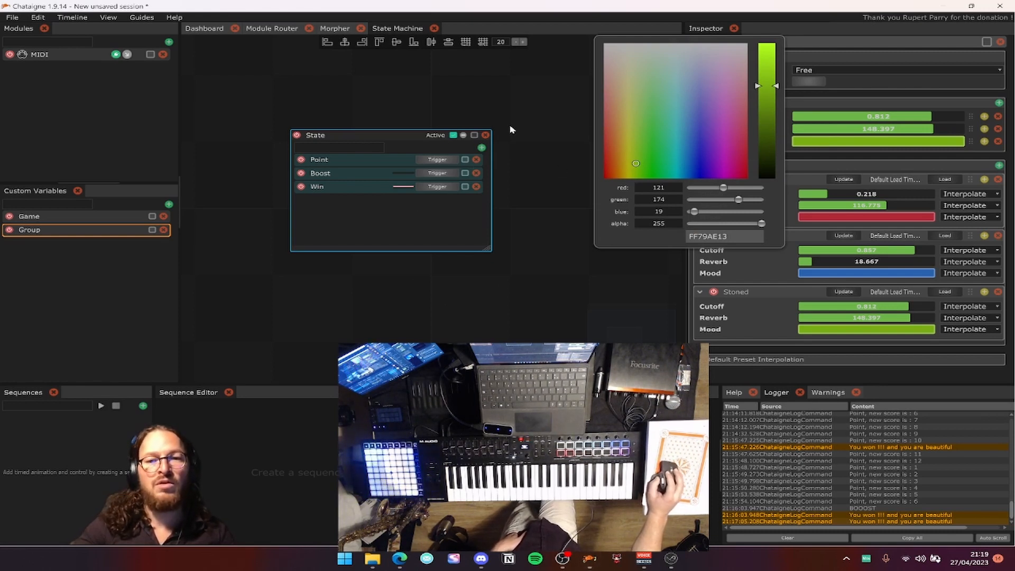
mouse_move(681, 146)
left_mouse_down()
mouse_move(684, 129)
mouse_move(699, 146)
left_mouse_up()
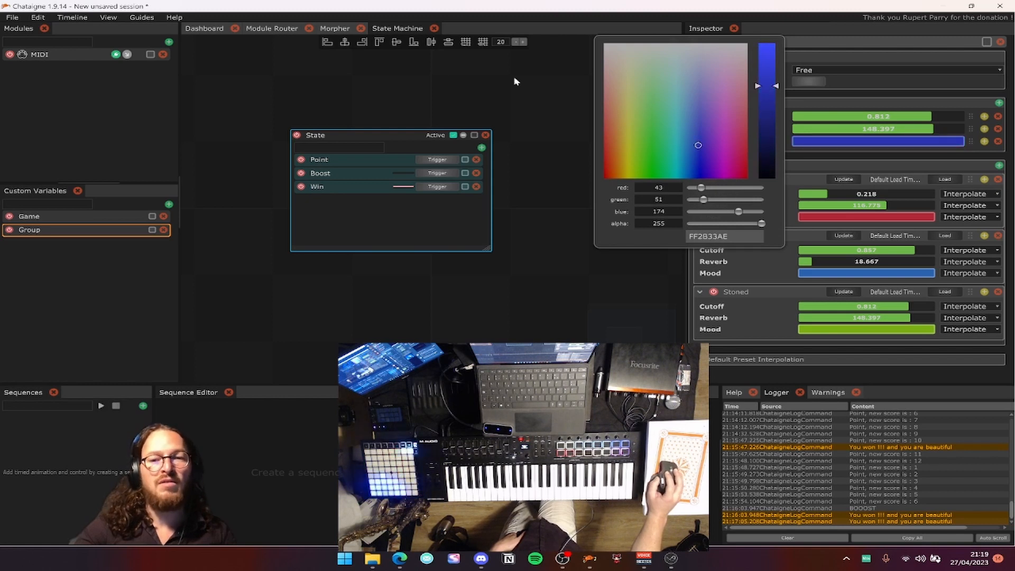
left_click(864, 123)
mouse_move(907, 129)
left_mouse_down()
mouse_move(794, 129)
mouse_move(918, 129)
mouse_move(899, 129)
left_mouse_up()
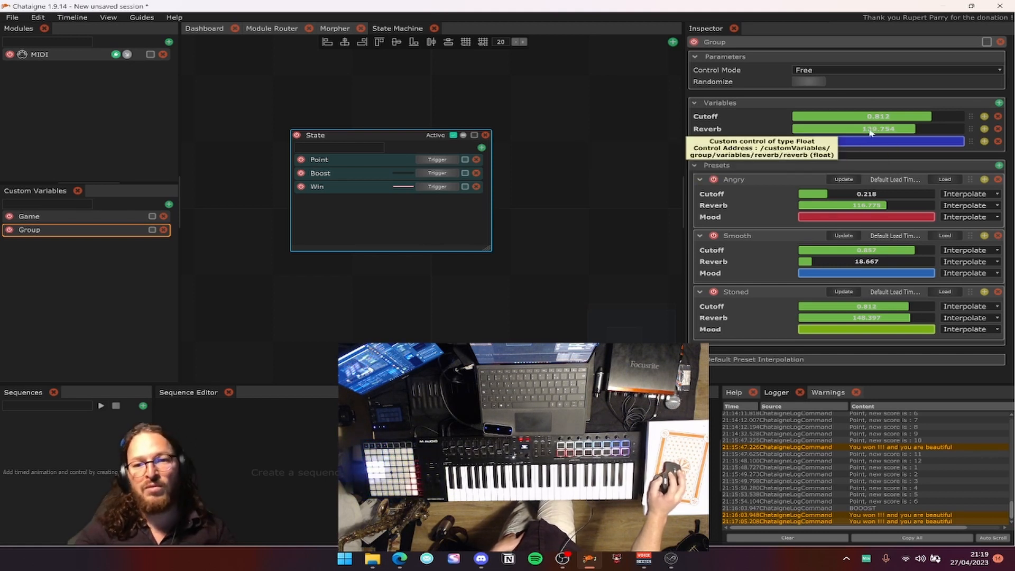
left_click(846, 238)
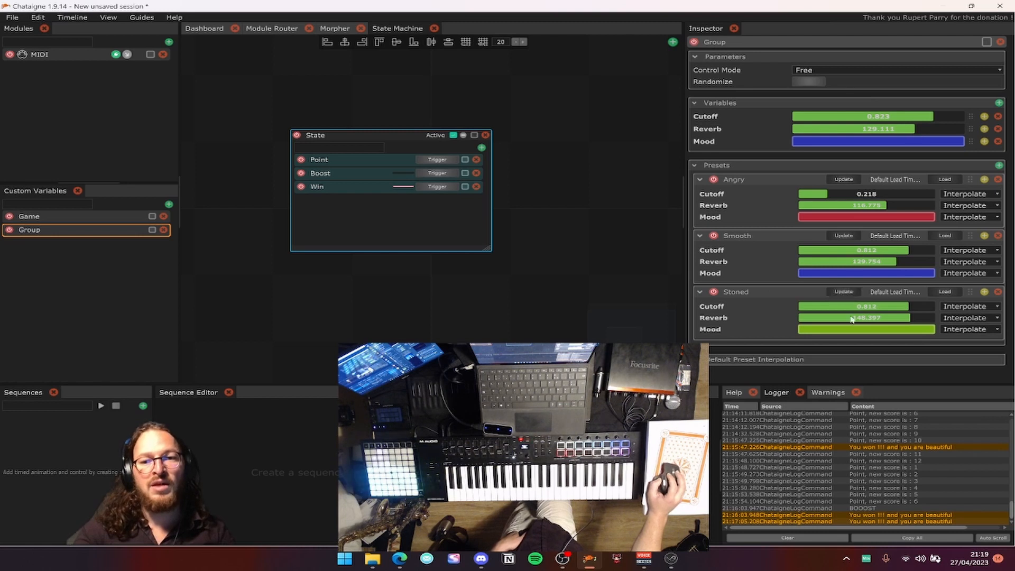
Set the group's Cutoff to about 0.44, Reverb to about 88 and Mood to purple (8C1CAE).
left_click_drag(922, 129, 873, 123)
left_click(889, 141)
mouse_move(722, 147)
left_mouse_down()
mouse_move(747, 140)
mouse_move(643, 166)
mouse_move(615, 130)
mouse_move(585, 165)
mouse_move(692, 140)
mouse_move(716, 157)
left_mouse_up()
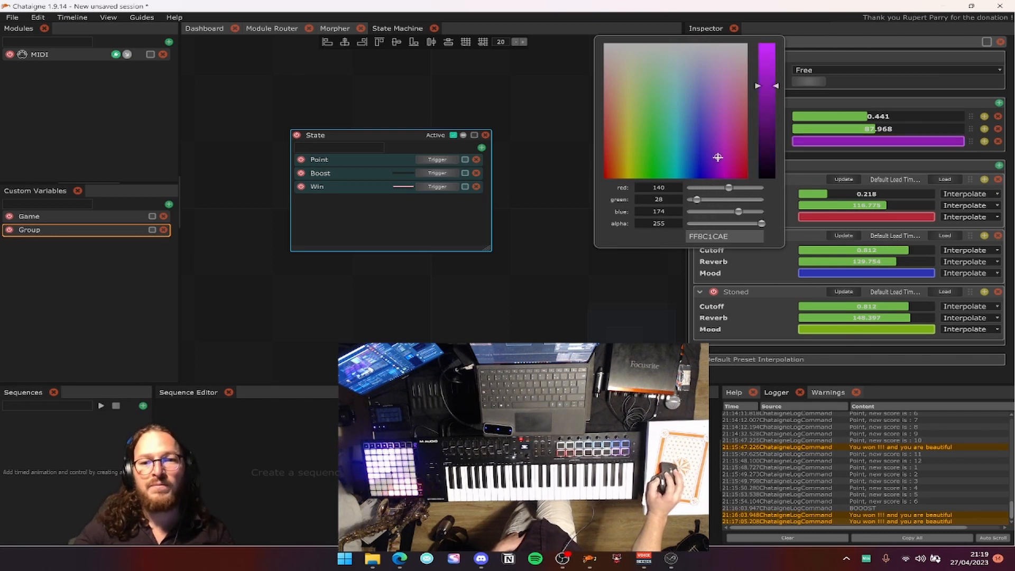
Set the group's Cutoff to about 0.5 and store the current variables as a fourth preset.
left_click(920, 154)
left_click_drag(881, 119, 891, 119)
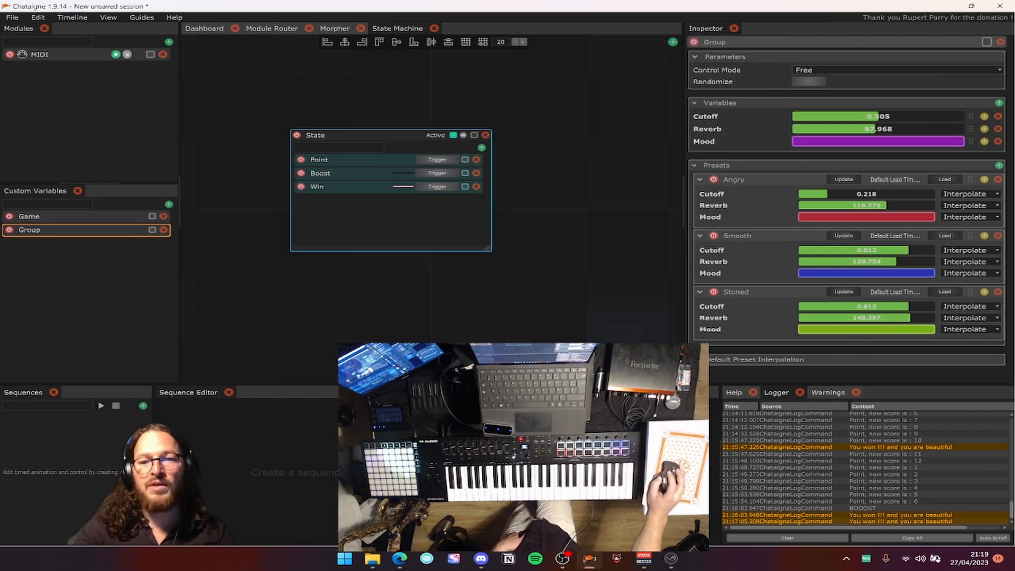
left_click(998, 166)
scroll(936, 148, "down", 2)
scroll(872, 131, "up", 2)
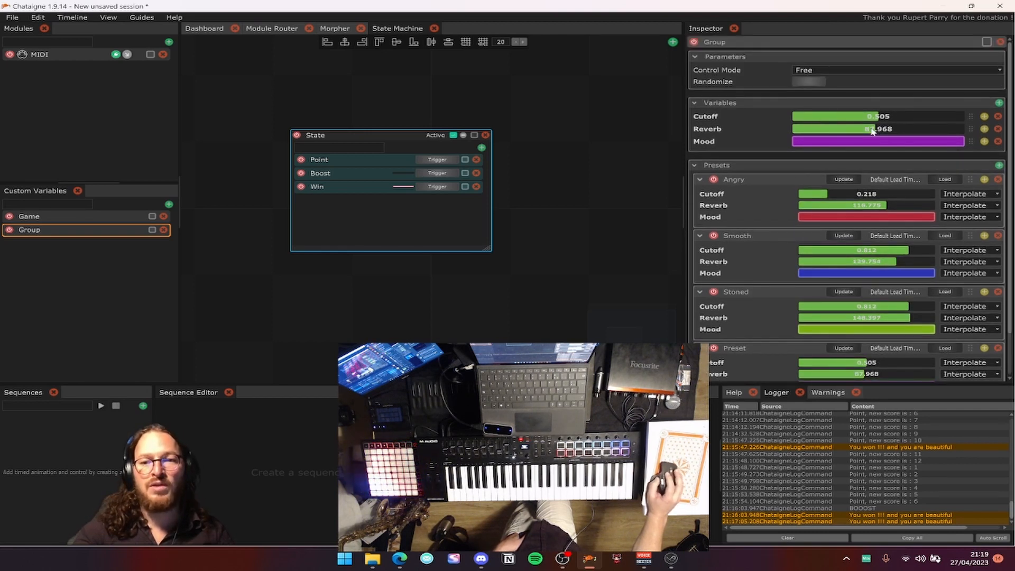
scroll(872, 131, "down", 2)
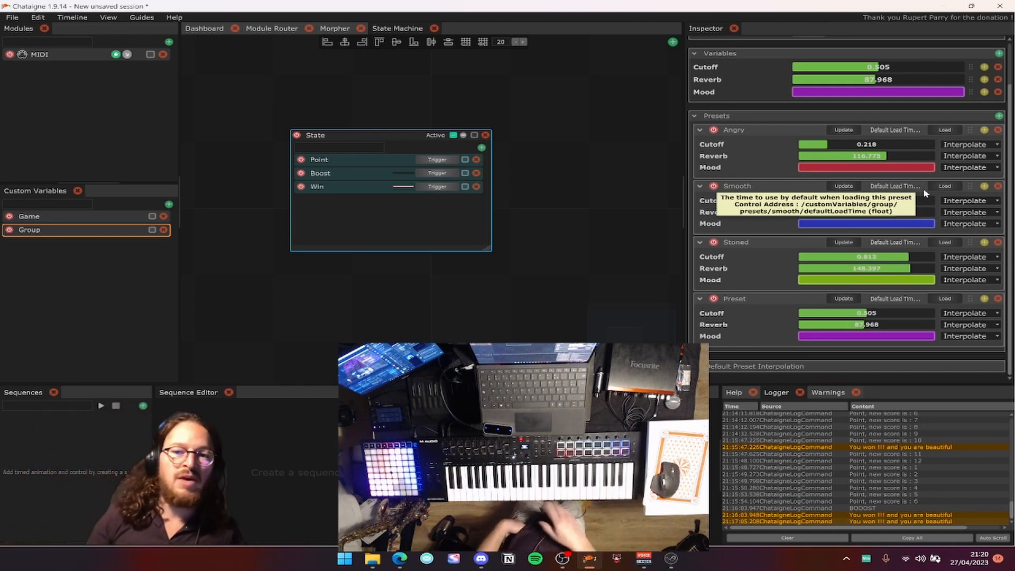
Rename the new fourth preset as Moochy.
double_click(733, 300)
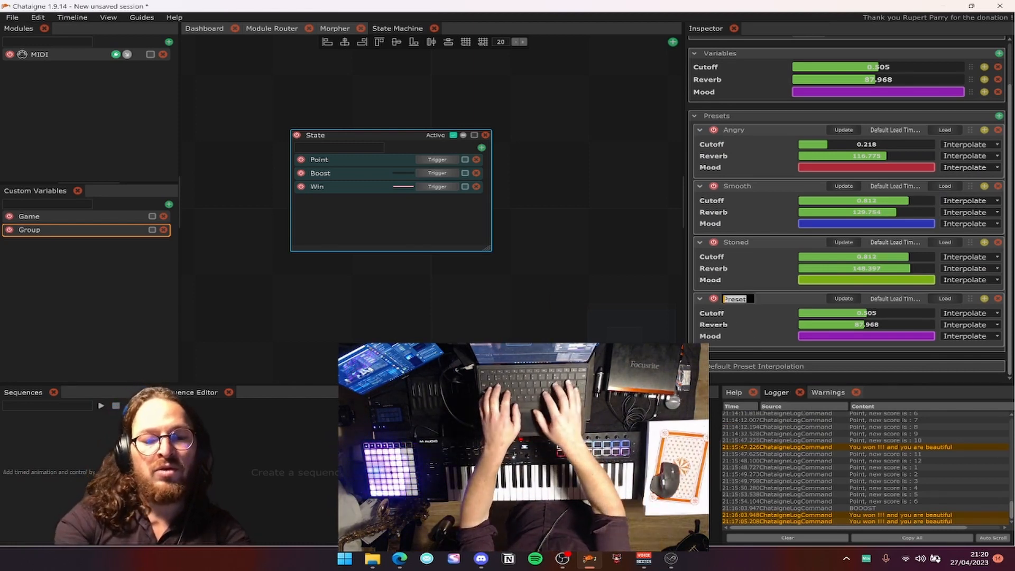
type("MOOCHY")
key("BackSpace")
key("BackSpace")
key("BackSpace")
key("BackSpace")
key("BackSpace")
key("BackSpace")
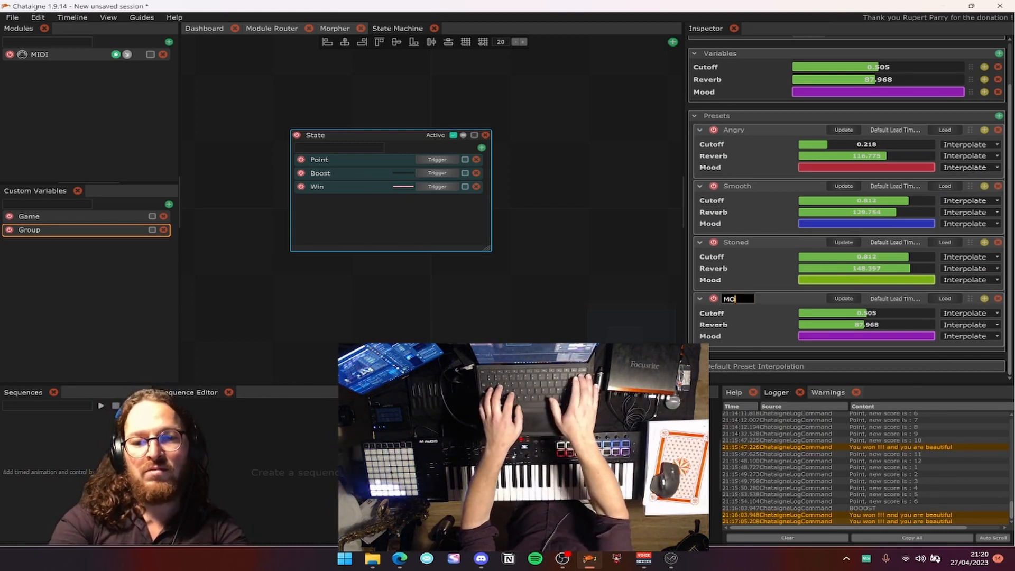
type("Moochy")
key("Return")
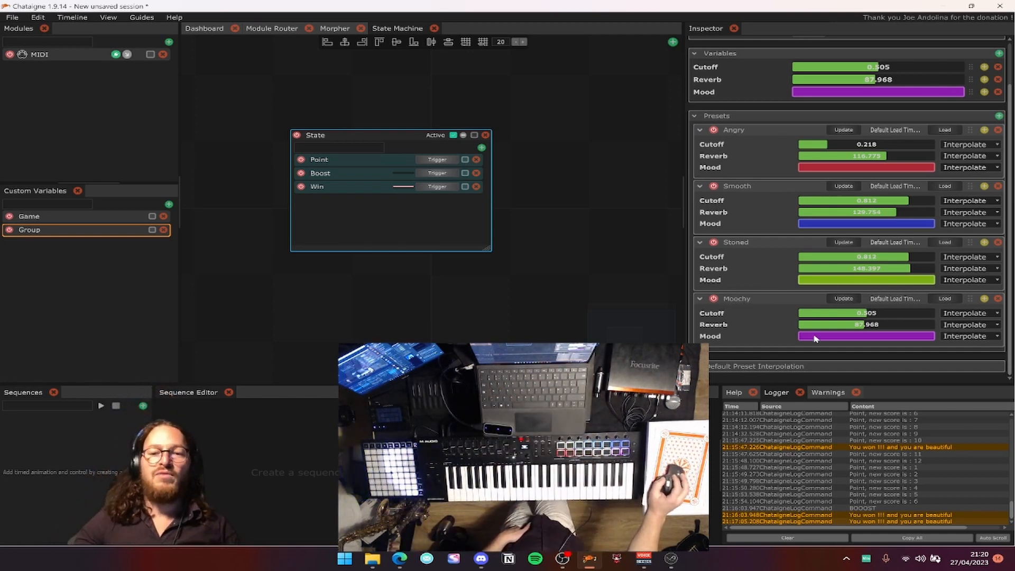
Widen the Inspector beside the Morpher view and set the group's Control Mode to Weights.
scroll(828, 313, "up", 2)
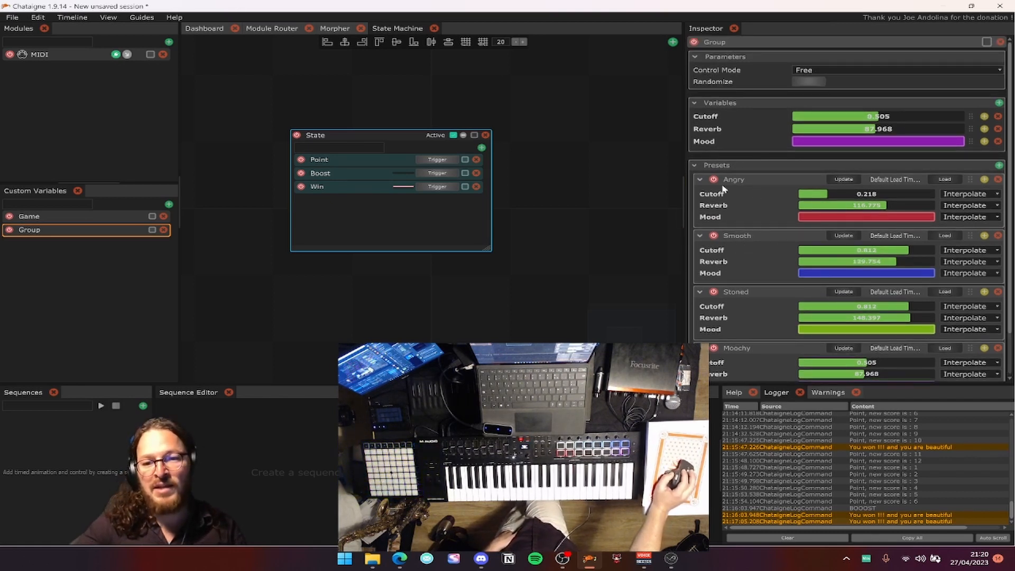
left_click_drag(686, 201, 640, 201)
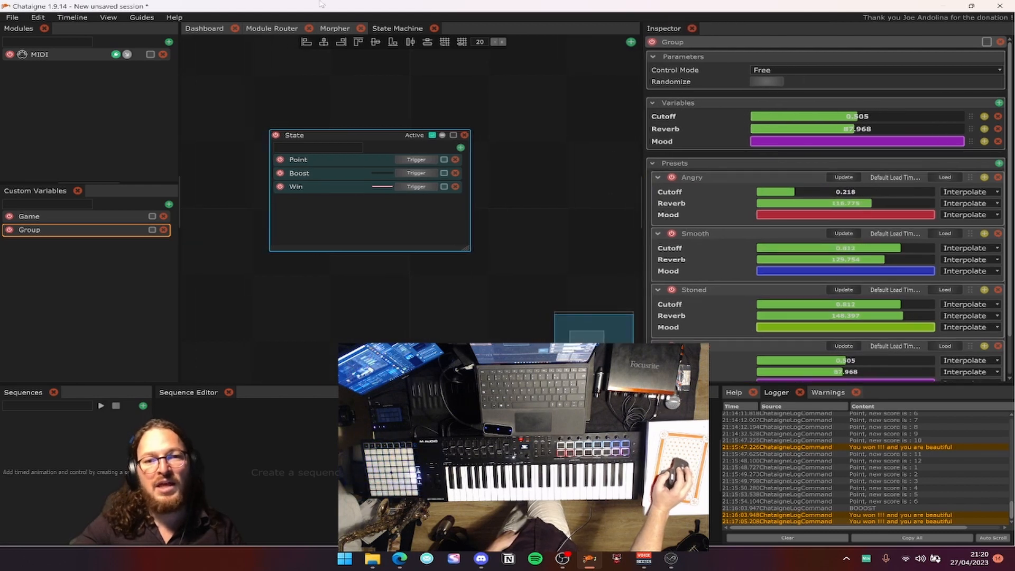
left_click(324, 27)
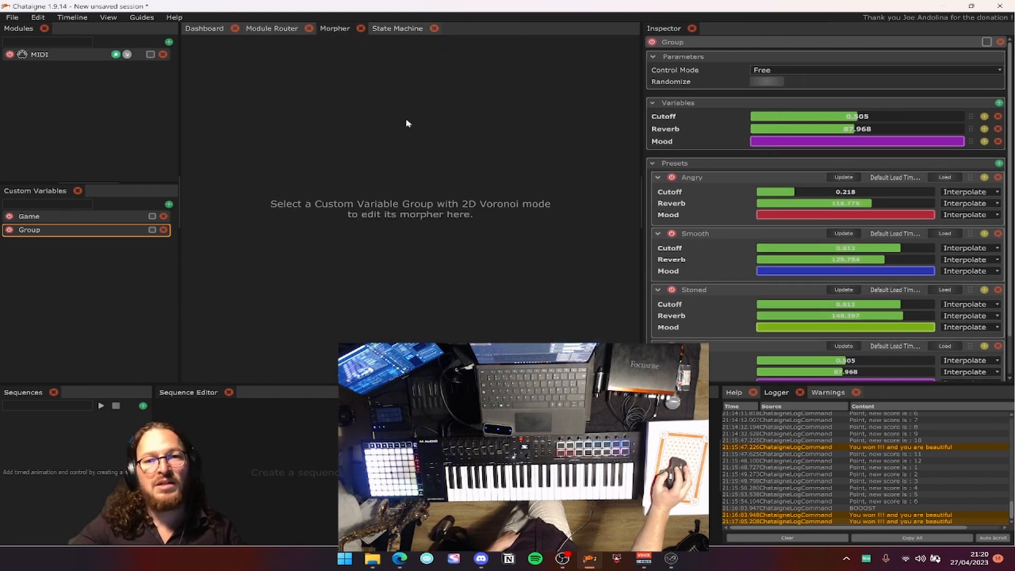
left_click(813, 72)
left_click(791, 90)
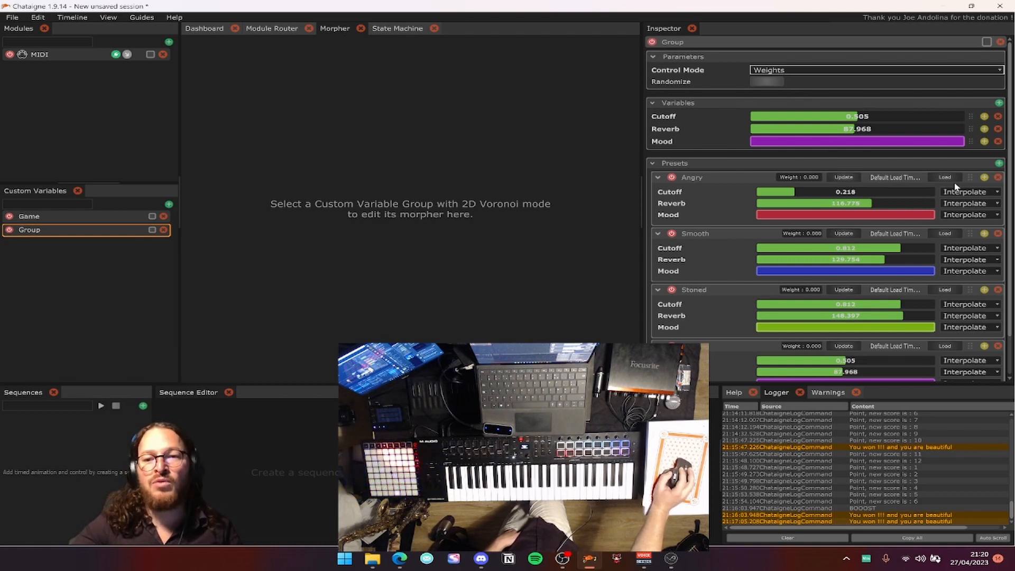
Load the Smooth preset, and set the weights to about 0.17 for Angry, 0.68 for Smooth, 0.38 for Stoned and 0.61 for Moochy.
left_click(945, 234)
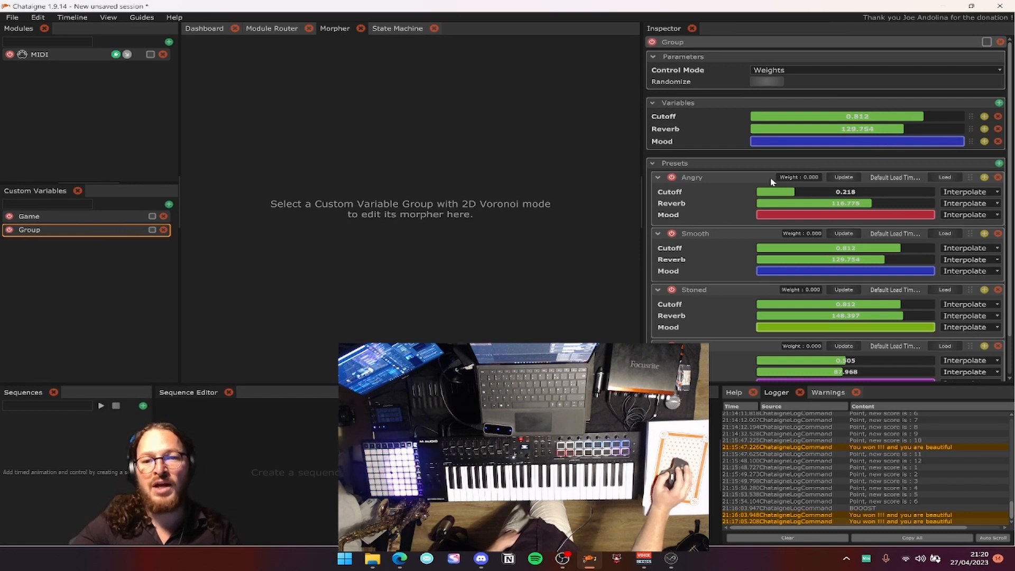
left_click_drag(777, 178, 782, 177)
left_click_drag(793, 235, 808, 234)
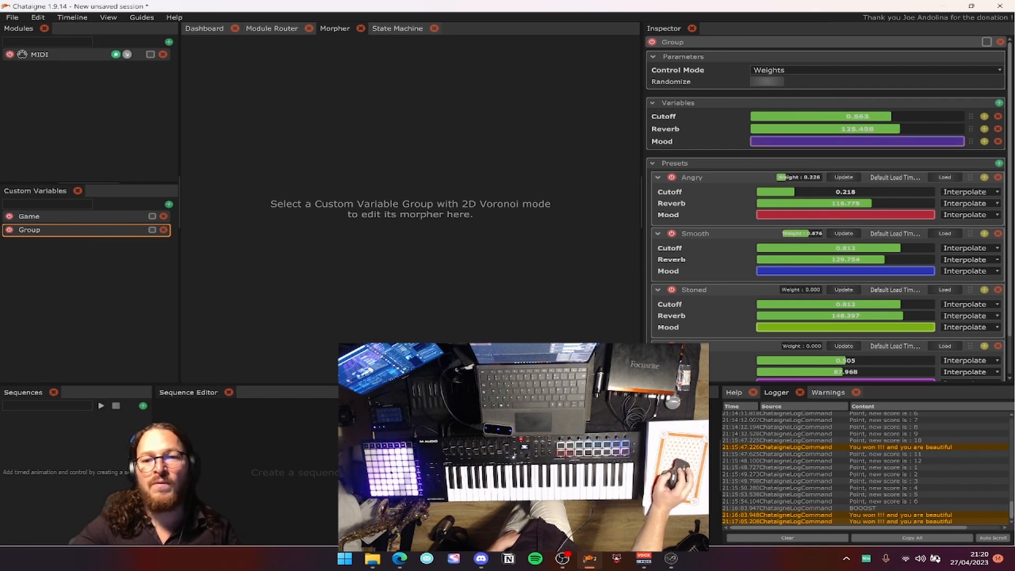
left_click_drag(792, 291, 798, 291)
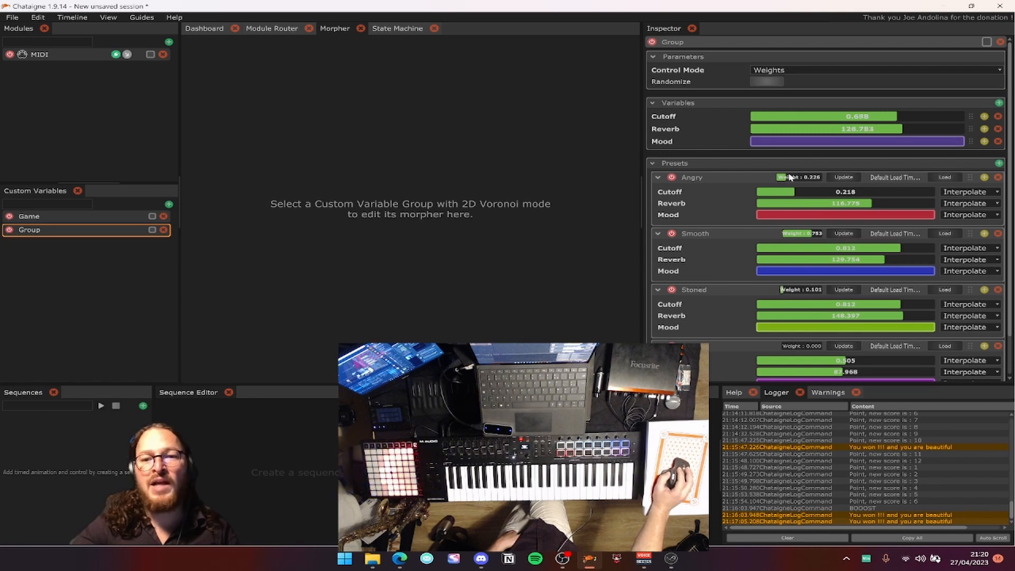
left_click_drag(790, 176, 783, 178)
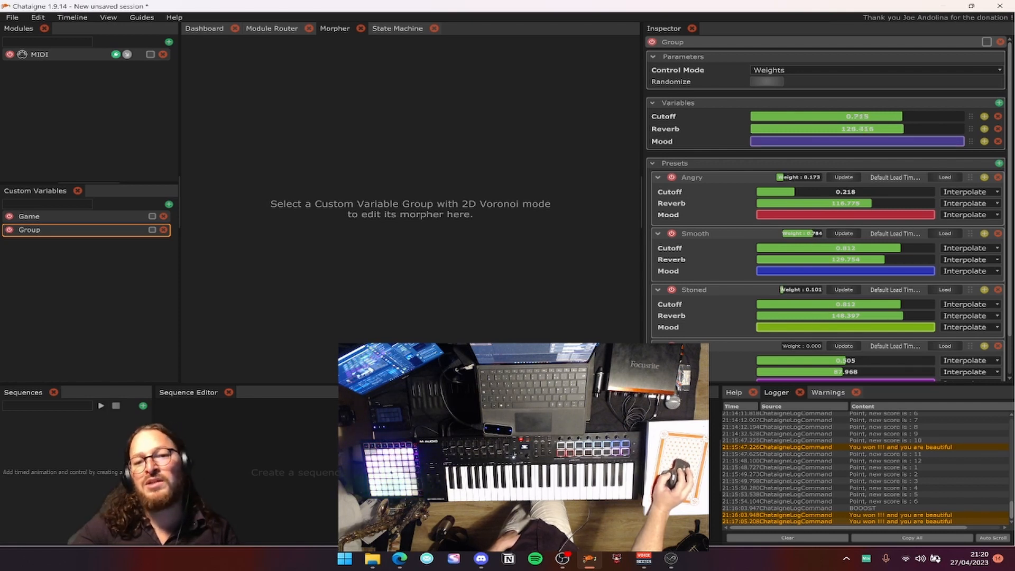
left_click_drag(800, 291, 815, 301)
scroll(800, 252, "down", 2)
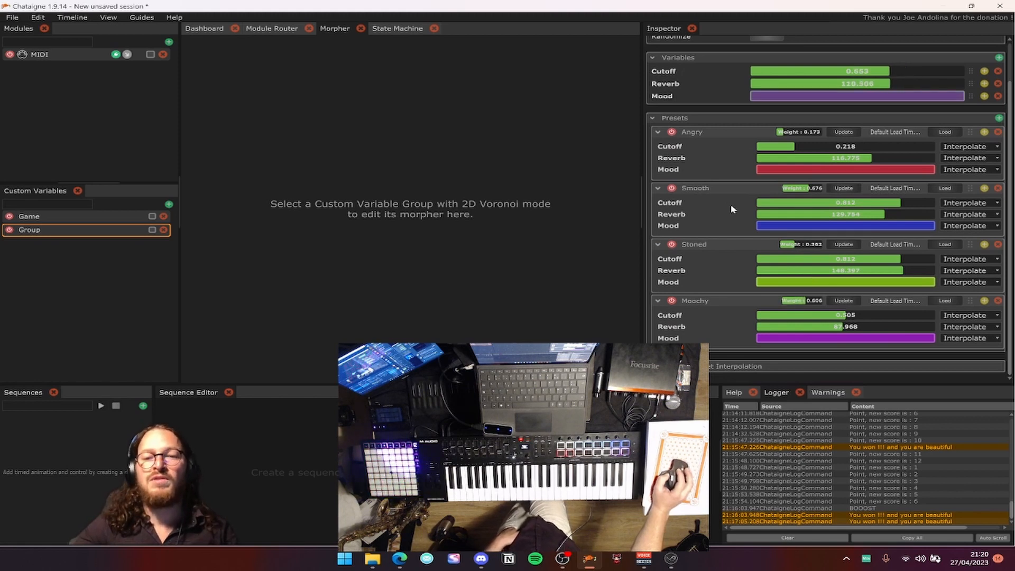
scroll(730, 208, "up", 2)
scroll(815, 111, "down", 2)
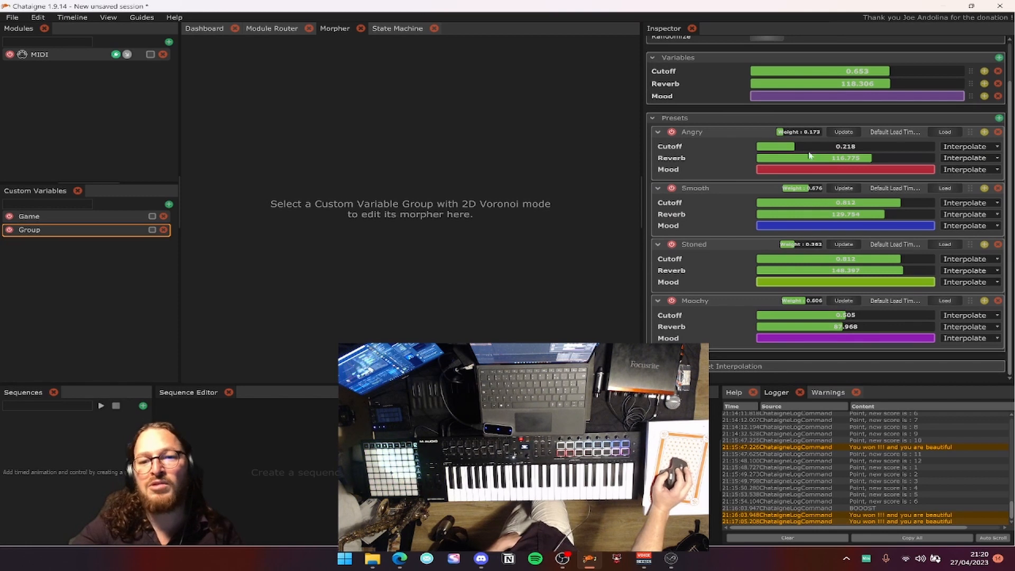
Rebalance the preset weights to about 0.79 for Angry, 0.22 for Smooth, 0.13 for Stoned and 0.58 for Moochy.
mouse_move(784, 132)
left_mouse_down()
mouse_move(800, 132)
mouse_move(791, 133)
left_mouse_up()
scroll(791, 160, "up", 1)
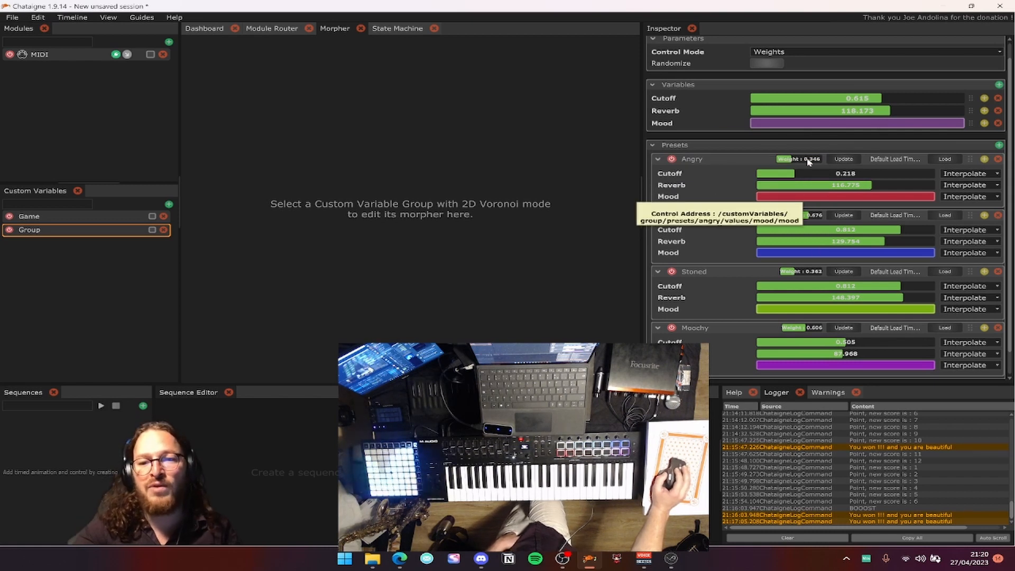
left_click_drag(795, 159, 815, 136)
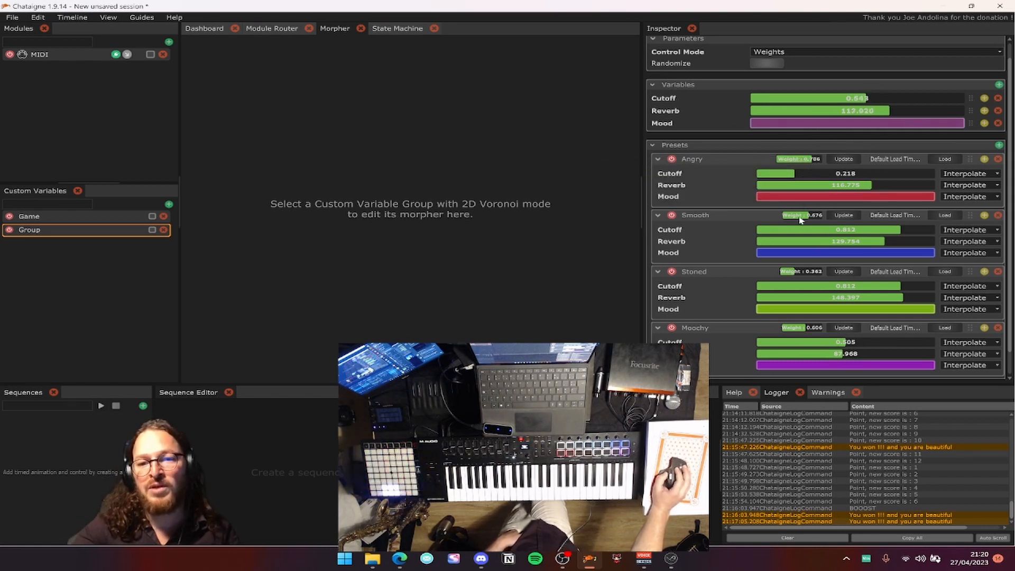
mouse_move(803, 215)
left_mouse_down()
mouse_move(792, 216)
mouse_move(806, 217)
left_mouse_up()
scroll(815, 285, "down", 1)
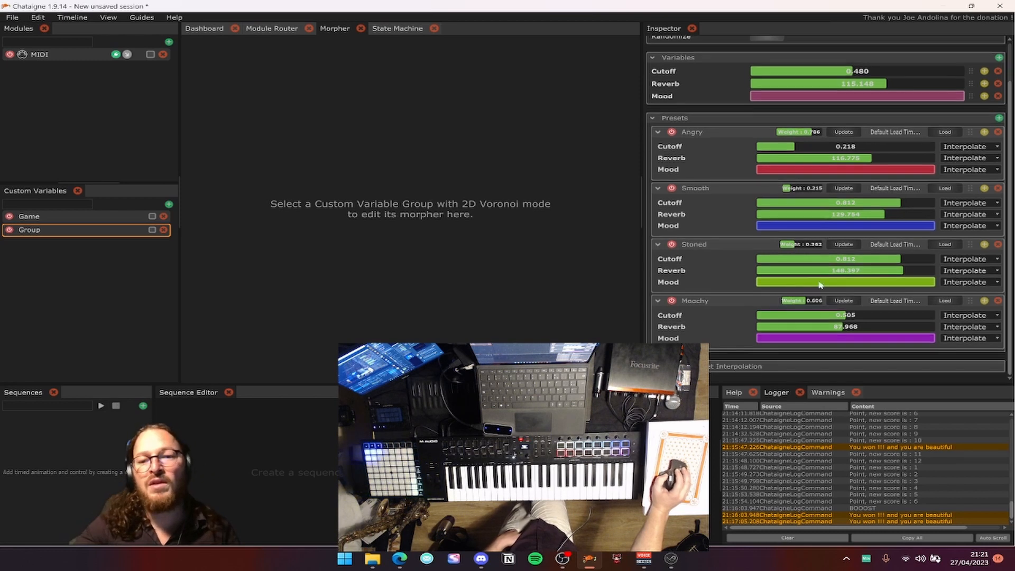
left_click_drag(793, 244, 784, 244)
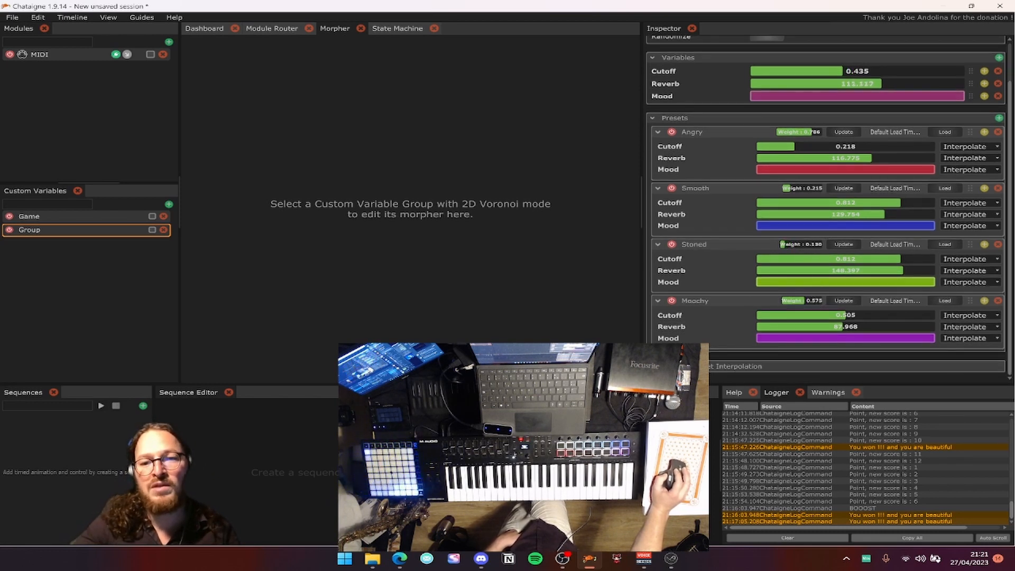
scroll(726, 205, "up", 2)
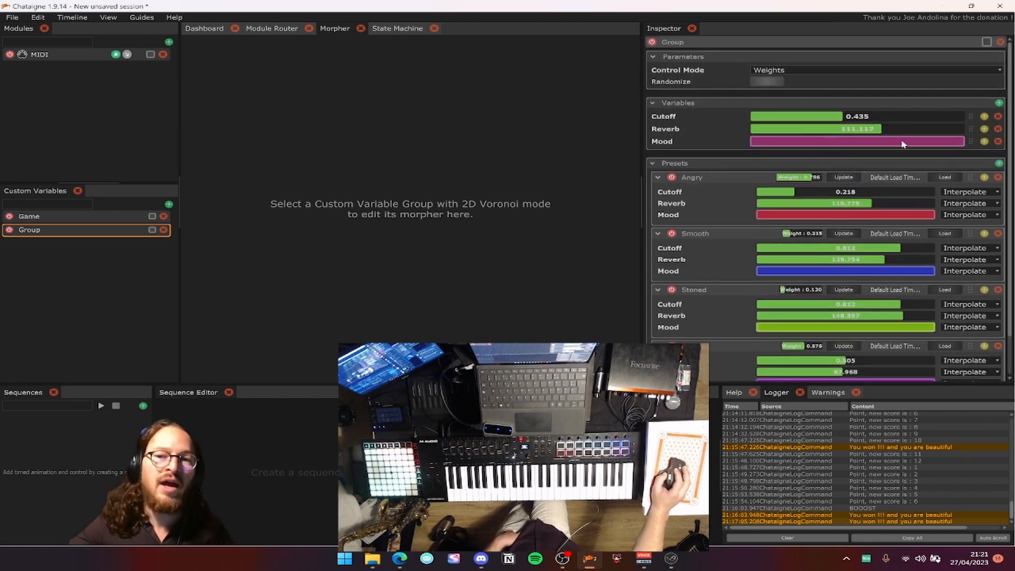
Try storing the current blended values as an additional preset after Moochy.
left_click(998, 103)
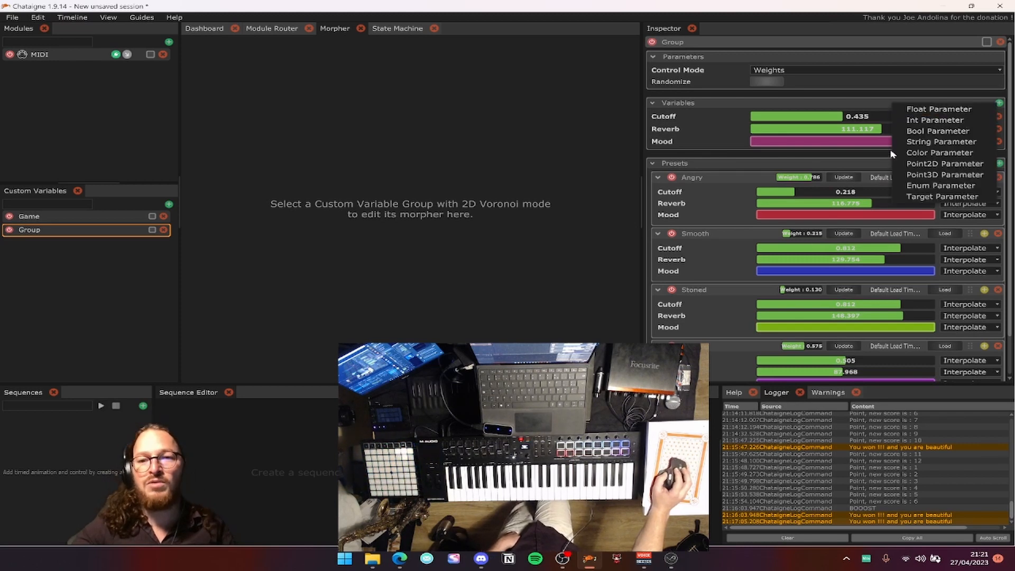
left_click(998, 164)
scroll(938, 183, "down", 3)
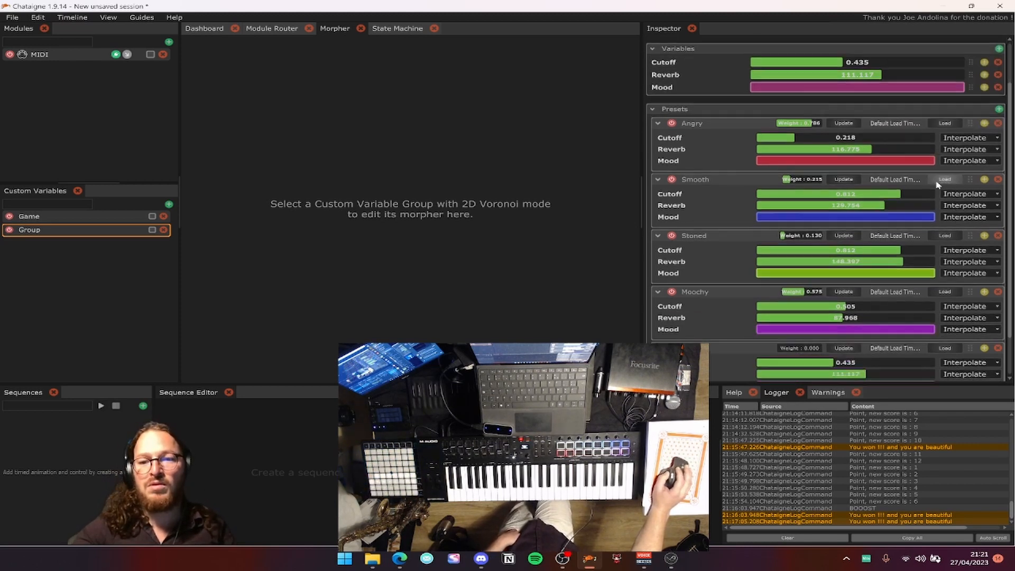
scroll(713, 244, "up", 3)
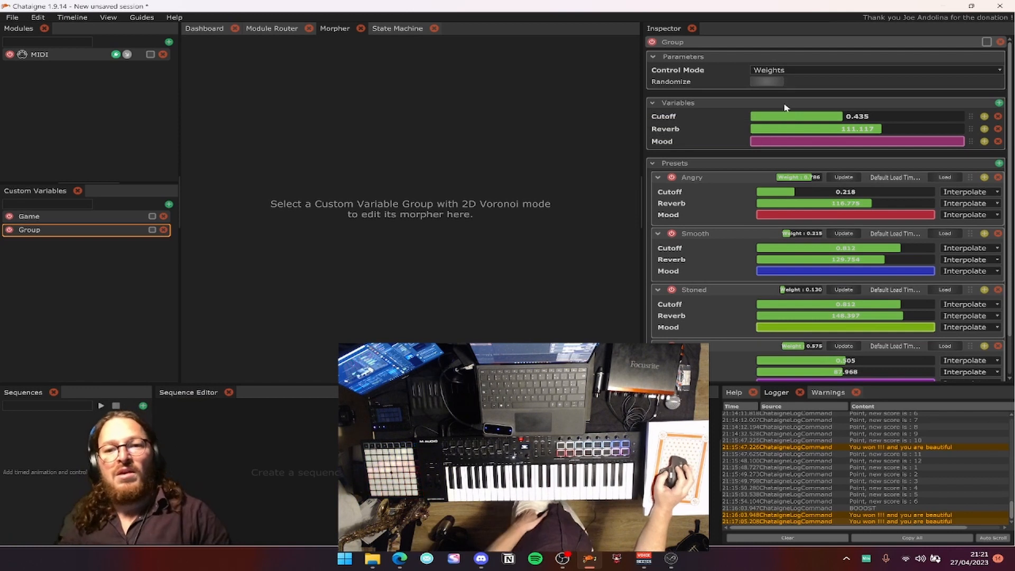
Check the available control modes, keep Weights, and set the Angry preset's weight to about 0.67.
left_click(788, 72)
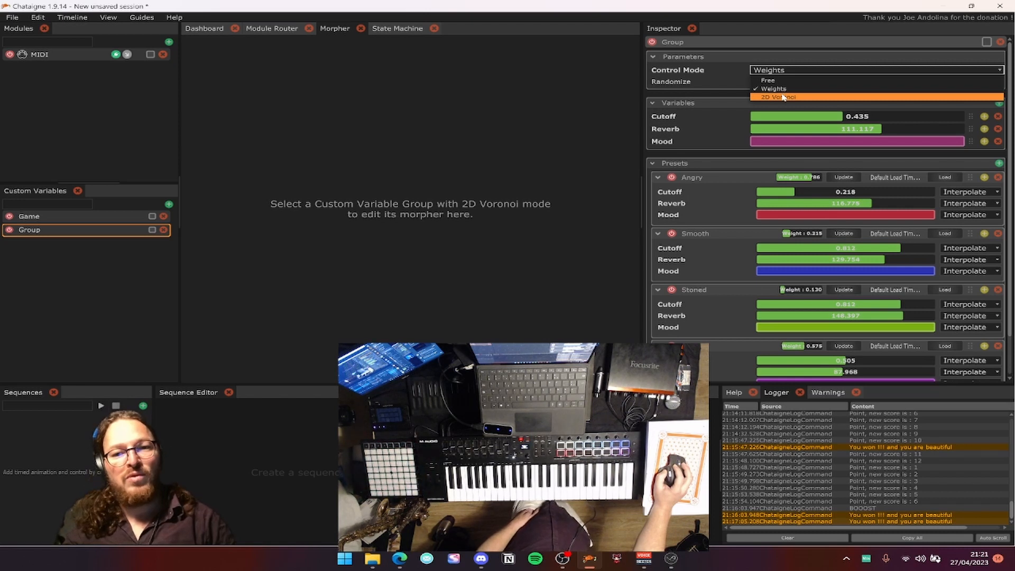
left_click(812, 179)
left_click_drag(811, 179, 802, 178)
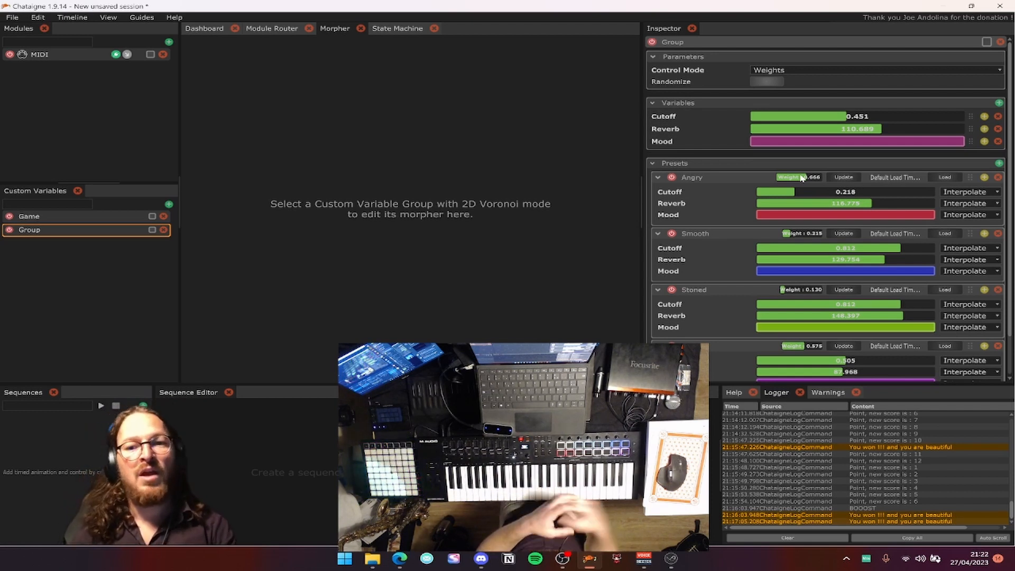
Add another custom variable group and keep the original Group open in the Inspector.
left_click(90, 235)
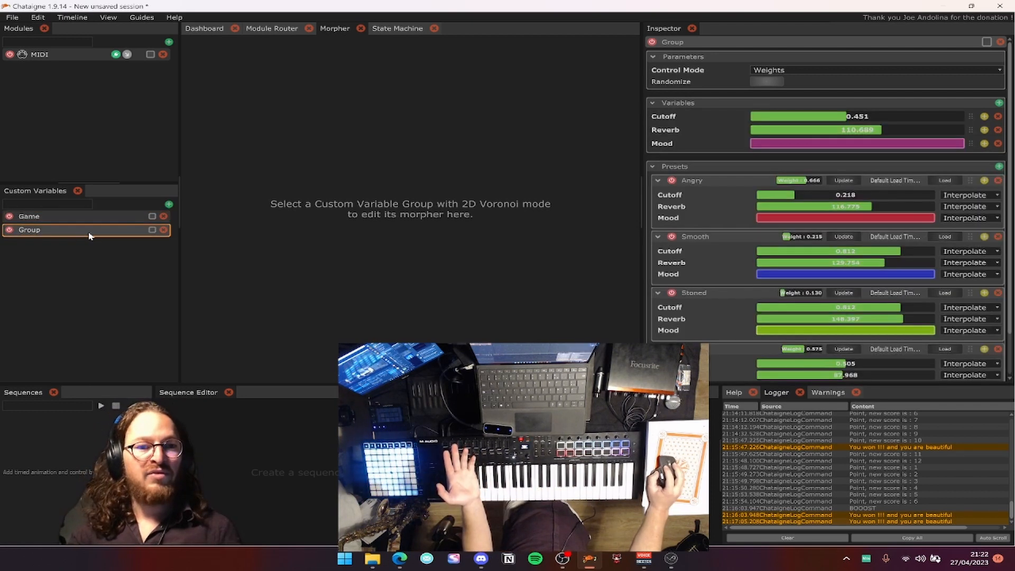
left_click(169, 204)
left_click(140, 232)
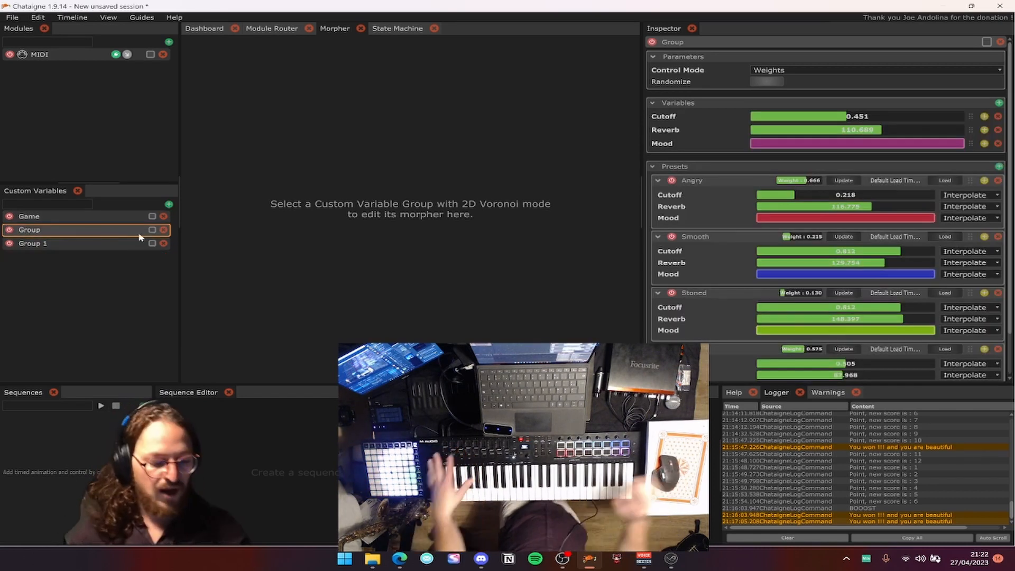
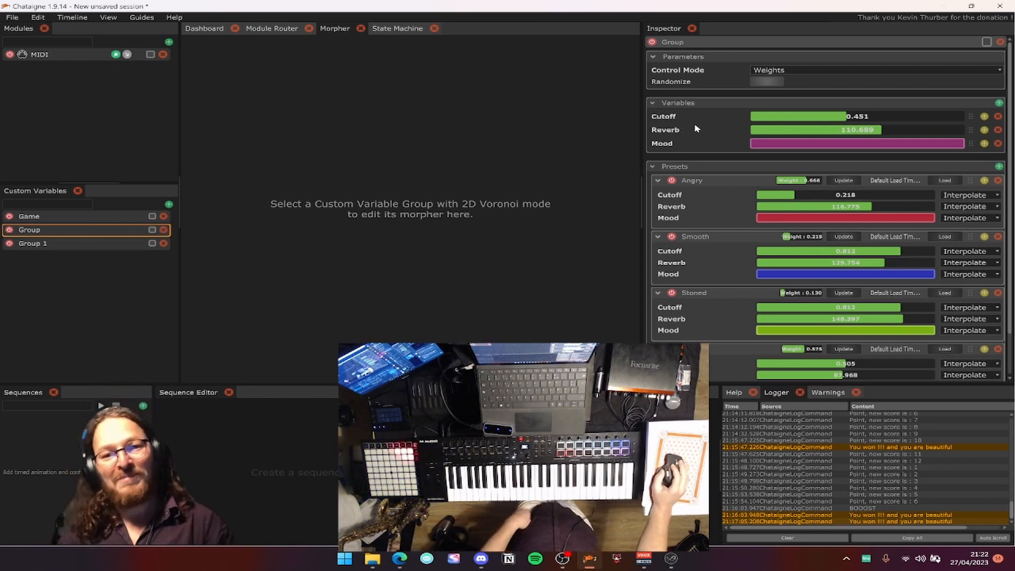
Set the group's Control Mode to 2D Voronoi.
scroll(690, 116, "down", 1)
scroll(691, 116, "up", 1)
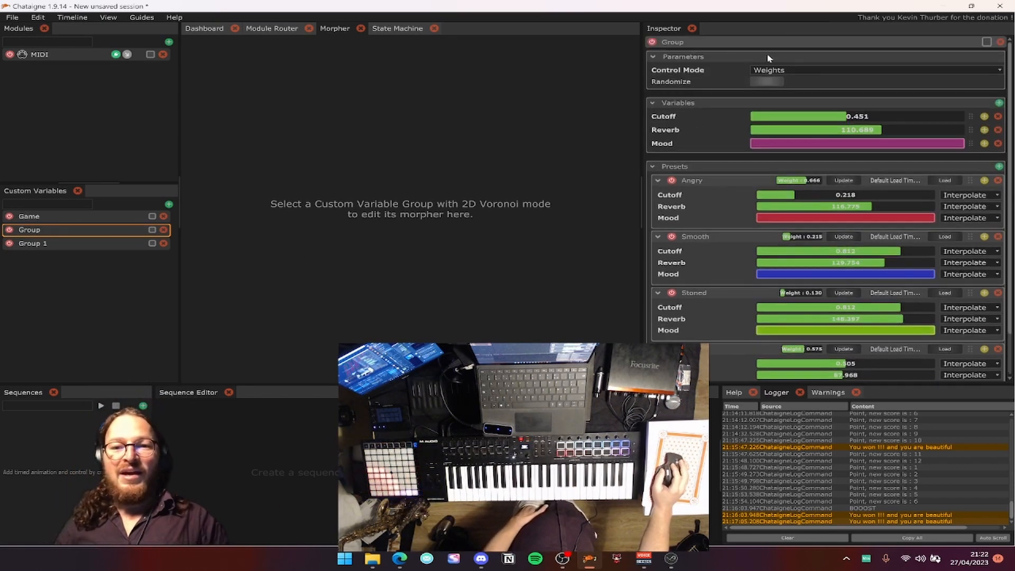
left_click(786, 70)
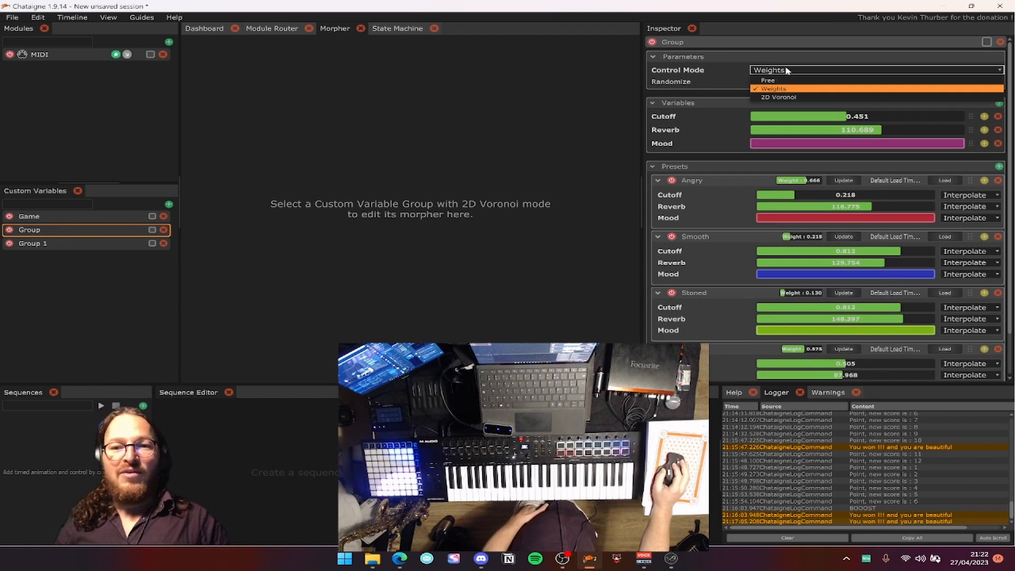
left_click(779, 97)
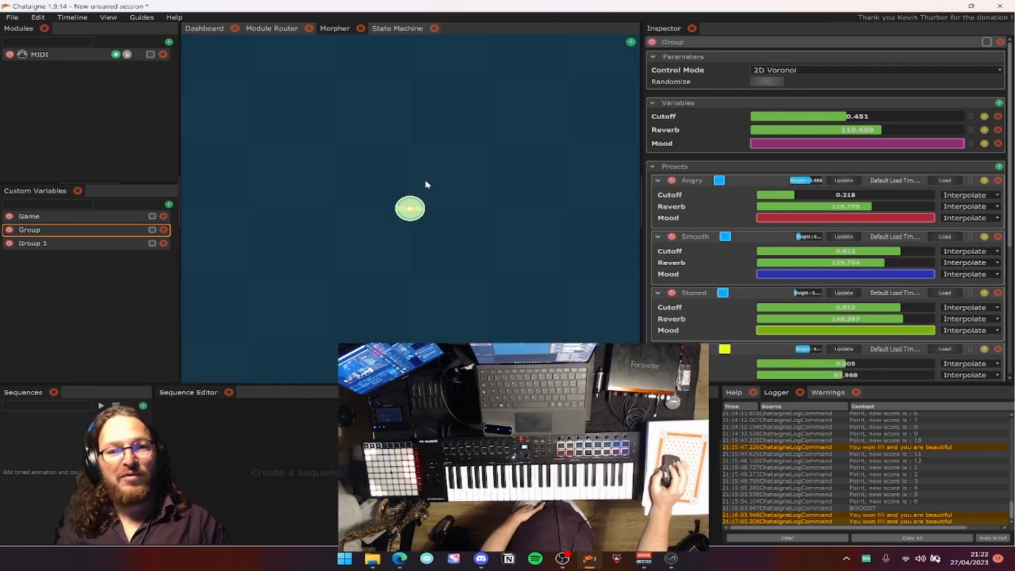
left_click(816, 73)
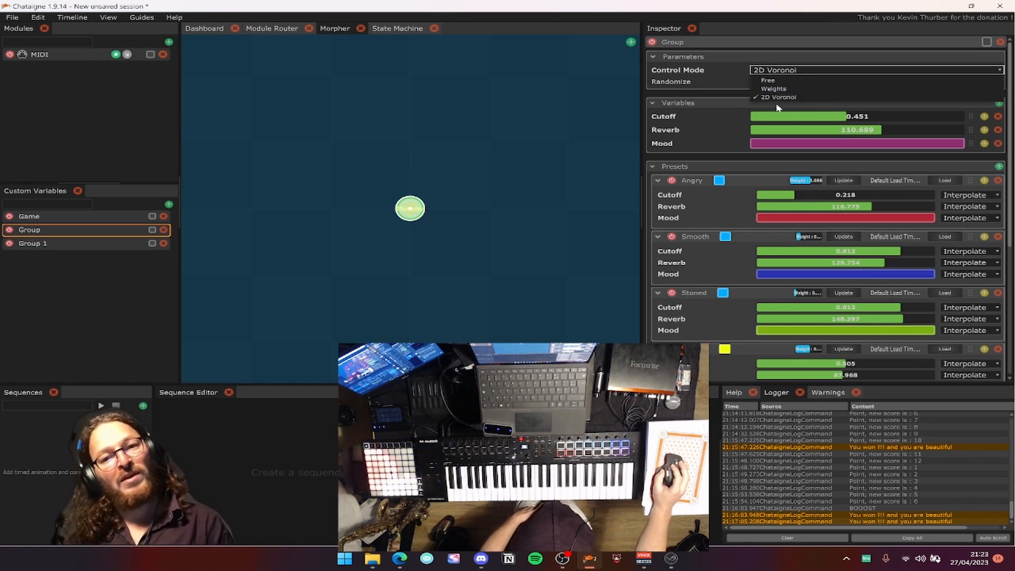
Spread the Moochy, Stoned, Smooth and Angry presets and the target point apart on the Morpher canvas.
left_click(363, 202)
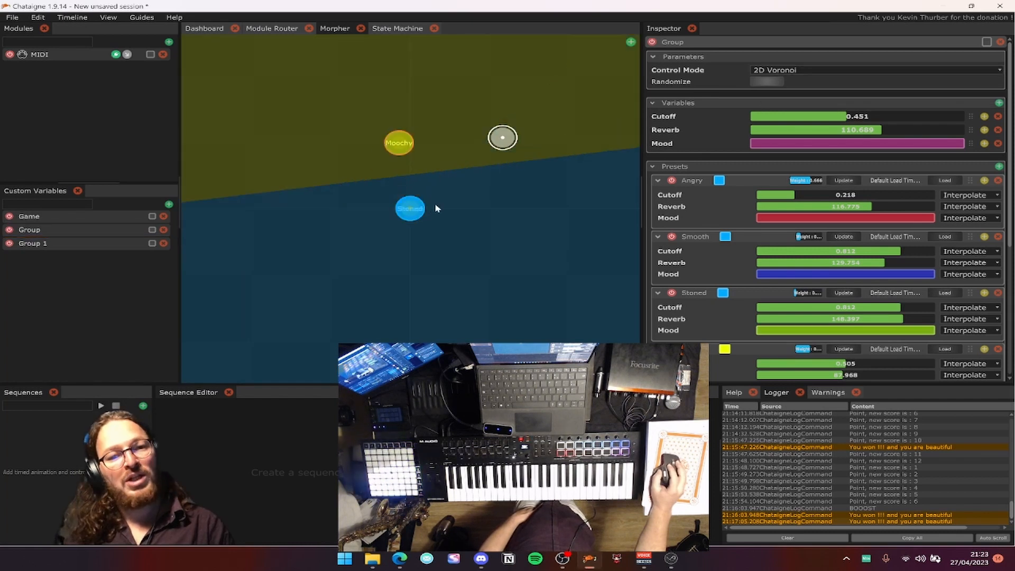
left_click_drag(412, 209, 312, 248)
left_click_drag(412, 209, 479, 292)
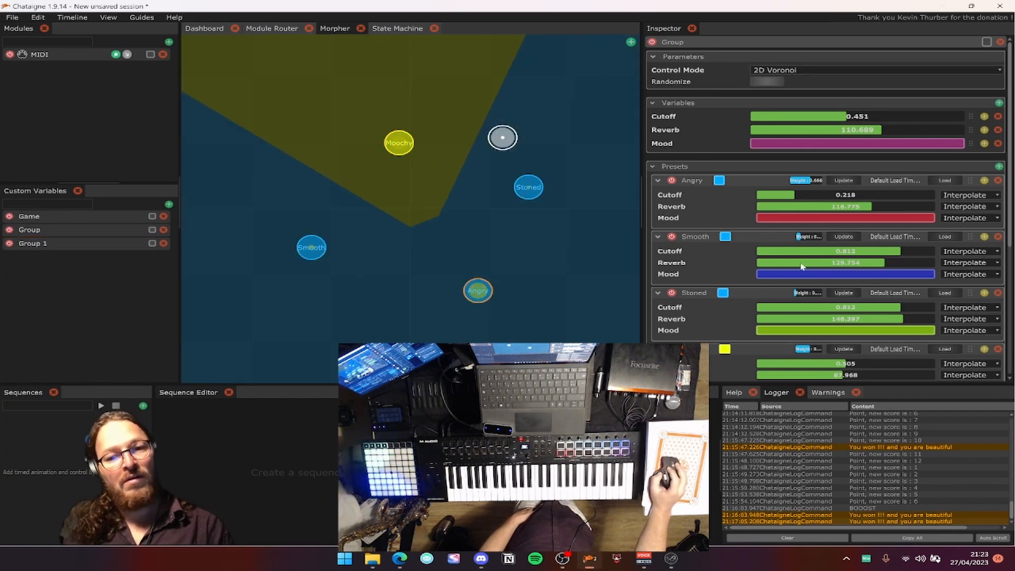
Change the Angry preset's display colour to red so its Morpher cell differs from Smooth's.
scroll(729, 242, "down", 1)
left_click(708, 210)
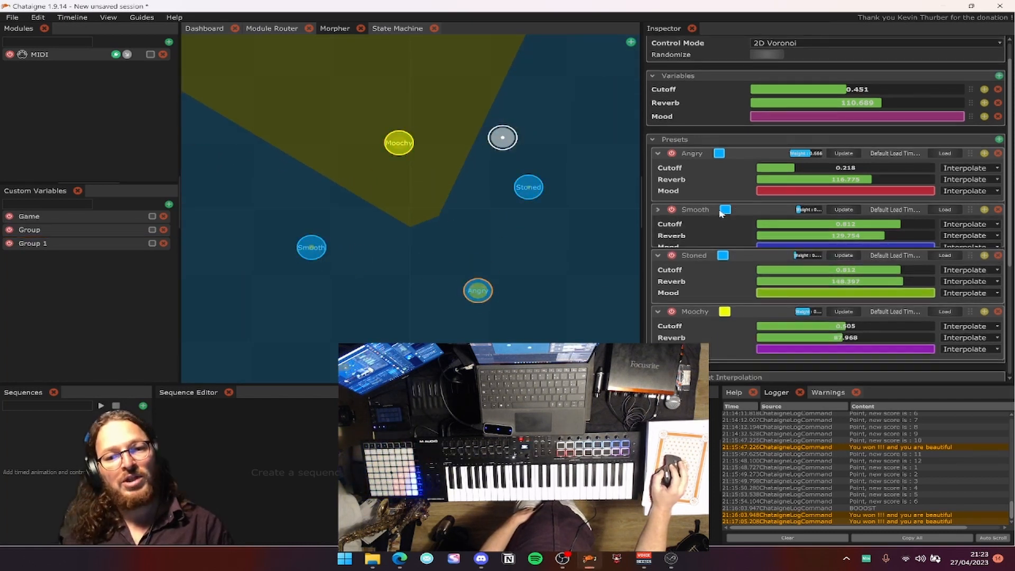
left_click(664, 212)
left_click(727, 210)
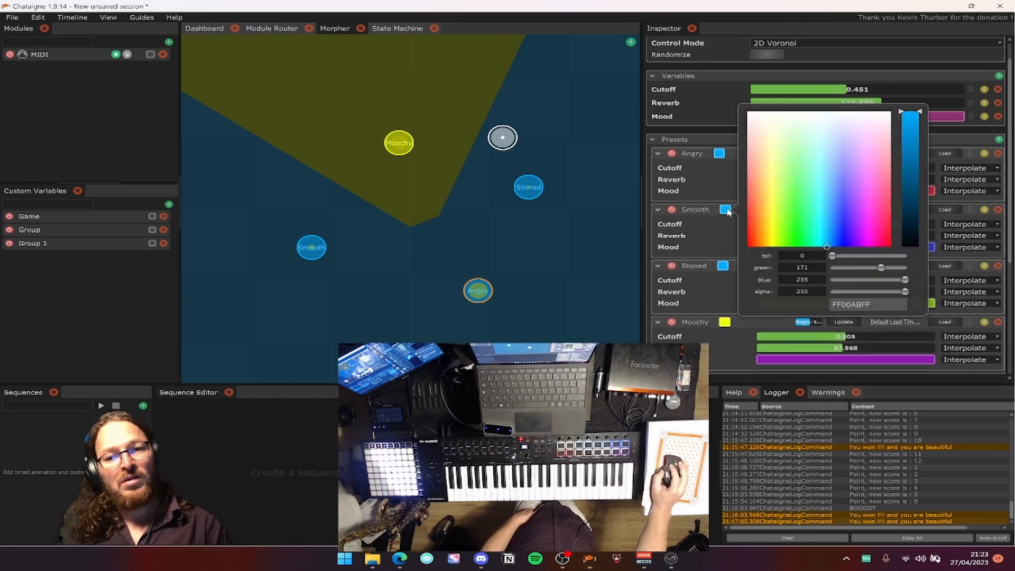
left_click(718, 153)
left_click(739, 168)
left_click(717, 219)
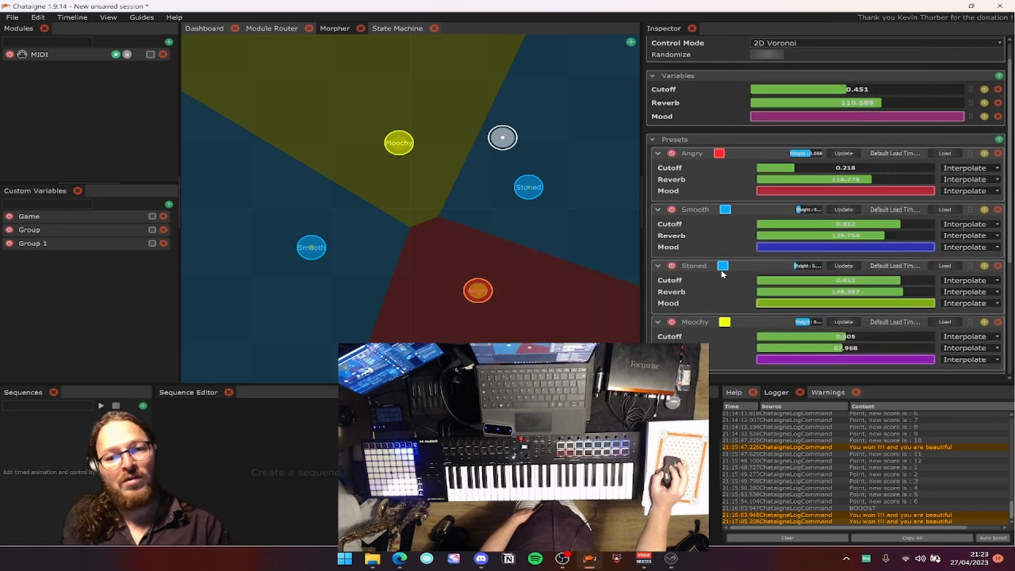
Set the Stoned preset's display colour to green and the Moochy preset's display colour to purple.
left_click(723, 266)
left_click(787, 279)
left_click(722, 321)
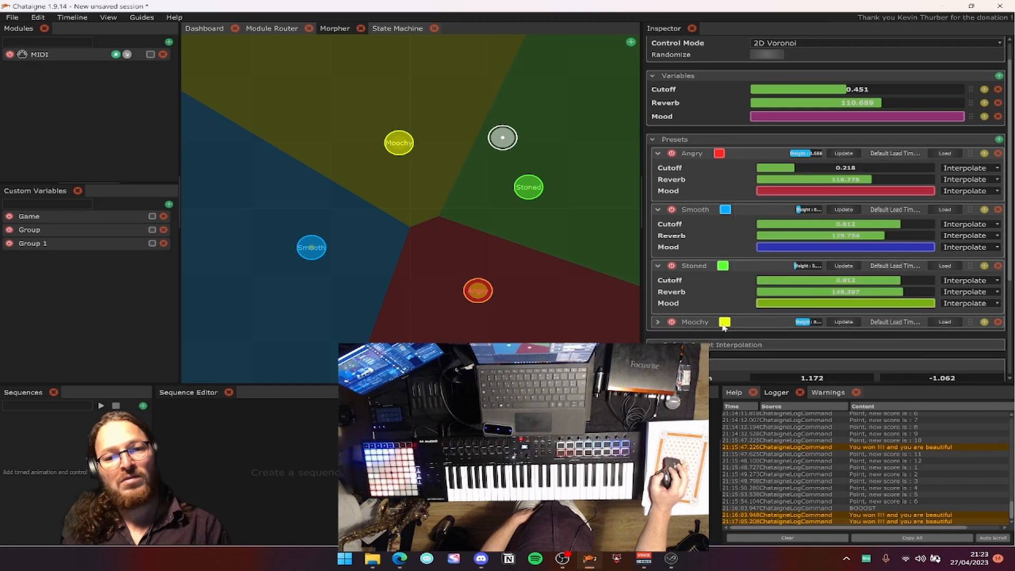
left_click(724, 321)
left_click(860, 333)
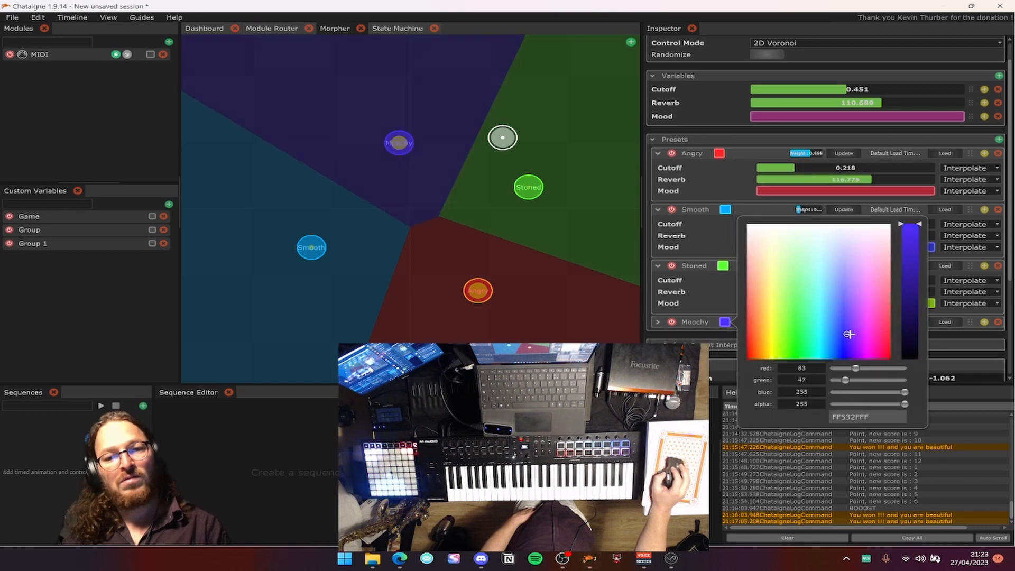
left_click(658, 323)
Rearrange the Stoned, Angry and Moochy presets on the Morpher canvas and move the target point into Stoned's cell.
left_click_drag(528, 189, 584, 248)
left_click_drag(479, 287, 465, 166)
left_click_drag(390, 146, 350, 154)
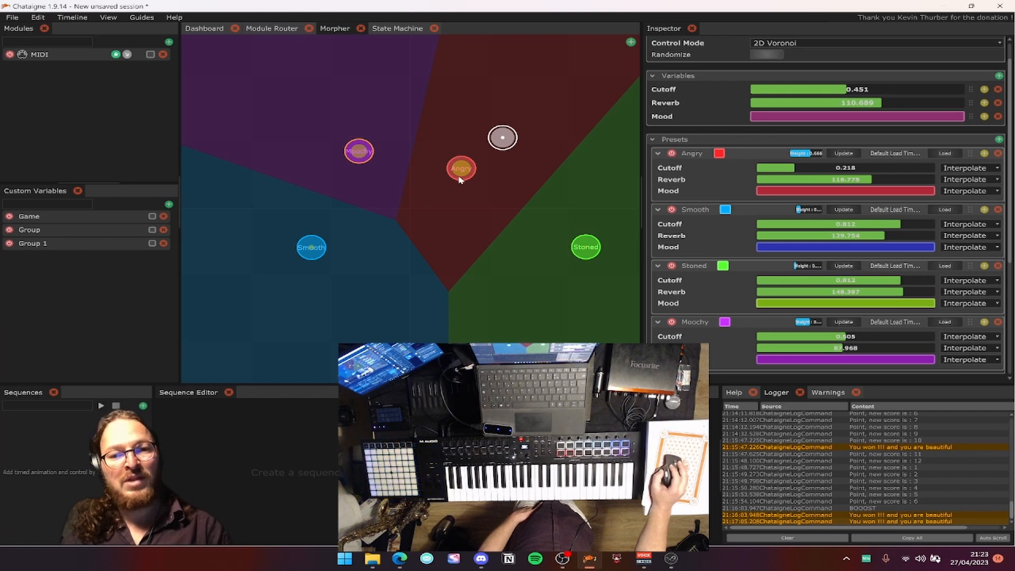
left_click_drag(511, 139, 621, 188)
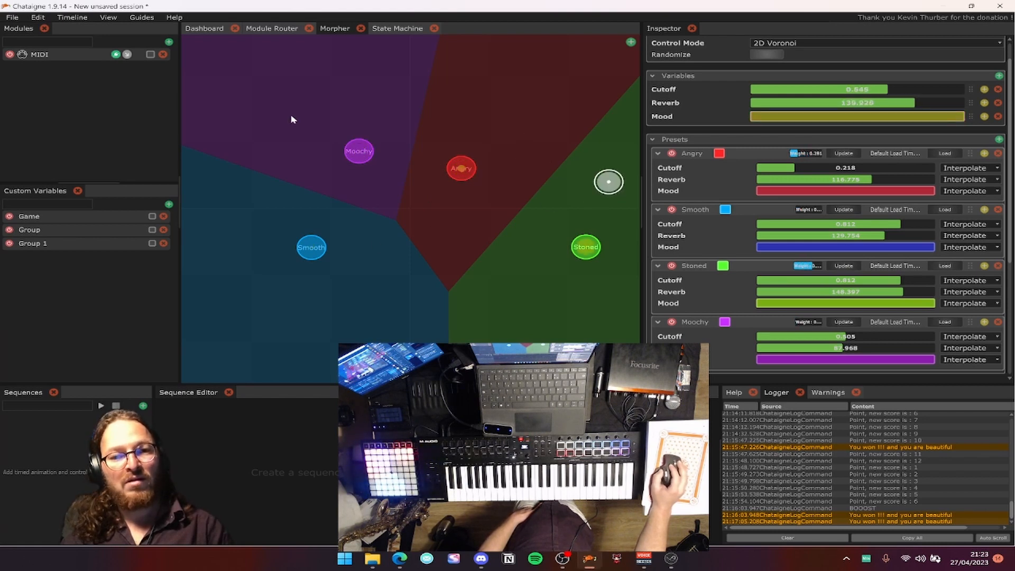
Create a preset in the lower-left area of the Morpher canvas and shift Smooth away from it.
double_click(229, 297)
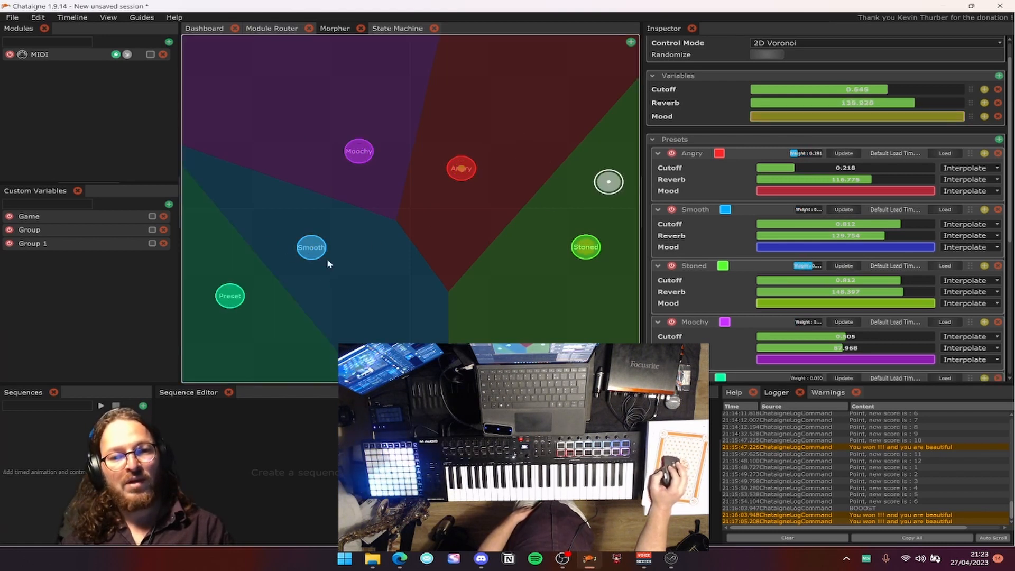
left_click_drag(324, 255, 368, 260)
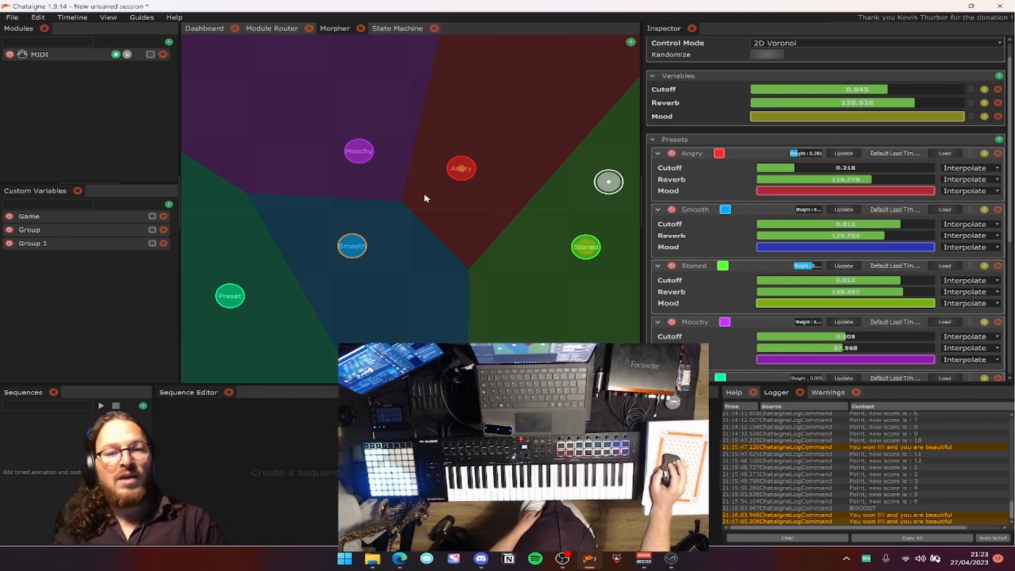
Move the target point between Angry and Stoned, and create another preset between Smooth and Stoned.
left_click_drag(612, 188, 548, 145)
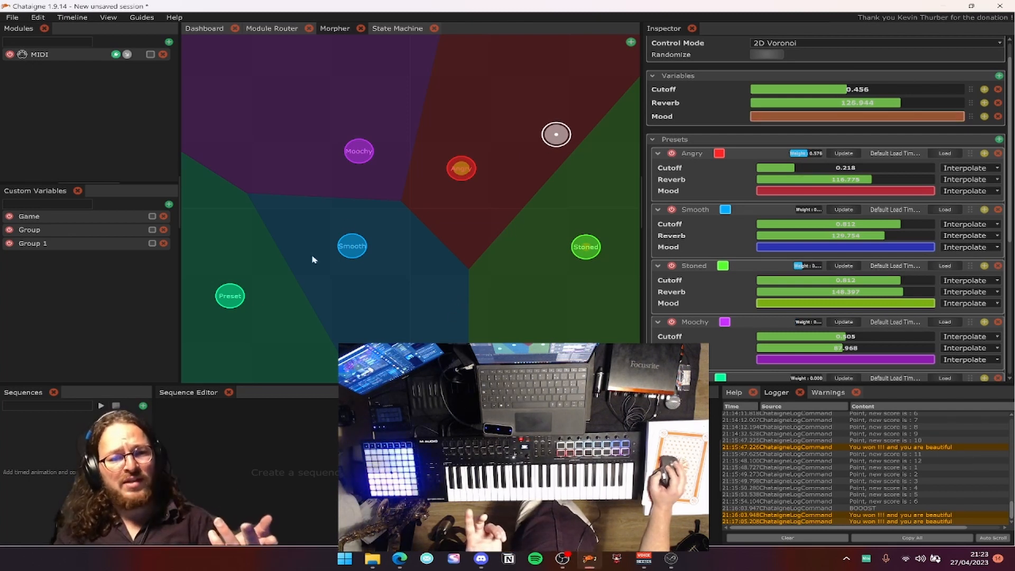
left_click_drag(534, 153, 519, 227)
double_click(469, 267)
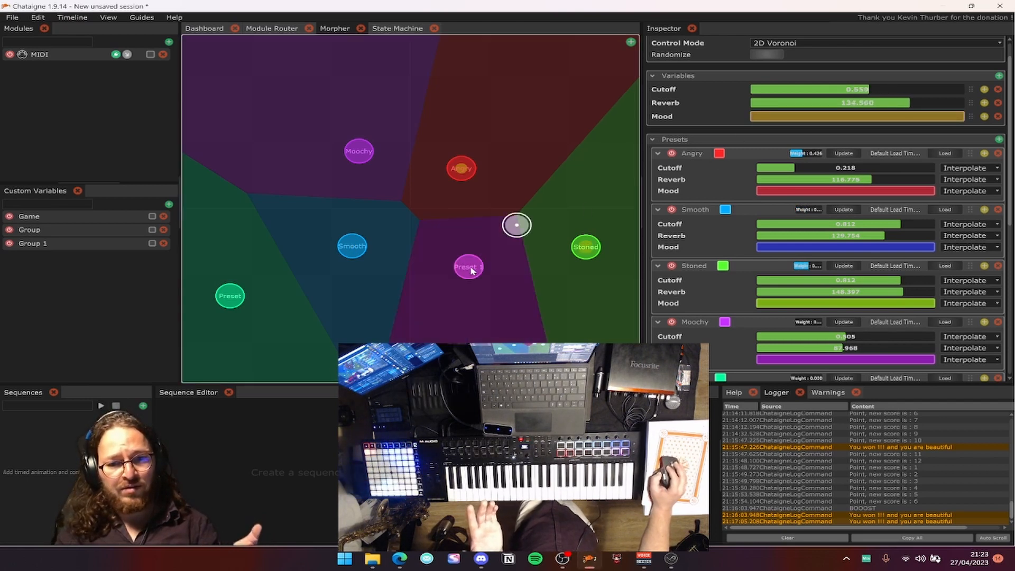
mouse_move(470, 269)
left_mouse_down()
mouse_move(473, 288)
mouse_move(479, 276)
left_mouse_up()
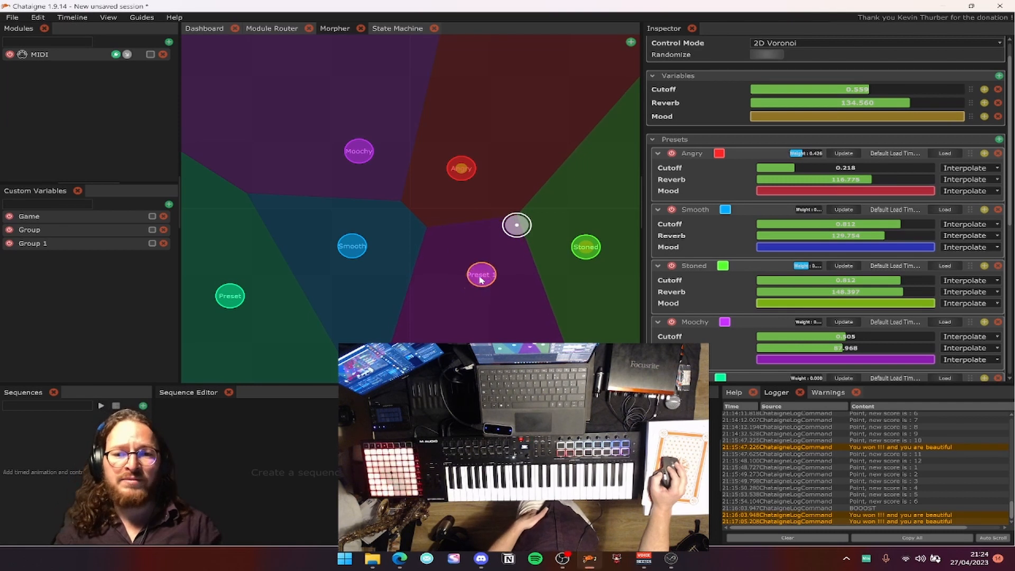
Move the target point across the Preset 1 cell to where the Angry, Smooth and Preset 1 cells meet.
left_click_drag(511, 230, 529, 242)
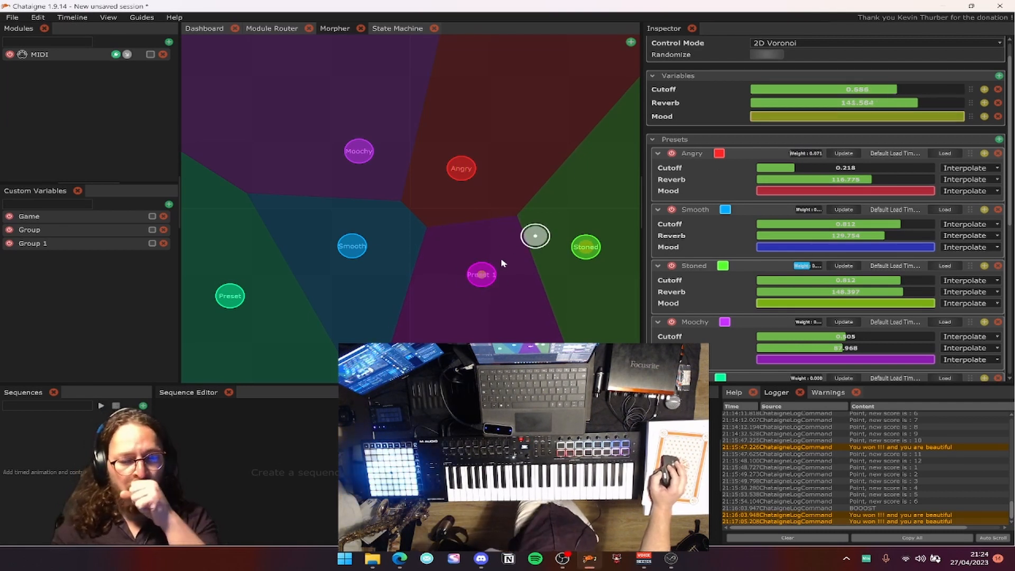
left_click_drag(502, 261, 485, 275)
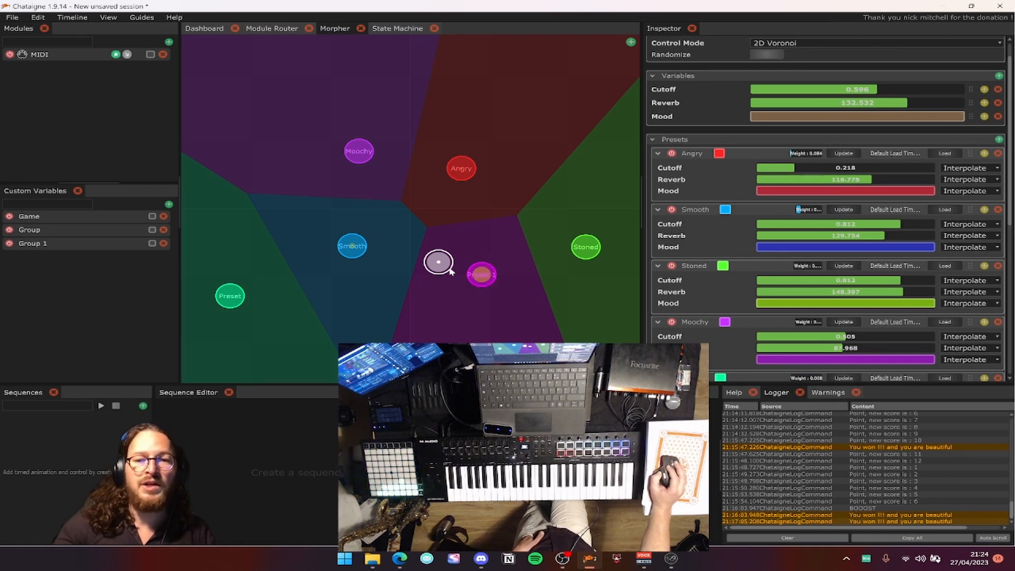
left_click_drag(451, 270, 449, 223)
Widen the Inspector until each preset's Attraction and Weight are readable, and narrow the Modules and Custom Variables column.
scroll(641, 238, "down", 1)
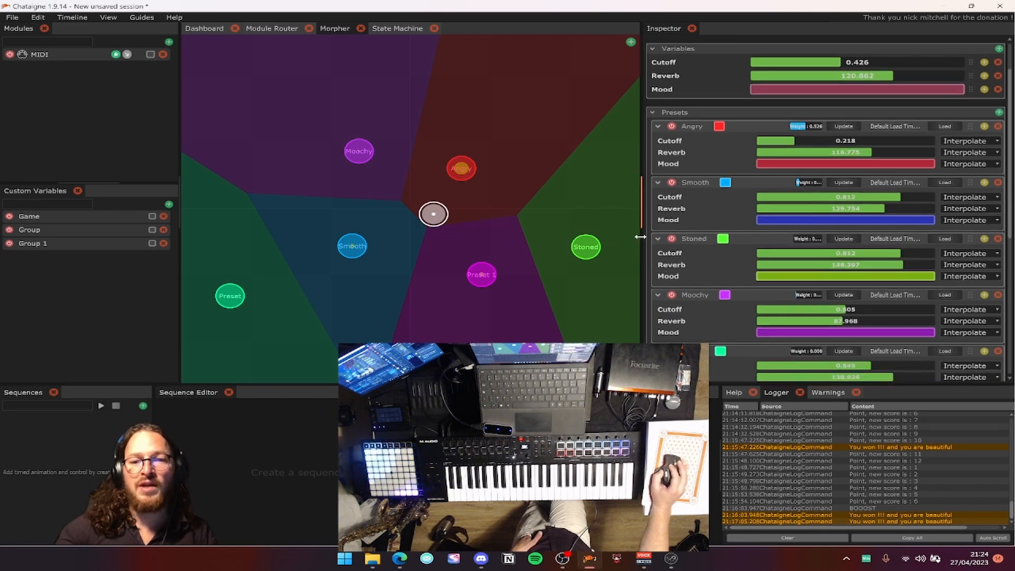
left_click_drag(640, 238, 610, 237)
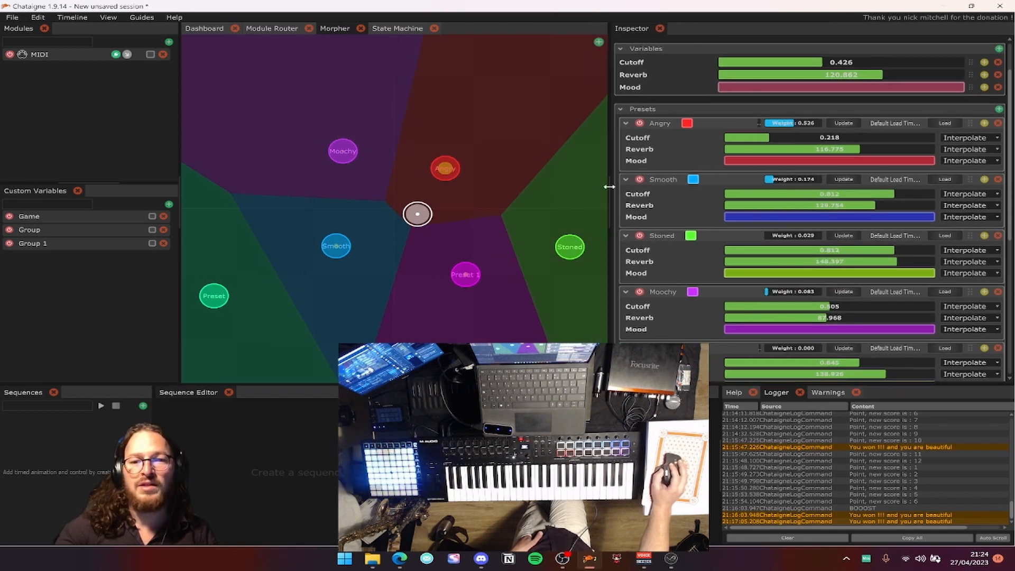
left_click_drag(609, 188, 565, 194)
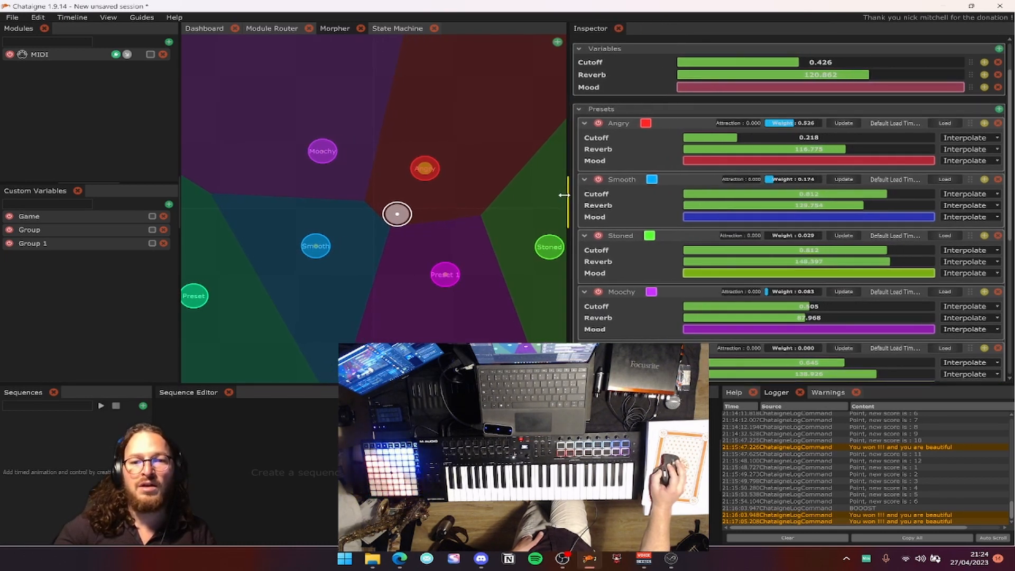
left_click_drag(180, 200, 161, 202)
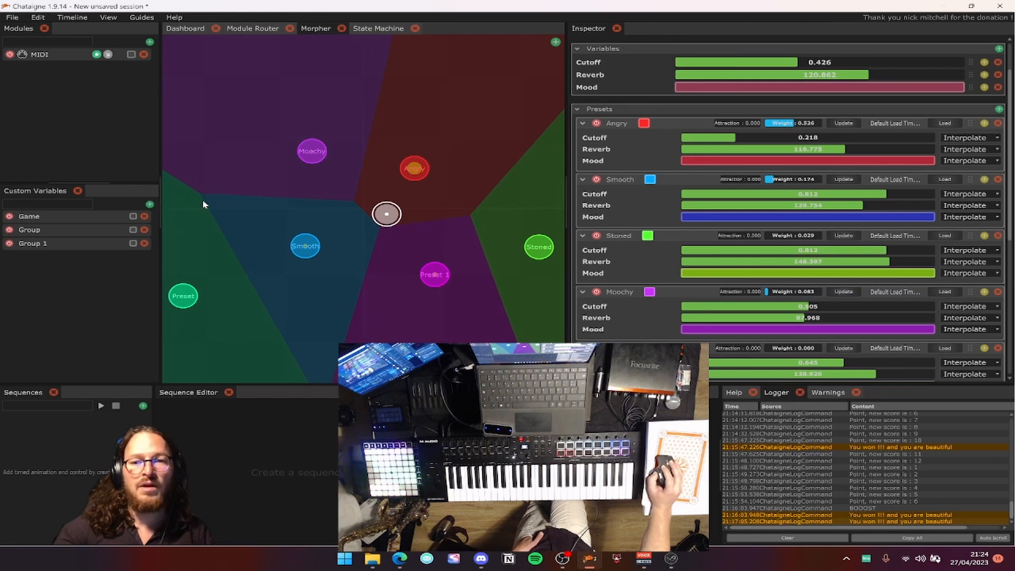
Move the target point to the Moochy–Angry boundary and display the lines linking it to neighbouring presets.
left_click_drag(386, 216, 371, 120)
scroll(688, 256, "down", 7)
scroll(689, 255, "down", 2)
scroll(712, 163, "up", 5)
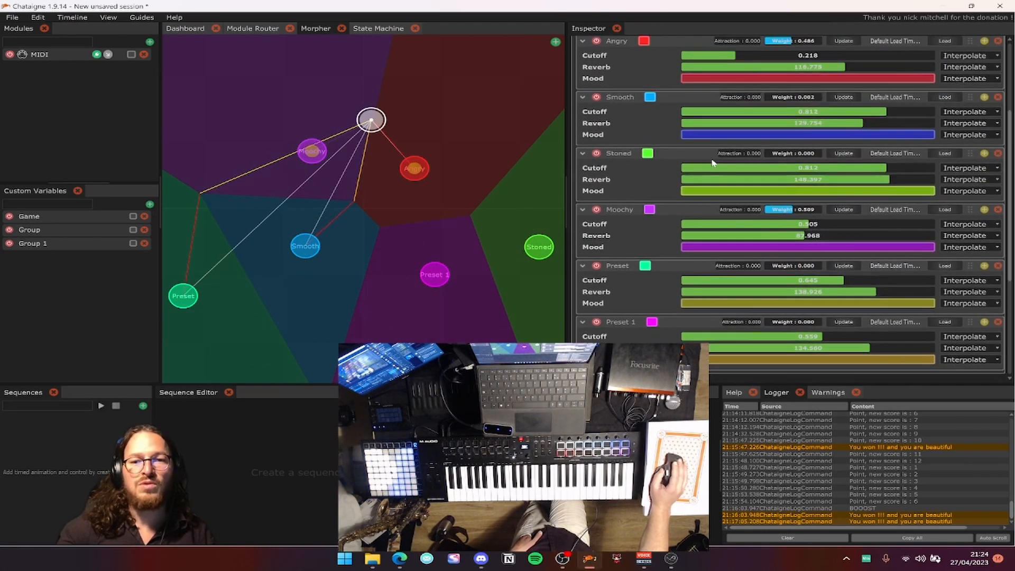
scroll(712, 163, "up", 3)
Bring the target point and the Angry preset close together on the Morpher canvas and check the preset weights.
left_click_drag(379, 122, 434, 153)
scroll(668, 147, "down", 6)
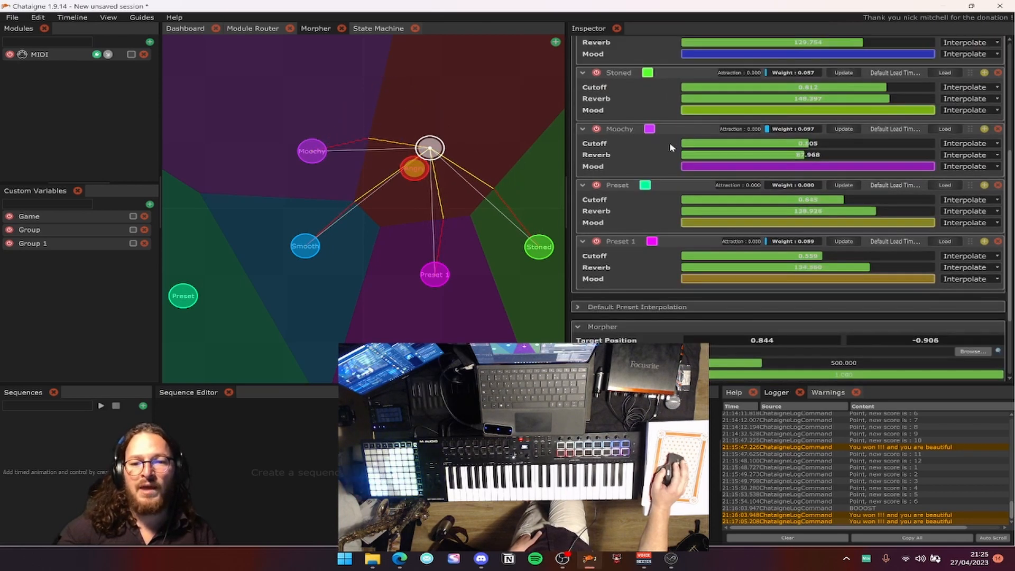
scroll(608, 323, "down", 1)
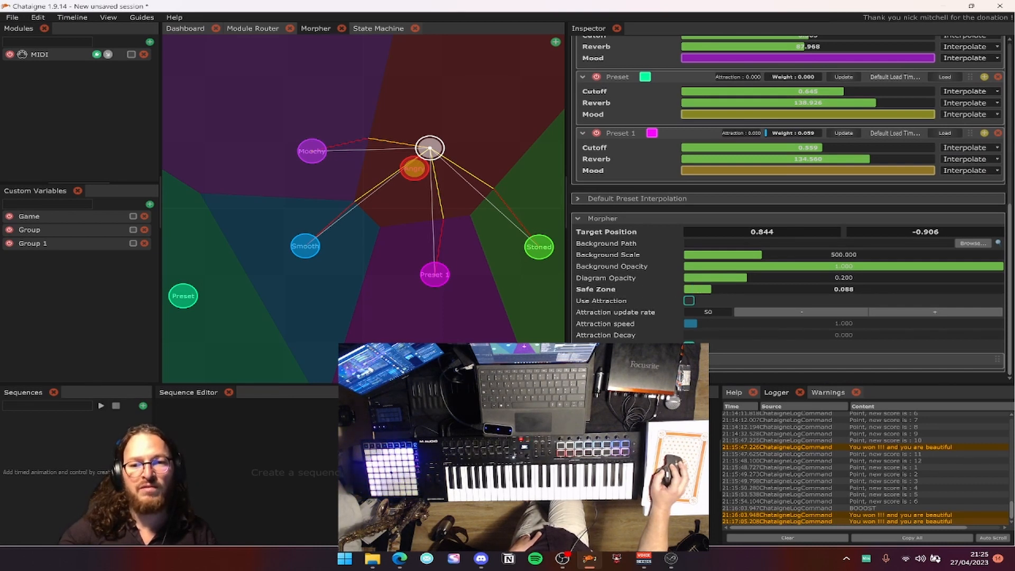
mouse_move(425, 159)
left_mouse_down()
mouse_move(419, 176)
mouse_move(417, 160)
left_mouse_up()
mouse_move(418, 171)
left_mouse_down()
mouse_move(423, 159)
mouse_move(415, 161)
left_mouse_up()
scroll(805, 166, "up", 6)
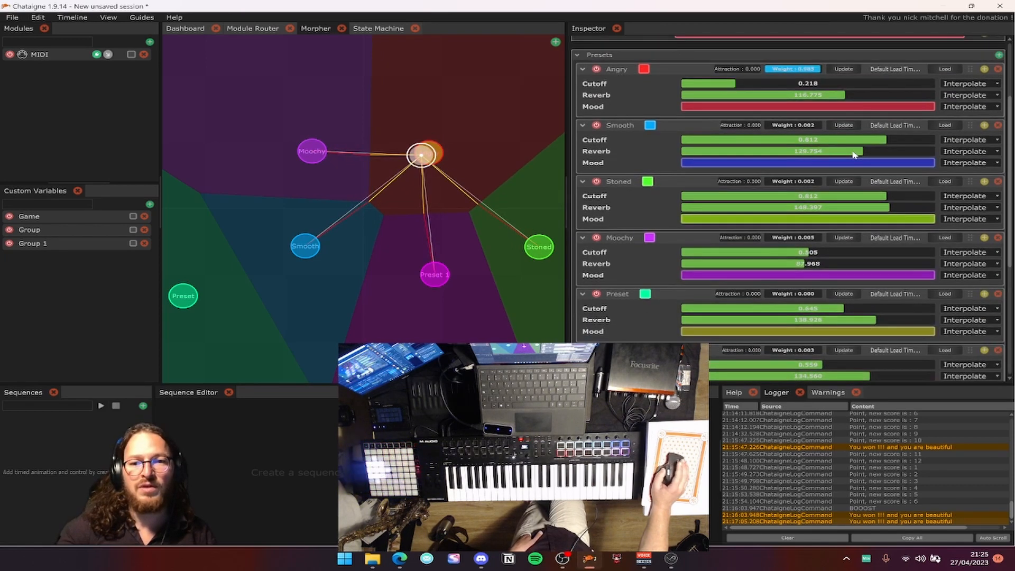
scroll(782, 301, "down", 5)
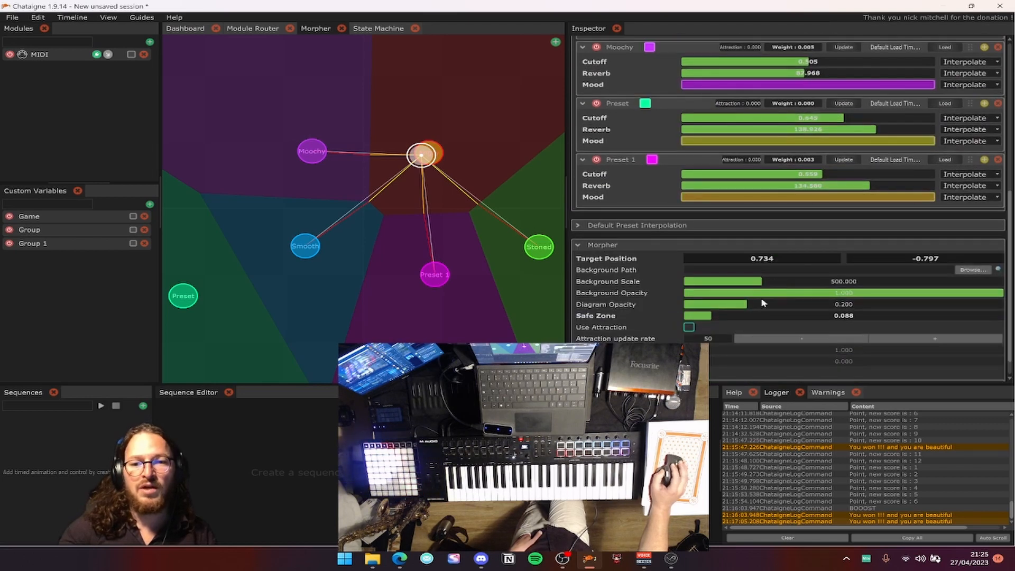
Set the Morpher's Safe Zone to about 0.336 and move the target point past Preset 1 to the Preset–Smooth boundary.
left_click_drag(721, 317, 790, 313)
left_click_drag(421, 161, 451, 269)
scroll(747, 177, "up", 8)
left_click_drag(438, 282, 249, 281)
Set the Safe Zone to about 0.288 and enable Use Attraction with the target point on the Moochy–Angry boundary.
scroll(785, 275, "down", 5)
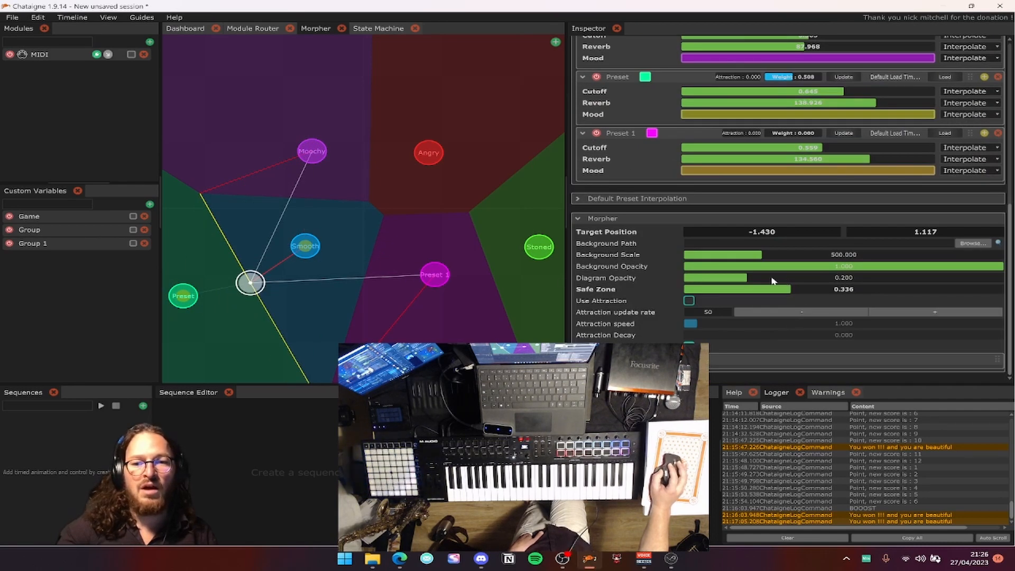
left_click_drag(249, 286, 369, 105)
left_click(689, 301)
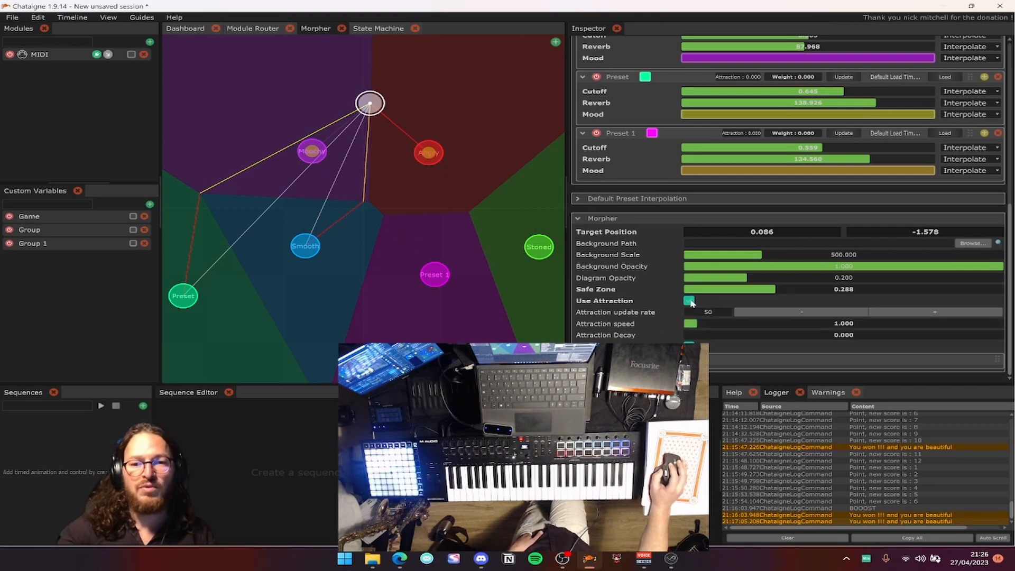
Set the Attraction to about 0.200 for Angry, 0.449 for Stoned and 0.301 for Preset.
scroll(754, 130, "up", 8)
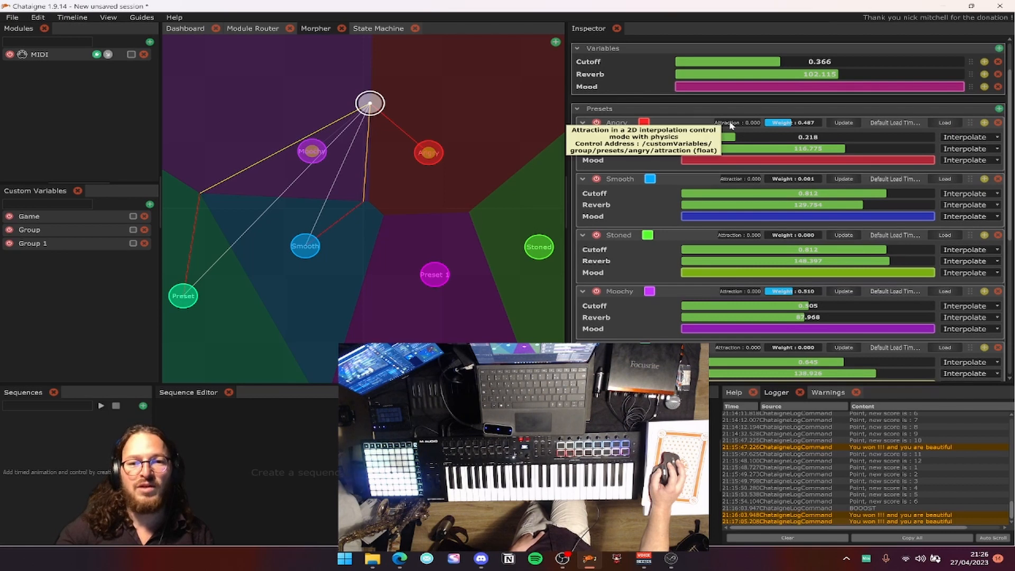
left_click_drag(731, 124, 741, 122)
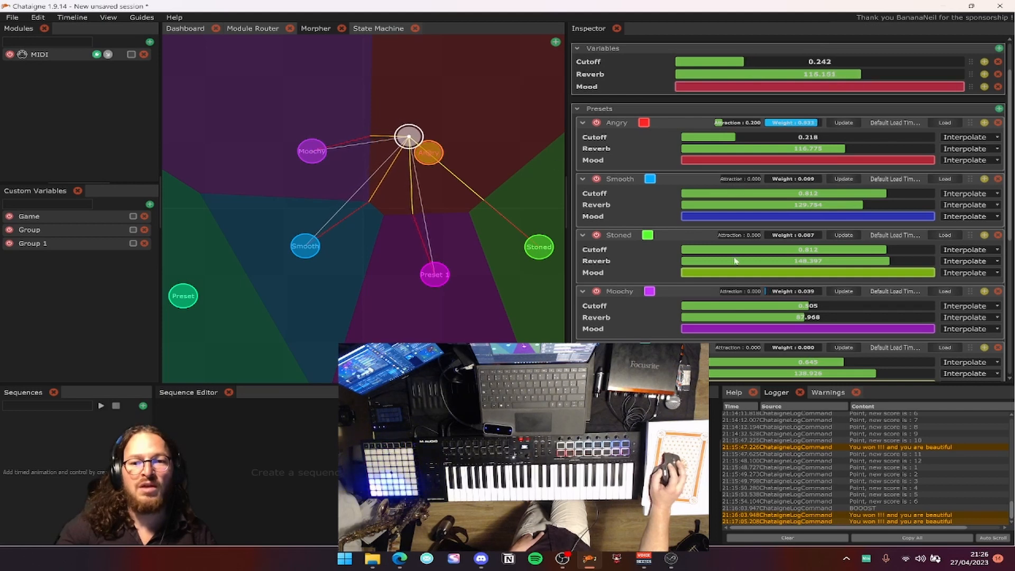
left_click_drag(732, 235, 759, 237)
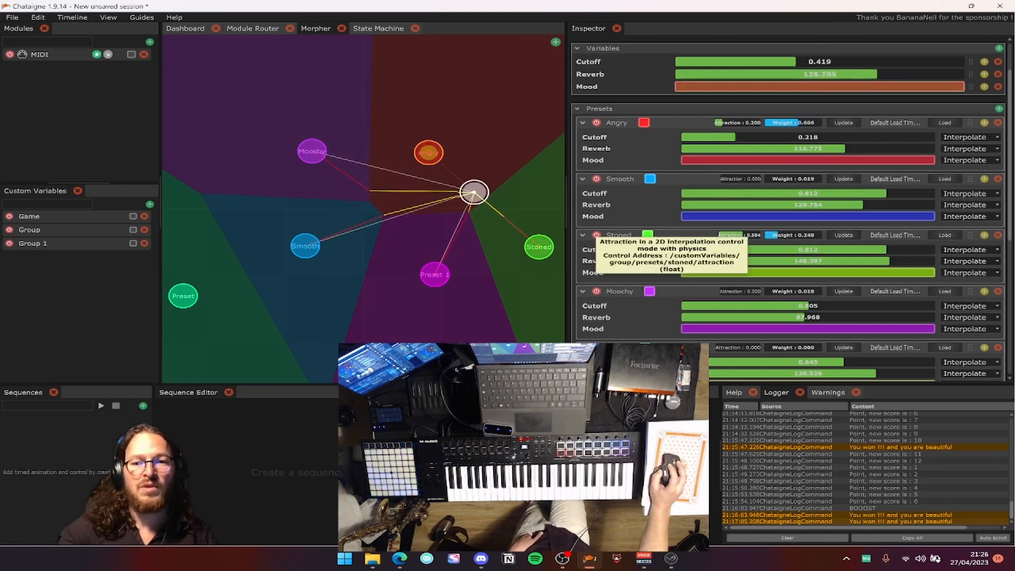
left_click_drag(737, 347, 748, 350)
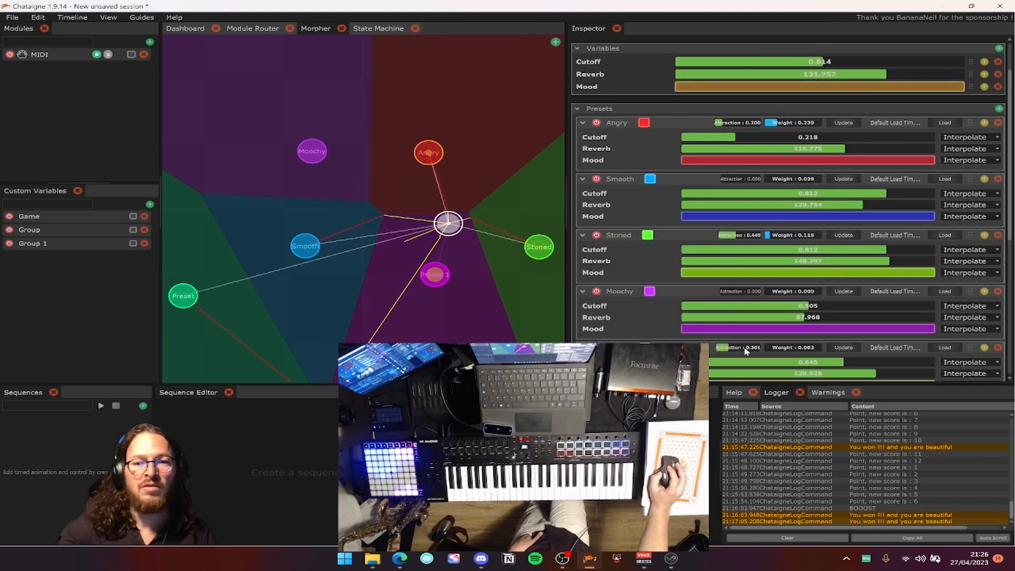
Hide the Morpher's link lines and set Preset's Attraction to about 0.411.
scroll(753, 296, "down", 5)
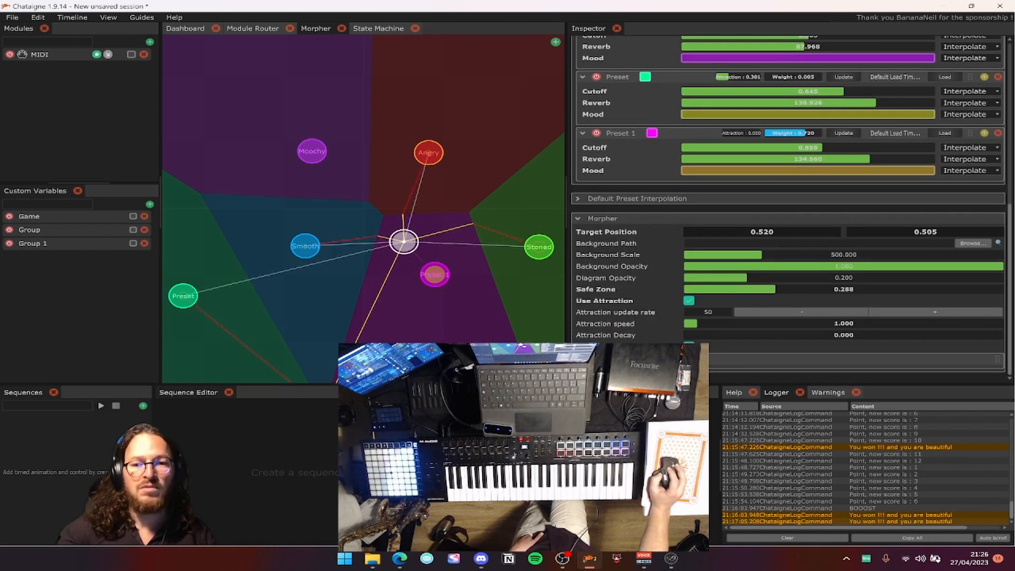
left_click(689, 347)
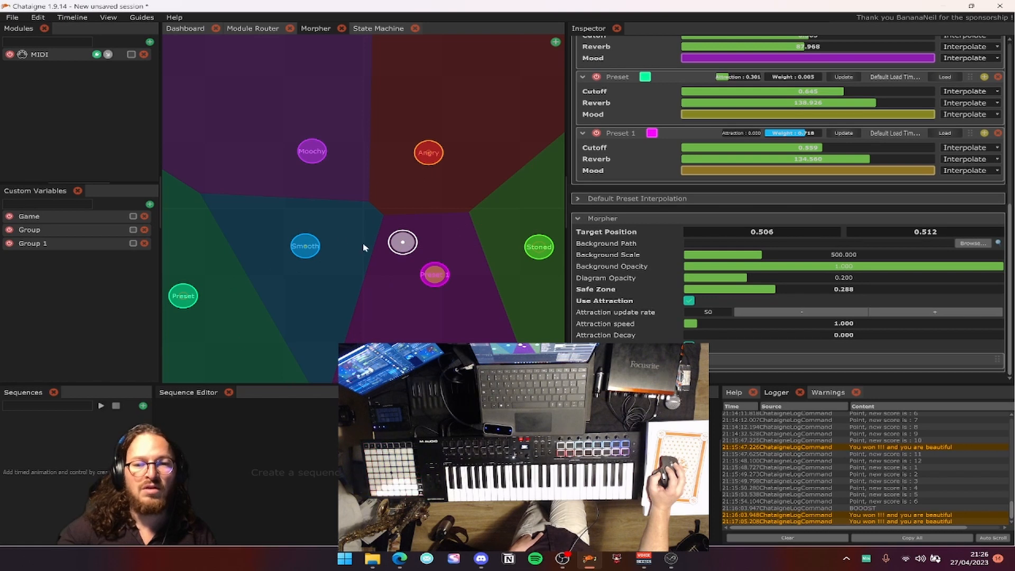
scroll(621, 192, "up", 4)
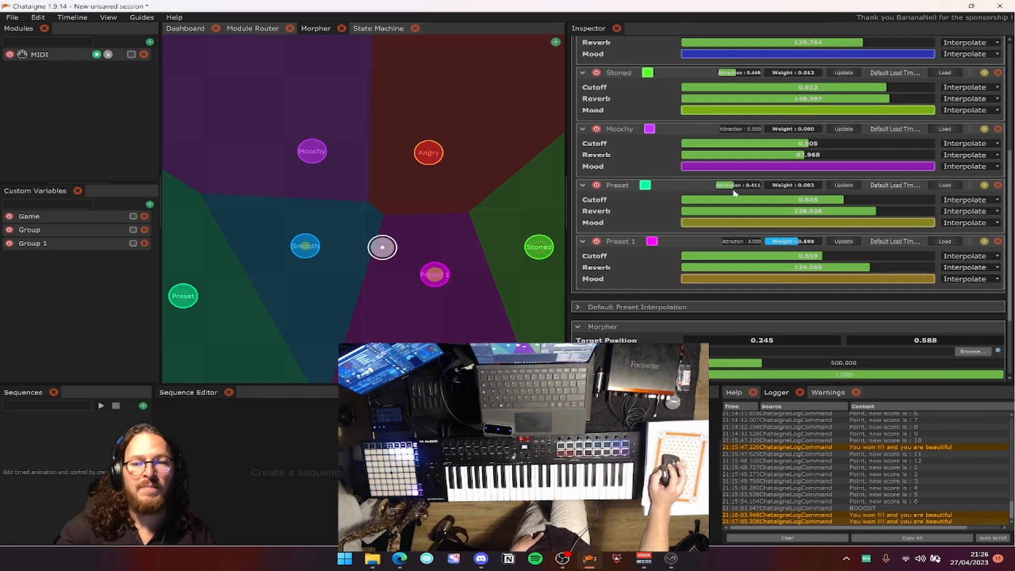
Pull the target point in several directions and release it to test the attraction between presets.
left_click_drag(386, 254, 363, 178)
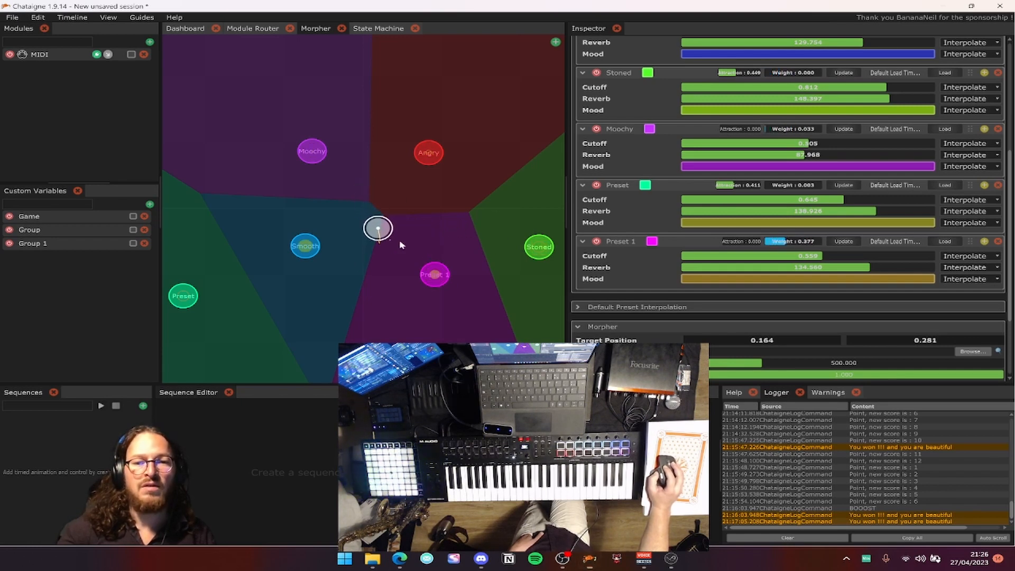
left_click_drag(383, 232, 480, 209)
scroll(743, 198, "up", 8)
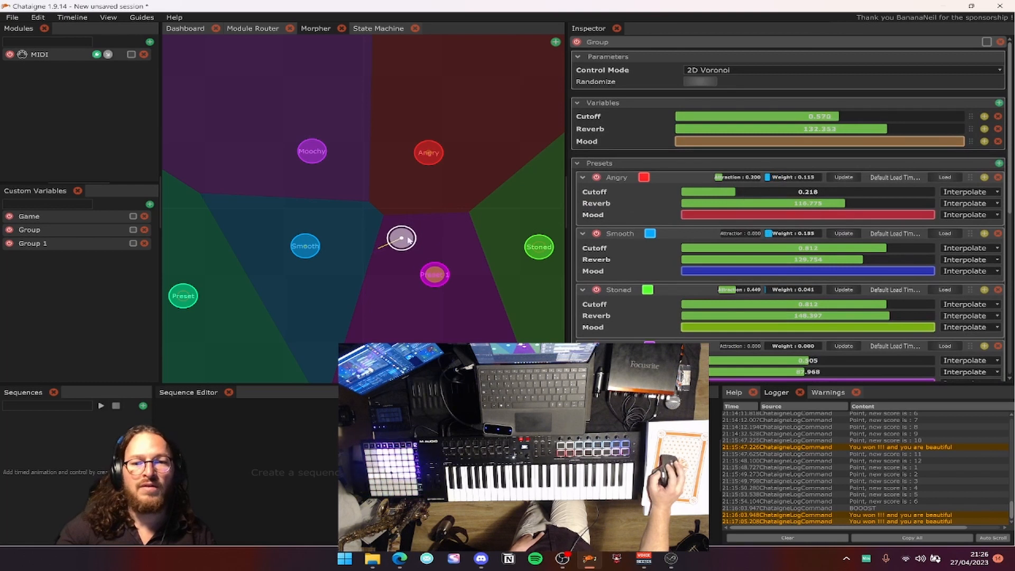
left_click_drag(385, 249, 377, 318)
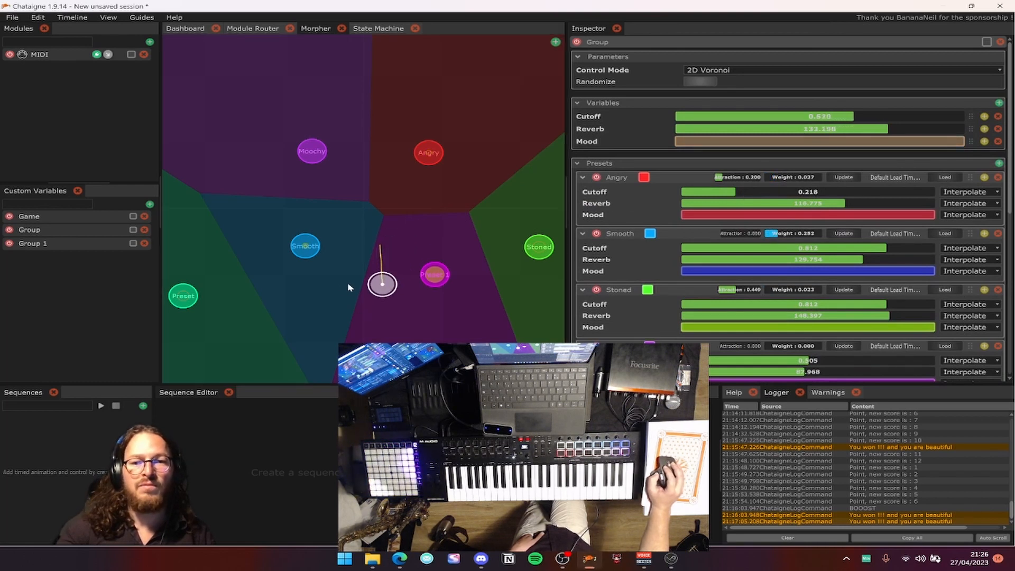
Pull the target point towards Moochy and Angry and release it to test the attraction.
left_click_drag(378, 260, 361, 154)
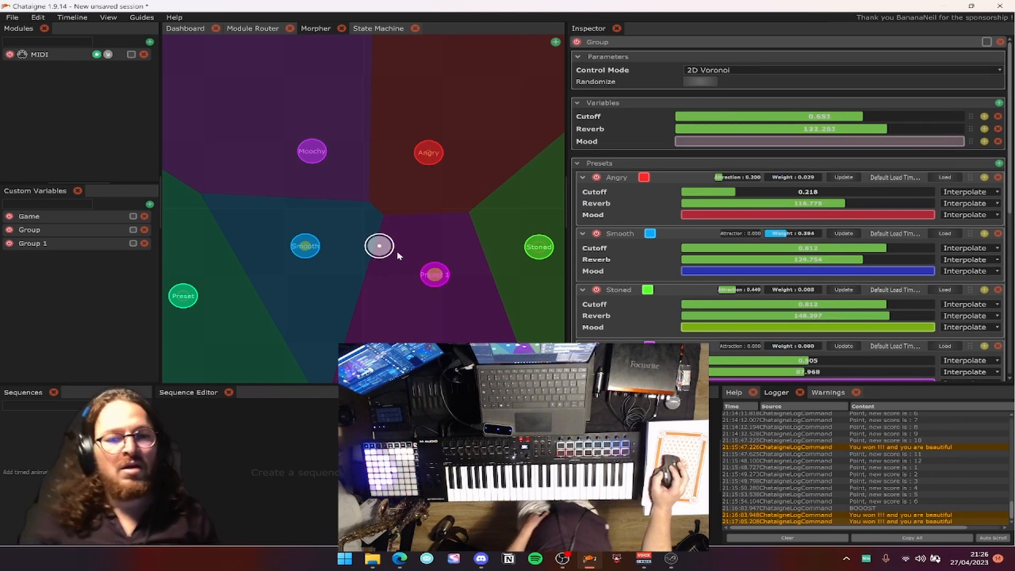
left_click_drag(381, 246, 455, 202)
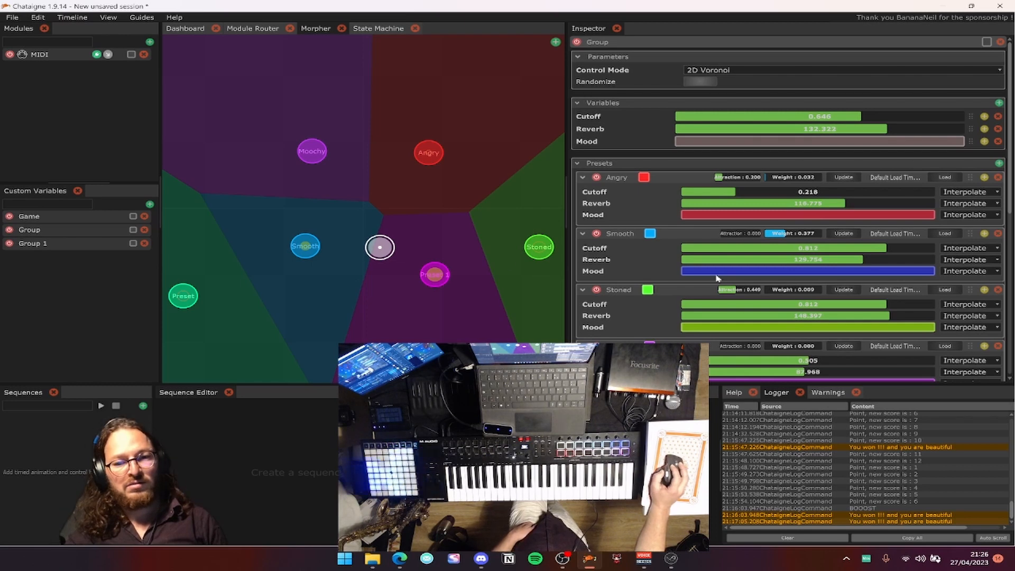
Reset the Attraction of Angry, Stoned and Preset to 0.
scroll(729, 267, "down", 5)
scroll(729, 267, "up", 5)
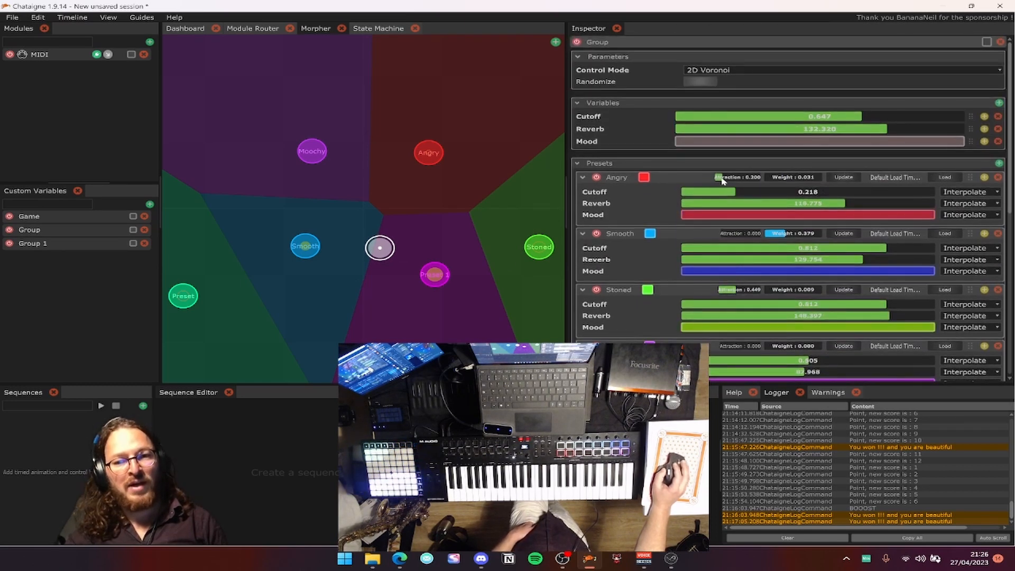
scroll(745, 271, "down", 3)
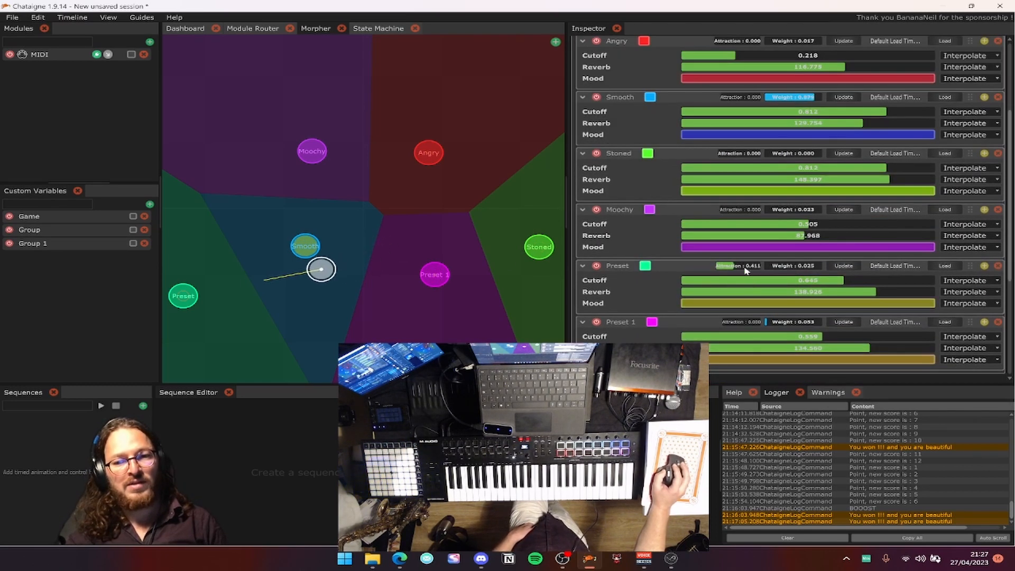
left_click_drag(745, 270, 616, 267)
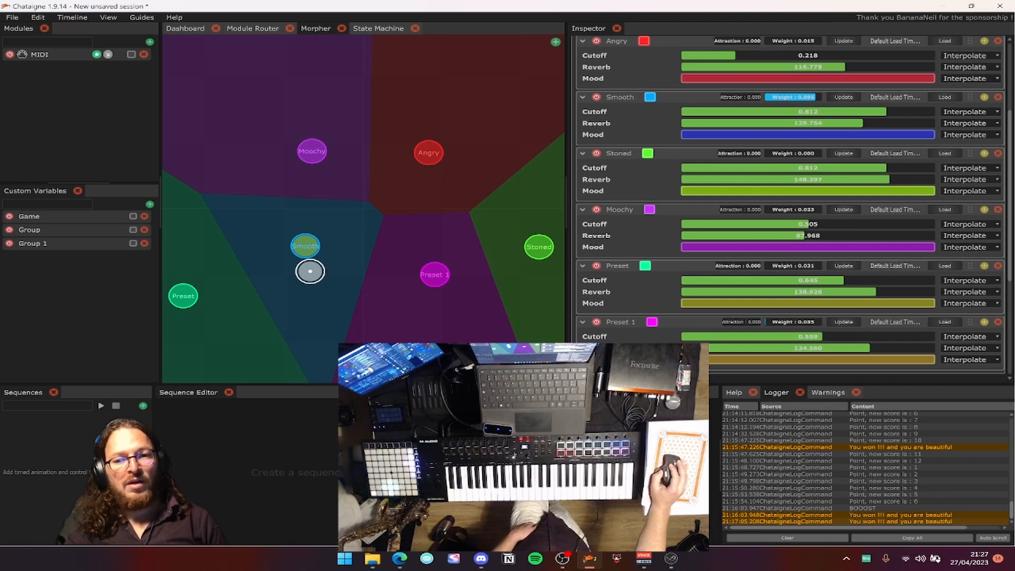
mouse_move(742, 266)
left_mouse_down()
mouse_move(715, 266)
mouse_move(743, 266)
mouse_move(715, 265)
mouse_move(728, 265)
left_mouse_up()
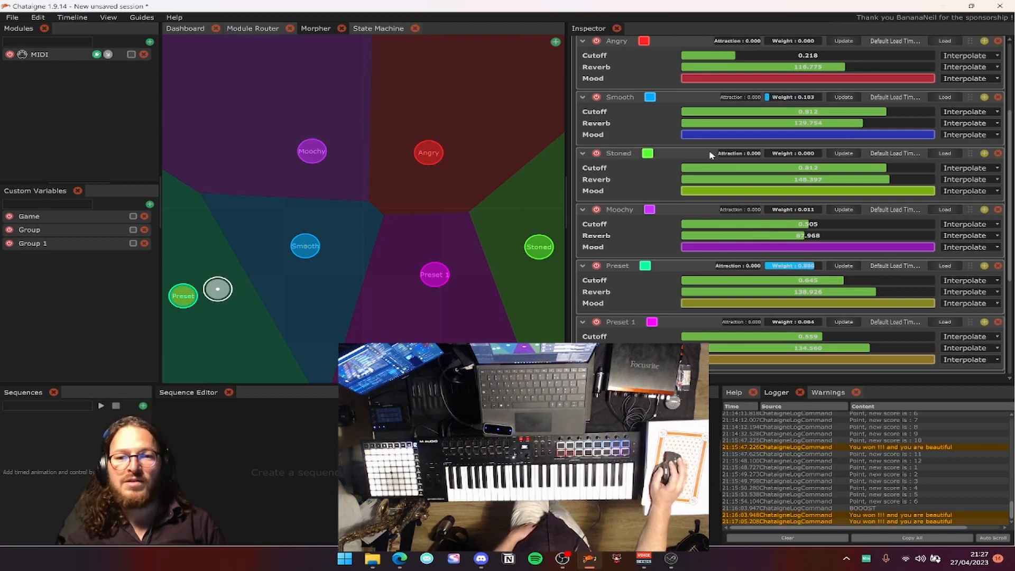
Set the Morpher's Attraction Decay to about 1.365.
scroll(745, 164, "down", 3)
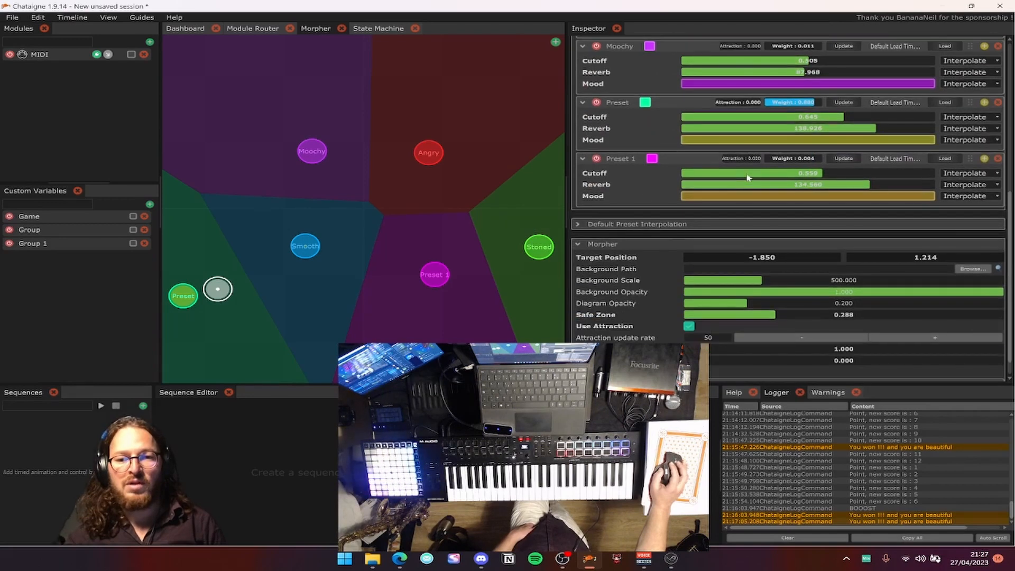
scroll(748, 178, "down", 1)
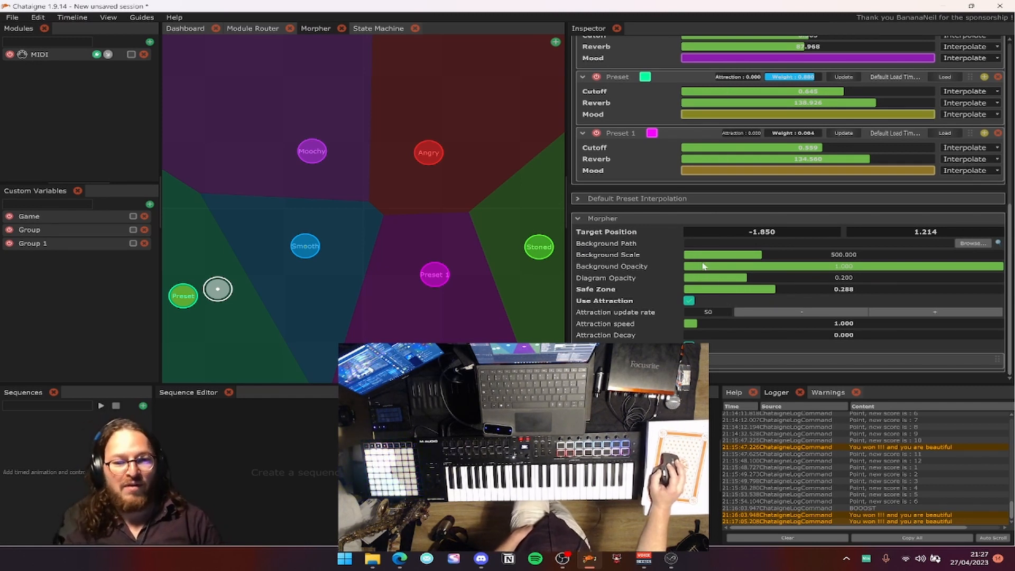
left_click_drag(705, 334, 733, 312)
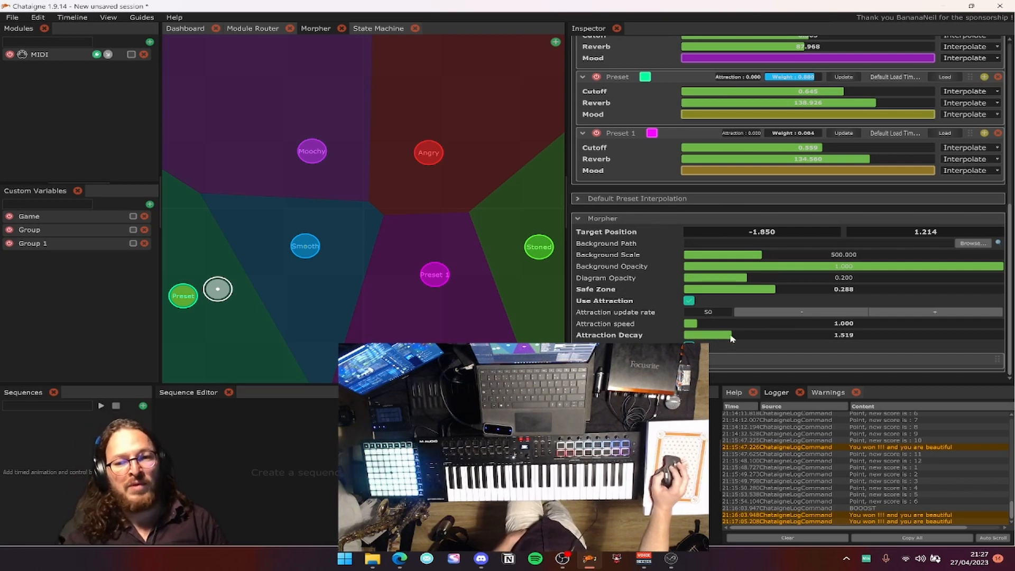
Pull the target point from Smooth towards Preset 1 to test the attraction decay.
scroll(700, 272, "up", 5)
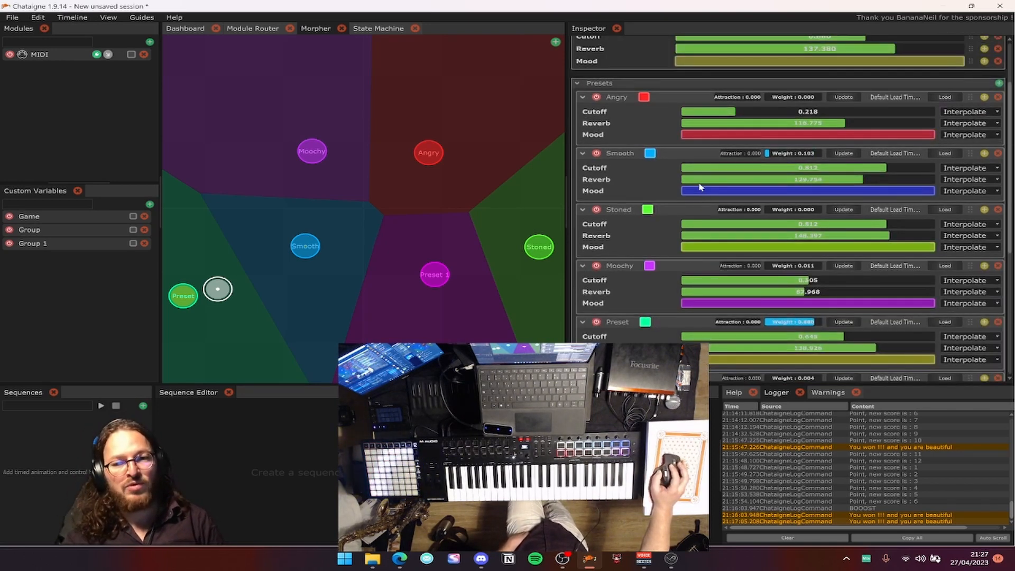
scroll(724, 185, "up", 2)
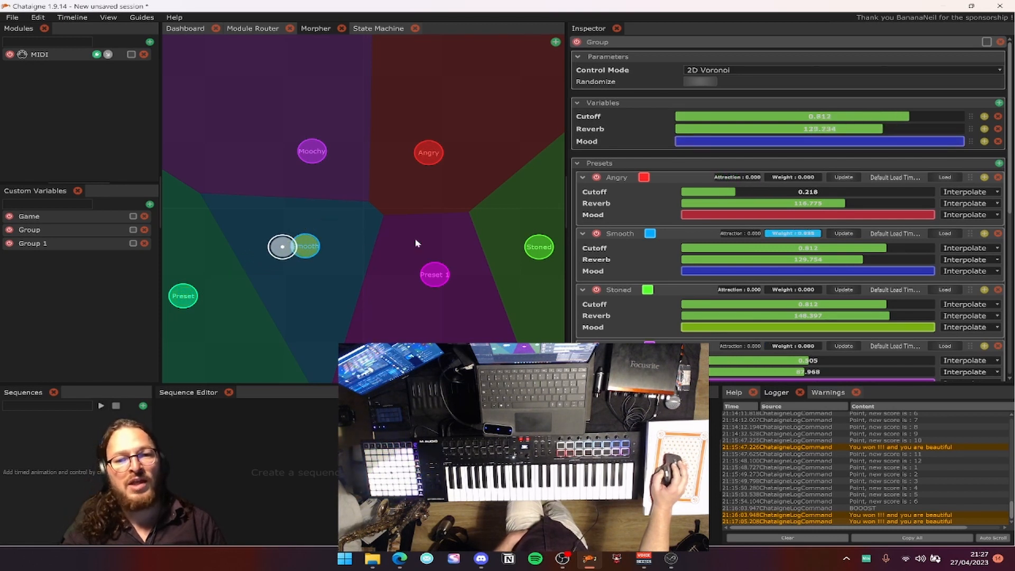
mouse_move(296, 266)
left_mouse_down()
mouse_move(310, 297)
mouse_move(364, 304)
mouse_move(386, 224)
left_mouse_up()
left_click_drag(453, 244, 445, 299)
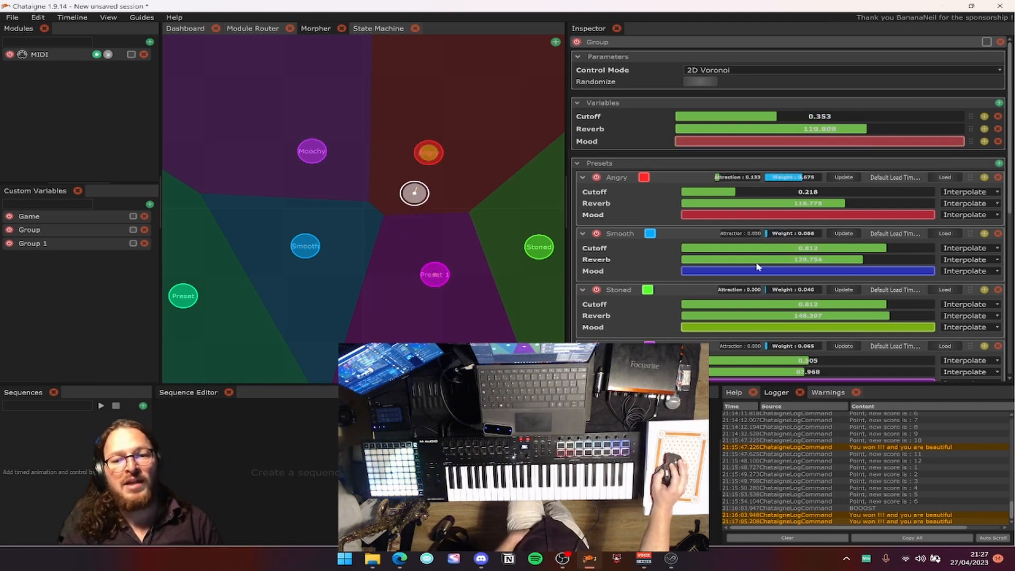
Give Moochy and Smooth brief Attraction boosts to draw the target point while the values decay.
scroll(756, 267, "down", 5)
scroll(754, 273, "down", 1)
scroll(716, 217, "up", 4)
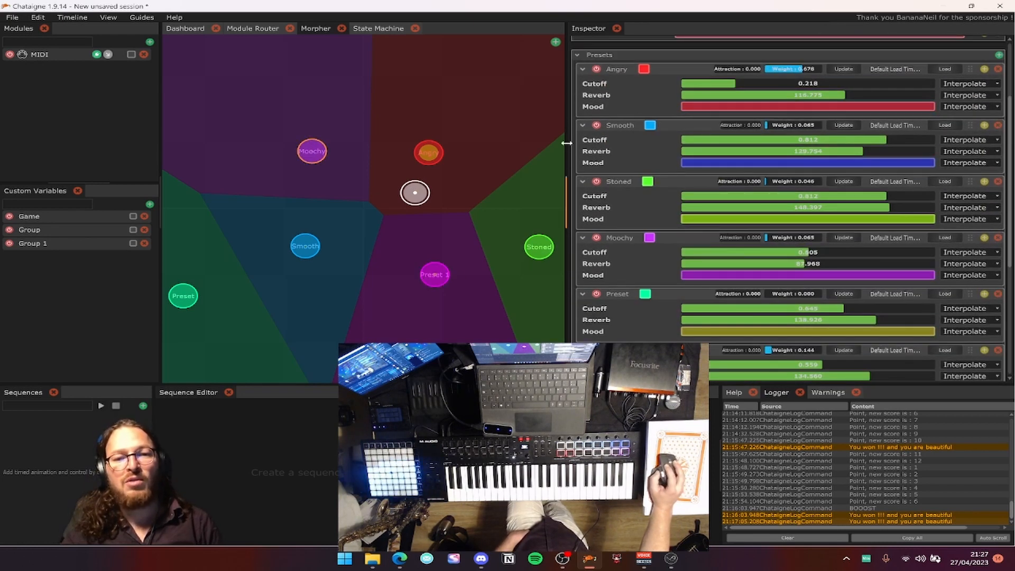
left_click_drag(724, 239, 717, 191)
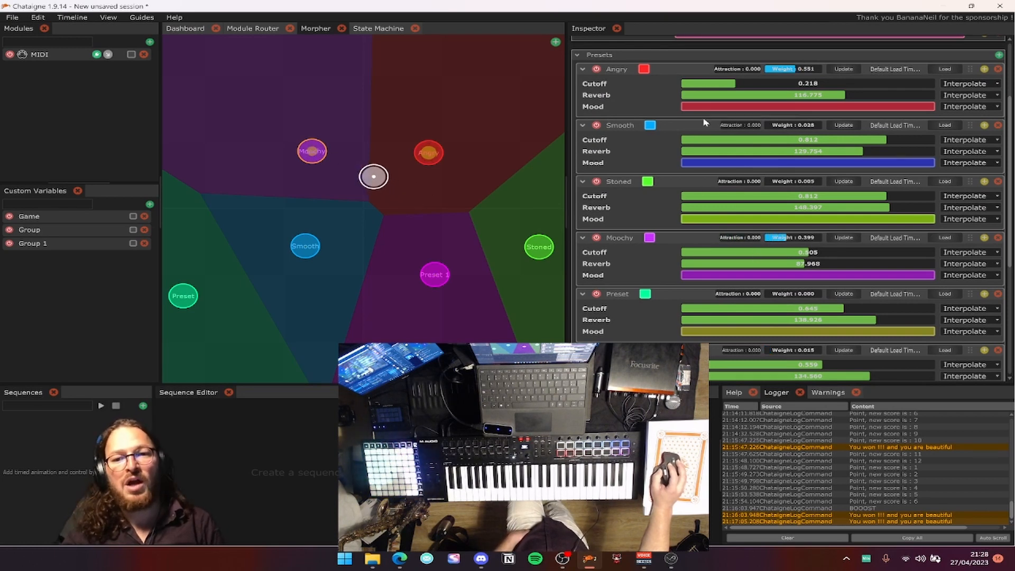
mouse_move(729, 127)
left_mouse_down()
mouse_move(747, 125)
mouse_move(729, 126)
left_mouse_up()
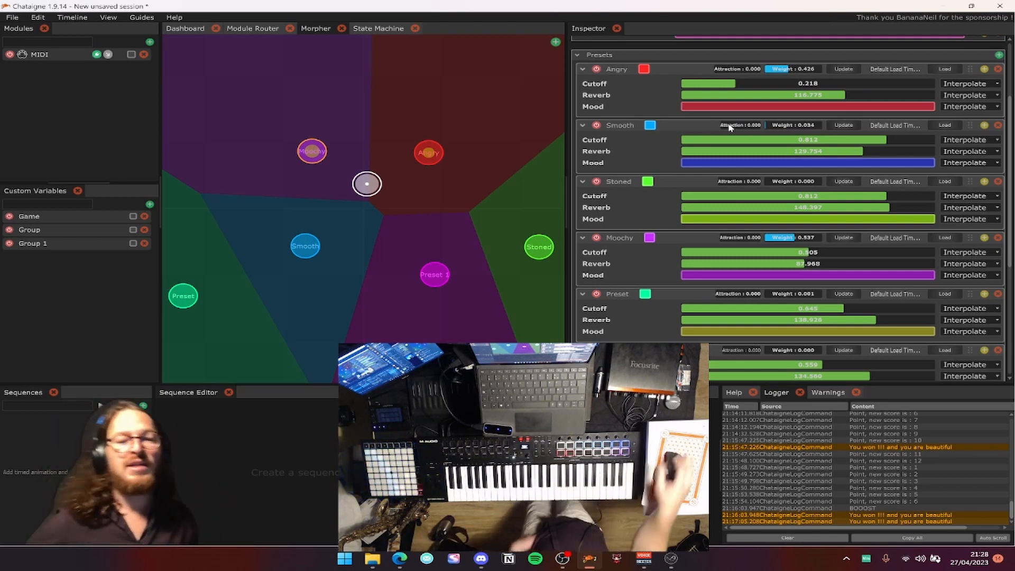
Move the Smooth preset point downwards and the Preset point up towards Moochy in the Voronoi diagram.
left_click_drag(305, 246, 300, 304)
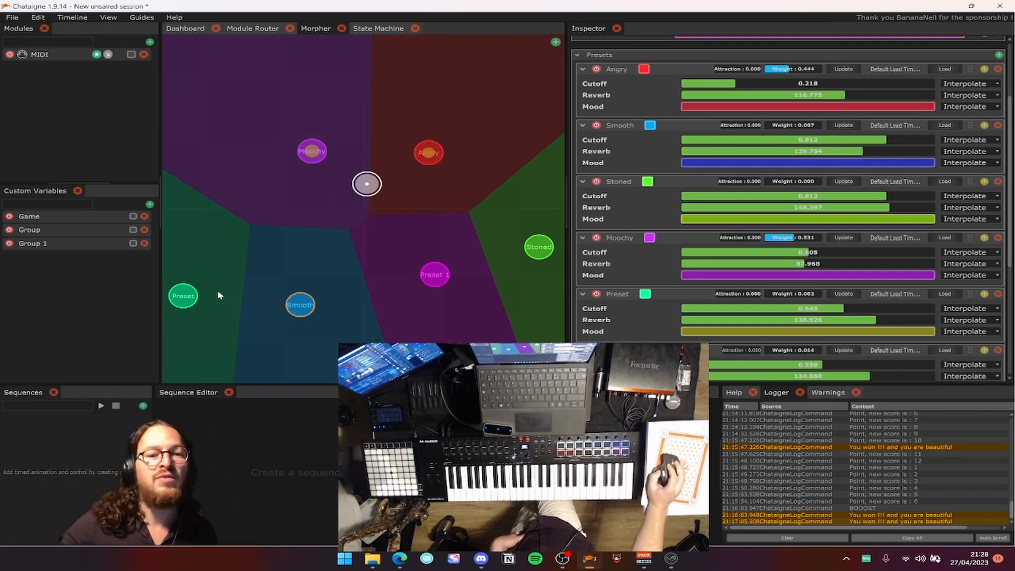
left_click_drag(188, 290, 246, 211)
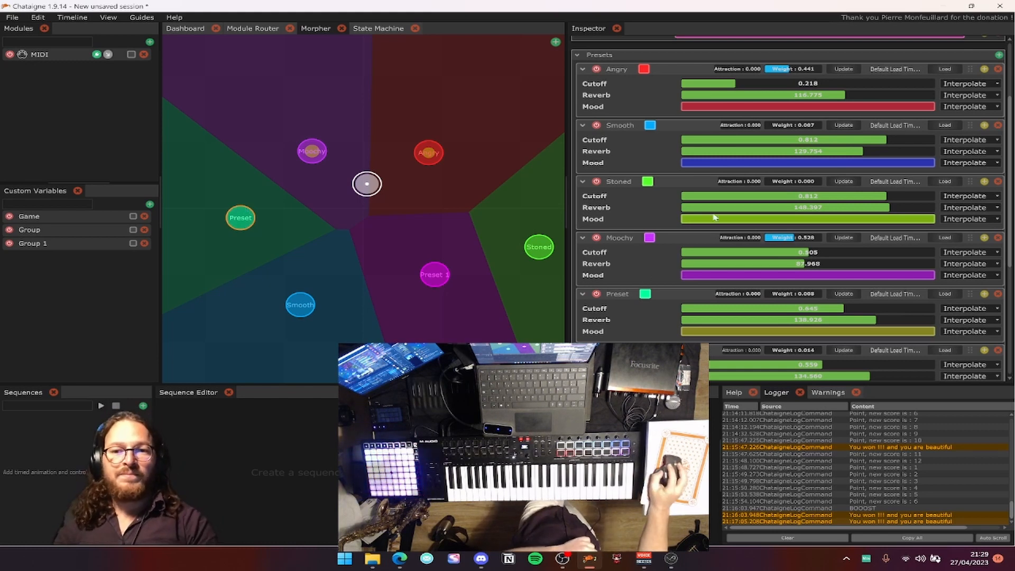
scroll(727, 178, "down", 6)
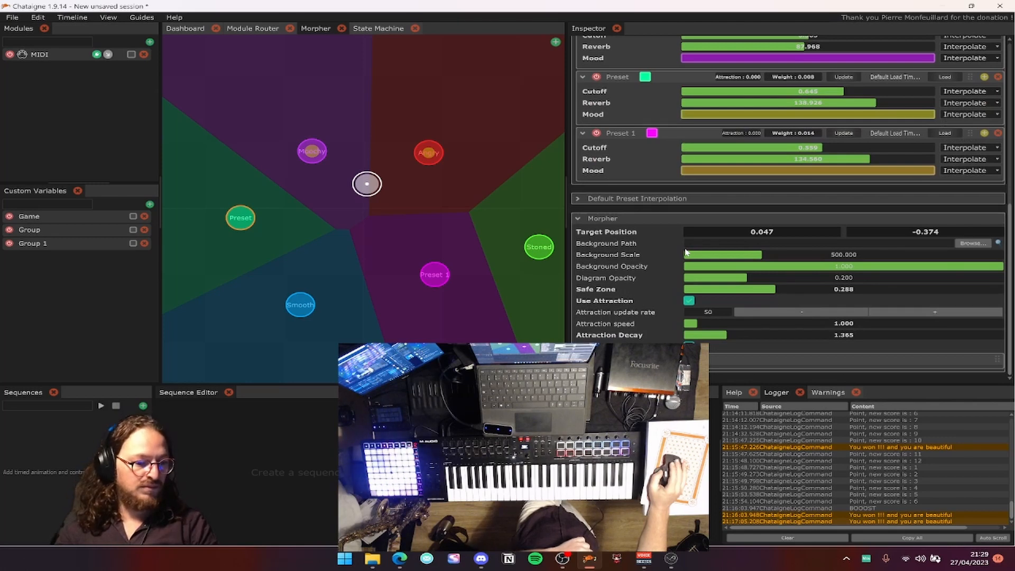
scroll(686, 252, "up", 5)
scroll(682, 251, "up", 2)
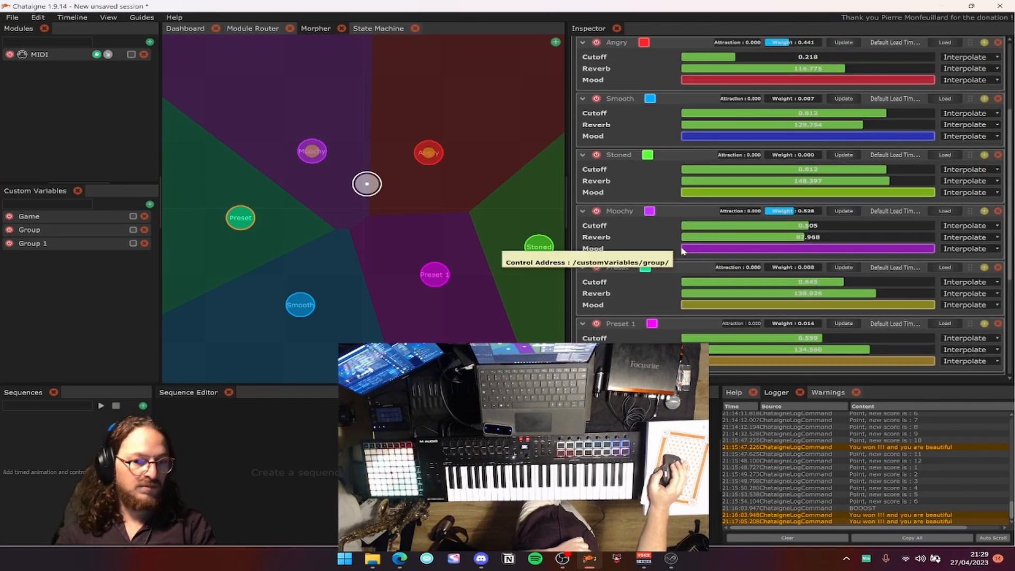
scroll(682, 251, "up", 5)
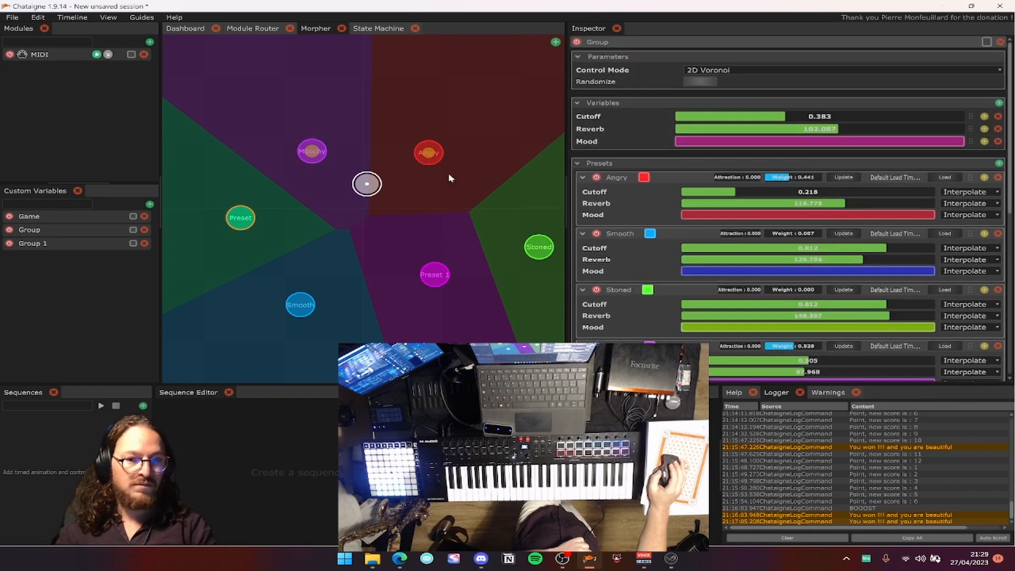
scroll(683, 84, "down", 2)
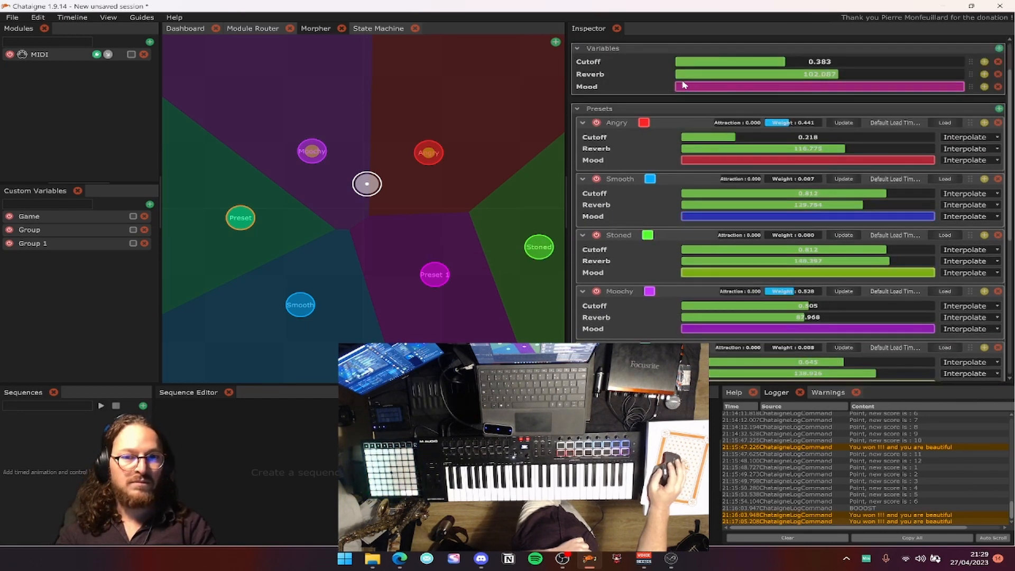
scroll(683, 84, "up", 2)
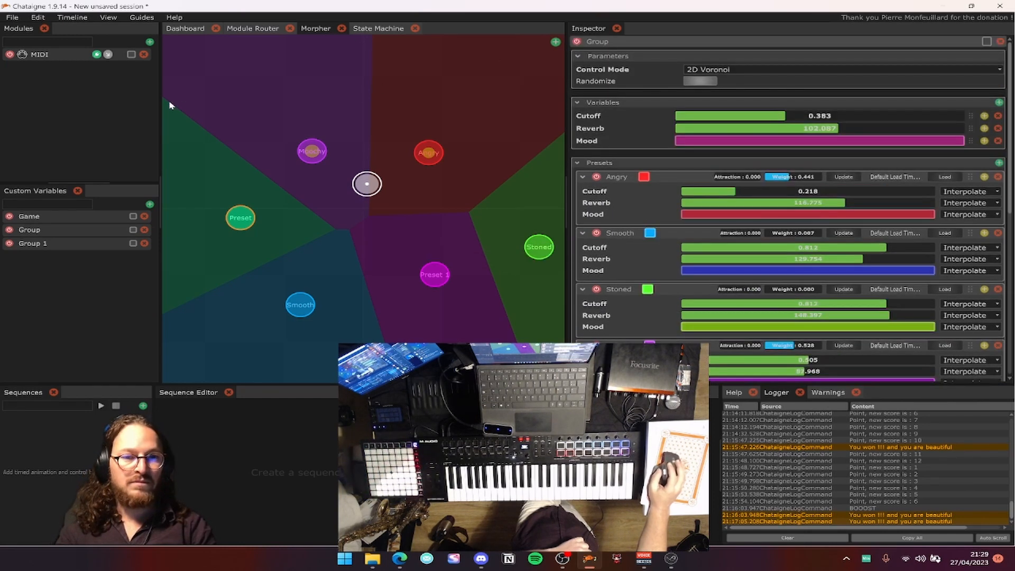
Delete the Group 1 and Group entries from the custom variables.
left_click(144, 244)
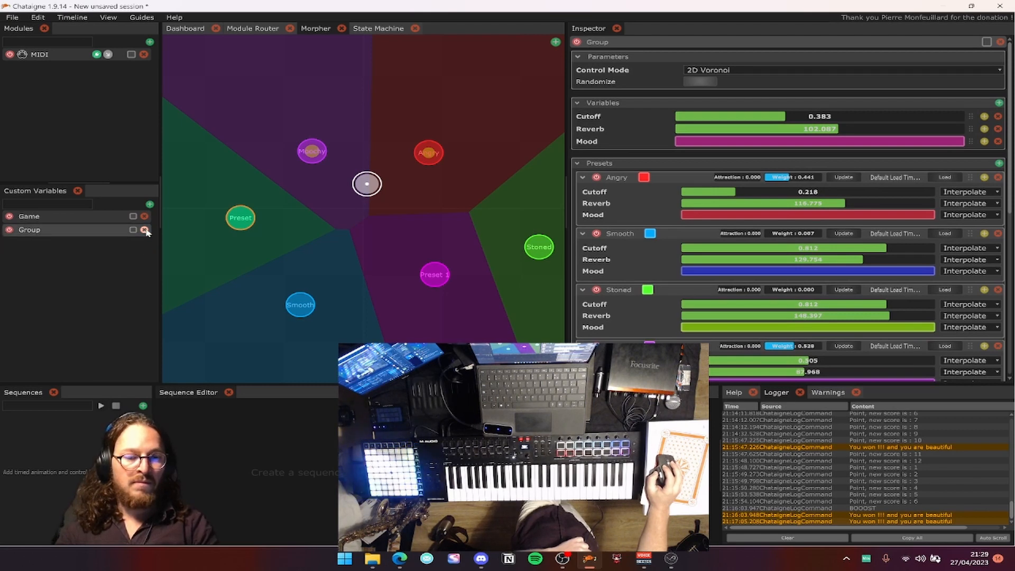
left_click(144, 230)
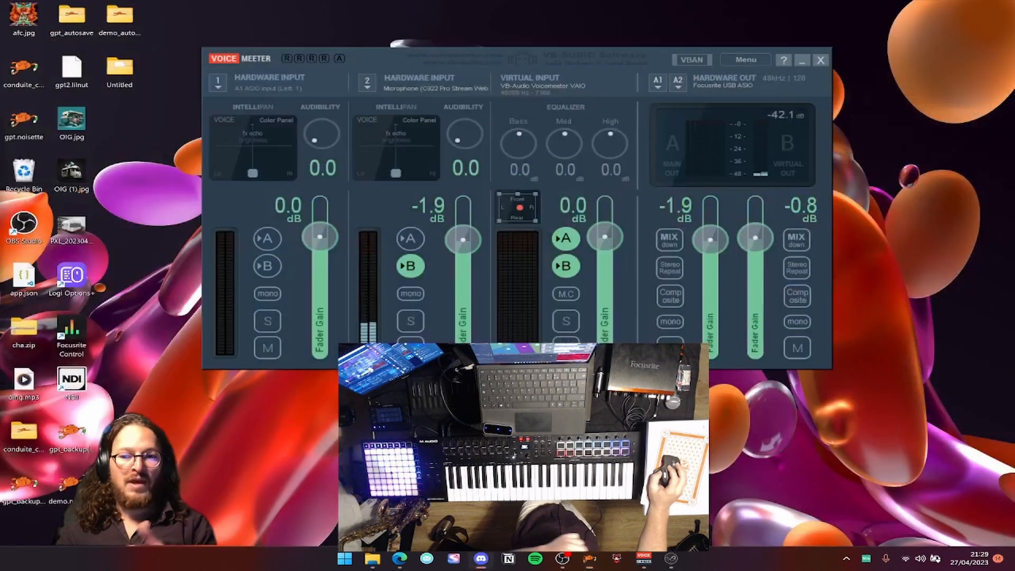
Relaunch Chataigne with a new empty session and widen the Modules area slightly.
left_click(598, 553)
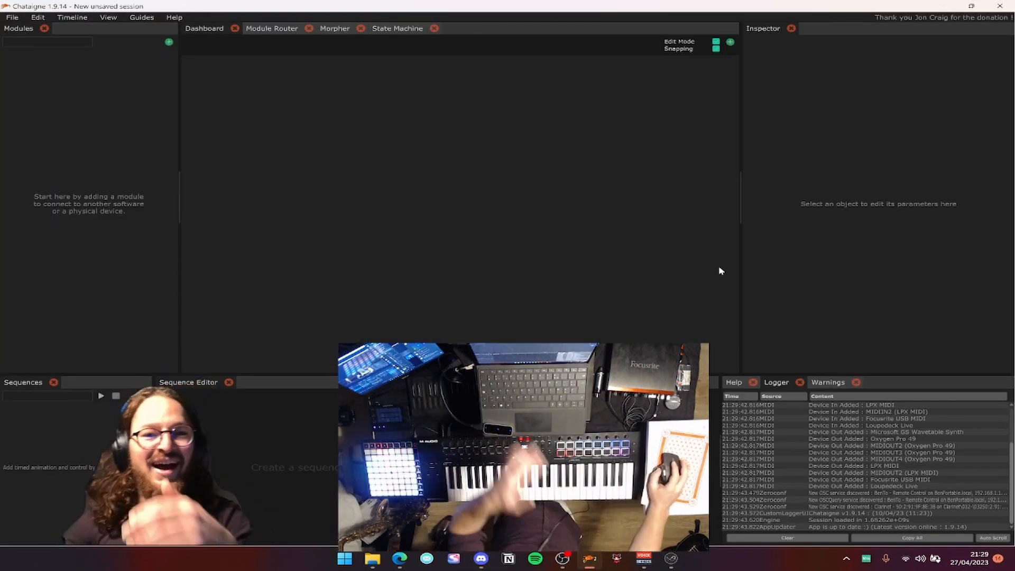
left_click_drag(179, 109, 180, 111)
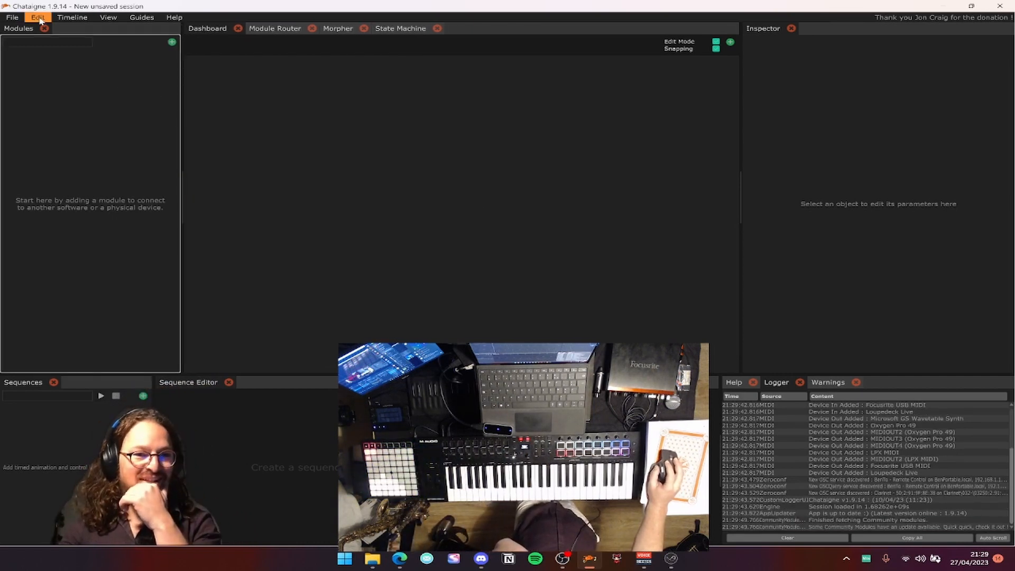
Open the Preferences and examine the startup, interface, save, editing and OSC remote control settings.
left_click(12, 17)
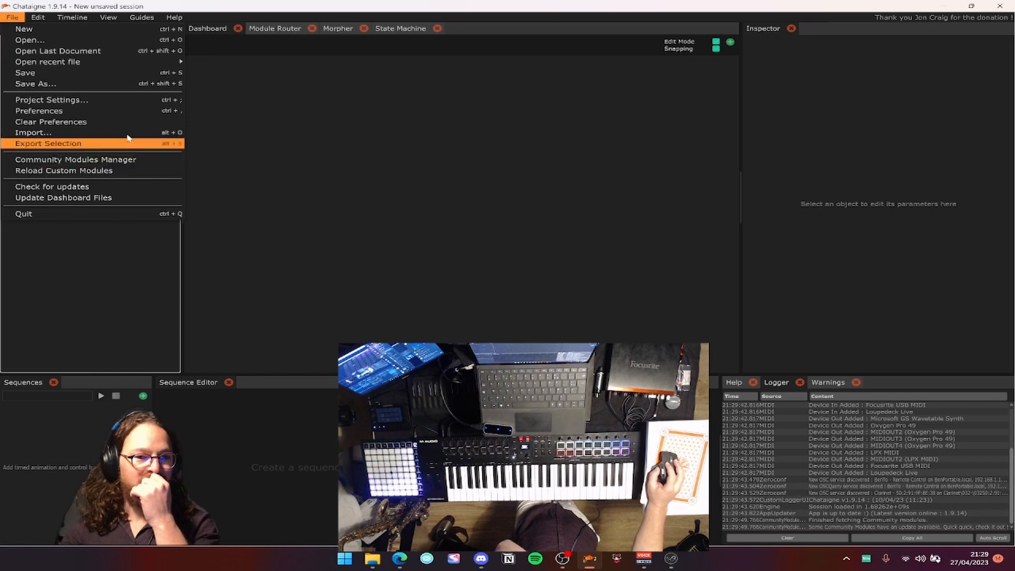
left_click(121, 110)
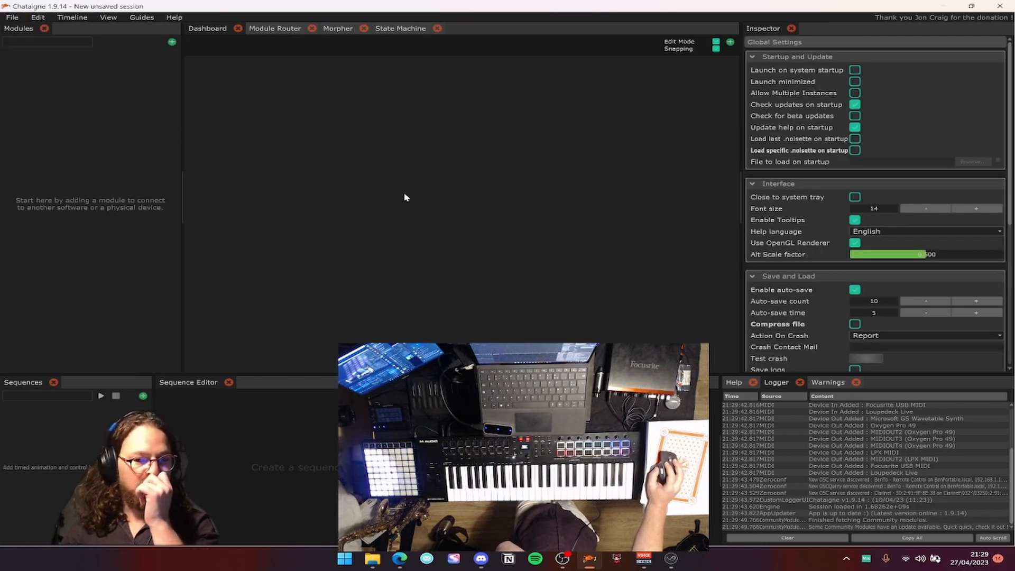
scroll(805, 186, "down", 5)
scroll(805, 187, "down", 2)
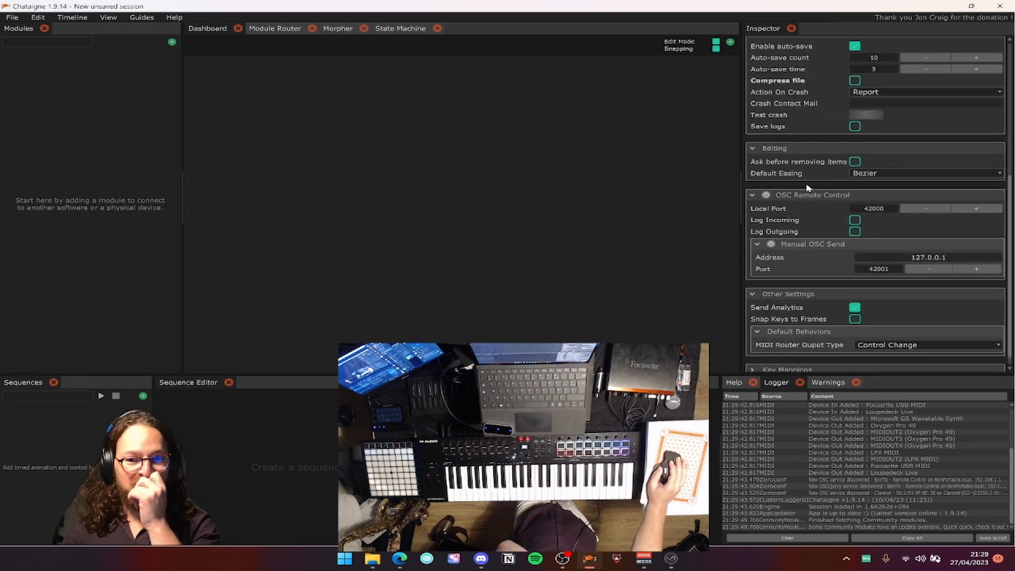
scroll(806, 188, "up", 3)
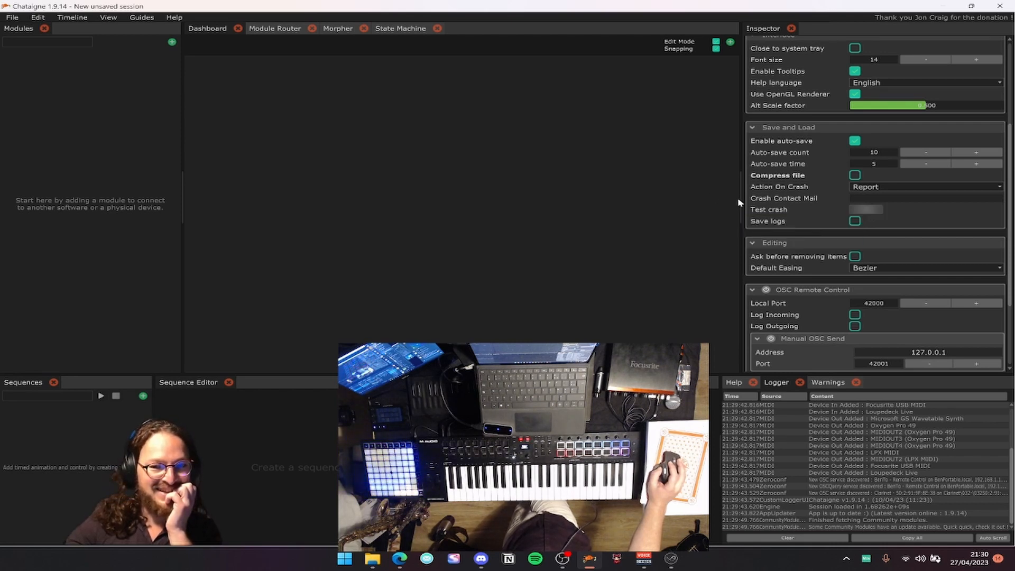
left_click_drag(741, 203, 724, 205)
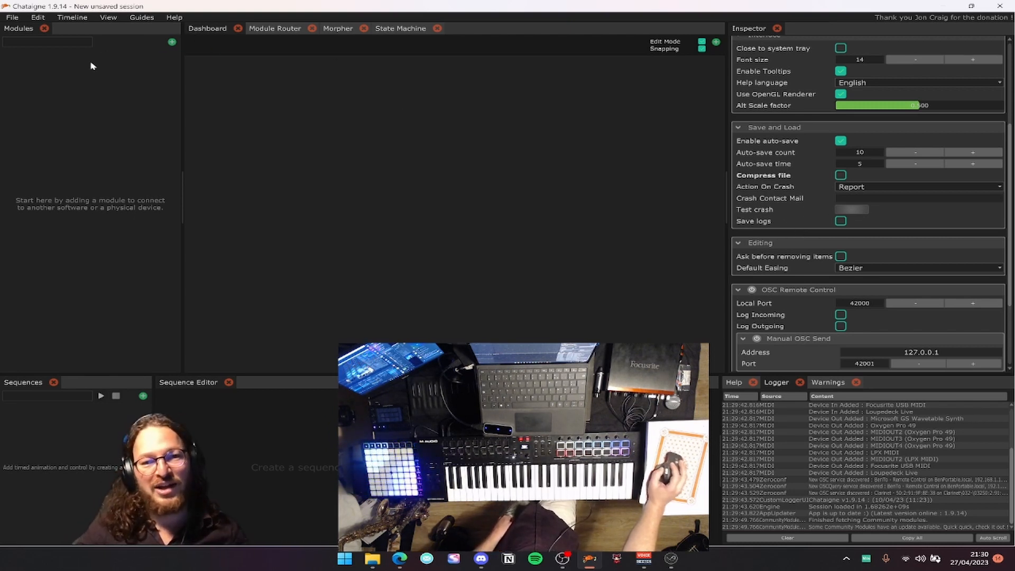
left_click(11, 18)
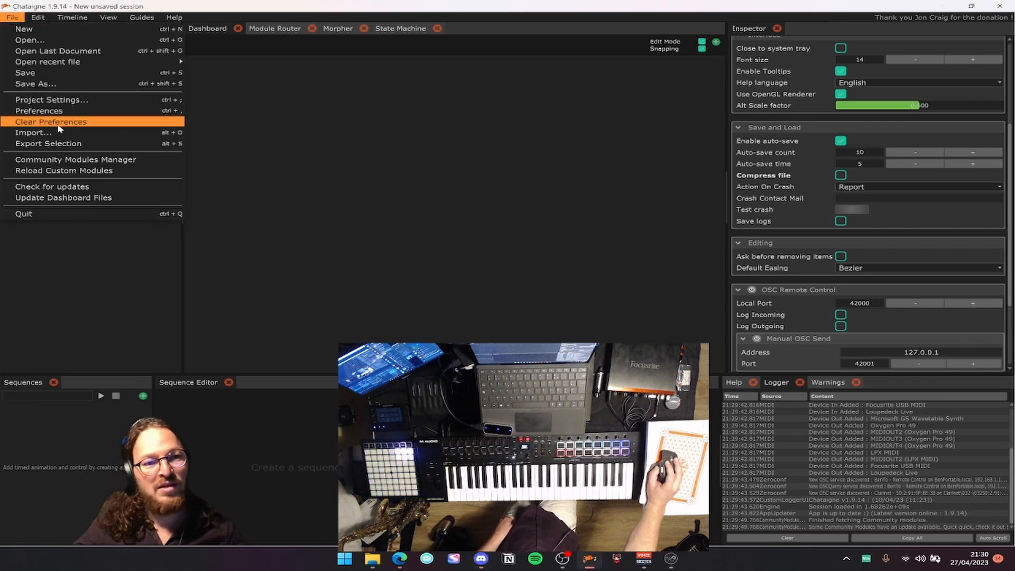
left_click(62, 111)
scroll(936, 71, "up", 5)
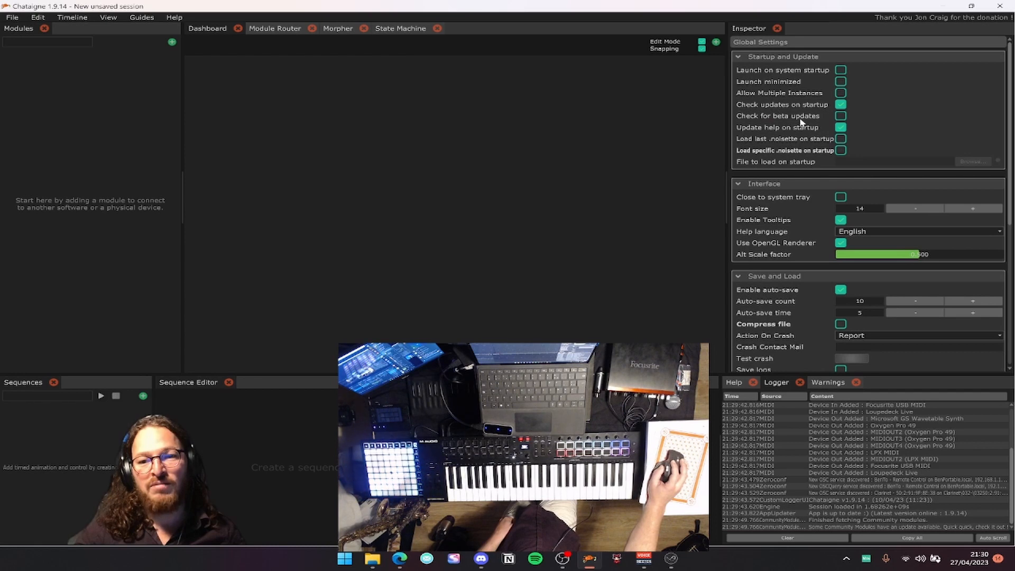
scroll(814, 158, "down", 10)
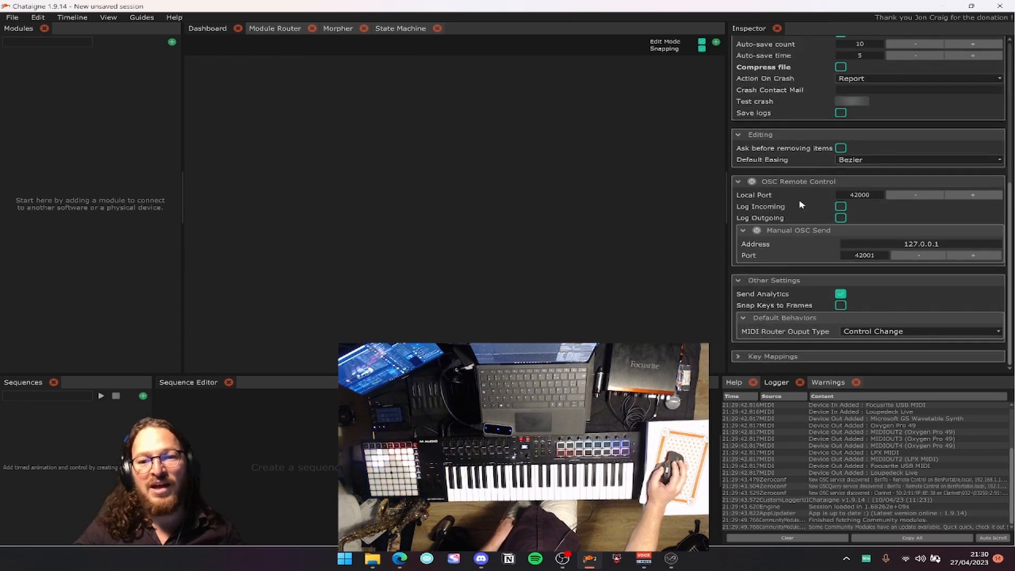
scroll(814, 222, "up", 3)
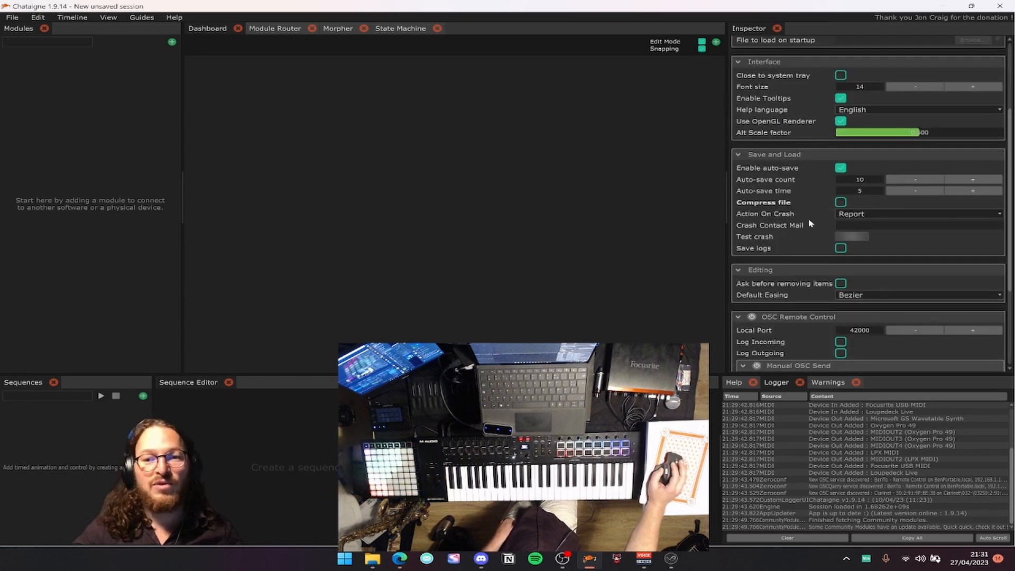
Run the Test crash in the Save and Load preferences and examine the crash report's contact email and explanation fields.
scroll(816, 222, "down", 2)
scroll(816, 222, "up", 1)
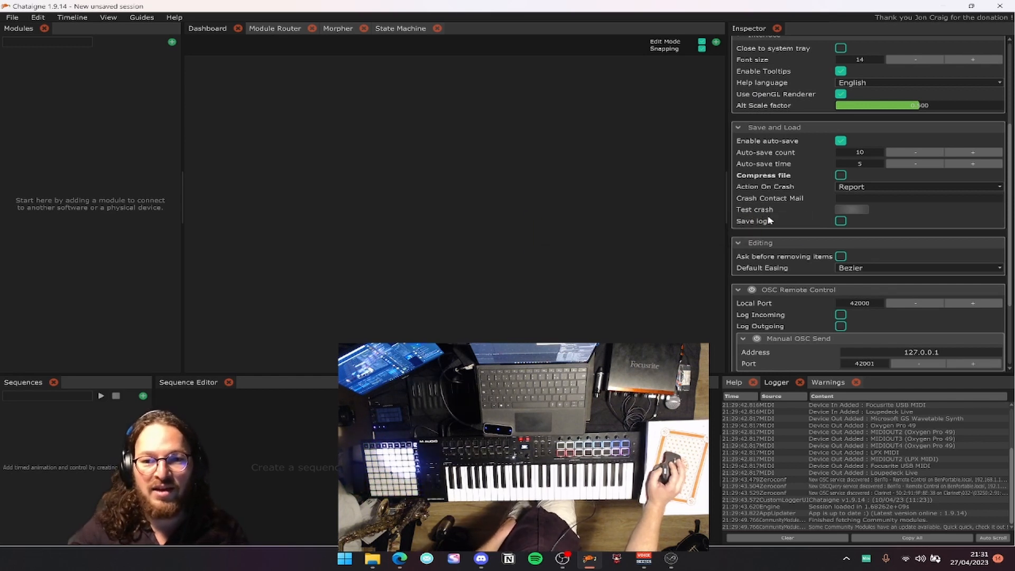
left_click(852, 211)
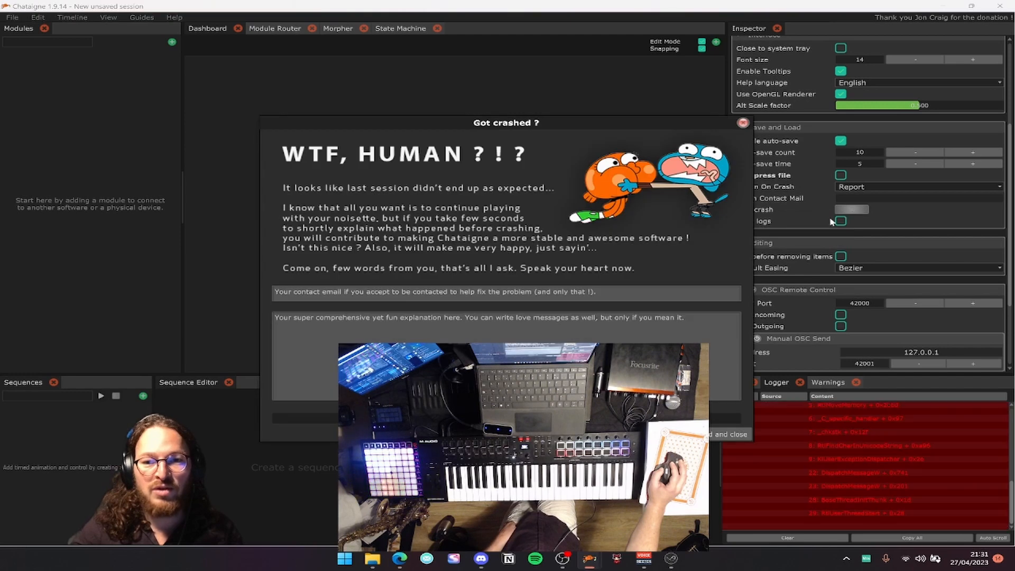
left_click(568, 293)
left_click(564, 329)
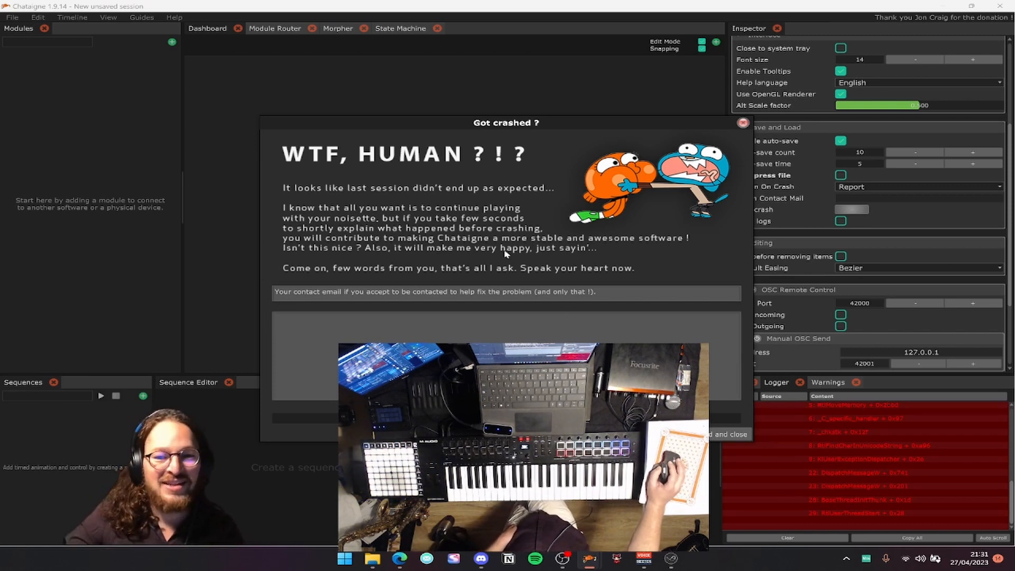
left_click_drag(547, 128, 532, 104)
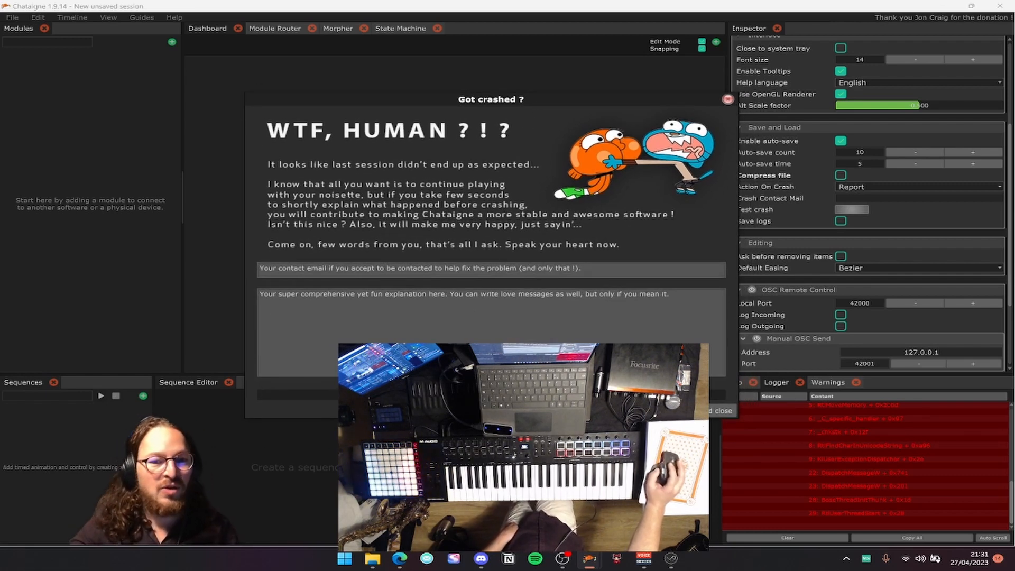
left_click(616, 271)
left_click(598, 315)
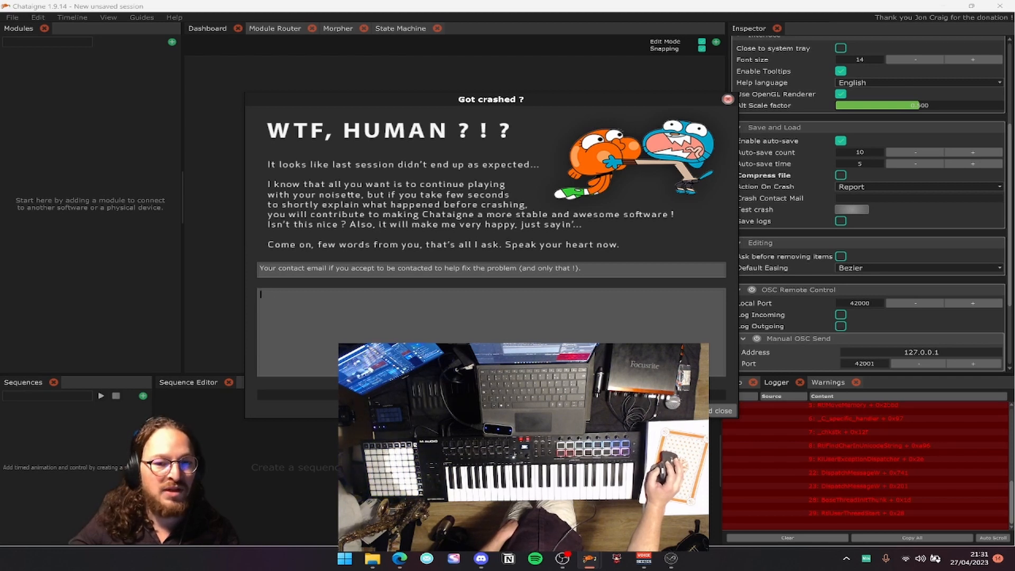
left_click(602, 270)
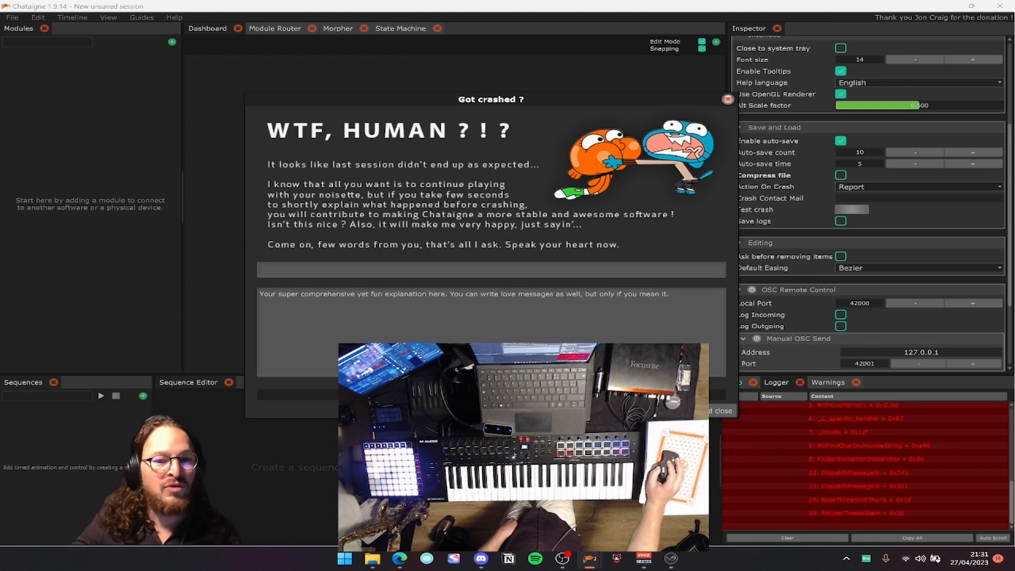
left_click(338, 309)
left_click(333, 271)
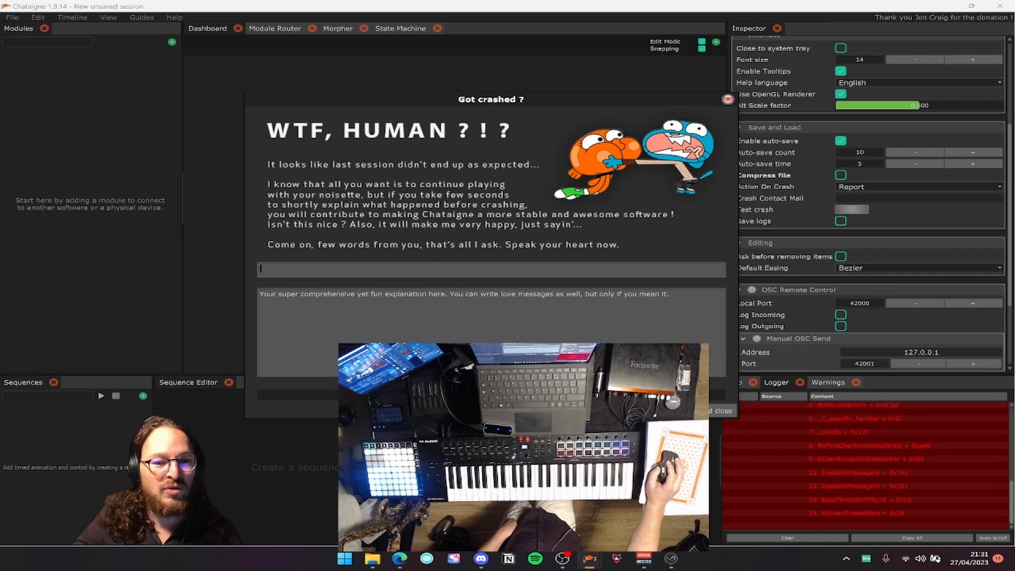
left_click(329, 301)
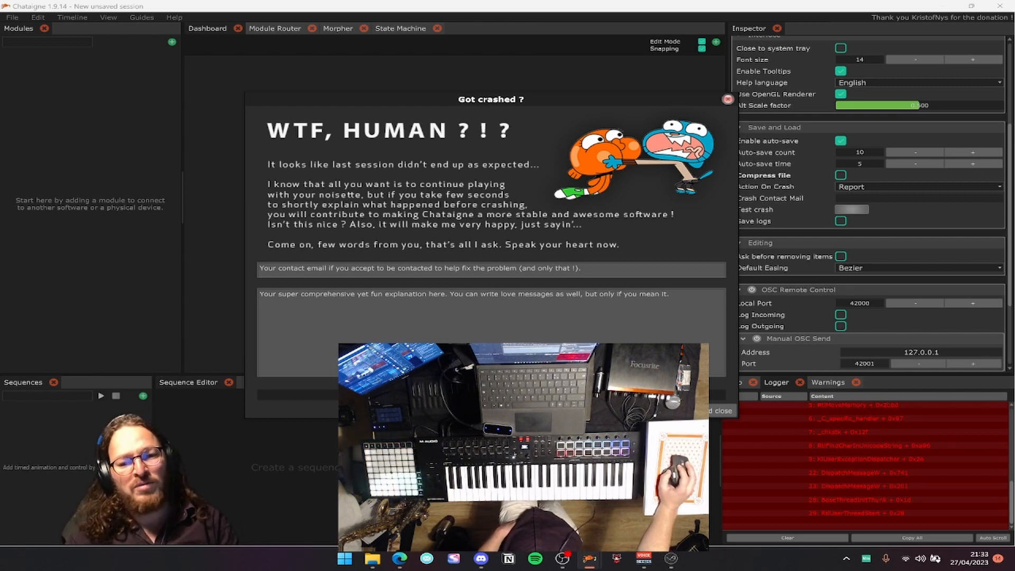
Dismiss the crash report and relaunch Chataigne with a new empty session.
left_click(728, 100)
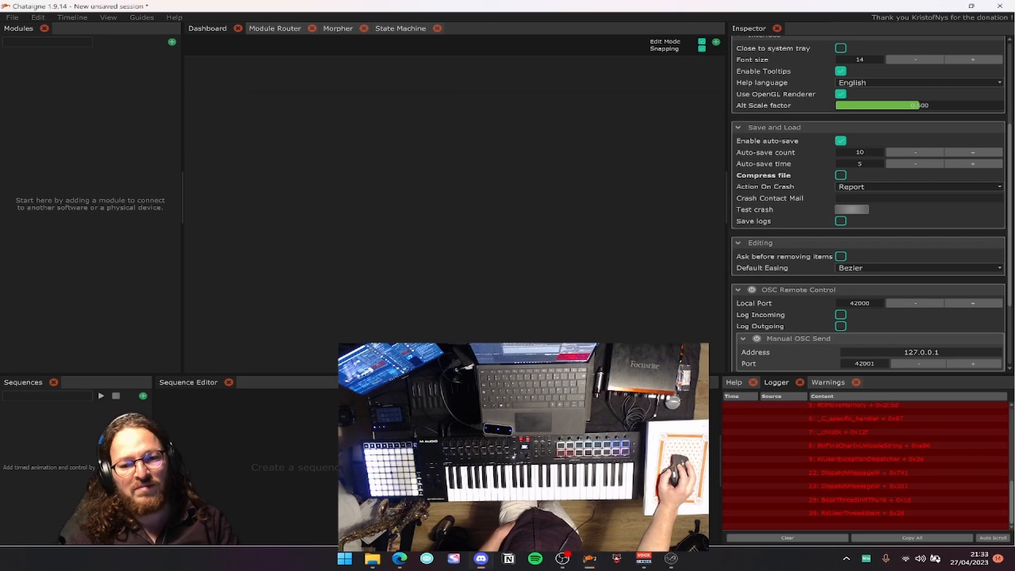
left_click(802, 61)
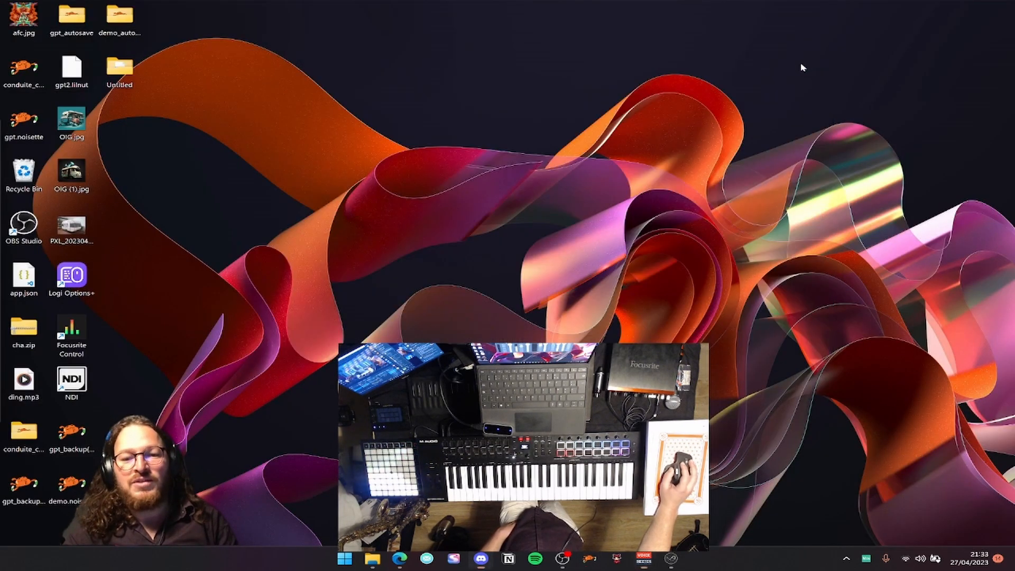
left_click(589, 559)
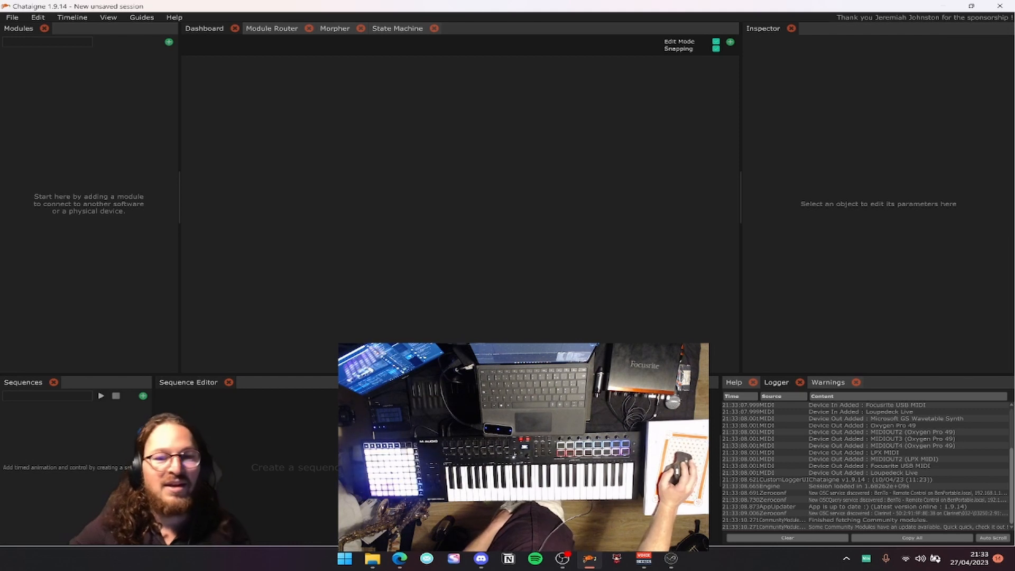
Show the Parrots panel, dock it between Modules and the Dashboard, and add a Parrot to it.
left_click(109, 17)
left_click(160, 199)
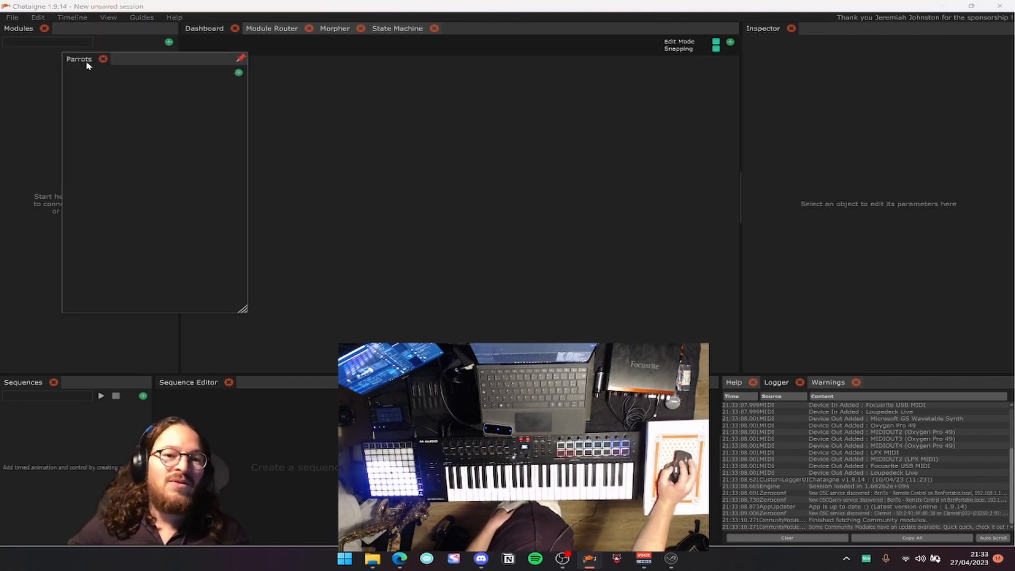
left_click_drag(87, 64, 254, 140)
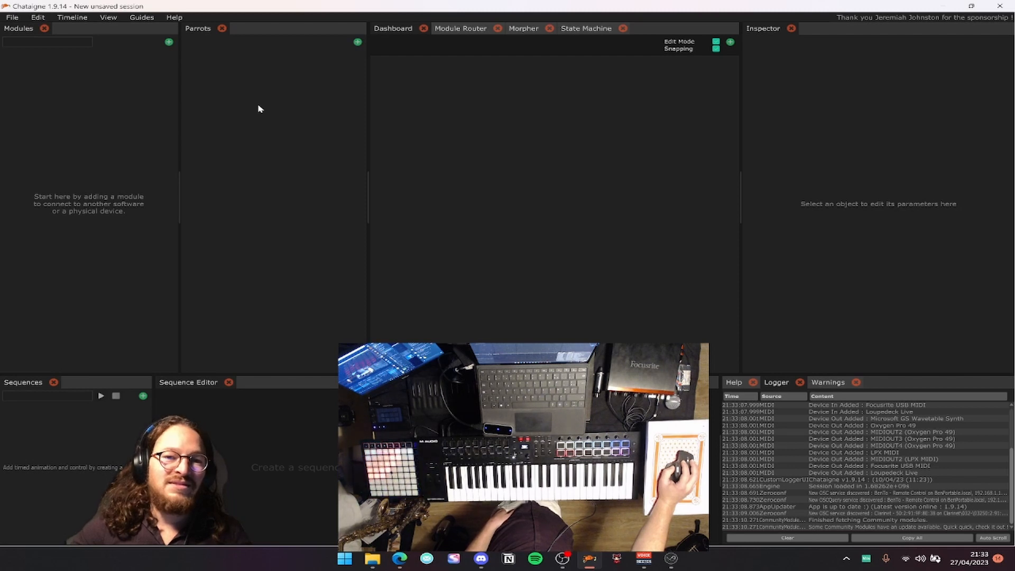
left_click(358, 42)
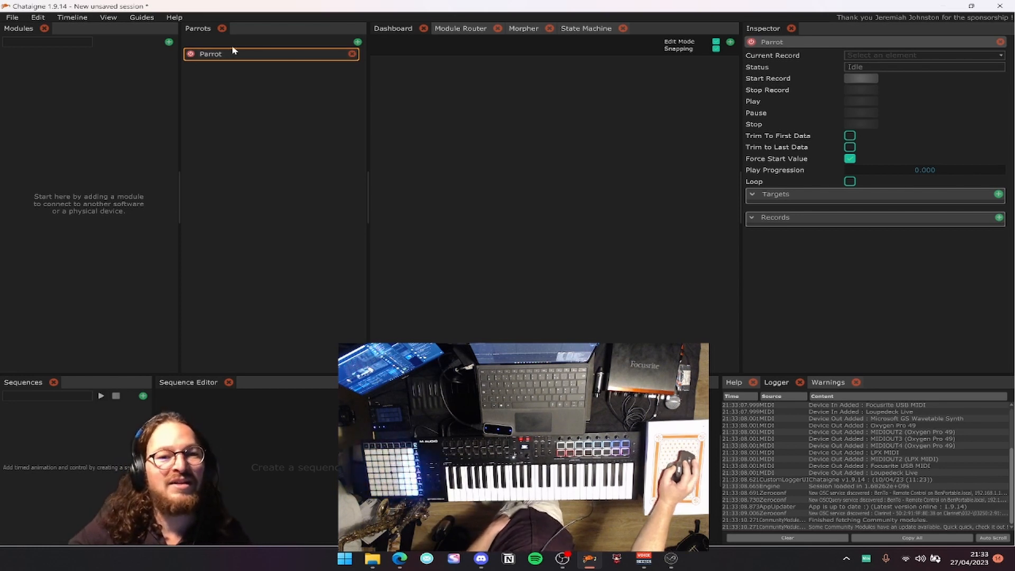
Add a MIDI module to the session and compare the Parrot's parameters with the module's in the Inspector.
left_click(168, 41)
mouse_move(228, 48)
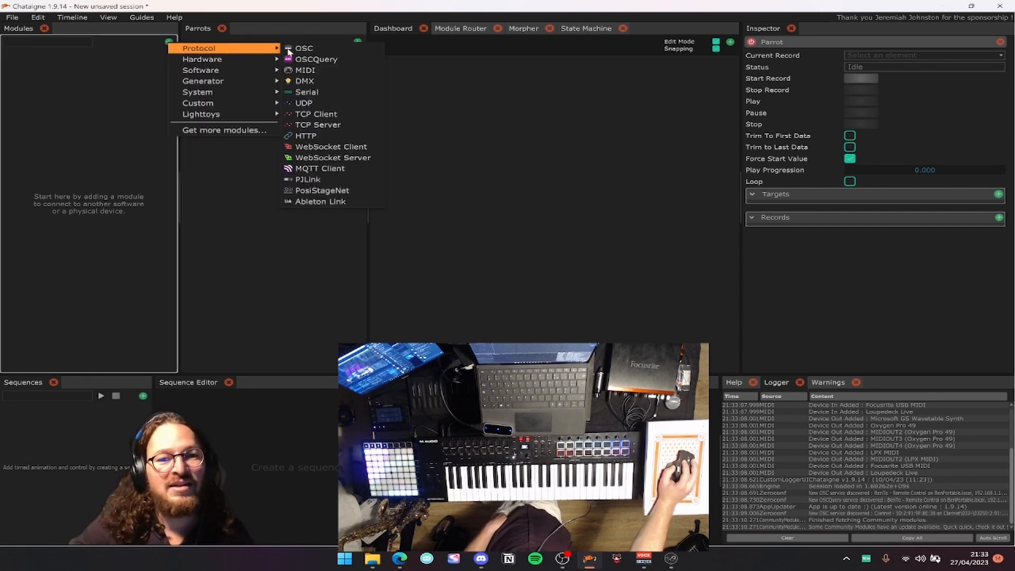
left_click(300, 71)
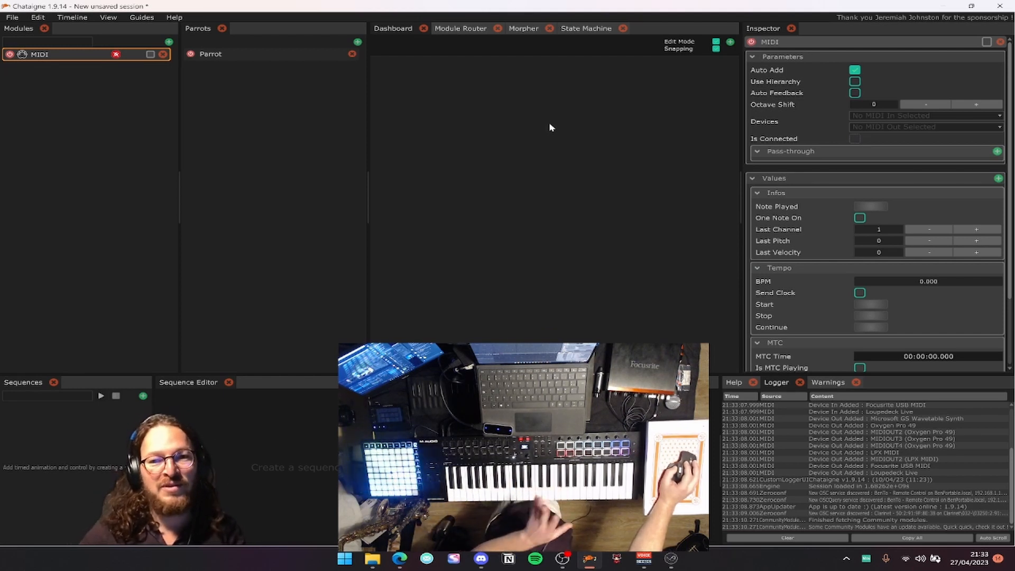
left_click(268, 60)
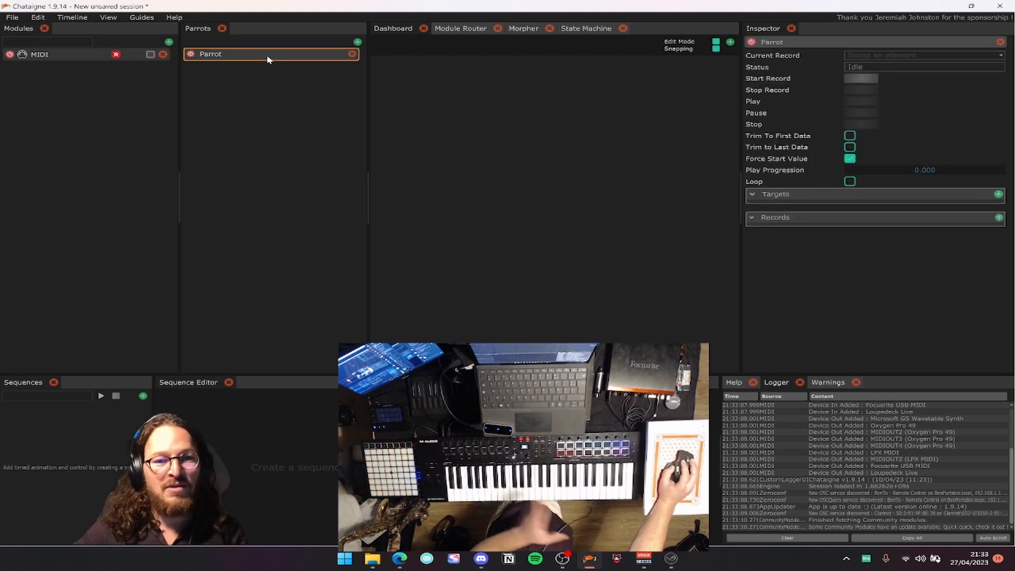
left_click(75, 55)
Show The Detective panel and dock it directly above the Dashboard area.
left_click(108, 17)
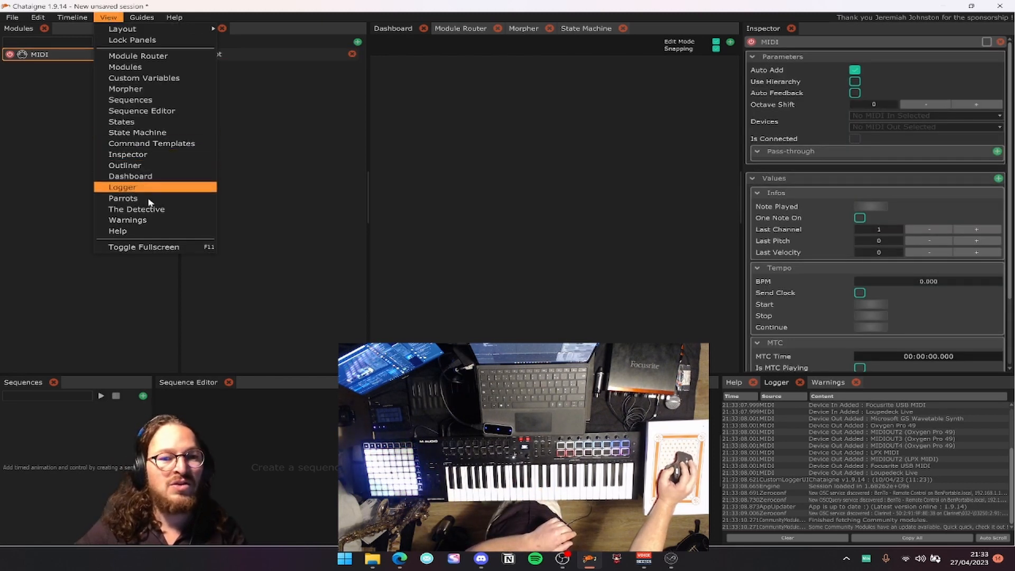
left_click(157, 214)
left_click_drag(85, 64, 269, 266)
left_click_drag(274, 197, 275, 175)
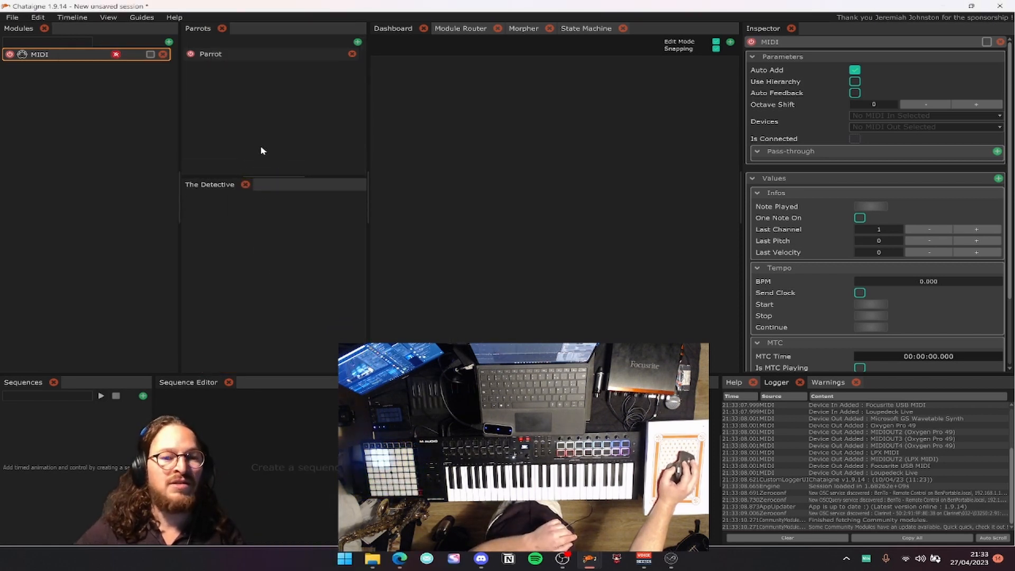
left_click_drag(214, 187, 525, 91)
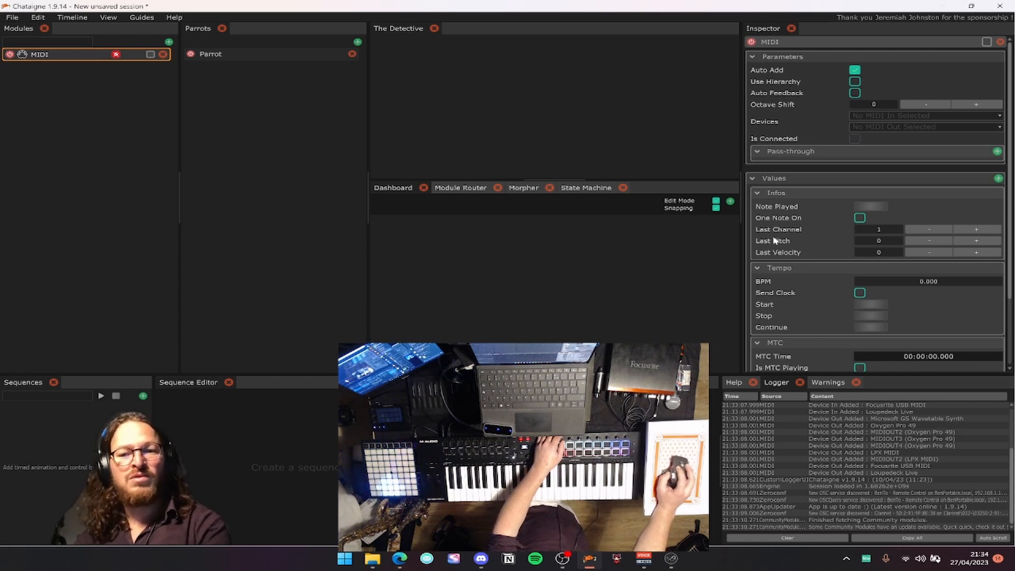
Set the MIDI module's input device to Oxygen Pro 49 and watch its [3] CC70 value with The Detective.
left_click(874, 117)
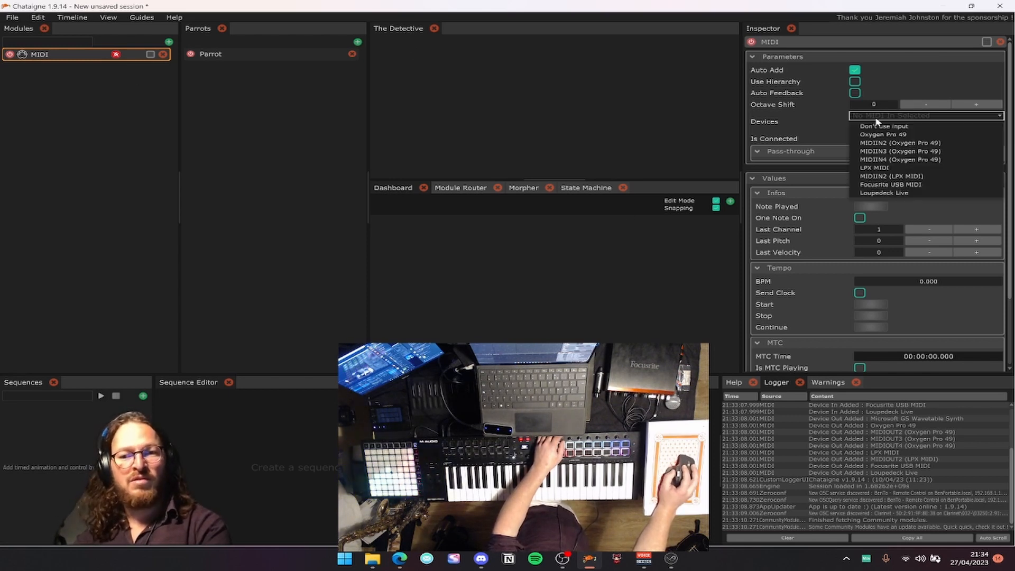
left_click(901, 136)
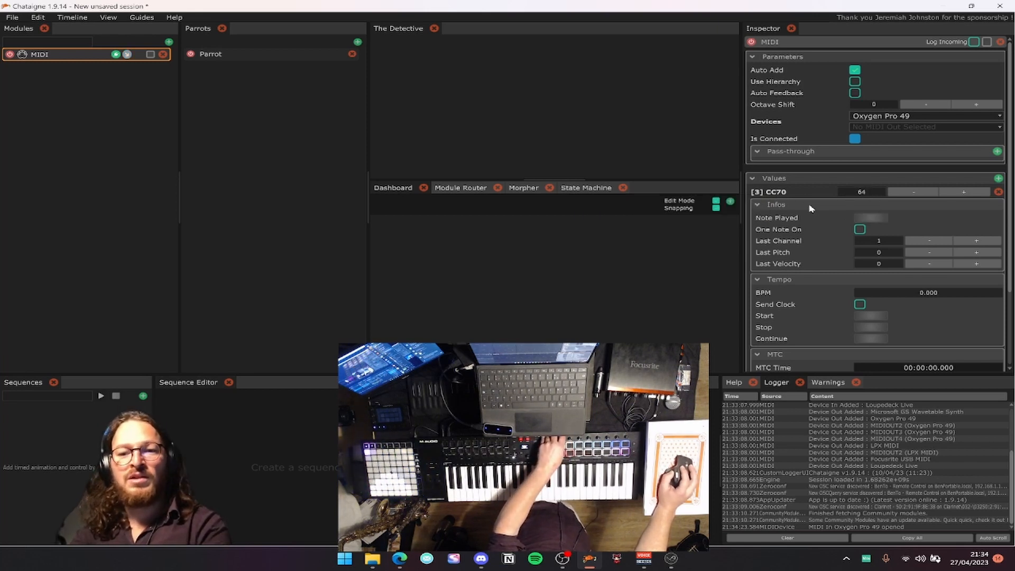
right_click(783, 198)
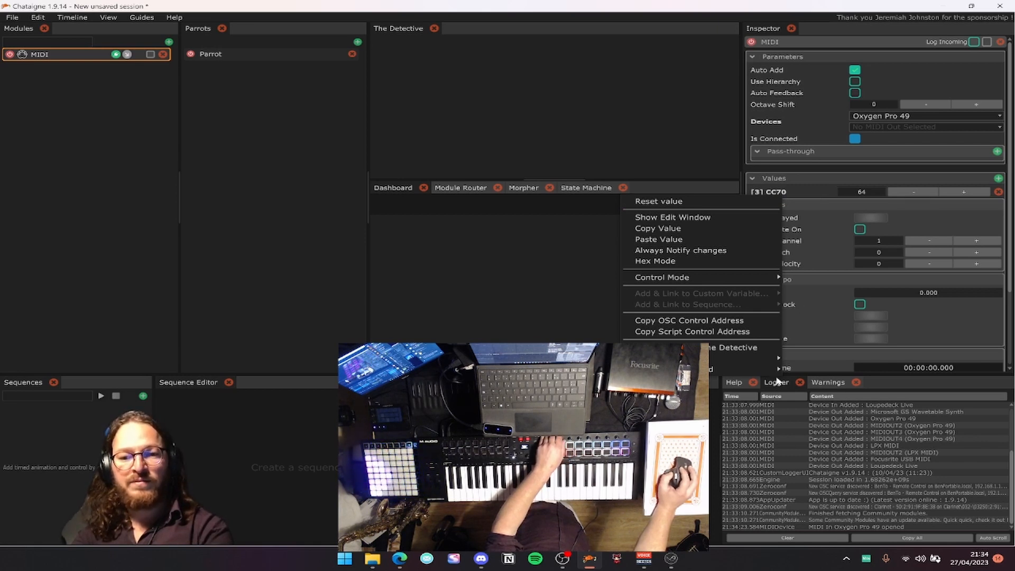
left_click(714, 349)
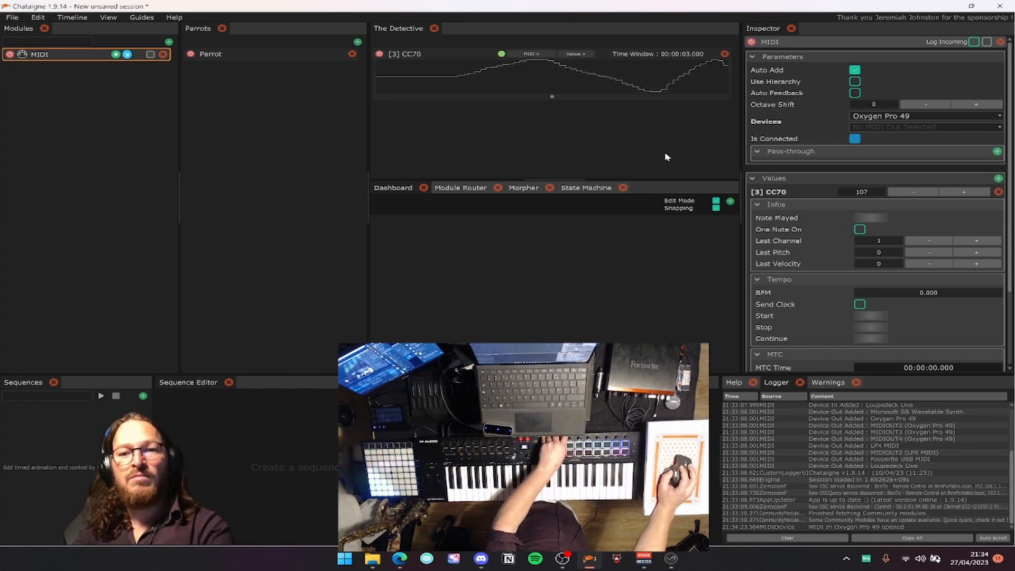
Try time windows of 1 and 3.7 seconds on the [3] CC70 watcher and make its graph slightly taller.
left_click_drag(678, 58, 624, 66)
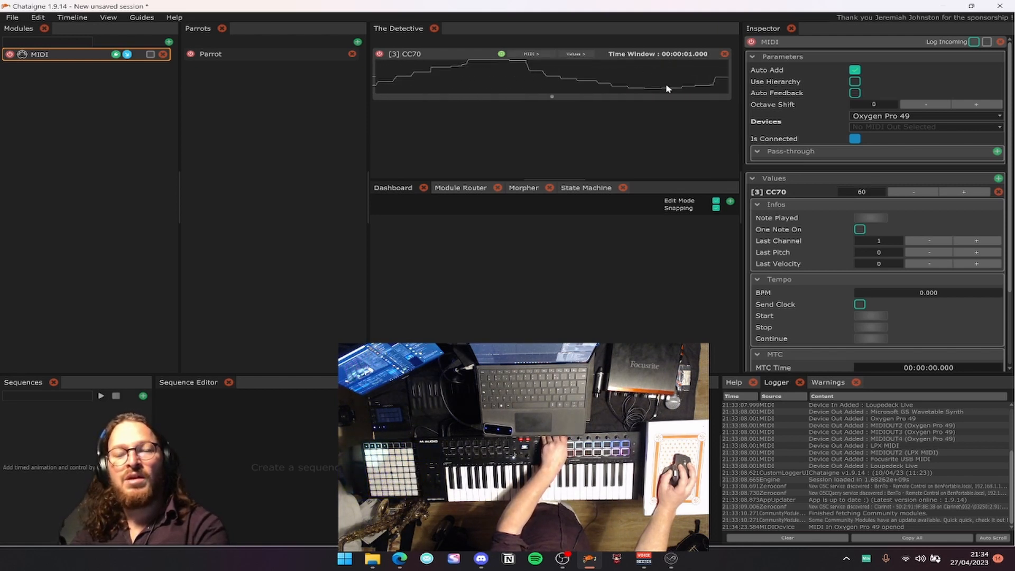
mouse_move(554, 97)
left_mouse_down()
mouse_move(555, 117)
mouse_move(555, 86)
mouse_move(560, 106)
left_mouse_up()
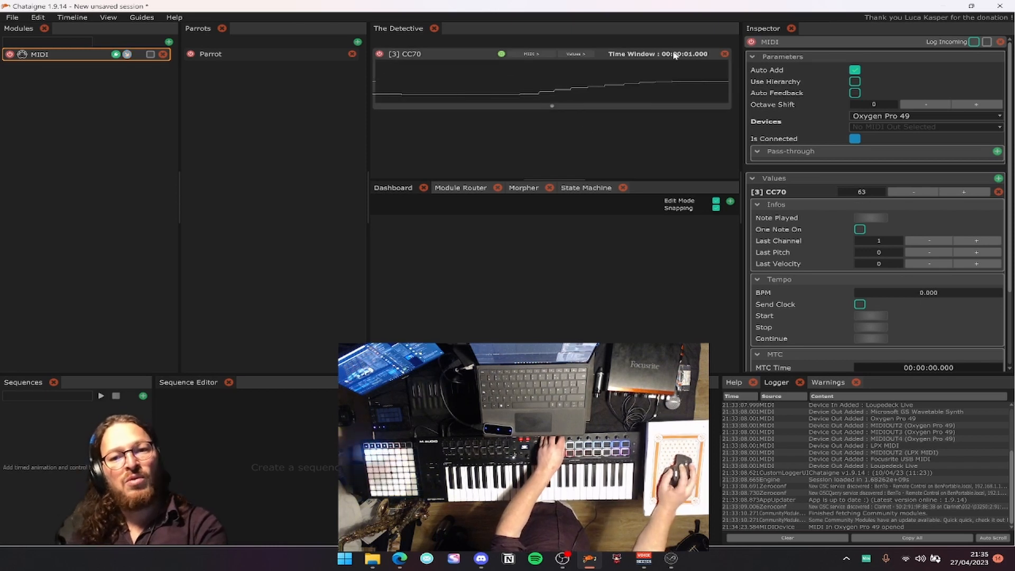
mouse_move(675, 54)
left_mouse_down()
mouse_move(664, 53)
mouse_move(690, 57)
left_mouse_up()
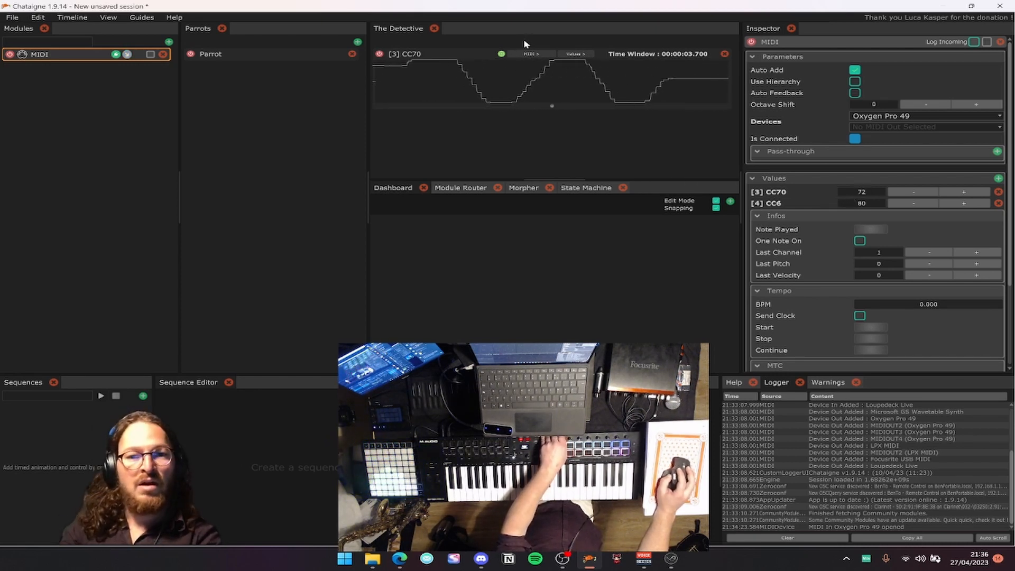
Remove the [3] CC70 watcher and send the same MIDI value to The Detective again.
left_click(725, 53)
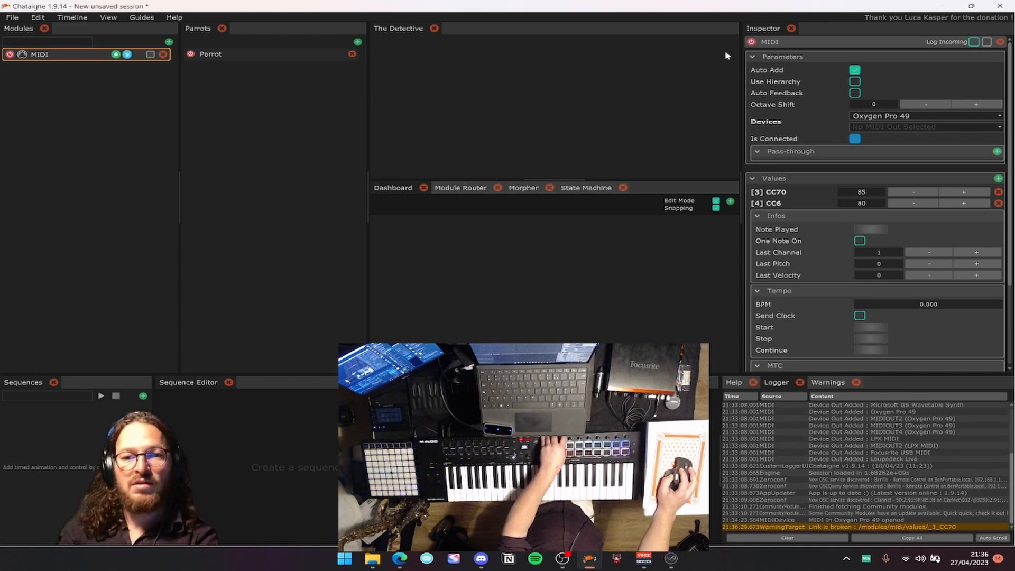
right_click(787, 193)
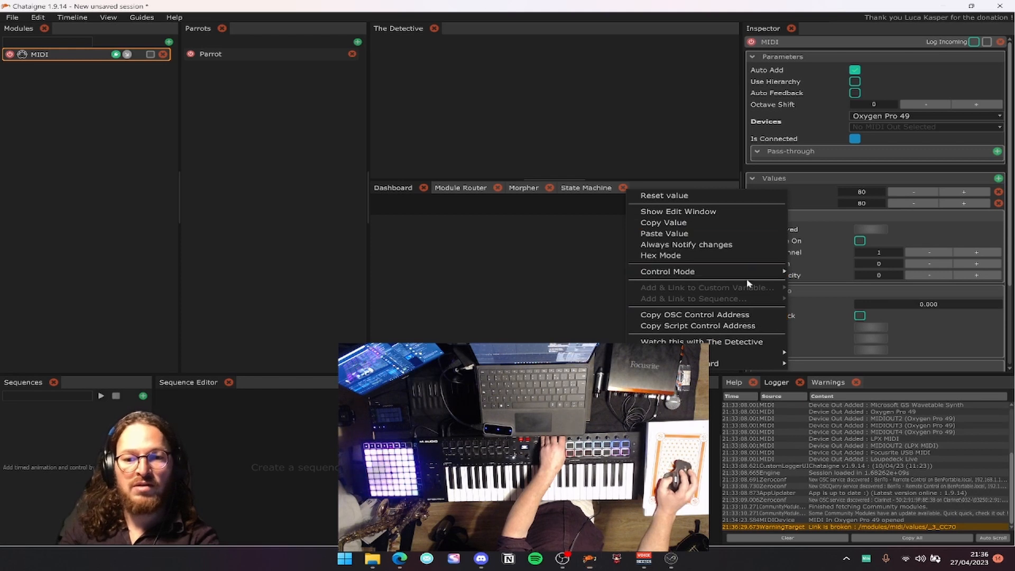
left_click(731, 343)
Add watchers for [4] CC6 and [3] CC71 to The Detective and remove the CC6 one.
right_click(772, 202)
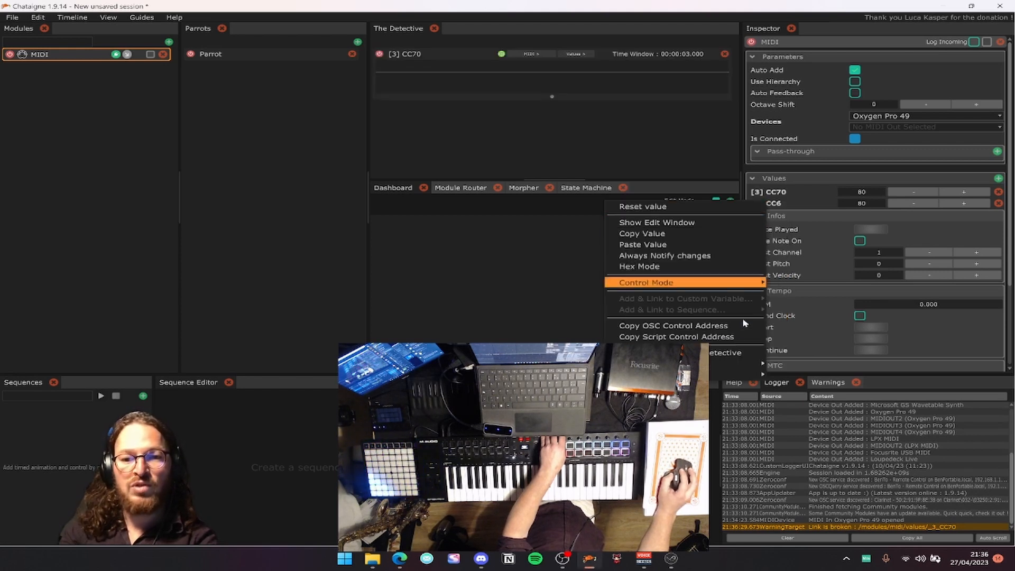
mouse_move(736, 369)
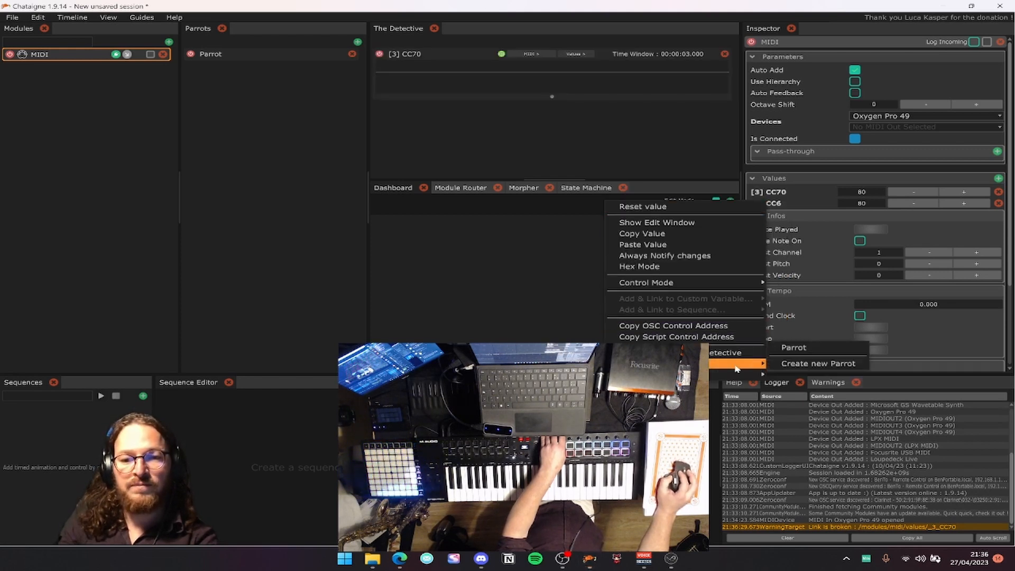
left_click(735, 352)
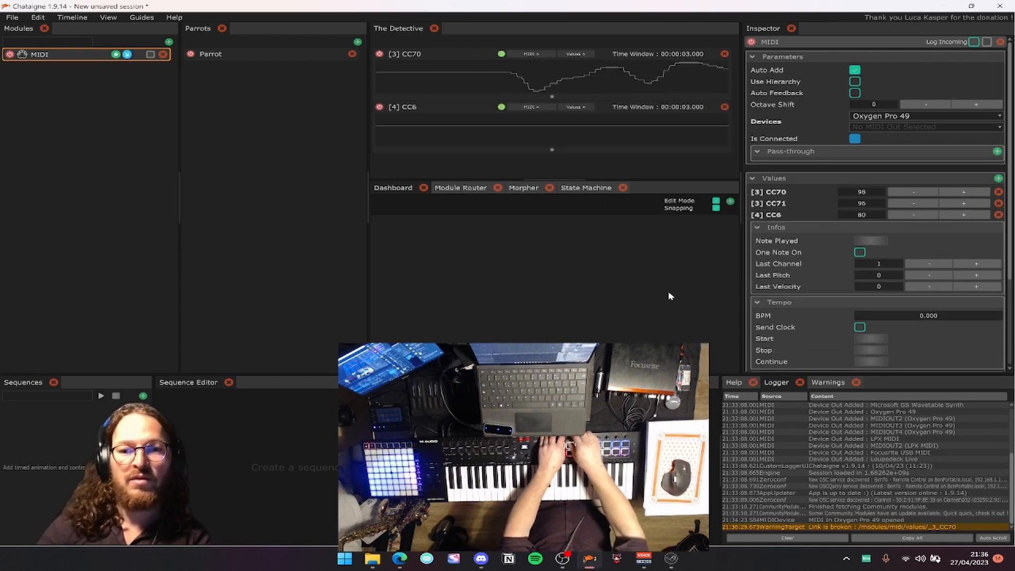
right_click(782, 204)
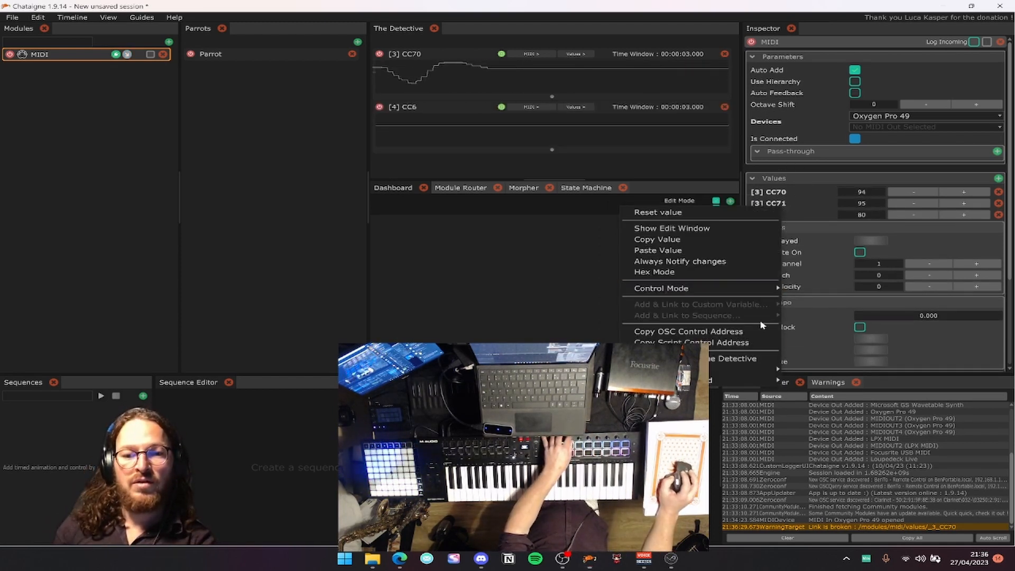
left_click(749, 363)
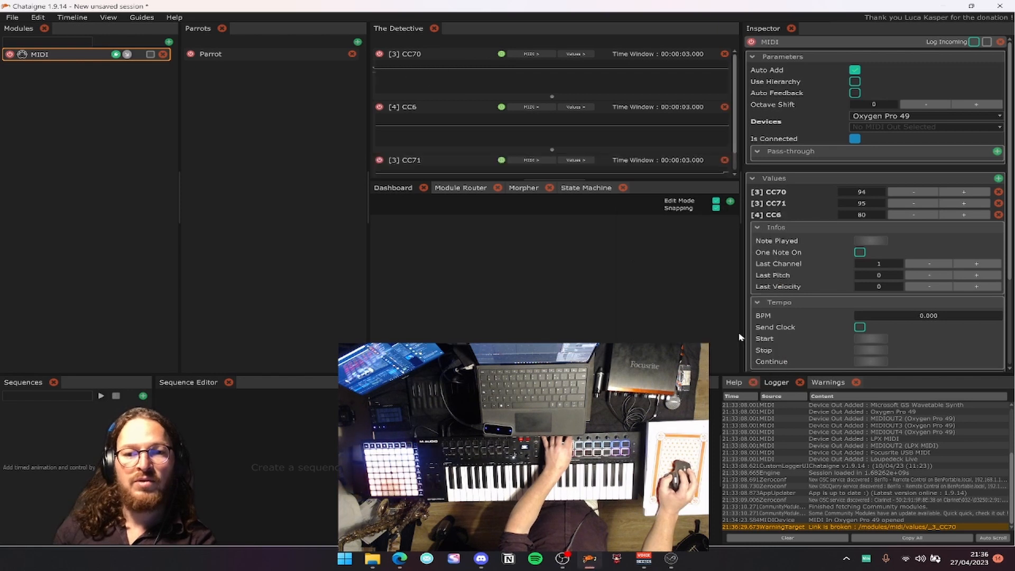
left_click(724, 107)
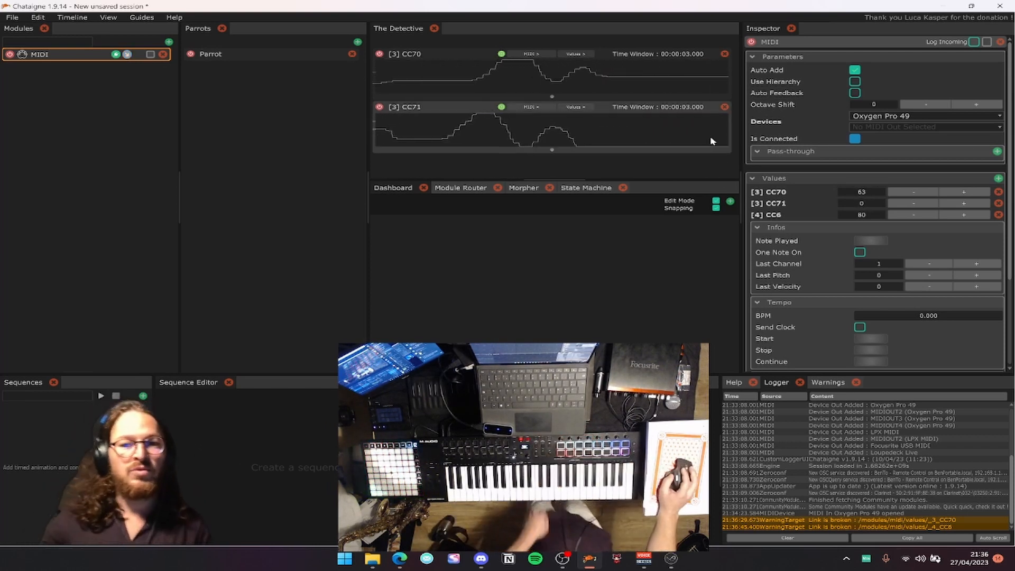
Remove the [3] CC71 watcher from The Detective and create a sequence containing a Color layer.
left_click(724, 107)
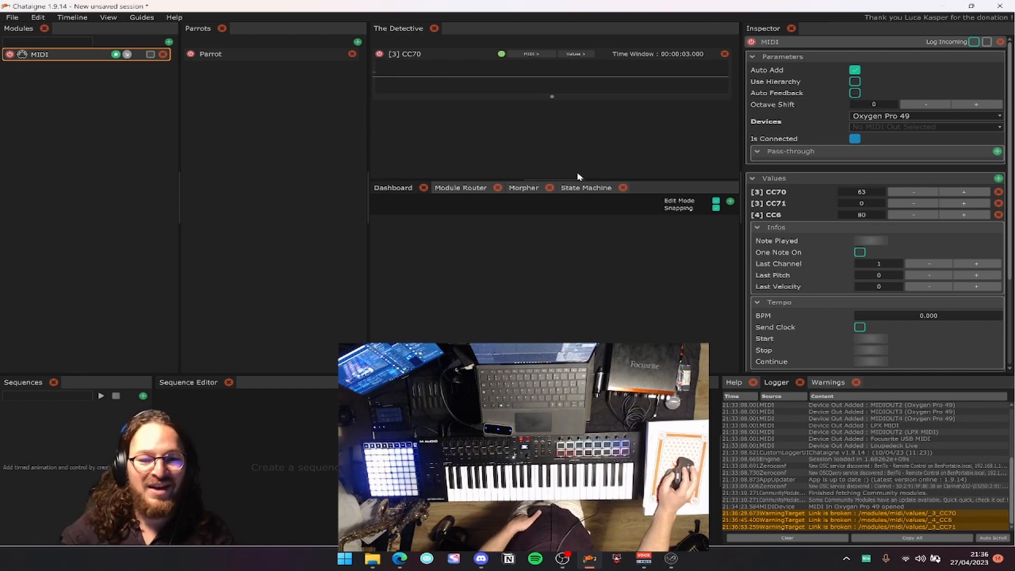
left_click_drag(160, 376, 161, 351)
left_click(143, 370)
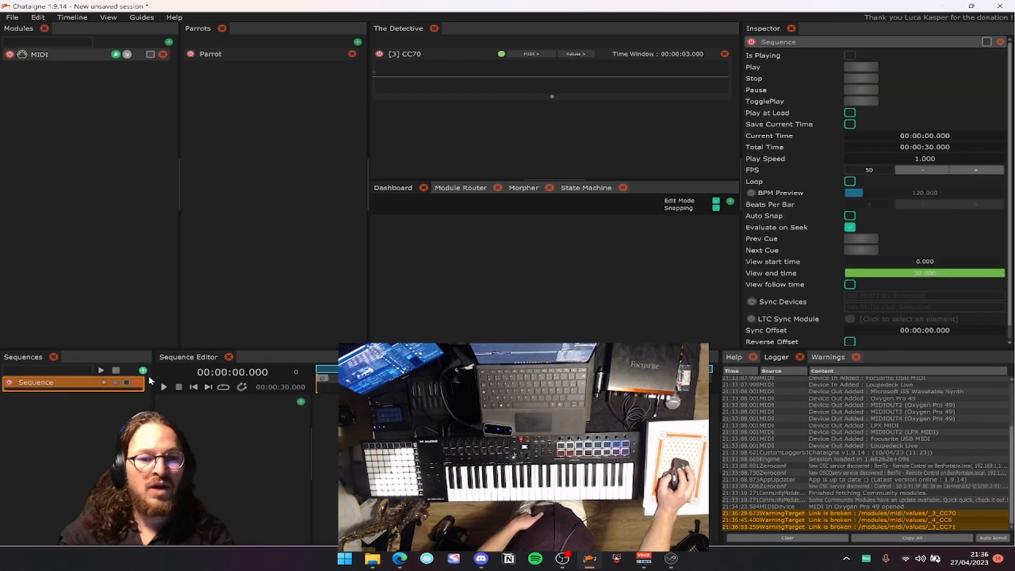
left_click(301, 402)
left_click(327, 383)
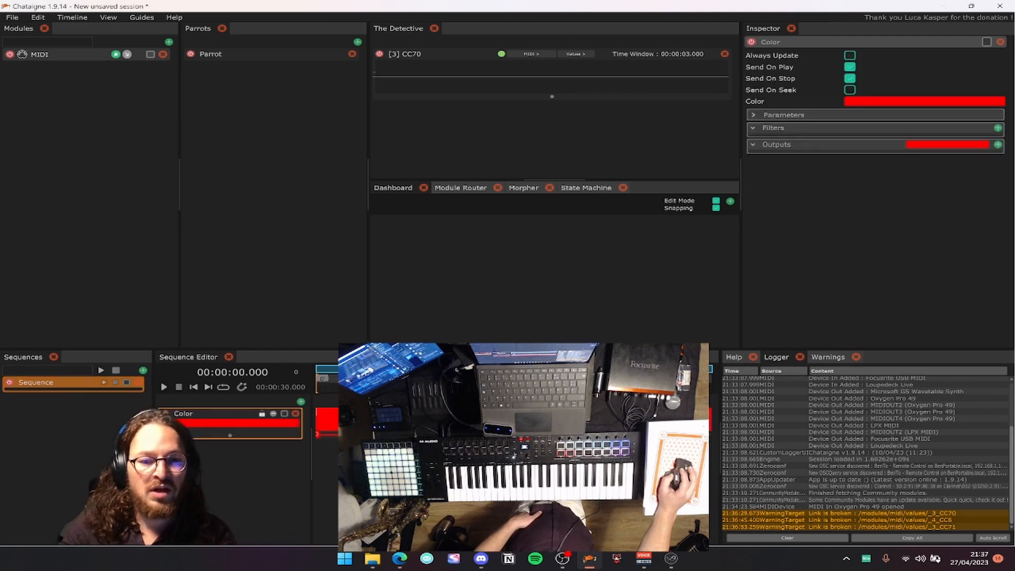
Add color keys at about 2.9 s and 5.1 s, the latter green, and make the sequence a looping 1-second one.
double_click(354, 422)
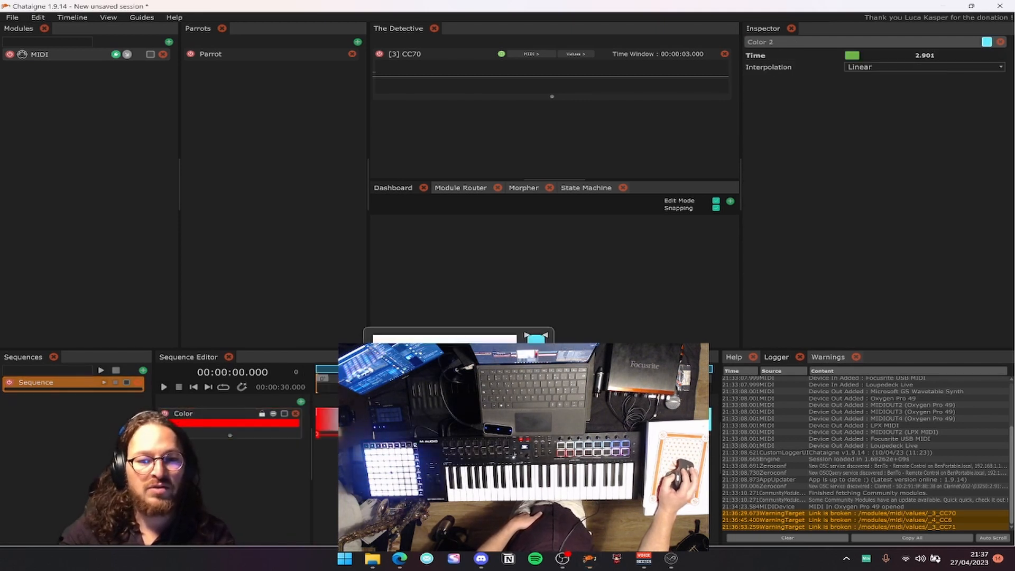
left_click(384, 422)
double_click(383, 422)
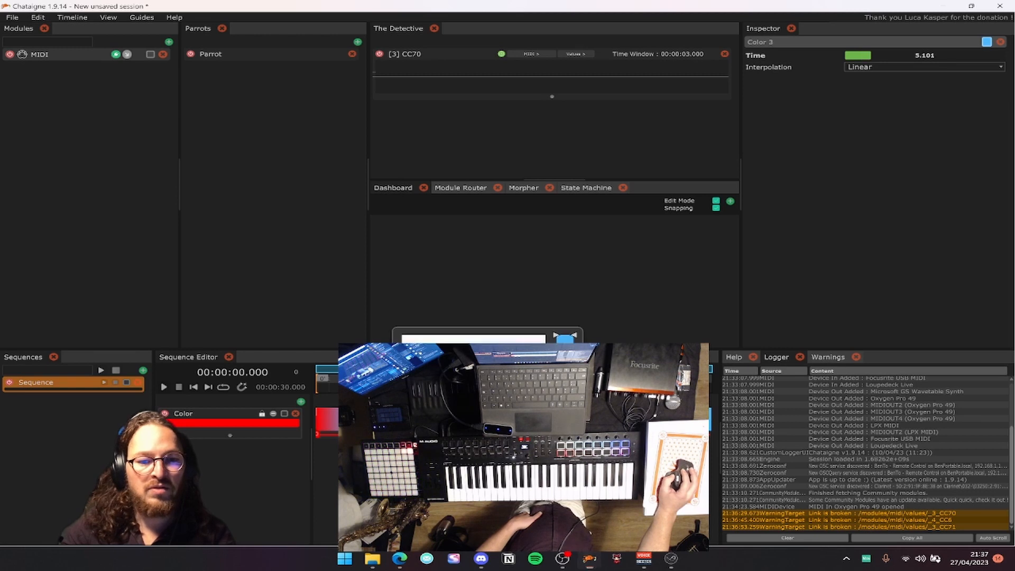
double_click(261, 387)
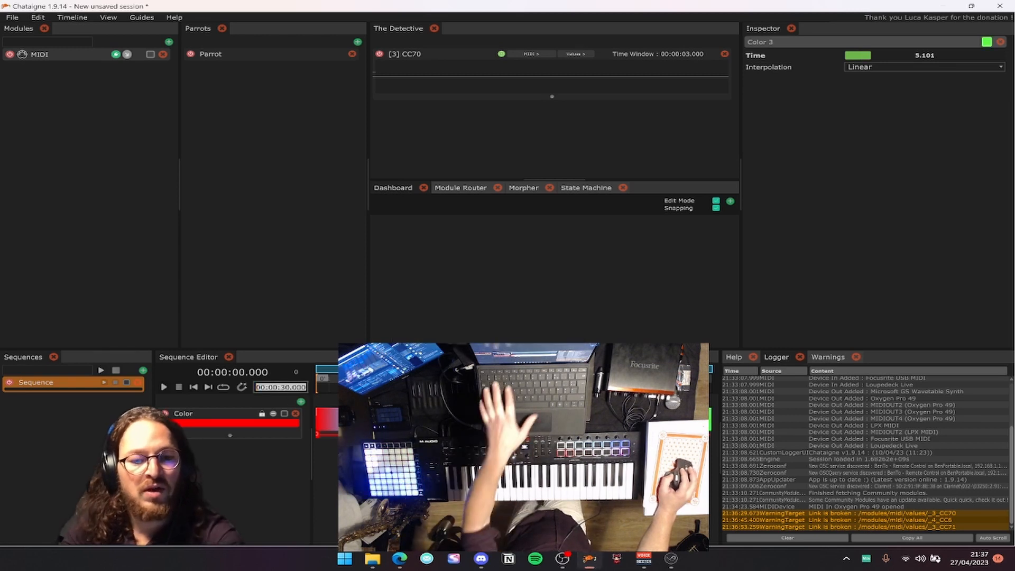
type("1")
key("Return")
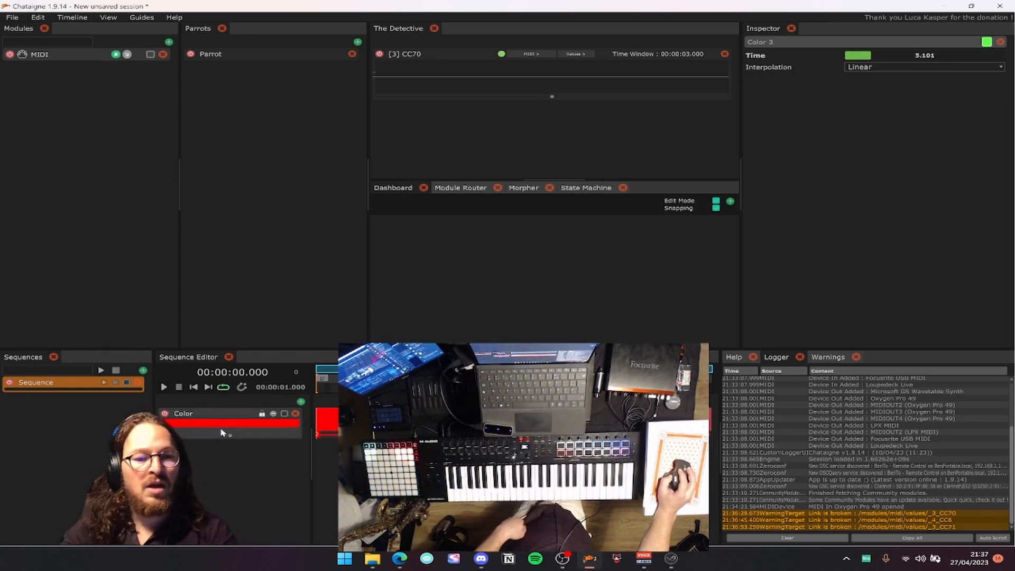
Watch the Color layer's output value with The Detective and play the sequence.
right_click(221, 422)
left_click(292, 397)
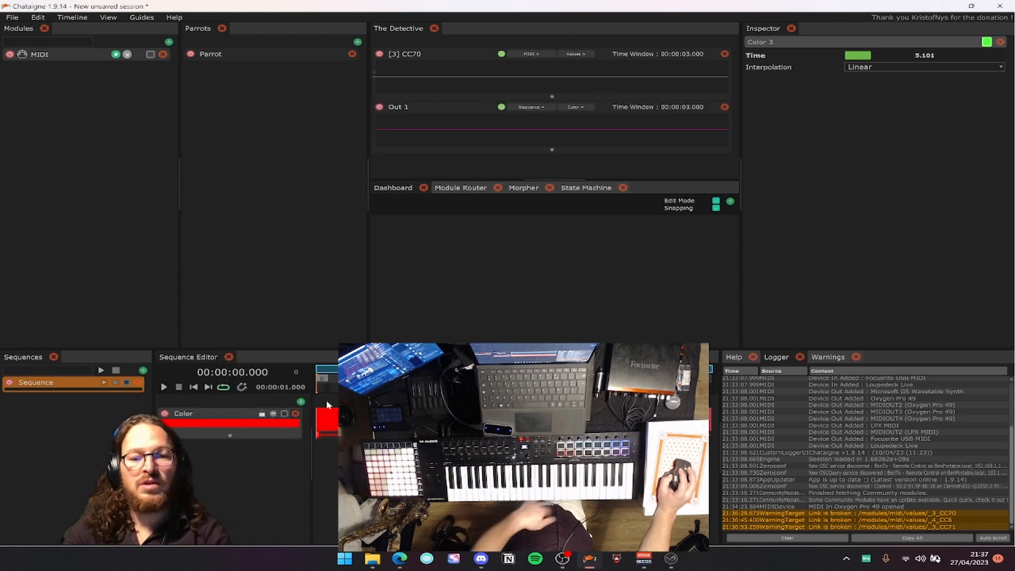
key("space")
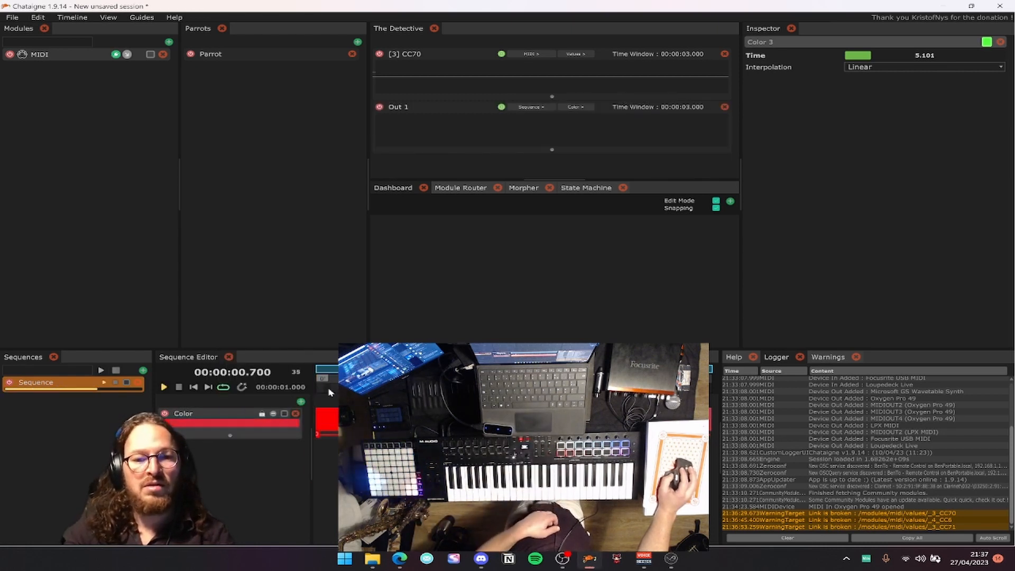
Lengthen the sequence's total time to 4.6 seconds while it plays.
double_click(294, 389)
type("^")
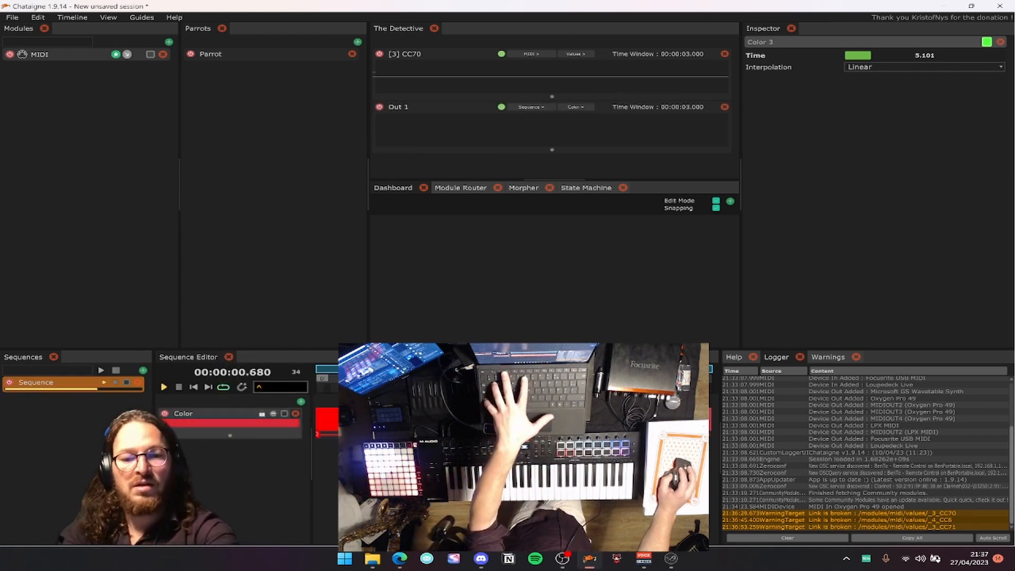
key("BackSpace")
type("6")
key("Return")
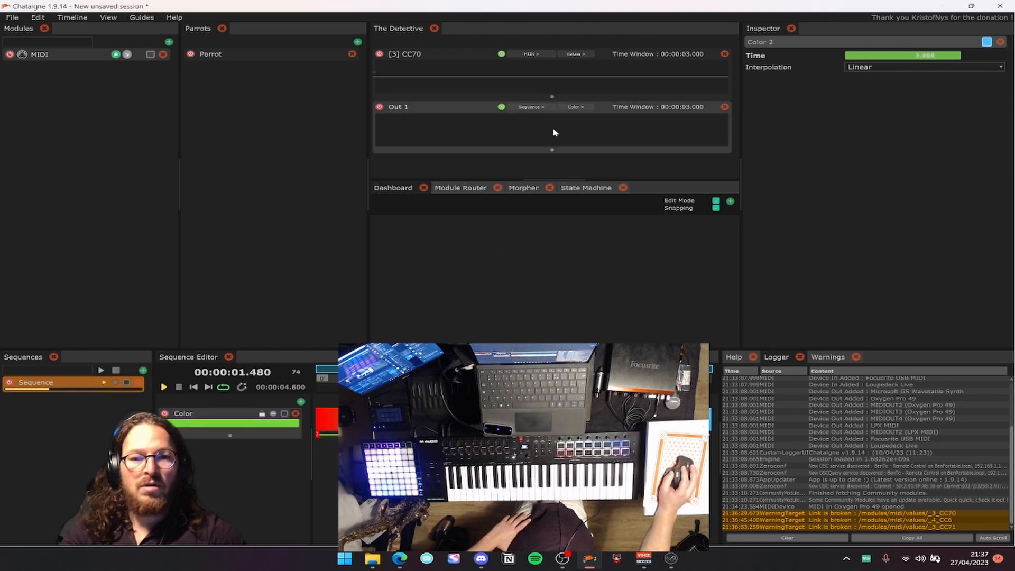
Recreate the Color output's watcher in The Detective and make its graph slightly taller.
left_click(724, 107)
right_click(250, 425)
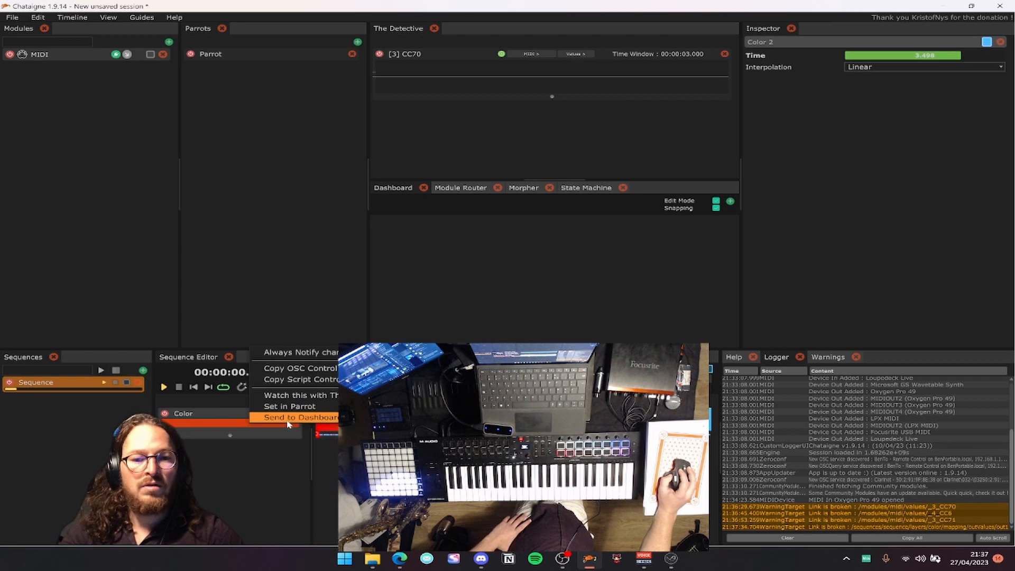
left_click(288, 390)
mouse_move(553, 151)
left_mouse_down()
mouse_move(548, 209)
mouse_move(553, 158)
left_mouse_up()
left_click_drag(680, 378, 441, 378)
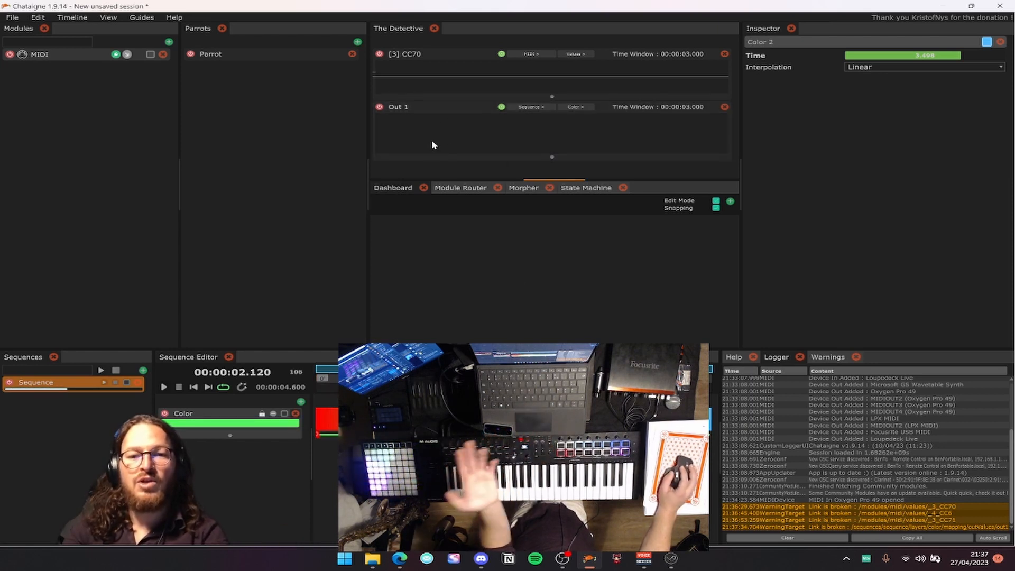
Delete the Color layer and its sequence, and clear the Out 1 and [3] CC70 watchers from The Detective.
left_click(724, 107)
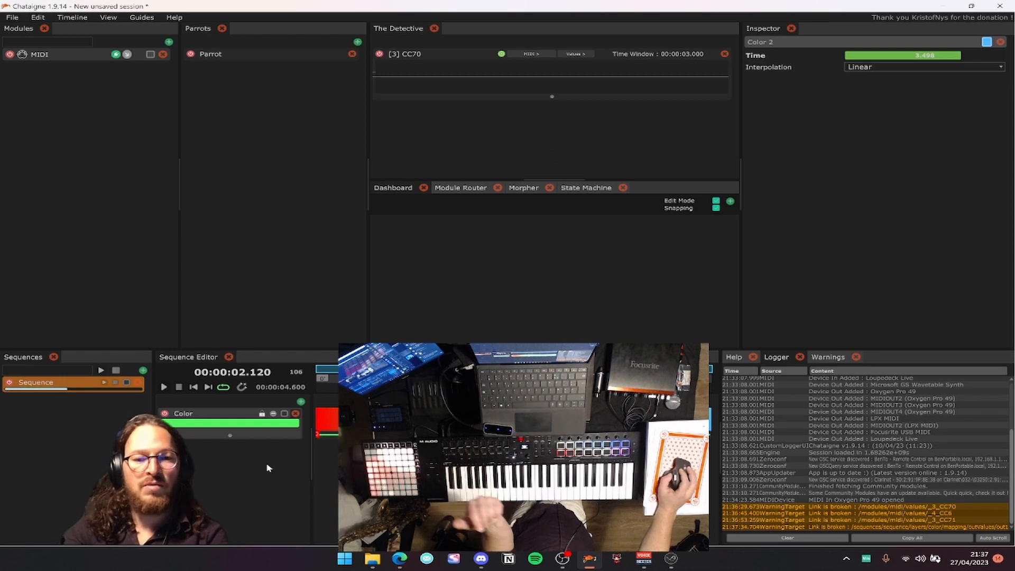
left_click(237, 416)
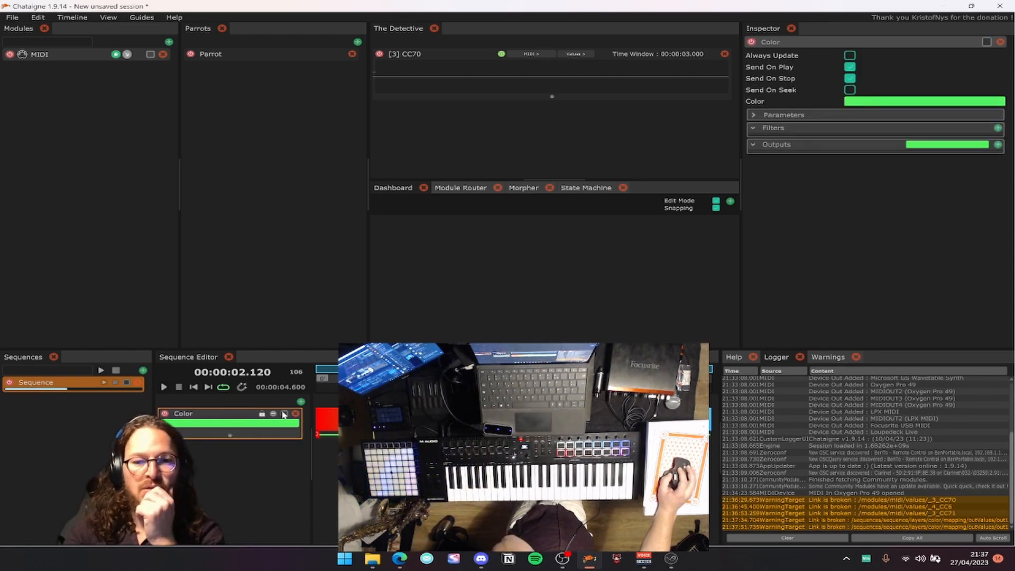
left_click(295, 413)
left_click(139, 382)
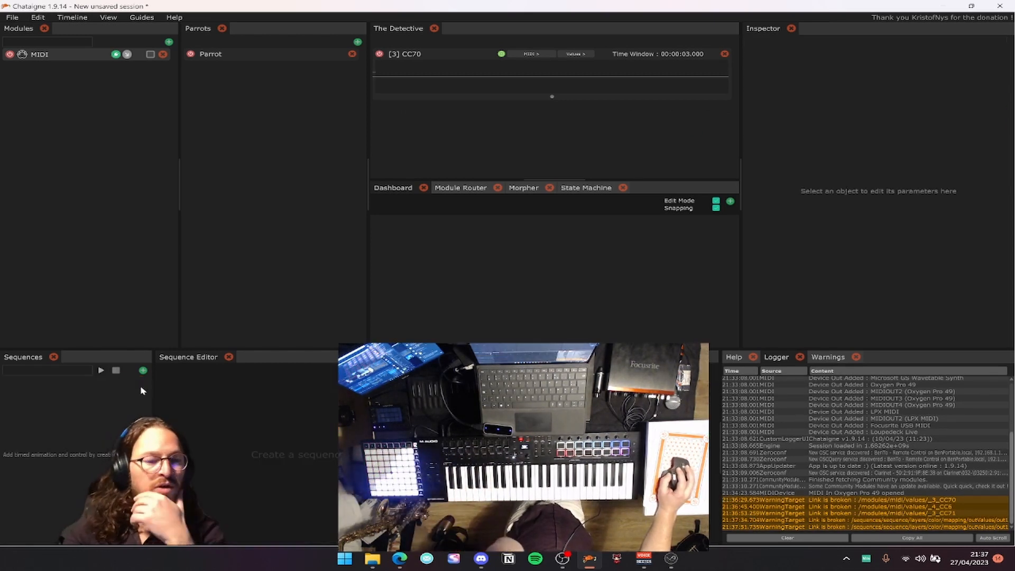
left_click(724, 54)
Shrink The Detective's area, remove the MIDI module's [4] CC6 value and auto-add [3] CC72, [4] CC6, CC7 and CC8 from the controller.
left_click(258, 56)
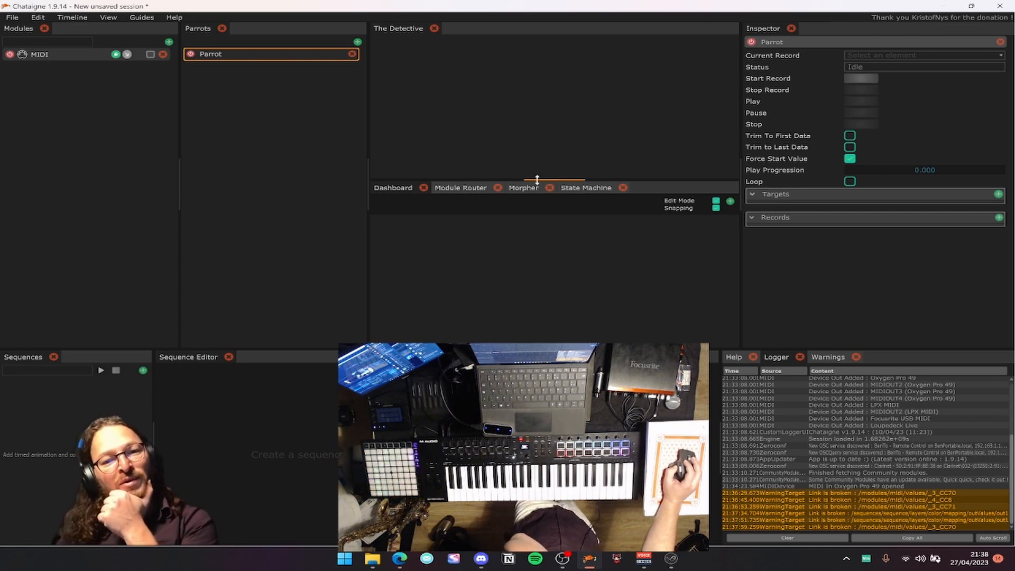
left_click_drag(537, 180, 541, 154)
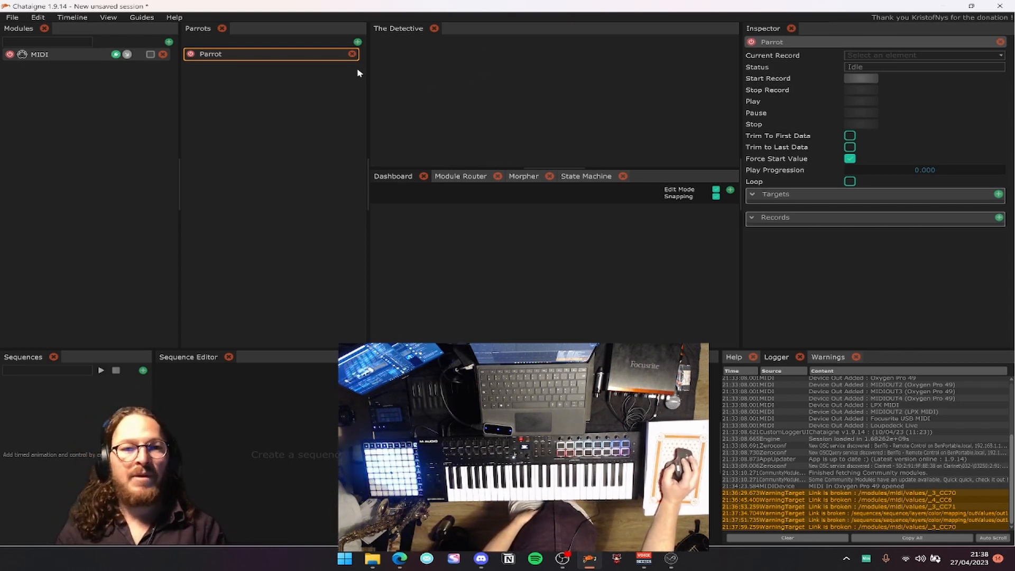
left_click(83, 57)
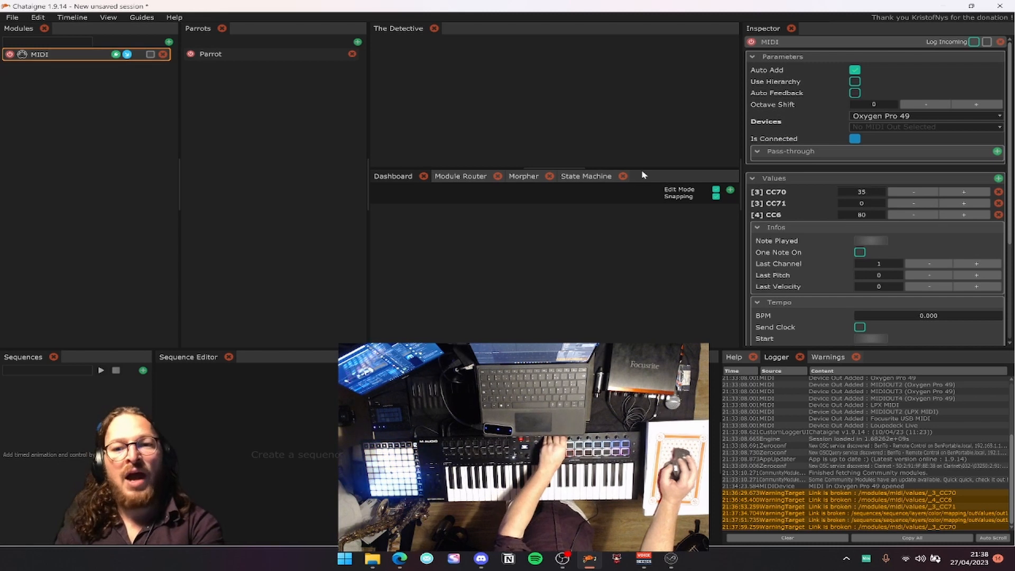
left_click(998, 214)
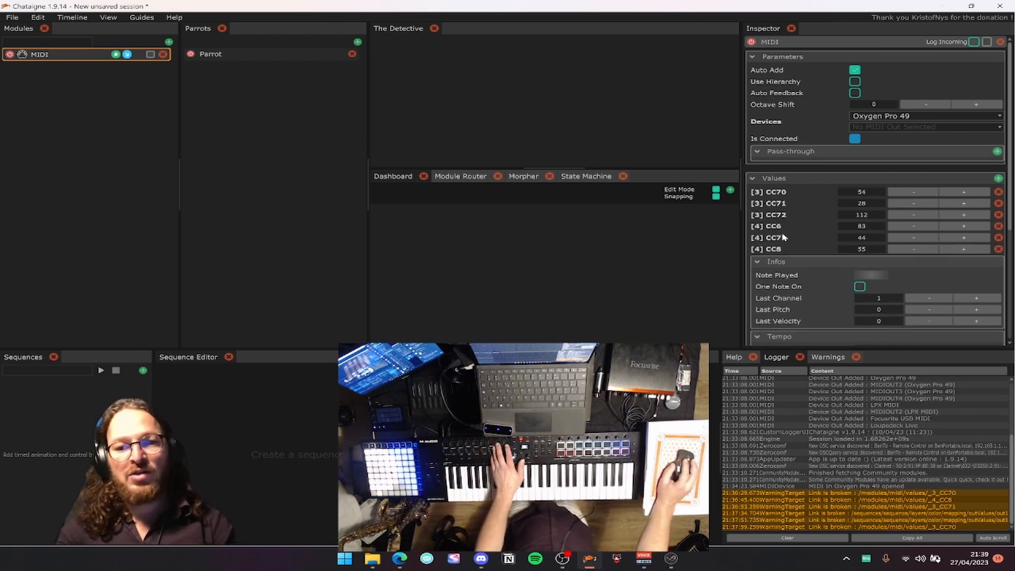
Assign the MIDI module's [4] CC7 and [4] CC8 values to the Parrot as its two targets.
left_click(303, 54)
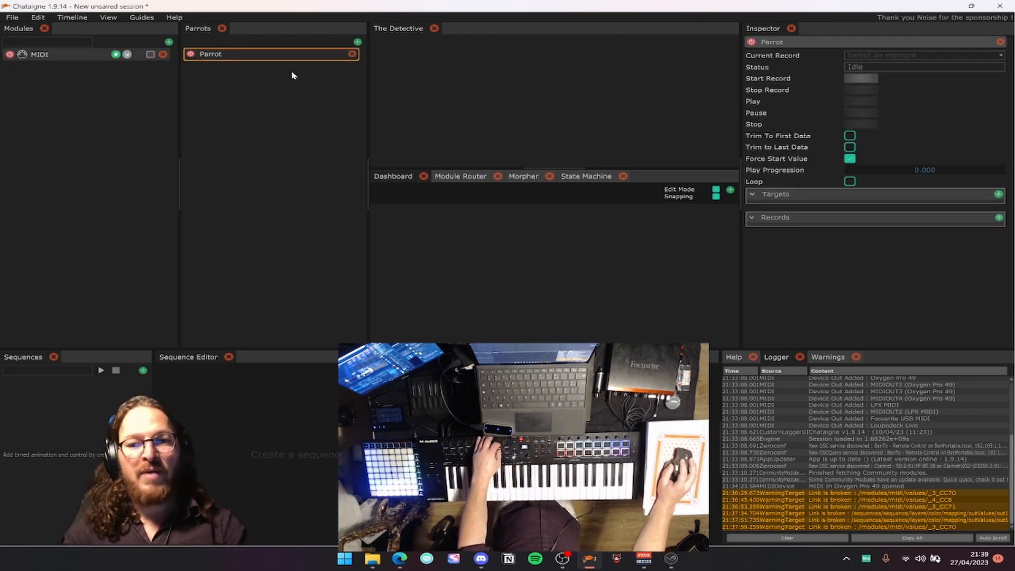
left_click(63, 54)
left_click_drag(776, 204, 261, 57)
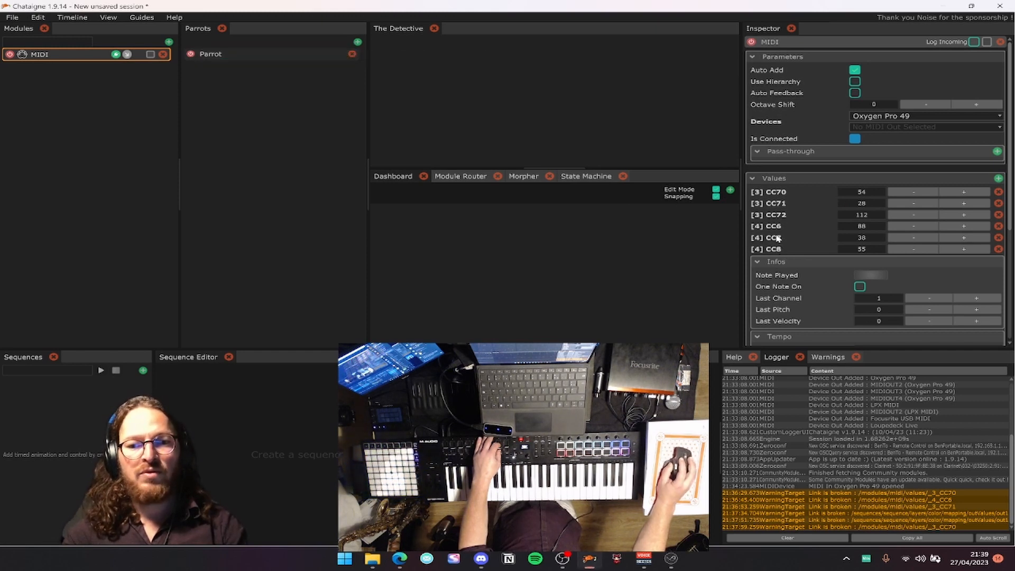
left_click_drag(777, 238, 313, 58)
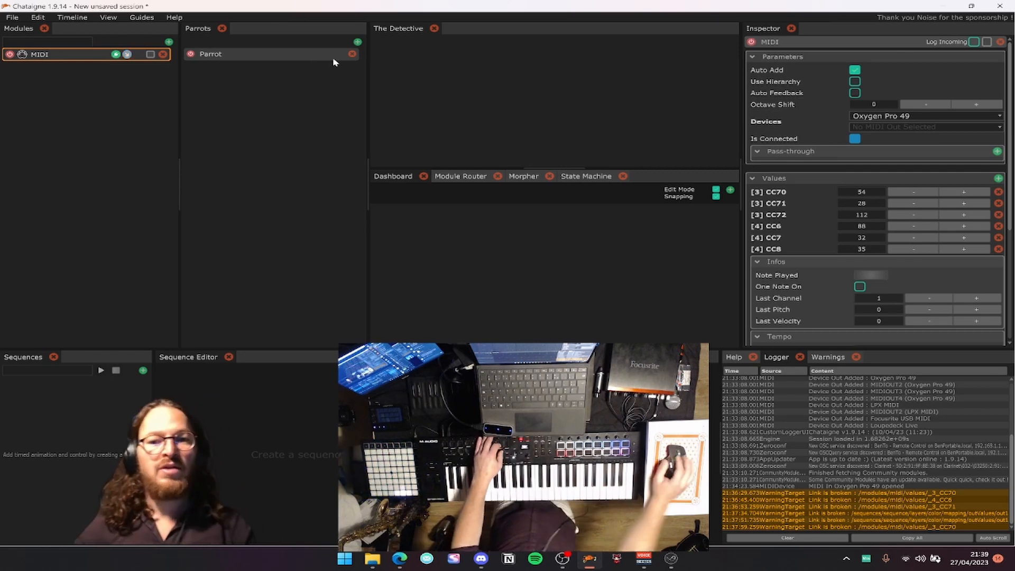
left_click(331, 57)
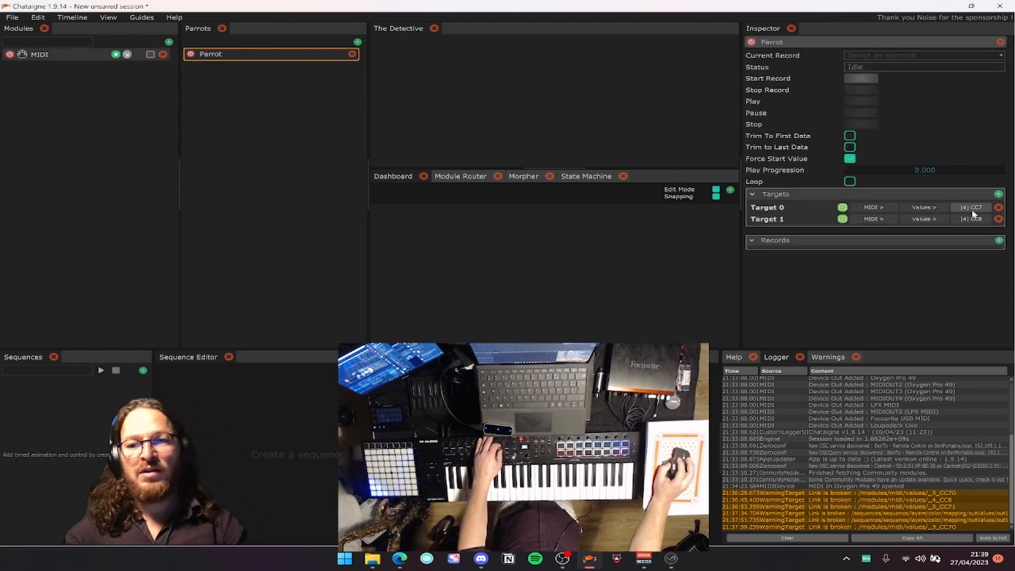
Record a take of the two target values in the Parrot, and play it back while viewing the MIDI module's values.
left_click(859, 80)
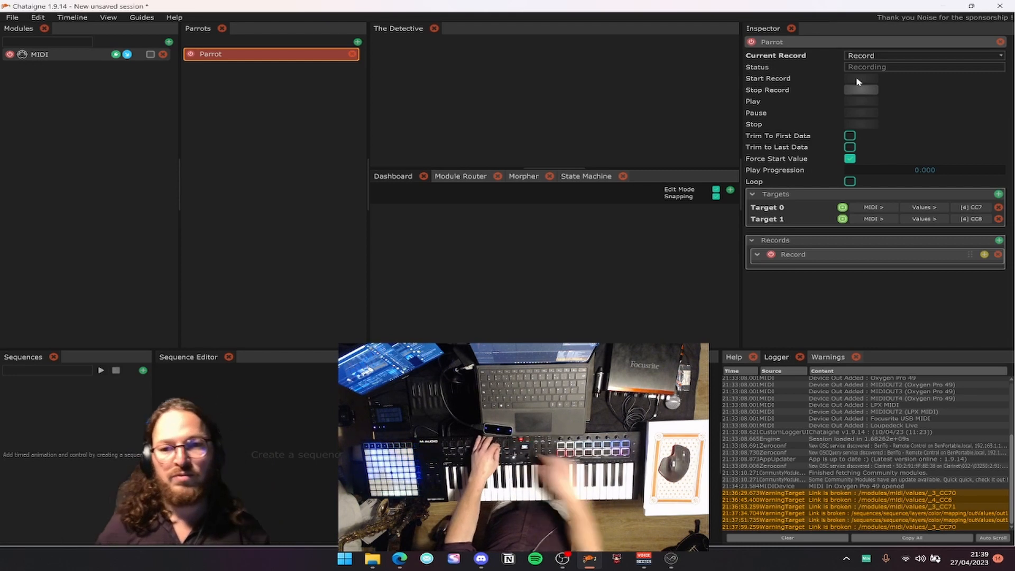
left_click(861, 90)
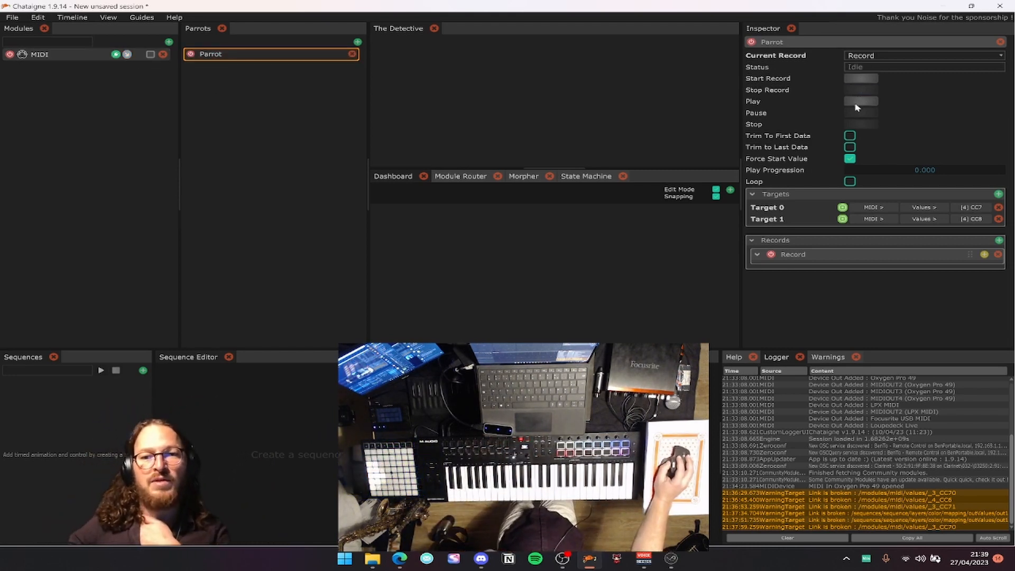
left_click(860, 102)
left_click(69, 55)
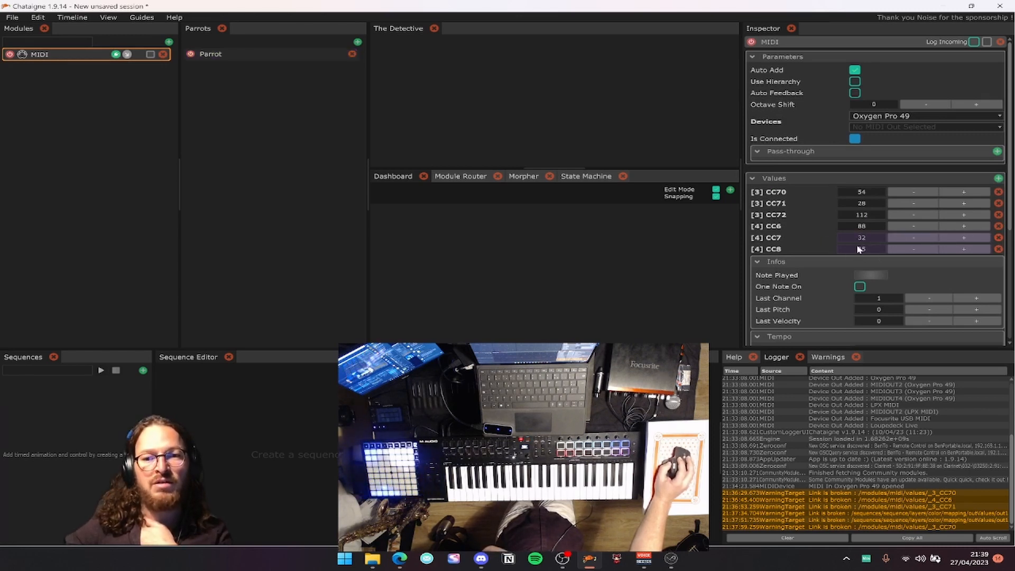
Enable Loop on the Parrot, play its record and watch the looping CC7 and CC8 values in the MIDI module.
left_click(222, 54)
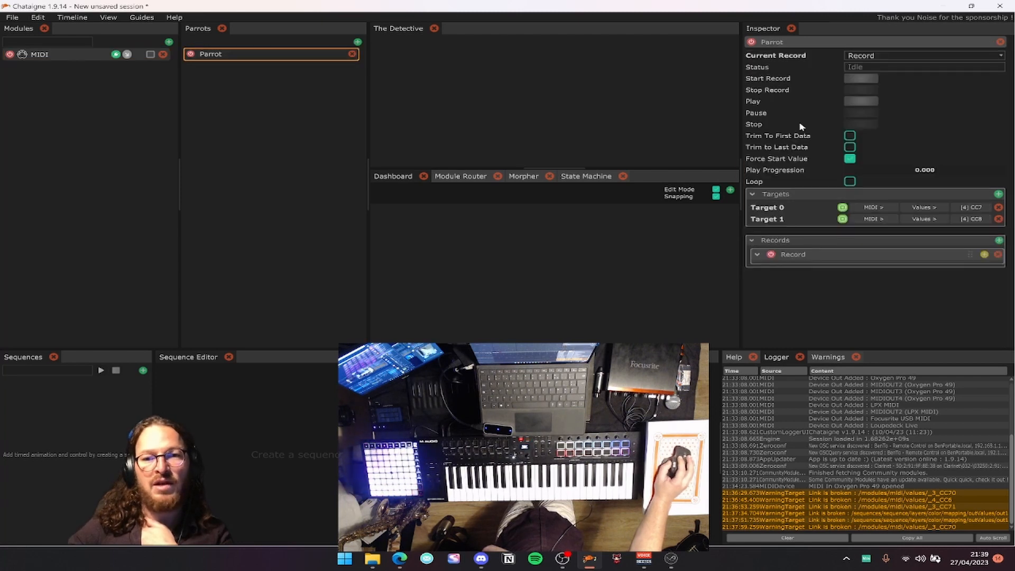
left_click(80, 54)
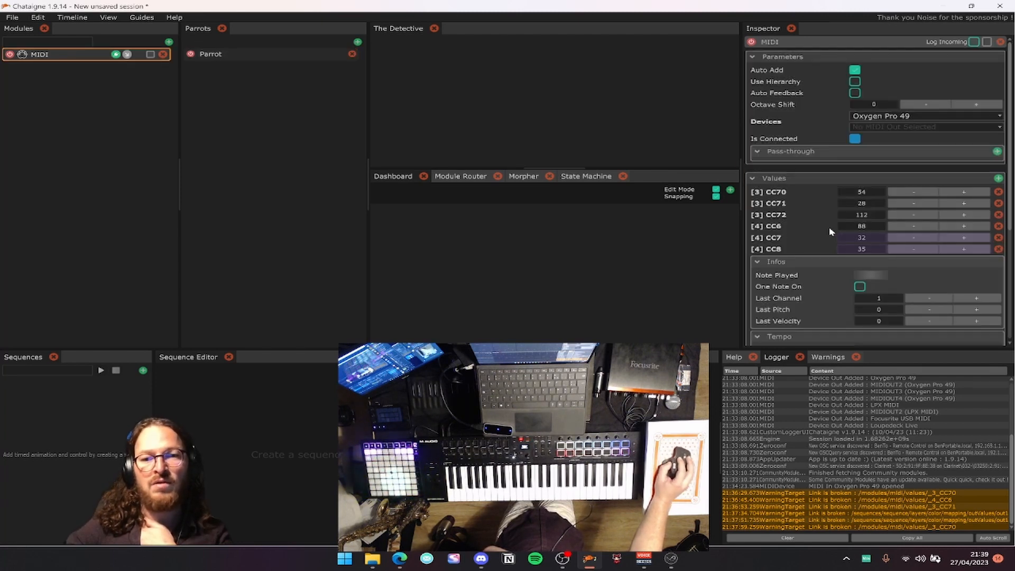
left_click(228, 55)
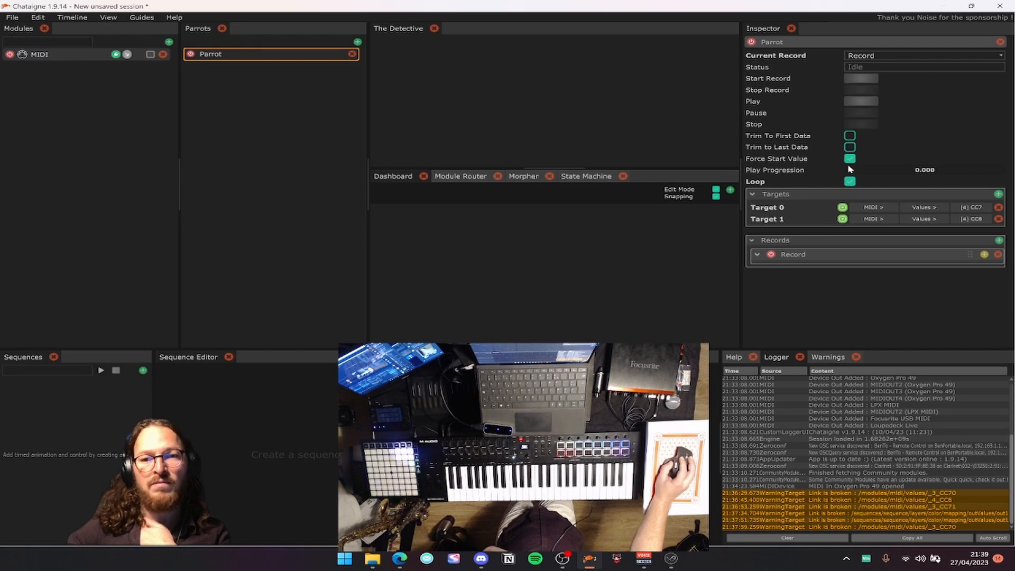
left_click(857, 102)
left_click(118, 55)
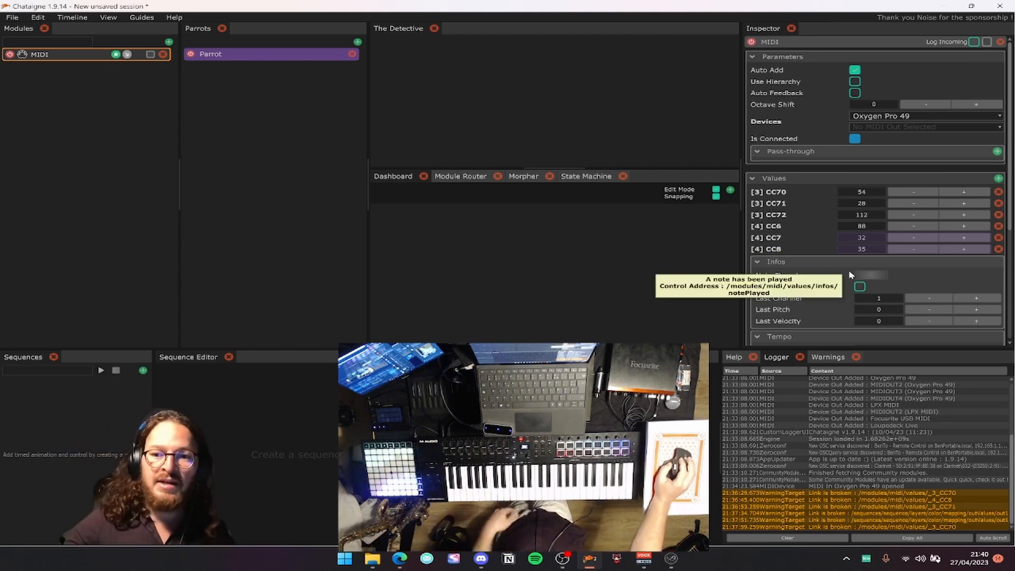
Add a Signal generator module to the session.
left_click(142, 370)
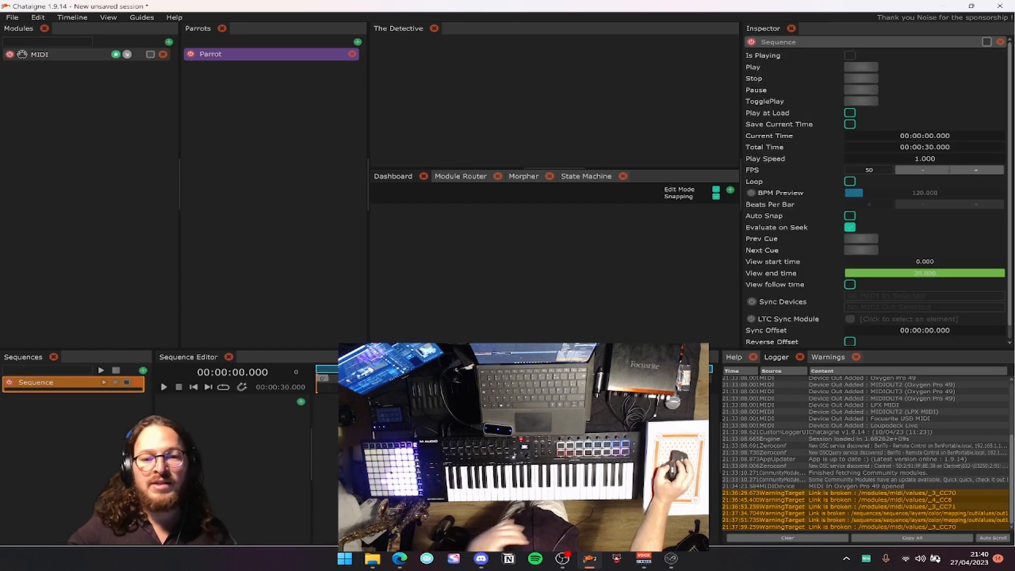
key("Delete")
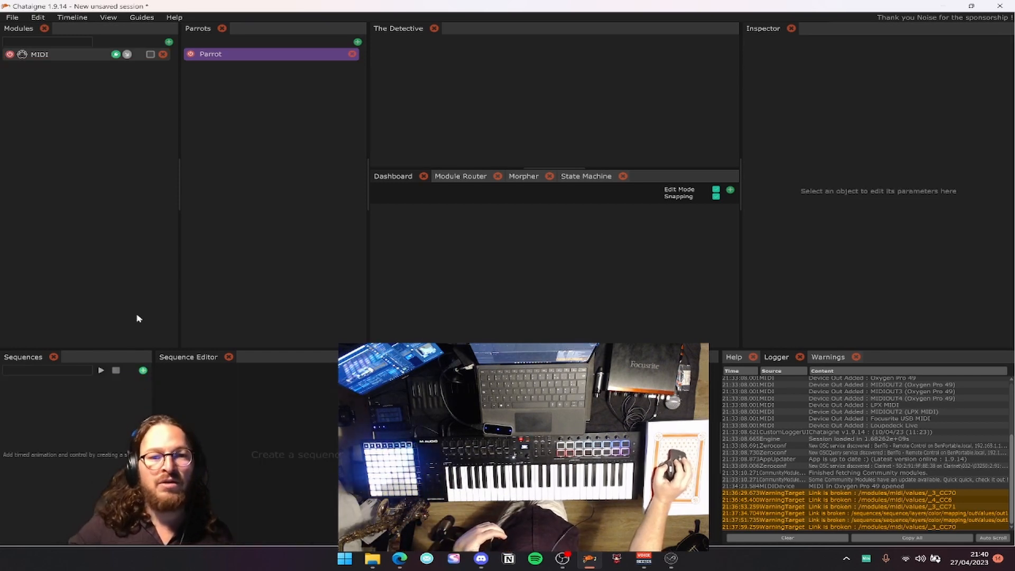
left_click(81, 55)
right_click(83, 75)
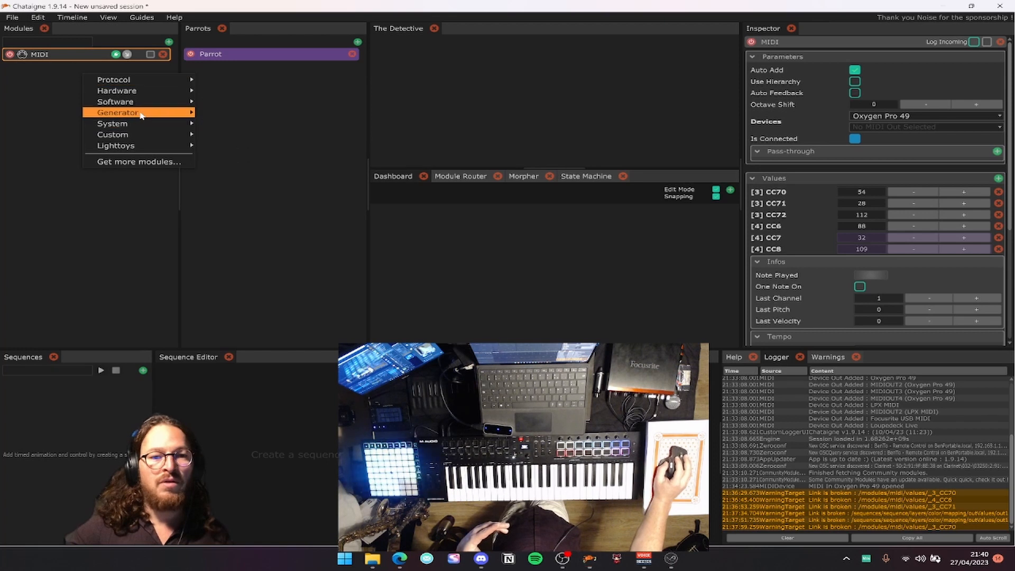
mouse_move(159, 113)
left_click(217, 125)
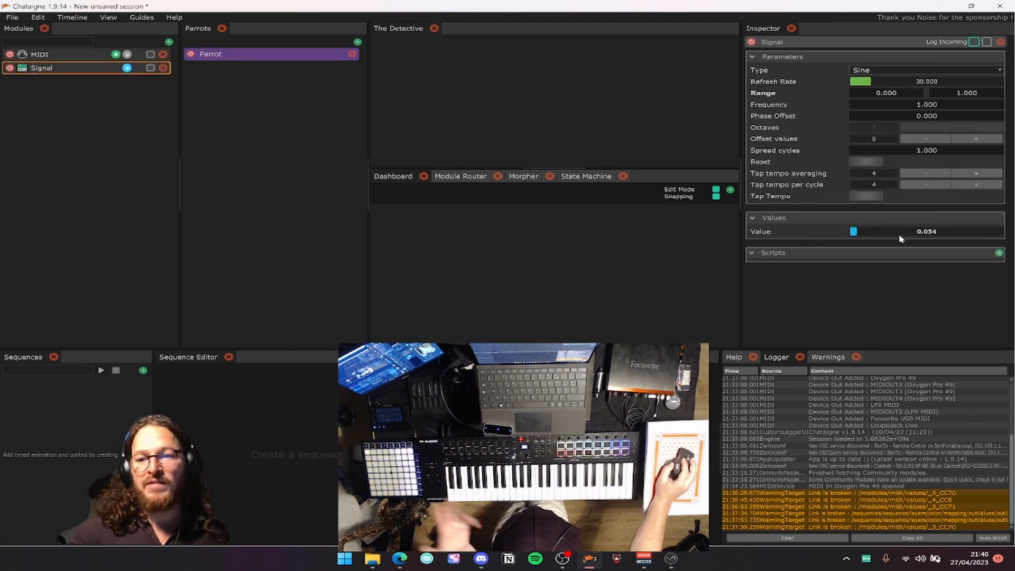
Set the Signal module's type to Perlin, and display the MIDI module's parameters and values.
left_click(895, 70)
left_click(899, 107)
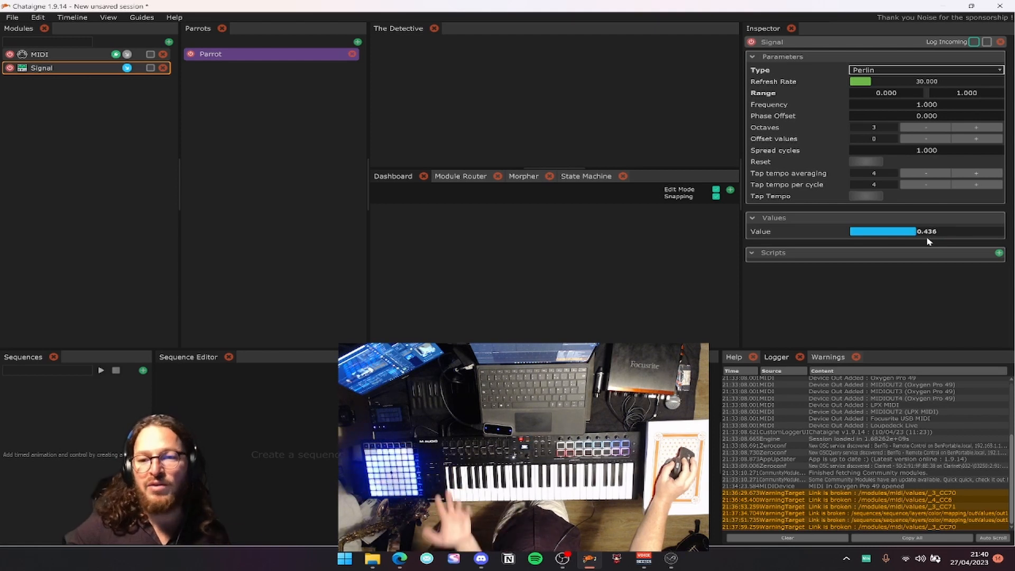
left_click(63, 55)
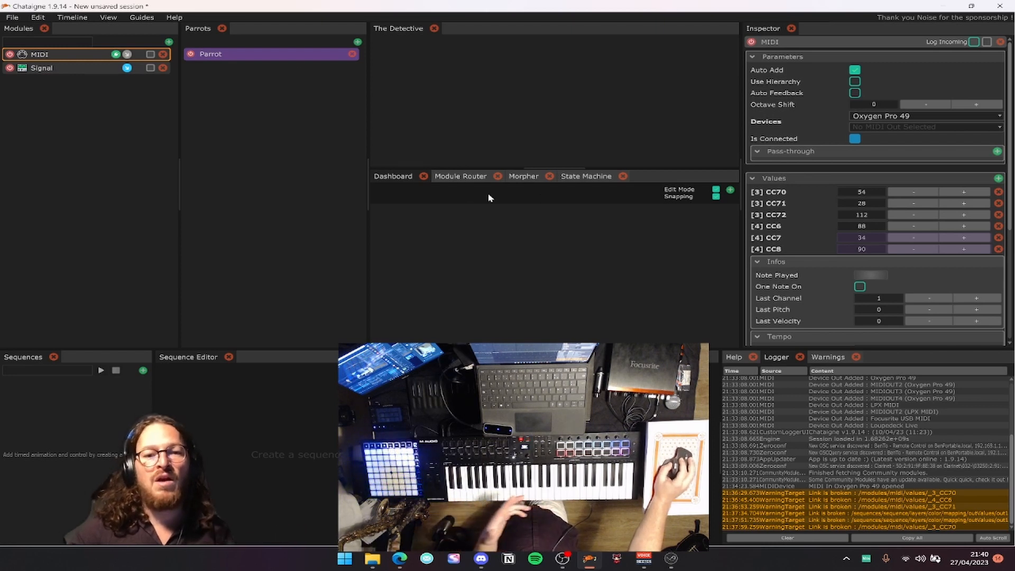
Create a state in the State Machine, and view the Signal and MIDI modules' values.
left_click(580, 175)
right_click(523, 255)
left_click(454, 256)
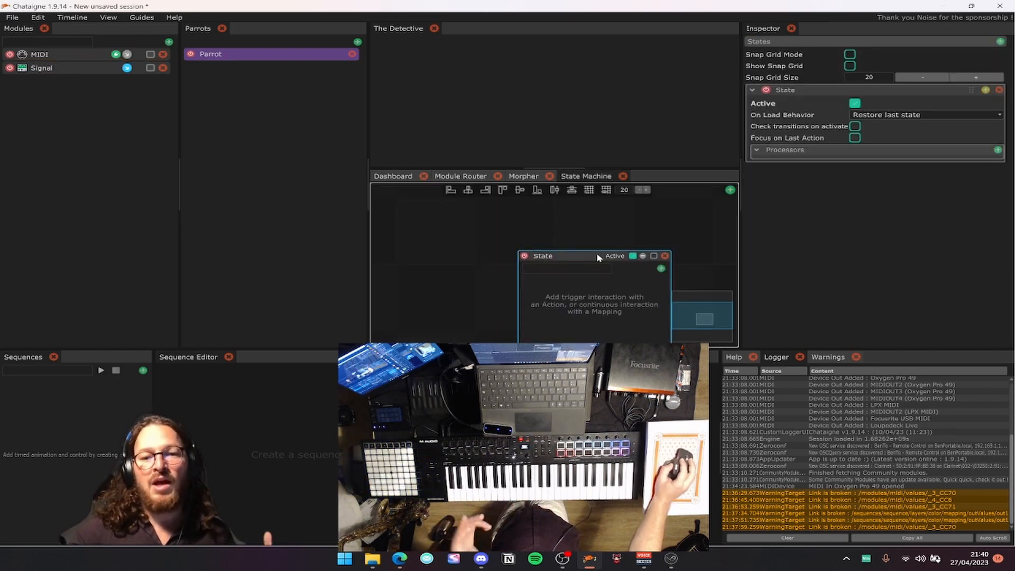
left_click(65, 67)
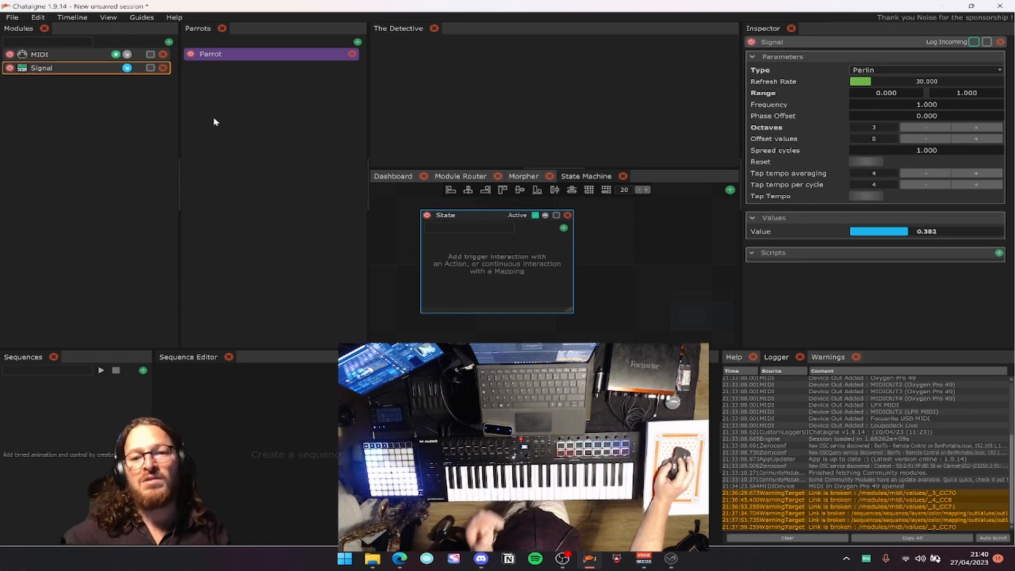
left_click(68, 54)
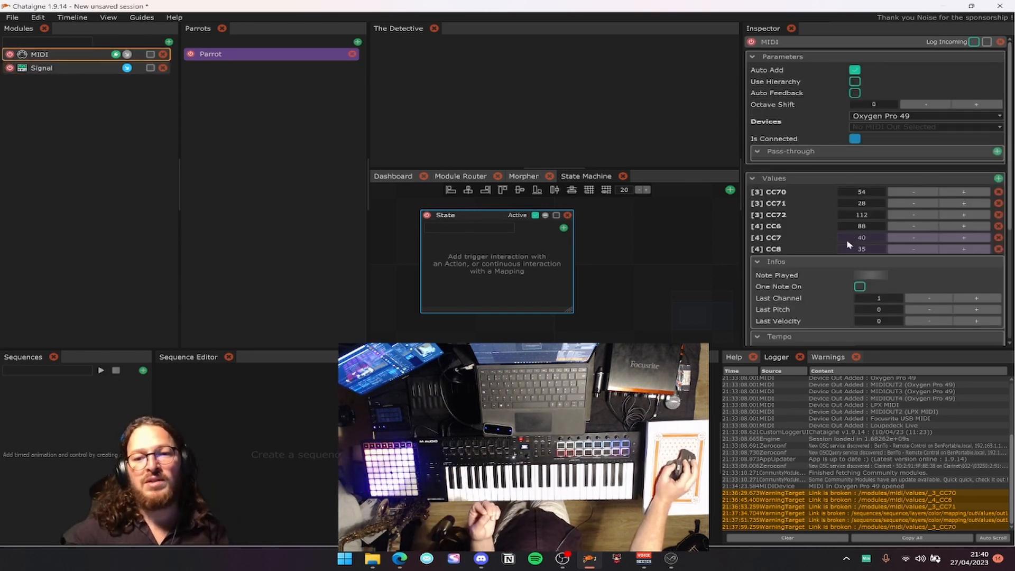
Add a mapping to the state with the MIDI module's [4] CC8 as its input value.
right_click(465, 248)
left_click(486, 270)
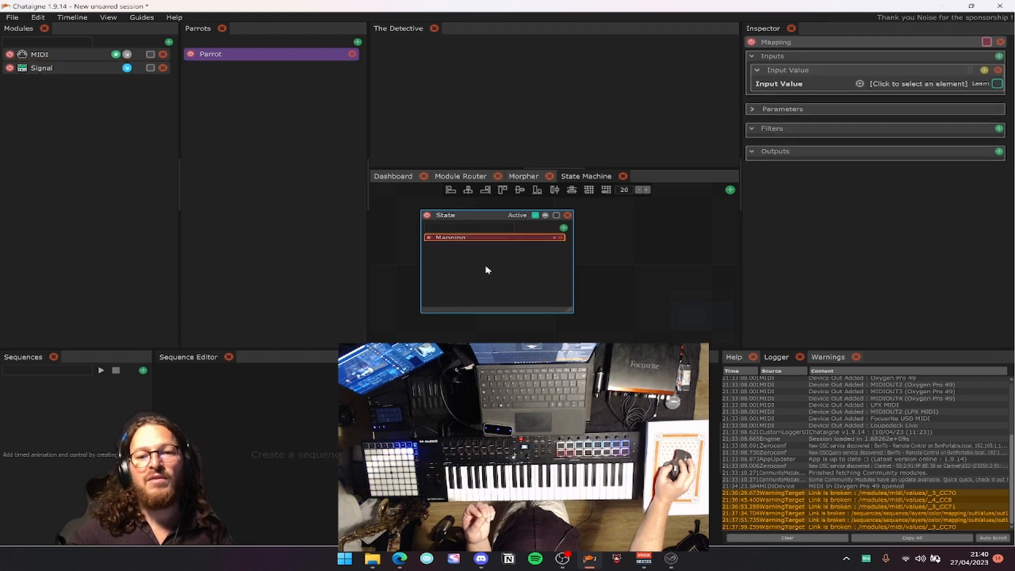
left_click(868, 86)
mouse_move(859, 87)
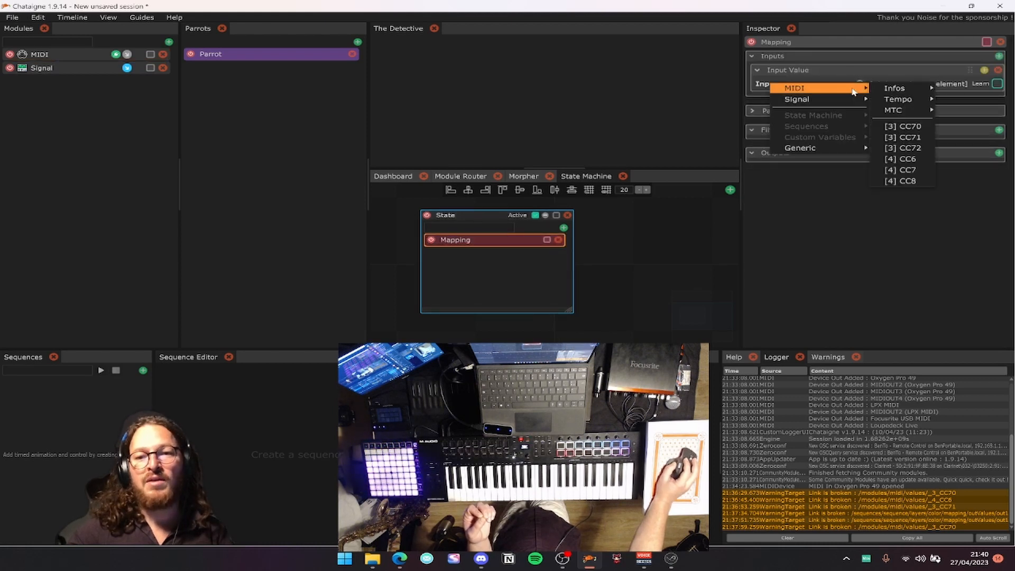
left_click(913, 181)
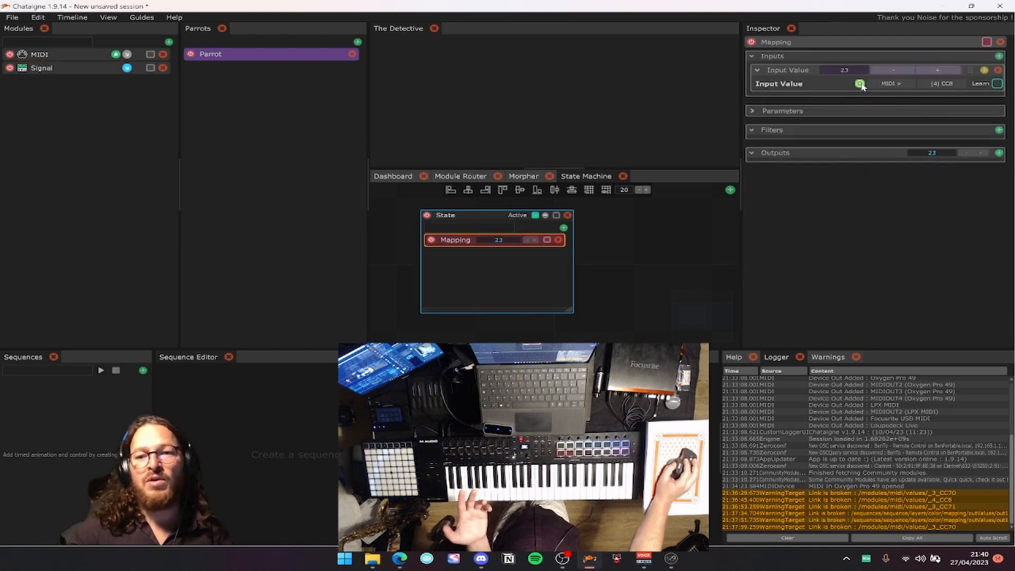
Stop the Parrot's looping playback and display the MIDI module's values.
left_click(215, 54)
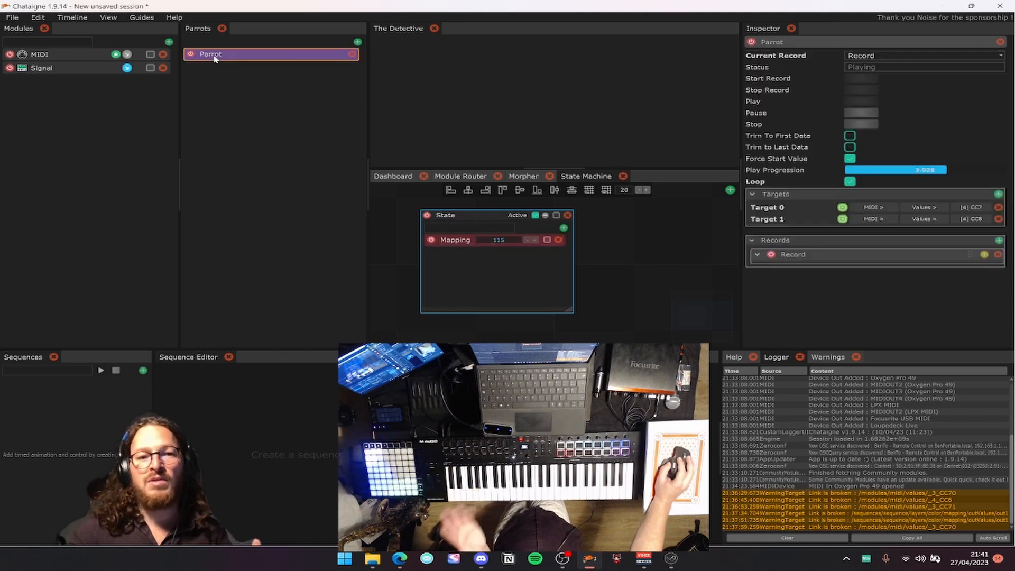
left_click(852, 118)
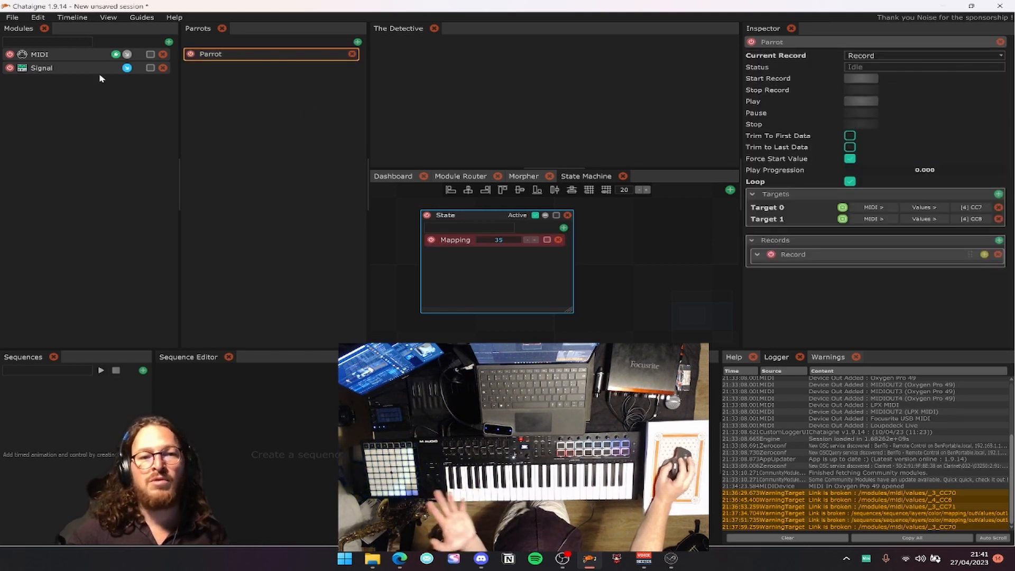
left_click(100, 54)
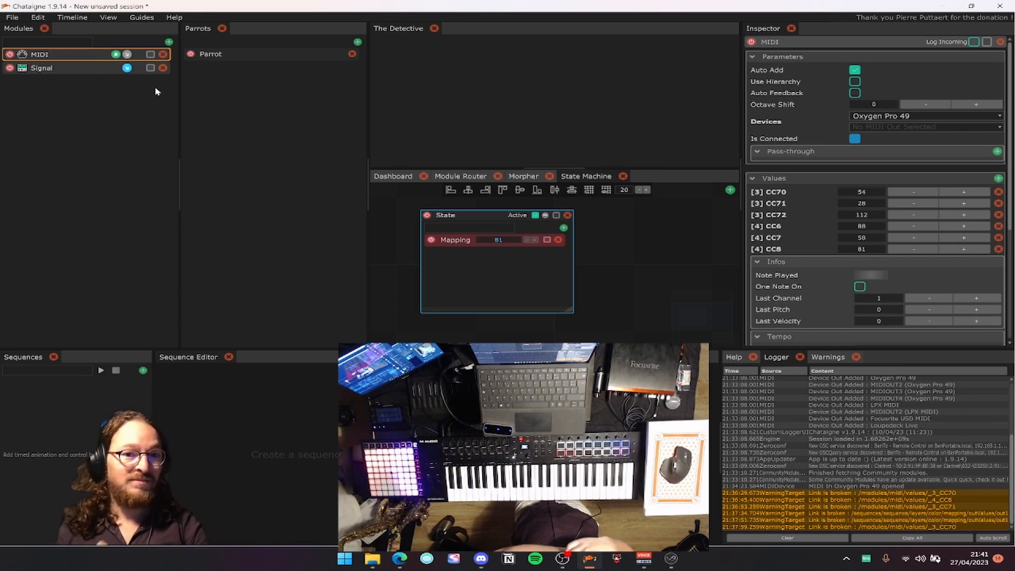
Close the Parrots and The Detective panels, and narrow the Modules panel.
left_click(222, 28)
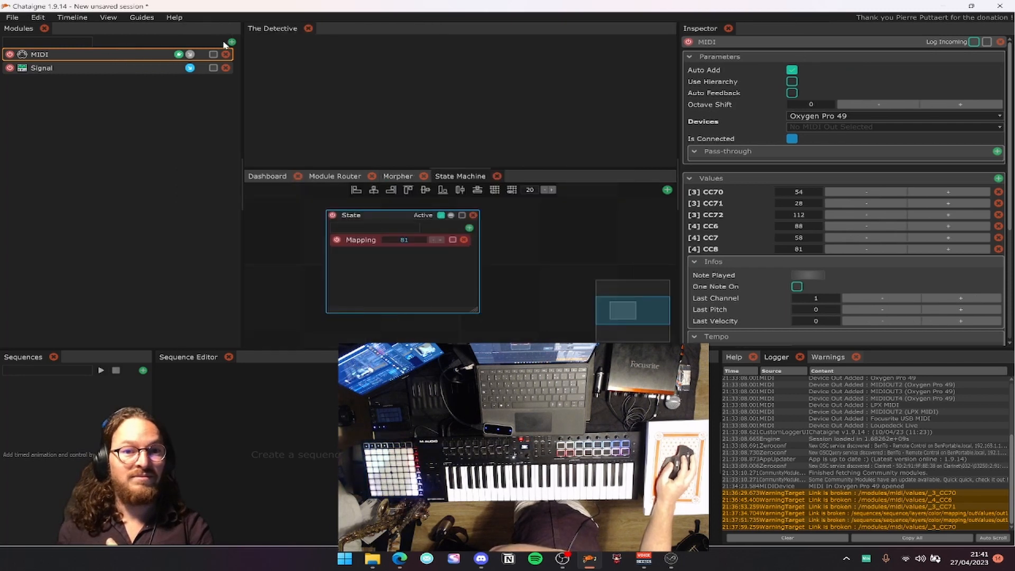
left_click(308, 28)
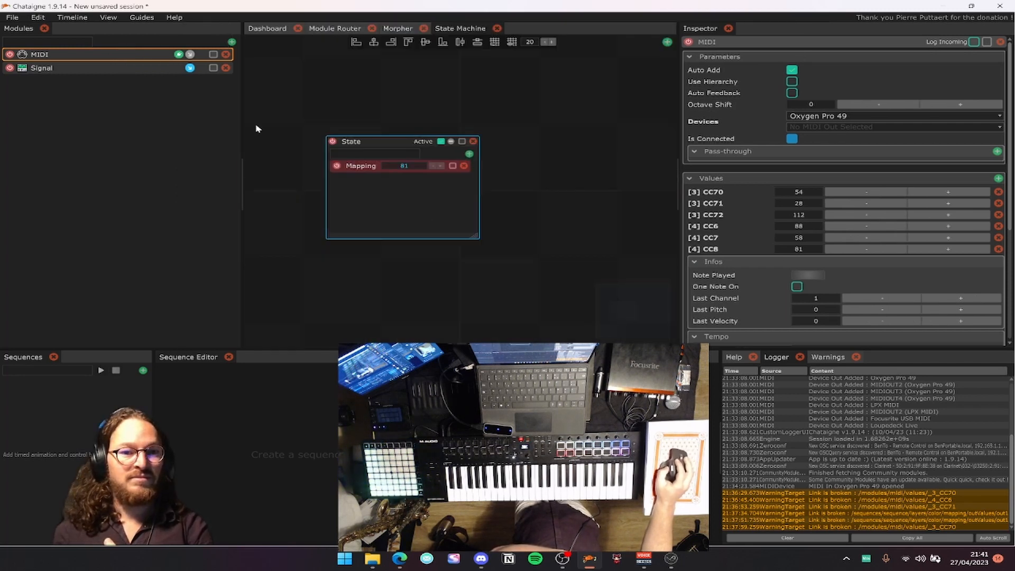
left_click_drag(242, 138, 195, 139)
Show the Outliner panel and dock it beside the Modules panel.
left_click(108, 17)
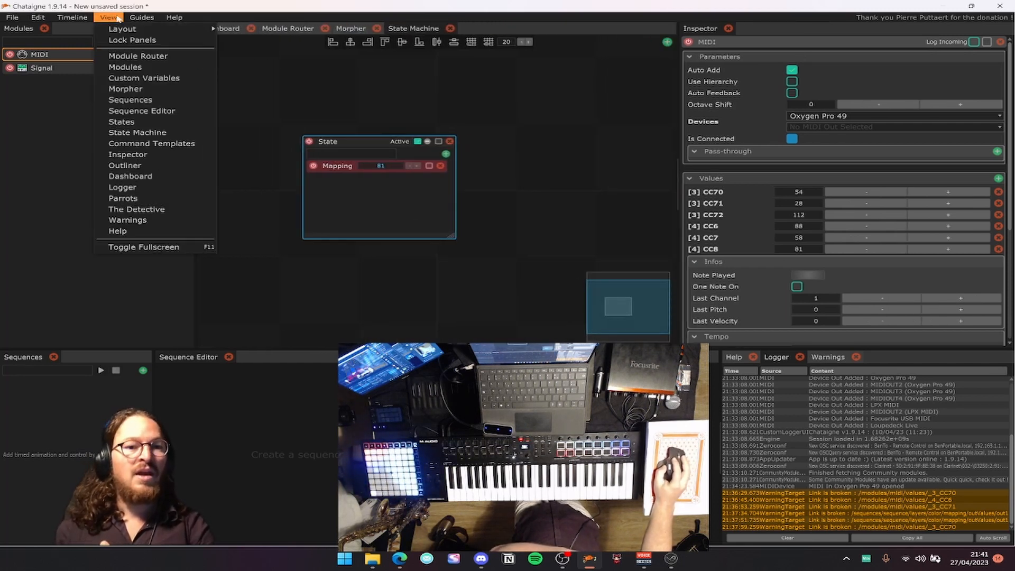
left_click(146, 165)
left_click_drag(91, 61, 38, 122)
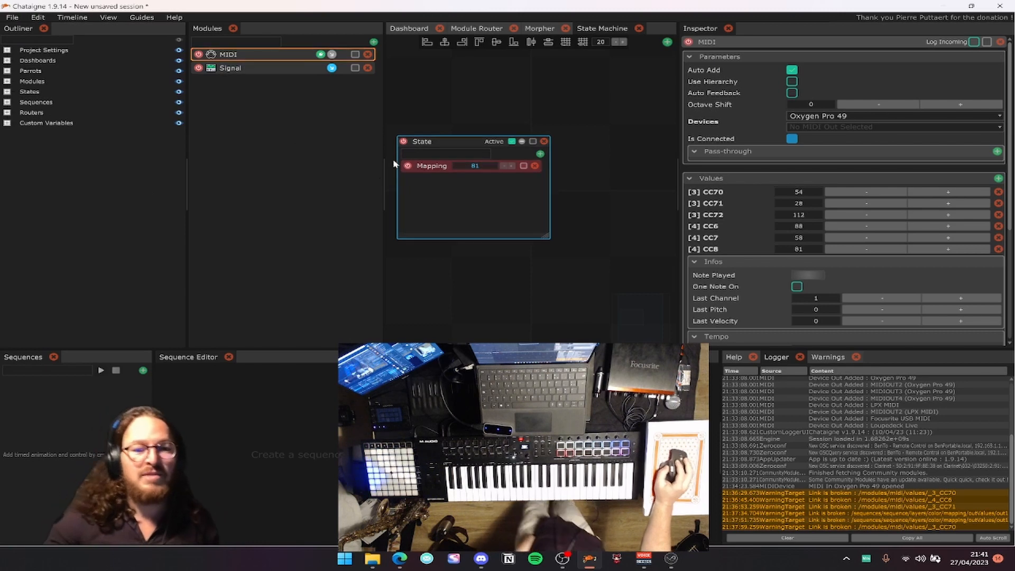
Create a sequence, and expand the States, Modules, Dashboards and Custom Variables groups in the Outliner.
left_click(143, 370)
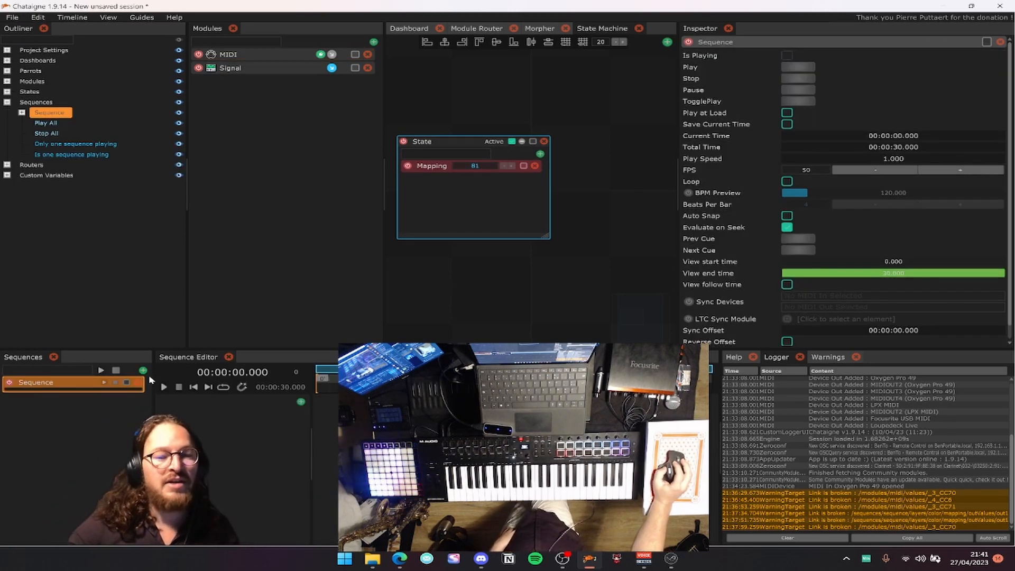
left_click(7, 91)
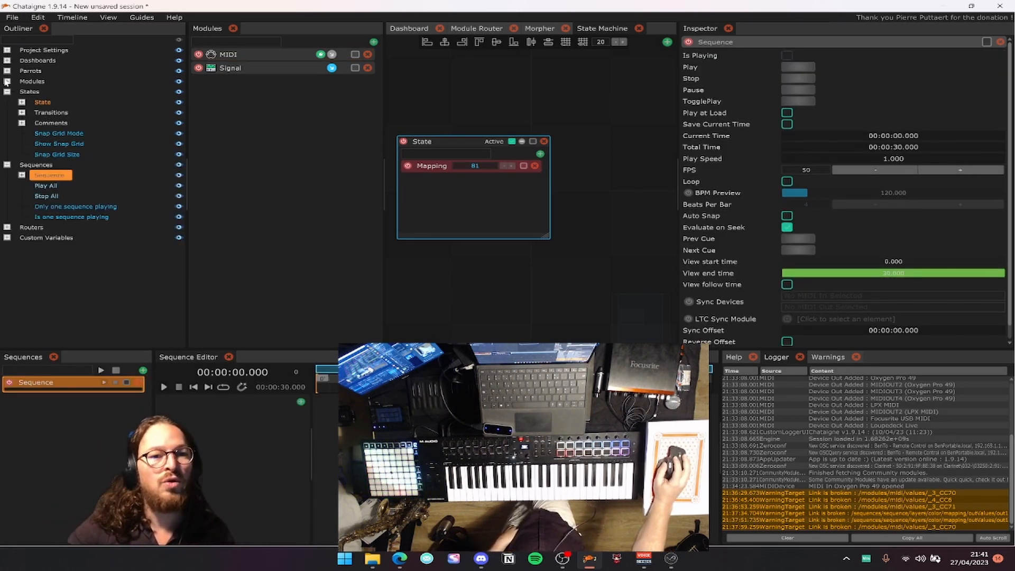
left_click(6, 81)
left_click(7, 61)
left_click(7, 175)
scroll(7, 212, "down", 1)
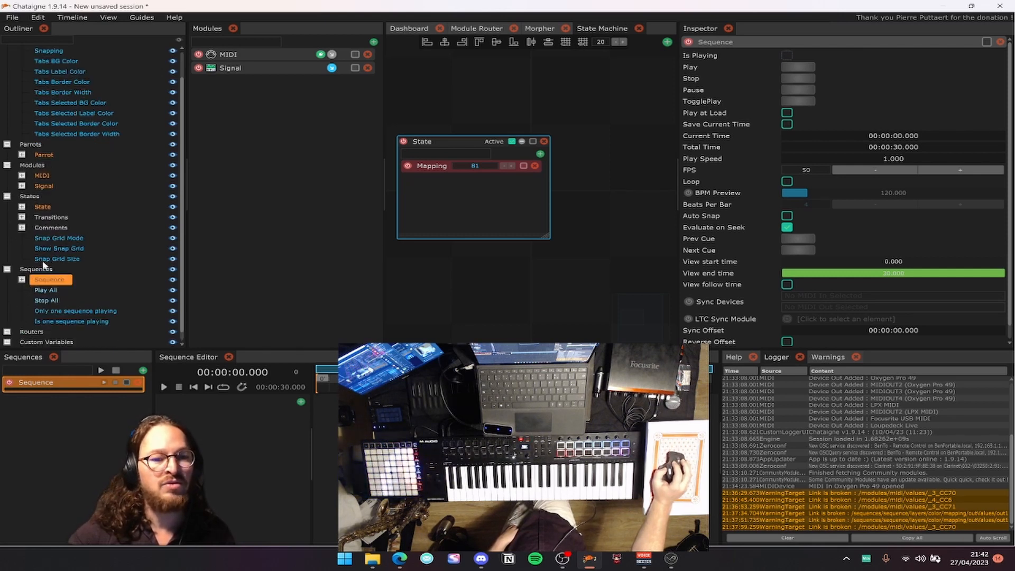
Inspect the States entries in the Outliner, including Show Snap Grid and Comments, and expand the state's contents.
scroll(43, 261, "down", 1)
left_click(42, 281)
left_click(44, 290)
left_click(50, 237)
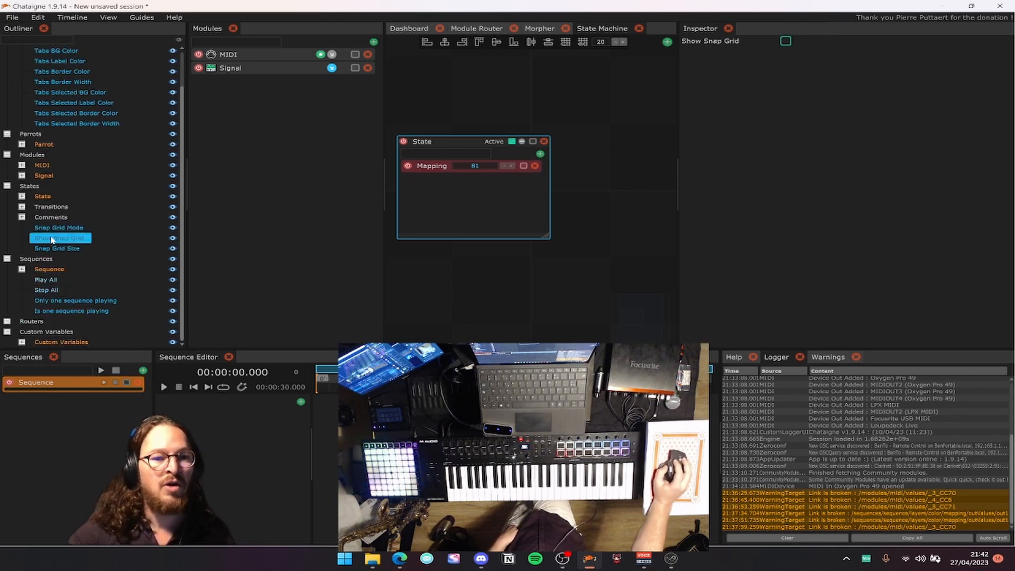
left_click(42, 218)
left_click(21, 217)
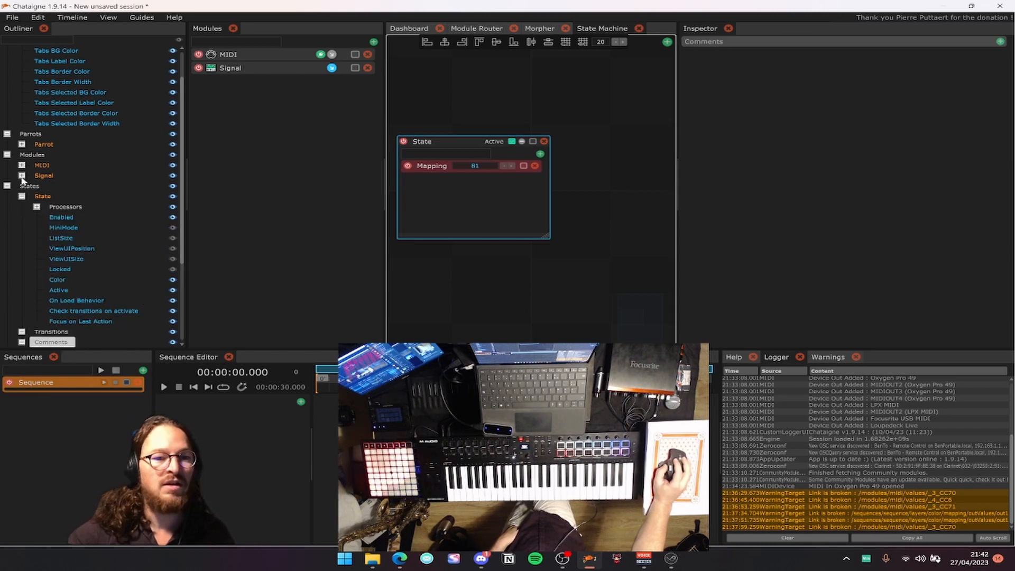
Expand the MIDI module in the Outliner and examine its Parameters, Values and Command Tester, widening the Outliner slightly.
left_click(22, 165)
left_click(59, 185)
left_click(37, 207)
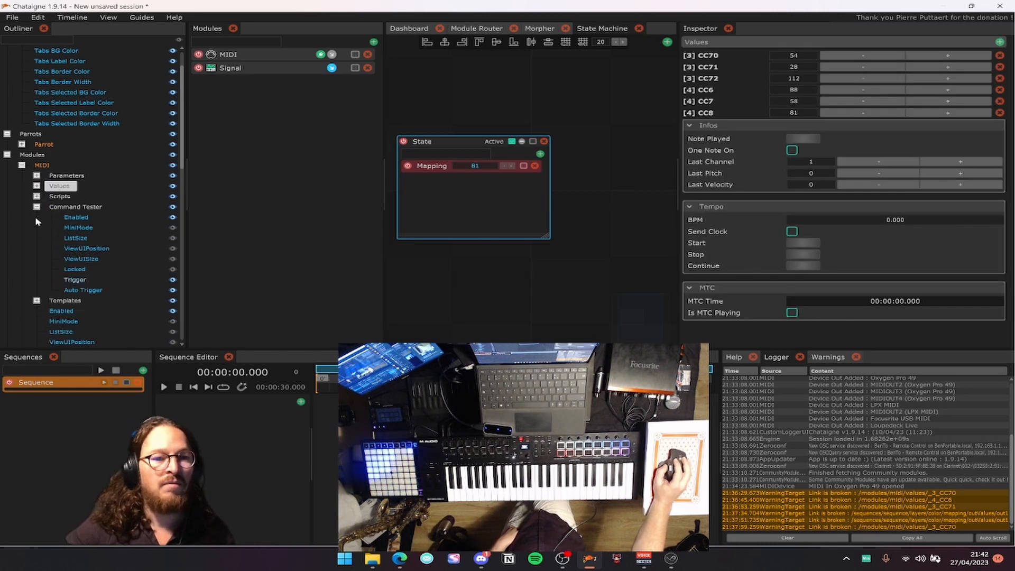
left_click(37, 186)
left_click(36, 176)
left_click(51, 280)
left_click(51, 269)
scroll(132, 238, "down", 3)
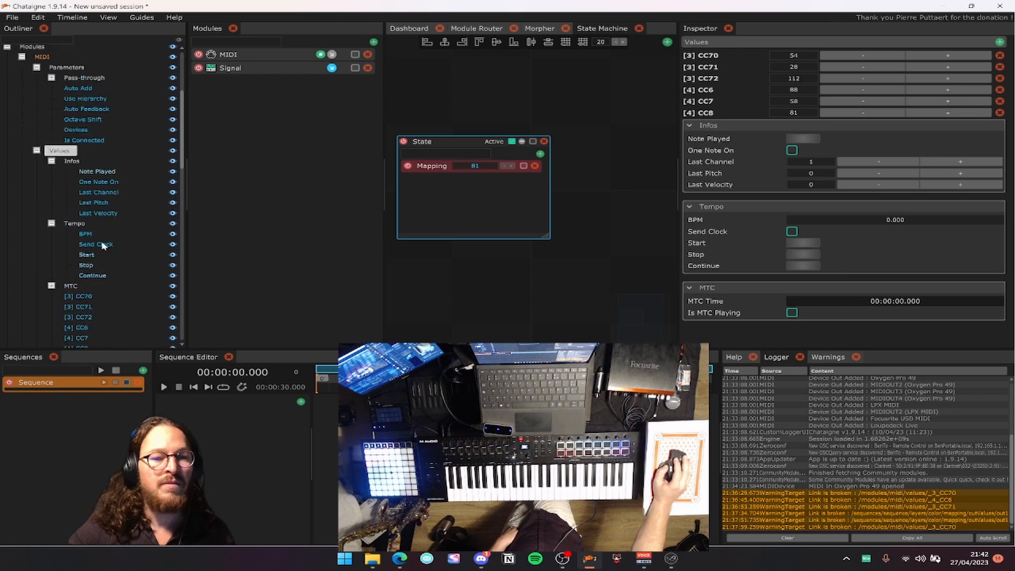
mouse_move(188, 221)
left_mouse_down()
mouse_move(214, 221)
mouse_move(192, 222)
left_mouse_up()
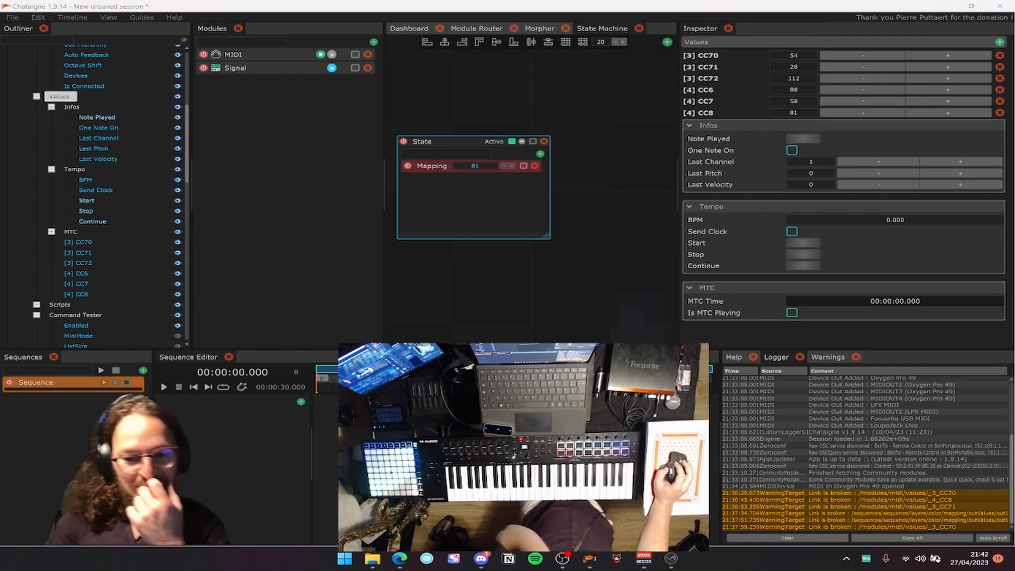
left_click(618, 558)
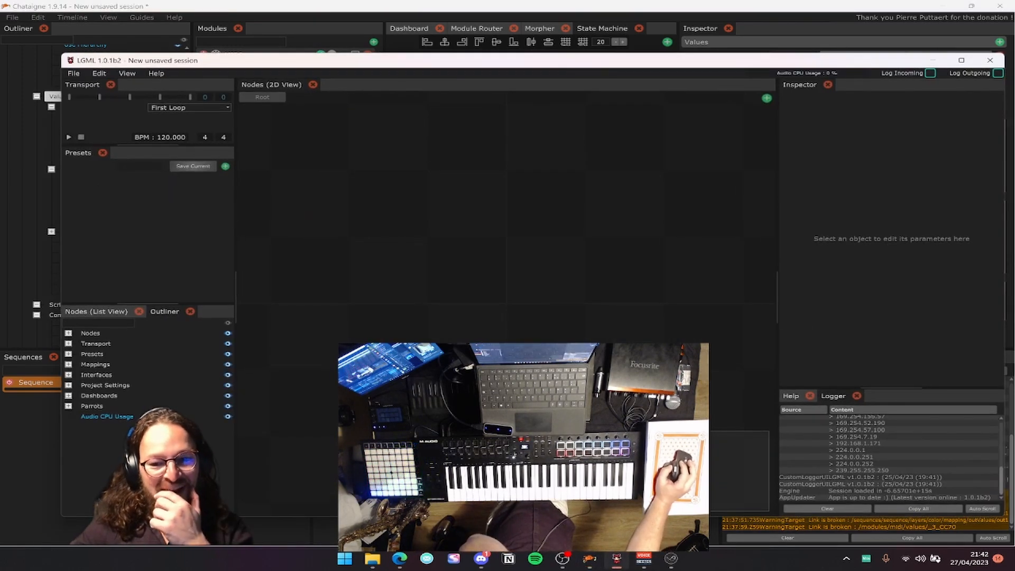
left_click(625, 563)
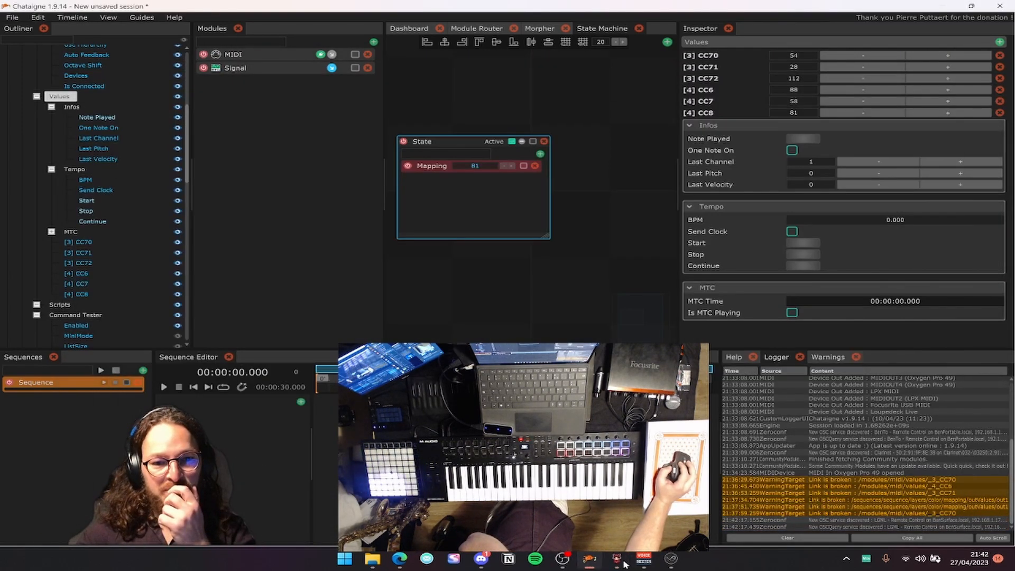
scroll(121, 245, "up", 6)
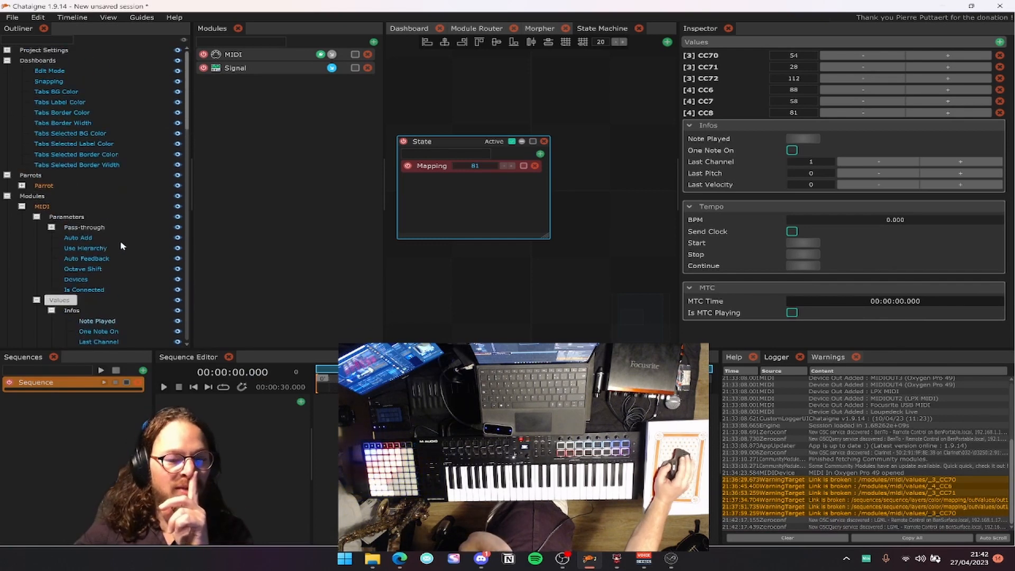
scroll(110, 238, "down", 11)
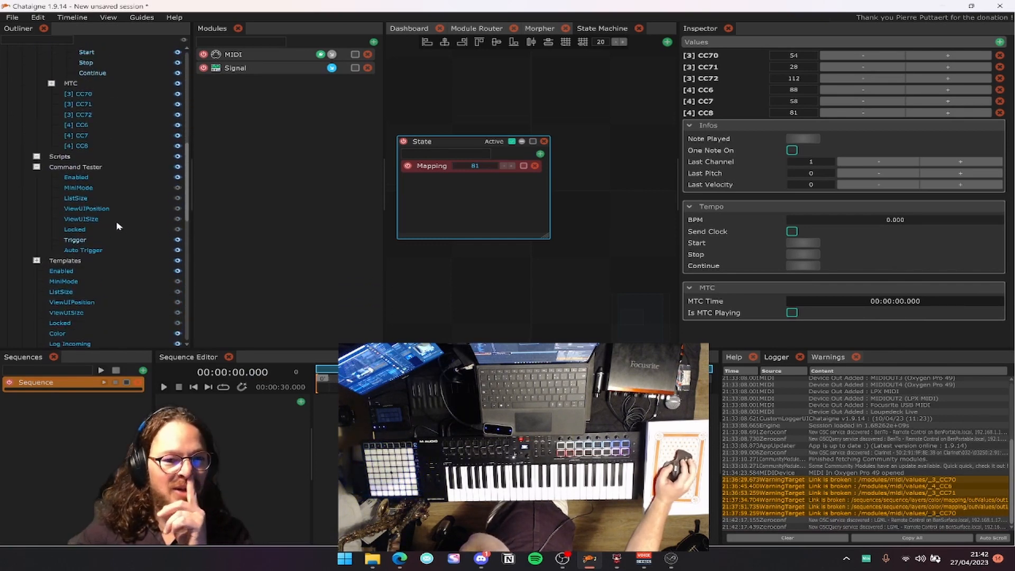
scroll(117, 226, "up", 2)
Add a Mapping layer to the sequence and select it to show its parameters.
left_click(300, 403)
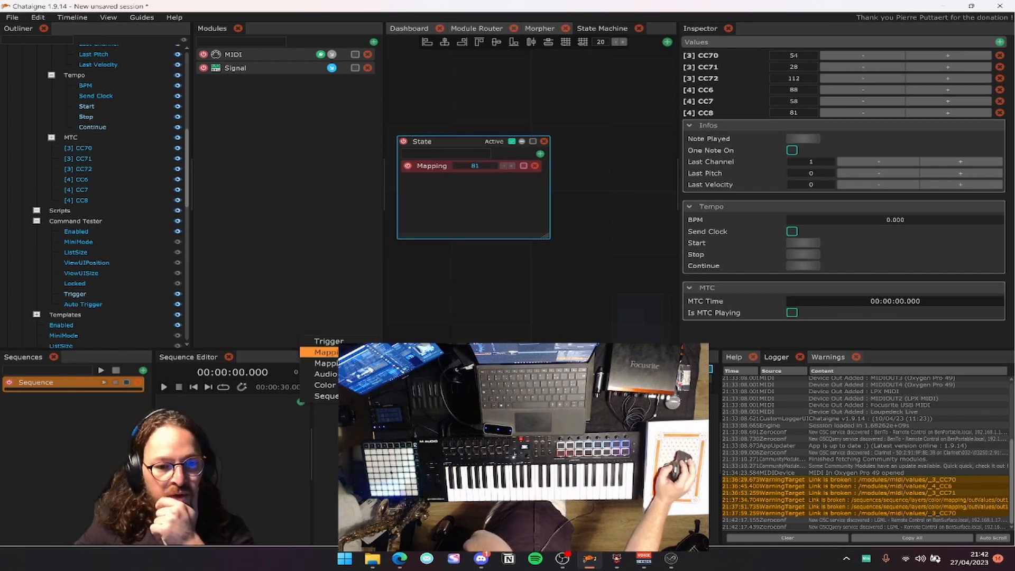
left_click(320, 352)
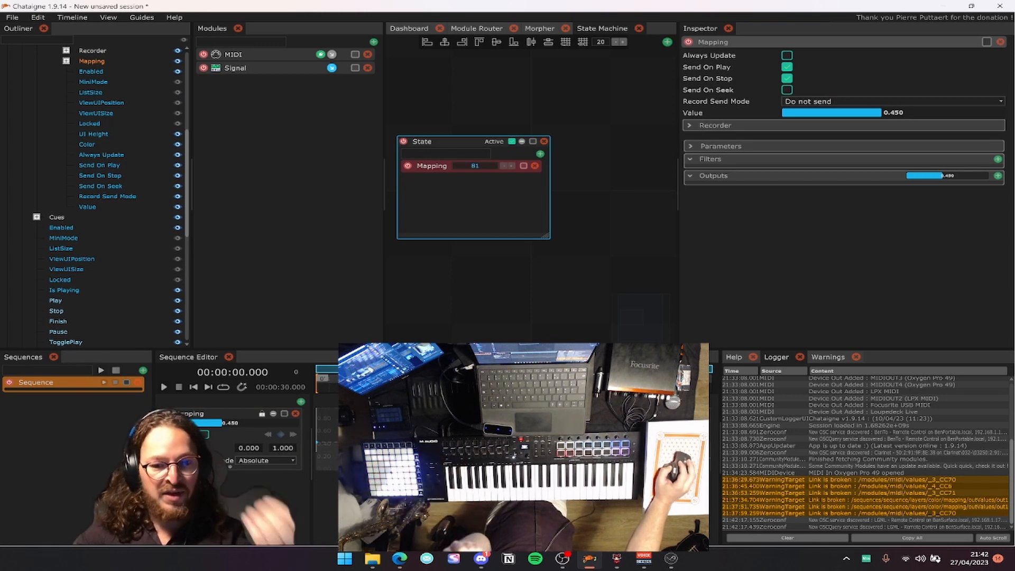
left_click_drag(316, 403, 324, 412)
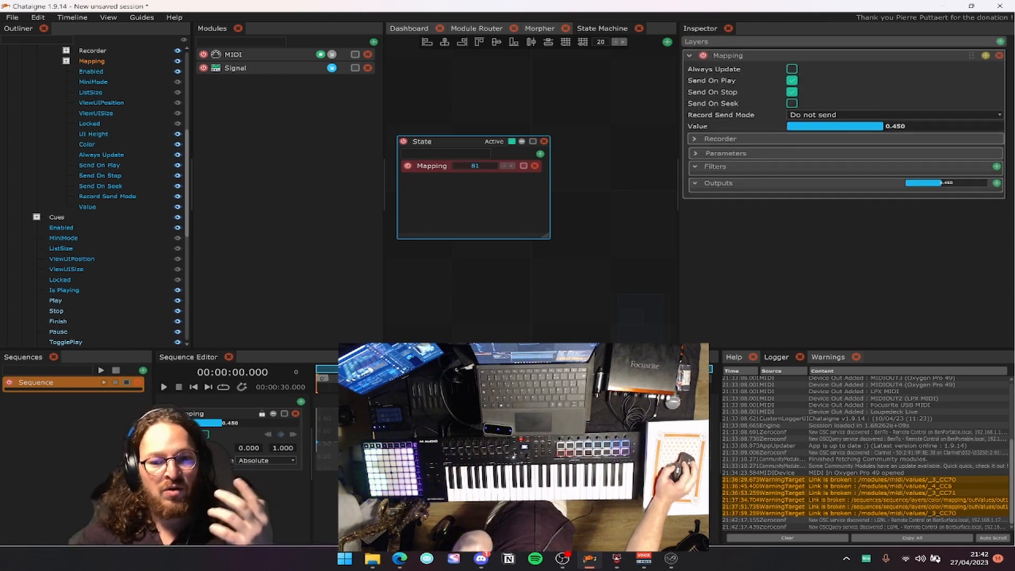
left_click(257, 422)
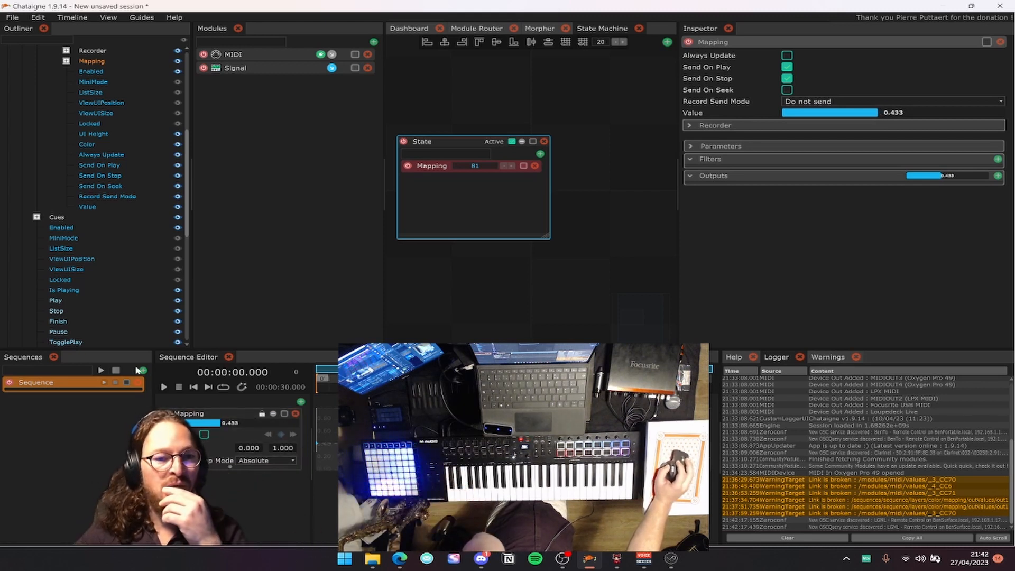
Browse the sequence's Mapping layer in the Outliner, examining its mapping contents and its automation keys.
left_click(66, 61)
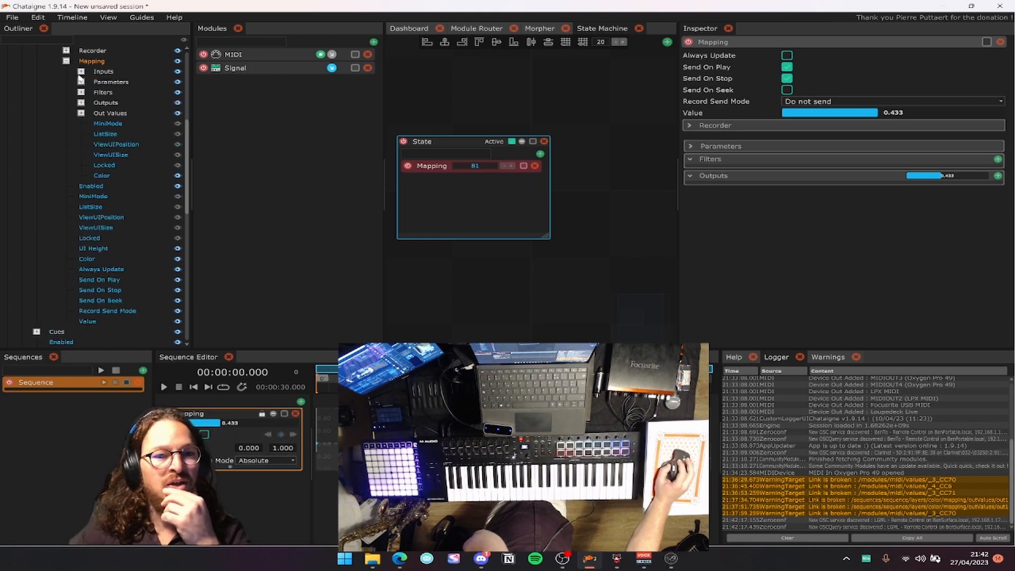
scroll(74, 101, "up", 5)
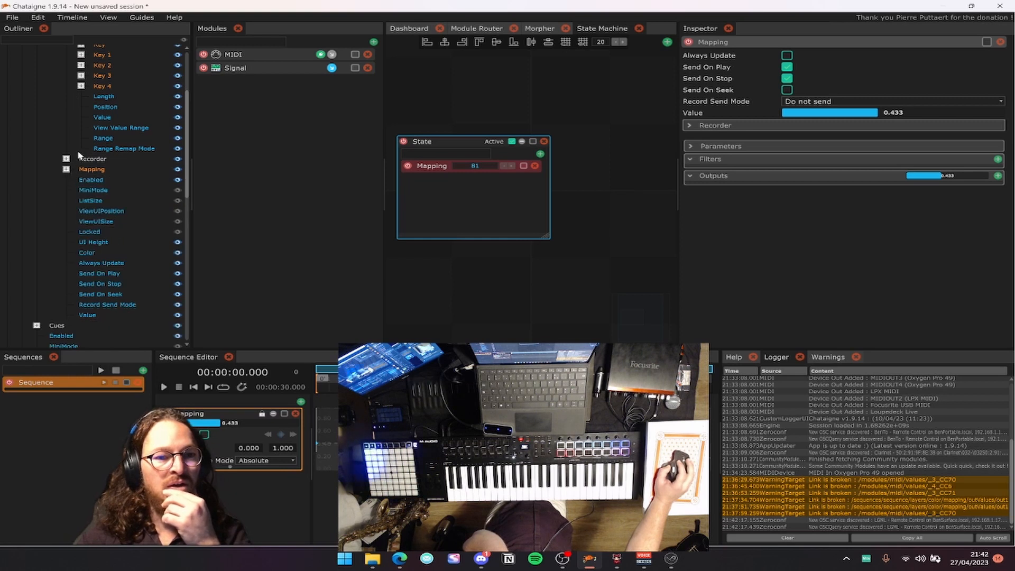
scroll(74, 154, "up", 5)
left_click(98, 155)
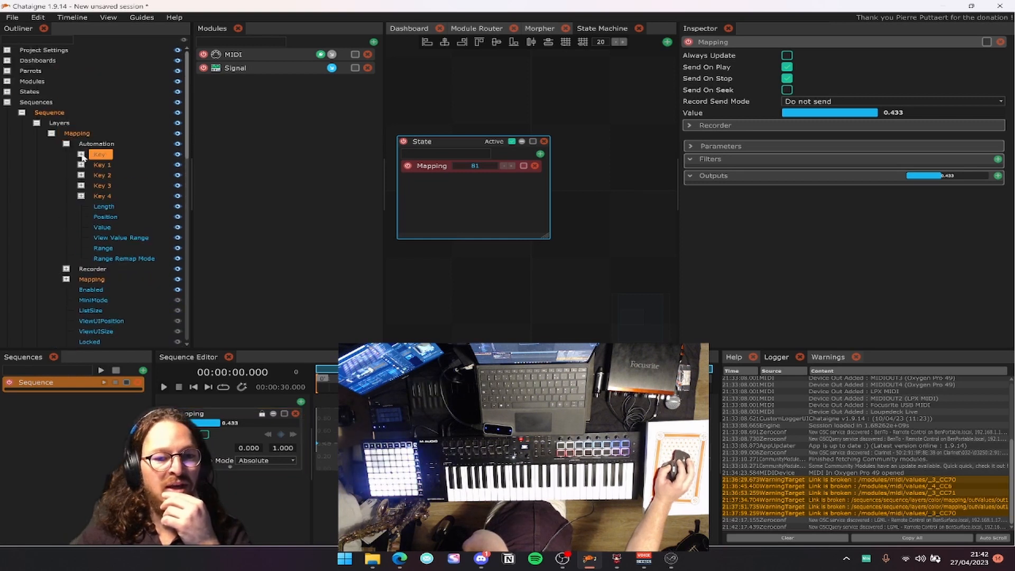
left_click(110, 196)
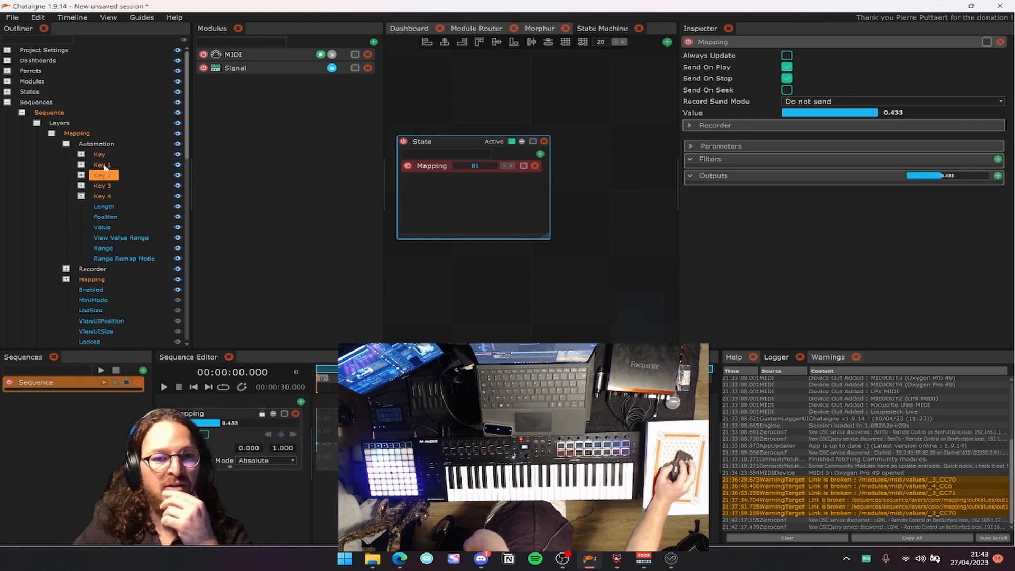
Expand Key 1 of the sequence's automation in the Outliner, set its Value to about 0.471, and move the playhead to 00:00:06.060.
left_click(81, 165)
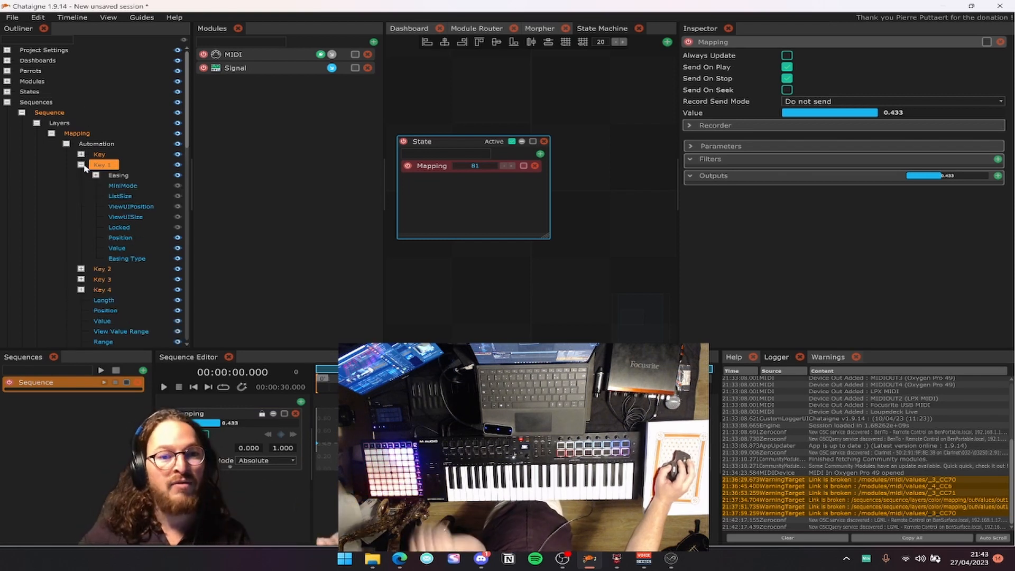
left_click_drag(191, 181, 198, 181)
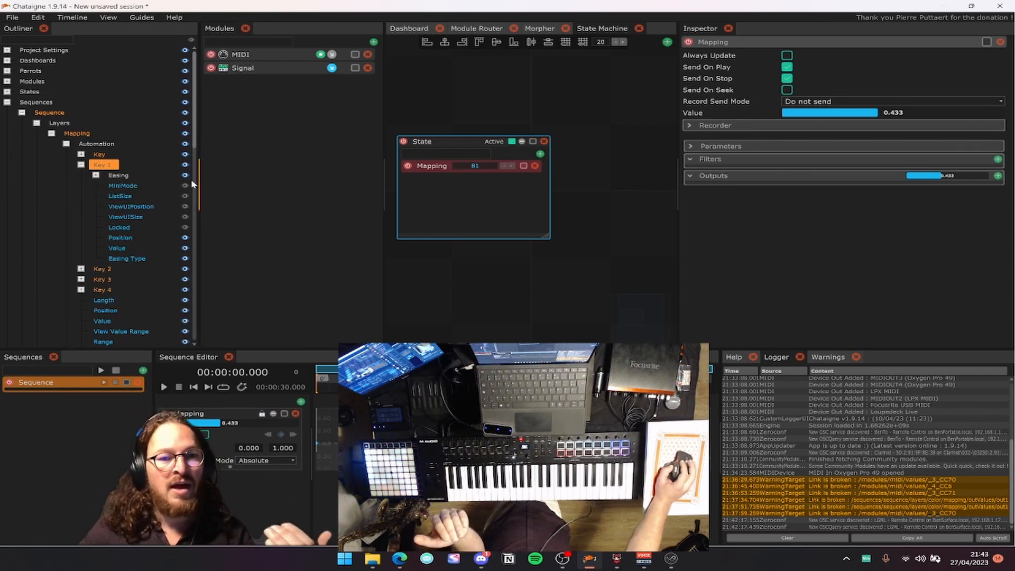
left_click(117, 248)
left_click_drag(885, 44, 951, 43)
left_click(396, 379)
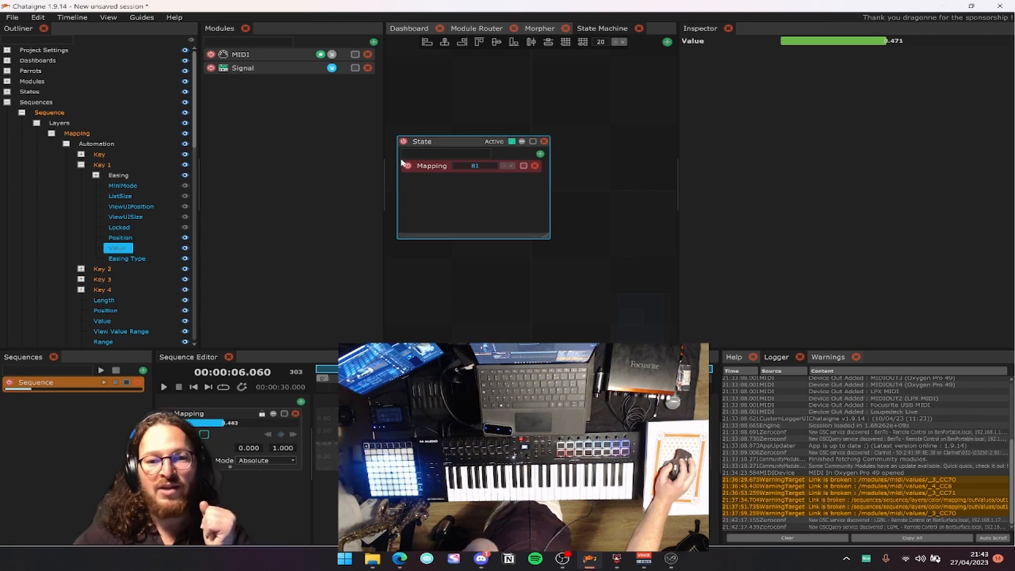
Give the state's Mapping a Generic Set Parameter Value output and a Remap filter.
left_click(432, 166)
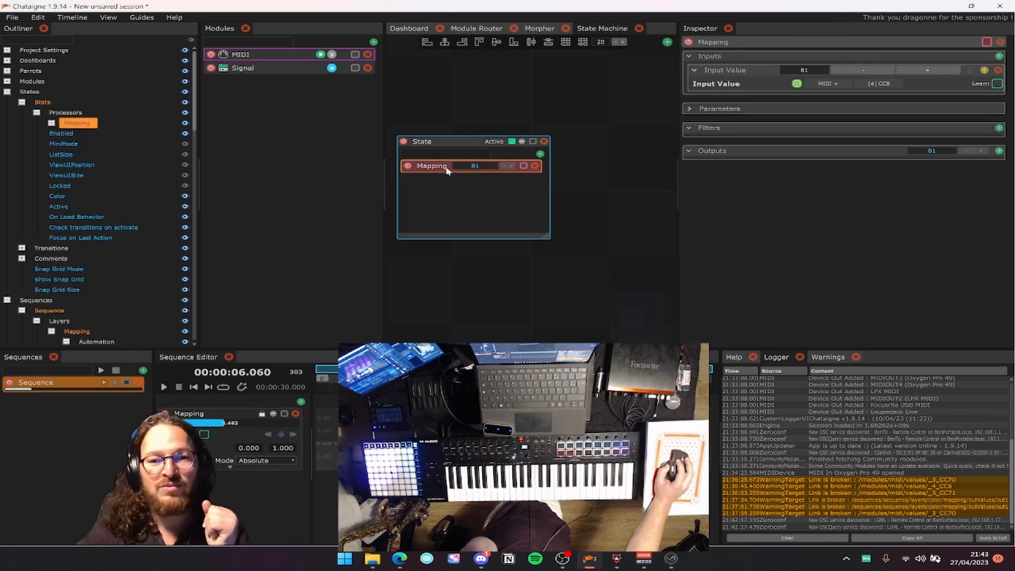
left_click(998, 128)
left_click(998, 156)
left_click(999, 152)
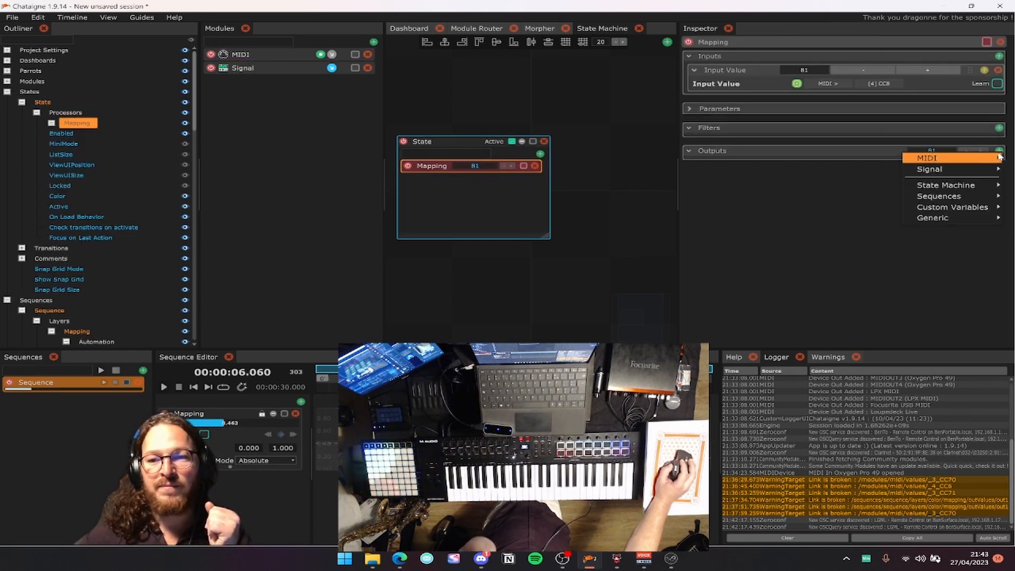
mouse_move(970, 169)
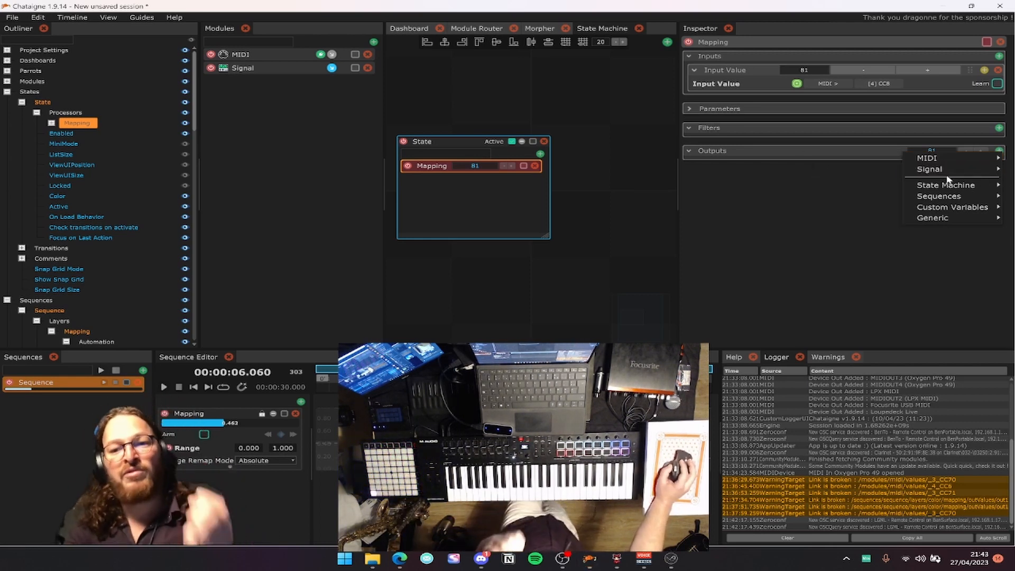
mouse_move(937, 210)
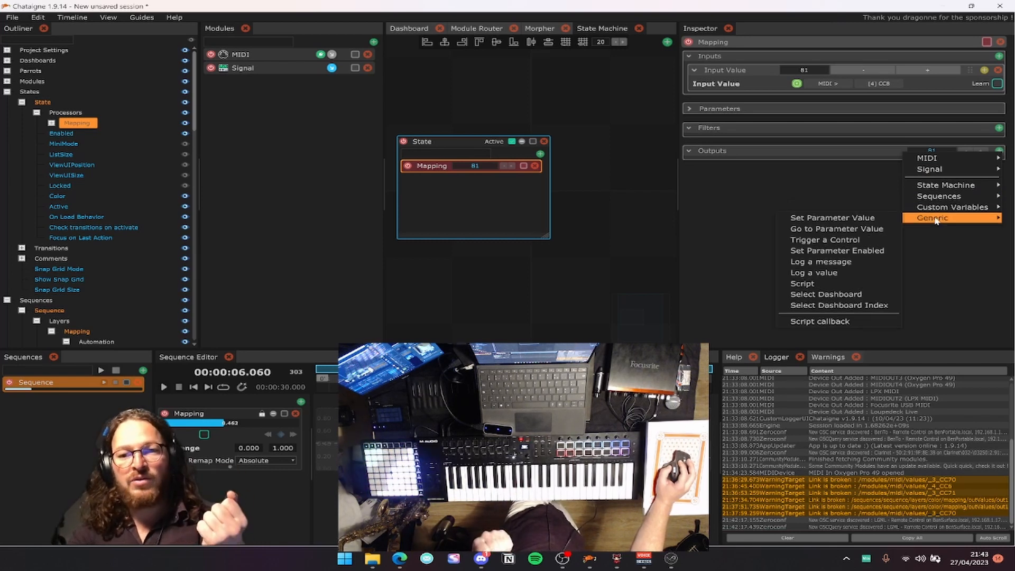
left_click(867, 218)
left_click(997, 129)
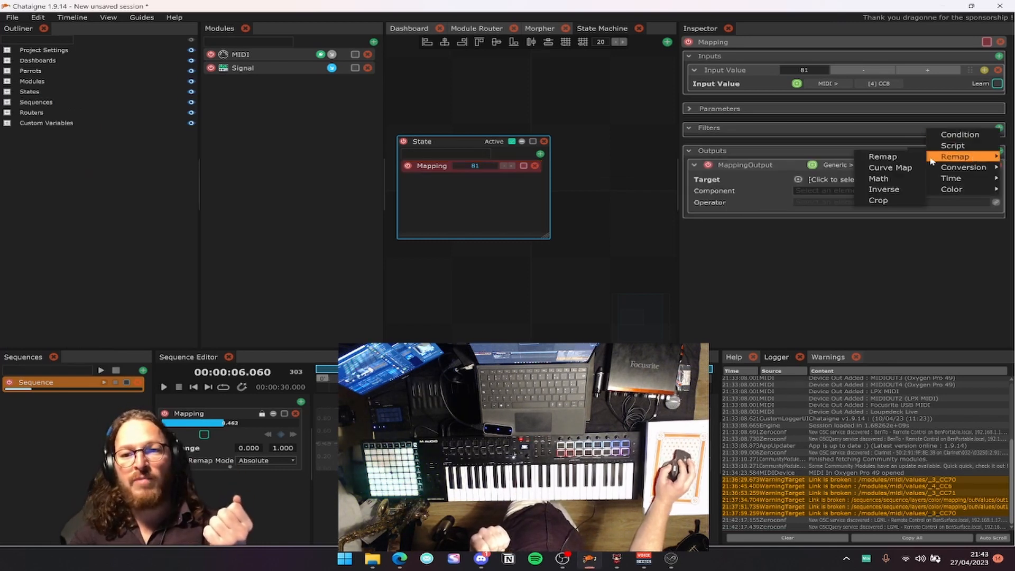
left_click(896, 157)
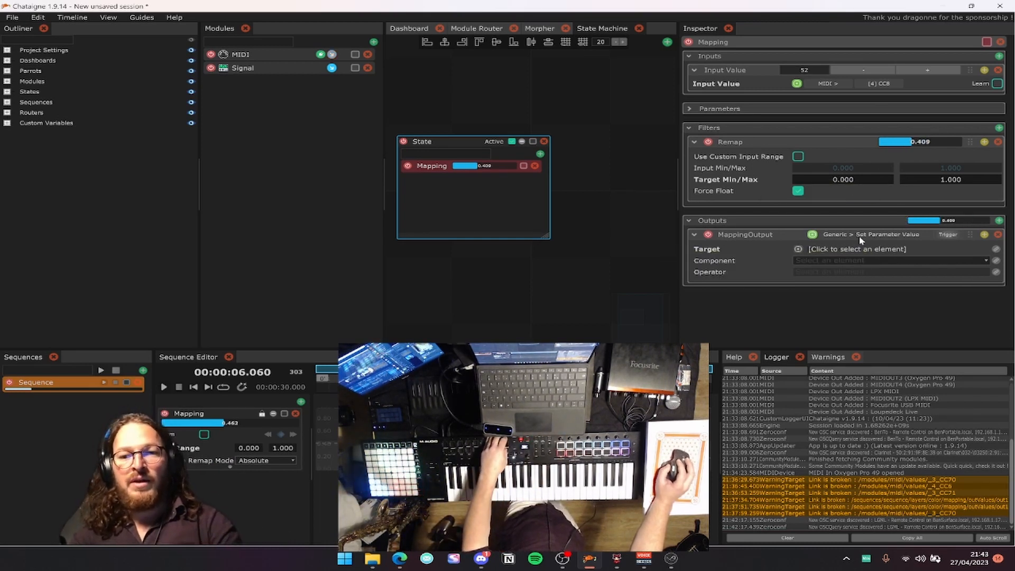
Target the Mapping's Set Parameter Value output at the Value of Key 1 in the sequence layer's automation.
left_click(859, 249)
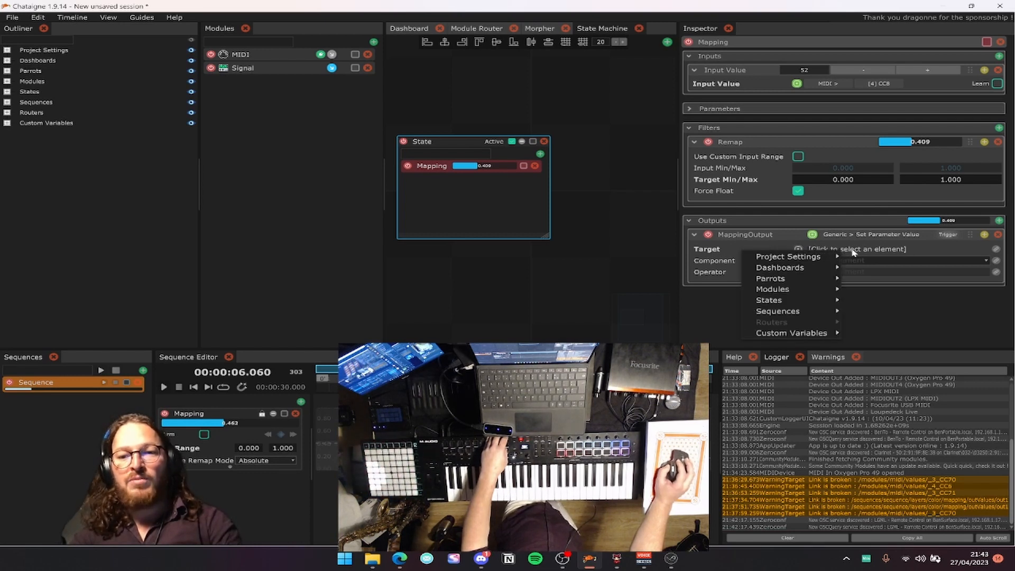
left_click(869, 236)
mouse_move(846, 302)
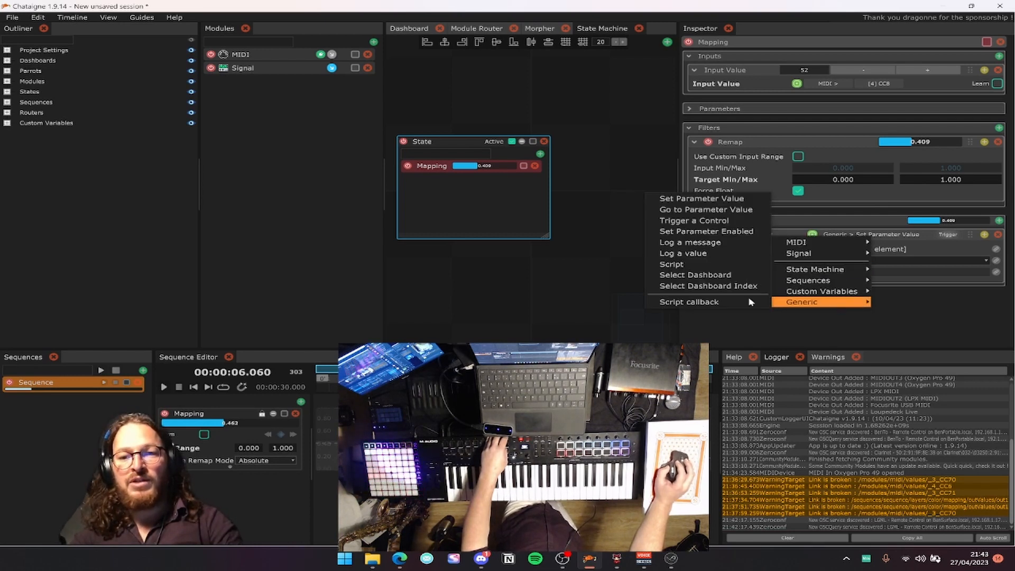
left_click(731, 199)
left_click(798, 248)
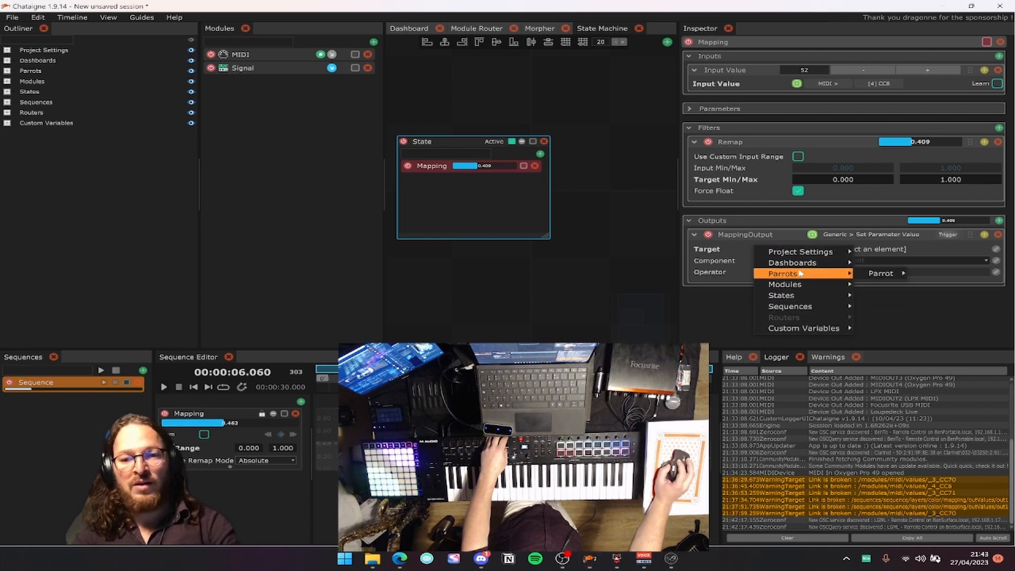
mouse_move(820, 306)
mouse_move(901, 280)
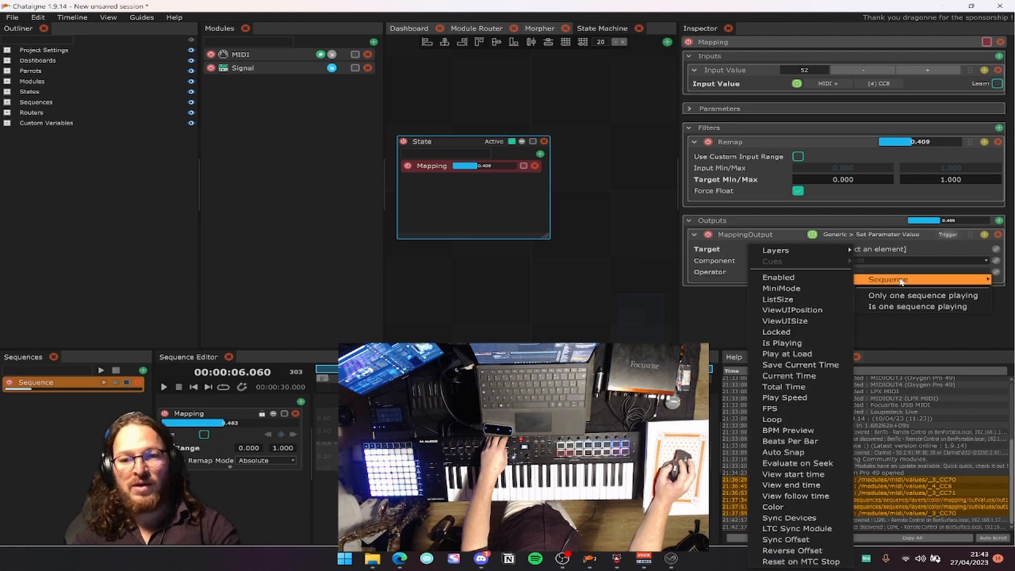
mouse_move(775, 250)
mouse_move(716, 250)
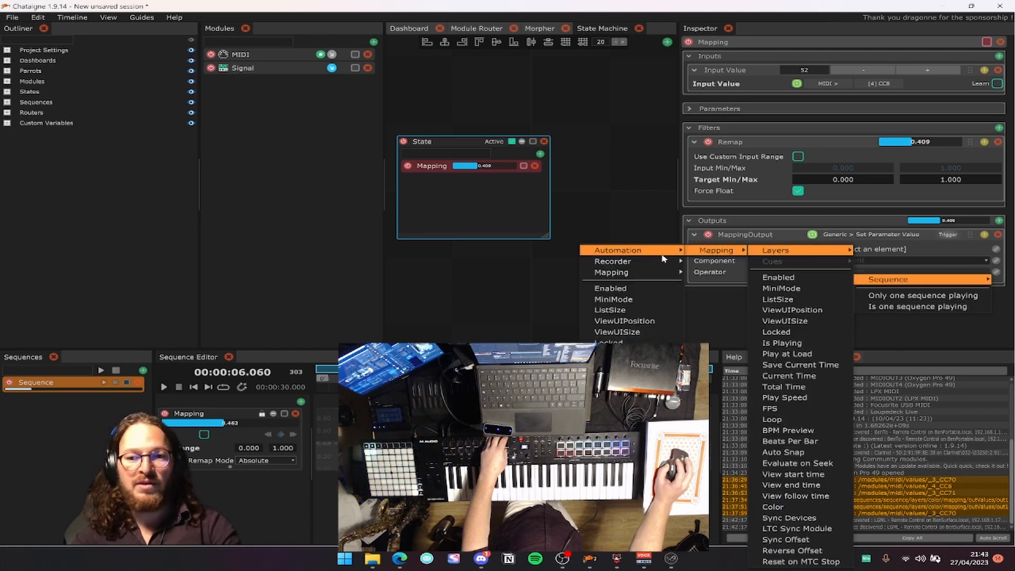
mouse_move(624, 252)
mouse_move(507, 251)
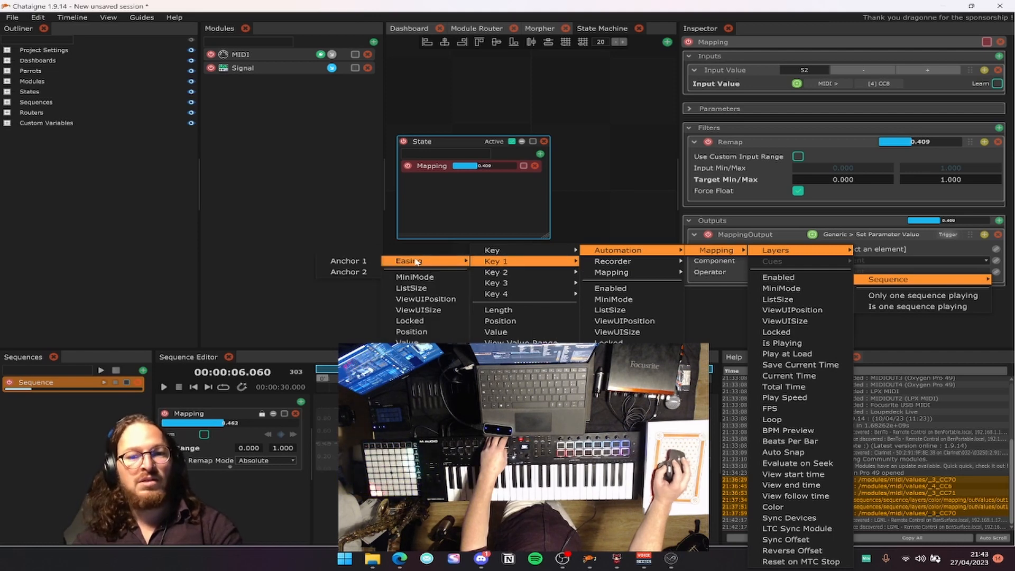
left_click(407, 340)
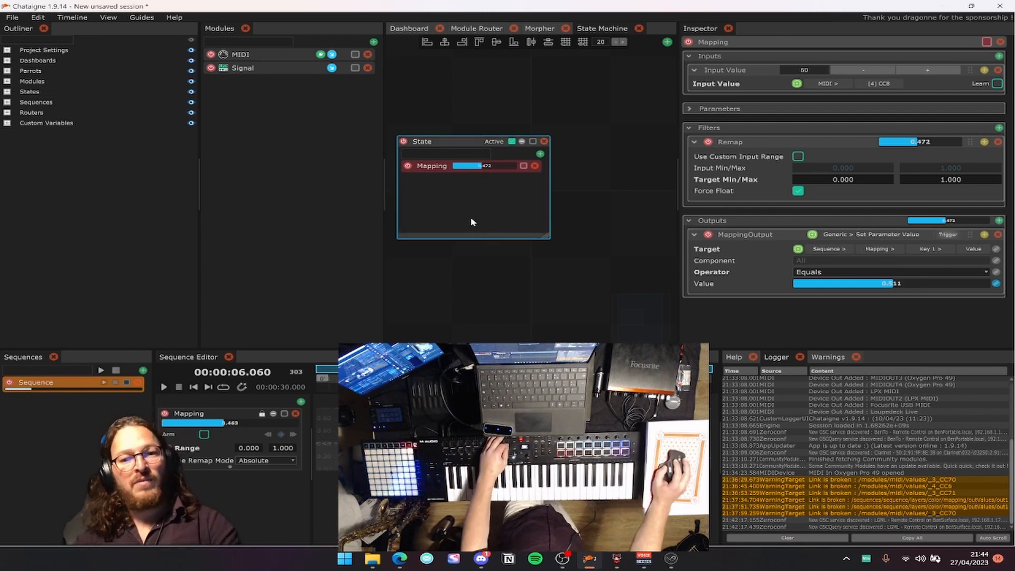
Reposition the State box in the State Machine and add a second Mapping to it.
left_click_drag(410, 151, 493, 167)
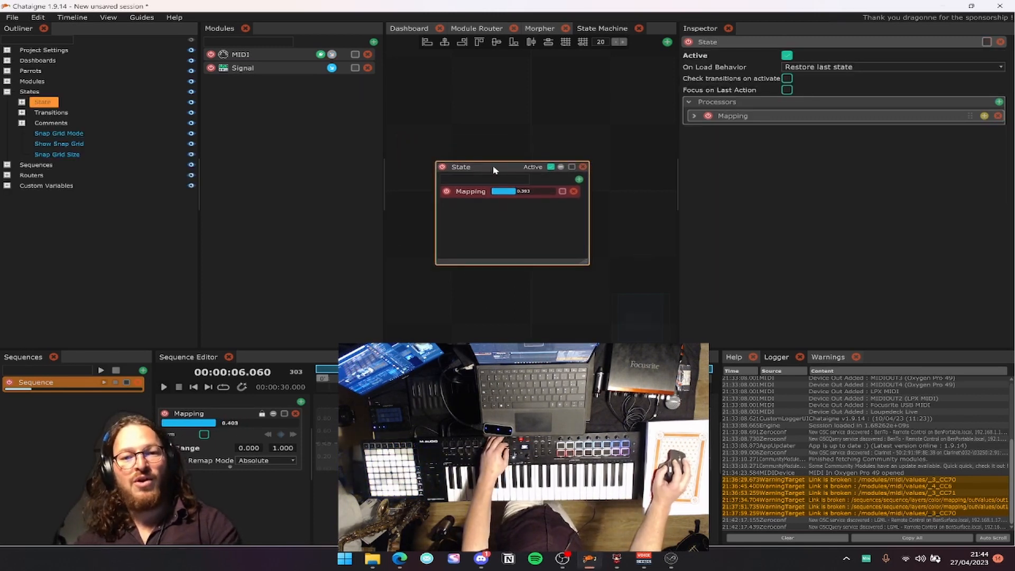
left_click(486, 191)
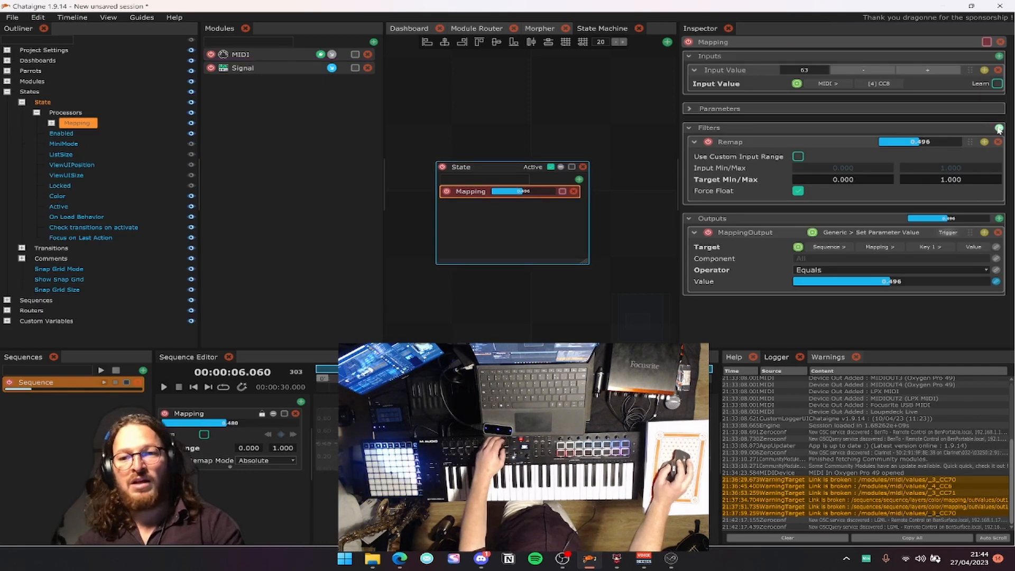
left_click(579, 179)
left_click(524, 192)
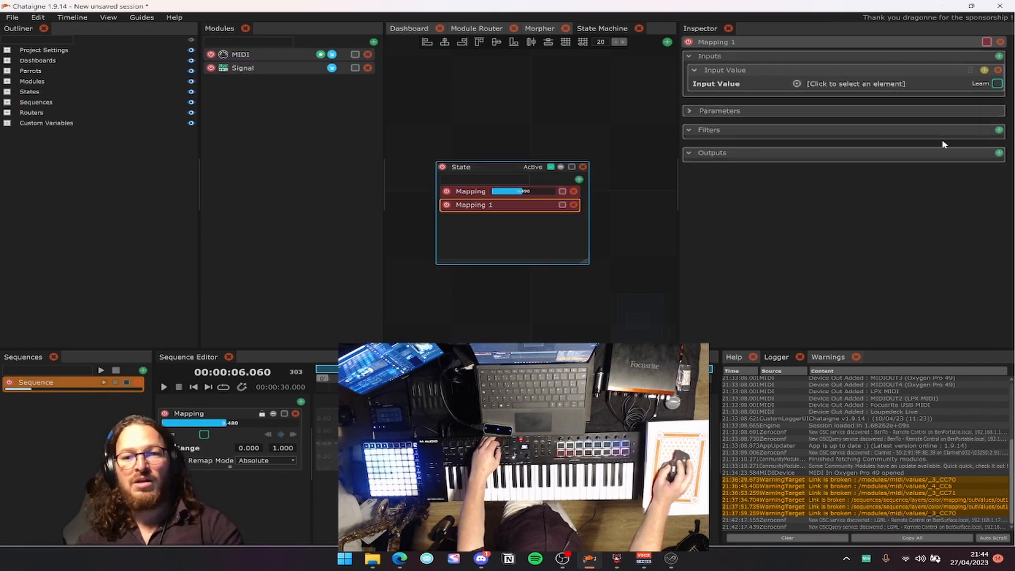
Try to learn the input value of Mapping 1 while the Signal module is still enabled.
left_click(800, 83)
mouse_move(865, 97)
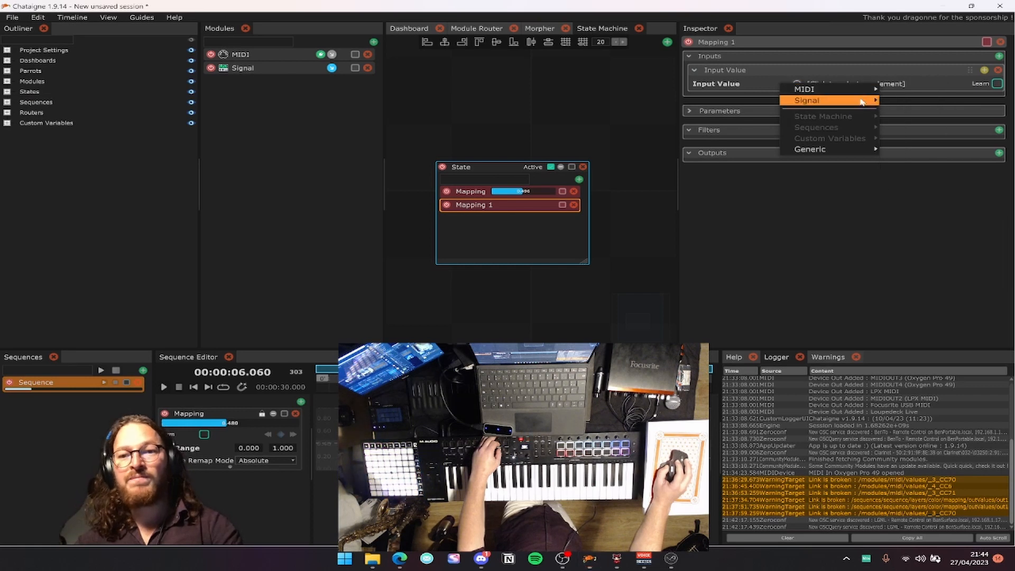
left_click(994, 86)
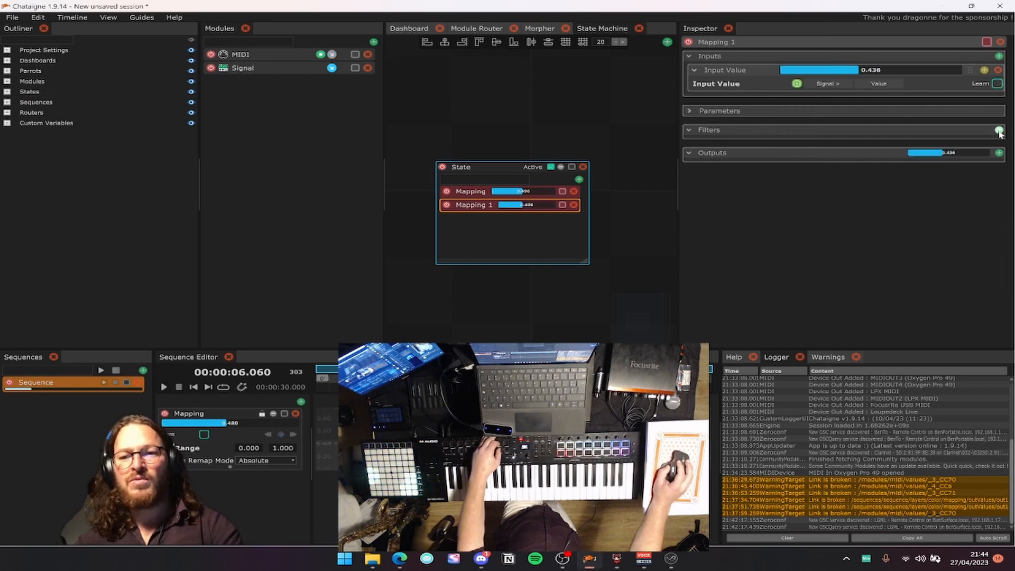
left_click(999, 132)
left_click(989, 109)
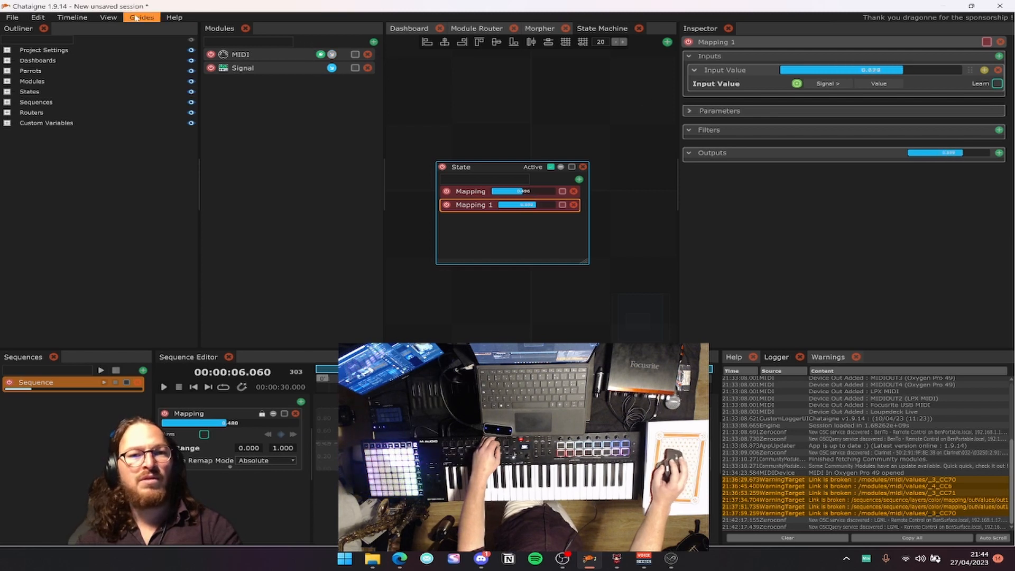
left_click(108, 17)
left_click(27, 154)
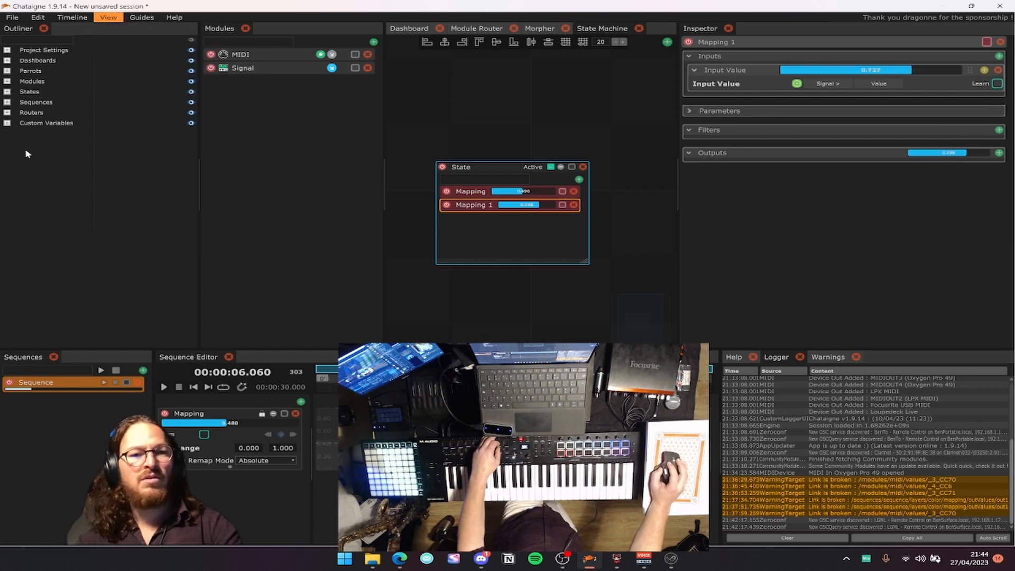
Disable the Signal module and learn MIDI [4] CC7 as the input value of Mapping 1.
left_click(211, 68)
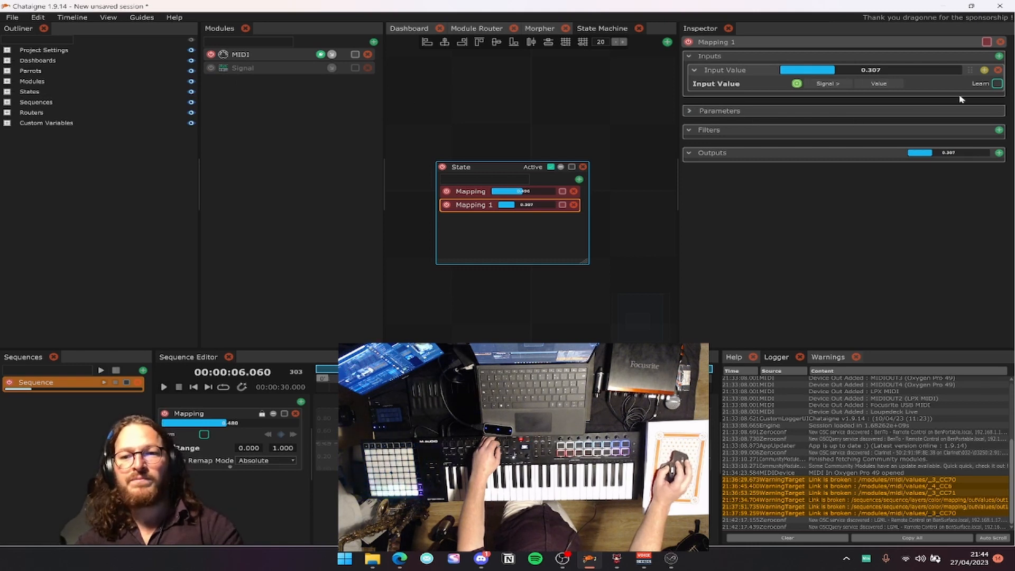
left_click(993, 88)
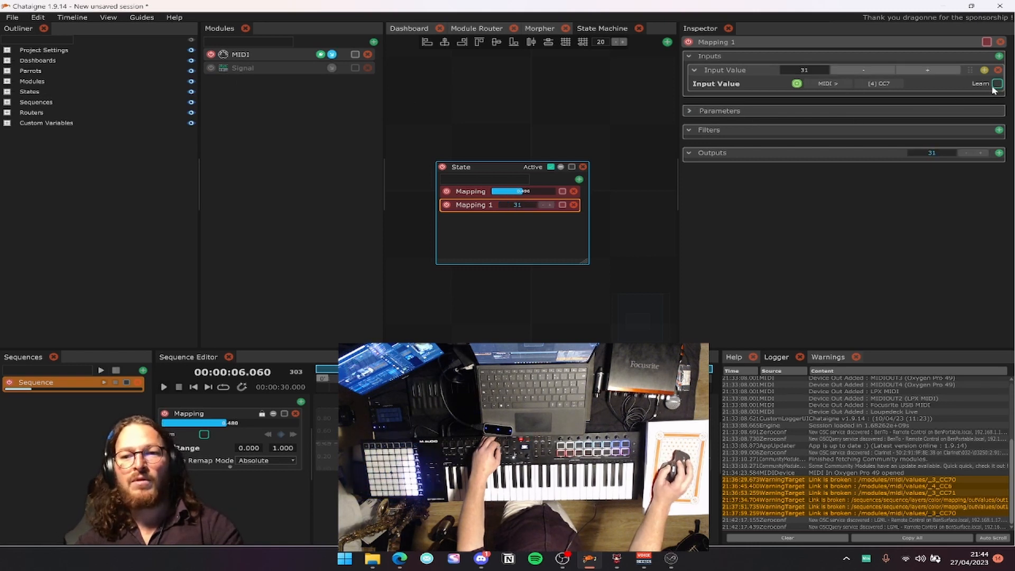
Add a Remap filter to Mapping 1 and set its target maximum to 40.
left_click(998, 130)
mouse_move(954, 151)
left_click(900, 158)
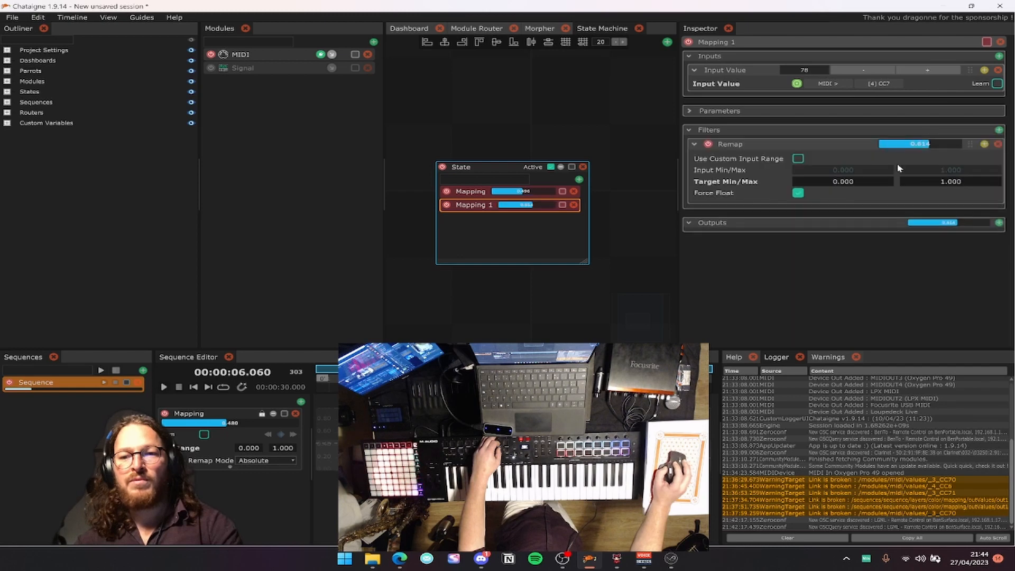
double_click(935, 186)
type("4")
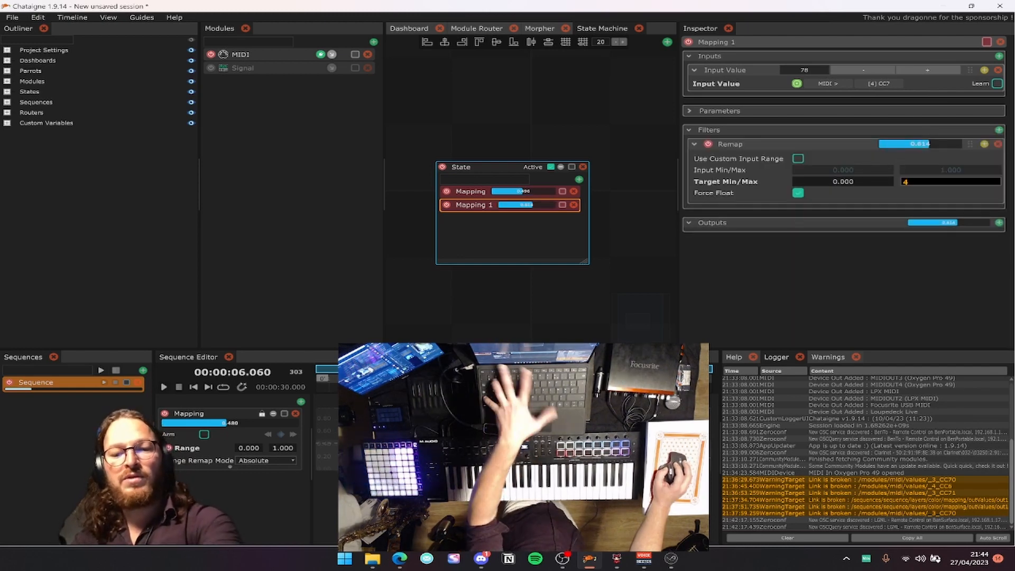
key("Return")
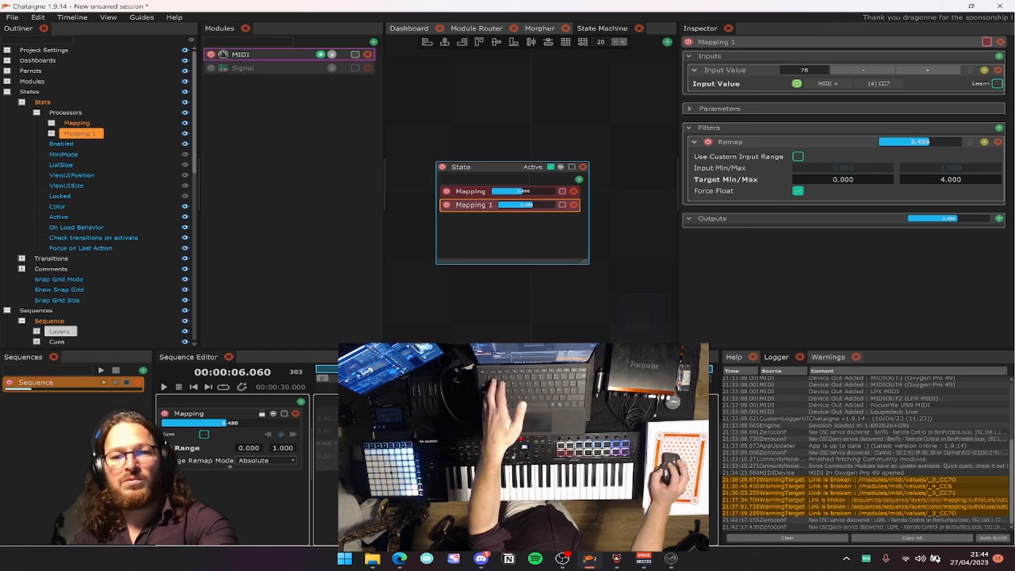
double_click(935, 180)
type("40")
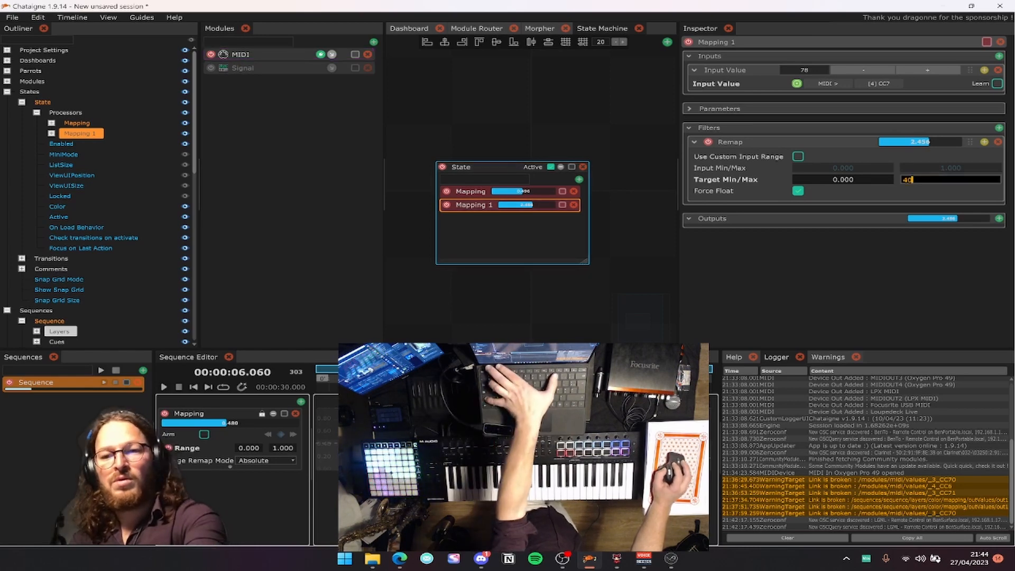
key("Return")
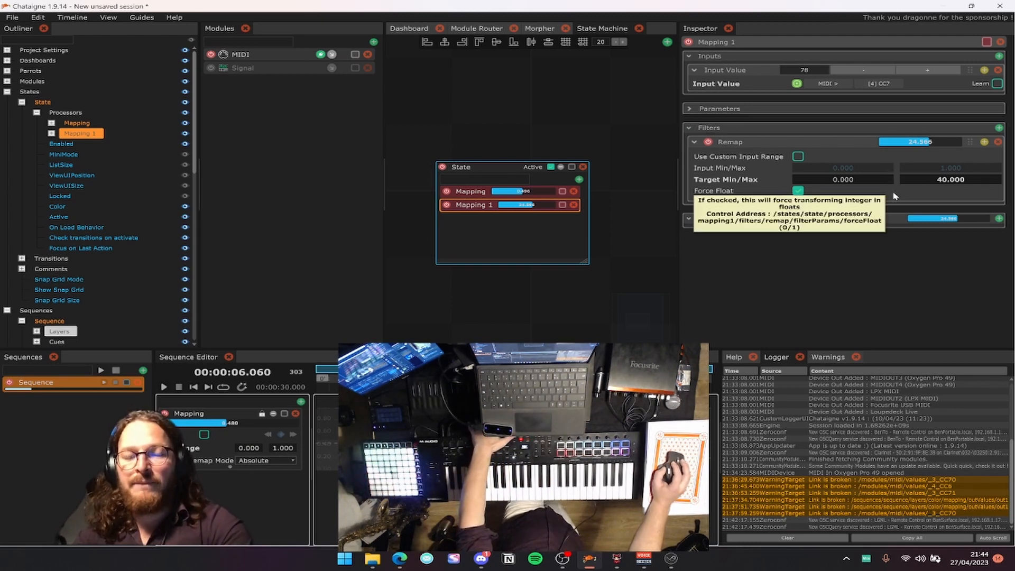
Add a Generic Set Parameter Value output to Mapping 1, targeting the State's ViewUIPosition.
left_click(999, 219)
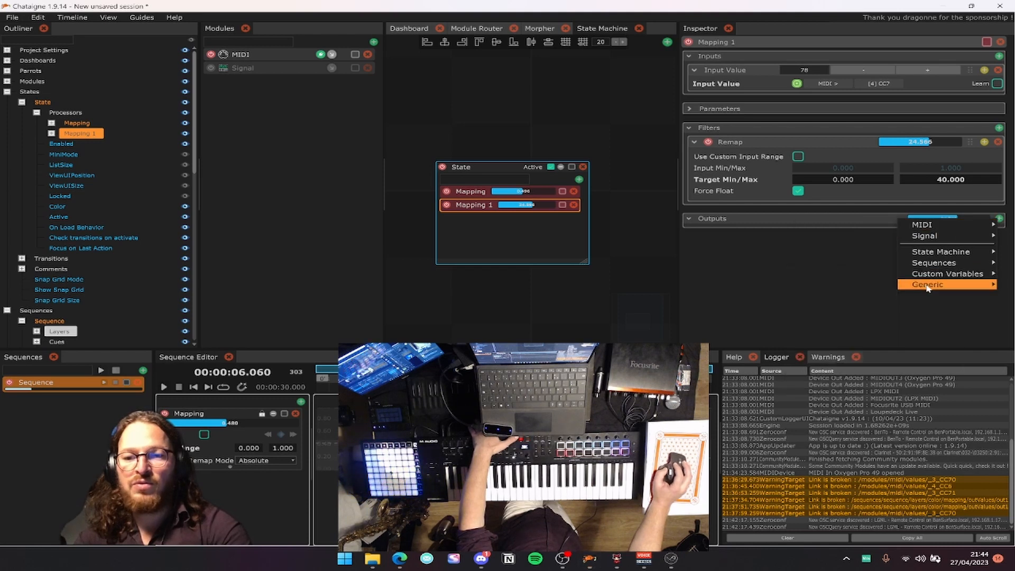
mouse_move(926, 288)
left_click(867, 286)
left_click(848, 249)
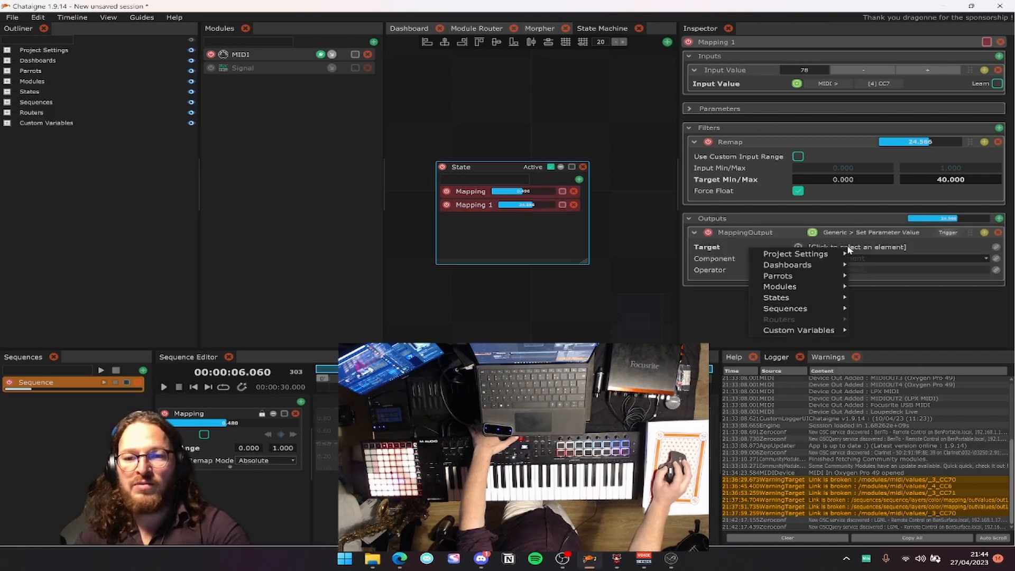
mouse_move(804, 298)
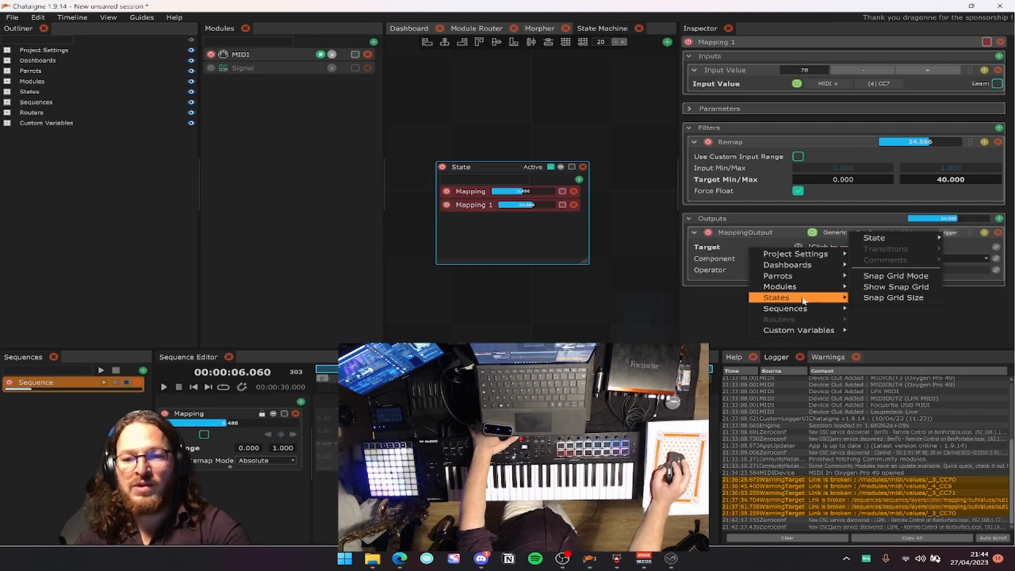
mouse_move(889, 242)
mouse_move(804, 241)
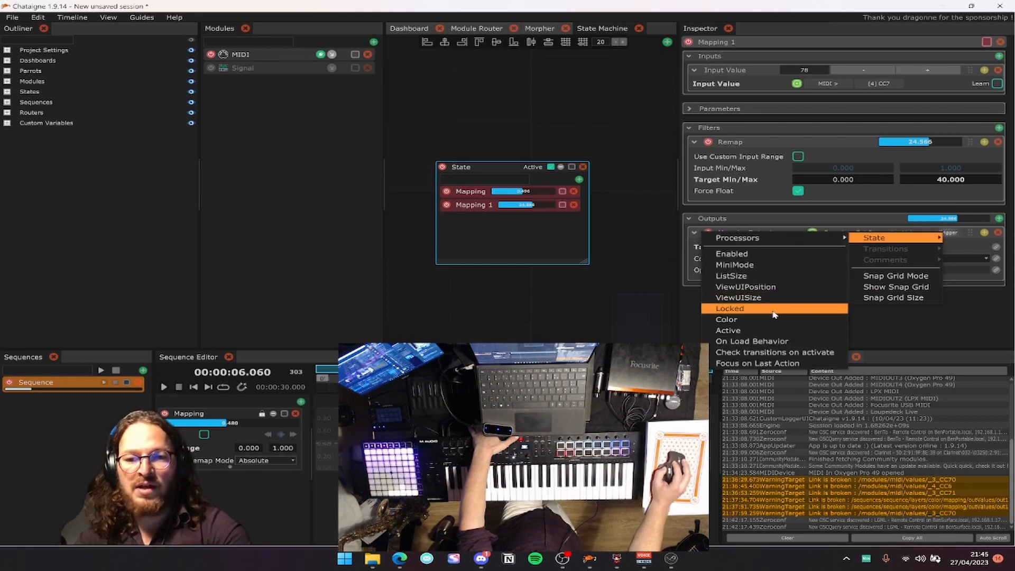
left_click(778, 288)
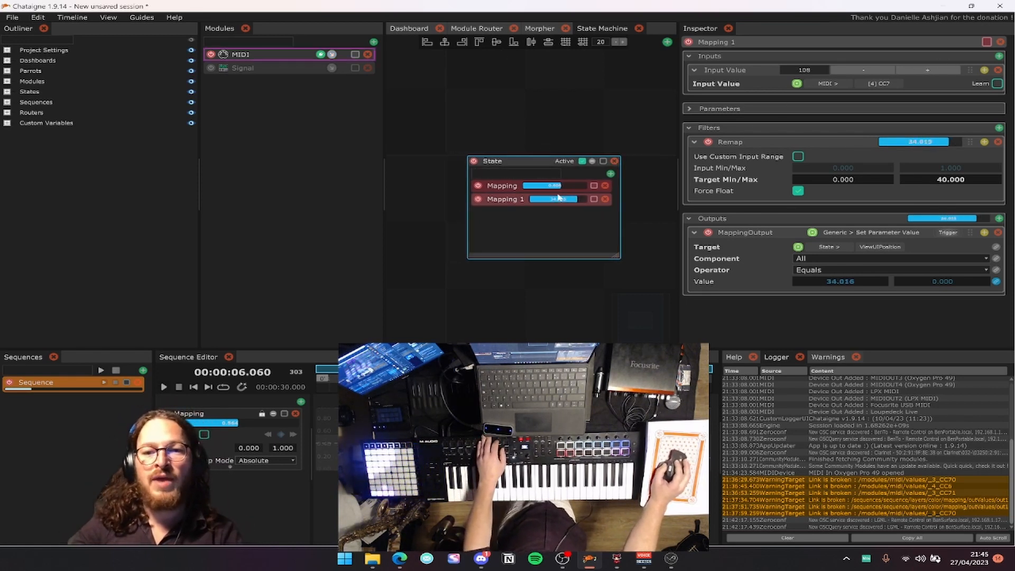
Expand the State, Modules and Parrots branches in the Outliner and display the Signal module's parameters.
left_click(511, 162)
left_click(22, 101)
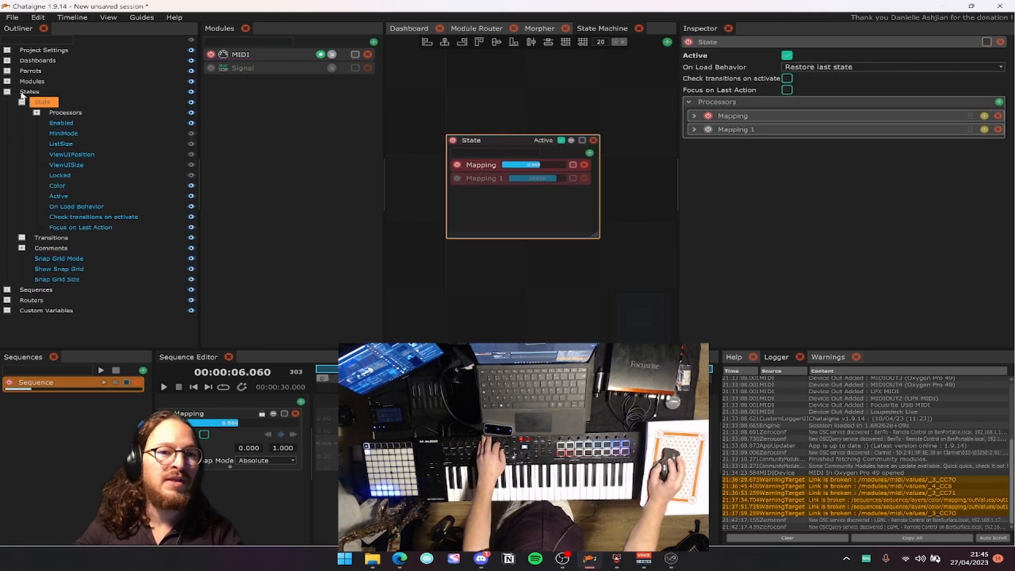
left_click(7, 81)
left_click(7, 70)
left_click(44, 112)
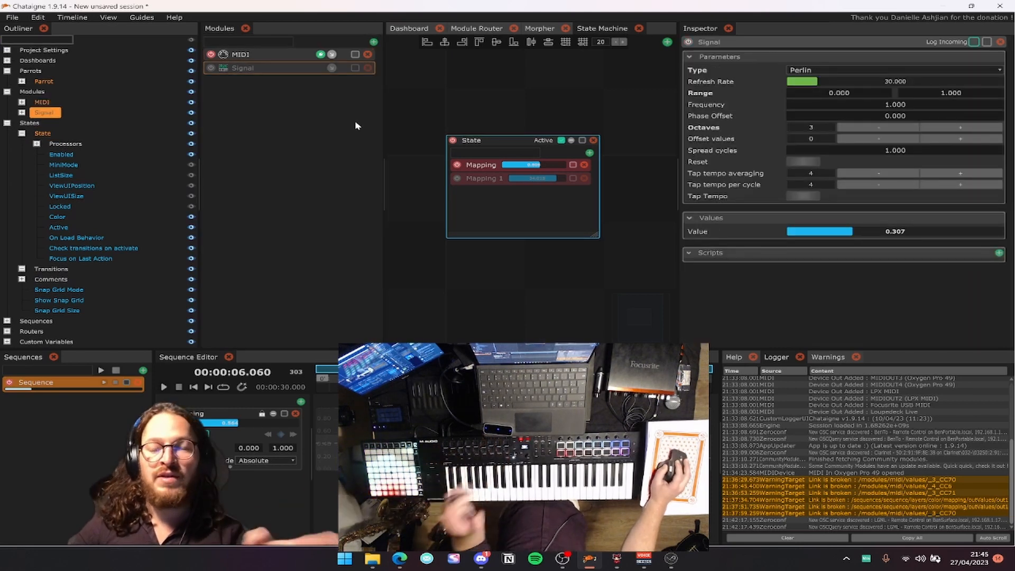
Rename the State's first mapping as Activate Reverb.
left_click(481, 165)
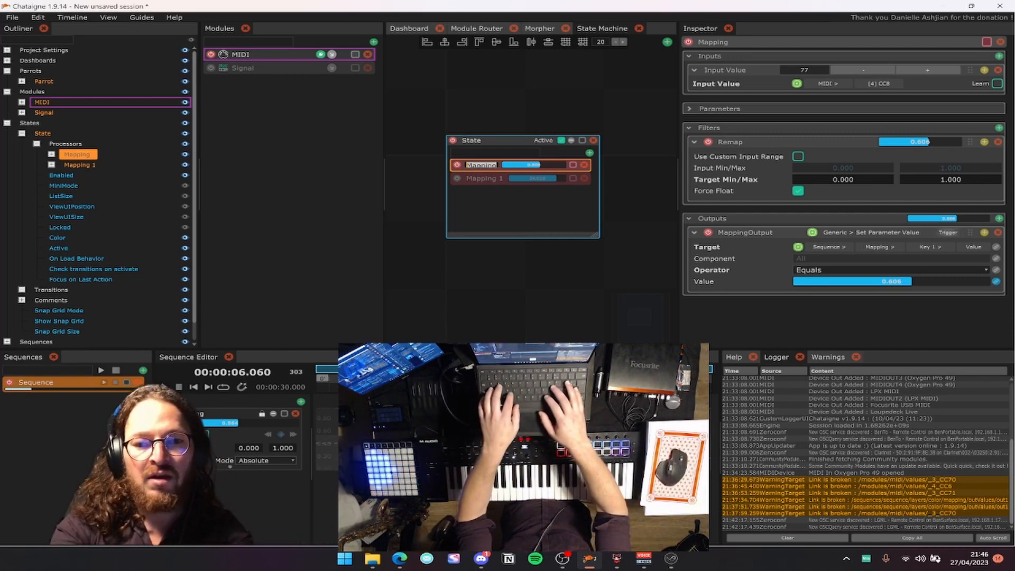
type("Activate")
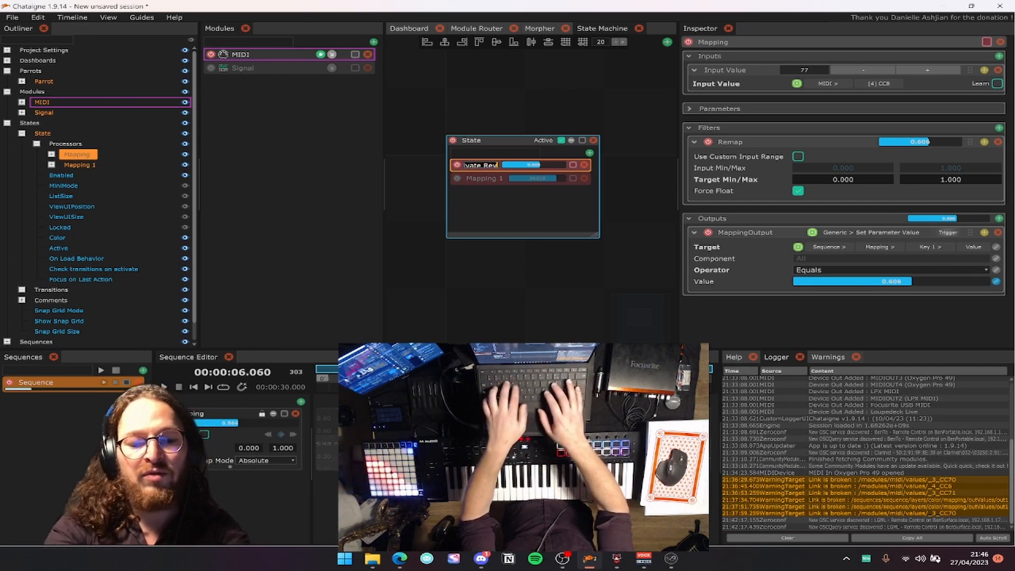
type(" Reverb")
key("Return")
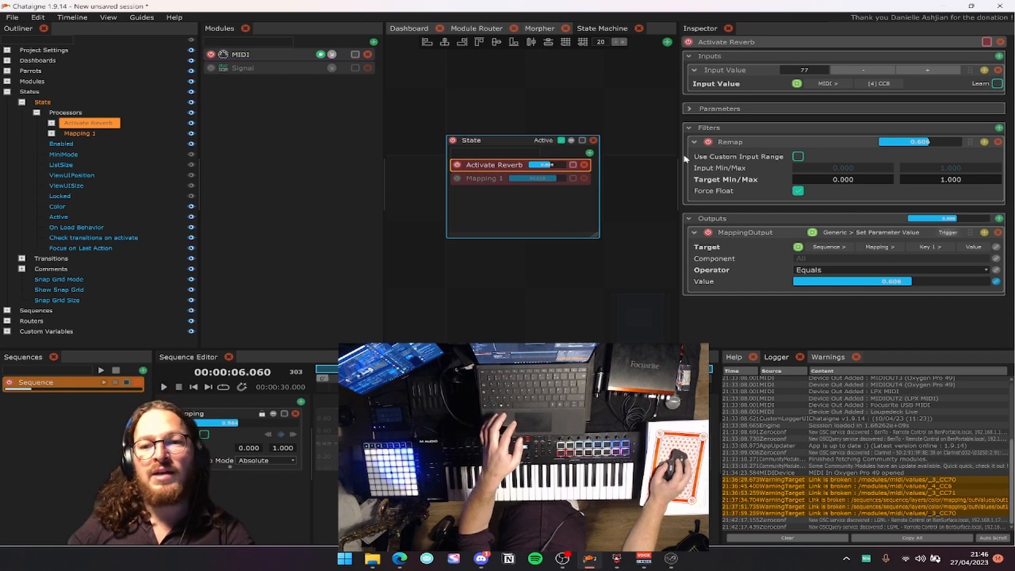
Try to rename the Input Value entry of the Activate Reverb mapping, also checking its context options.
left_click(739, 73)
left_click(738, 73)
left_click(737, 73)
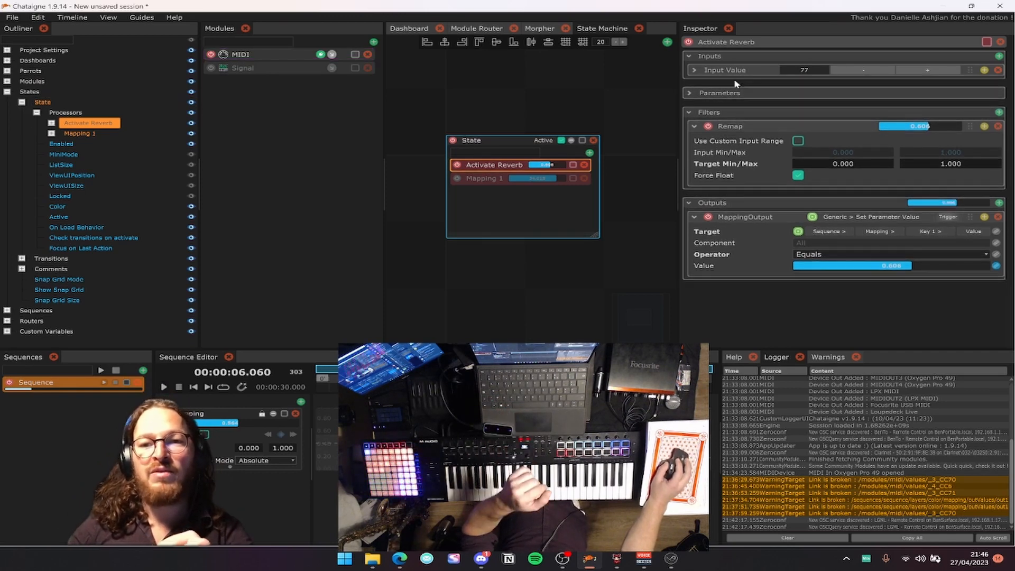
left_click(730, 72)
left_click(725, 71)
right_click(740, 68)
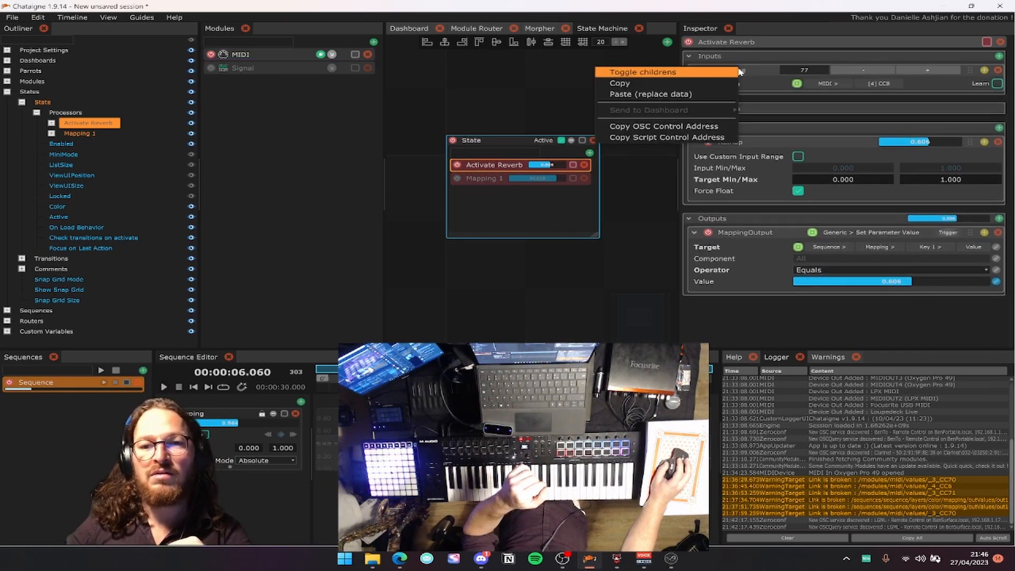
left_click(740, 71)
left_click(753, 72)
left_click(755, 72)
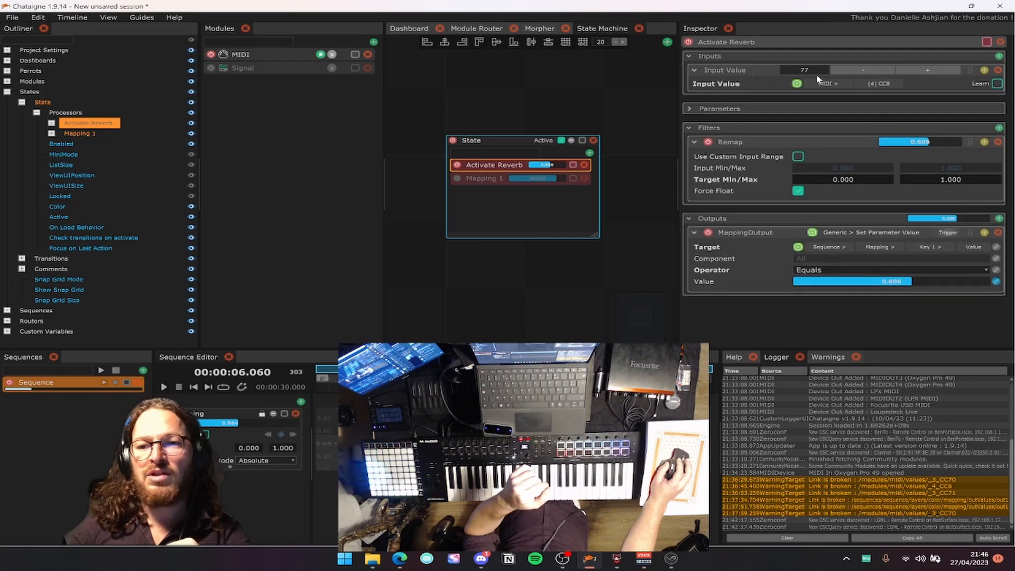
Widen the Inspector slightly and retry renaming the Input Value entry of the Activate Reverb mapping.
left_click_drag(678, 93, 651, 91)
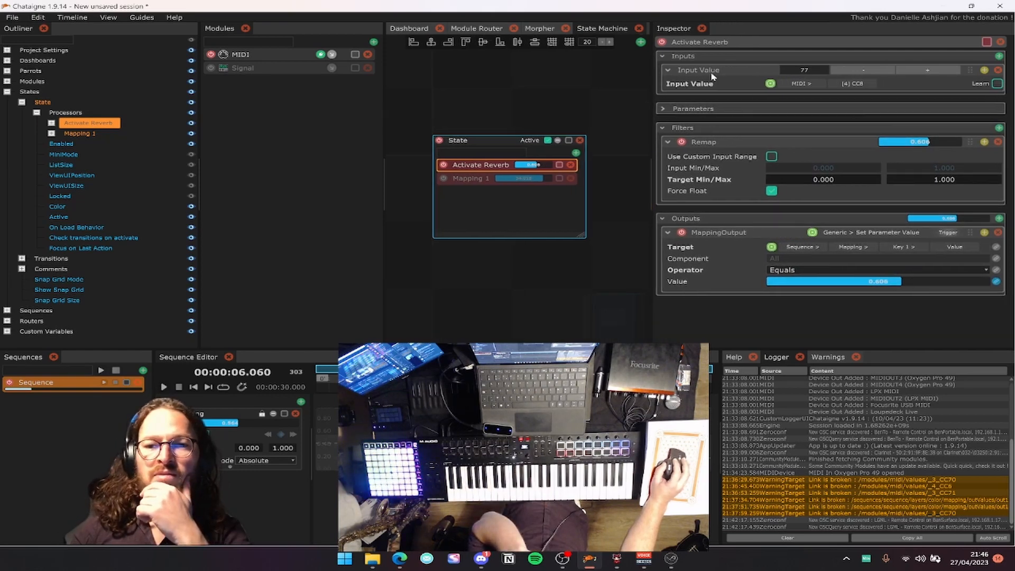
left_click(709, 72)
left_click(684, 71)
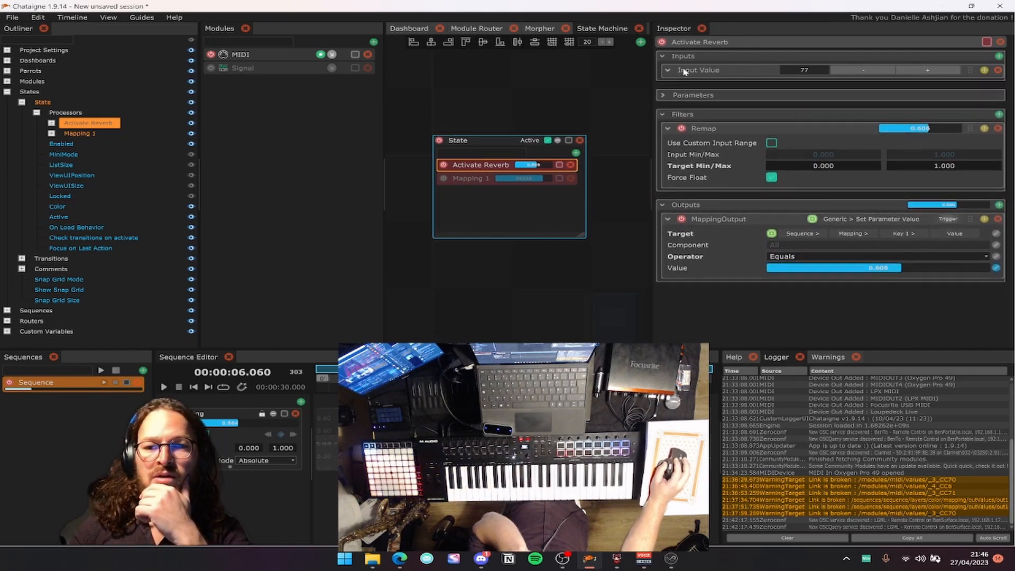
Inspect the Activate Reverb processor's input value source and the settings of Mapping 1.
left_click(684, 72)
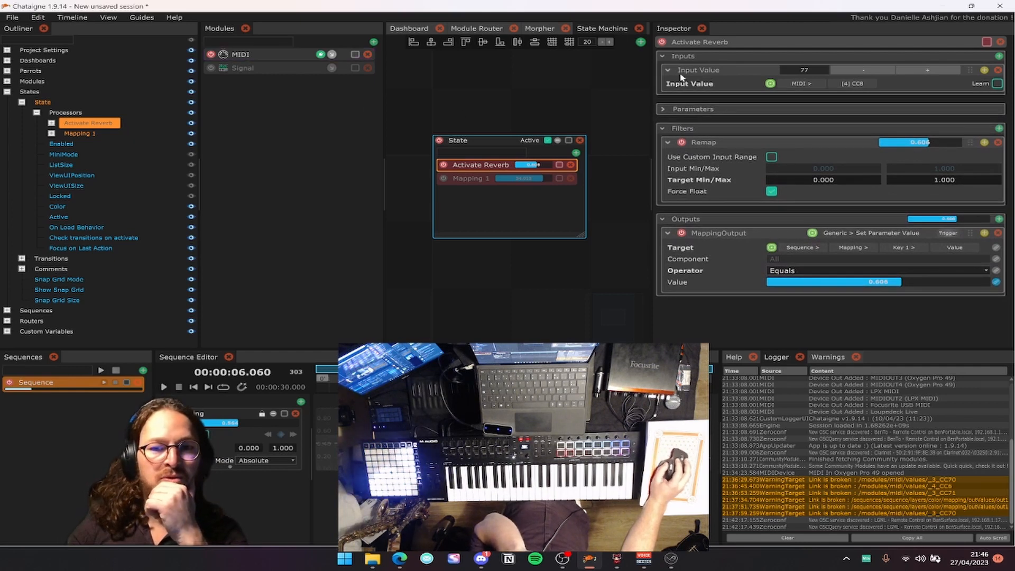
left_click(711, 56)
left_click(52, 124)
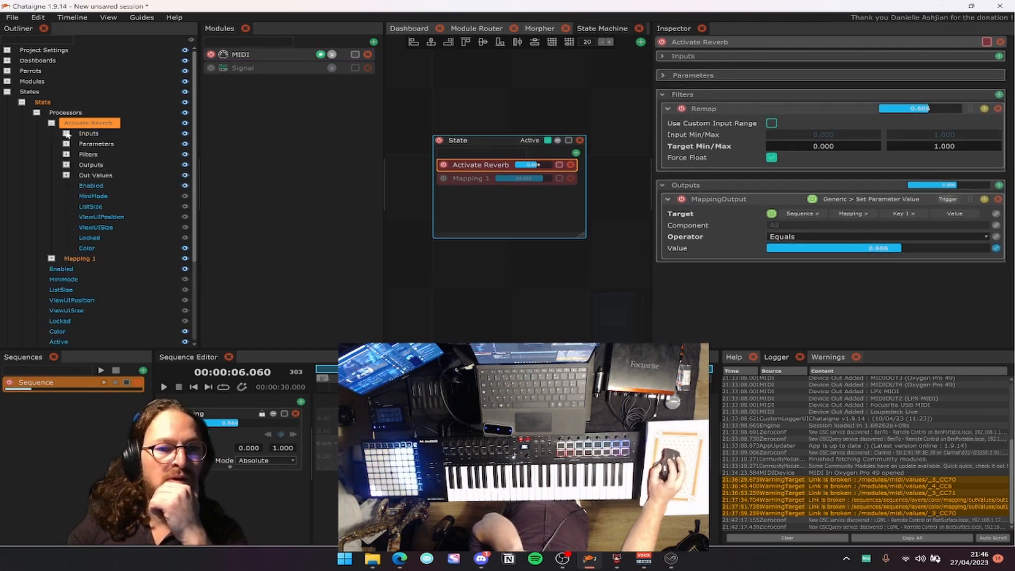
left_click(67, 133)
left_click(66, 133)
left_click(109, 143)
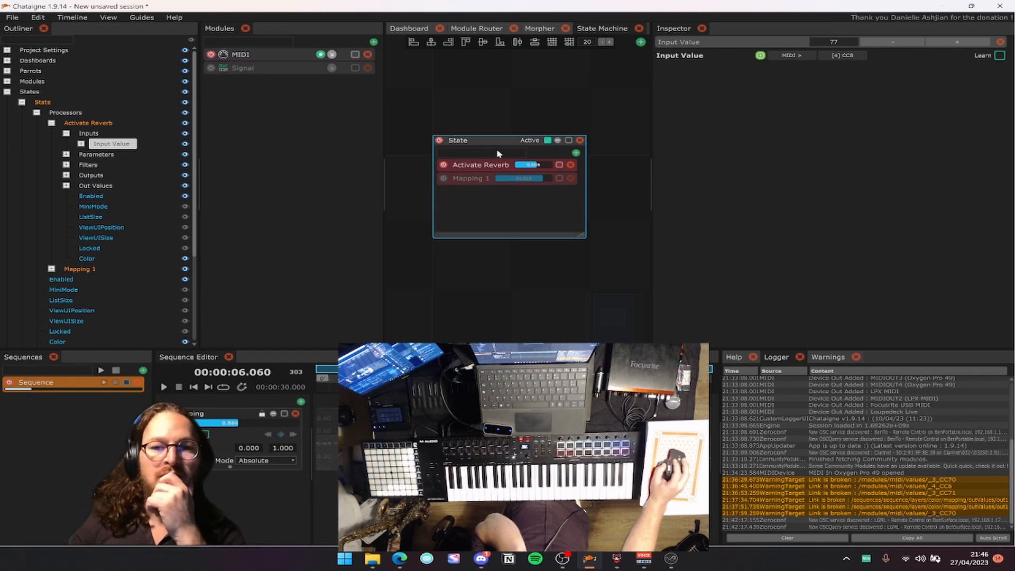
left_click(483, 165)
left_click(487, 179)
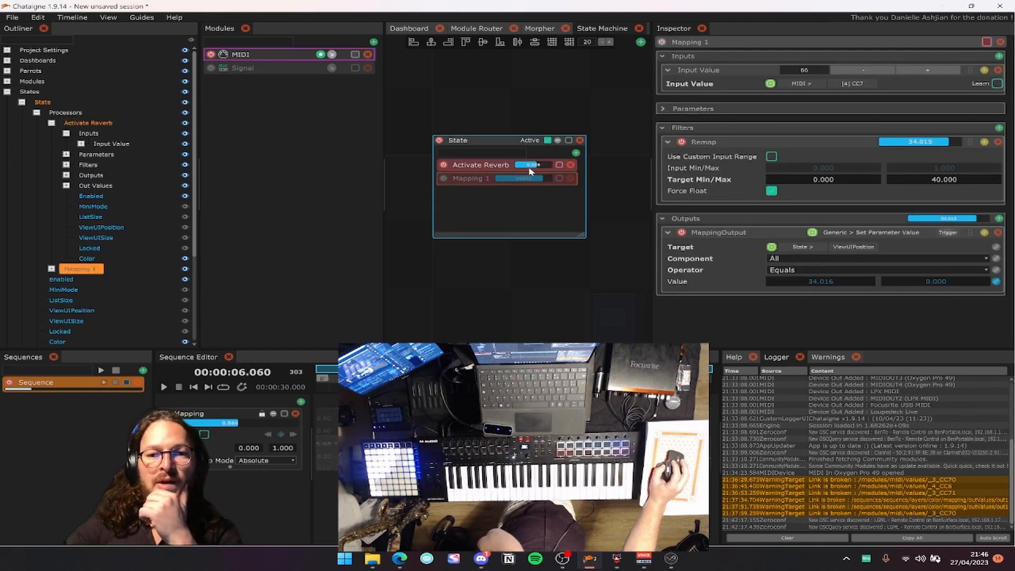
Try adding an Action processor to the State and delete it again.
left_click(576, 152)
left_click(576, 154)
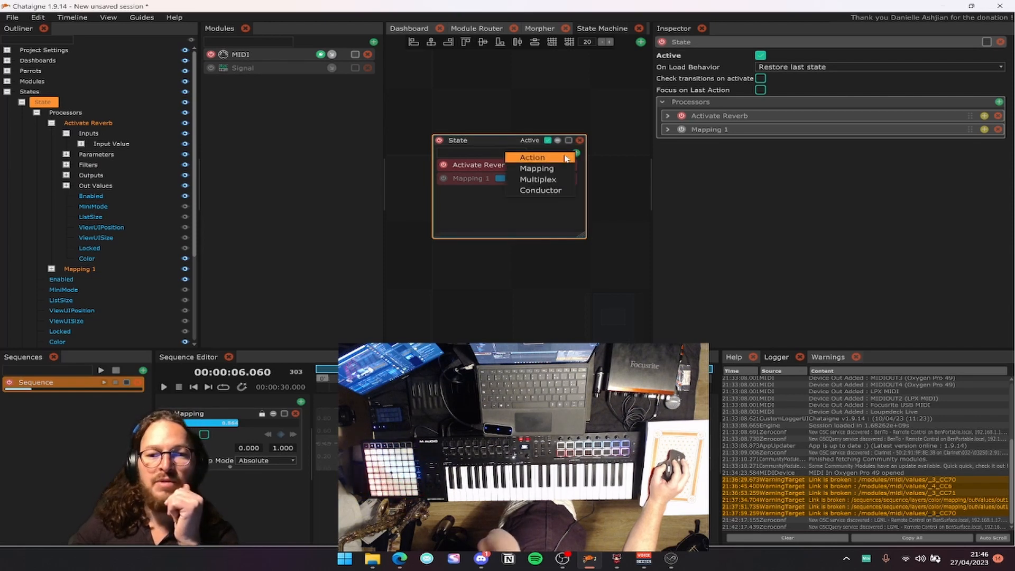
left_click(564, 157)
left_click(478, 168)
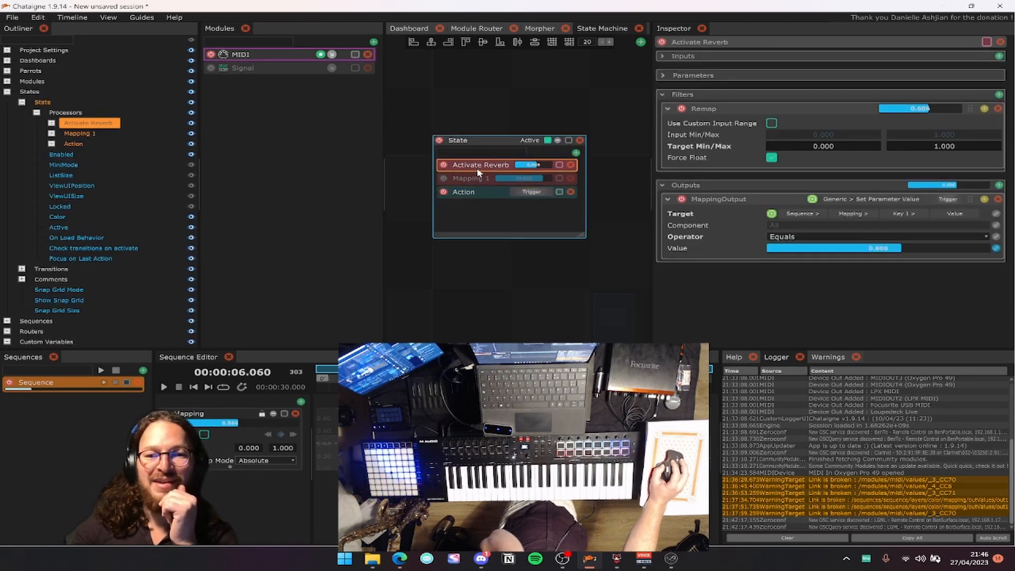
left_click(571, 191)
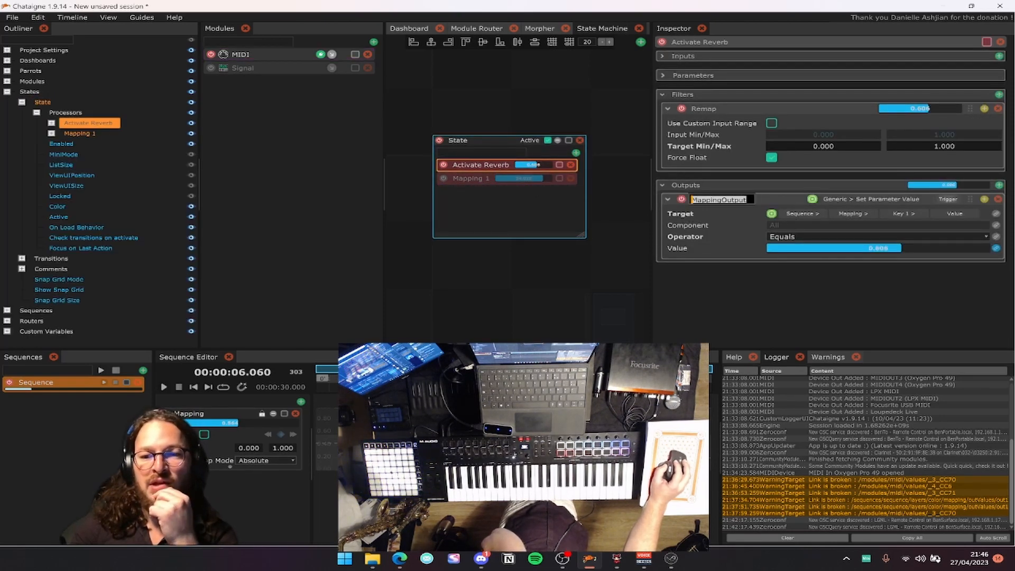
Rename the Activate Reverb processor's mapping output to "Change valuekey".
type("Change")
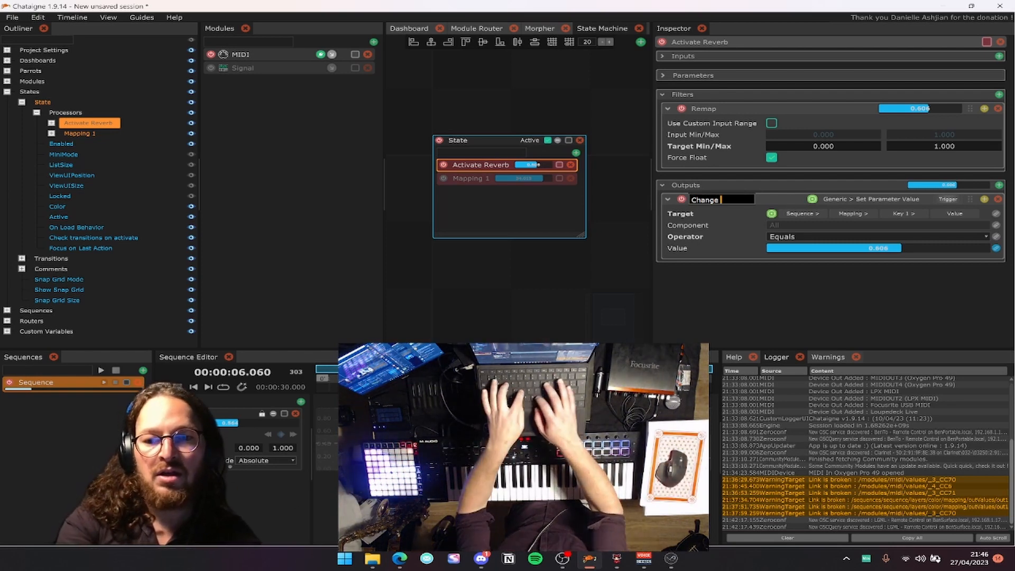
type(" Va")
key("BackSpace")
key("BackSpace")
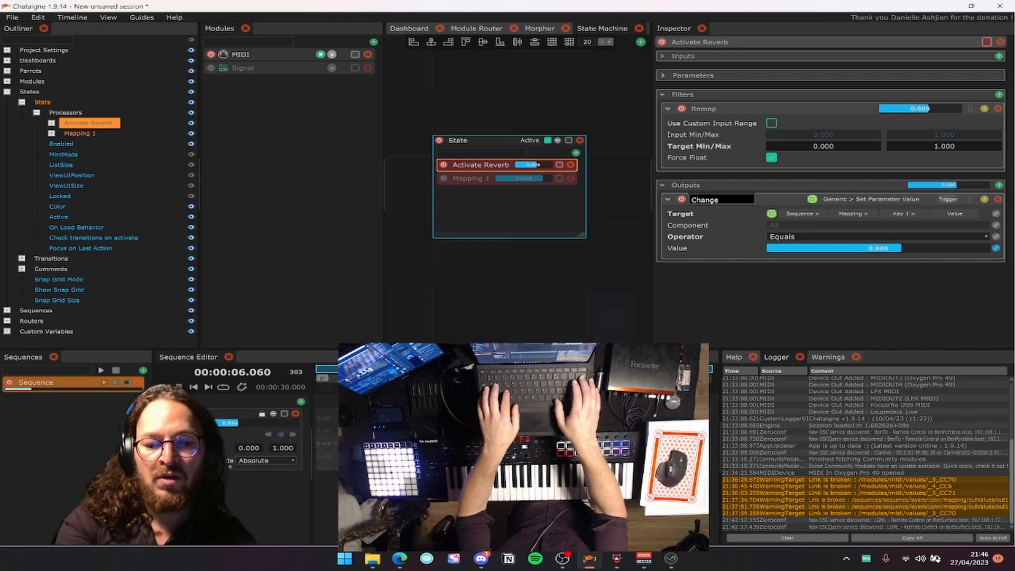
type("val")
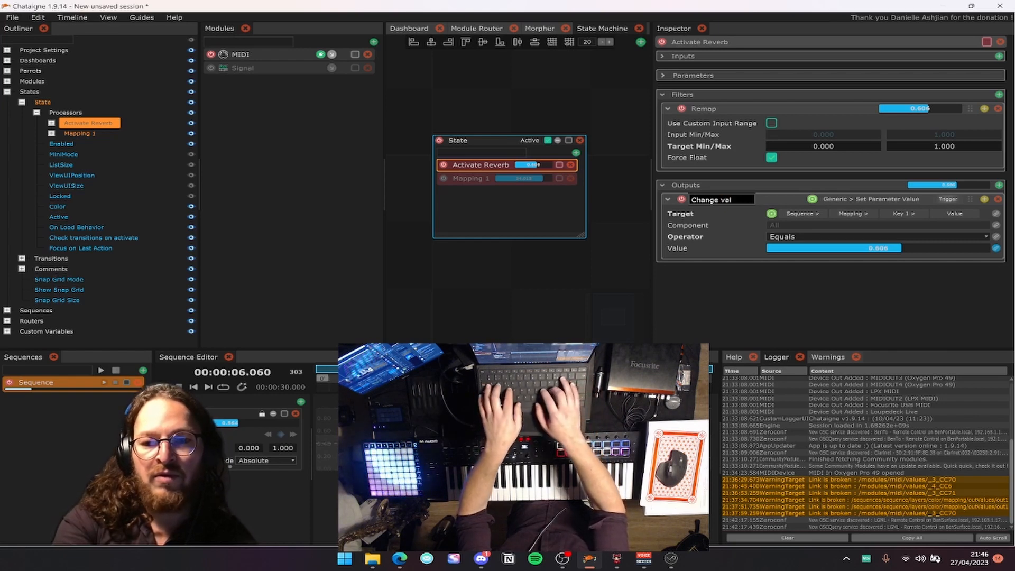
type("uekey")
key("Return")
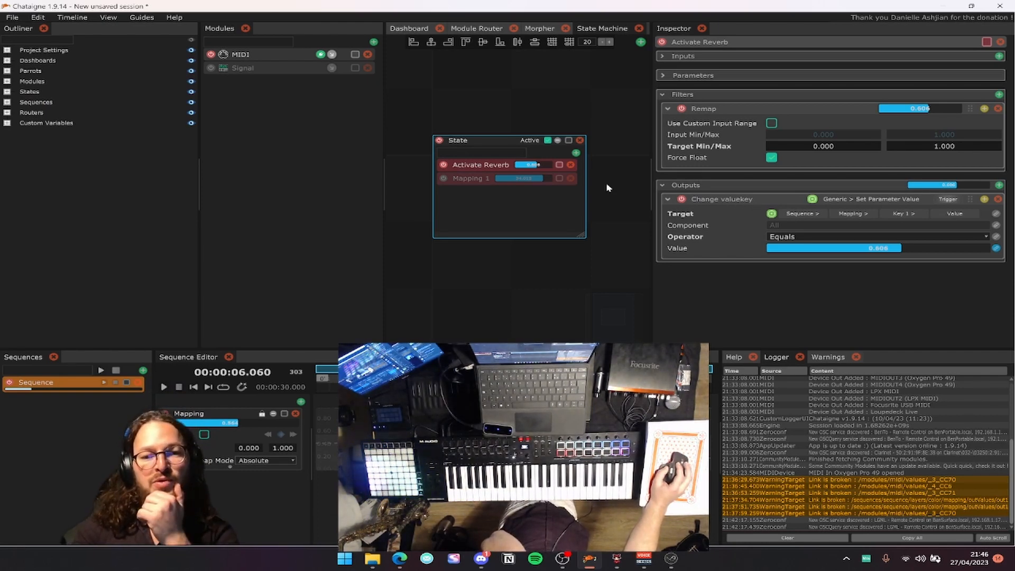
Rename the Activate Reverb processor to "fader to valuekey".
left_click(474, 167)
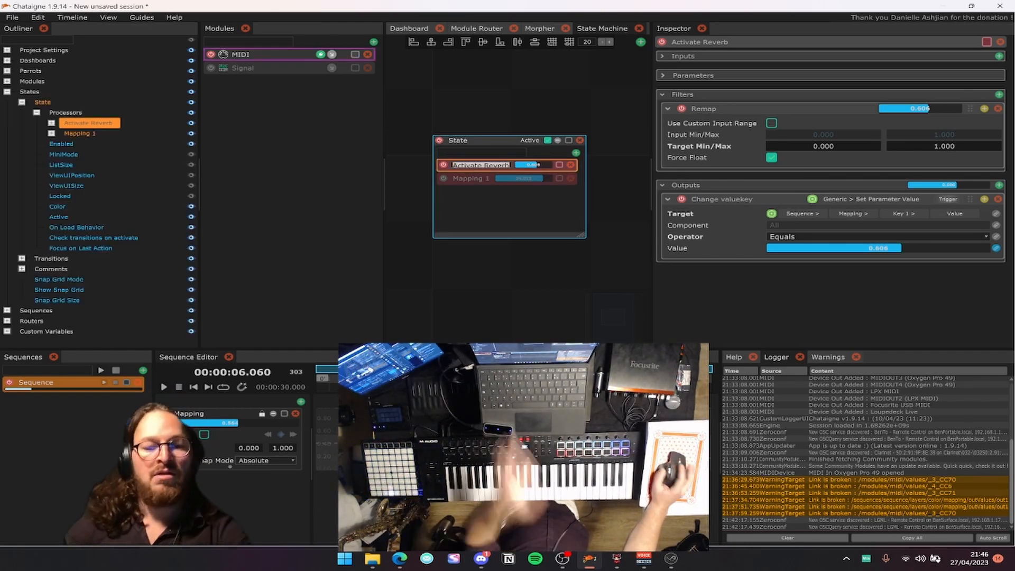
type("fader to v")
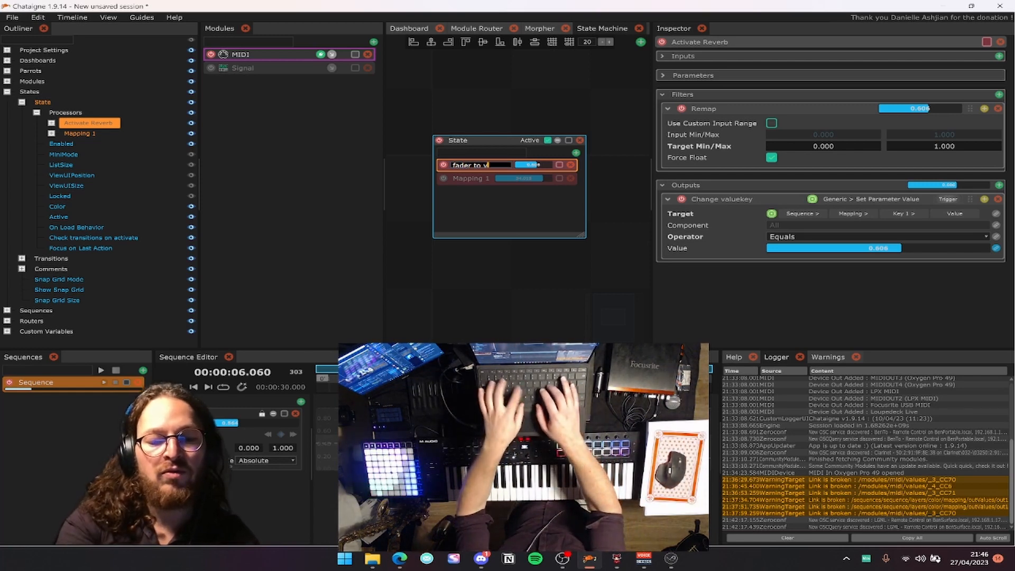
type("aluekey")
key("Return")
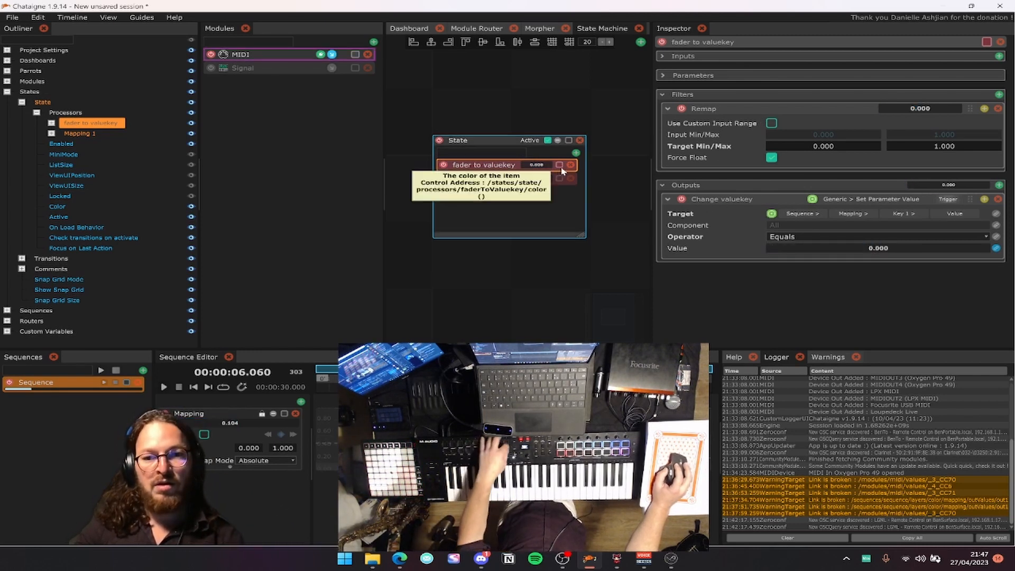
Dock the Modules panel above the Outliner, and enlarge the upper work area and the Outliner.
left_click(558, 265)
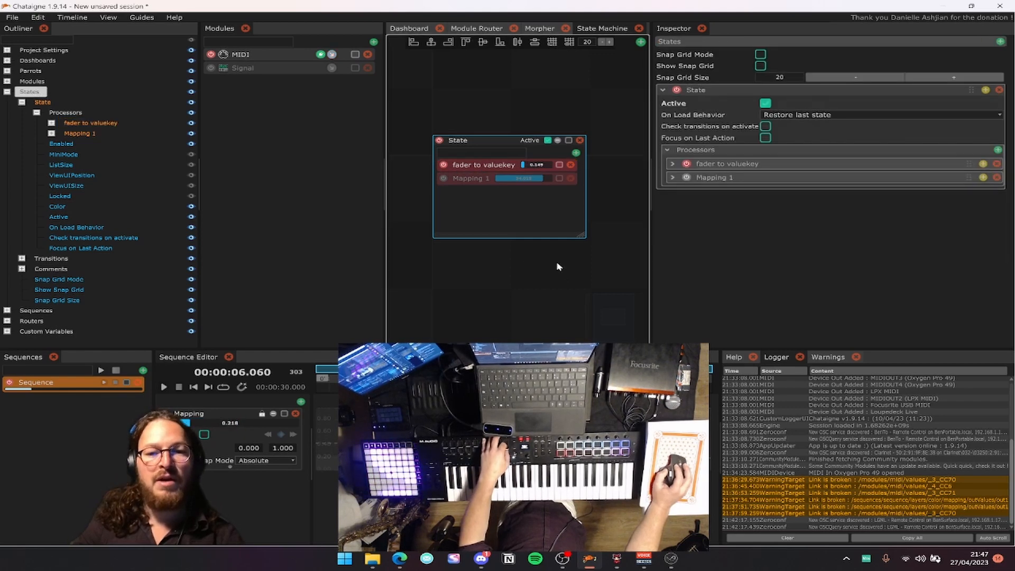
left_click_drag(564, 274, 462, 182)
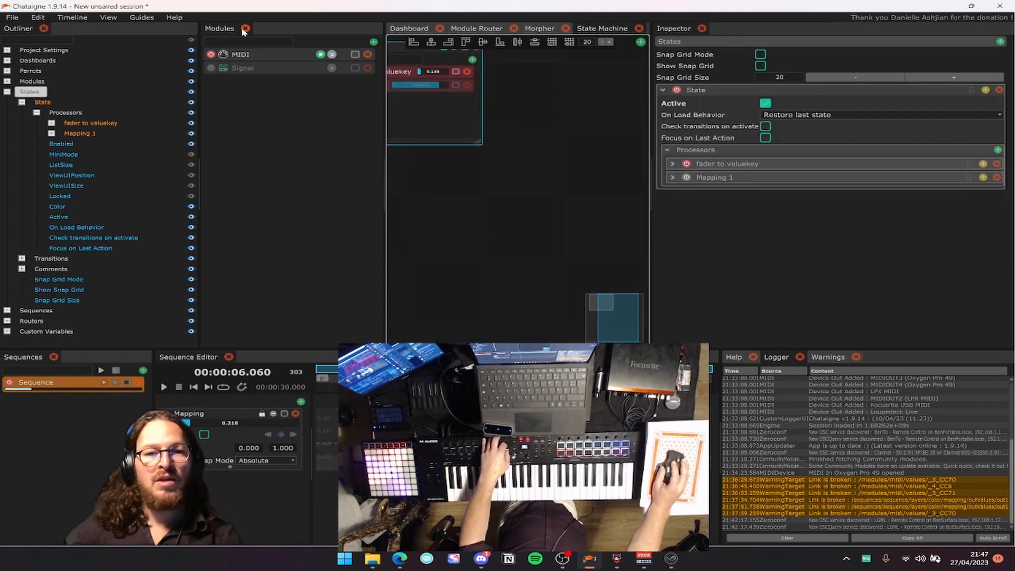
left_click_drag(219, 29, 98, 51)
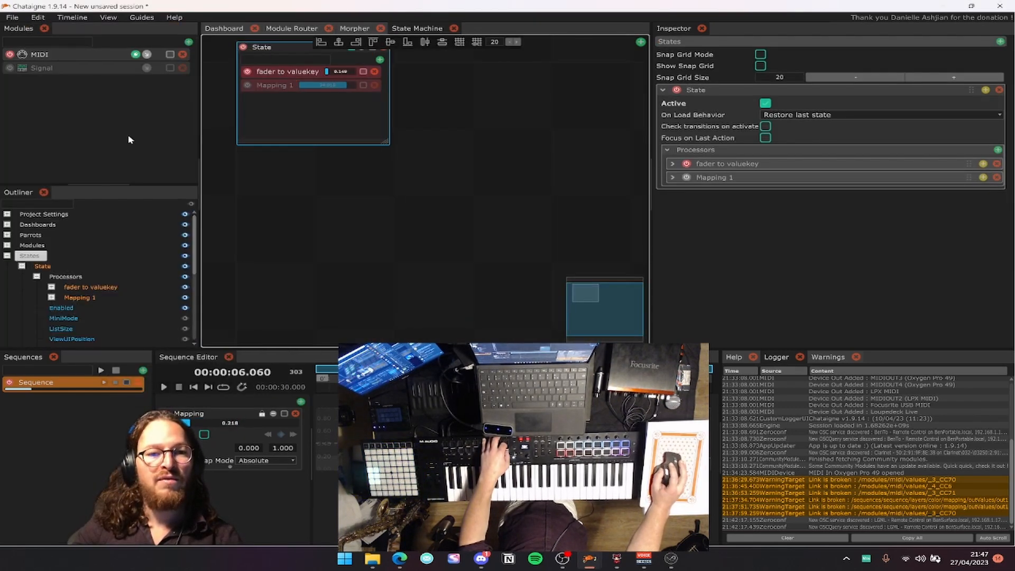
left_click_drag(201, 349, 206, 419)
left_click_drag(453, 264, 532, 233)
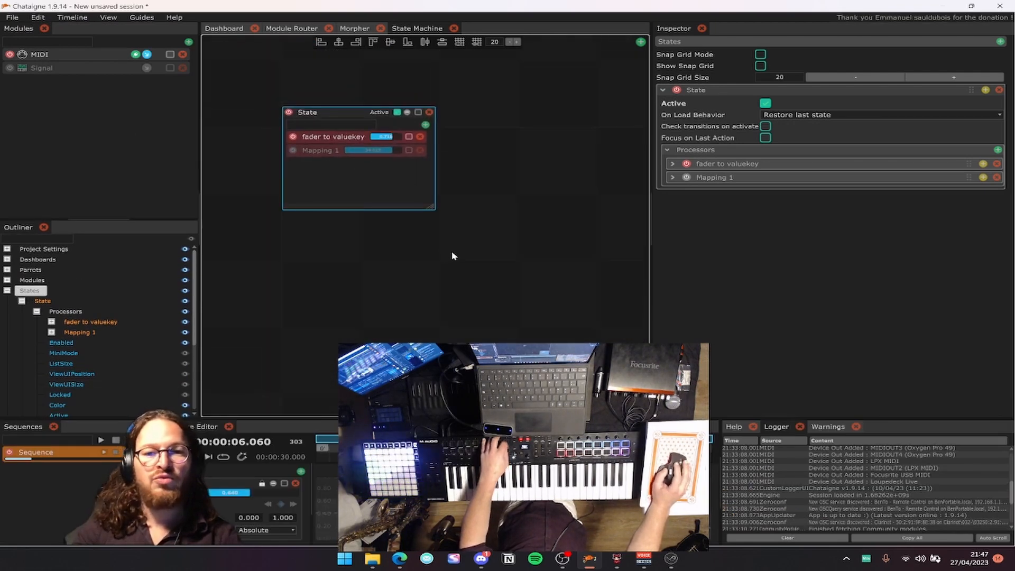
left_click_drag(505, 296, 455, 276)
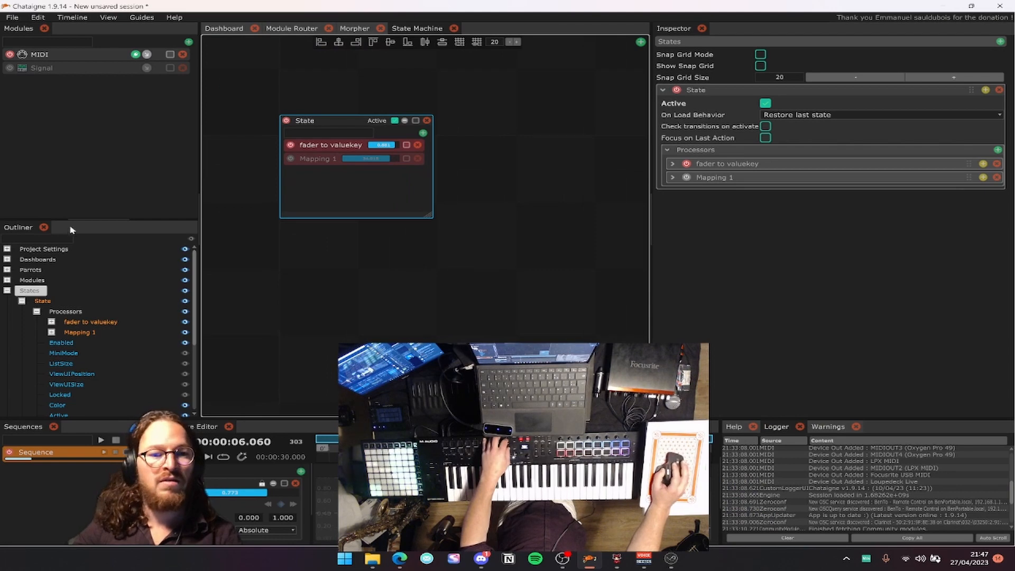
left_click_drag(77, 220, 63, 157)
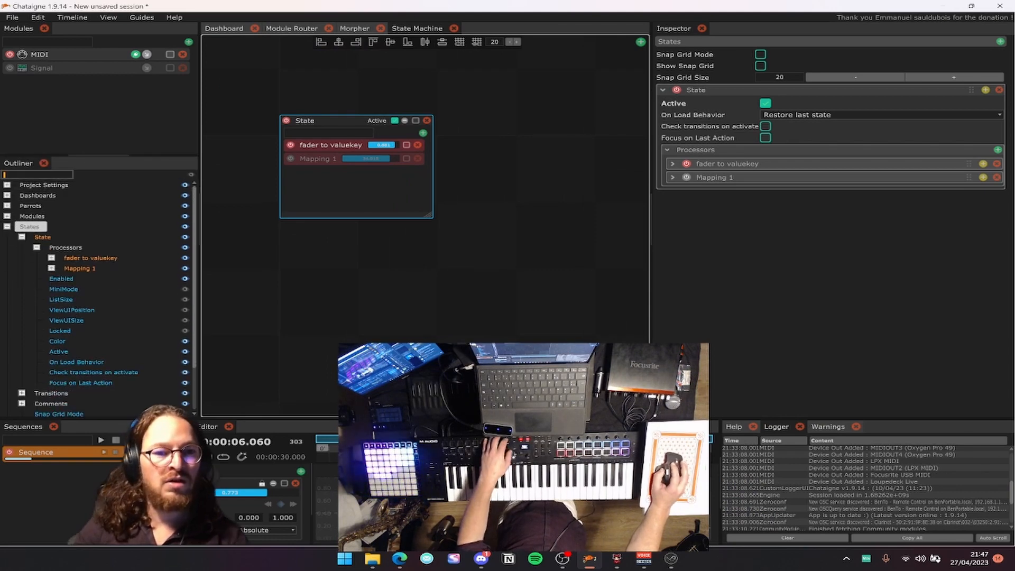
Filter the Outliner by "valuekey" and inspect the matching processor, its outputs and the Change valuekey command.
type("valuek")
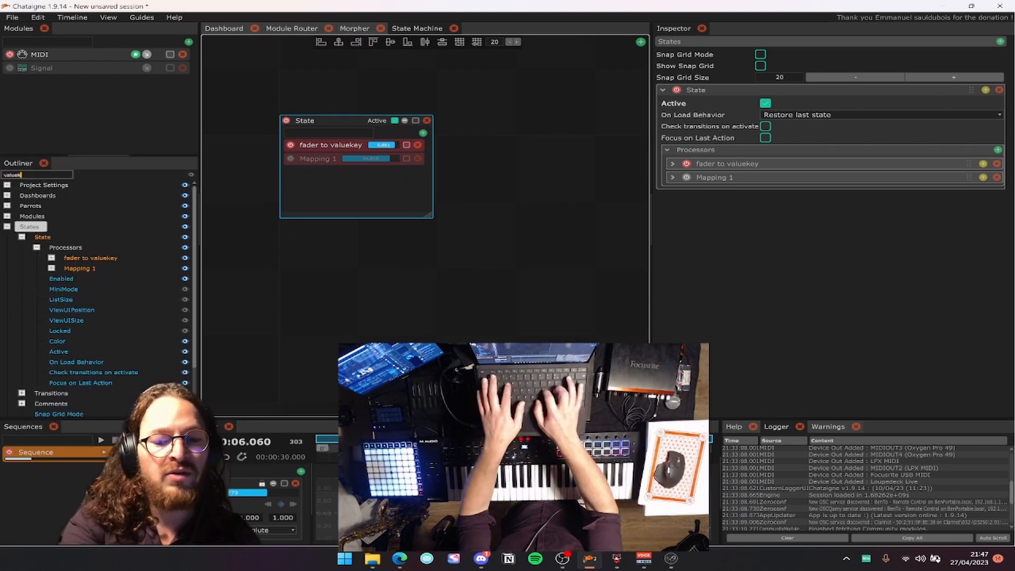
type("ey")
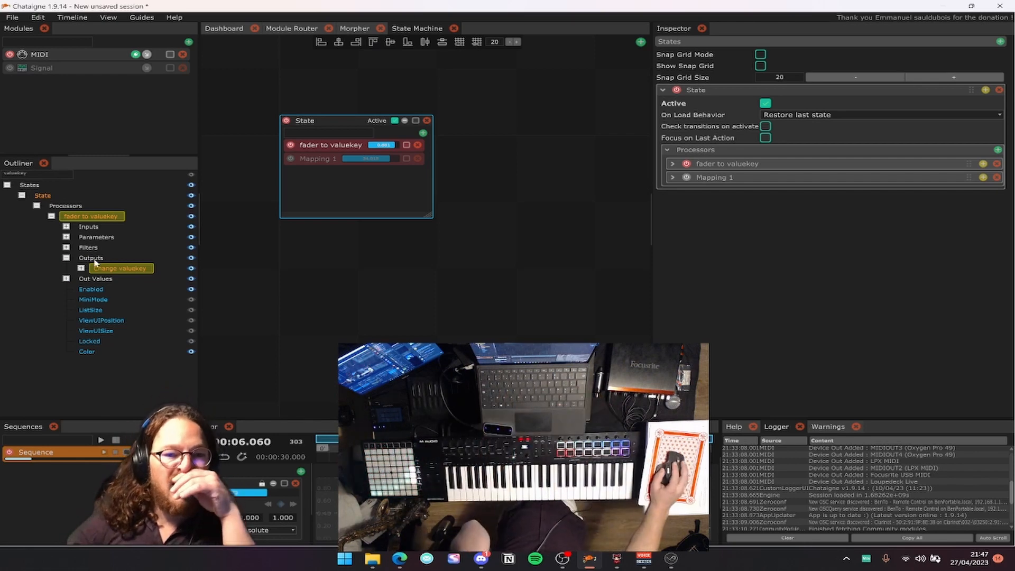
left_click(77, 216)
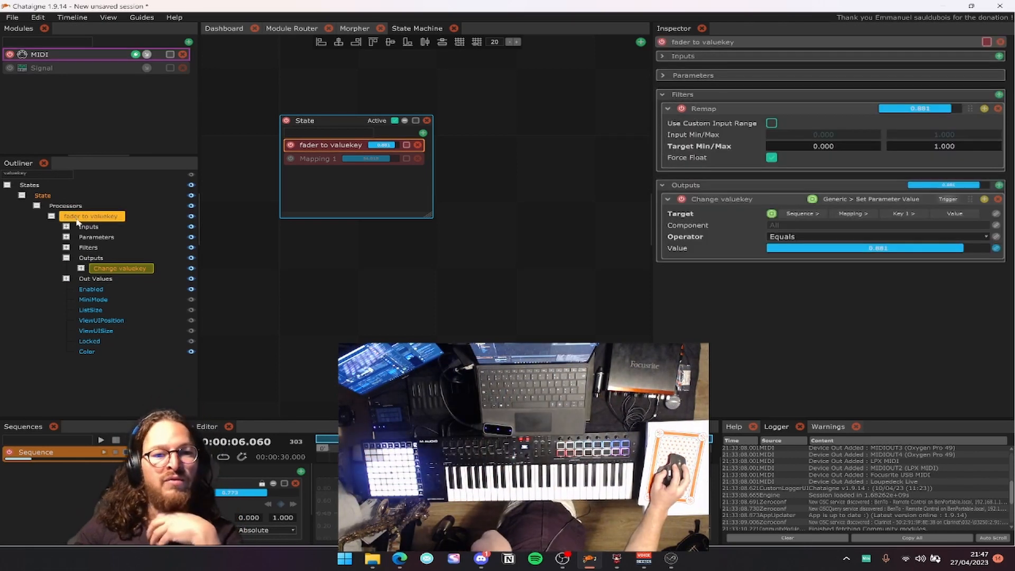
left_click(93, 258)
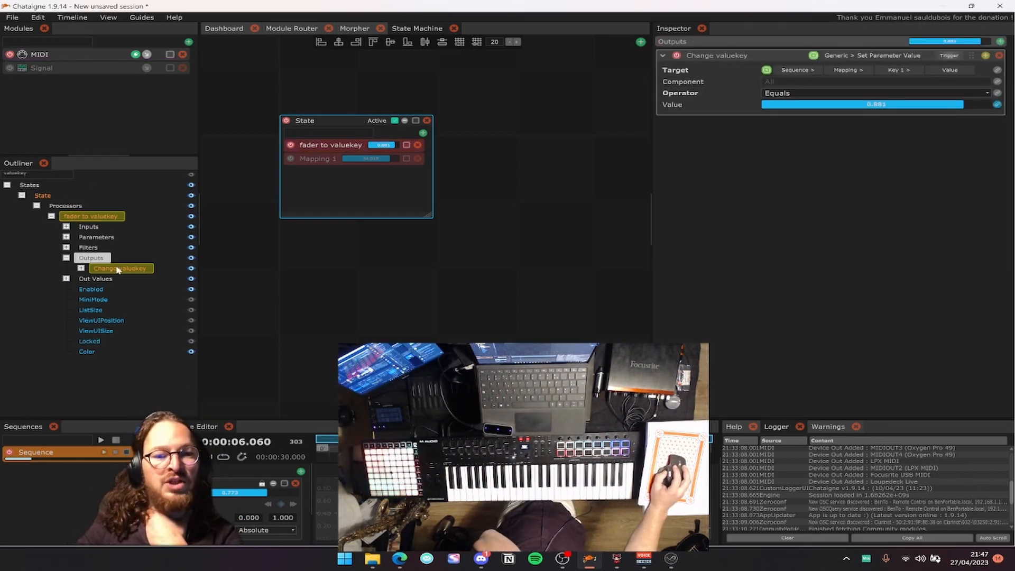
left_click(80, 268)
left_click(126, 279)
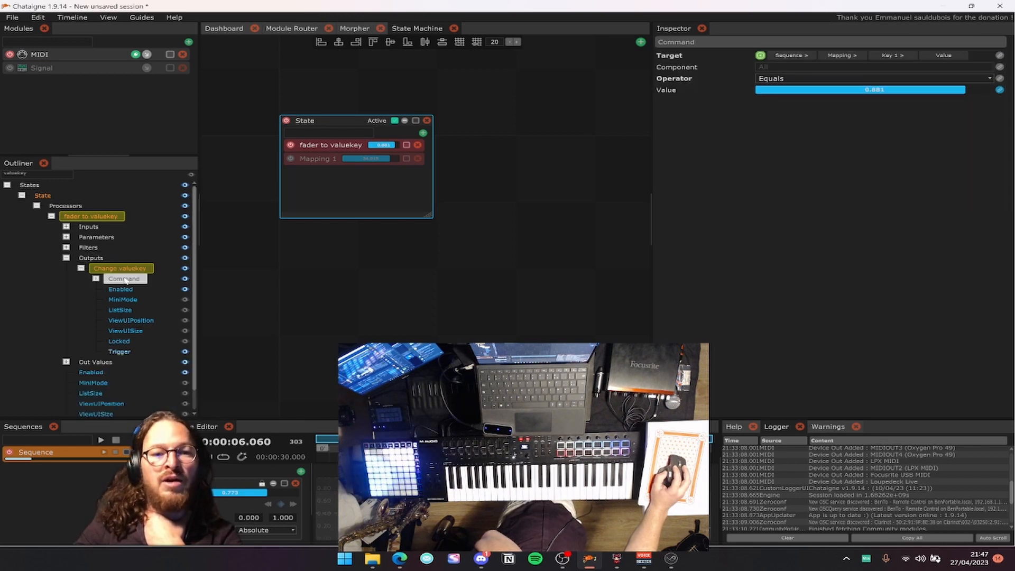
left_click(90, 258)
Change the colour of the State in the State Machine to blue-violet.
left_click_drag(362, 269, 415, 308)
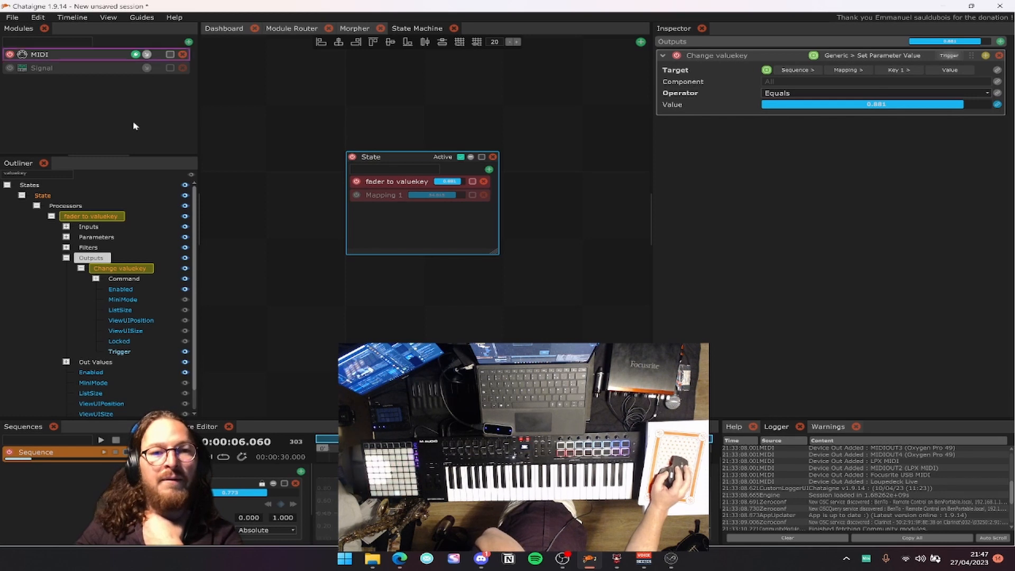
left_click(127, 21)
left_click(358, 254)
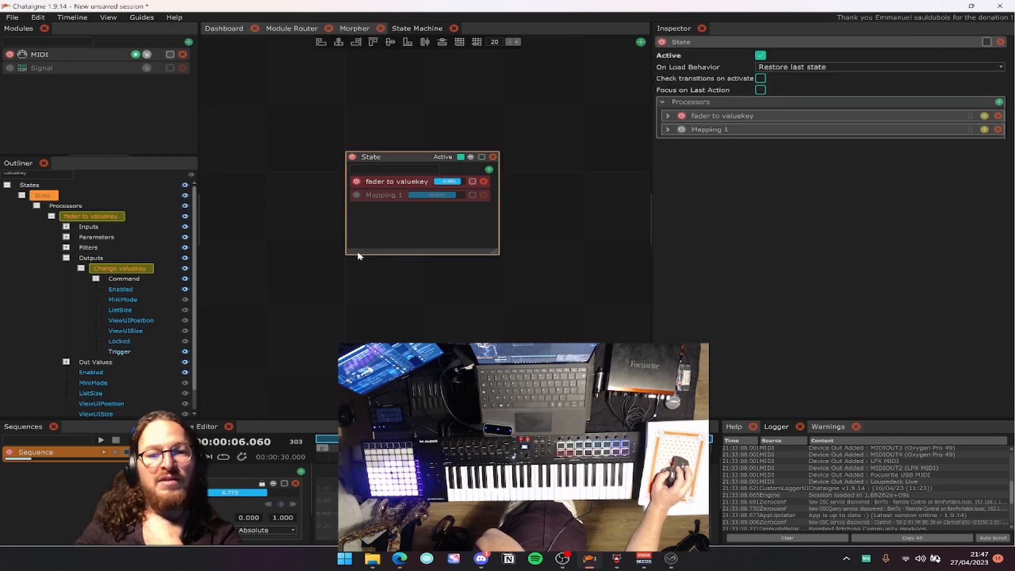
left_click_drag(529, 370, 543, 487)
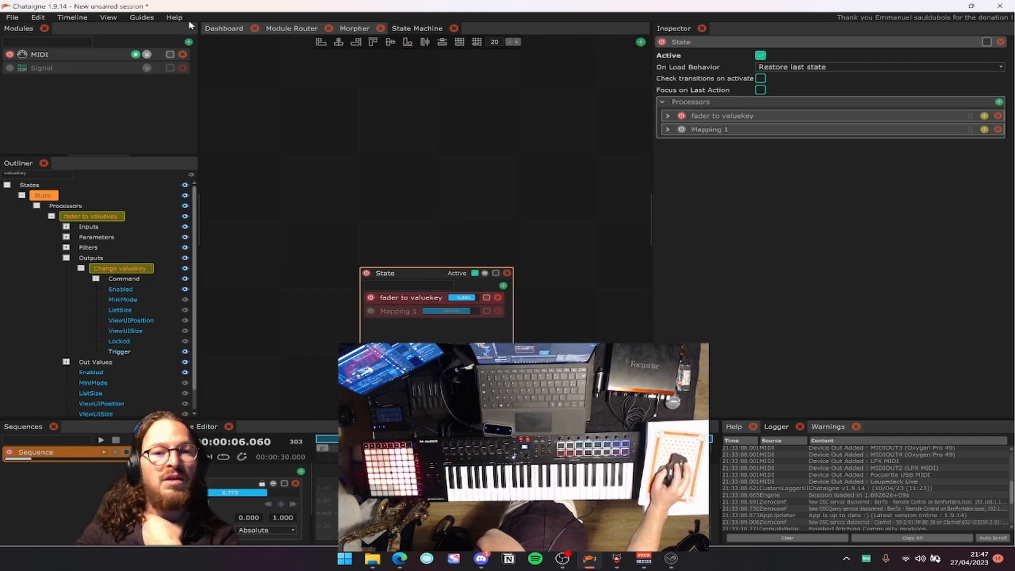
left_click(496, 274)
left_click_drag(548, 265, 517, 242)
left_click(617, 229)
left_click_drag(686, 280, 685, 174)
left_click_drag(604, 248, 616, 269)
left_click(394, 188)
left_click_drag(436, 317, 436, 476)
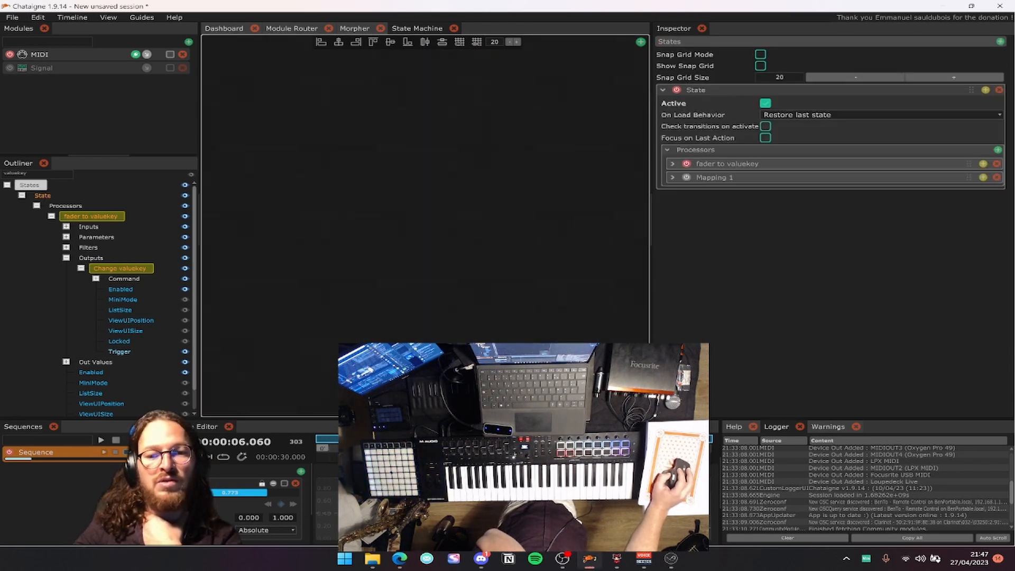
left_click_drag(418, 64, 454, 305)
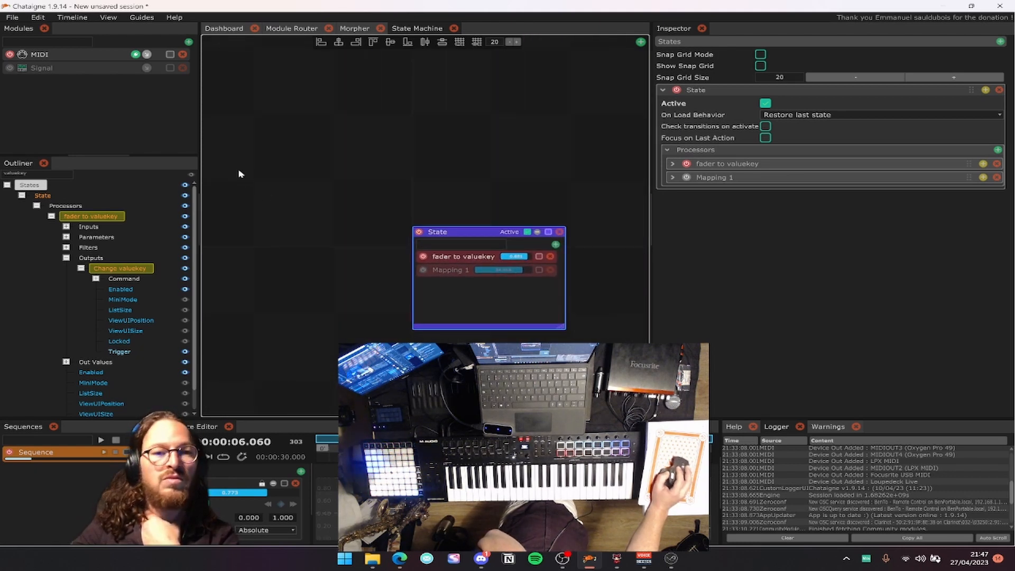
Show the States panel and dock it between the Outliner and the State Machine.
left_click(99, 22)
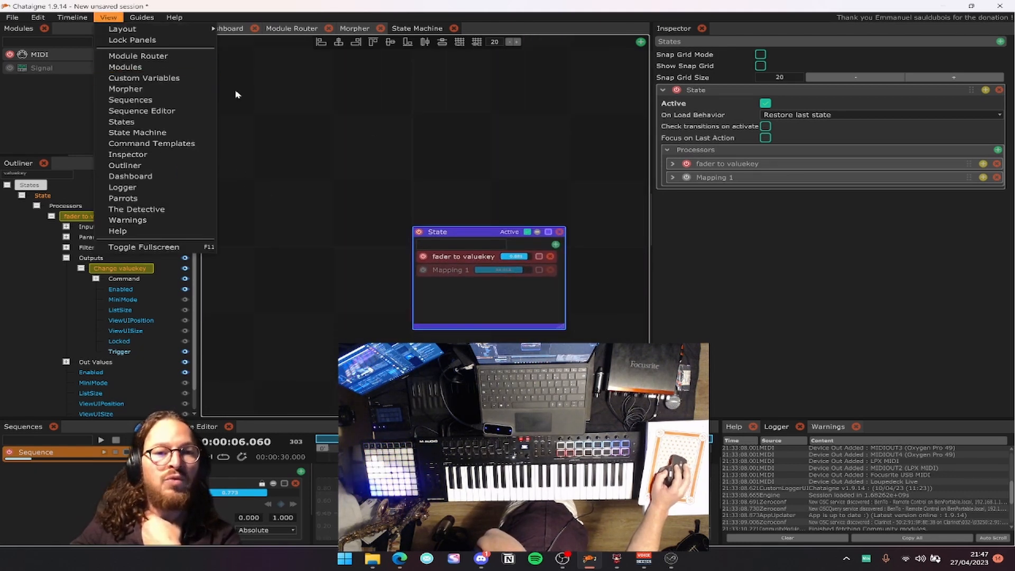
left_click(163, 121)
left_click(109, 17)
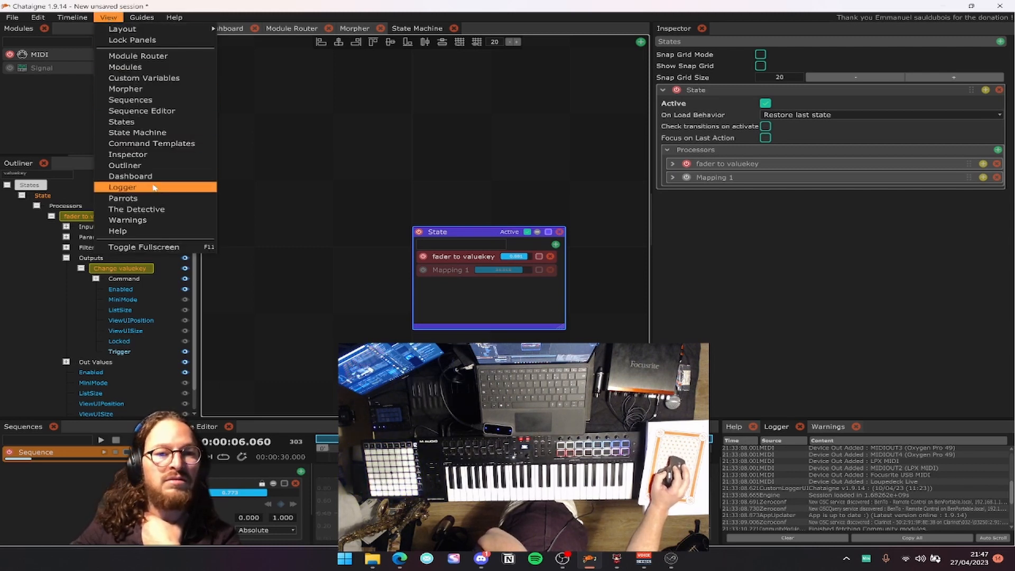
left_click(156, 122)
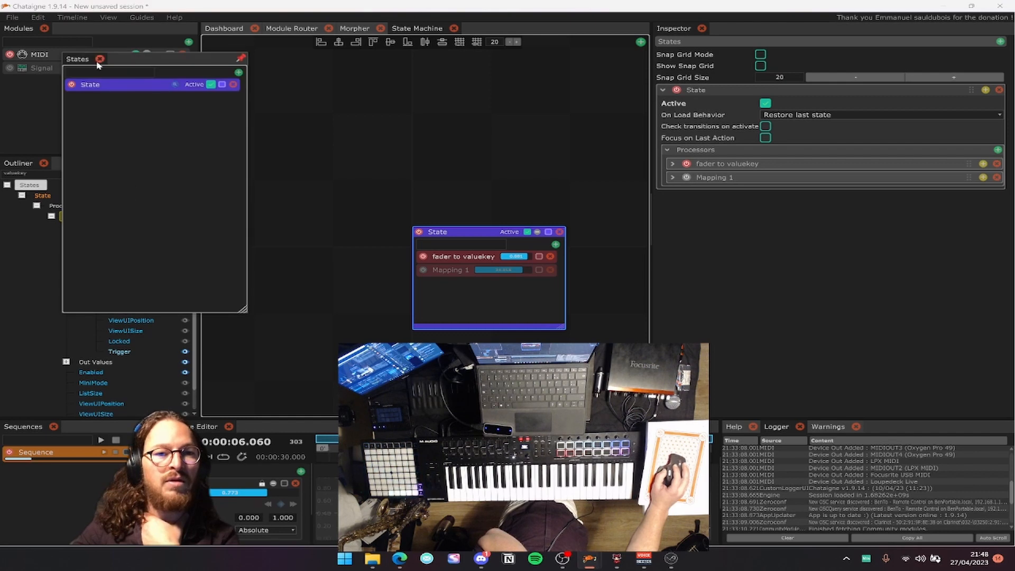
left_click_drag(81, 60, 227, 125)
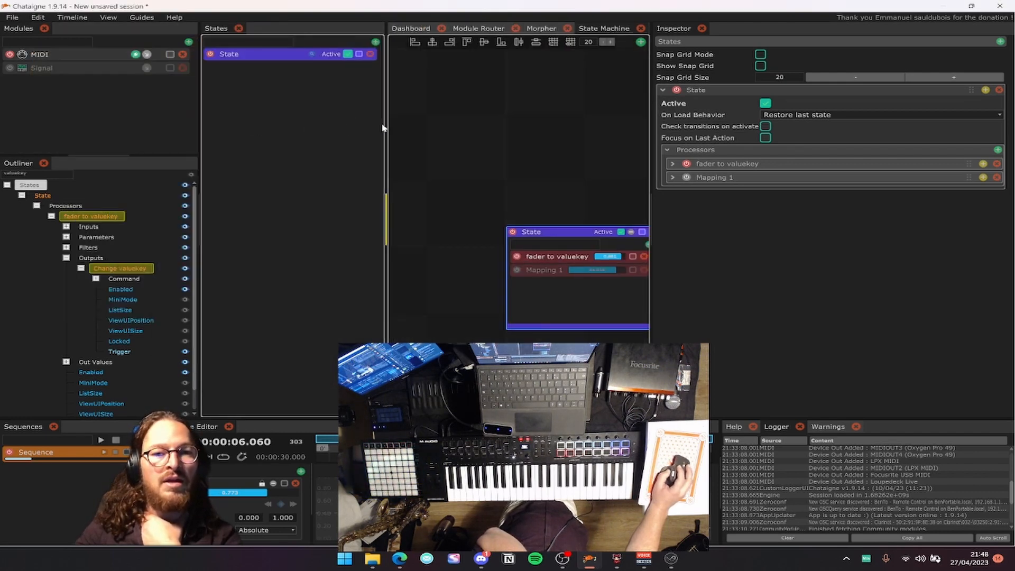
Add a new empty state to the States list and duplicate it repeatedly.
left_click(376, 41)
key("ctrl+d")
key("ctrl+d")
key("ctrl+d")
key("ctrl+d")
key("ctrl+d")
key("ctrl+d")
key("ctrl+d")
key("ctrl+d")
key("ctrl+d")
key("ctrl+d")
key("ctrl+d")
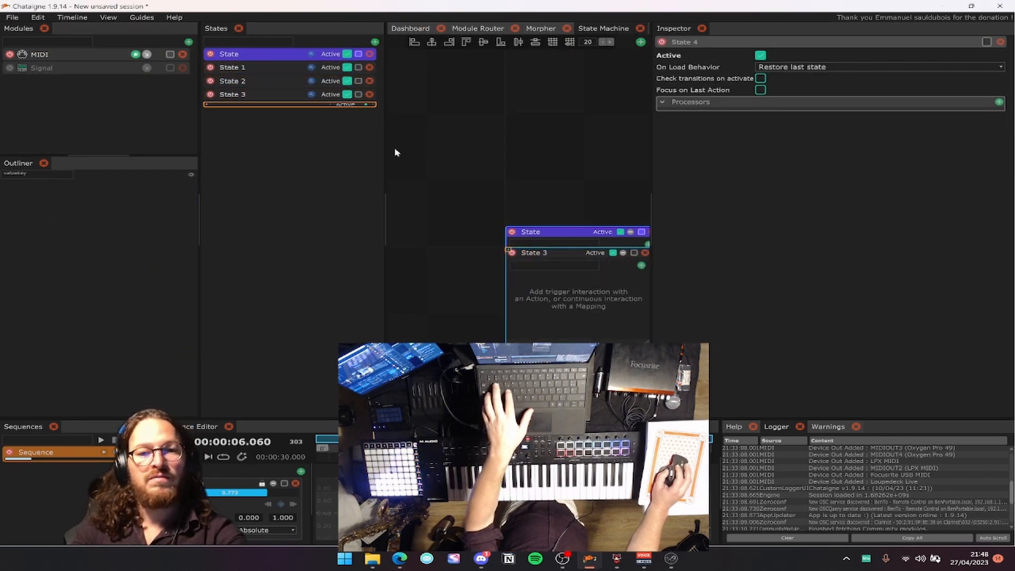
Move the blue-violet State clear of the duplicated states, and inspect its Outputs, fader to valuekey processor and the State itself from the Outliner.
left_click(553, 231)
left_click_drag(528, 232, 573, 66)
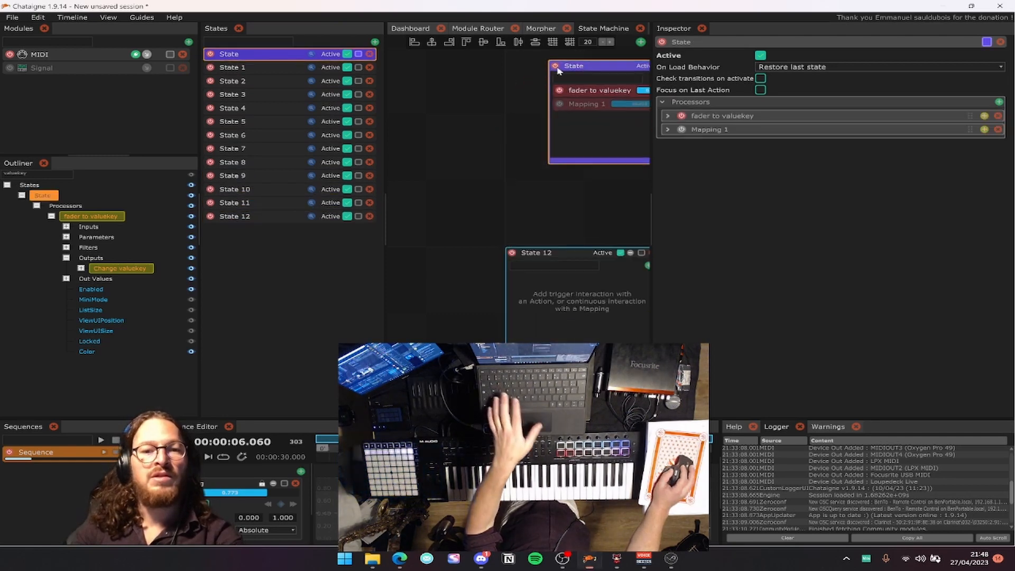
left_click(98, 258)
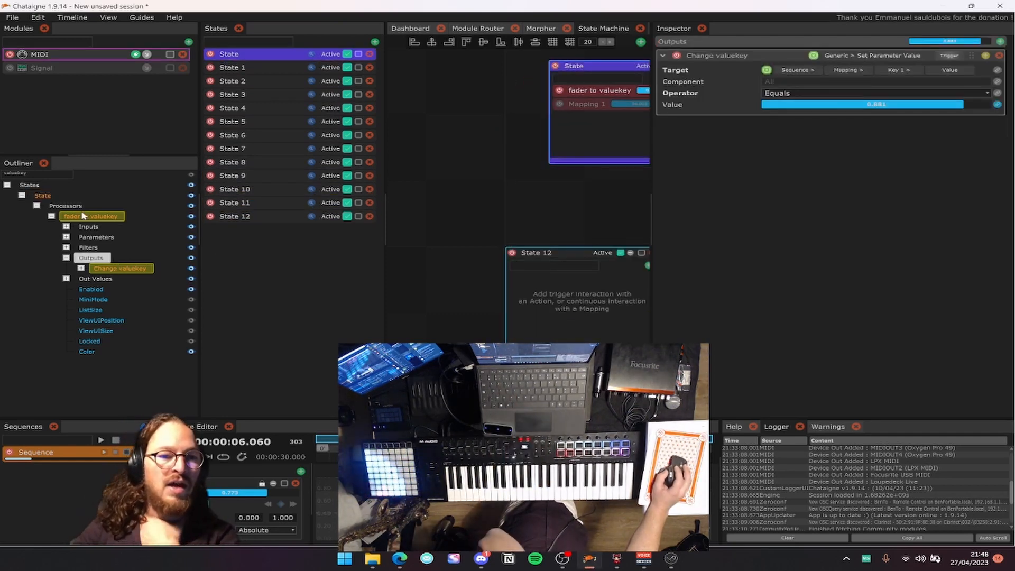
left_click(74, 214)
left_click(44, 196)
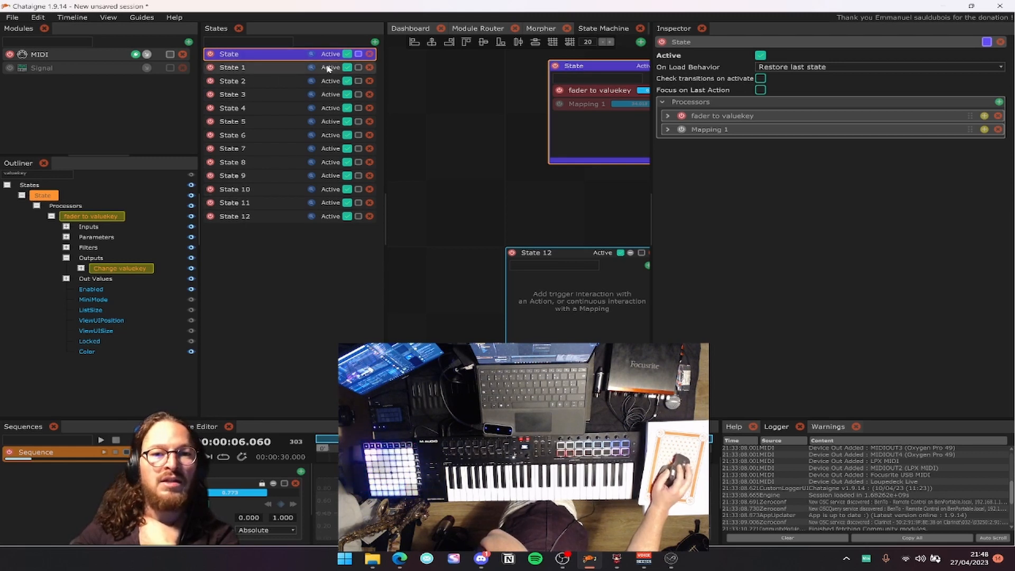
Centre the State Machine view on State and State 4 from the States list, and spread the stacked duplicate states apart.
left_click(312, 55)
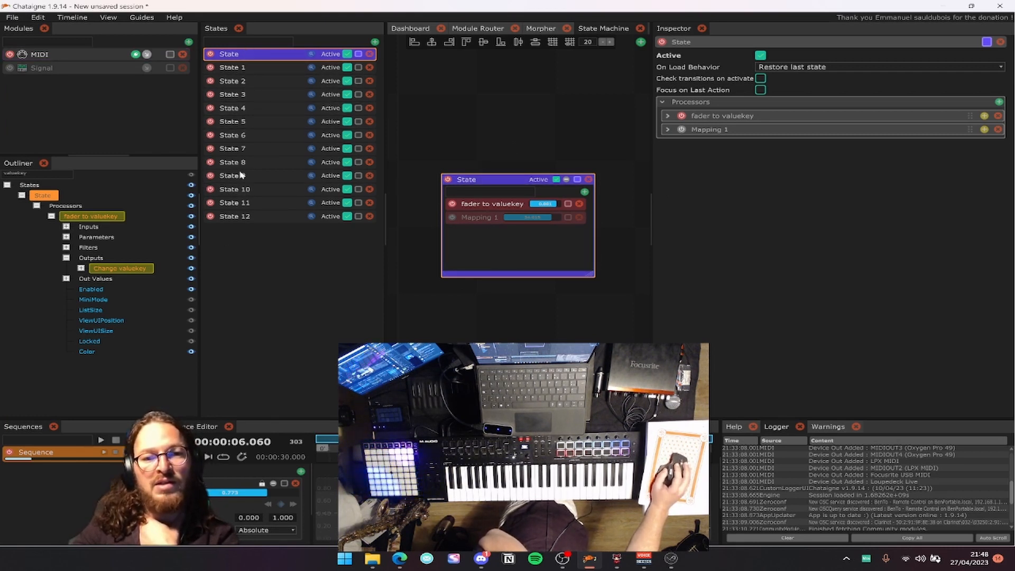
left_click_drag(504, 322, 526, 222)
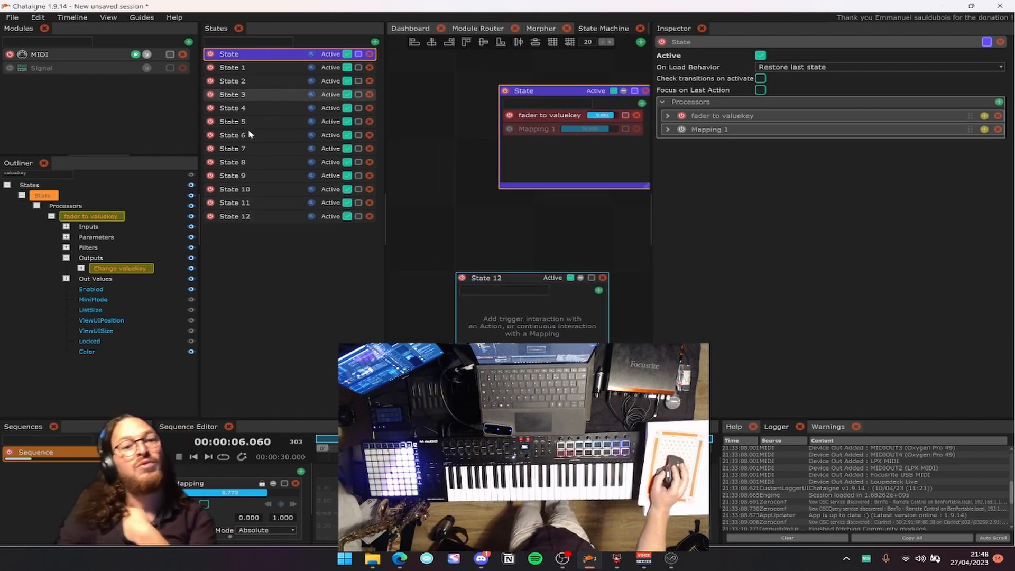
left_click(312, 108)
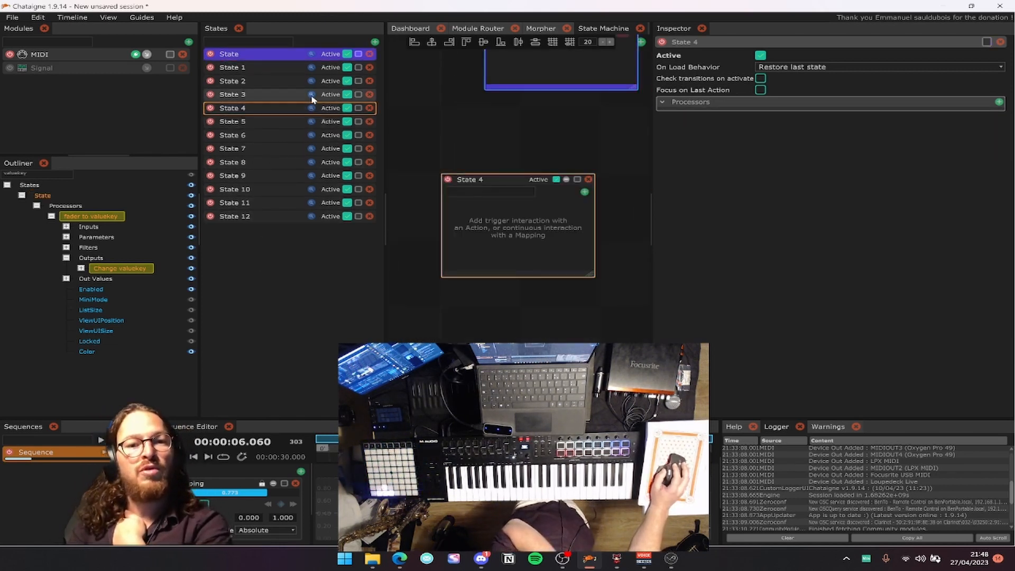
left_click_drag(499, 179, 389, 159)
Centre the State Machine view on State 5, State 4, State 1 and finally State from the States list.
left_click(312, 124)
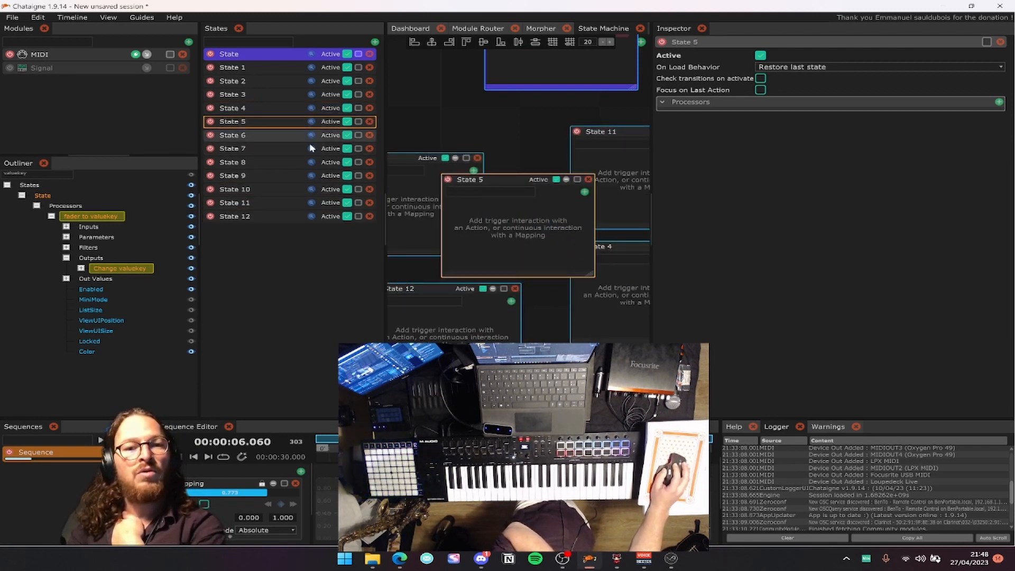
left_click(313, 107)
left_click(312, 67)
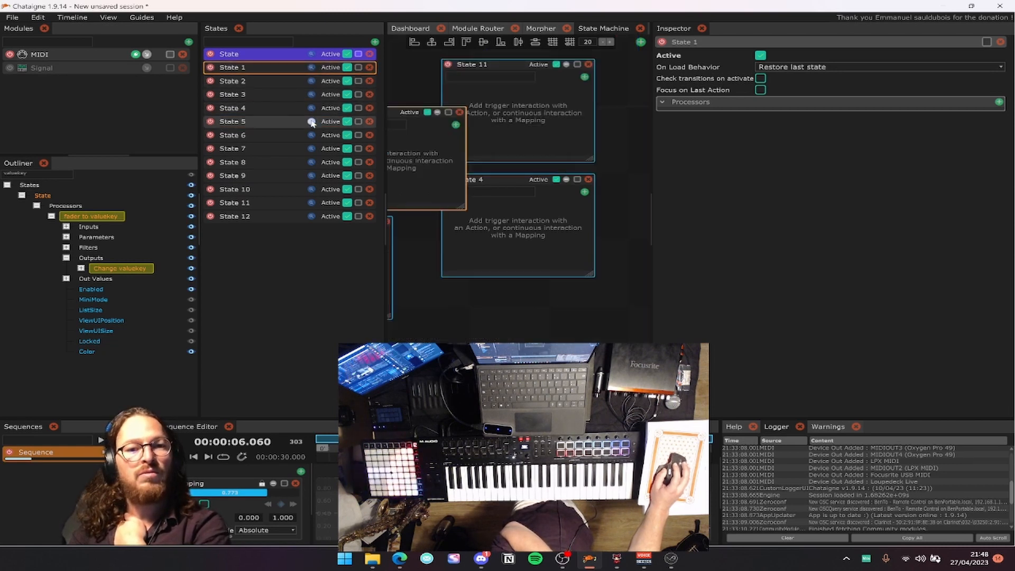
left_click(311, 54)
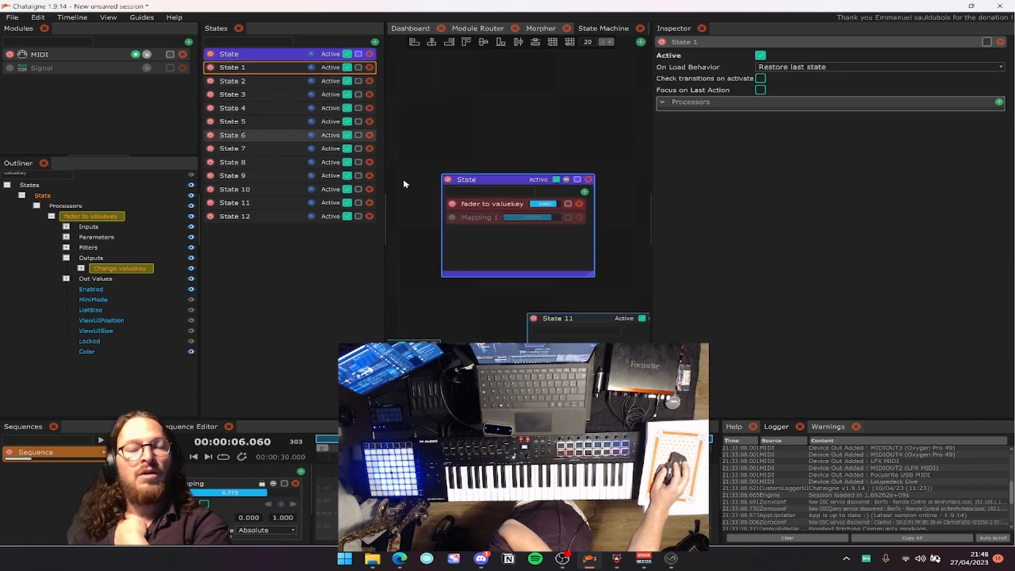
Close the States and Outliner panels and narrow the Modules panel to widen the State Machine, leaving nothing selected.
left_click(238, 28)
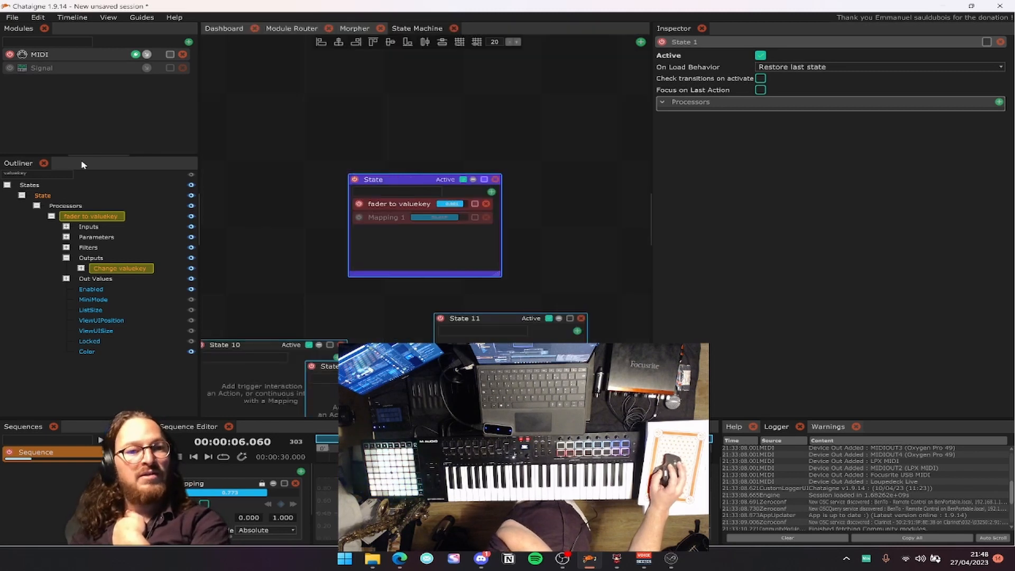
left_click(44, 163)
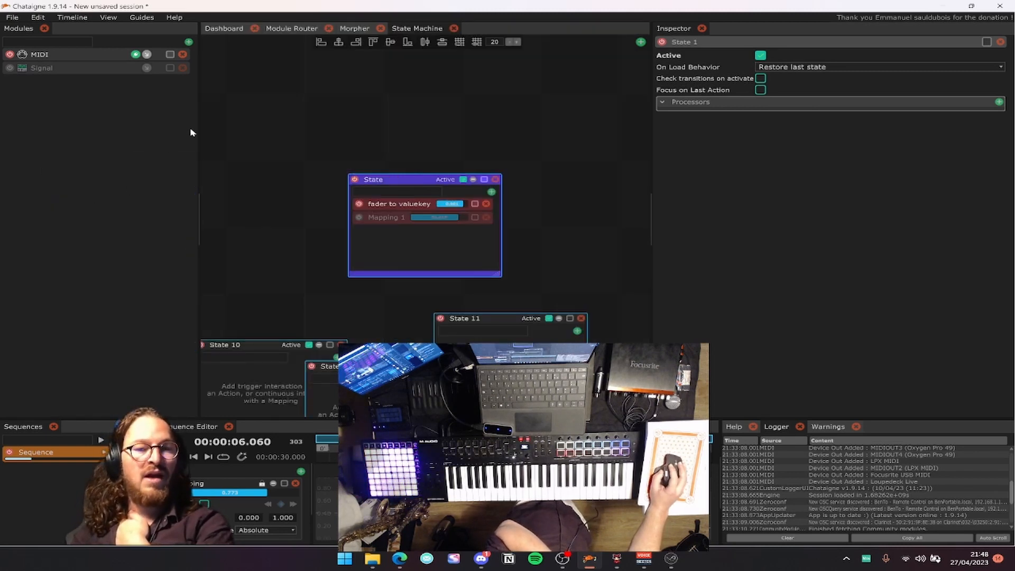
left_click_drag(198, 133, 157, 139)
left_click(240, 186)
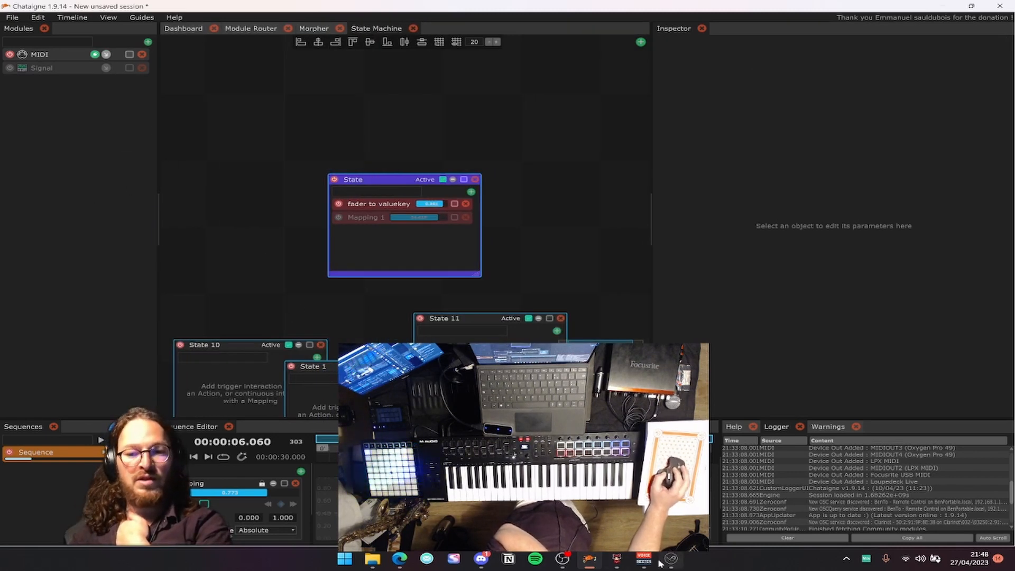
Switch to LGML, move its window fully into view and enlarge the panel group containing the Mappings list.
left_click(618, 561)
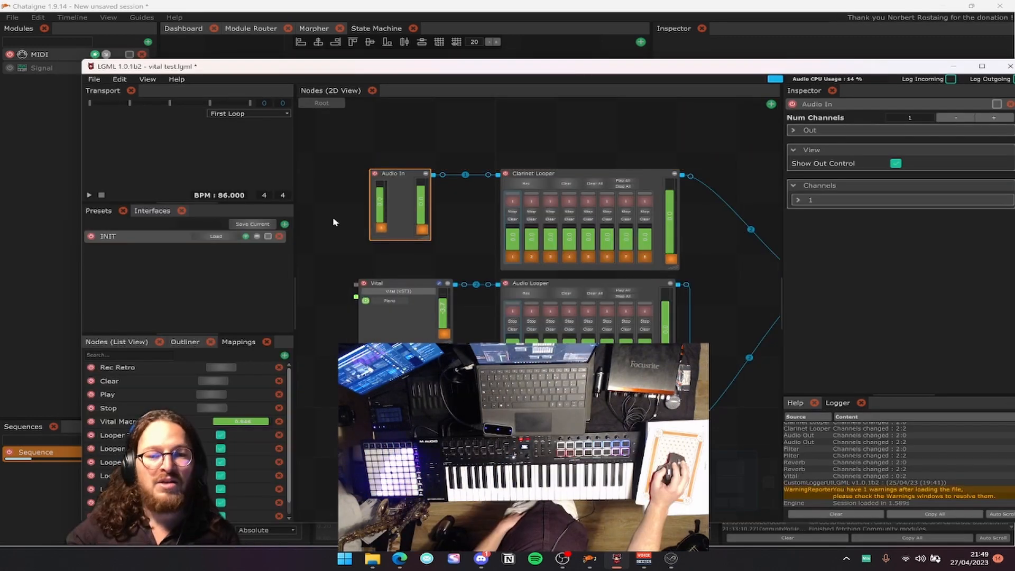
left_click(144, 81)
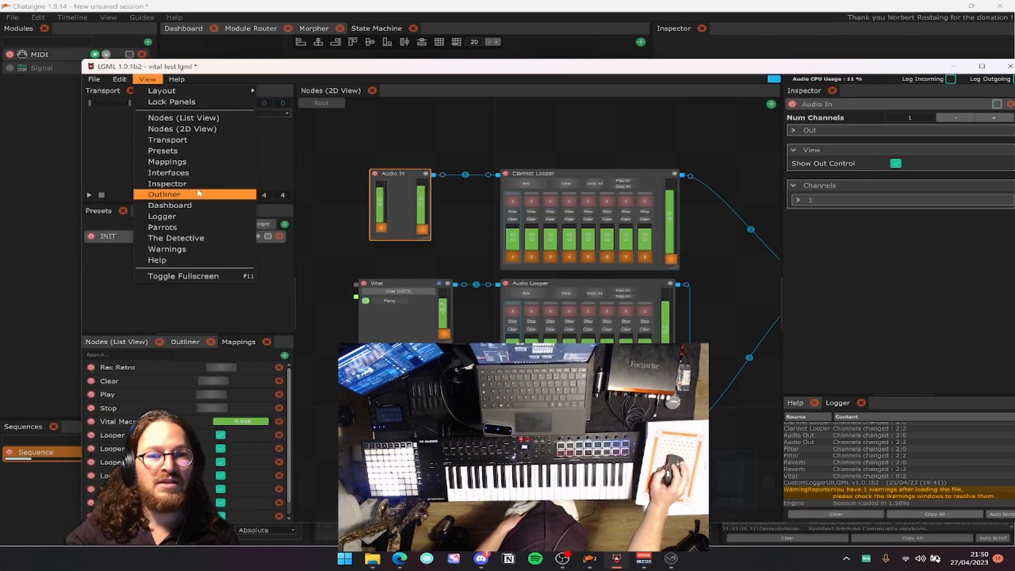
left_click_drag(173, 66, 152, 46)
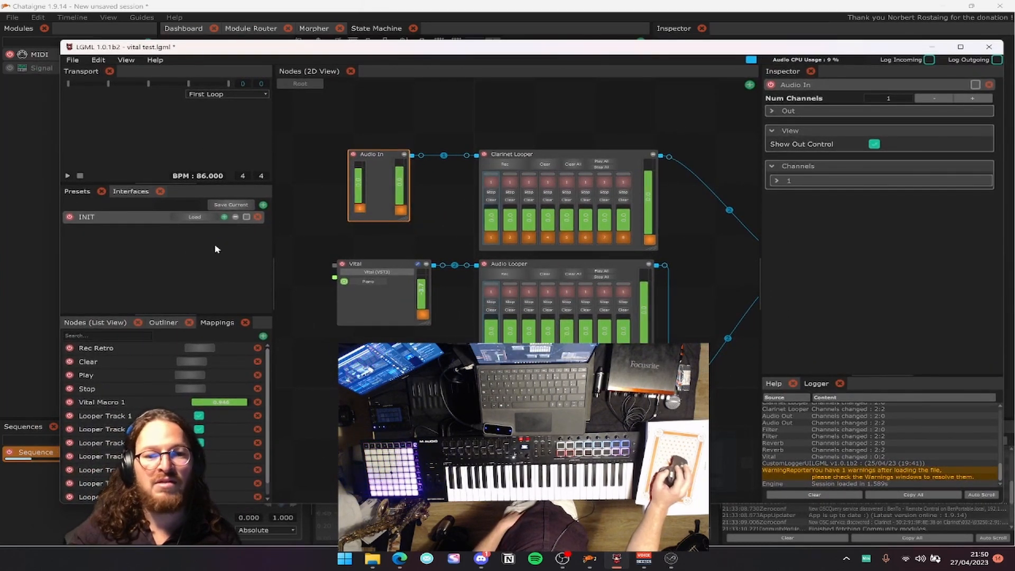
left_click_drag(160, 268, 161, 302)
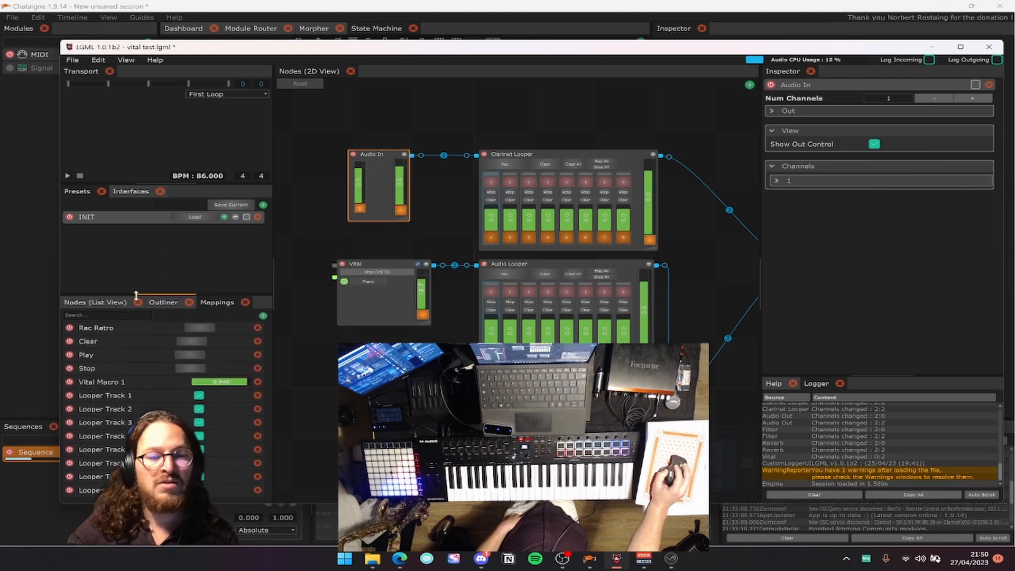
Compare the Outliner with the Mappings list, and enlarge the Outliner with its Nodes branch collapsed.
left_click(164, 302)
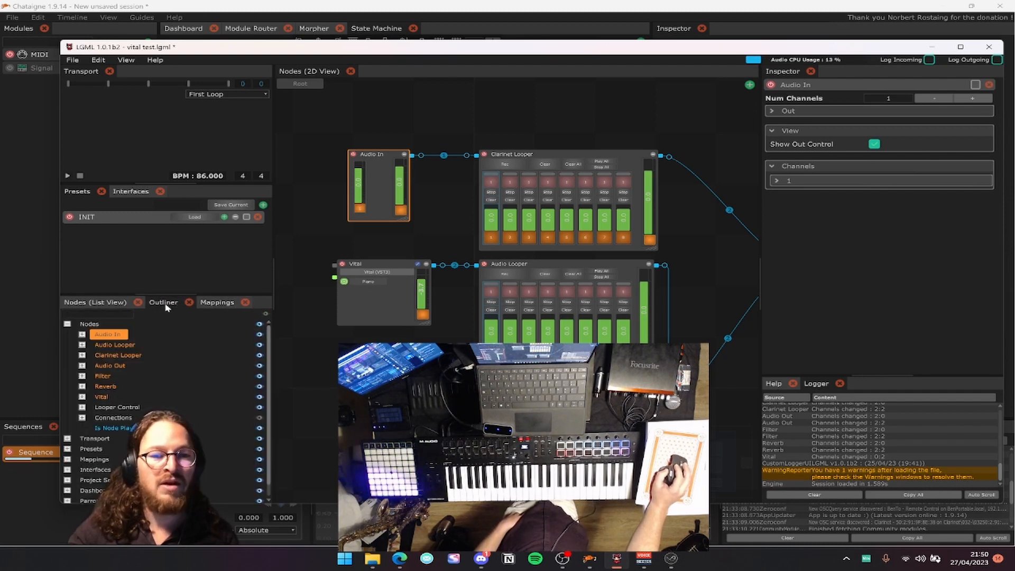
left_click(218, 302)
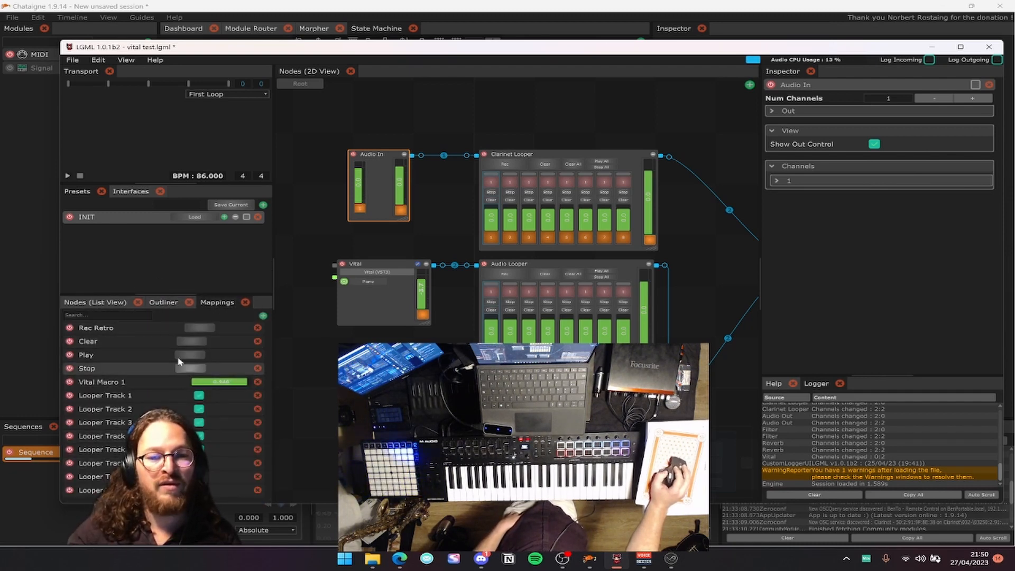
left_click(161, 301)
left_click(126, 302)
left_click(157, 304)
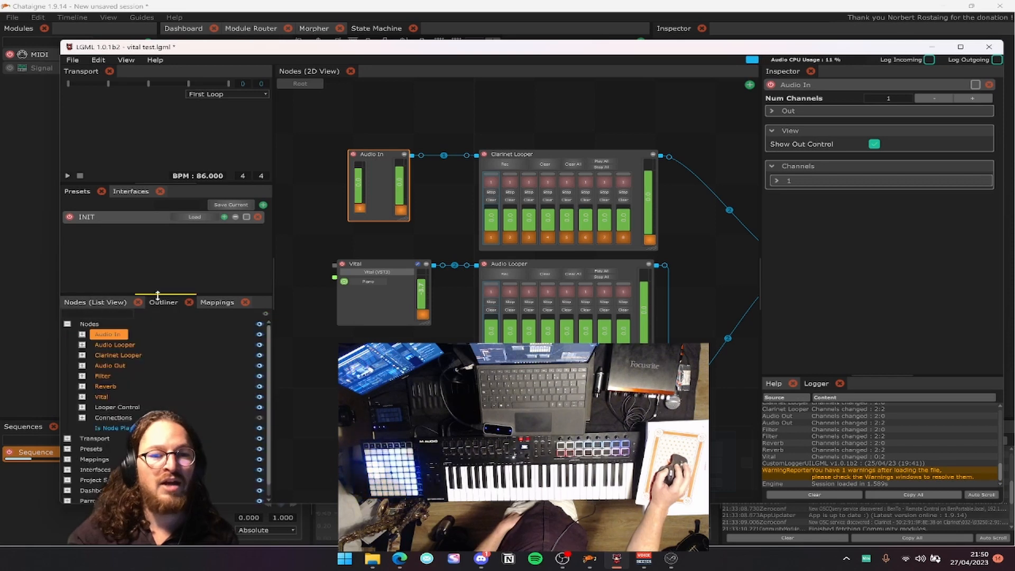
left_click_drag(157, 294, 158, 243)
left_click(67, 273)
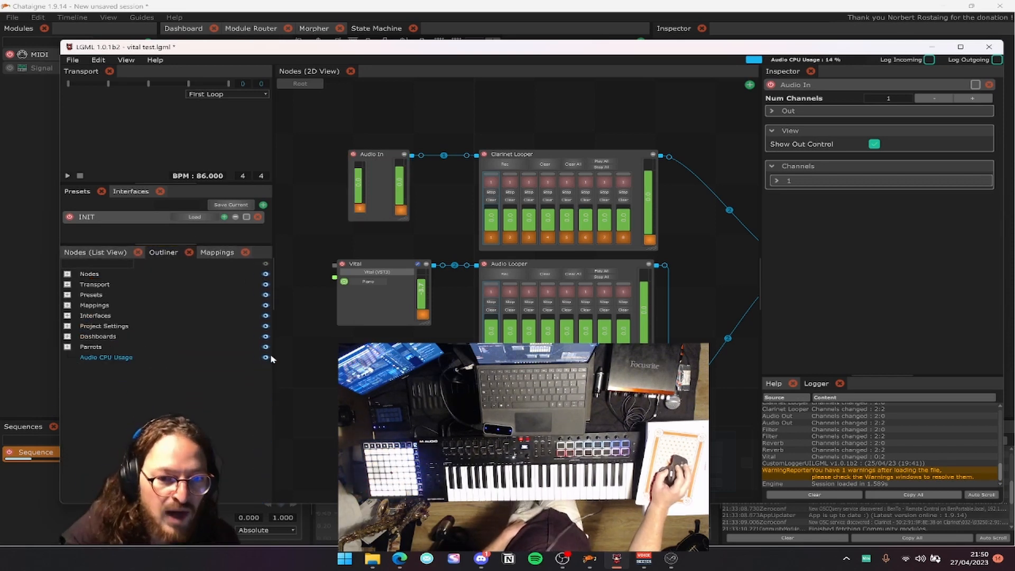
Turn off the remote visibility of Parrots in the Outliner and inspect the Transport parameters.
left_click(91, 347)
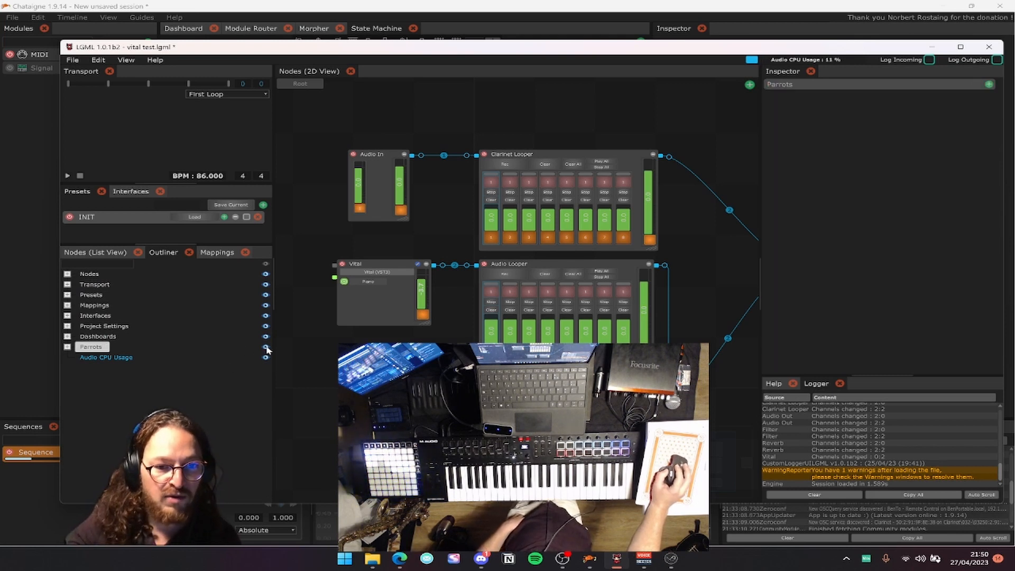
left_click(125, 60)
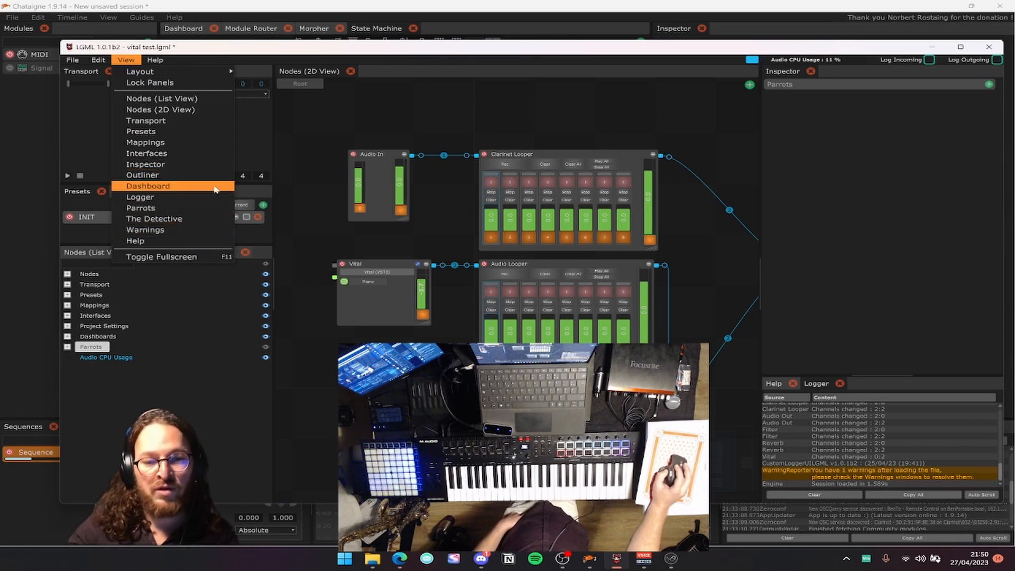
left_click(267, 135)
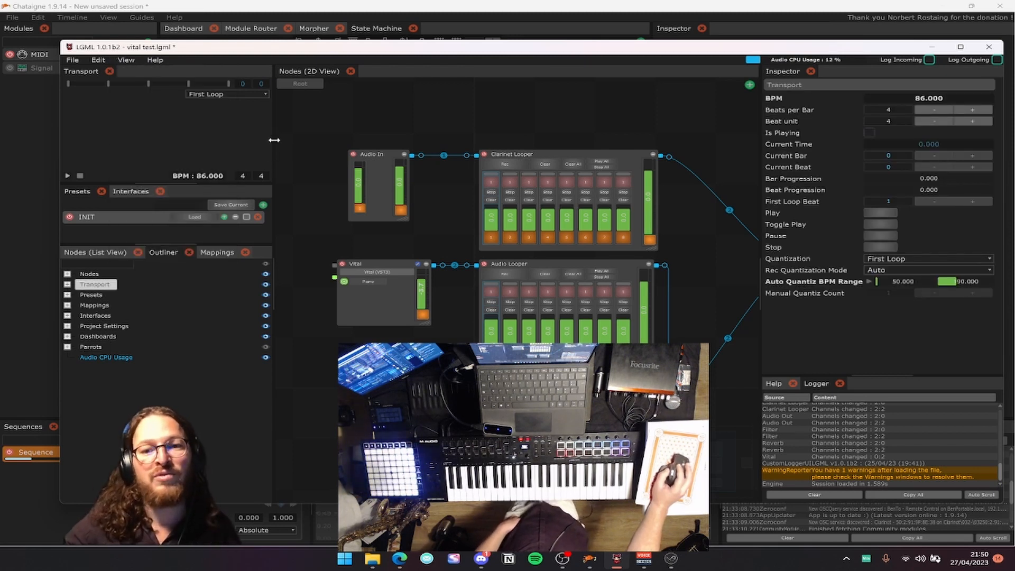
Slightly narrow the Clarinet Looper node and widen the Audio In node in the 2D view.
left_click(646, 249)
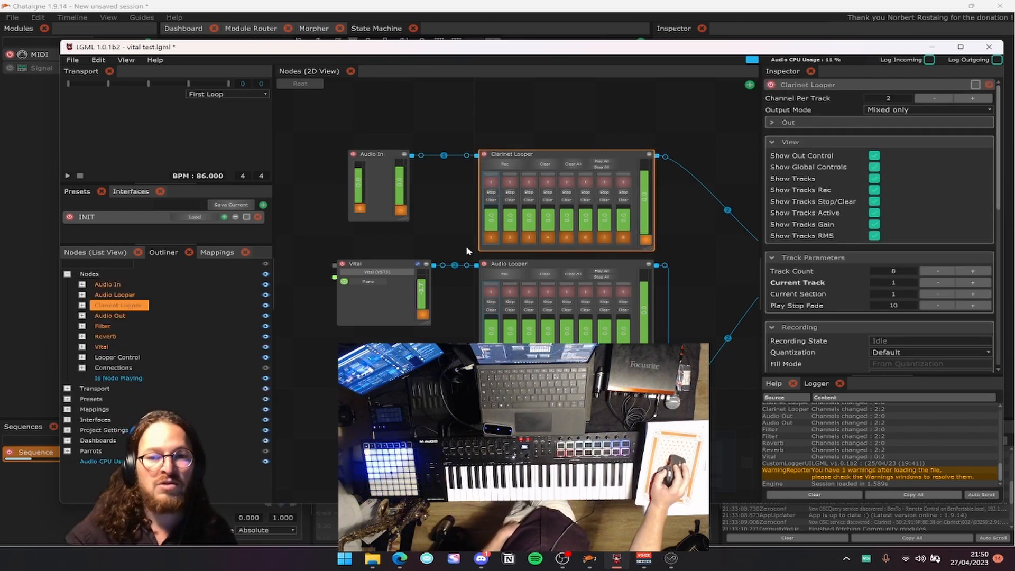
left_click_drag(408, 220, 429, 217)
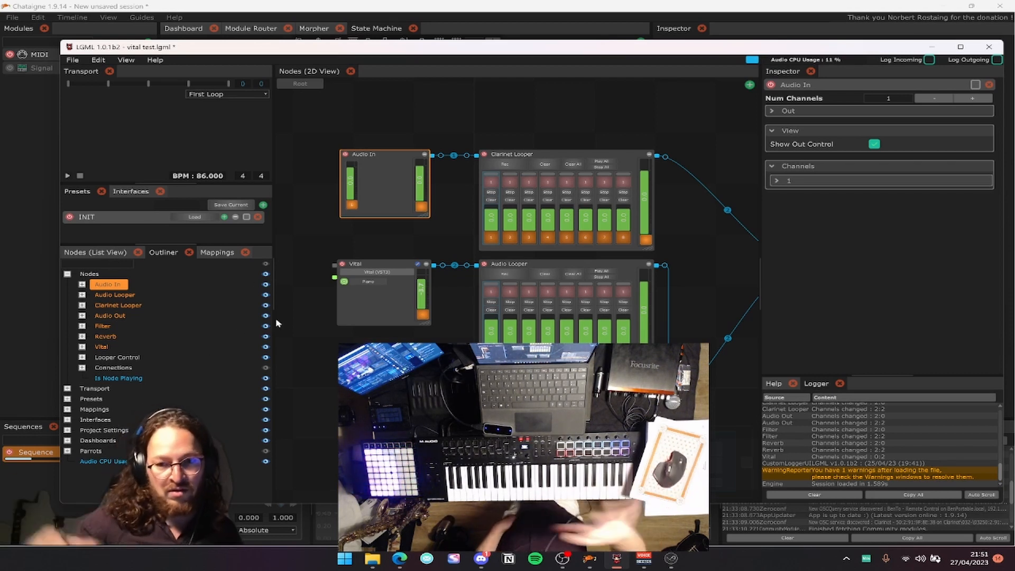
Collapse the Nodes branch in the Outliner and turn off the remote visibility of Dashboards and Project Settings.
left_click(67, 274)
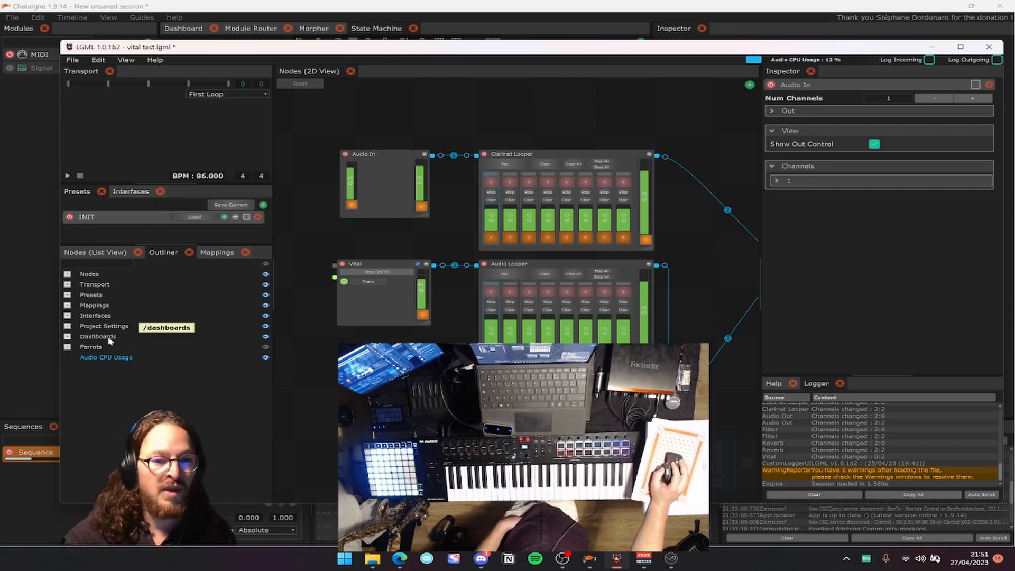
left_click(265, 336)
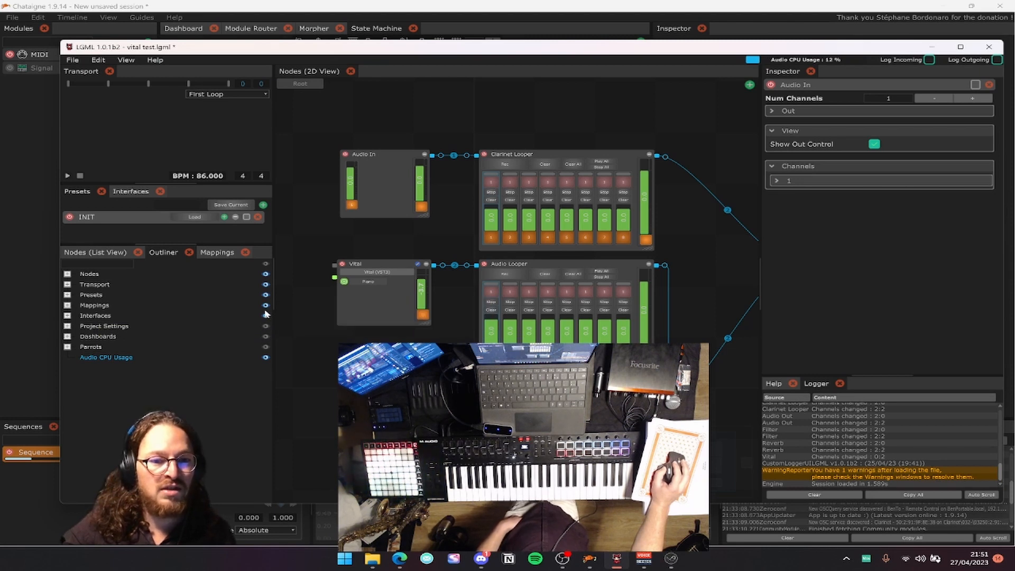
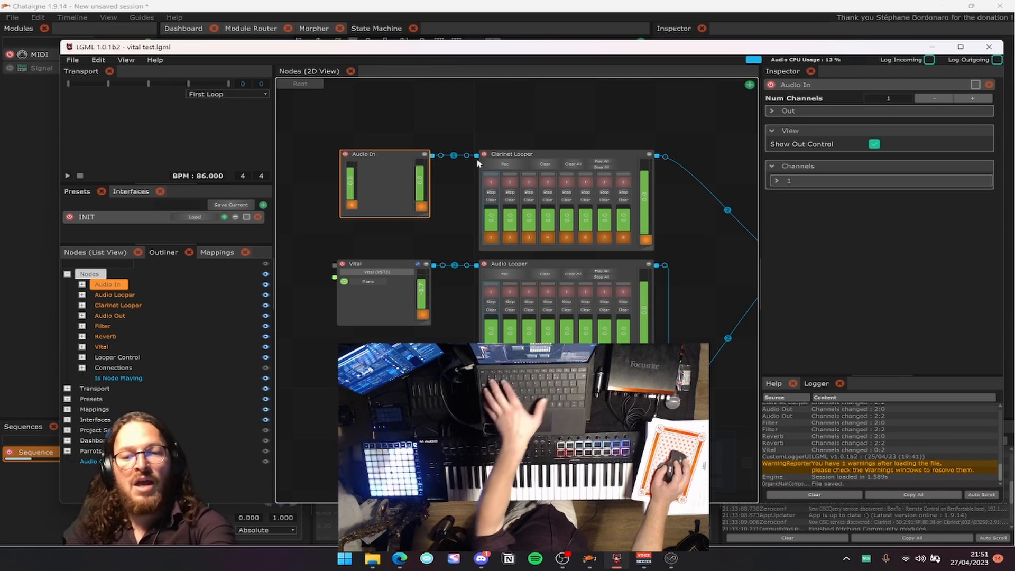
Open the Global Settings and examine the OSC Remote Control section with its local port.
key("ctrl+semicolon")
key("ctrl+comma")
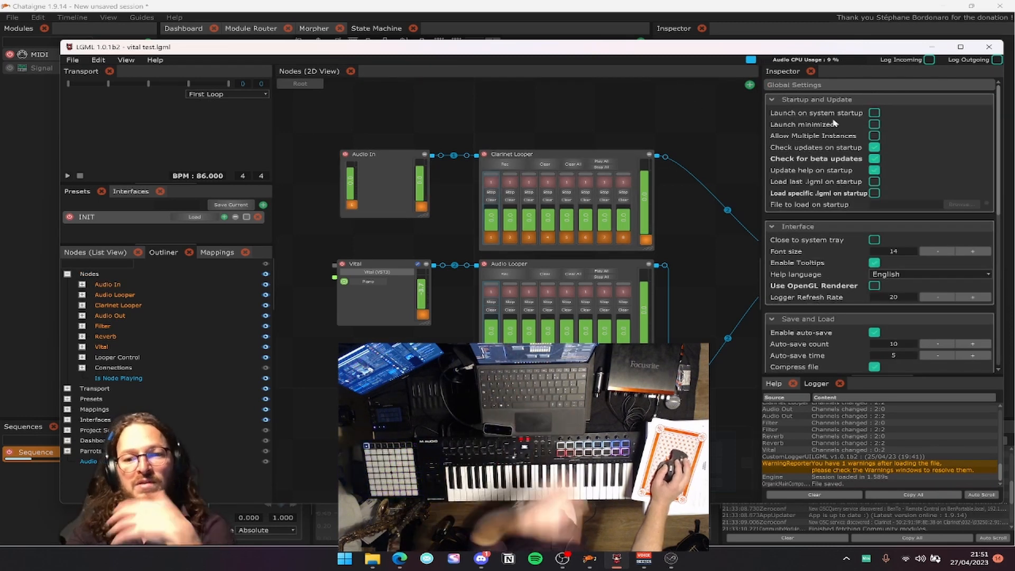
scroll(835, 127, "down", 5)
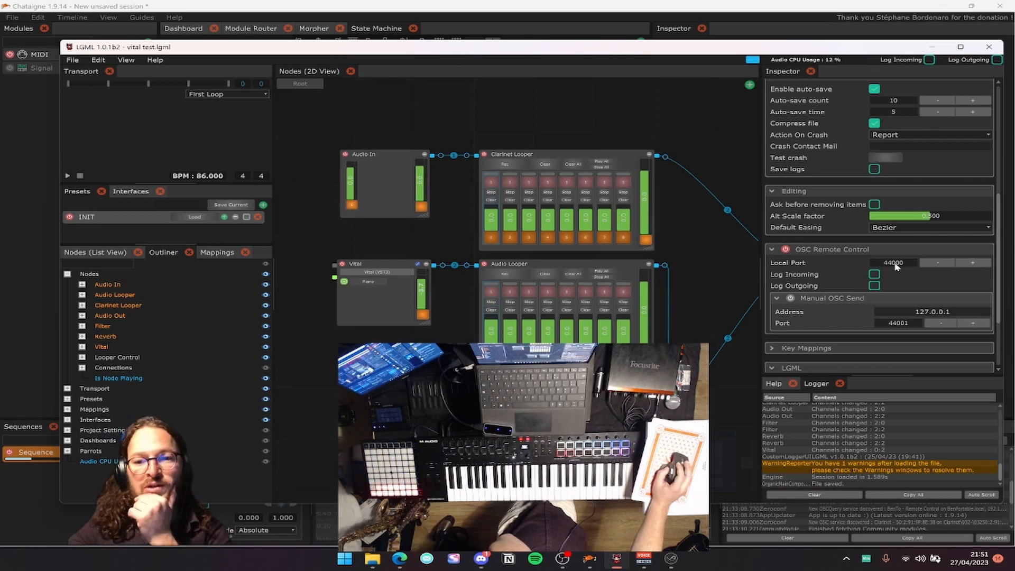
Switch to Chataigne, start a new empty session discarding the unsaved changes, and clear the Logger.
left_click(592, 561)
left_click(5, 18)
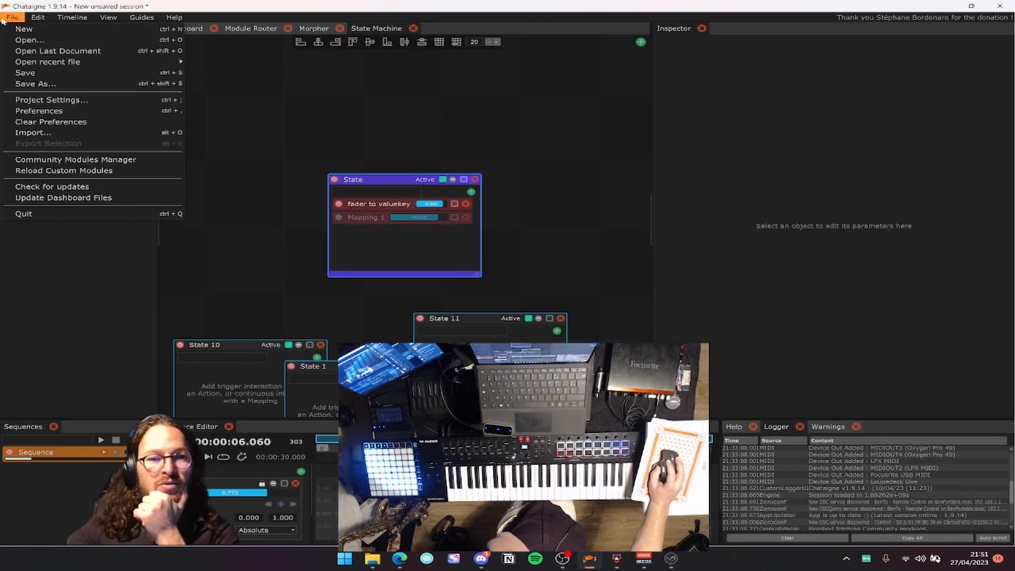
mouse_move(47, 61)
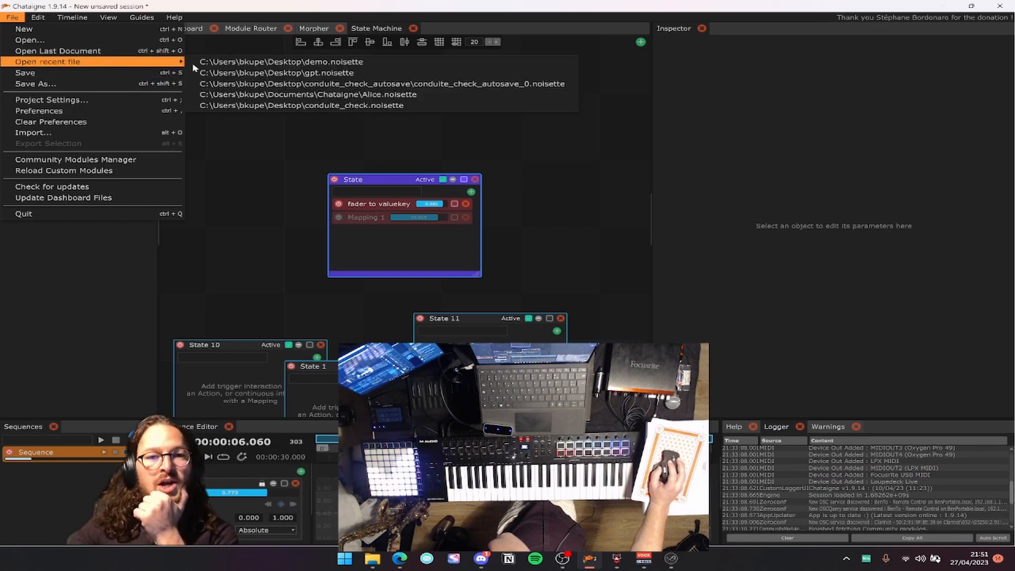
left_click(236, 65)
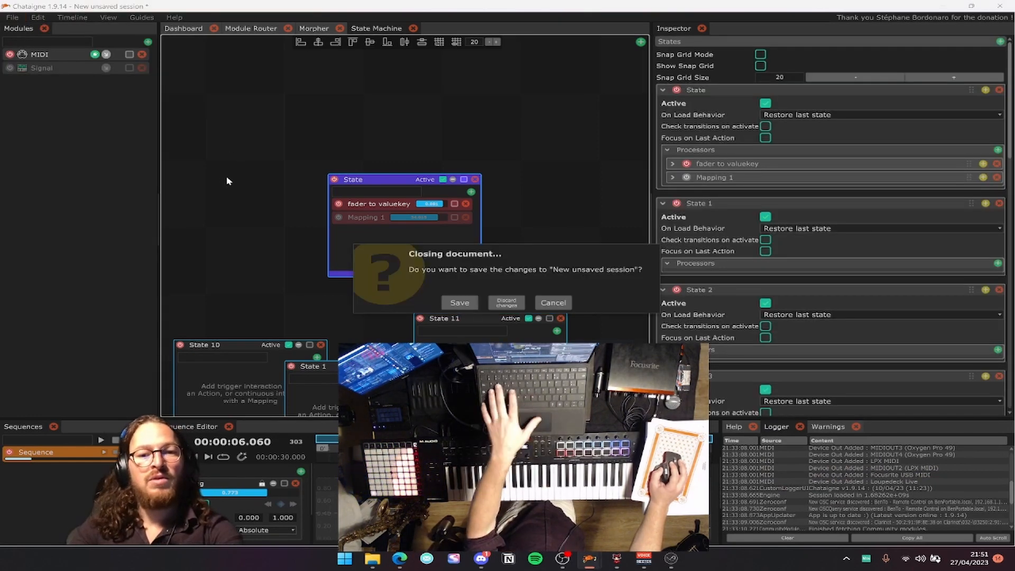
key("d")
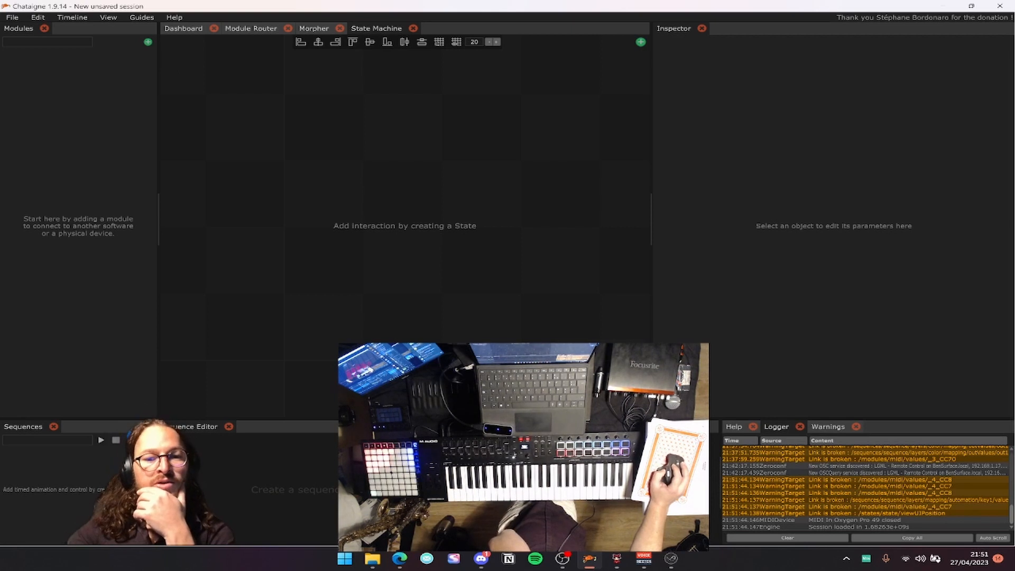
left_click(787, 537)
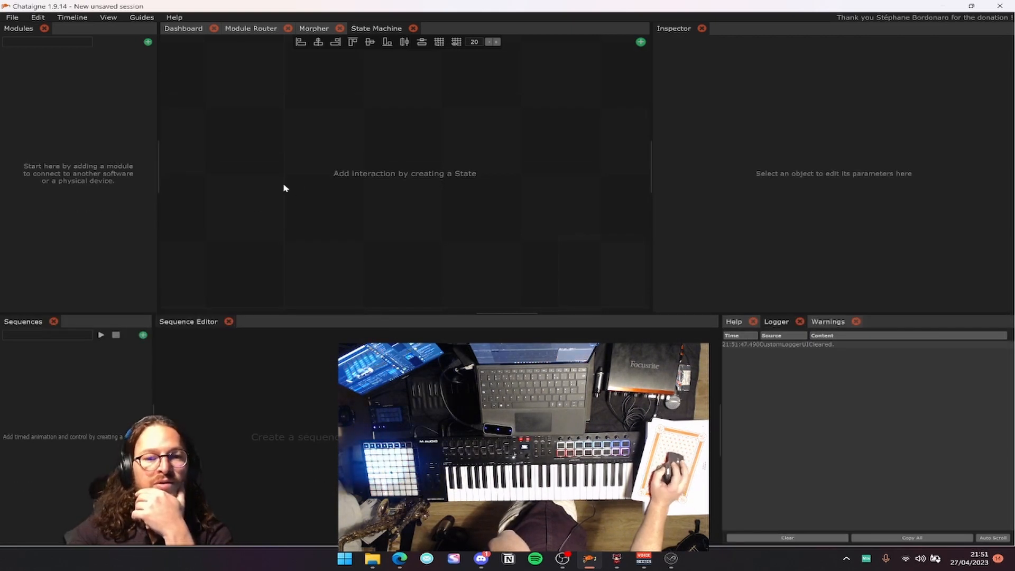
Slightly widen the Modules panel of the empty session.
left_click_drag(155, 159, 163, 157)
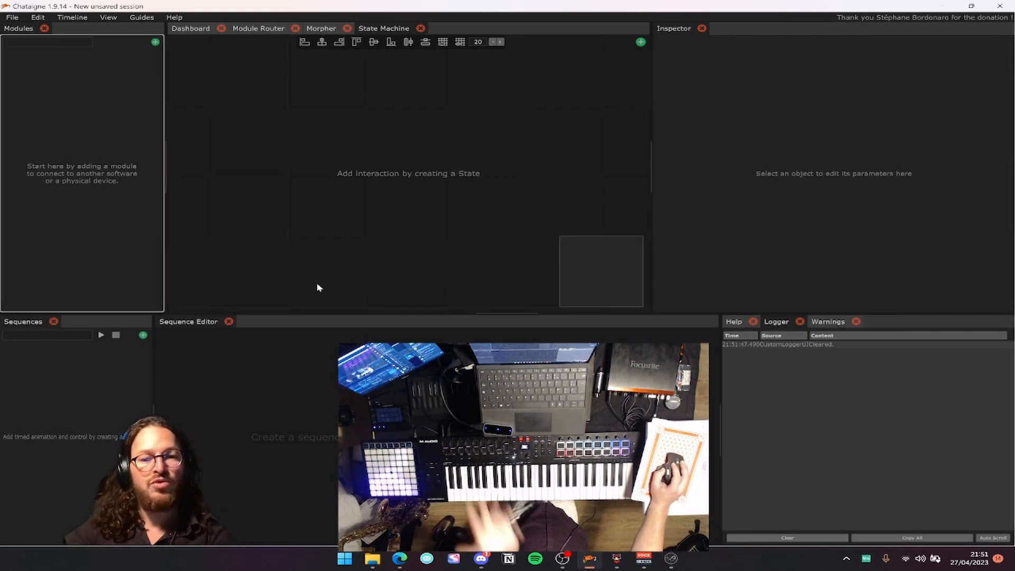
left_click(589, 561)
left_click(613, 565)
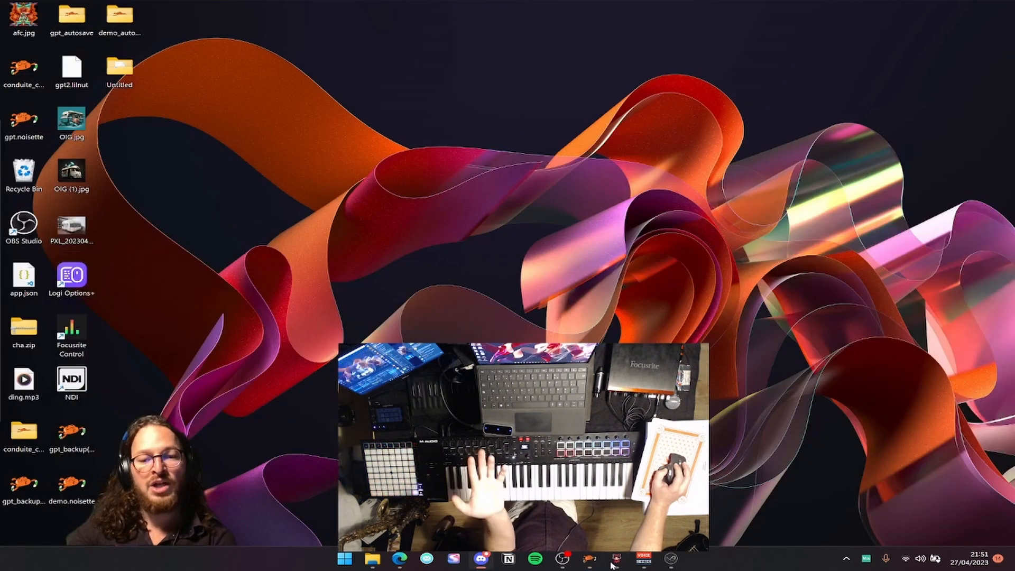
left_click(613, 565)
left_click(589, 559)
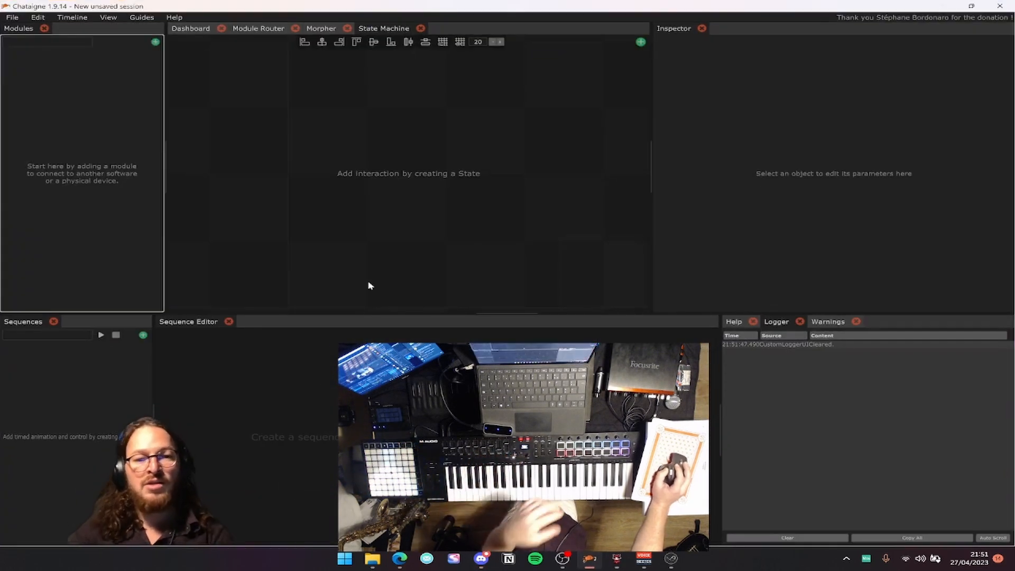
Switch to LGML and look over the Audio In and Clarinet Looper nodes in the 2D view.
left_click(617, 559)
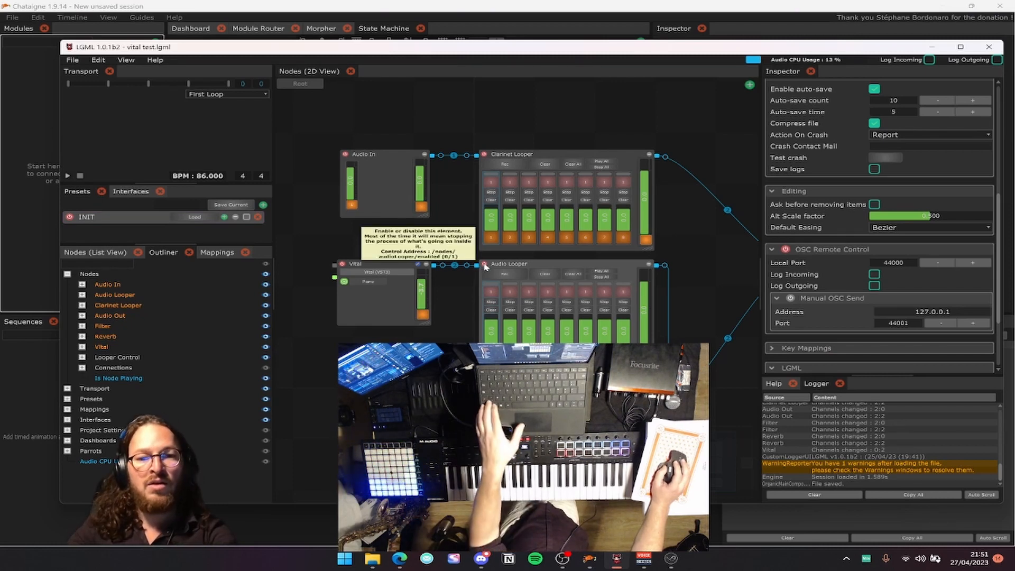
scroll(482, 266, "up", 3)
scroll(459, 293, "up", 1)
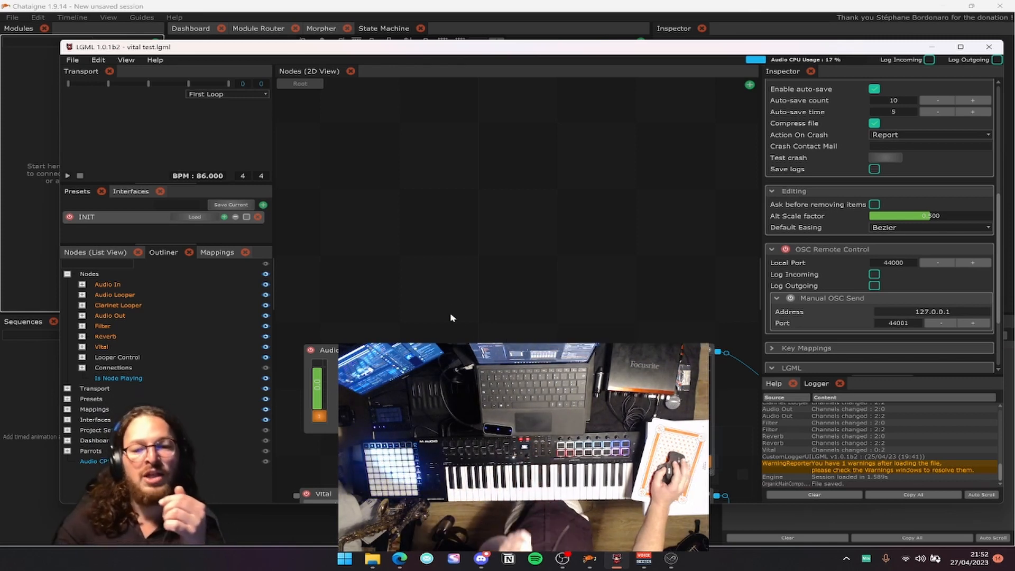
left_click_drag(450, 312, 457, 164)
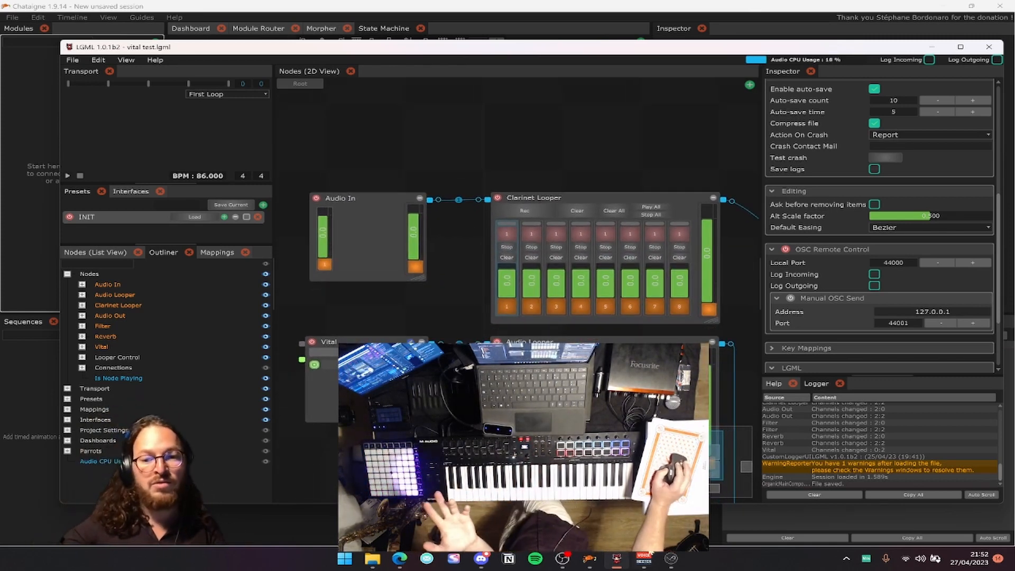
Switch to Chataigne, add an OSCQuery module and auto-detect its output as the LGML remote control at 127.0.0.1:44000.
left_click(598, 569)
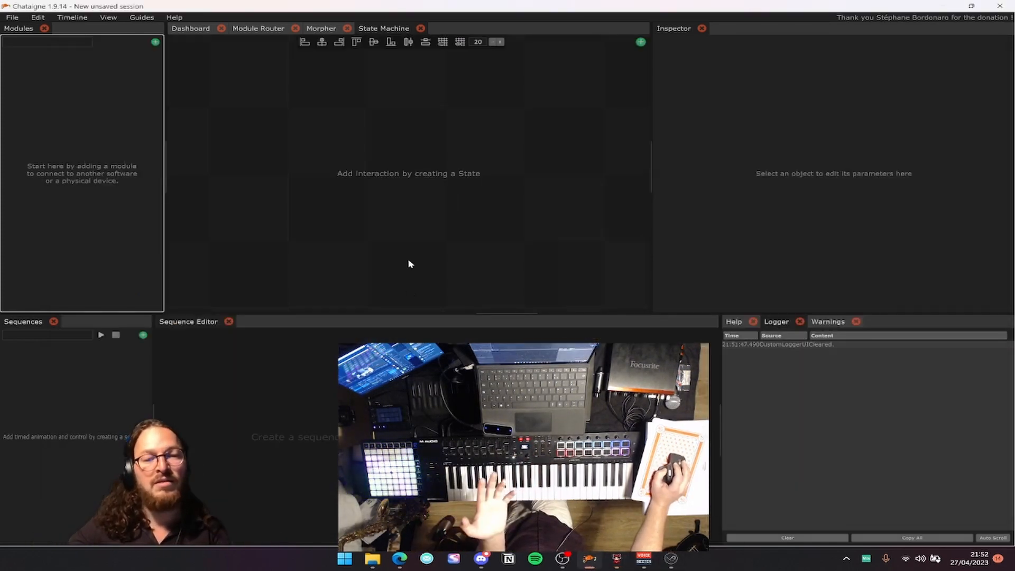
left_click(155, 43)
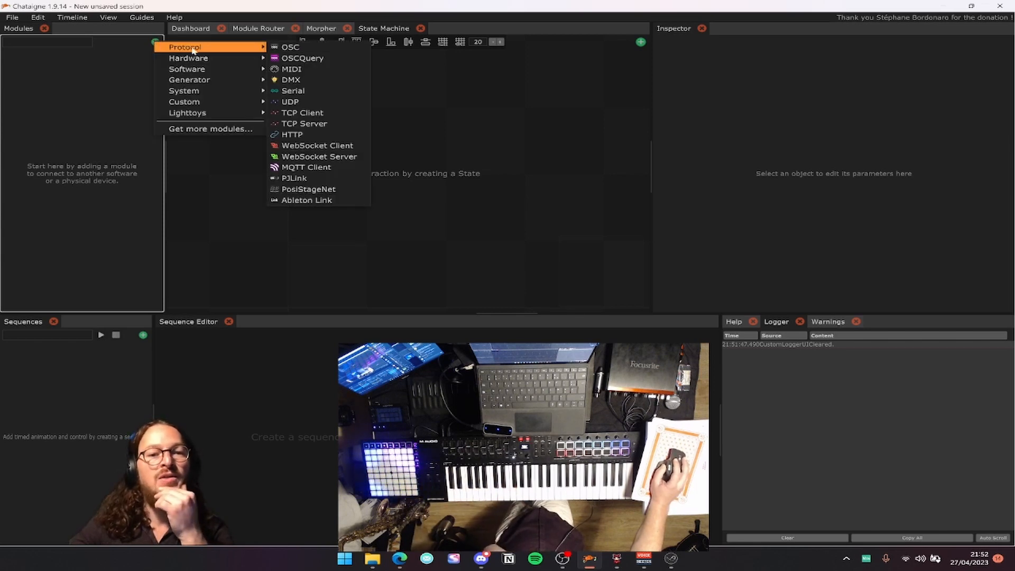
left_click(312, 62)
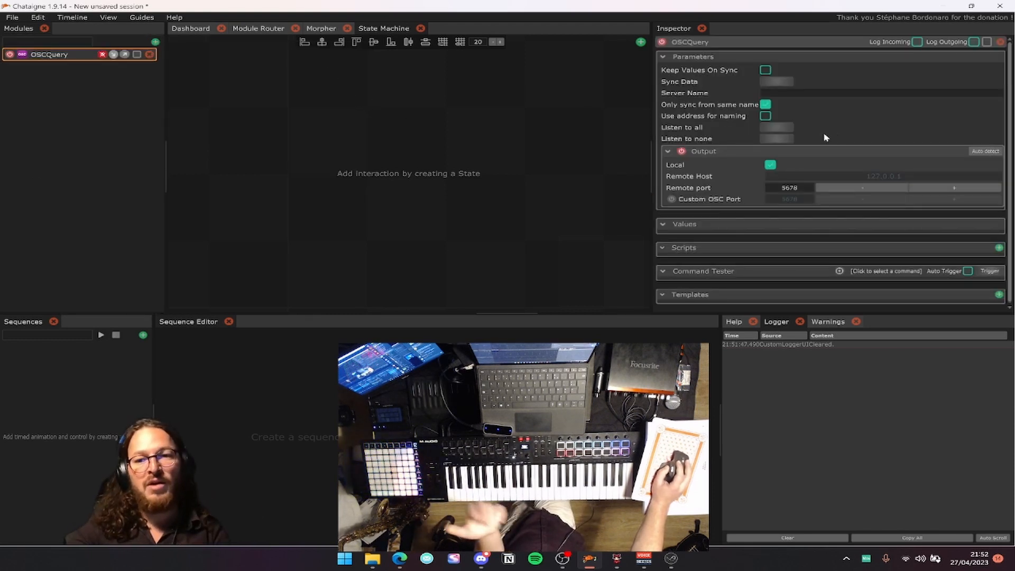
left_click(985, 151)
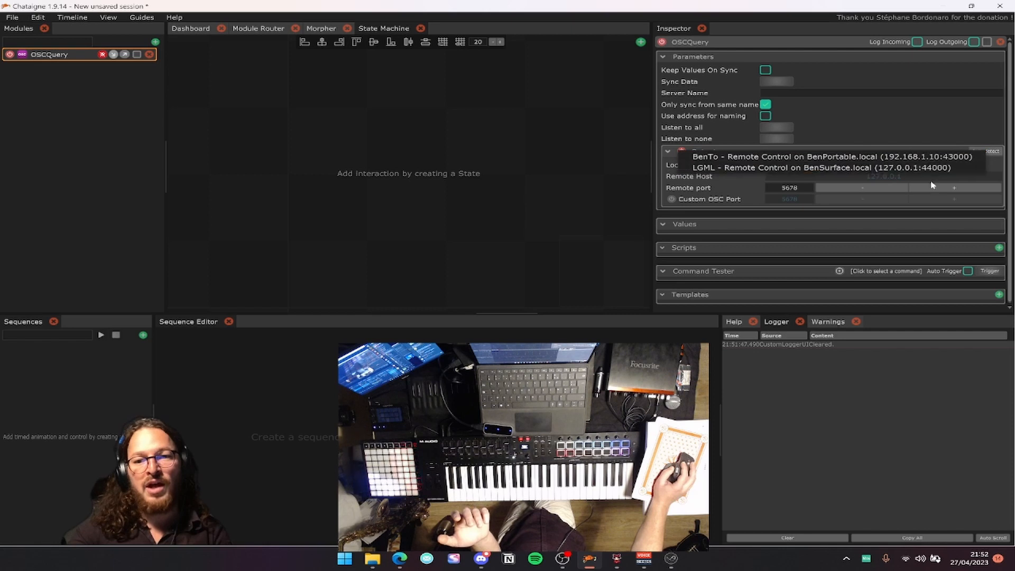
left_click(732, 168)
scroll(798, 144, "down", 1)
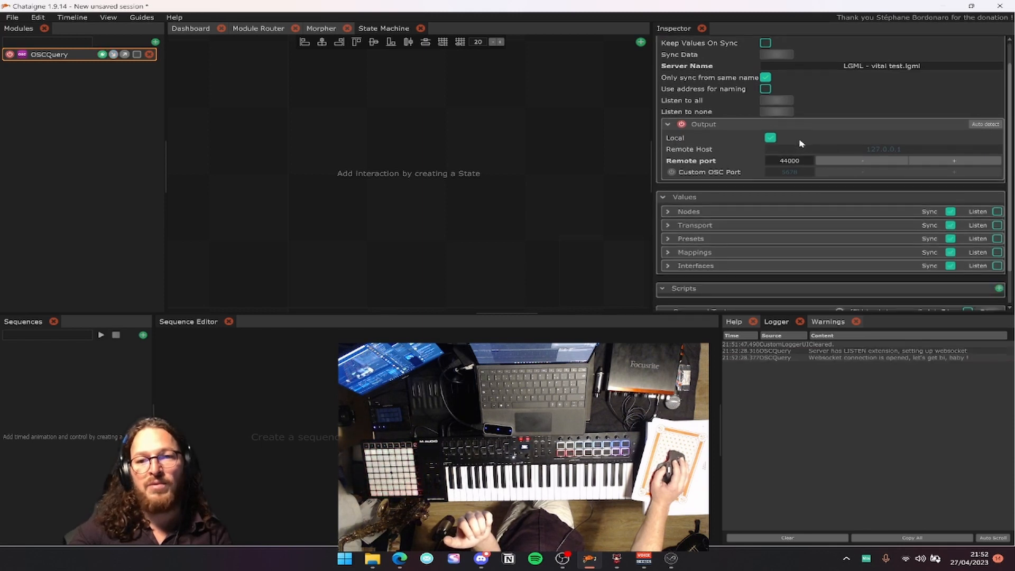
Expand the OSCQuery module's Interfaces, Mappings and Presets values and compare them with LGML's Outliner.
scroll(800, 143, "up", 1)
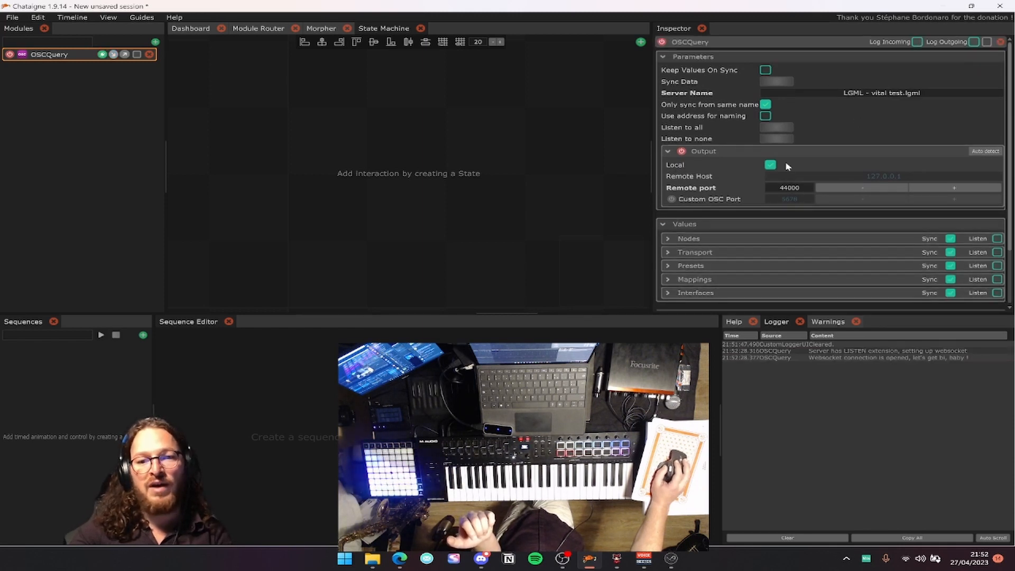
scroll(772, 195, "down", 3)
left_click(739, 221)
left_click(737, 210)
left_click(734, 193)
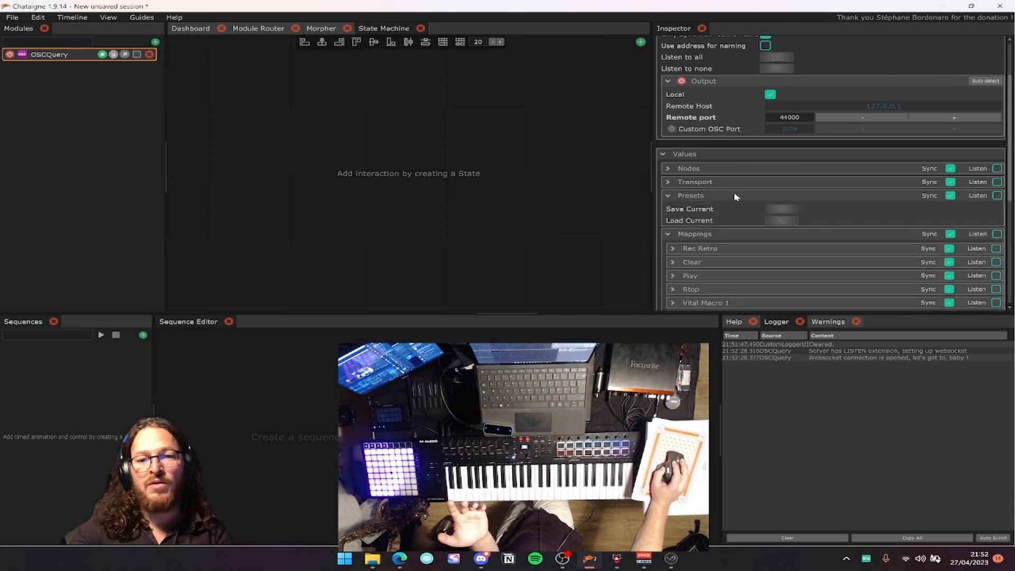
left_click(623, 558)
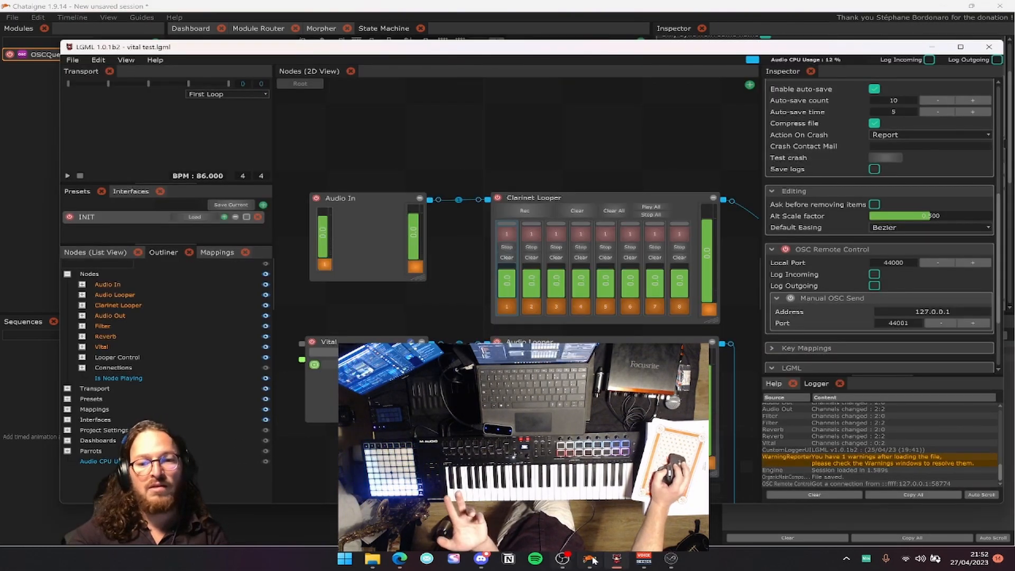
left_click(617, 559)
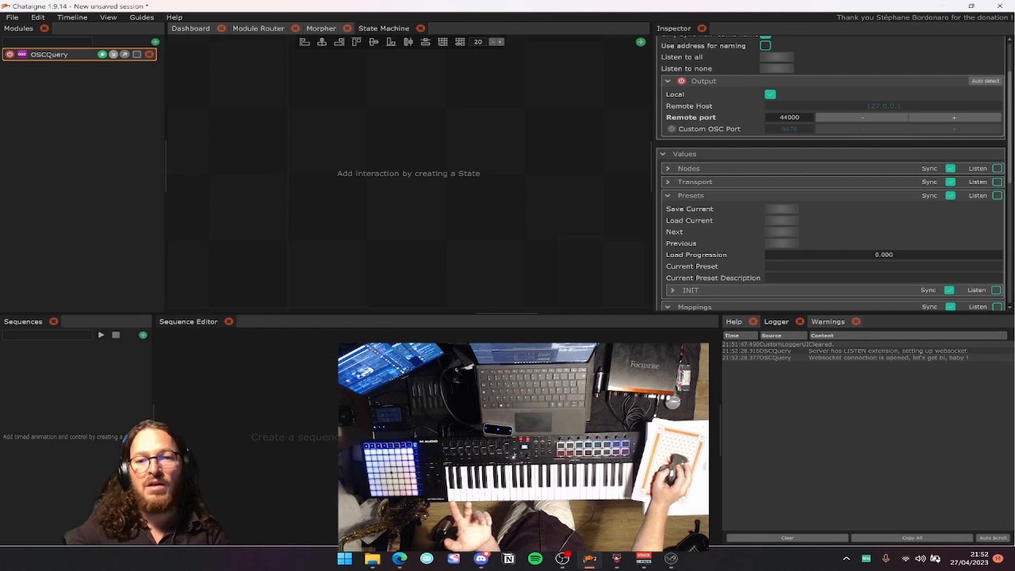
Expand the module's Transport and Nodes values and inspect the parameters of the Vital and Filter nodes.
left_click(829, 183)
left_click(821, 168)
scroll(824, 211, "down", 4)
left_click(805, 141)
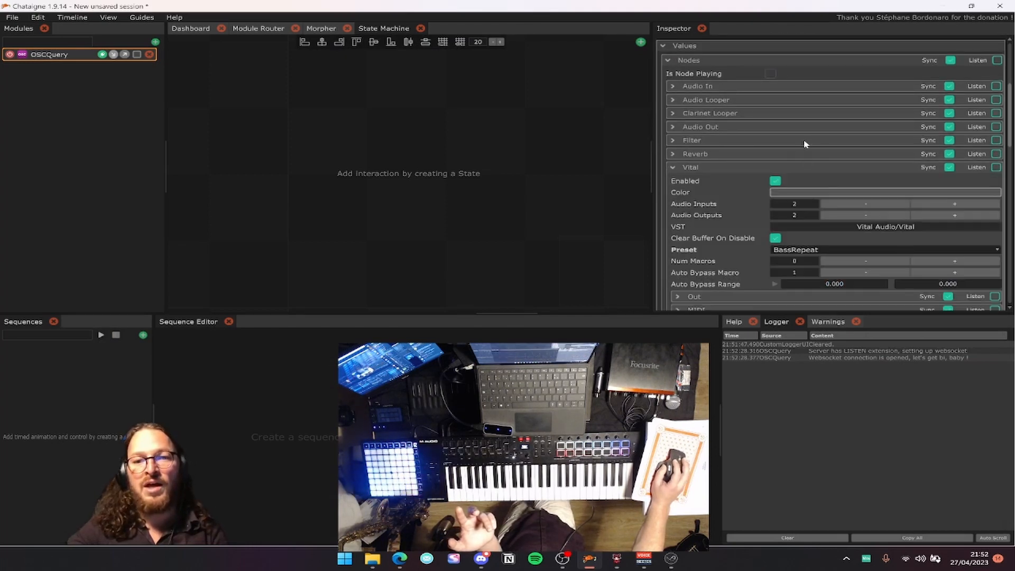
Place the Chataigne and LGML windows side by side and expand the Out values of Audio In in the OSCQuery module.
left_click_drag(818, 7, 367, 40)
left_click(618, 558)
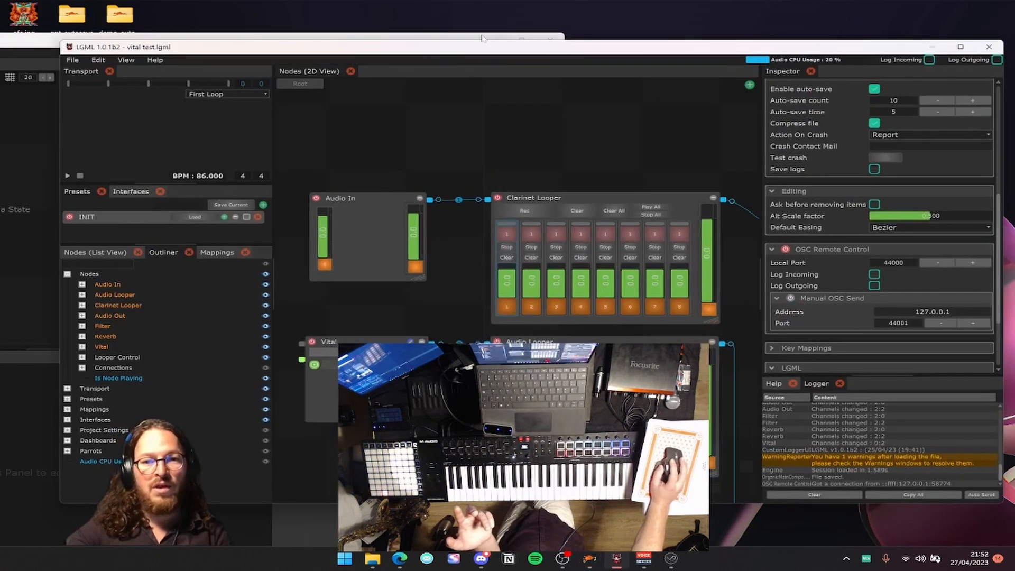
left_click_drag(766, 6, 893, 88)
left_click(313, 131)
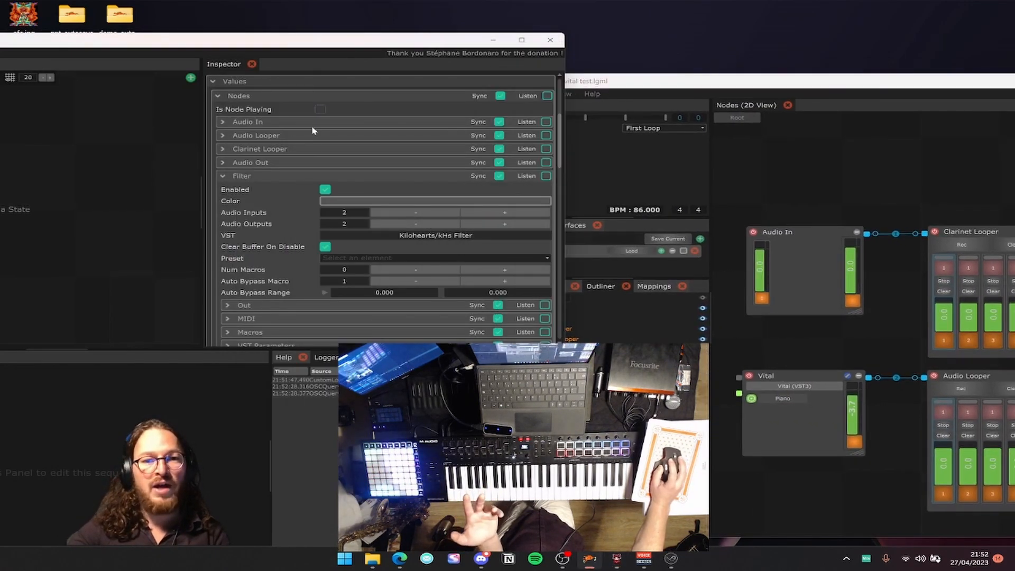
left_click(309, 176)
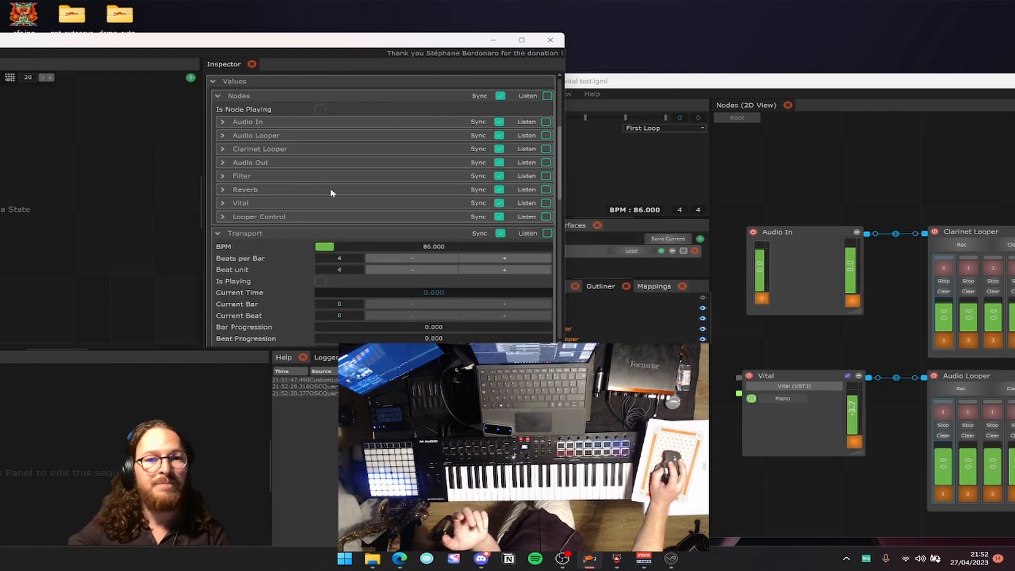
left_click(324, 127)
left_click(310, 170)
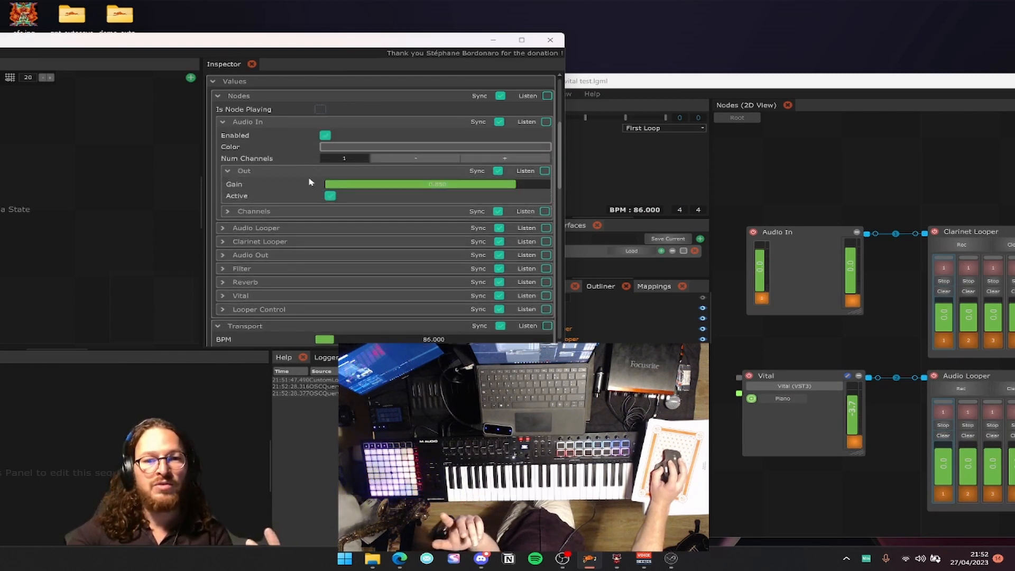
Turn on Listen for Audio In's Out values and adjust its gain from both applications, ending at about 0.77.
left_click_drag(851, 253, 855, 284)
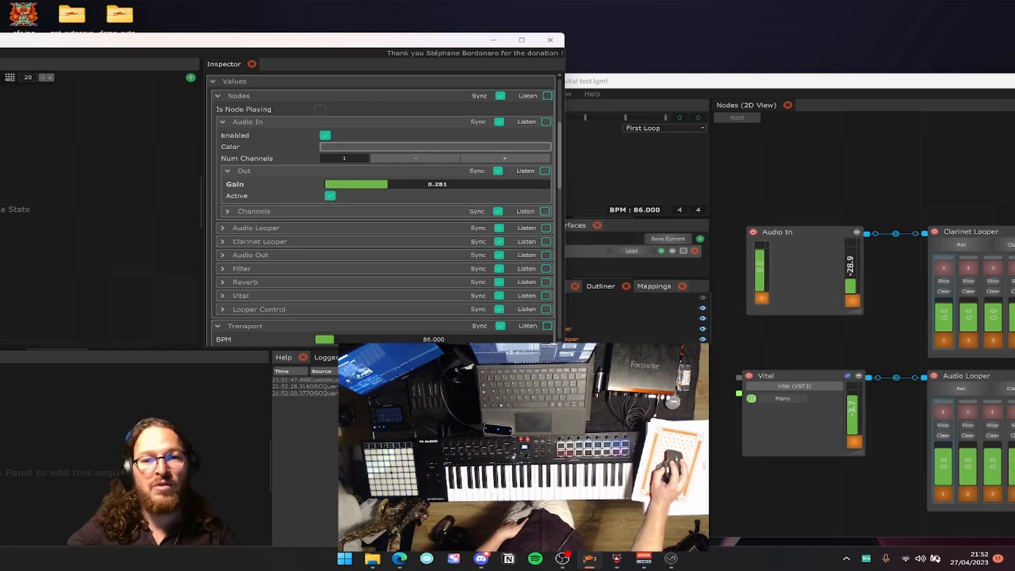
left_click_drag(387, 184, 404, 184)
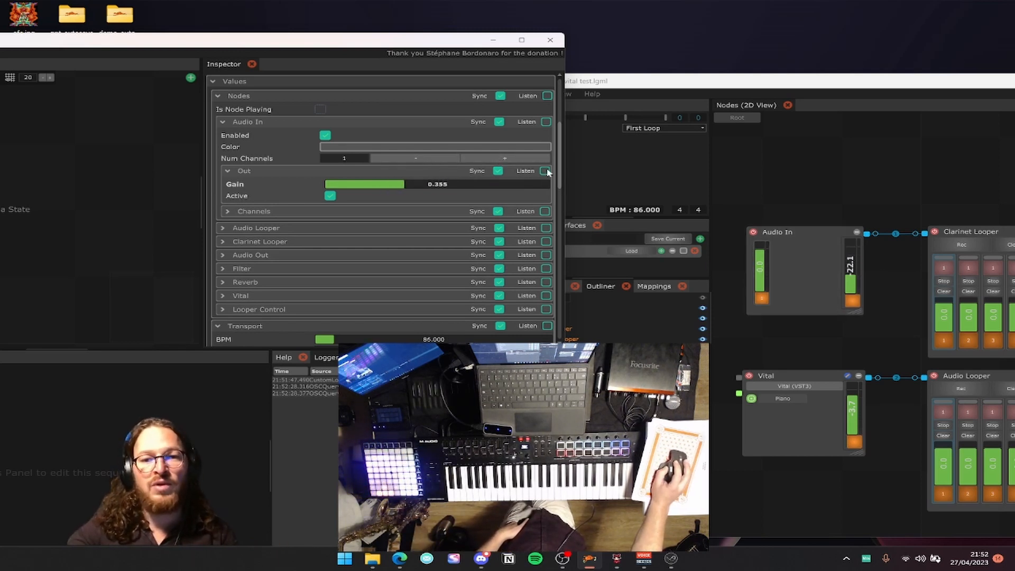
left_click_drag(849, 268, 849, 258)
left_click_drag(368, 186, 400, 186)
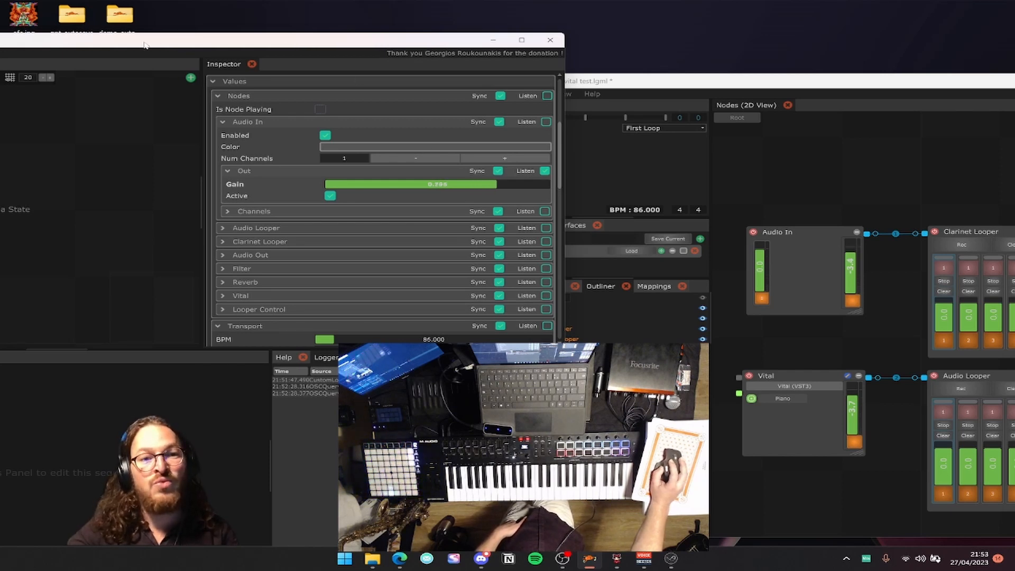
Move the Chataigne window so the Modules list is accessible and reselect the OSCQuery module.
left_click_drag(144, 45, 303, 45)
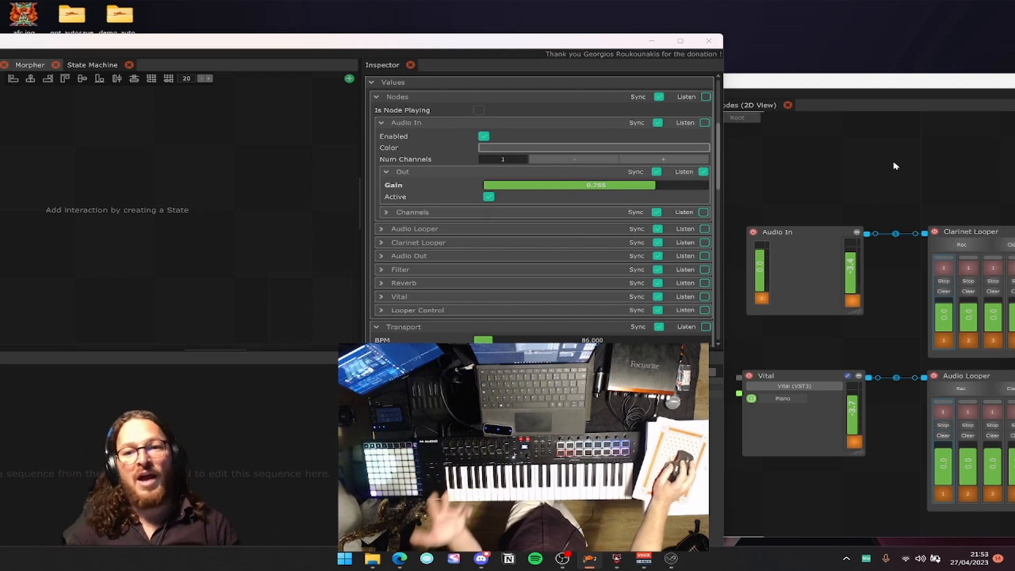
left_click(315, 188)
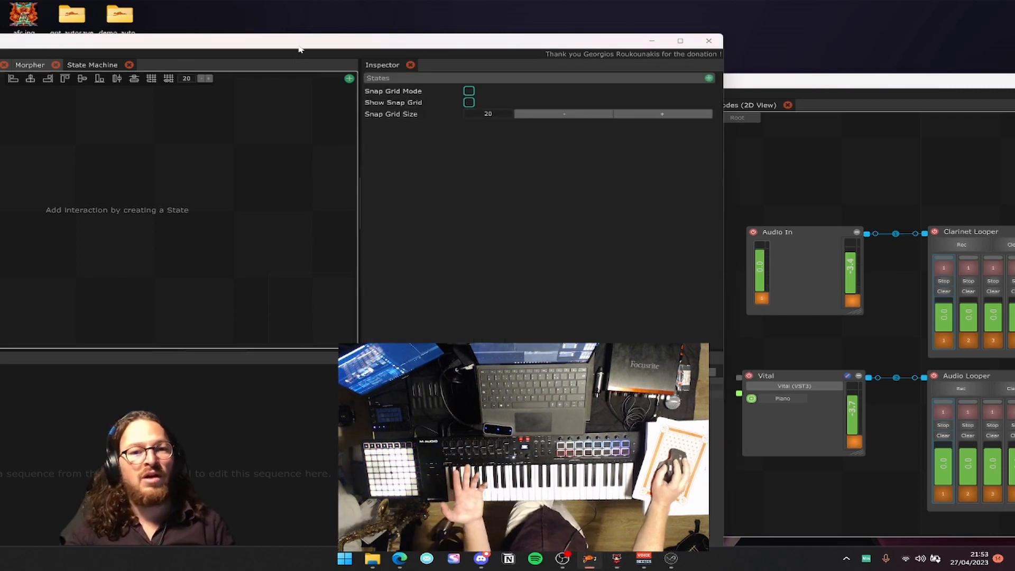
left_click_drag(296, 41, 537, 49)
left_click(32, 98)
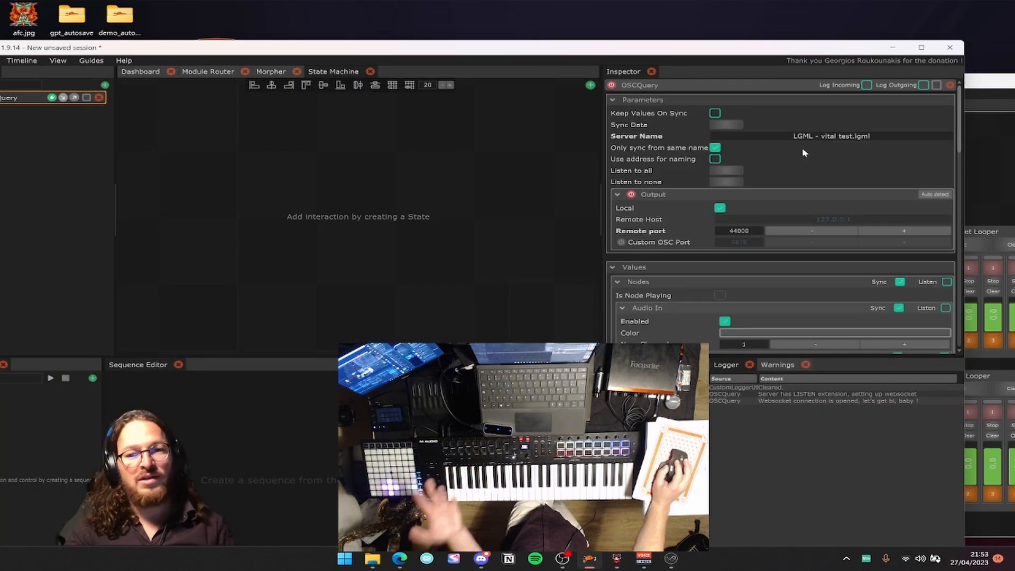
Expand the Clarinet Looper values, maximise the Chataigne window and review the OSCQuery module's parameters.
scroll(770, 252, "down", 5)
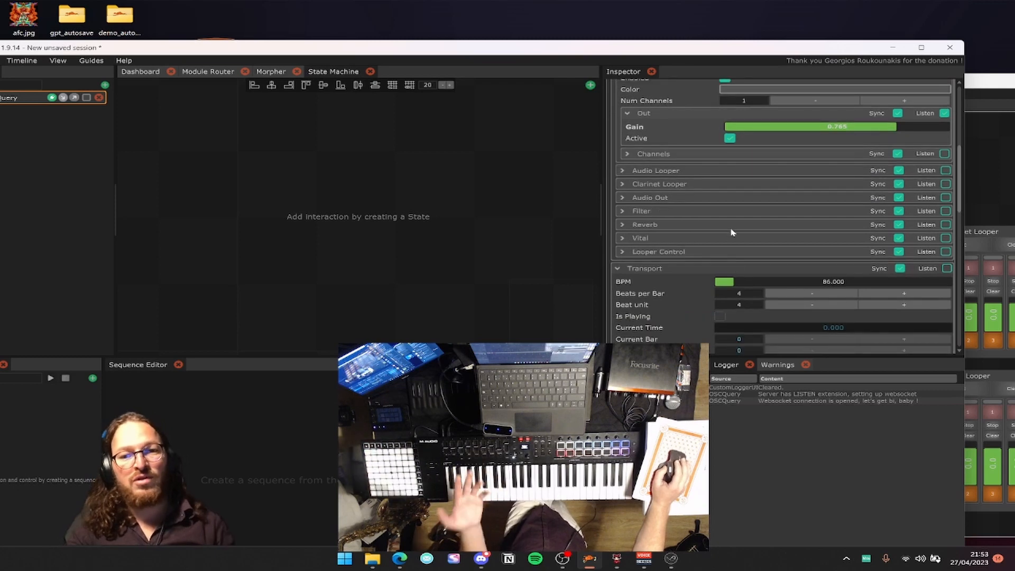
left_click(731, 230)
left_click(736, 184)
left_click_drag(616, 53, 729, 57)
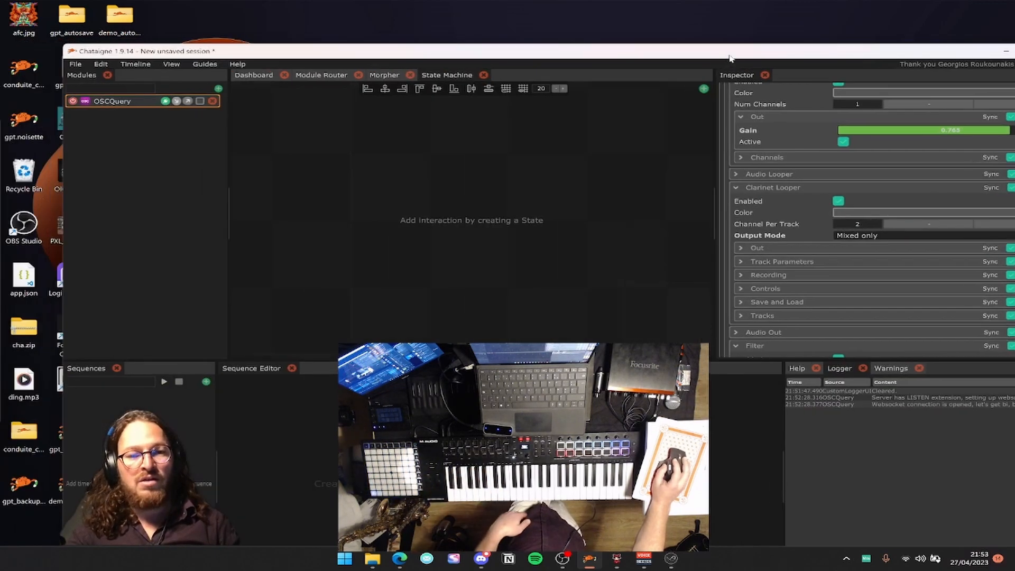
double_click(729, 53)
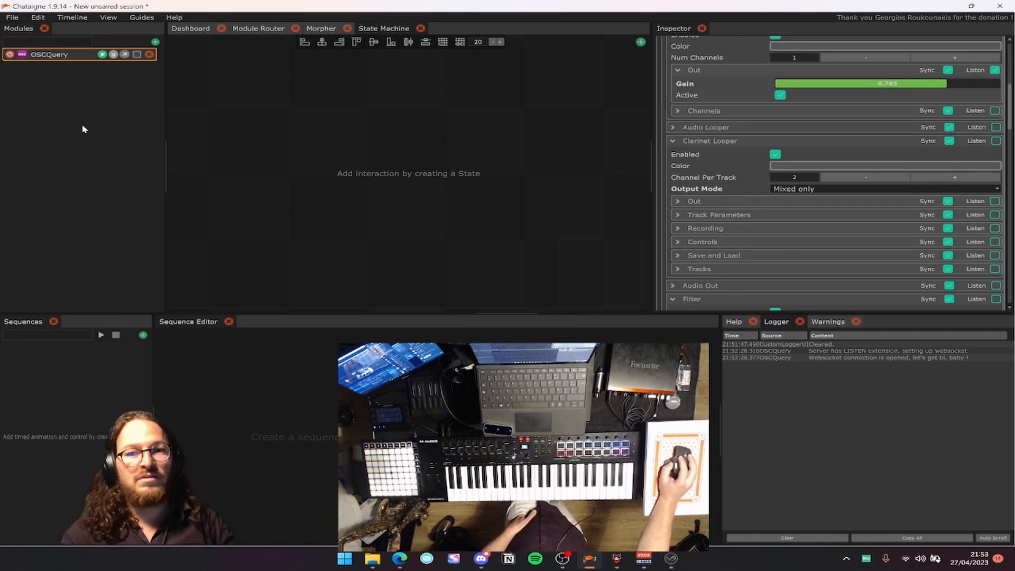
scroll(849, 118, "down", 3)
scroll(849, 118, "up", 10)
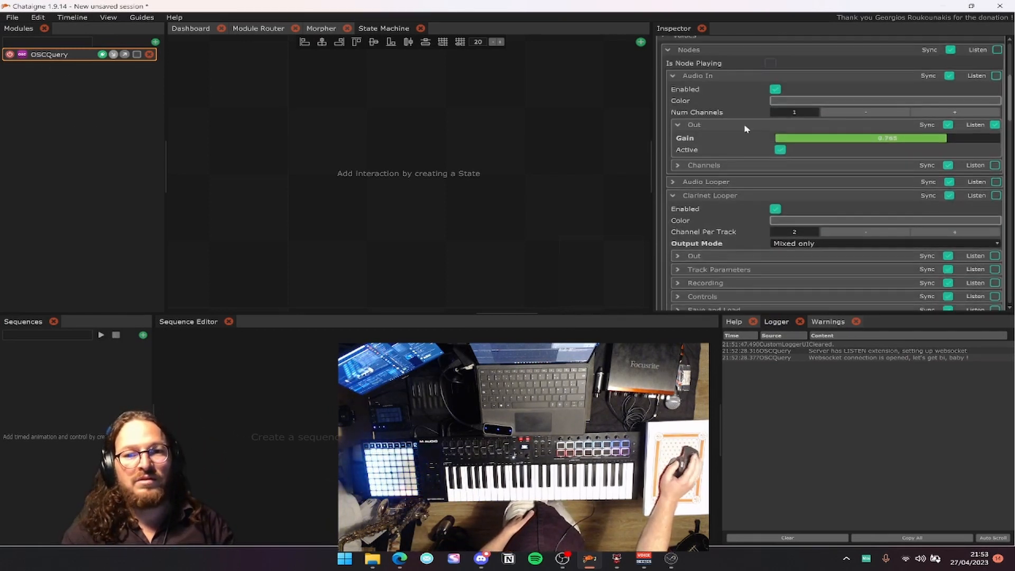
scroll(732, 161, "up", 1)
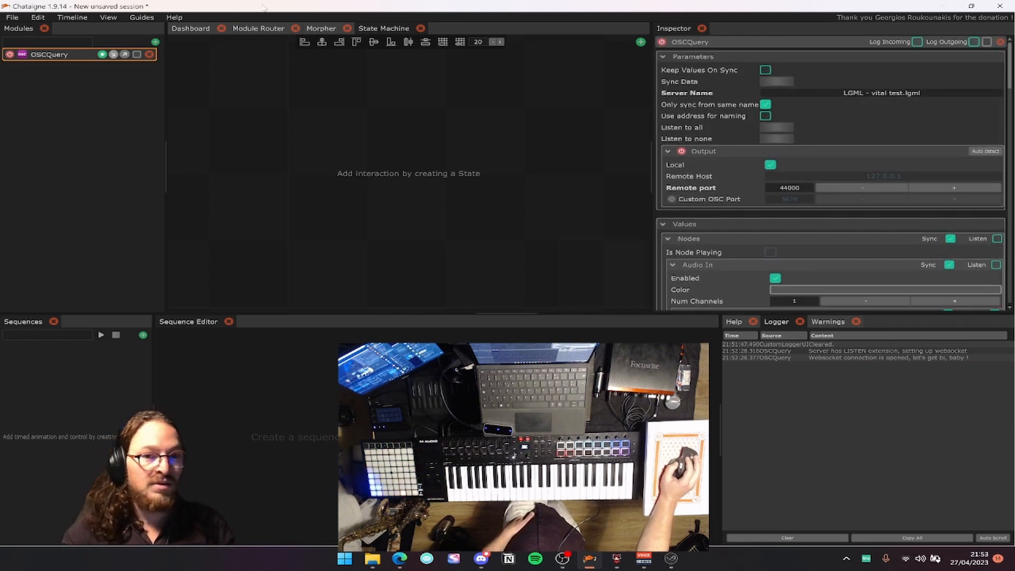
Open the recent session demo.noisette.
left_click(13, 17)
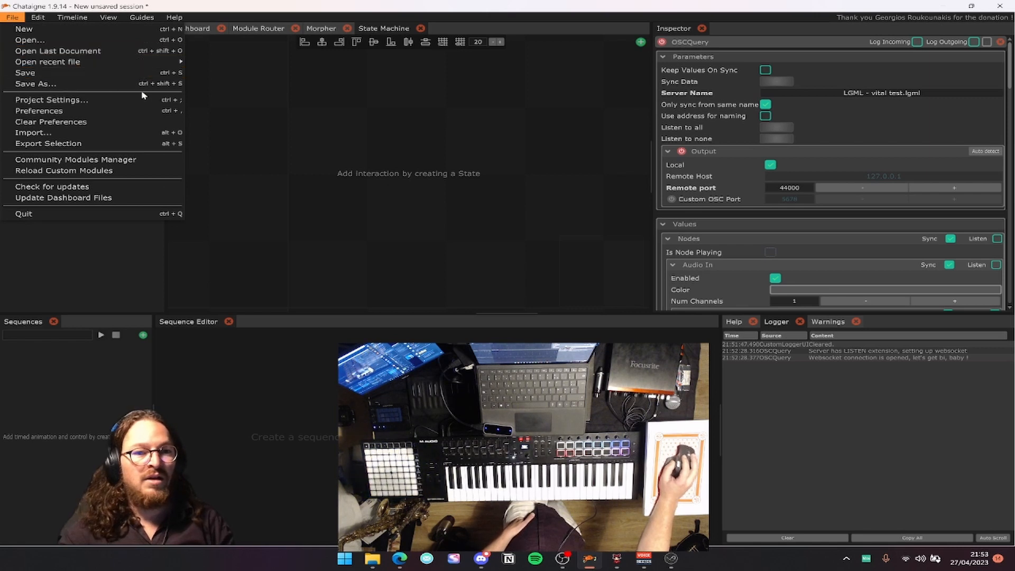
mouse_move(133, 68)
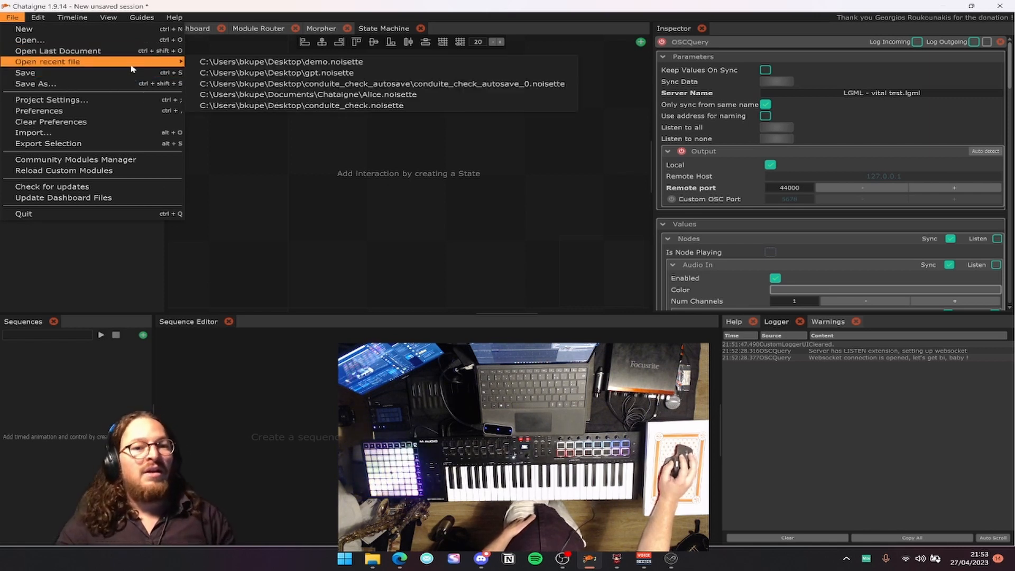
left_click(224, 62)
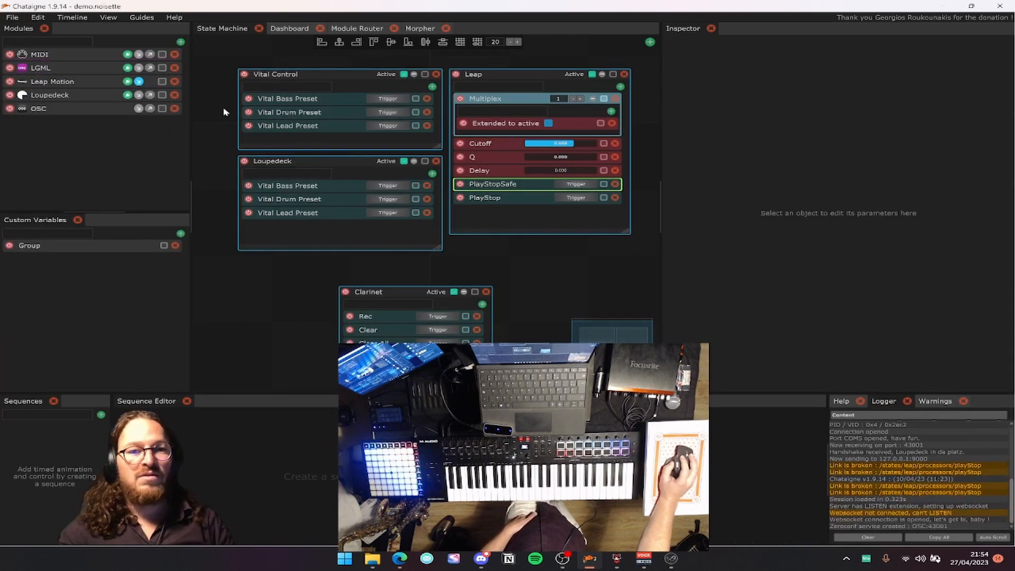
Switch to LGML and maximise its window.
left_click(615, 558)
double_click(698, 85)
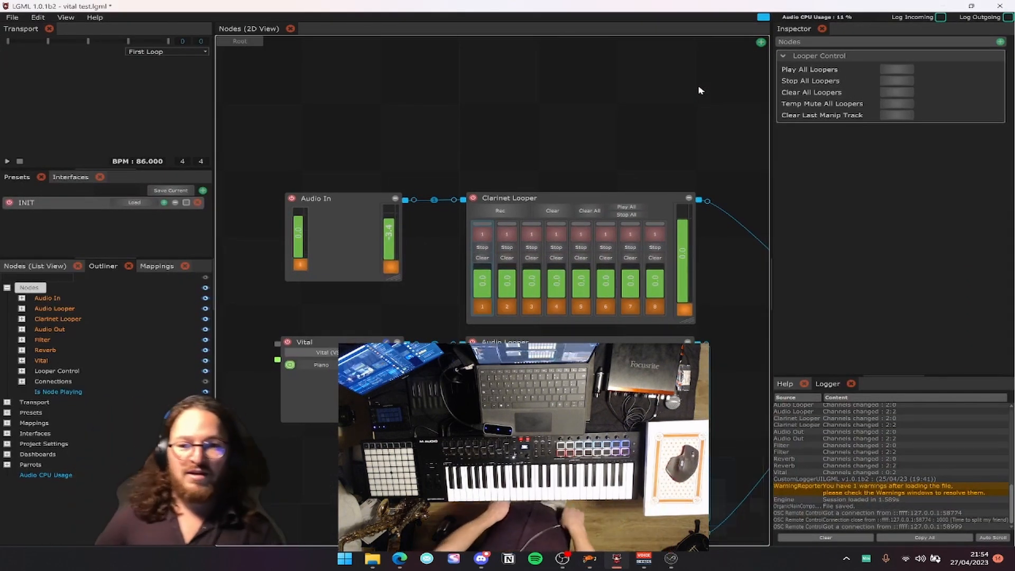
Arrange the Filter and Reverb nodes side by side beneath the Audio Looper node.
left_click_drag(635, 502, 624, 481)
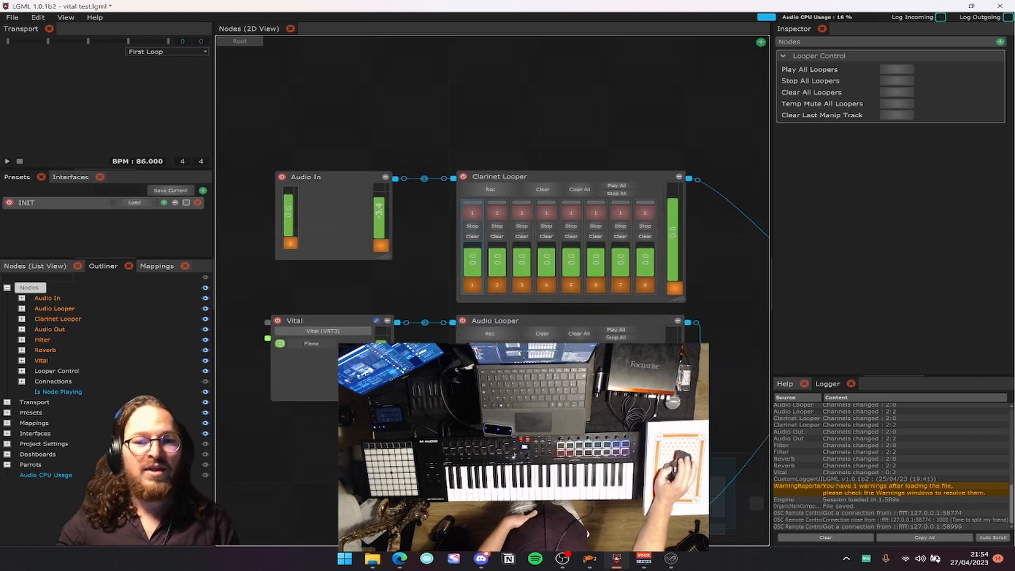
left_click_drag(452, 464, 389, 290)
left_click_drag(411, 385, 465, 351)
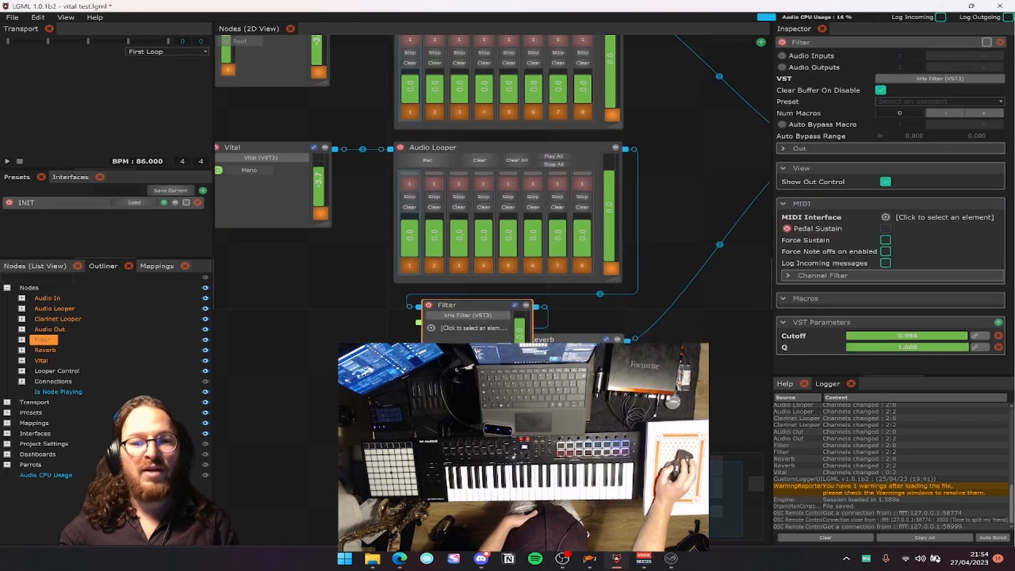
left_click_drag(576, 340, 650, 305)
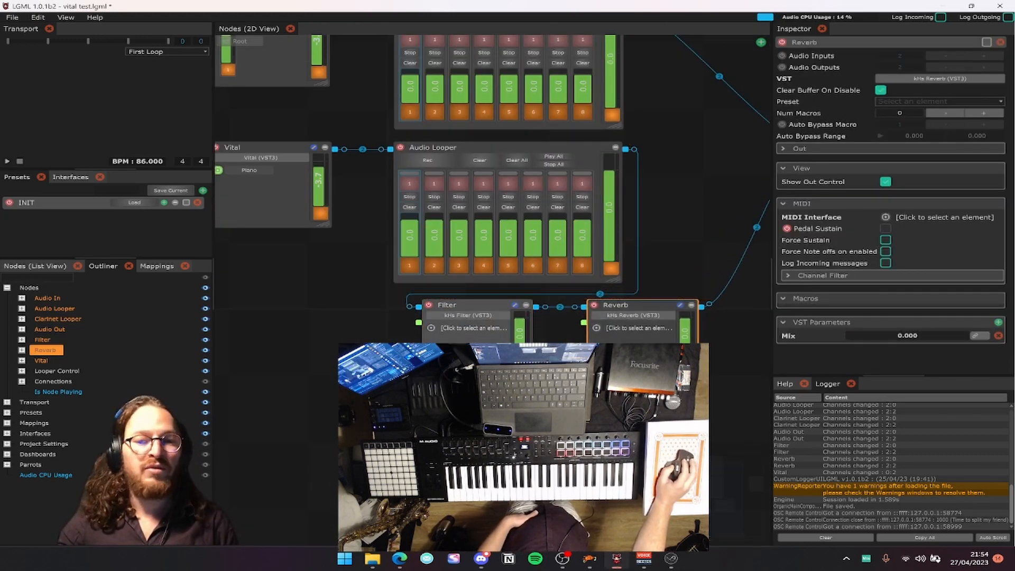
left_click_drag(471, 305, 442, 311)
left_click_drag(639, 305, 623, 310)
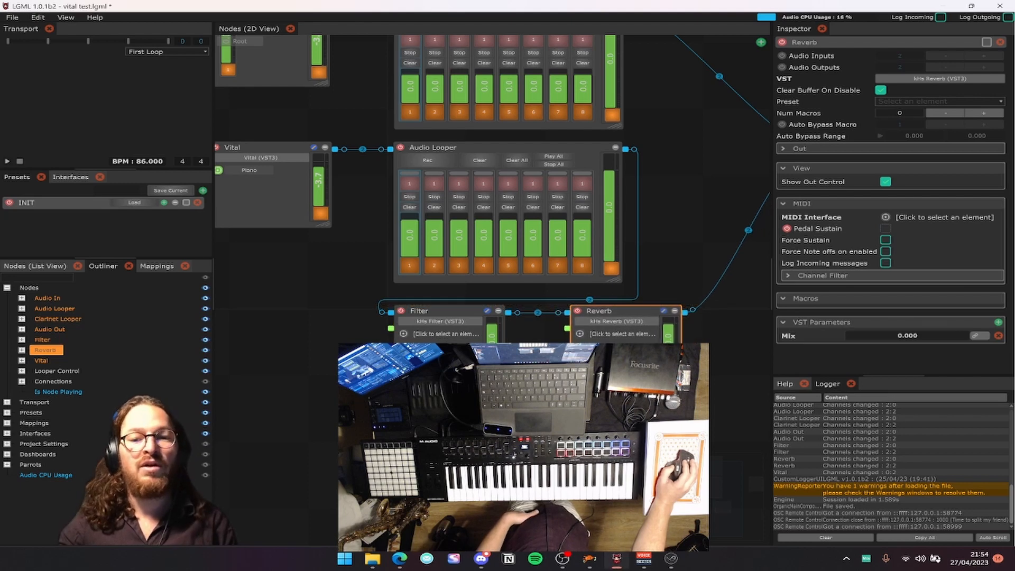
Move the Audio Out node closer to the two looper nodes.
left_click_drag(634, 407, 541, 460)
left_click(749, 282)
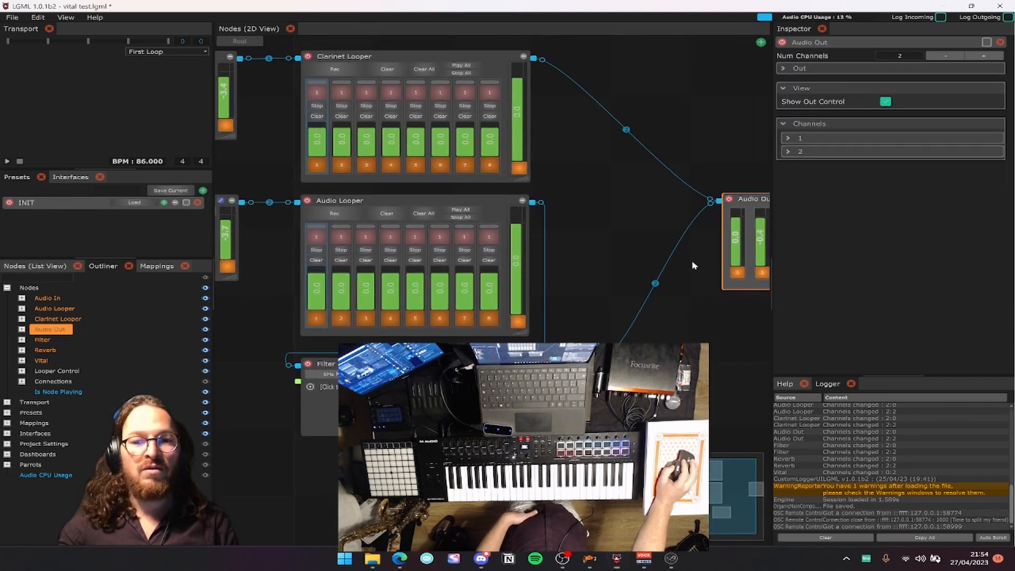
left_click_drag(693, 262, 687, 260)
mouse_move(620, 250)
left_mouse_down()
mouse_move(722, 268)
mouse_move(613, 254)
mouse_move(627, 256)
left_mouse_up()
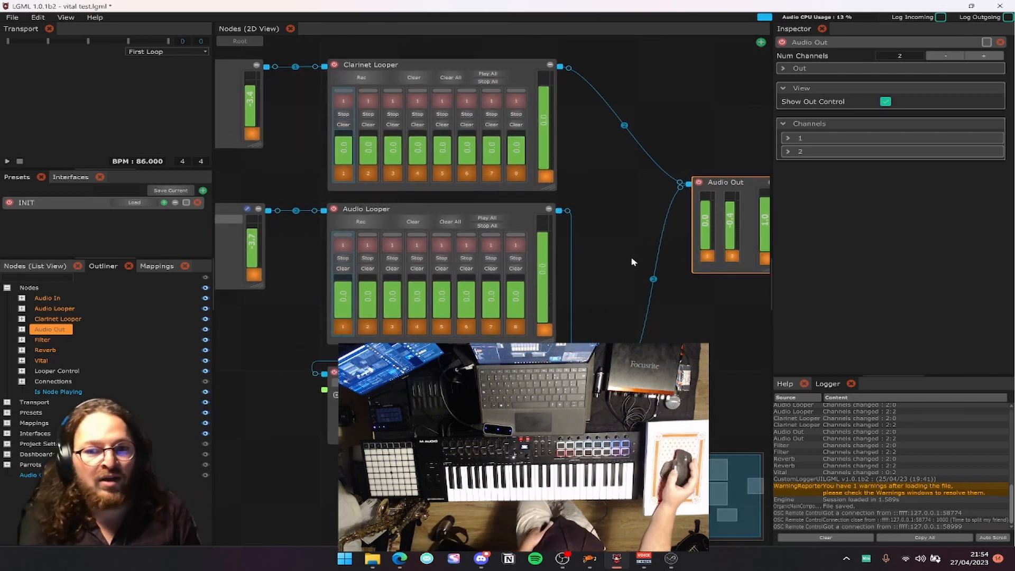
left_click_drag(700, 197, 680, 197)
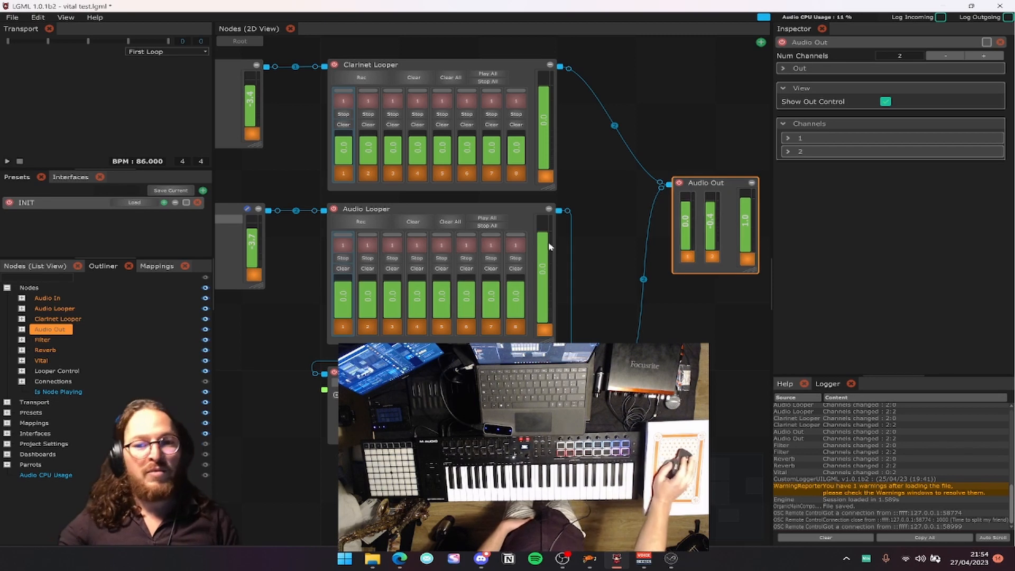
Move the Vital and Audio In nodes slightly closer to their looper nodes.
left_click_drag(599, 249, 674, 275)
mouse_move(289, 300)
left_mouse_down()
mouse_move(321, 299)
mouse_move(302, 300)
left_mouse_up()
mouse_move(290, 170)
left_mouse_down()
mouse_move(316, 170)
mouse_move(305, 173)
left_mouse_up()
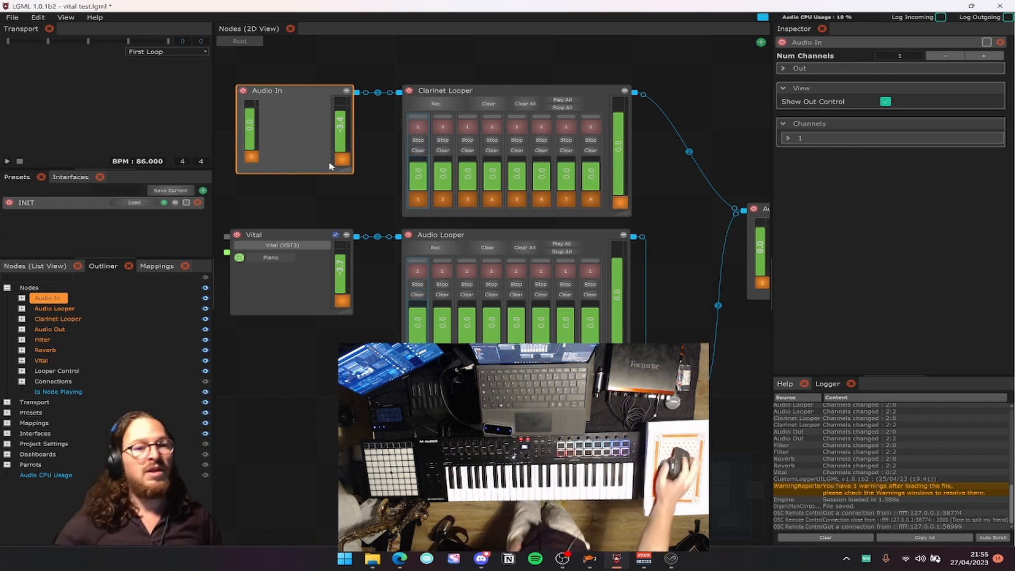
Enlarge the Presets area and review which panels can be displayed in the layout.
left_click_drag(106, 170, 105, 138)
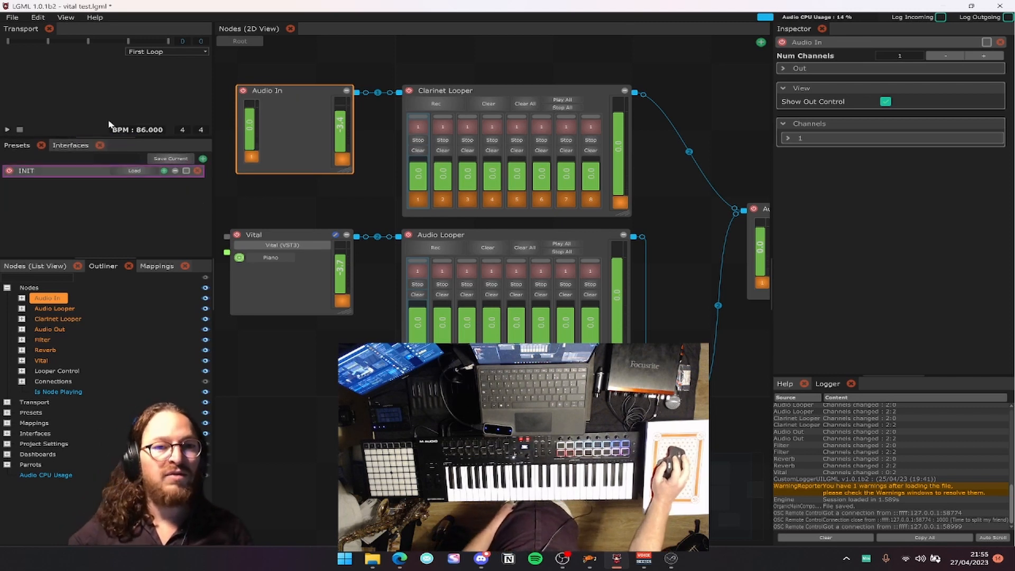
left_click(67, 19)
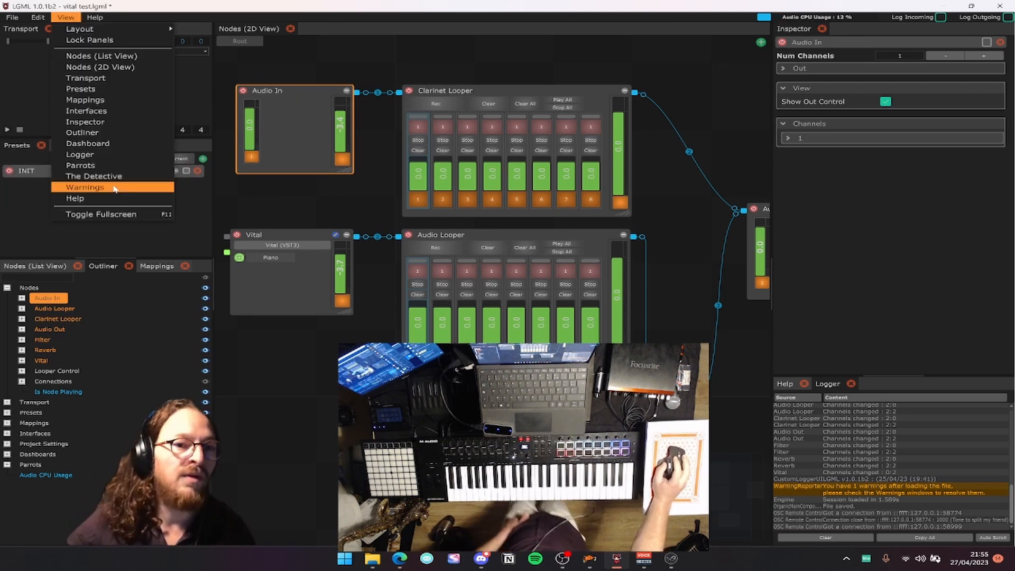
left_click(279, 366)
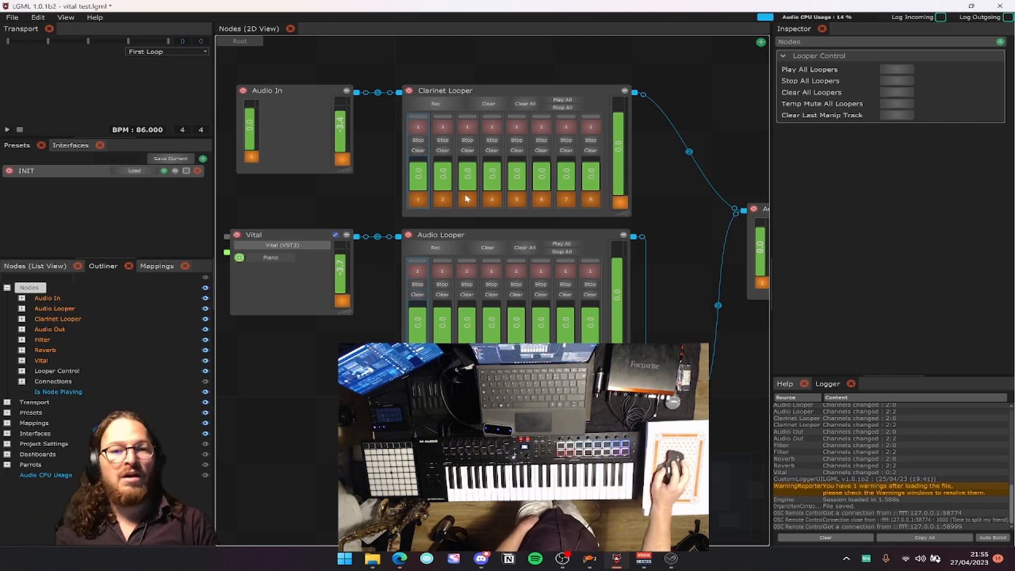
Spread the Audio In and Clarinet Looper nodes slightly apart while keeping them aligned.
left_click(490, 94)
mouse_move(283, 157)
left_mouse_down()
mouse_move(304, 118)
mouse_move(274, 159)
mouse_move(293, 164)
left_mouse_up()
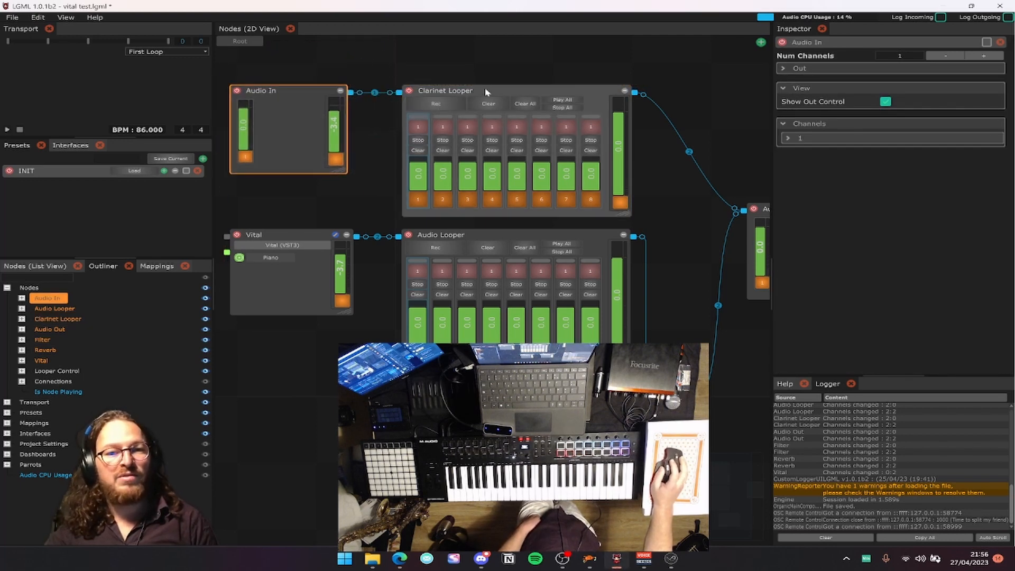
left_click_drag(487, 93, 529, 90)
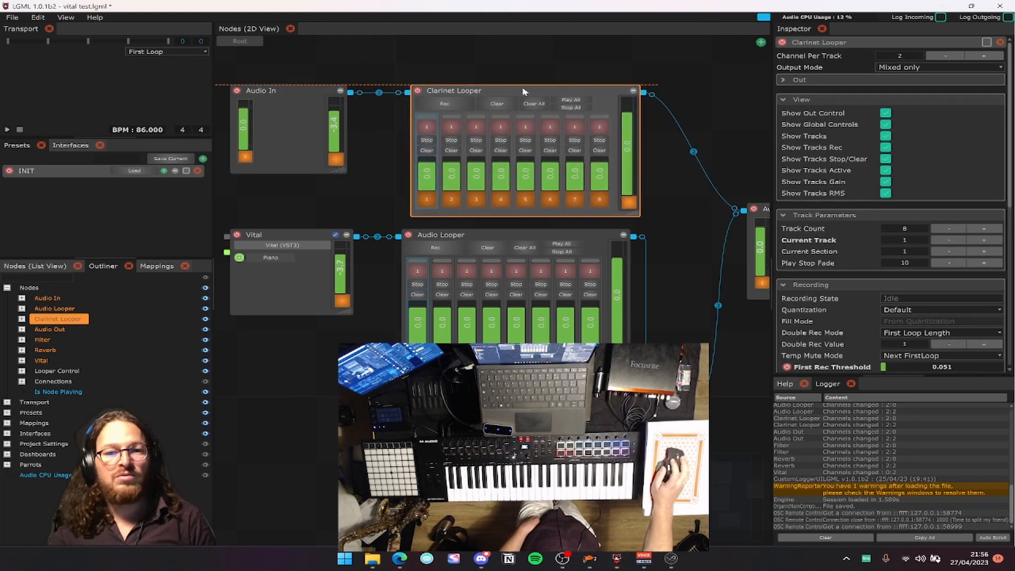
Add a Sampler audio node, place it below the existing nodes and review its parameters.
right_click(533, 83)
mouse_move(533, 93)
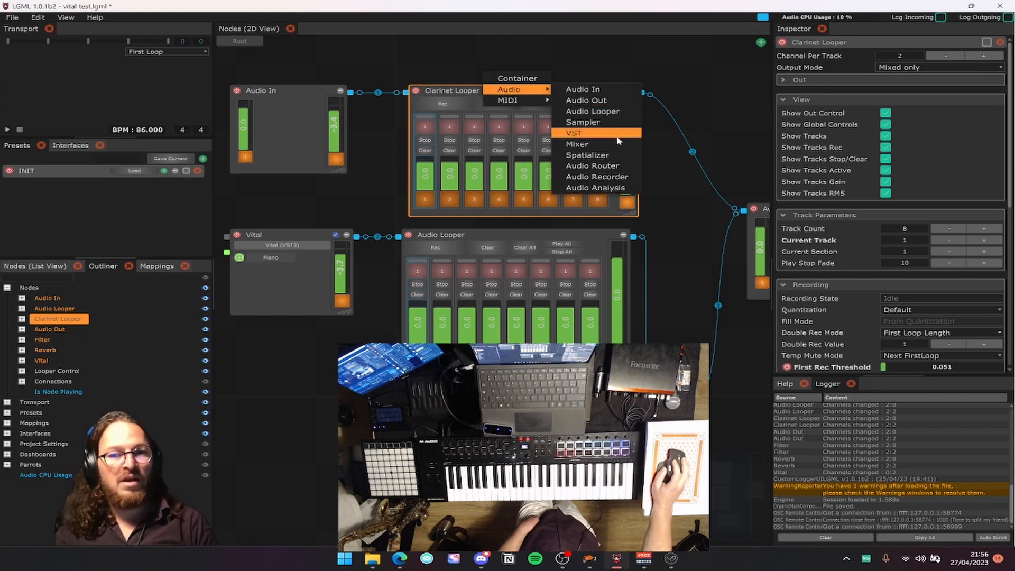
left_click(594, 123)
left_click_drag(335, 356, 257, 392)
left_click_drag(294, 484, 386, 461)
left_click_drag(312, 399, 478, 452)
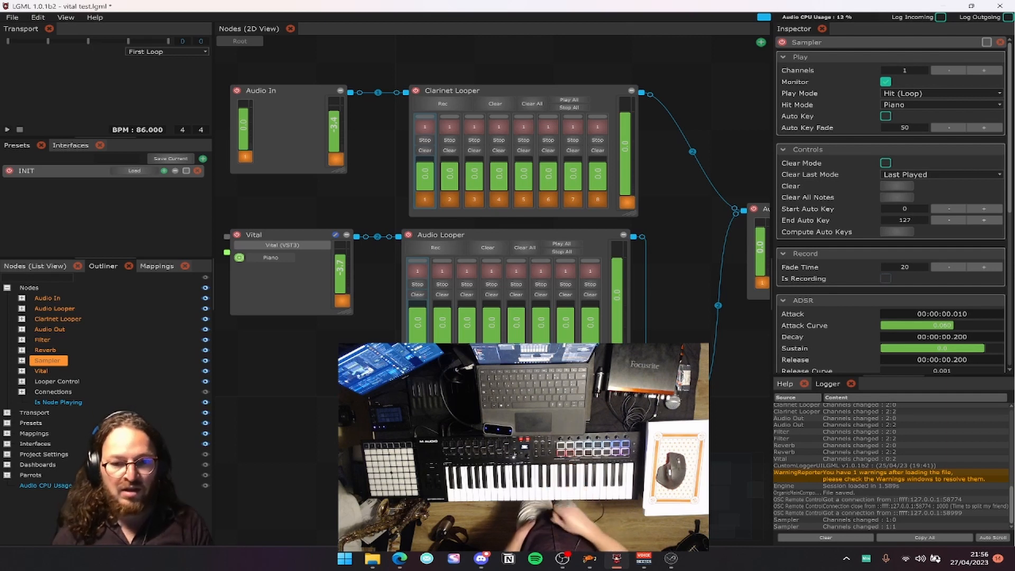
scroll(846, 312, "down", 1)
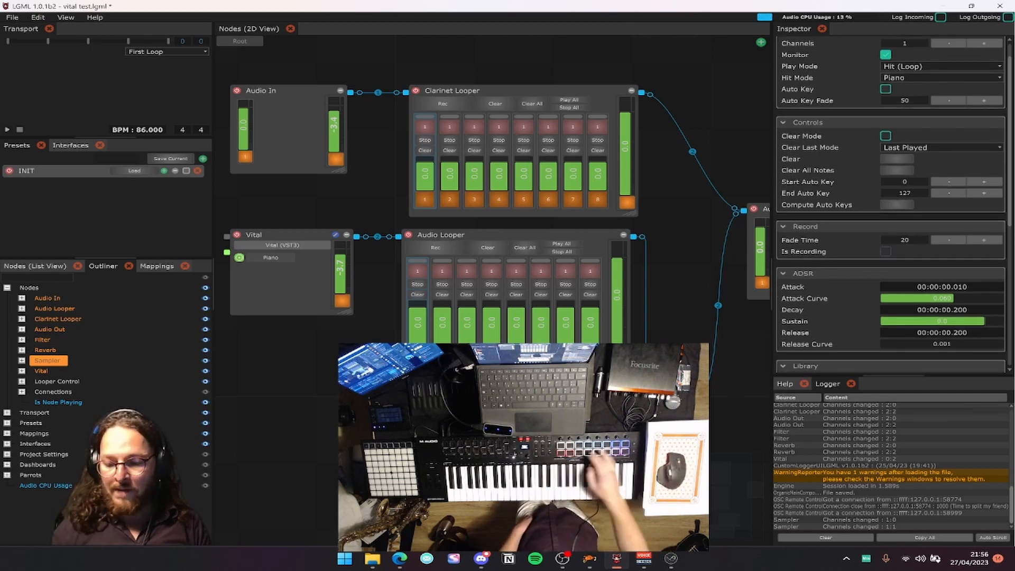
Replace the Sampler node with a Spatializer node and connect the Vital node's output to it.
key("Delete")
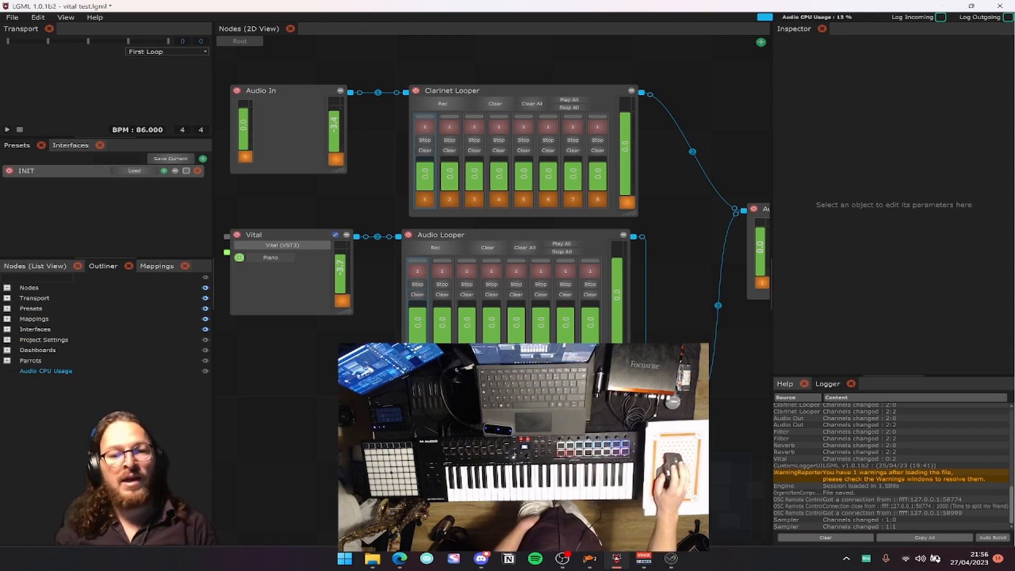
right_click(411, 428)
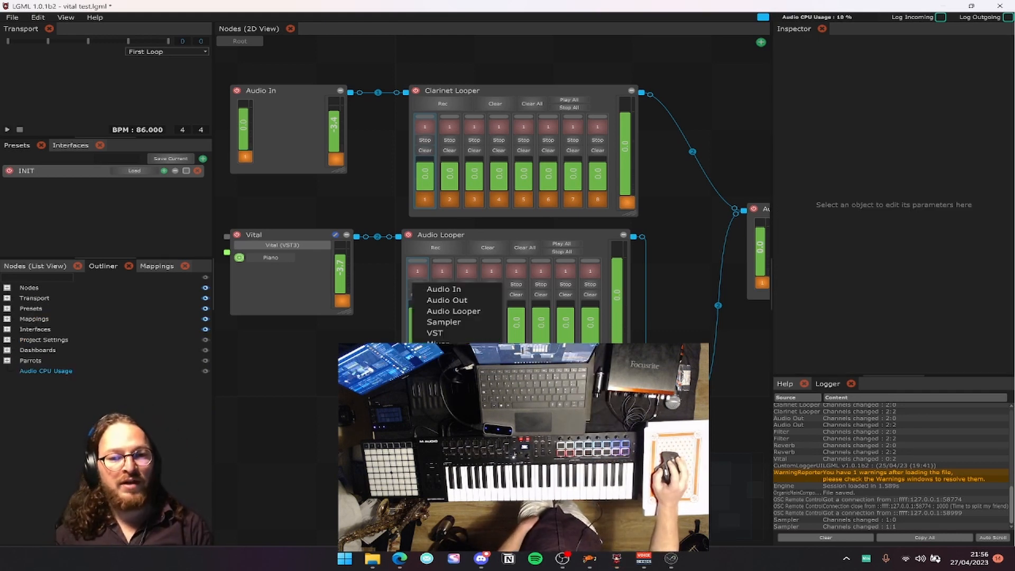
left_click(444, 355)
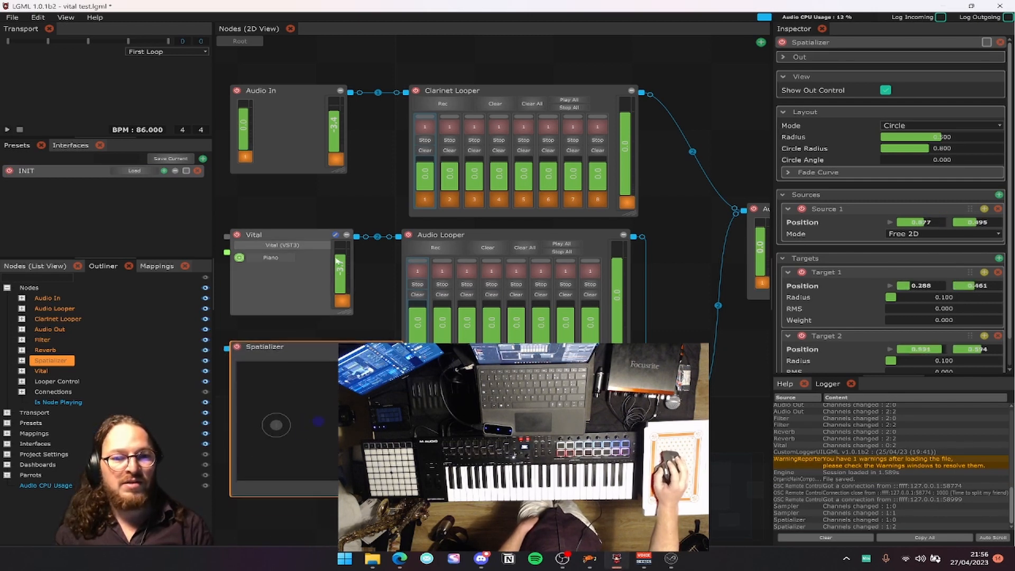
left_click_drag(355, 237, 265, 405)
Set the Spatializer's radius to about 0.529, circle radius 0.760 and circle angle 26.865, and move its source among the targets.
mouse_move(899, 148)
left_mouse_down()
mouse_move(907, 148)
mouse_move(890, 149)
mouse_move(915, 160)
mouse_move(900, 159)
mouse_move(926, 138)
mouse_move(911, 138)
left_mouse_up()
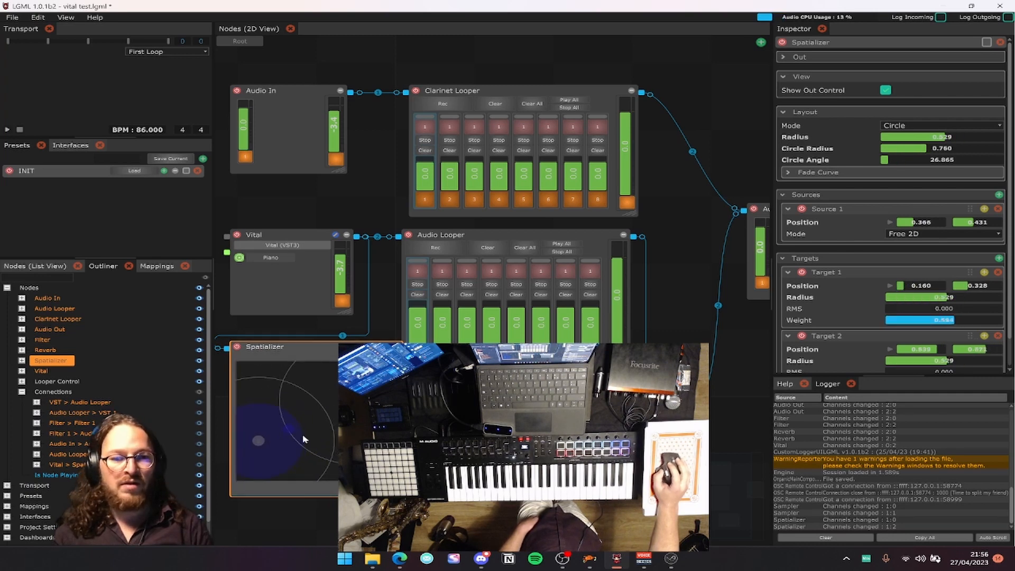
left_click_drag(304, 438, 302, 424)
scroll(967, 271, "down", 1)
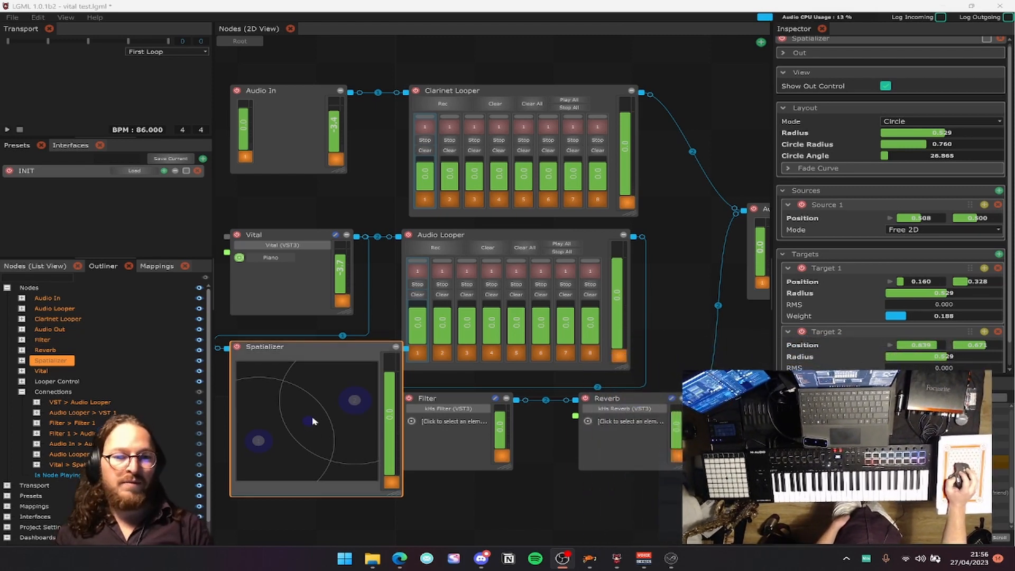
left_click_drag(312, 421, 345, 401)
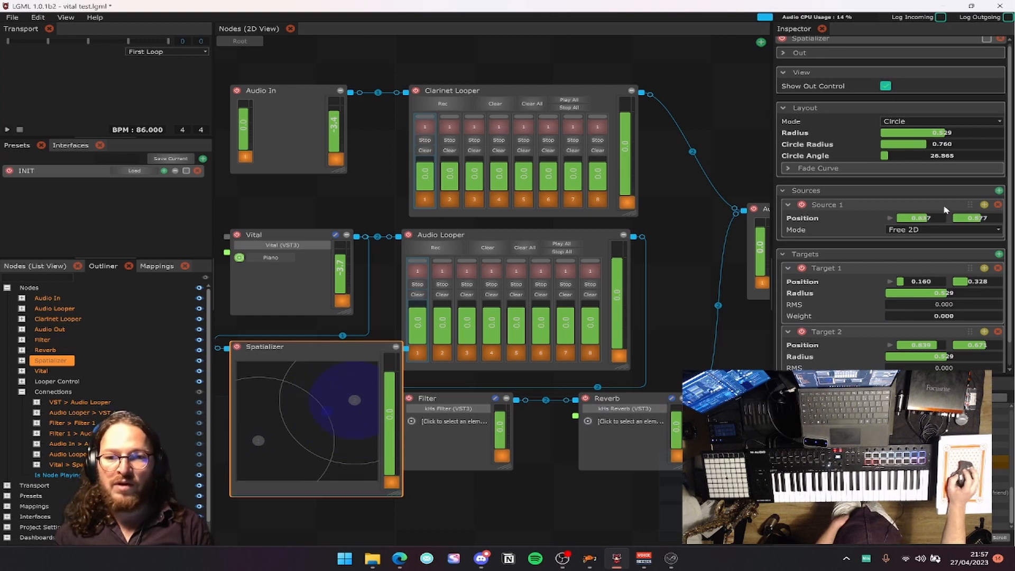
Collapse and re-expand Source 1's parameters, and move the source back between the two Spatializer targets.
left_click(961, 205)
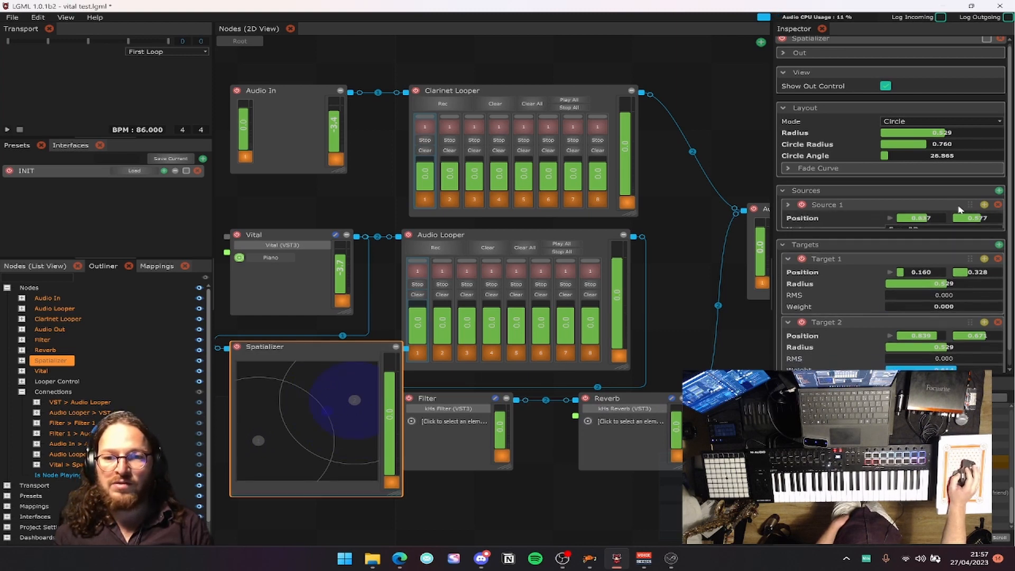
left_click(956, 206)
scroll(437, 415, "down", 3)
scroll(391, 388, "up", 1)
scroll(383, 387, "up", 1)
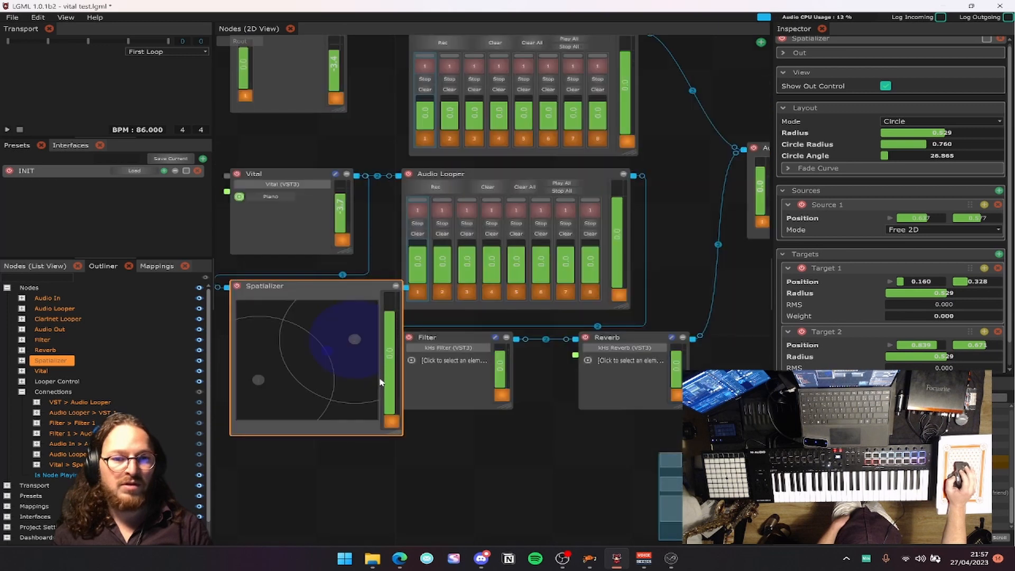
left_click_drag(331, 351, 312, 348)
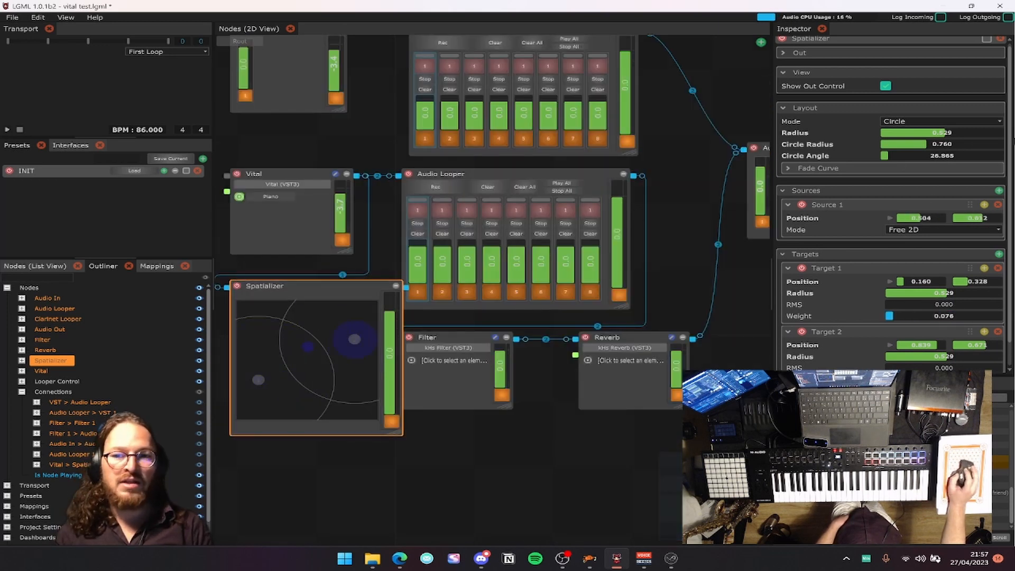
Add a third target to the Spatializer, place it near the other two and move the source between them.
left_click(998, 254)
left_click_drag(242, 416, 325, 384)
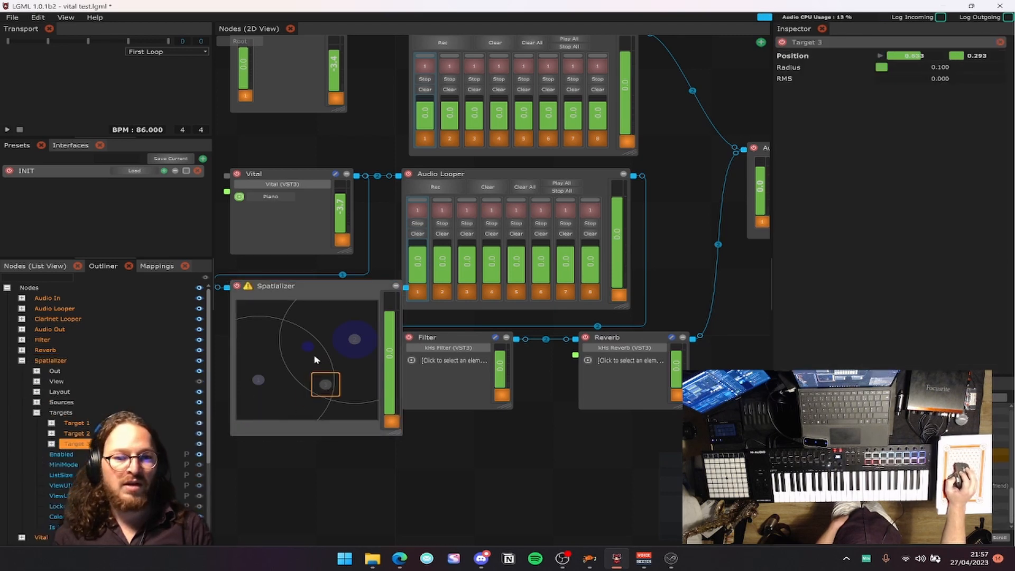
left_click(307, 294)
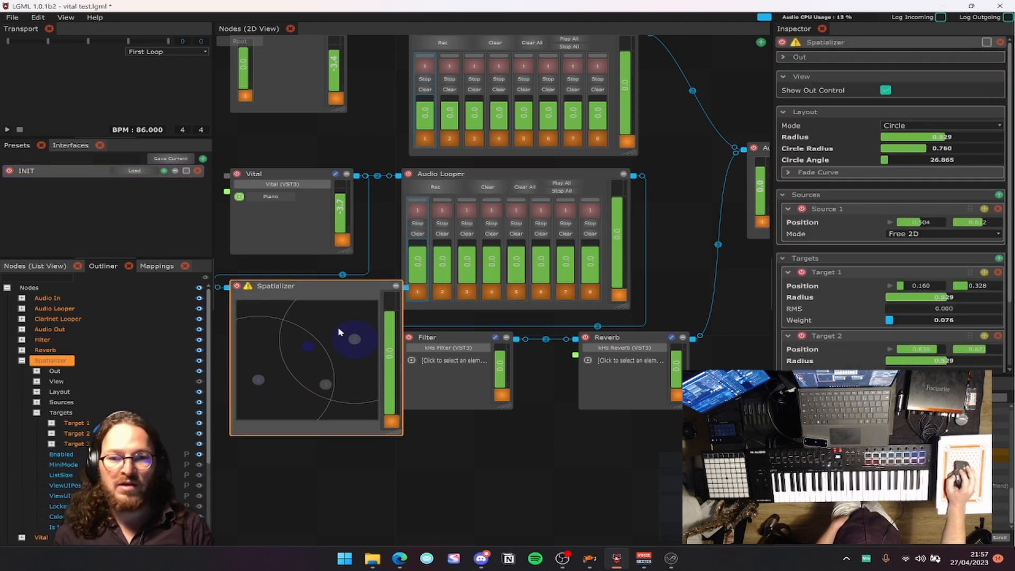
left_click_drag(271, 390, 302, 363)
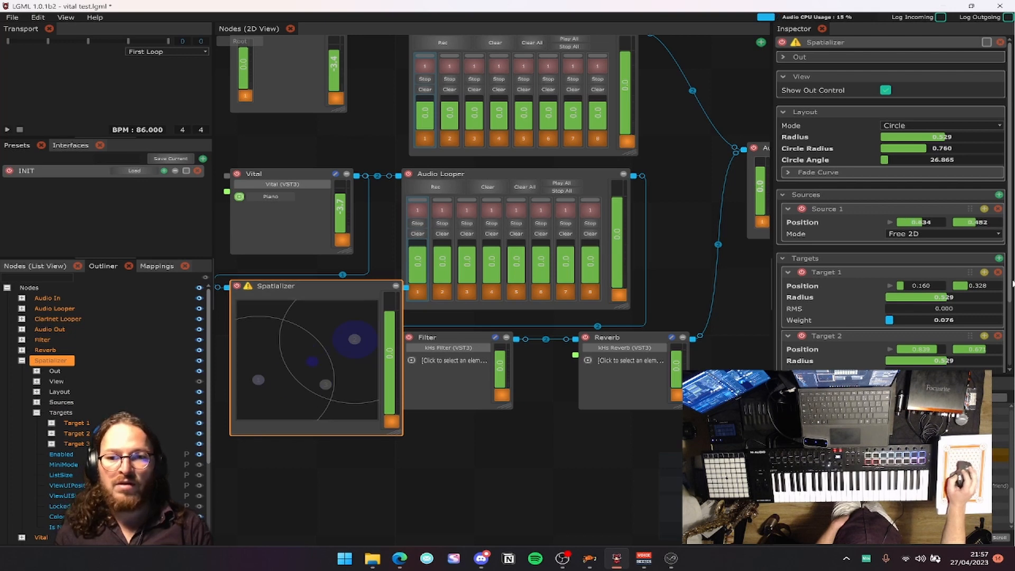
Rearrange the three targets with radius about 0.539, circle radius 0.620 and circle angle 35.820, and move the source between them.
scroll(940, 297, "down", 3)
scroll(927, 296, "up", 3)
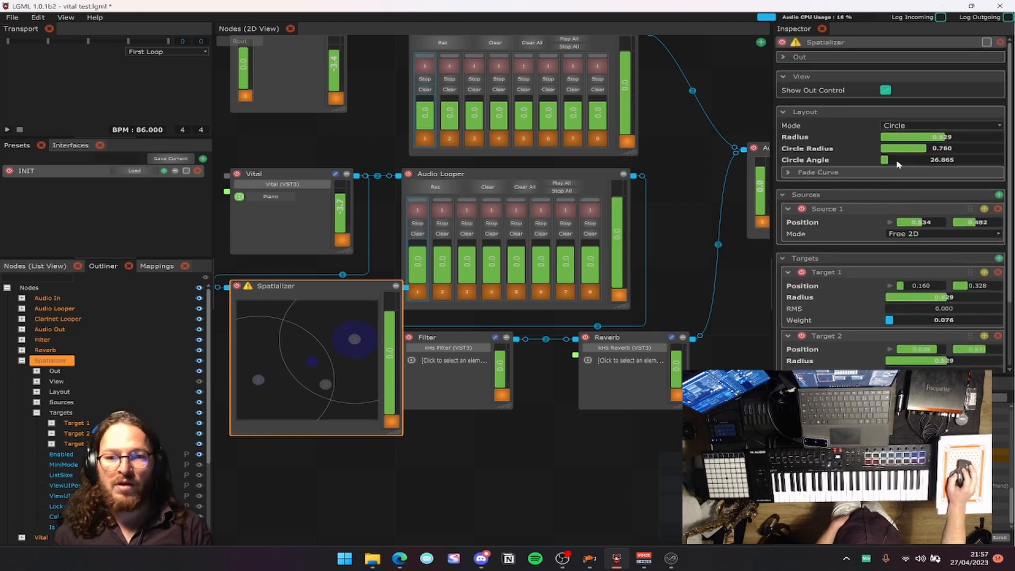
left_click_drag(900, 159, 920, 141)
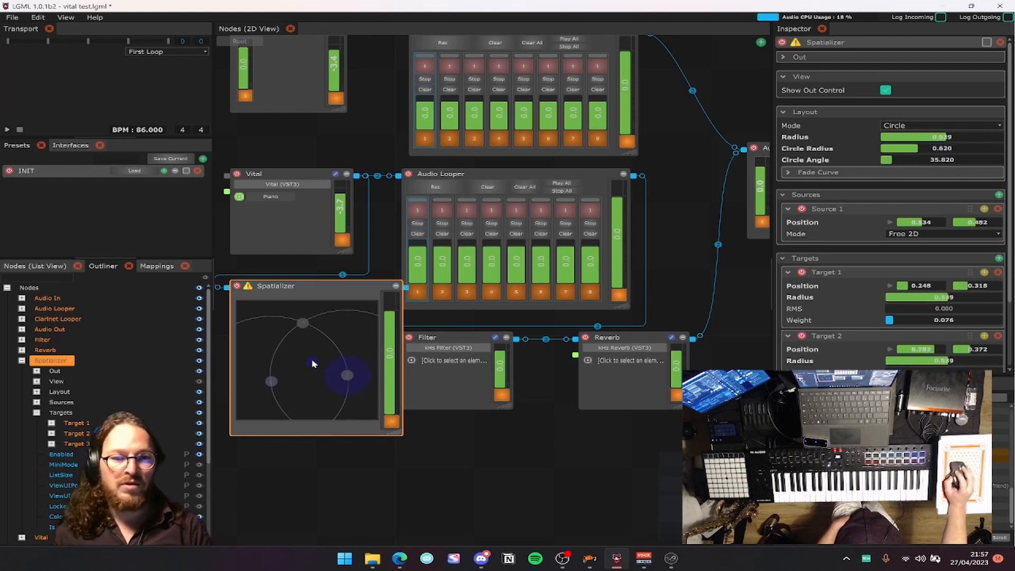
mouse_move(291, 347)
left_mouse_down()
mouse_move(317, 389)
mouse_move(307, 352)
left_mouse_up()
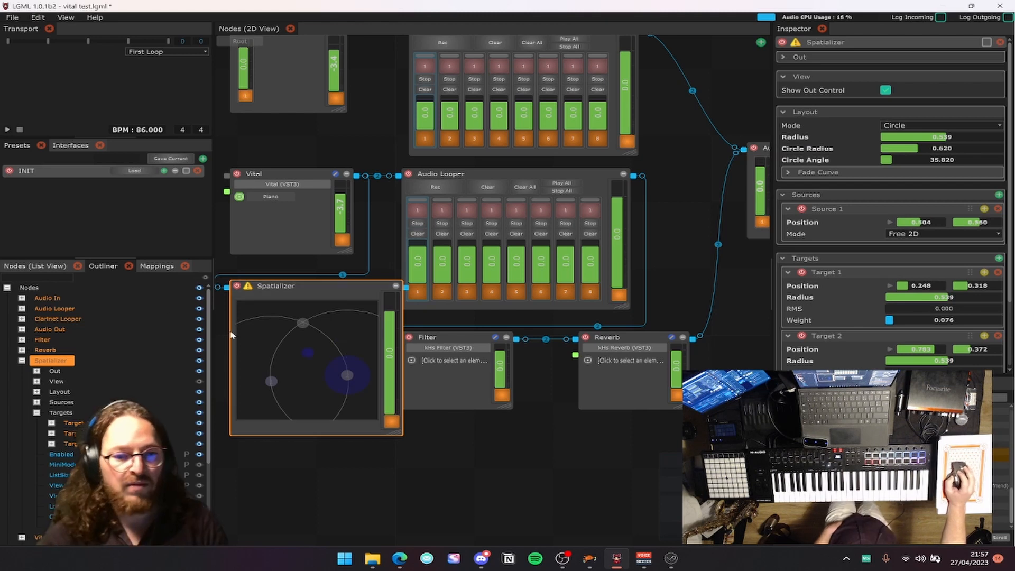
Move the Spatializer node below the Filter node's row and select its connection from Vital.
left_click_drag(329, 298, 352, 374)
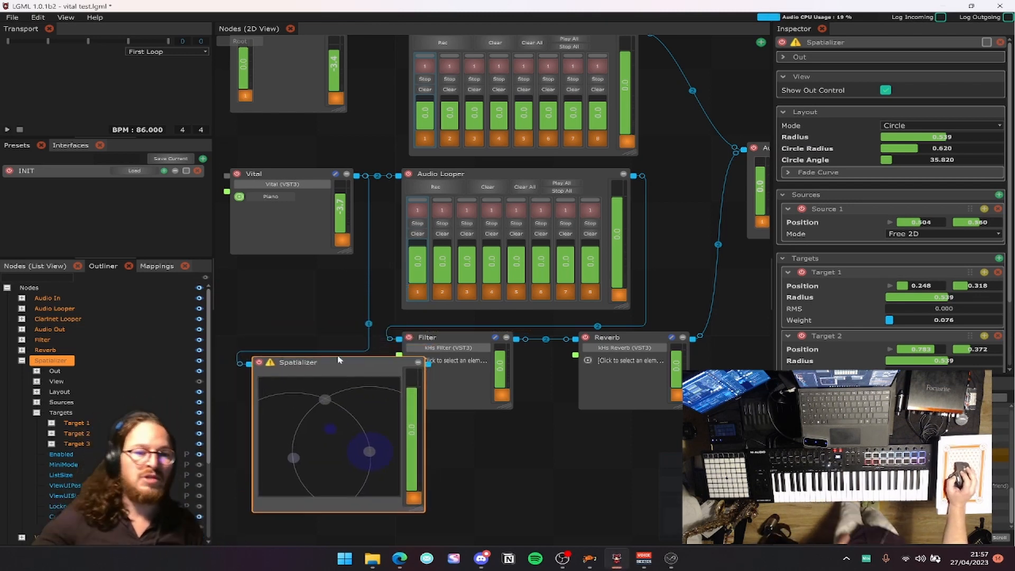
left_click(369, 324)
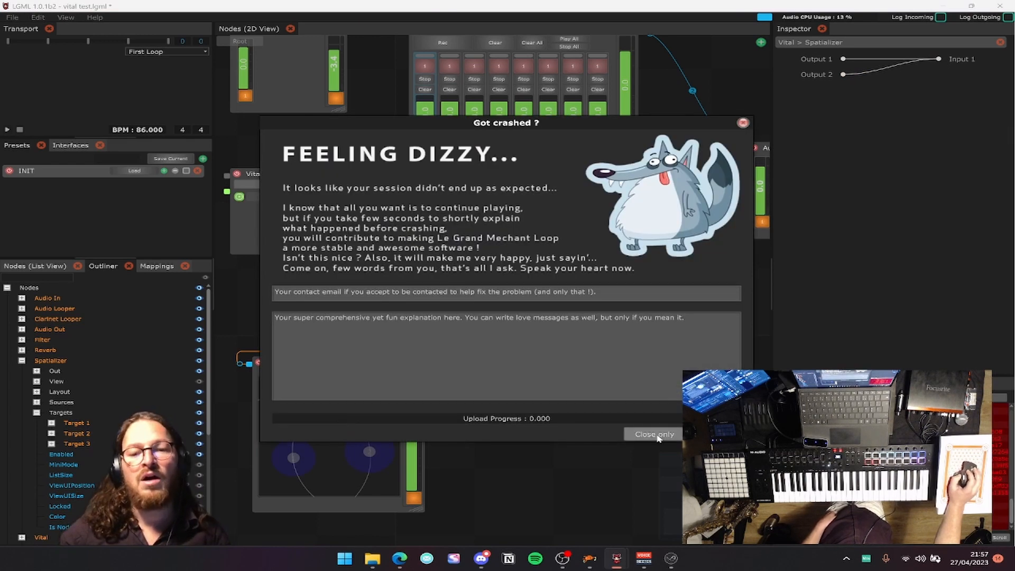
Dismiss the crash report without sending it and return to the vital test session in LGML.
left_click(655, 434)
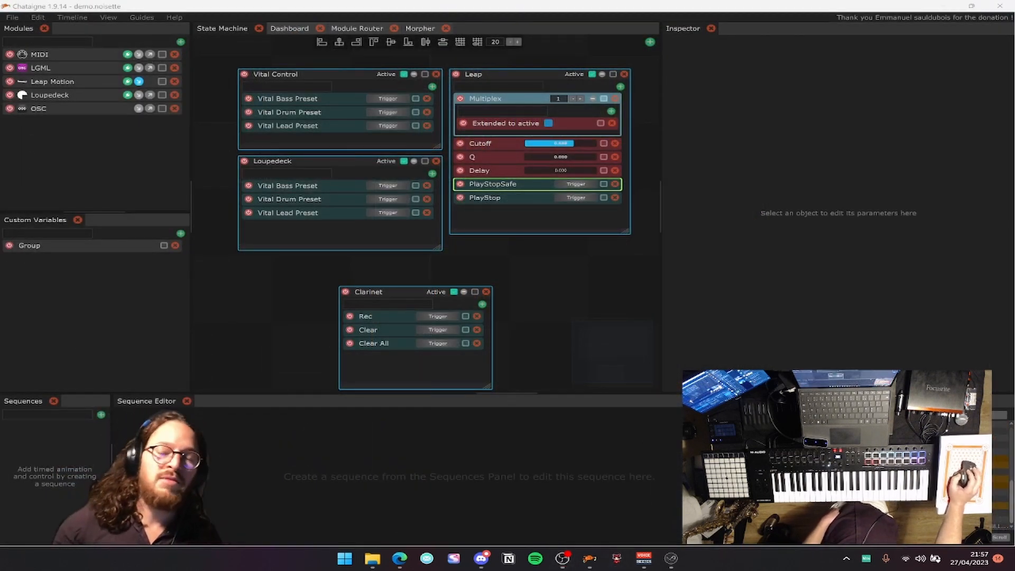
left_click(480, 284)
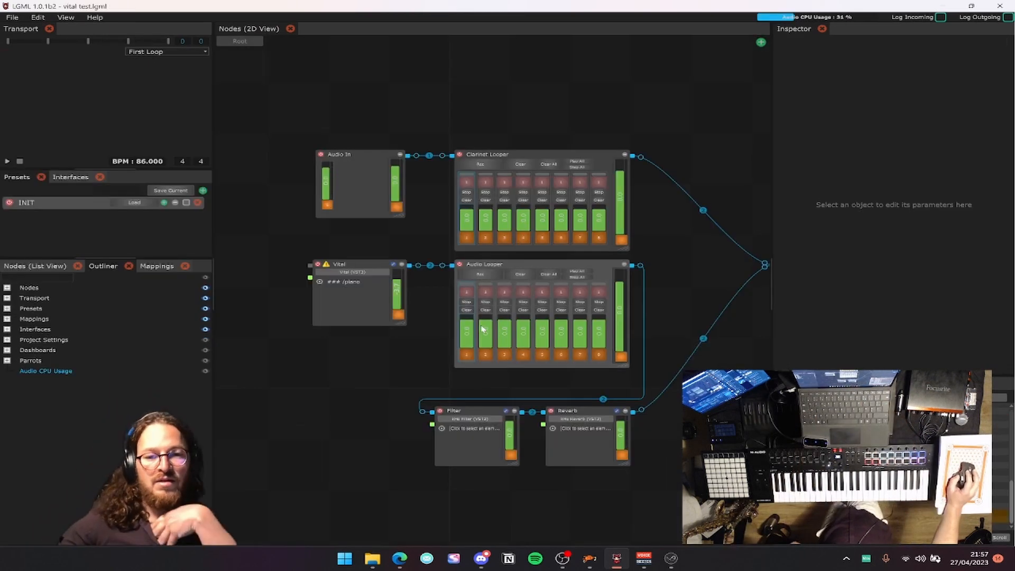
Move the Filter and Reverb nodes slightly up and align them side by side below the Audio Looper.
left_click(458, 410)
left_click_drag(458, 410, 460, 401)
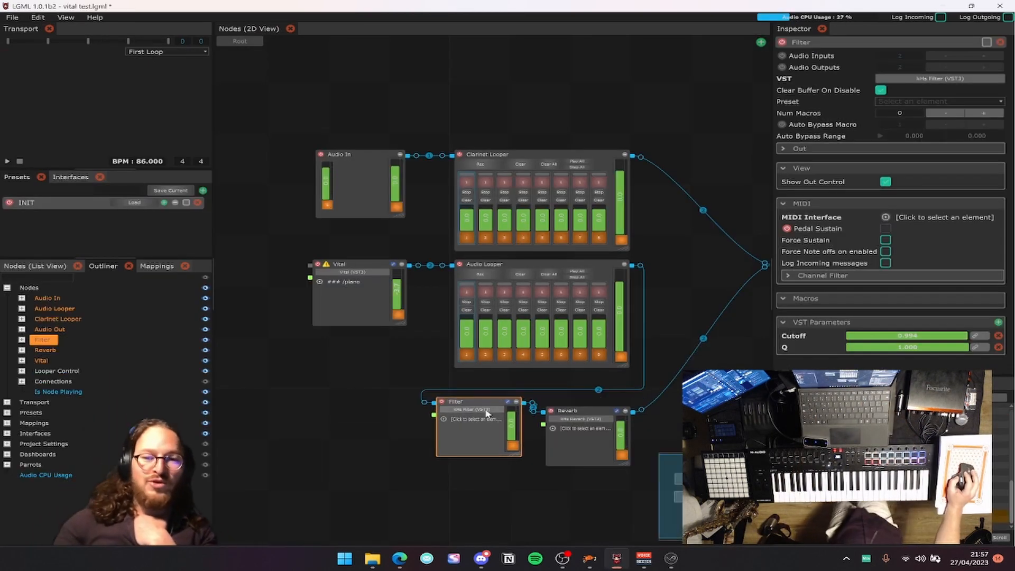
left_click(569, 445)
left_click_drag(569, 445, 581, 436)
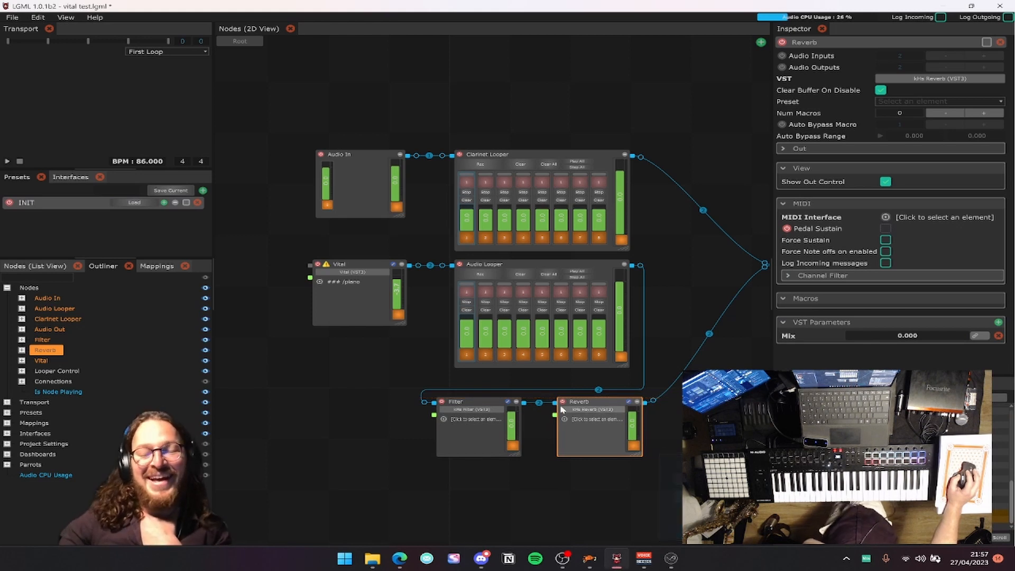
Set the Vital node's MIDI interface to Piano.
left_click(333, 317)
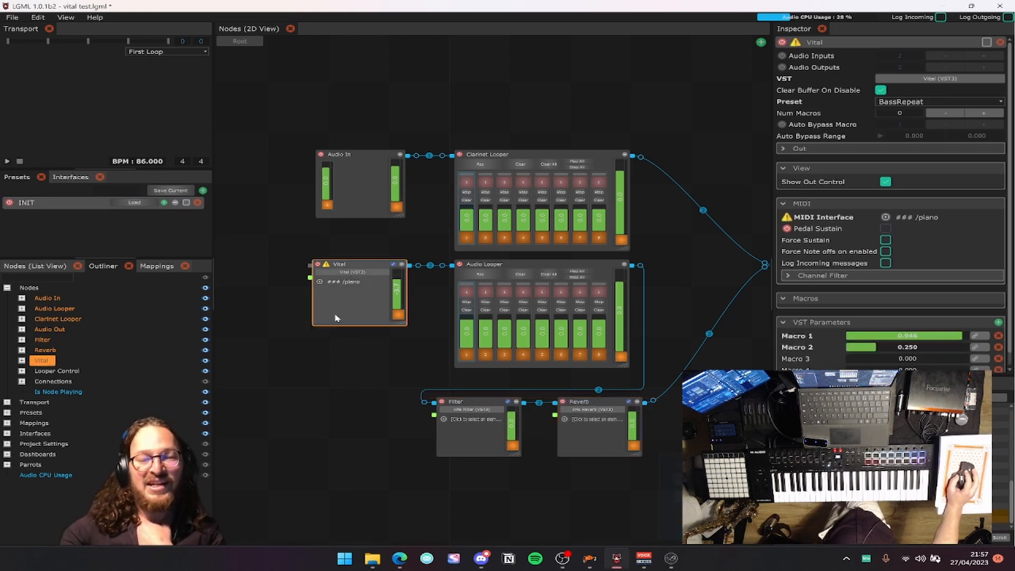
left_click(341, 281)
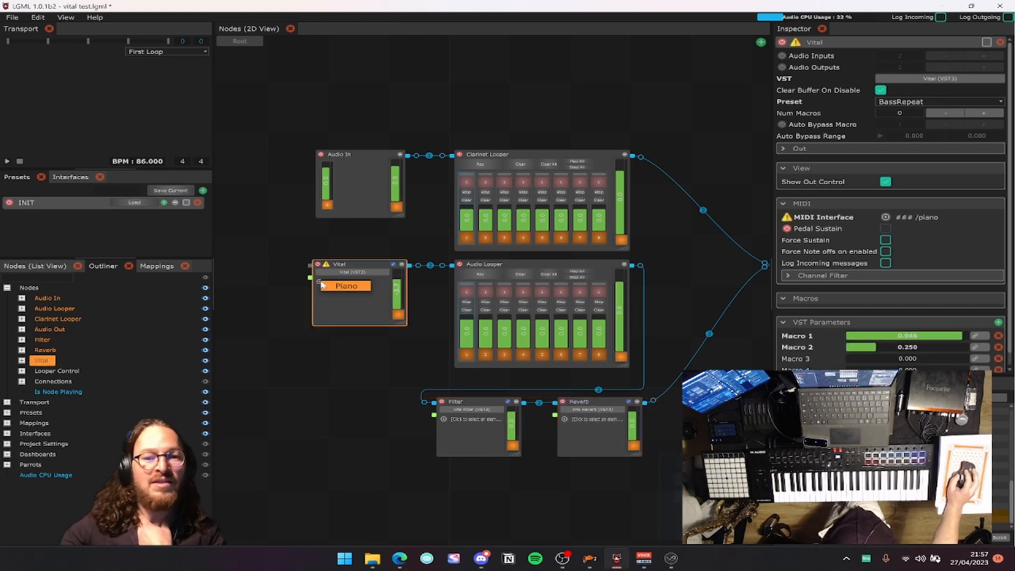
left_click(329, 287)
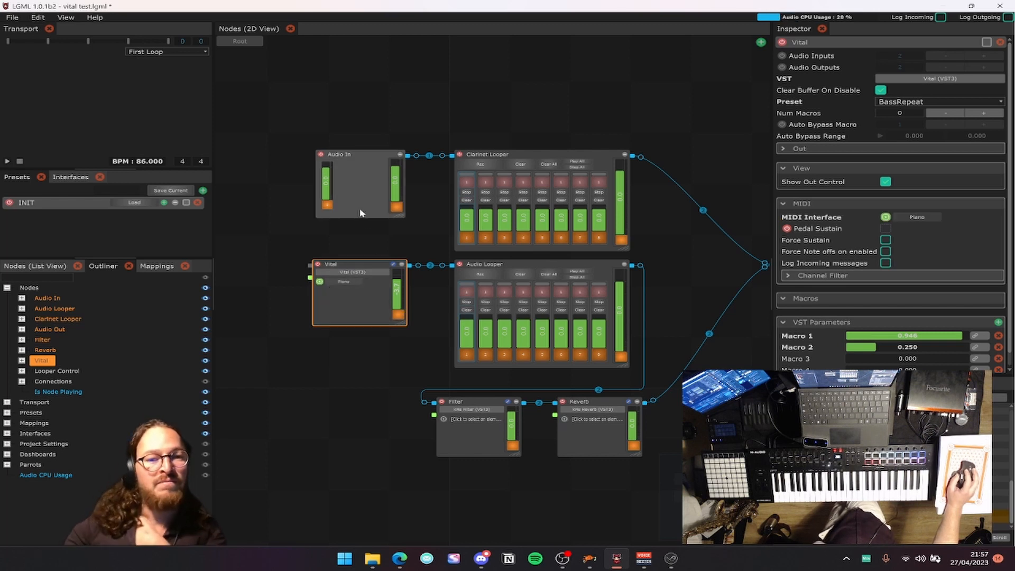
Move the Audio In node slightly towards the Clarinet Looper and place Audio Out closer to the loopers.
left_click_drag(361, 211, 356, 205)
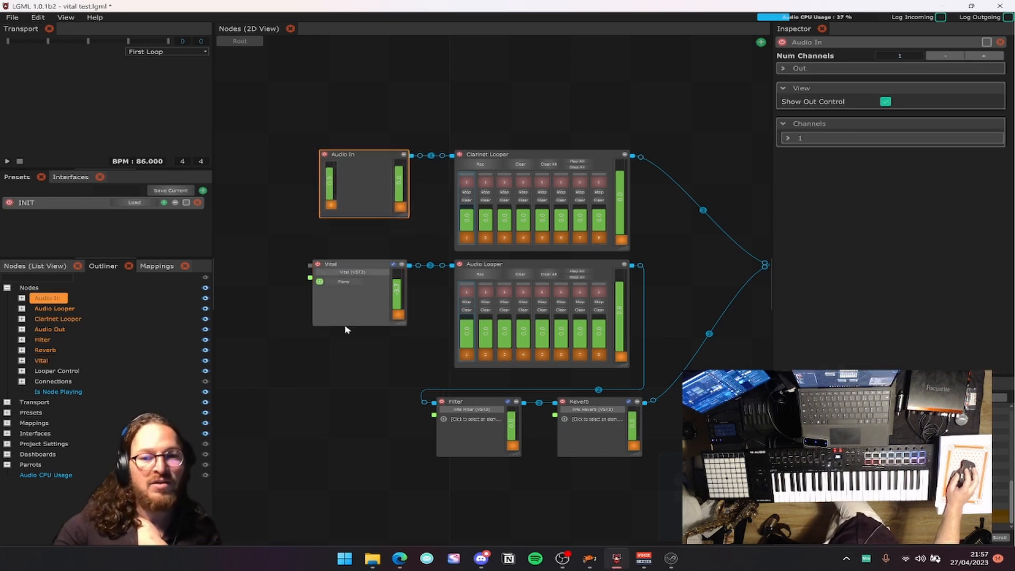
left_click_drag(600, 283, 529, 288)
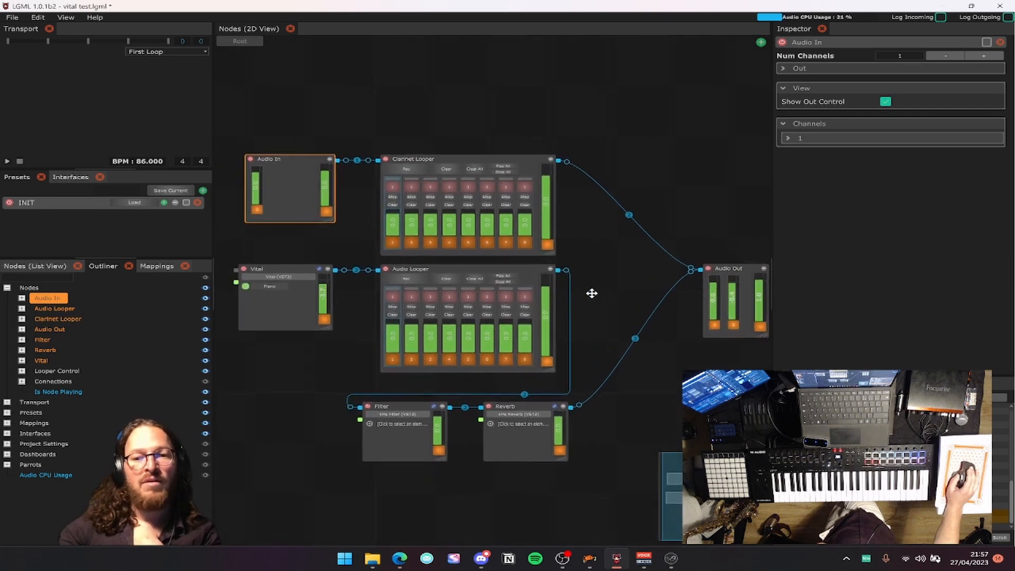
left_click_drag(724, 270, 666, 260)
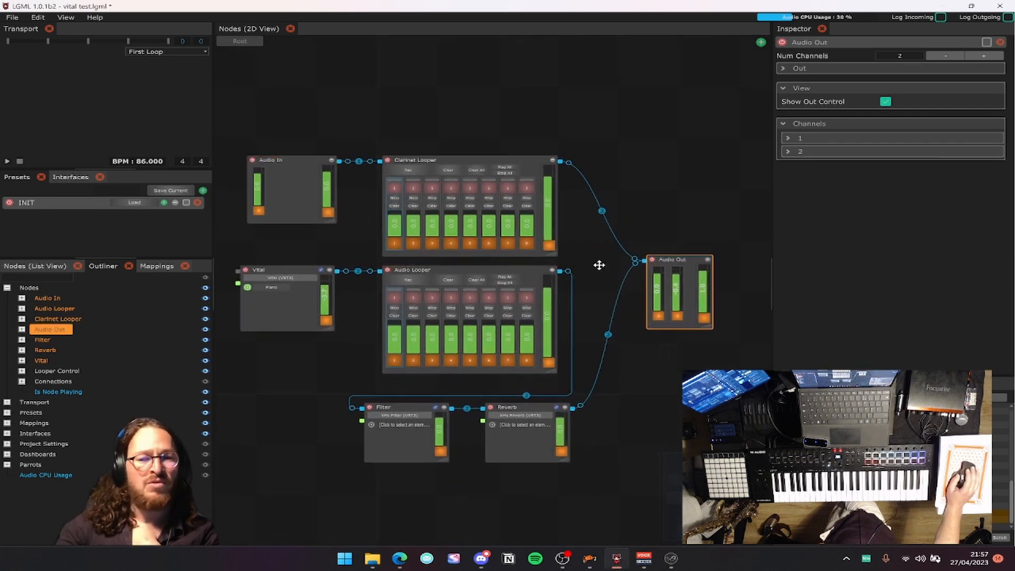
left_click_drag(598, 263, 638, 261)
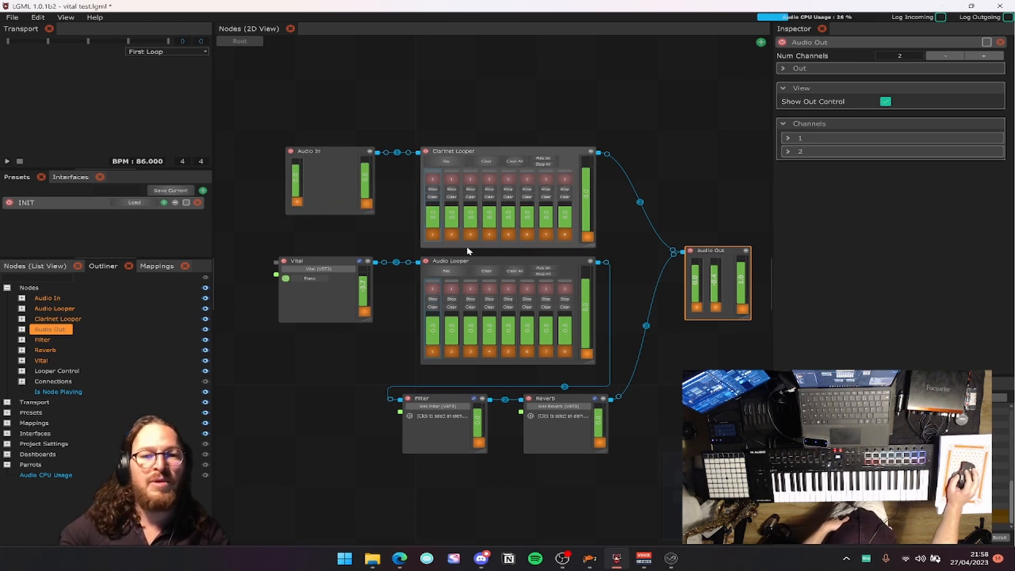
Examine the parameters of the Audio Looper, Vital and Audio Out nodes and the global looper controls.
left_click(475, 263)
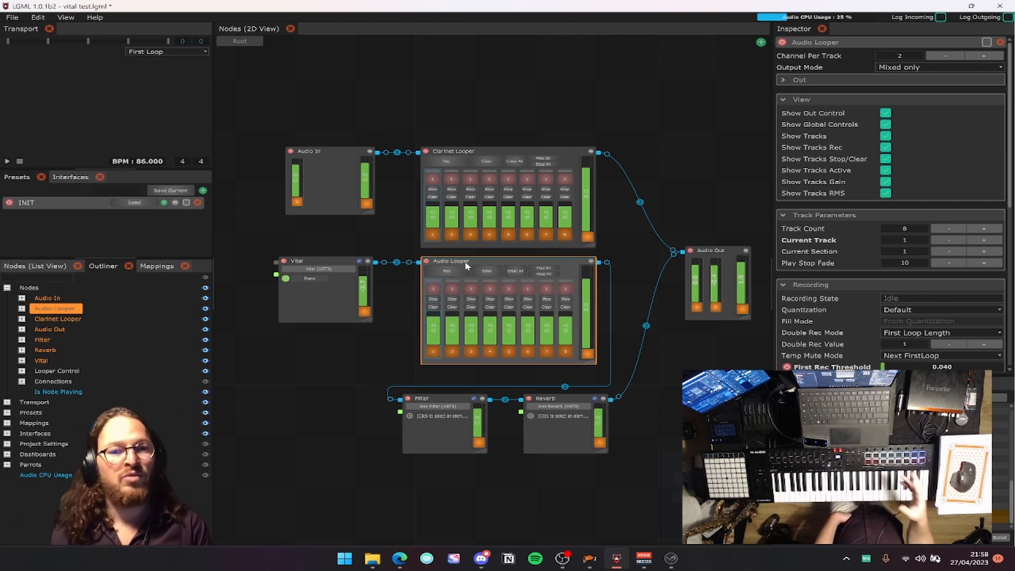
mouse_move(321, 307)
left_mouse_down()
mouse_move(321, 319)
mouse_move(321, 311)
left_mouse_up()
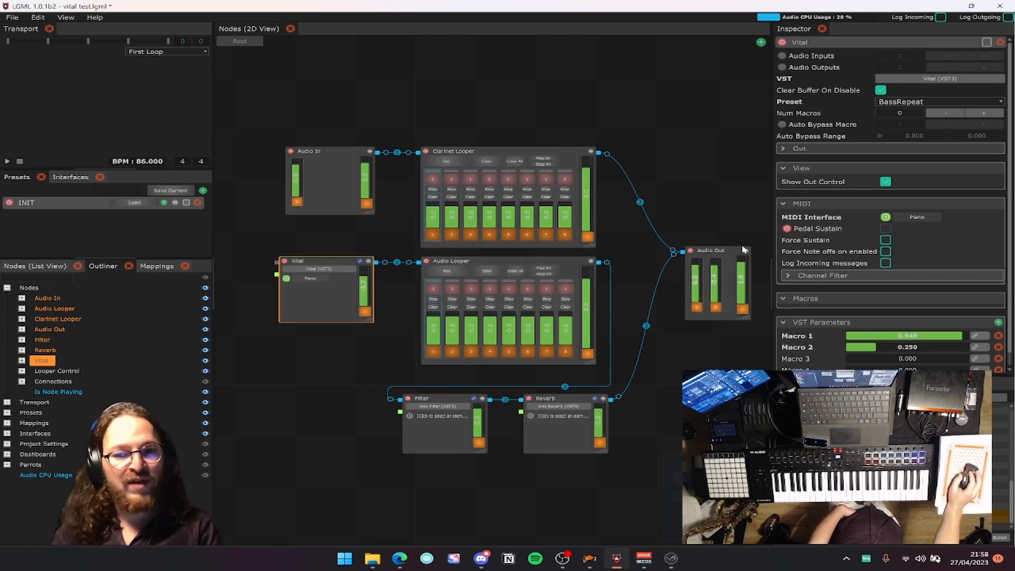
left_click_drag(742, 248, 717, 256)
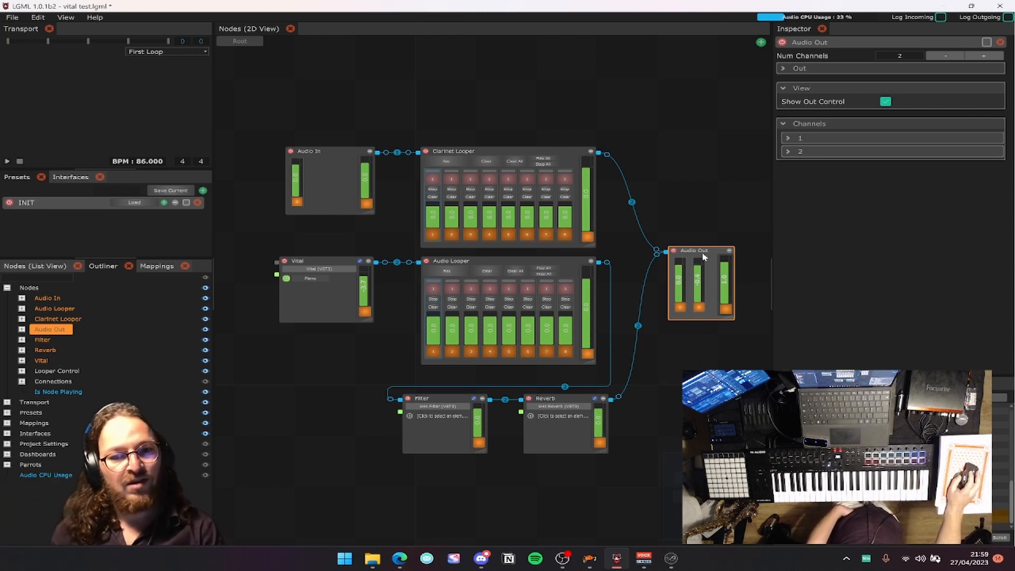
left_click_drag(703, 257, 722, 255)
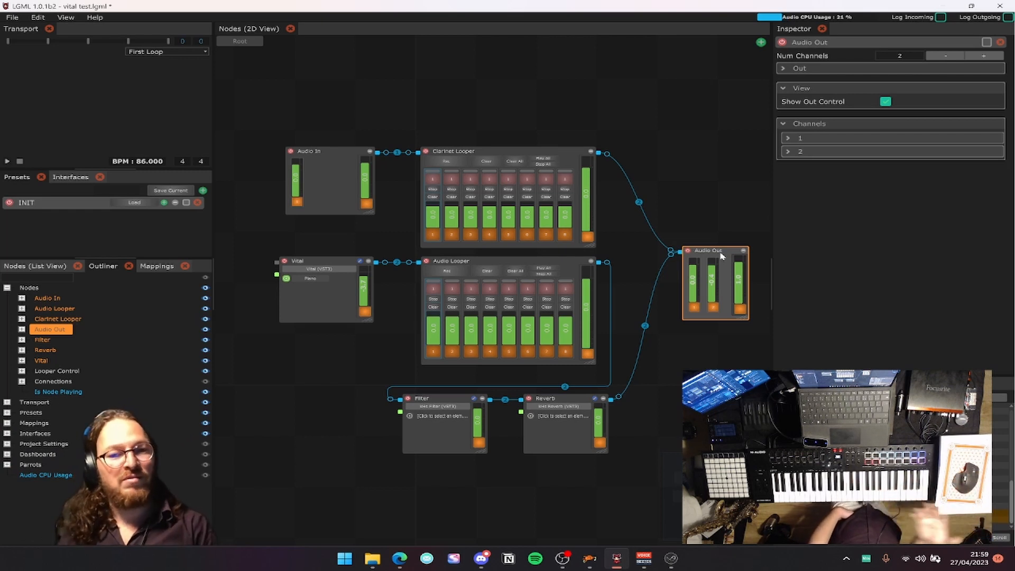
left_click(672, 164)
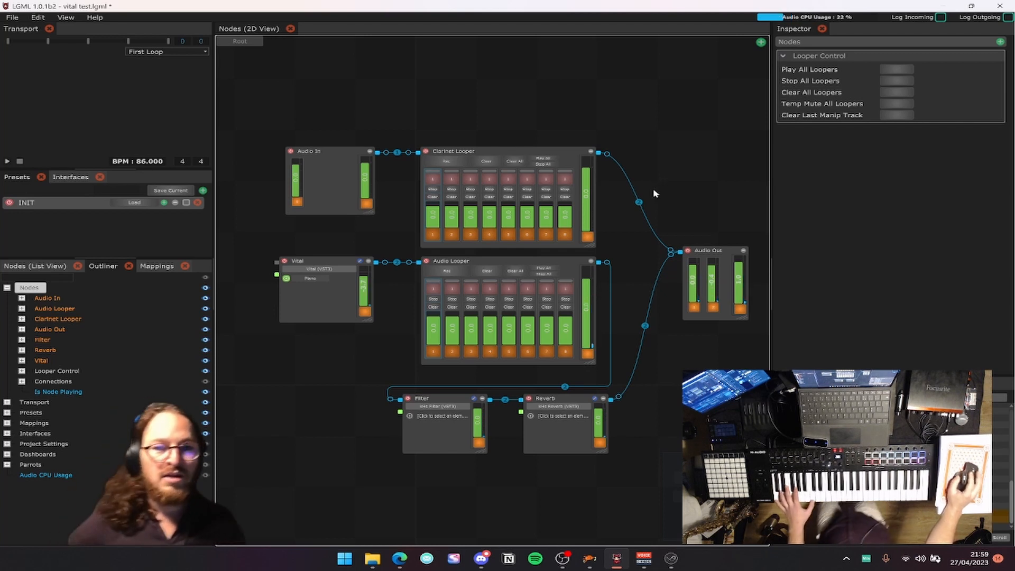
left_click(660, 464)
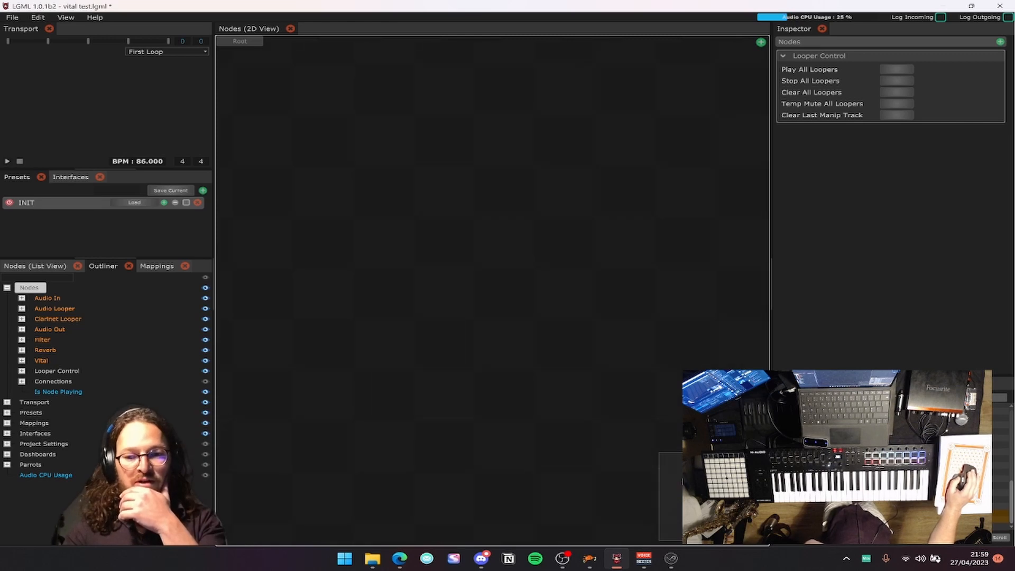
left_click_drag(711, 465, 706, 61)
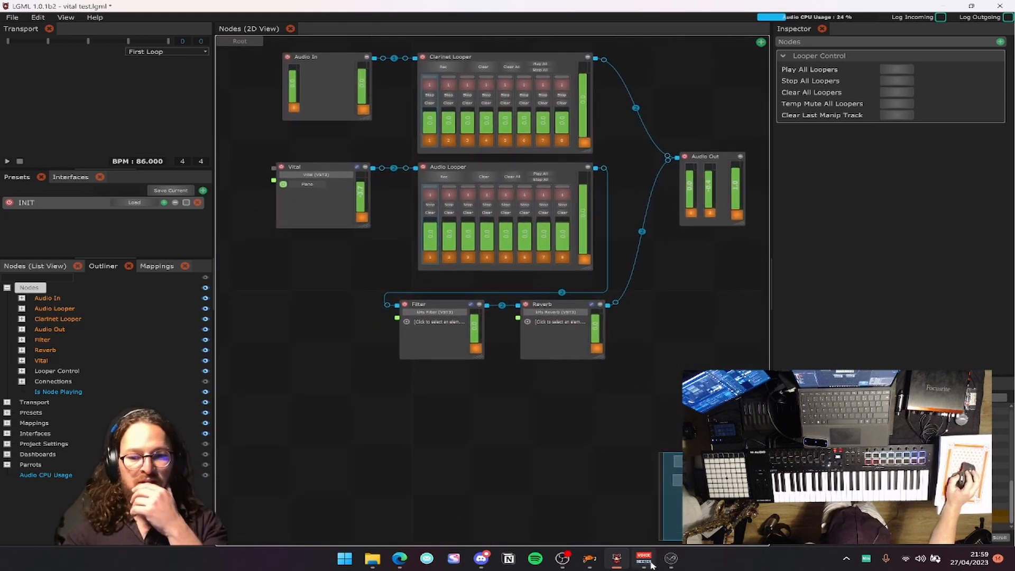
Switch to Chataigne's demo session and place its restored window below LGML's looper nodes so both are visible.
left_click(589, 559)
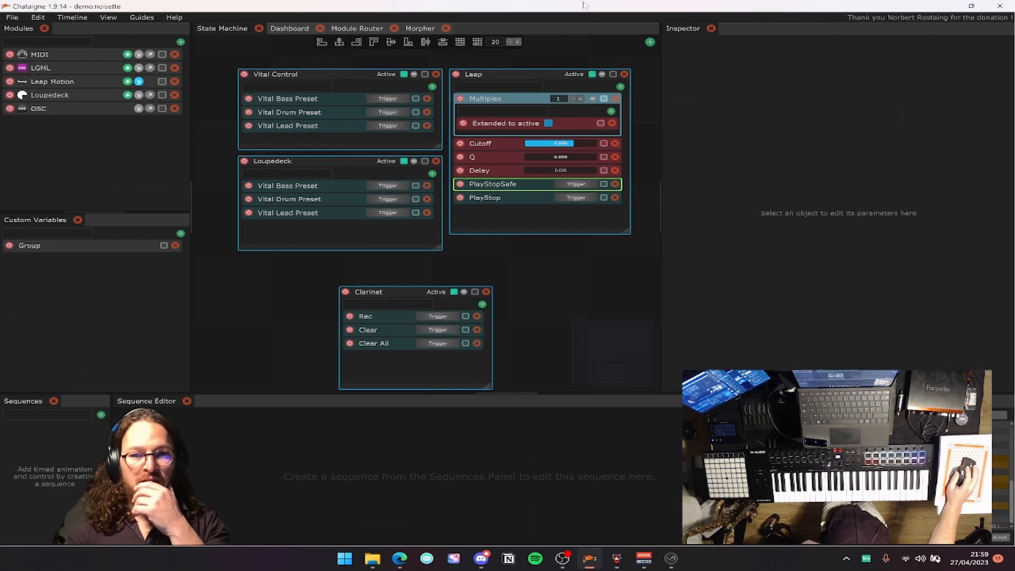
left_click_drag(584, 5, 617, 150)
left_click(78, 493)
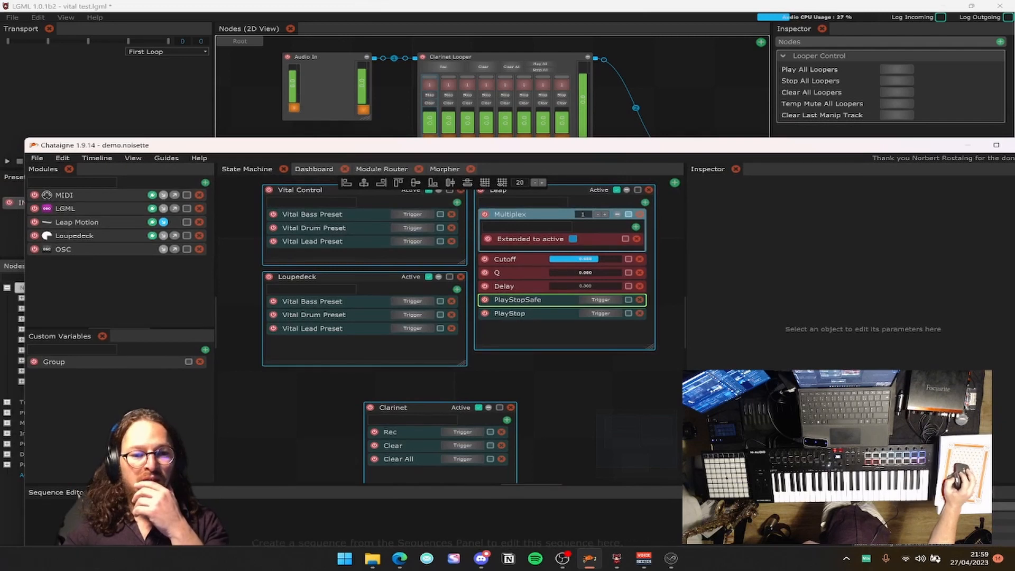
left_click(97, 492)
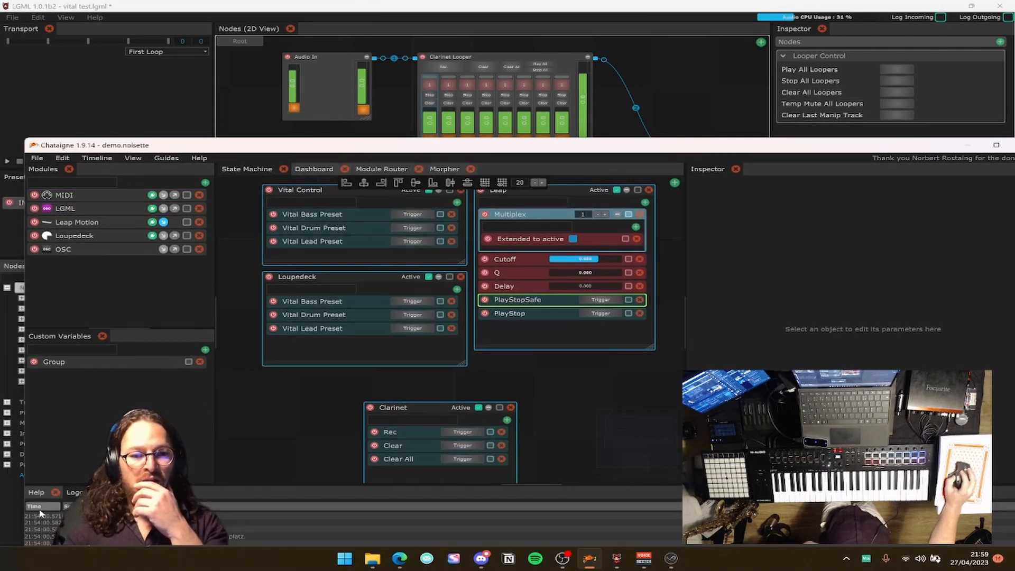
left_click_drag(212, 498, 1012, 555)
left_click_drag(704, 150, 641, 232)
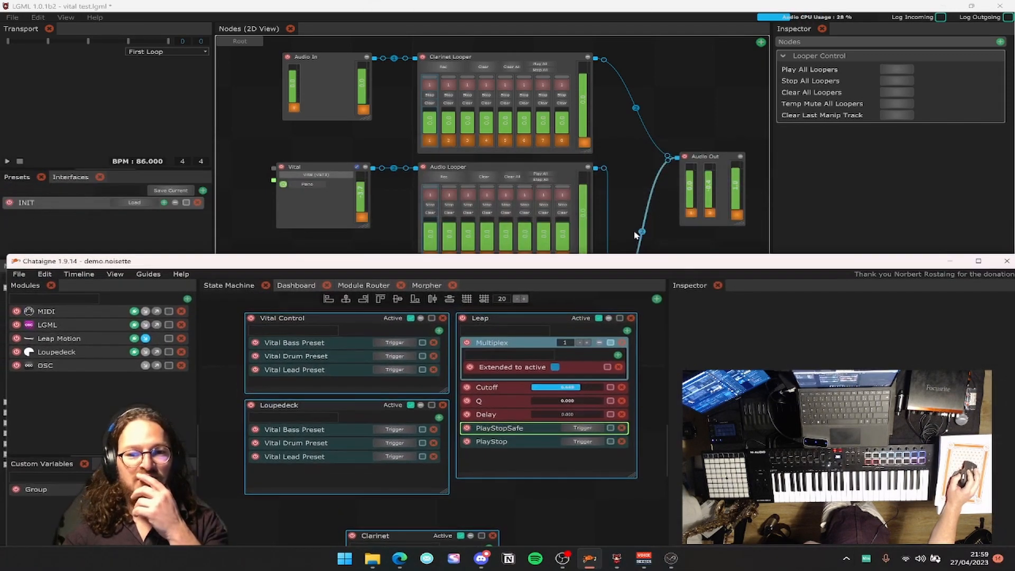
Move the Chataigne window slightly up and show the MIDI module's parameters.
left_click(623, 161)
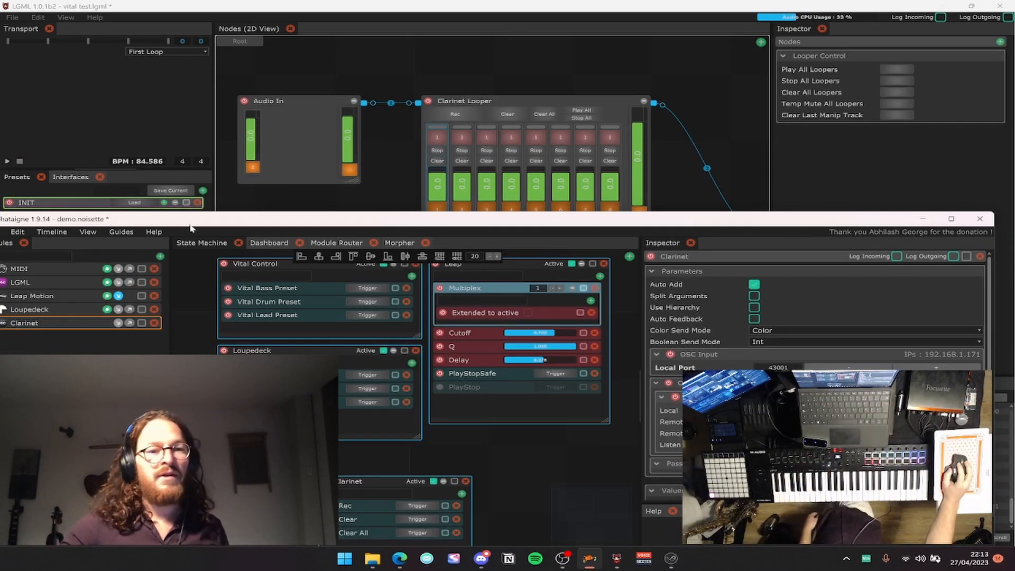
left_click_drag(198, 223, 235, 188)
left_click(74, 238)
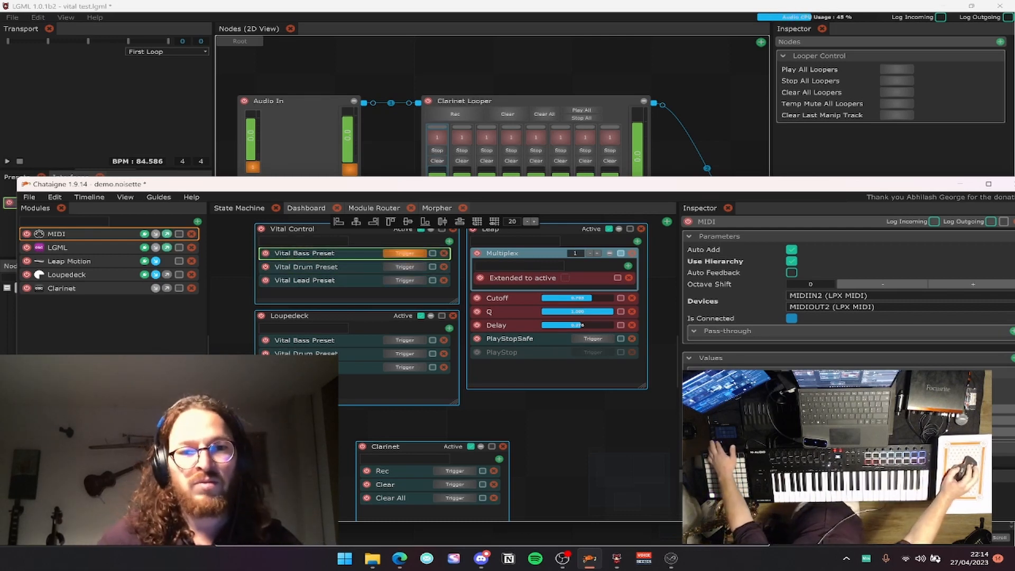
Switch to LGML and examine the Vital node's preset while triggering the drum and lead presets from the controller.
left_click(414, 66)
left_click(279, 284)
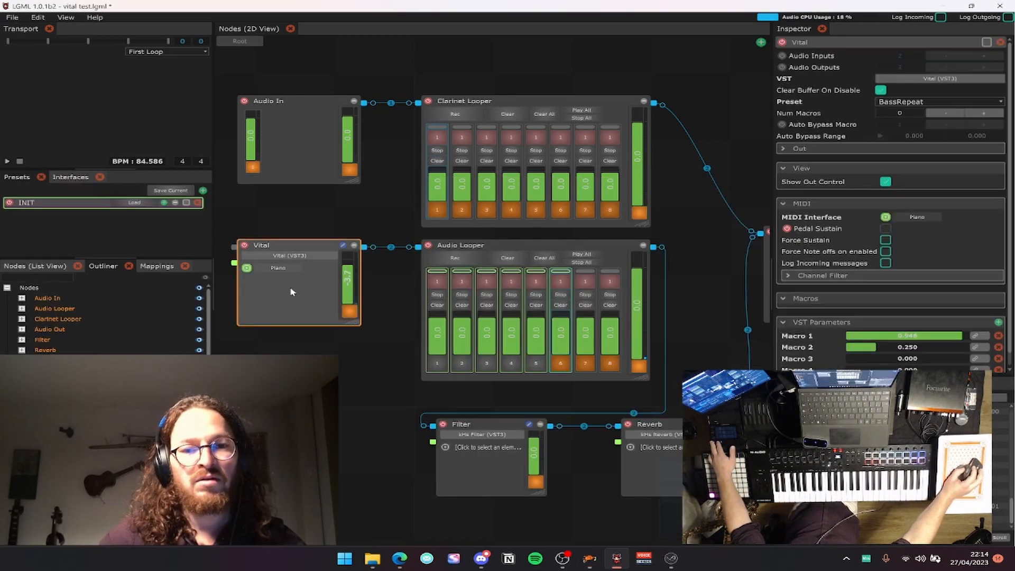
mouse_move(574, 553)
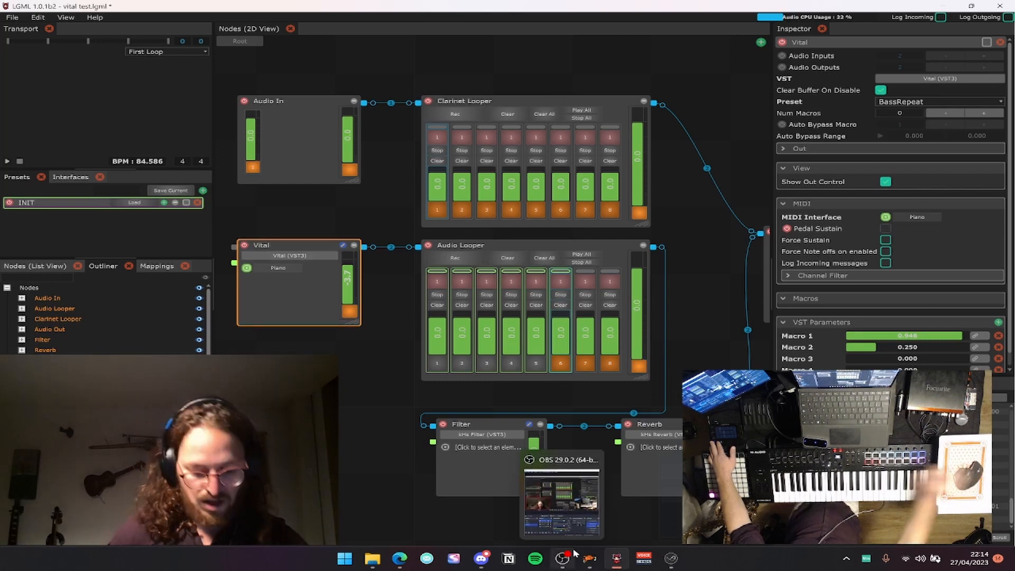
scroll(666, 455, "right", 5)
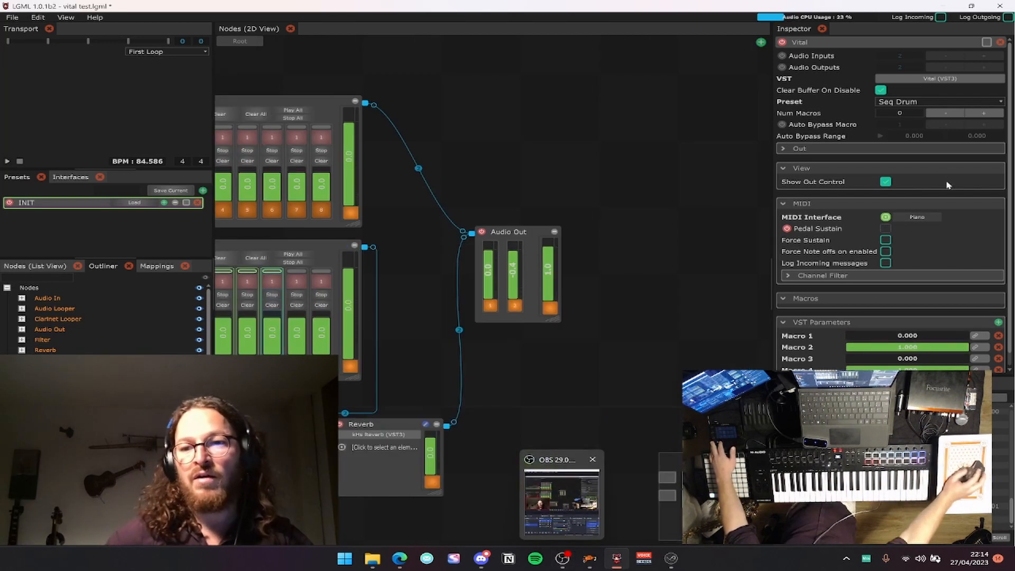
left_click_drag(264, 391, 759, 316)
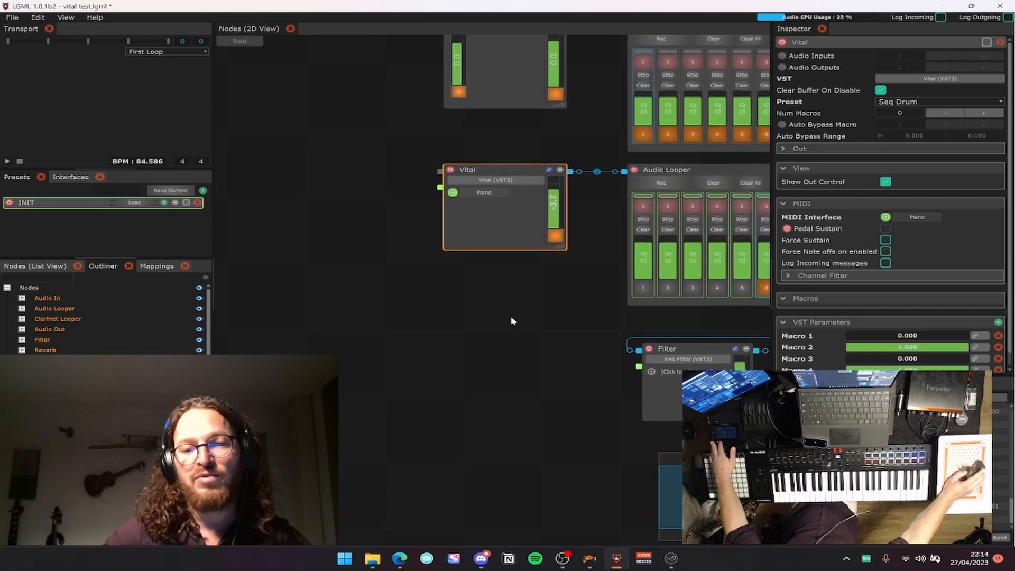
left_click_drag(486, 333, 380, 399)
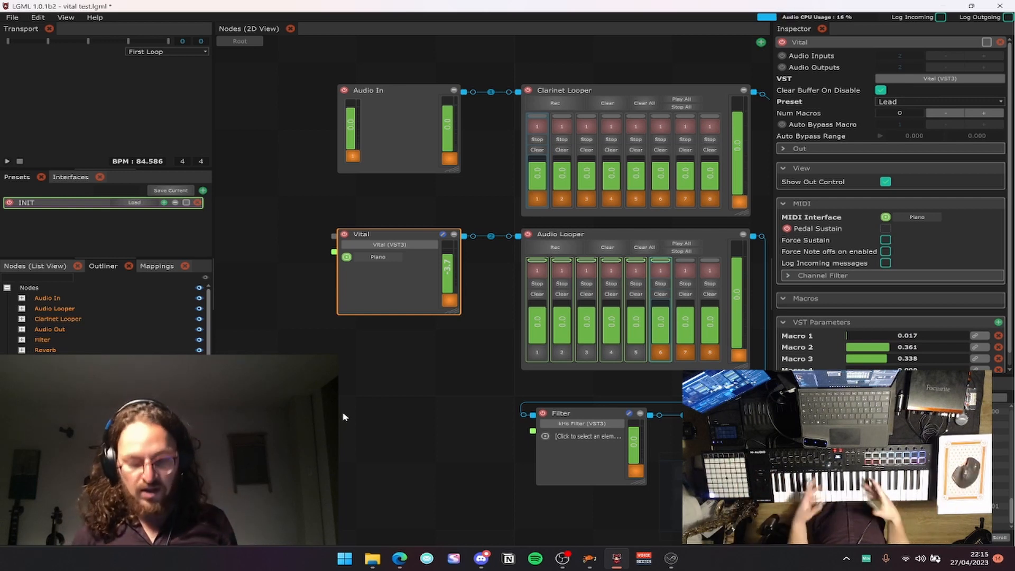
mouse_move(404, 295)
left_mouse_down()
mouse_move(390, 309)
mouse_move(402, 286)
mouse_move(405, 300)
left_mouse_up()
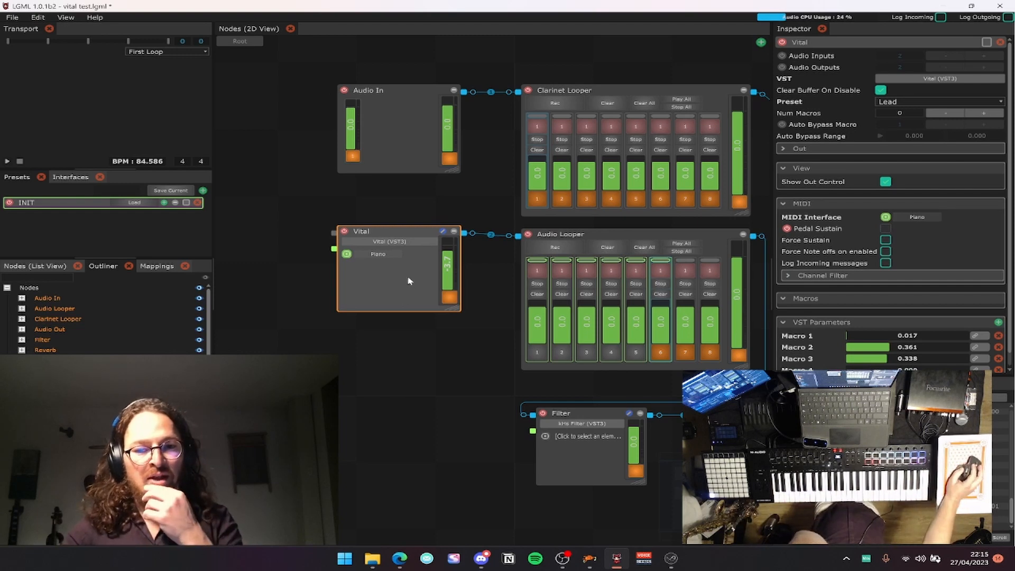
left_click_drag(409, 278, 409, 288)
Switch to Chataigne and examine the Leap state's processors and the Clarinet state.
left_click(612, 563)
left_click(600, 564)
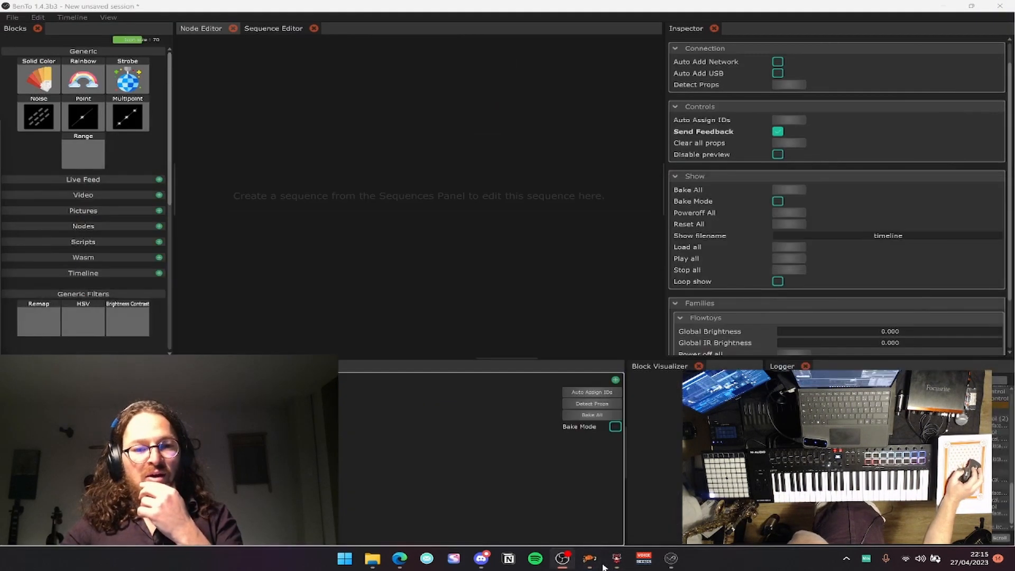
left_click(602, 564)
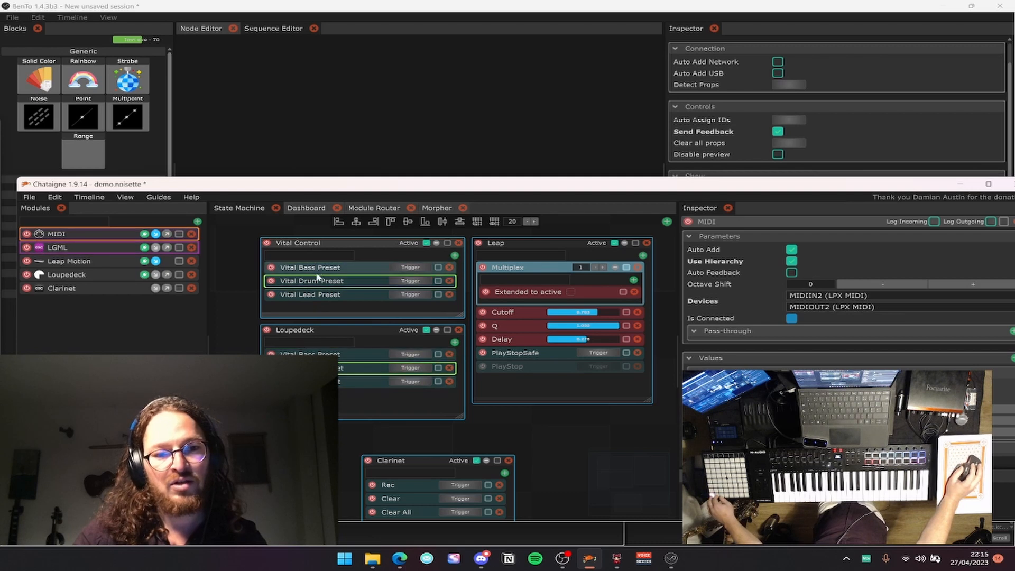
left_click(539, 248)
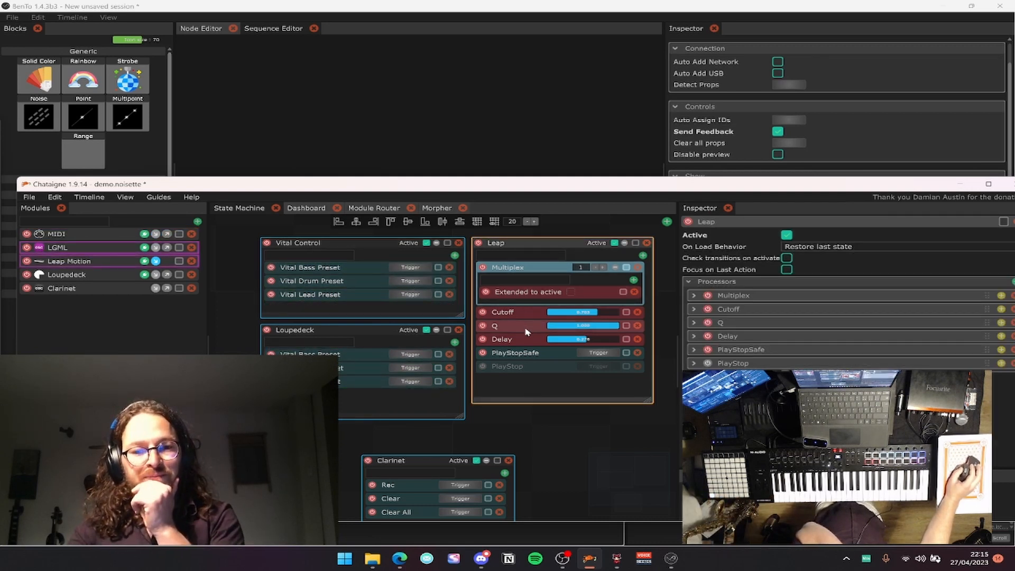
left_click_drag(445, 460, 344, 440)
left_click_drag(560, 436, 456, 478)
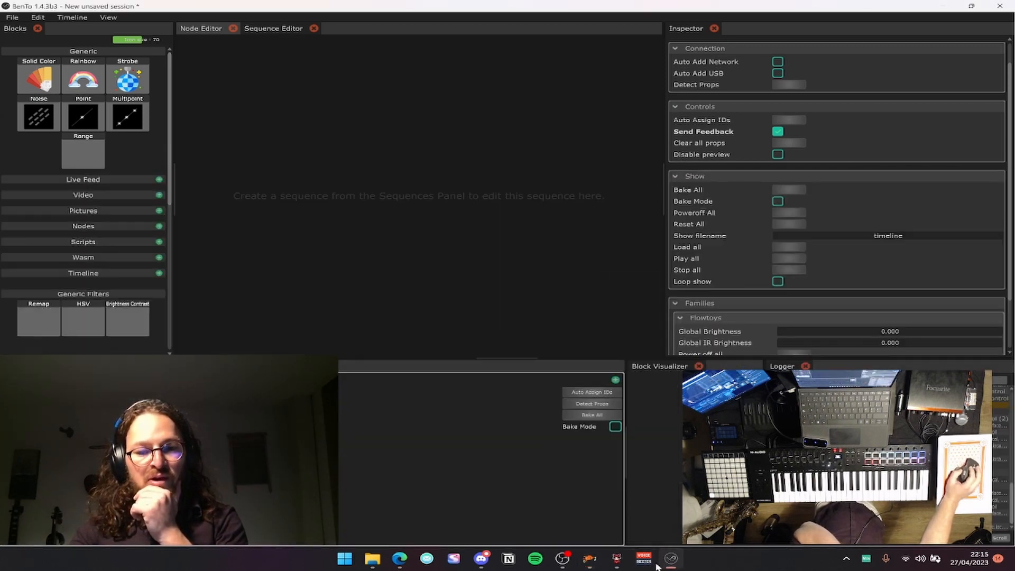
Switch to LGML and examine the Filter node's exposed Cutoff and Q parameters, the addable ones and the kHs Filter plugin interface.
left_click(614, 561)
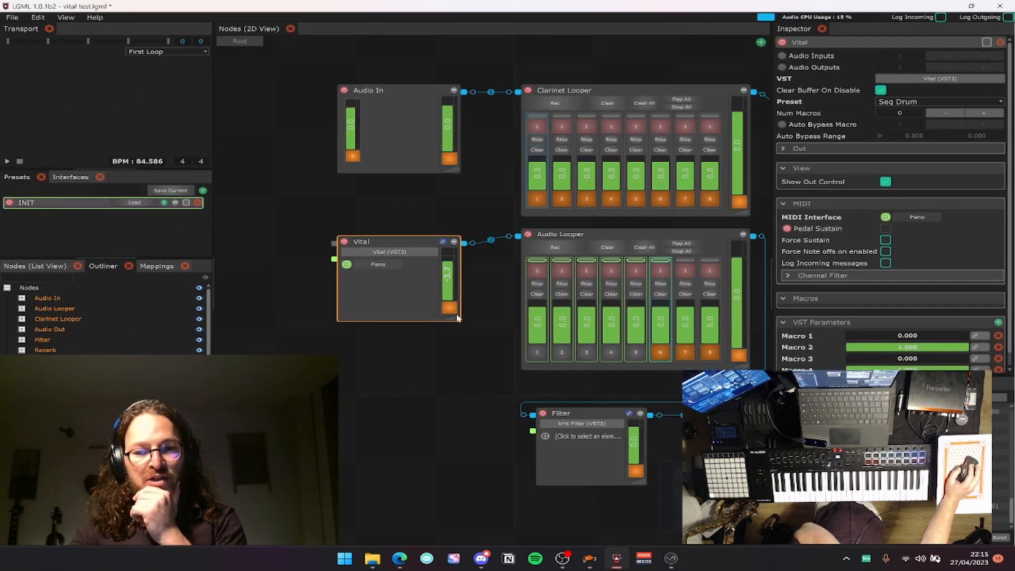
left_click(580, 474)
left_click_drag(416, 389, 258, 395)
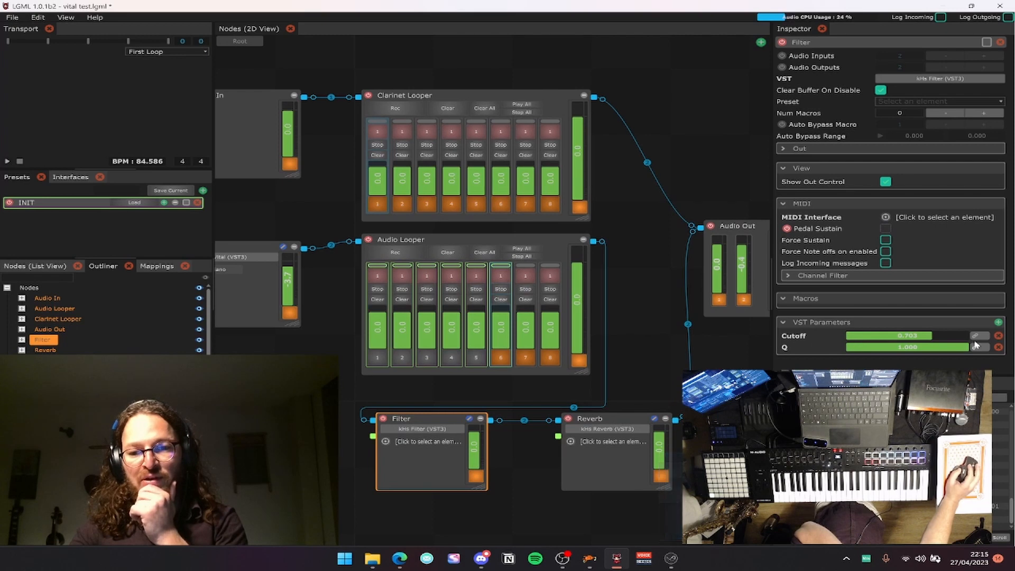
left_click(997, 322)
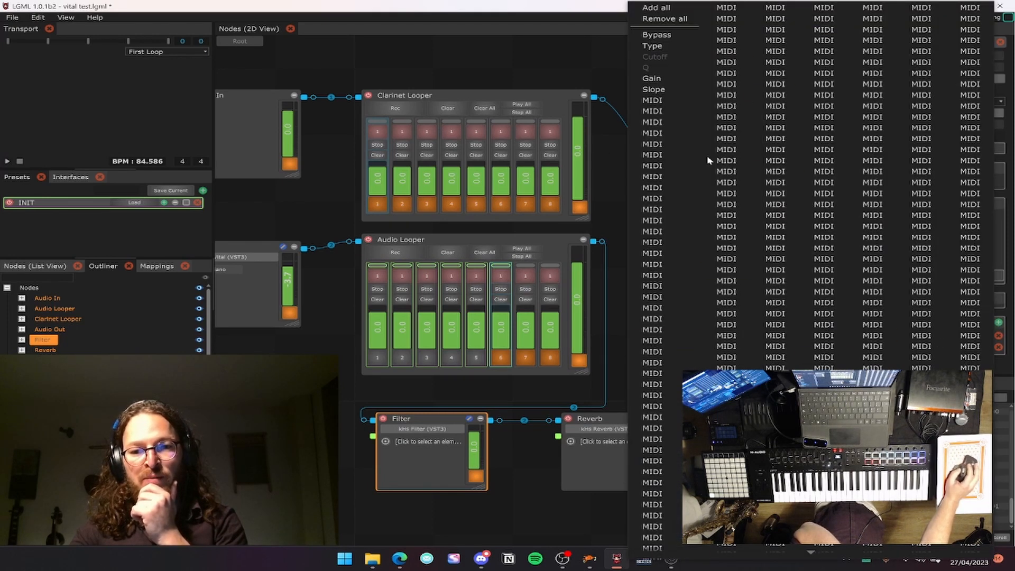
left_click(464, 423)
left_click(468, 419)
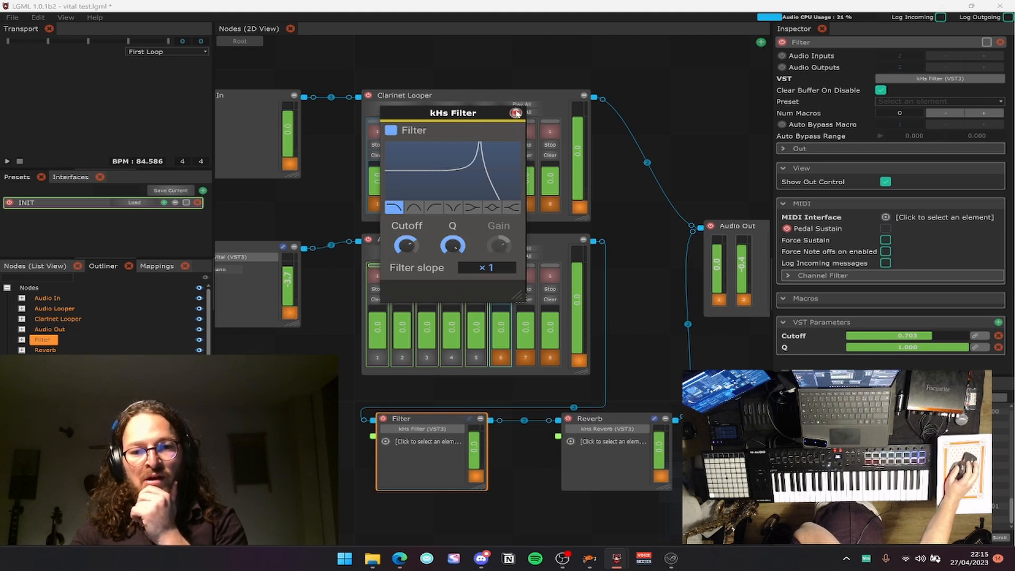
left_click(515, 113)
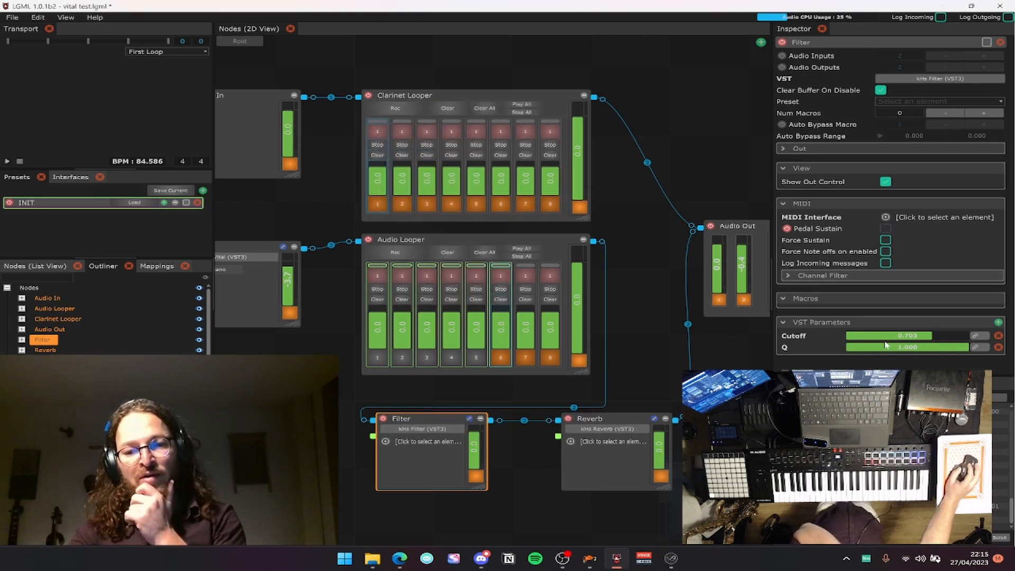
Switch to Chataigne and examine the Leap state's Cutoff processor alongside LGML's filter parameters.
left_click(588, 559)
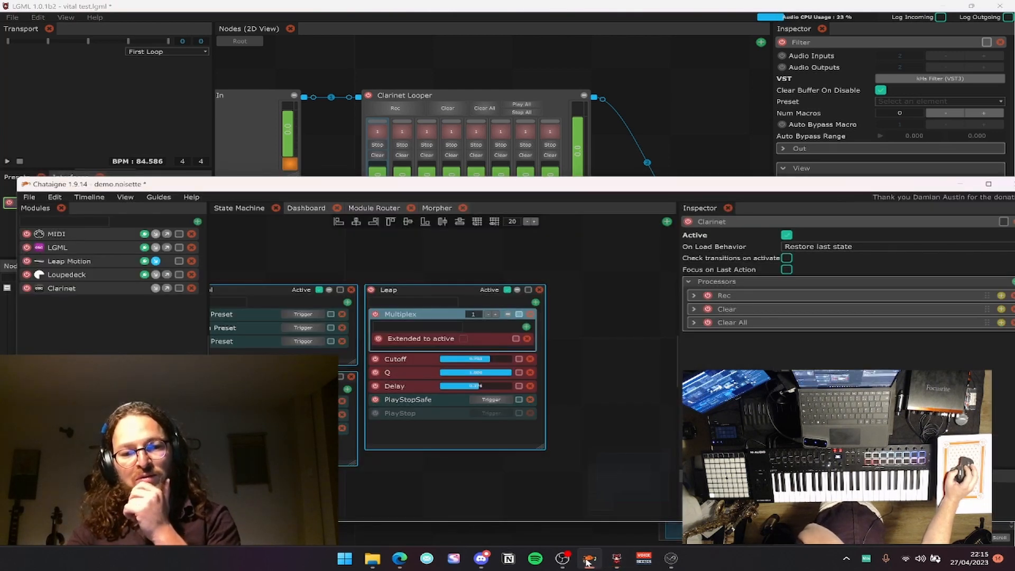
left_click(401, 359)
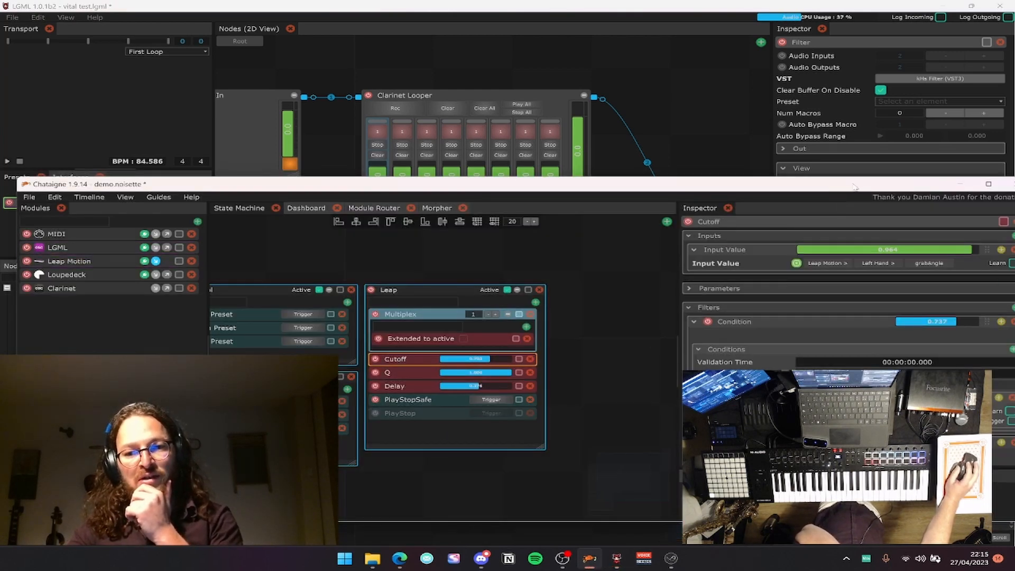
left_click_drag(855, 186, 411, 187)
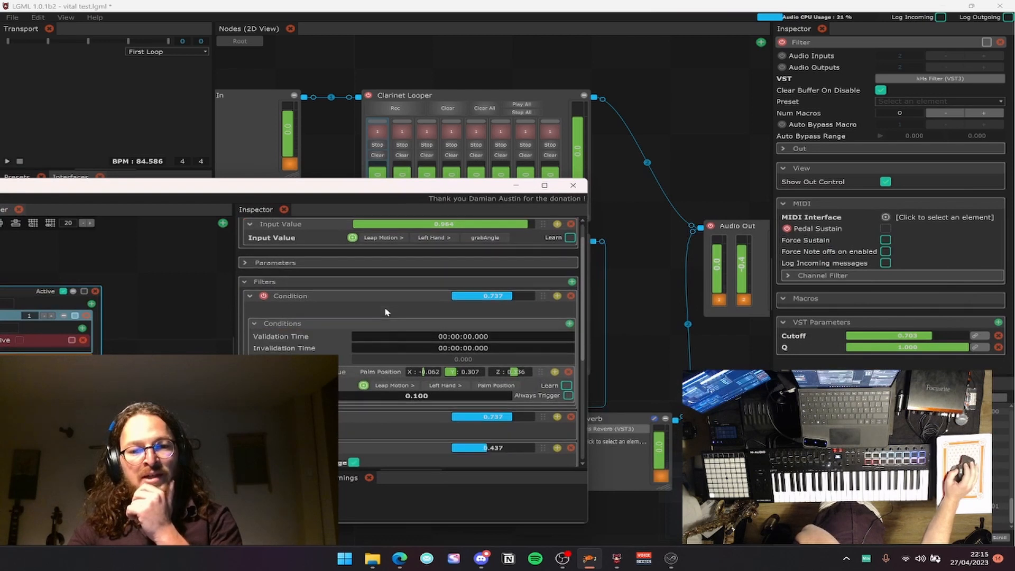
scroll(385, 312, "up", 2)
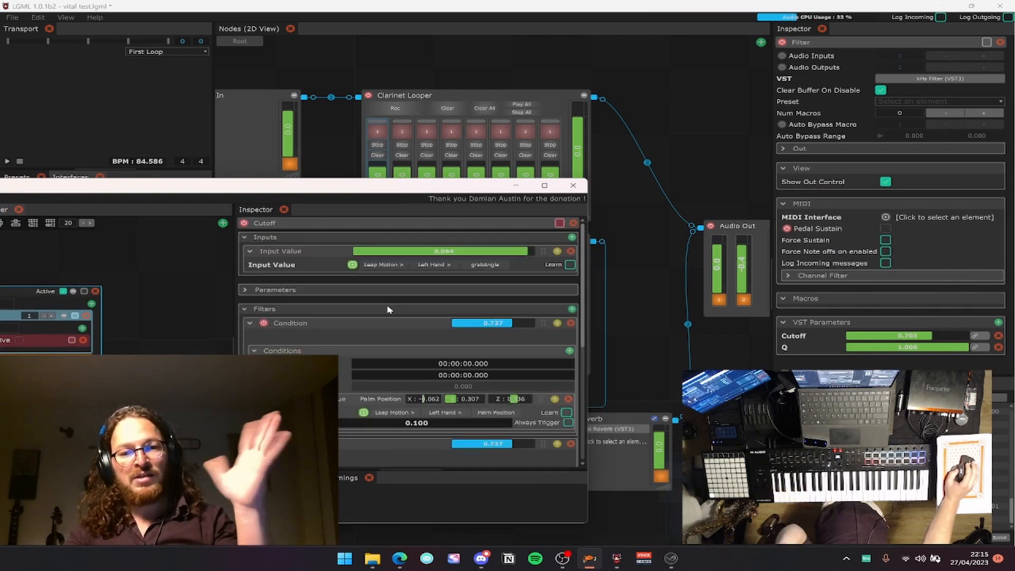
left_click_drag(325, 188, 682, 203)
Open the Leap Motion visualizer and examine the hand tracking over the camera image.
left_click(846, 558)
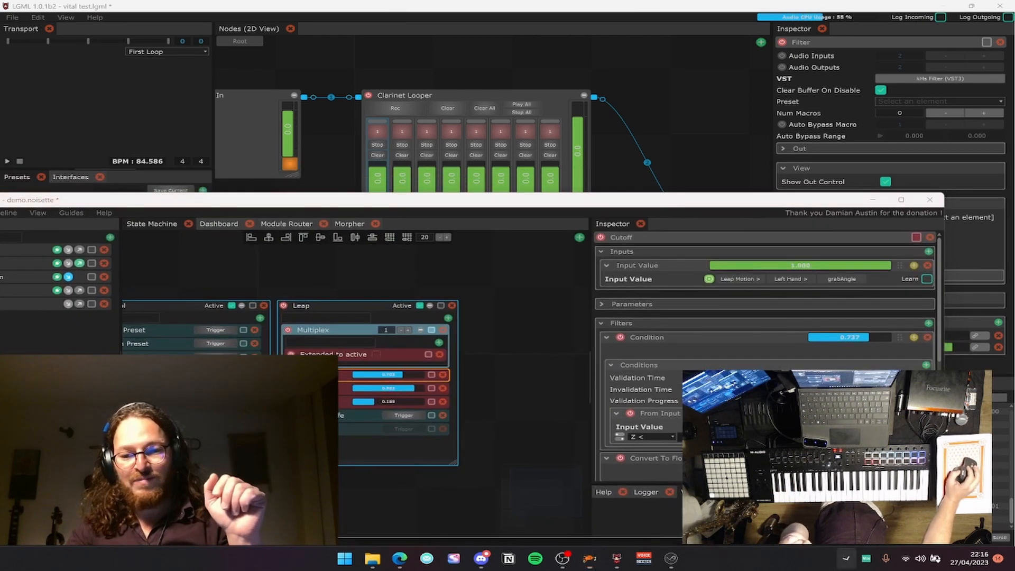
right_click(856, 513)
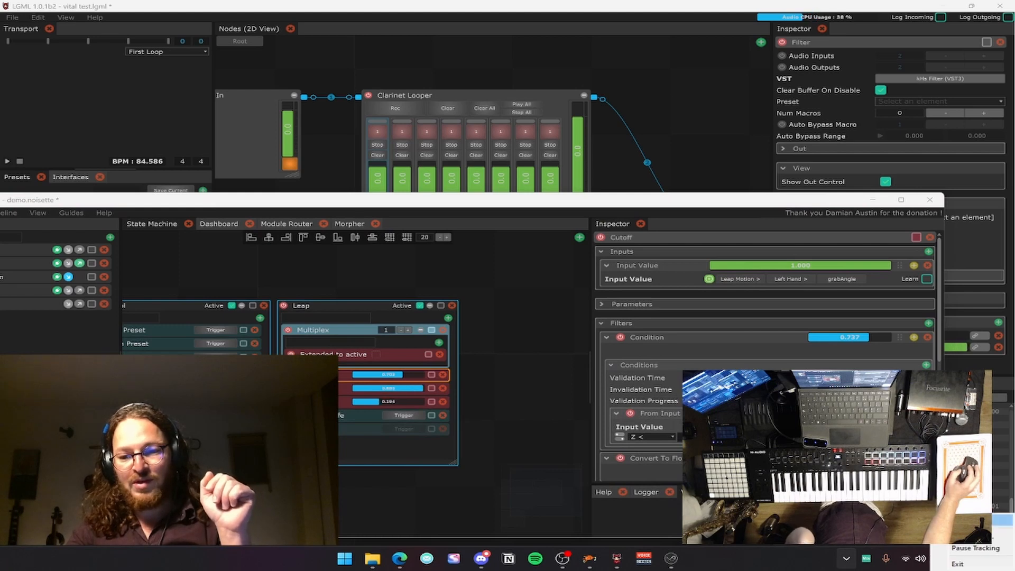
left_click(967, 520)
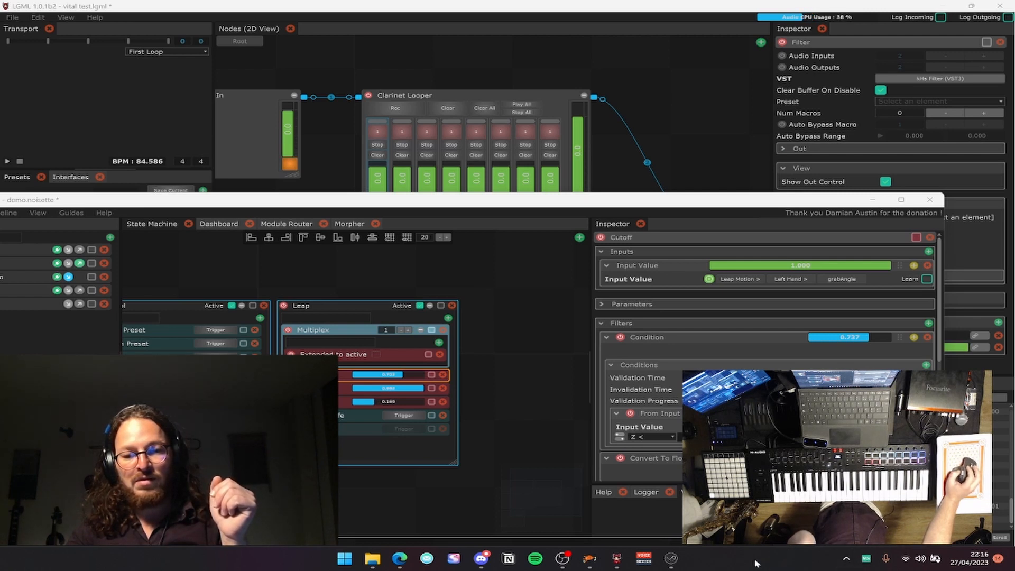
left_click(846, 558)
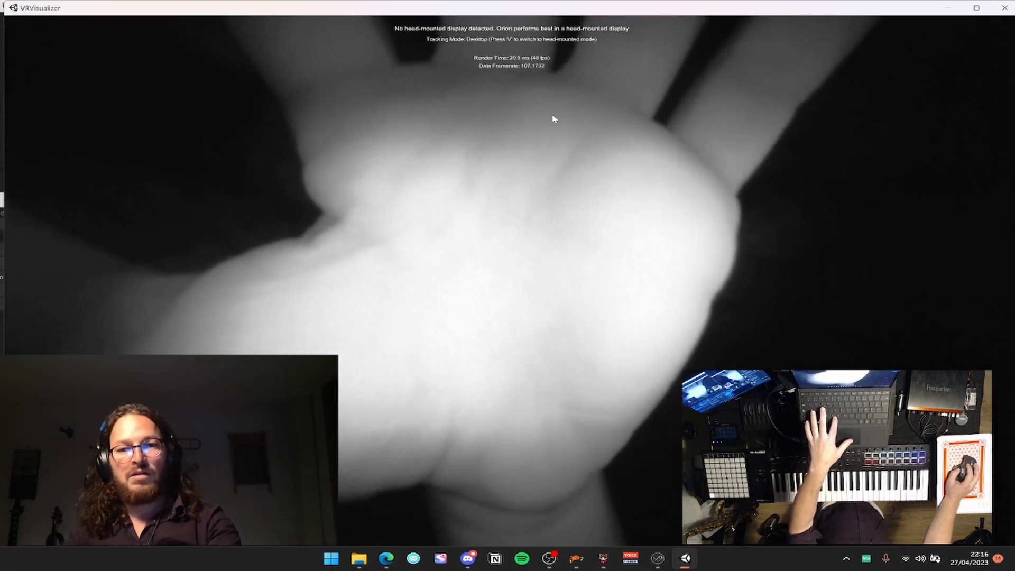
key("v")
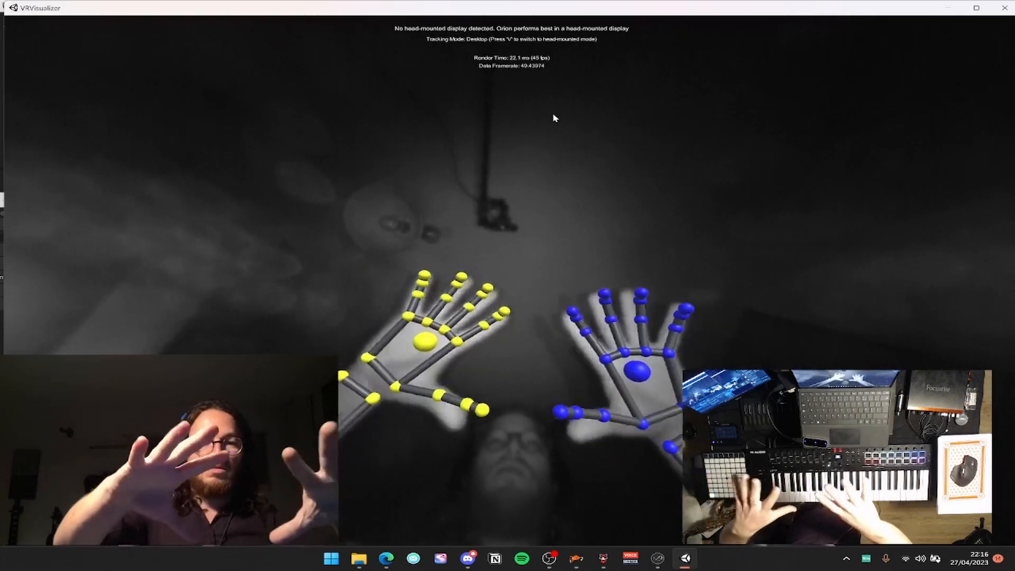
Bring Chataigne over the visualizer to watch the Leap processors, return to the visualizer and close it.
left_click(576, 558)
left_click_drag(200, 201, 305, 184)
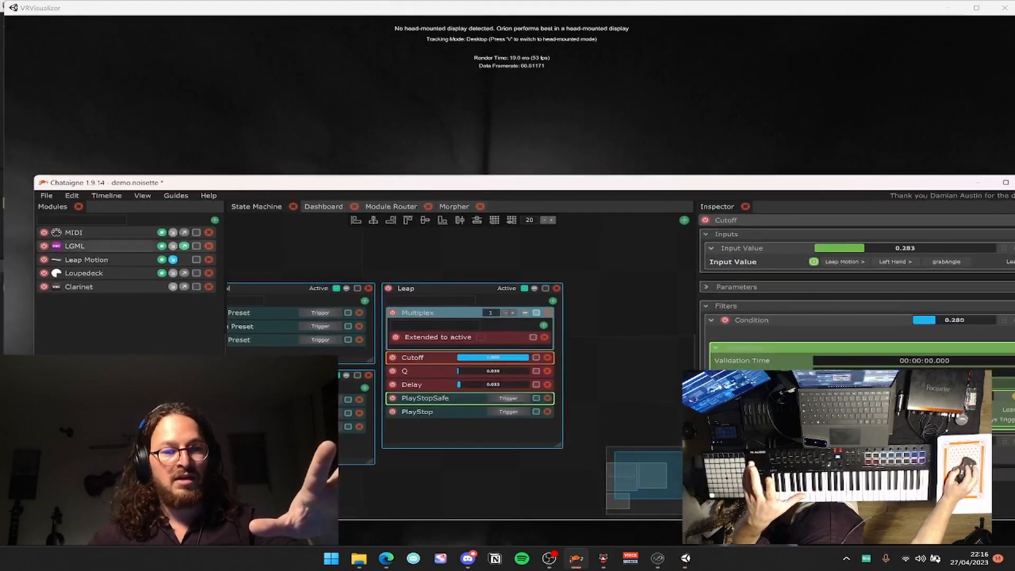
left_click(443, 158)
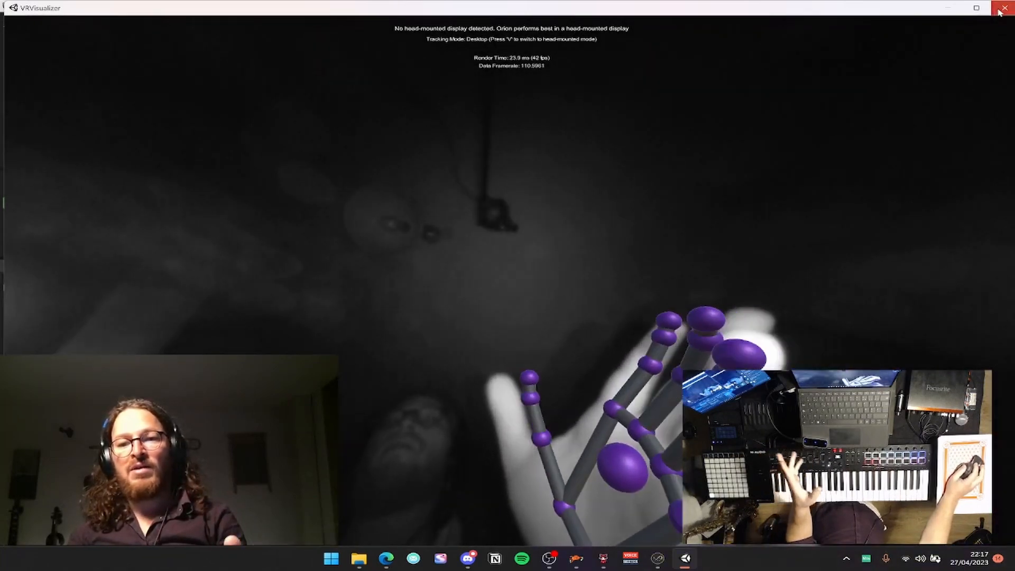
left_click(1005, 7)
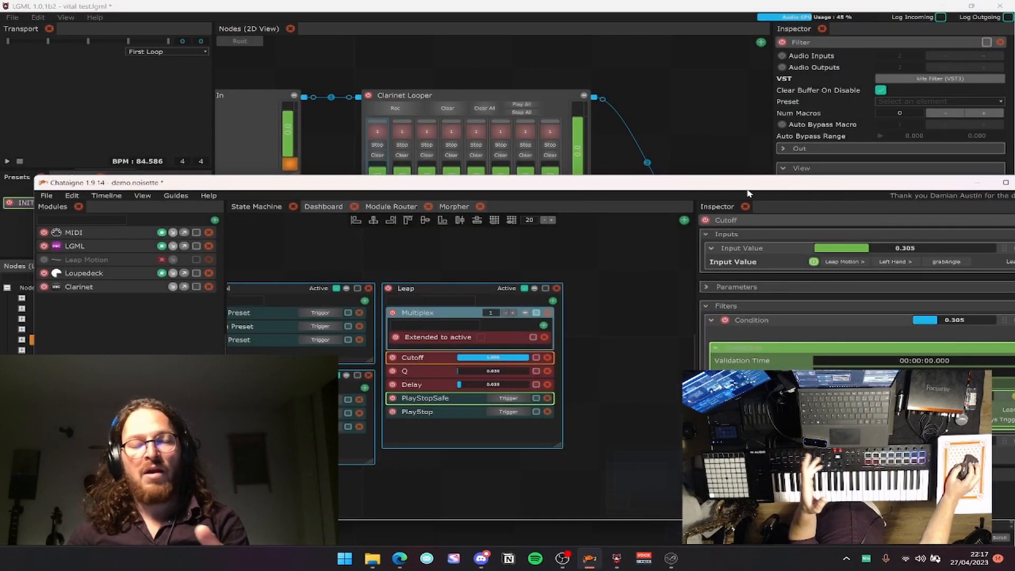
Reposition and narrow the Chataigne window over the LGML graph and re-enable the Leap Motion module.
left_click_drag(748, 184, 710, 142)
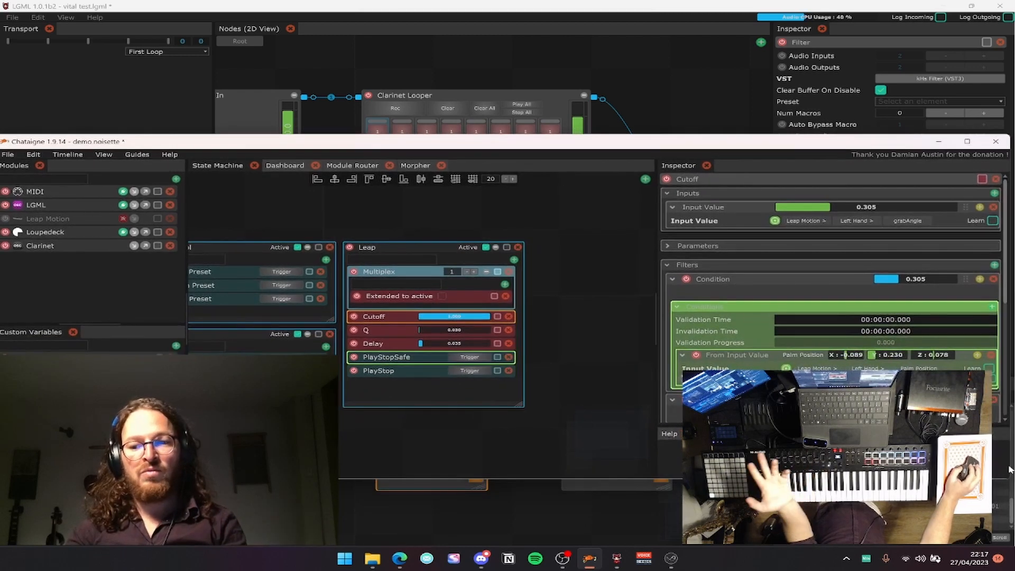
left_click_drag(1007, 479, 886, 501)
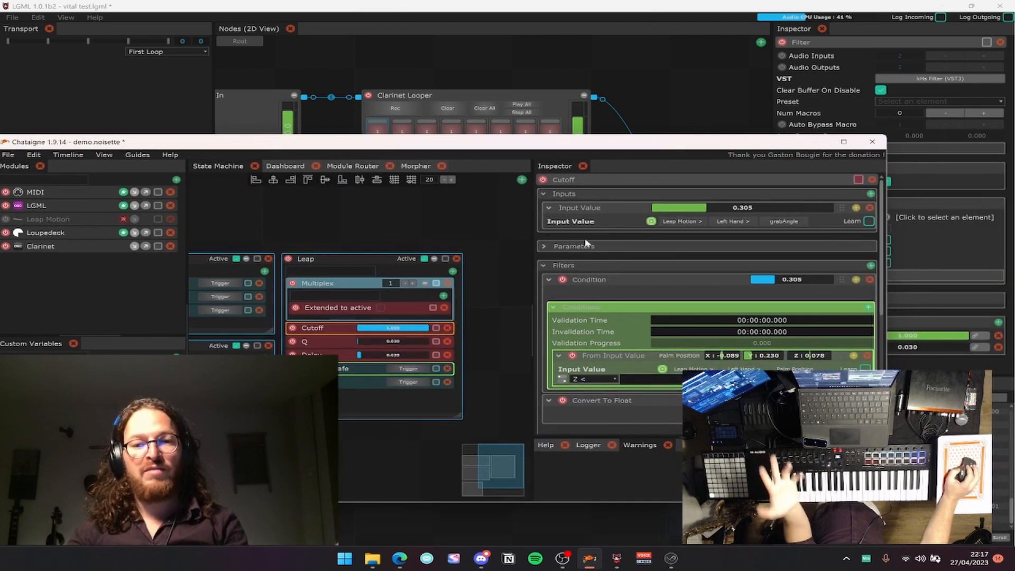
left_click_drag(546, 143, 620, 142)
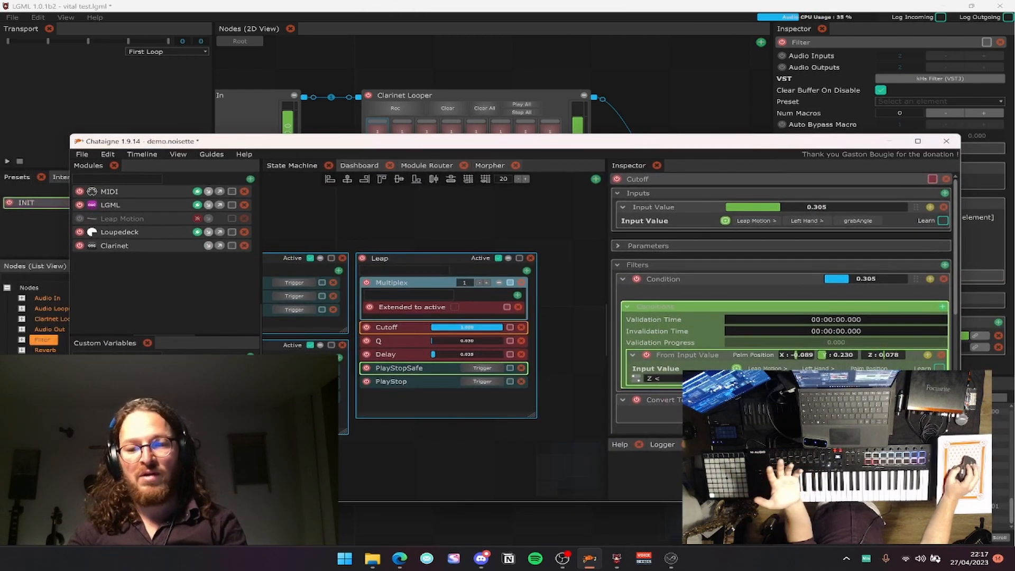
left_click(79, 218)
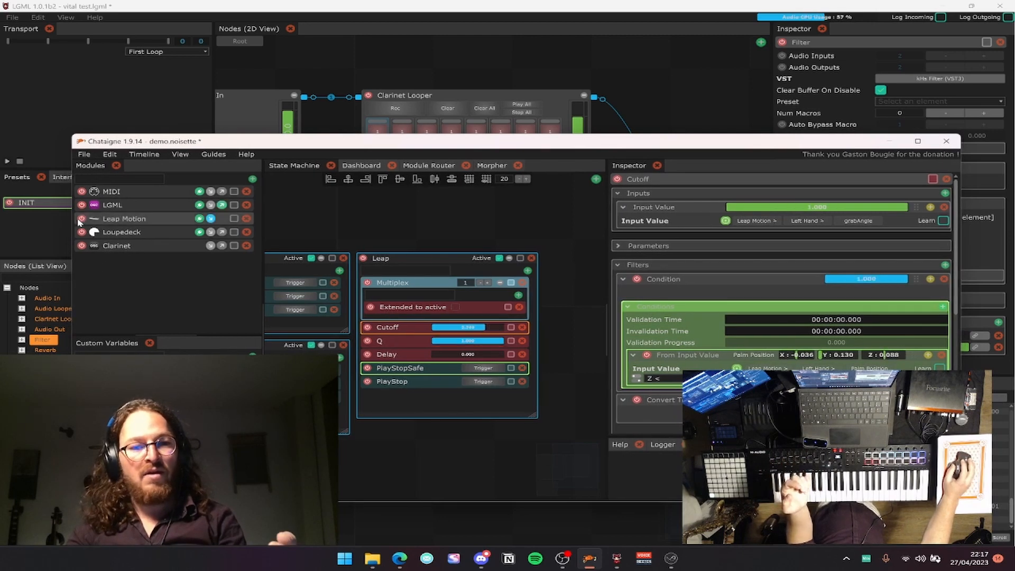
Examine the Leap Motion module's left-hand and right-hand values, including palm, grab, pinch and individual finger data.
left_click(109, 218)
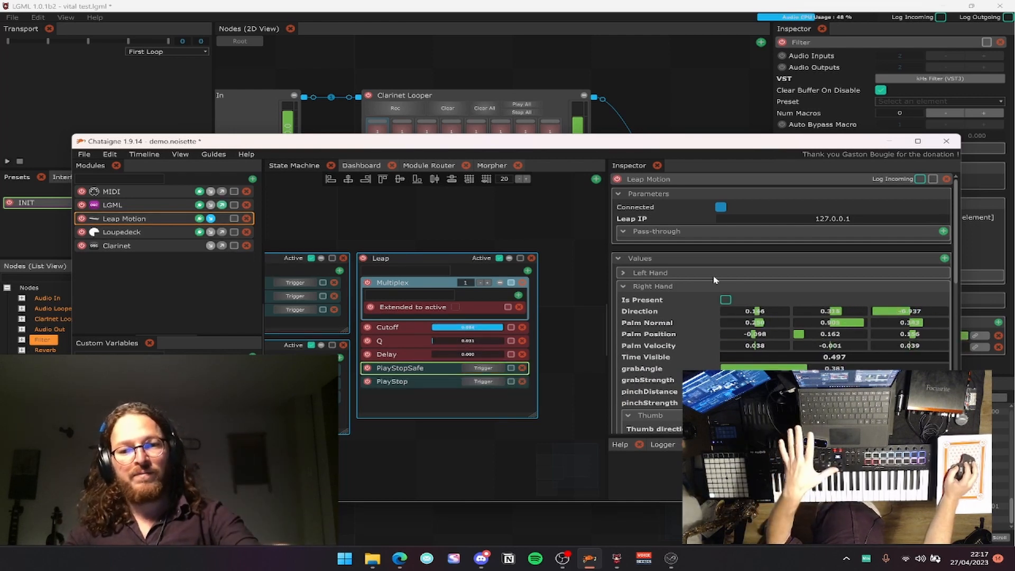
left_click(714, 274)
scroll(740, 285, "down", 2)
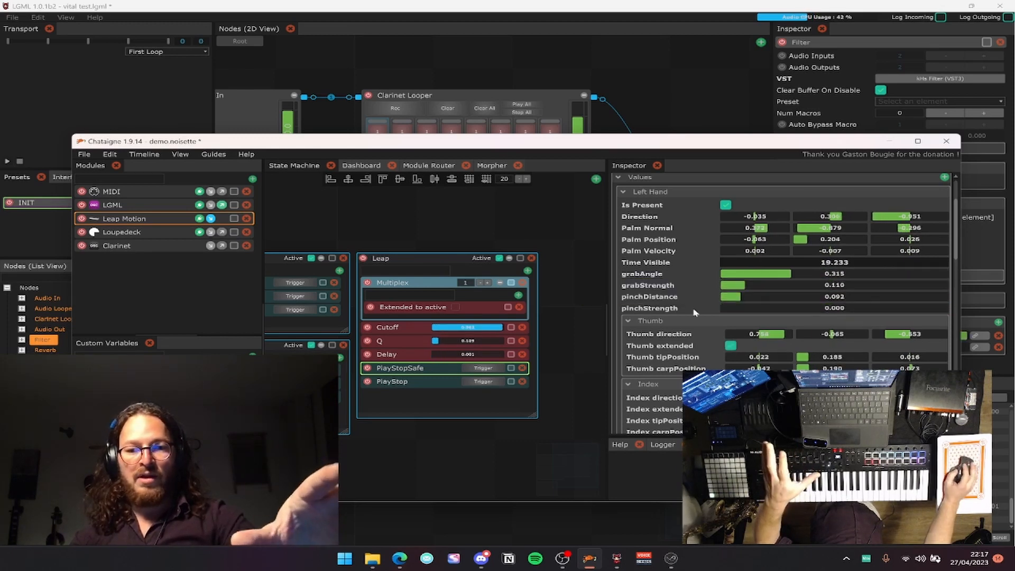
scroll(696, 309, "down", 3)
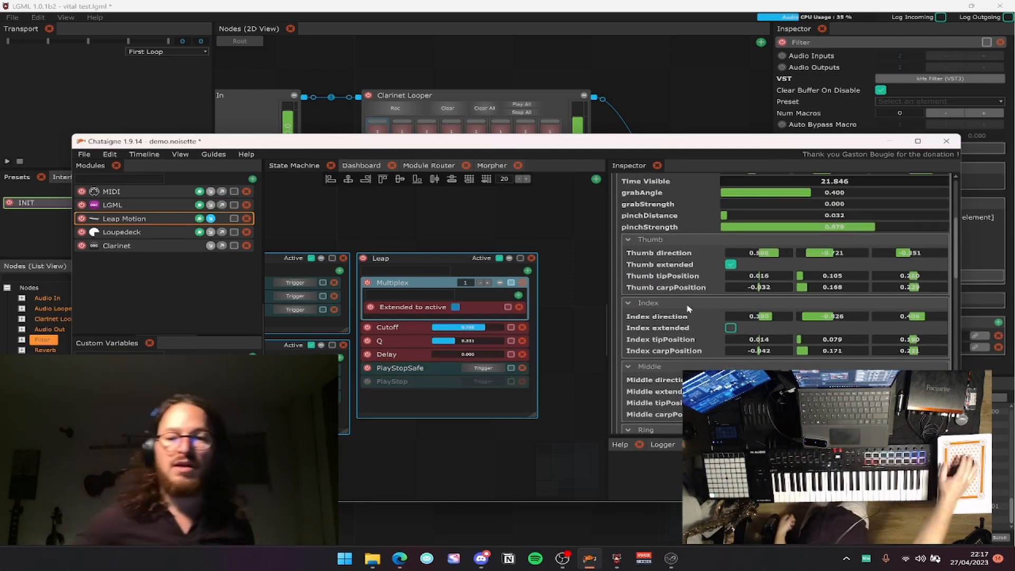
scroll(689, 309, "down", 4)
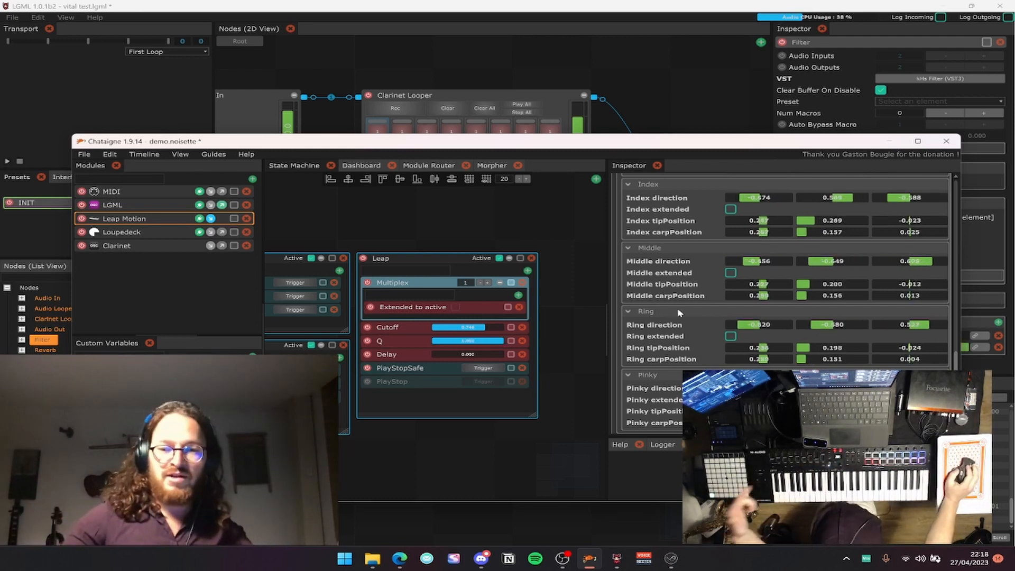
scroll(679, 313, "down", 3)
scroll(688, 306, "up", 10)
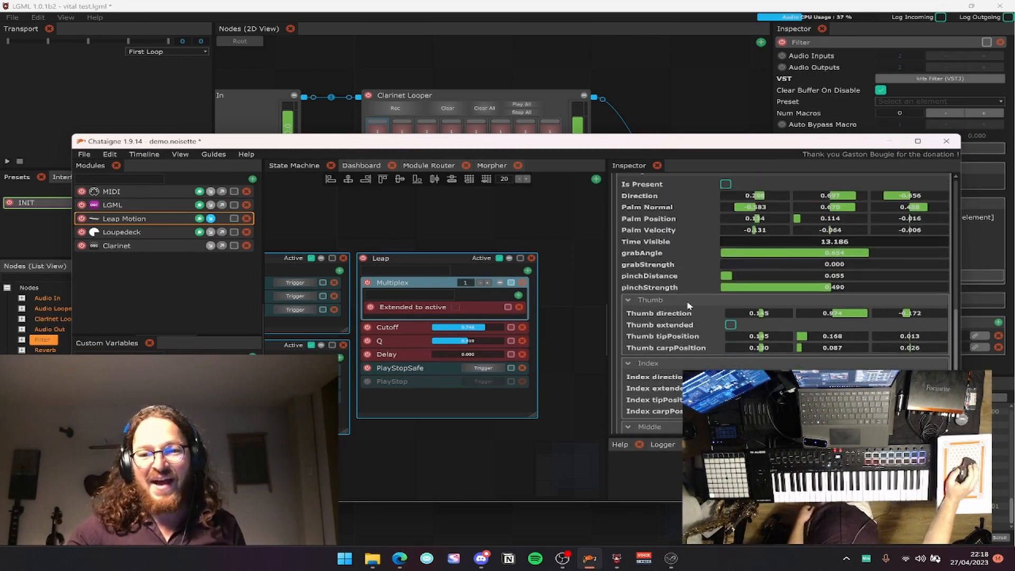
scroll(688, 306, "up", 3)
Examine the Cutoff processor's left-hand grabAngle input and its Condition, Convert To Float, Remap and Smooth filters.
left_click(420, 327)
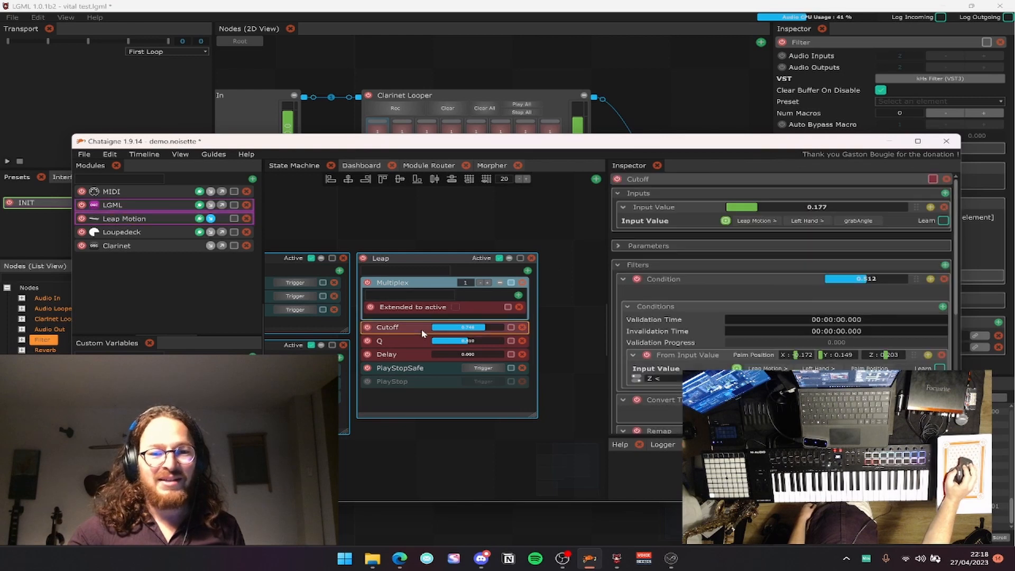
left_click_drag(478, 222, 507, 207)
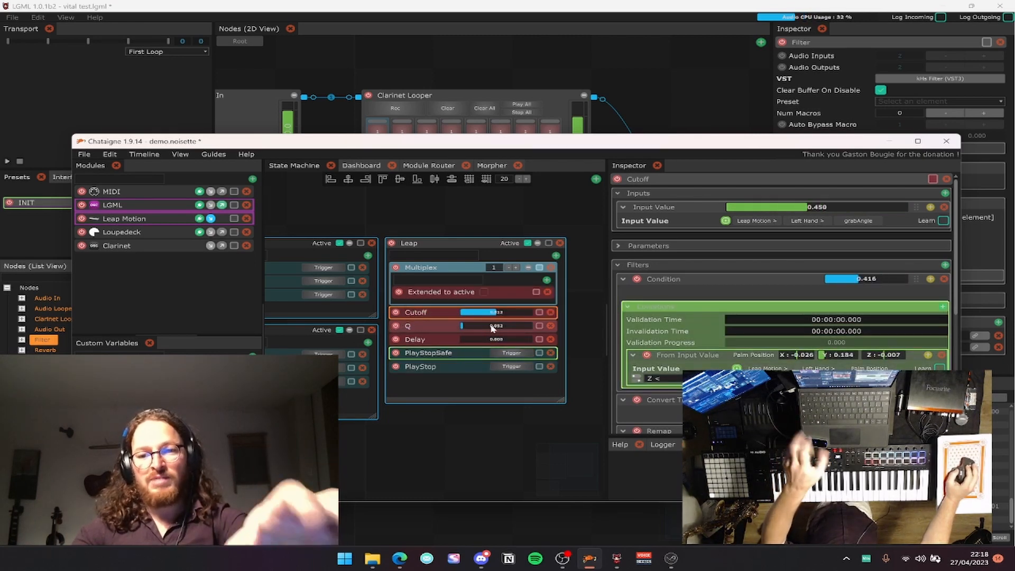
scroll(685, 315, "down", 1)
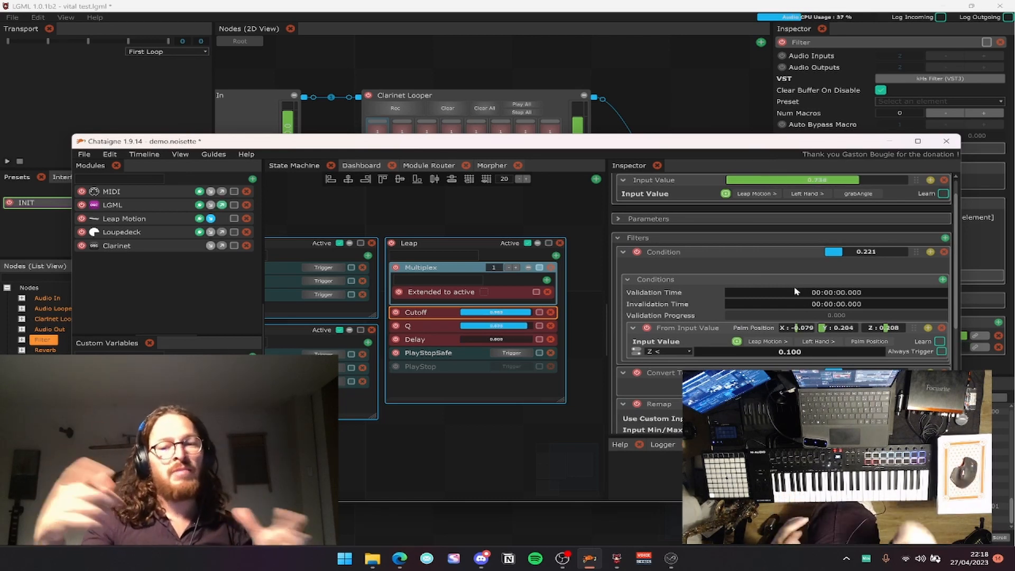
scroll(795, 291, "down", 3)
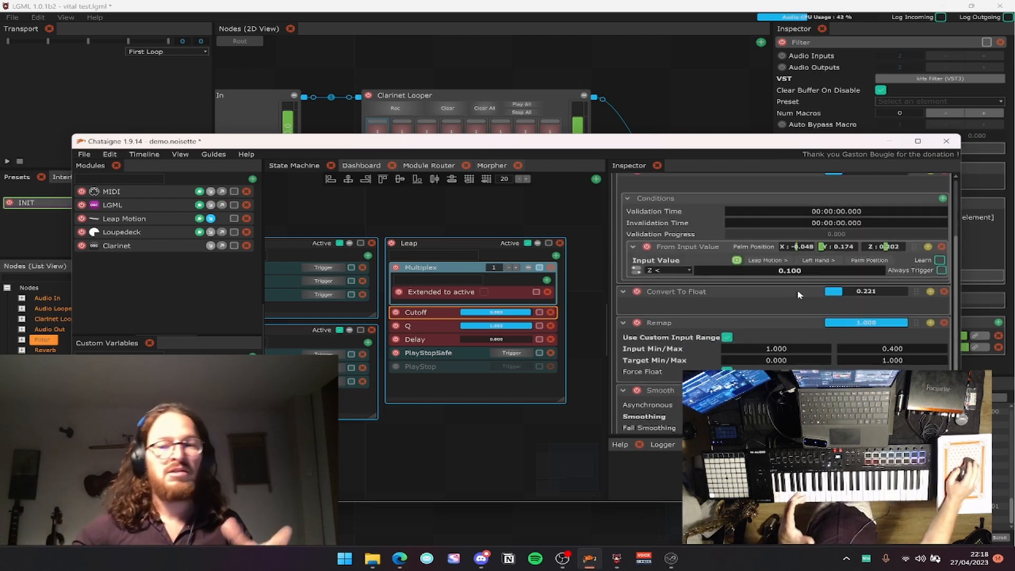
scroll(812, 310, "up", 1)
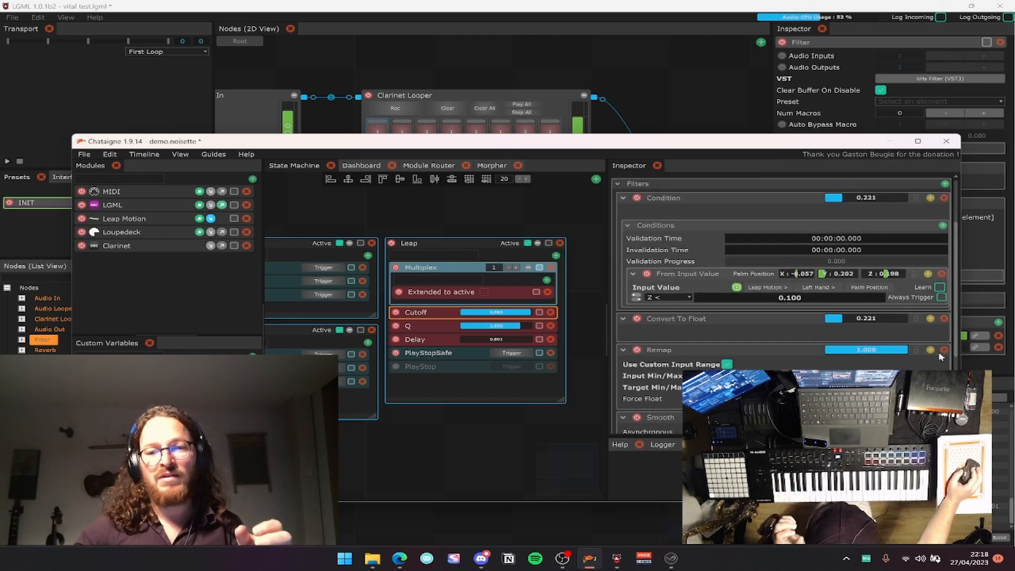
scroll(851, 173, "up", 1)
Move the Chataigne window up and review Cutoff's palm-position condition and remap range while moving the hand.
left_click_drag(788, 133, 786, 49)
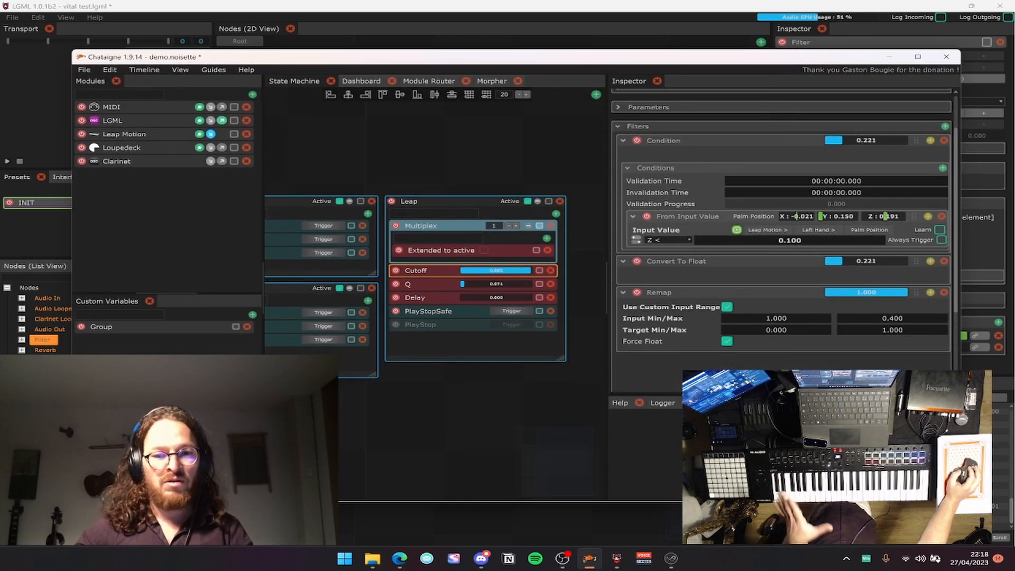
scroll(792, 363, "up", 2)
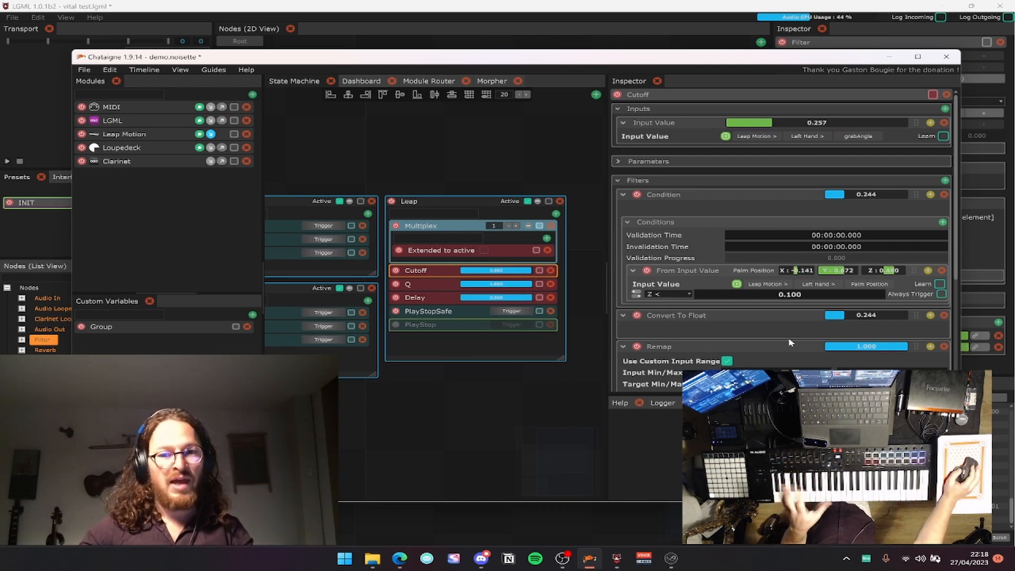
scroll(800, 252, "down", 2)
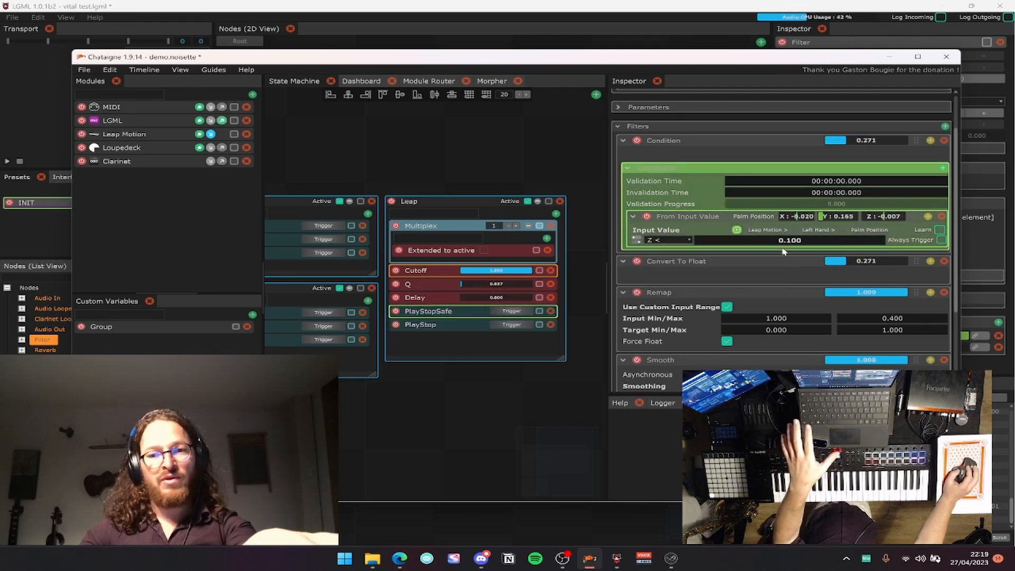
scroll(784, 258, "up", 2)
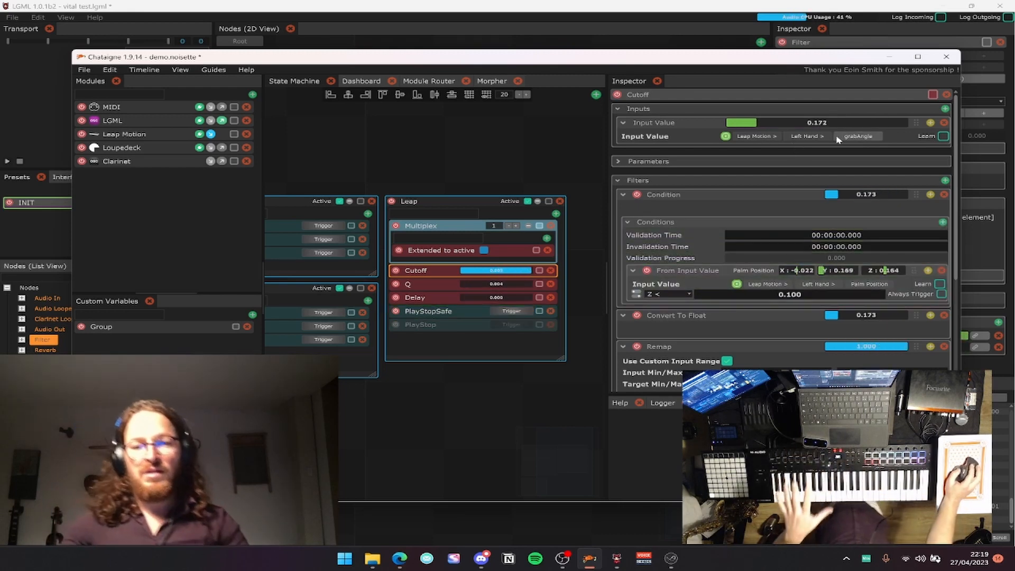
Review Cutoff's remap, smoothing and output target, and move the Chataigne window aside to watch the LGML Filter's Cutoff parameter.
scroll(852, 181, "down", 3)
scroll(881, 243, "down", 3)
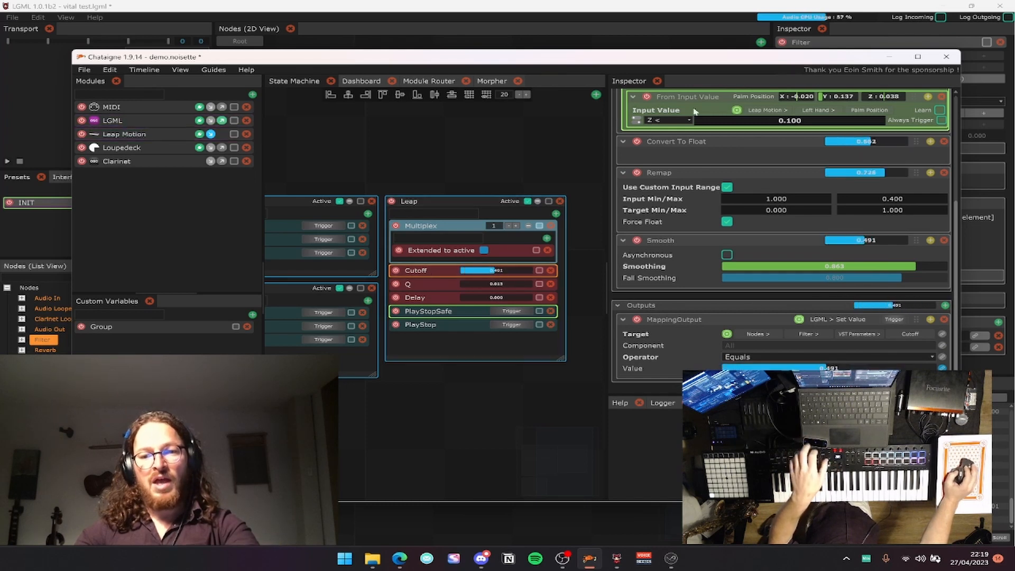
left_click_drag(707, 59, 444, 184)
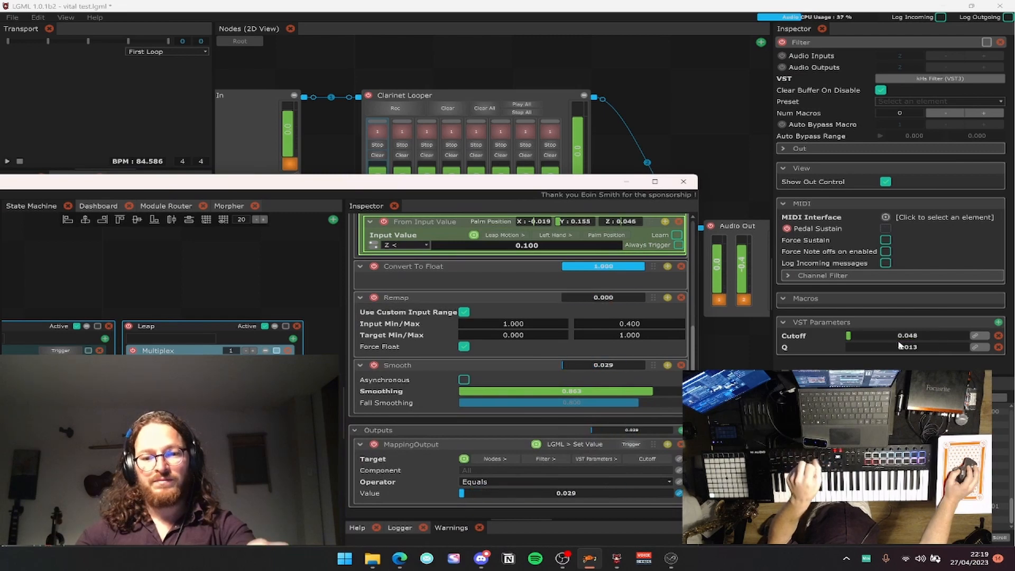
Examine the Q processor's left-hand palm-normal mapping, and watch Cutoff and Q respond in the kHs Filter plugin interface.
left_click_drag(542, 185, 707, 62)
left_click(321, 288)
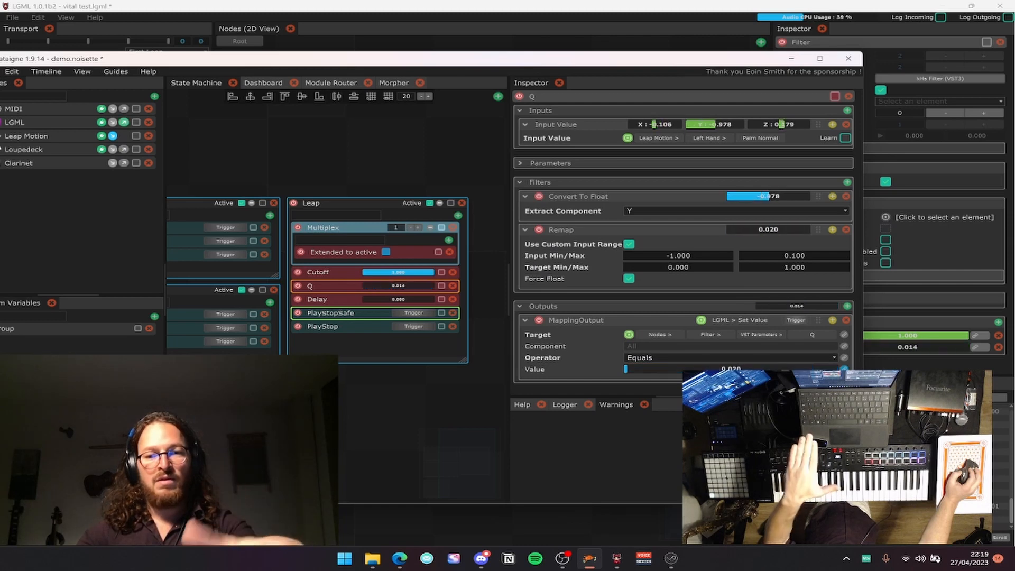
left_click_drag(732, 68, 735, 464)
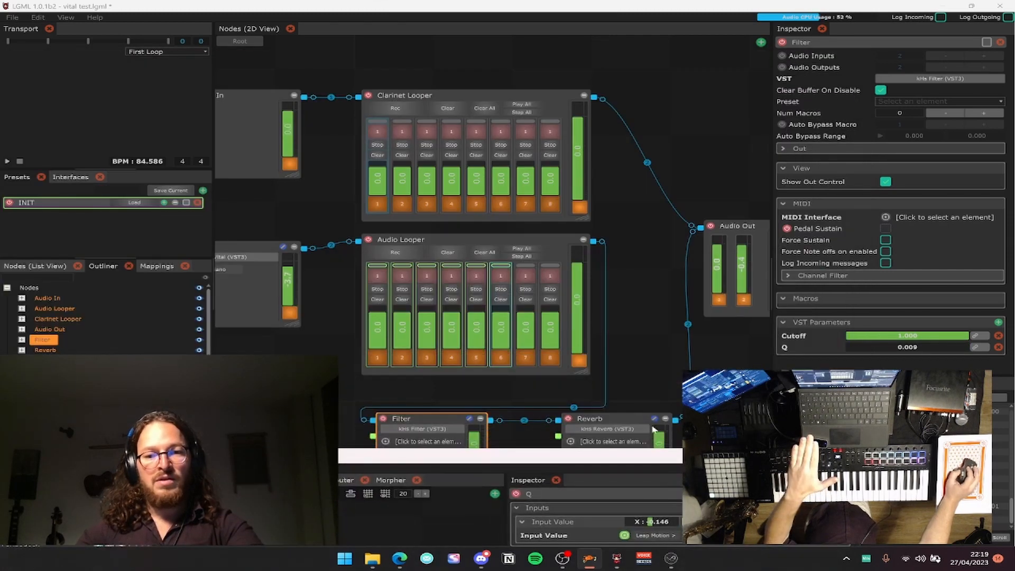
left_click(470, 420)
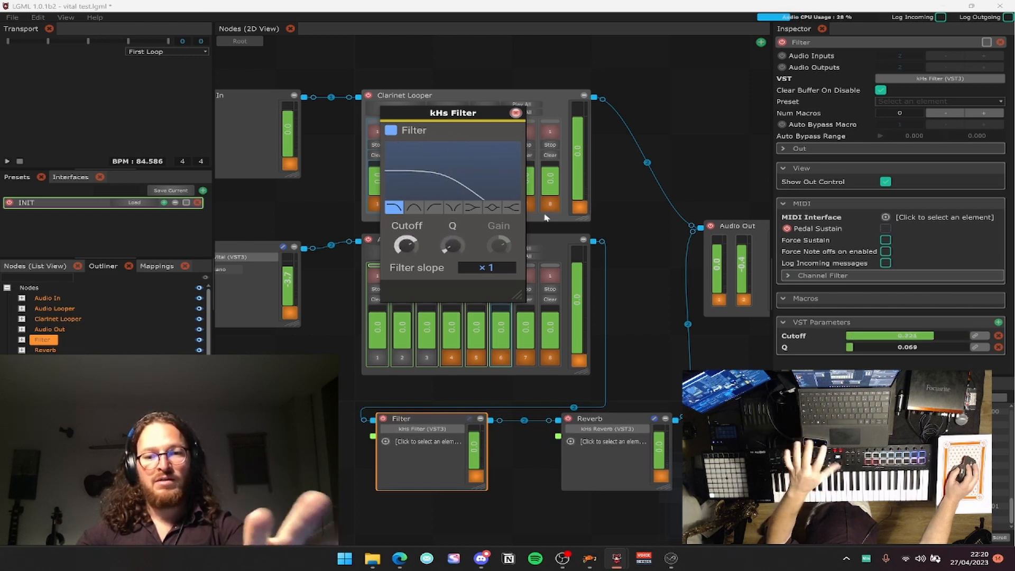
left_click(516, 112)
Switch to Chataigne and examine the Delay mapping and the PlayStopSafe and PlayStop actions' conditions and consequences.
left_click(589, 558)
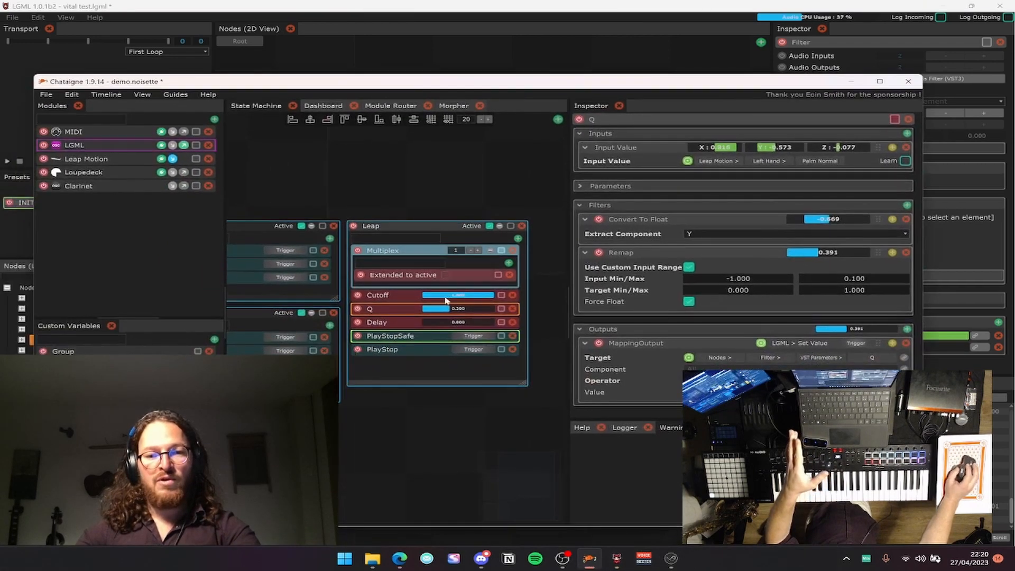
left_click(390, 323)
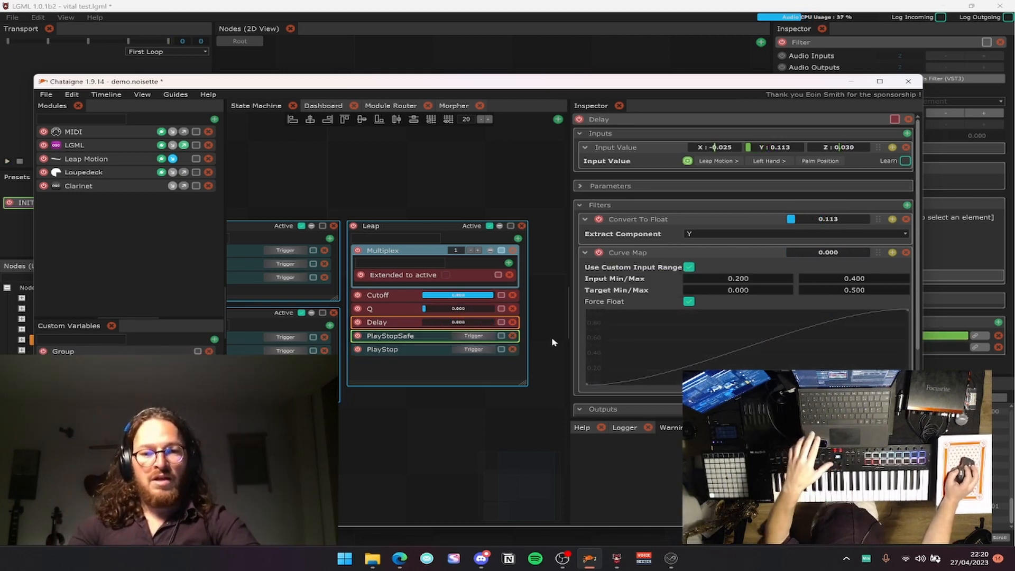
left_click(402, 339)
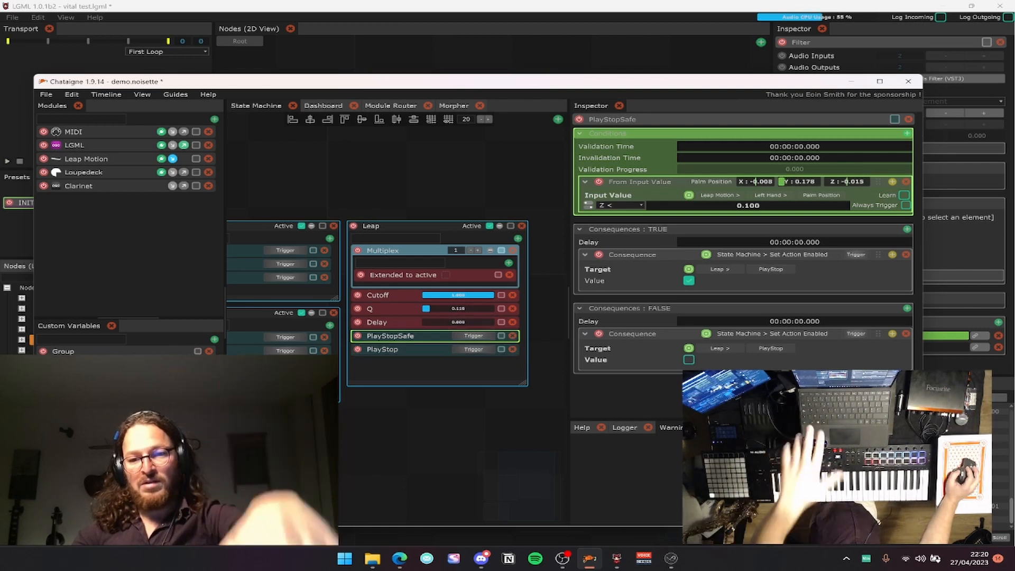
left_click(442, 349)
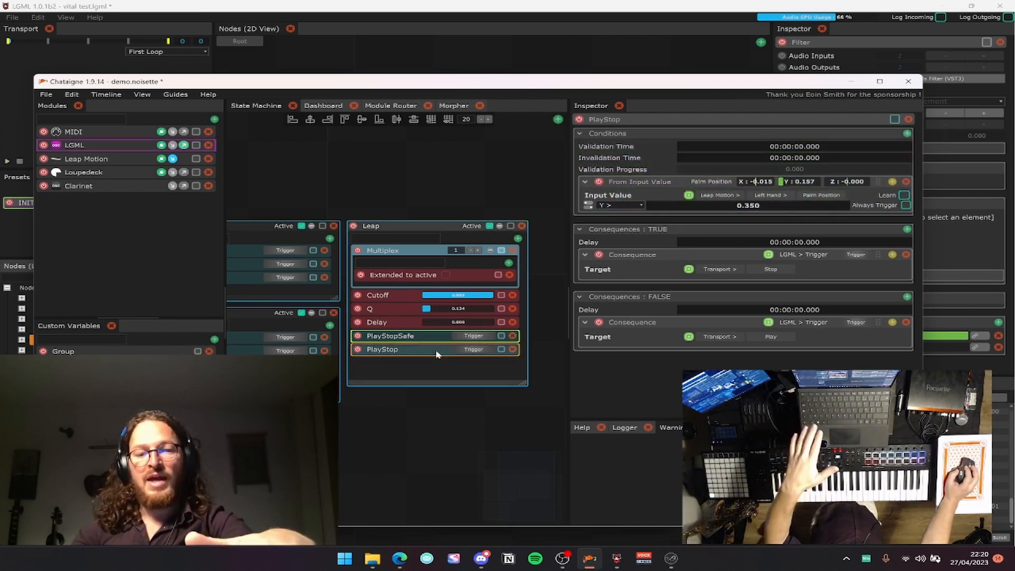
left_click(426, 340)
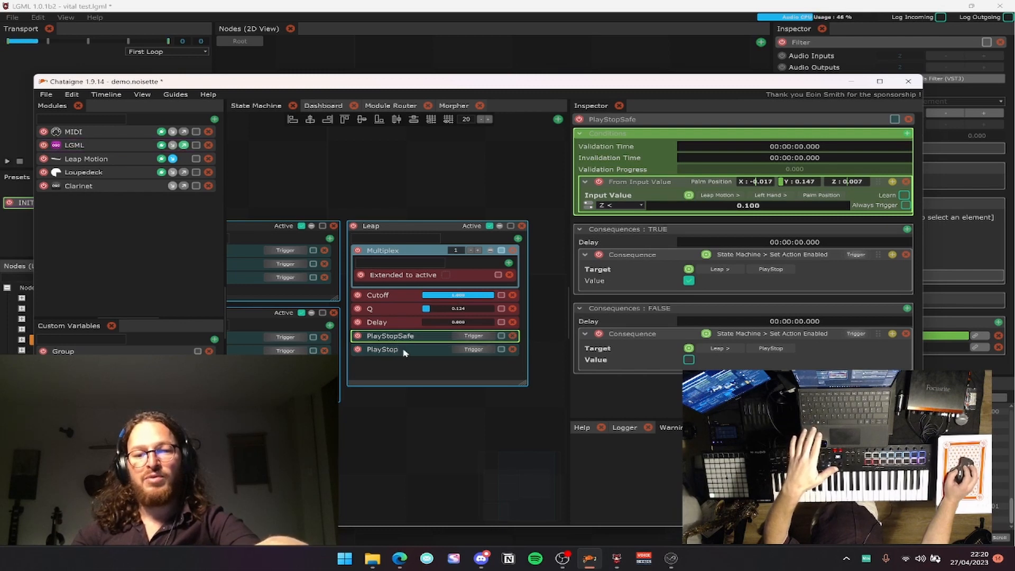
Inspect the Leap state and its Multiplex's Fingers and Track actives lists, shifting the window and widening the Inspector.
left_click(414, 373)
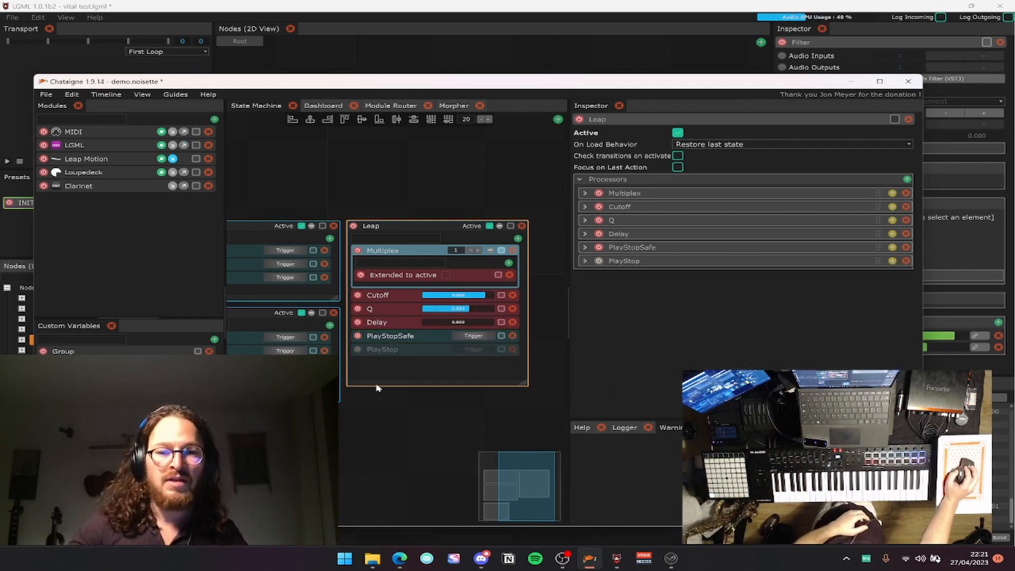
left_click(396, 259)
left_click_drag(565, 96, 429, 113)
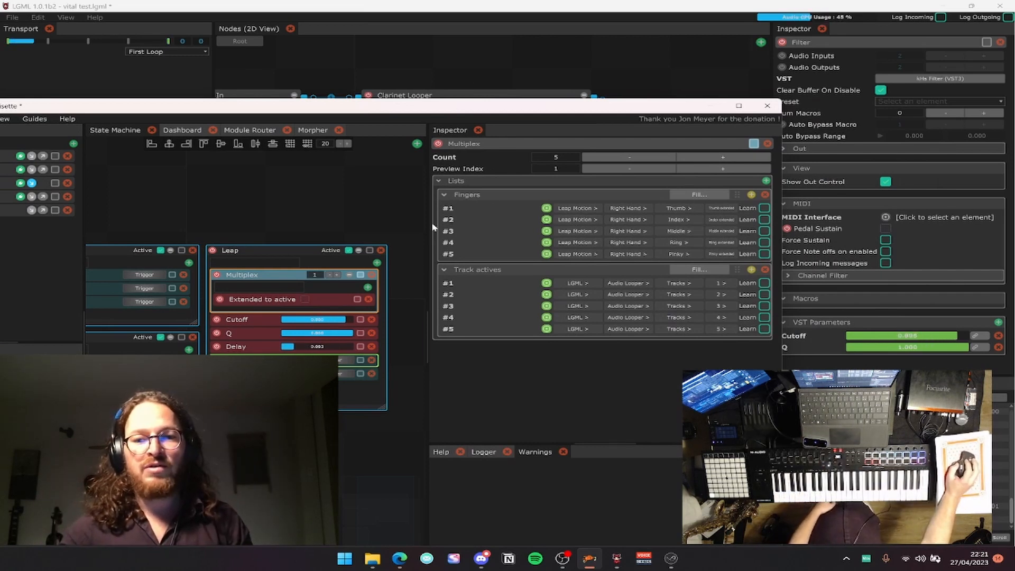
left_click_drag(413, 230, 378, 233)
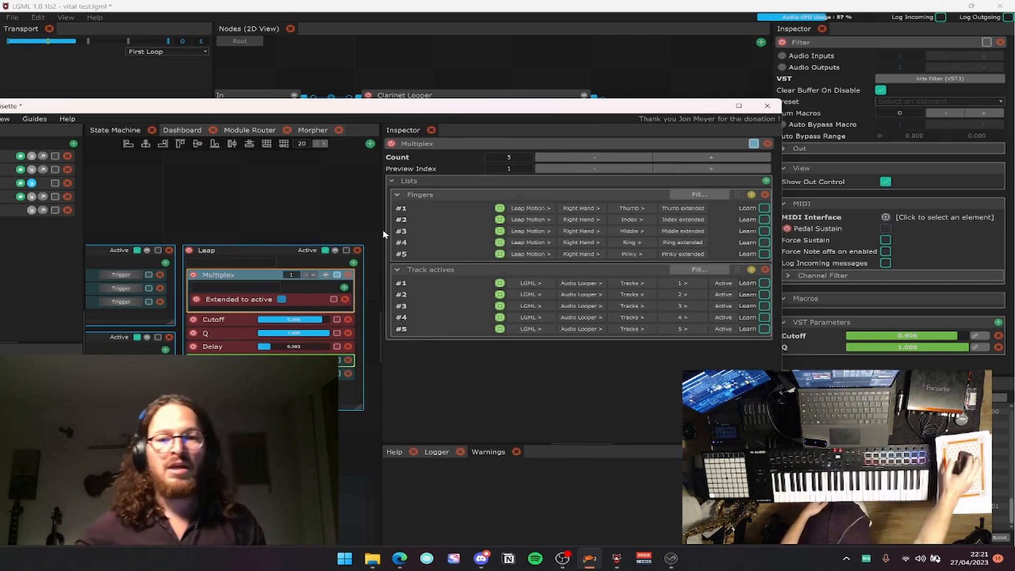
Compare the Extended to active mapping with the Multiplex lists, and briefly uncover the LGML Audio Looper to watch its tracks.
left_click(244, 301)
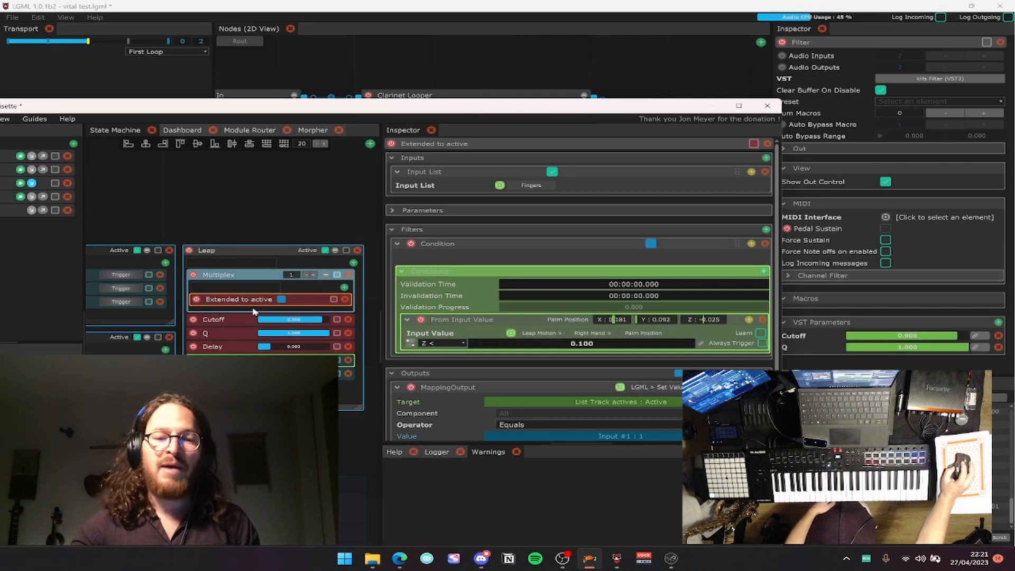
left_click(254, 277)
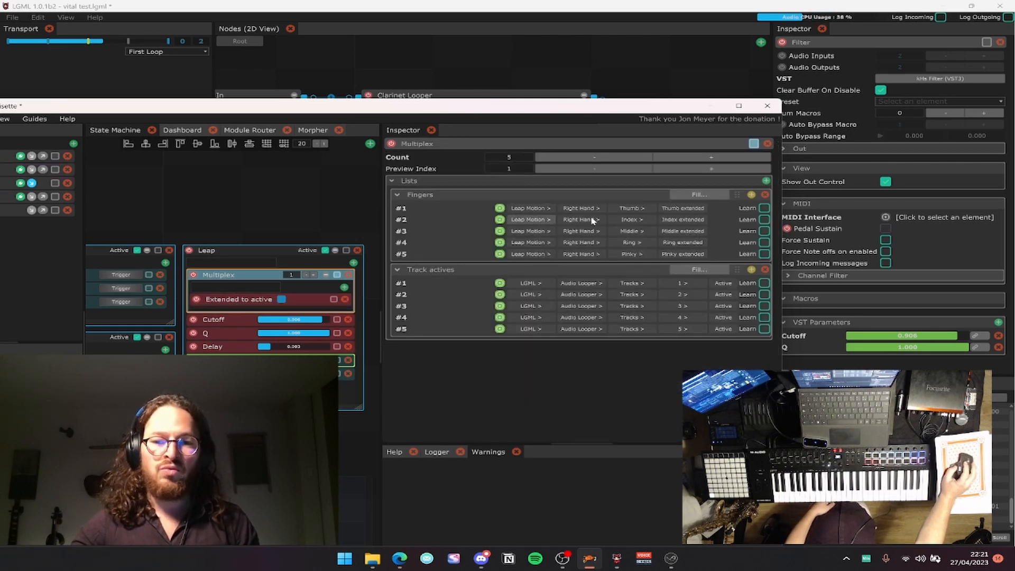
left_click_drag(493, 111, 522, 412)
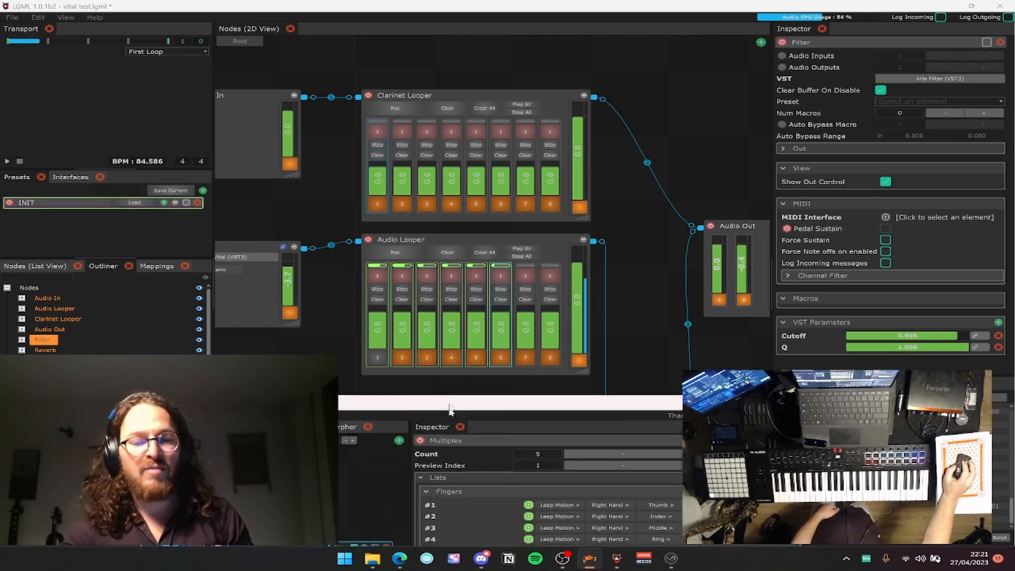
left_click_drag(451, 416, 476, 196)
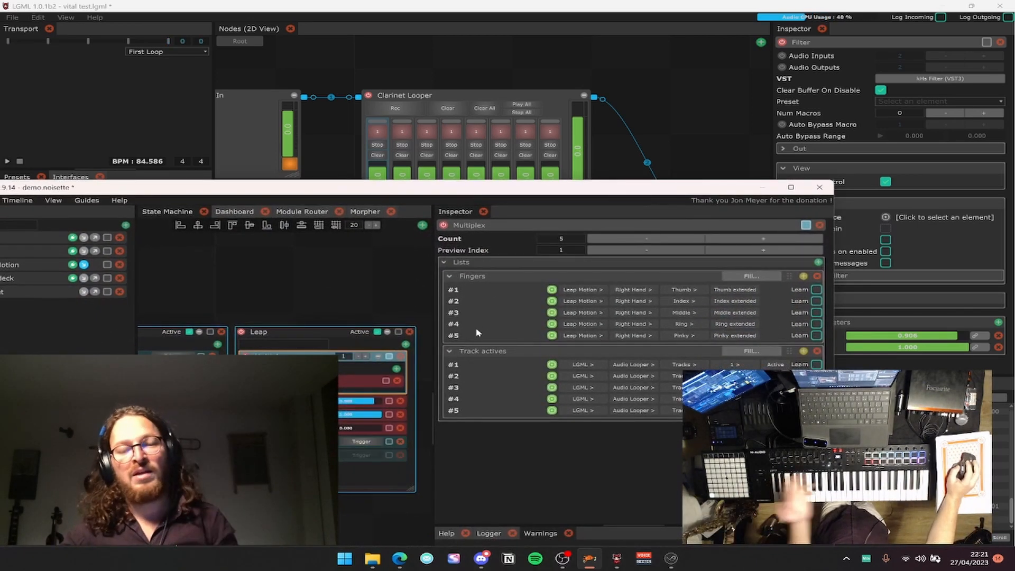
Review how Extended to active uses the Fingers list by alternating between the mapping and its parent Multiplex.
left_click(311, 380)
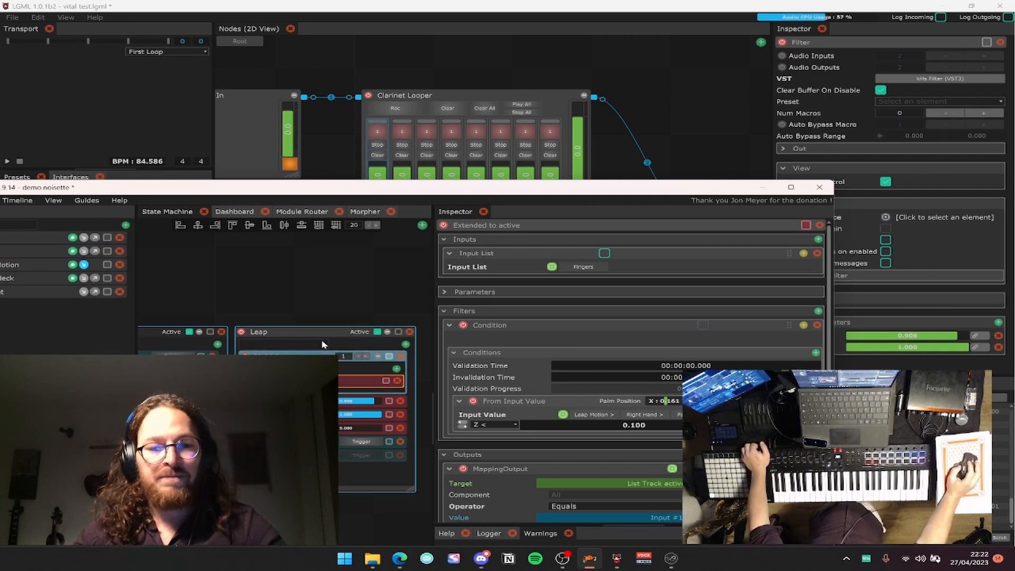
left_click(313, 354)
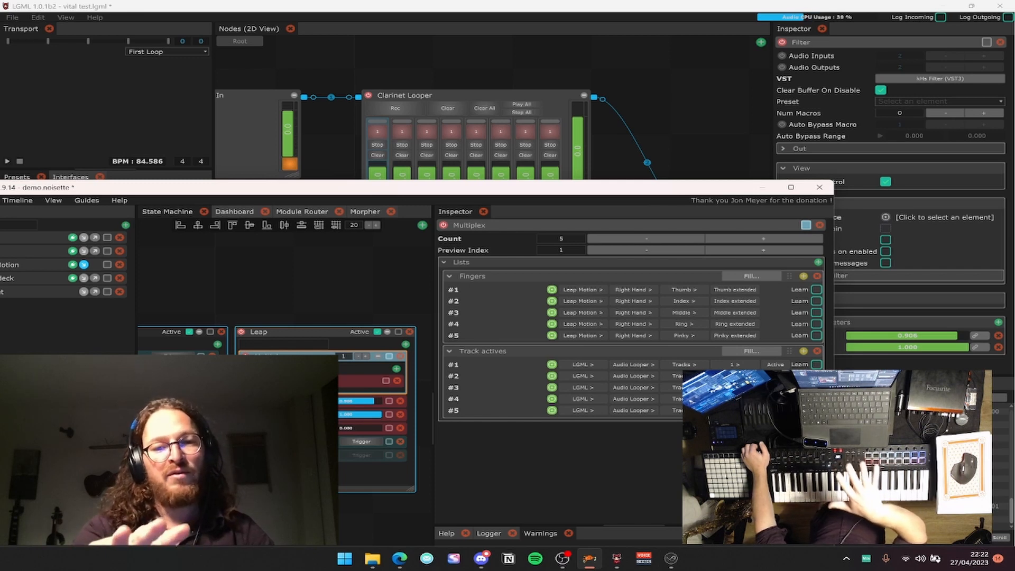
left_click(328, 380)
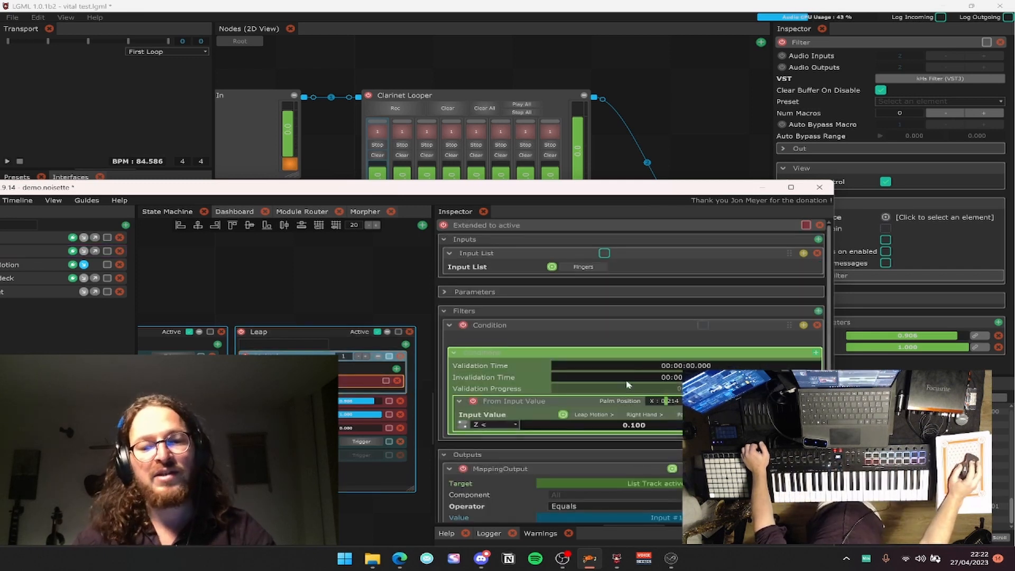
Raise the Chataigne window and widen the Inspector to study how the Multiplex pairs right-hand fingers with Audio Looper tracks.
left_click_drag(570, 192, 531, 96)
left_click(259, 262)
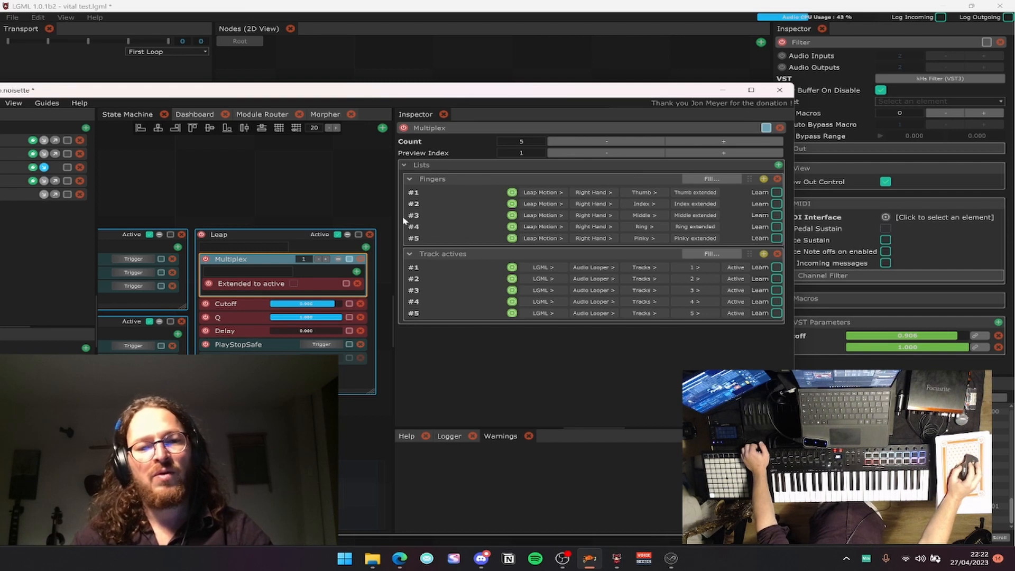
left_click_drag(393, 217, 371, 217)
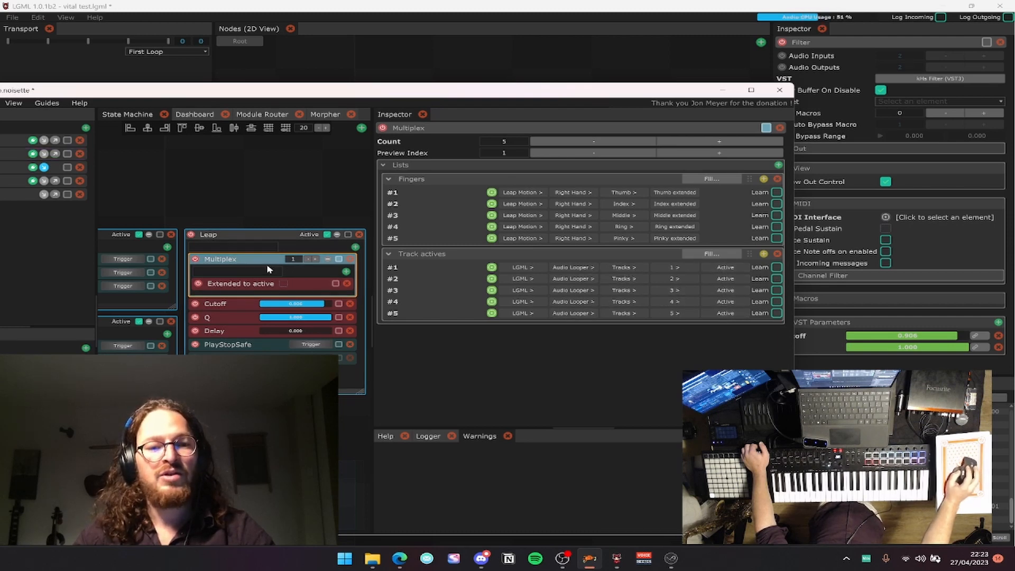
Examine Extended to active's Fingers input, right-hand palm-position condition and Track actives output.
left_click(239, 288)
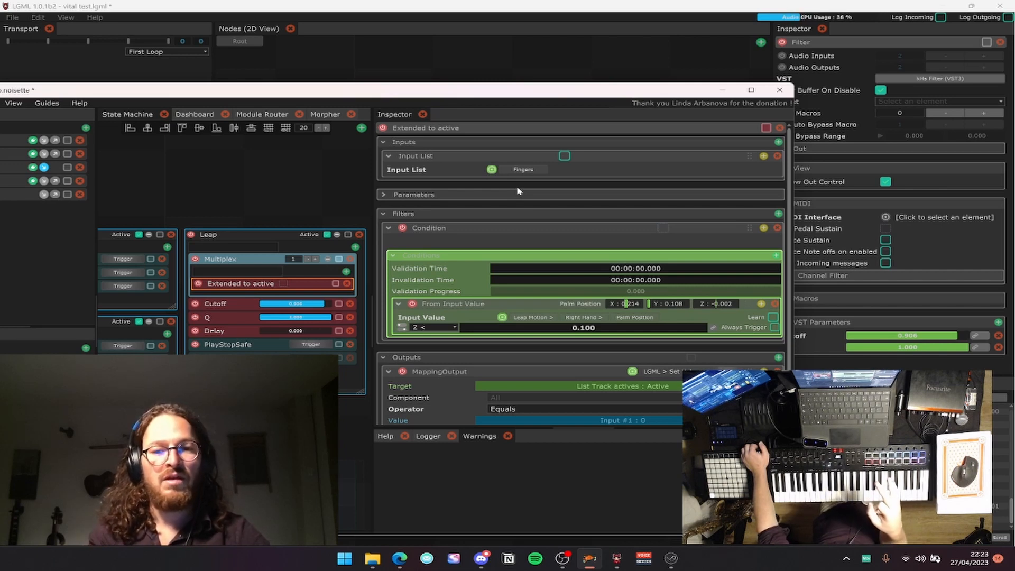
scroll(517, 191, "down", 1)
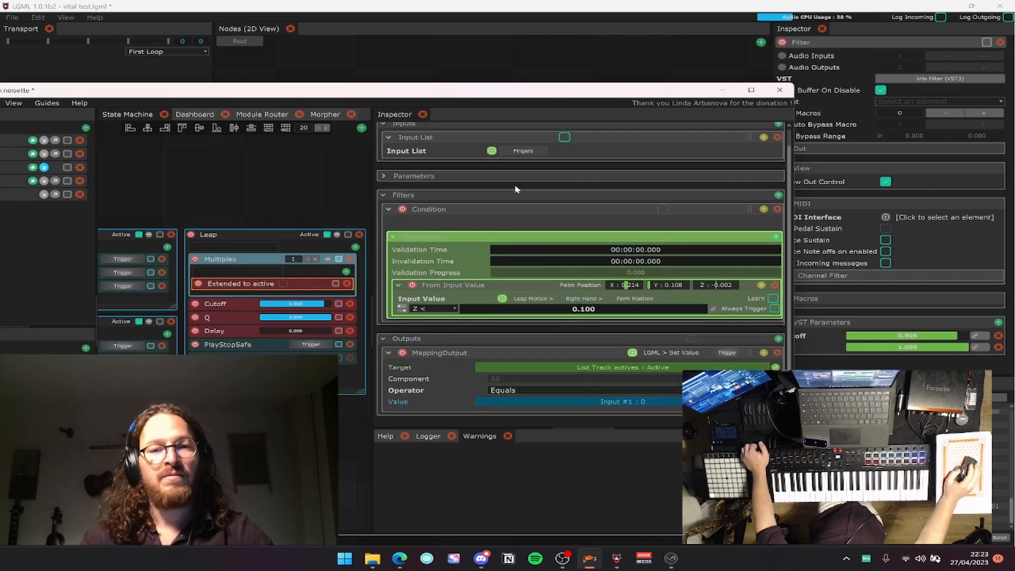
scroll(517, 189, "up", 1)
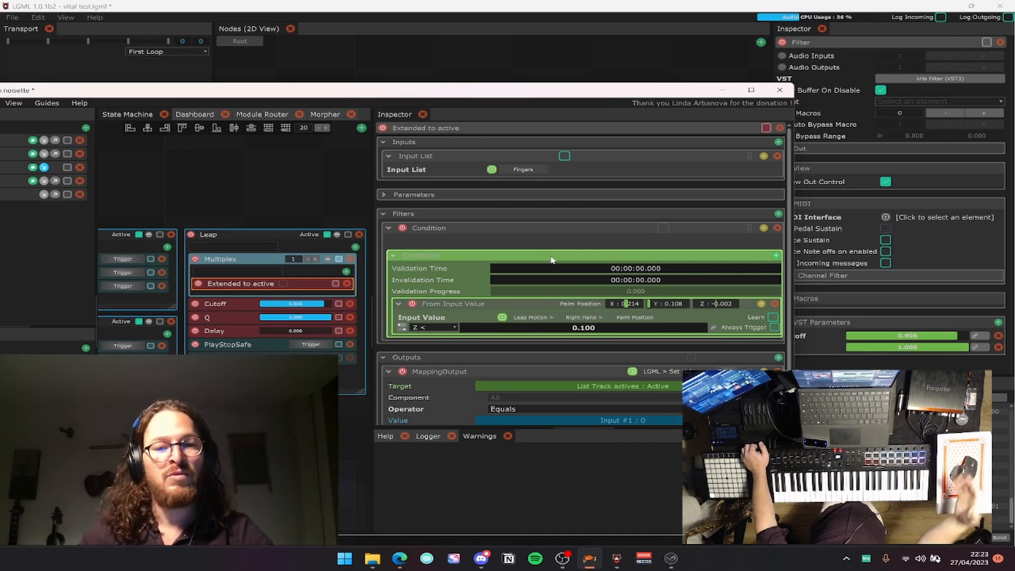
scroll(651, 230, "down", 1)
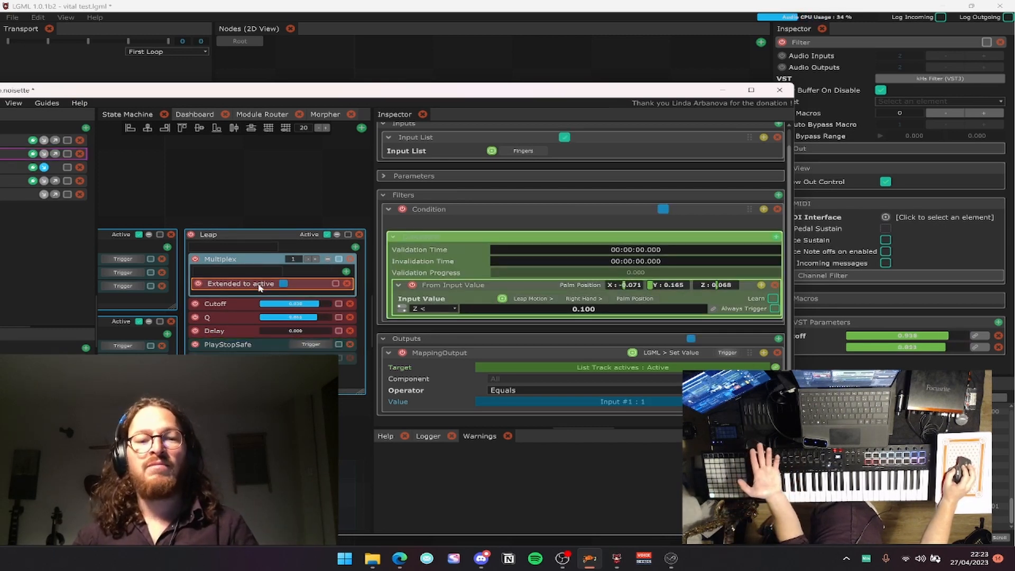
Check the Multiplex's count and lists again, and review the Extended to active filter and mapping output that use them.
left_click(273, 260)
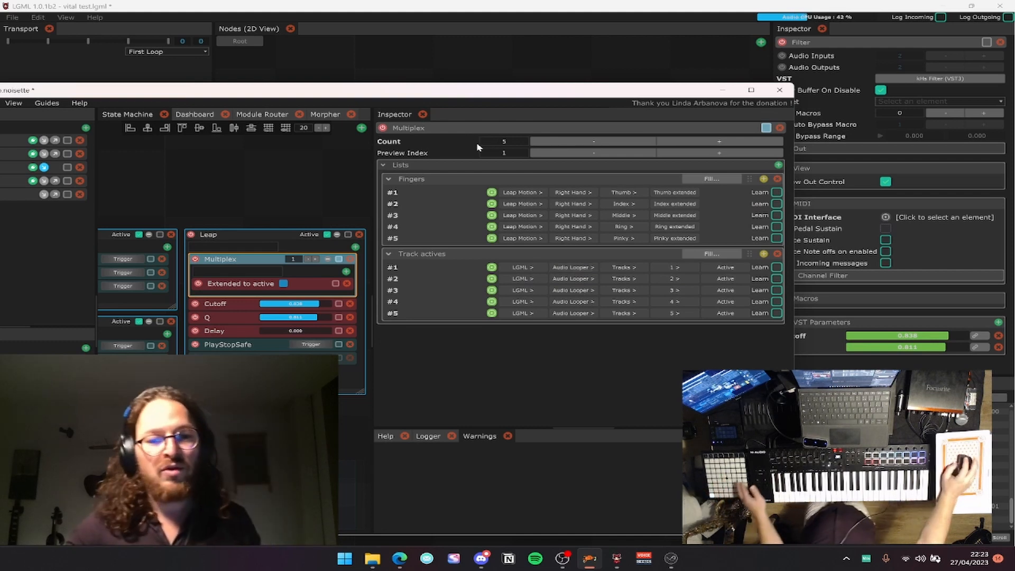
left_click(249, 284)
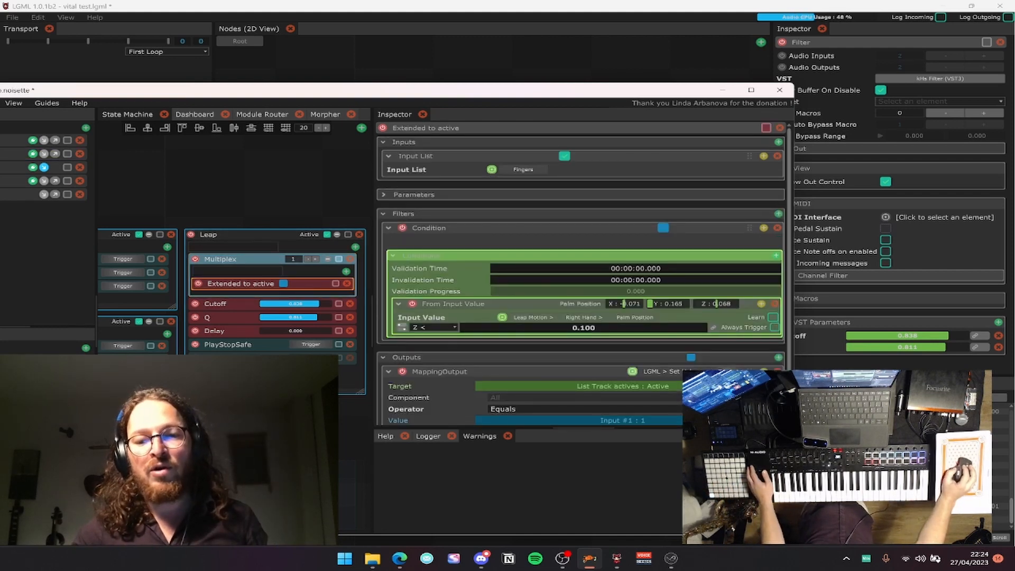
scroll(646, 398, "down", 1)
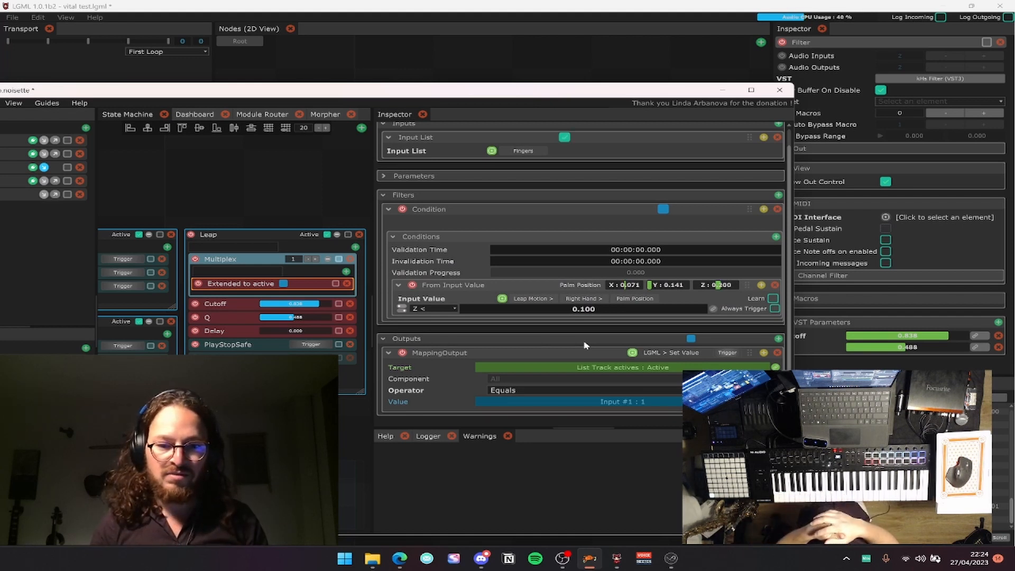
Show the processor types that can be added inside the Multiplex, and revisit its lists and Extended to active mapping.
left_click(346, 271)
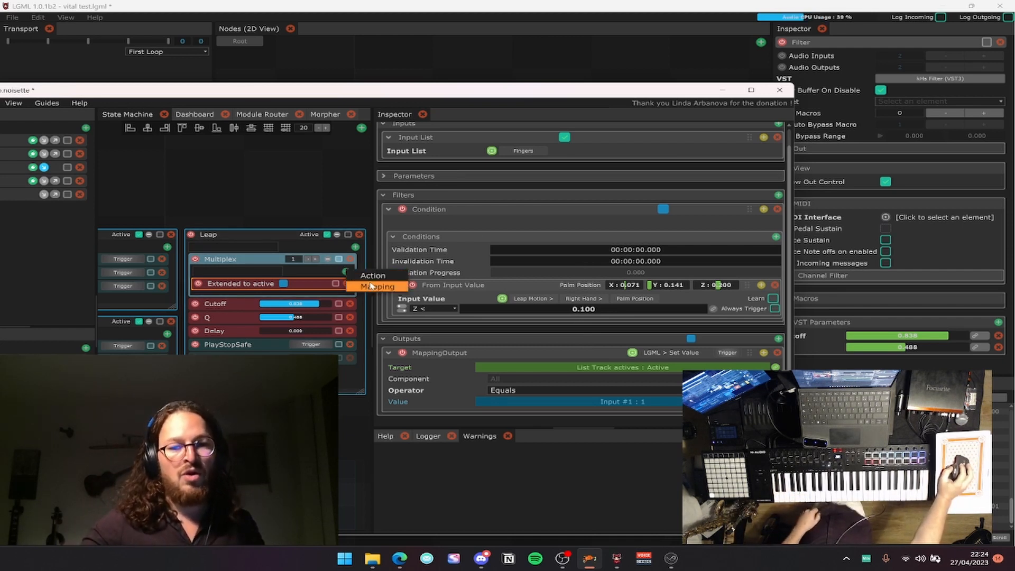
left_click(236, 269)
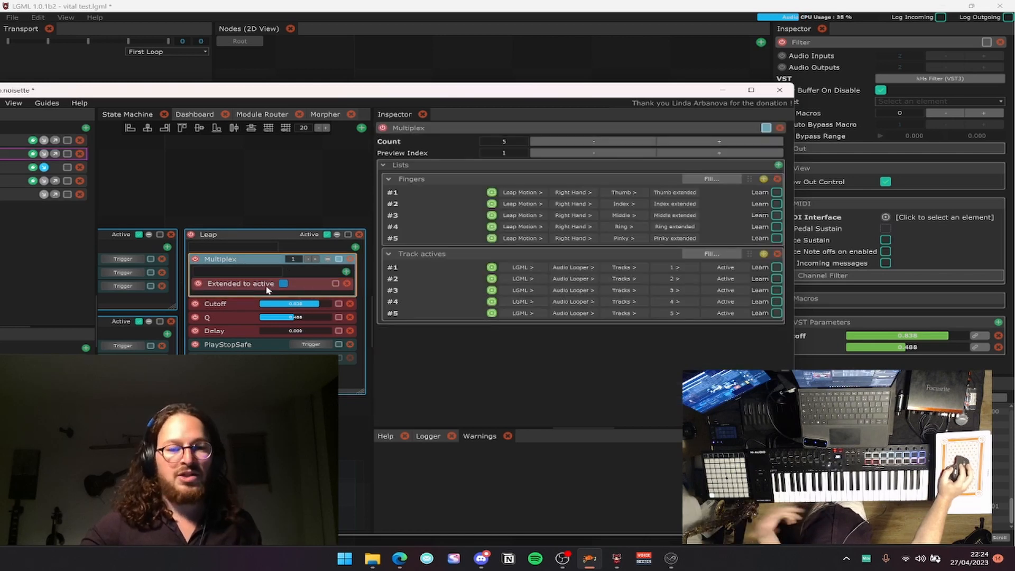
left_click(250, 282)
Return to the LGML graph and examine the Audio Looper's view, track and recording parameters and its controls.
left_click_drag(375, 90, 465, 389)
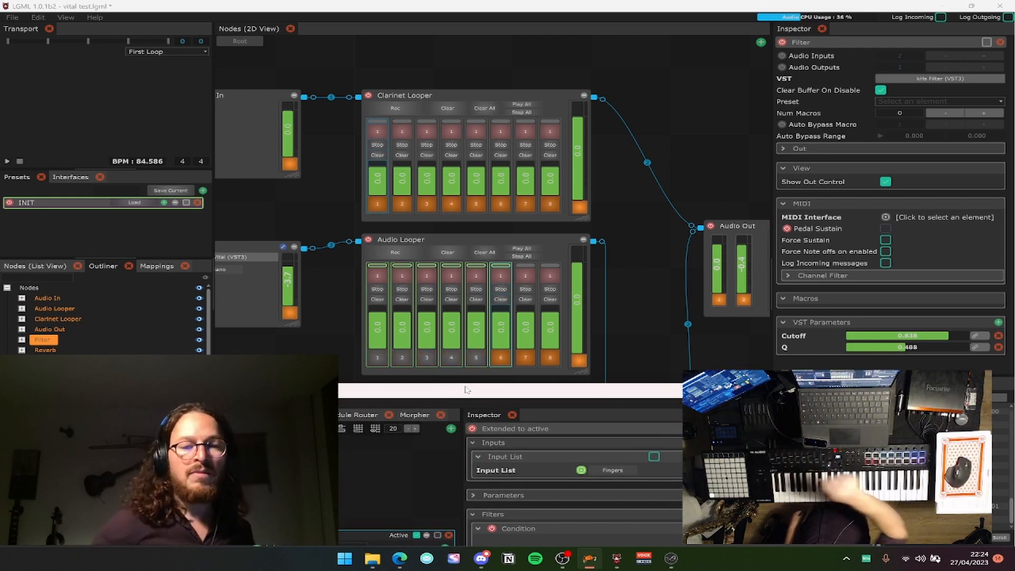
left_click(640, 236)
left_click(449, 251)
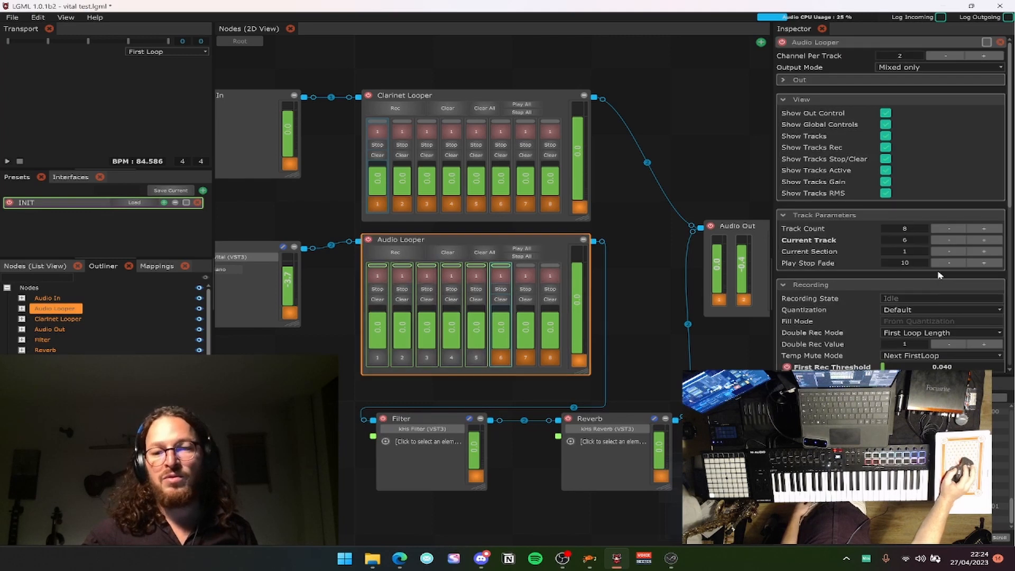
scroll(937, 270, "down", 5)
scroll(937, 270, "up", 2)
scroll(925, 283, "up", 1)
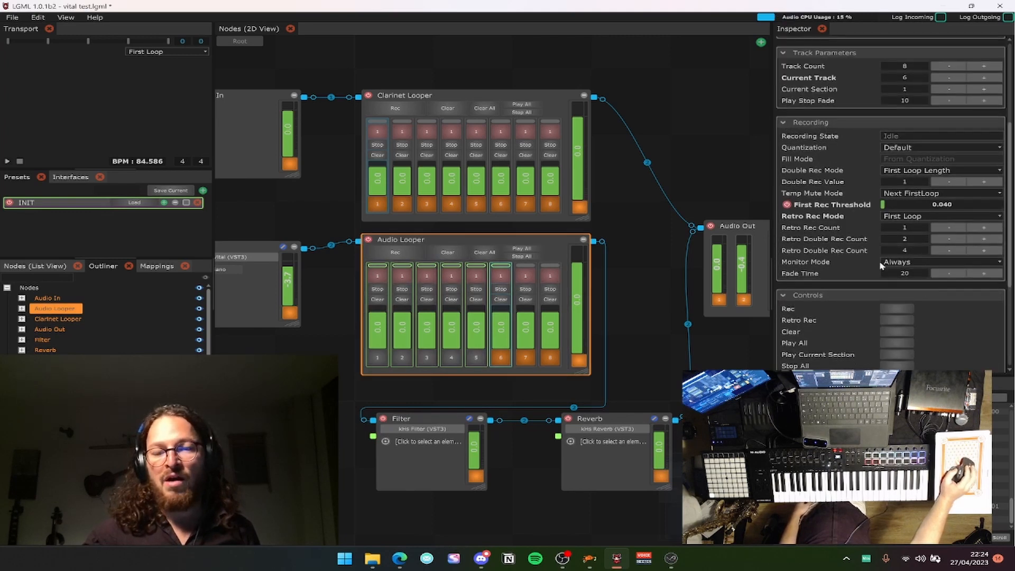
scroll(872, 259, "up", 2)
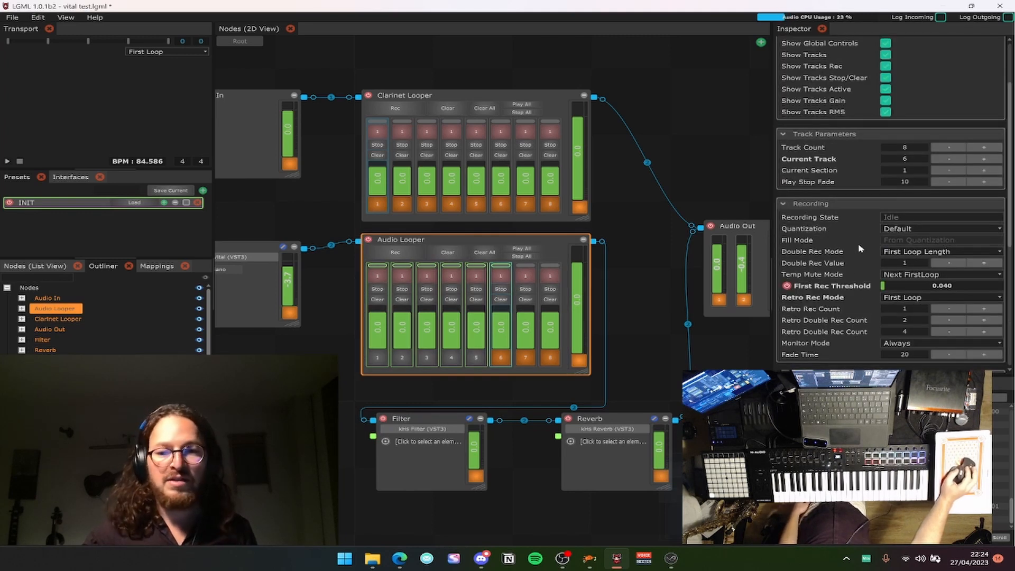
Open the Vital node's plugin editor to show the loaded SEQ Hunt preset, and close it again.
mouse_move(860, 241)
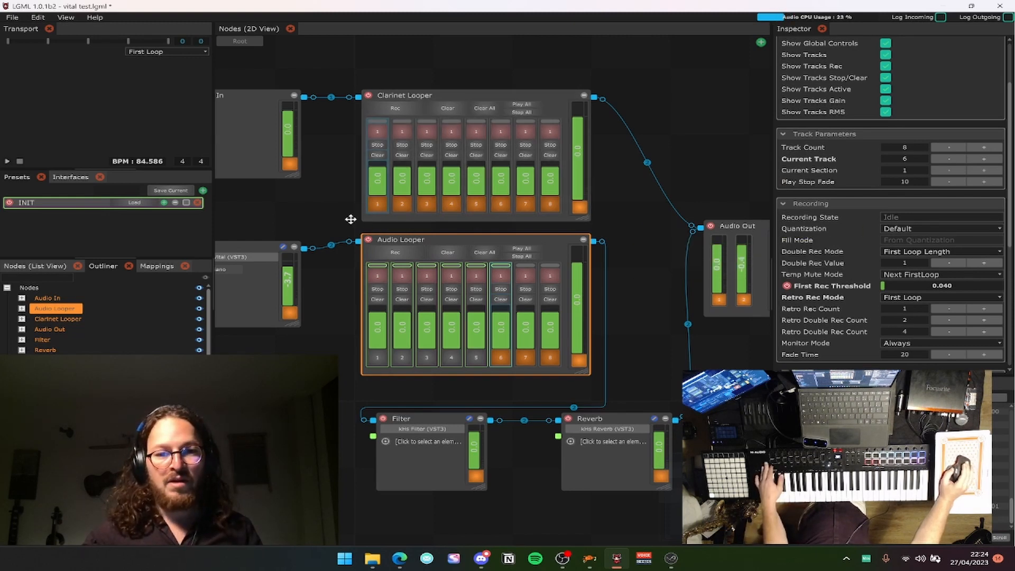
left_click_drag(351, 220, 467, 228)
left_click(380, 310)
left_click(398, 254)
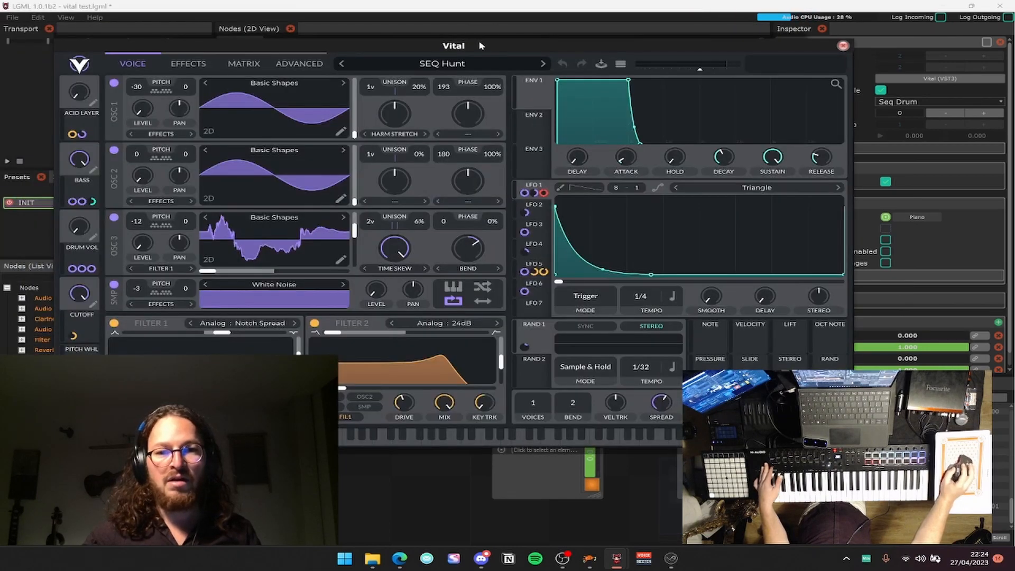
left_click_drag(481, 46, 412, 54)
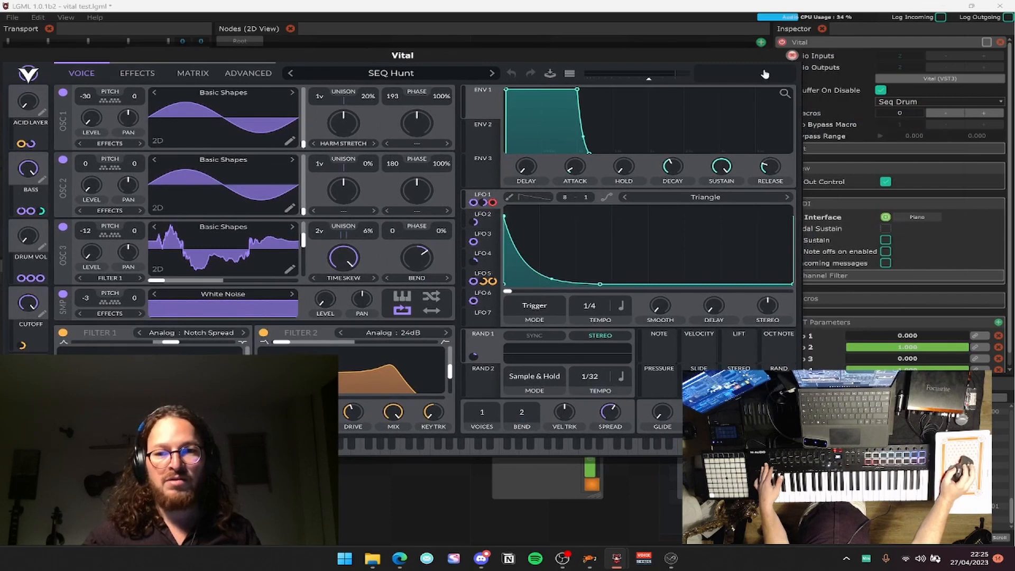
left_click(791, 55)
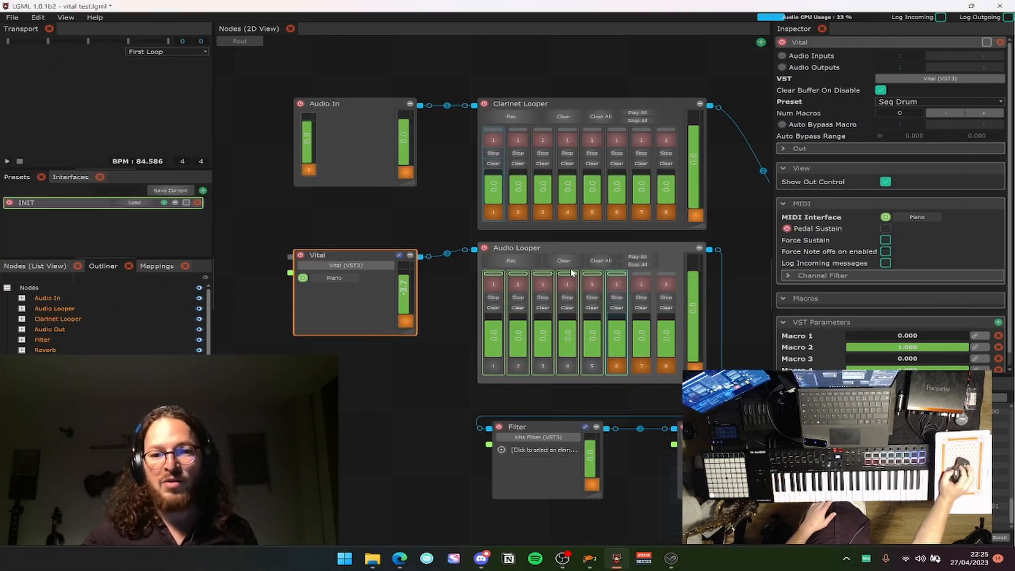
Clear all tracks of the Audio Looper and review its recording parameters down to Double Rec Mode.
left_click(594, 263)
left_click(540, 249)
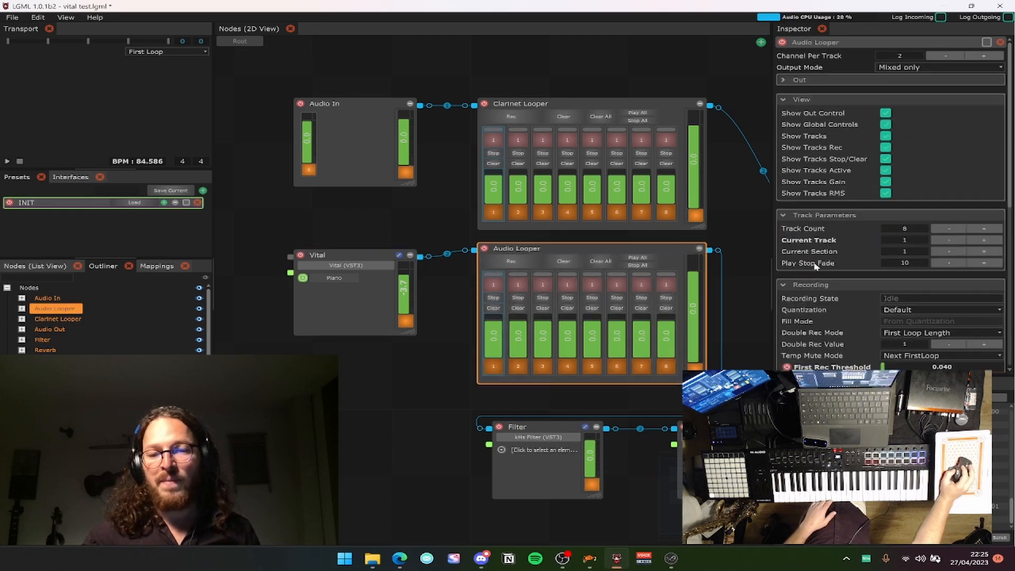
scroll(865, 201, "down", 3)
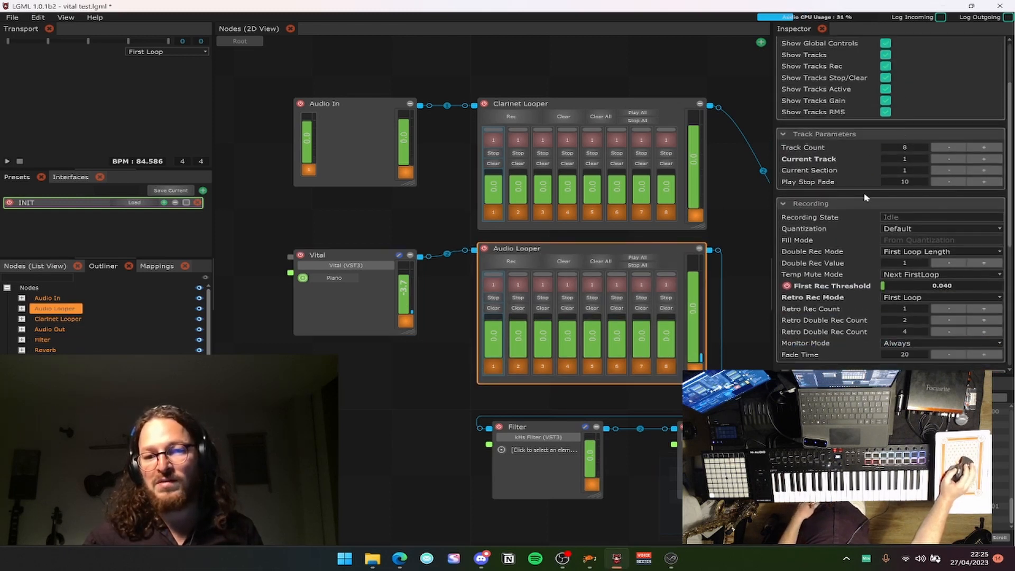
scroll(865, 198, "down", 1)
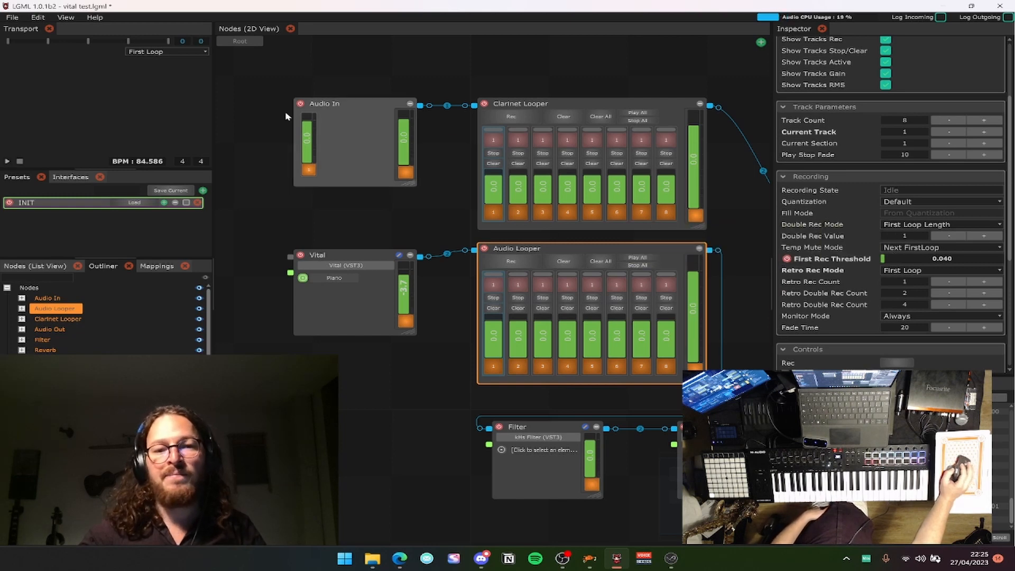
mouse_move(903, 231)
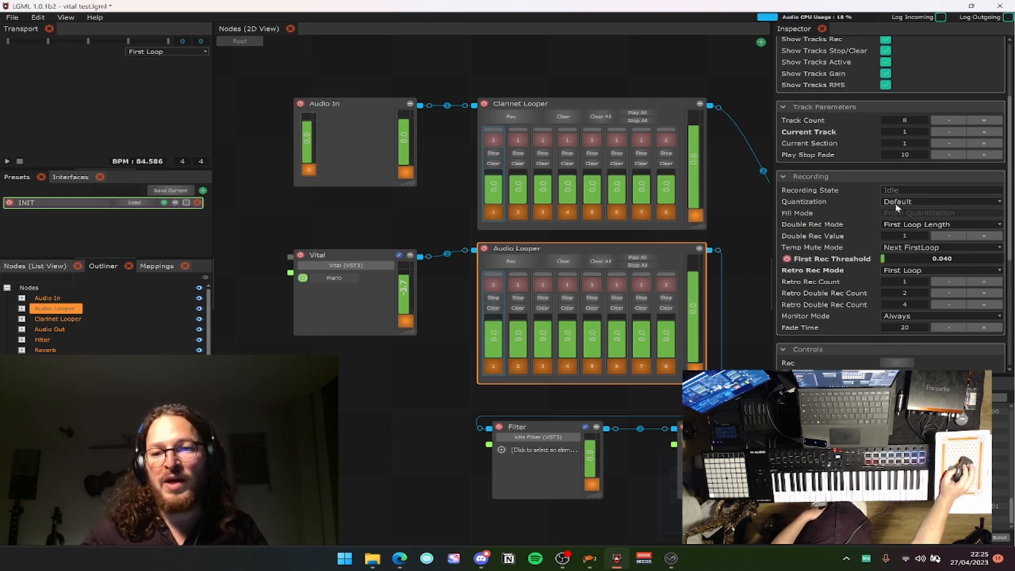
scroll(880, 199, "down", 1)
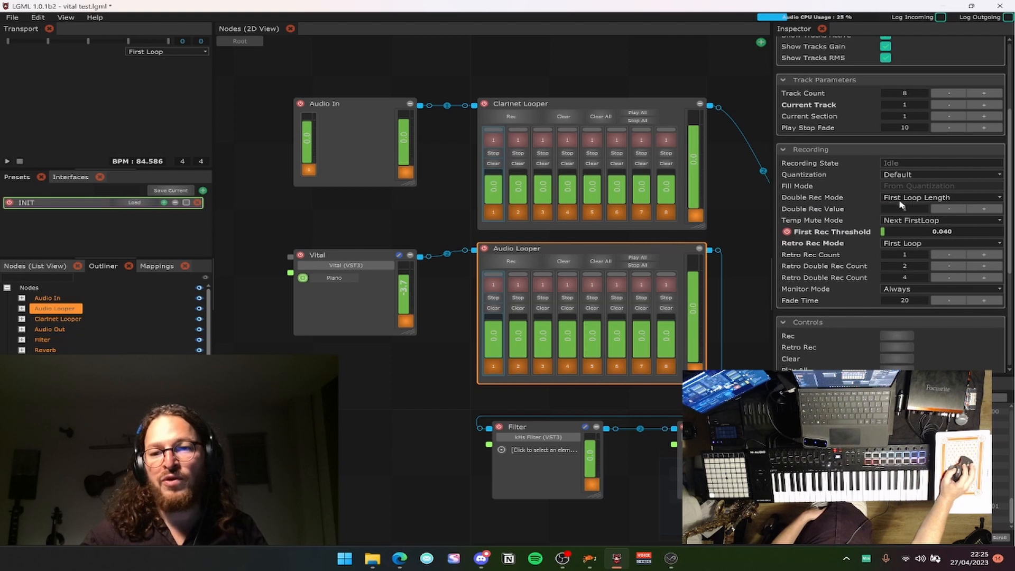
mouse_move(852, 201)
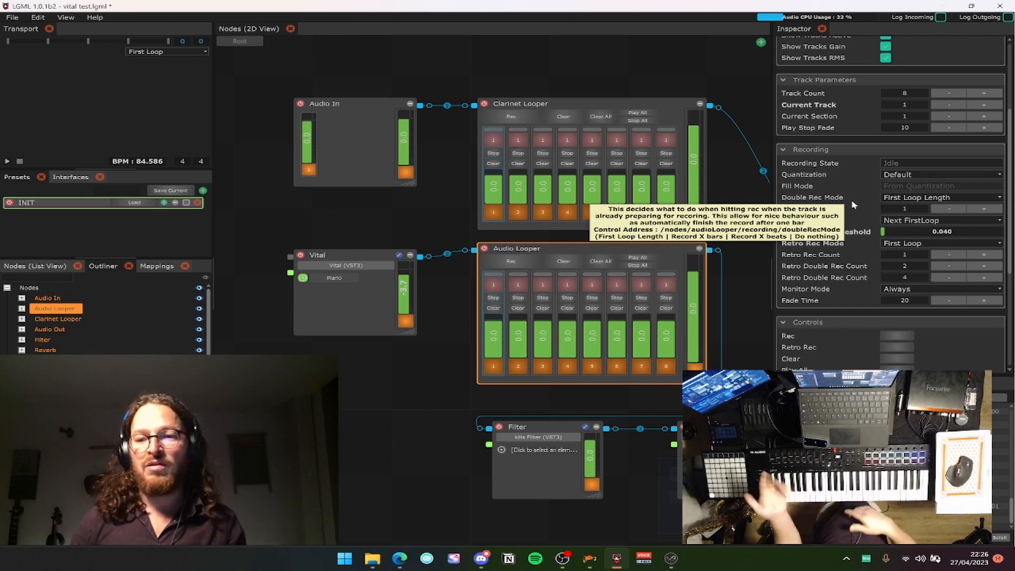
Check the available options of the Audio Looper's Temp Mute Mode and Quantization without changing them.
scroll(852, 204, "down", 2)
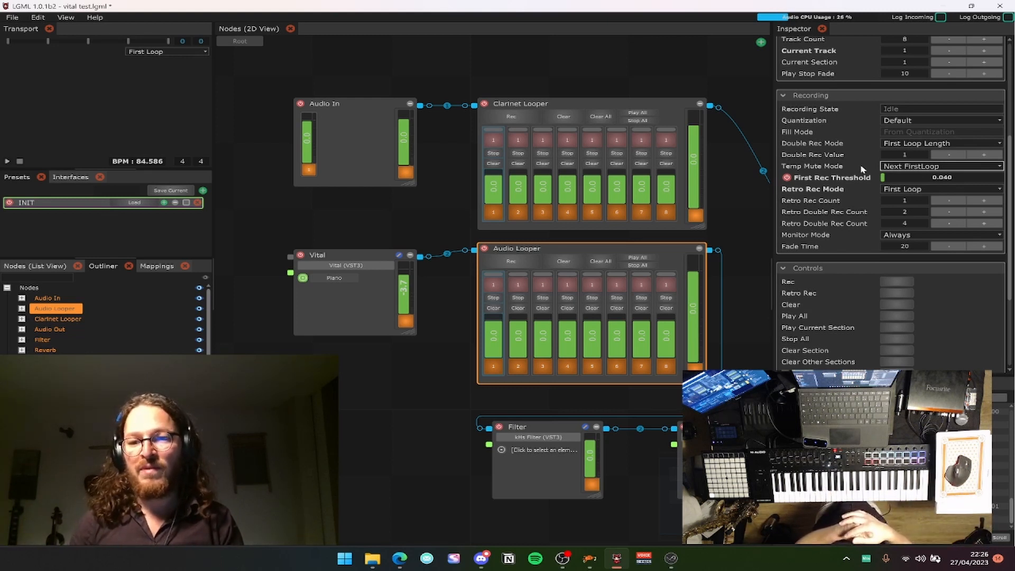
left_click(922, 168)
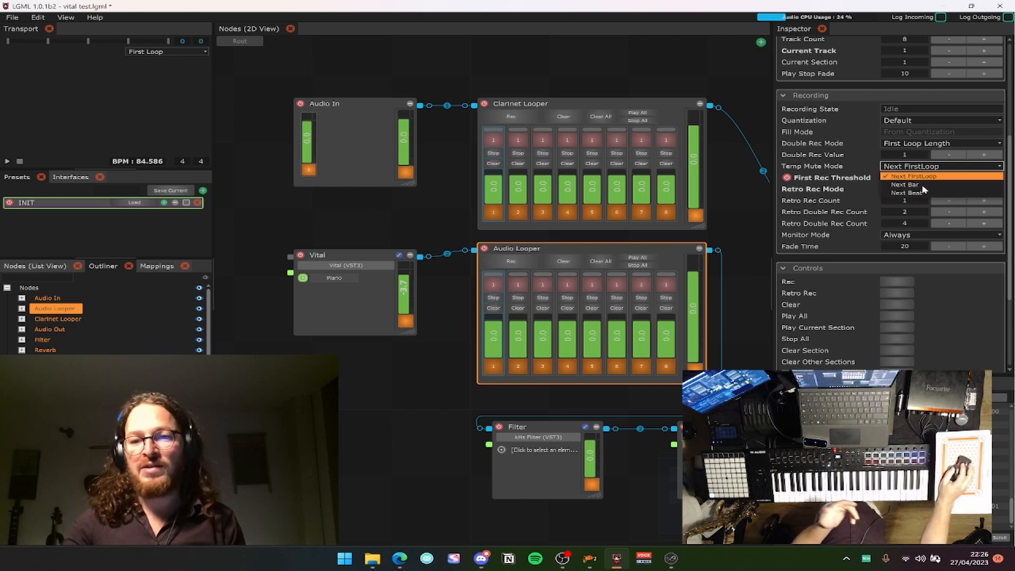
left_click(907, 154)
left_click(900, 120)
left_click(865, 123)
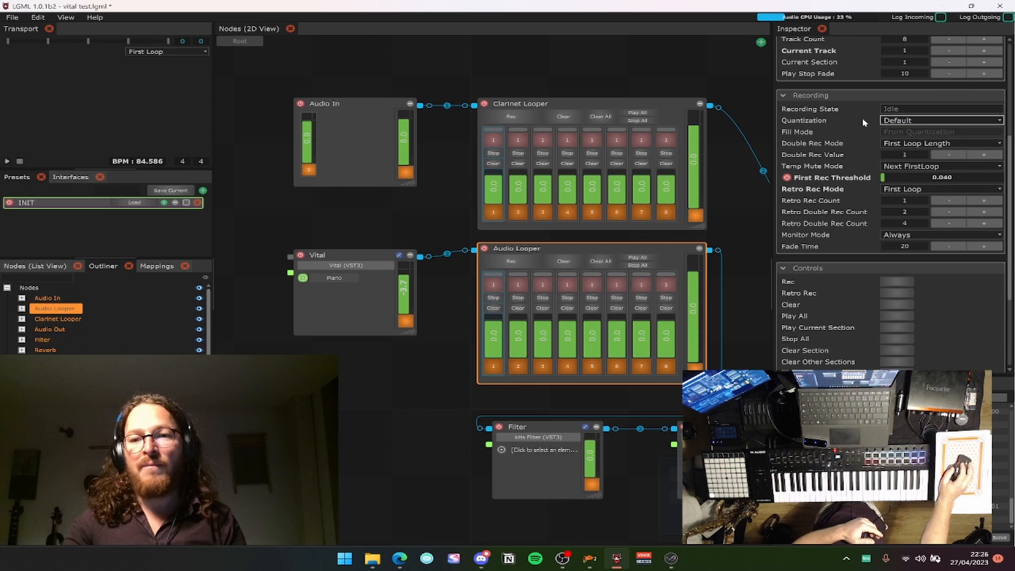
left_click(904, 122)
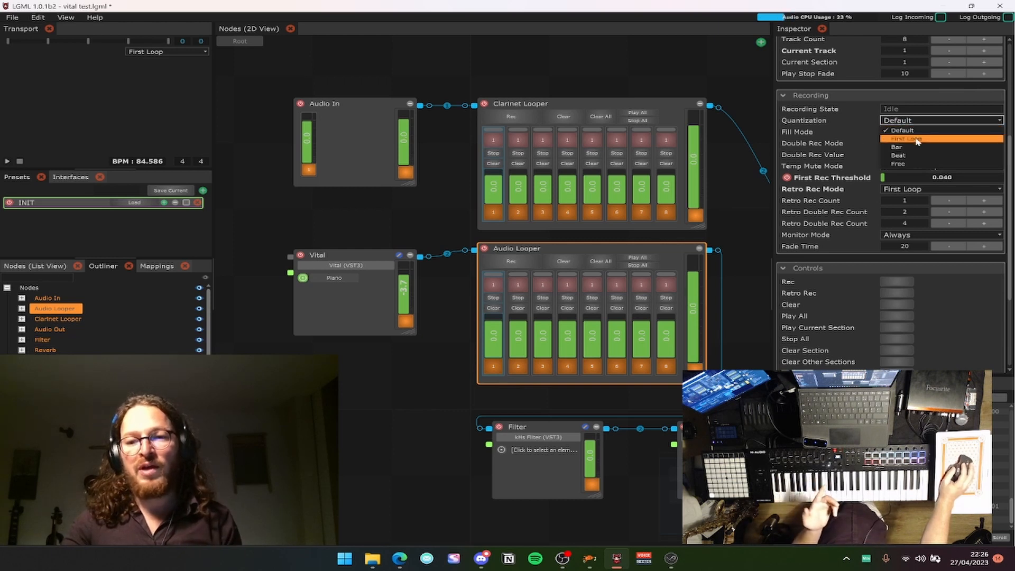
left_click(891, 113)
Try the Audio Looper's Quantization at Beat and switch it to Free.
left_click(899, 123)
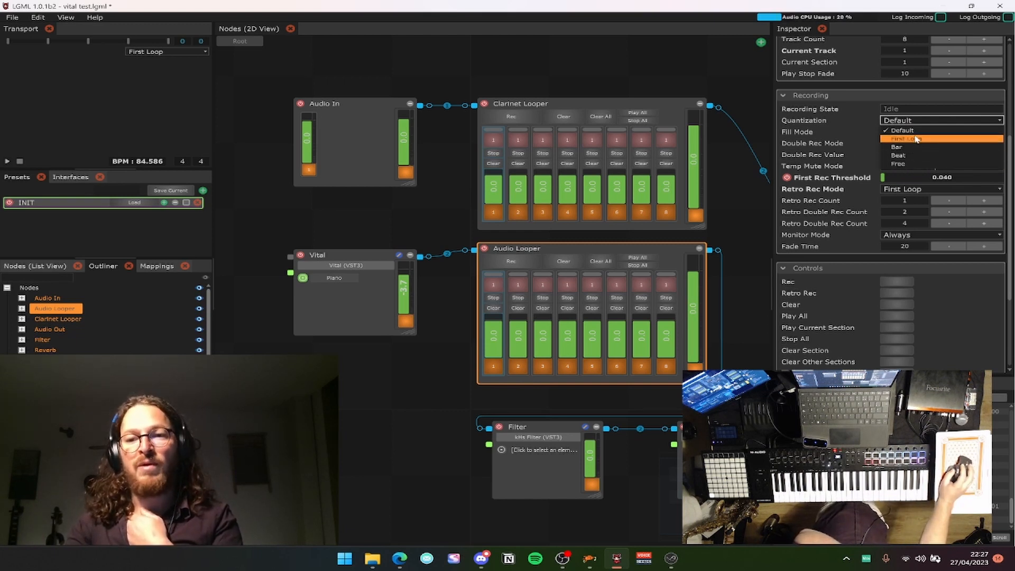
left_click(917, 155)
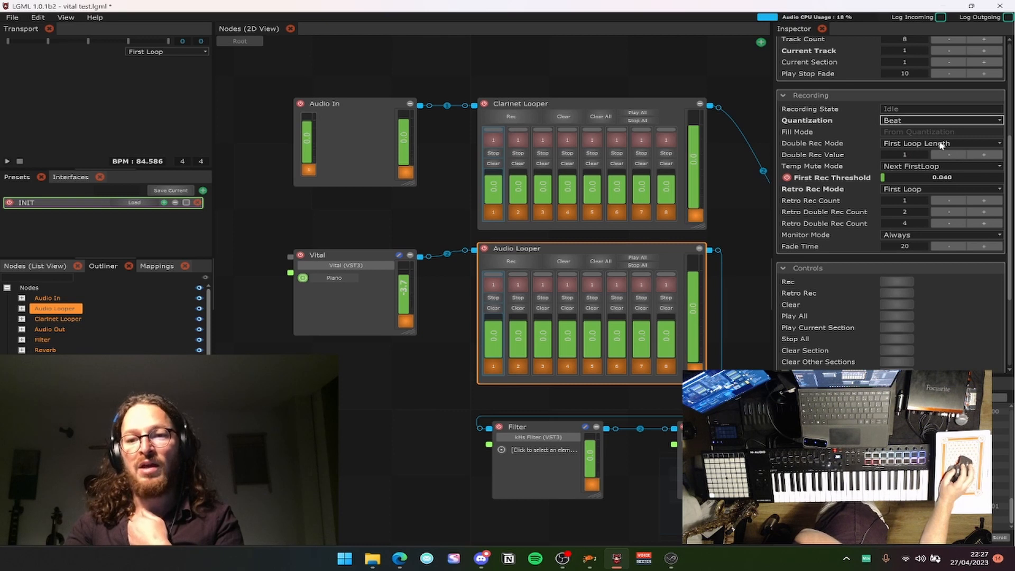
left_click(919, 121)
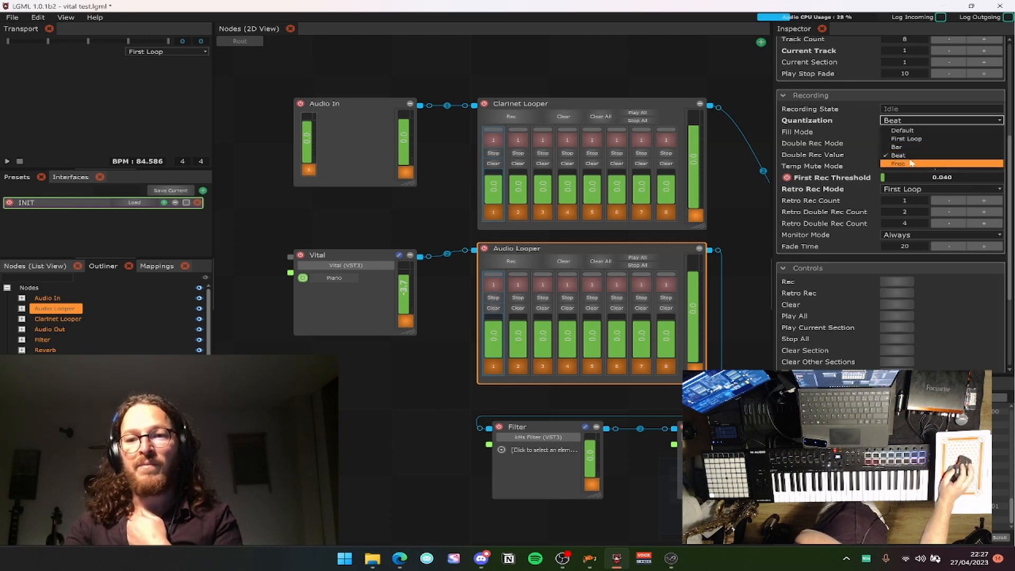
left_click(908, 139)
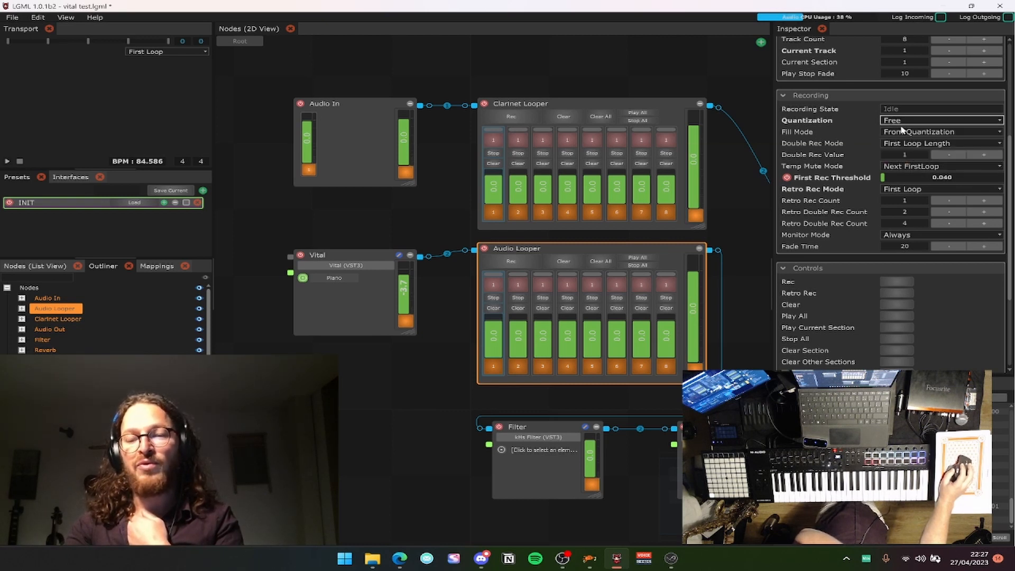
Try Fill Mode at Direct and set it back to From Quantization.
left_click(902, 131)
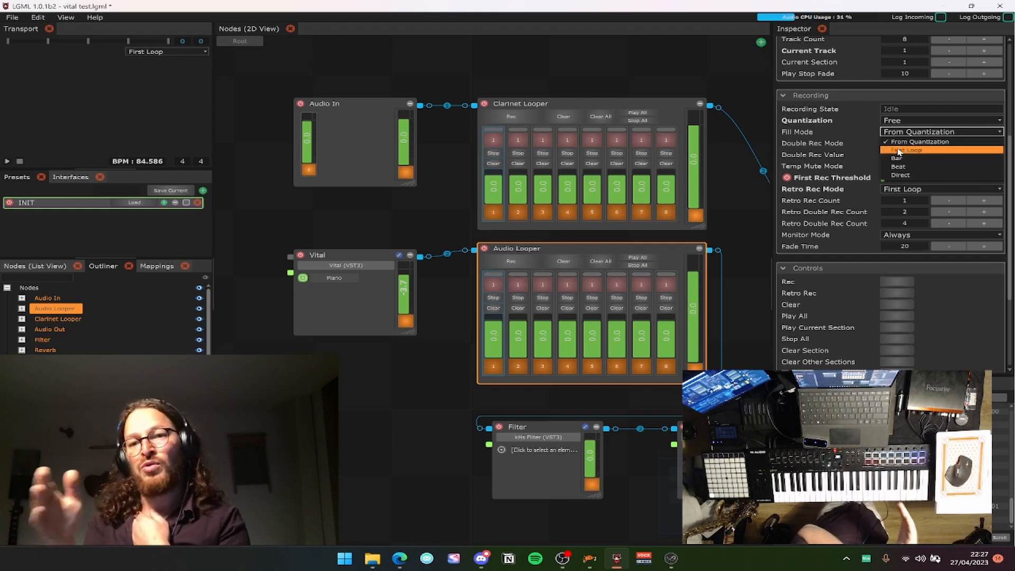
left_click(900, 175)
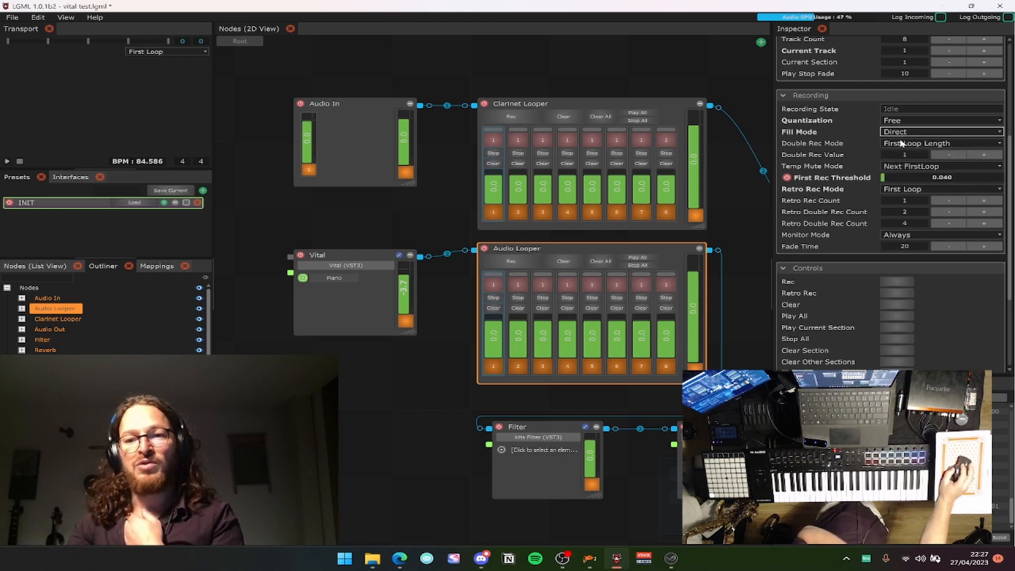
left_click(895, 133)
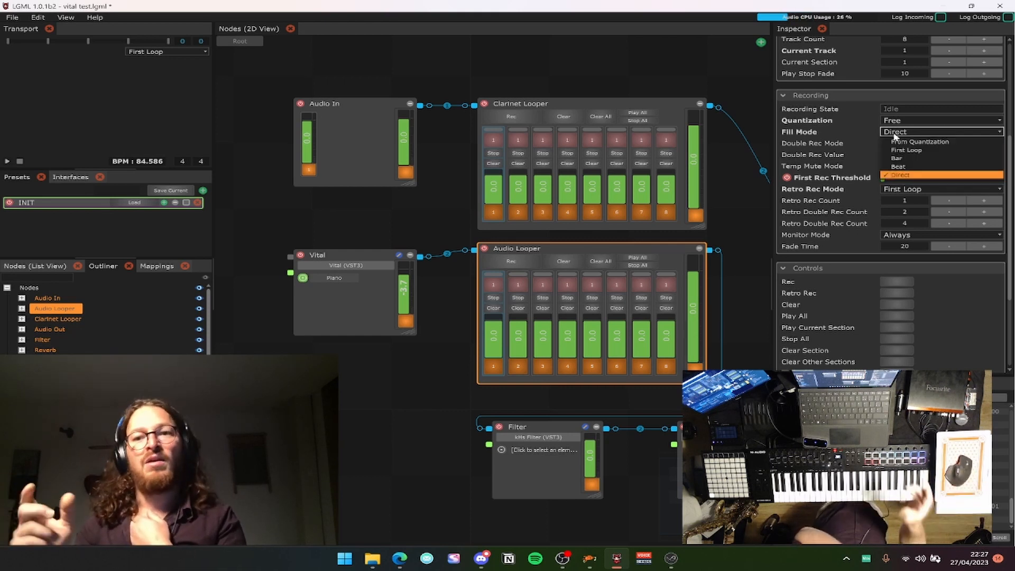
left_click(905, 143)
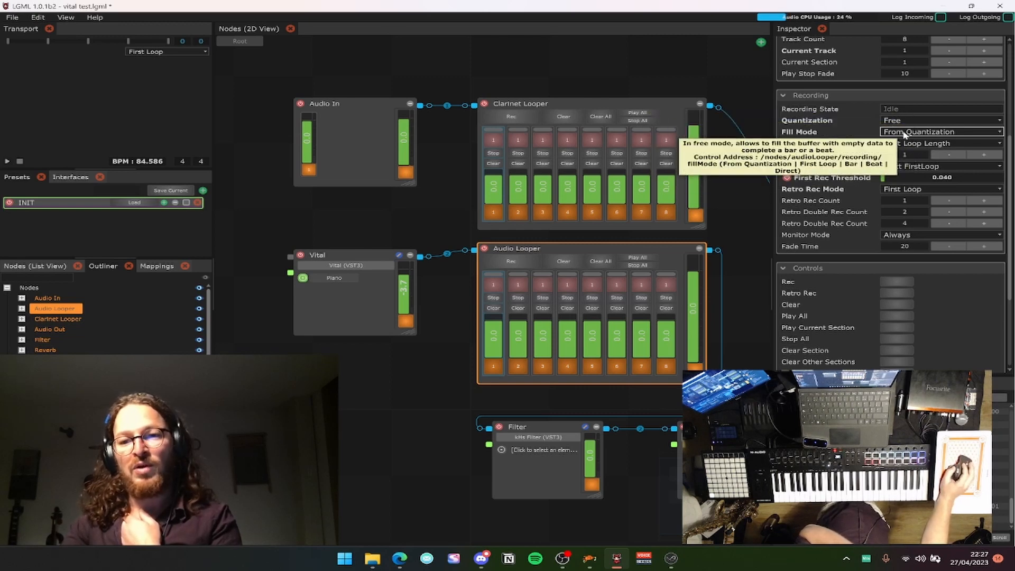
Set the Audio Looper's Quantization to First Loop and its Double Rec Value to 1.
left_click(905, 120)
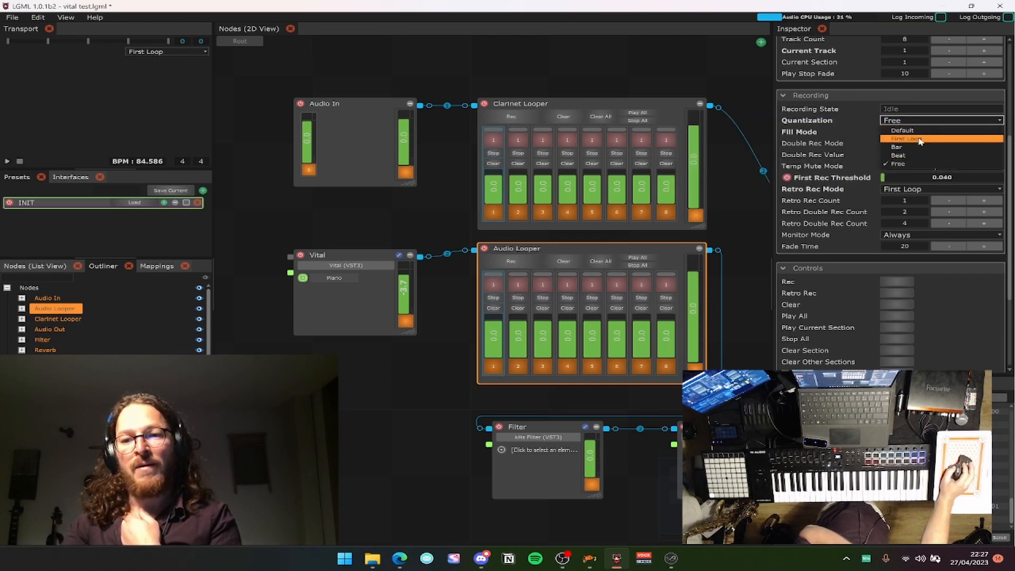
left_click(920, 139)
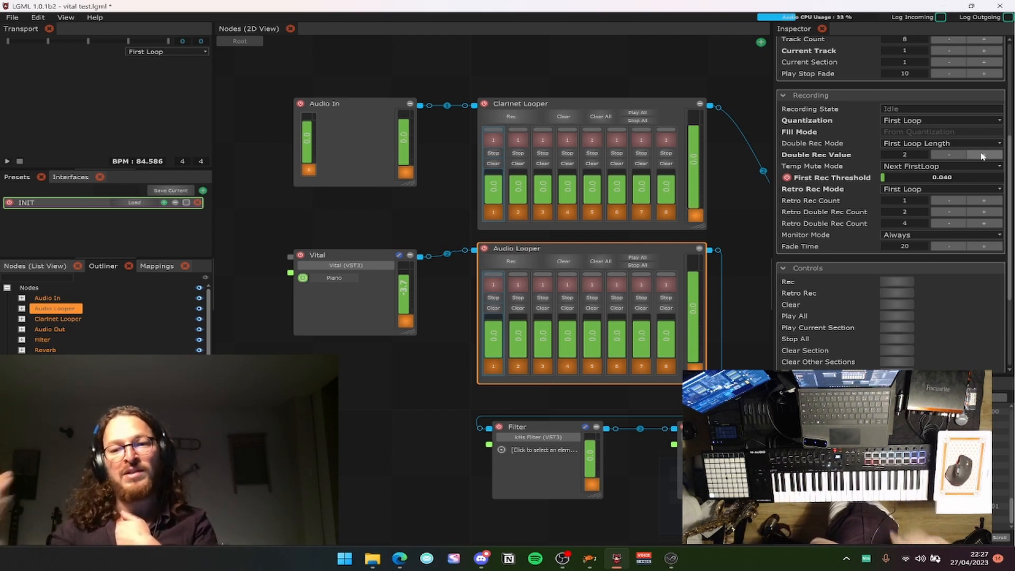
left_click(954, 156)
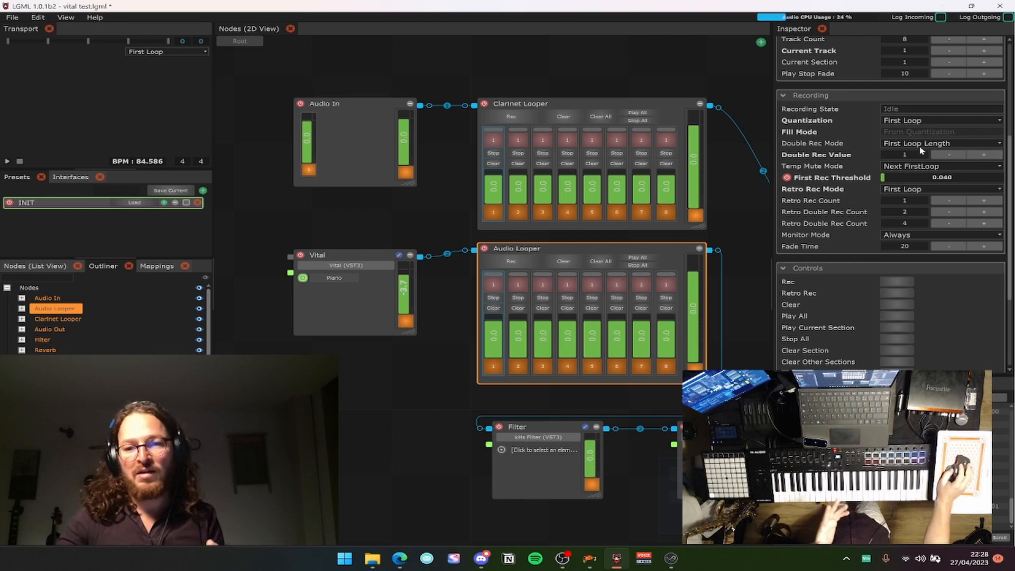
Show the global looper controls of the node graph, and return to the Audio Looper's retro recording parameters.
scroll(920, 154, "down", 1)
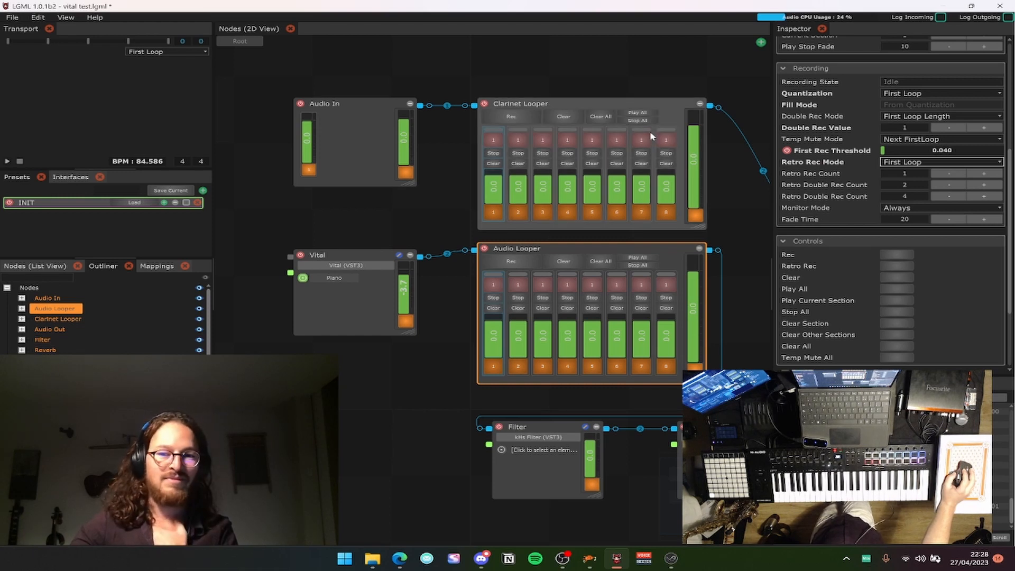
left_click(736, 242)
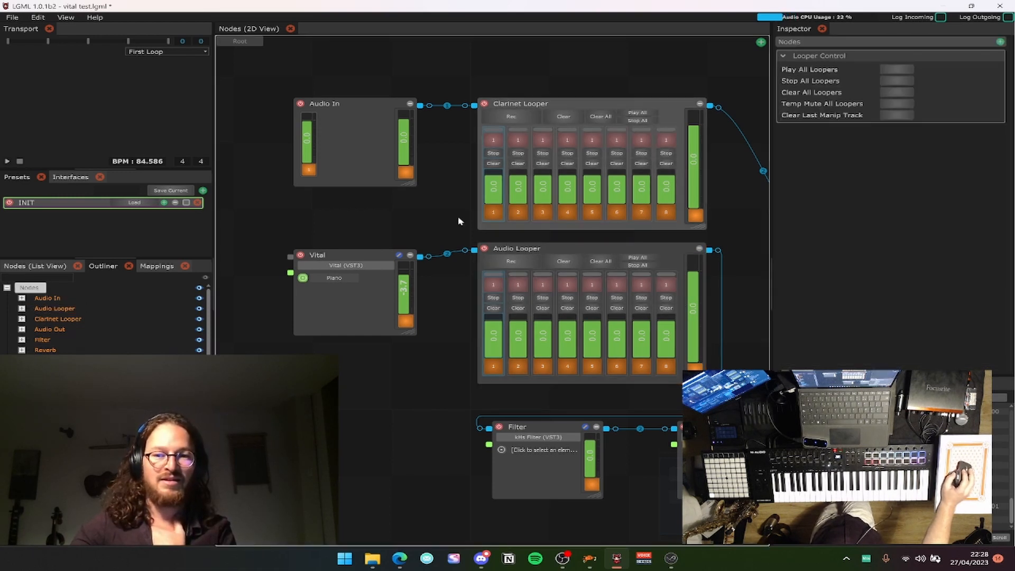
left_click(576, 250)
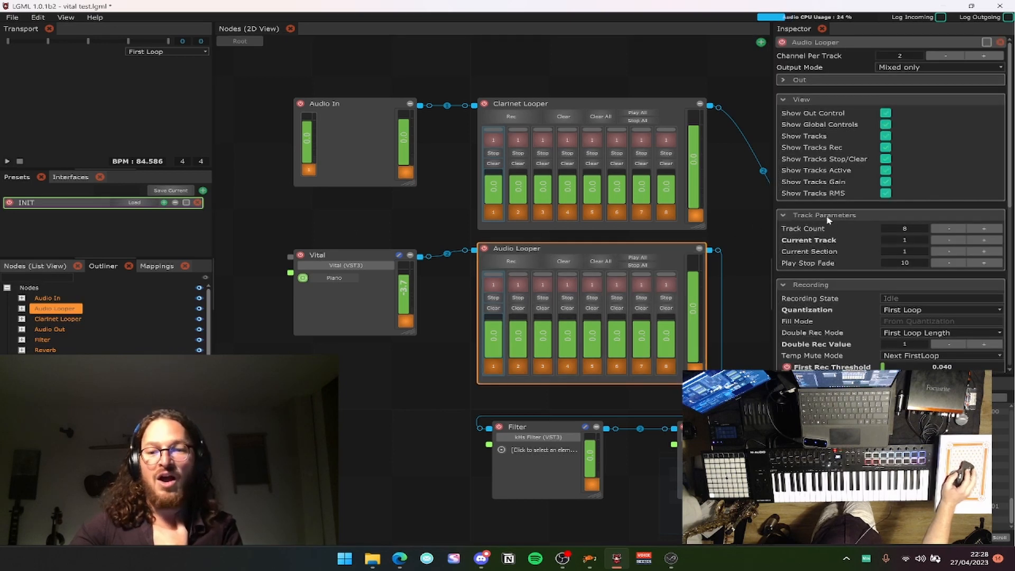
scroll(829, 224, "down", 2)
mouse_move(828, 224)
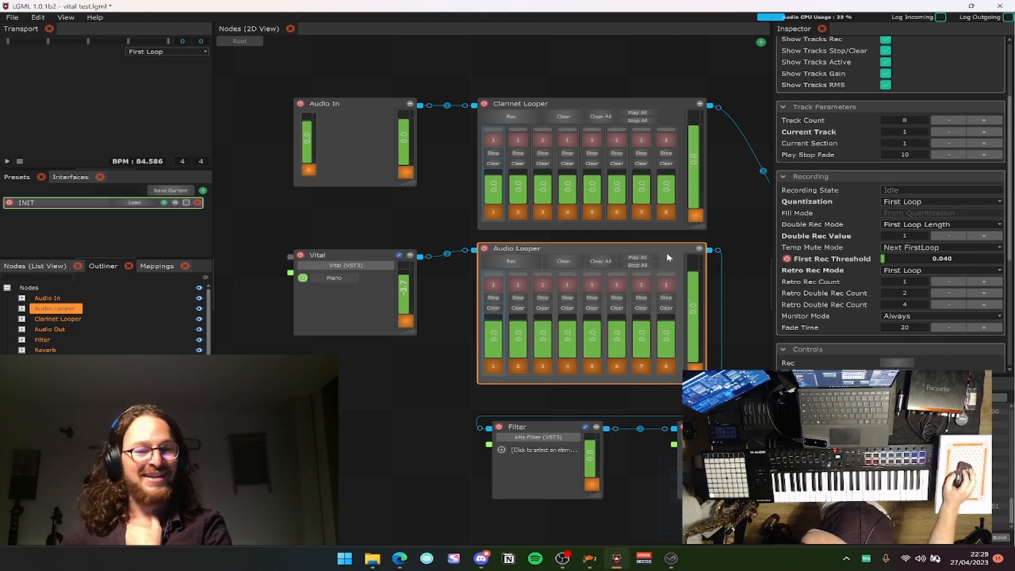
scroll(817, 232, "down", 1)
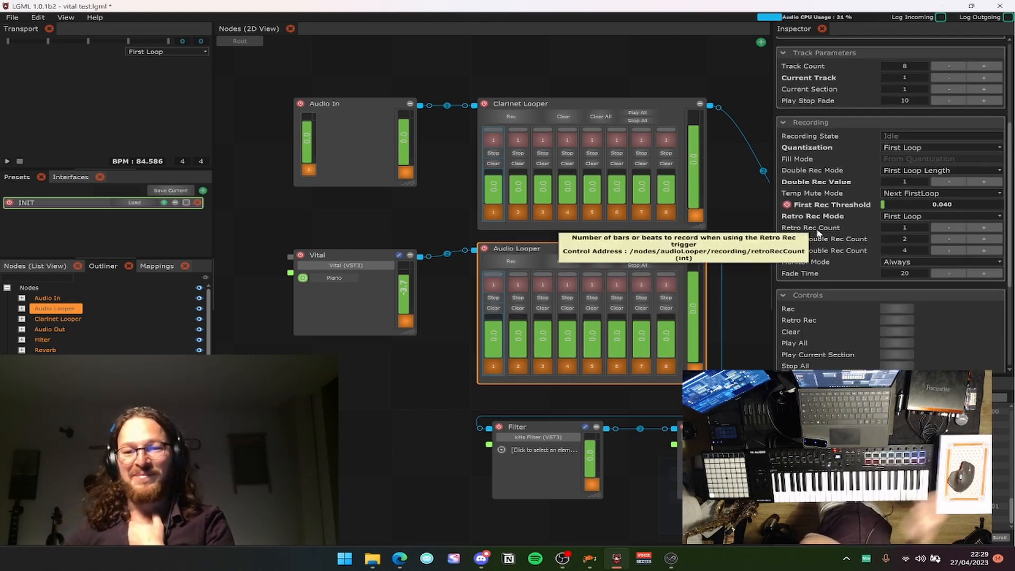
Try the Audio Looper's Retro Rec Mode at Bar and None, and return it to First Loop.
left_click(907, 216)
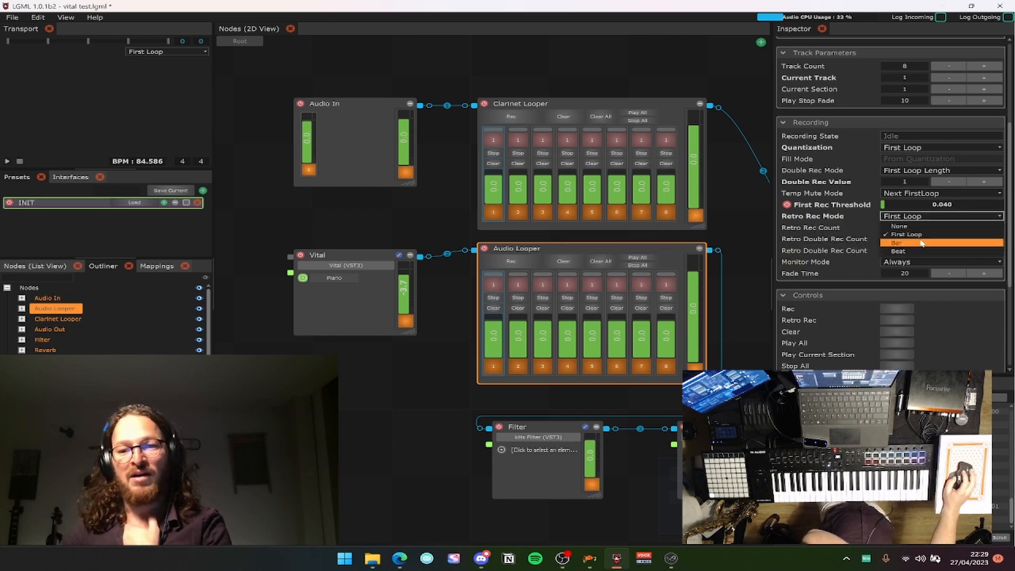
left_click(922, 245)
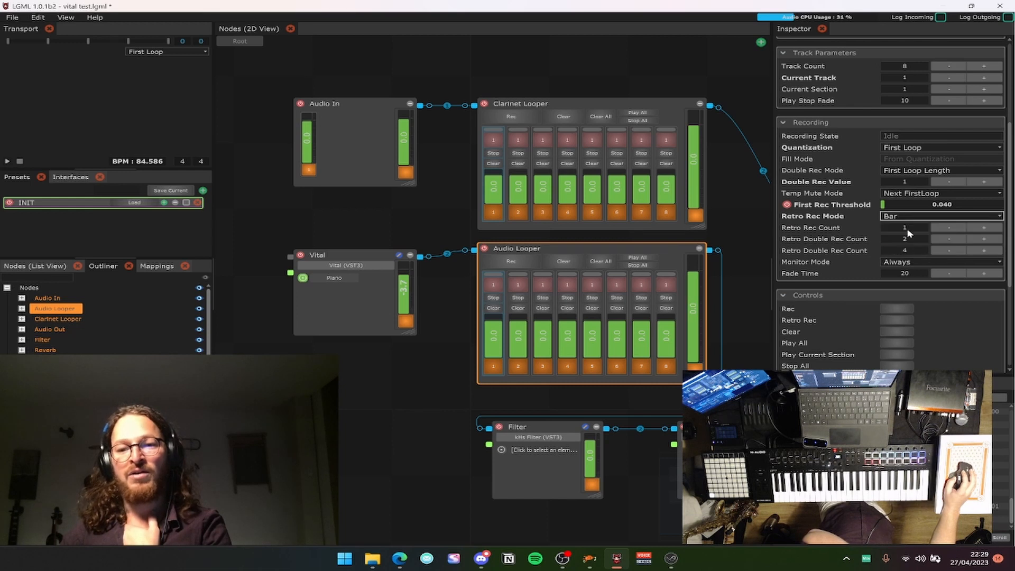
left_click(917, 217)
left_click(915, 226)
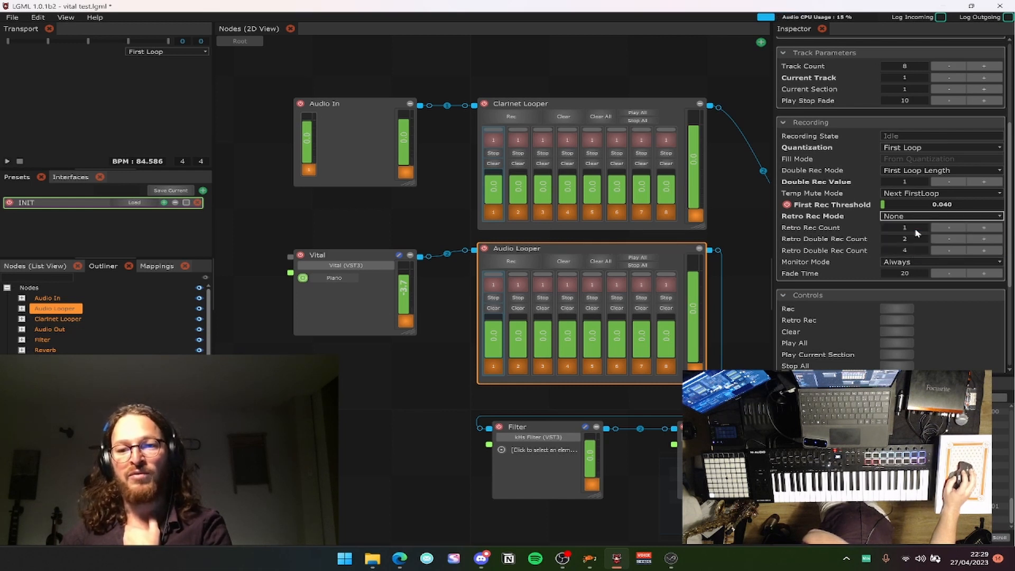
left_click(915, 217)
left_click(911, 235)
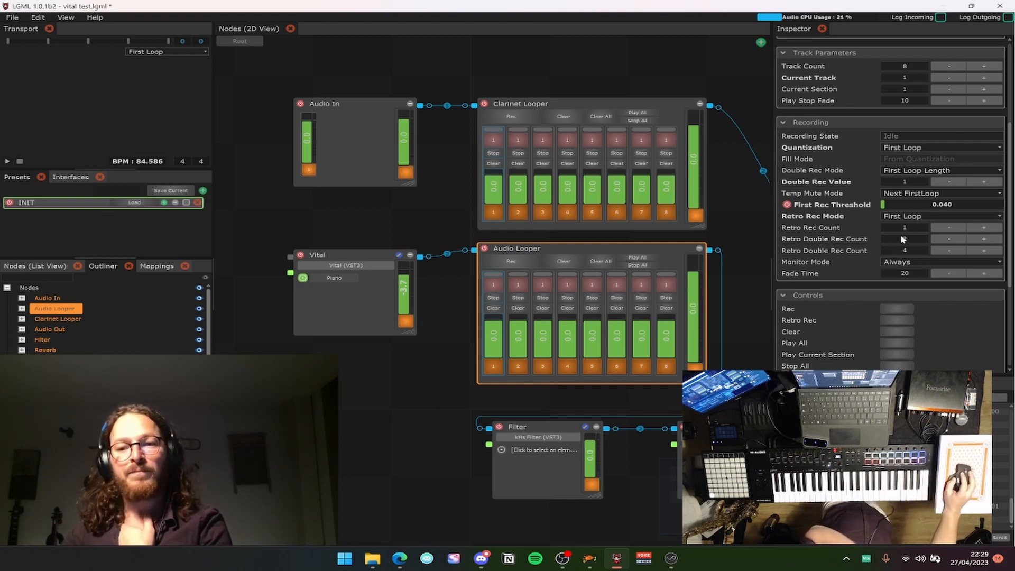
Show the Retro Rec Mode options, switch the Audio Looper briefly to Bar, and restore First Loop.
left_click(901, 217)
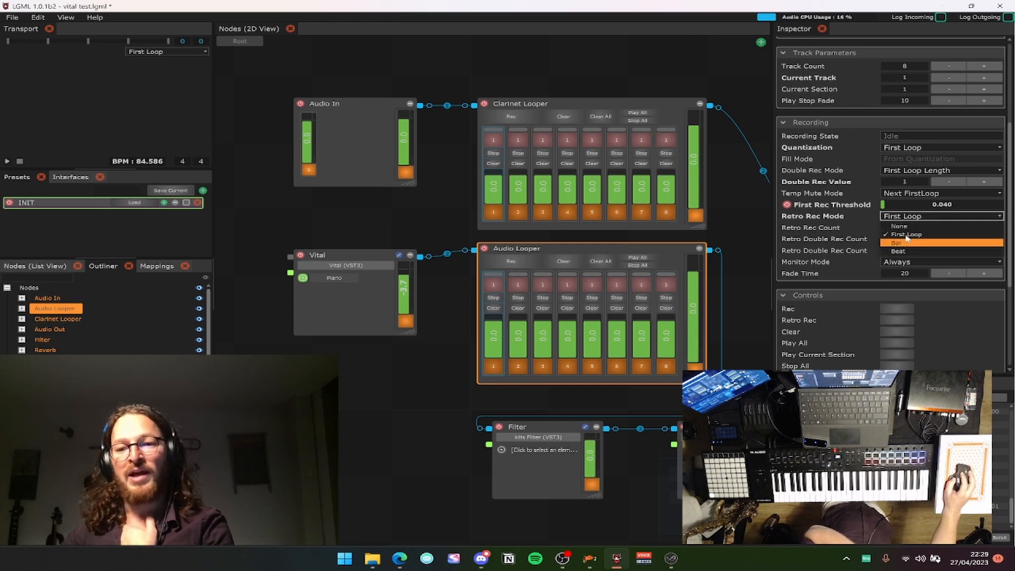
left_click(835, 228)
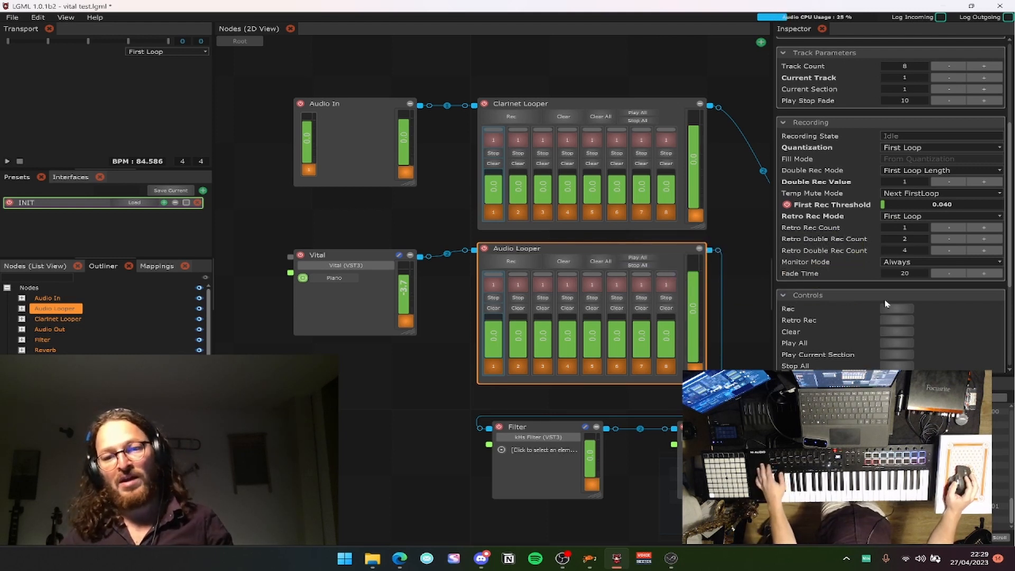
left_click(907, 216)
left_click(897, 243)
left_click(909, 216)
left_click(919, 236)
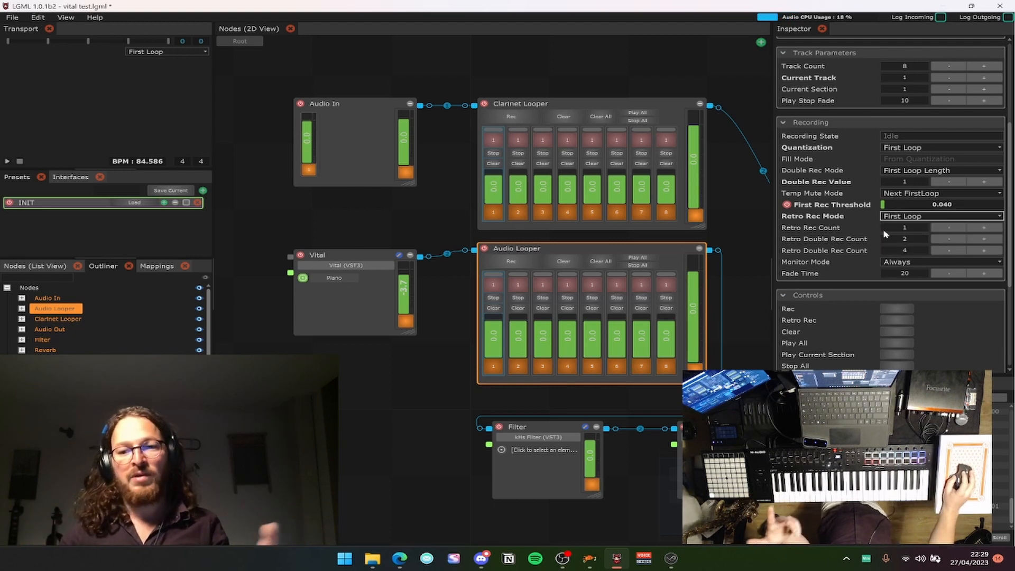
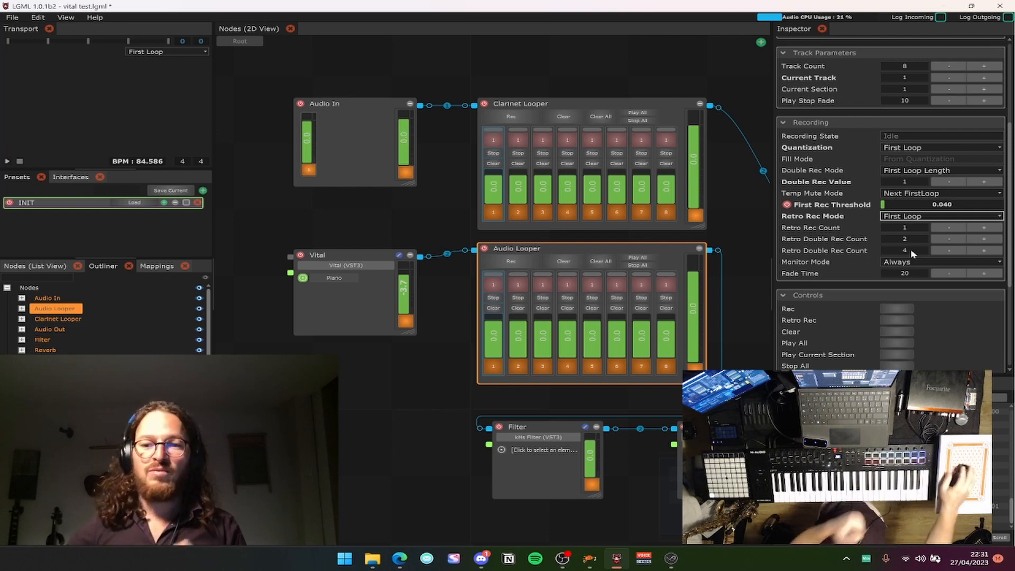
Review the Audio Looper's Controls and Save and Load parameters below its recording settings.
scroll(899, 265, "down", 1)
scroll(854, 296, "down", 1)
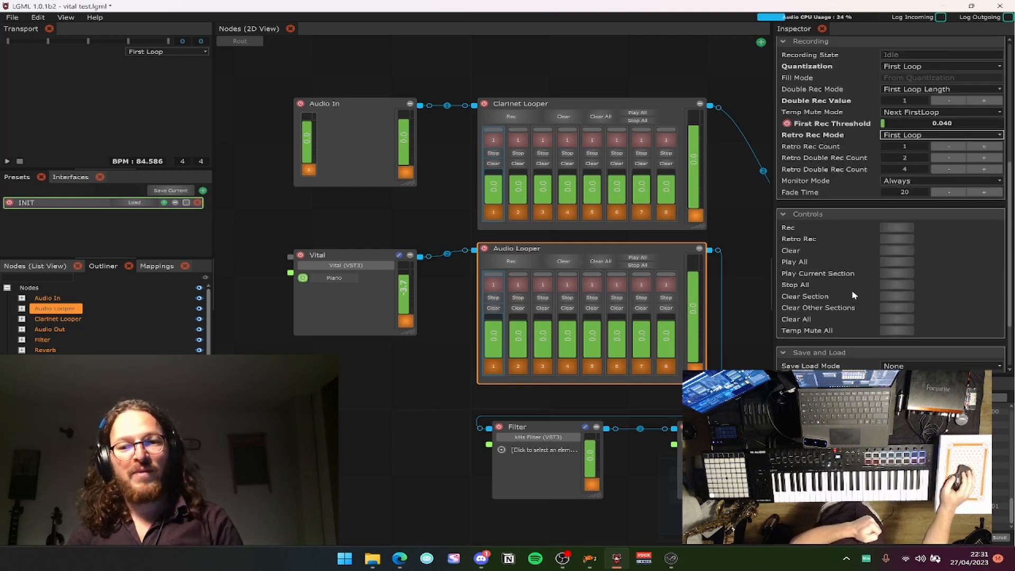
scroll(854, 295, "up", 2)
scroll(852, 260, "down", 1)
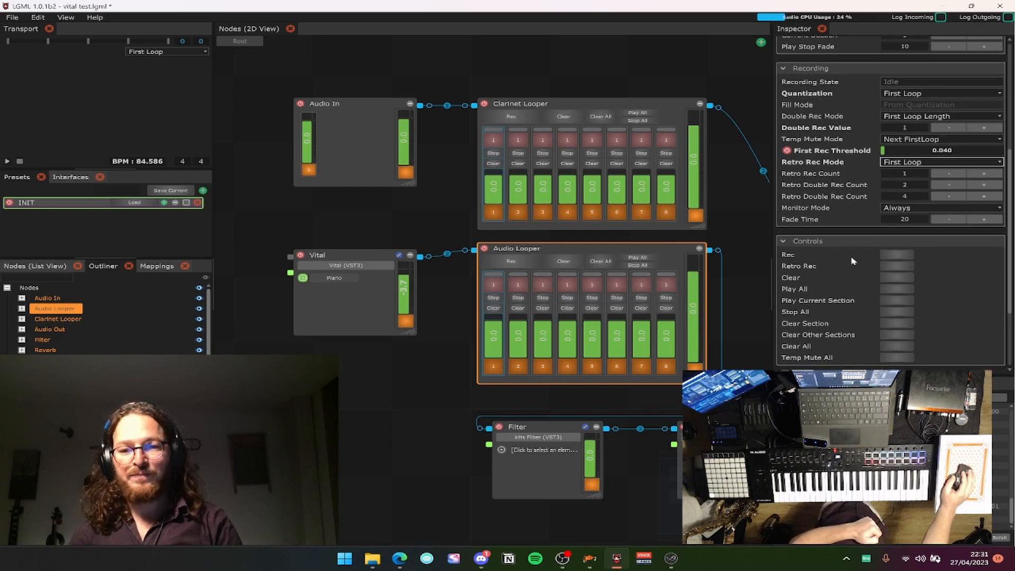
scroll(840, 166, "down", 2)
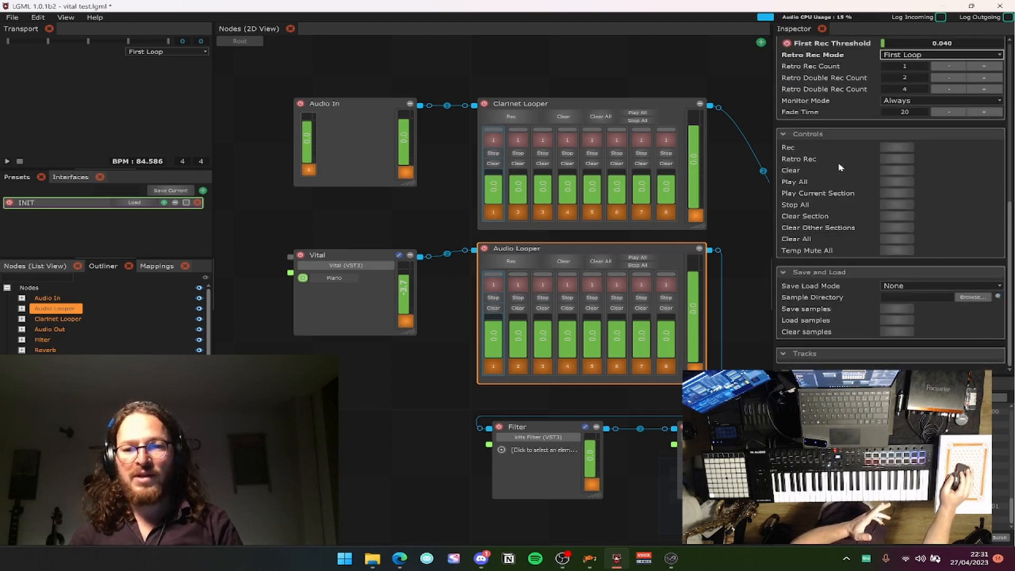
scroll(894, 308, "up", 1)
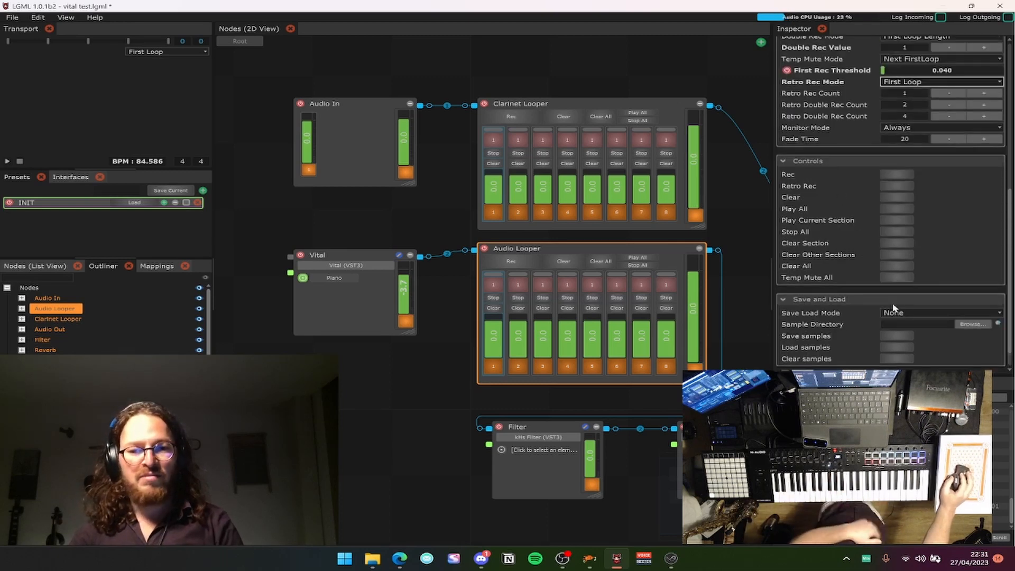
scroll(893, 308, "up", 3)
Show the MIDI mappings and examine the settings of the Stop and Looper Track 2 mappings.
left_click(158, 267)
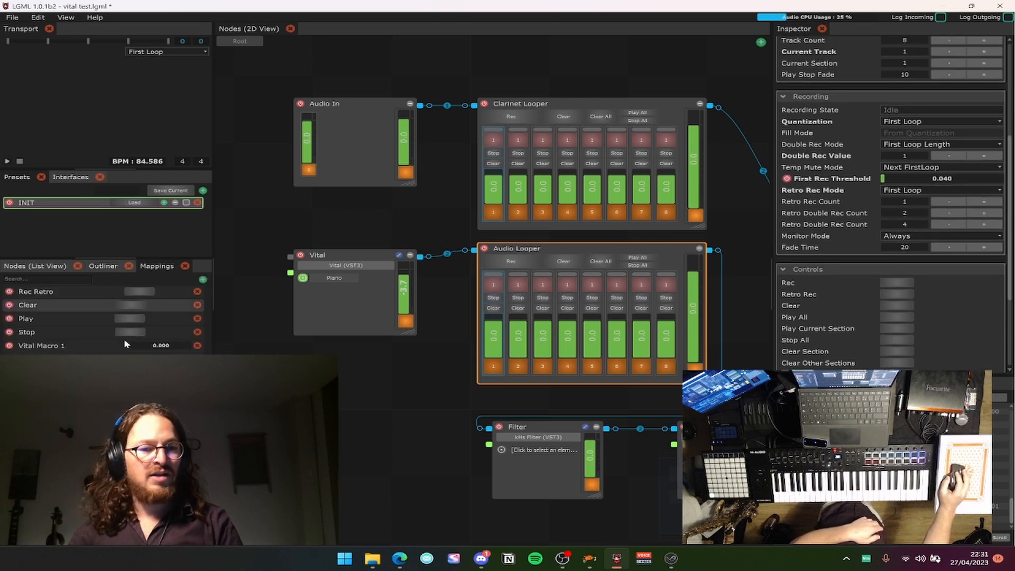
left_click(106, 333)
left_click(103, 399)
left_click(103, 413)
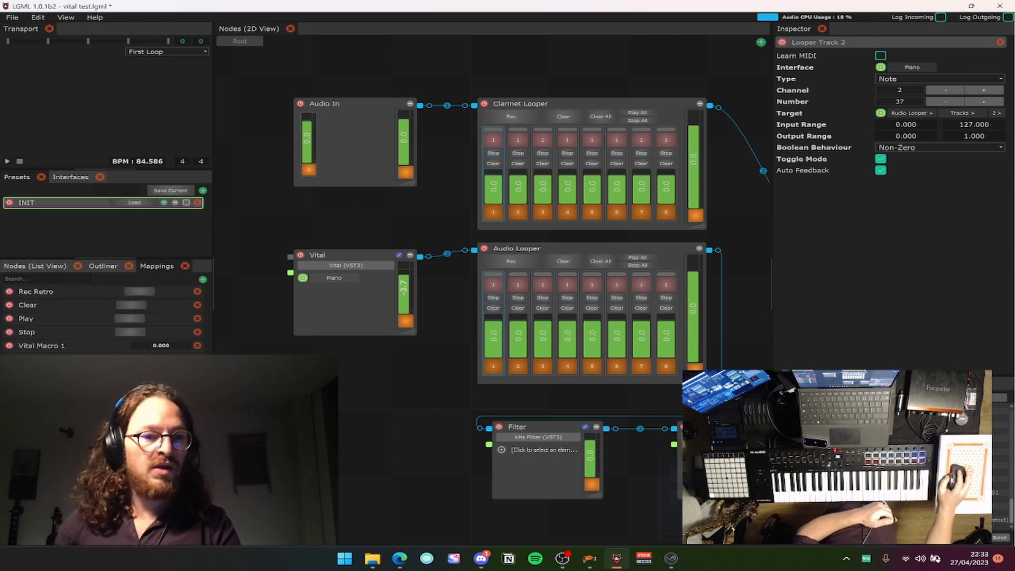
Add a new preset, then lower Audio Looper track 1's gain to about -2.4 and deactivate tracks 1, 4 and 5.
left_click(203, 190)
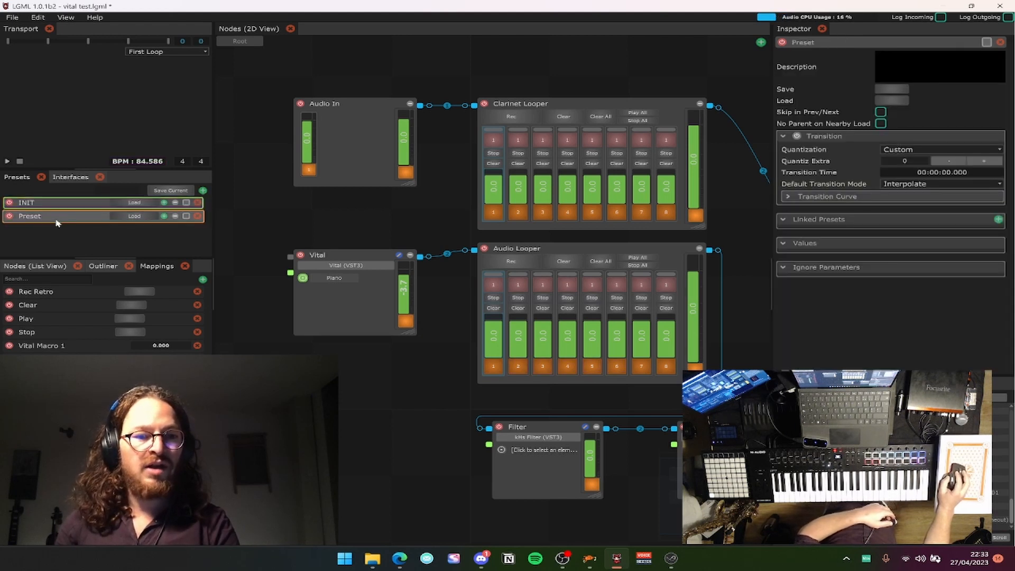
left_click_drag(492, 332, 492, 335)
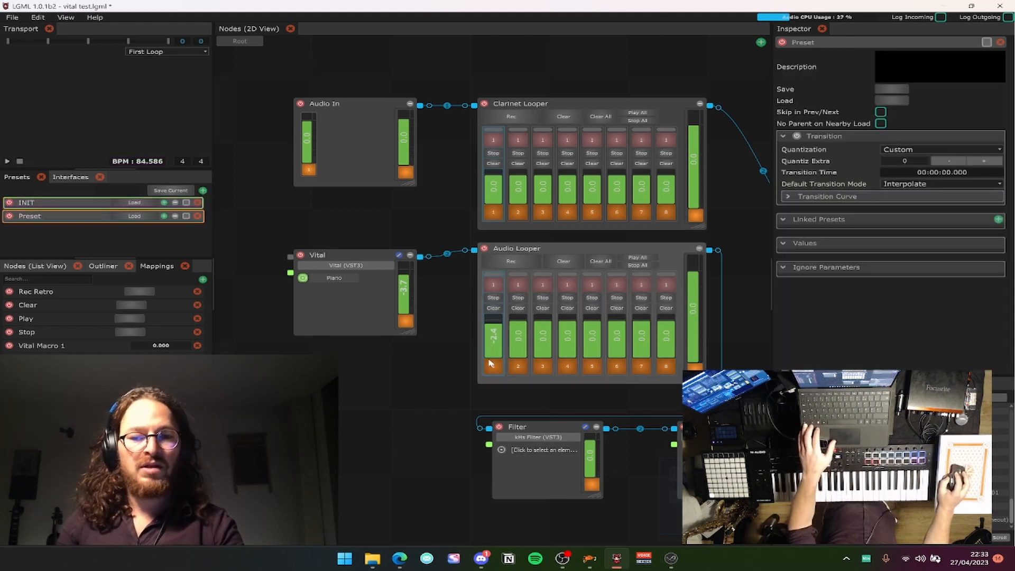
left_click(495, 369)
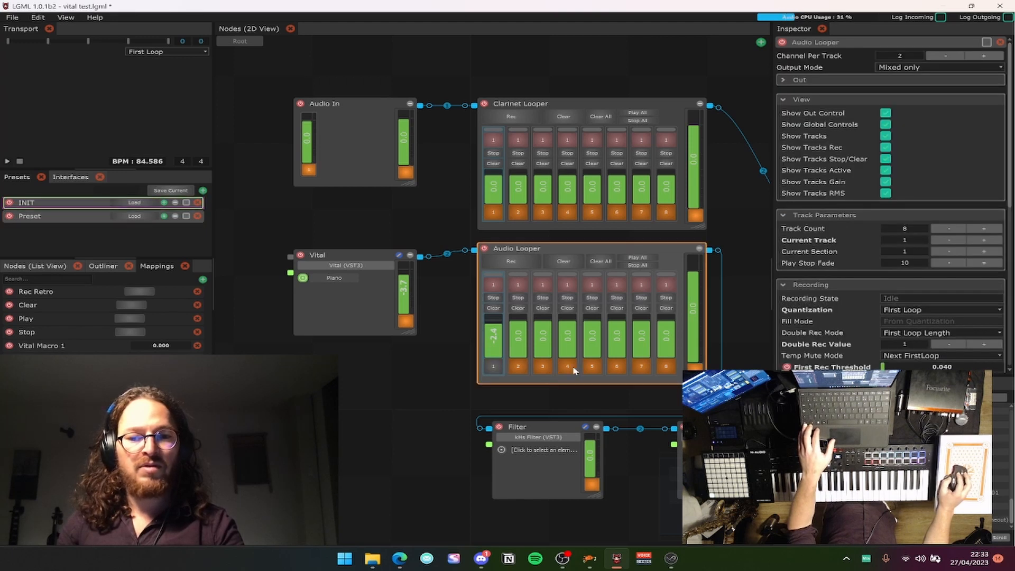
left_click(560, 366)
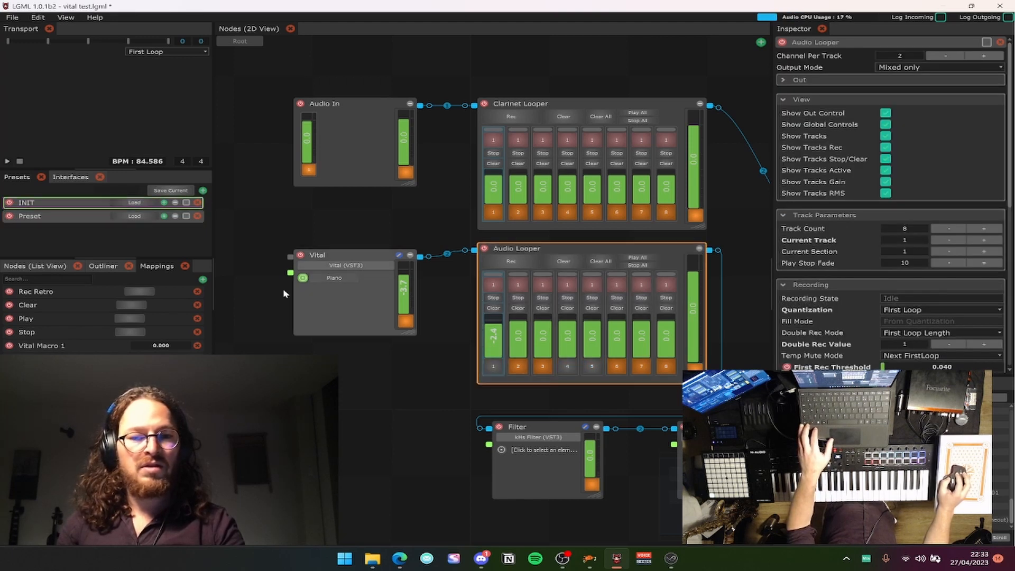
Save the current looper state to the new preset, accepting the overwrite of a preset that is not loaded, and load it.
left_click(85, 221, "ctrl")
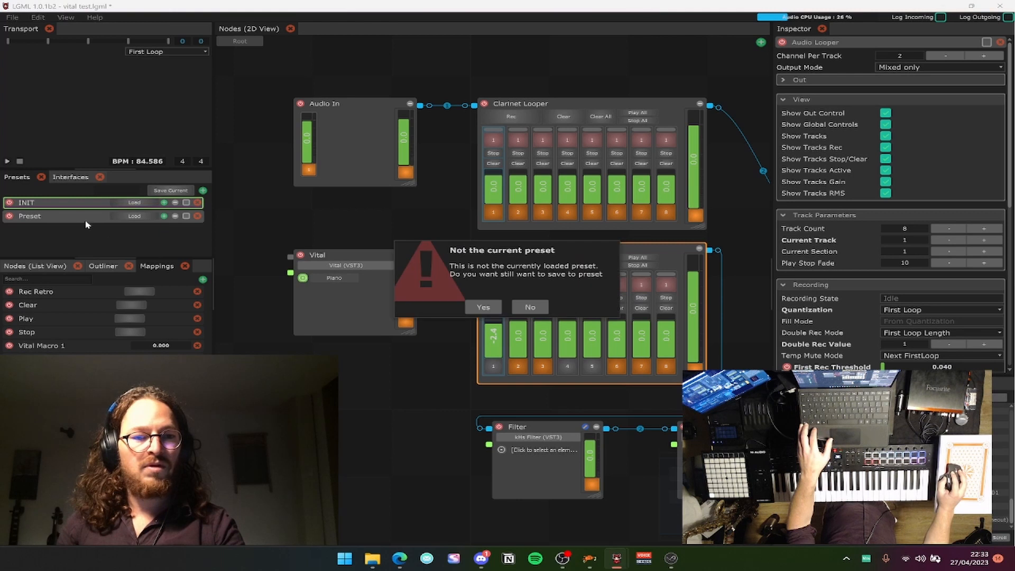
left_click(491, 306)
right_click(81, 214)
left_click(112, 230)
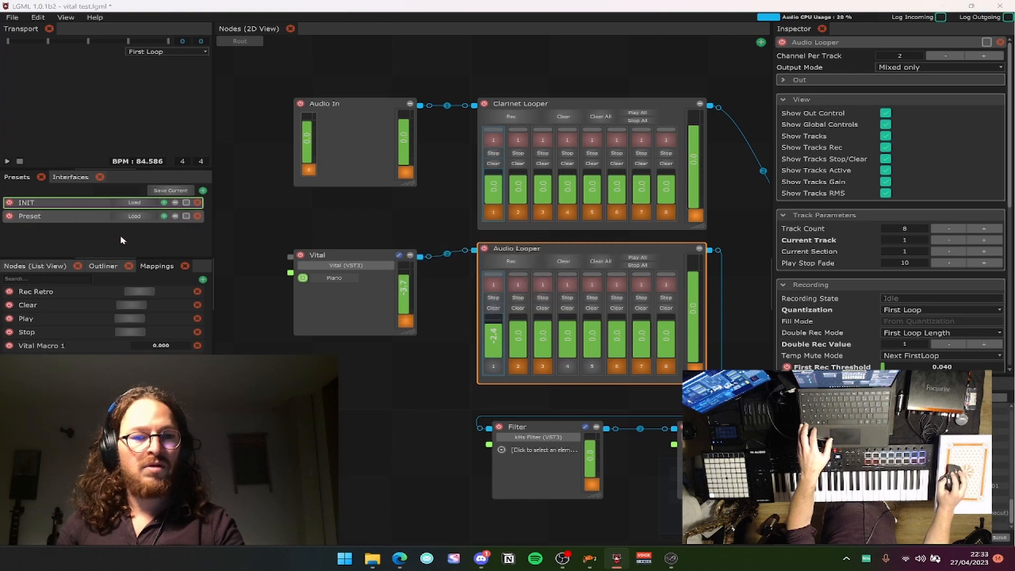
left_click(491, 306)
right_click(79, 216)
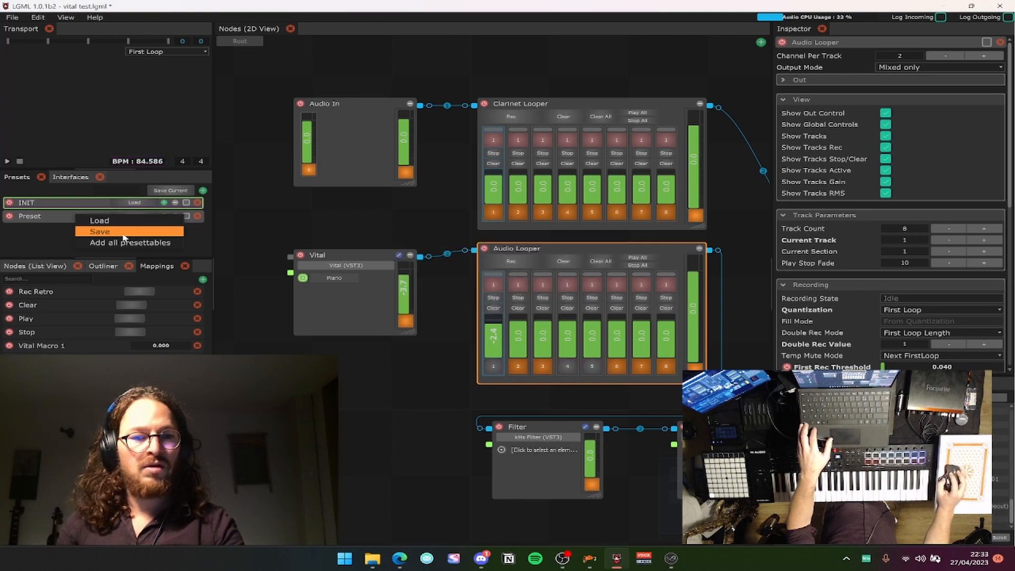
left_click(129, 221)
left_click(492, 308)
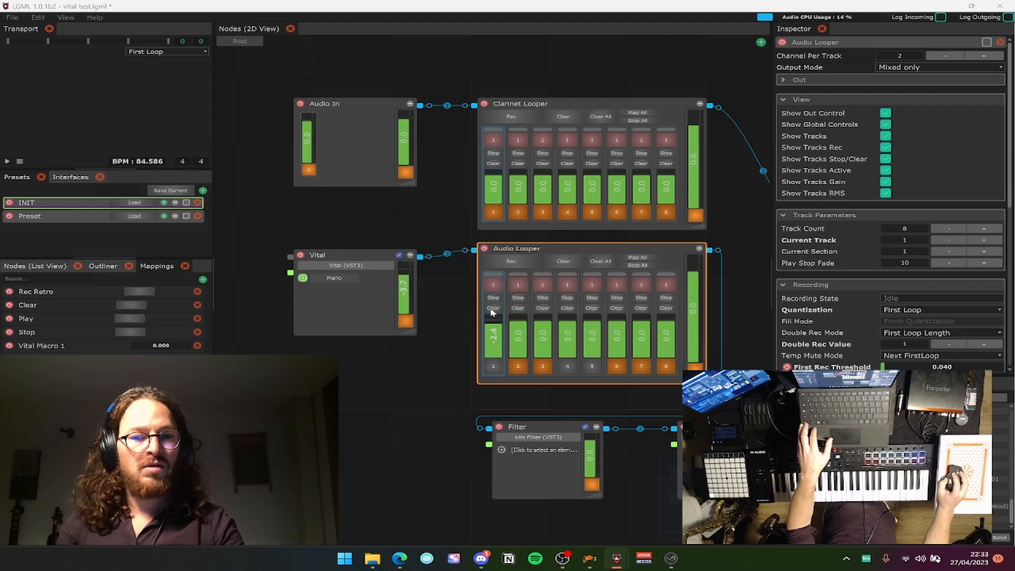
left_click(139, 217)
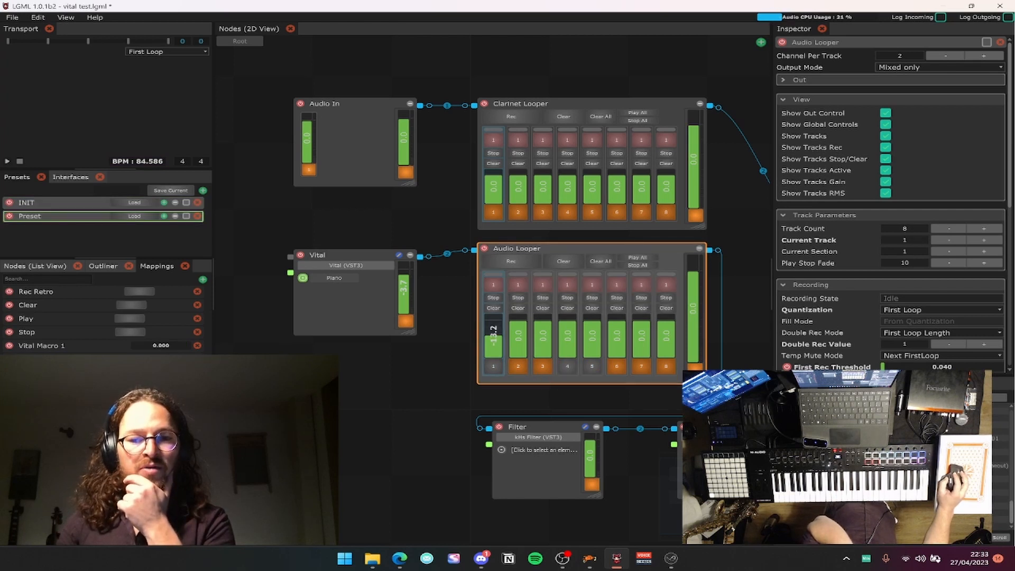
Lower Audio Looper track 4's gain to about -14.1 and make the gains of tracks 1, 2 and 4 presettable.
left_click_drag(568, 331, 583, 346)
right_click(495, 351)
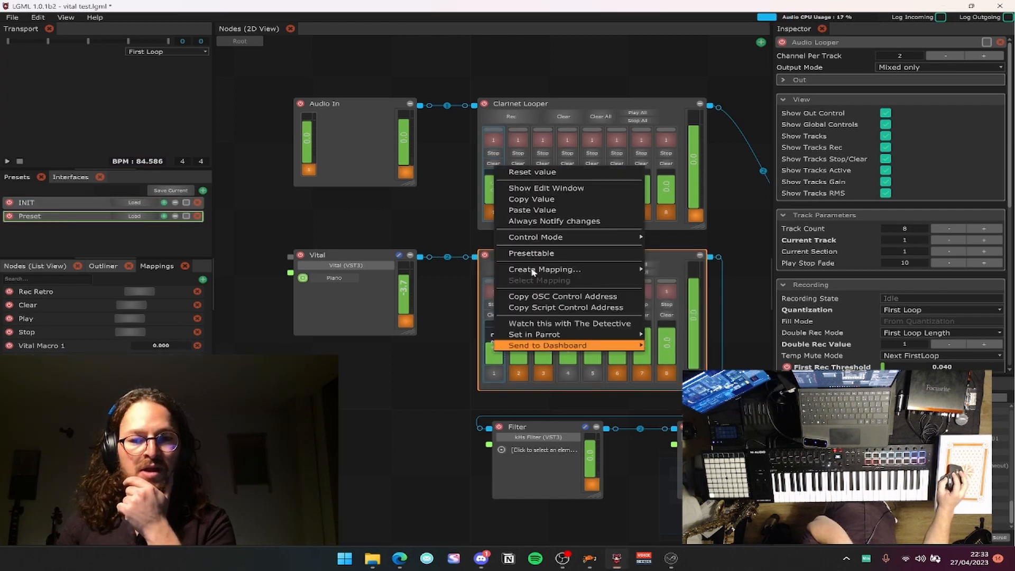
left_click(545, 255)
right_click(518, 352)
left_click(467, 257)
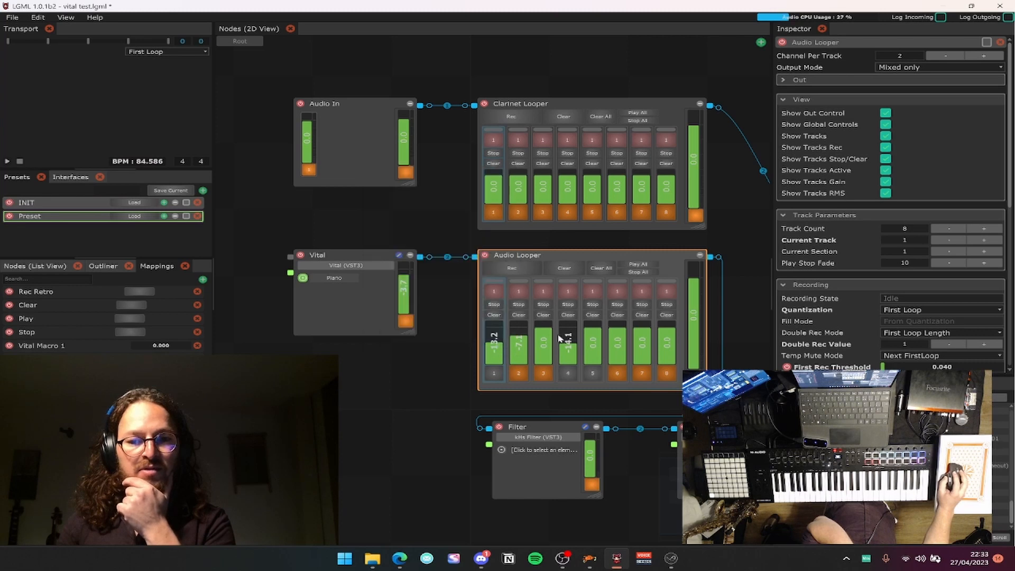
right_click(564, 345)
left_click(528, 250)
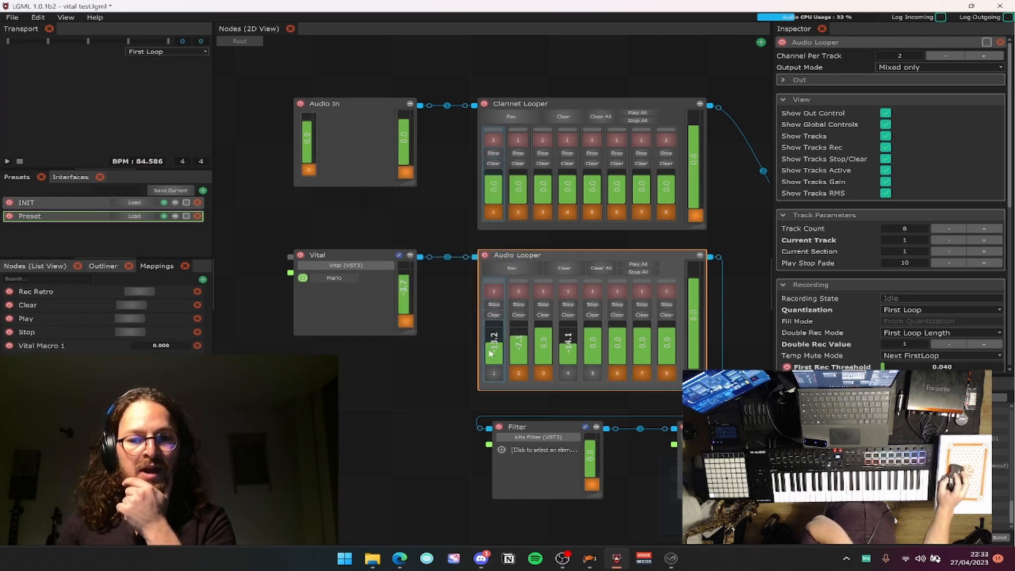
Set the gains of Audio Looper tracks 1 and 2 to about -7.2 and -8.9 and store the state in Preset.
left_click_drag(495, 350, 495, 350)
right_click(77, 214)
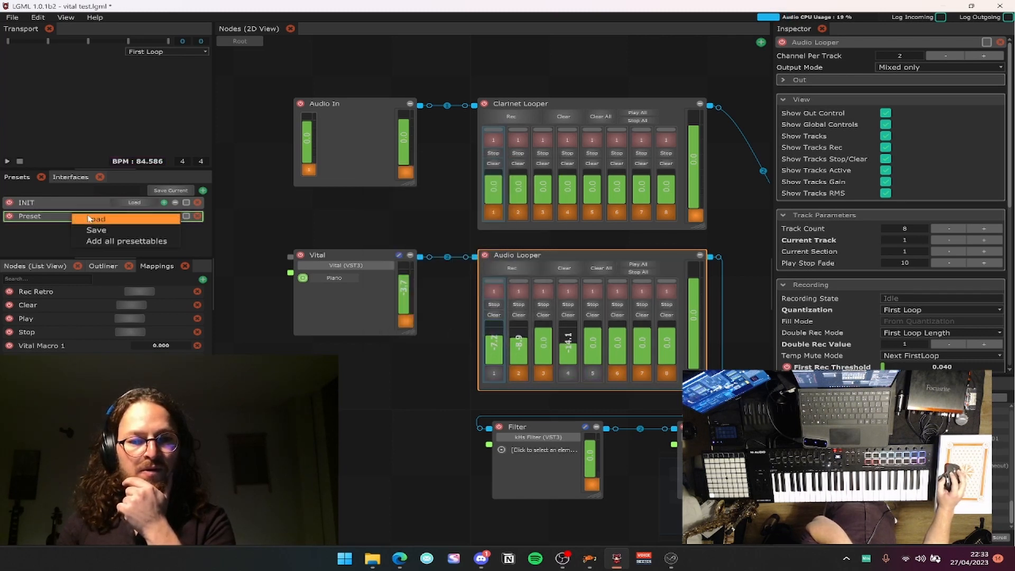
left_click(132, 238)
Load INIT, set the gains of Audio Looper tracks 1, 2 and 4 to about -0.6, 0.0 and -0.9, and save INIT.
left_click(121, 203)
left_click(136, 204)
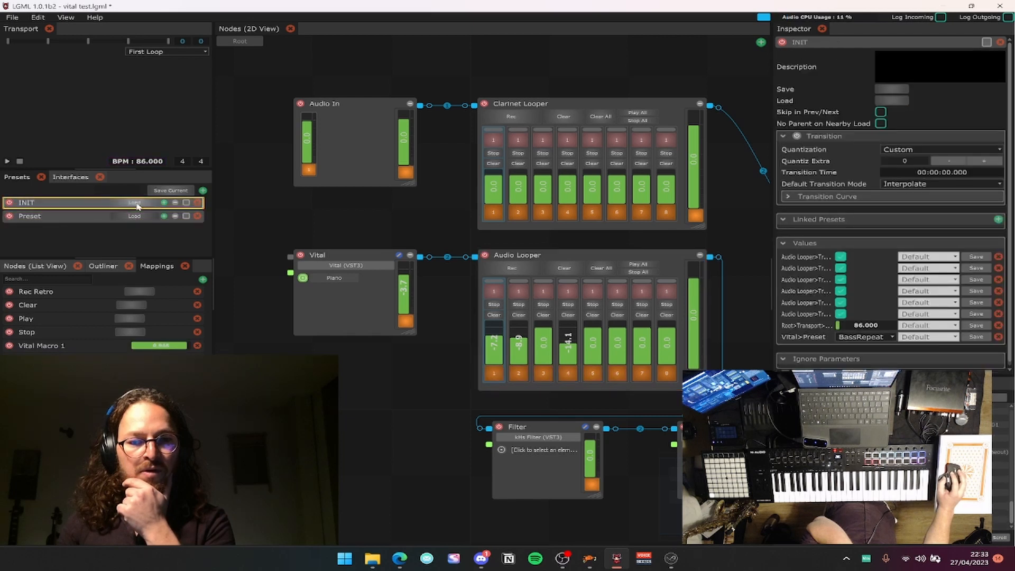
left_click_drag(495, 353, 503, 346)
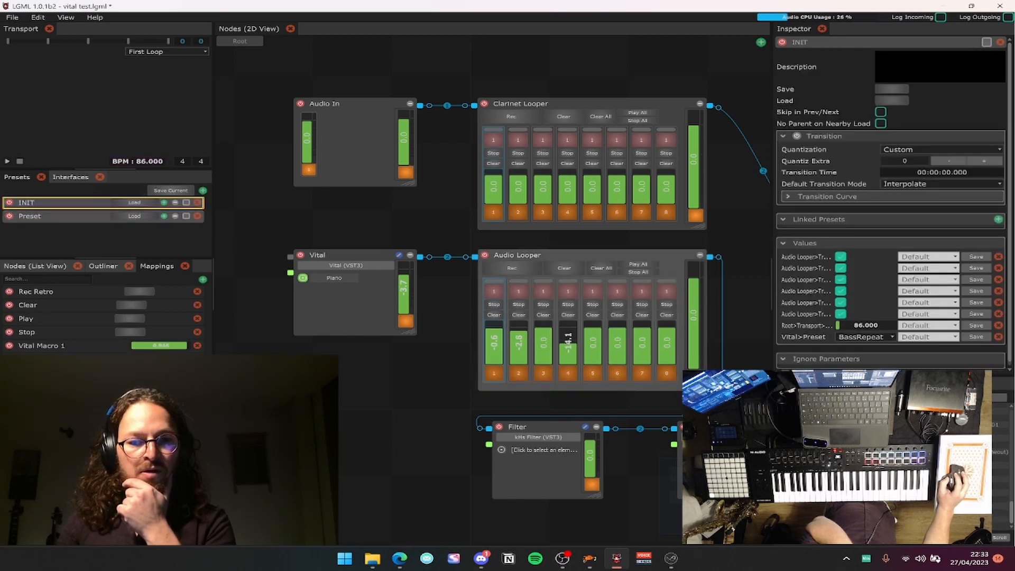
right_click(83, 204)
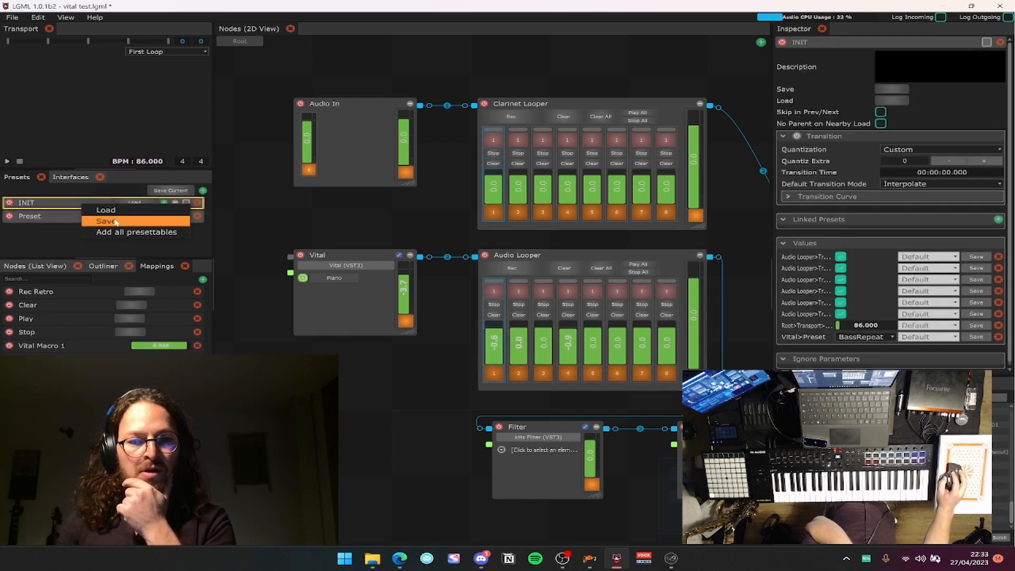
left_click(115, 221)
Load Preset and switch back to INIT to test the recall of the looper settings.
left_click(80, 216)
left_click(134, 217)
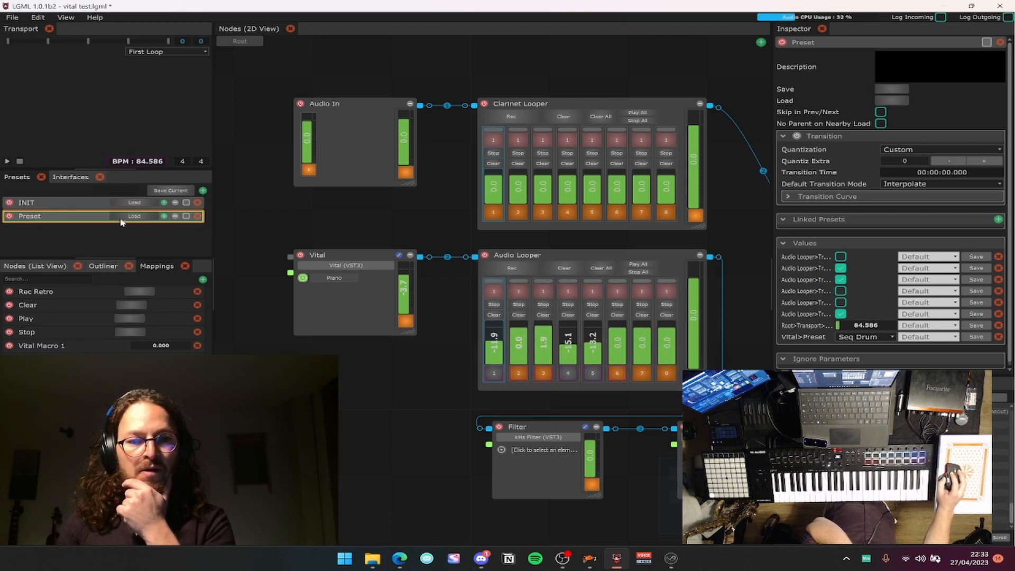
left_click(134, 203)
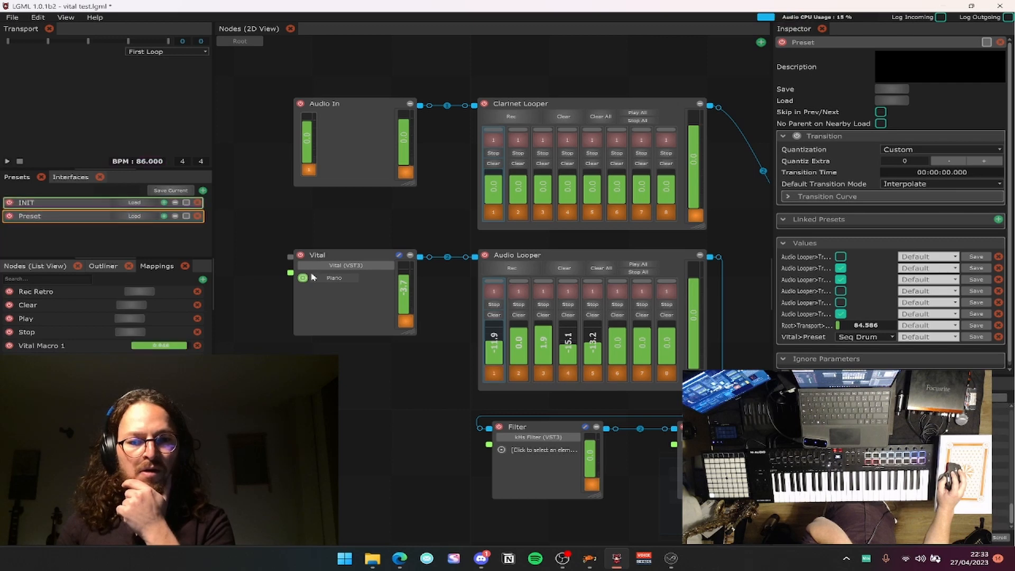
Set Audio Looper track 1's gain to about -12.4 and save the looper state into Preset, accepting the override.
right_click(495, 360)
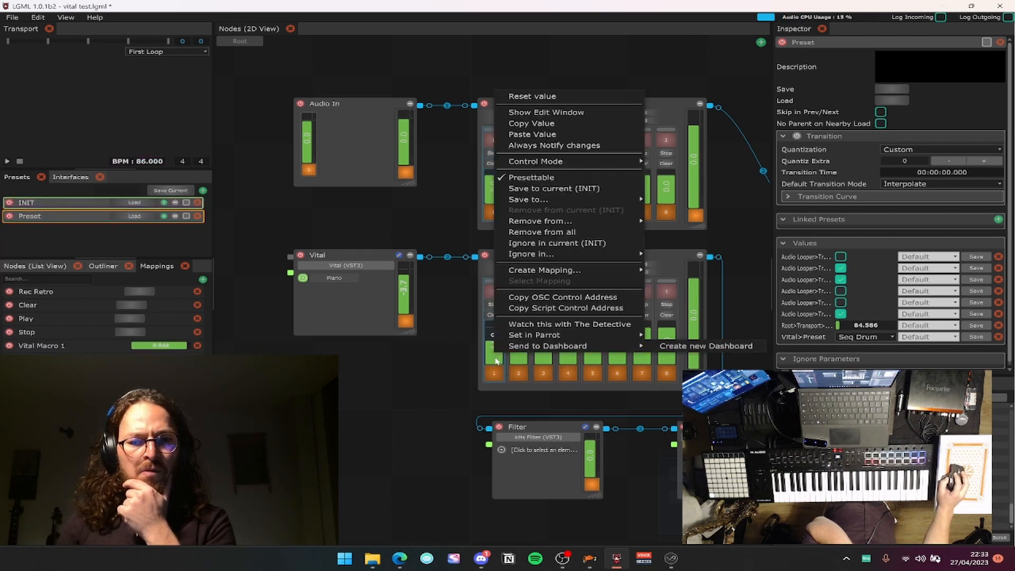
left_click(496, 359)
right_click(493, 357)
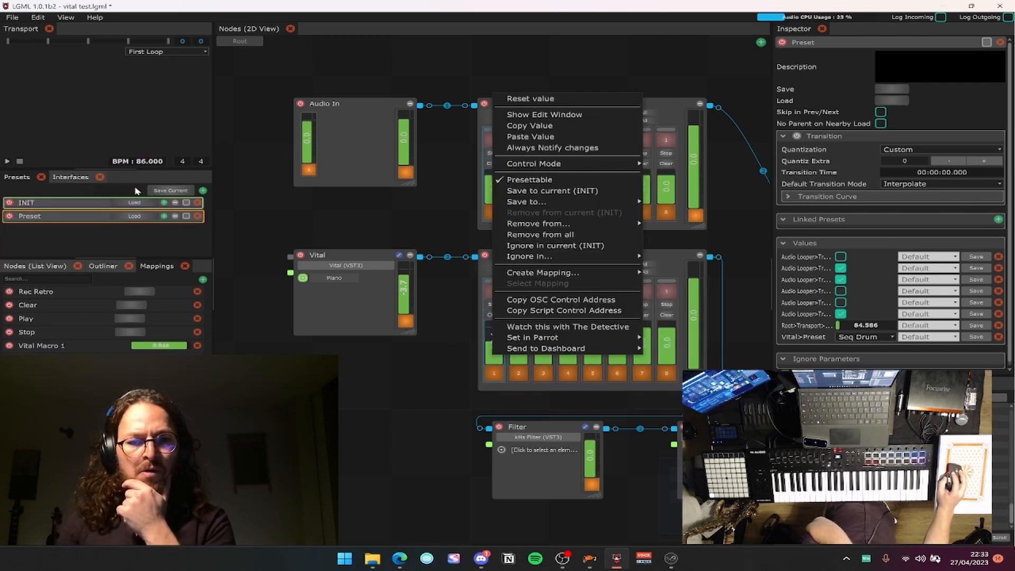
left_click(84, 205)
right_click(86, 214)
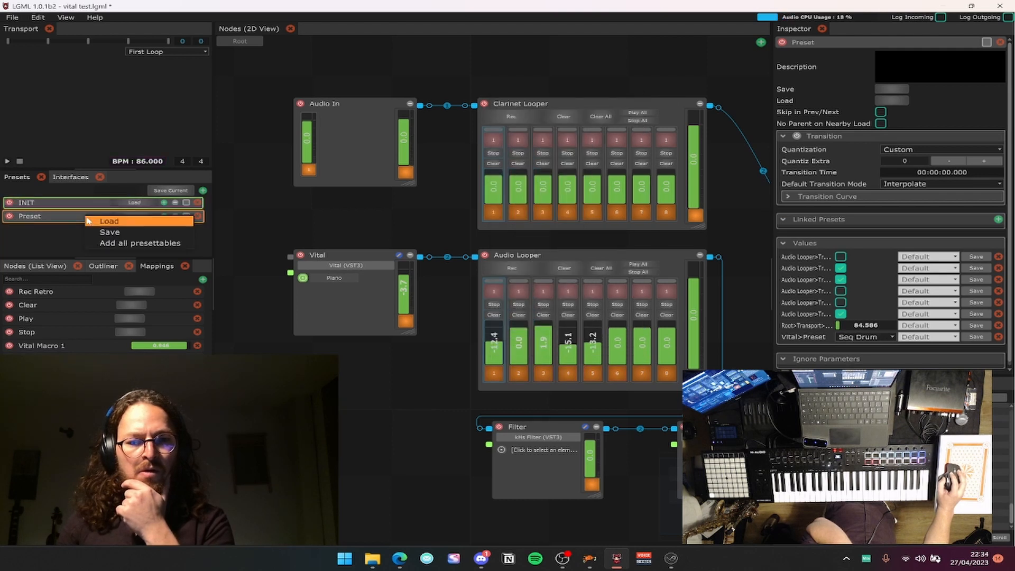
left_click(106, 231)
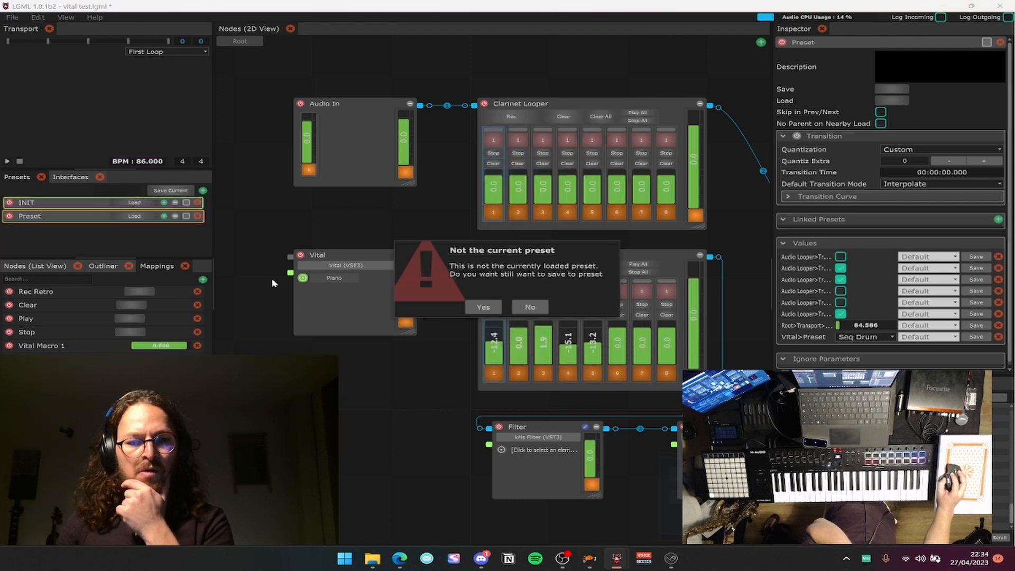
left_click(483, 307)
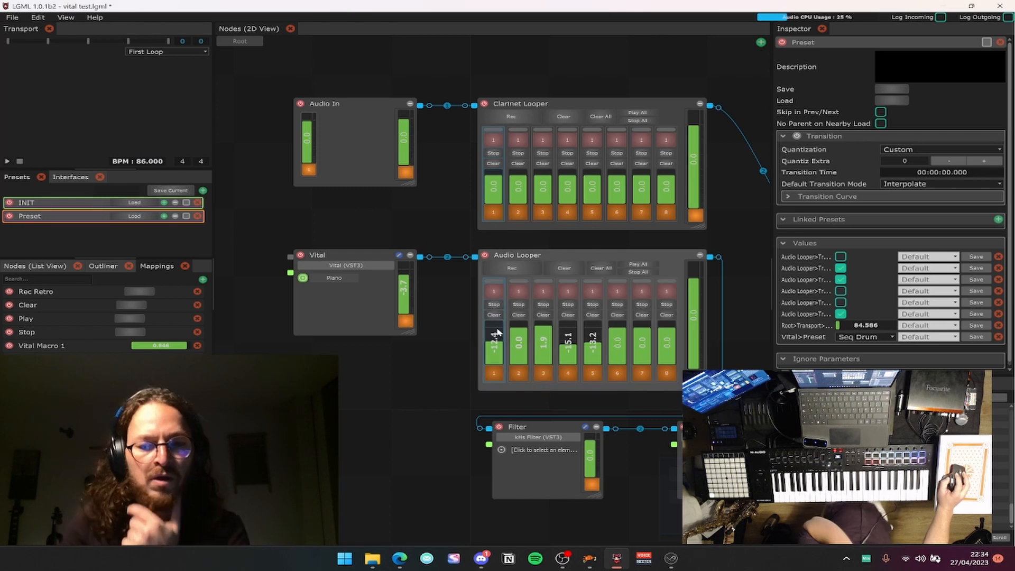
right_click(129, 217)
left_click(136, 229)
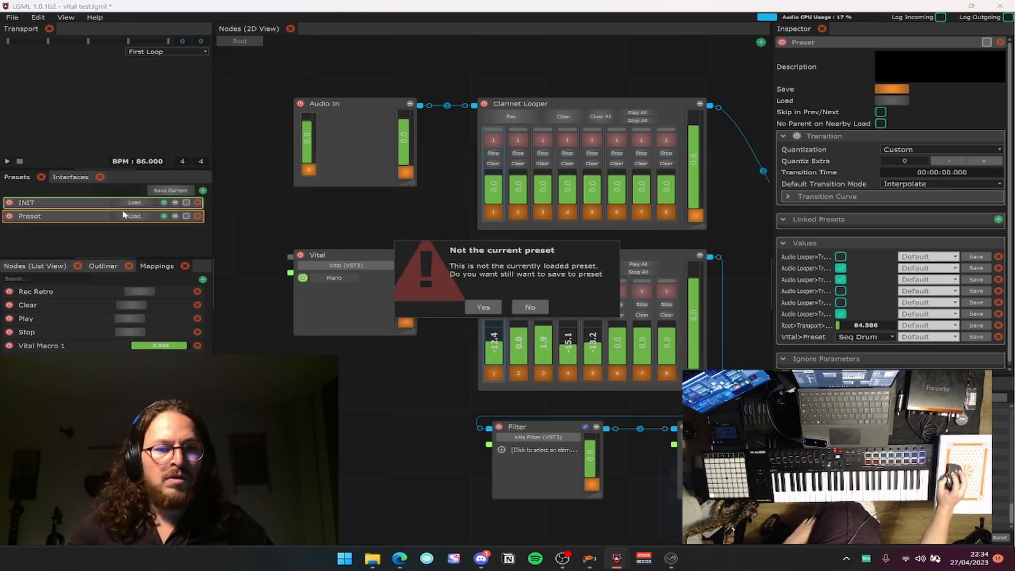
left_click(481, 307)
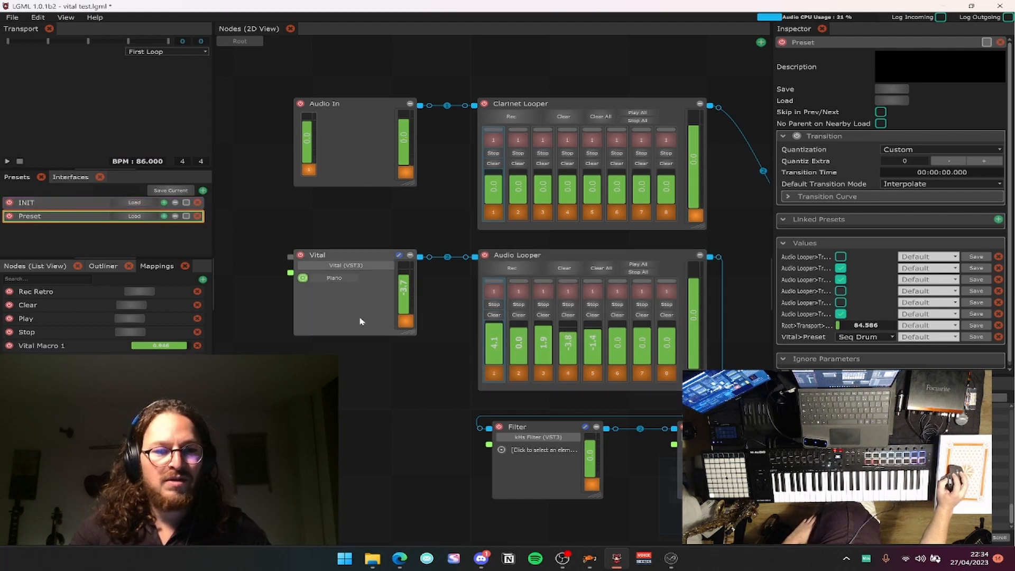
Reload Preset and save the current looper state into it.
left_click(129, 217)
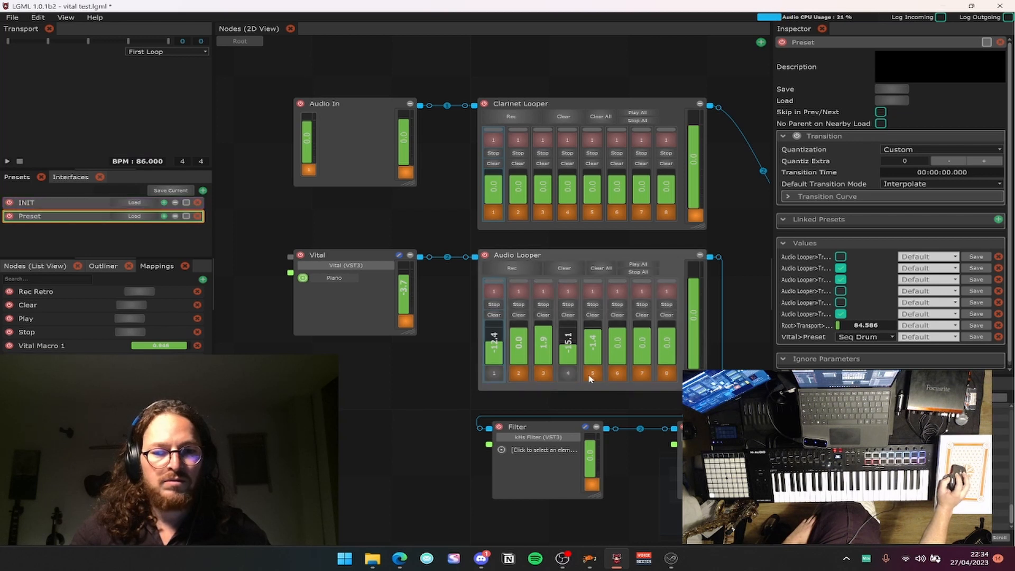
right_click(71, 216)
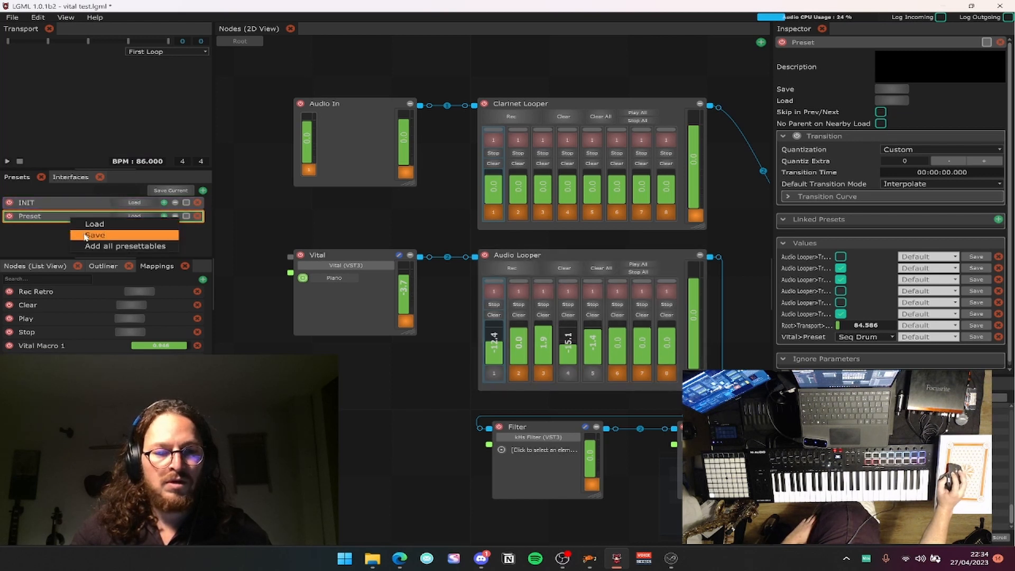
left_click(87, 236)
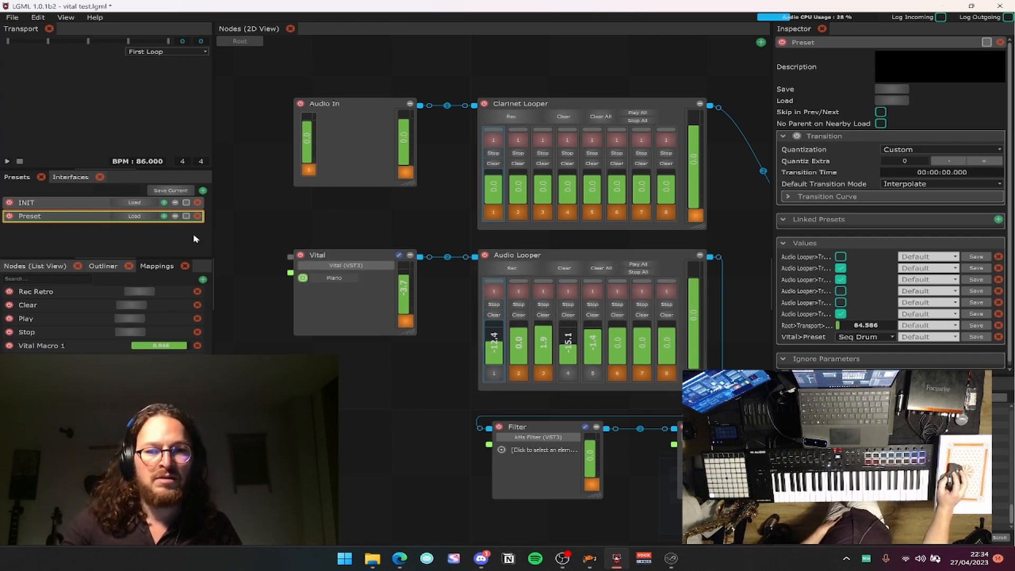
Load INIT, set the gains of Audio Looper tracks 1 and 4 to about 3.2 and 0.5, and save INIT.
left_click(136, 202)
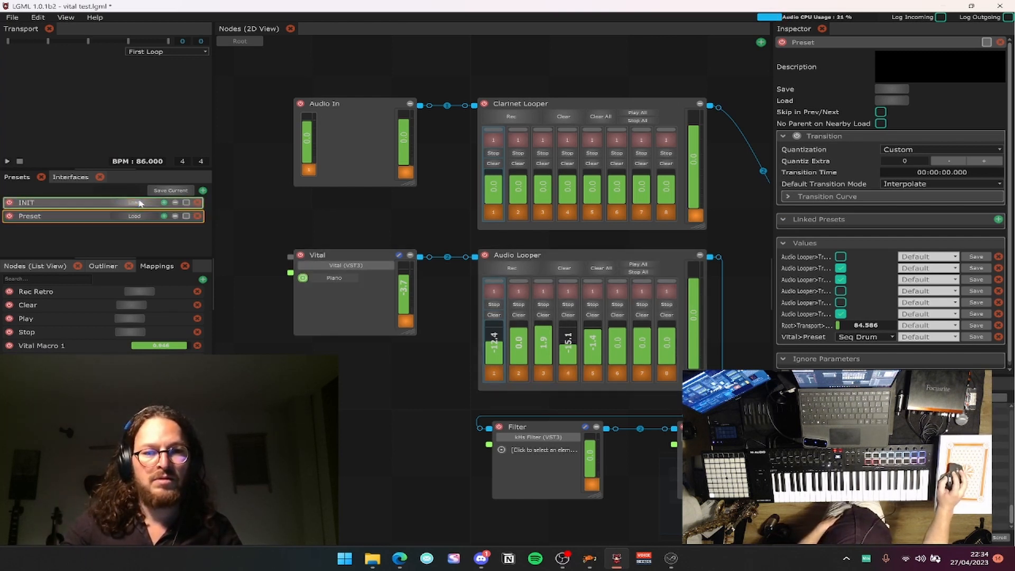
right_click(495, 348)
left_click(495, 352)
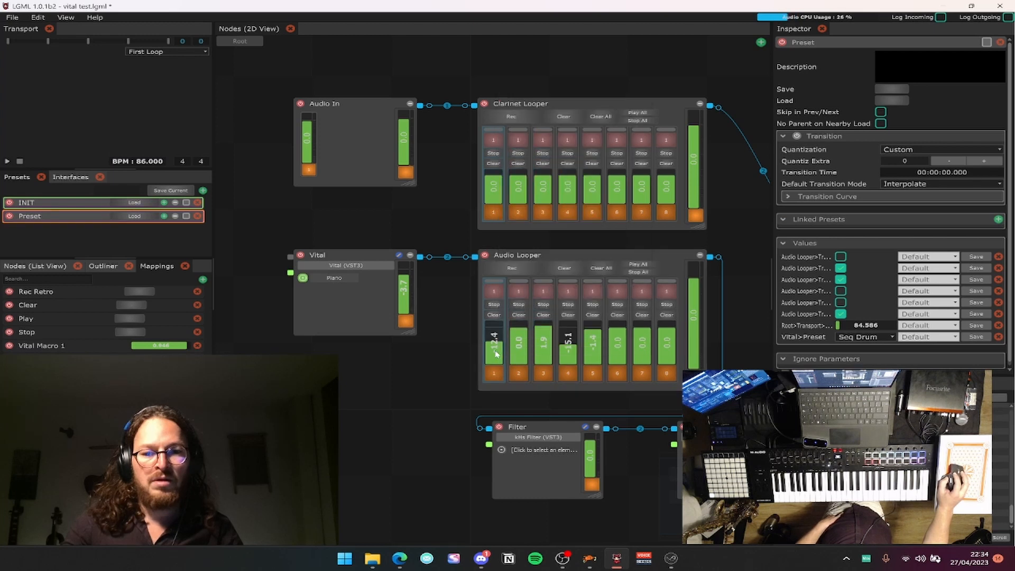
double_click(495, 353)
left_click(496, 354)
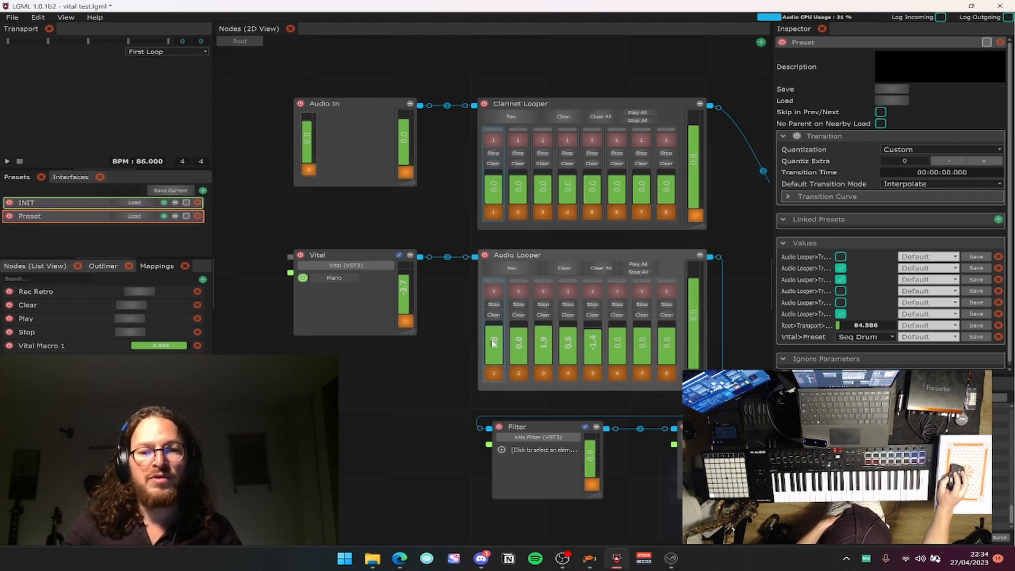
right_click(54, 204)
left_click(70, 221)
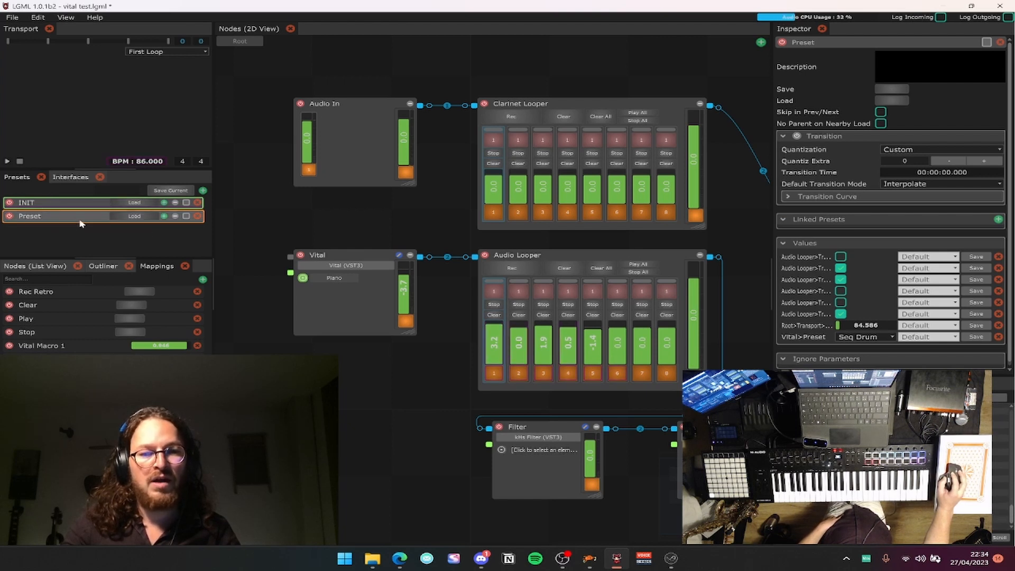
Add a third preset, save the current looper state into it, and load it.
left_click(203, 191)
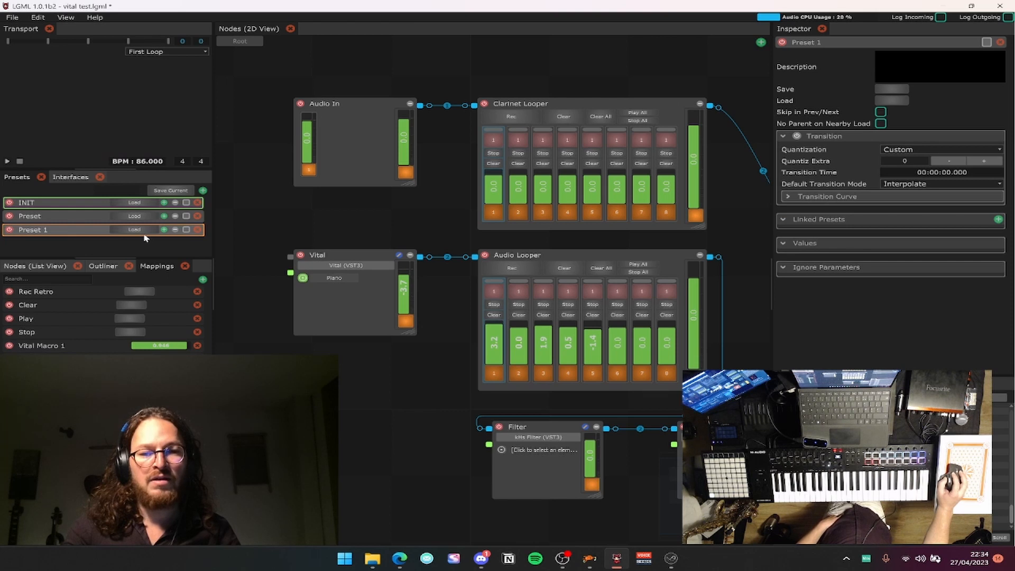
left_click(90, 217)
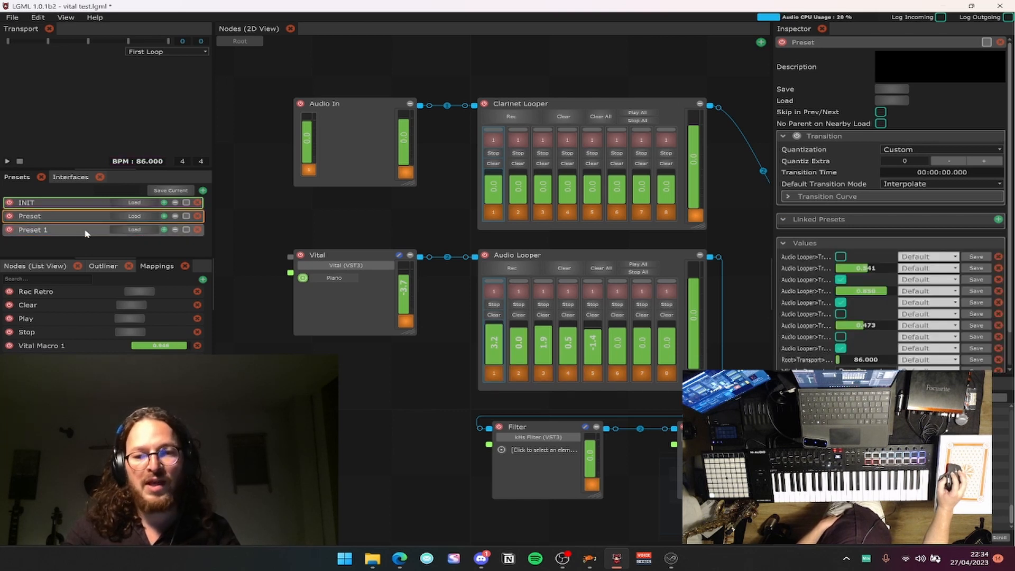
right_click(86, 234)
left_click(117, 255)
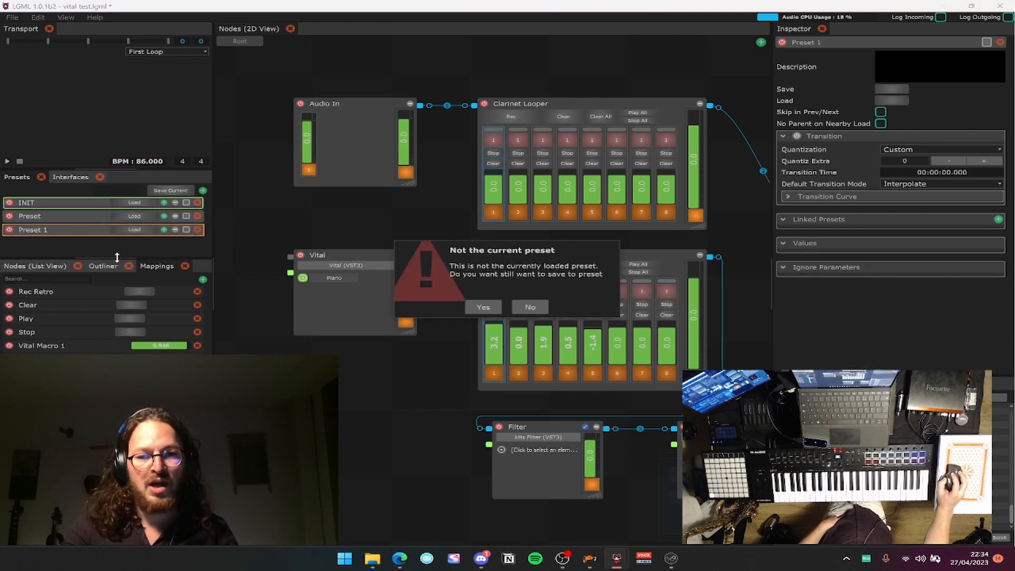
left_click(483, 307)
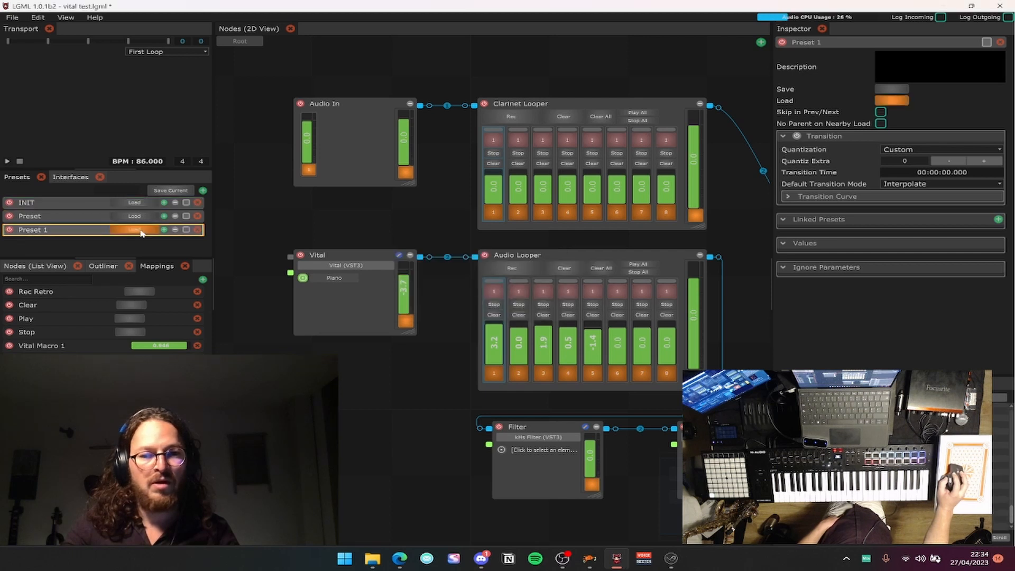
right_click(86, 233)
left_click(117, 256)
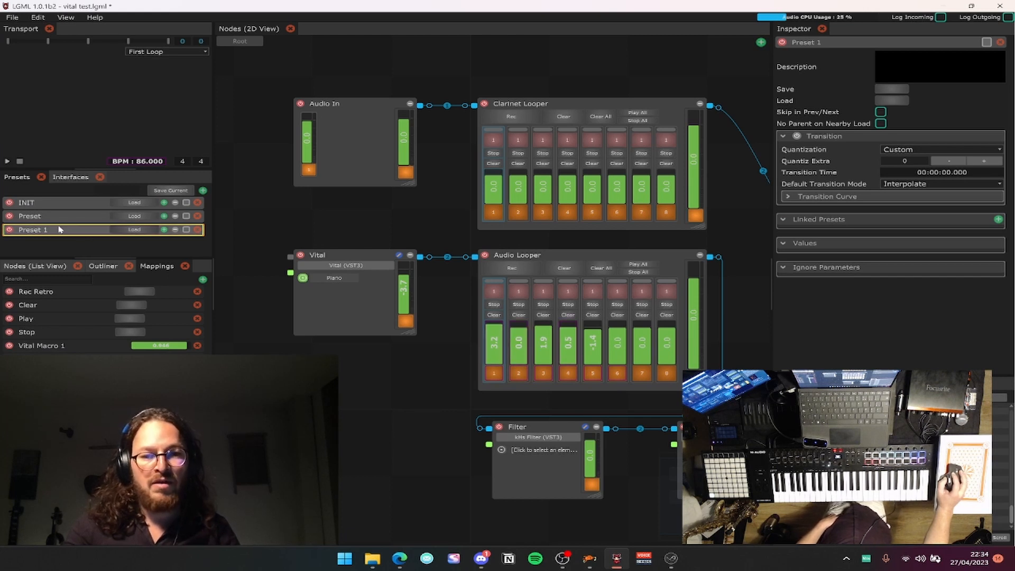
Enlarge the preset list, add a nested preset inside Preset 1, and inspect the stored values of both.
left_click(131, 262)
left_click(147, 267)
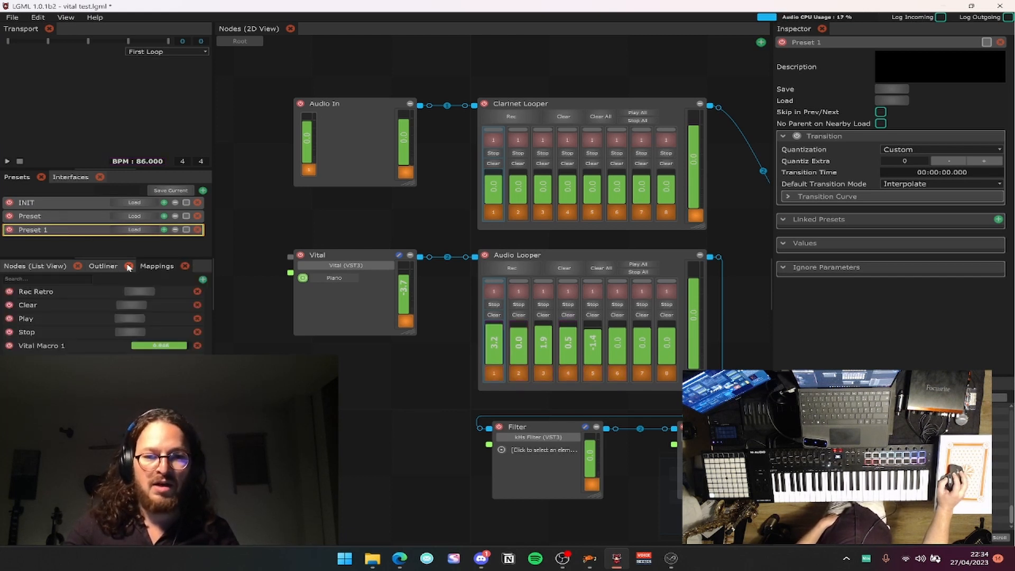
left_click_drag(122, 258, 122, 299)
left_click(164, 230)
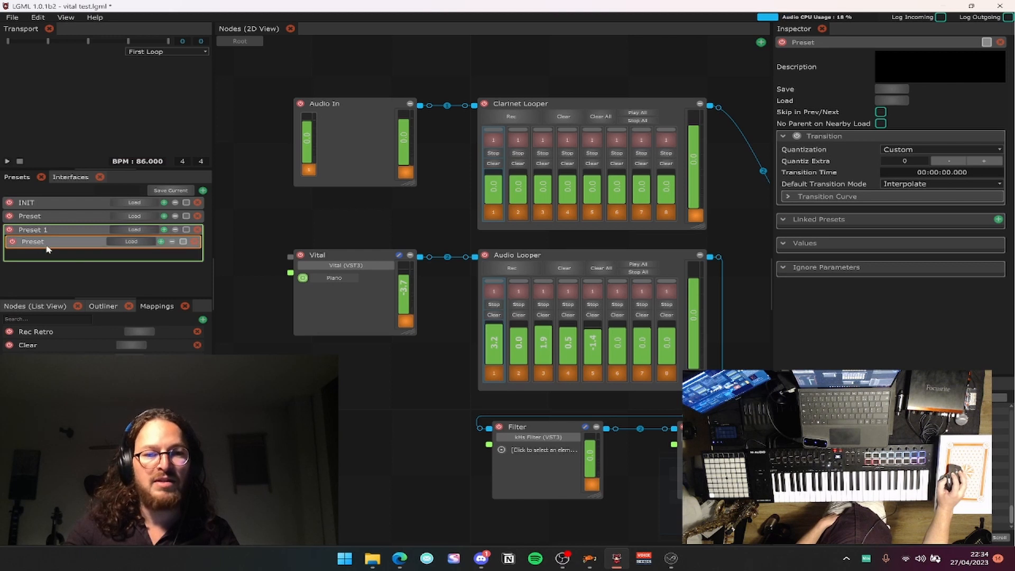
left_click(72, 232)
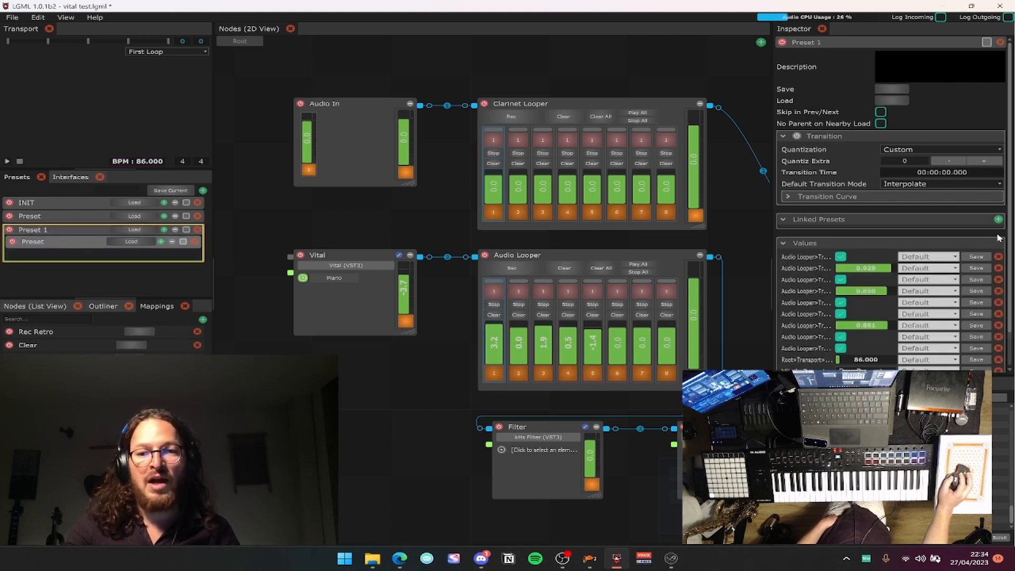
left_click(68, 244)
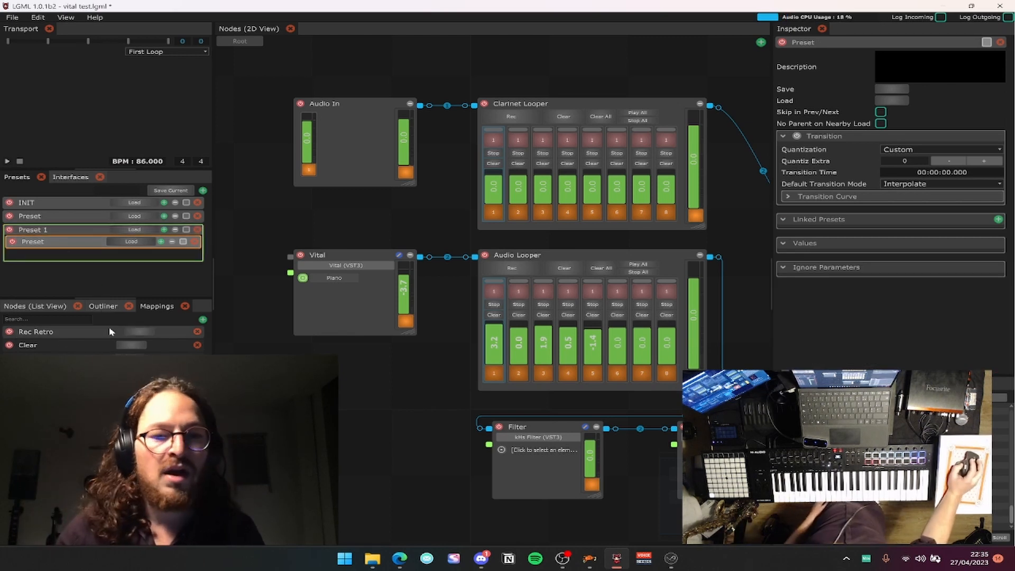
Give Preset 1 a dark blue colour.
left_click(183, 242)
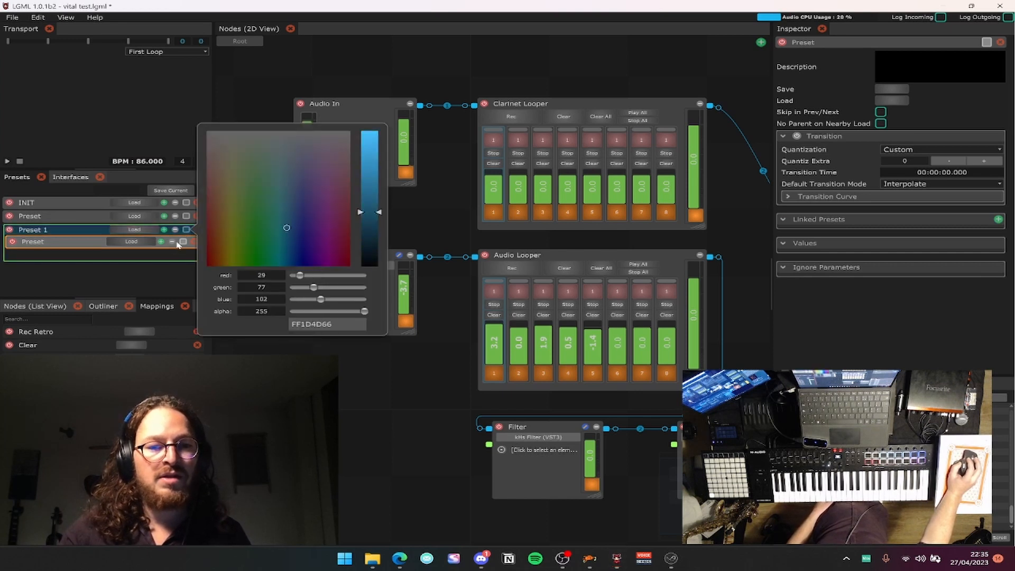
left_click(279, 227)
left_click(88, 265)
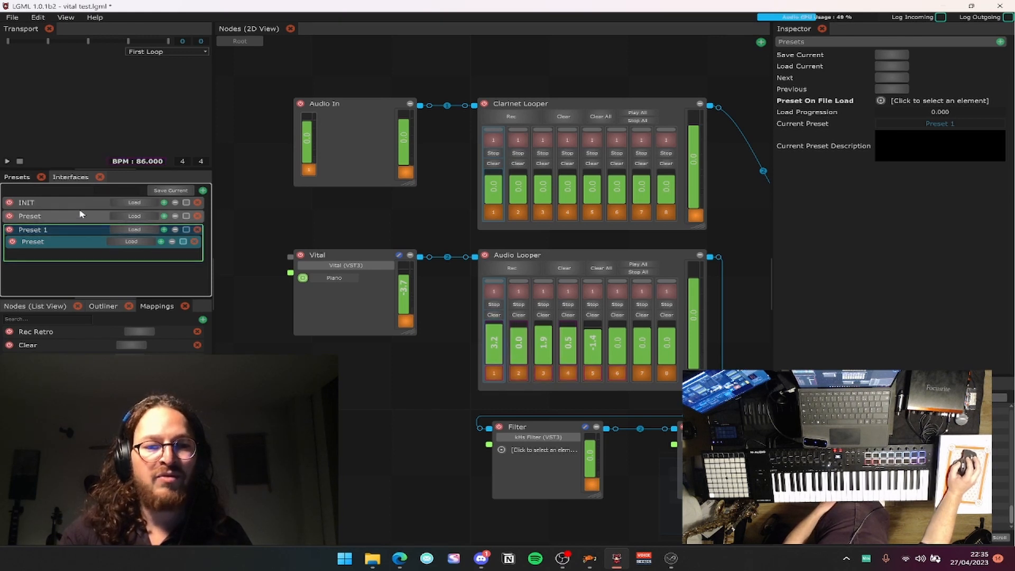
Compare the stored values of Preset 1 with those of its nested preset.
left_click(75, 230)
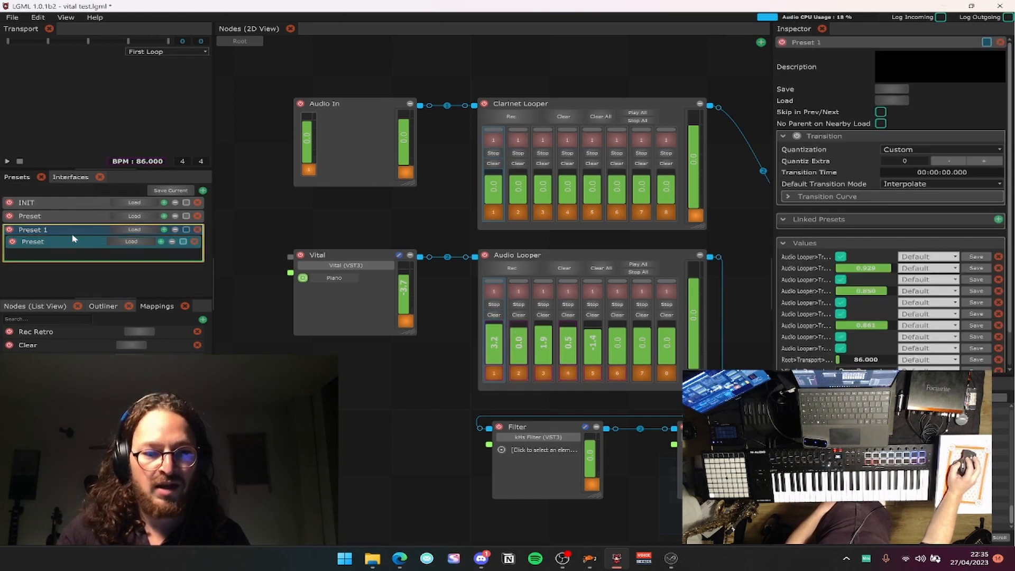
left_click(73, 239)
left_click(68, 229)
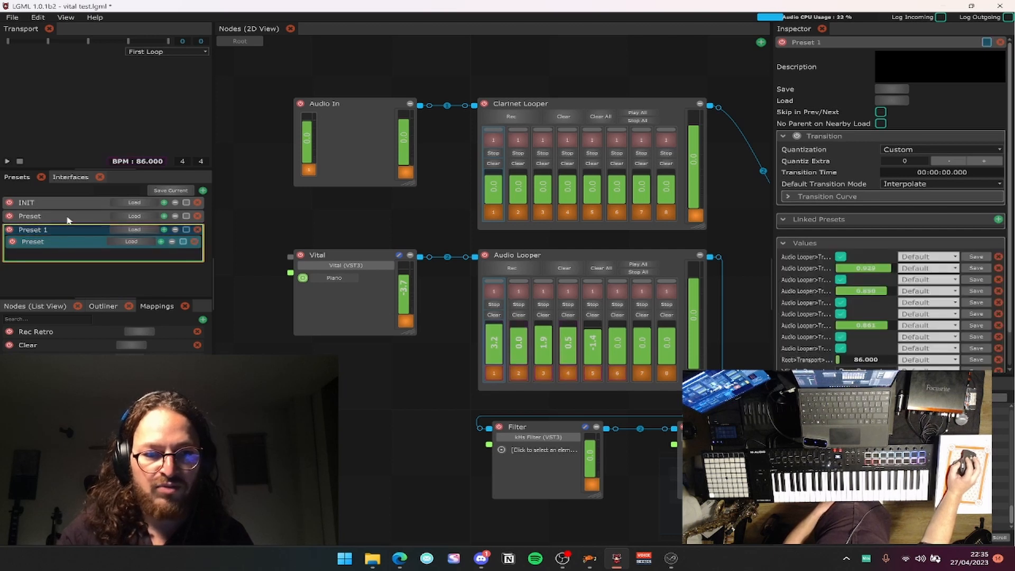
left_click(66, 243)
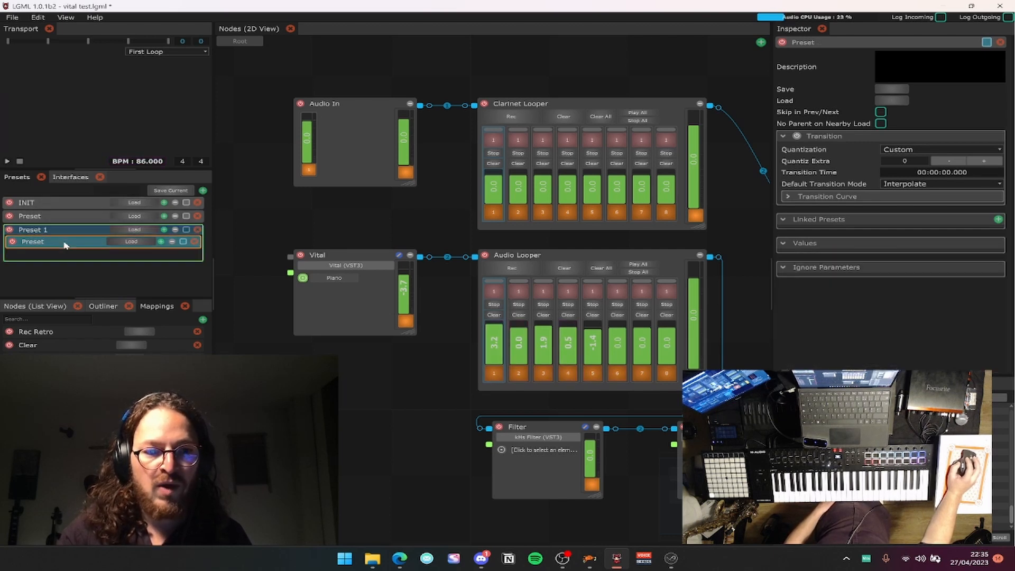
left_click(66, 231)
left_click(80, 243)
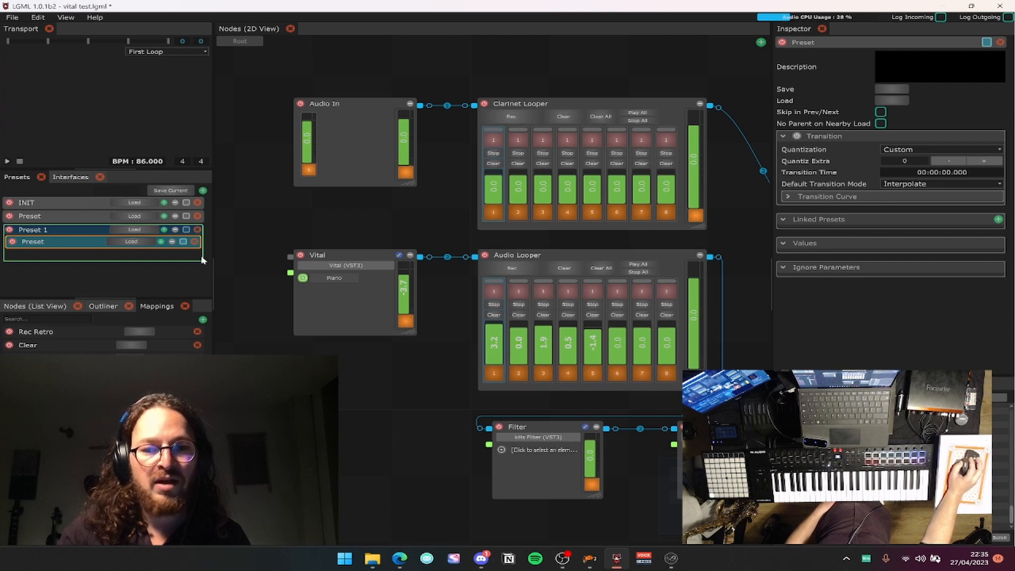
left_click(84, 231)
left_click(86, 243)
Try nesting presets two levels deeper inside Preset 1's child preset, and delete those extra levels.
left_click(161, 242)
left_click(157, 253)
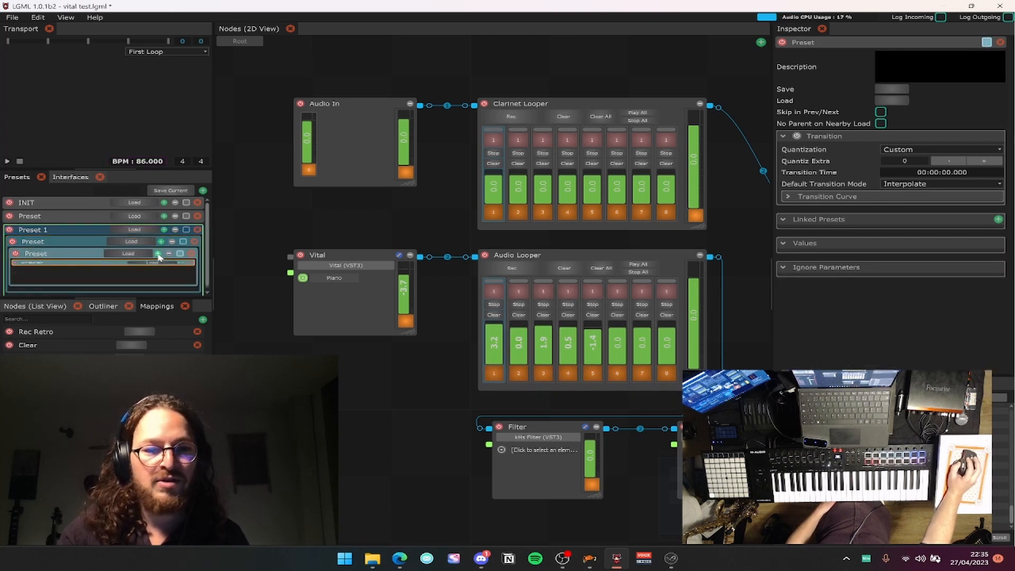
left_click(68, 232)
left_click(79, 243)
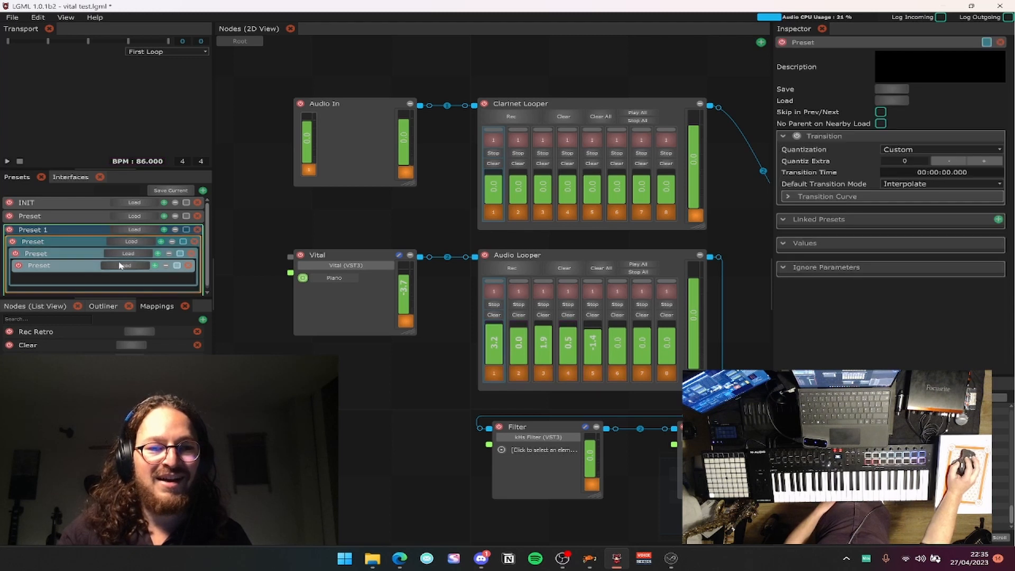
left_click(191, 269)
left_click(191, 253)
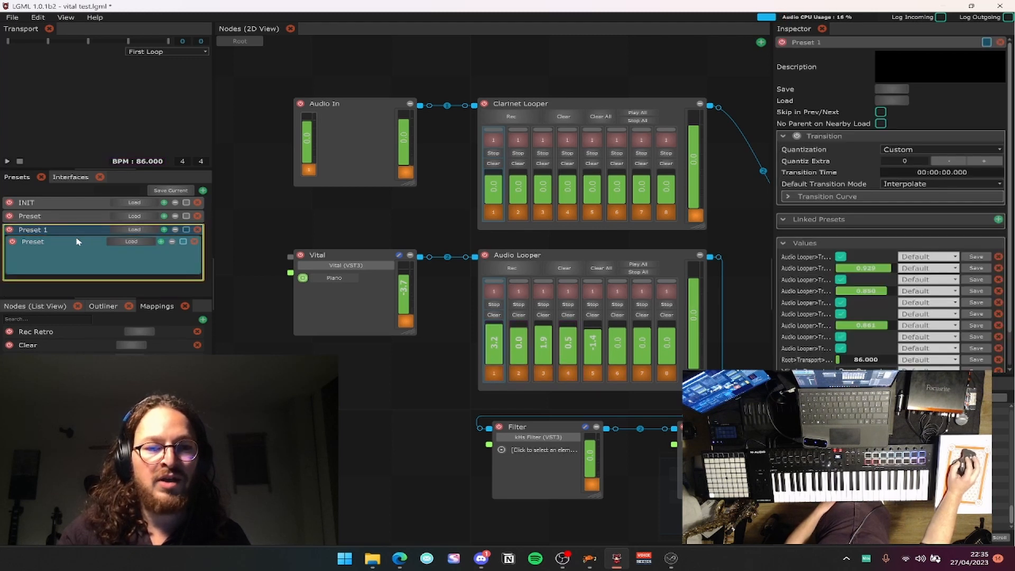
Add two more child presets inside Preset 1 beside the existing nested one, and review the hierarchy.
left_click(172, 242)
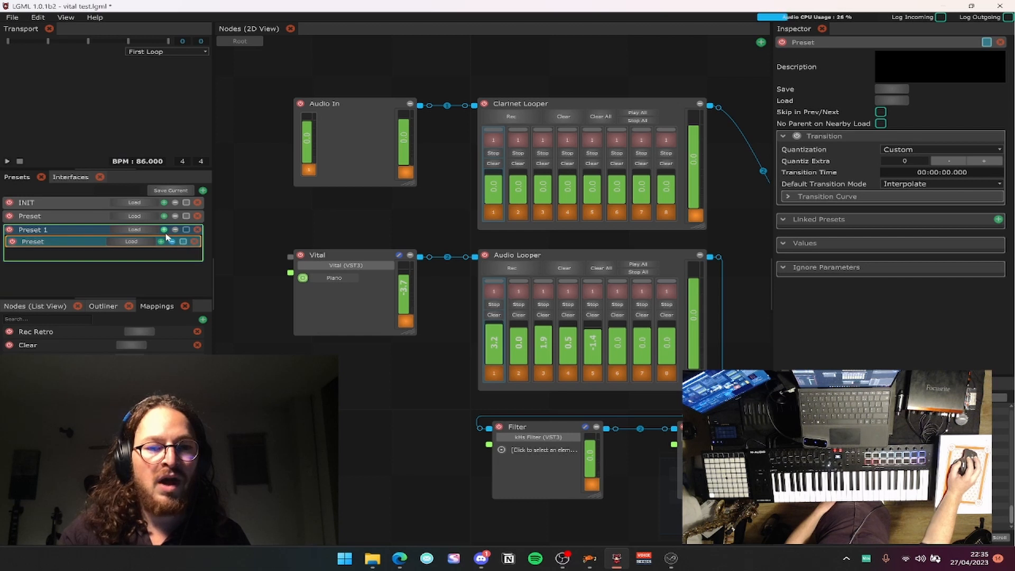
left_click(162, 241)
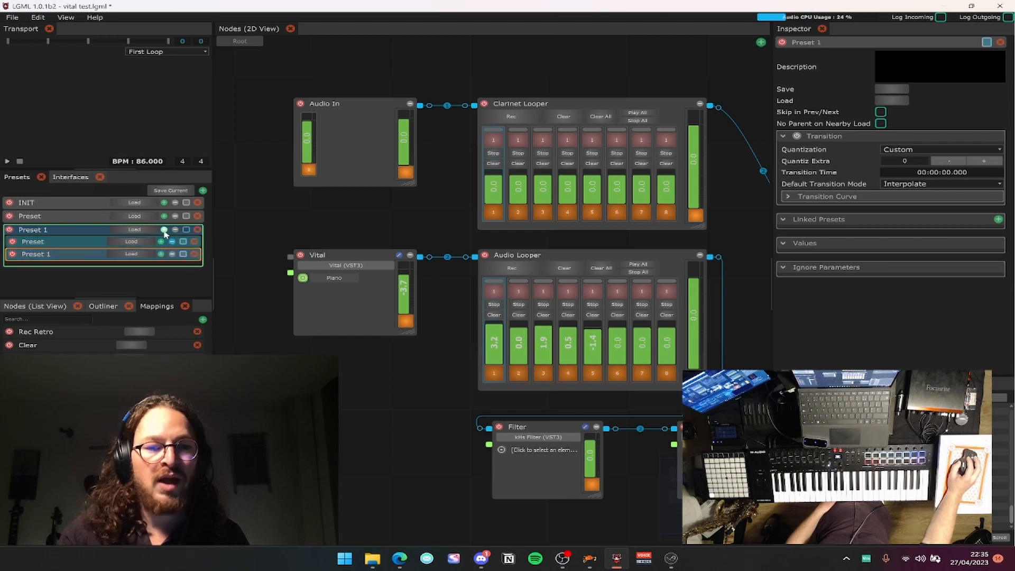
left_click(162, 242)
left_click(61, 233)
left_click(67, 255)
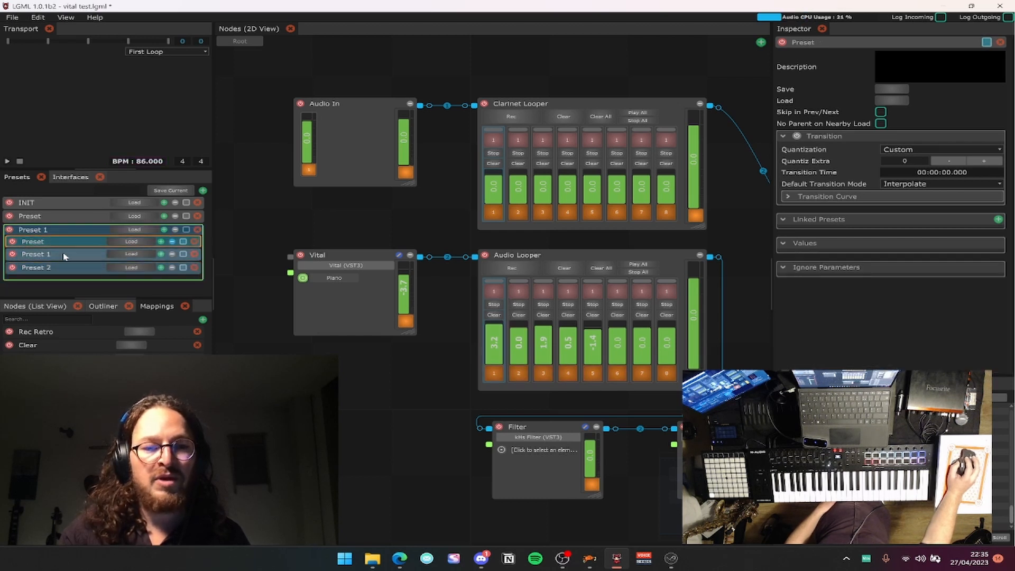
Enable the transition on the top-level Preset with a transition time of 1.9 seconds, and load that preset.
left_click(62, 235)
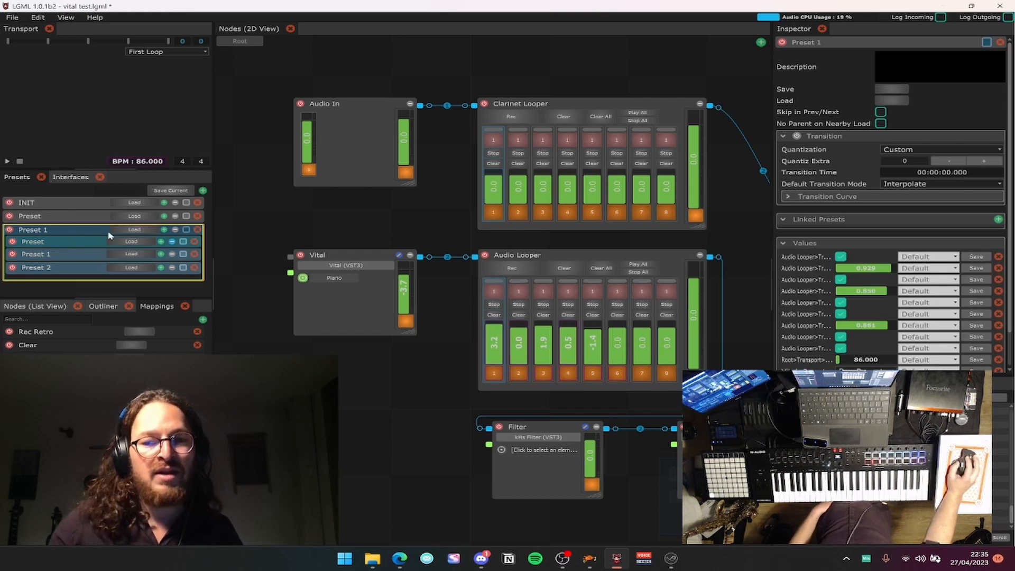
left_click(57, 216)
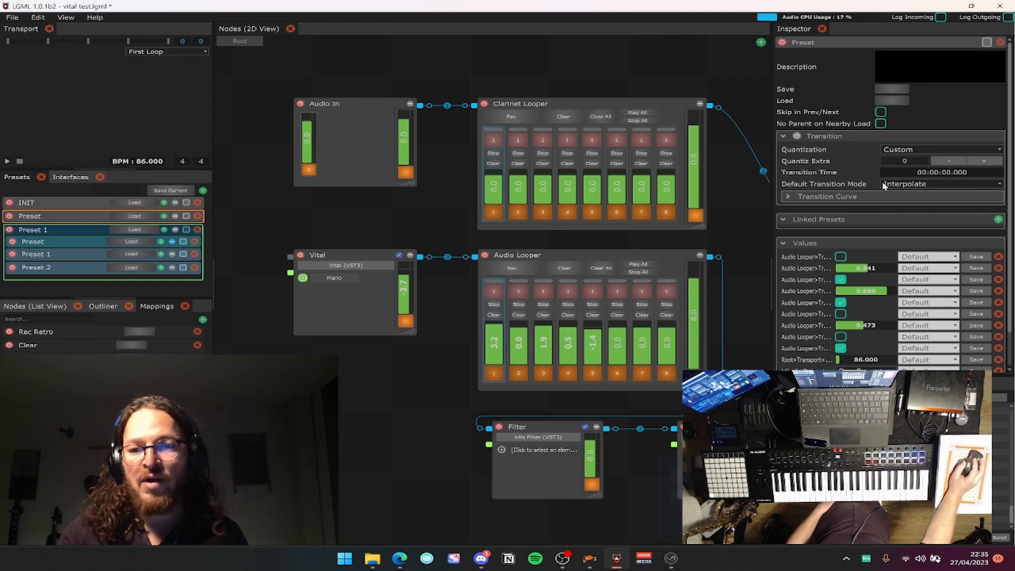
left_click(797, 136)
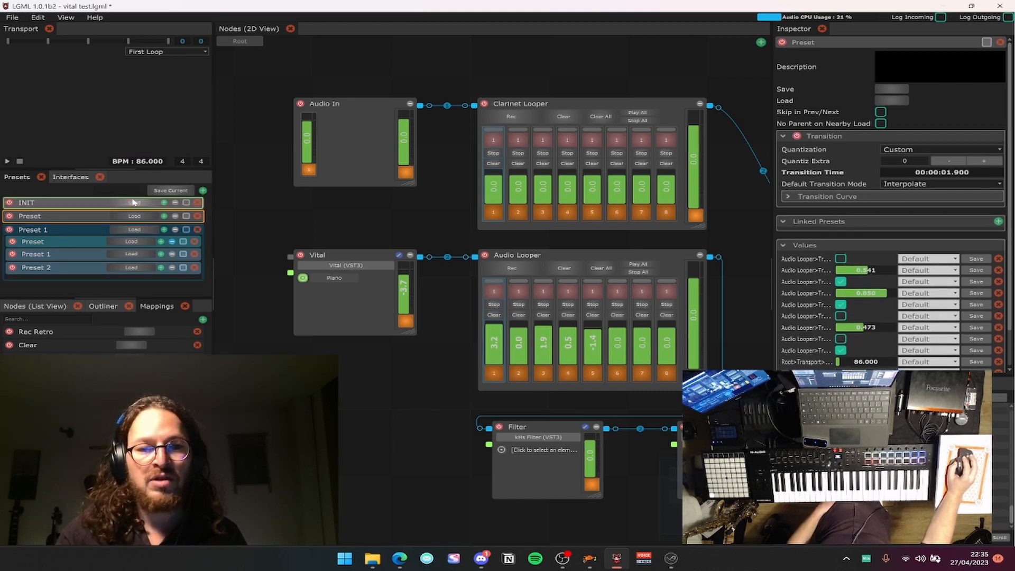
left_click(132, 217)
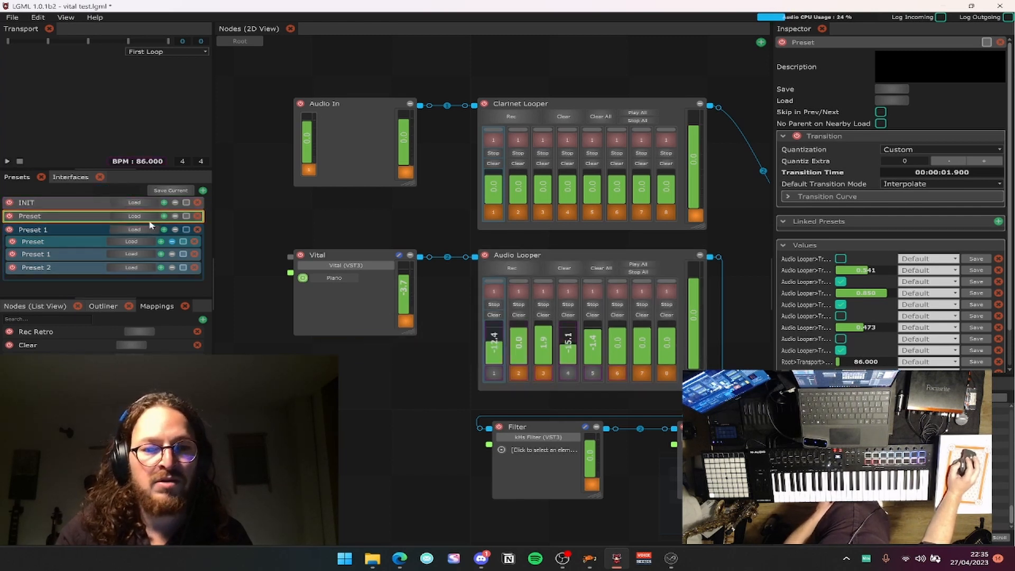
Load INIT, store the current Audio Looper gains in it, and load the top-level Preset to test the timed transition.
left_click(137, 204)
left_click(136, 204)
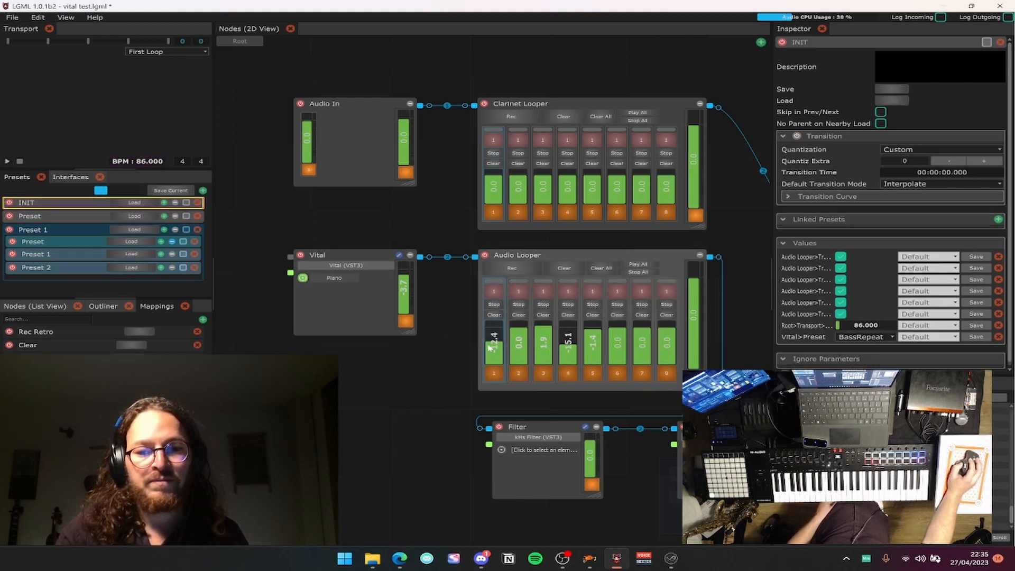
right_click(68, 202)
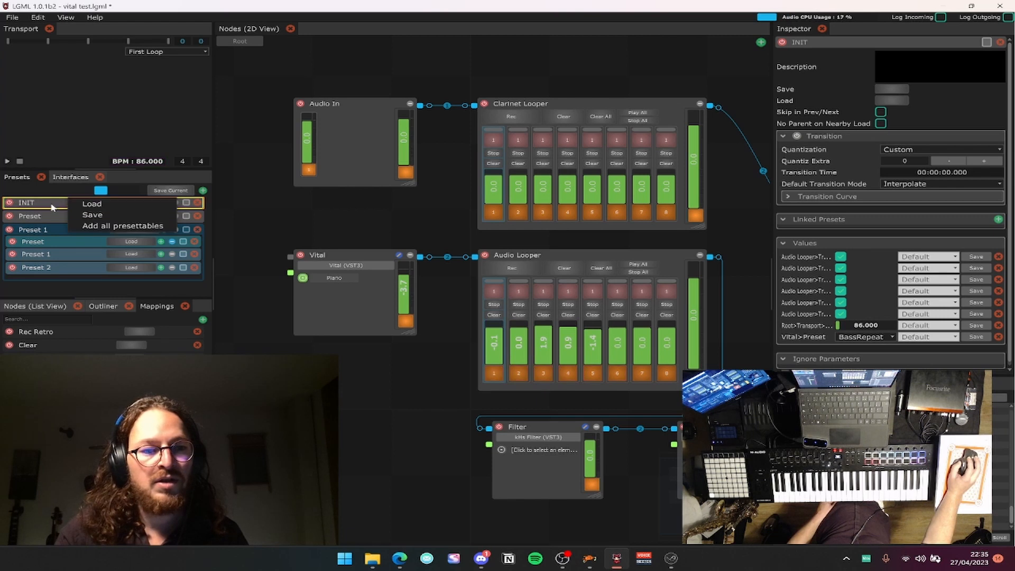
left_click(102, 221)
left_click(133, 217)
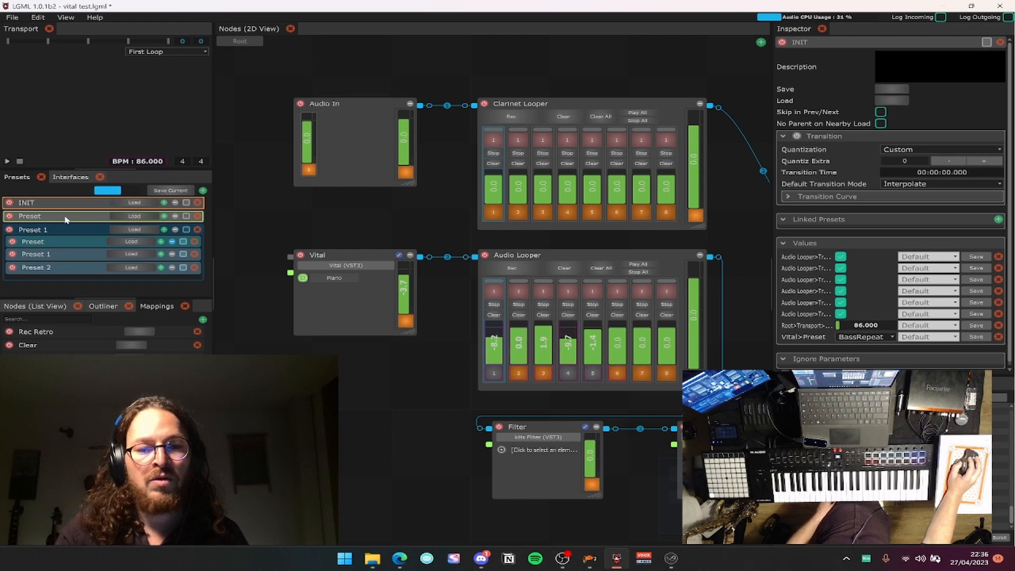
Set the top-level Preset's transition quantization to Bar.
left_click(128, 218)
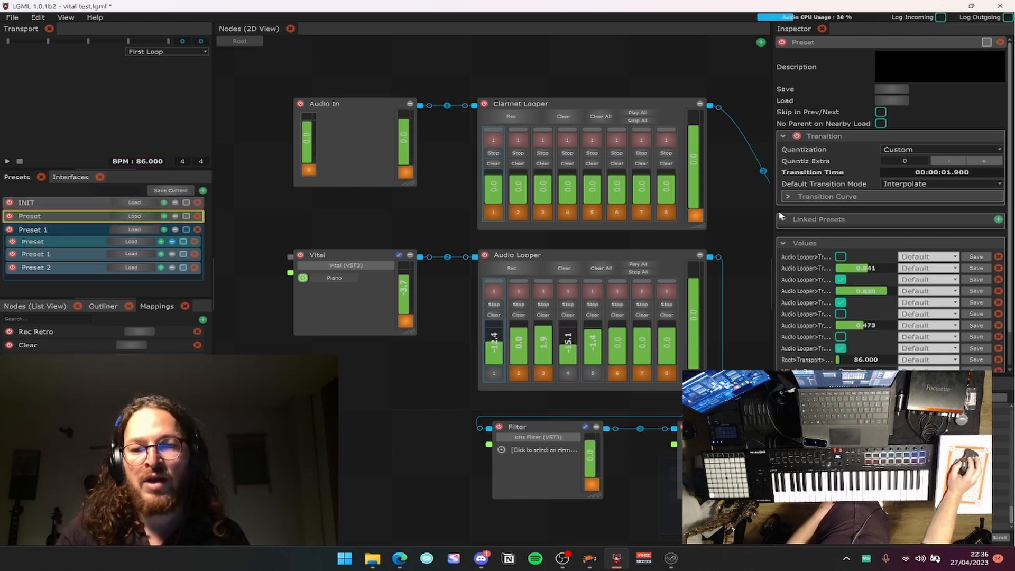
left_click_drag(771, 210, 741, 210)
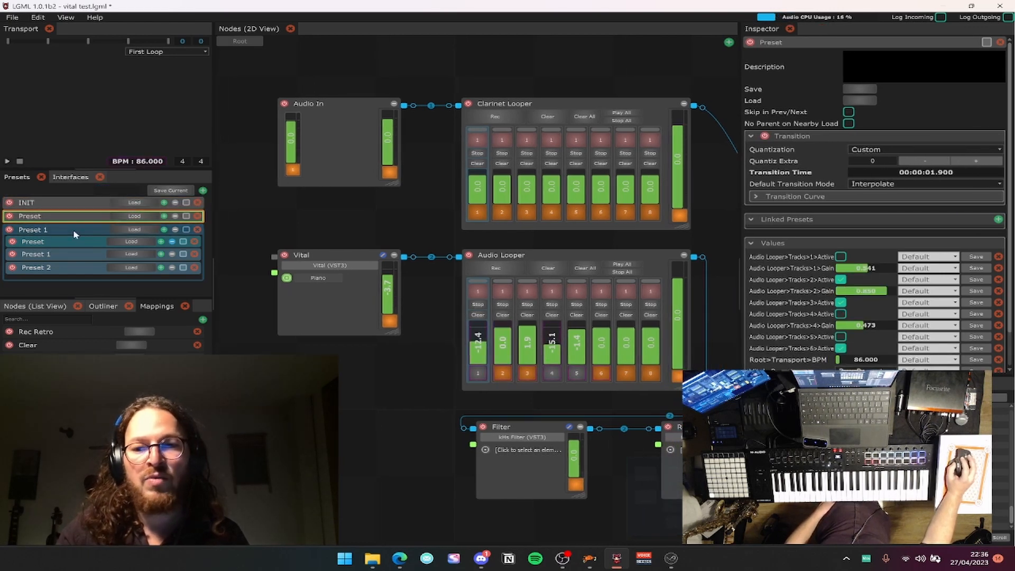
left_click(895, 150)
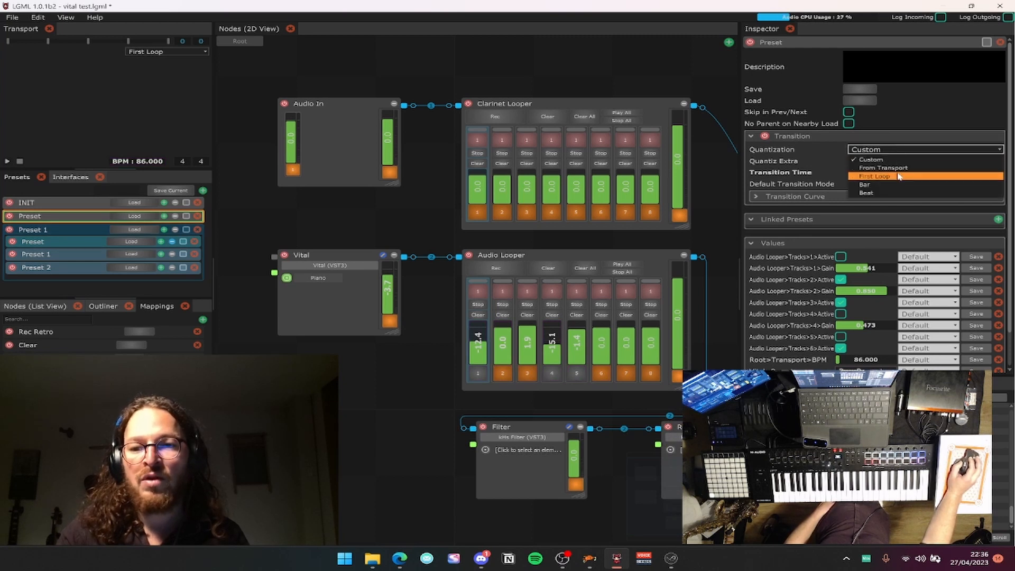
left_click(899, 177)
left_click(893, 151)
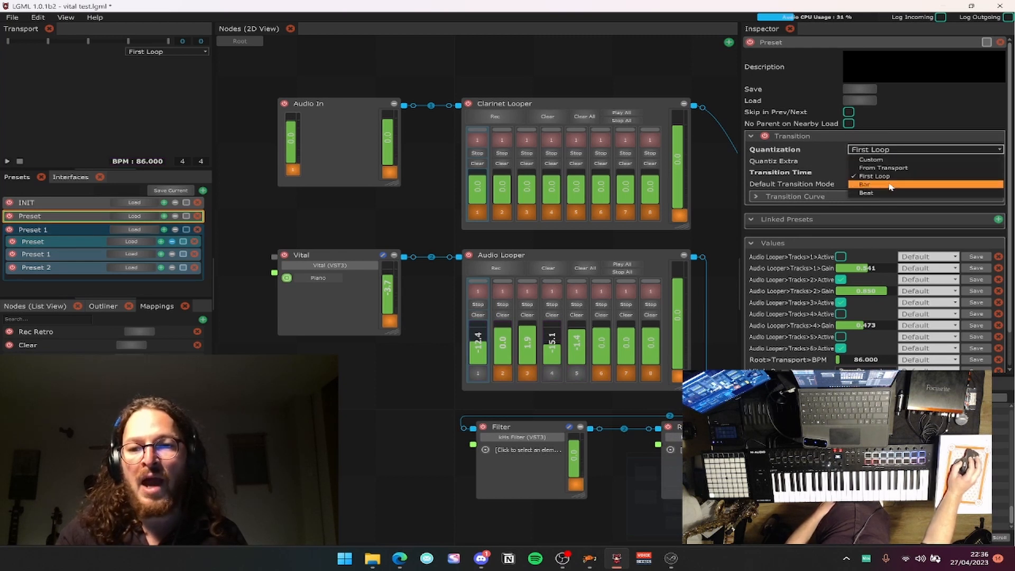
left_click(890, 184)
Change the audio device type to Windows Audio in the project settings, and save the project.
left_click(356, 210)
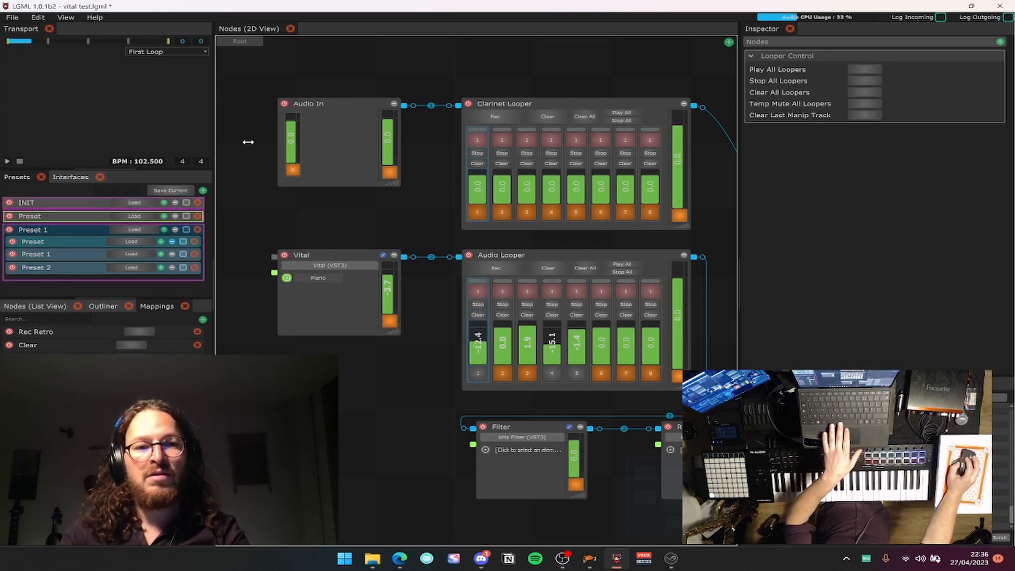
left_click_drag(248, 141, 233, 163)
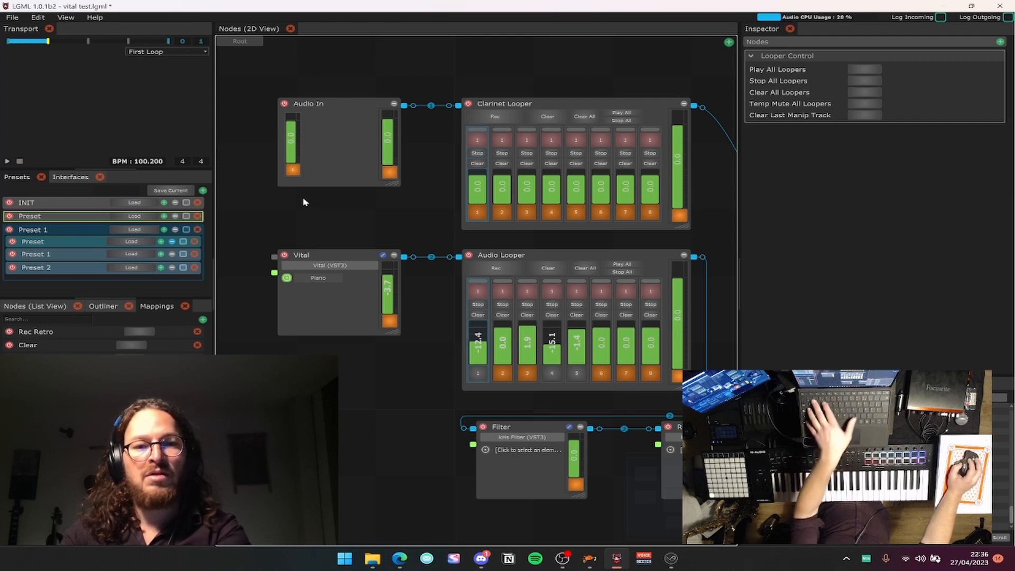
key("ctrl+semicolon")
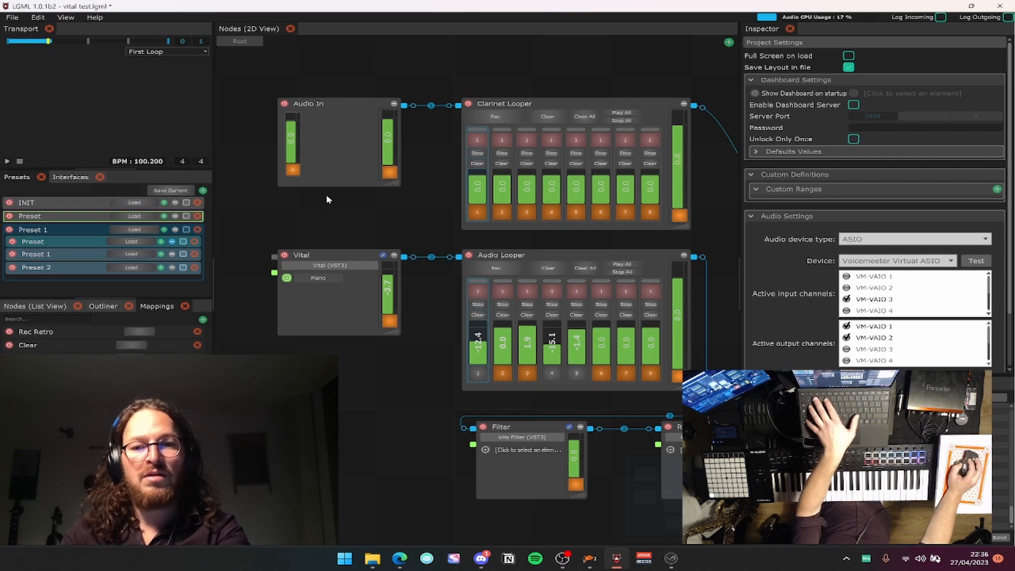
left_click(876, 235)
left_click(875, 242)
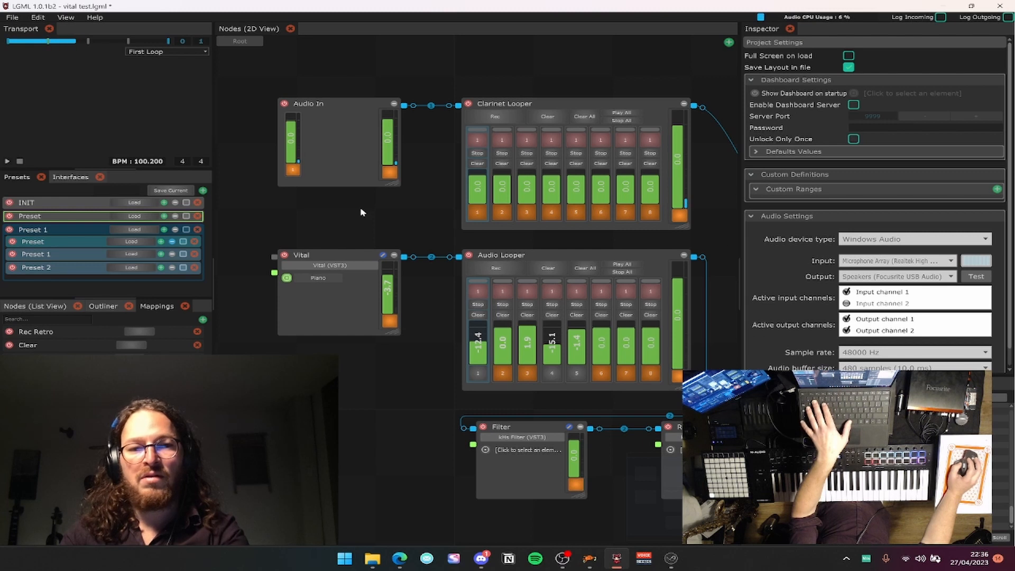
left_click(316, 205)
key("ctrl+s")
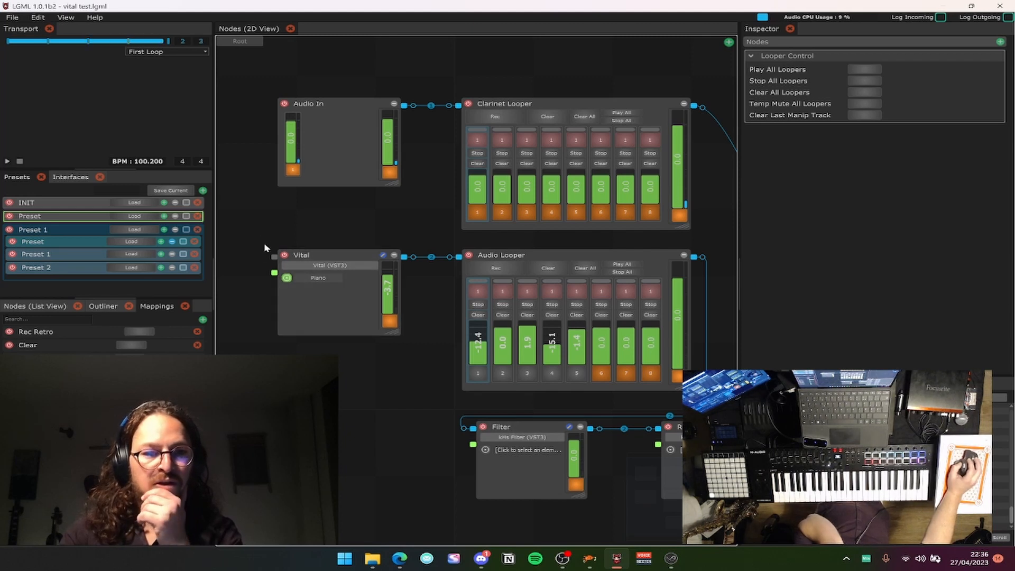
Bring up Voicemeeter, close its window, and disable the Audio In node.
left_click(644, 559)
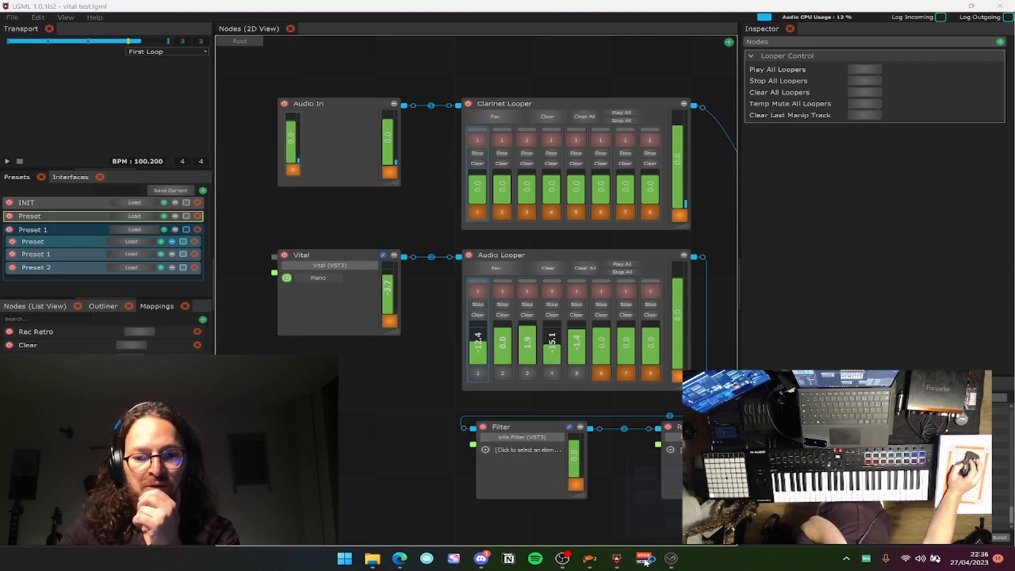
right_click(643, 556)
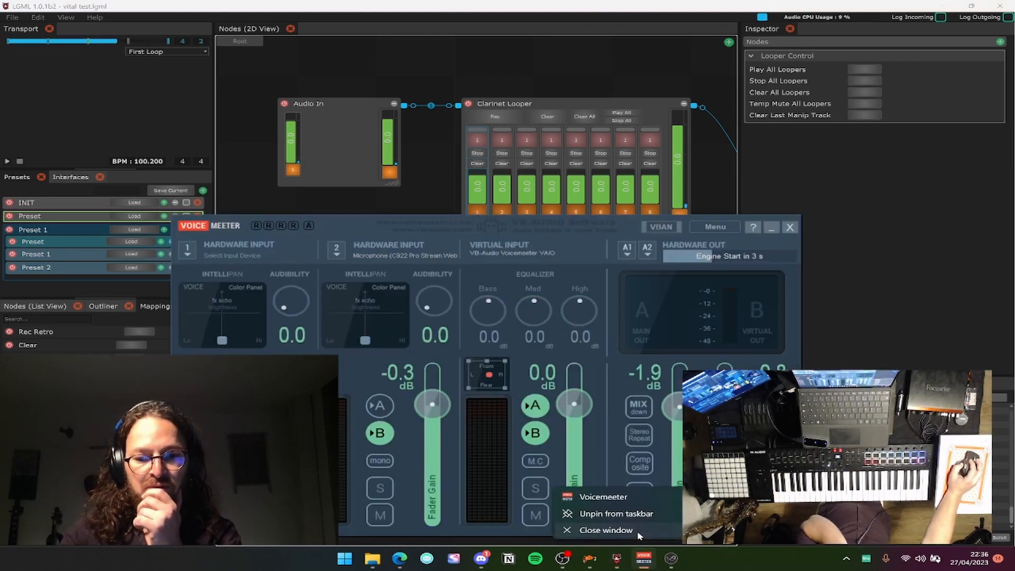
left_click(295, 126)
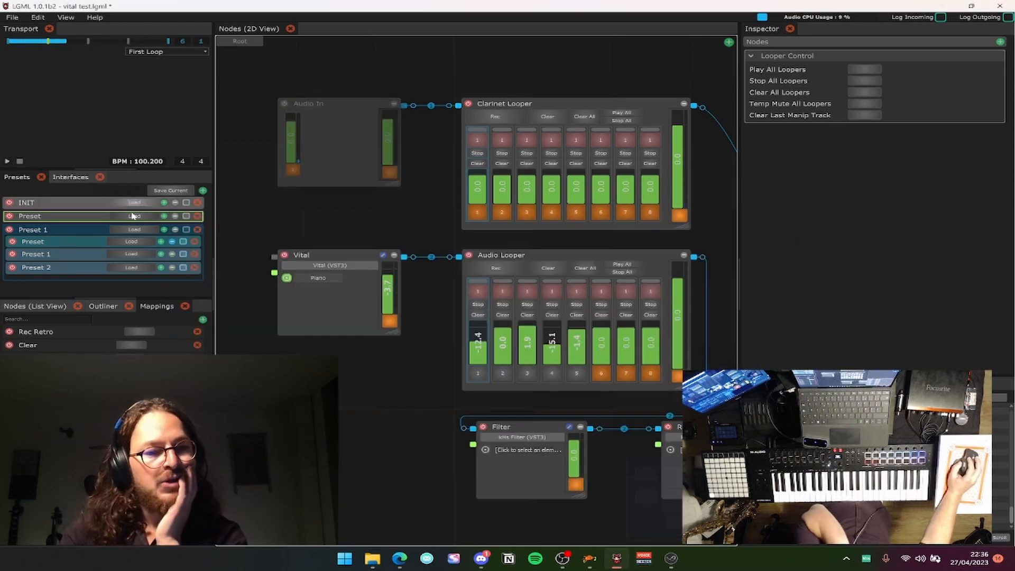
Compare the transition settings and stored values of INIT with those of the top-level Preset.
left_click(50, 205)
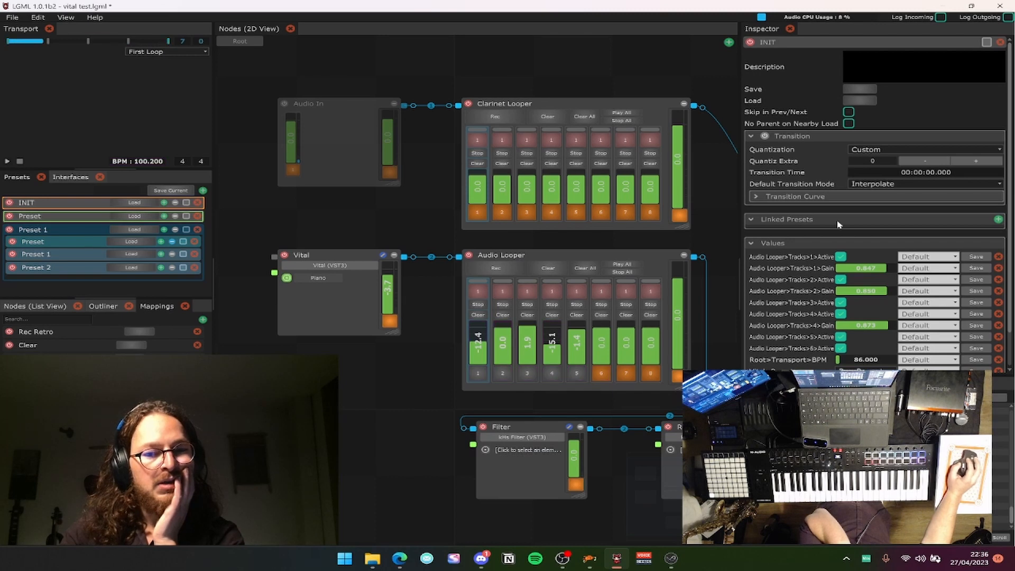
left_click_drag(740, 218, 687, 218)
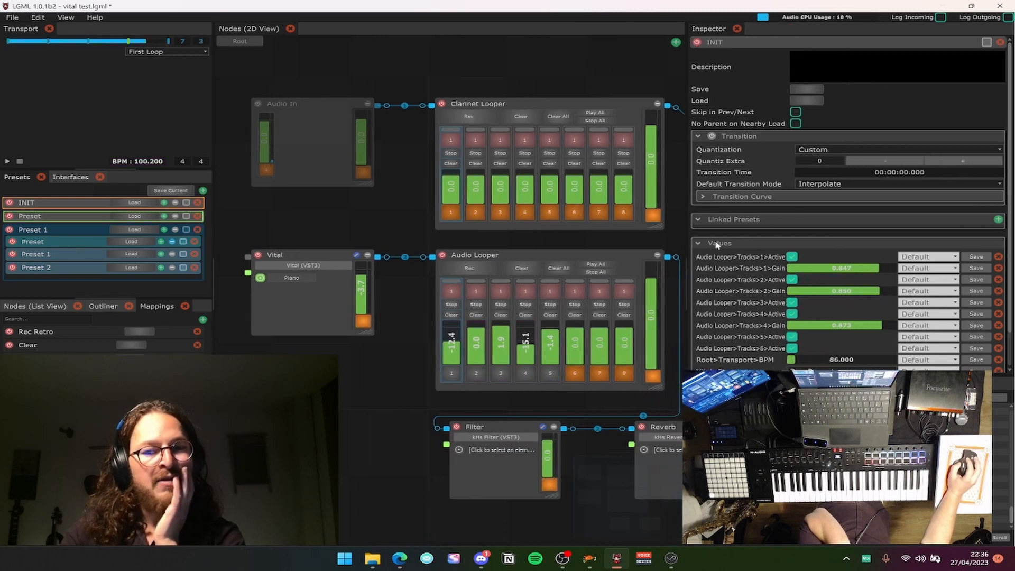
left_click(95, 218)
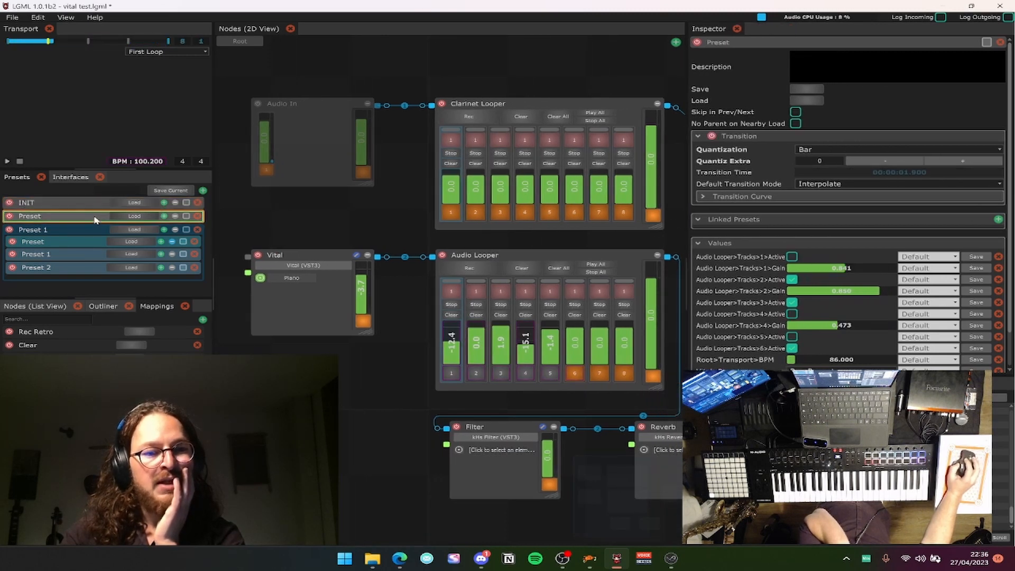
Alternate between loading the top-level Preset and INIT to test the bar-quantized transition.
left_click(134, 218)
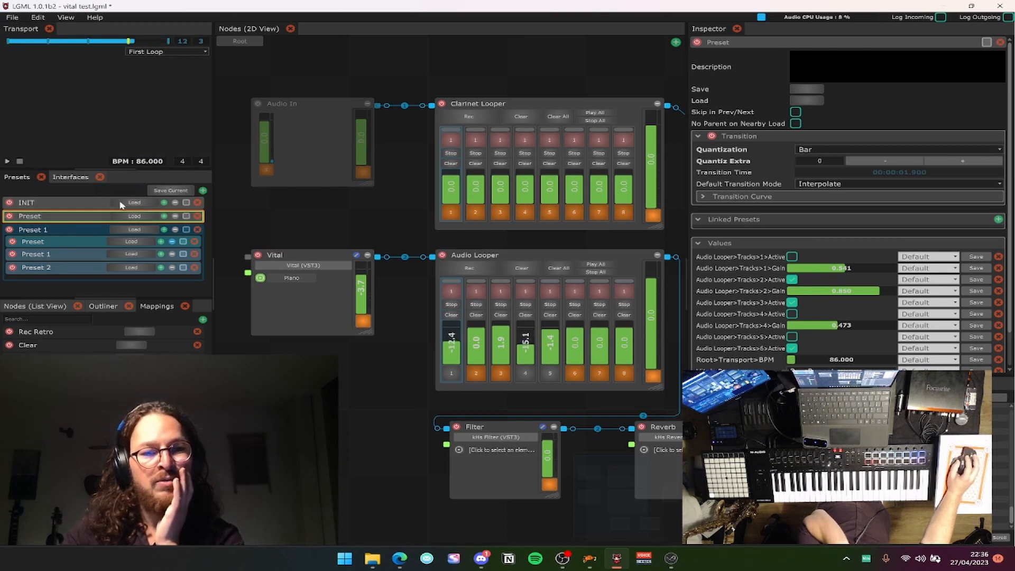
left_click(134, 202)
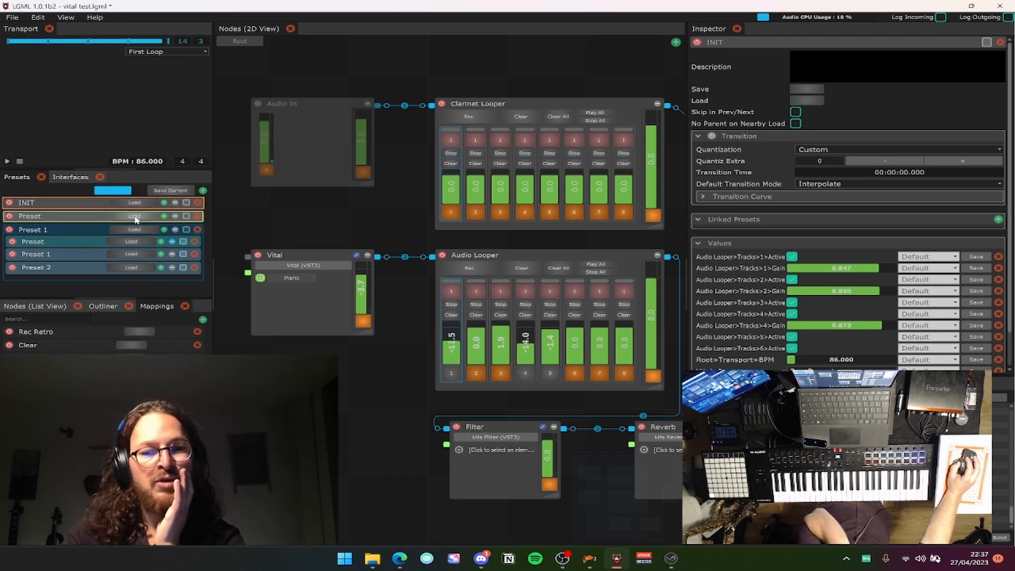
left_click(134, 217)
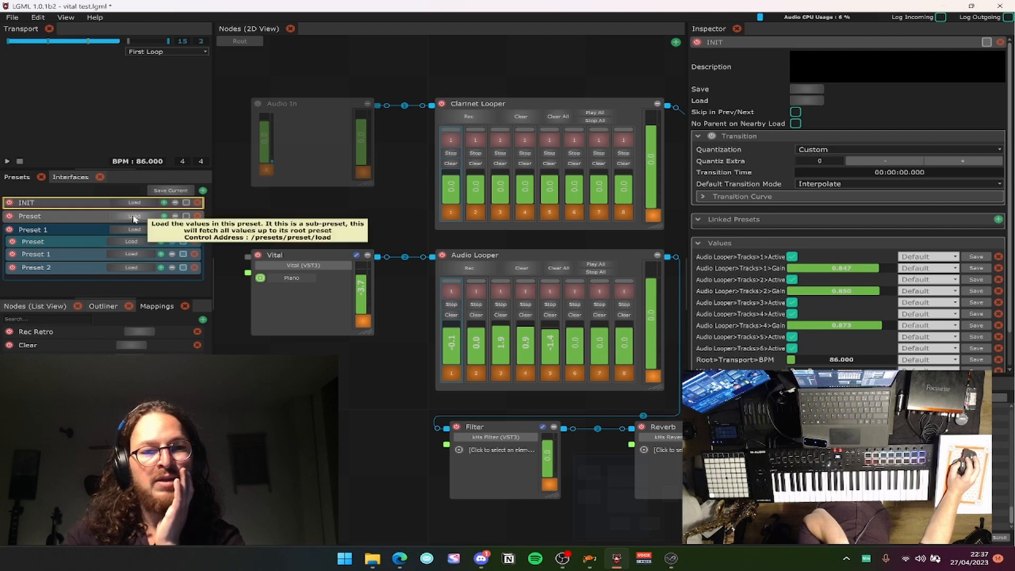
left_click(134, 217)
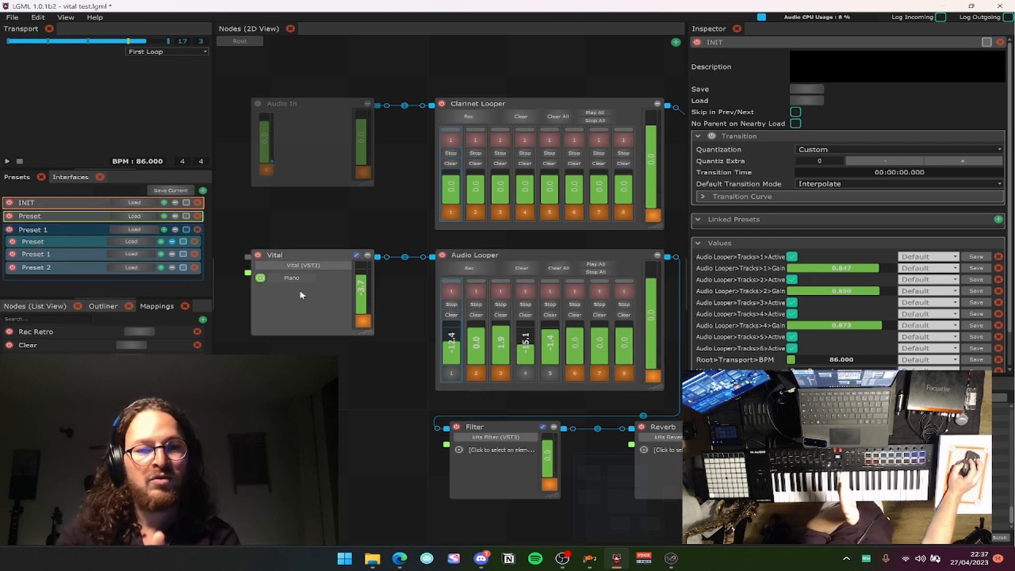
In the top-level Preset, set track 2 Active to Change At Start and tracks 4 and 5 Active to Change At End.
left_click(89, 216)
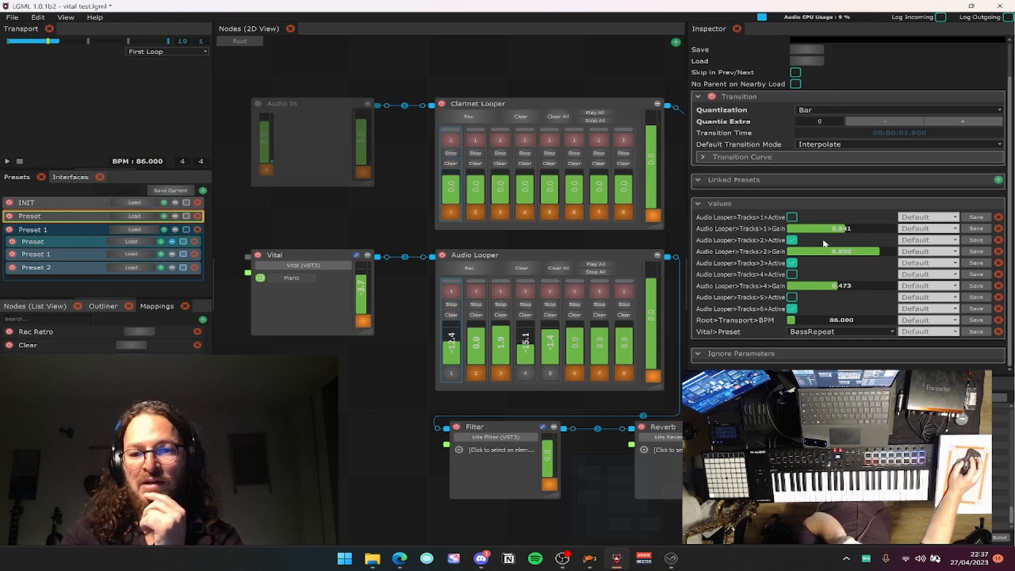
left_click(925, 241)
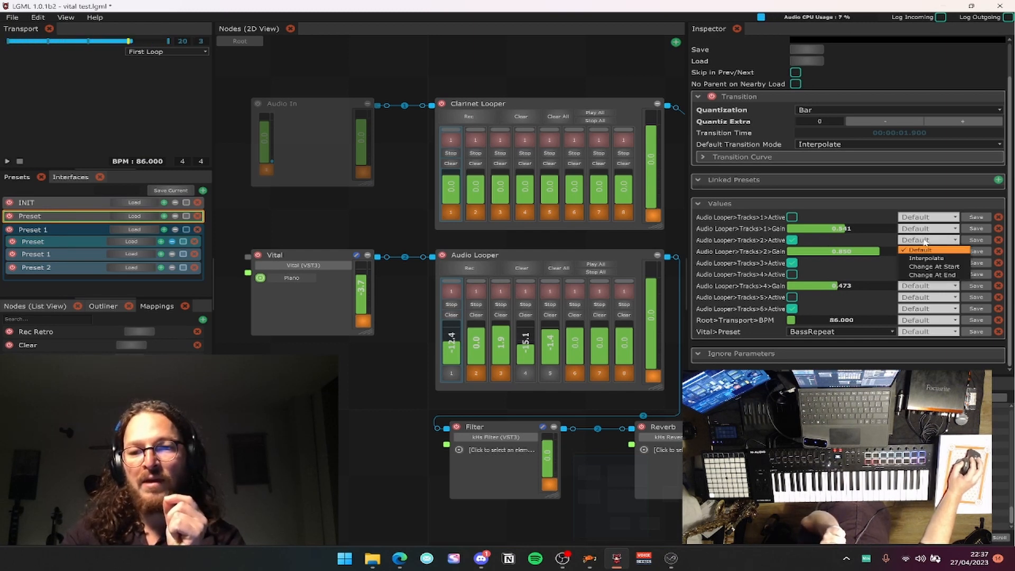
left_click(924, 266)
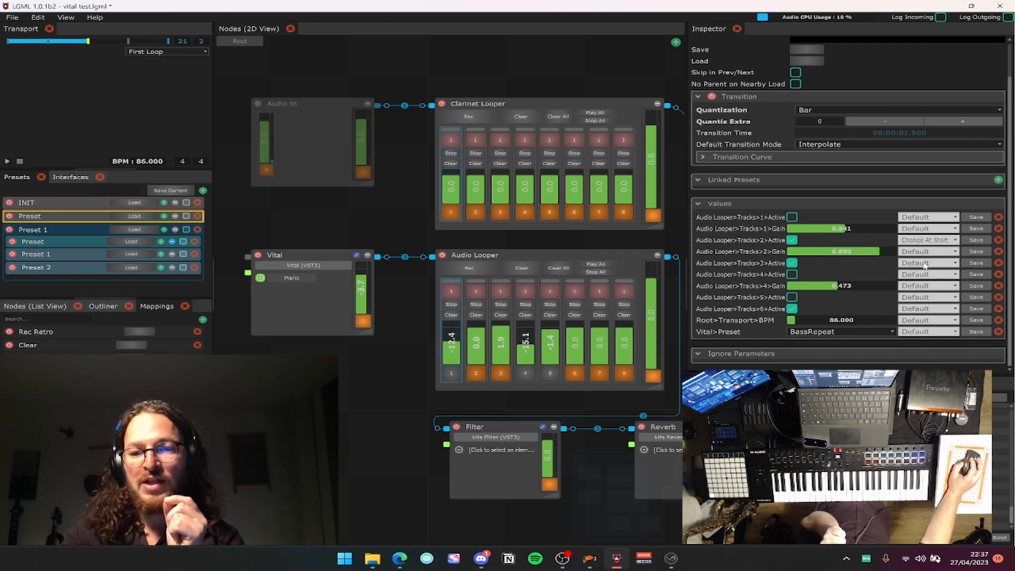
left_click(922, 275)
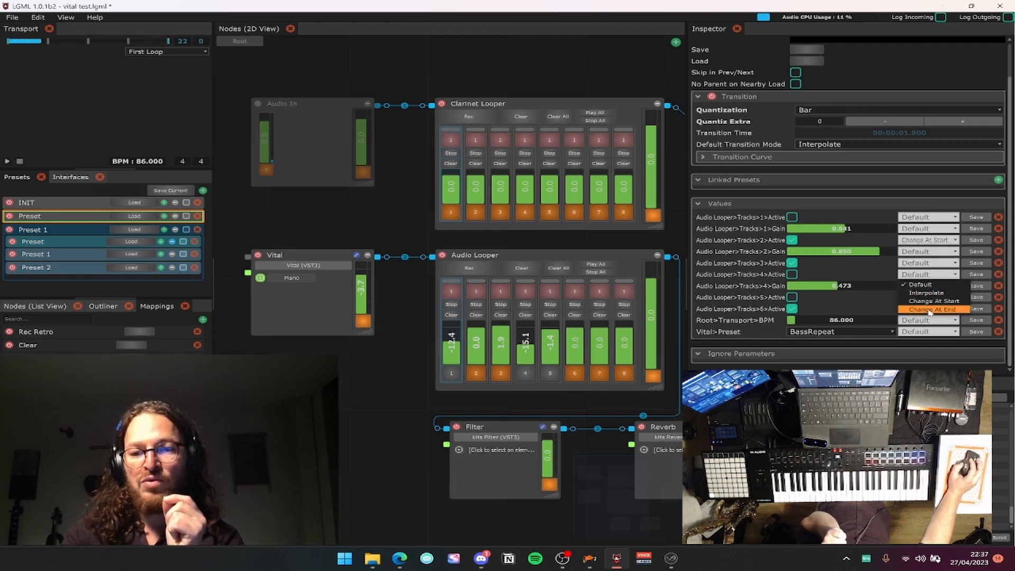
left_click(923, 306)
left_click(922, 297)
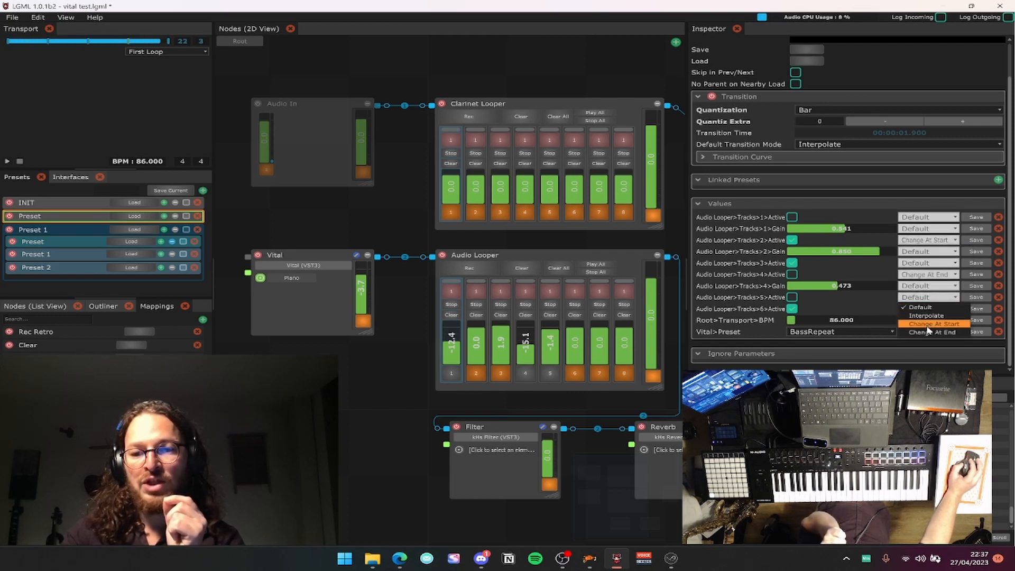
left_click(926, 329)
Turn off track 6 Active in the top-level Preset and set its transition mode to Change At Start.
left_click(792, 308)
left_click(927, 309)
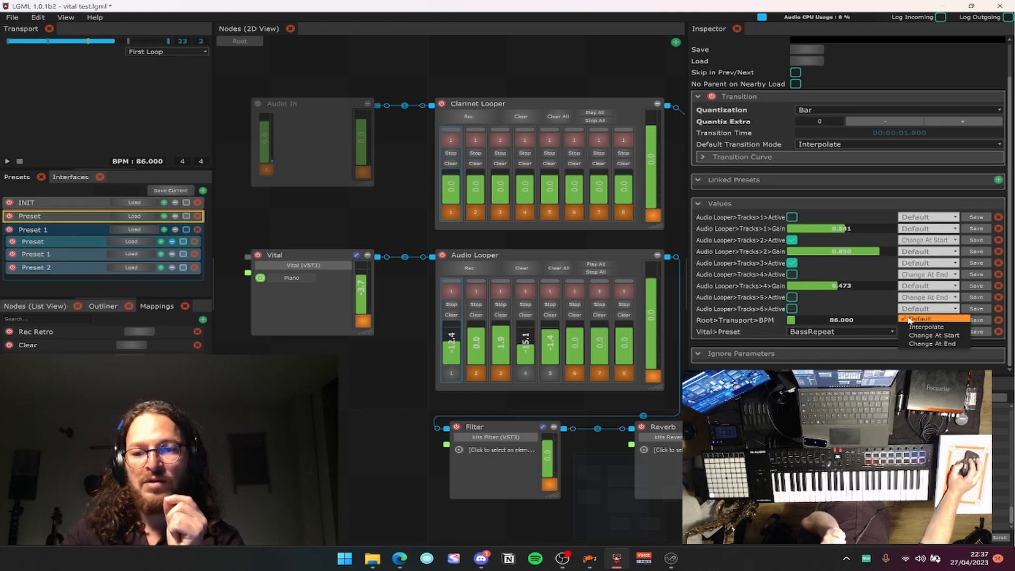
left_click(925, 333)
Switch between the top-level Preset and the other presets to test the transition modes of the track states.
left_click(134, 216)
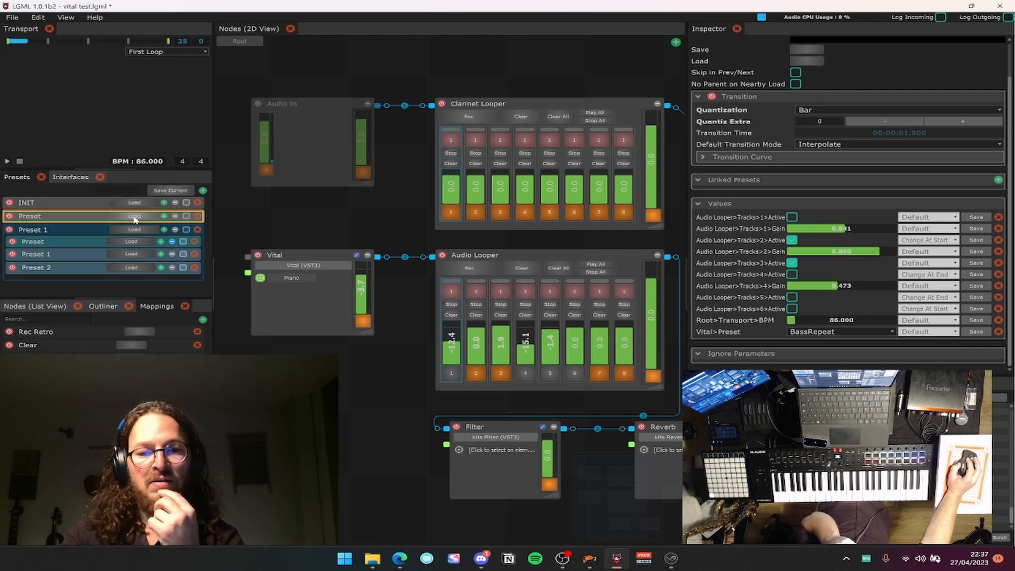
left_click(134, 216)
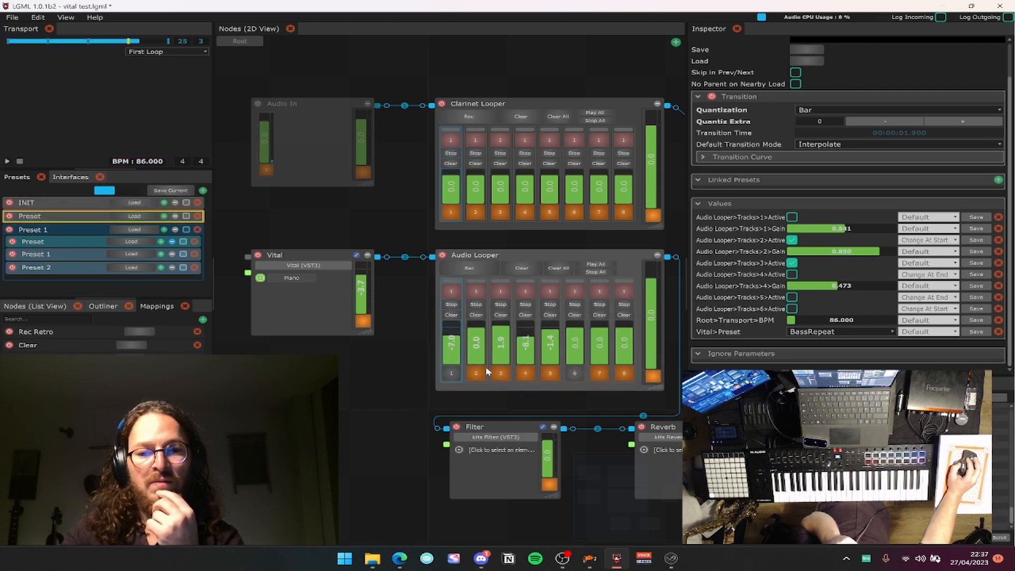
left_click(134, 203)
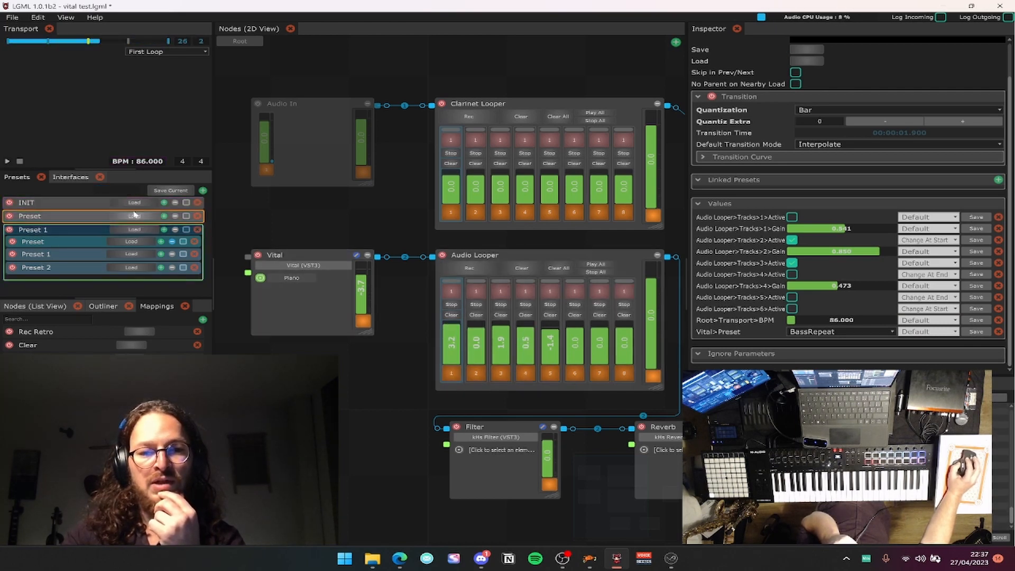
In the top-level Preset, set track 4 Gain to Change At End and Quantiz Extra to 1, loading the preset to test the transitions.
left_click(134, 217)
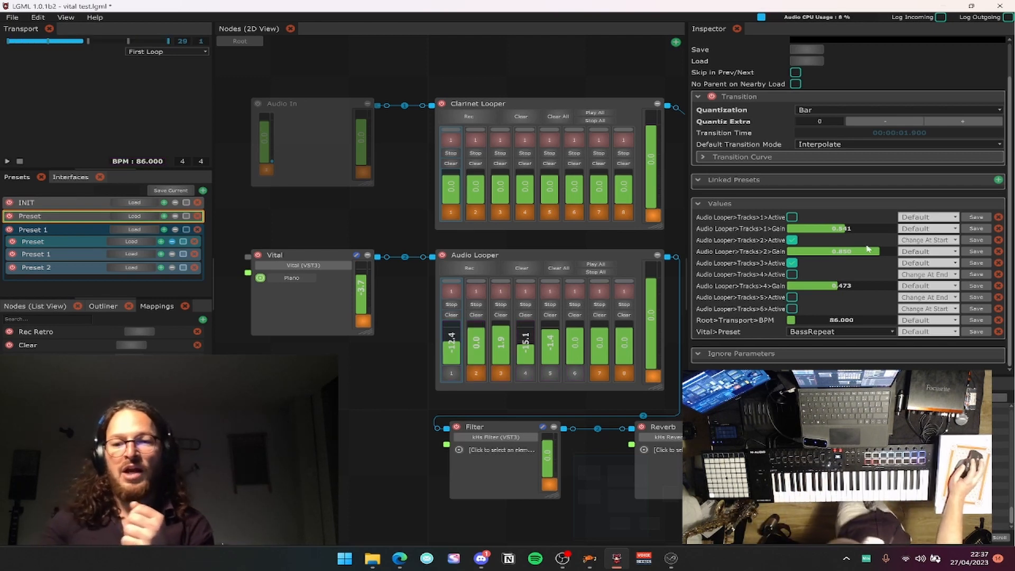
left_click(916, 287)
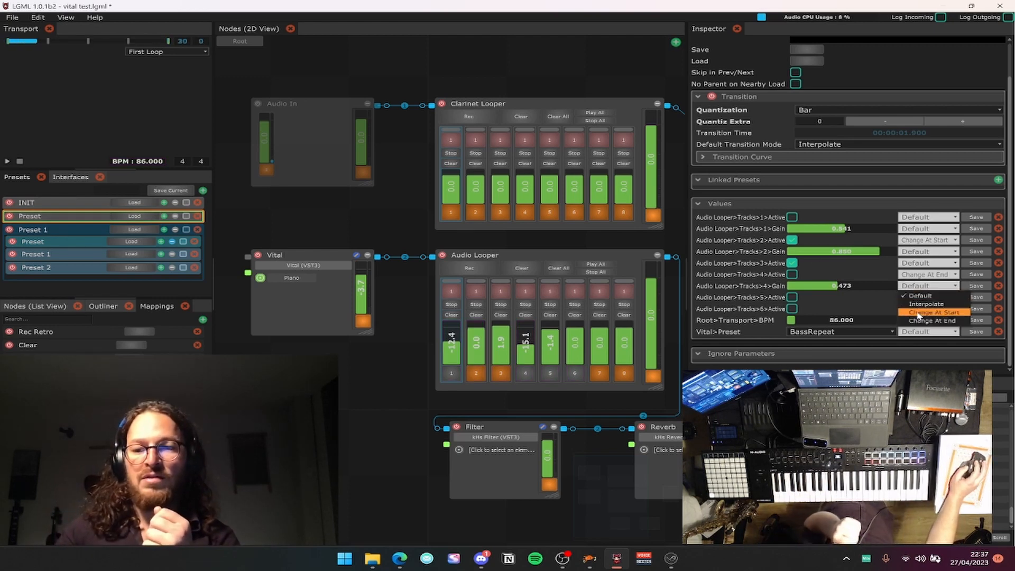
left_click(932, 321)
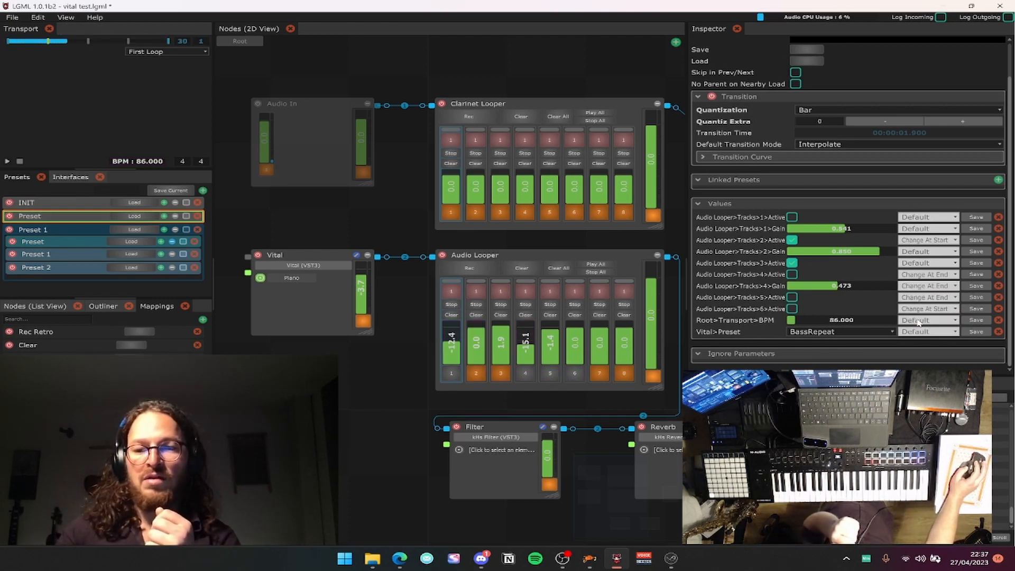
left_click(135, 217)
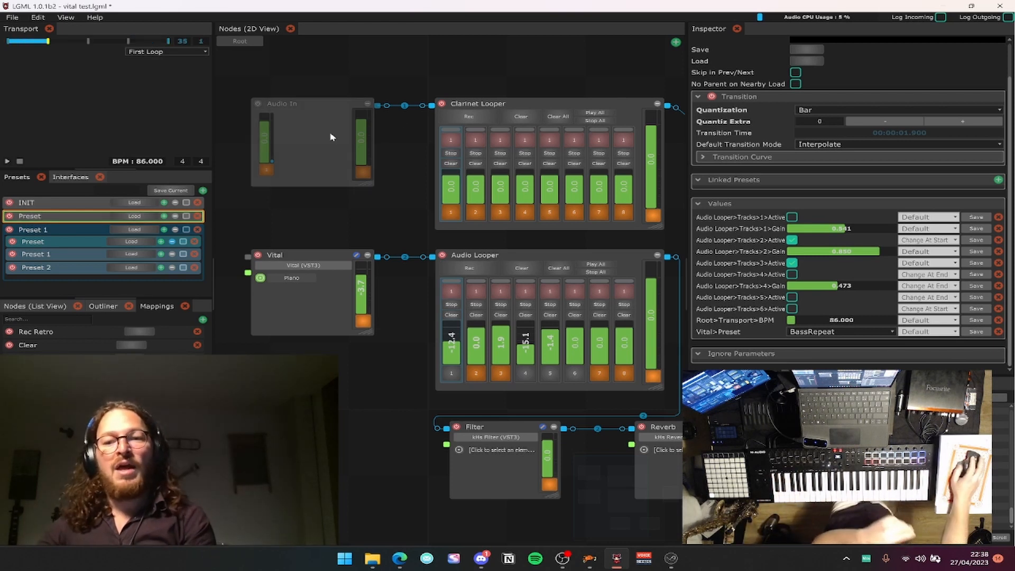
left_click(958, 122)
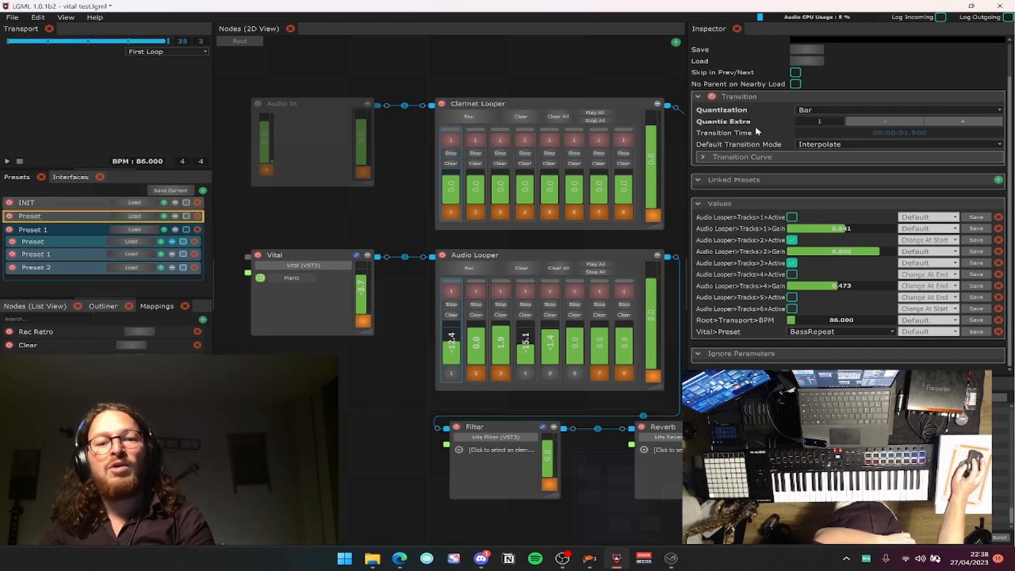
left_click(132, 217)
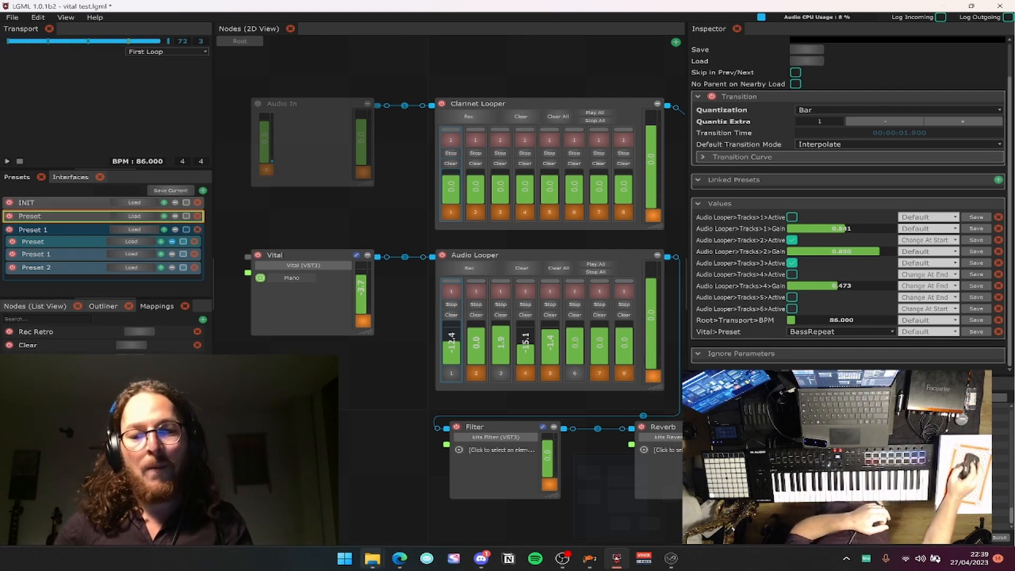
Move the Filter and Reverb nodes further left beneath the Audio Looper in the node graph.
left_click_drag(411, 426, 188, 433)
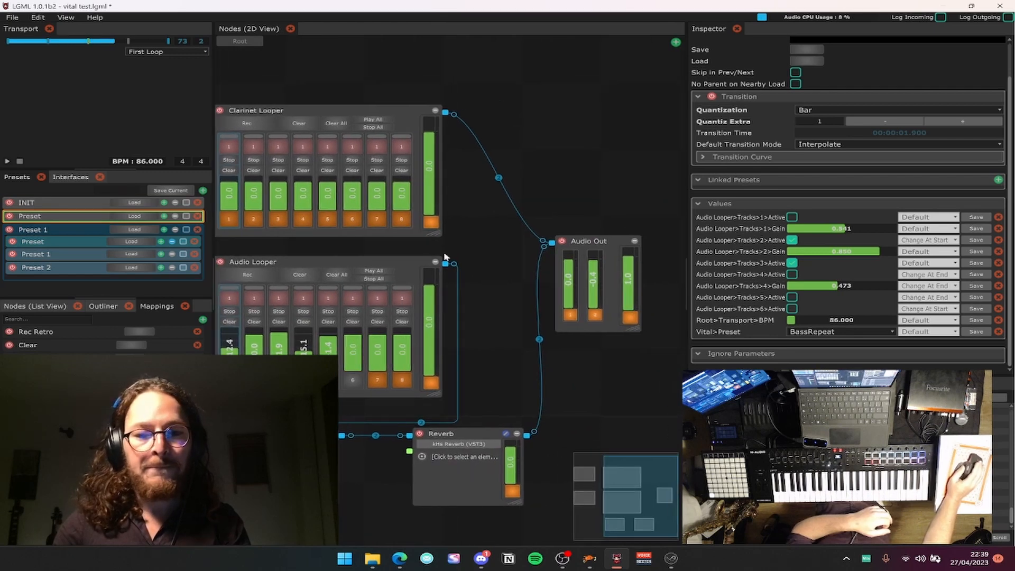
left_click_drag(306, 480, 310, 418)
left_click_drag(558, 428, 477, 429)
left_click_drag(614, 385, 636, 512)
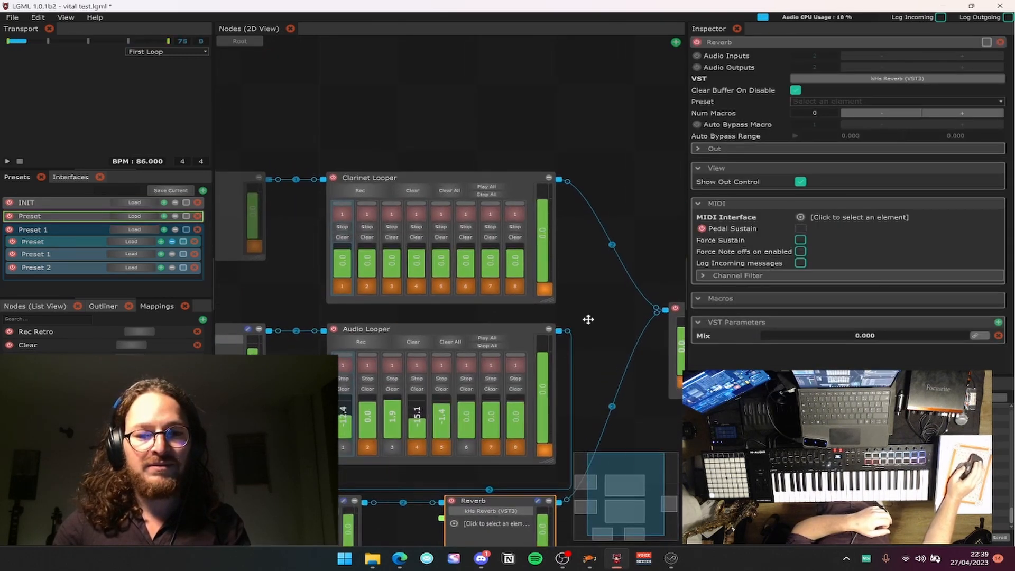
left_click_drag(586, 319, 594, 294)
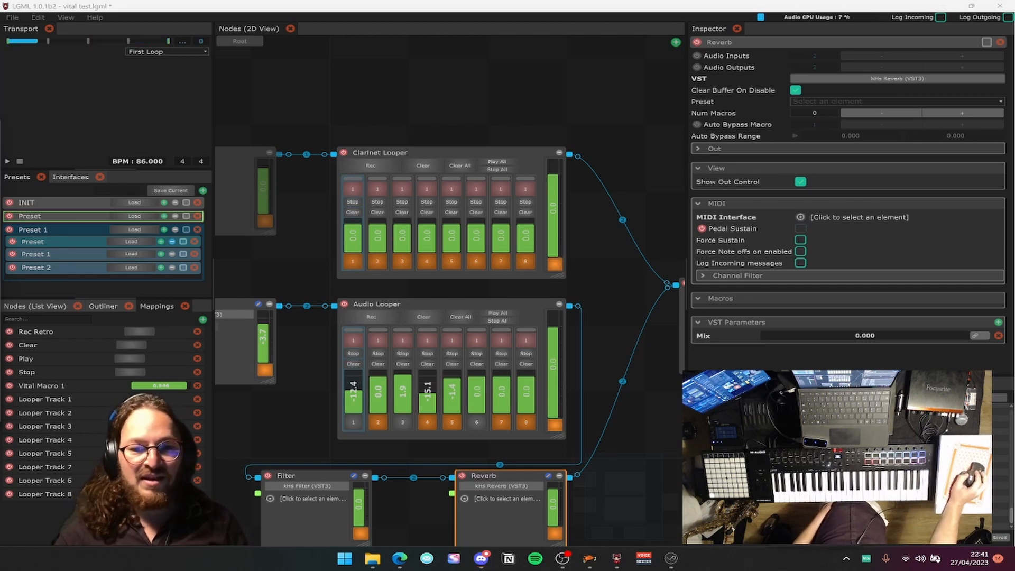
Inspect the running processes and their resource usage in Task Manager, and close it.
key("ctrl+shift+Escape")
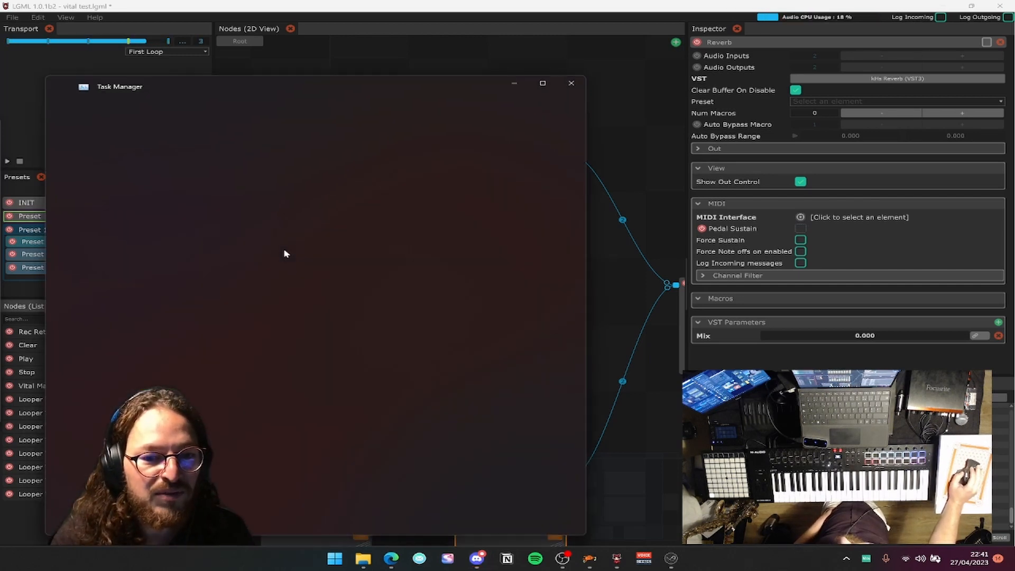
scroll(171, 346, "down", 1)
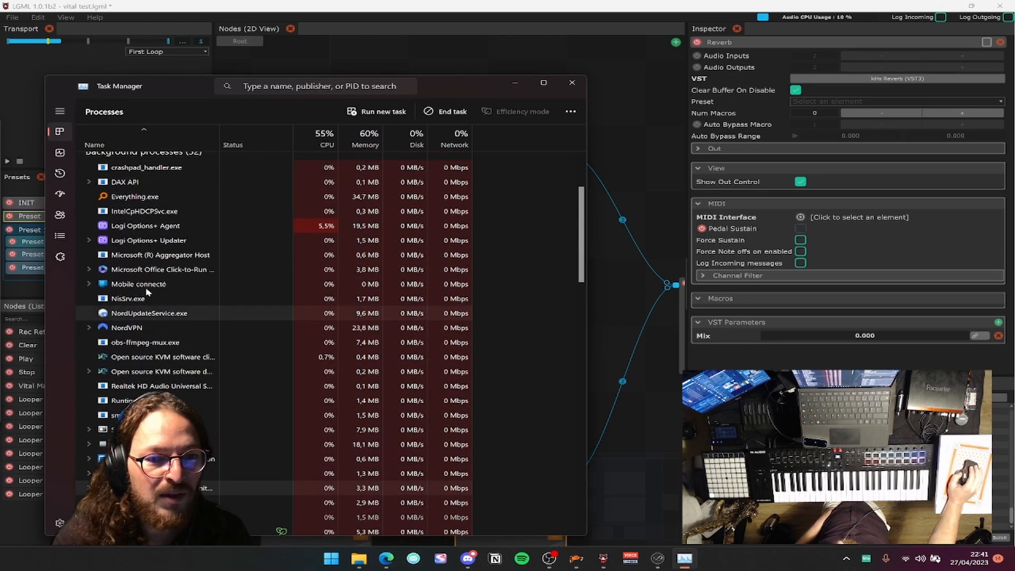
scroll(156, 304, "up", 5)
scroll(151, 291, "down", 4)
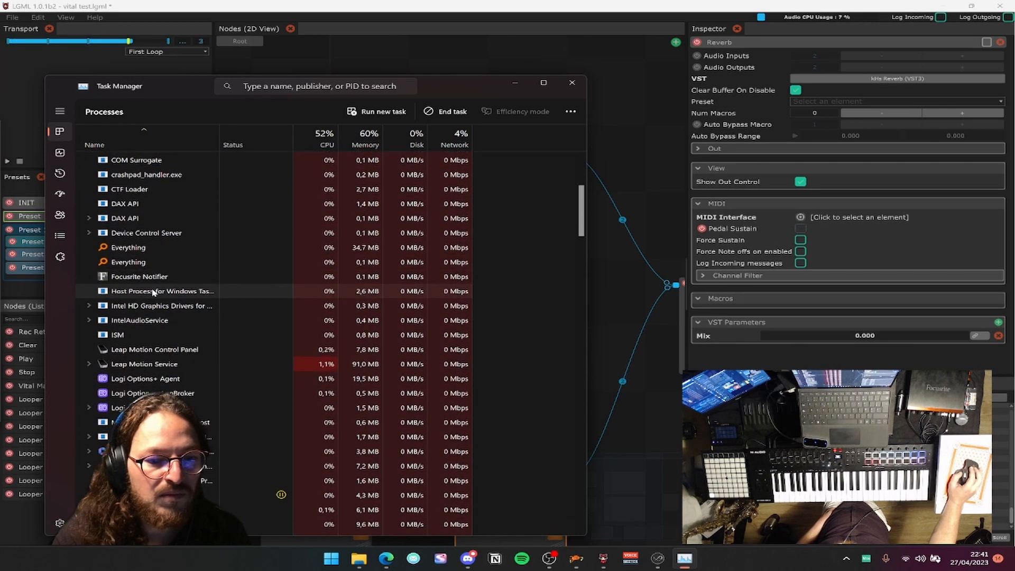
scroll(152, 290, "up", 5)
left_click(571, 84)
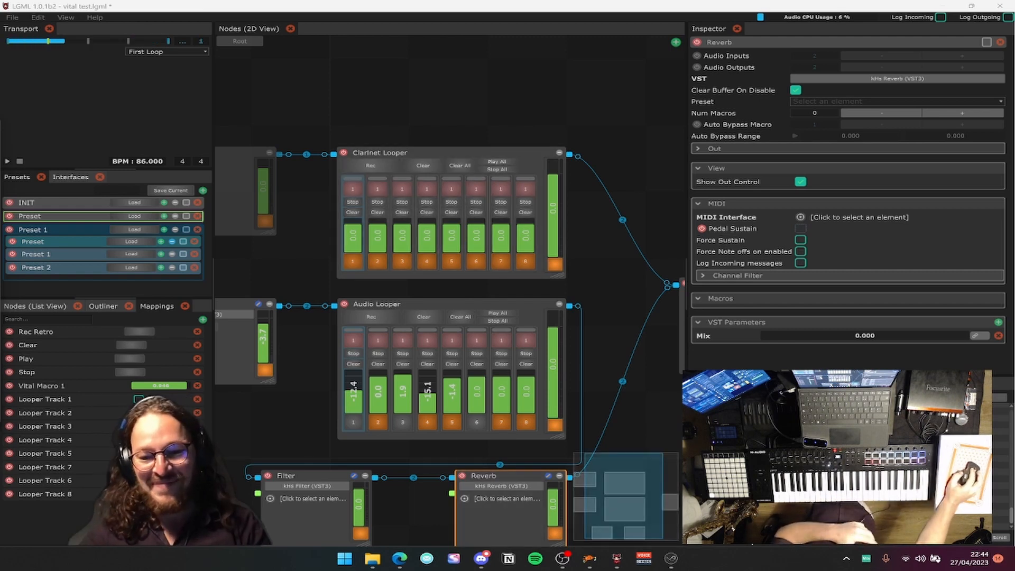
Move the Audio Looper and Clarinet Looper nodes left, away from Audio Out, keeping the two loopers vertically aligned.
left_click(618, 347)
left_click_drag(638, 401, 595, 394)
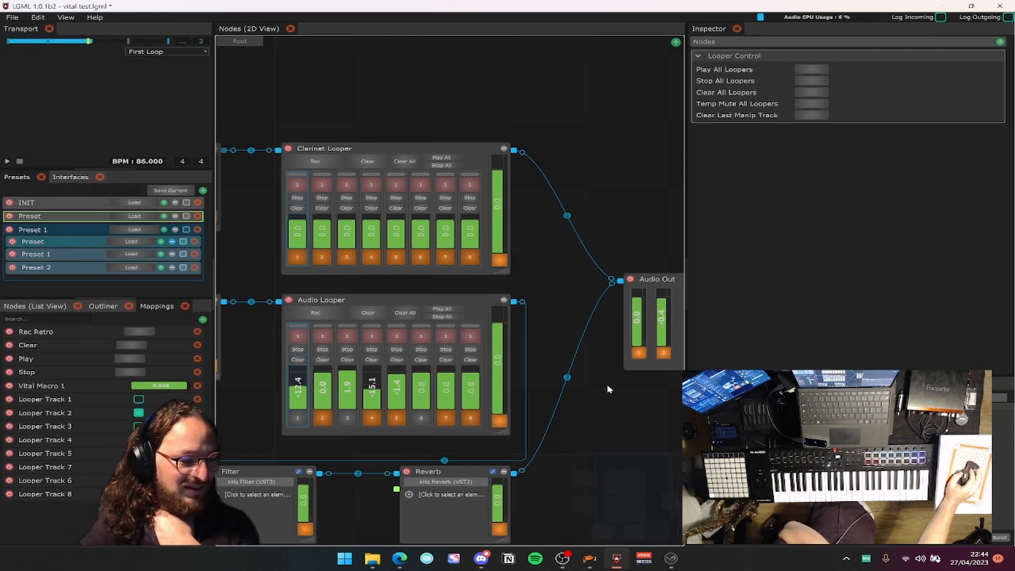
left_click_drag(434, 303, 370, 302)
left_click_drag(428, 149, 369, 152)
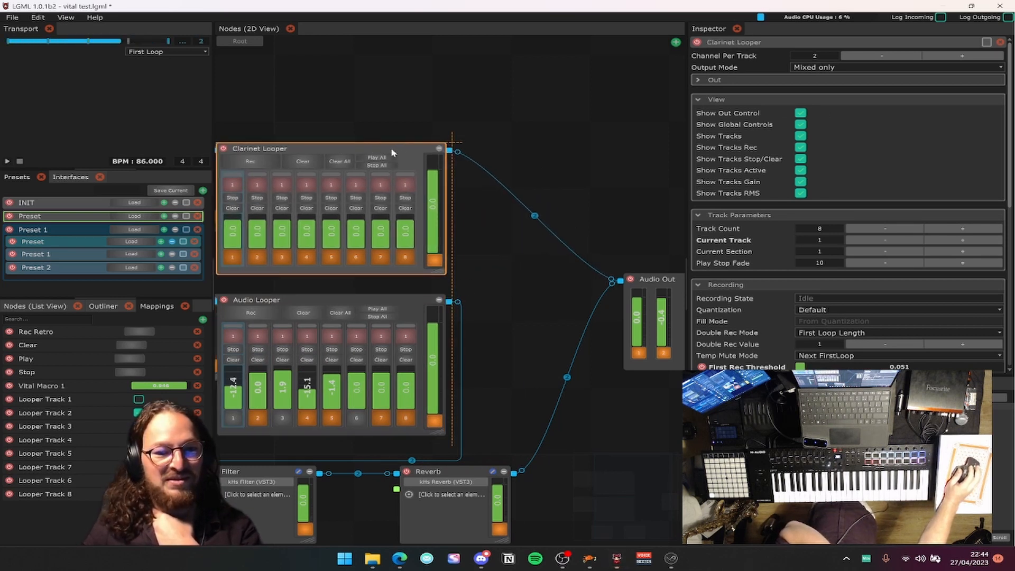
left_click(537, 319)
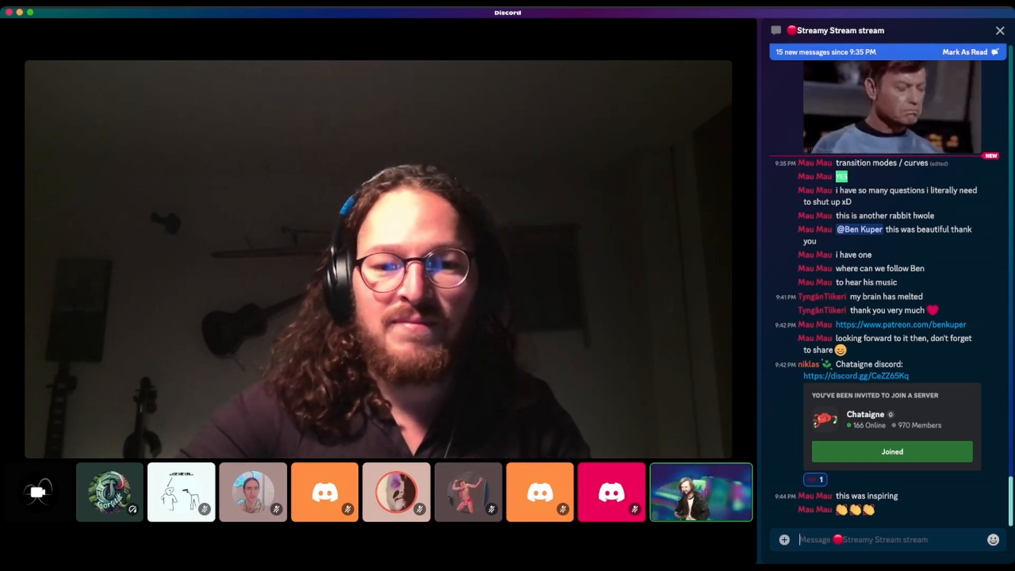
mouse_move(396, 492)
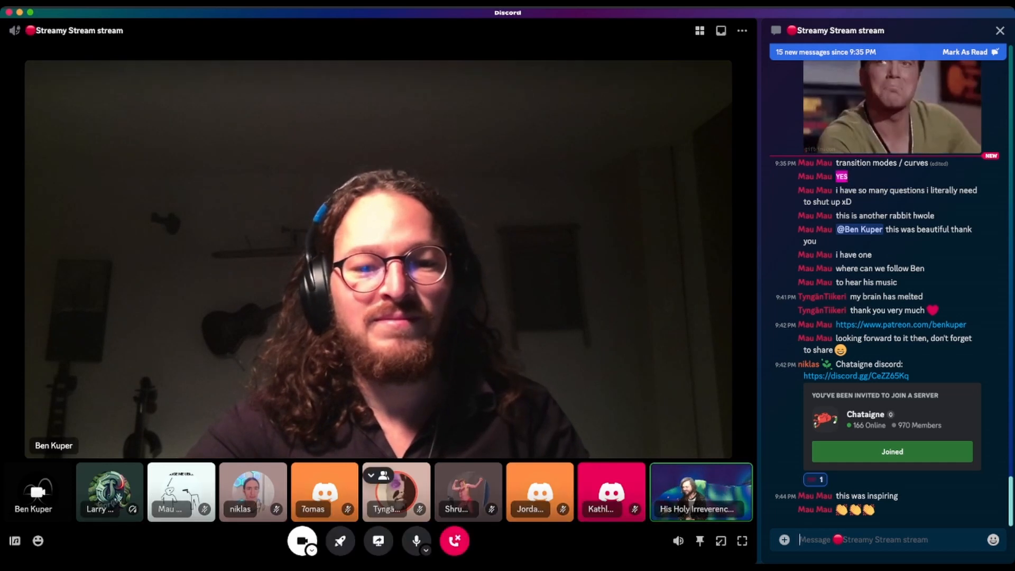